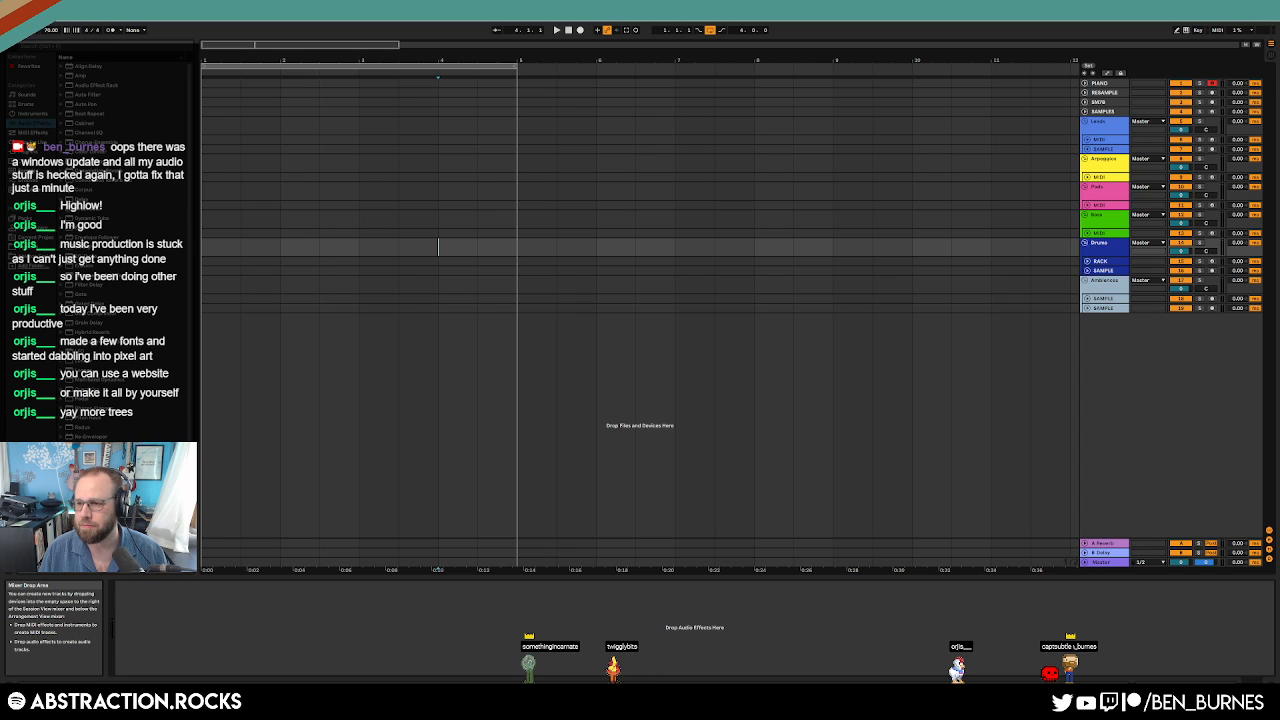
# Unfold the RACK track in the Drums group and insert an empty two-bar MIDI clip at its start.
pyautogui.click(211, 250)
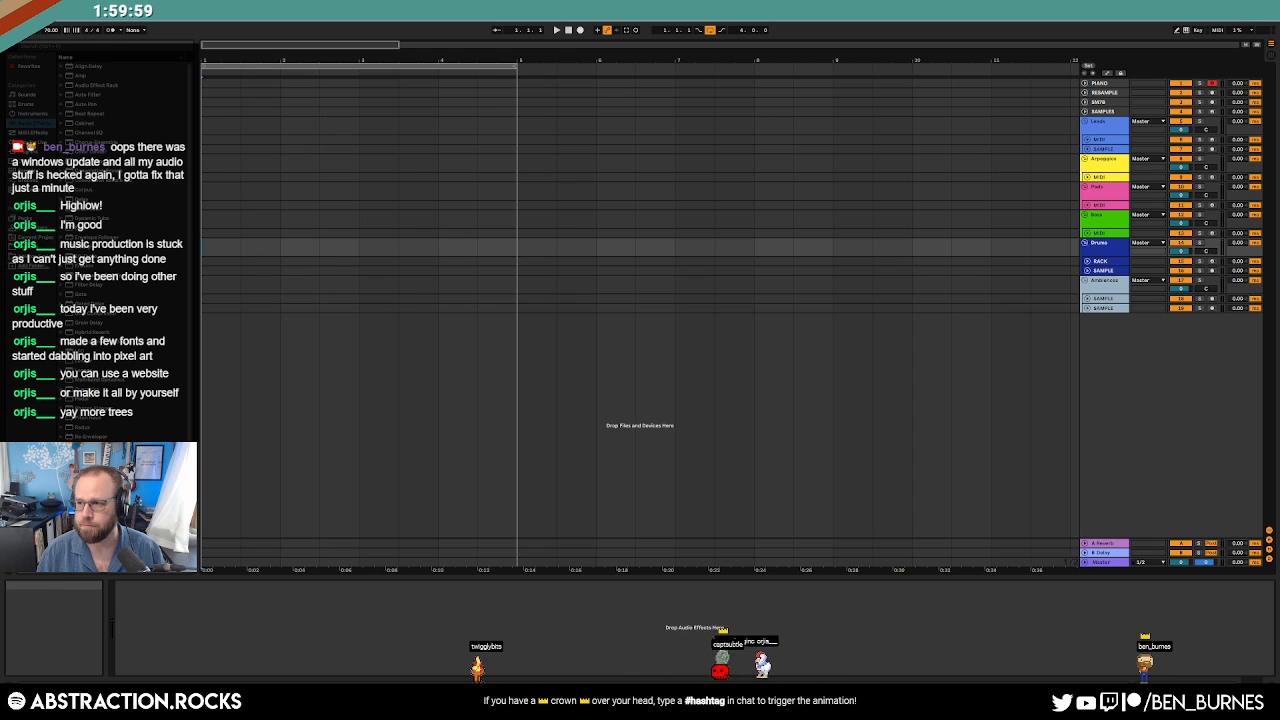
pyautogui.click(1087, 261)
pyautogui.click(1096, 268)
pyautogui.moveTo(205, 280); pyautogui.dragTo(330, 283)
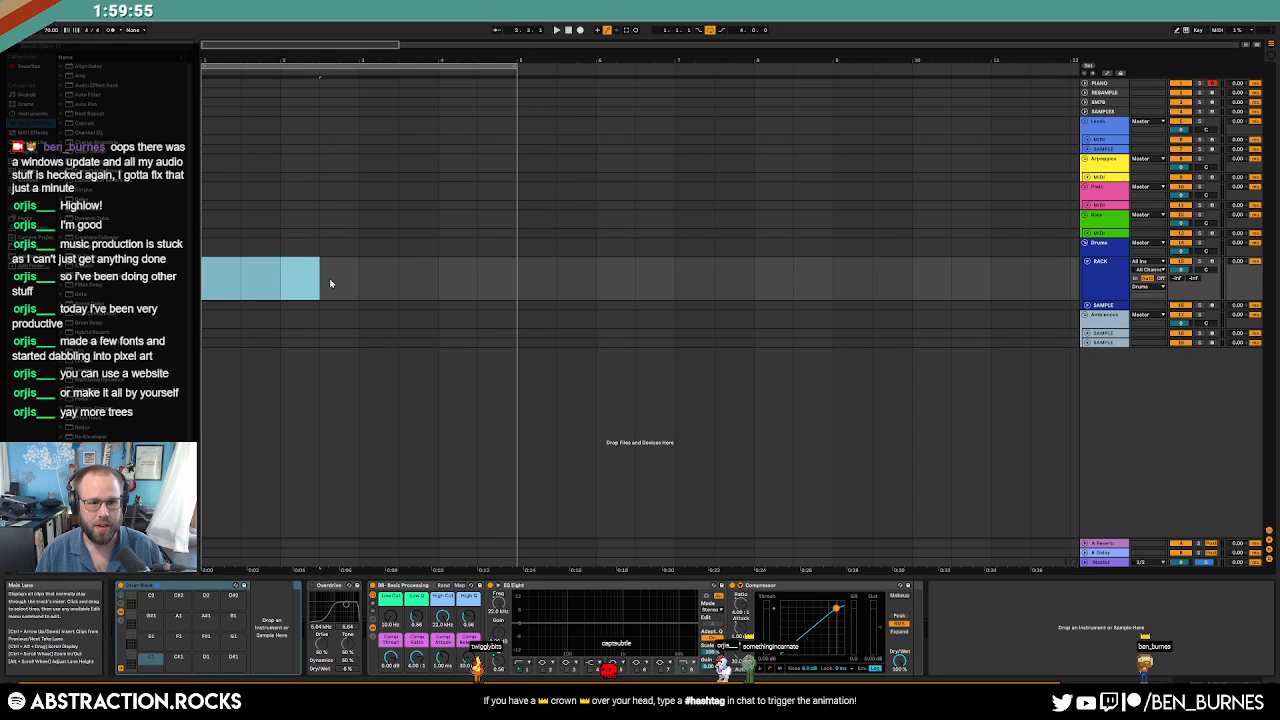
pyautogui.hotkey('ctrl', 'shift', 'm')
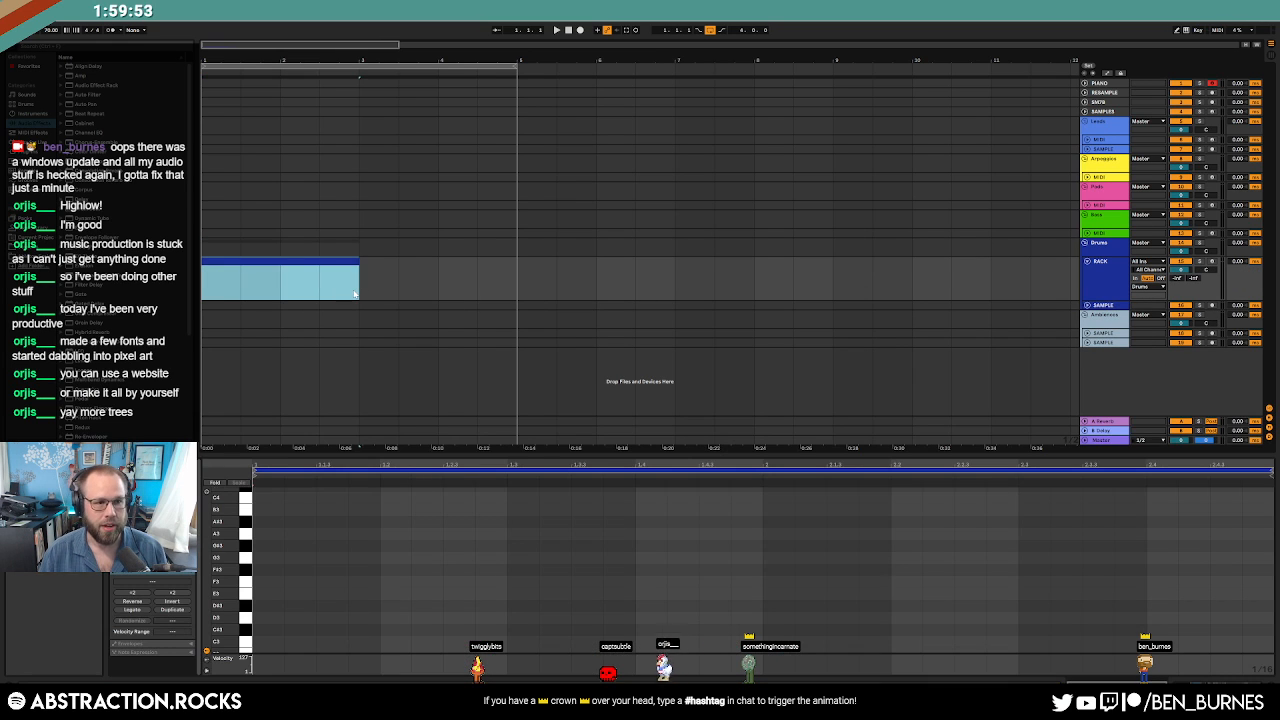
# Open the VMH1 Bassdrums folder inside the Vengeance packs of the sample library.
pyautogui.click(34, 247)
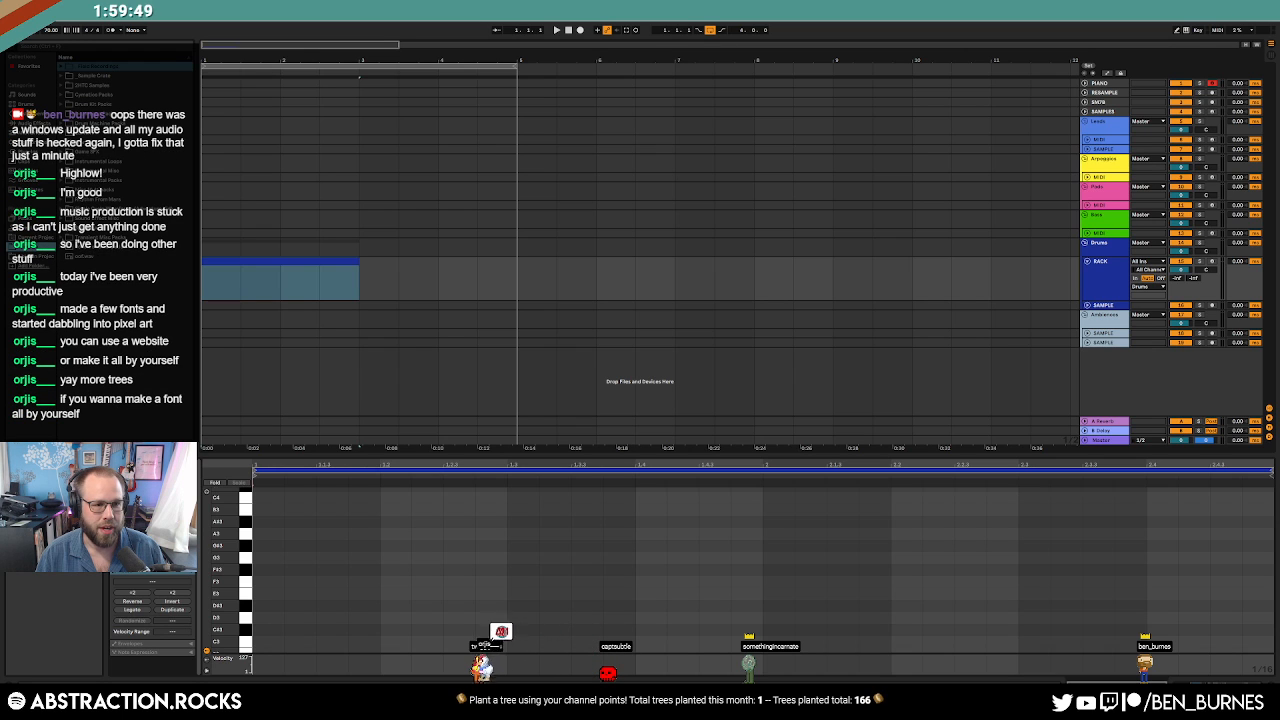
pyautogui.click(61, 190)
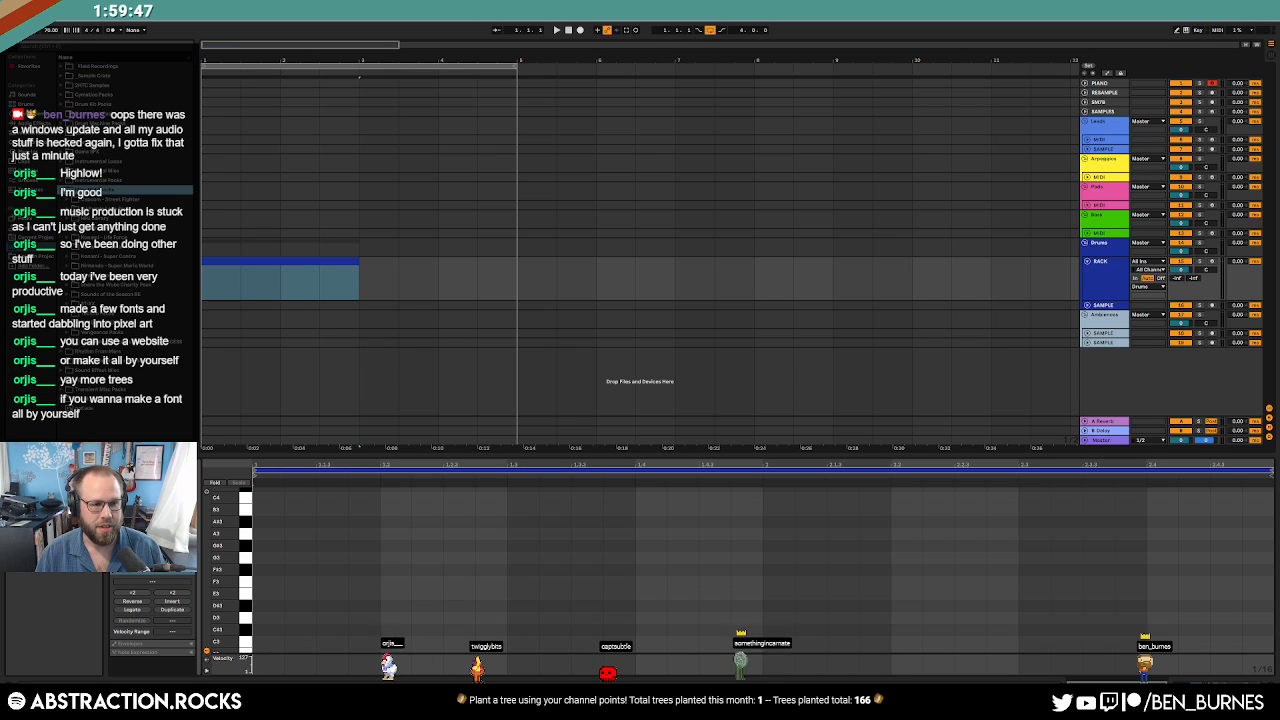
pyautogui.click(67, 332)
pyautogui.scroll(-3, 97, 332)
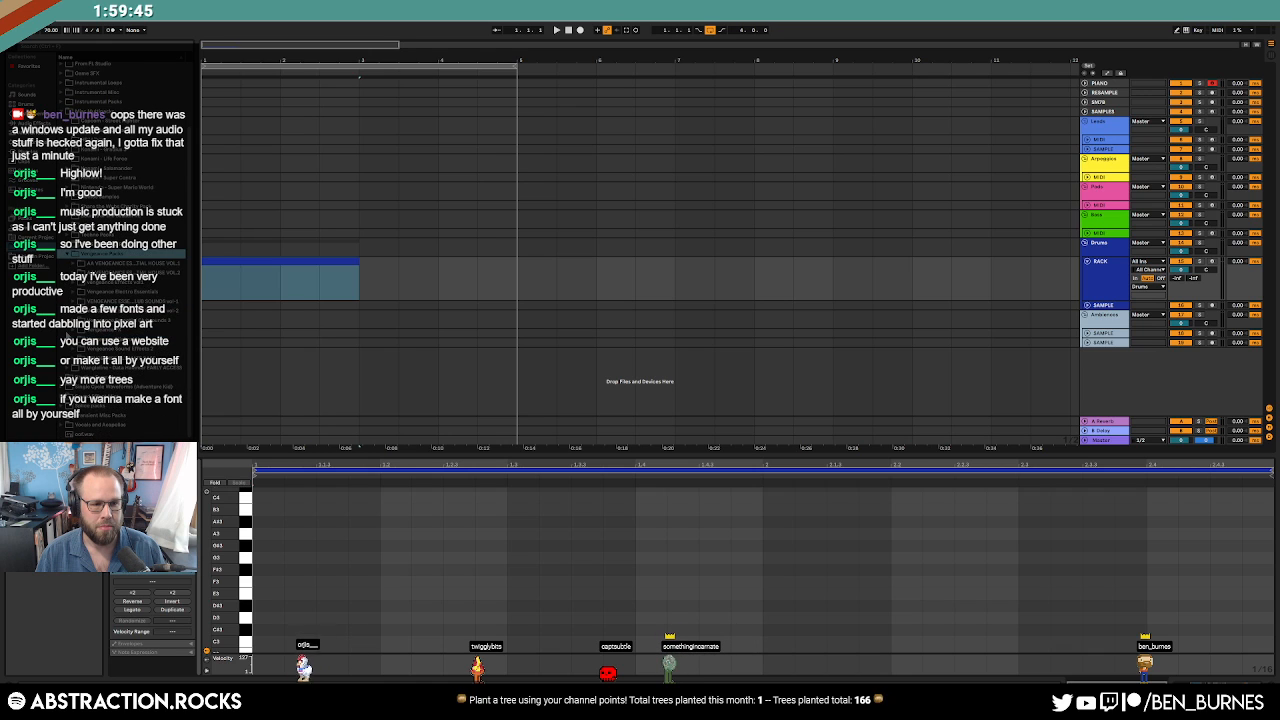
pyautogui.click(73, 339)
pyautogui.scroll(-3, 190, 280)
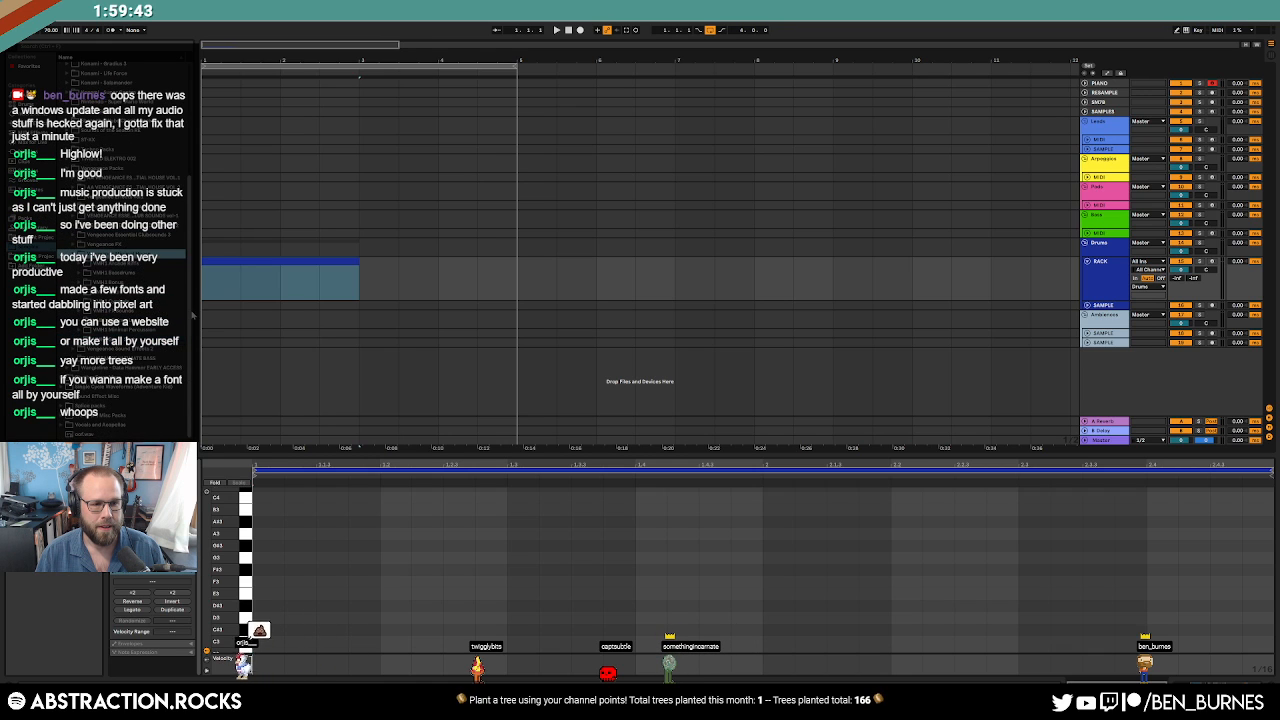
pyautogui.click(80, 272)
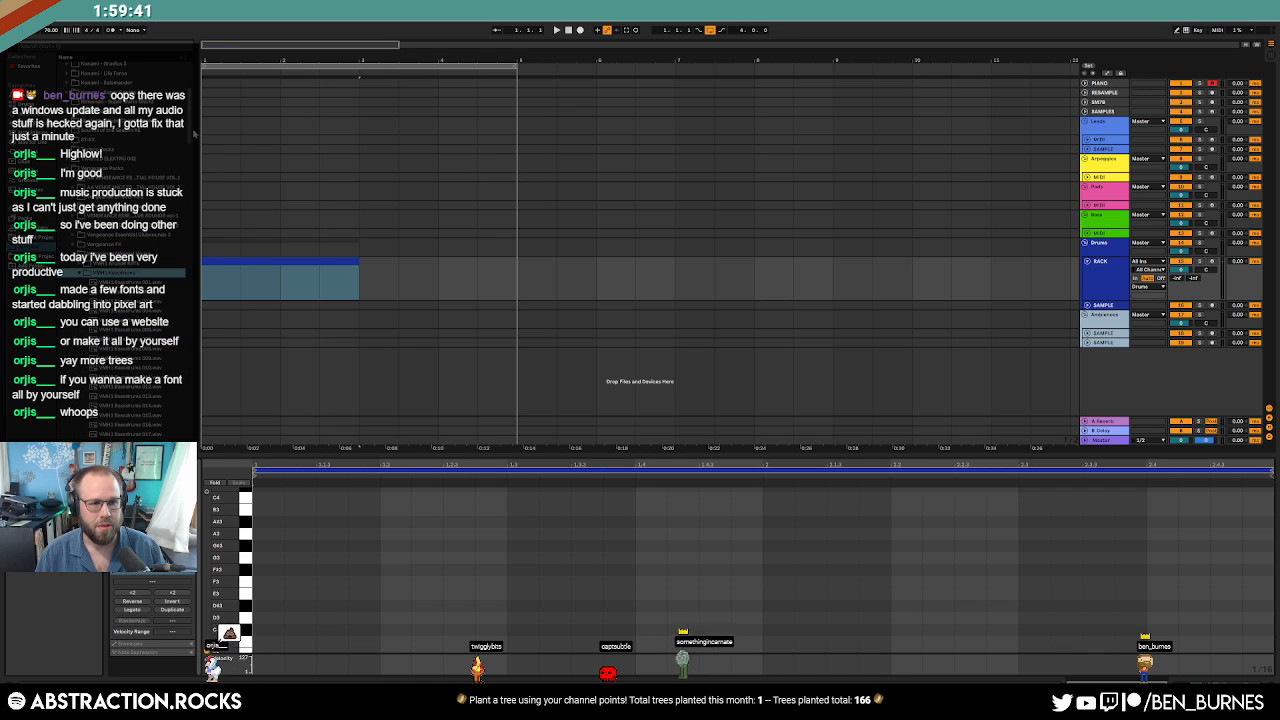
# Audition several kick samples in the VMH1 Bassdrums folder, ending on VMH1 Bassdrums 006.
pyautogui.moveTo(194, 132); pyautogui.dragTo(190, 168)
pyautogui.click(180, 272)
pyautogui.click(142, 267)
pyautogui.click(100, 193)
pyautogui.click(148, 153)
pyautogui.click(148, 162)
pyautogui.click(148, 125)
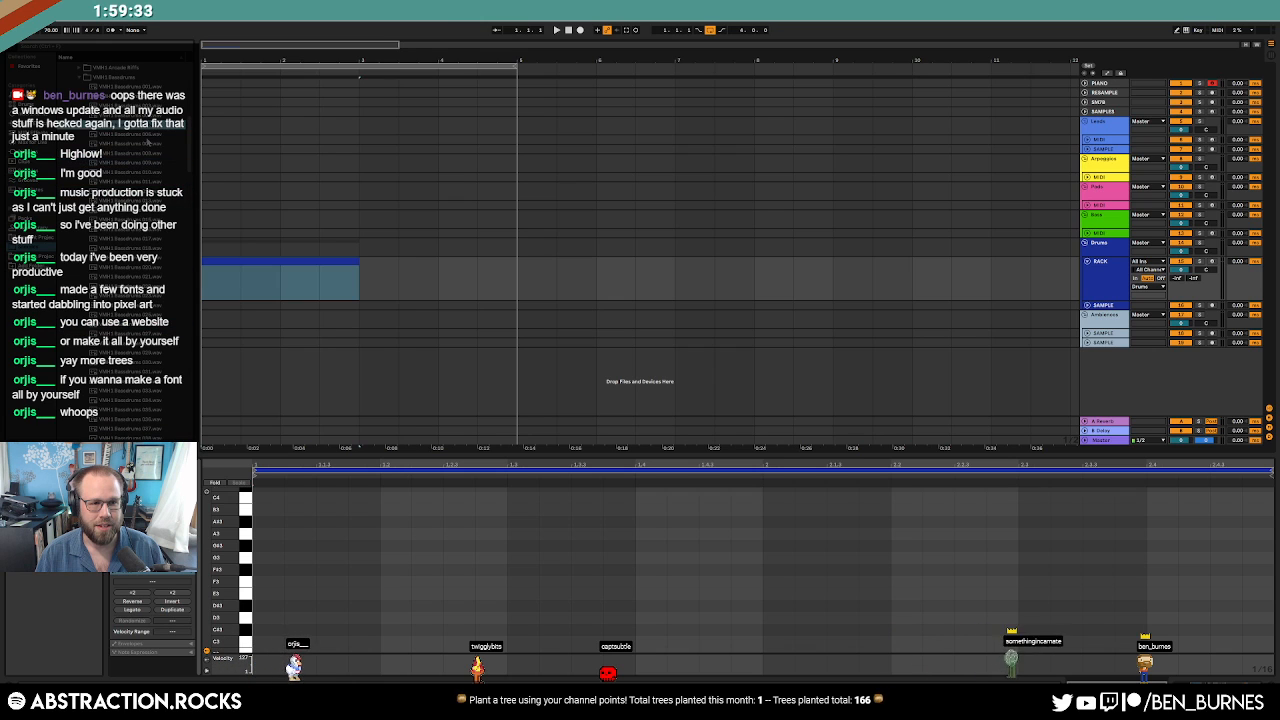
pyautogui.click(148, 134)
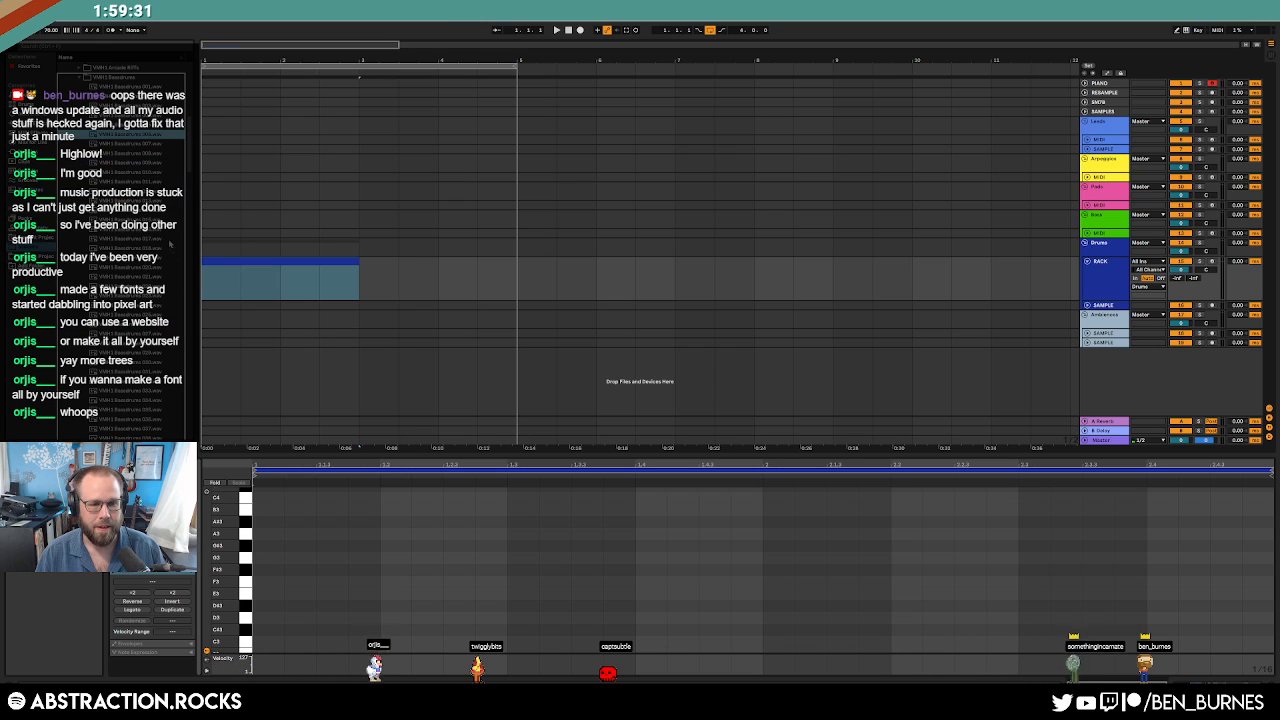
# Load VMH1 Bassdrums 006 onto a Drum Rack pad of the RACK track.
pyautogui.click(268, 271)
pyautogui.moveTo(268, 271); pyautogui.dragTo(119, 252)
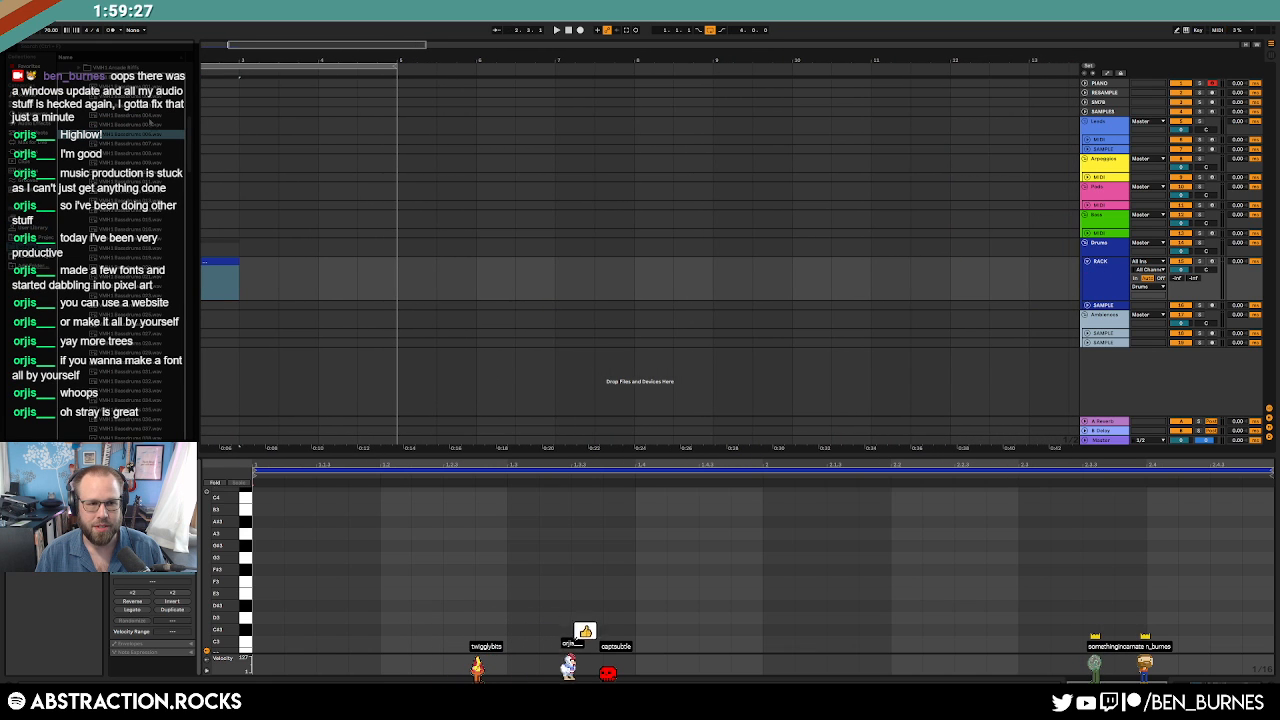
pyautogui.hotkey('shift', 'Tab')
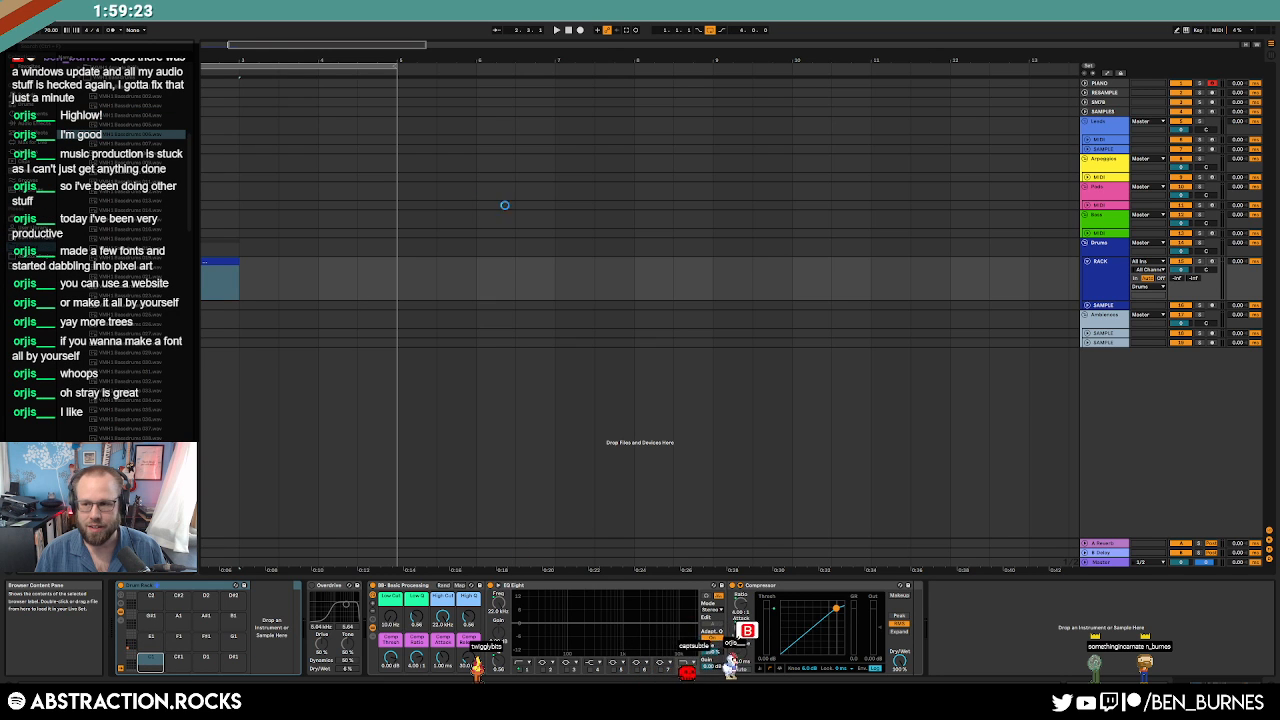
pyautogui.moveTo(271, 46); pyautogui.dragTo(253, 46)
pyautogui.hscroll(-1, 271, 272)
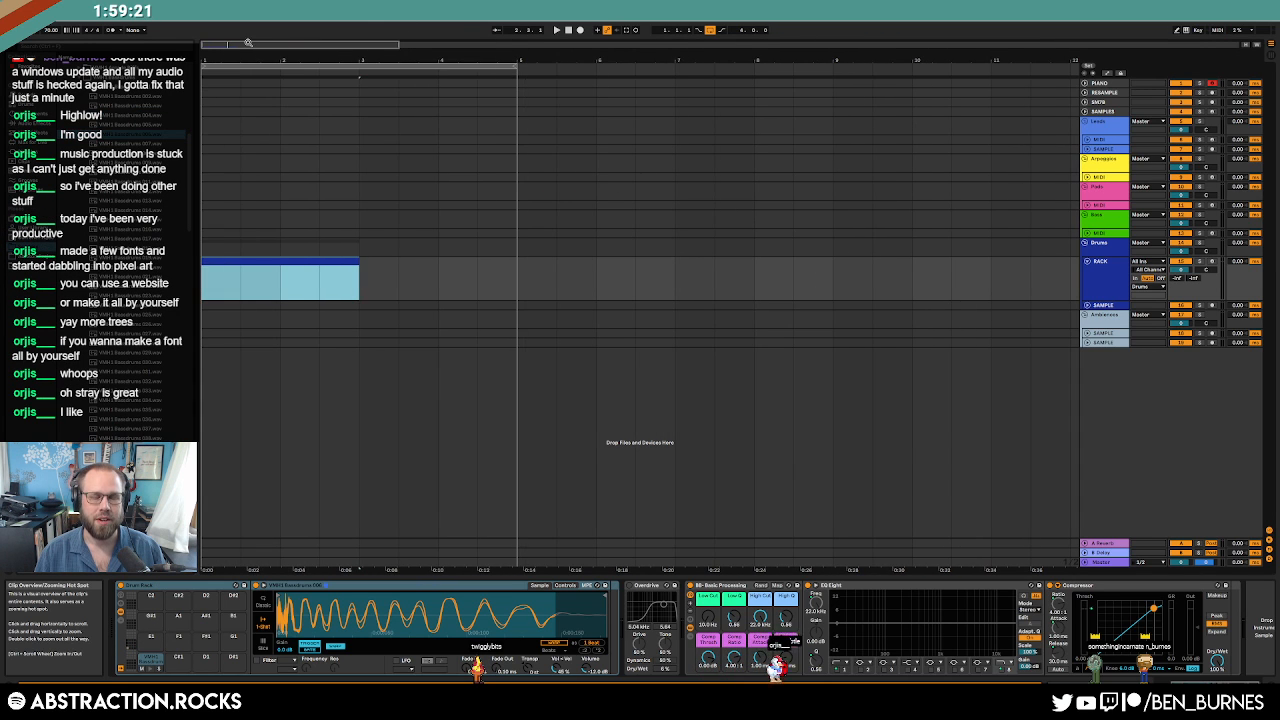
# Place three kick notes in the clip's first bar, starting on the downbeat and spaced three sixteenths apart.
pyautogui.click(271, 272)
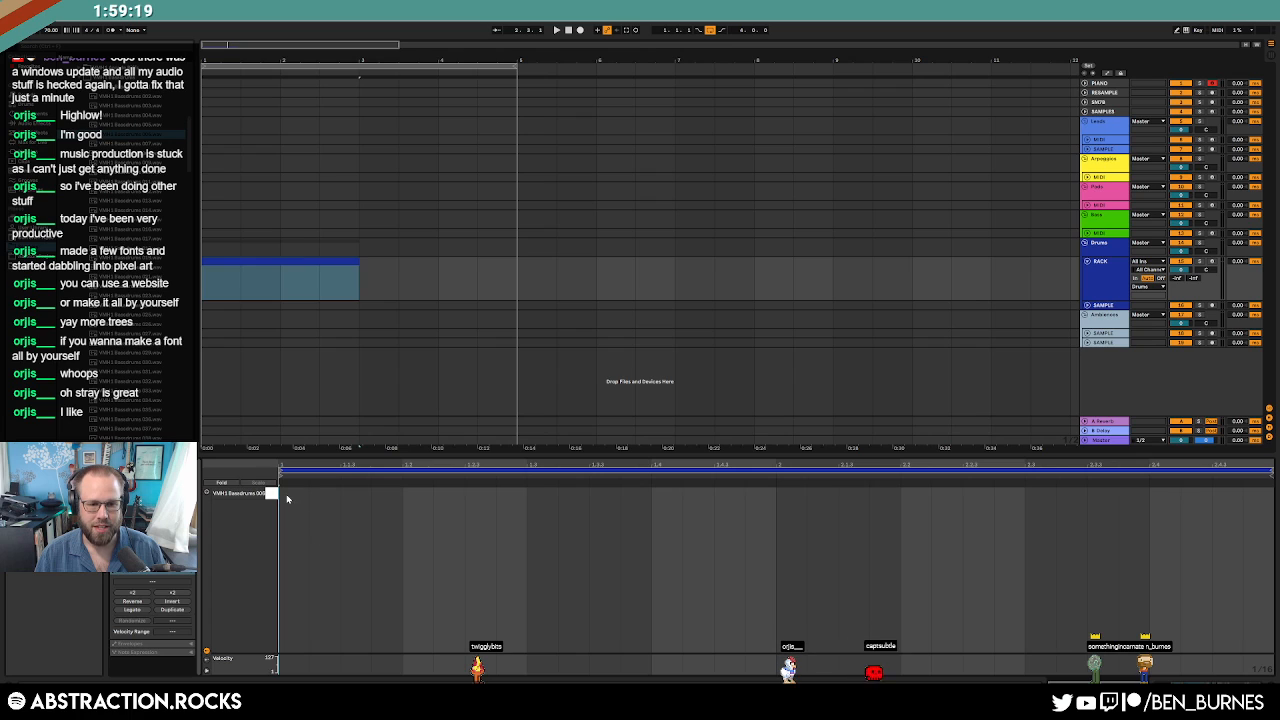
pyautogui.doubleClick(286, 498)
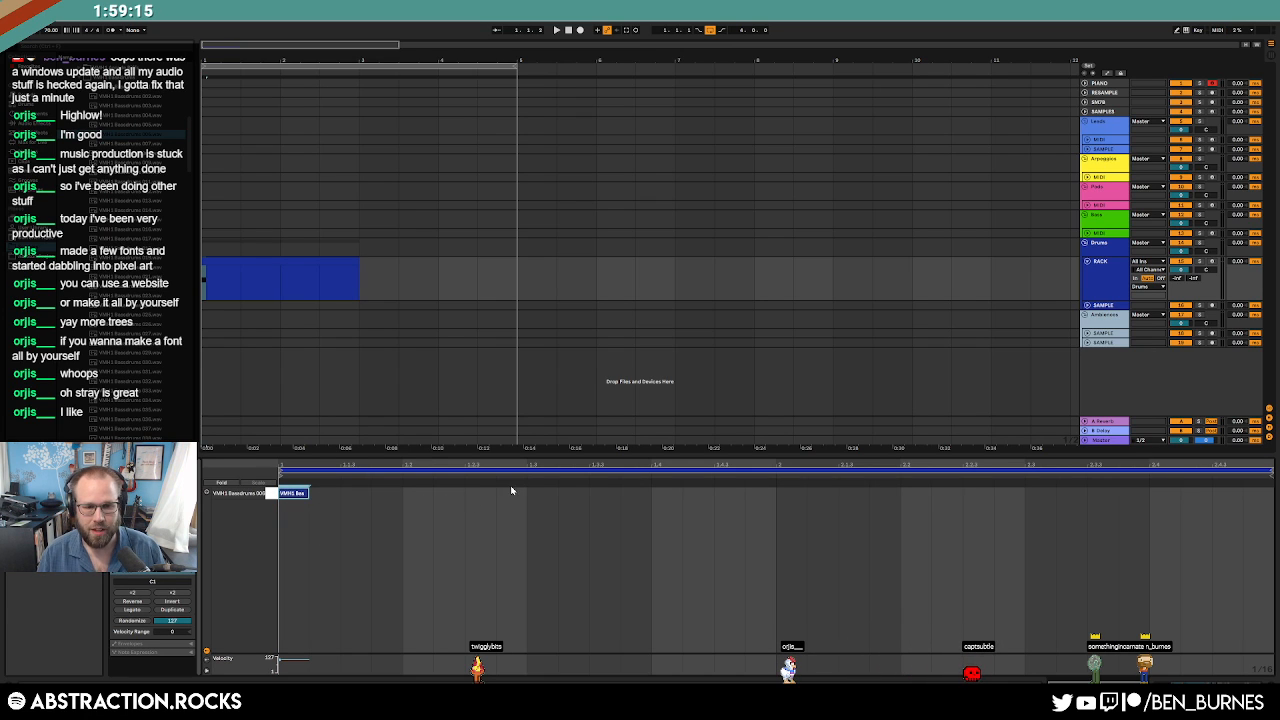
pyautogui.doubleClick(658, 494)
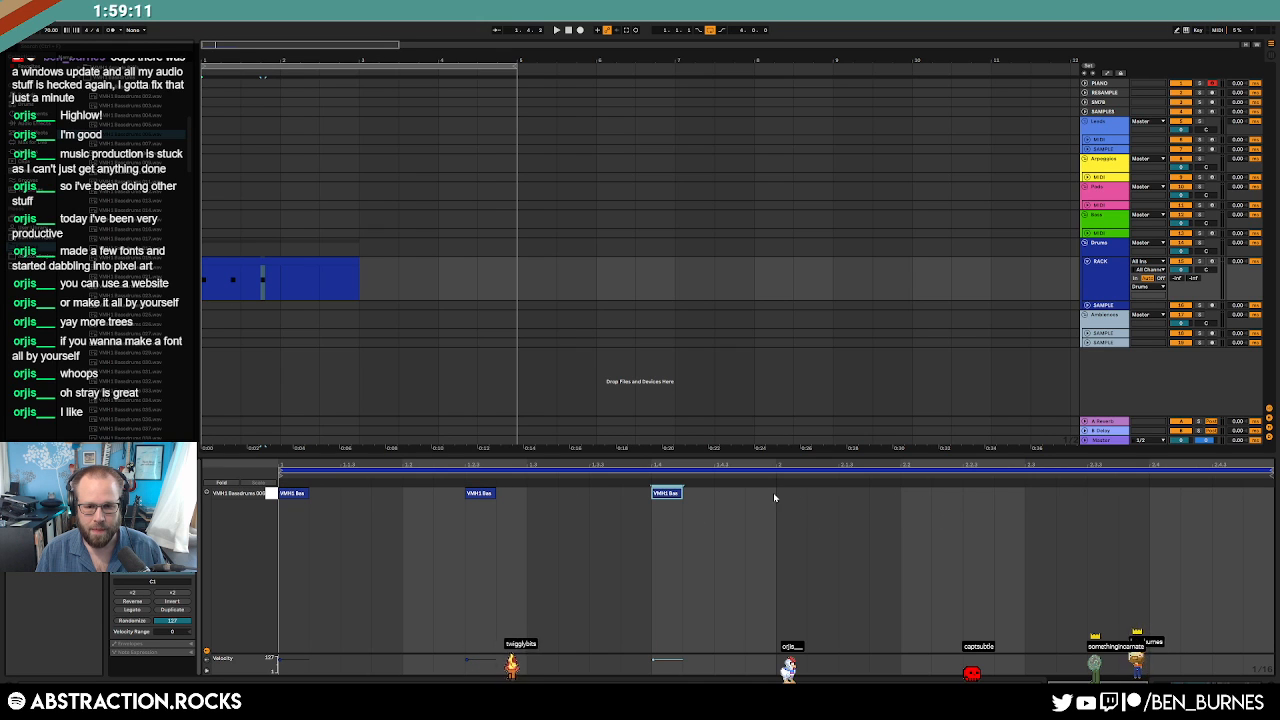
pyautogui.moveTo(774, 497); pyautogui.dragTo(280, 482)
pyautogui.click(489, 568)
pyautogui.moveTo(455, 530); pyautogui.dragTo(731, 452)
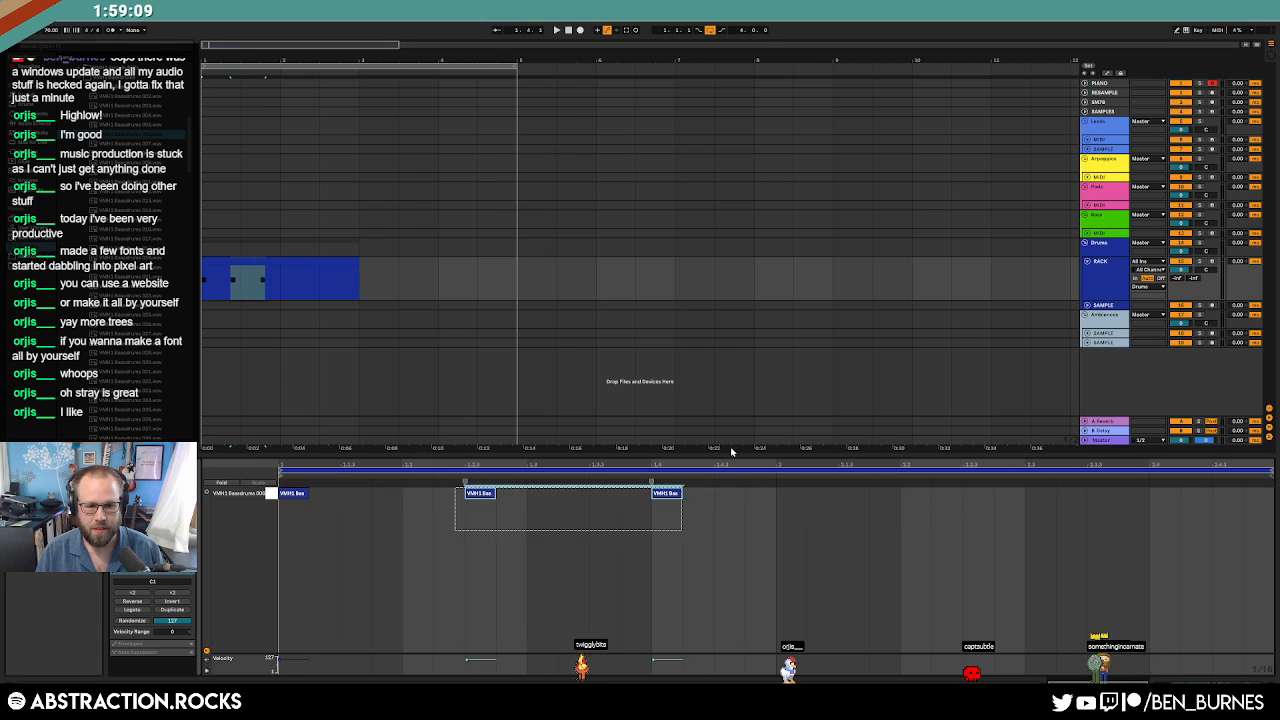
pyautogui.moveTo(480, 494); pyautogui.dragTo(387, 494)
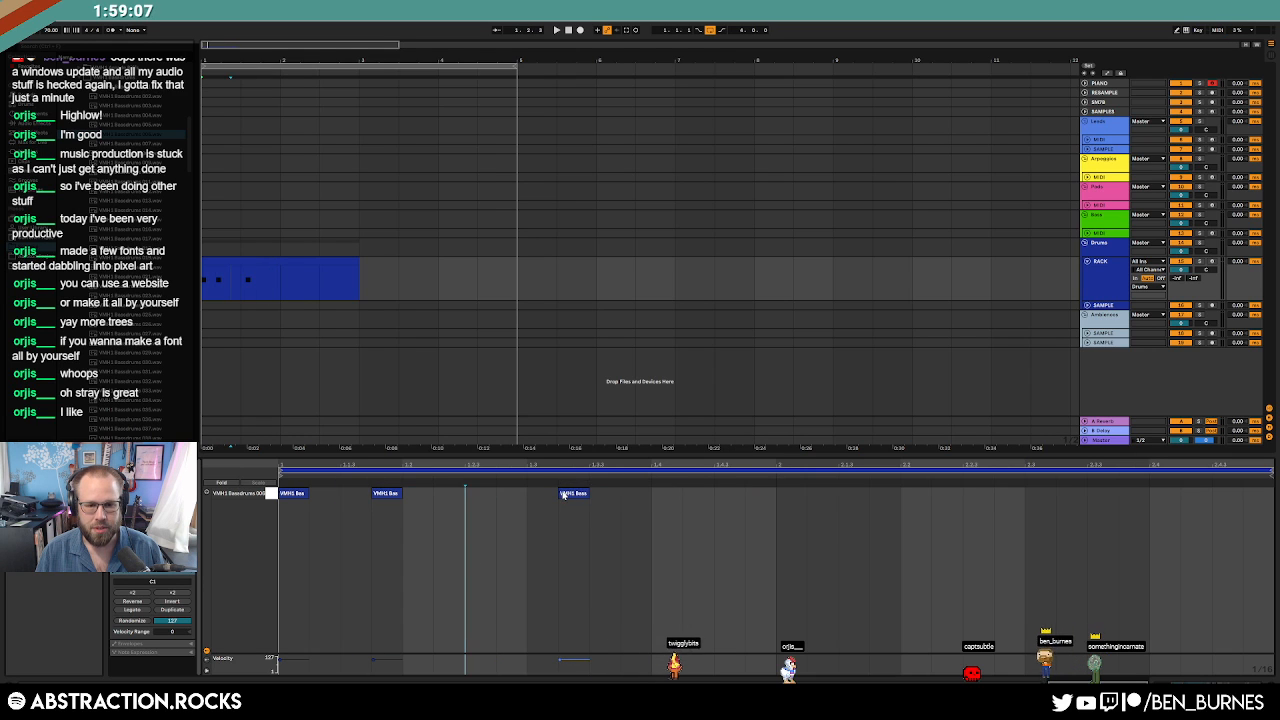
pyautogui.moveTo(565, 494); pyautogui.dragTo(475, 505)
# Duplicate the first bar's kick notes into the second bar and delete the copied note on its downbeat.
pyautogui.moveTo(773, 484); pyautogui.dragTo(289, 523)
pyautogui.hotkey('ctrl', 'd')
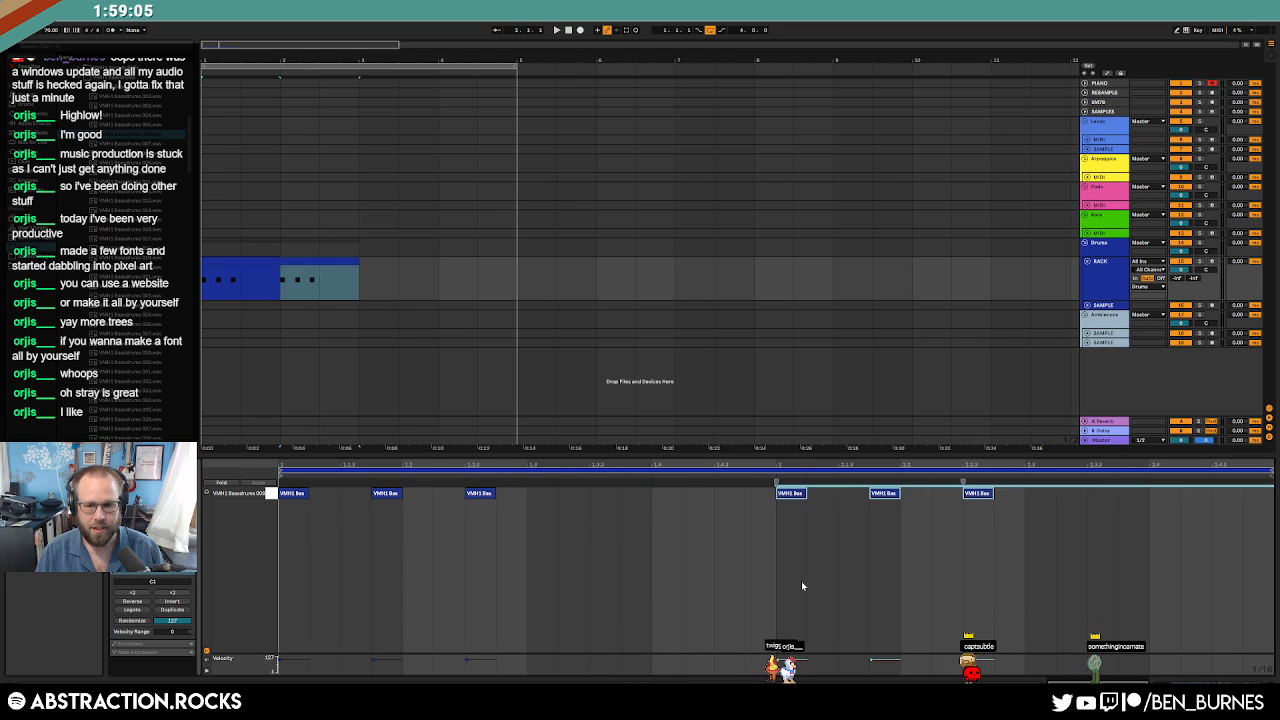
pyautogui.click(826, 578)
pyautogui.doubleClick(792, 495)
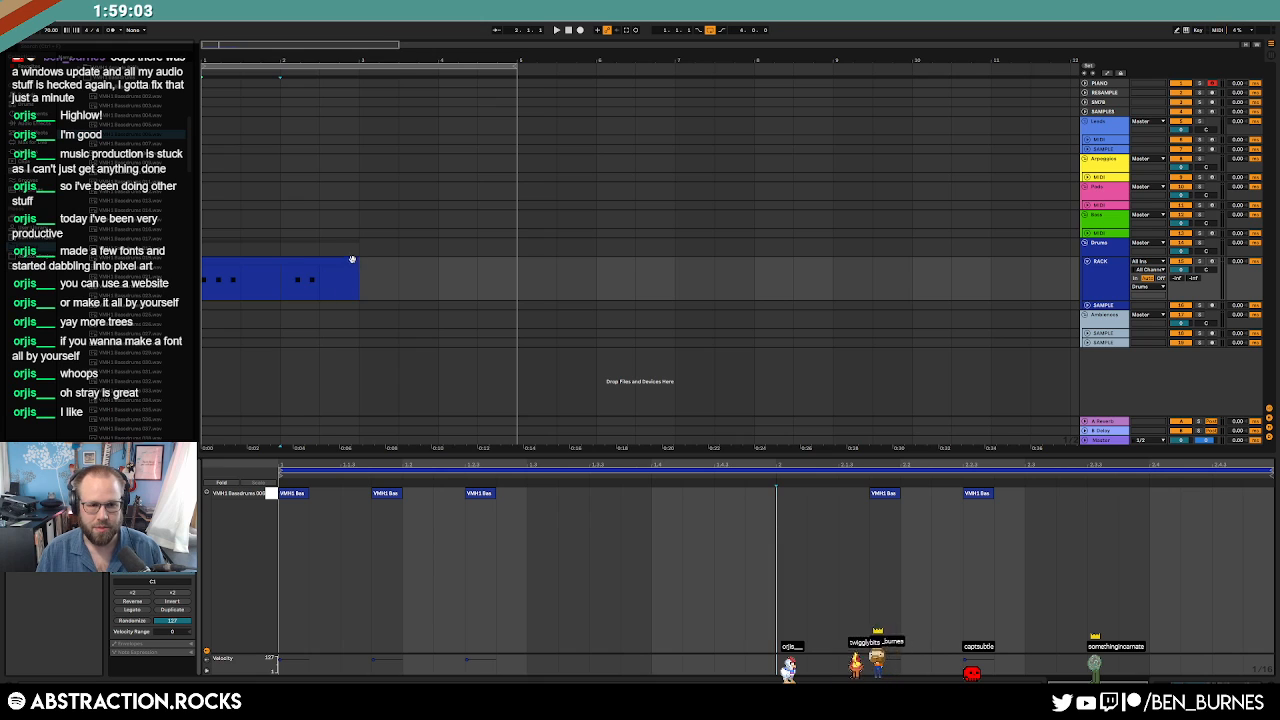
# Extend the kick clip to four bars, up to the loop end, and play it back.
pyautogui.moveTo(357, 261); pyautogui.dragTo(517, 278)
pyautogui.press('space')
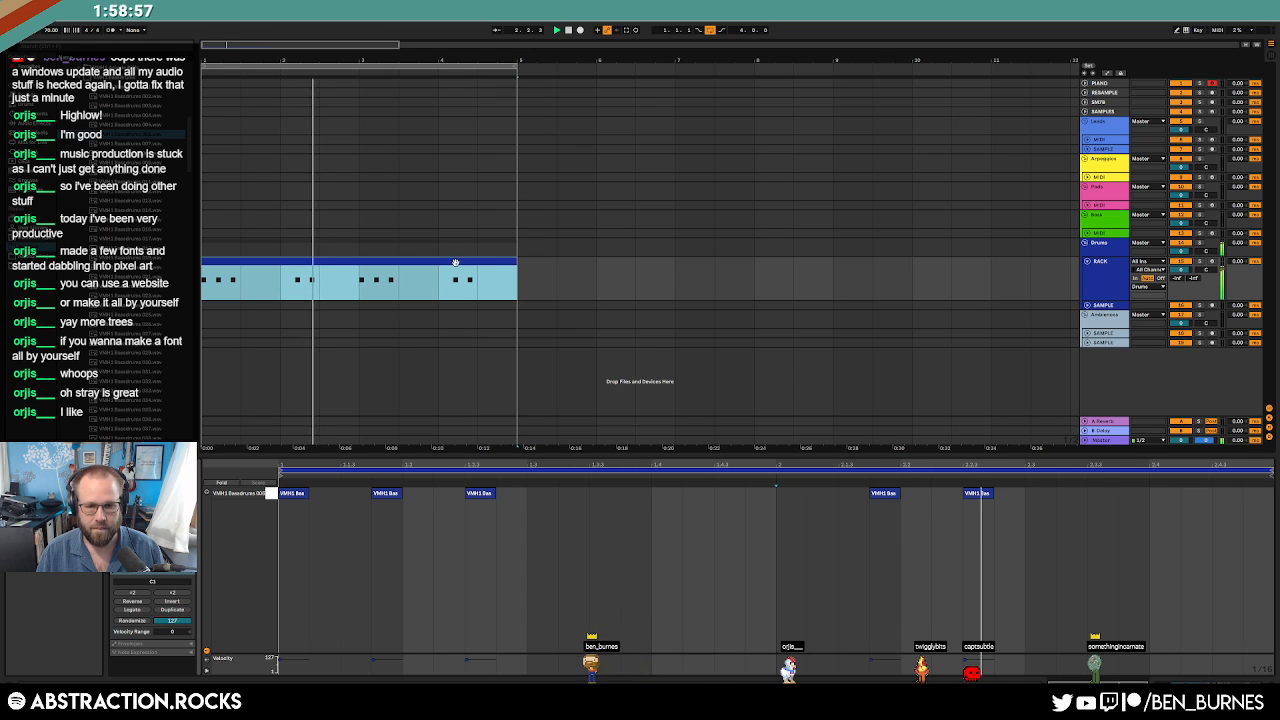
pyautogui.press('space')
# Replace the kick sample in the Drum Rack with VMH1 Bassdrums 007.
pyautogui.hotkey('shift', 'Tab')
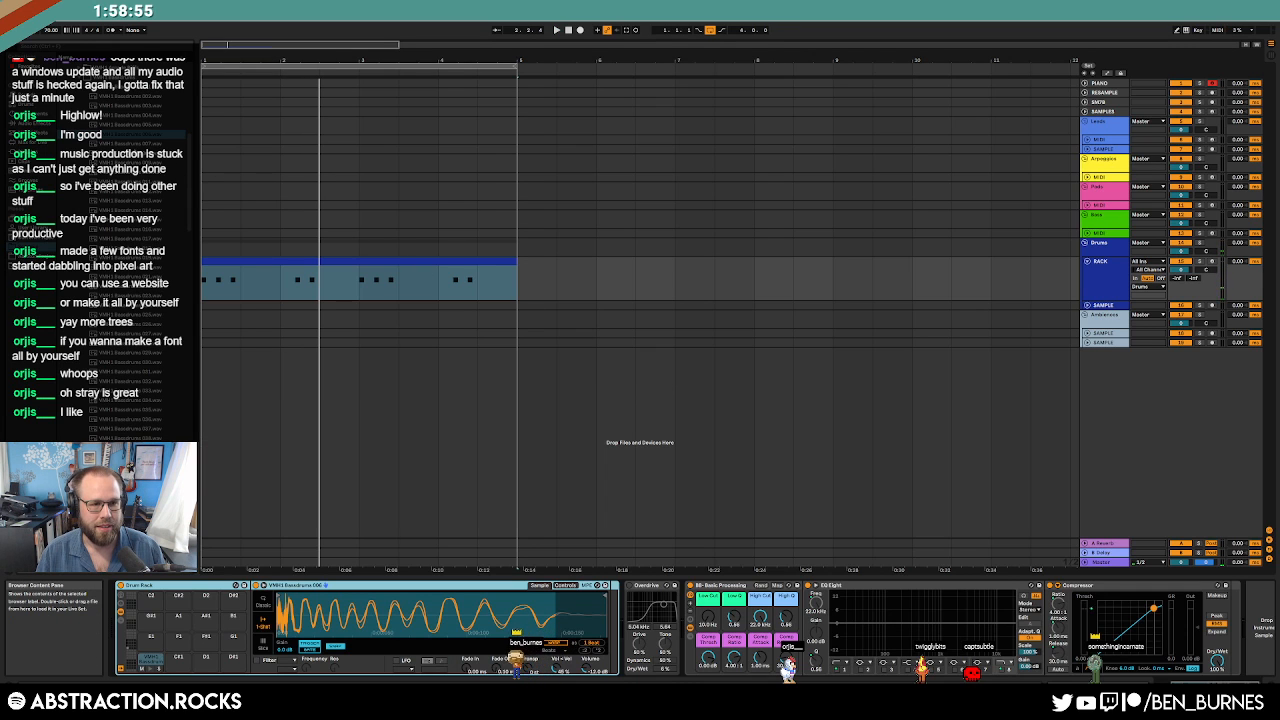
pyautogui.click(130, 144)
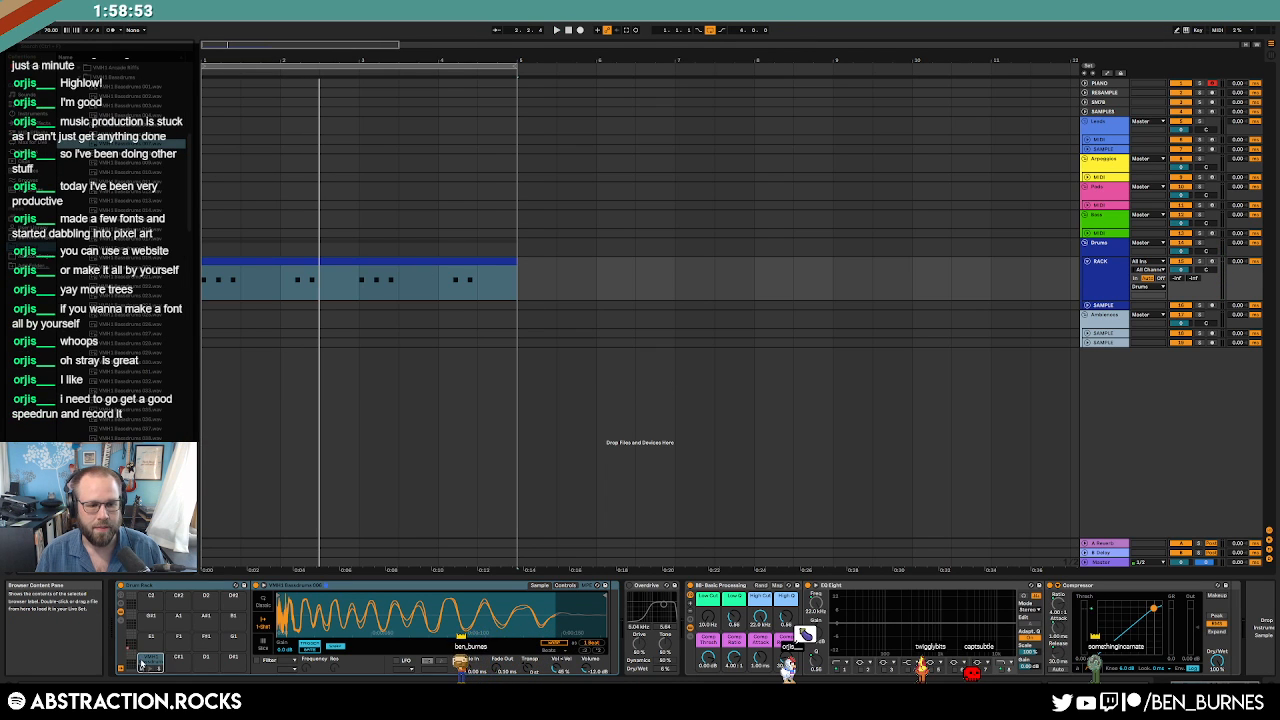
pyautogui.moveTo(130, 144); pyautogui.dragTo(551, 588)
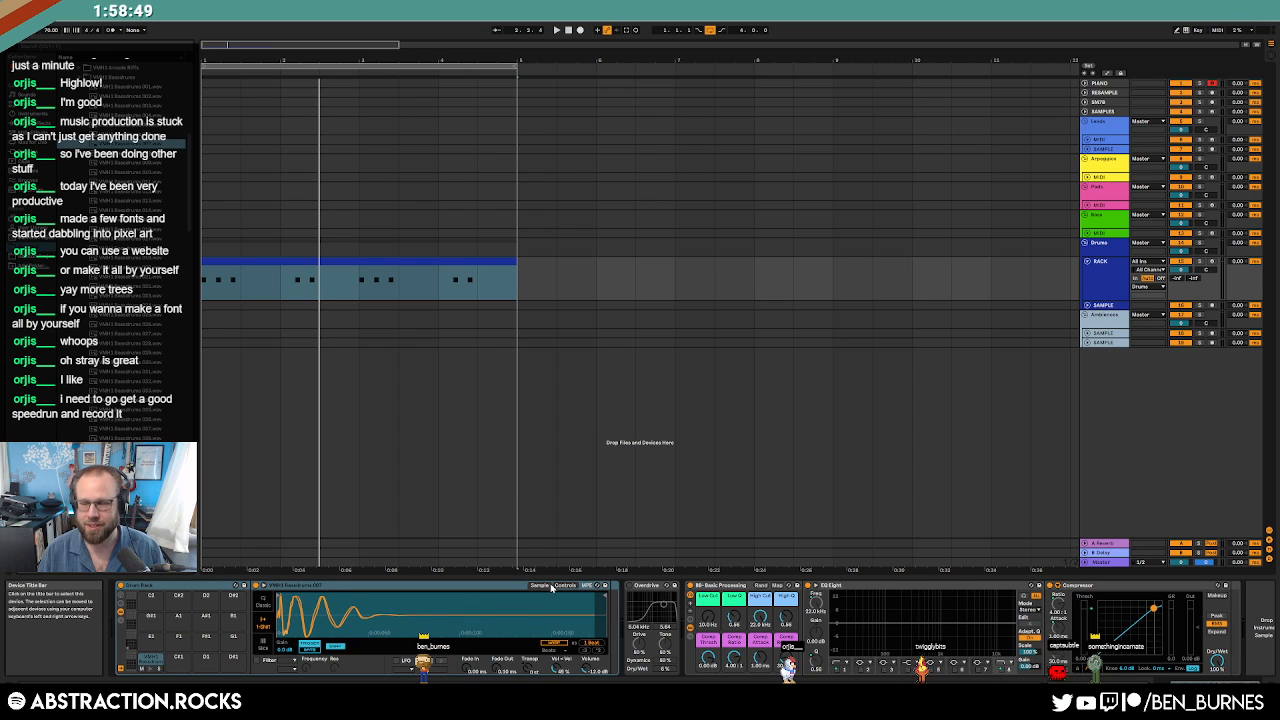
pyautogui.click(412, 260)
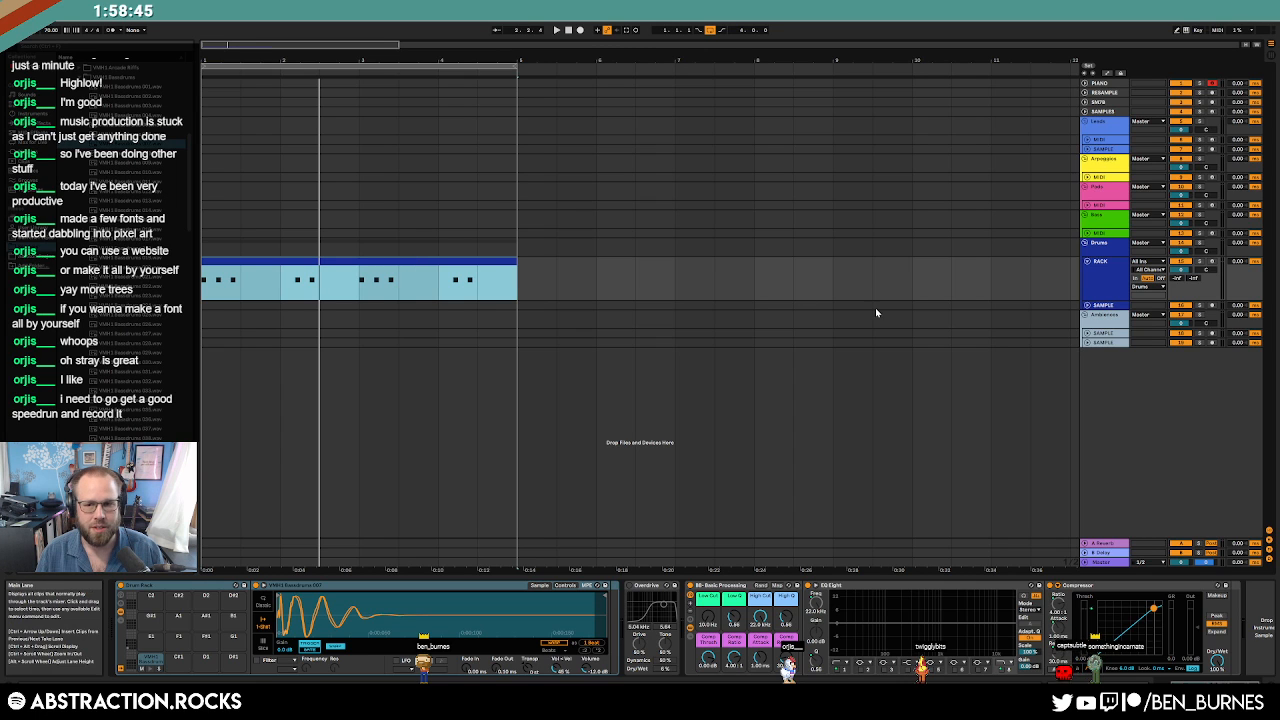
# Unfold the MIDI track in the Bass group and select it.
pyautogui.click(1088, 233)
pyautogui.click(1106, 241)
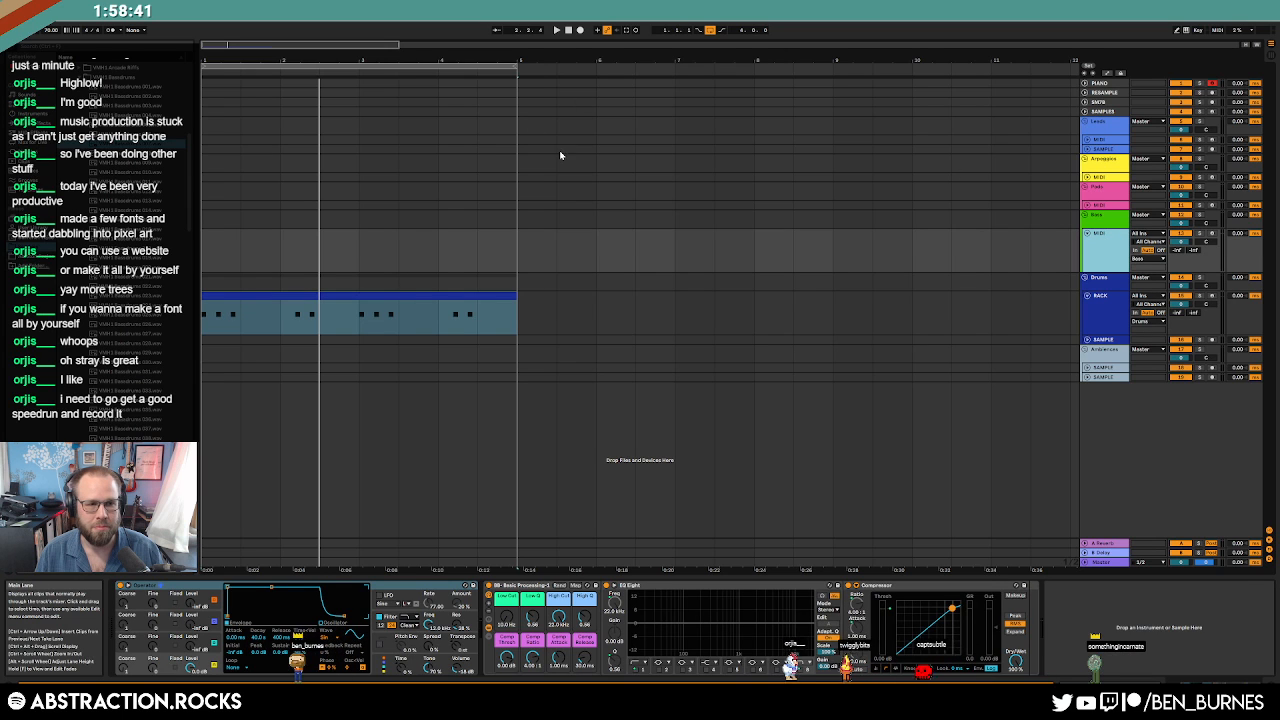
# Collapse the Vengeance packs and look through the Field Recordings and Sample Crate folders, then return to the Bass MIDI track.
pyautogui.moveTo(192, 156); pyautogui.dragTo(196, 132)
pyautogui.click(81, 202)
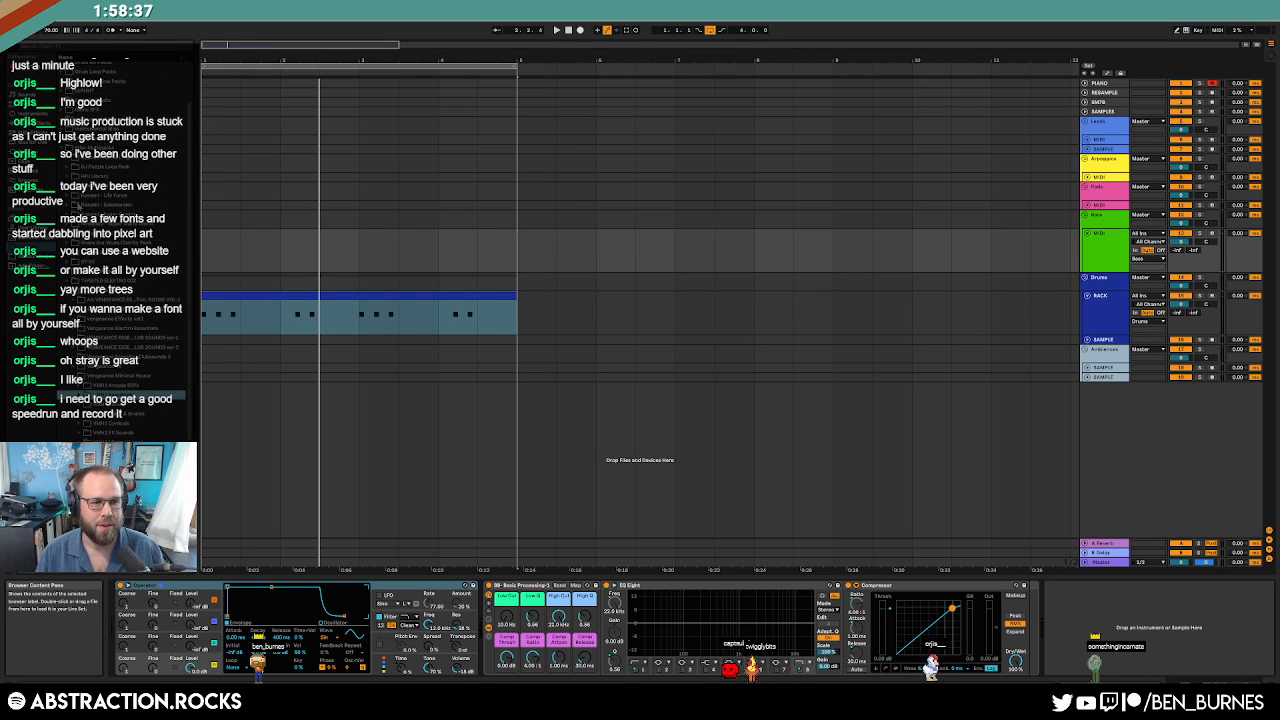
pyautogui.click(67, 97)
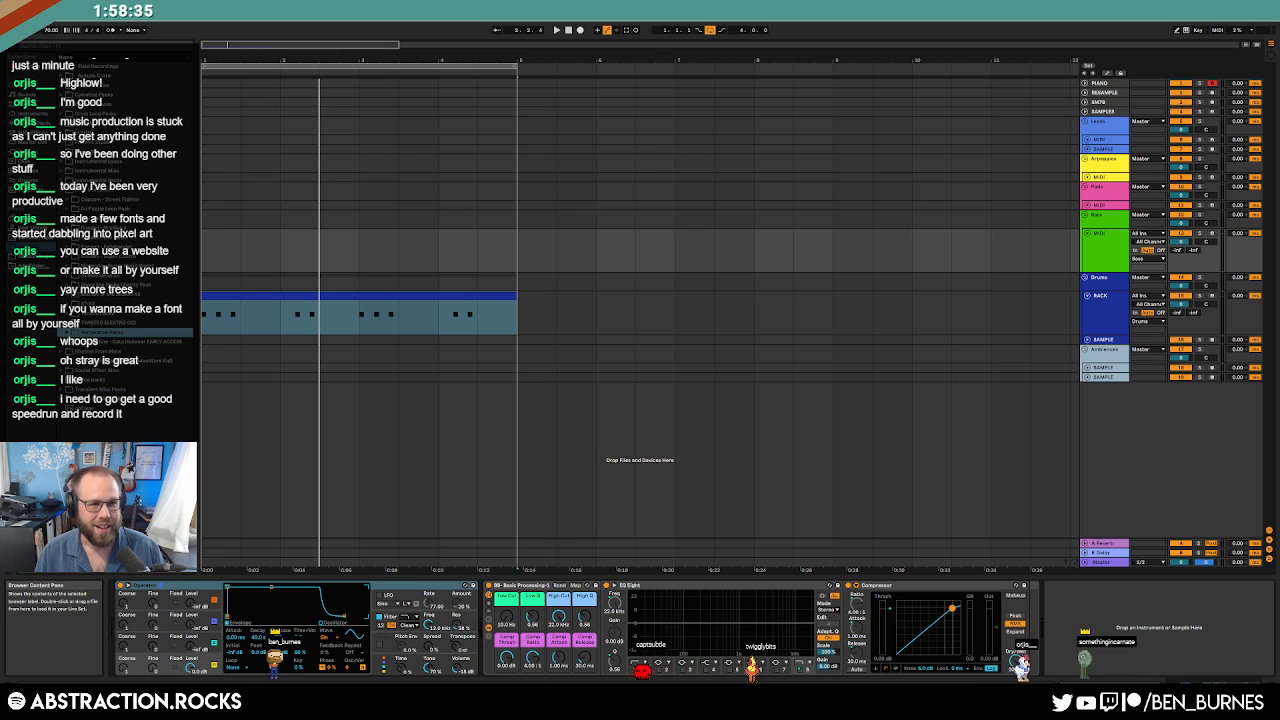
pyautogui.click(61, 190)
pyautogui.click(62, 86)
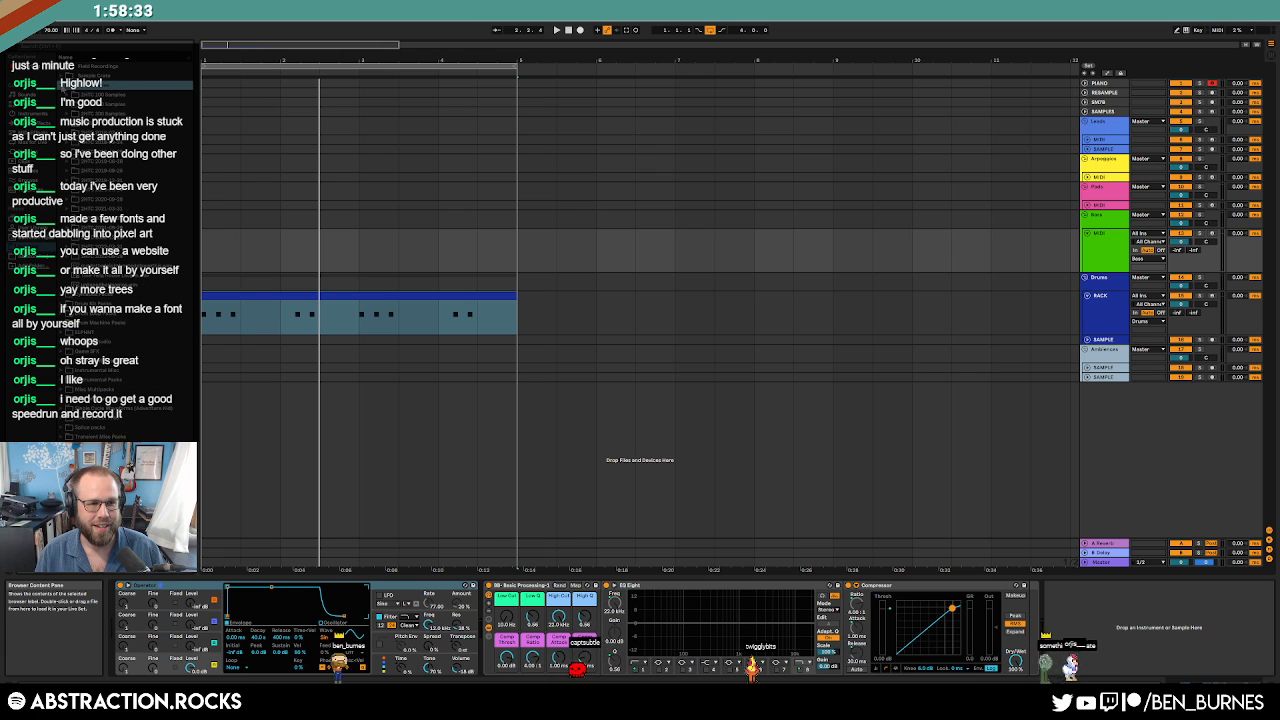
pyautogui.click(62, 86)
pyautogui.click(62, 67)
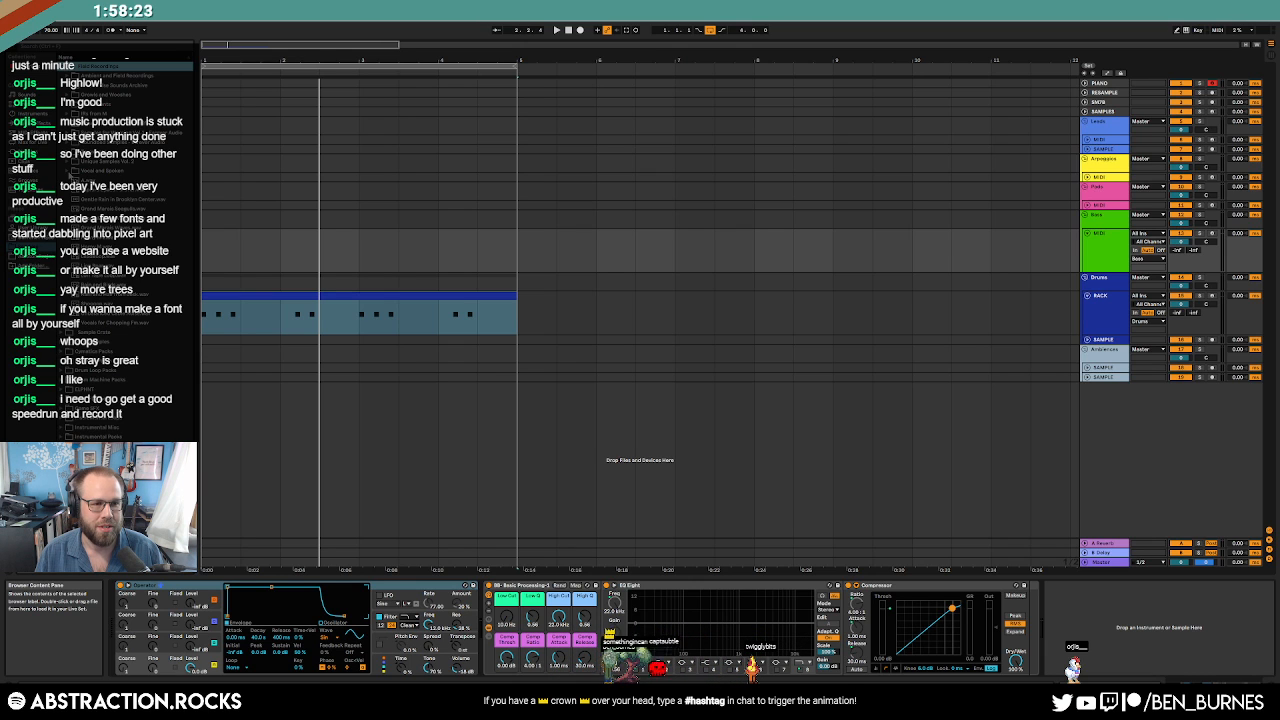
pyautogui.press('Left')
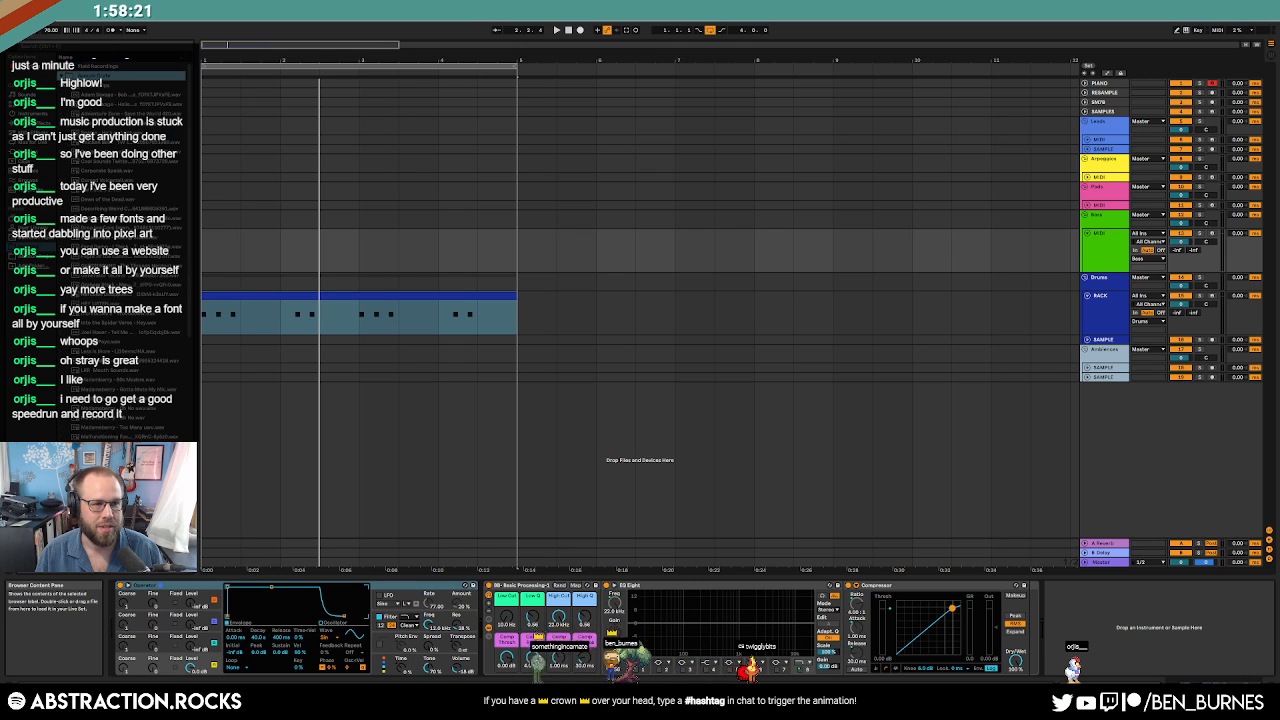
pyautogui.press('Down')
pyautogui.press('Right')
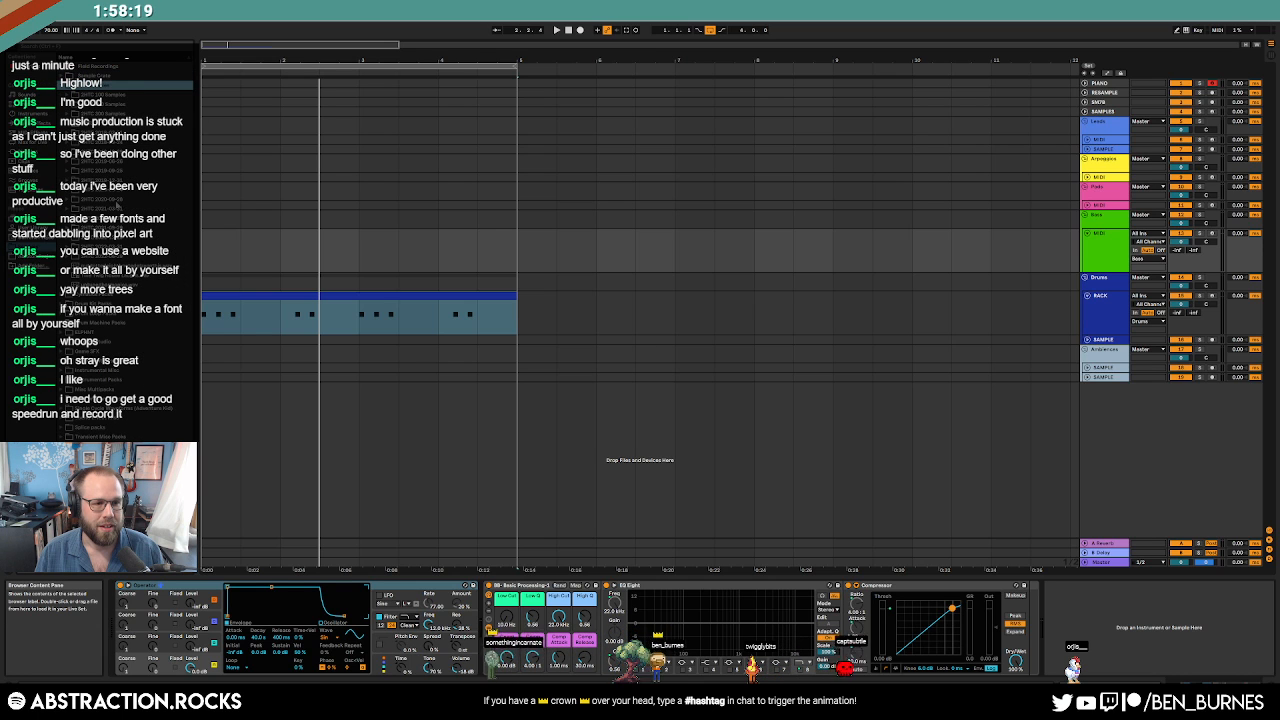
pyautogui.click(69, 257)
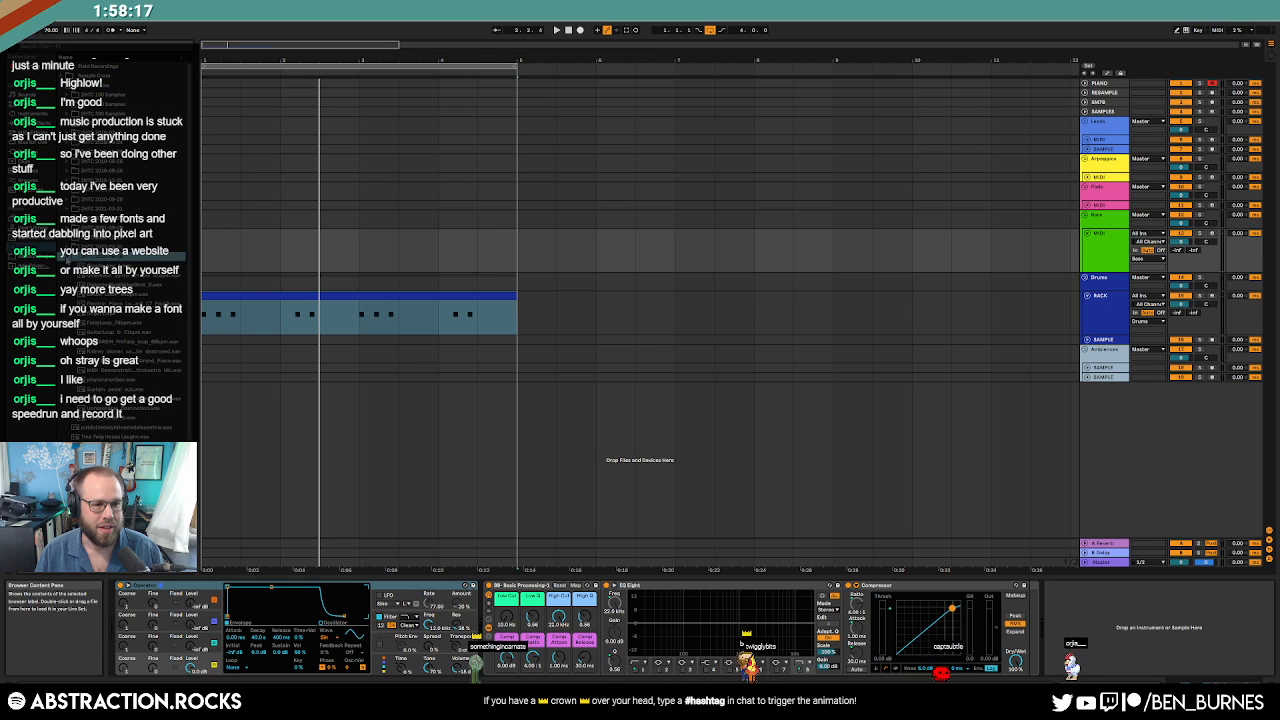
pyautogui.click(70, 247)
pyautogui.click(69, 266)
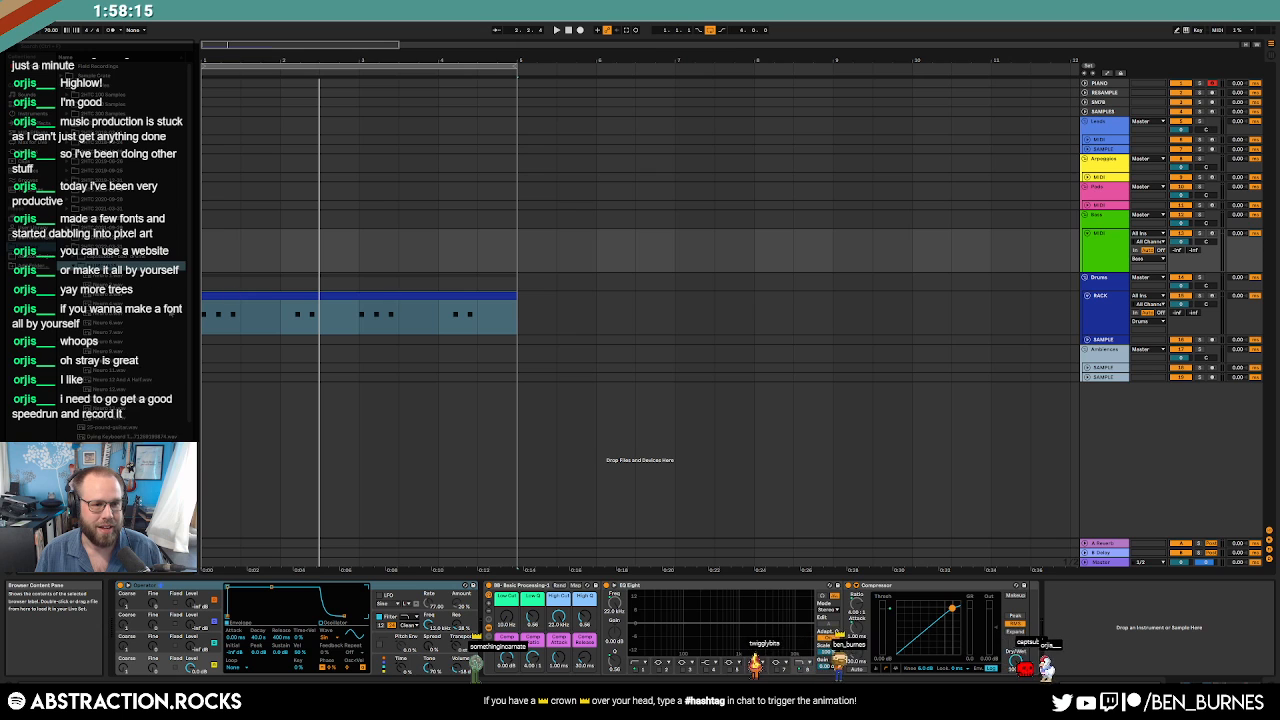
pyautogui.click(1100, 259)
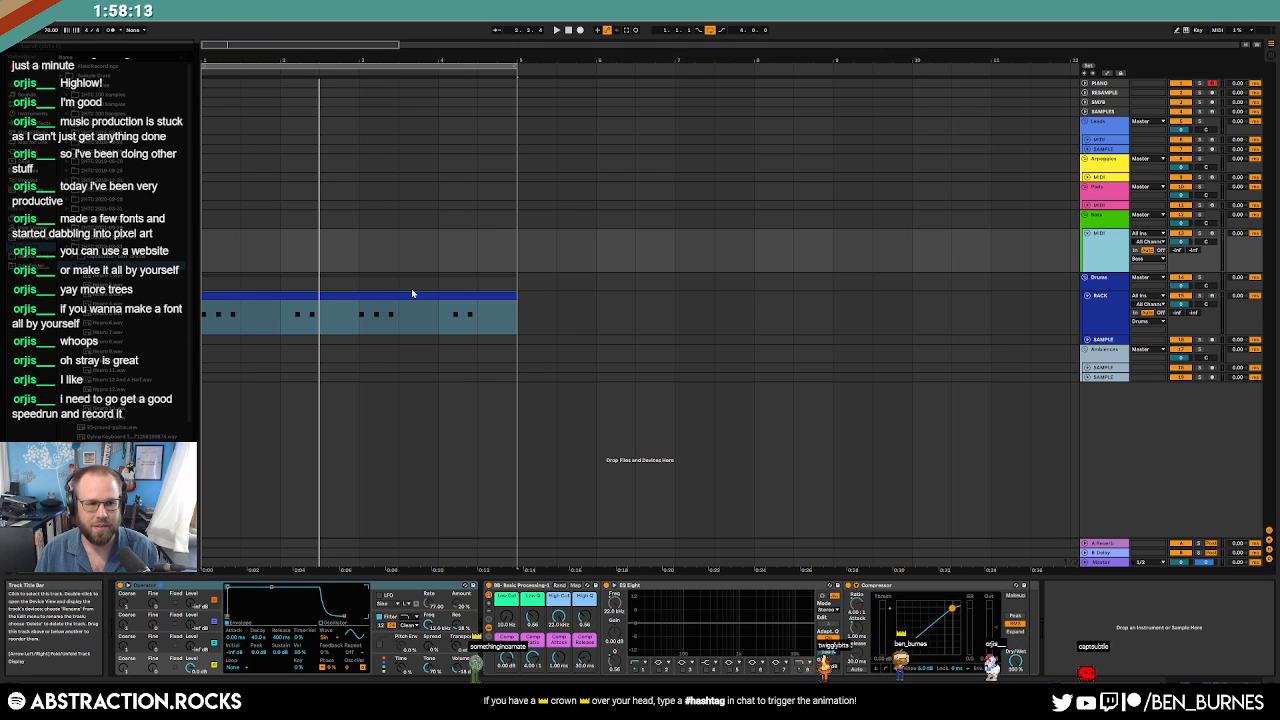
# Audition the Neuro bass samples one after another, ending on Neuro 10.
pyautogui.click(105, 285)
pyautogui.press('Down')
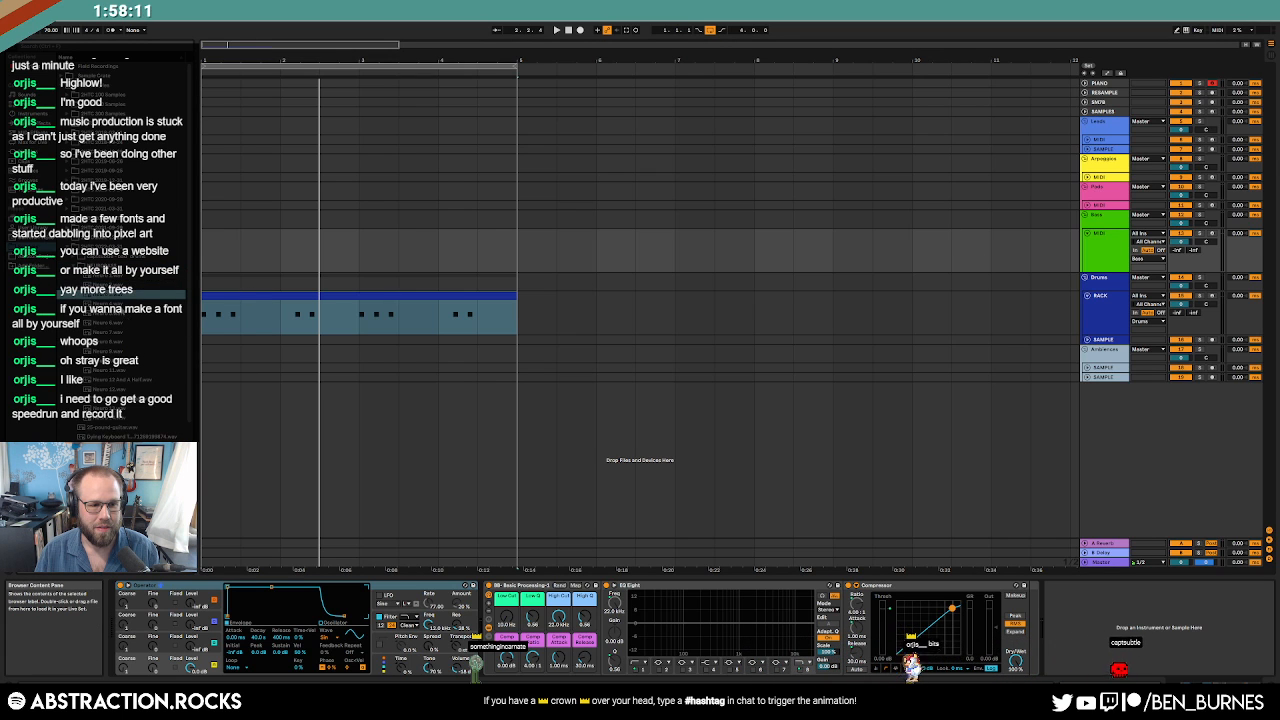
pyautogui.press('Down')
pyautogui.press('Down')
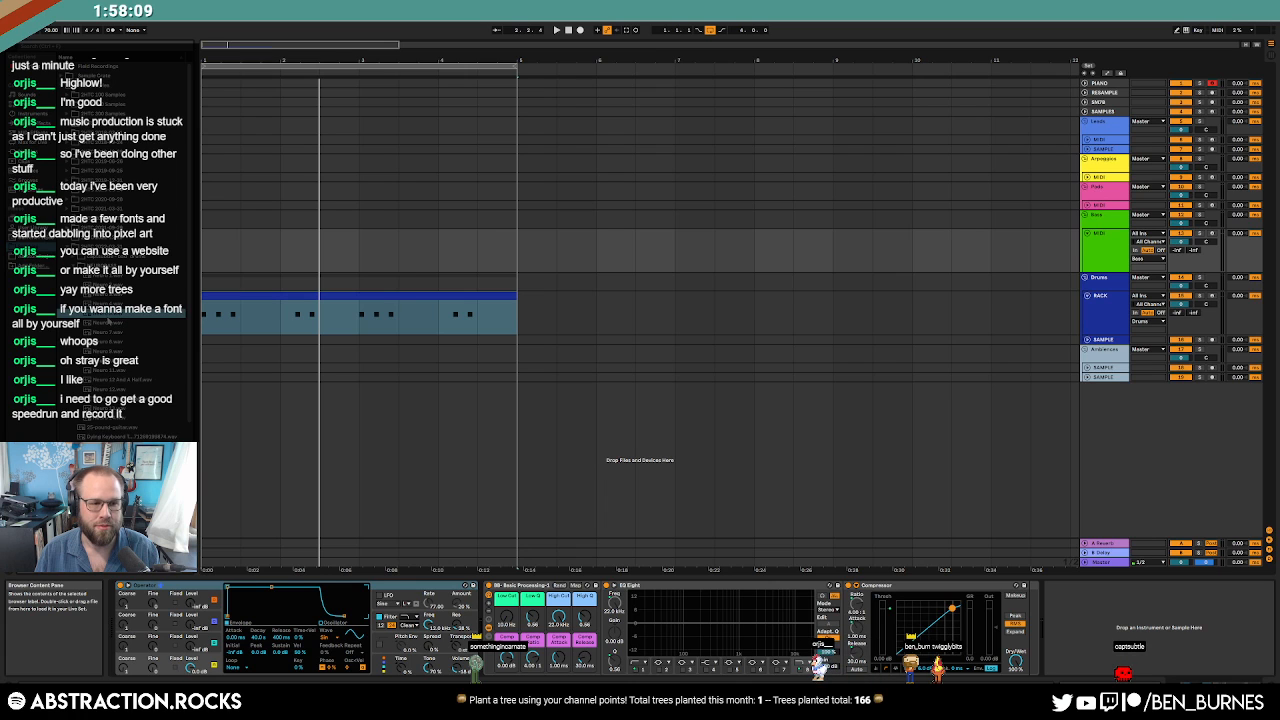
pyautogui.press('Down')
pyautogui.press('Down')
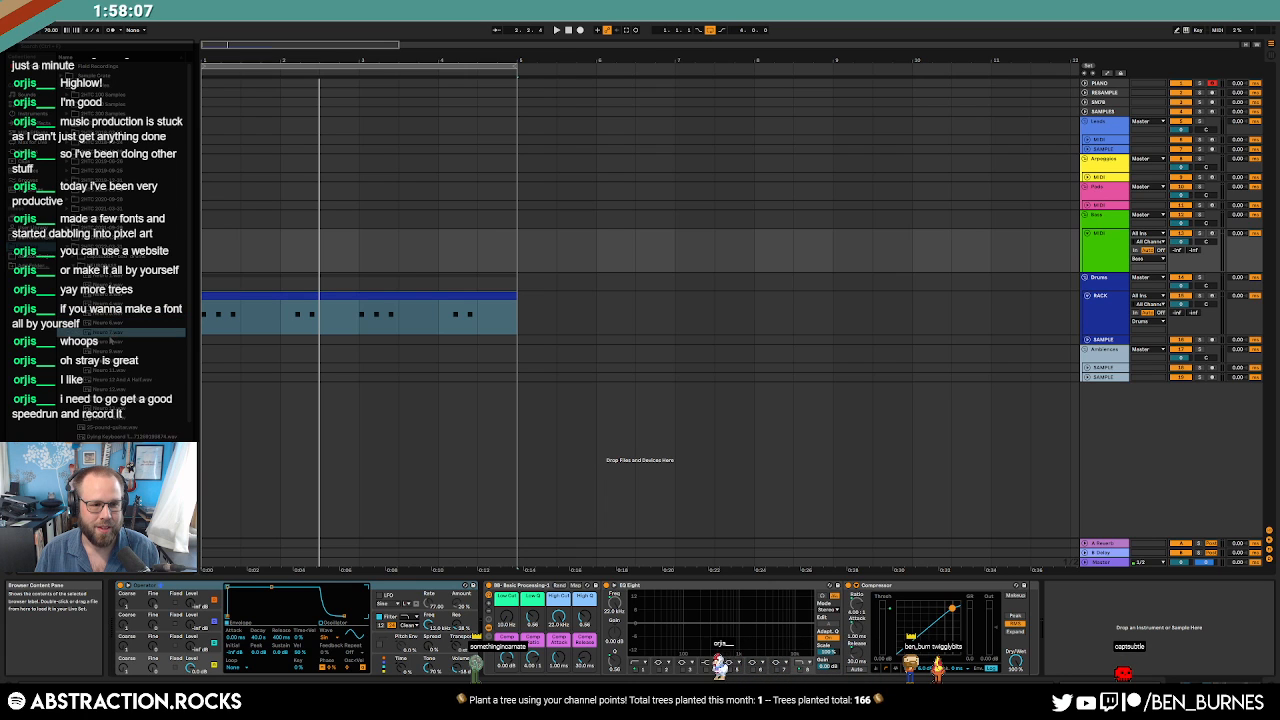
pyautogui.press('Down')
pyautogui.press('Down')
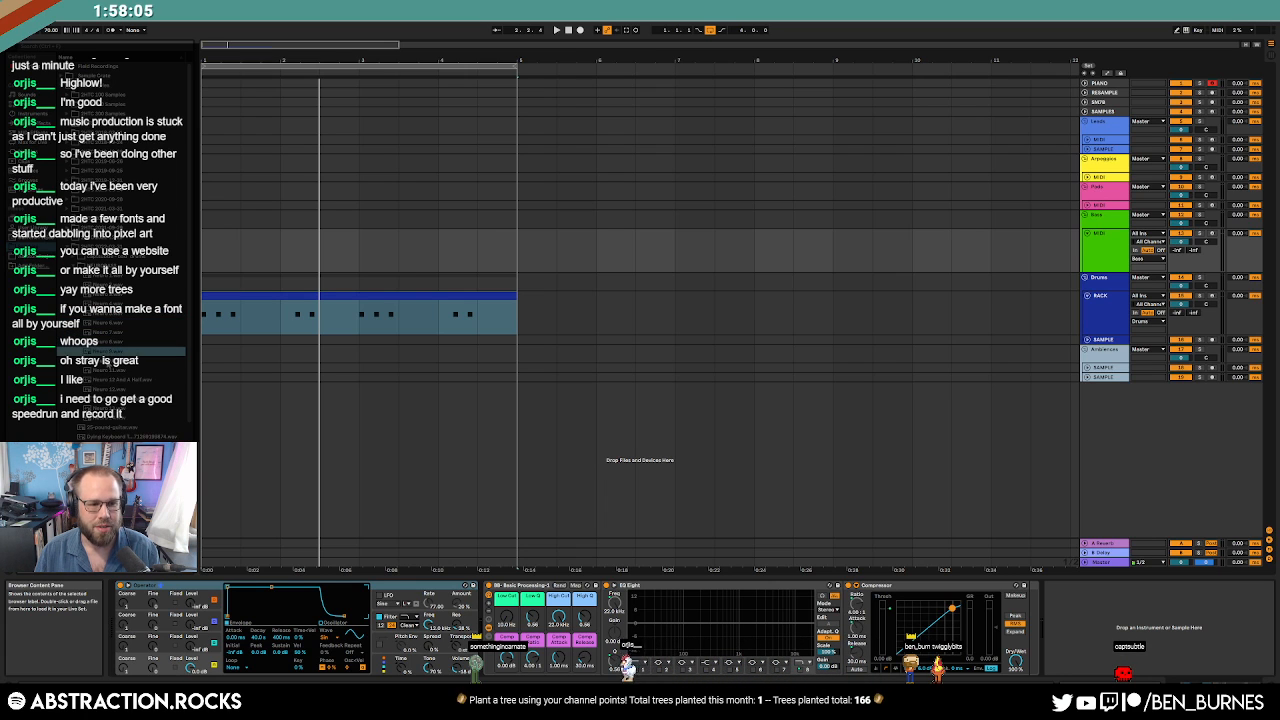
pyautogui.press('Down')
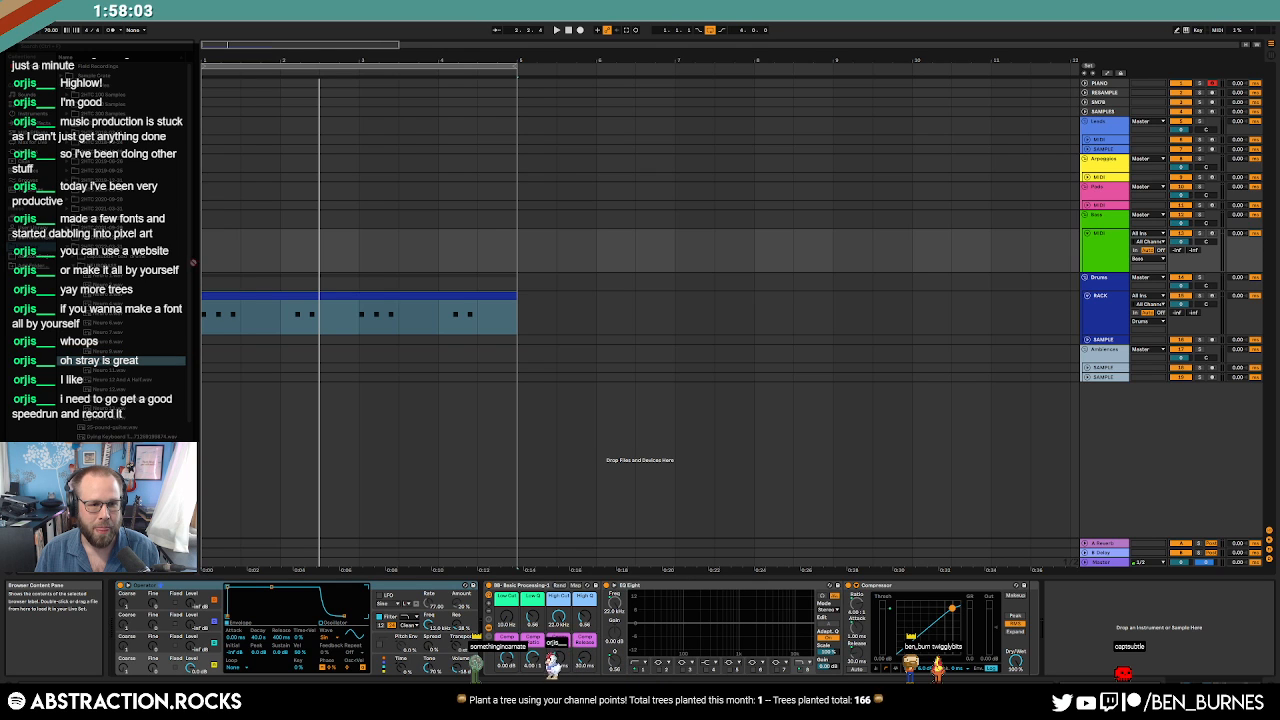
# Add Neuro 10 to the Bass group as an audio sample track and arrange faded one-bar clips at bars 1 and 3.
pyautogui.moveTo(193, 263); pyautogui.dragTo(208, 261)
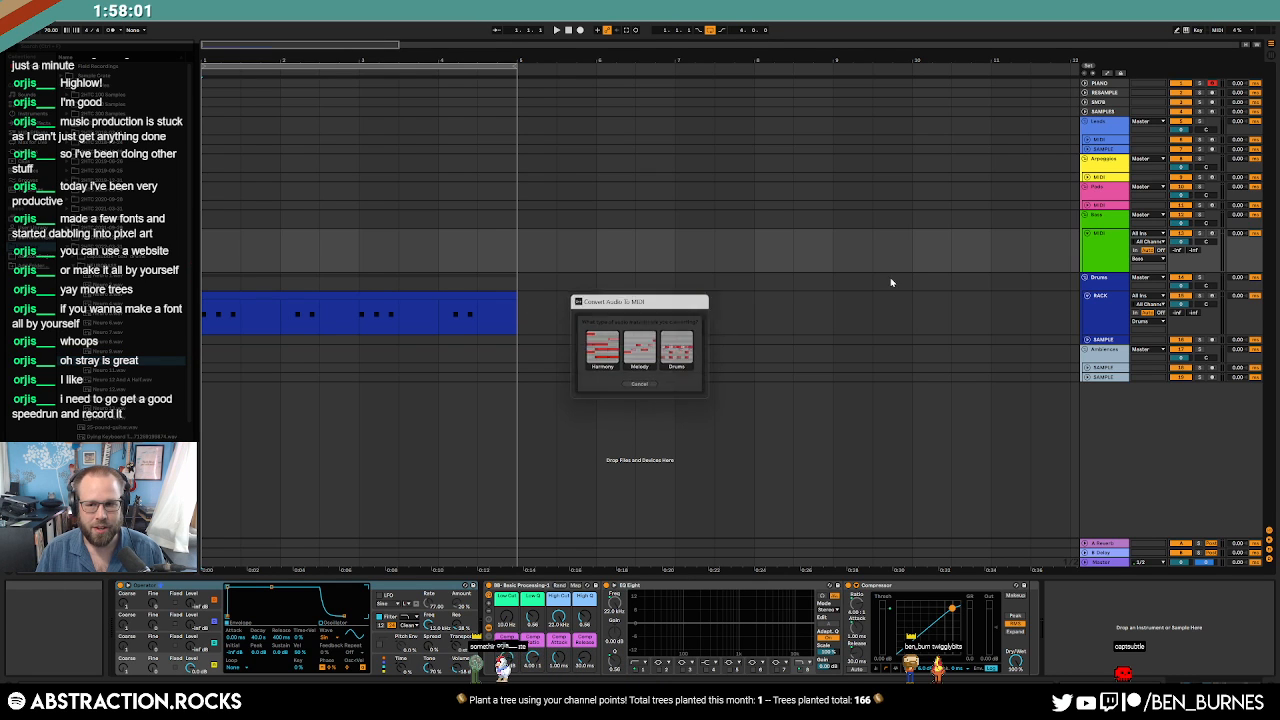
pyautogui.click(1114, 254)
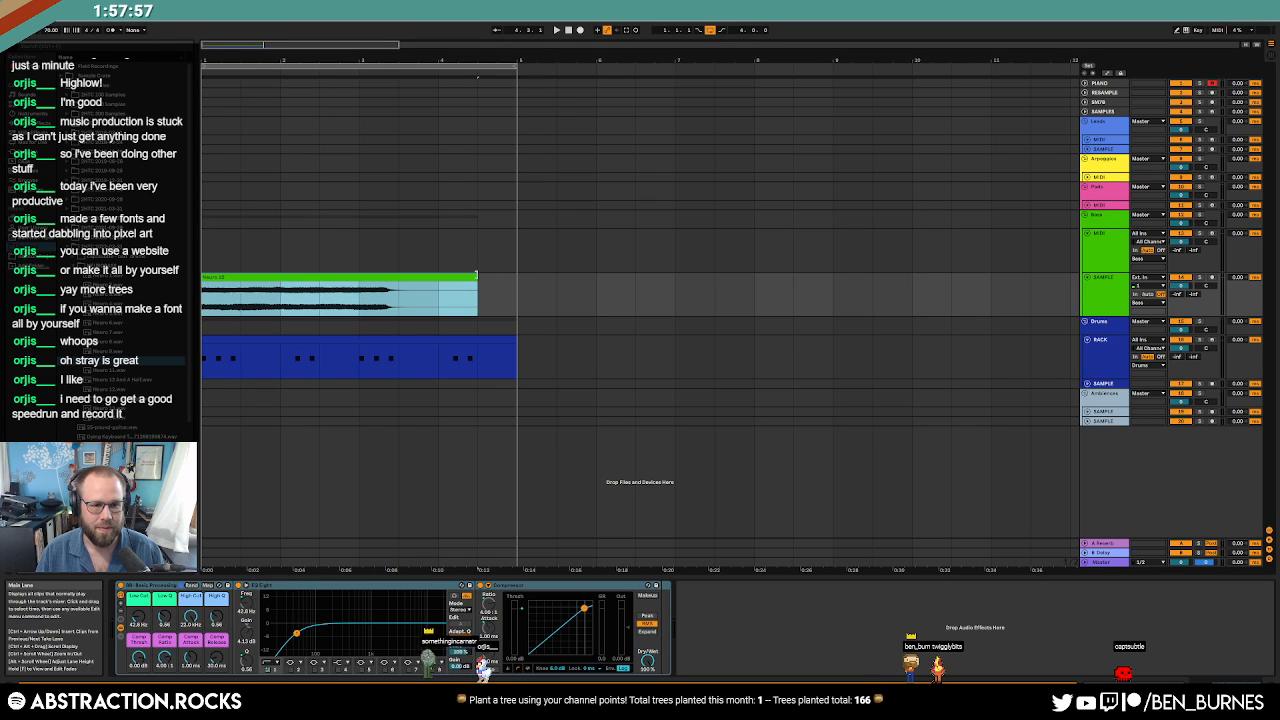
pyautogui.moveTo(279, 284)
pyautogui.mouseDown()
pyautogui.moveTo(223, 296)
pyautogui.moveTo(252, 305)
pyautogui.moveTo(426, 280)
pyautogui.mouseUp()
pyautogui.click(516, 297)
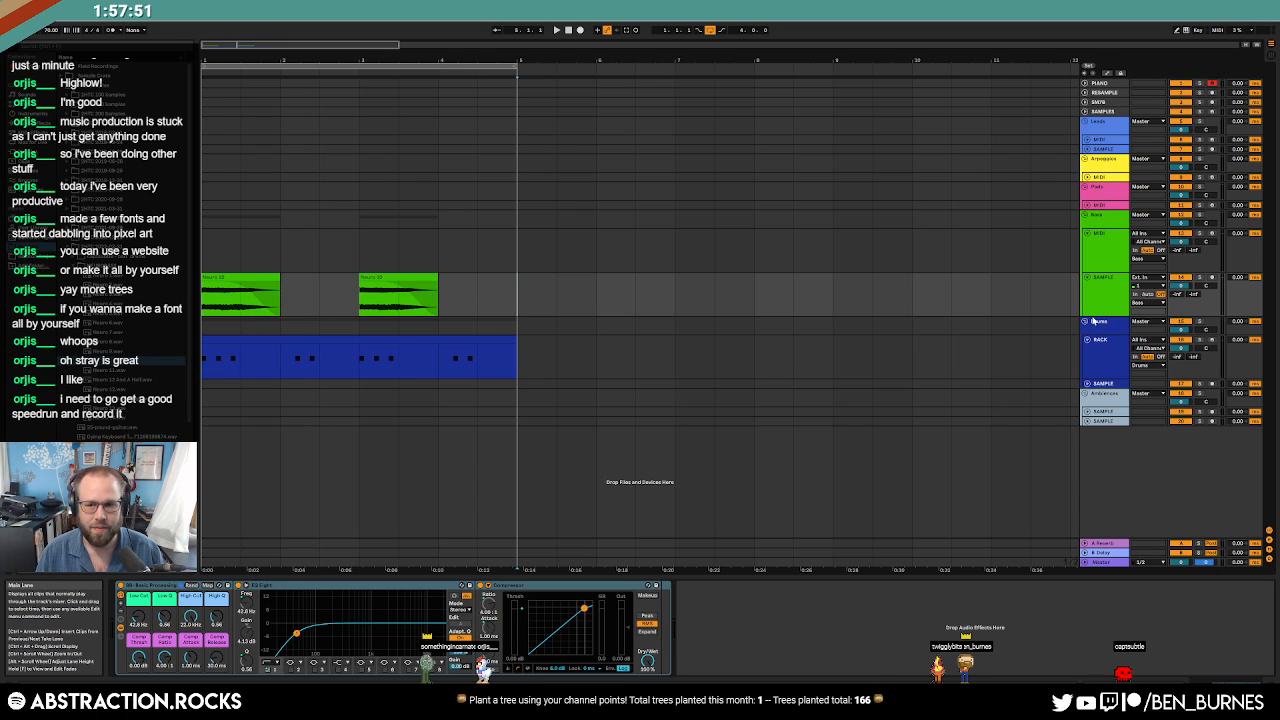
# Raise the bass sample track's first send, set its low cut to 10 Hz and lower its high cut to keep only the lows.
pyautogui.click(1175, 305)
pyautogui.click(1177, 295)
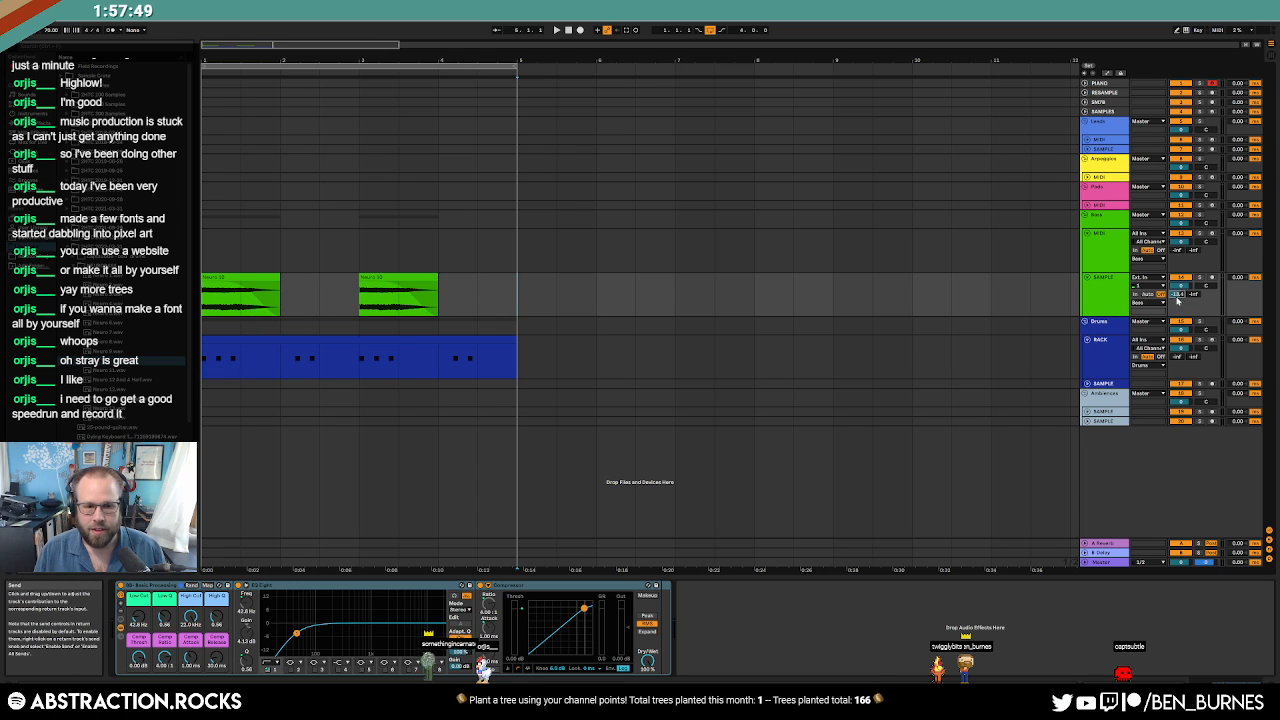
pyautogui.moveTo(138, 617); pyautogui.dragTo(189, 660)
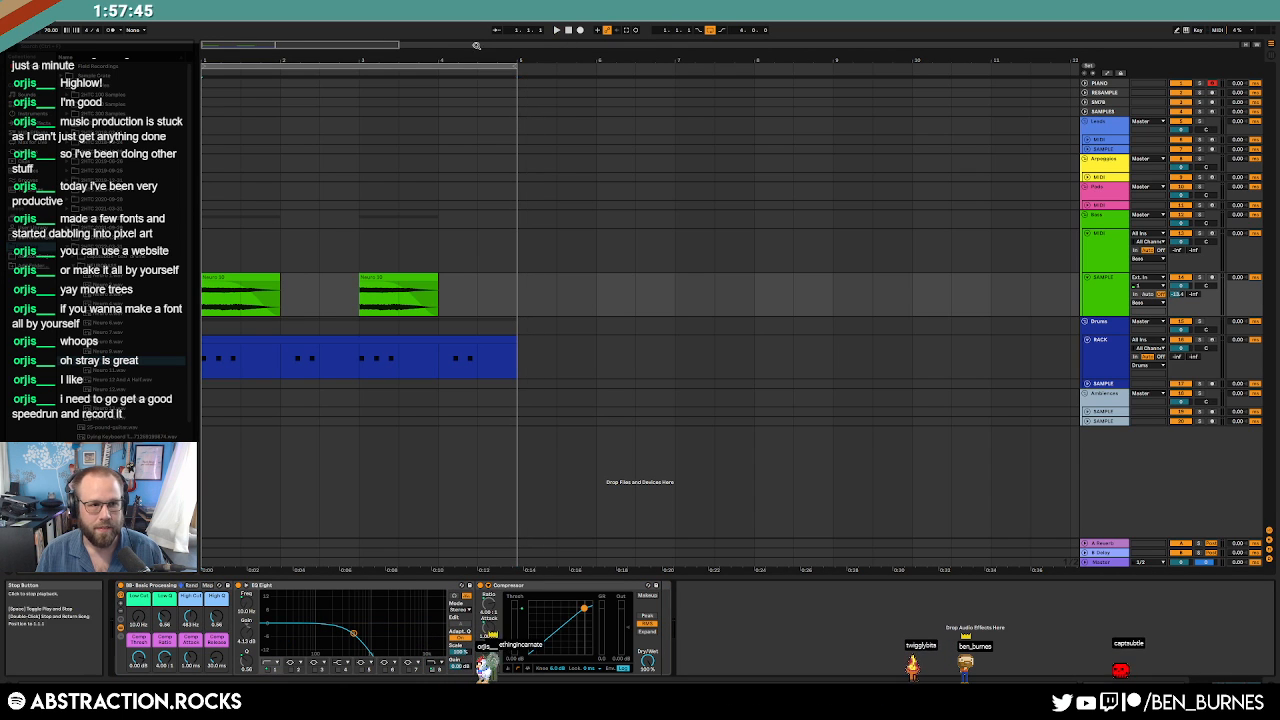
# Set the project tempo to 95 BPM and play the loop.
pyautogui.click(47, 31)
pyautogui.write('95')
pyautogui.press('Return')
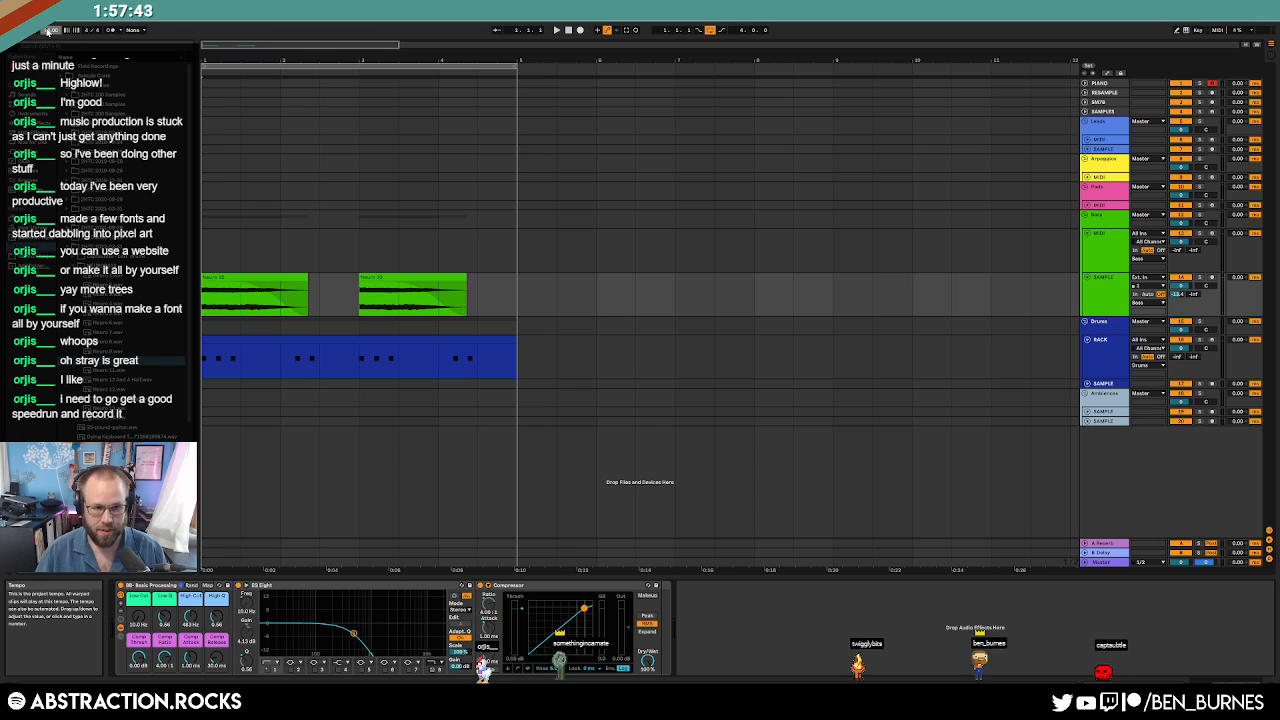
pyautogui.press('space')
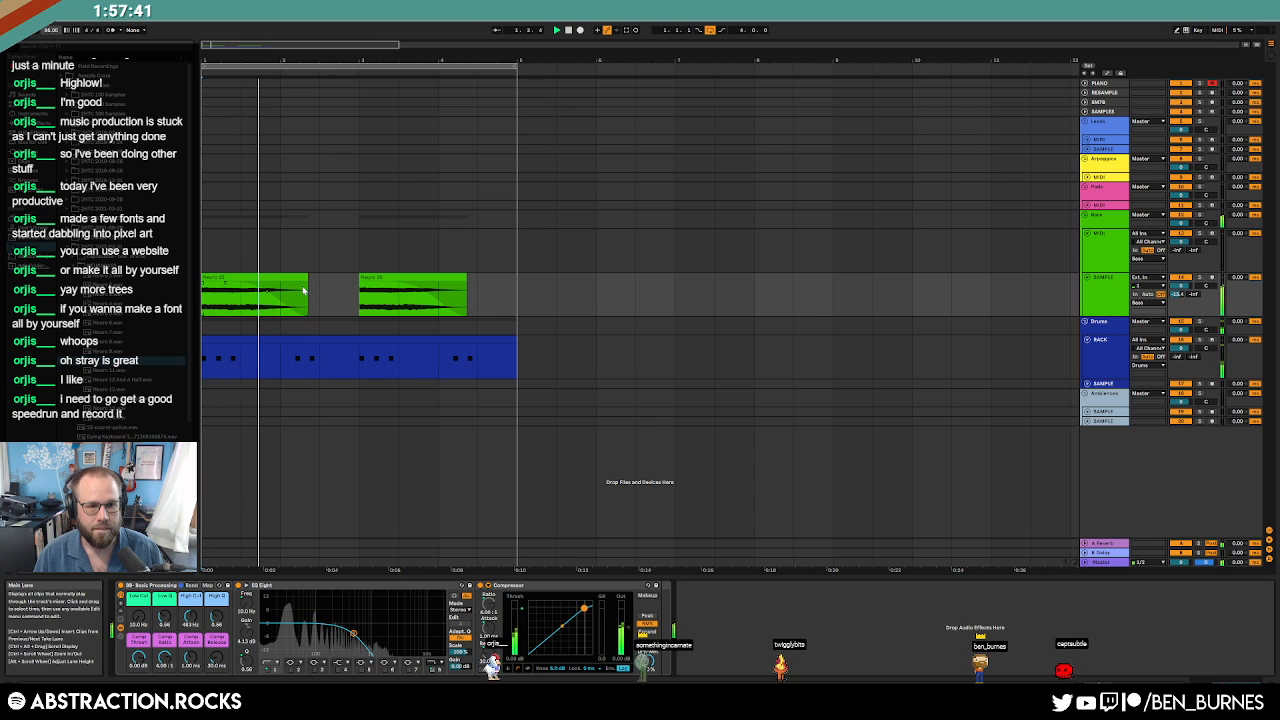
# Trim both Neuro 10 clips to one bar each and play the loop back.
pyautogui.moveTo(306, 279); pyautogui.dragTo(280, 279)
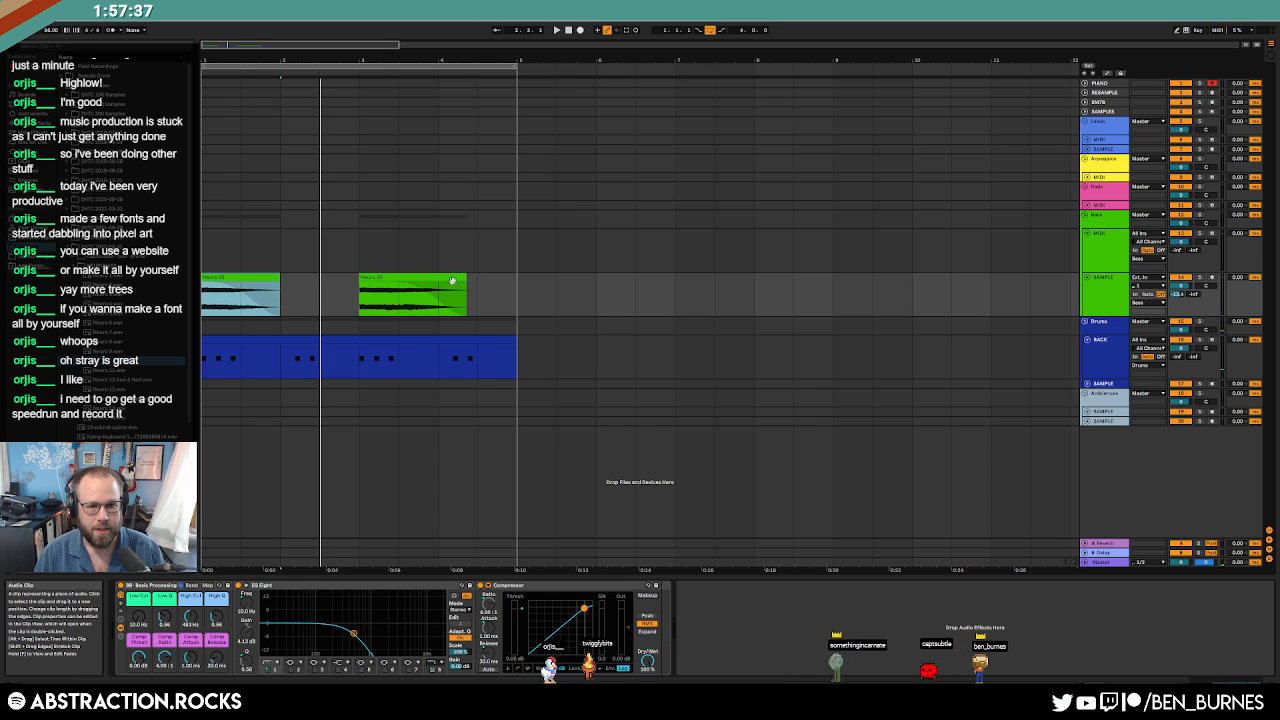
pyautogui.moveTo(466, 279); pyautogui.dragTo(439, 278)
pyautogui.moveTo(362, 284); pyautogui.dragTo(369, 286)
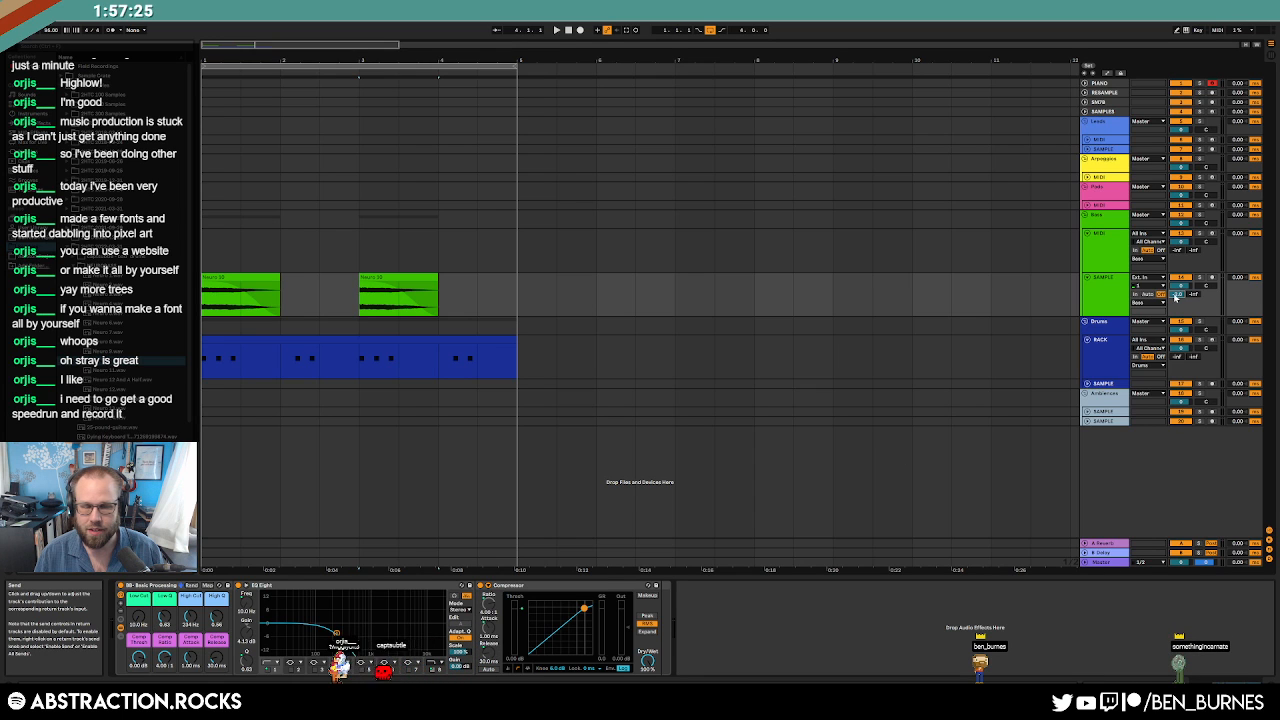
pyautogui.press('space')
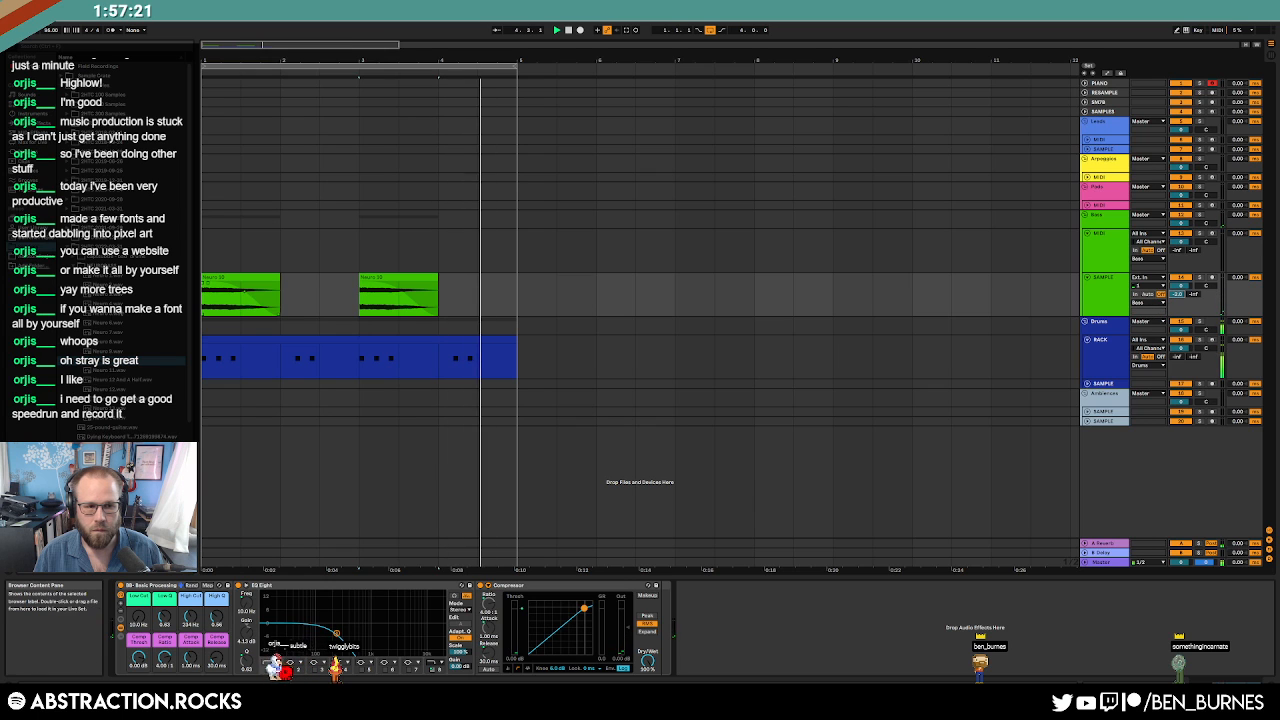
pyautogui.press('space')
# Load a VMH1 Claps & Snares sample from the Vengeance packs onto an empty pad of the drum track's Drum Rack.
pyautogui.click(1020, 336)
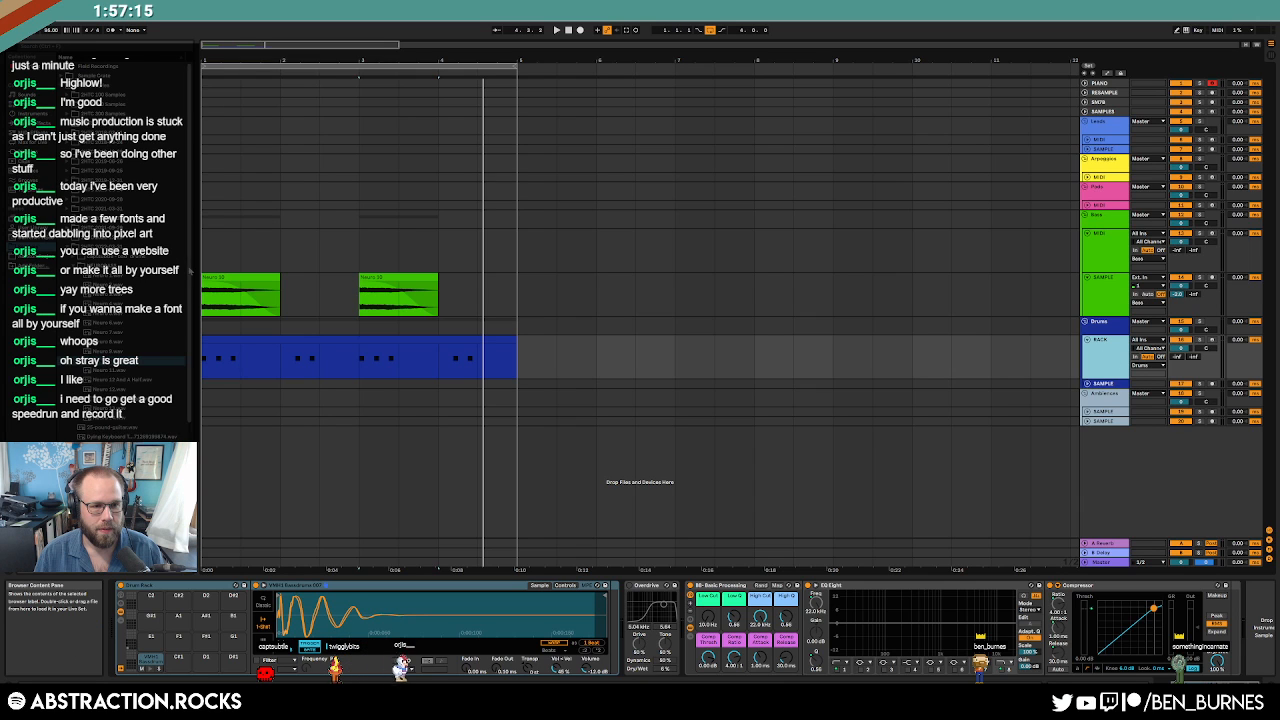
pyautogui.click(333, 377)
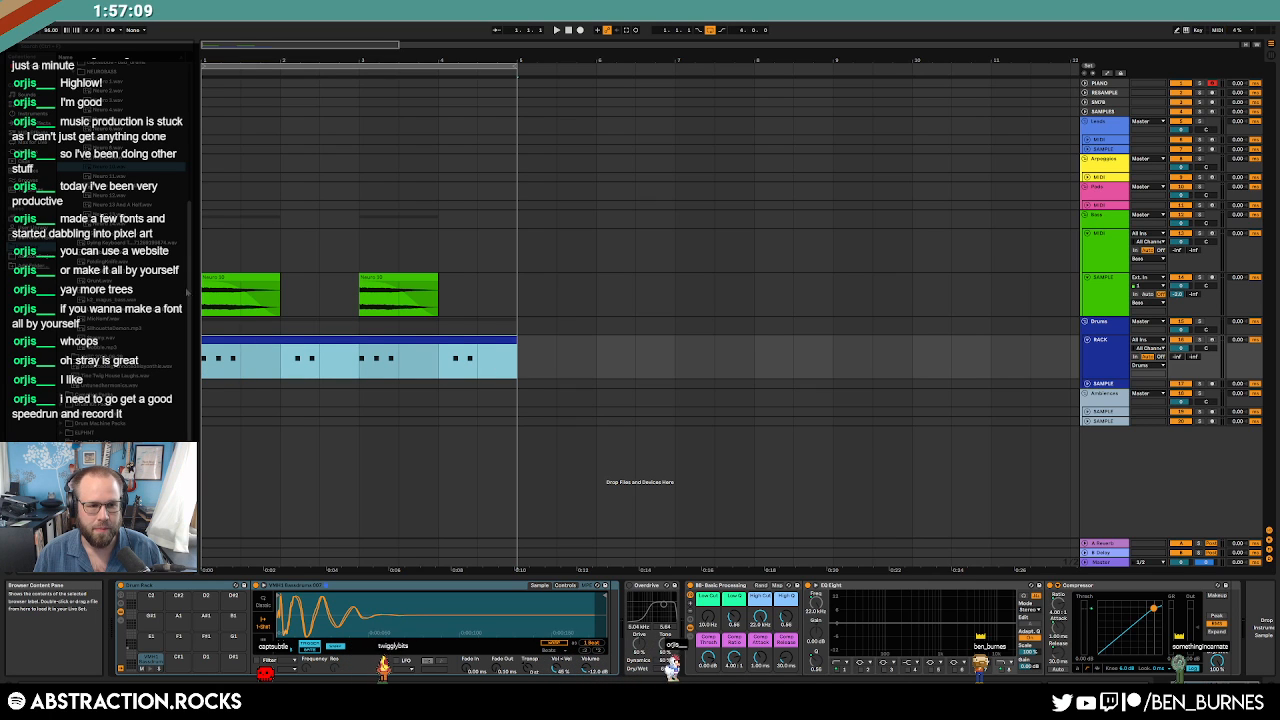
pyautogui.click(192, 297)
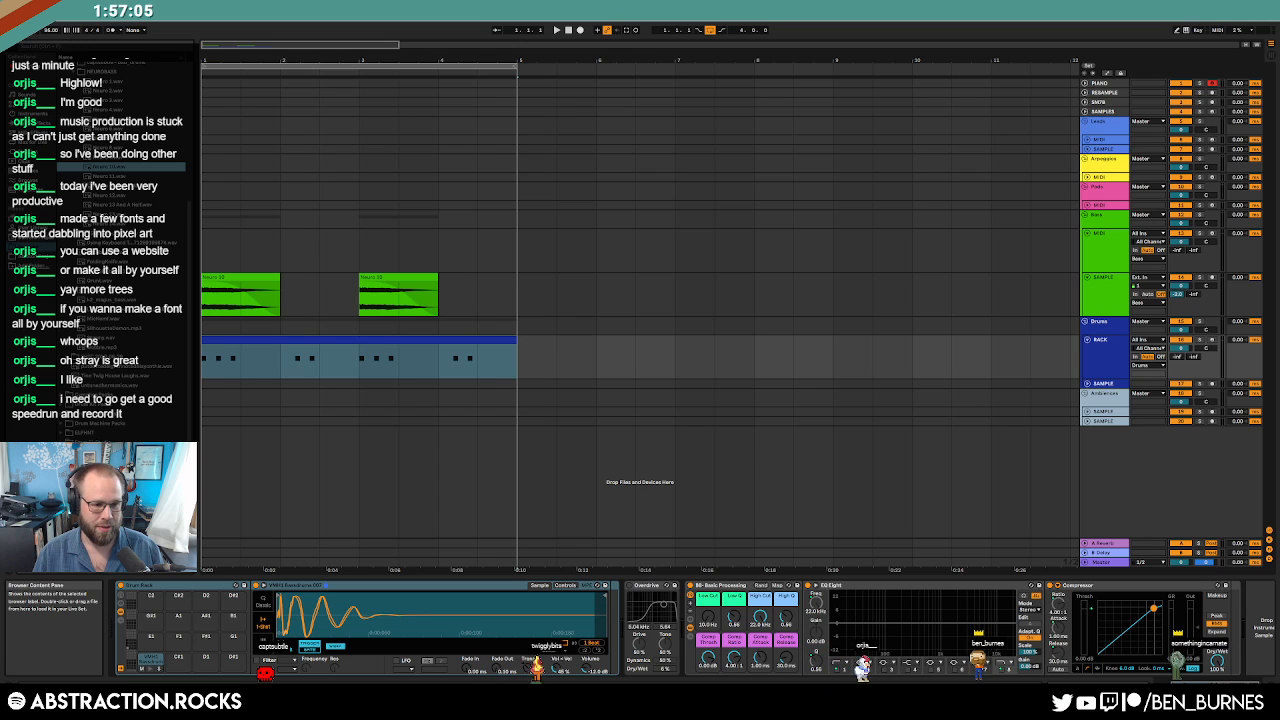
pyautogui.click(75, 499)
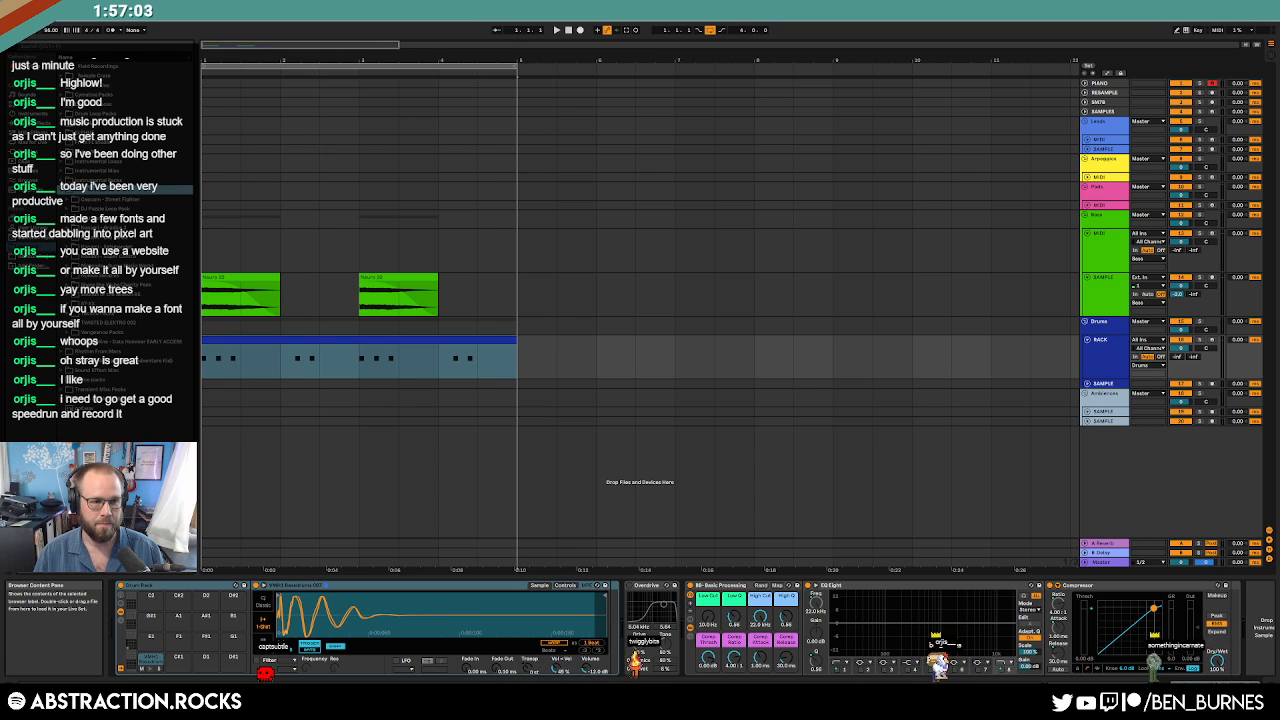
pyautogui.click(67, 333)
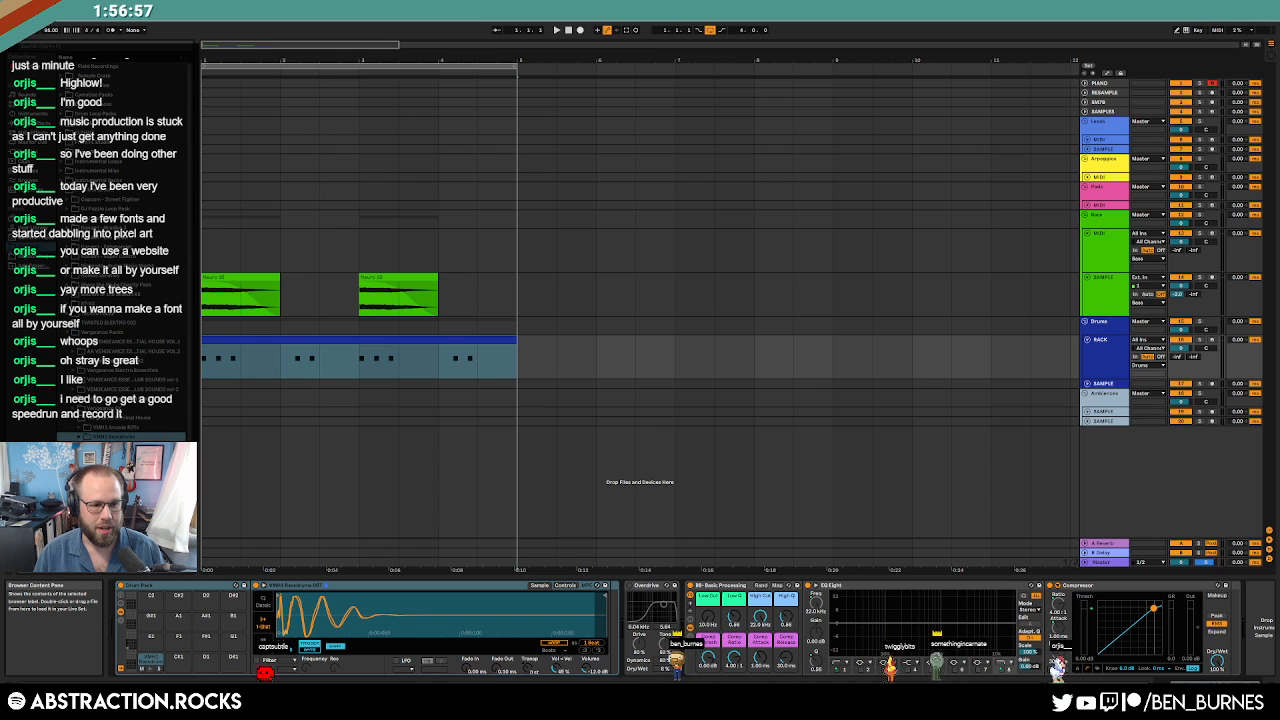
pyautogui.click(100, 455)
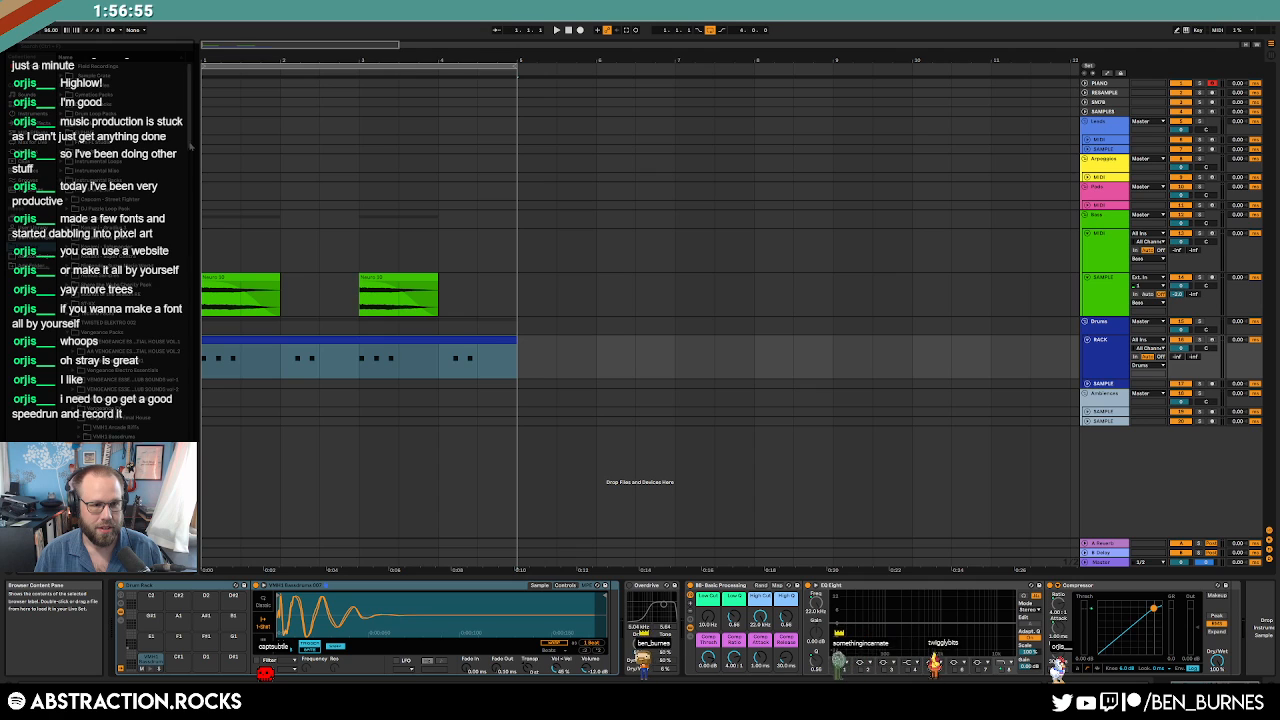
pyautogui.moveTo(189, 115); pyautogui.dragTo(189, 250)
pyautogui.click(135, 412)
pyautogui.click(135, 431)
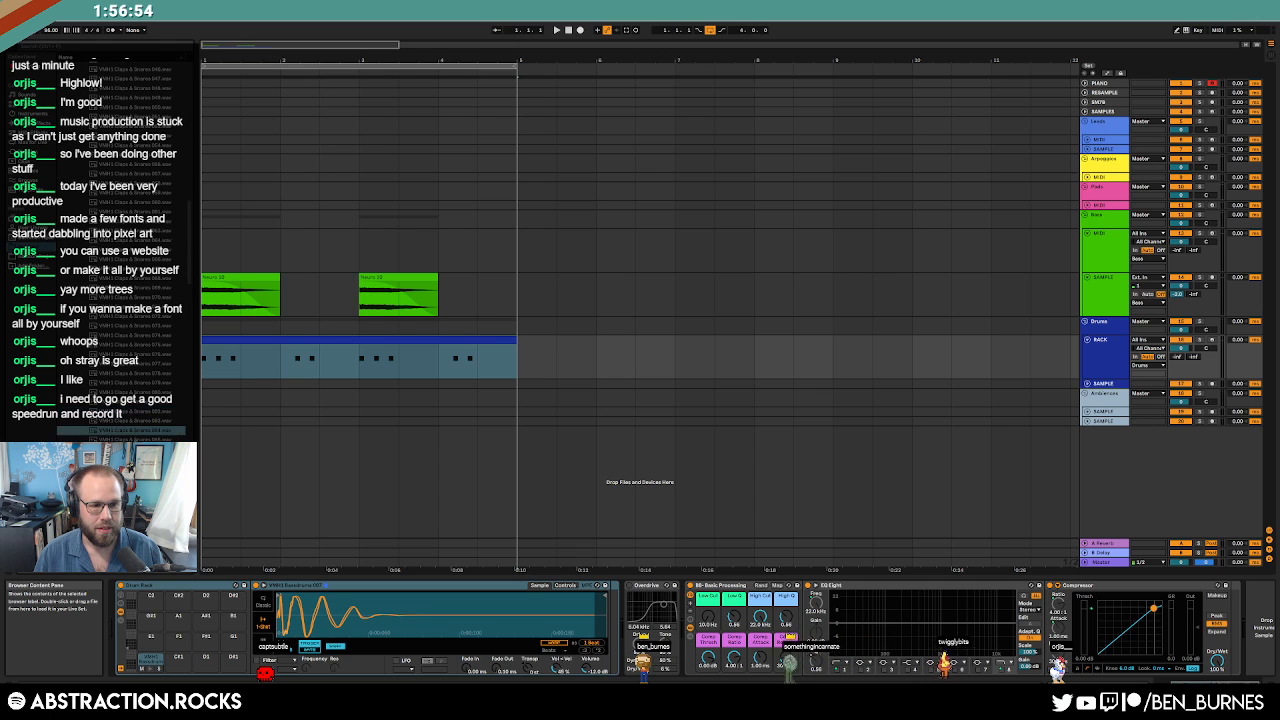
pyautogui.click(155, 440)
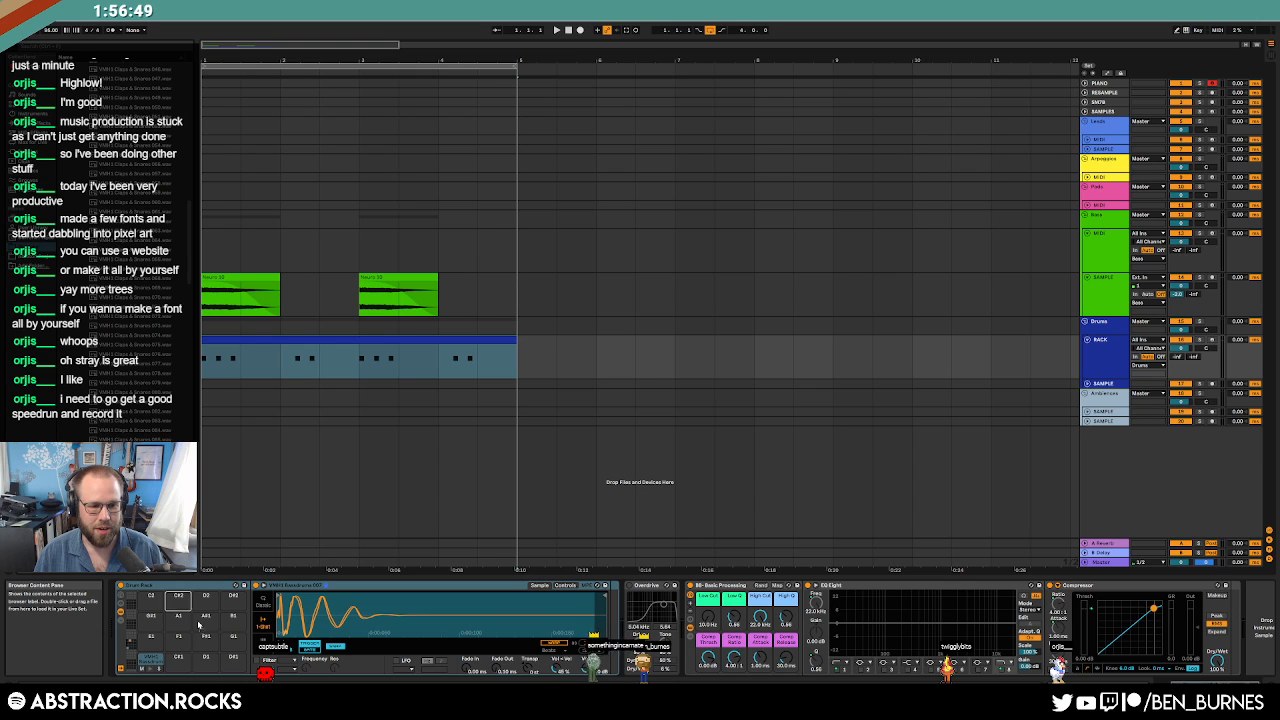
# Add clap notes on beats 2 and 4 of the drum clip and duplicate them through all four bars.
pyautogui.click(297, 342)
pyautogui.doubleClick(424, 494)
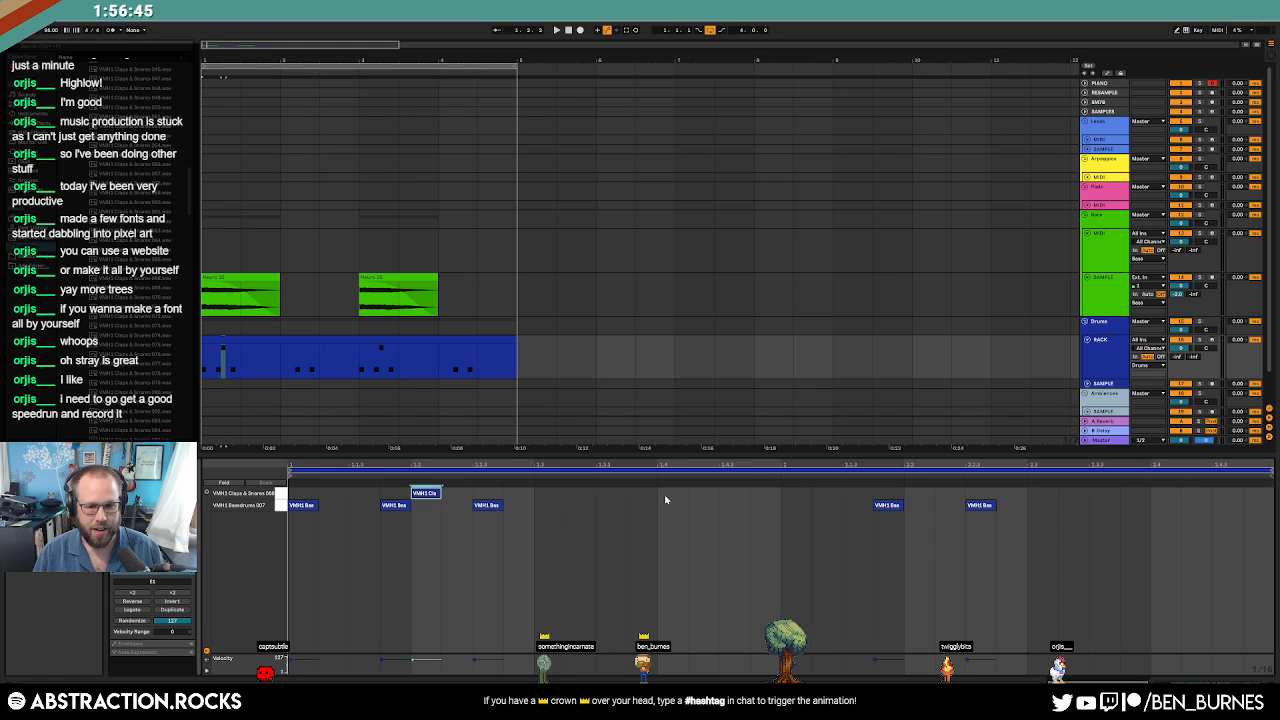
pyautogui.moveTo(780, 494); pyautogui.dragTo(290, 495)
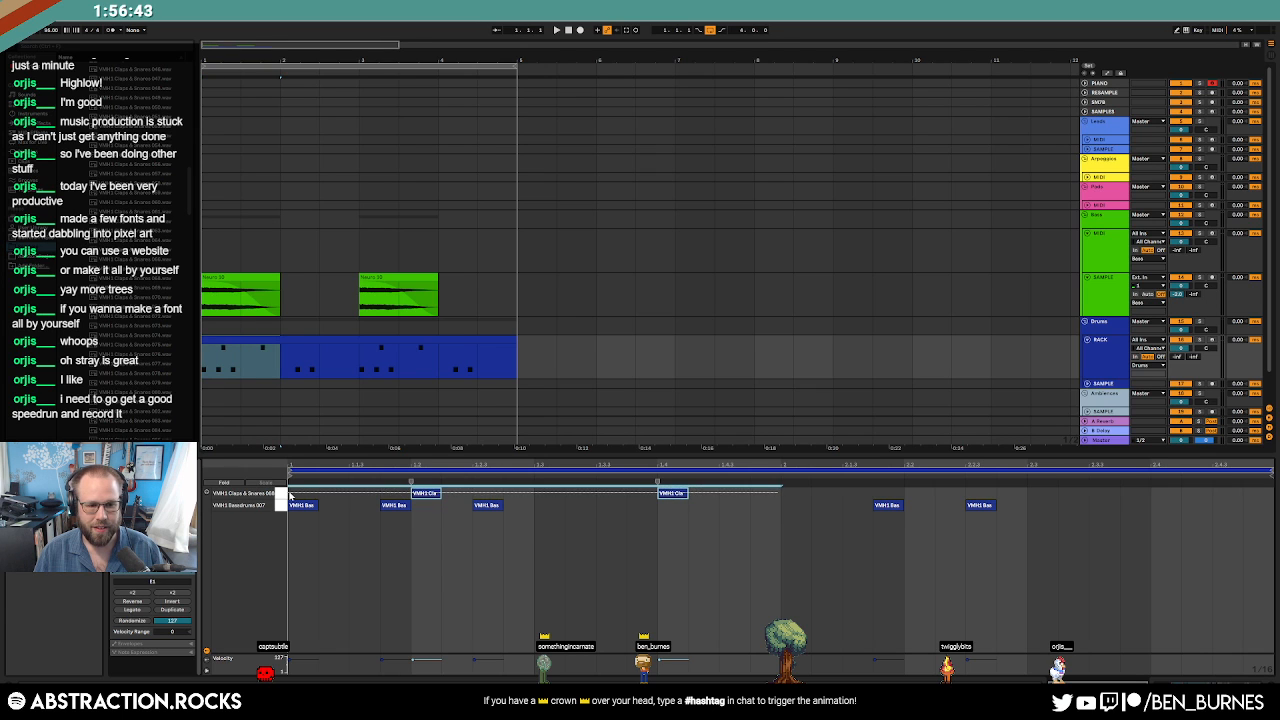
pyautogui.hotkey('ctrl', 'd')
pyautogui.hotkey('shift', 'Tab')
pyautogui.click(349, 339)
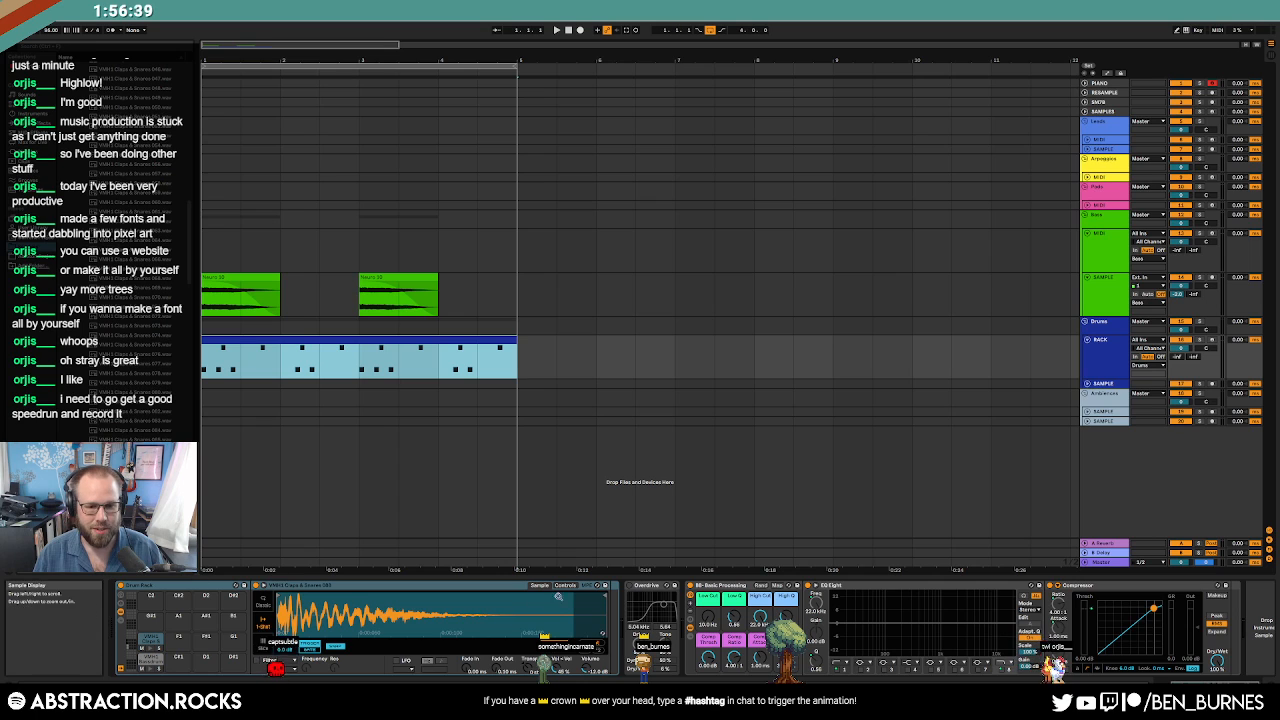
# Shorten the end of the clap sample, lower the velocity of all clap notes and play the loop.
pyautogui.click(550, 597)
pyautogui.moveTo(548, 596); pyautogui.dragTo(449, 596)
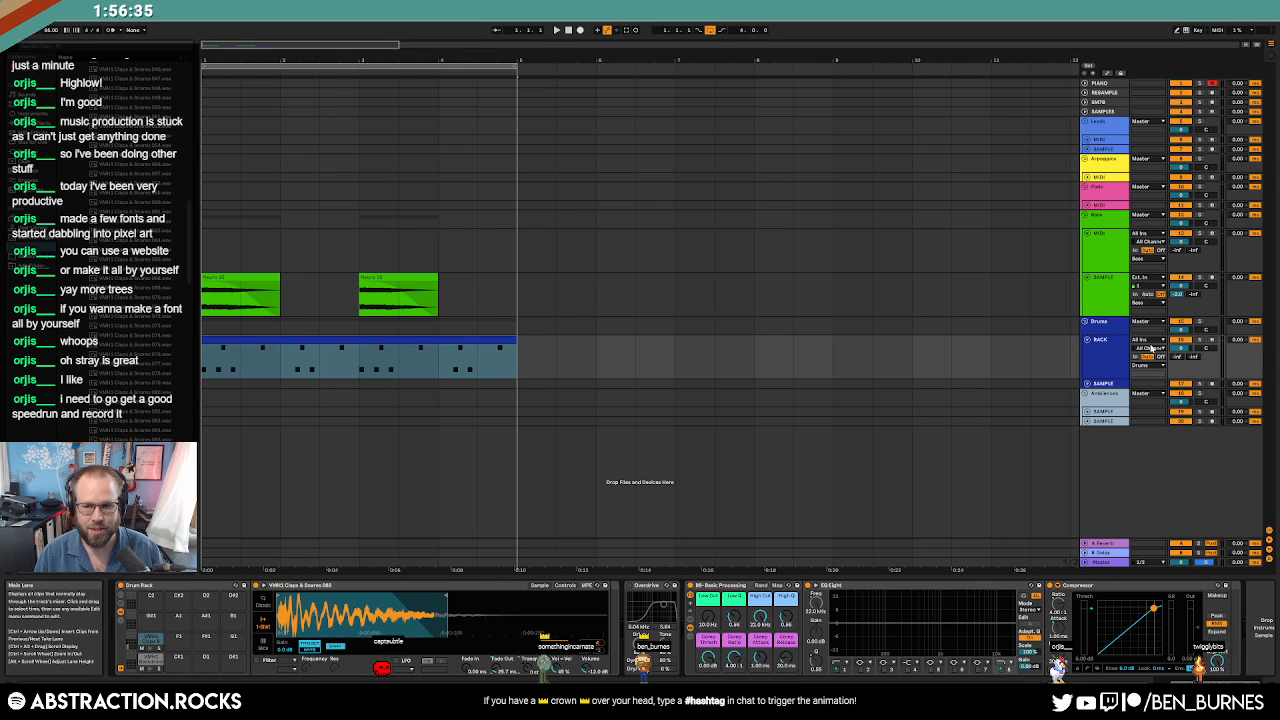
pyautogui.doubleClick(428, 343)
pyautogui.click(275, 493)
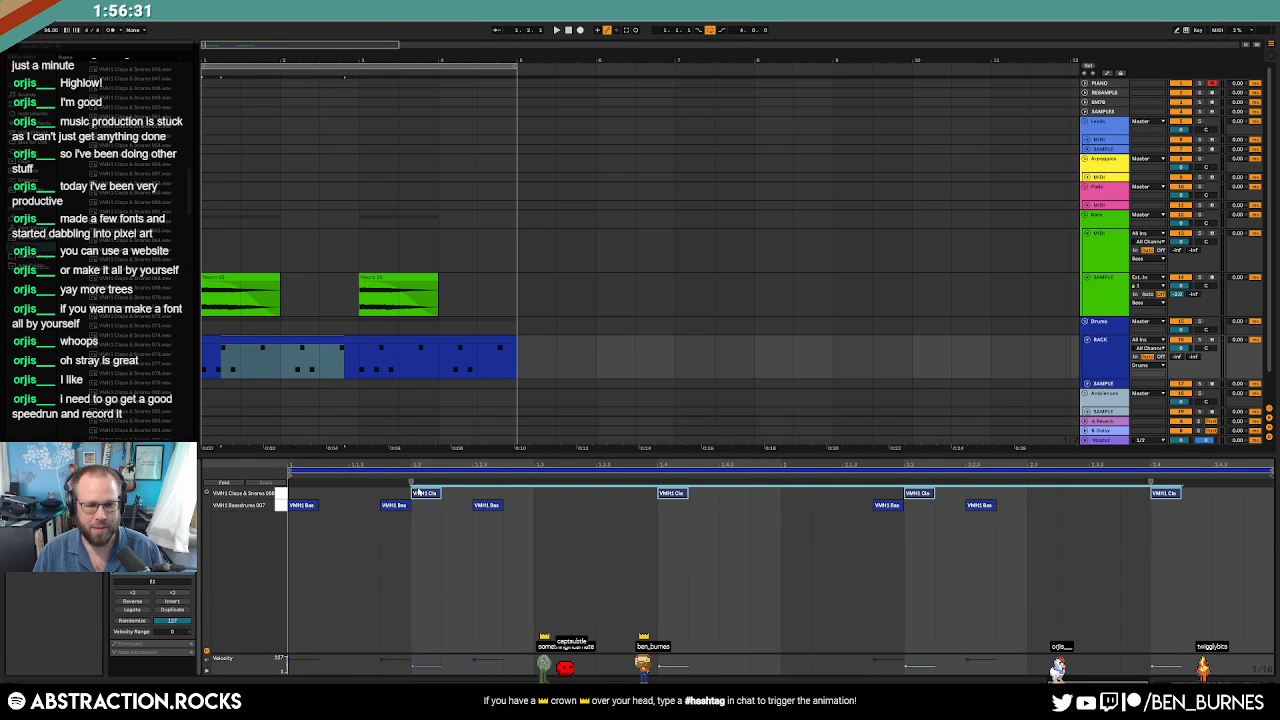
pyautogui.hotkey('shift', 'Tab')
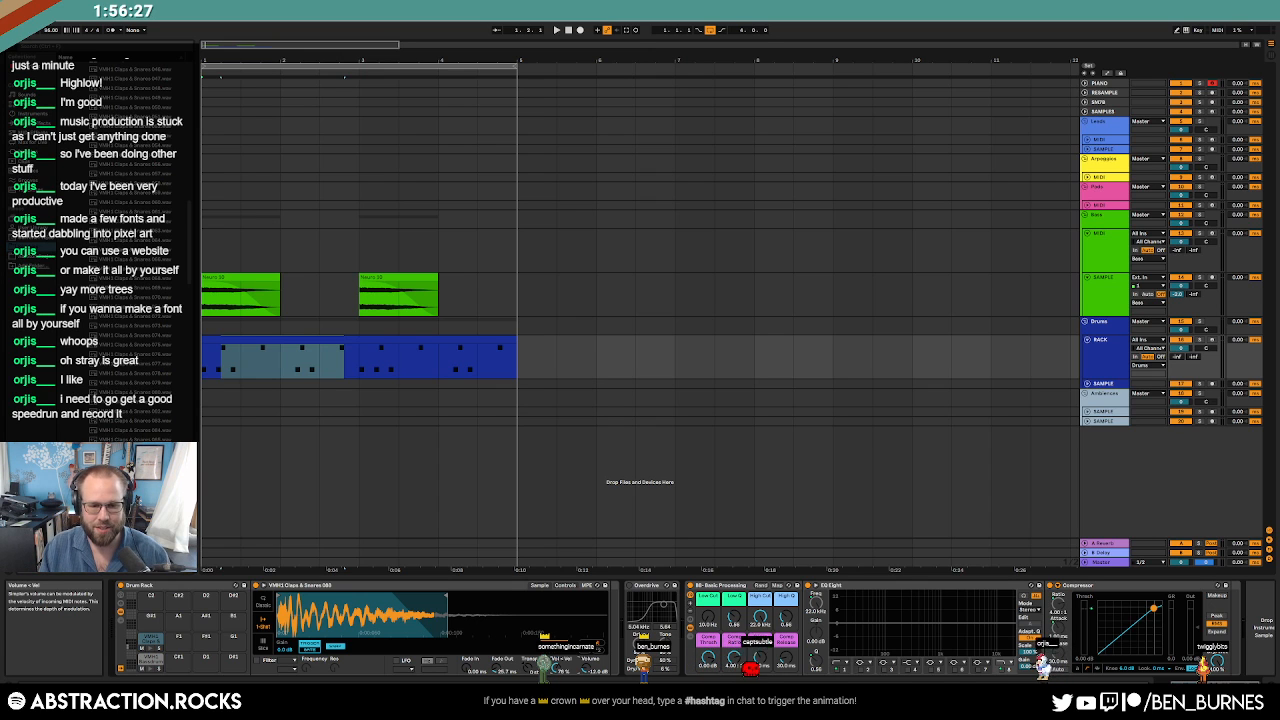
pyautogui.press('space')
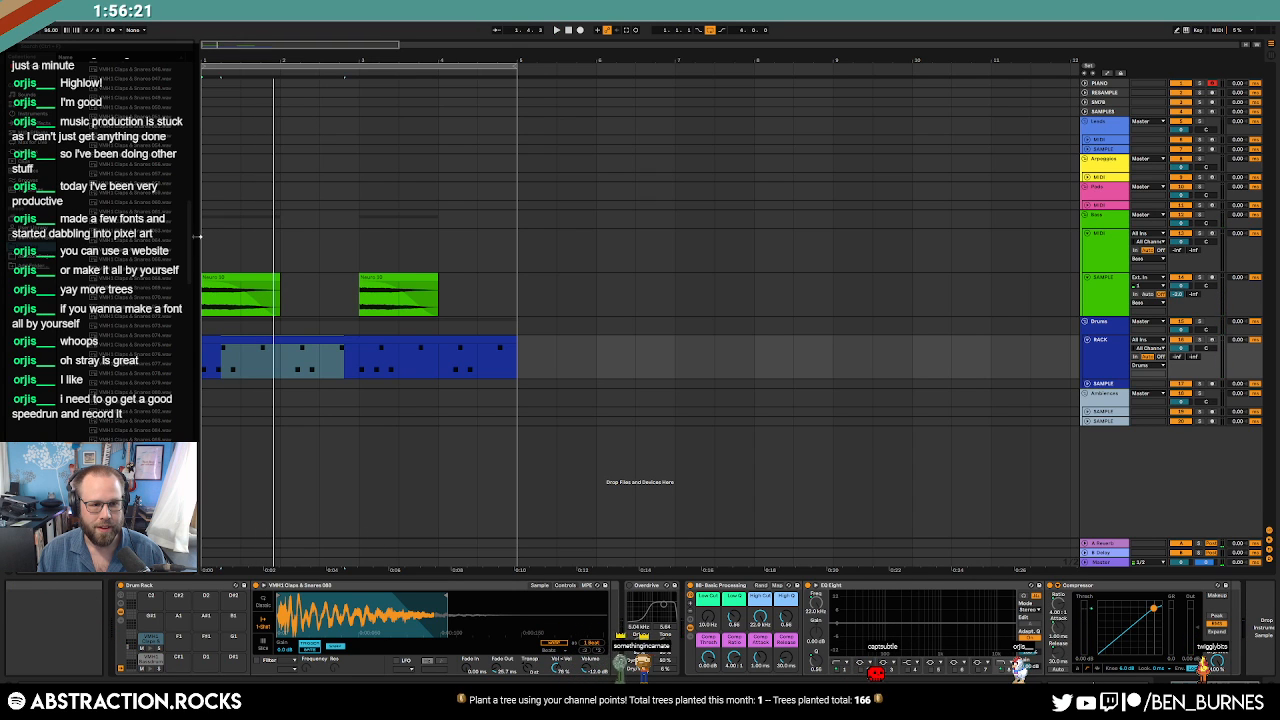
# Open the BB - Retail Therapy Sample Pack folder among the field recordings in the sample browser.
pyautogui.moveTo(189, 240); pyautogui.dragTo(223, 103)
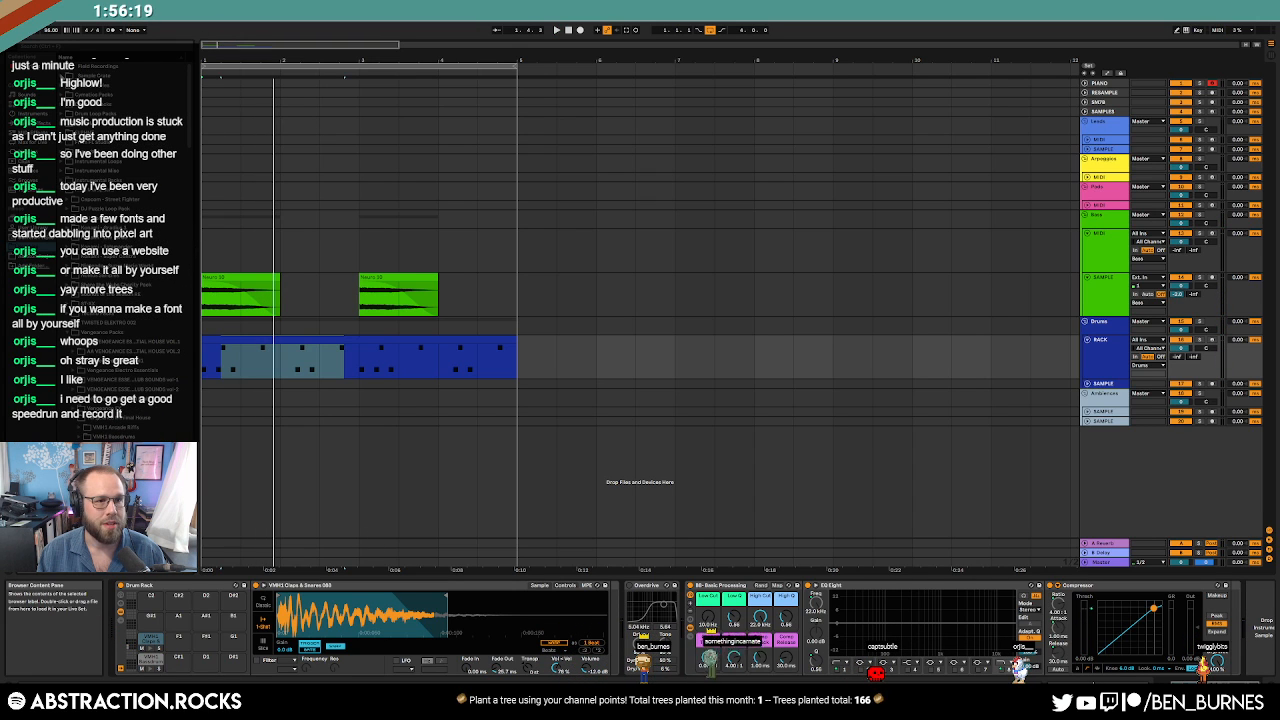
pyautogui.click(61, 67)
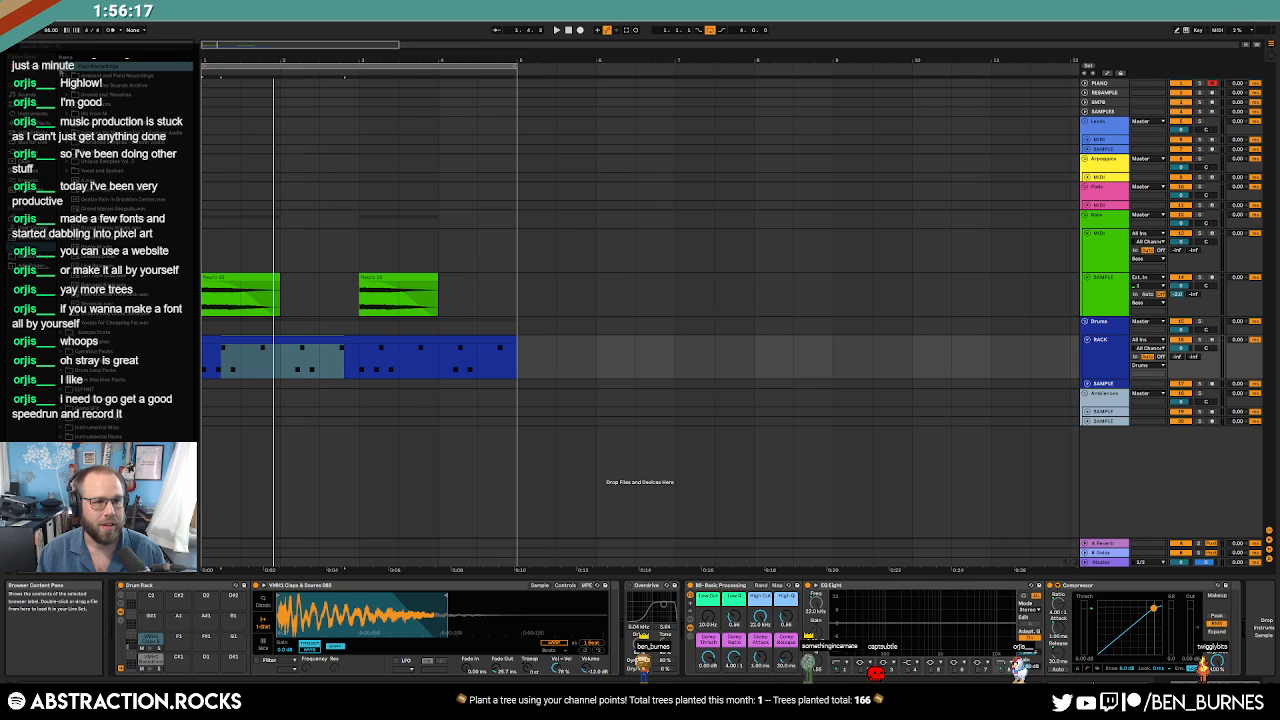
pyautogui.scroll(-10, 190, 150)
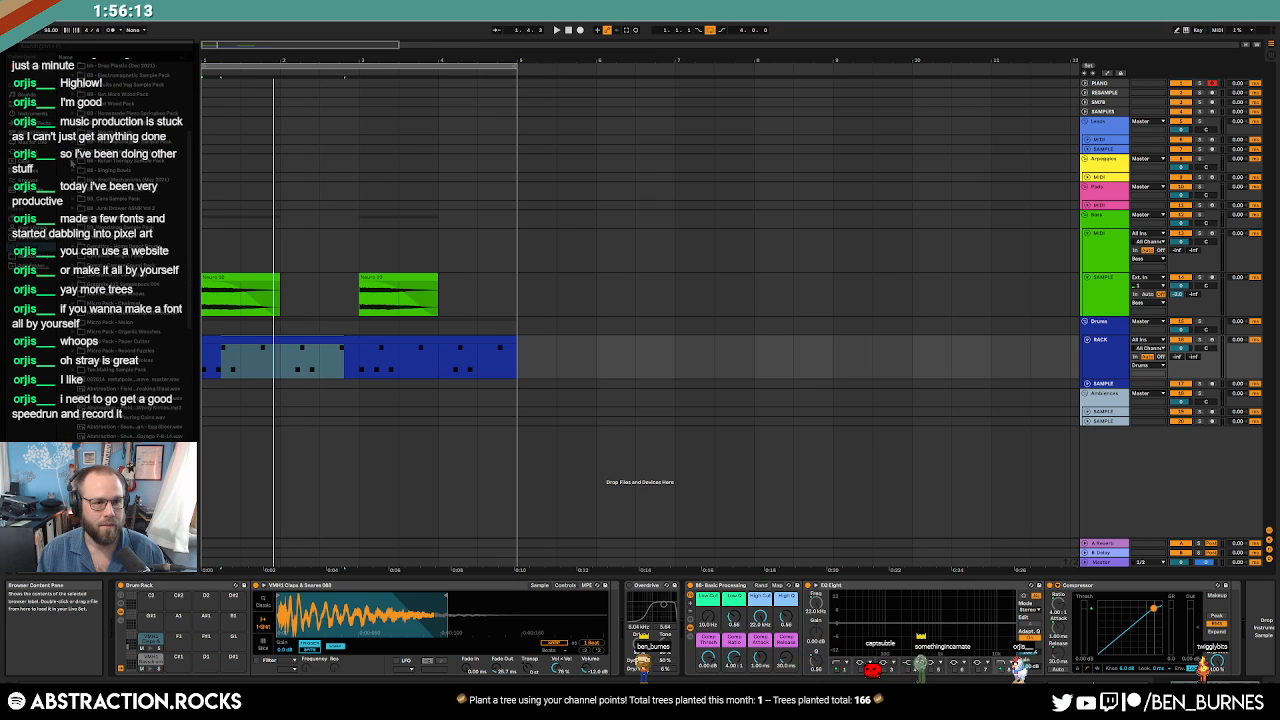
pyautogui.click(74, 163)
# Audition the pack's samples, load Ceramic Bowl 1 onto a Drum Rack pad with its start moved to the later, quieter hit, and play the loop.
pyautogui.click(108, 266)
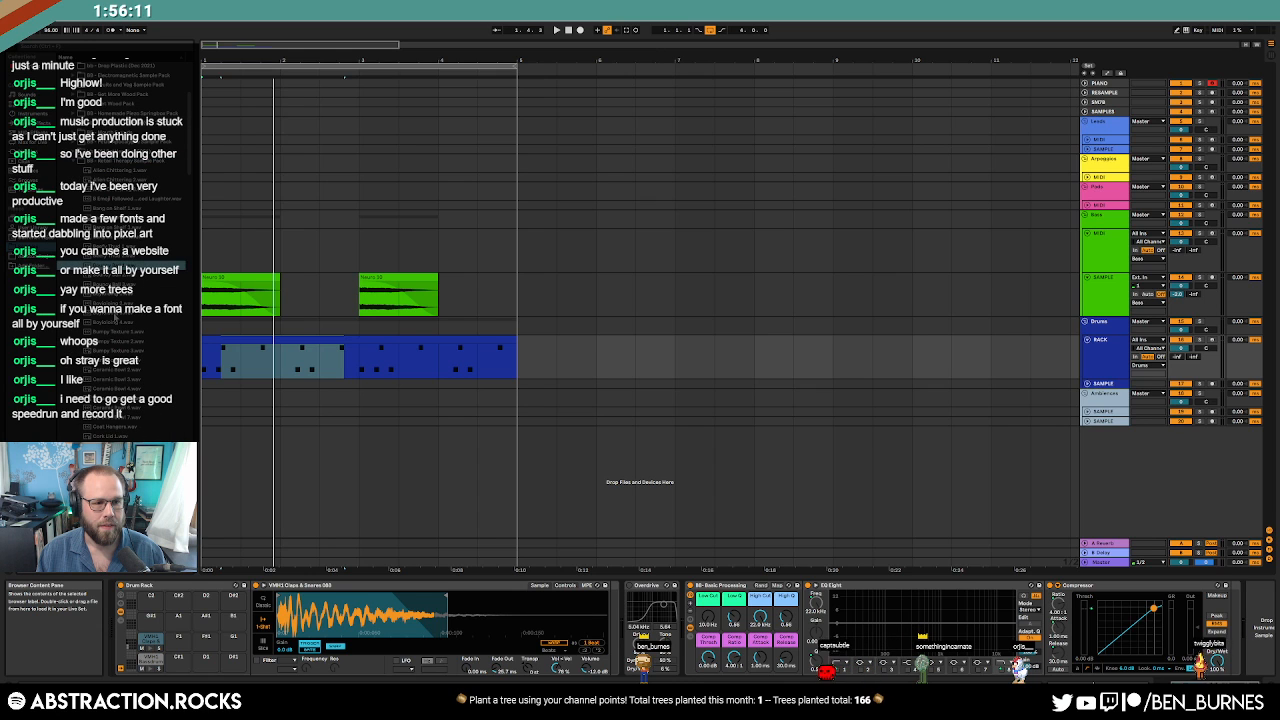
pyautogui.click(115, 314)
pyautogui.click(117, 361)
pyautogui.click(135, 180)
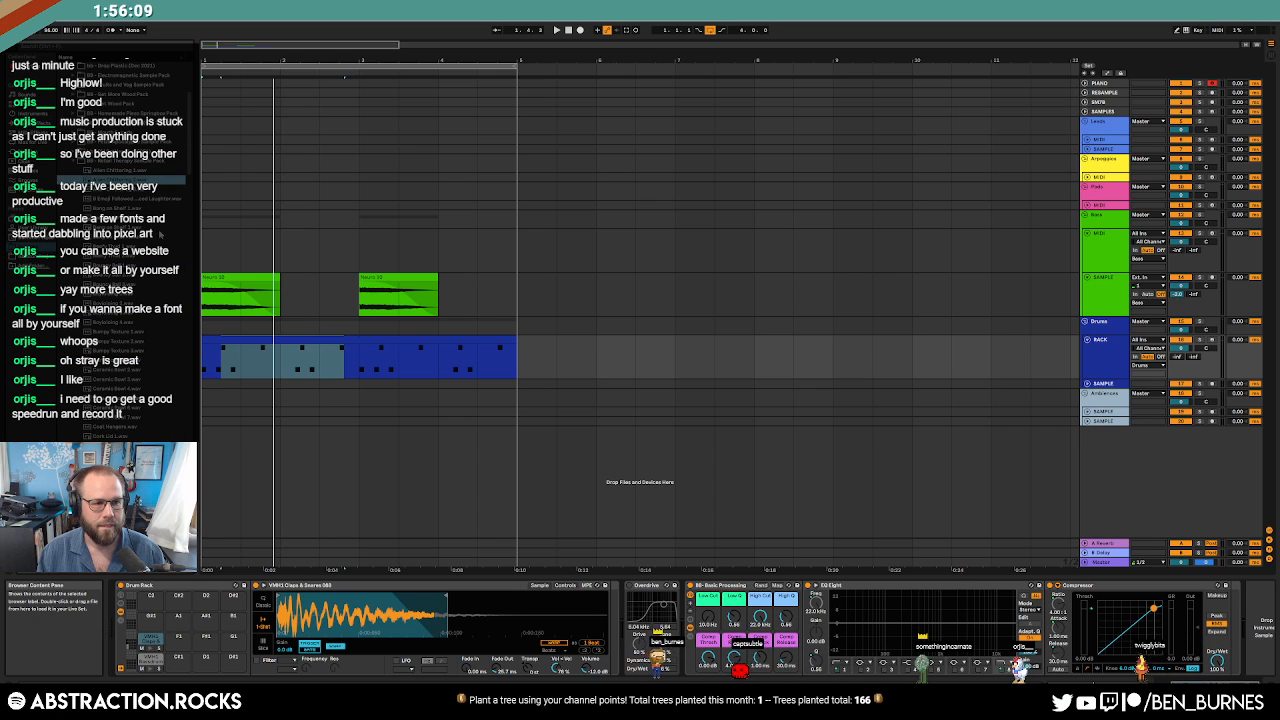
pyautogui.scroll(-5, 158, 233)
pyautogui.click(117, 222)
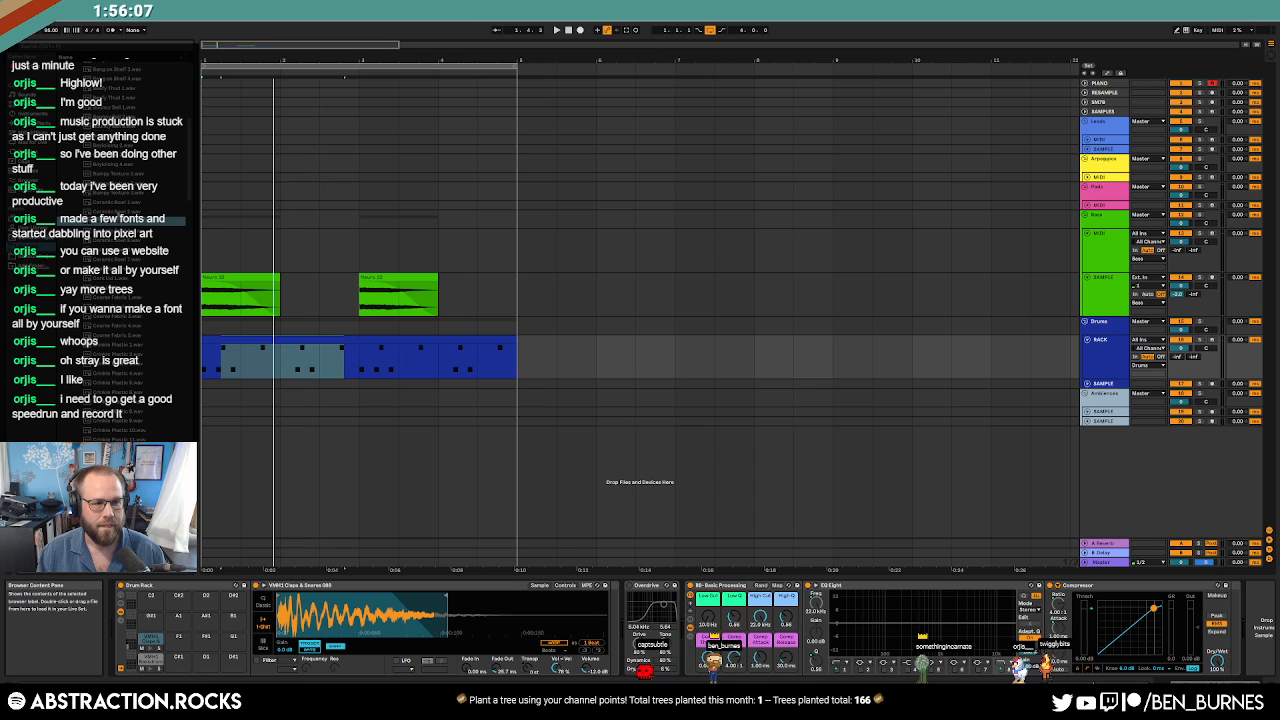
pyautogui.click(117, 203)
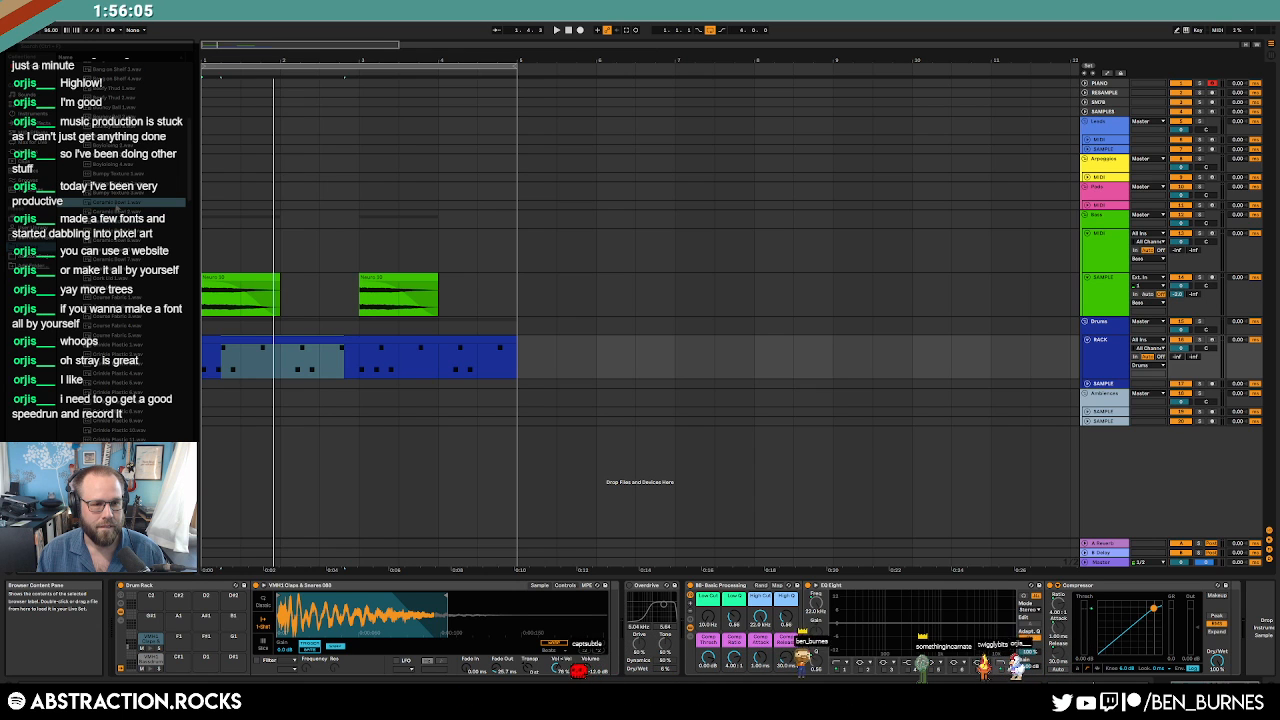
pyautogui.moveTo(117, 205); pyautogui.dragTo(162, 632)
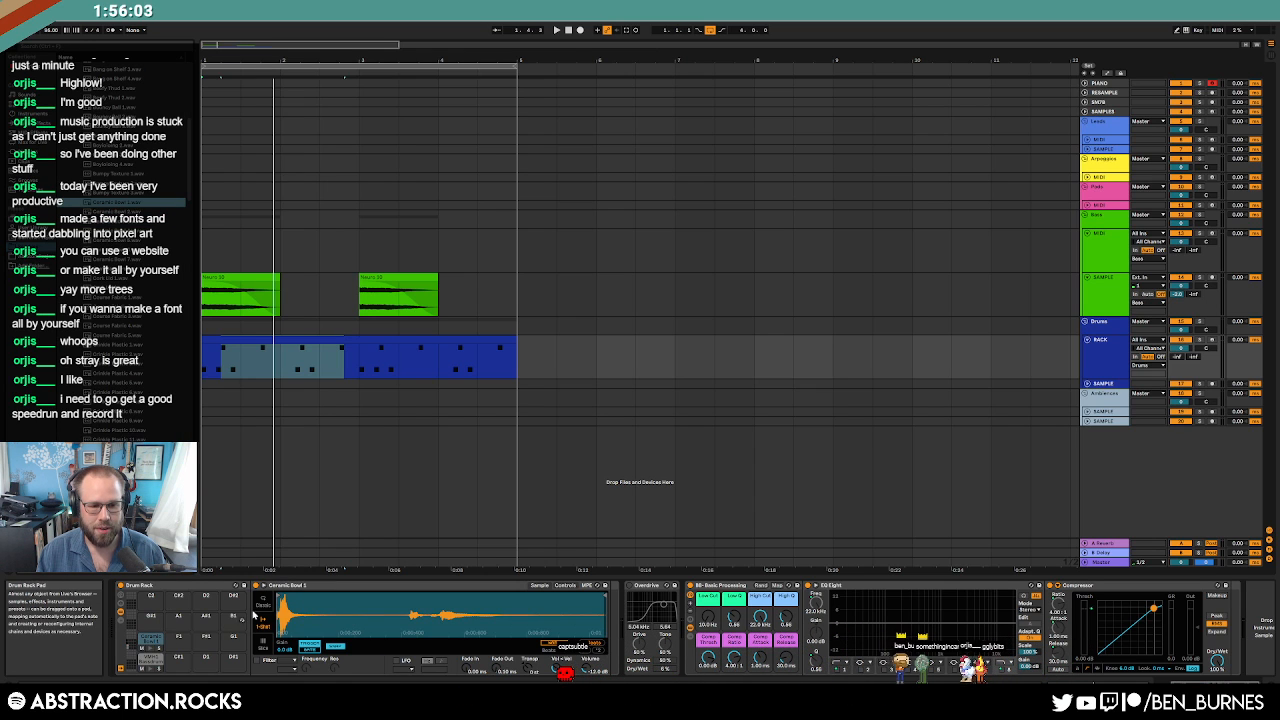
pyautogui.moveTo(279, 598); pyautogui.dragTo(437, 597)
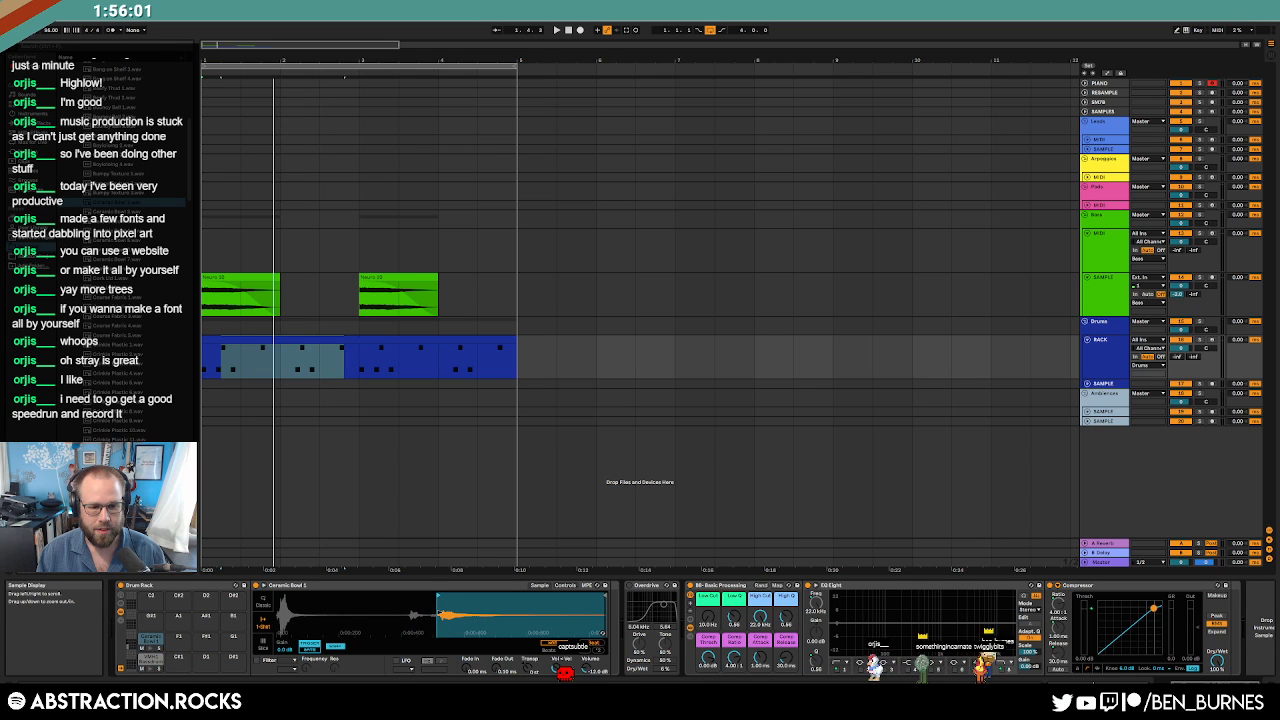
pyautogui.press('space')
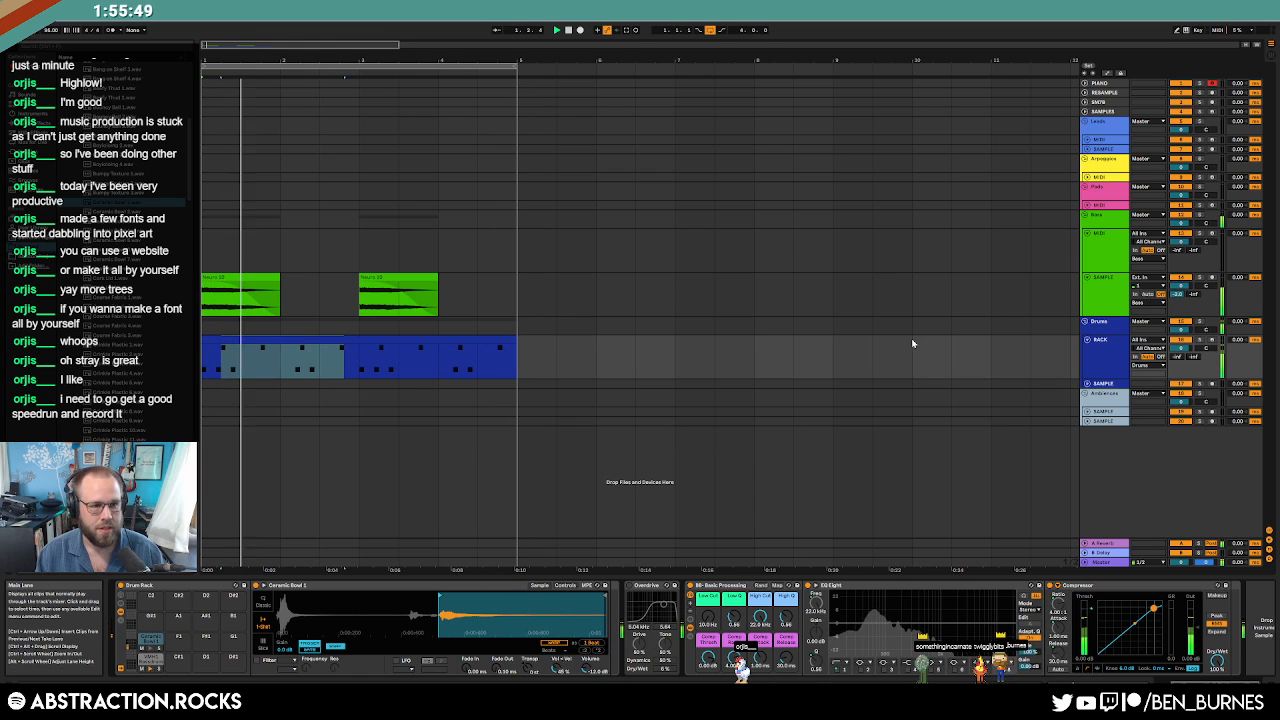
# Find a Rhythmic Metal sample in the pack and place it on the Ambiences group's first sample track at beat 3 of bar 4.
pyautogui.scroll(-3, 150, 256)
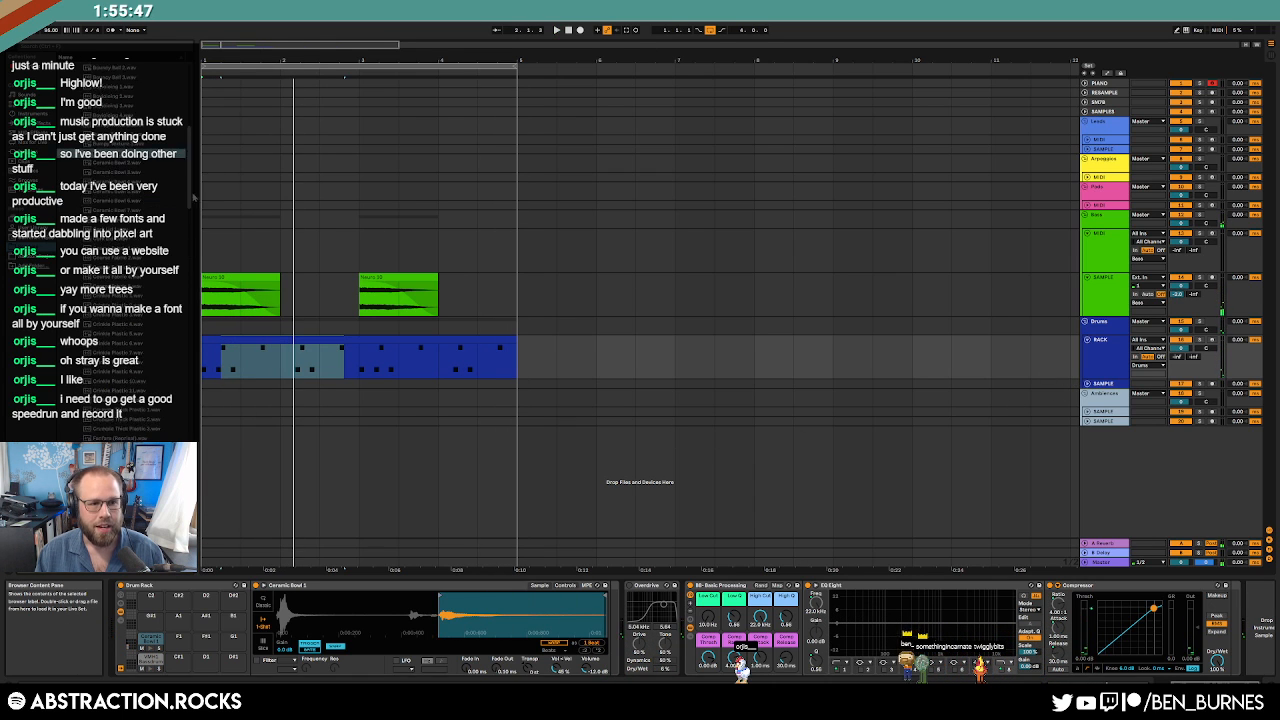
pyautogui.scroll(-10, 150, 256)
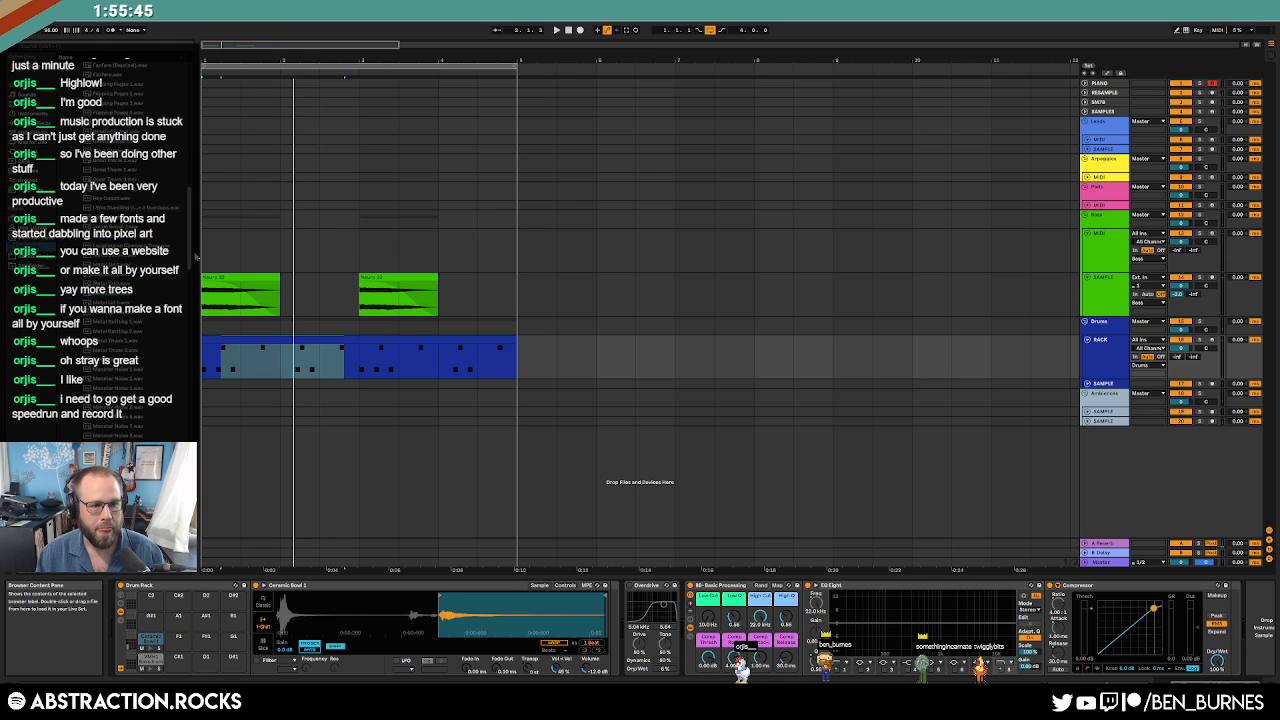
pyautogui.click(162, 304)
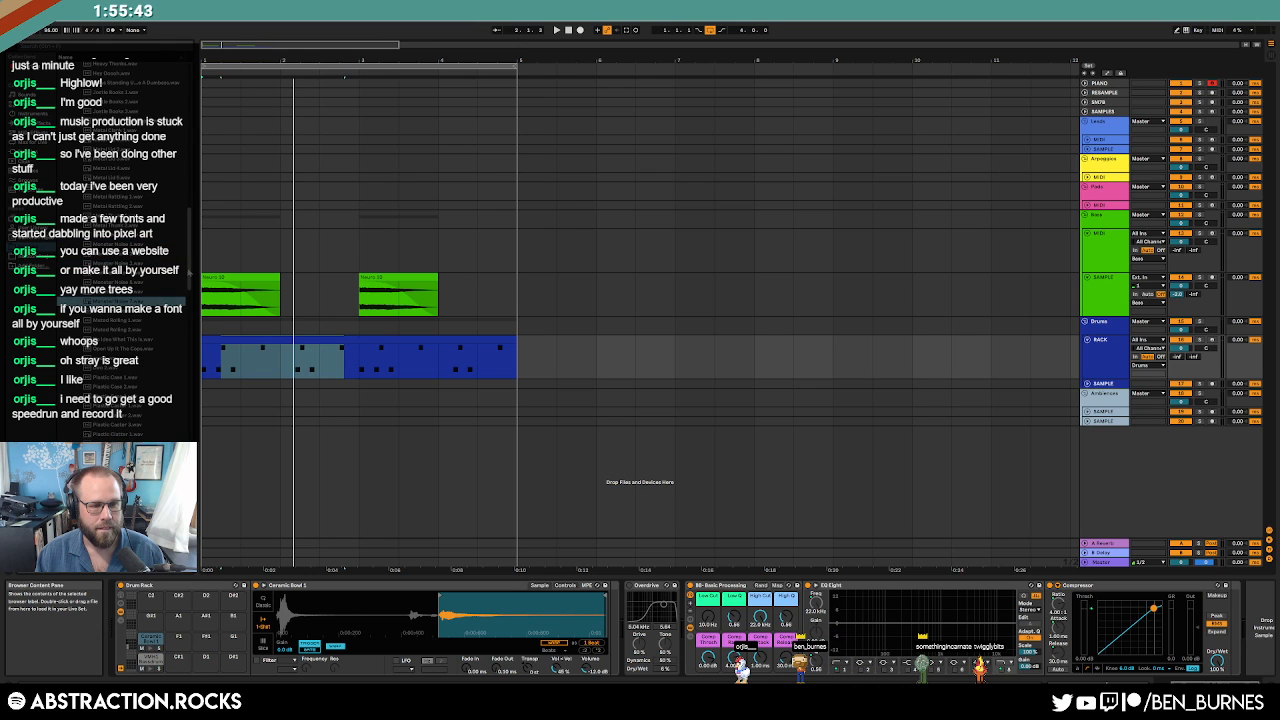
pyautogui.scroll(-6, 162, 300)
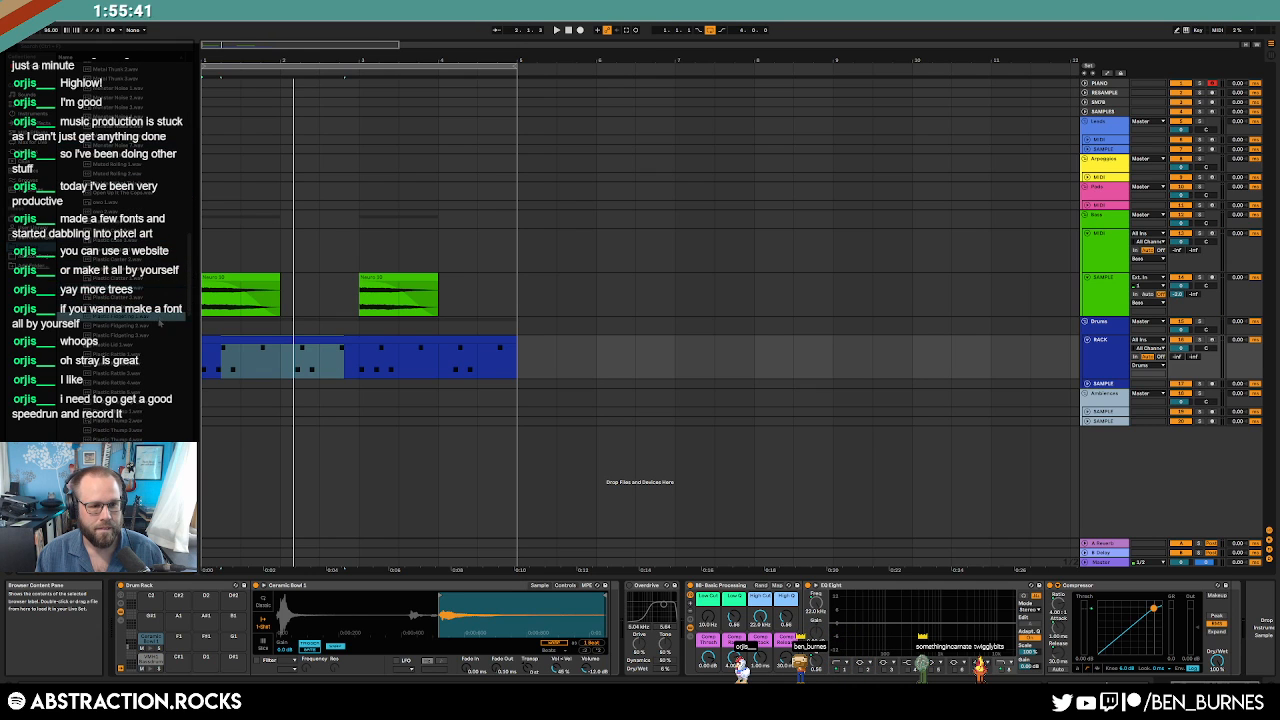
pyautogui.scroll(-6, 194, 340)
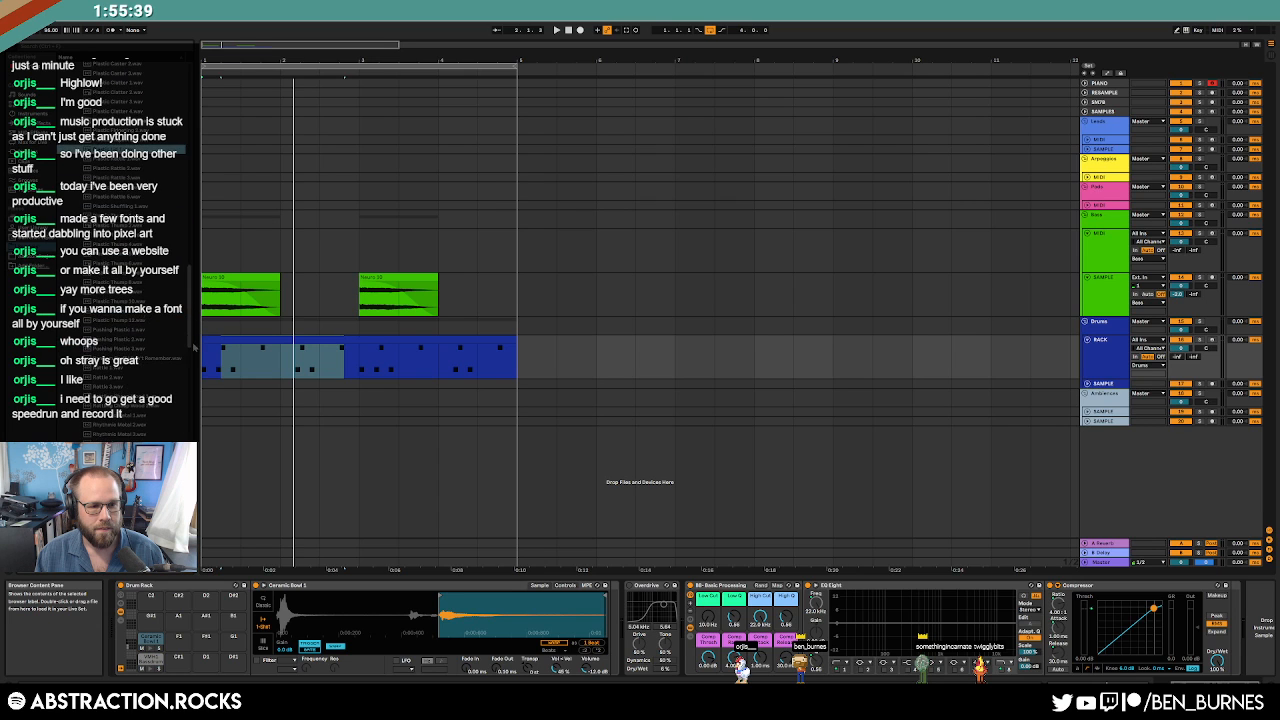
pyautogui.scroll(-5, 180, 330)
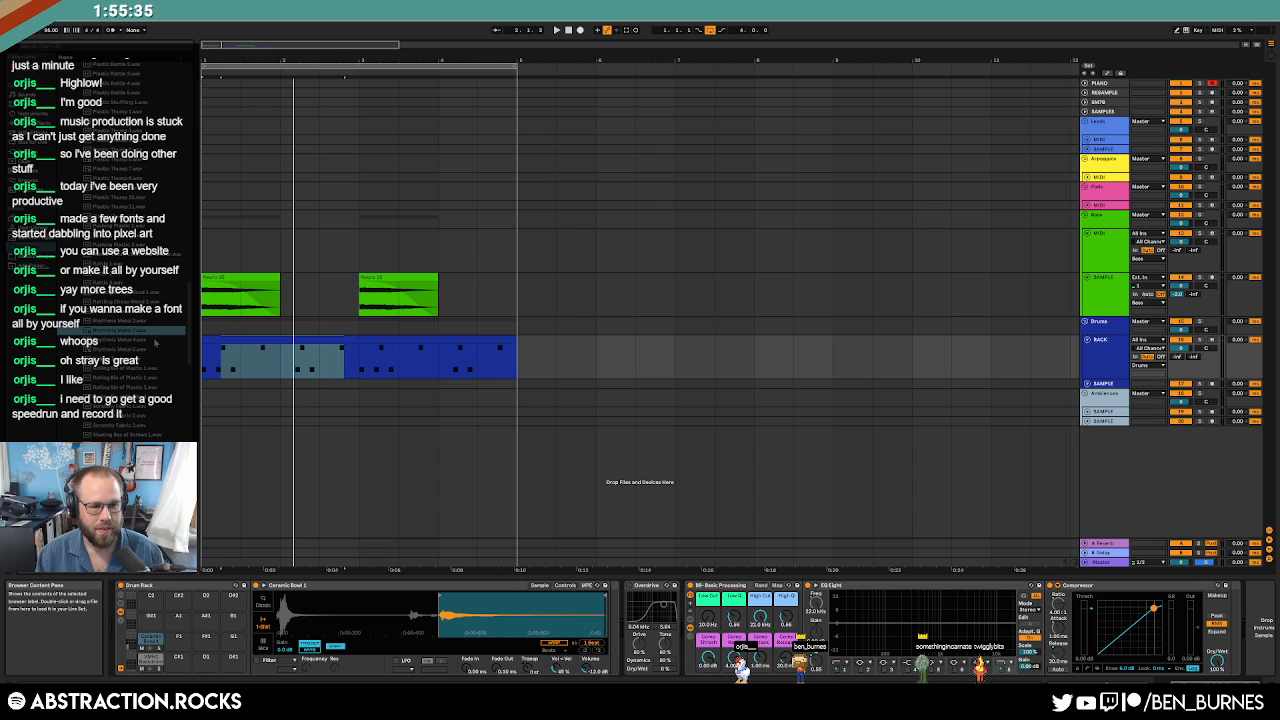
pyautogui.moveTo(358, 393); pyautogui.dragTo(518, 411)
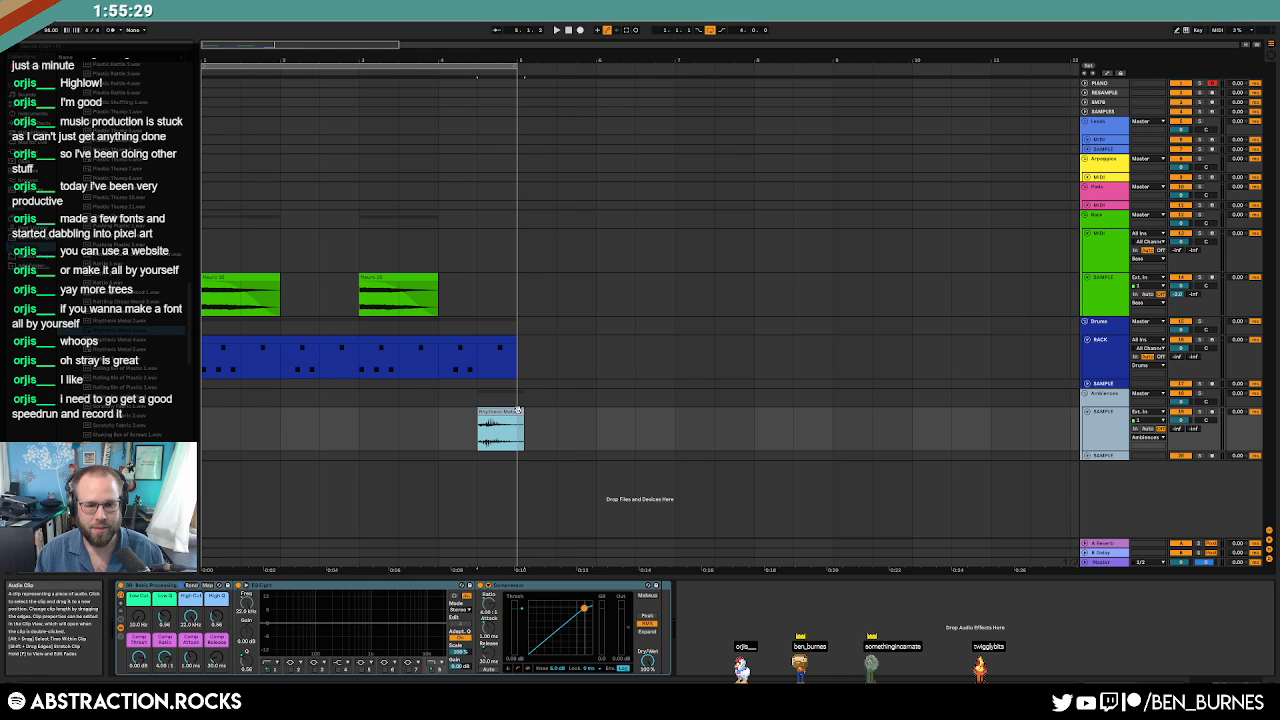
# Turn on Warp for the Rhythmic Metal clip and trim its end to the end of bar 4.
pyautogui.doubleClick(506, 412)
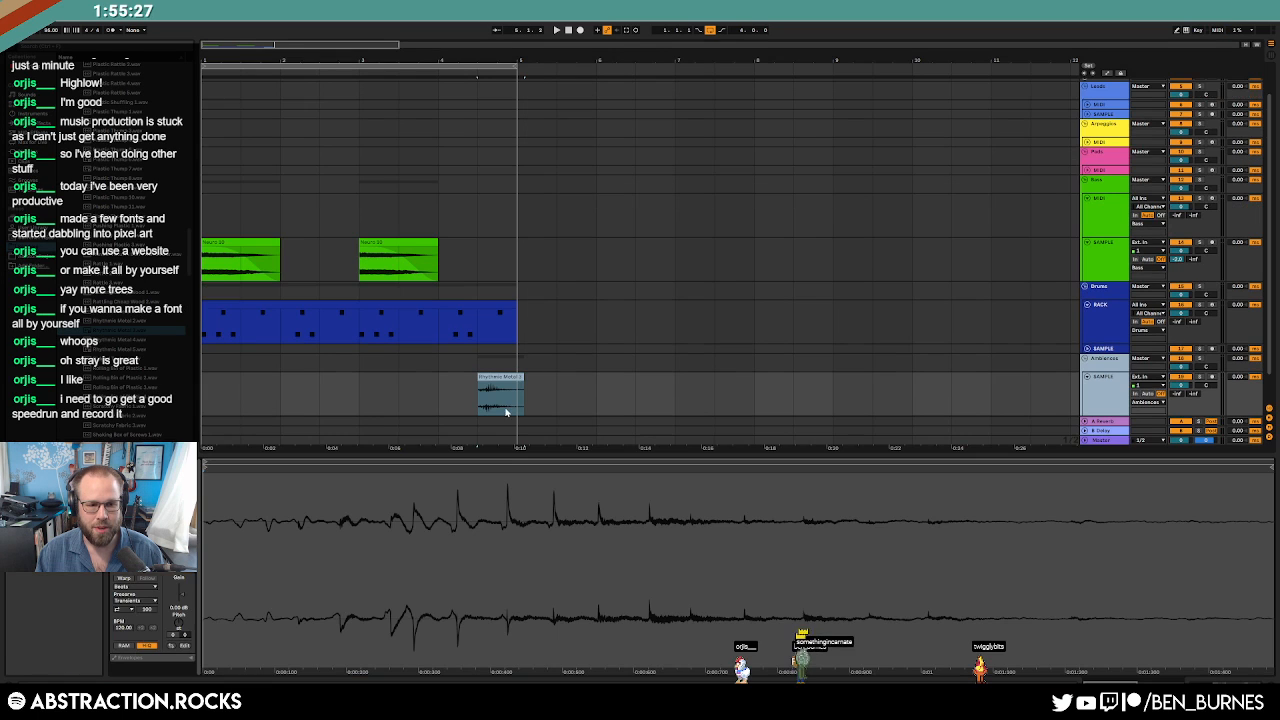
pyautogui.click(125, 579)
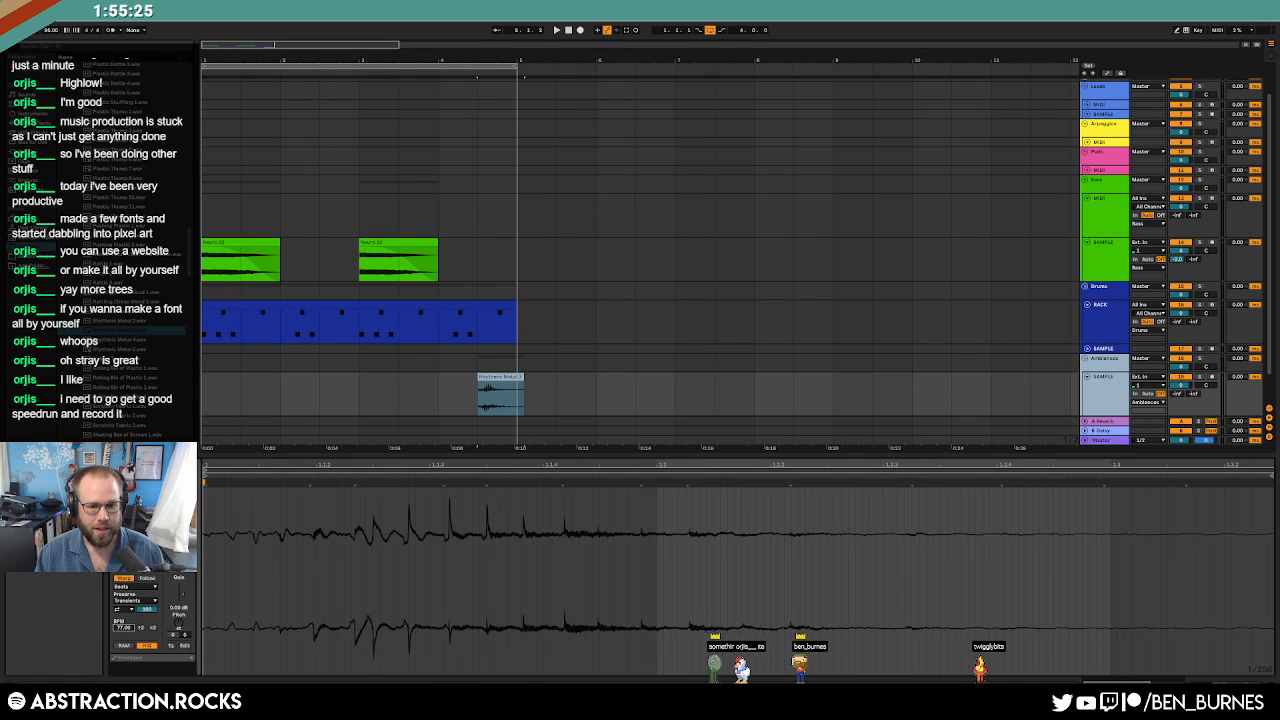
pyautogui.moveTo(523, 378); pyautogui.dragTo(519, 378)
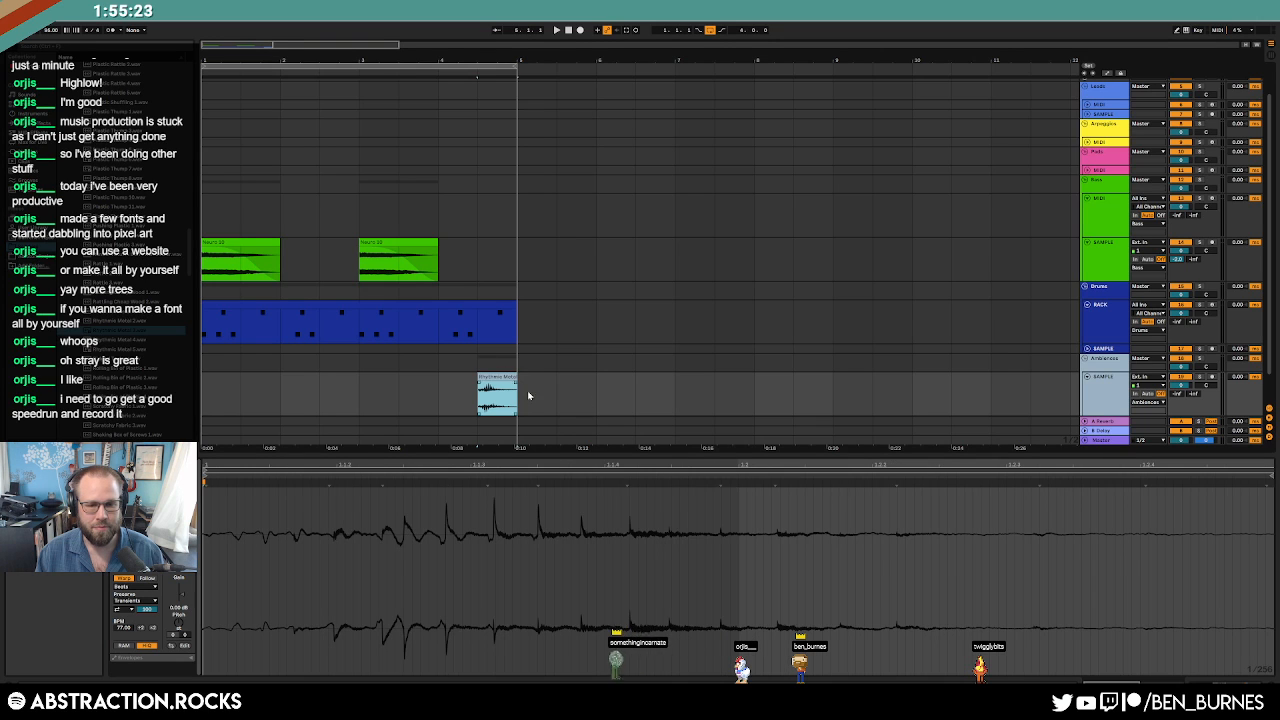
# Blend the Rhythmic Metal track into the mix with a lower volume, reverb and delay sends and a raised low cut while looping playback.
pyautogui.click(1176, 387)
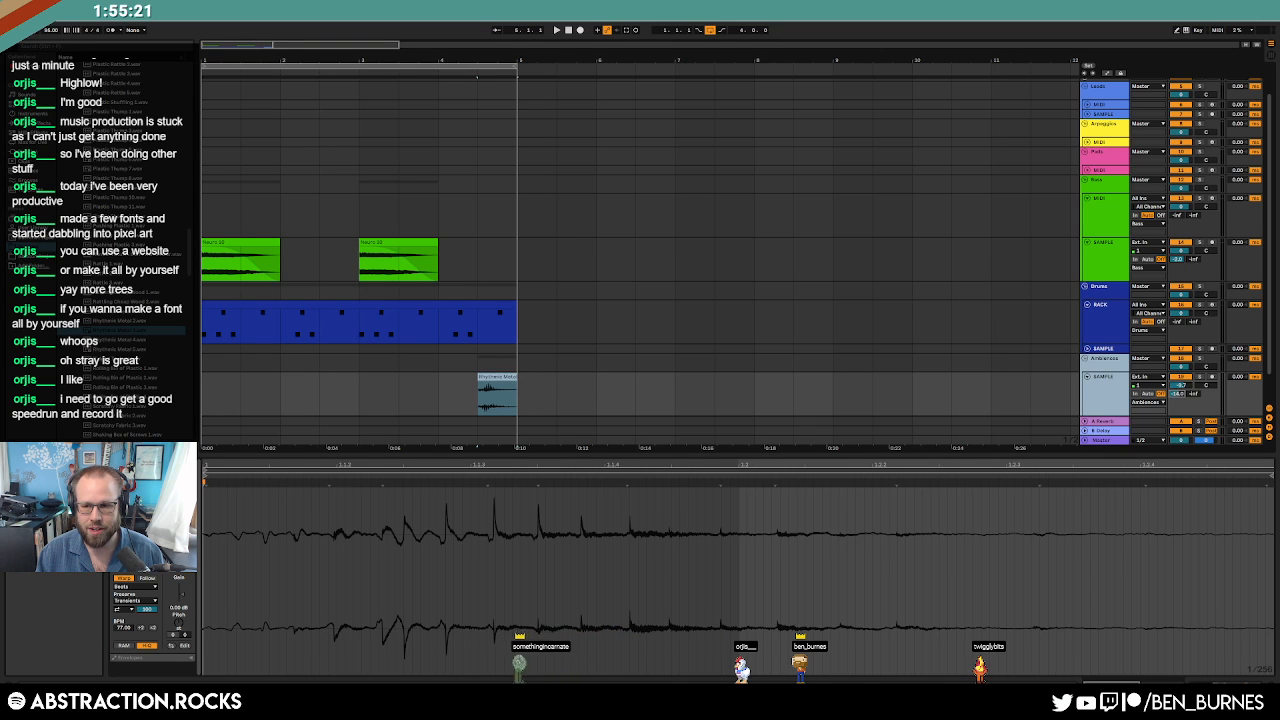
pyautogui.hotkey('shift', 'Tab')
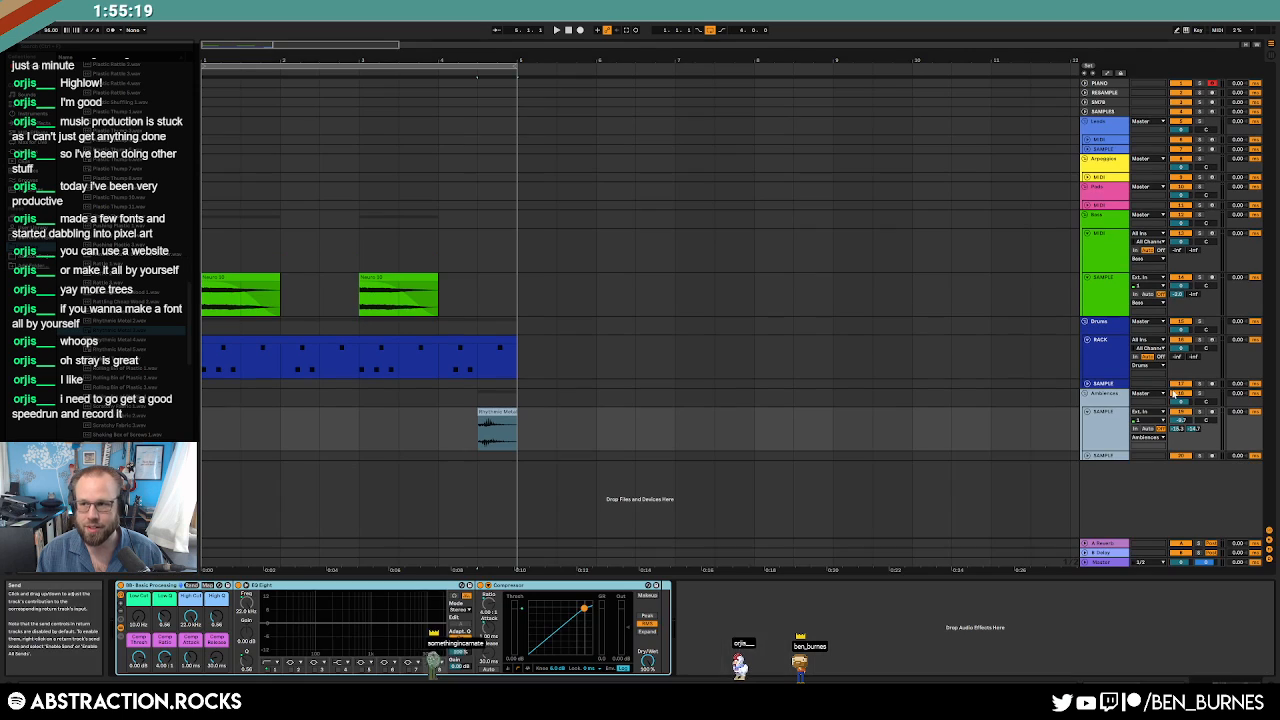
pyautogui.press('space')
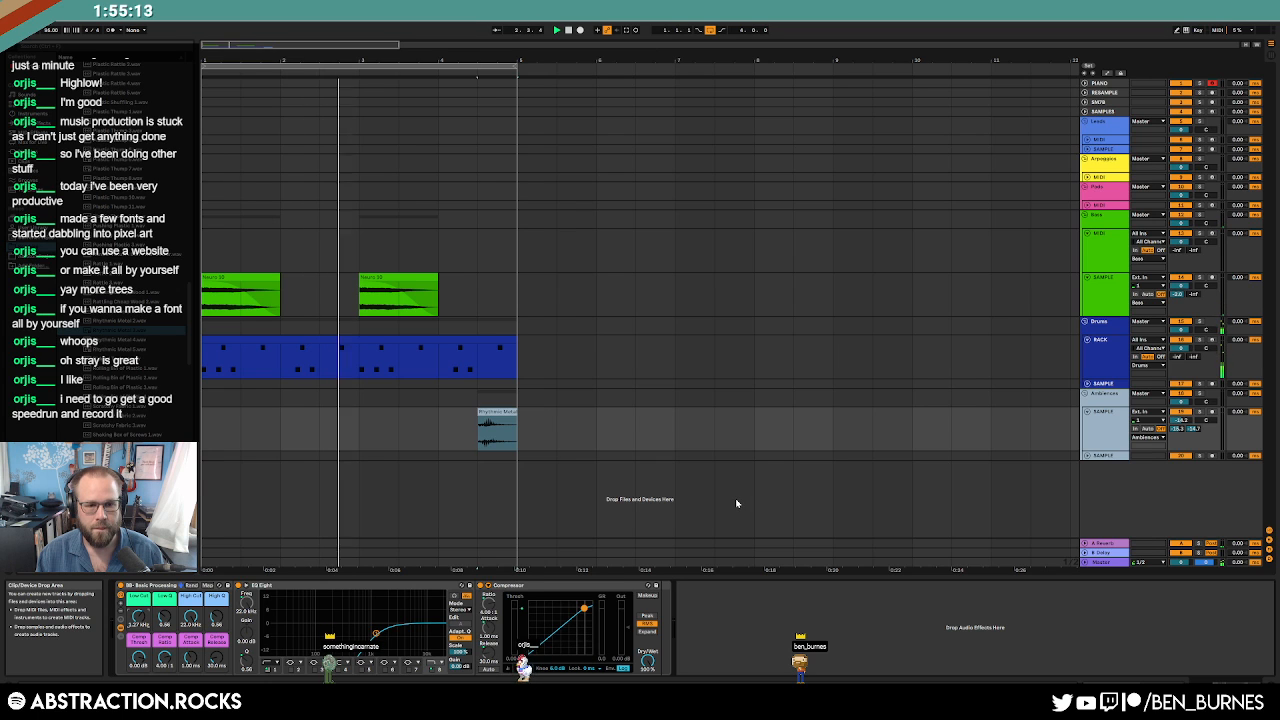
# Show the kick pad's sample in the Drum Rack, and add a Grain Delay to the Rhythmic Metal clip's track.
pyautogui.click(1117, 358)
pyautogui.click(155, 663)
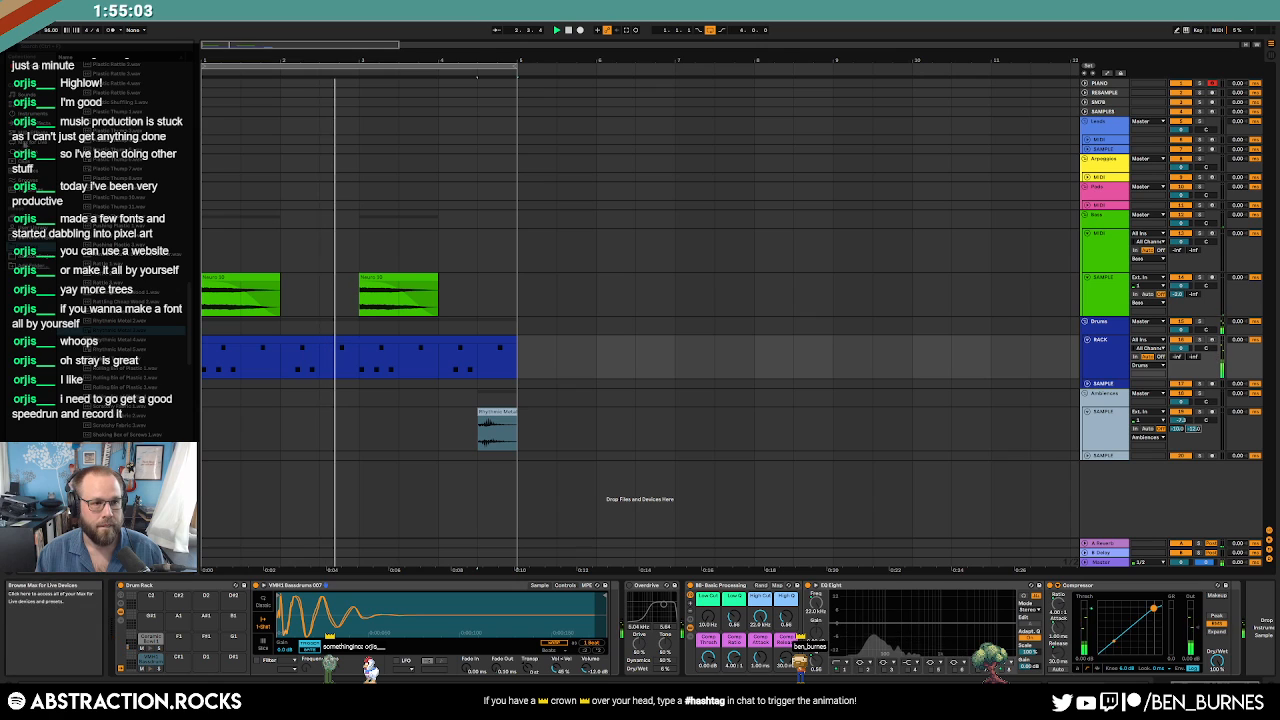
pyautogui.click(34, 123)
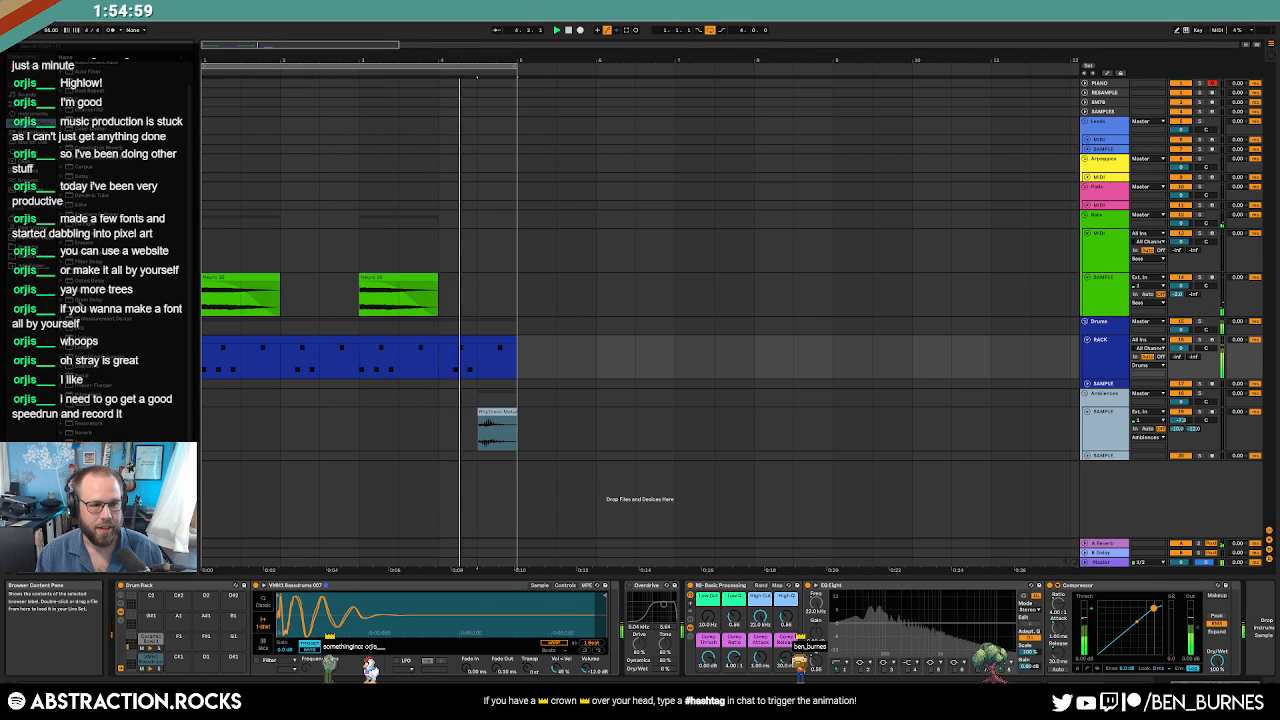
pyautogui.click(557, 445)
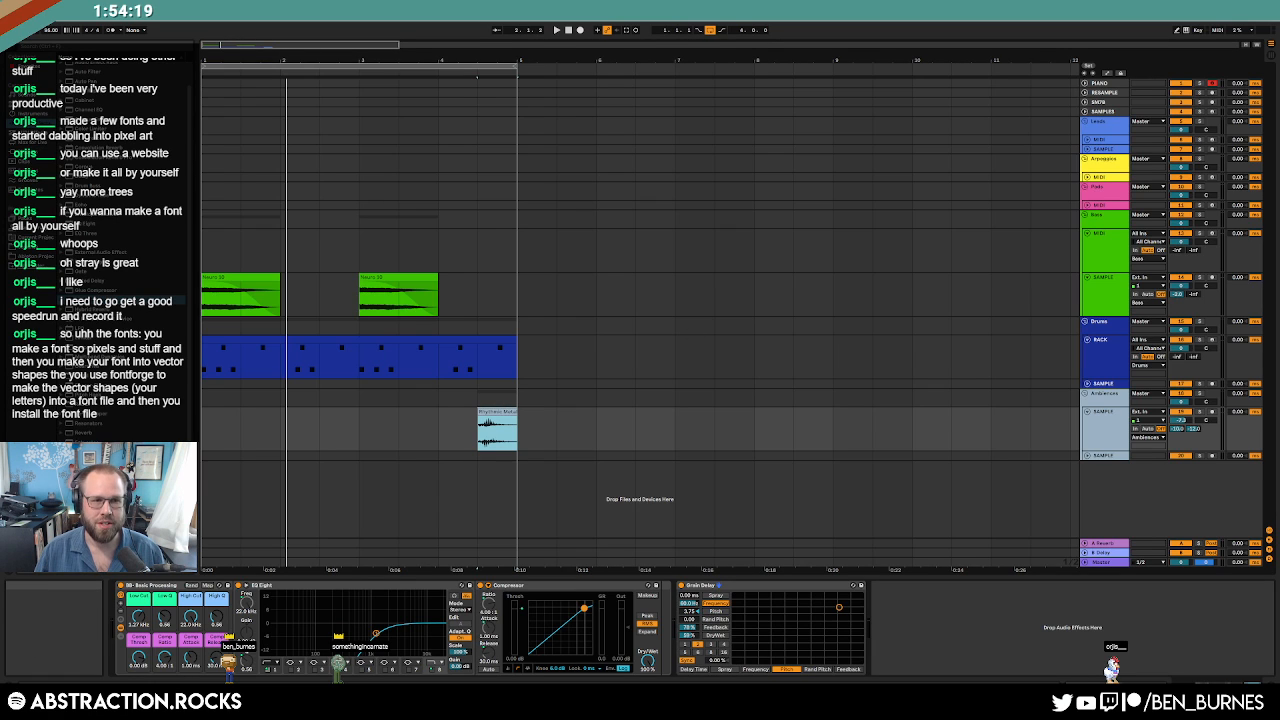
pyautogui.click(569, 30)
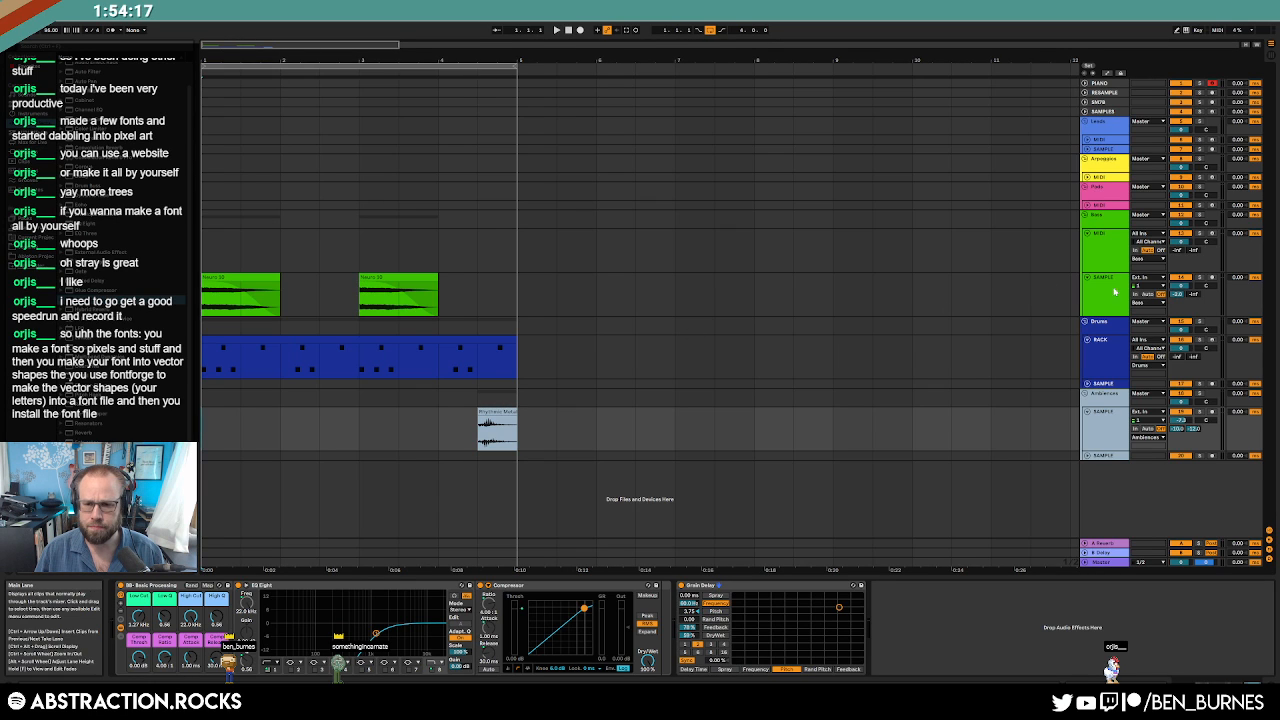
# Select the bass sample track and open the folder of Neuro bass samples in the sample browser.
pyautogui.click(414, 300)
pyautogui.click(32, 246)
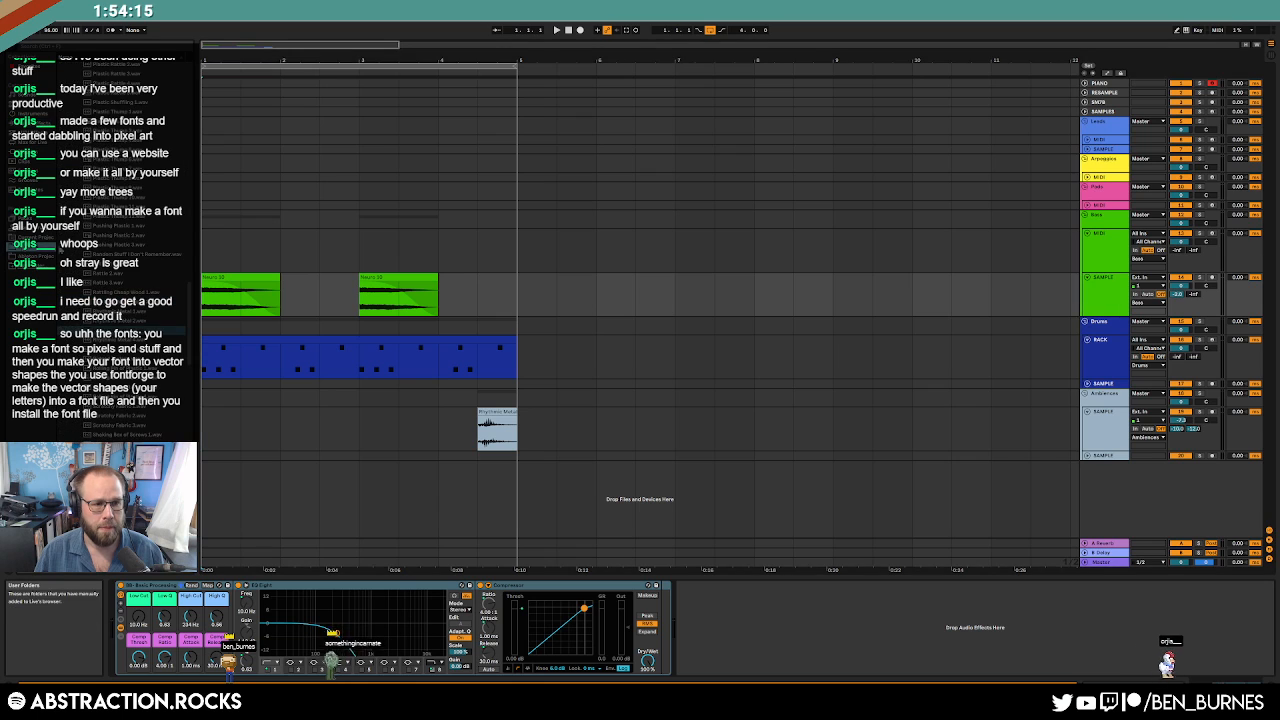
pyautogui.moveTo(191, 325); pyautogui.dragTo(191, 68)
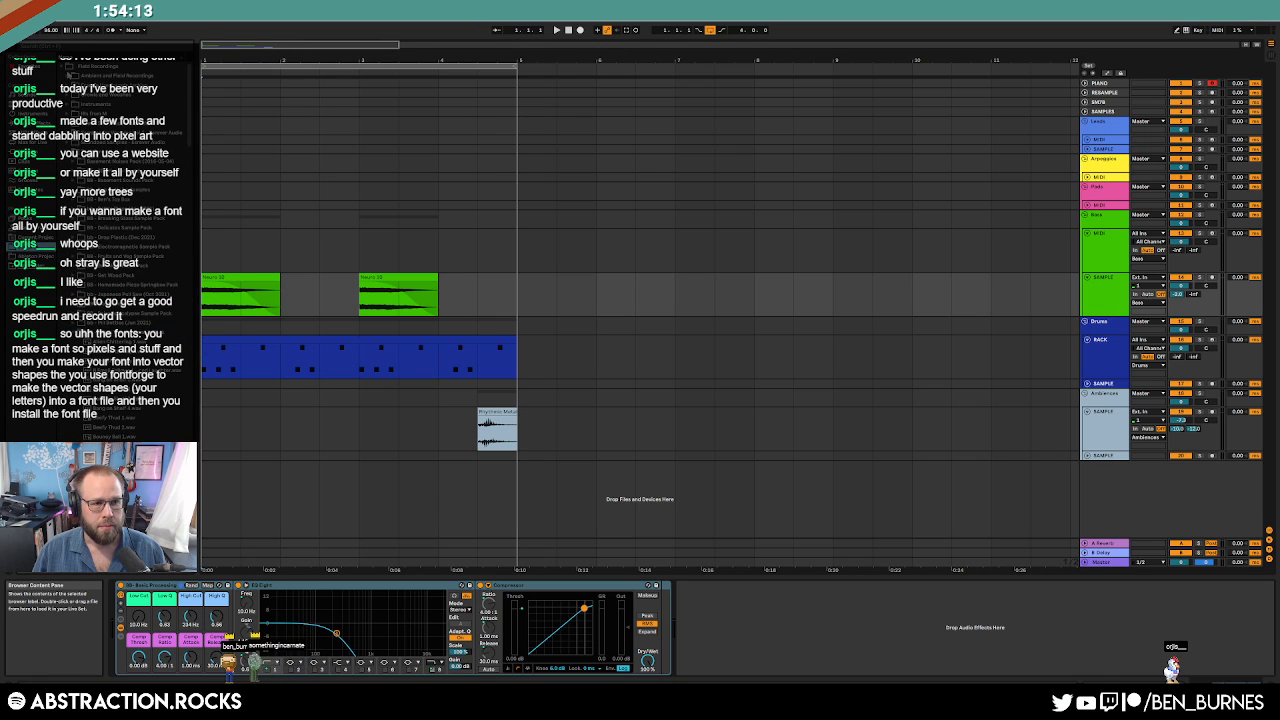
pyautogui.click(67, 152)
pyautogui.click(62, 67)
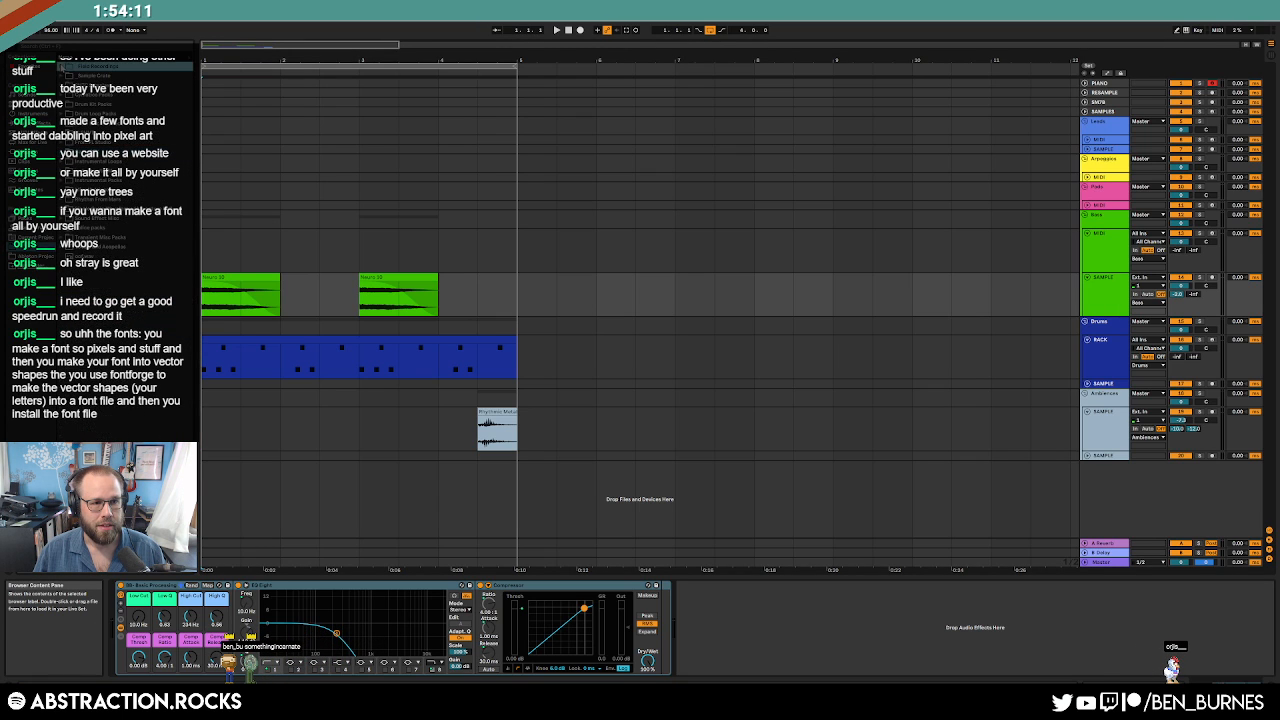
pyautogui.click(62, 86)
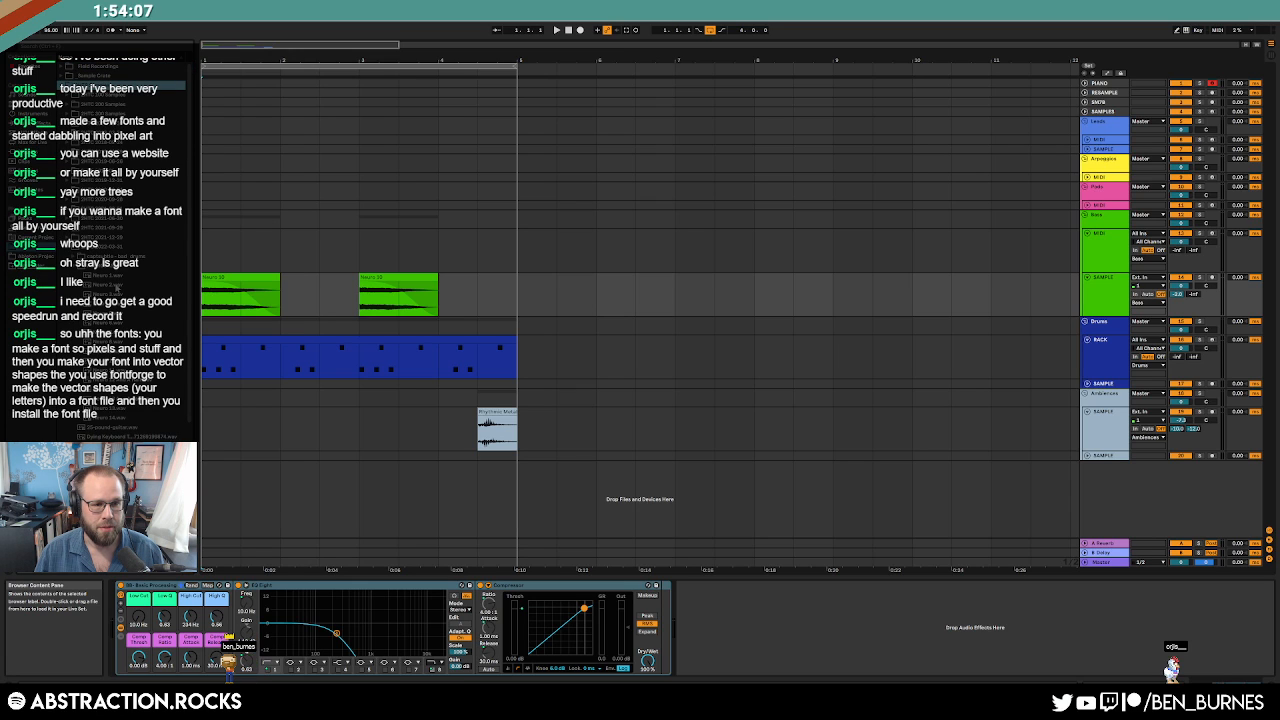
# Place another Neuro sample on the bass sample track at bar 4 and move its start marker to where the tone swells in.
pyautogui.click(117, 286)
pyautogui.click(108, 278)
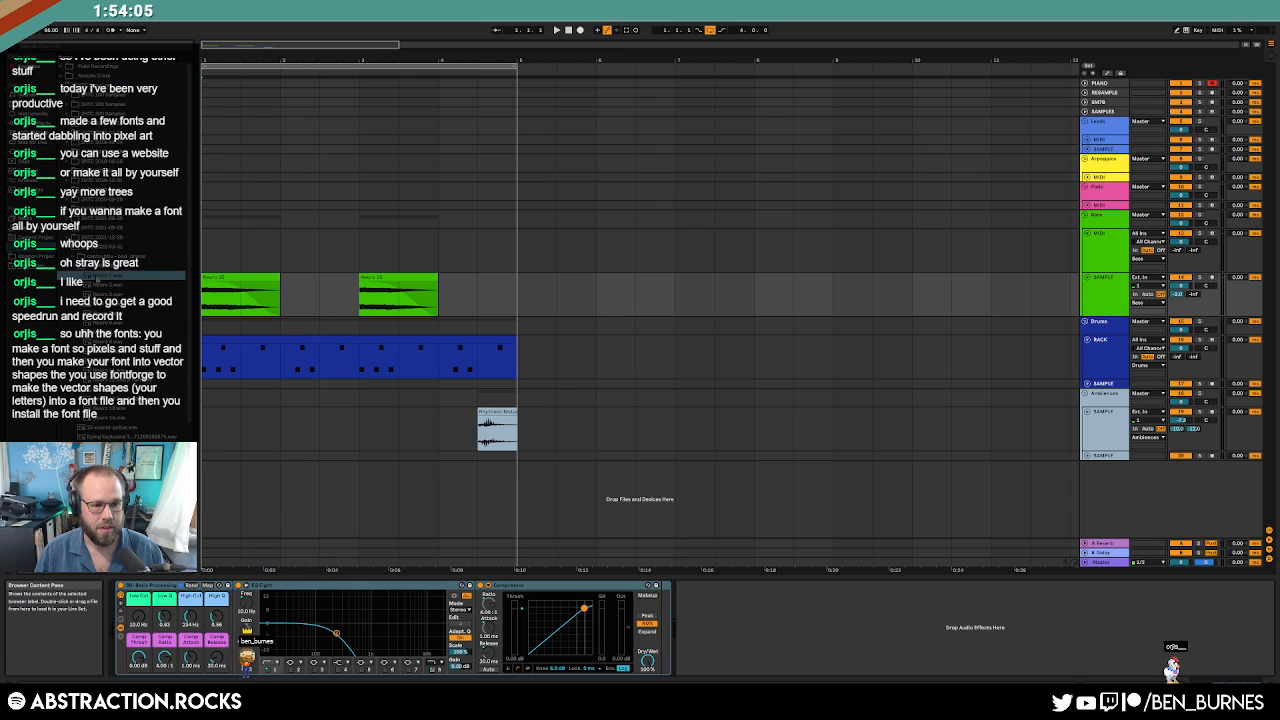
pyautogui.click(108, 295)
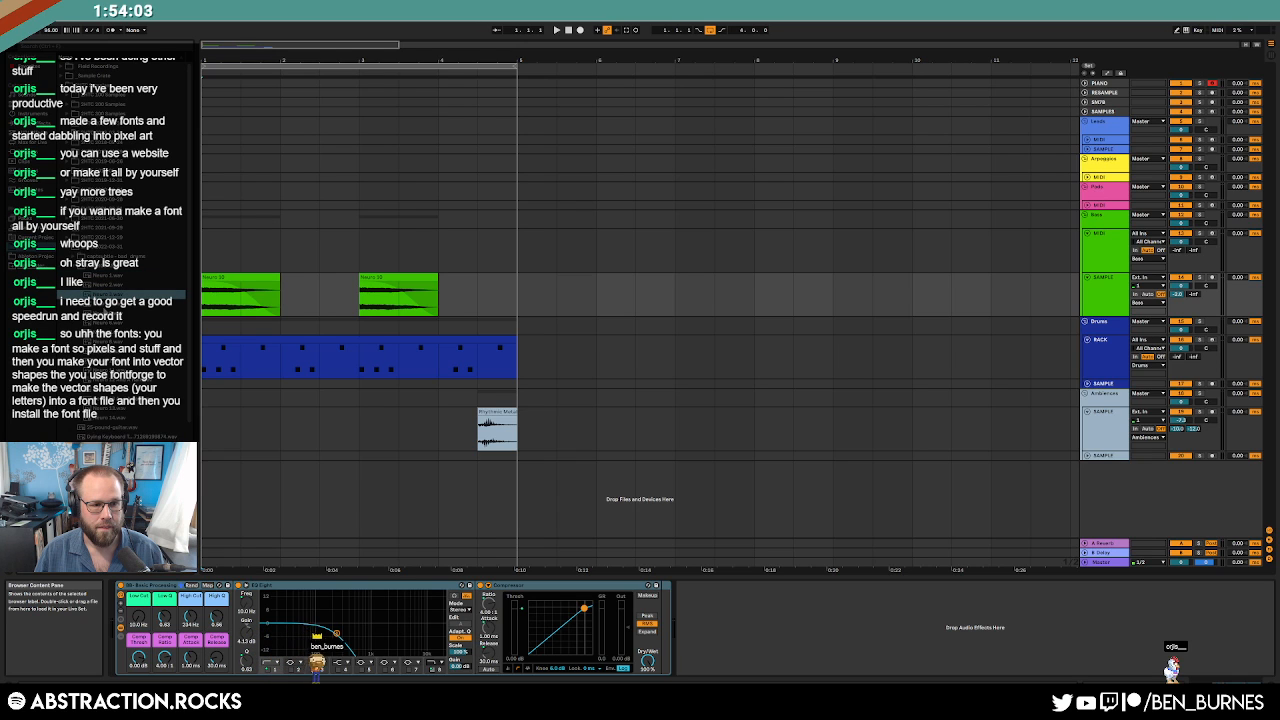
pyautogui.moveTo(108, 295); pyautogui.dragTo(441, 278)
pyautogui.doubleClick(474, 276)
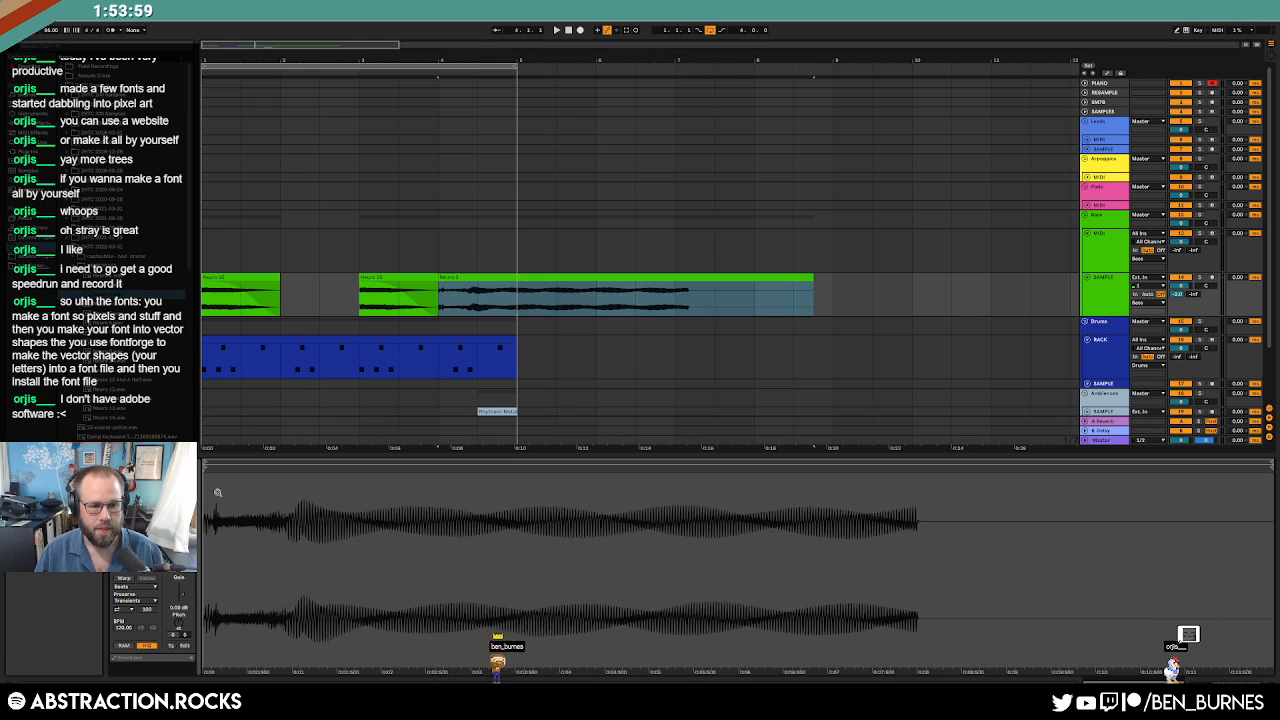
pyautogui.moveTo(205, 468); pyautogui.dragTo(296, 478)
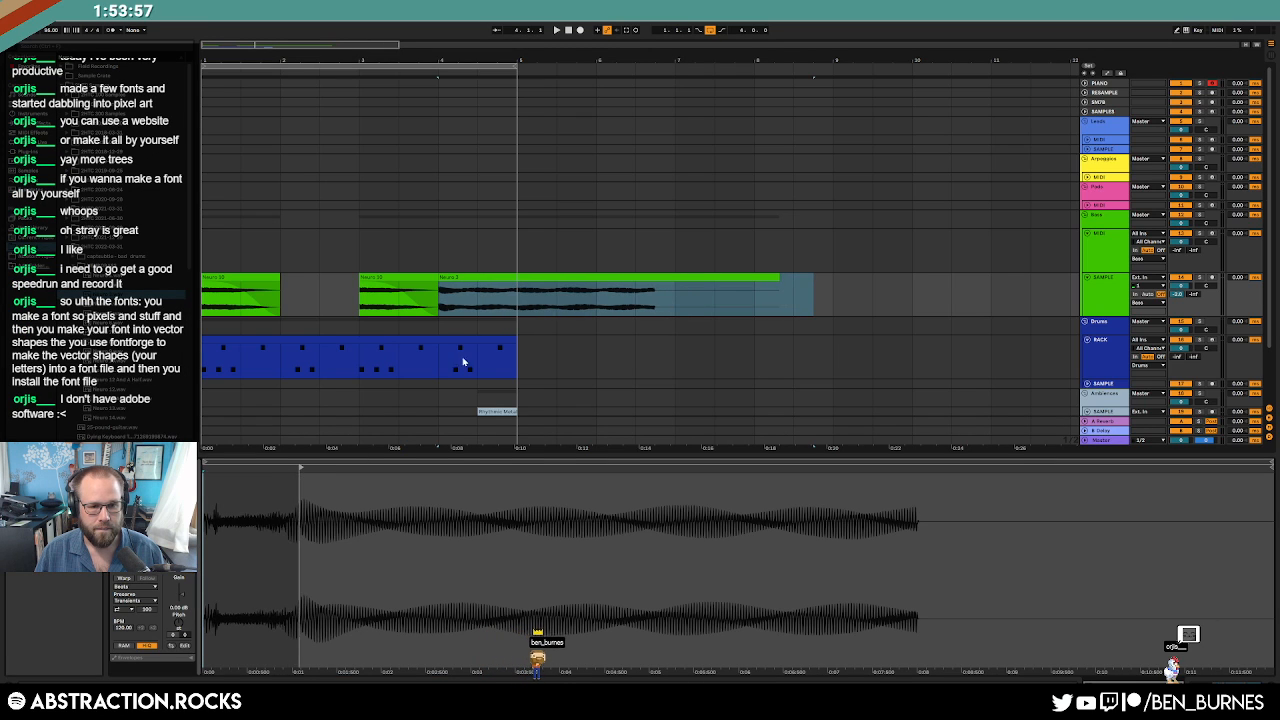
# Trim the new Neuro clip on the bass sample track to end at bar 5 and play the loop.
pyautogui.moveTo(774, 277); pyautogui.dragTo(512, 286)
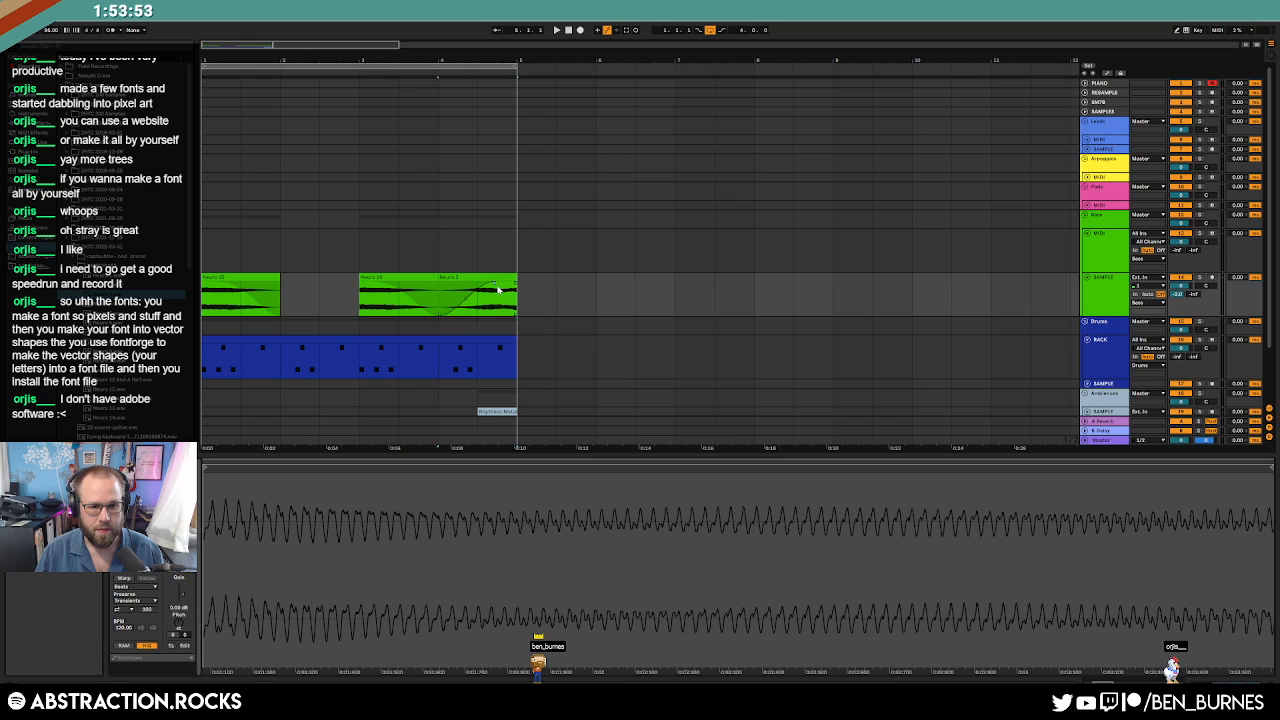
pyautogui.press('a')
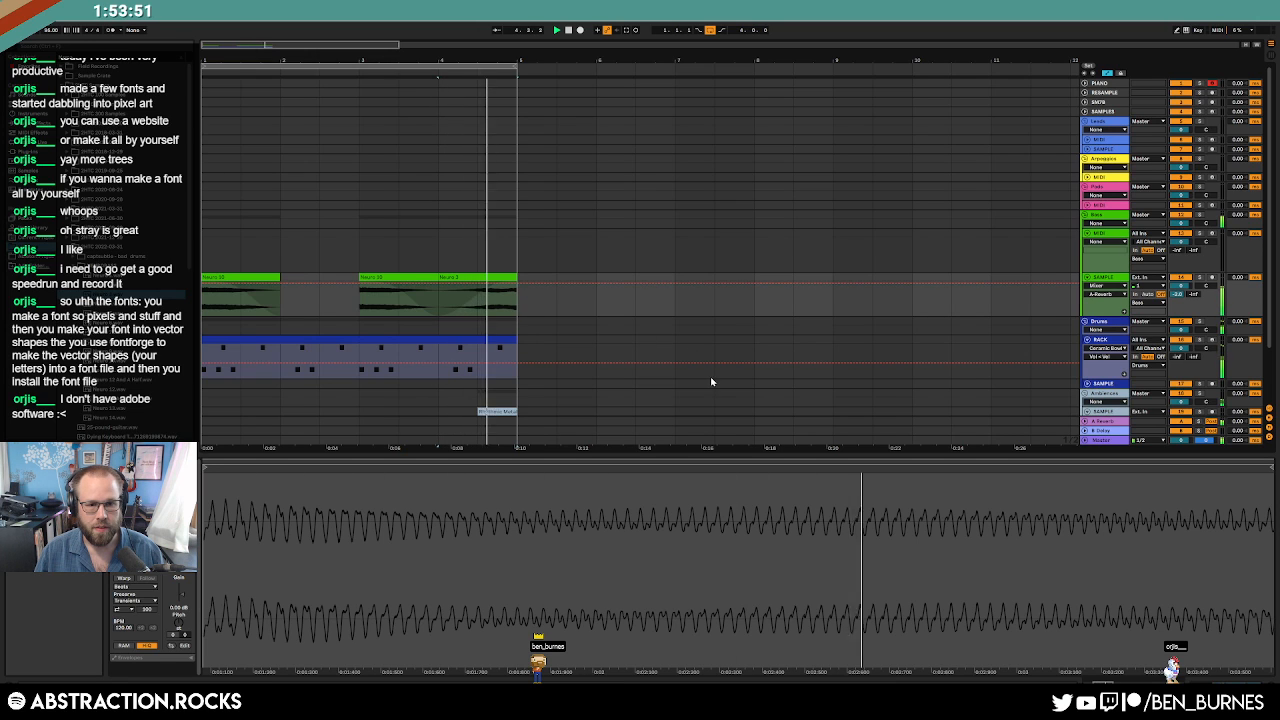
pyautogui.press('a')
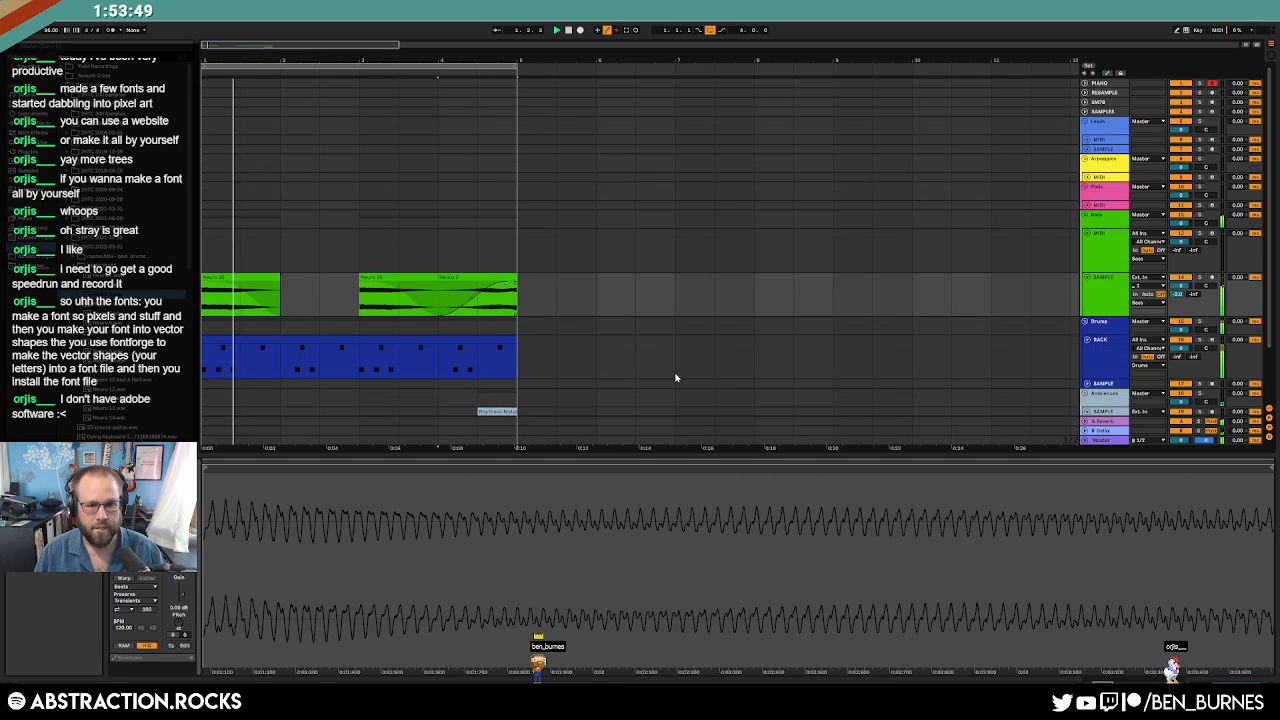
pyautogui.hotkey('shift', 'Tab')
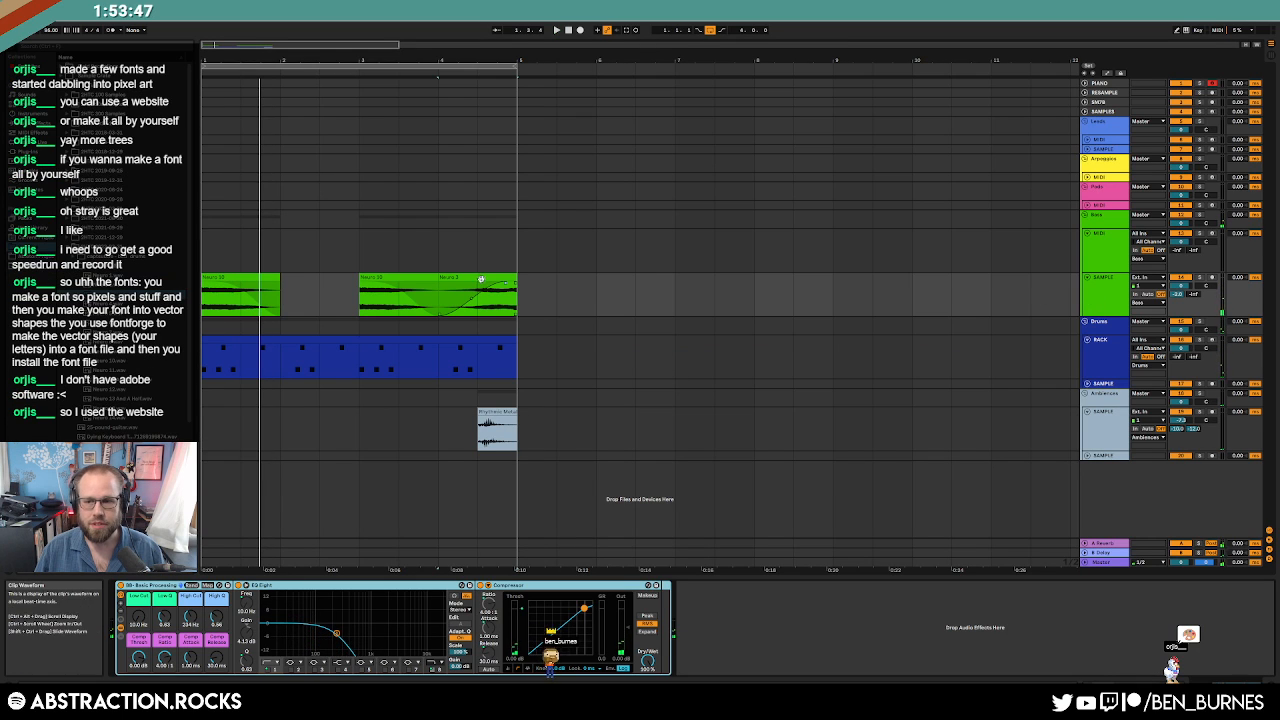
# Delete the Neuro clip at bar 4 on the bass sample track and play the loop without it.
pyautogui.click(478, 276)
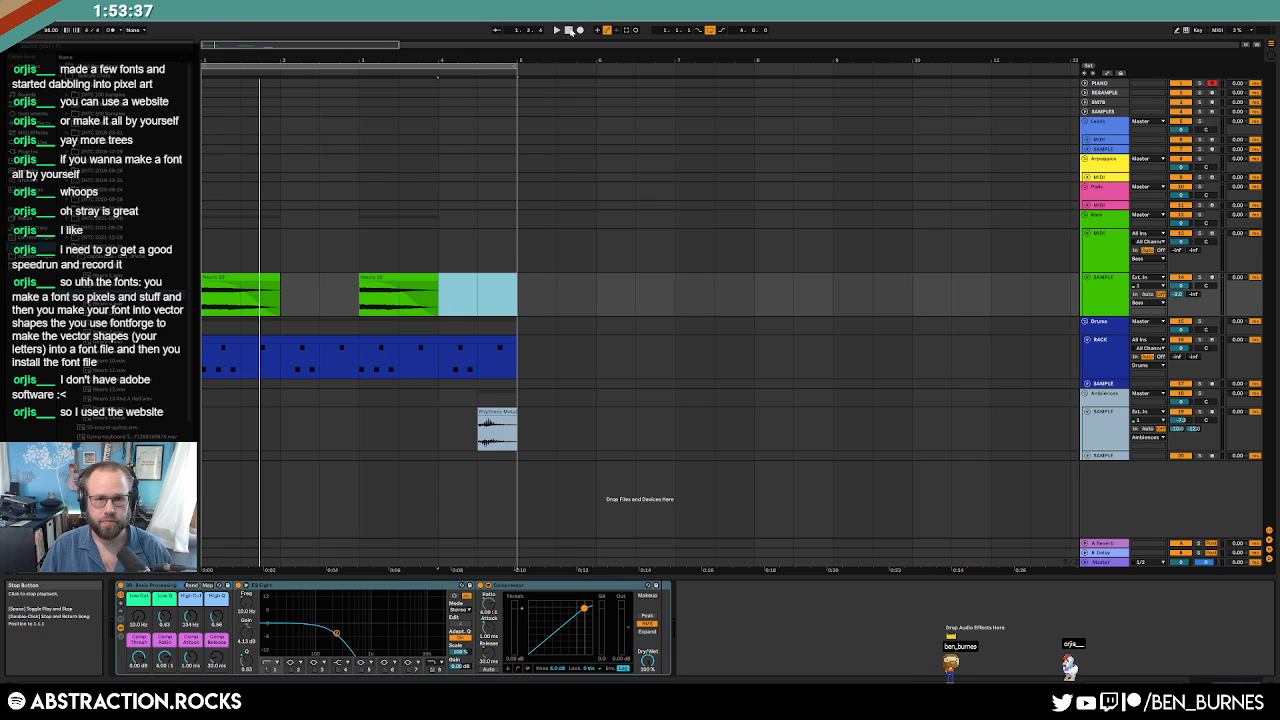
pyautogui.press('Delete')
pyautogui.press('space')
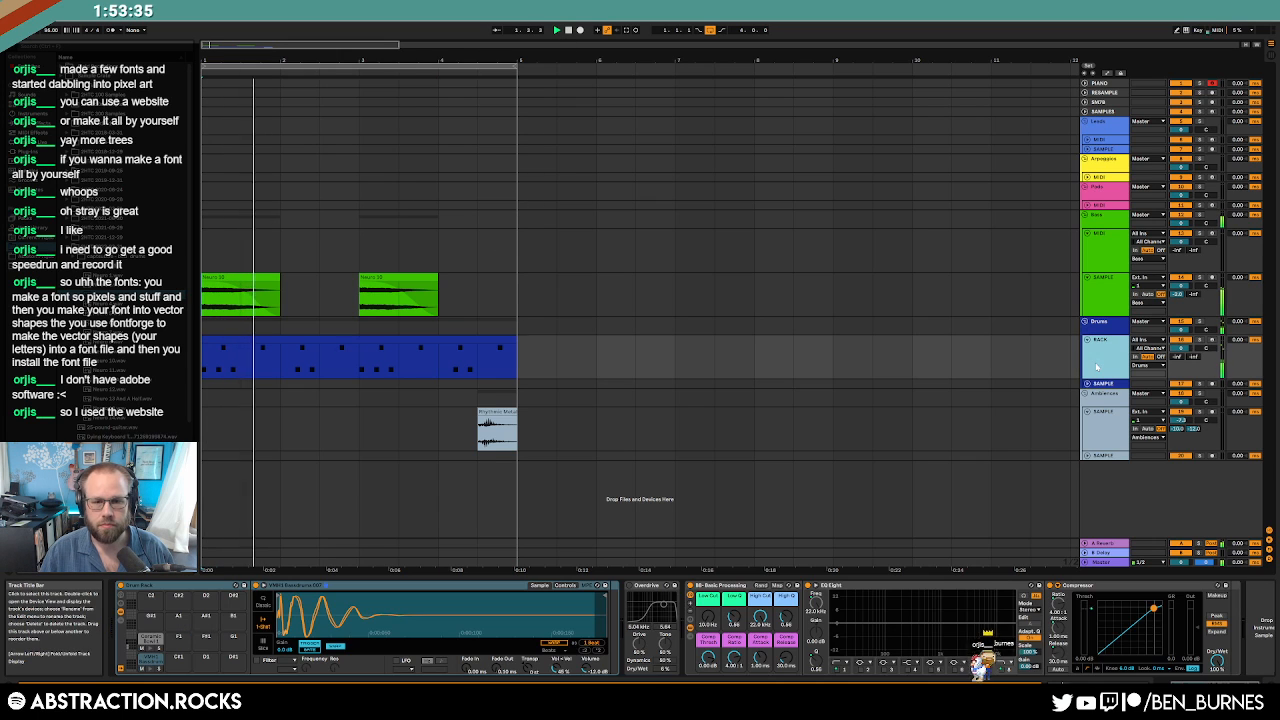
# Add a Raum reverb to the Ceramic Bowl pad, then turn it into a return chain inside the Drum Rack with its mix raised.
pyautogui.click(1050, 352)
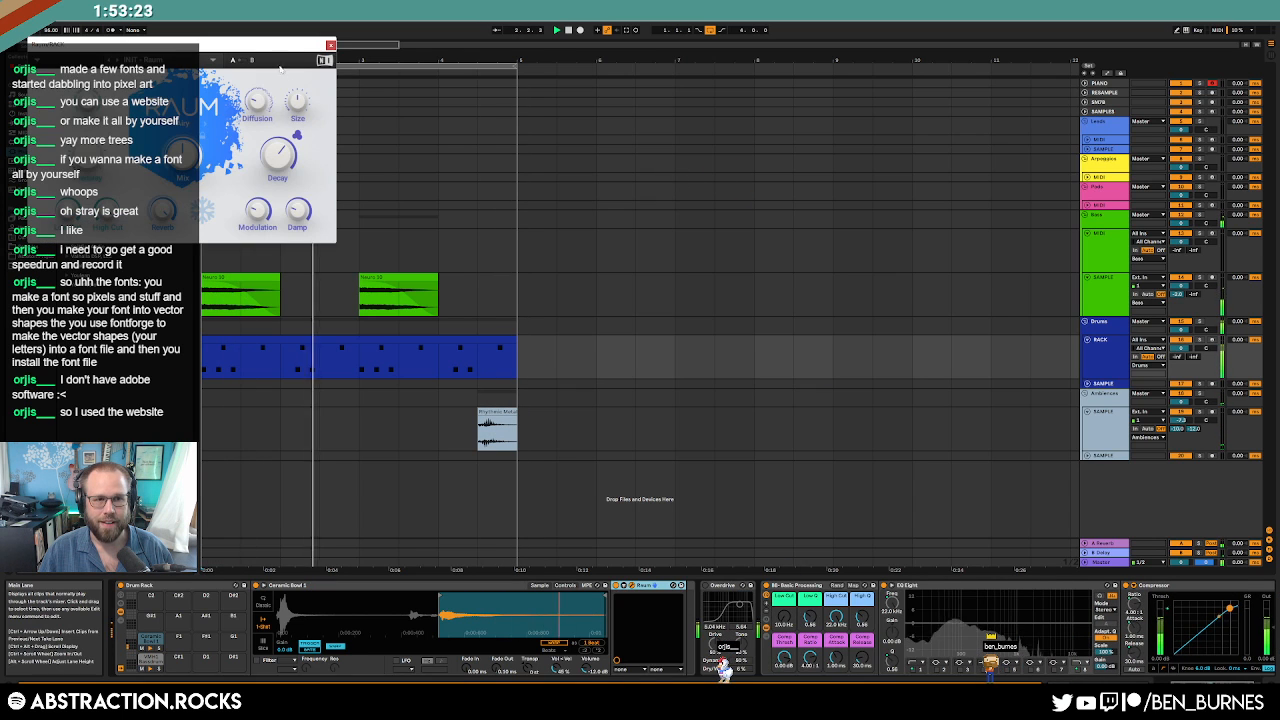
pyautogui.moveTo(270, 49); pyautogui.dragTo(800, 197)
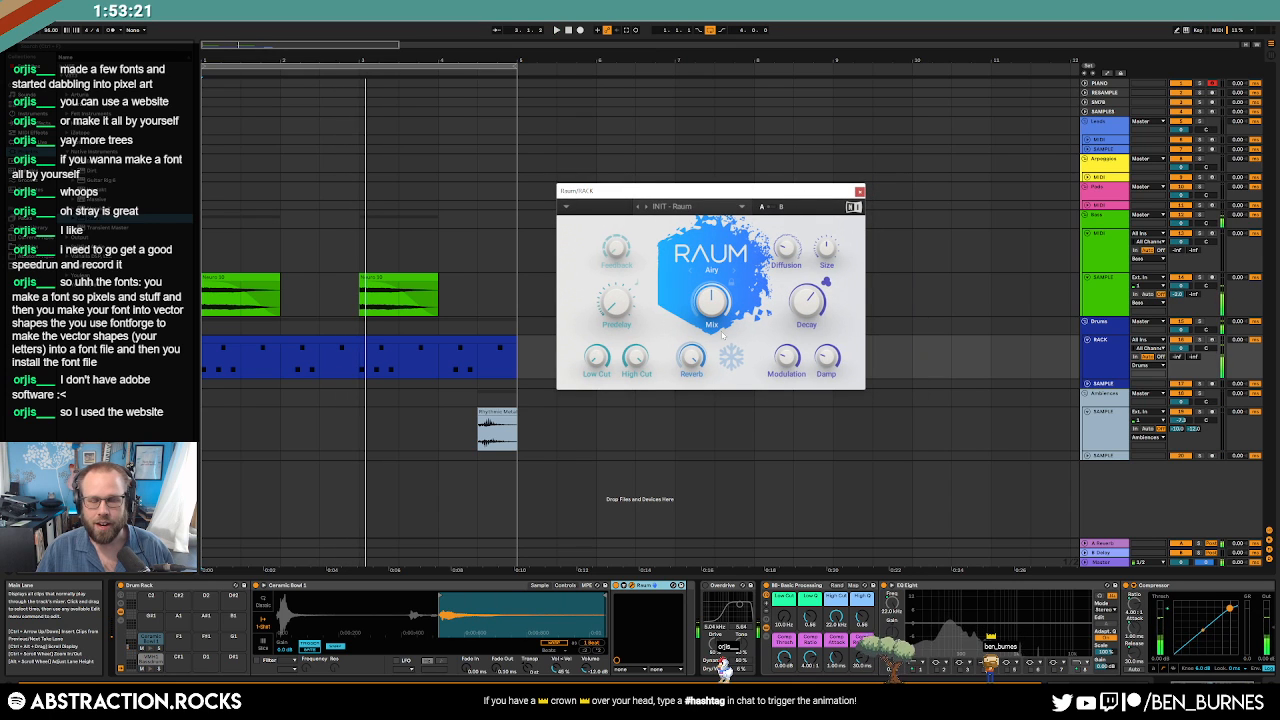
pyautogui.click(120, 624)
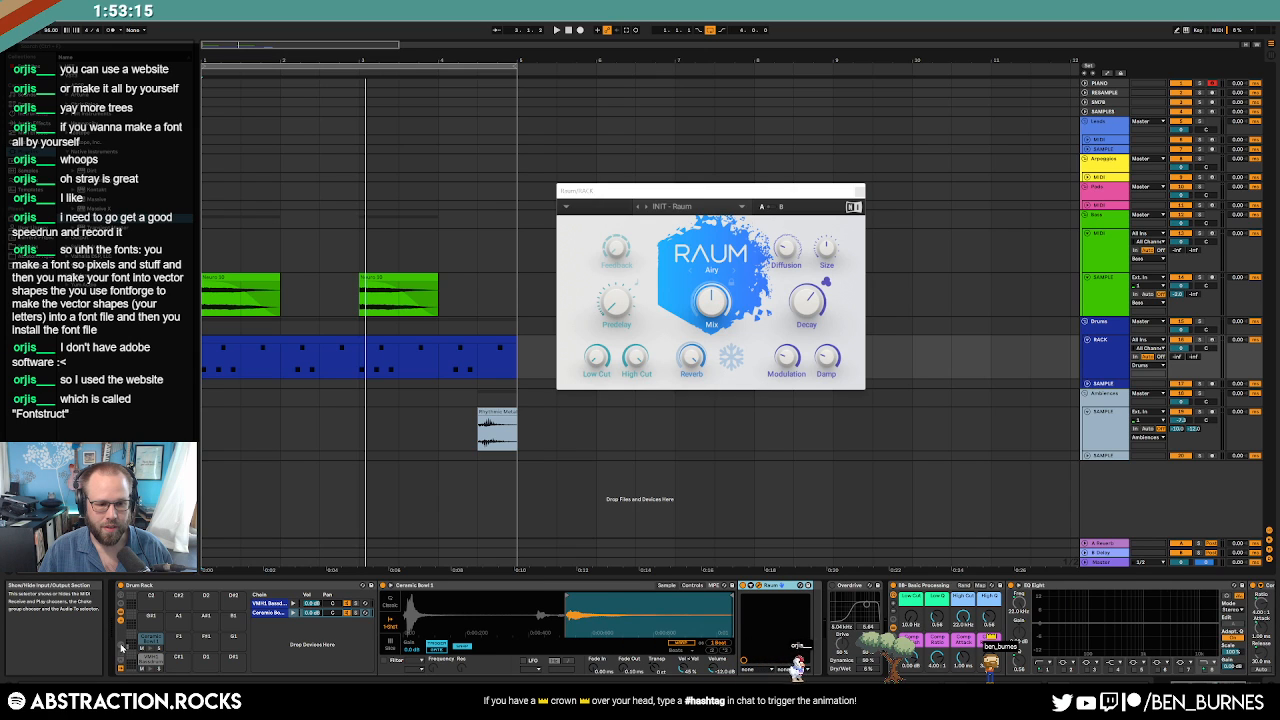
pyautogui.click(121, 648)
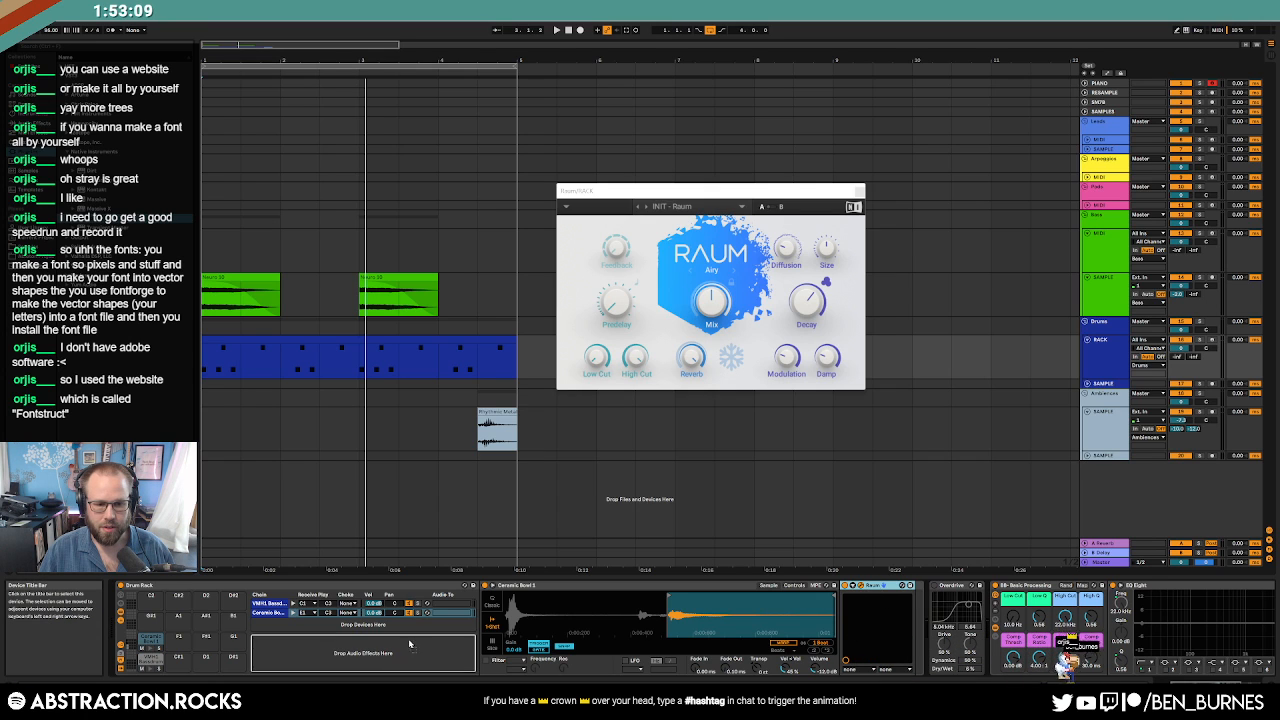
pyautogui.moveTo(363, 652); pyautogui.dragTo(363, 652)
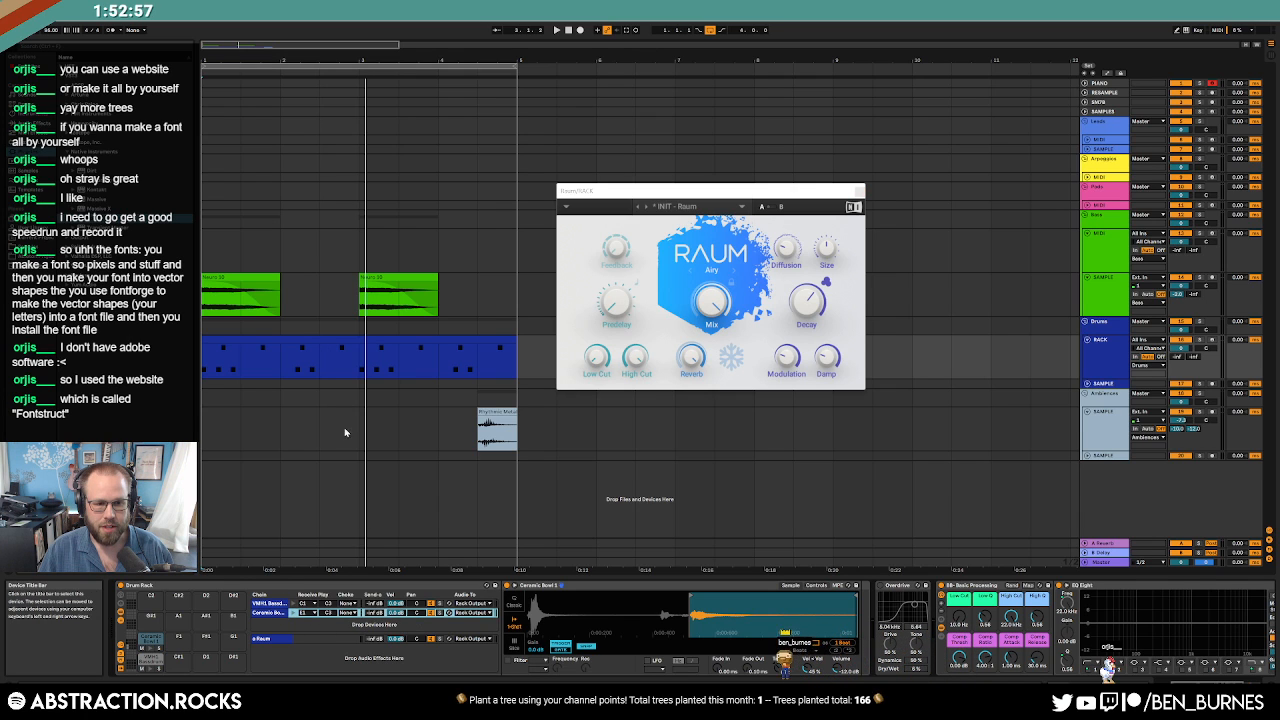
# Automate the Ceramic Bowl chain's reverb send to 0 dB over the second half of bar 2, play it back and close Raum.
pyautogui.press('a')
pyautogui.moveTo(329, 366); pyautogui.dragTo(358, 371)
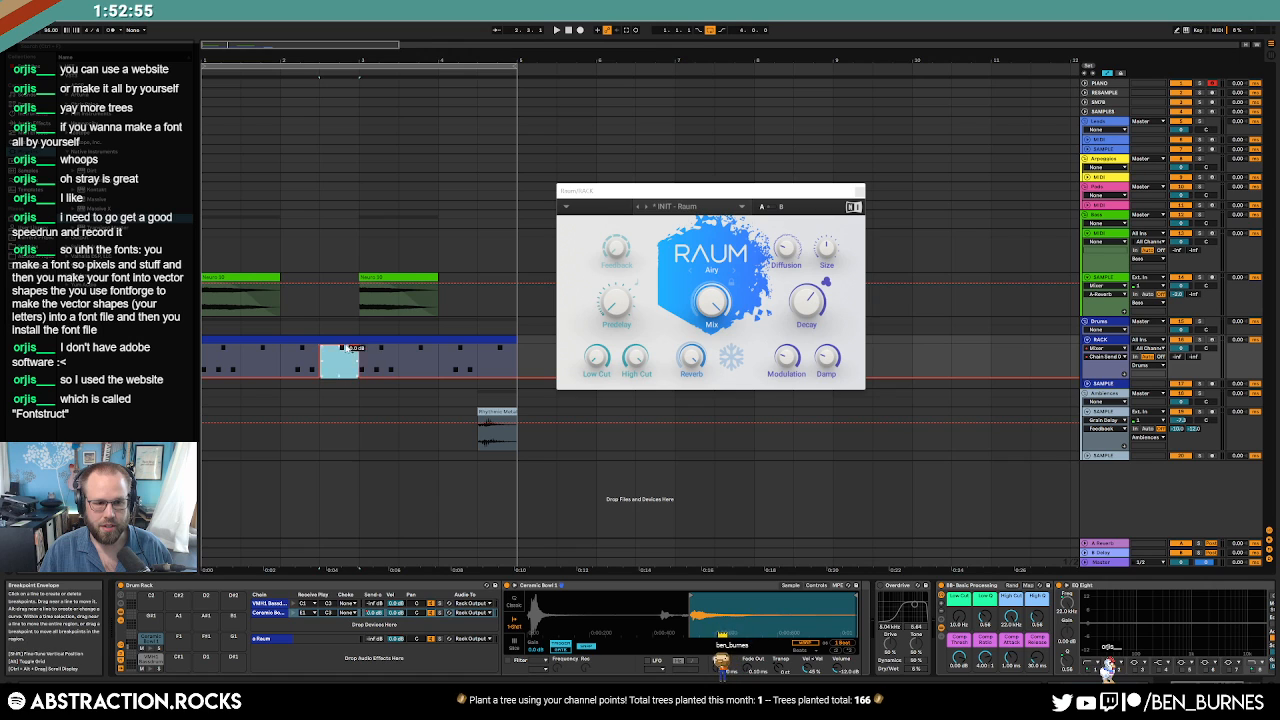
pyautogui.click(568, 30)
pyautogui.press('space')
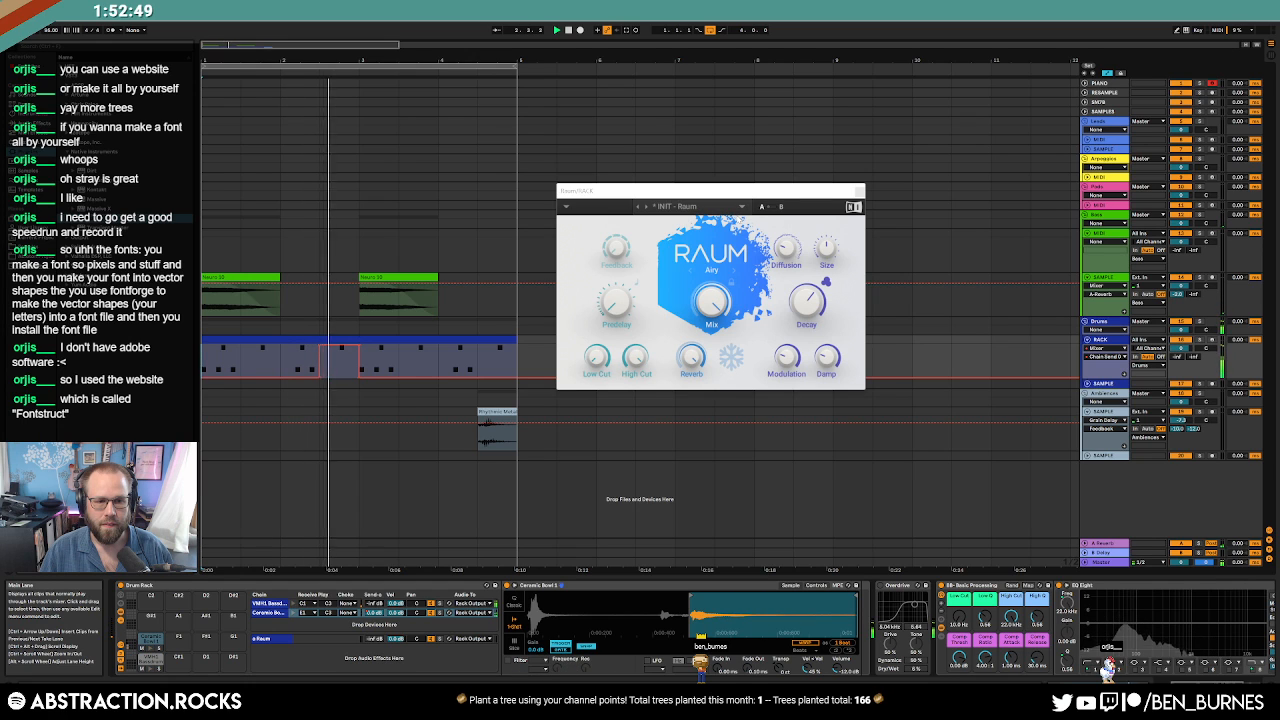
pyautogui.click(859, 191)
pyautogui.press('space')
# Check the drum clip and the kick pad's chain and send in the Drum Rack, with automation hidden.
pyautogui.click(403, 331)
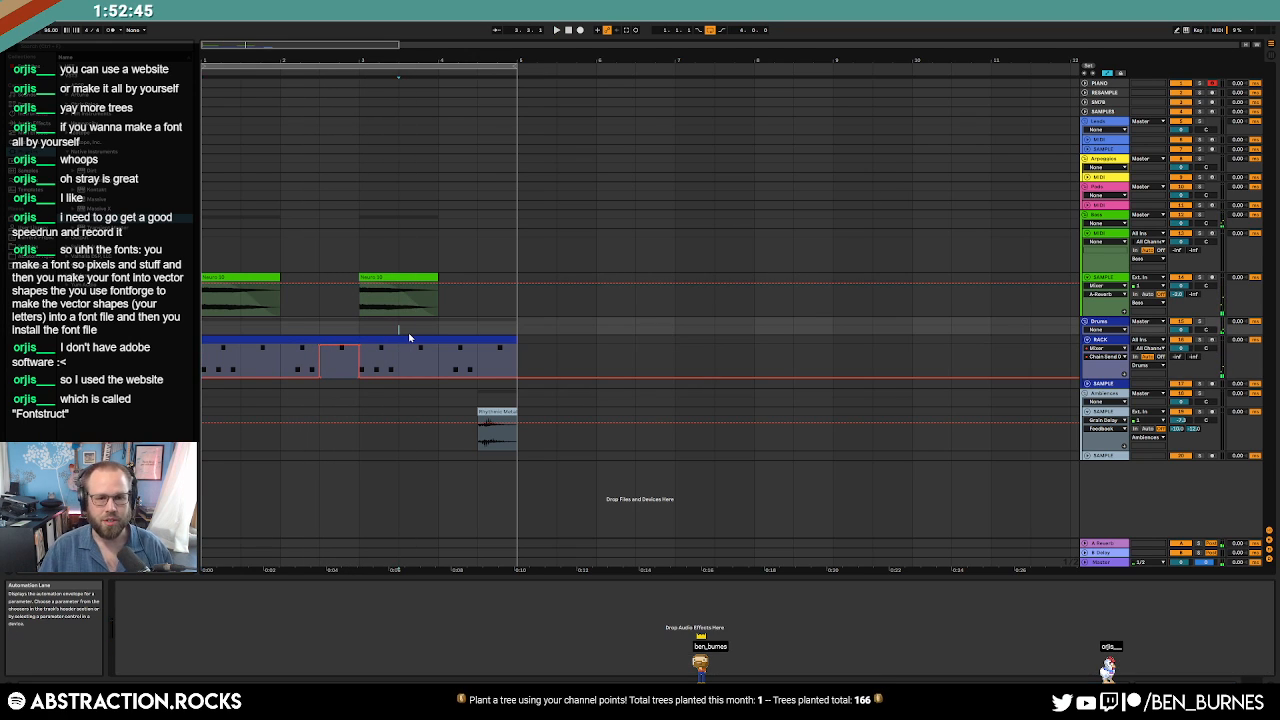
pyautogui.click(409, 337)
pyautogui.click(152, 660)
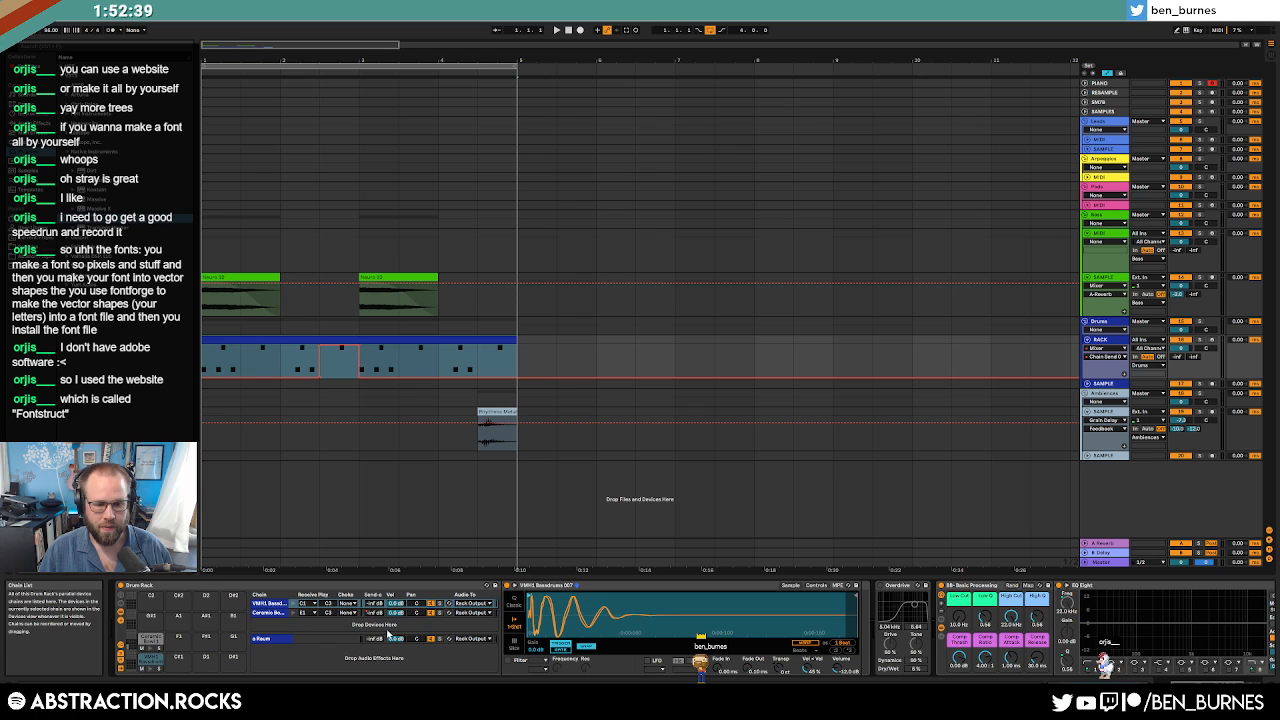
pyautogui.click(376, 350)
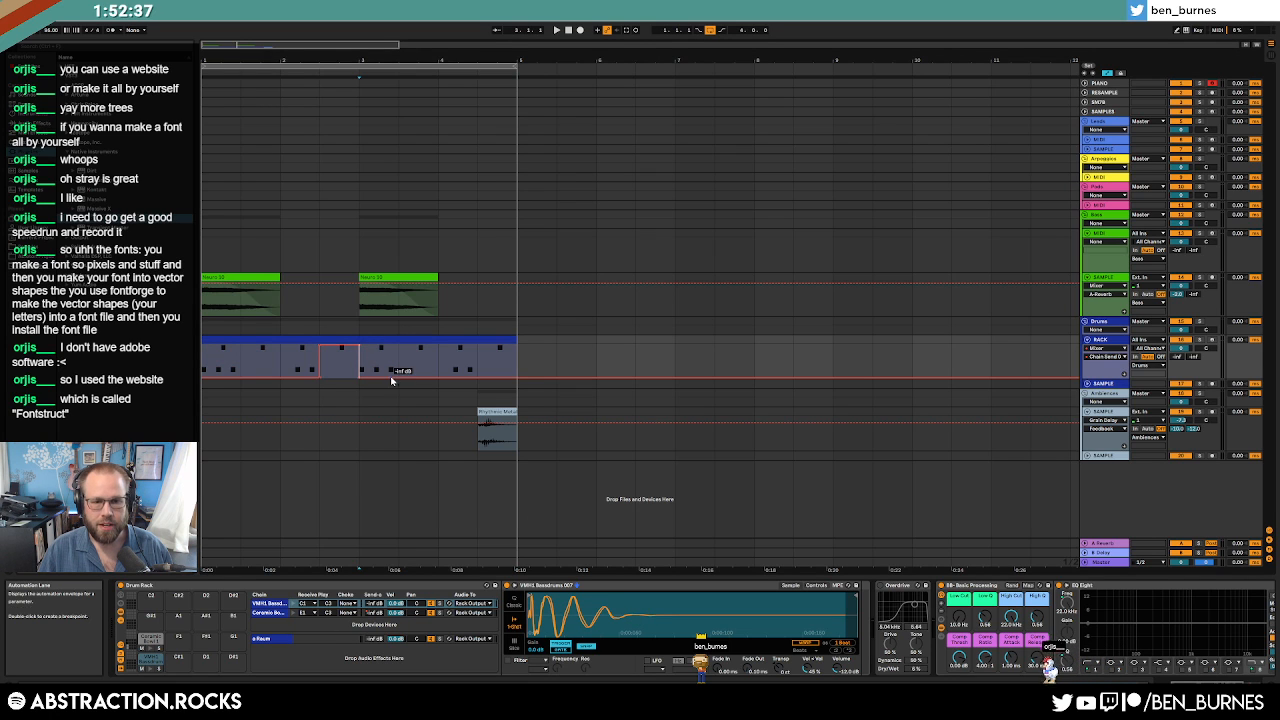
pyautogui.press('a')
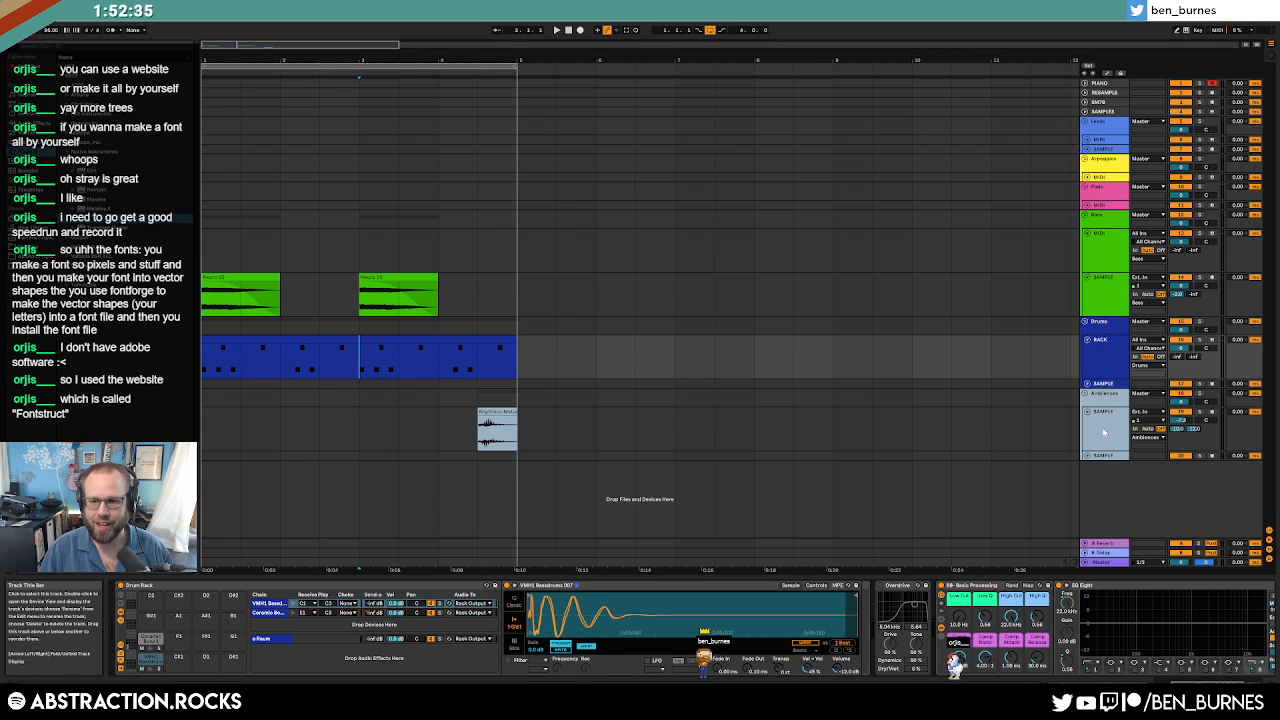
# Inspect the devices on the ambience and bass tracks, and arm the bass MIDI track with the Operator for playing.
pyautogui.click(1104, 432)
pyautogui.click(1100, 301)
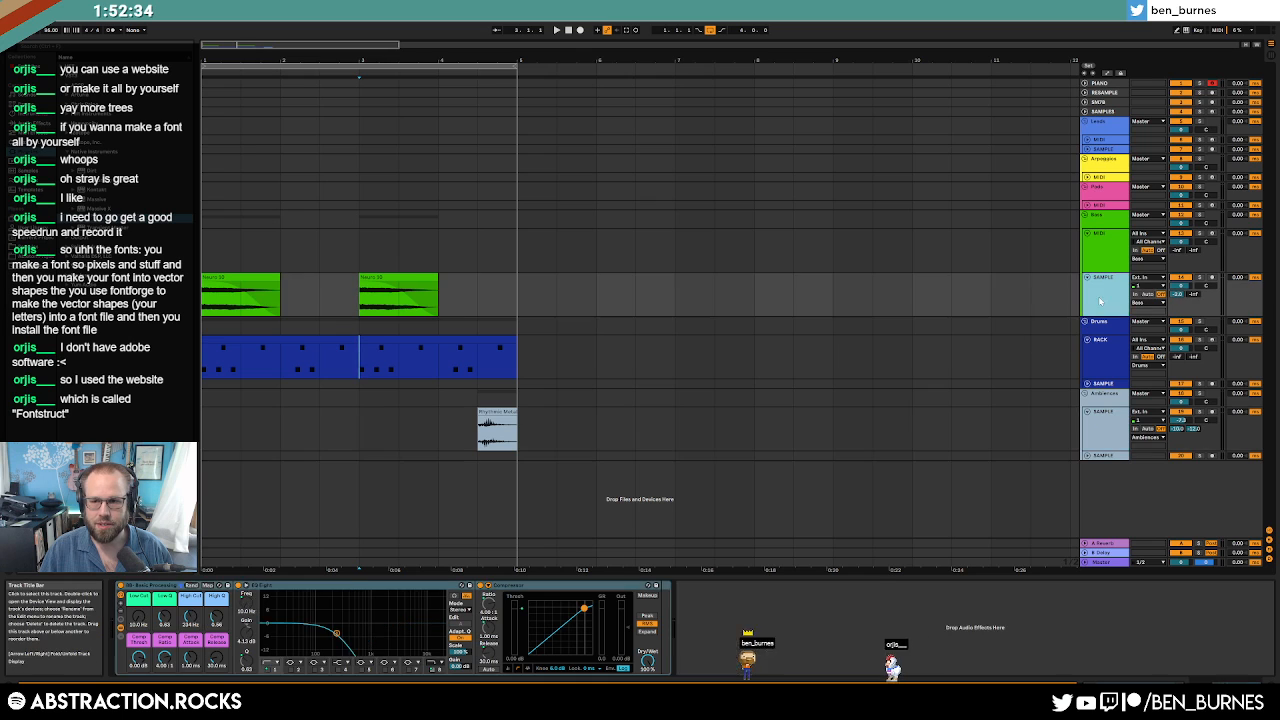
pyautogui.click(1092, 238)
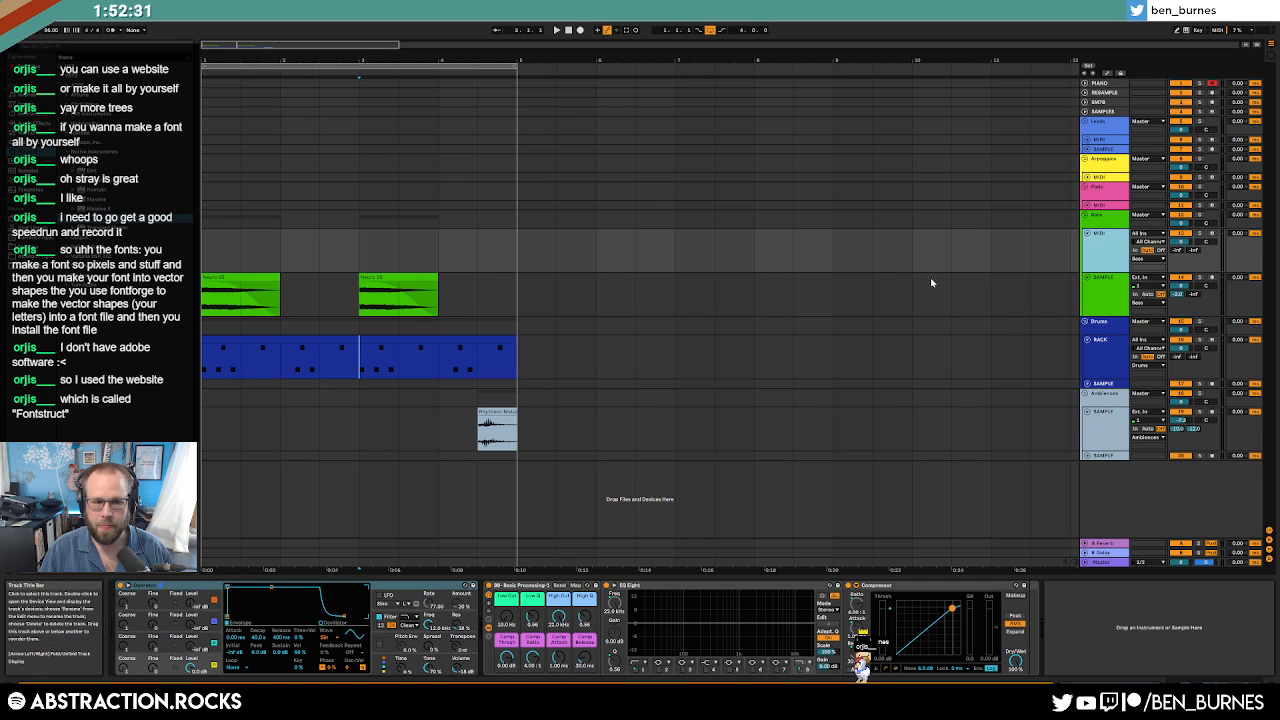
pyautogui.click(222, 276)
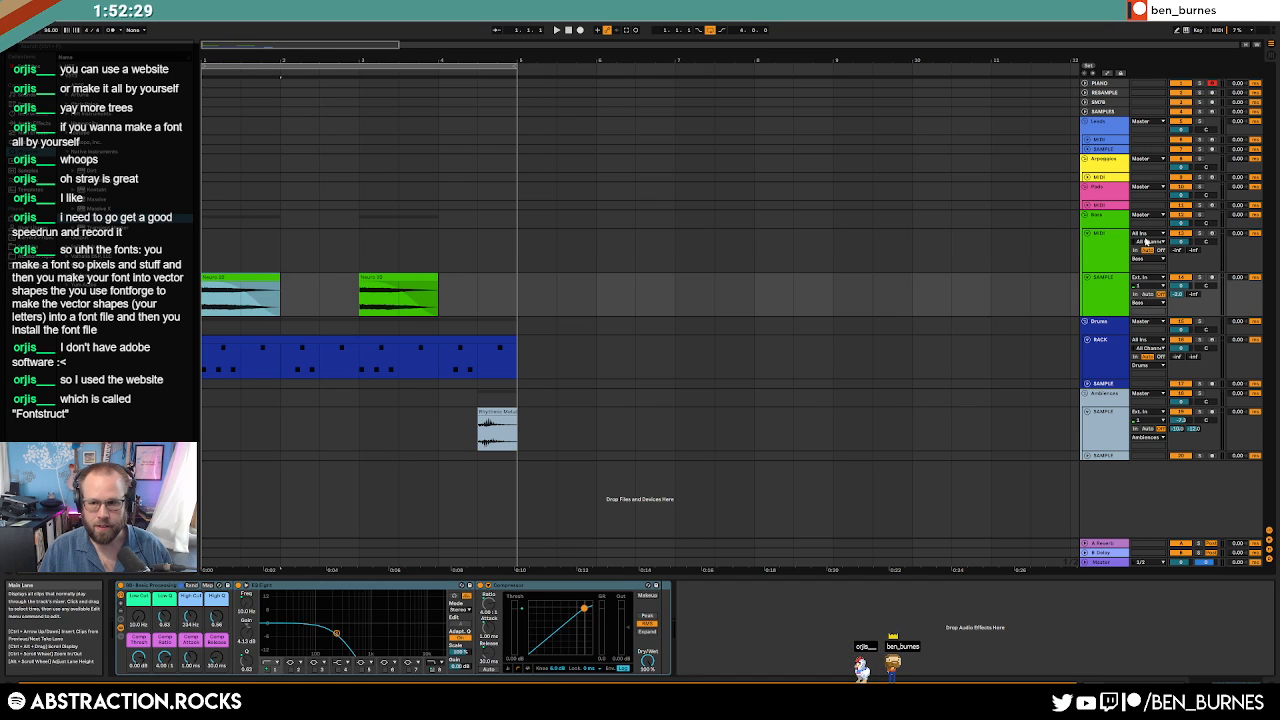
pyautogui.click(1212, 233)
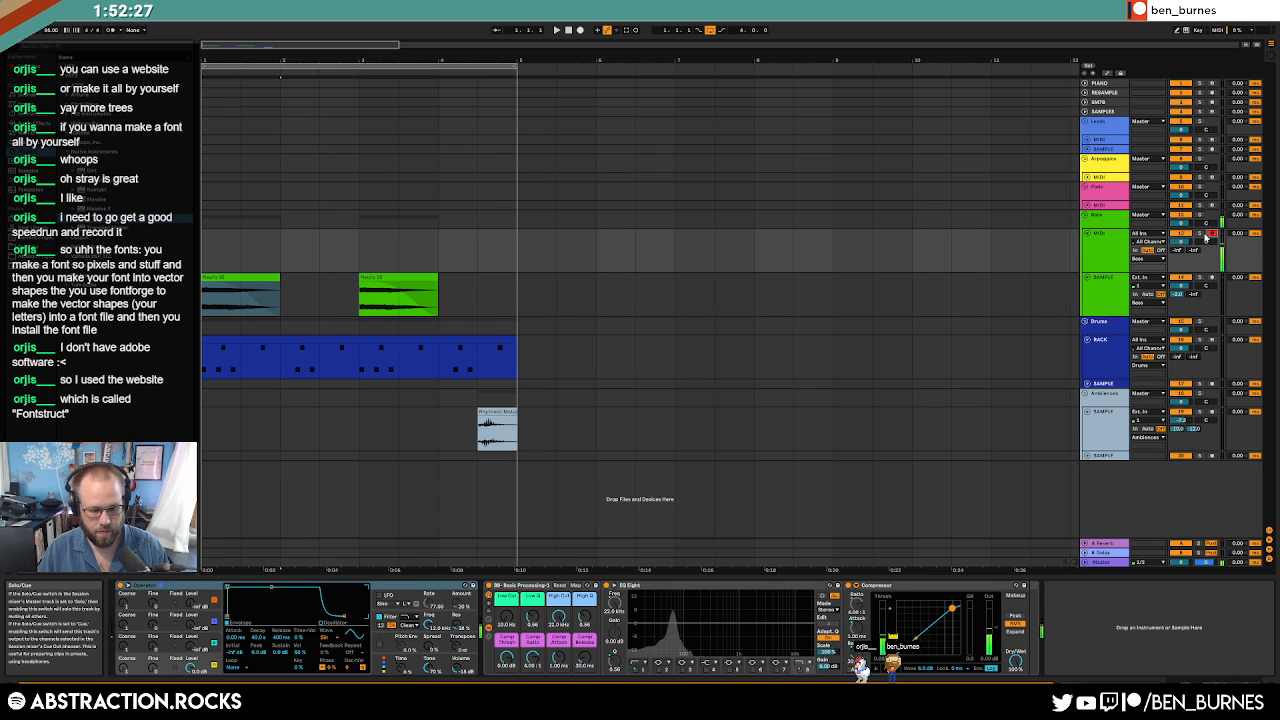
# Try other oscillator waveforms in the bass Operator, show its pitch envelope and play the loop.
pyautogui.click(336, 638)
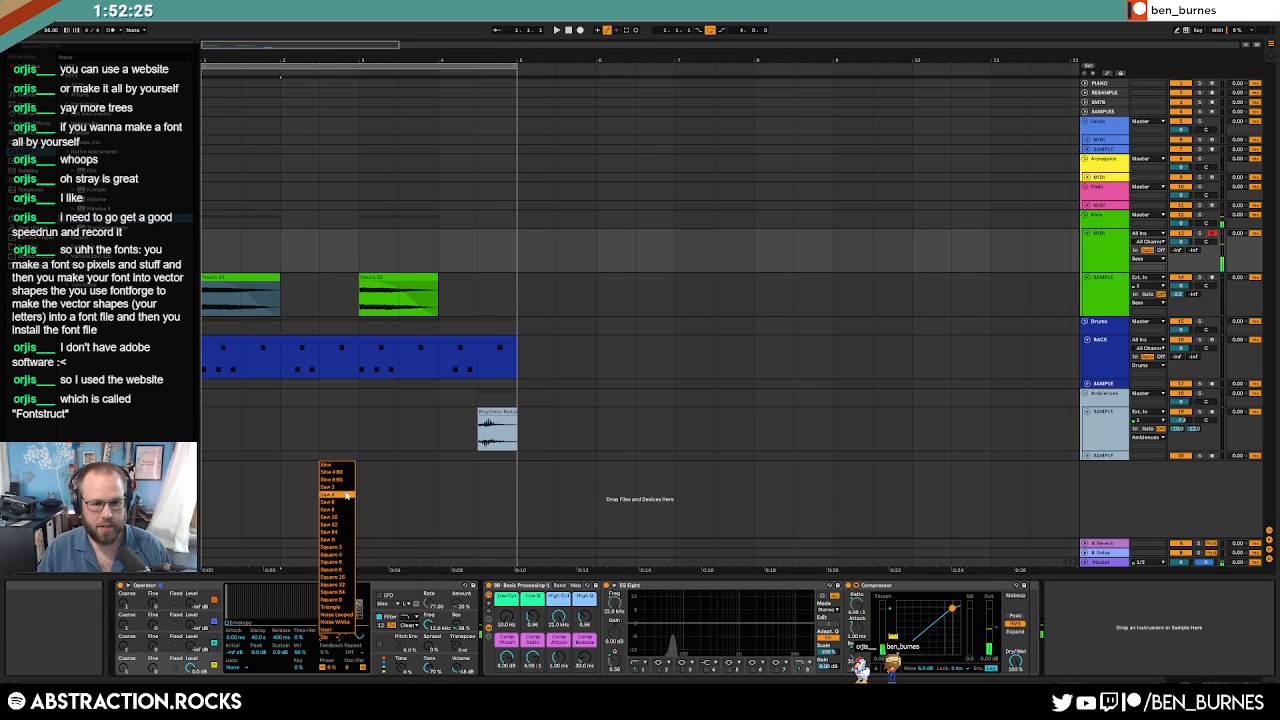
pyautogui.click(343, 474)
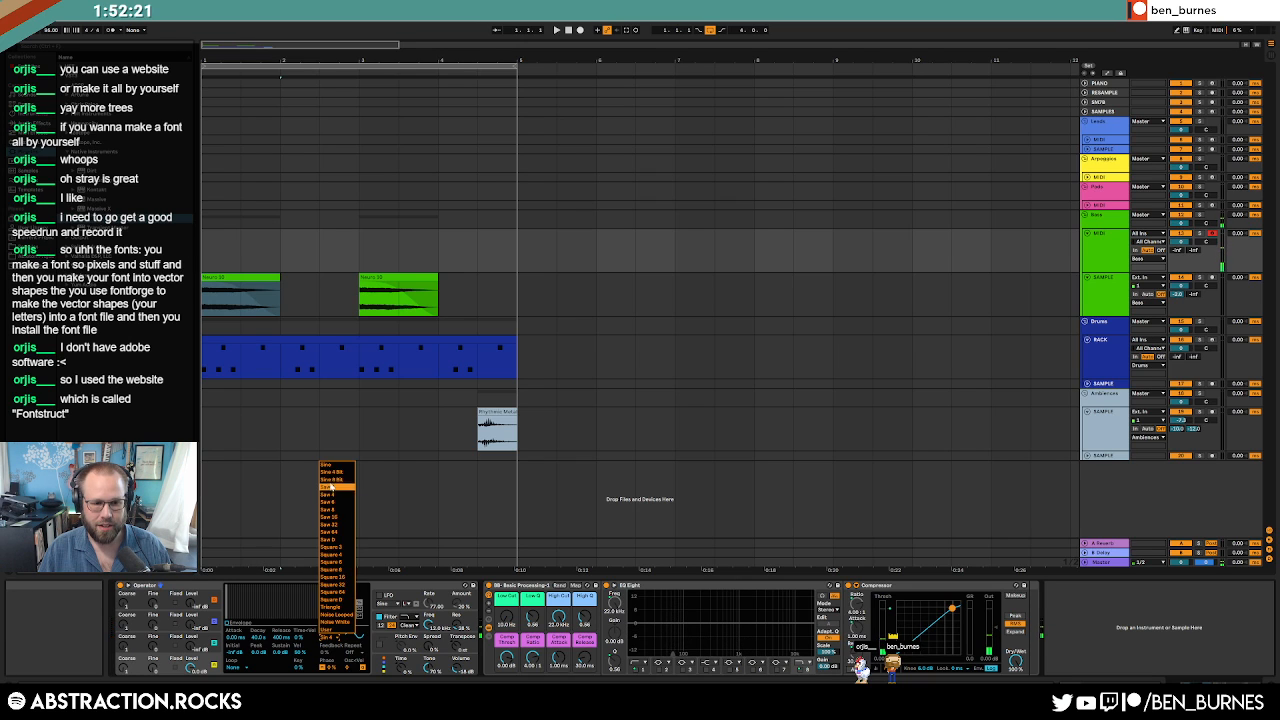
pyautogui.click(428, 645)
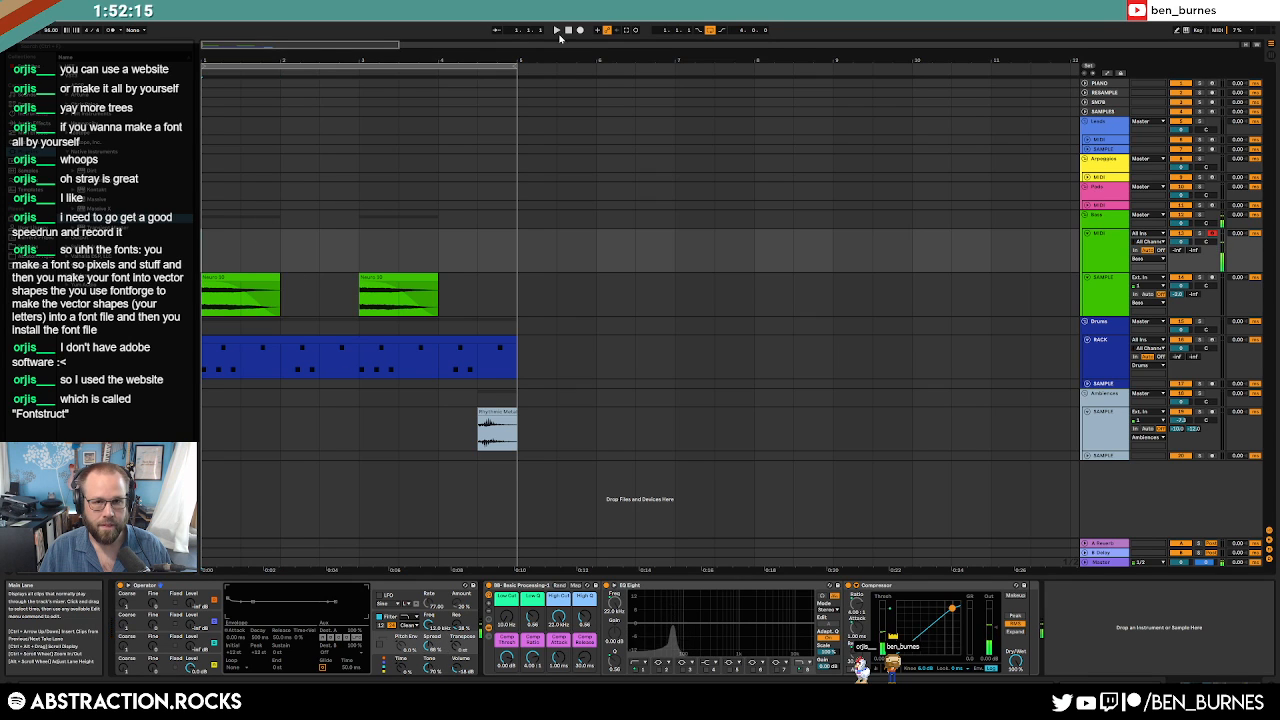
pyautogui.click(558, 30)
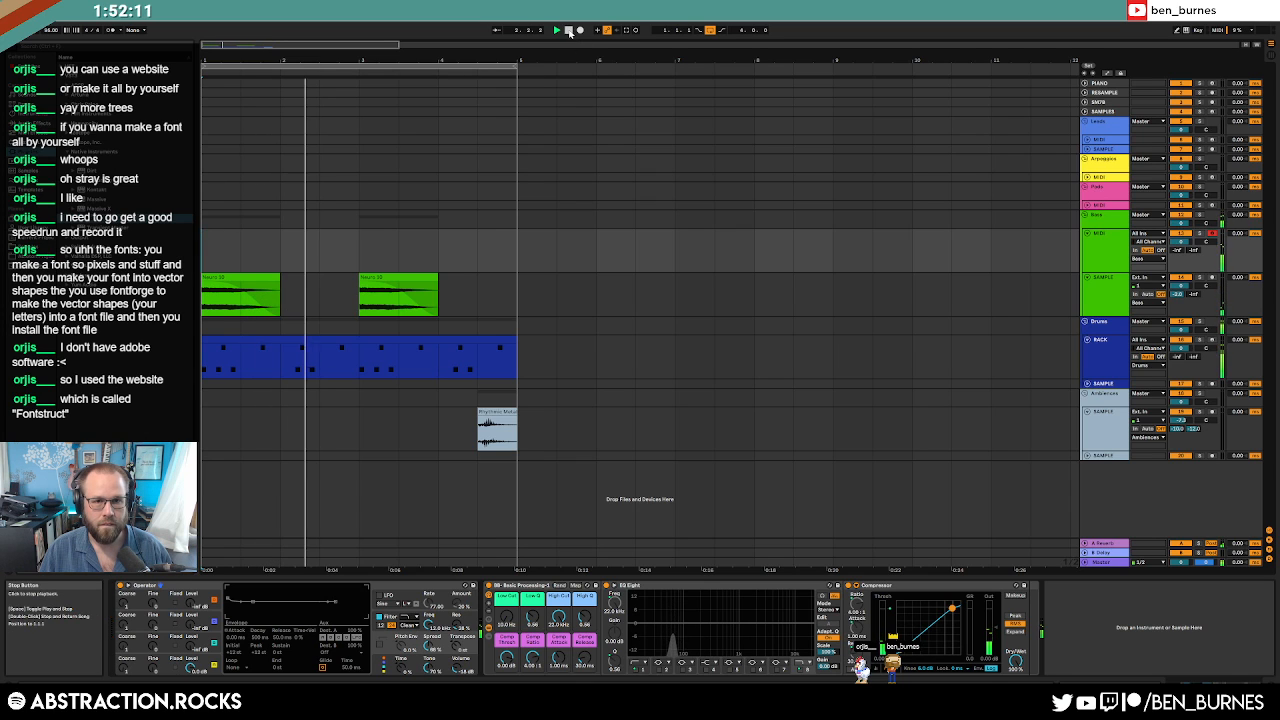
pyautogui.click(568, 30)
pyautogui.press('space')
# Create a two-bar MIDI clip at bar 1 on the bass MIDI track and draw a one-bar C3 note at its start.
pyautogui.moveTo(203, 253); pyautogui.dragTo(268, 253)
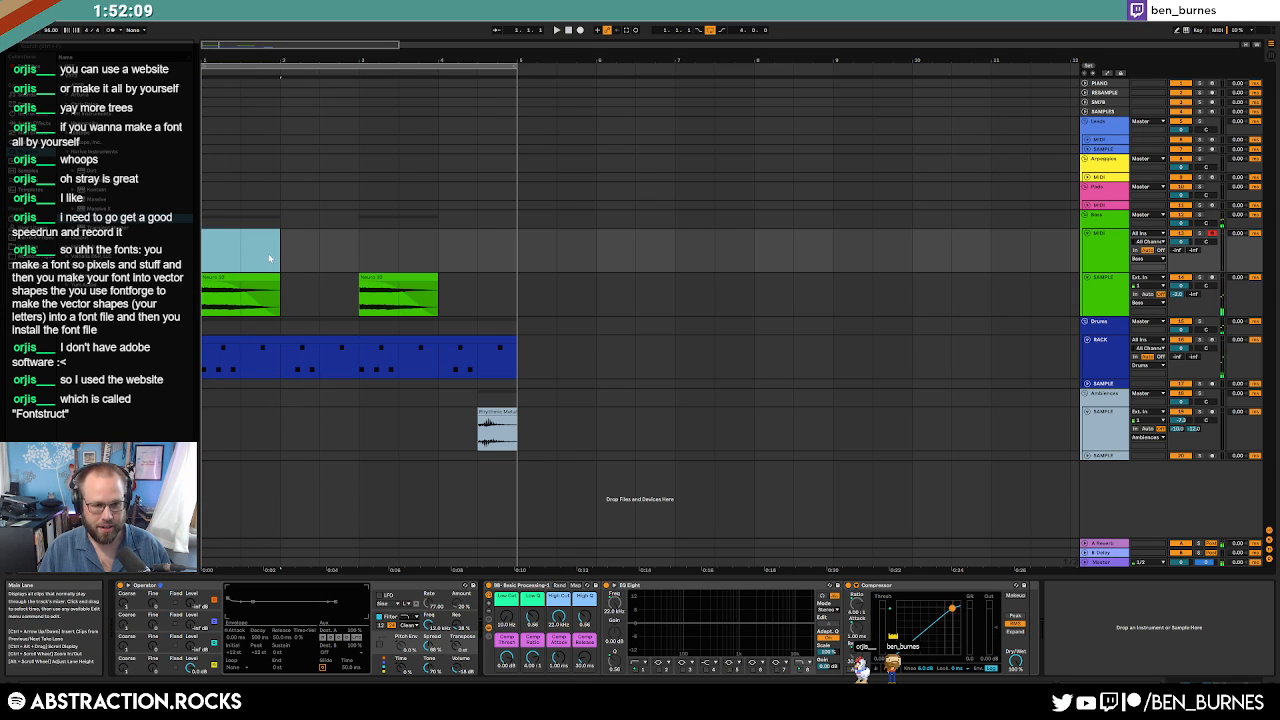
pyautogui.click(270, 253)
pyautogui.doubleClick(250, 236)
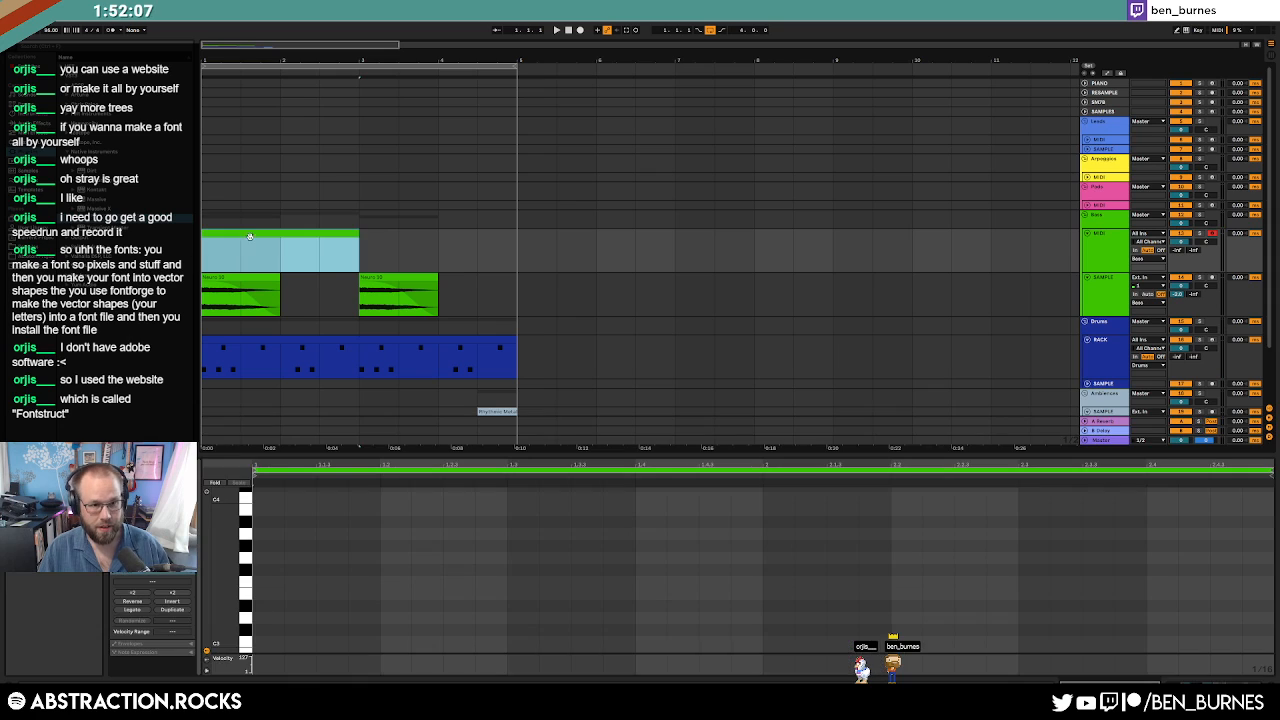
pyautogui.moveTo(226, 620); pyautogui.dragTo(226, 511)
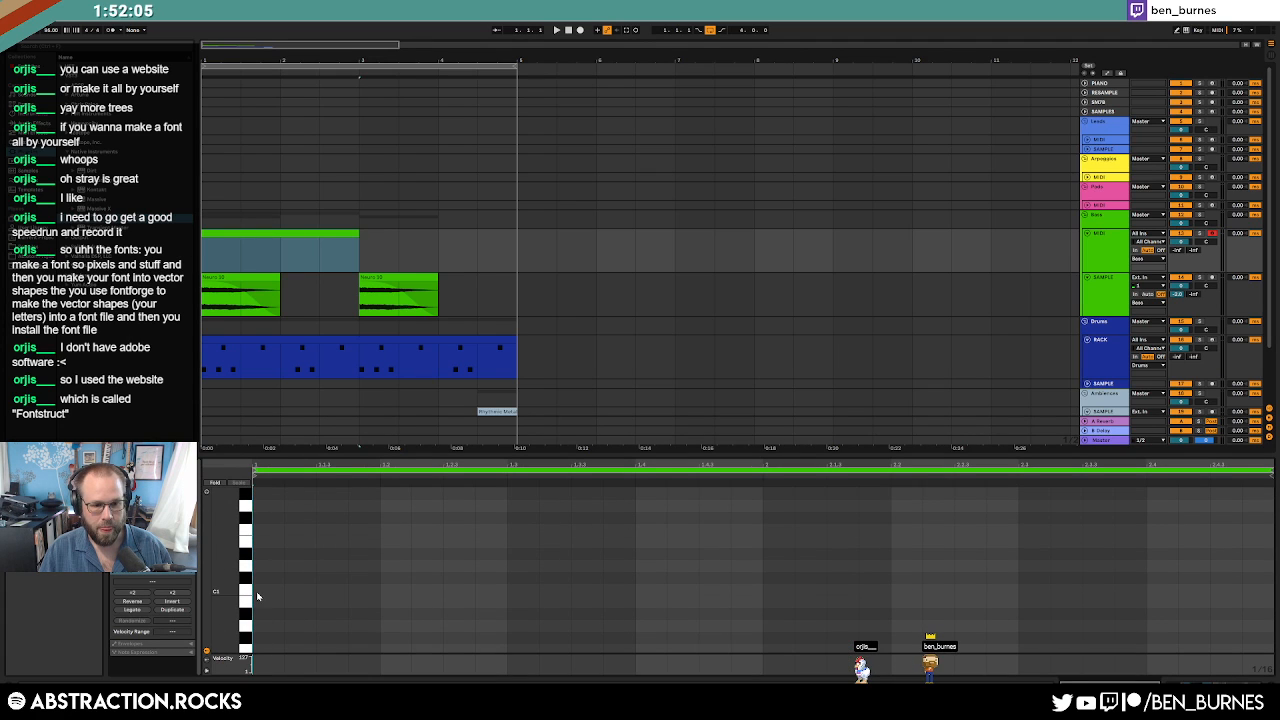
pyautogui.moveTo(256, 591); pyautogui.dragTo(762, 591)
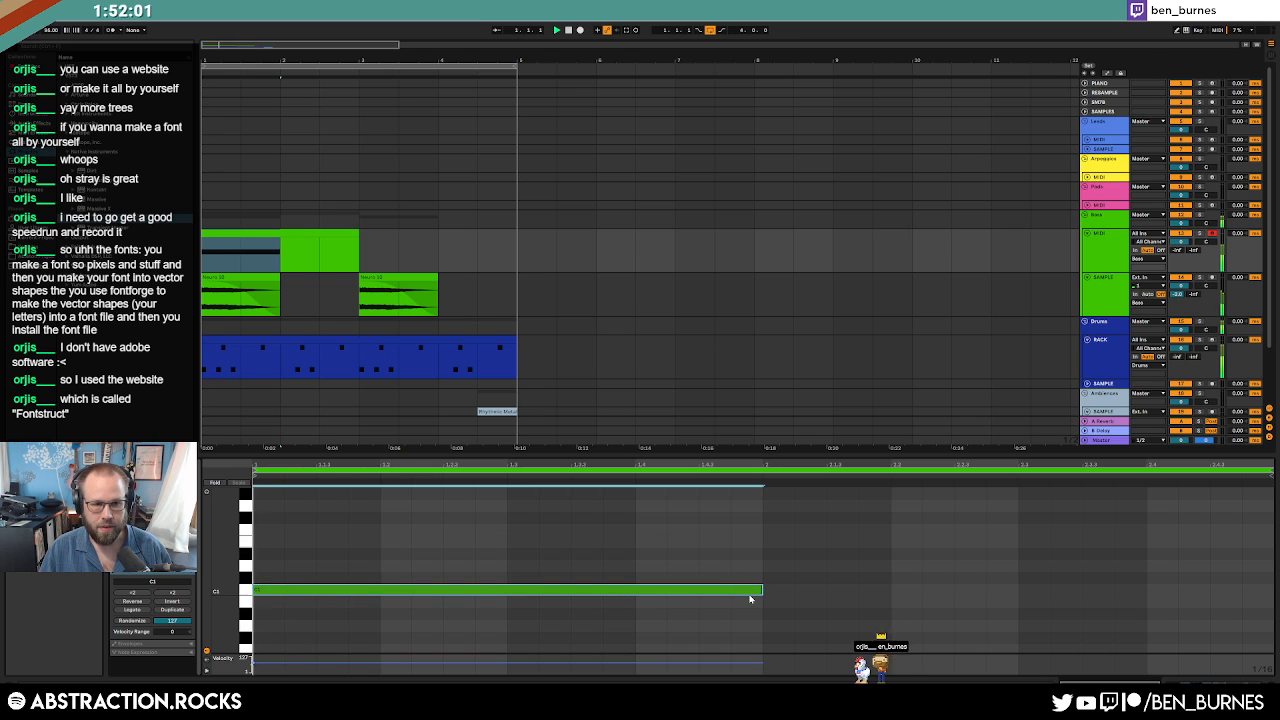
pyautogui.press('space')
# Extend the bass MIDI clip to bar 5 so it loops across the four bars, and audition it.
pyautogui.click(355, 236)
pyautogui.moveTo(359, 236); pyautogui.dragTo(518, 237)
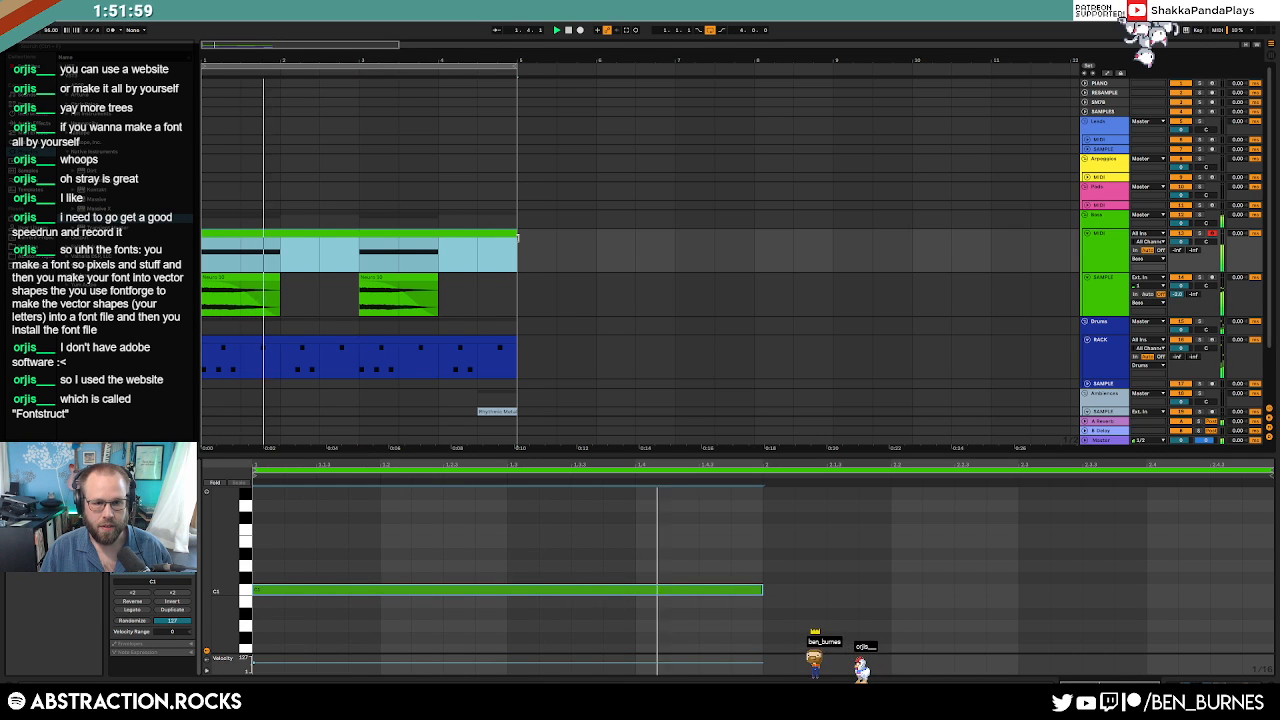
pyautogui.click(537, 265)
pyautogui.press('space')
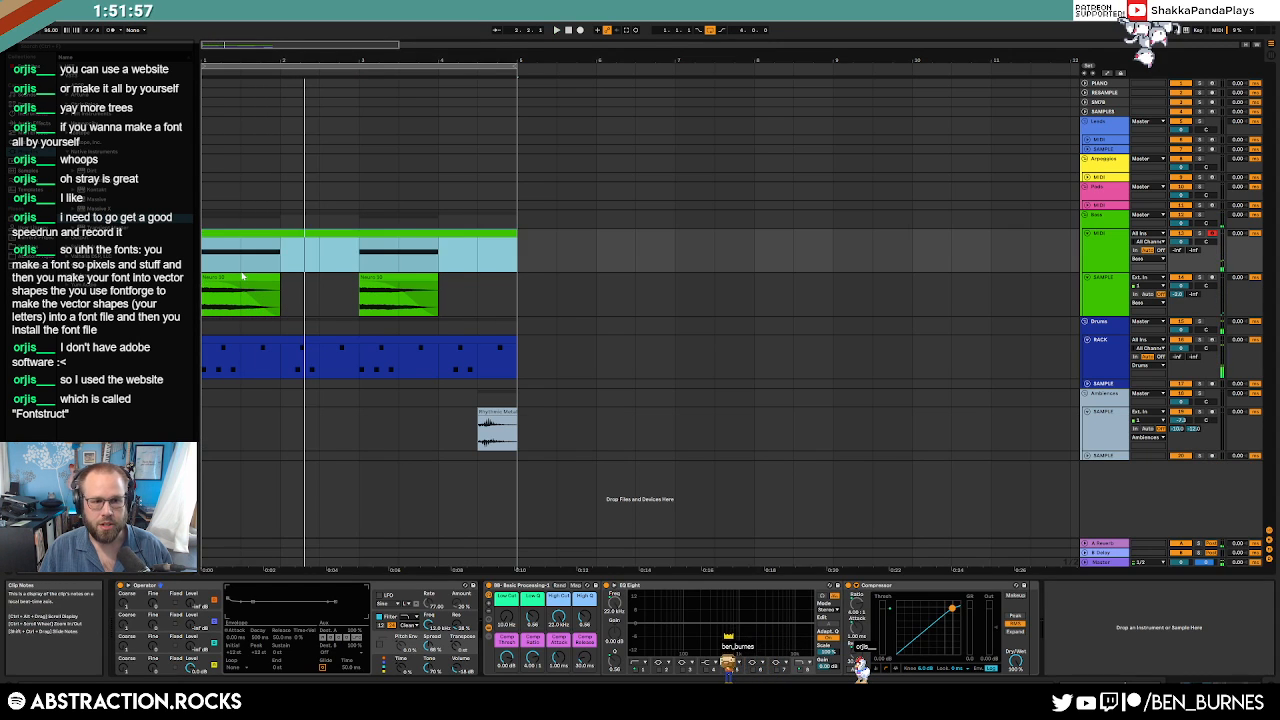
# Add the Slap plugin to the bass sample track and set its click layer to Forest Roll 01 from Textures.
pyautogui.click(205, 303)
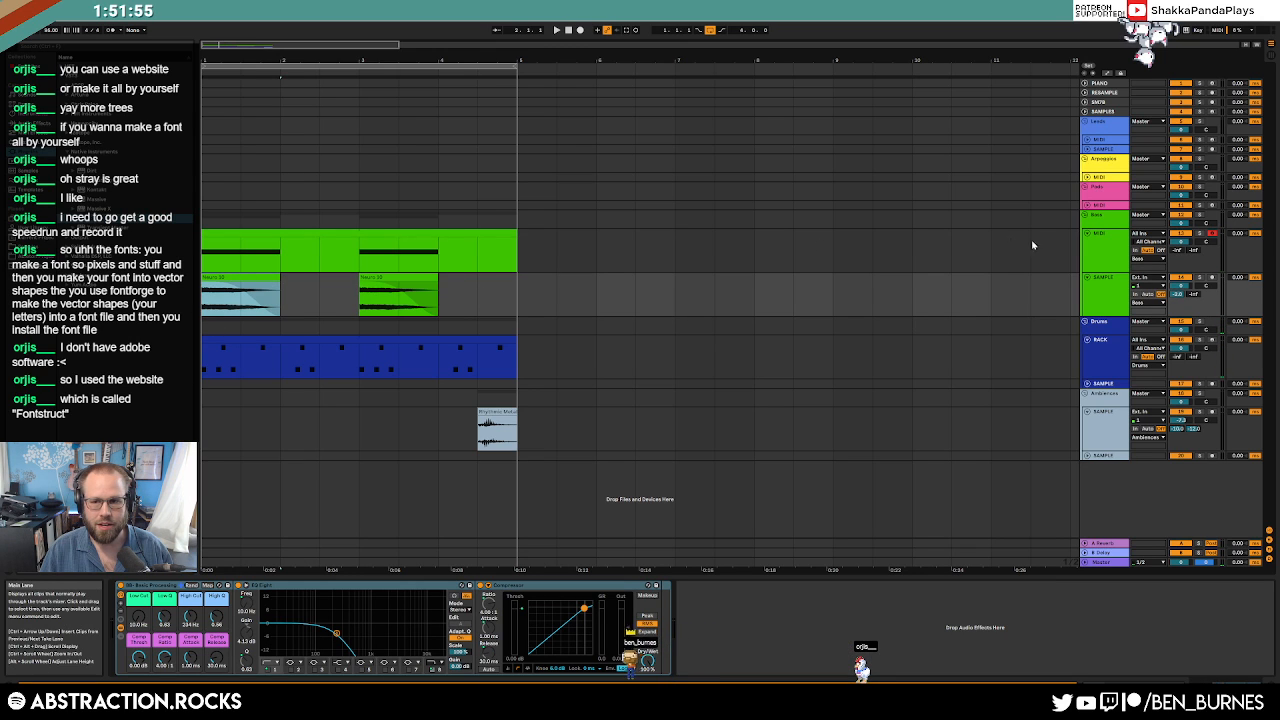
pyautogui.click(1107, 295)
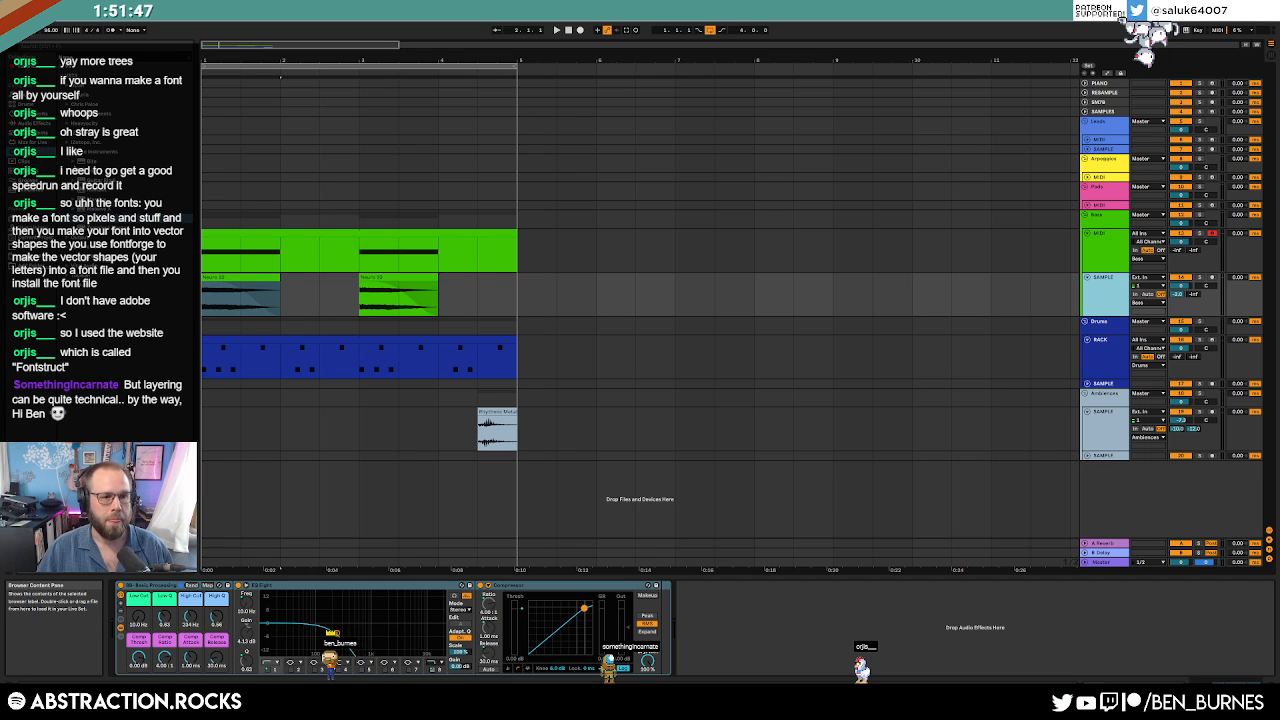
pyautogui.click(79, 287)
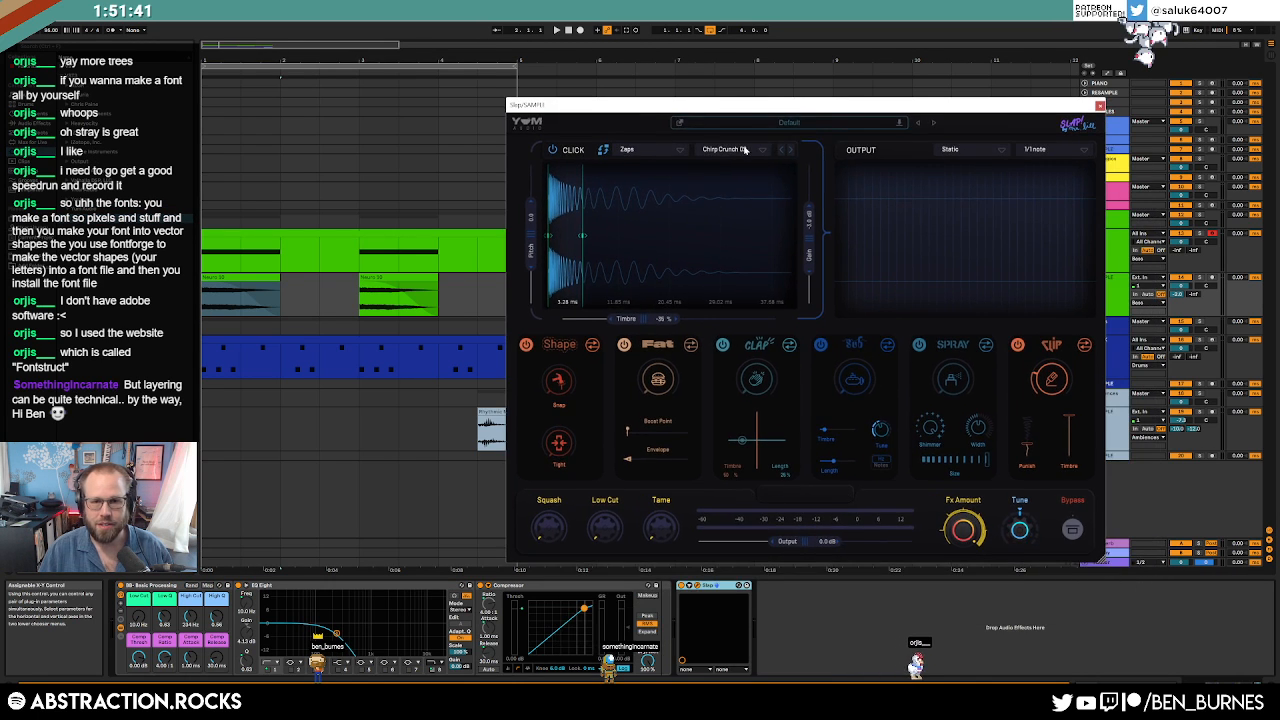
pyautogui.click(668, 156)
pyautogui.click(688, 211)
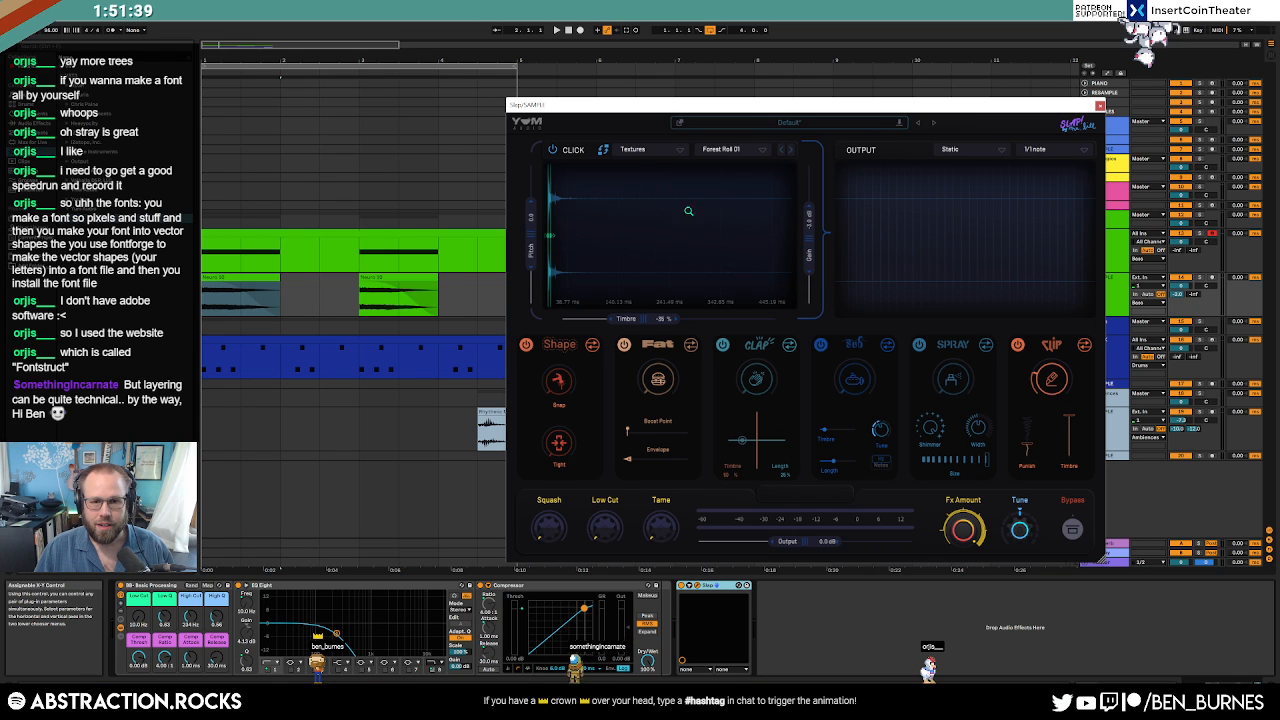
# Change the Slap plugin's click sample on the bass sample track to Rubble 01 and audition it in the loop.
pyautogui.click(726, 152)
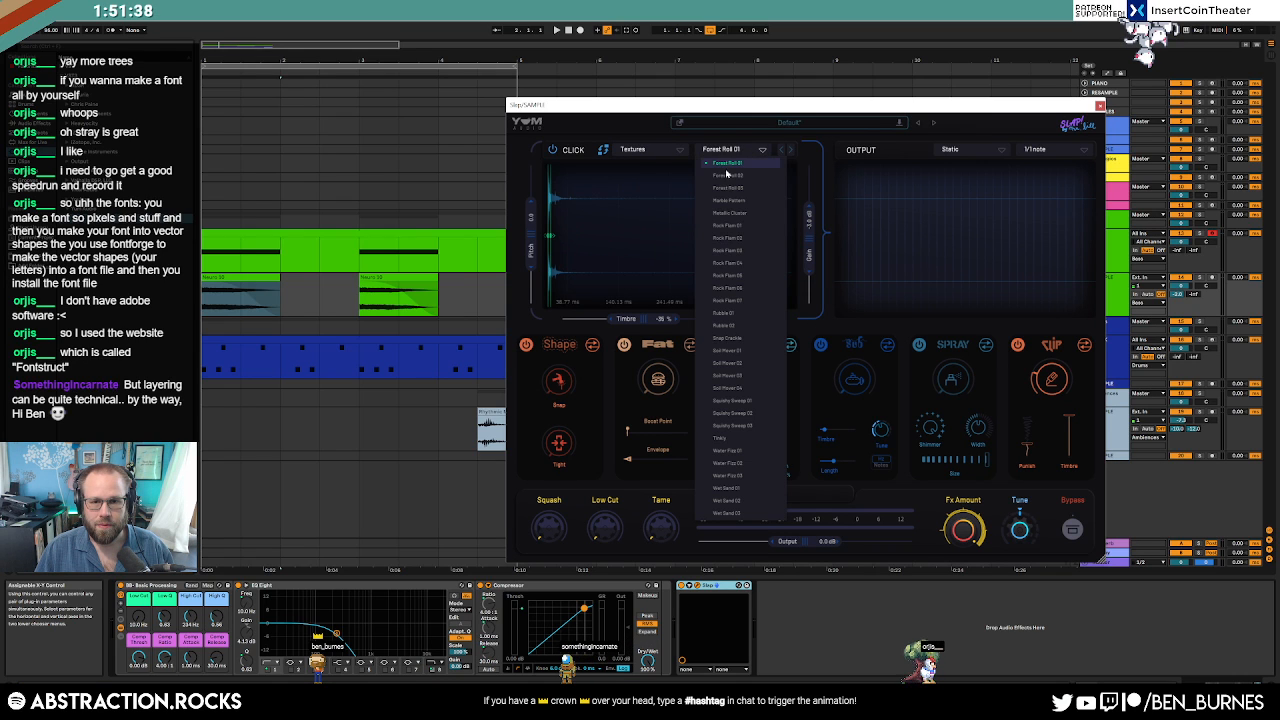
pyautogui.click(740, 314)
pyautogui.press('space')
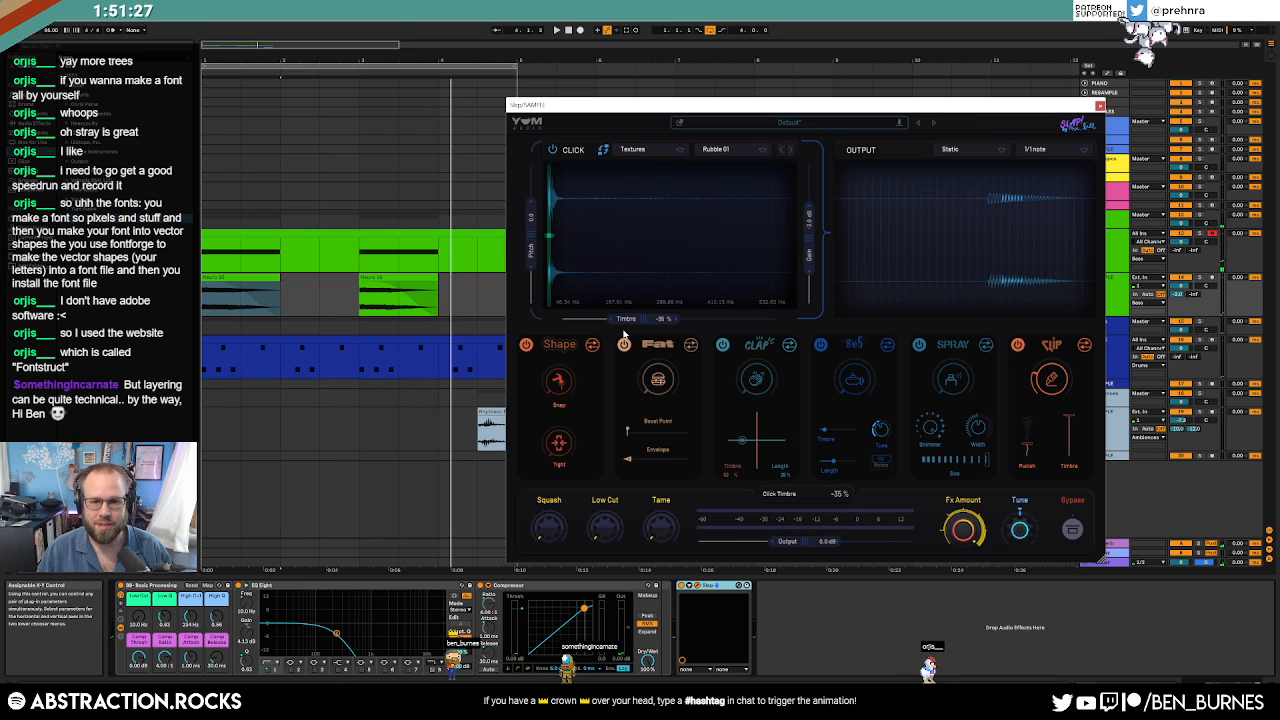
pyautogui.press('space')
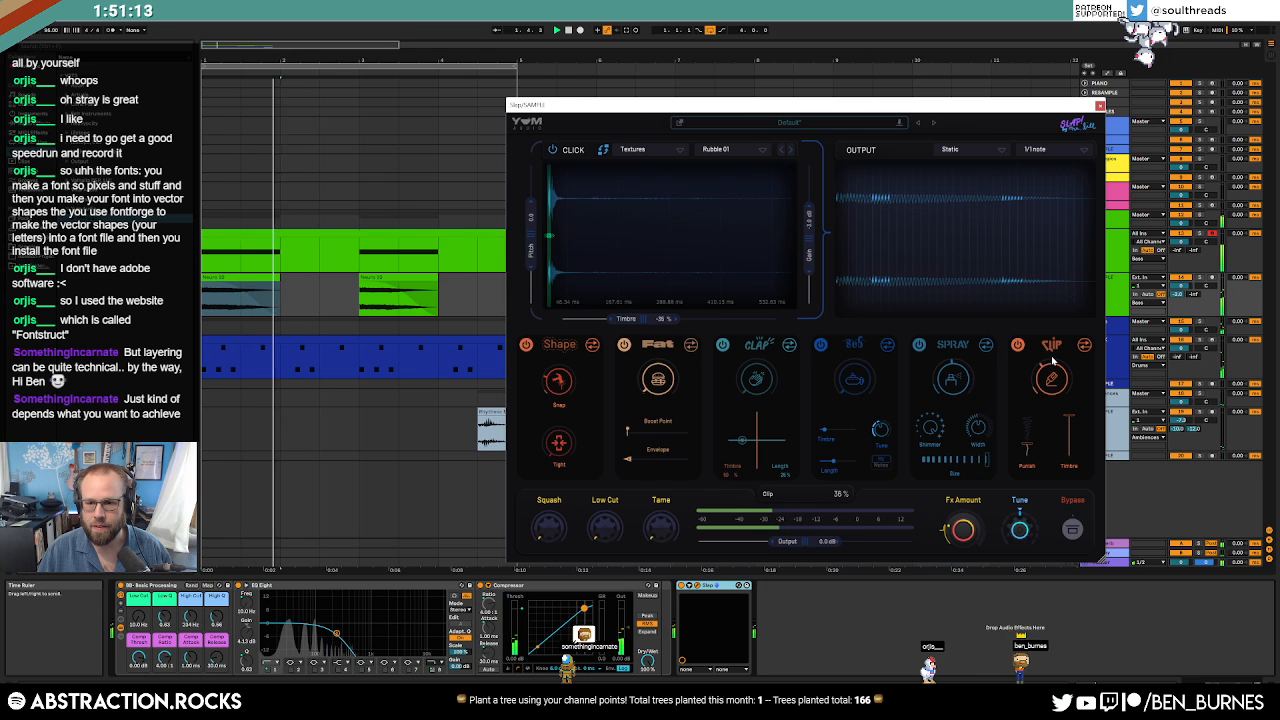
# Set Slap's Clip amount to 32% while the loop plays, and close the plugin window.
pyautogui.moveTo(1053, 381); pyautogui.dragTo(1068, 408)
pyautogui.press('space')
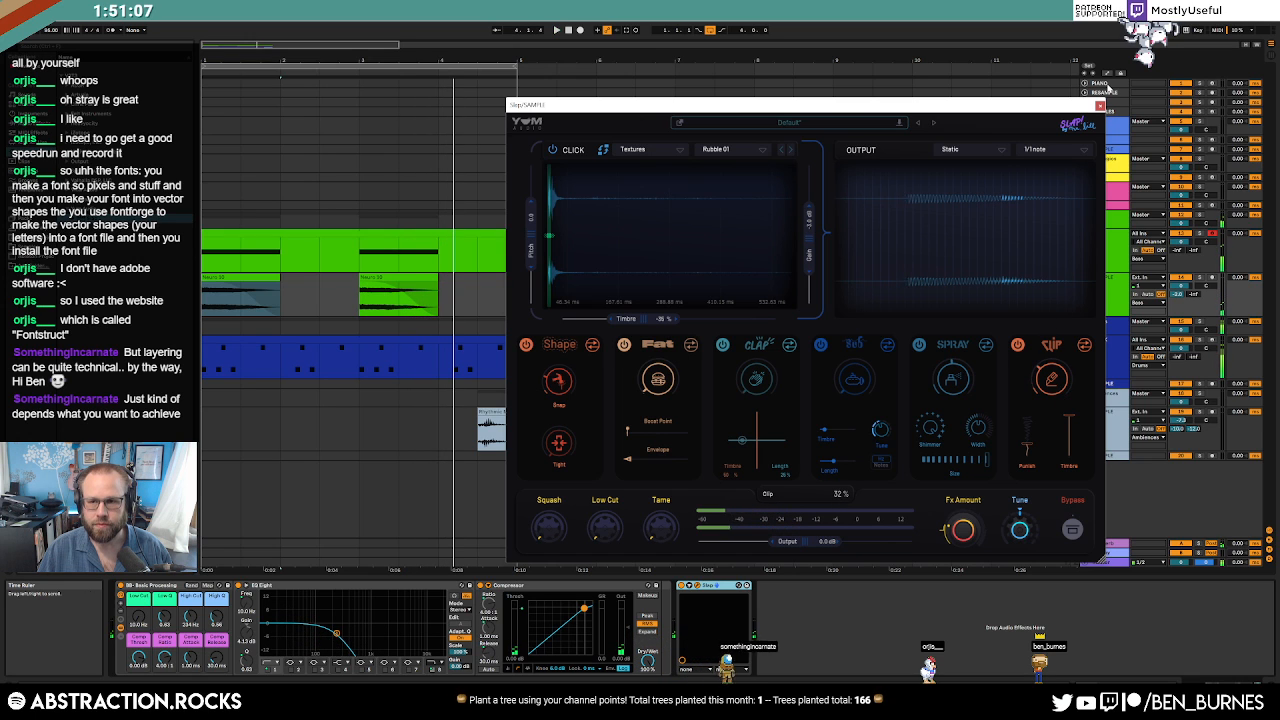
pyautogui.click(1100, 106)
pyautogui.click(260, 278)
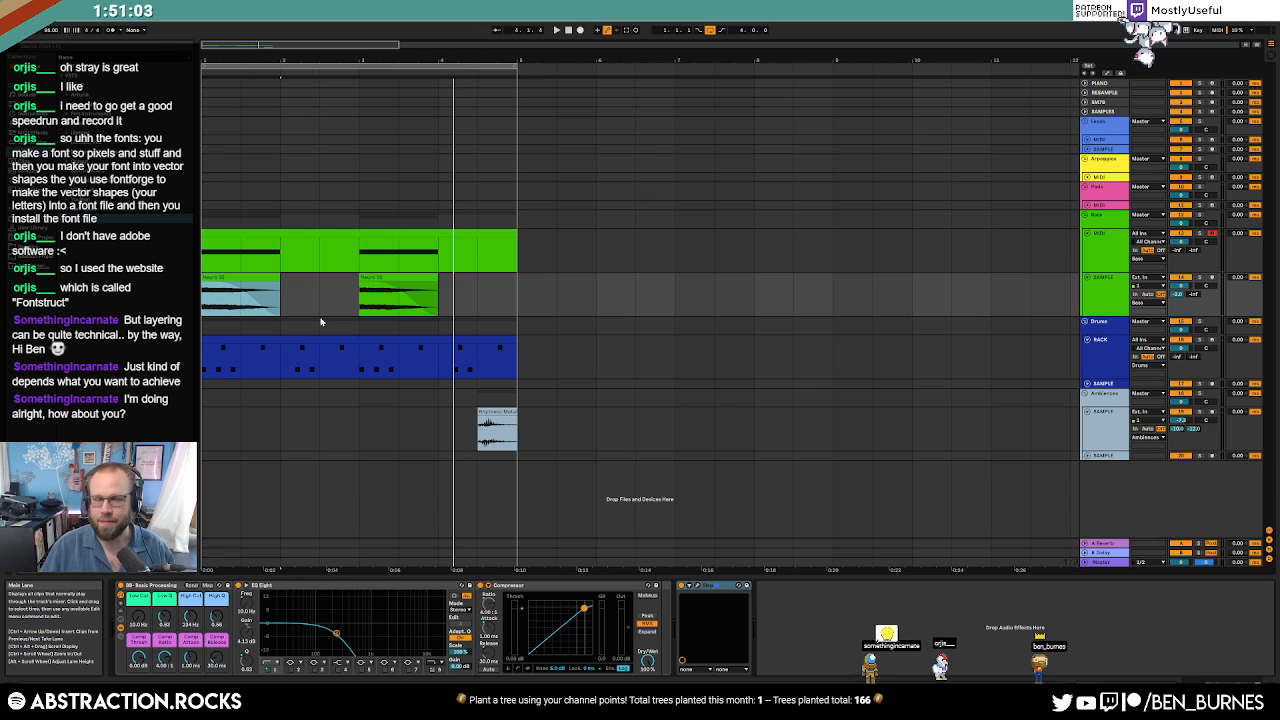
# Unfold the MIDI tracks in the Pads and Arpeggios groups and arm the Arpeggios MIDI track for recording.
pyautogui.click(1088, 205)
pyautogui.click(1113, 208)
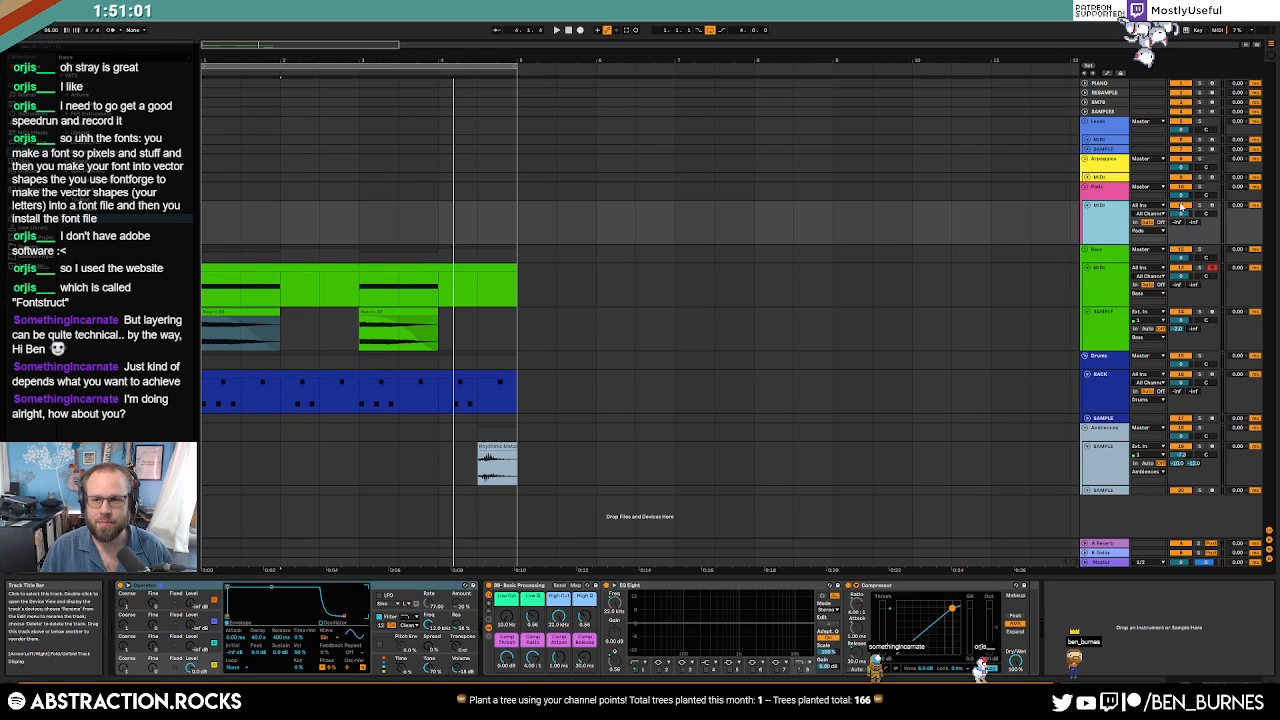
pyautogui.click(1088, 177)
pyautogui.click(1112, 180)
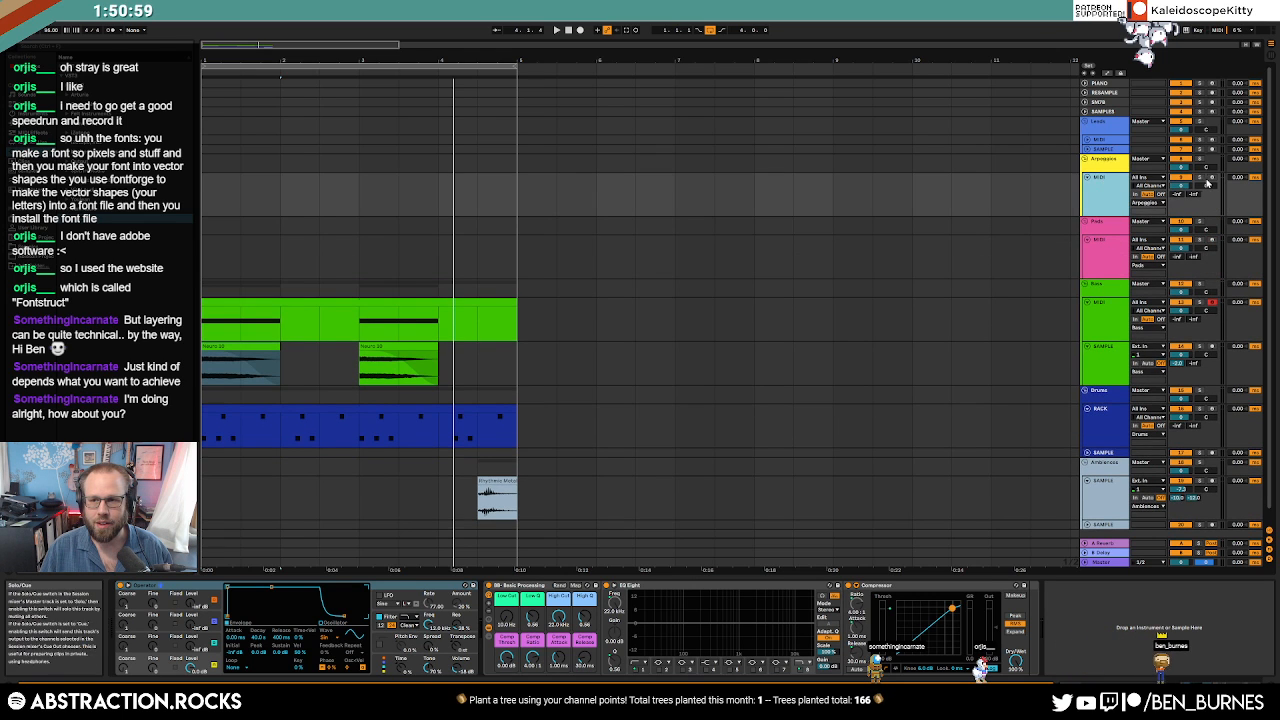
pyautogui.click(1211, 178)
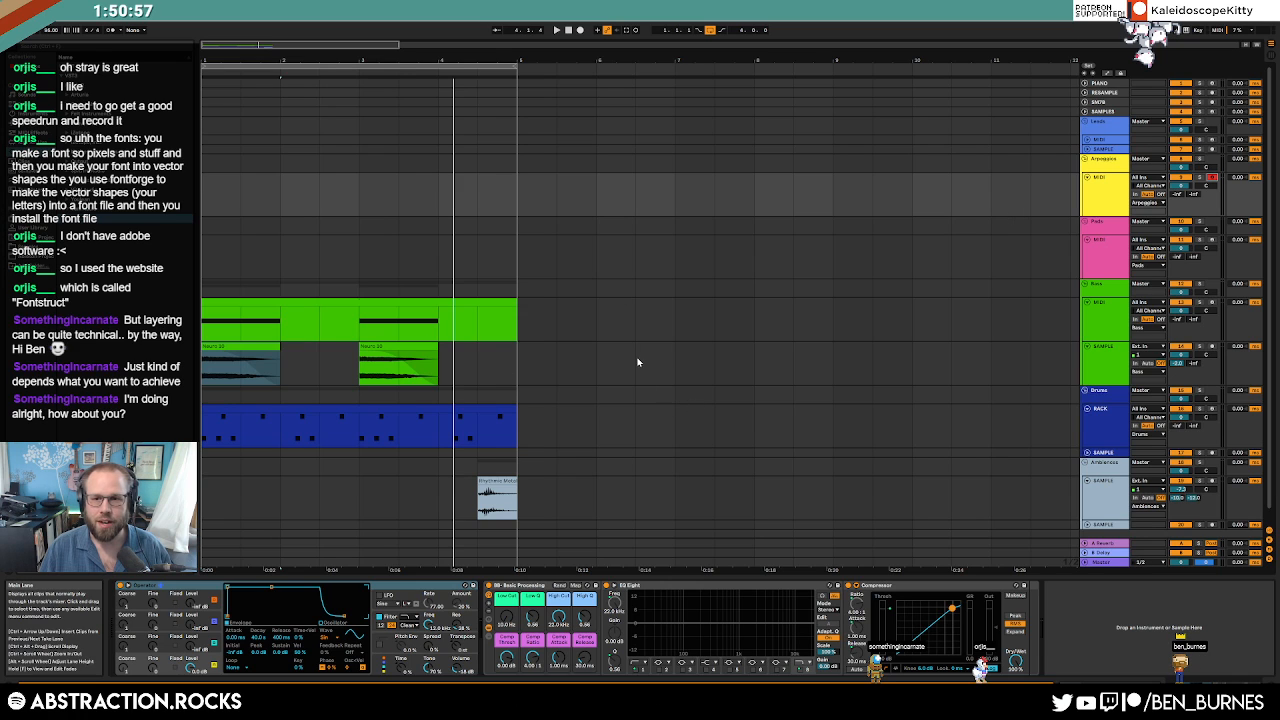
# Add a Delay effect directly after the Operator on the Arpeggios MIDI track.
pyautogui.click(1106, 190)
pyautogui.click(36, 124)
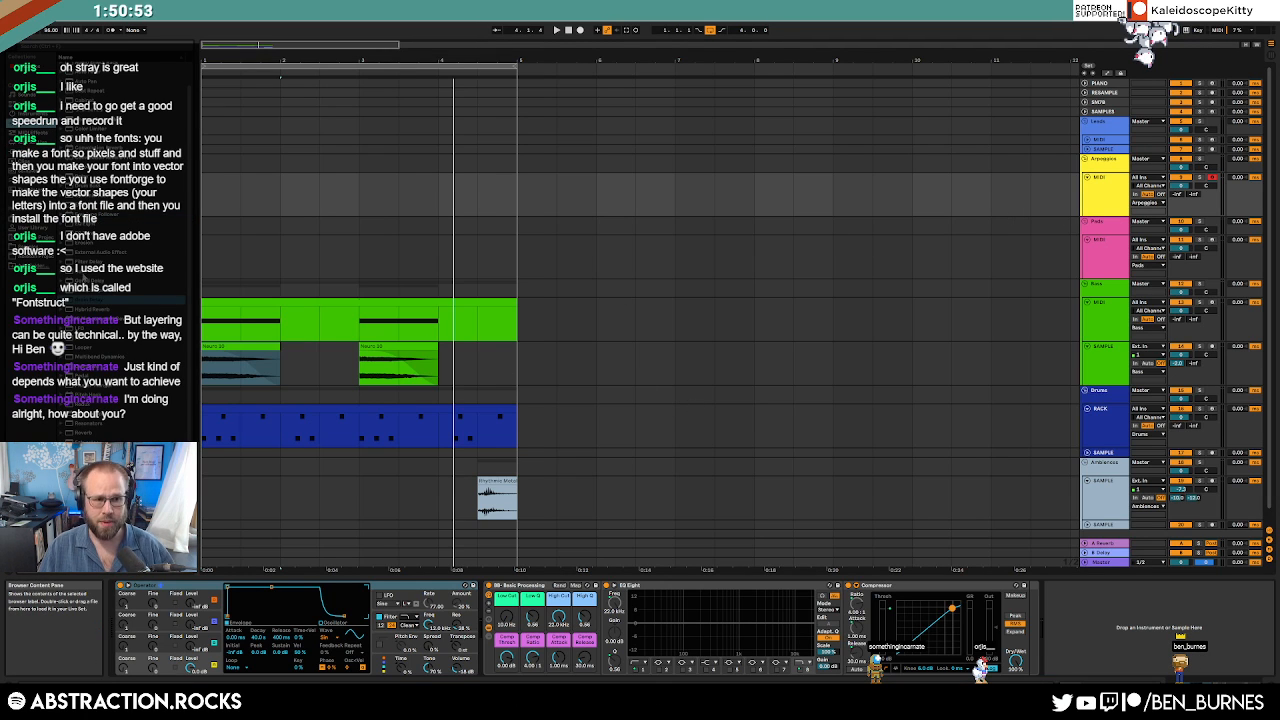
pyautogui.moveTo(100, 177)
pyautogui.mouseDown()
pyautogui.moveTo(453, 616)
pyautogui.moveTo(525, 619)
pyautogui.mouseUp()
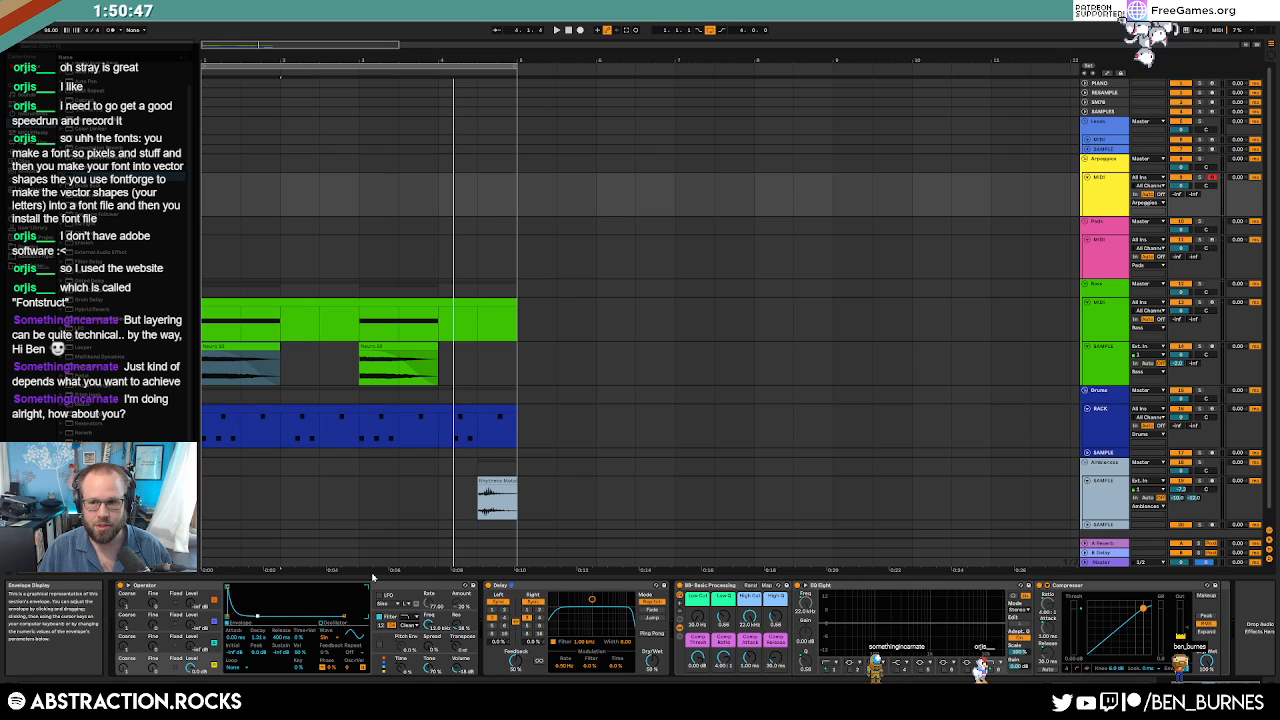
# Switch the arpeggio Operator's oscillator to a saw waveform and raise the track's send to the Reverb return.
pyautogui.click(325, 638)
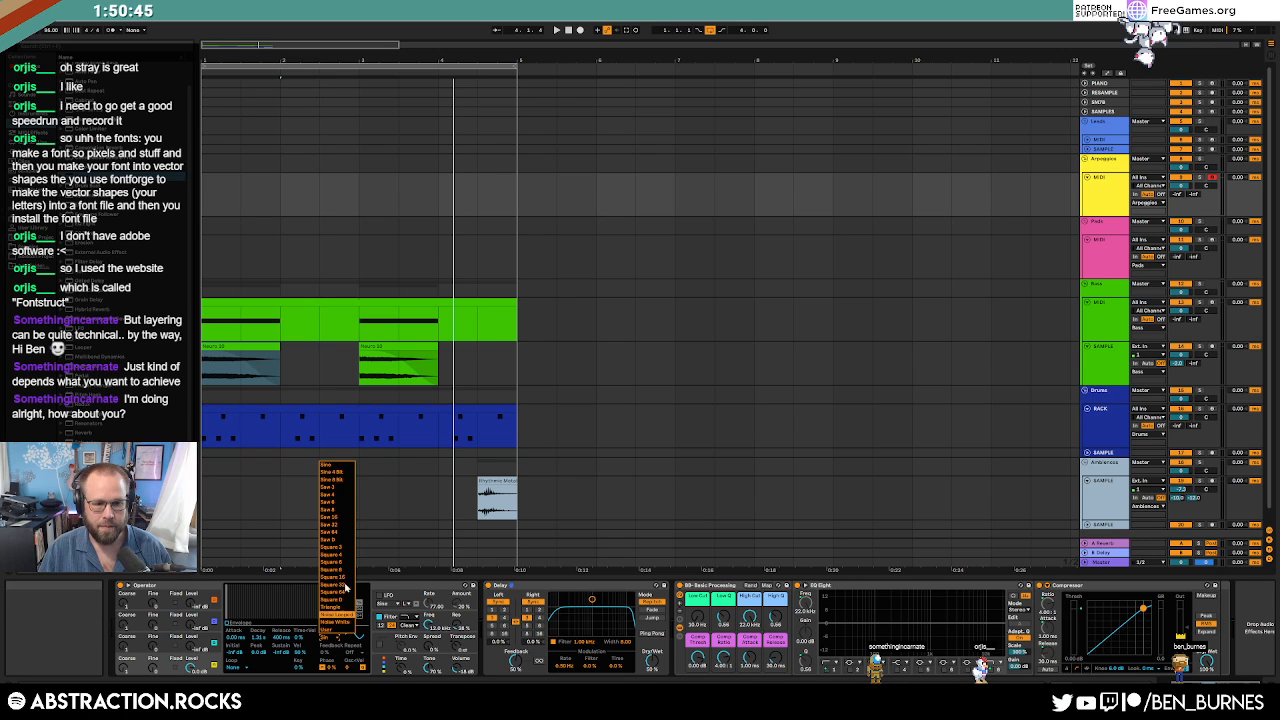
pyautogui.click(343, 492)
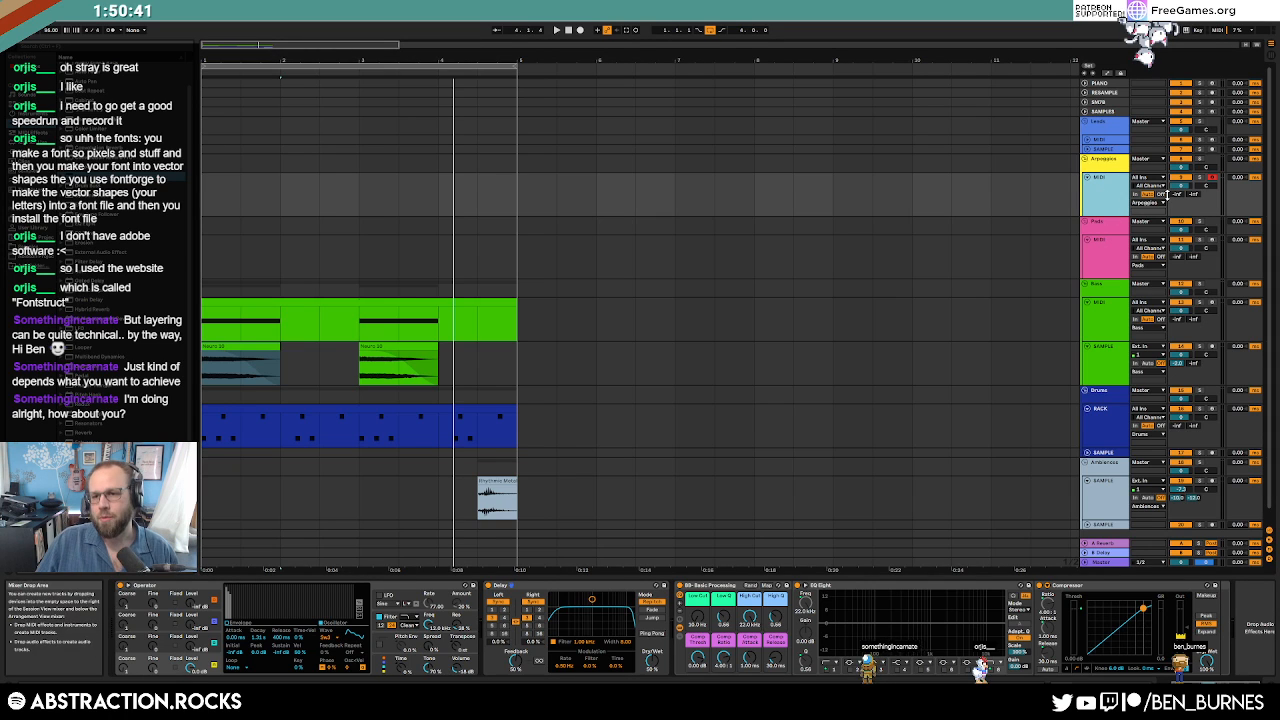
pyautogui.moveTo(1181, 198); pyautogui.dragTo(1181, 188)
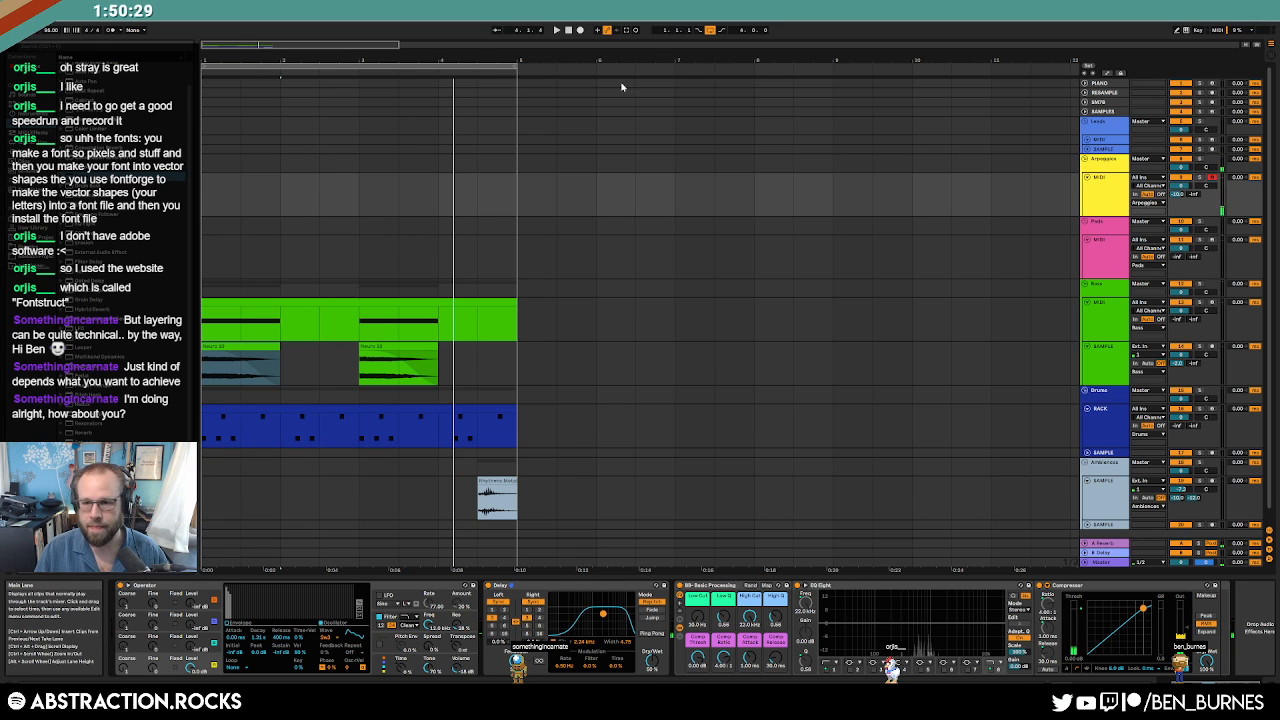
# Start playback and record a short rising arpeggio as a MIDI clip on the Arpeggios track.
pyautogui.click(557, 31)
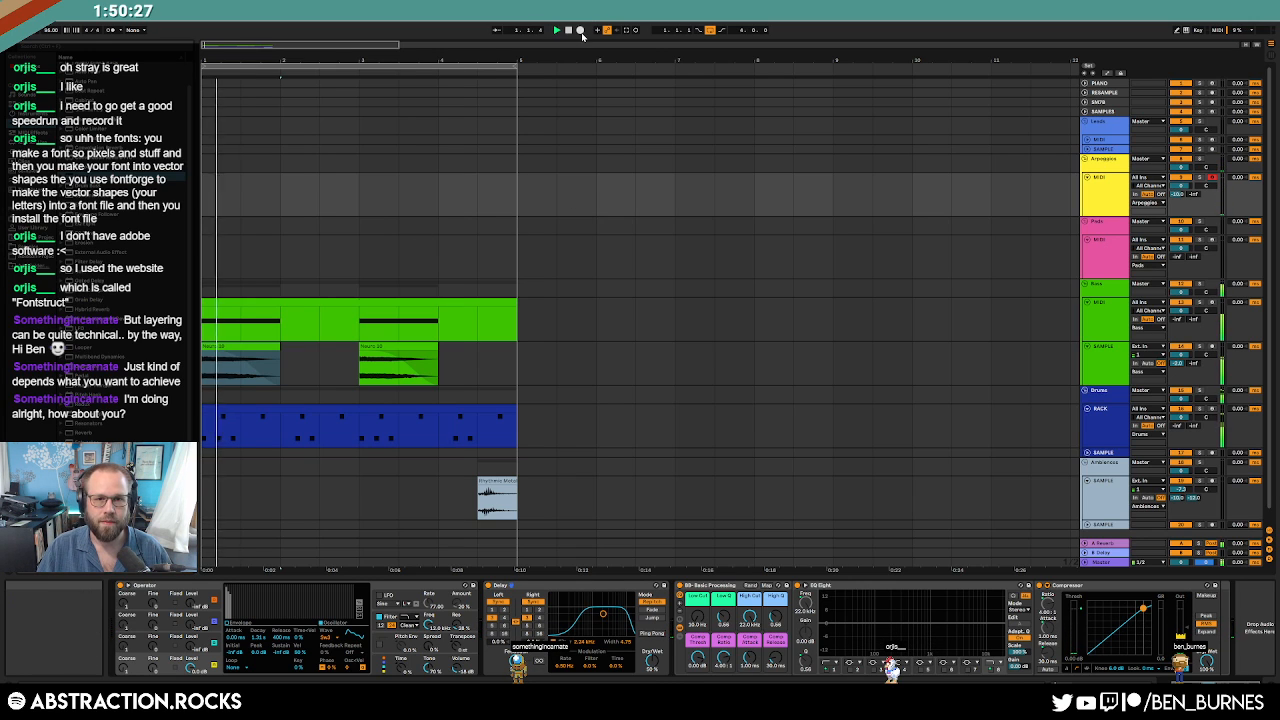
pyautogui.click(581, 31)
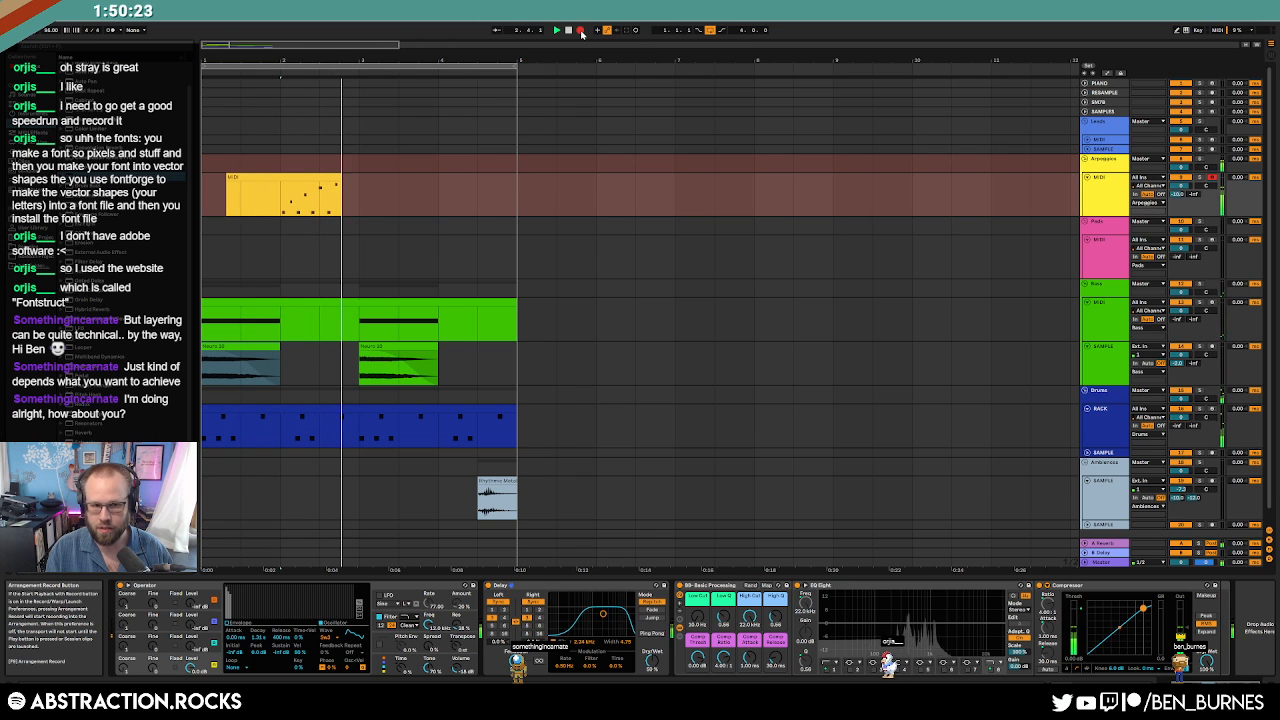
pyautogui.click(582, 32)
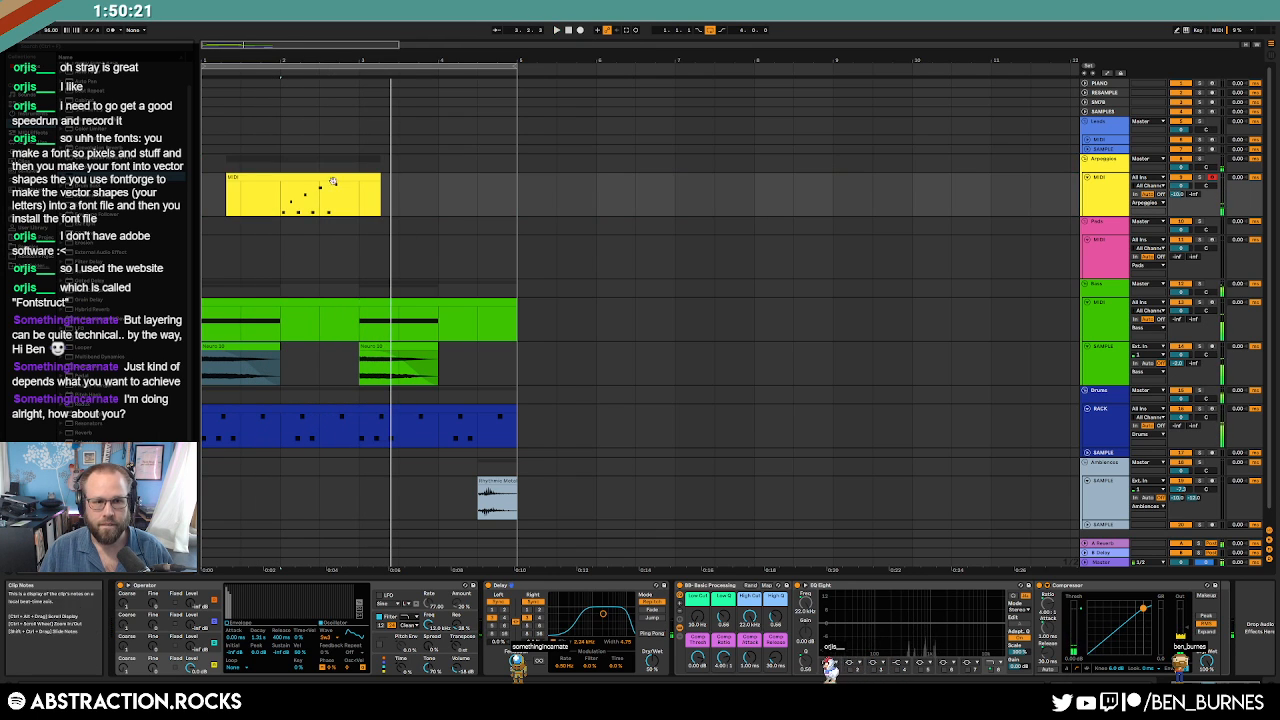
# In the recorded arpeggio clip, move the D#3 and second C3 onto consecutive sixteenths and delete all later notes.
pyautogui.click(330, 179)
pyautogui.click(628, 590)
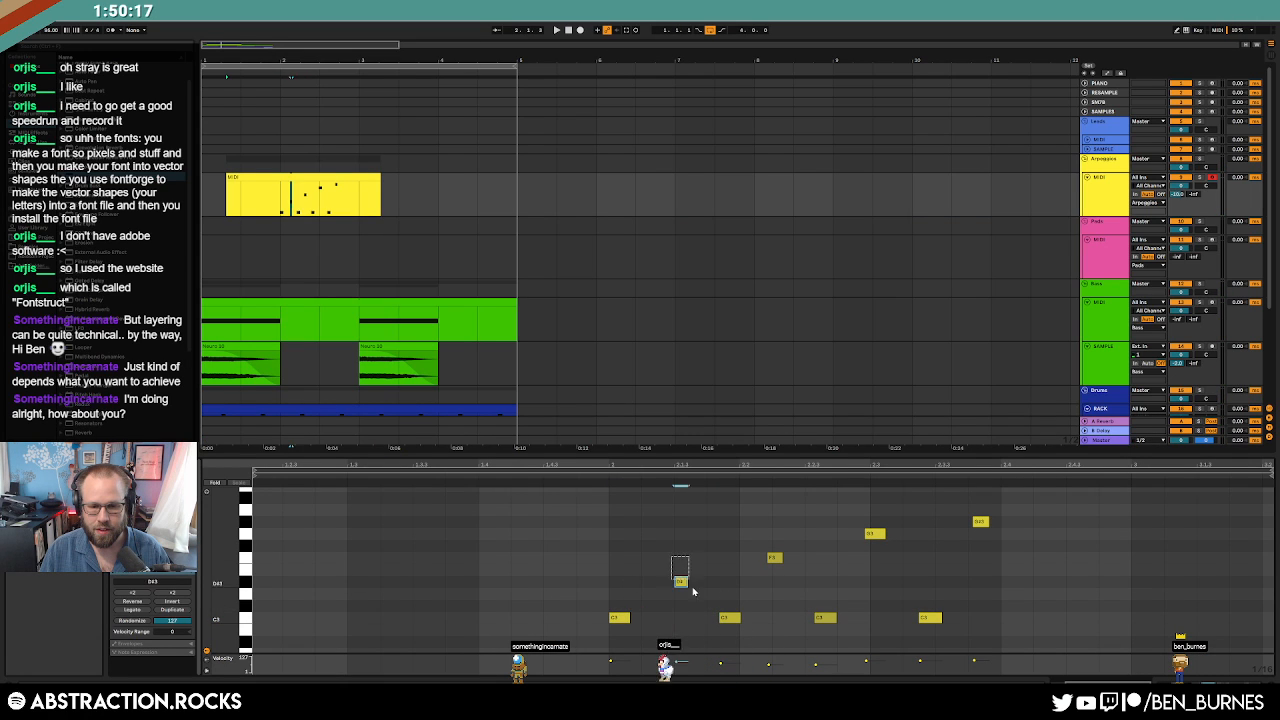
pyautogui.click(728, 616)
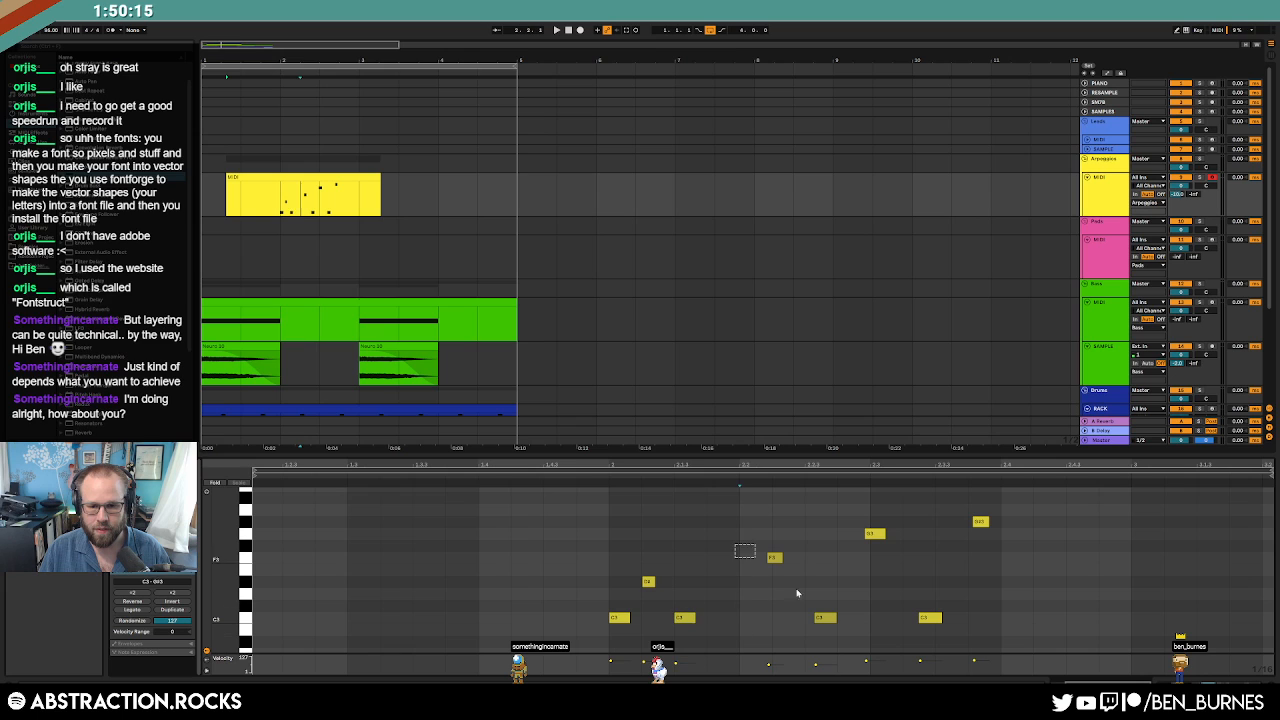
pyautogui.moveTo(735, 545); pyautogui.dragTo(797, 593)
pyautogui.moveTo(757, 508); pyautogui.dragTo(1082, 652)
pyautogui.press('Delete')
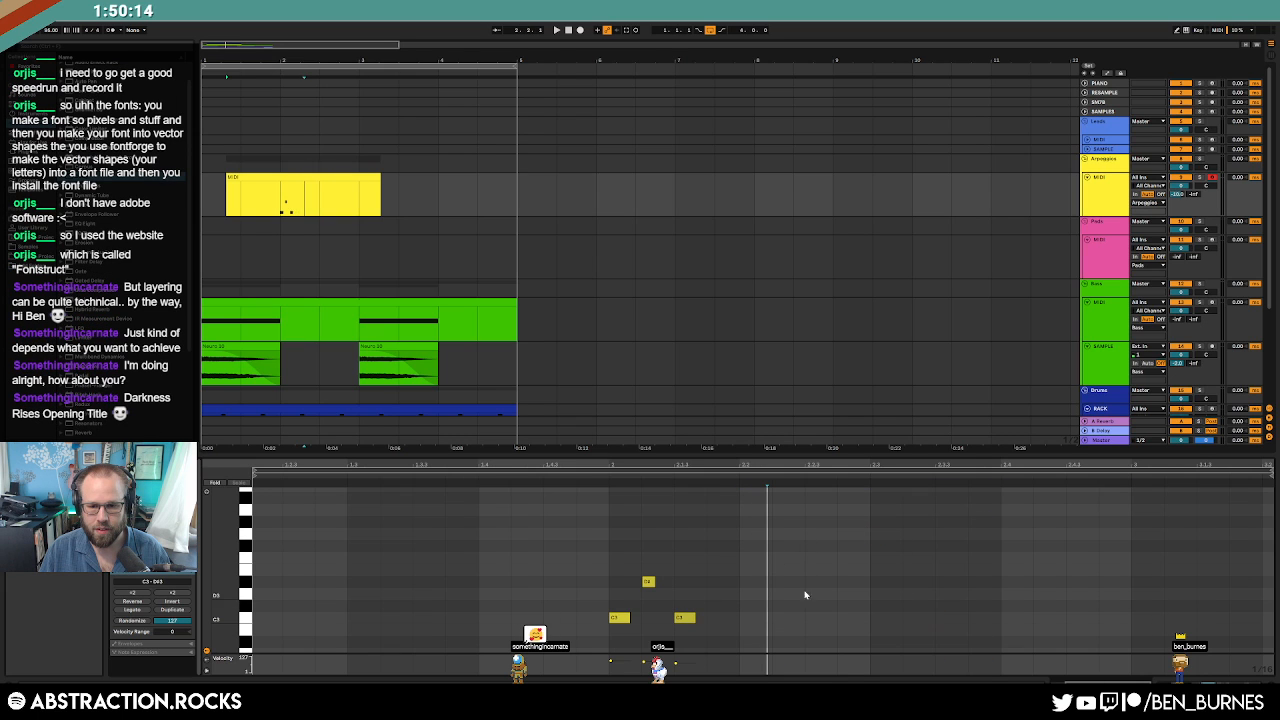
# Continue the arpeggio on sixteenths with F3, C3, G3, C3 and G#3, and play it back.
pyautogui.doubleClick(711, 559)
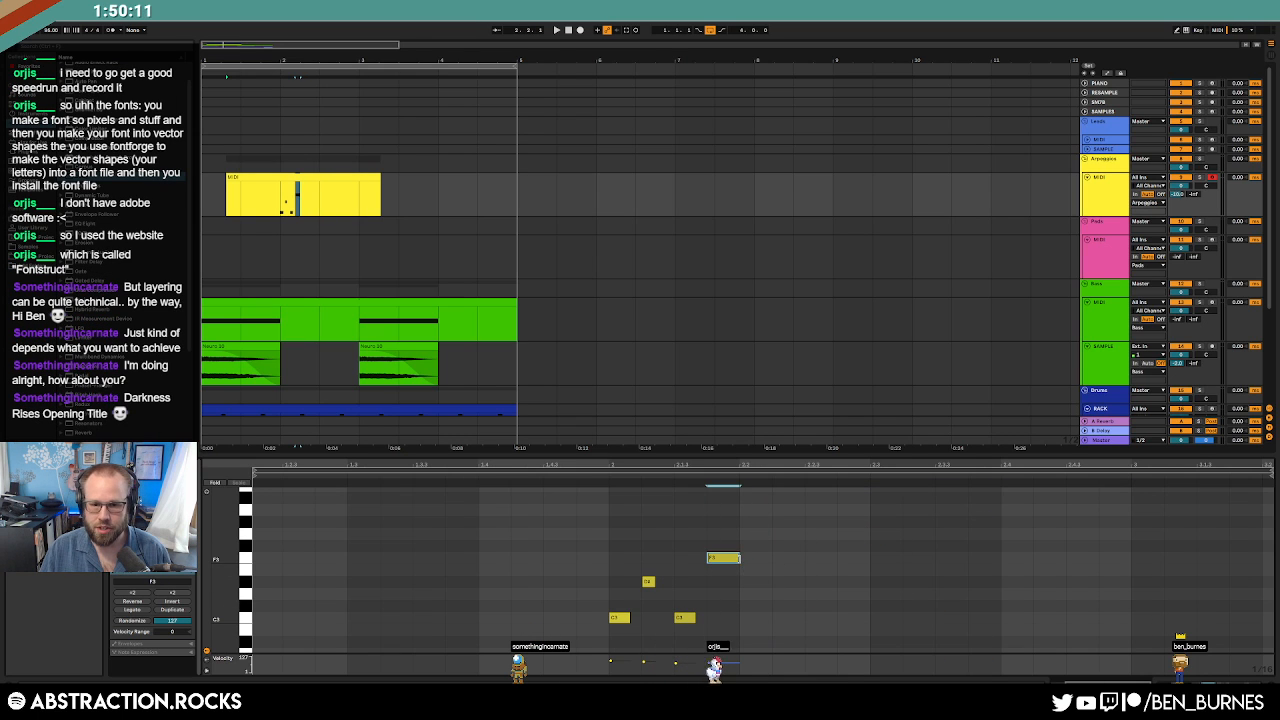
pyautogui.moveTo(732, 559); pyautogui.dragTo(729, 559)
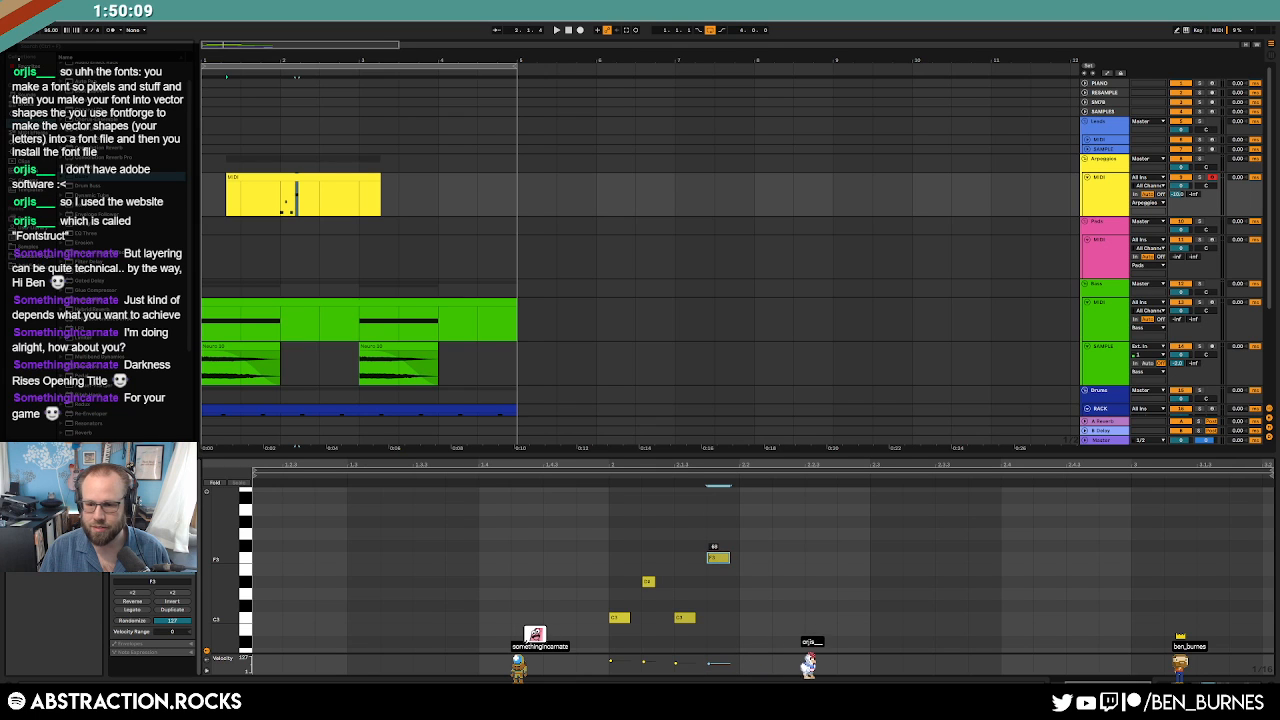
pyautogui.doubleClick(755, 619)
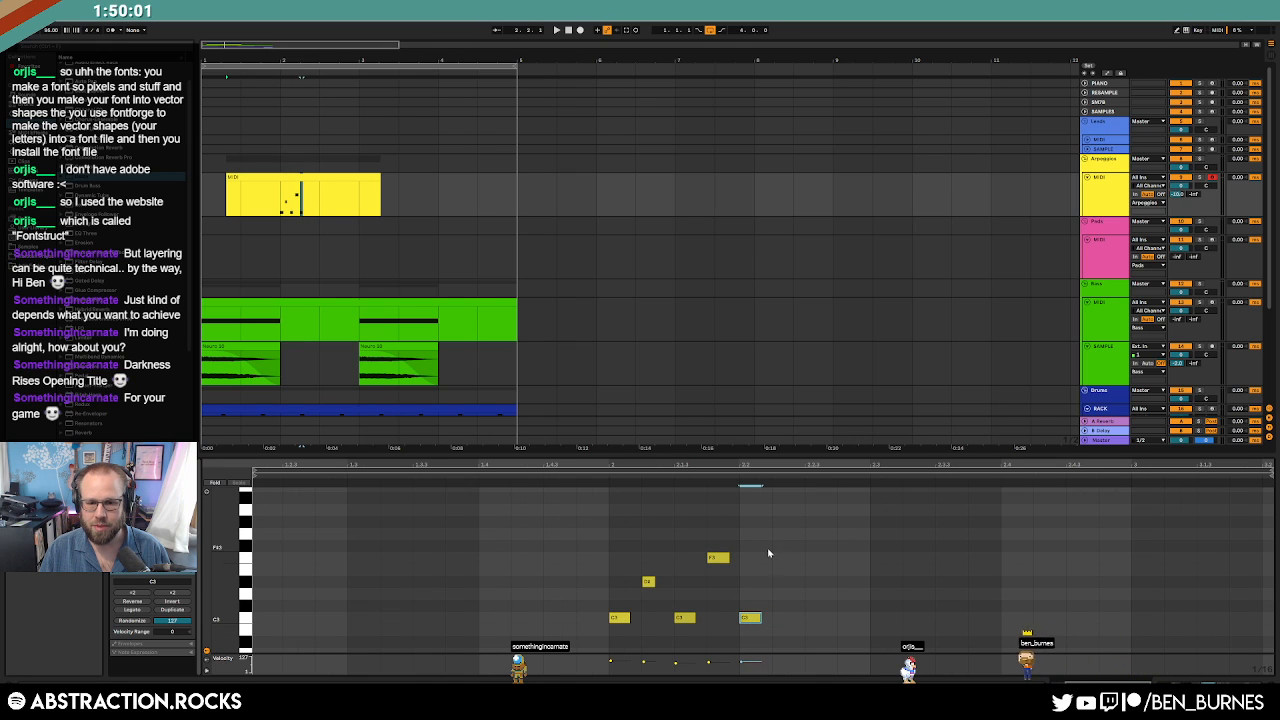
pyautogui.doubleClick(788, 533)
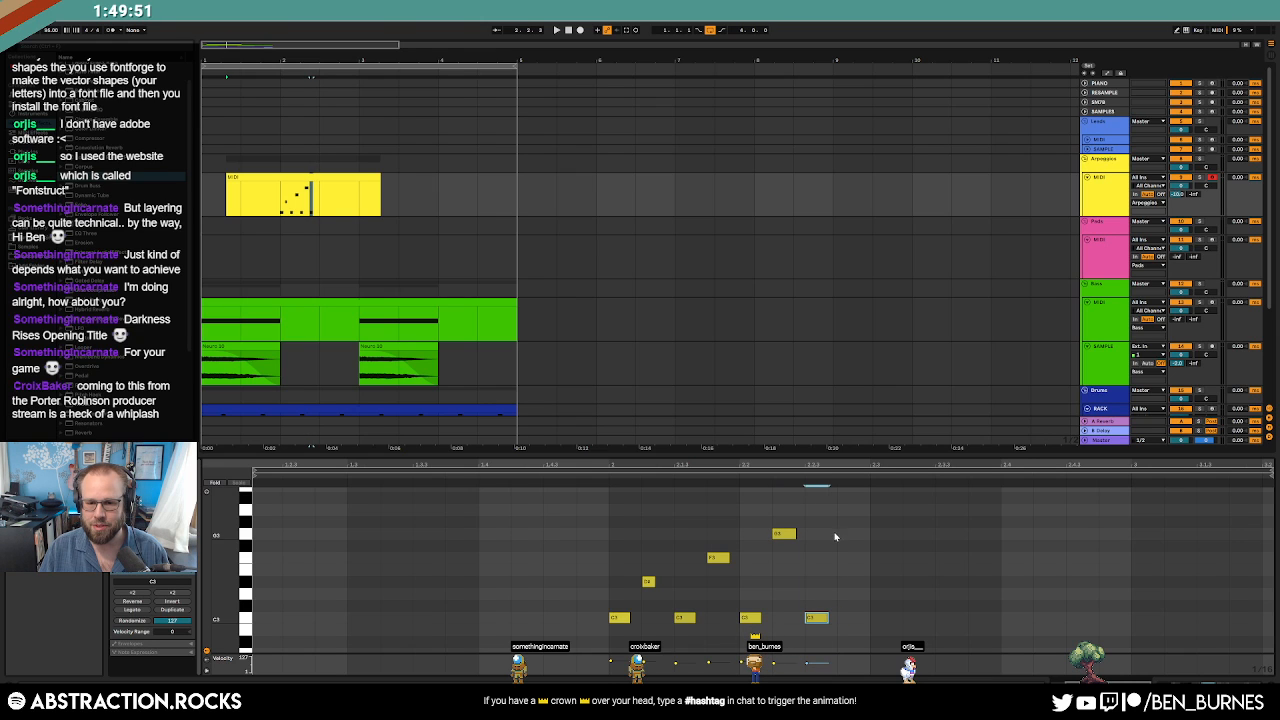
pyautogui.press('space')
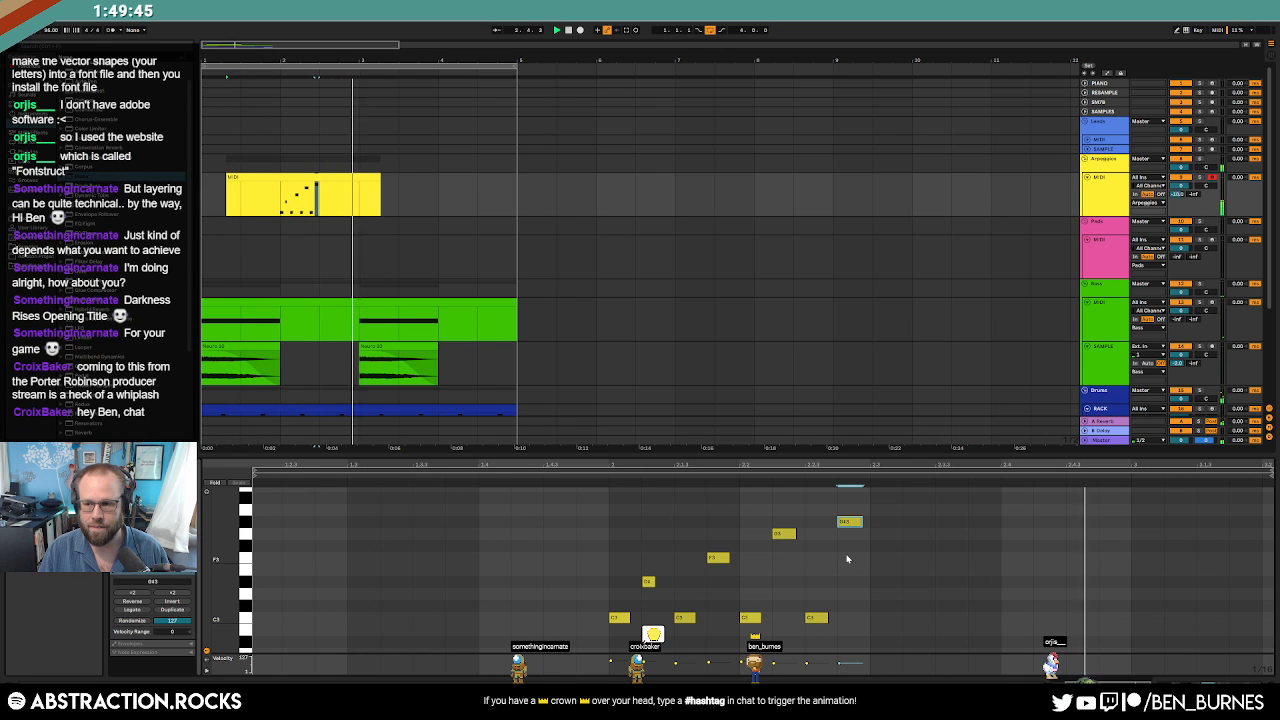
pyautogui.press('space')
# Delete all notes from the arpeggio clip and enter C3 at bar 2 followed by G3 a sixteenth later.
pyautogui.moveTo(858, 498); pyautogui.dragTo(615, 650)
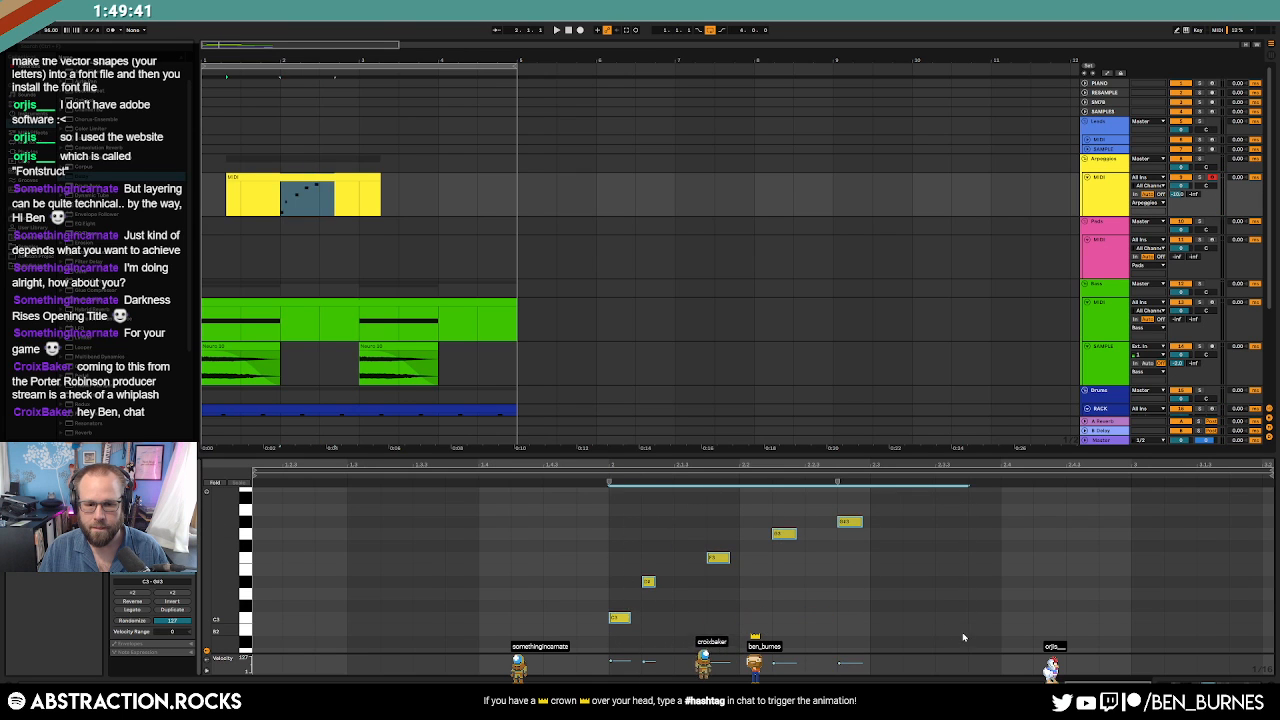
pyautogui.press('Delete')
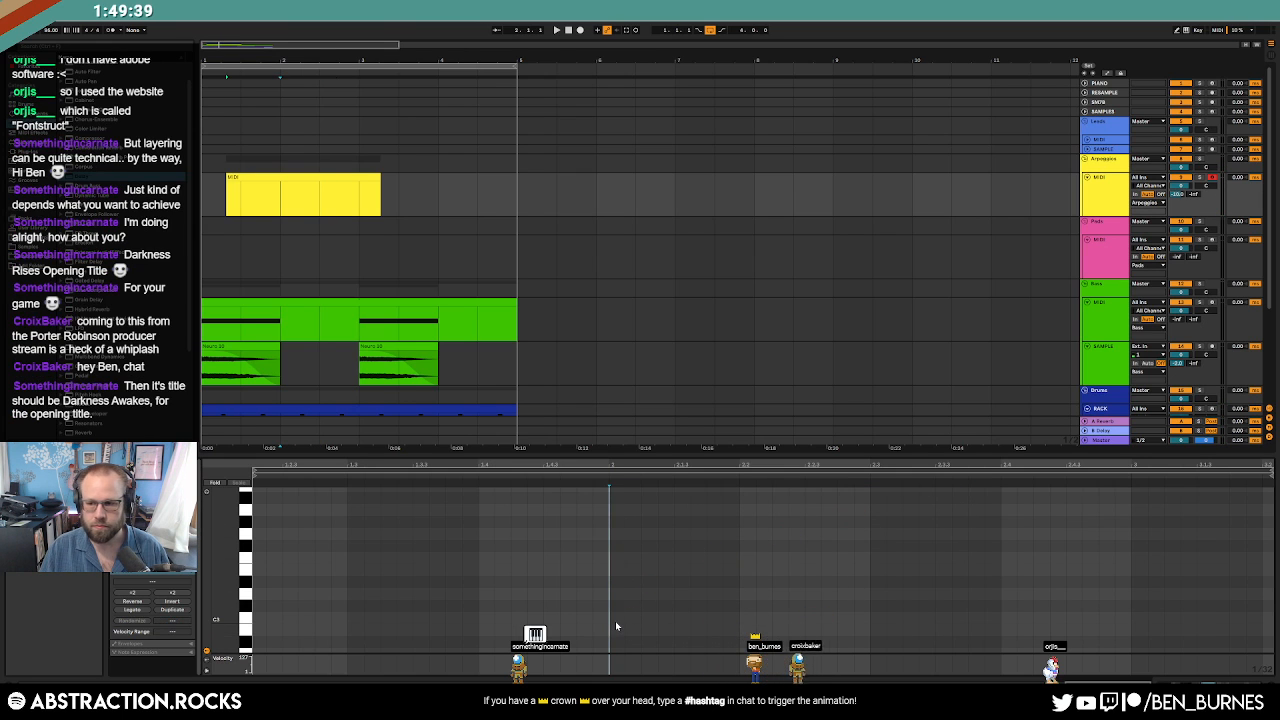
pyautogui.doubleClick(616, 620)
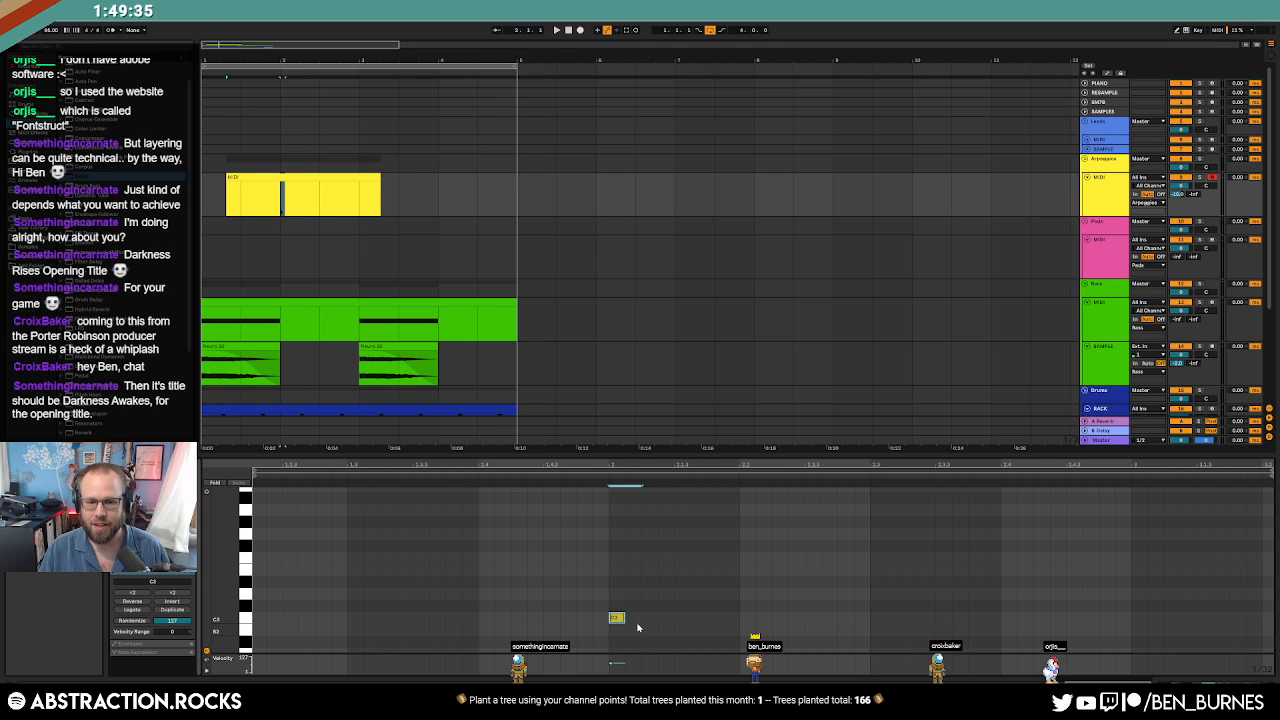
pyautogui.press('Up')
pyautogui.press('Up')
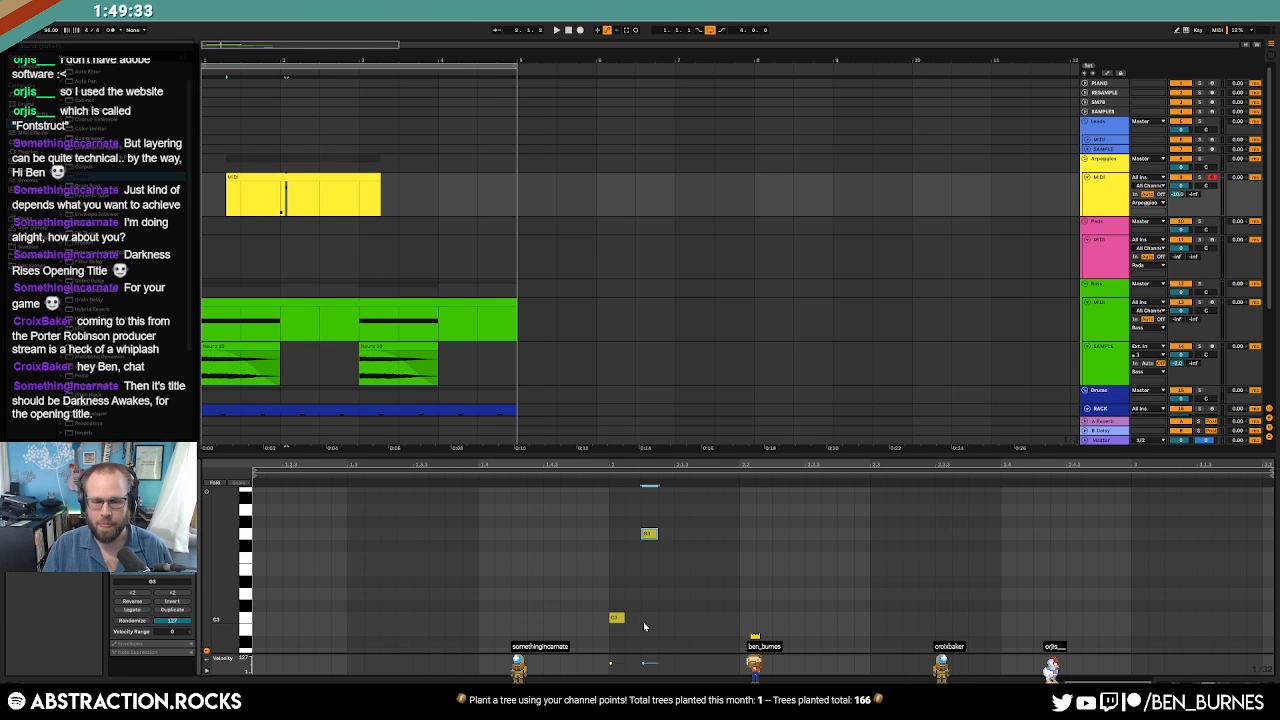
# Add D3 and A#3 on the next two sixteenths of the arpeggio.
pyautogui.hotkey('ctrl', 'd')
pyautogui.press('Down')
pyautogui.press('Down')
pyautogui.press('Down')
pyautogui.press('Down')
pyautogui.press('Right')
pyautogui.press('Down')
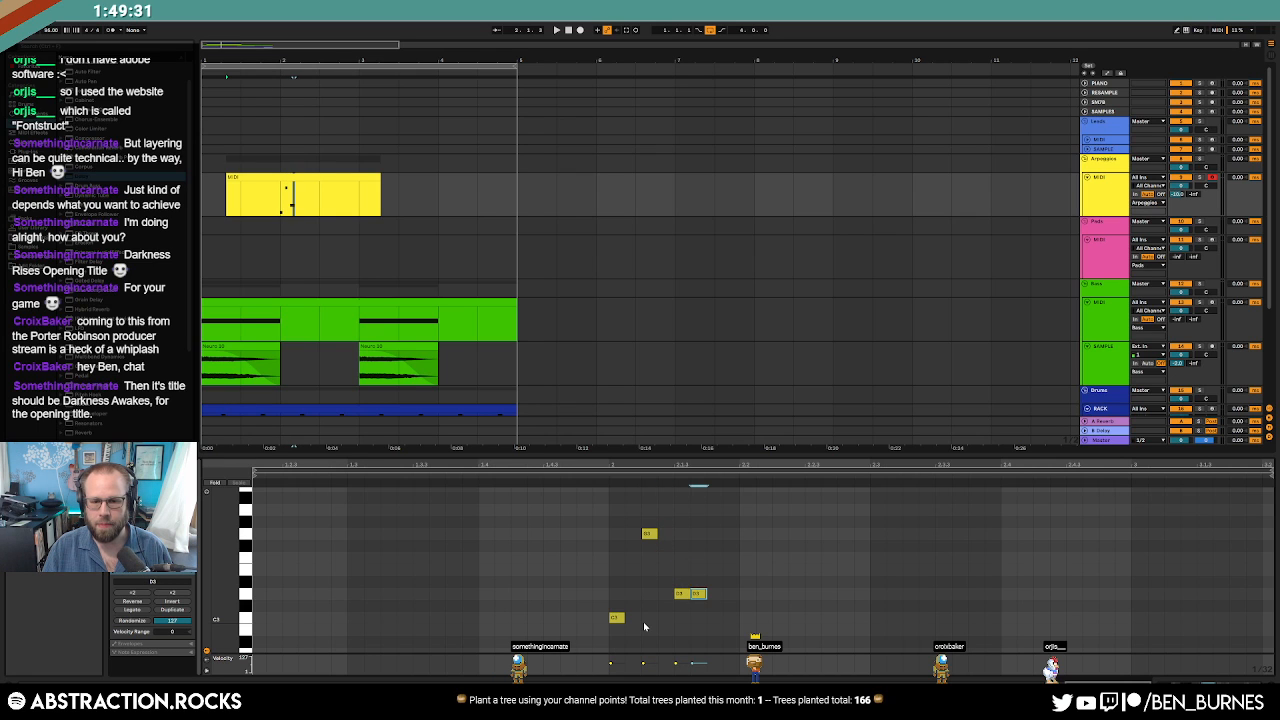
pyautogui.press('Up')
pyautogui.press('Up')
pyautogui.press('Left')
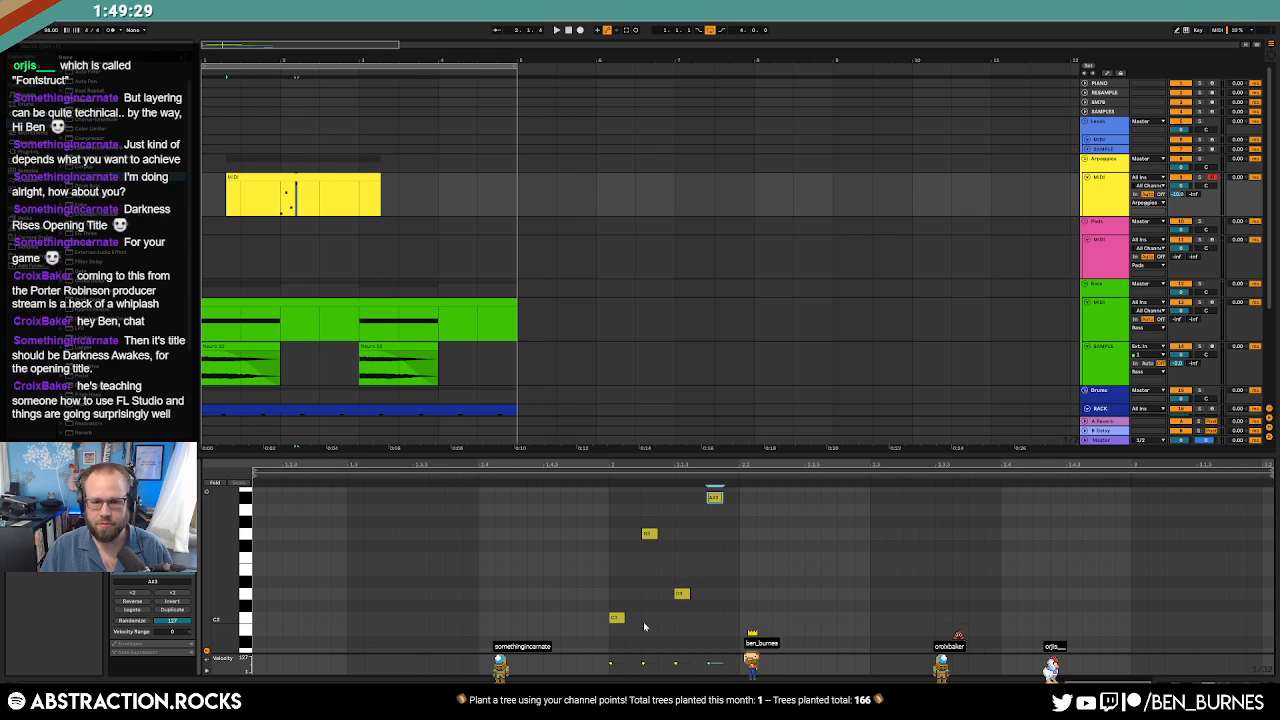
# Trim the arpeggio clip to start at bar 2 and end at bar 3, and repitch its last three notes to A#3, G3 and D3.
pyautogui.hotkey('shift', 'Tab')
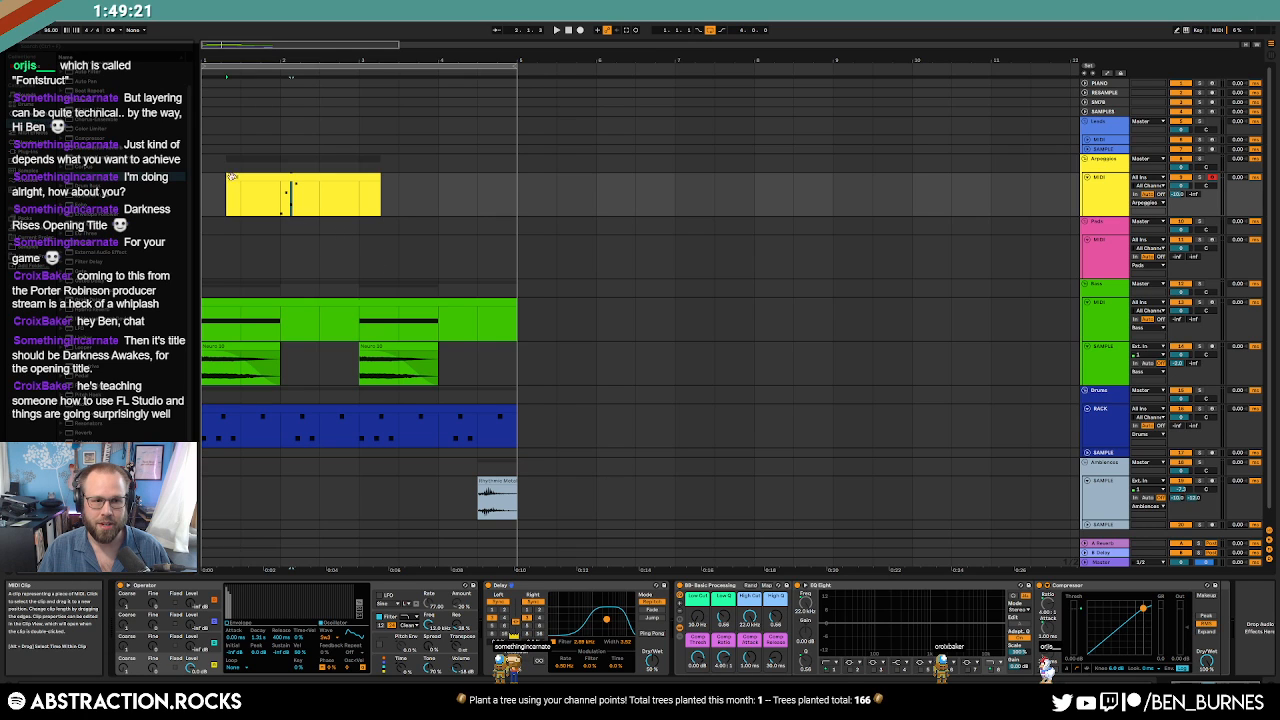
pyautogui.moveTo(228, 177); pyautogui.dragTo(261, 181)
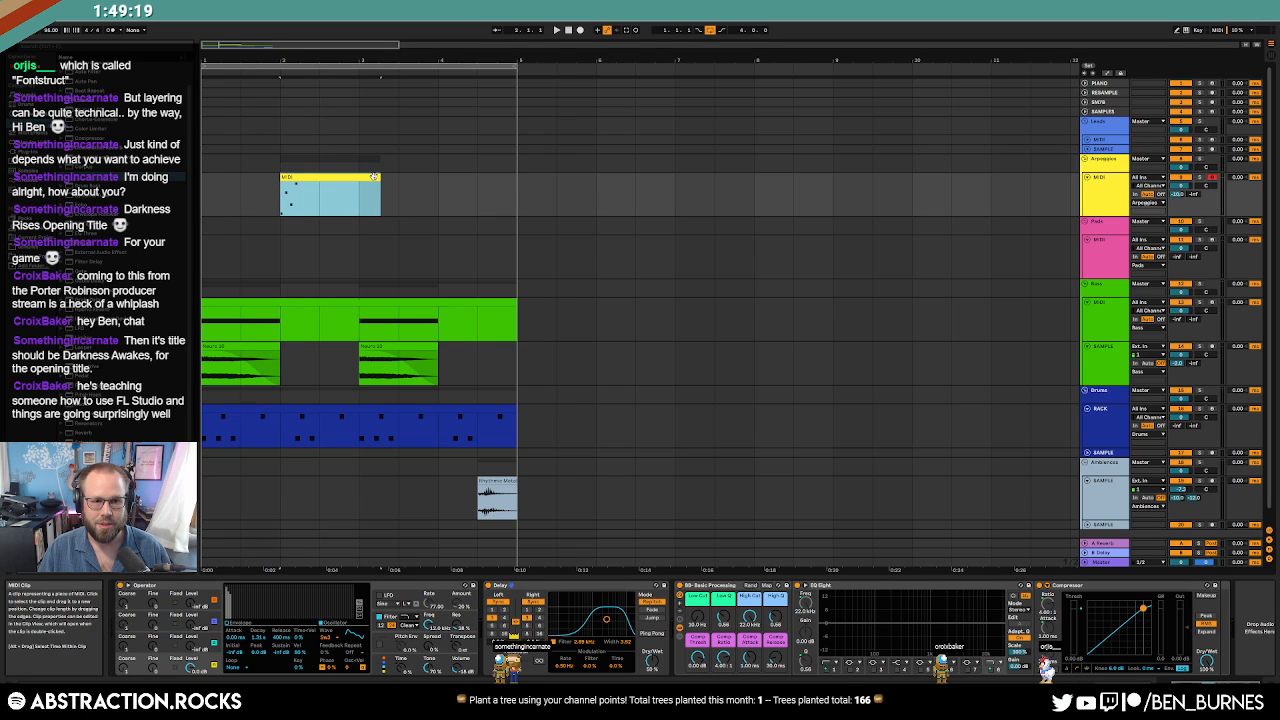
pyautogui.doubleClick(324, 180)
pyautogui.moveTo(312, 533); pyautogui.dragTo(312, 497)
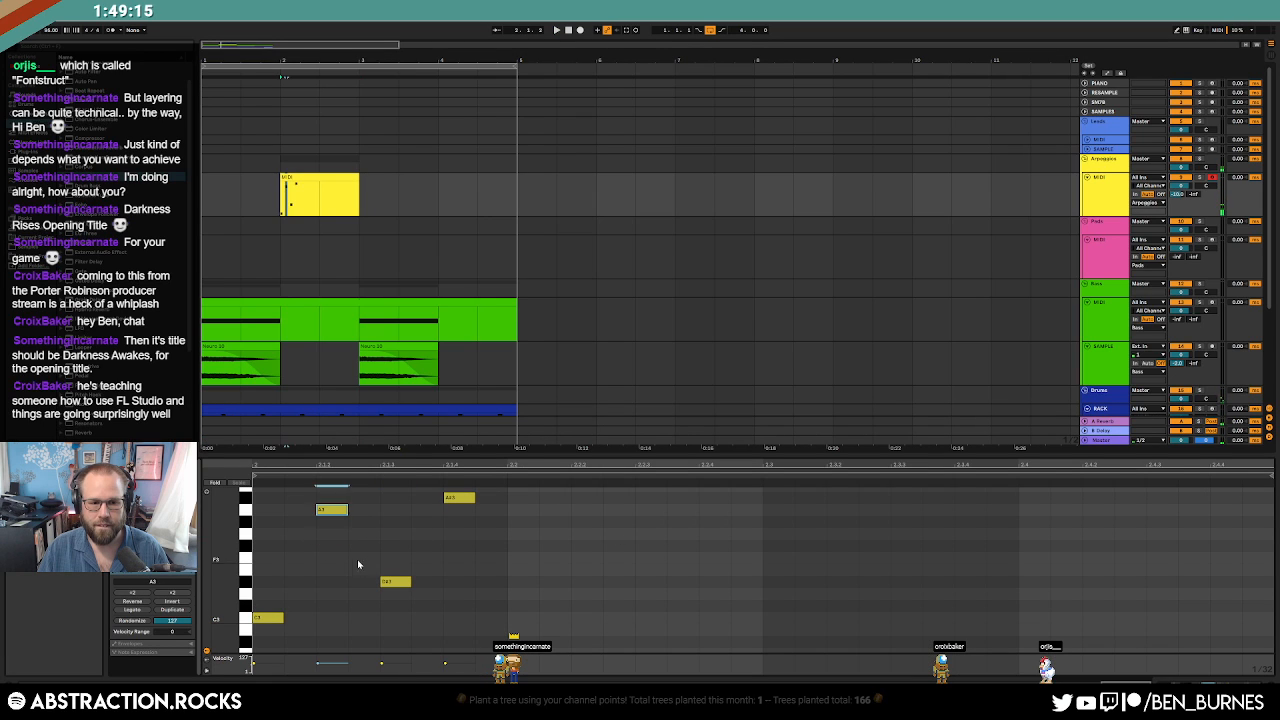
pyautogui.click(459, 497)
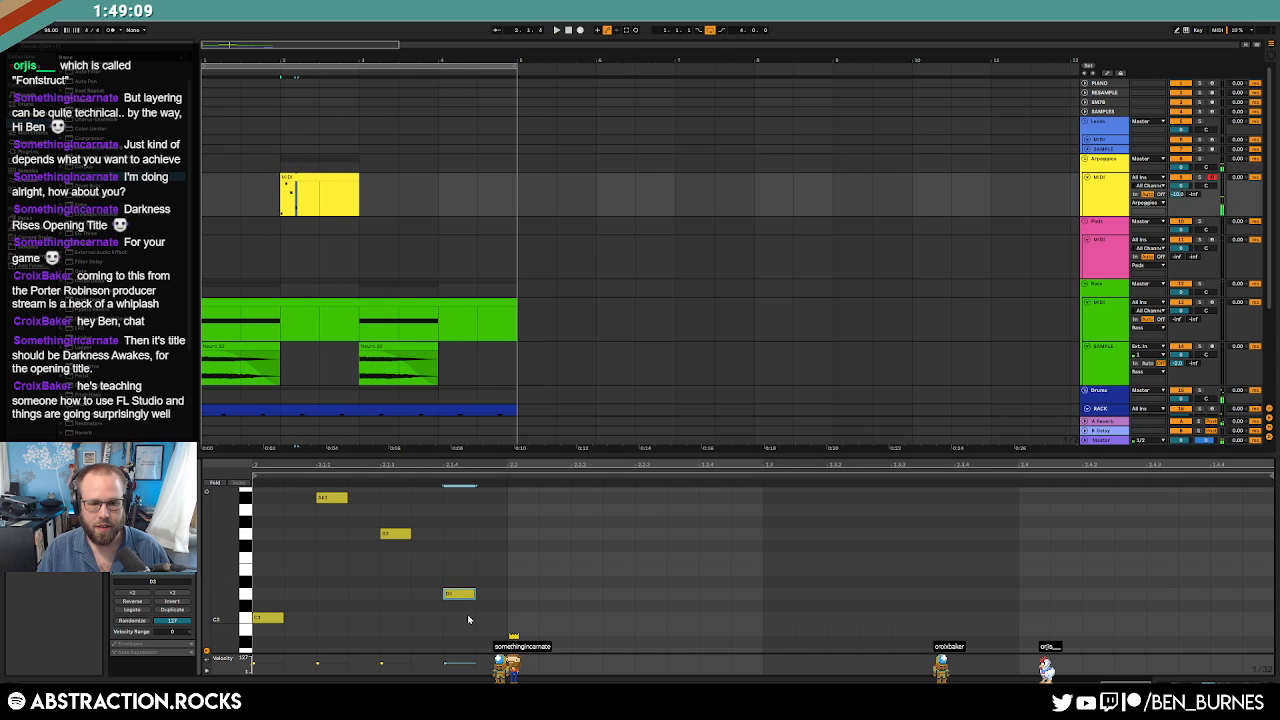
pyautogui.hotkey('shift', 'Tab')
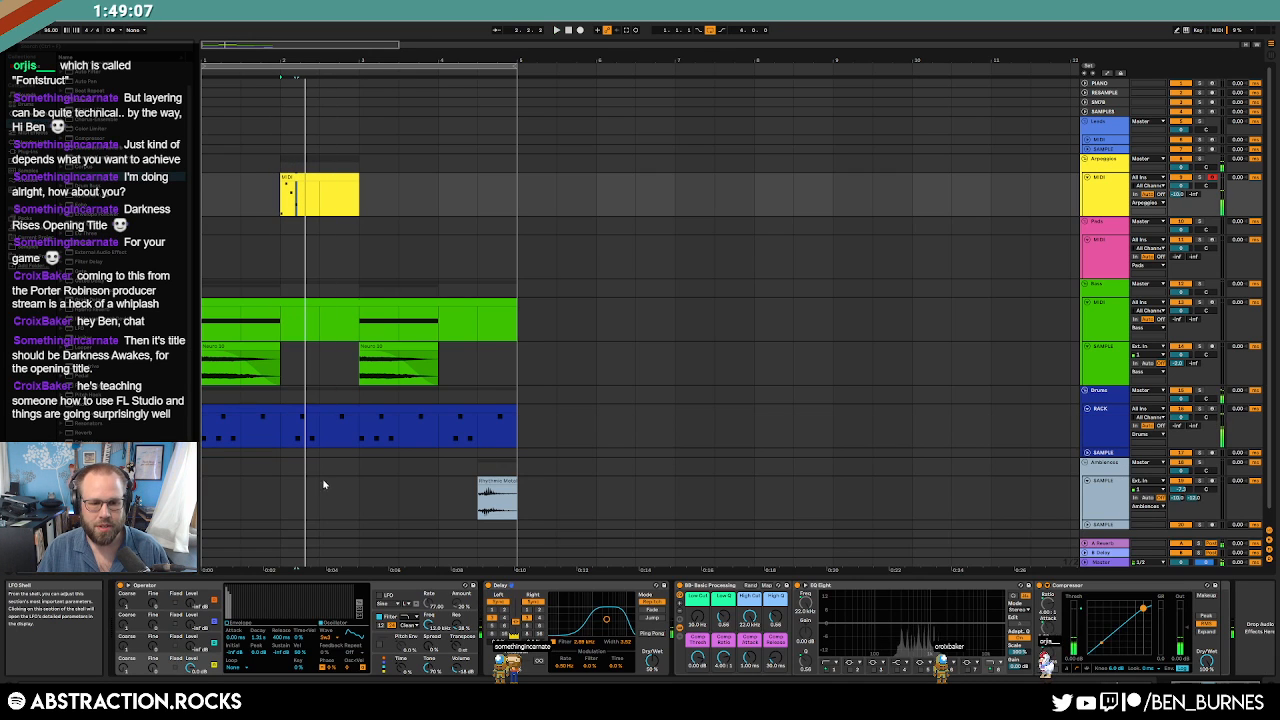
# Lengthen the decay of the arpeggio's Operator envelope and play the clip back.
pyautogui.click(238, 623)
pyautogui.press('space')
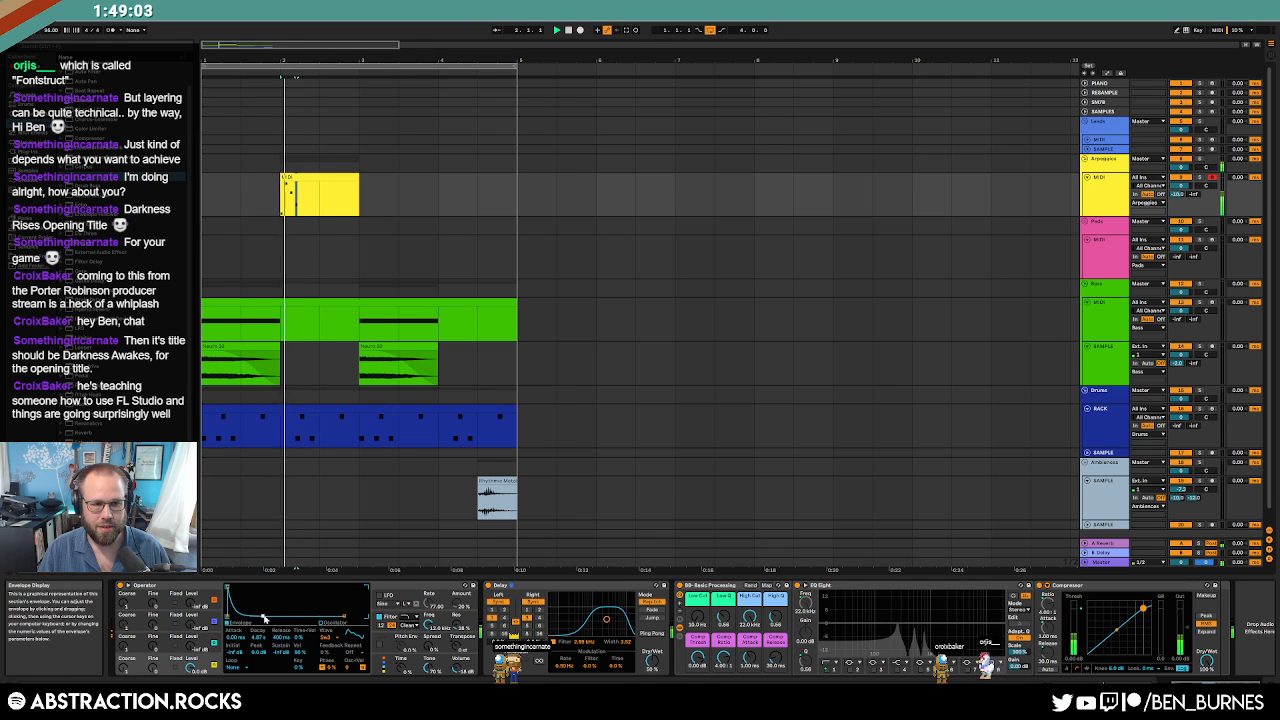
pyautogui.press('space')
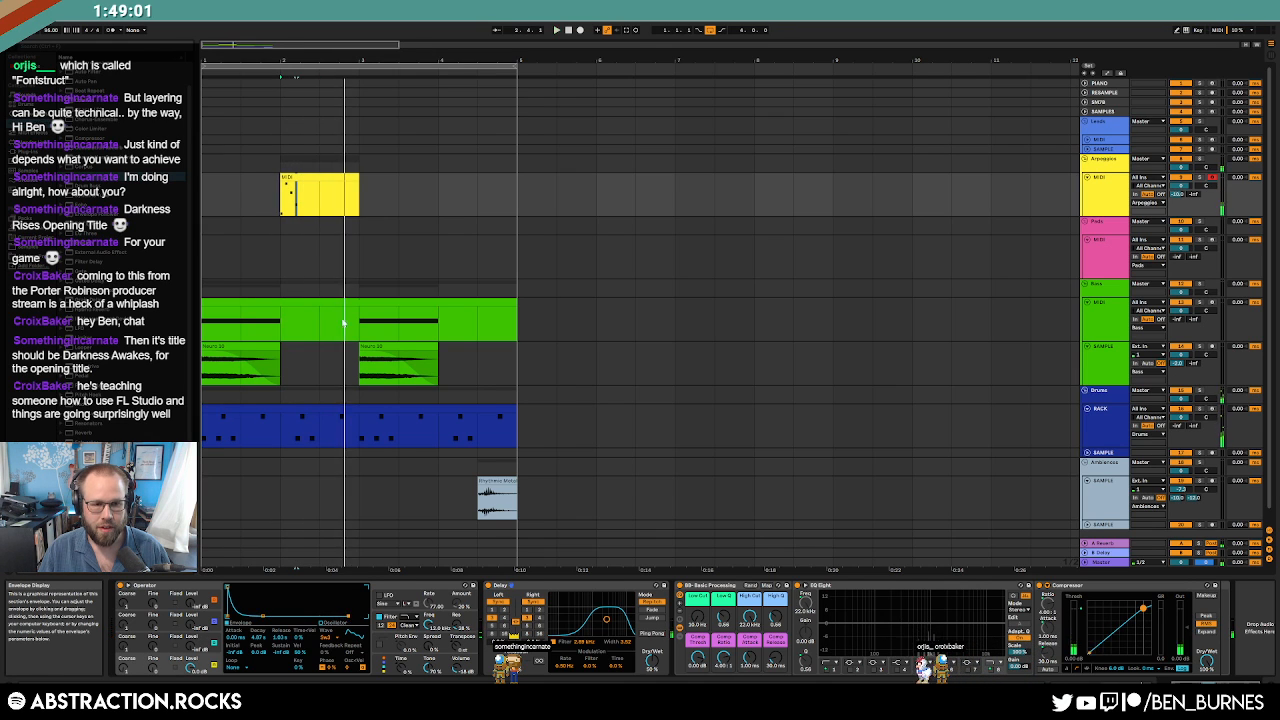
# Repitch the arpeggio's second note to A#3 and its last note to D3, and listen to the pattern.
pyautogui.hotkey('shift', 'Tab')
pyautogui.moveTo(335, 545); pyautogui.dragTo(321, 477)
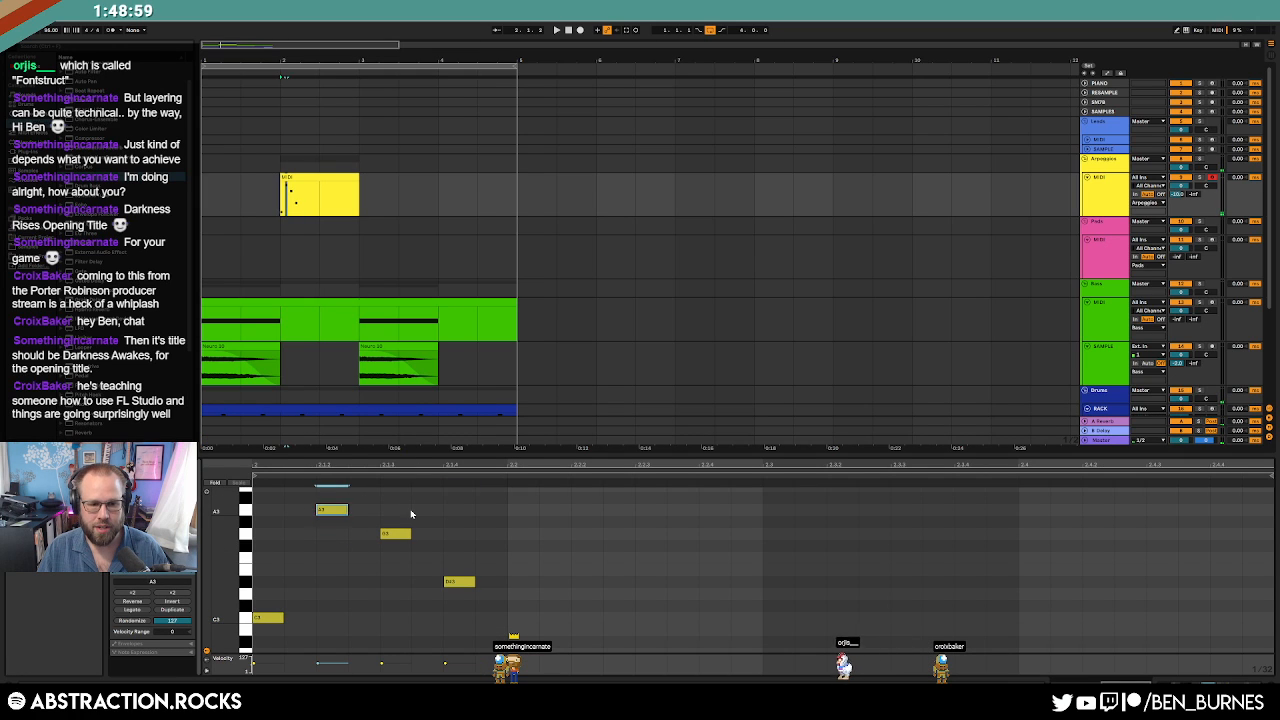
pyautogui.press('Down')
pyautogui.press('Down')
pyautogui.click(400, 533)
pyautogui.hotkey('ctrl', 'z')
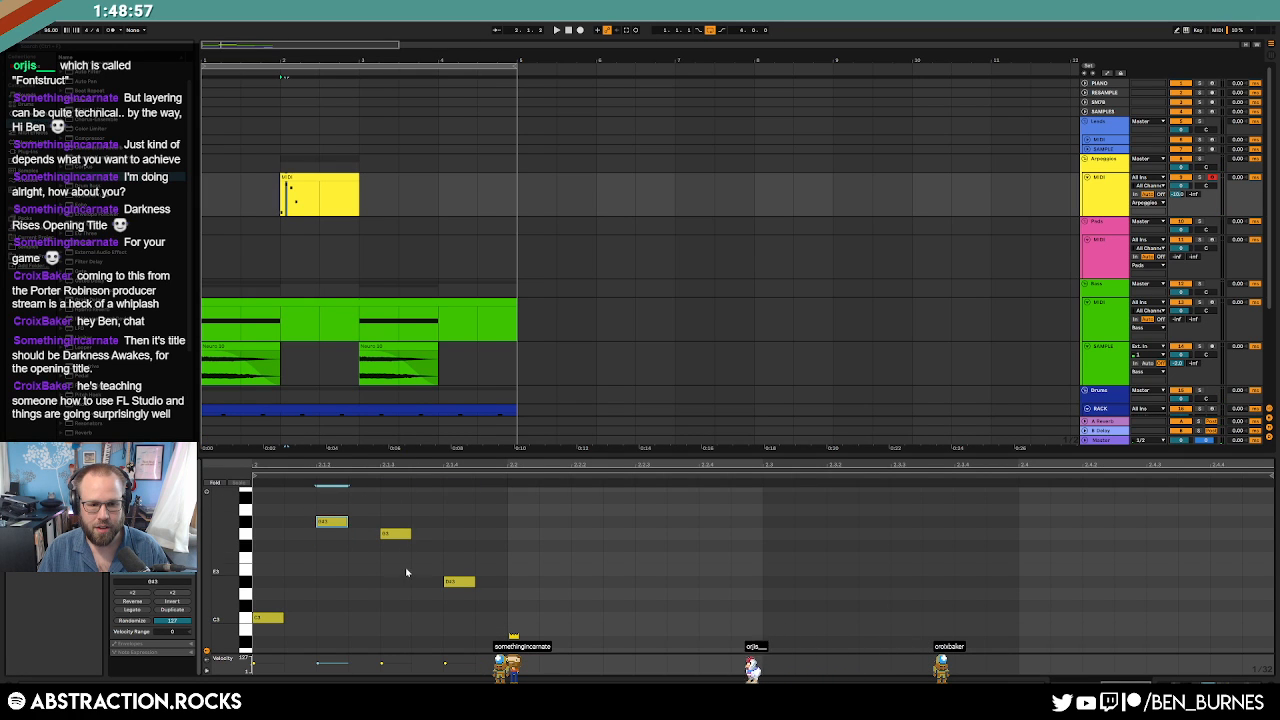
pyautogui.moveTo(471, 600); pyautogui.dragTo(468, 597)
pyautogui.press('space')
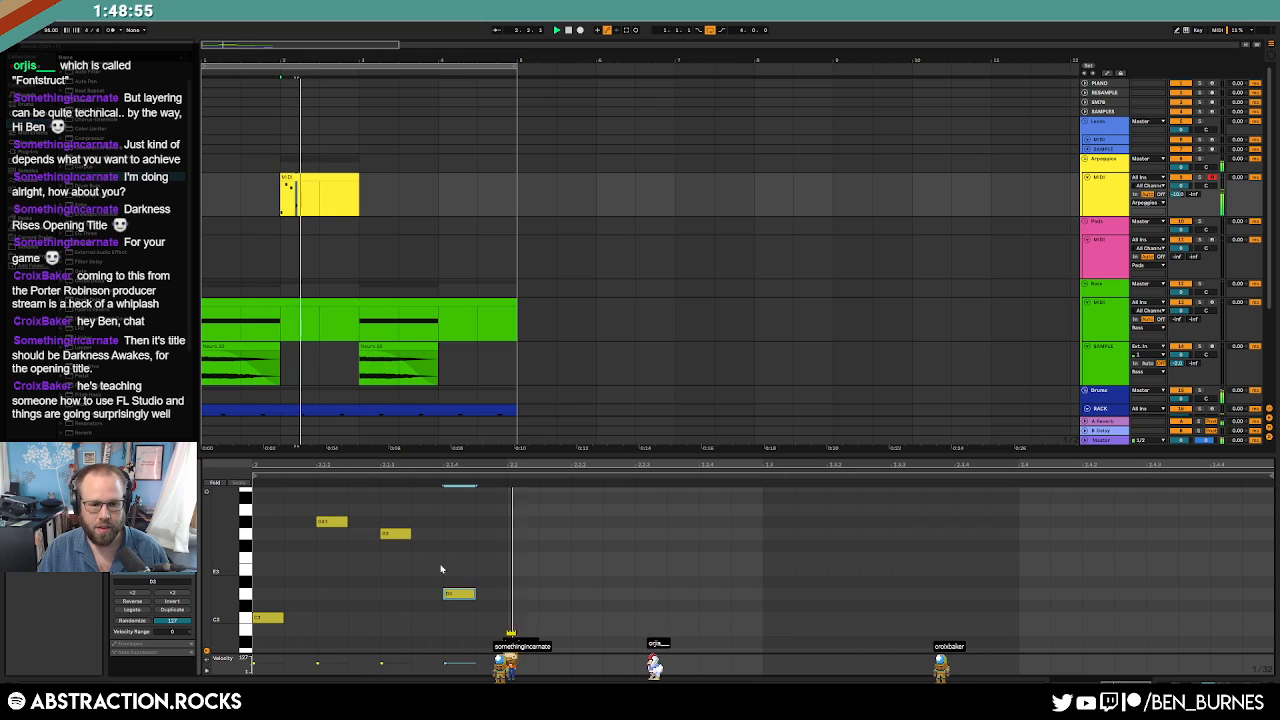
pyautogui.press('Up')
pyautogui.press('Up')
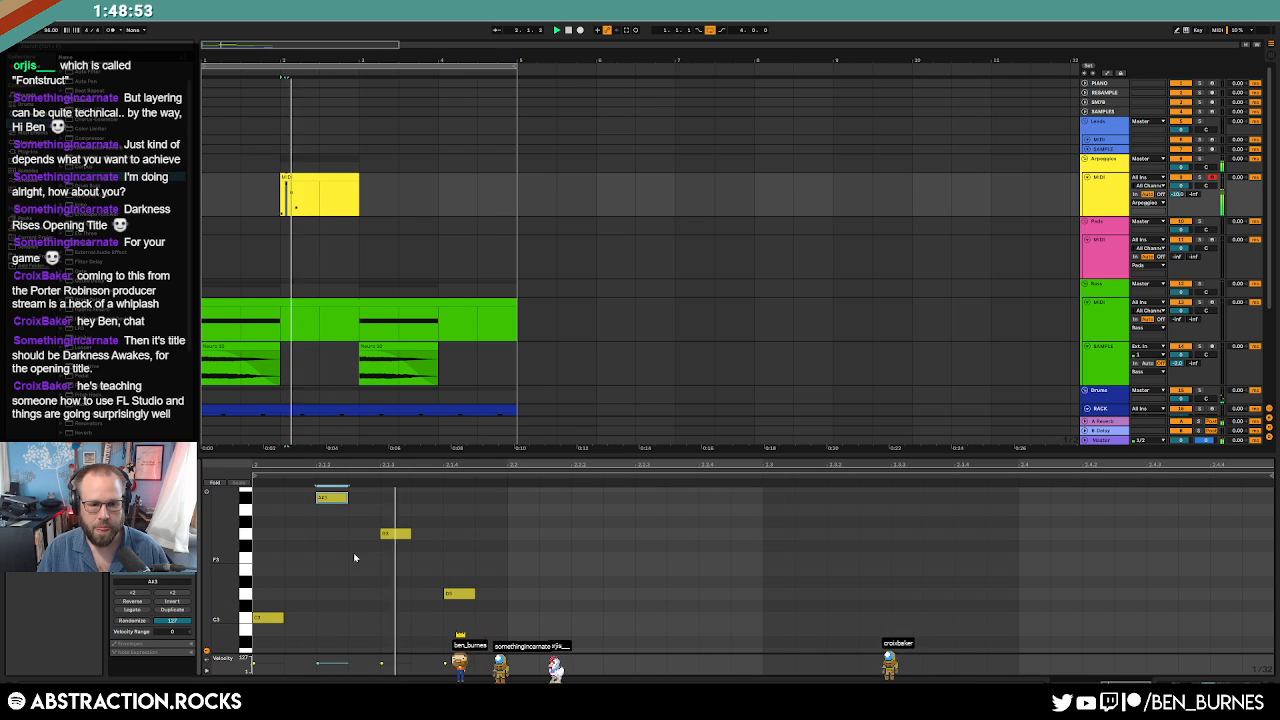
pyautogui.click(546, 265)
# Adjust the glide time in the pitch settings of the arpeggio's Operator and play the clip back.
pyautogui.doubleClick(318, 177)
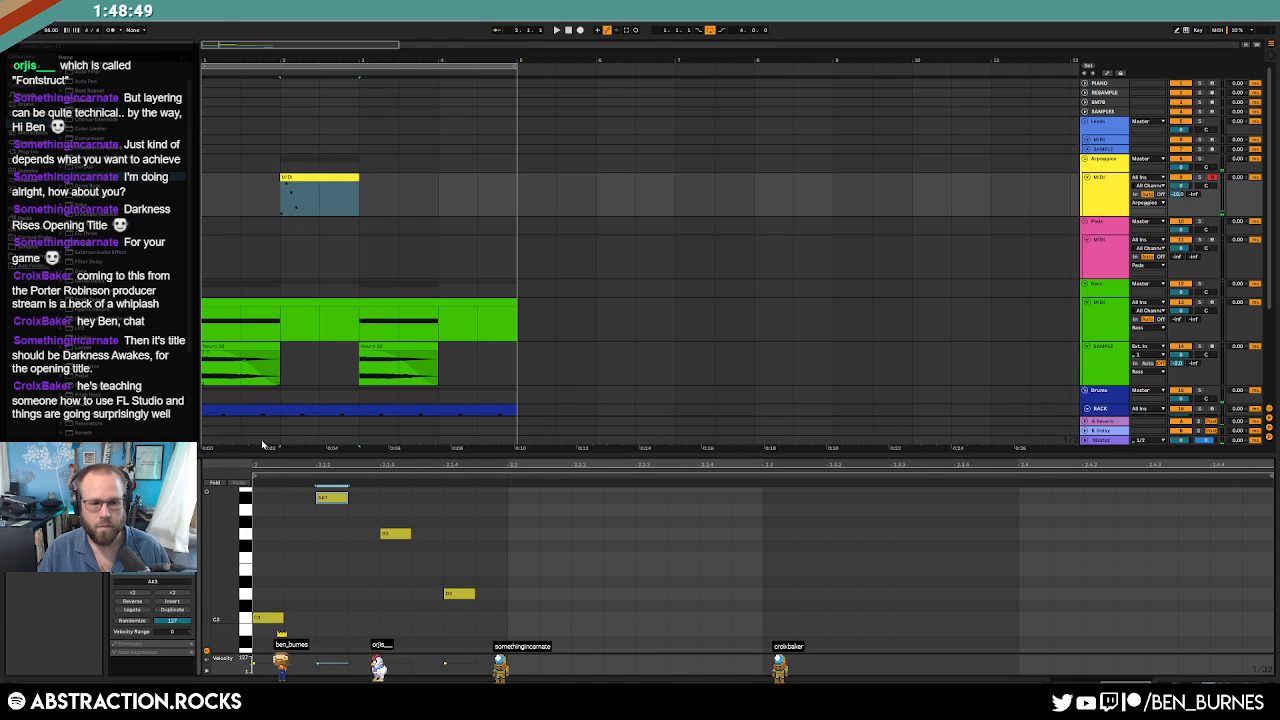
pyautogui.hotkey('shift', 'Tab')
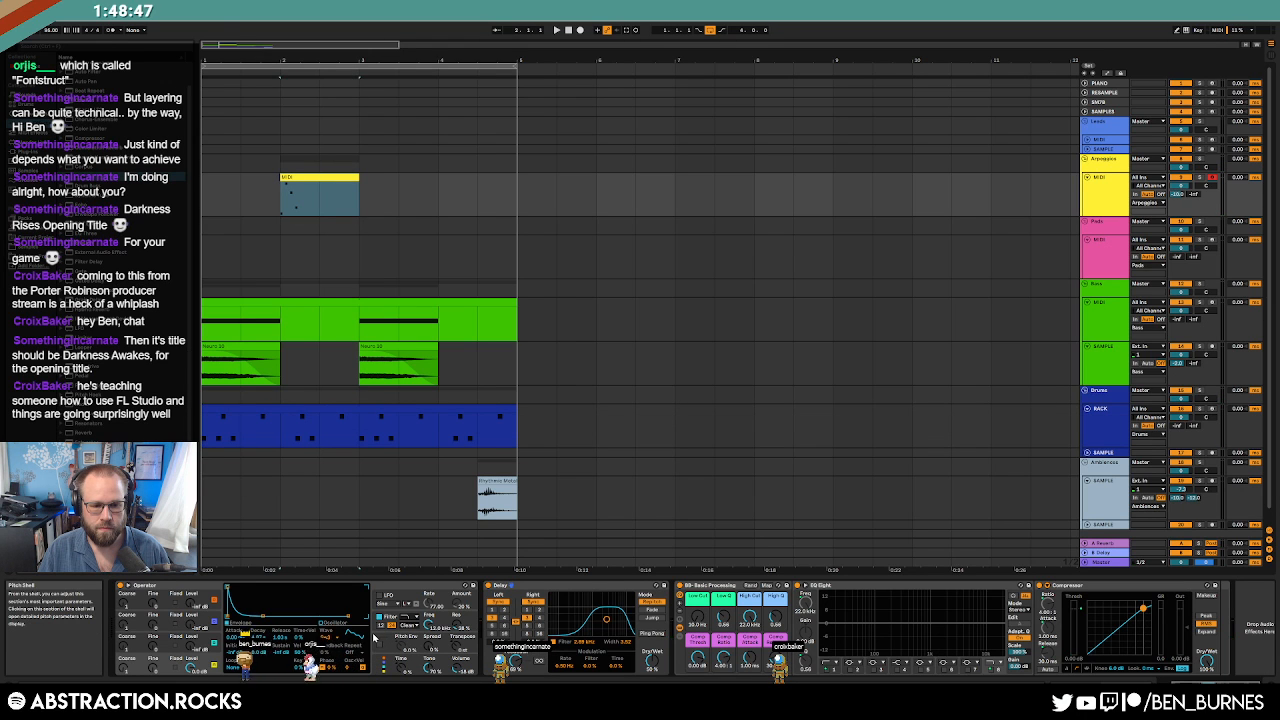
pyautogui.click(373, 641)
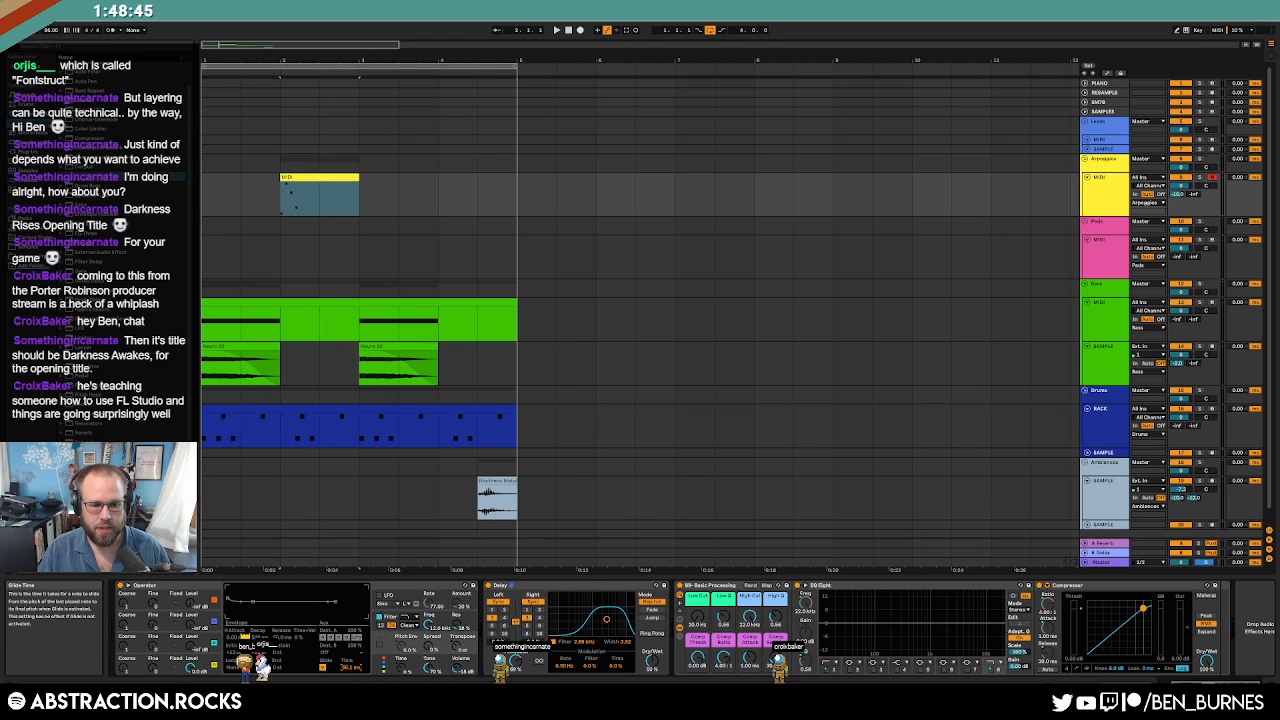
pyautogui.press('space')
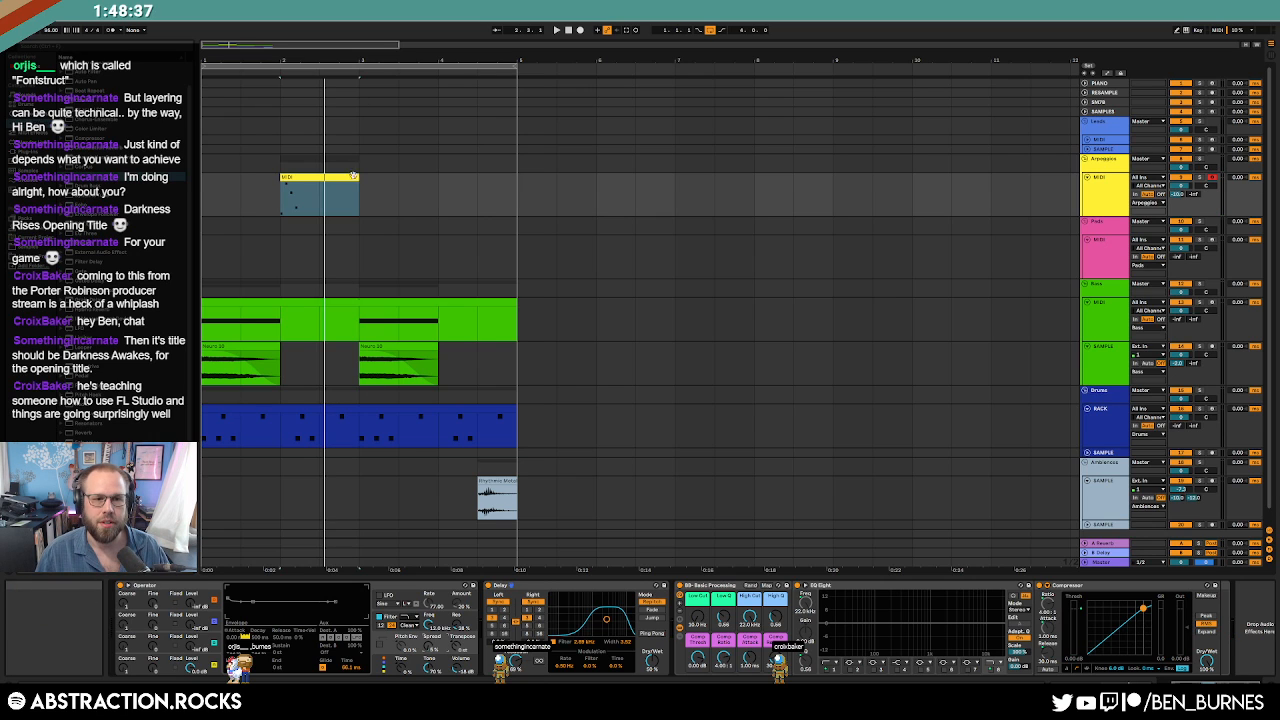
# Trim the arpeggio clip to half a bar, copy it to bar 4 and play the track from the start.
pyautogui.moveTo(352, 176); pyautogui.dragTo(476, 178)
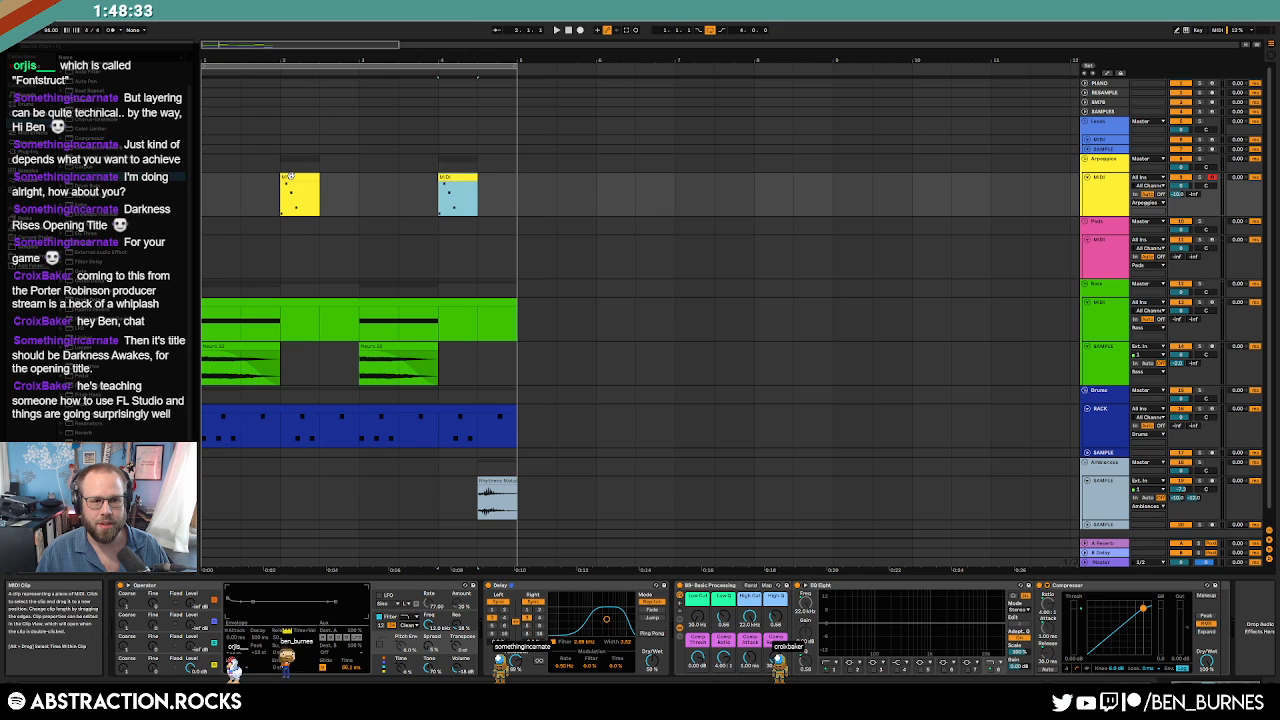
pyautogui.doubleClick(289, 177)
pyautogui.click(392, 636)
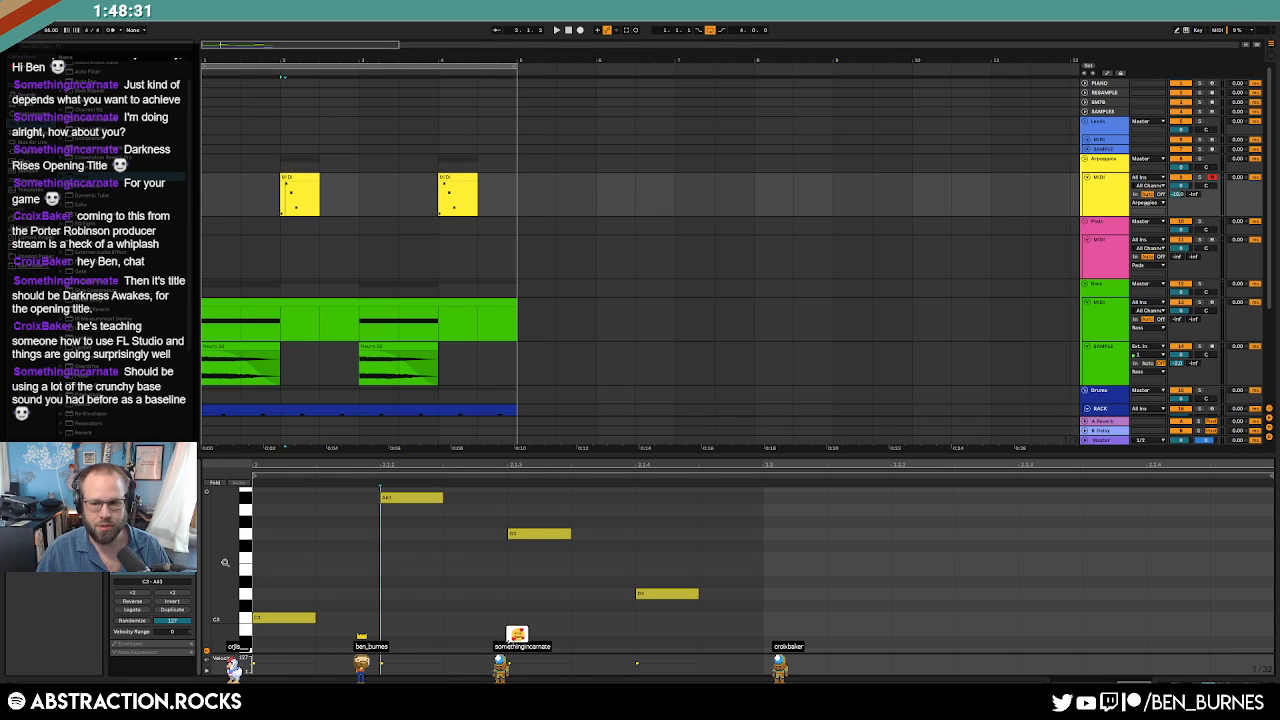
pyautogui.moveTo(226, 563)
pyautogui.mouseDown()
pyautogui.moveTo(198, 570)
pyautogui.moveTo(222, 562)
pyautogui.mouseUp()
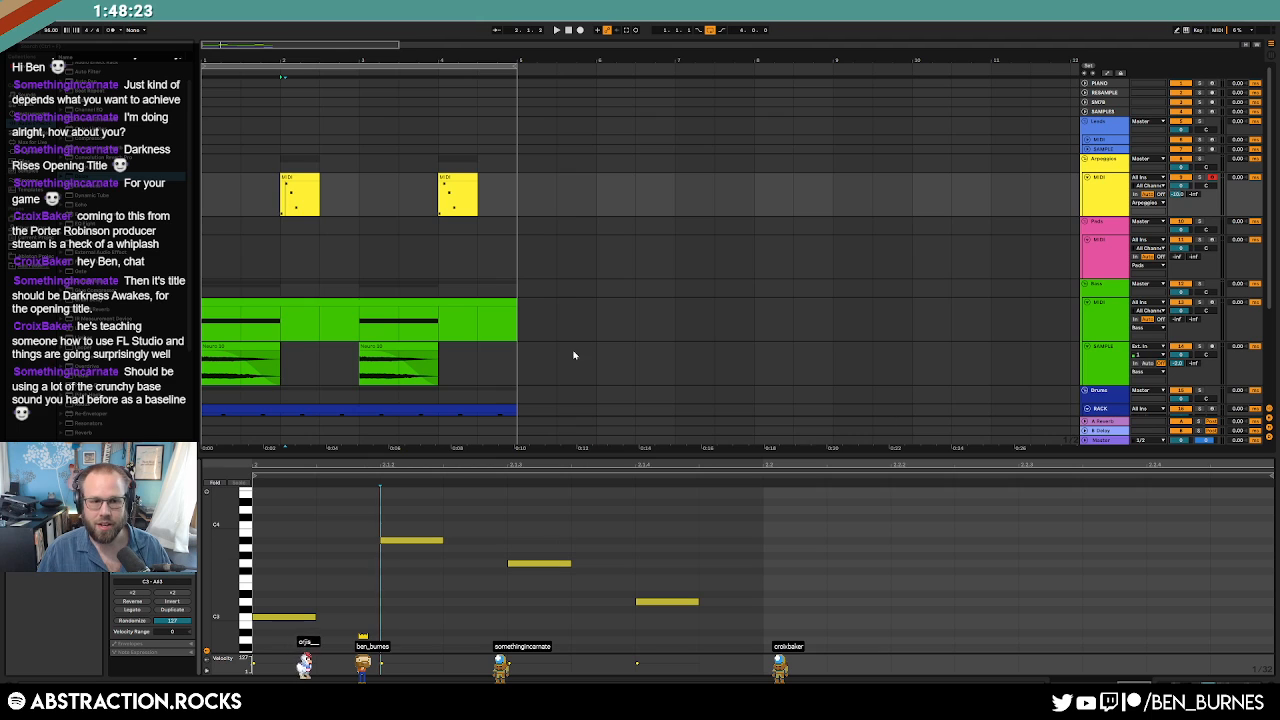
pyautogui.click(571, 32)
pyautogui.press('space')
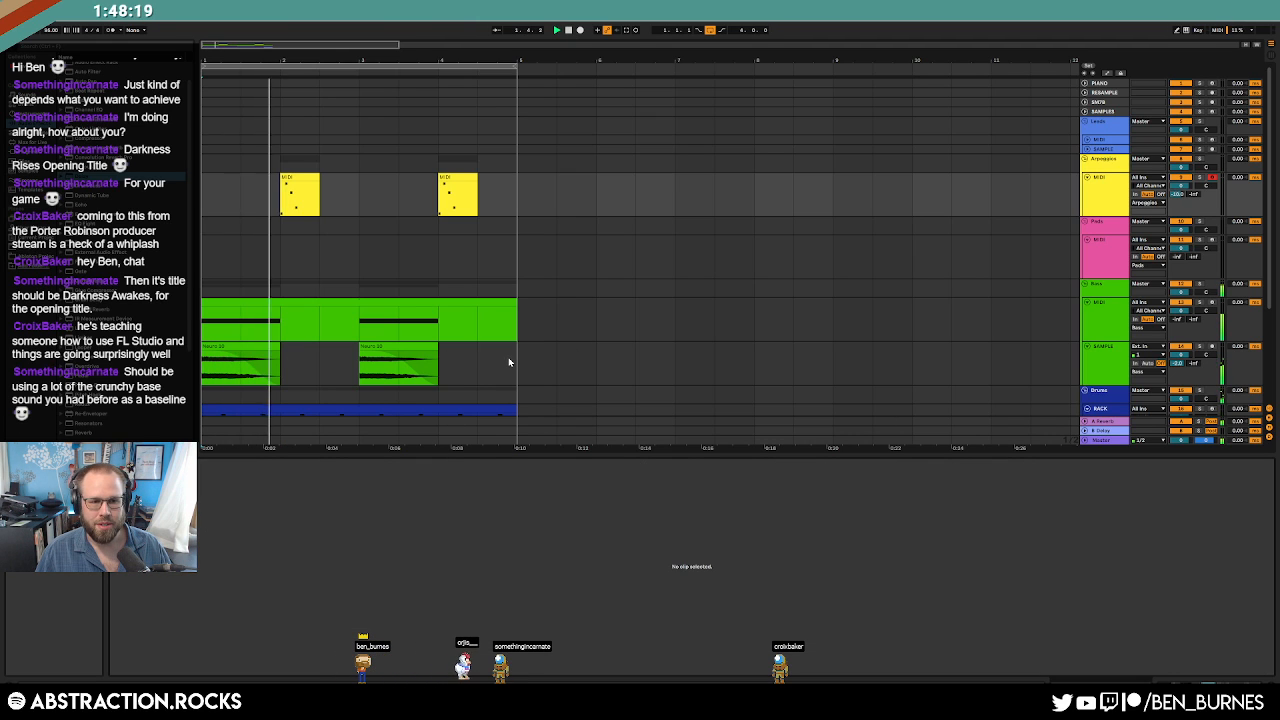
pyautogui.hotkey('shift', 'Tab')
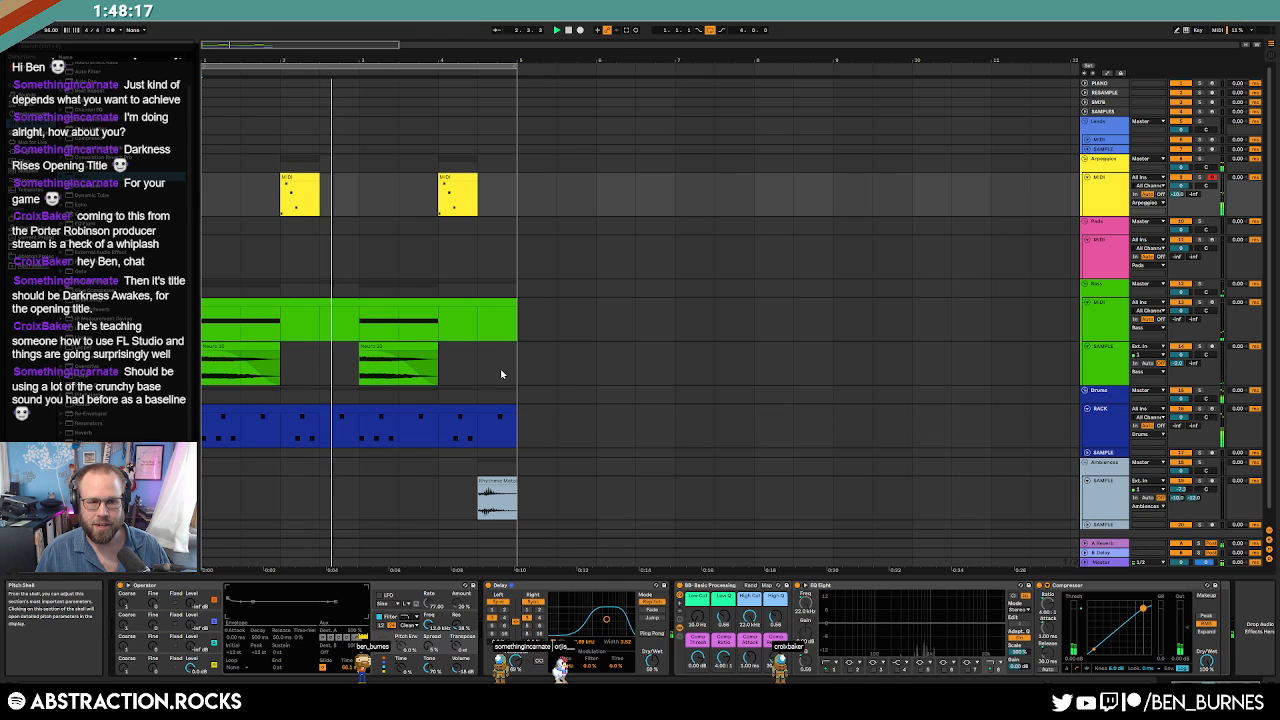
pyautogui.press('space')
# Raise the attack of the arpeggio's Operator envelope to about 20 ms and play it back.
pyautogui.click(290, 176)
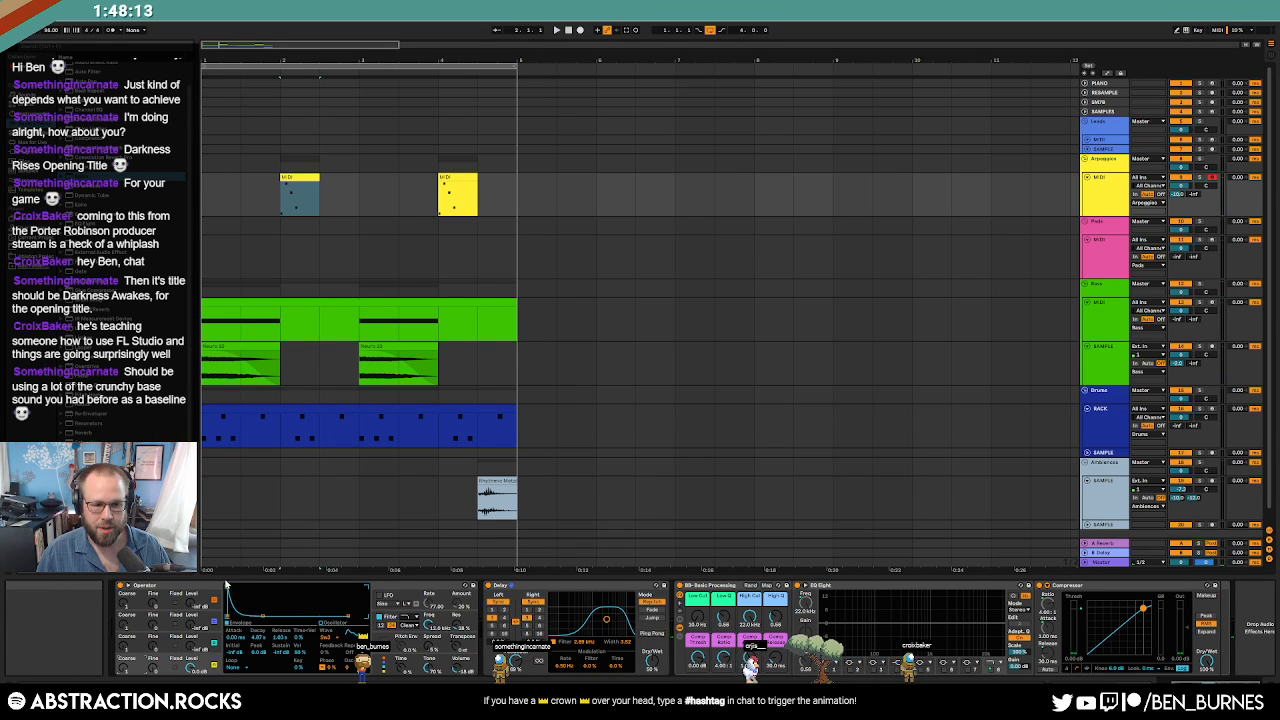
pyautogui.press('space')
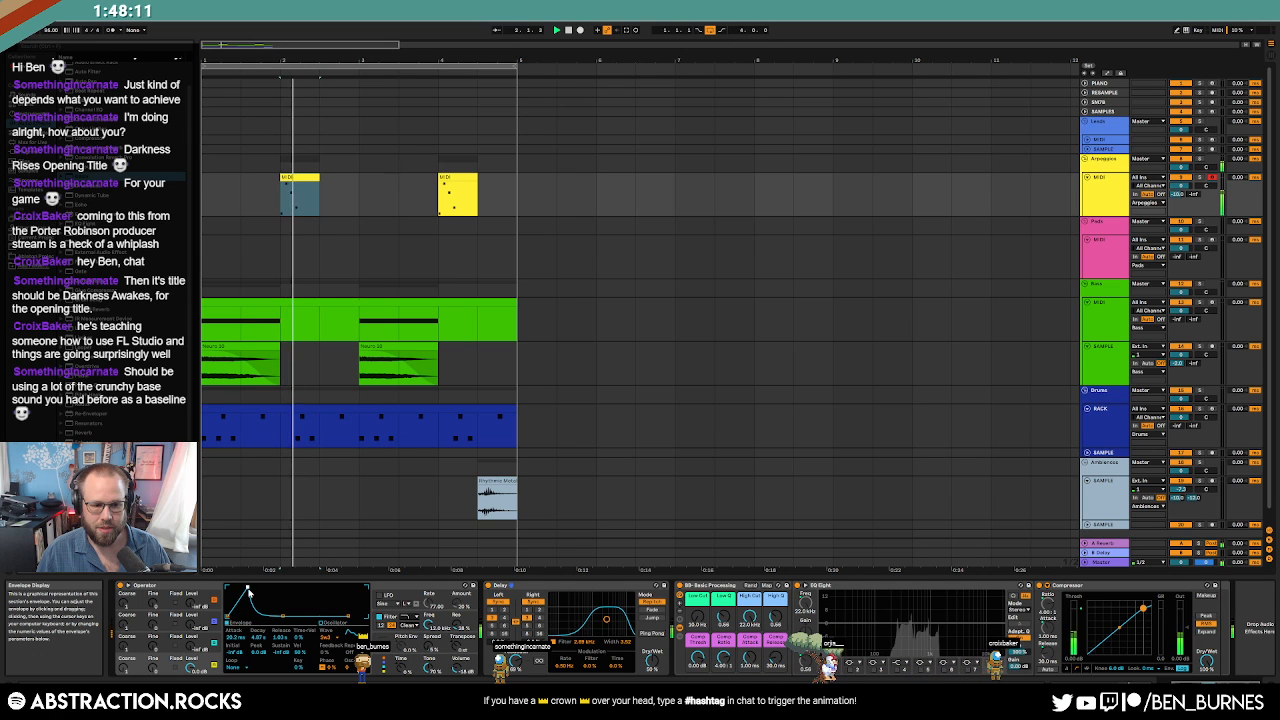
pyautogui.press('space')
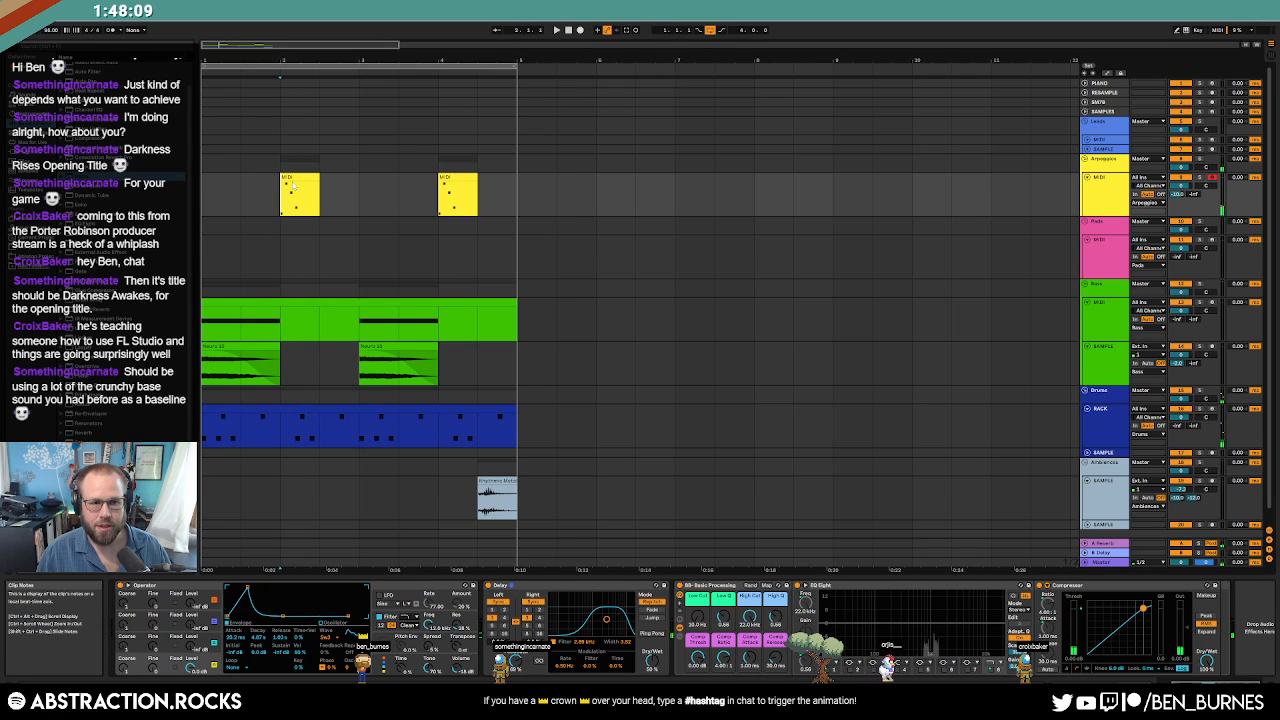
# Clear the notes in the bar 2 arpeggio clip and enter C3, C4 and G3 on its first three sixteenths.
pyautogui.doubleClick(289, 178)
pyautogui.hotkey('ctrl', 'a')
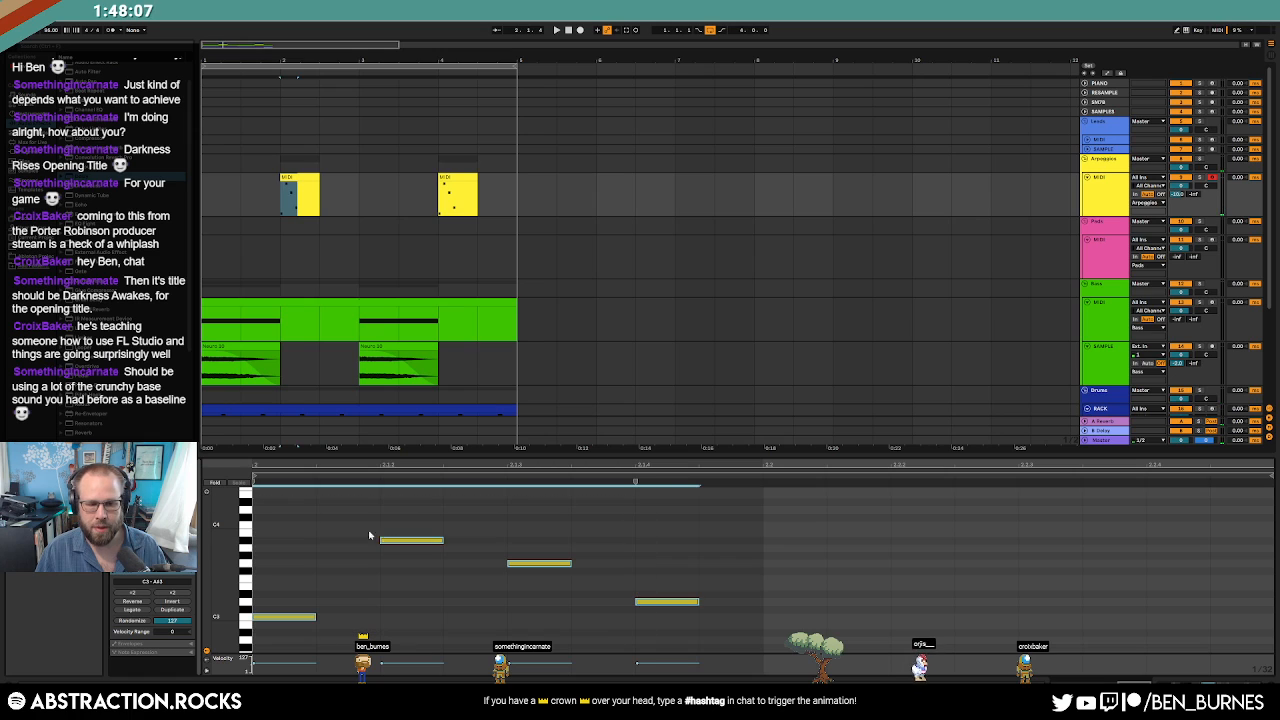
pyautogui.press('Delete')
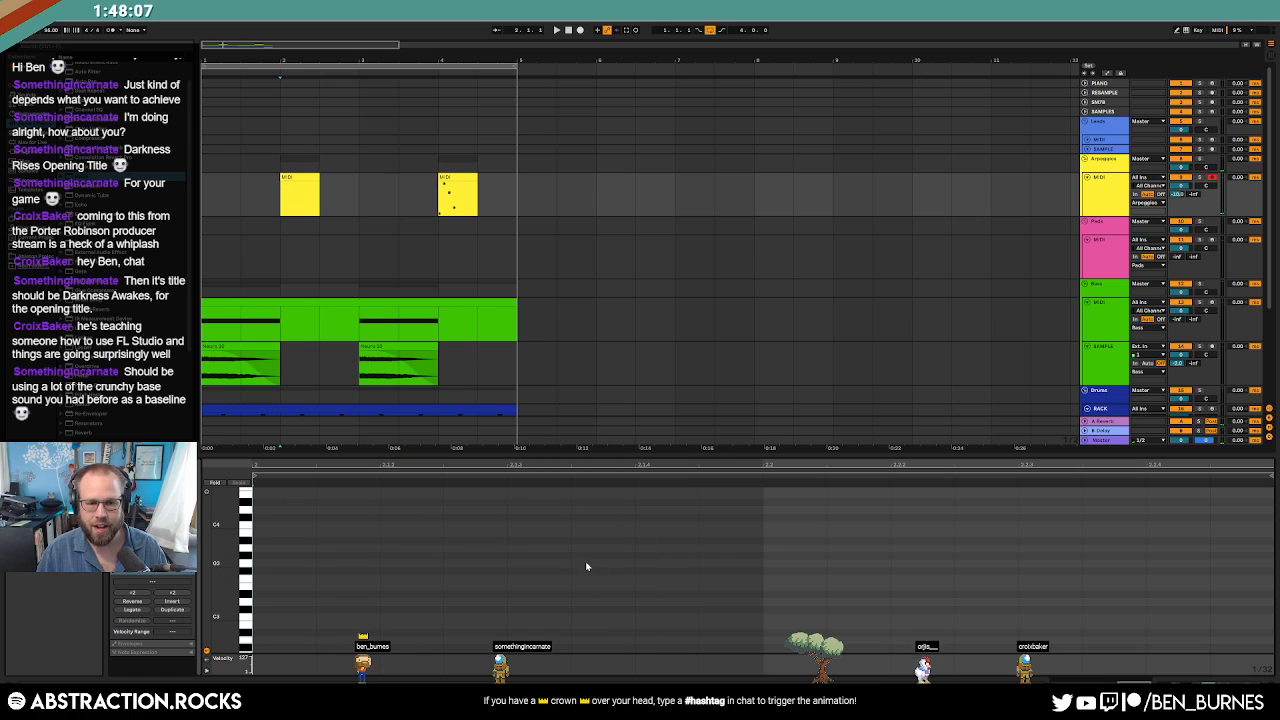
pyautogui.doubleClick(264, 616)
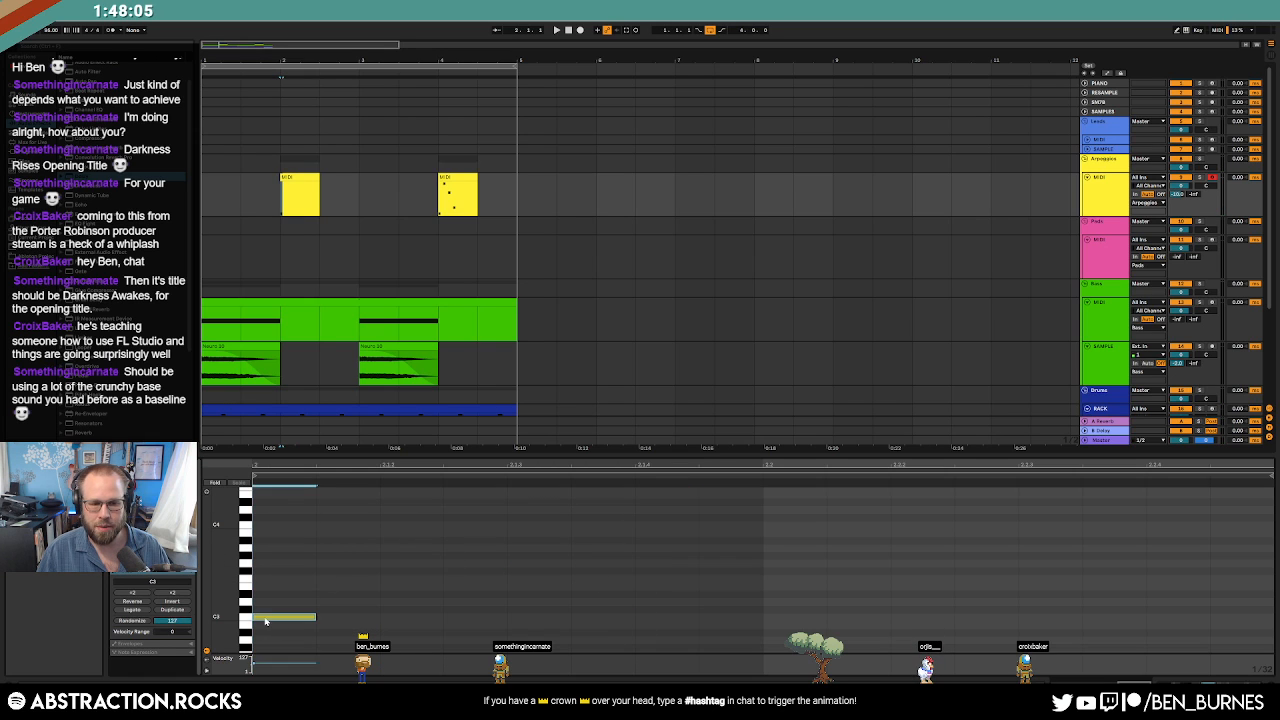
pyautogui.doubleClick(382, 524)
pyautogui.doubleClick(450, 563)
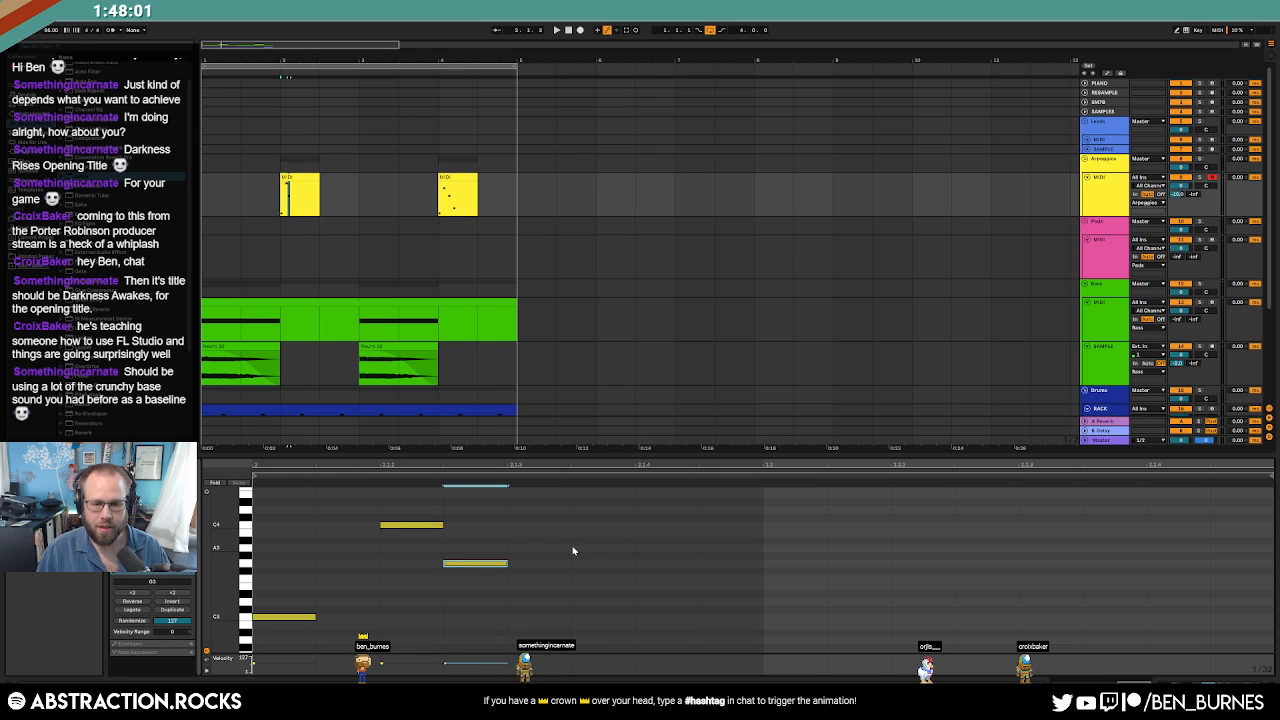
pyautogui.press('Right')
# Continue the arpeggio on sixteenths with A#3, G#3, F3 and two lower notes, and play it back.
pyautogui.doubleClick(642, 540)
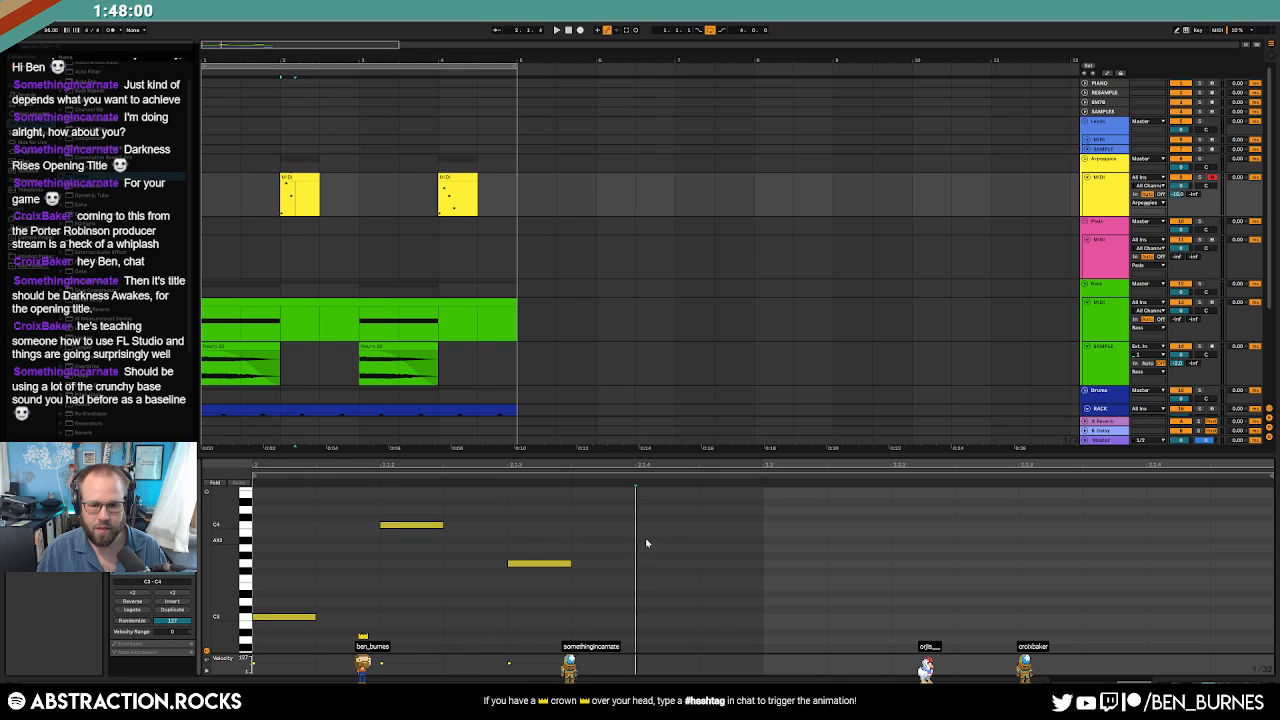
pyautogui.doubleClick(768, 556)
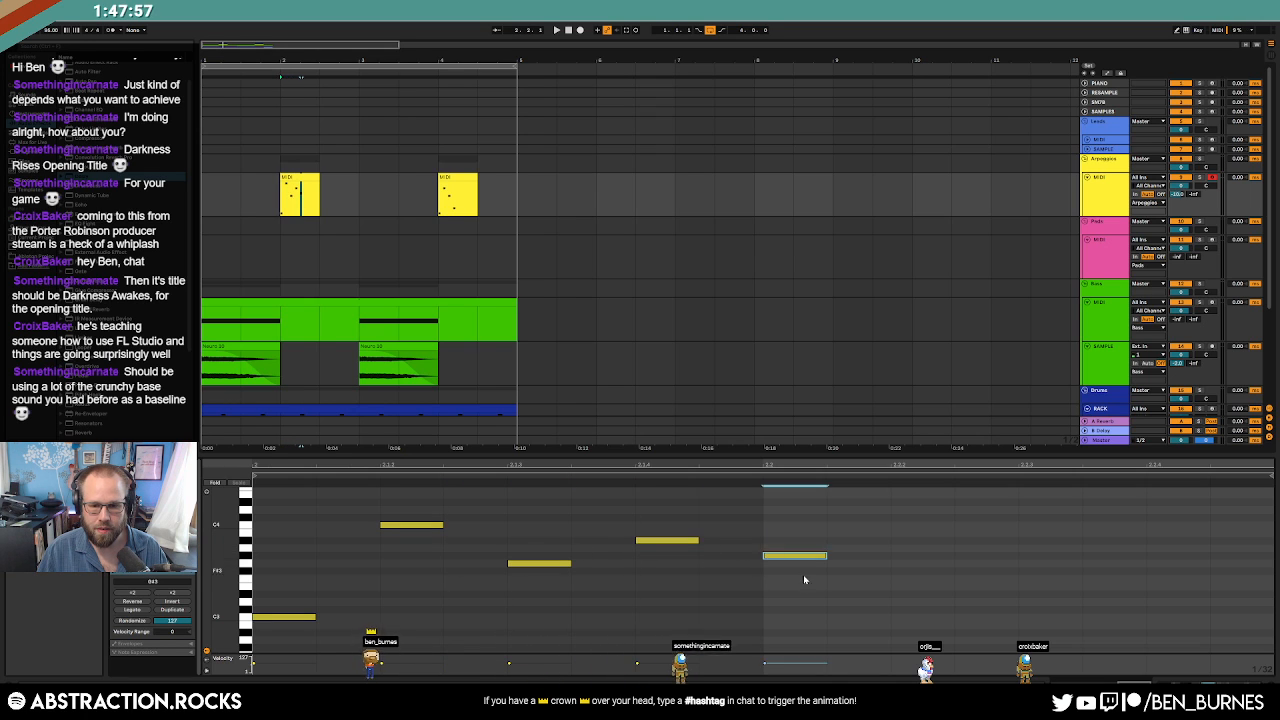
pyautogui.doubleClick(895, 580)
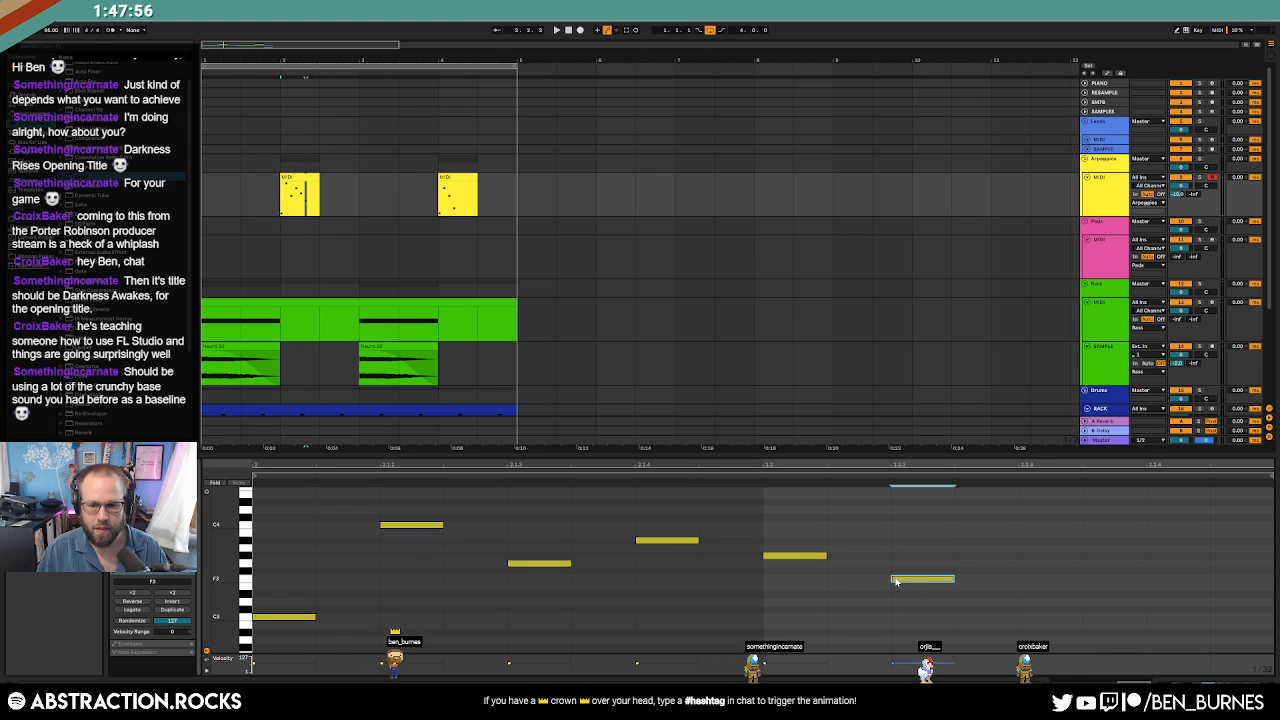
pyautogui.doubleClick(1021, 602)
pyautogui.doubleClick(1152, 594)
pyautogui.press('space')
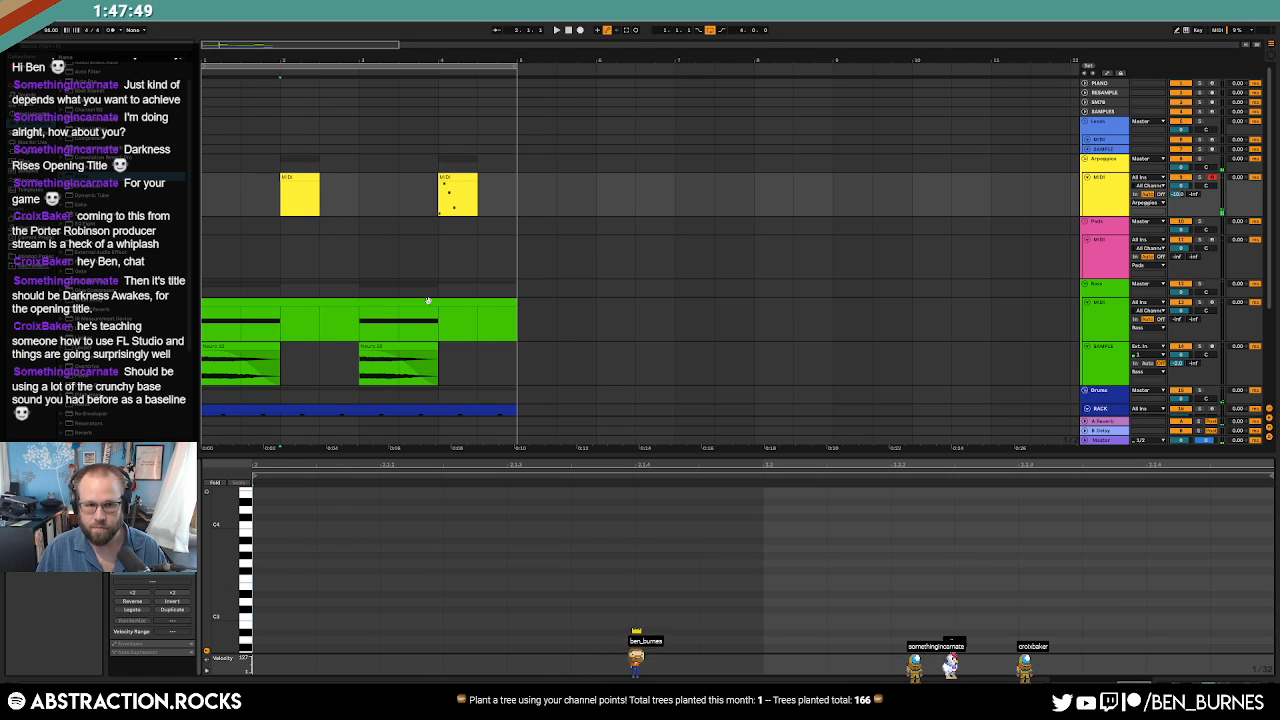
# Delete both arpeggio clips, at bar 4 and bar 2.
pyautogui.click(455, 180)
pyautogui.press('Delete')
pyautogui.click(294, 179)
pyautogui.press('Delete')
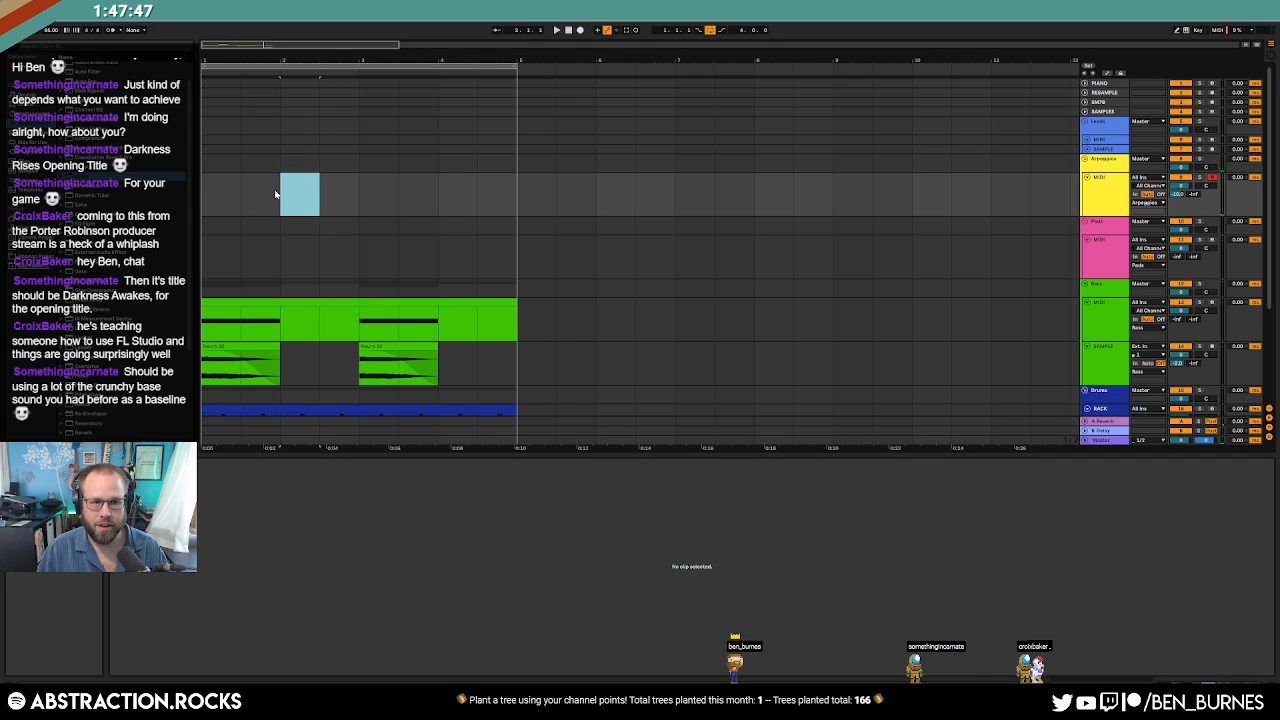
# Record a new arpeggio over the loop with C3, D#3, C3, F3 at bar 2 and C3, D#3, C3, G3 at bar 4.
pyautogui.click(273, 194)
pyautogui.press('space')
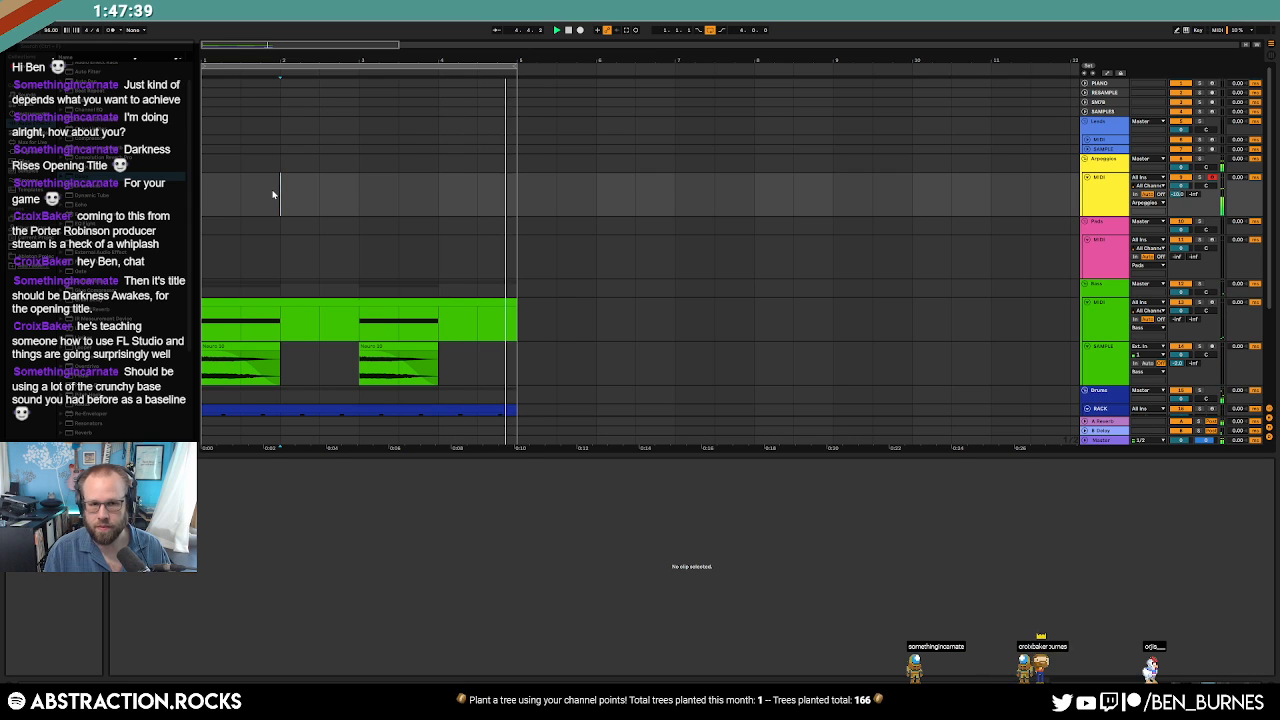
pyautogui.press('F9')
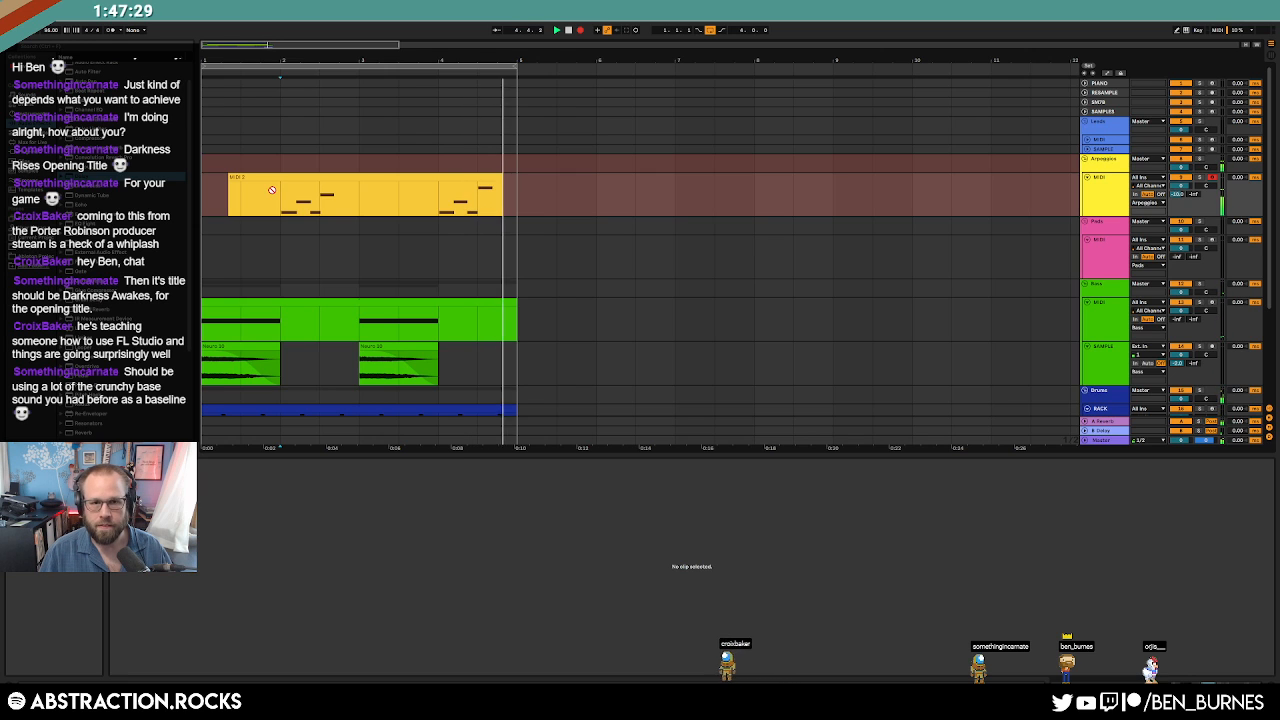
pyautogui.press('F9')
# Nudge the recorded arpeggio notes in bars 2 and 4 onto the sixteenth grid.
pyautogui.click(258, 178)
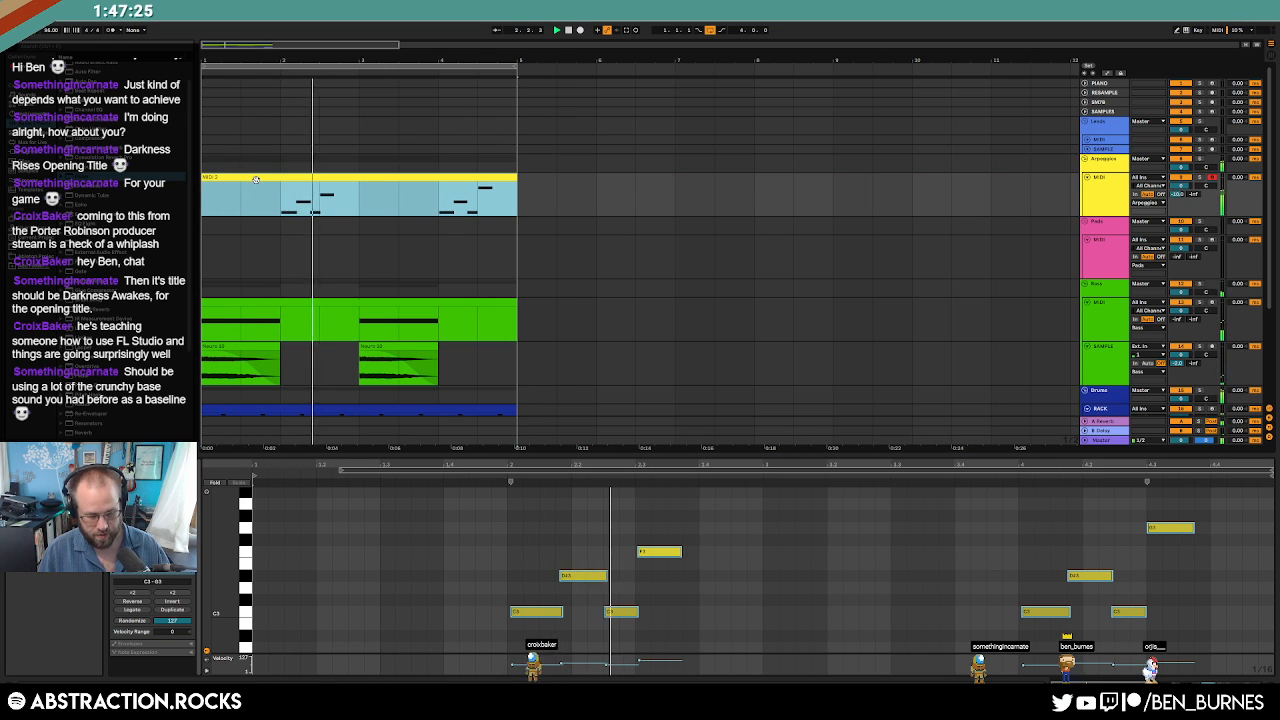
pyautogui.click(771, 586)
pyautogui.moveTo(556, 611); pyautogui.dragTo(586, 577)
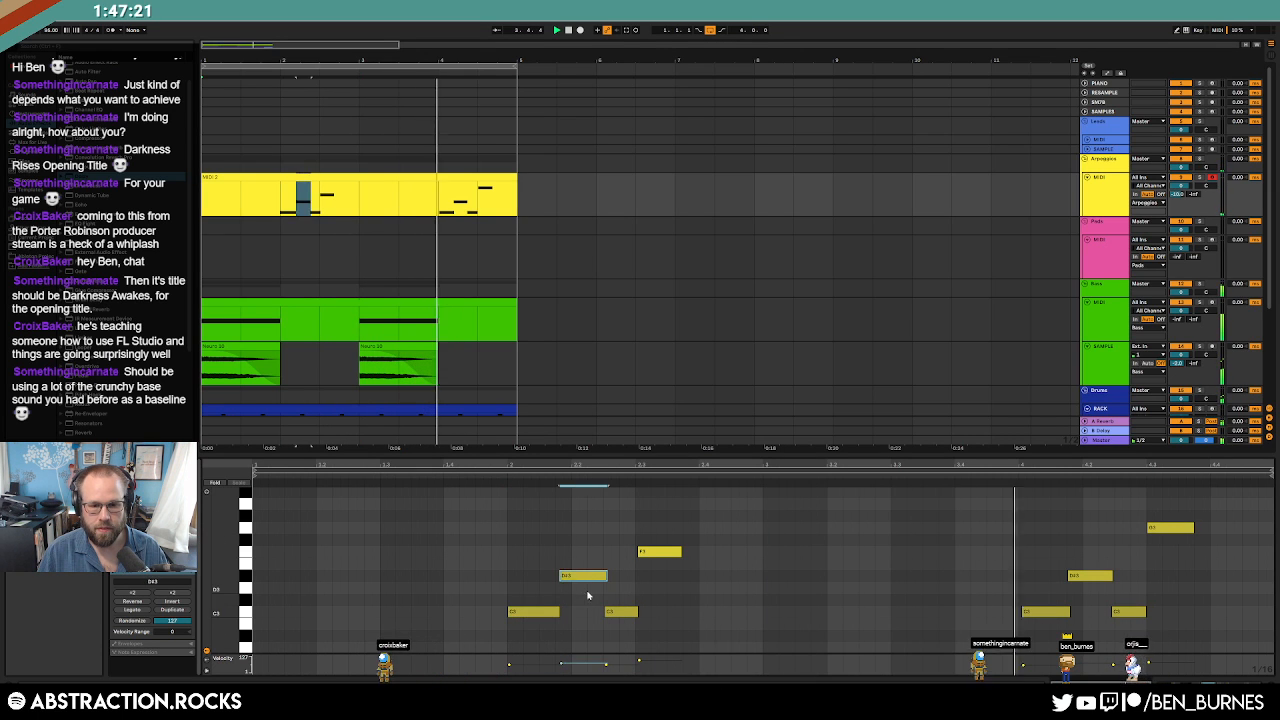
pyautogui.click(622, 611)
pyautogui.moveTo(661, 552); pyautogui.dragTo(657, 552)
pyautogui.moveTo(1047, 611); pyautogui.dragTo(1044, 611)
pyautogui.click(1089, 577)
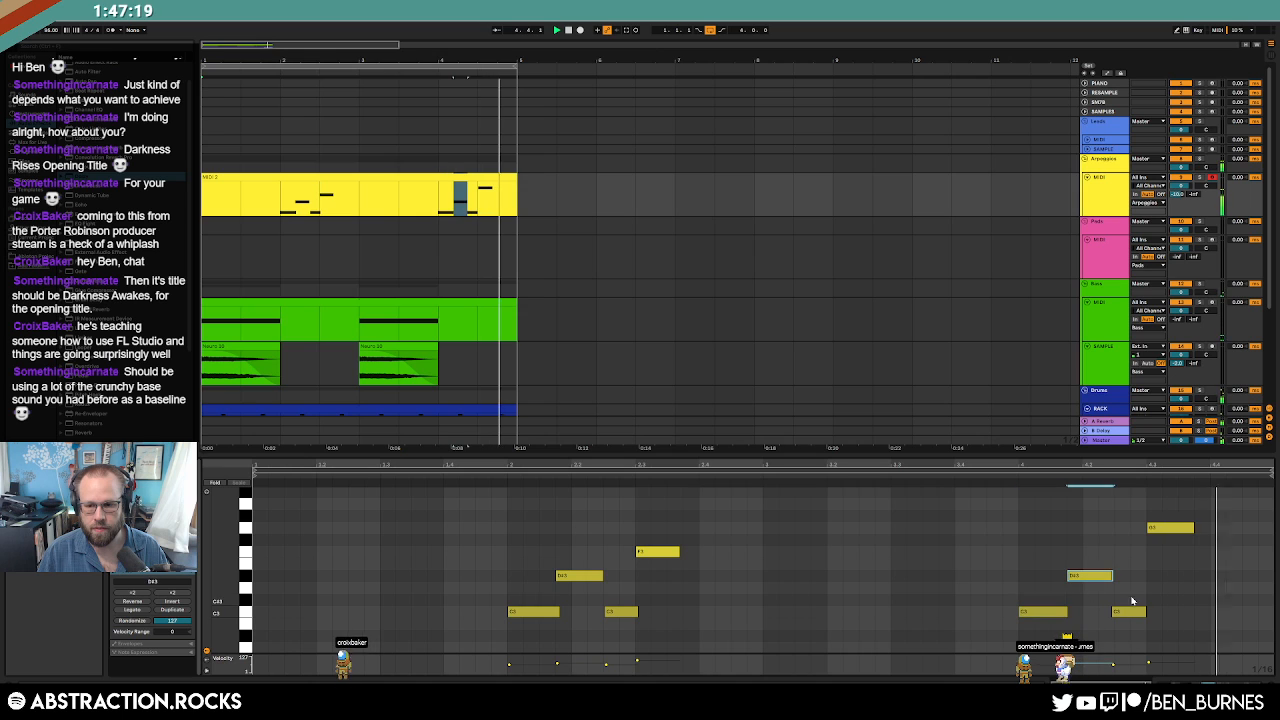
pyautogui.moveTo(1130, 611); pyautogui.dragTo(1133, 611)
pyautogui.click(1172, 529)
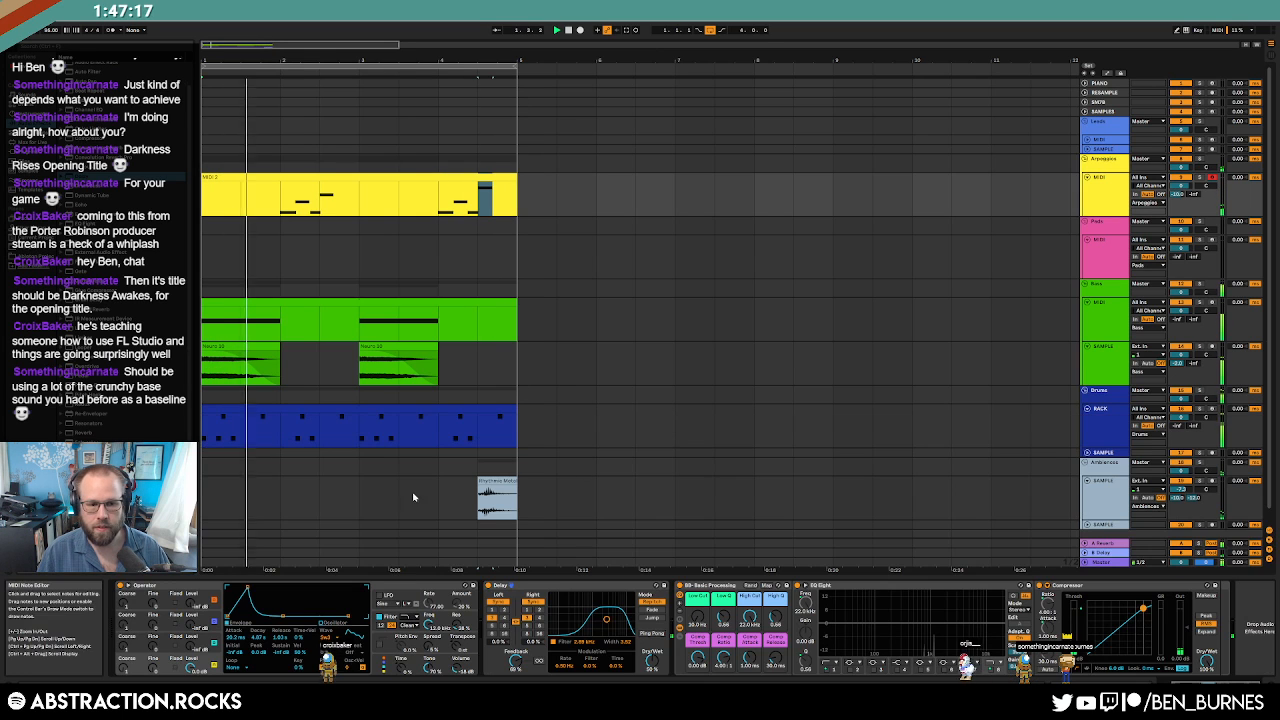
# Lengthen the attack of the arpeggio's Operator envelope further and open its pitch settings.
pyautogui.hotkey('shift', 'Tab')
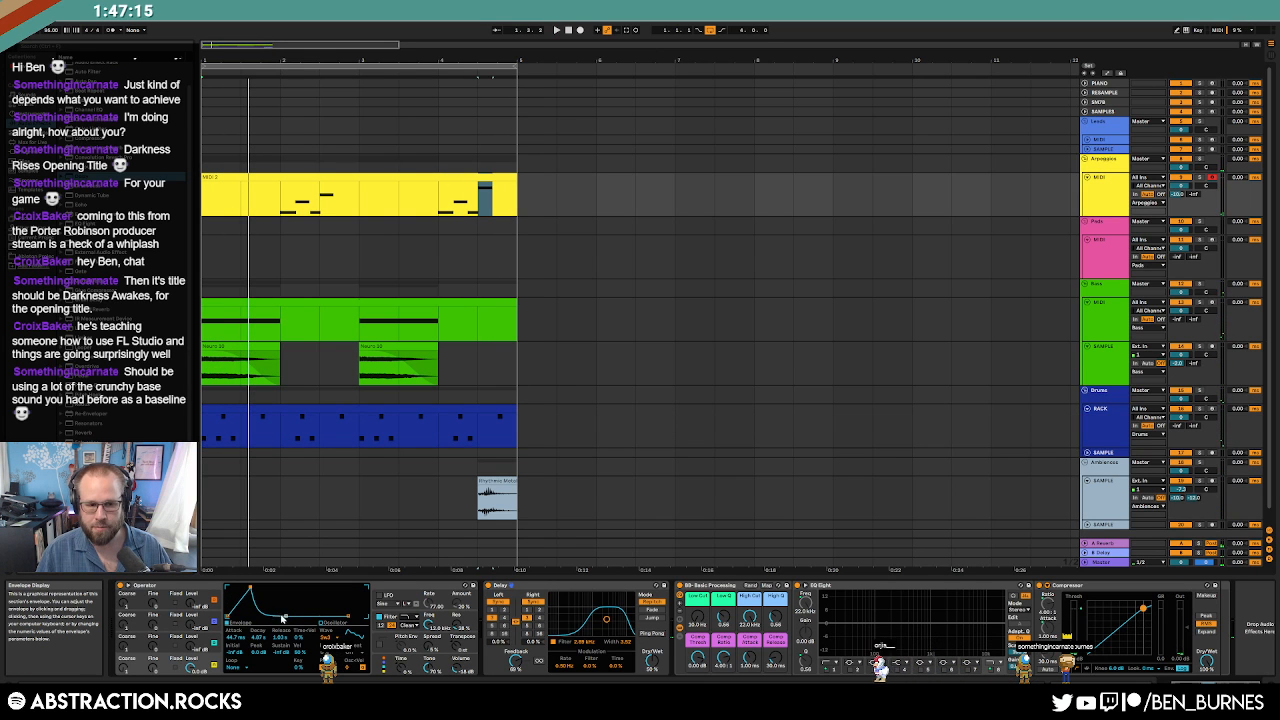
pyautogui.click(429, 646)
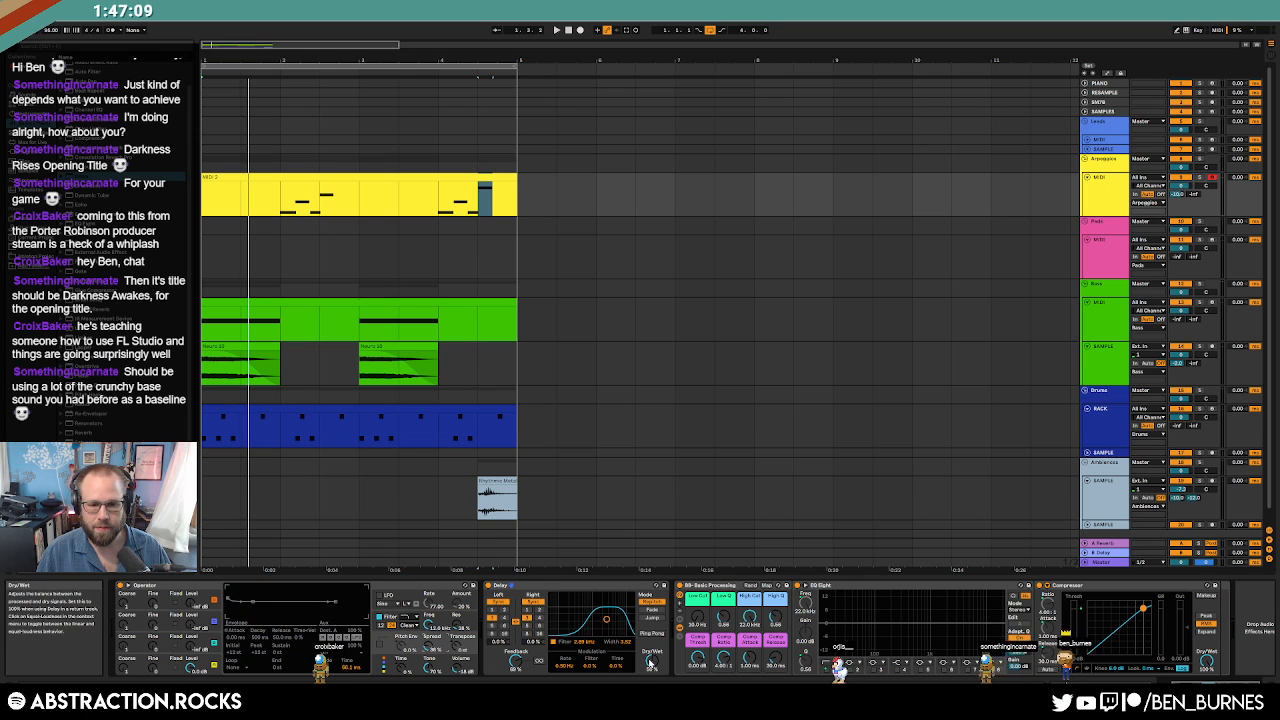
# Adjust the dry/wet amount of the arpeggio's Delay while looping and show the oscillator envelope in its Operator.
pyautogui.click(651, 634)
pyautogui.press('space')
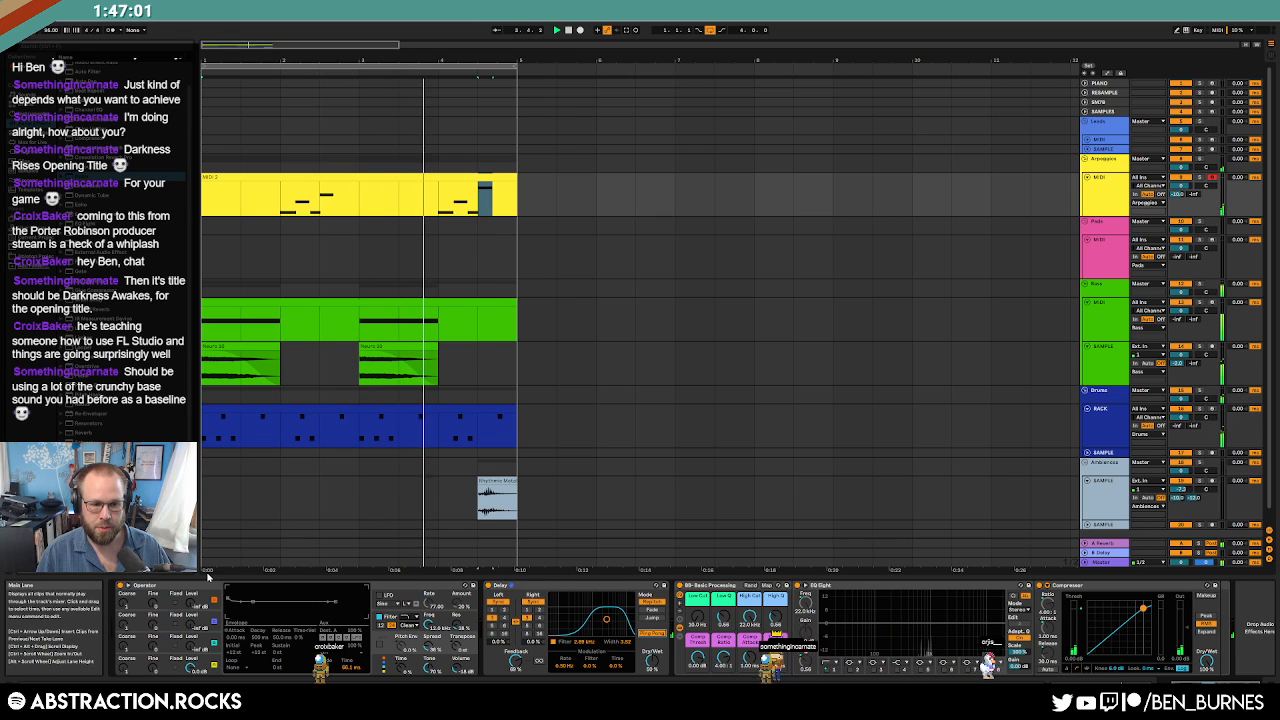
pyautogui.click(134, 664)
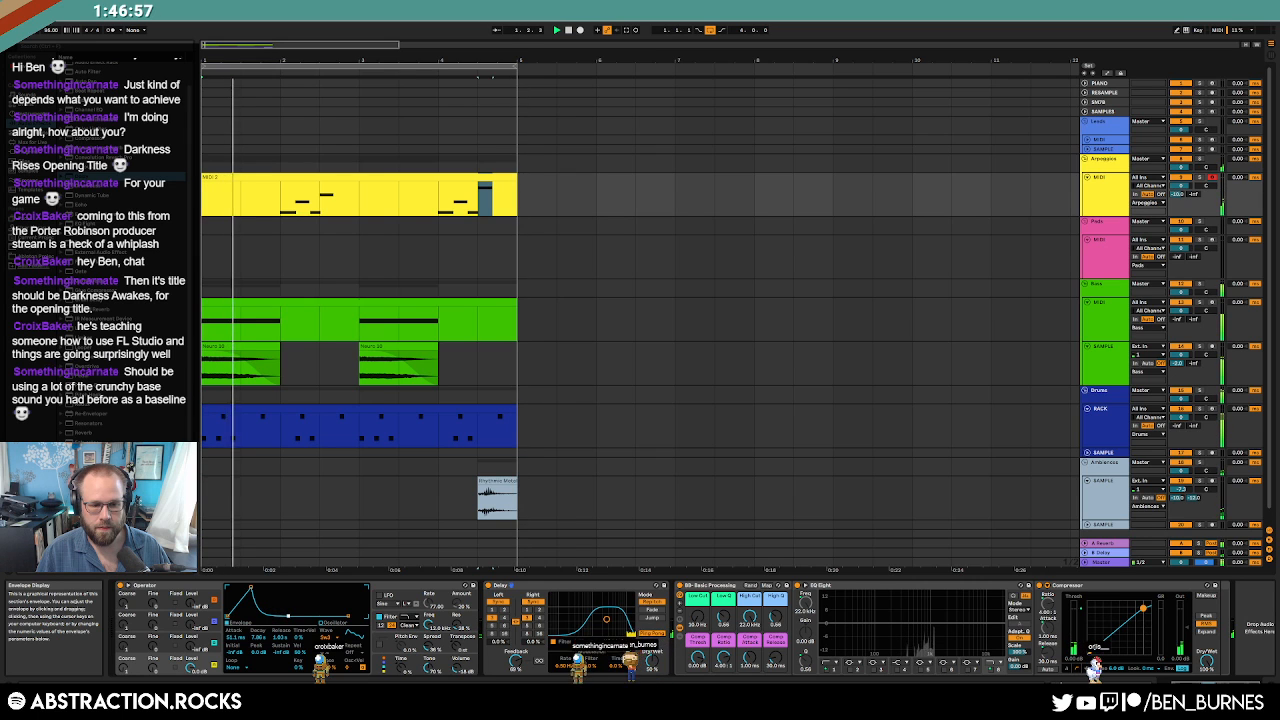
# Select the bass drum pad in the Drum Rack and raise its sample's filter frequency while playing the loop.
pyautogui.click(481, 425)
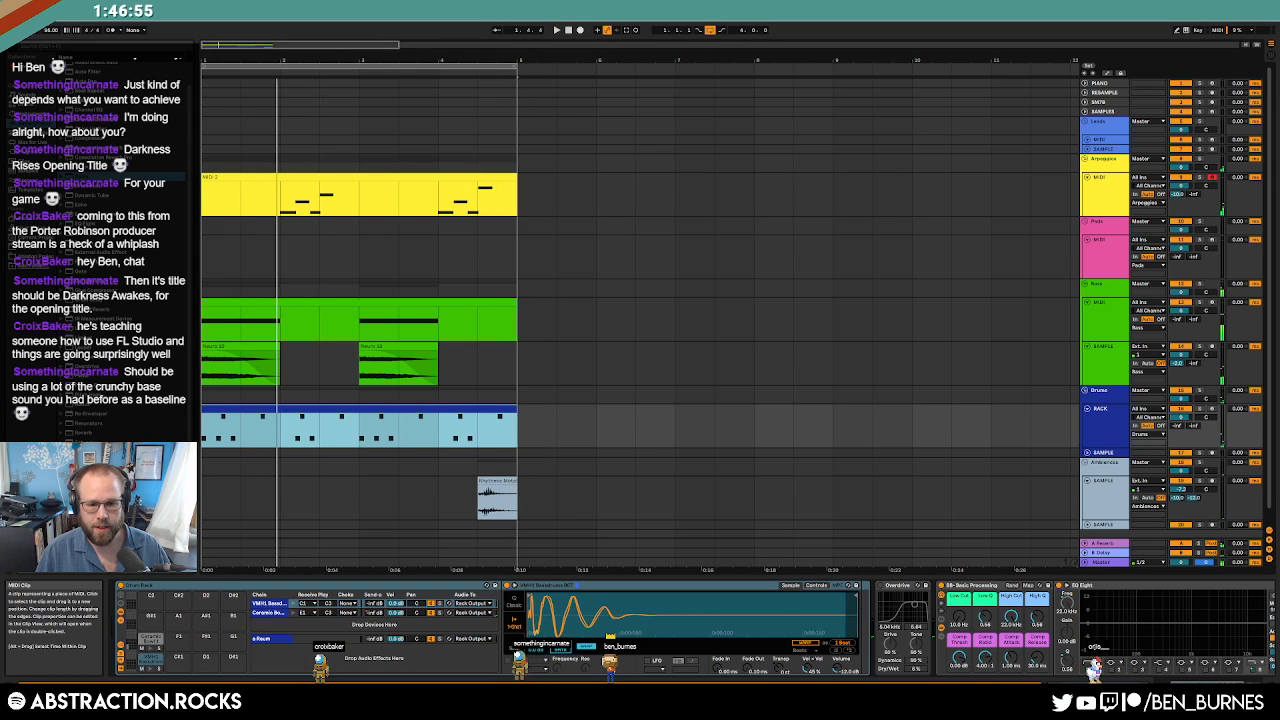
pyautogui.click(148, 663)
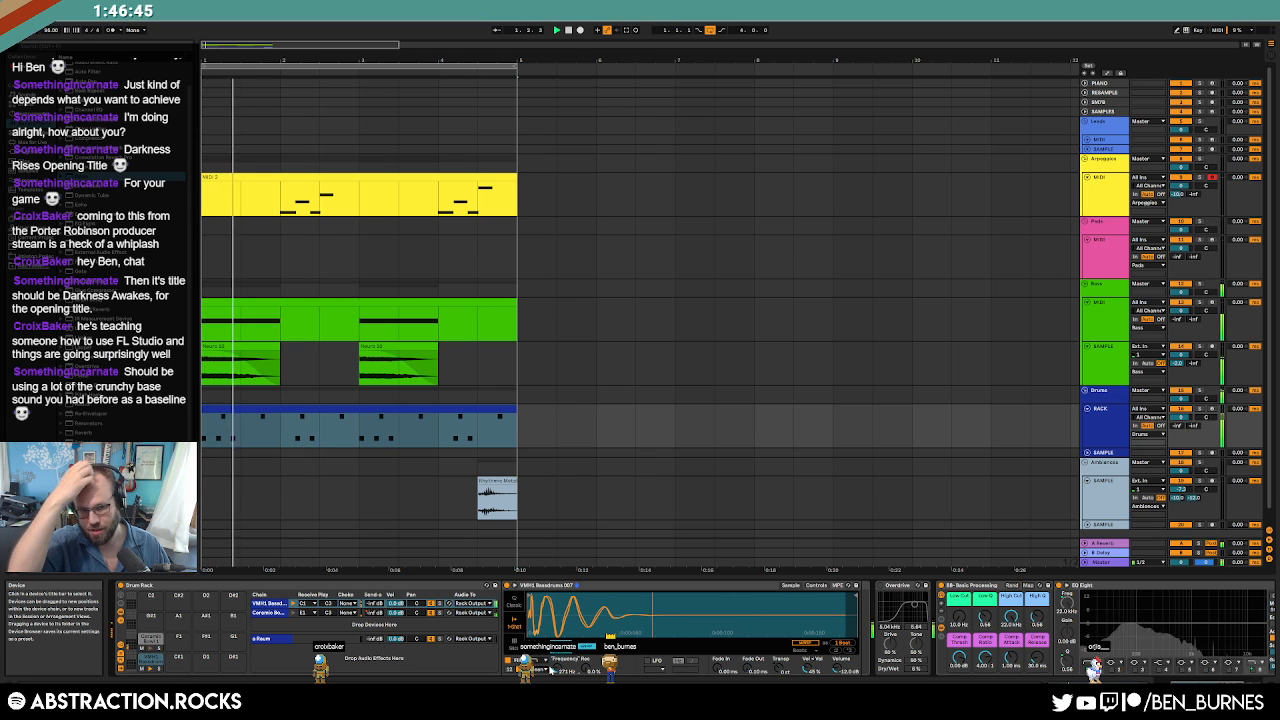
pyautogui.press('space')
pyautogui.click(151, 672)
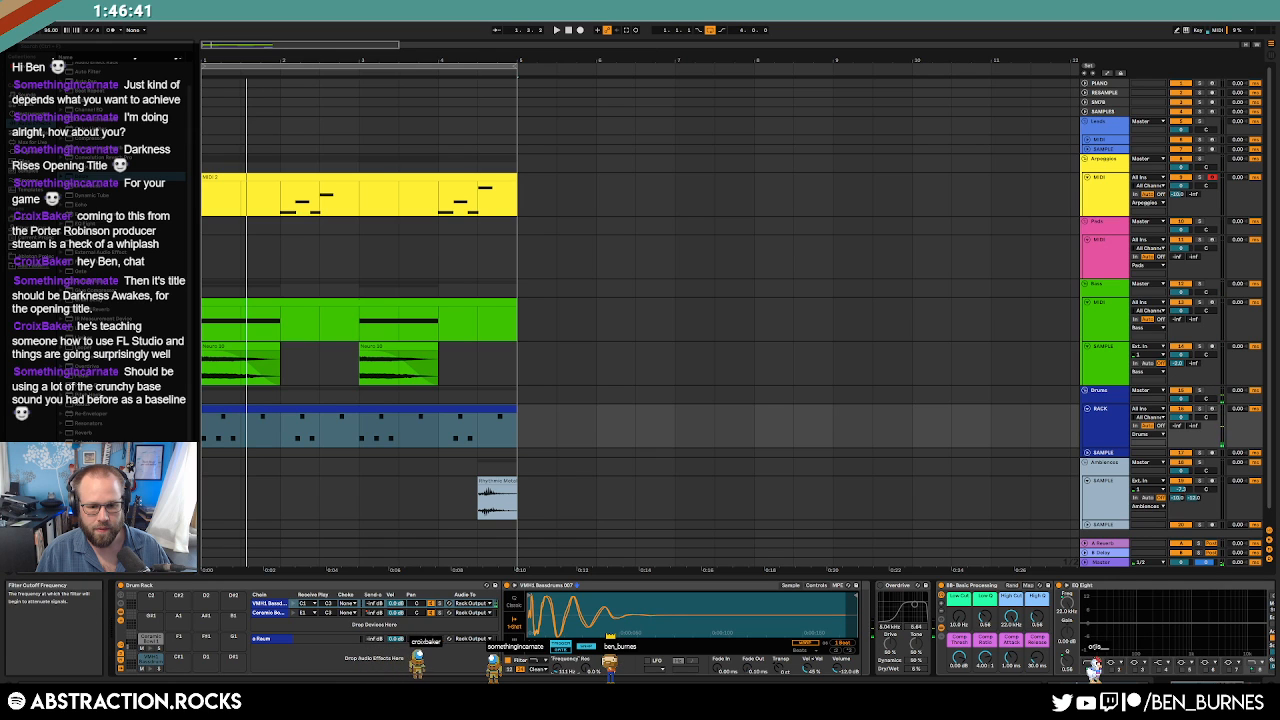
pyautogui.press('space')
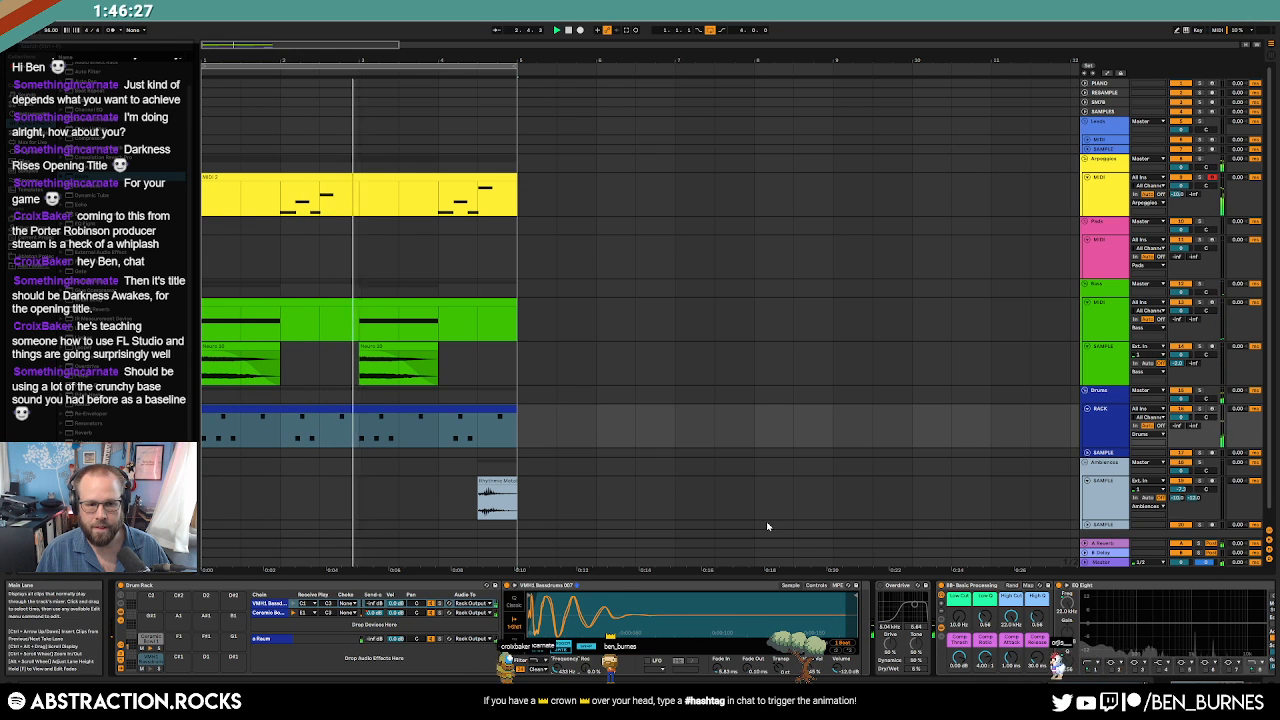
# Duplicate bars 1 and 2 of the drum track, with the ceramic bowl's send automation, onto bars 3 and 4.
pyautogui.press('a')
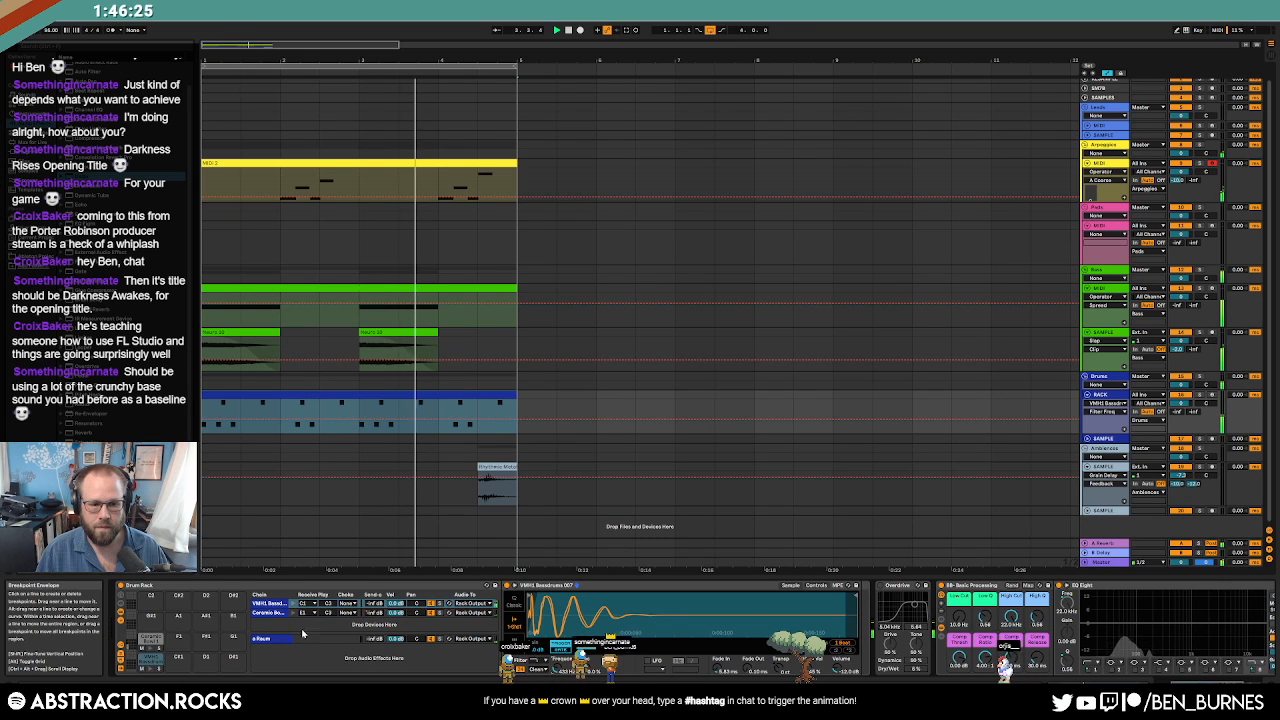
pyautogui.click(373, 613)
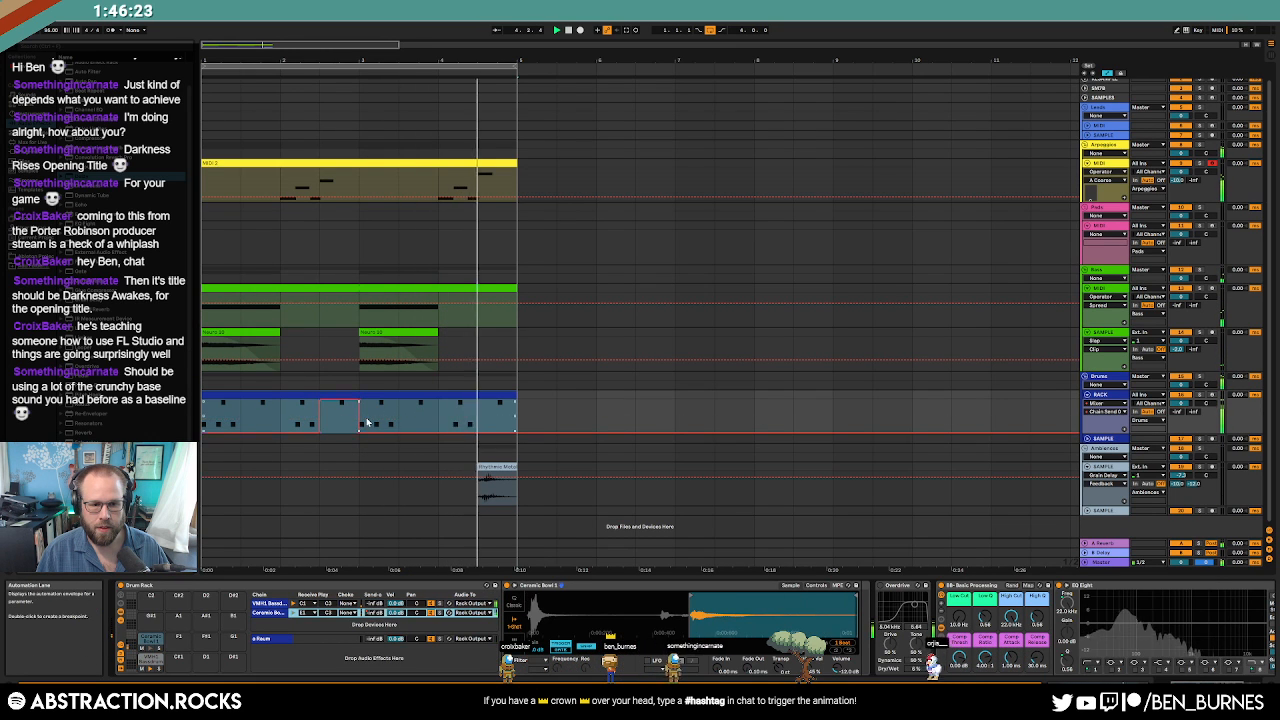
pyautogui.moveTo(364, 422); pyautogui.dragTo(203, 420)
pyautogui.hotkey('ctrl', 'd')
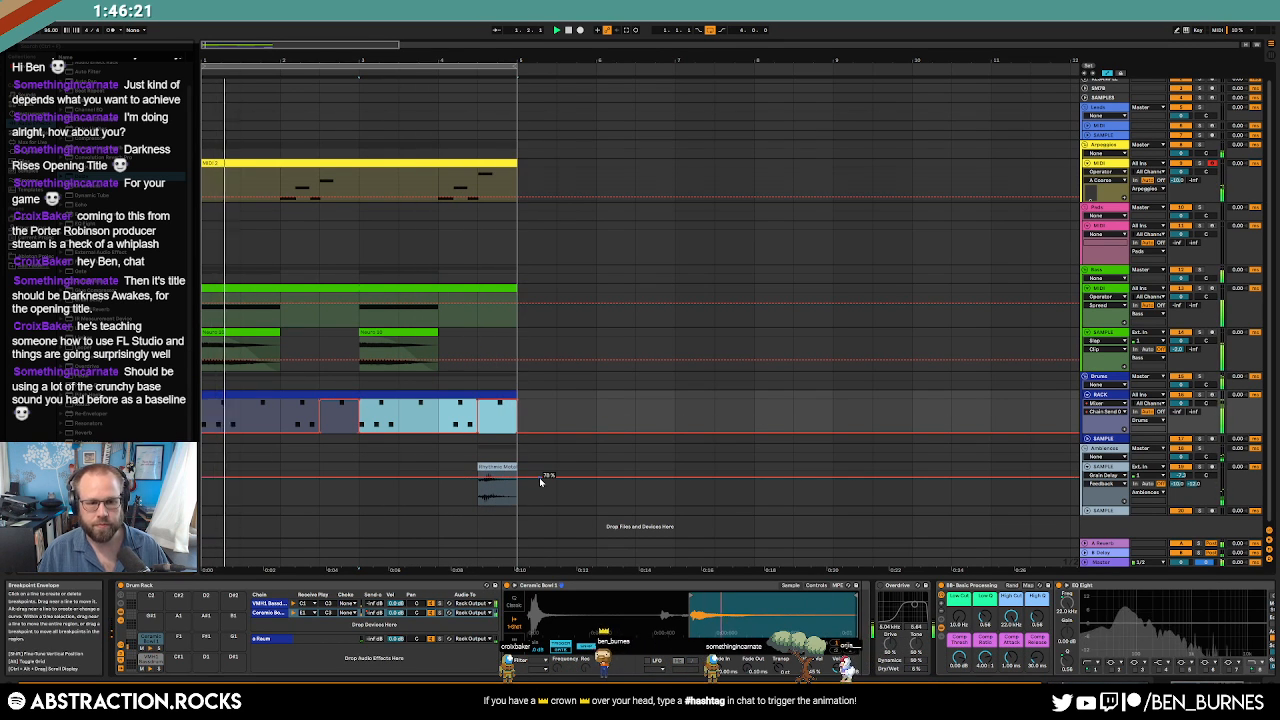
pyautogui.press('a')
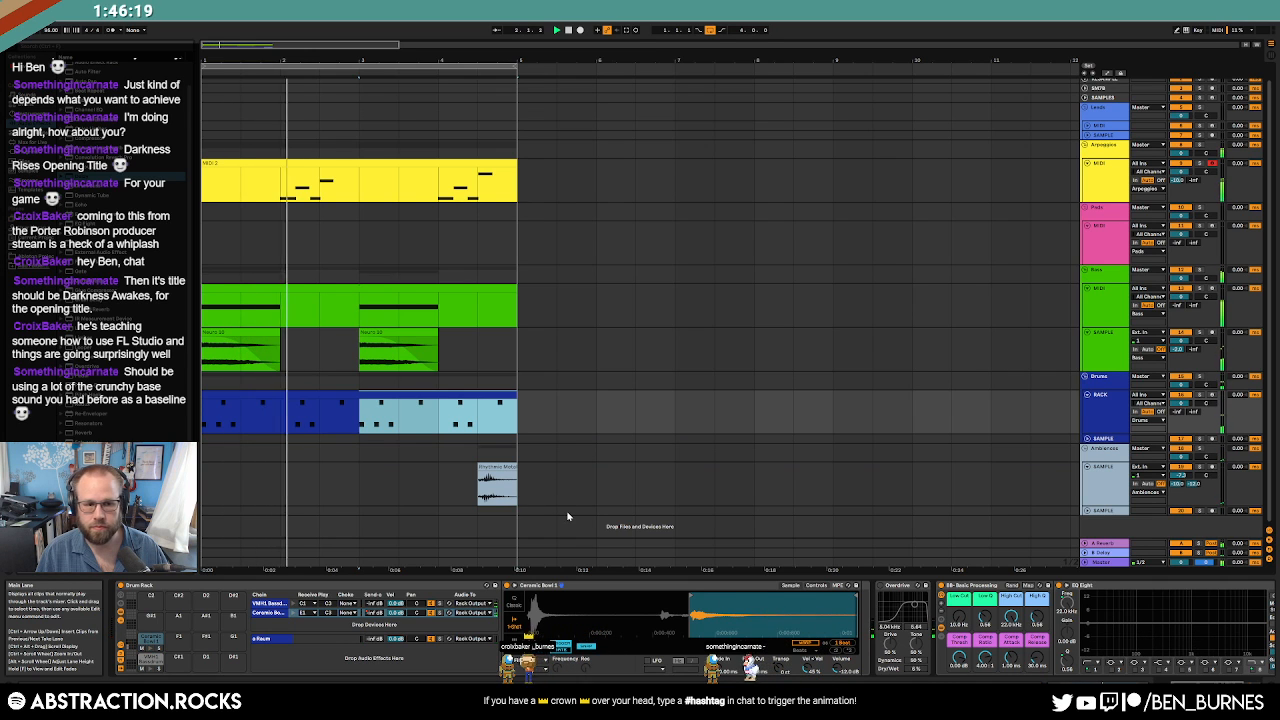
# Insert a new MIDI track below the arpeggio track inside the Arpeggios group.
pyautogui.click(347, 165)
pyautogui.click(1096, 185)
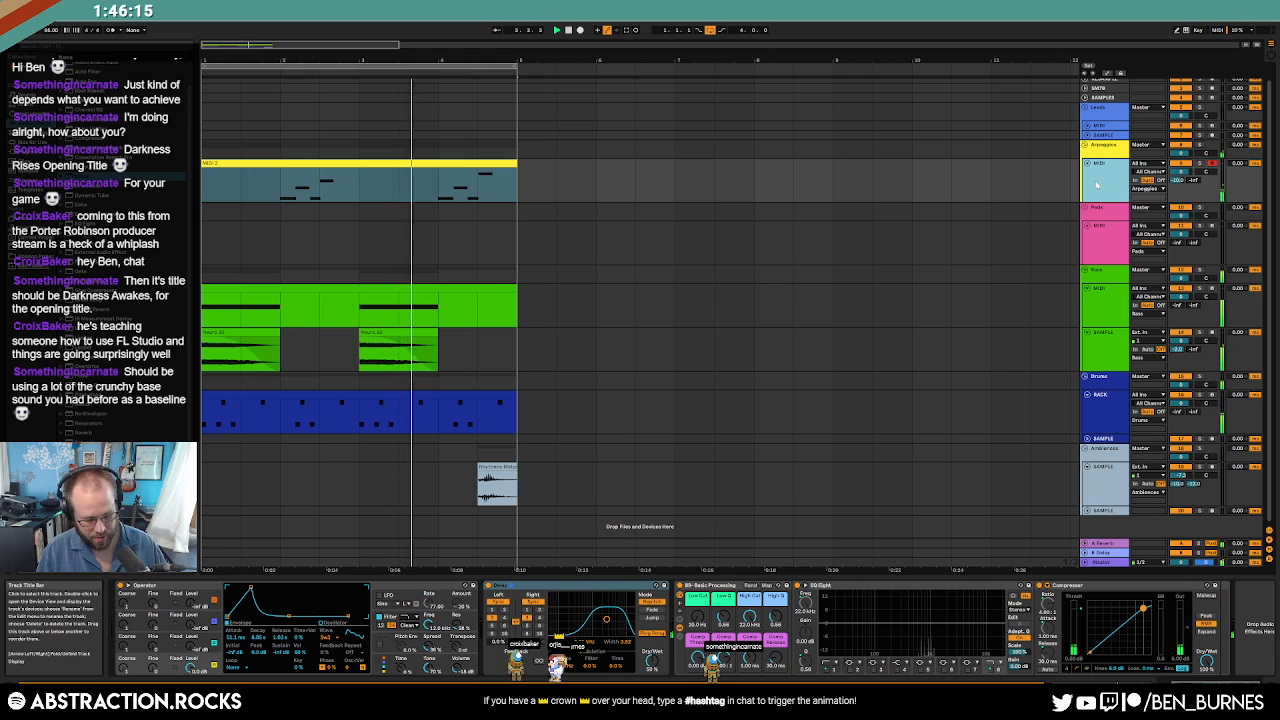
pyautogui.hotkey('ctrl', 'shift', 't')
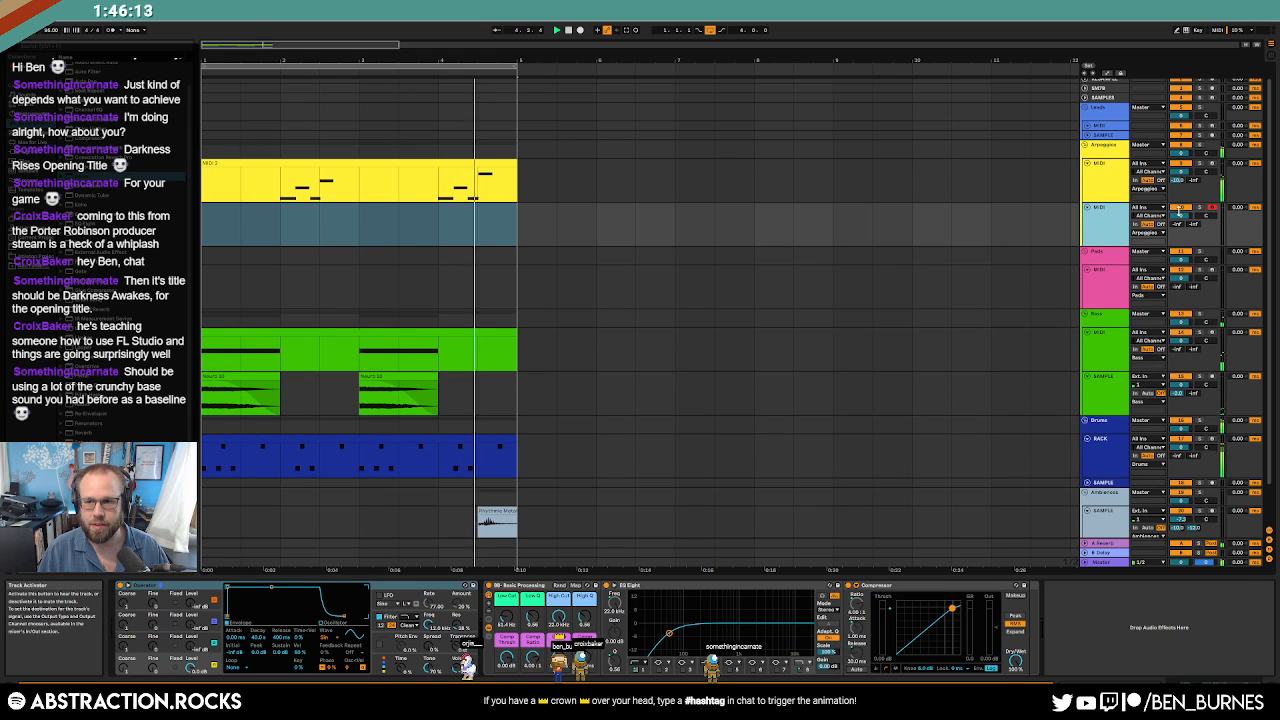
pyautogui.click(208, 218)
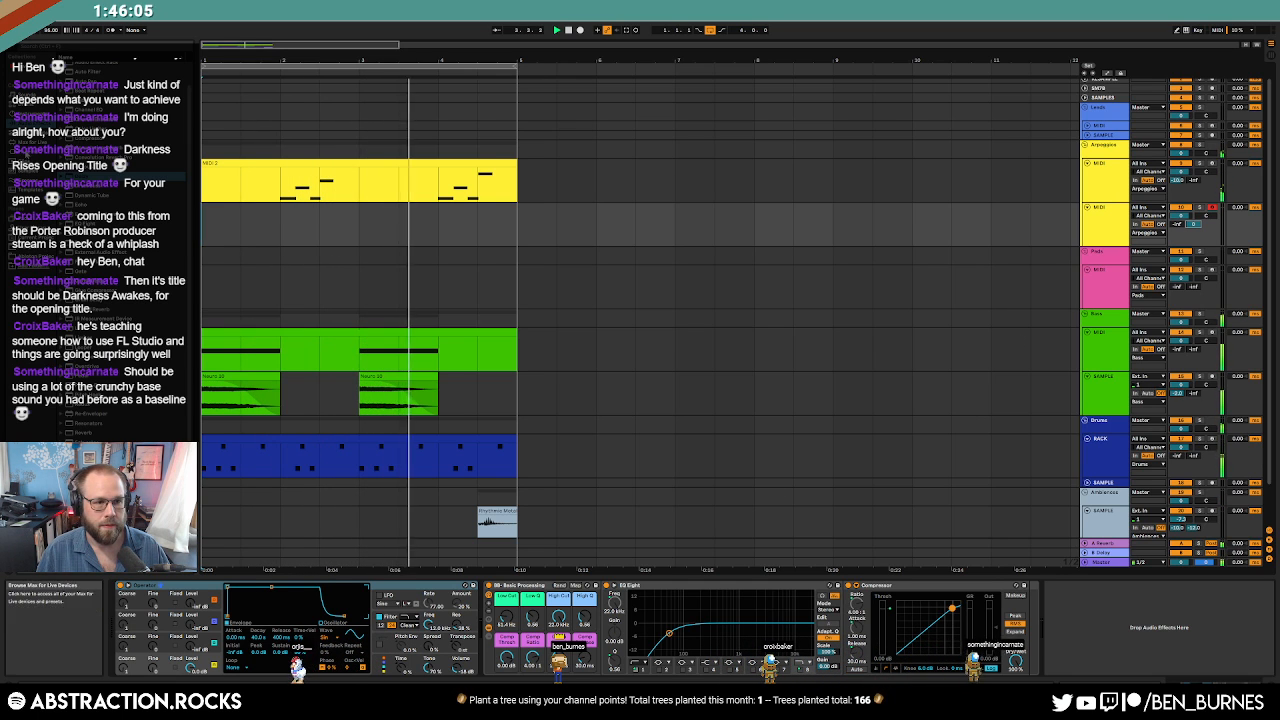
# Add ValhallaDelay to the end of the new track's device chain and set its Operator waveform to Square 16.
pyautogui.click(32, 152)
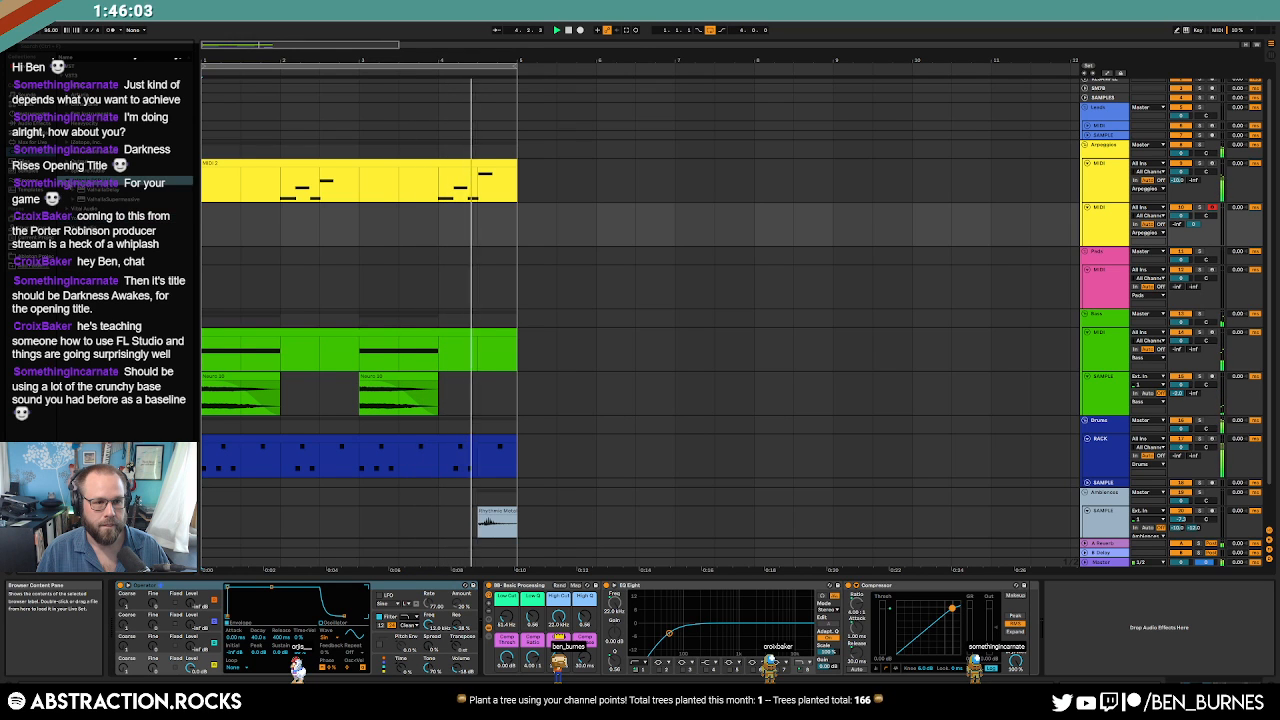
pyautogui.moveTo(1106, 609); pyautogui.dragTo(1106, 610)
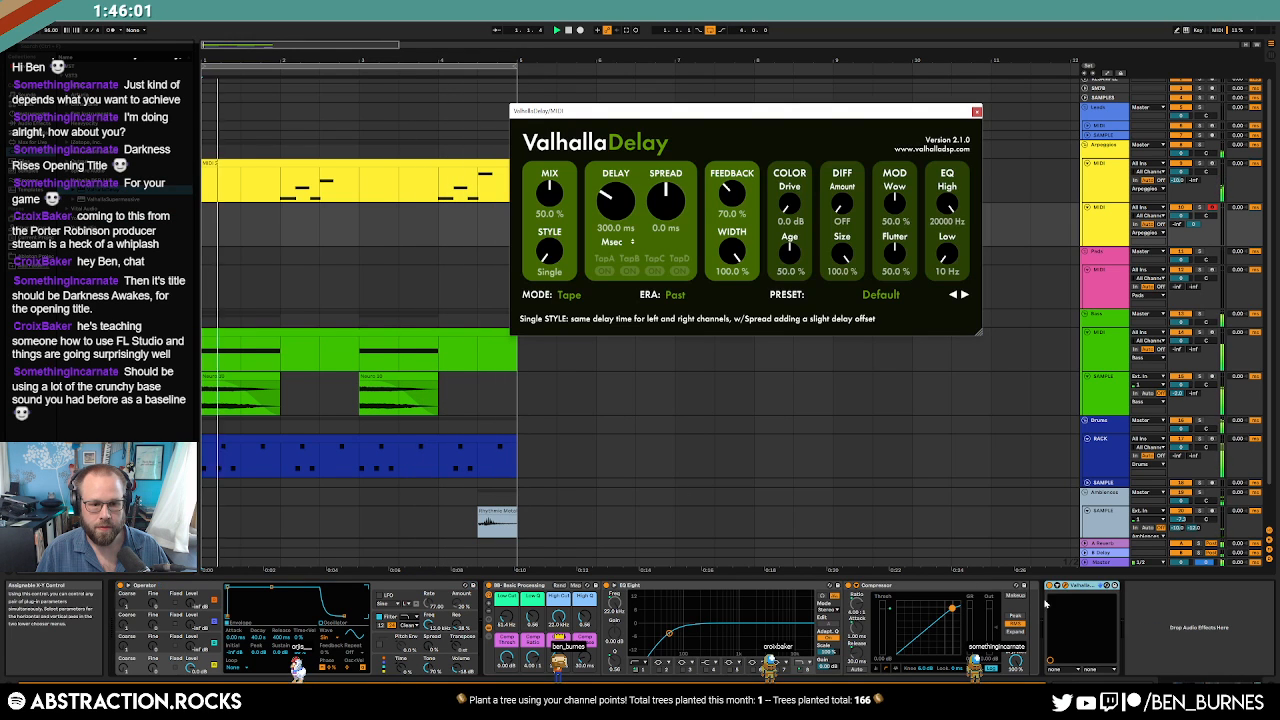
pyautogui.click(333, 640)
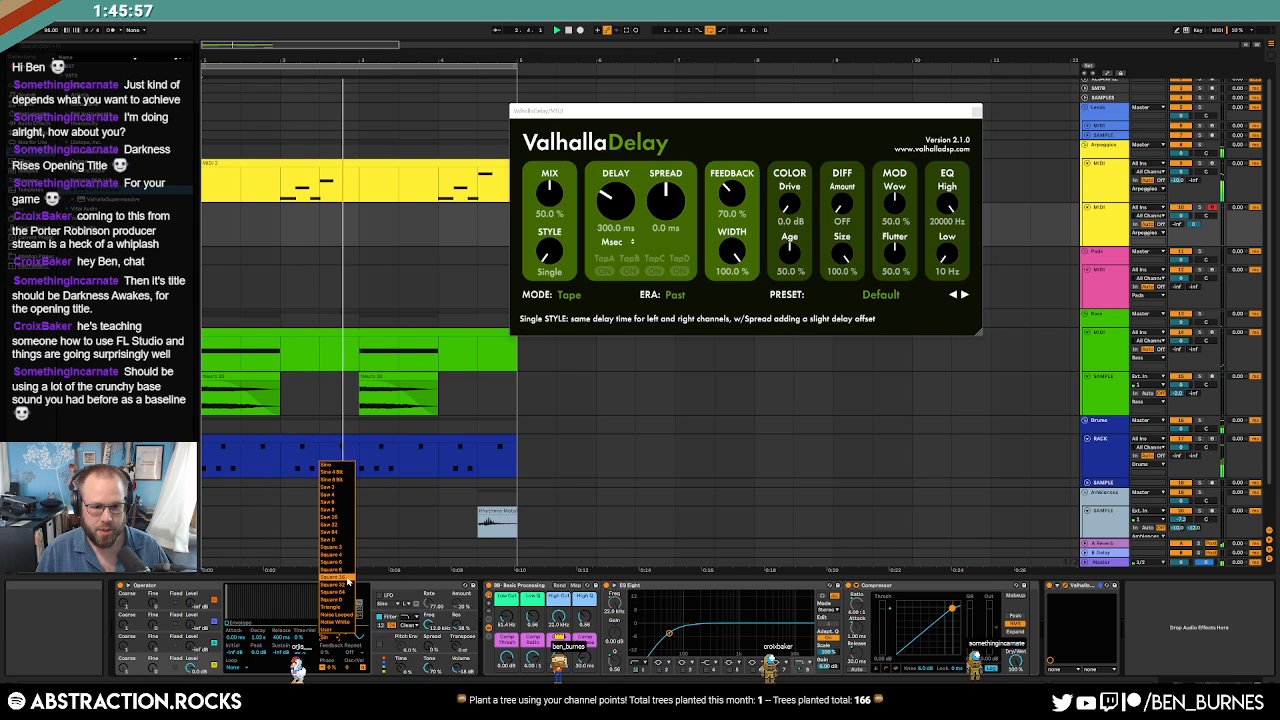
pyautogui.click(347, 580)
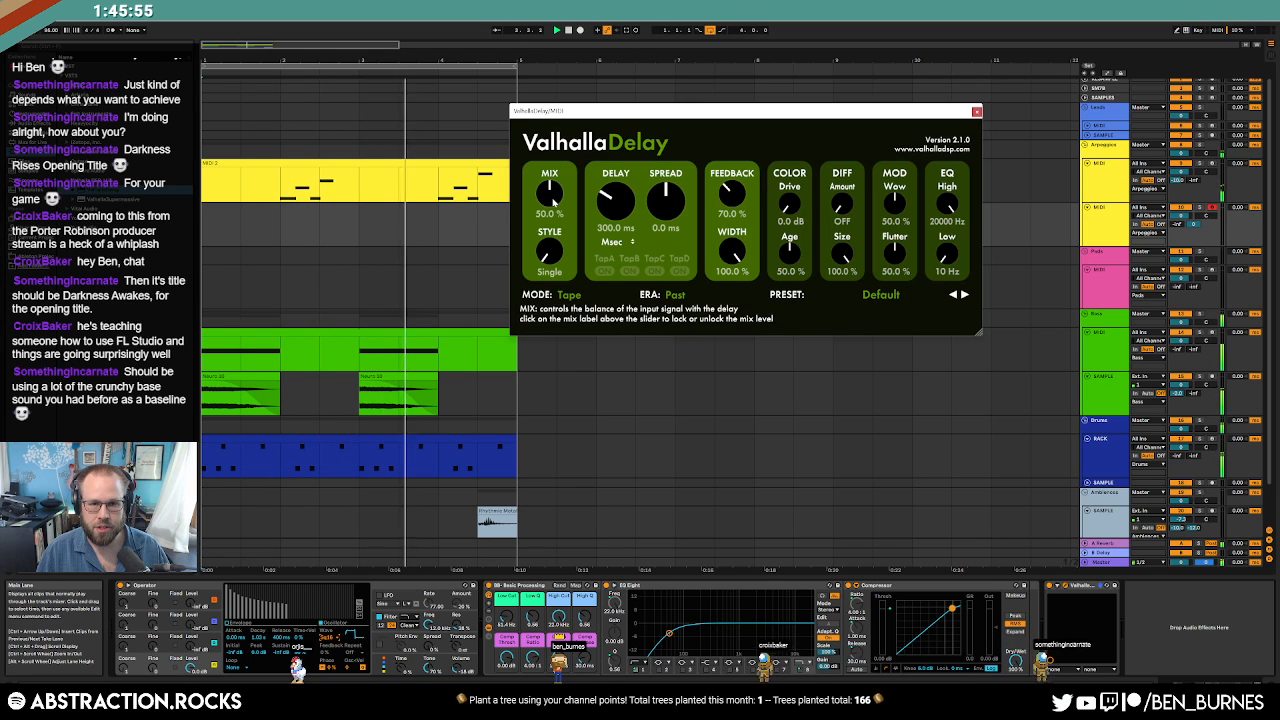
# Set ValhallaDelay to Ghost mode and Dual style with 46.4% mix and delays of 288 ms left and 320 ms right.
pyautogui.click(569, 294)
pyautogui.click(590, 365)
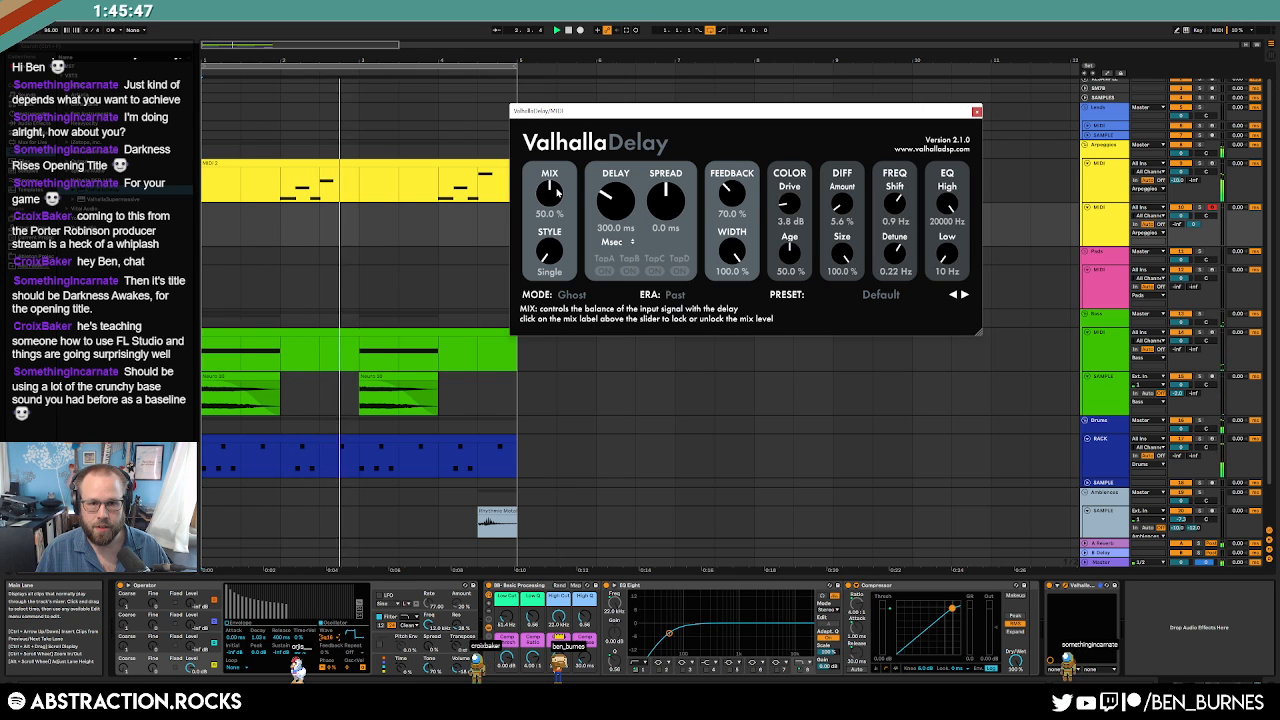
pyautogui.click(631, 248)
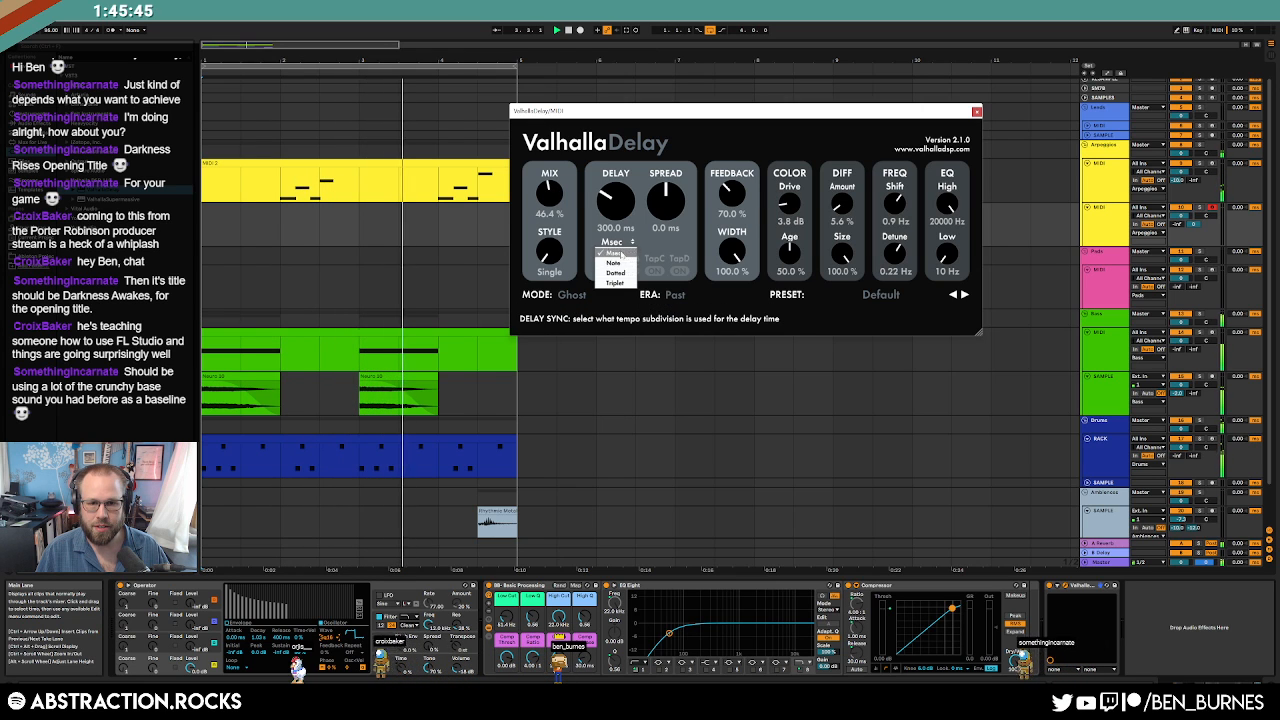
pyautogui.click(580, 251)
pyautogui.moveTo(554, 252); pyautogui.dragTo(556, 216)
pyautogui.moveTo(668, 214); pyautogui.dragTo(631, 207)
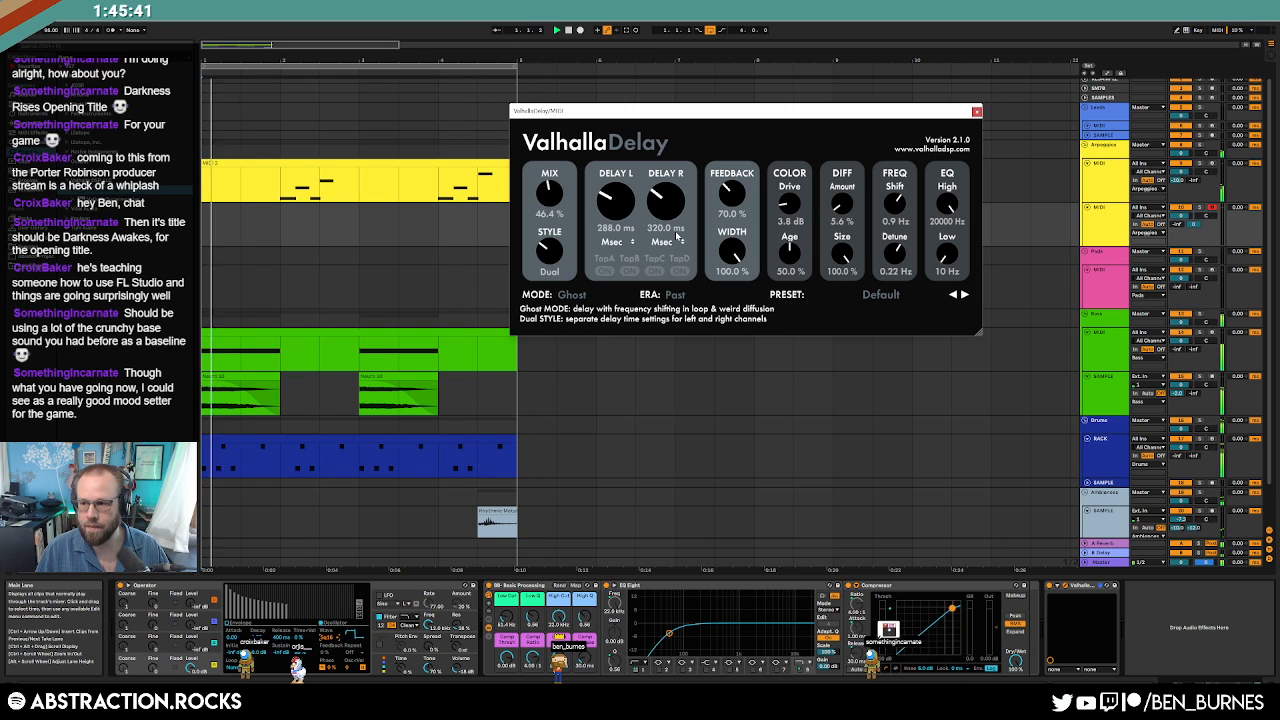
pyautogui.click(977, 111)
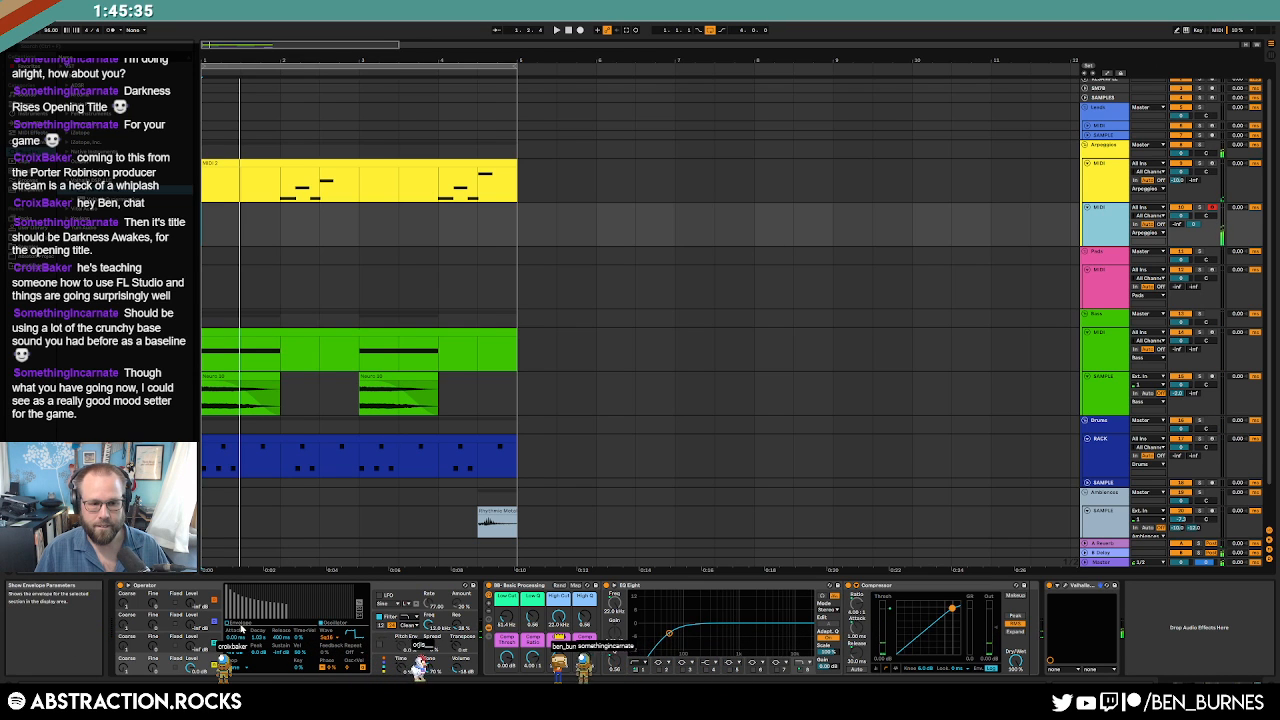
# Record descending phrases at bars 1 and 3 with a shorter Operator envelope and extend the clip to the end of bar 4.
pyautogui.click(246, 616)
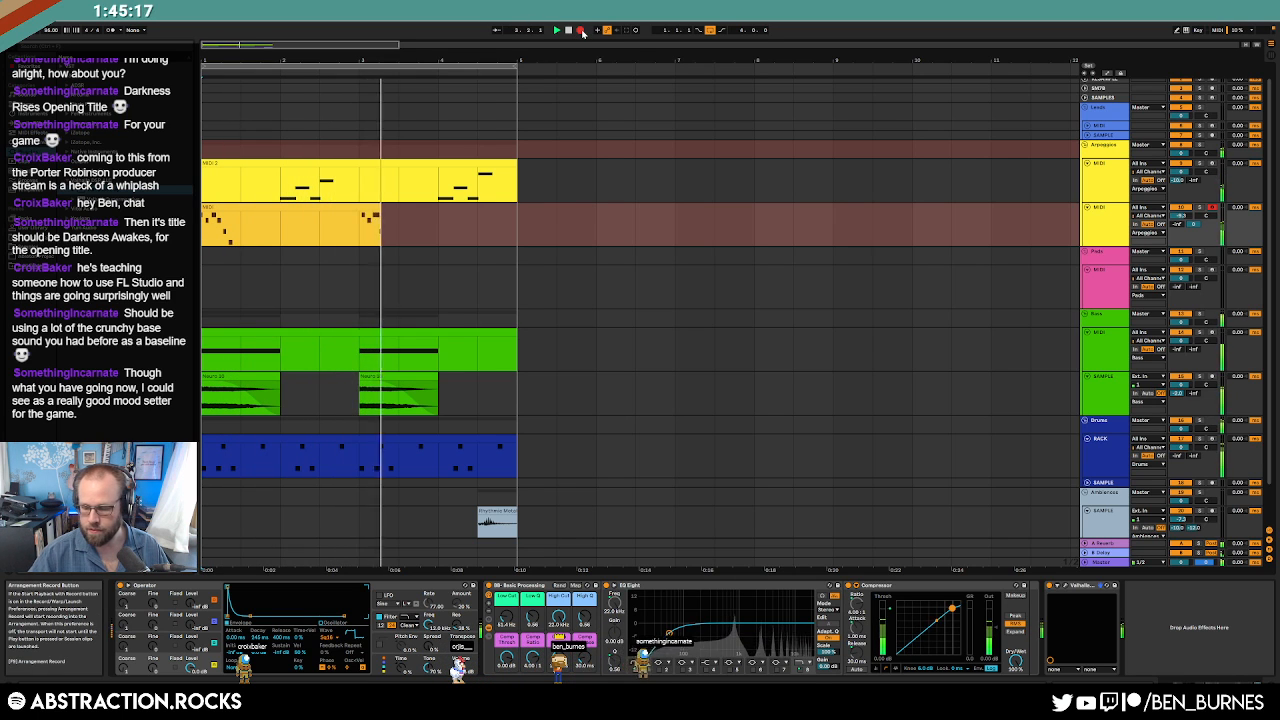
pyautogui.click(581, 31)
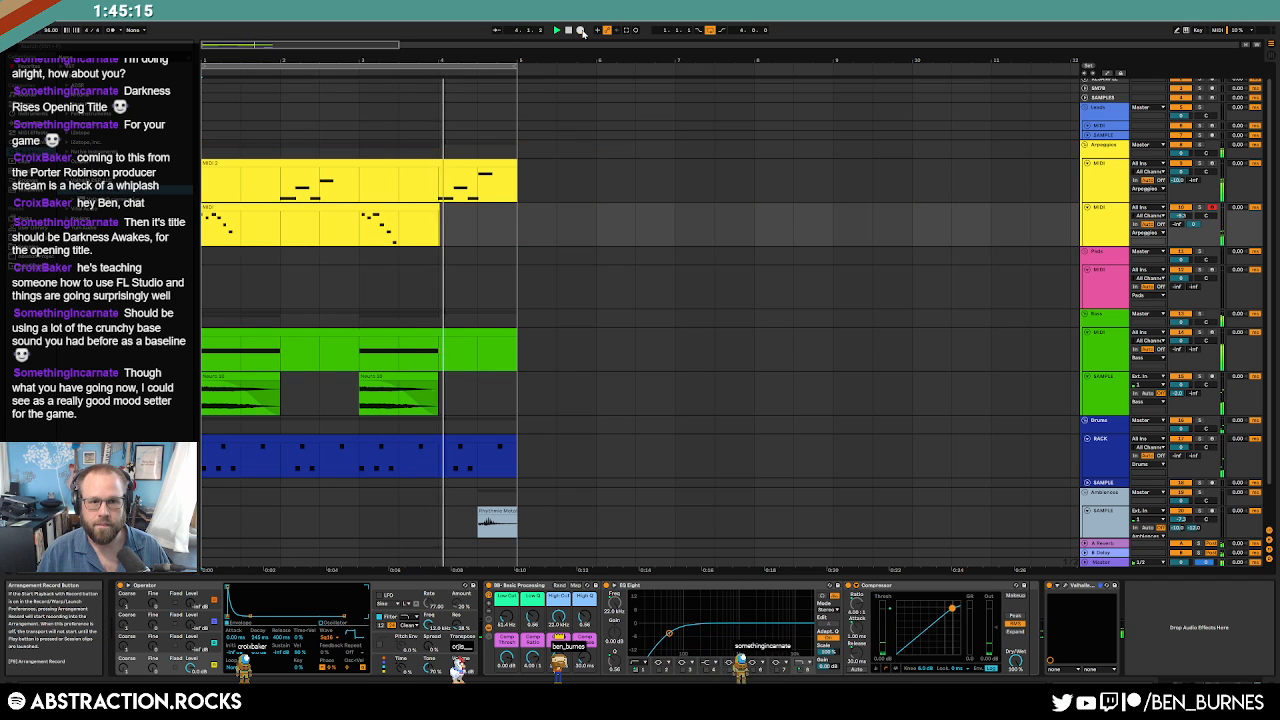
pyautogui.click(456, 213)
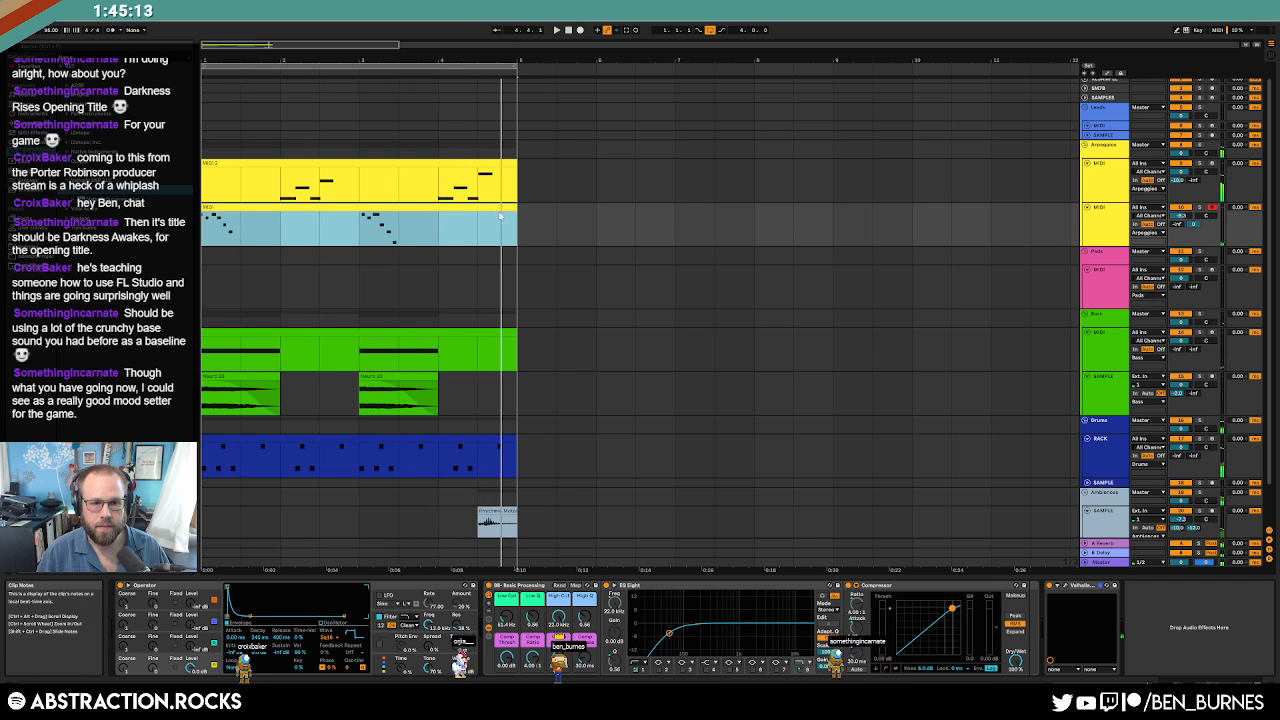
# Open the newly recorded clip and align the notes of its bar 1 phrase to the grid.
pyautogui.doubleClick(456, 213)
pyautogui.press('space')
pyautogui.moveTo(272, 513); pyautogui.dragTo(363, 627)
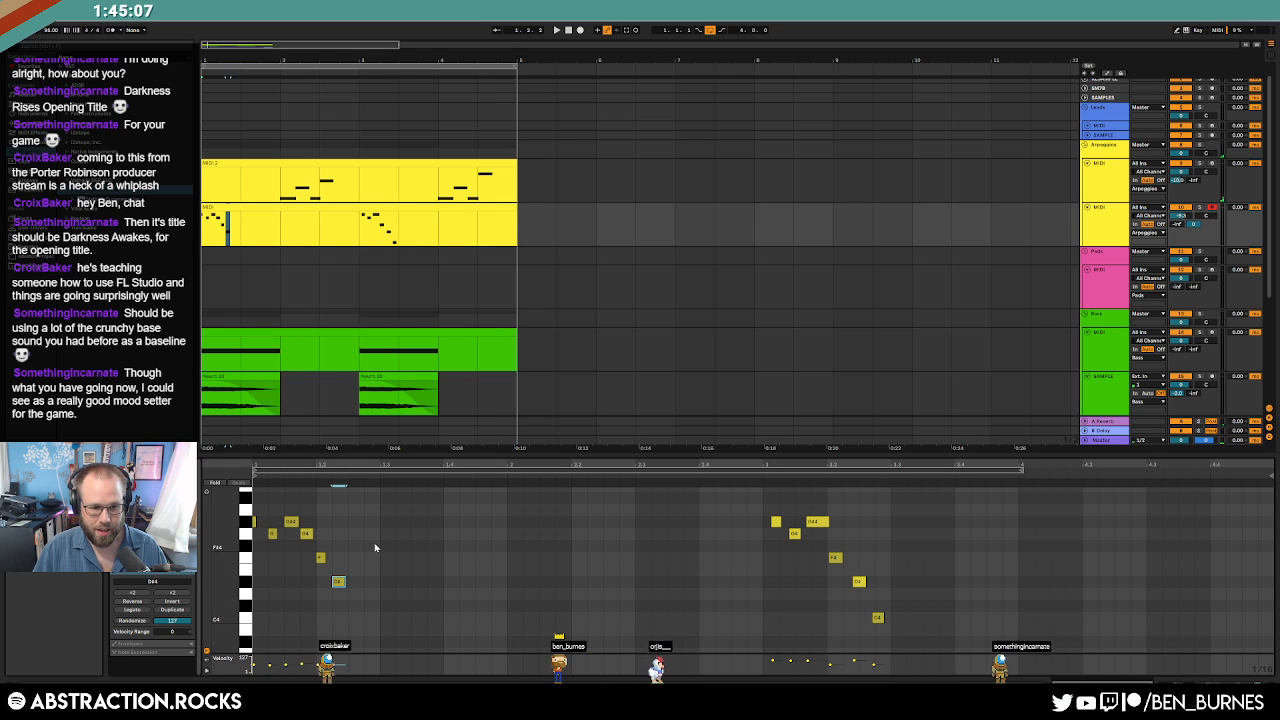
pyautogui.press('space')
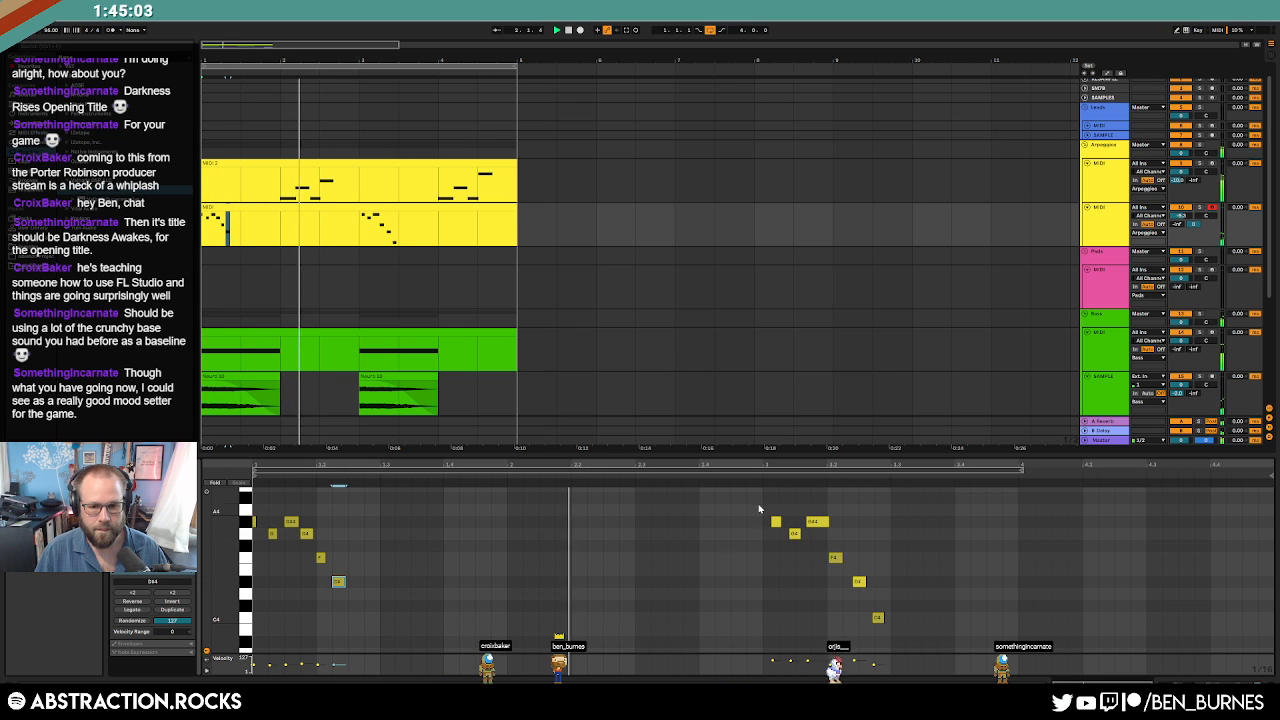
# Nudge the notes of the bar 3 phrase earlier onto the grid and close the note editor.
pyautogui.moveTo(758, 507); pyautogui.dragTo(847, 567)
pyautogui.press('Left')
pyautogui.press('Left')
pyautogui.press('Left')
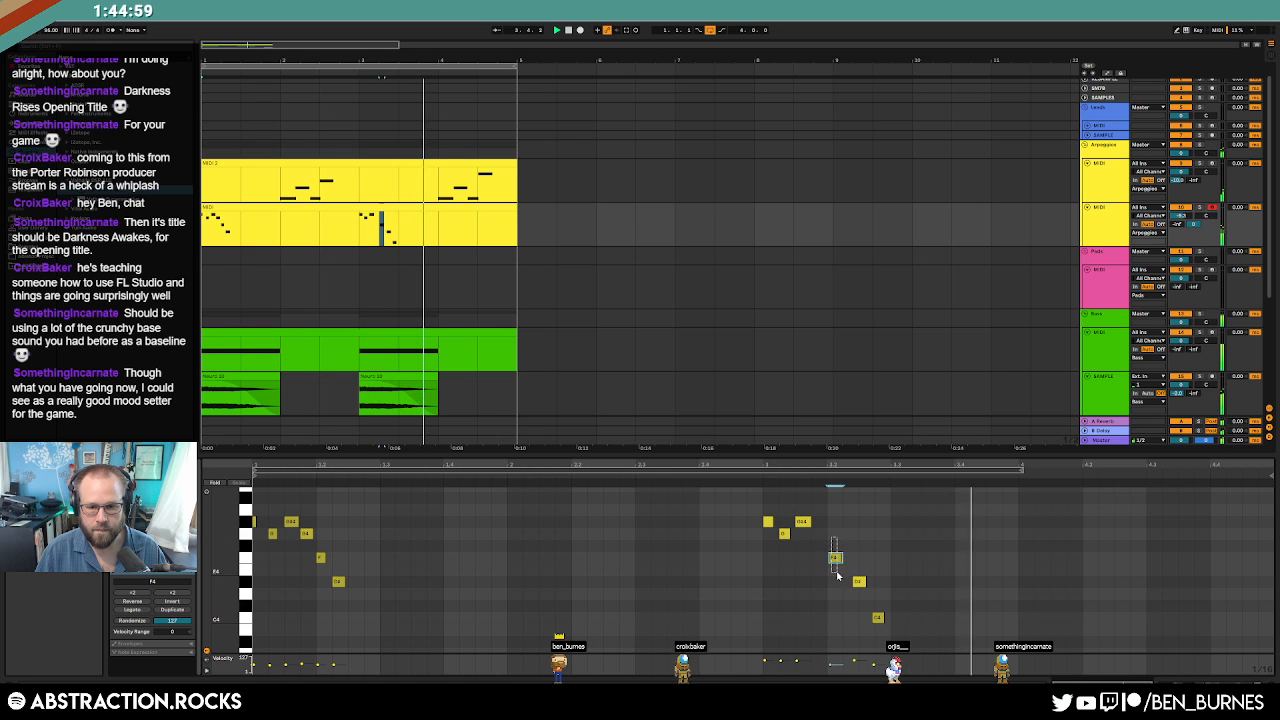
pyautogui.press('Left')
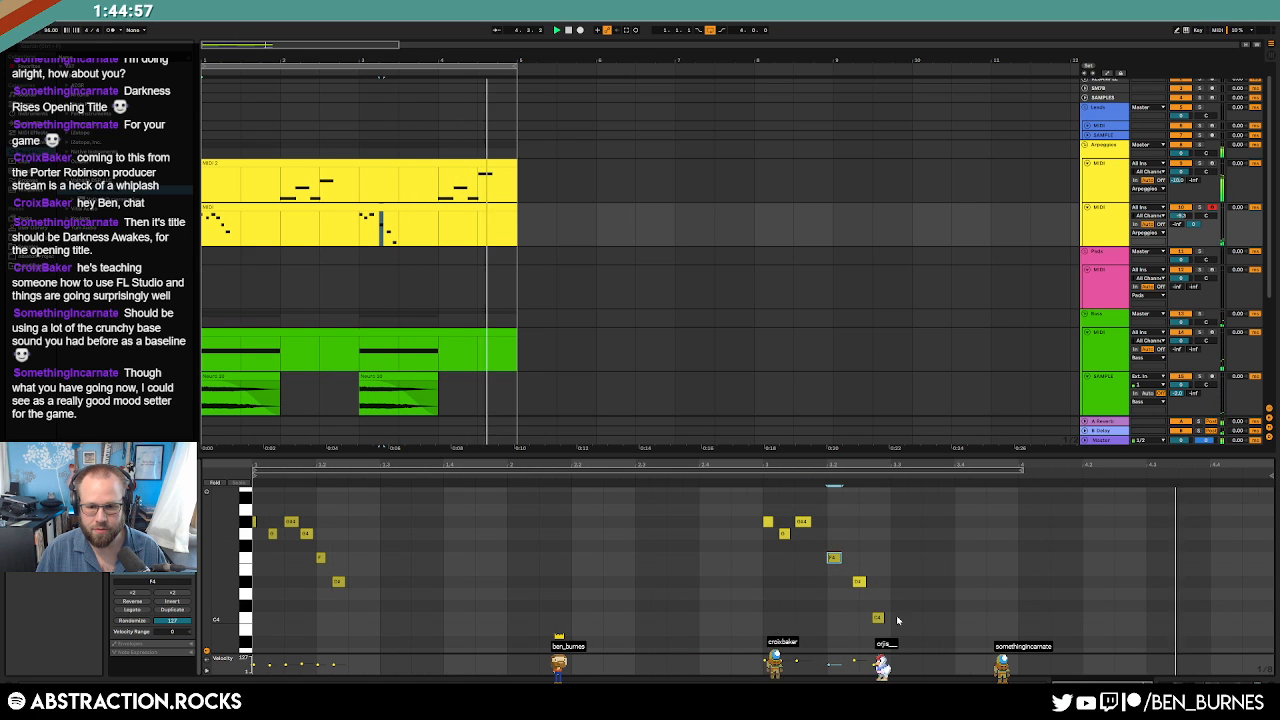
pyautogui.moveTo(862, 553); pyautogui.dragTo(882, 633)
pyautogui.press('Left')
pyautogui.press('Left')
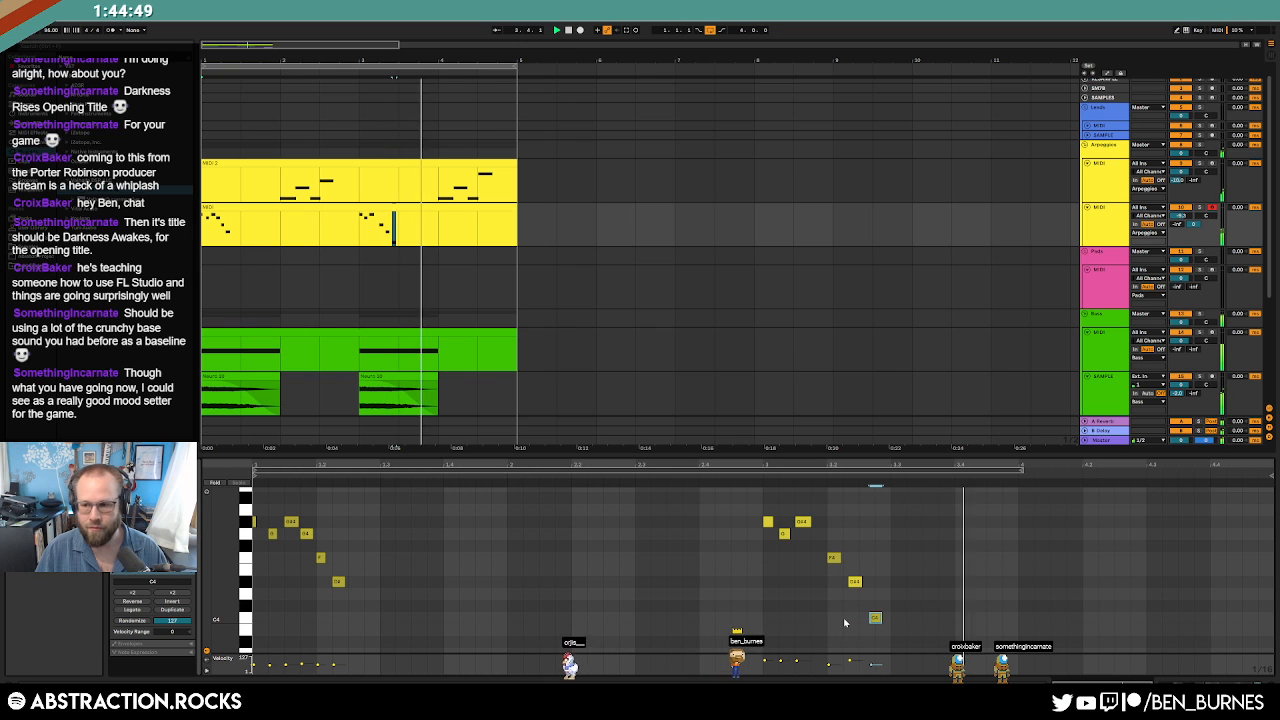
pyautogui.hotkey('shift', 'Tab')
pyautogui.press('space')
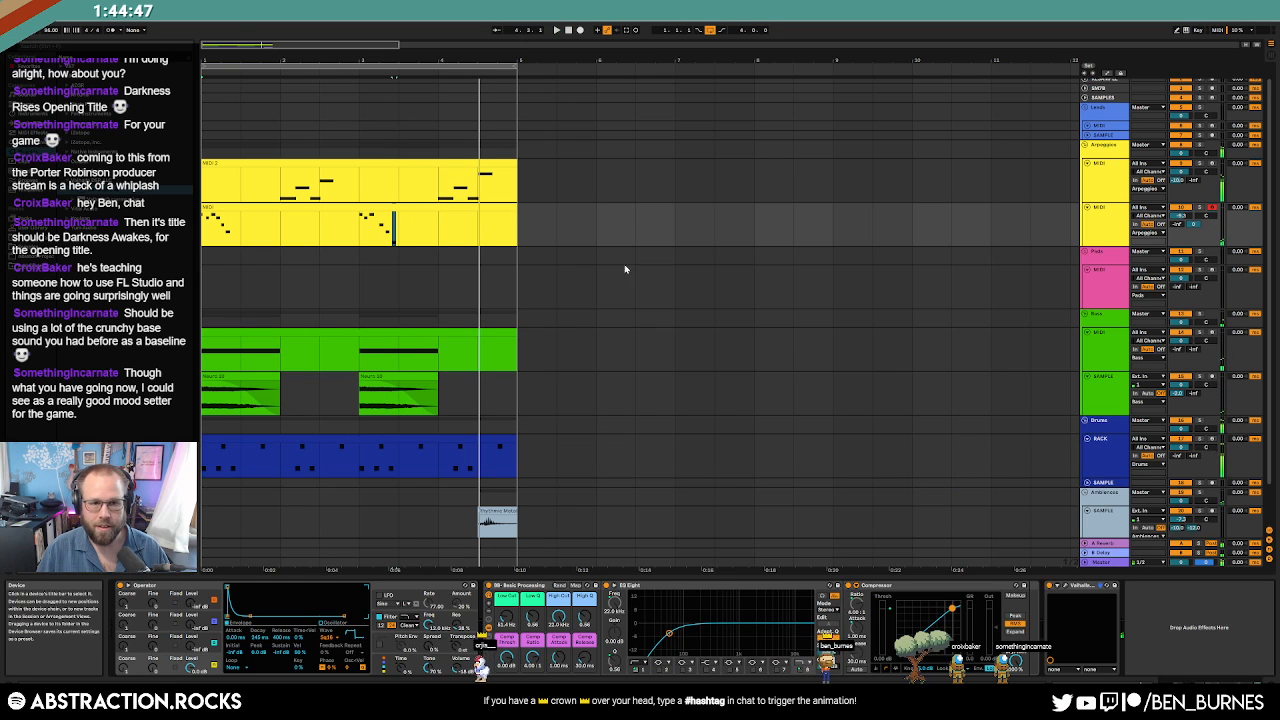
# Transpose all notes of the recorded clip up one octave and raise the low cut in the track's BB-Basic Processing rack.
pyautogui.click(442, 209)
pyautogui.click(500, 538)
pyautogui.hotkey('ctrl', 'a')
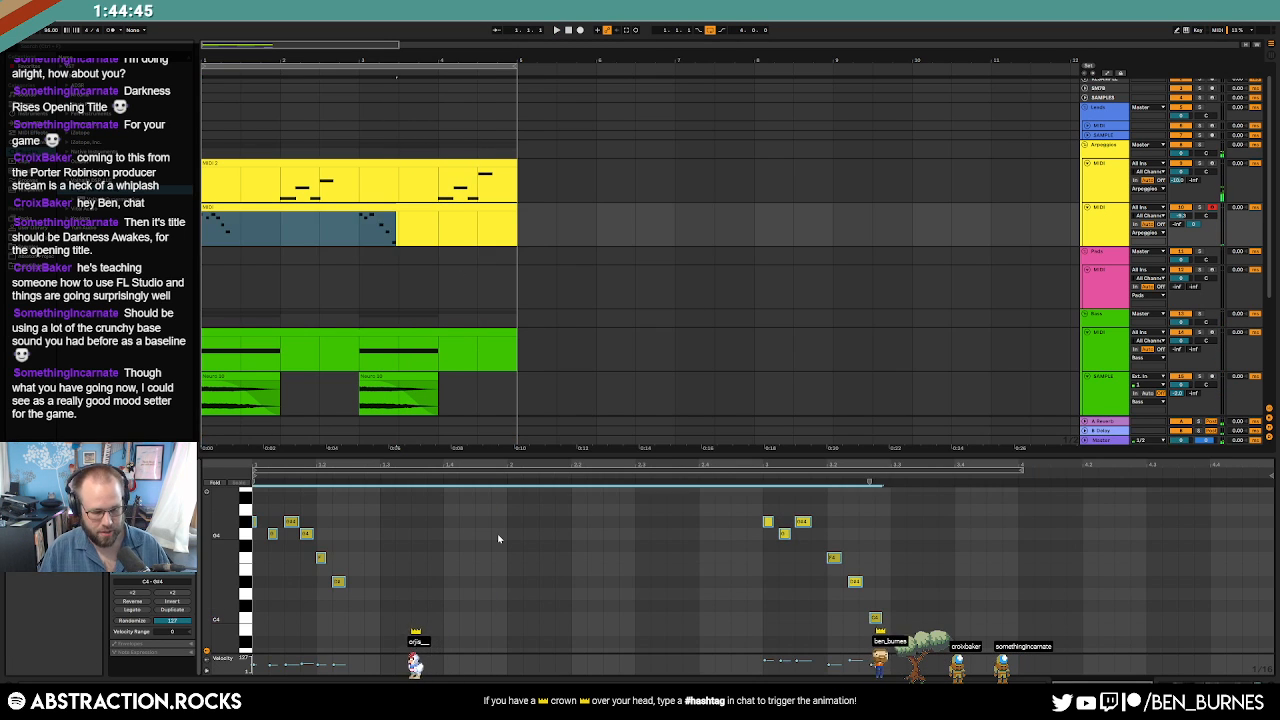
pyautogui.hotkey('shift', 'Up')
pyautogui.press('space')
pyautogui.hotkey('shift', 'Tab')
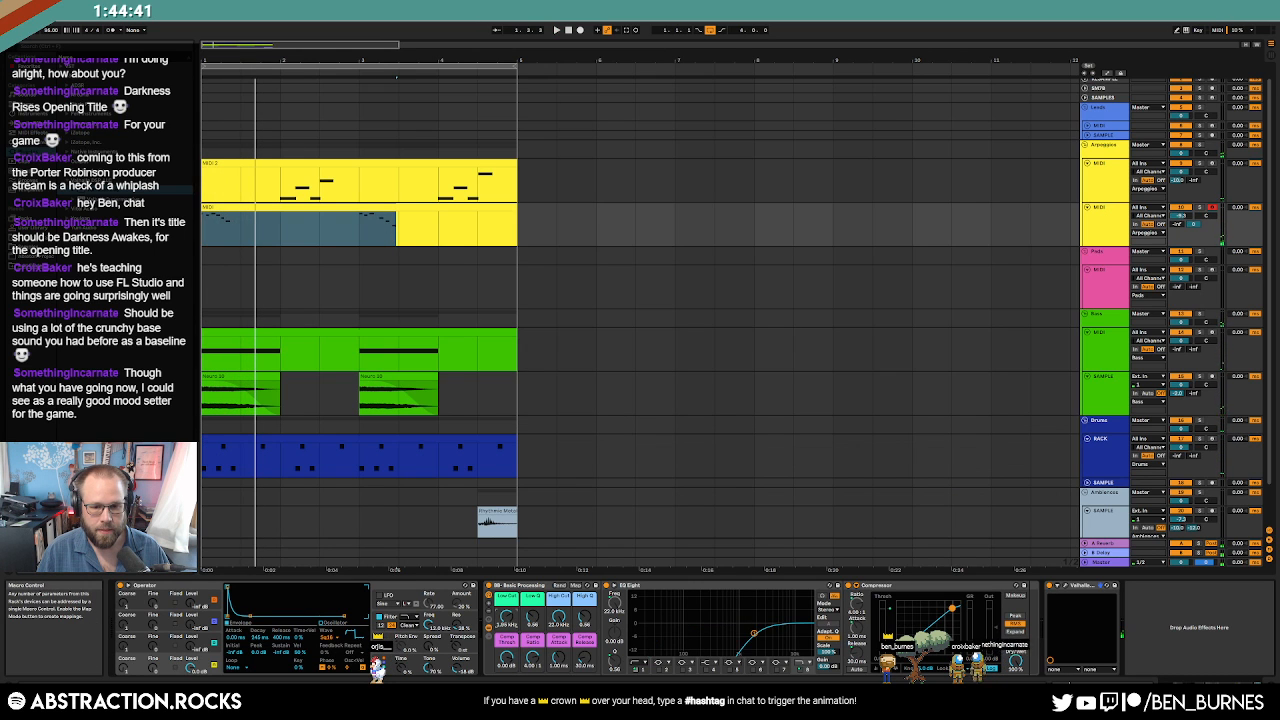
pyautogui.press('space')
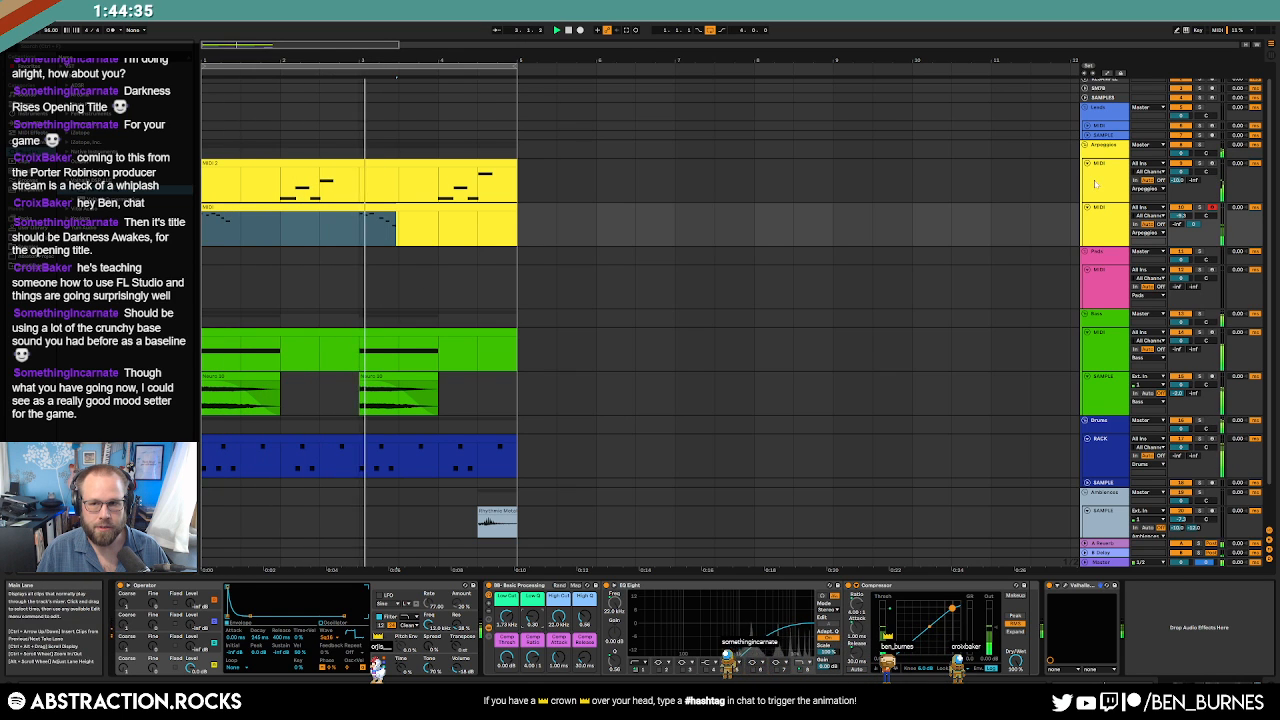
# Move the upper Arpeggios MIDI track into the Leads group, recolour it blue, and assign the track colour to its clips.
pyautogui.moveTo(1102, 164); pyautogui.dragTo(1103, 127)
pyautogui.rightClick(1105, 131)
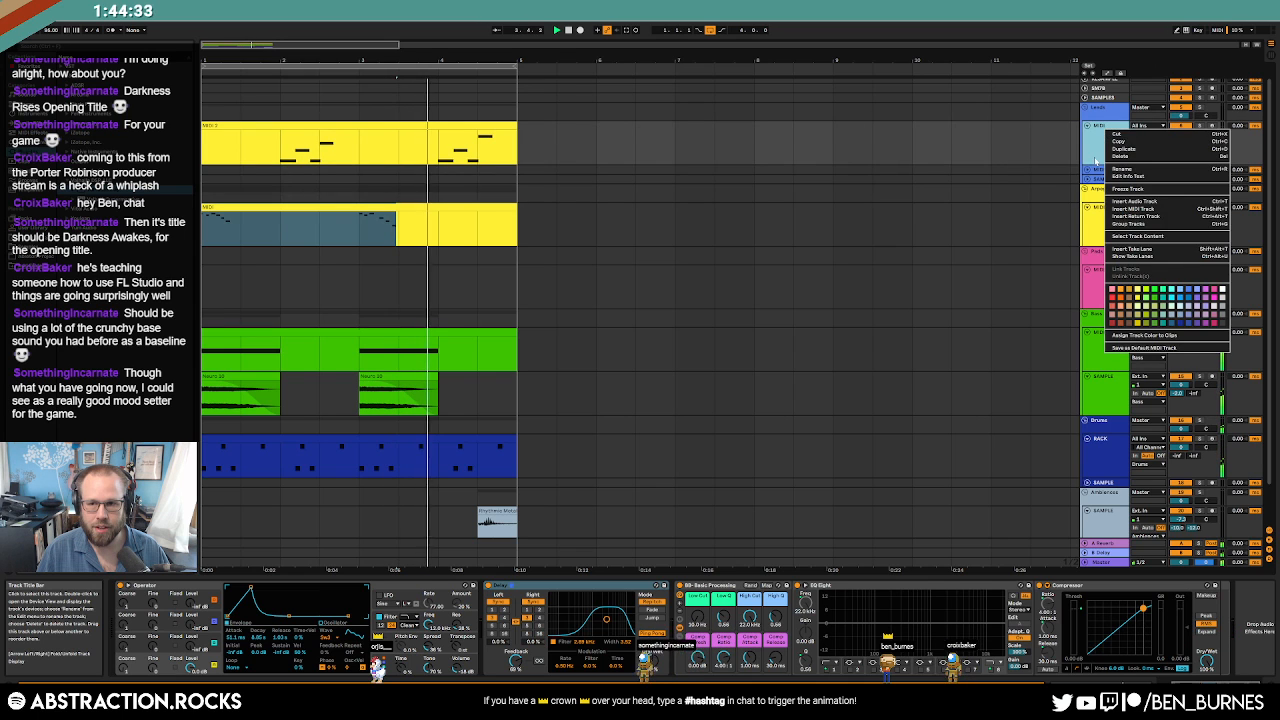
pyautogui.click(1103, 170)
pyautogui.keyDown('shift'); pyautogui.click(1103, 170); pyautogui.keyUp('shift')
pyautogui.rightClick(1100, 151)
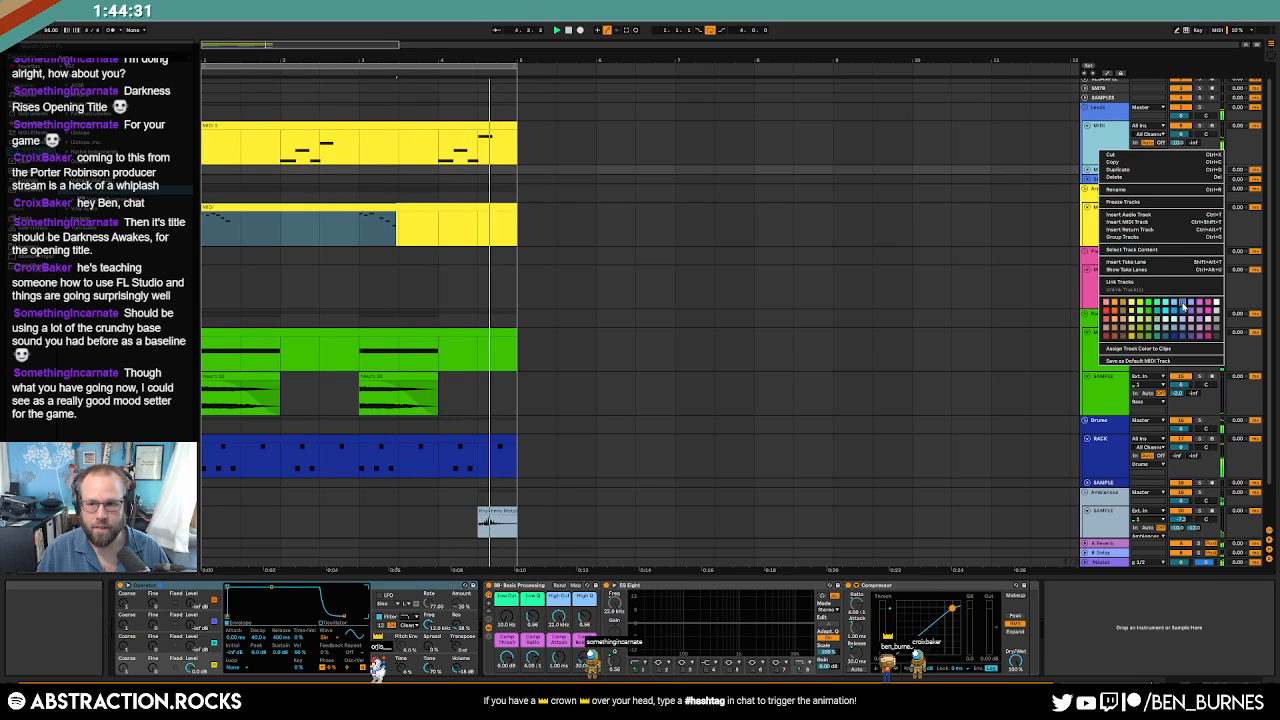
pyautogui.click(1182, 302)
pyautogui.rightClick(1103, 146)
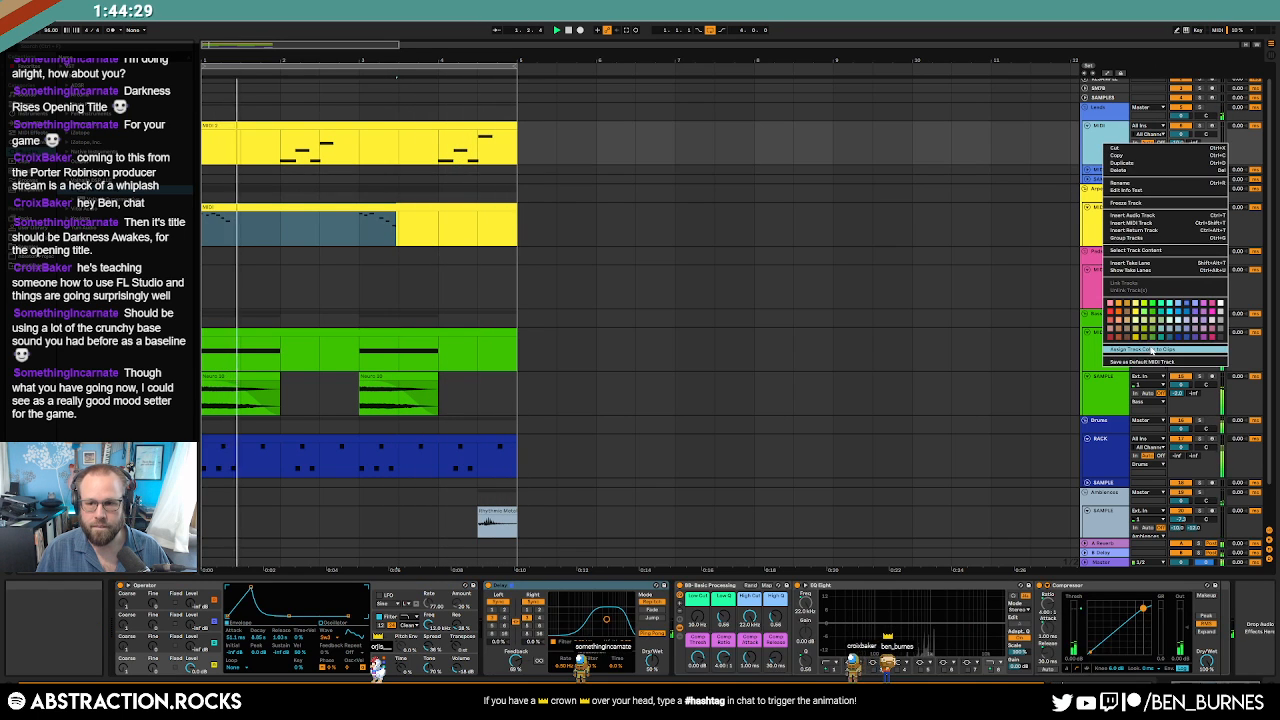
pyautogui.click(1182, 302)
# Raise the remaining arpeggio track's first send and set its ValhallaDelay feedback to 77.2%.
pyautogui.click(1115, 220)
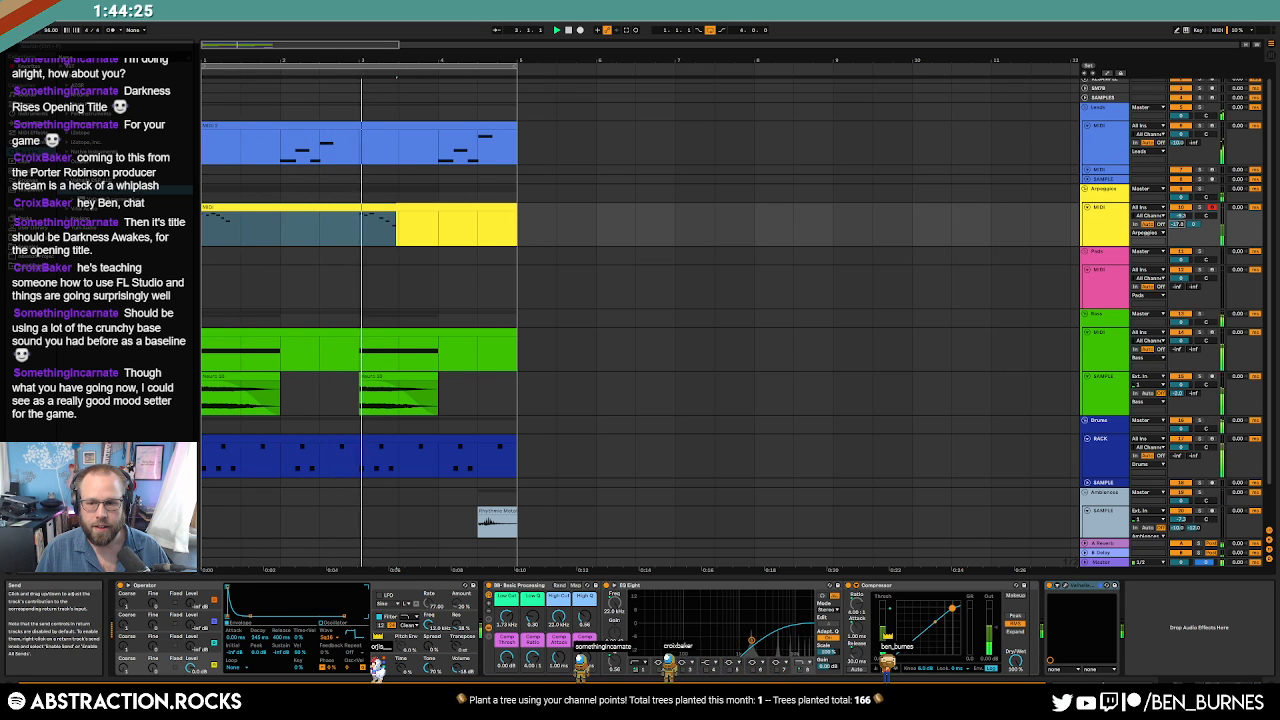
pyautogui.click(1057, 585)
pyautogui.moveTo(733, 190); pyautogui.dragTo(734, 181)
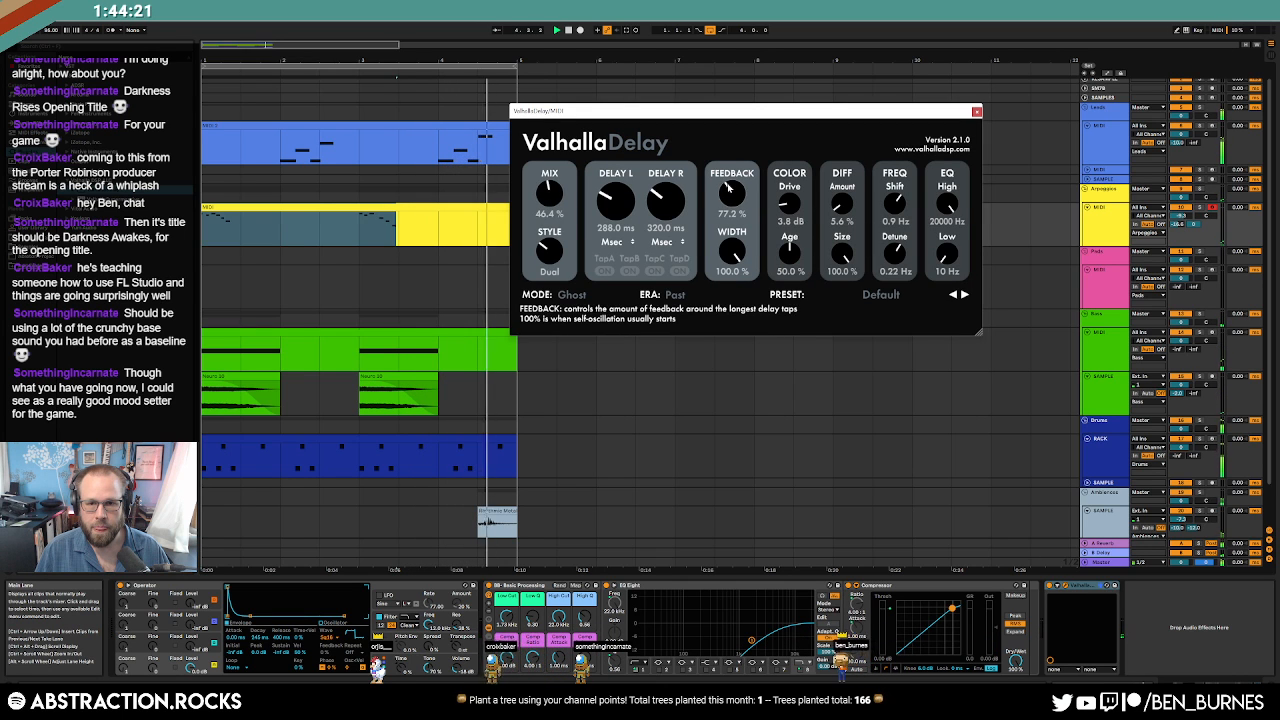
pyautogui.click(977, 113)
# Duplicate the lead clip into bars 5–8 and raise the third note of the copy's bar 8 phrase above its final note.
pyautogui.doubleClick(486, 125)
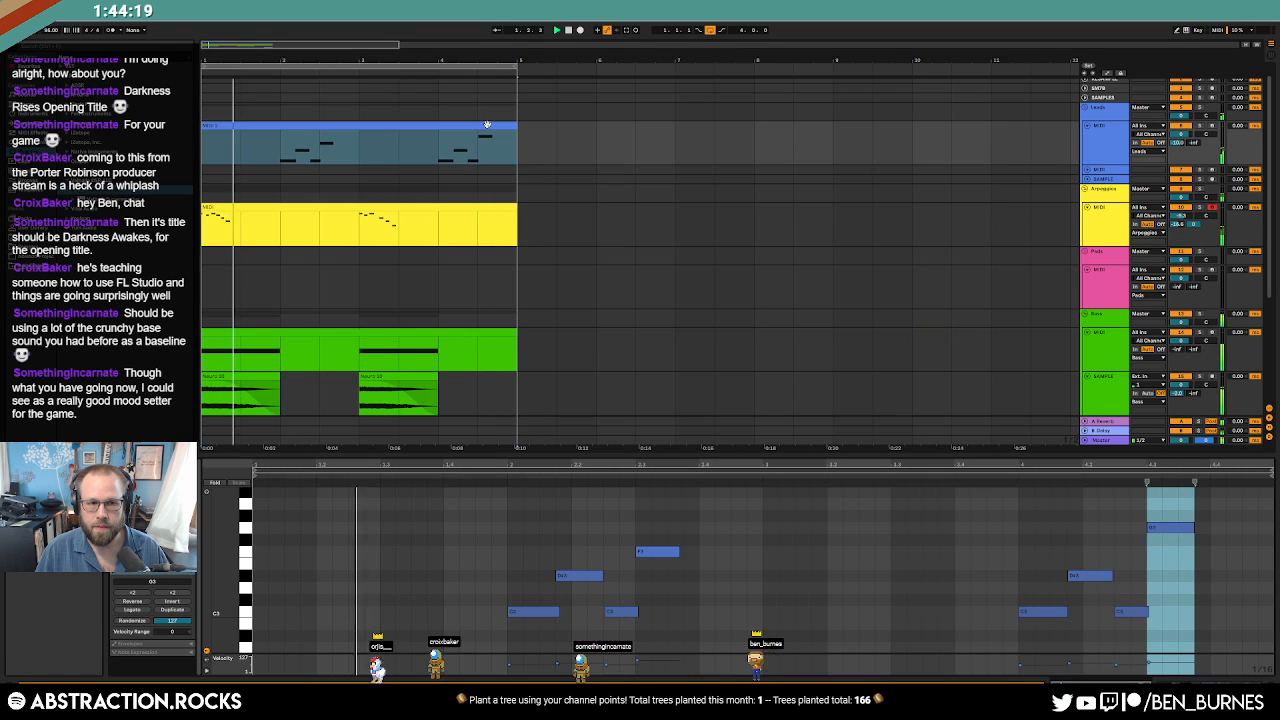
pyautogui.click(851, 543)
pyautogui.hotkey('ctrl', 'd')
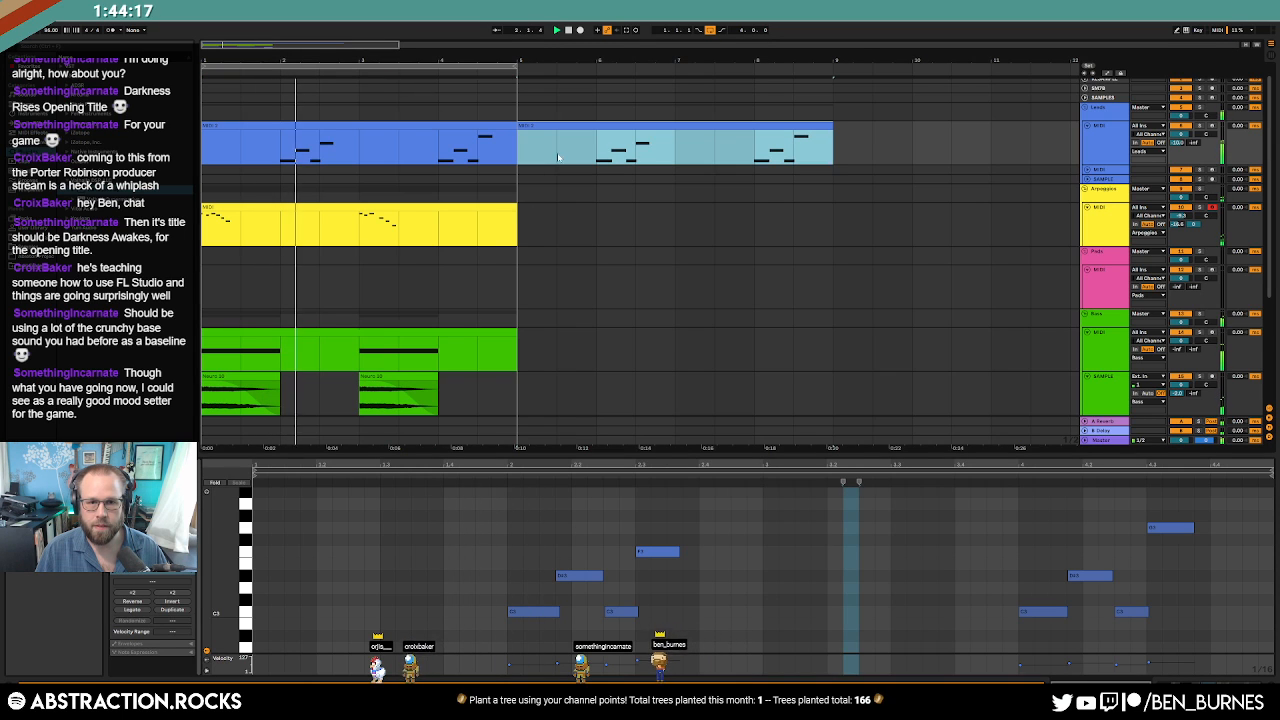
pyautogui.moveTo(1139, 578); pyautogui.dragTo(1142, 644)
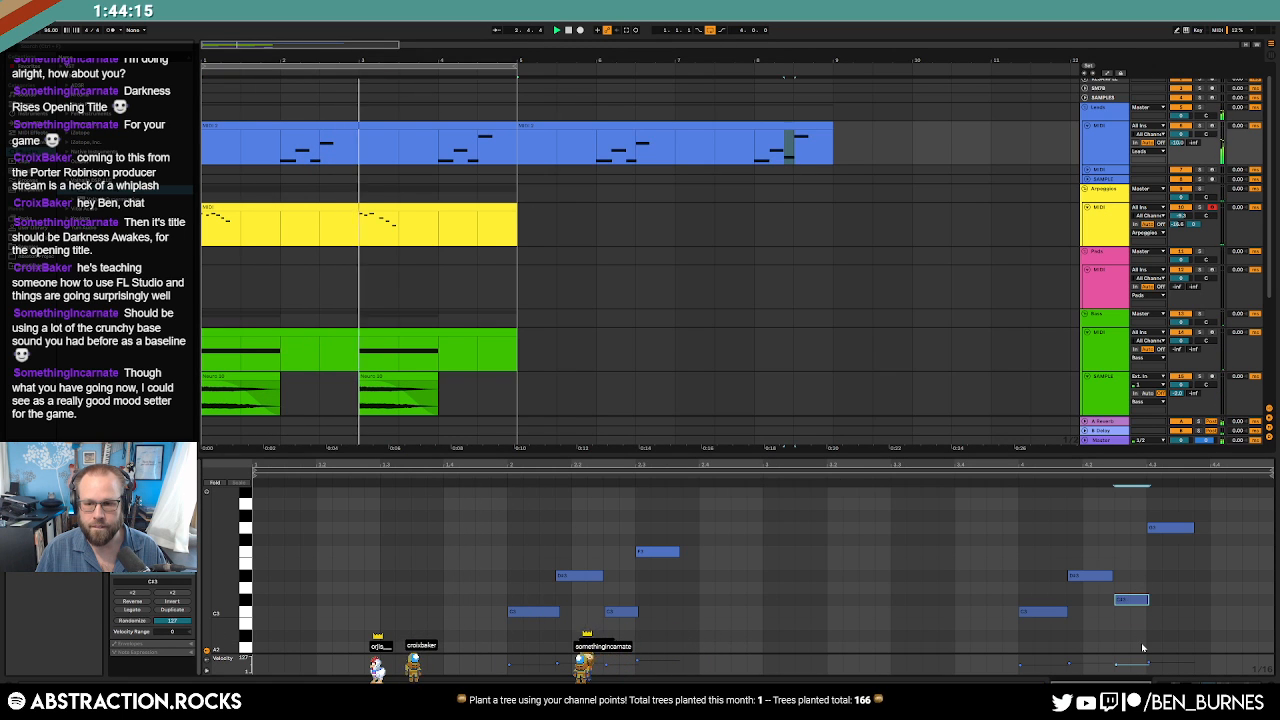
pyautogui.press('Up')
pyautogui.press('Up')
pyautogui.press('Up')
pyautogui.press('Up')
pyautogui.press('Up')
pyautogui.press('Up')
pyautogui.press('Up')
pyautogui.press('Up')
pyautogui.press('Up')
pyautogui.hotkey('shift', 'Tab')
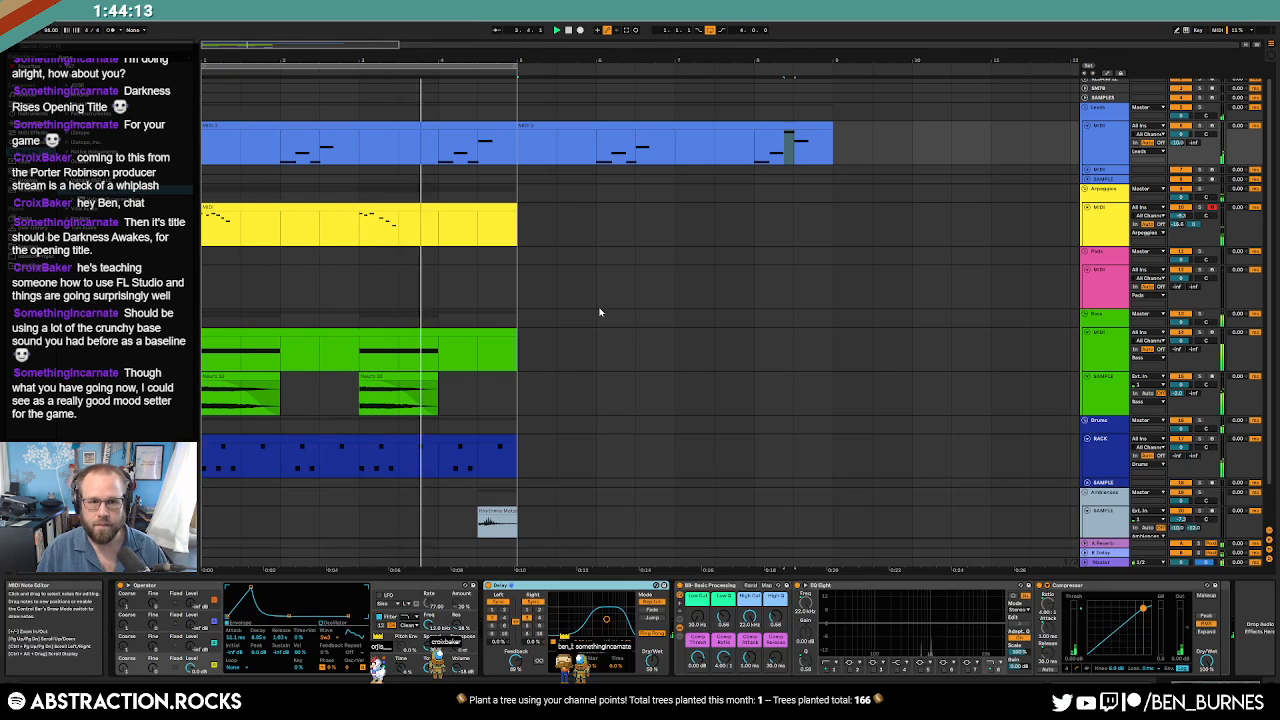
# Extend the arpeggio clip to the end of bar 8.
pyautogui.click(508, 210)
pyautogui.moveTo(518, 212); pyautogui.dragTo(808, 207)
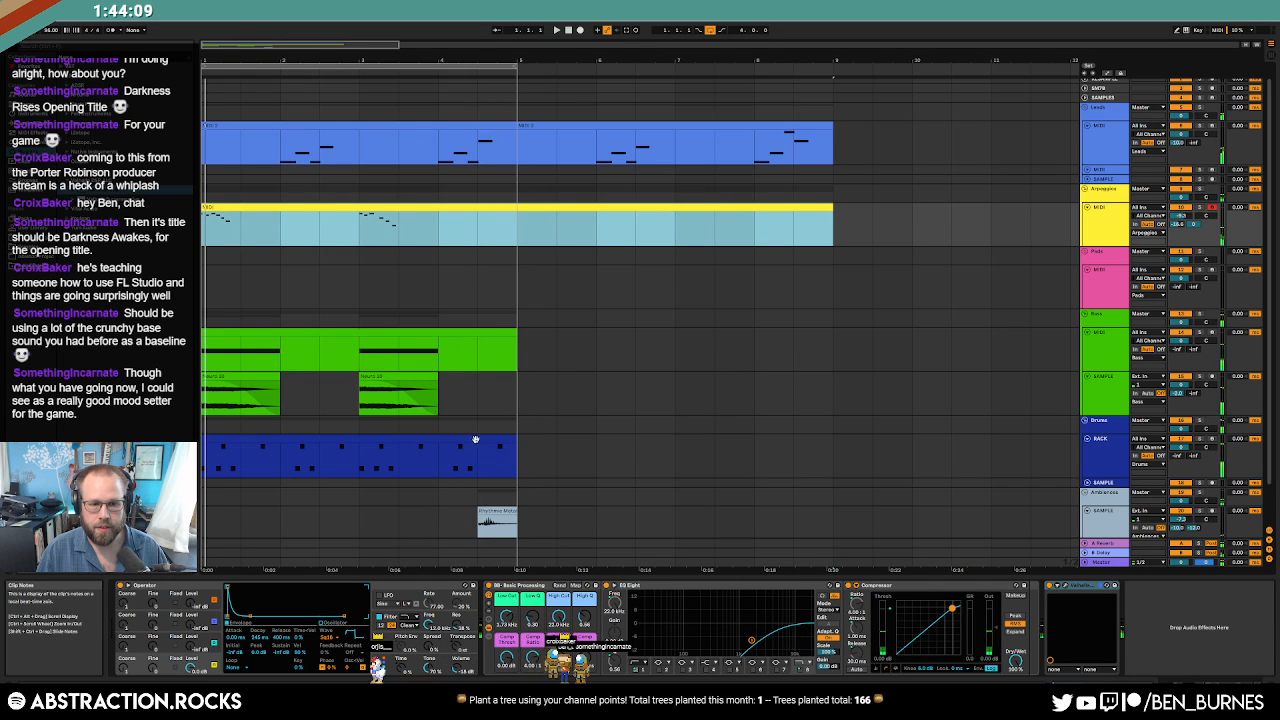
# Copy two bass drum hits of bar 4 into the second half of the bar, around the last Ceramic Bowl hit.
pyautogui.click(345, 460)
pyautogui.doubleClick(389, 441)
pyautogui.click(922, 570)
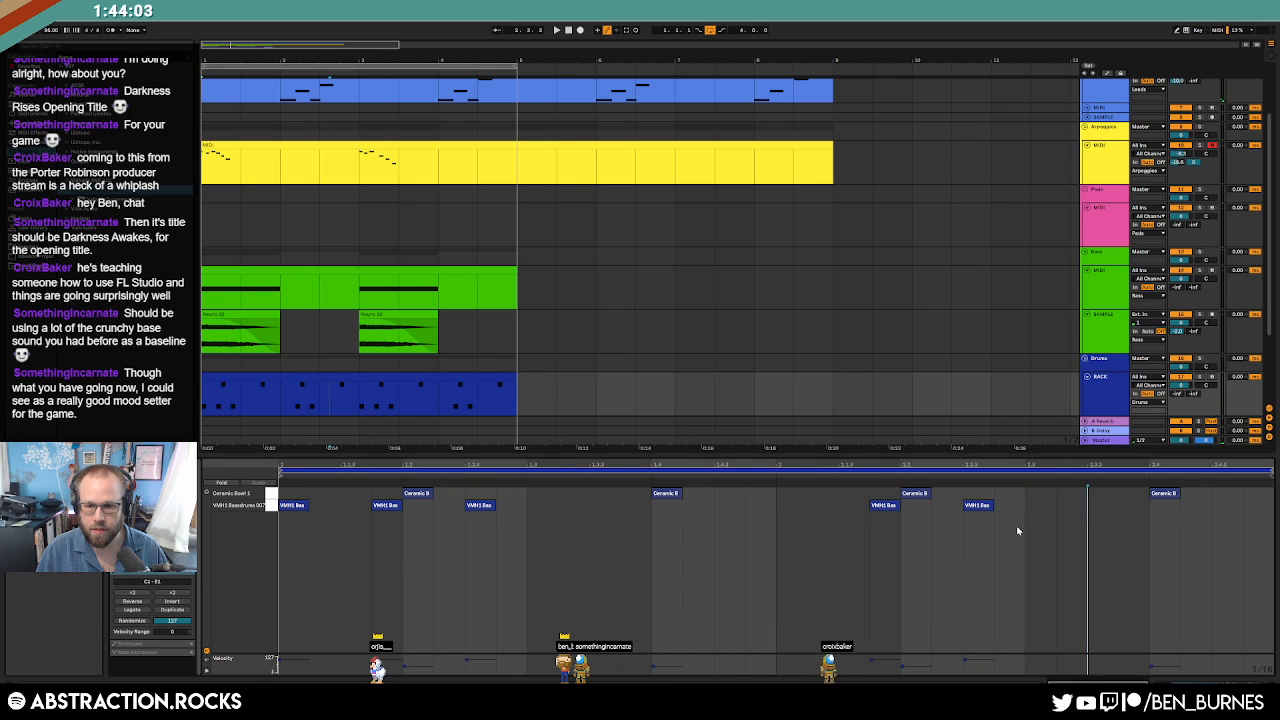
pyautogui.press('space')
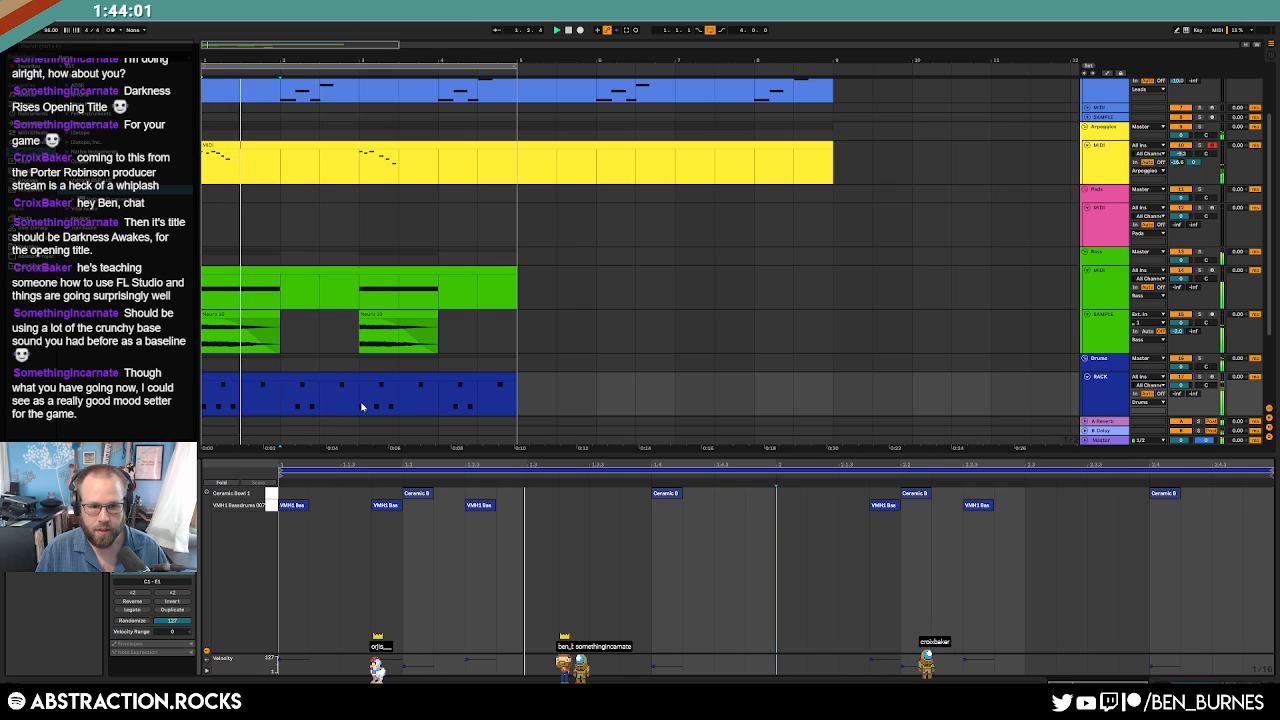
pyautogui.moveTo(362, 407); pyautogui.dragTo(504, 405)
pyautogui.moveTo(778, 508); pyautogui.dragTo(1028, 513)
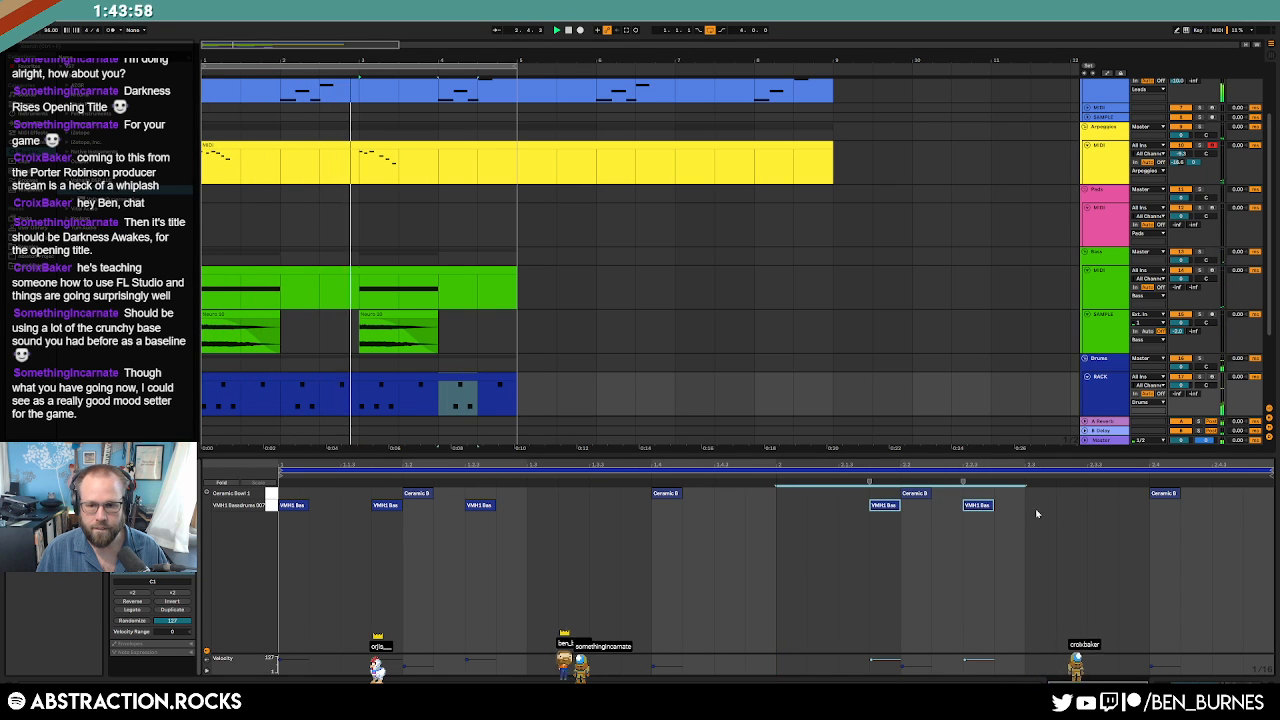
pyautogui.click(1117, 507)
pyautogui.hotkey('ctrl', 'v')
pyautogui.moveTo(1222, 506); pyautogui.dragTo(1132, 509)
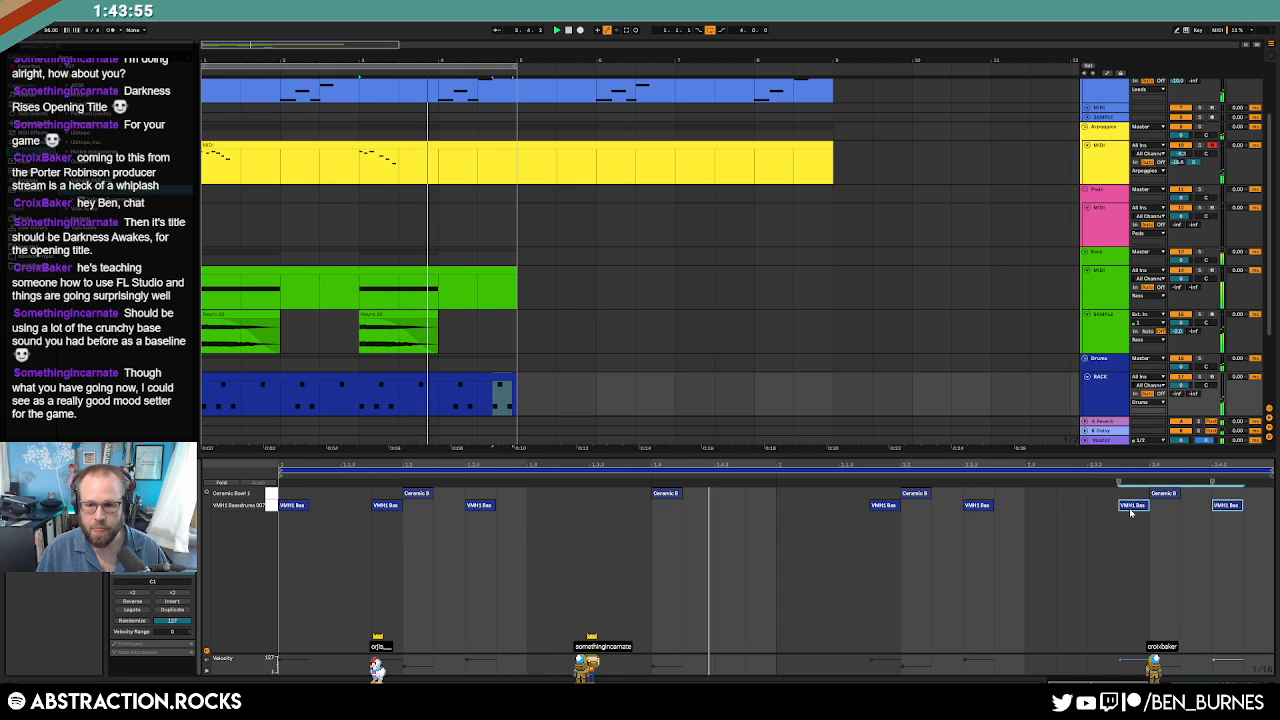
pyautogui.click(1144, 566)
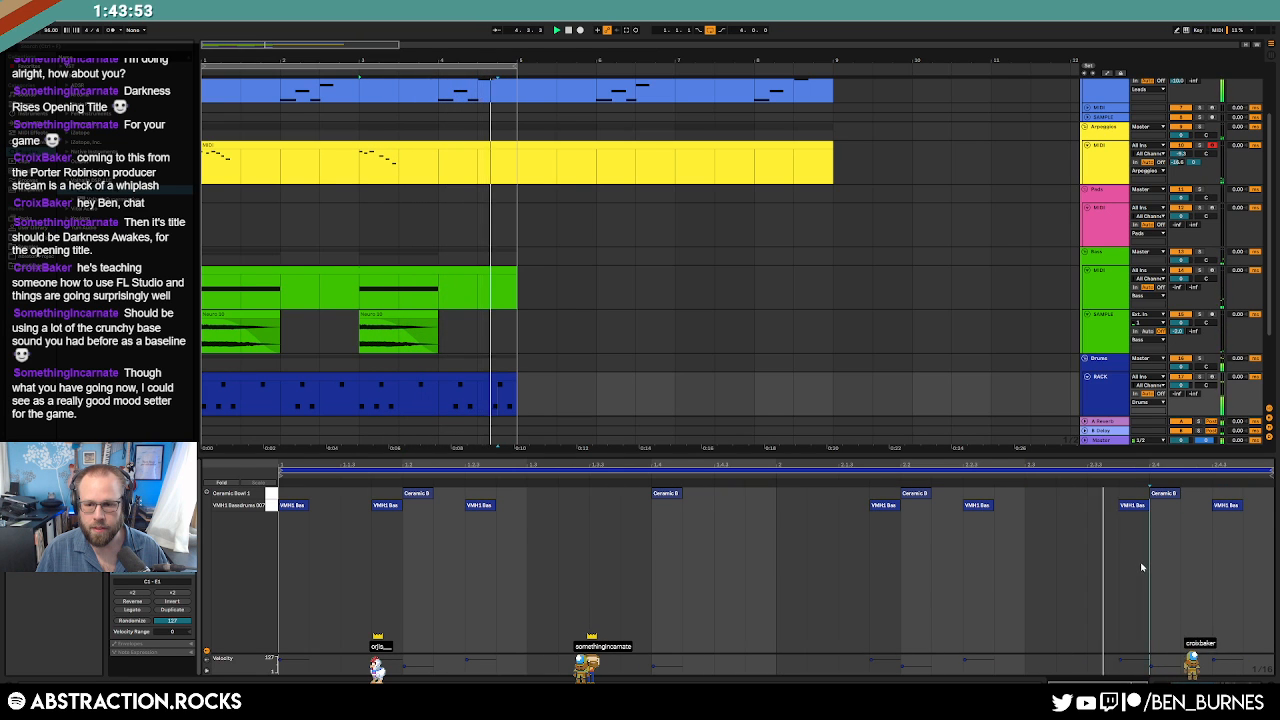
pyautogui.hotkey('shift', 'Tab')
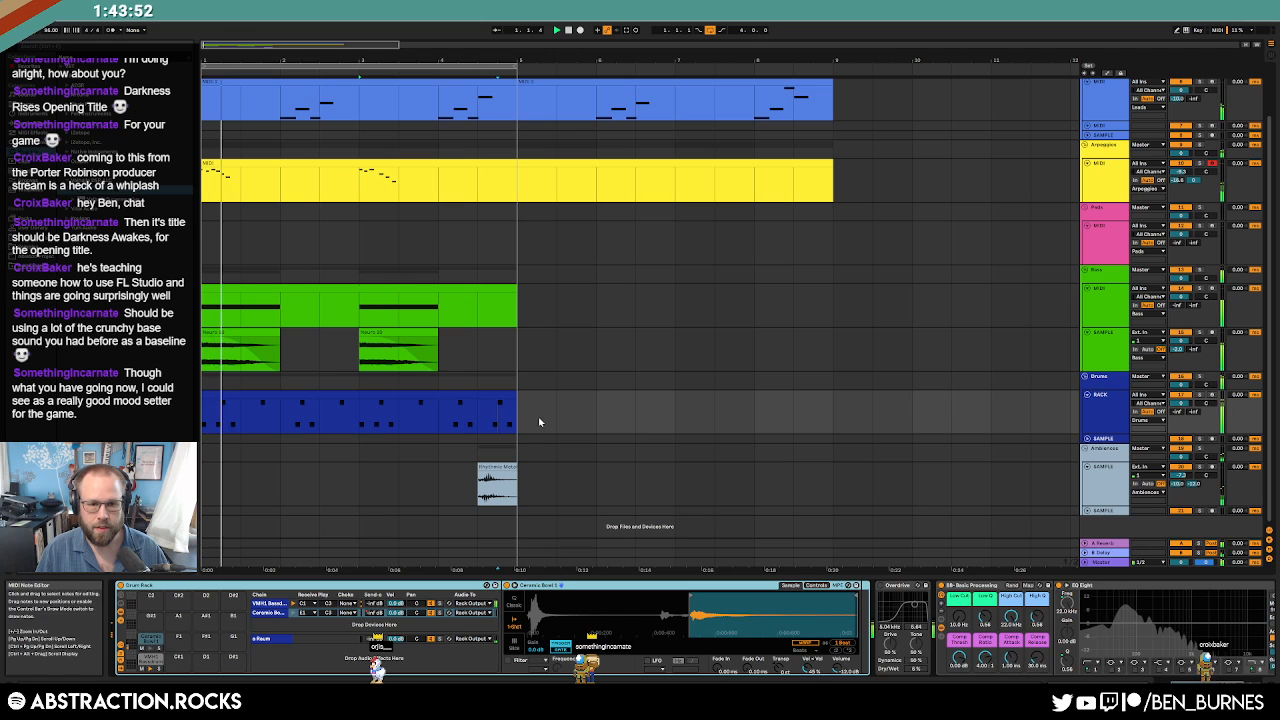
# Consolidate the drum clips of bars 1–4 into a single clip.
pyautogui.click(484, 395)
pyautogui.keyDown('shift'); pyautogui.click(305, 397); pyautogui.keyUp('shift')
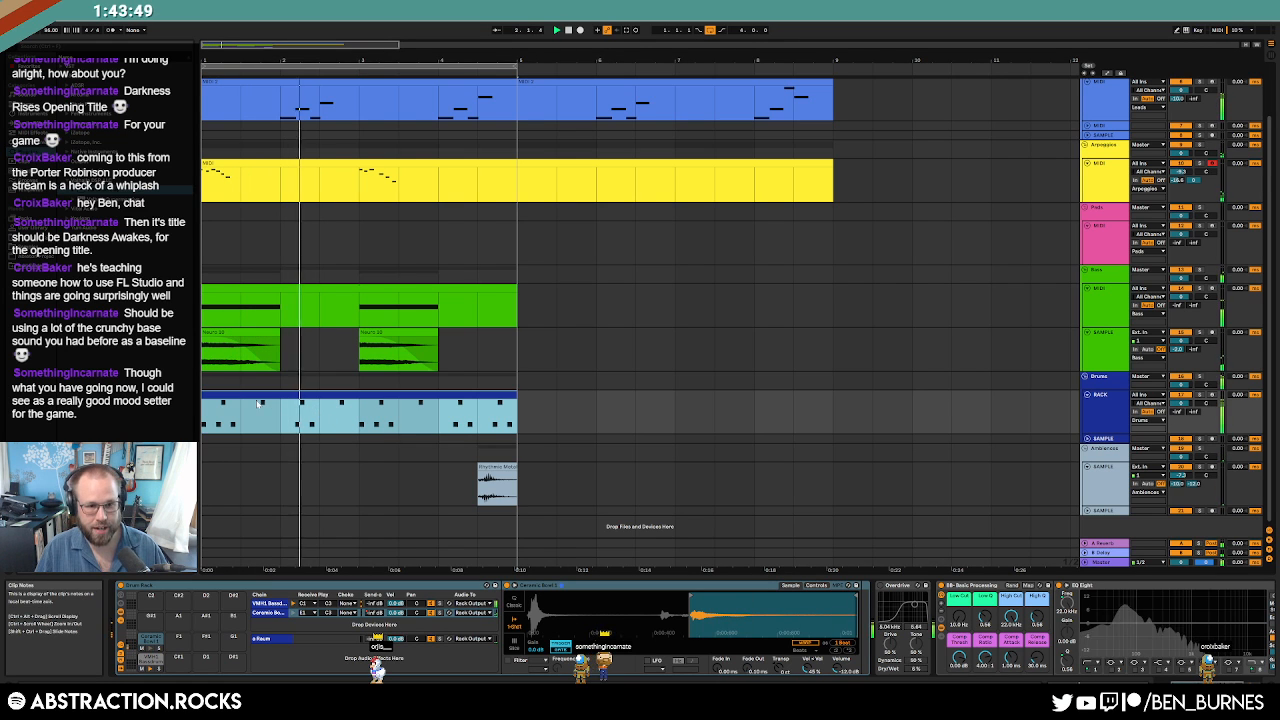
pyautogui.hotkey('shift', 'Tab')
pyautogui.click(563, 401)
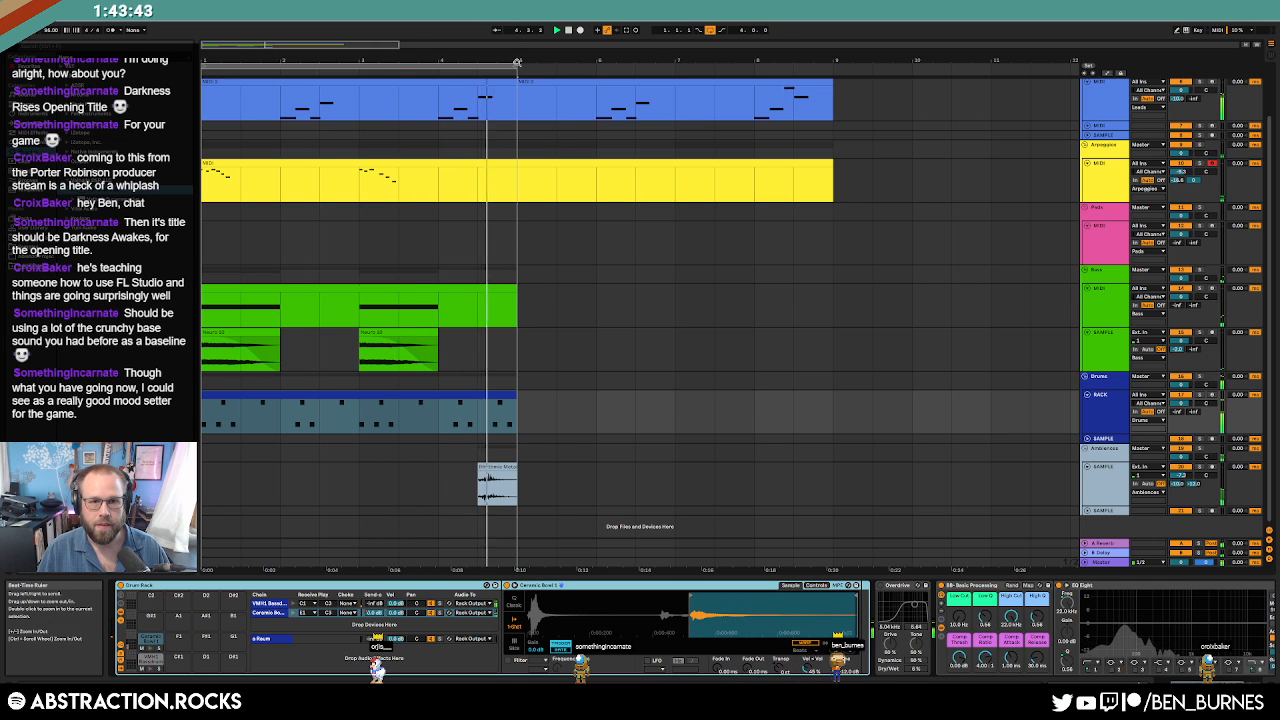
# Turn on looping for the arpeggio clip and set its loop length to 4 bars.
pyautogui.click(553, 166)
pyautogui.doubleClick(553, 166)
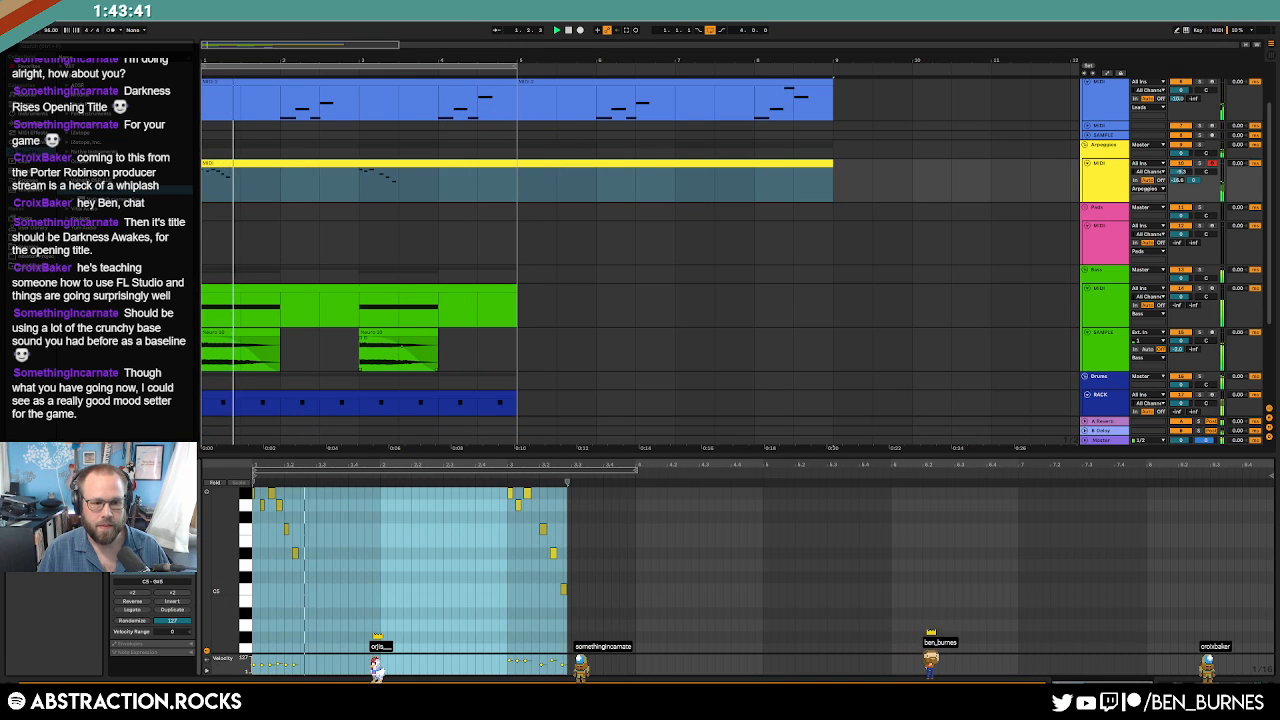
pyautogui.click(150, 511)
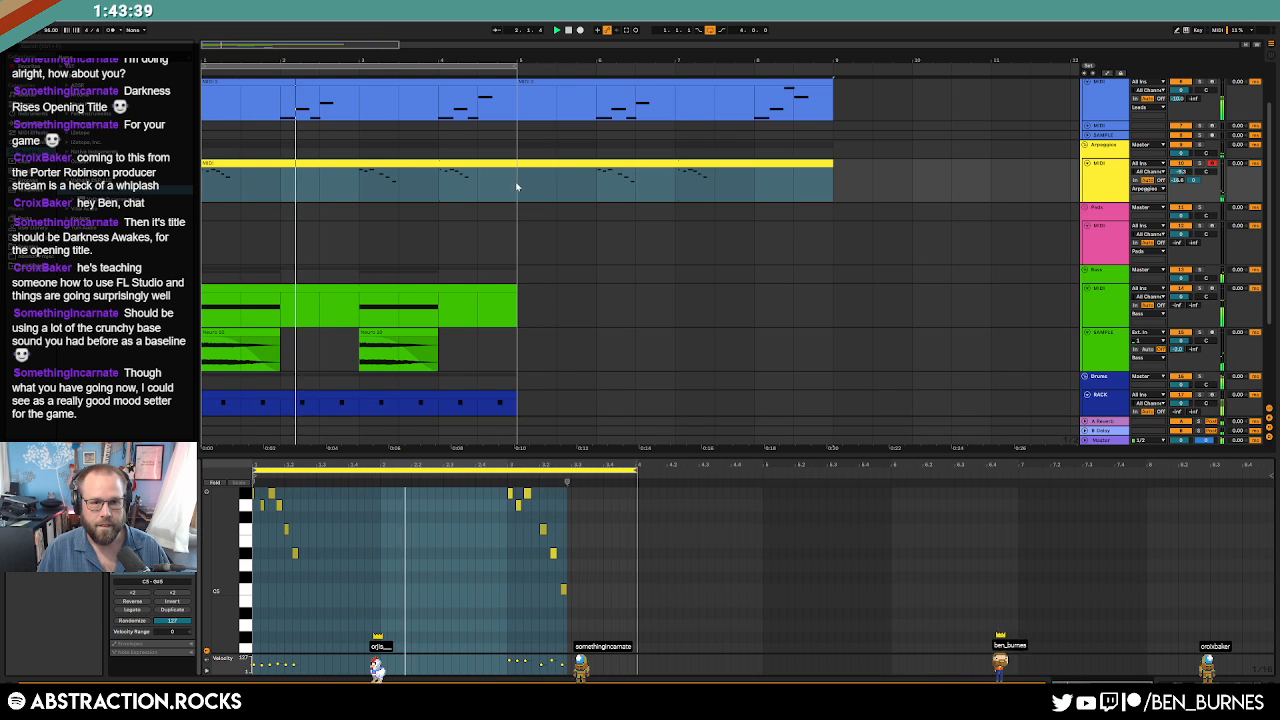
pyautogui.click(160, 530)
pyautogui.write('4')
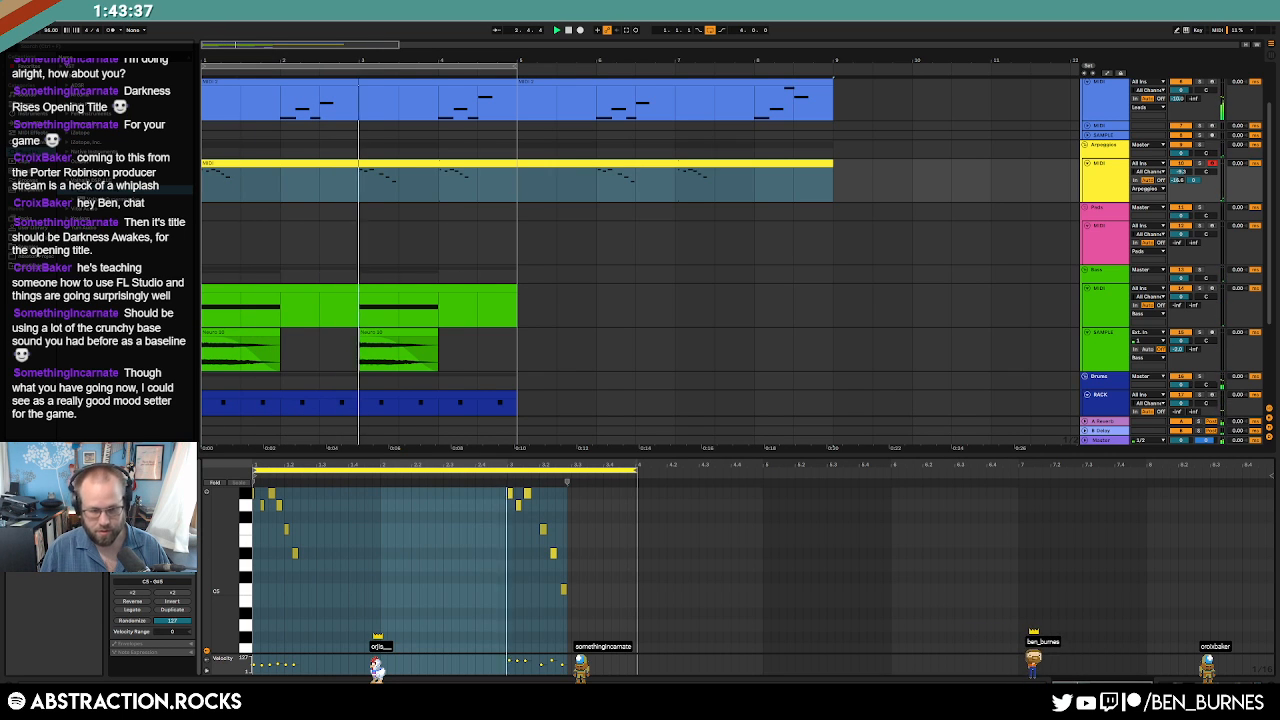
pyautogui.press('Return')
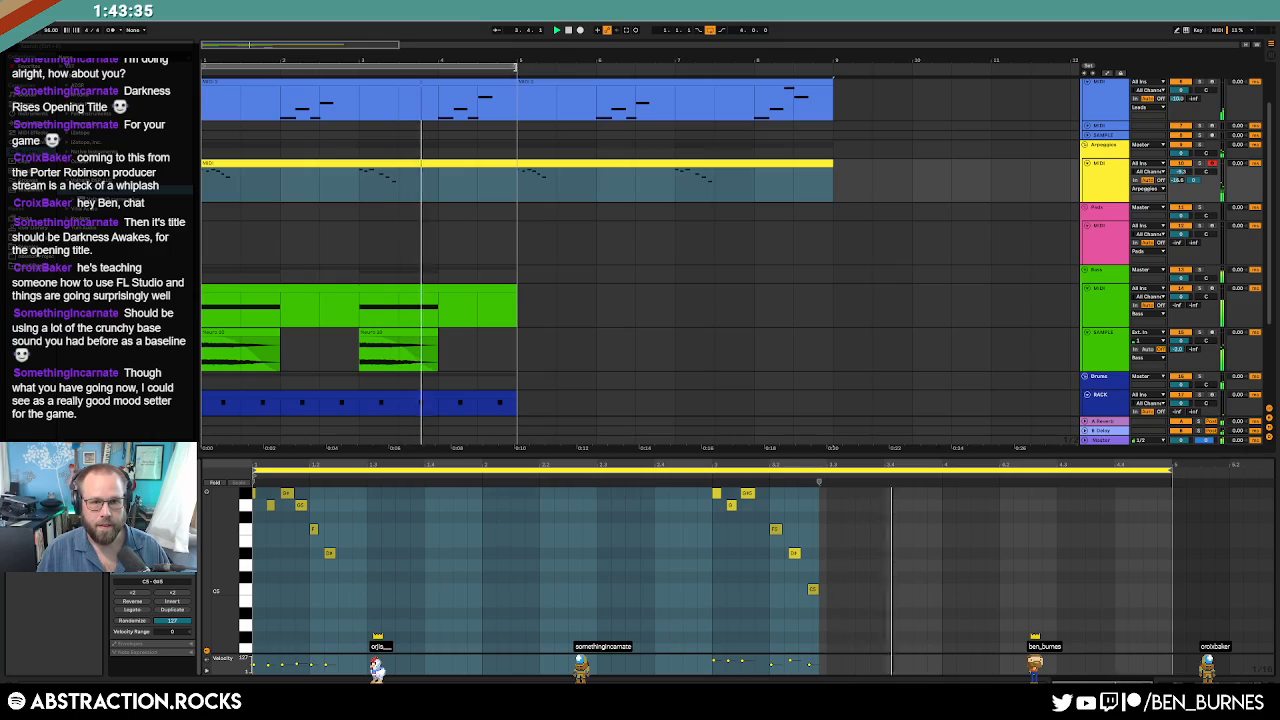
# Extend the arrangement loop and the Bass MIDI clip to the end of bar 8, and stop playback.
pyautogui.moveTo(516, 67); pyautogui.dragTo(833, 67)
pyautogui.hotkey('shift', 'Tab')
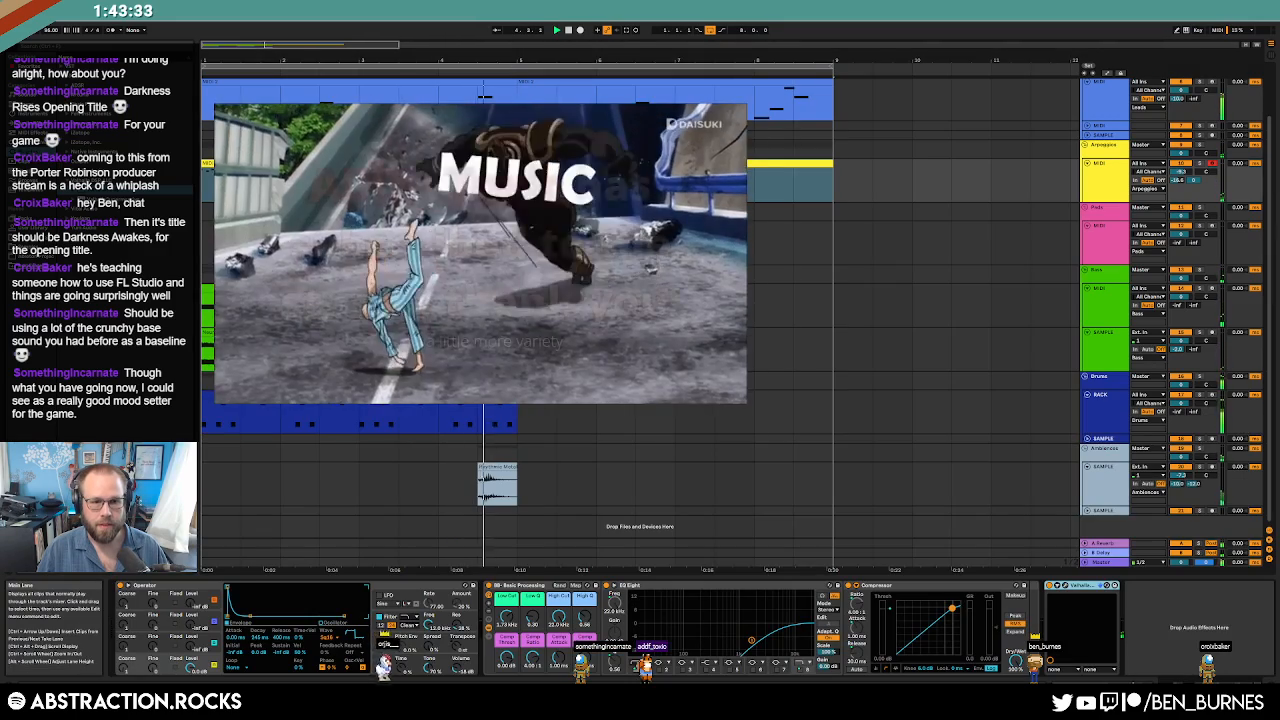
pyautogui.moveTo(516, 288); pyautogui.dragTo(833, 288)
pyautogui.press('space')
# Turn on looping for the consolidated drum clip and extend it to the end of bar 8.
pyautogui.click(514, 394)
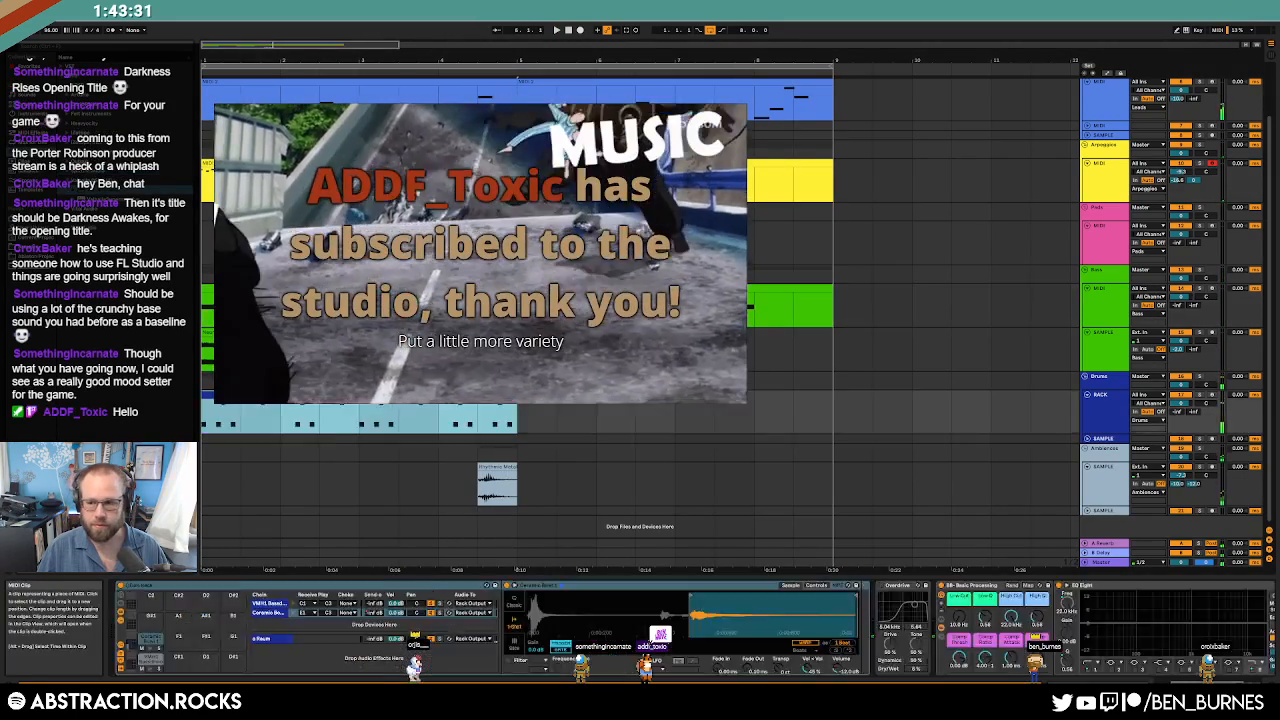
pyautogui.doubleClick(431, 395)
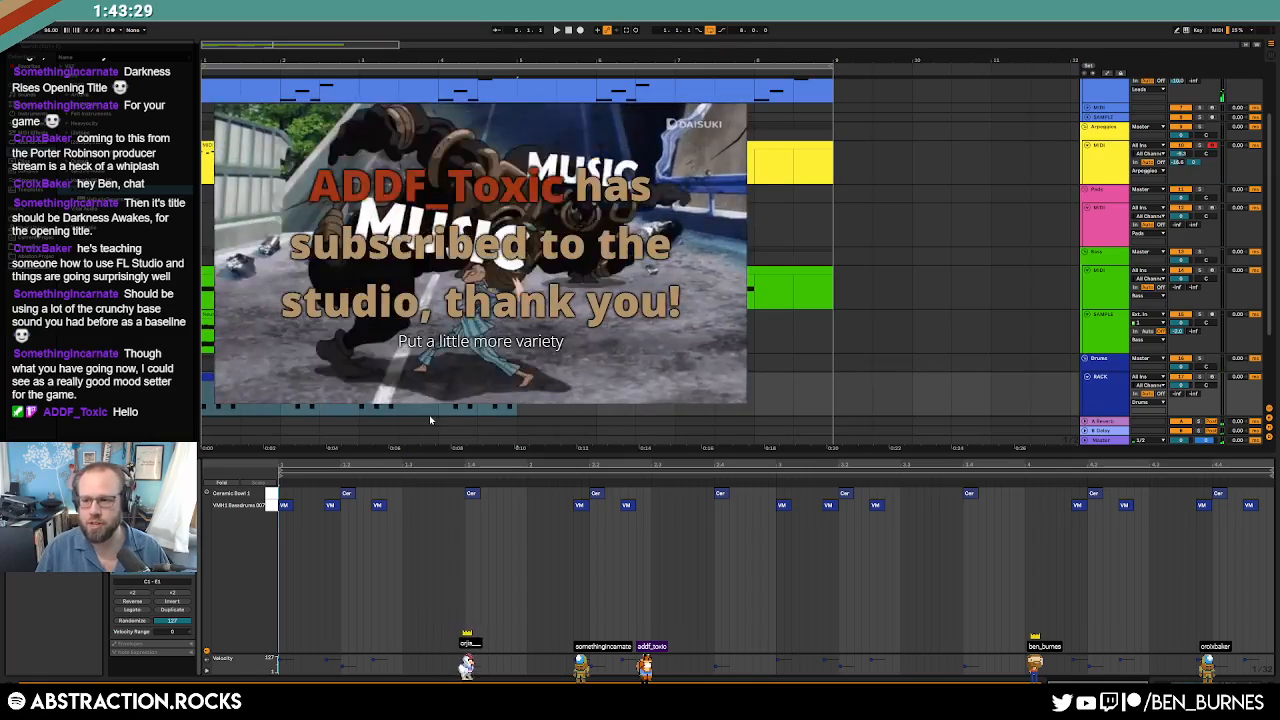
pyautogui.click(434, 471)
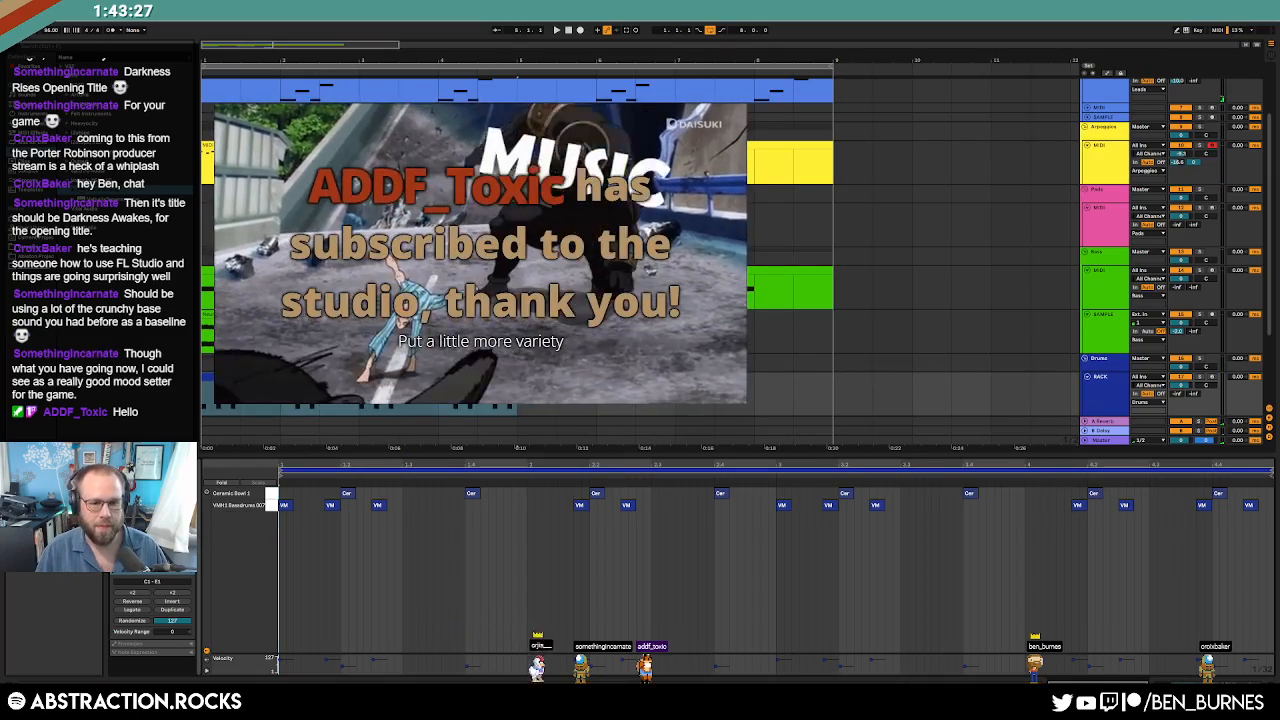
pyautogui.moveTo(516, 378); pyautogui.dragTo(833, 378)
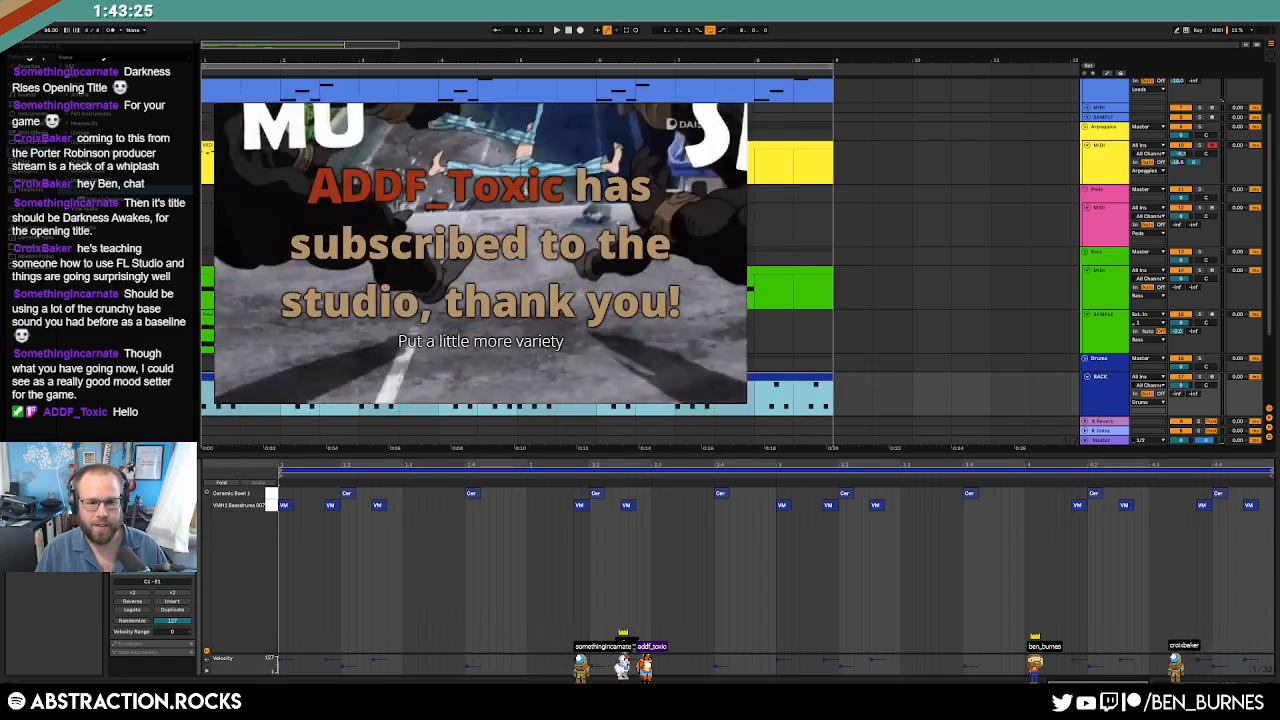
# Duplicate the bass samples and the Ambiences sample from bars 1–4 into bars 5–8.
pyautogui.moveTo(517, 335); pyautogui.dragTo(203, 335)
pyautogui.hotkey('ctrl', 'd')
pyautogui.scroll(-4, 691, 289)
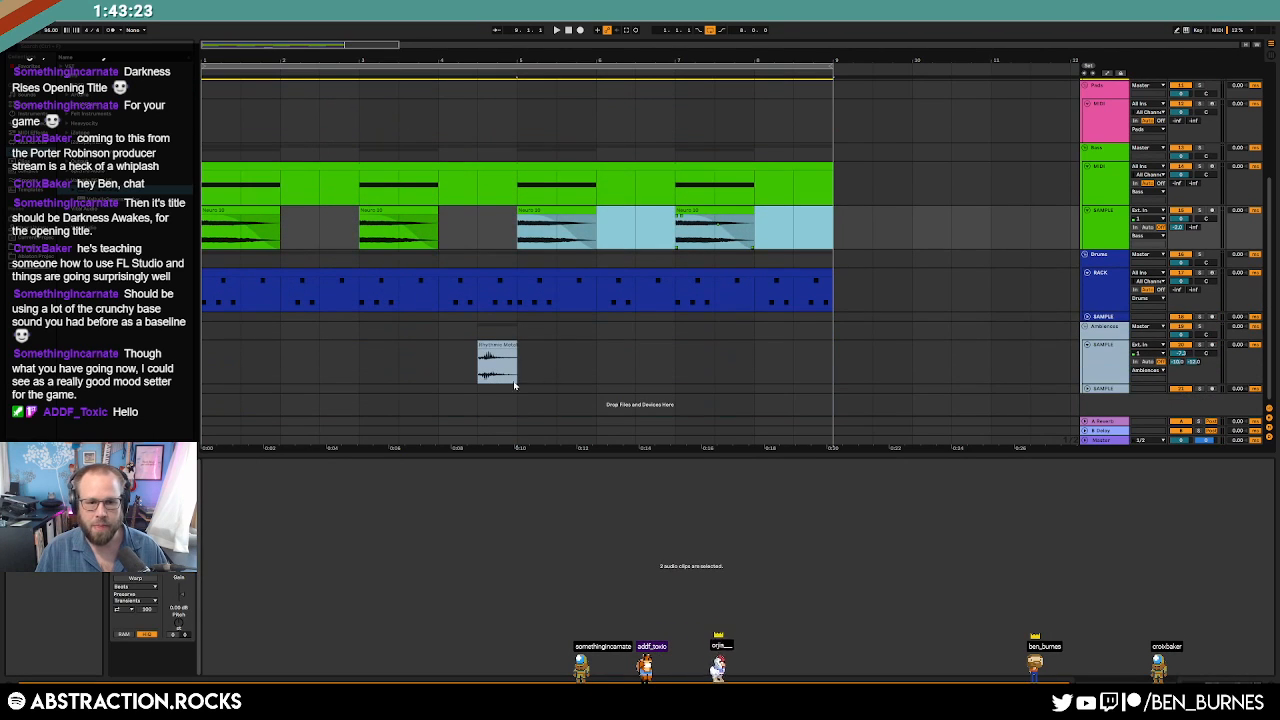
pyautogui.moveTo(515, 385); pyautogui.dragTo(203, 380)
pyautogui.hotkey('ctrl', 'd')
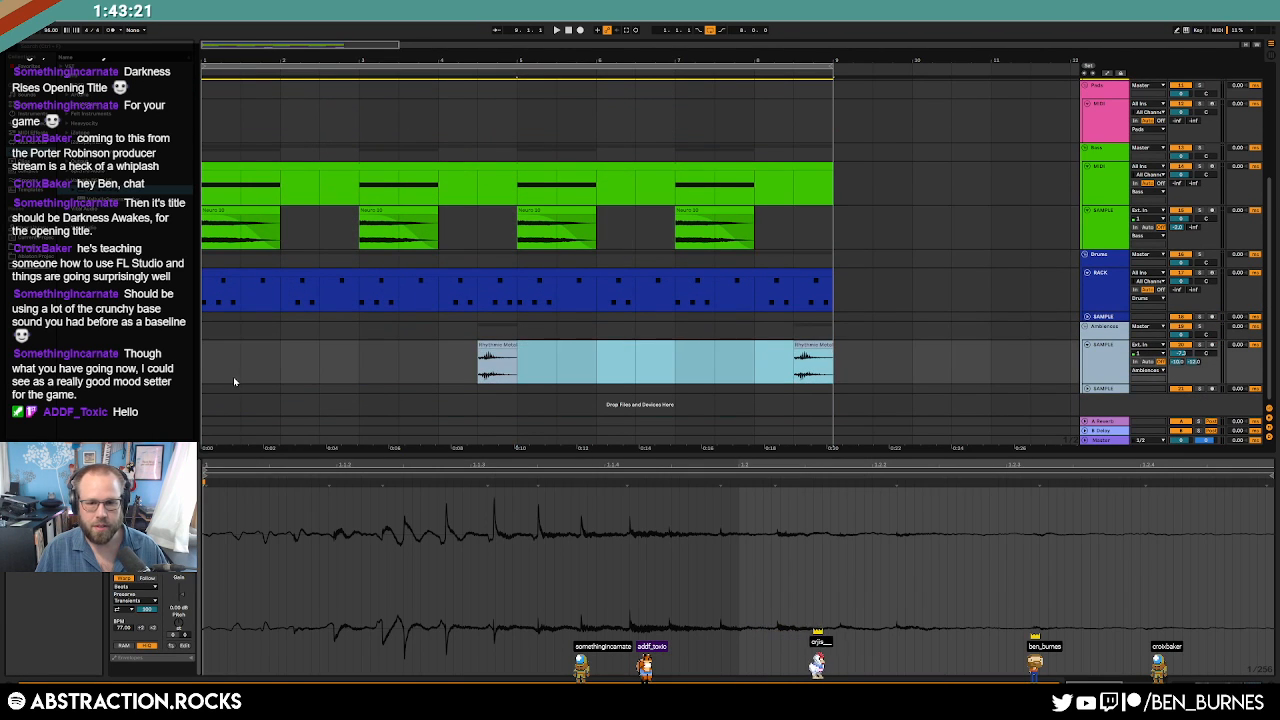
pyautogui.hotkey('shift', 'Tab')
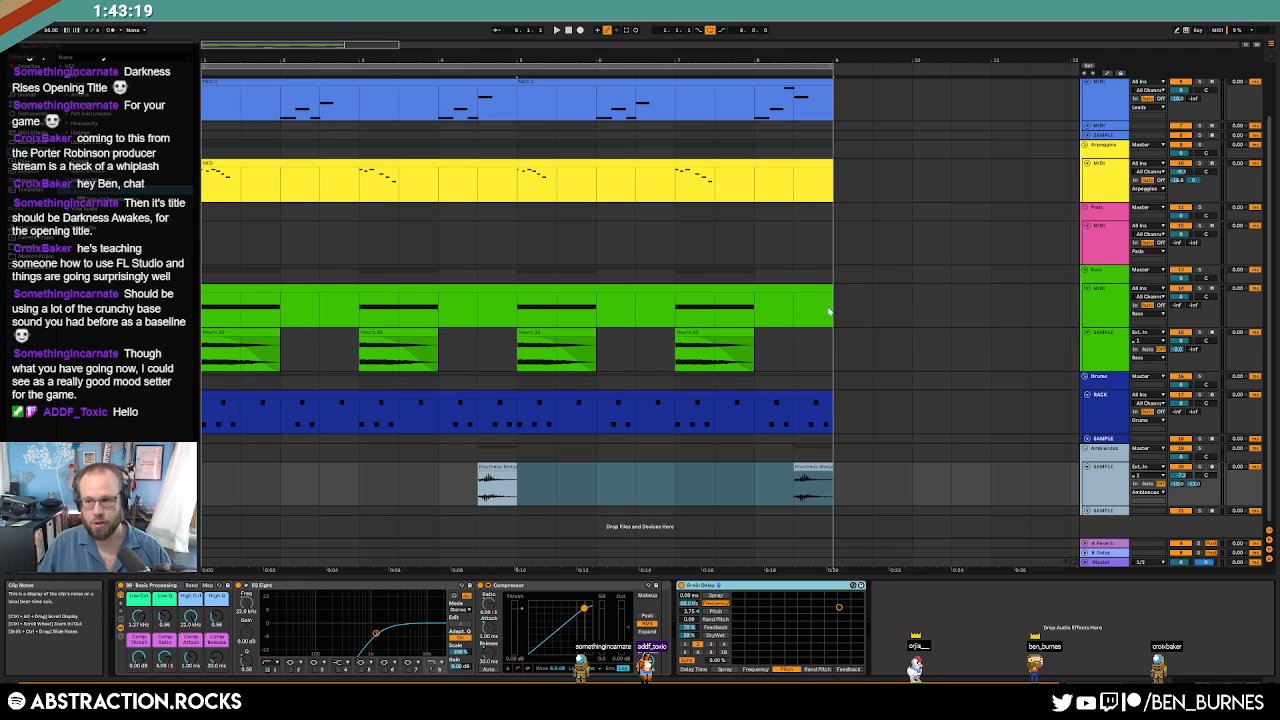
# Play the eight-bar arrangement from the beginning.
pyautogui.scroll(2, 837, 312)
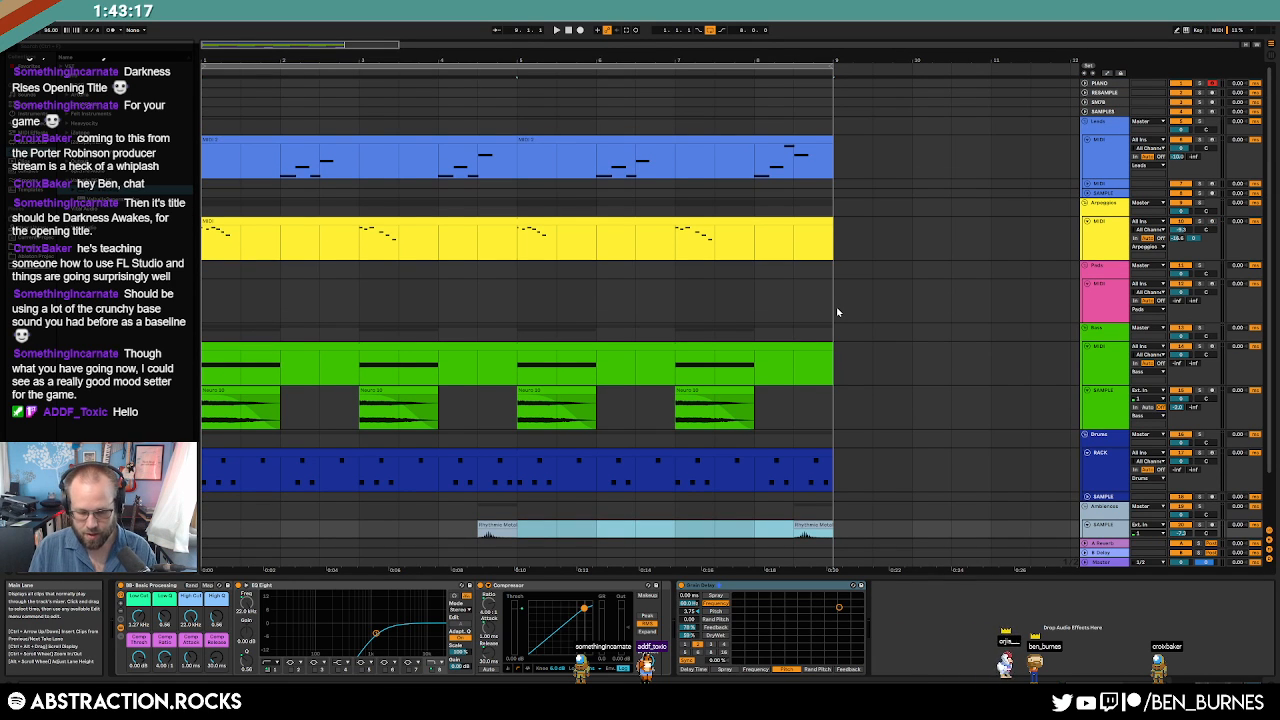
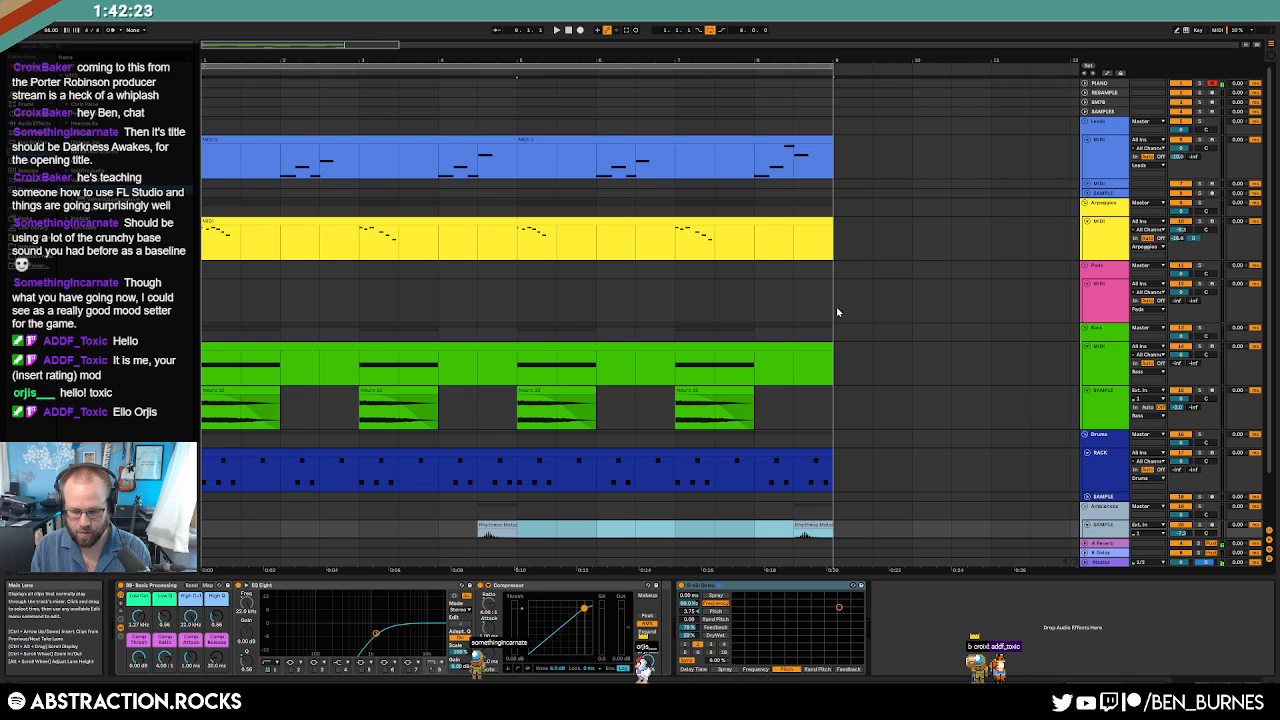
pyautogui.click(567, 32)
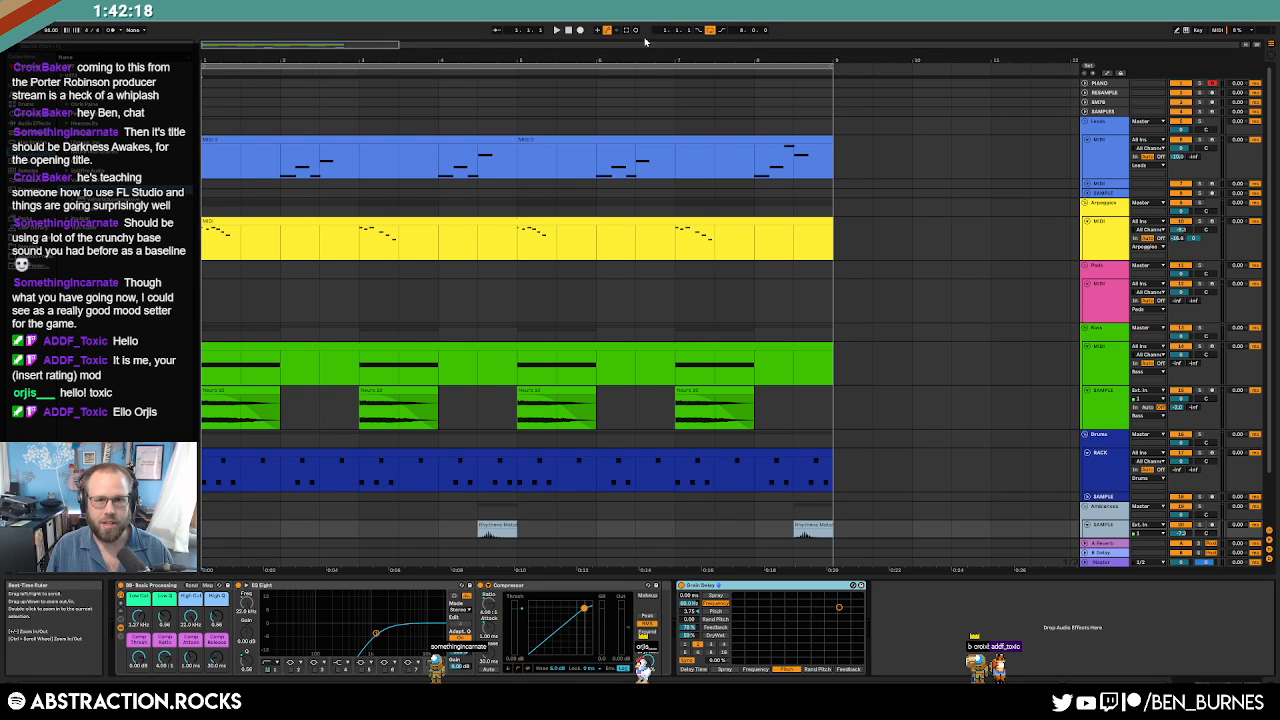
pyautogui.click(557, 30)
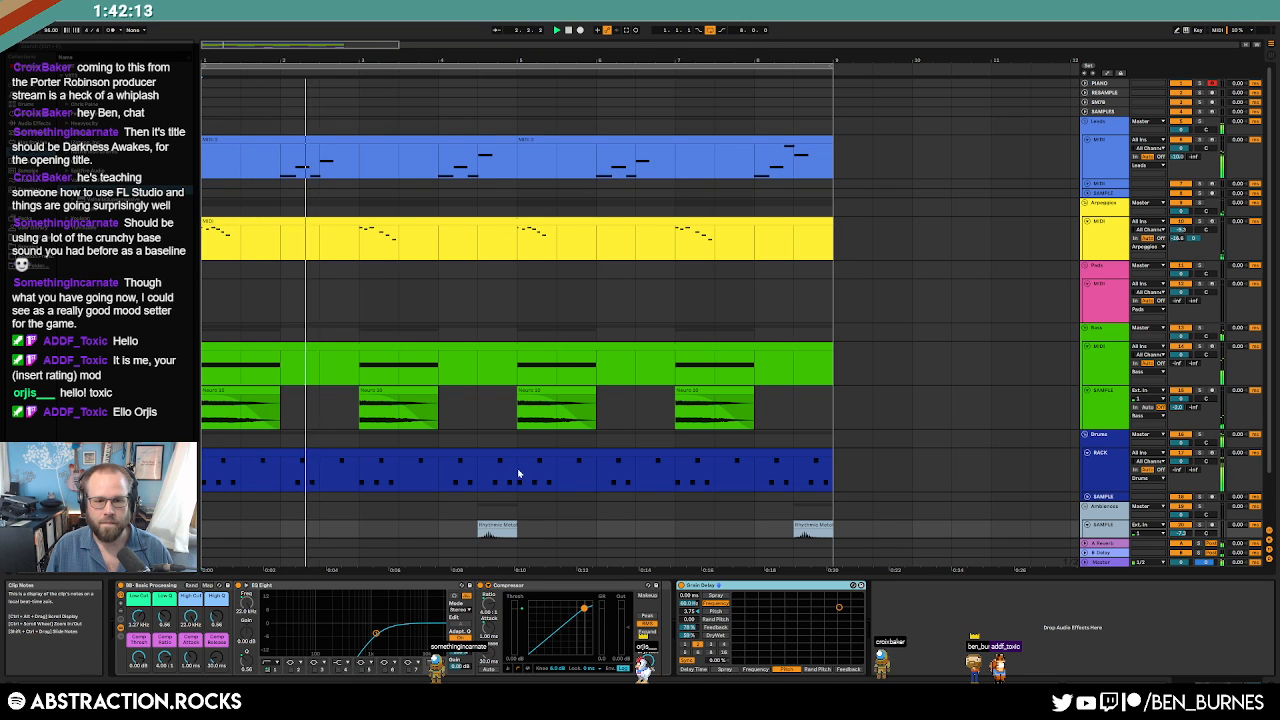
# Select the drum part in bars 5–8 and check its notes.
pyautogui.moveTo(517, 474); pyautogui.dragTo(826, 464)
pyautogui.doubleClick(809, 452)
pyautogui.hotkey('shift', 'Tab')
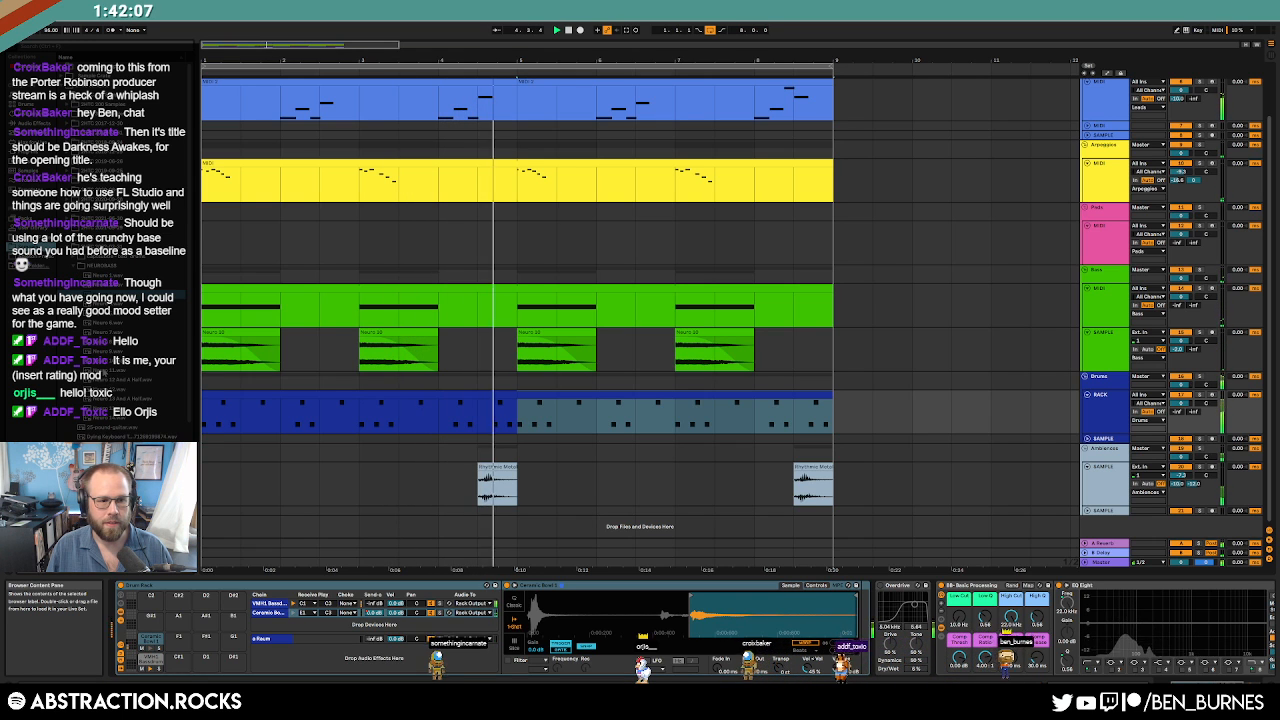
# Stop playback and raise the volume of the Ambiences group's sample track.
pyautogui.press('space')
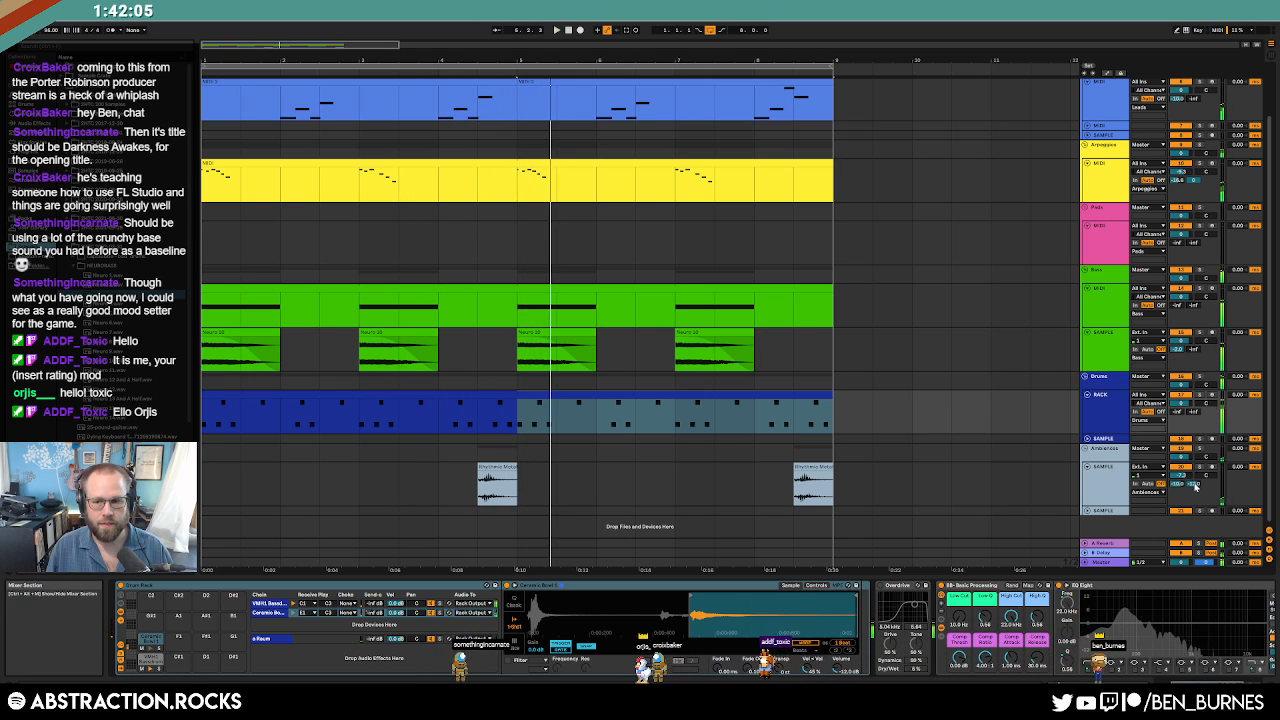
pyautogui.moveTo(1181, 476); pyautogui.dragTo(1181, 466)
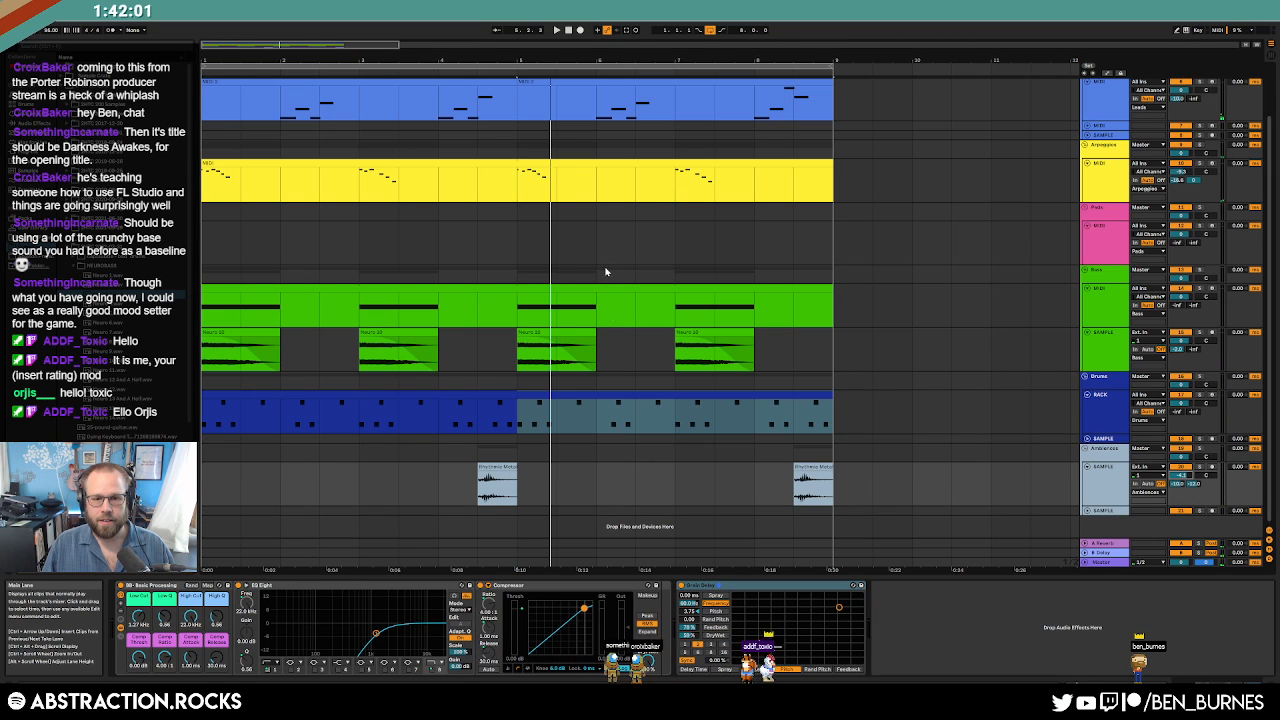
# Extend the first drum clip through bar 8 and duplicate the whole eight-bar arrangement into bars 9–16.
pyautogui.click(628, 393)
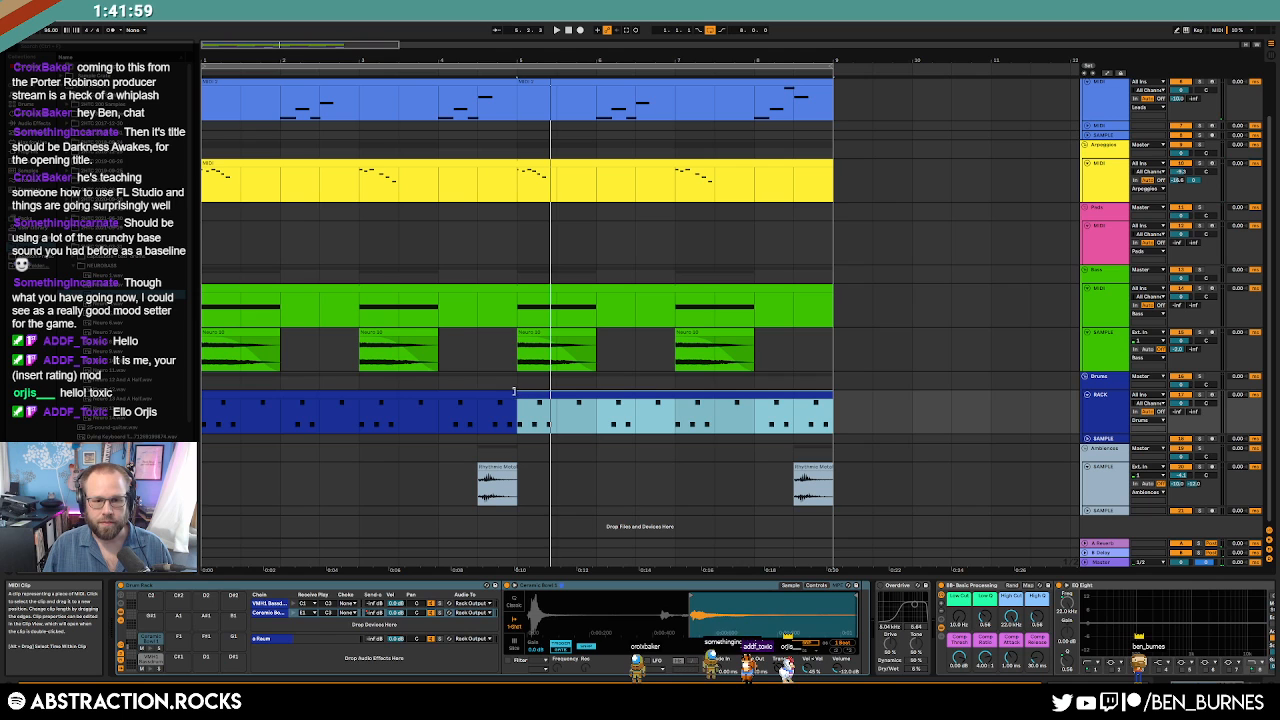
pyautogui.moveTo(514, 391); pyautogui.dragTo(834, 405)
pyautogui.moveTo(838, 488); pyautogui.dragTo(72, 119)
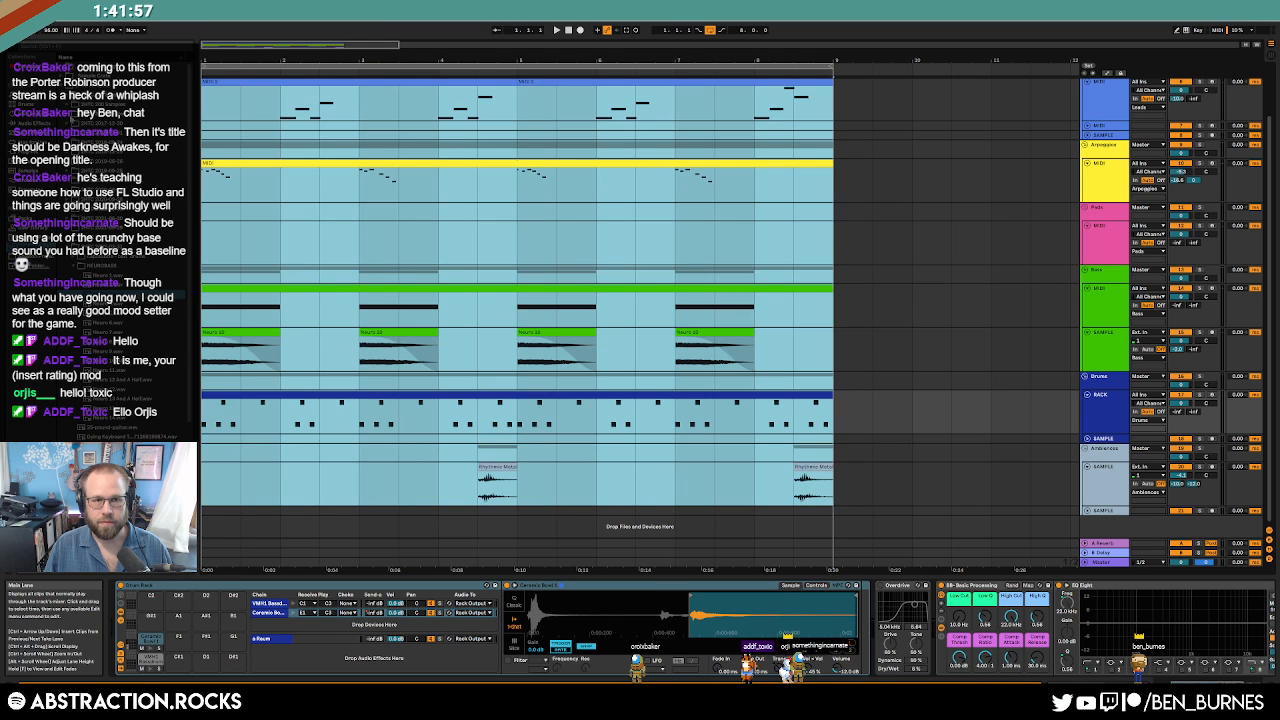
pyautogui.hotkey('ctrl', 'd')
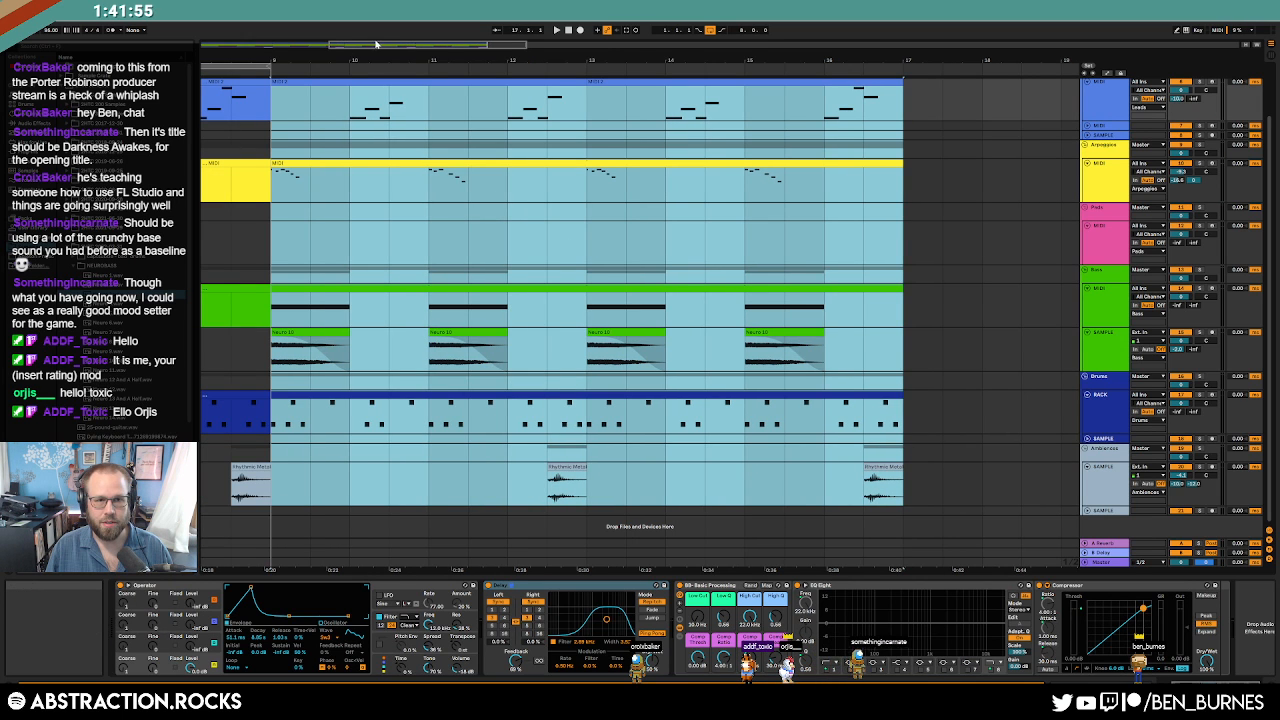
pyautogui.moveTo(376, 44); pyautogui.dragTo(324, 28)
# Repeat the four-bar drum part with its chain send automation through bar 16.
pyautogui.press('a')
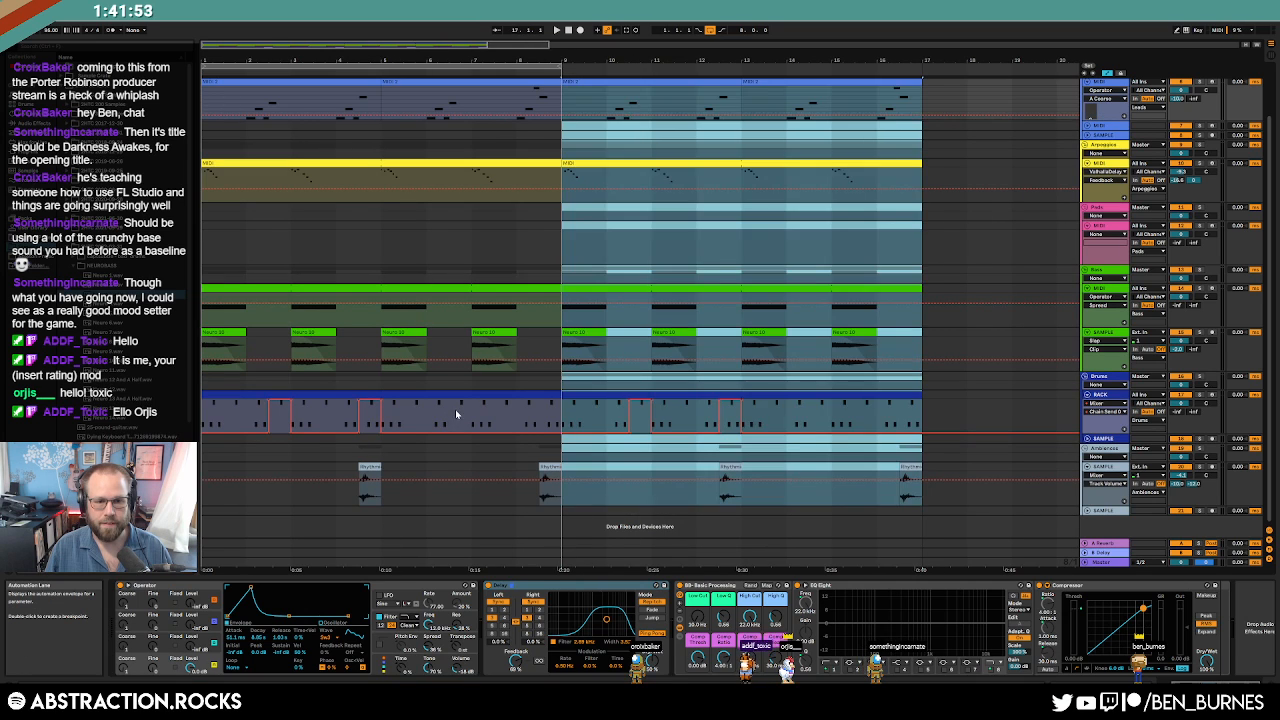
pyautogui.moveTo(388, 410); pyautogui.dragTo(337, 411)
pyautogui.click(318, 477)
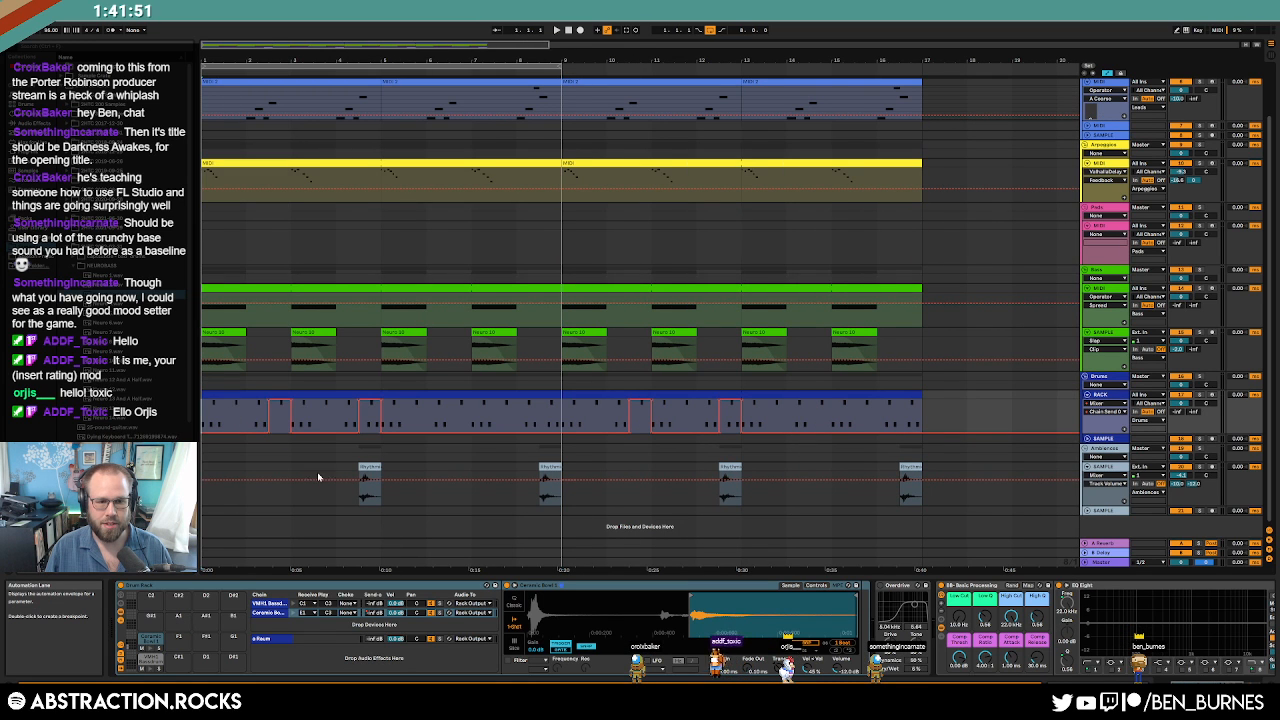
pyautogui.click(372, 424)
pyautogui.click(443, 424)
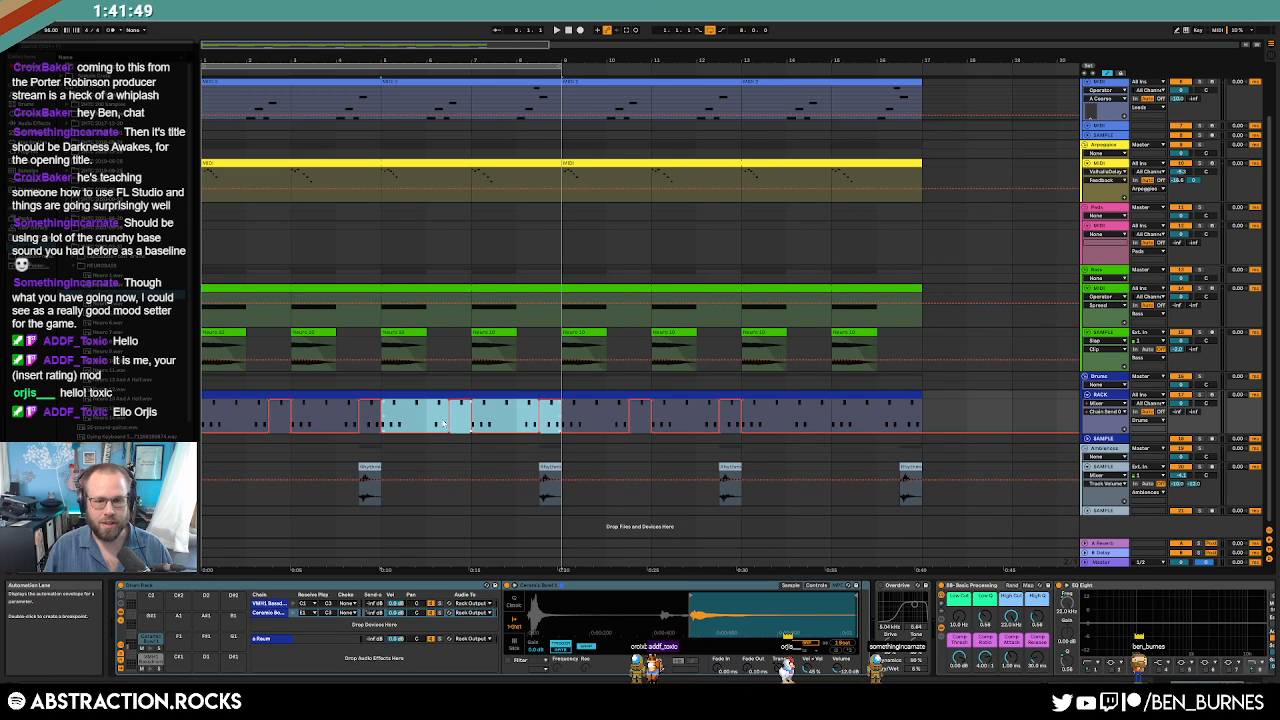
pyautogui.hotkey('ctrl', 'd')
pyautogui.hotkey('ctrl', 'd')
pyautogui.press('a')
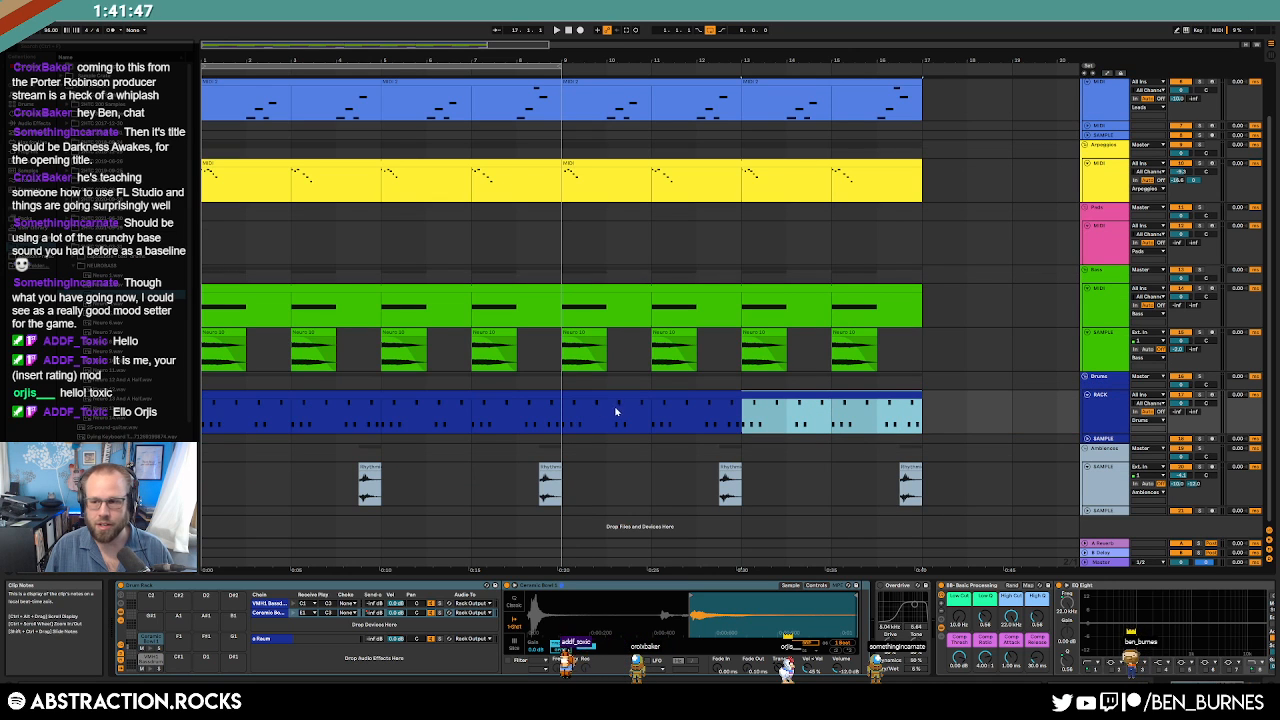
# Open the drum clip in bars 9–16 and display its clip envelope for the Ceramic Bowl 1 mixer's chain send.
pyautogui.keyDown('shift'); pyautogui.click(605, 396); pyautogui.keyUp('shift')
pyautogui.doubleClick(605, 396)
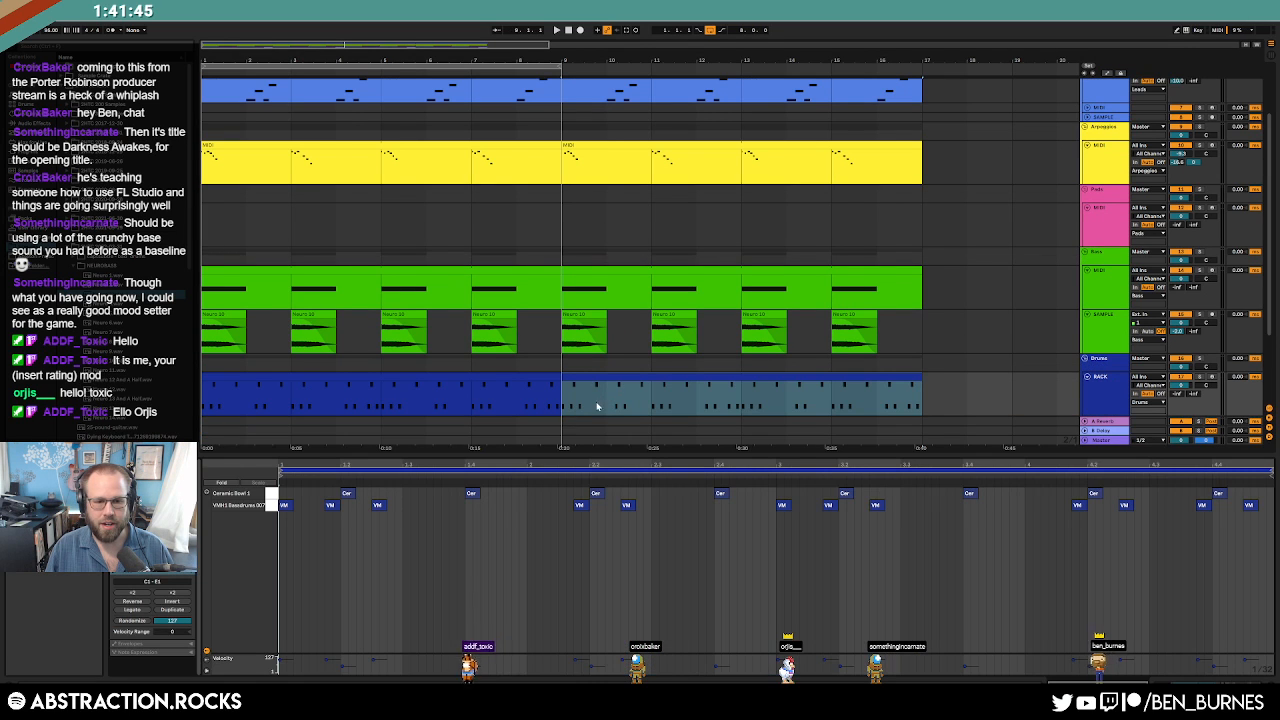
pyautogui.click(130, 645)
pyautogui.scroll(-2, 192, 645)
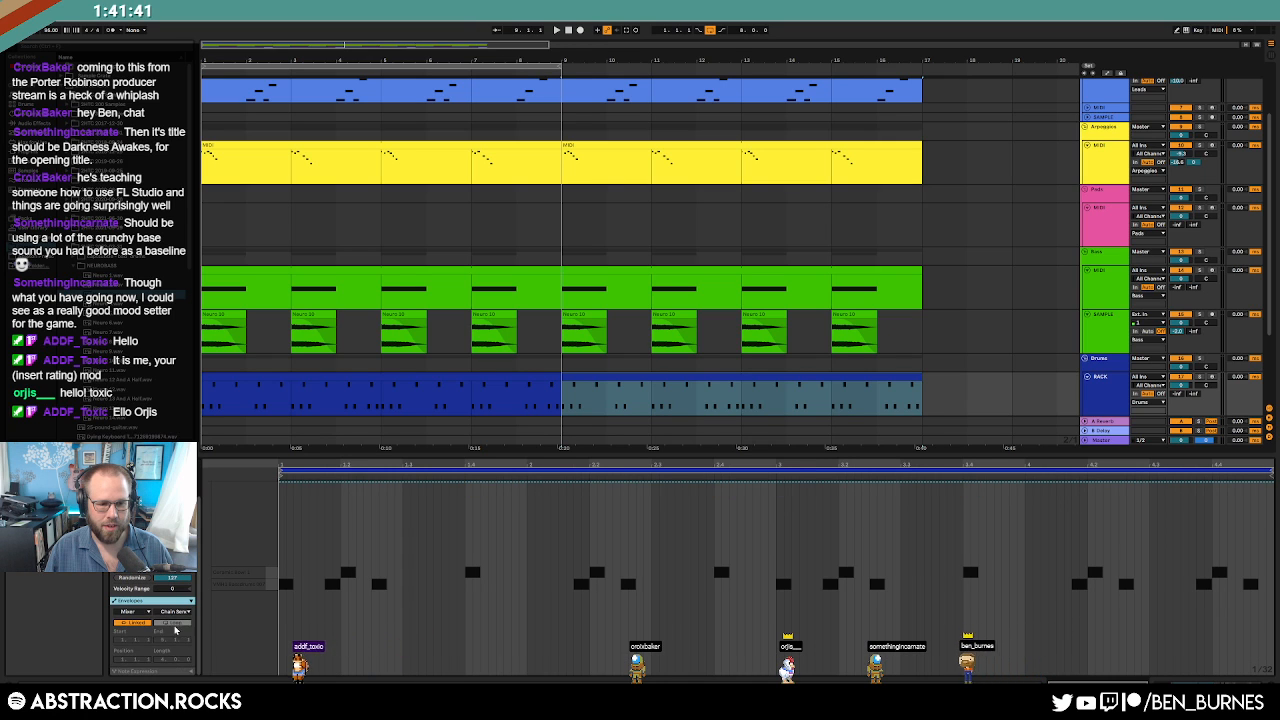
pyautogui.scroll(-1, 183, 641)
pyautogui.click(140, 613)
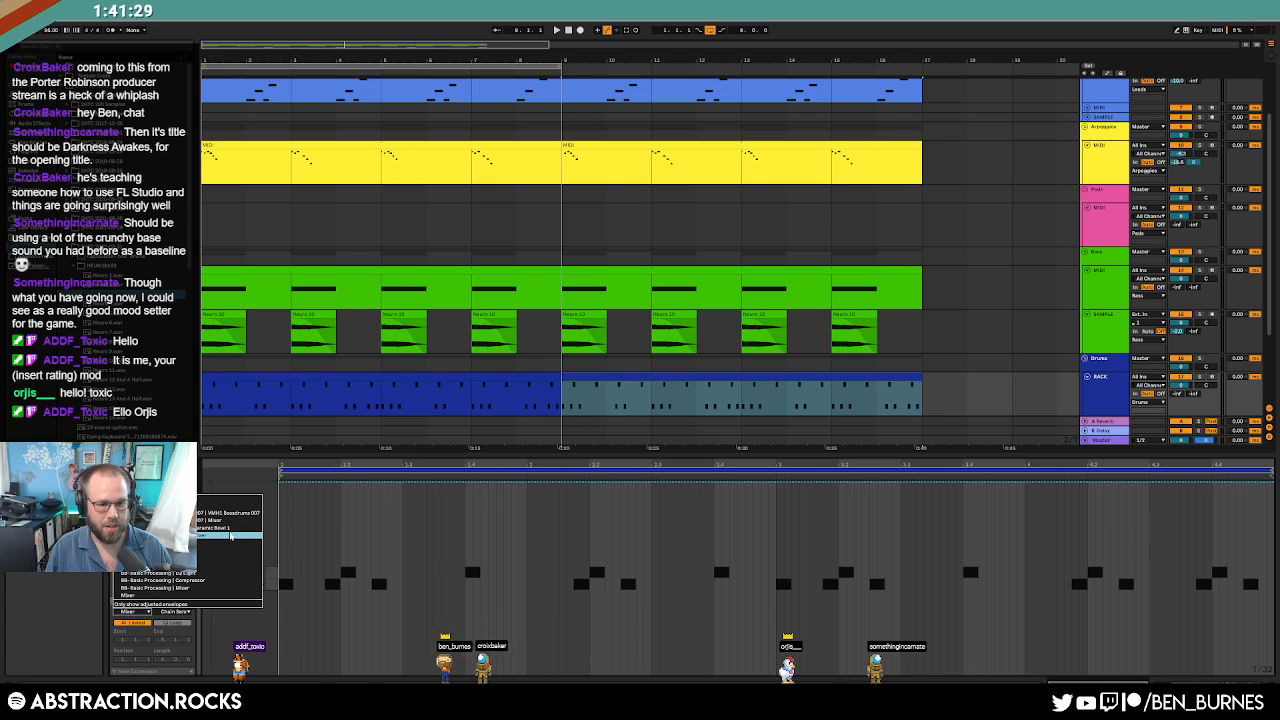
pyautogui.click(231, 537)
pyautogui.click(178, 611)
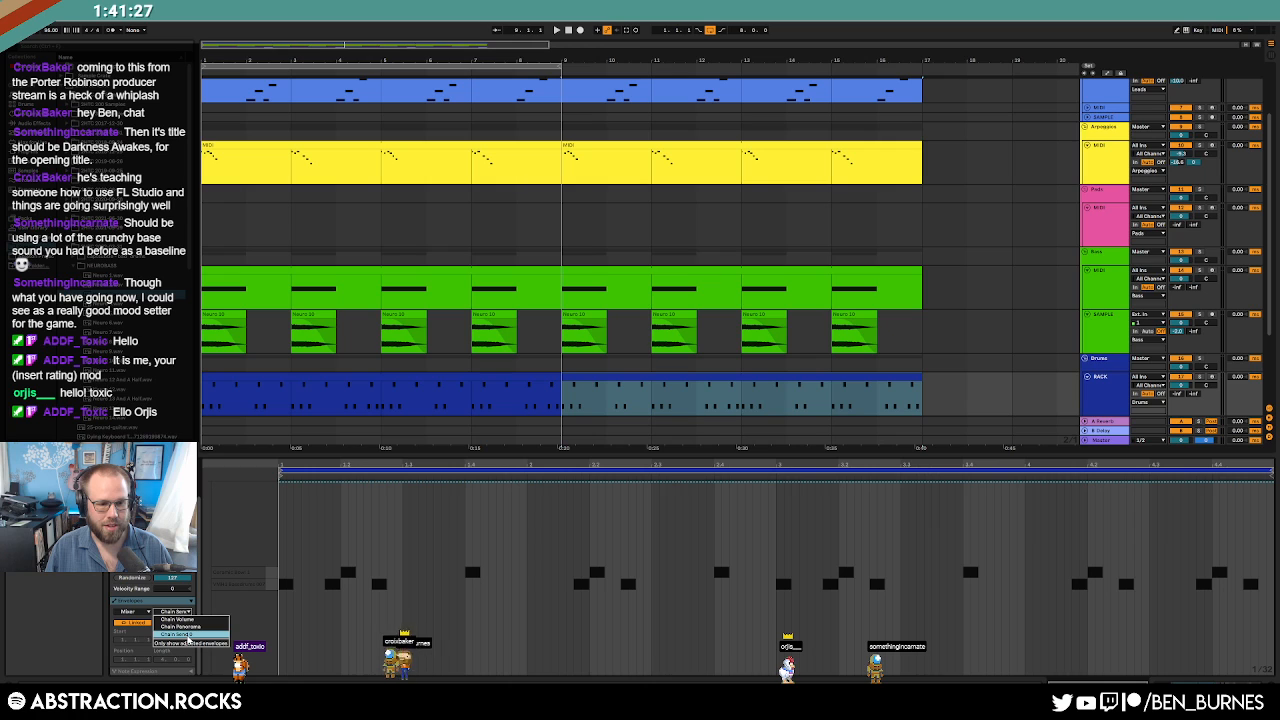
pyautogui.click(188, 636)
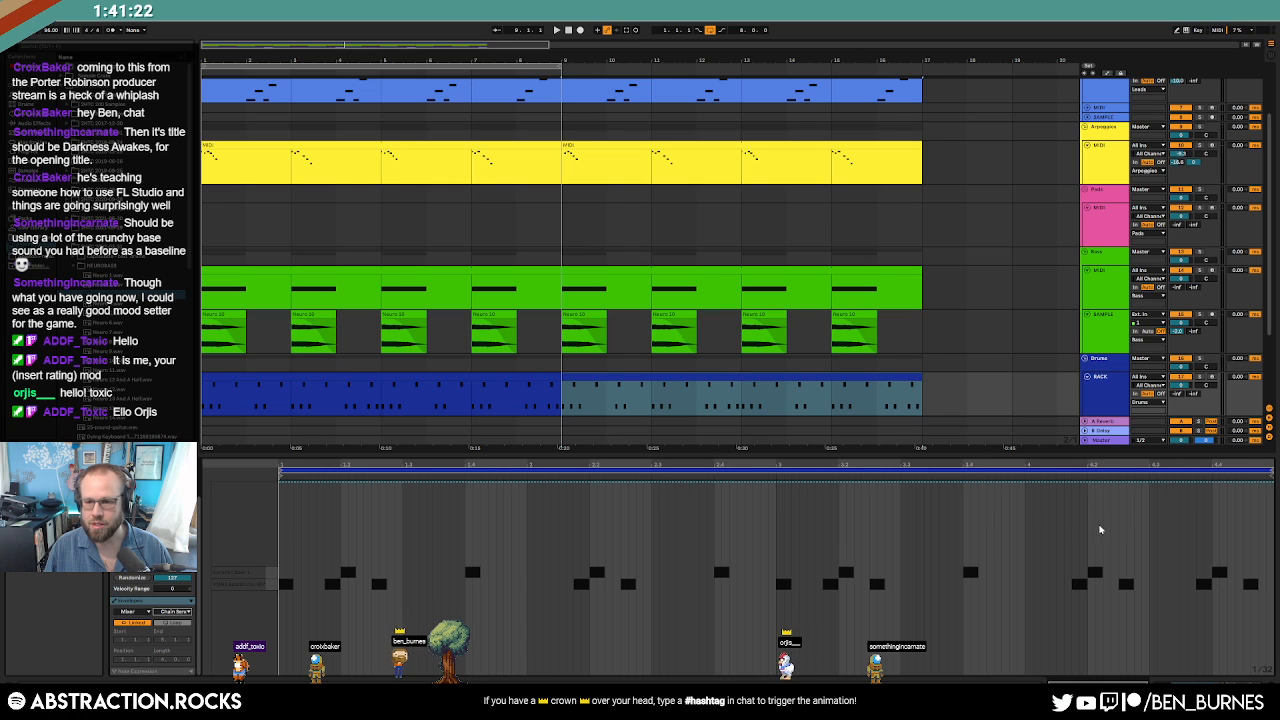
# Select the end of bar 12 in the drum clip's envelope and check the Drum Rack's chain send settings.
pyautogui.click(1034, 514)
pyautogui.moveTo(1041, 514); pyautogui.dragTo(1082, 515)
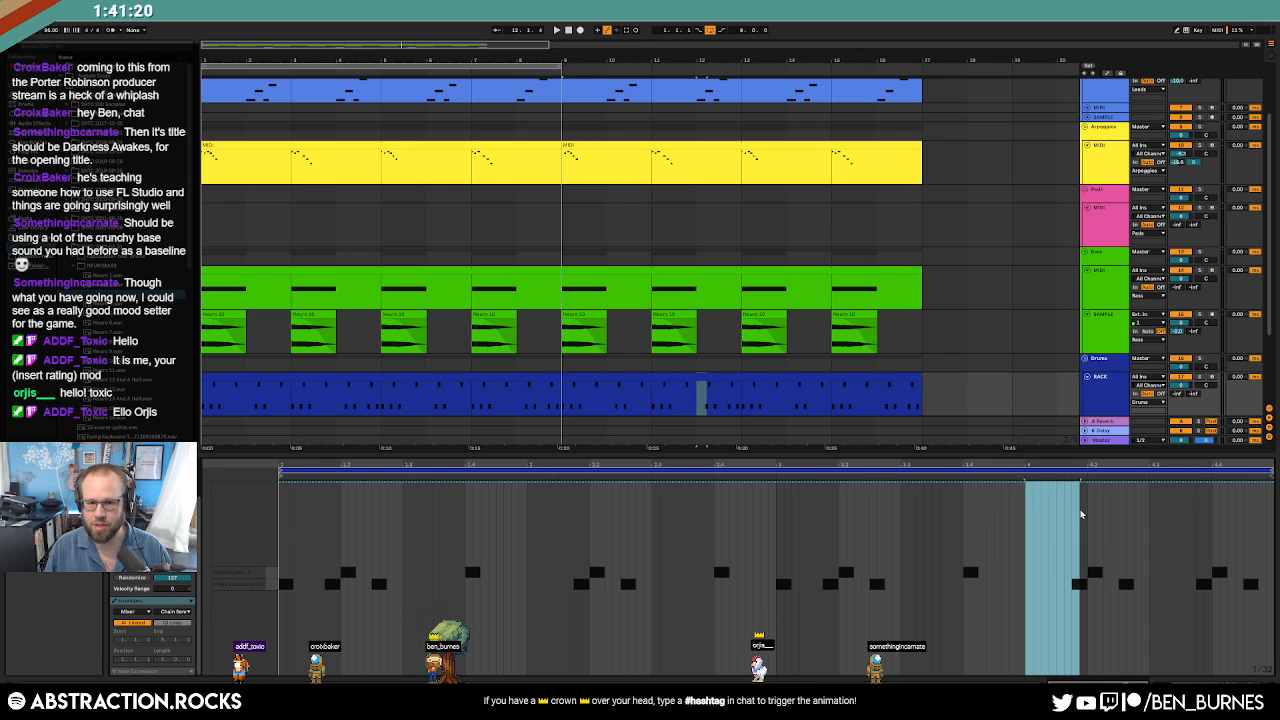
pyautogui.moveTo(1160, 520); pyautogui.dragTo(1268, 520)
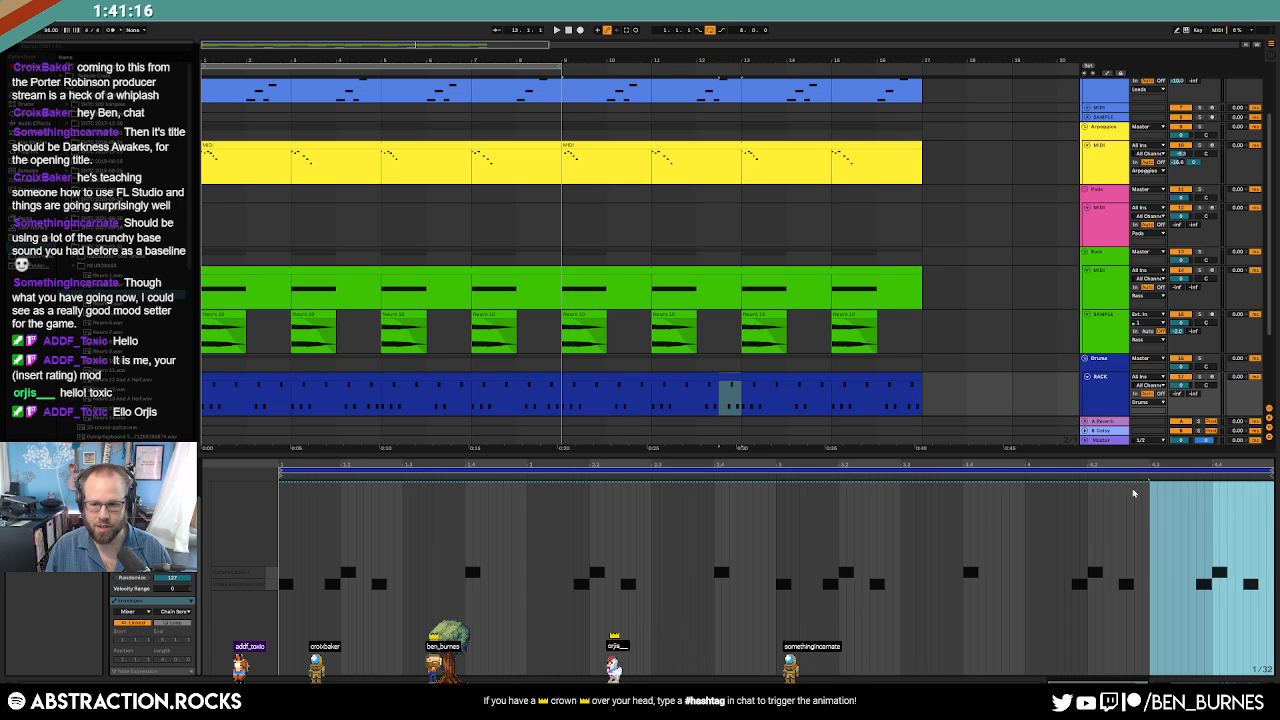
pyautogui.hotkey('shift', 'Tab')
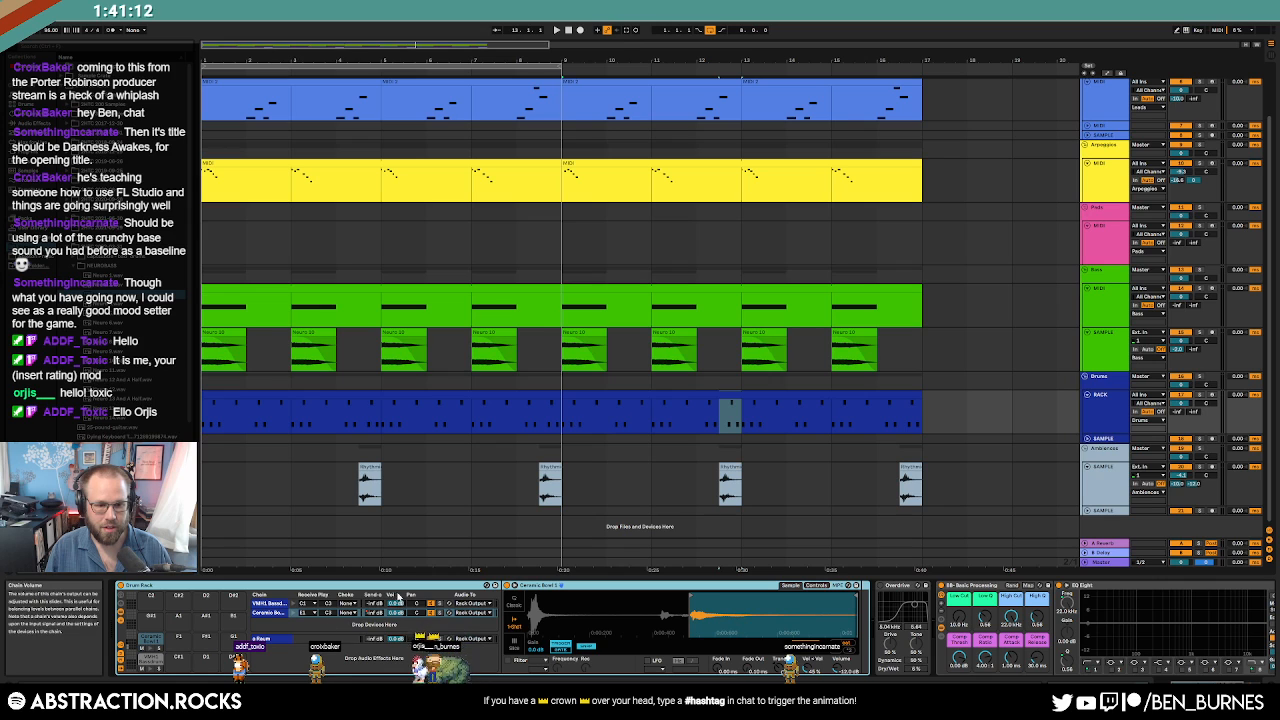
pyautogui.hotkey('shift', 'Tab')
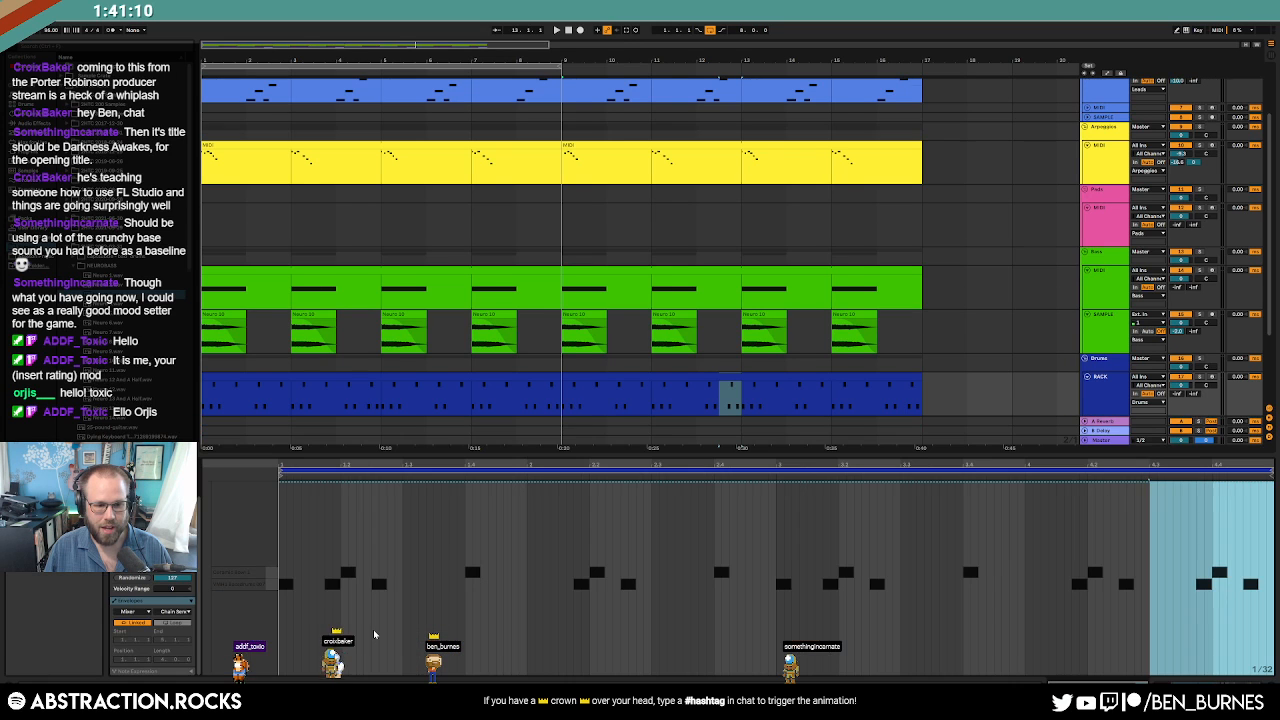
# Look through the Ceramic Bowl 1 envelope parameters and compare them with the drum track's arrangement automation.
pyautogui.click(175, 611)
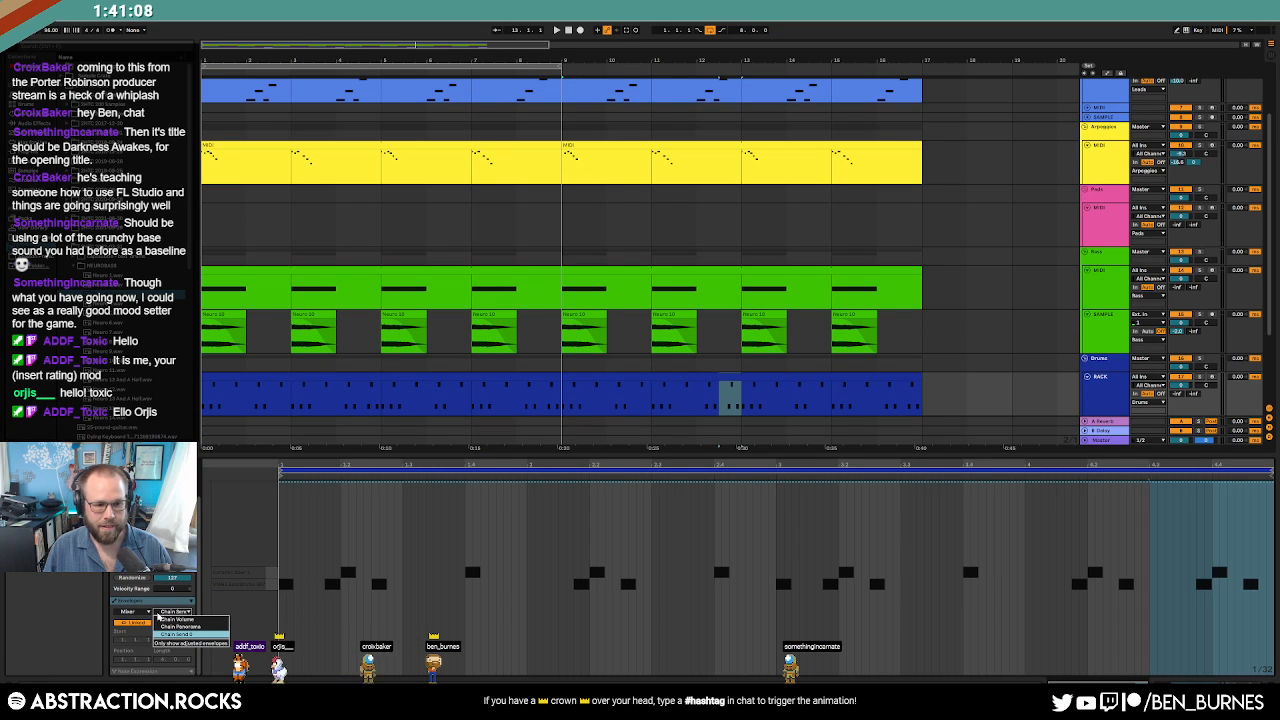
pyautogui.click(130, 611)
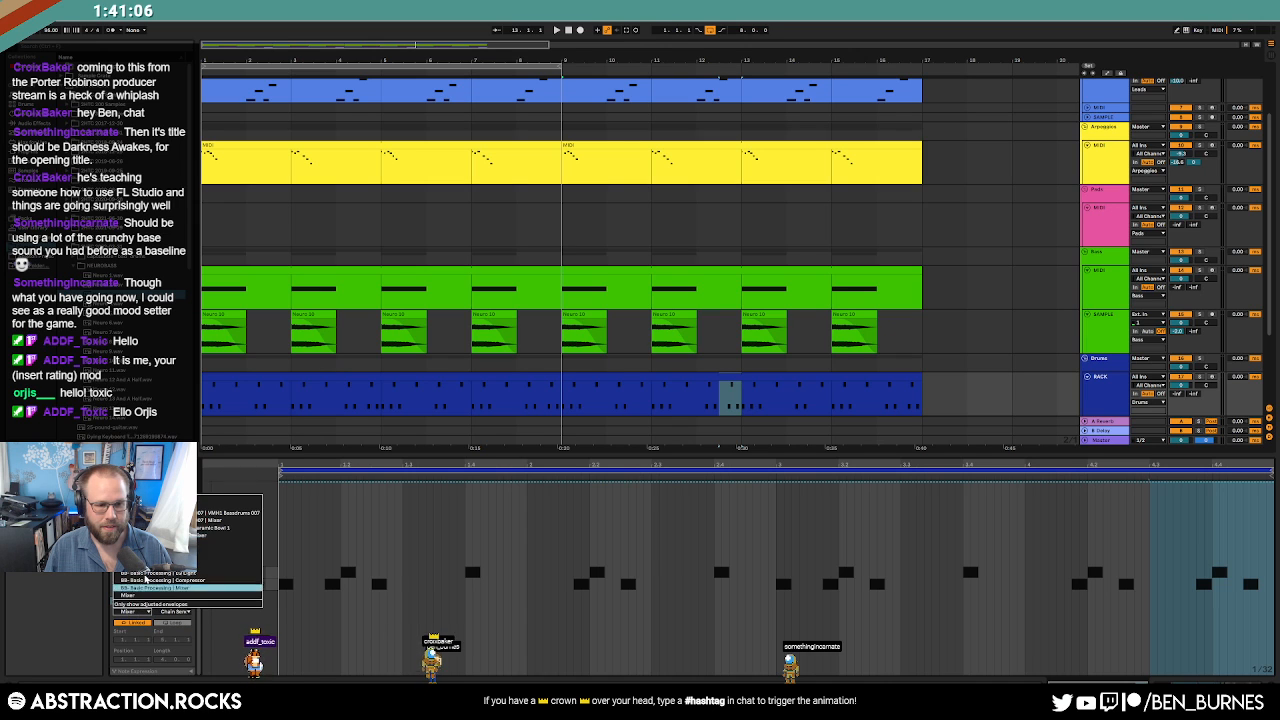
pyautogui.click(175, 528)
pyautogui.click(175, 611)
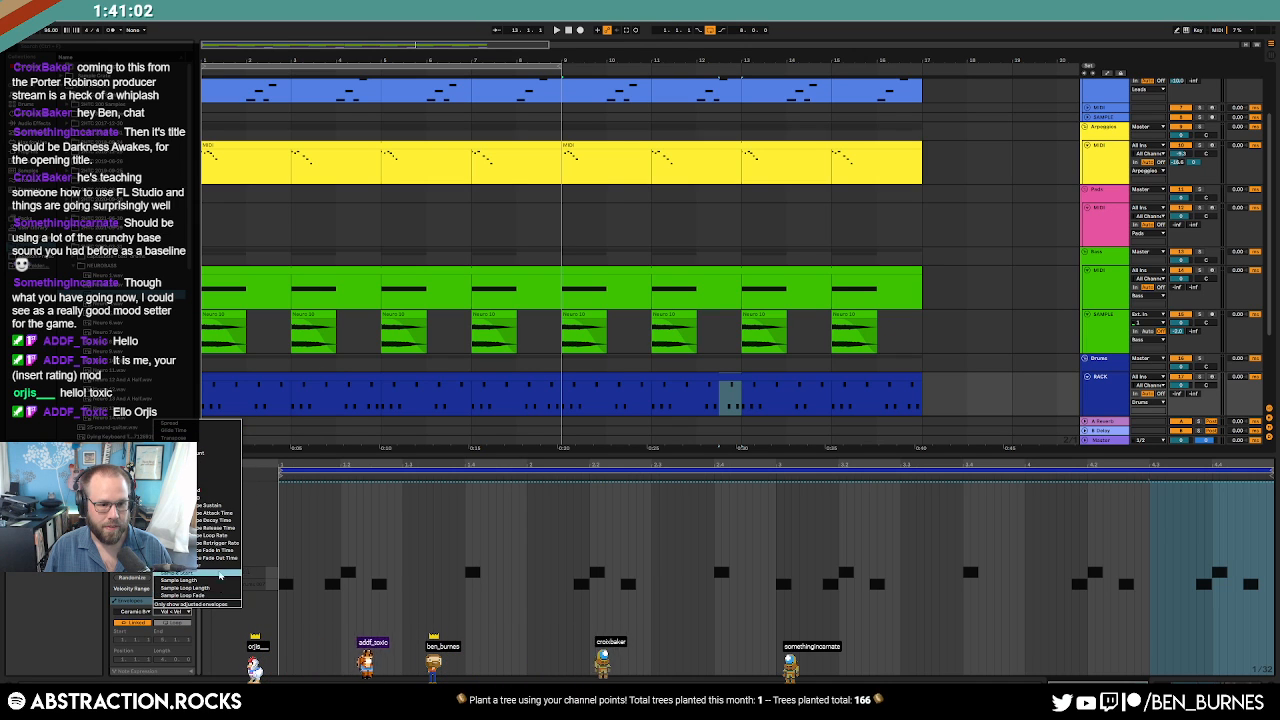
pyautogui.click(489, 660)
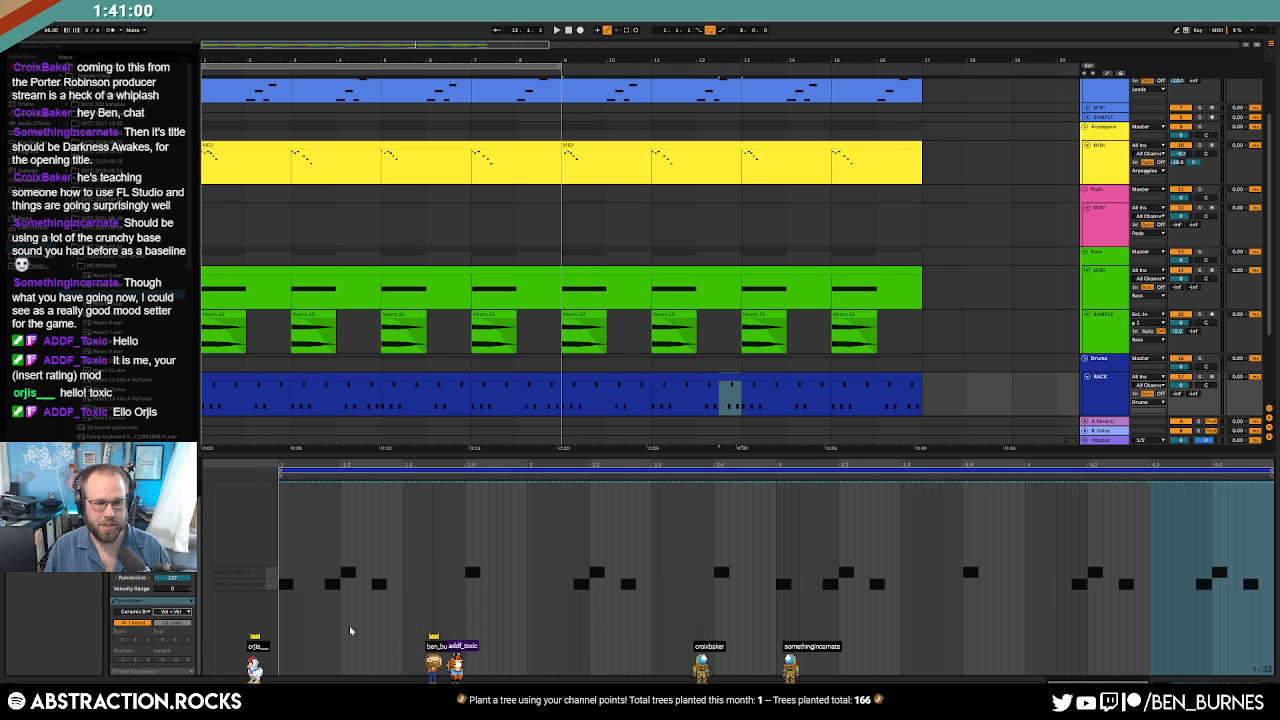
pyautogui.press('a')
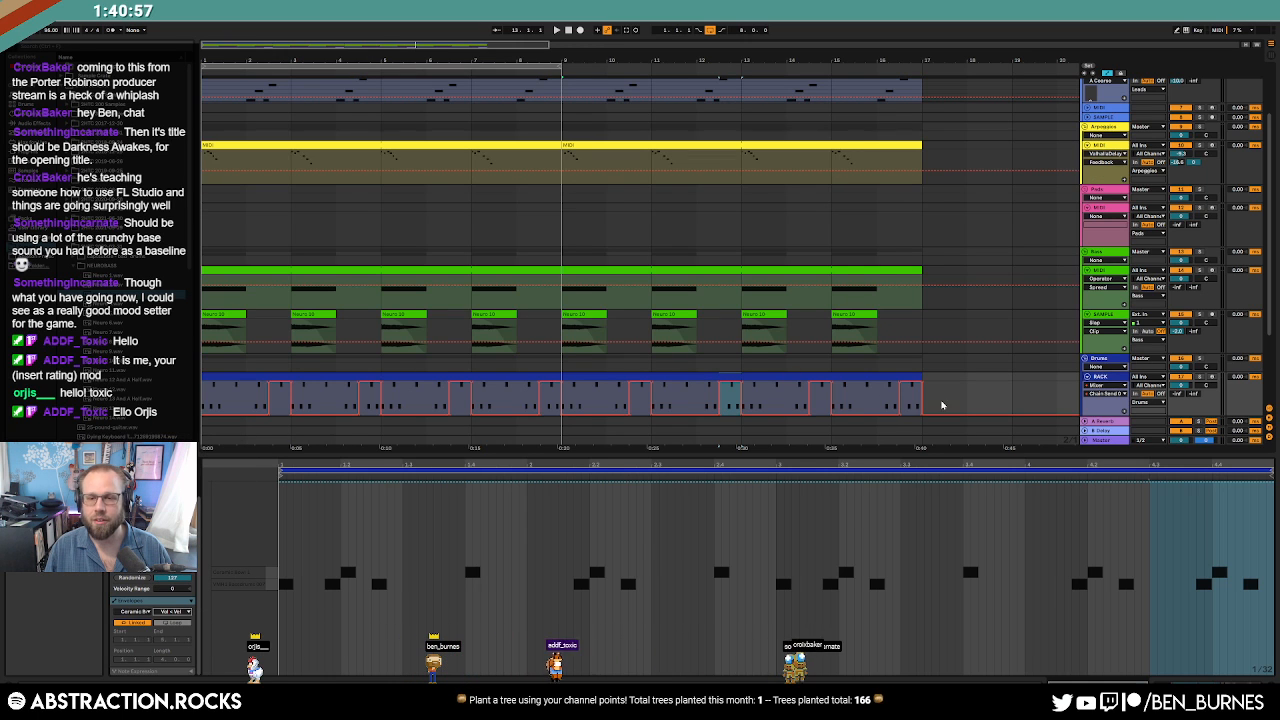
pyautogui.press('a')
pyautogui.hotkey('shift', 'Tab')
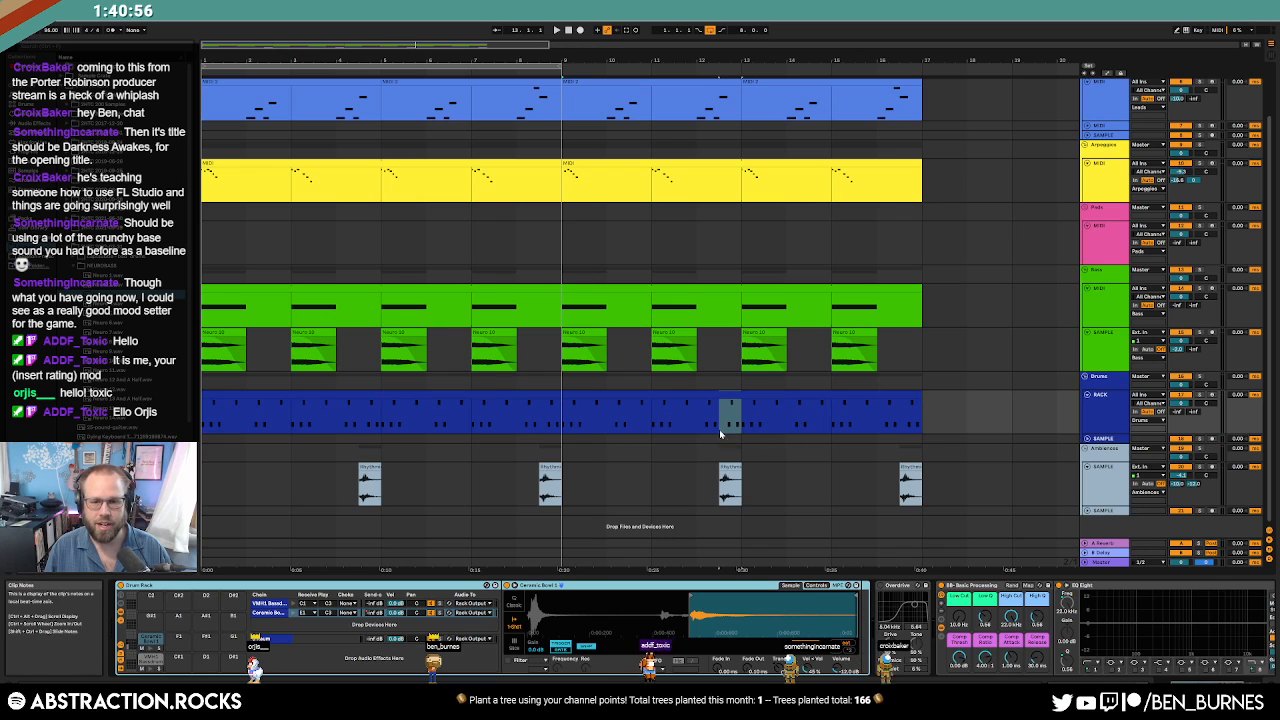
# Extend the arrangement loop to cover all 16 bars and select the drum clip in bars 9–16.
pyautogui.moveTo(560, 67); pyautogui.dragTo(921, 67)
pyautogui.click(595, 393)
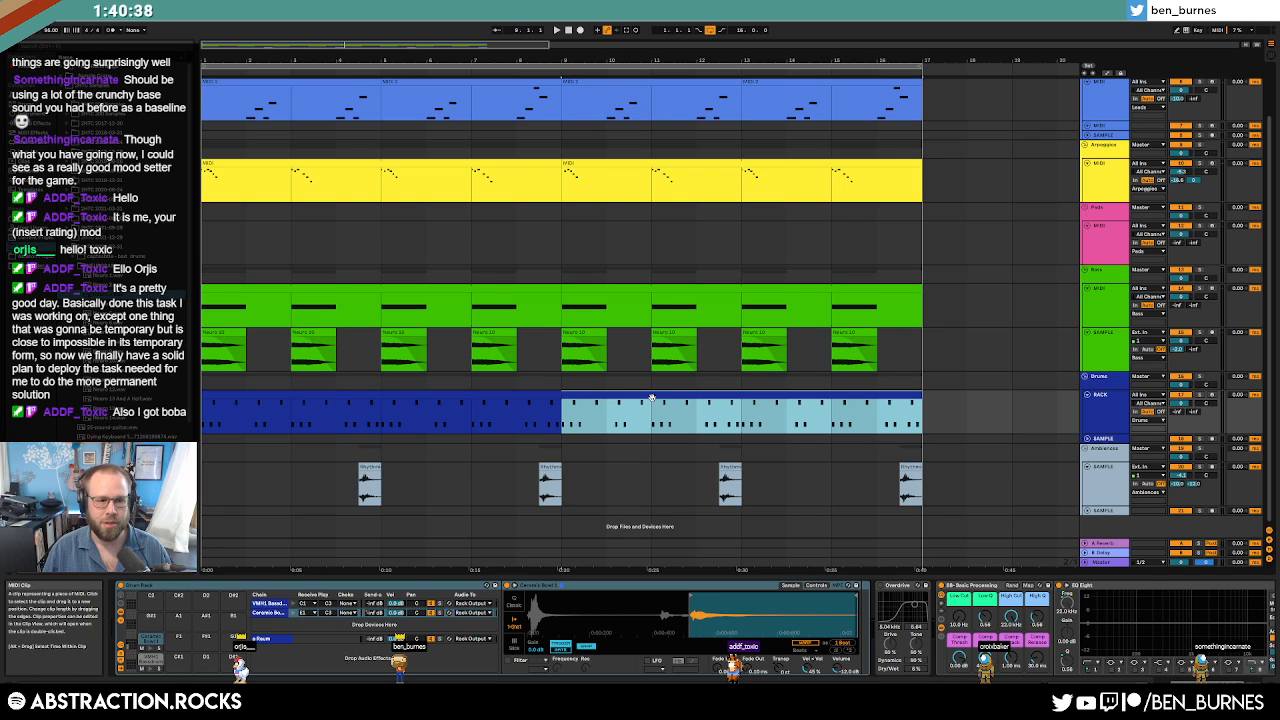
# Browse the sample library to the Vengeance Minimal House pack and open its VMH1 Closed Hats folder.
pyautogui.scroll(-5, 138, 380)
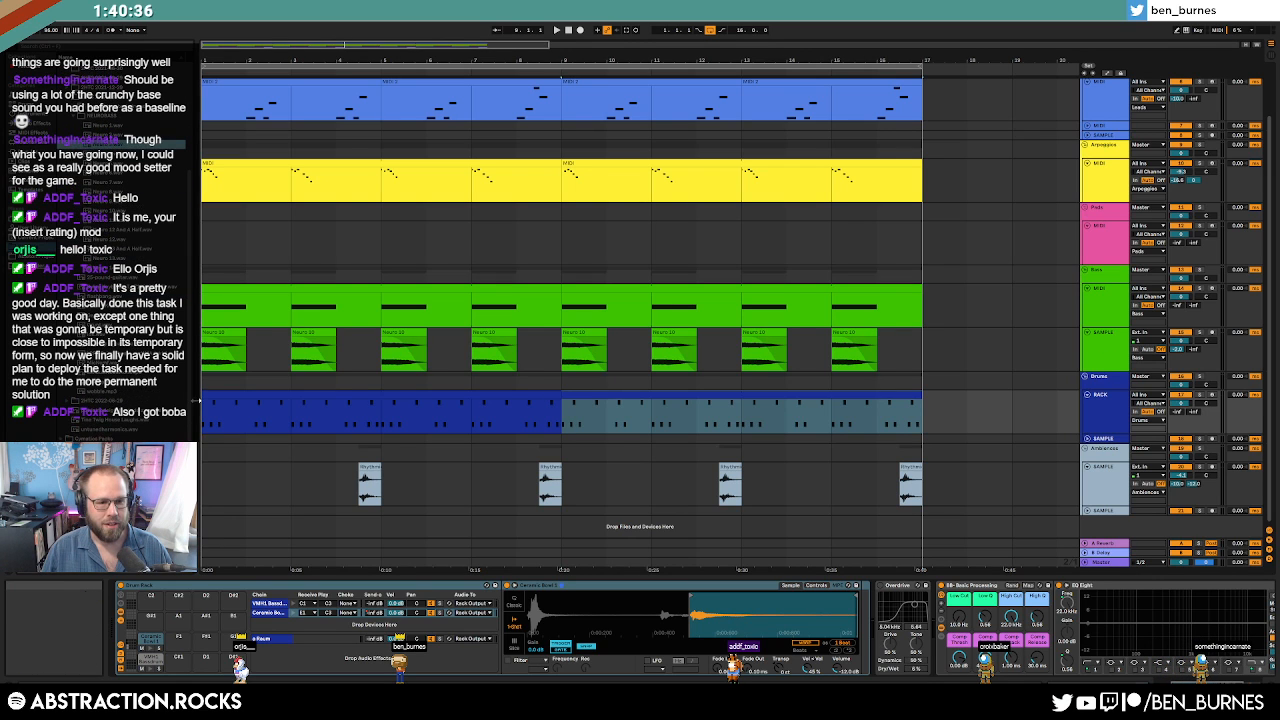
pyautogui.scroll(-3, 138, 380)
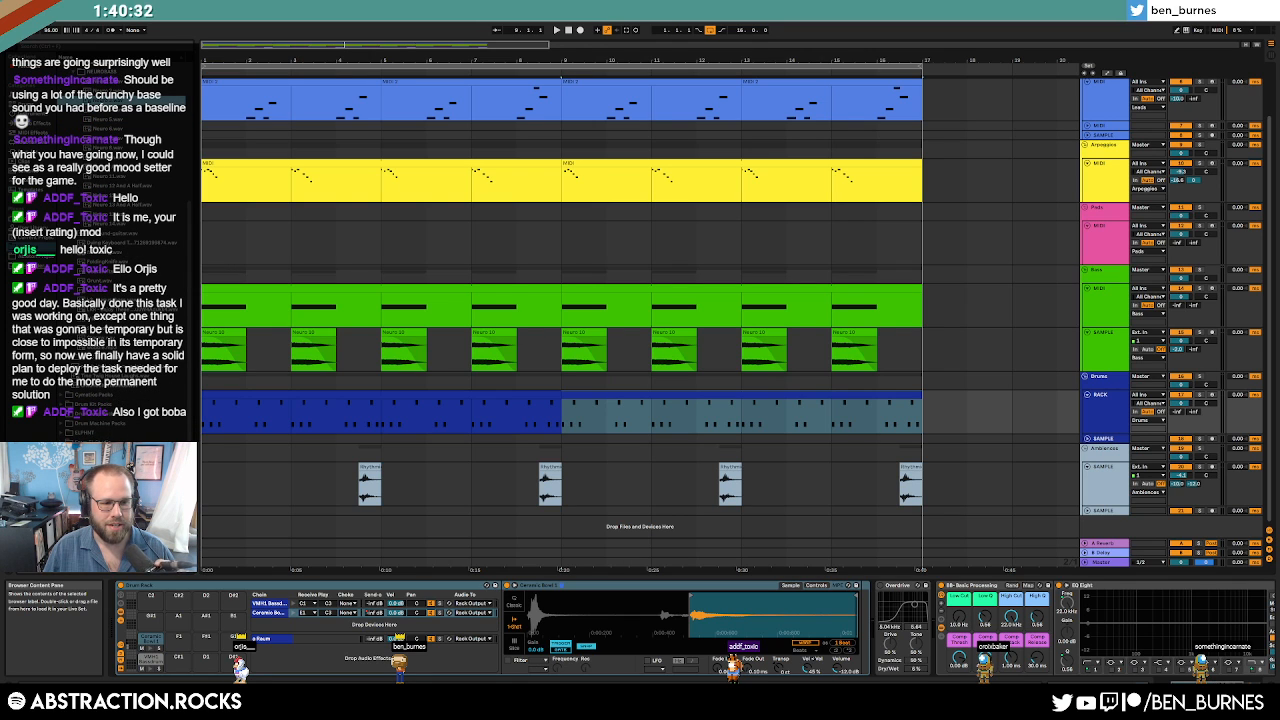
pyautogui.scroll(-8, 138, 300)
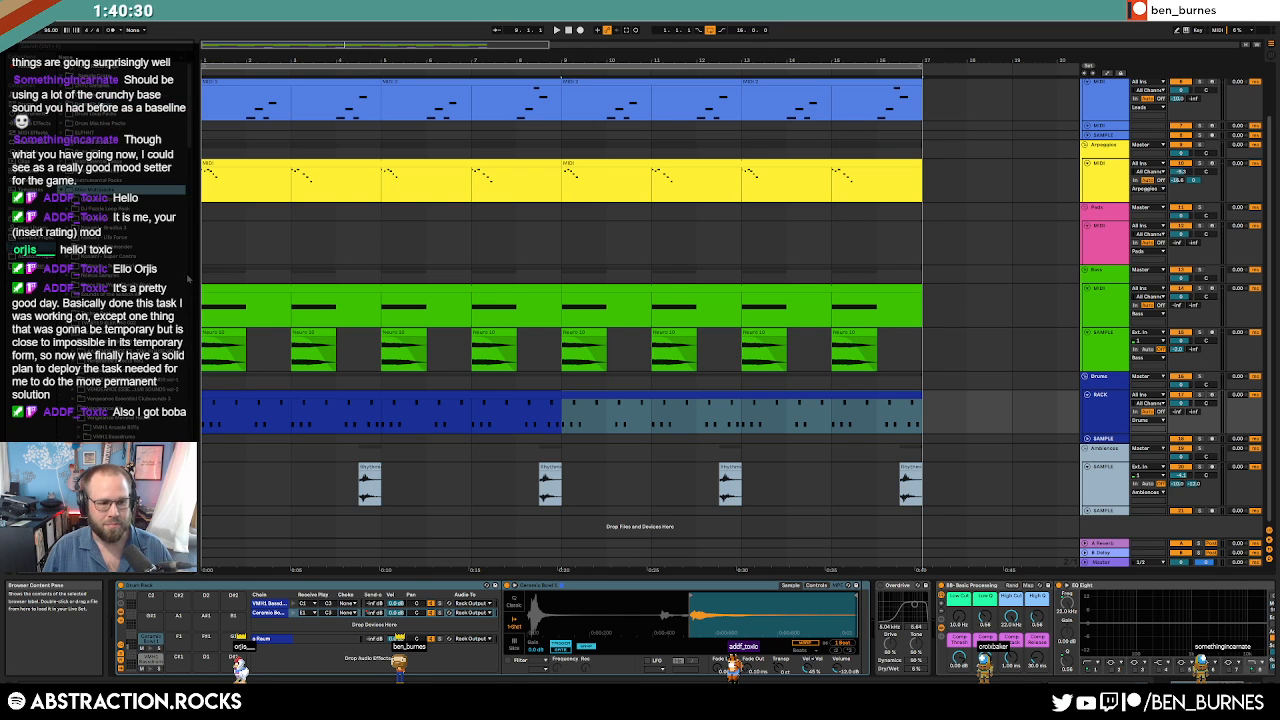
pyautogui.scroll(-5, 165, 165)
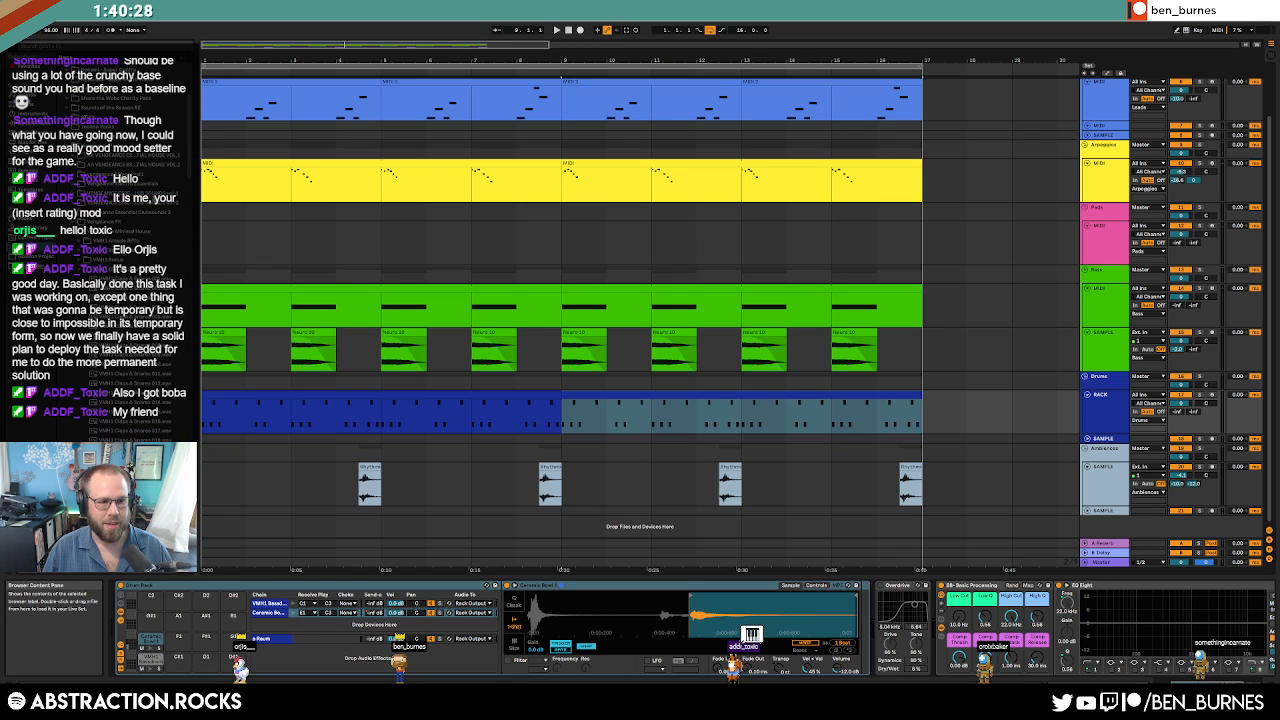
pyautogui.click(81, 270)
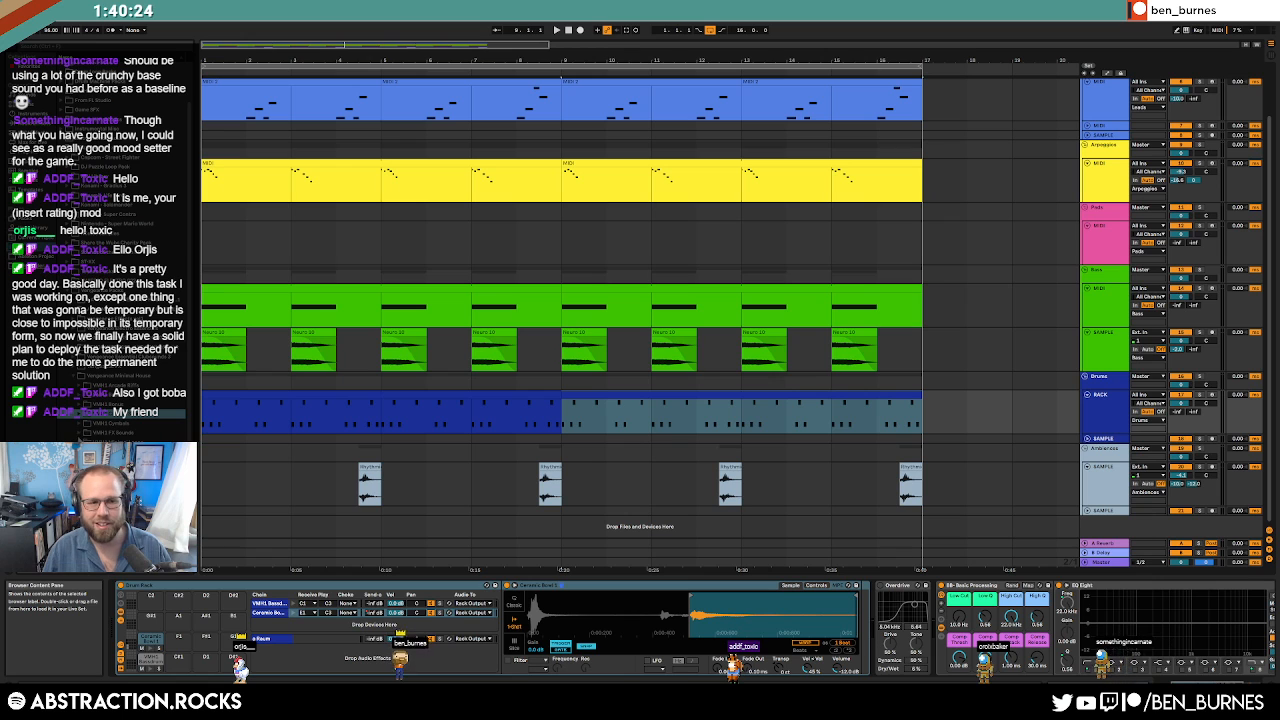
pyautogui.click(80, 425)
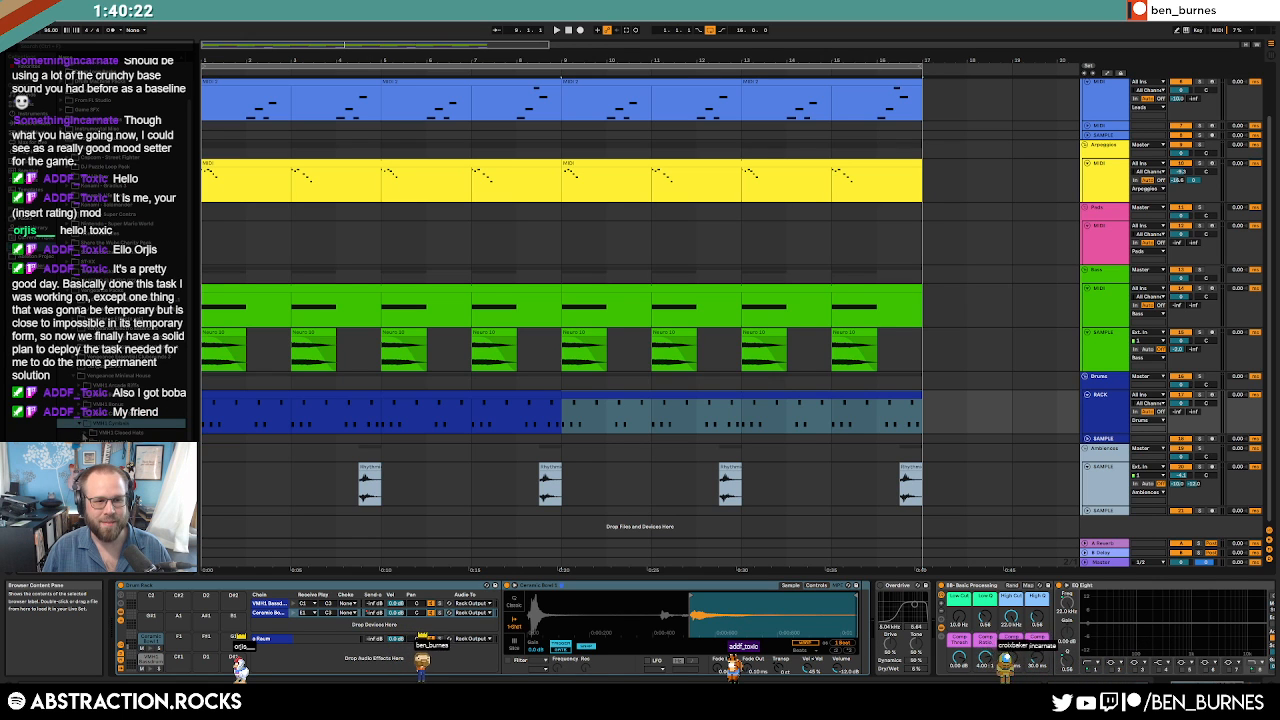
pyautogui.click(84, 434)
# Audition the samples in the VMH1 Closed Hats folder one after another.
pyautogui.scroll(-6, 86, 434)
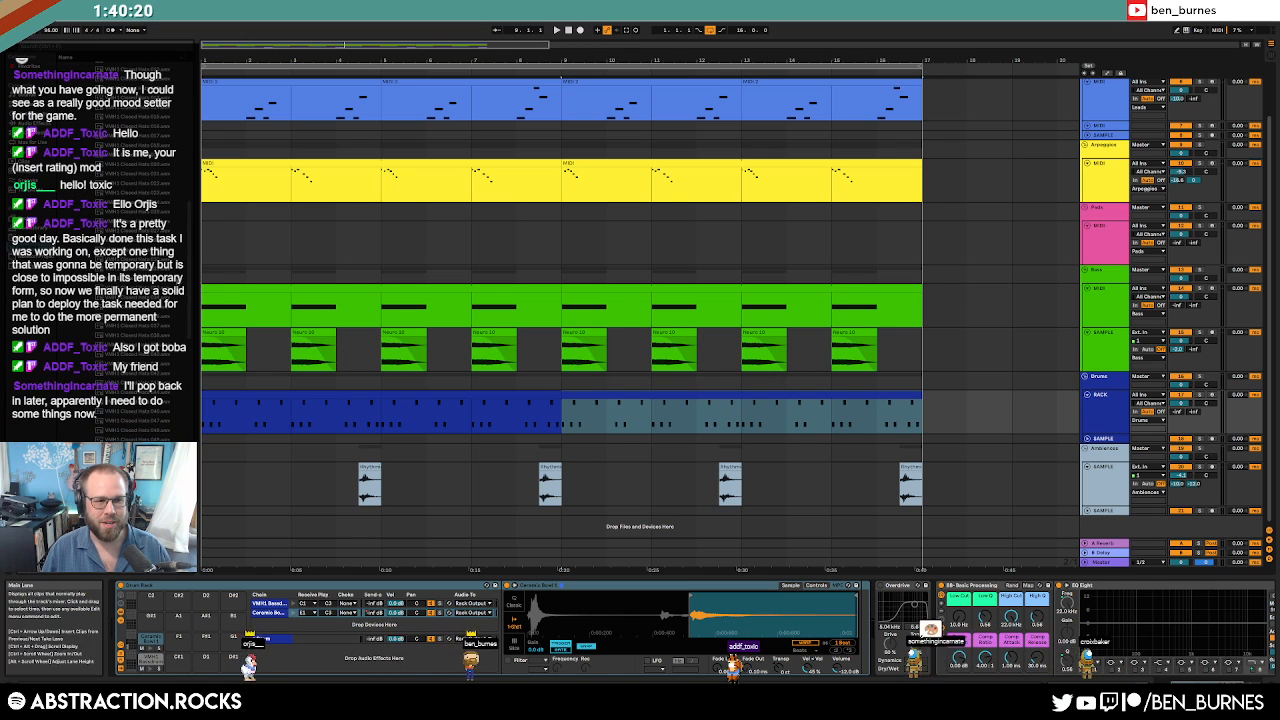
pyautogui.click(130, 317)
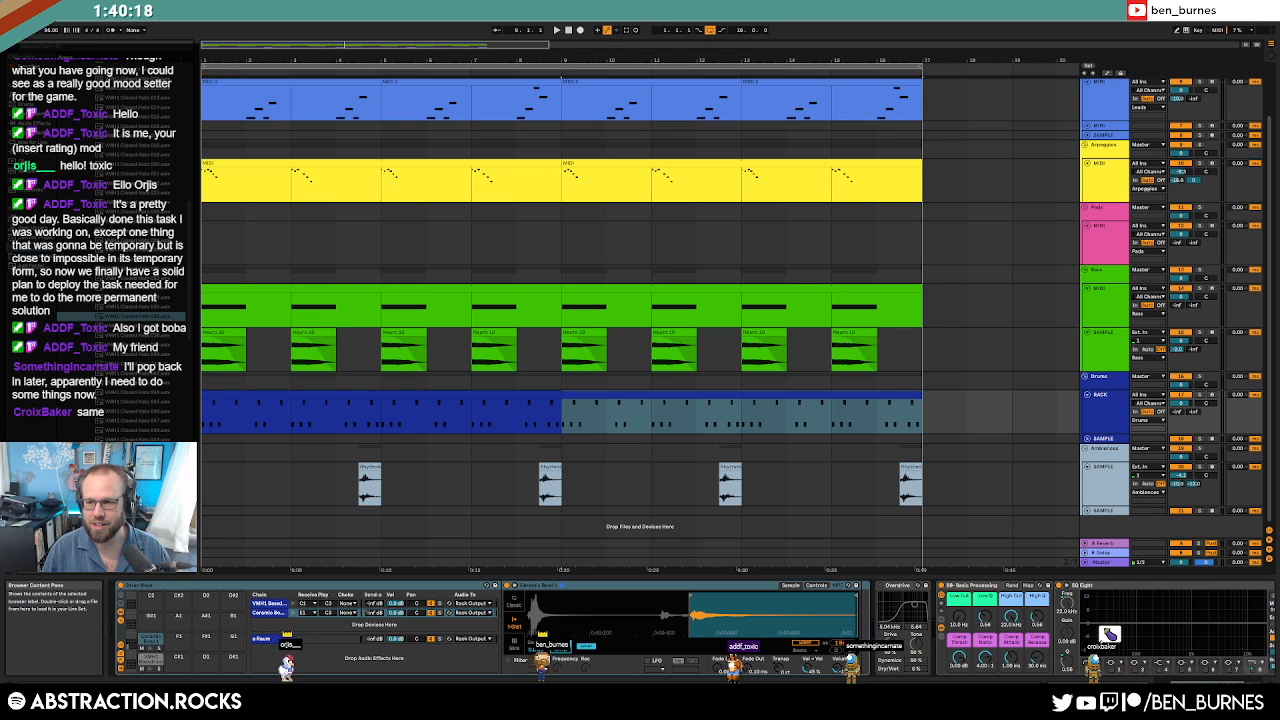
pyautogui.scroll(-1, 130, 317)
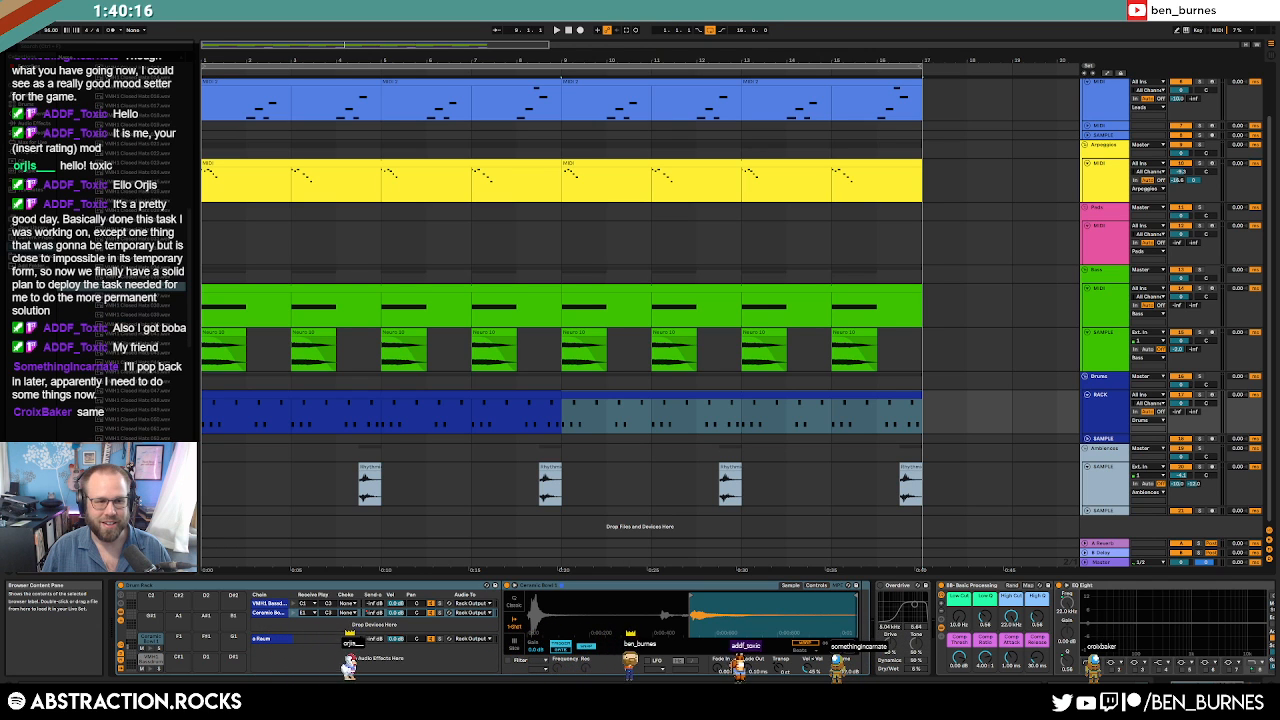
pyautogui.press('Down')
pyautogui.press('Down')
pyautogui.press('Down')
pyautogui.press('Down')
pyautogui.press('Down')
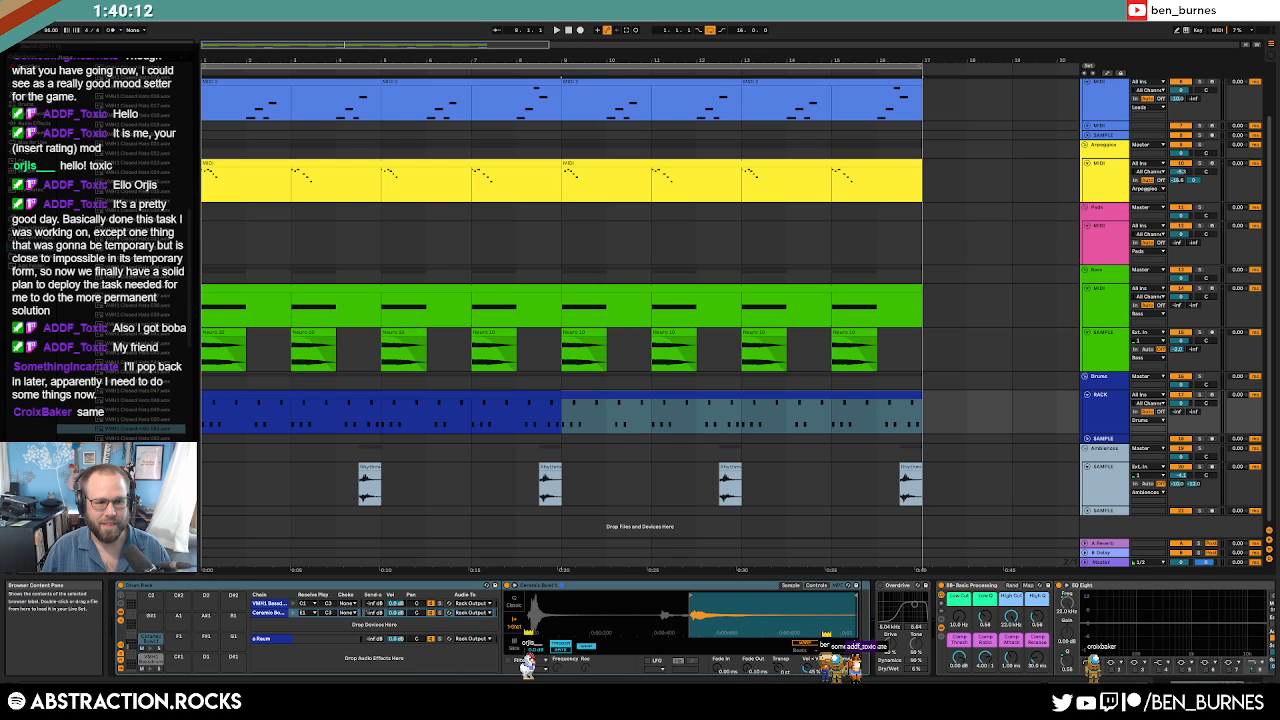
pyautogui.press('Down')
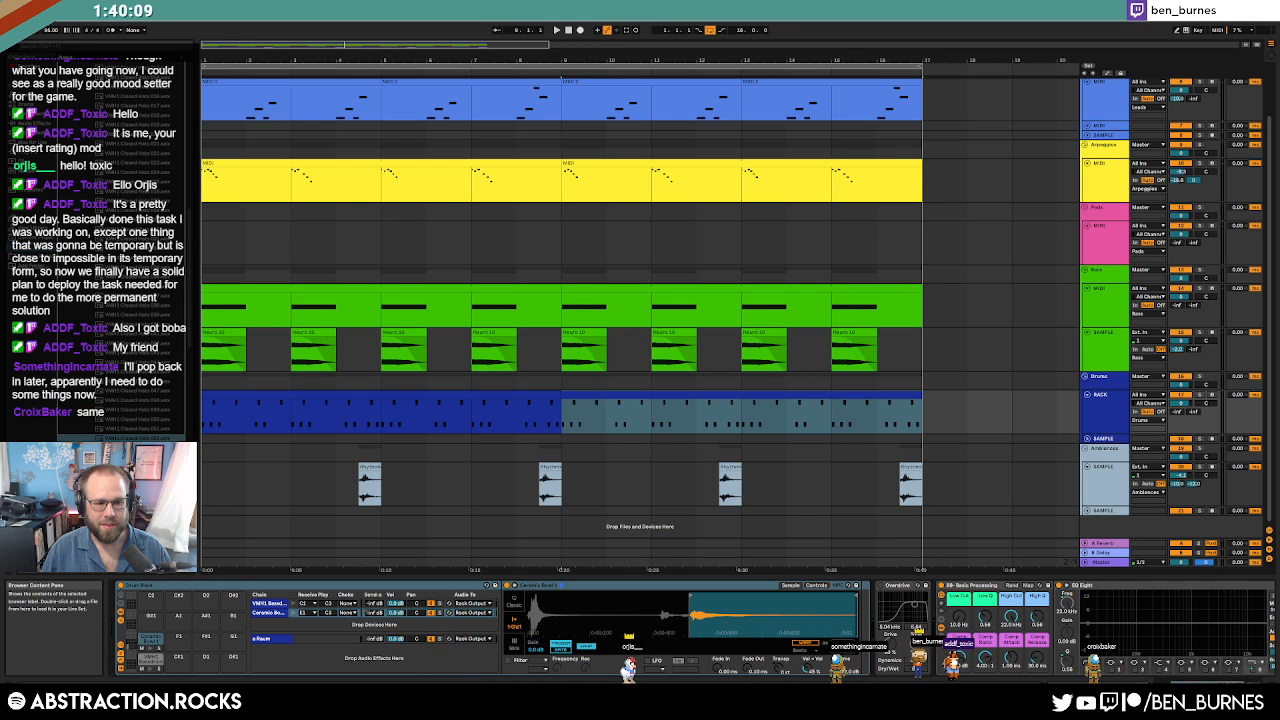
# Load the chosen closed hat onto a free Drum Rack pad, shorten the sample's end and lengthen its fade-out.
pyautogui.moveTo(156, 619); pyautogui.dragTo(154, 618)
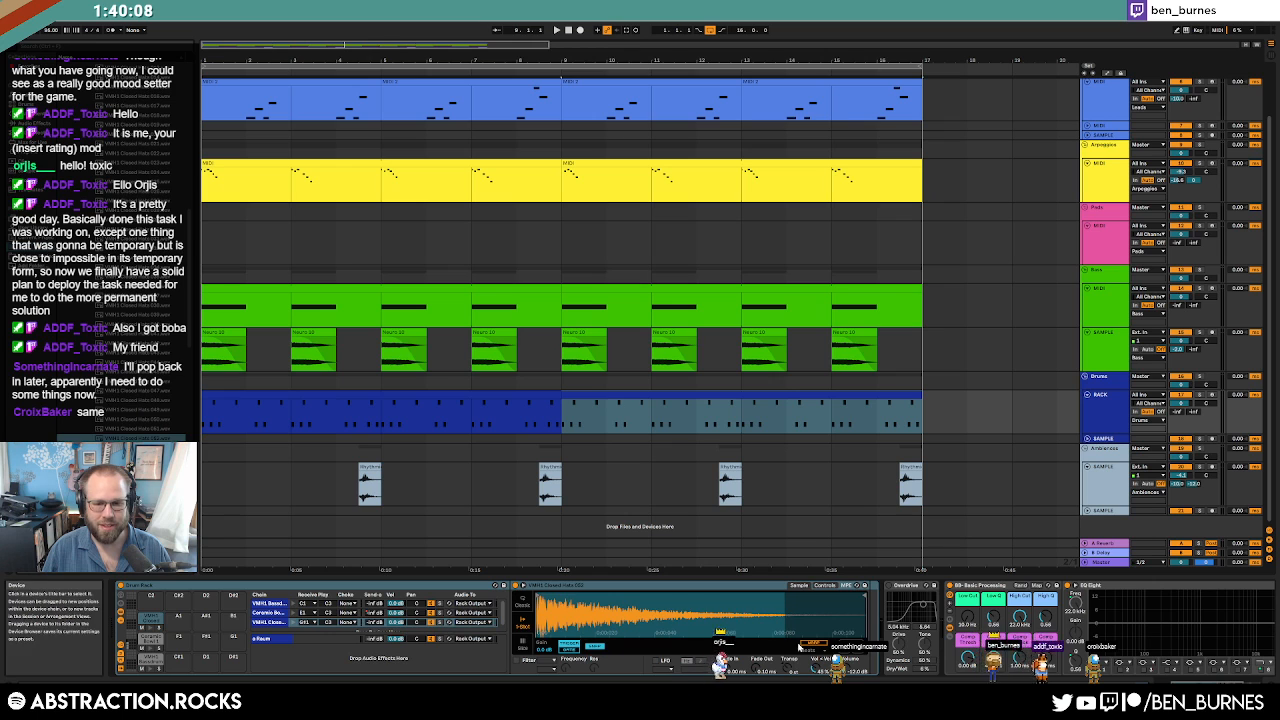
pyautogui.moveTo(859, 599); pyautogui.dragTo(715, 598)
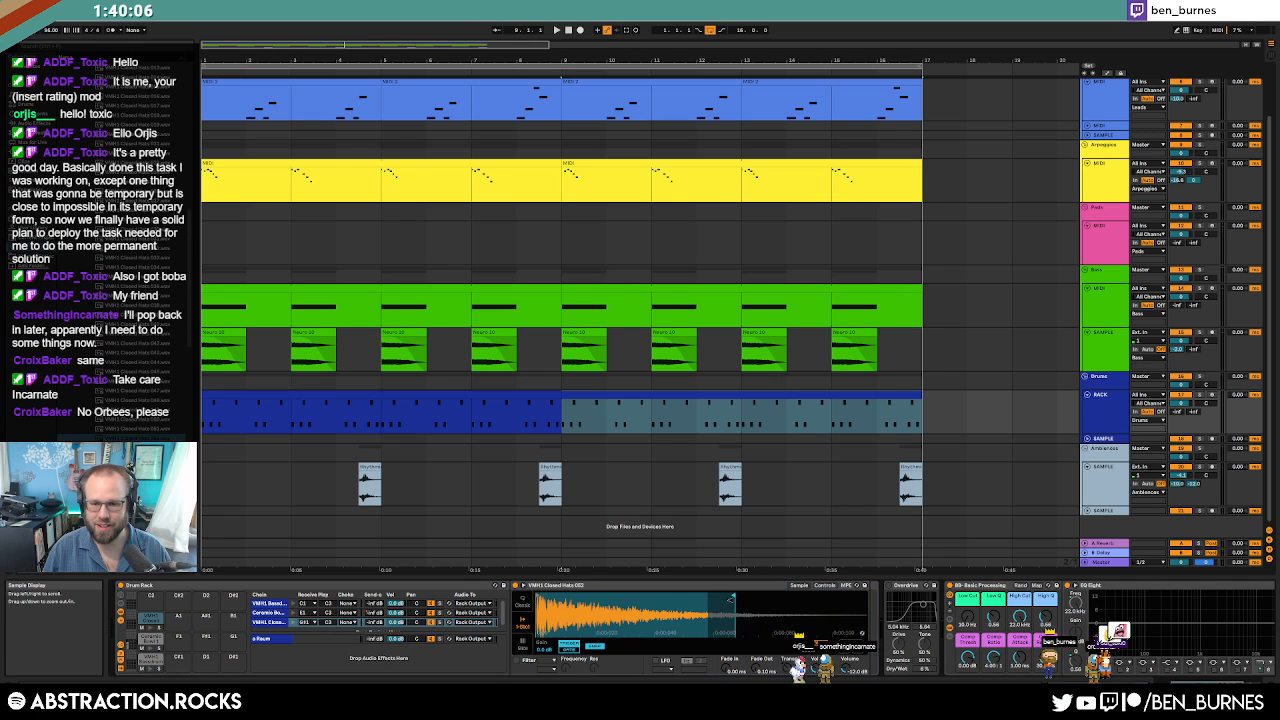
pyautogui.moveTo(763, 671); pyautogui.dragTo(763, 630)
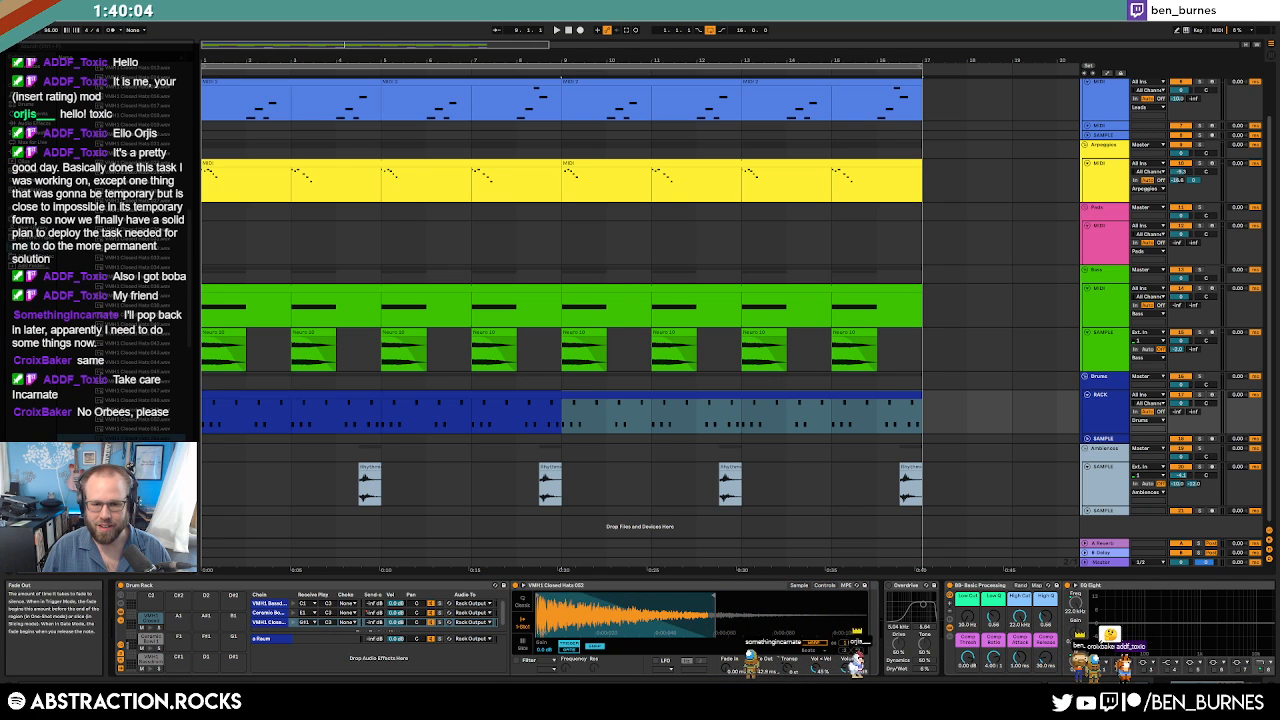
# Add two closed hat notes at the start of the bars 9–16 drum clip and duplicate them repeatedly into a steady eighth-note pattern.
pyautogui.doubleClick(623, 392)
pyautogui.click(386, 579)
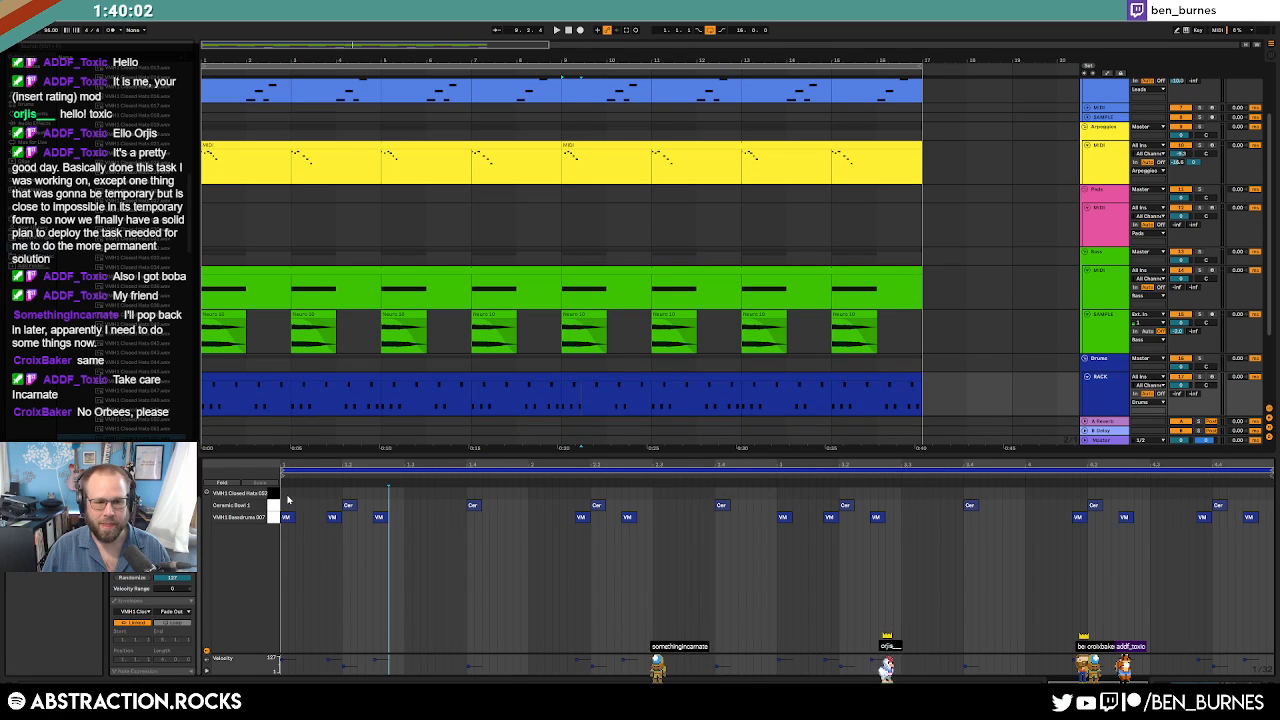
pyautogui.doubleClick(286, 494)
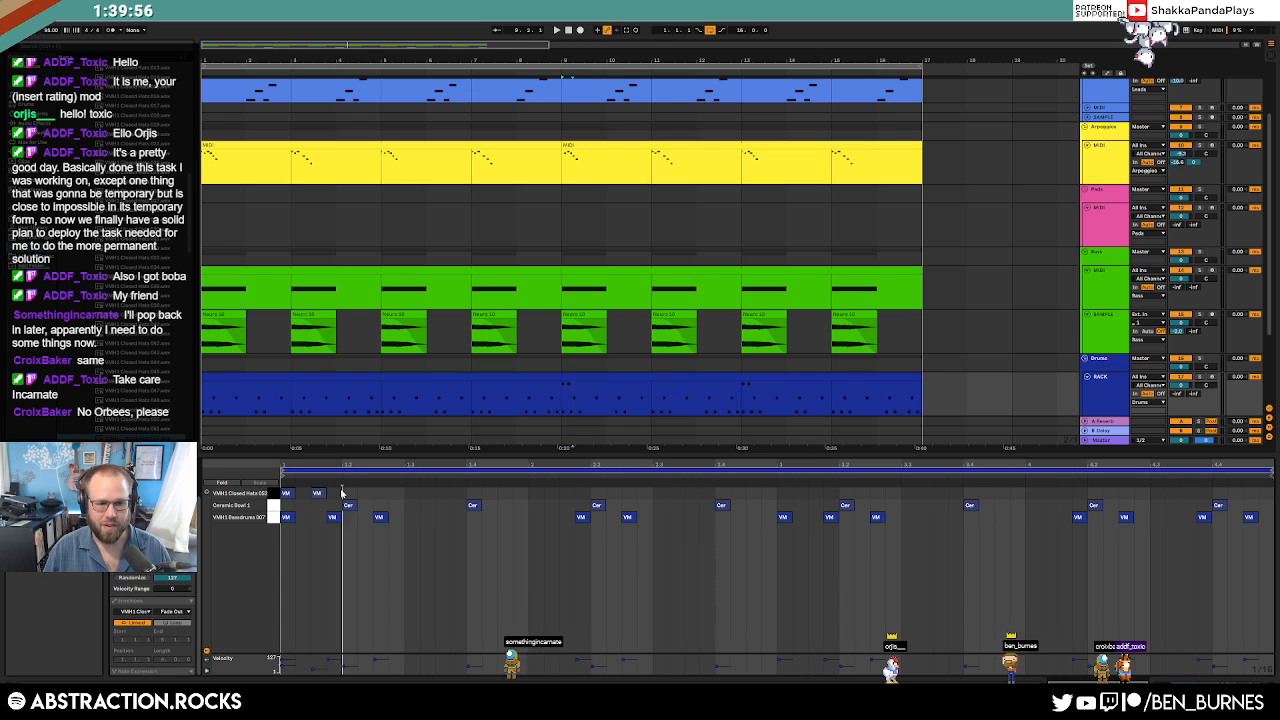
pyautogui.hotkey('ctrl', 'd')
pyautogui.hotkey('ctrl', 'd')
pyautogui.hotkey('ctrl', 'd')
pyautogui.hotkey('ctrl', 'd')
pyautogui.hotkey('ctrl', 'd')
pyautogui.hotkey('ctrl', 'd')
pyautogui.hotkey('ctrl', 'd')
pyautogui.hotkey('ctrl', 'd')
pyautogui.hotkey('ctrl', 'd')
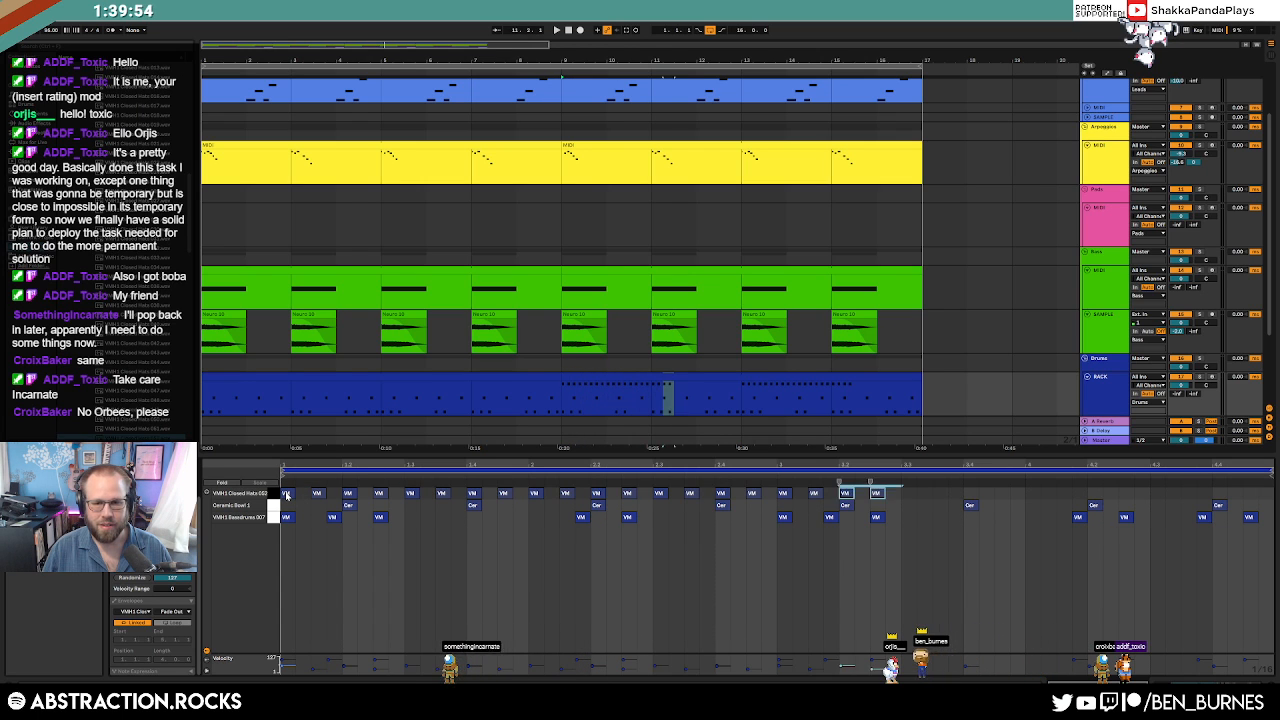
# Adjust the closed hat's velocity-to-volume amount and add short extra hat notes at the ends of bars 9, 11 and 12.
pyautogui.hotkey('shift', 'Tab')
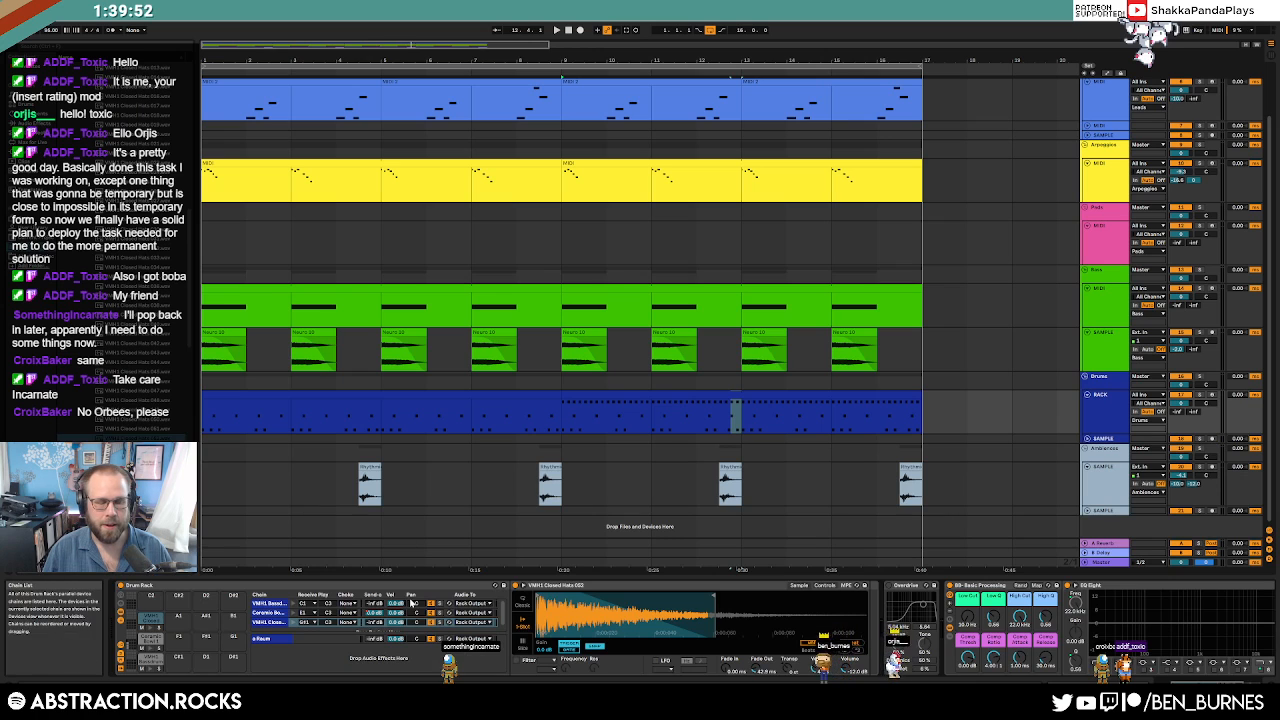
pyautogui.click(296, 622)
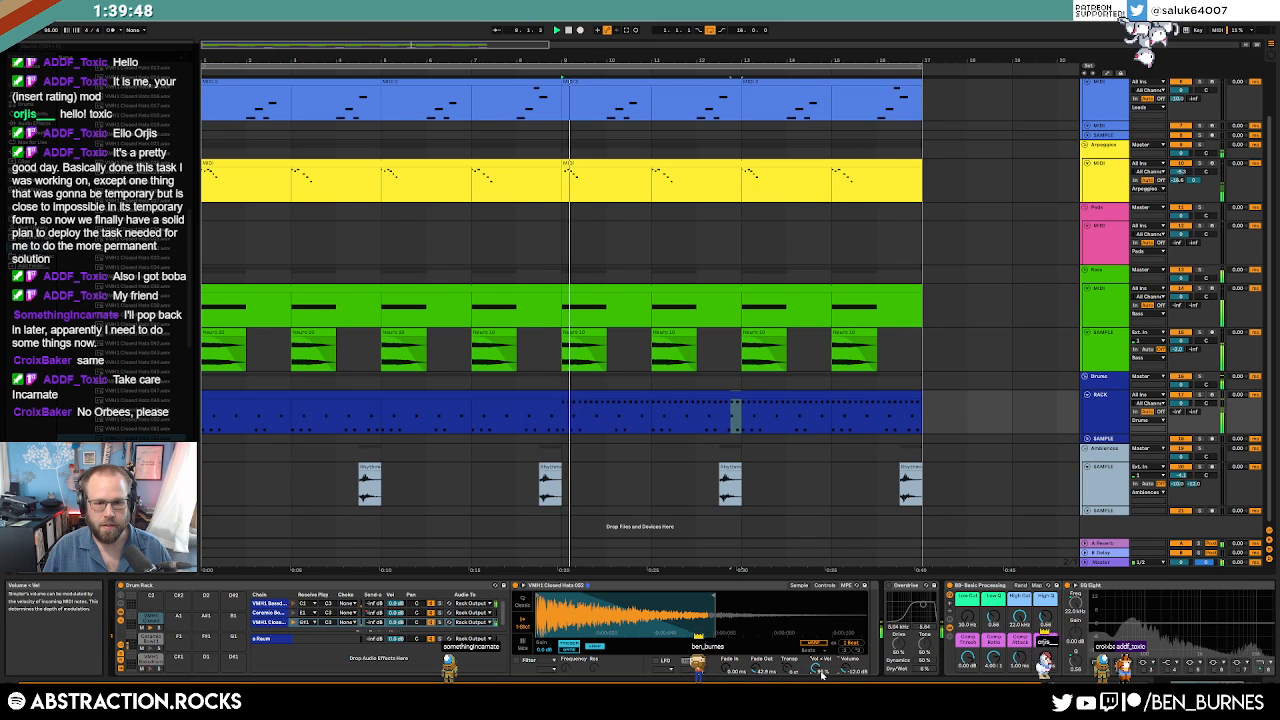
pyautogui.hotkey('shift', 'Tab')
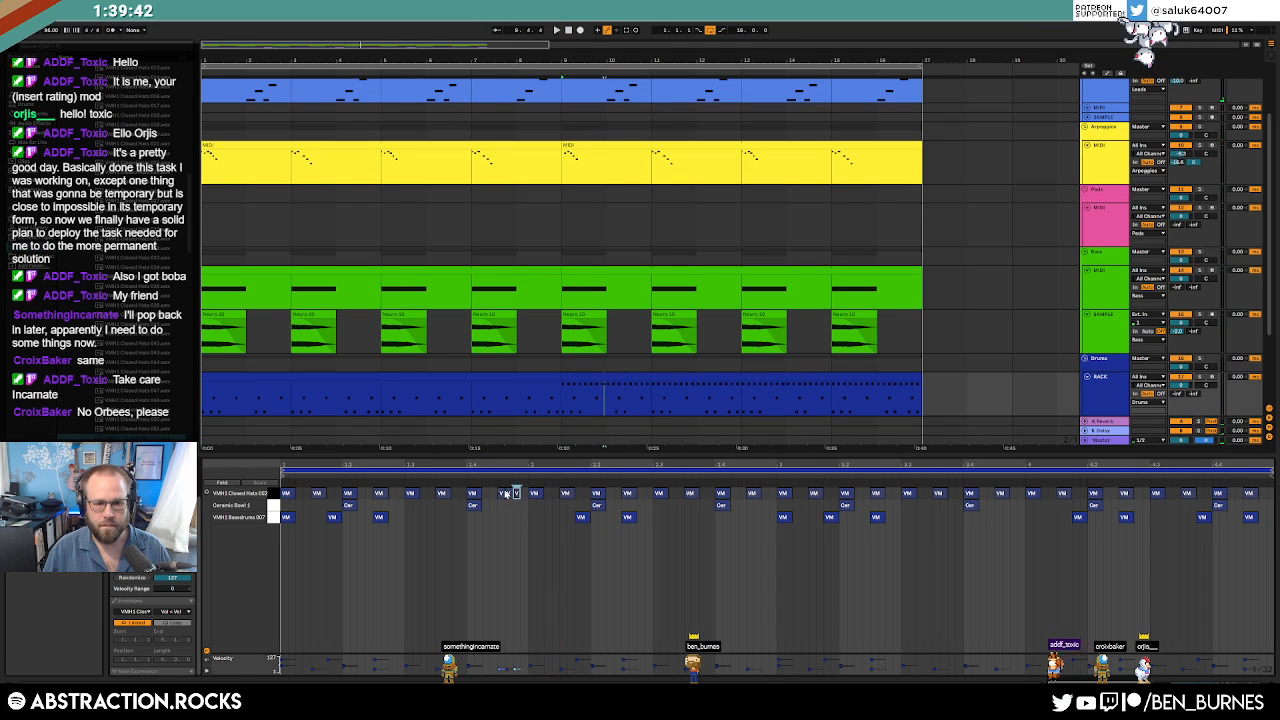
pyautogui.press('space')
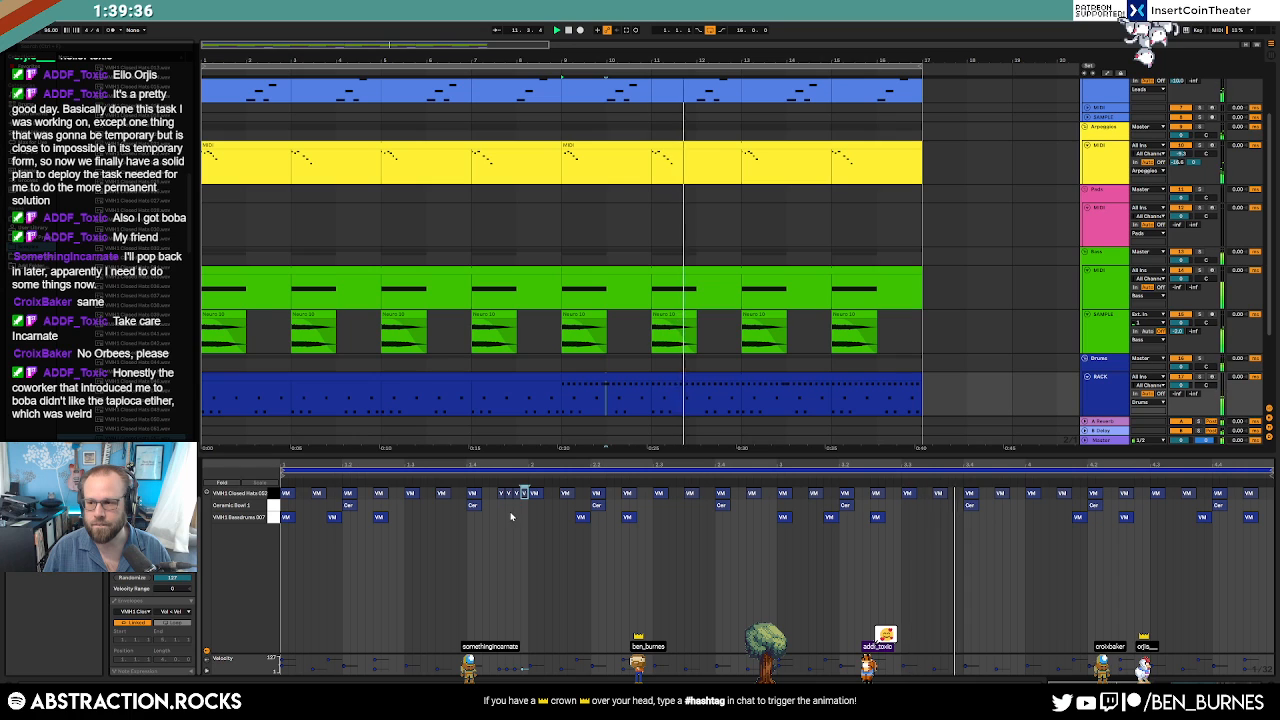
pyautogui.click(1016, 493)
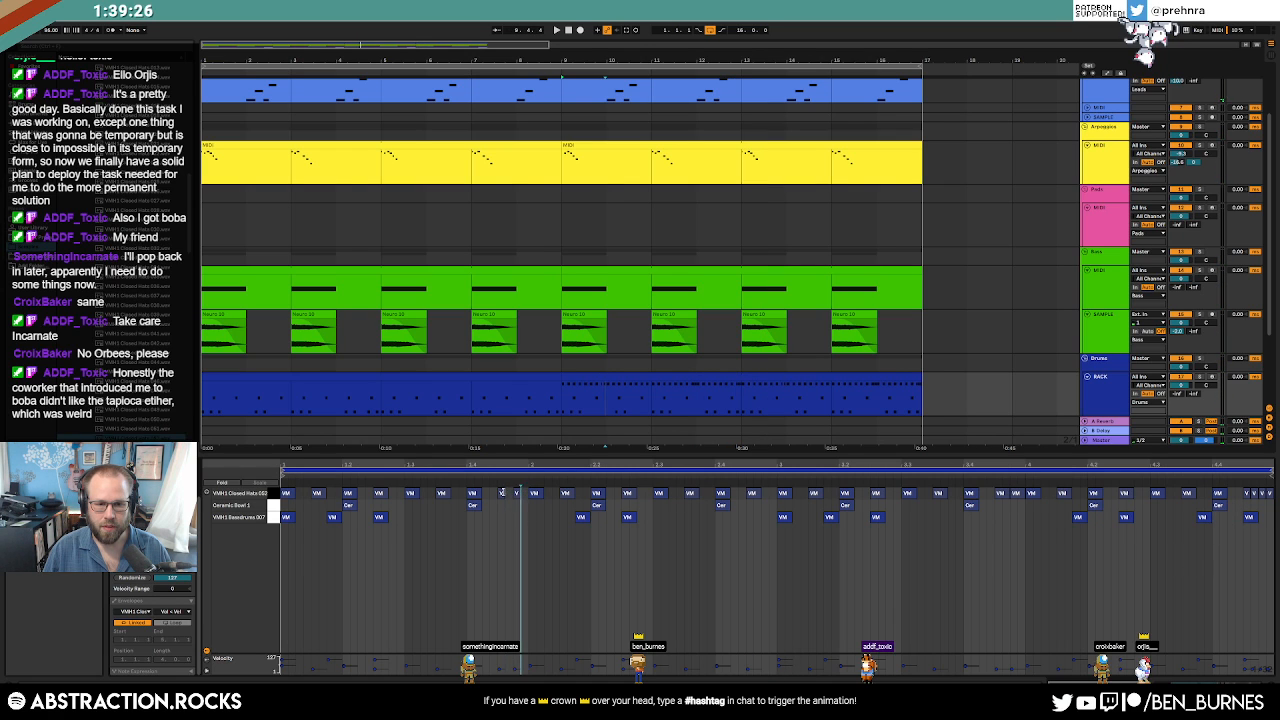
pyautogui.moveTo(517, 495); pyautogui.dragTo(509, 495)
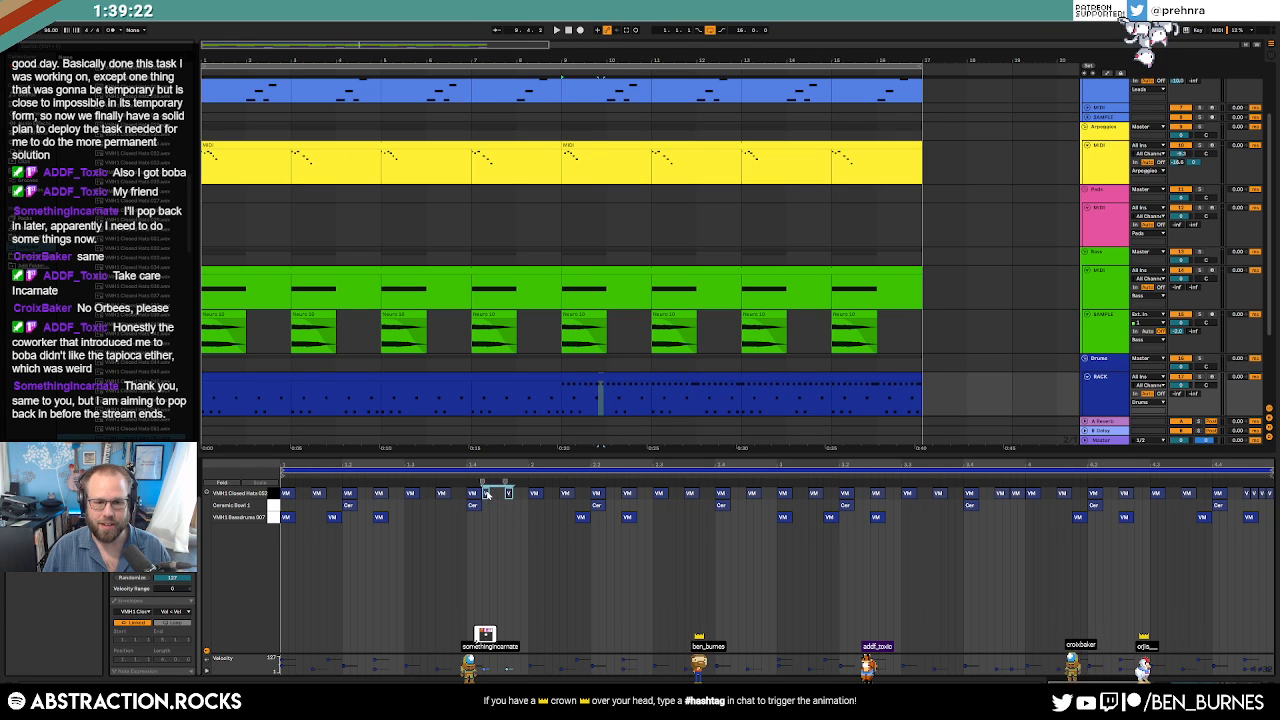
# Play the arrangement from bar 1 and swap the closed hat pad's sample for another one from the VMH1 Closed Hats folder.
pyautogui.hotkey('shift', 'Tab')
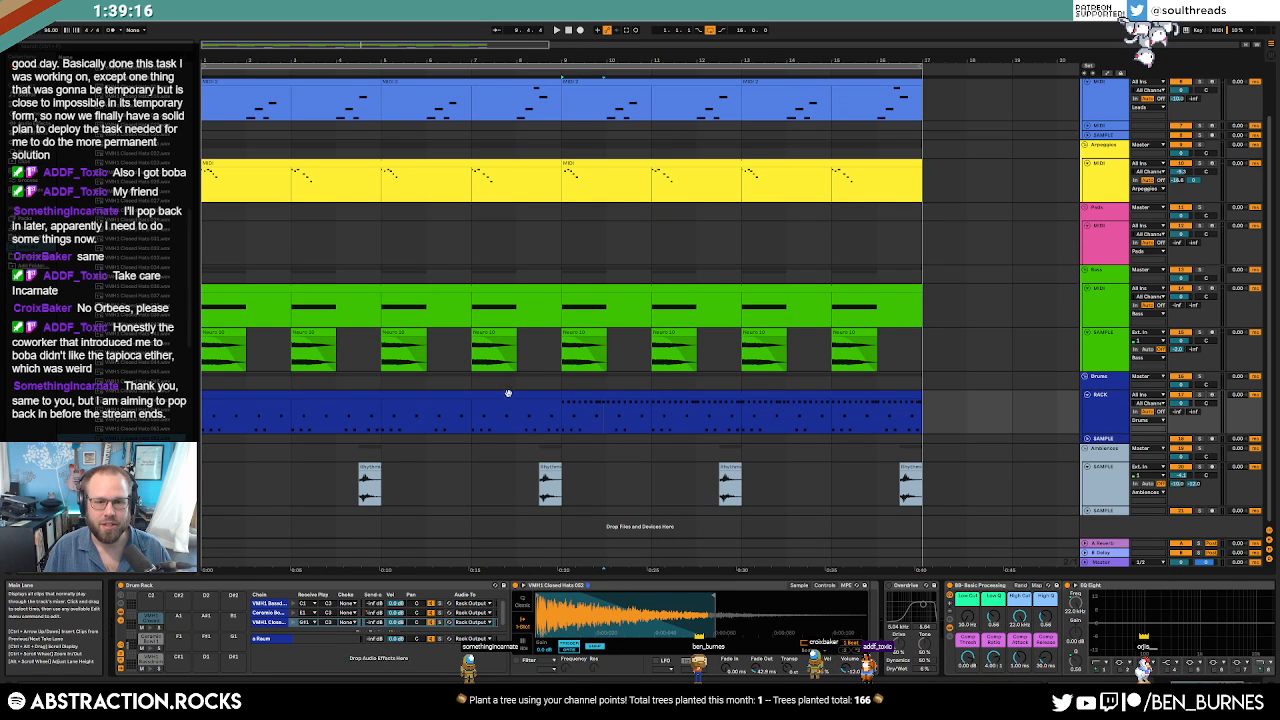
pyautogui.click(545, 395)
pyautogui.press('space')
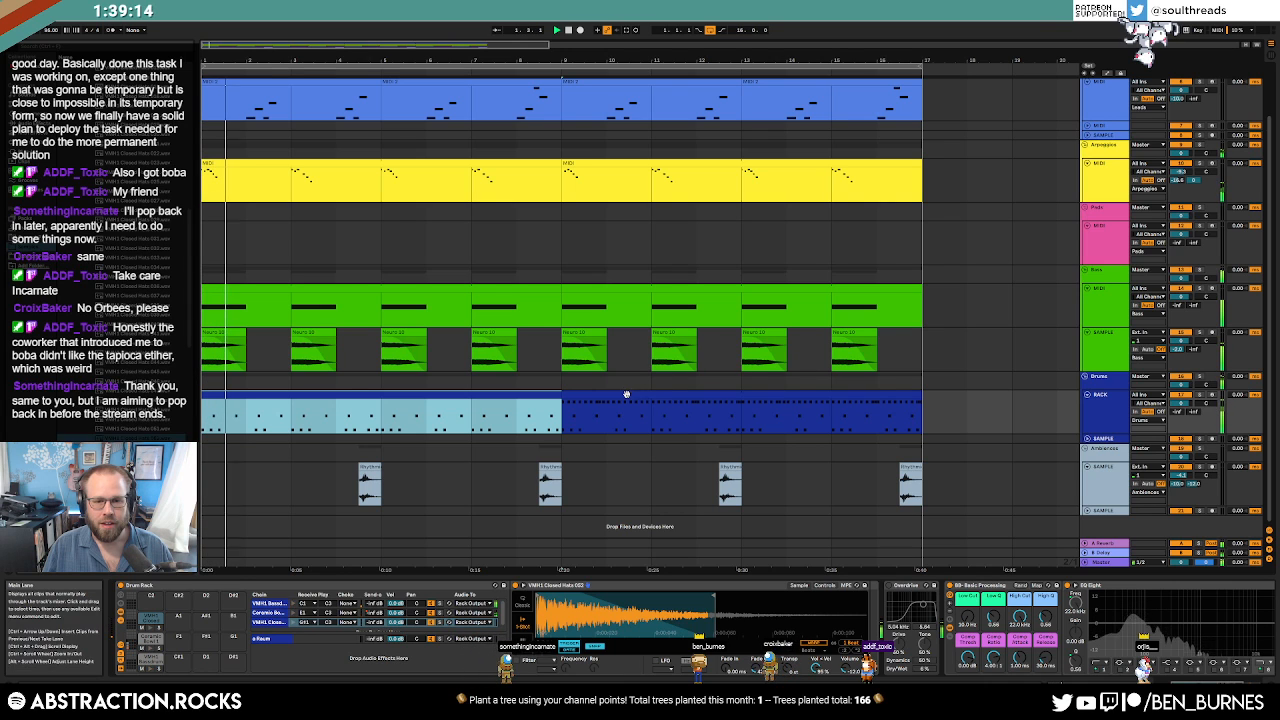
pyautogui.click(132, 438)
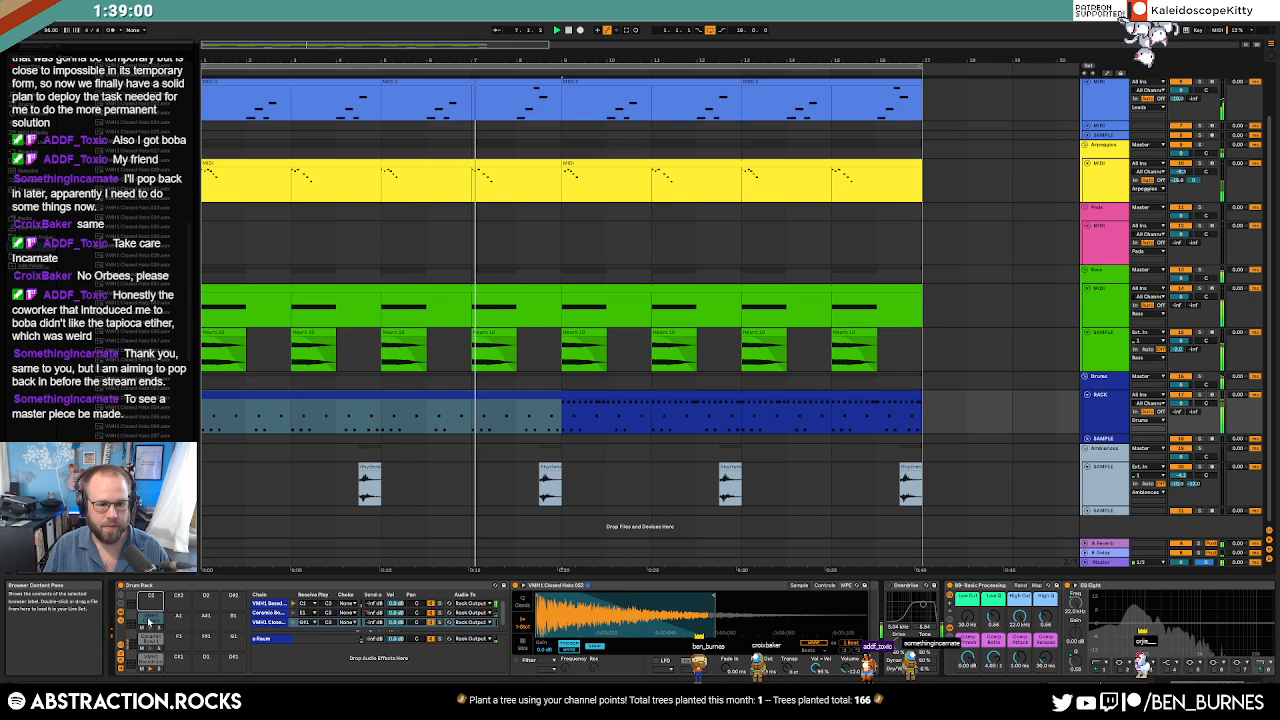
pyautogui.moveTo(149, 622); pyautogui.dragTo(150, 621)
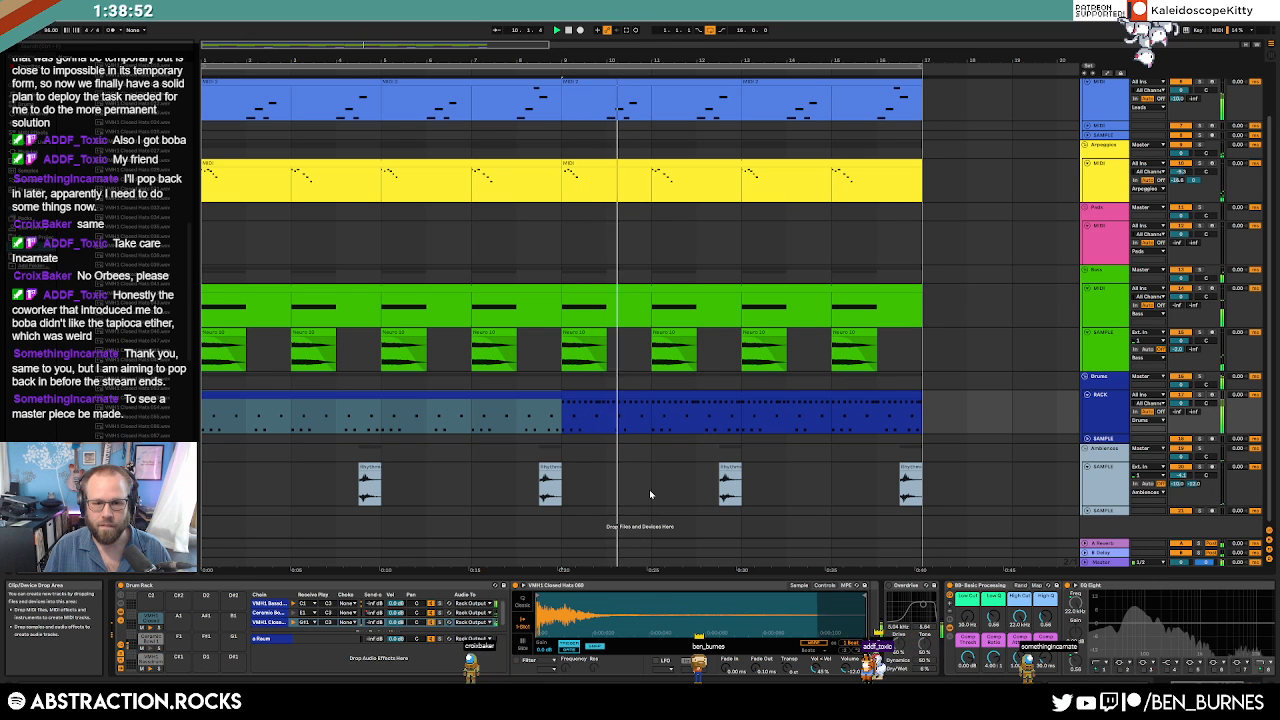
# Reopen the bars 9–16 drum clip, shift the extra closed hat note at the end of bar 9 slightly later, and stop playback.
pyautogui.hotkey('shift', 'Tab')
pyautogui.hotkey('shift', 'Tab')
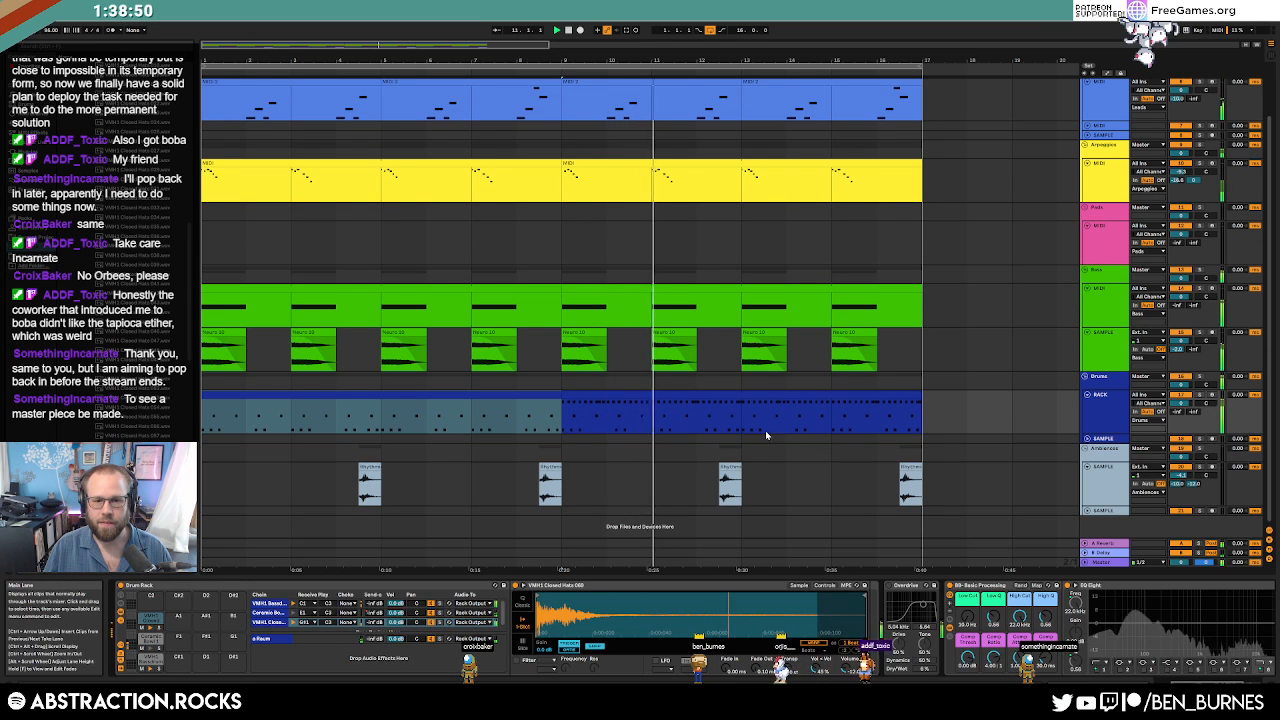
pyautogui.doubleClick(711, 394)
pyautogui.click(707, 491)
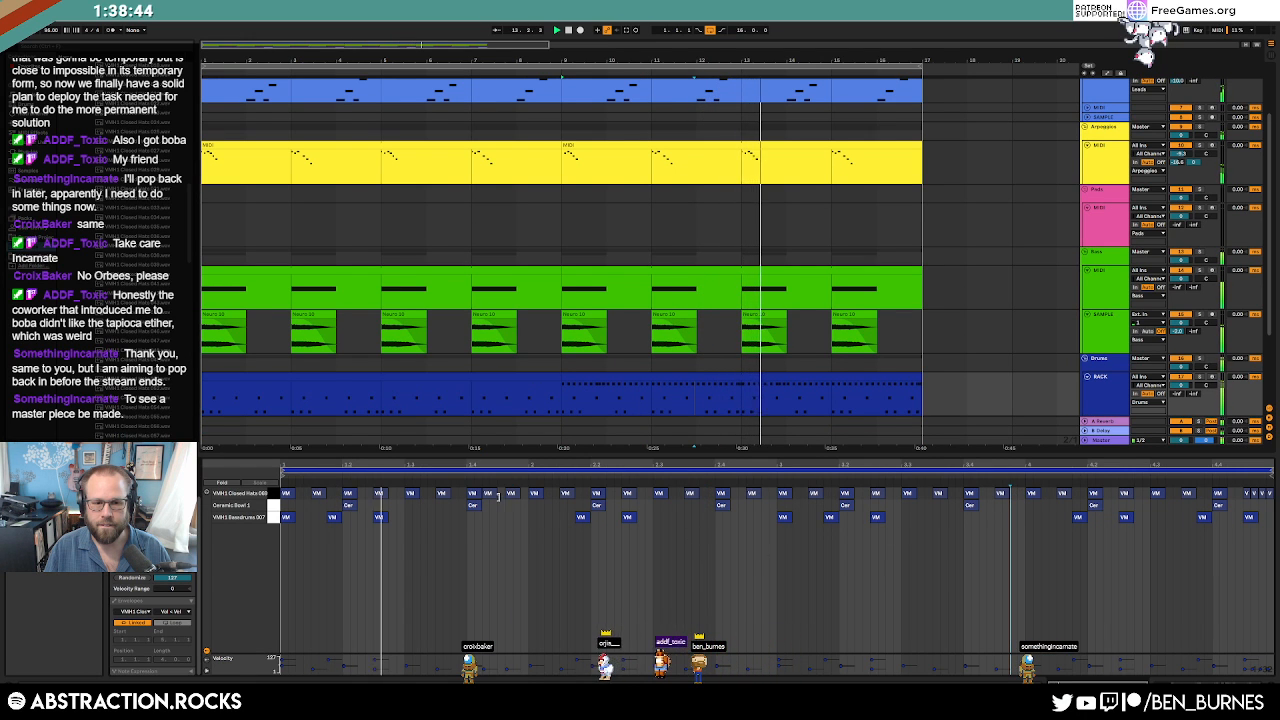
pyautogui.moveTo(514, 494); pyautogui.dragTo(522, 496)
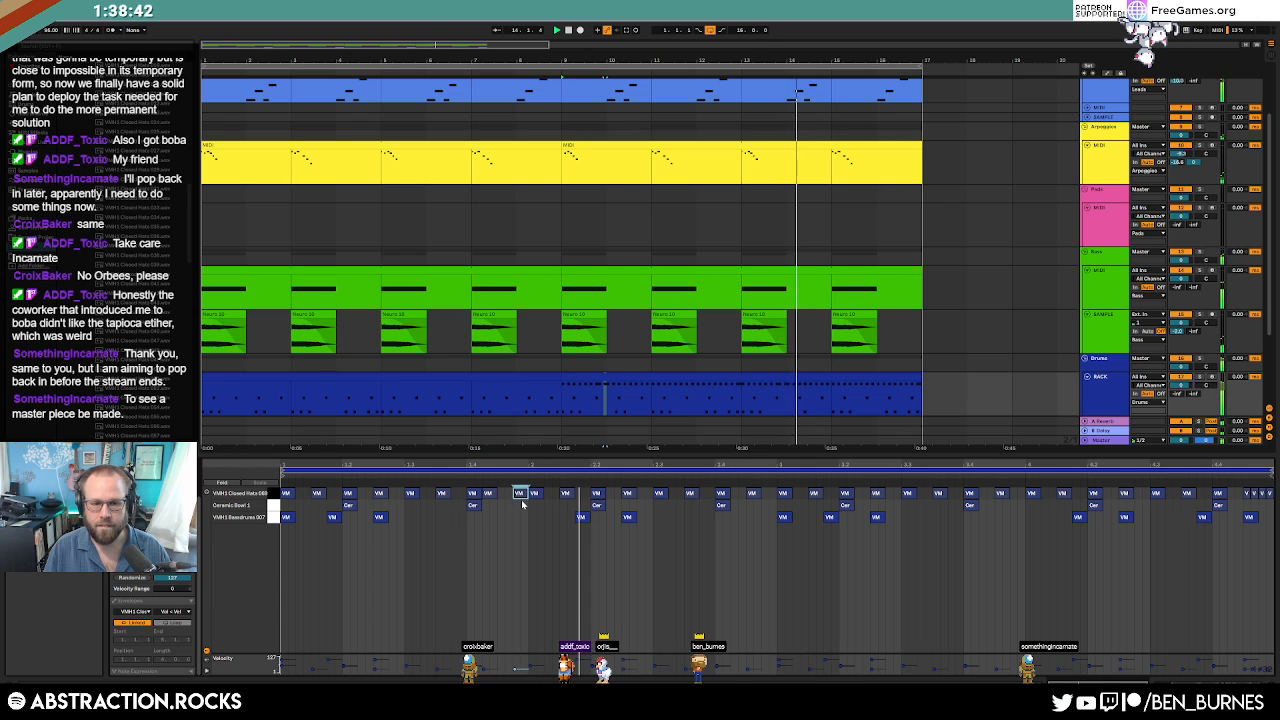
pyautogui.hotkey('shift', 'Tab')
pyautogui.press('space')
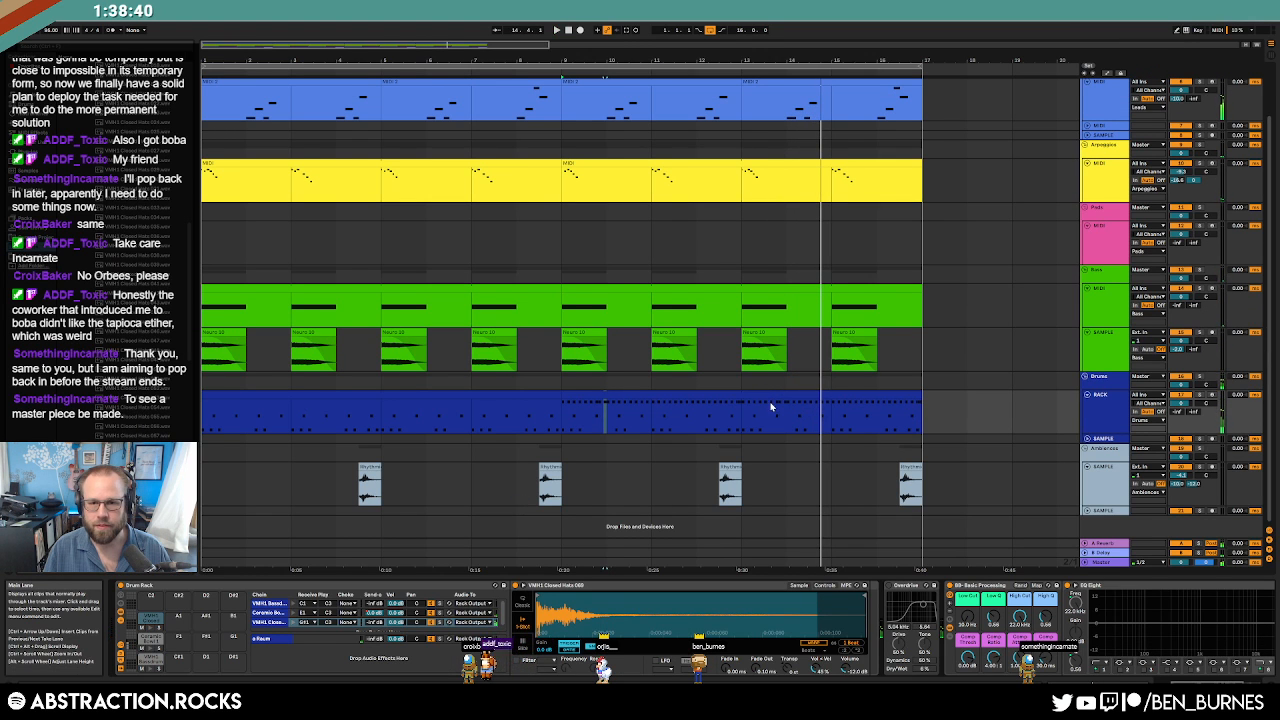
# Look over the lead clips from bar 9 onward and check the lead track's Operator oscillator settings.
pyautogui.scroll(2, 771, 407)
pyautogui.click(778, 139)
pyautogui.click(660, 140)
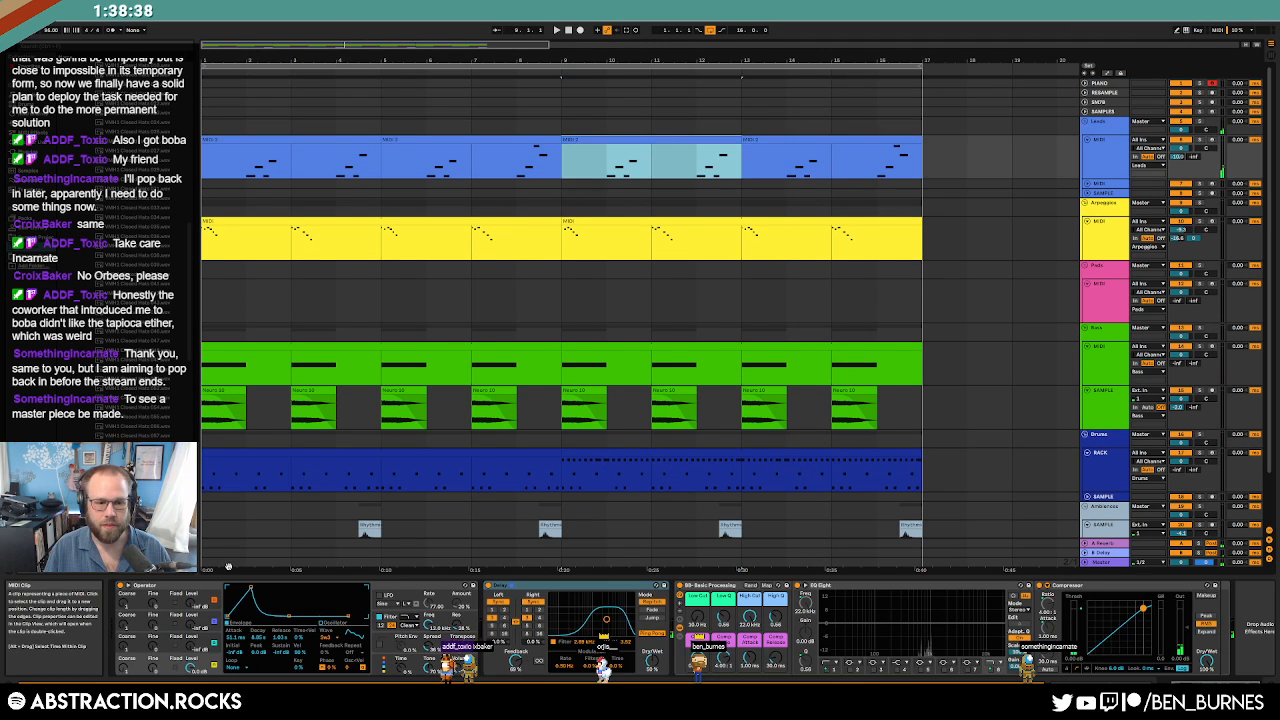
pyautogui.click(790, 165)
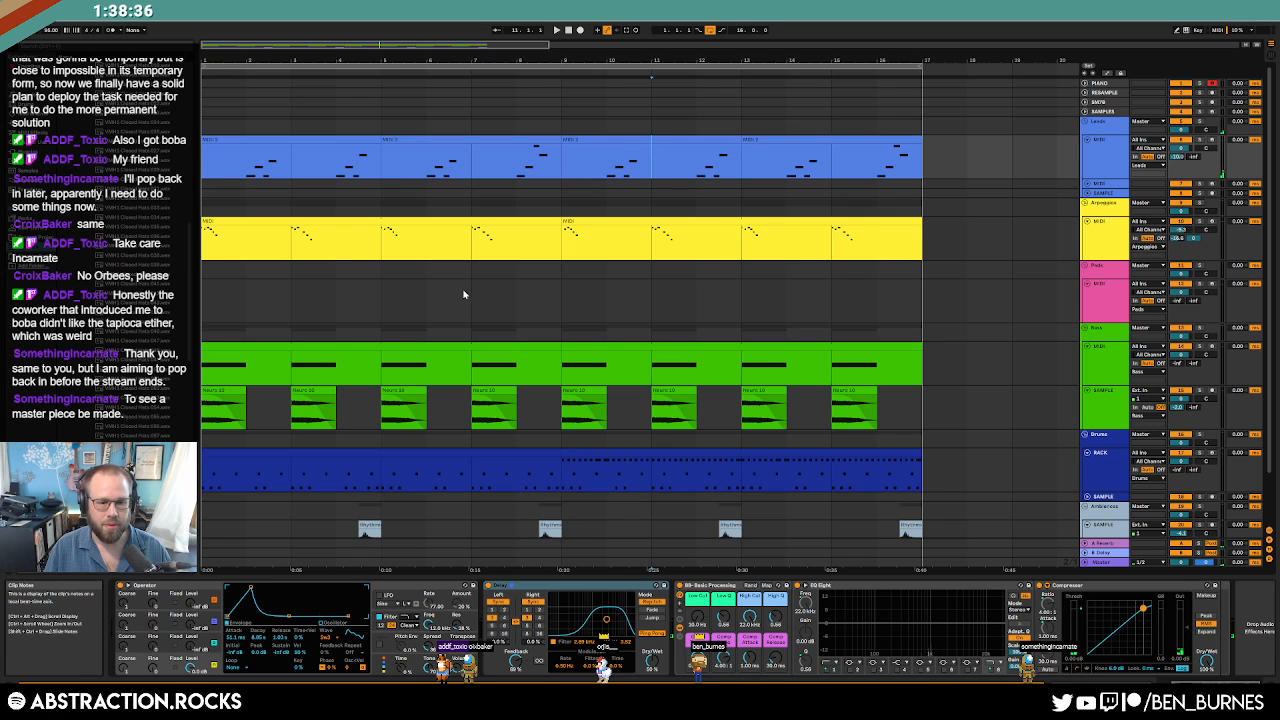
pyautogui.click(431, 643)
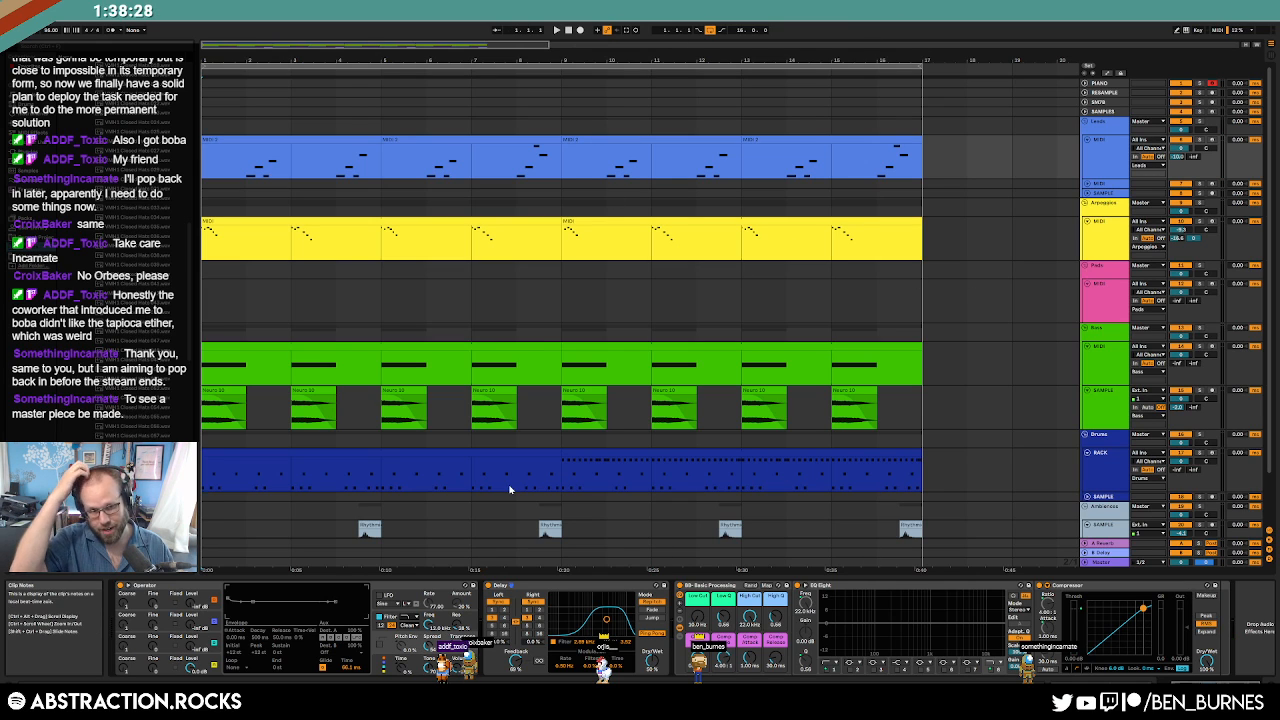
pyautogui.hotkey('shift', 'Tab')
pyautogui.hotkey('shift', 'Tab')
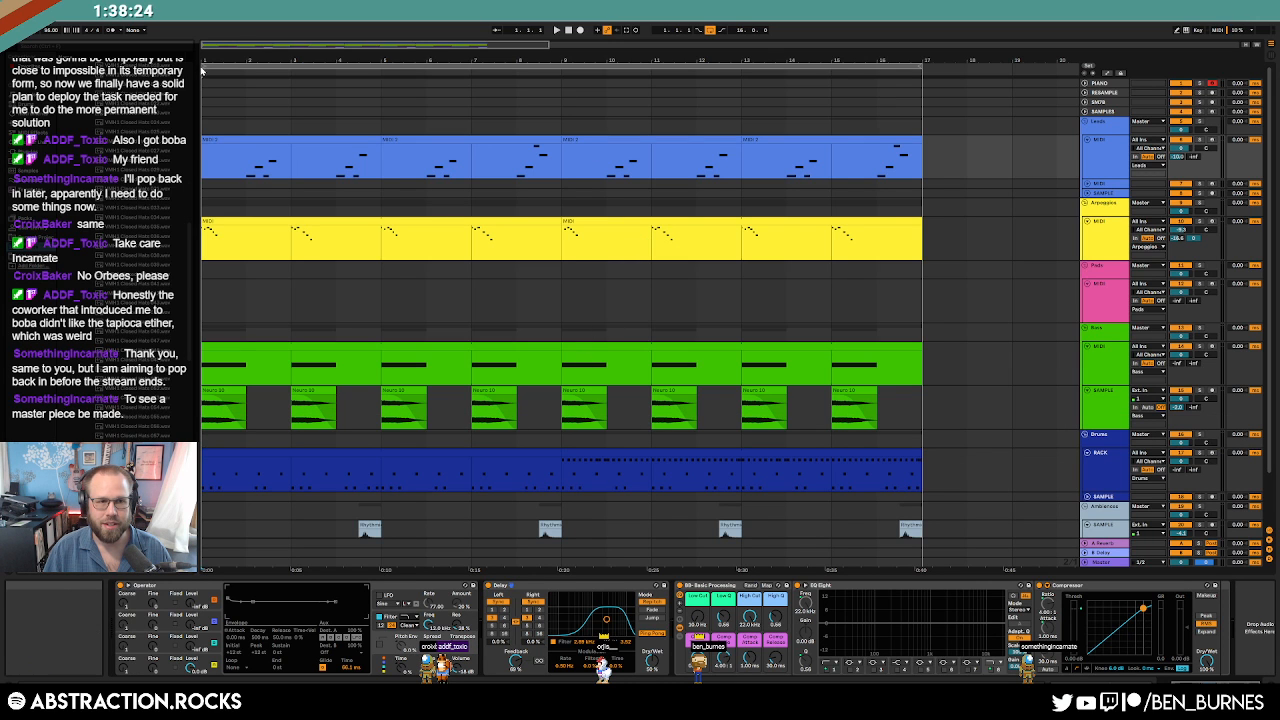
# Set the arrangement loop to bars 9–16, delete the lead clips in bars 1–8, and play from the start.
pyautogui.moveTo(201, 70); pyautogui.dragTo(549, 66)
pyautogui.click(493, 139)
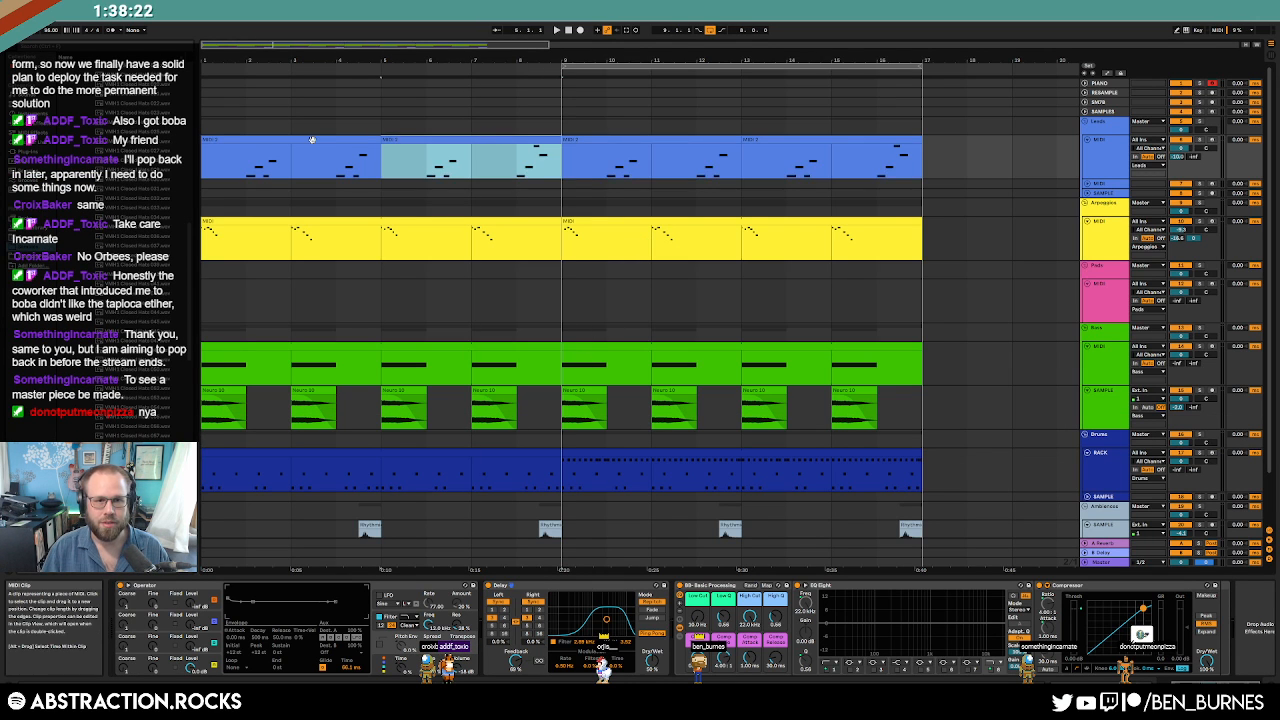
pyautogui.keyDown('shift'); pyautogui.click(313, 140); pyautogui.keyUp('shift')
pyautogui.press('Delete')
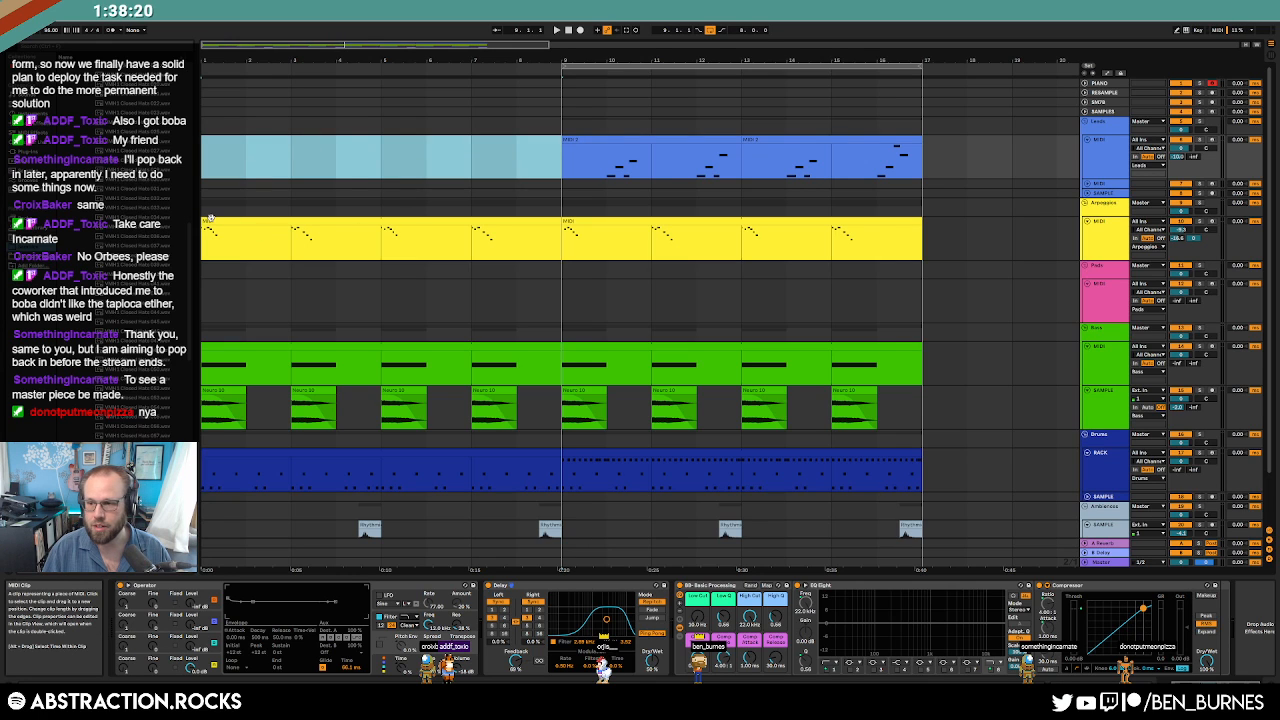
pyautogui.press('space')
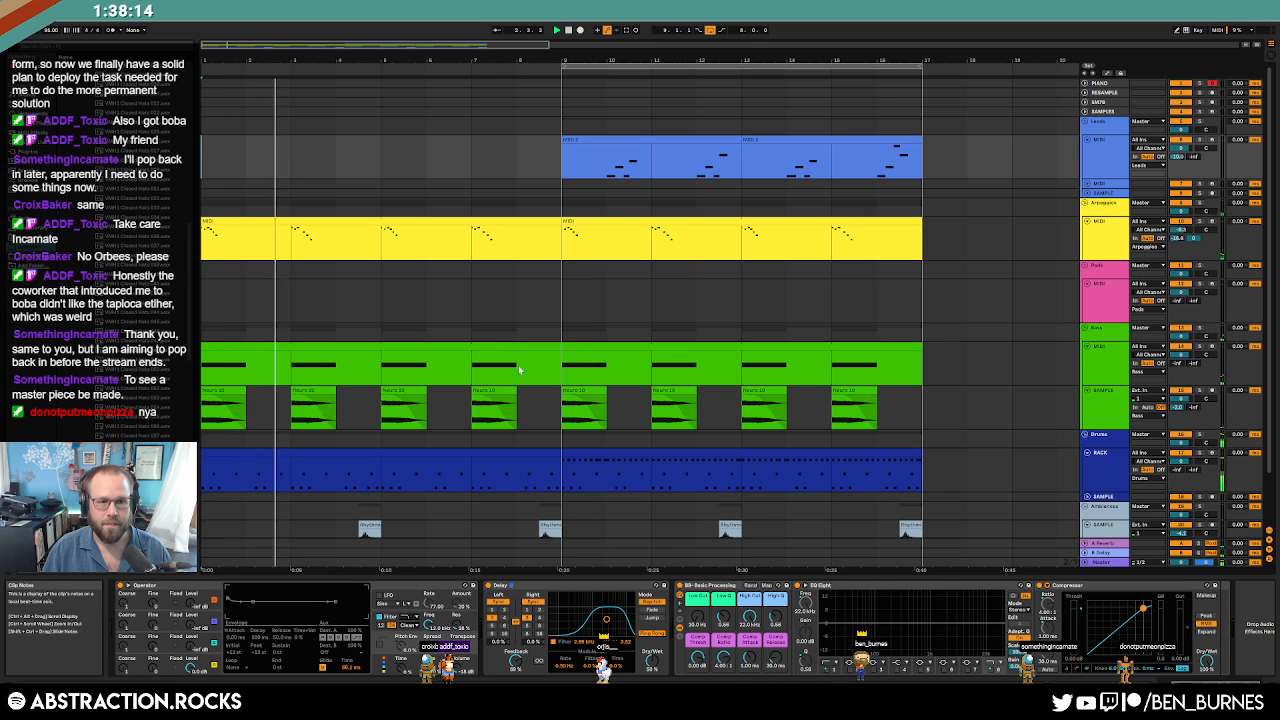
# Delete the arpeggio from bars 3–4 and 7–8, and duplicate the thinned bars 1–8 pattern over bars 9–16.
pyautogui.scroll(-3, 584, 388)
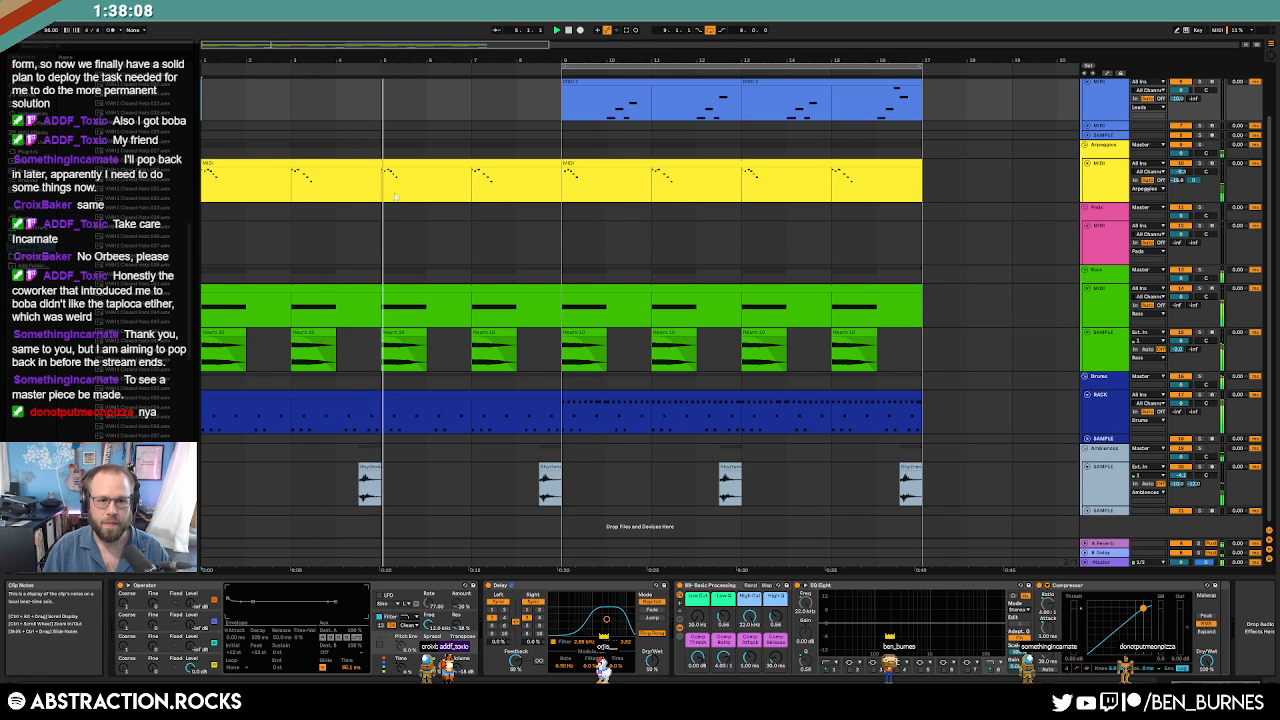
pyautogui.moveTo(290, 185); pyautogui.dragTo(392, 176)
pyautogui.click(493, 164)
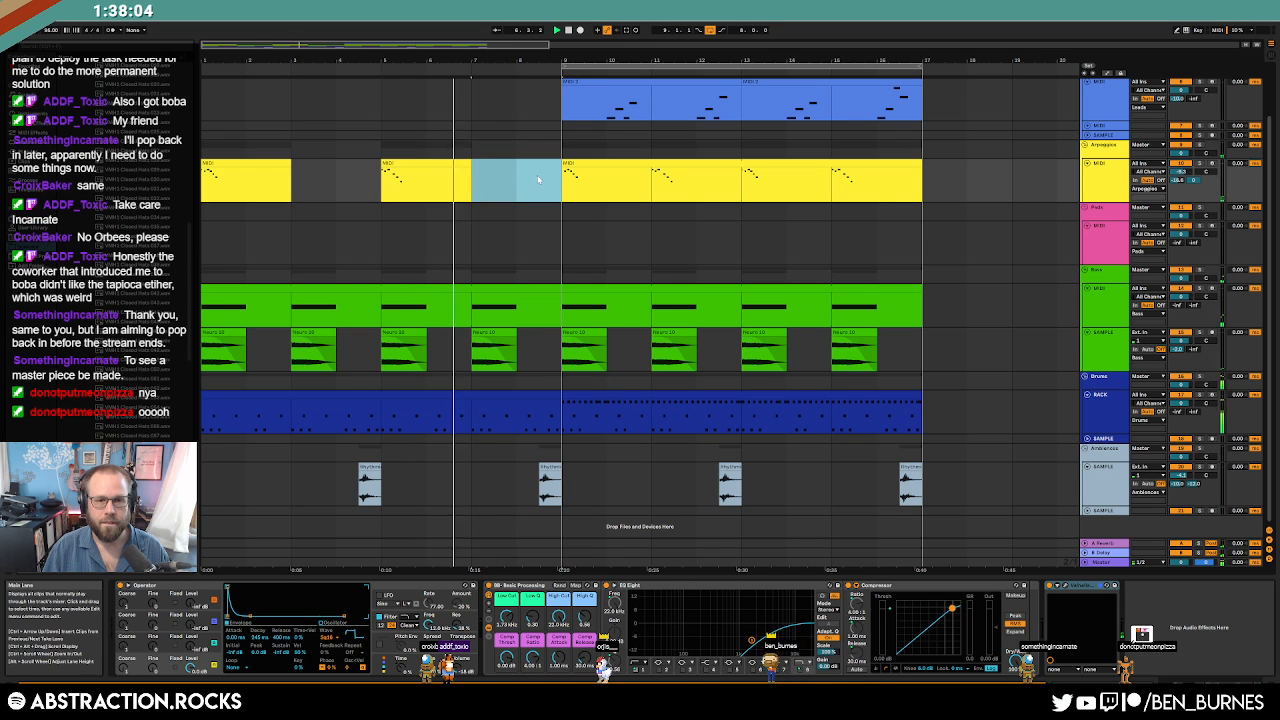
pyautogui.press('Delete')
pyautogui.press('Delete')
pyautogui.moveTo(527, 180); pyautogui.dragTo(215, 182)
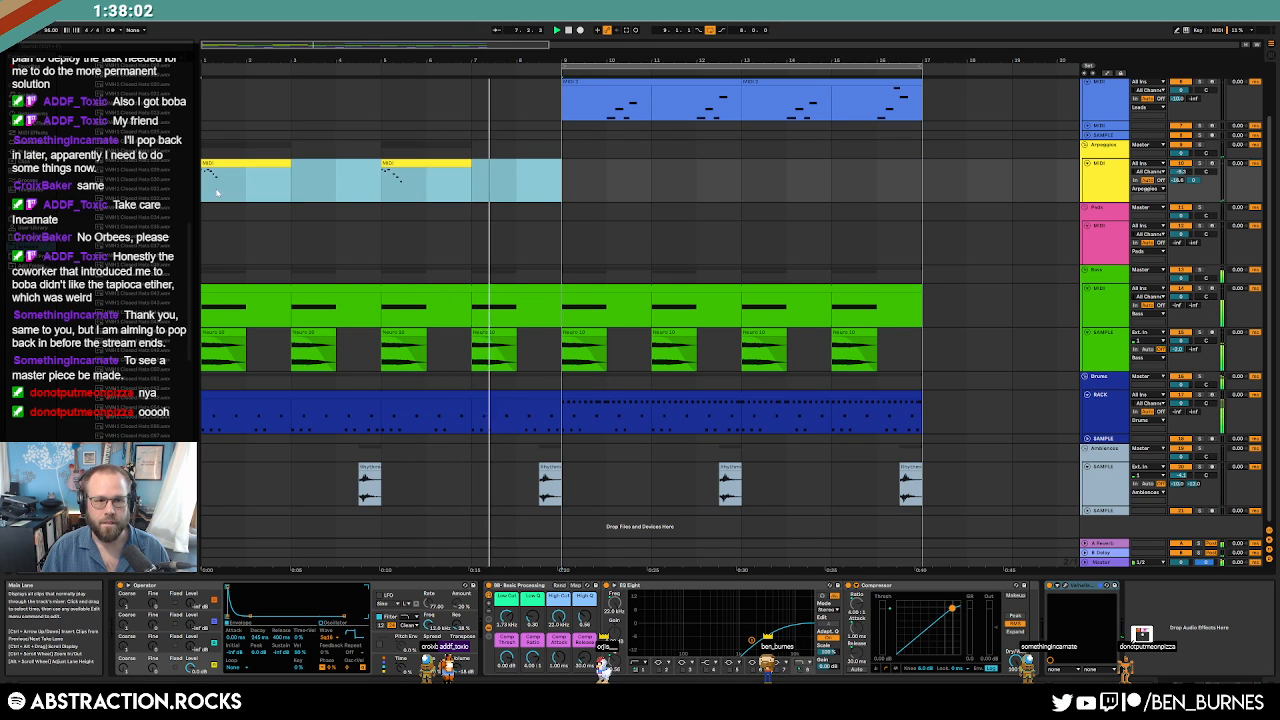
pyautogui.hotkey('ctrl', 'd')
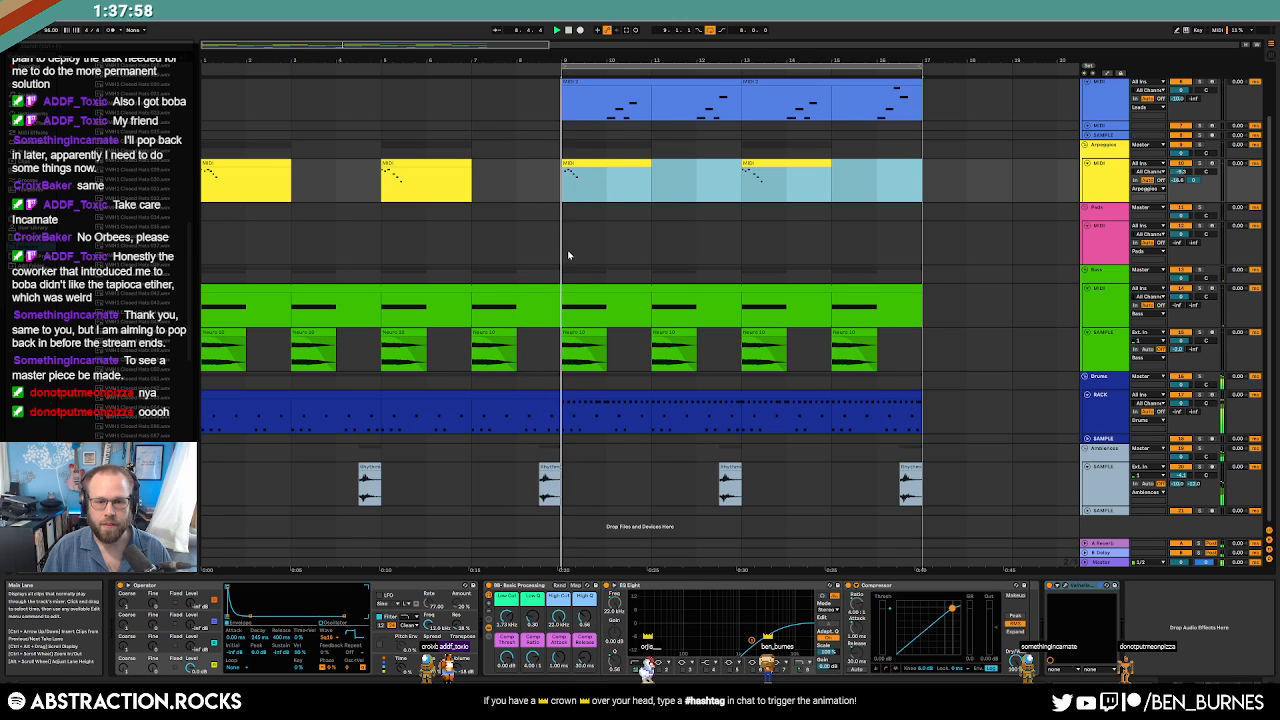
pyautogui.click(665, 253)
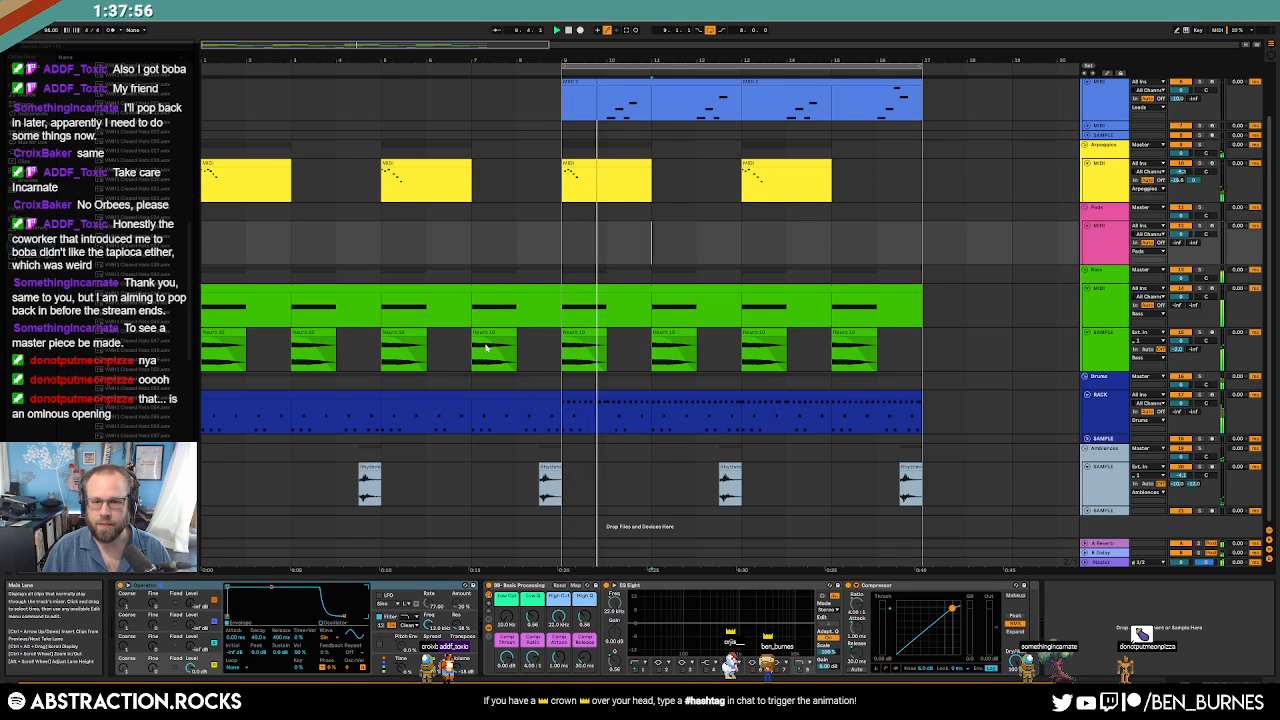
# Raise the closed hat sample's velocity-to-volume amount and check the hat note velocities in the drum clip from bar 9.
pyautogui.click(610, 398)
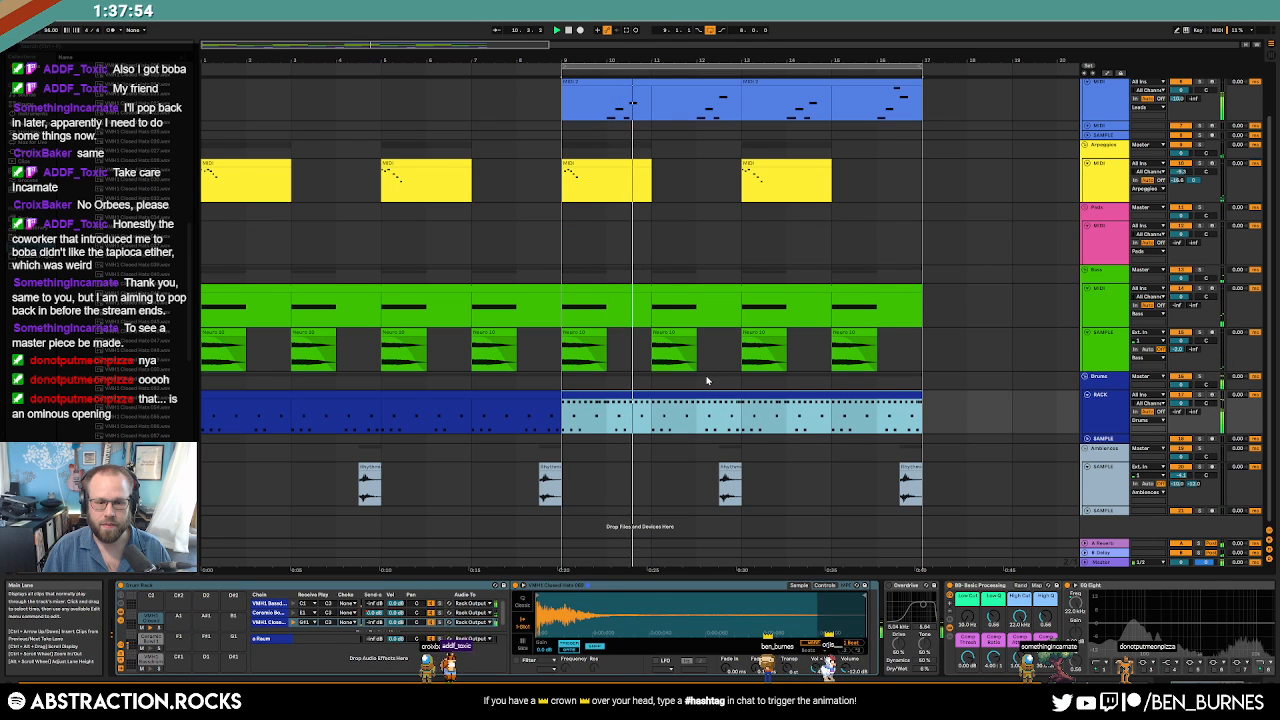
pyautogui.scroll(1, 706, 380)
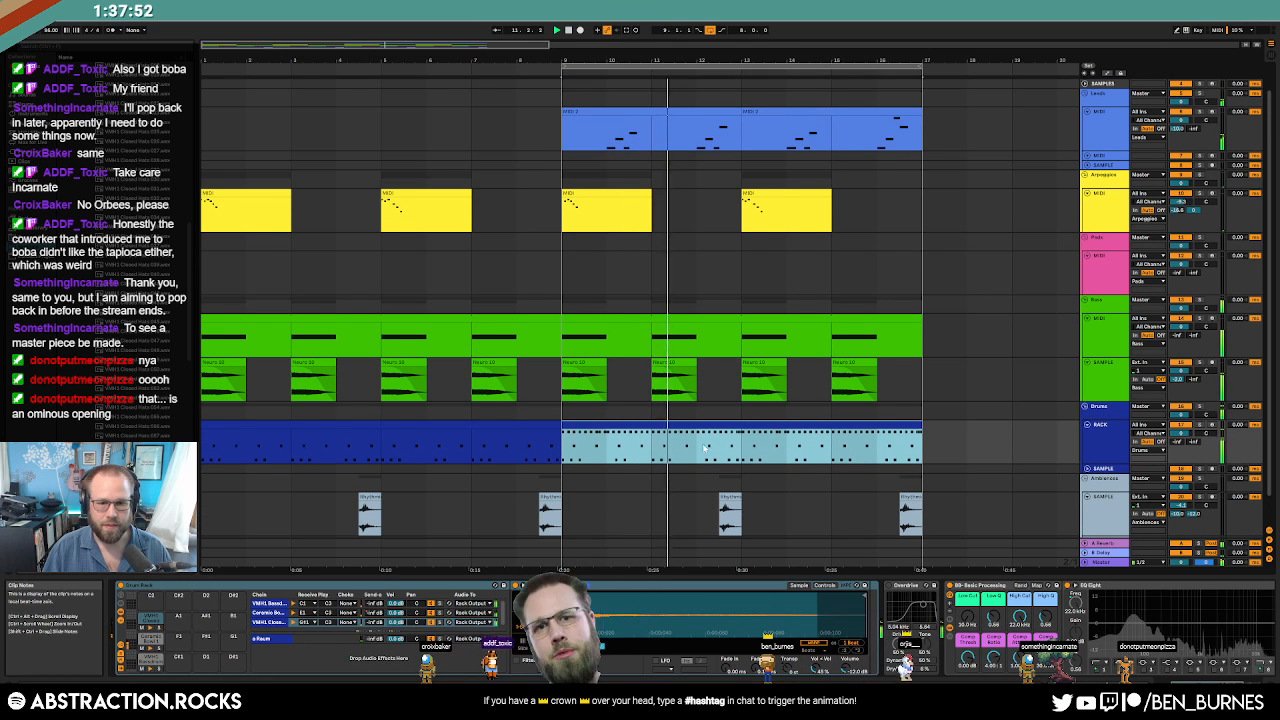
pyautogui.moveTo(821, 672); pyautogui.dragTo(821, 646)
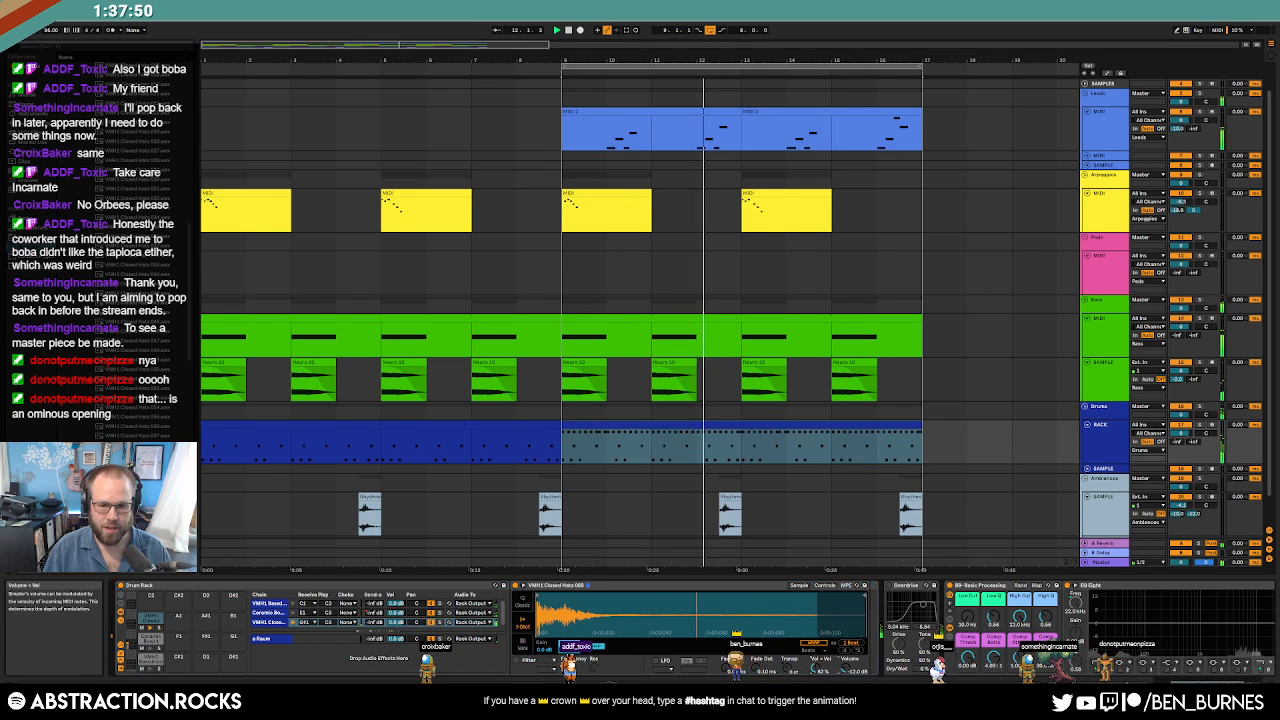
pyautogui.click(713, 426)
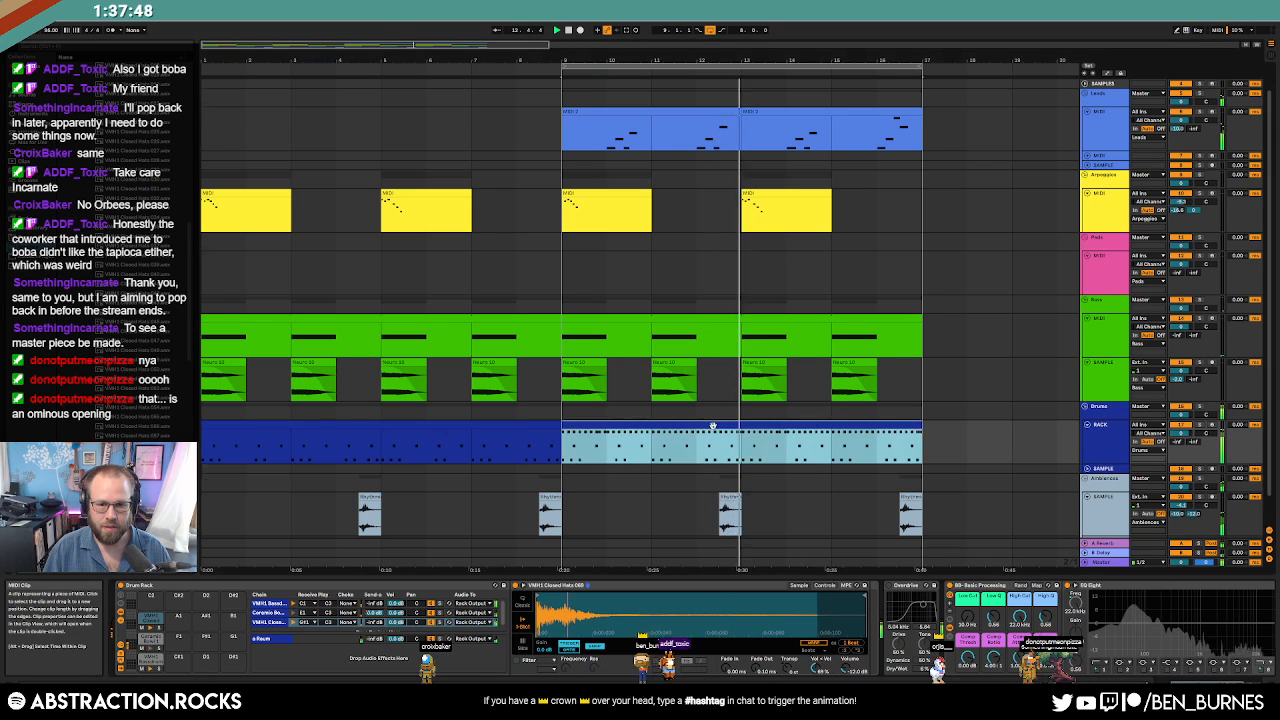
pyautogui.doubleClick(713, 426)
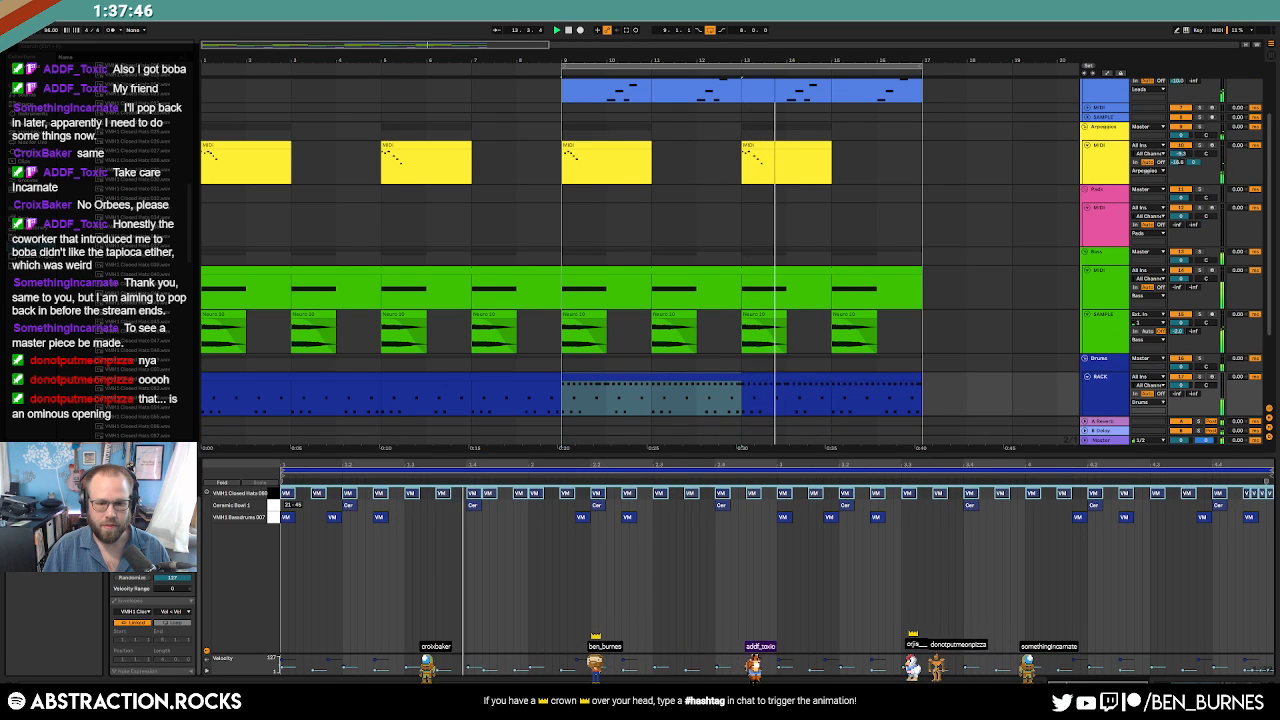
pyautogui.hotkey('shift', 'Tab')
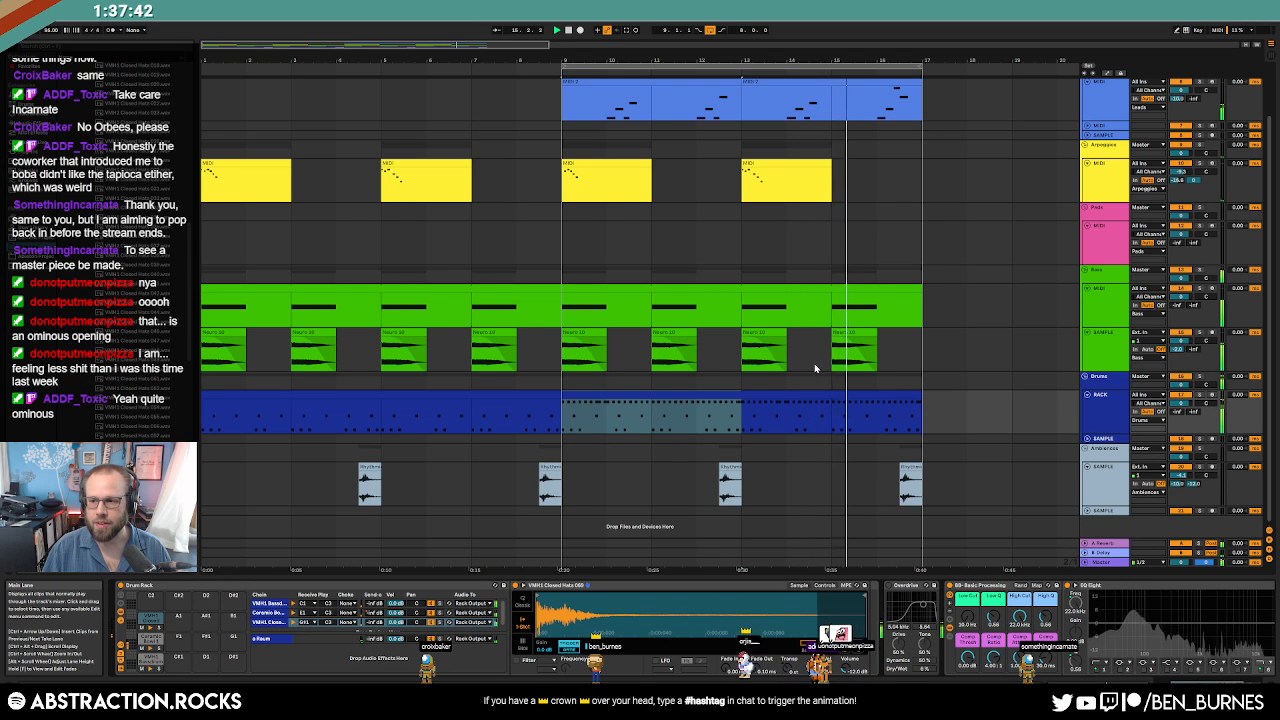
# Insert a new audio track in the Bass group directly below the existing Neuro sample track.
pyautogui.scroll(2, 814, 368)
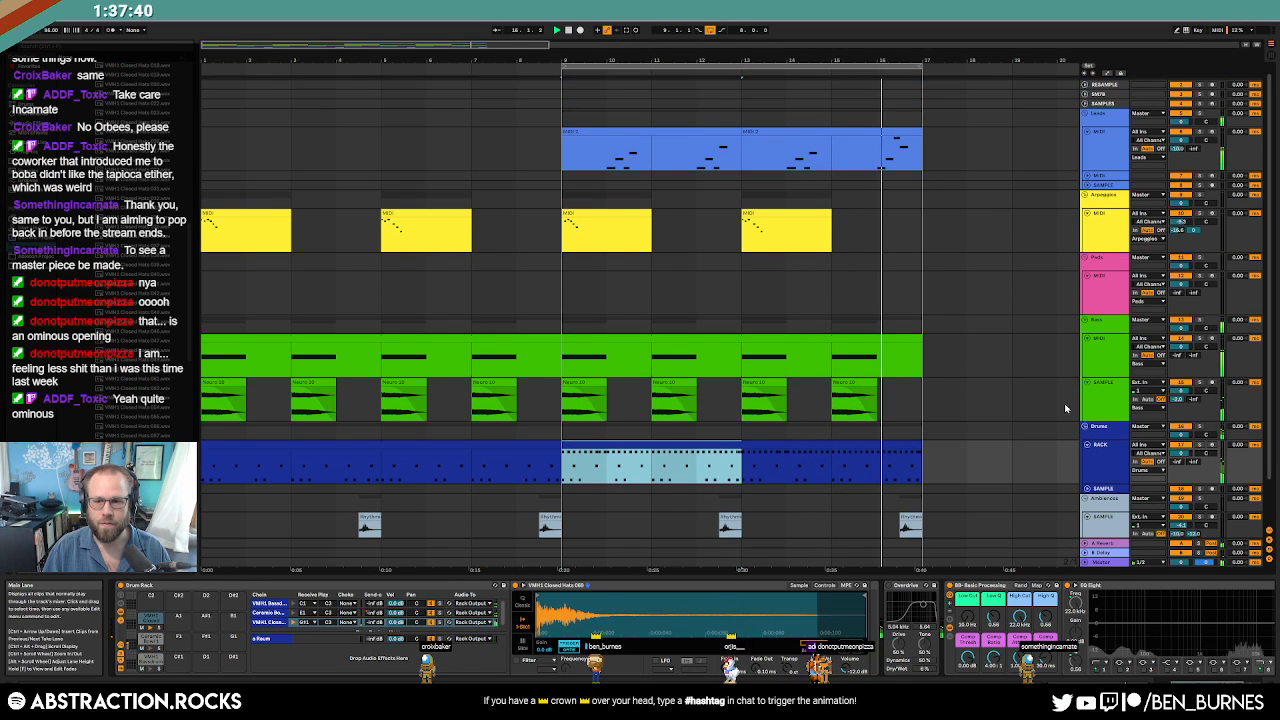
pyautogui.click(1103, 402)
pyautogui.hotkey('ctrl', 't')
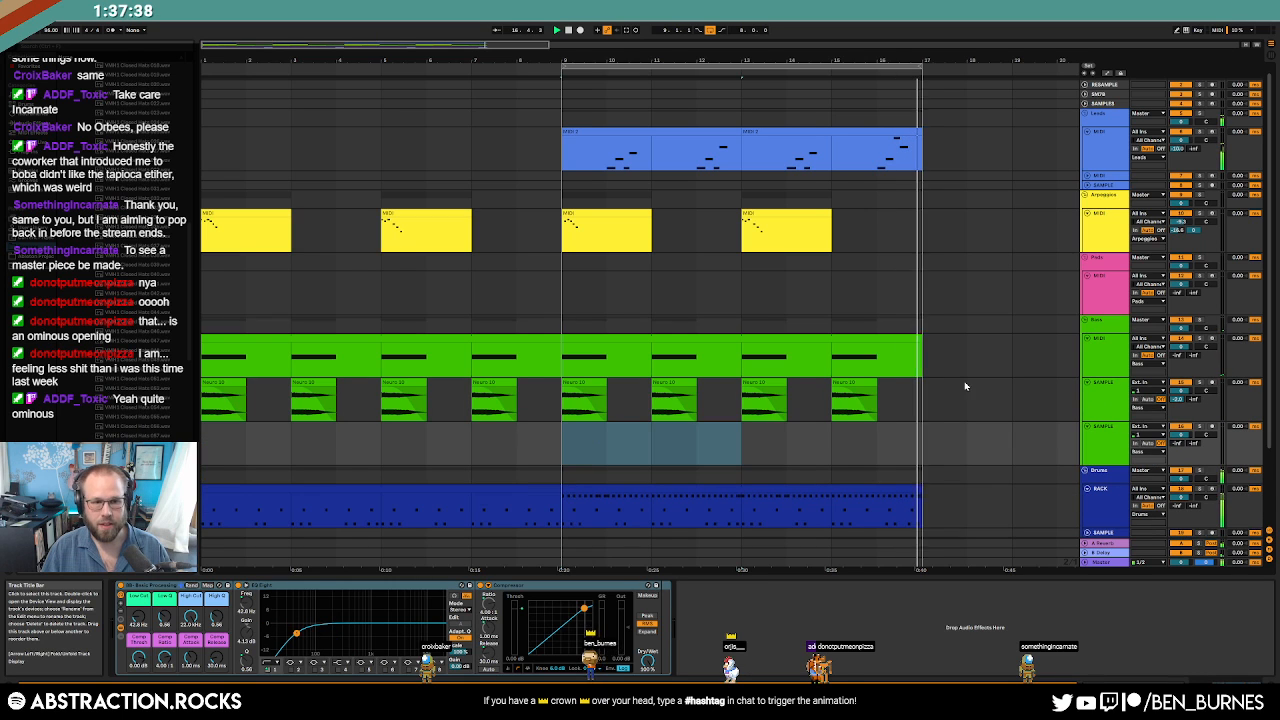
pyautogui.click(1097, 438)
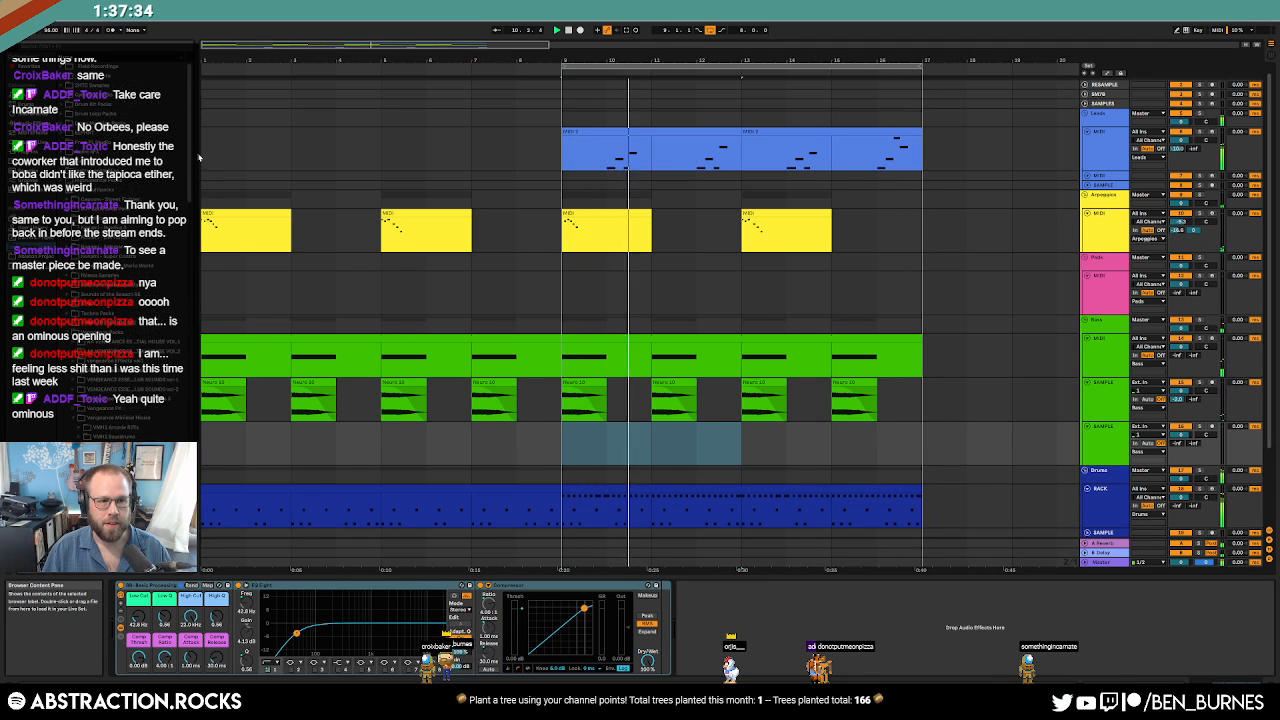
# Browse the sample folders for another Neuro bass sample and place it on the new bass audio track at bar 11.
pyautogui.click(61, 86)
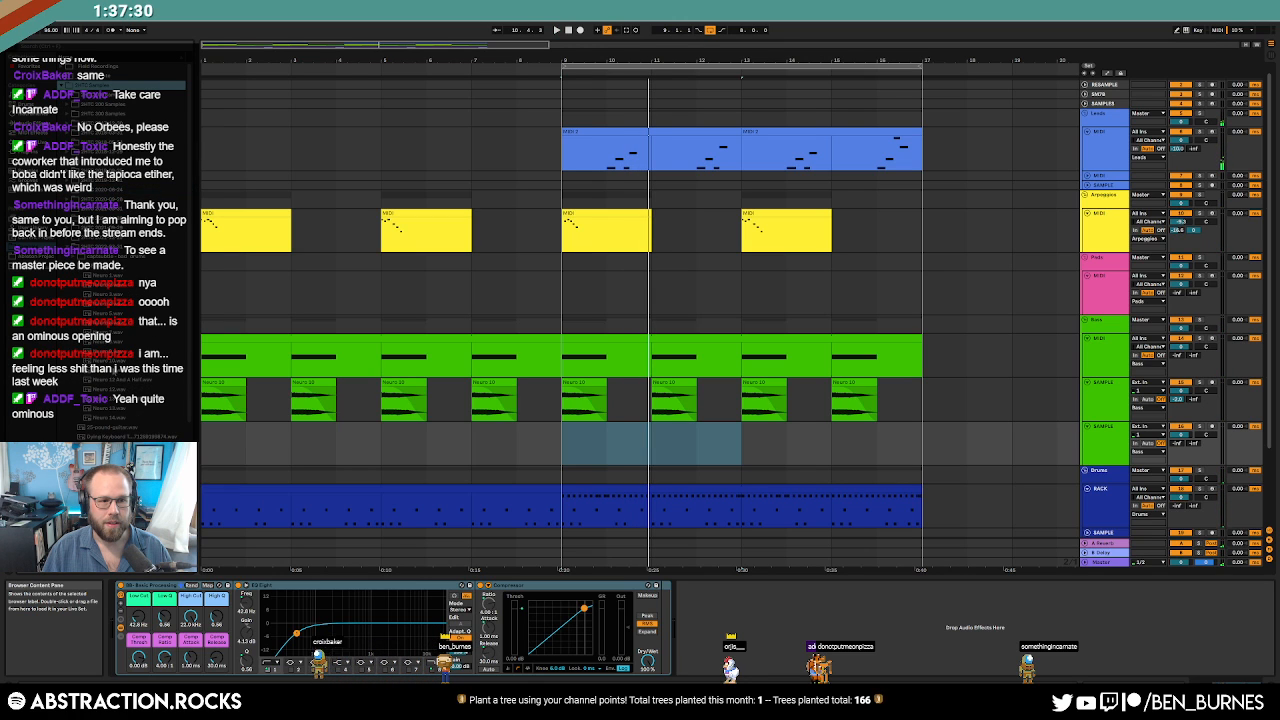
pyautogui.click(70, 240)
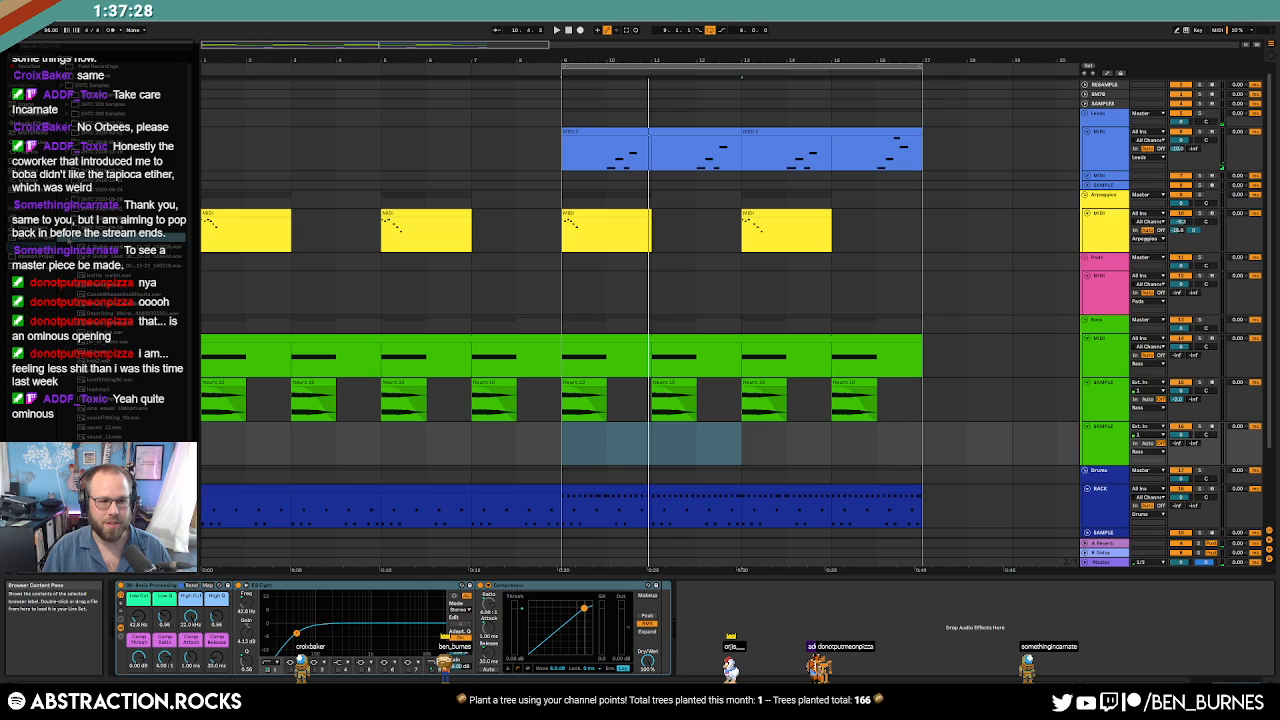
pyautogui.click(68, 228)
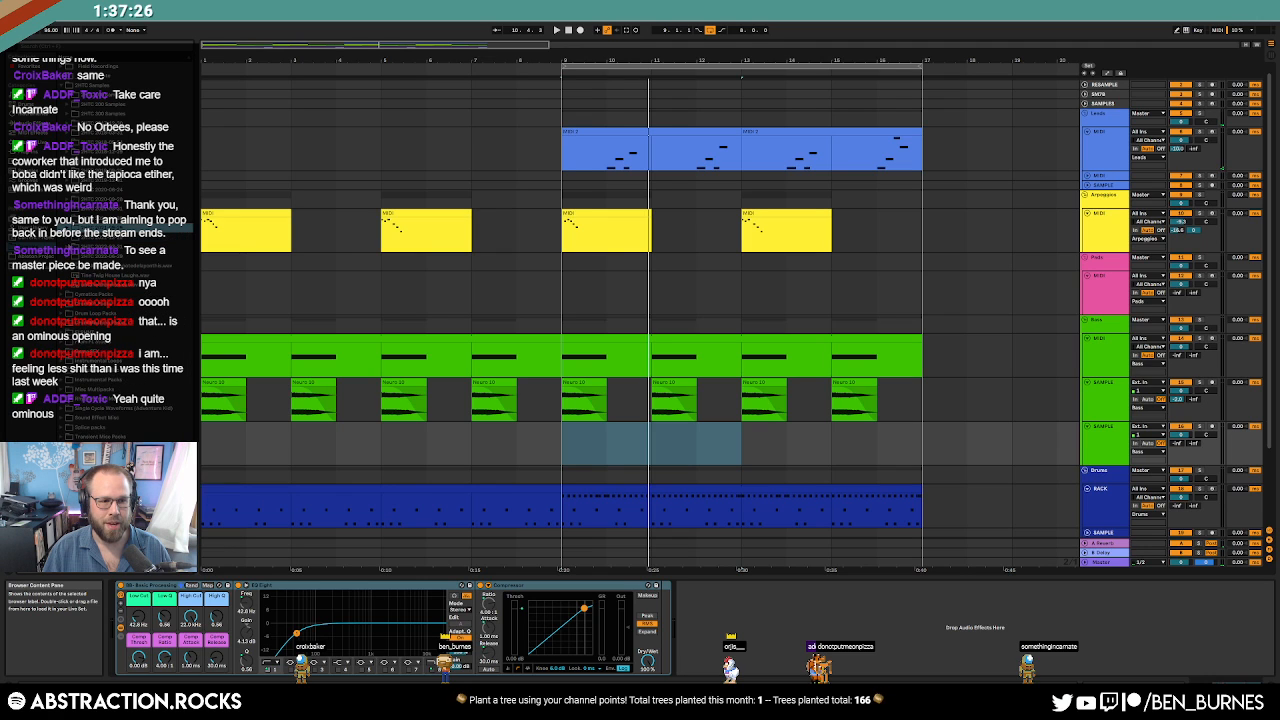
pyautogui.click(72, 247)
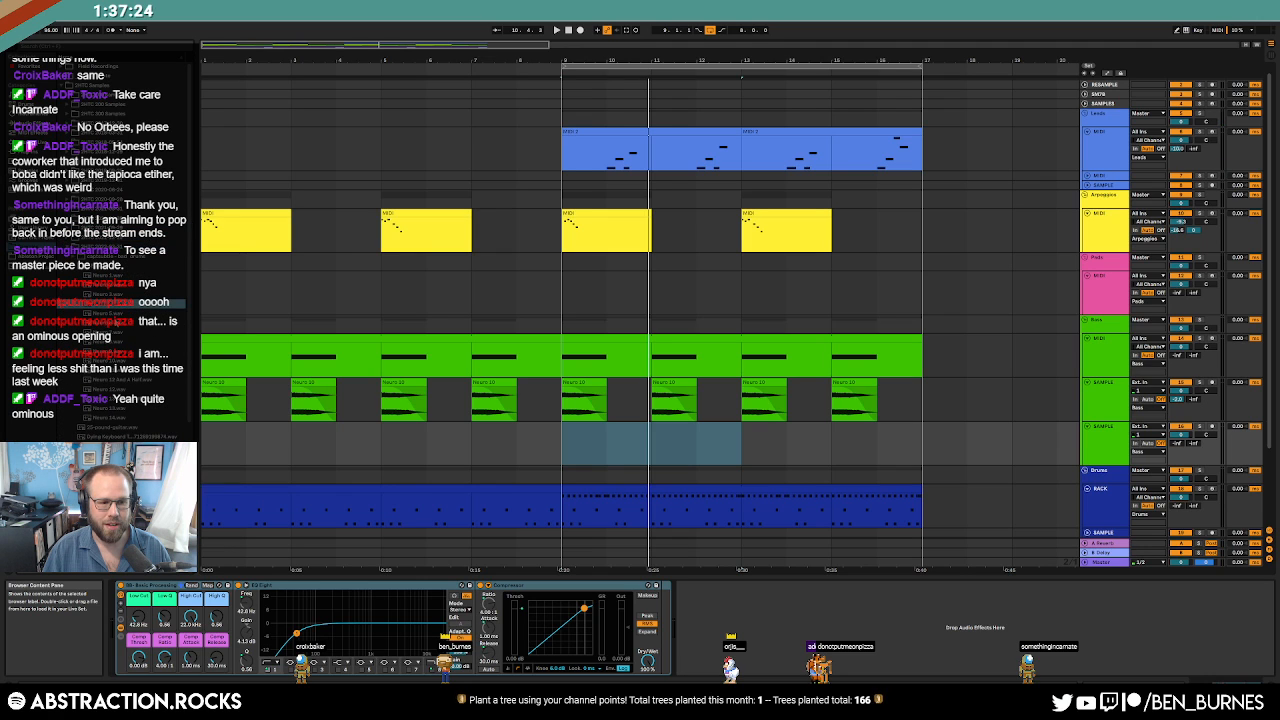
pyautogui.moveTo(72, 301); pyautogui.dragTo(660, 427)
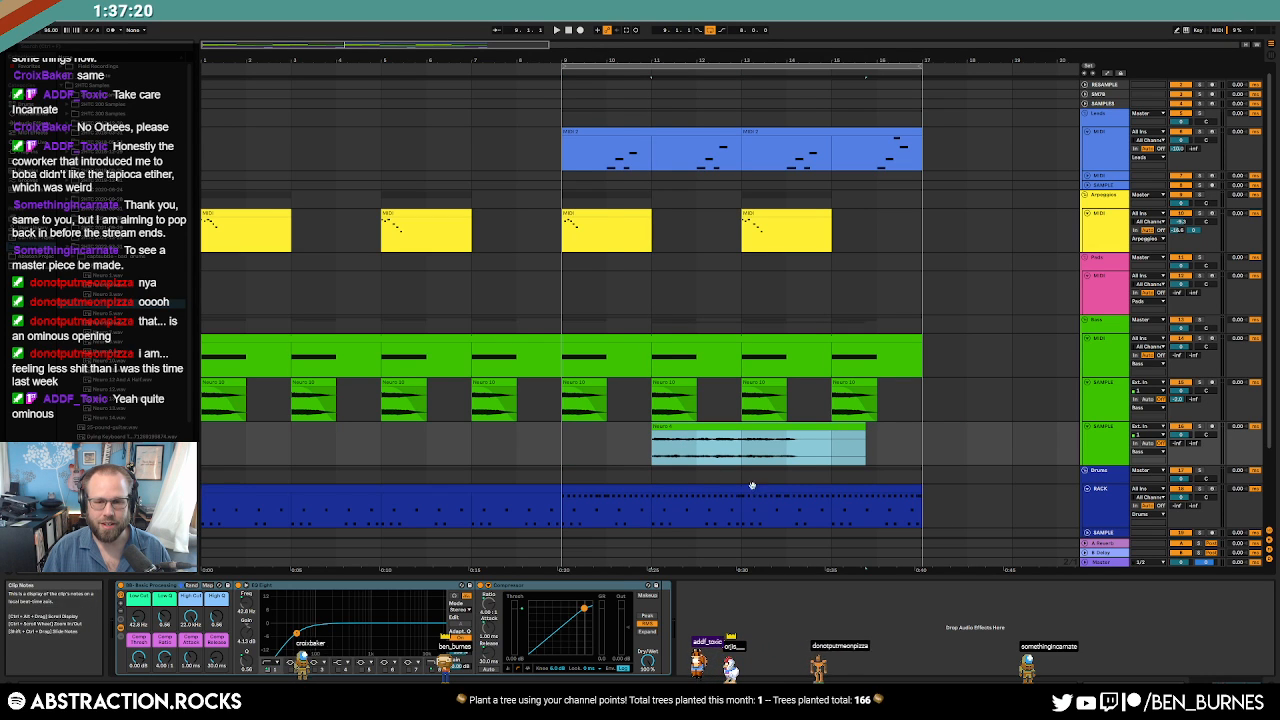
# Trim the new Neuro clip so it fills only bar 12, and place a copy of it at bar 16.
pyautogui.moveTo(676, 427); pyautogui.dragTo(699, 428)
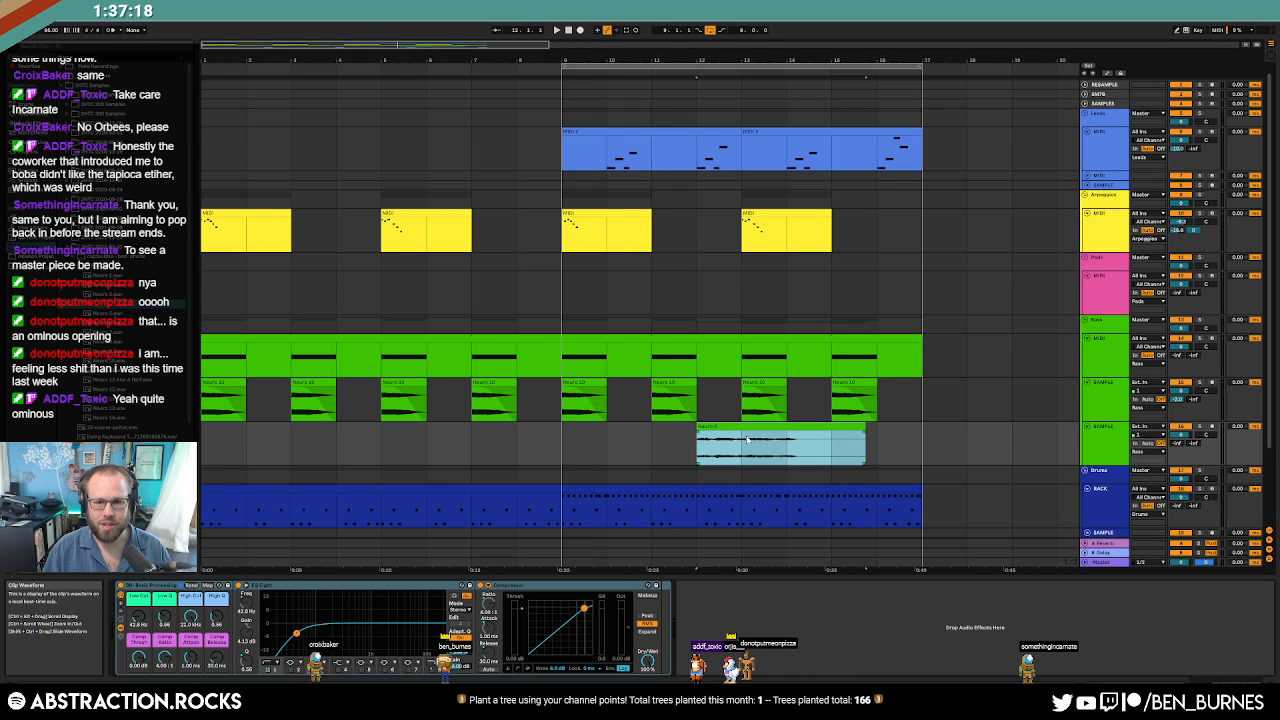
pyautogui.moveTo(865, 430); pyautogui.dragTo(723, 438)
pyautogui.press('space')
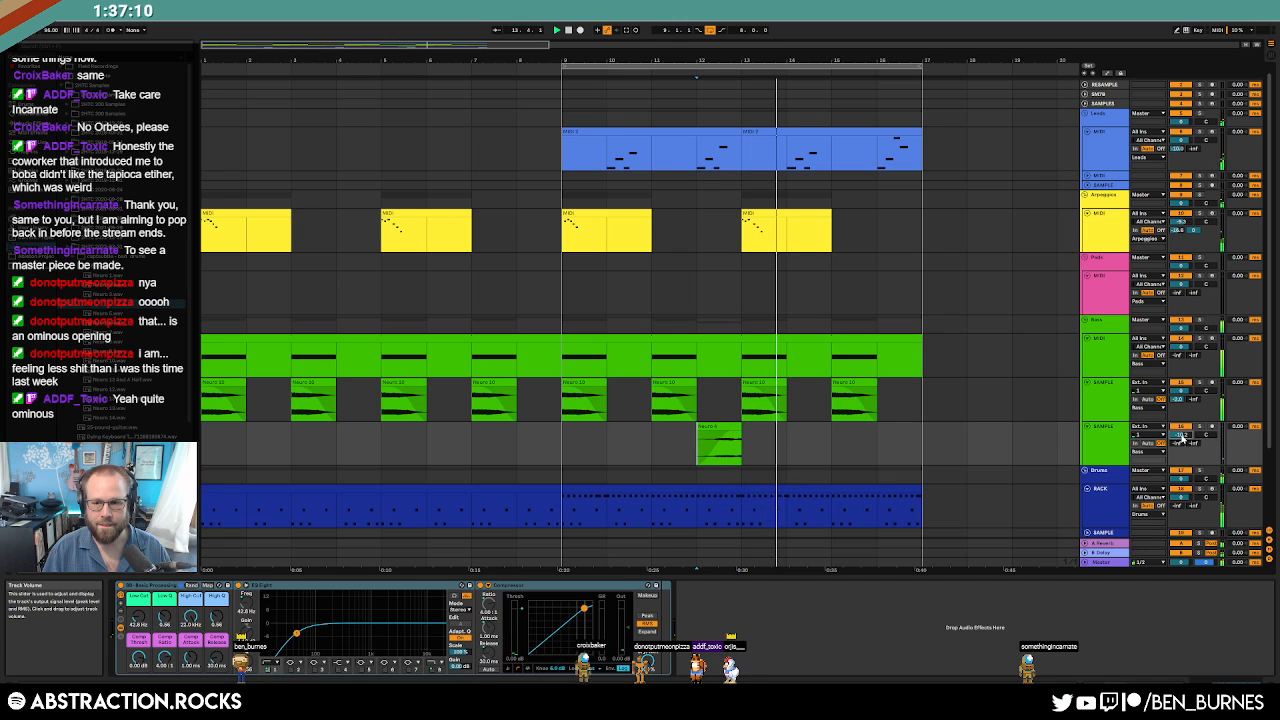
pyautogui.moveTo(718, 440); pyautogui.dragTo(890, 437)
pyautogui.click(901, 439)
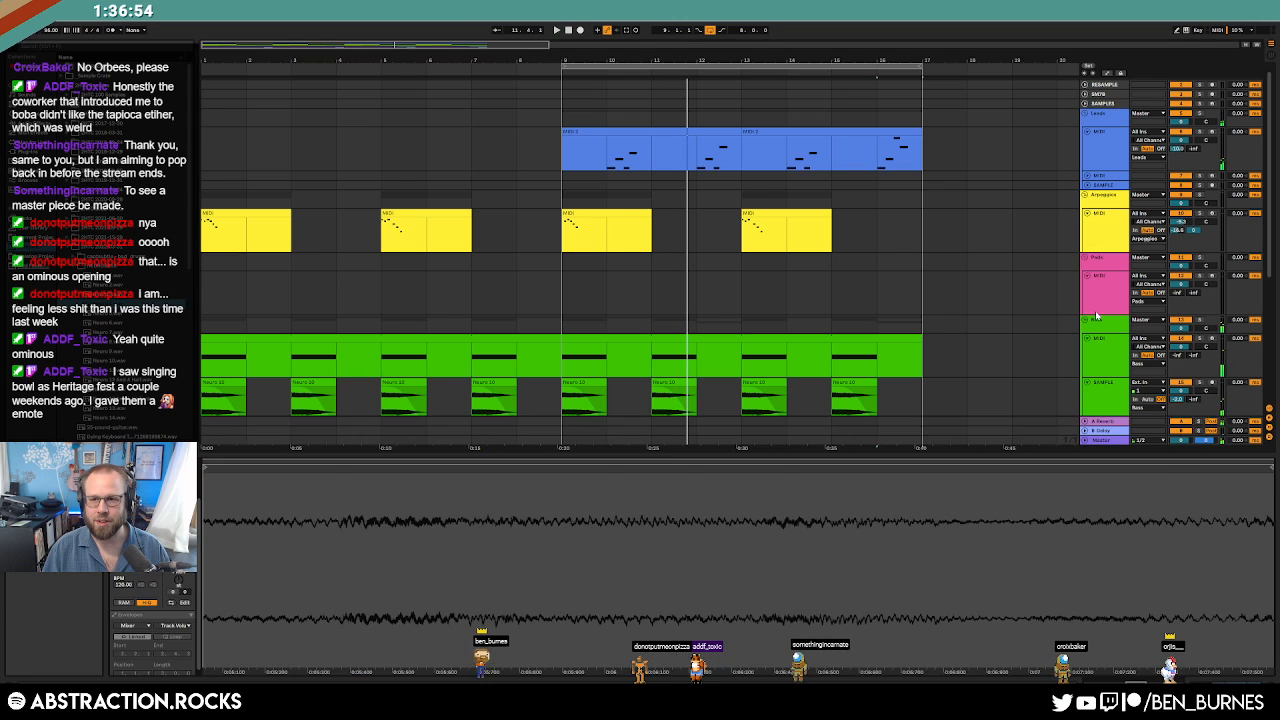
pyautogui.scroll(-2, 958, 319)
pyautogui.scroll(-1, 970, 330)
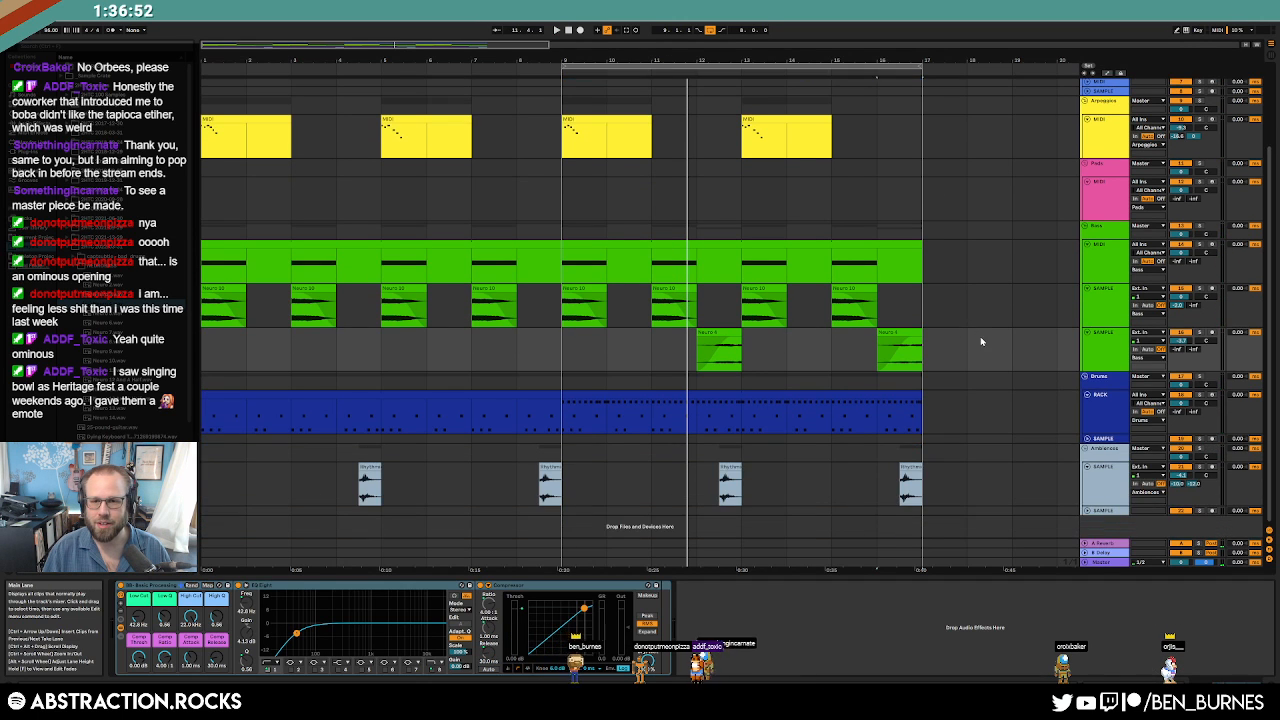
# Search the browser for singing bowl samples and audition the large and medium Perform and Strike recordings.
pyautogui.scroll(2, 1000, 320)
pyautogui.click(1093, 306)
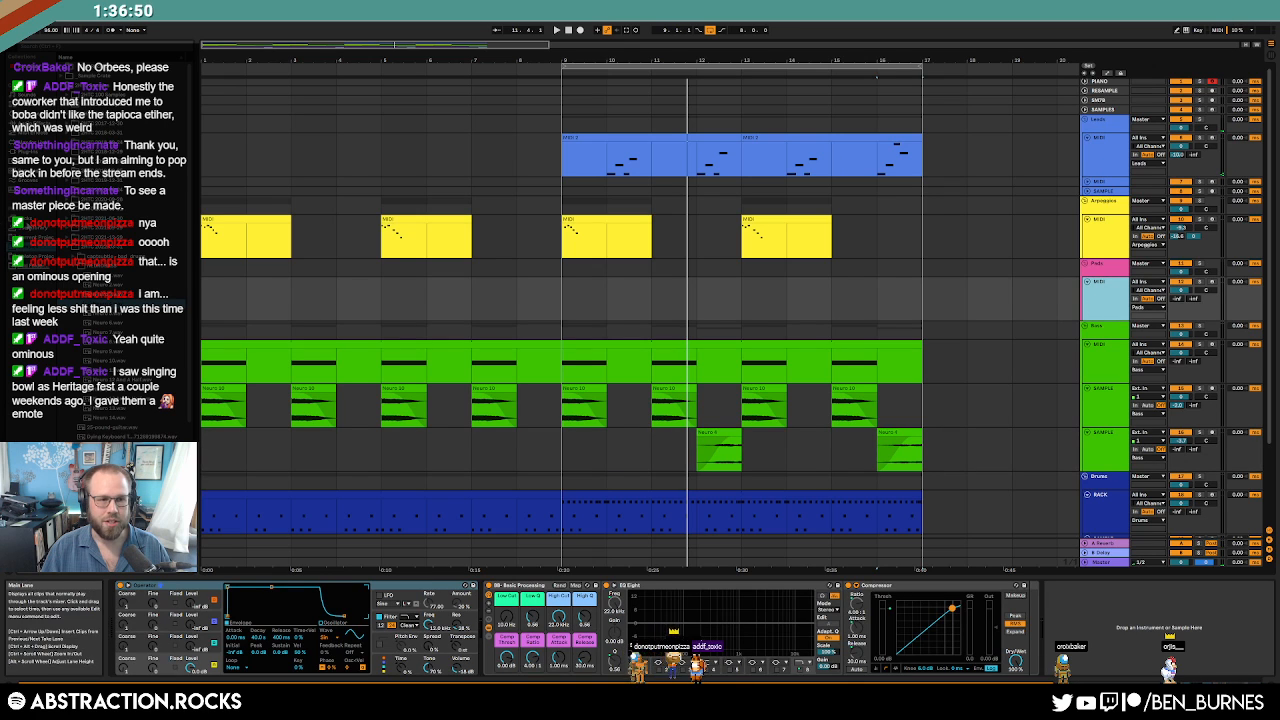
pyautogui.click(558, 295)
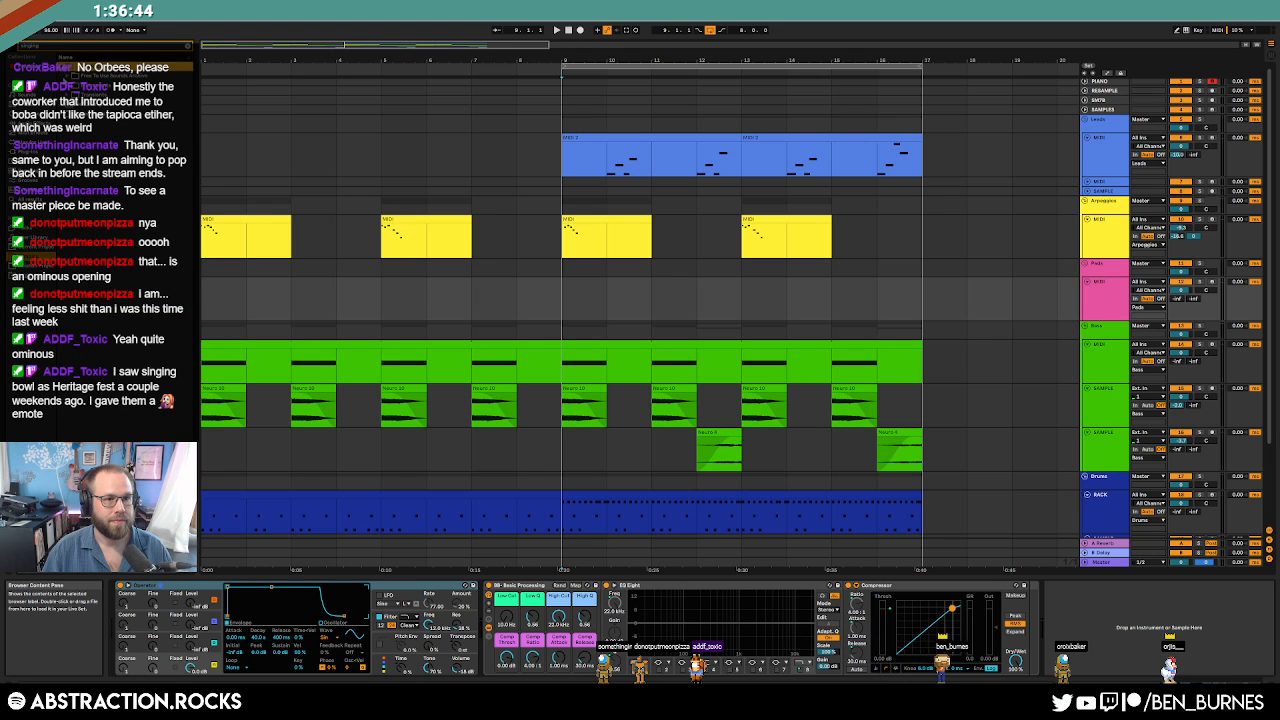
pyautogui.press('Down')
pyautogui.press('Right')
pyautogui.press('Down')
pyautogui.press('Right')
pyautogui.press('Down')
pyautogui.press('Right')
pyautogui.press('Down')
pyautogui.press('Right')
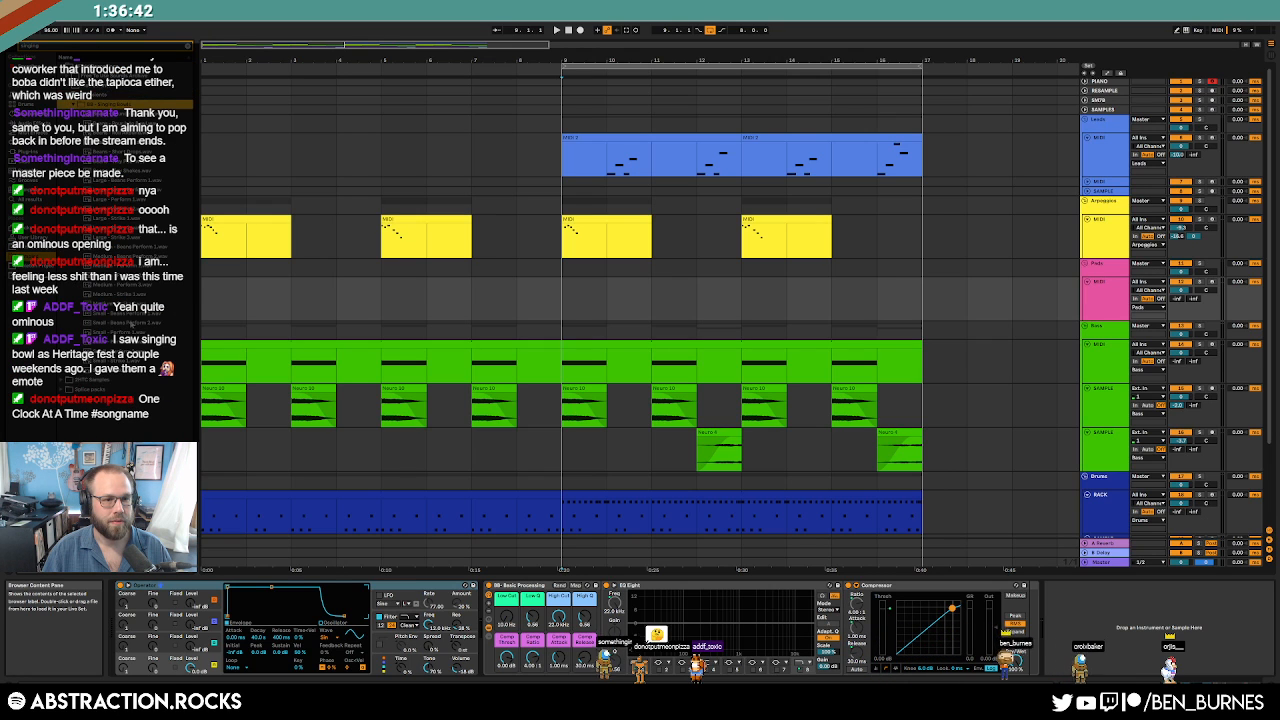
pyautogui.press('Down')
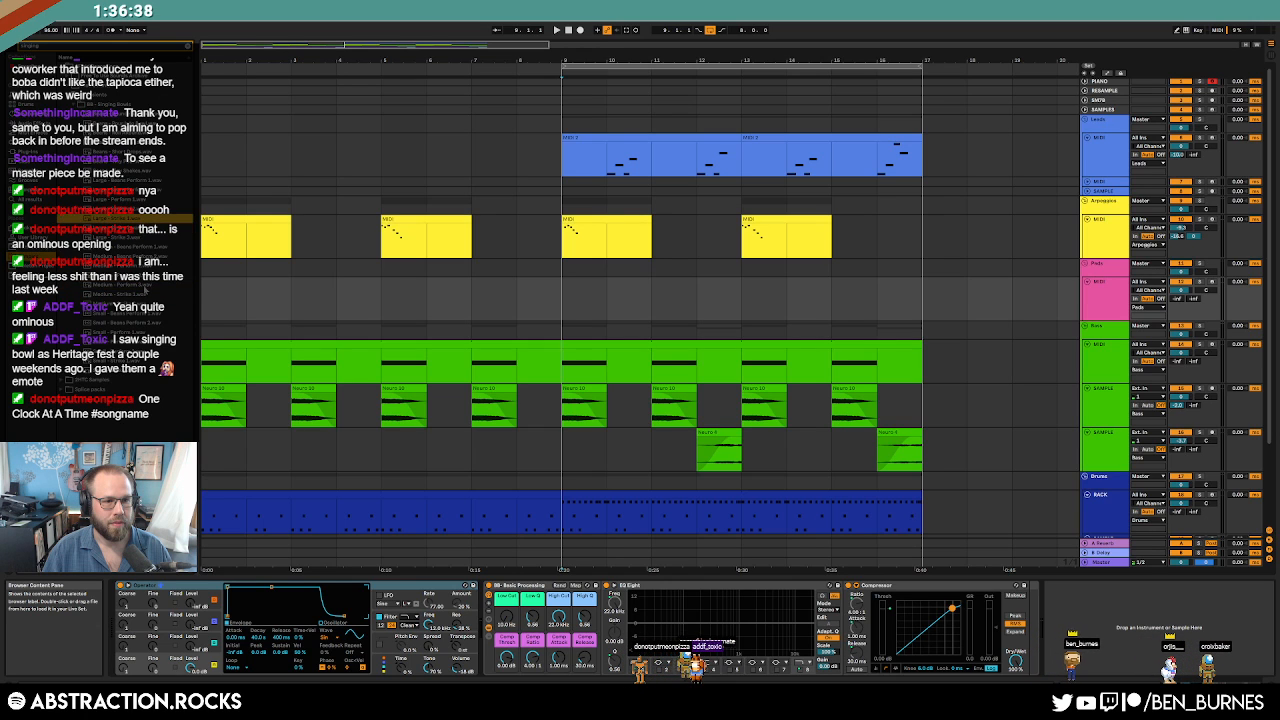
pyautogui.moveTo(110, 285); pyautogui.dragTo(140, 288)
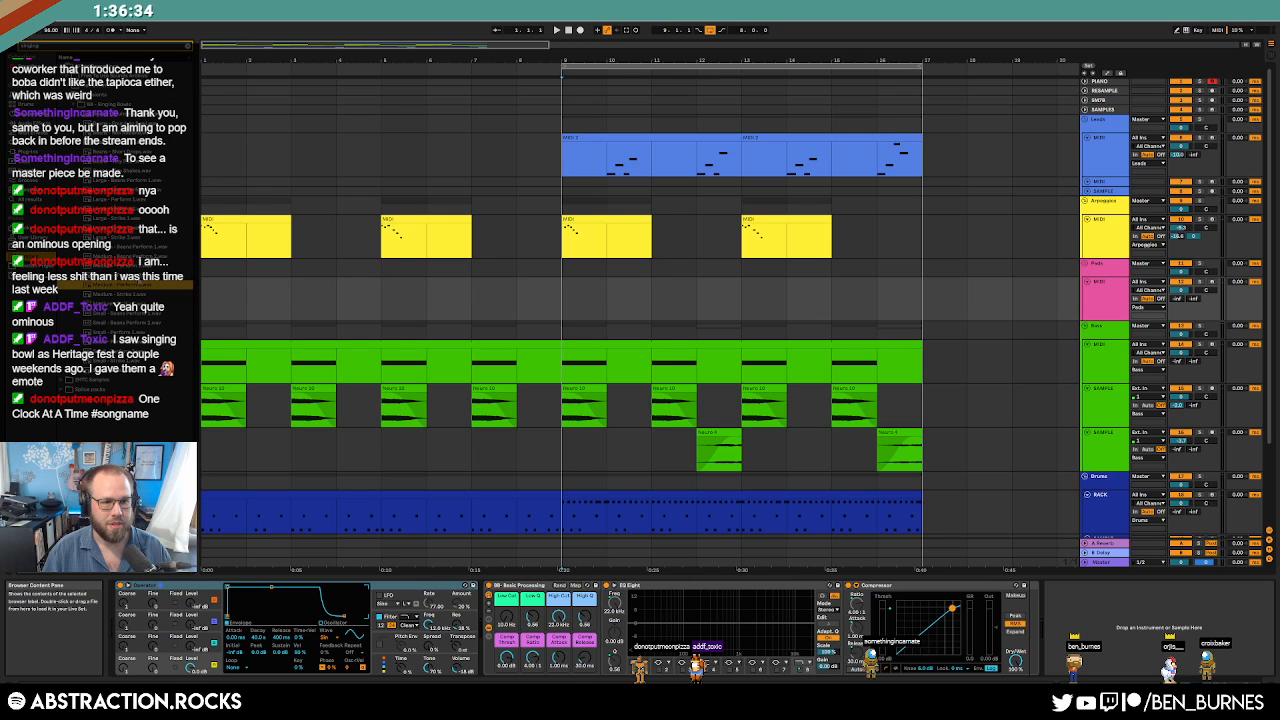
# Add an audio track below the Pads MIDI track and place the Medium - Strike singing bowl sample on it at bar 3.
pyautogui.moveTo(140, 288); pyautogui.dragTo(389, 303)
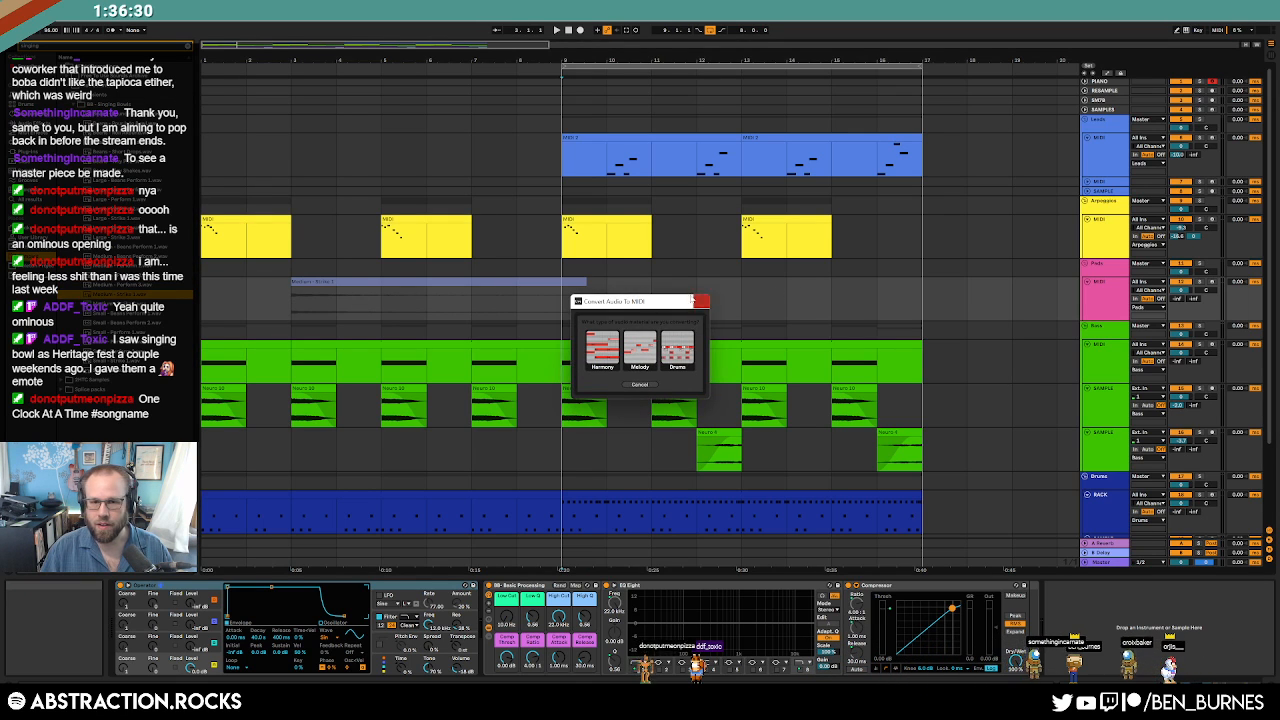
pyautogui.click(699, 301)
pyautogui.click(1113, 305)
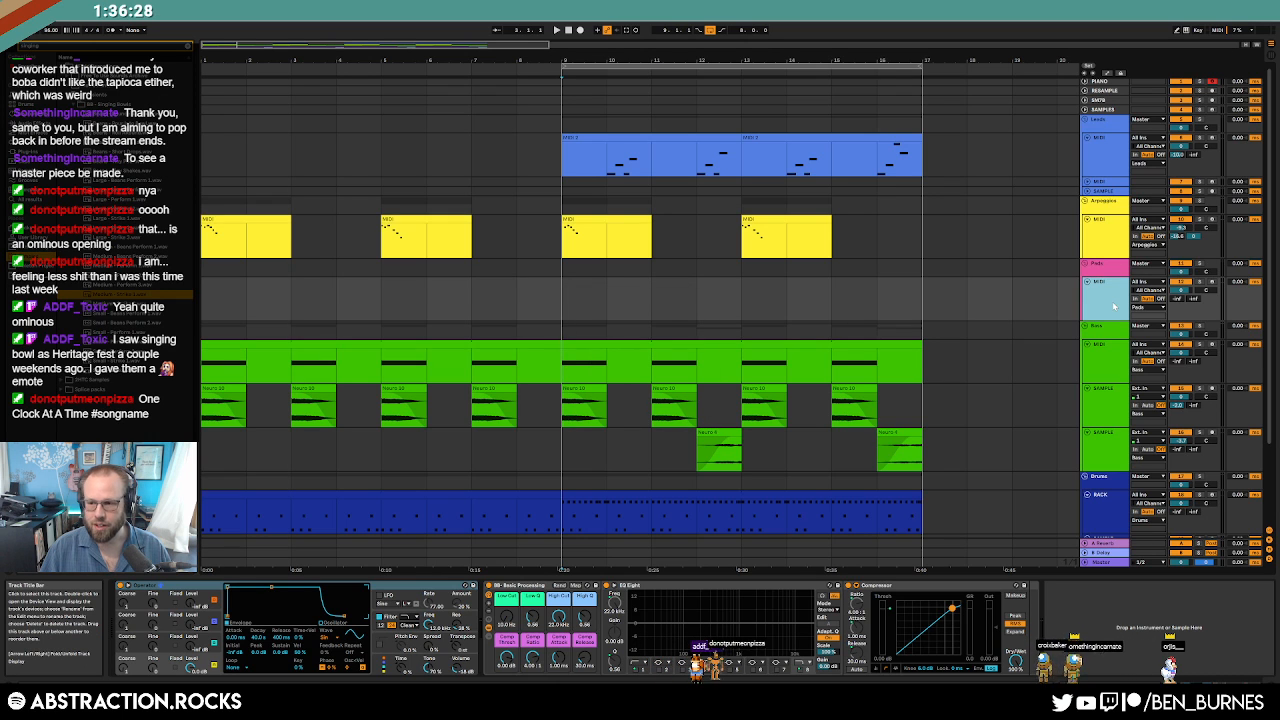
pyautogui.hotkey('ctrl', 't')
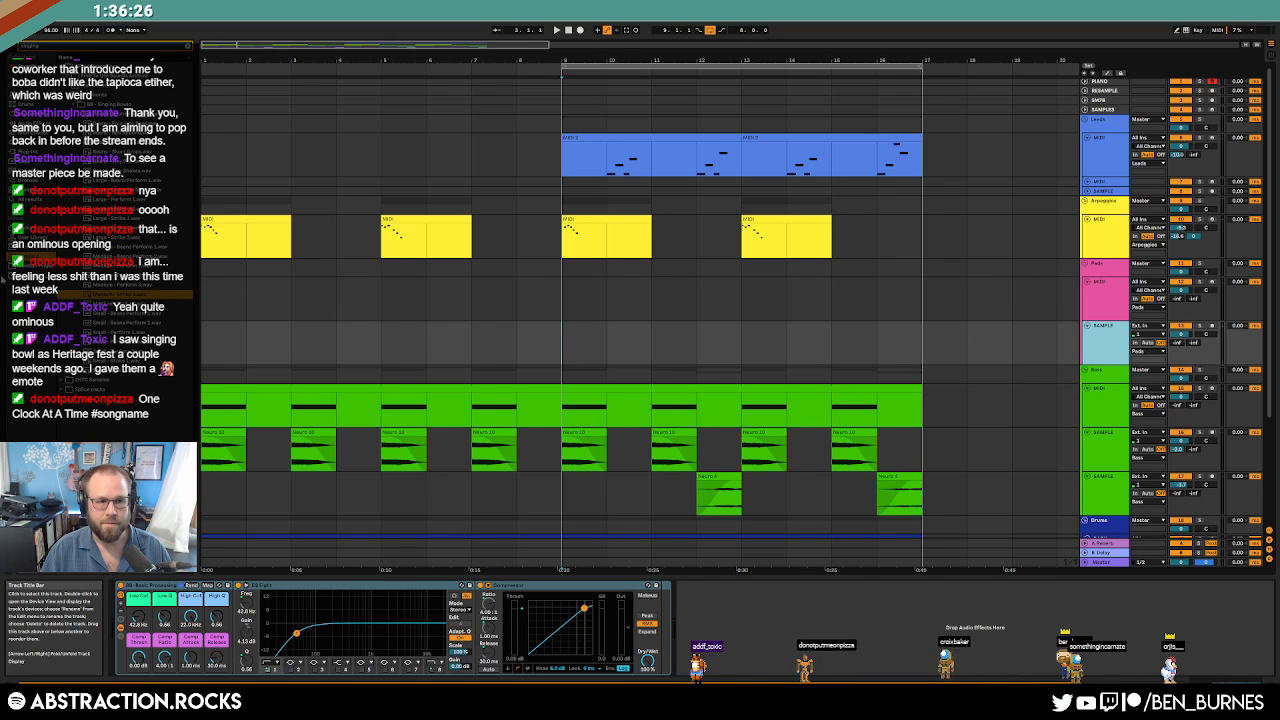
pyautogui.moveTo(100, 296); pyautogui.dragTo(291, 340)
# Transpose the singing bowl clip up 1 semitone and raise the bowl track's reverb send during playback.
pyautogui.click(177, 581)
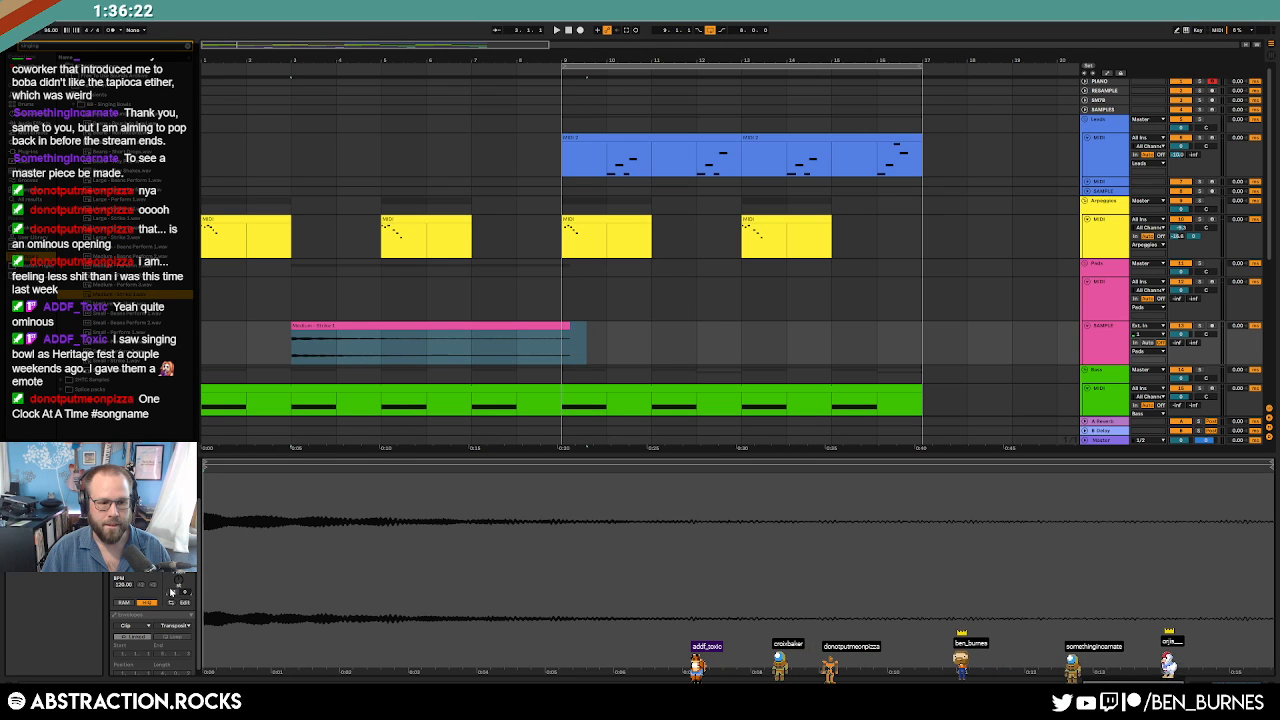
pyautogui.press('space')
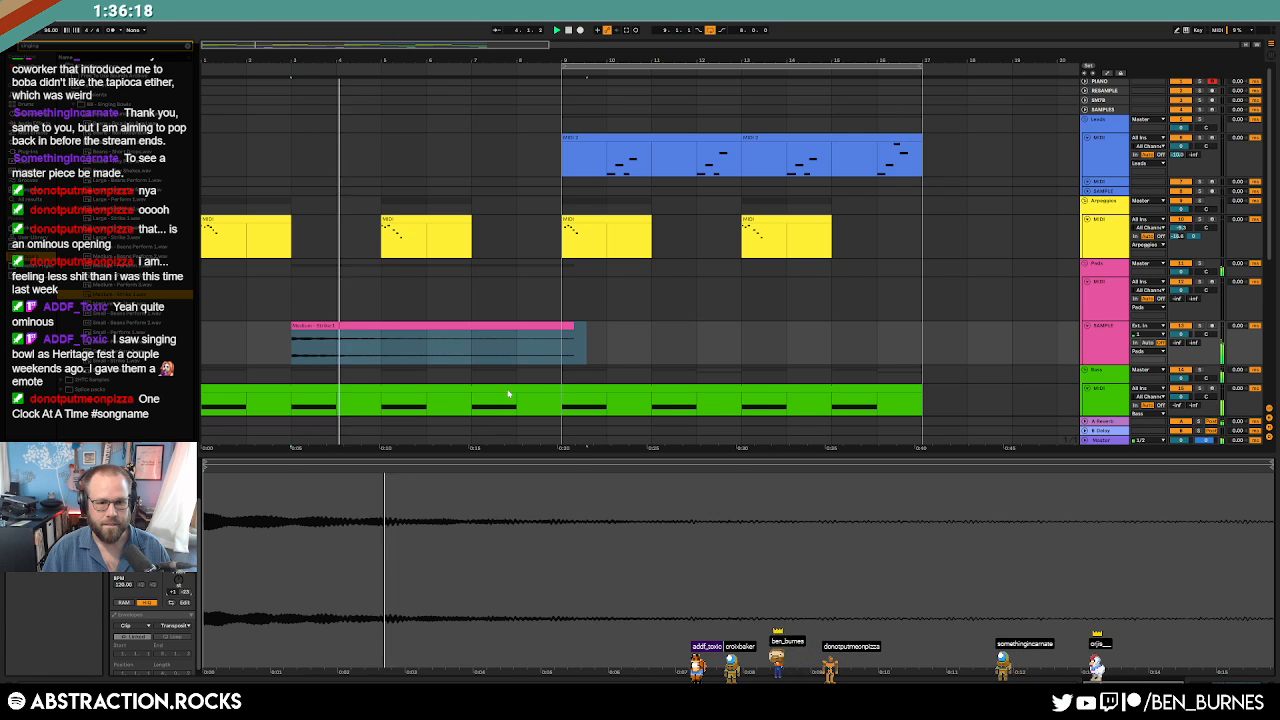
pyautogui.hotkey('shift', 'Tab')
pyautogui.moveTo(1178, 342); pyautogui.dragTo(1178, 312)
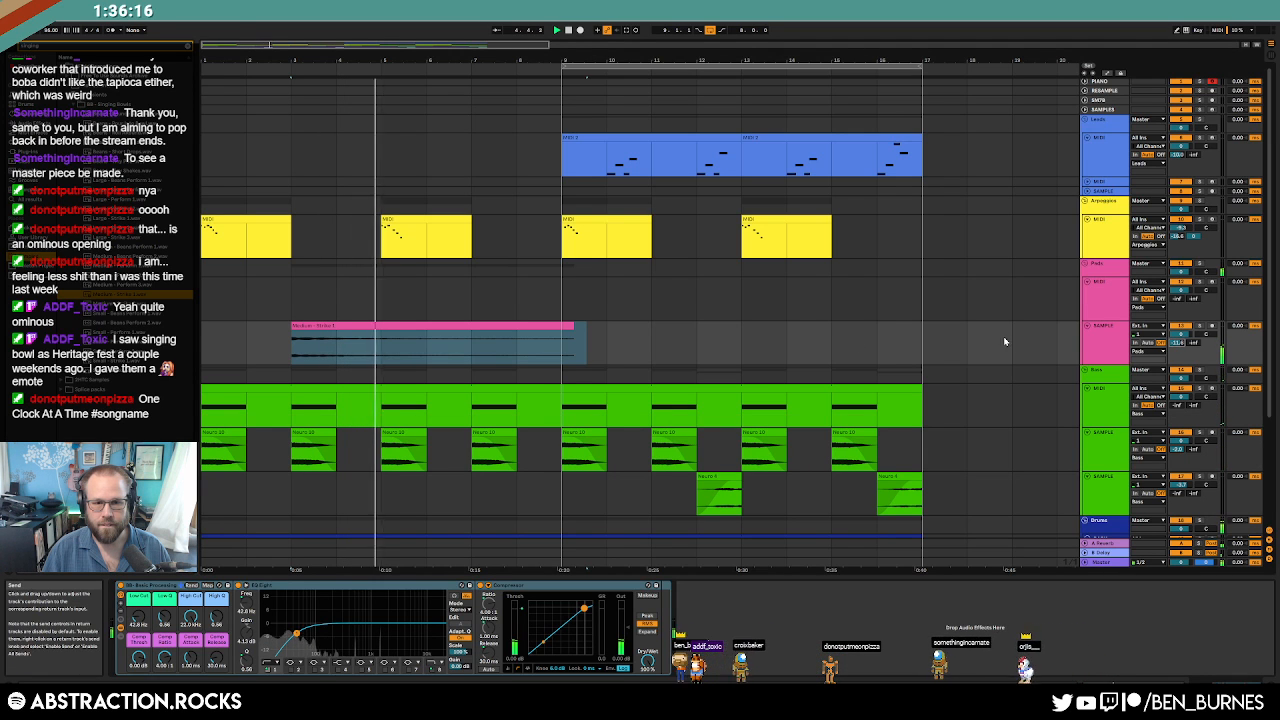
# Place a copy of the singing bowl clip at bar 11 and fade out the original so it ends at bar 9.
pyautogui.moveTo(573, 325); pyautogui.dragTo(710, 351)
pyautogui.moveTo(515, 326); pyautogui.dragTo(556, 326)
pyautogui.moveTo(470, 335); pyautogui.dragTo(514, 340)
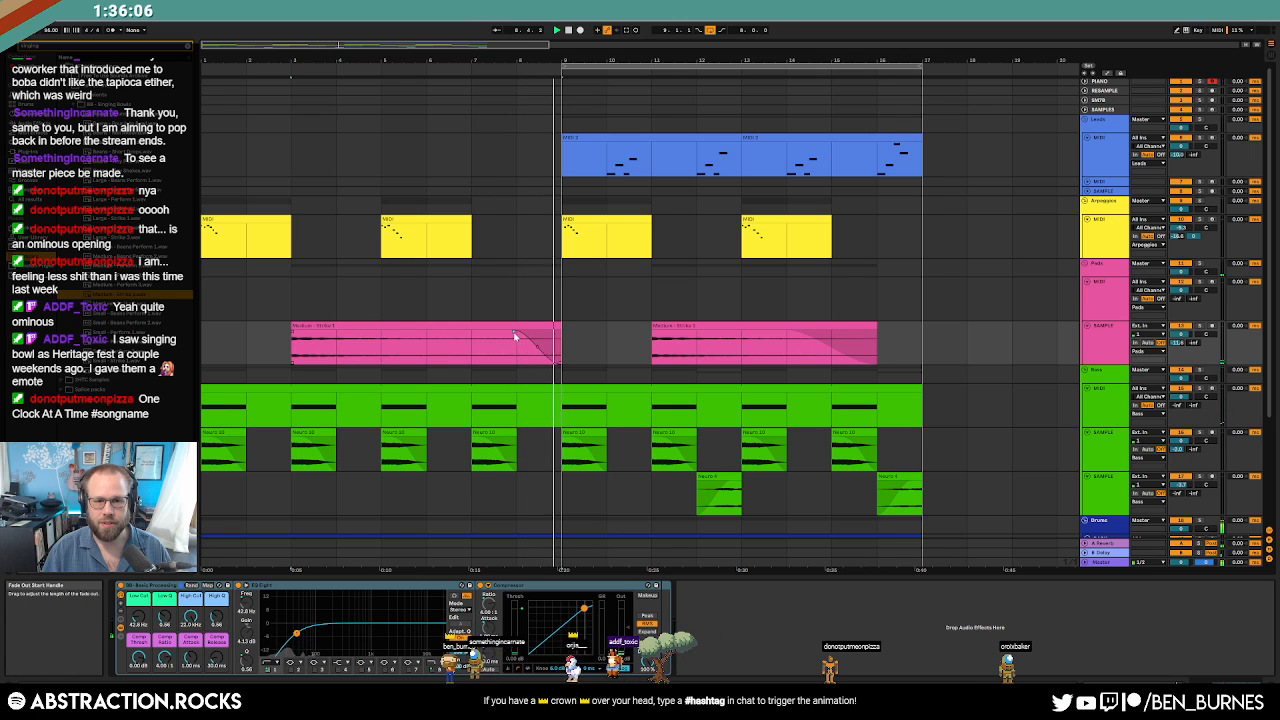
# Extend the second singing bowl clip and its fade-out to end at bar 17, and play the arrangement from the start.
pyautogui.moveTo(875, 323); pyautogui.dragTo(922, 325)
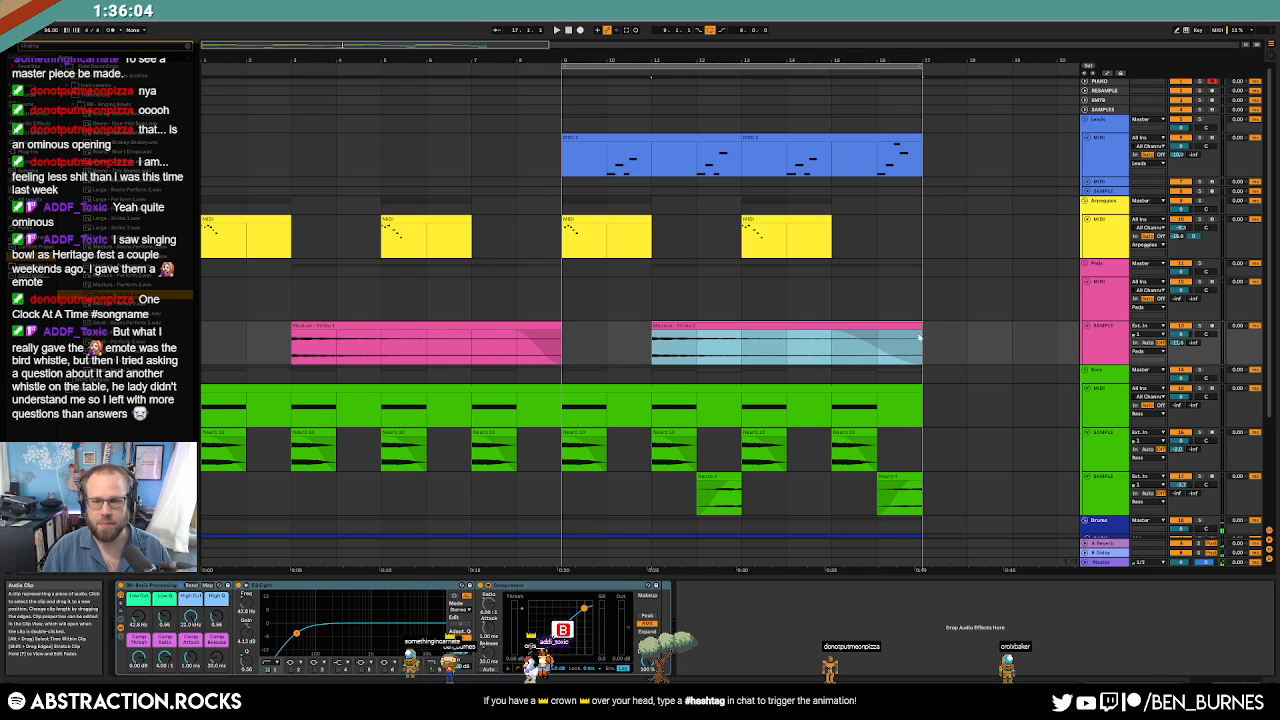
pyautogui.click(855, 336)
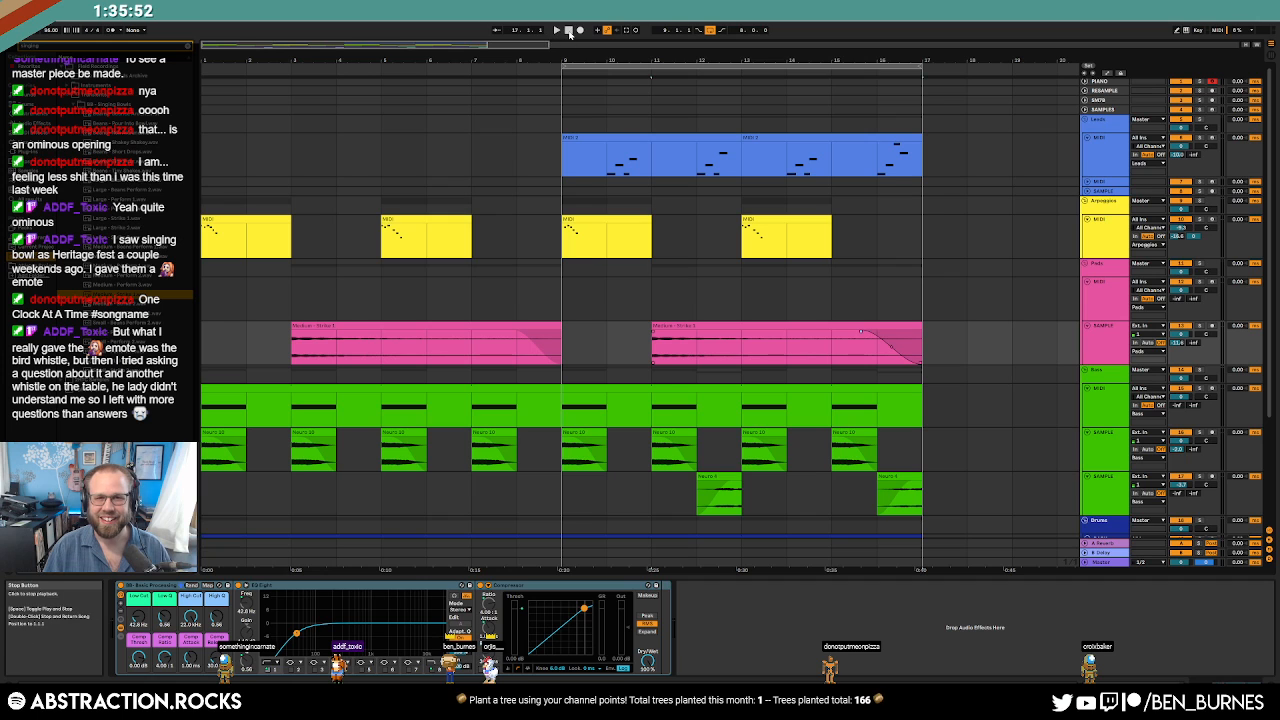
pyautogui.scroll(-4, 330, 320)
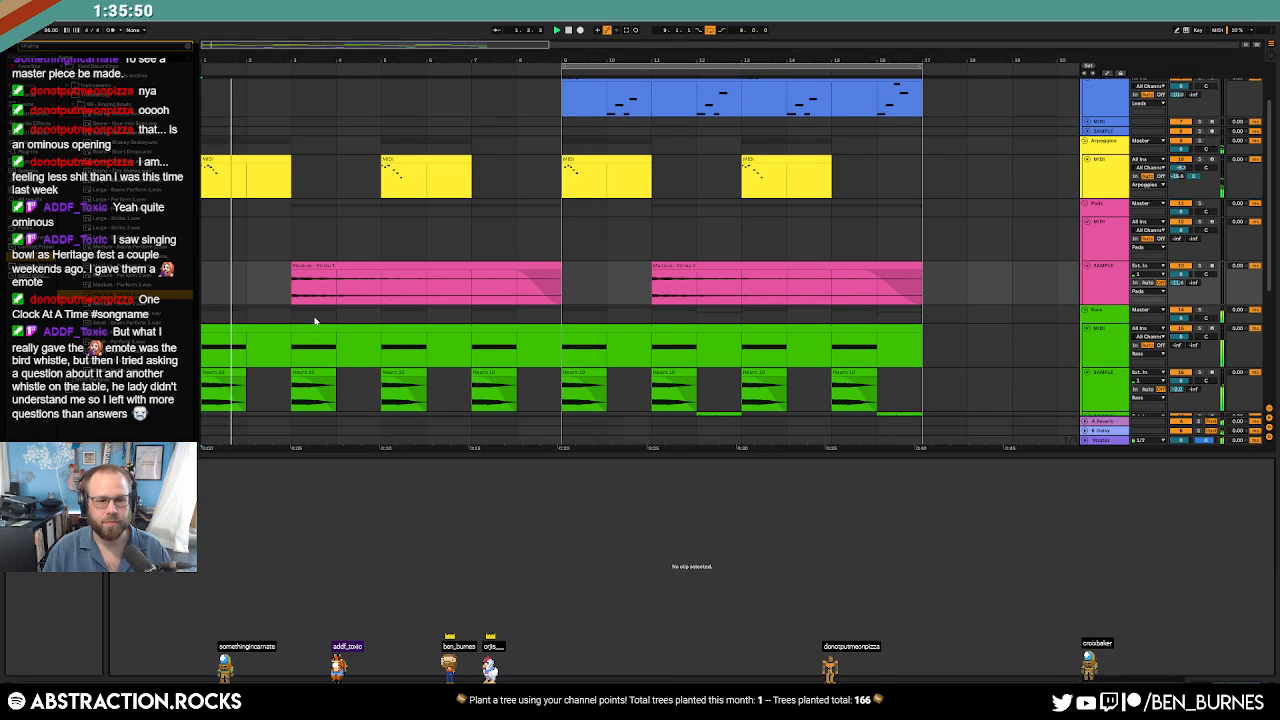
pyautogui.scroll(-2, 370, 335)
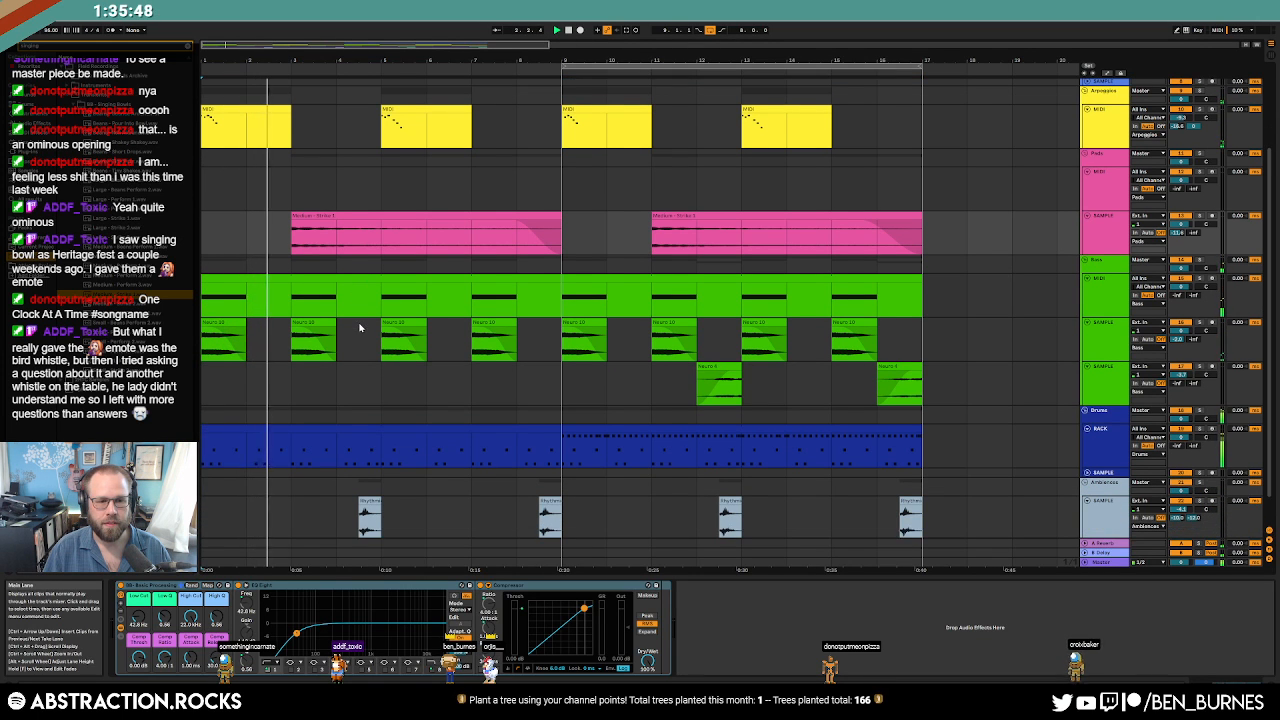
pyautogui.click(494, 410)
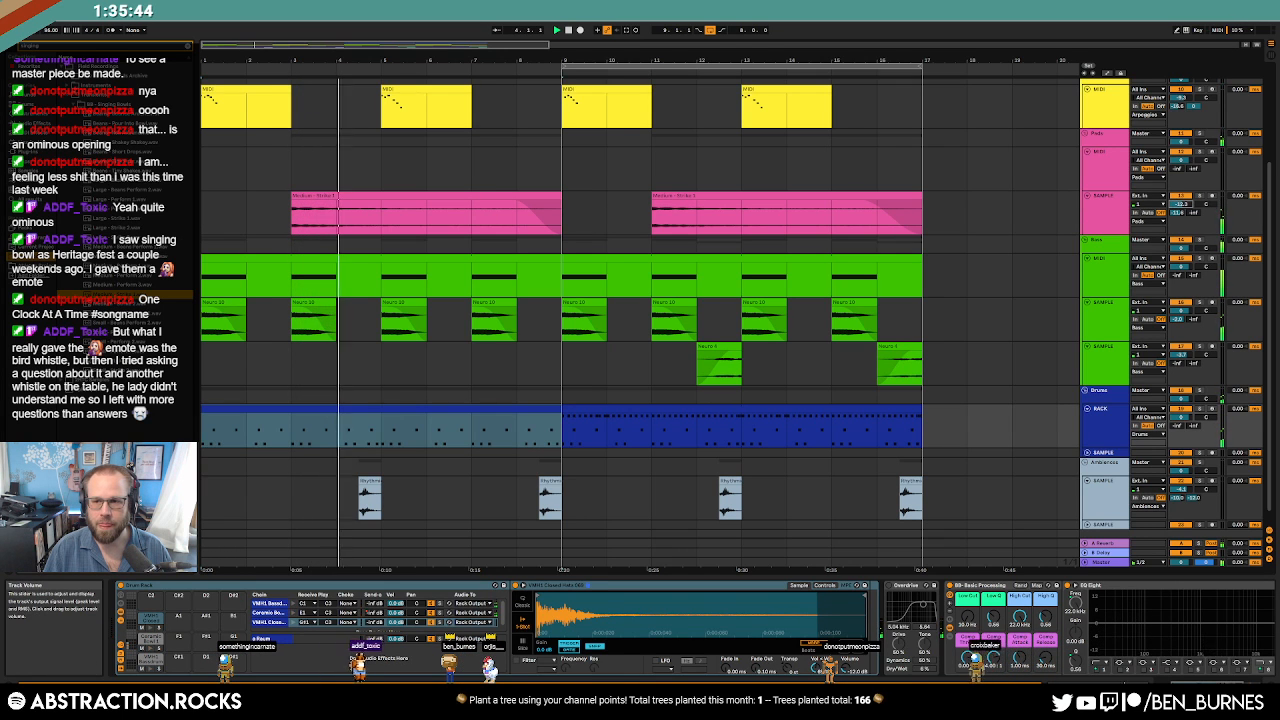
# Set the singing bowl track's reverb send to -inf and add the Raum reverb plug-in after its Compressor.
pyautogui.click(1105, 220)
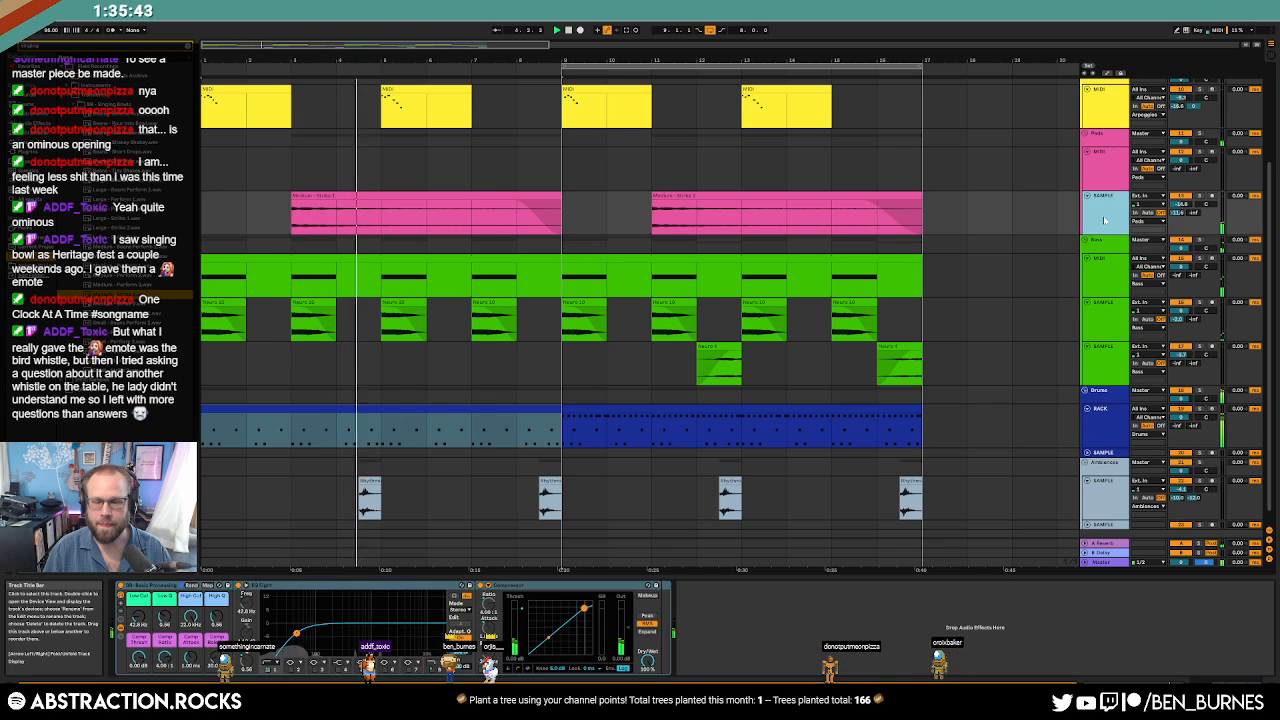
pyautogui.doubleClick(1178, 212)
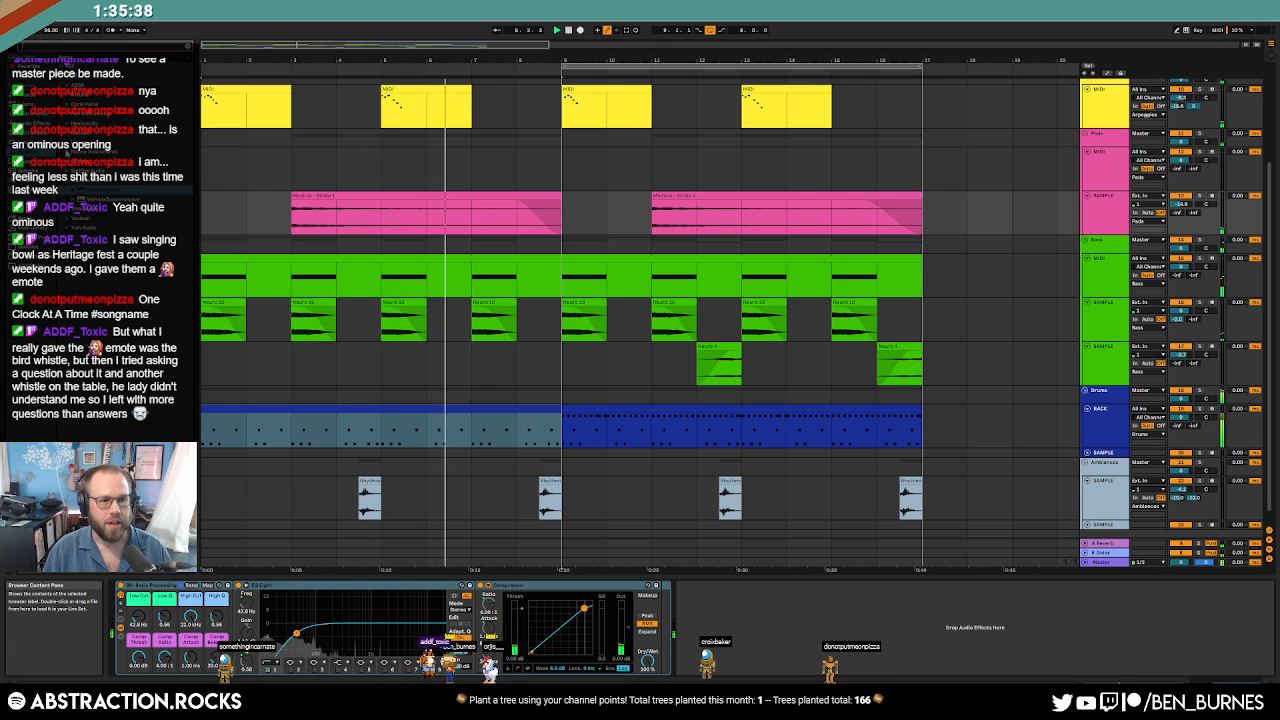
pyautogui.doubleClick(94, 218)
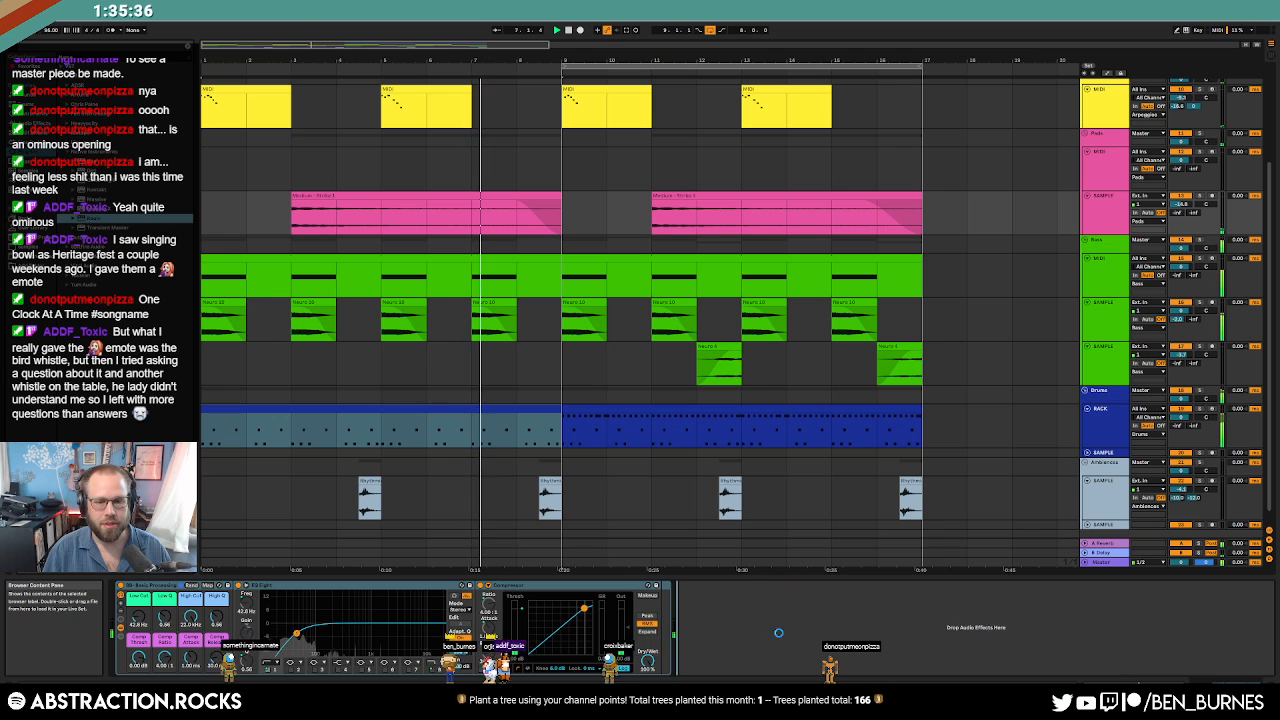
pyautogui.moveTo(650, 117); pyautogui.dragTo(710, 337)
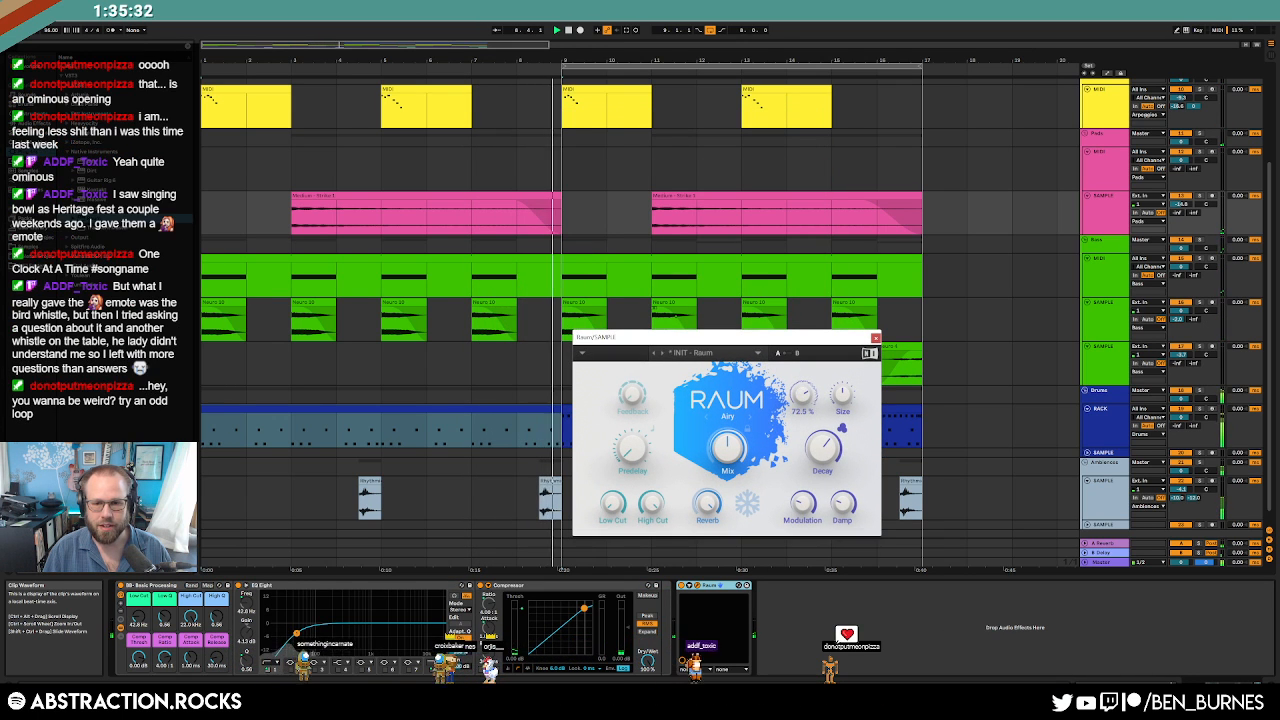
# Increase the diffusion and size of the Raum reverb on the pads sample track and close the plug-in window.
pyautogui.moveTo(803, 400); pyautogui.dragTo(805, 396)
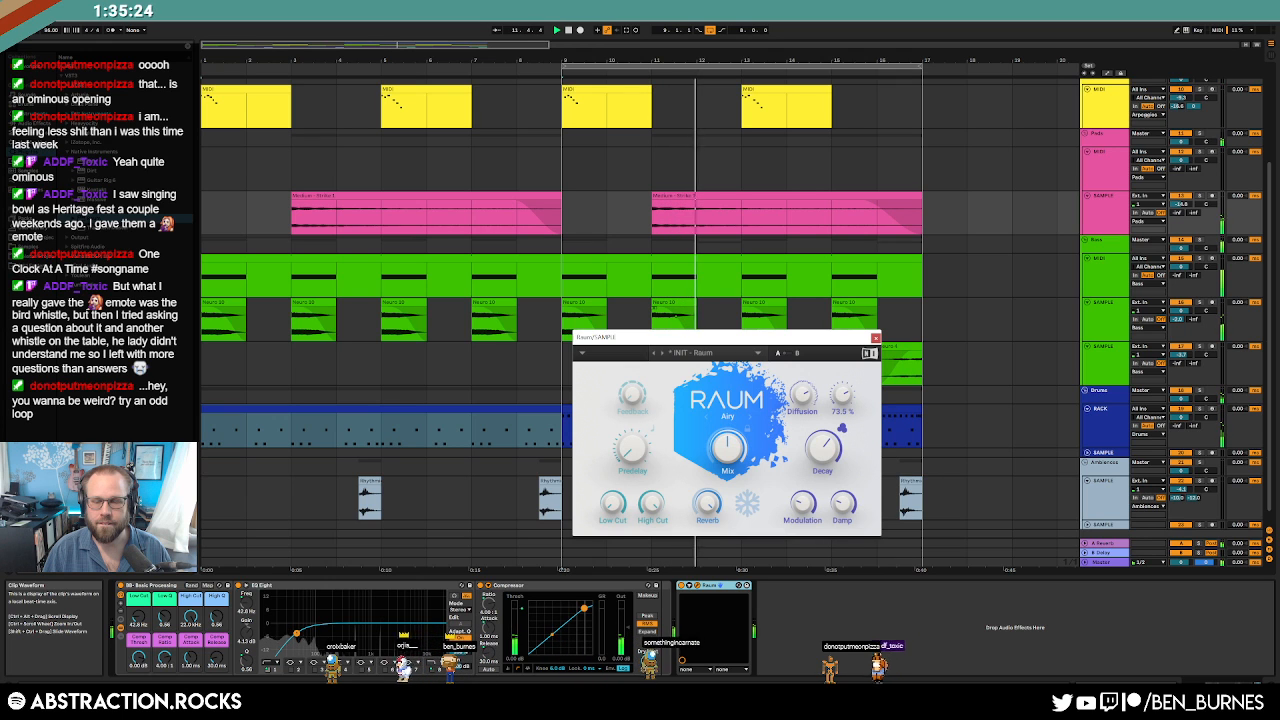
pyautogui.moveTo(844, 395); pyautogui.dragTo(845, 373)
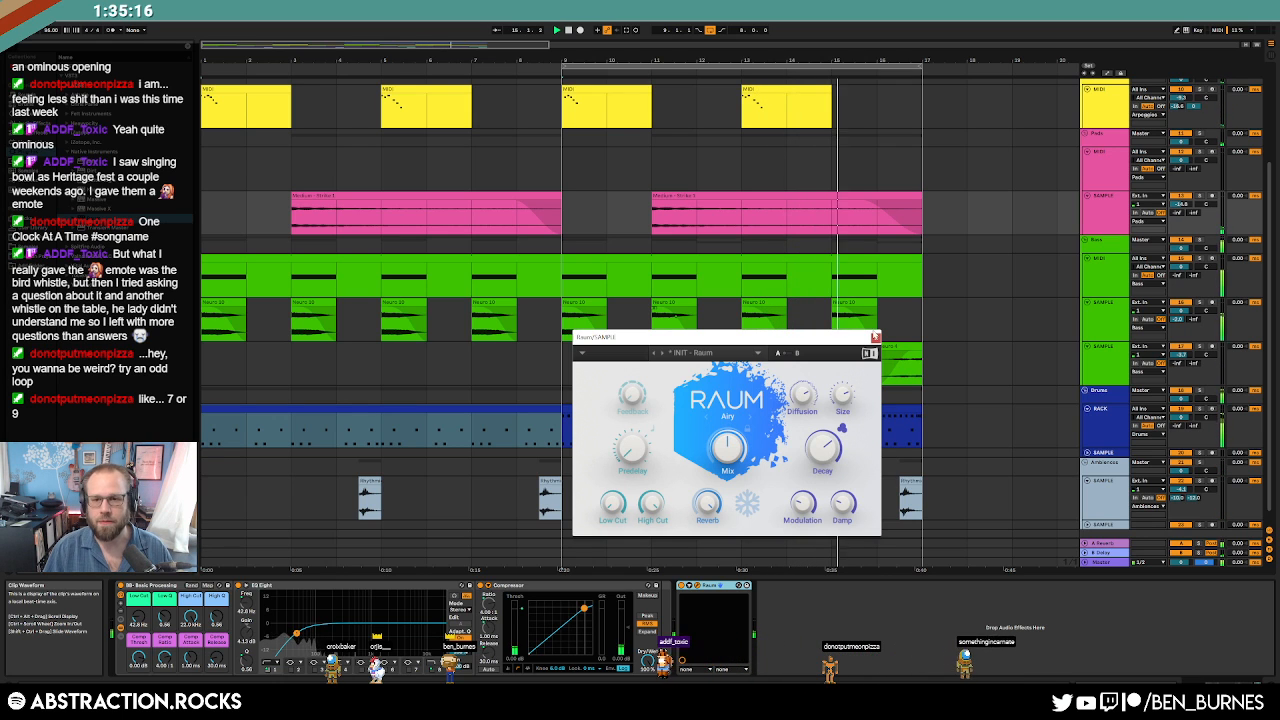
pyautogui.click(876, 338)
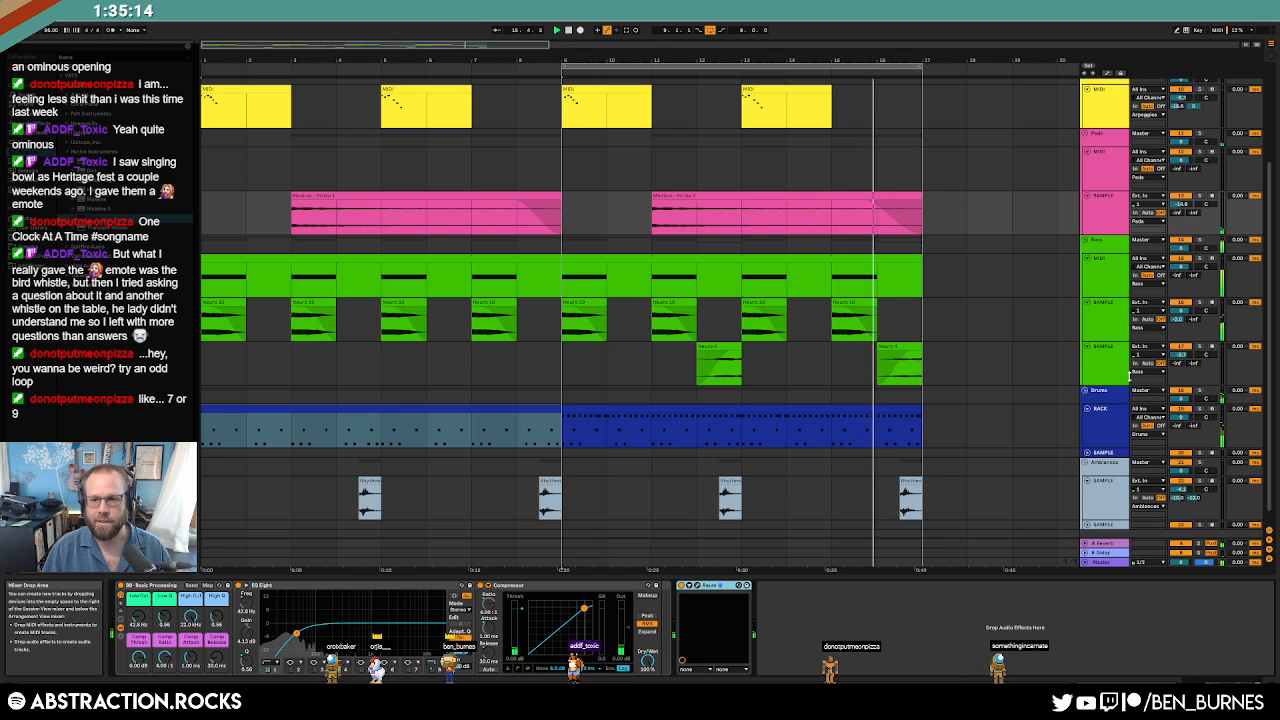
# Adjust the second bass sample track's volume and raise its low-cut frequency above 1 kHz.
pyautogui.click(1105, 453)
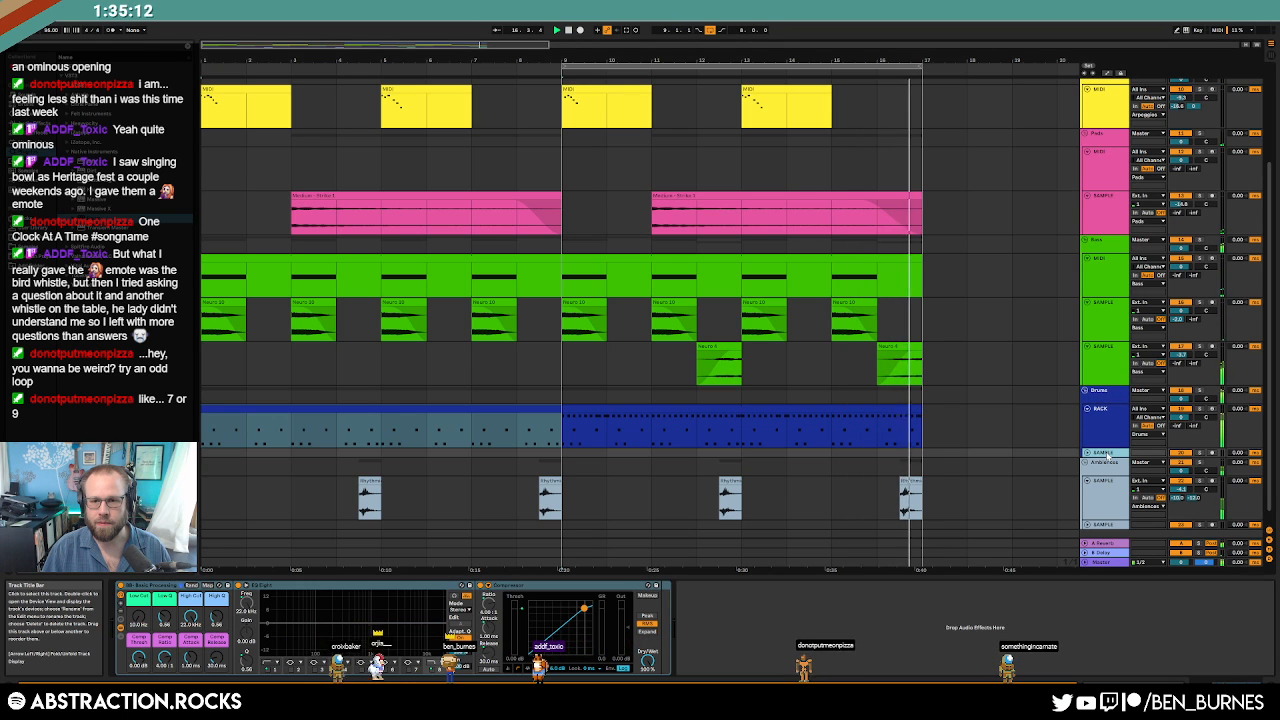
pyautogui.click(1104, 361)
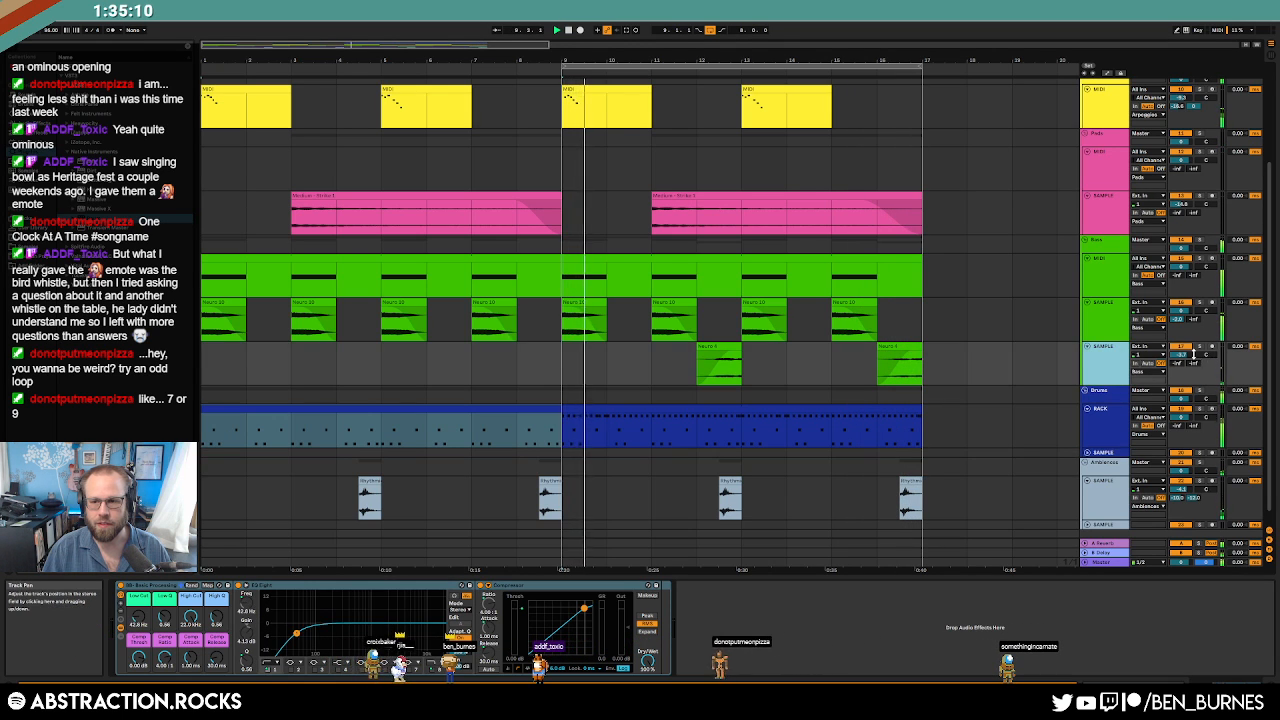
pyautogui.click(1183, 355)
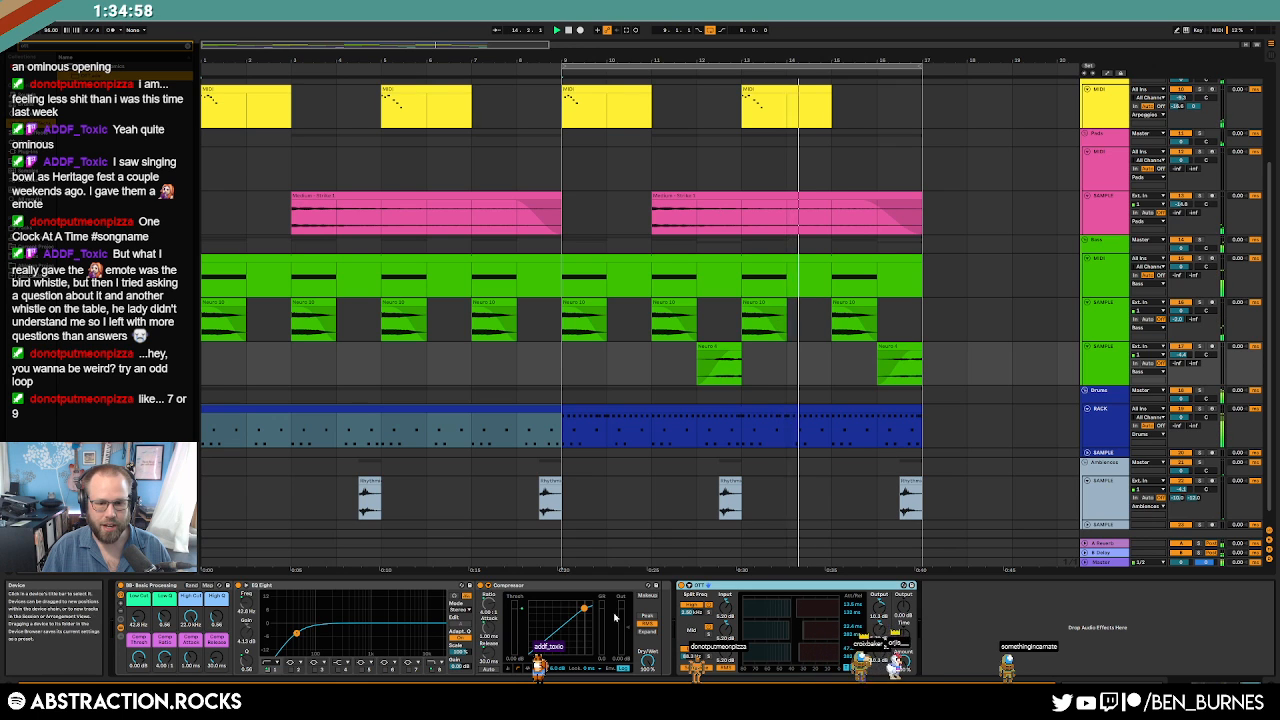
pyautogui.moveTo(138, 617)
pyautogui.mouseDown()
pyautogui.moveTo(138, 572)
pyautogui.moveTo(138, 599)
pyautogui.mouseUp()
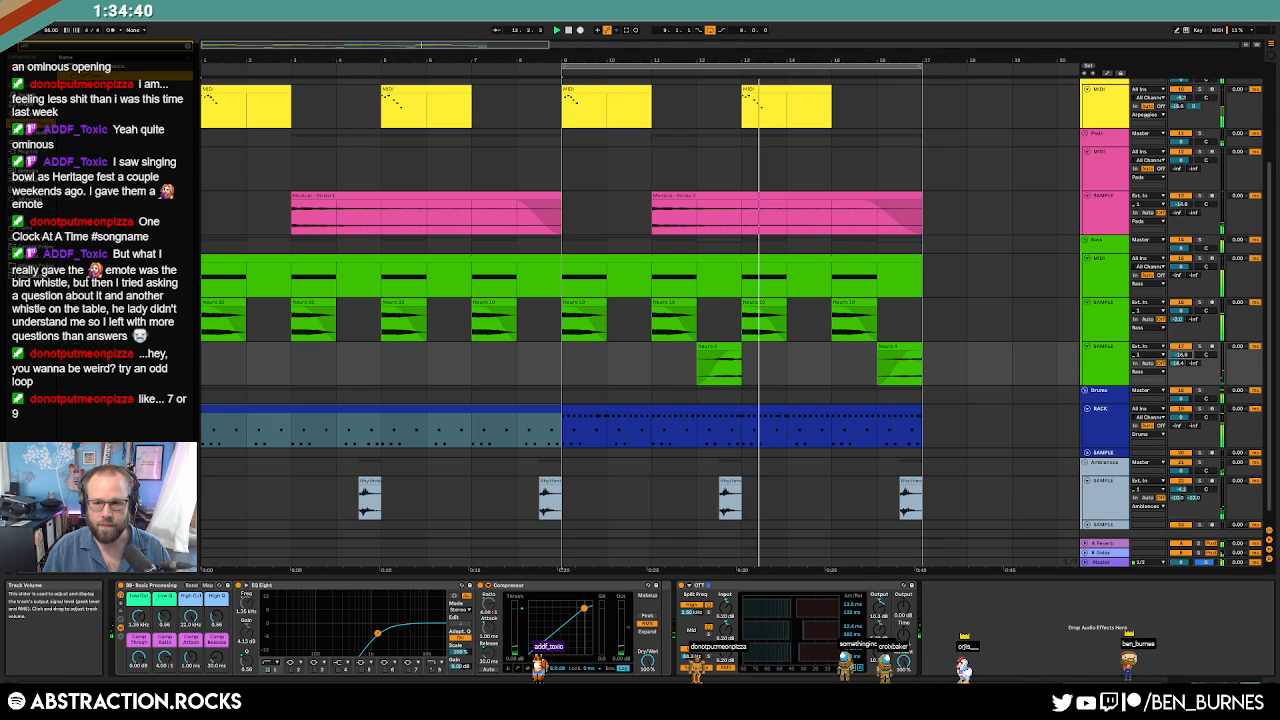
# Stop playback, unfold the last ambience sample track and place the Alien Chittering sample on it at bar 10.
pyautogui.press('space')
pyautogui.click(1057, 490)
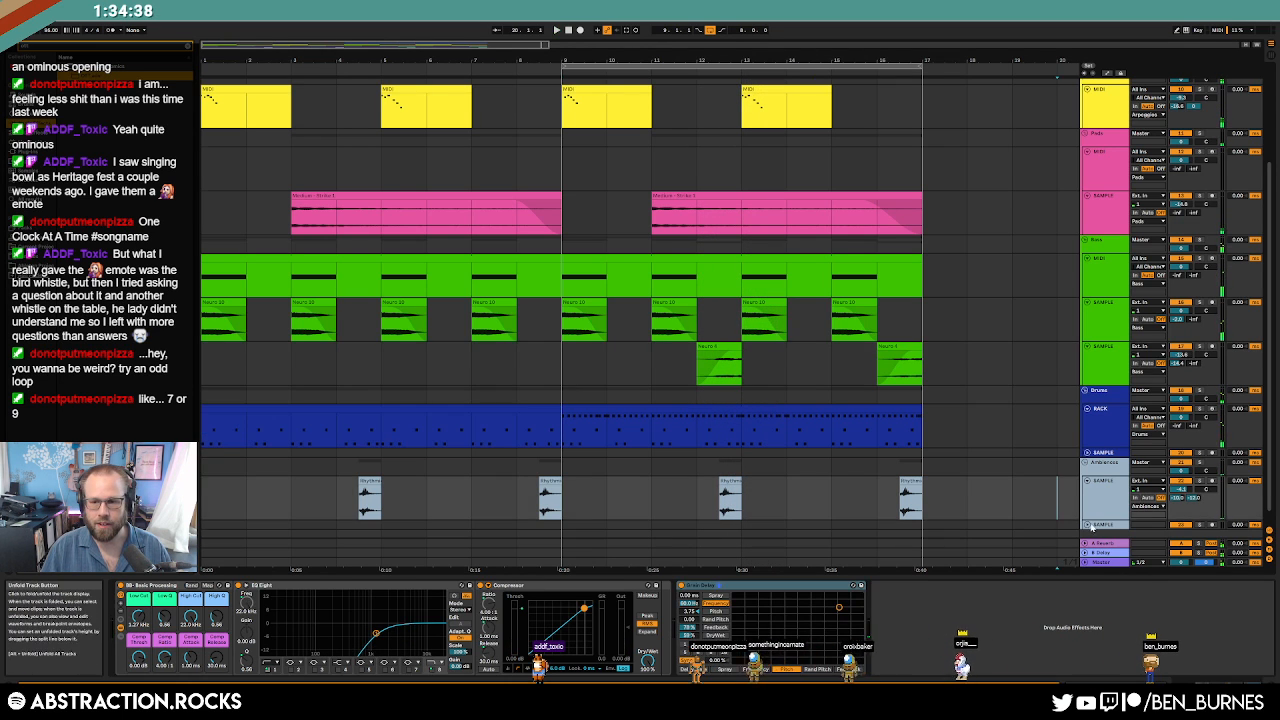
pyautogui.click(1087, 524)
pyautogui.click(1106, 528)
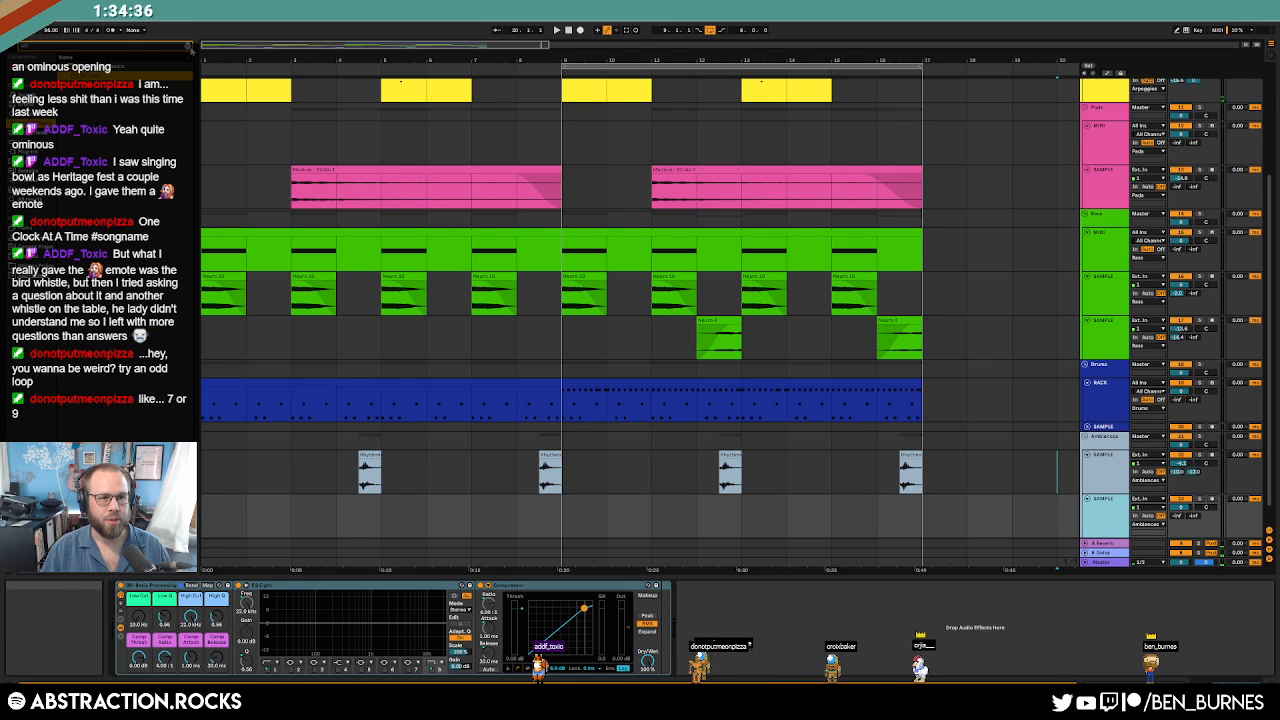
pyautogui.click(188, 46)
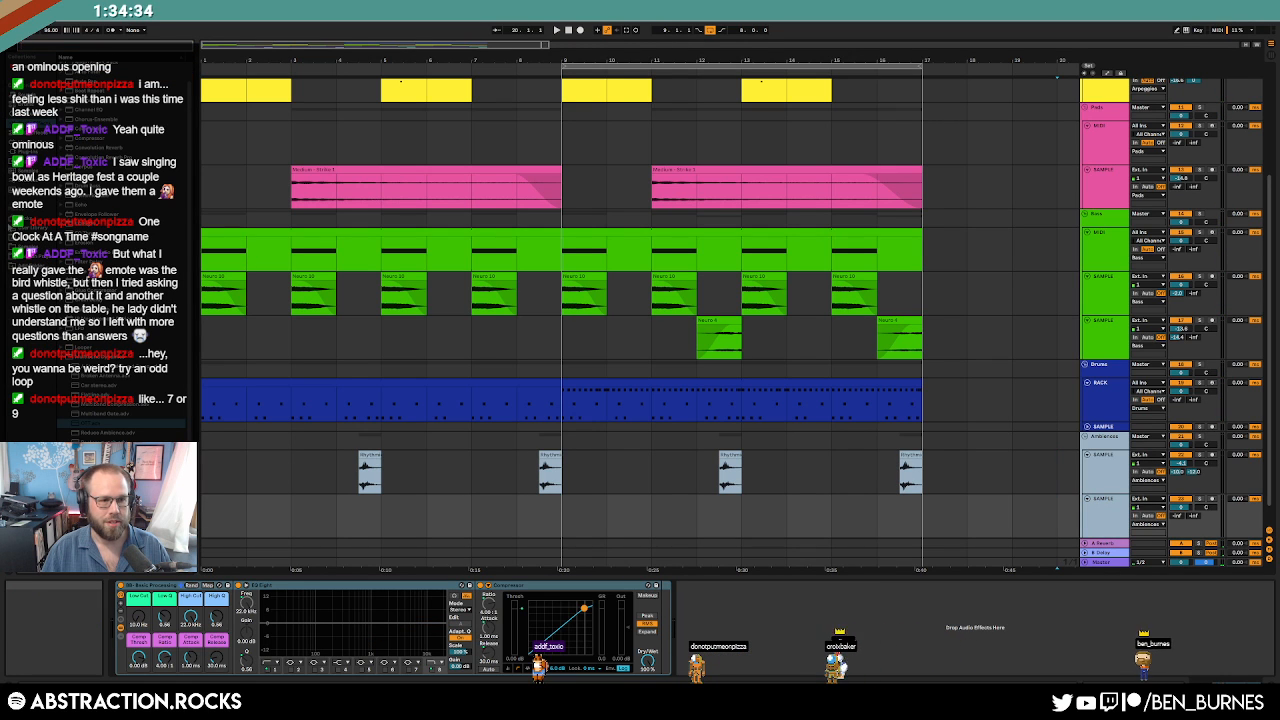
pyautogui.click(32, 247)
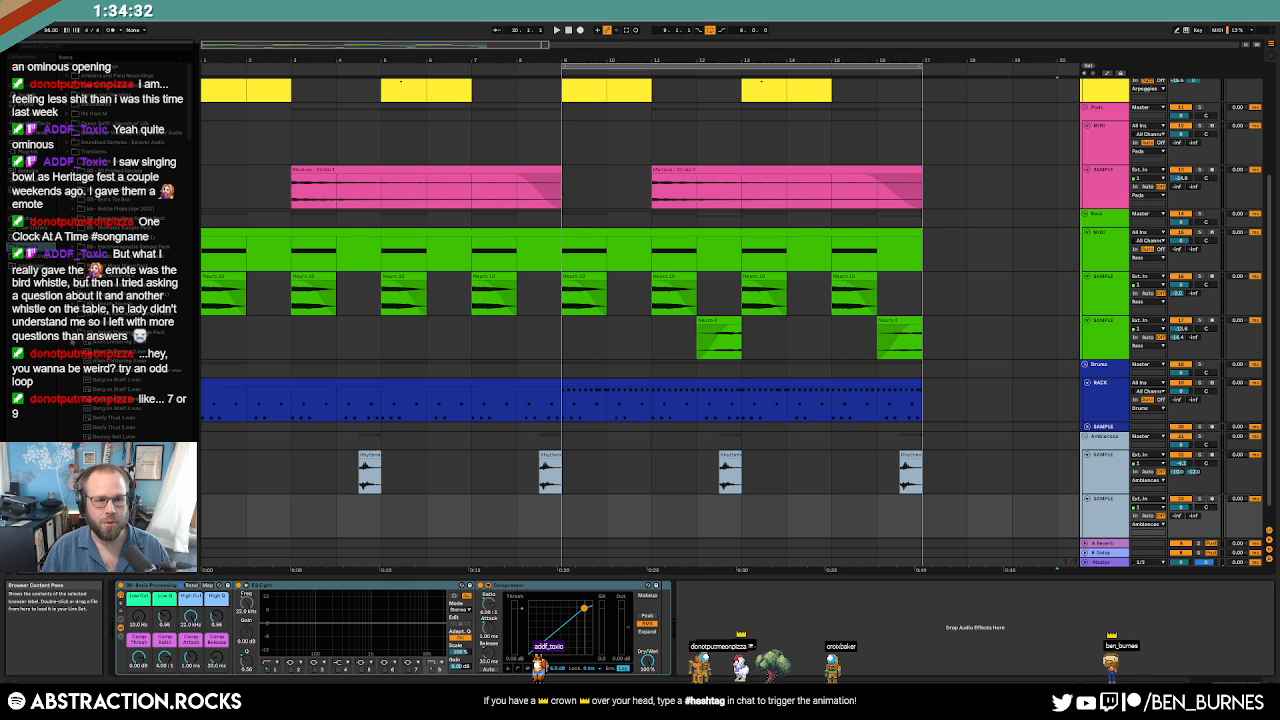
pyautogui.press('Down')
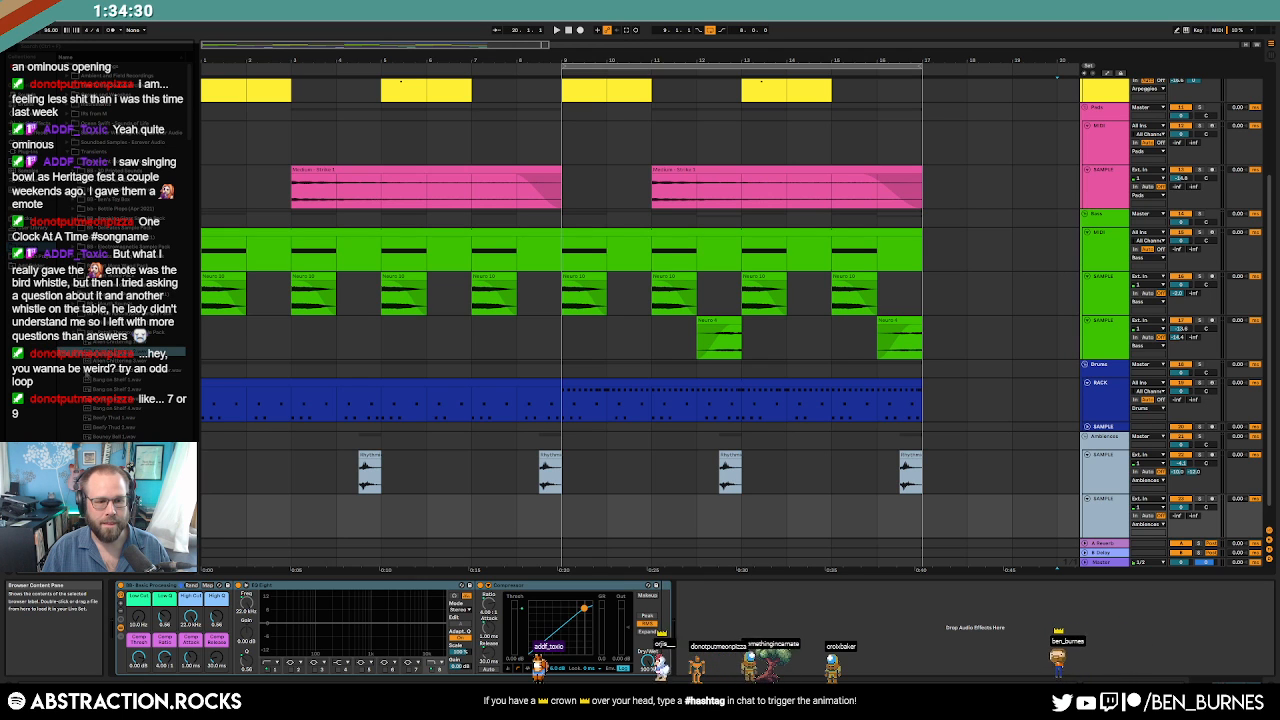
pyautogui.moveTo(826, 537); pyautogui.dragTo(613, 494)
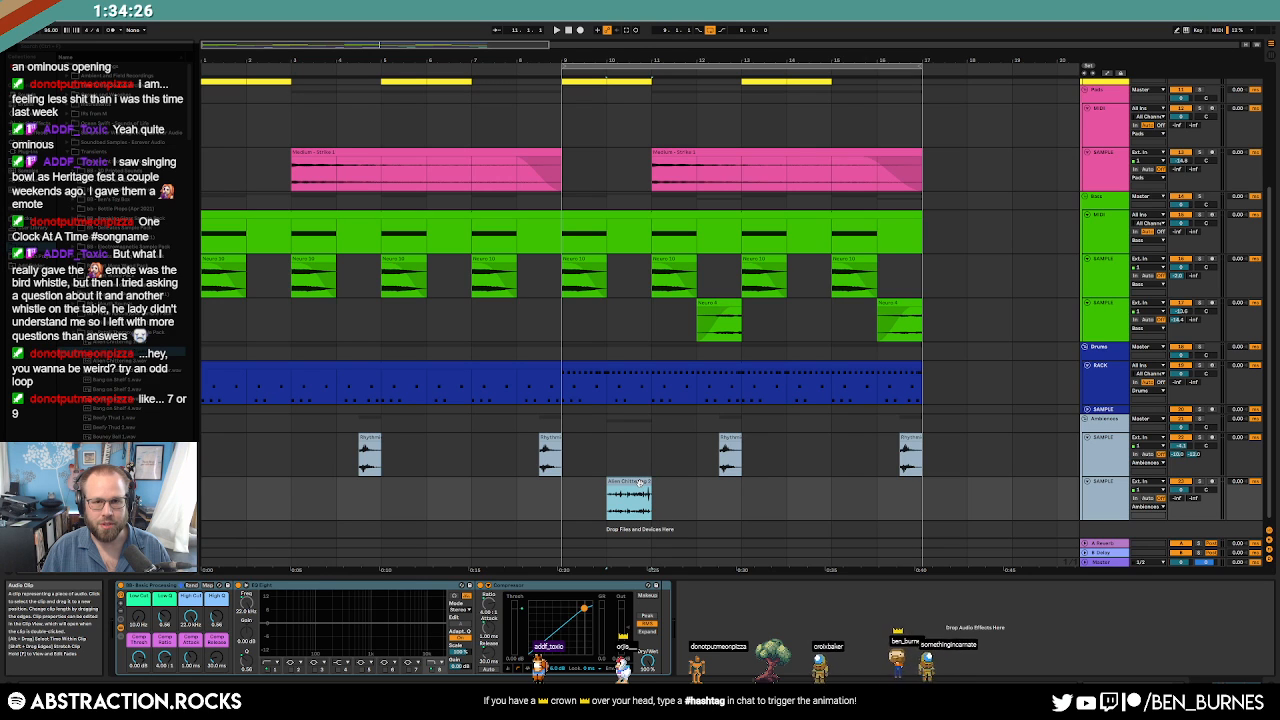
# Add the Slap plug-in to the track holding the Alien Chittering clip, then close the plug-in window.
pyautogui.click(36, 152)
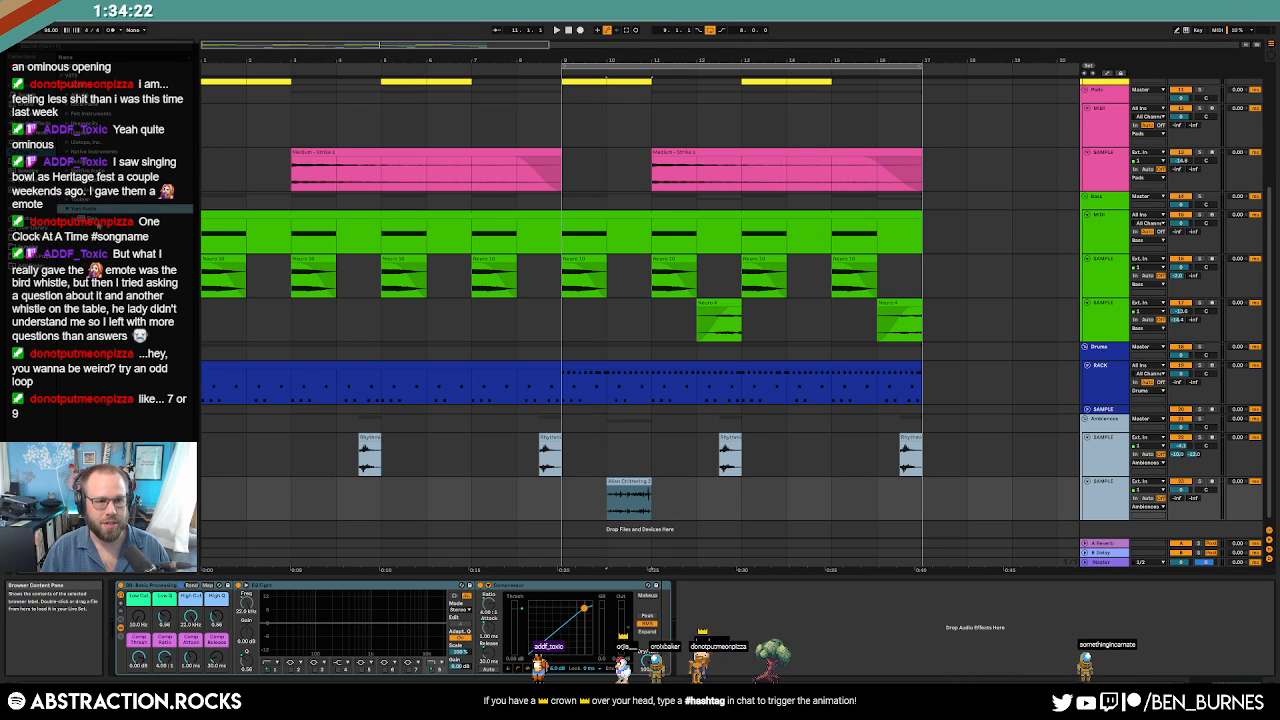
pyautogui.moveTo(98, 221); pyautogui.dragTo(663, 602)
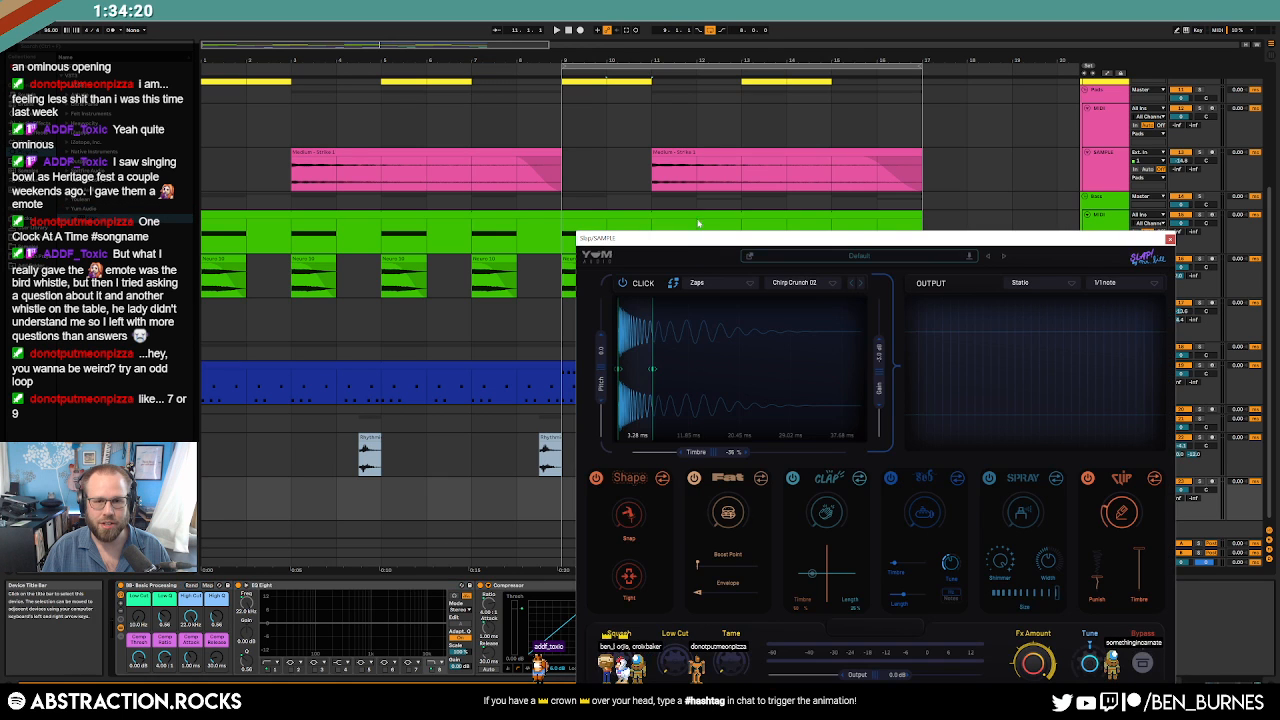
pyautogui.moveTo(740, 243); pyautogui.dragTo(820, 95)
pyautogui.moveTo(467, 46); pyautogui.dragTo(573, 46)
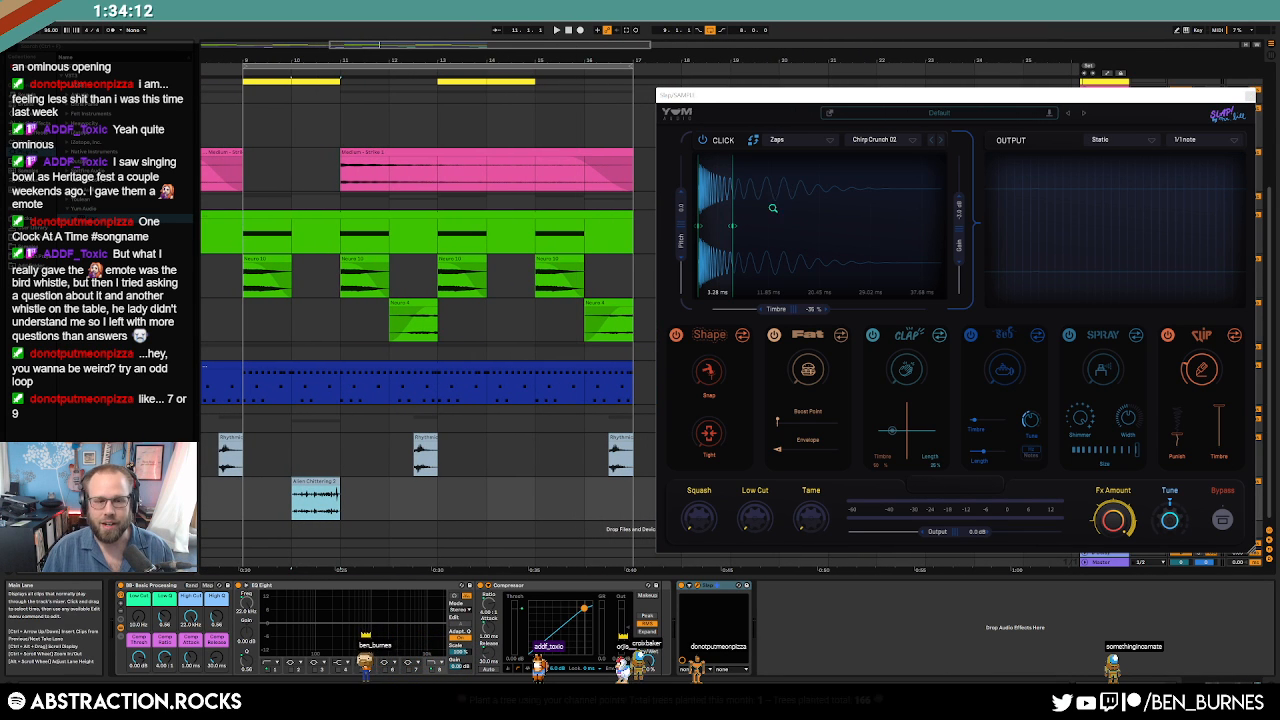
pyautogui.moveTo(890, 97); pyautogui.dragTo(833, 95)
pyautogui.click(1193, 95)
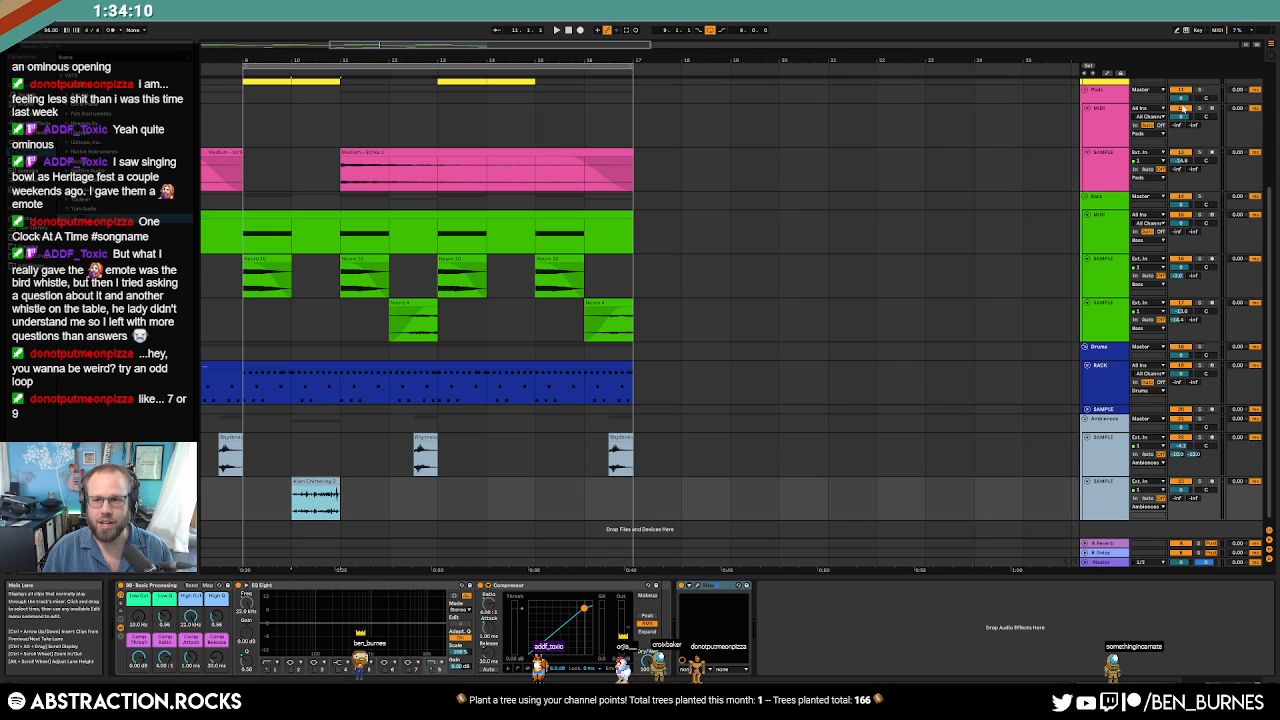
# Solo the Alien Chittering track and turn on warping for its clip.
pyautogui.click(1201, 483)
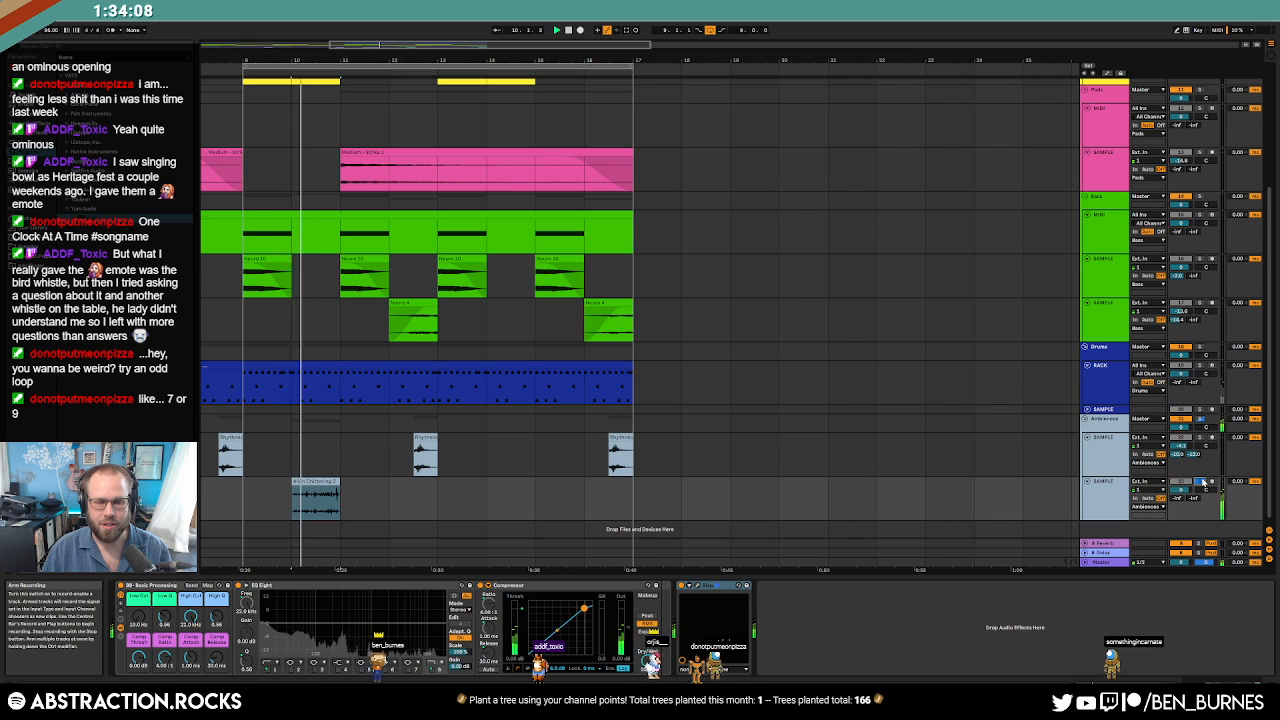
pyautogui.doubleClick(318, 483)
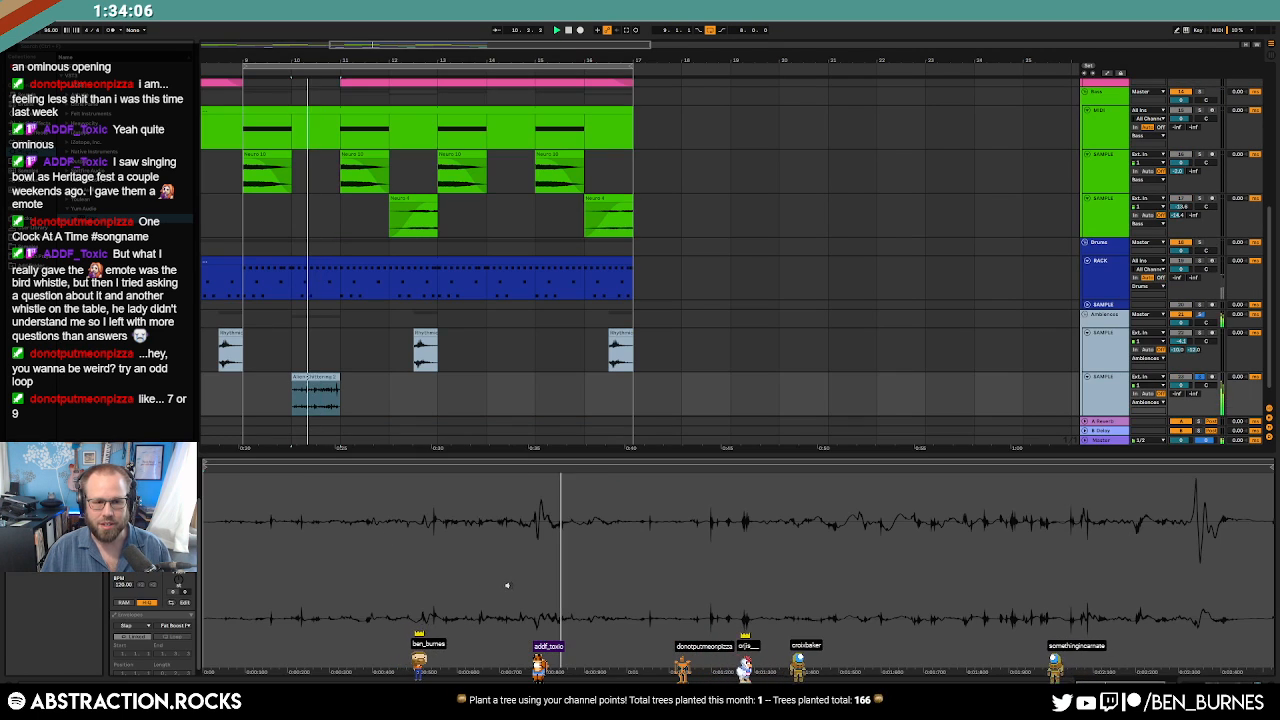
pyautogui.click(128, 487)
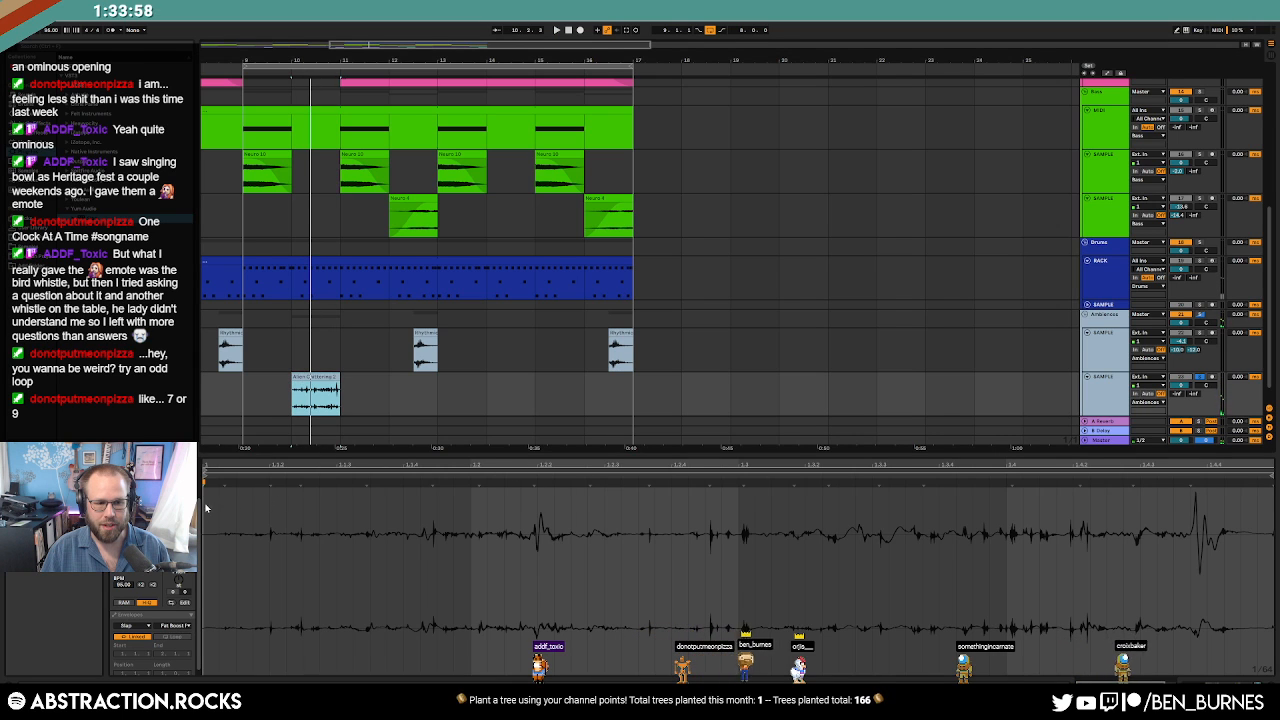
# Quantize the entire Alien Chittering waveform to the grid and play it back.
pyautogui.moveTo(205, 508); pyautogui.dragTo(1273, 577)
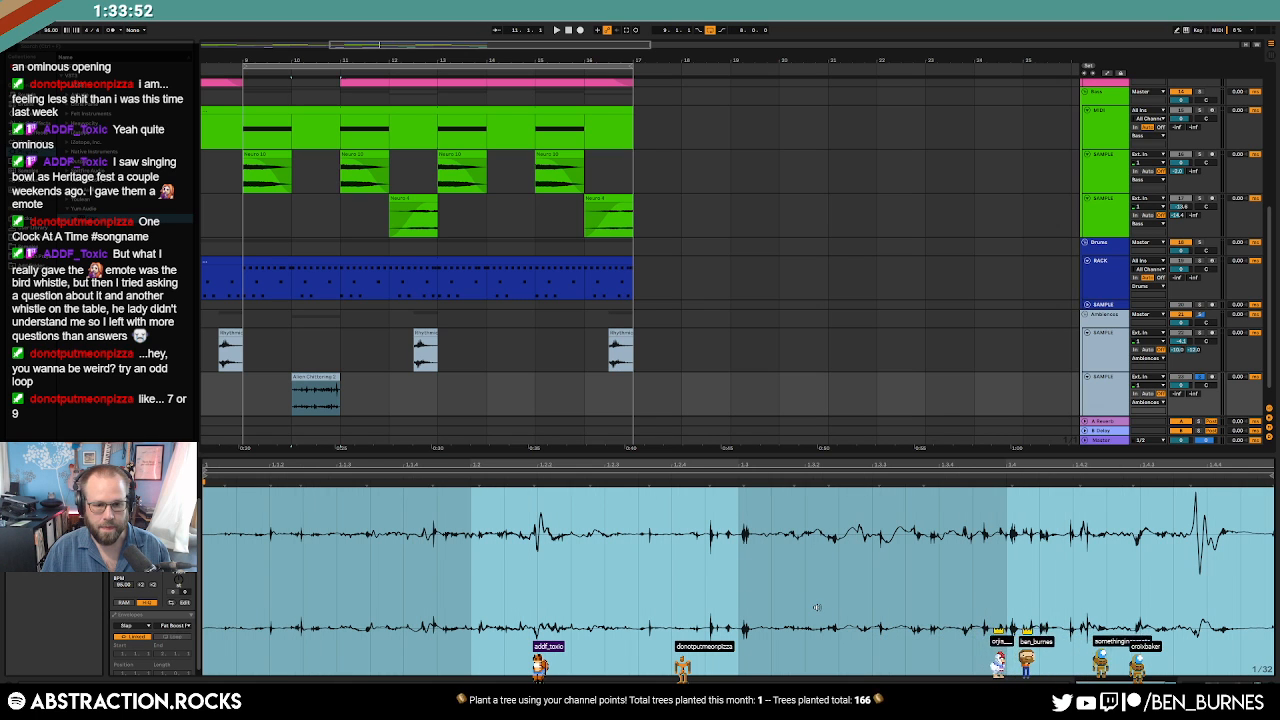
pyautogui.hotkey('ctrl', 'u')
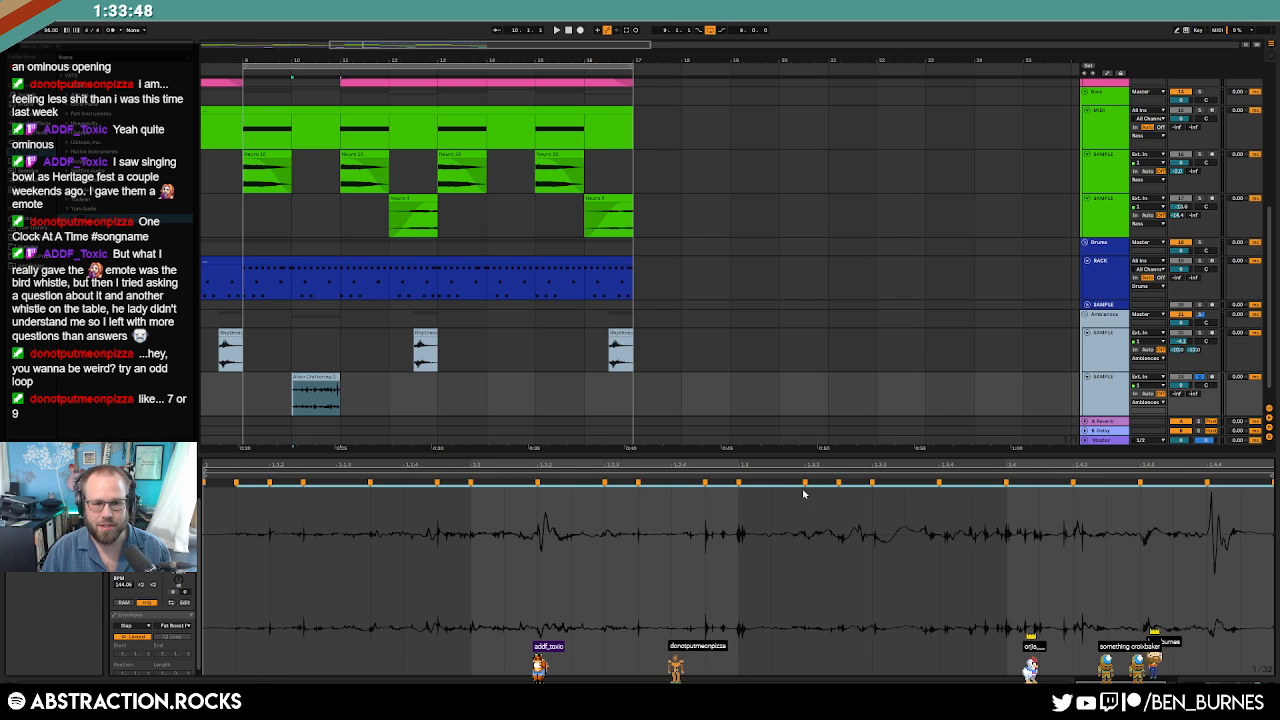
pyautogui.press('space')
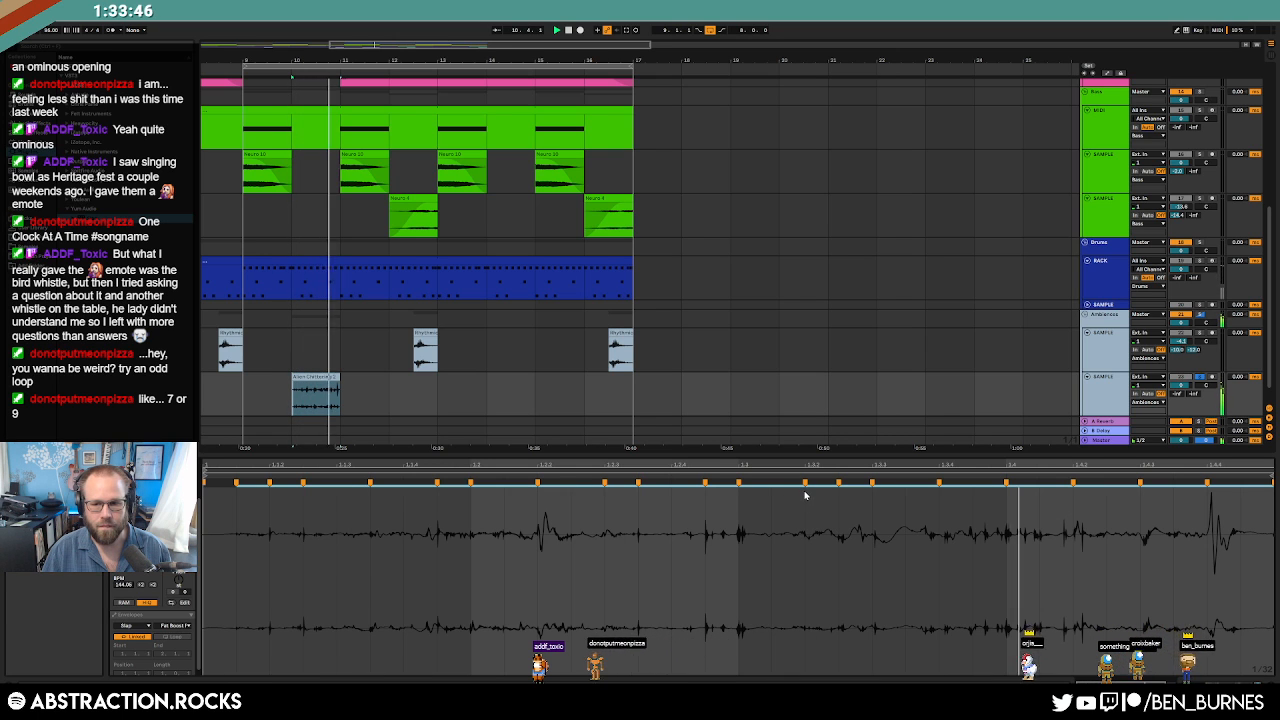
# Reopen the Slap plug-in, try the Short AF and Tonal click categories, and settle on Ticks & Tocks.
pyautogui.hotkey('shift', 'Tab')
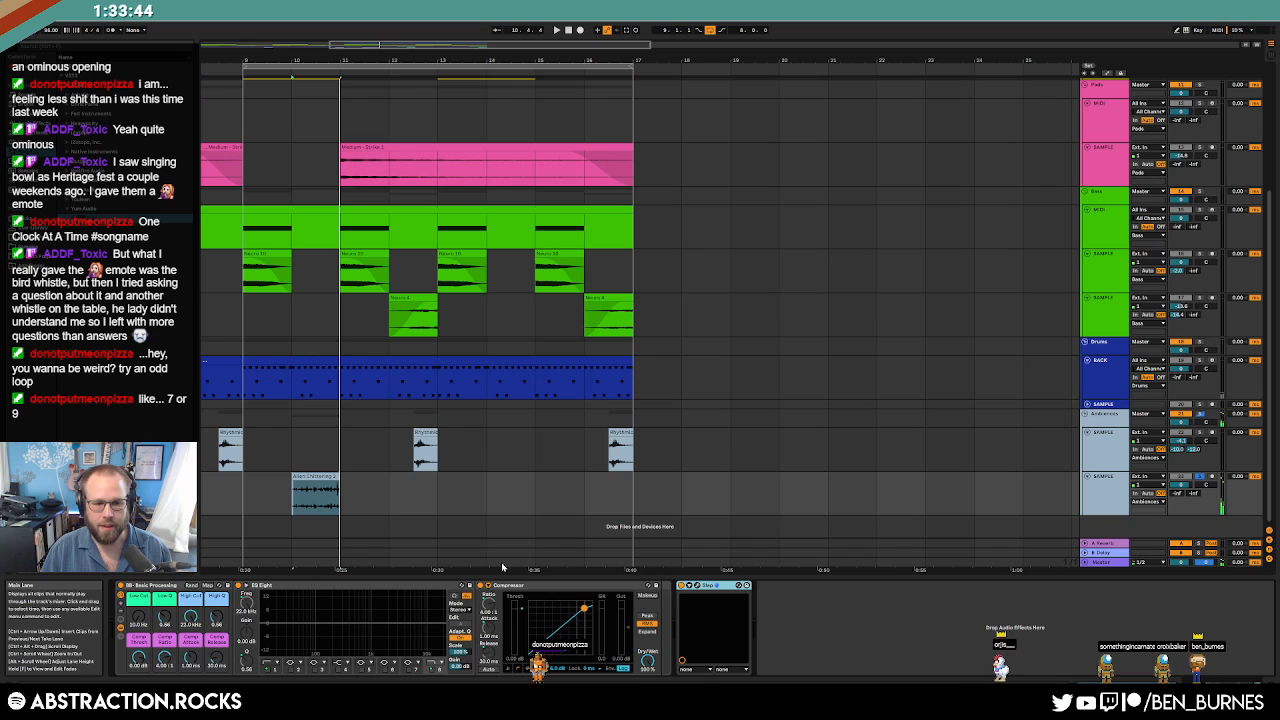
pyautogui.click(697, 586)
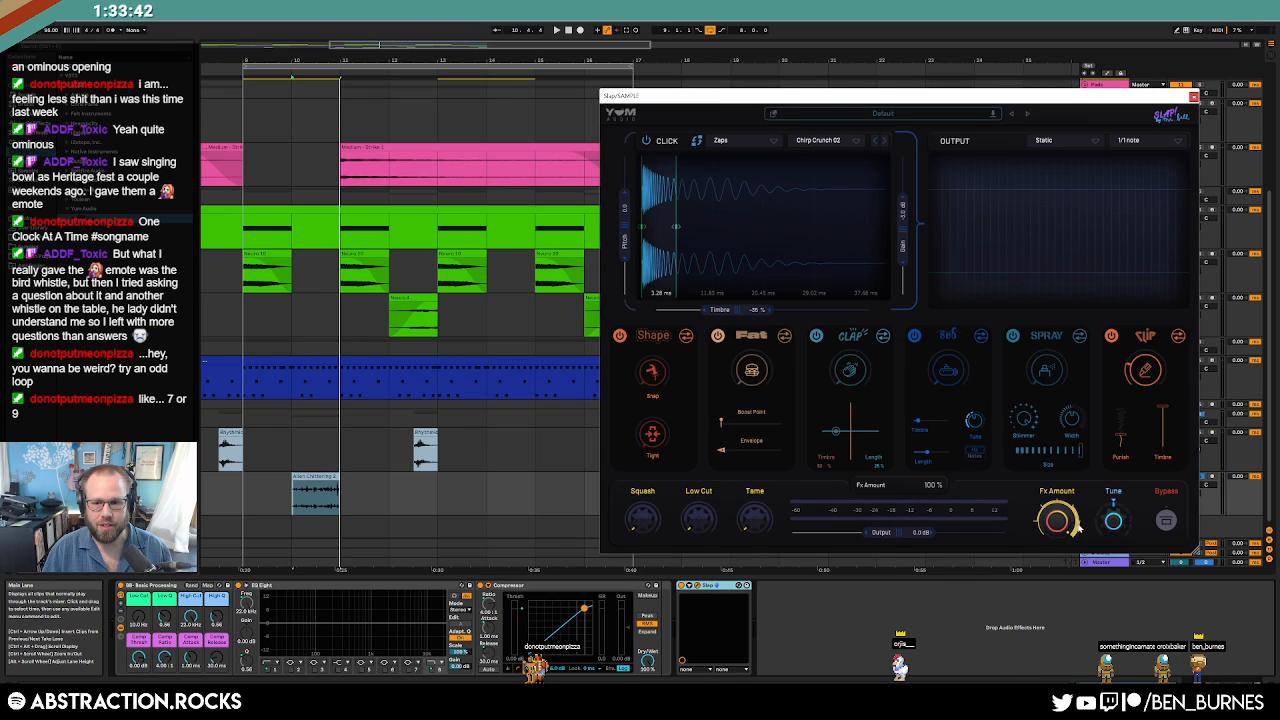
pyautogui.click(735, 141)
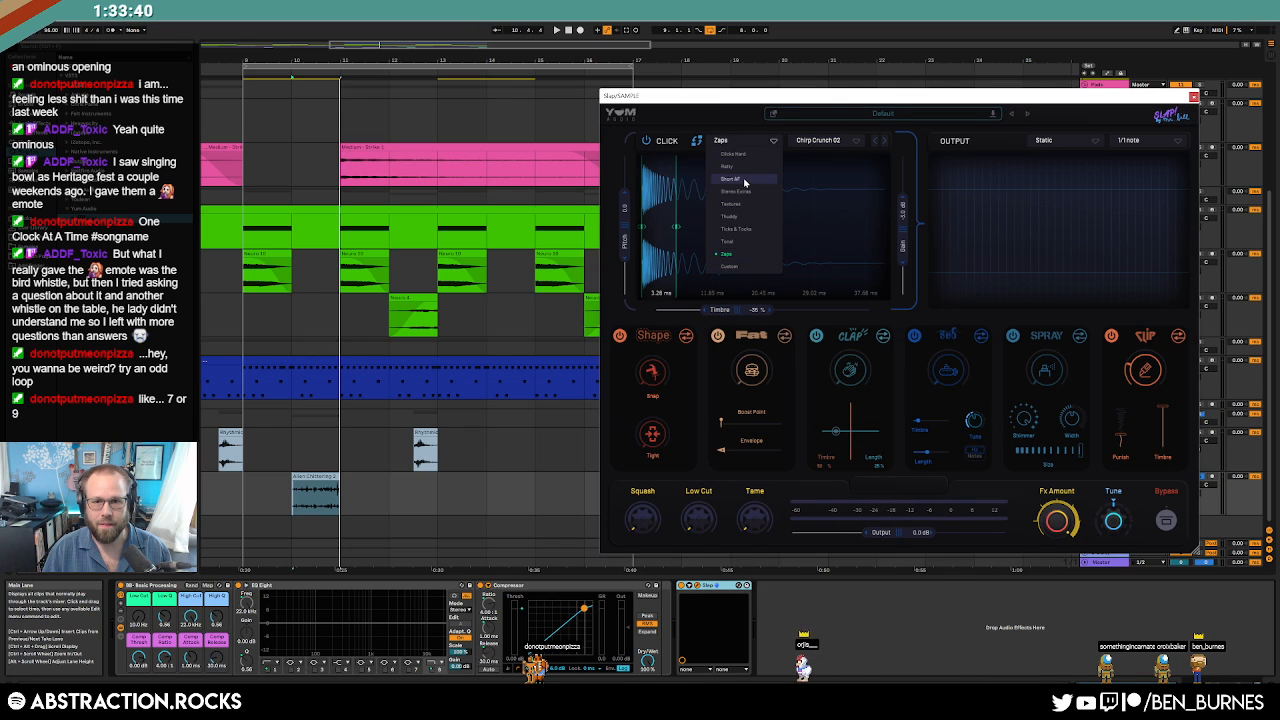
pyautogui.click(744, 180)
pyautogui.click(733, 143)
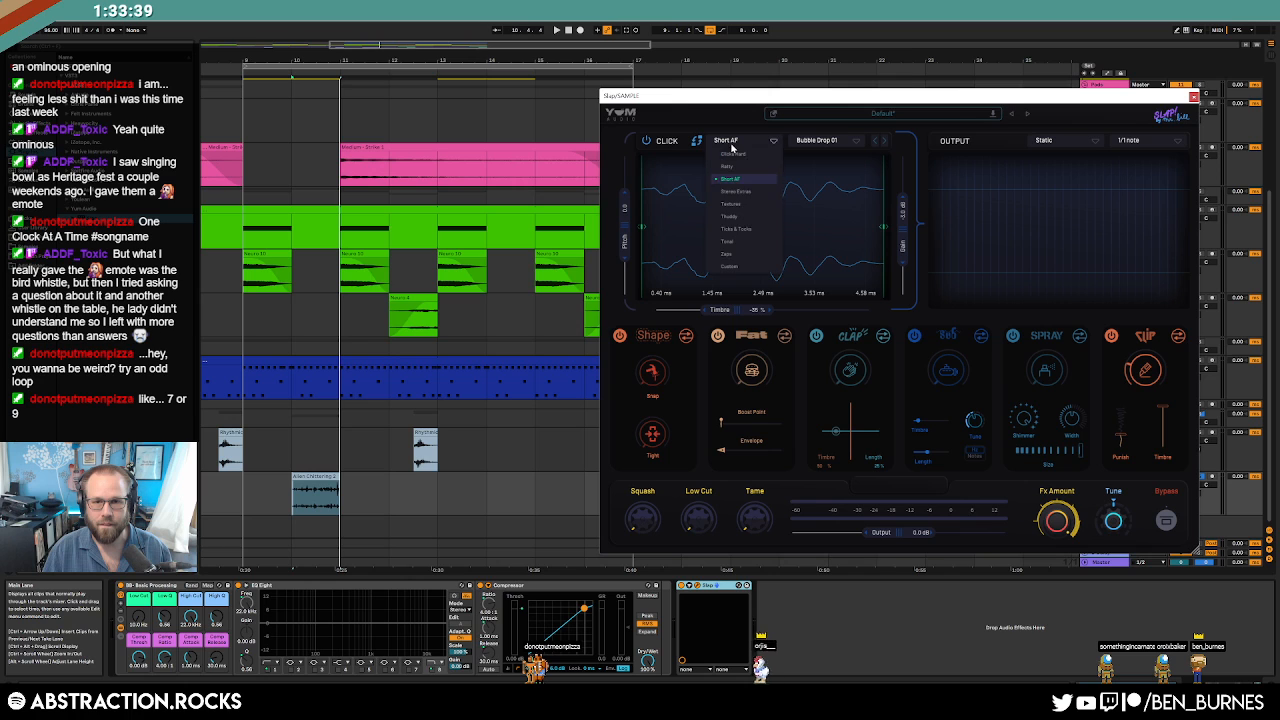
pyautogui.click(745, 243)
pyautogui.press('space')
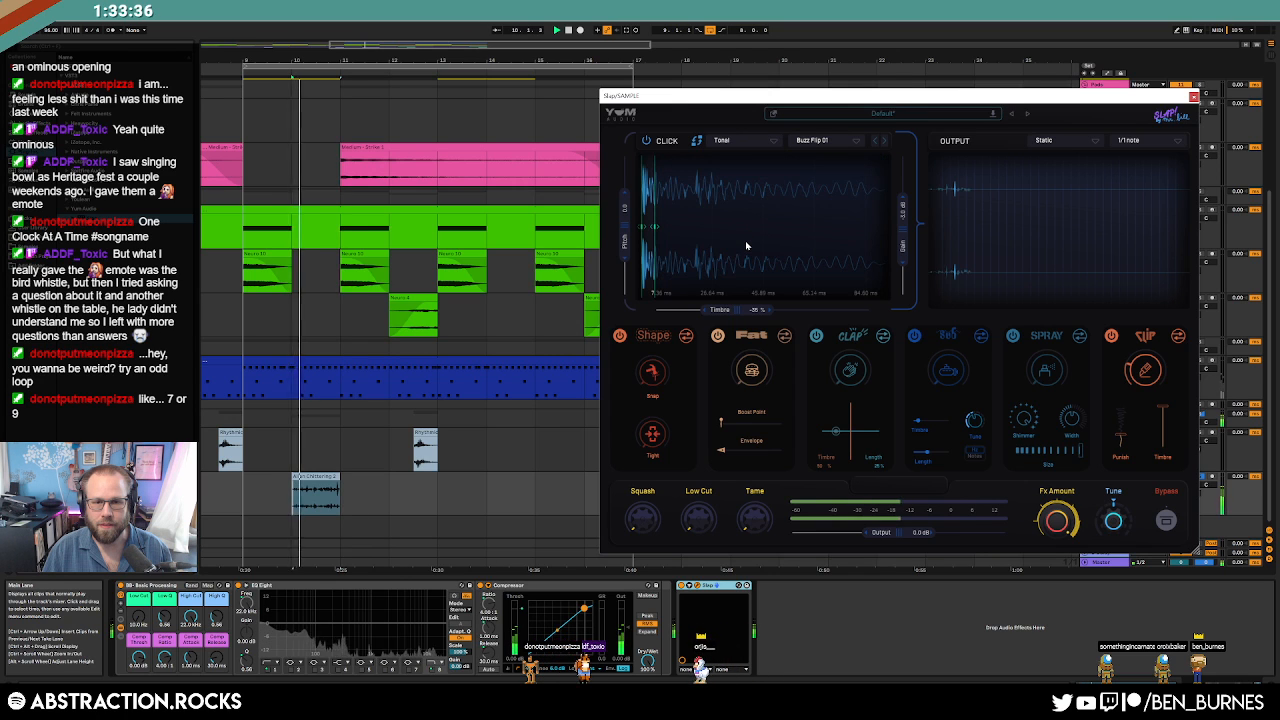
pyautogui.click(735, 141)
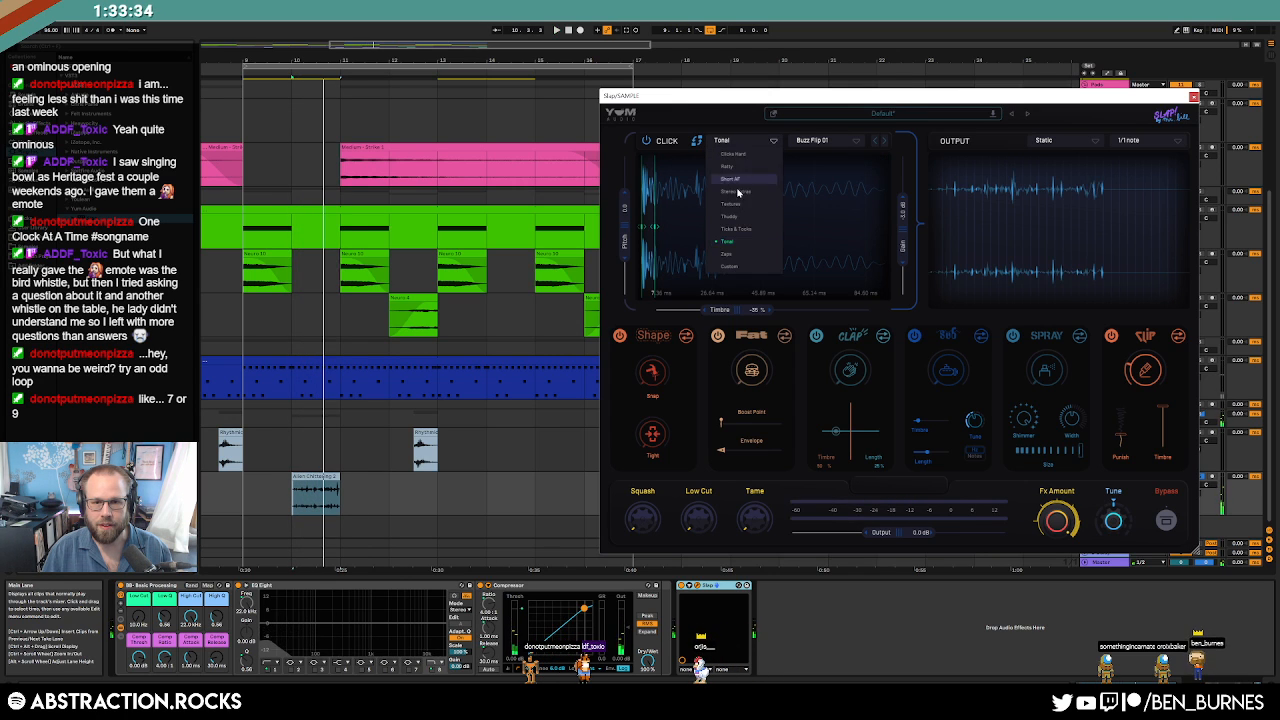
pyautogui.click(748, 229)
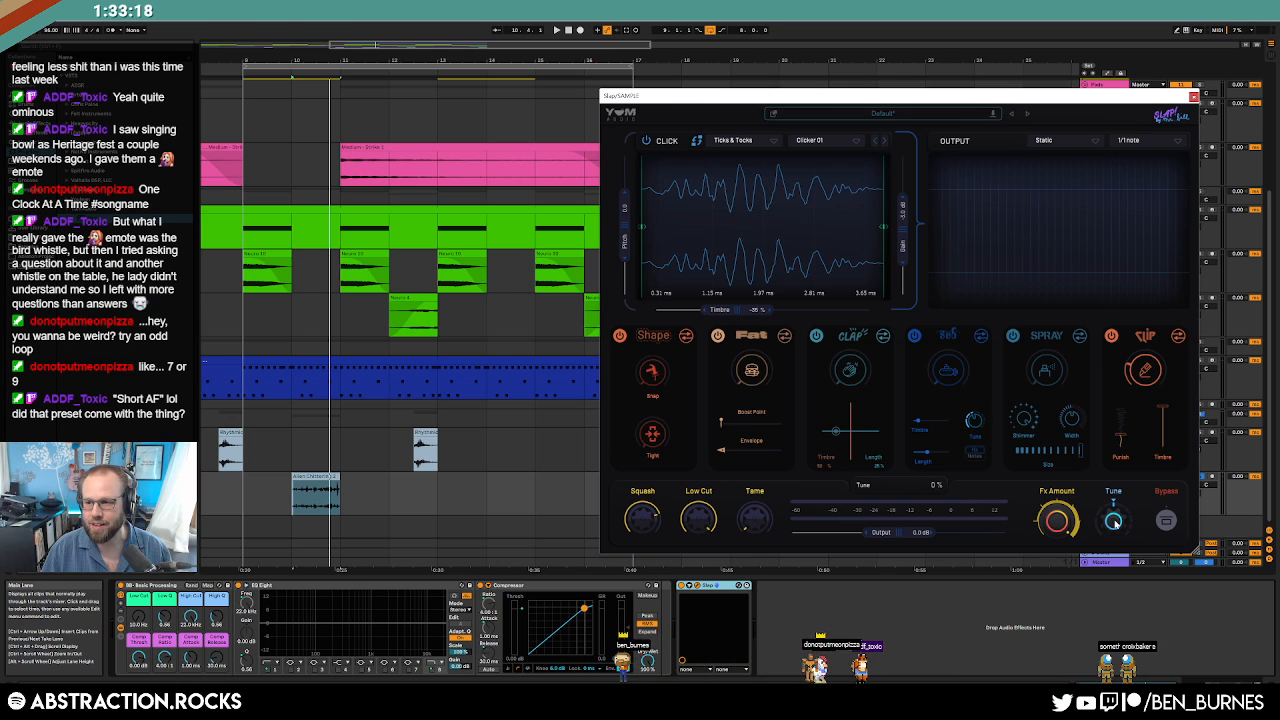
# Choose the Mid Tock 04 click sample in Slap, audition it, and set the output level to 0.0 dB.
pyautogui.click(745, 141)
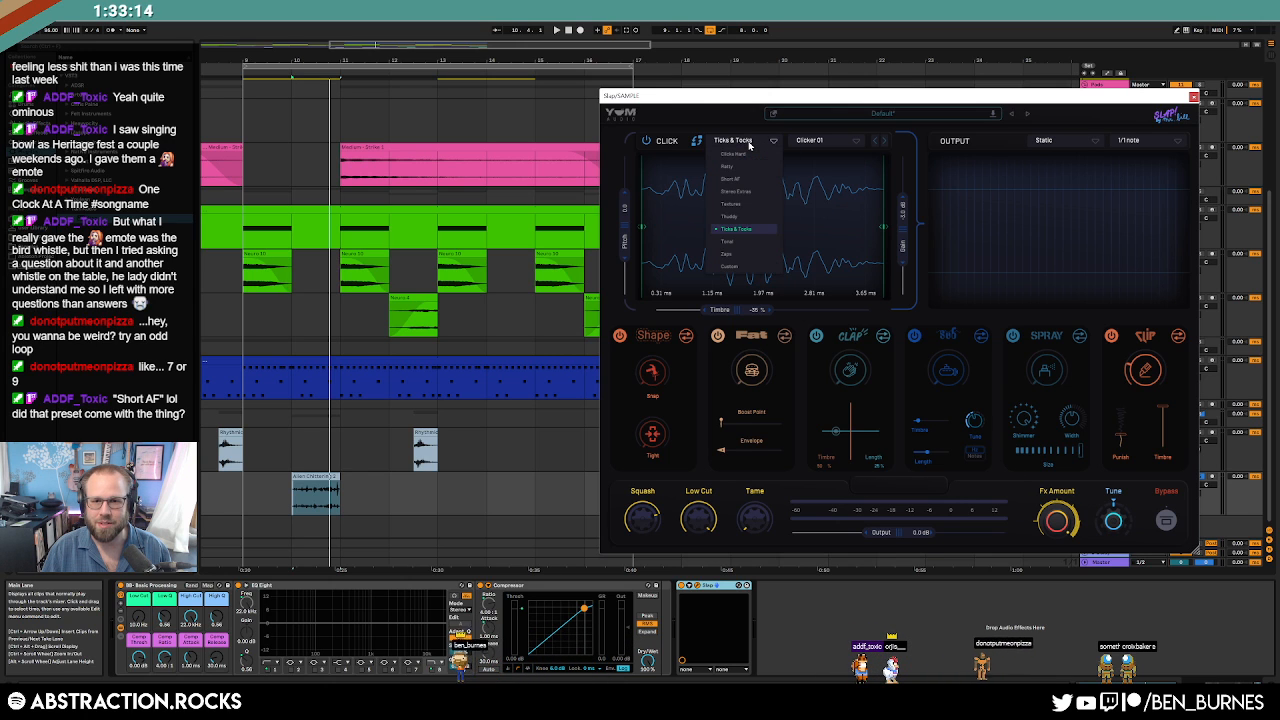
pyautogui.click(748, 141)
pyautogui.click(812, 140)
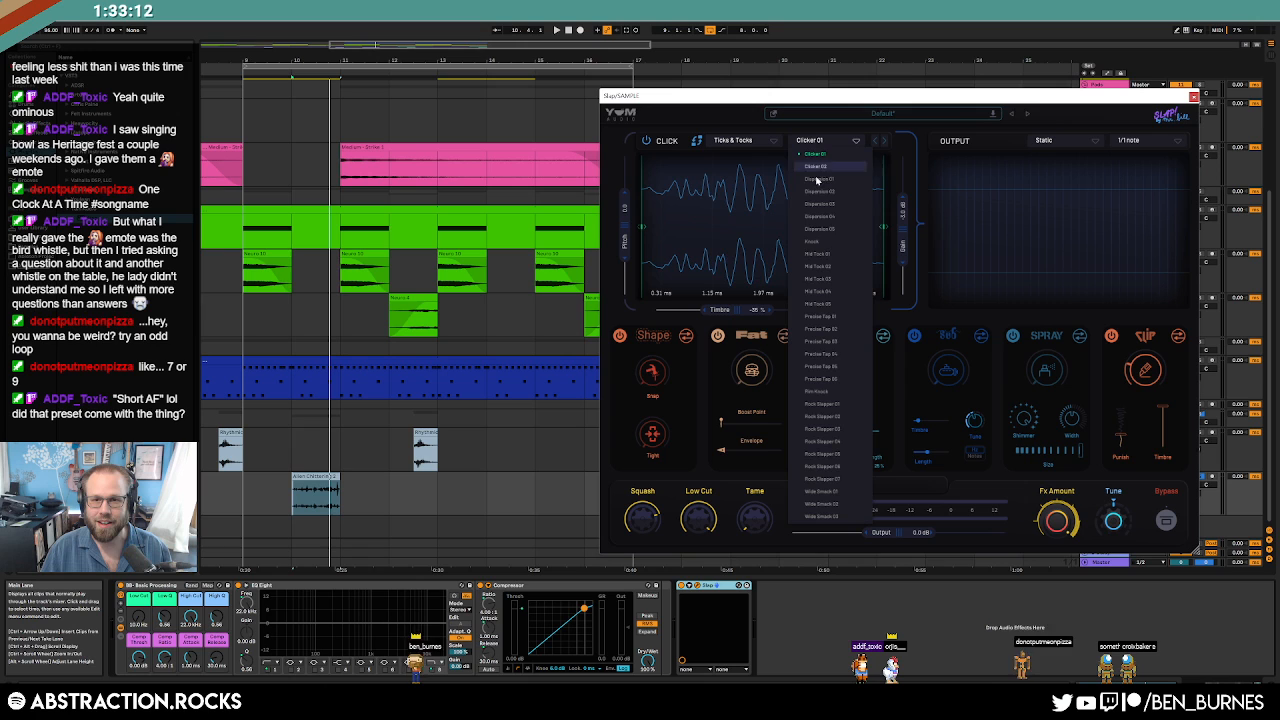
pyautogui.click(836, 293)
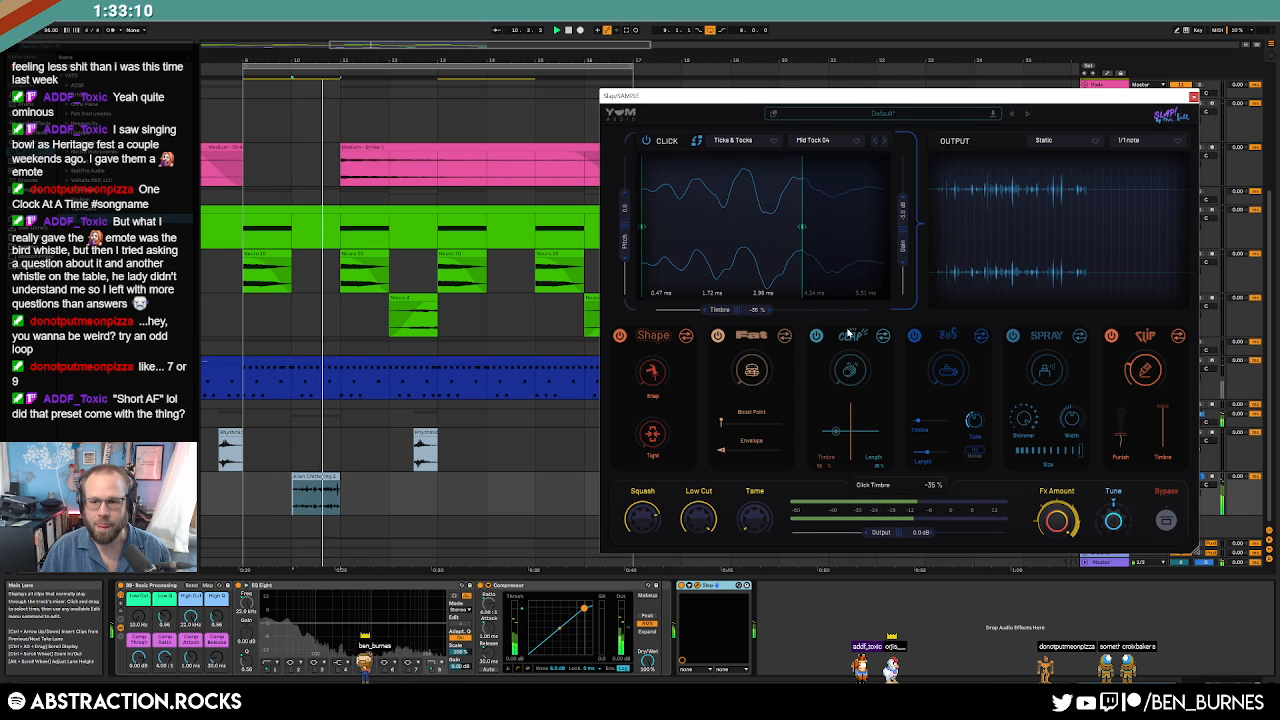
pyautogui.press('space')
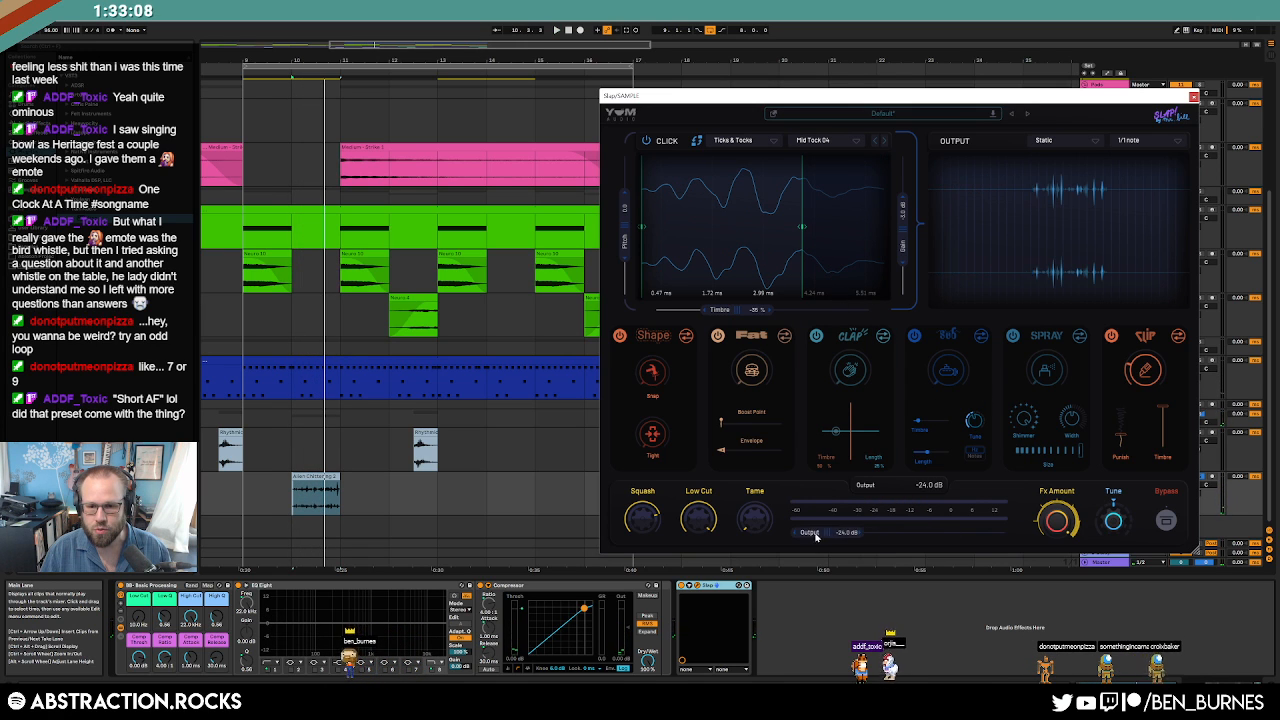
pyautogui.moveTo(810, 532); pyautogui.dragTo(1091, 551)
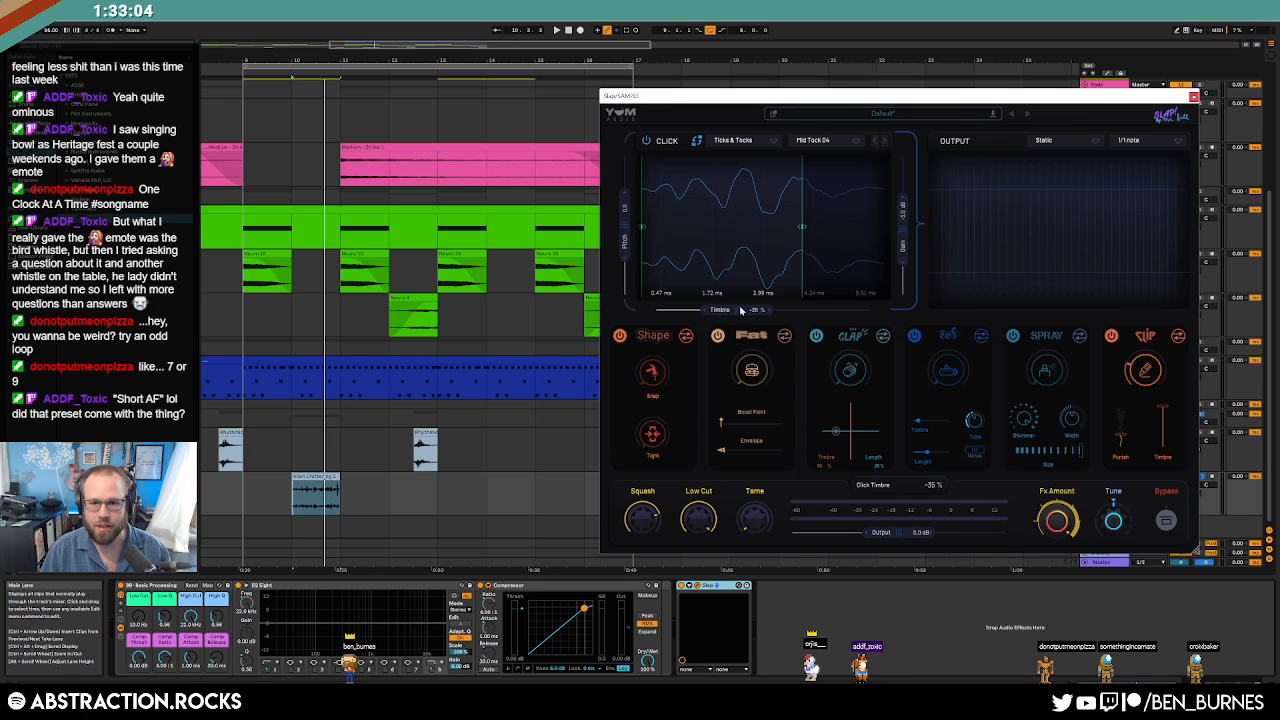
# Raise the click timbre in Slap to about -12% during playback, try a lower click gain, and reset the gain to 0.0 dB.
pyautogui.press('space')
pyautogui.moveTo(741, 310); pyautogui.dragTo(728, 317)
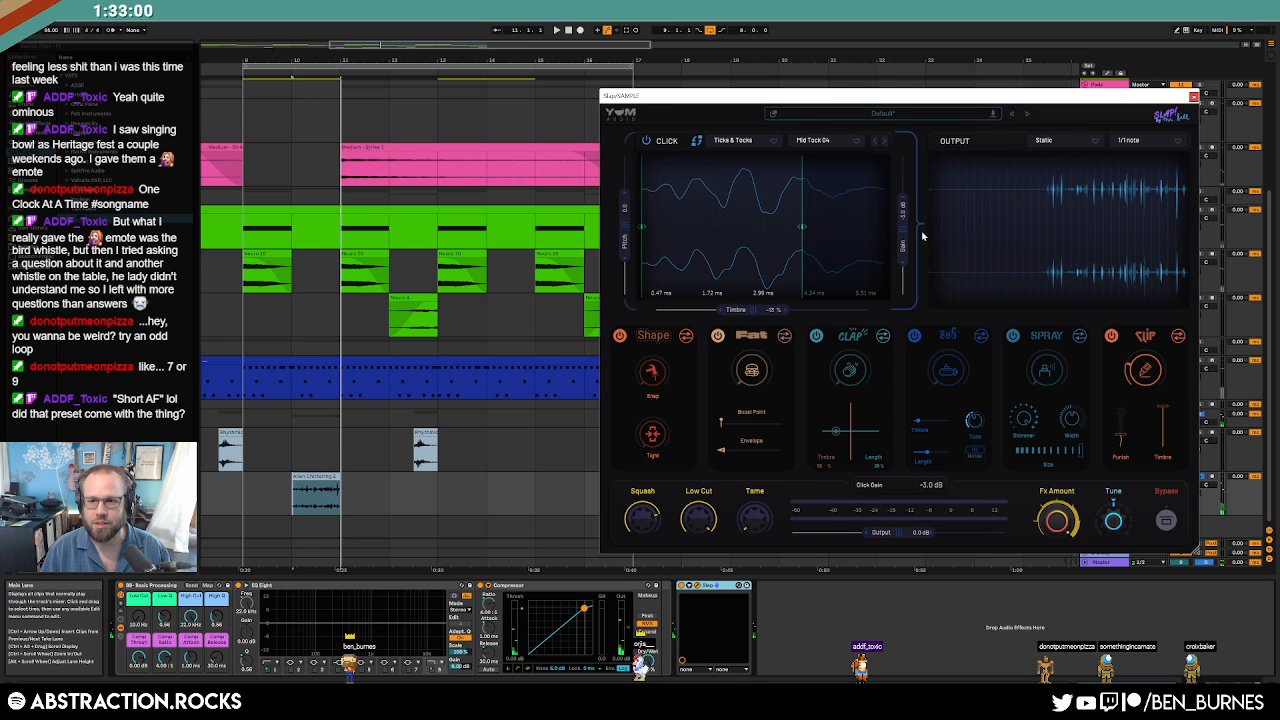
pyautogui.moveTo(906, 230)
pyautogui.mouseDown()
pyautogui.moveTo(908, 308)
pyautogui.moveTo(904, 244)
pyautogui.mouseUp()
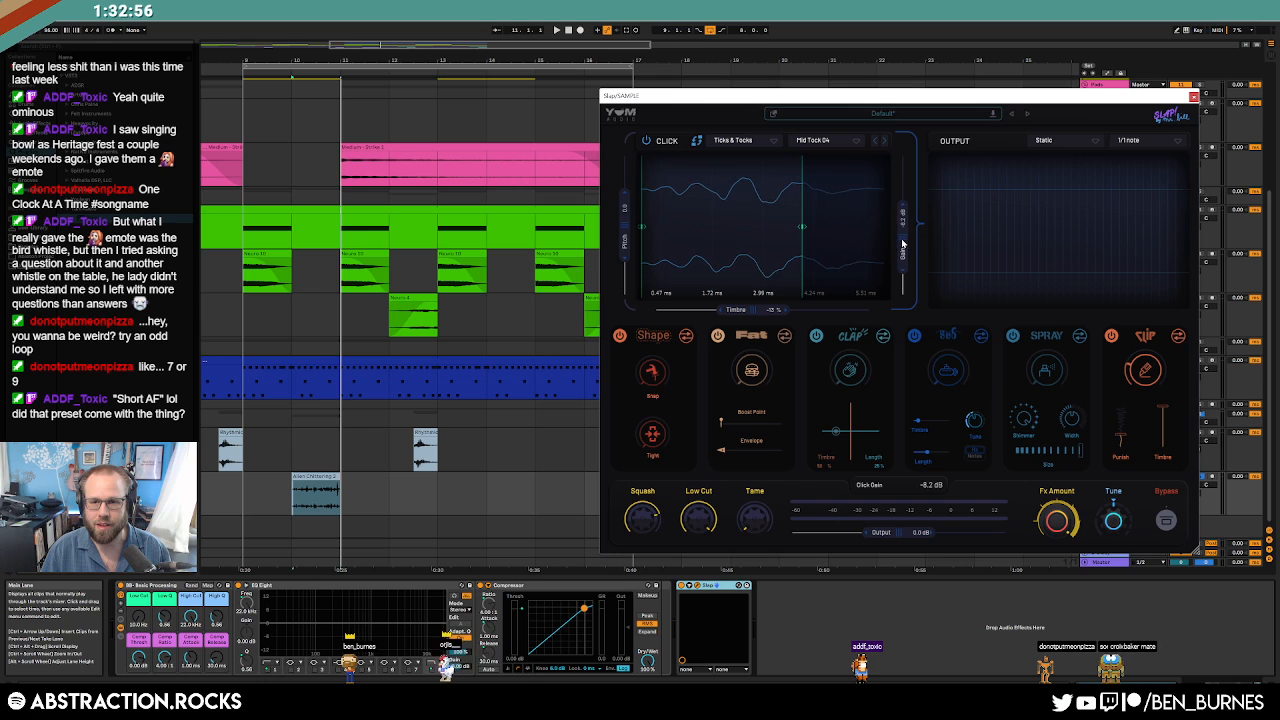
pyautogui.doubleClick(902, 243)
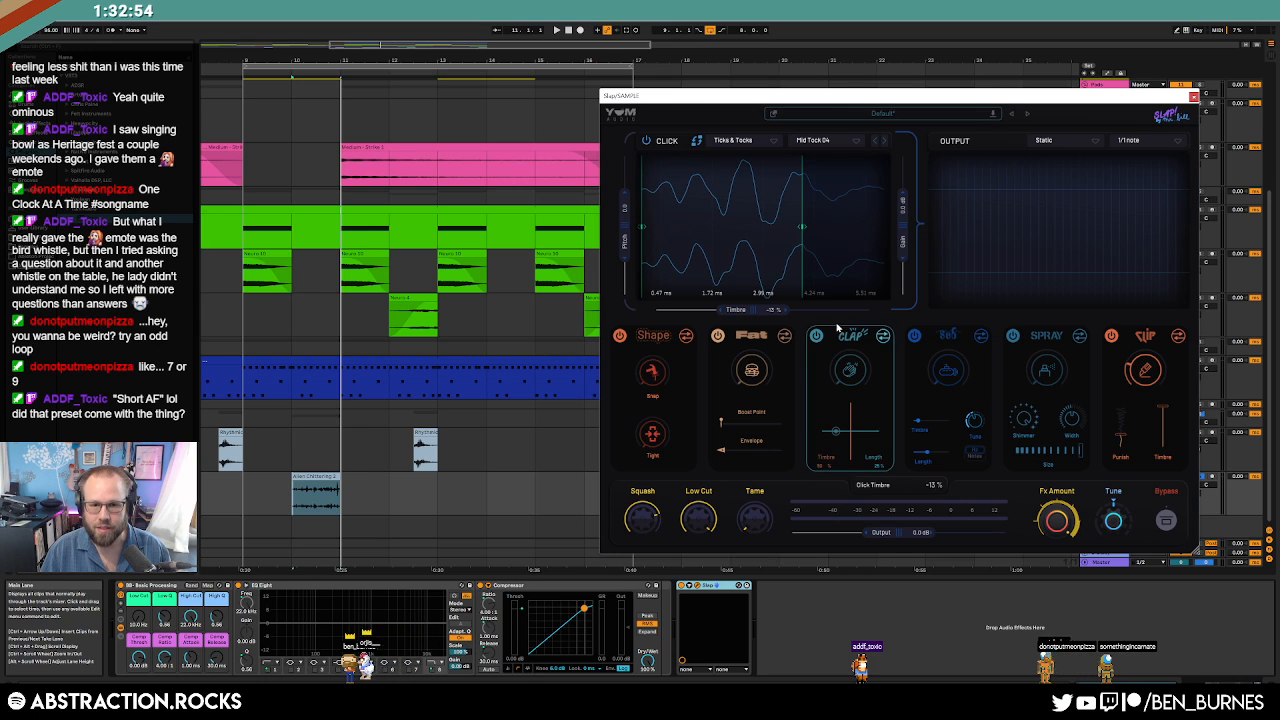
# Raise the Tame amount in Slap, and try FX Amount at 0% before restoring it.
pyautogui.press('space')
pyautogui.moveTo(763, 523); pyautogui.dragTo(749, 379)
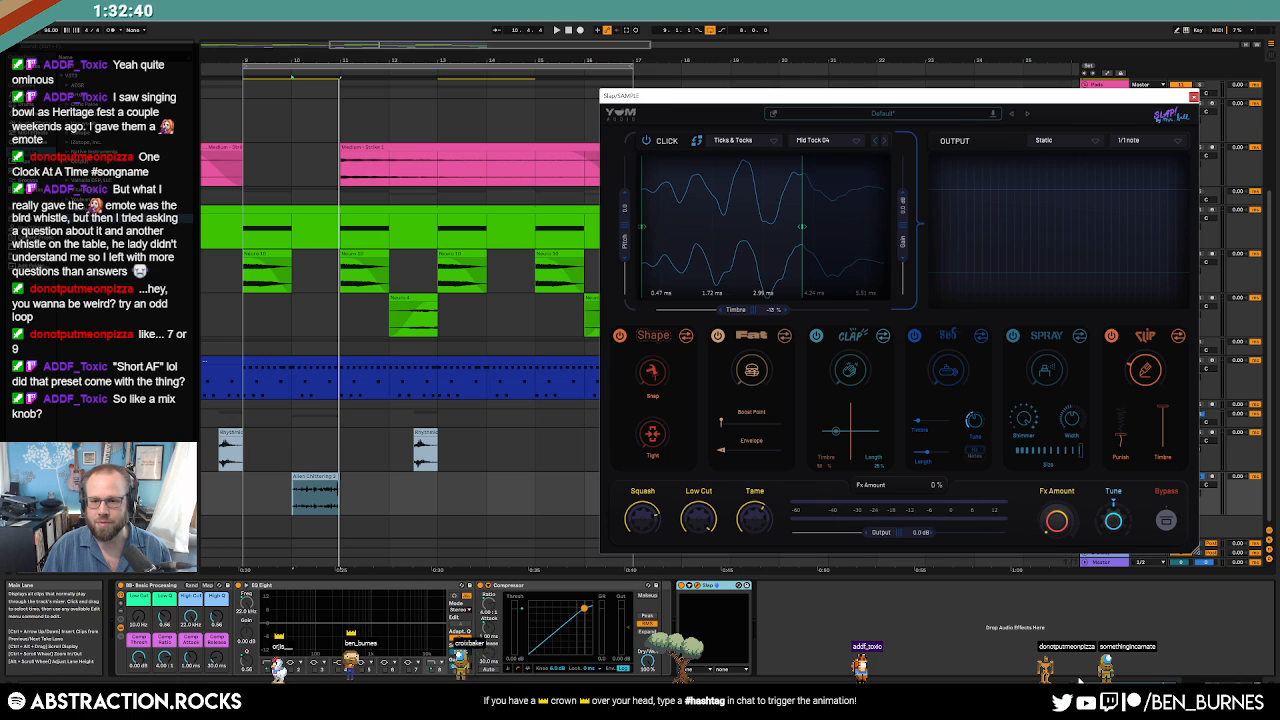
pyautogui.moveTo(1080, 681); pyautogui.dragTo(1040, 512)
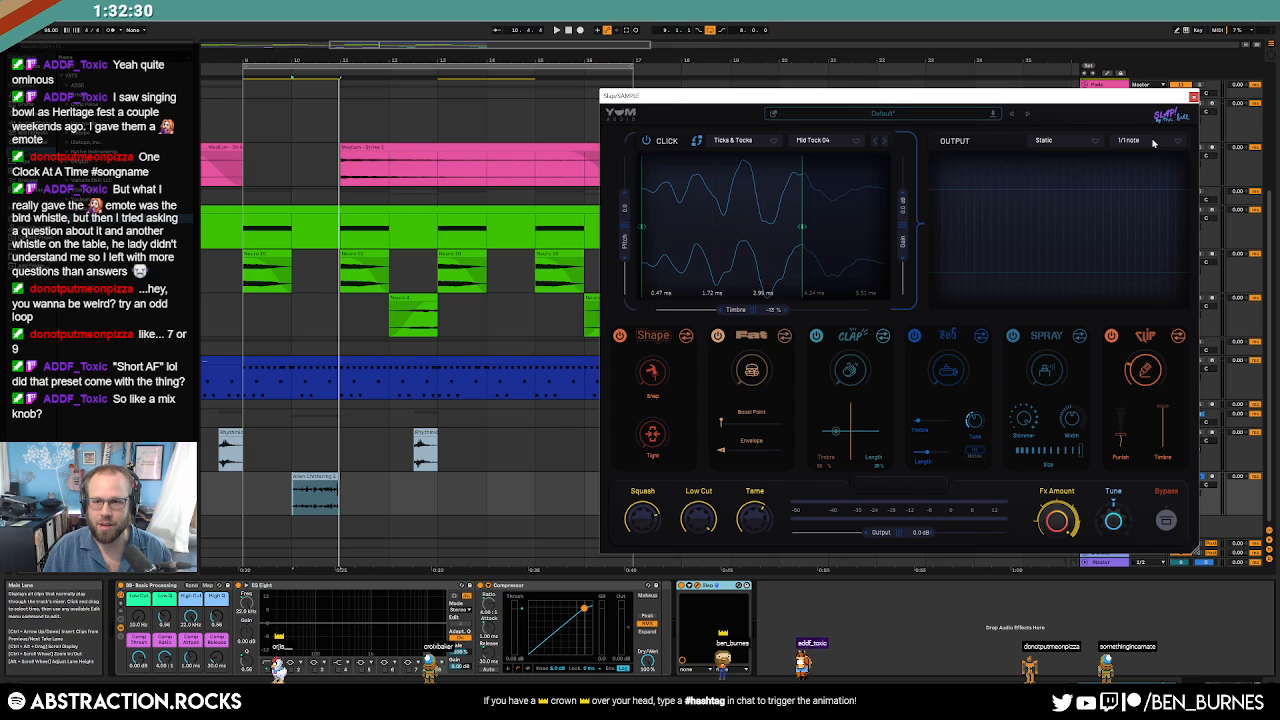
# Play back the Alien Chittering sample and compare its sound with Slap bypassed and active.
pyautogui.press('space')
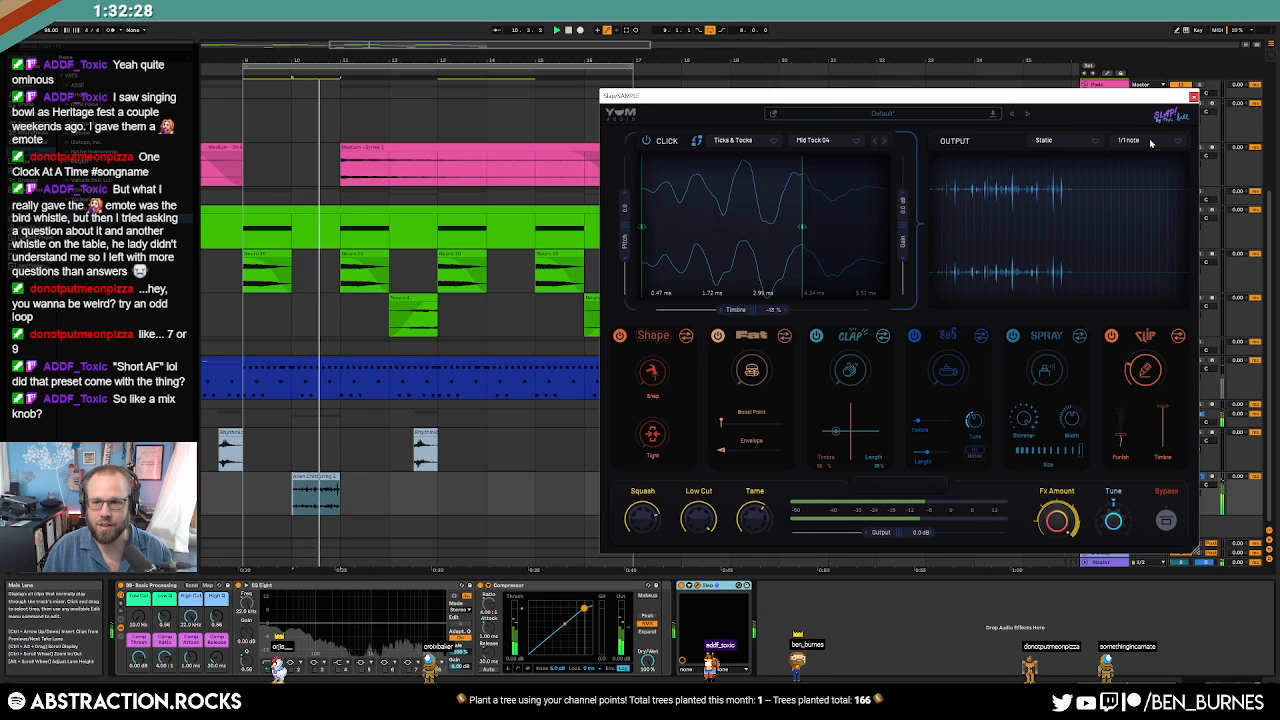
pyautogui.click(1193, 97)
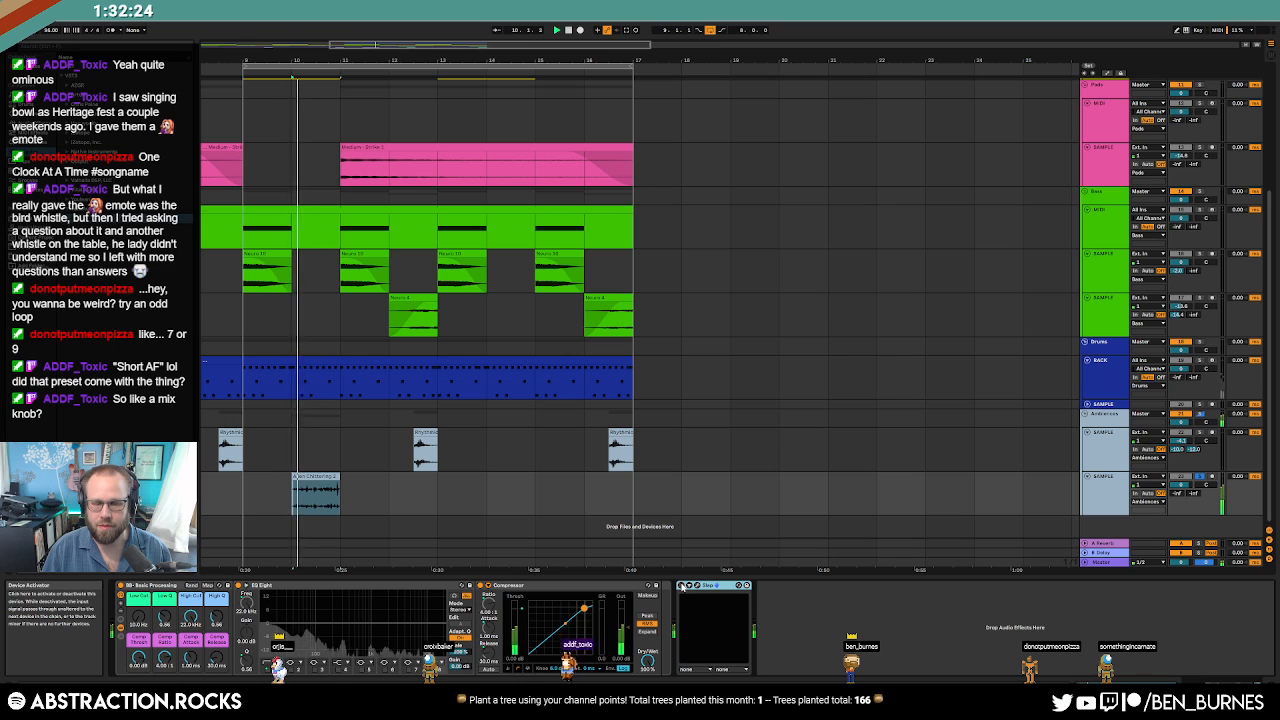
pyautogui.click(699, 589)
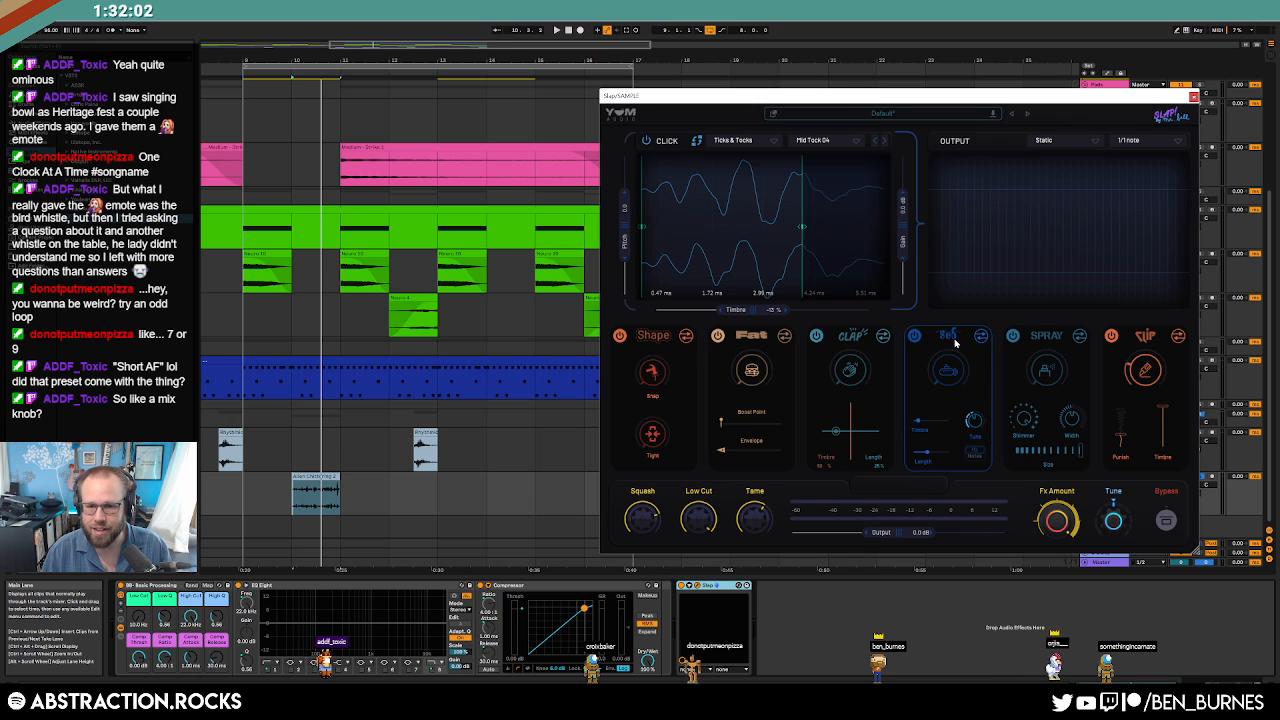
pyautogui.click(1166, 521)
pyautogui.press('space')
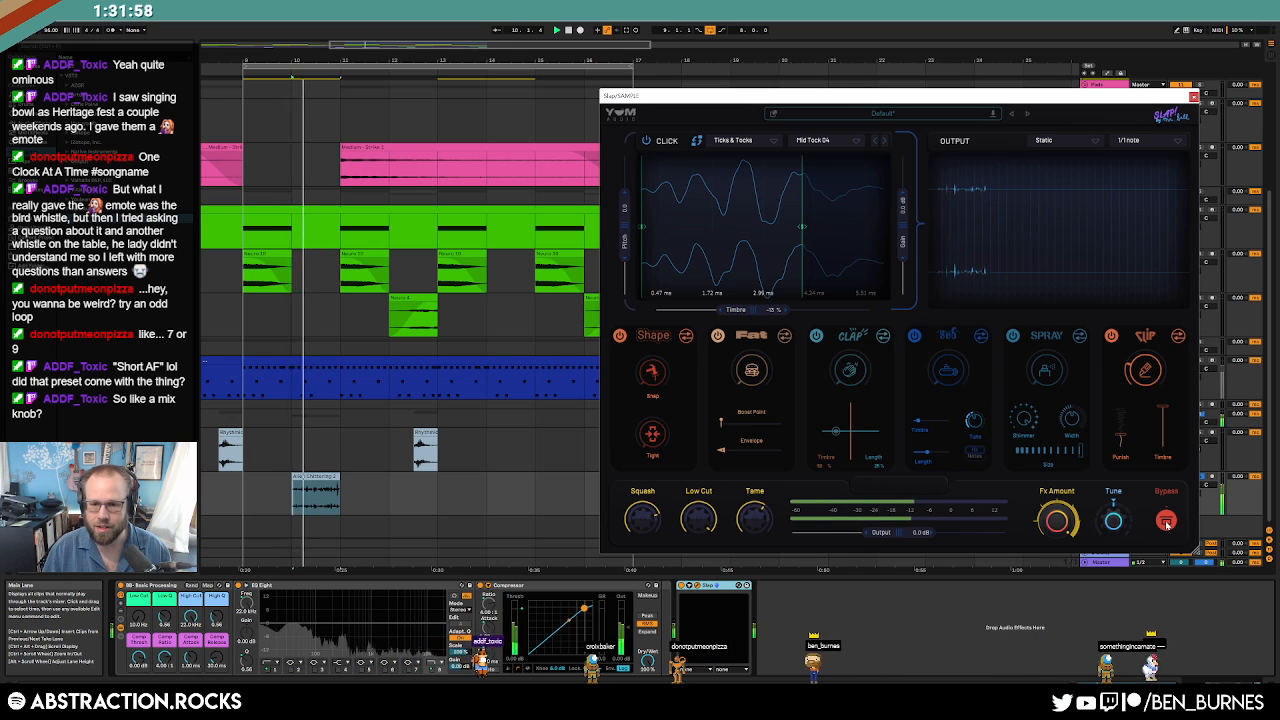
pyautogui.click(1166, 521)
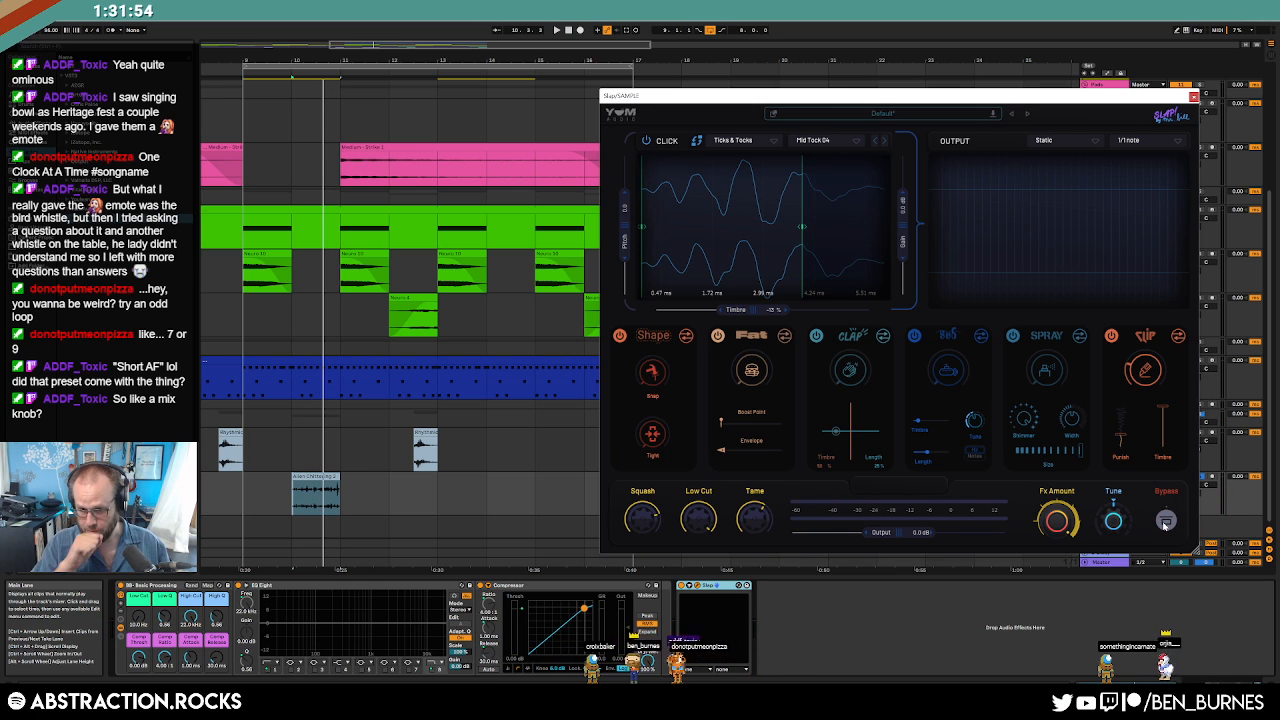
# Try an output level of -24.0 dB in Slap during playback and reset it to 0.0 dB.
pyautogui.moveTo(919, 533); pyautogui.dragTo(848, 539)
pyautogui.press('space')
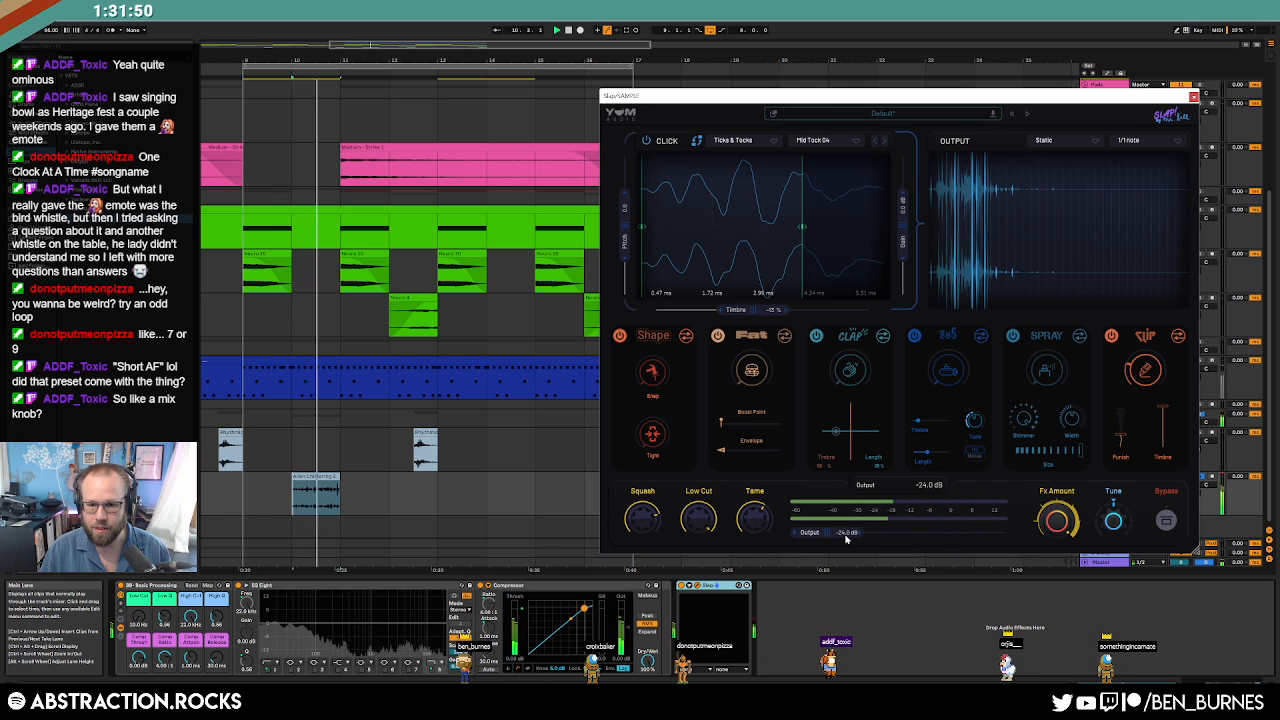
pyautogui.doubleClick(846, 538)
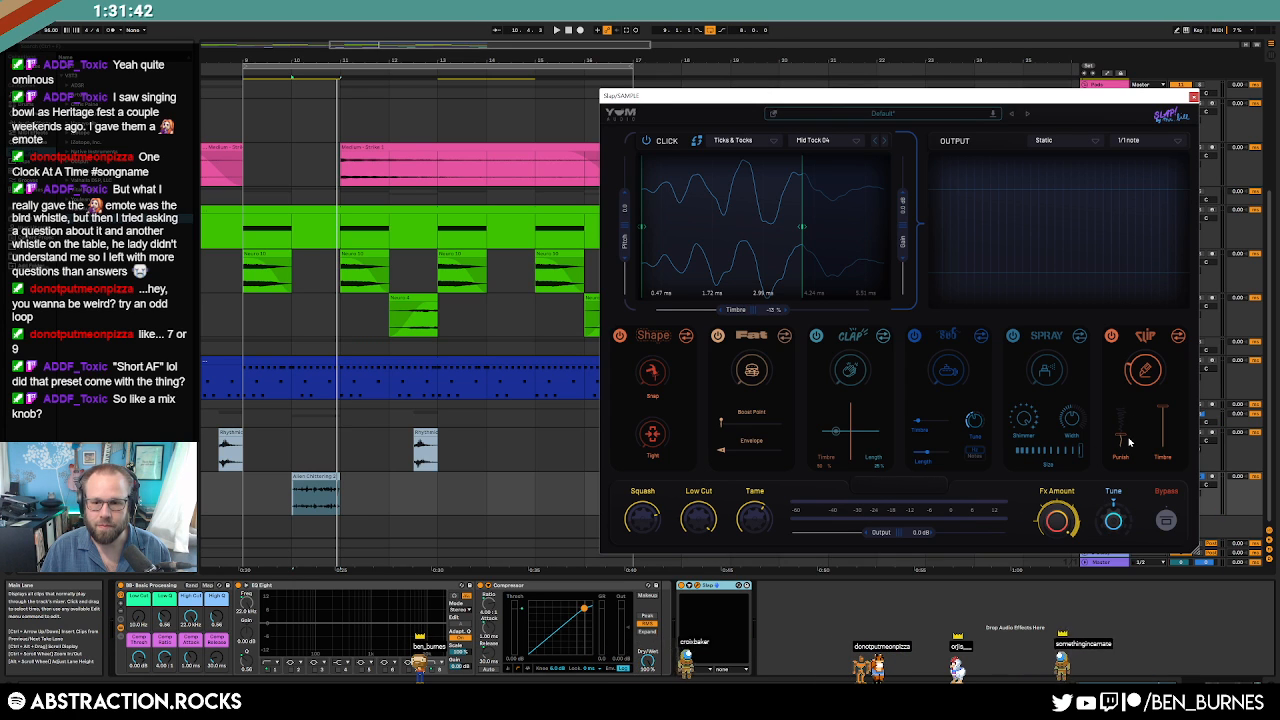
# Try a click gain of 1.9 dB and a lowered click pitch during playback, and reset both to 0.0.
pyautogui.press('space')
pyautogui.moveTo(903, 228)
pyautogui.mouseDown()
pyautogui.moveTo(906, 319)
pyautogui.moveTo(911, 178)
pyautogui.moveTo(915, 244)
pyautogui.mouseUp()
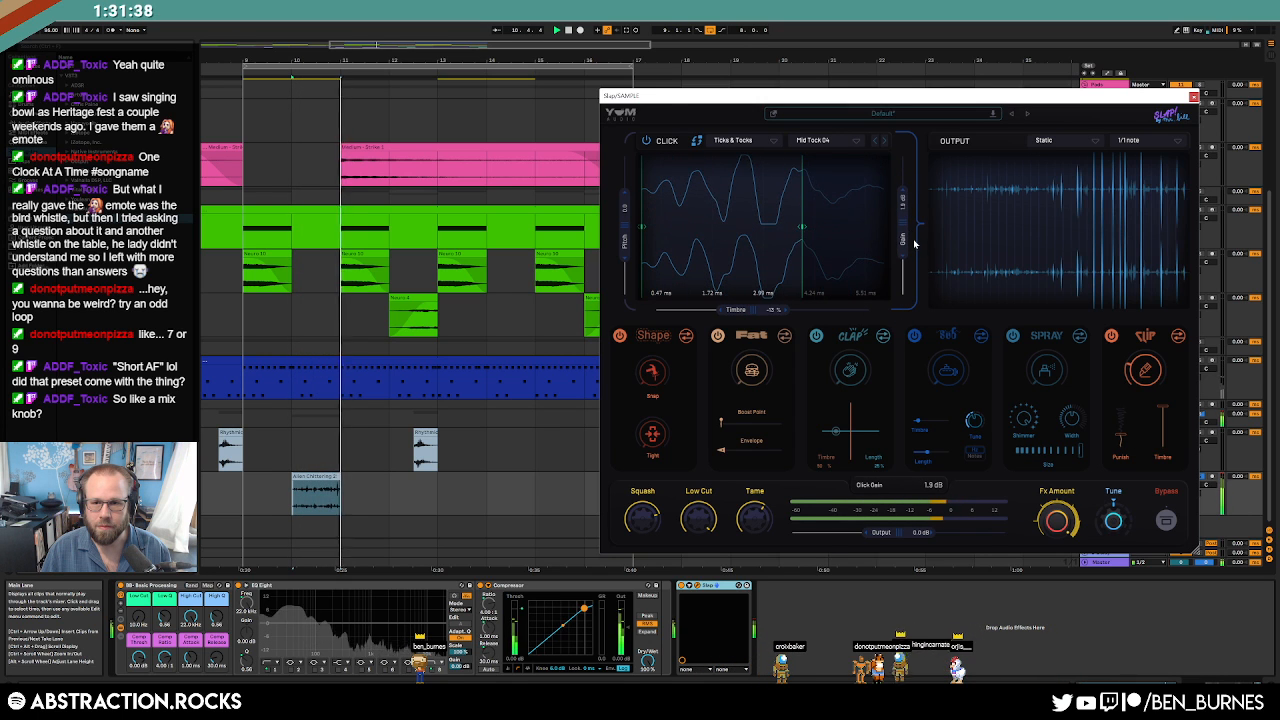
pyautogui.press('space')
pyautogui.press('space')
pyautogui.moveTo(627, 237)
pyautogui.mouseDown()
pyautogui.moveTo(631, 189)
pyautogui.moveTo(641, 237)
pyautogui.mouseUp()
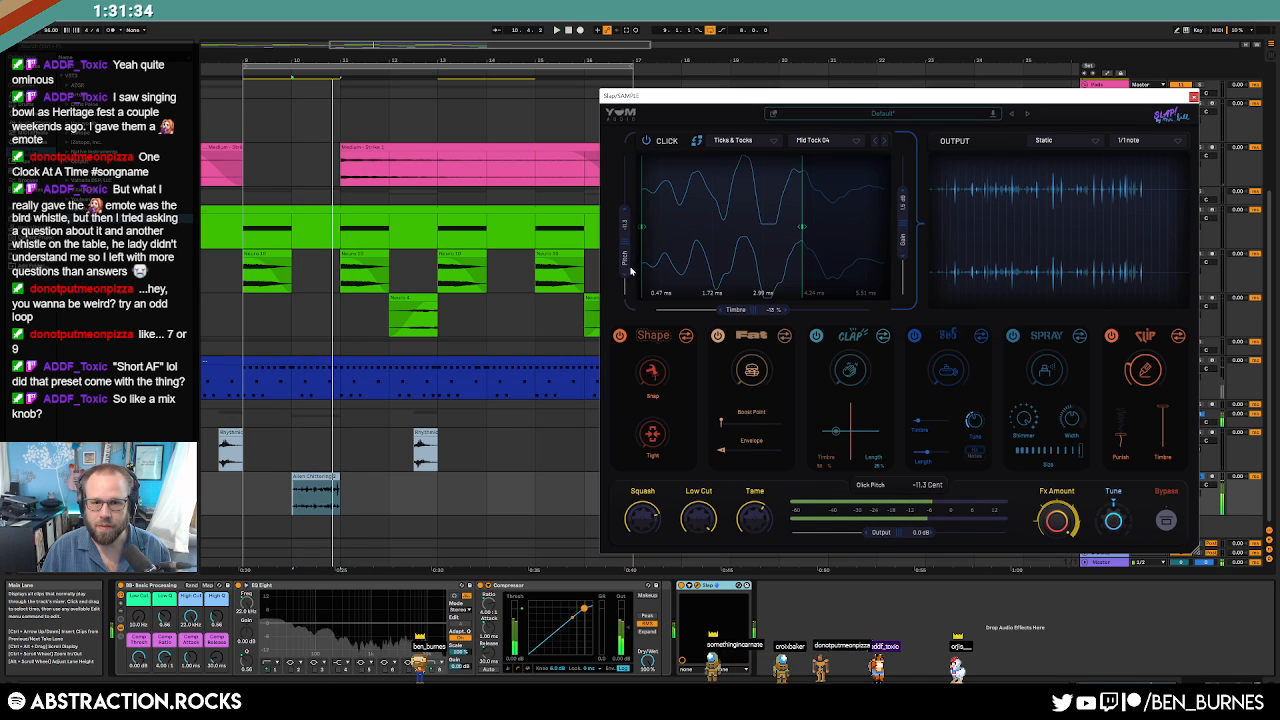
pyautogui.doubleClick(907, 240)
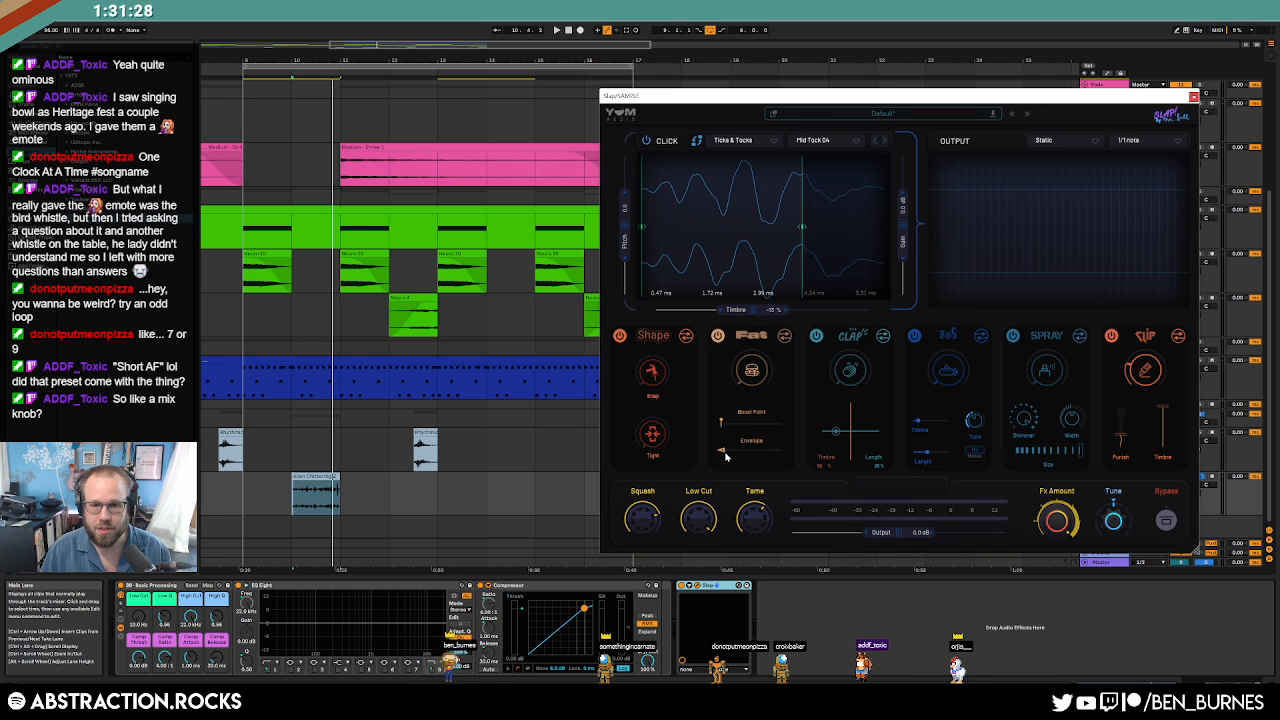
# Lengthen the envelope of Slap's Fat module and raise the Fat amount to 66%.
pyautogui.moveTo(726, 456)
pyautogui.mouseDown()
pyautogui.moveTo(753, 454)
pyautogui.moveTo(738, 453)
pyautogui.mouseUp()
pyautogui.moveTo(750, 374); pyautogui.dragTo(754, 298)
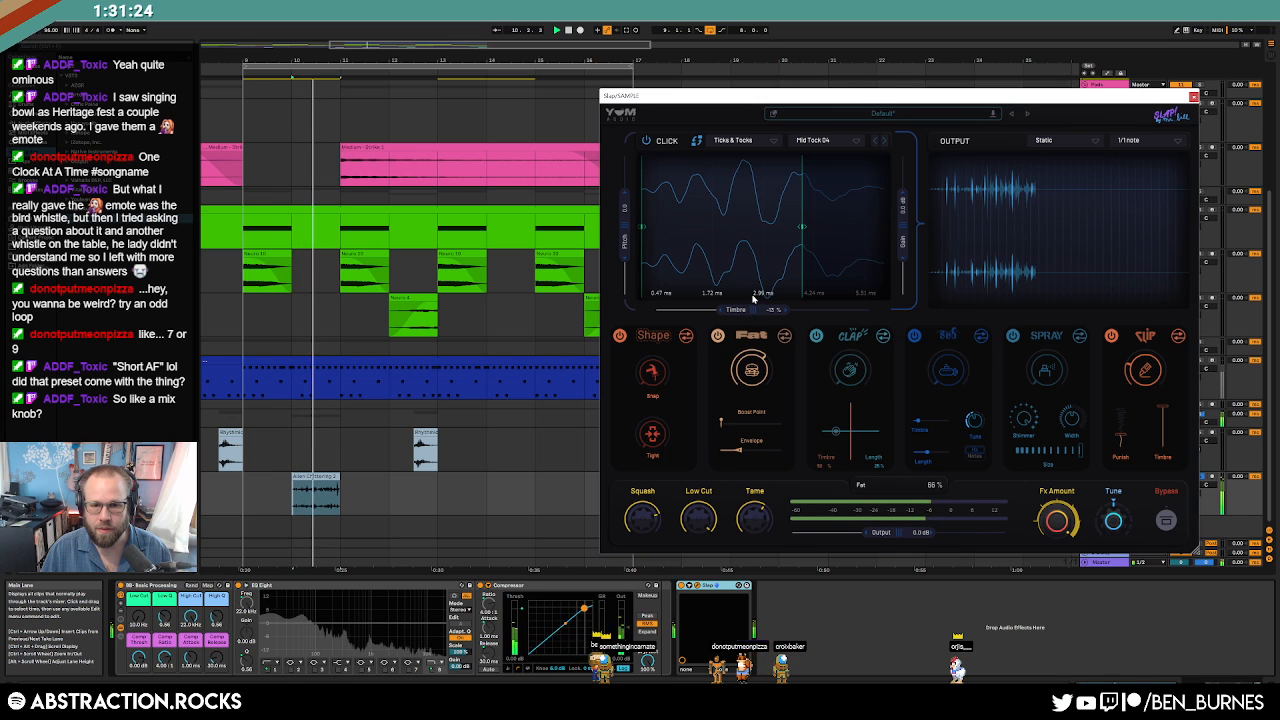
pyautogui.click(1193, 97)
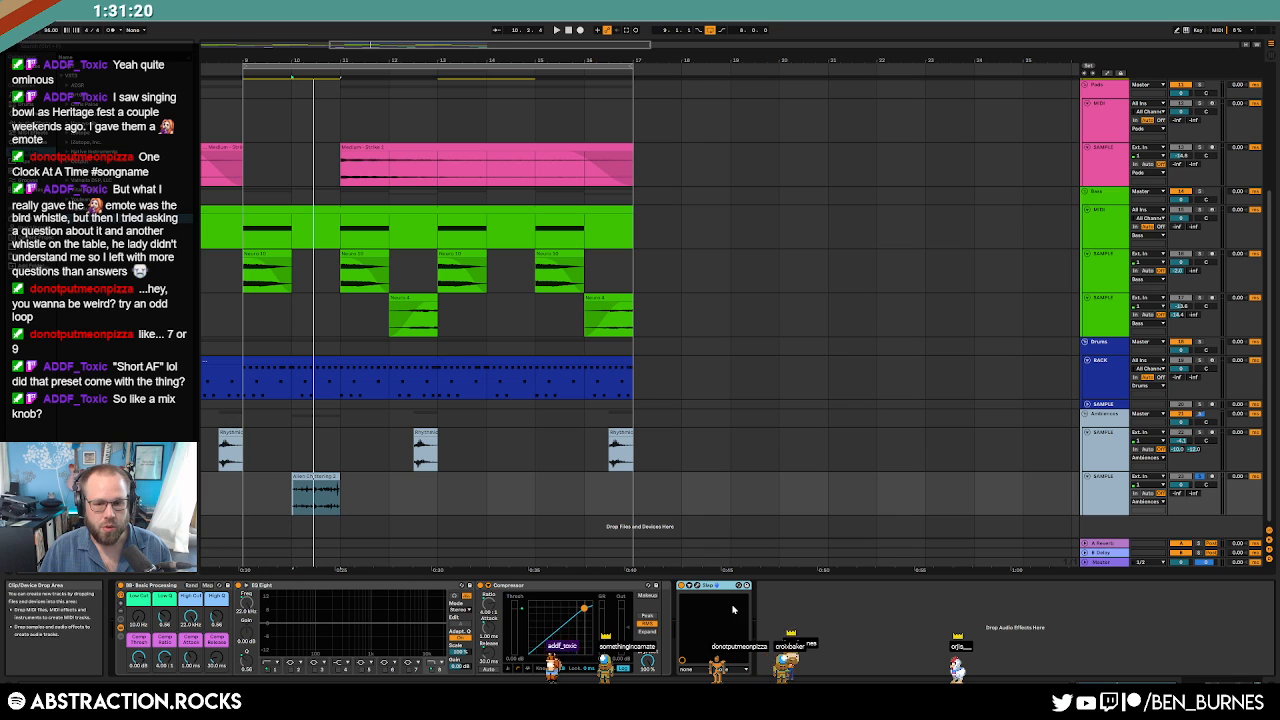
pyautogui.click(698, 586)
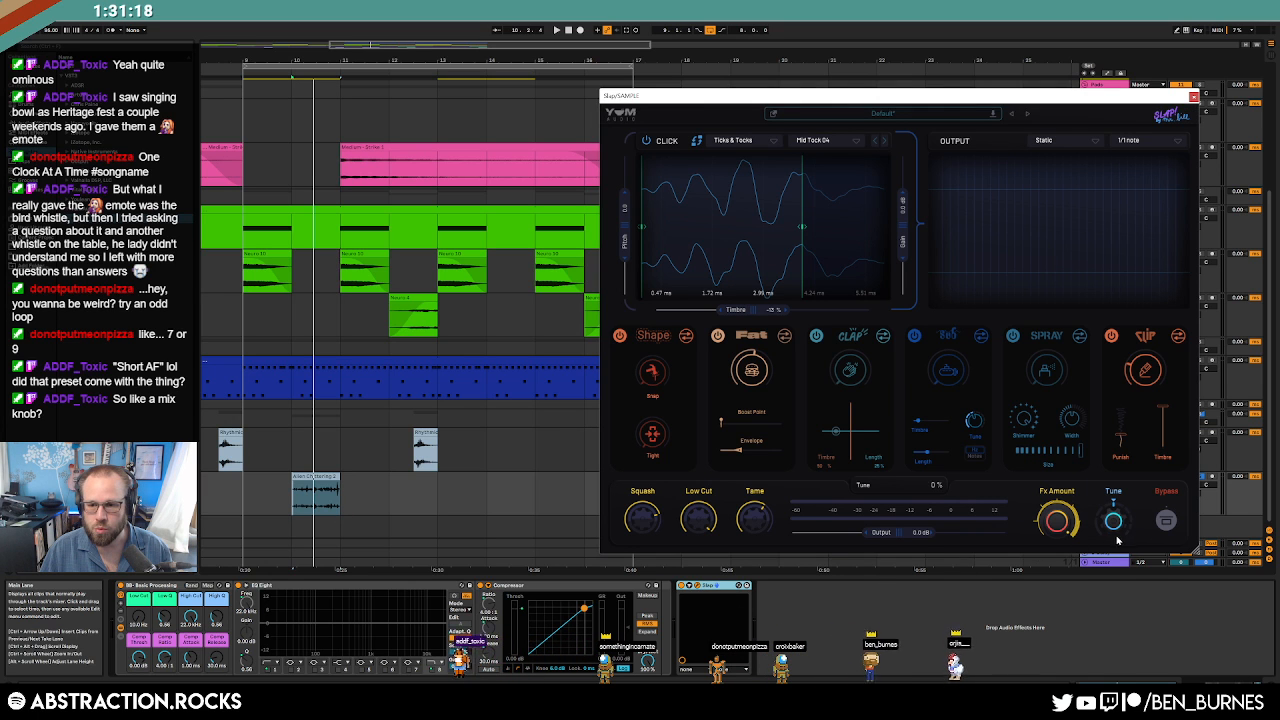
# Try Slap's Tune at -61% during playback and reset it to 0%.
pyautogui.press('space')
pyautogui.moveTo(1115, 522); pyautogui.dragTo(1116, 570)
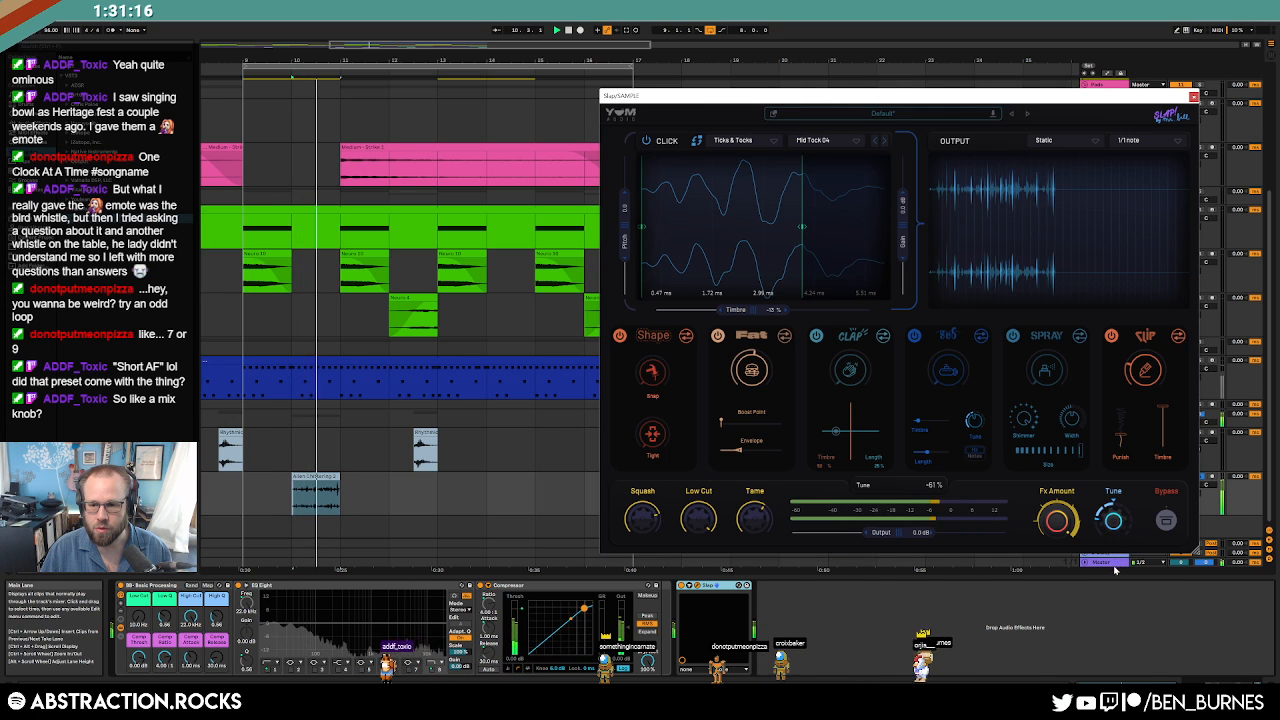
pyautogui.press('space')
pyautogui.doubleClick(1109, 522)
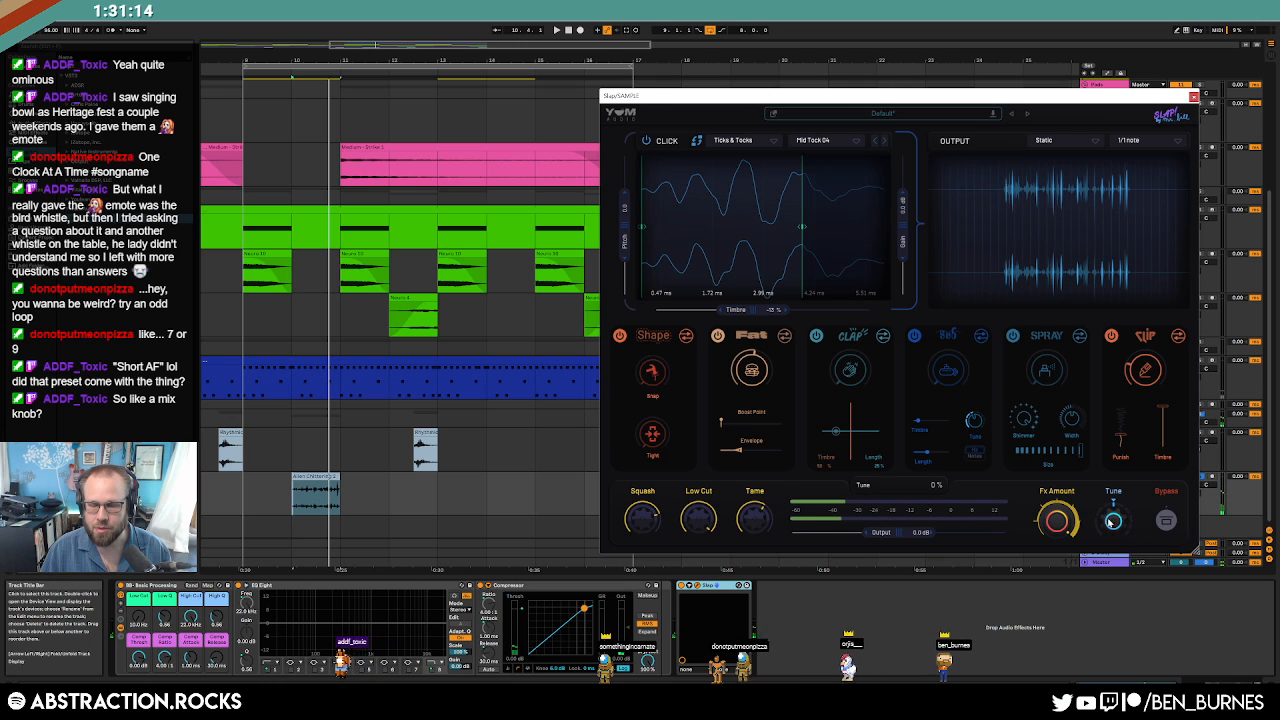
pyautogui.click(1166, 522)
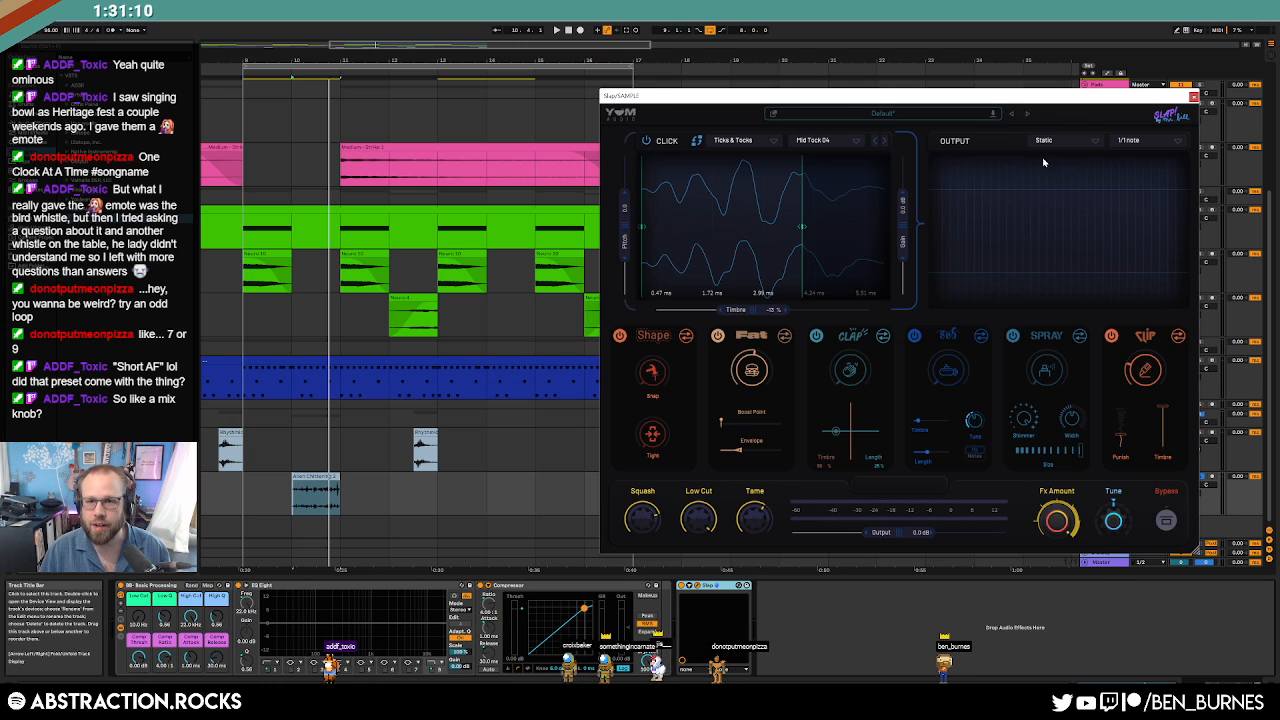
# Look through Slap's factory presets and close the list without loading one.
pyautogui.click(879, 116)
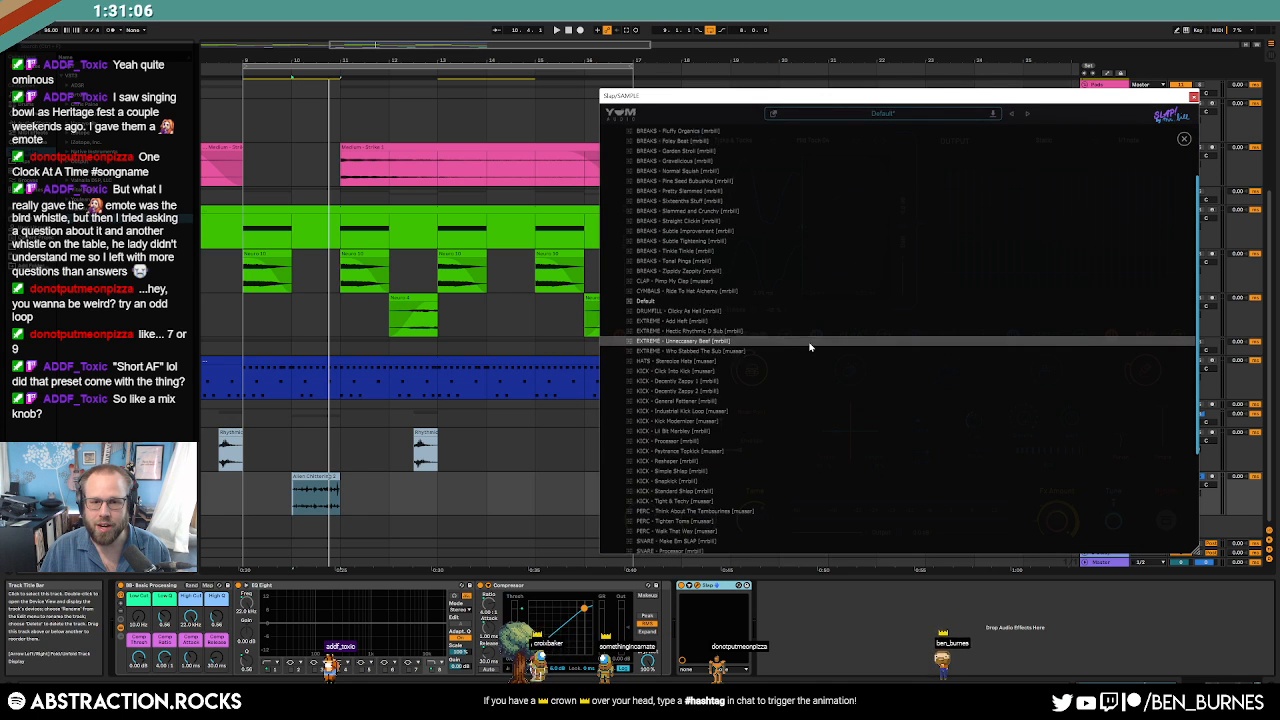
pyautogui.scroll(-3, 810, 350)
pyautogui.scroll(-3, 790, 455)
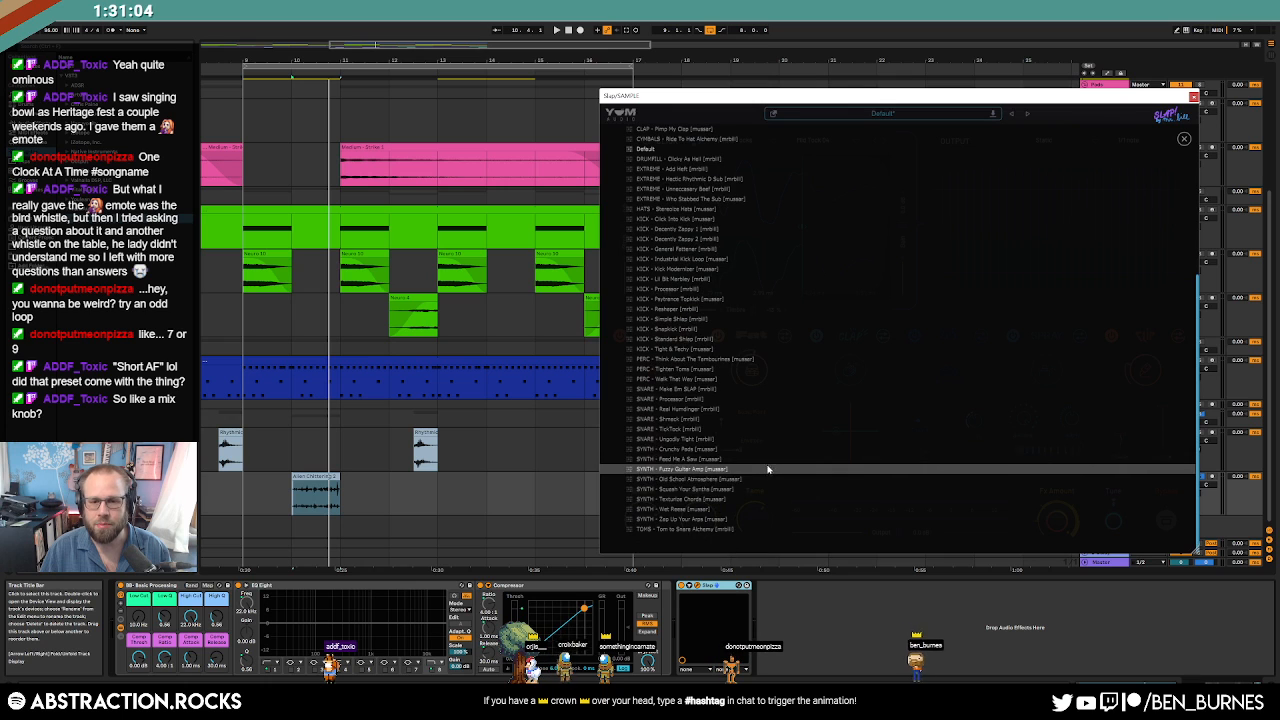
pyautogui.moveTo(1198, 388); pyautogui.dragTo(1197, 191)
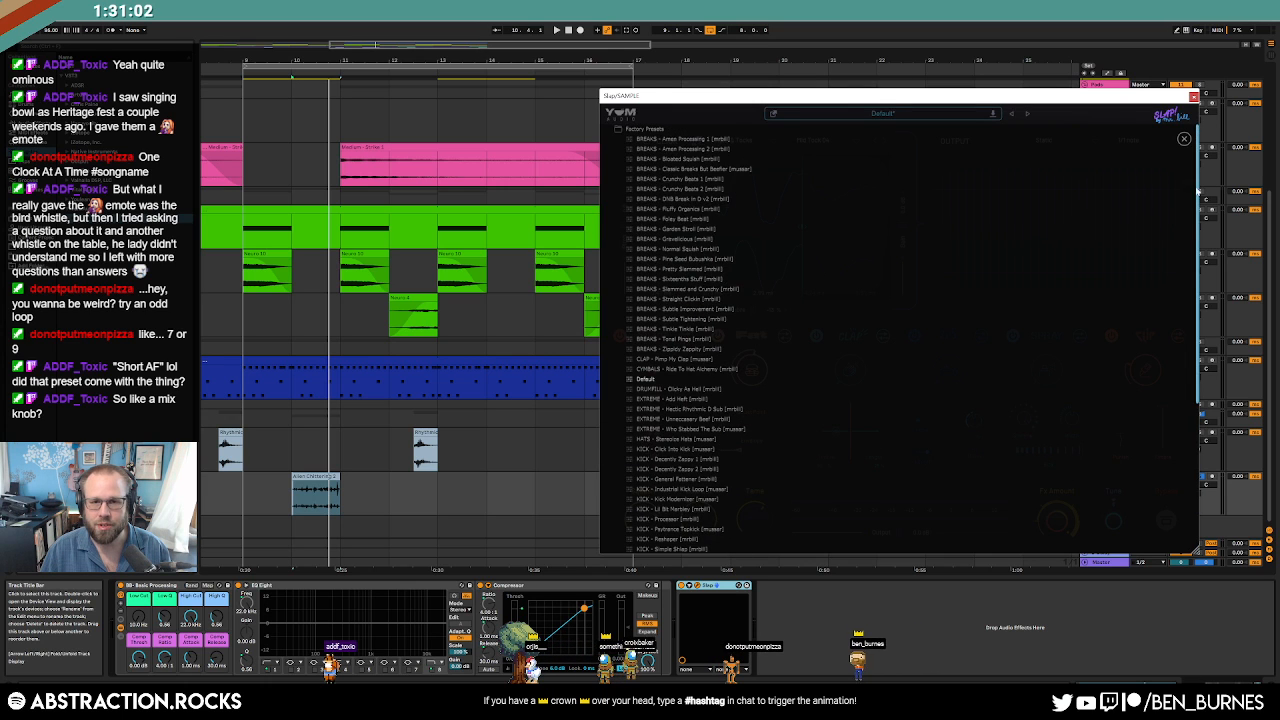
pyautogui.click(945, 116)
# Switch Slap's click category to Textures, keep the Forest Roll 01 sample, and close the plug-in.
pyautogui.click(733, 140)
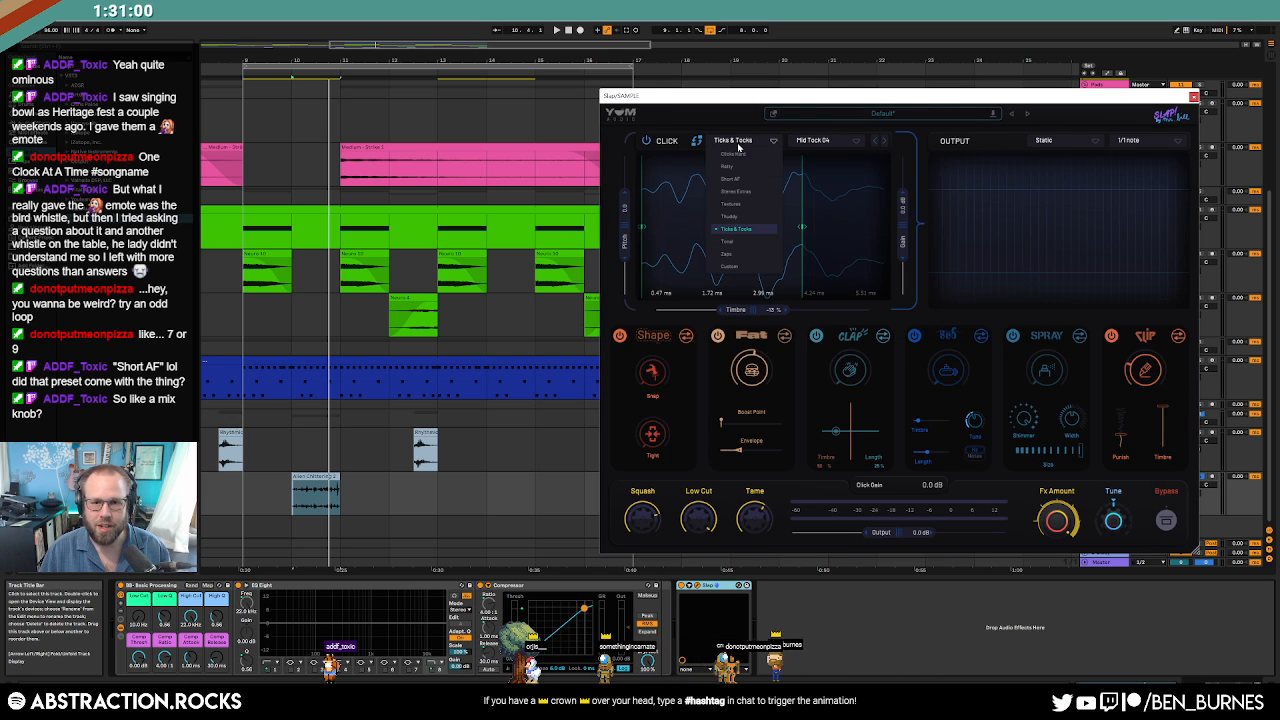
pyautogui.click(745, 203)
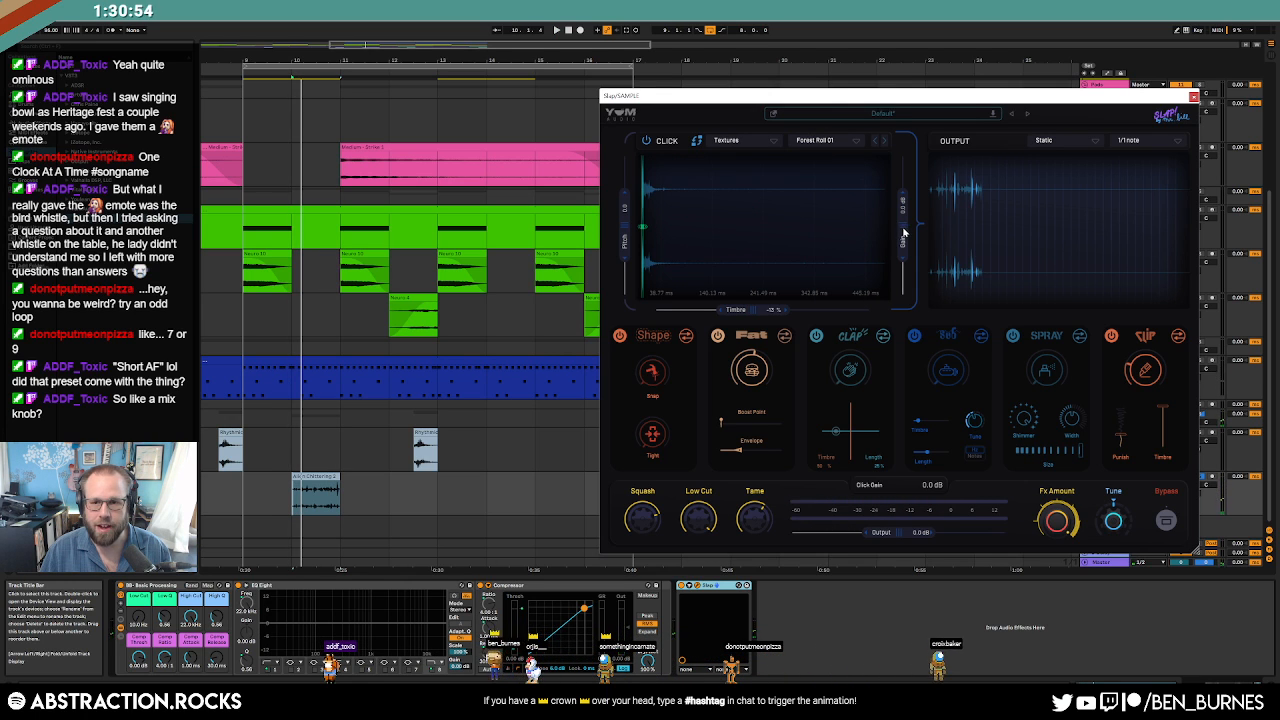
pyautogui.click(818, 140)
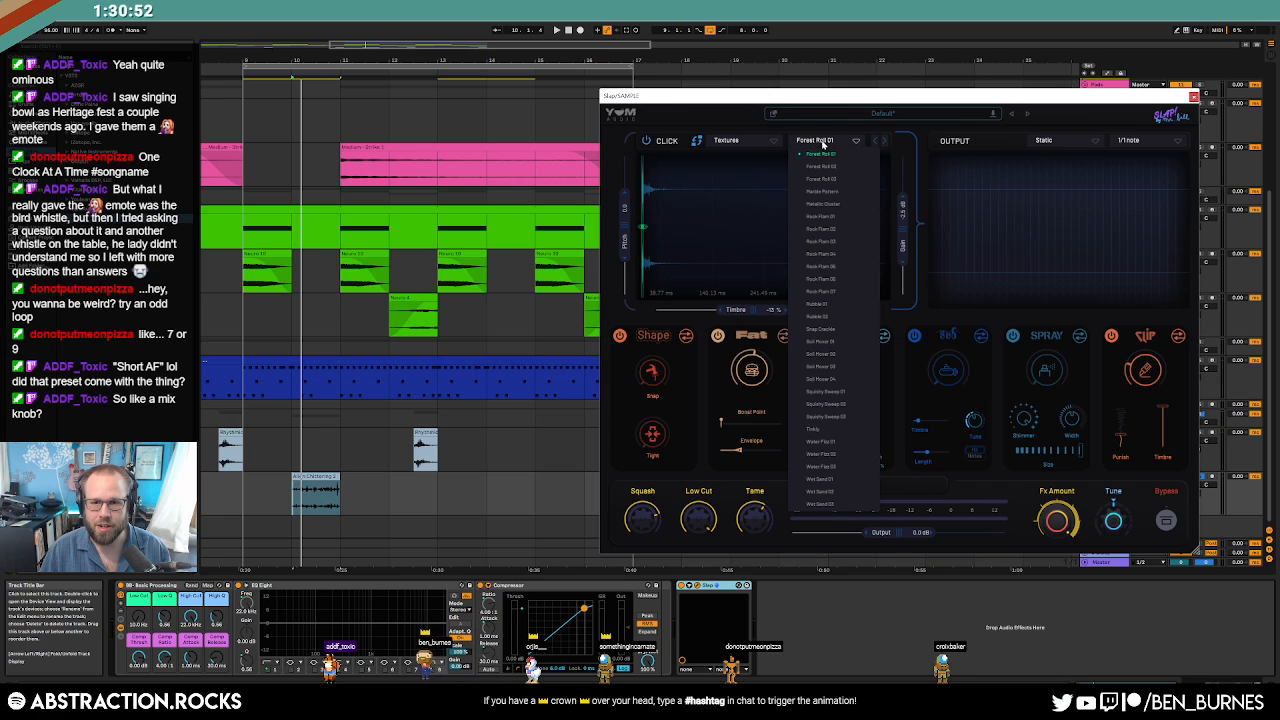
pyautogui.click(1066, 172)
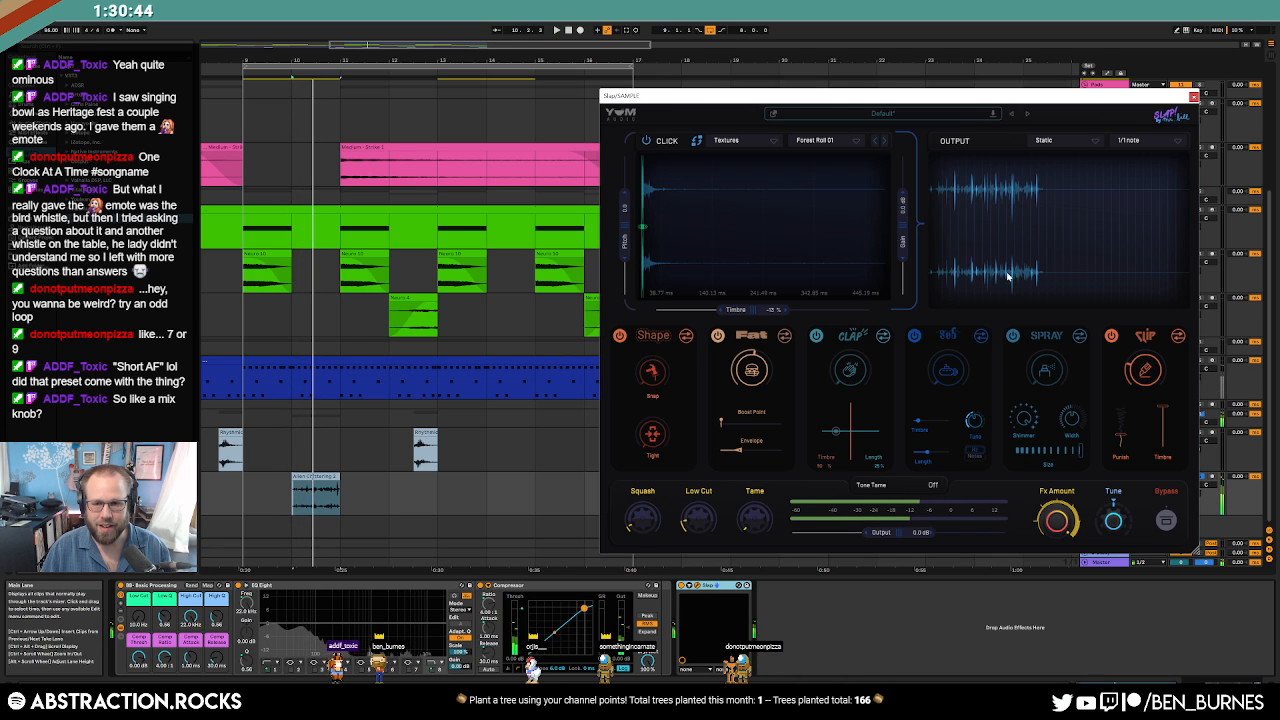
pyautogui.click(1193, 96)
# Unsolo the Alien Chittering track and lower its volume to -23.6 dB.
pyautogui.click(317, 475)
pyautogui.press('space')
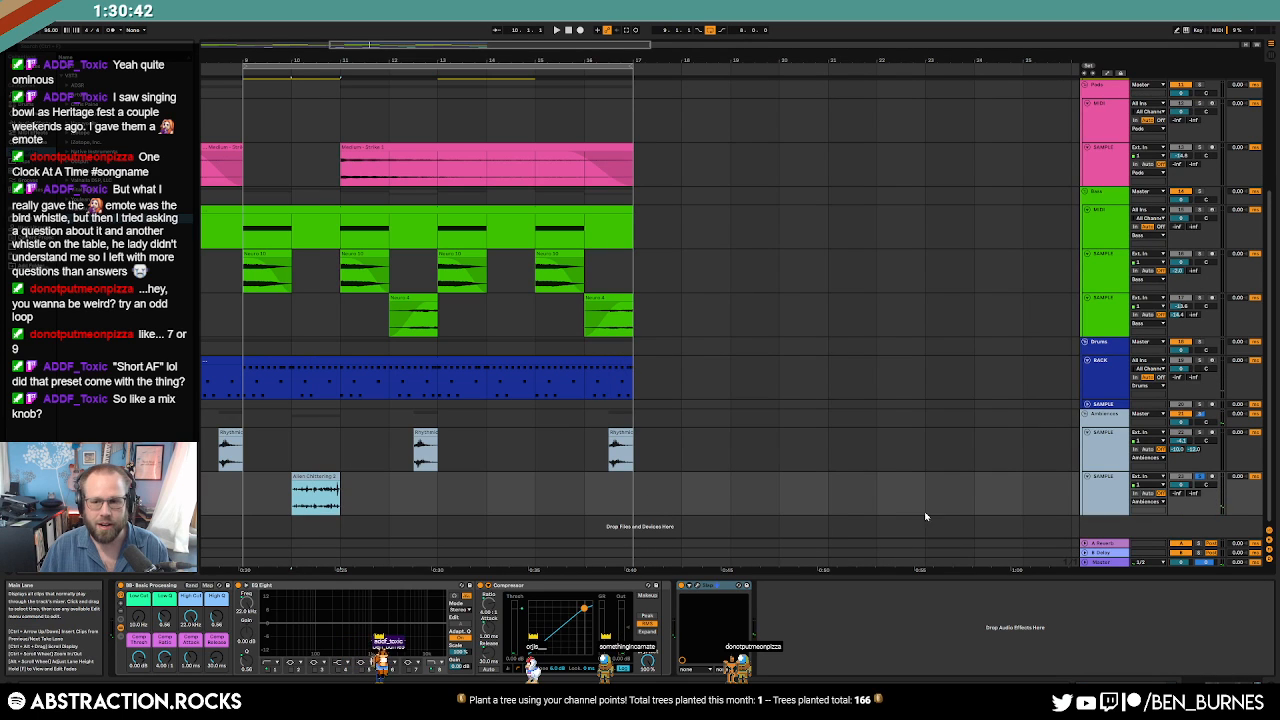
pyautogui.click(1197, 478)
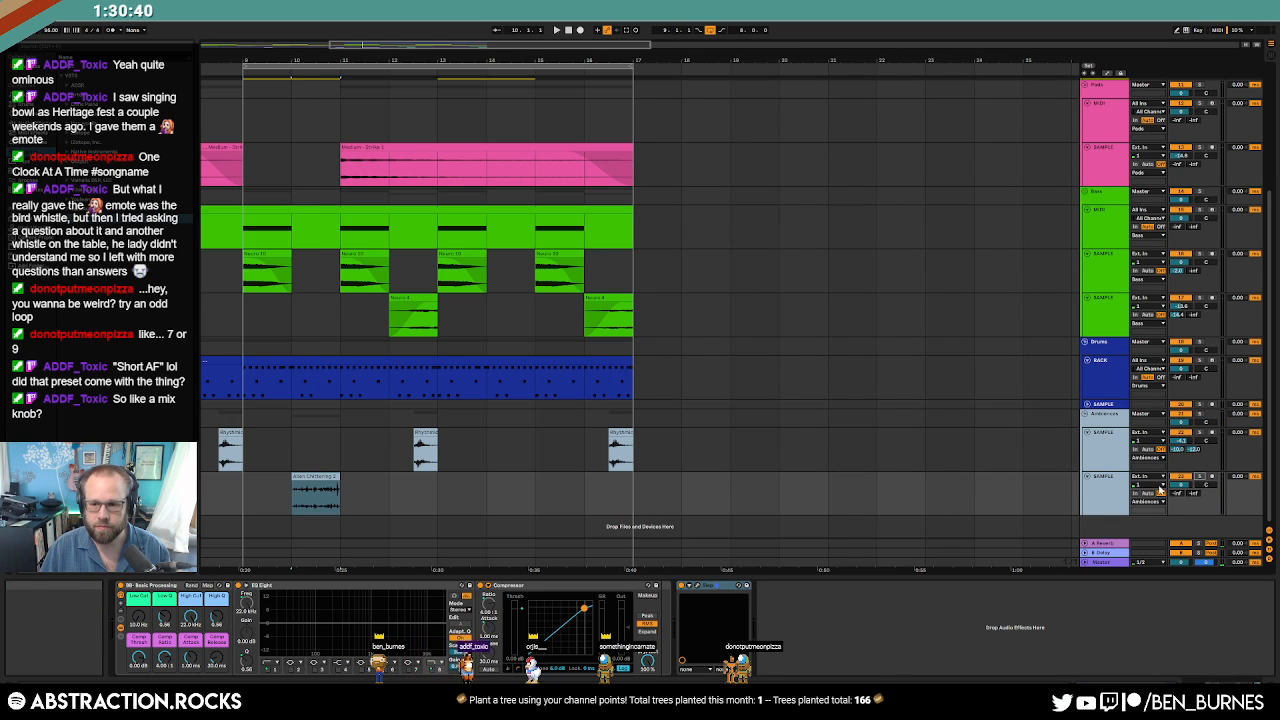
pyautogui.moveTo(1181, 485); pyautogui.dragTo(1181, 496)
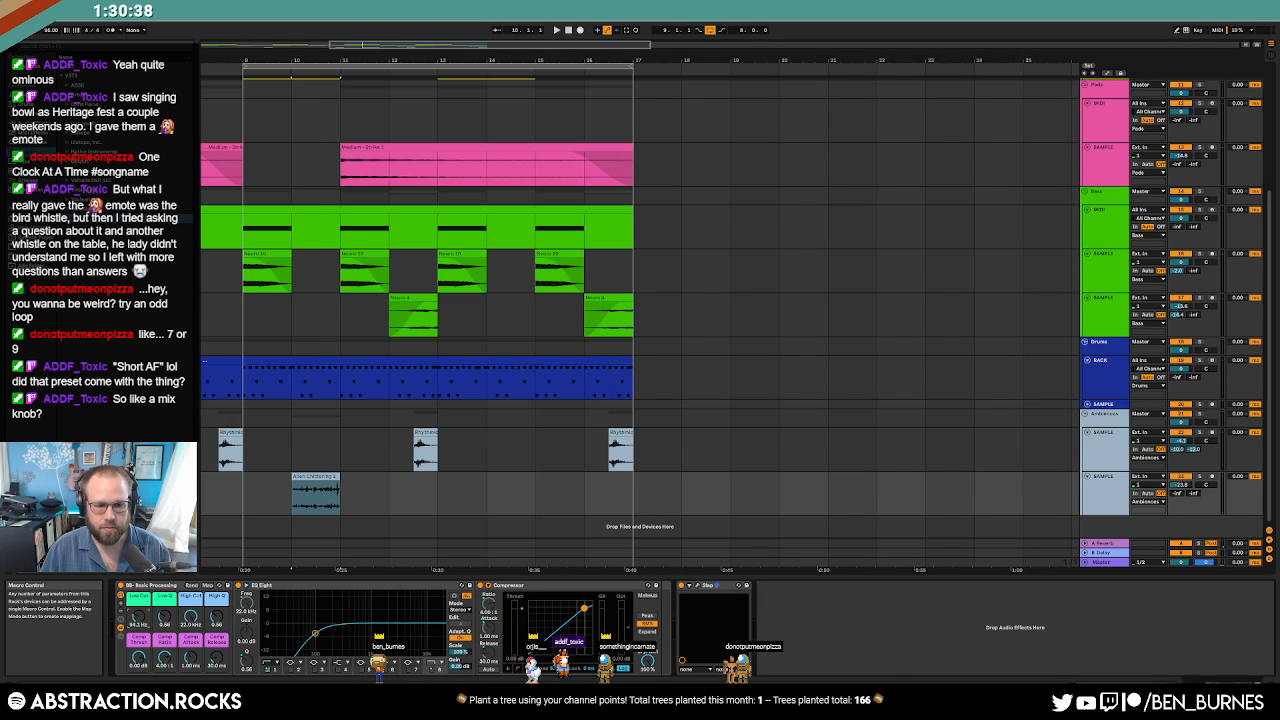
# Raise the Basic Processing rack's low cut to about 172 Hz while playing the mix, and place Slap ahead of the rack.
pyautogui.press('space')
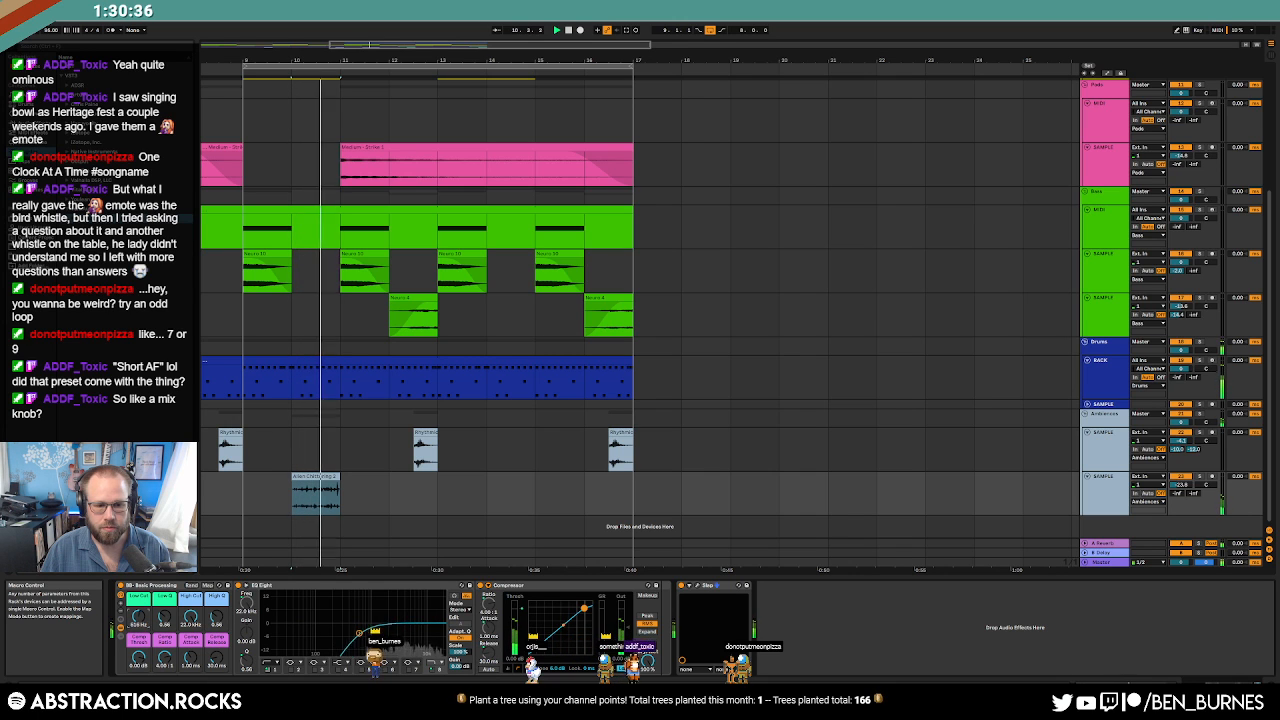
pyautogui.press('space')
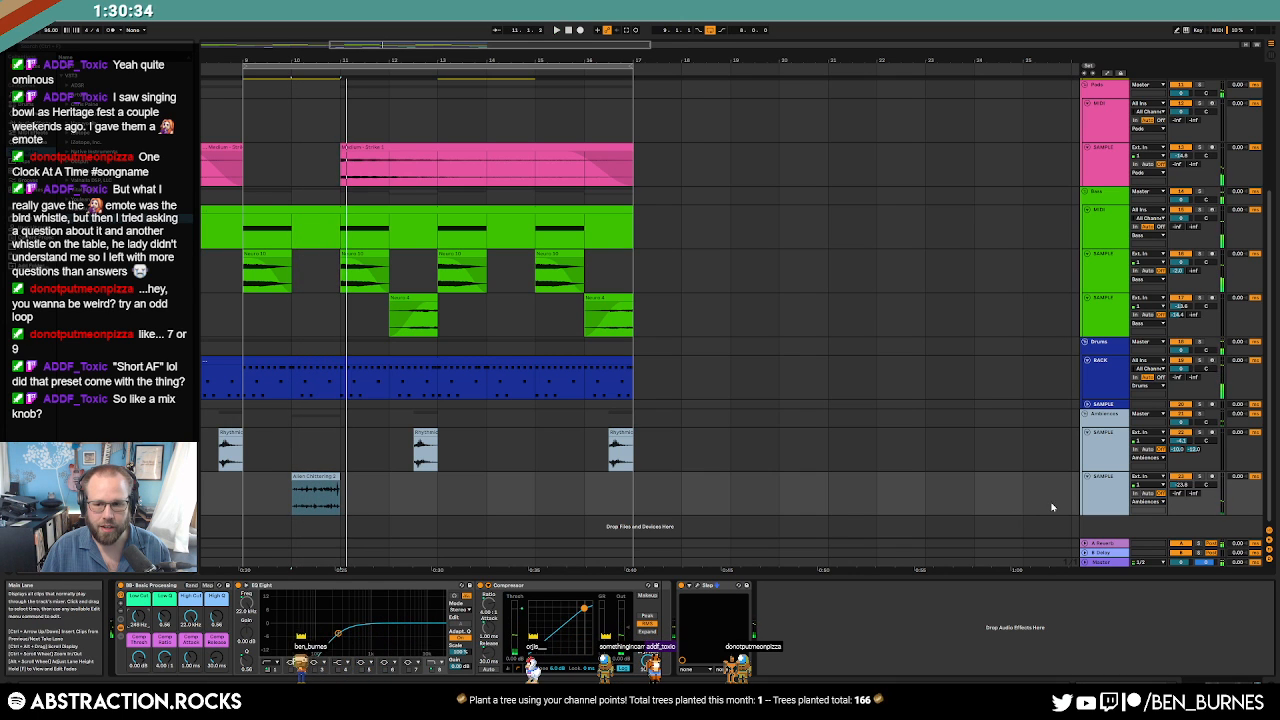
pyautogui.press('space')
pyautogui.press('space')
pyautogui.click(714, 586)
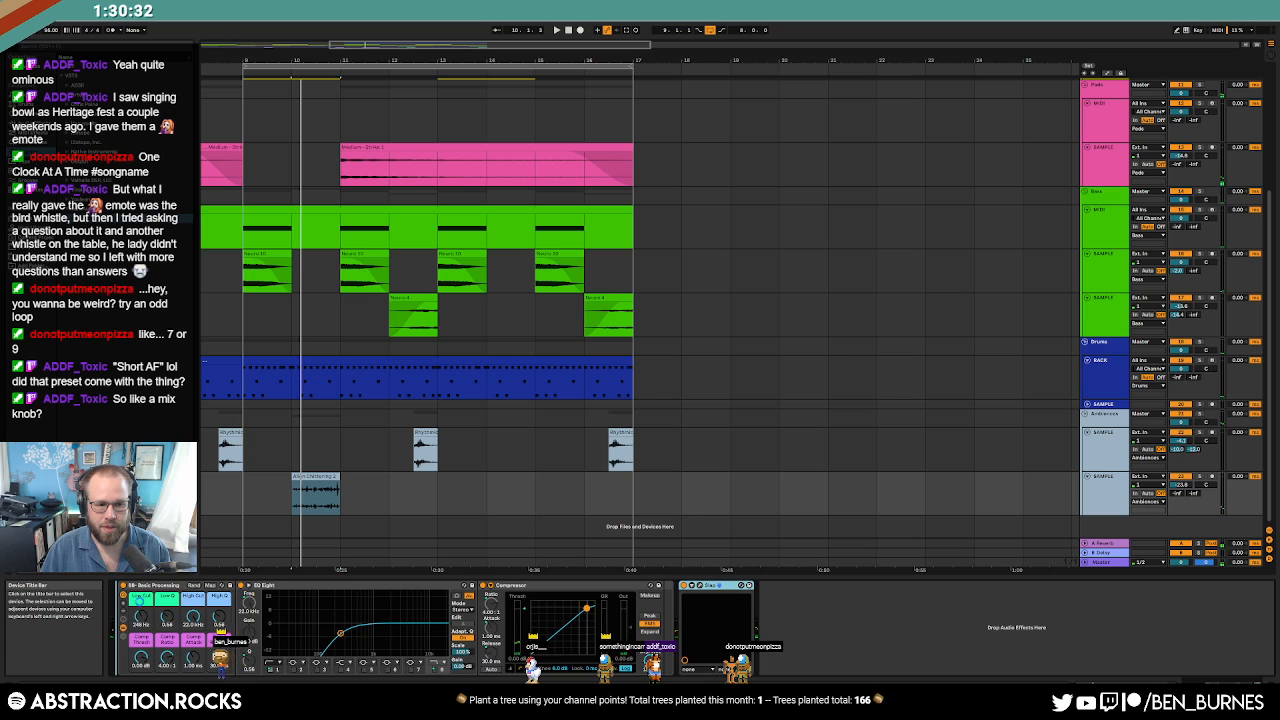
pyautogui.moveTo(139, 600); pyautogui.dragTo(141, 601)
pyautogui.press('space')
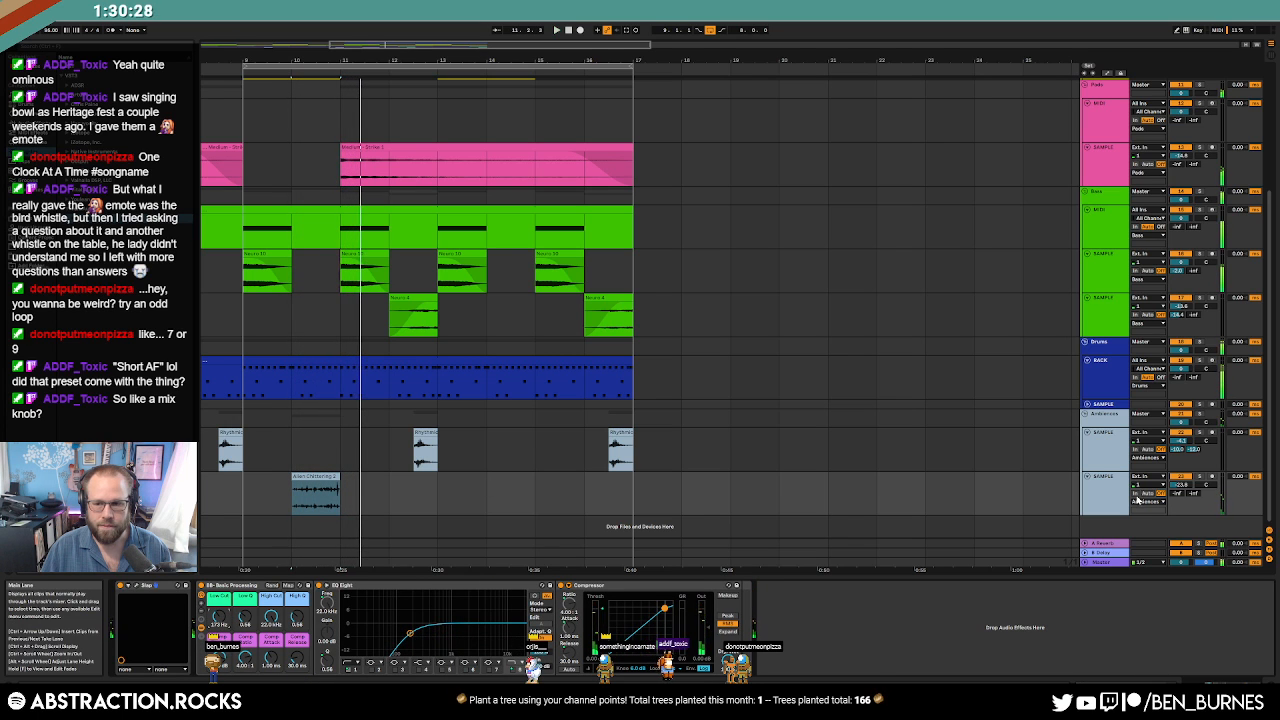
# Turn up the Alien Chittering track's reverb and delay sends, and insert Auto Pan between Slap and the Basic Processing rack.
pyautogui.press('space')
pyautogui.moveTo(1178, 493); pyautogui.dragTo(1194, 485)
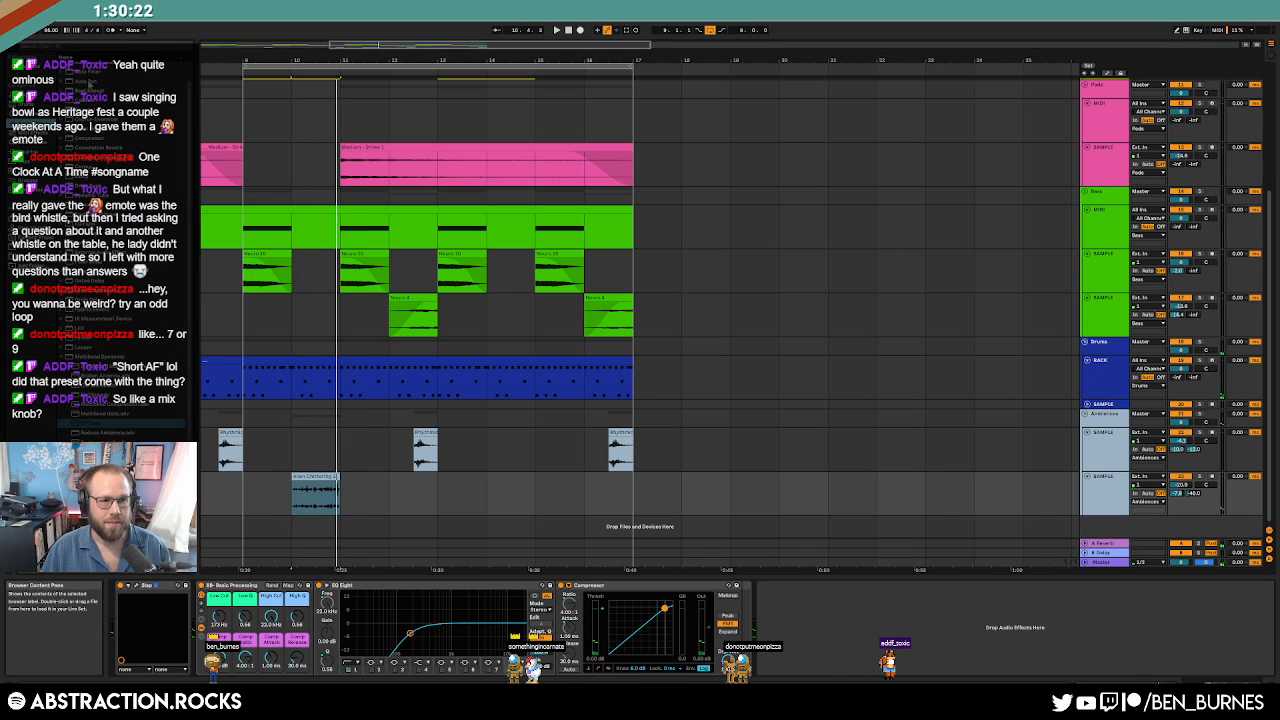
pyautogui.scroll(2, 90, 86)
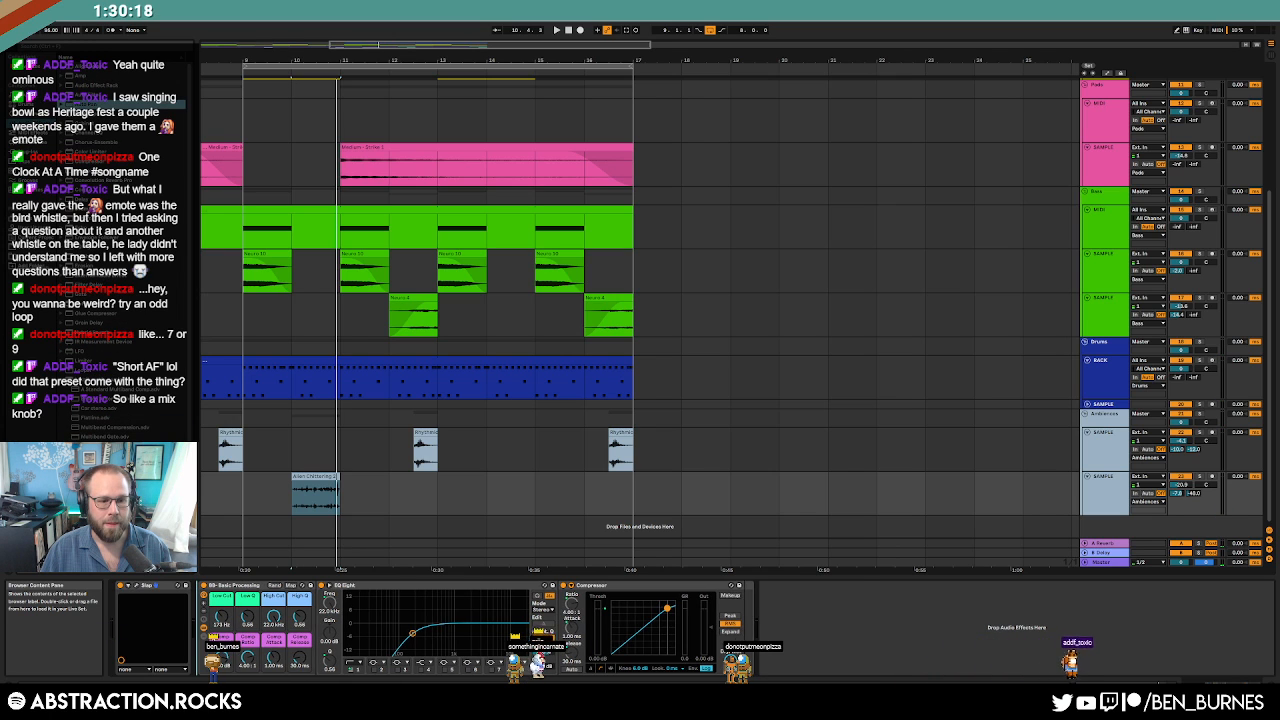
pyautogui.moveTo(90, 104); pyautogui.dragTo(210, 628)
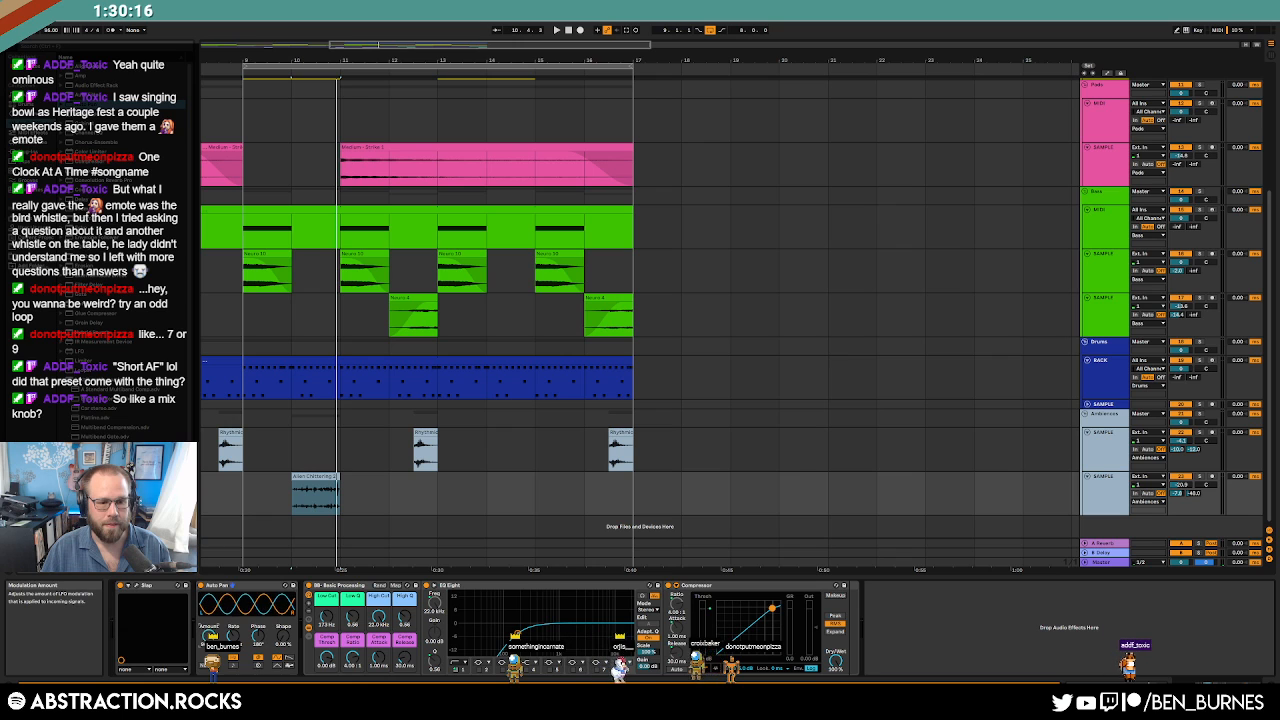
# Give Auto Pan a random waveform and copy the Alien Chittering clip to bar 14 while the mix plays.
pyautogui.press('space')
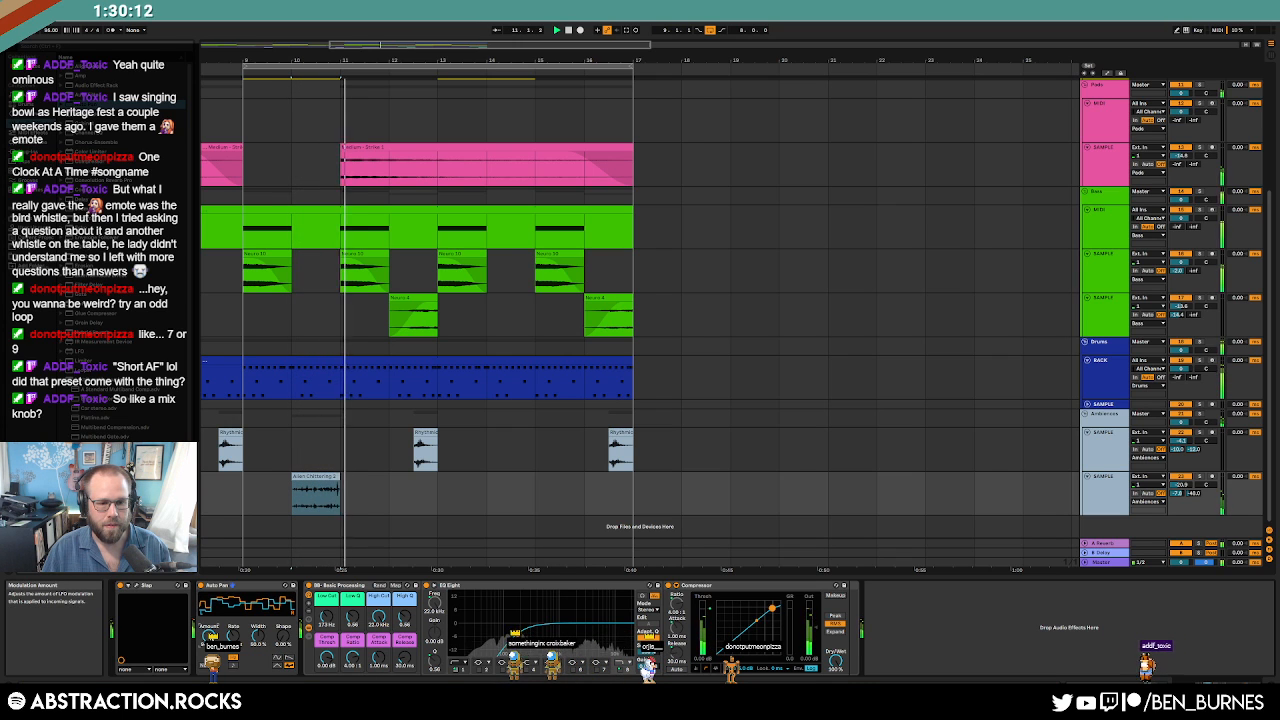
pyautogui.moveTo(325, 476); pyautogui.dragTo(494, 521)
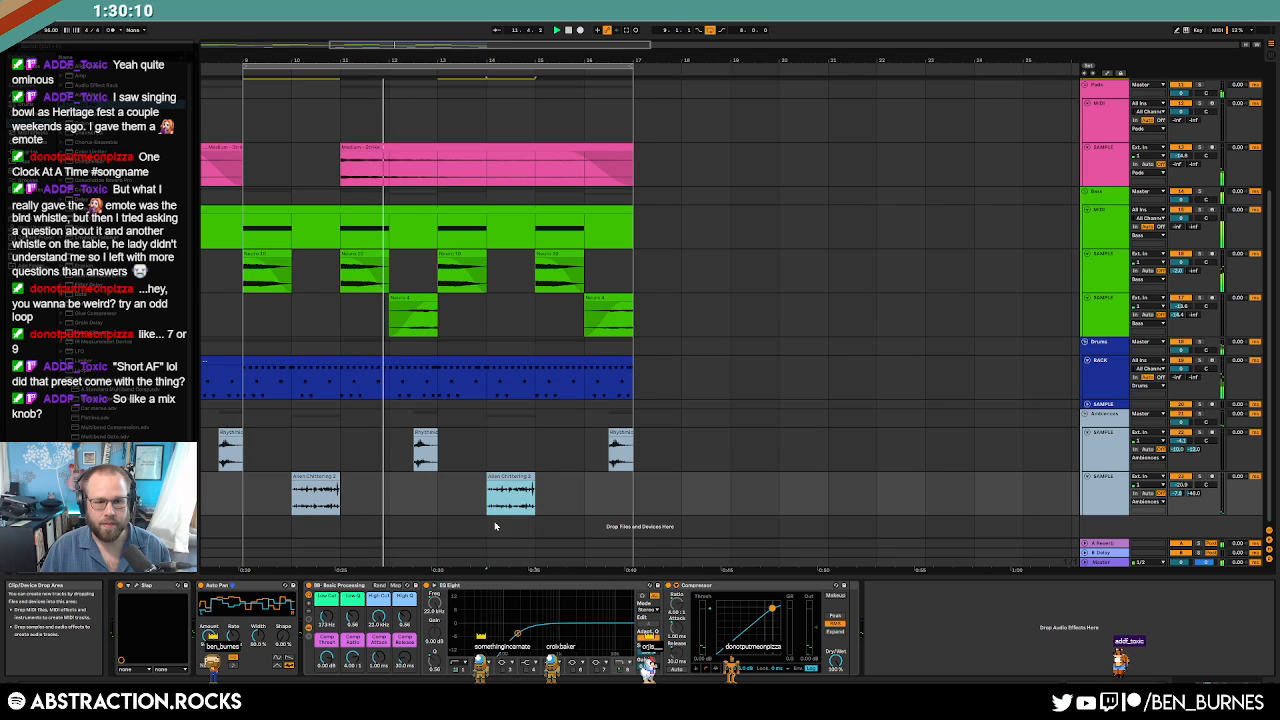
# Automate the second Bass sample track's panning to sweep left to right over its first clip and right to left over the bar 16 clip.
pyautogui.scroll(-3, 403, 457)
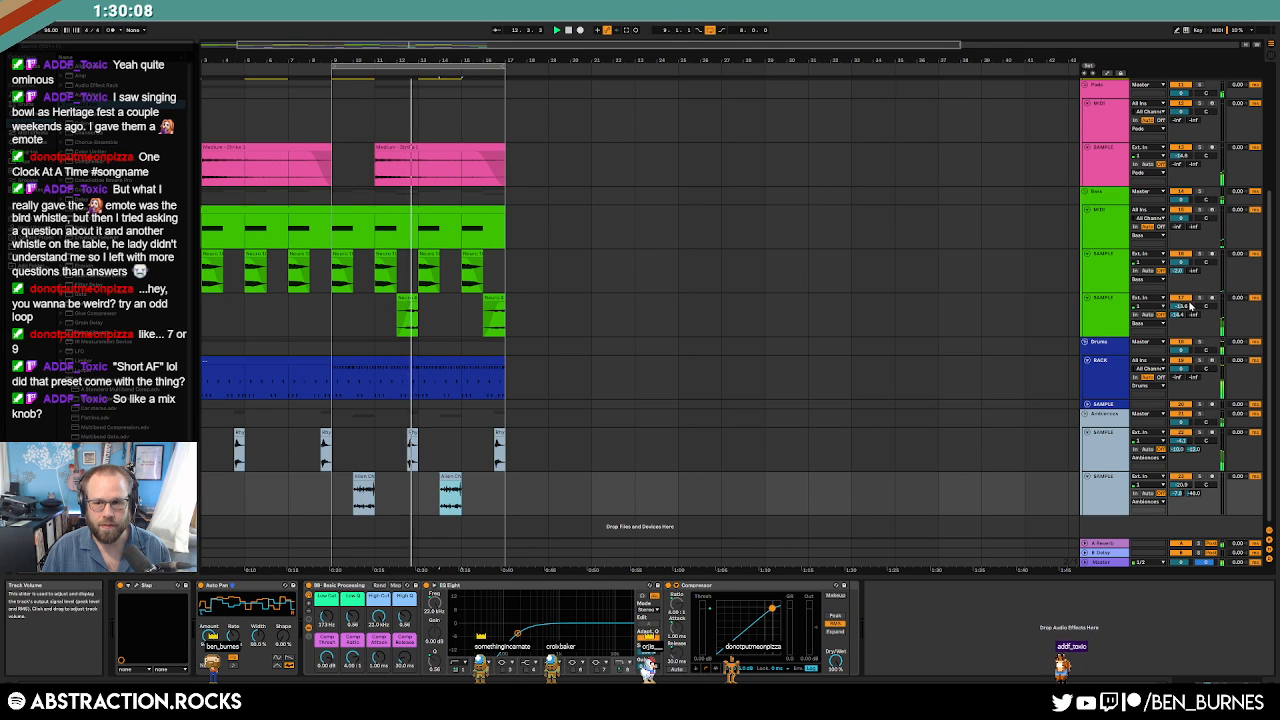
pyautogui.click(1108, 313)
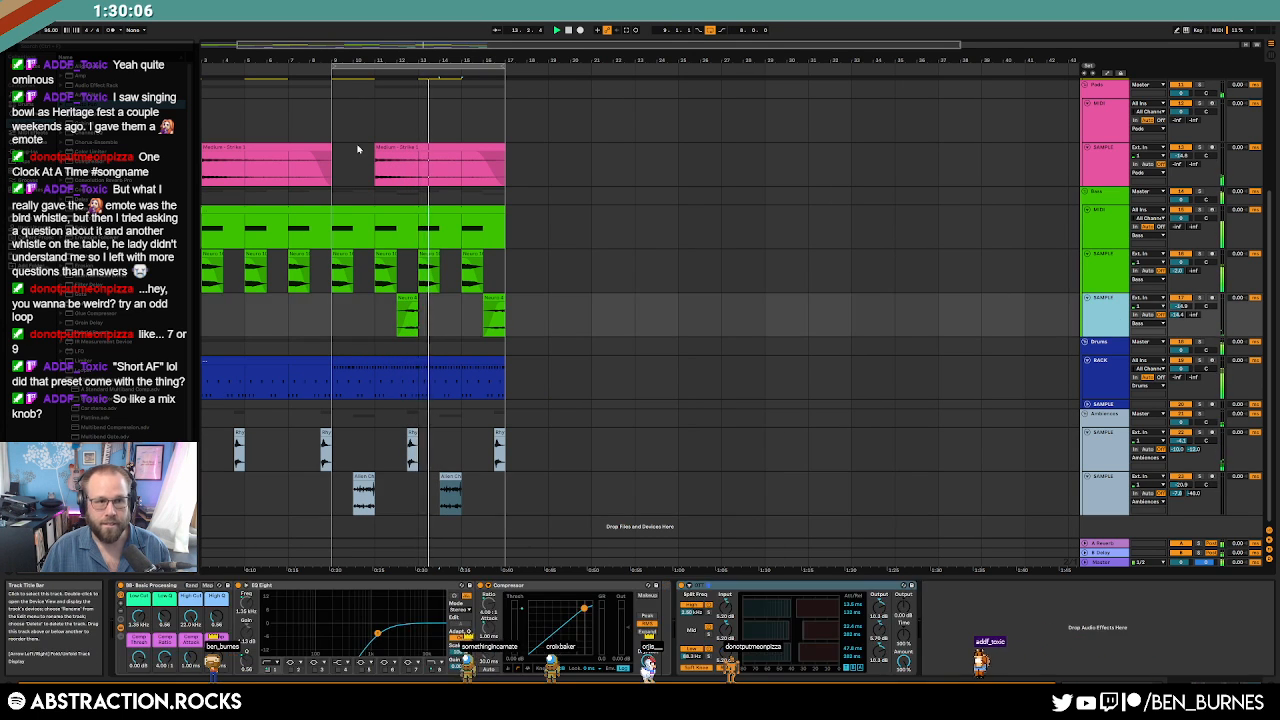
pyautogui.click(1206, 306)
pyautogui.press('a')
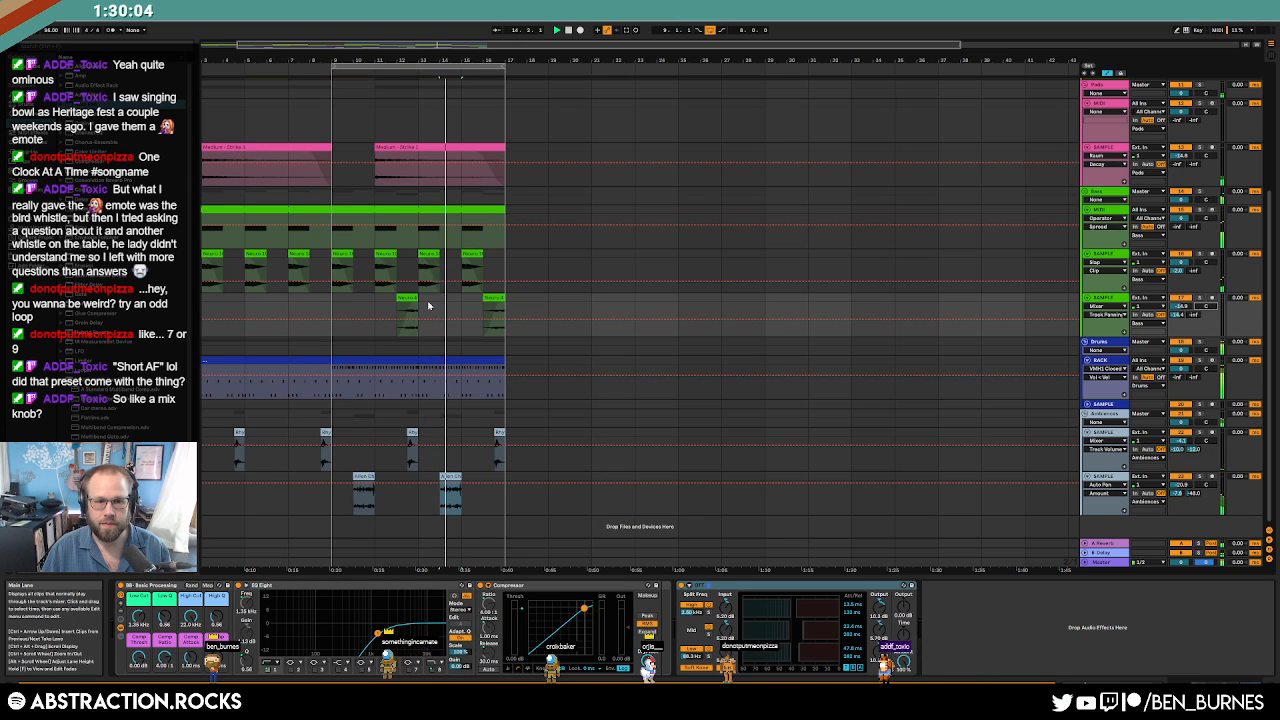
pyautogui.moveTo(414, 338); pyautogui.dragTo(416, 308)
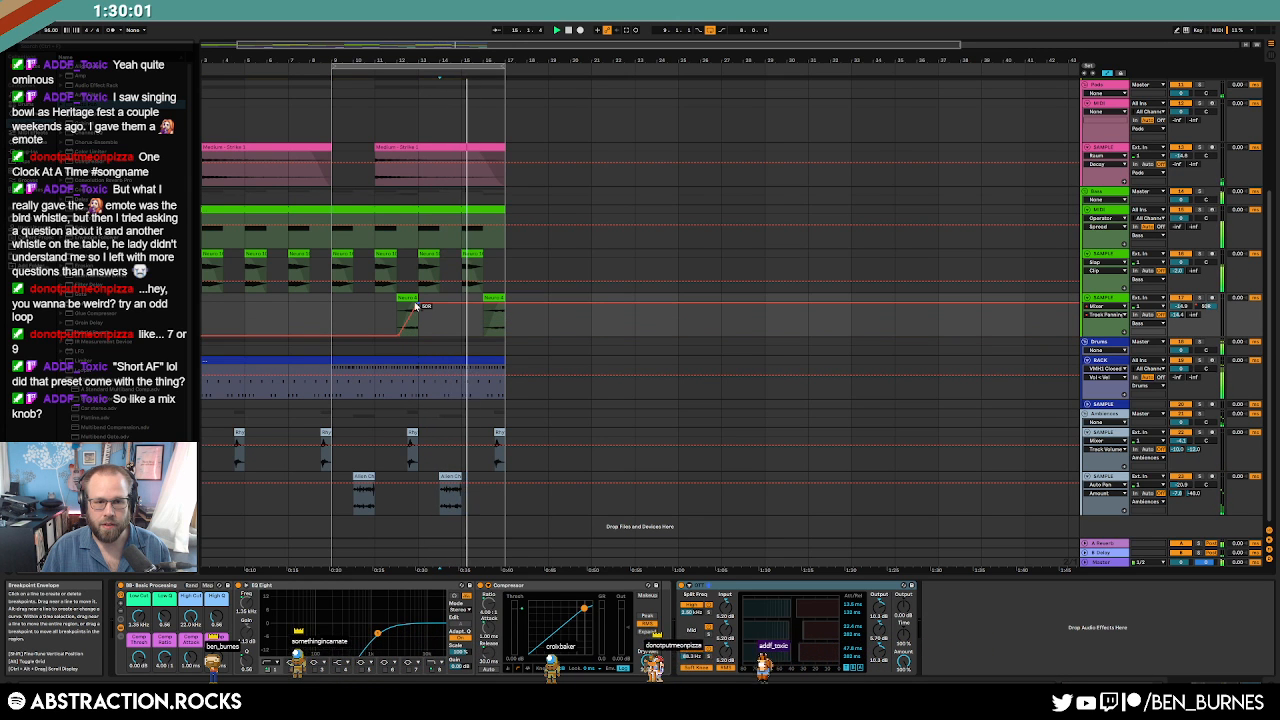
pyautogui.click(485, 303)
pyautogui.moveTo(505, 303); pyautogui.dragTo(505, 336)
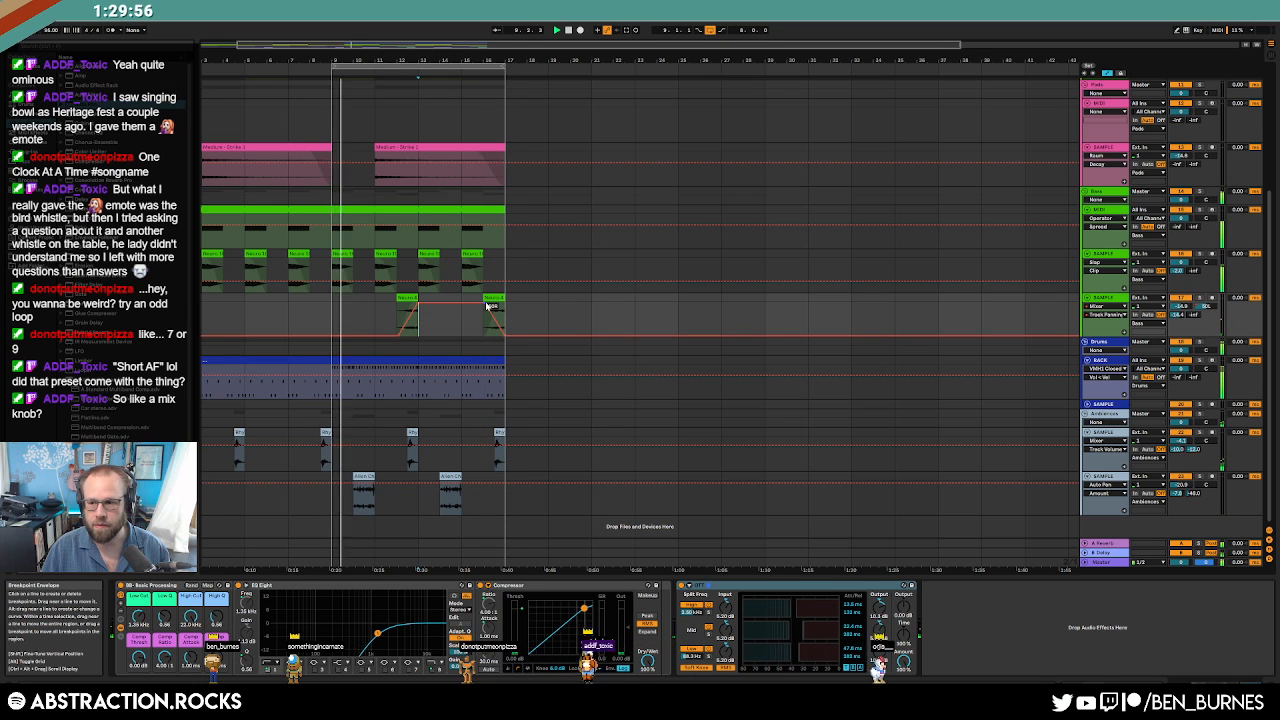
# Stop playback, examine Slap's Fx Amount control on the Alien Chittering track, and hide the automation lanes.
pyautogui.hotkey('shift', 'Tab')
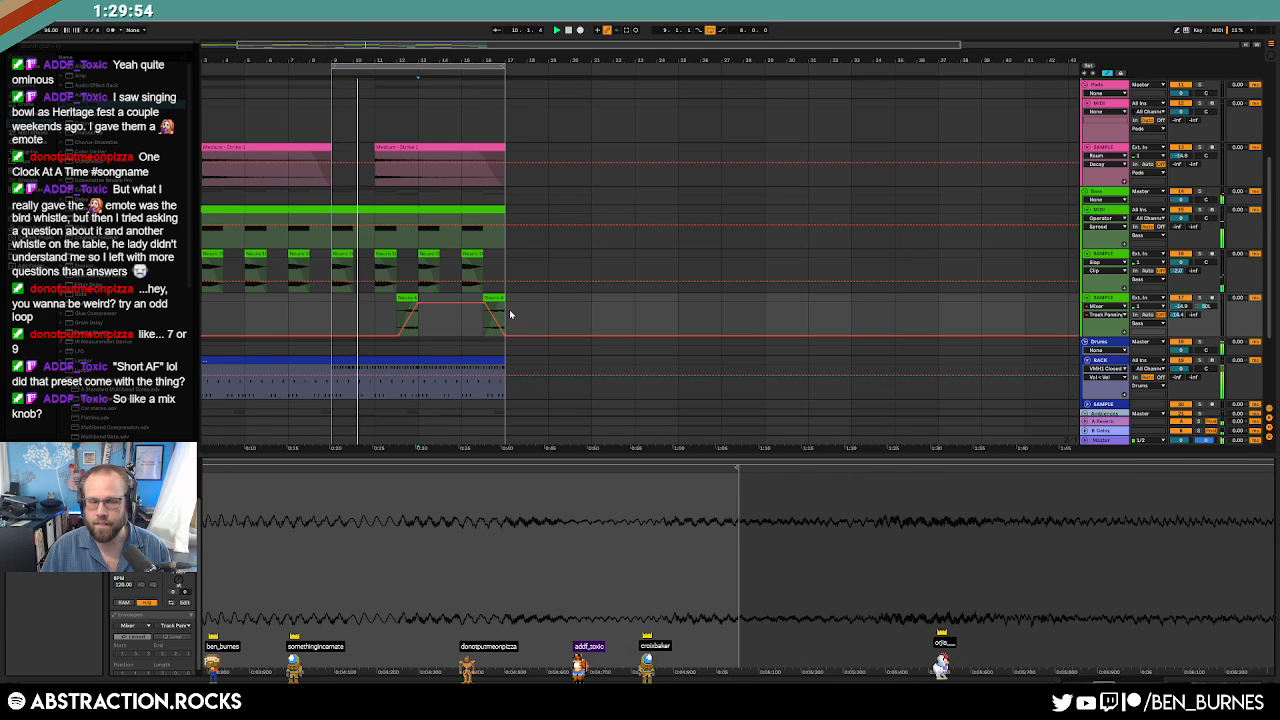
pyautogui.hotkey('shift', 'Tab')
pyautogui.click(366, 477)
pyautogui.press('space')
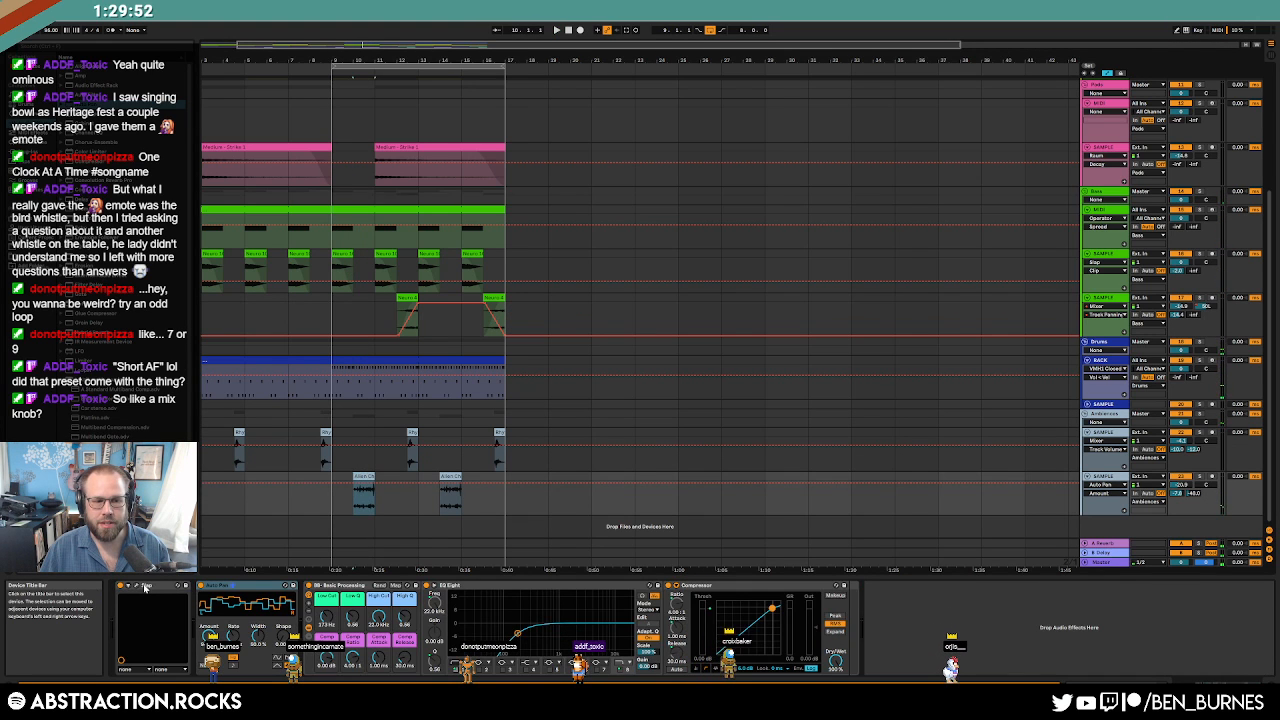
pyautogui.click(140, 589)
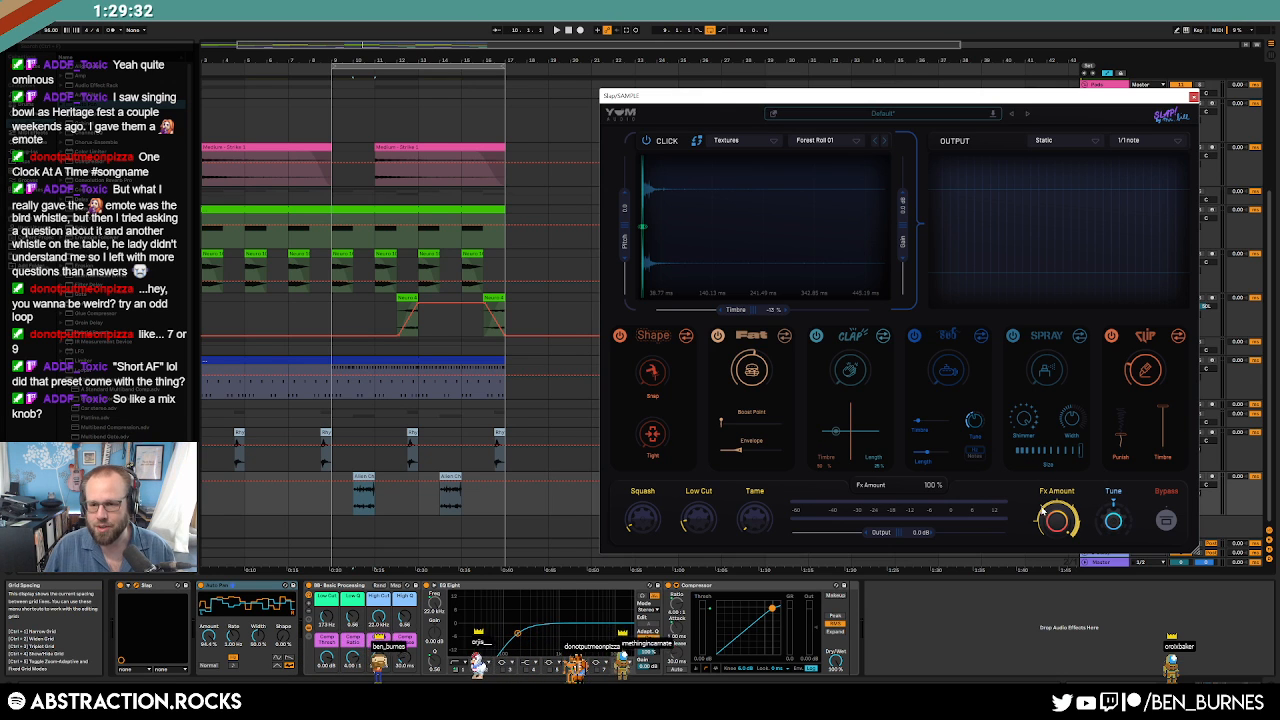
pyautogui.click(1194, 97)
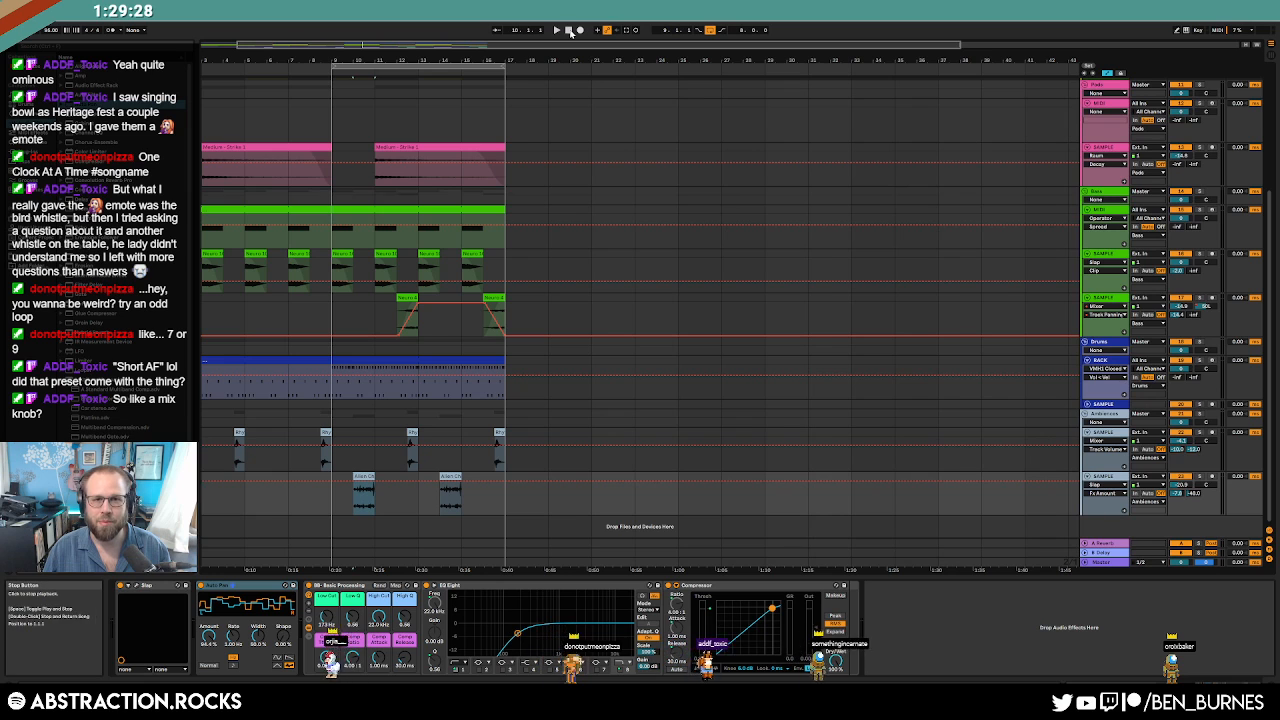
pyautogui.press('a')
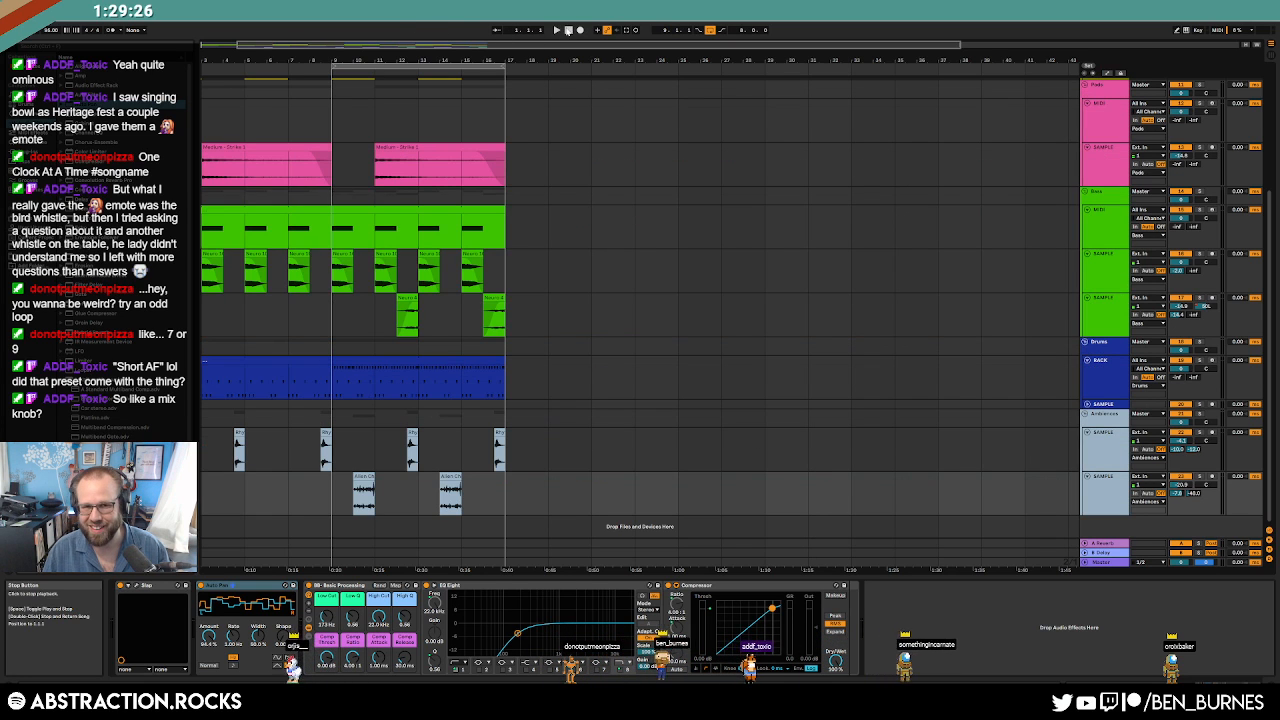
# Fold the tracks inside the Arpeggios, Pads, Bass, Drums and Ambiences groups while the track plays from the start.
pyautogui.scroll(2, 600, 250)
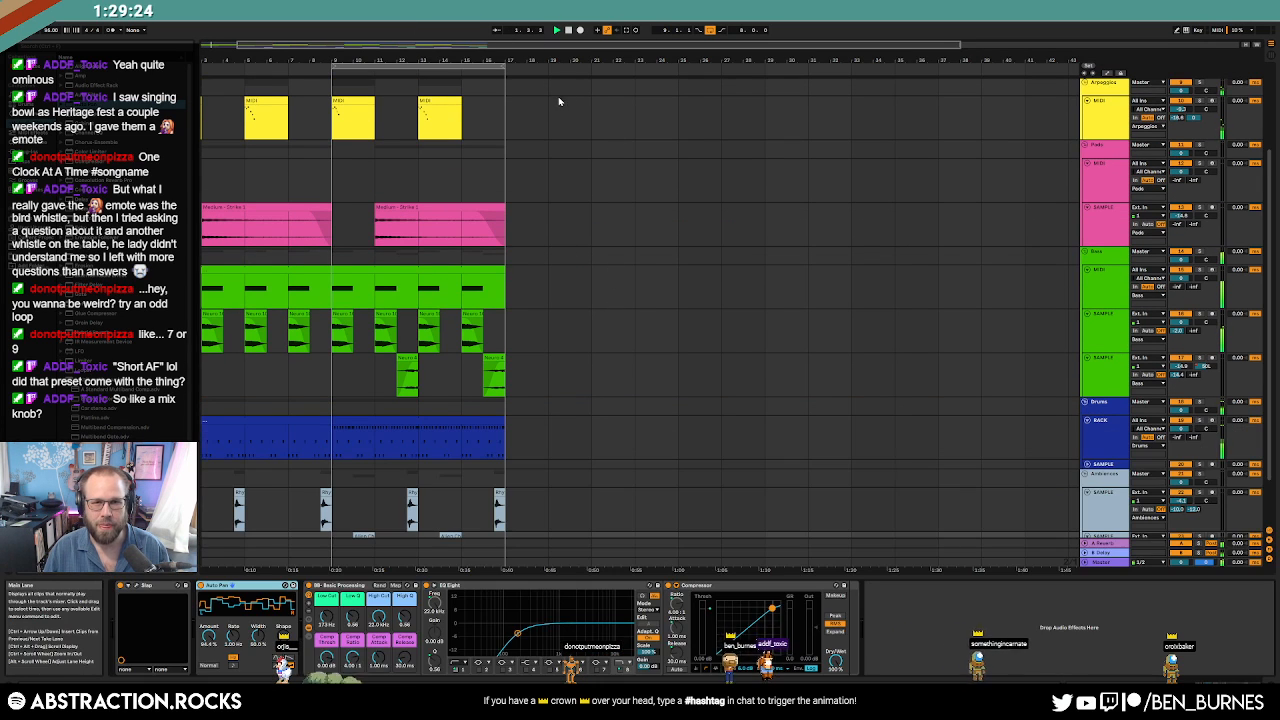
pyautogui.click(1087, 101)
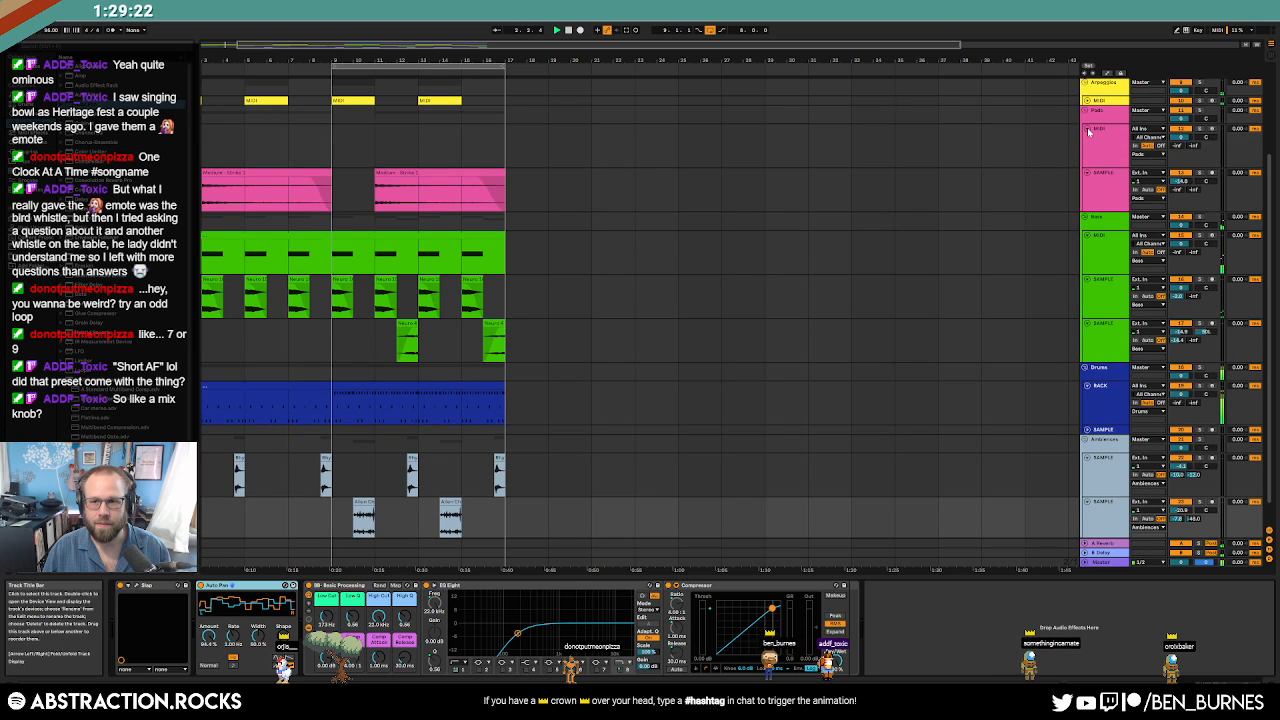
pyautogui.click(1087, 129)
pyautogui.click(1087, 138)
pyautogui.click(1088, 166)
pyautogui.click(1088, 176)
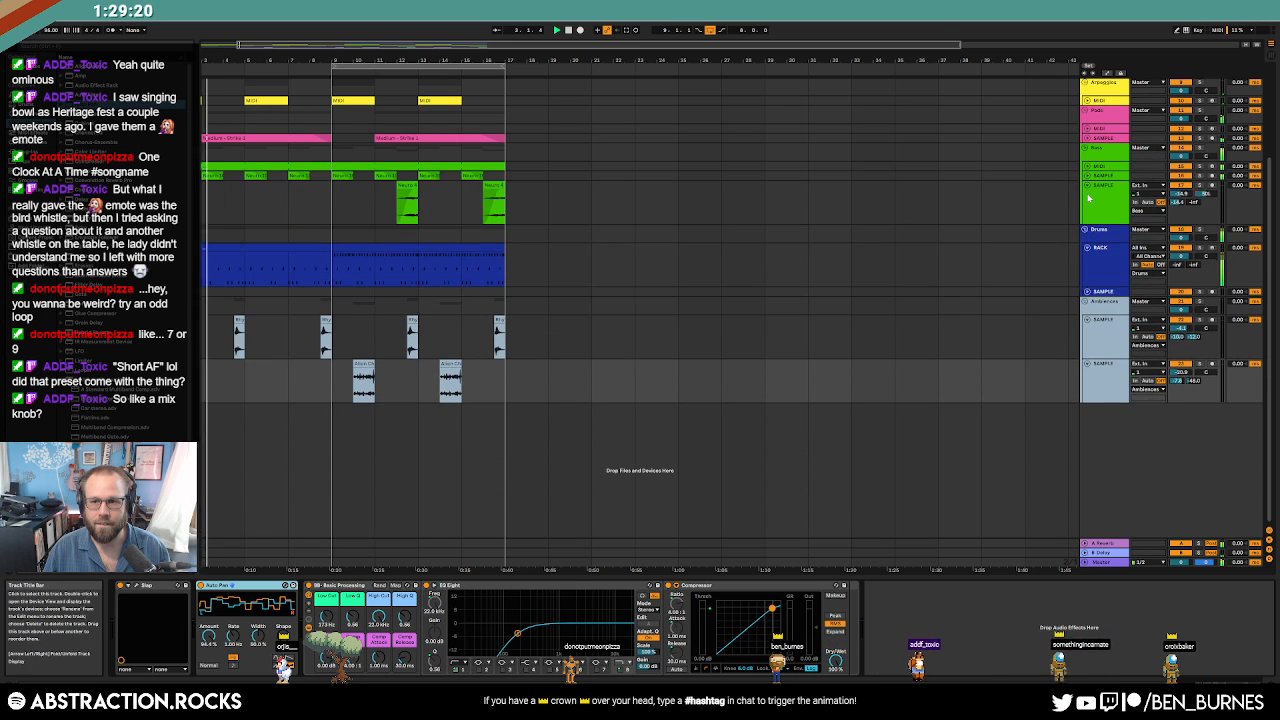
pyautogui.click(1088, 185)
pyautogui.click(1087, 334)
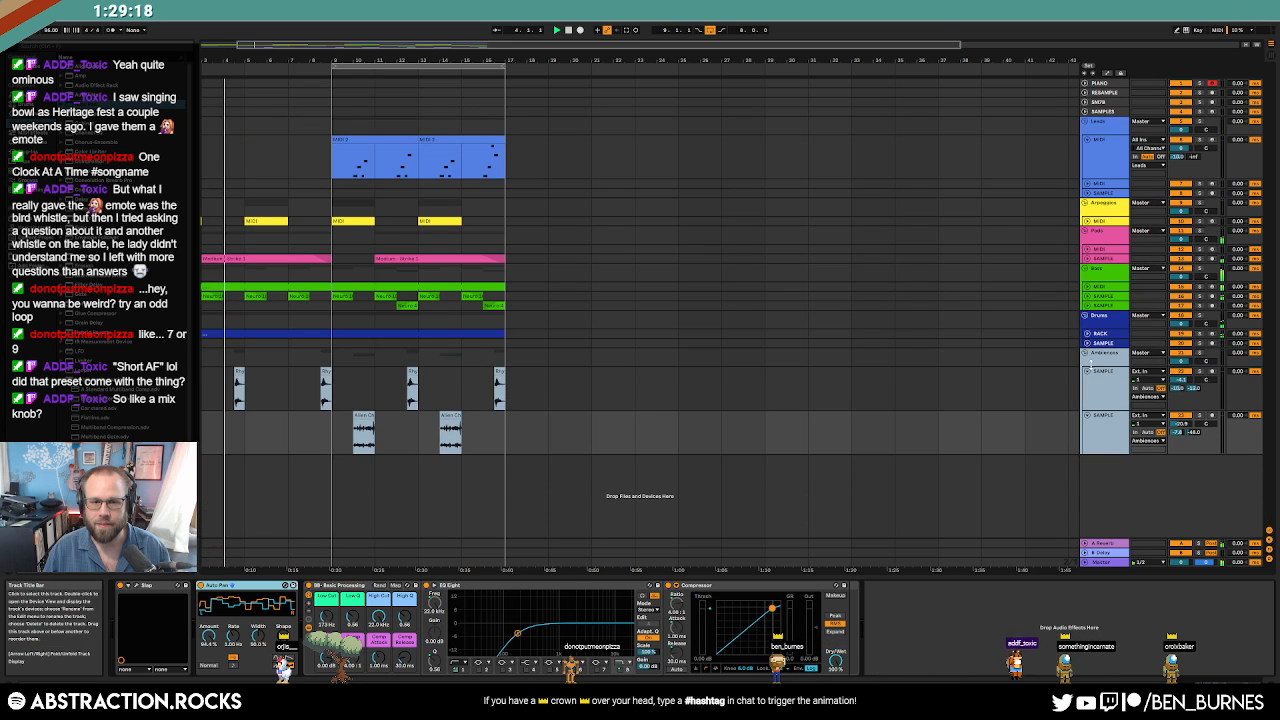
pyautogui.click(1087, 371)
pyautogui.click(1088, 381)
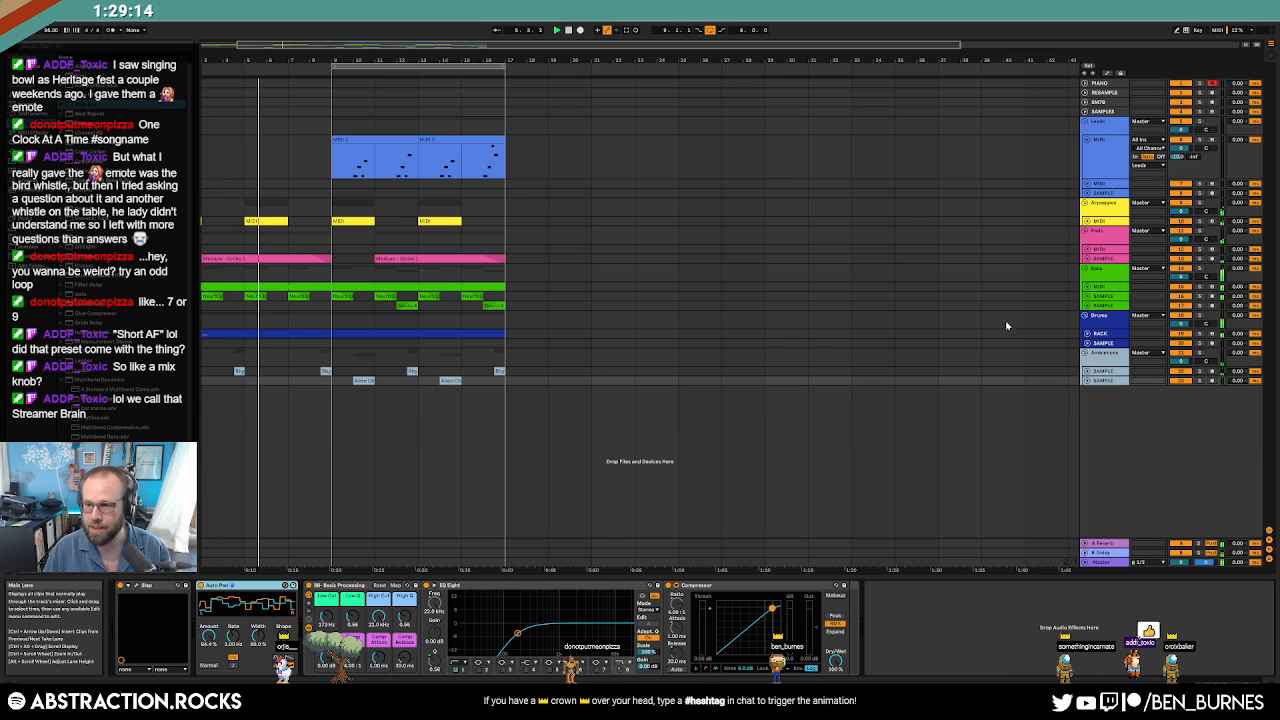
# Fold the first Leads MIDI track, then unfold and arm the empty second Leads MIDI track for recording.
pyautogui.click(1087, 140)
pyautogui.click(1087, 149)
pyautogui.click(1106, 154)
pyautogui.click(1211, 150)
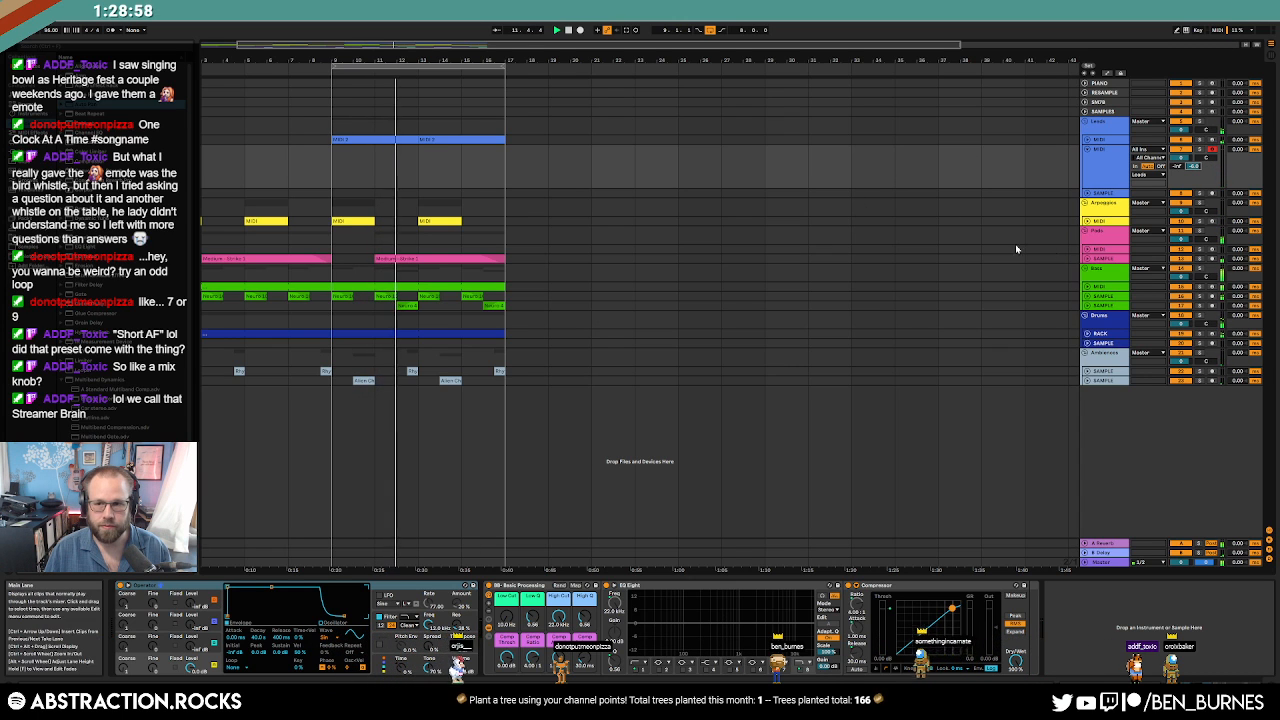
# Unfold the empty Pads MIDI track, stop playback, and load the Pigments synth onto it.
pyautogui.click(1085, 249)
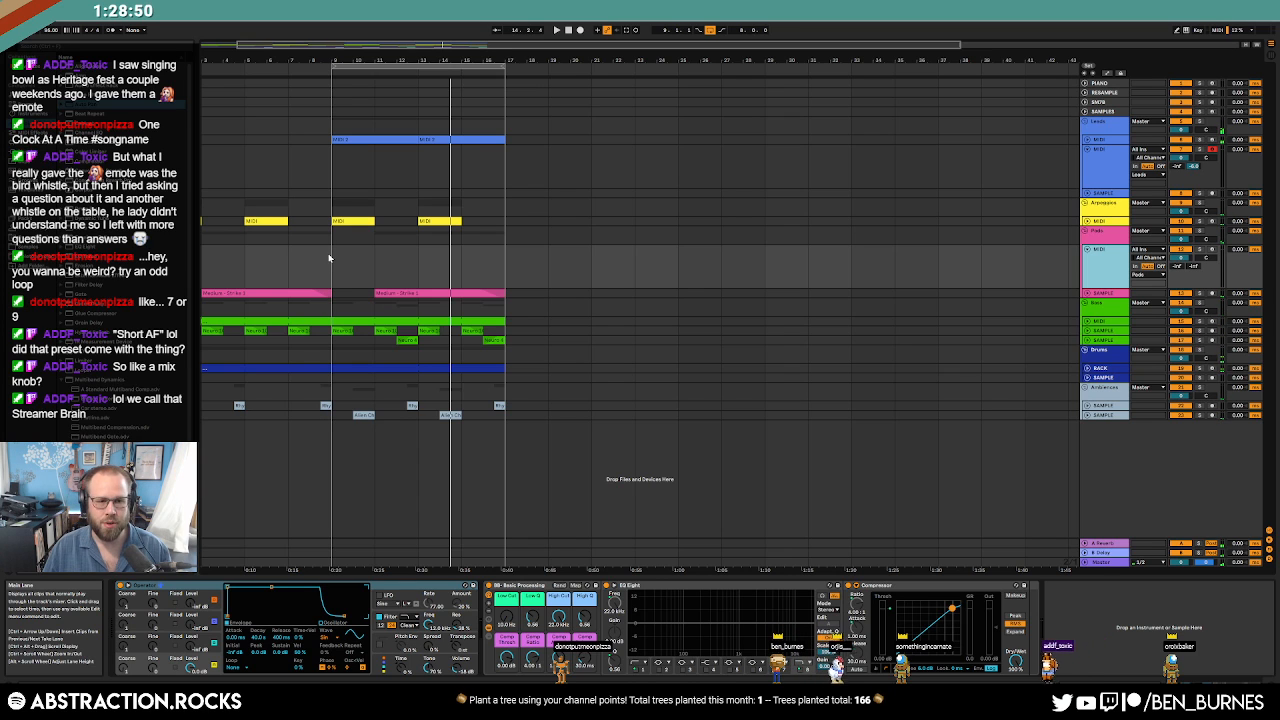
pyautogui.press('space')
pyautogui.click(28, 247)
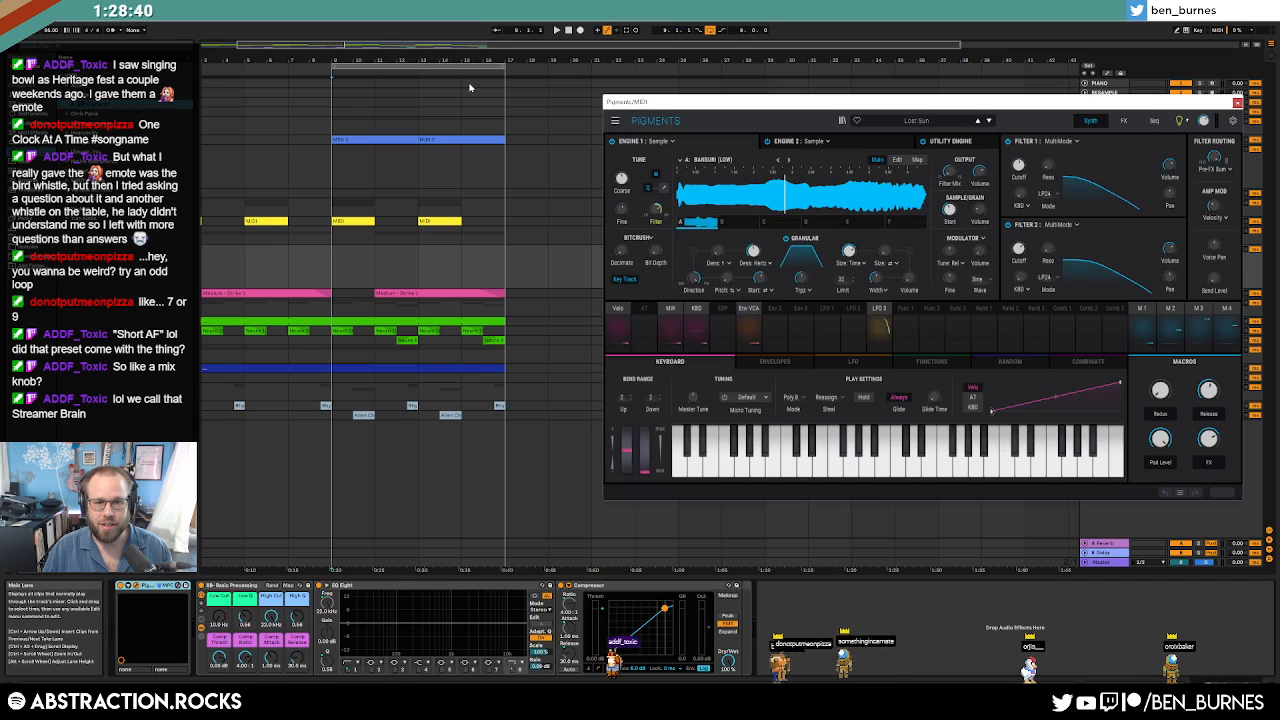
pyautogui.moveTo(676, 101); pyautogui.dragTo(594, 163)
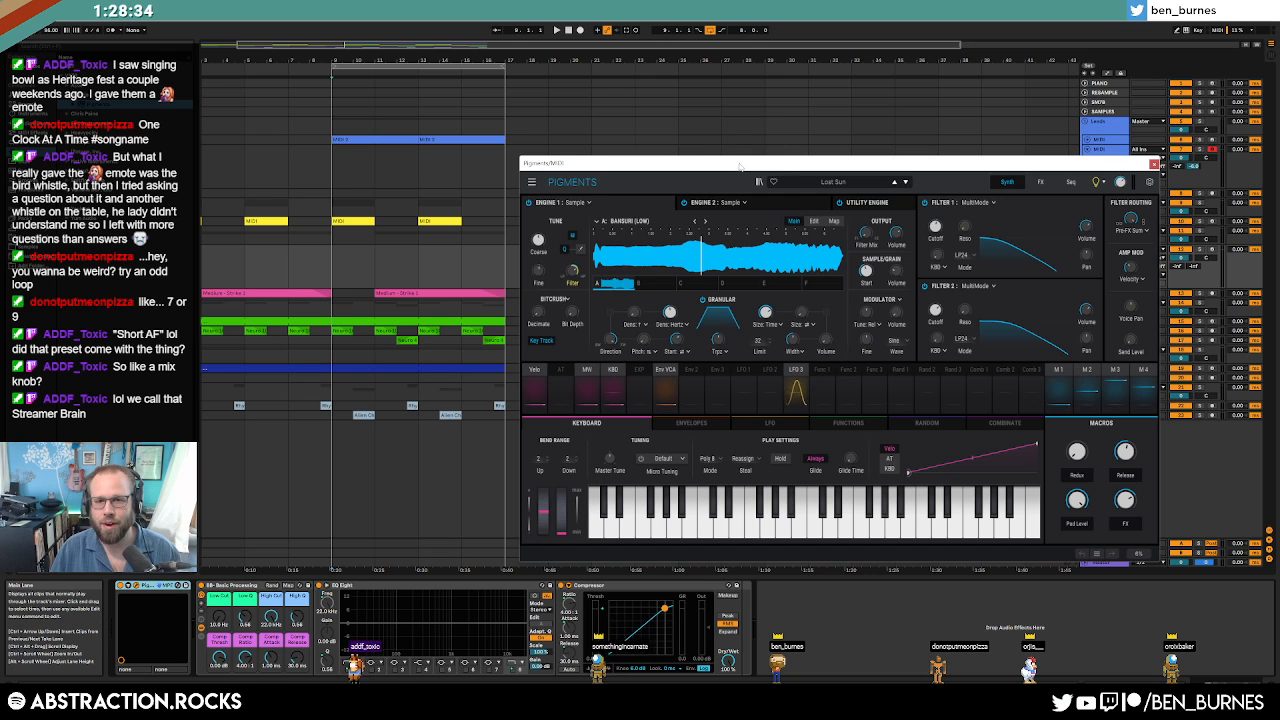
pyautogui.moveTo(740, 165); pyautogui.dragTo(730, 161)
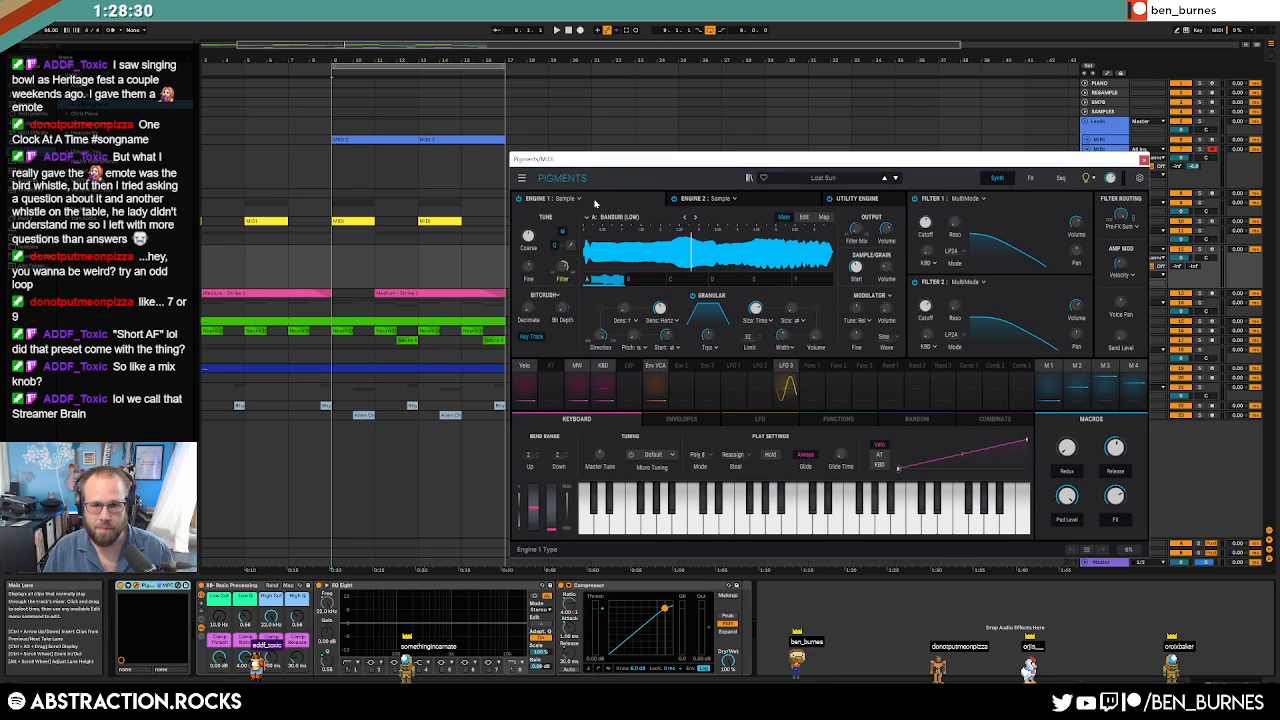
# Load the Starfield pad preset in Pigments, arm the Pads MIDI track, and close the plug-in window.
pyautogui.click(823, 177)
pyautogui.moveTo(810, 283)
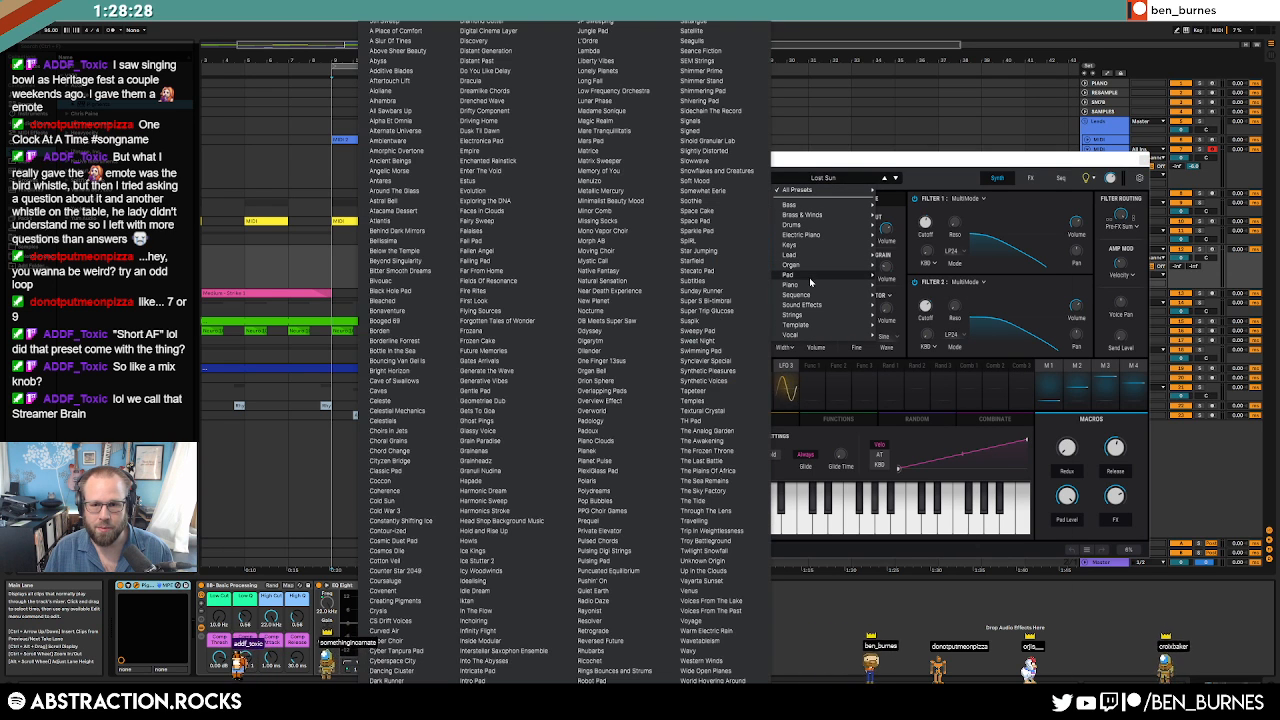
pyautogui.click(690, 260)
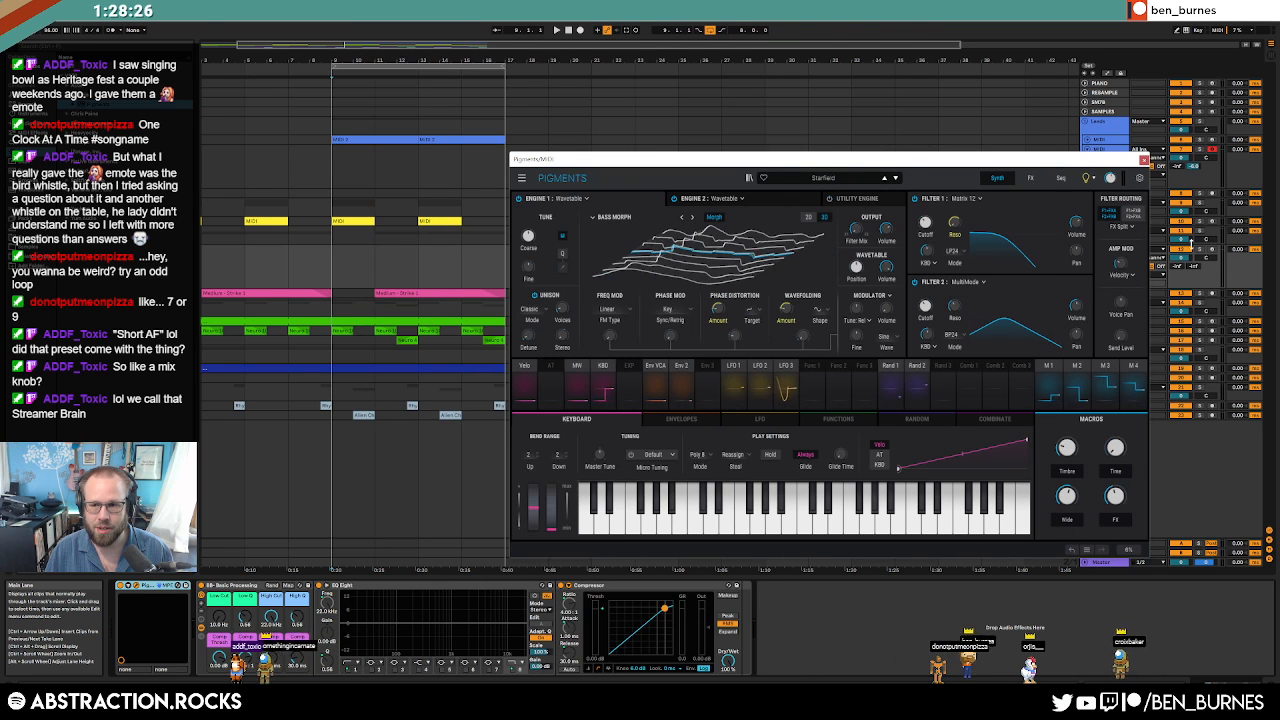
pyautogui.click(1211, 250)
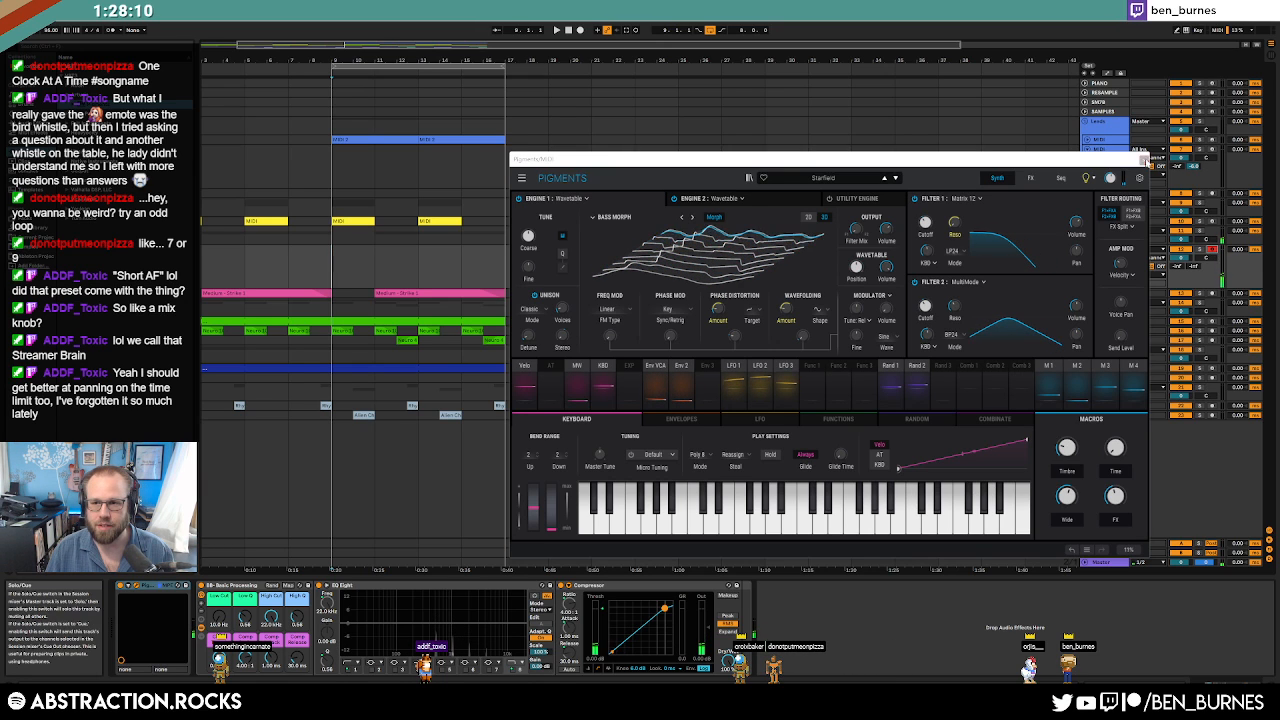
pyautogui.click(1143, 160)
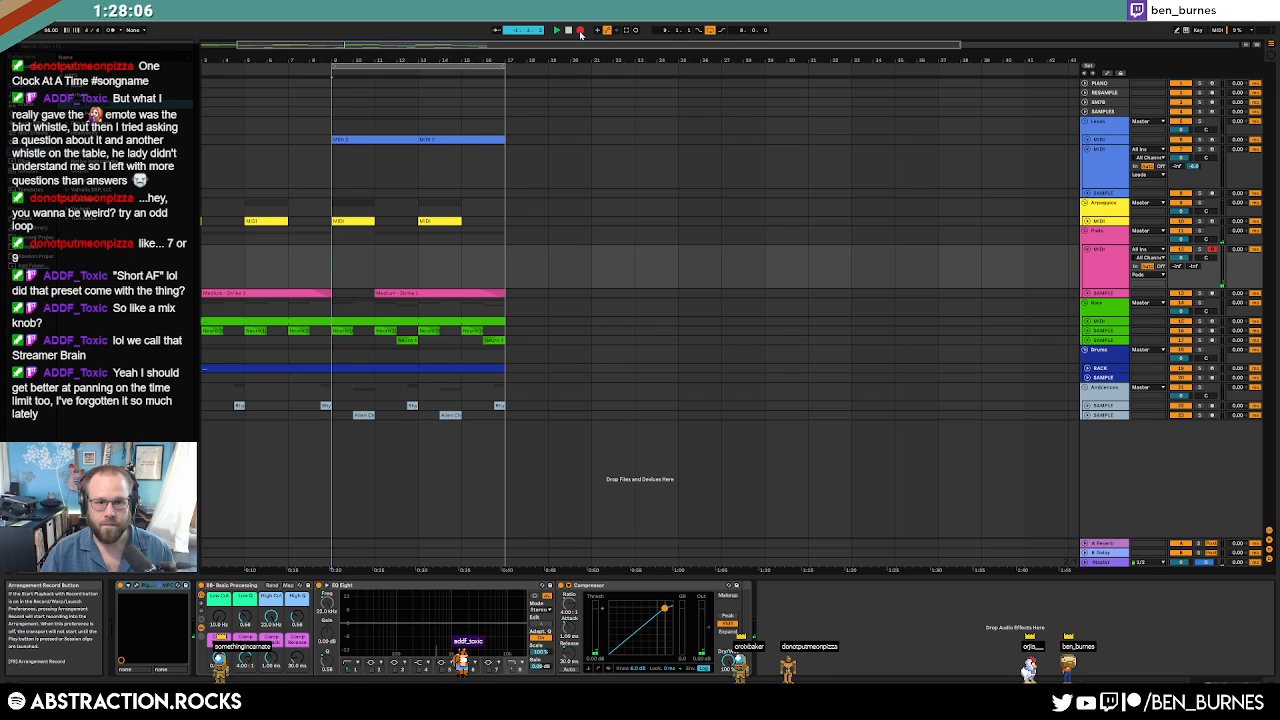
# Record a Starfield pad part on the Pads MIDI track from bar 9 and extend the clip to bar 17.
pyautogui.click(580, 31)
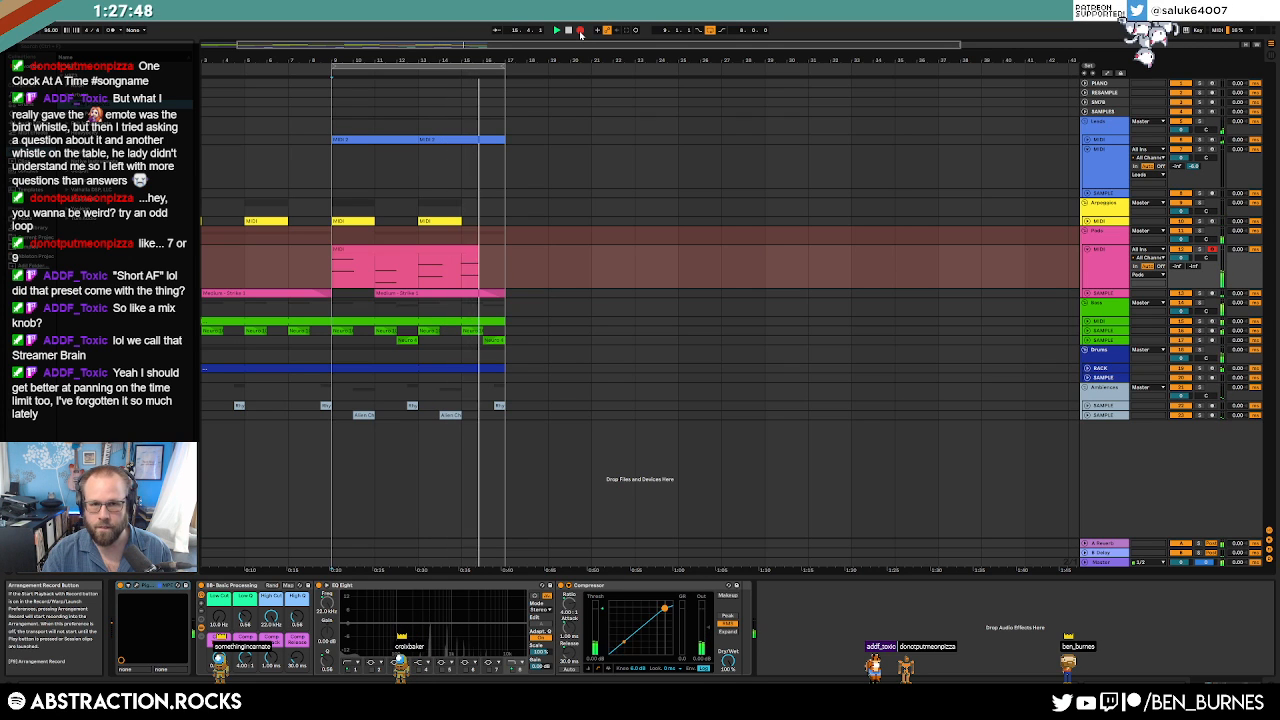
pyautogui.click(580, 33)
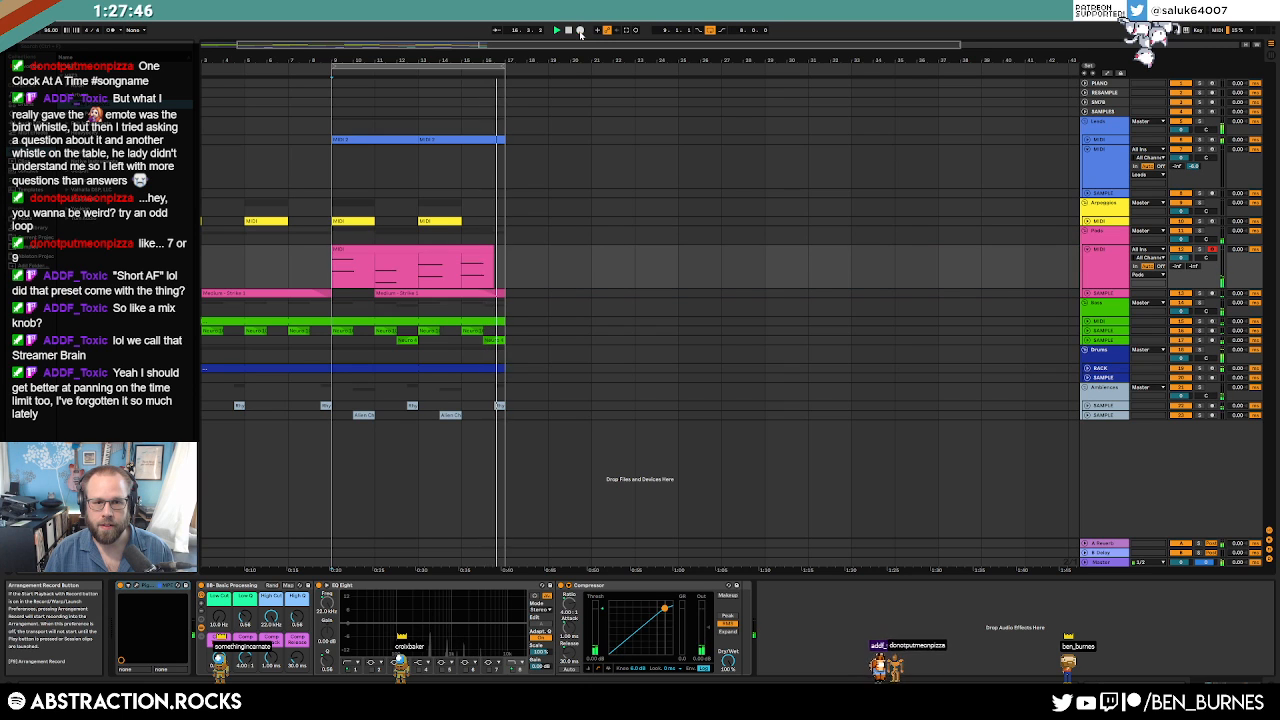
pyautogui.click(490, 247)
pyautogui.moveTo(492, 249); pyautogui.dragTo(505, 250)
# Transpose the second pair of octave notes in the recorded pad clip up one octave.
pyautogui.doubleClick(466, 266)
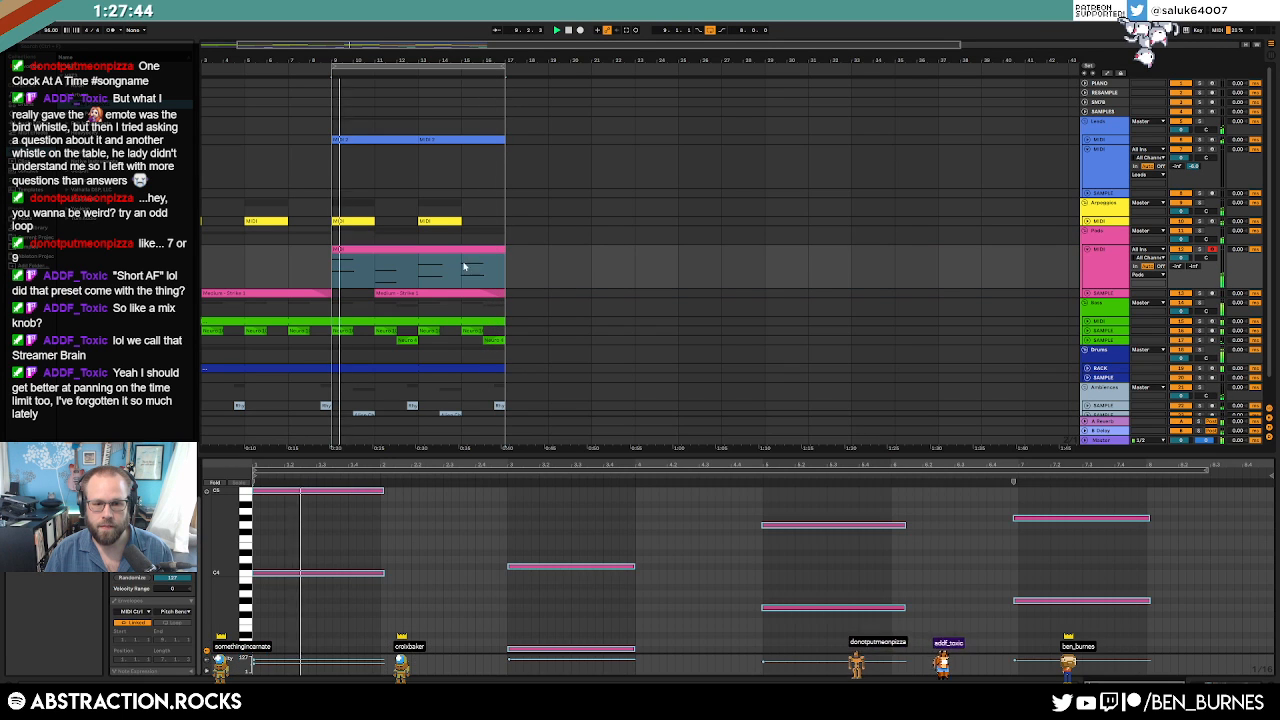
pyautogui.moveTo(481, 610); pyautogui.dragTo(574, 680)
pyautogui.hotkey('shift', 'Up')
pyautogui.hotkey('shift', 'Up')
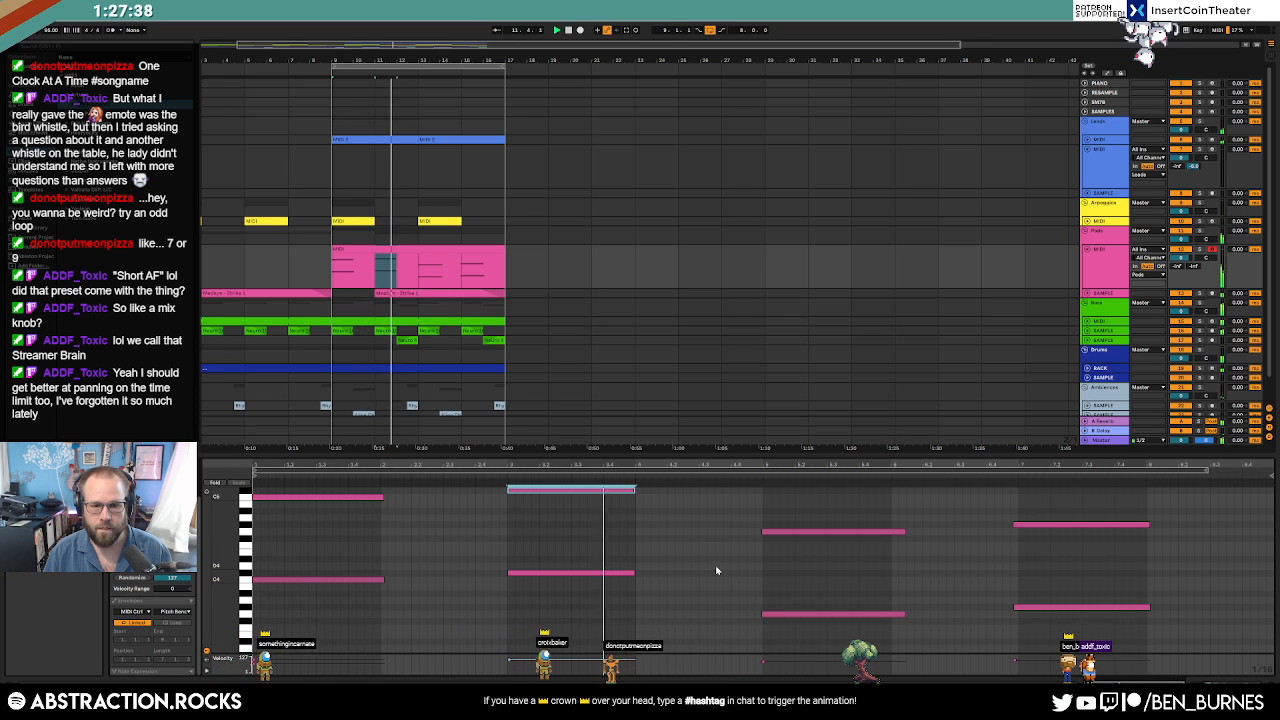
pyautogui.hotkey('shift', 'Tab')
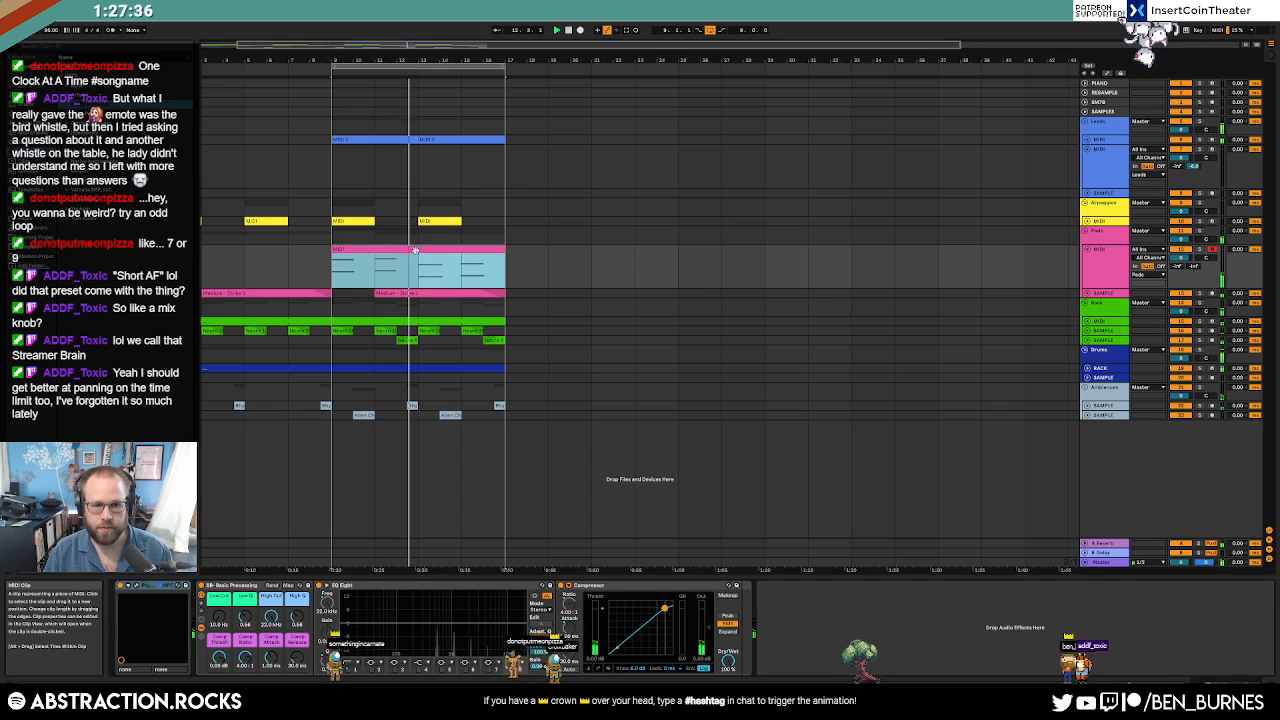
pyautogui.hotkey('shift', 'Tab')
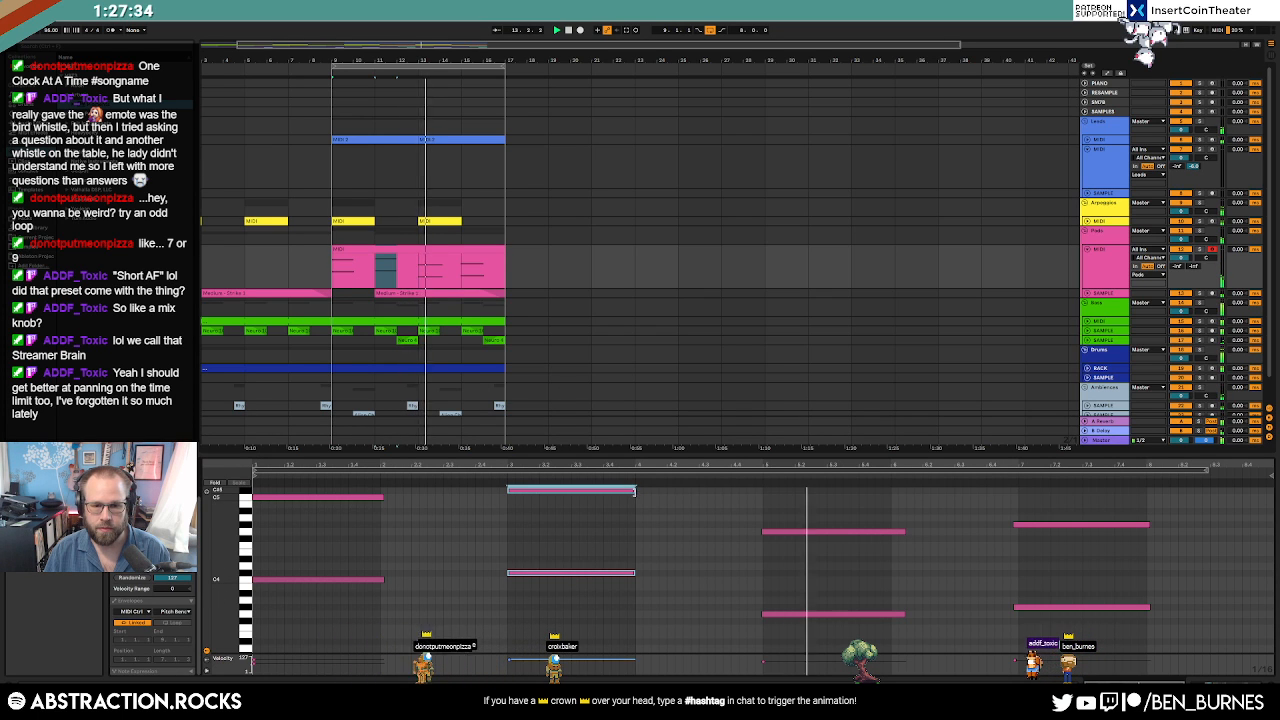
# Select the recorded pad clip from bar 9 to bar 17 in the arrangement and listen to the loop with it.
pyautogui.moveTo(633, 490); pyautogui.dragTo(642, 491)
pyautogui.click(647, 502)
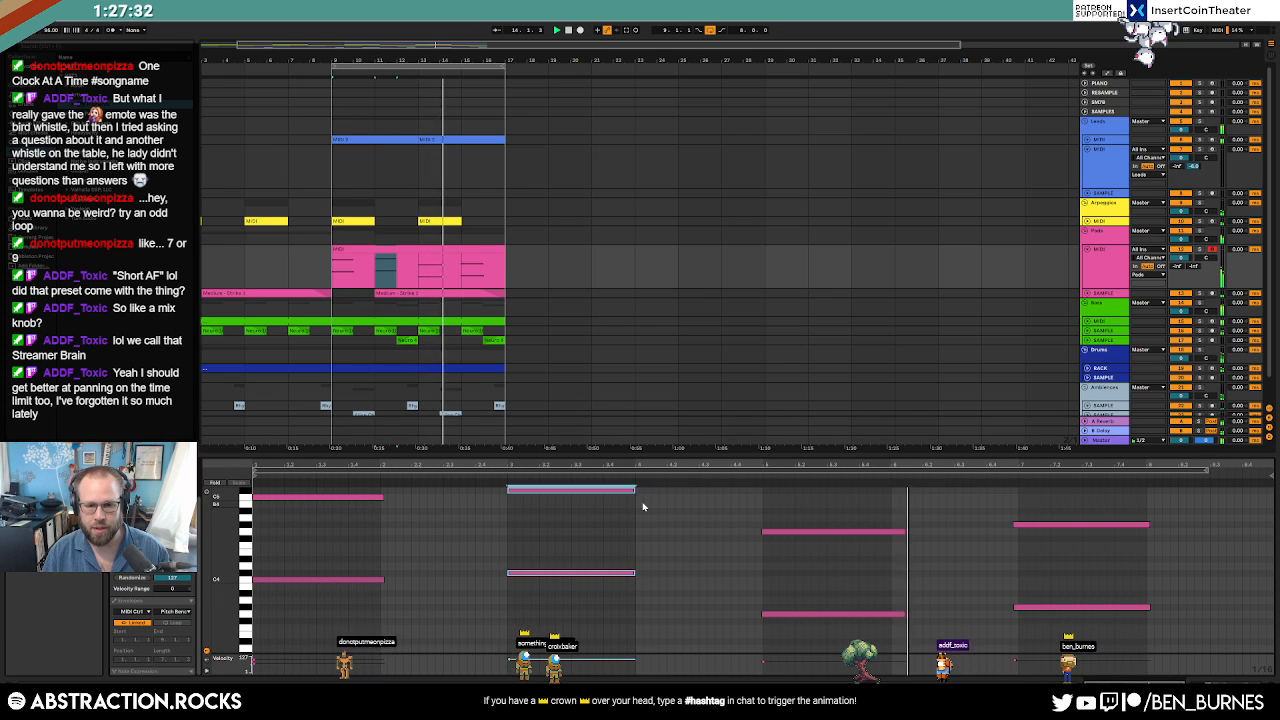
pyautogui.click(537, 265)
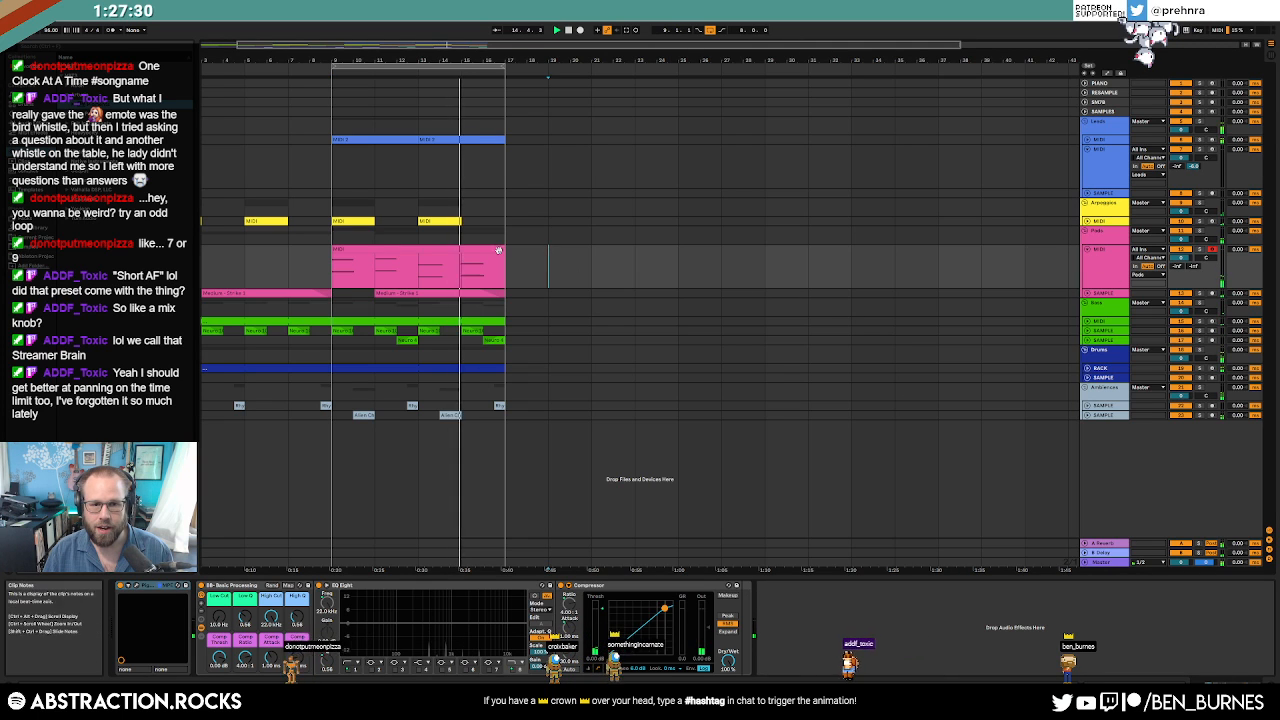
pyautogui.moveTo(486, 276); pyautogui.dragTo(323, 281)
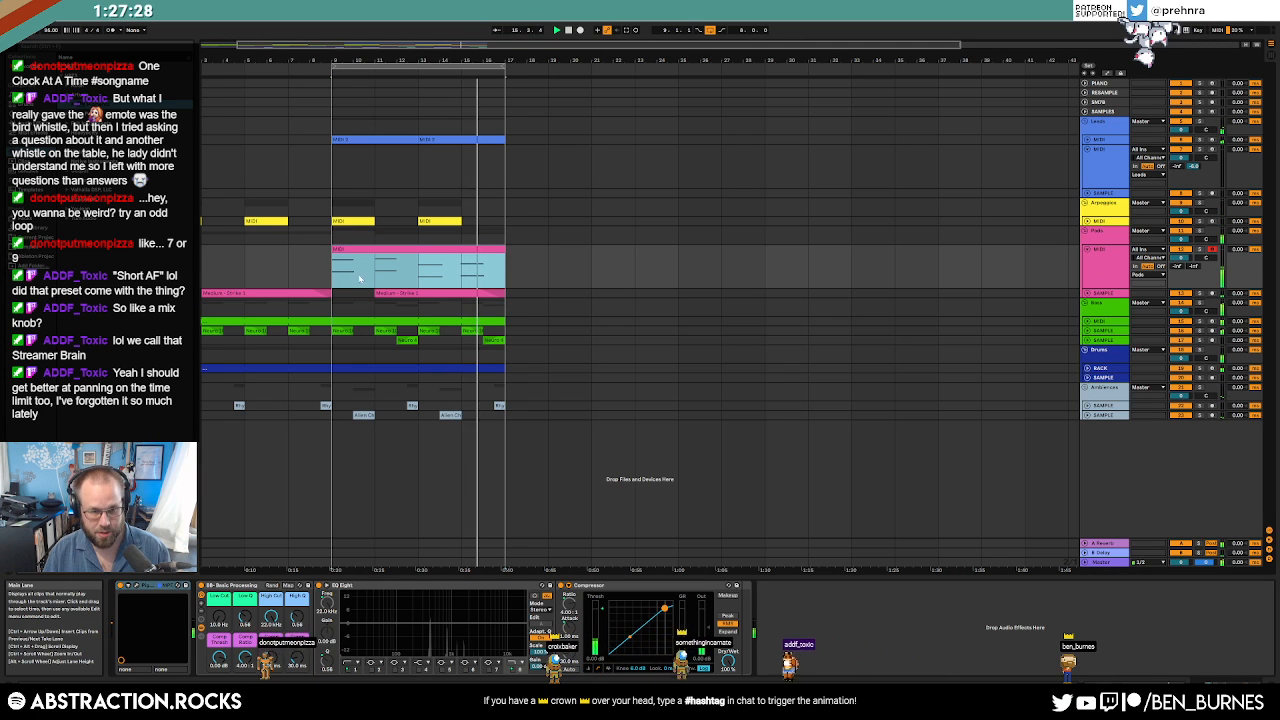
pyautogui.hotkey('shift', 'Tab')
pyautogui.hotkey('shift', 'Tab')
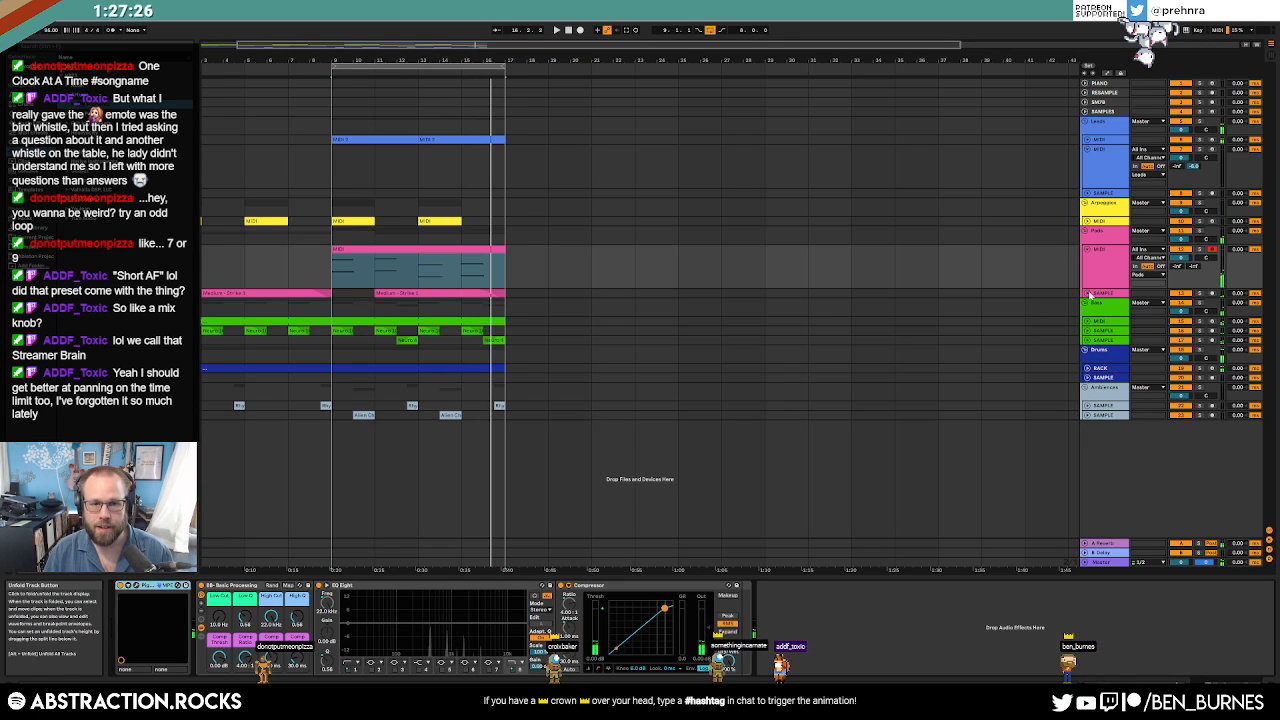
pyautogui.click(1099, 279)
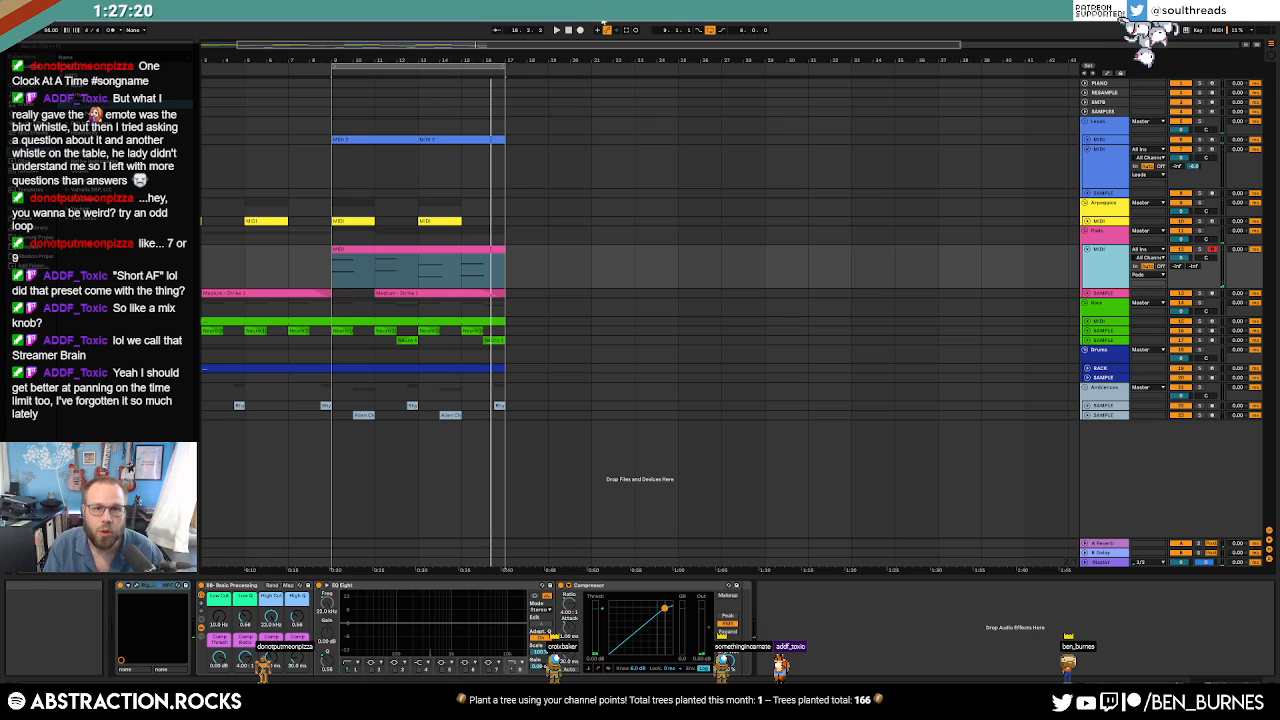
pyautogui.click(571, 31)
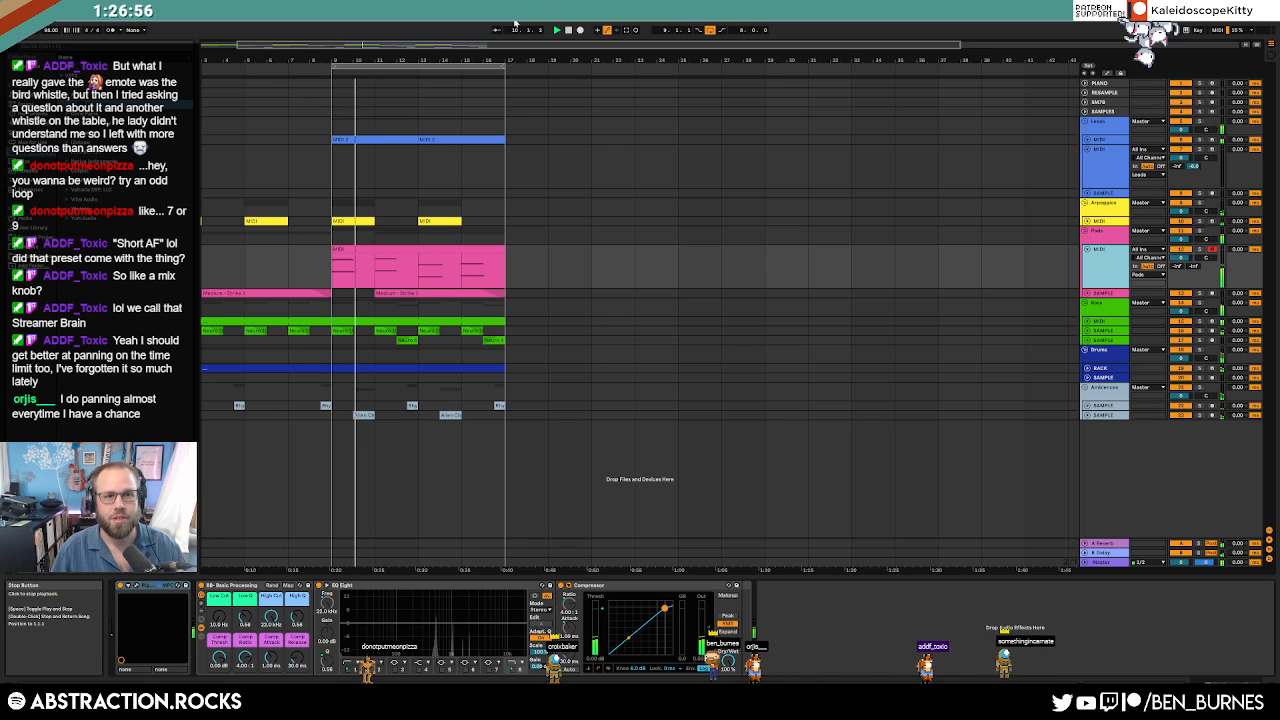
# Insert a new MIDI track below the rack track in the Drums group.
pyautogui.doubleClick(477, 45)
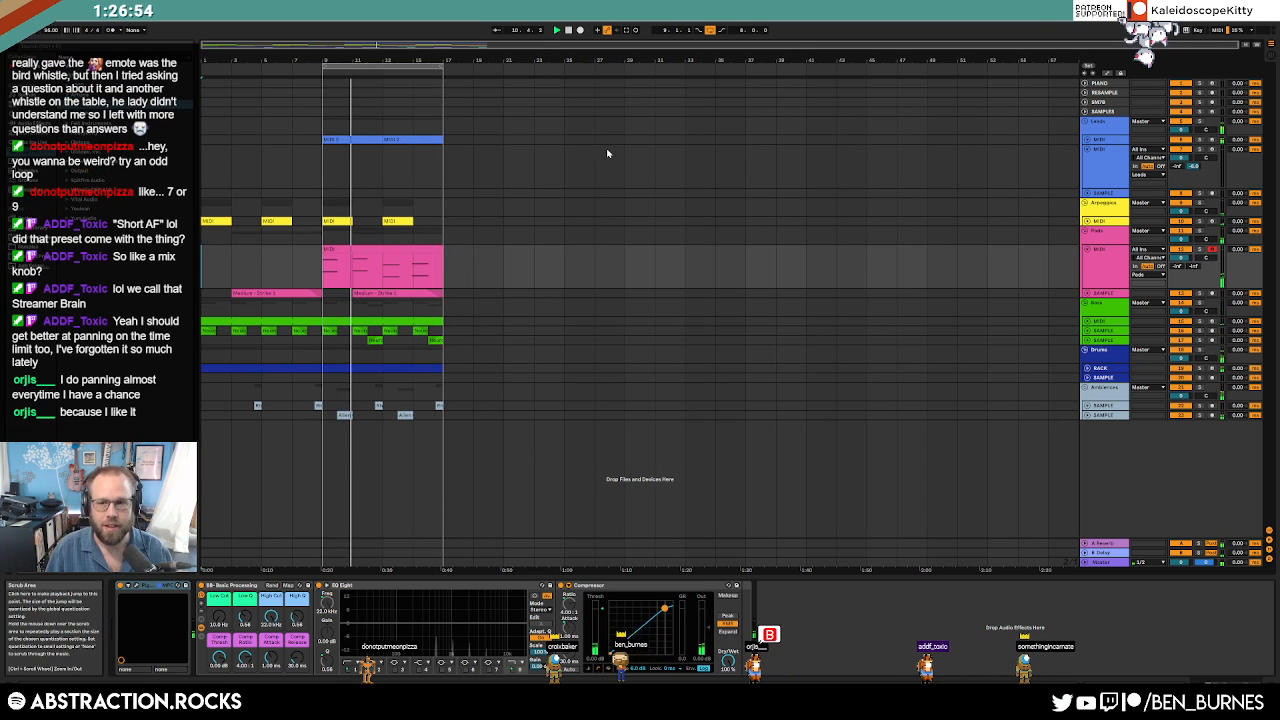
pyautogui.click(1102, 284)
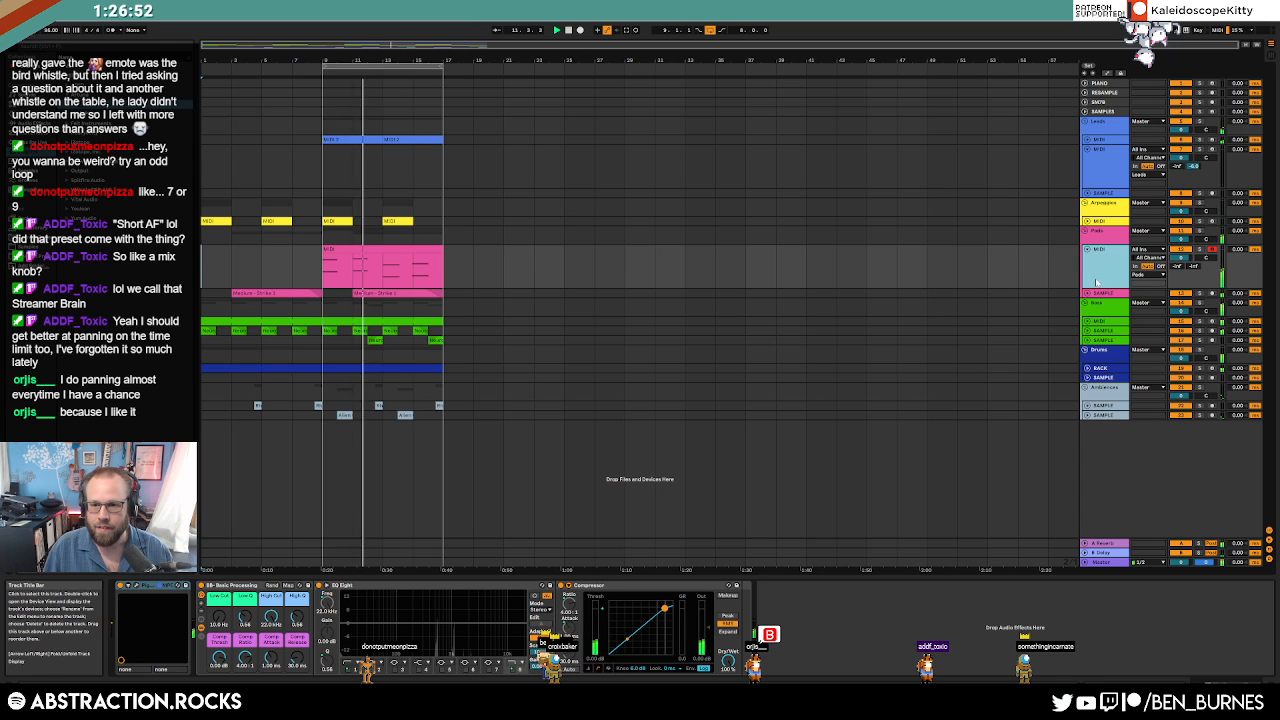
pyautogui.click(1102, 370)
pyautogui.hotkey('ctrl', 'shift', 't')
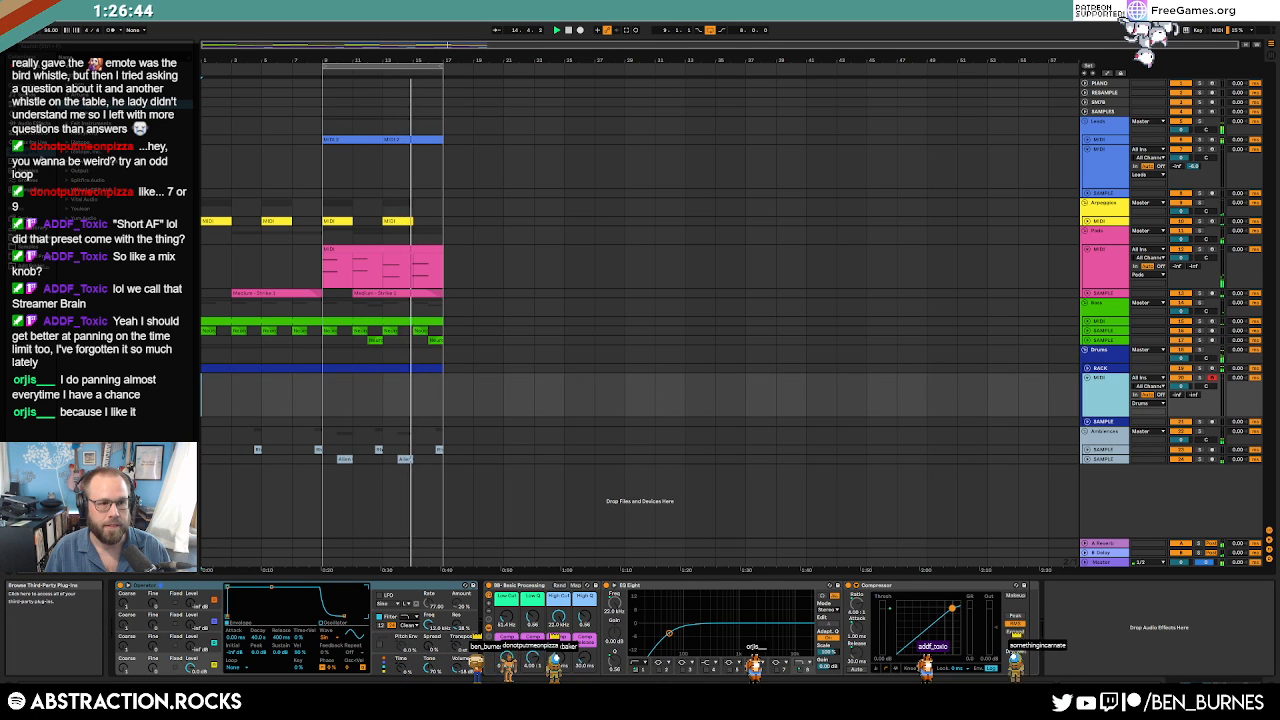
# Browse the personal sample packs and audition the Broken Wood knock, slide, tapping and tone samples over the loop.
pyautogui.click(25, 247)
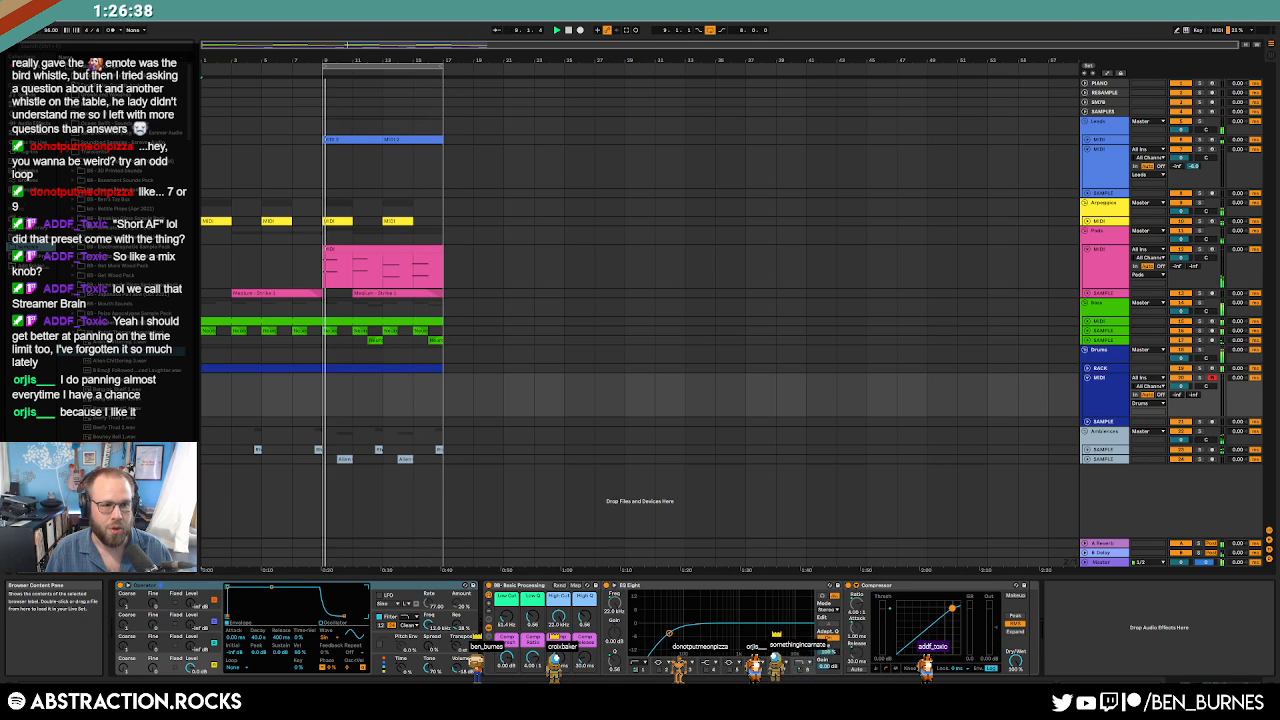
pyautogui.click(74, 201)
pyautogui.click(118, 259)
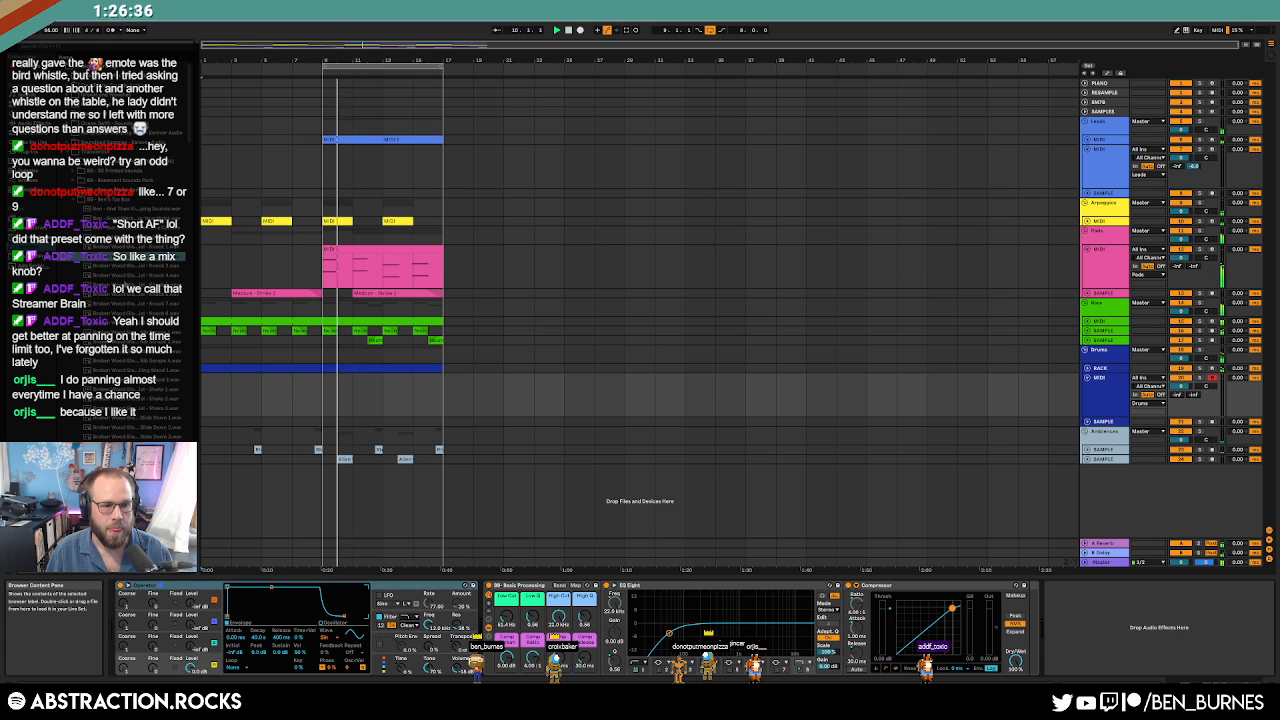
pyautogui.click(122, 285)
pyautogui.click(117, 342)
pyautogui.click(118, 380)
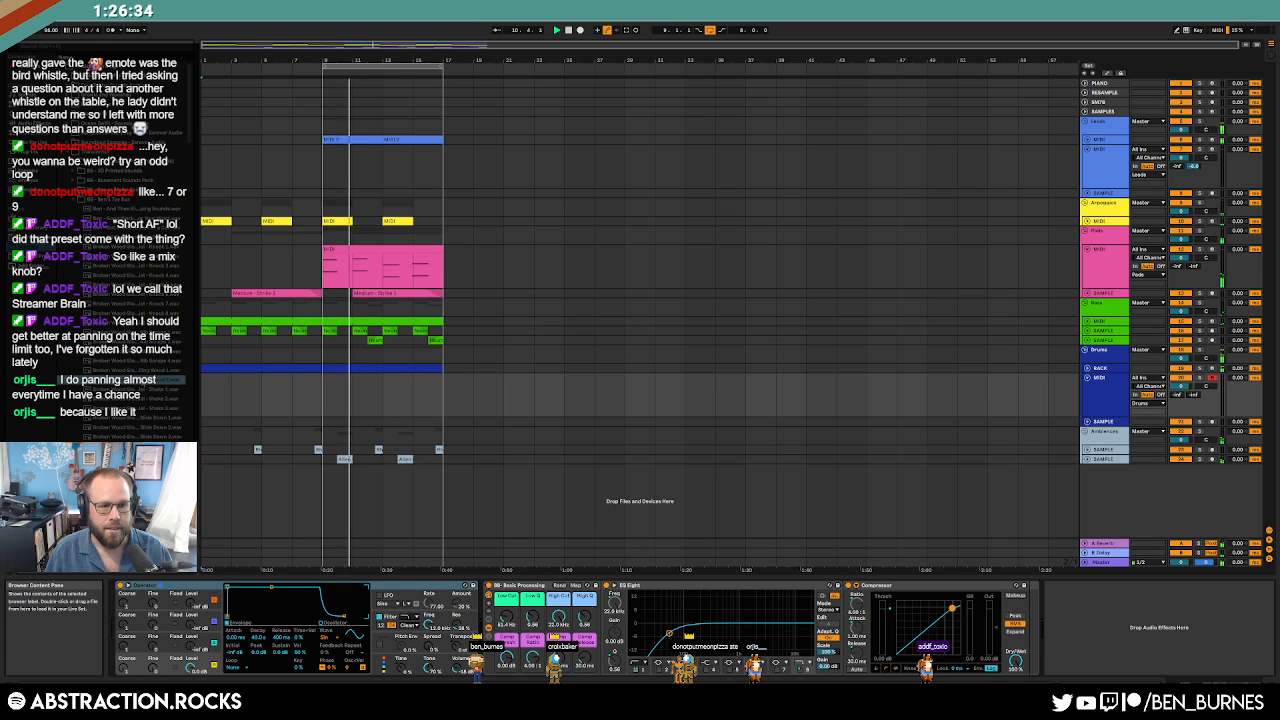
pyautogui.click(118, 389)
pyautogui.scroll(-3, 122, 433)
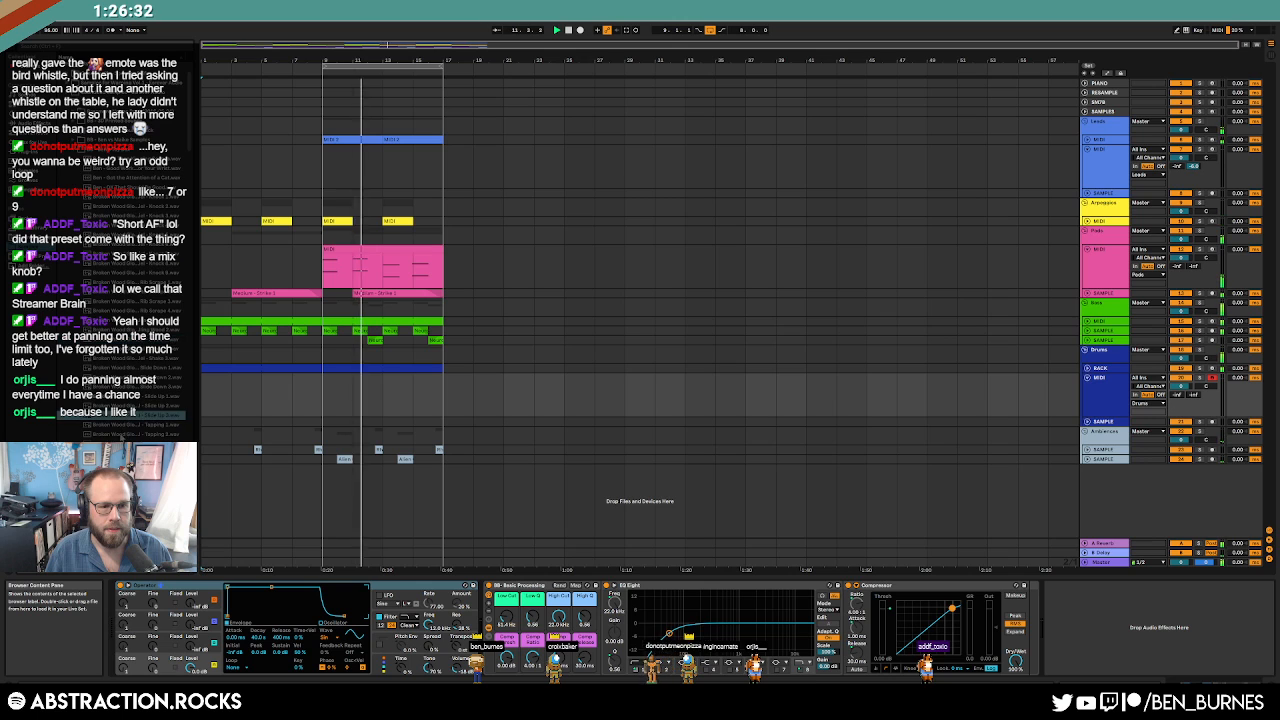
pyautogui.scroll(-3, 130, 300)
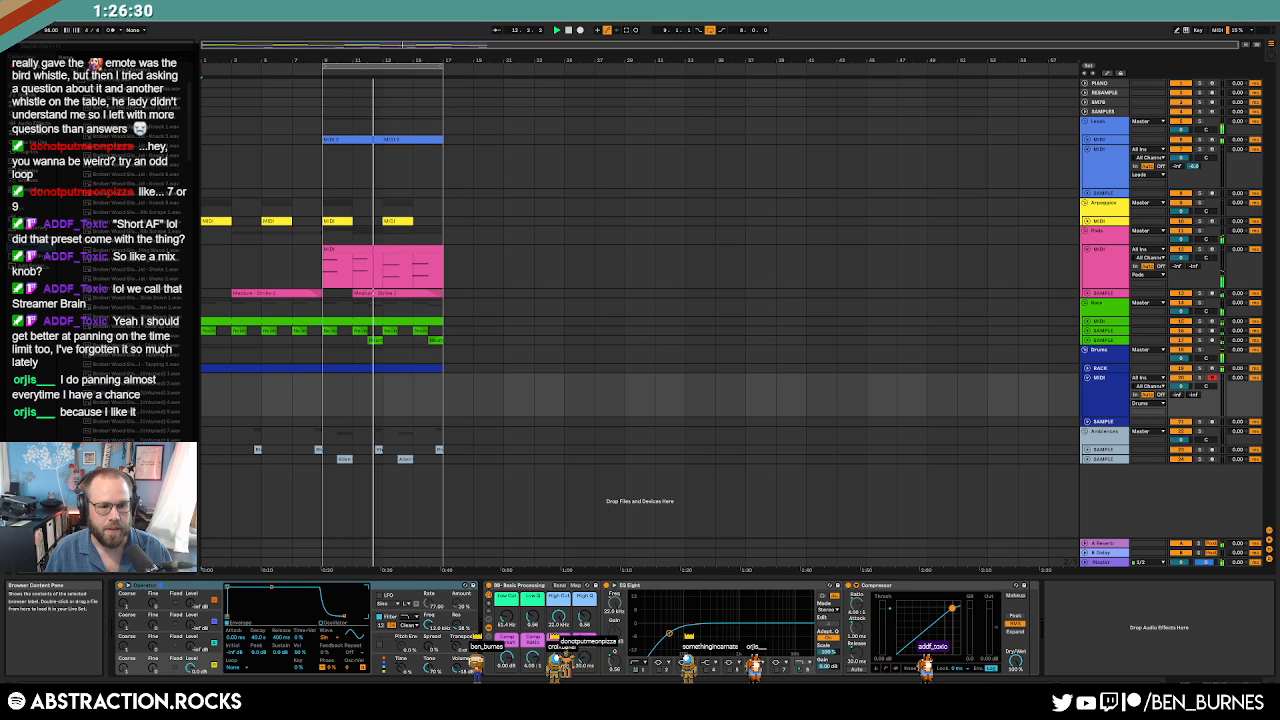
pyautogui.scroll(-3, 130, 300)
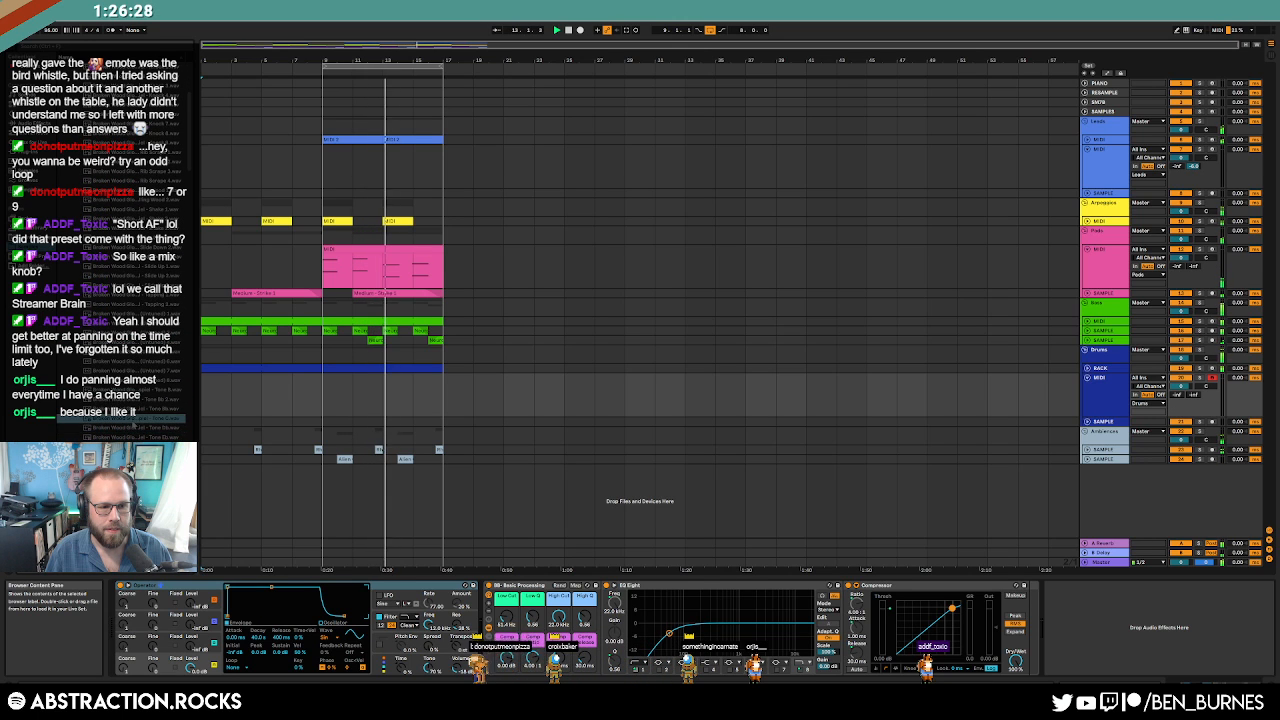
pyautogui.scroll(-3, 130, 300)
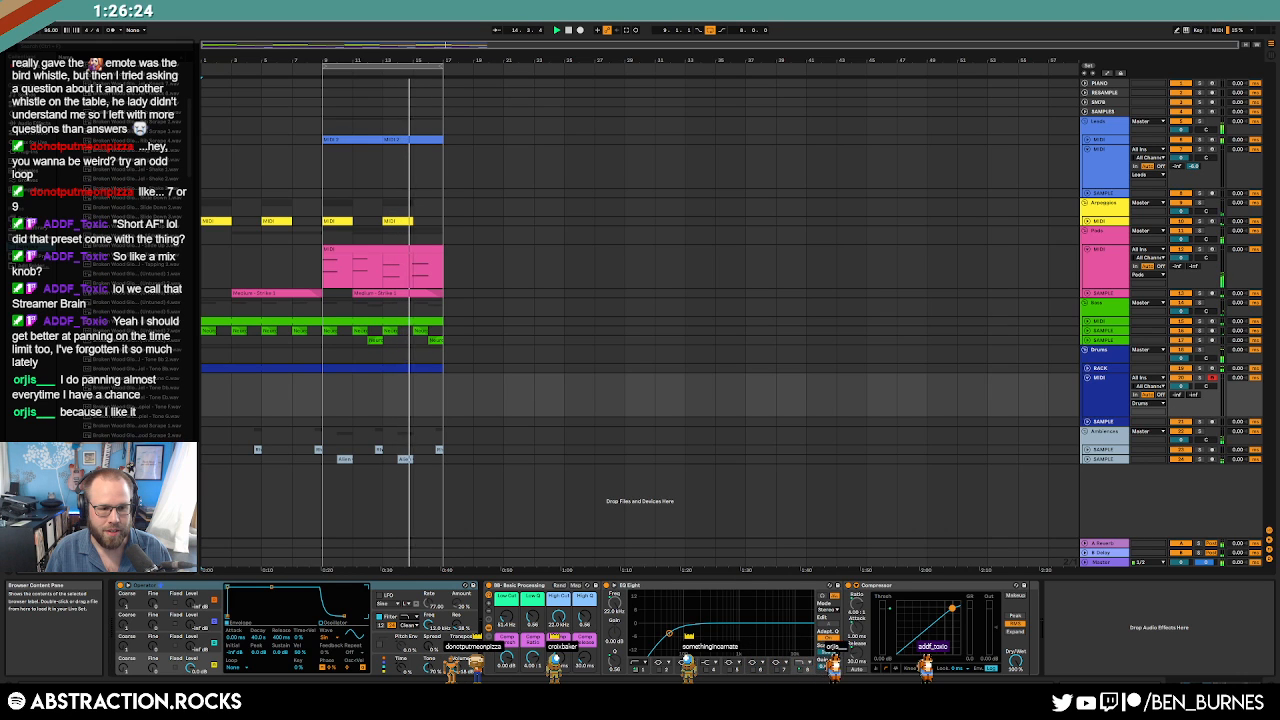
pyautogui.scroll(-3, 130, 300)
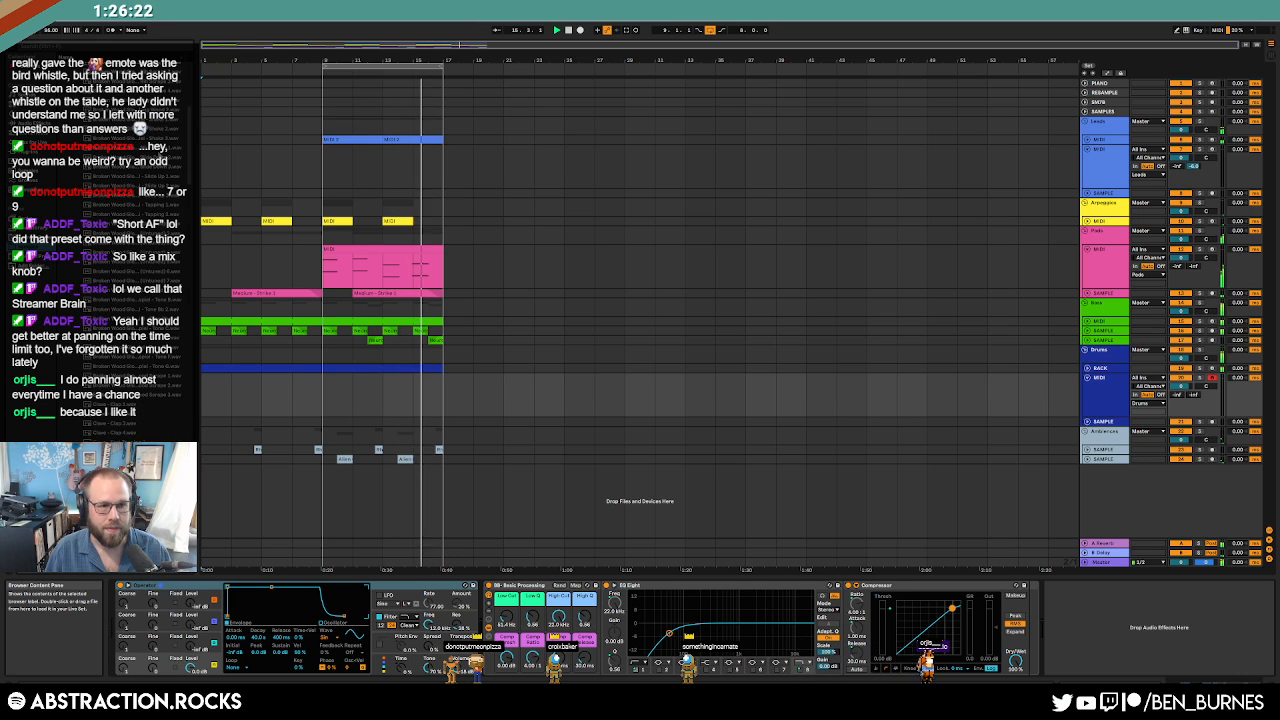
pyautogui.scroll(10, 118, 204)
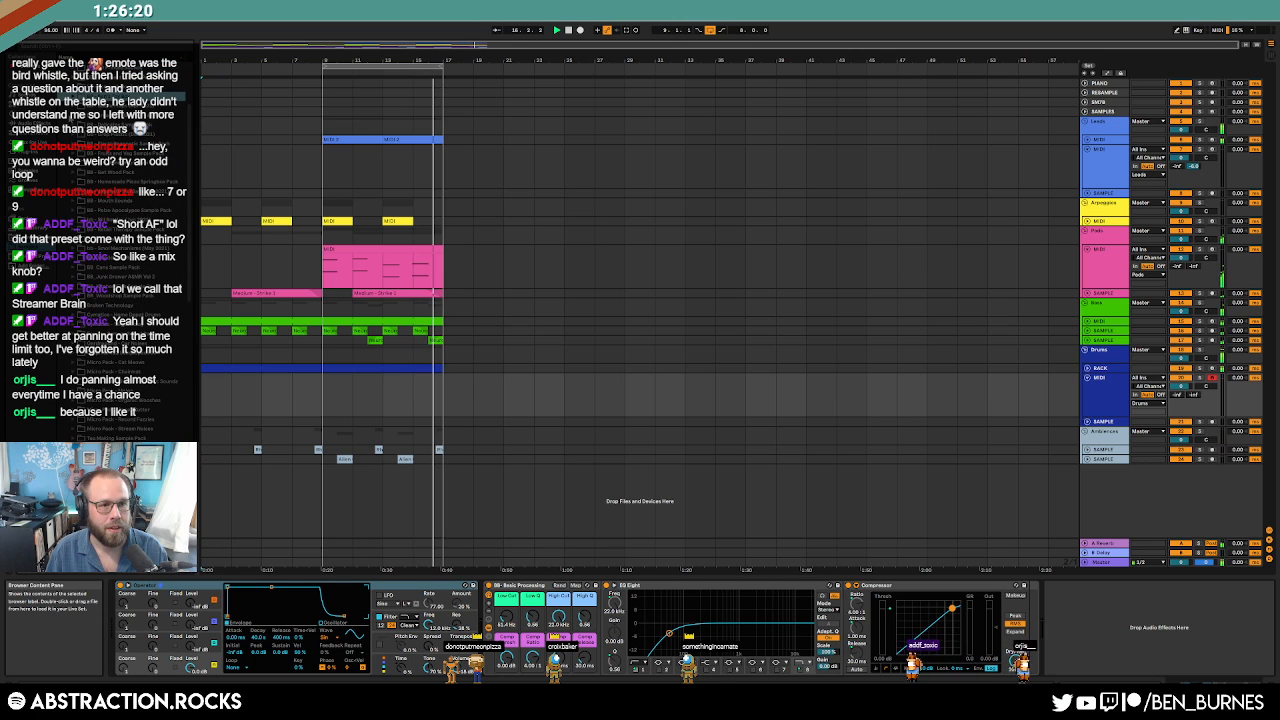
# Audition several of the Prop samples in the sample library over the loop.
pyautogui.scroll(6, 118, 205)
pyautogui.click(114, 212)
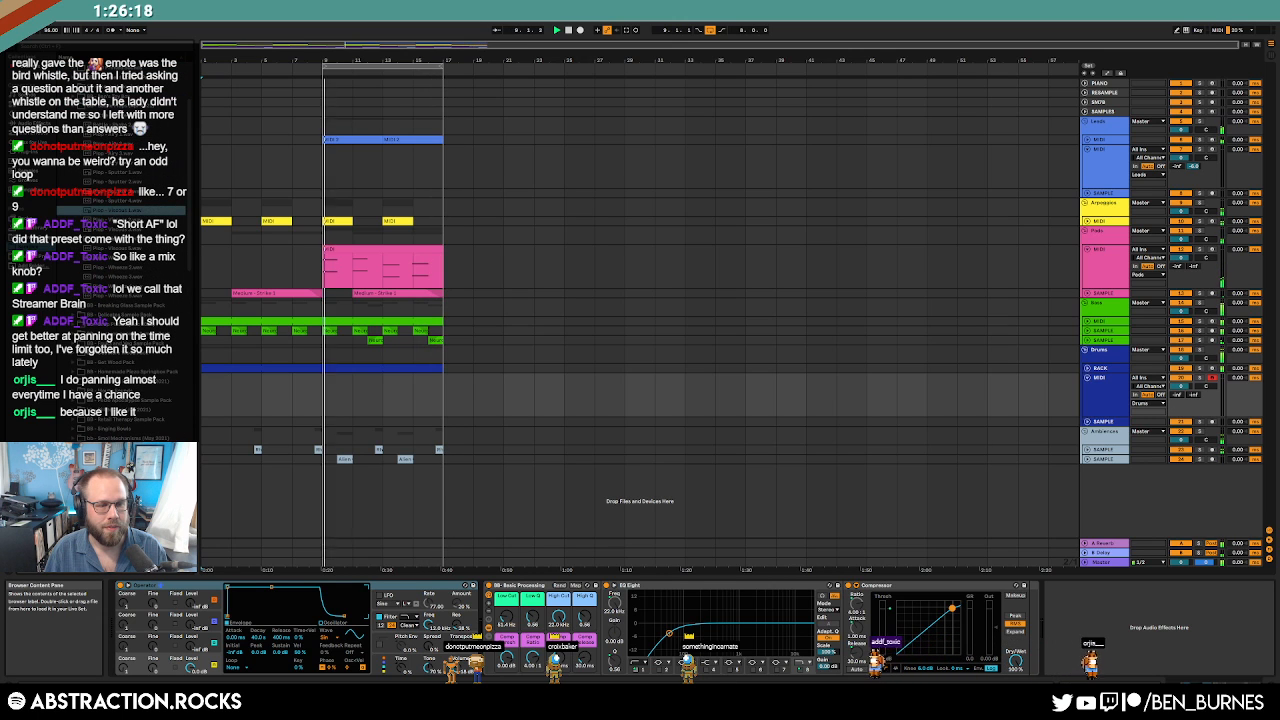
pyautogui.click(121, 192)
pyautogui.click(124, 182)
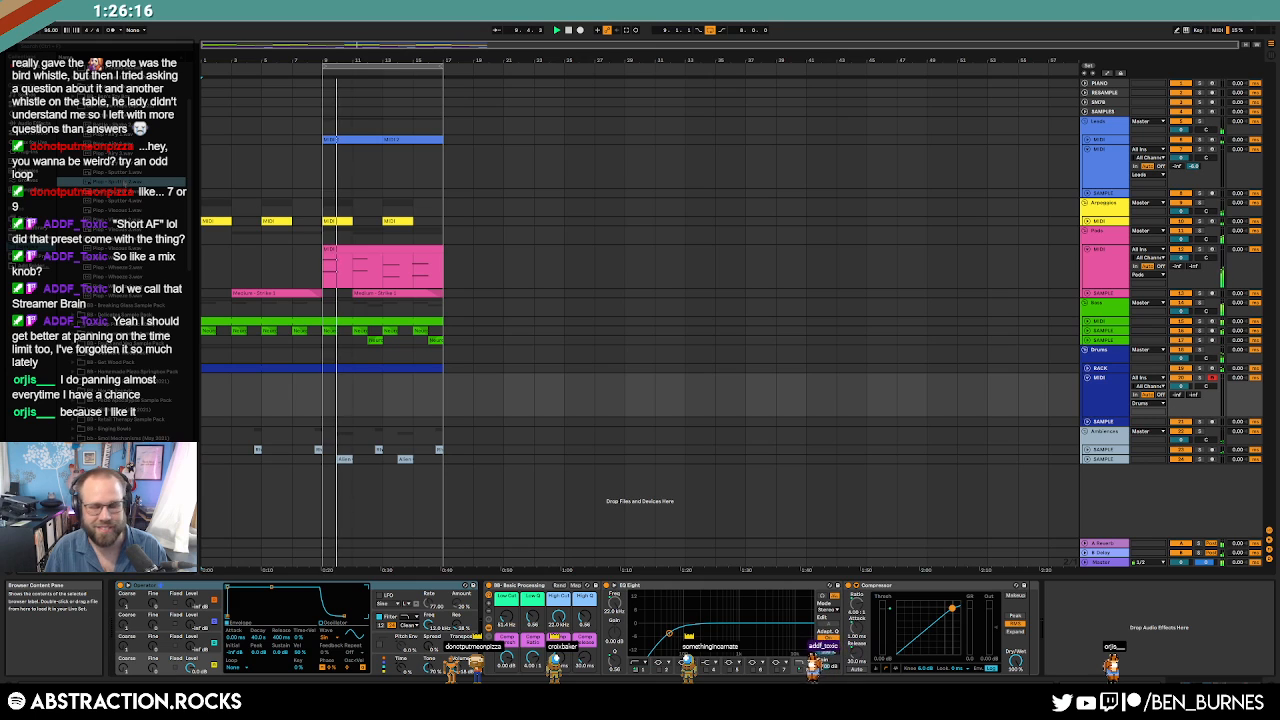
pyautogui.click(146, 275)
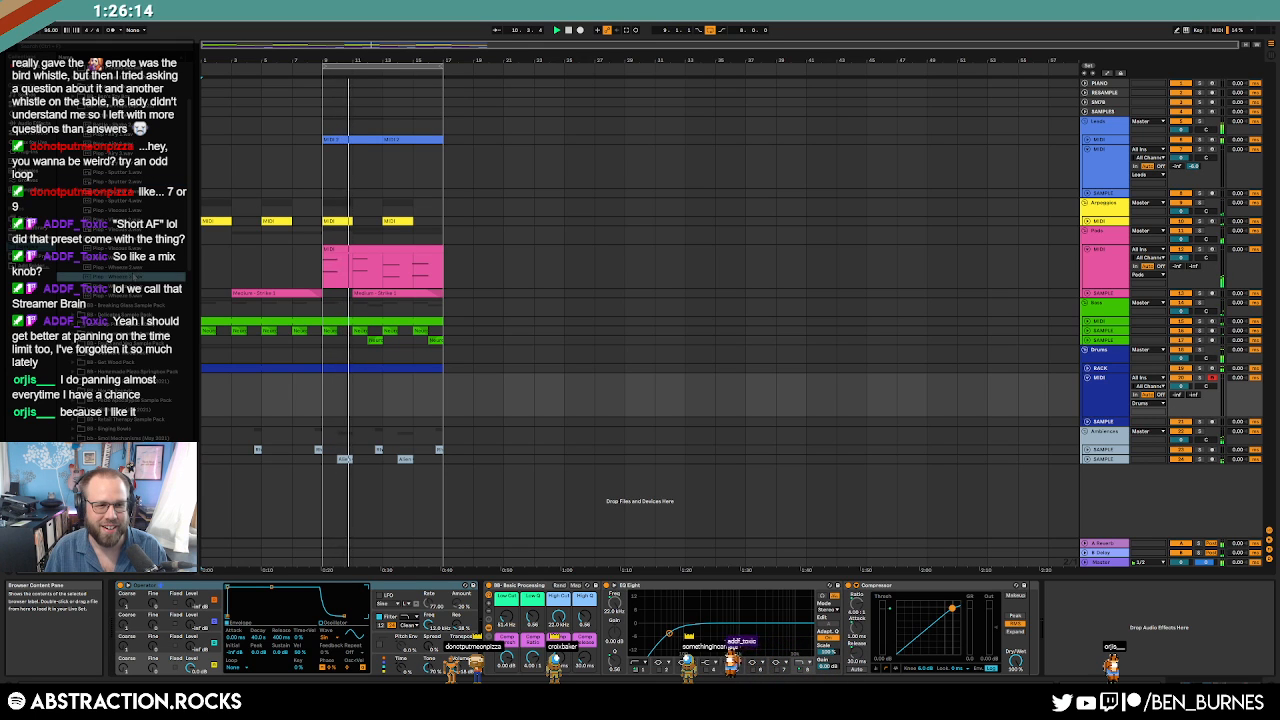
# Open the sample pack holding the Badge Clip recordings and audition some of them.
pyautogui.scroll(-6, 135, 277)
pyautogui.click(112, 115)
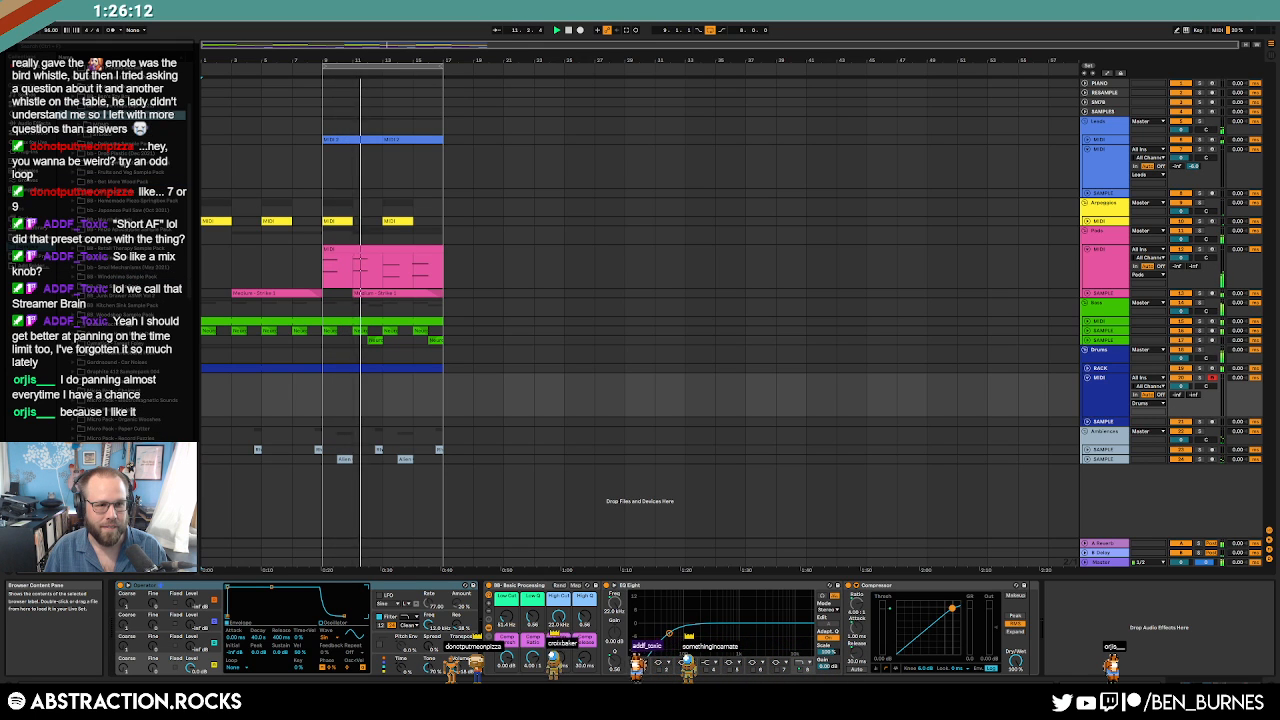
pyautogui.click(74, 125)
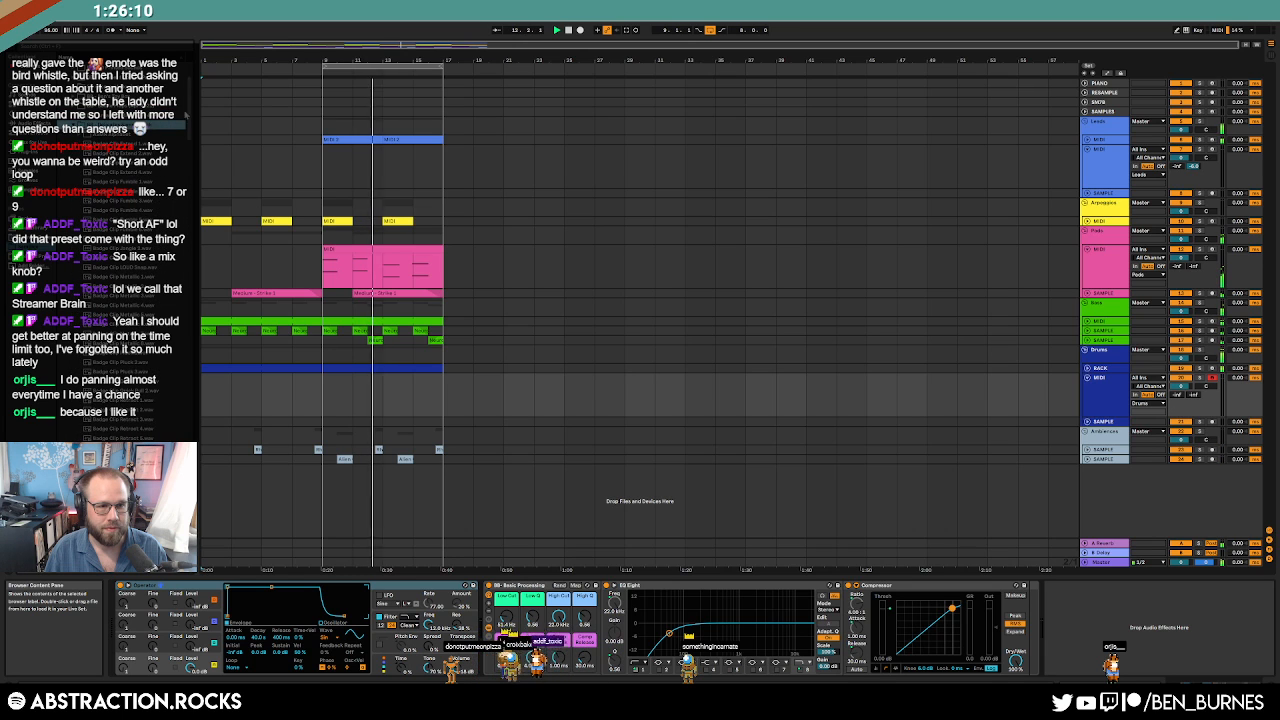
pyautogui.click(150, 220)
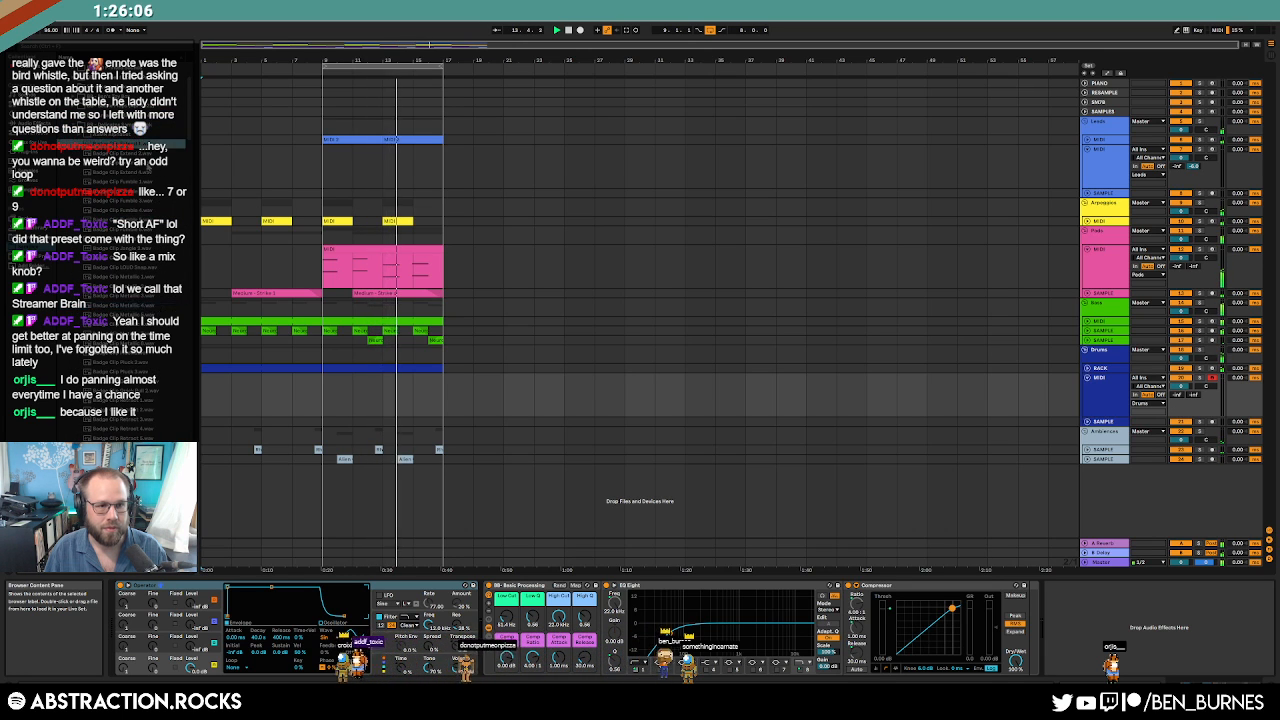
# Add a new audio track and move it to the first place in the Ambiences group.
pyautogui.click(1108, 452)
pyautogui.hotkey('ctrl', 't')
pyautogui.moveTo(1107, 460); pyautogui.dragTo(1104, 447)
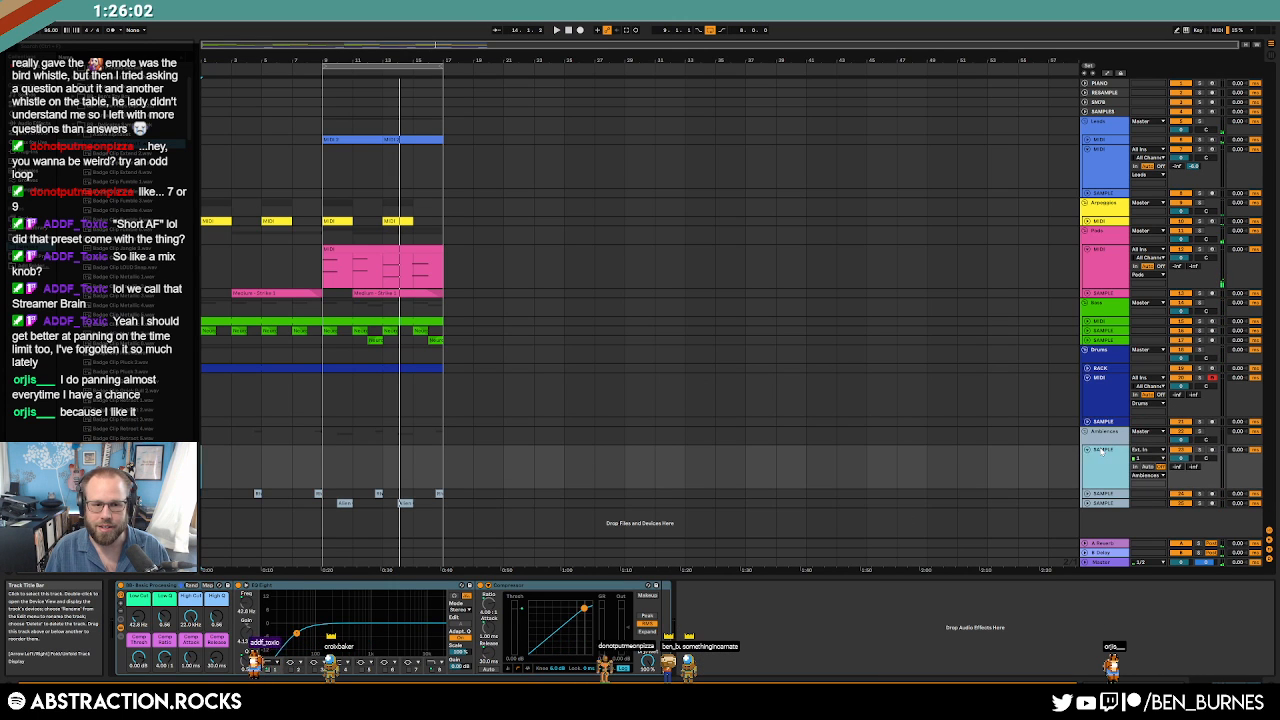
# Place the Badge Clip Extend 2 sample at bar 12 on the new ambience track and open its clip view.
pyautogui.scroll(4, 334, 434)
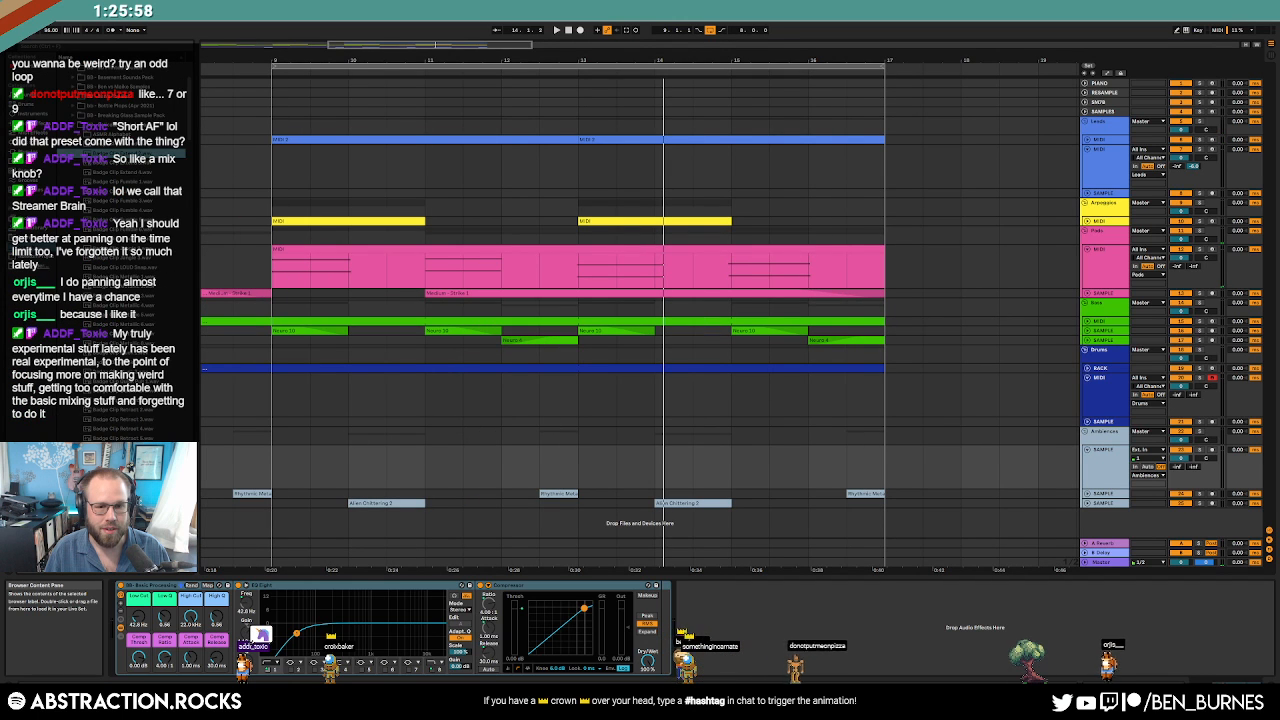
pyautogui.moveTo(120, 300); pyautogui.dragTo(516, 452)
pyautogui.doubleClick(516, 458)
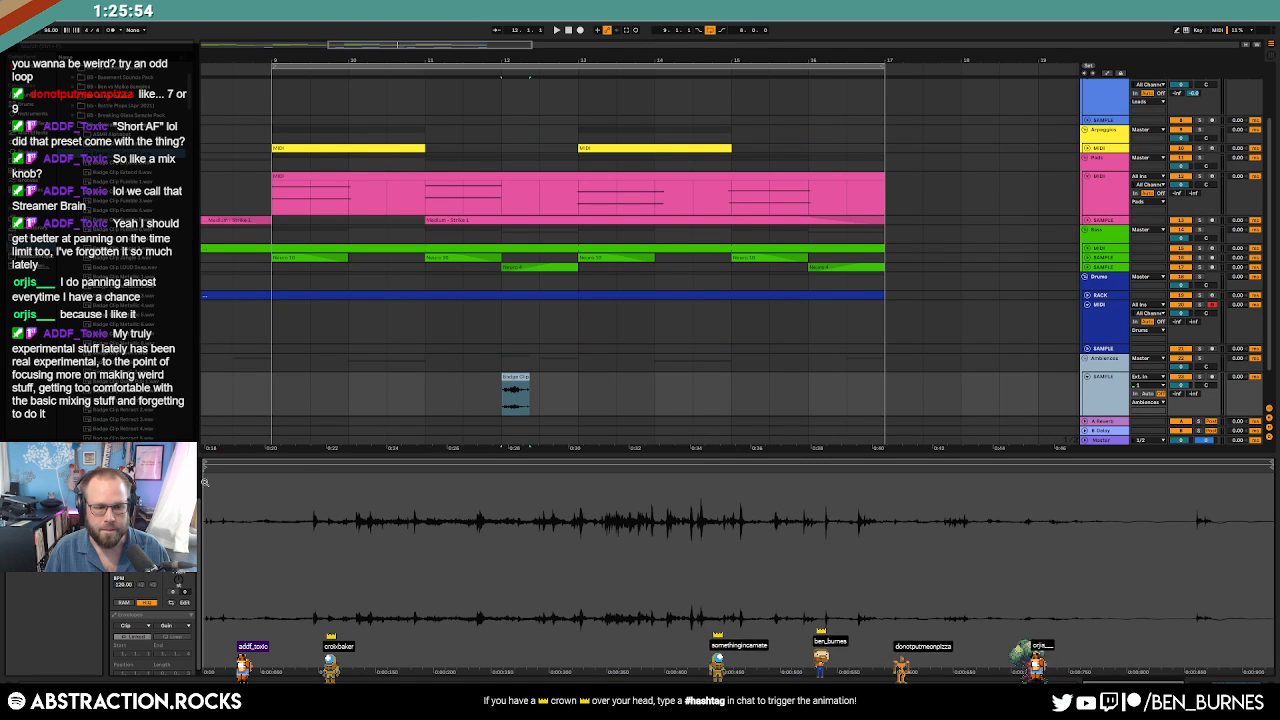
# Stretch the Badge Clip sample by doubling its clip BPM twice, trim its end to bar 13, and raise the BPM further.
pyautogui.doubleClick(153, 585)
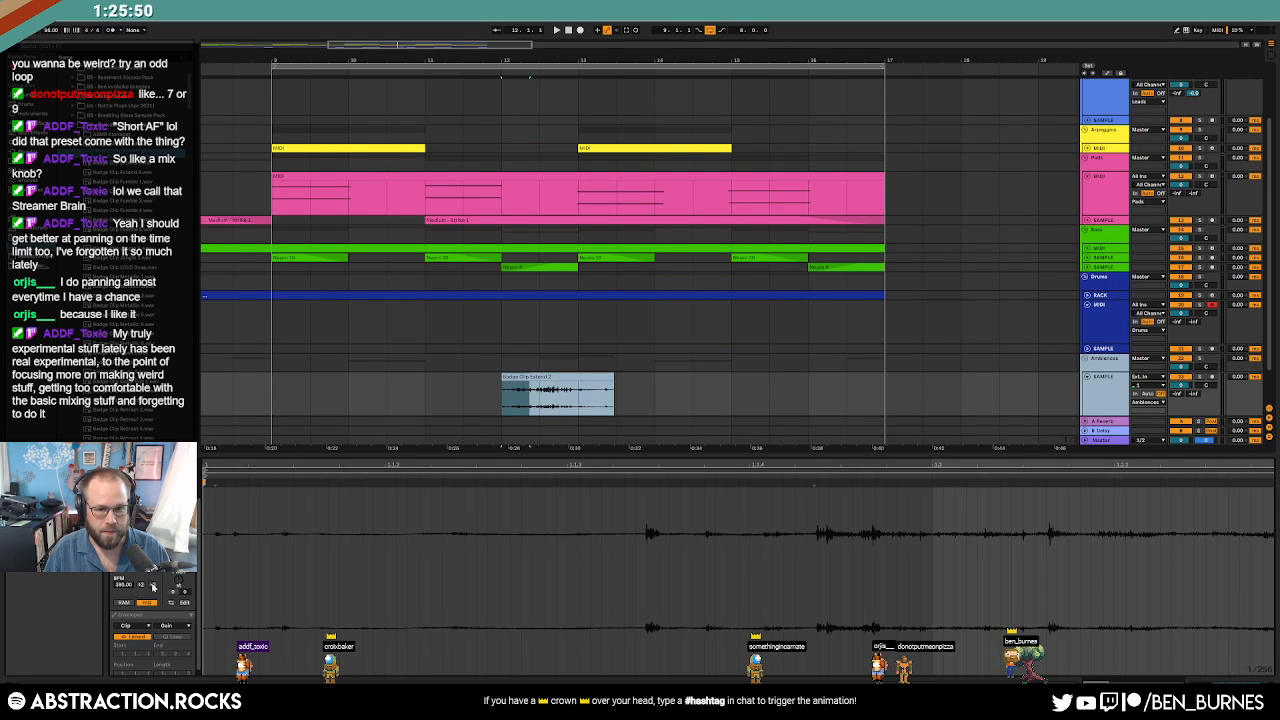
pyautogui.moveTo(609, 373); pyautogui.dragTo(585, 376)
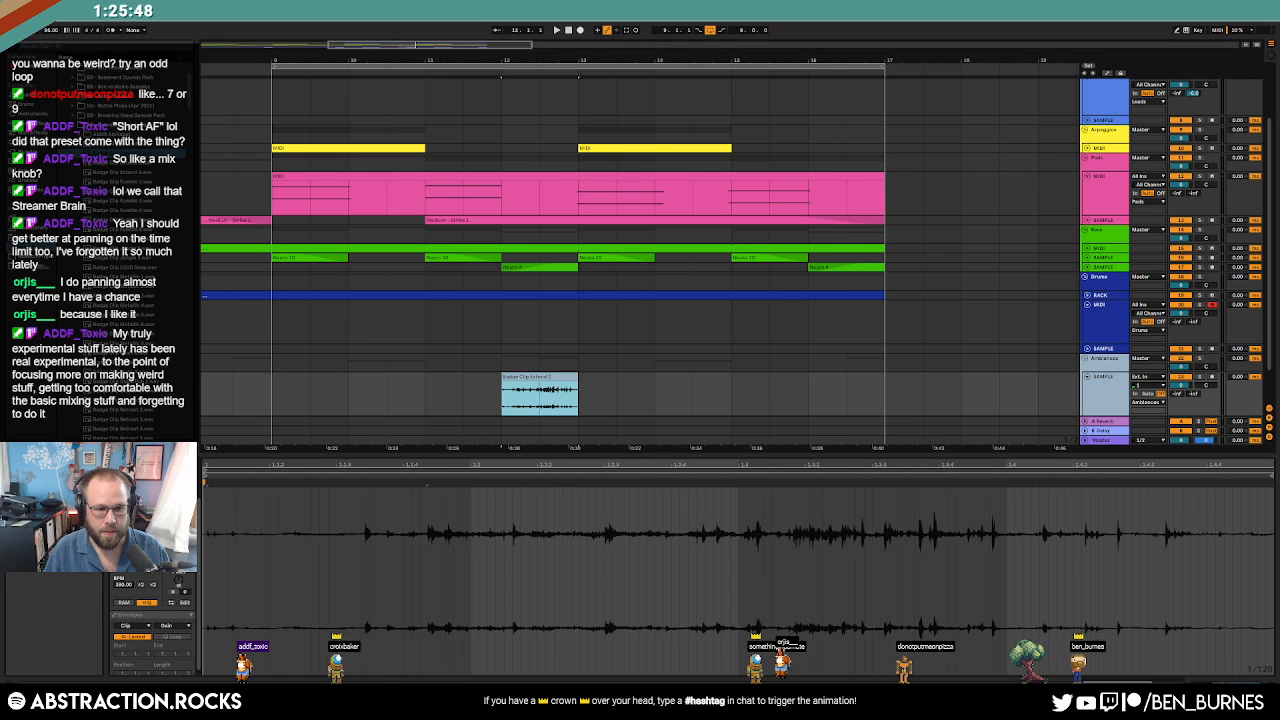
pyautogui.moveTo(125, 586); pyautogui.dragTo(125, 588)
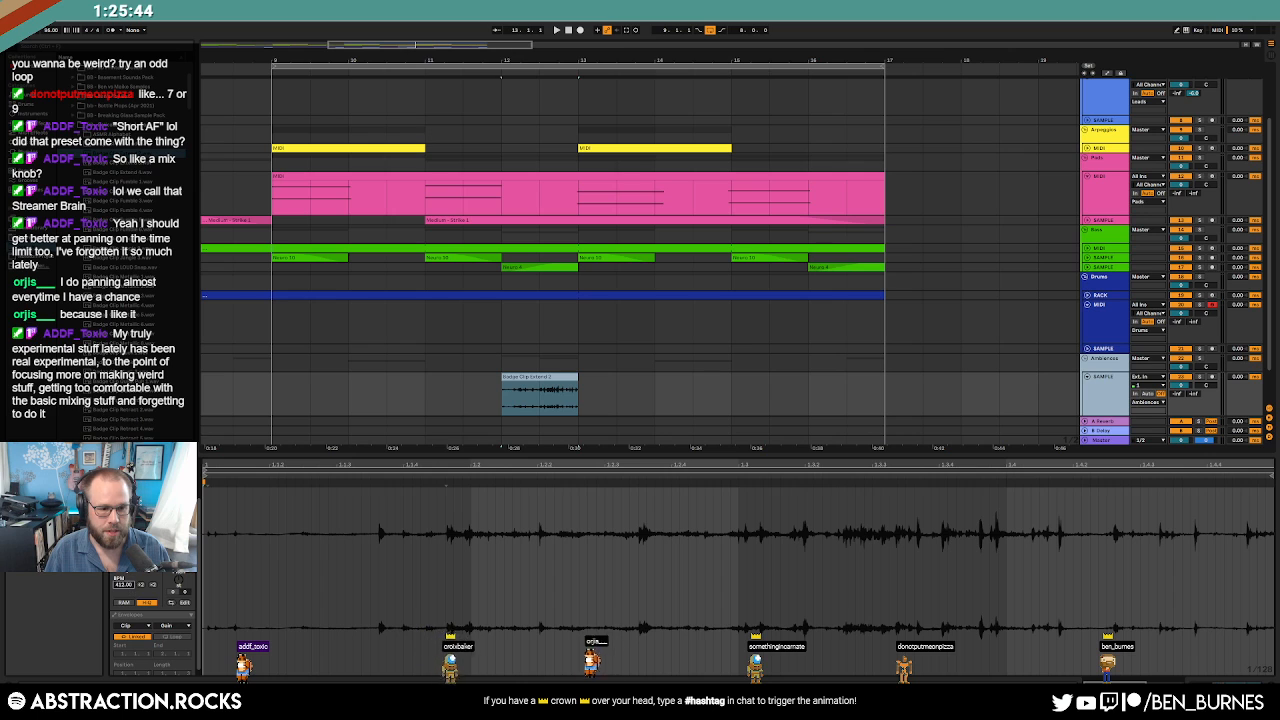
# Play the stretched Badge Clip sample from bar 12 and lower its ambience track's volume.
pyautogui.press('space')
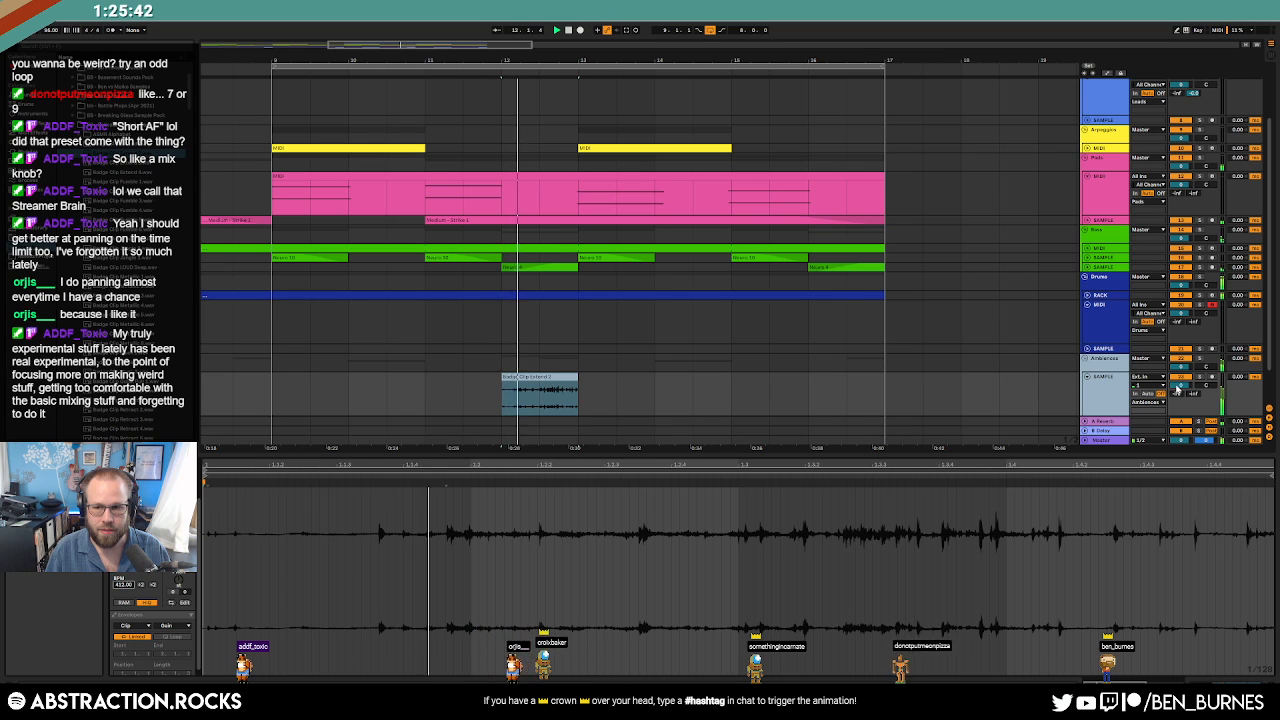
pyautogui.press('space')
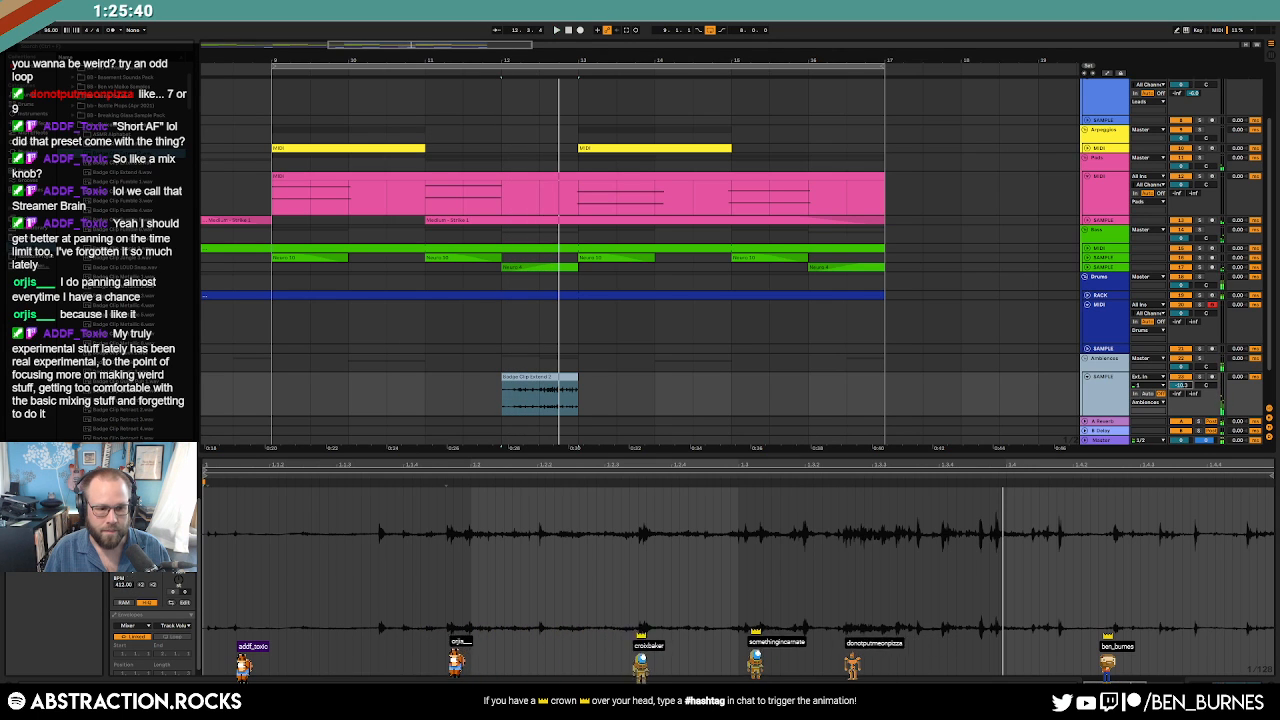
# Adjust the transient-preservation and warp mode settings of the stretched Badge Clip sample and play the result from bar 12.
pyautogui.click(135, 557)
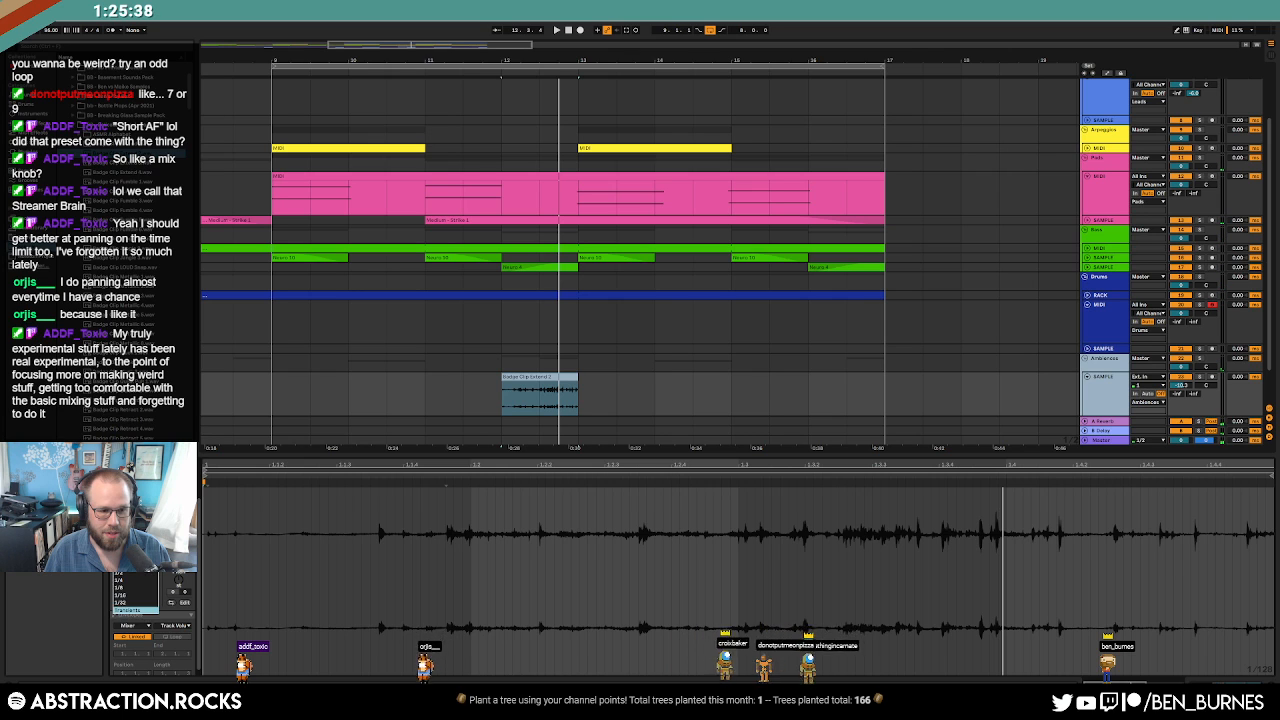
pyautogui.click(135, 610)
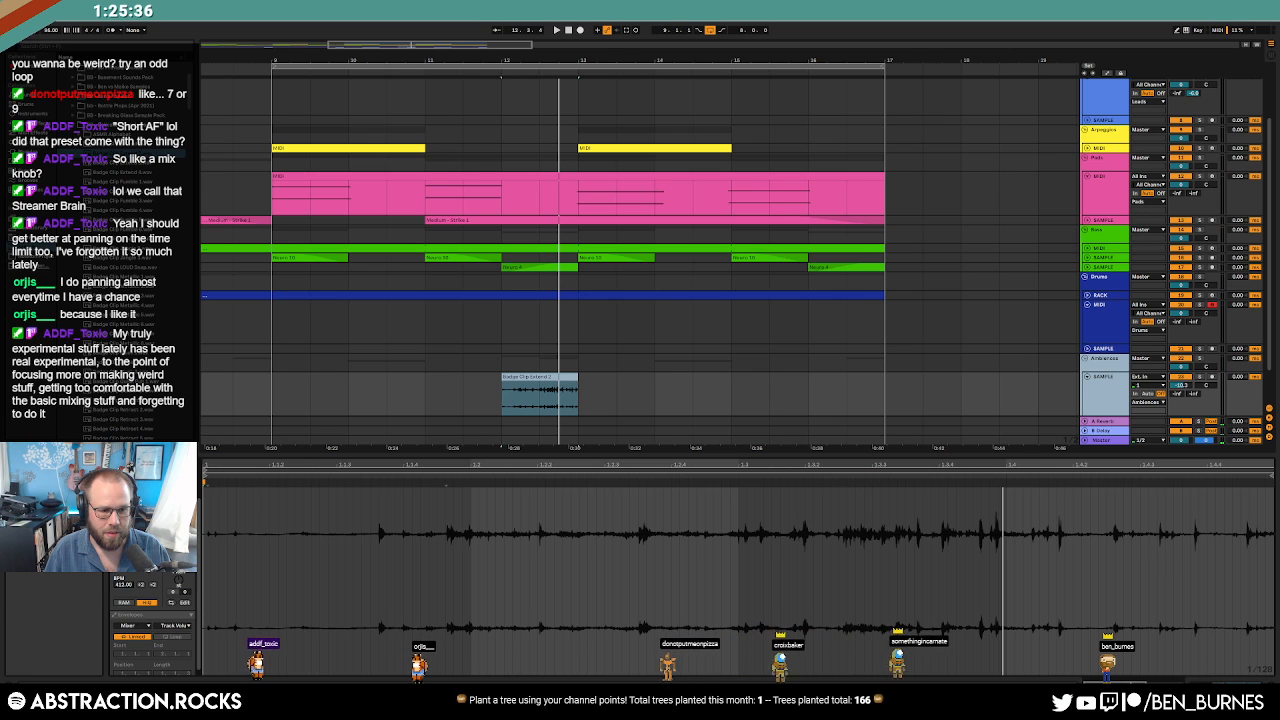
pyautogui.click(135, 543)
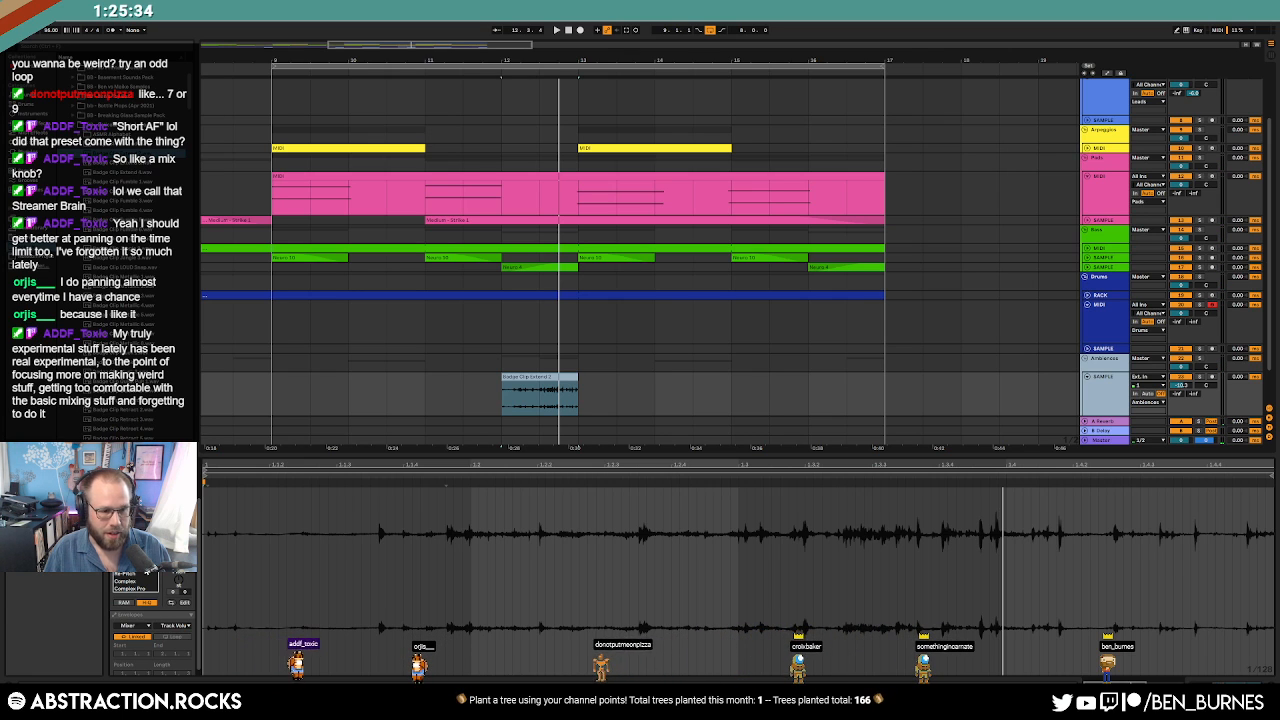
pyautogui.press('space')
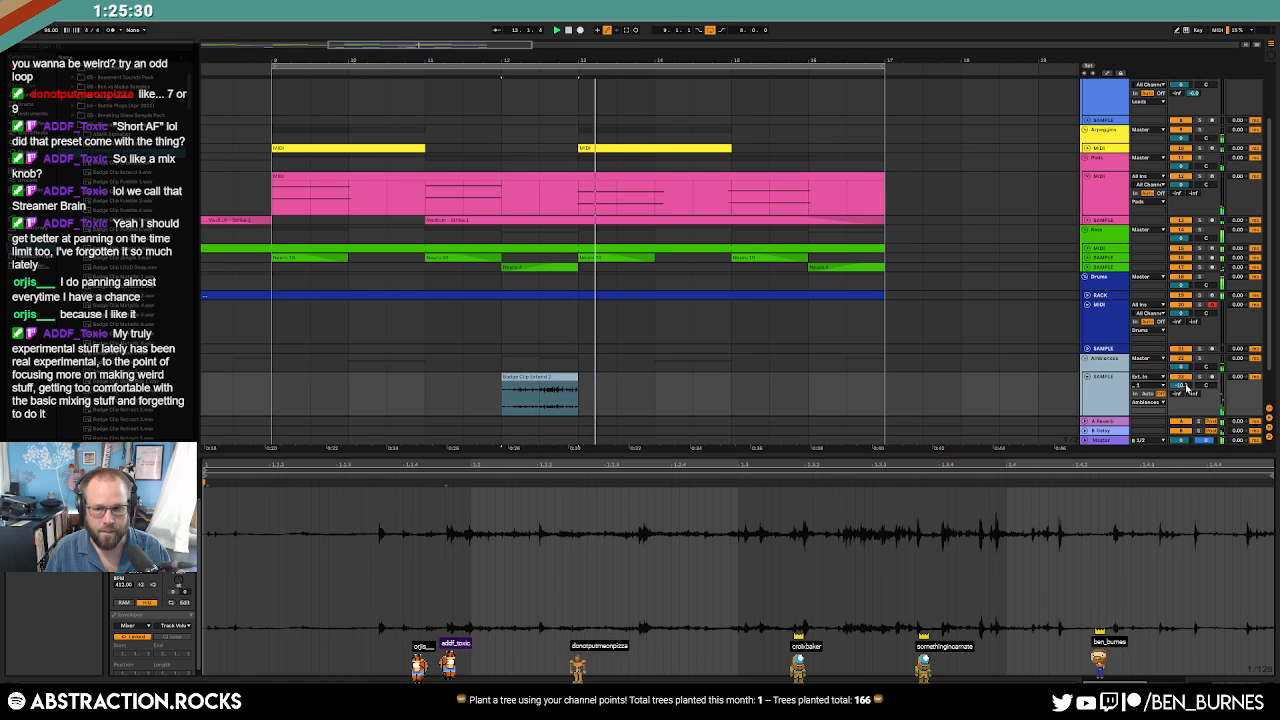
pyautogui.press('space')
# Try a Low Cut automation sweep on the Badge Clip track, falling from about 10.6 kHz at bar 12 until bar 13.
pyautogui.click(1106, 392)
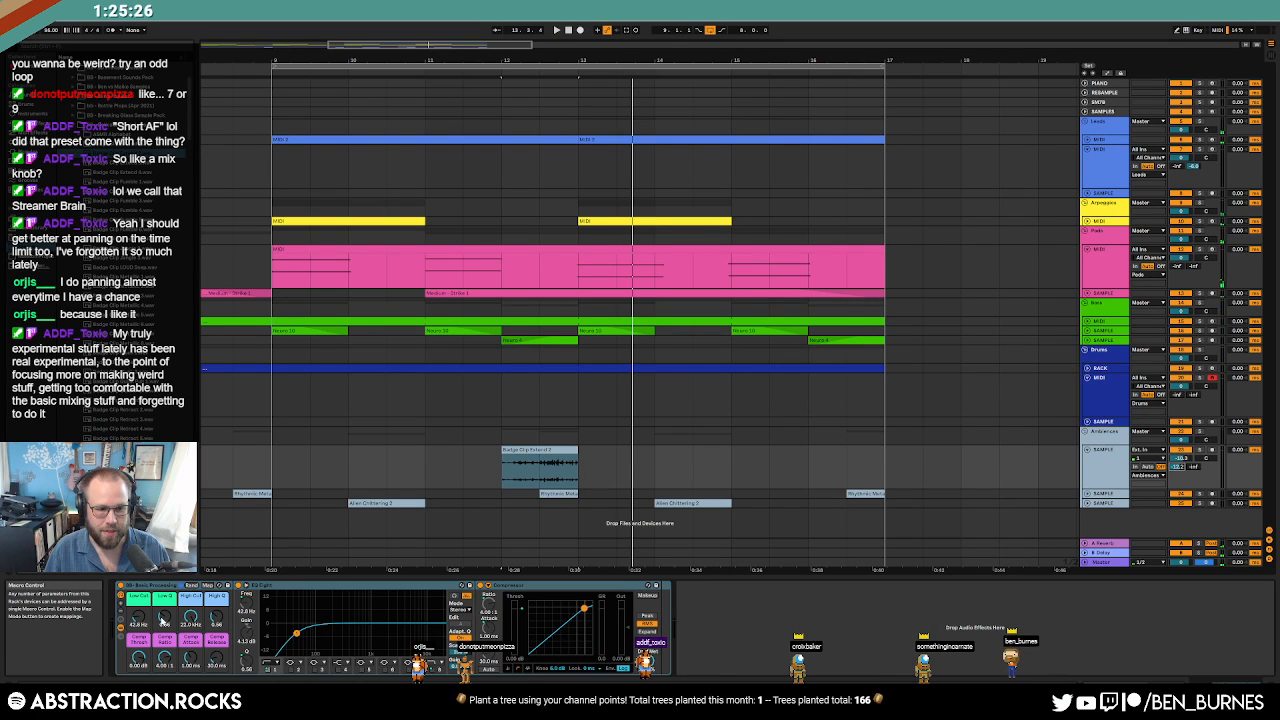
pyautogui.moveTo(138, 617); pyautogui.dragTo(138, 629)
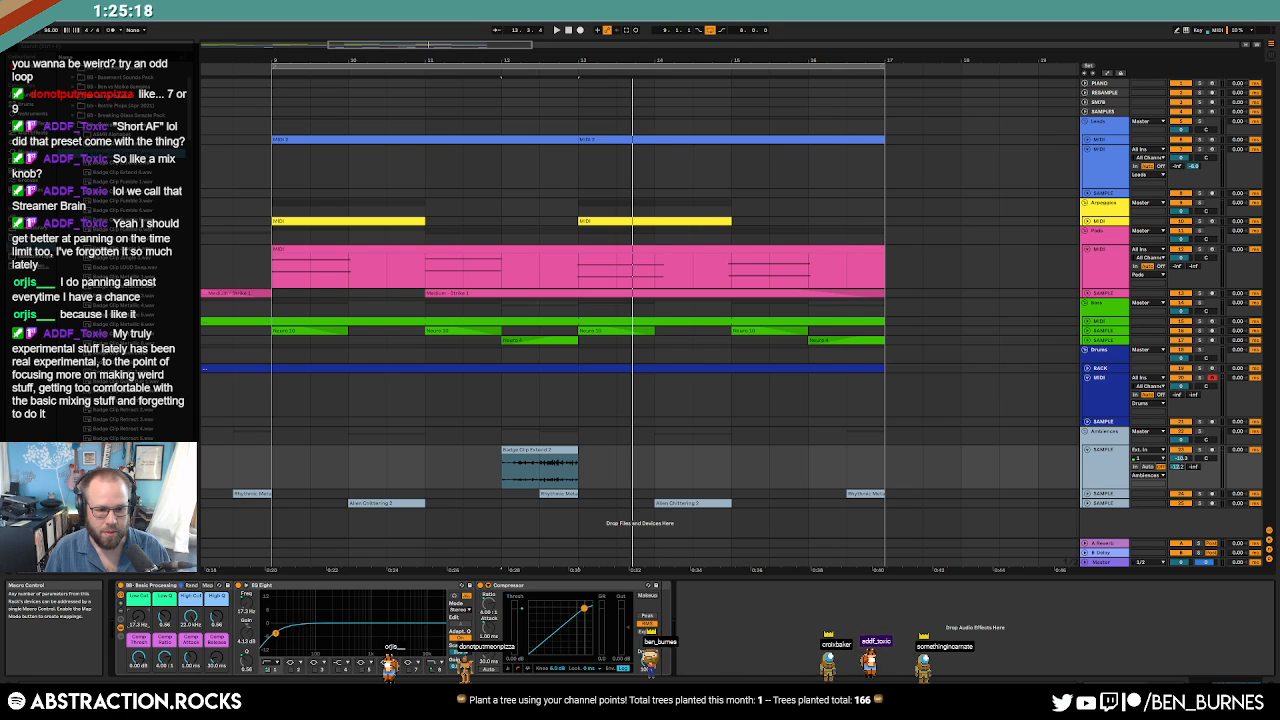
pyautogui.moveTo(138, 617); pyautogui.dragTo(138, 570)
pyautogui.press('a')
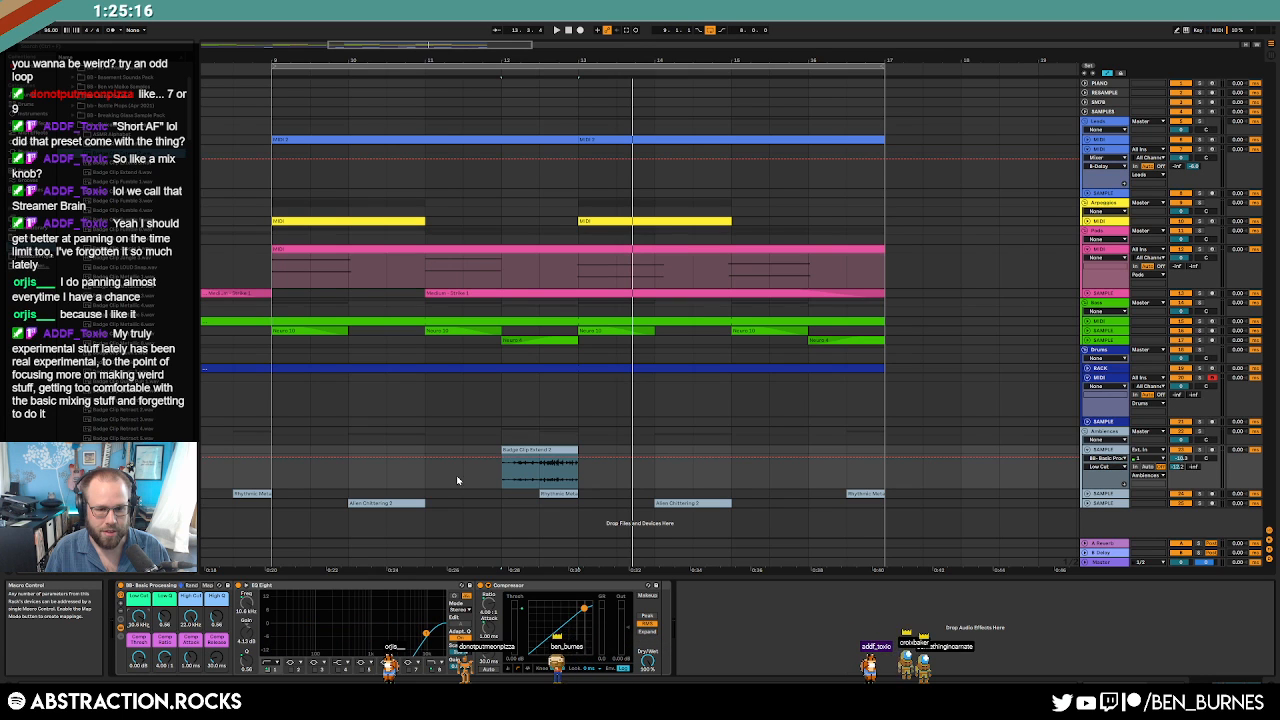
pyautogui.click(502, 458)
pyautogui.moveTo(578, 458); pyautogui.dragTo(582, 483)
pyautogui.press('space')
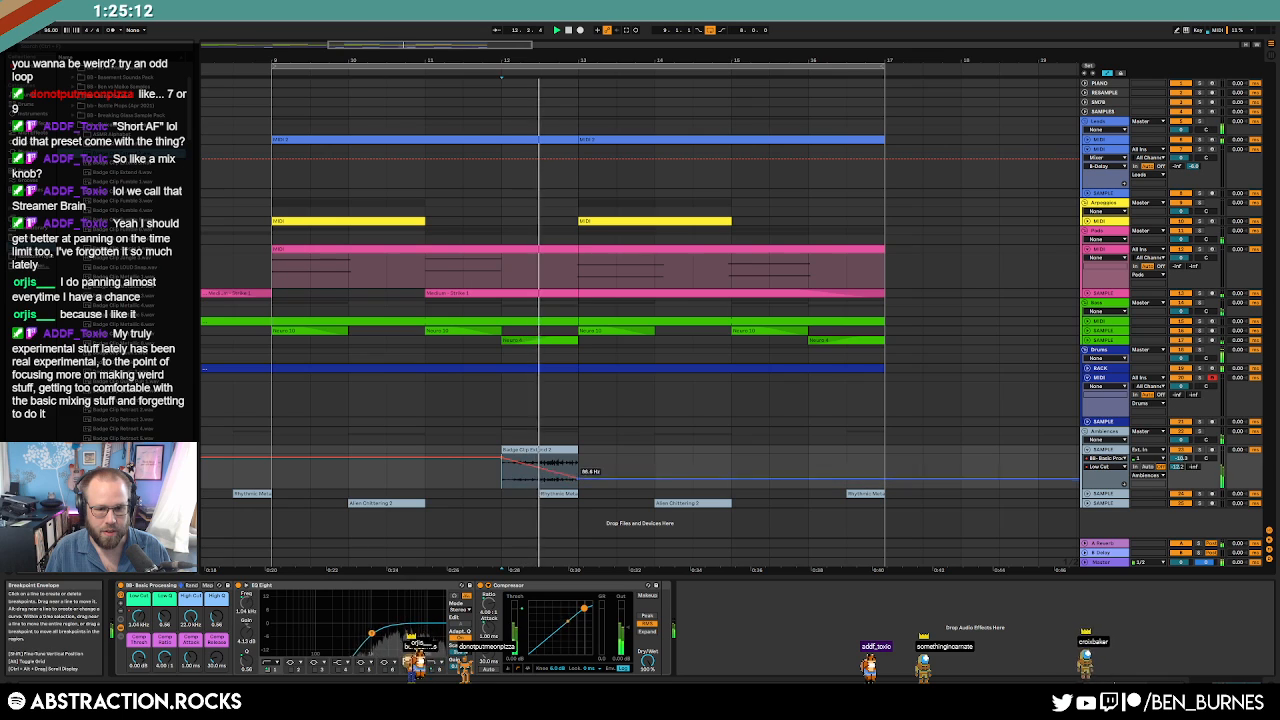
pyautogui.press('space')
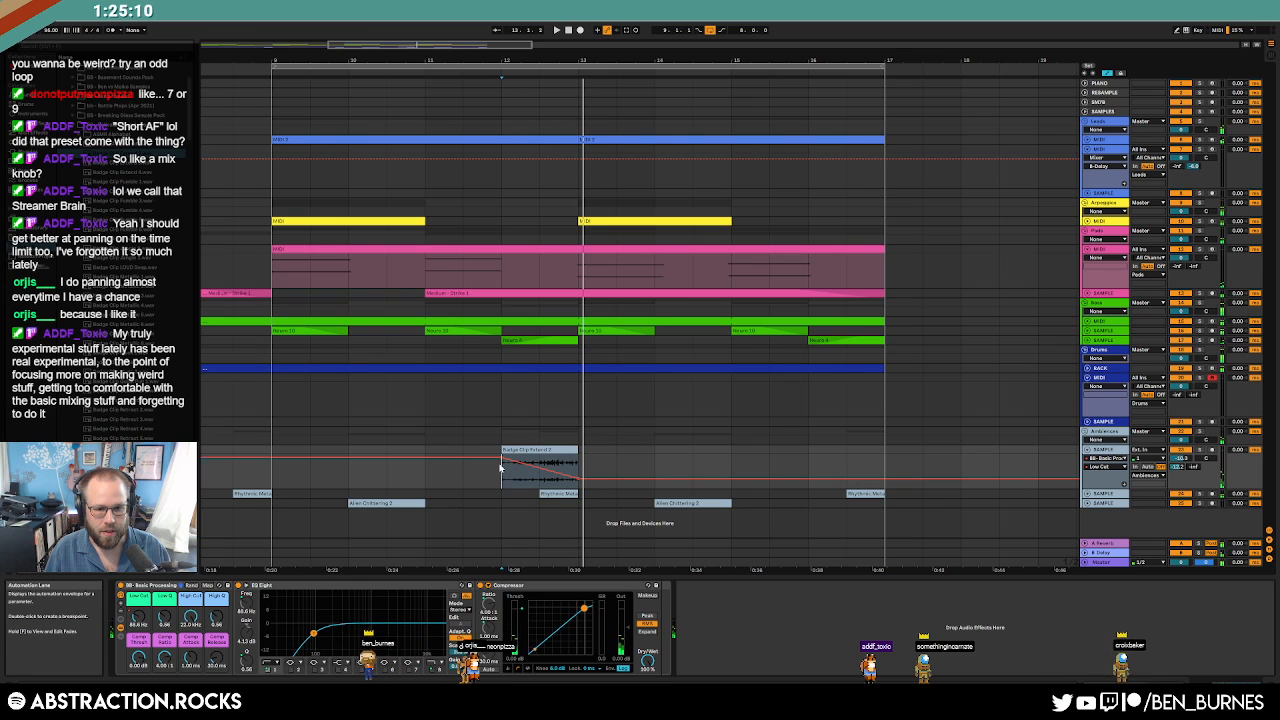
pyautogui.click(578, 480)
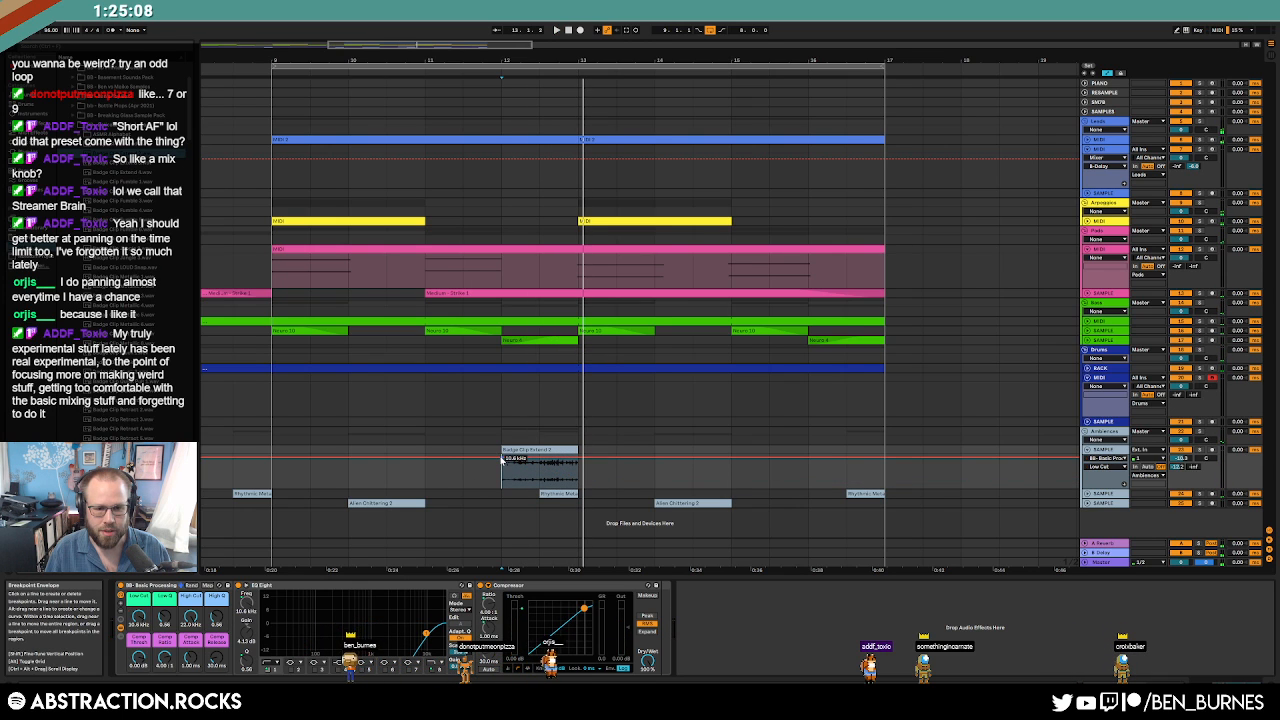
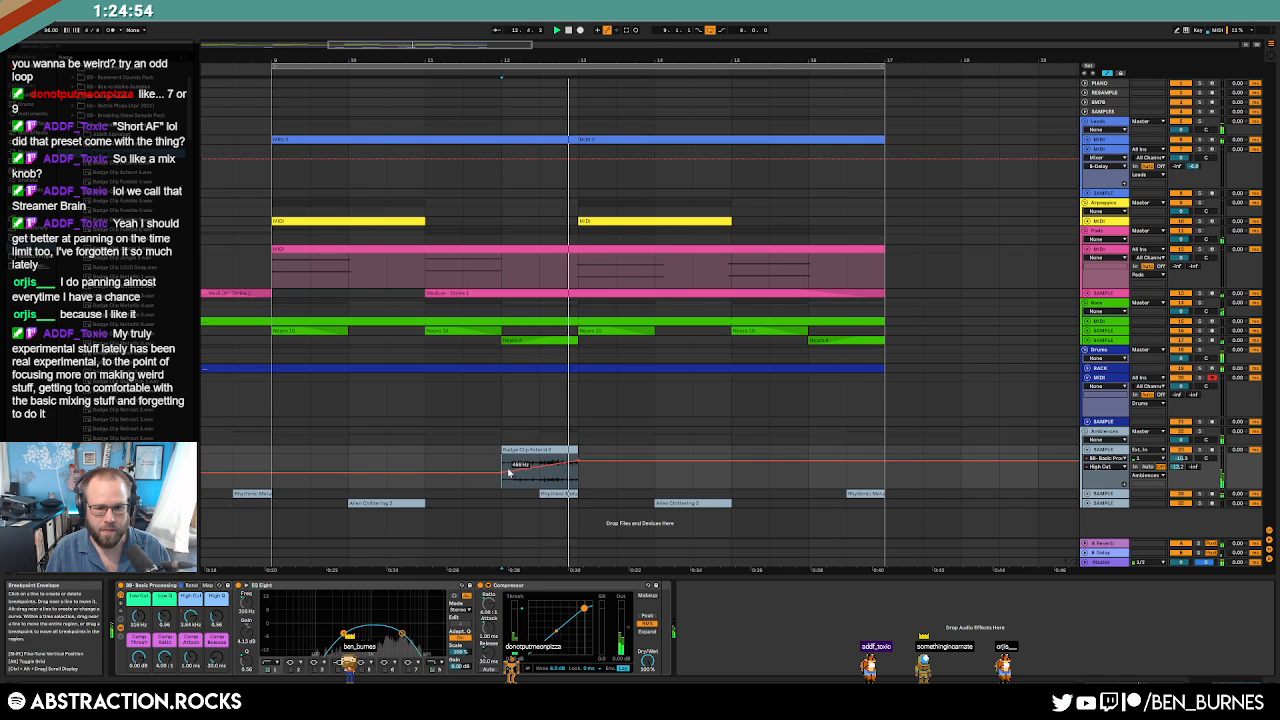
# Raise the Badge Clip track's send and volume levels, and automate its High Cut to rise to 22.0 kHz by bar 13.
pyautogui.click(1178, 468)
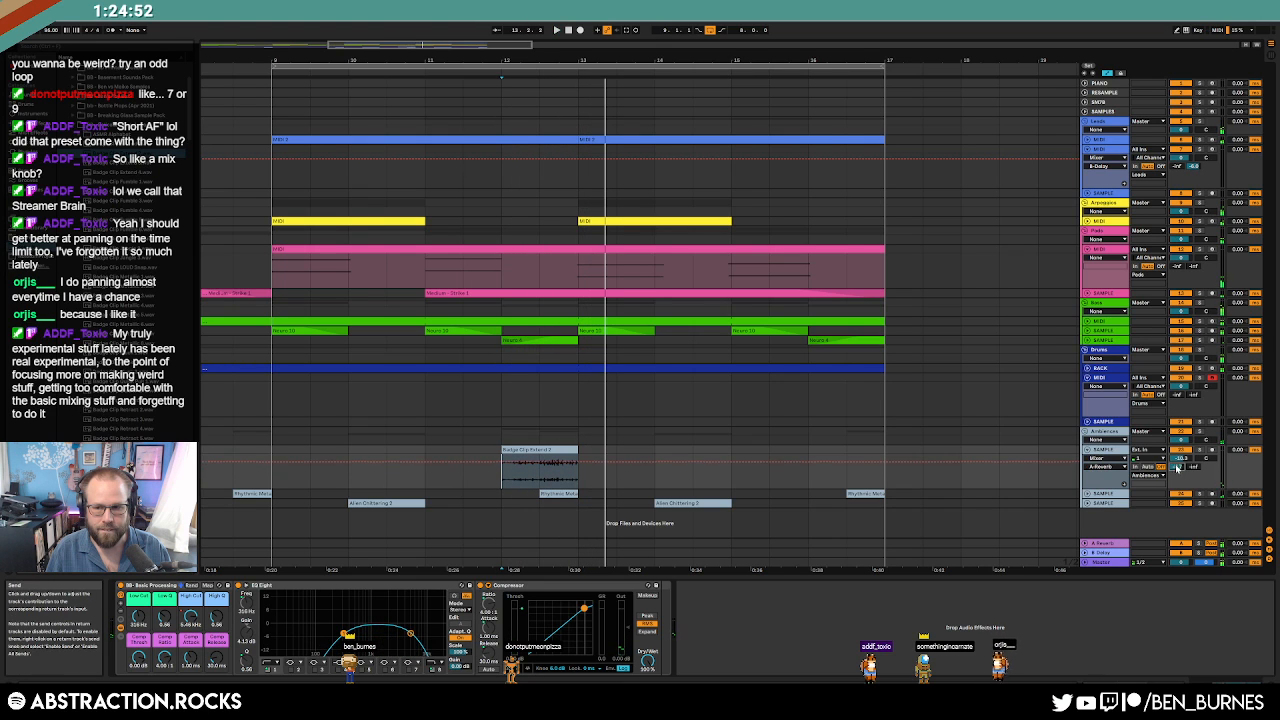
pyautogui.click(238, 606)
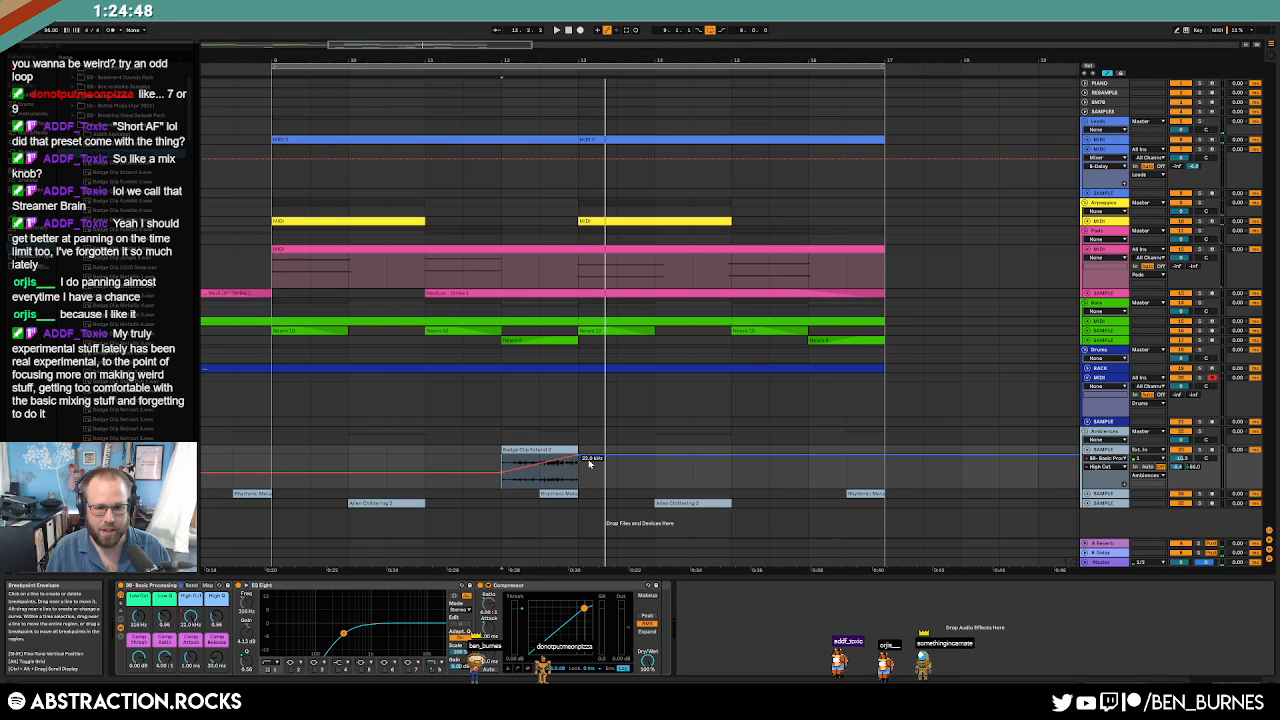
pyautogui.click(544, 476)
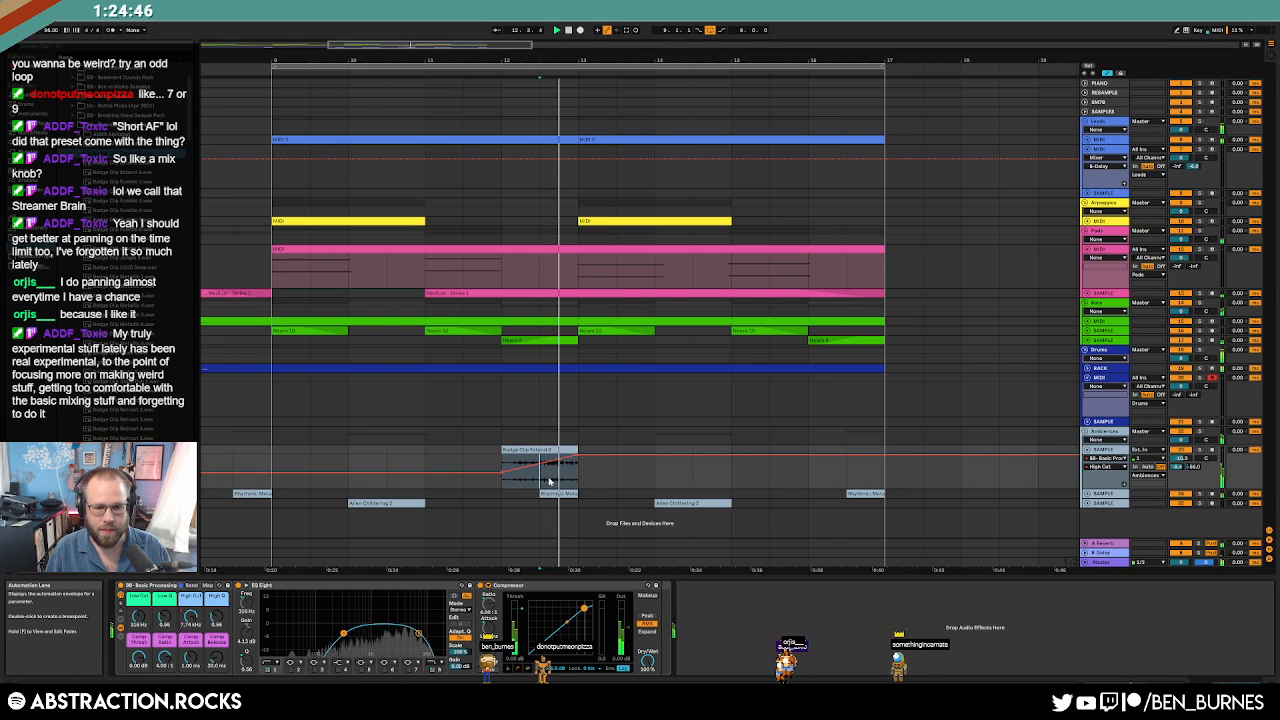
pyautogui.moveTo(1187, 459); pyautogui.dragTo(1194, 445)
pyautogui.click(552, 449)
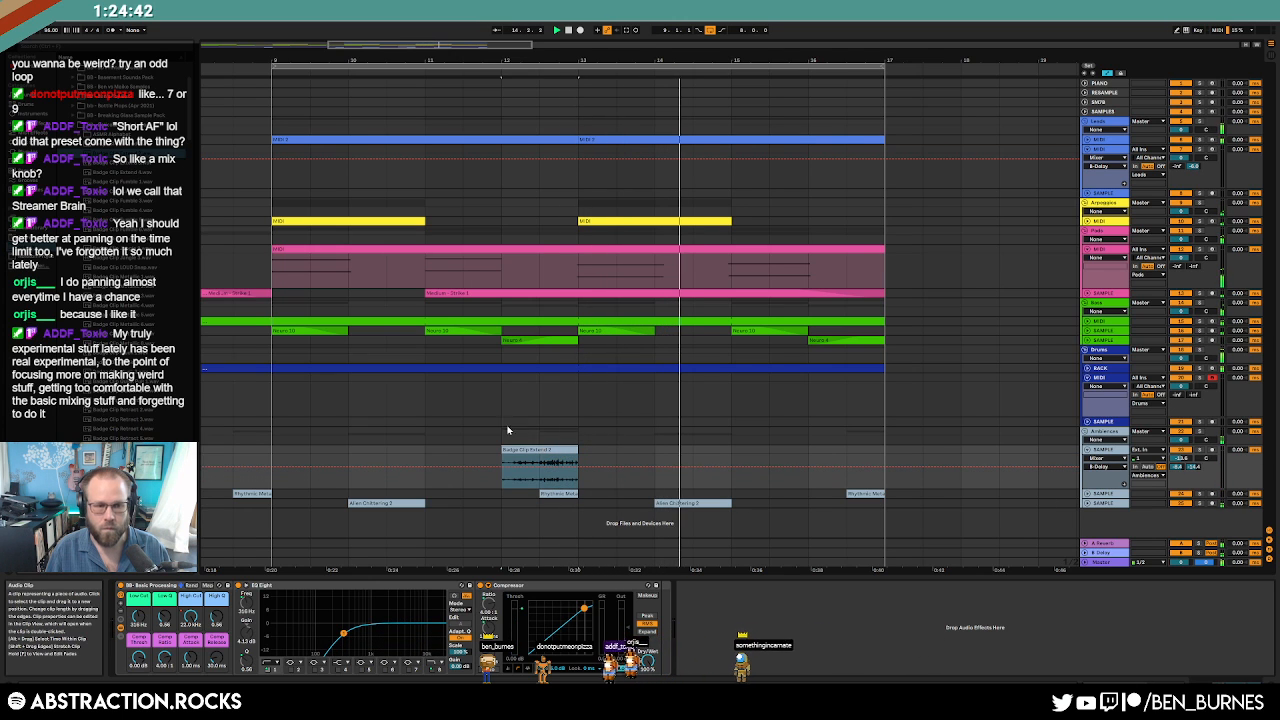
pyautogui.press('space')
# Place another Badge Clip Extend sample at bar 16, stretch it by raising its clip BPM, and trim its end to bar 17.
pyautogui.moveTo(122, 172); pyautogui.dragTo(811, 454)
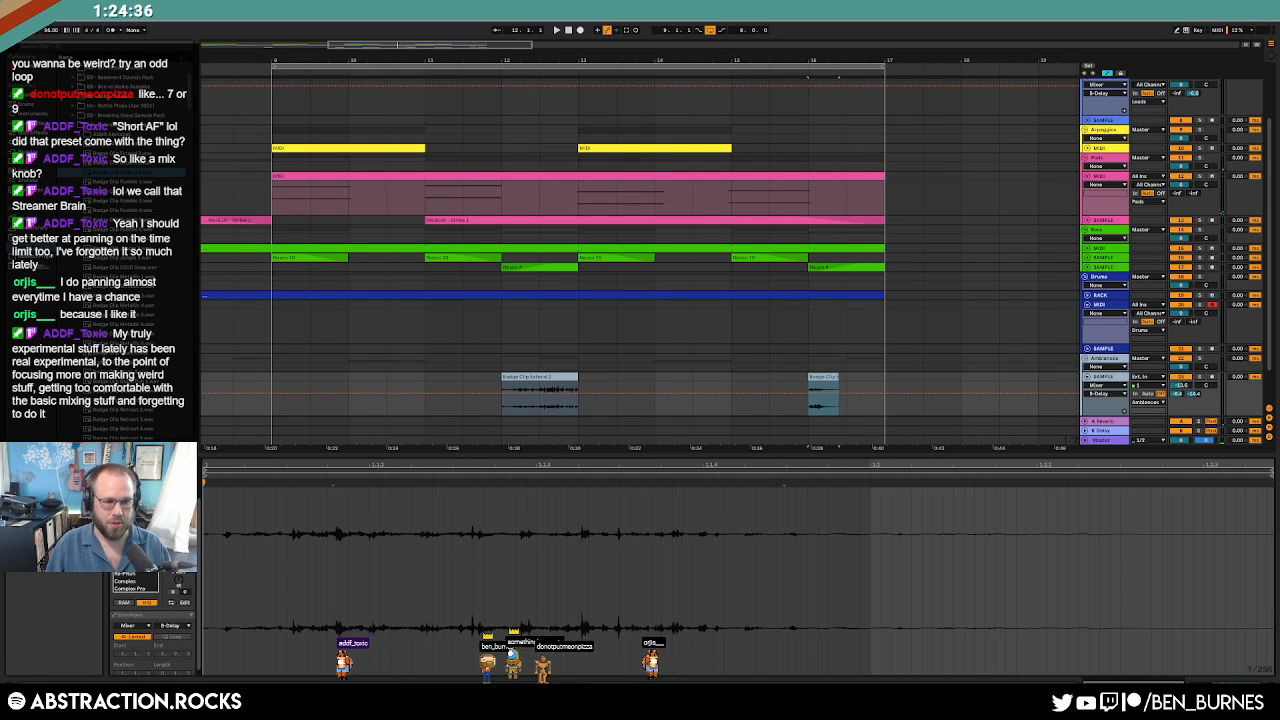
pyautogui.click(153, 587)
pyautogui.click(153, 587)
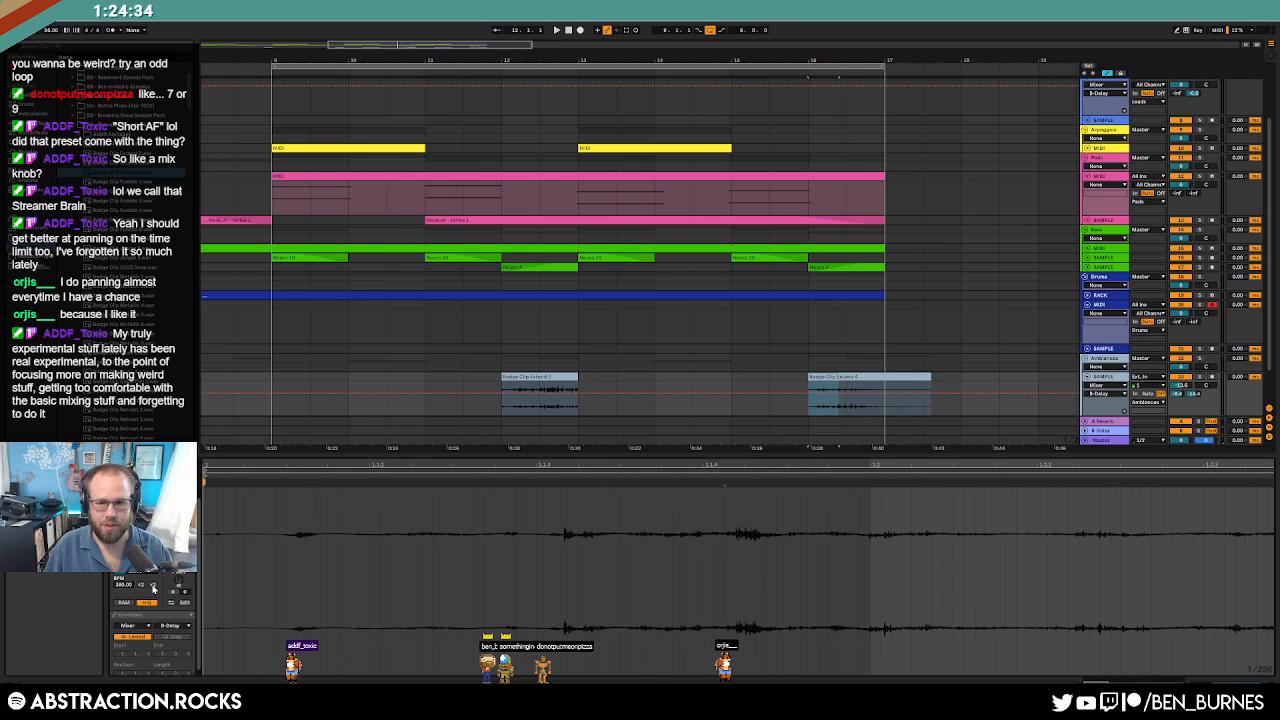
pyautogui.click(153, 587)
pyautogui.hotkey('ctrl', 'z')
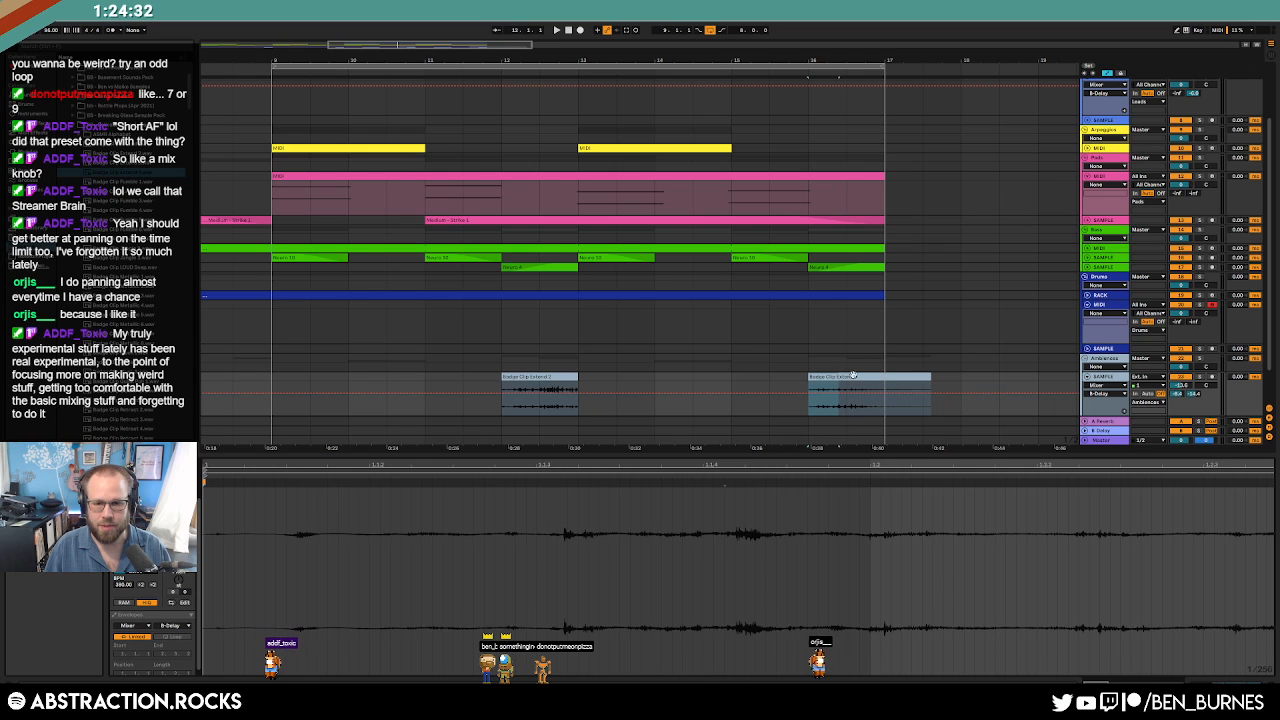
pyautogui.moveTo(123, 586); pyautogui.dragTo(123, 500)
pyautogui.moveTo(919, 376); pyautogui.dragTo(884, 376)
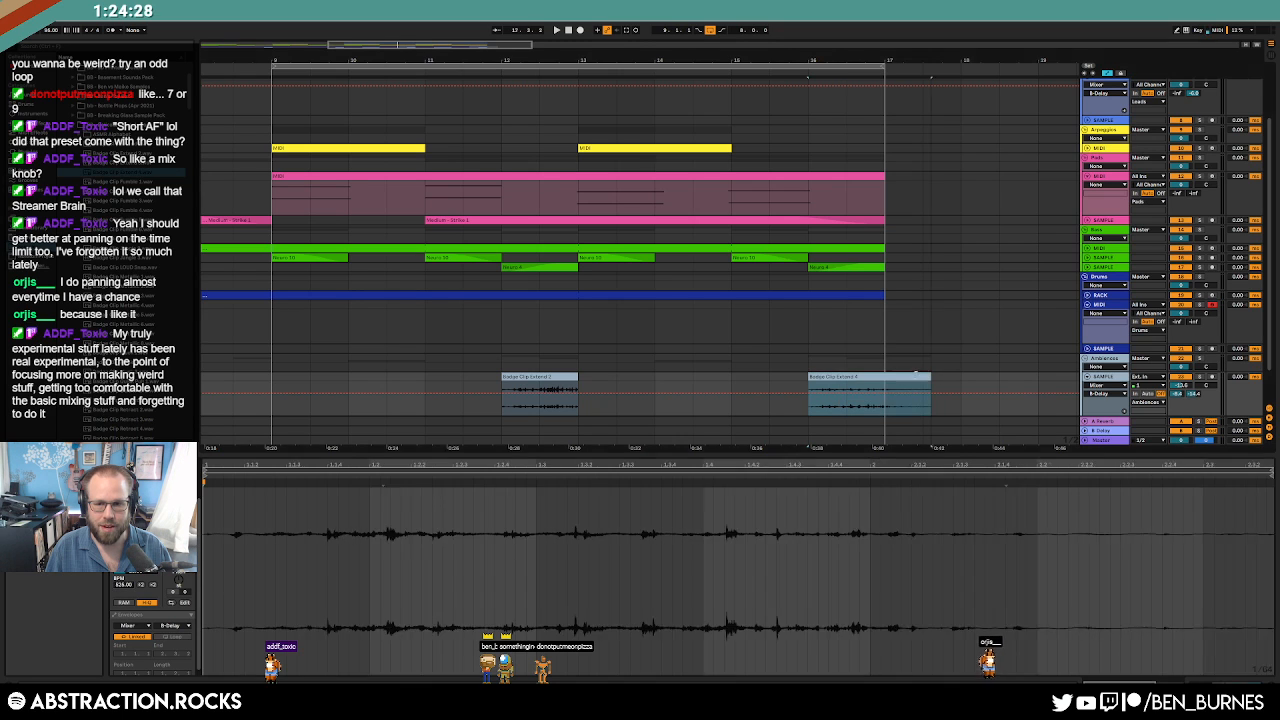
# Automate the Badge Clip track's High Cut to dip at bar 16 and rise again across the second sample.
pyautogui.hotkey('shift', 'Tab')
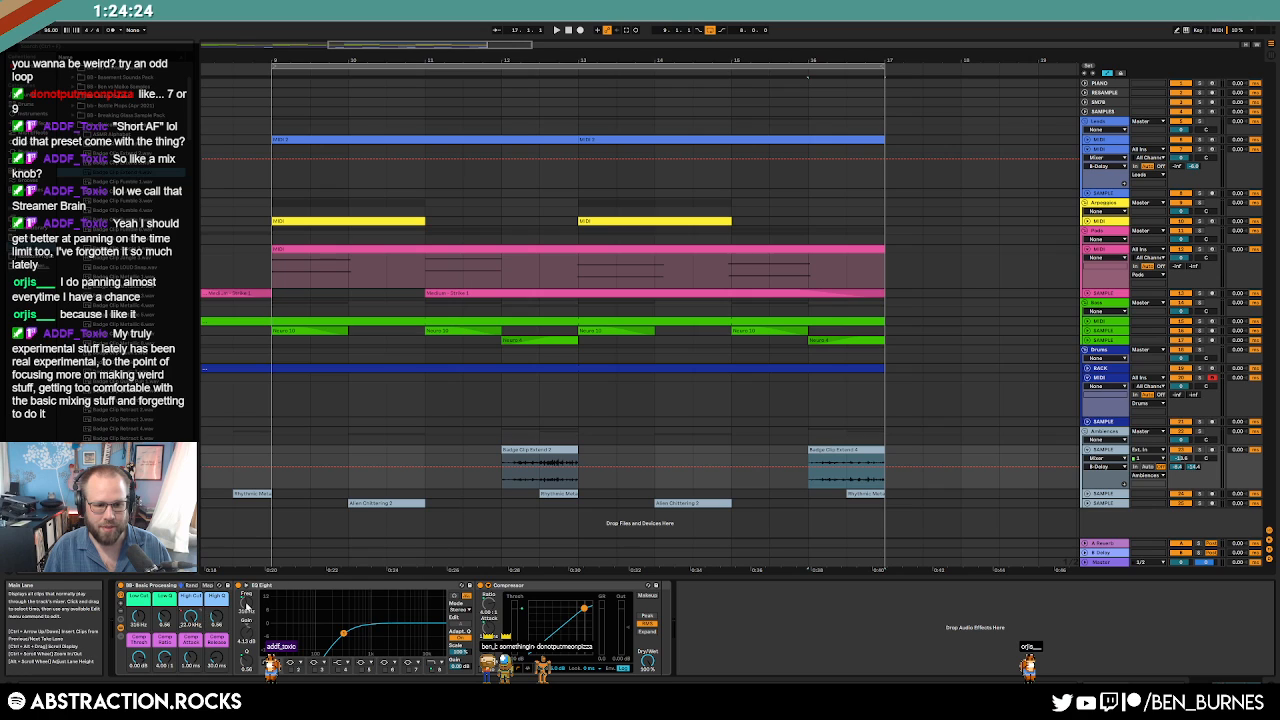
pyautogui.click(193, 620)
pyautogui.moveTo(499, 490); pyautogui.dragTo(567, 486)
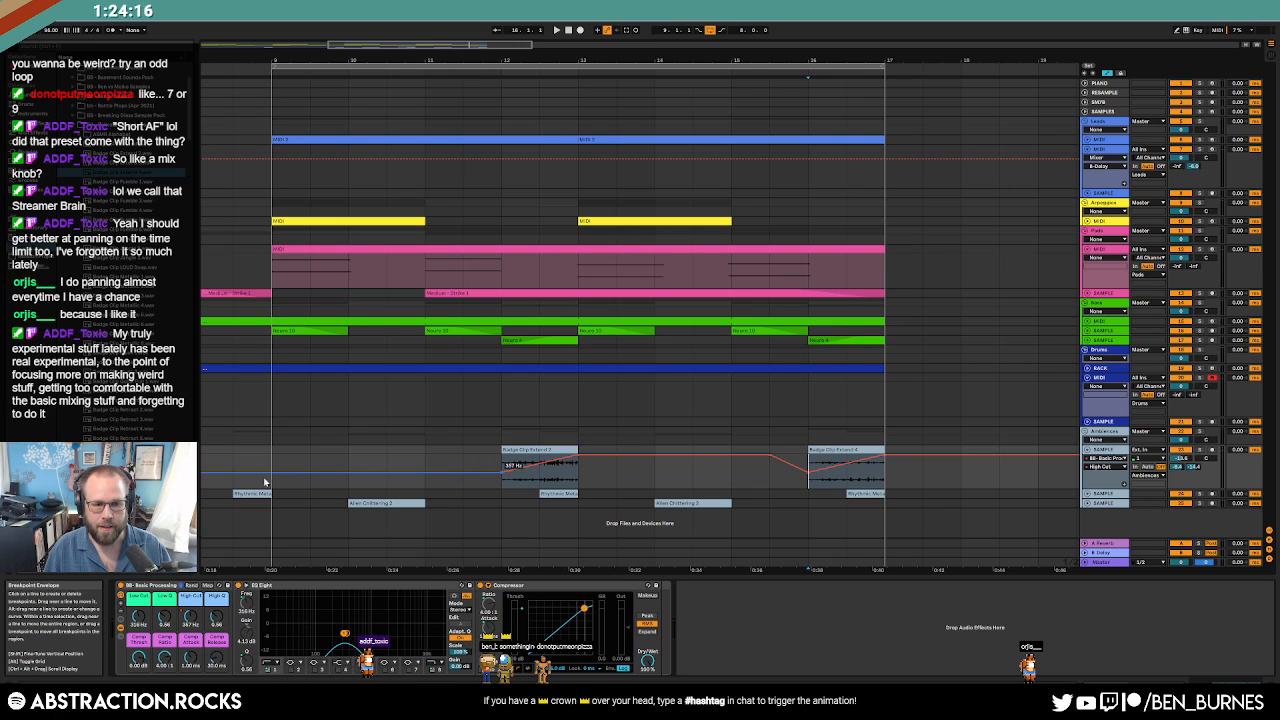
# Play the loop, hide the automation lanes and adjust the Badge Clip track's send level.
pyautogui.press('space')
pyautogui.press('a')
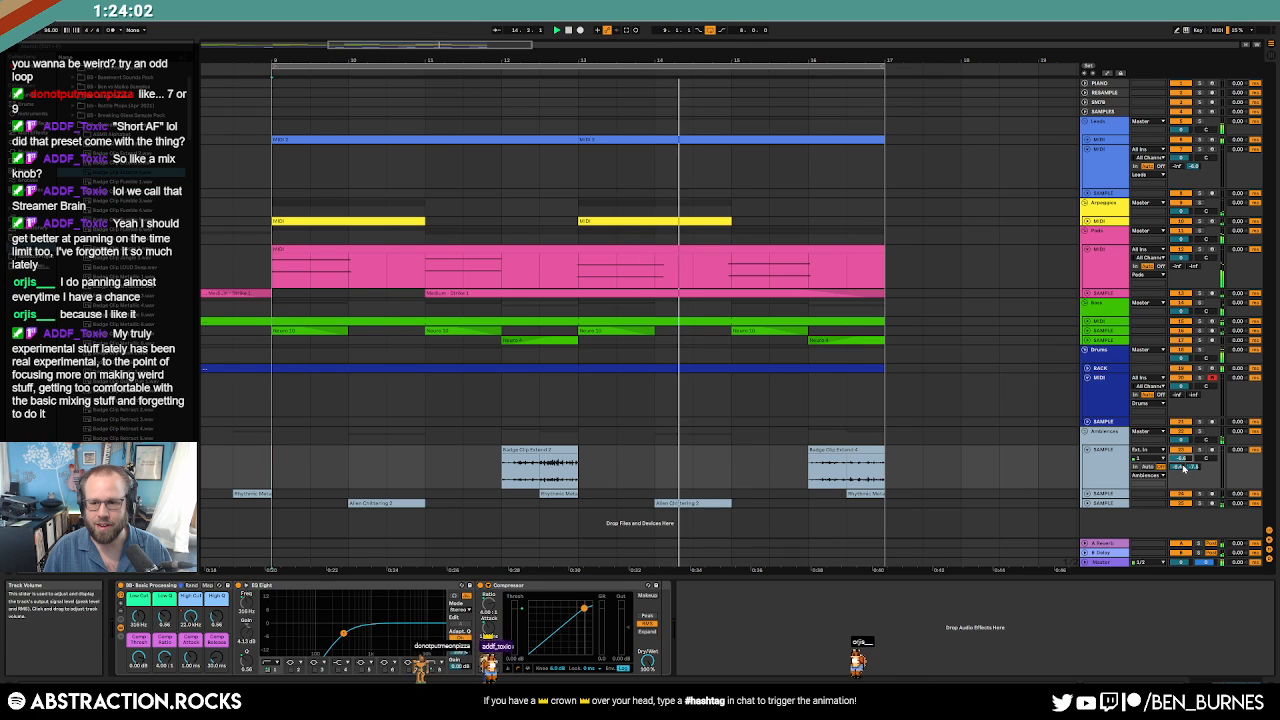
pyautogui.moveTo(1179, 467); pyautogui.dragTo(1181, 465)
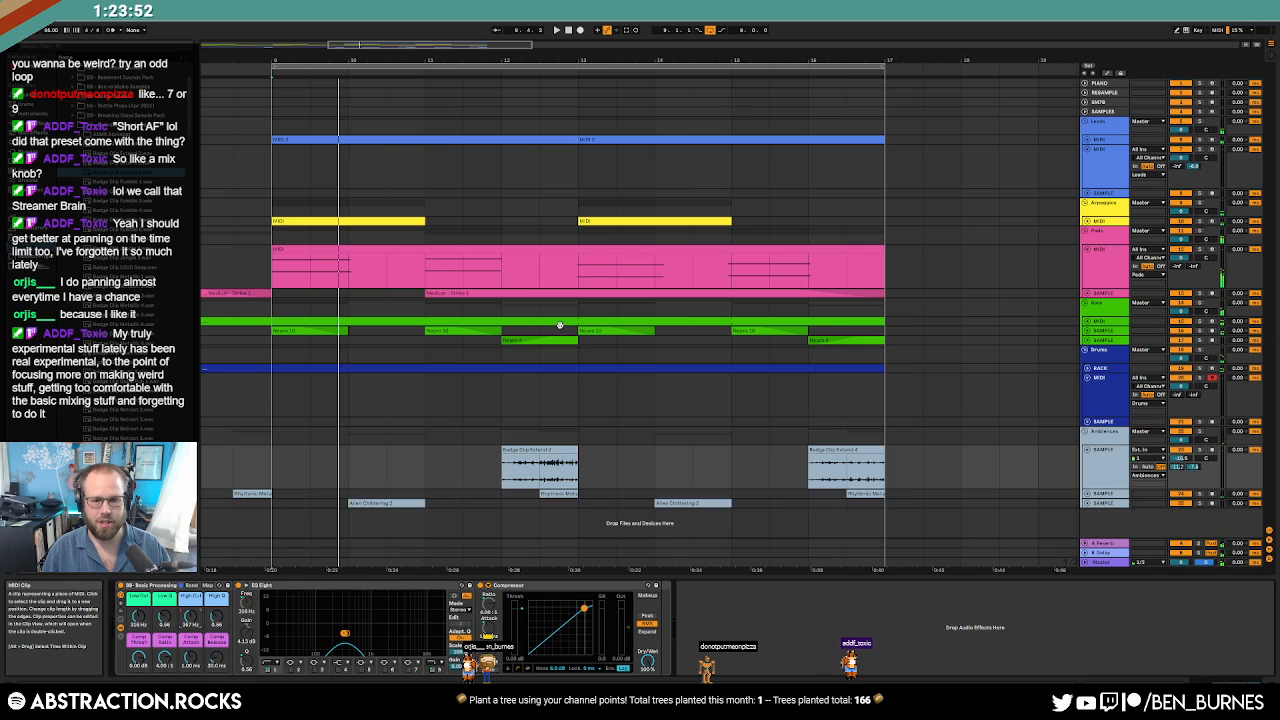
# Unfold the drum rack track, select its pattern between bars 9 and 17, and browse the sample list.
pyautogui.keyDown('ctrl'); pyautogui.scroll(-3, 585, 320); pyautogui.keyUp('ctrl')
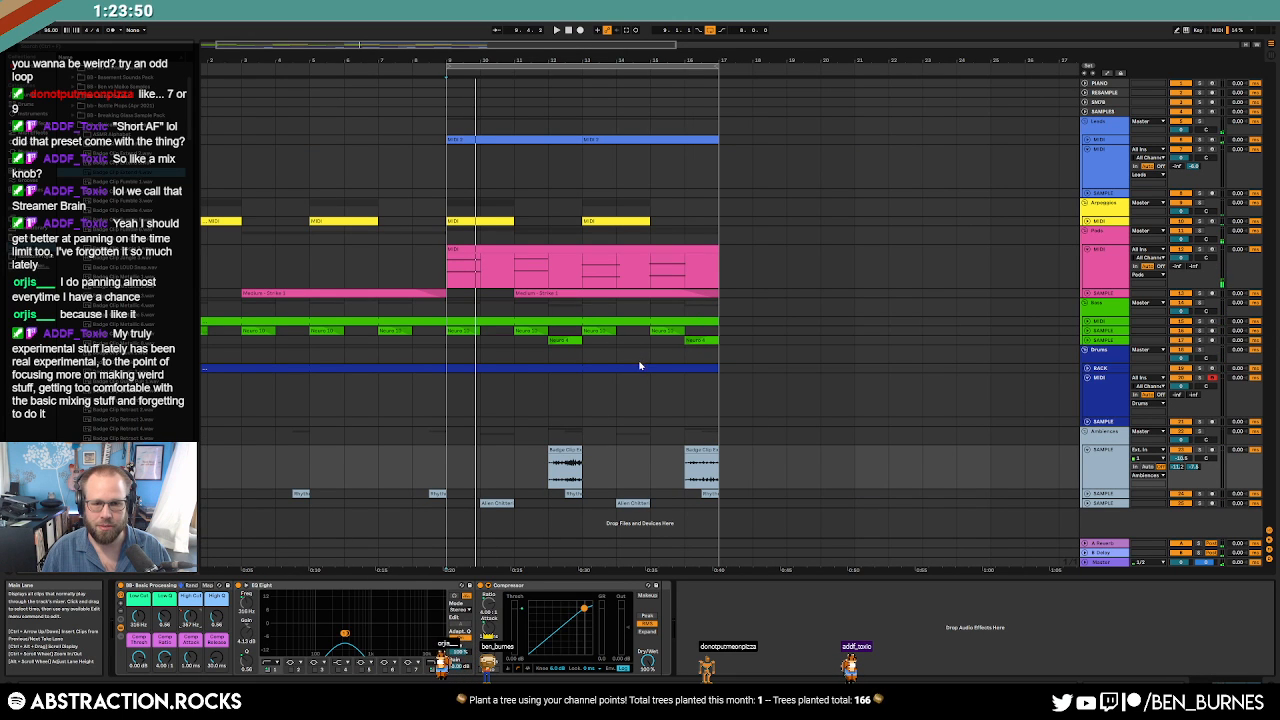
pyautogui.click(1087, 371)
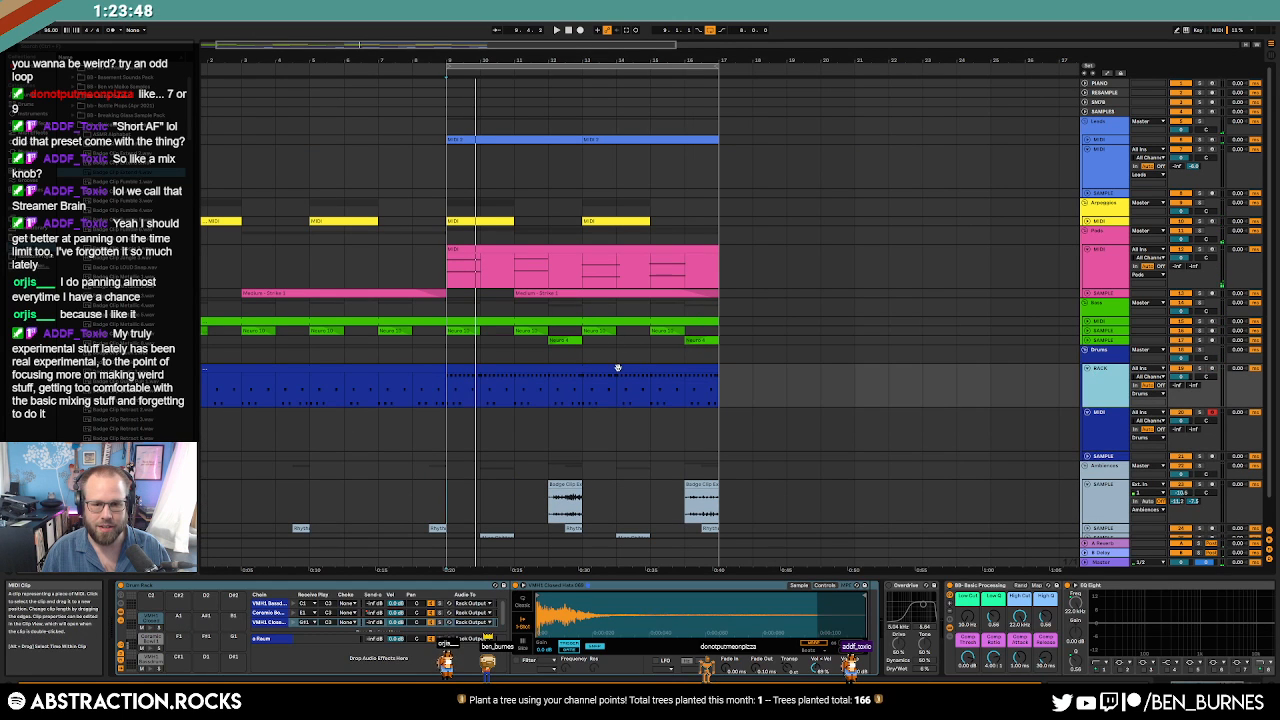
pyautogui.click(618, 368)
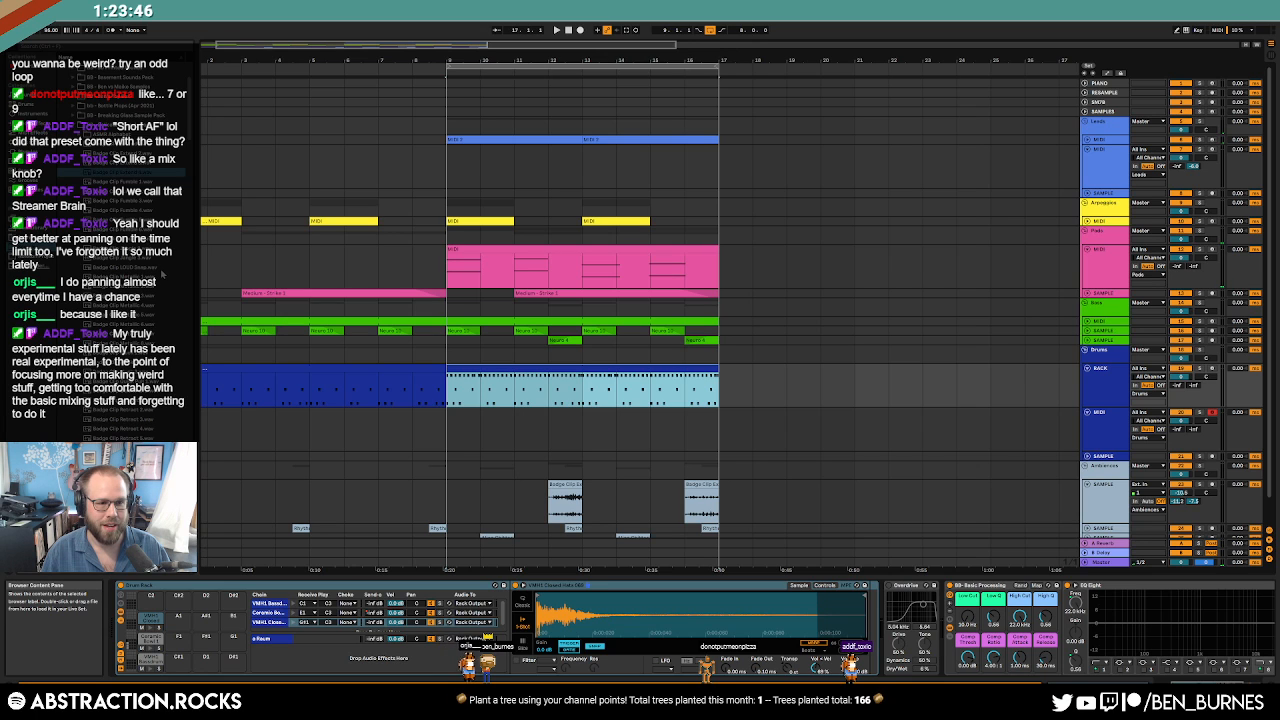
pyautogui.click(198, 163)
pyautogui.scroll(-5, 192, 150)
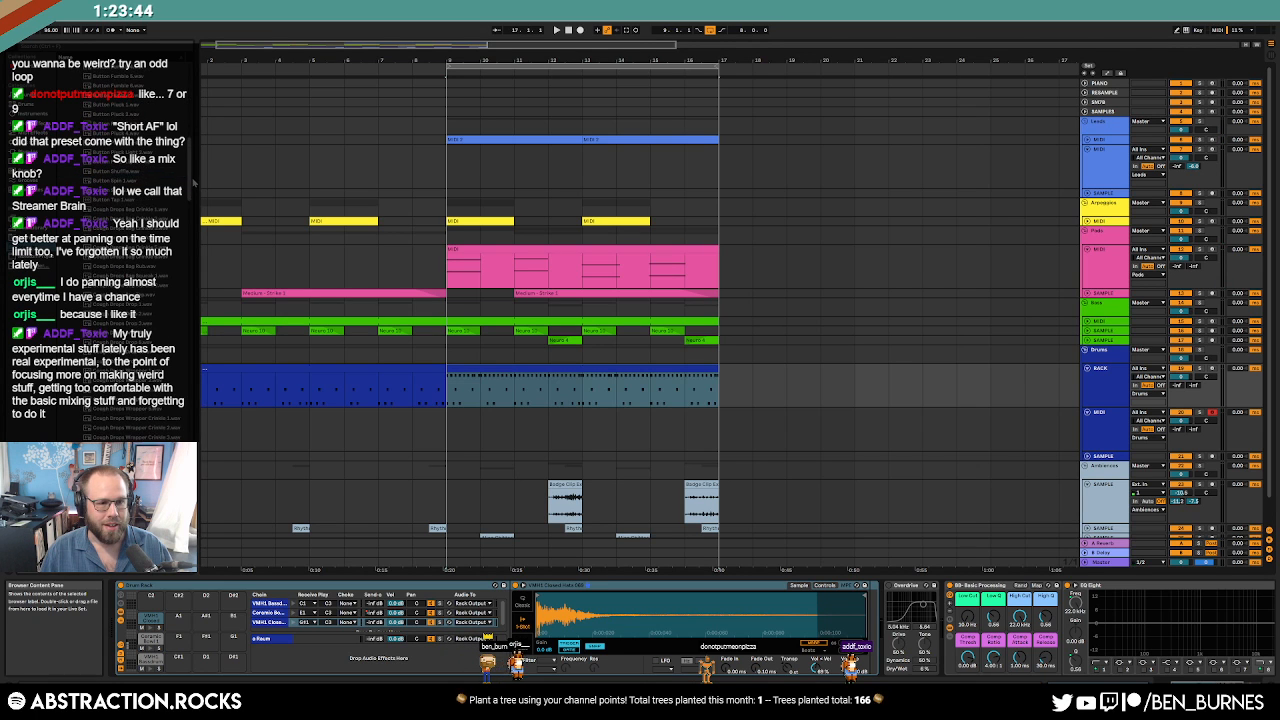
# Create a one-bar clip at bar 9 on the drums MIDI track, set its signature to 7/8 and add a C3 sixteenth note at its start.
pyautogui.click(448, 430)
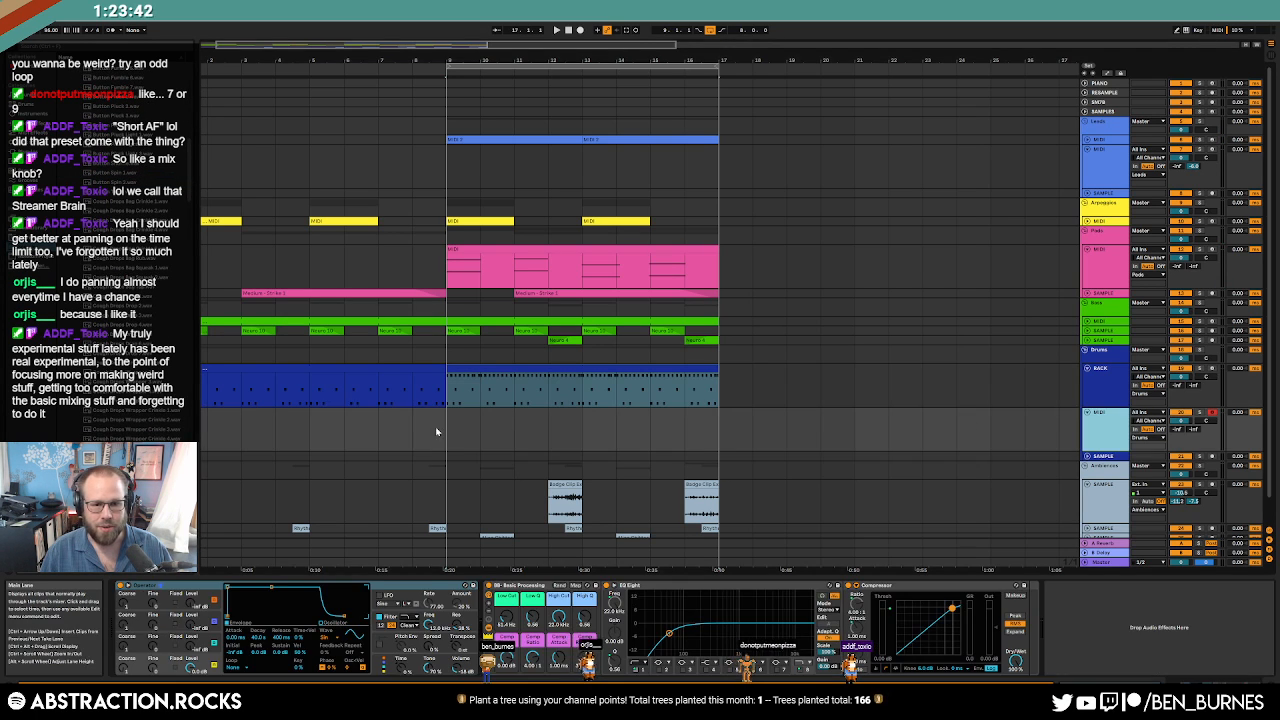
pyautogui.hotkey('ctrl', 'shift', 'm')
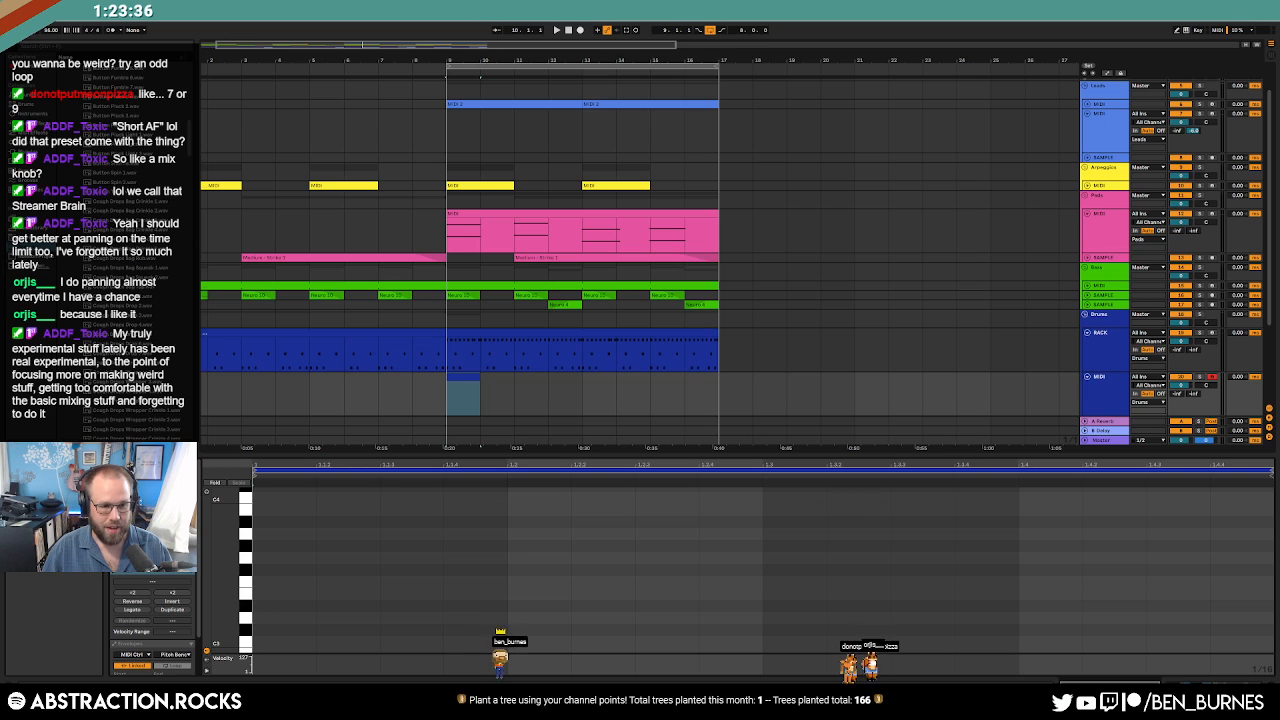
pyautogui.press('Return')
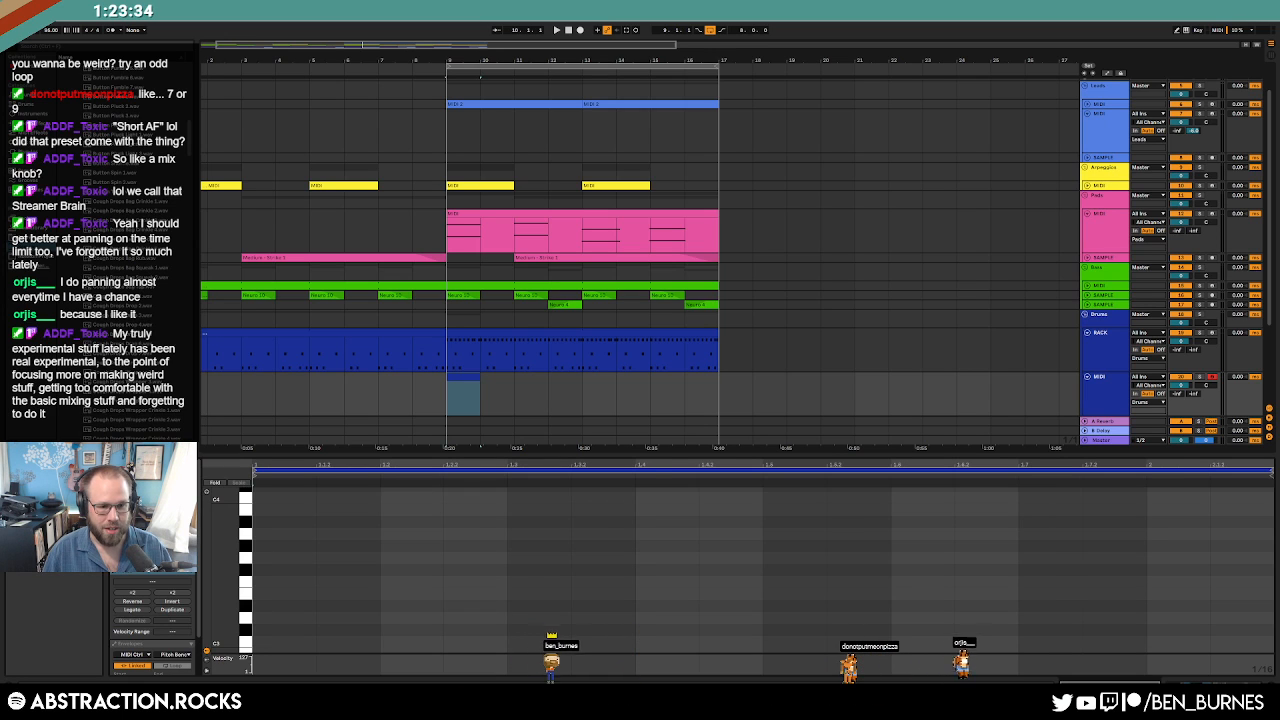
pyautogui.moveTo(219, 557); pyautogui.dragTo(219, 461)
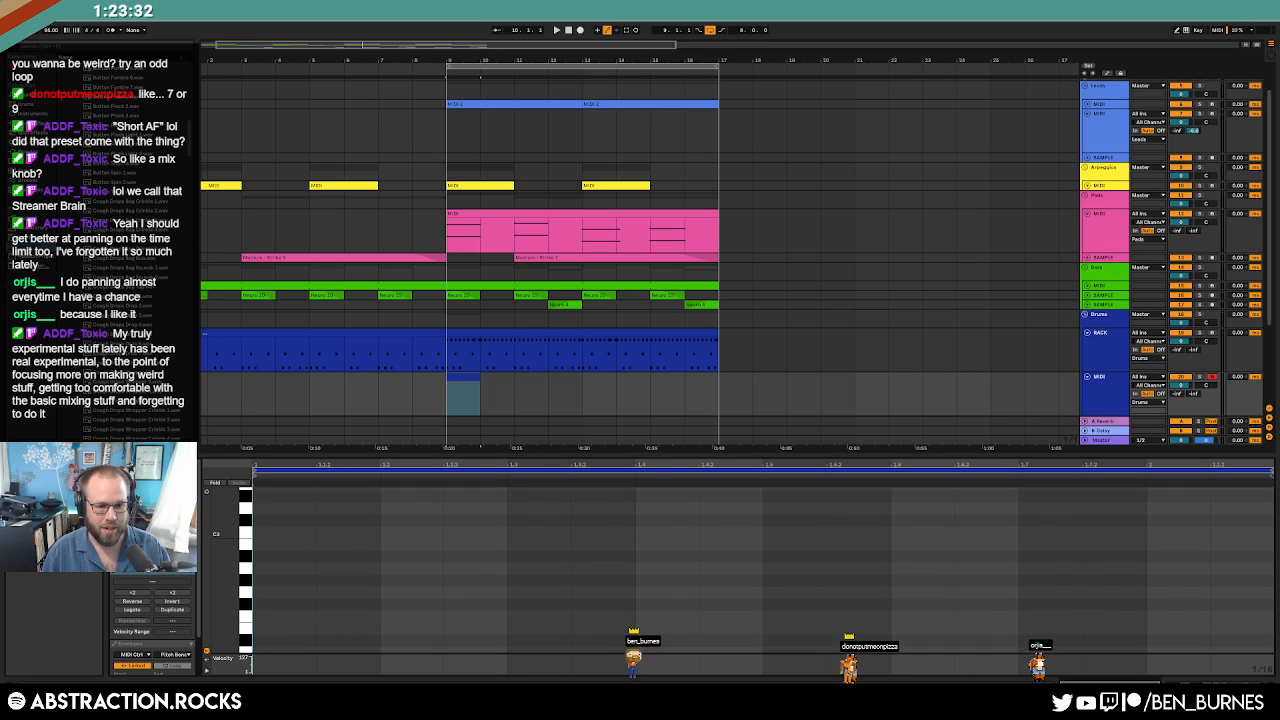
pyautogui.doubleClick(270, 551)
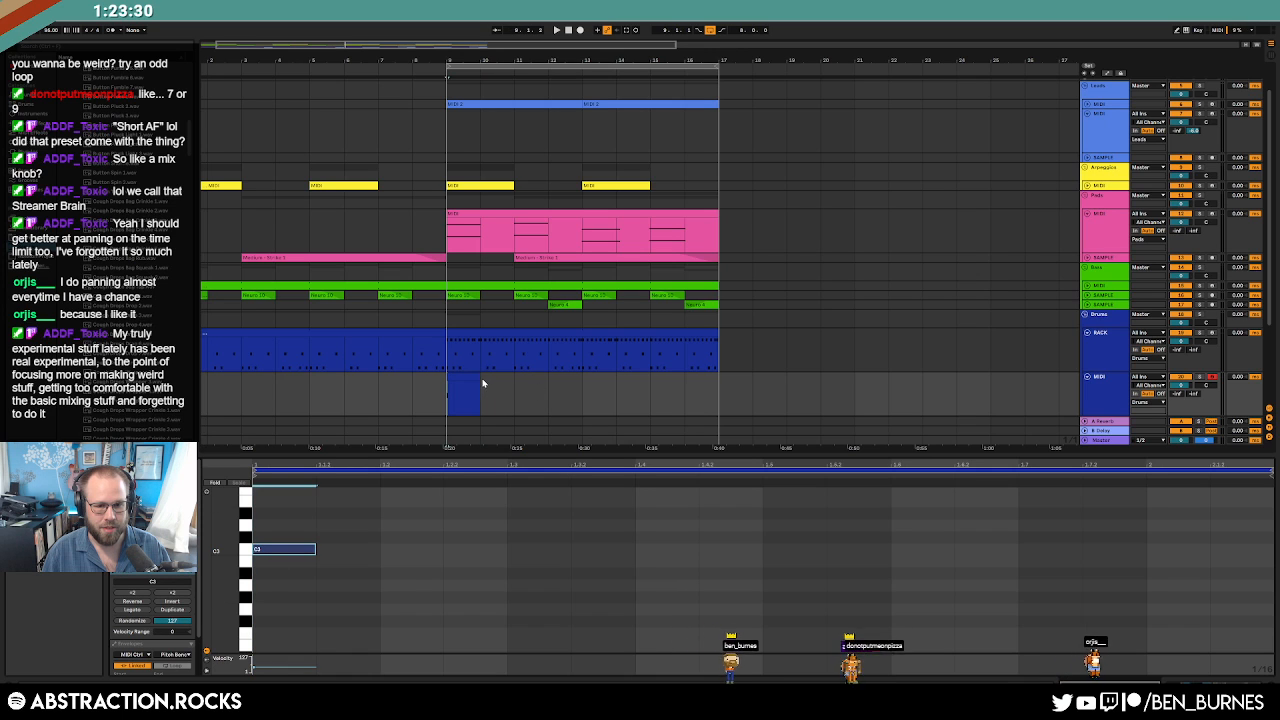
# Extend the new drum MIDI clip to bar 17 and shorten its loop to one 7/8 bar.
pyautogui.moveTo(482, 383); pyautogui.dragTo(710, 382)
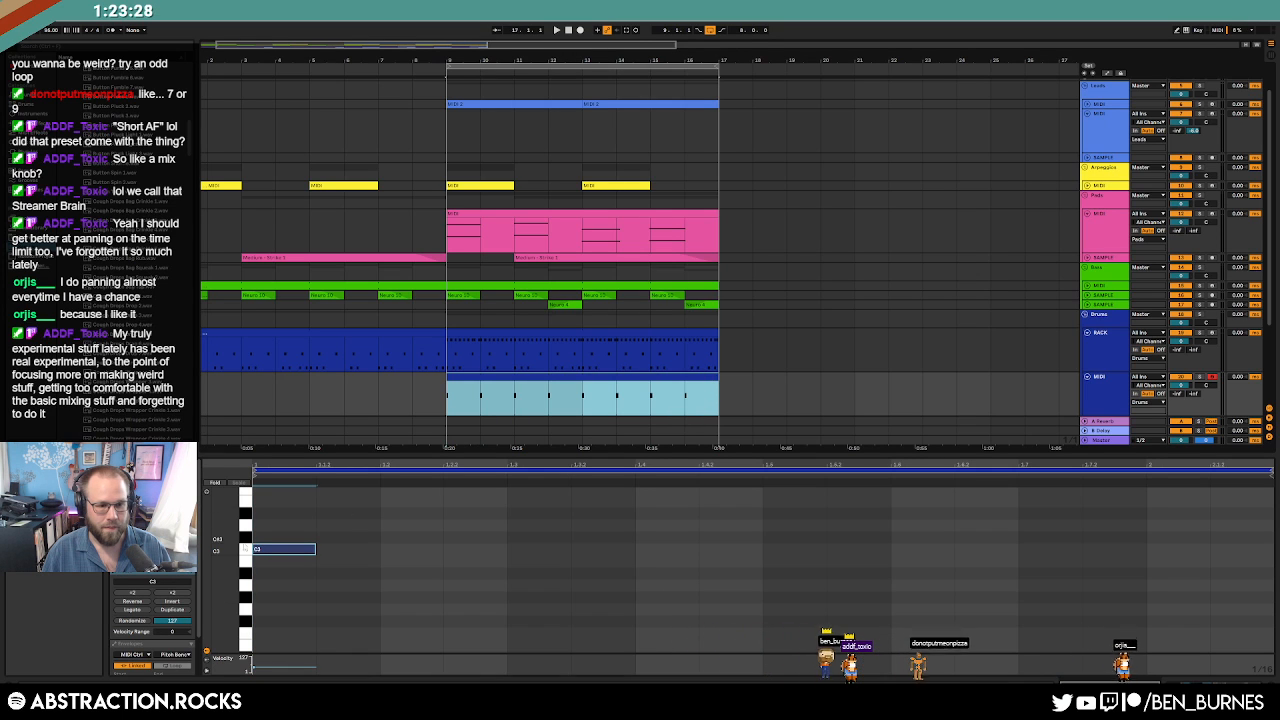
pyautogui.hotkey('ctrl', 'f')
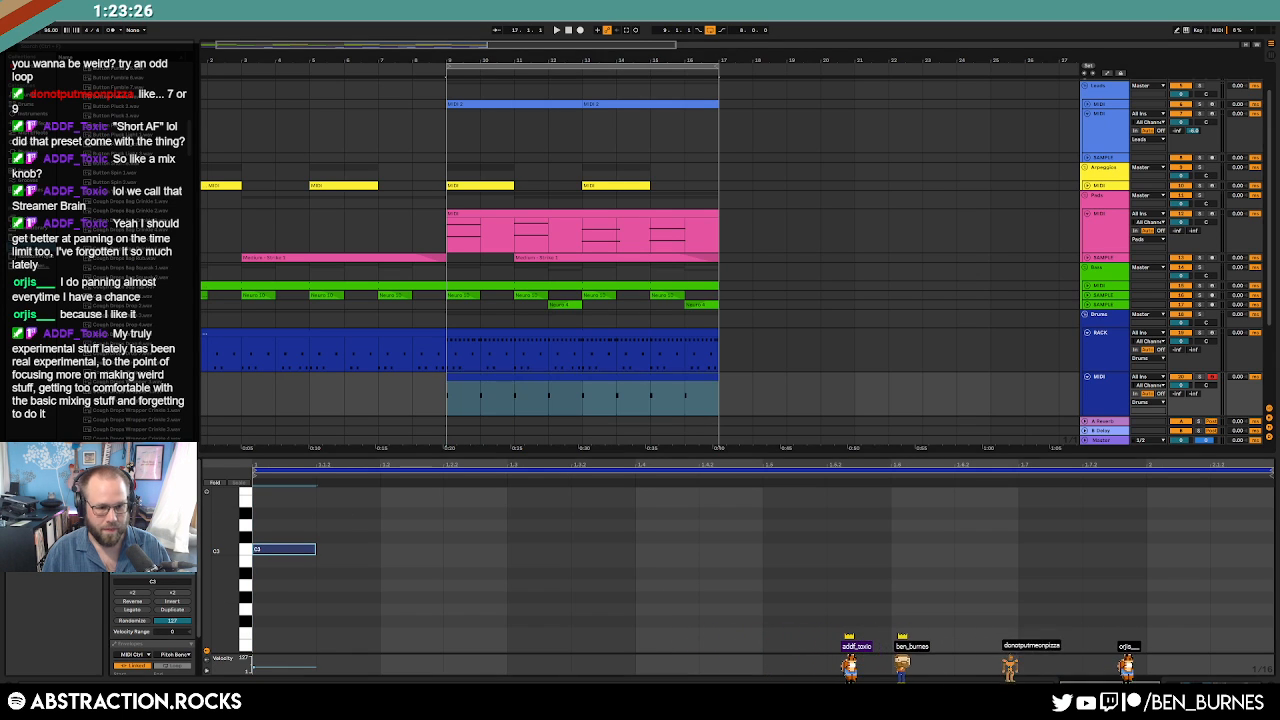
pyautogui.press('Return')
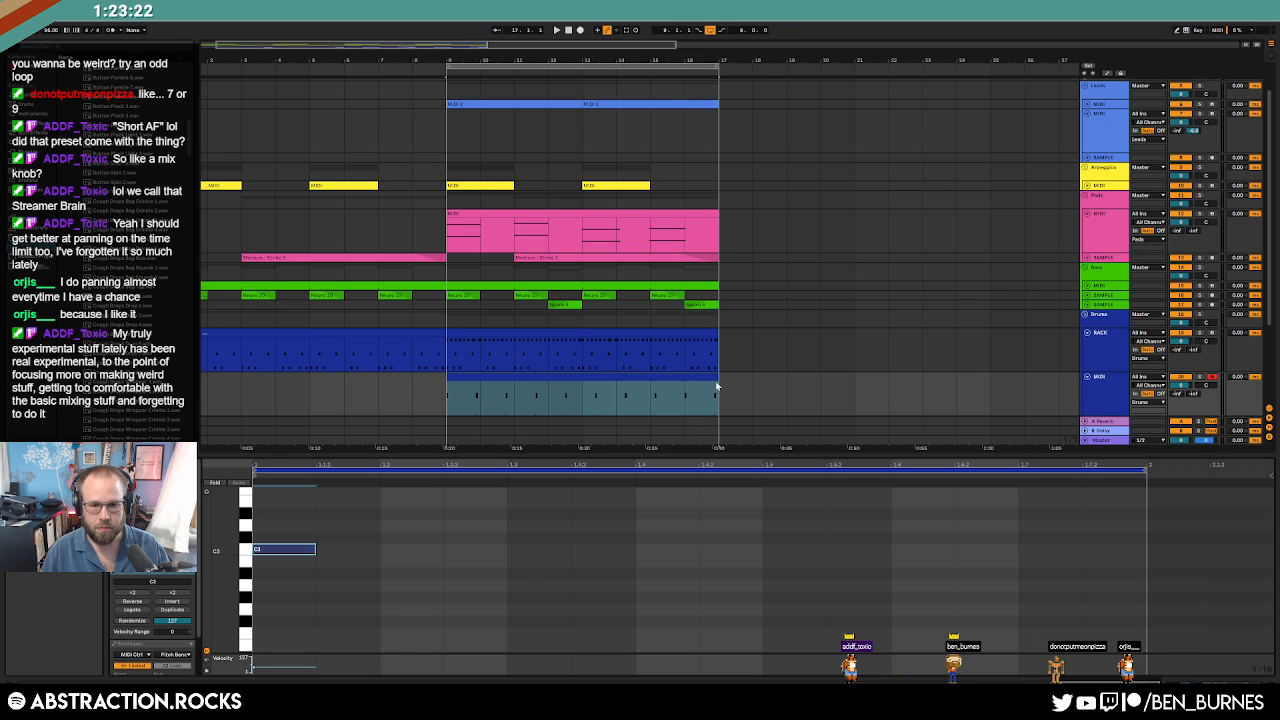
# Trim the end of the 7/8 drum clip back to about 16.3, show the track's devices and play the loop.
pyautogui.scroll(3, 712, 378)
pyautogui.moveTo(718, 378); pyautogui.dragTo(687, 380)
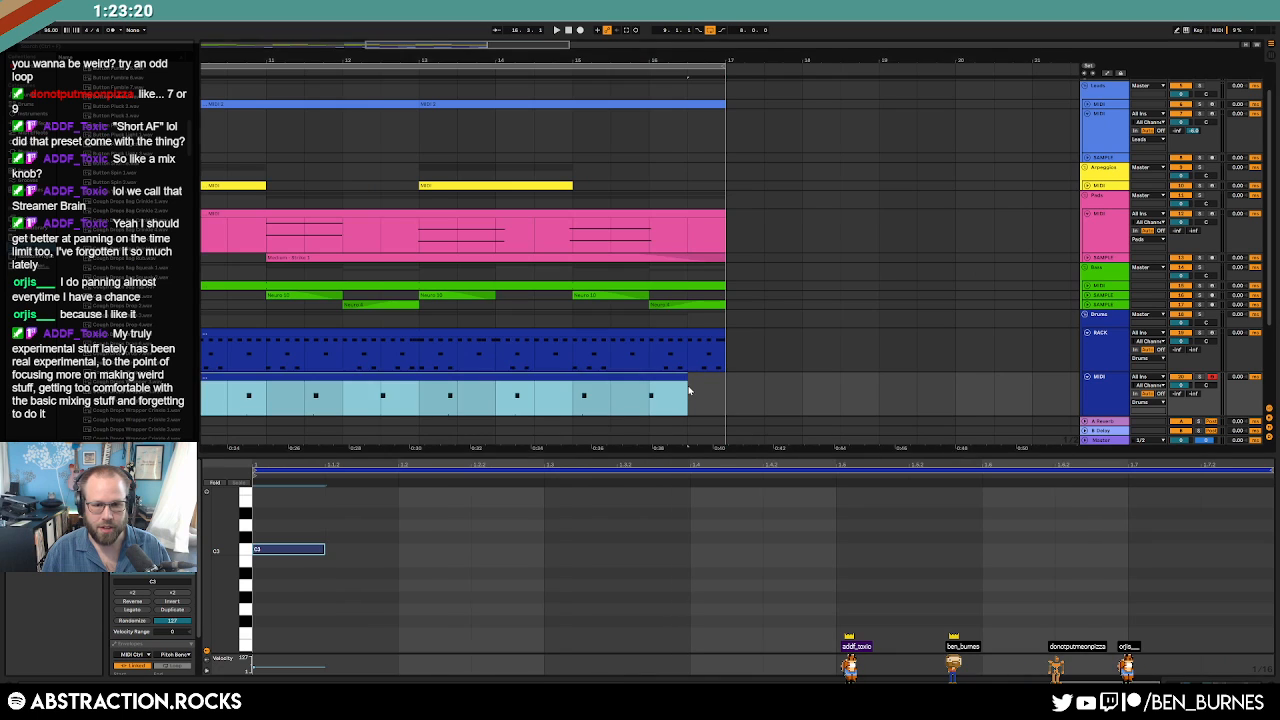
pyautogui.scroll(-3, 688, 393)
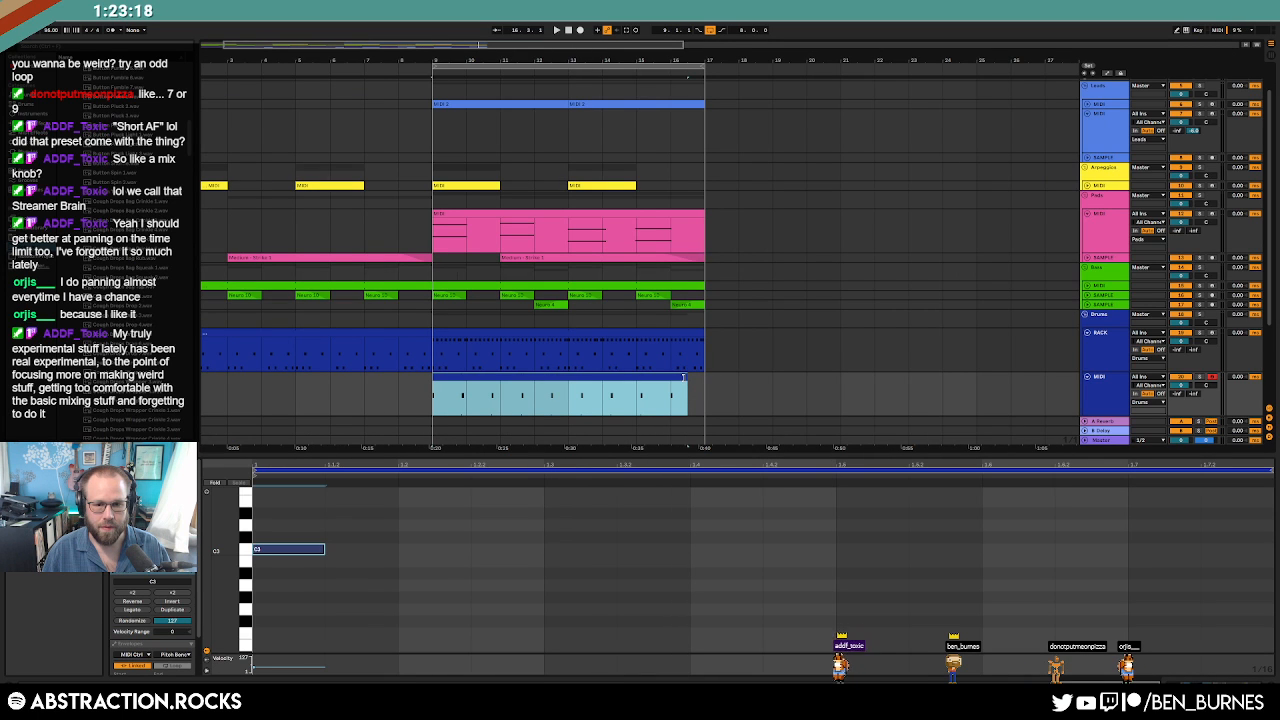
pyautogui.hotkey('shift', 'Tab')
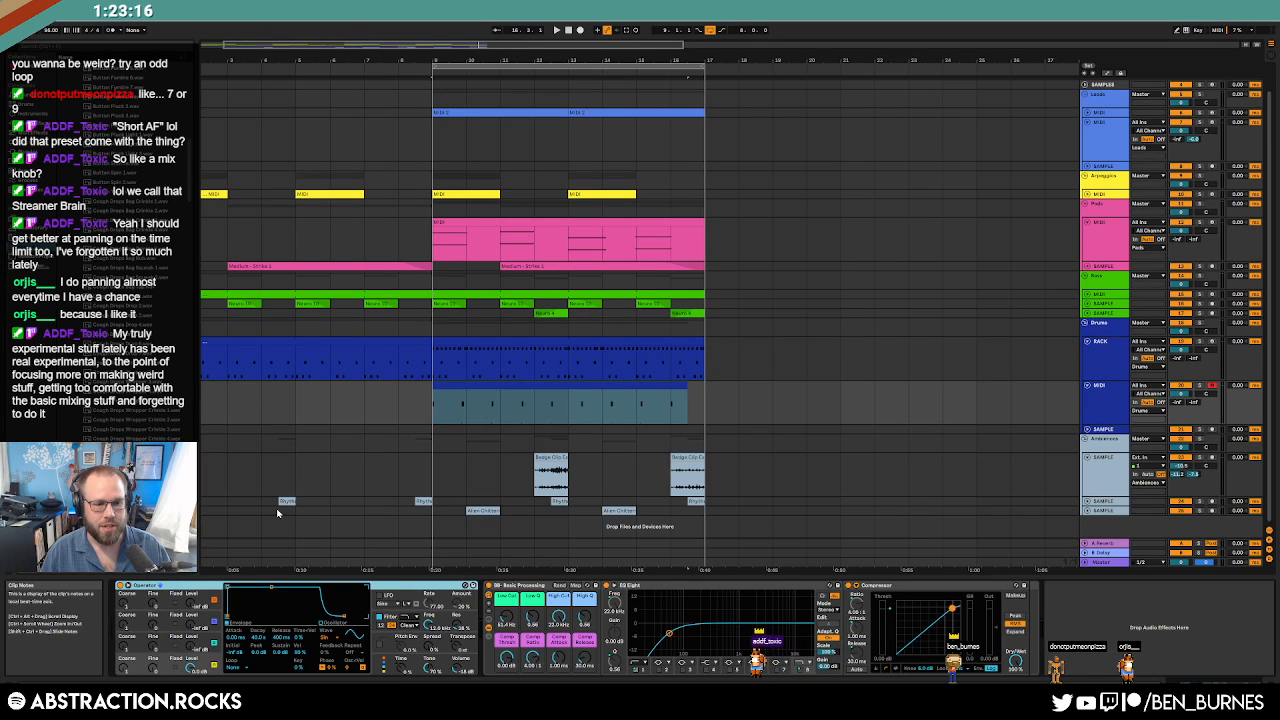
pyautogui.press('space')
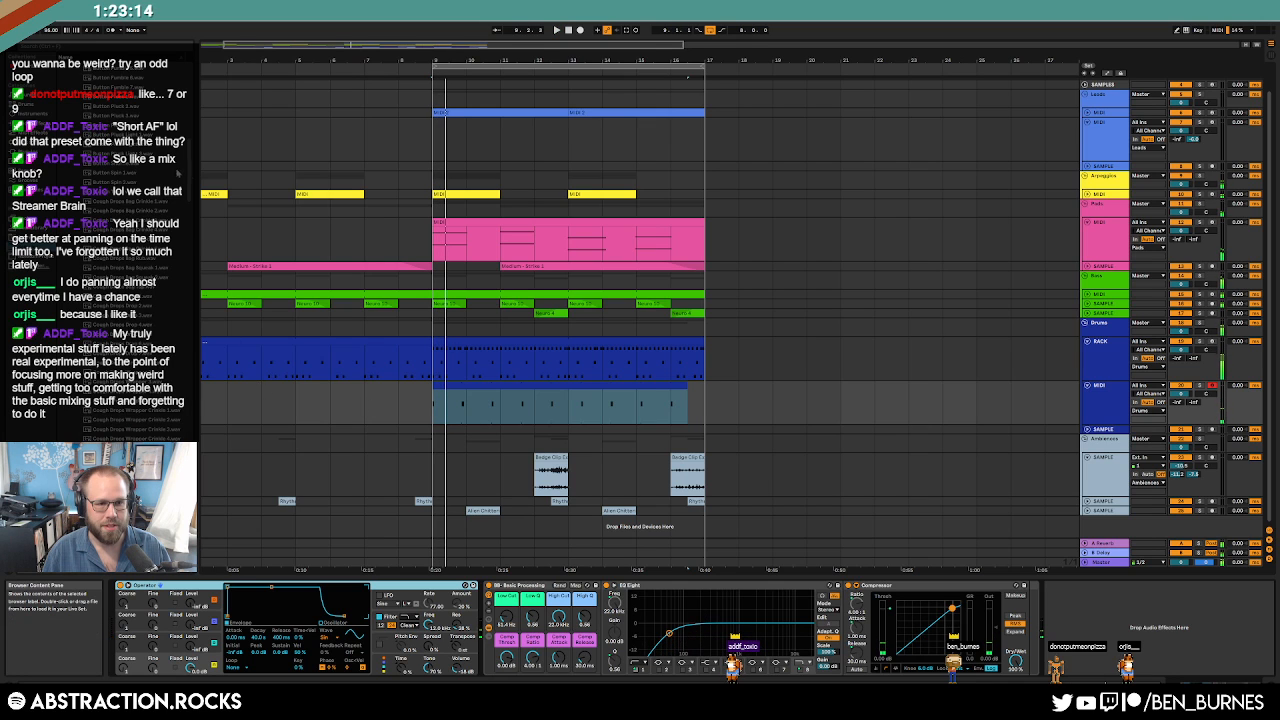
# Browse the envelope and notepad samples, then look into other sample packs for a percussive sound.
pyautogui.scroll(-15, 198, 230)
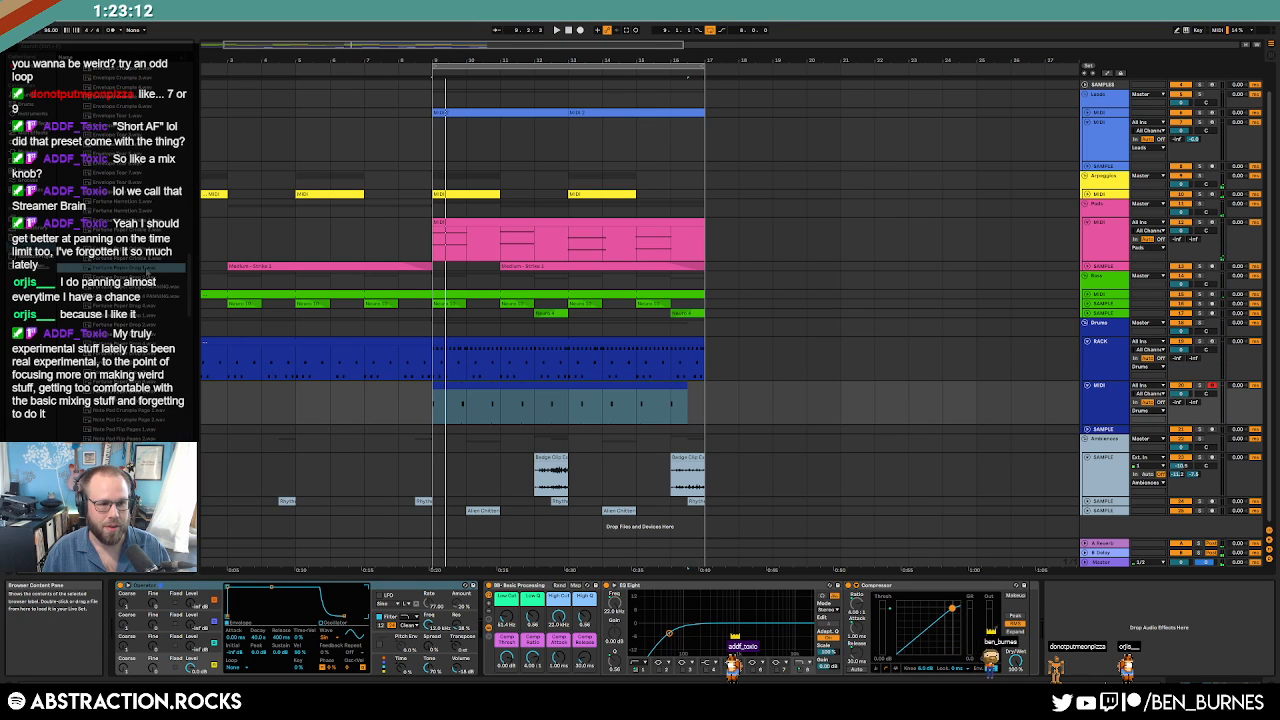
pyautogui.click(153, 327)
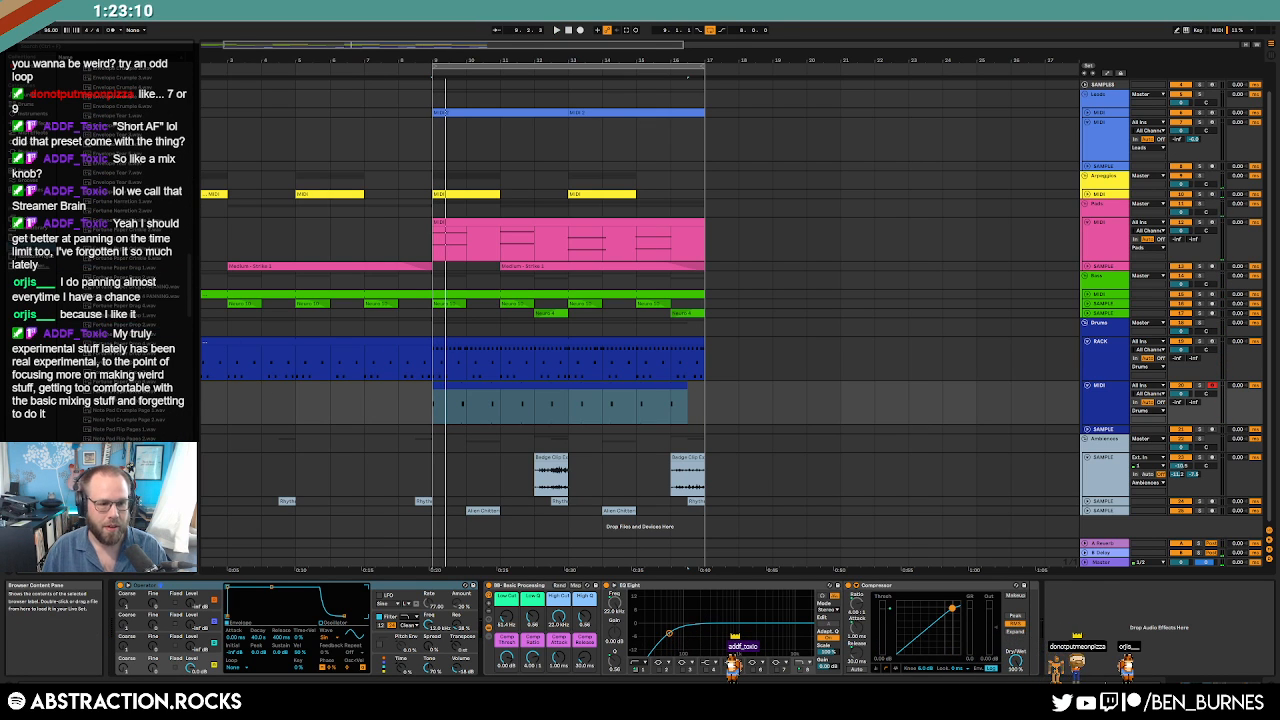
pyautogui.press('Left')
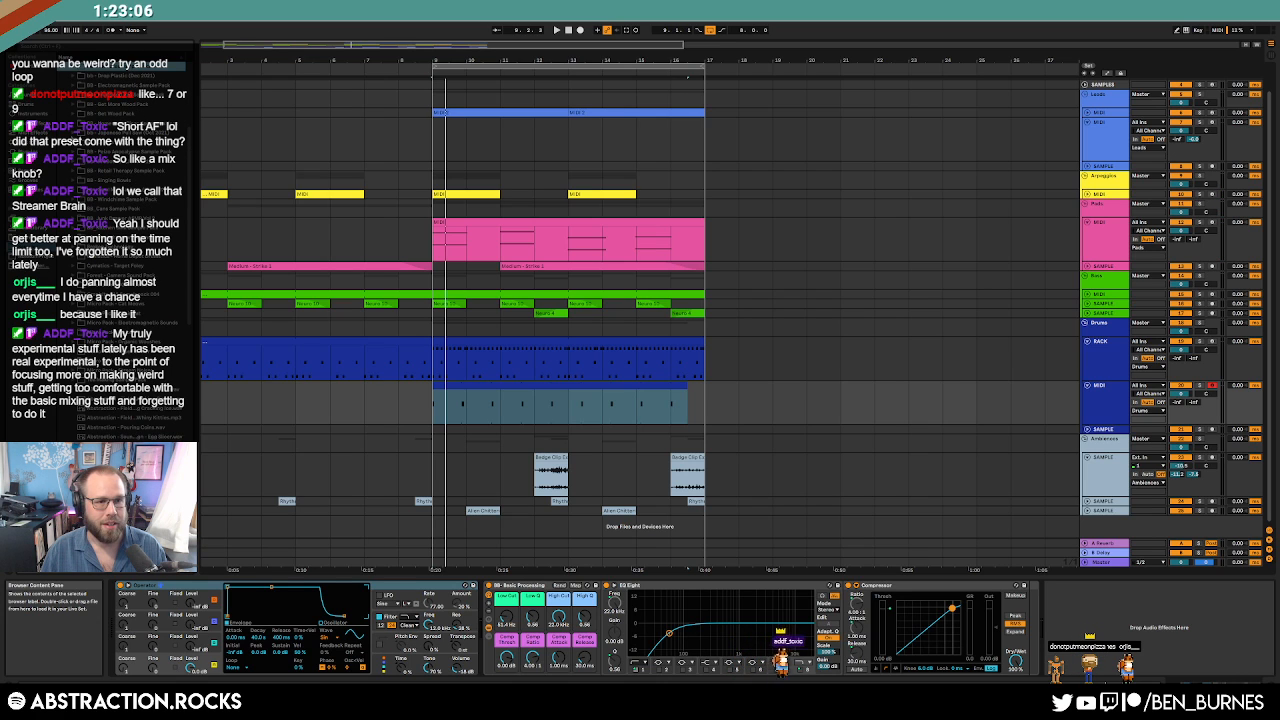
pyautogui.click(73, 133)
pyautogui.click(115, 202)
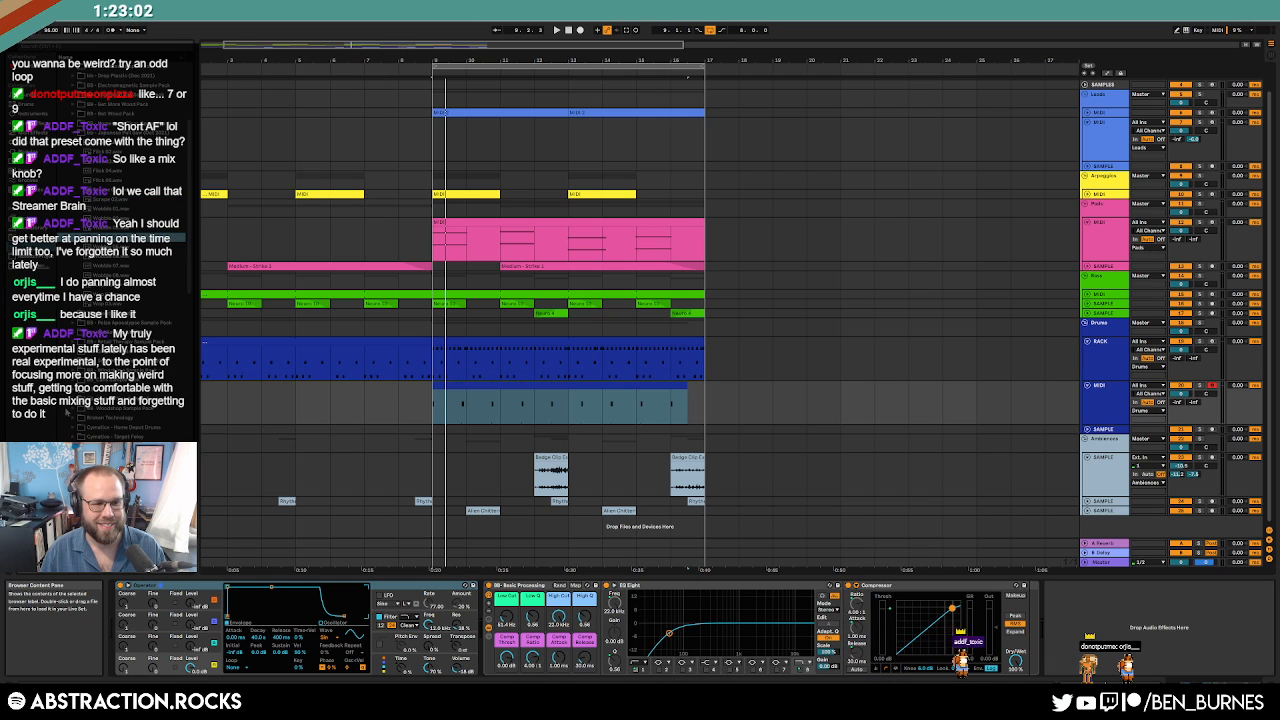
pyautogui.click(74, 408)
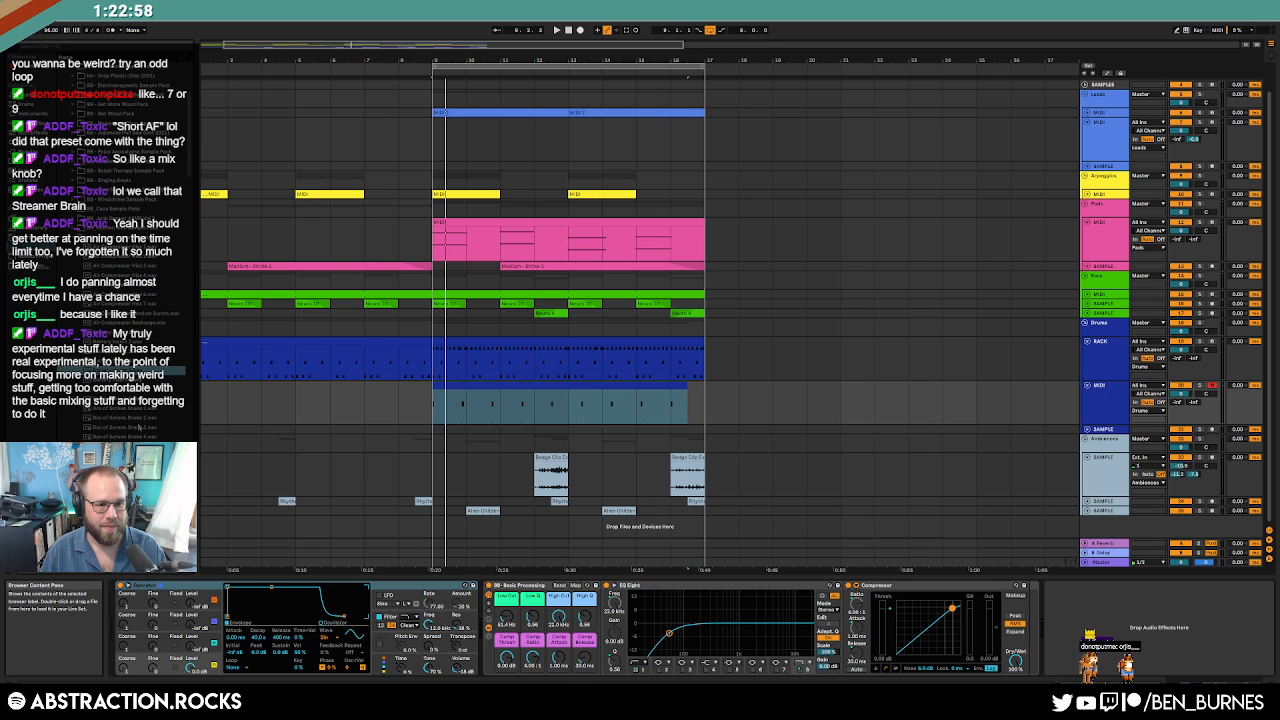
# Look through the tool sounds, including the air compressor, box of screws, circular saw, clamp and drill samples.
pyautogui.scroll(-2, 120, 424)
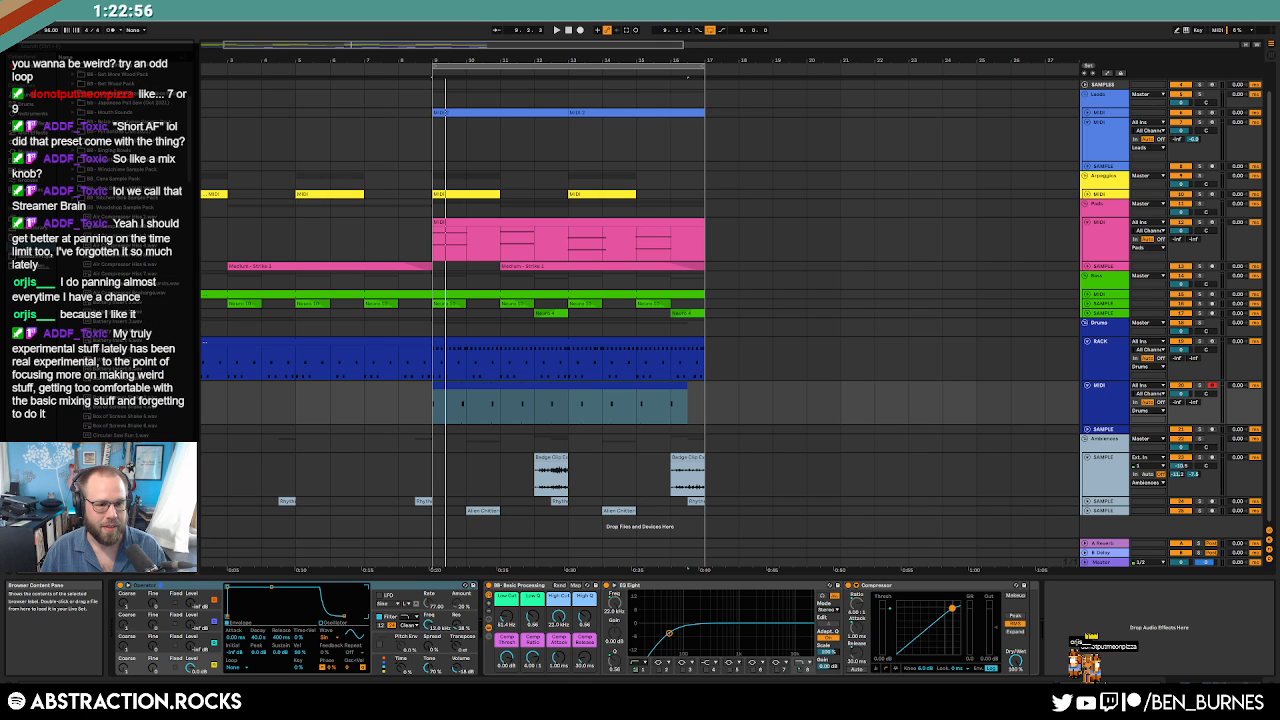
pyautogui.click(120, 424)
pyautogui.scroll(-2, 120, 424)
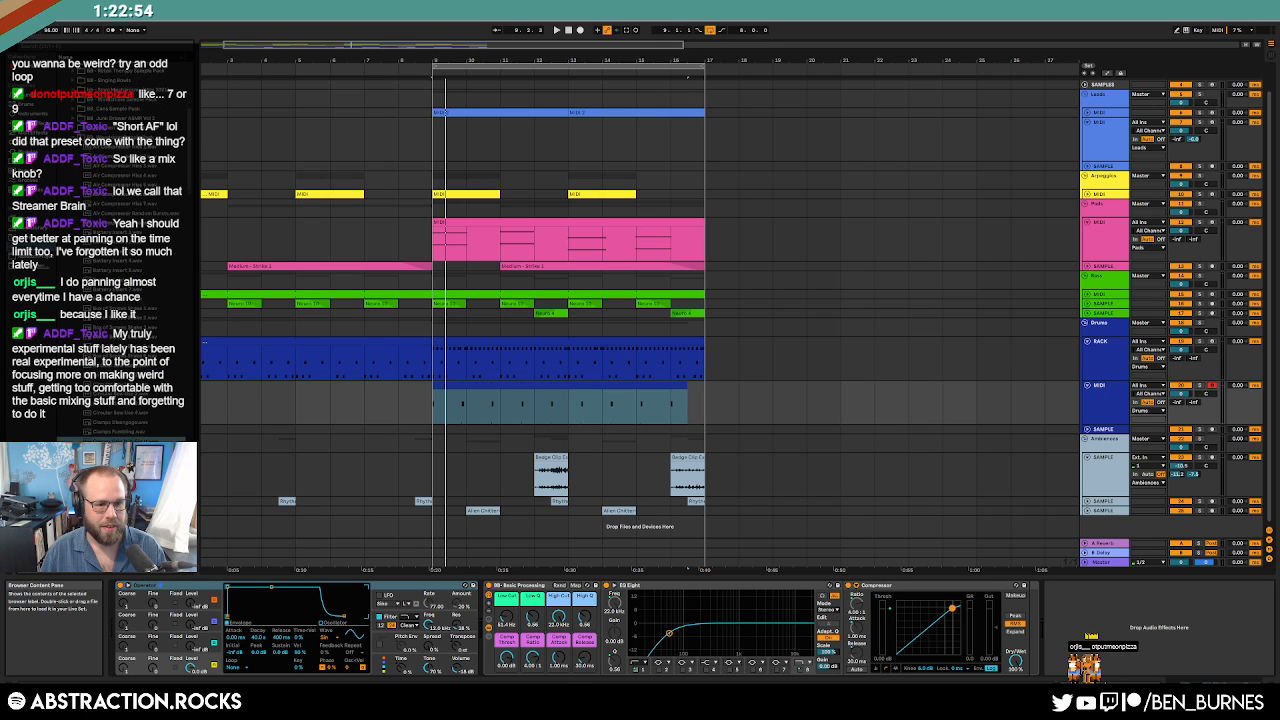
pyautogui.scroll(-3, 120, 424)
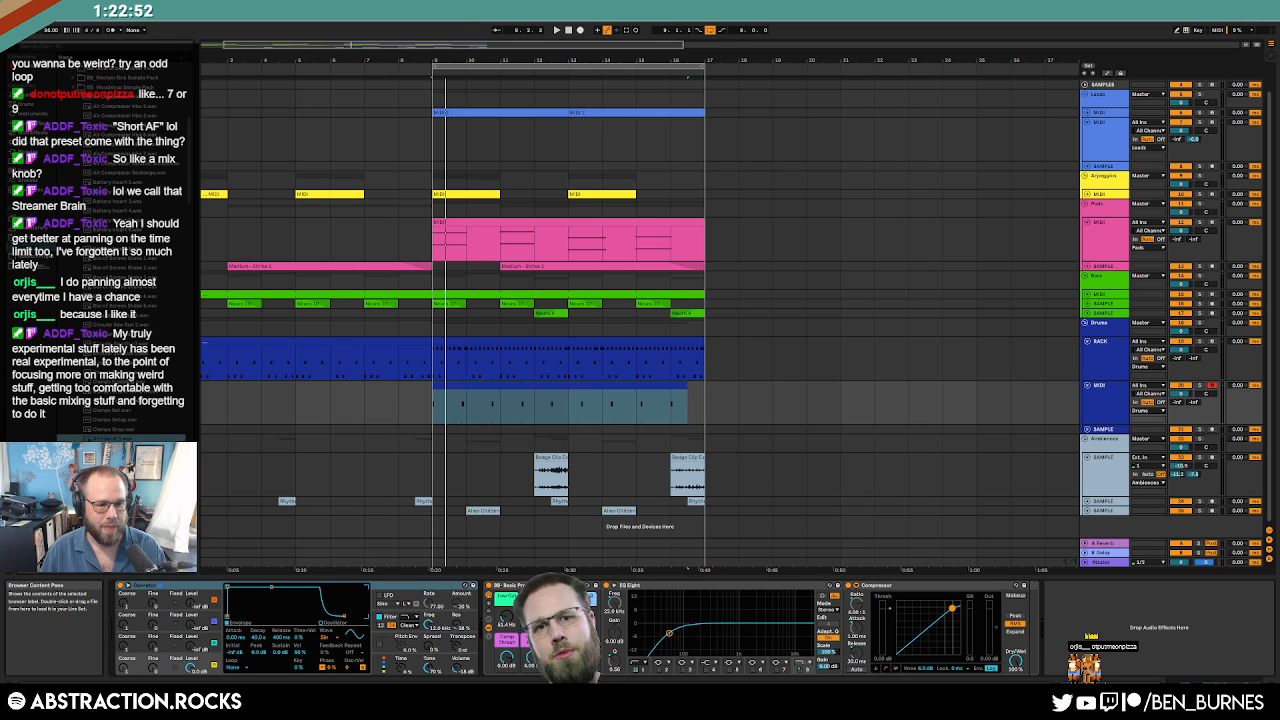
pyautogui.scroll(-6, 120, 409)
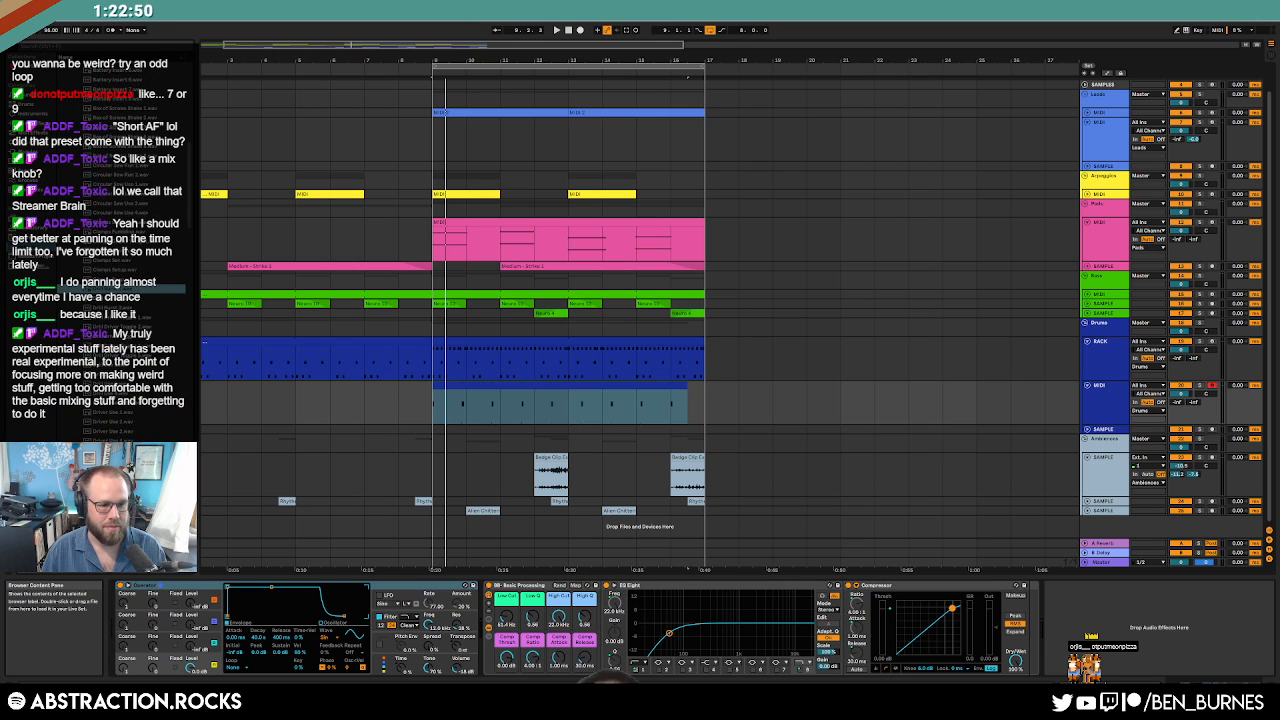
pyautogui.scroll(-1, 120, 409)
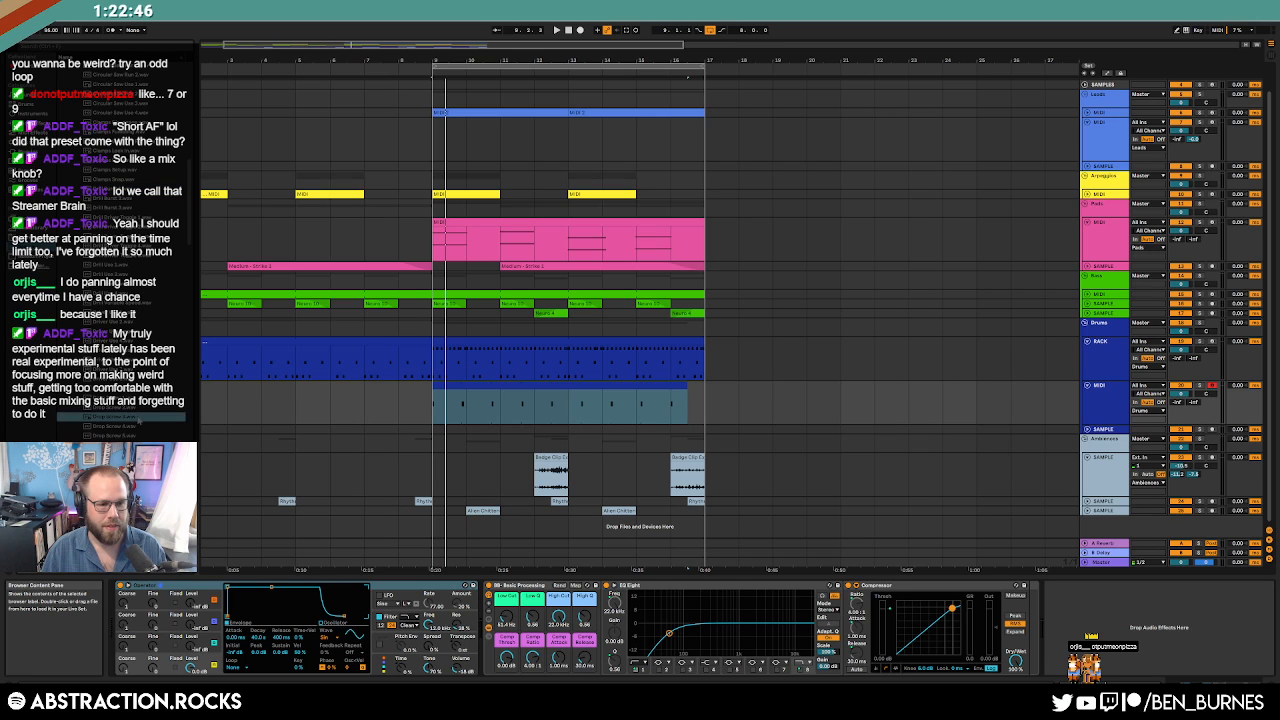
pyautogui.scroll(-4, 120, 409)
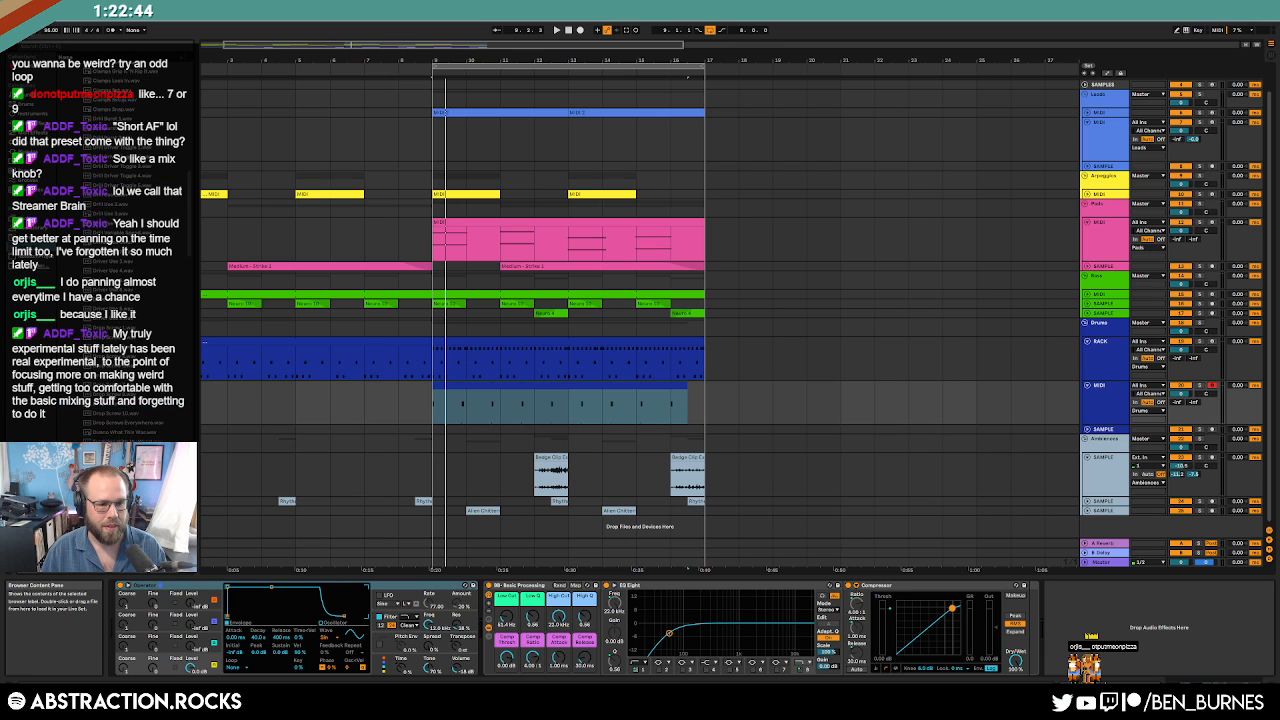
pyautogui.scroll(-5, 120, 409)
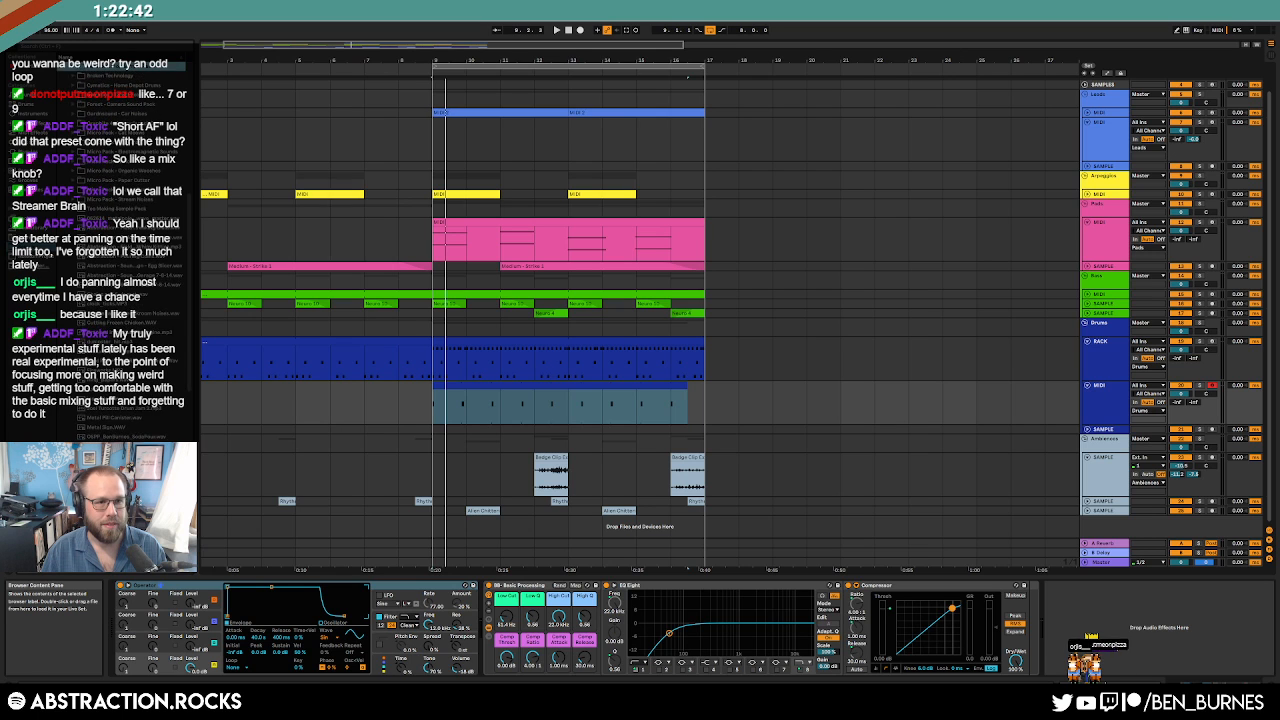
# Search the remaining sample packs and audition the LONG TUBE MONO thump samples.
pyautogui.scroll(10, 120, 409)
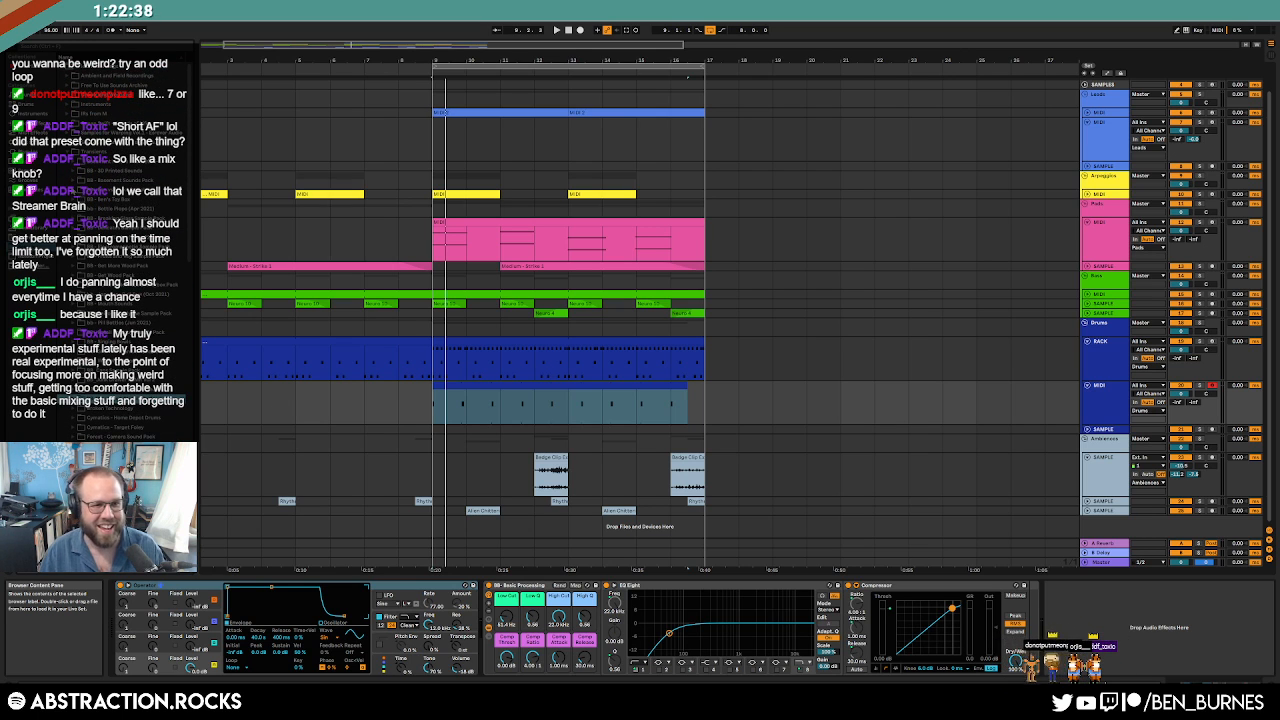
pyautogui.scroll(-10, 186, 252)
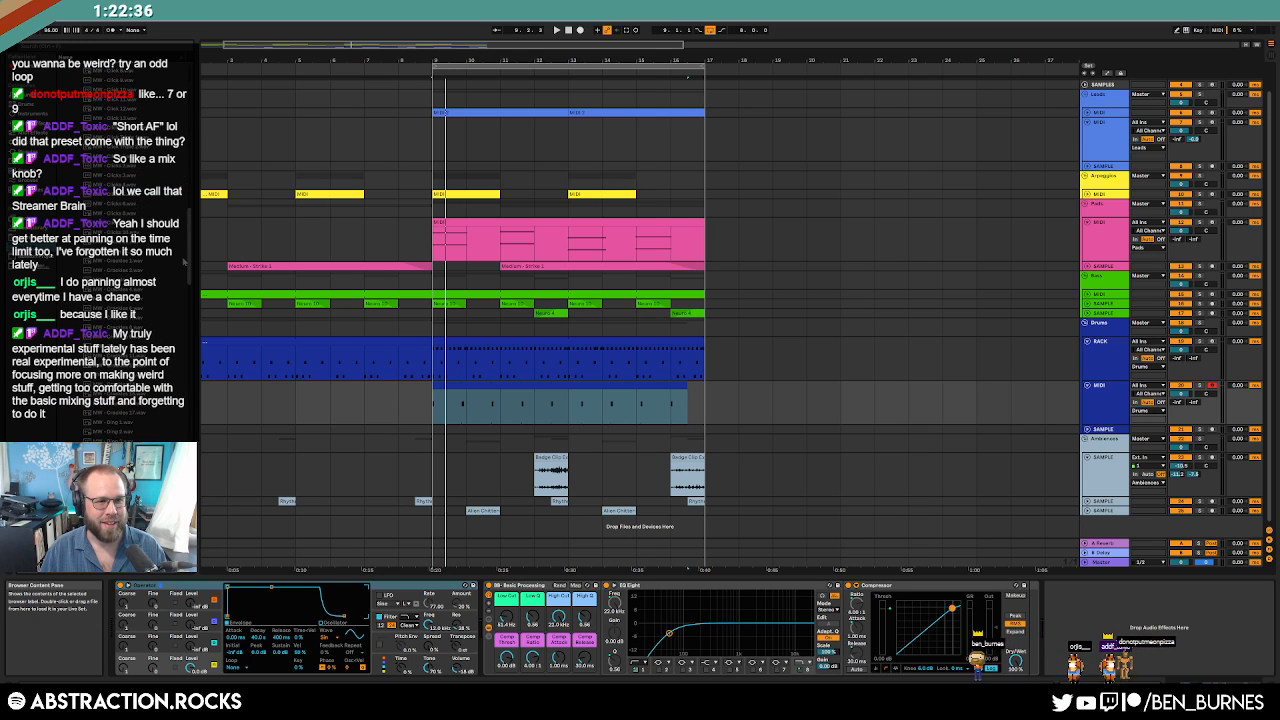
pyautogui.scroll(-10, 186, 252)
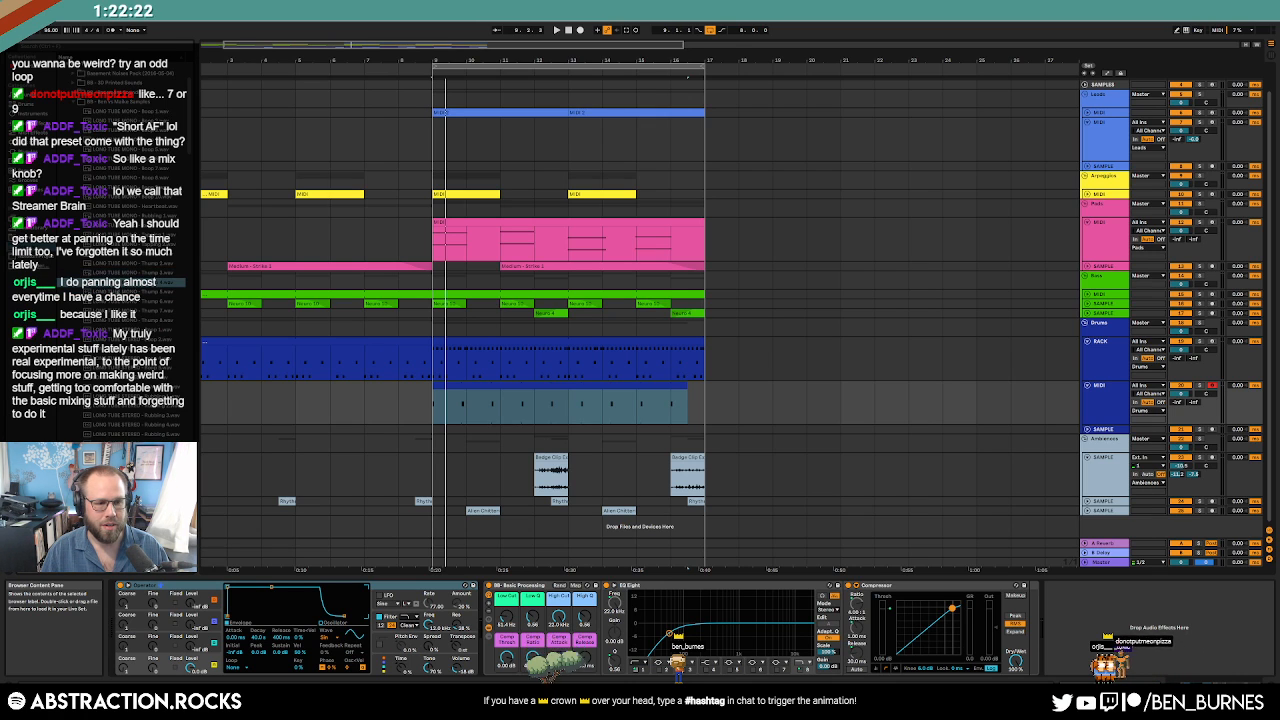
pyautogui.click(107, 274)
pyautogui.click(107, 266)
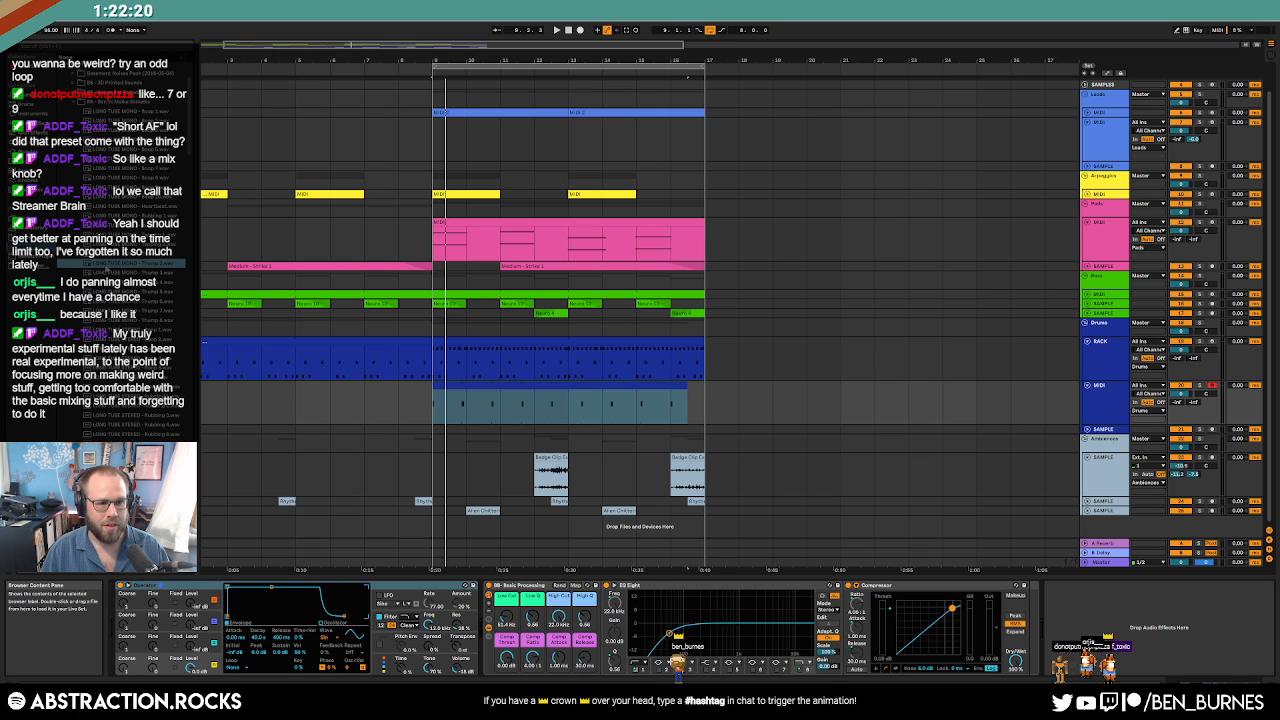
pyautogui.click(125, 256)
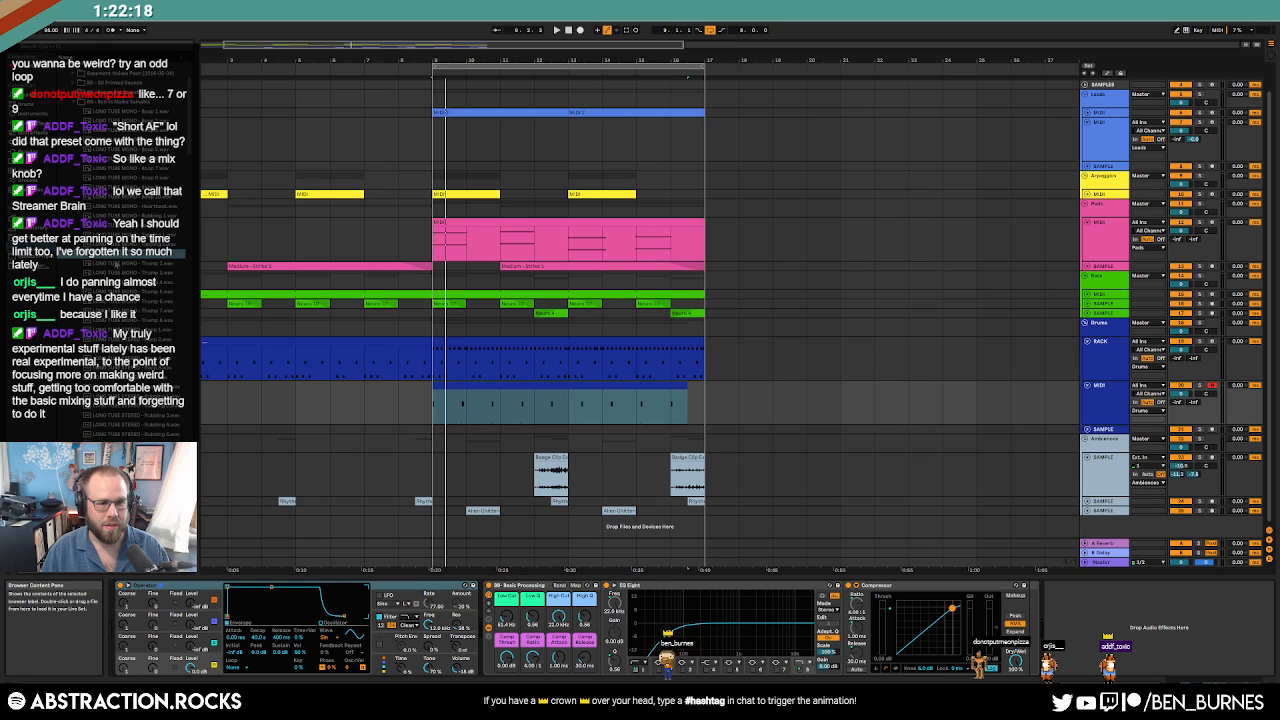
# Replace Operator on the drums MIDI track with a LONG TUBE MONO thump sample in One-Shot mode, and check its C3 note during playback.
pyautogui.moveTo(117, 265); pyautogui.dragTo(317, 621)
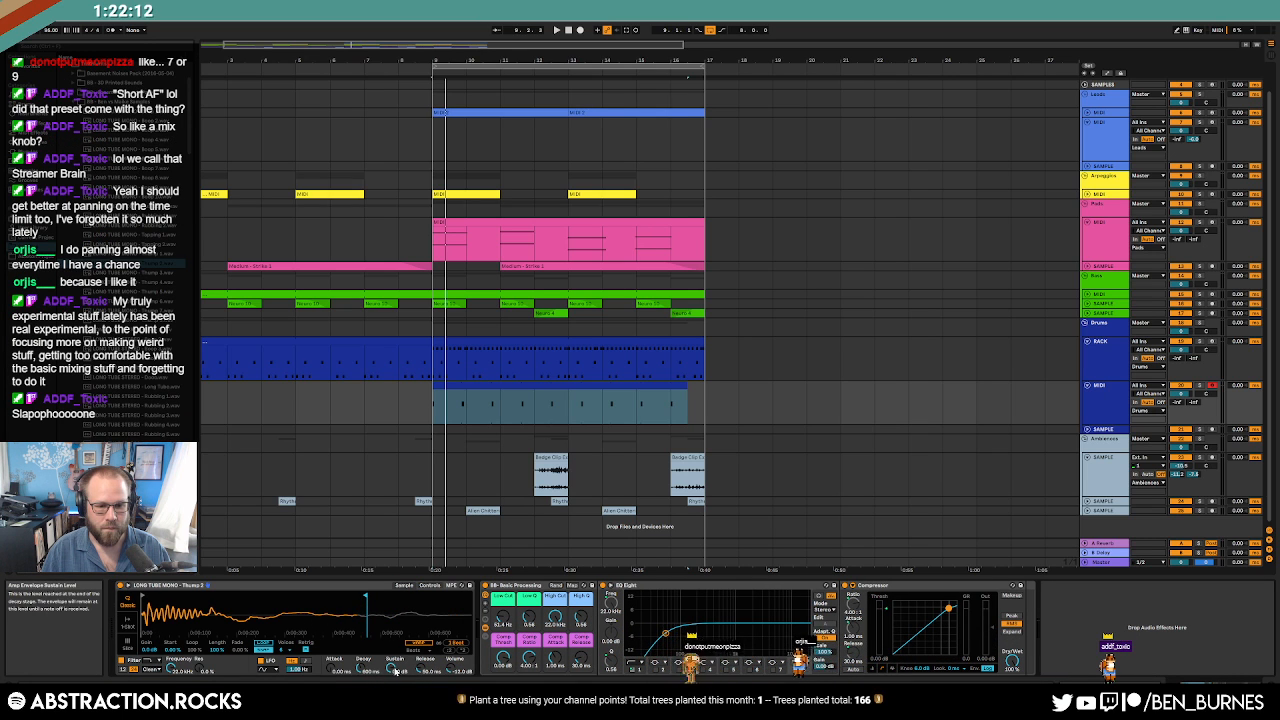
pyautogui.click(129, 617)
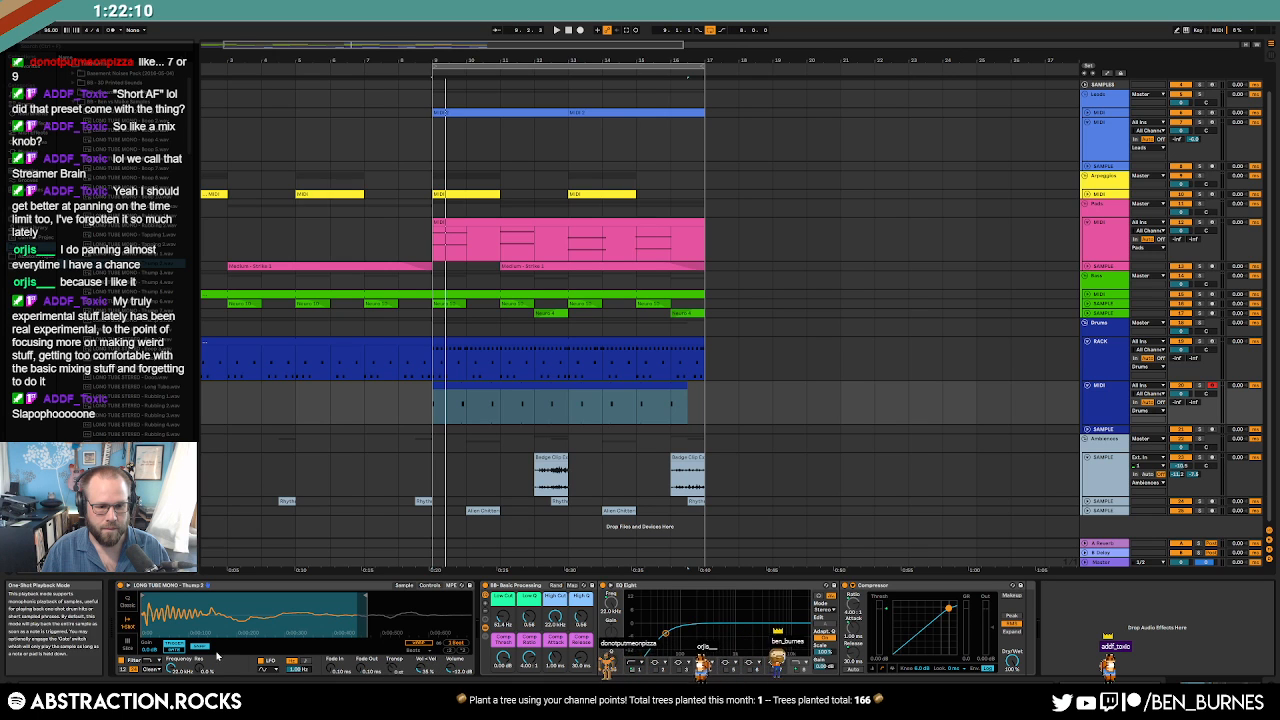
pyautogui.press('space')
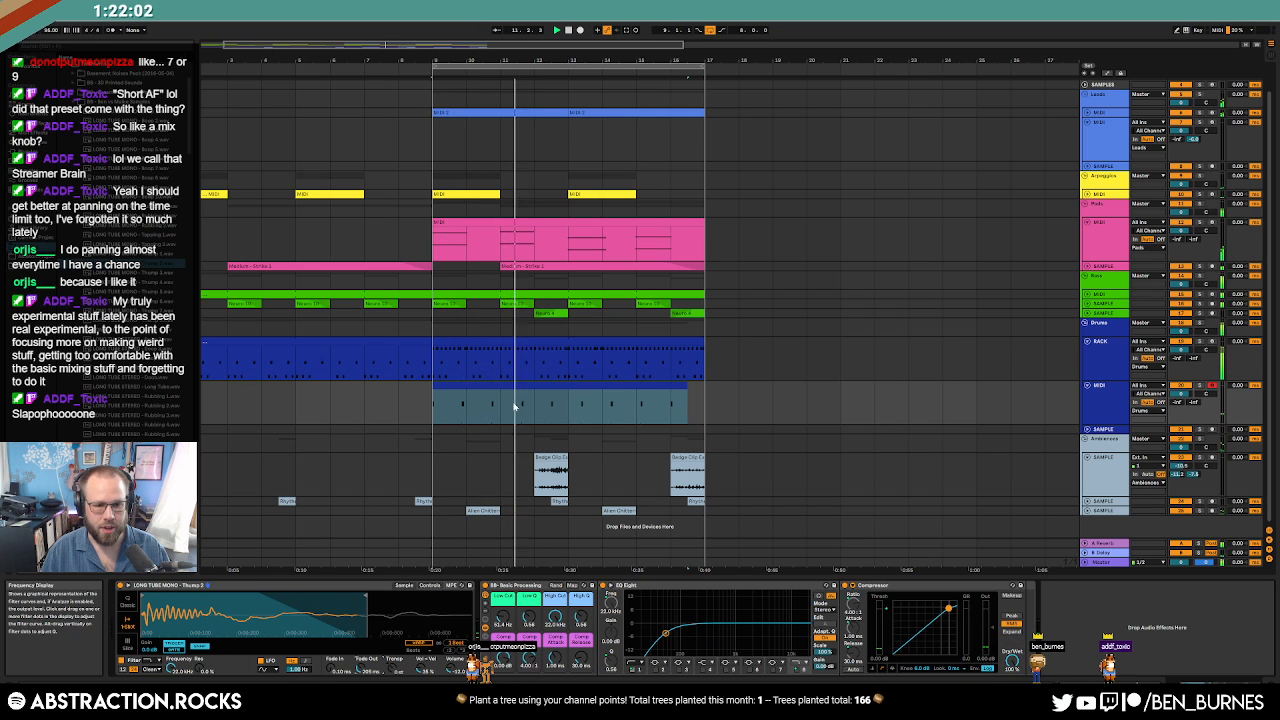
pyautogui.doubleClick(545, 386)
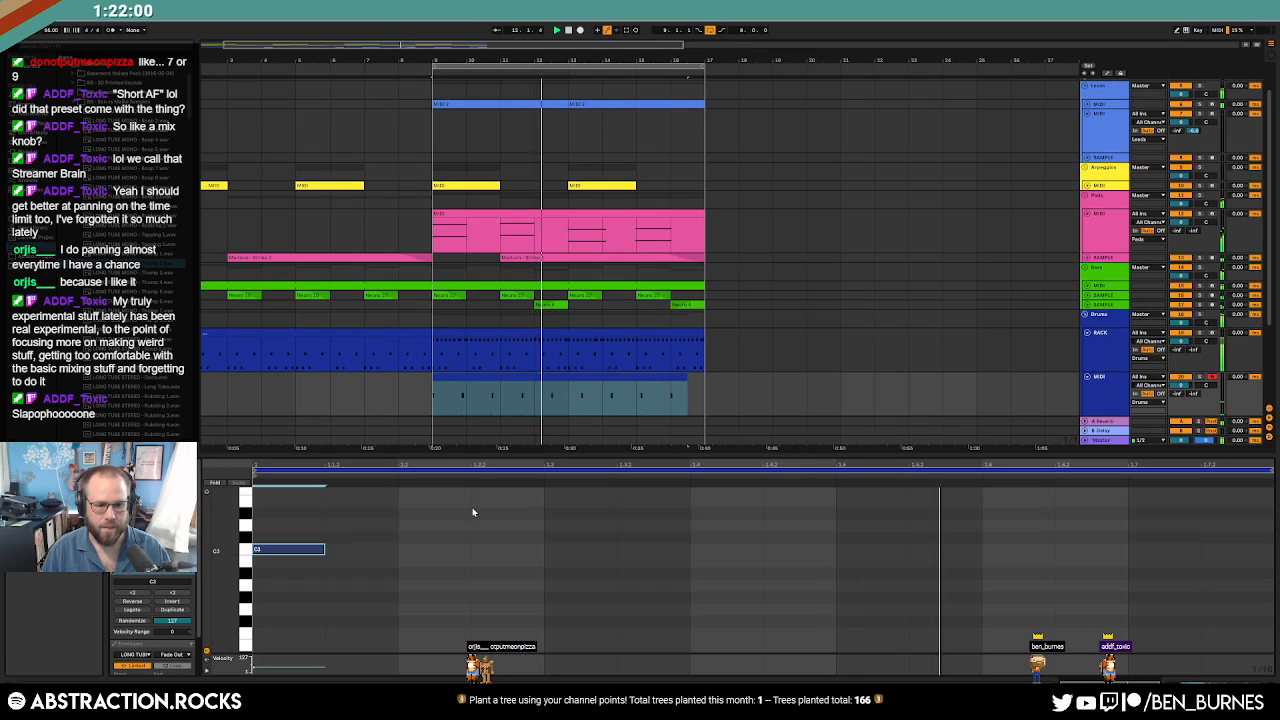
pyautogui.click(288, 552)
pyautogui.hotkey('shift', 'Tab')
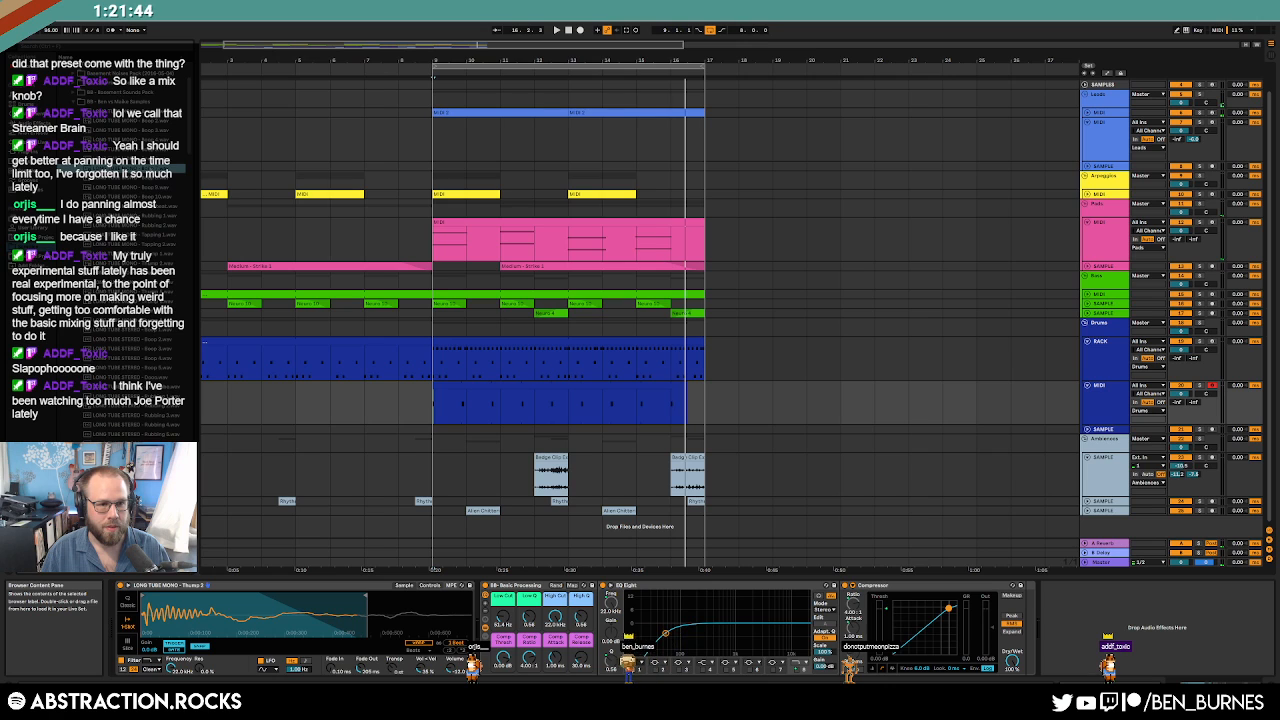
# Swap the sampler's sound for LONG TUBE MONO - Boop 7, cut off the last part of the sample and adjust the track's send level.
pyautogui.moveTo(251, 627); pyautogui.dragTo(250, 619)
pyautogui.press('space')
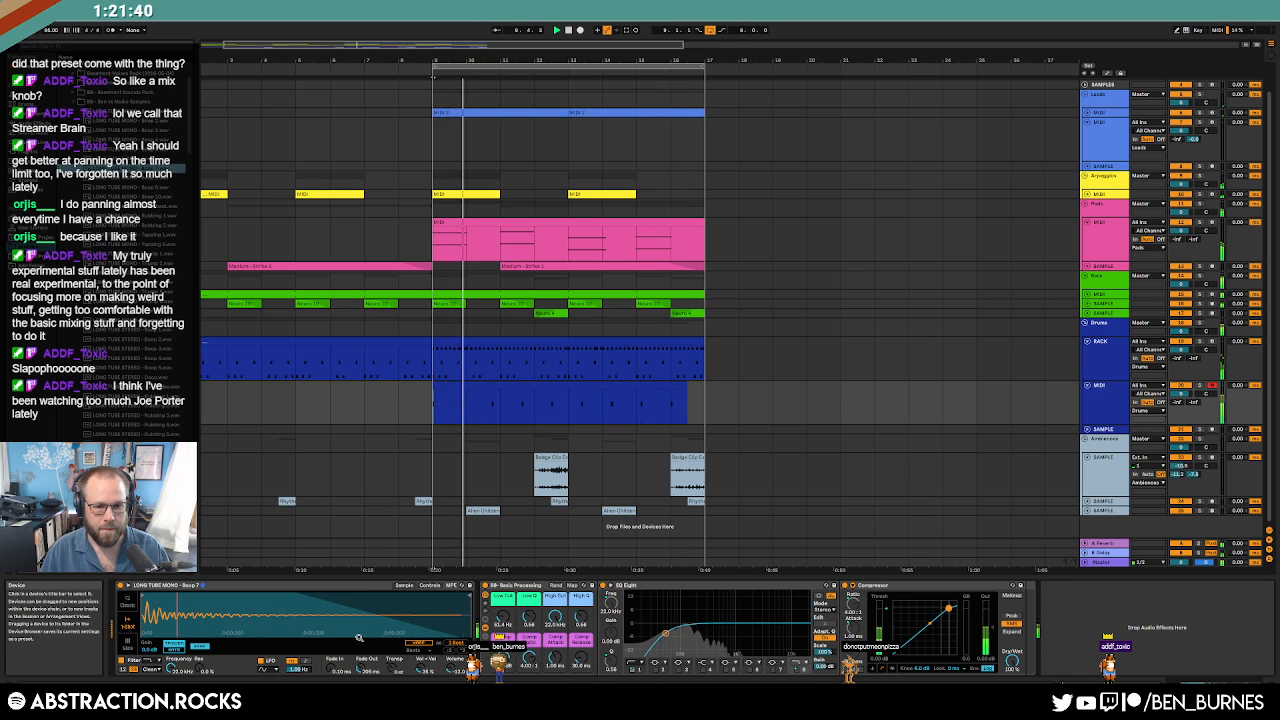
pyautogui.moveTo(465, 604); pyautogui.dragTo(373, 604)
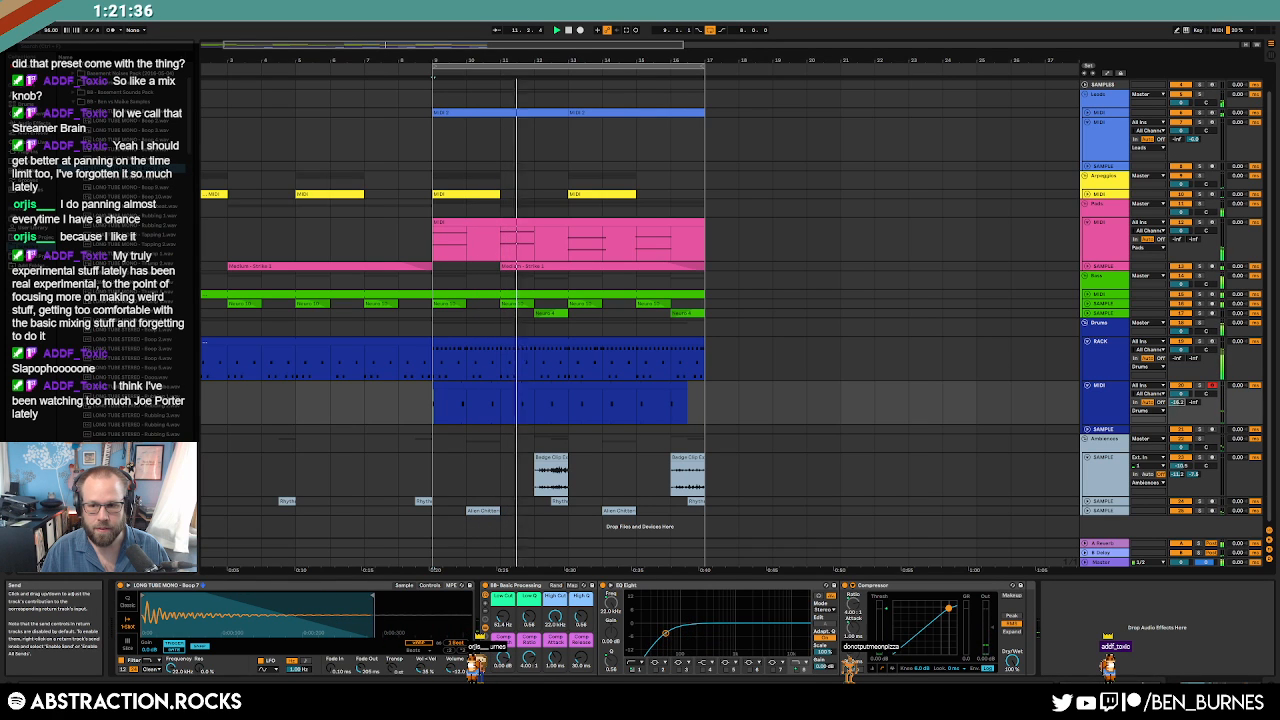
pyautogui.moveTo(1178, 402); pyautogui.dragTo(1178, 413)
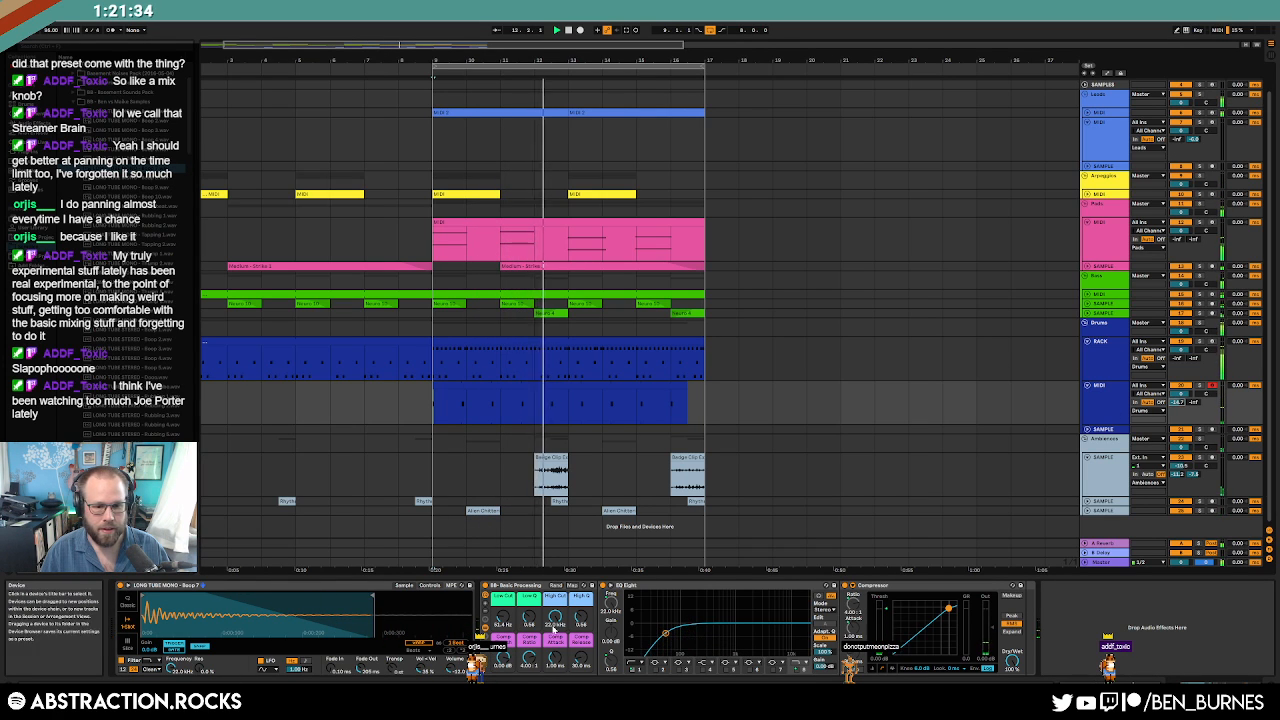
# Set the Basic Processing rack's low cut to 127 Hz with a lower Q and compressor threshold to -27 dB, and show the sampler's controls.
pyautogui.moveTo(503, 618); pyautogui.dragTo(503, 579)
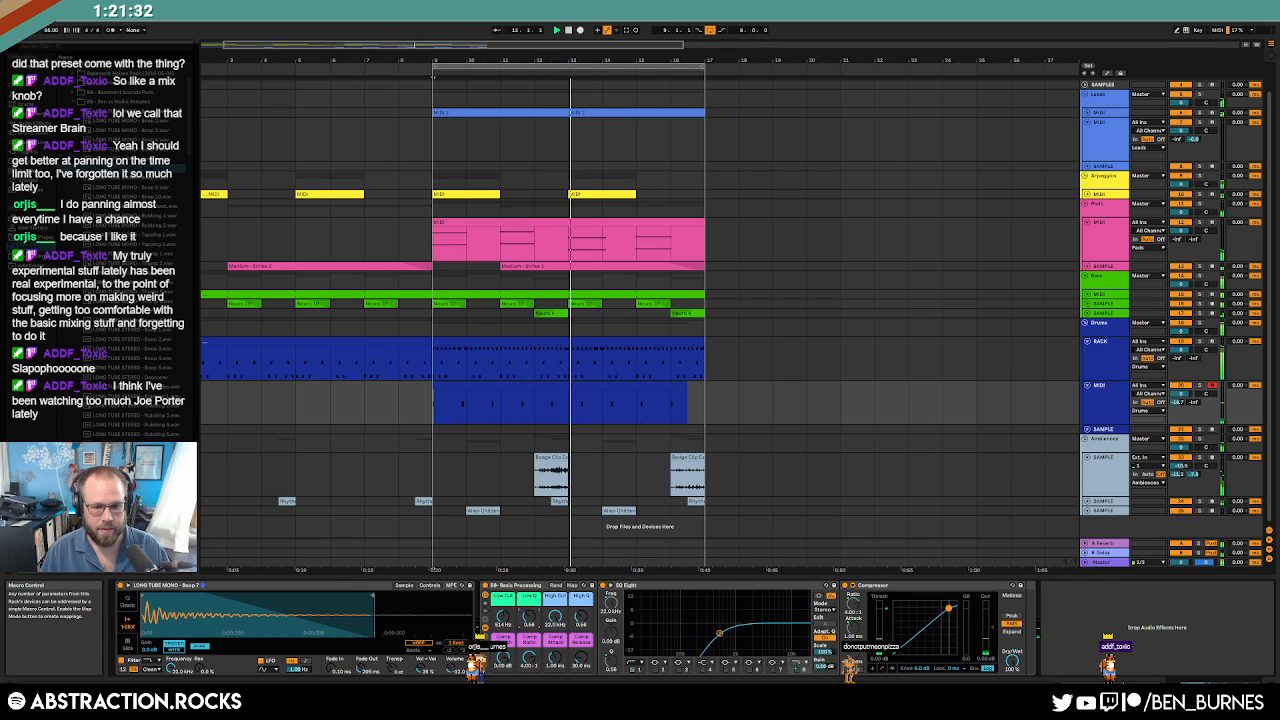
pyautogui.moveTo(530, 622); pyautogui.dragTo(530, 605)
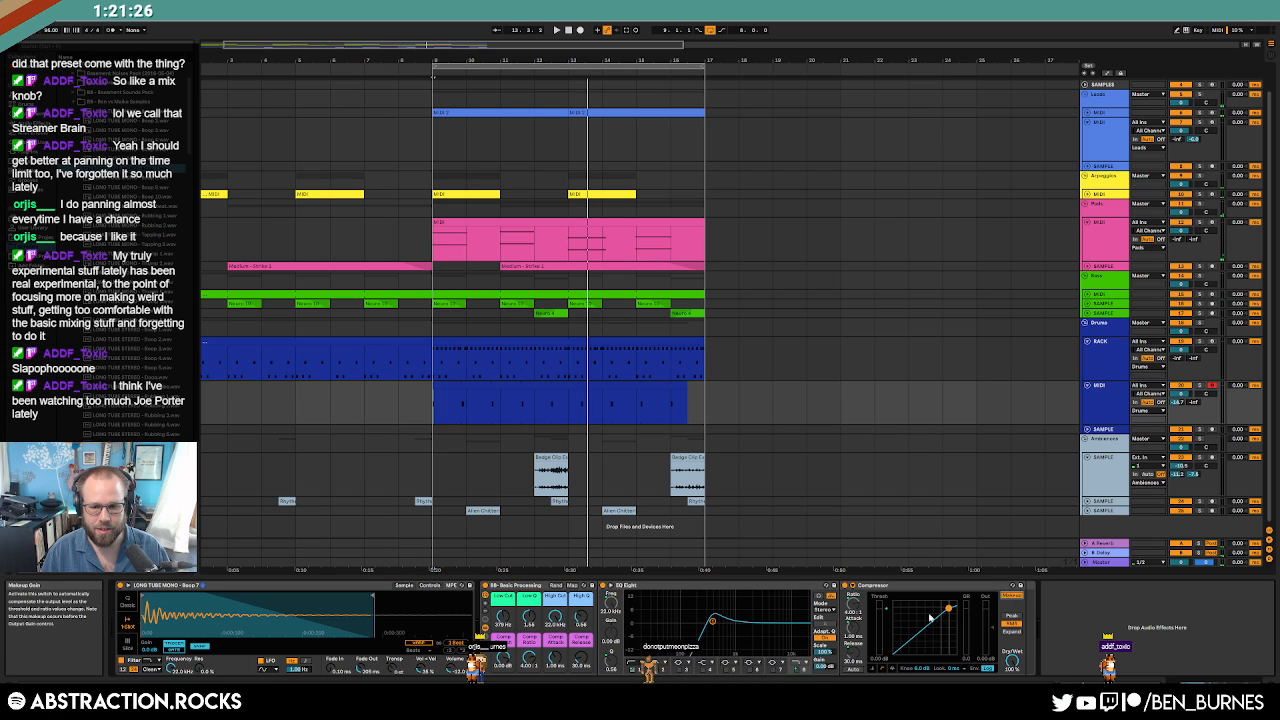
pyautogui.moveTo(503, 657); pyautogui.dragTo(503, 663)
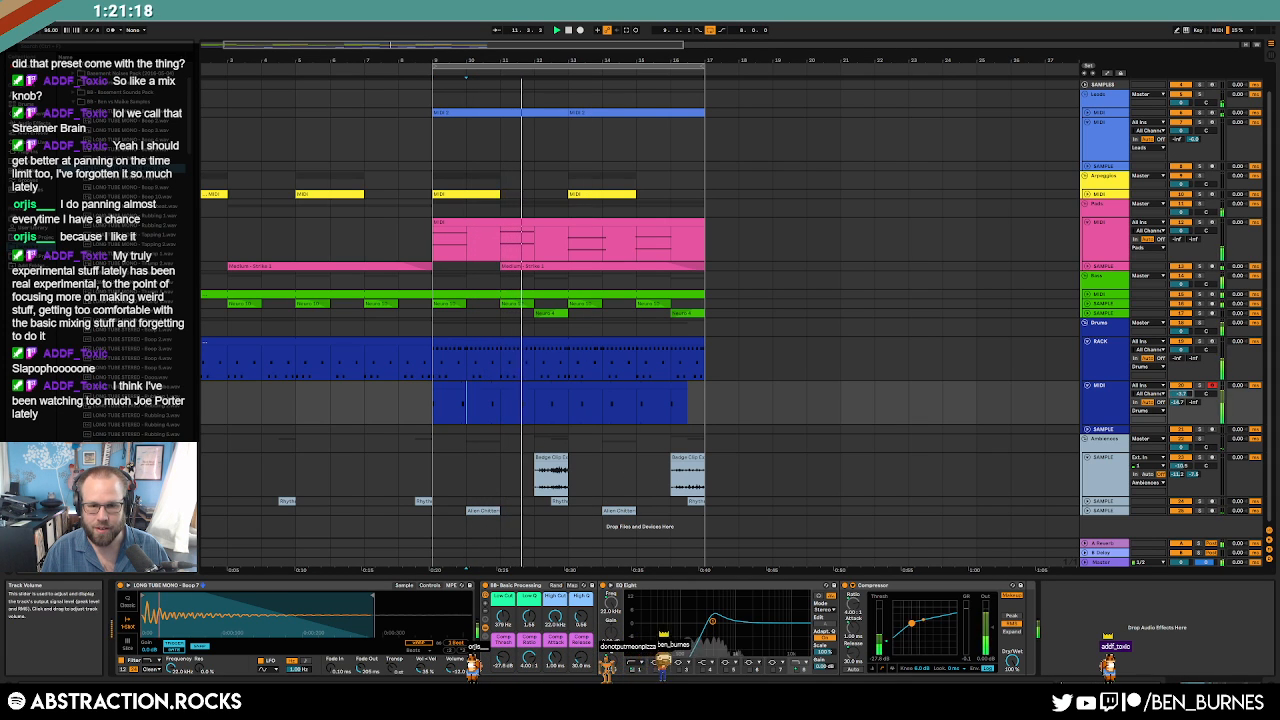
pyautogui.moveTo(503, 613); pyautogui.dragTo(503, 627)
pyautogui.moveTo(529, 613); pyautogui.dragTo(526, 630)
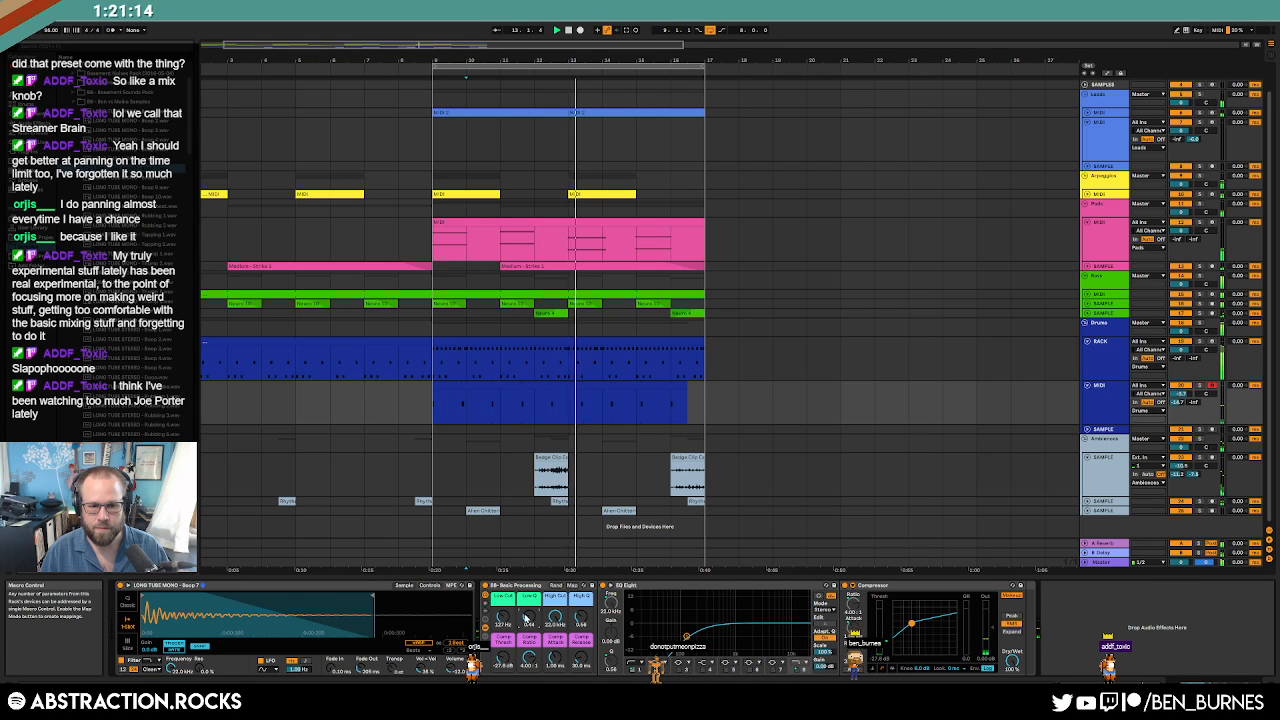
pyautogui.click(431, 585)
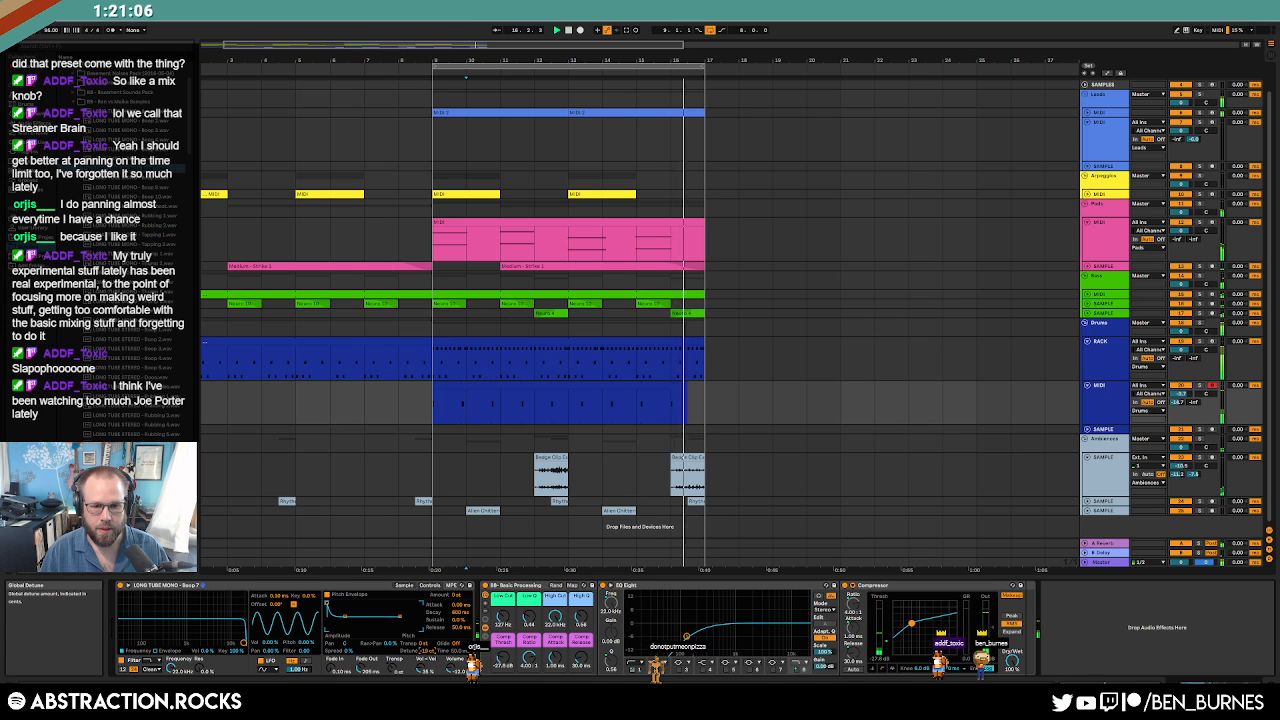
# Unfold the first Leads MIDI track and open its second clip, starting at bar 13, for note editing.
pyautogui.click(1087, 113)
pyautogui.doubleClick(672, 113)
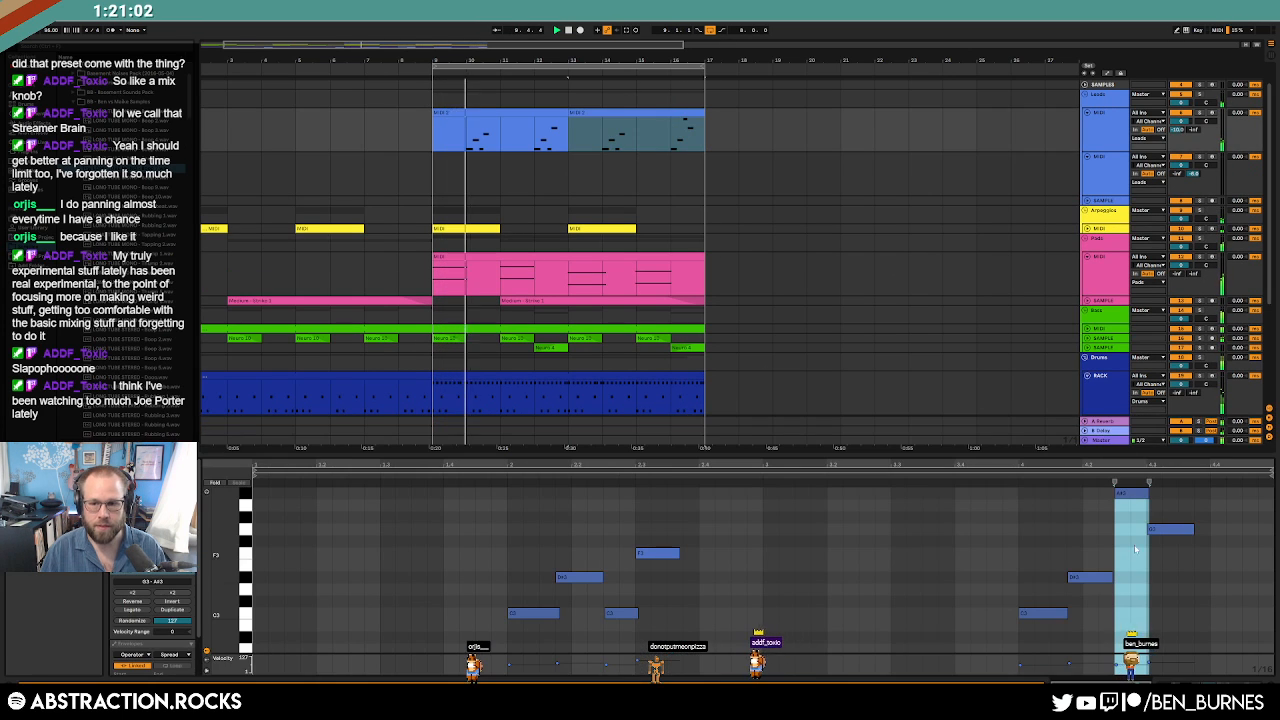
# Show the waveform in the drums MIDI track's sampler and select bars 9 to 17 on that track.
pyautogui.hotkey('shift', 'Tab')
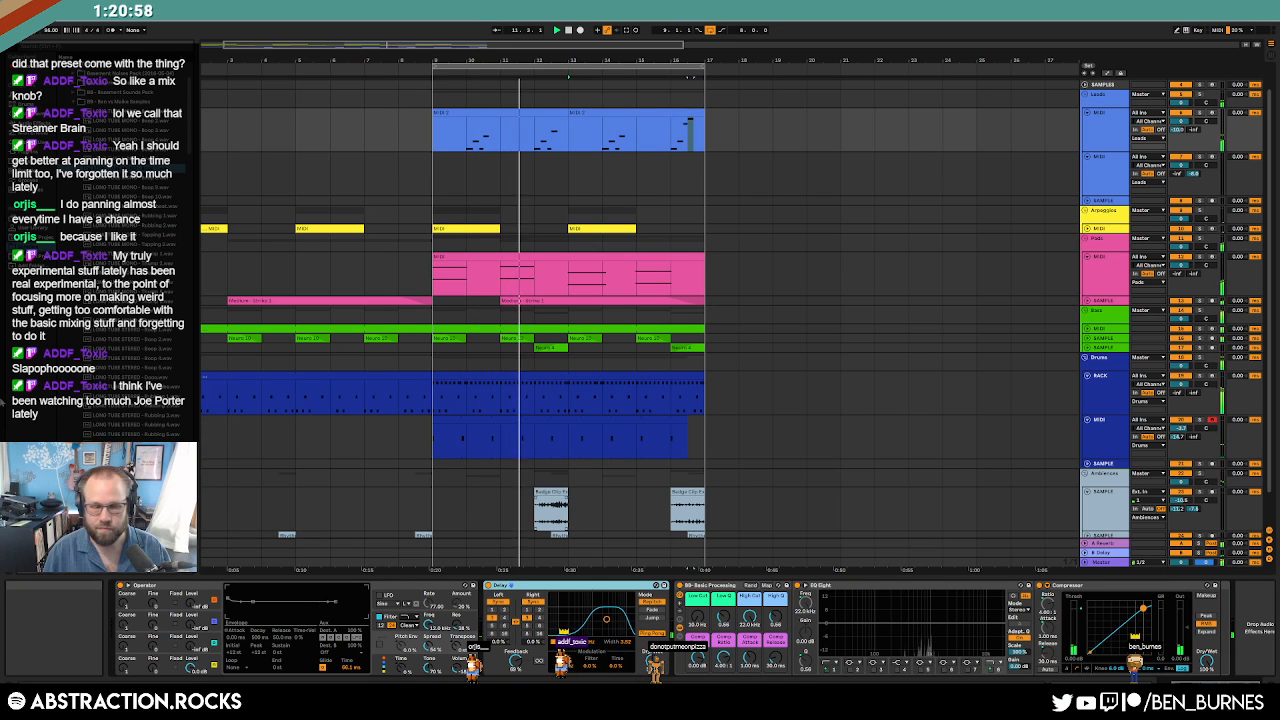
pyautogui.click(671, 437)
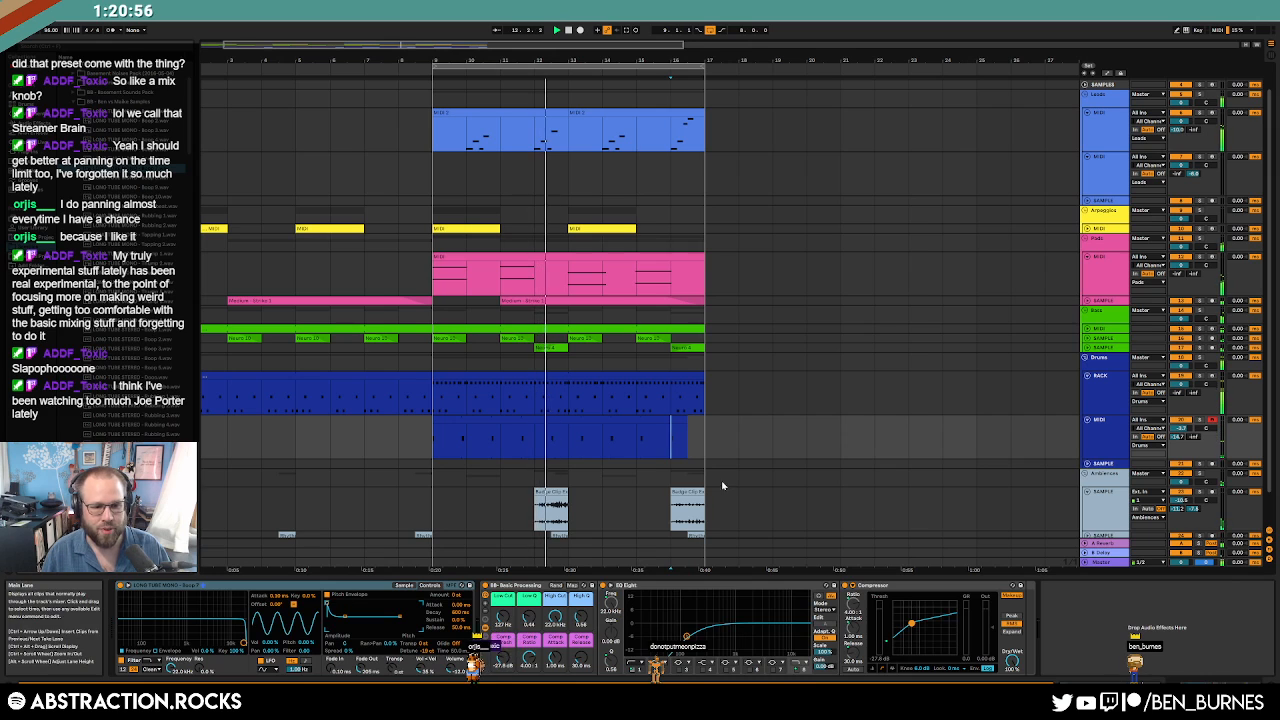
pyautogui.click(404, 586)
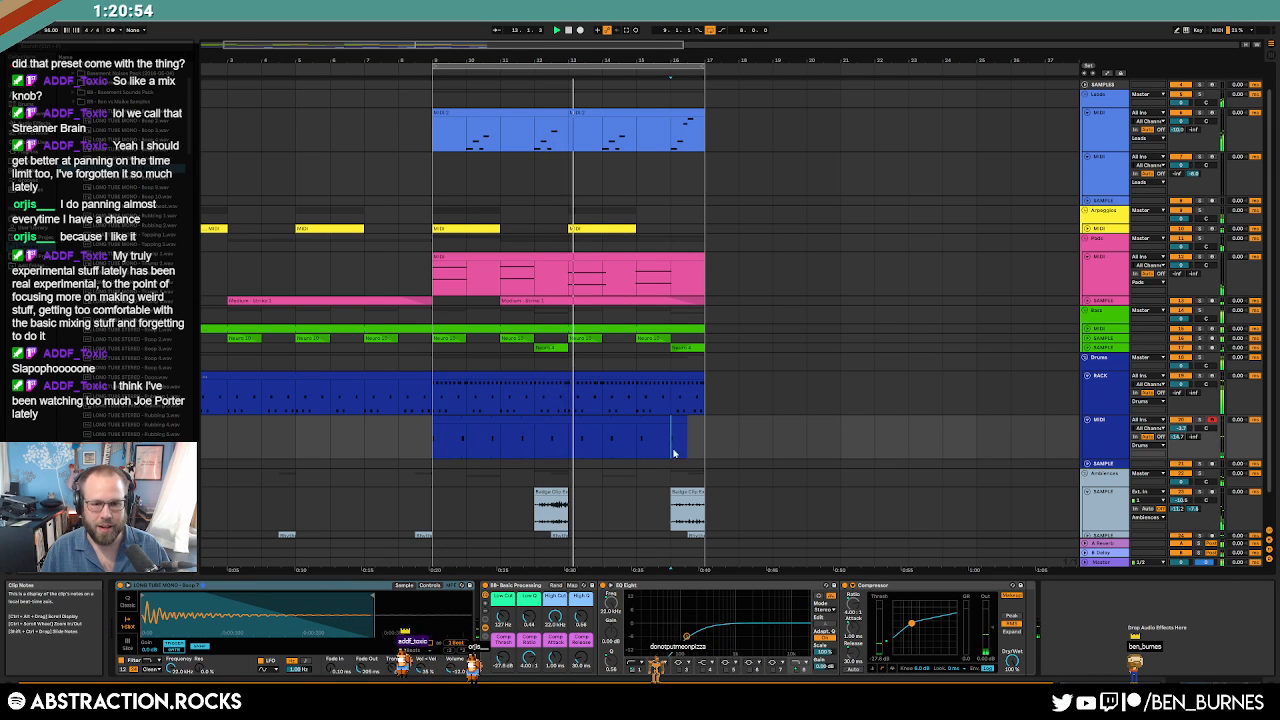
pyautogui.moveTo(432, 446); pyautogui.dragTo(692, 448)
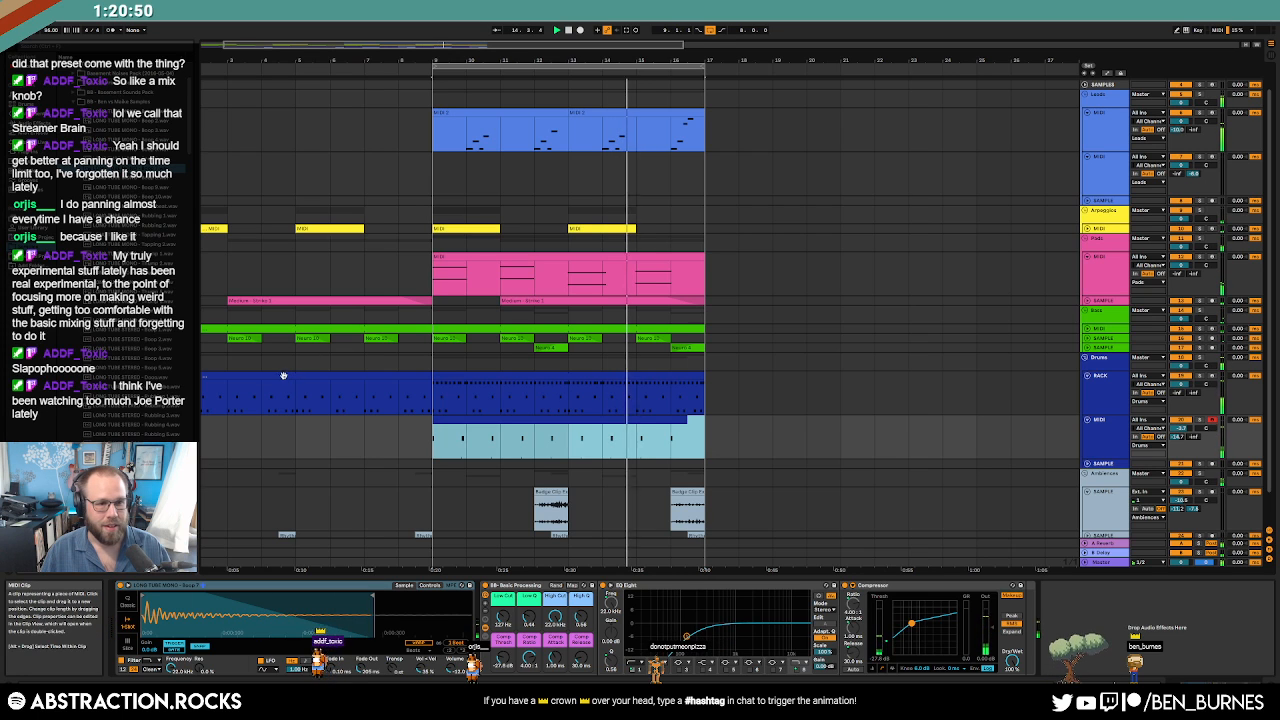
# Browse another sample pack, audition its plastic sounds and load Plastic Clack 2 into the drums MIDI track's sampler.
pyautogui.click(150, 149)
pyautogui.press('Up')
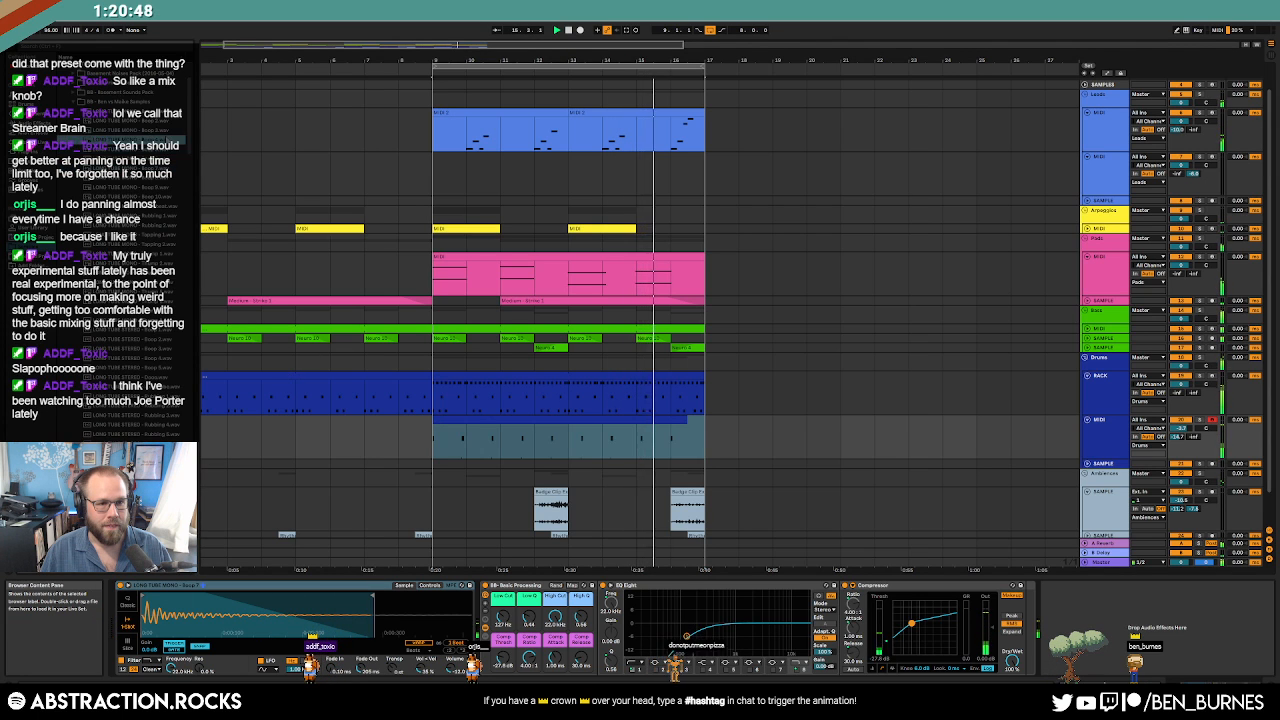
pyautogui.press('Up')
pyautogui.click(73, 101)
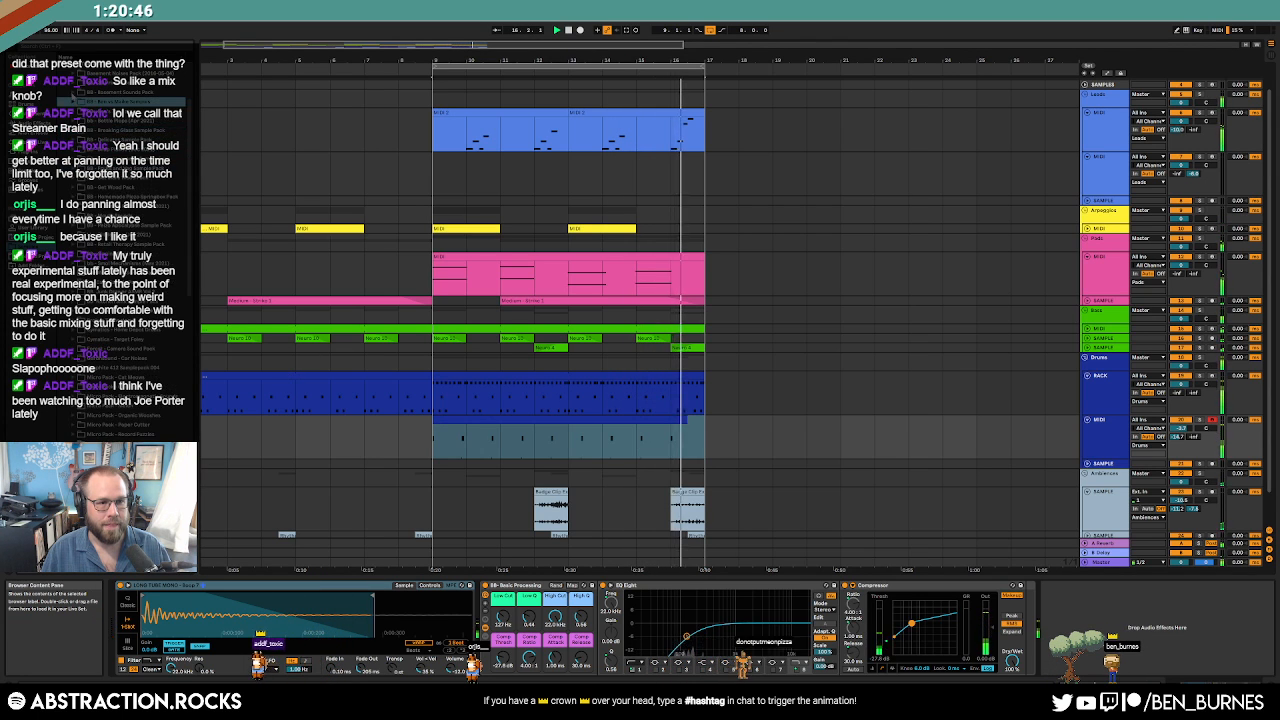
pyautogui.click(73, 92)
pyautogui.scroll(-10, 149, 205)
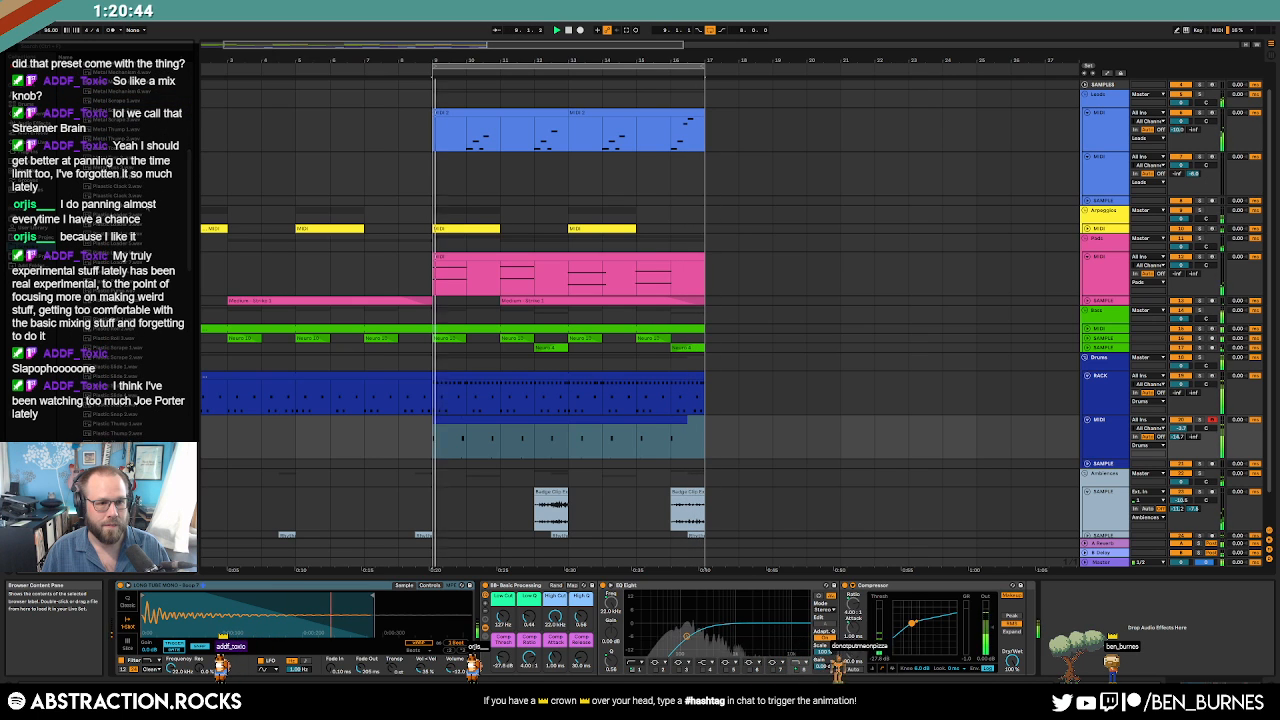
pyautogui.click(124, 196)
pyautogui.click(122, 187)
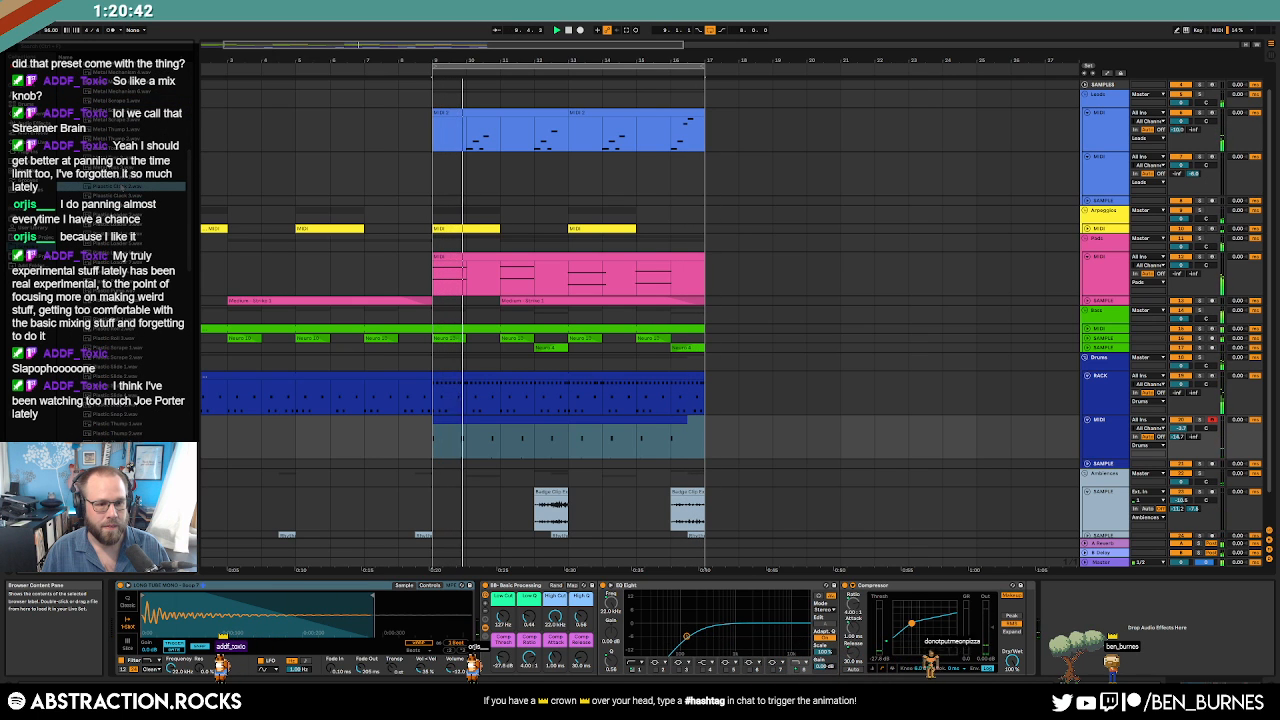
pyautogui.moveTo(122, 188)
pyautogui.mouseDown()
pyautogui.moveTo(216, 603)
pyautogui.moveTo(156, 598)
pyautogui.mouseUp()
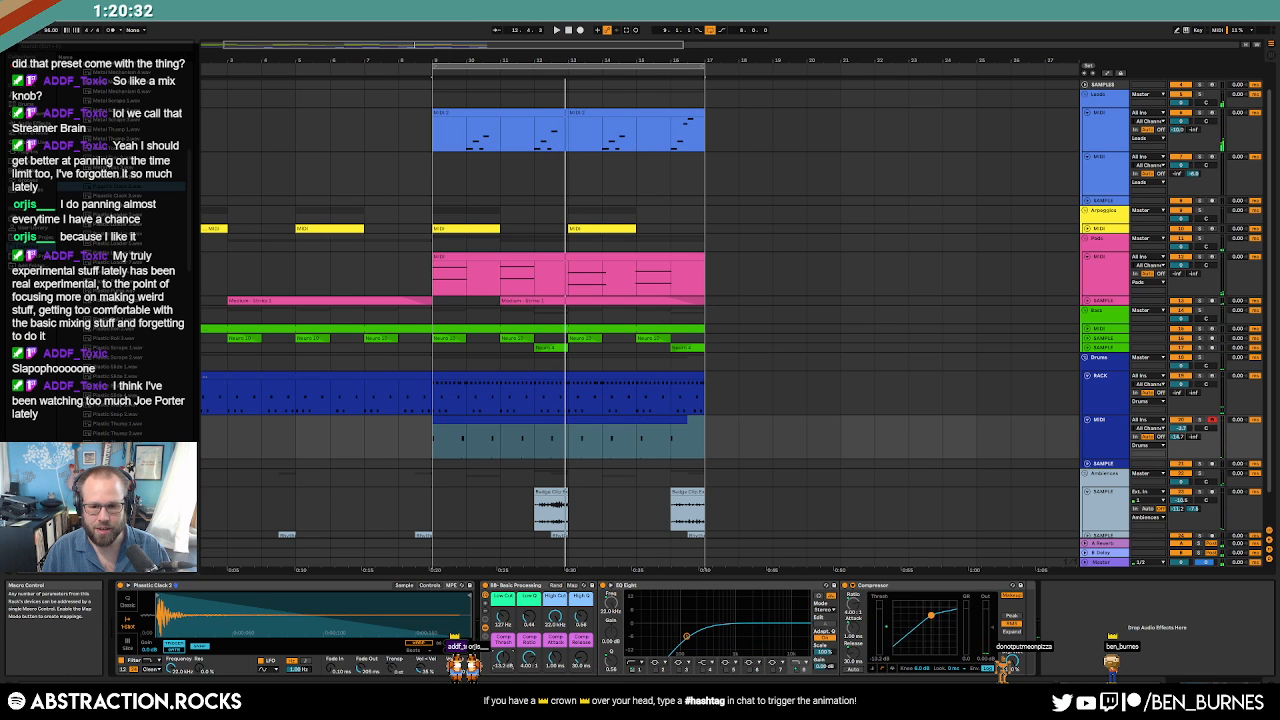
# Open the drums MIDI clip, move its C3 note from the start to 1.7 and play the loop.
pyautogui.press('space')
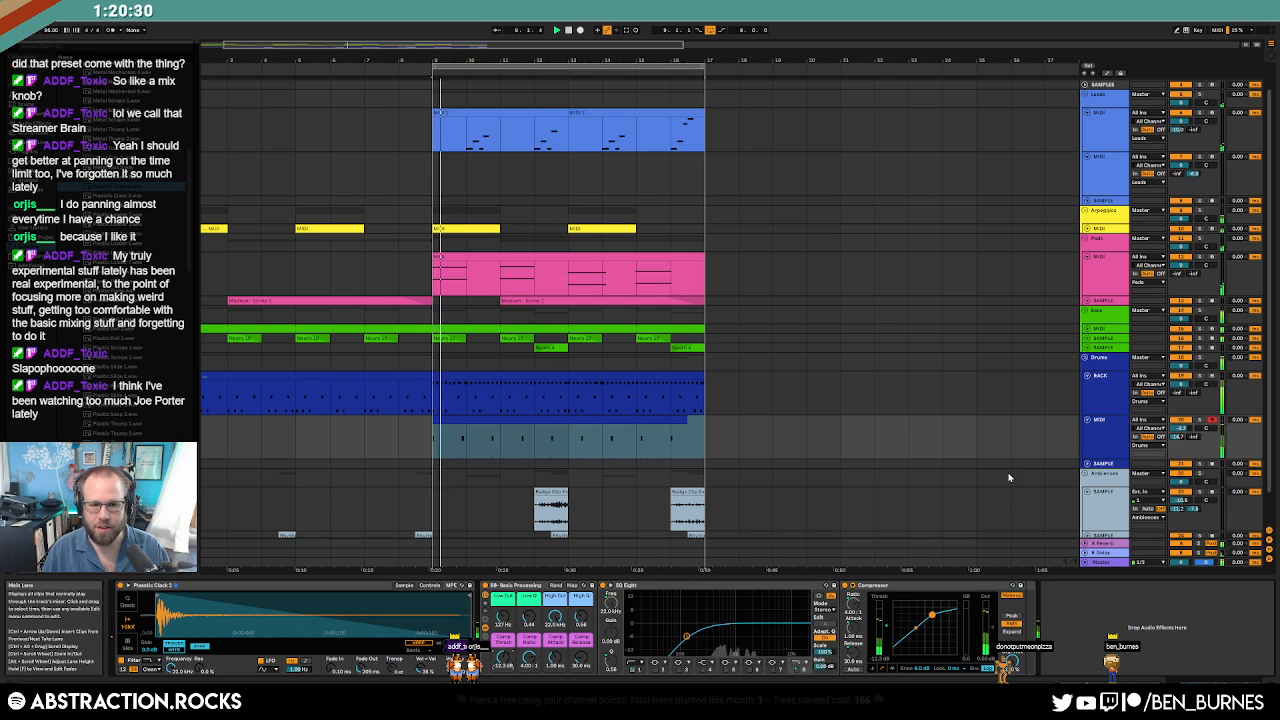
pyautogui.doubleClick(546, 419)
pyautogui.press('space')
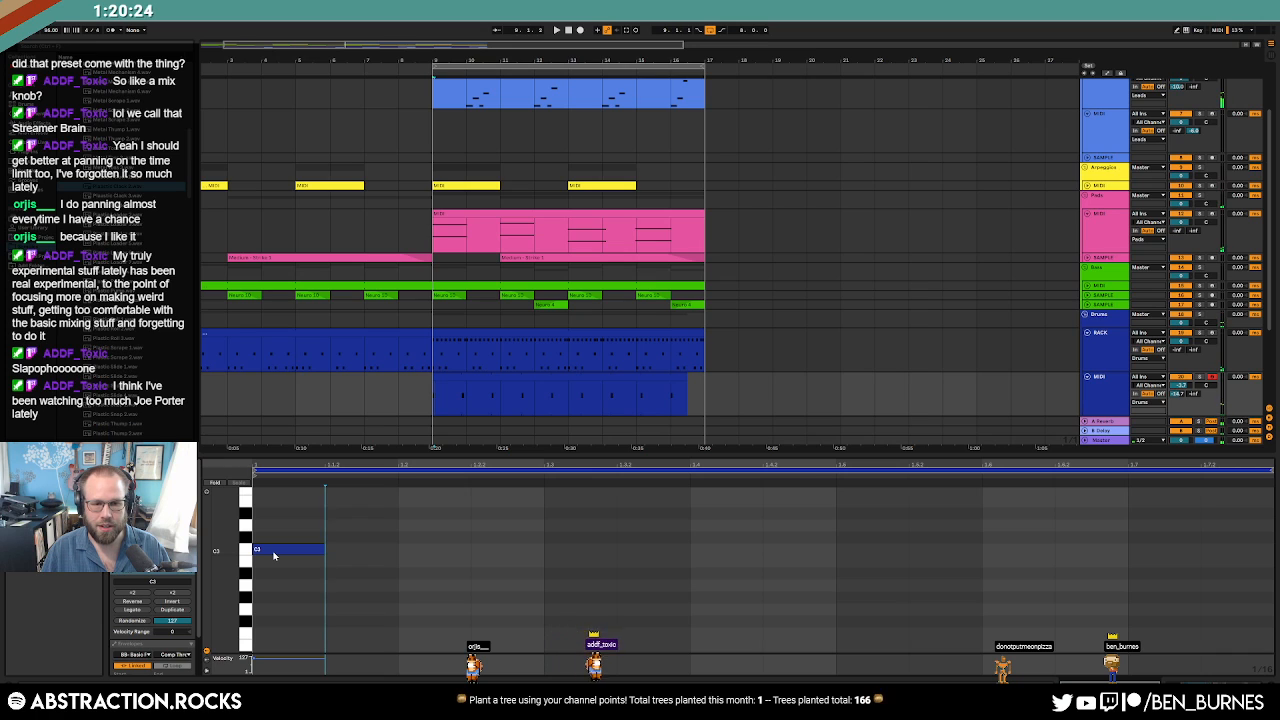
pyautogui.moveTo(274, 555); pyautogui.dragTo(1135, 557)
pyautogui.press('space')
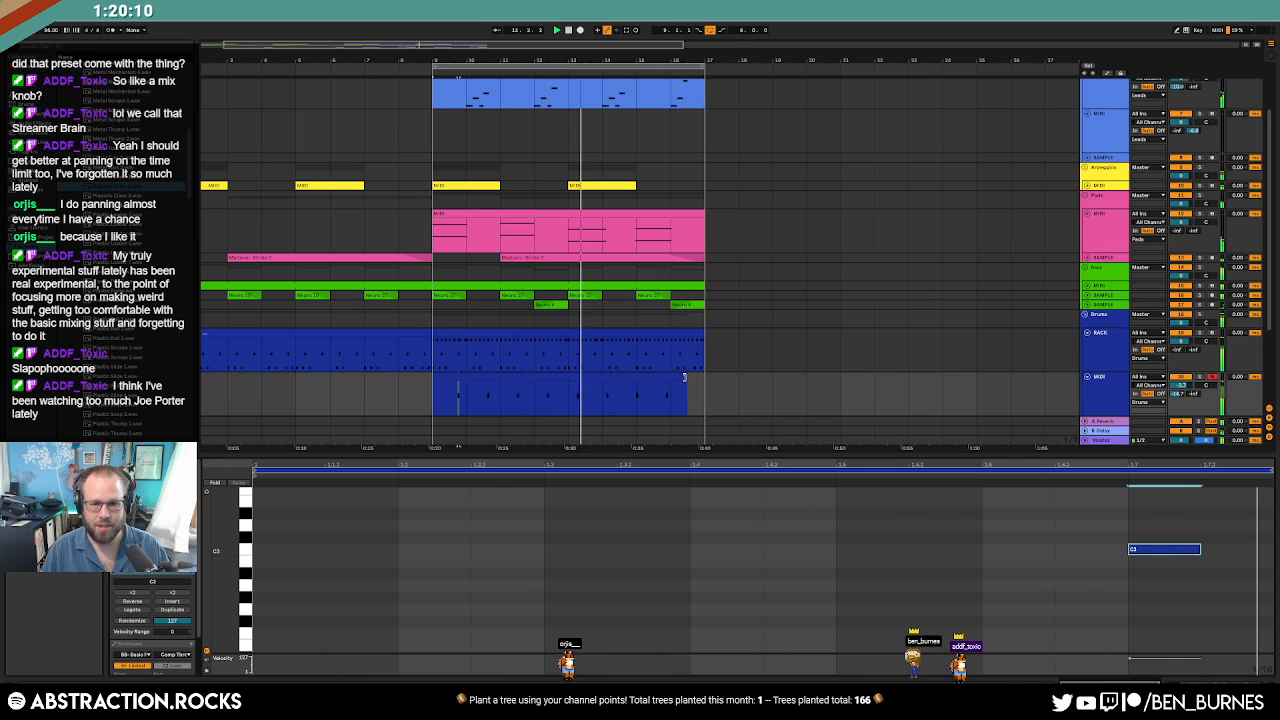
# Shorten the drums MIDI clip so it ends at bar 16, and return to the device chain.
pyautogui.moveTo(688, 380)
pyautogui.mouseDown()
pyautogui.moveTo(708, 380)
pyautogui.moveTo(671, 378)
pyautogui.mouseUp()
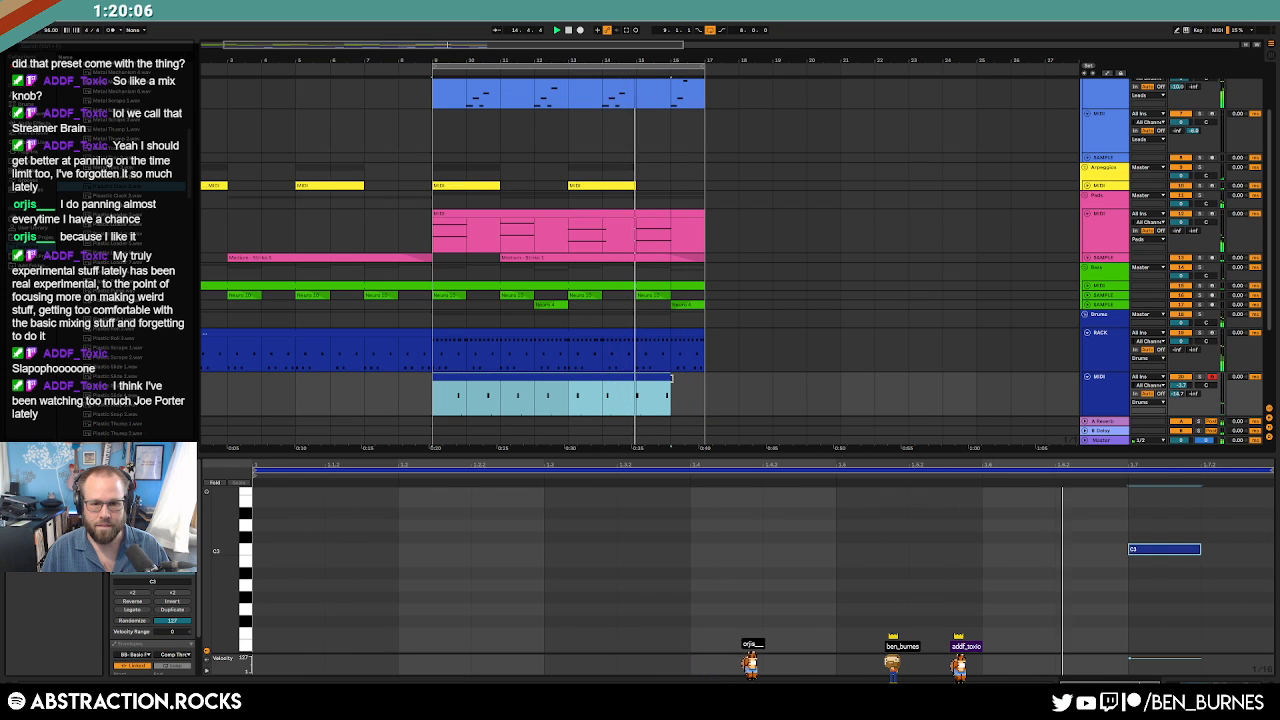
pyautogui.moveTo(671, 378)
pyautogui.mouseDown()
pyautogui.moveTo(690, 380)
pyautogui.moveTo(674, 381)
pyautogui.mouseUp()
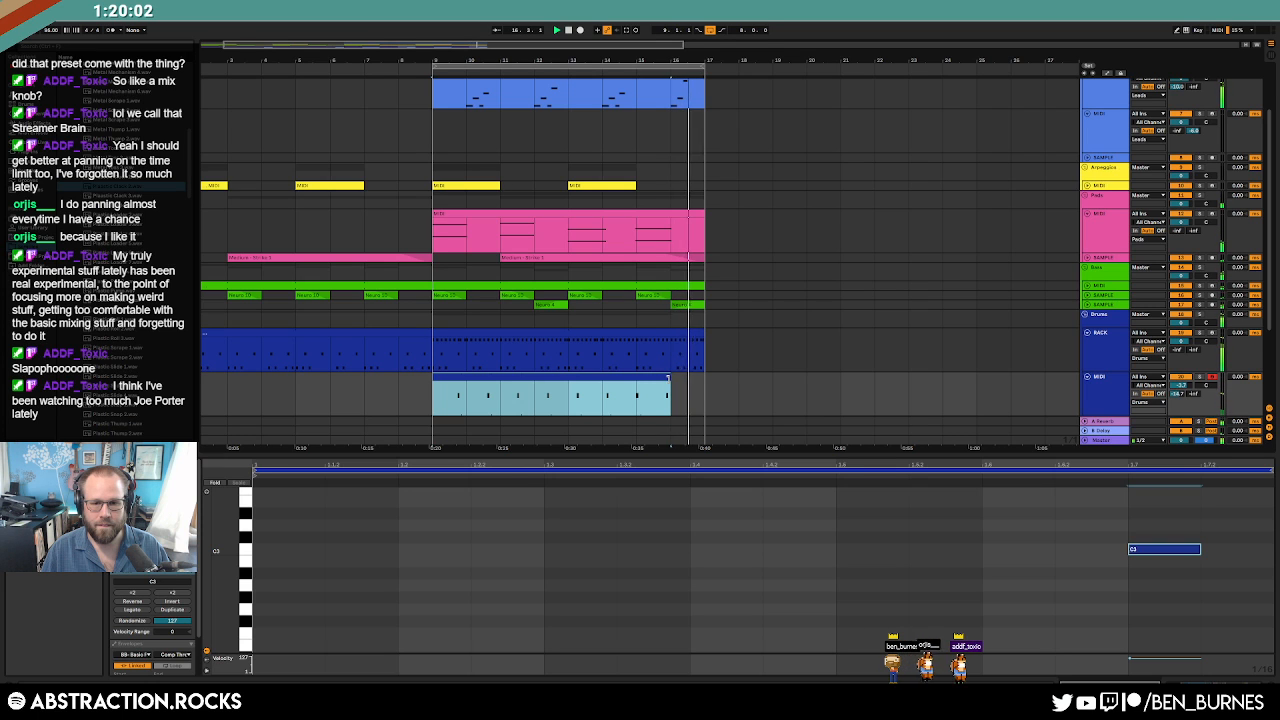
pyautogui.hotkey('shift', 'Tab')
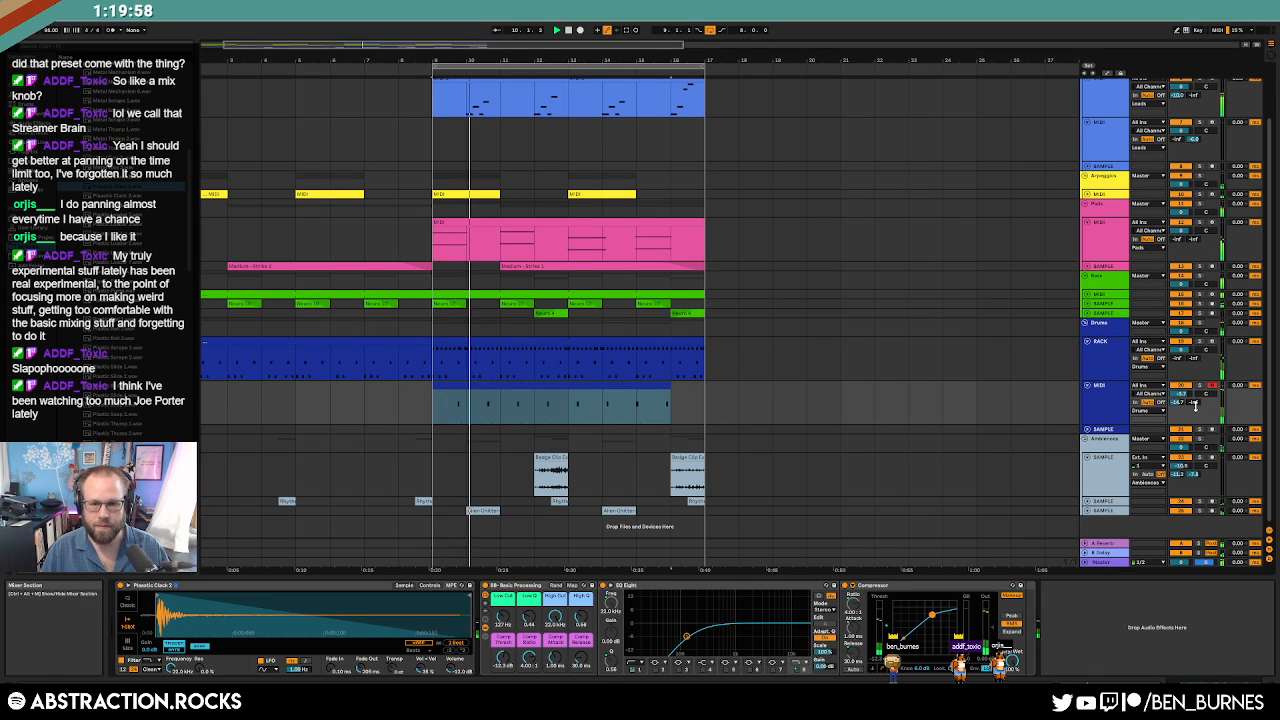
# Automate the drums MIDI track's B-Delay send to jump up just before the clip's last hit.
pyautogui.press('a')
pyautogui.scroll(5, 704, 415)
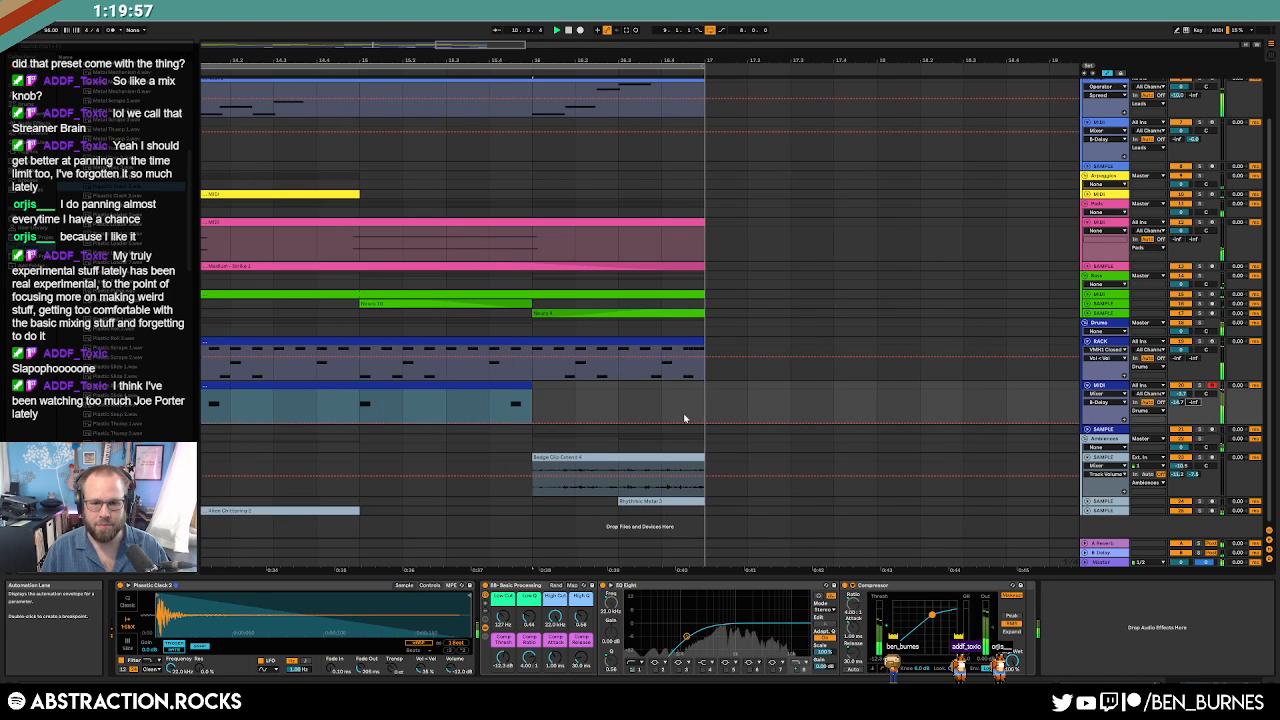
pyautogui.click(490, 428)
pyautogui.moveTo(503, 423); pyautogui.dragTo(514, 391)
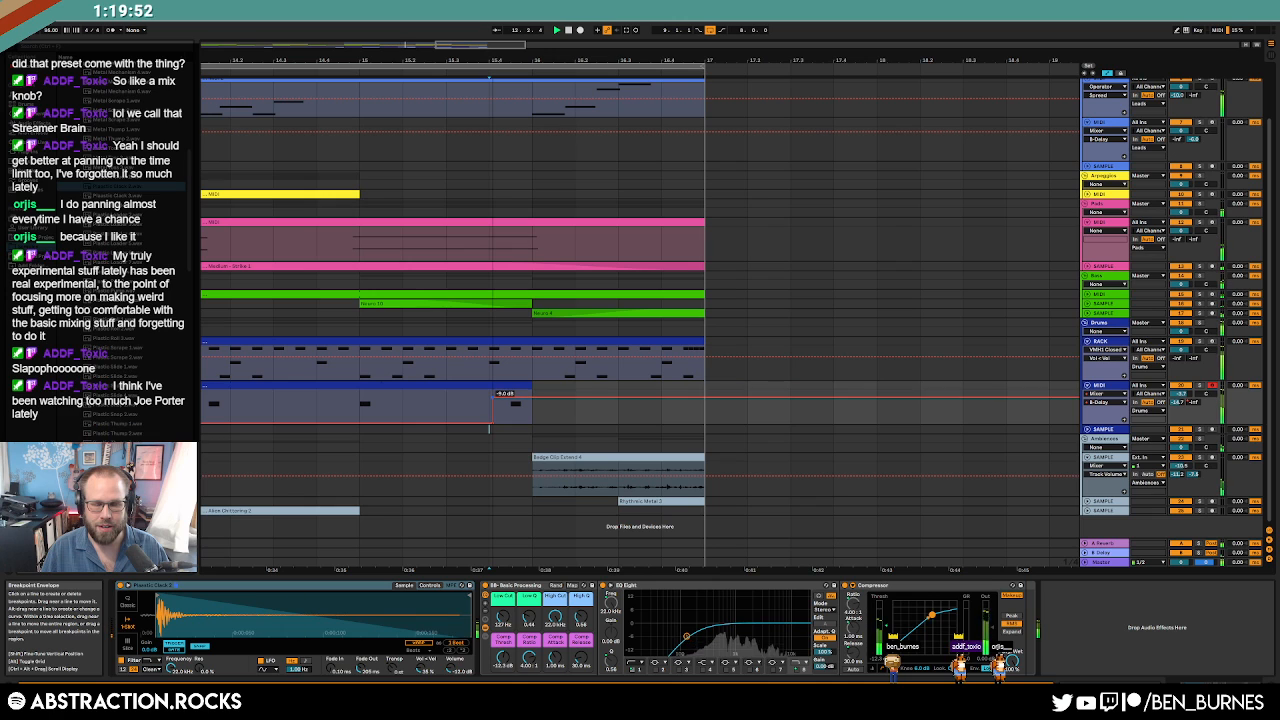
pyautogui.press('a')
# Duplicate bars 9 to 17 of the drums MIDI track to bar 17 and check the copied delay send automation.
pyautogui.scroll(-5, 577, 417)
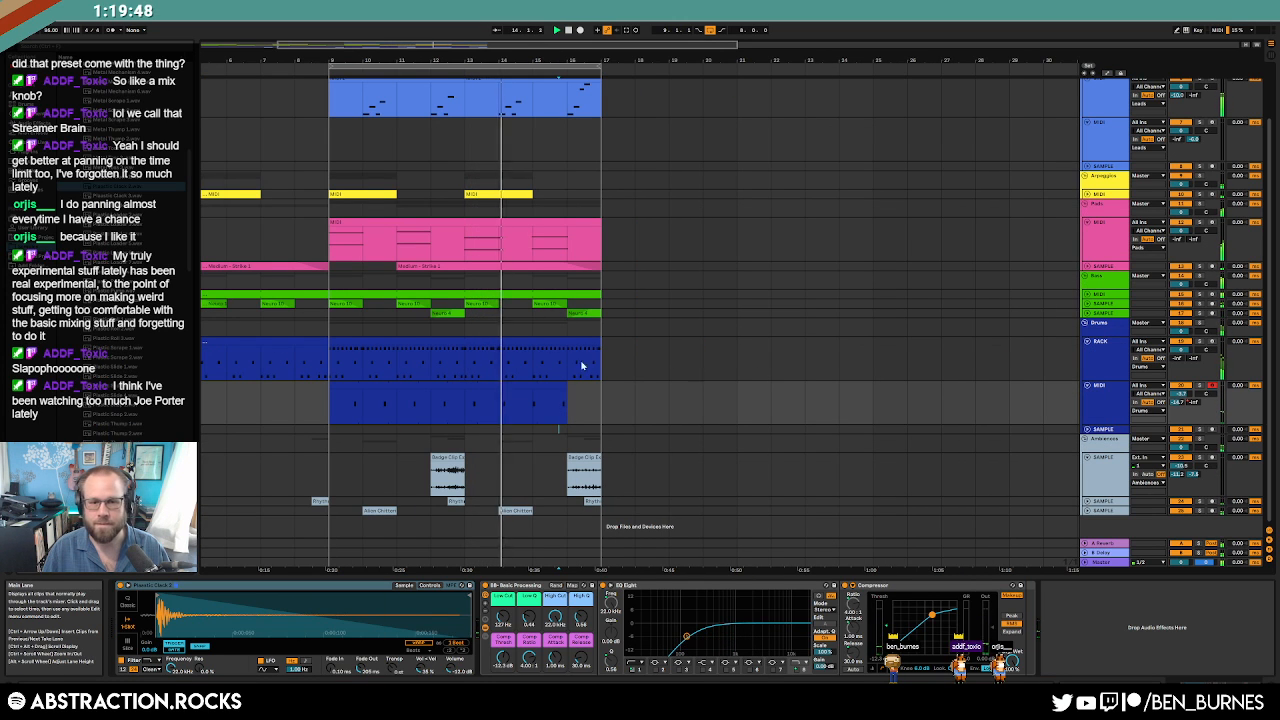
pyautogui.click(596, 398)
pyautogui.hotkey('ctrl', 'd')
pyautogui.press('a')
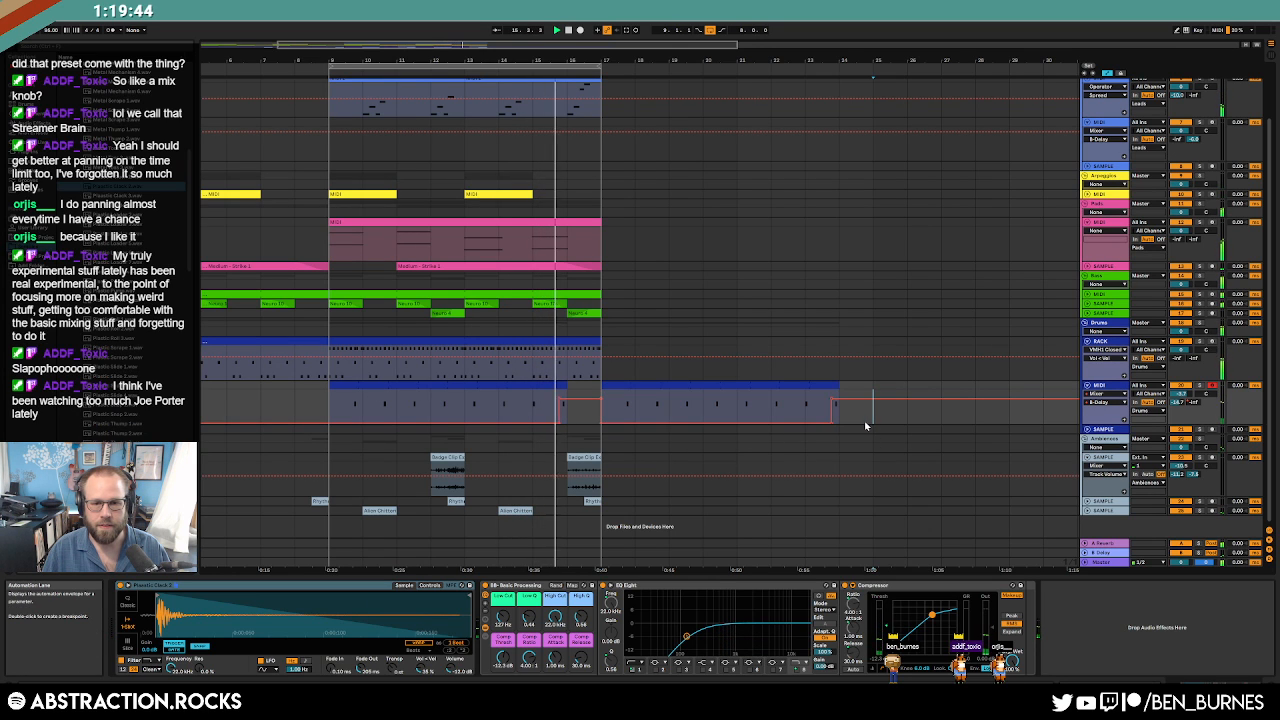
pyautogui.click(870, 424)
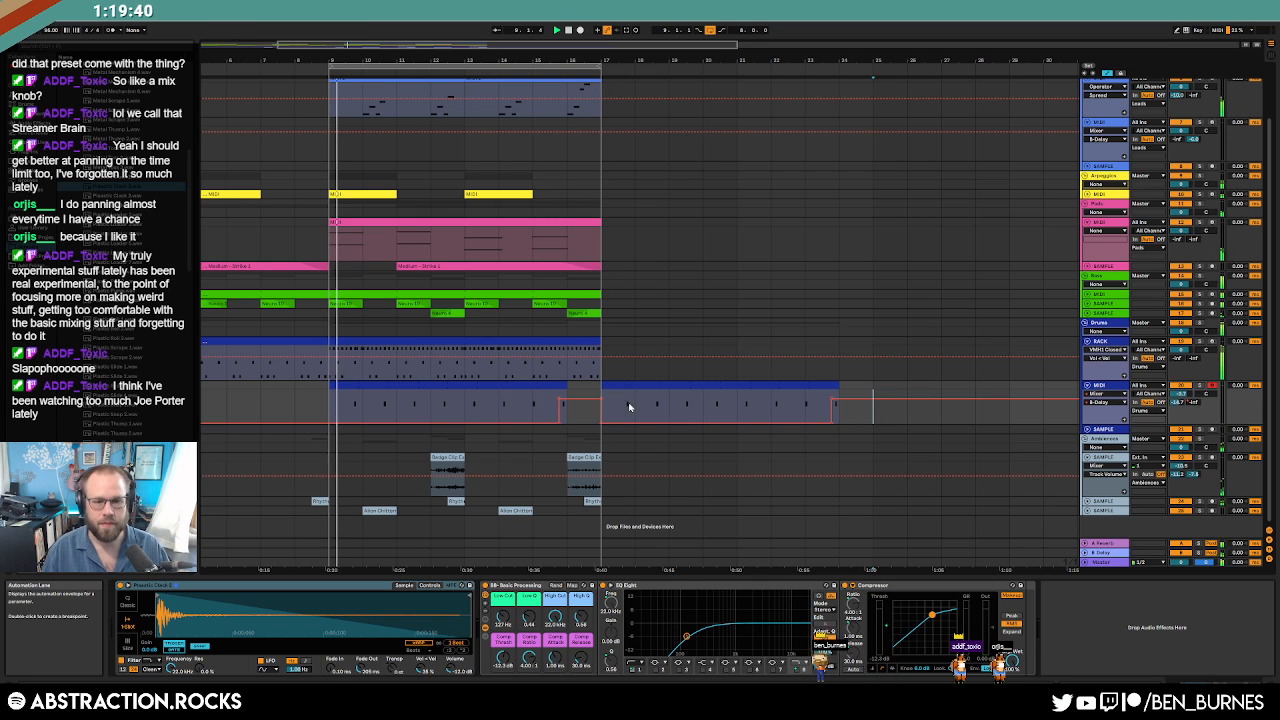
pyautogui.press('a')
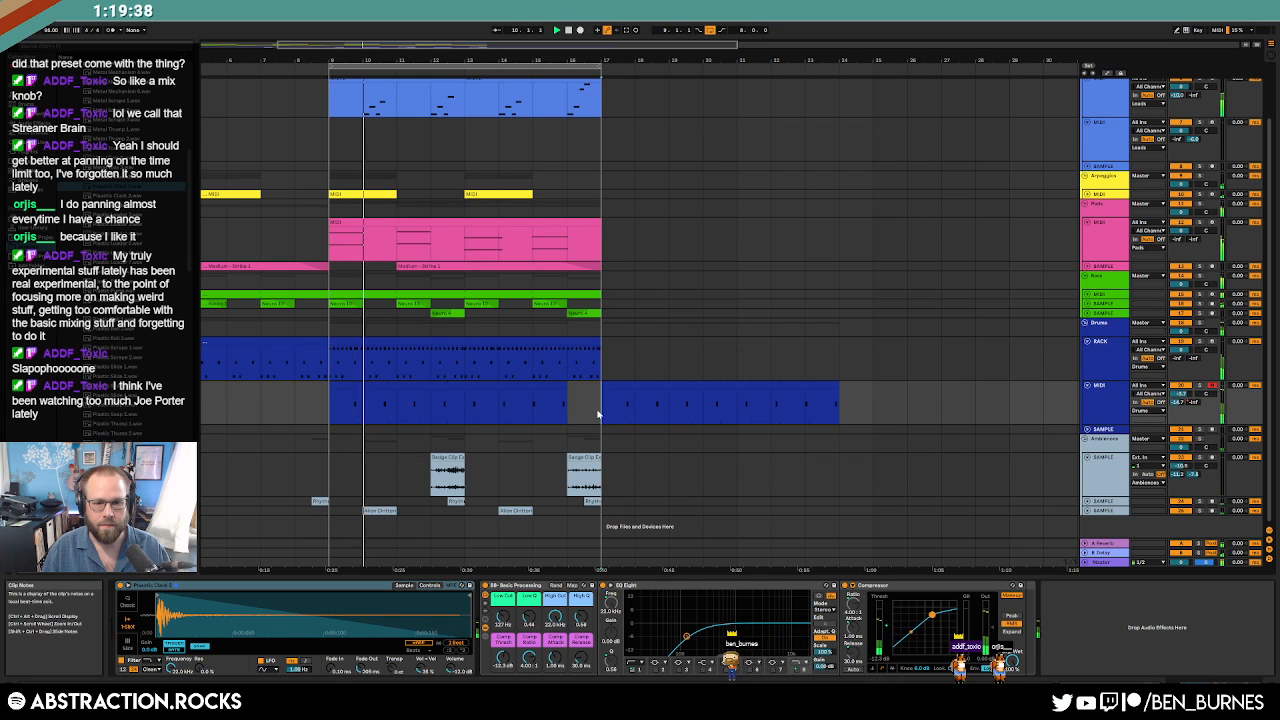
# Duplicate the time from bar 9 to 17 across all tracks and move the loop region to bars 17 to 25.
pyautogui.moveTo(598, 411); pyautogui.dragTo(335, 403)
pyautogui.hotkey('ctrl', 'shift', 'd')
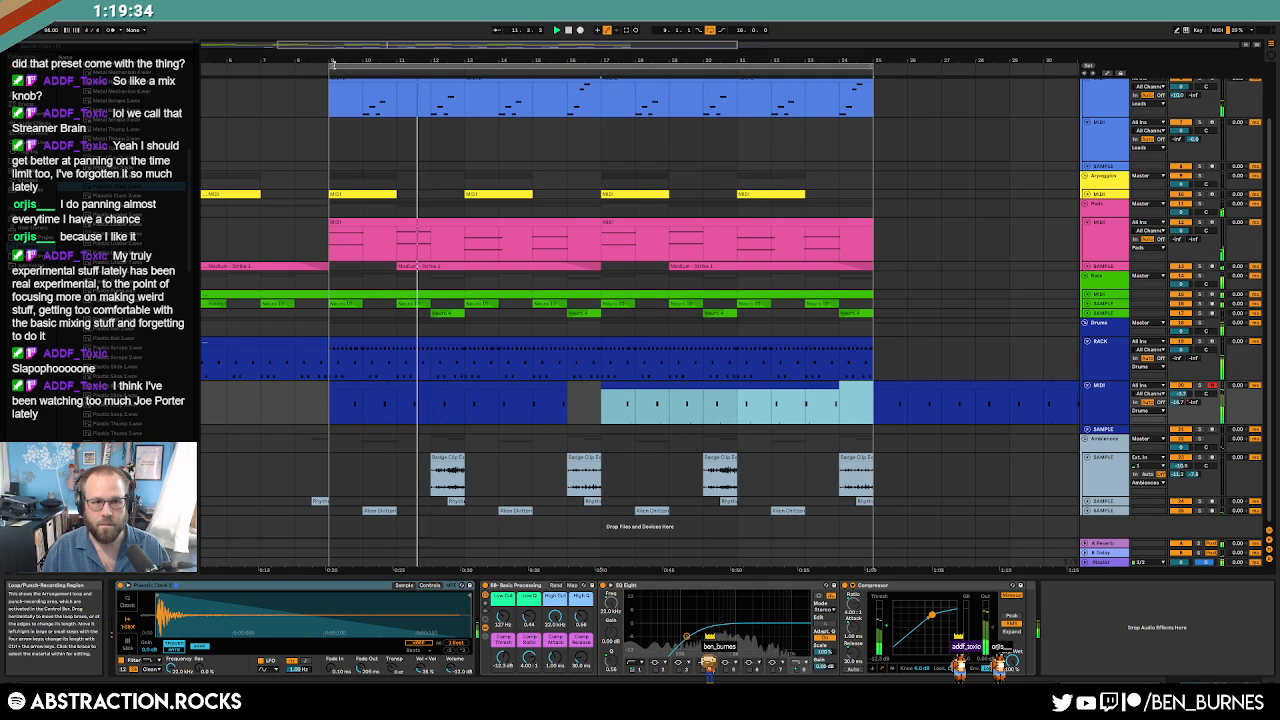
pyautogui.moveTo(331, 67); pyautogui.dragTo(598, 103)
pyautogui.scroll(1, 790, 200)
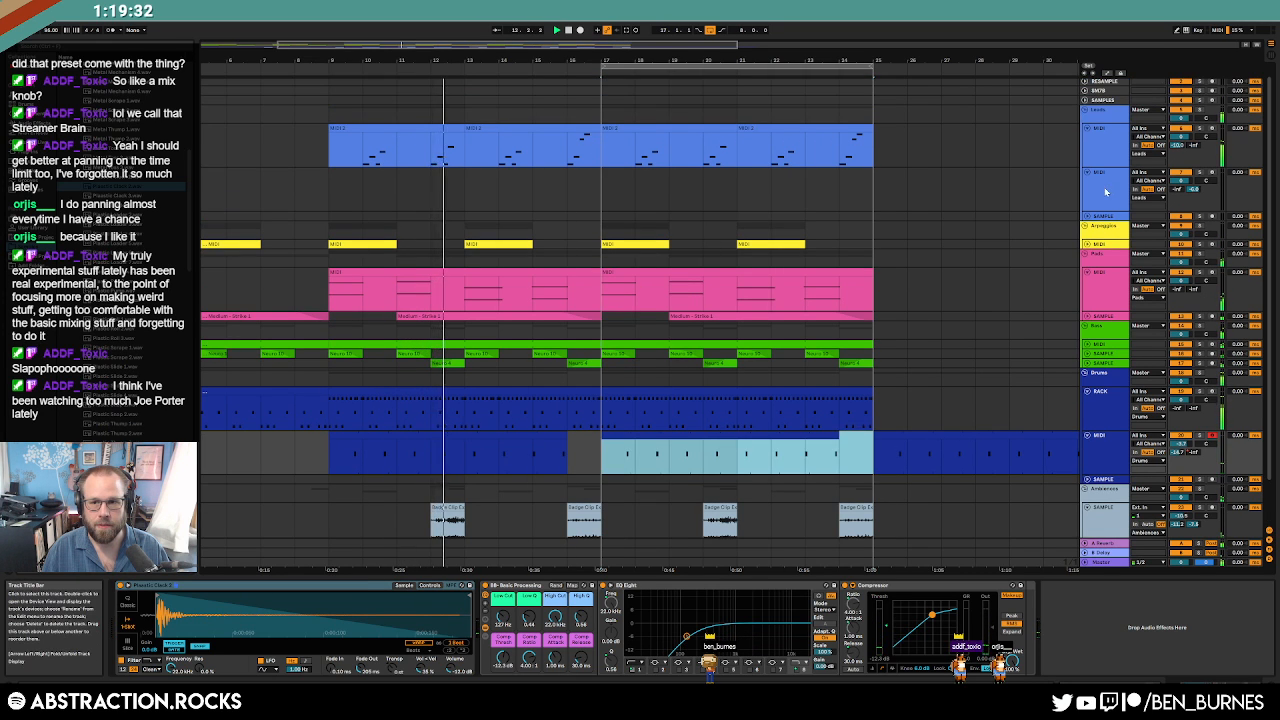
# In the first Leads track's clip at bar 17, add a C4 note near the start of bar 2 and a short D#3 just before 2.3.
pyautogui.click(1104, 187)
pyautogui.click(698, 127)
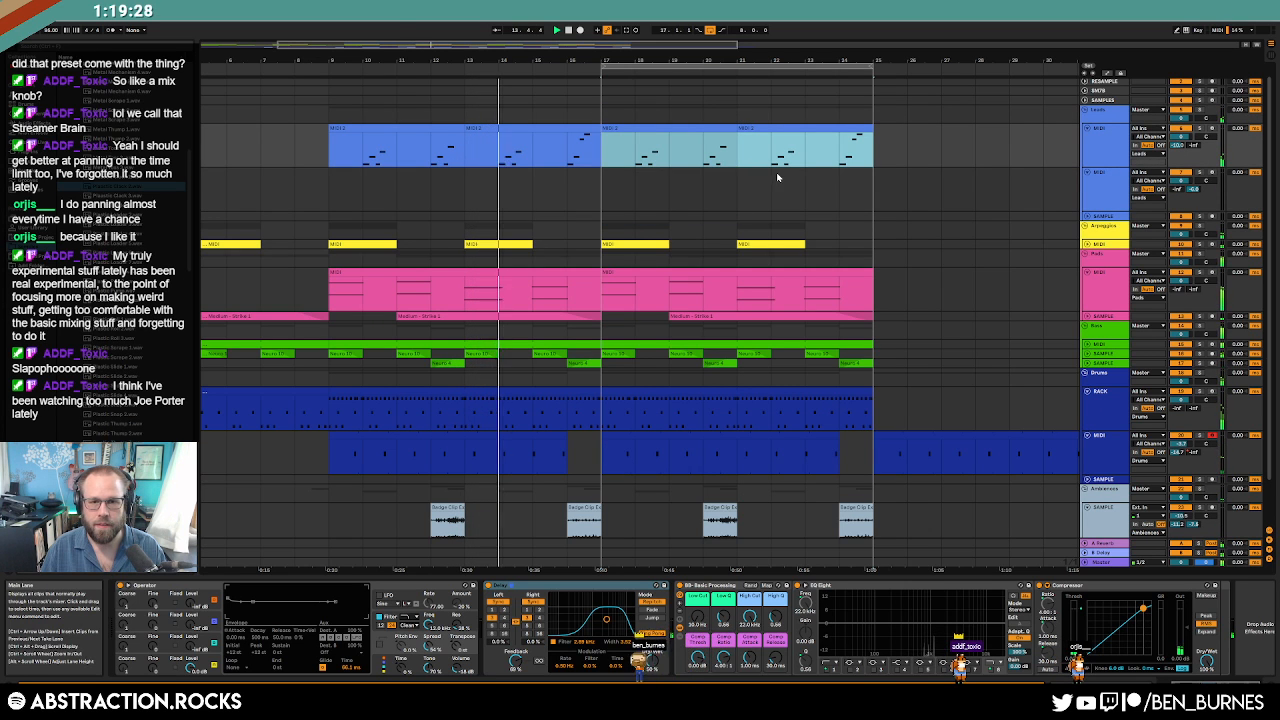
pyautogui.click(652, 173)
pyautogui.doubleClick(657, 129)
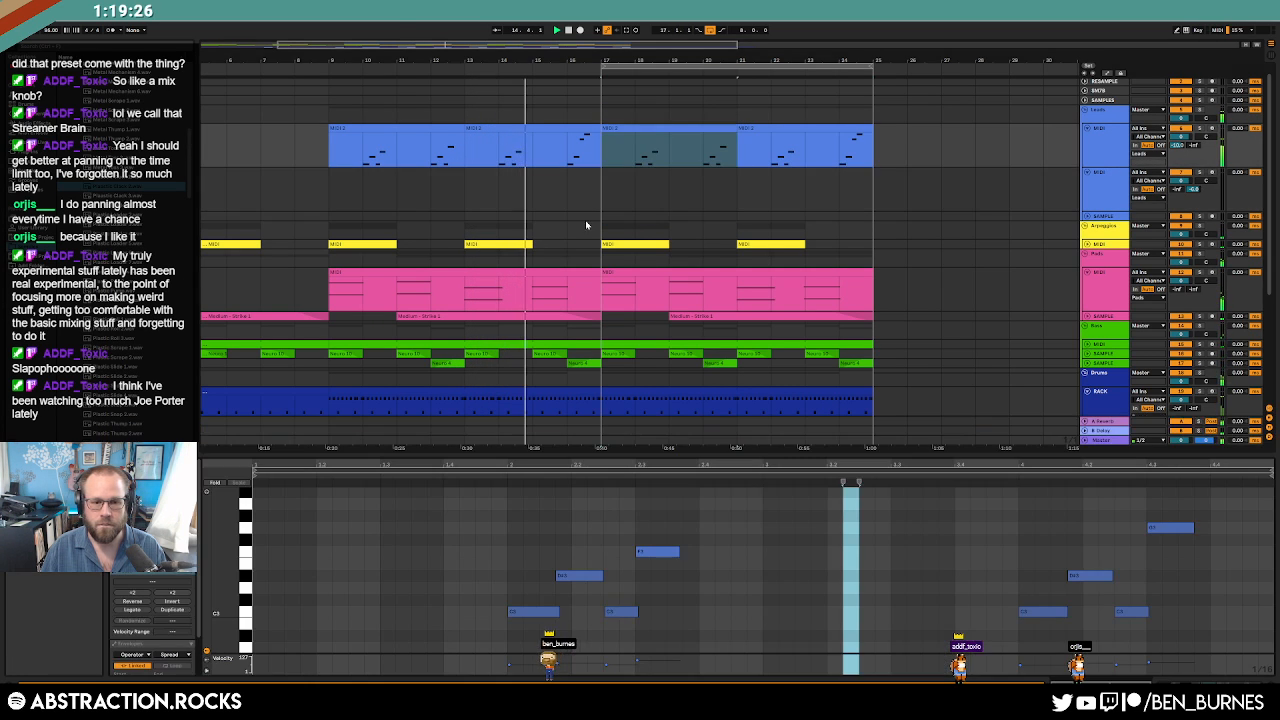
pyautogui.click(541, 562)
pyautogui.scroll(3, 533, 520)
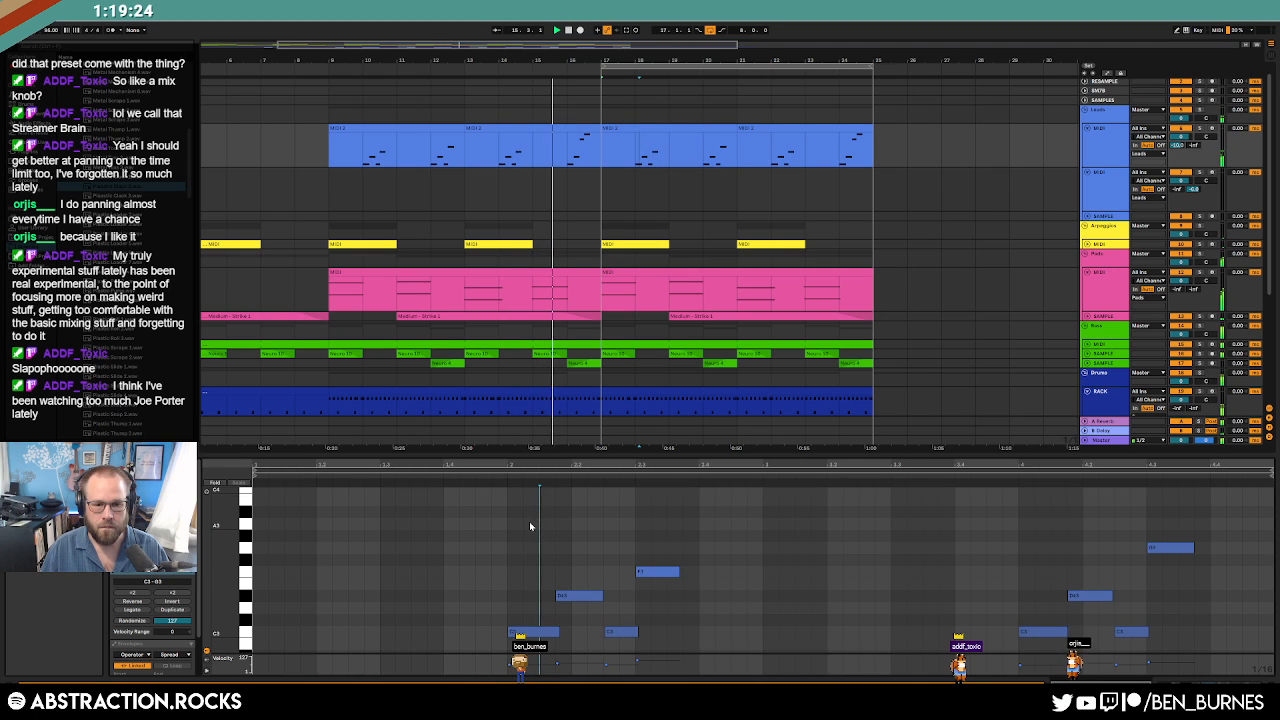
pyautogui.doubleClick(531, 498)
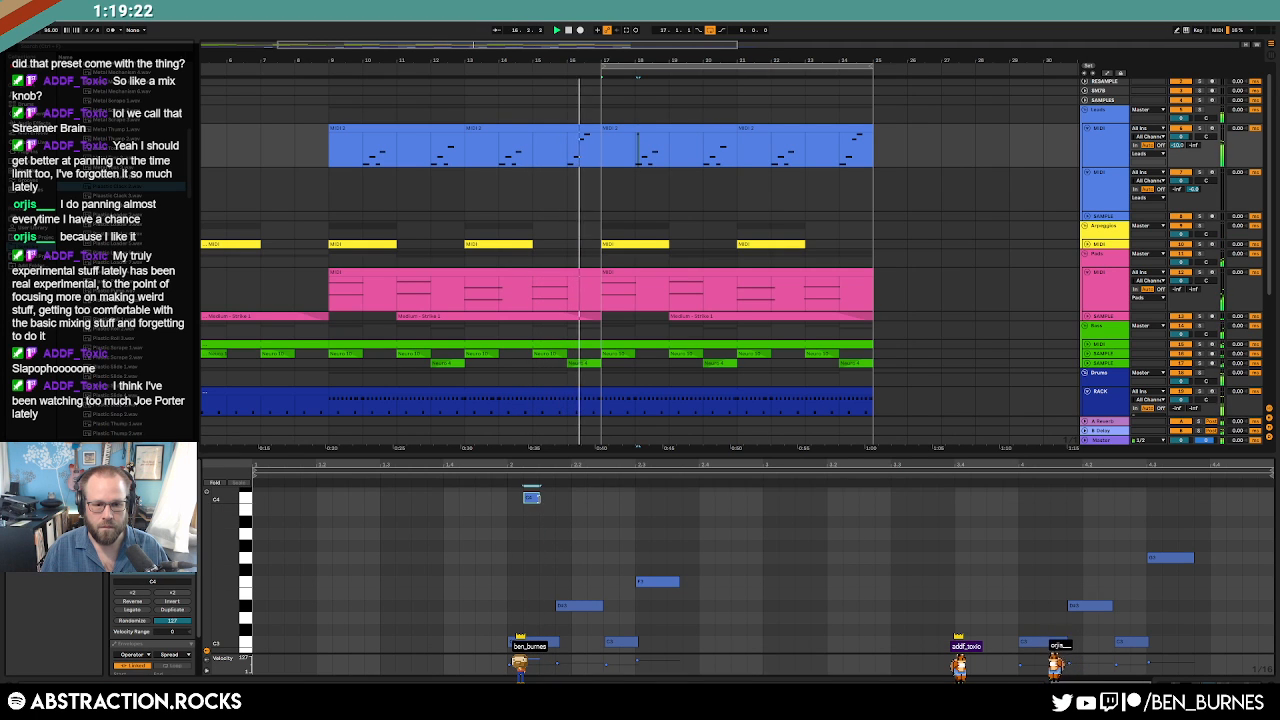
pyautogui.moveTo(539, 498); pyautogui.dragTo(556, 498)
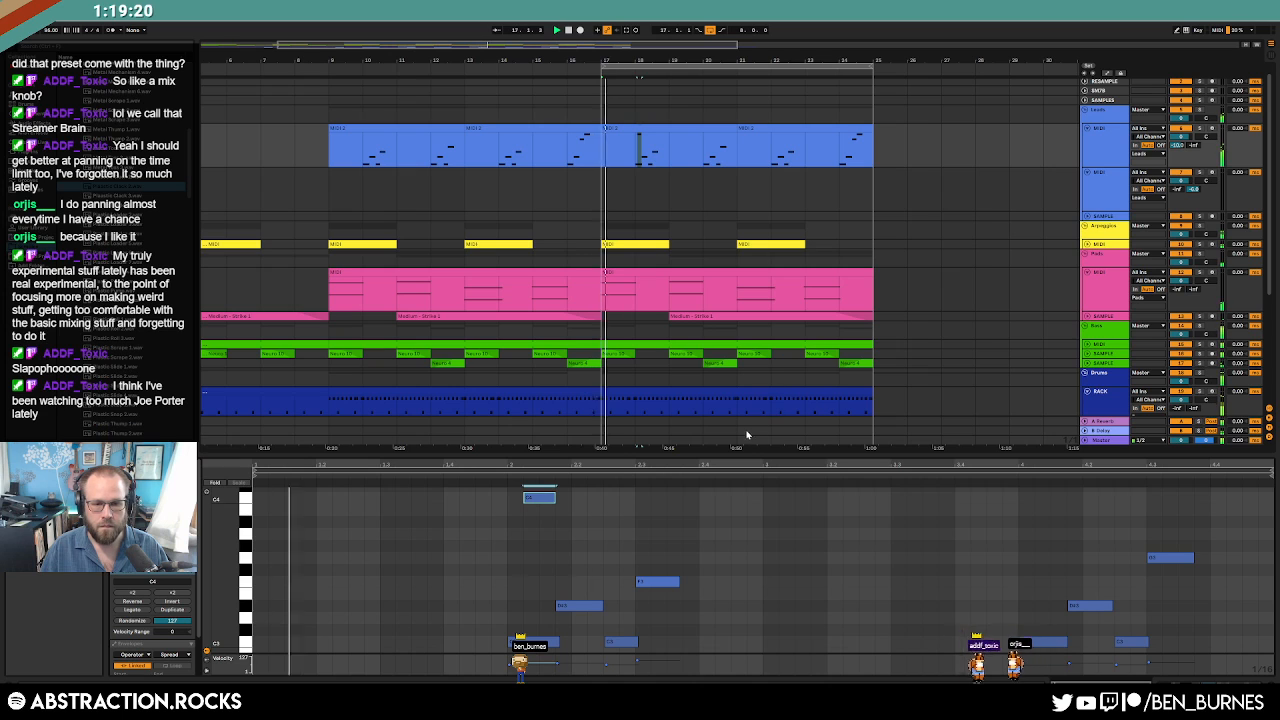
pyautogui.doubleClick(627, 497)
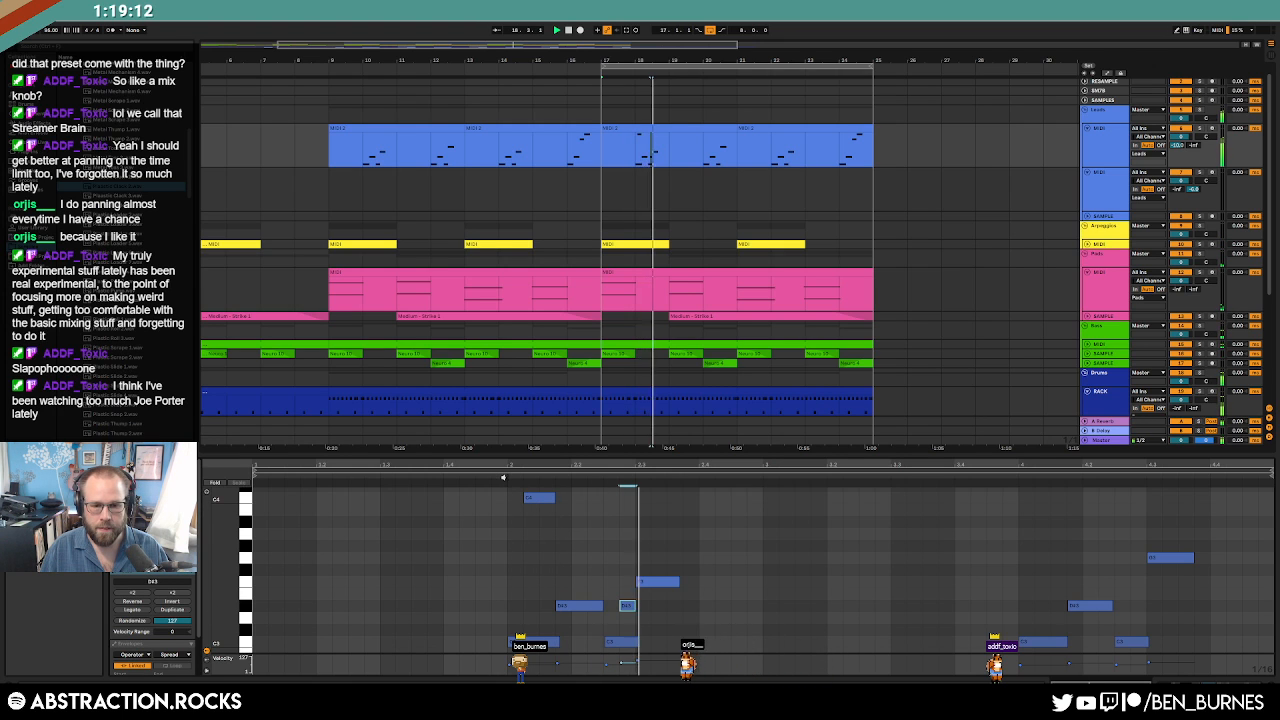
# Show the pitch modulation settings of the Leads Operator, and consolidate the first Leads track's clips from bar 17 to 25 into one.
pyautogui.hotkey('shift', 'Tab')
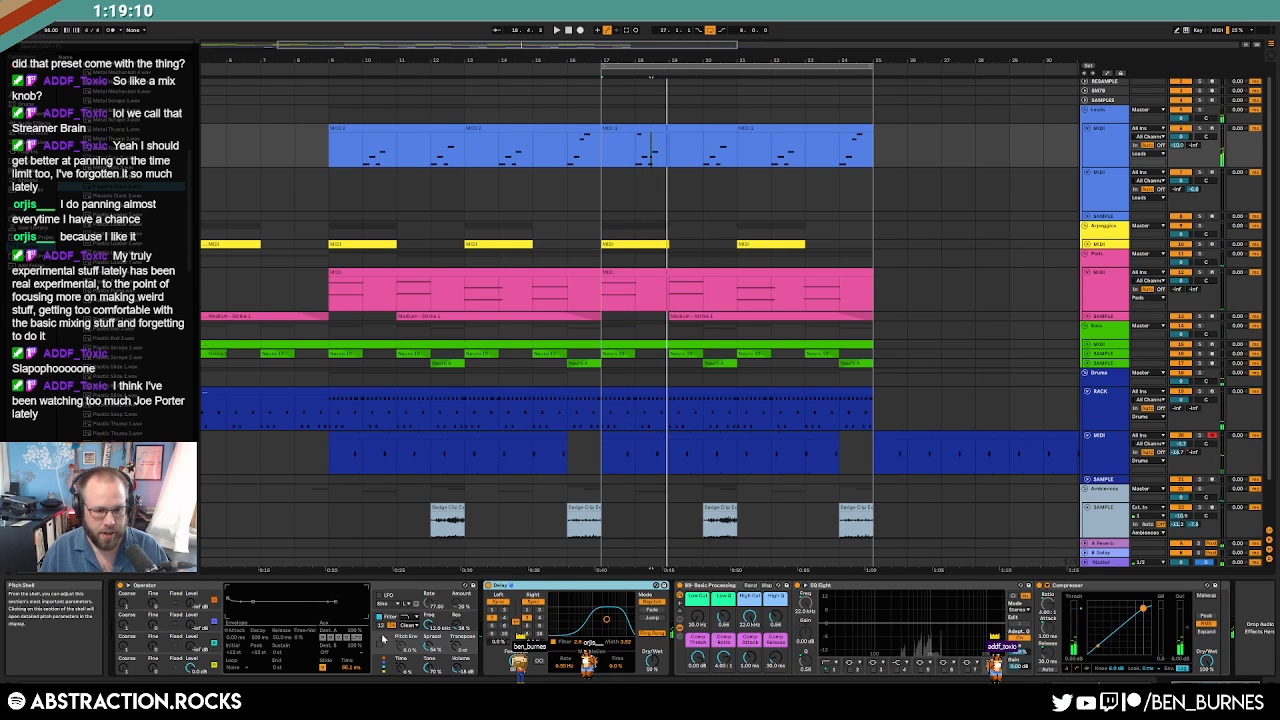
pyautogui.click(377, 668)
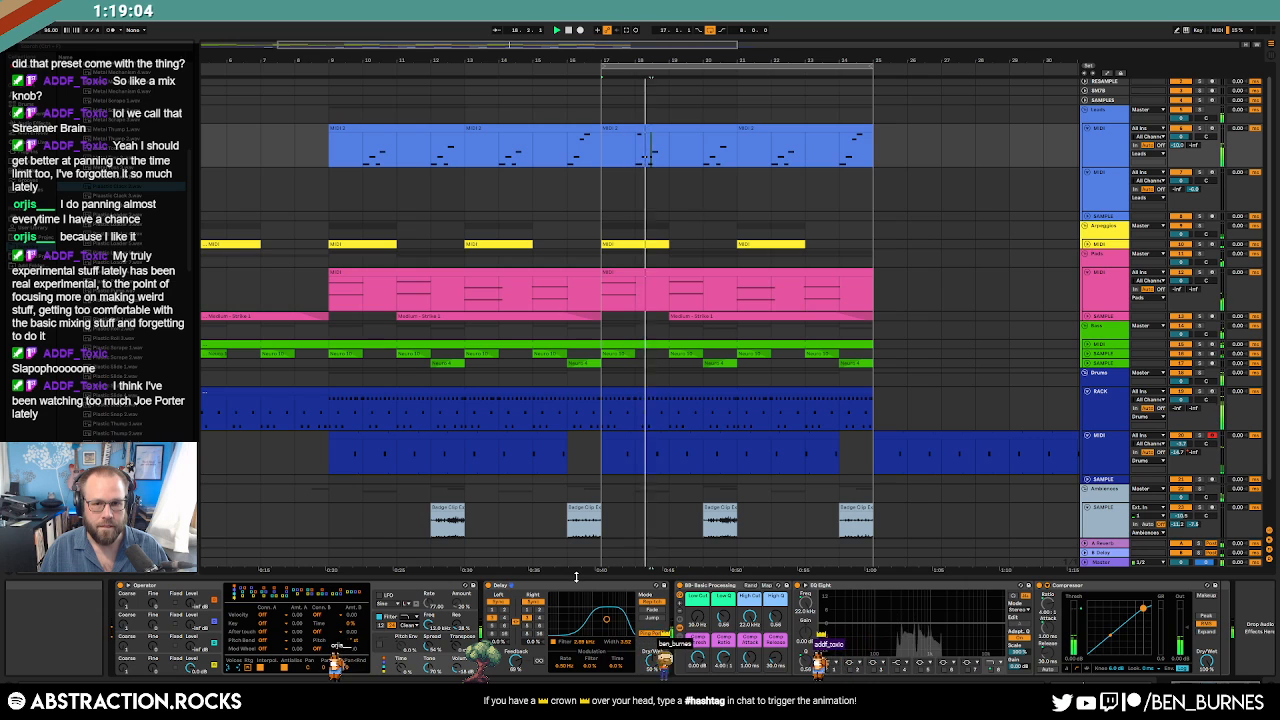
pyautogui.click(721, 128)
pyautogui.keyDown('shift'); pyautogui.click(760, 129); pyautogui.keyUp('shift')
pyautogui.hotkey('ctrl', 'j')
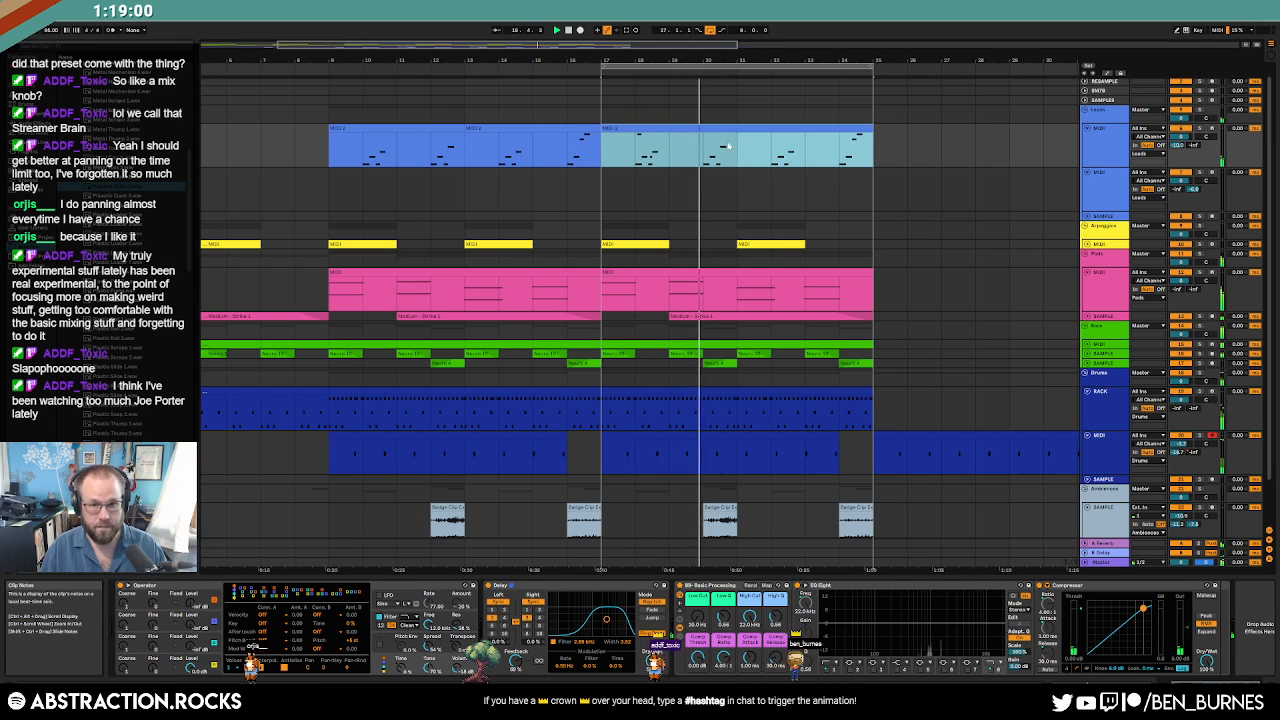
# Open the consolidated Leads clip, add short C4 and G#3 notes to the phrase in bar 4 and play it.
pyautogui.doubleClick(712, 128)
pyautogui.click(650, 560)
pyautogui.press('space')
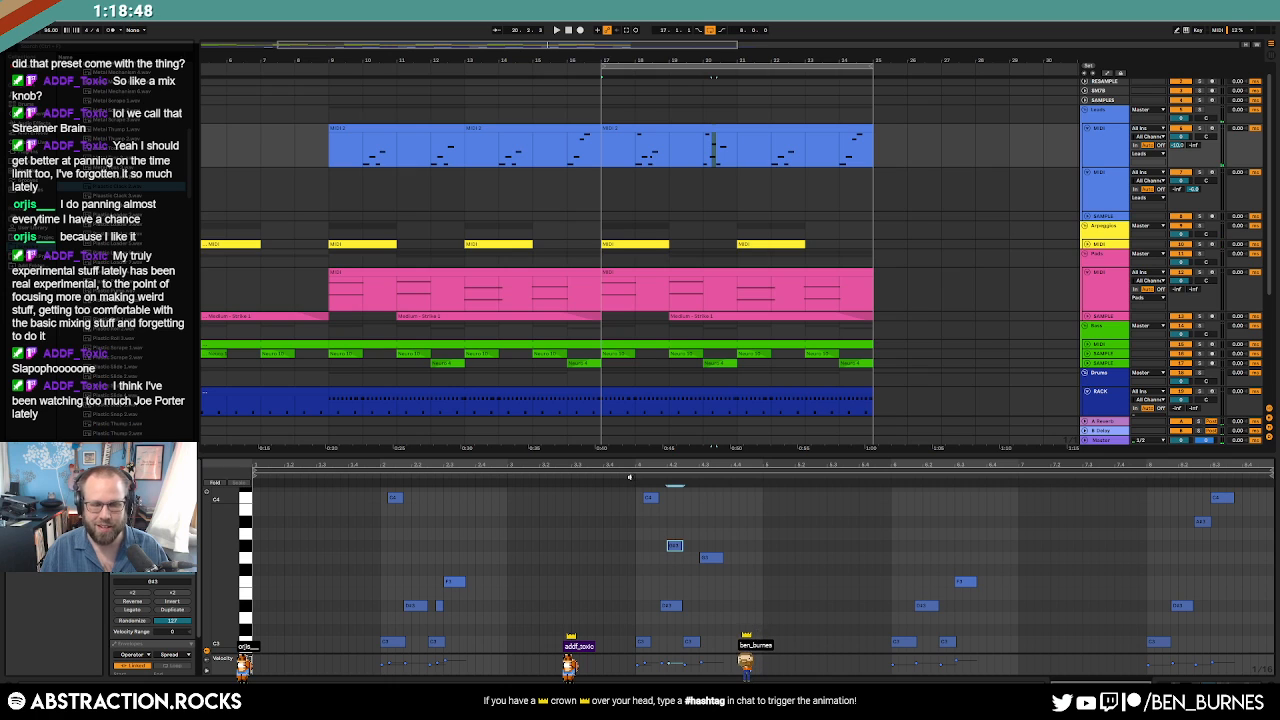
pyautogui.click(627, 476)
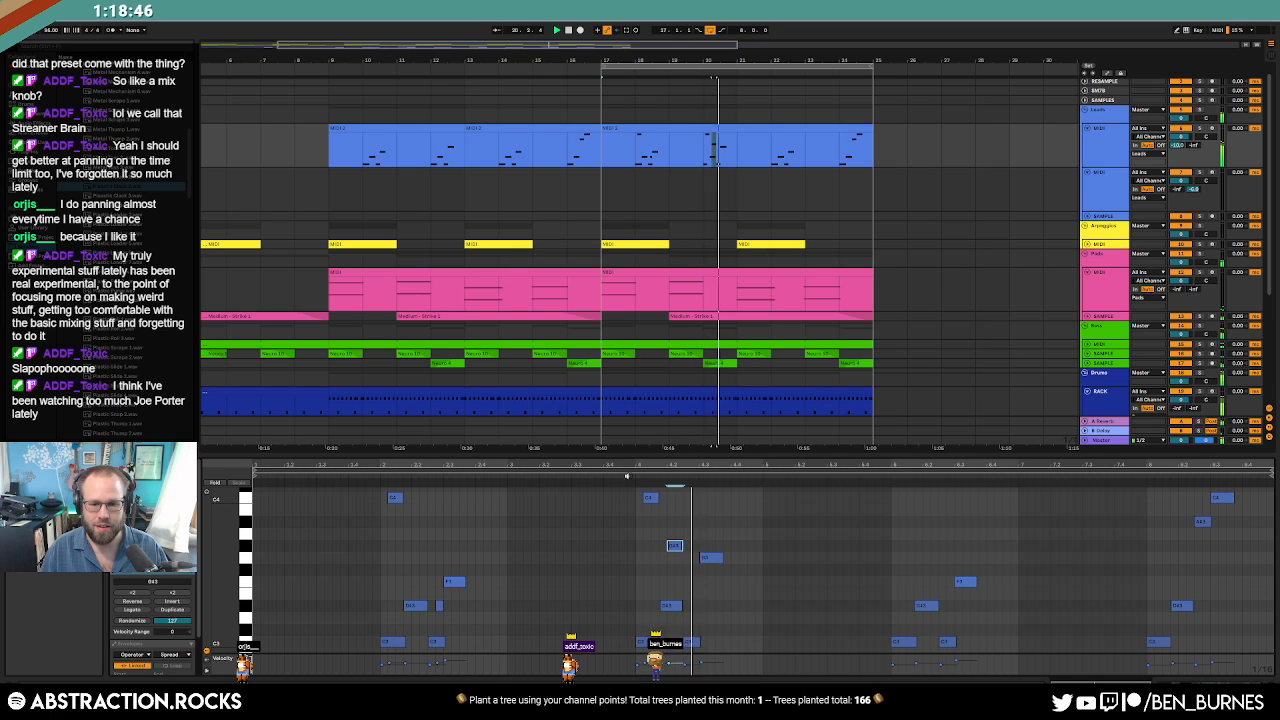
# Move the G#3 and G3 notes in bar 4 slightly later and lengthen the second C3 note beneath them.
pyautogui.moveTo(677, 546); pyautogui.dragTo(729, 563)
pyautogui.moveTo(699, 643); pyautogui.dragTo(708, 643)
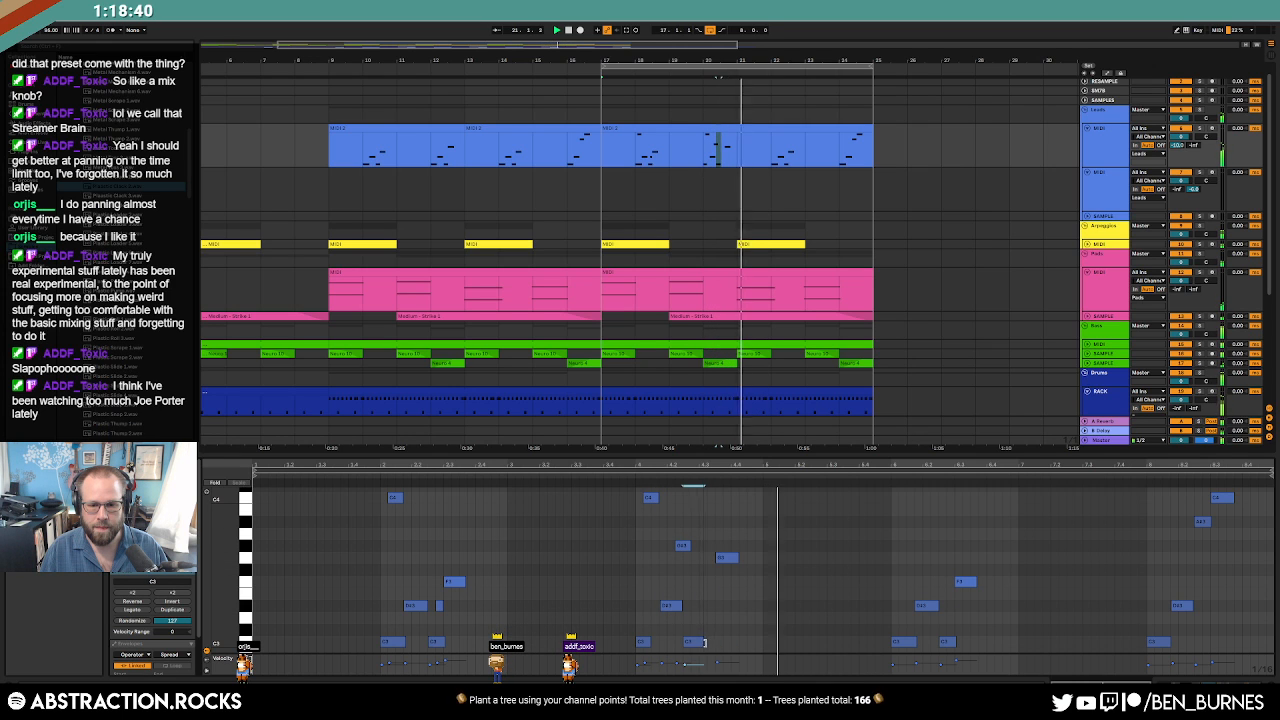
# Check the Ambience clips from bar 17 to 25 and play the whole arrangement from the beginning.
pyautogui.hotkey('shift', 'Tab')
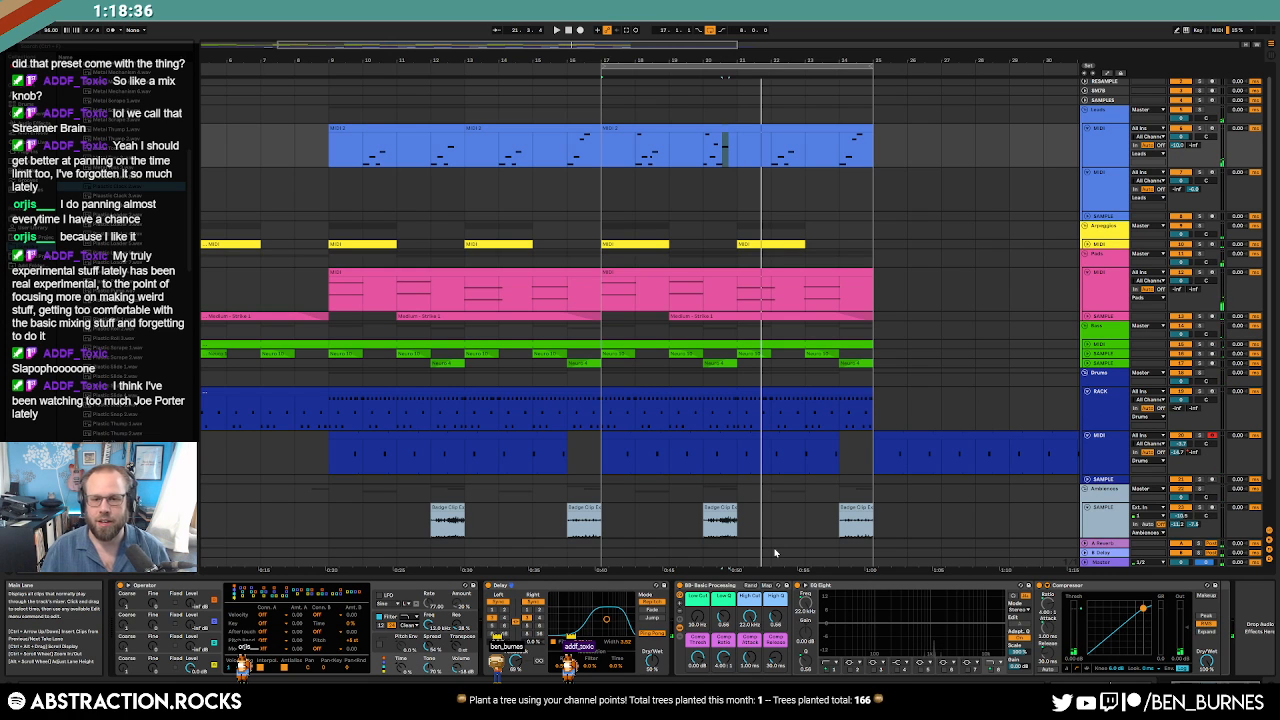
pyautogui.scroll(-2, 680, 425)
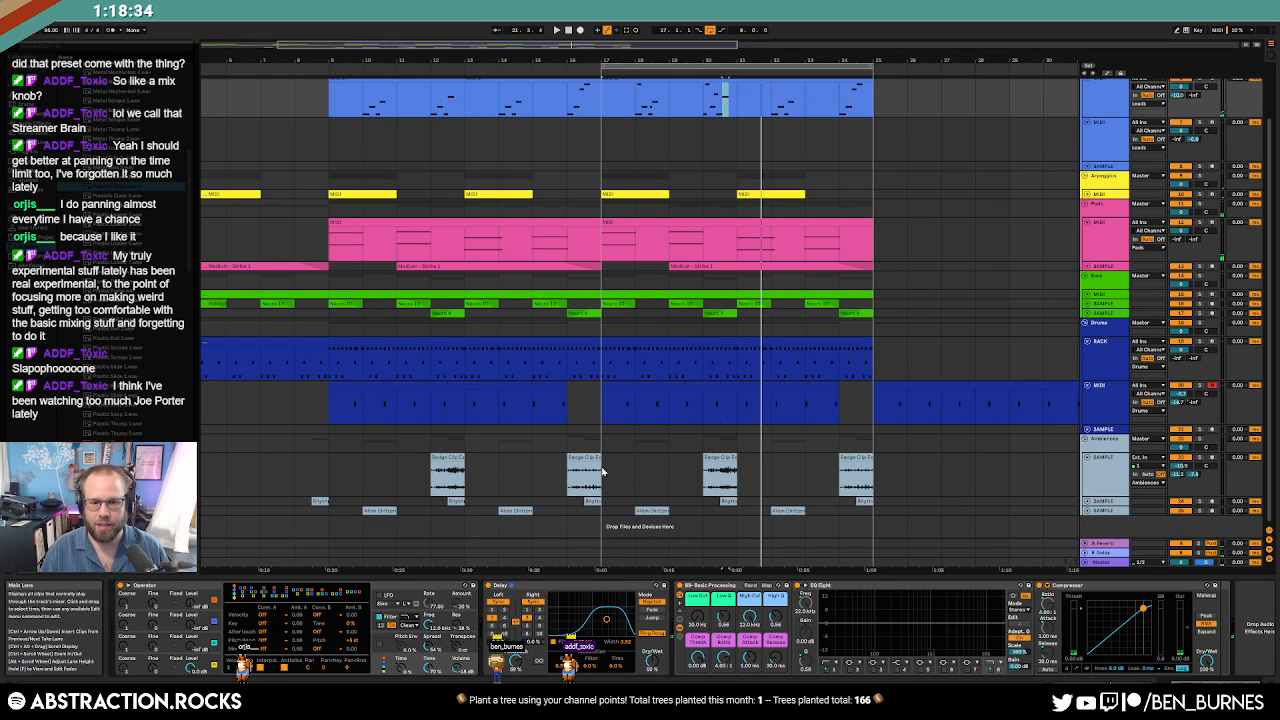
pyautogui.moveTo(602, 471); pyautogui.dragTo(866, 481)
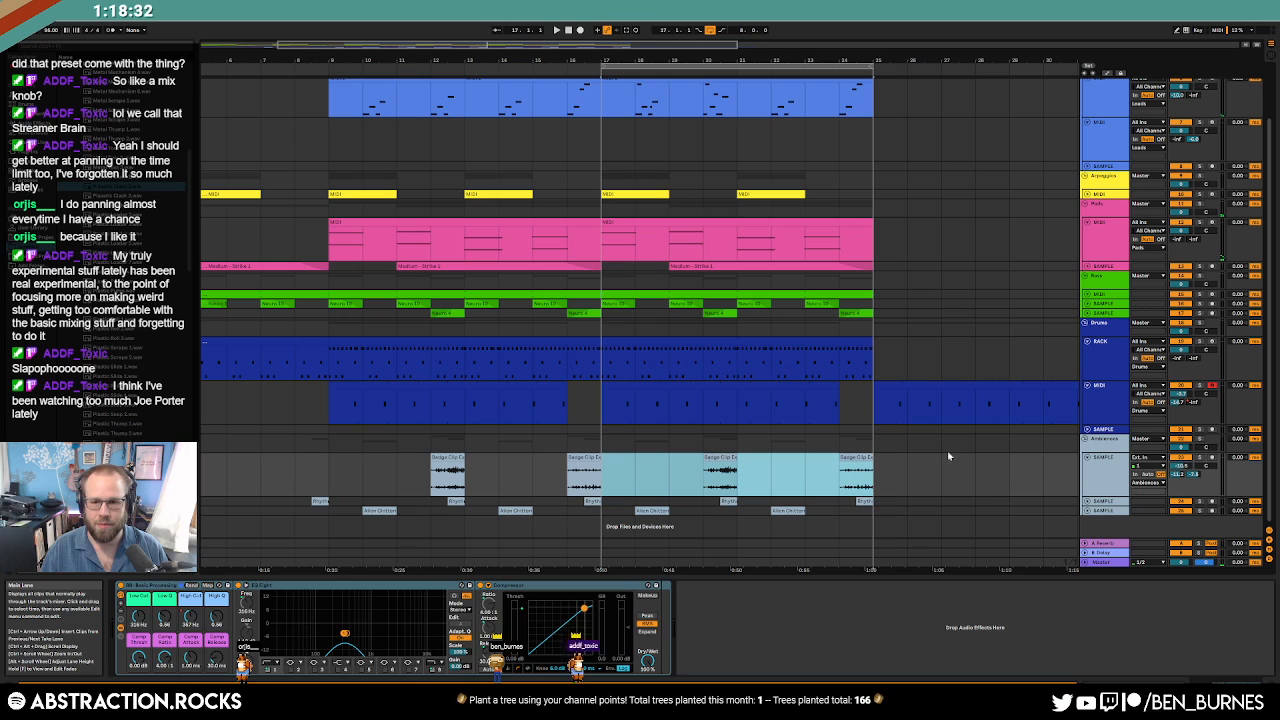
pyautogui.press('-')
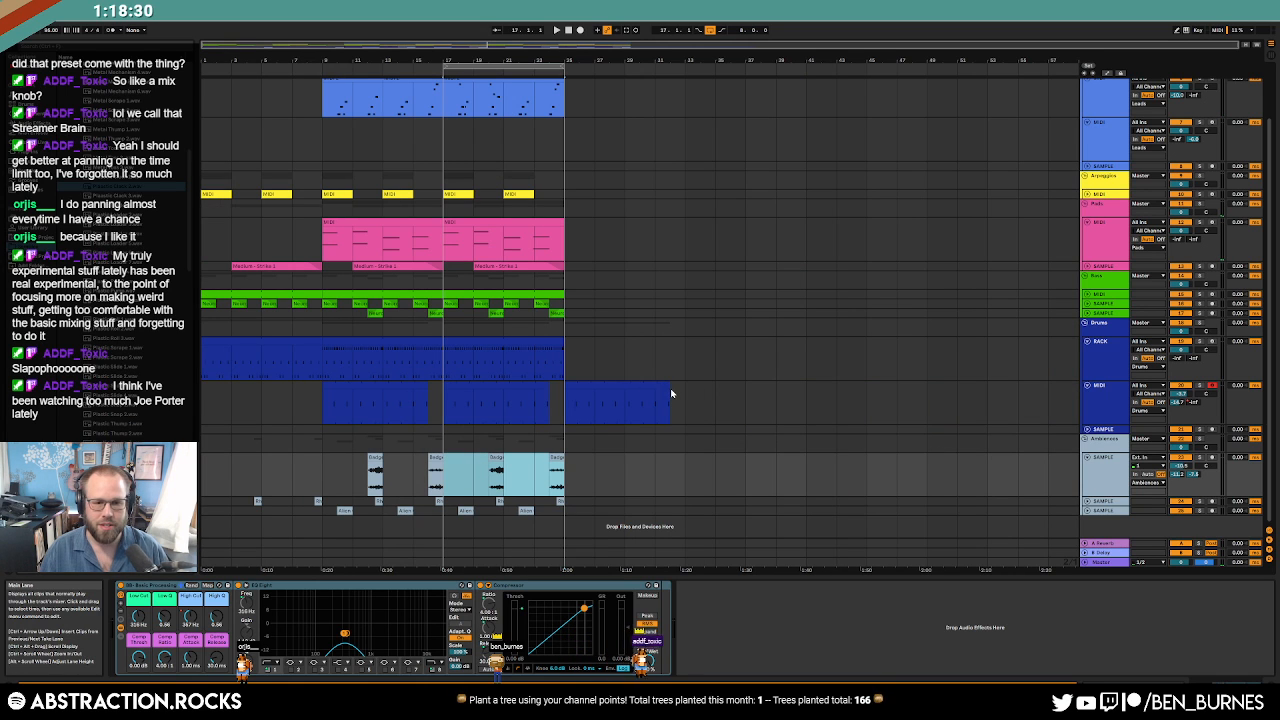
pyautogui.click(569, 31)
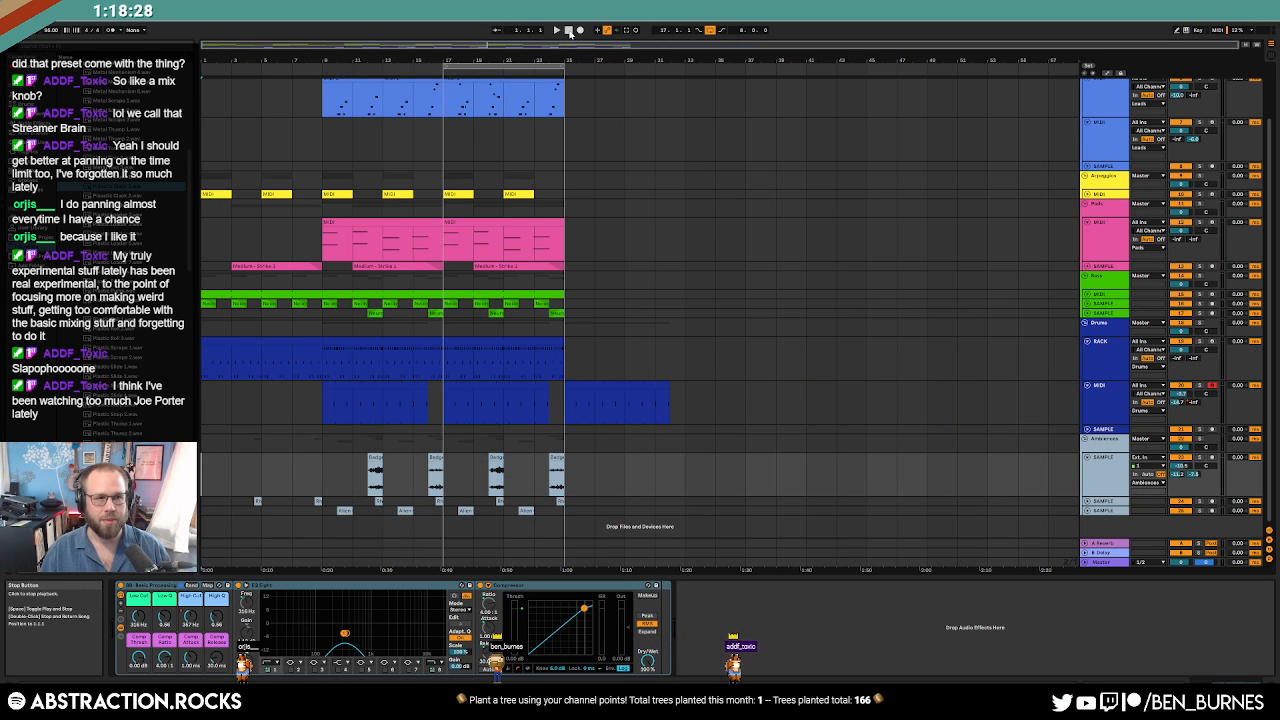
pyautogui.press('space')
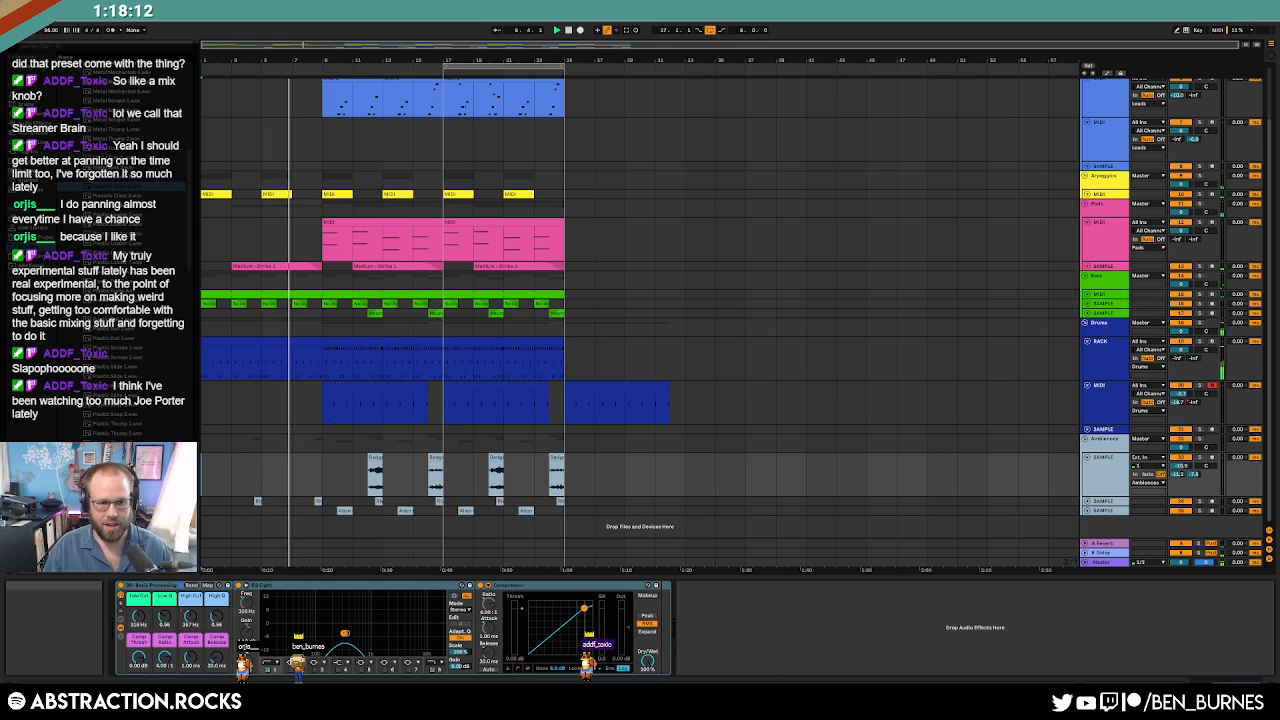
# Unfold the Bass MIDI track and select all its clips from bar 1 to 25, showing the track's devices.
pyautogui.click(1087, 295)
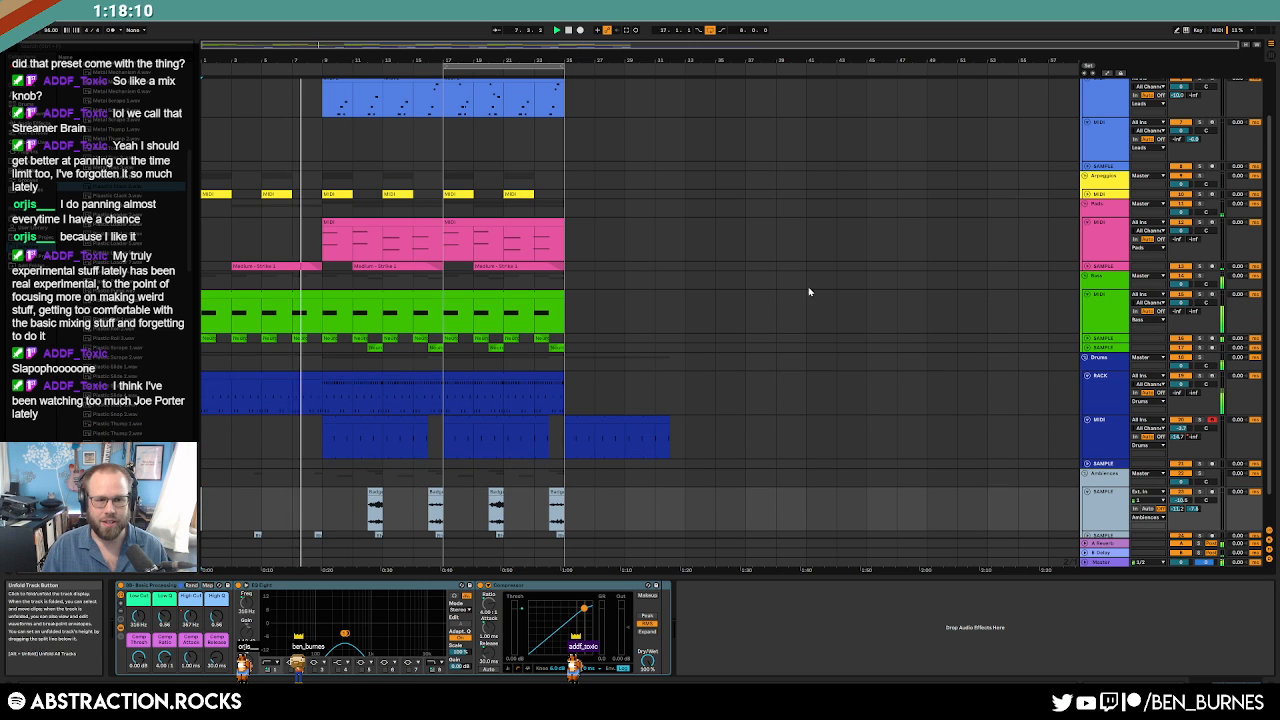
pyautogui.click(316, 294)
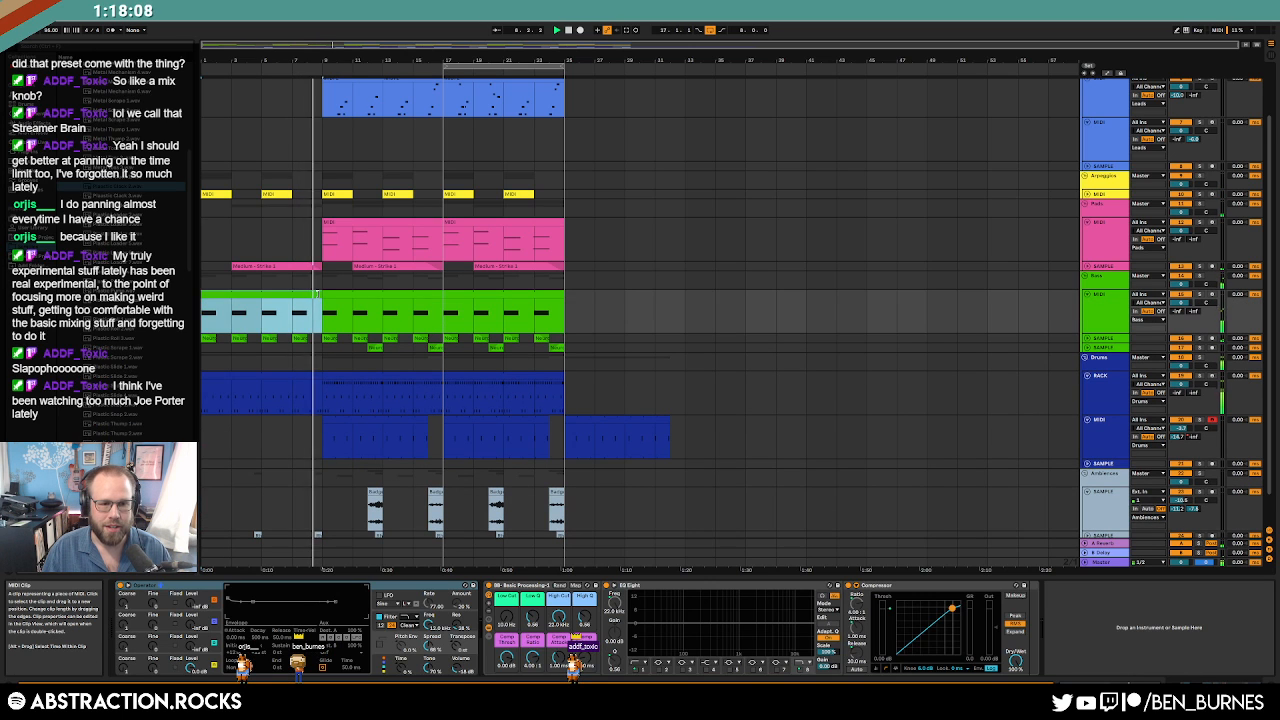
pyautogui.moveTo(316, 294); pyautogui.dragTo(562, 316)
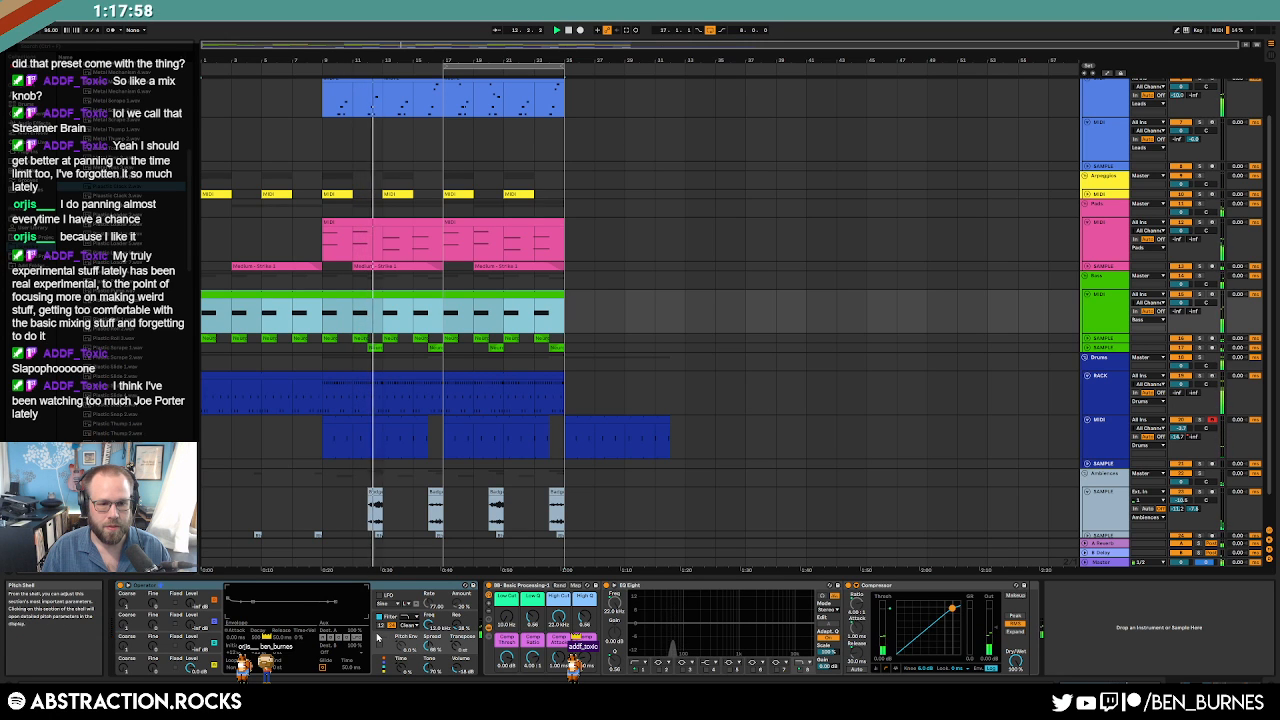
# Open the first Leads track's clip at bar 17 and slightly shorten the D#3 note in bar 4.
pyautogui.scroll(1, 524, 150)
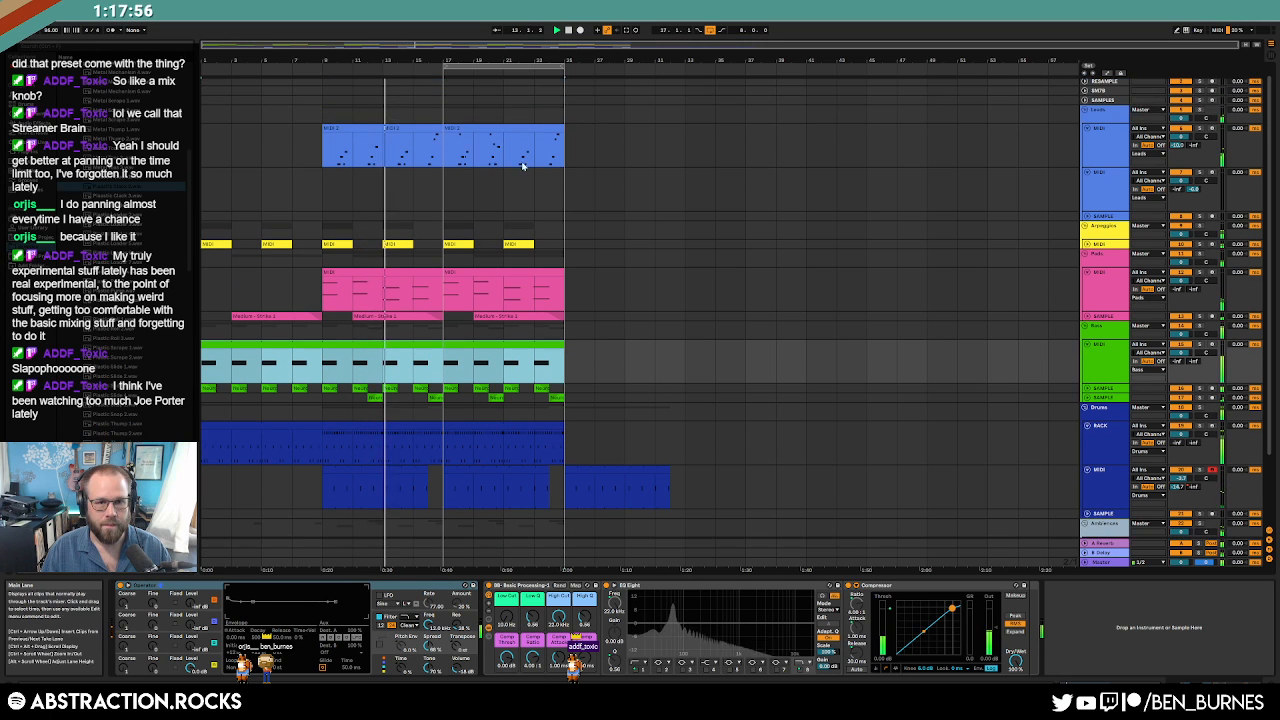
pyautogui.doubleClick(508, 129)
pyautogui.click(486, 528)
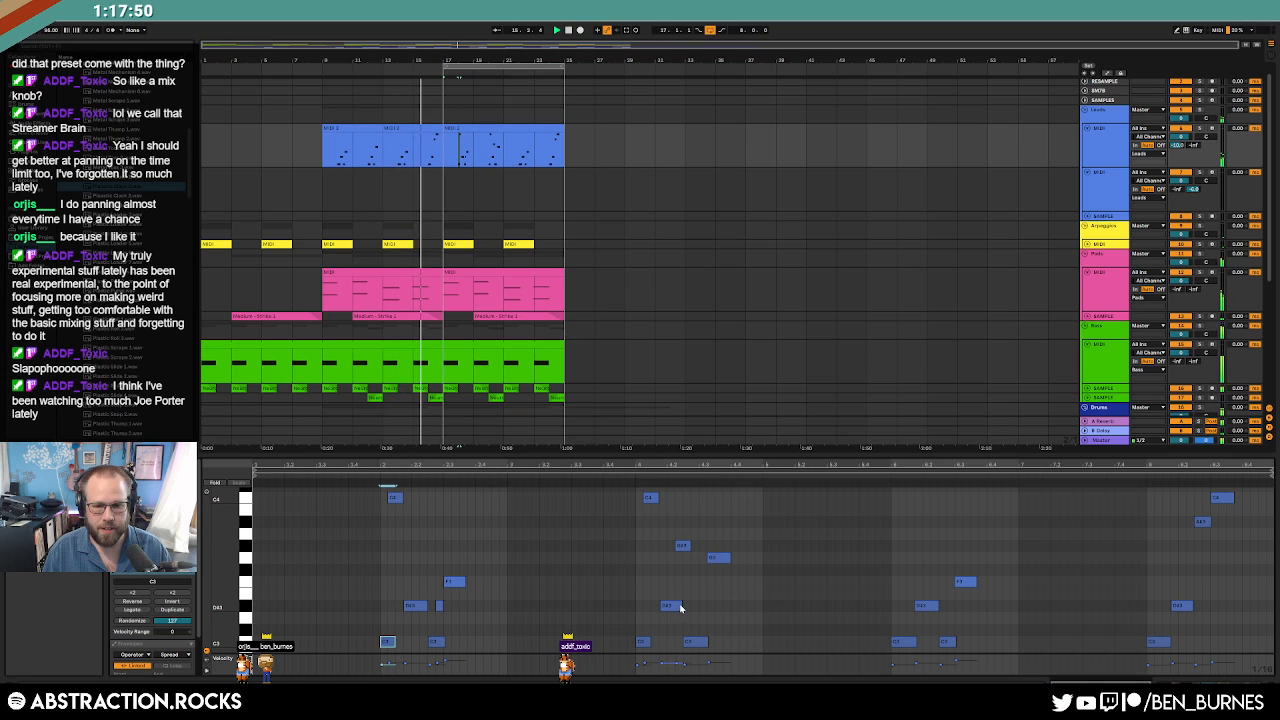
pyautogui.click(697, 641)
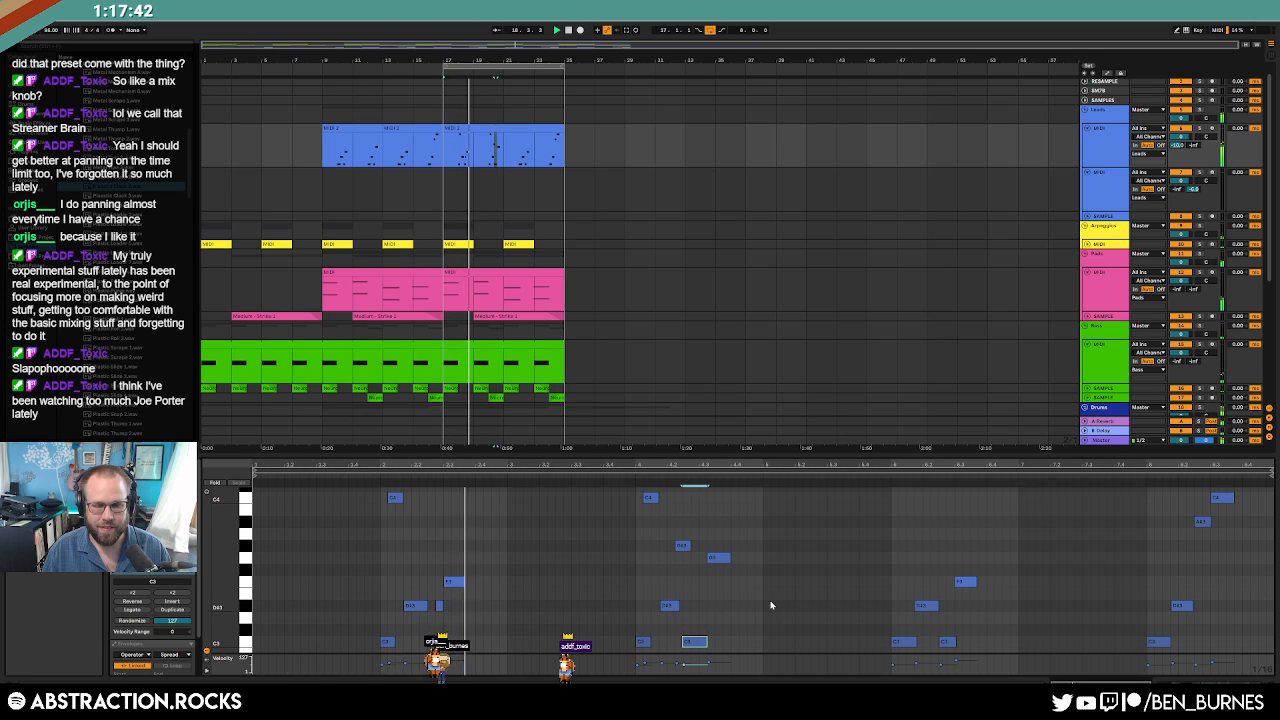
# In bar 6 of the Leads clip, add short C4 and G3 notes and raise the F3 note to G#3.
pyautogui.click(647, 585)
pyautogui.click(778, 597)
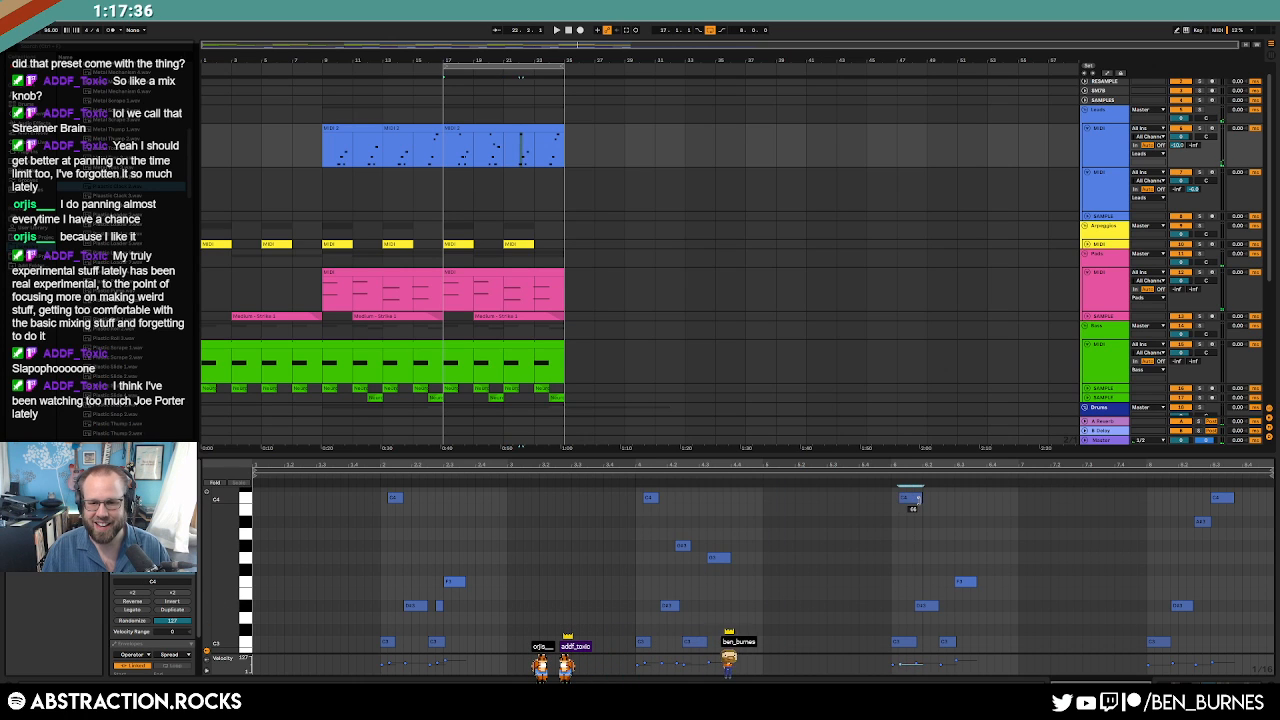
pyautogui.moveTo(918, 499); pyautogui.dragTo(911, 499)
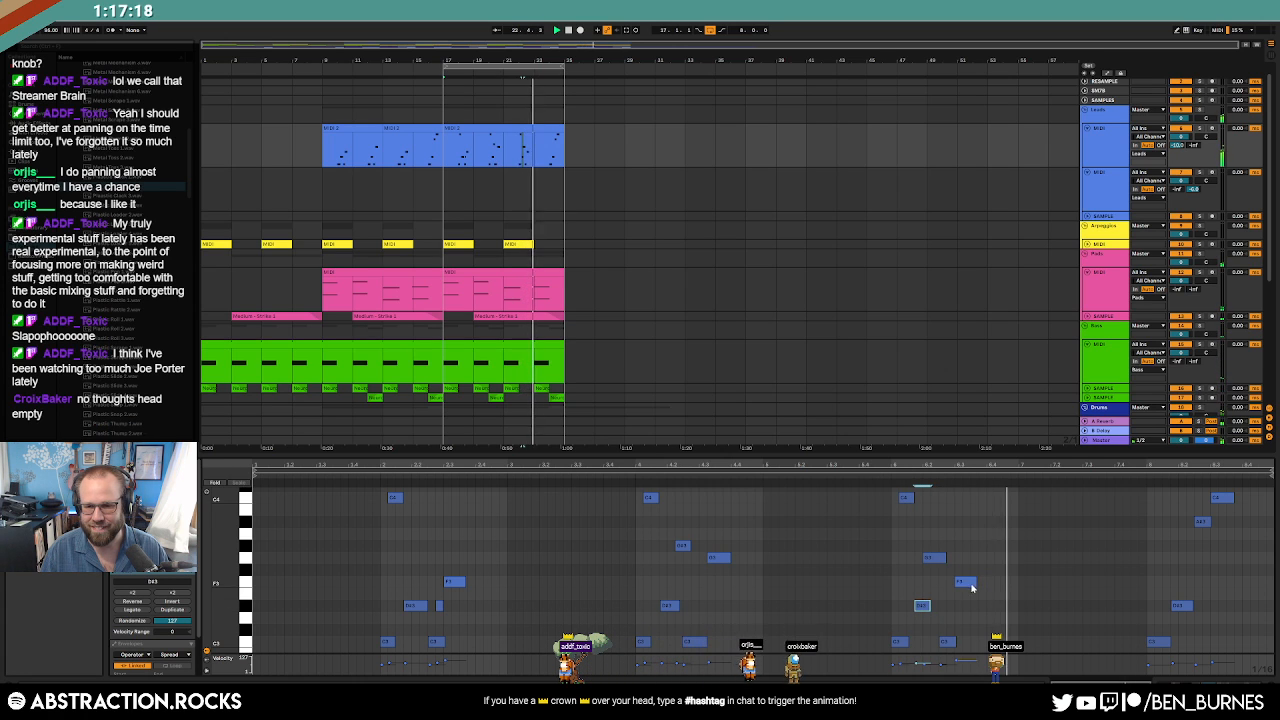
pyautogui.moveTo(966, 581); pyautogui.dragTo(968, 557)
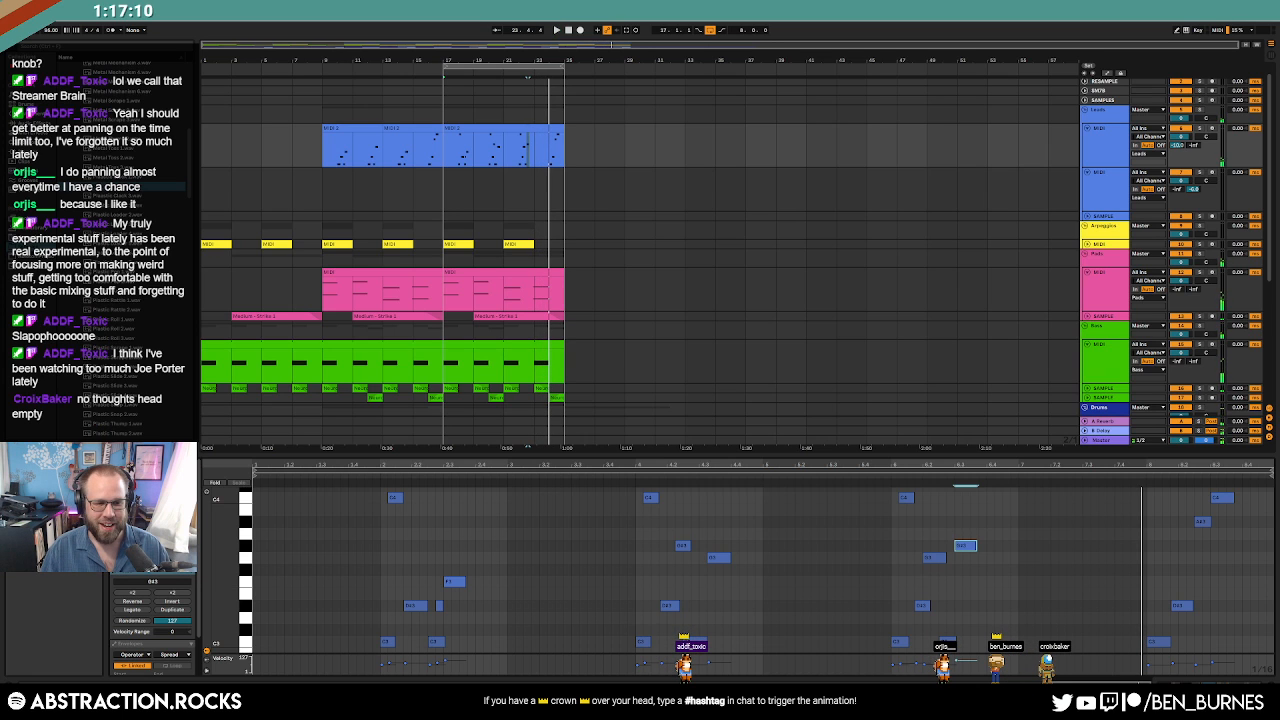
# Switch to Discord, post "Yeet Wave" in the songnames channel, go back to general and return to the Leads clip.
pyautogui.click(523, 701)
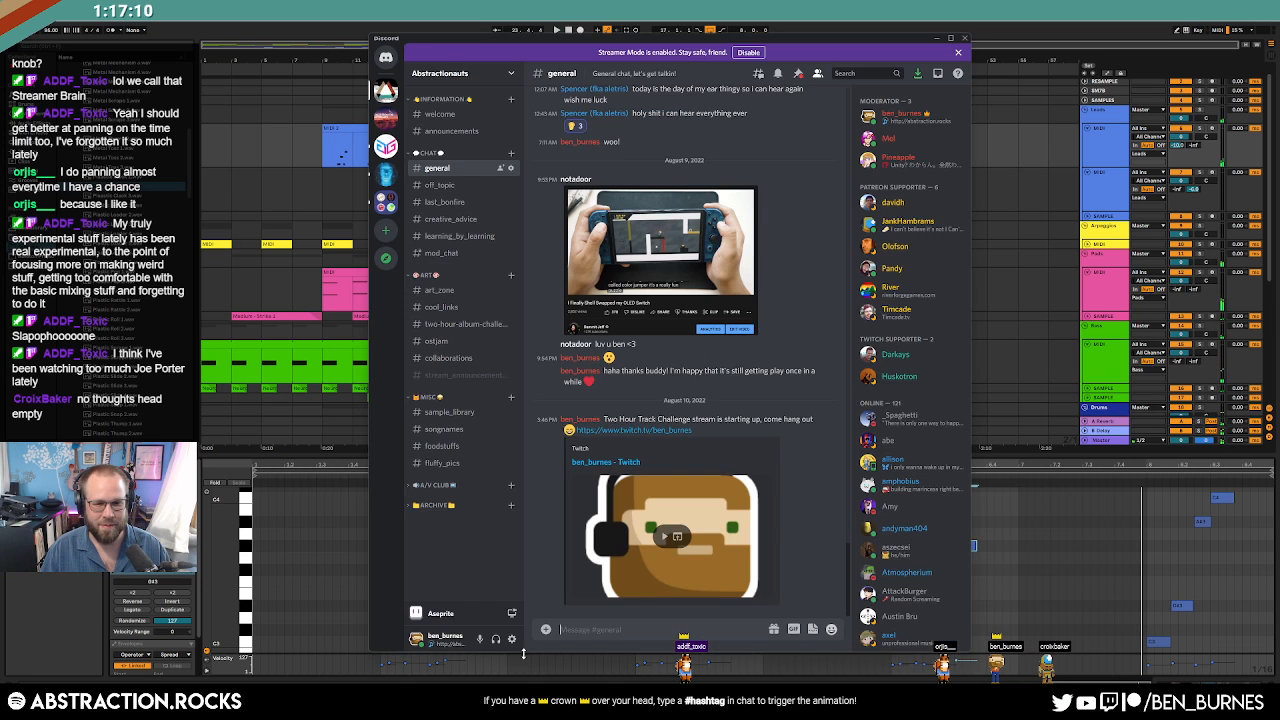
pyautogui.click(446, 429)
pyautogui.write('Yeet Wave')
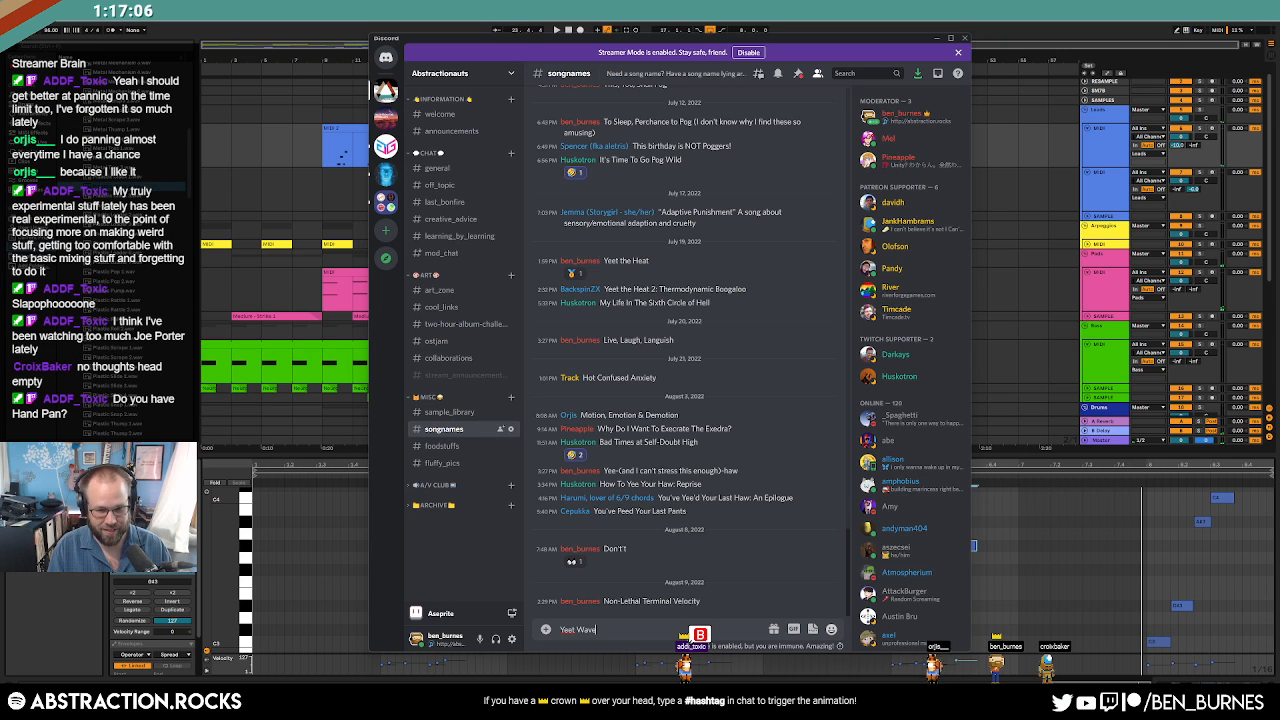
pyautogui.press('Return')
pyautogui.click(484, 169)
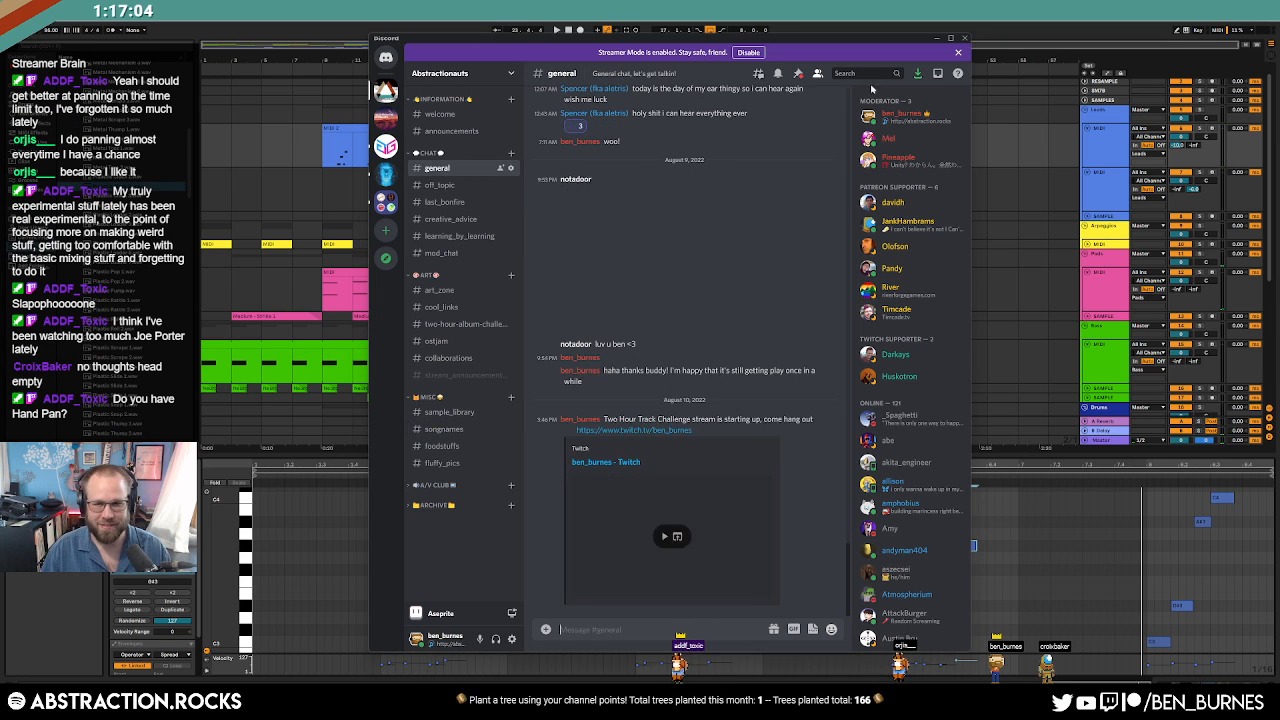
pyautogui.click(937, 39)
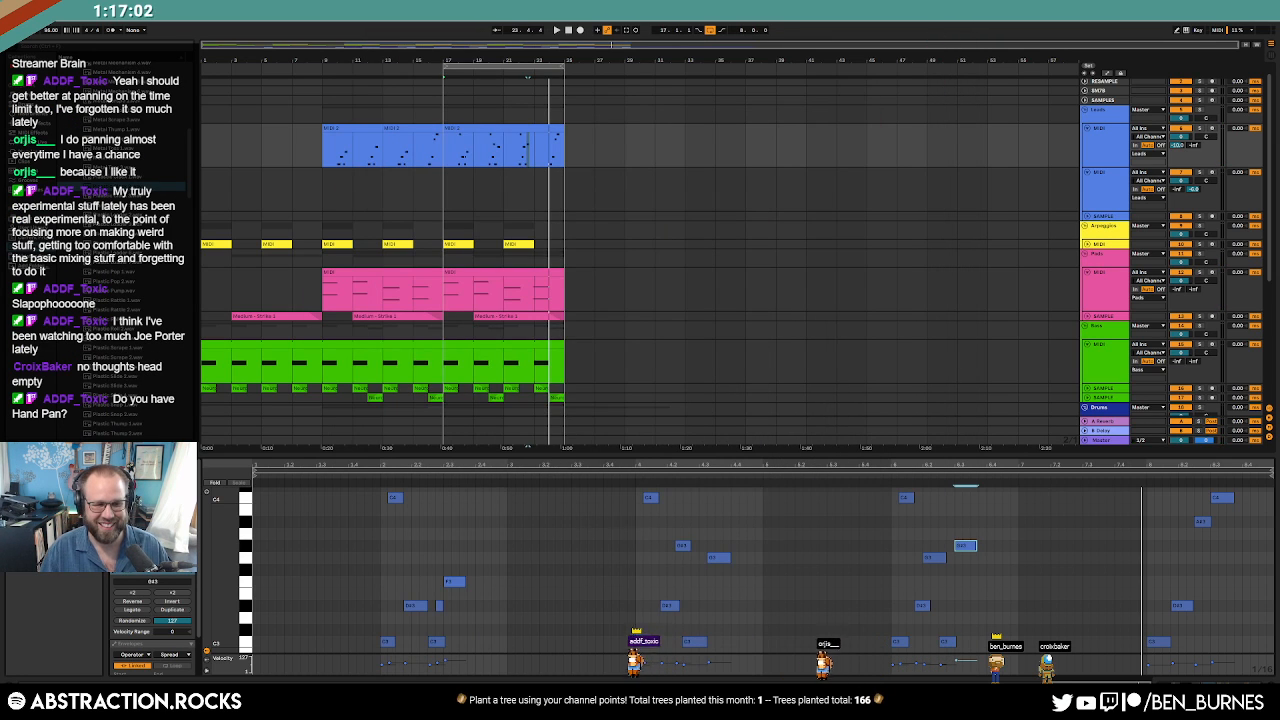
pyautogui.hotkey('alt', 'Tab')
pyautogui.click(937, 39)
# Play the Leads clip and add a short A#3 and a longer G3 note to the phrase in bar 8.
pyautogui.press('space')
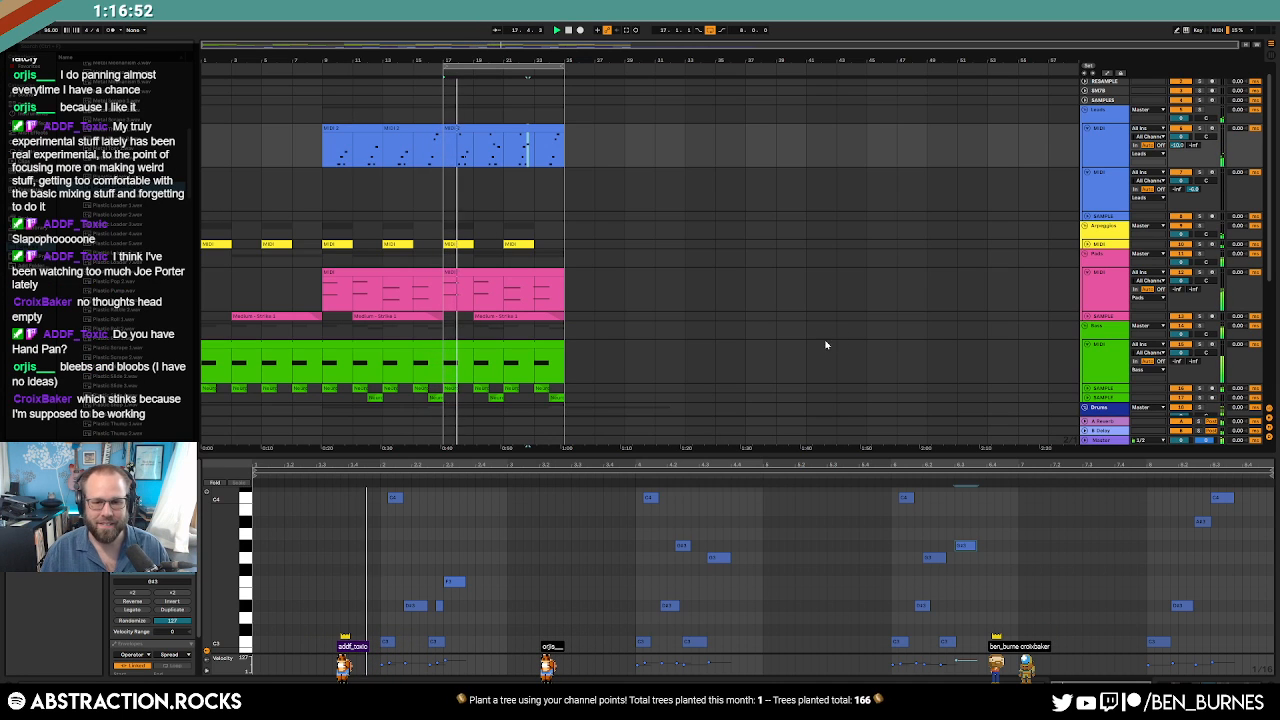
pyautogui.doubleClick(1162, 499)
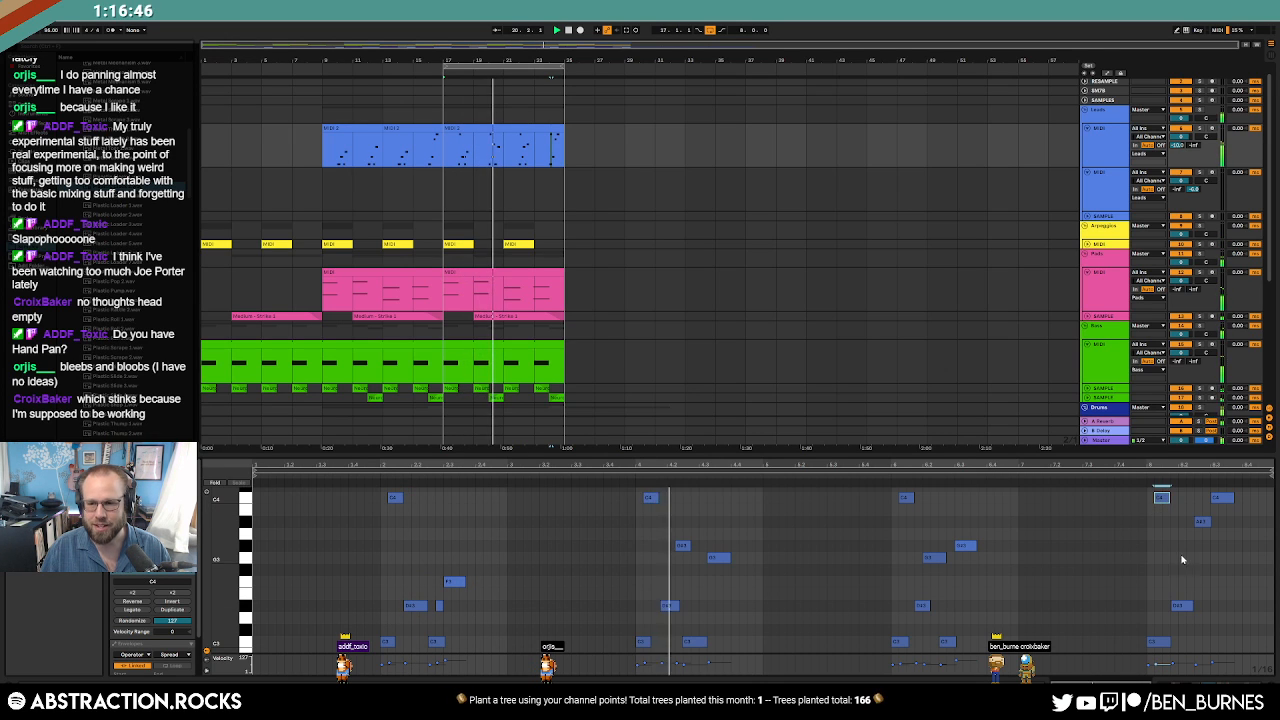
pyautogui.doubleClick(1180, 557)
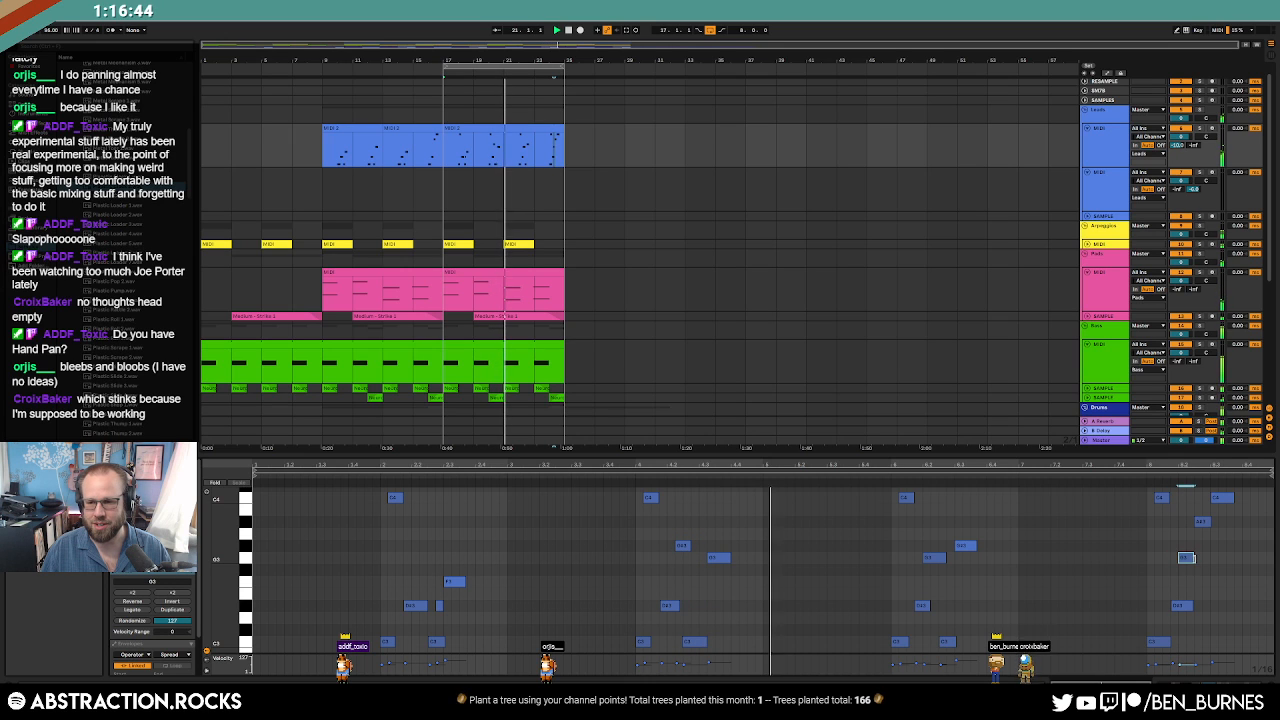
pyautogui.moveTo(1190, 562); pyautogui.dragTo(1199, 558)
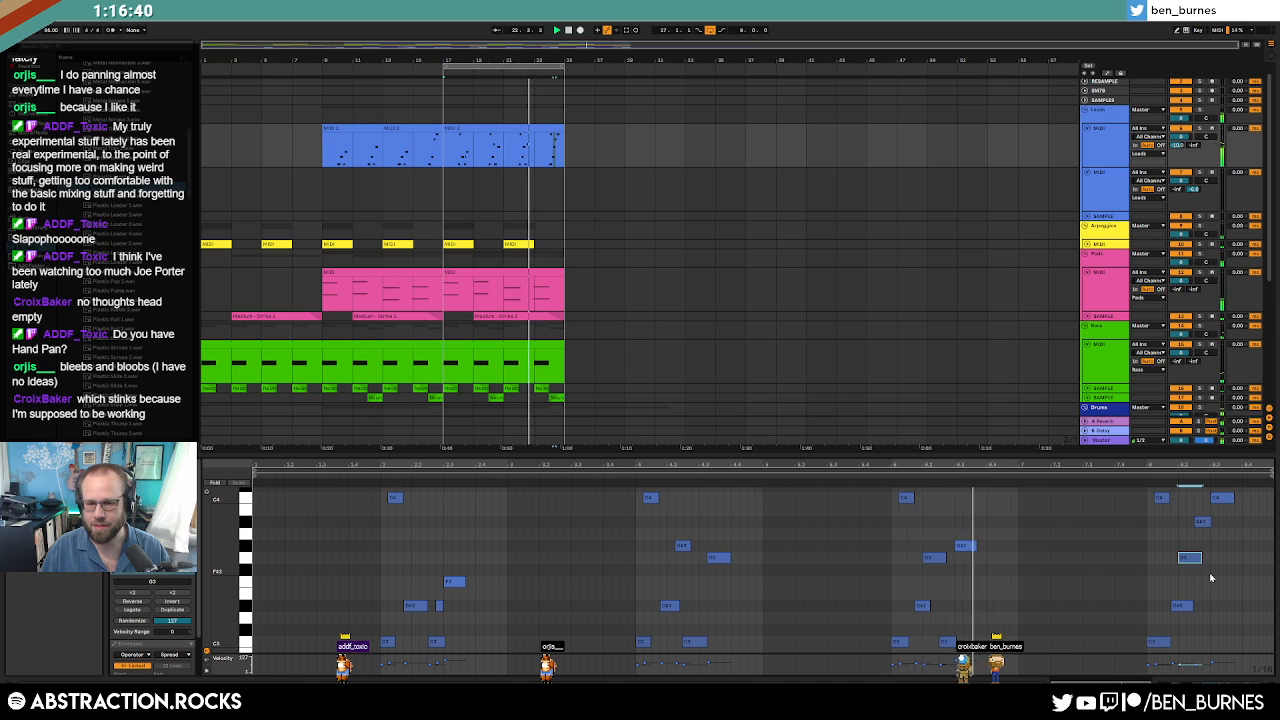
pyautogui.moveTo(1164, 500); pyautogui.dragTo(1166, 527)
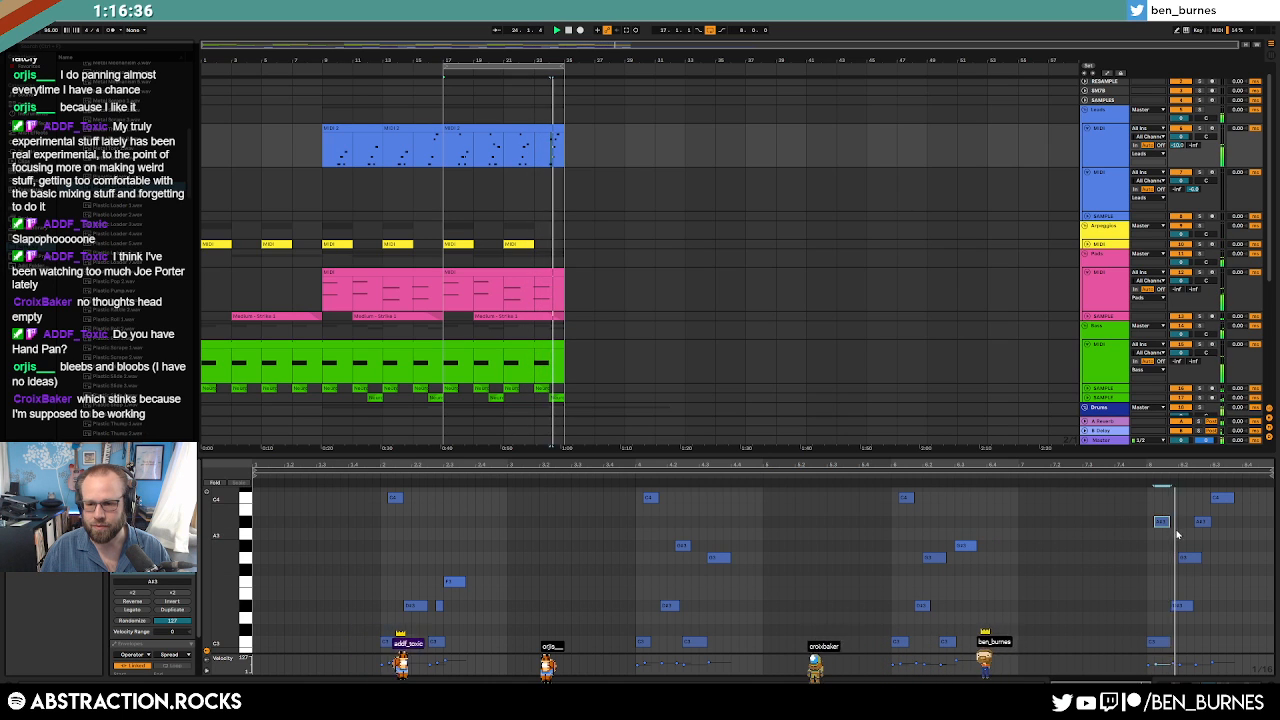
pyautogui.click(1201, 522)
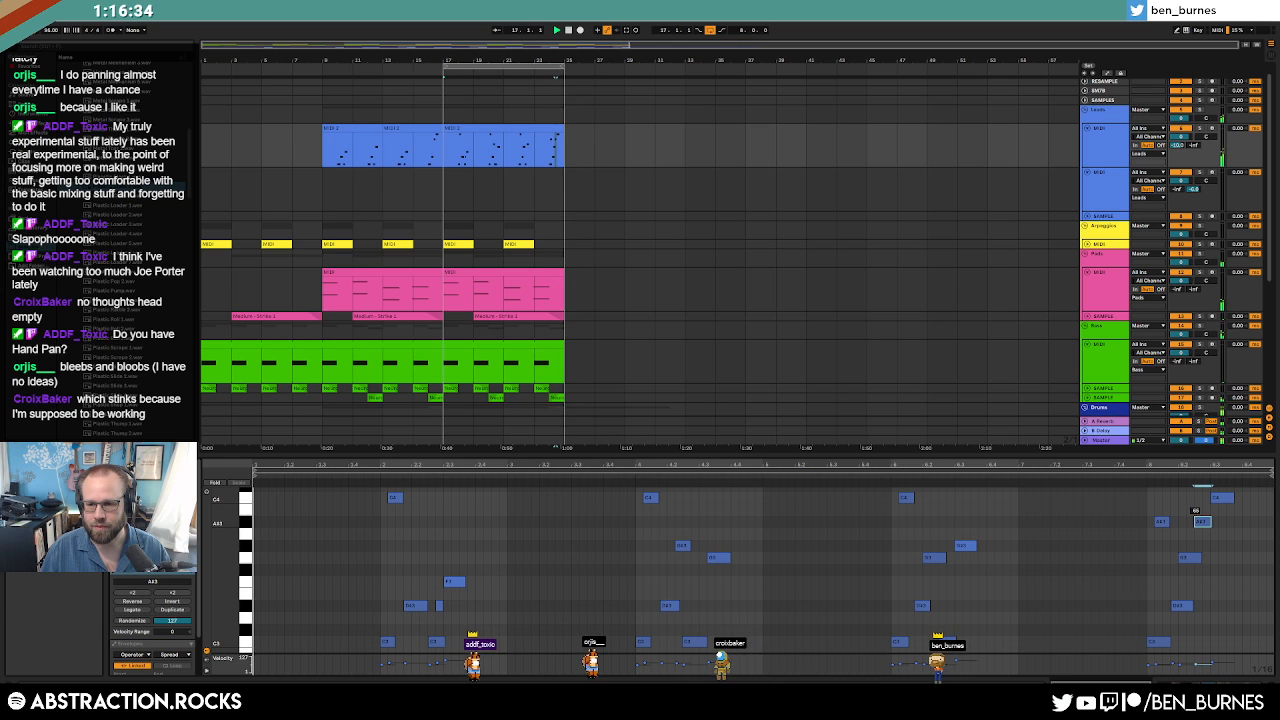
pyautogui.click(1221, 499)
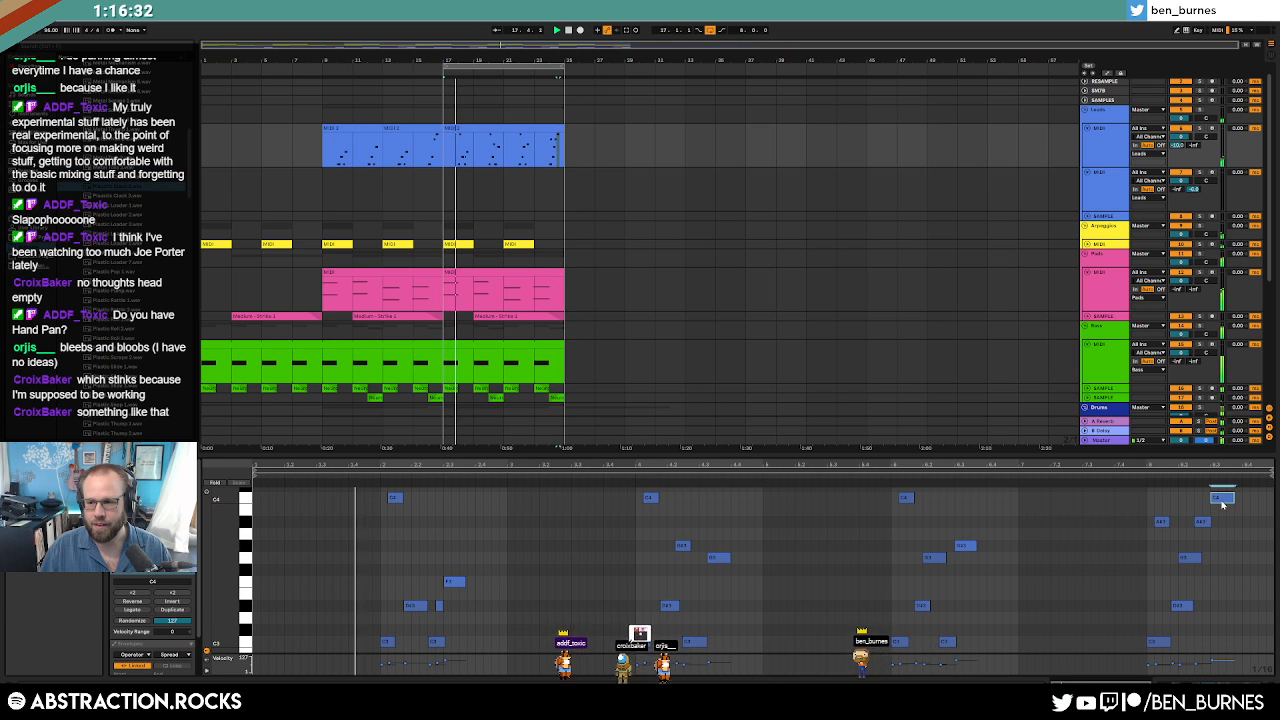
pyautogui.hotkey('shift', 'Tab')
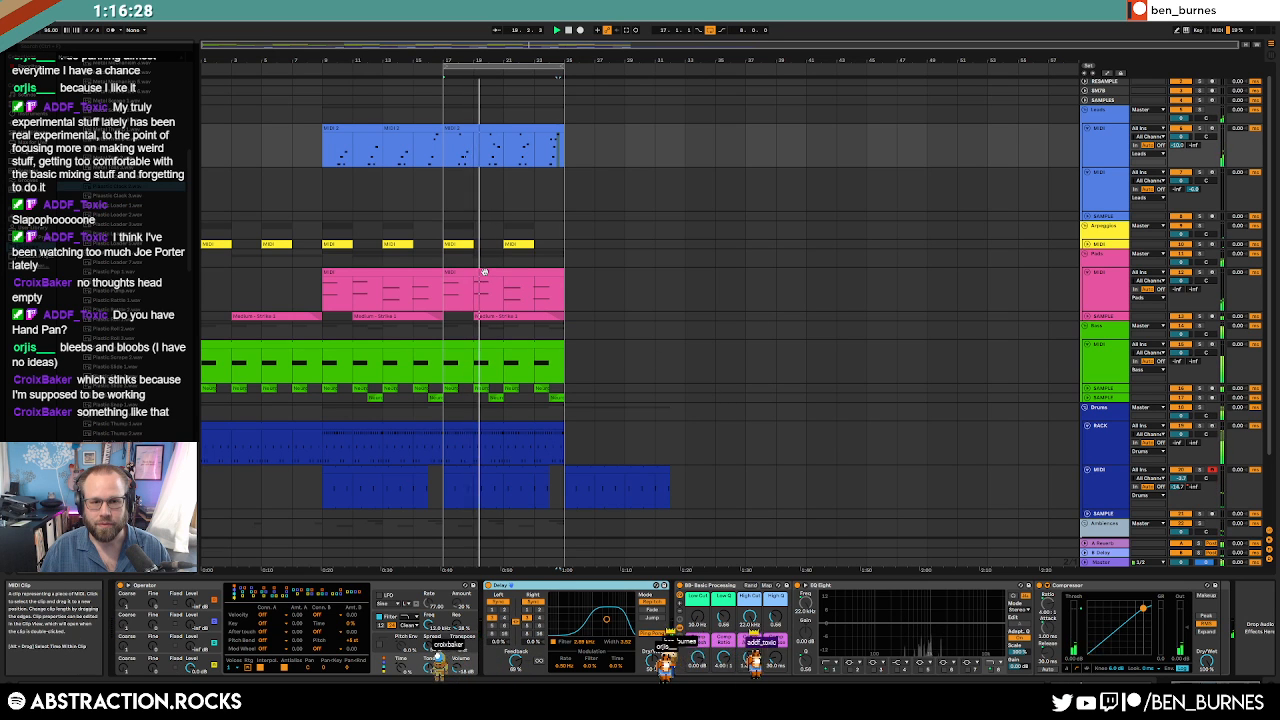
pyautogui.scroll(-3, 776, 438)
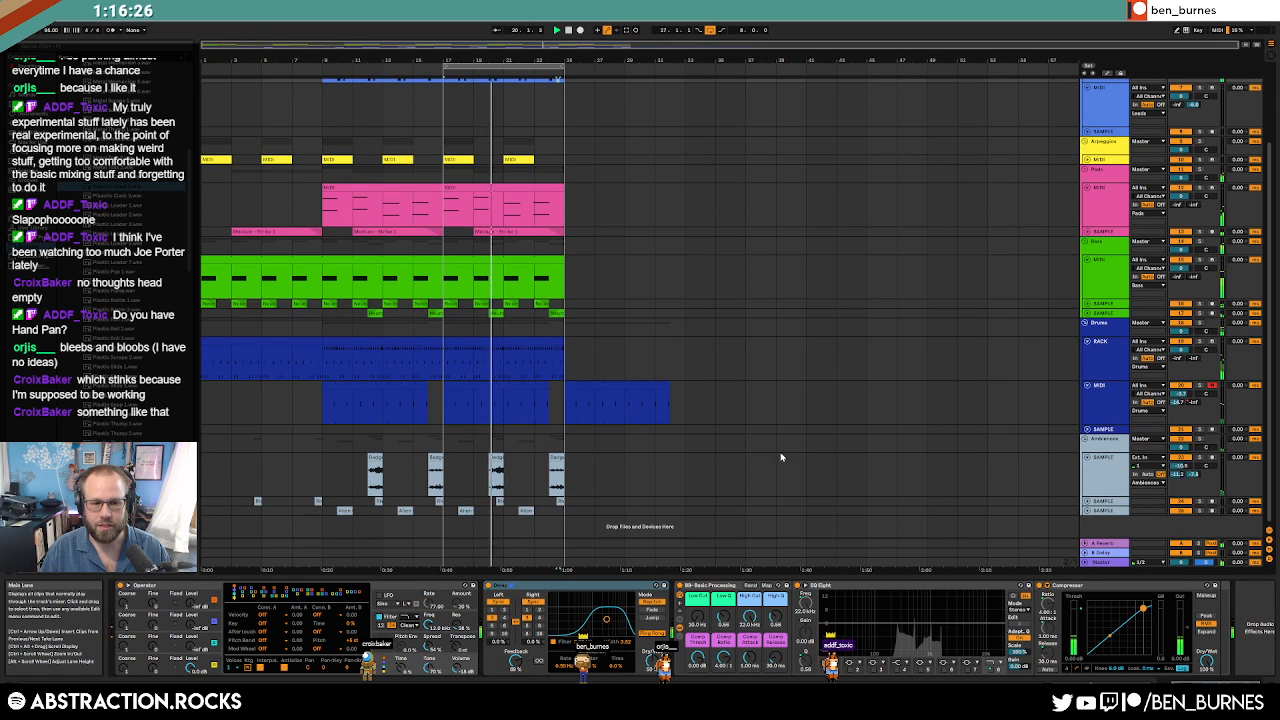
pyautogui.scroll(2, 516, 102)
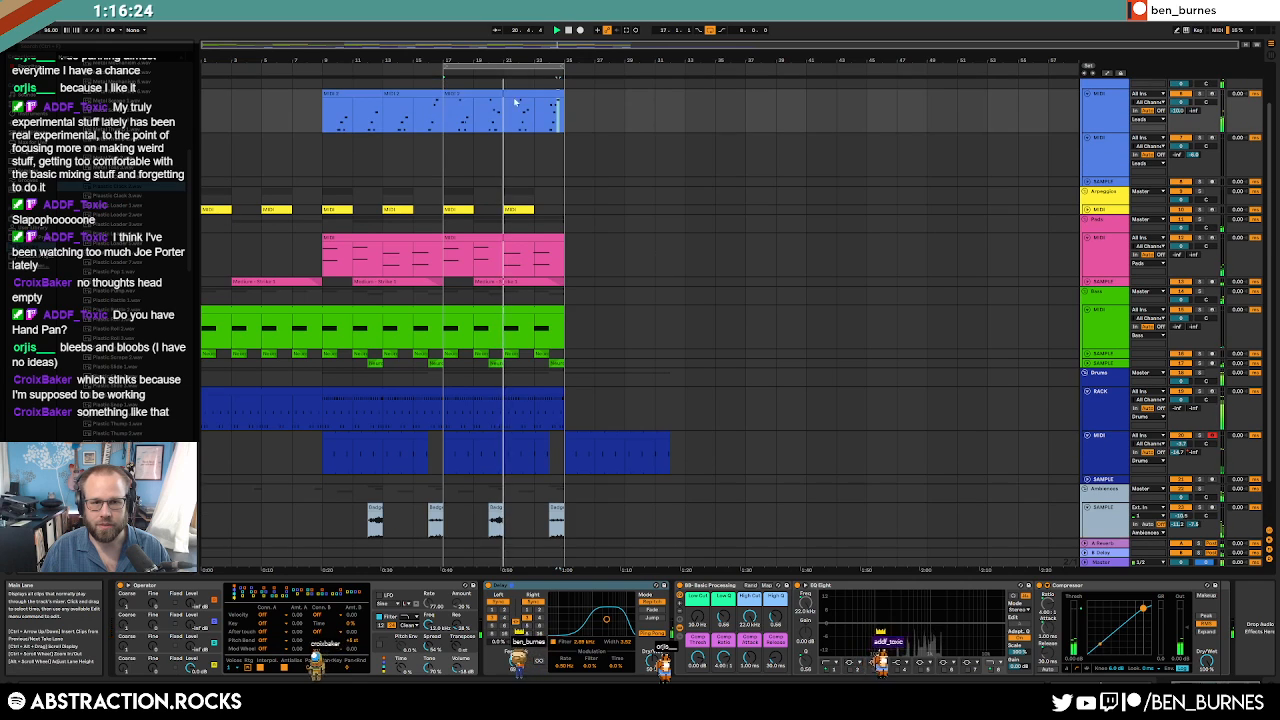
pyautogui.doubleClick(516, 102)
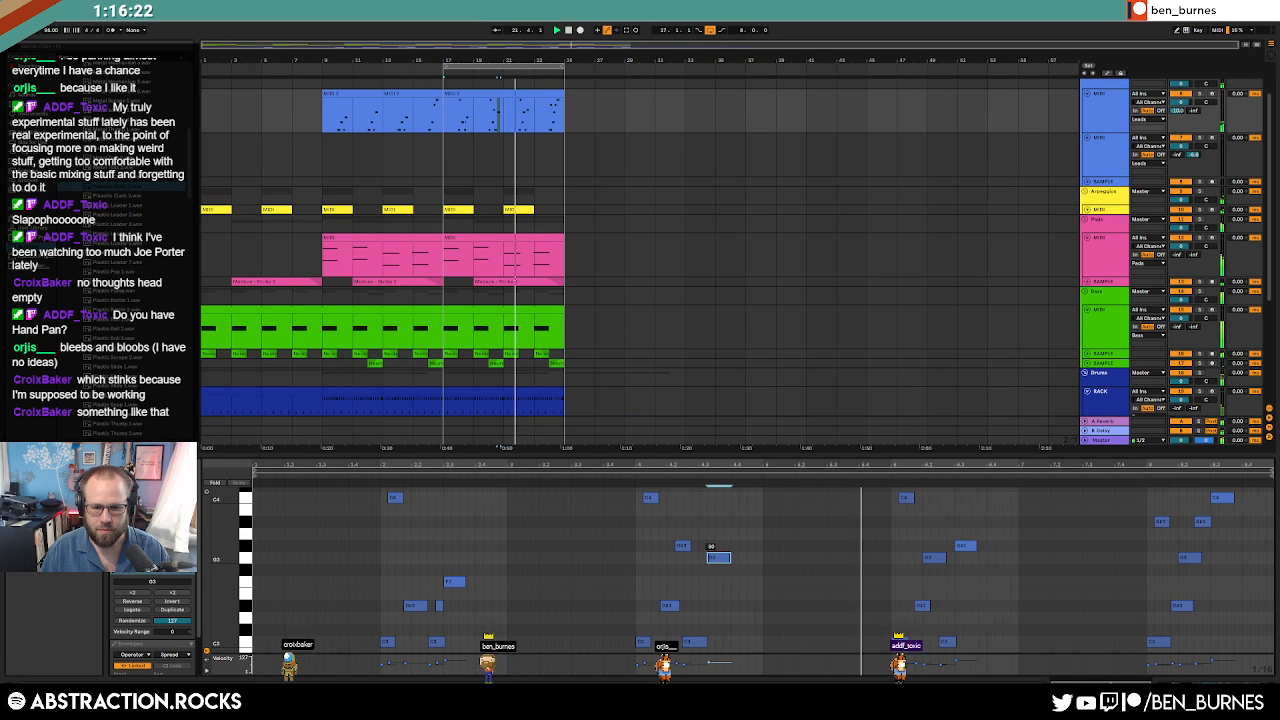
# Show the oscillator A envelope of the Leads Operator and play the arrangement from the beginning.
pyautogui.hotkey('shift', 'Tab')
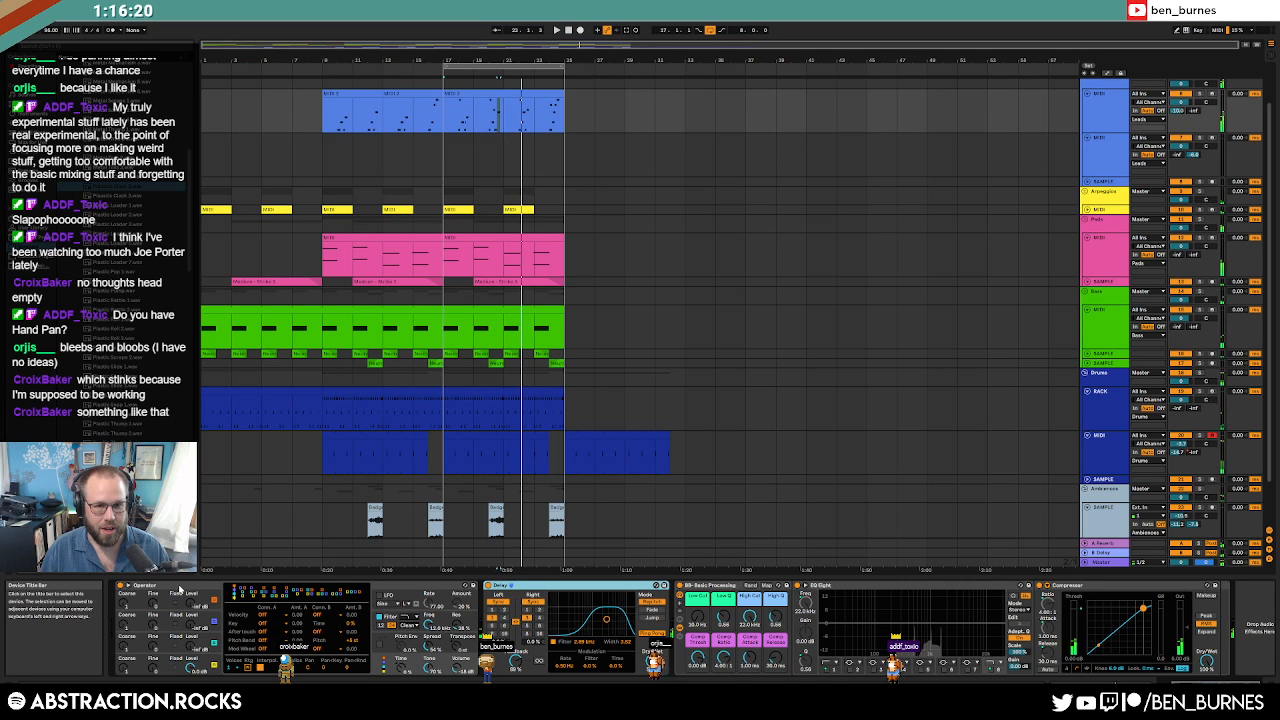
pyautogui.click(180, 590)
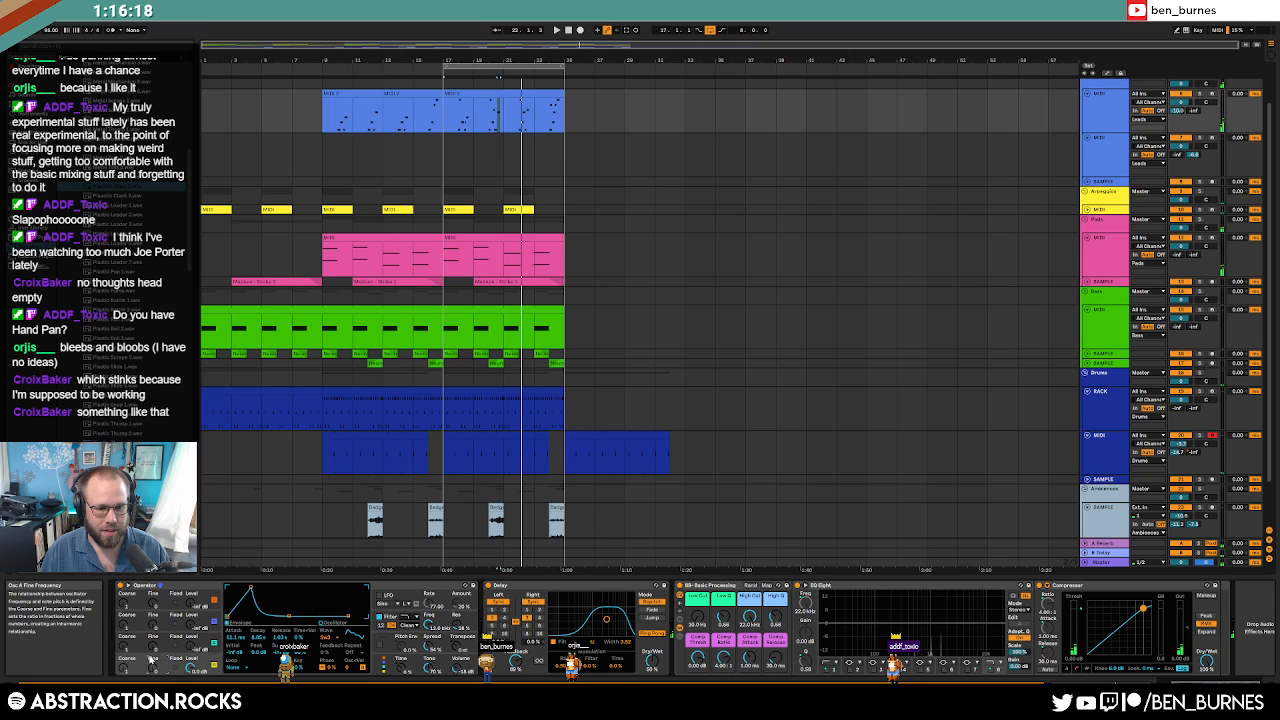
pyautogui.click(190, 660)
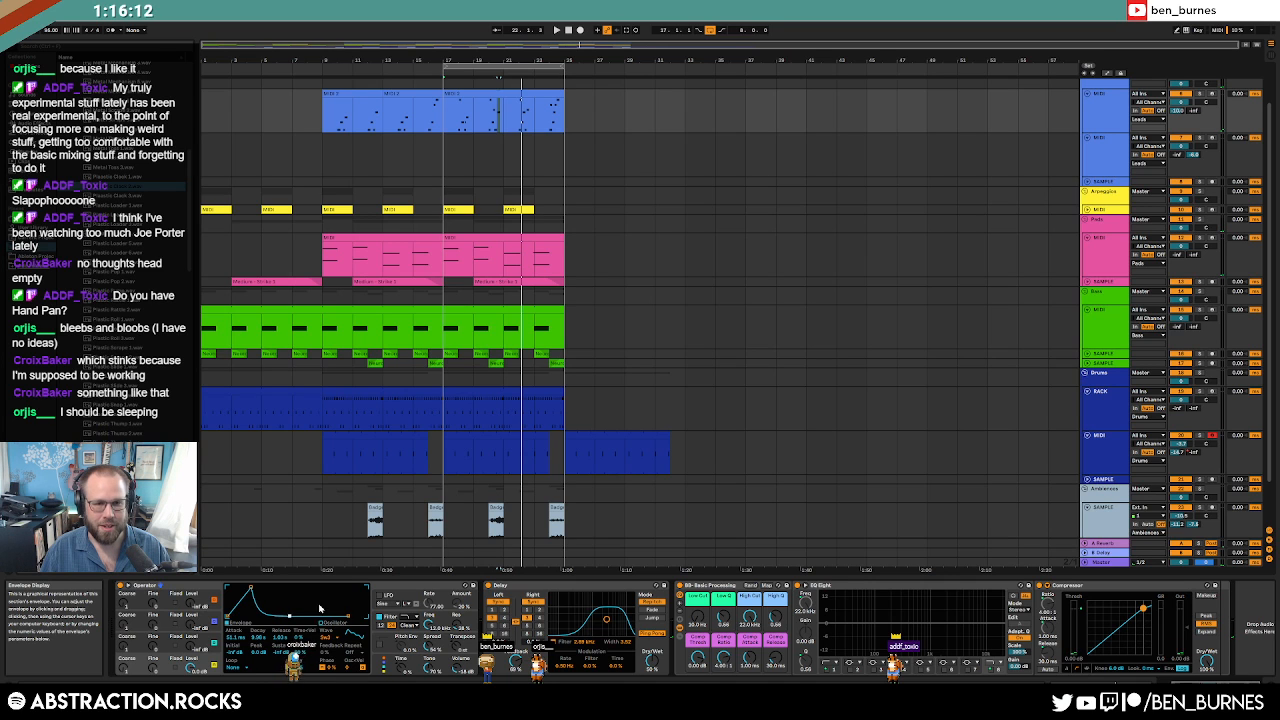
pyautogui.click(569, 30)
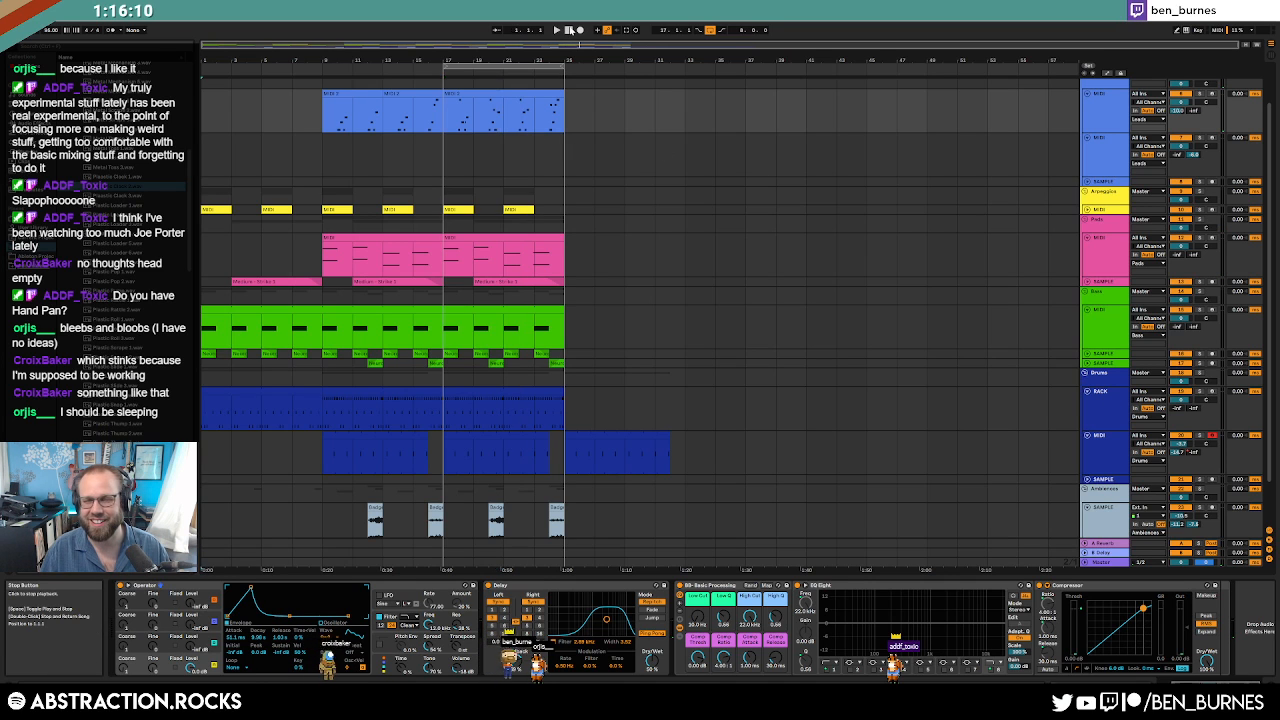
pyautogui.press('space')
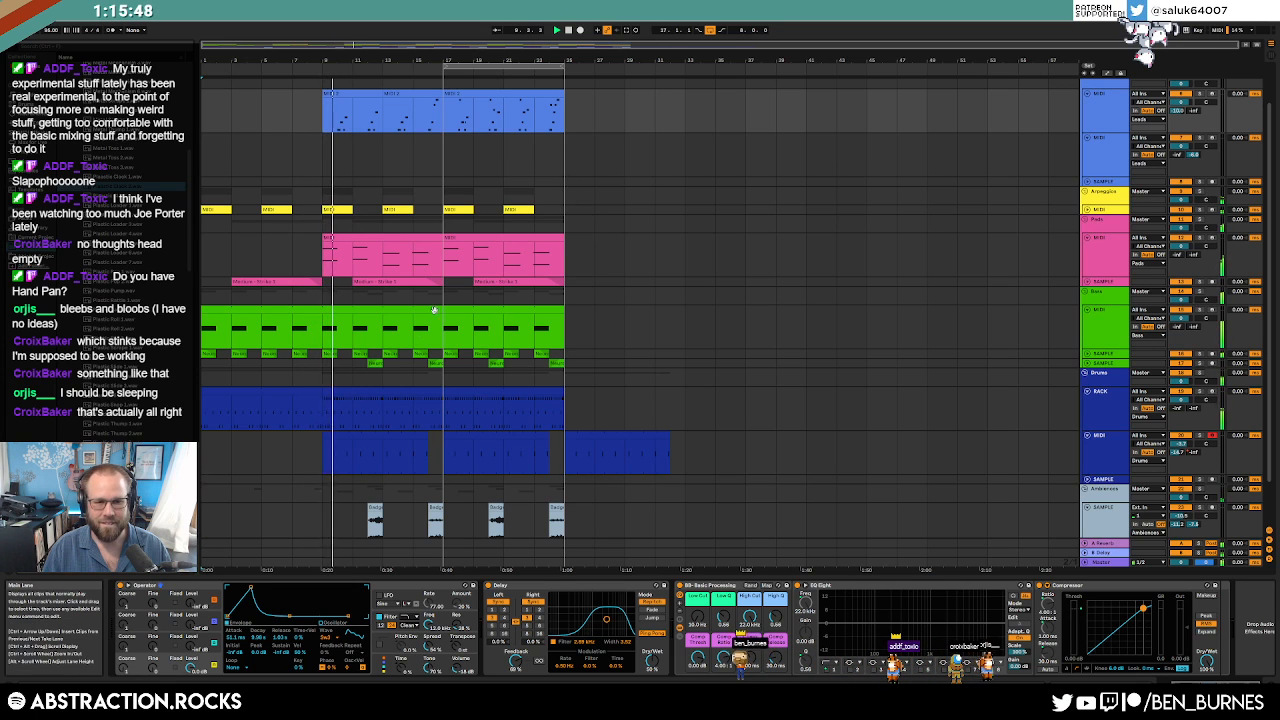
# Unfold the drum group's sample track, search the browser for uplifter and place the OLIVER fx sweep sample on the track.
pyautogui.click(360, 392)
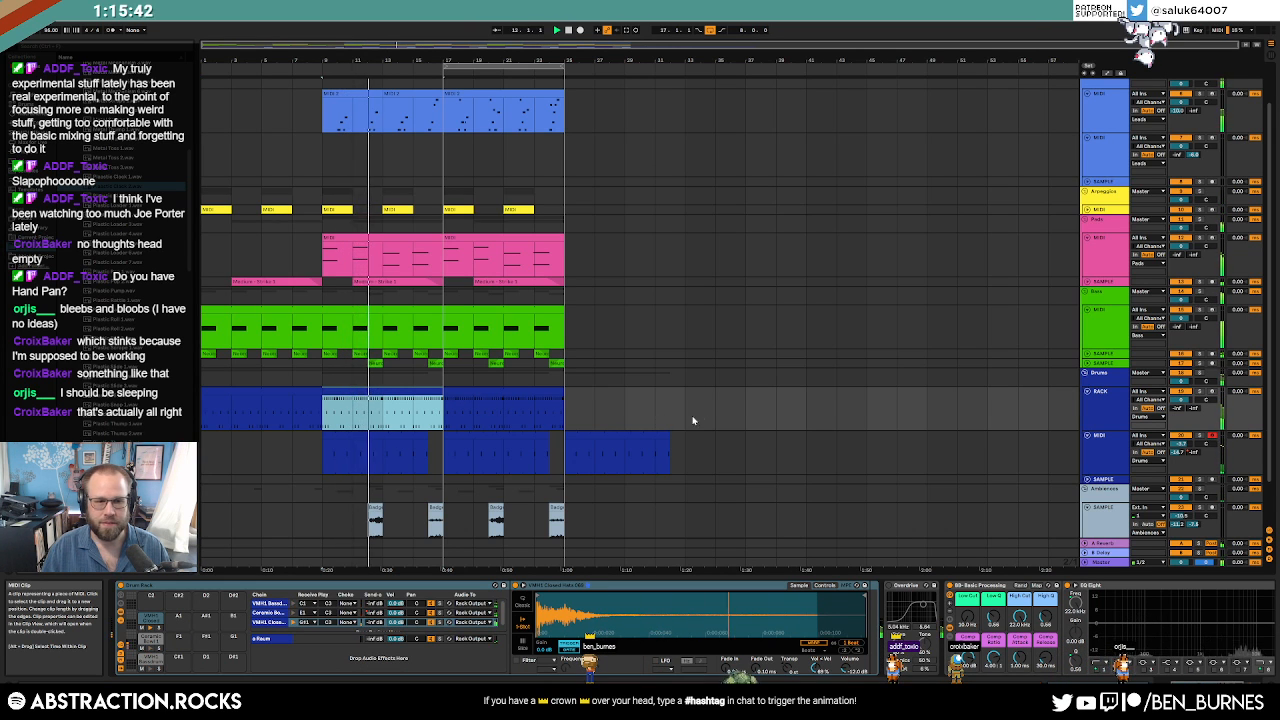
pyautogui.scroll(-2, 689, 423)
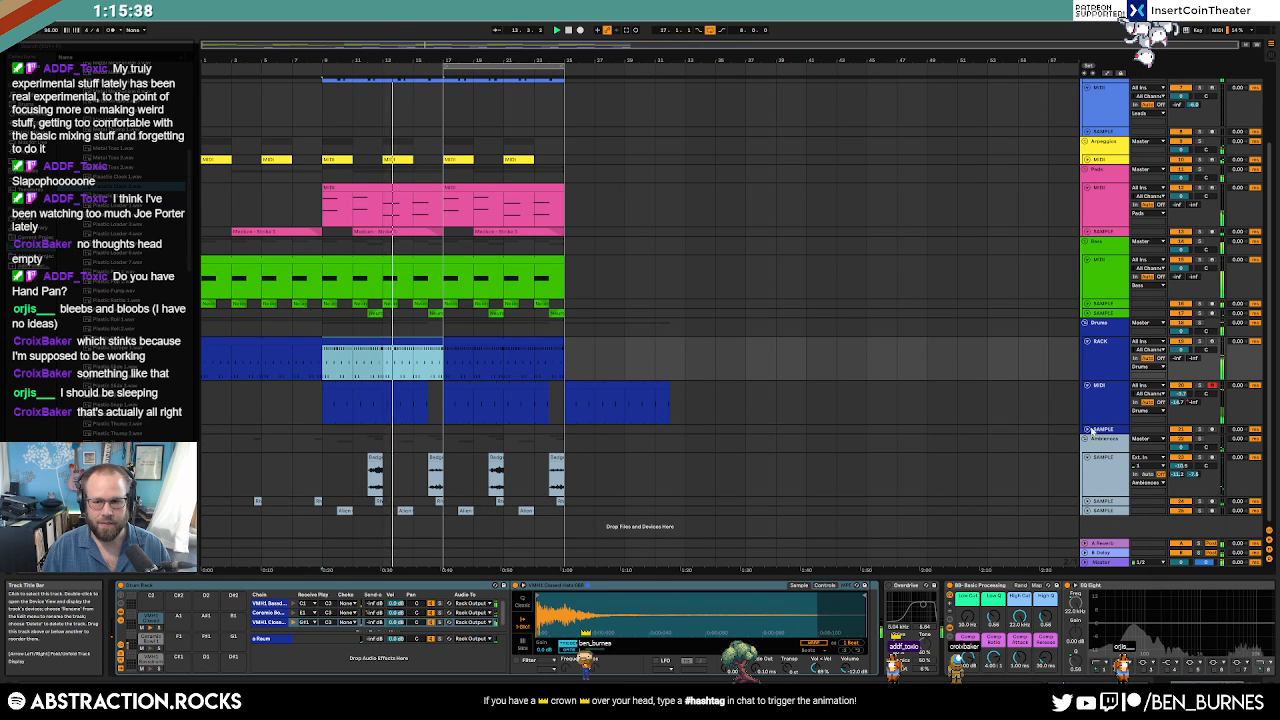
pyautogui.click(1106, 434)
pyautogui.click(66, 47)
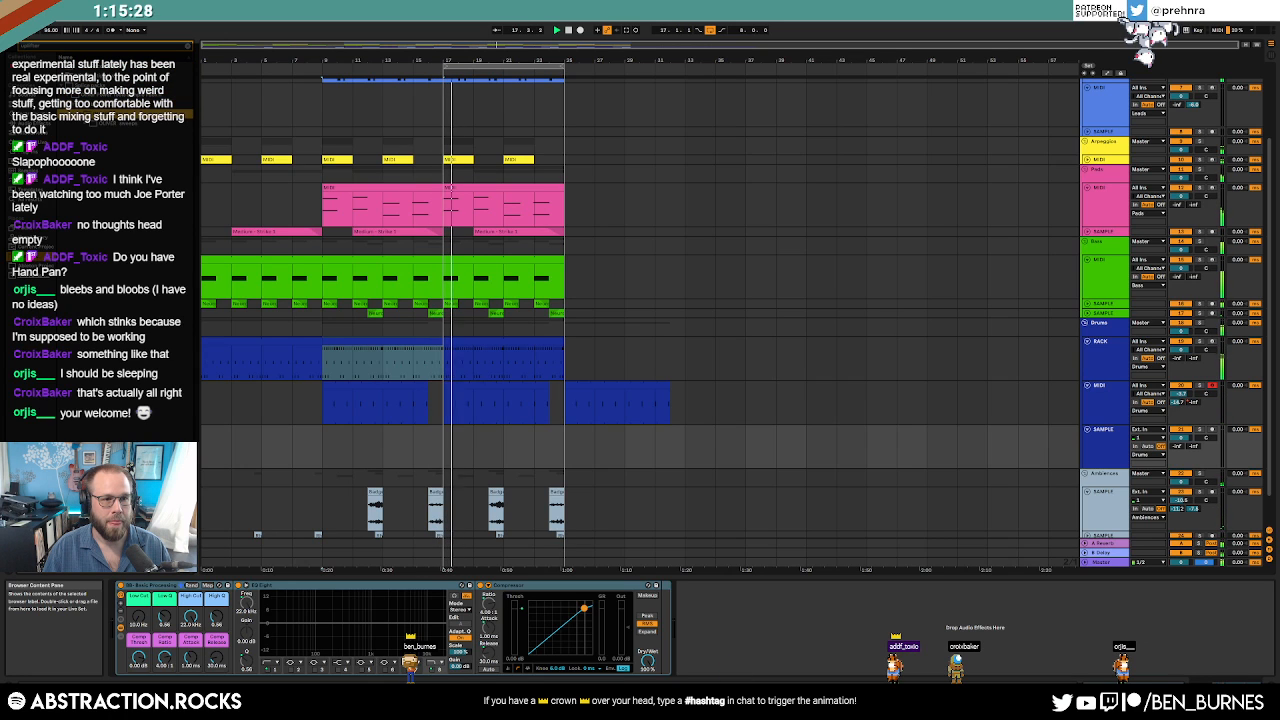
pyautogui.moveTo(147, 137); pyautogui.dragTo(357, 444)
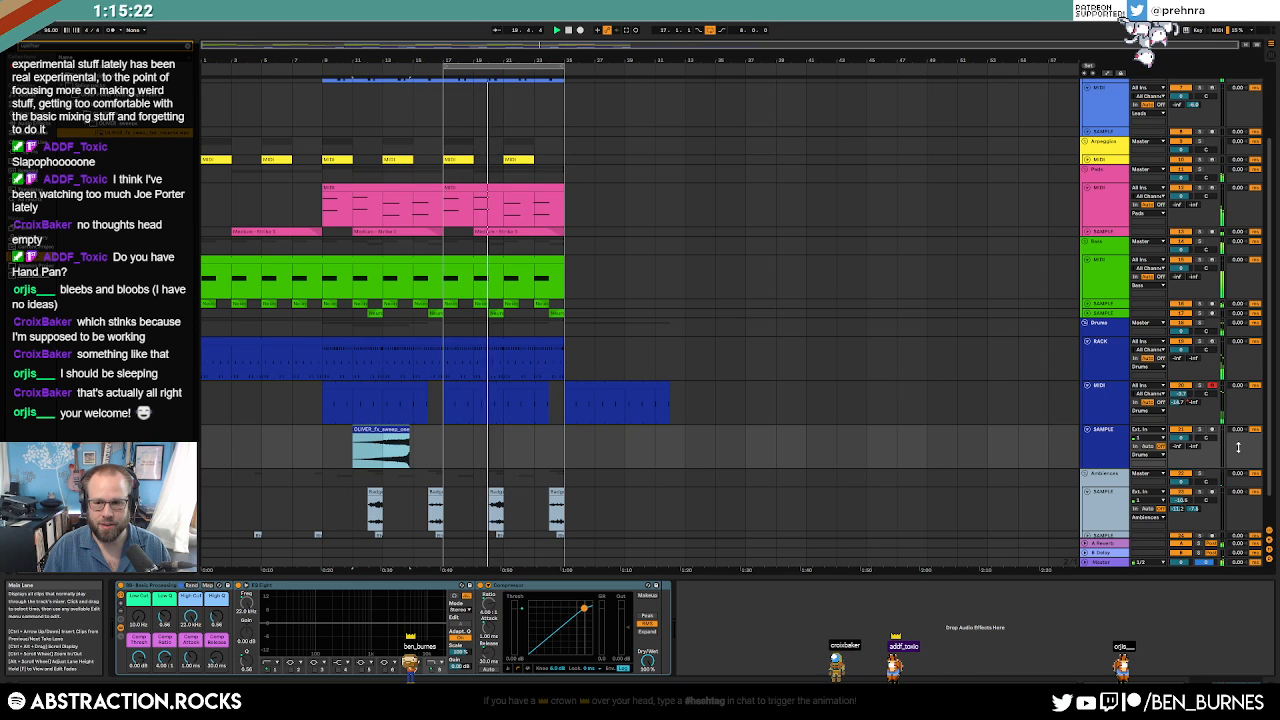
# Lower the sweep track's volume to about -13.1 dB and move the sweep clip to start at bar 17.
pyautogui.moveTo(1180, 438); pyautogui.dragTo(1180, 462)
pyautogui.press('space')
pyautogui.moveTo(375, 430); pyautogui.dragTo(466, 431)
pyautogui.press('space')
# Warp the sweep clip, set its tempo to about 199 BPM and fit its end to bar 25.
pyautogui.doubleClick(466, 431)
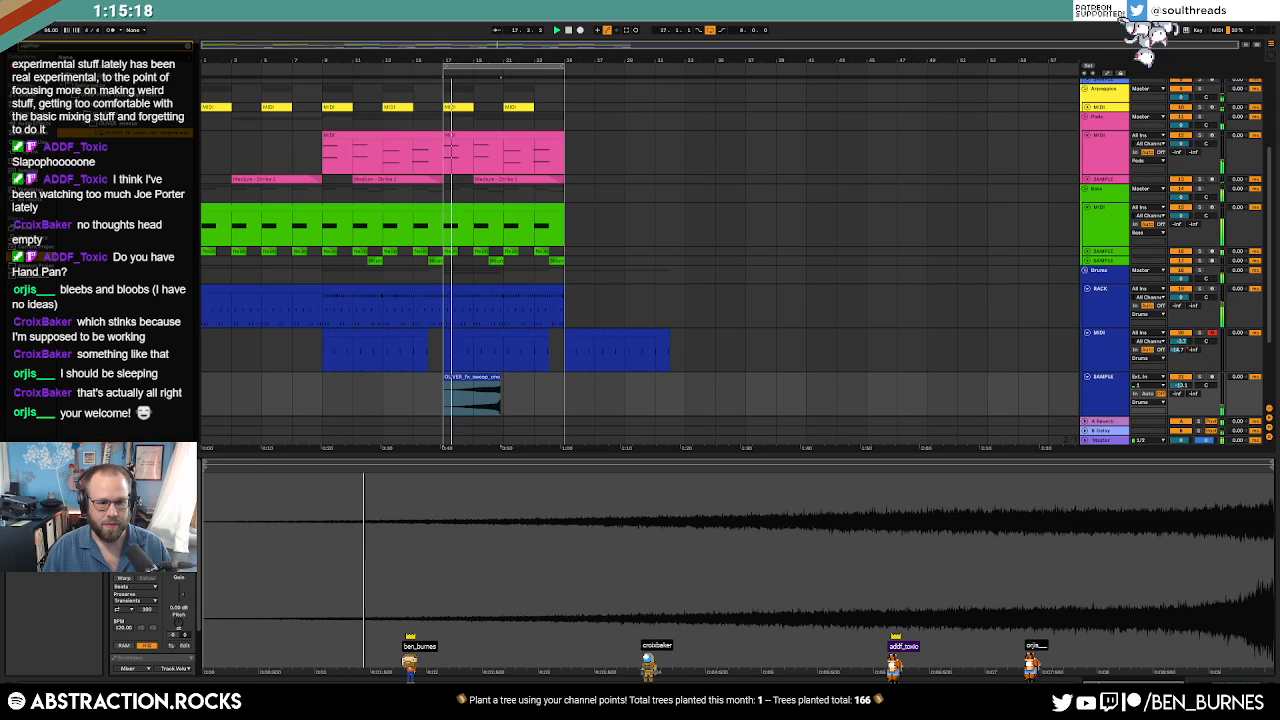
pyautogui.click(124, 578)
pyautogui.click(153, 628)
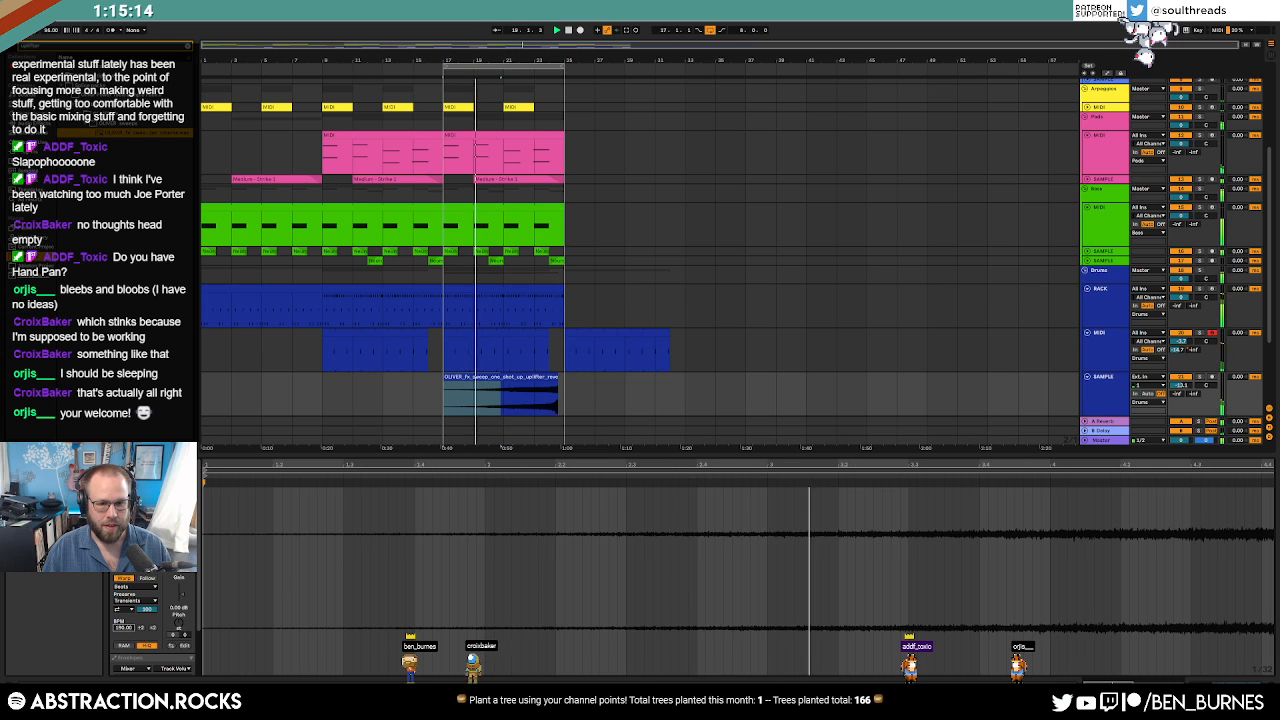
pyautogui.moveTo(558, 377); pyautogui.dragTo(580, 377)
pyautogui.moveTo(124, 628); pyautogui.dragTo(124, 652)
pyautogui.moveTo(575, 377); pyautogui.dragTo(564, 377)
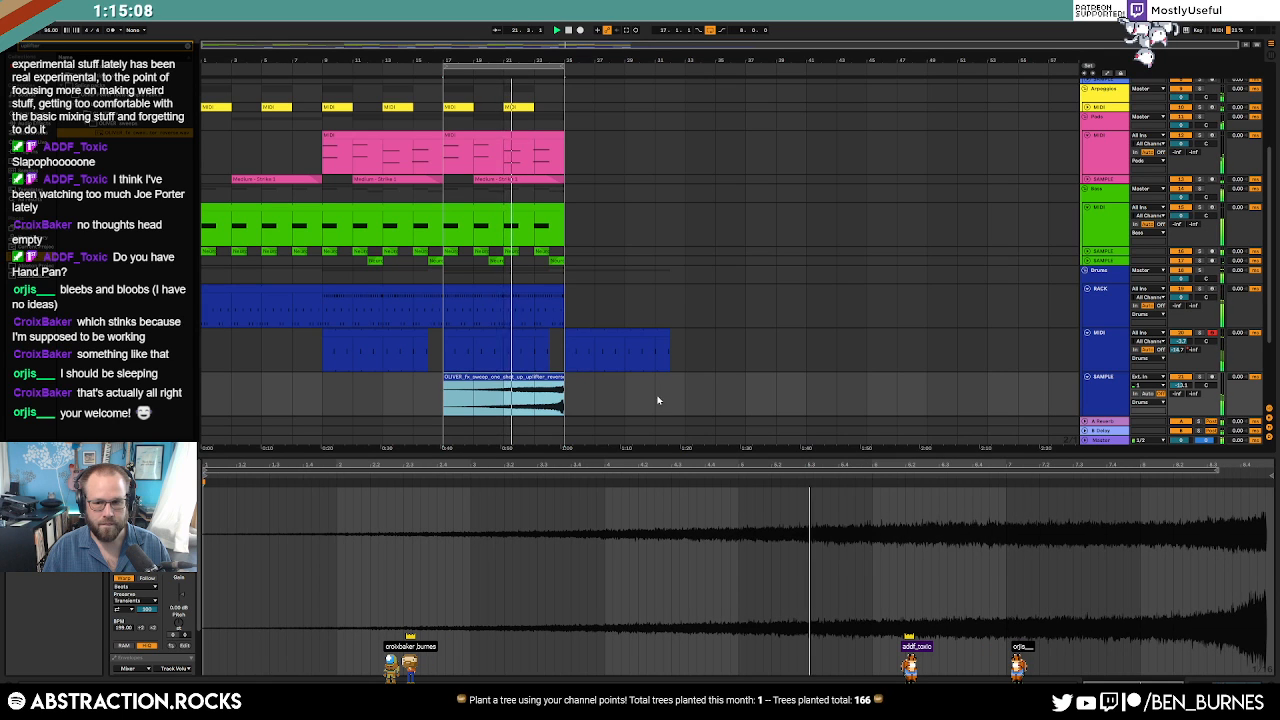
# Lower the sweep track's volume to about -21.4 dB and automate its A-Reverb send to curve upward into bar 25.
pyautogui.moveTo(1184, 386); pyautogui.dragTo(1184, 396)
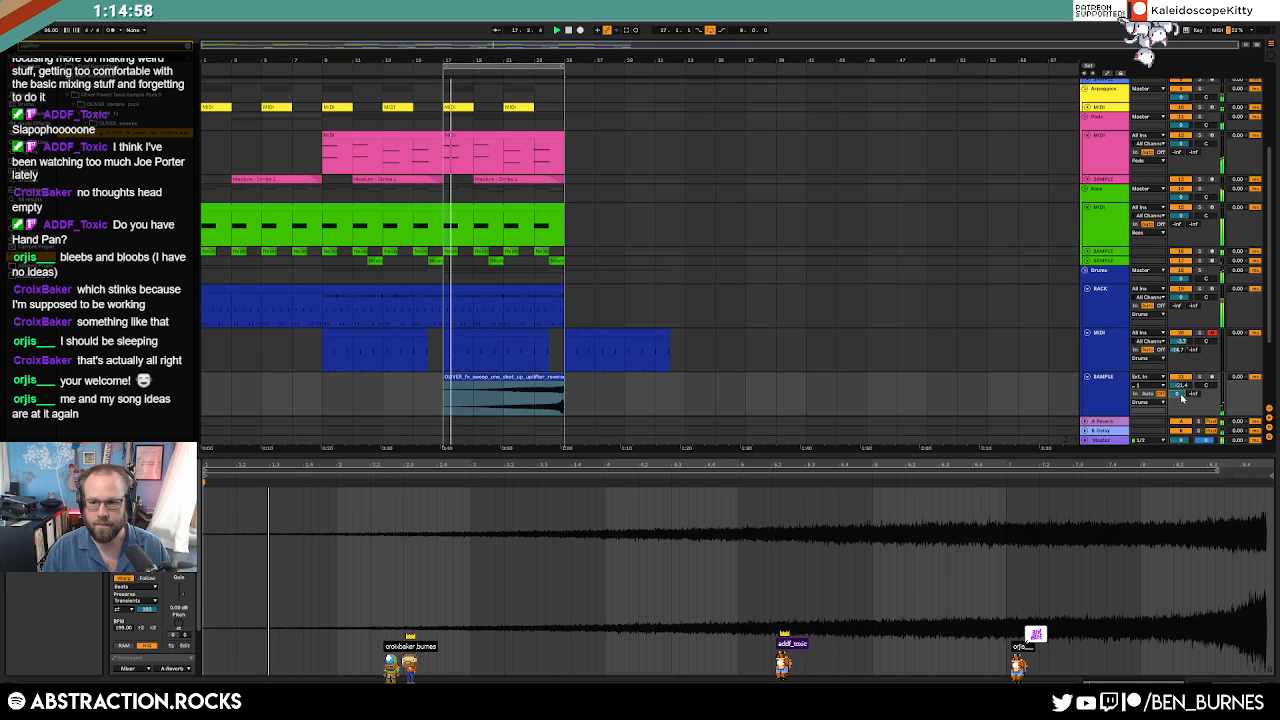
pyautogui.hotkey('shift', 'Tab')
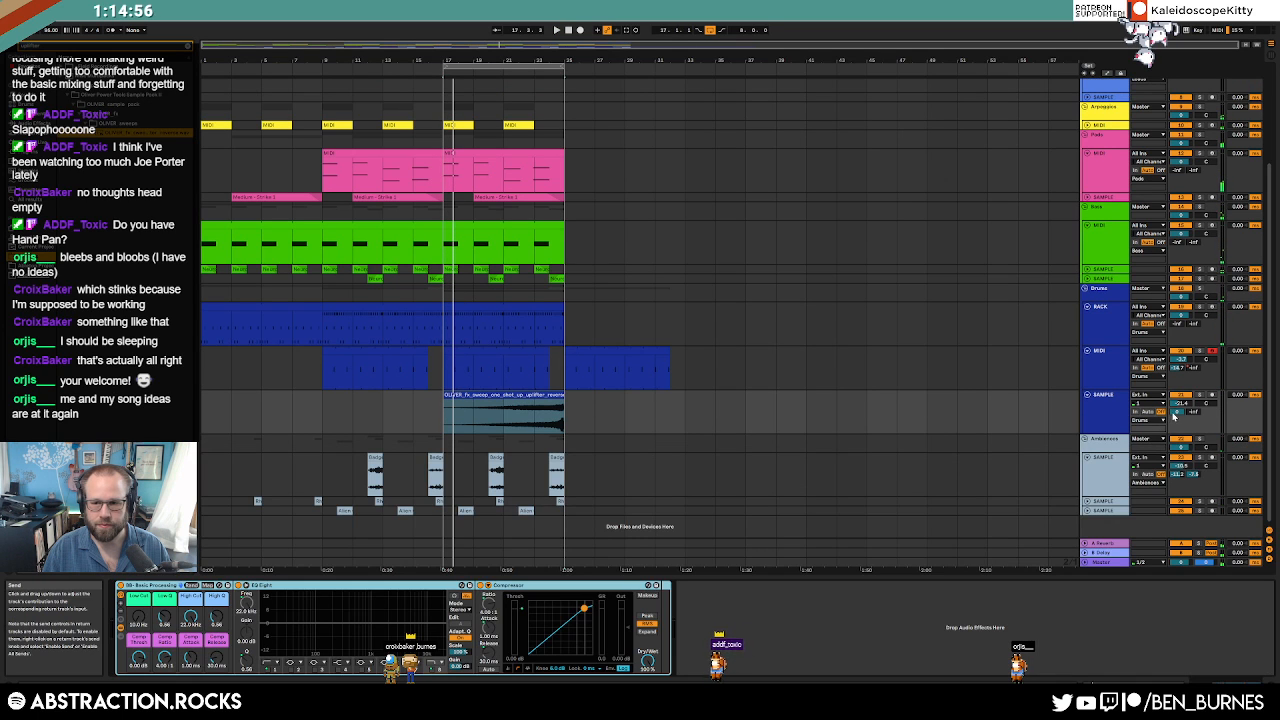
pyautogui.doubleClick(1177, 411)
pyautogui.press('a')
pyautogui.click(518, 433)
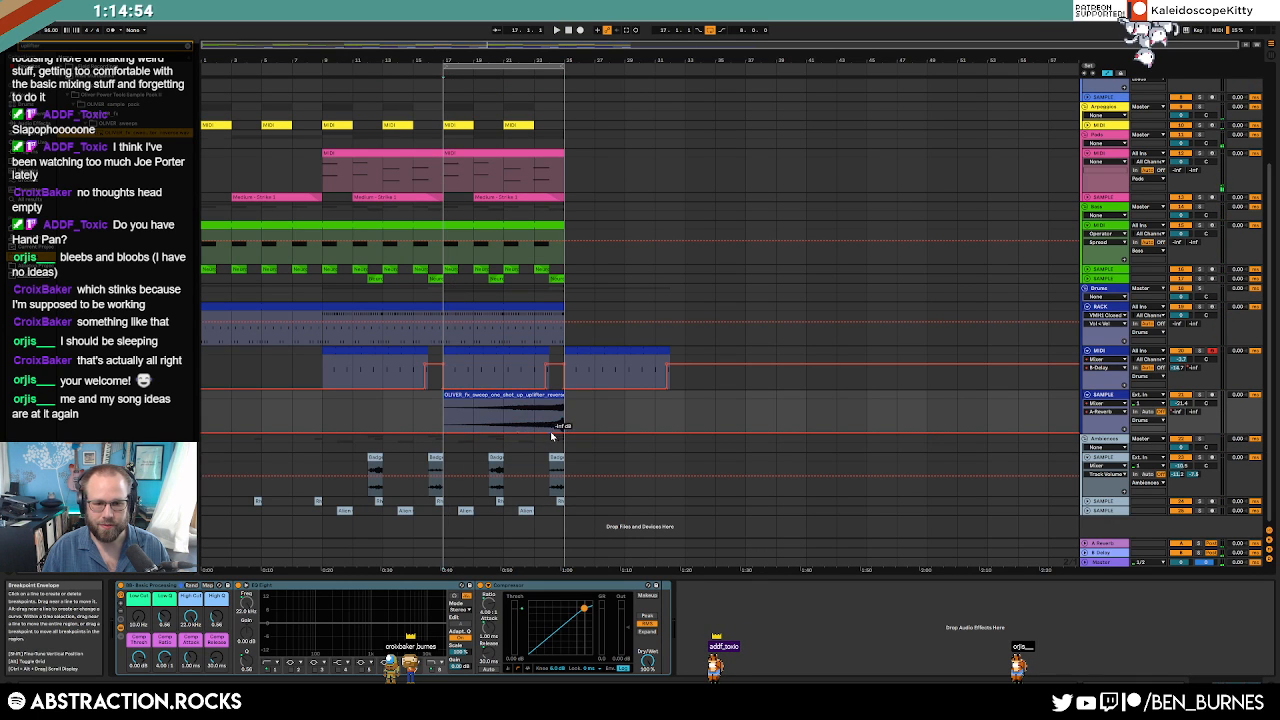
pyautogui.moveTo(563, 432); pyautogui.dragTo(564, 400)
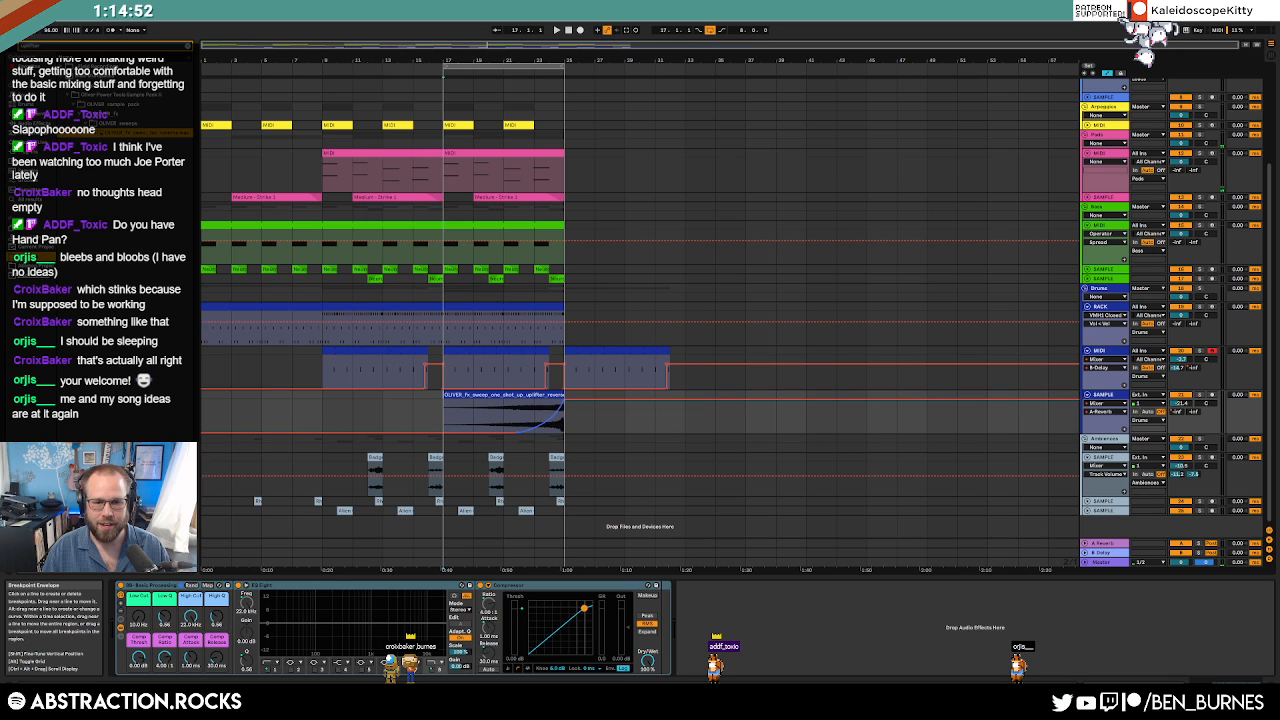
pyautogui.press('a')
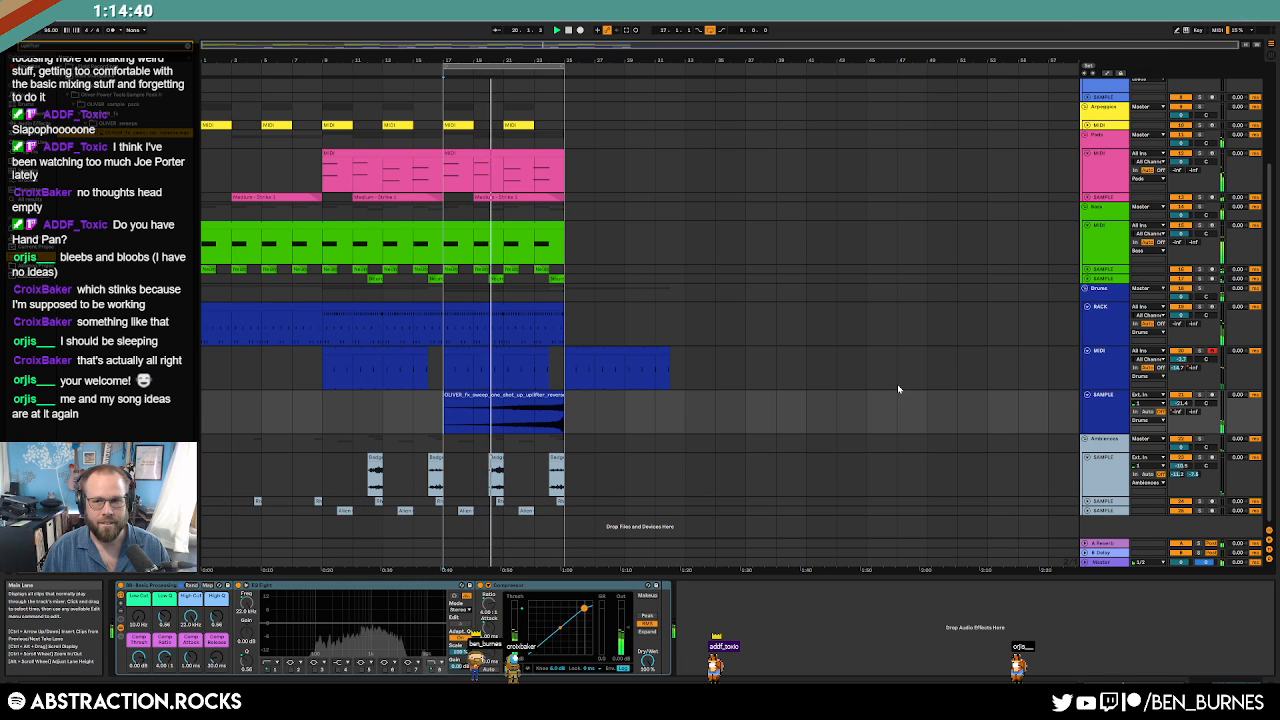
# Arm the second MIDI track in the Leads group for recording.
pyautogui.scroll(2, 897, 388)
pyautogui.scroll(1, 897, 396)
pyautogui.click(1213, 163)
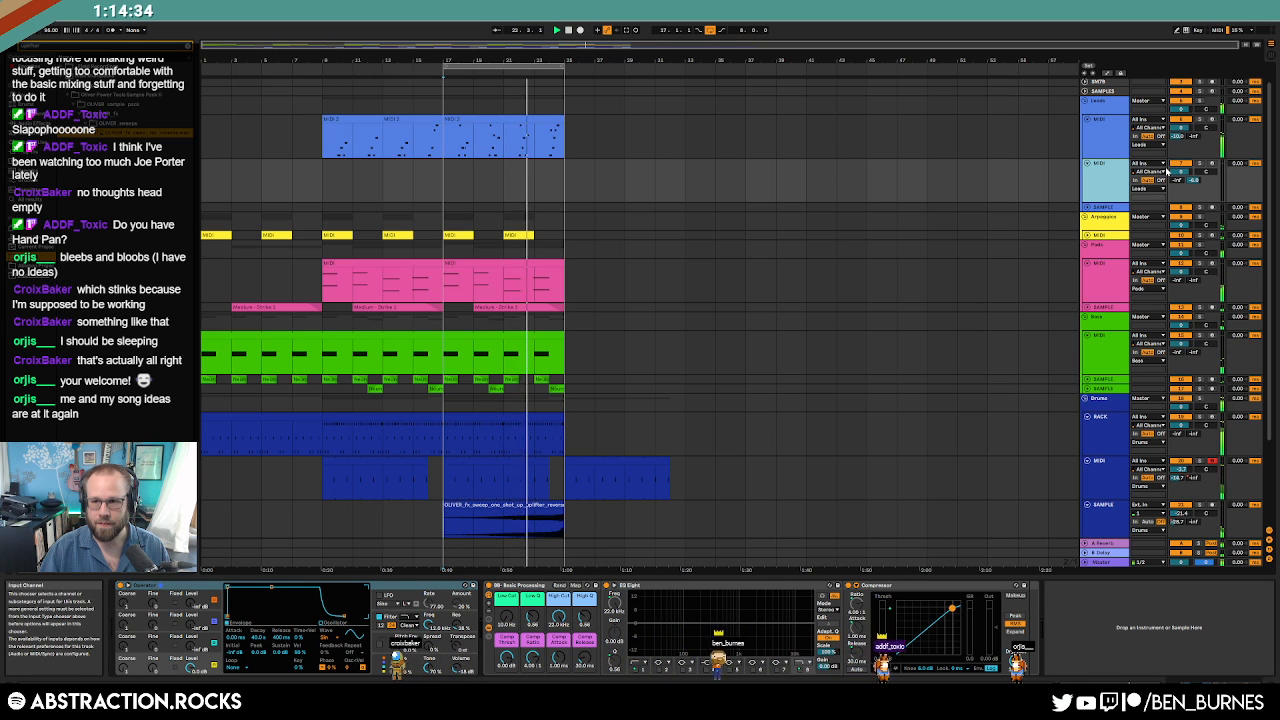
pyautogui.click(1212, 164)
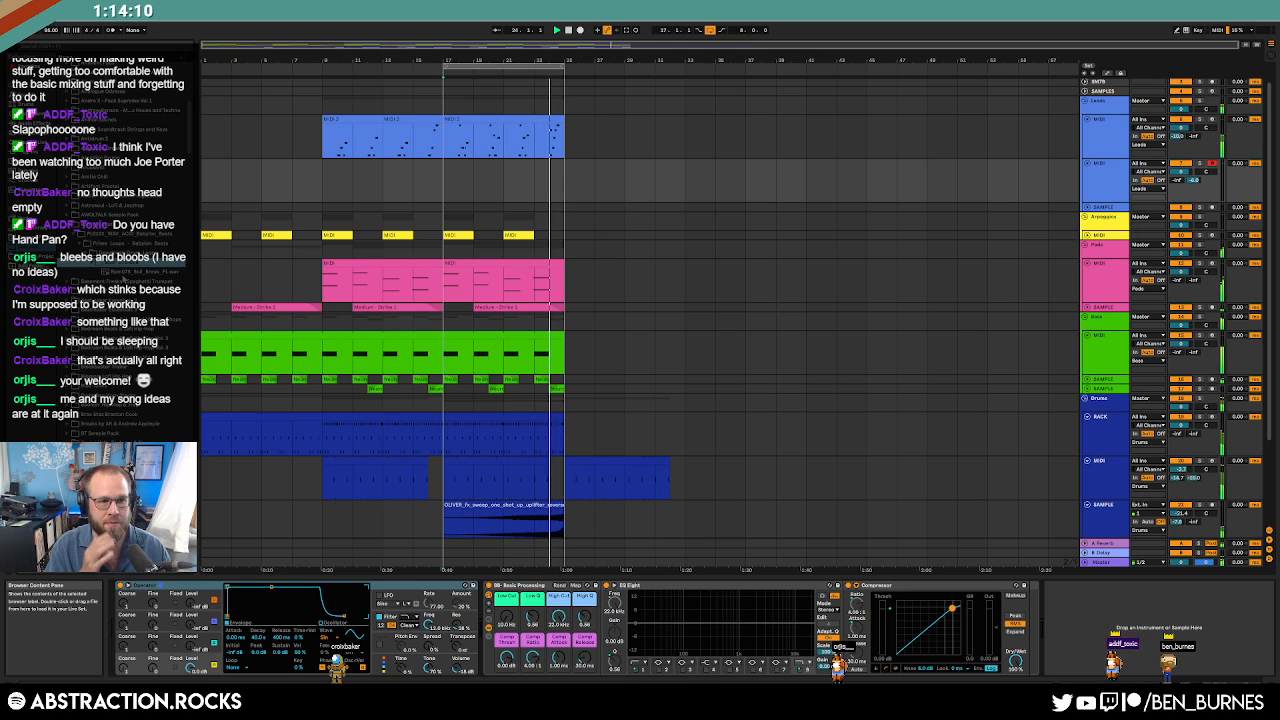
# Add an audio track below the sweep track in the Drums group and place the Bpm078 break loop on it at bar 27.
pyautogui.scroll(8, 124, 280)
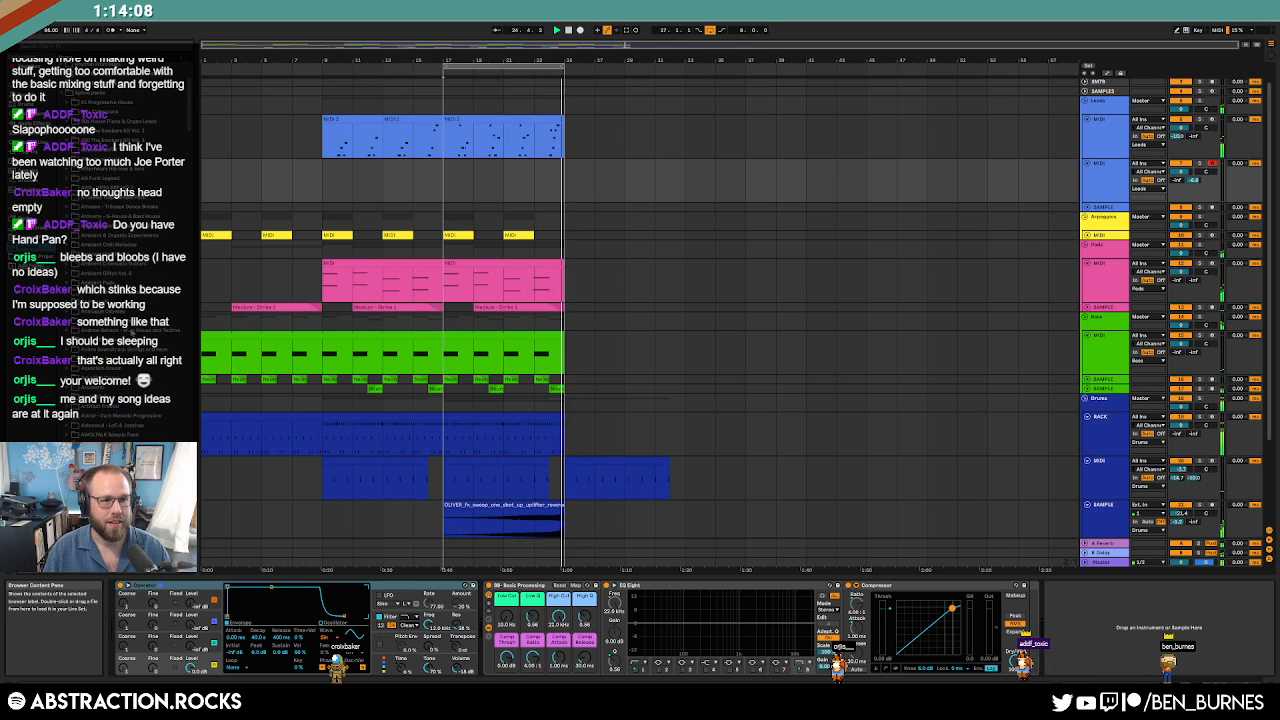
pyautogui.scroll(-2, 131, 334)
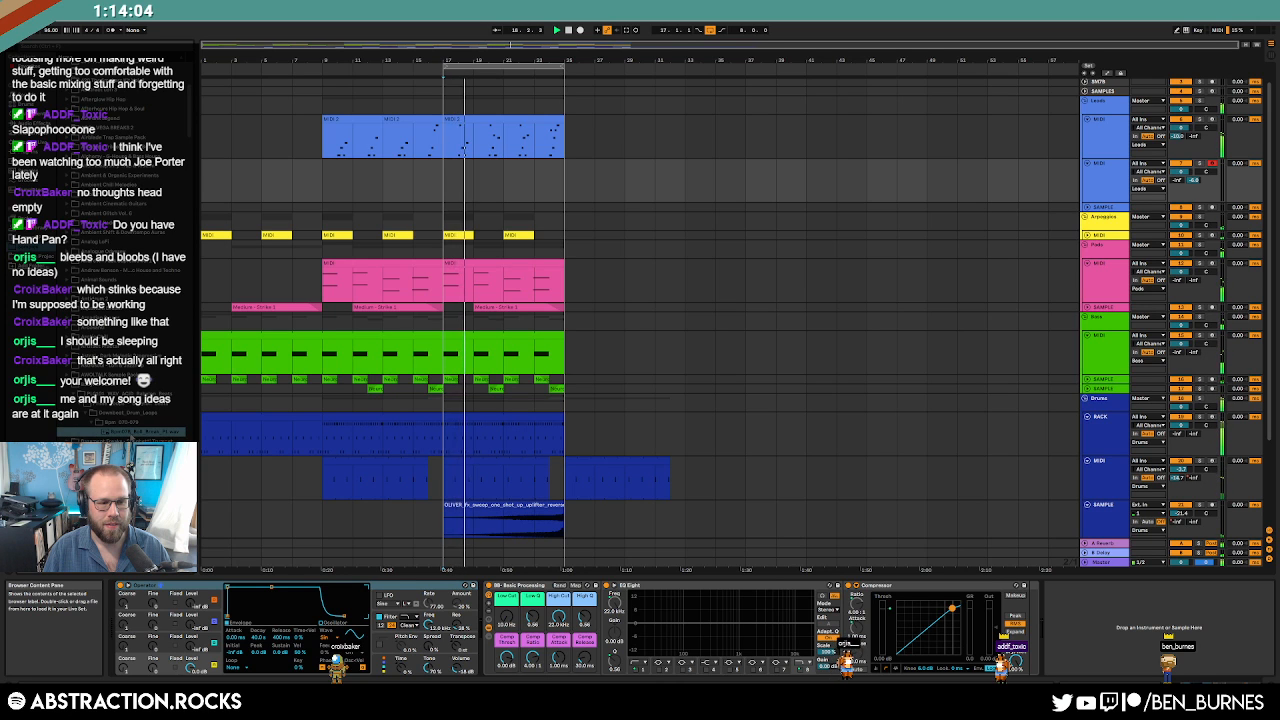
pyautogui.scroll(-4, 852, 358)
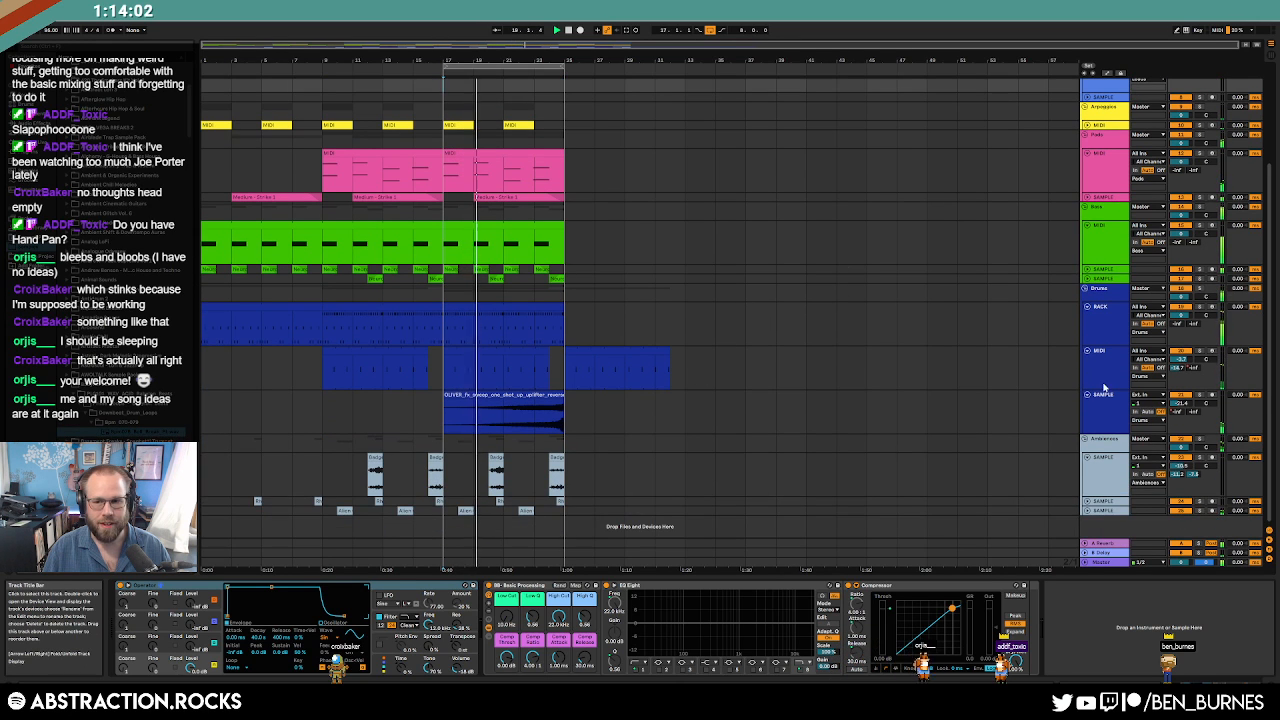
pyautogui.click(1108, 412)
pyautogui.hotkey('ctrl', 't')
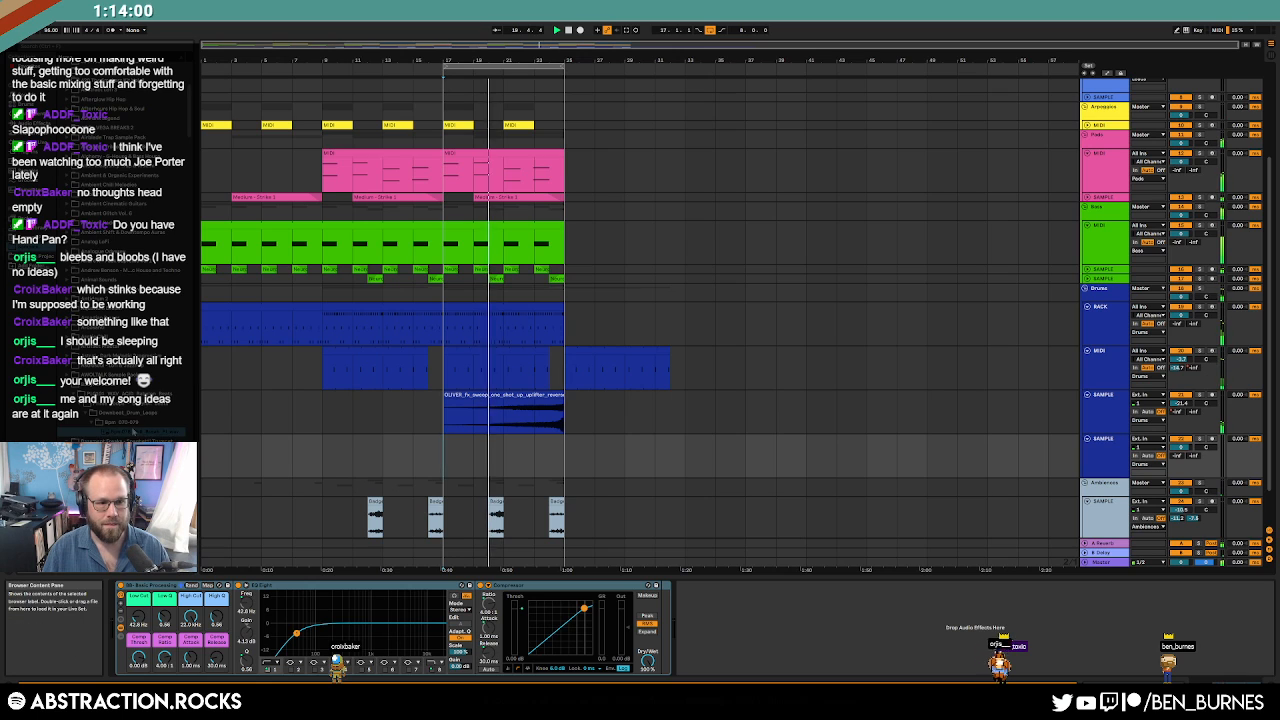
pyautogui.moveTo(140, 432); pyautogui.dragTo(612, 463)
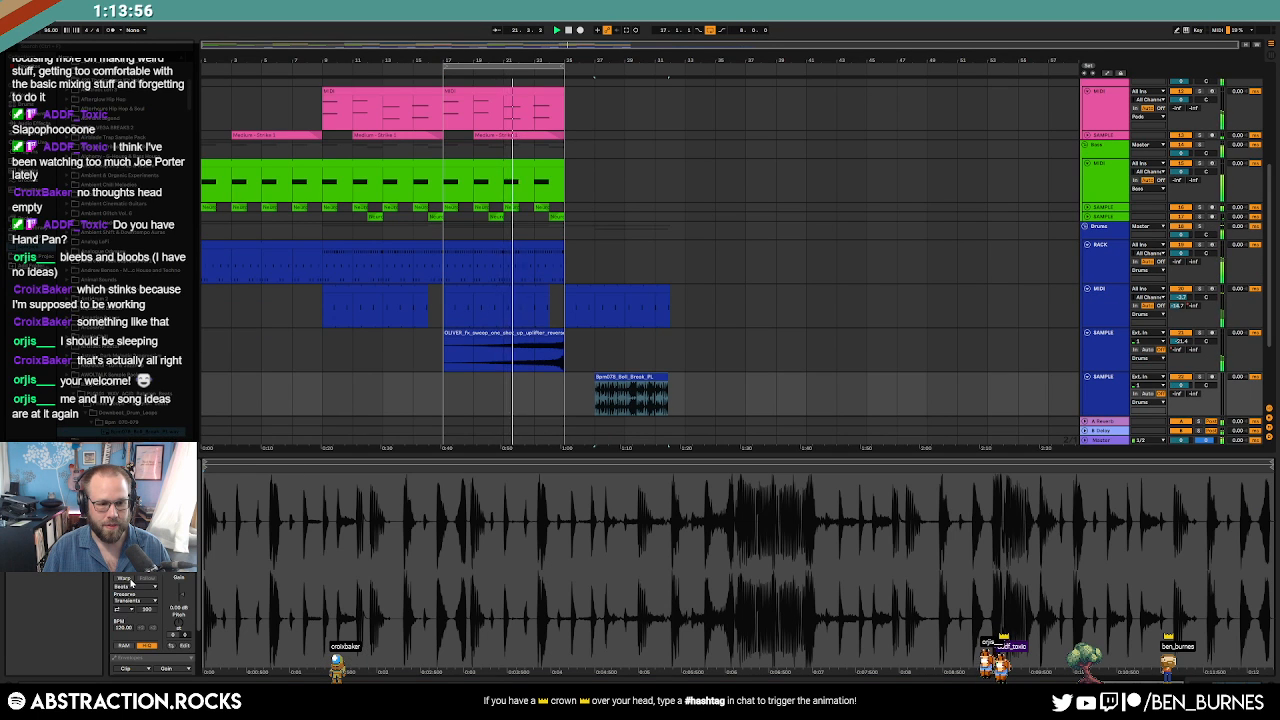
# Warp the break loop at 78 BPM and trim the clip to four bars.
pyautogui.click(125, 579)
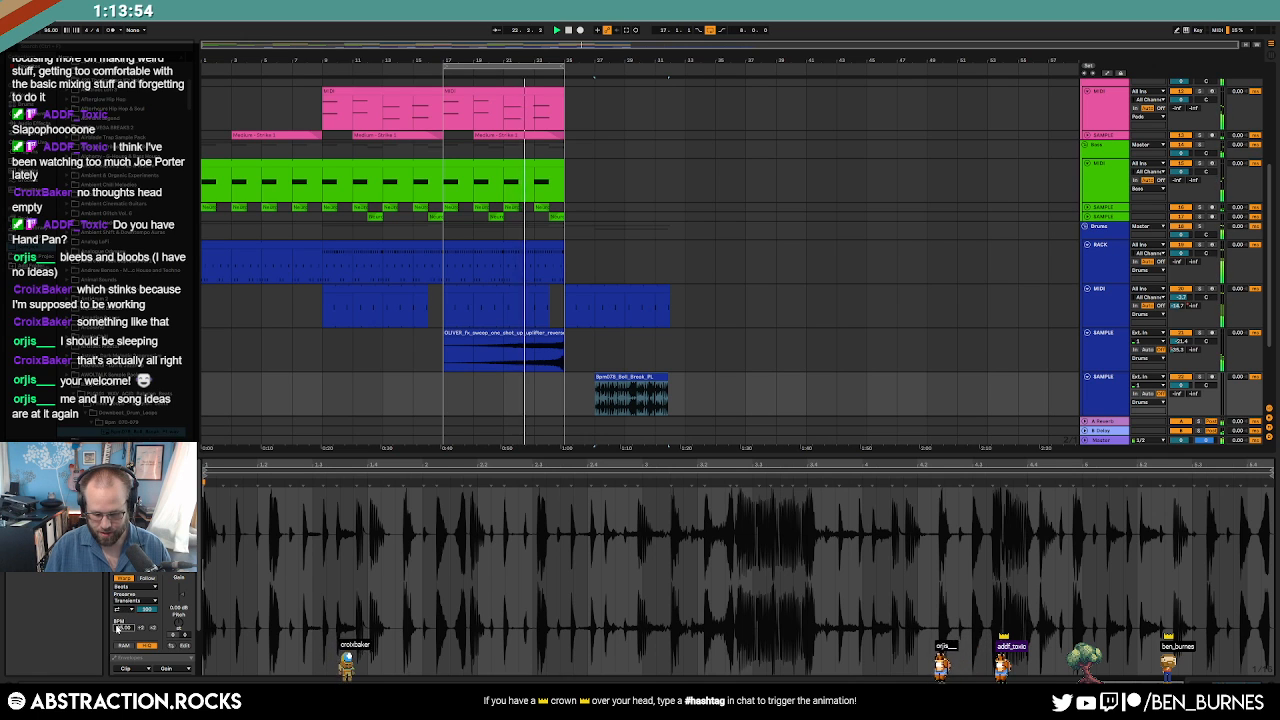
pyautogui.write('78')
pyautogui.press('Return')
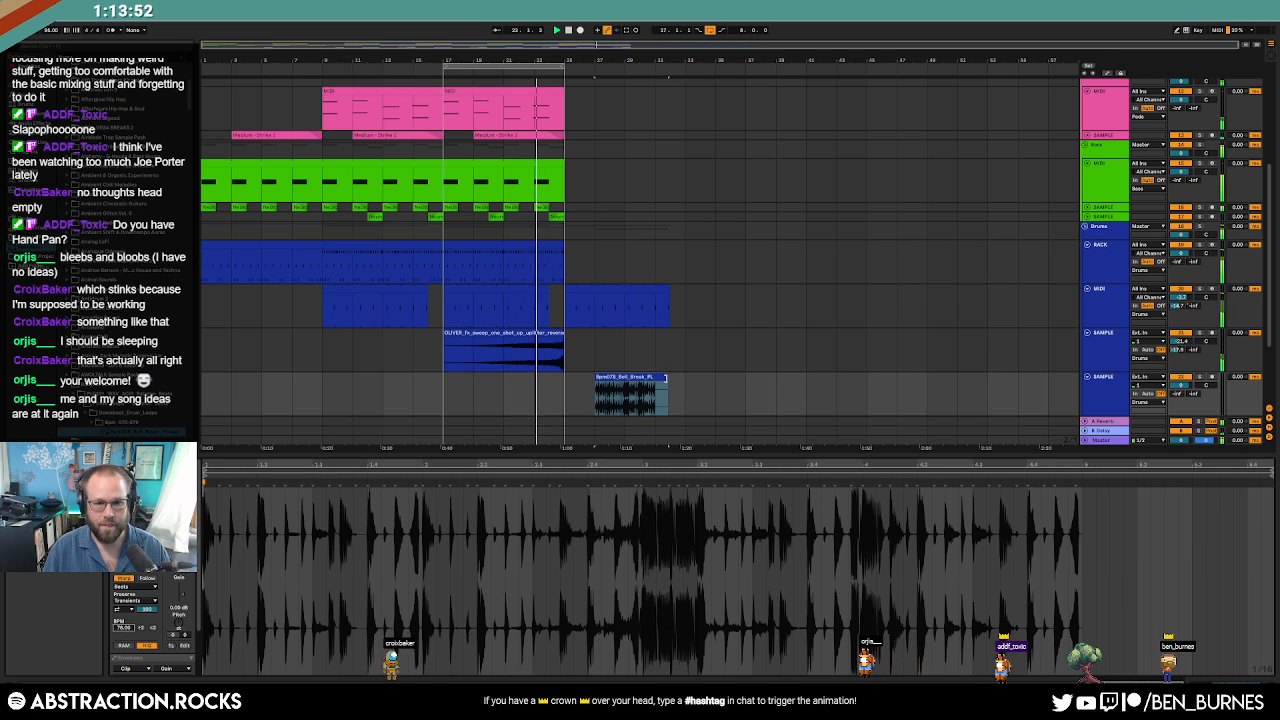
pyautogui.moveTo(666, 378); pyautogui.dragTo(655, 378)
pyautogui.click(153, 628)
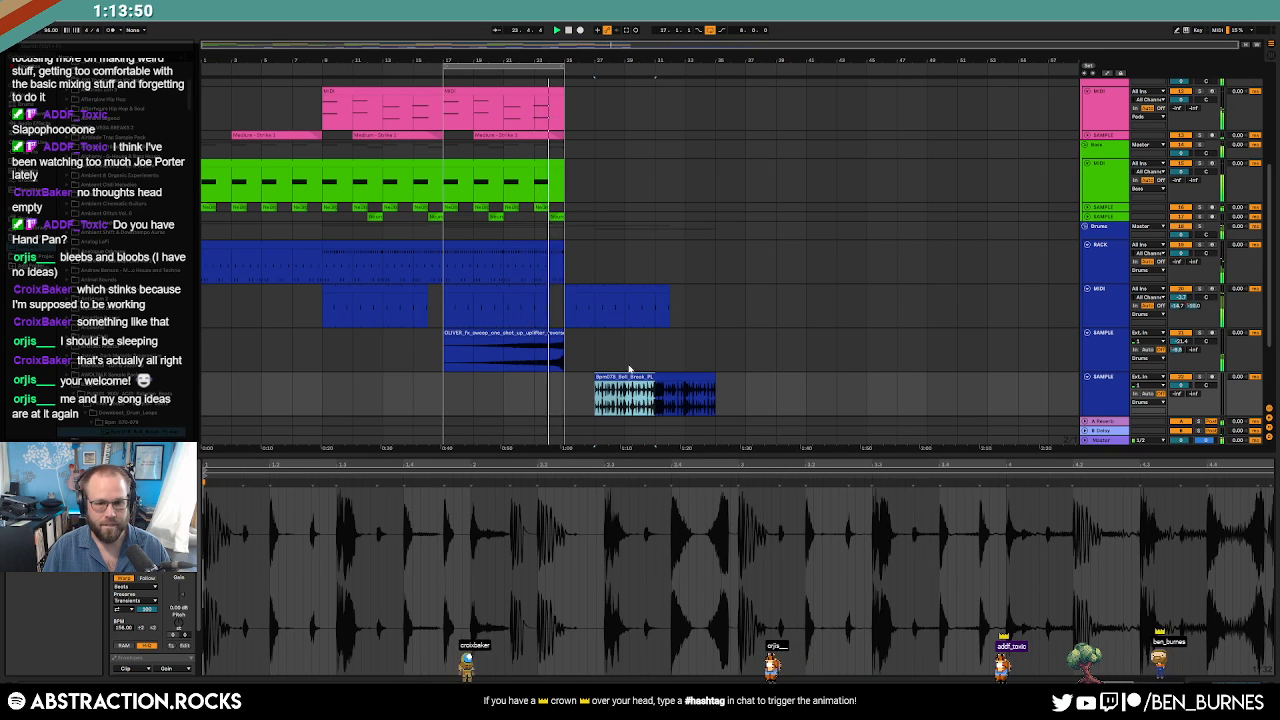
# Move the break loop to bar 17 and lower its track volume to about -17 dB.
pyautogui.moveTo(666, 386); pyautogui.dragTo(514, 386)
pyautogui.moveTo(1180, 385); pyautogui.dragTo(1180, 398)
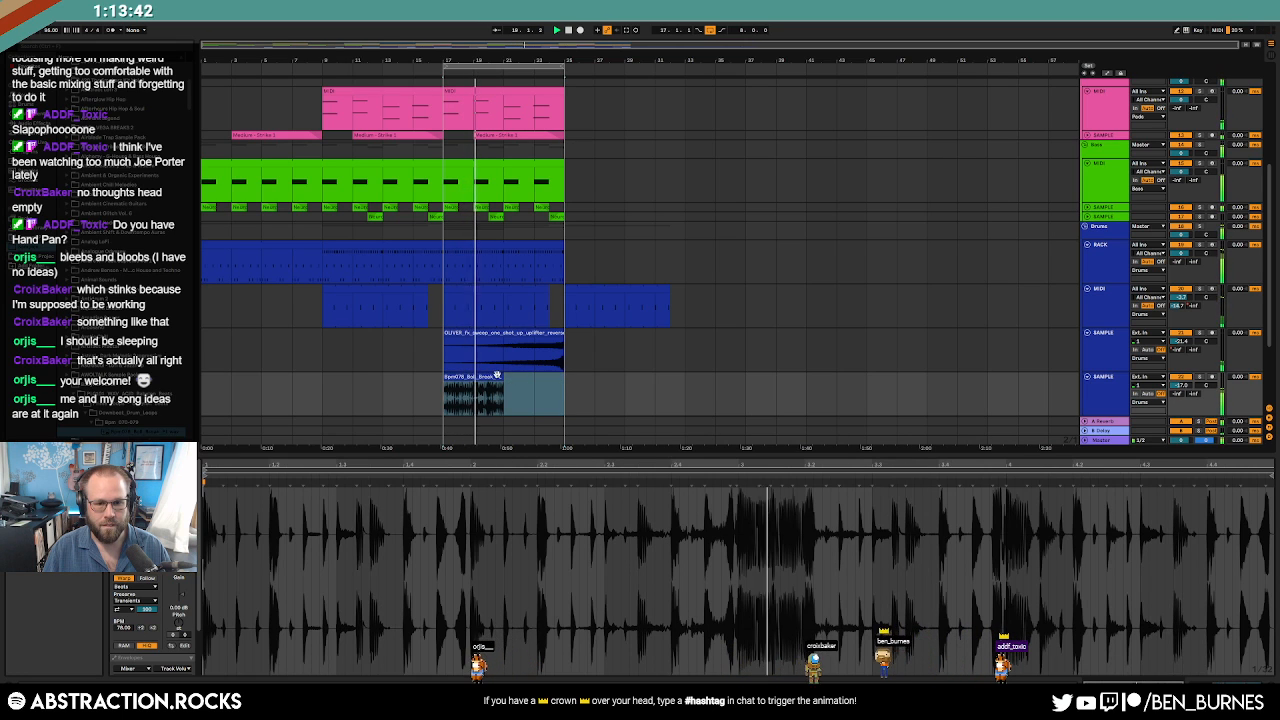
# Duplicate the break loop so it fills bars 17 to 25, and stop playback.
pyautogui.click(497, 377)
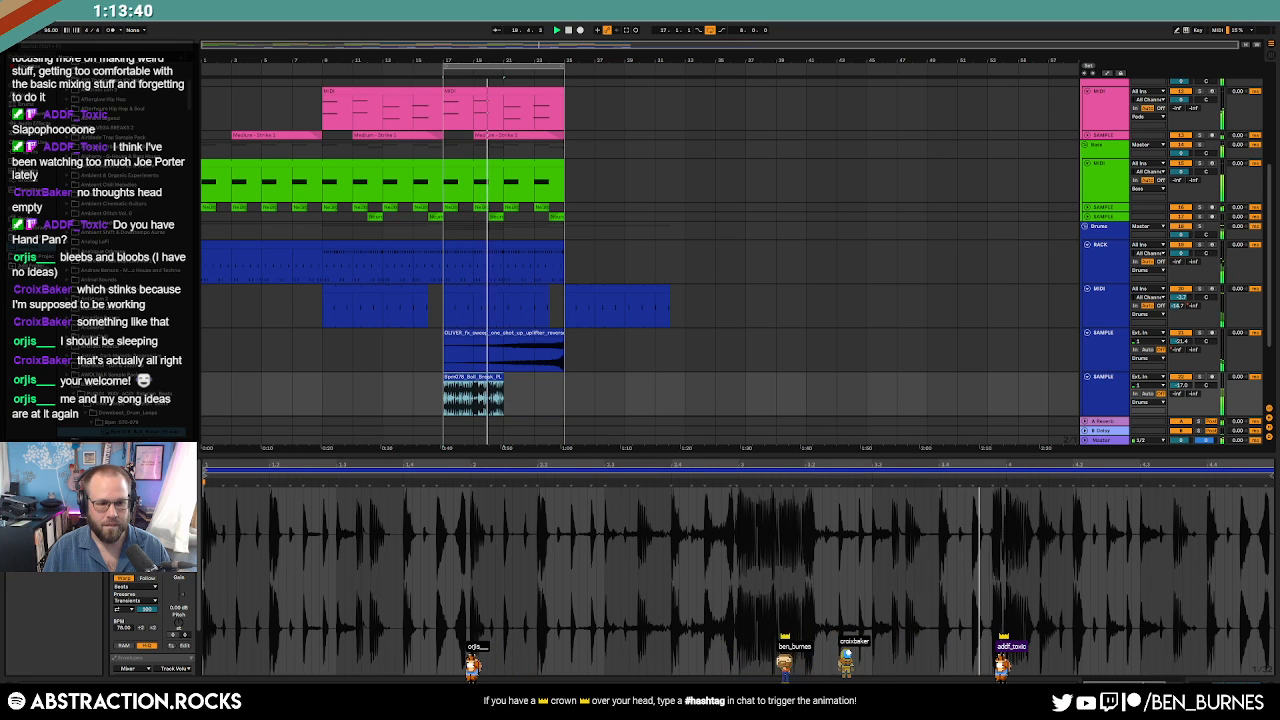
pyautogui.hotkey('ctrl', 'd')
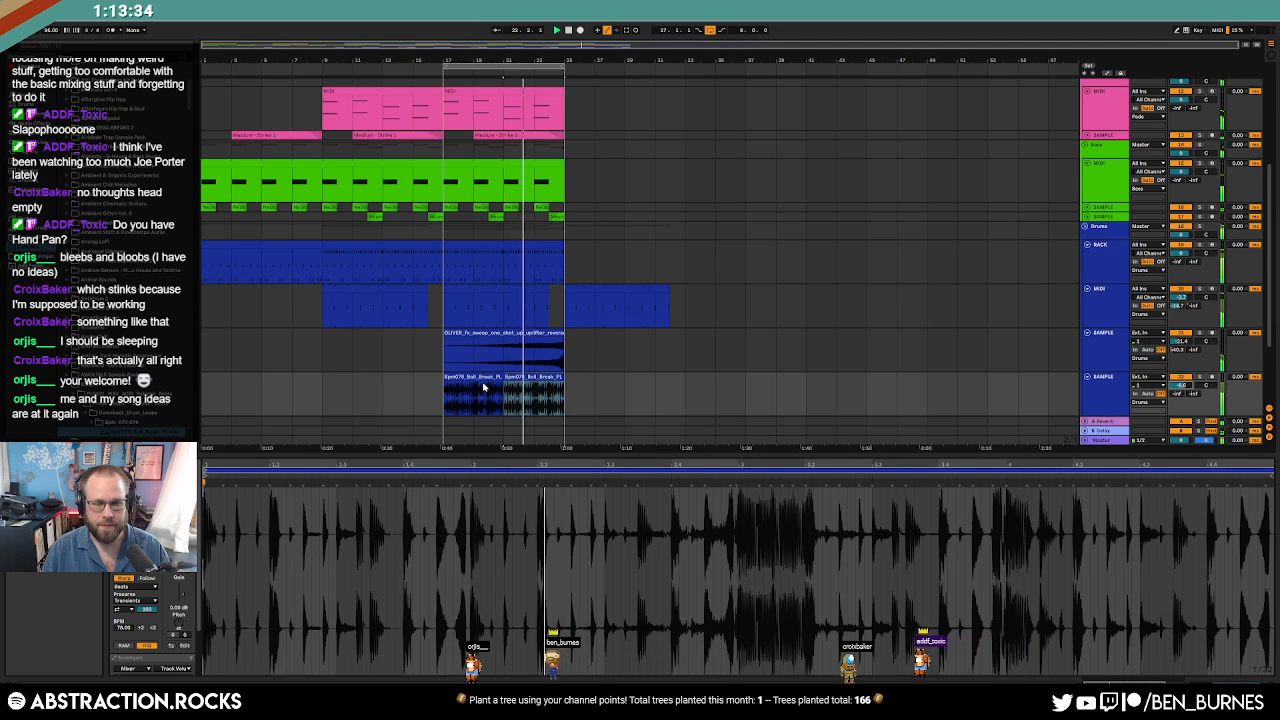
pyautogui.press('space')
pyautogui.moveTo(450, 398); pyautogui.dragTo(587, 398)
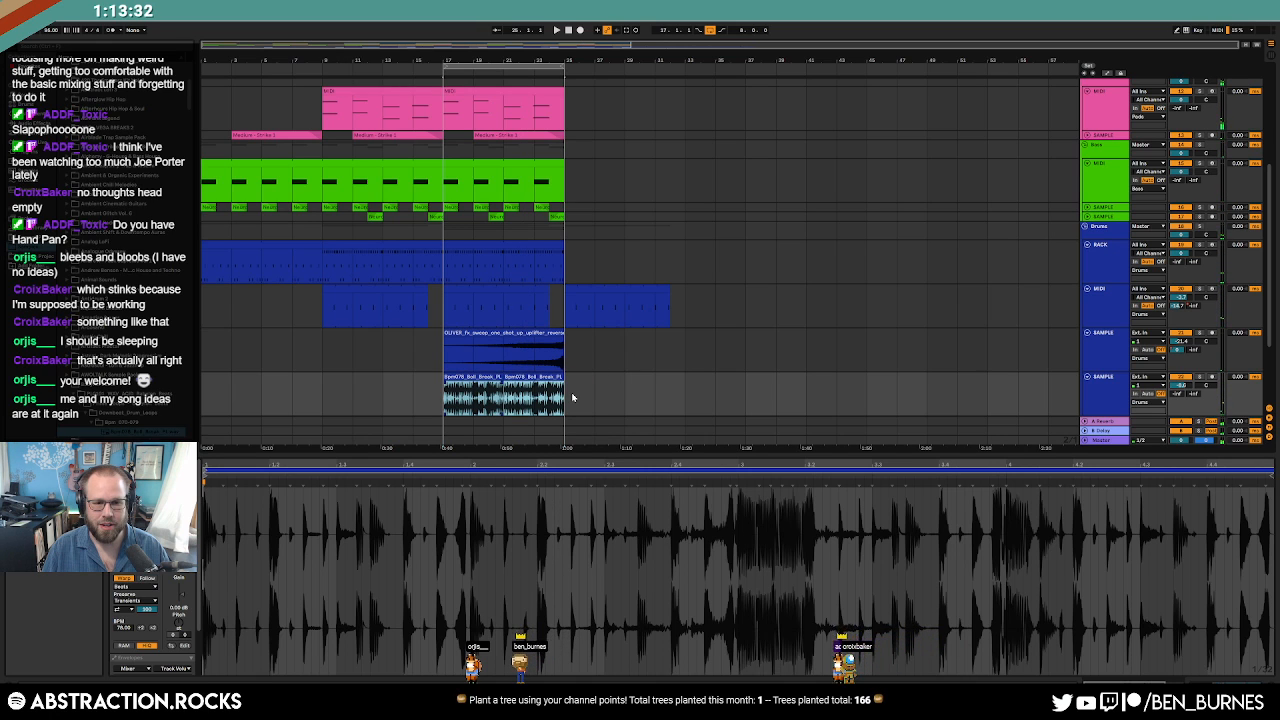
pyautogui.click(473, 378)
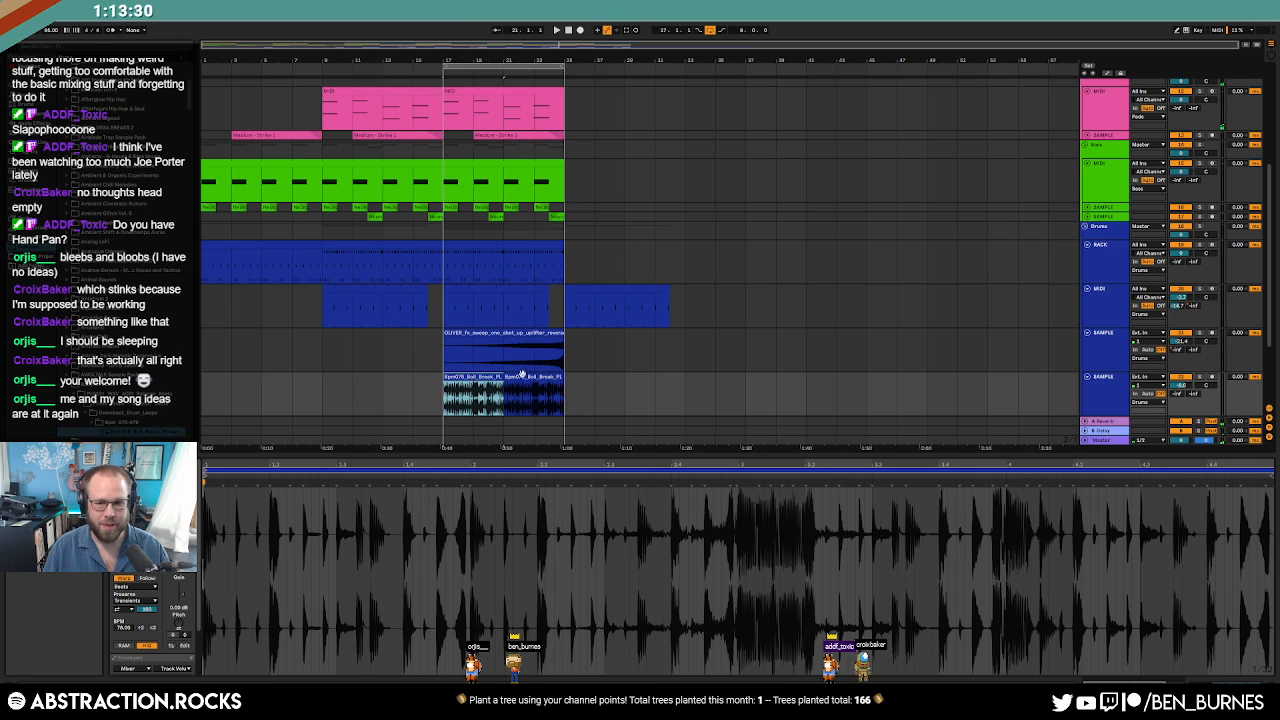
# Show the break track's devices and raise the Low Cut macro to about 367 Hz while playing the loop.
pyautogui.click(1113, 397)
pyautogui.hotkey('shift', 'Tab')
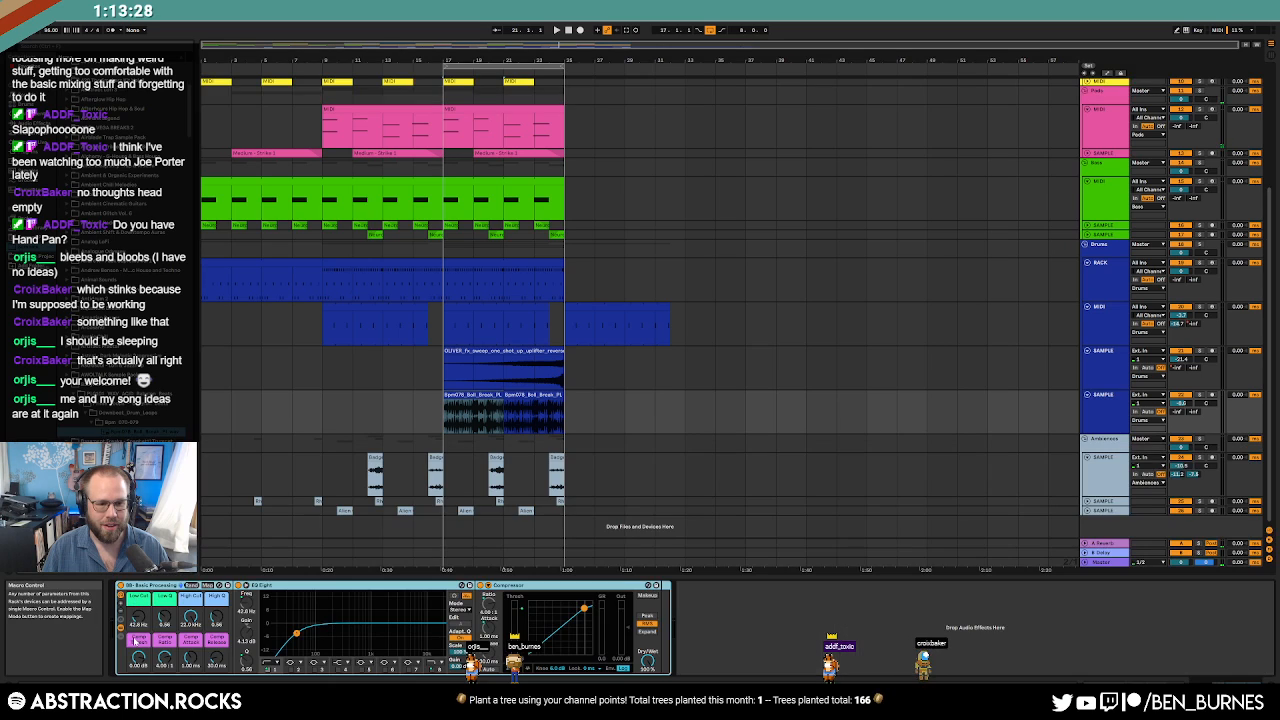
pyautogui.press('space')
pyautogui.moveTo(138, 618)
pyautogui.mouseDown()
pyautogui.moveTo(138, 604)
pyautogui.moveTo(136, 640)
pyautogui.moveTo(136, 610)
pyautogui.mouseUp()
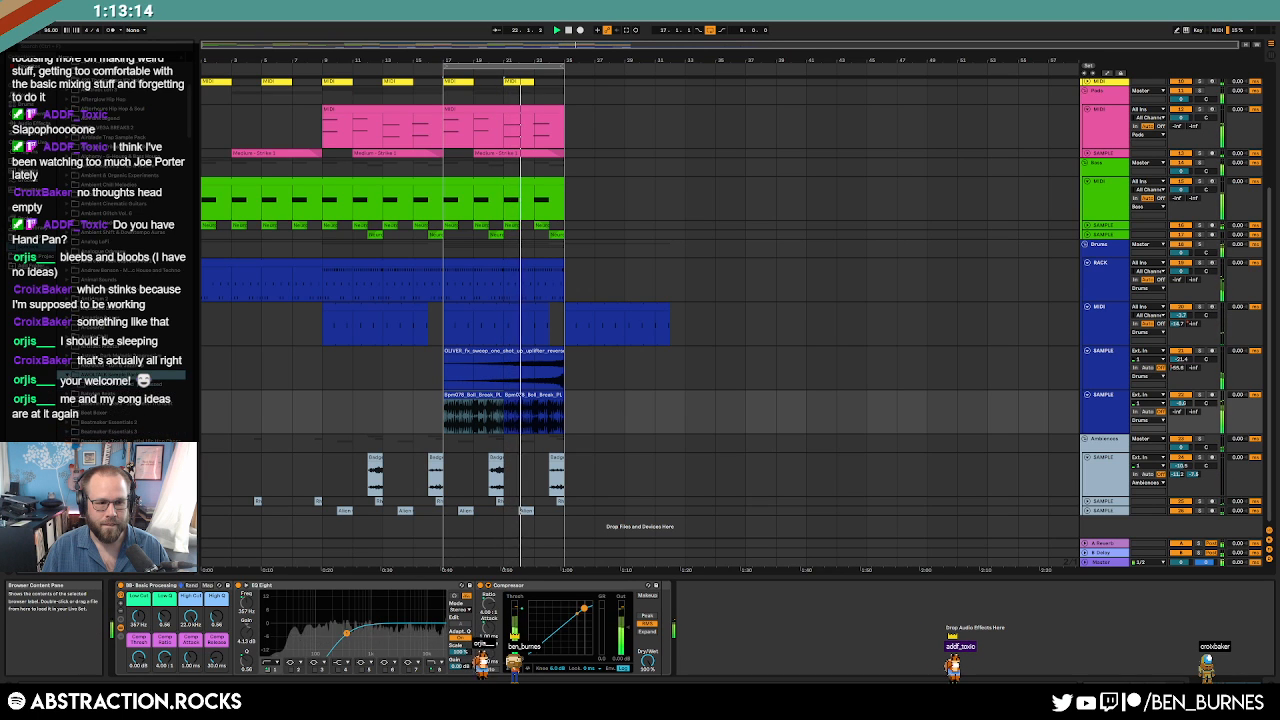
# Audition melodic and pad samples in the sample pack folders to find one for the bar 17 section.
pyautogui.click(76, 385)
pyautogui.click(86, 394)
pyautogui.click(95, 403)
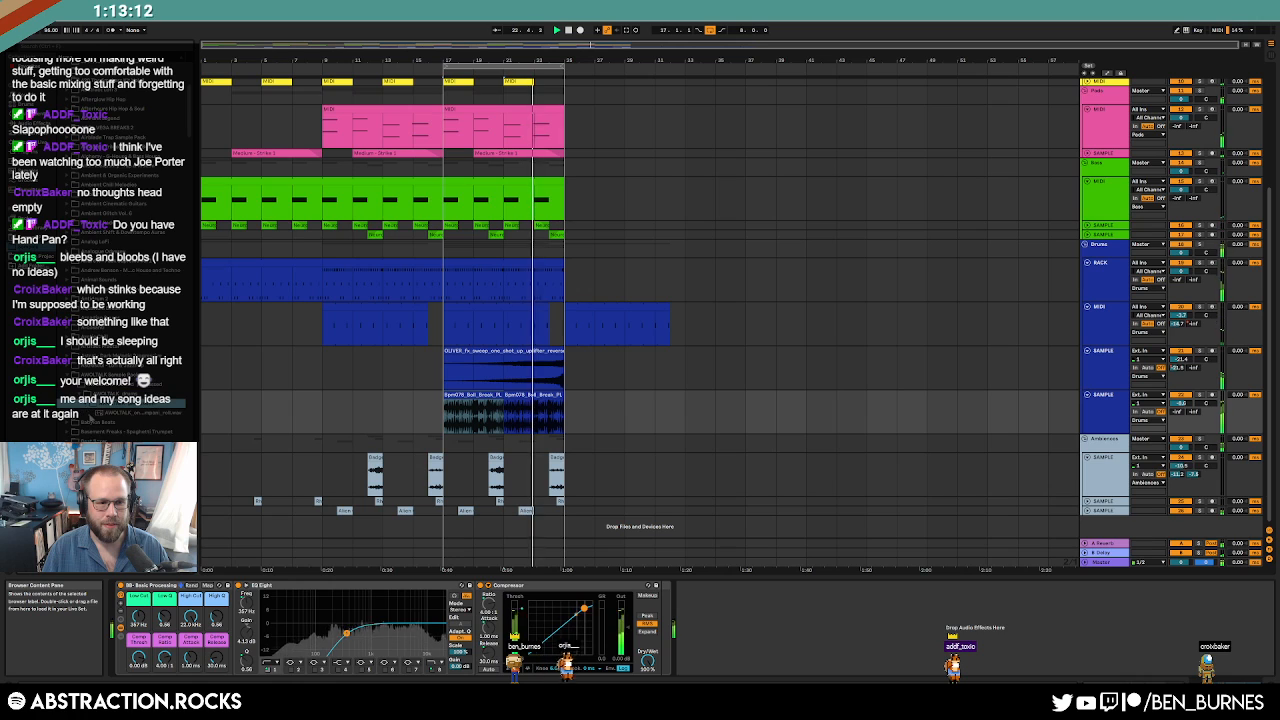
pyautogui.click(129, 413)
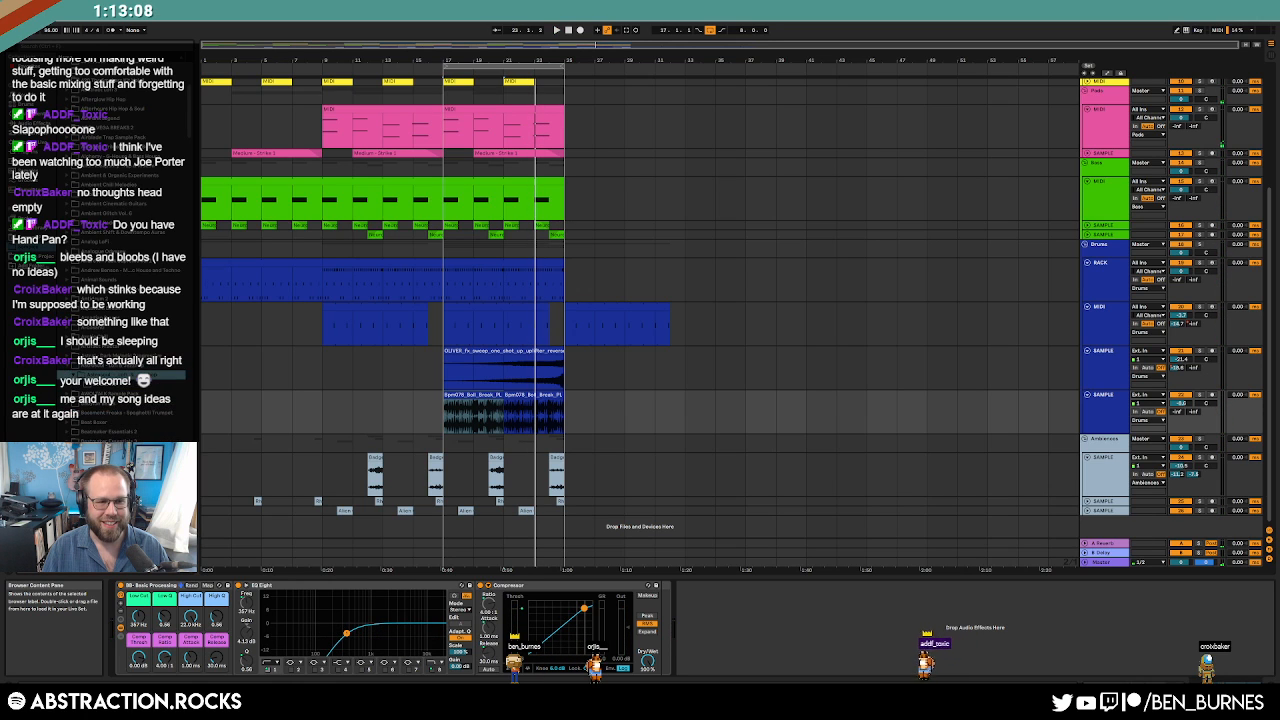
pyautogui.click(80, 385)
pyautogui.click(88, 394)
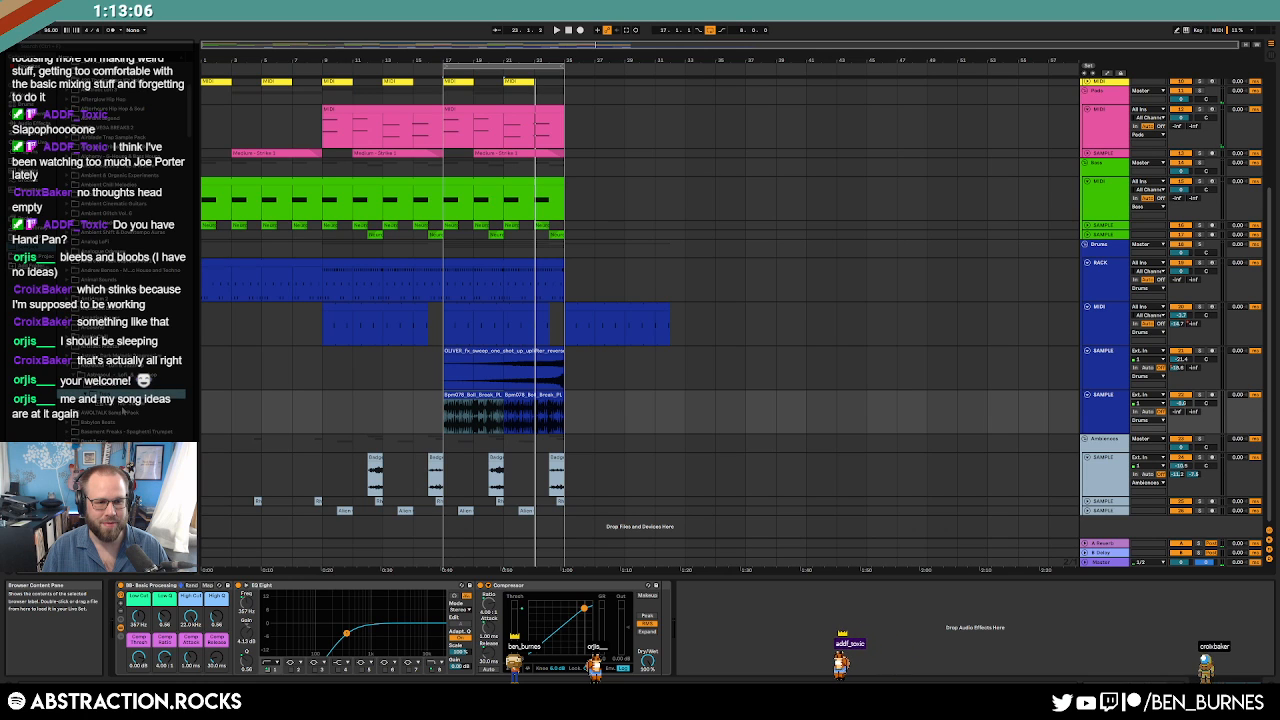
pyautogui.click(127, 405)
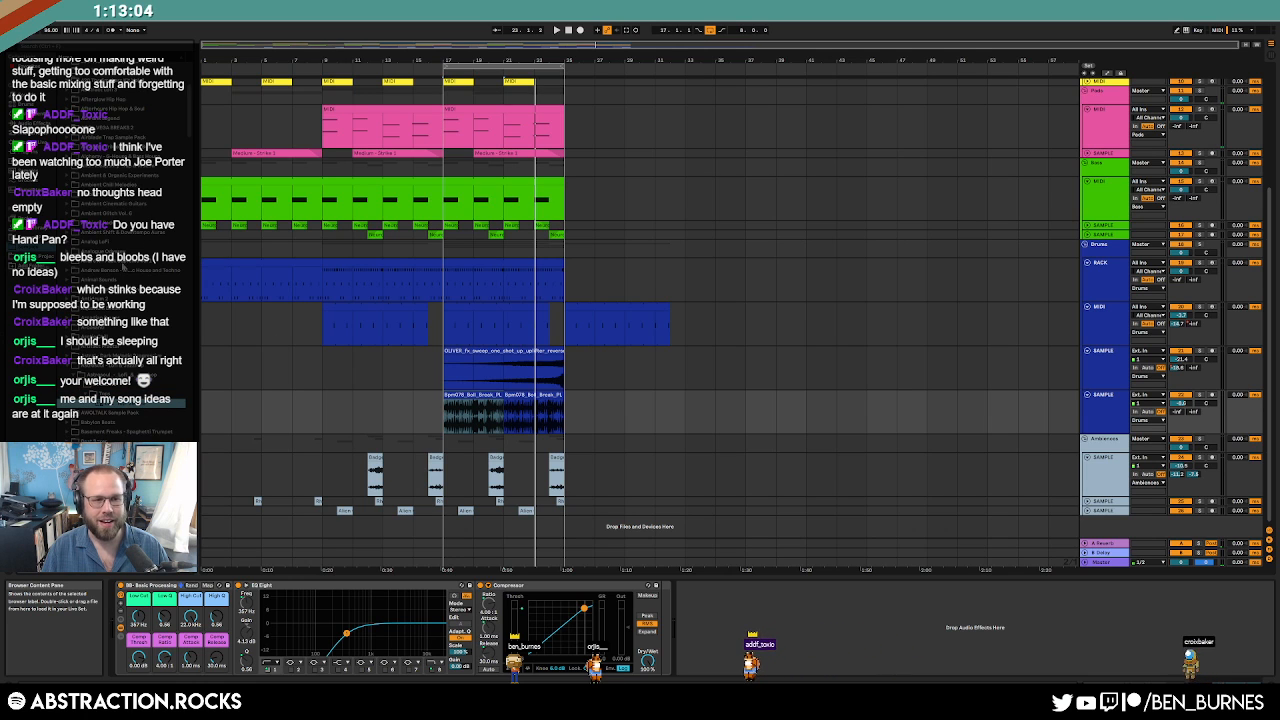
pyautogui.scroll(4, 128, 402)
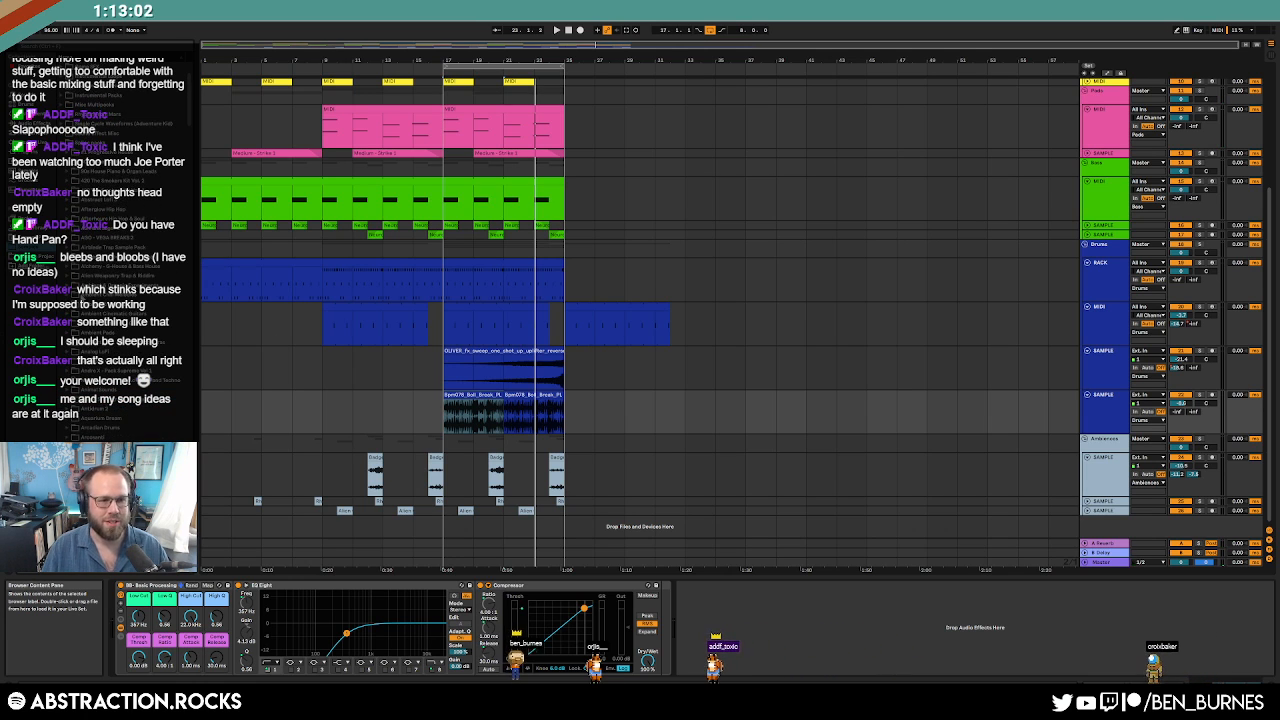
pyautogui.click(84, 297)
pyautogui.click(74, 305)
pyautogui.click(80, 314)
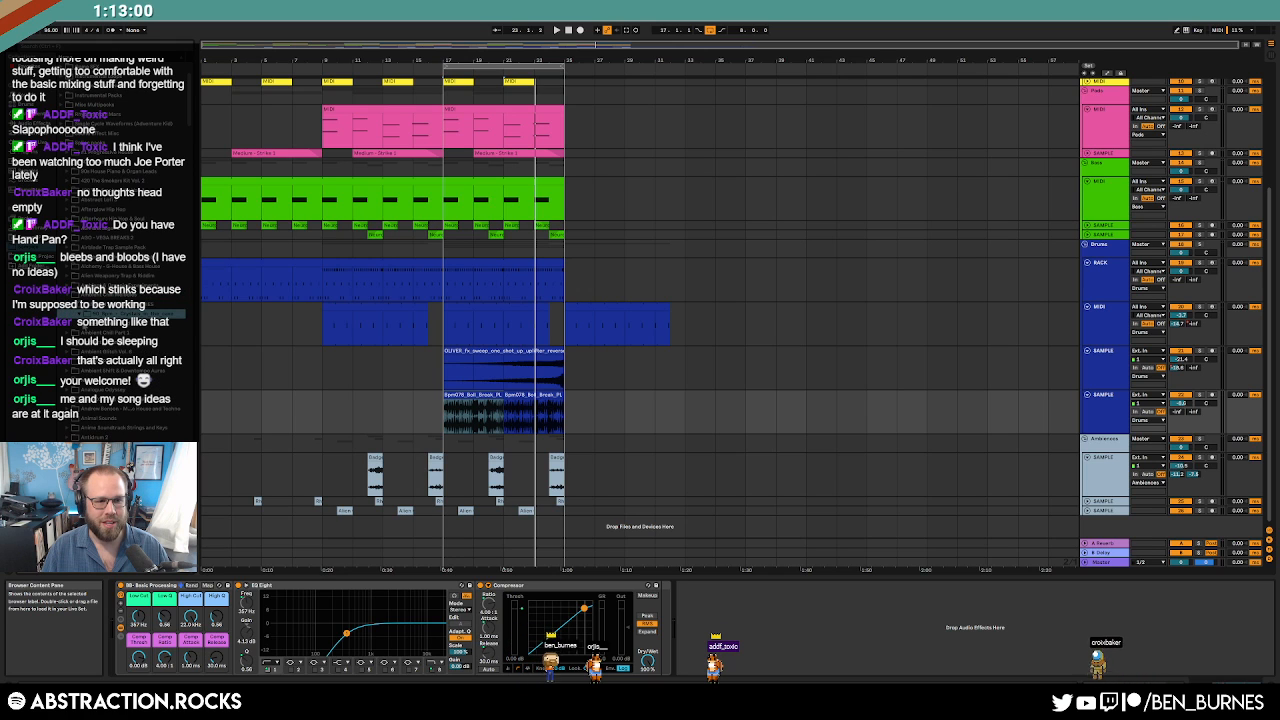
pyautogui.click(108, 323)
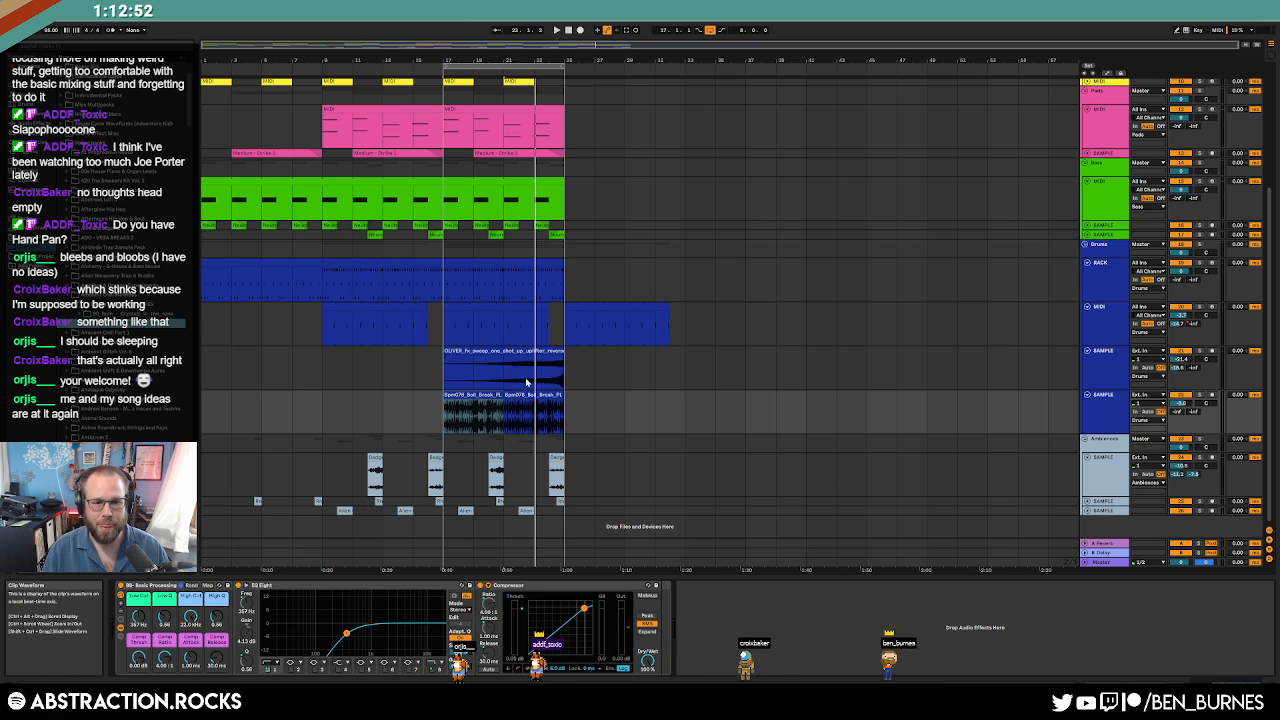
# Insert a new audio track in the Pads group and place the auditioned pad sample at bar 17.
pyautogui.click(1104, 153)
pyautogui.hotkey('ctrl', 't')
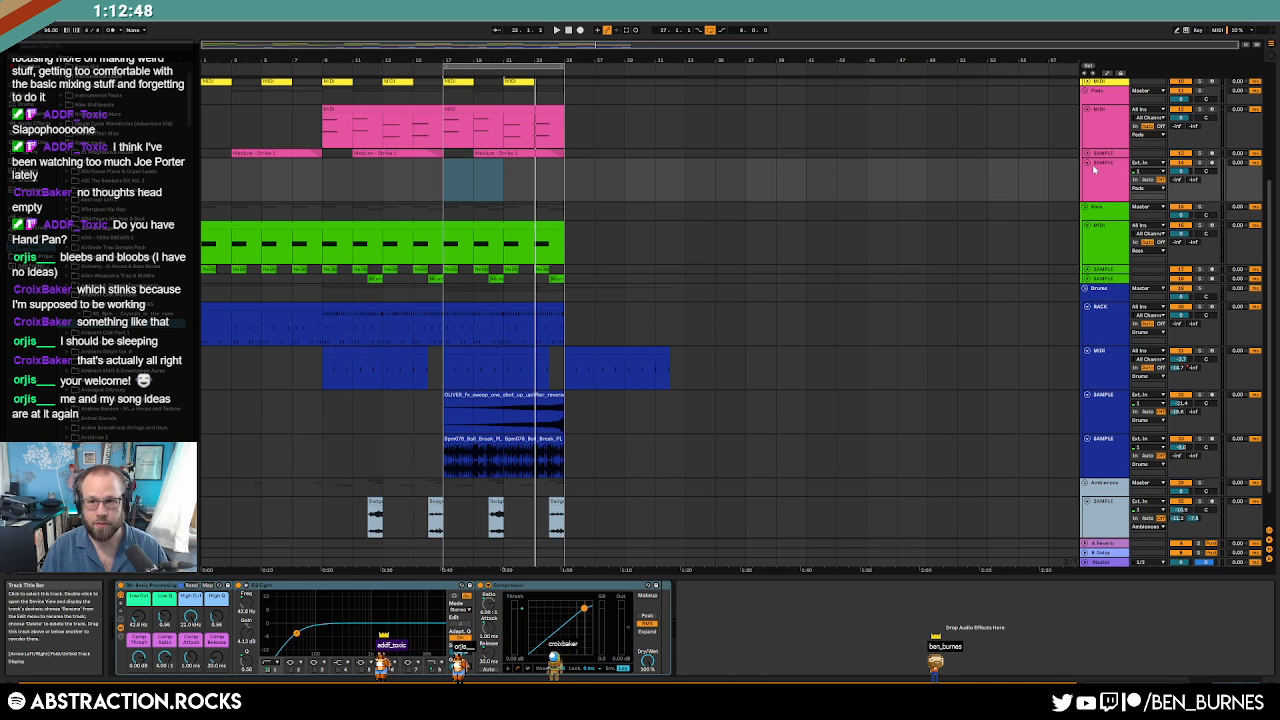
pyautogui.click(1109, 180)
pyautogui.moveTo(117, 330); pyautogui.dragTo(449, 186)
# Trim the pad sample clip to one bar and fade it out over its second half, checking it in playback.
pyautogui.click(633, 163)
pyautogui.moveTo(633, 163); pyautogui.dragTo(482, 164)
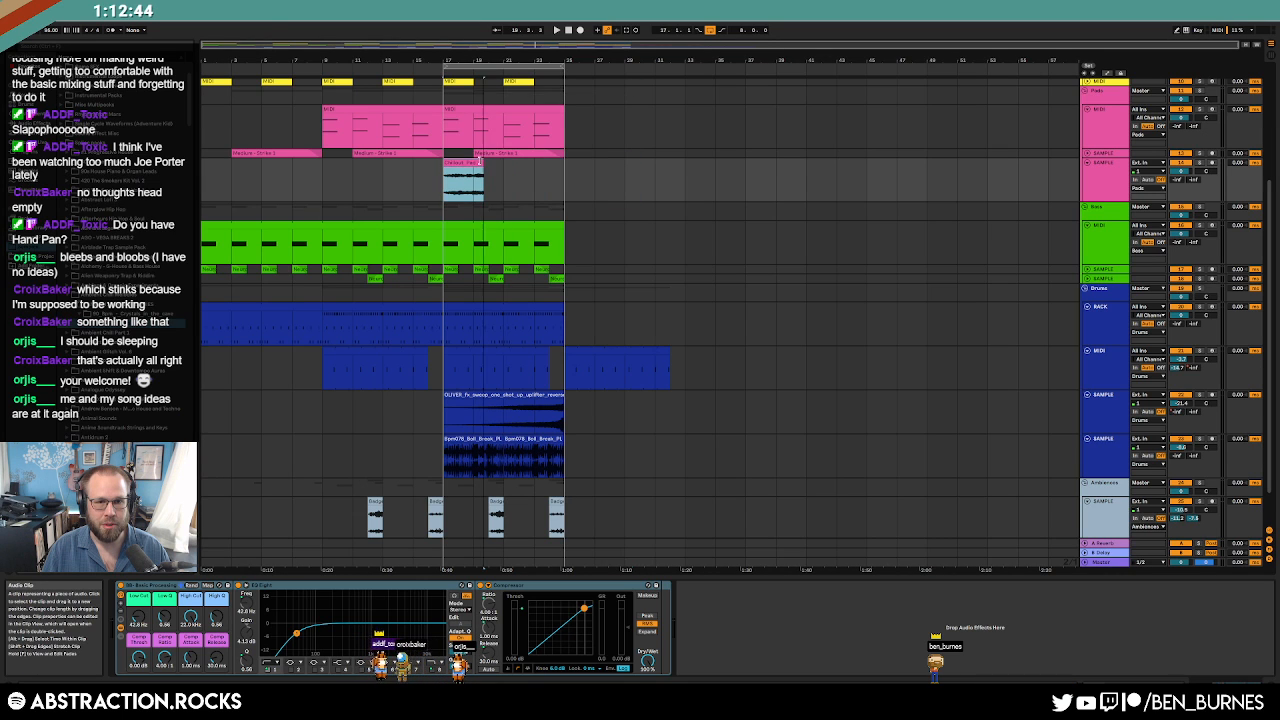
pyautogui.scroll(6, 468, 173)
pyautogui.moveTo(744, 162); pyautogui.dragTo(430, 159)
pyautogui.press('space')
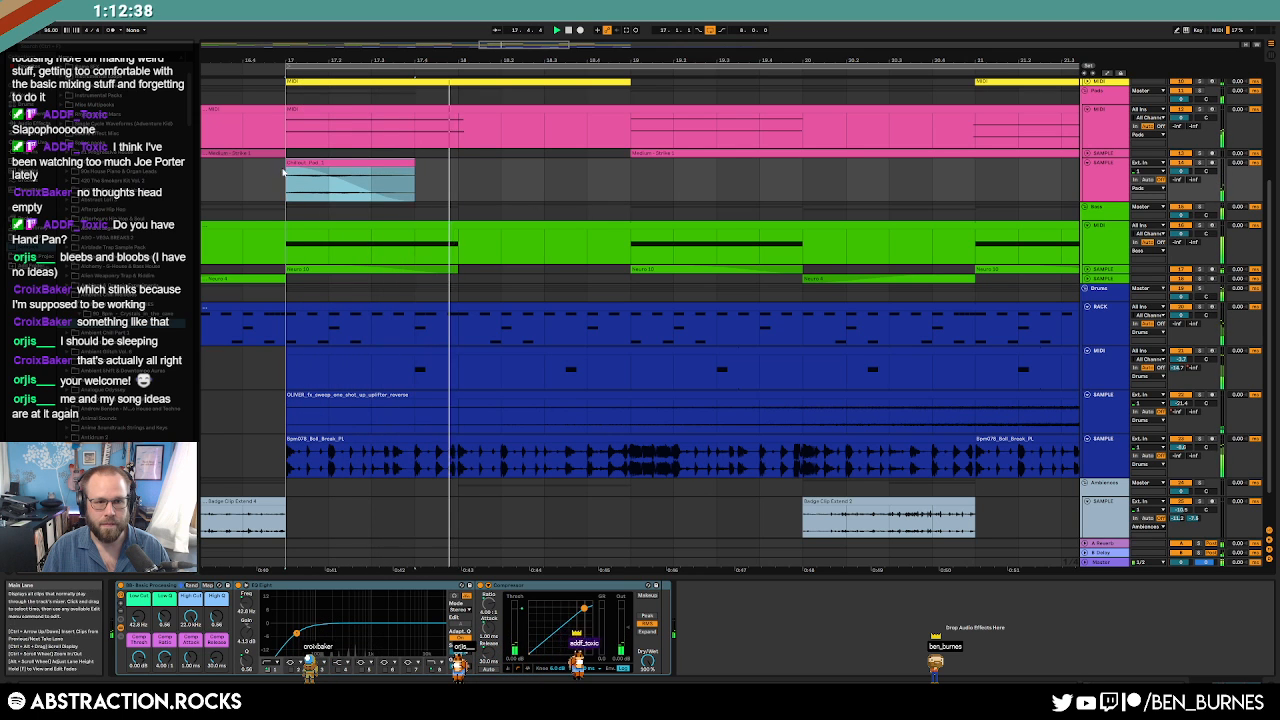
pyautogui.moveTo(289, 169); pyautogui.dragTo(367, 173)
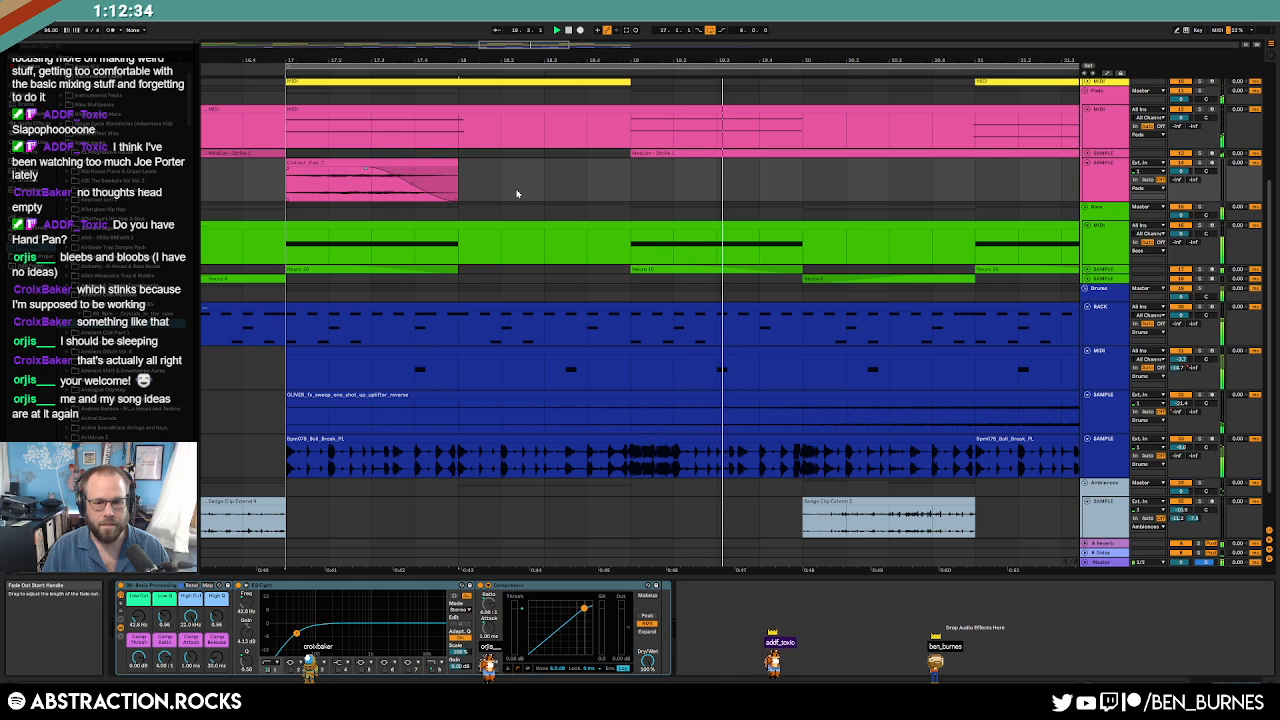
pyautogui.press('space')
pyautogui.press('w')
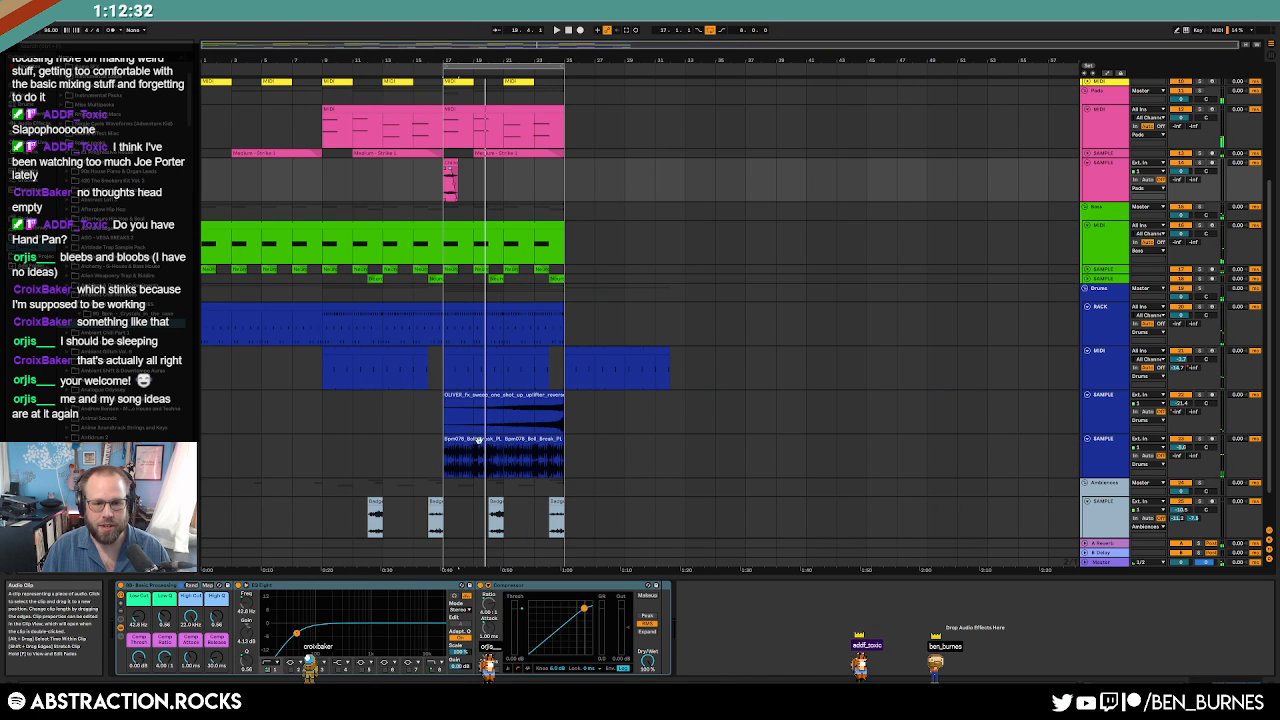
# Move both break loop clips to start at bar 25 and duplicate the drum rack clip into bars 25 to 33.
pyautogui.click(525, 439)
pyautogui.moveTo(474, 440); pyautogui.dragTo(595, 440)
pyautogui.click(549, 307)
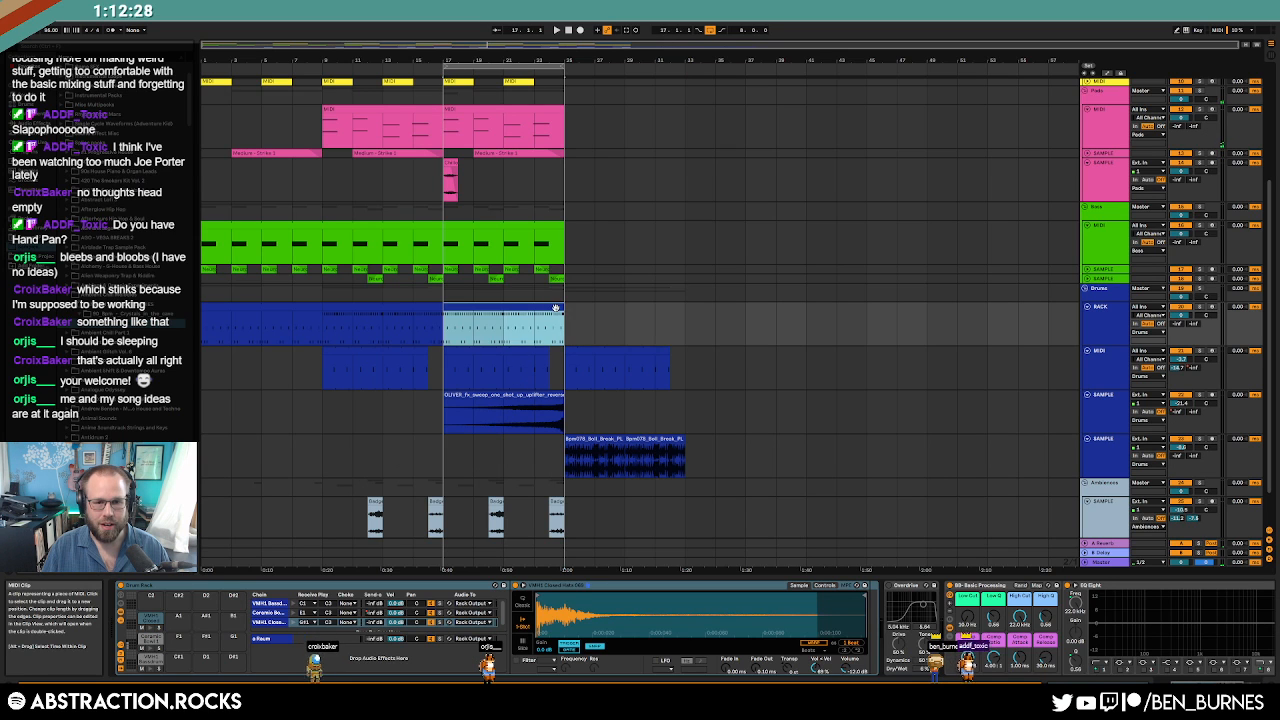
pyautogui.hotkey('ctrl', 'd')
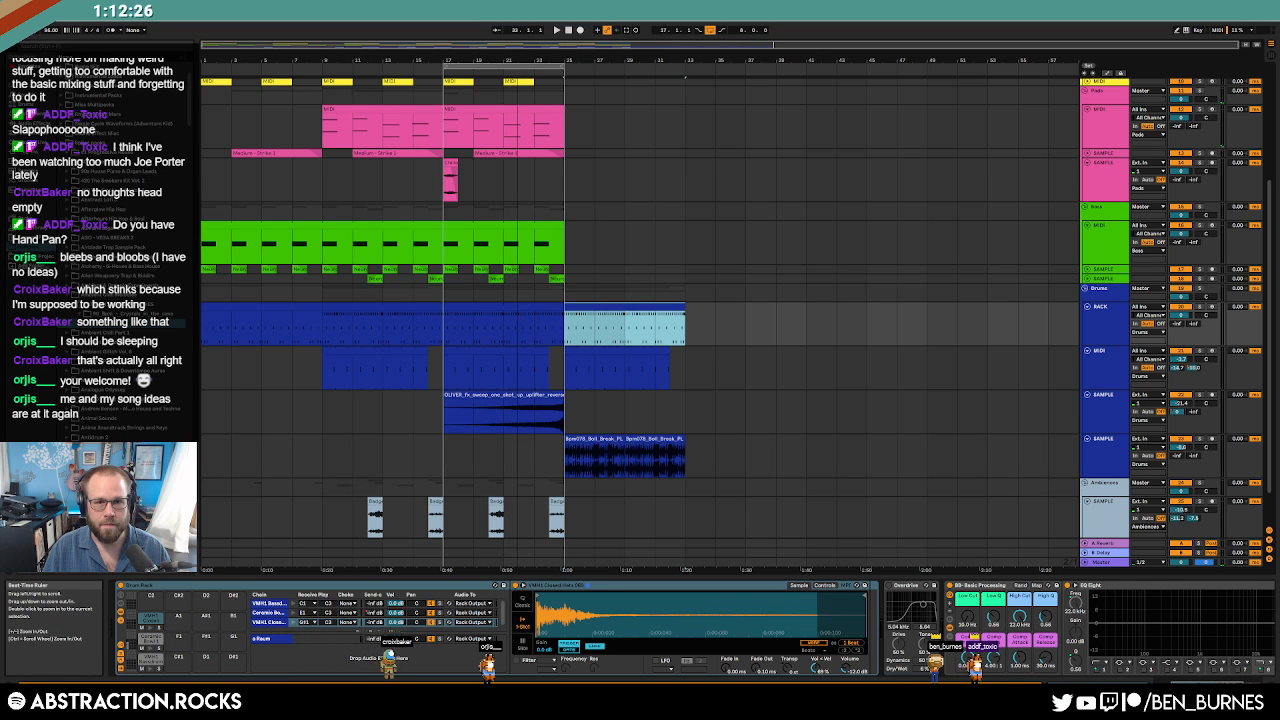
# Automate the bass sample track's High Cut macro to rise gradually up to bar 25, checking it in playback.
pyautogui.click(483, 226)
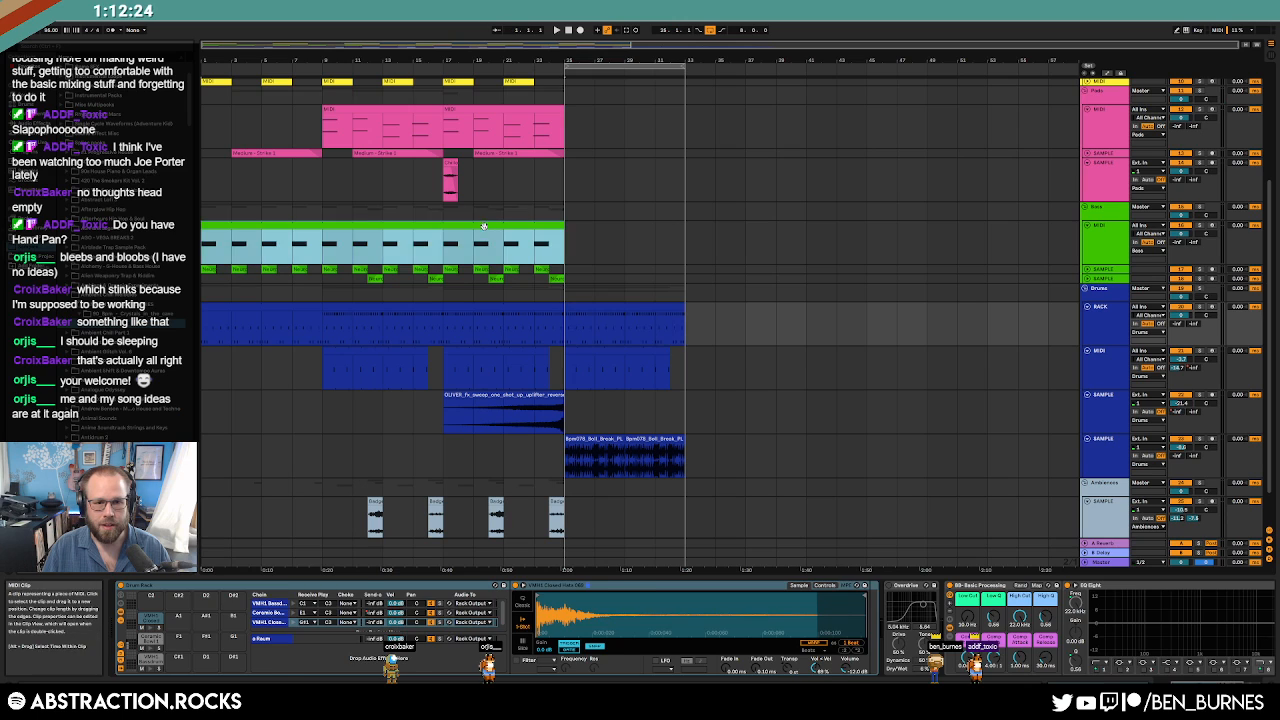
pyautogui.click(1109, 271)
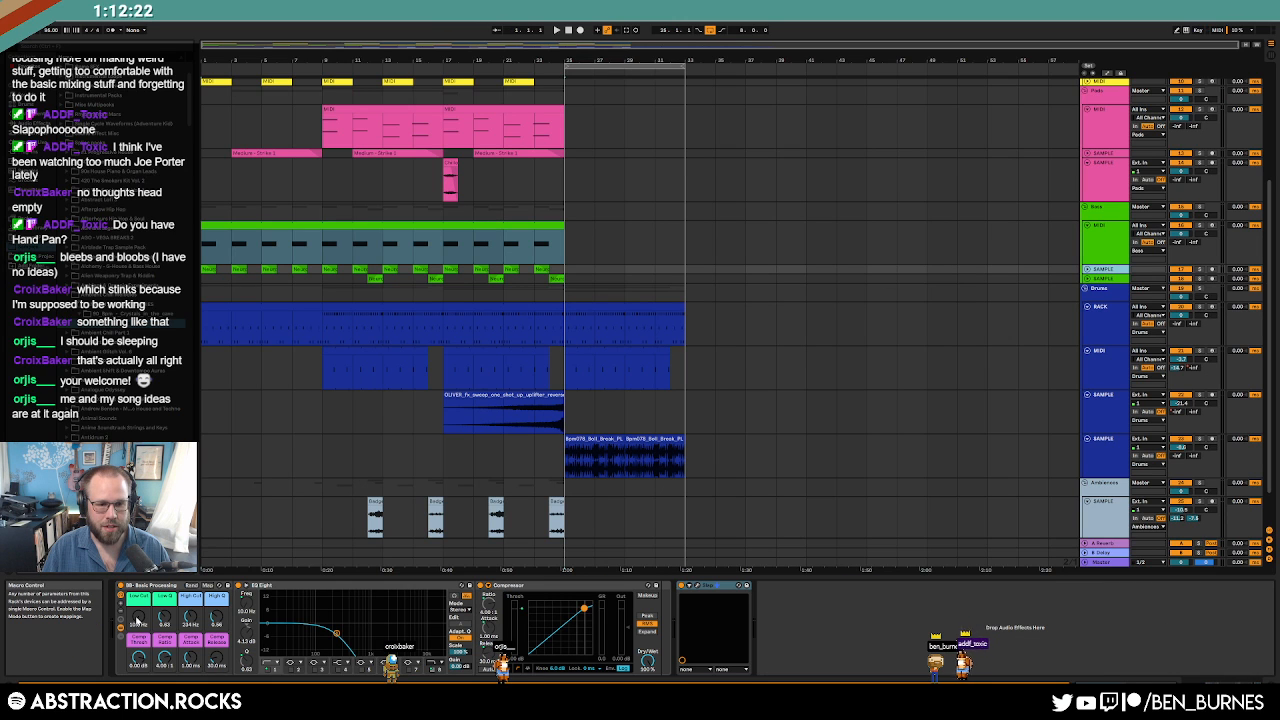
pyautogui.click(1089, 271)
pyautogui.press('a')
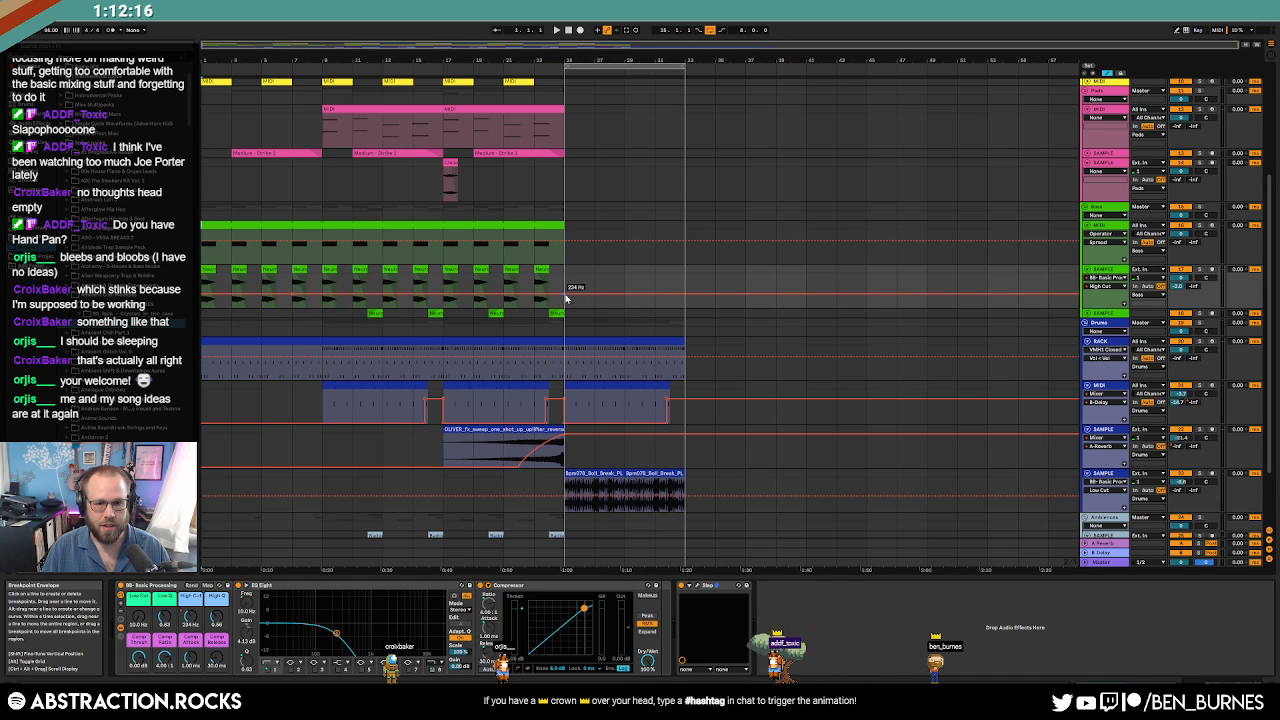
pyautogui.moveTo(565, 298); pyautogui.dragTo(565, 286)
pyautogui.press('space')
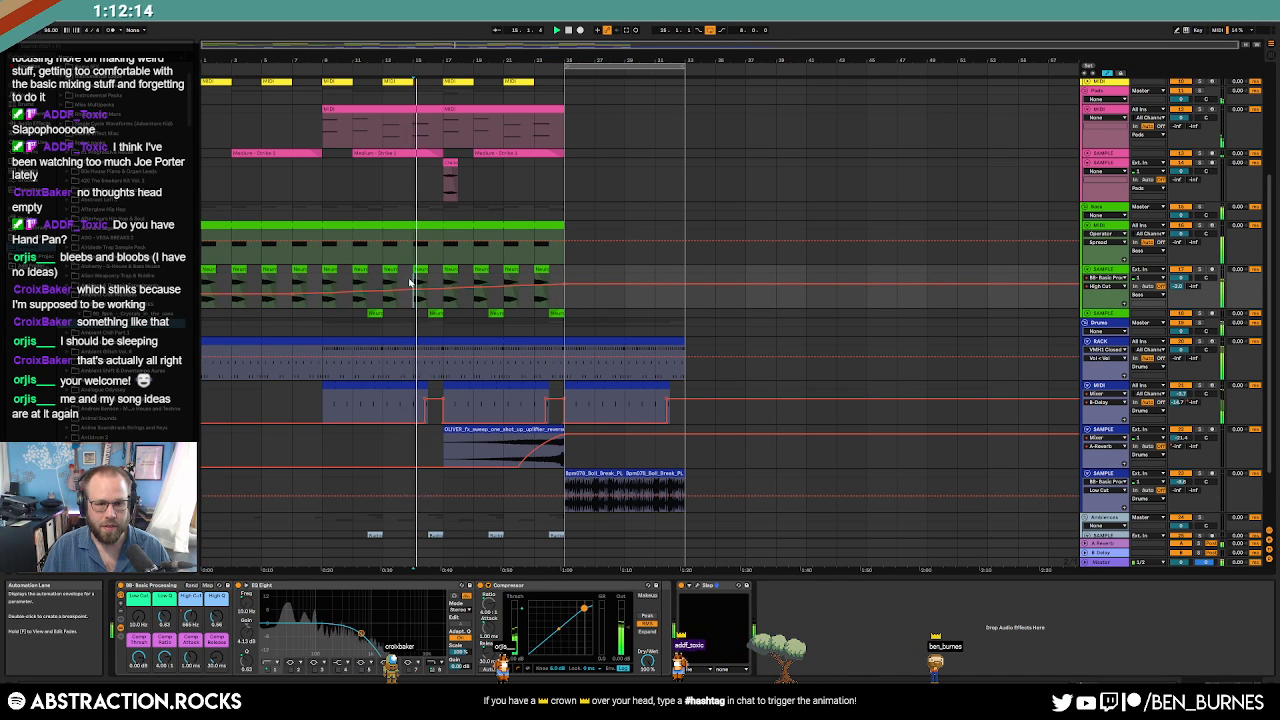
pyautogui.moveTo(578, 292); pyautogui.dragTo(578, 295)
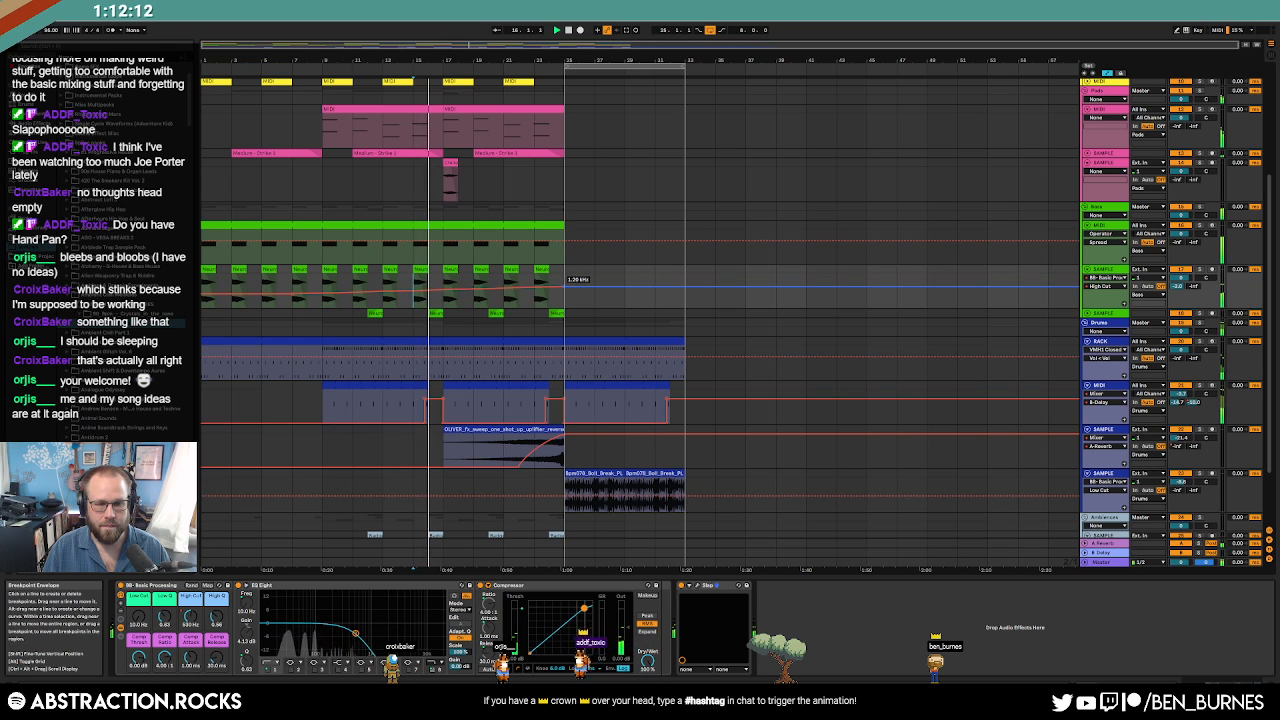
pyautogui.press('a')
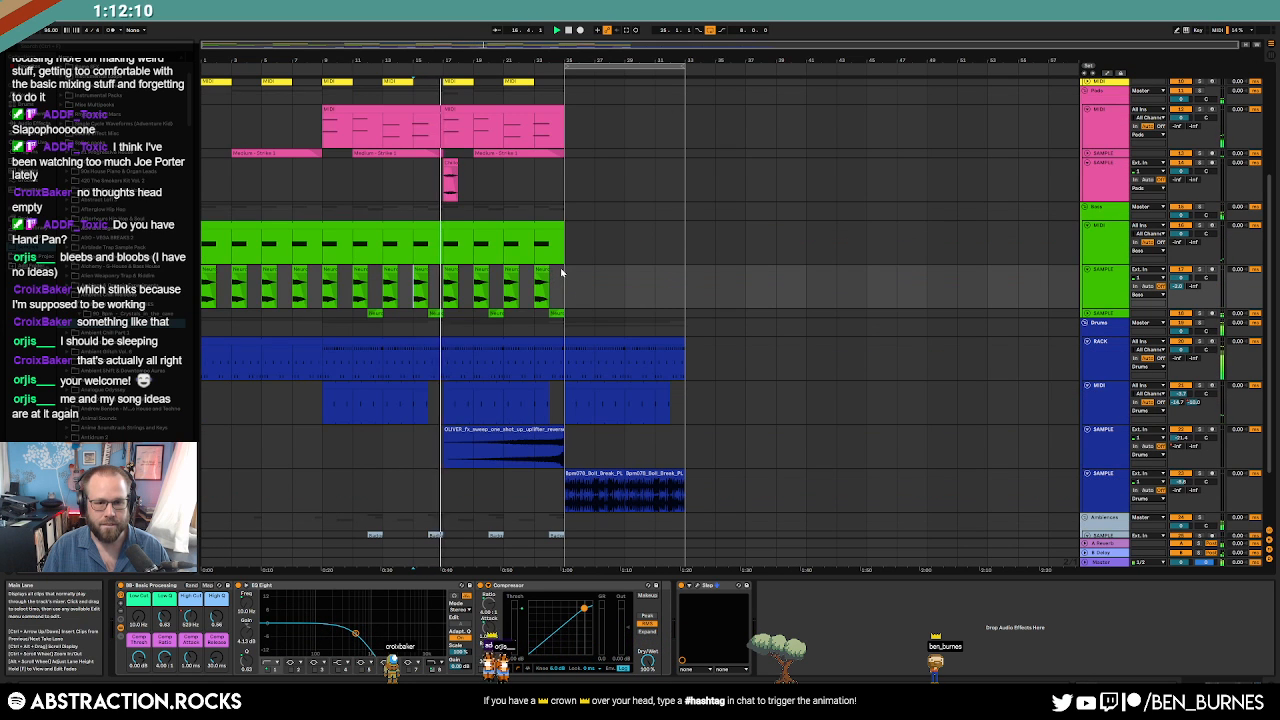
# Duplicate the bass sample clips from bars 17 to 25 into bars 25 to 33 and stop playback.
pyautogui.moveTo(563, 272); pyautogui.dragTo(447, 273)
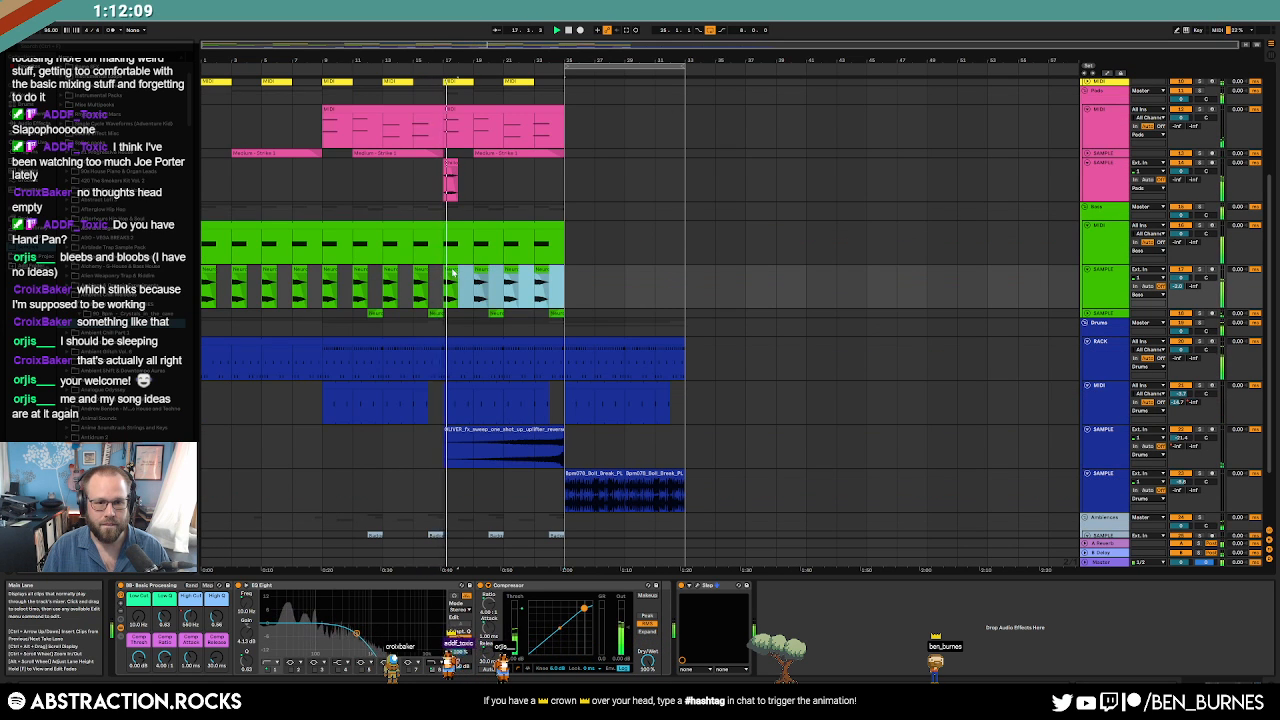
pyautogui.click(568, 275)
pyautogui.hotkey('ctrl', 'd')
pyautogui.press('a')
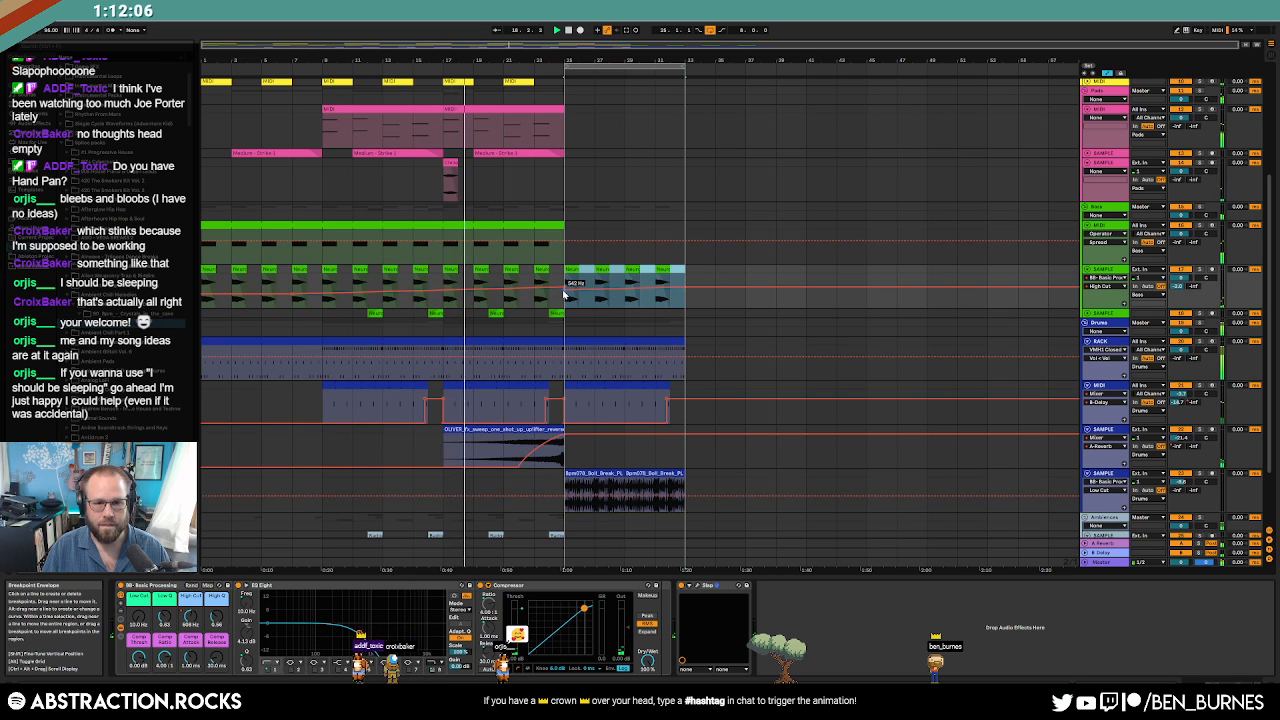
pyautogui.click(716, 290)
pyautogui.press('a')
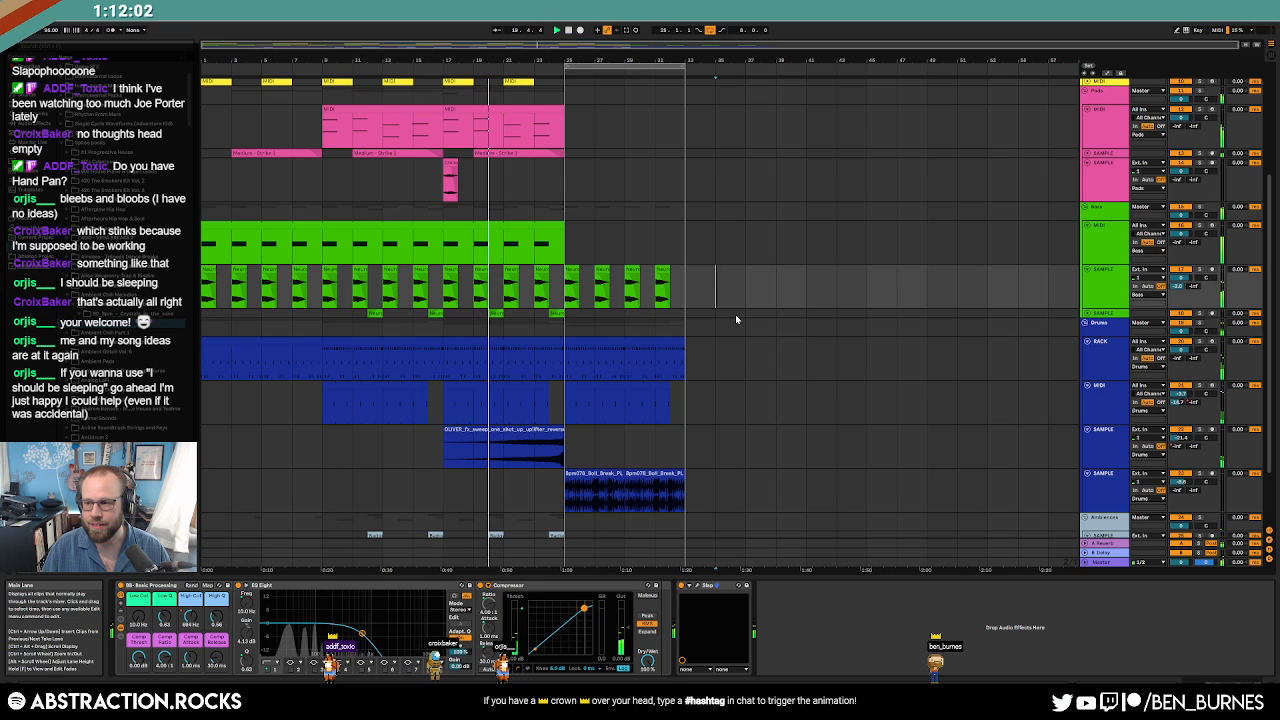
pyautogui.press('space')
# Raise the new pad sample track's reverb and delay sends, duplicate its clip to bar 21, and play from bar 17.
pyautogui.click(448, 161)
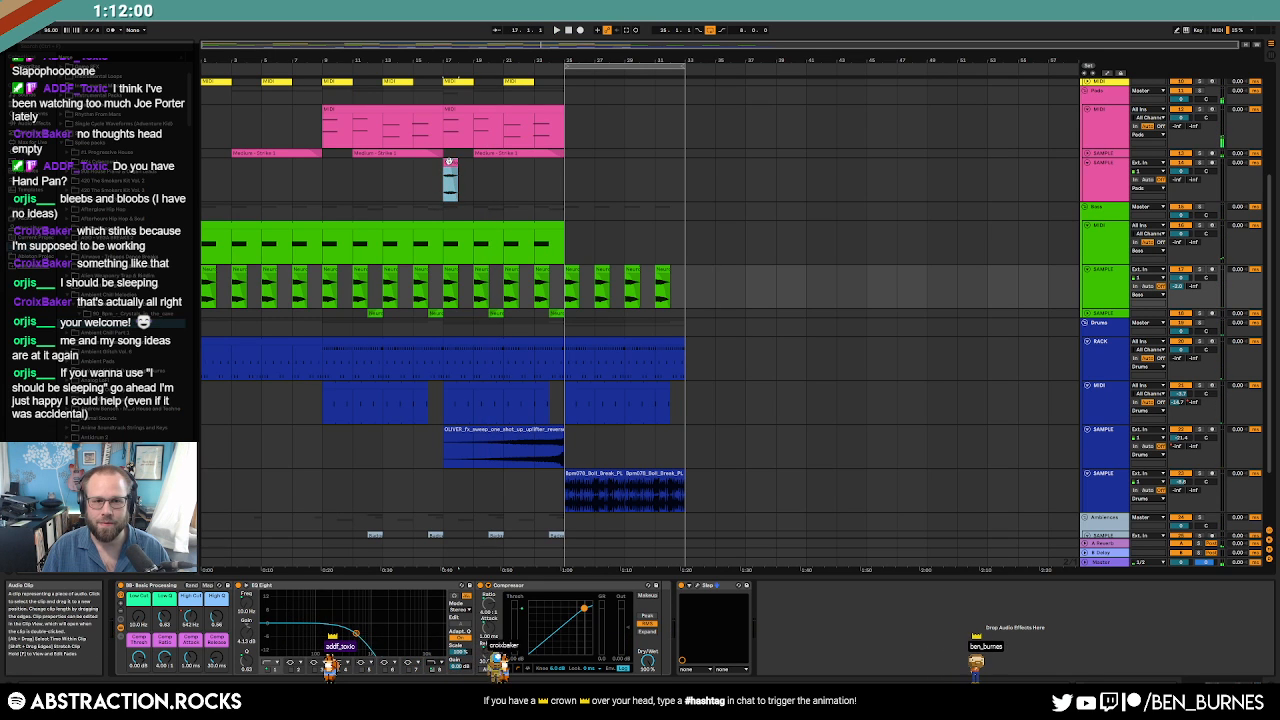
pyautogui.moveTo(1181, 183); pyautogui.dragTo(1181, 180)
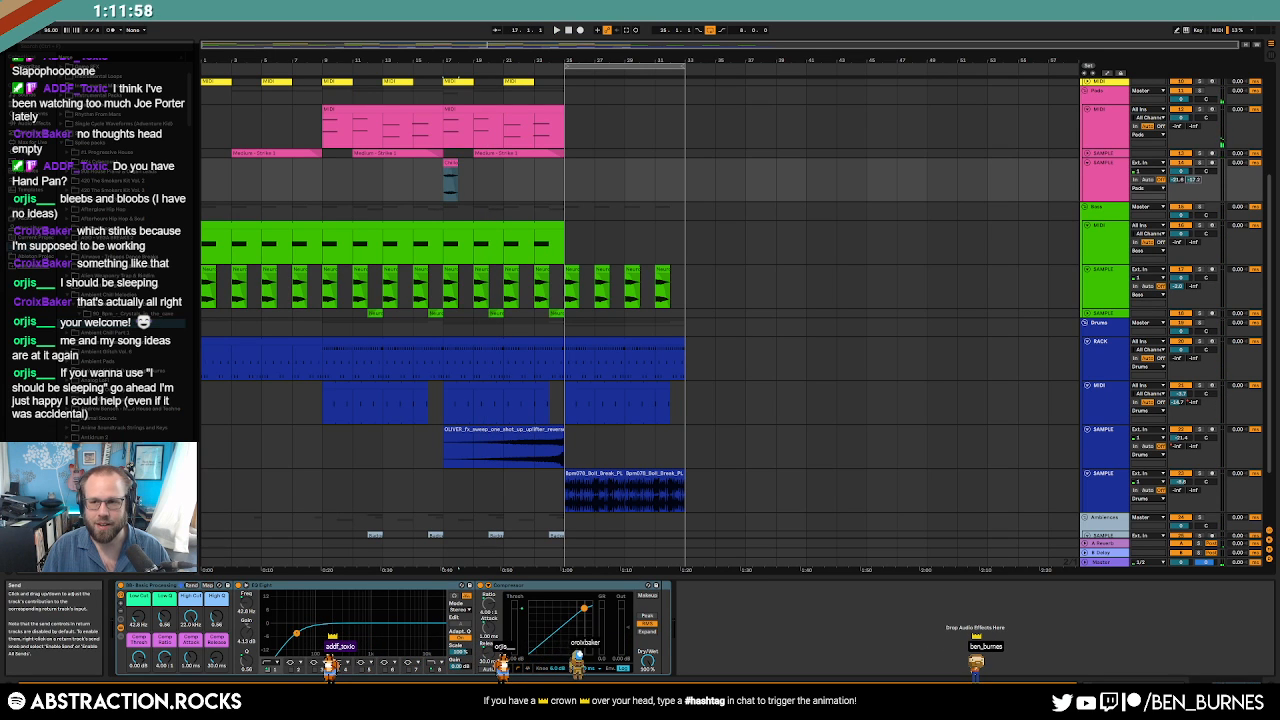
pyautogui.click(447, 180)
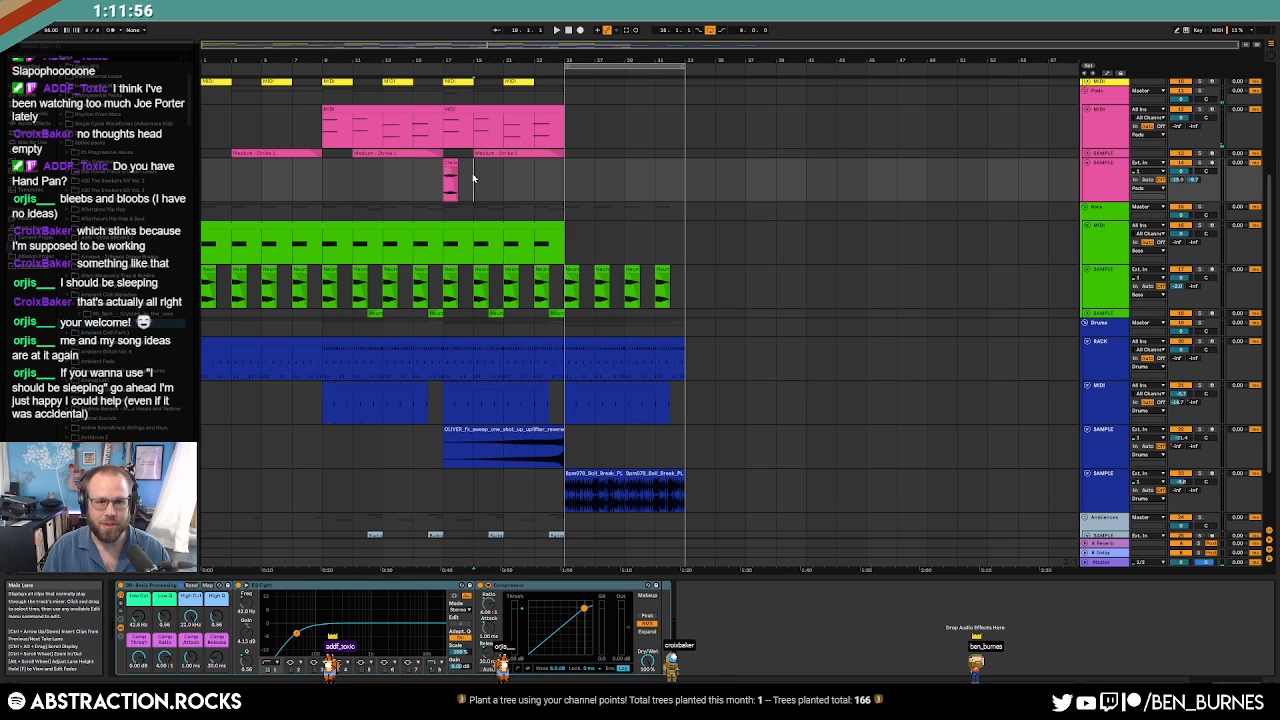
pyautogui.hotkey('ctrl', 'd')
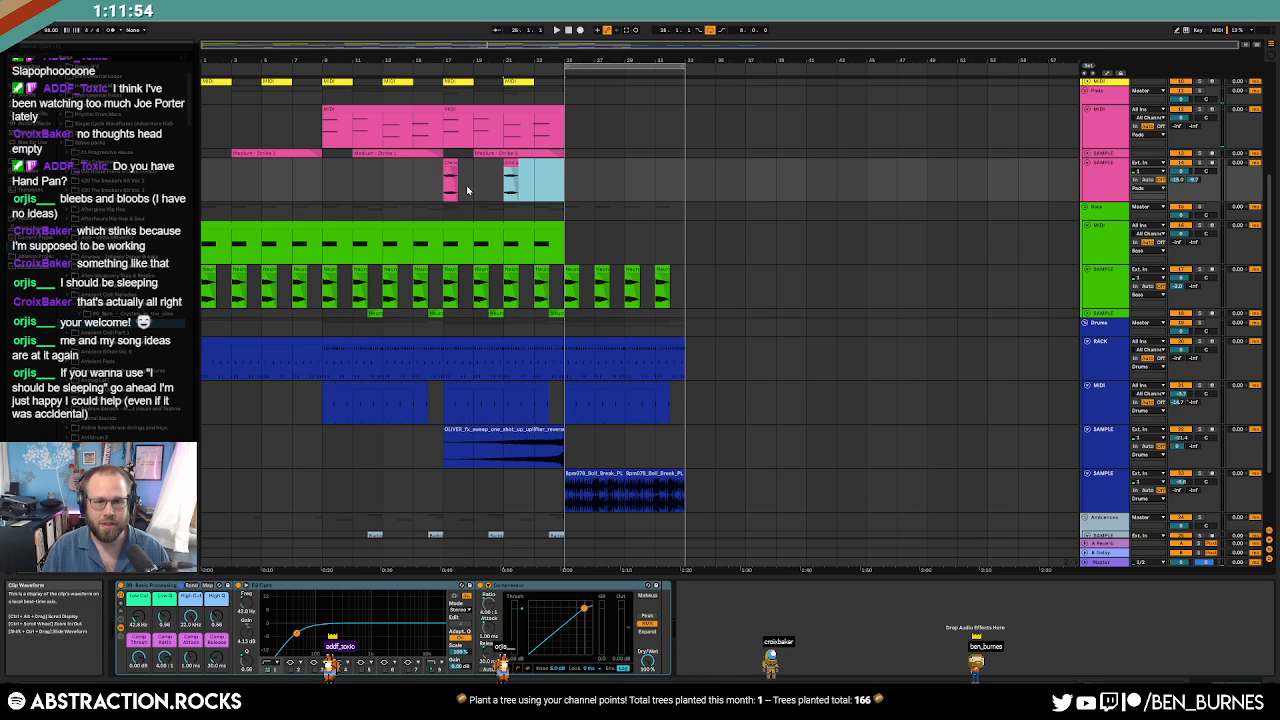
pyautogui.click(447, 187)
pyautogui.press('space')
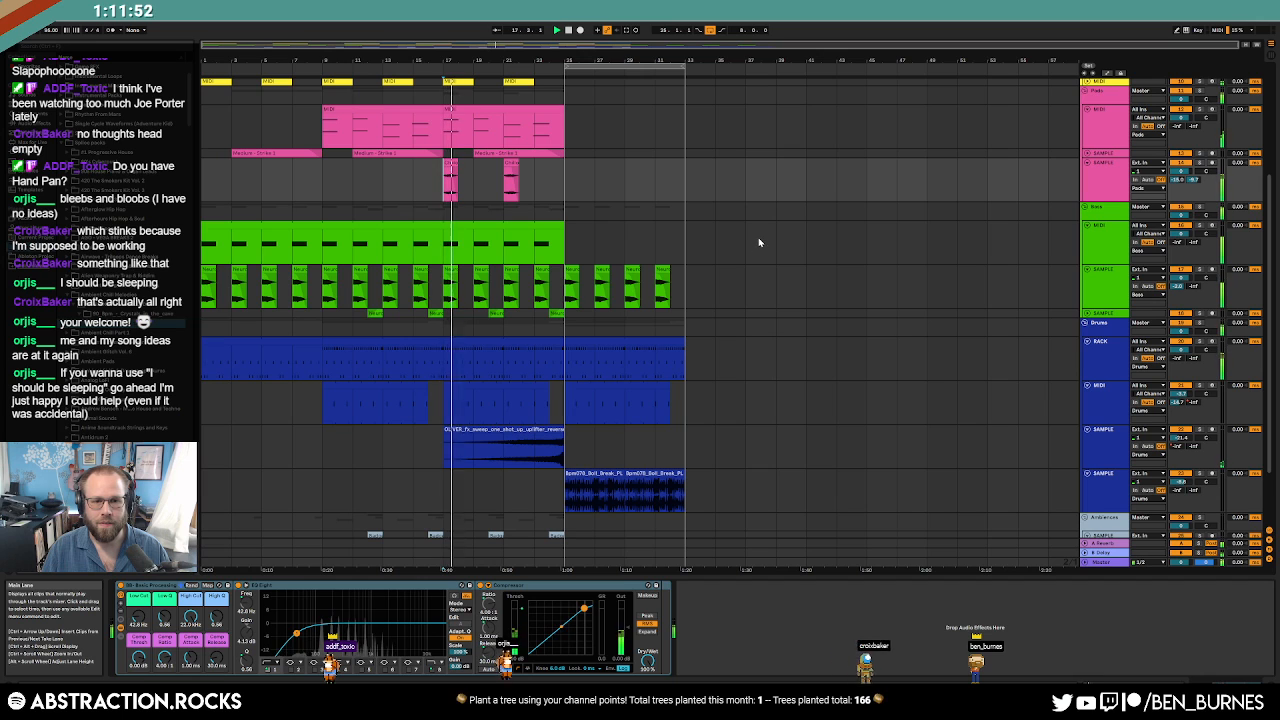
# Try lengthening the bar 17 pad clip to one and a half bars with a later fade-out, and play it.
pyautogui.click(451, 166)
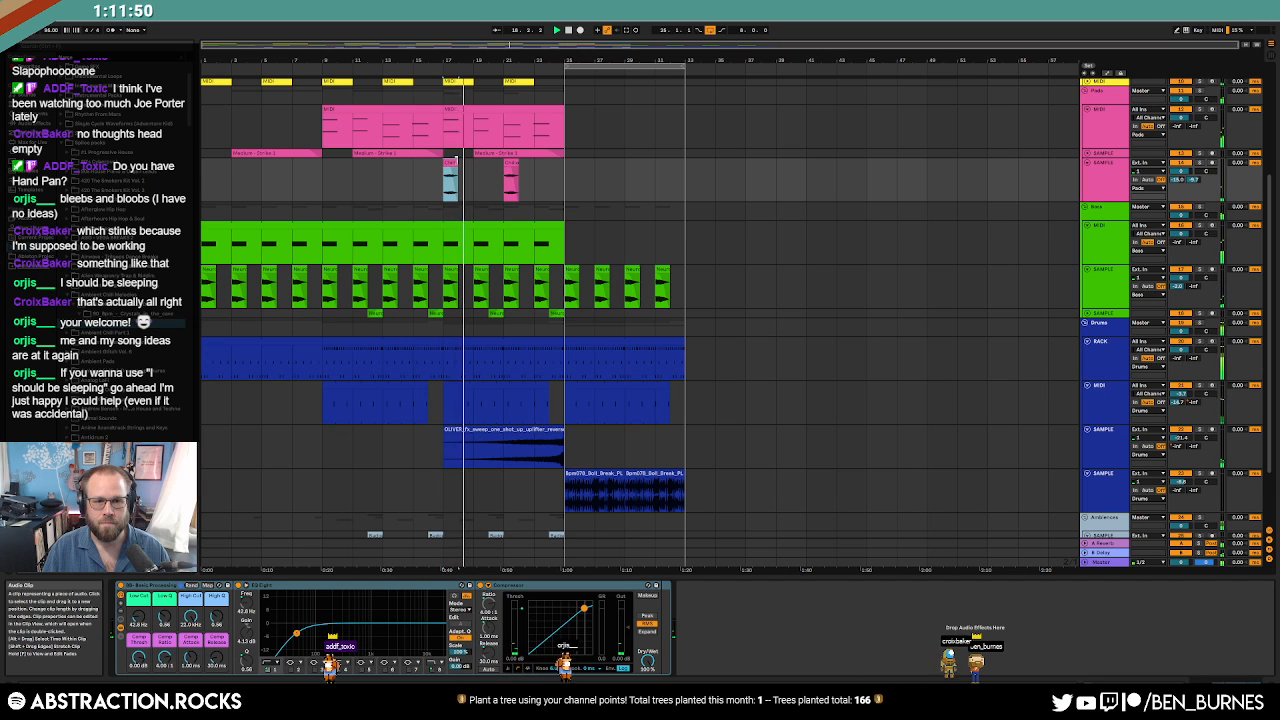
pyautogui.scroll(5, 465, 165)
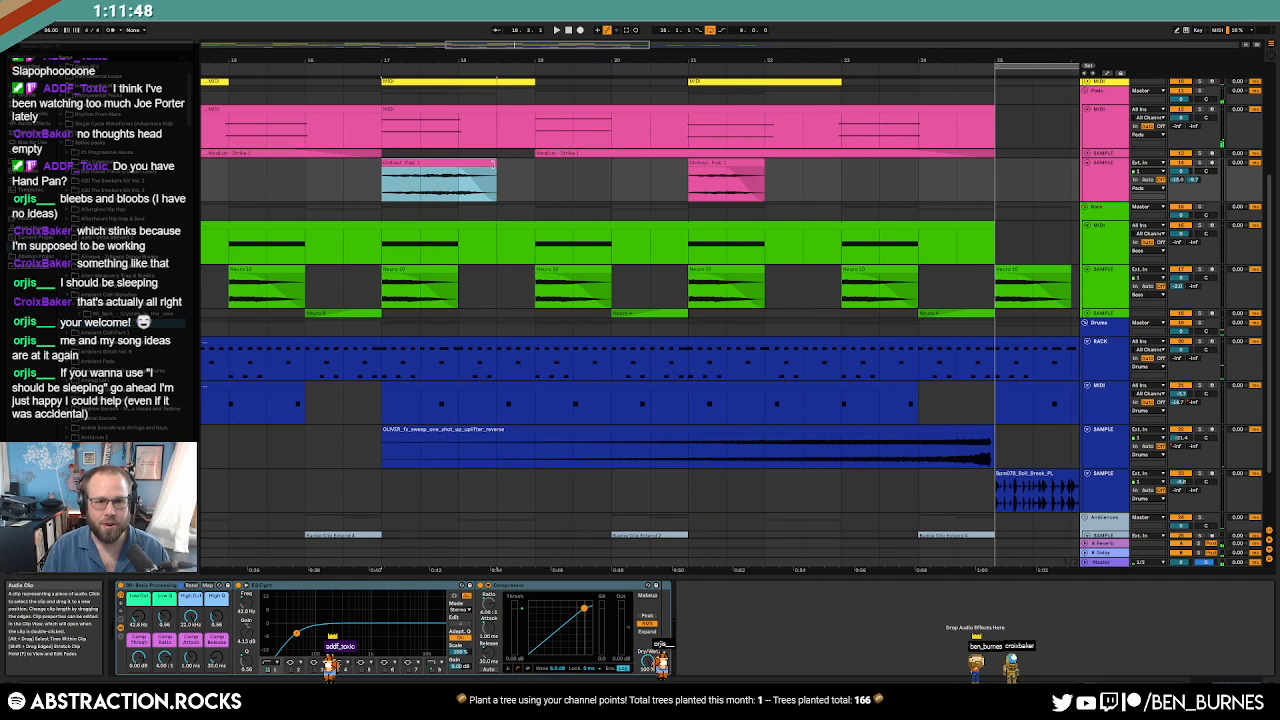
pyautogui.click(443, 187)
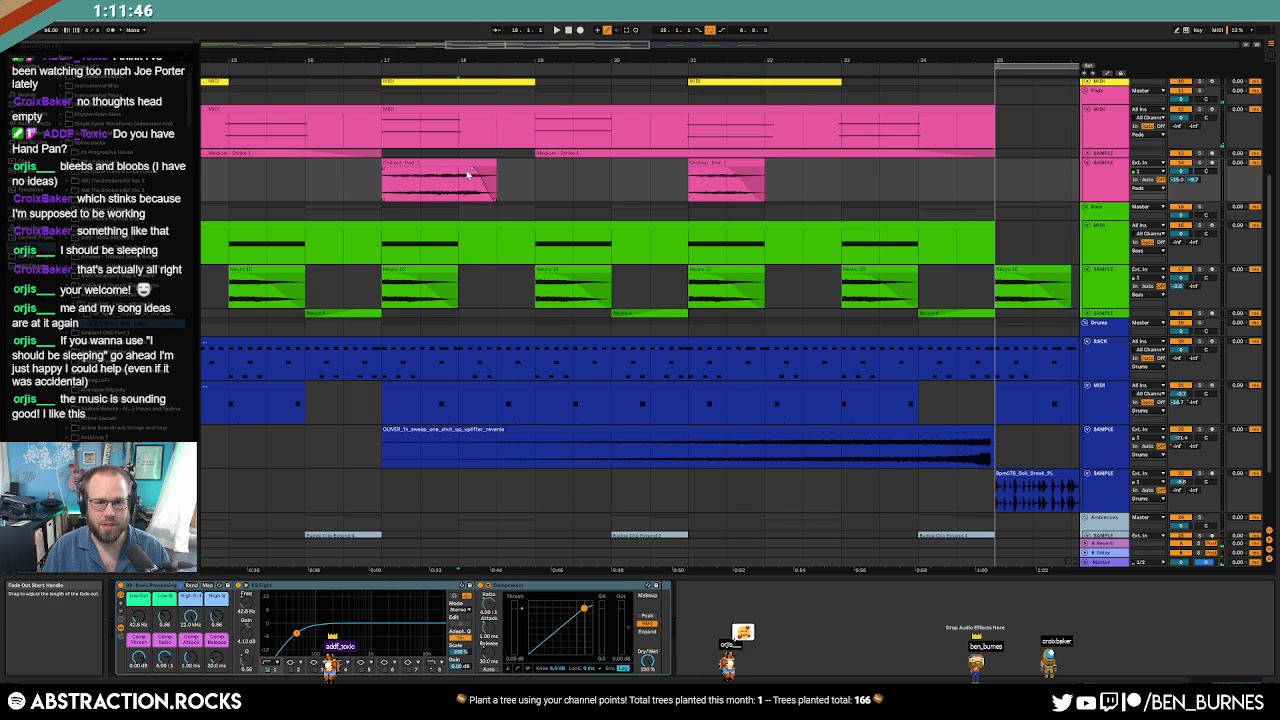
pyautogui.press('space')
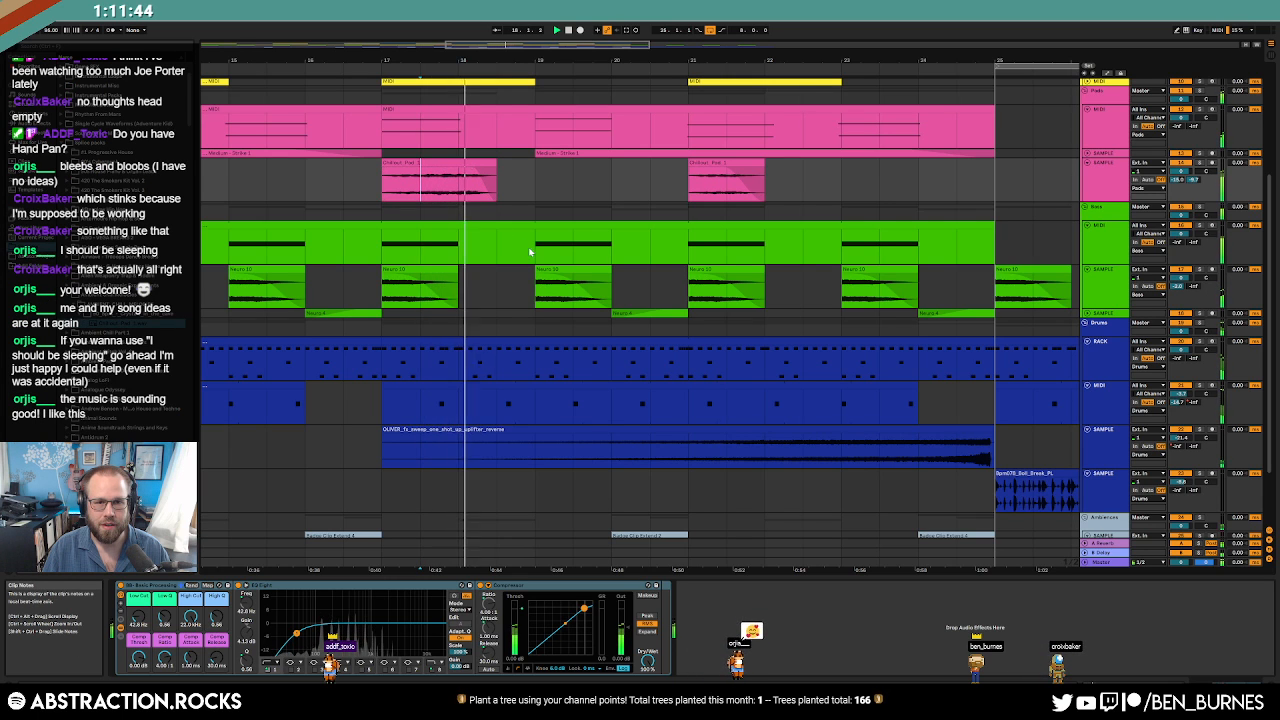
pyautogui.press('space')
# Trim the bar 17 pad clip to one bar with a fade-out over its second half, and open its waveform view.
pyautogui.moveTo(497, 185); pyautogui.dragTo(467, 158)
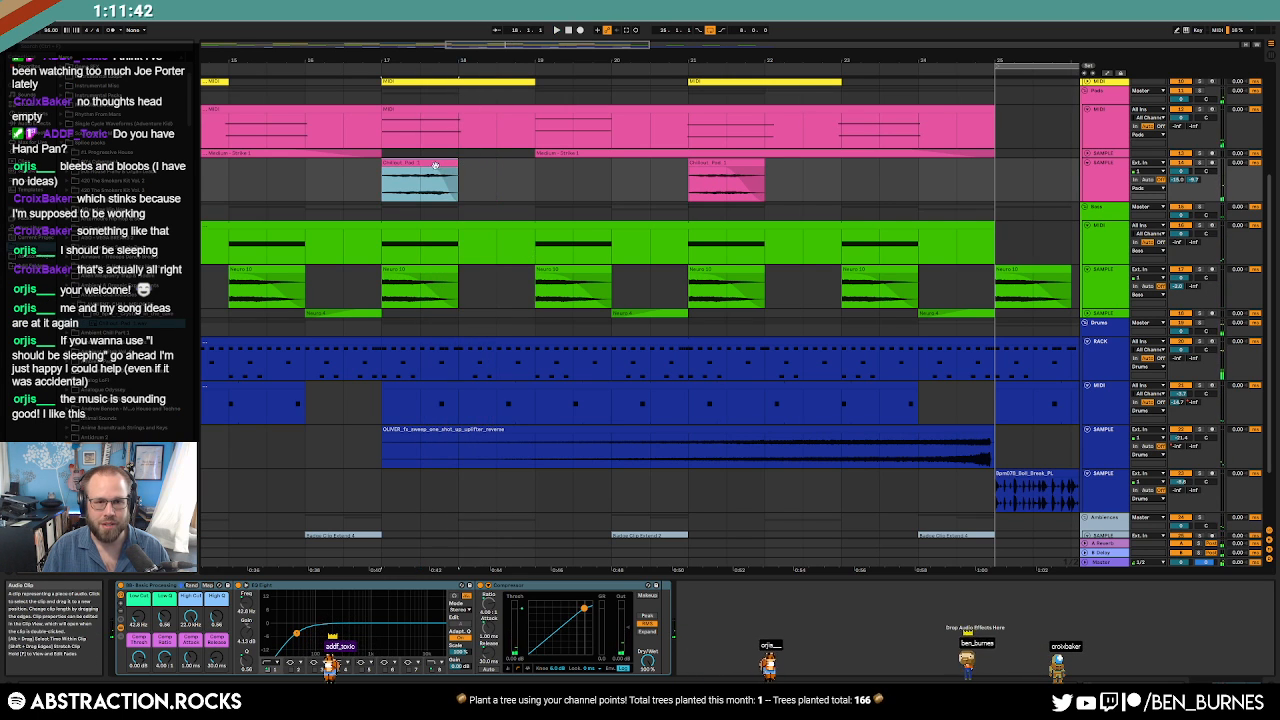
pyautogui.click(425, 179)
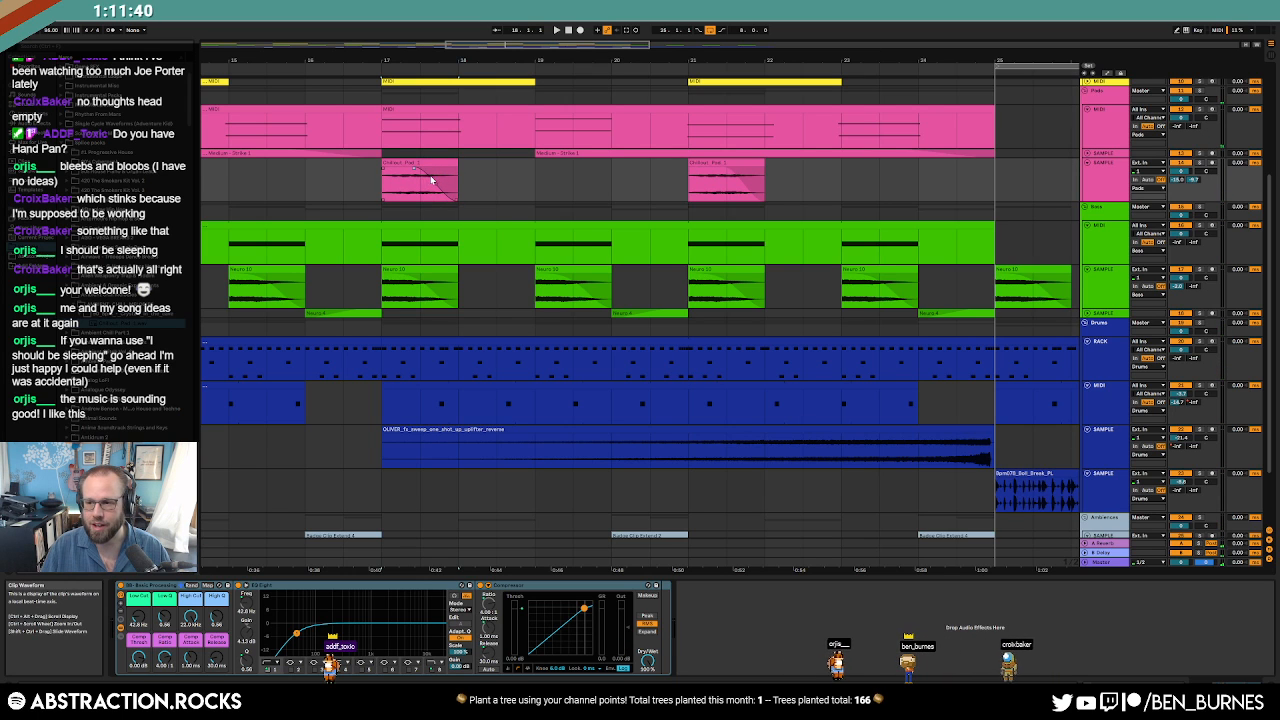
pyautogui.doubleClick(445, 175)
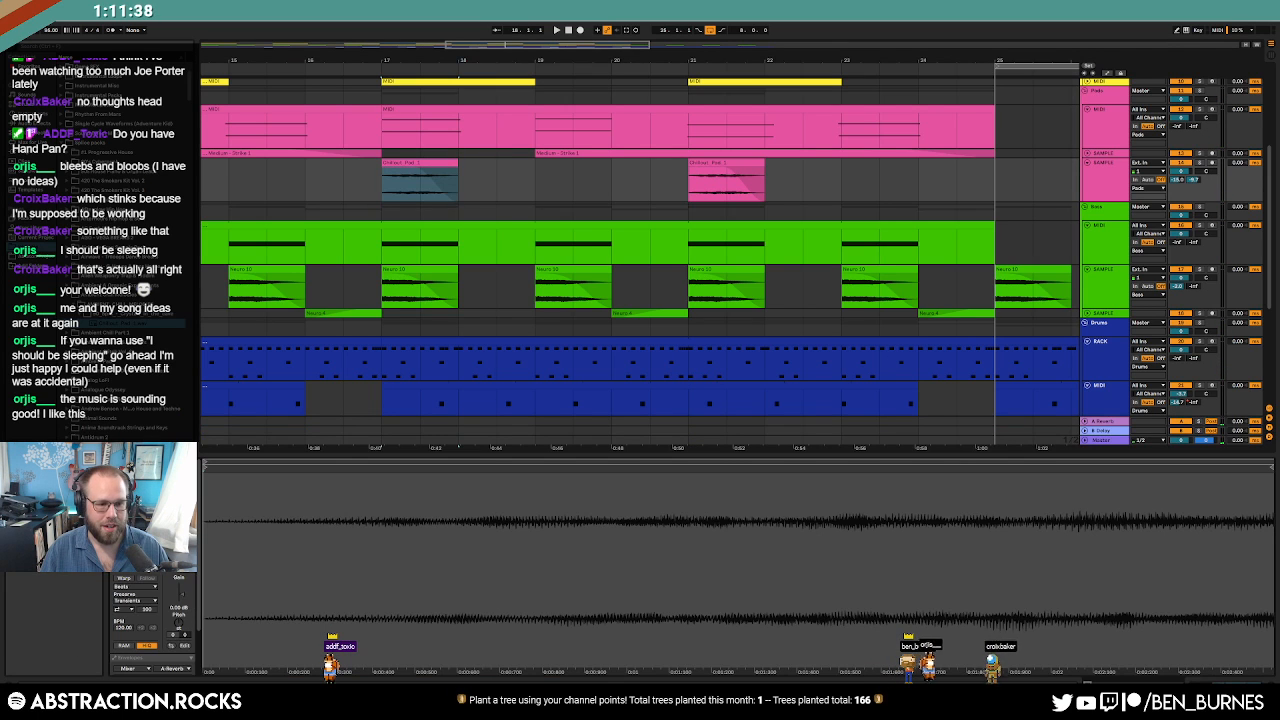
# Warp the bar 17 pad clip in Tones mode, stretch it to two bars, and play from bar 17.
pyautogui.click(124, 578)
pyautogui.click(126, 587)
pyautogui.click(139, 603)
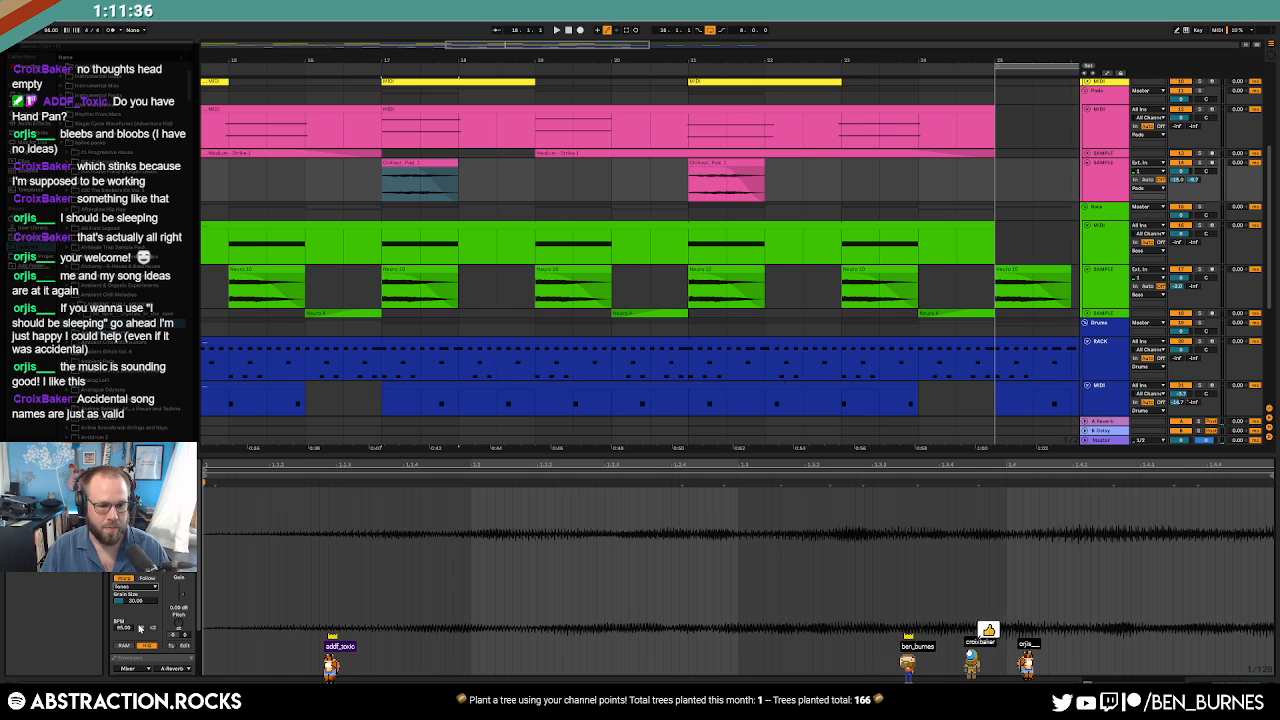
pyautogui.press('space')
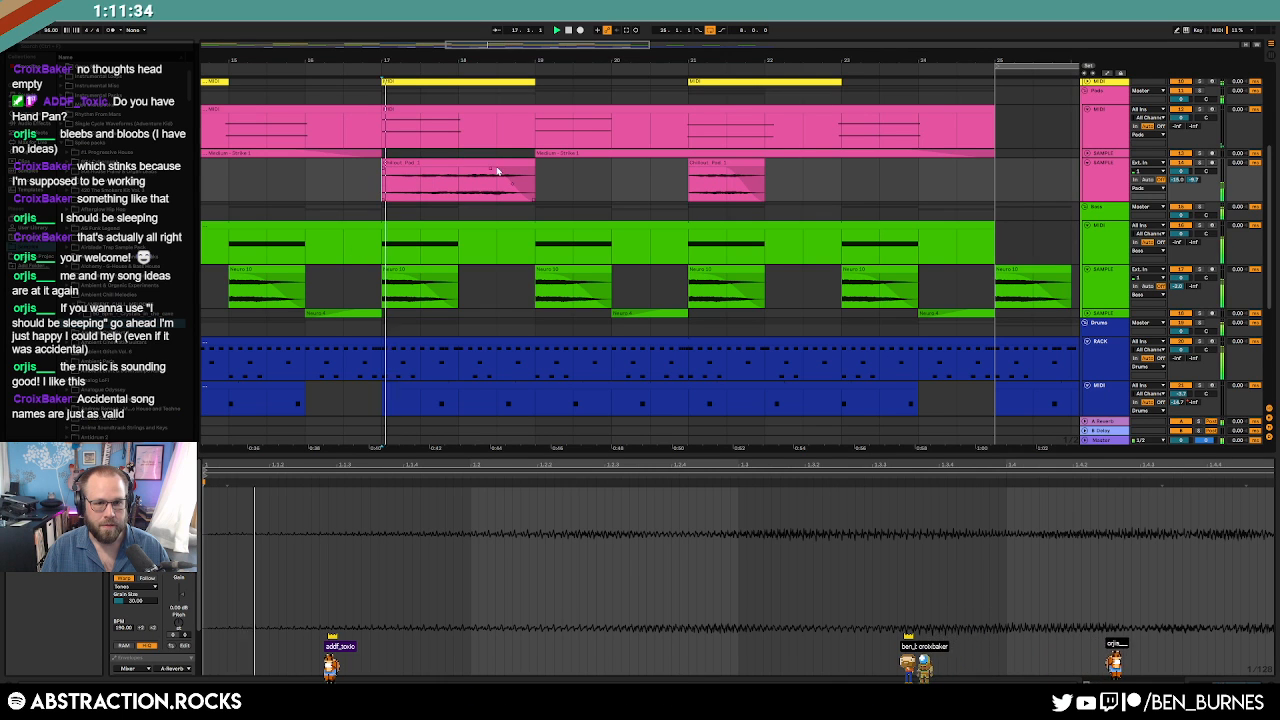
# Fade out the bar 17 pad clip over its second bar and replace the bar 21 pad clip with a copy.
pyautogui.click(490, 172)
pyautogui.click(471, 174)
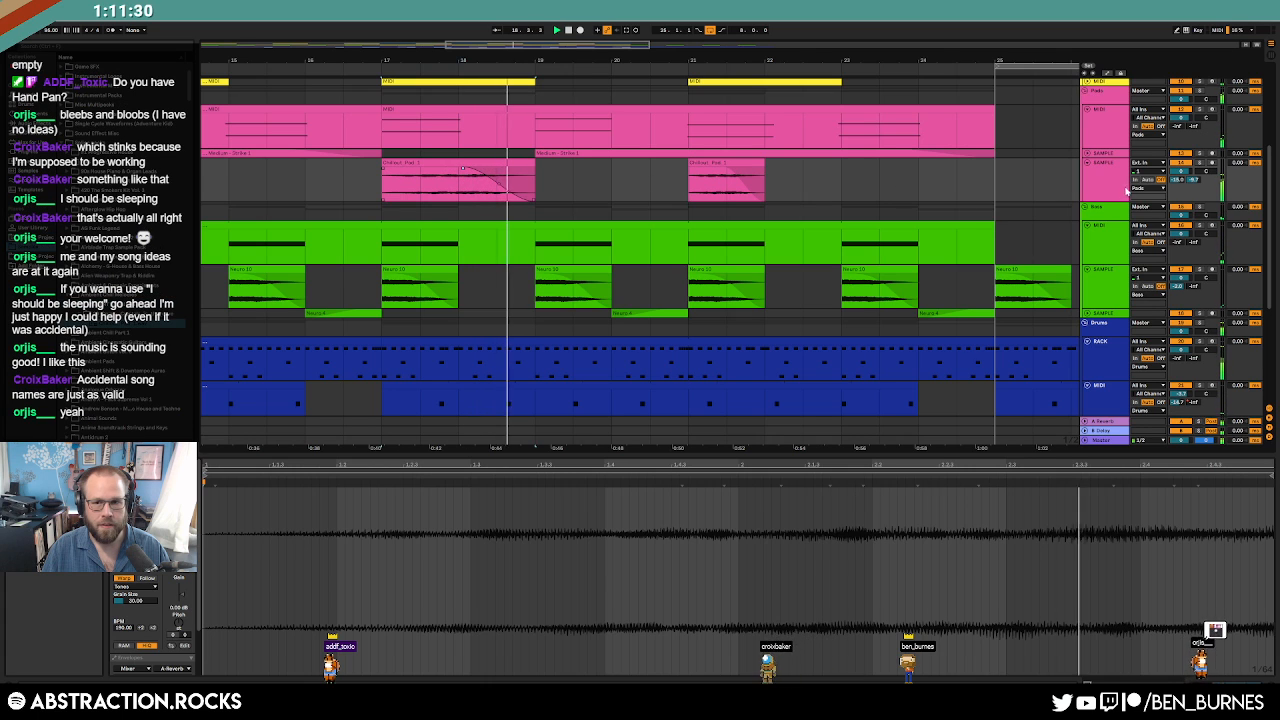
pyautogui.click(500, 185)
pyautogui.click(727, 163)
pyautogui.hotkey('ctrl', 'd')
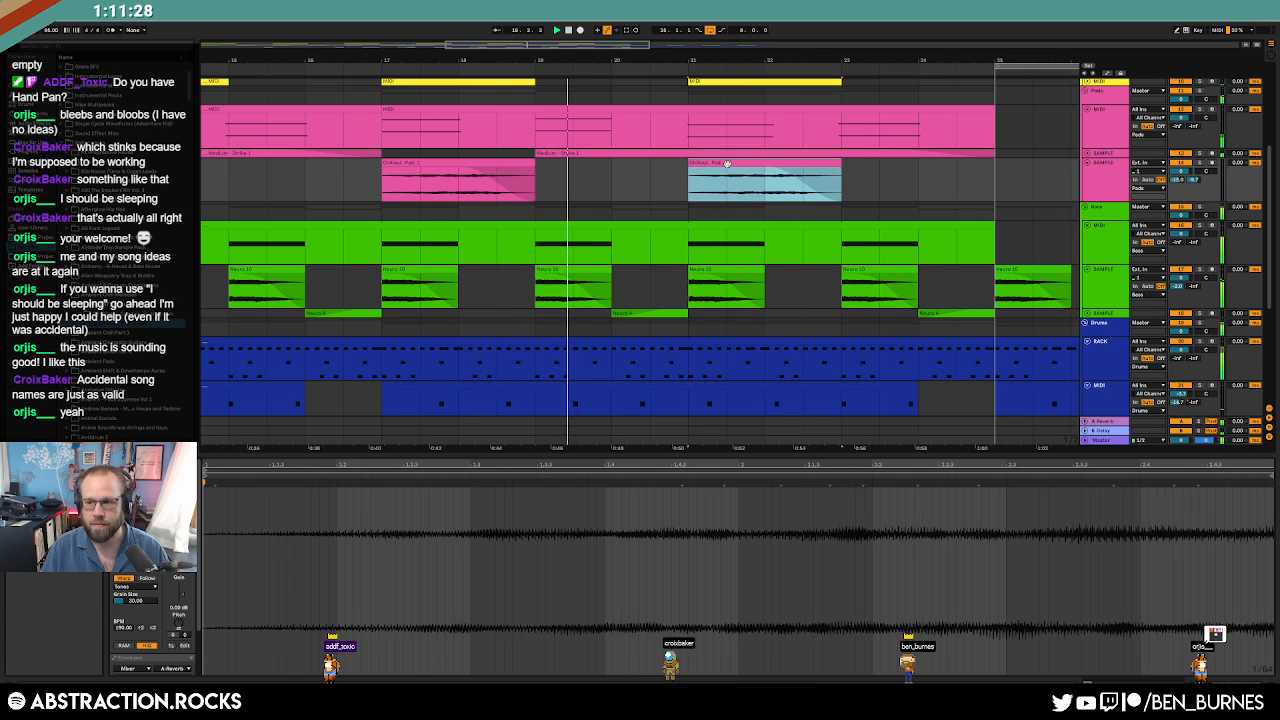
# Stop playback and duplicate the ambience sample clips from bars 17 to 25 into bars 25 to 33.
pyautogui.hotkey('shift', 'Tab')
pyautogui.scroll(-2, 835, 209)
pyautogui.press('space')
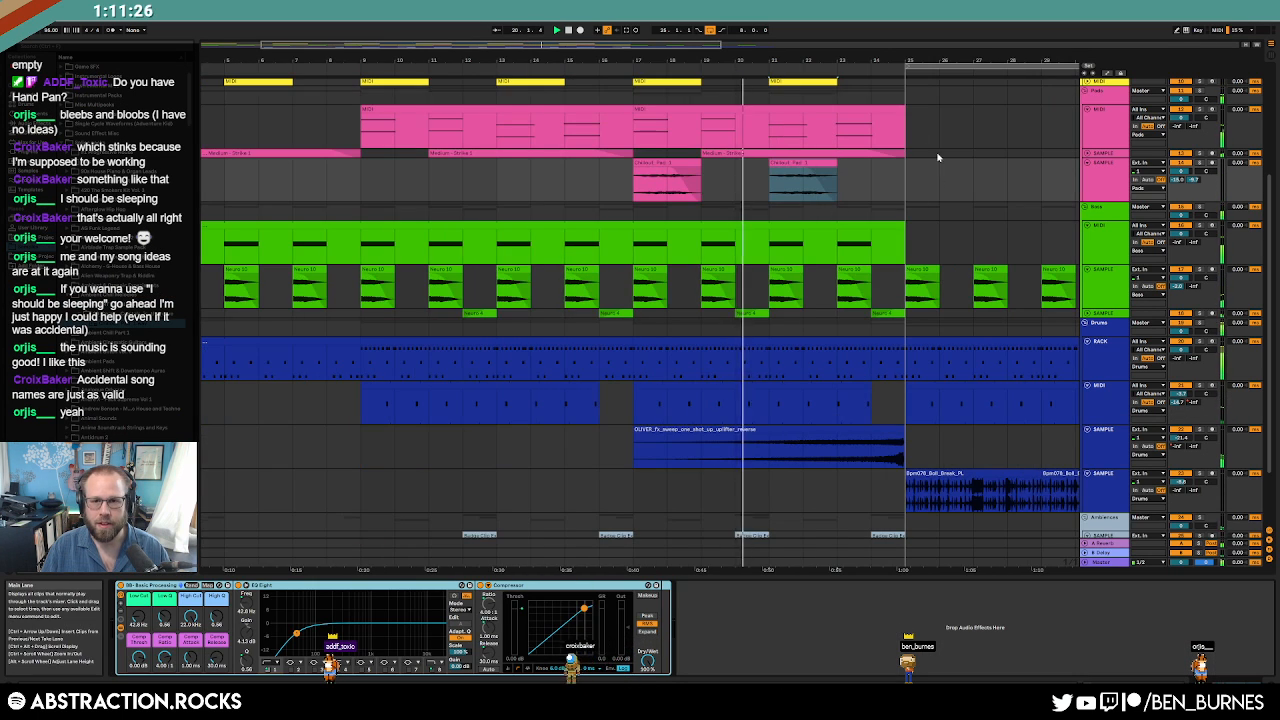
pyautogui.moveTo(650, 45); pyautogui.dragTo(765, 22)
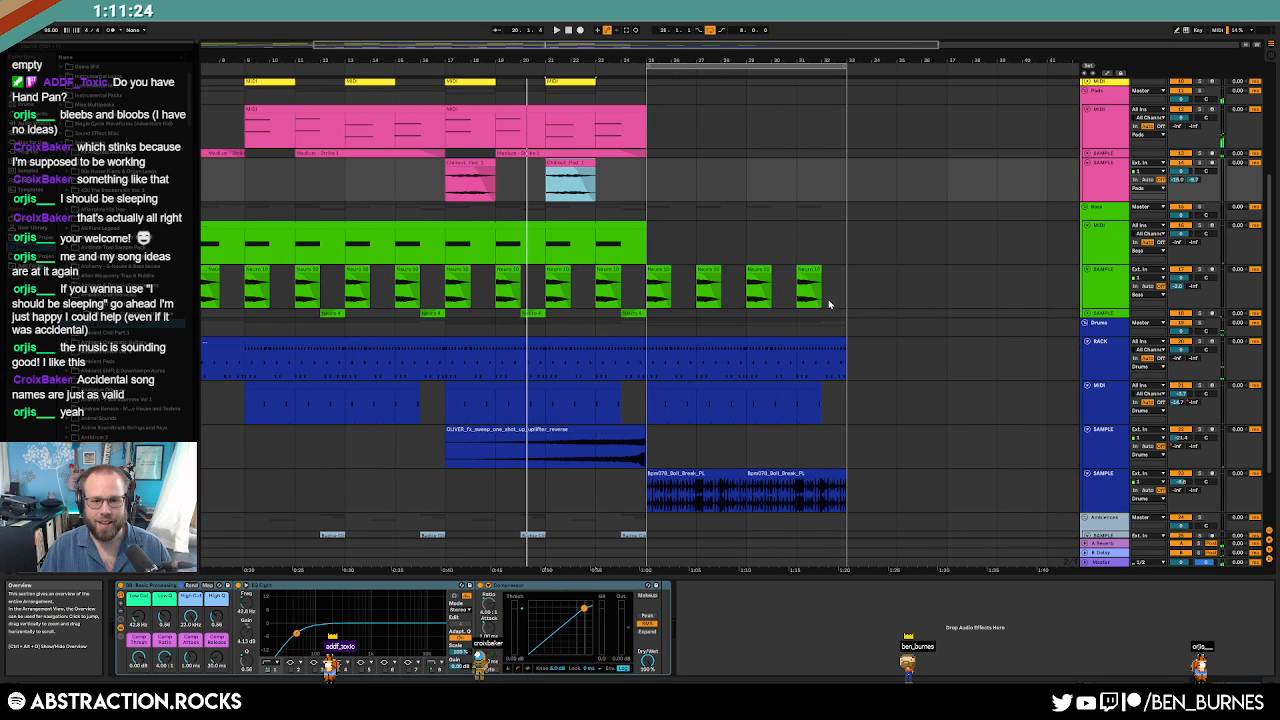
pyautogui.scroll(-2, 829, 314)
pyautogui.hotkey('shift', 'Tab')
pyautogui.hotkey('shift', 'Tab')
pyautogui.scroll(-2, 831, 308)
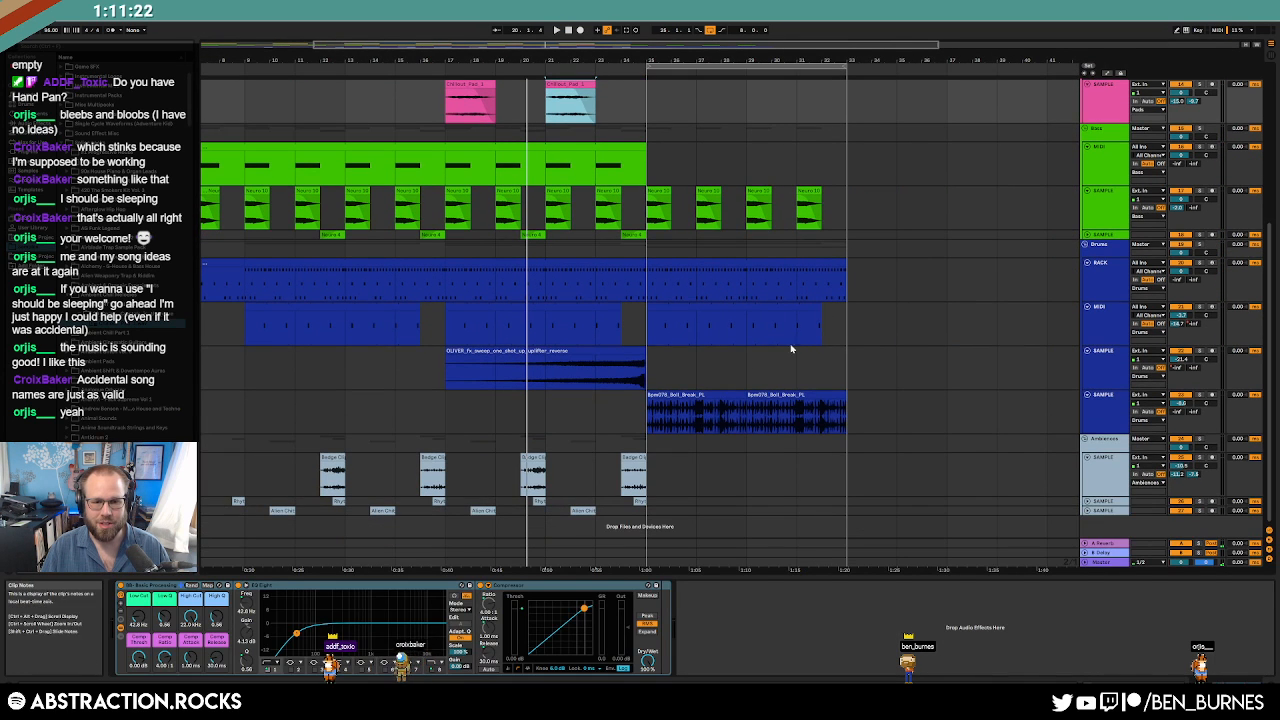
pyautogui.moveTo(645, 488); pyautogui.dragTo(446, 508)
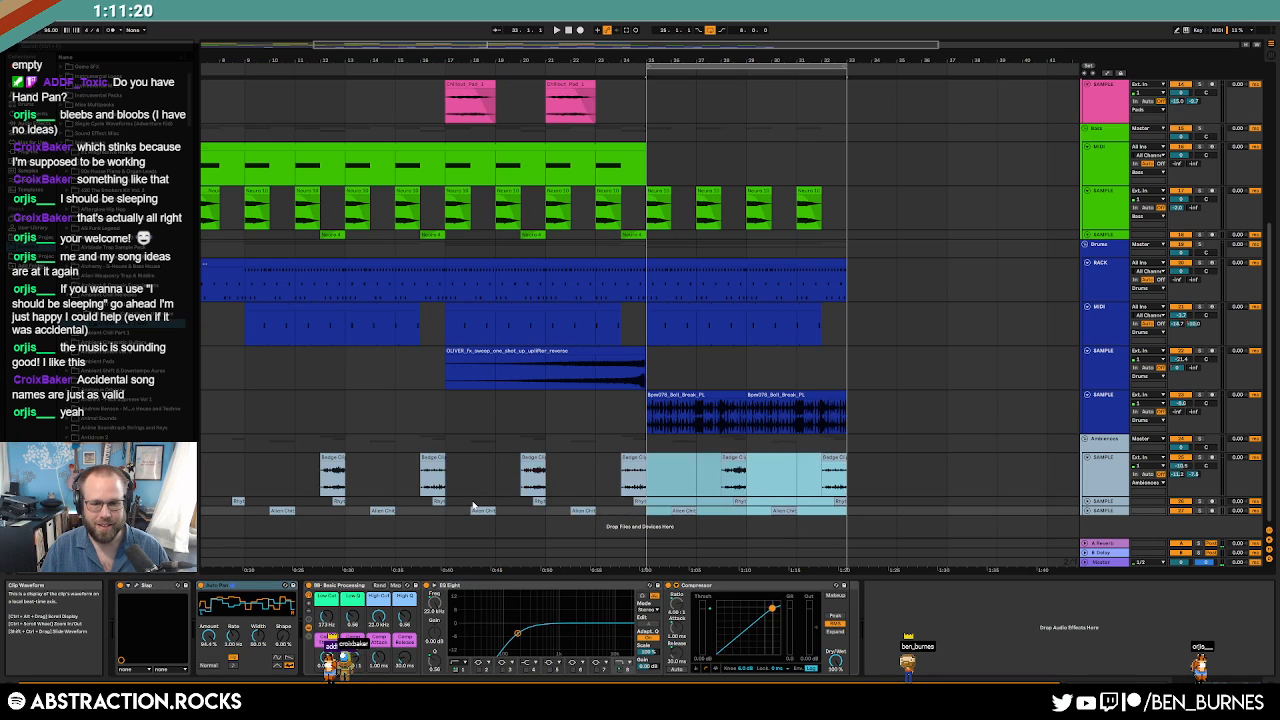
pyautogui.hotkey('ctrl', 'd')
# Duplicate the pad, arpeggio and first lead track clips from bars 17 to 25 into bars 25 to 33.
pyautogui.scroll(5, 740, 430)
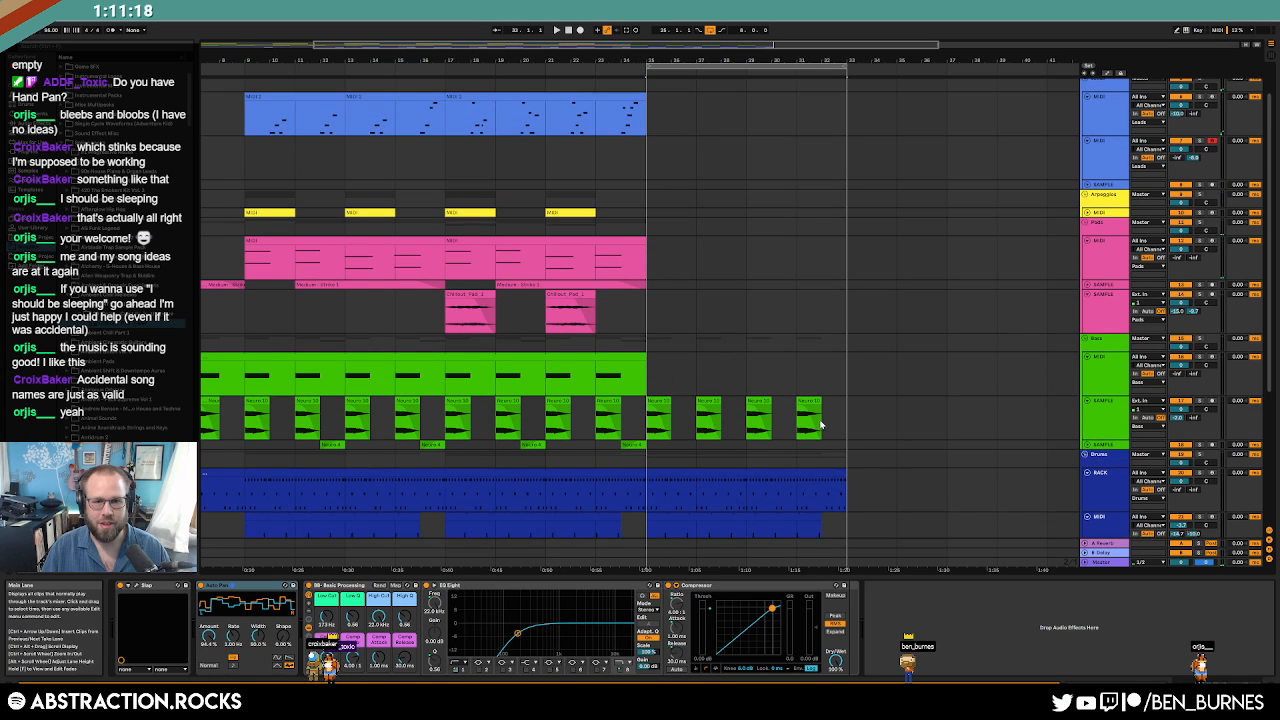
pyautogui.moveTo(451, 316); pyautogui.dragTo(646, 358)
pyautogui.hotkey('ctrl', 'd')
pyautogui.moveTo(640, 258); pyautogui.dragTo(450, 257)
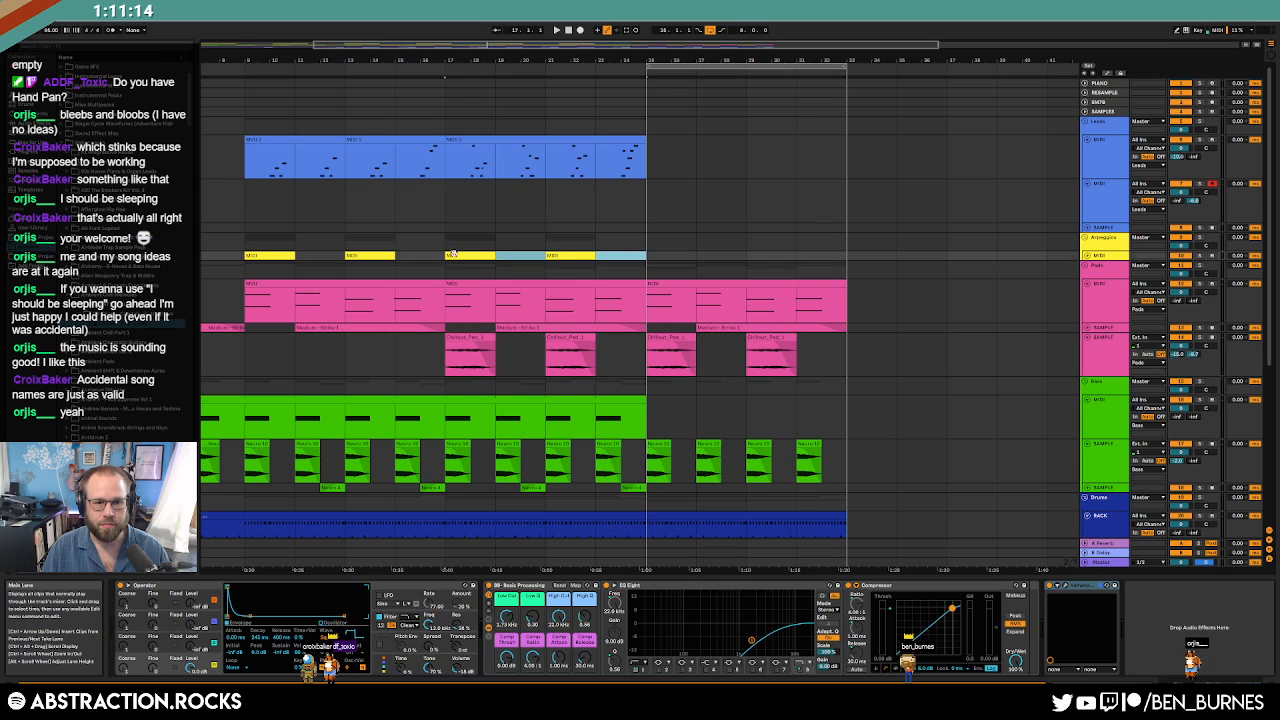
pyautogui.hotkey('ctrl', 'd')
pyautogui.click(500, 139)
pyautogui.hotkey('ctrl', 'd')
# Create a two-bar MIDI clip at bar 25 on the second lead track, add C4 and C5 notes, and repeat it to bar 33.
pyautogui.click(647, 200)
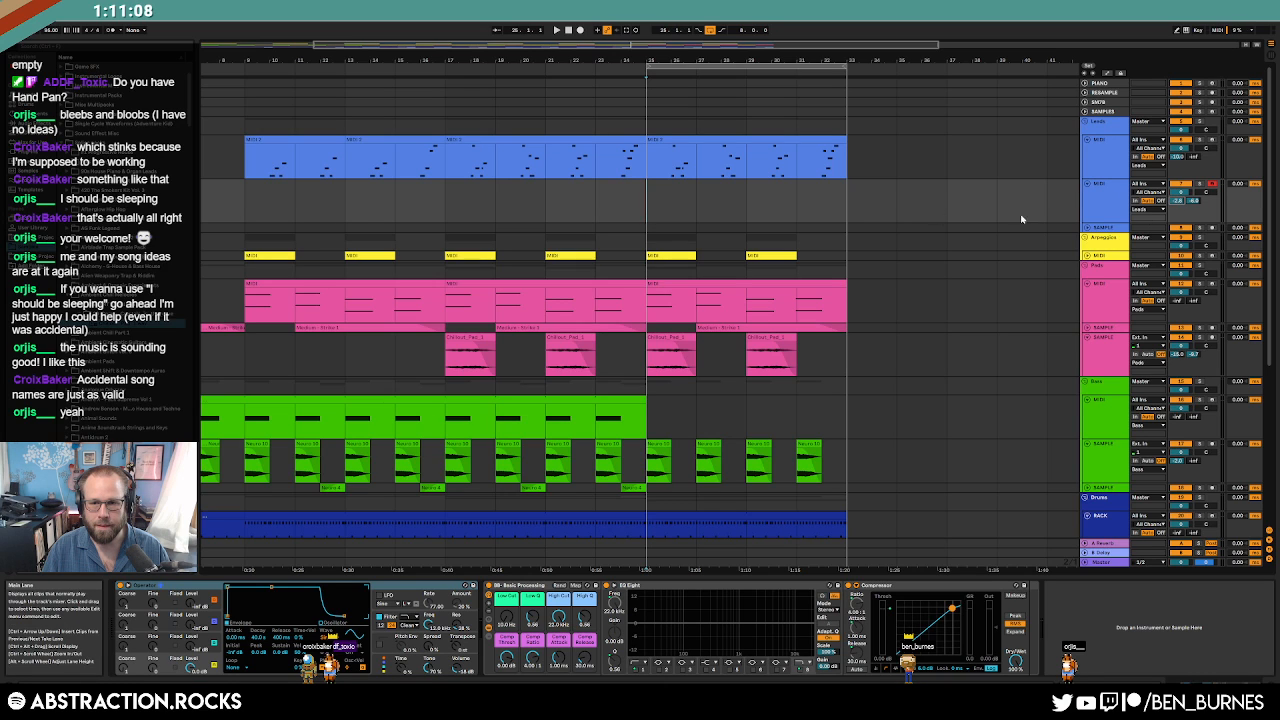
pyautogui.doubleClick(654, 203)
pyautogui.scroll(1, 397, 515)
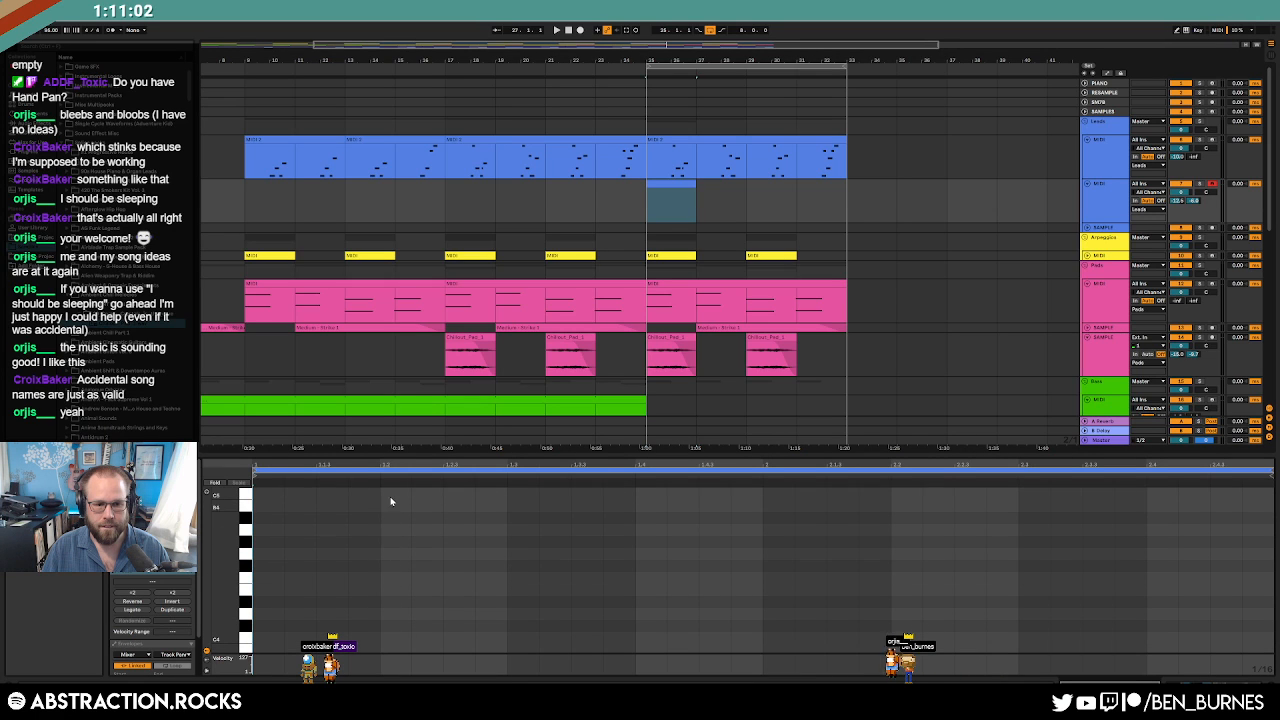
pyautogui.doubleClick(642, 640)
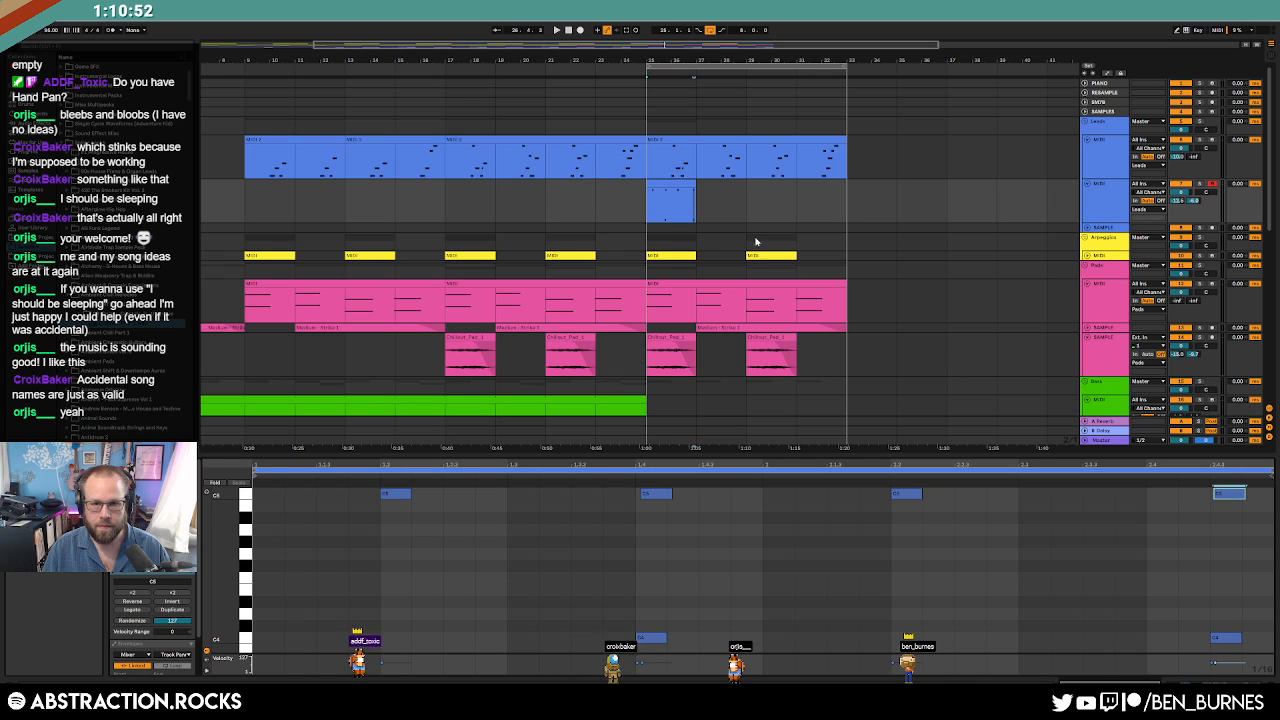
pyautogui.moveTo(695, 200); pyautogui.dragTo(846, 205)
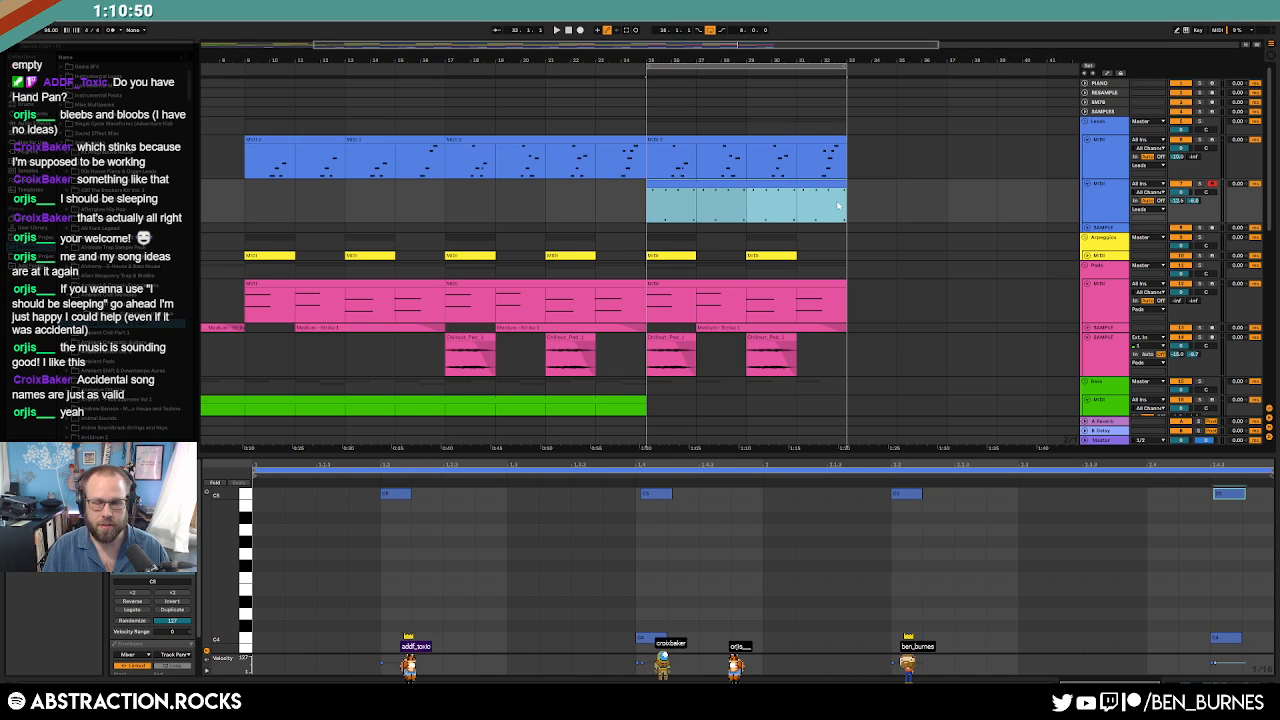
# Play from bar 25 and reshape the second lead's Operator envelope into a short decay with sustain at the bottom.
pyautogui.press('space')
pyautogui.hotkey('shift', 'Tab')
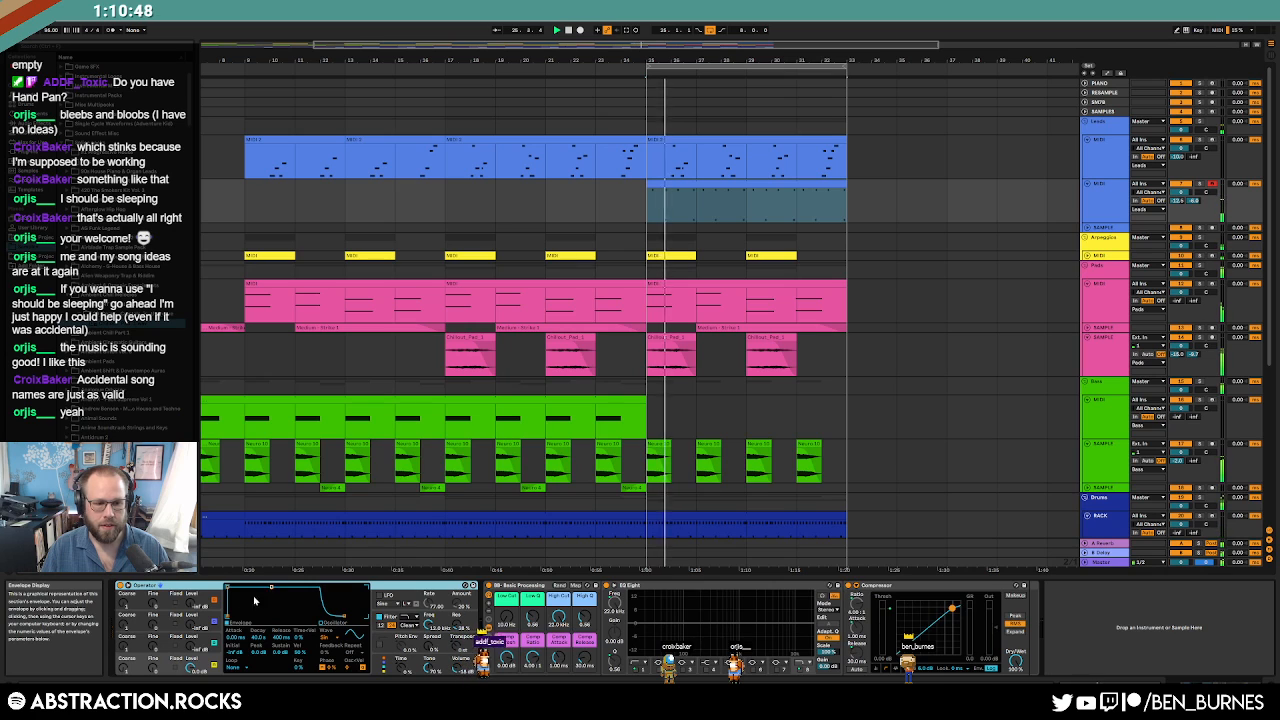
pyautogui.moveTo(252, 590); pyautogui.dragTo(252, 616)
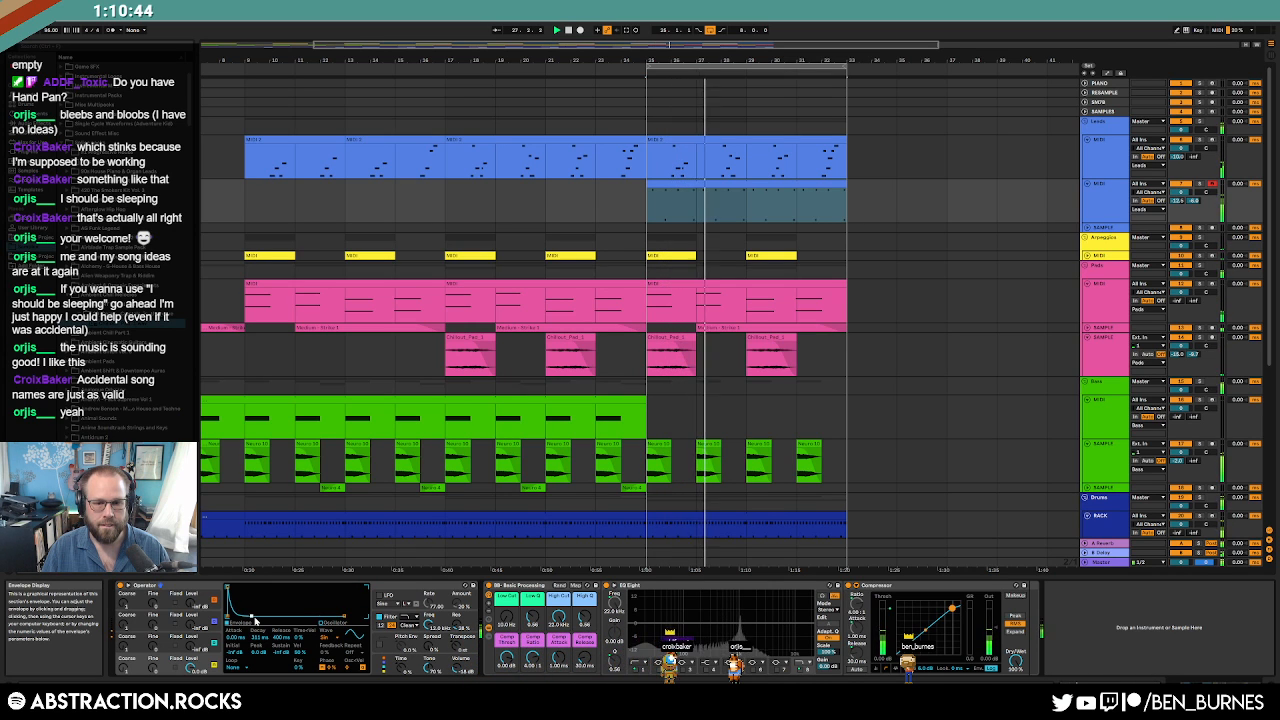
# Lower the Bolt Break sample track's volume and raise the low cut in its processing rack.
pyautogui.scroll(-3, 708, 470)
pyautogui.scroll(-1, 702, 490)
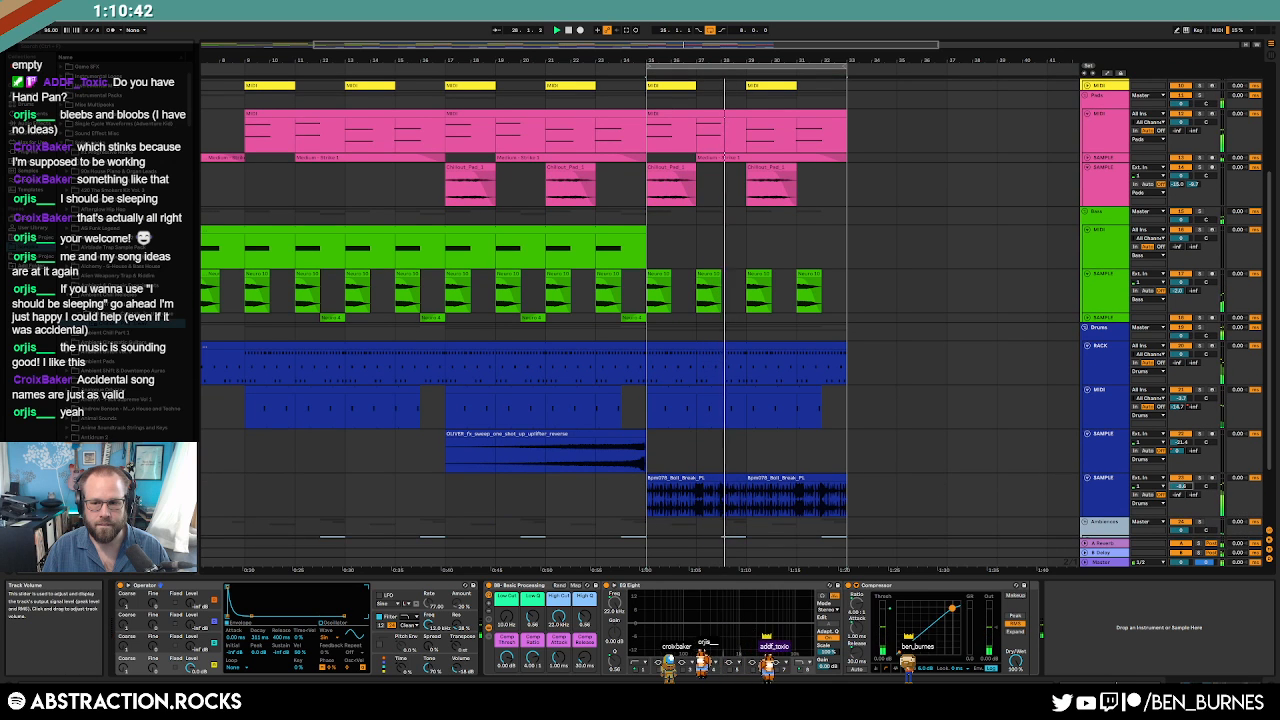
pyautogui.click(724, 488)
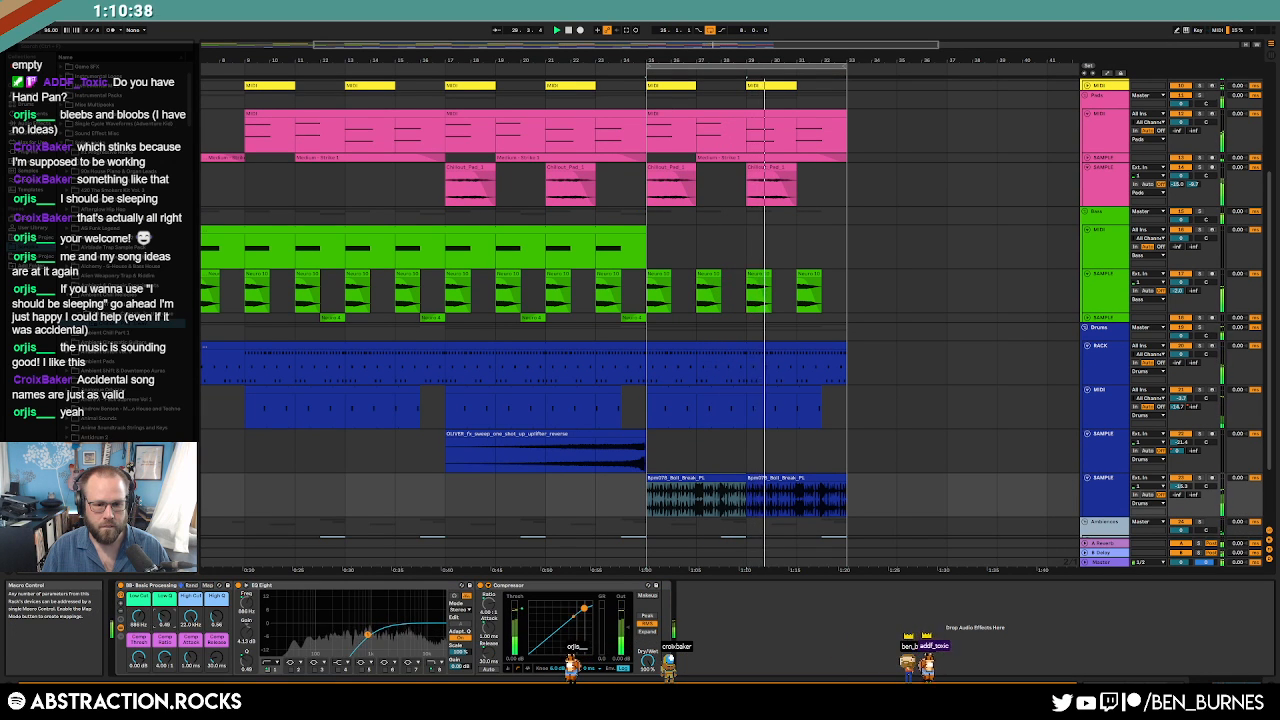
# Duplicate the first bar of the Bolt Break clip at bar 25 seven times, filling the track to bar 33.
pyautogui.keyDown('ctrl'); pyautogui.scroll(5, 648, 497); pyautogui.keyUp('ctrl')
pyautogui.moveTo(646, 505); pyautogui.dragTo(781, 507)
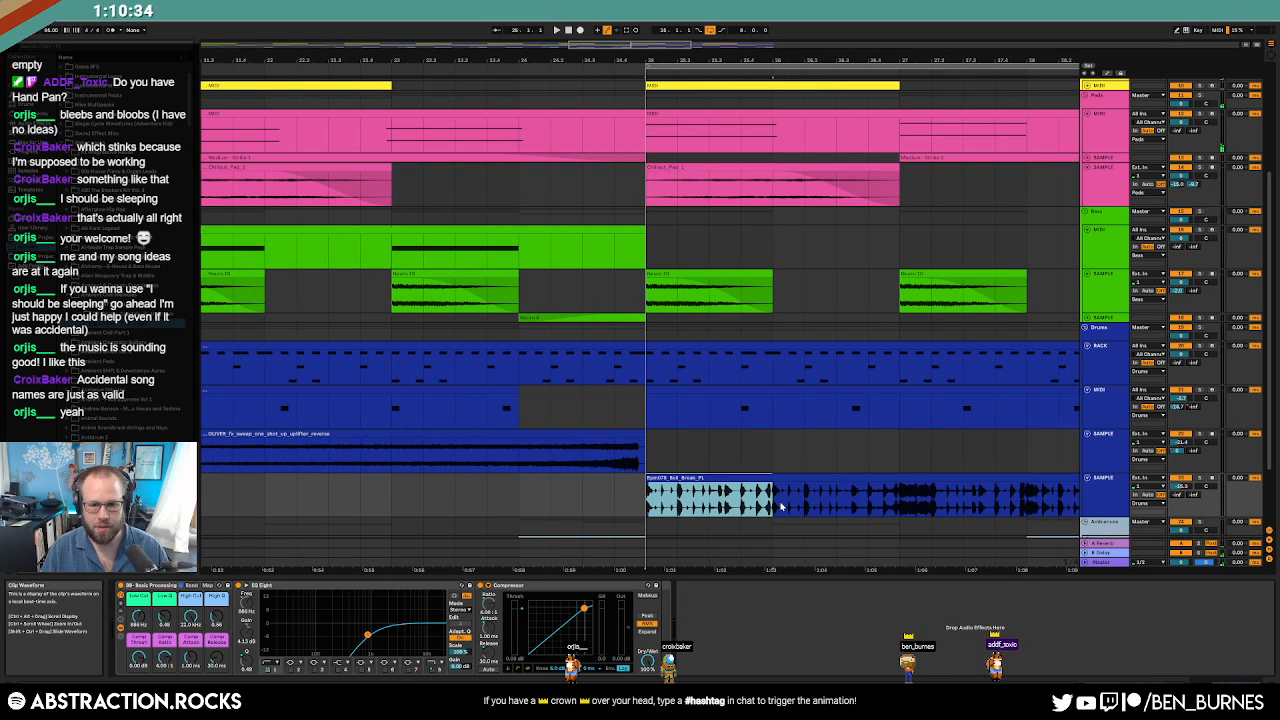
pyautogui.hotkey('ctrl', 'd')
pyautogui.hotkey('ctrl', 'd')
pyautogui.hotkey('ctrl', 'd')
pyautogui.hotkey('ctrl', 'd')
pyautogui.hotkey('ctrl', 'd')
pyautogui.hotkey('ctrl', 'd')
pyautogui.hotkey('ctrl', 'd')
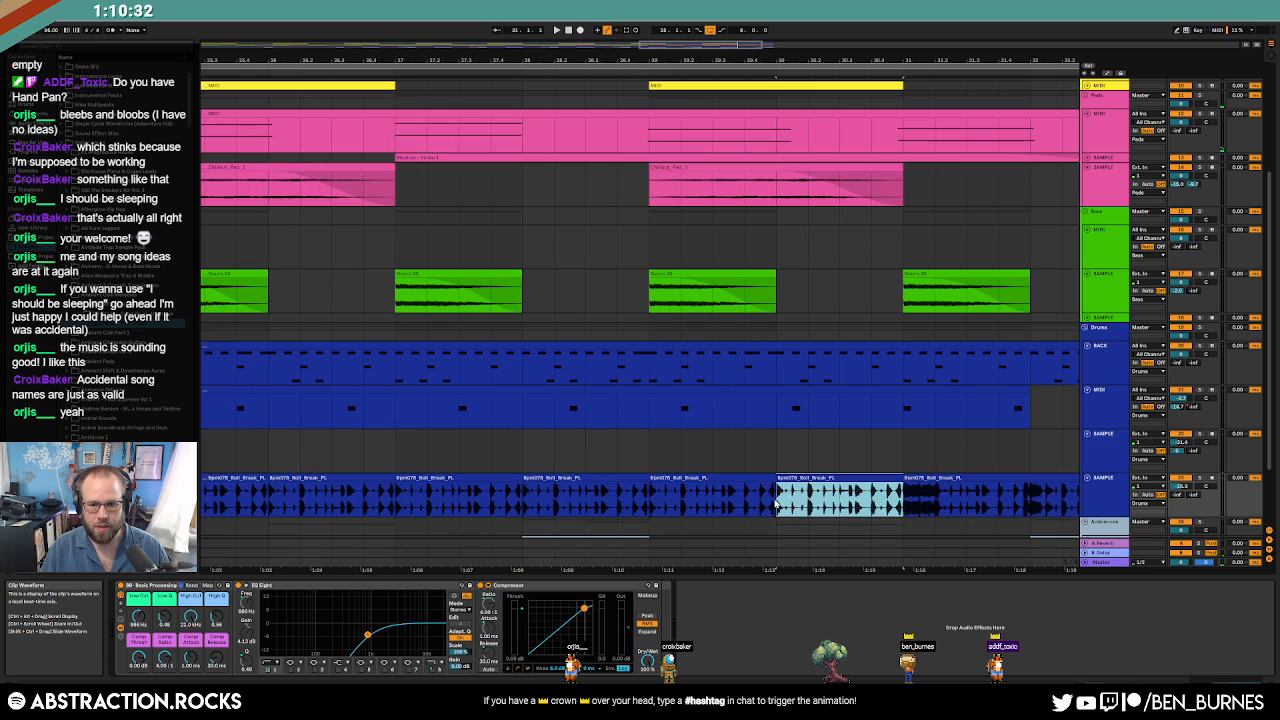
pyautogui.keyDown('ctrl'); pyautogui.scroll(-6, 776, 503); pyautogui.keyUp('ctrl')
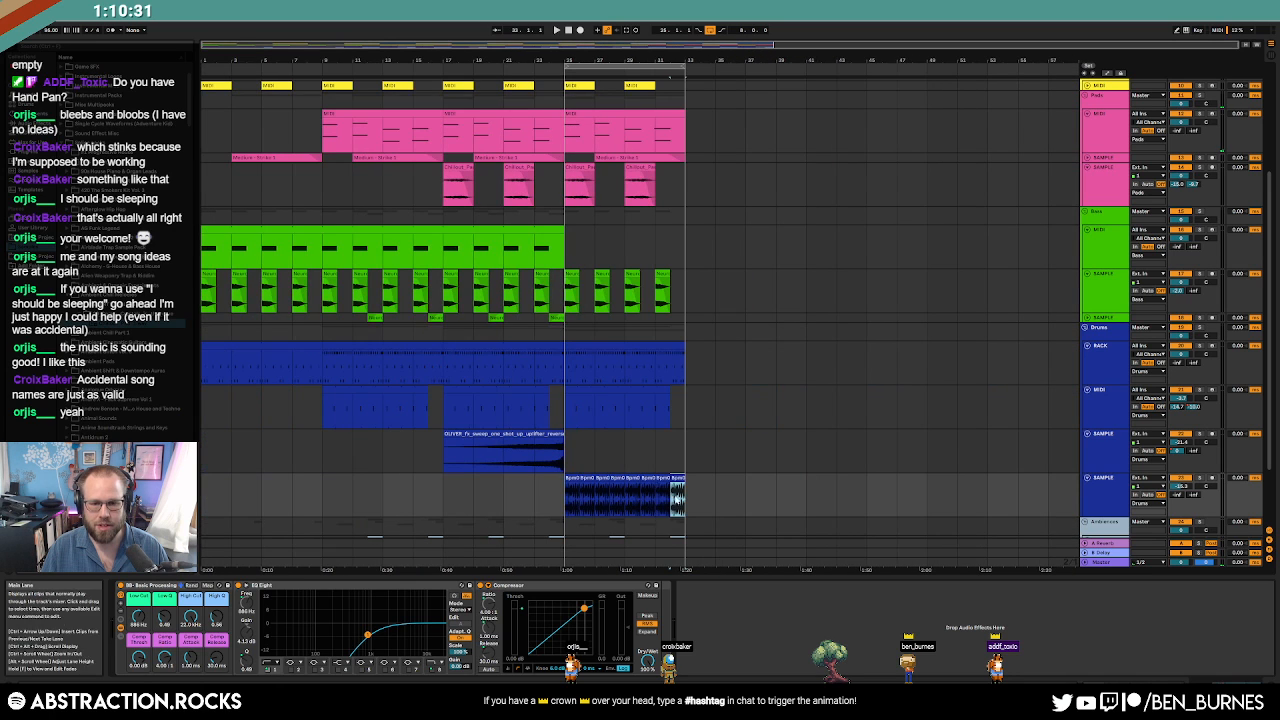
pyautogui.click(567, 504)
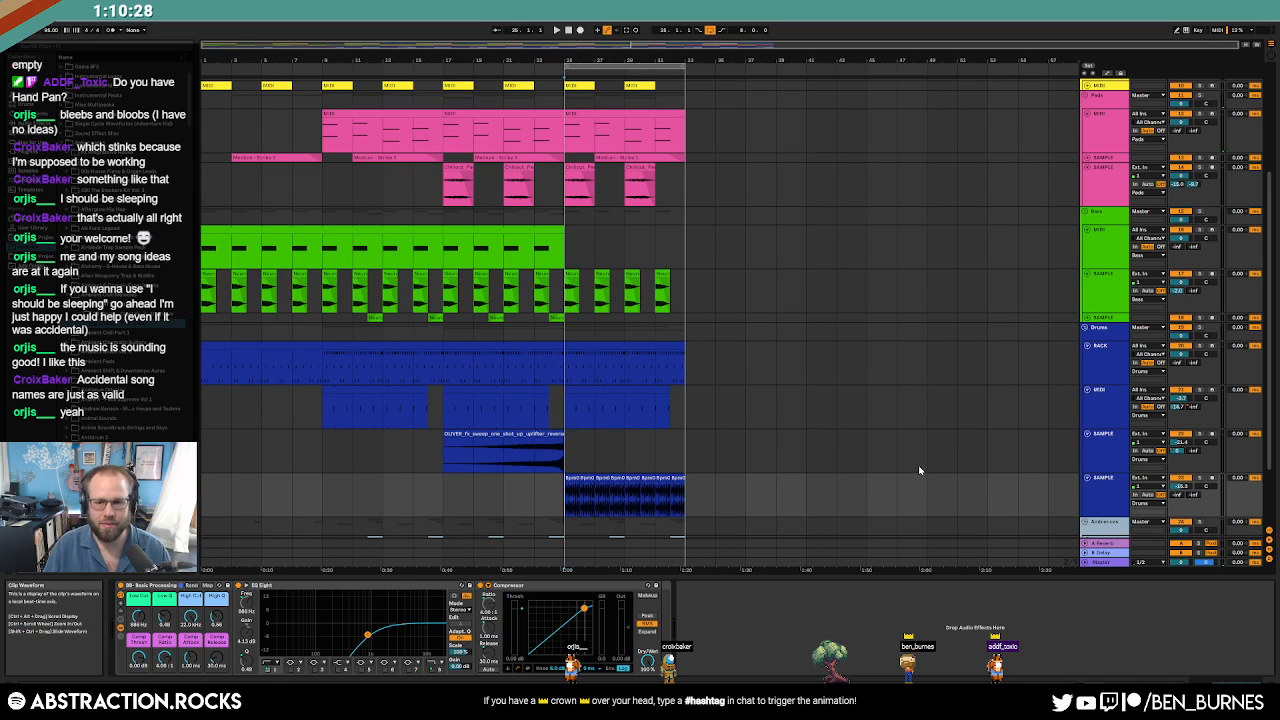
# Move the uplifter sweep sample track below the Bolt Break track and play from bar 25.
pyautogui.moveTo(1100, 455); pyautogui.dragTo(1101, 507)
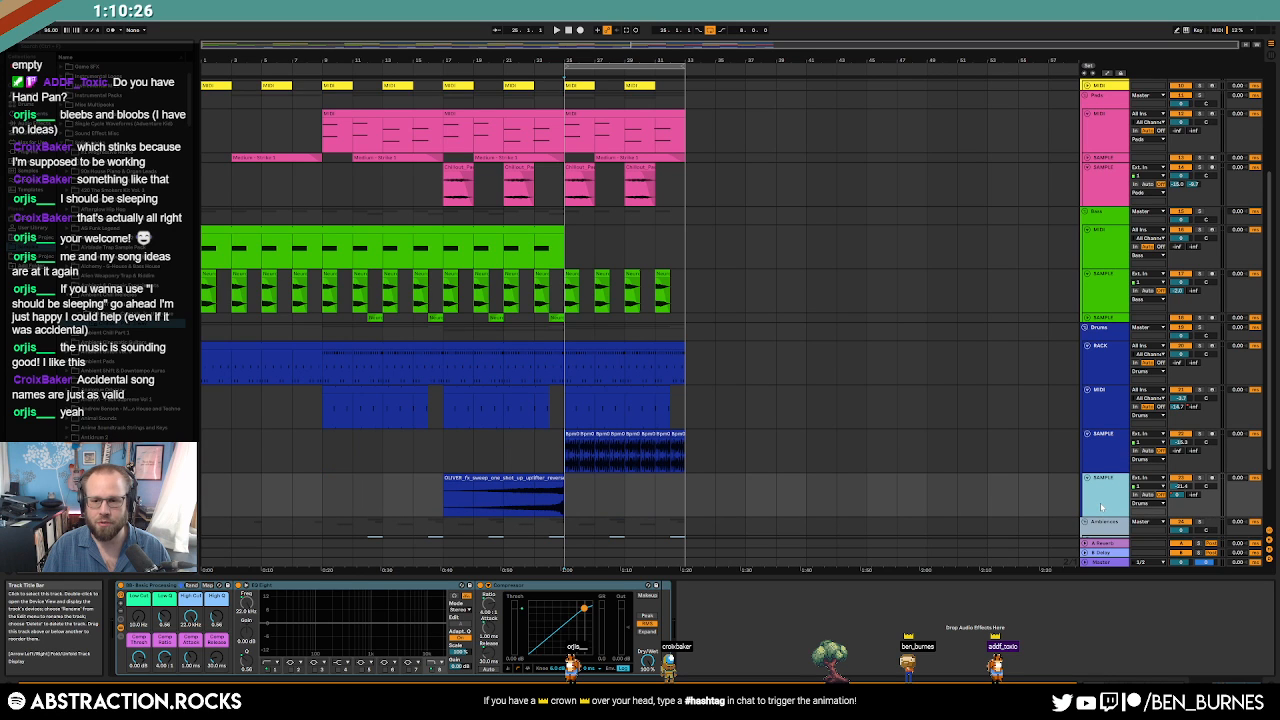
pyautogui.click(558, 443)
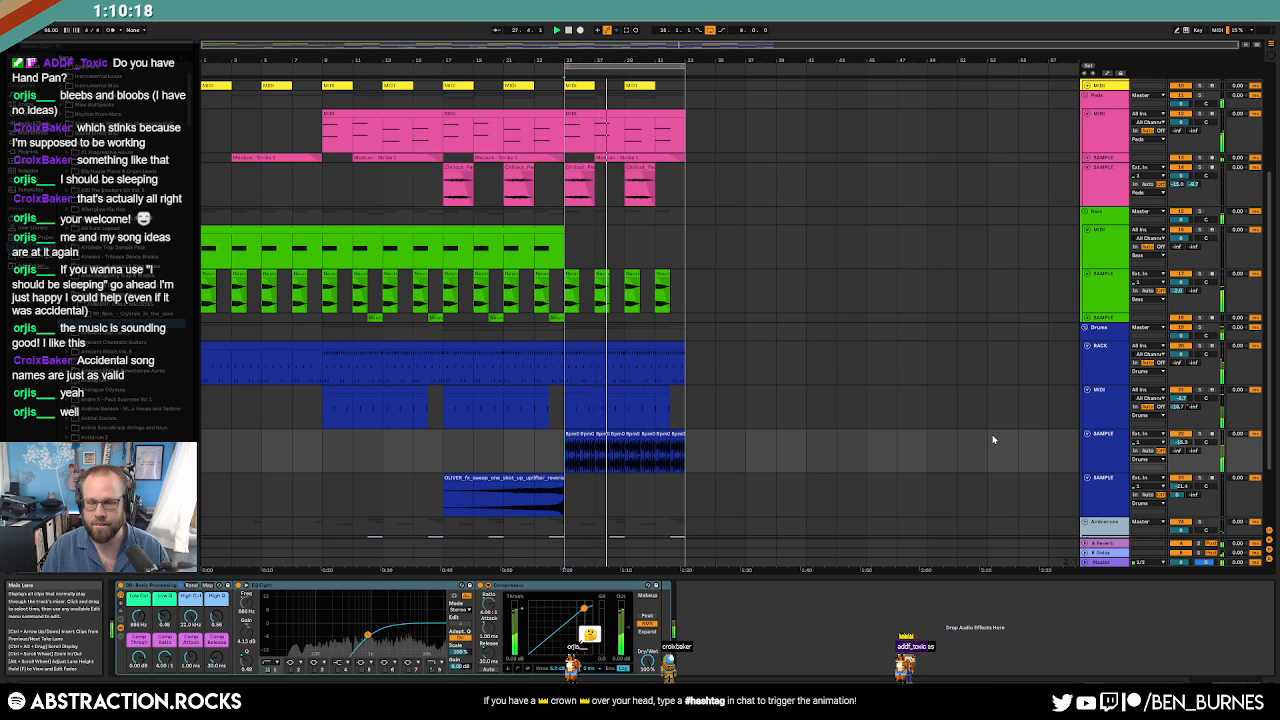
pyautogui.click(1101, 457)
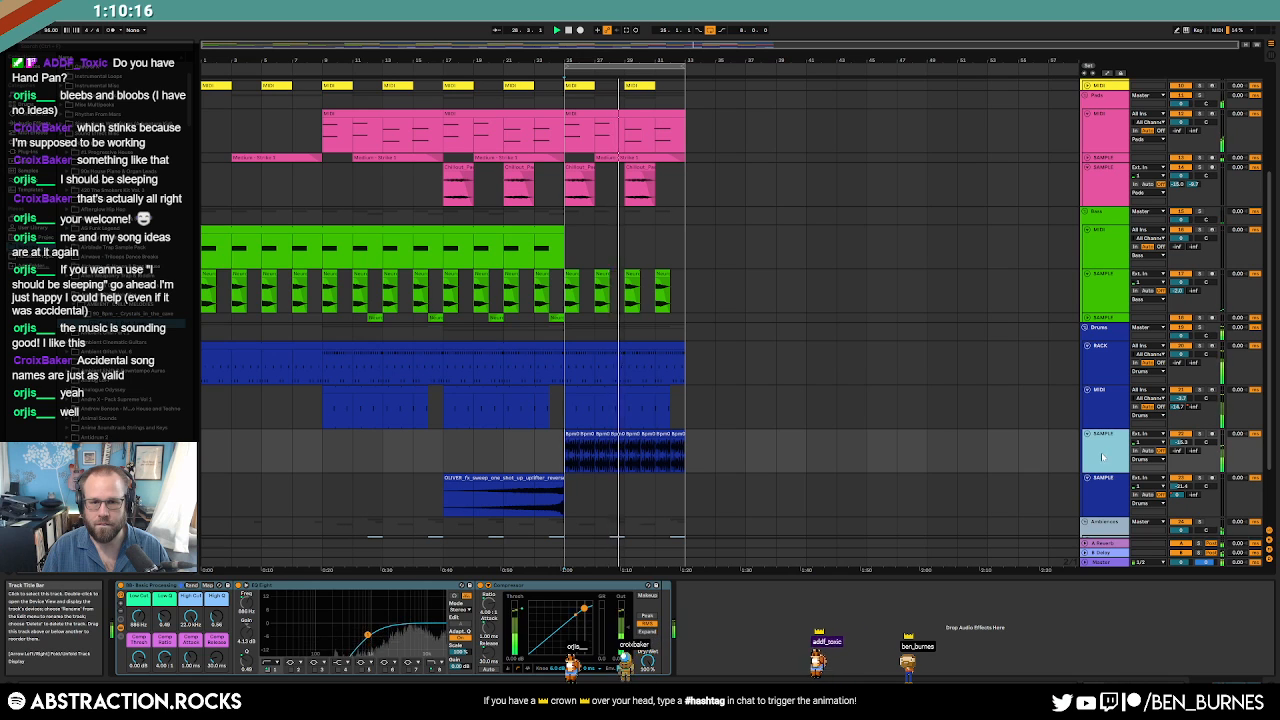
# Consolidate bars 25 to 29 of the second lead track into one clip, open its notes, and stop playback.
pyautogui.scroll(5, 730, 330)
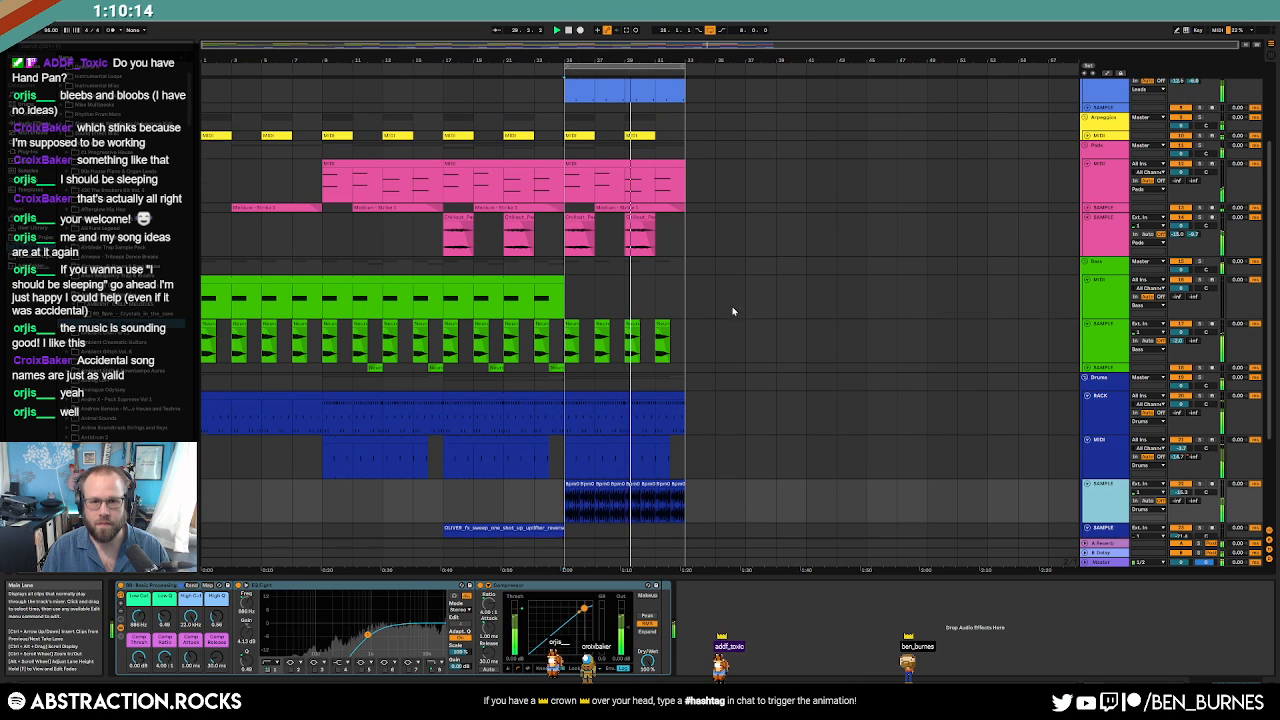
pyautogui.click(574, 132)
pyautogui.click(574, 134)
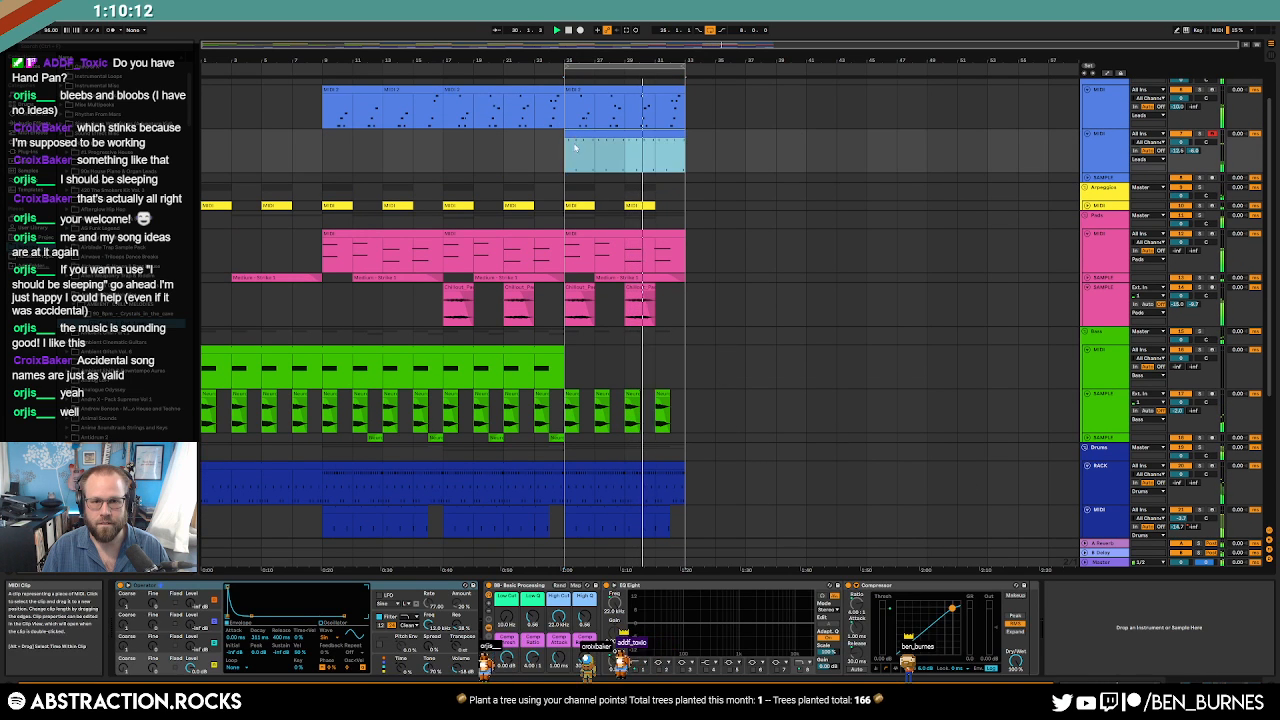
pyautogui.moveTo(574, 149); pyautogui.dragTo(615, 160)
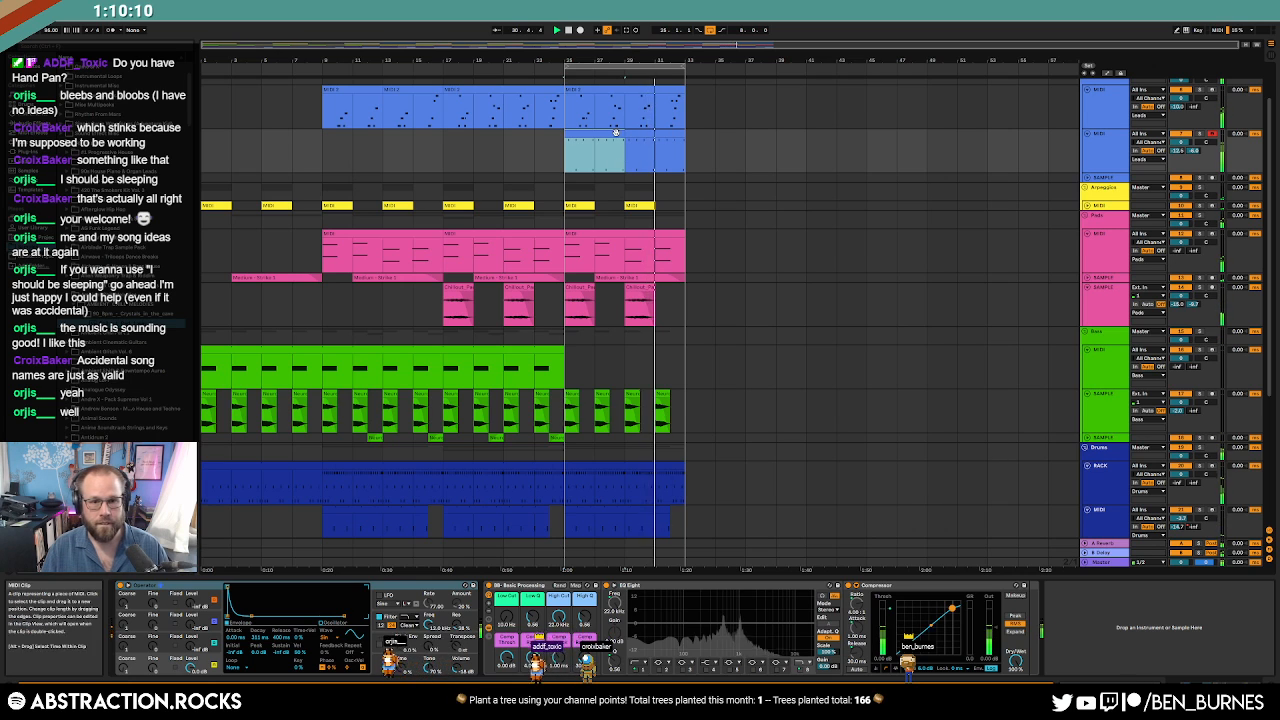
pyautogui.doubleClick(614, 132)
pyautogui.click(665, 547)
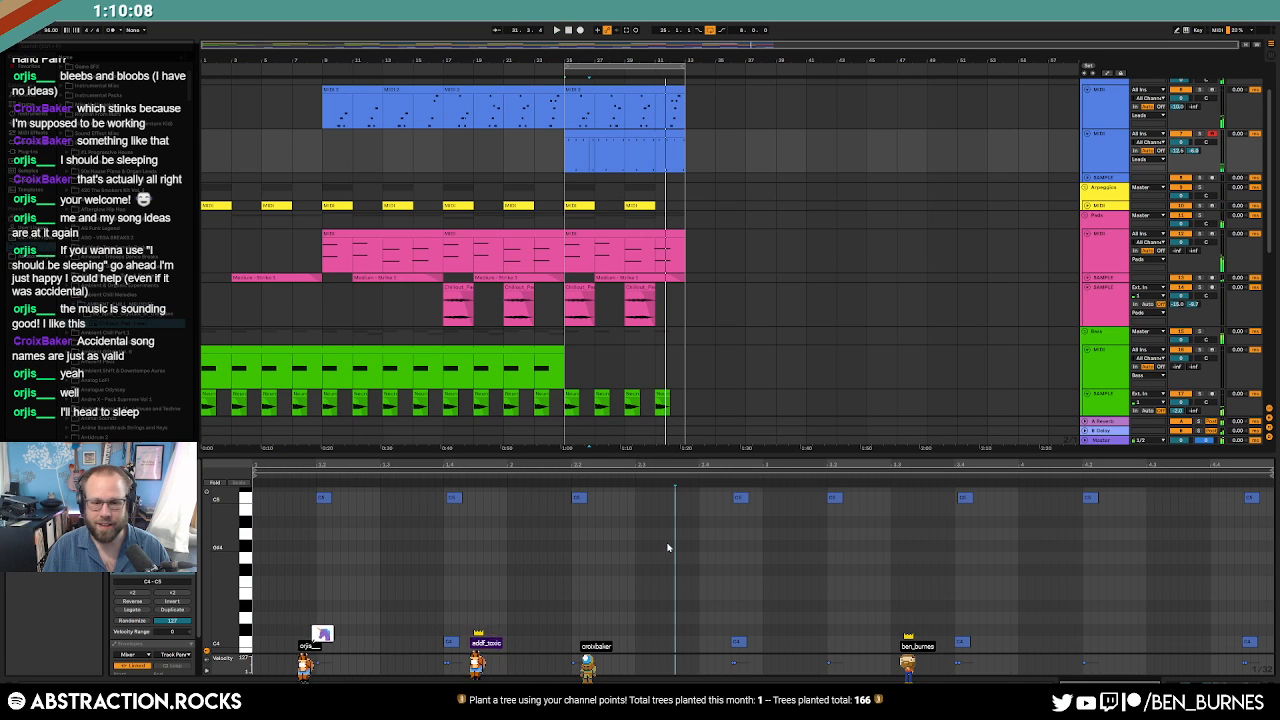
# Save the set as "2022-08-10 I Should Be Sleeping" in the 2 Hour Tracks 2022 folder.
pyautogui.hotkey('ctrl', 'shift', 's')
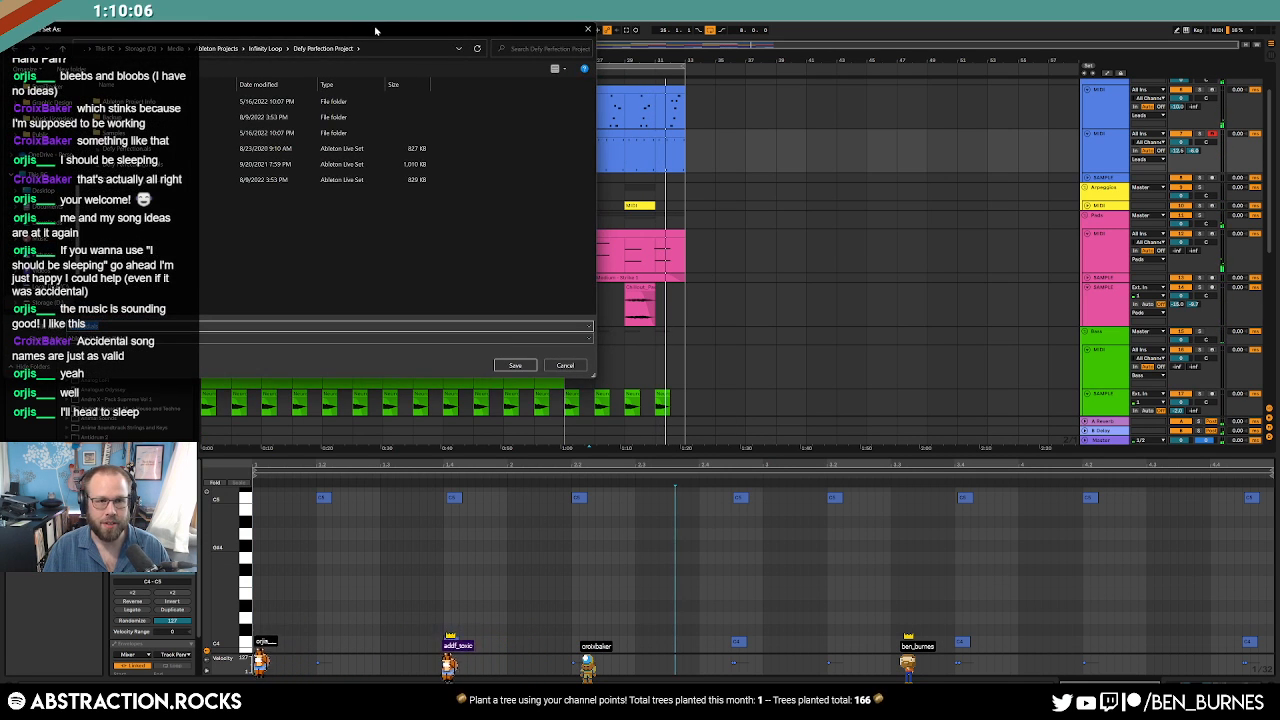
pyautogui.moveTo(376, 31); pyautogui.dragTo(696, 123)
pyautogui.click(521, 135)
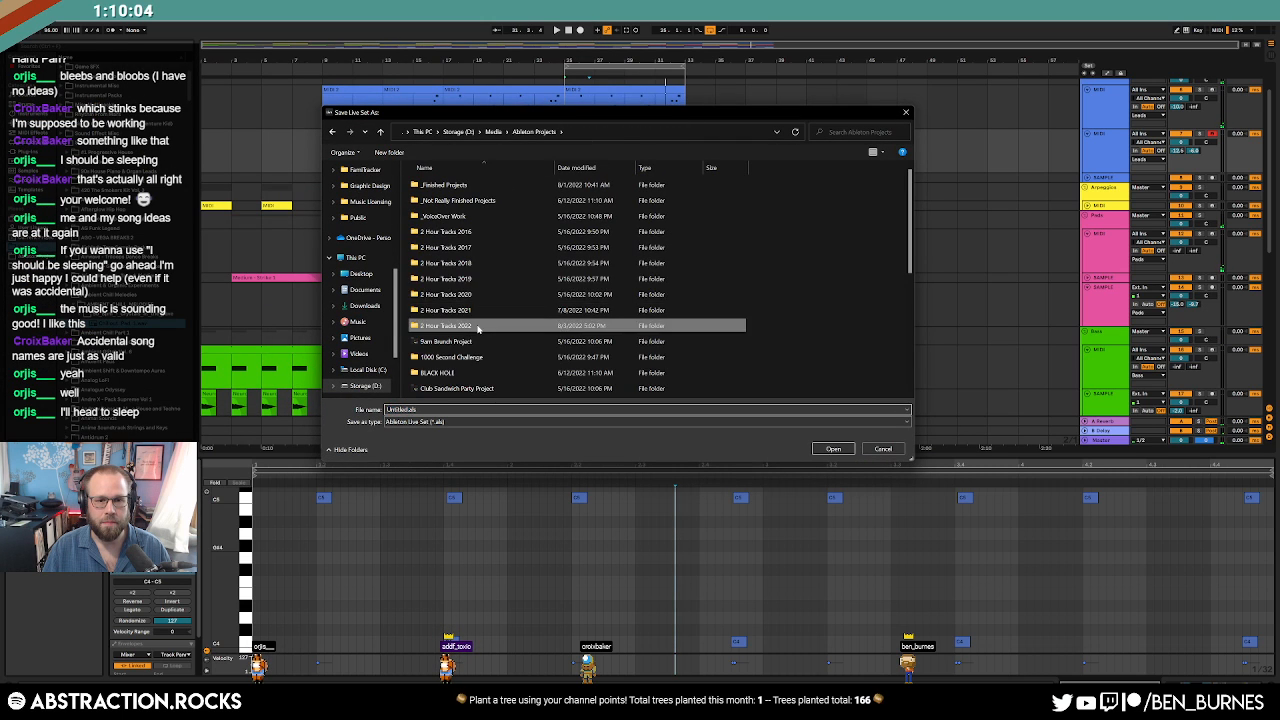
pyautogui.doubleClick(470, 326)
pyautogui.scroll(-3, 560, 300)
pyautogui.write('202')
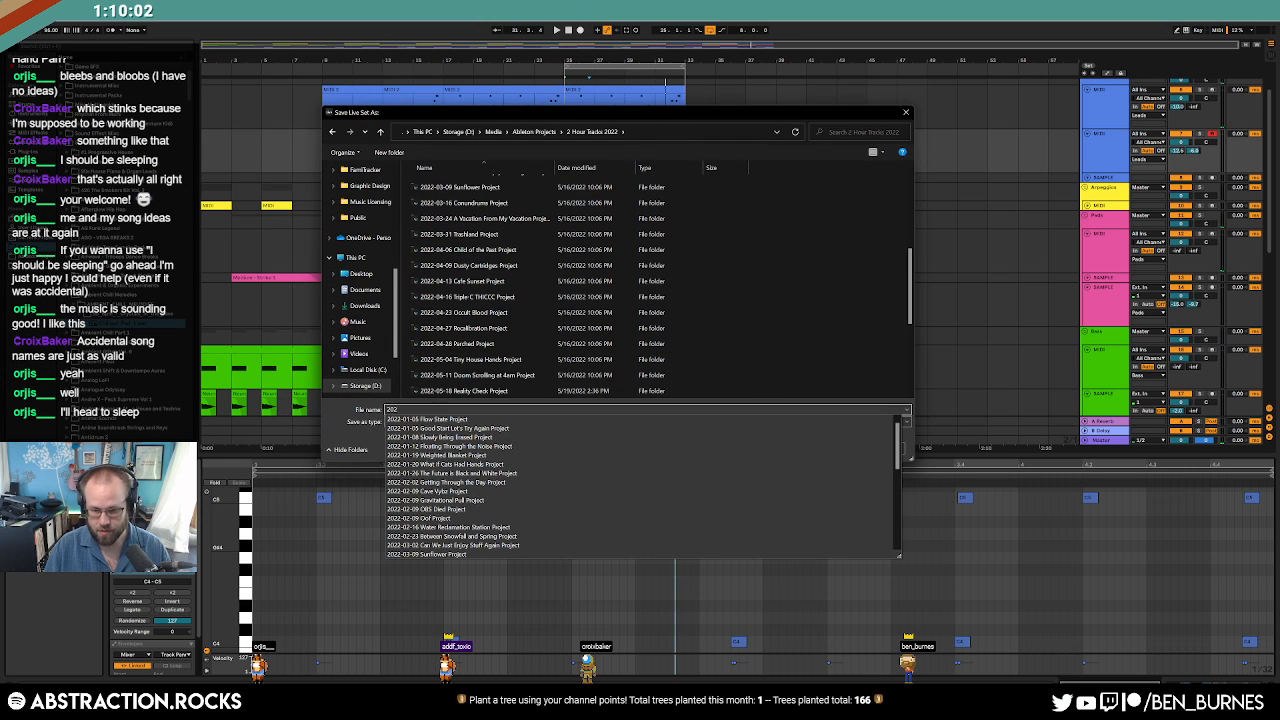
pyautogui.write('2-08-10 I Should Be S')
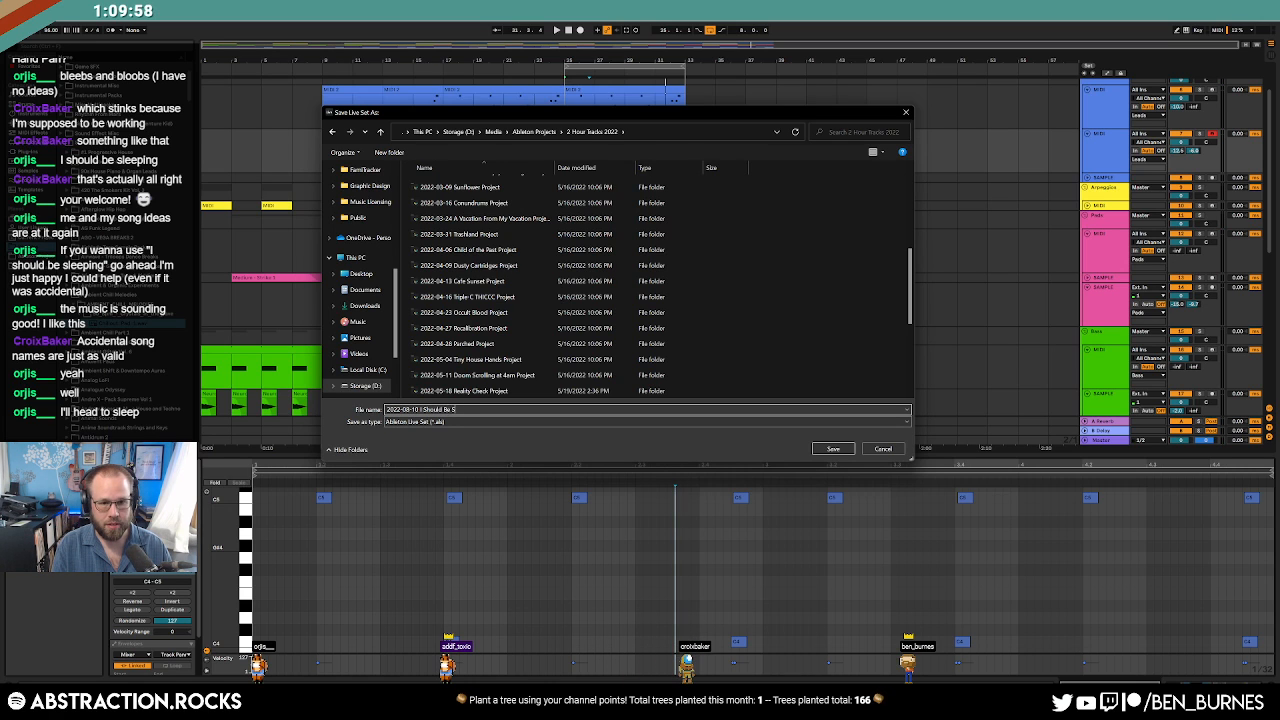
pyautogui.write('leeping')
pyautogui.press('Return')
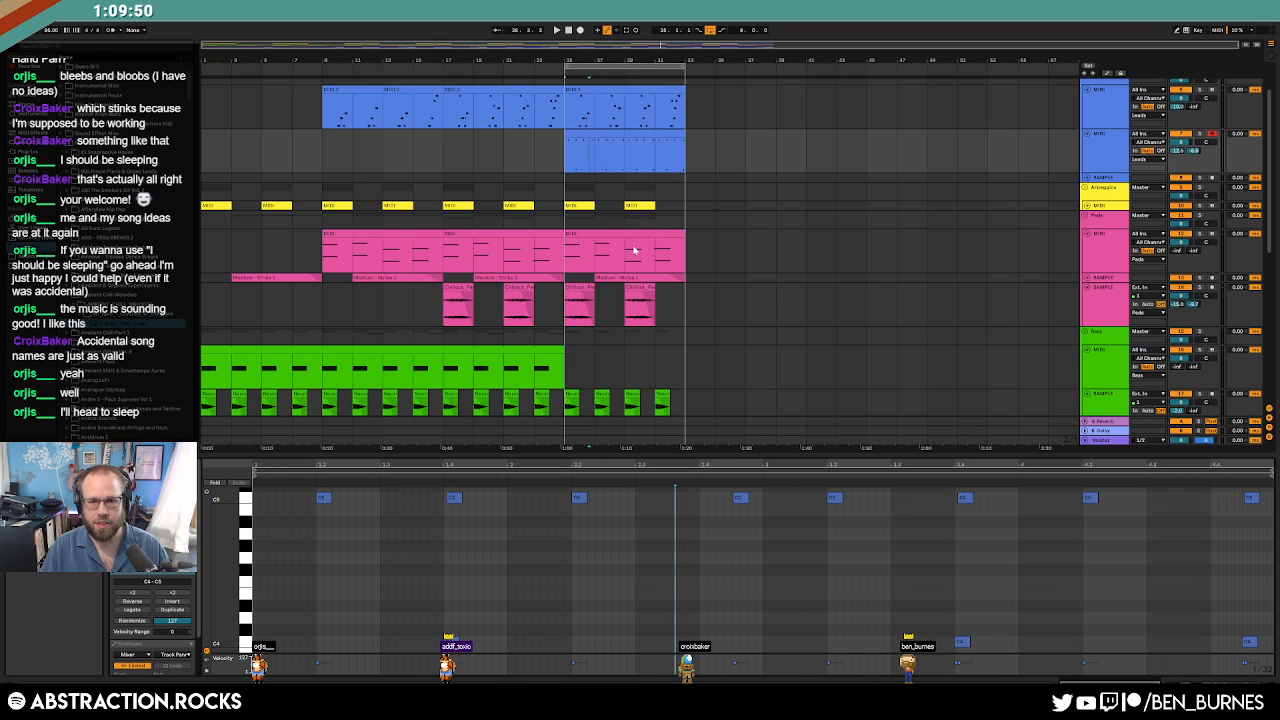
# Extend the consolidated second lead clip from bar 29 to bar 33 and play from bar 25.
pyautogui.scroll(-2, 651, 204)
pyautogui.scroll(3, 749, 349)
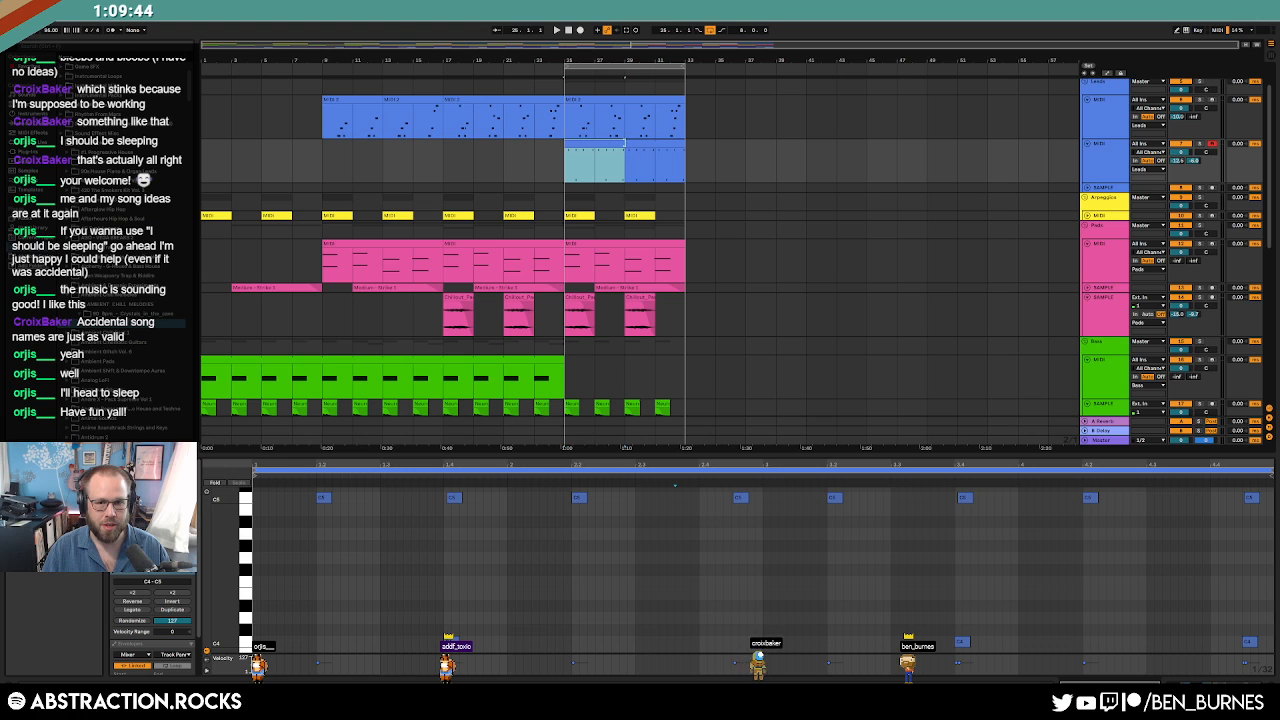
pyautogui.click(588, 180)
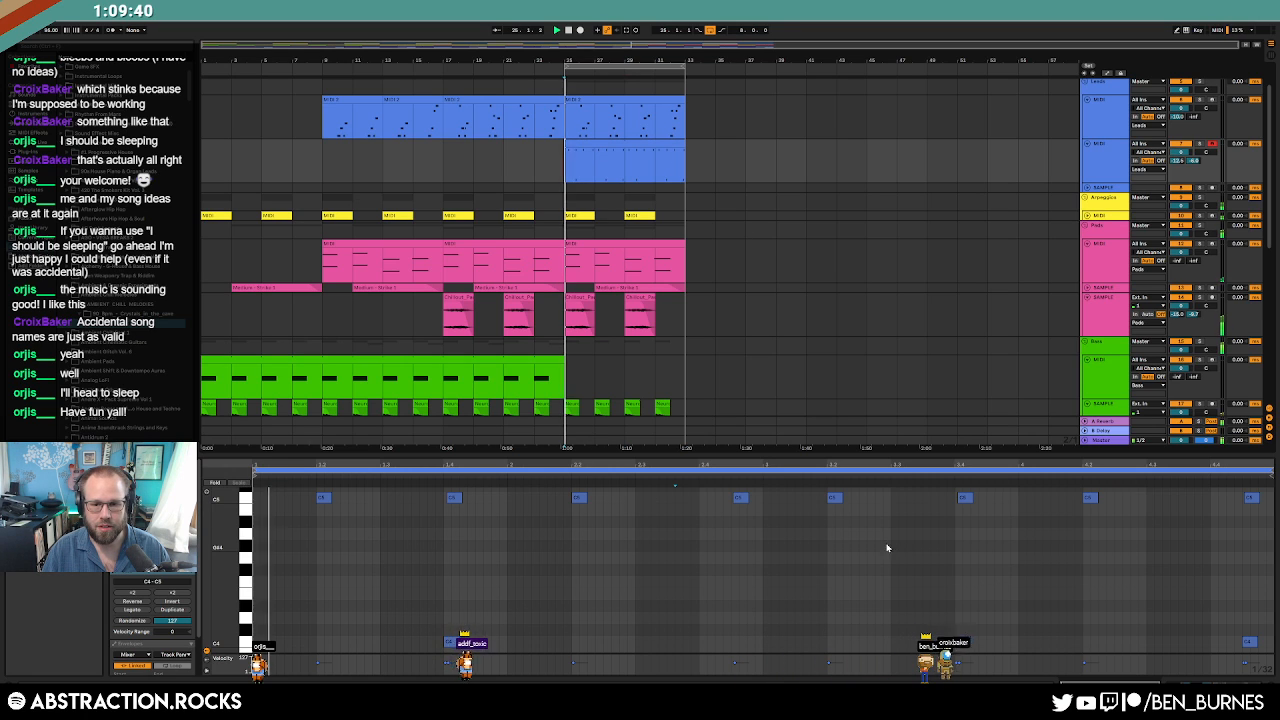
pyautogui.press('space')
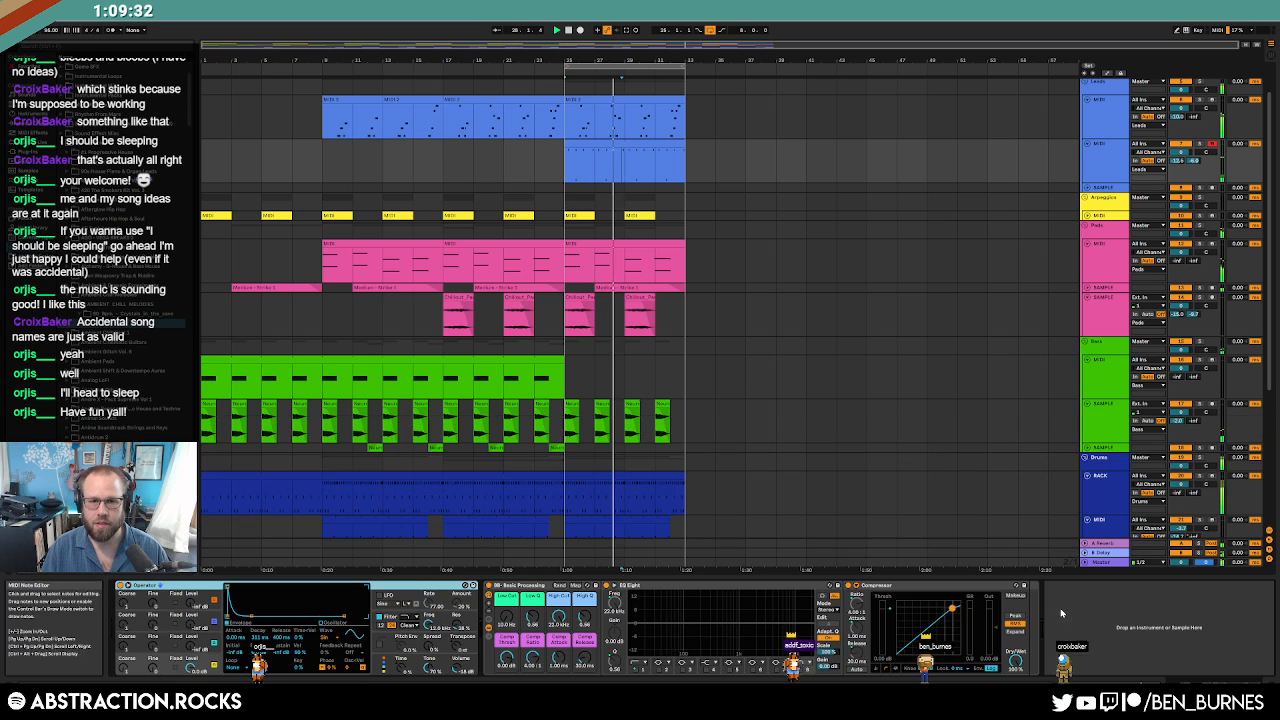
# Reopen the second lead clip's notes and raise its final C5 note to C#5.
pyautogui.click(617, 141)
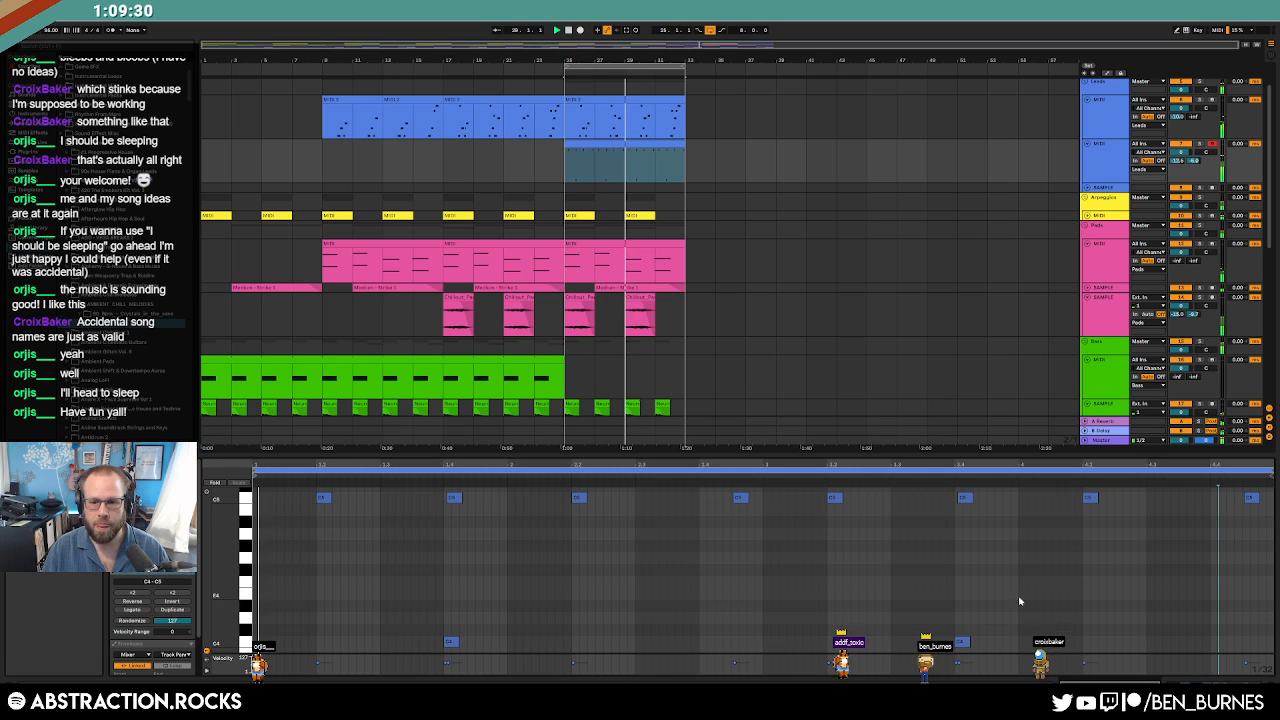
pyautogui.scroll(1, 1190, 568)
pyautogui.click(1252, 538)
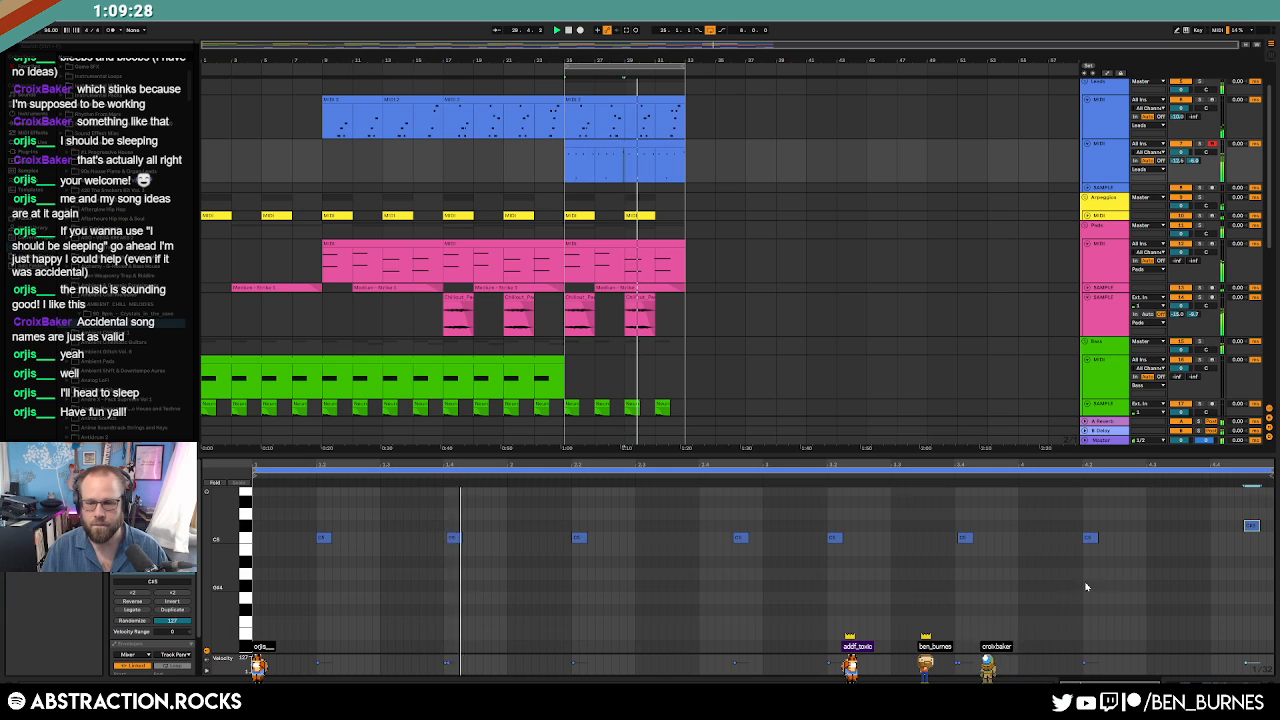
# Close the note editor and unfold the drum sample track that holds the Bpm078 clips.
pyautogui.scroll(-2, 1050, 588)
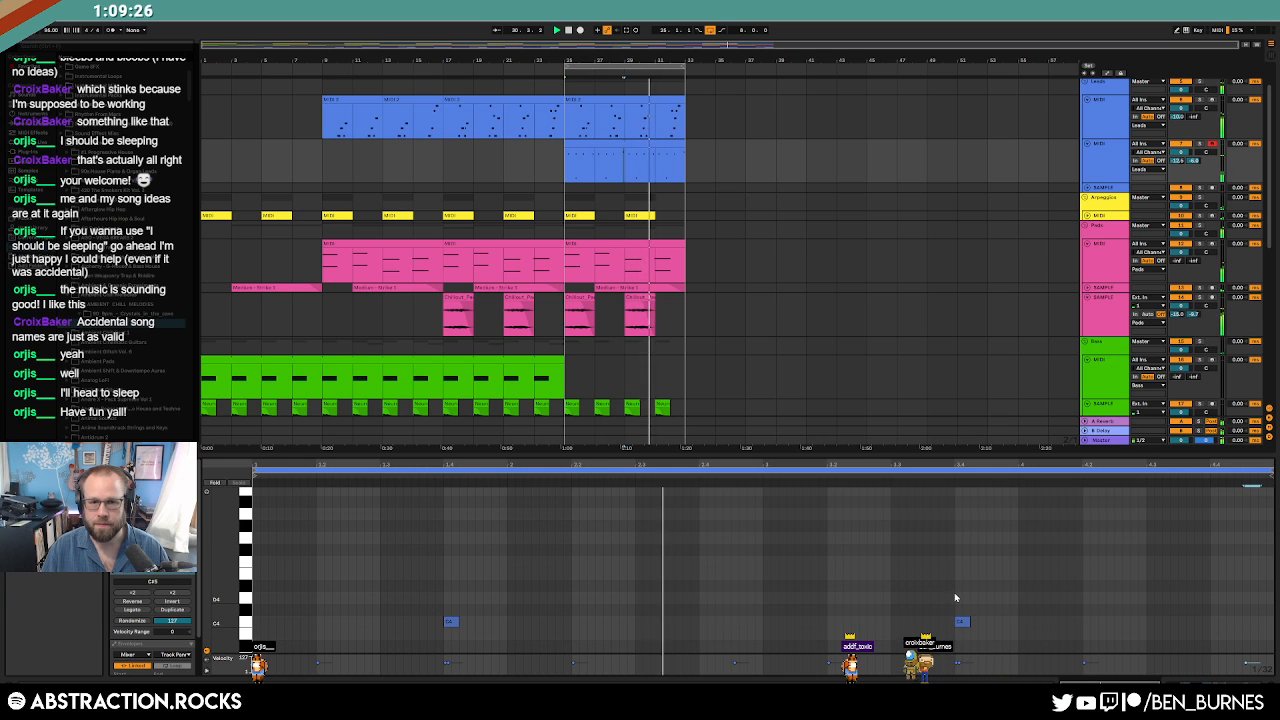
pyautogui.hotkey('shift', 'Tab')
pyautogui.scroll(-1, 806, 451)
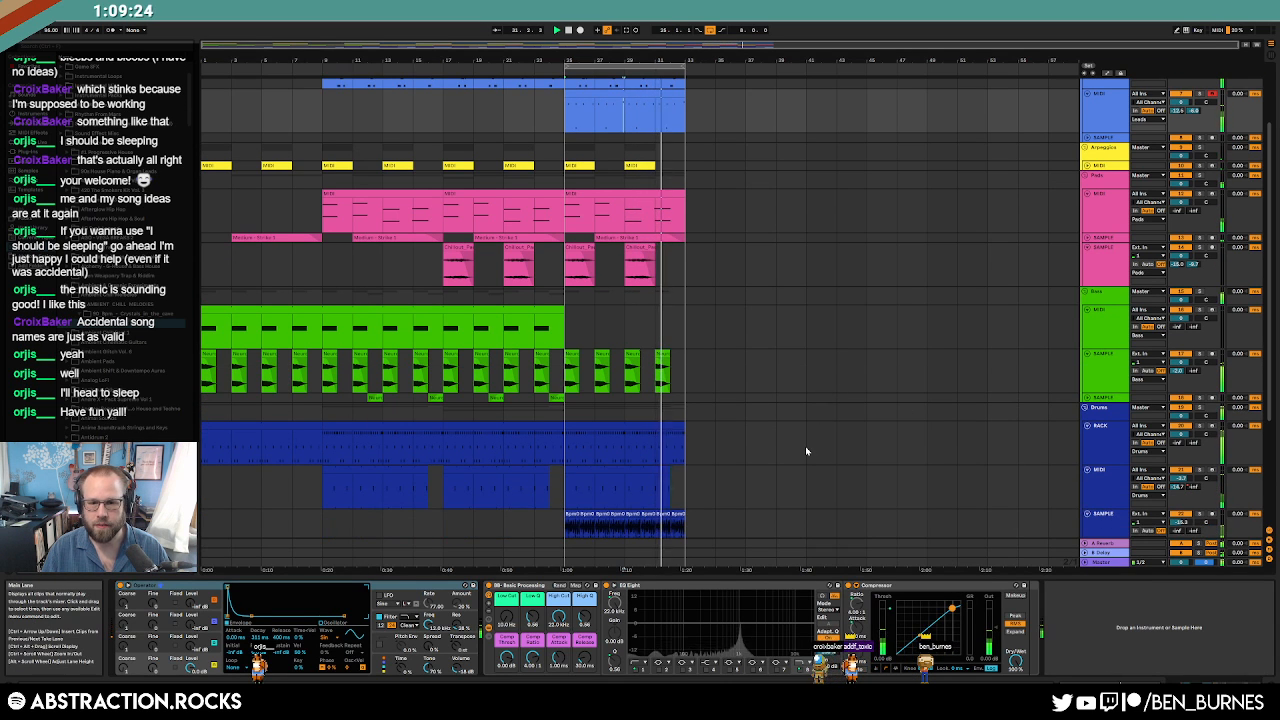
pyautogui.scroll(-1, 815, 455)
pyautogui.click(1089, 505)
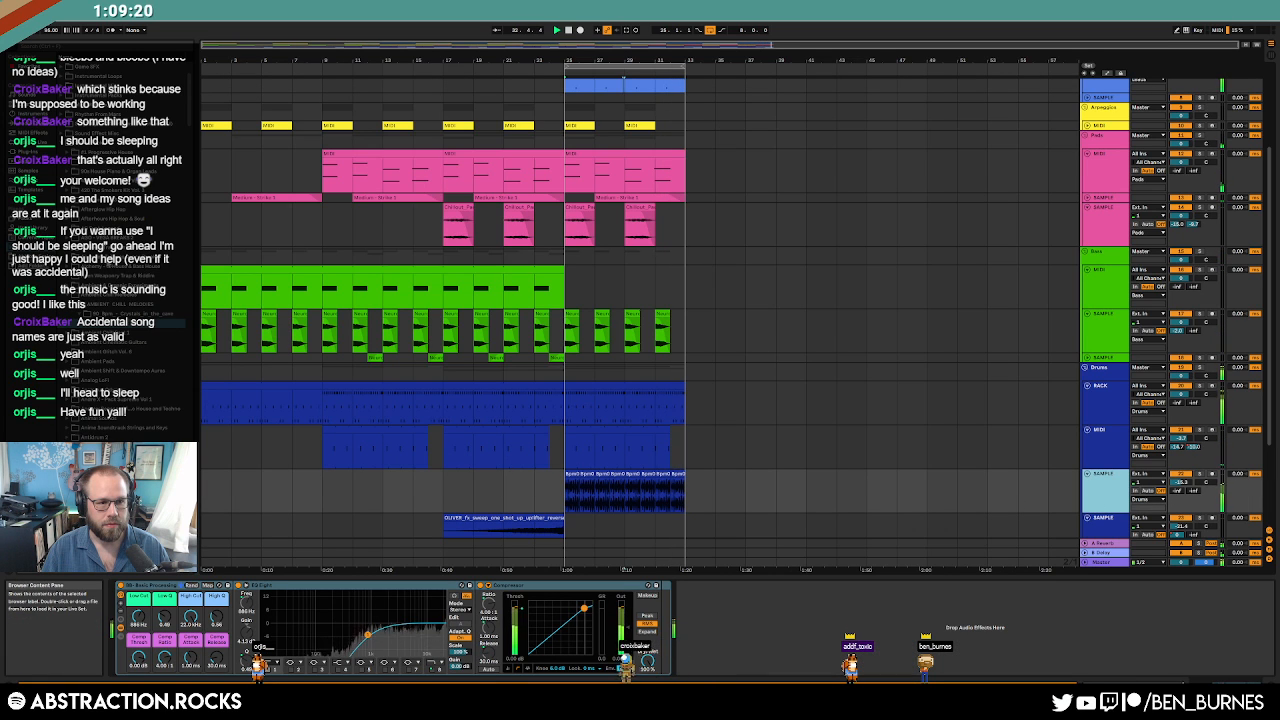
# Try the YUM Audio Slap plug-in on the drum sample track with the Ratty click category.
pyautogui.click(28, 152)
pyautogui.press('space')
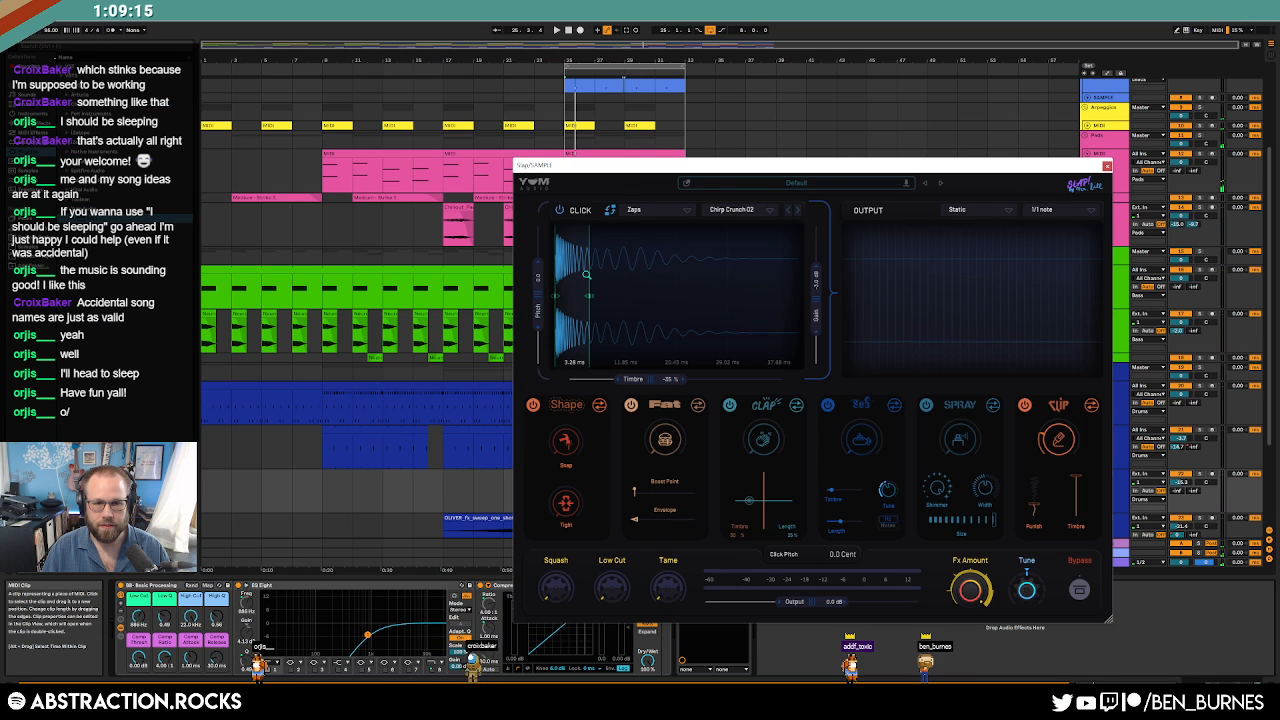
pyautogui.click(671, 212)
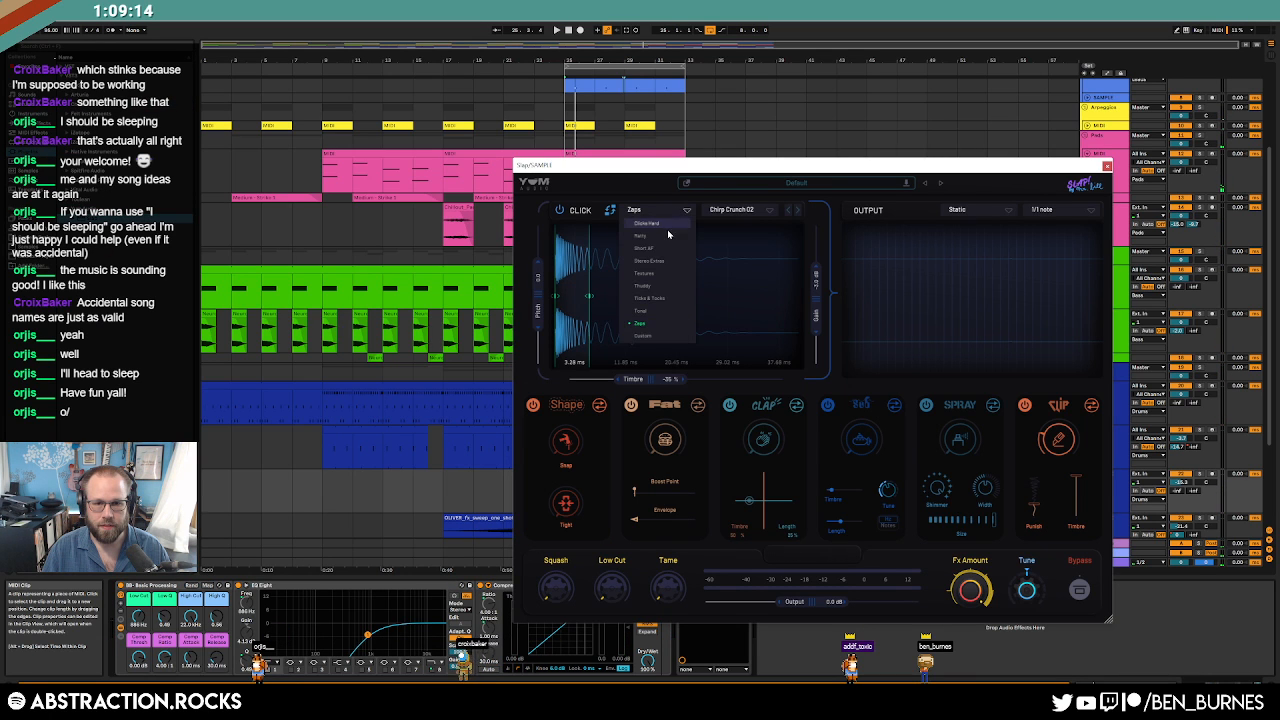
pyautogui.click(668, 234)
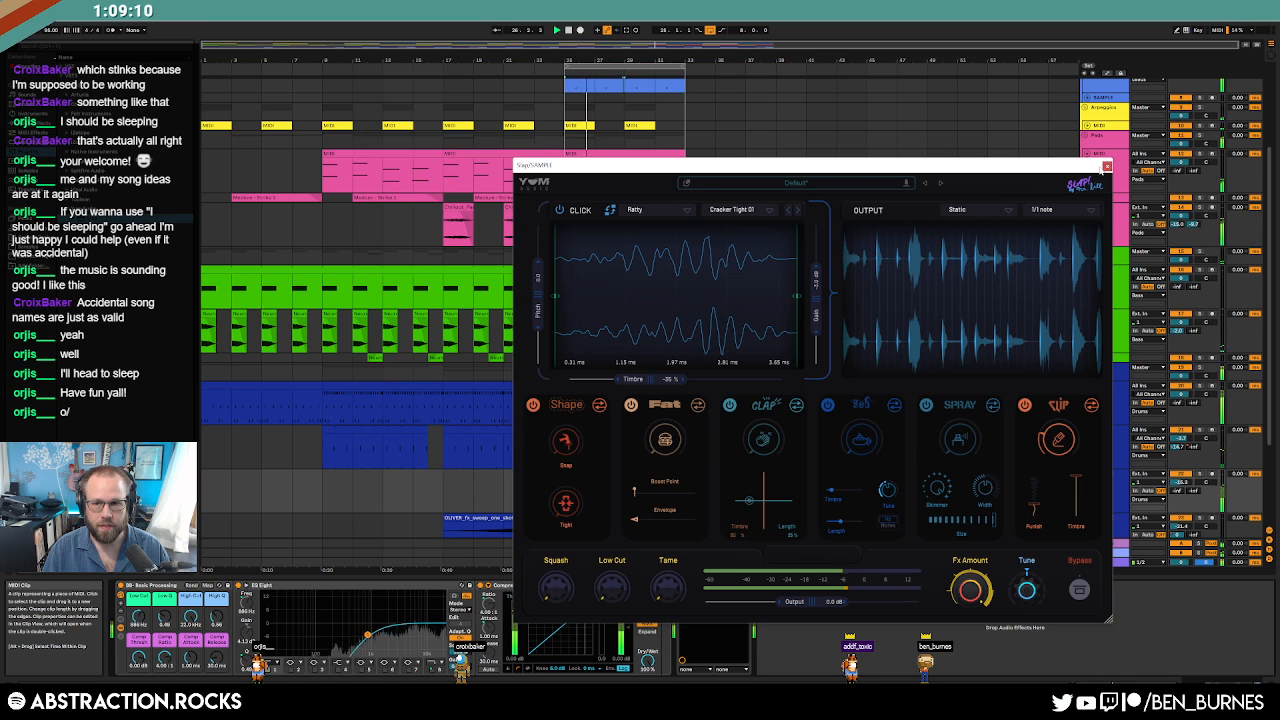
pyautogui.click(1106, 166)
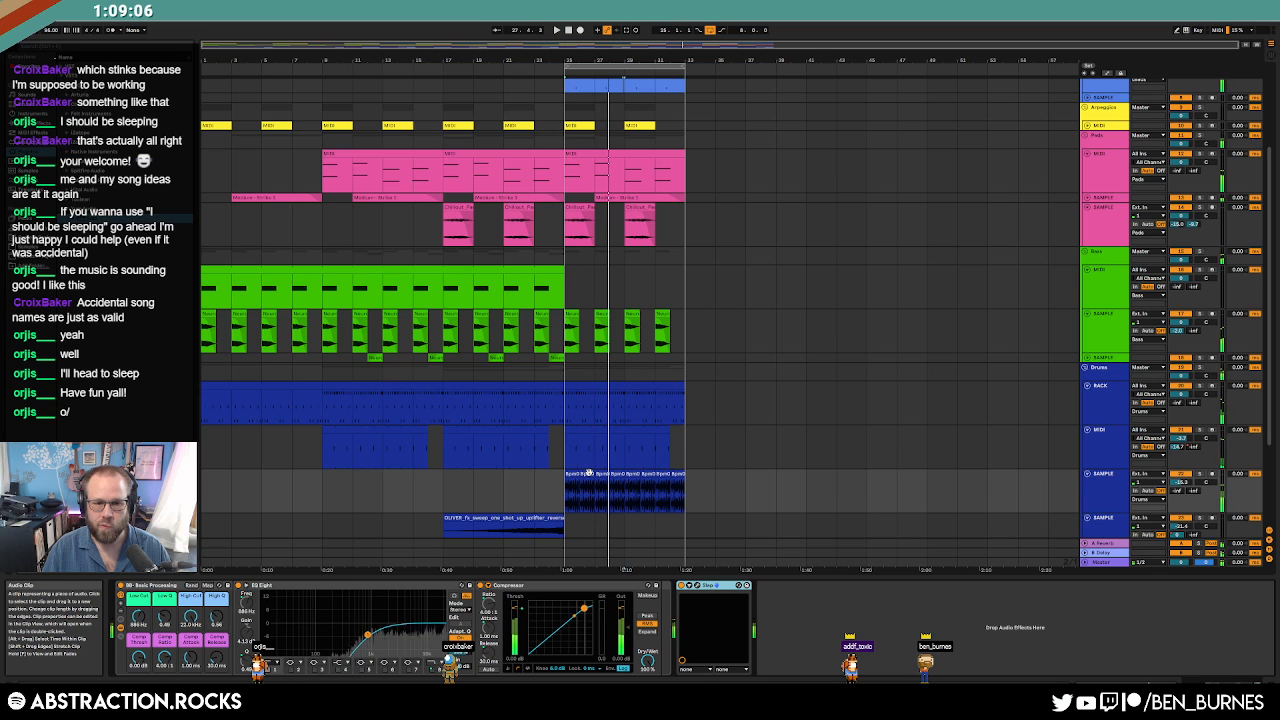
# Stop playback and delete every second Bpm078 clip on the drum sample track.
pyautogui.press('space')
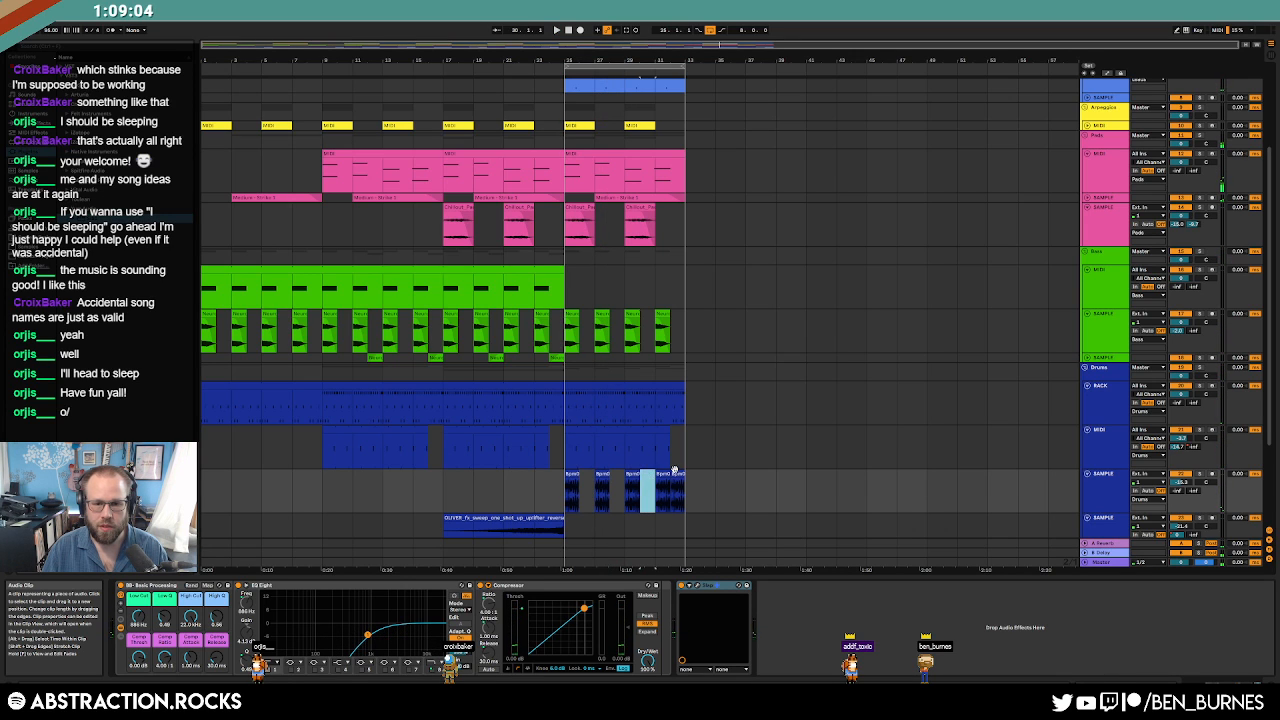
pyautogui.click(679, 480)
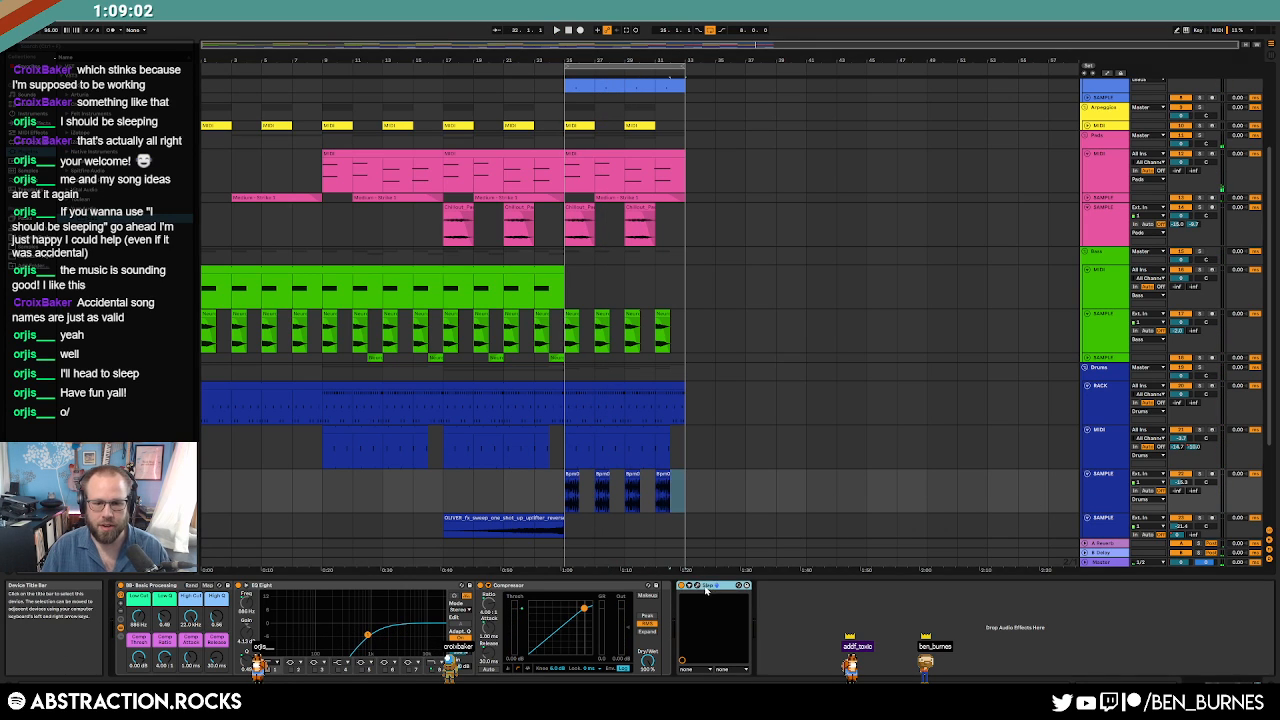
# Remove the Slap plug-in from the drum sample track and raise the track's sends while the loop plays.
pyautogui.scroll(3, 565, 495)
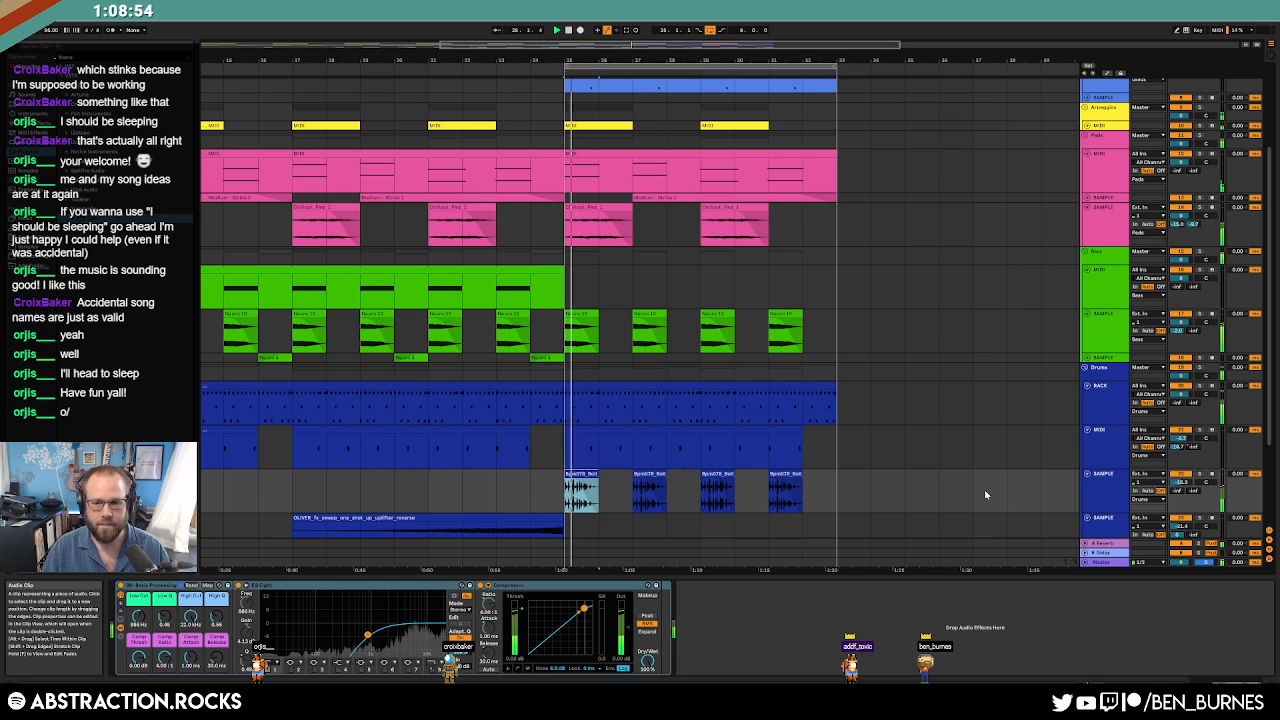
pyautogui.moveTo(1193, 491); pyautogui.dragTo(1180, 466)
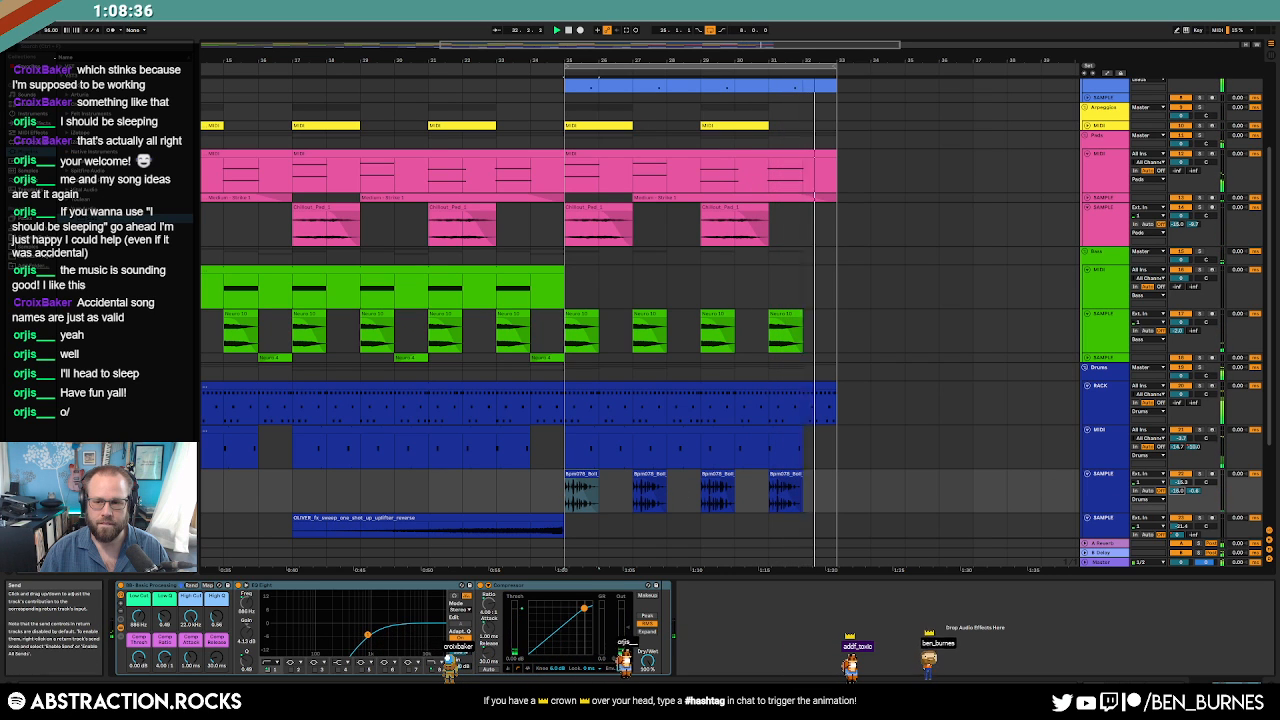
# Insert a new MIDI track below the first lead track and copy that lead's MIDI clip for the looped section onto it.
pyautogui.scroll(5, 854, 498)
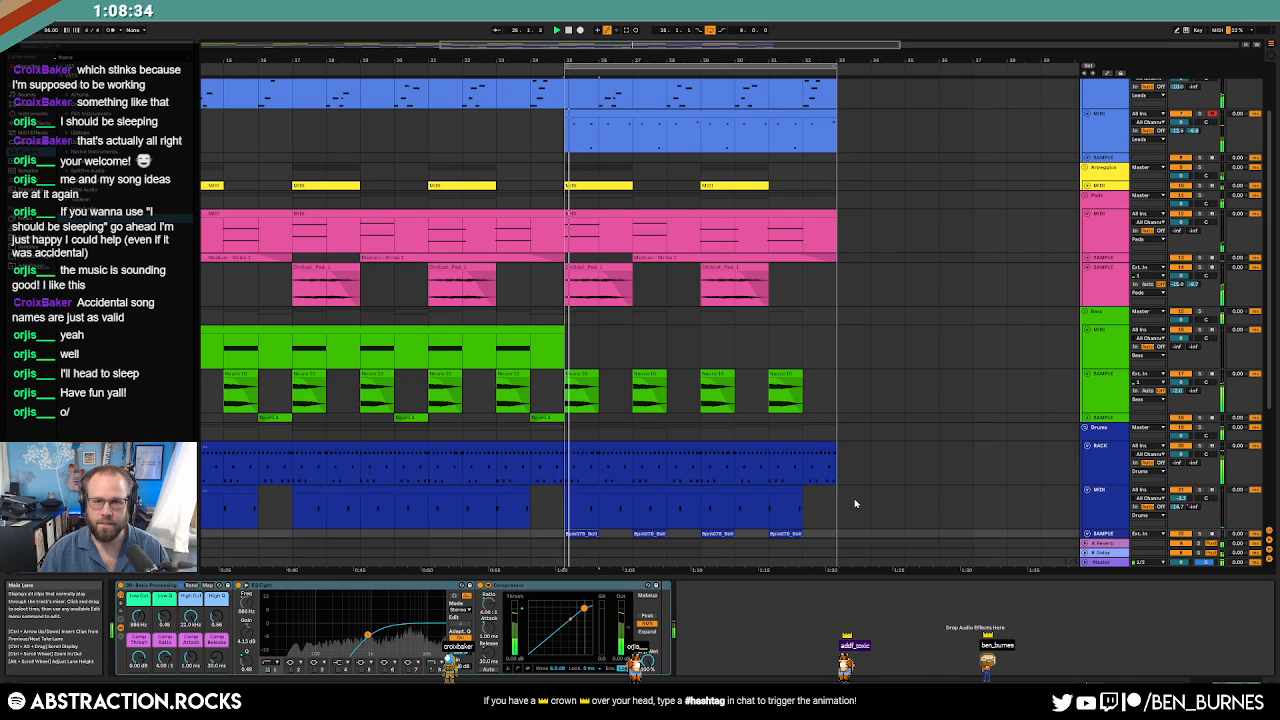
pyautogui.doubleClick(818, 145)
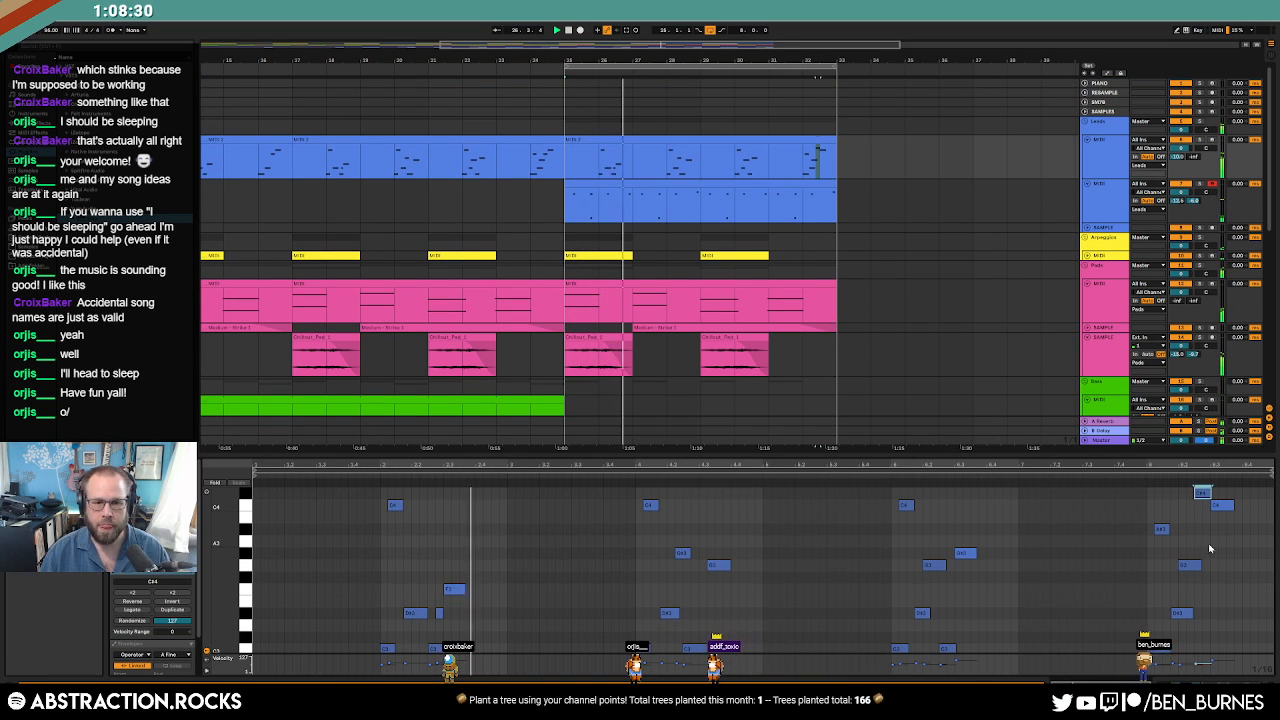
pyautogui.hotkey('shift', 'Tab')
pyautogui.click(1108, 168)
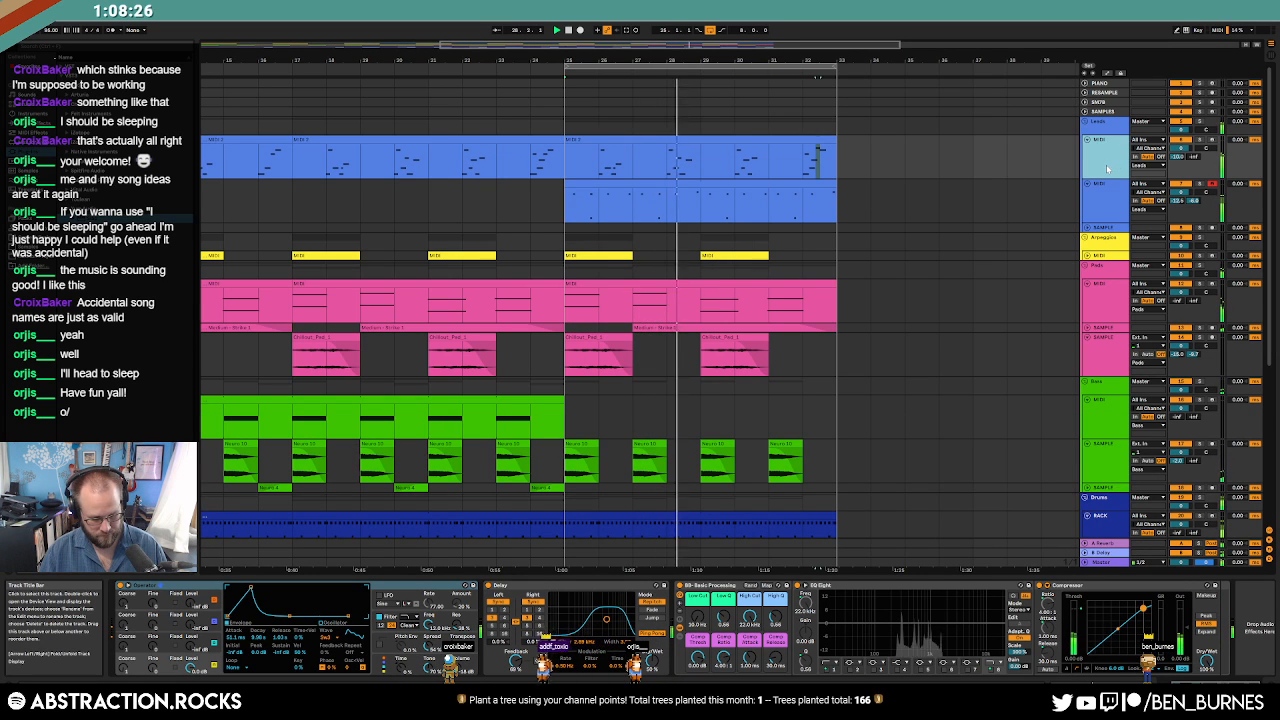
pyautogui.hotkey('ctrl', 'shift', 't')
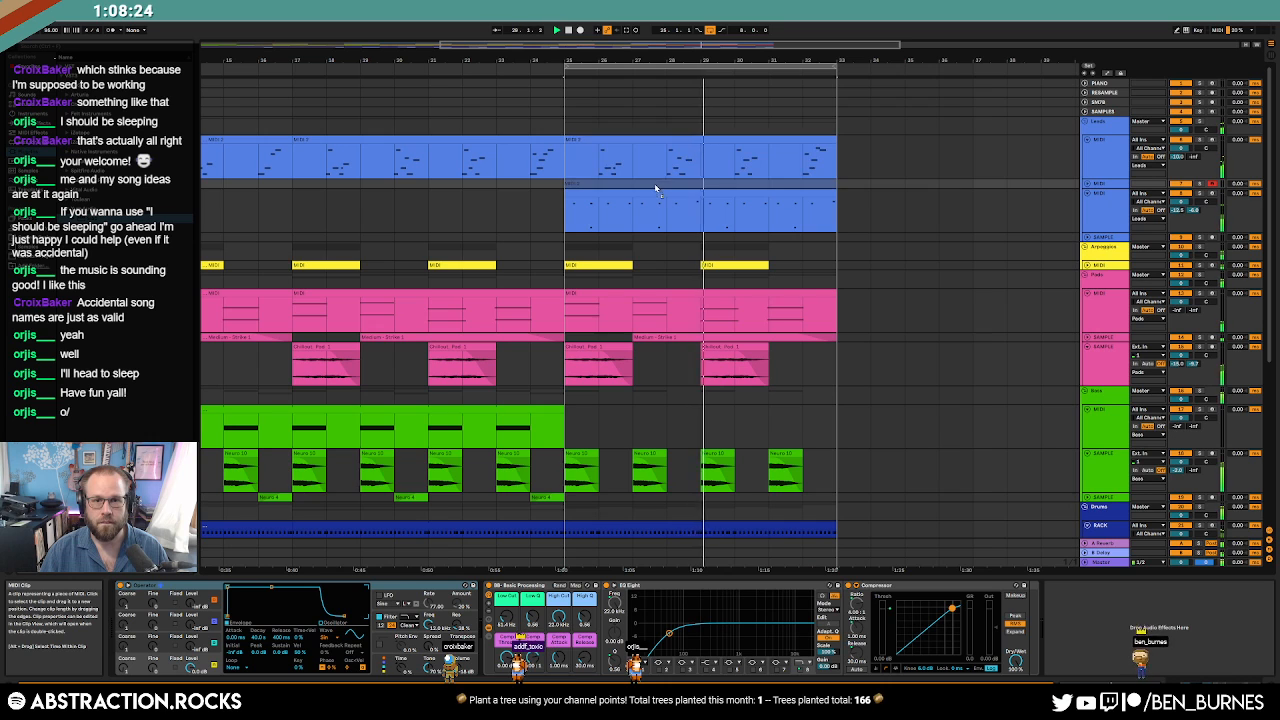
pyautogui.click(1087, 185)
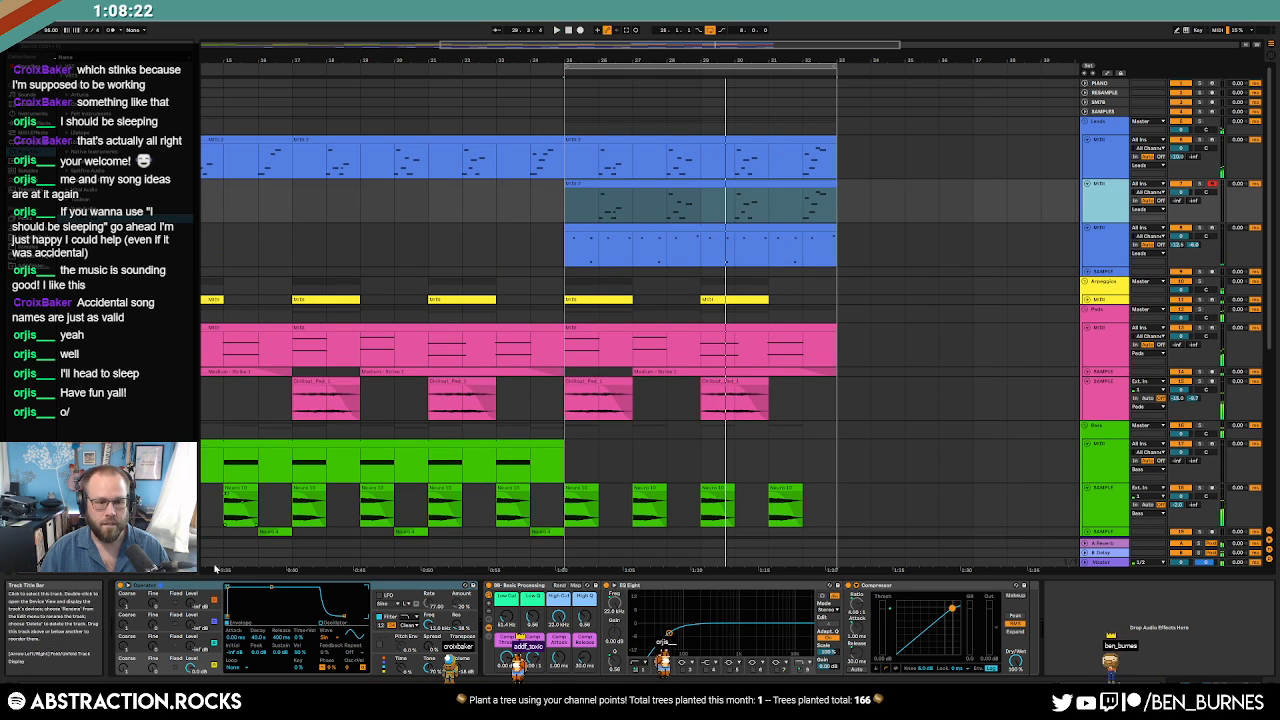
# Set the new lead's Operator oscillator waveform to Square 16 and shorten its envelope decay.
pyautogui.click(324, 638)
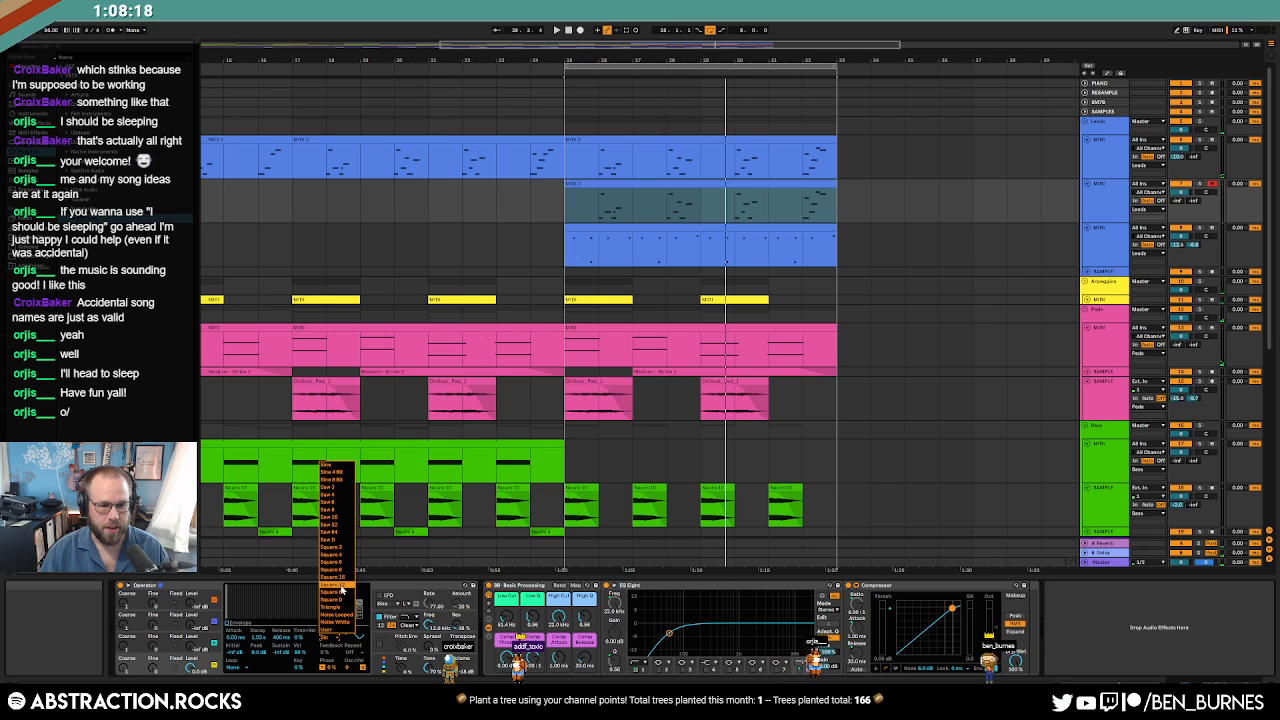
pyautogui.click(346, 578)
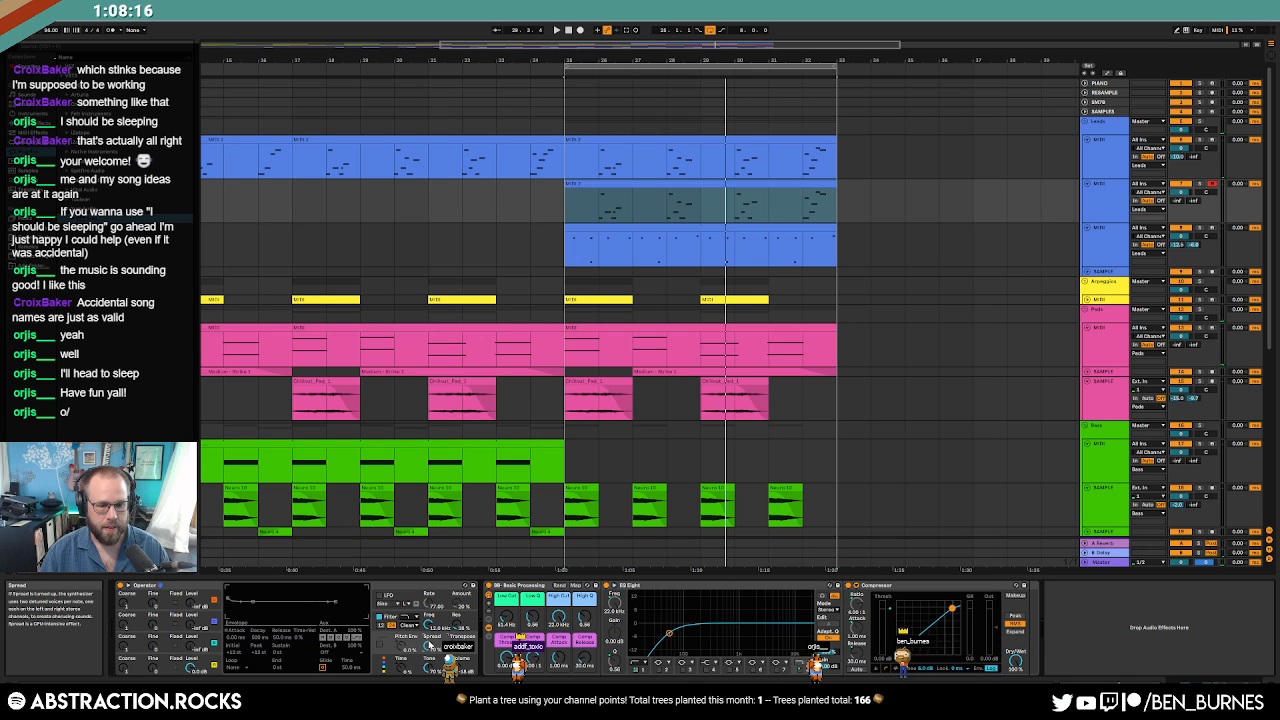
pyautogui.click(168, 653)
pyautogui.click(245, 623)
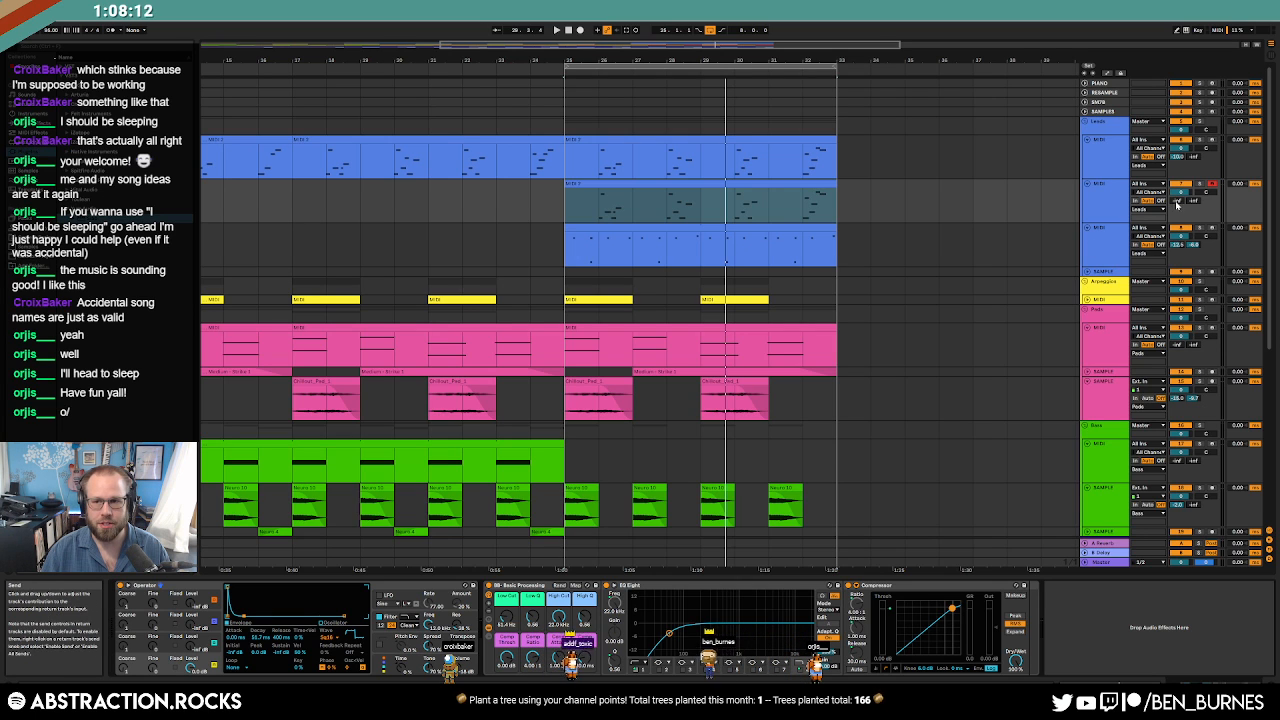
# Play the loop with the copied lead clip and adjust the new lead track's volume.
pyautogui.click(623, 206)
pyautogui.press('space')
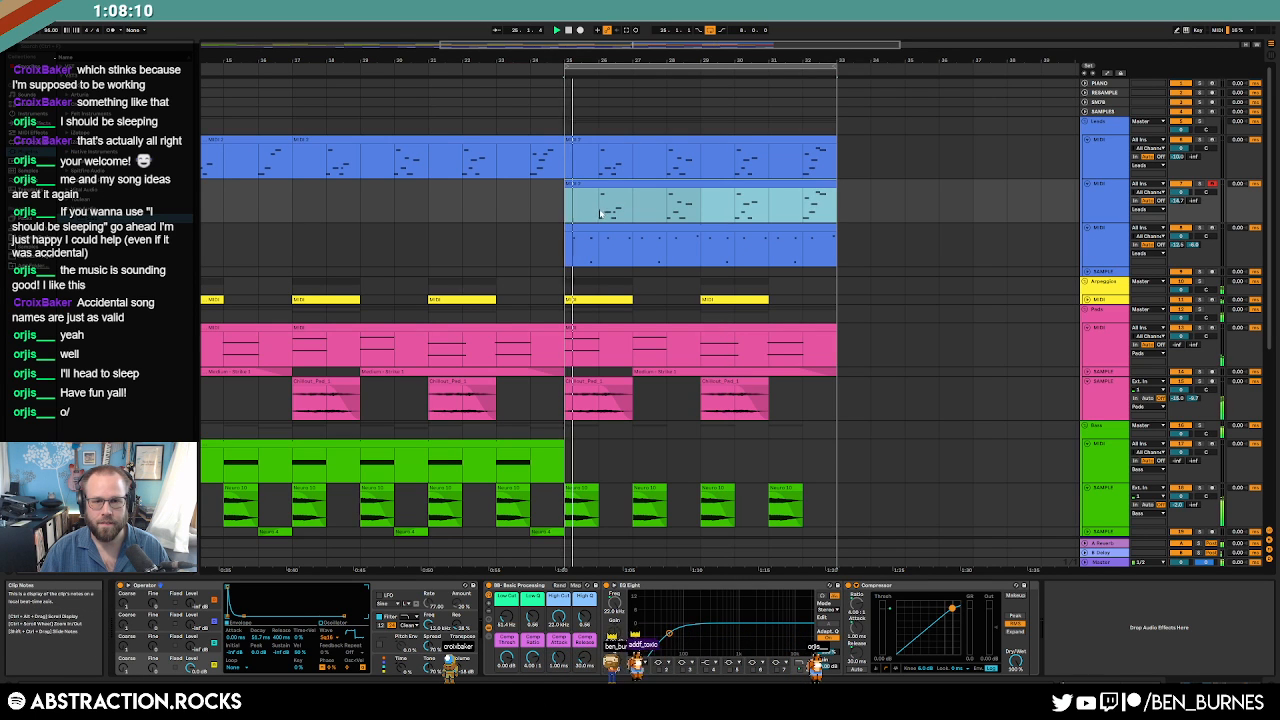
pyautogui.moveTo(1179, 192); pyautogui.dragTo(1179, 202)
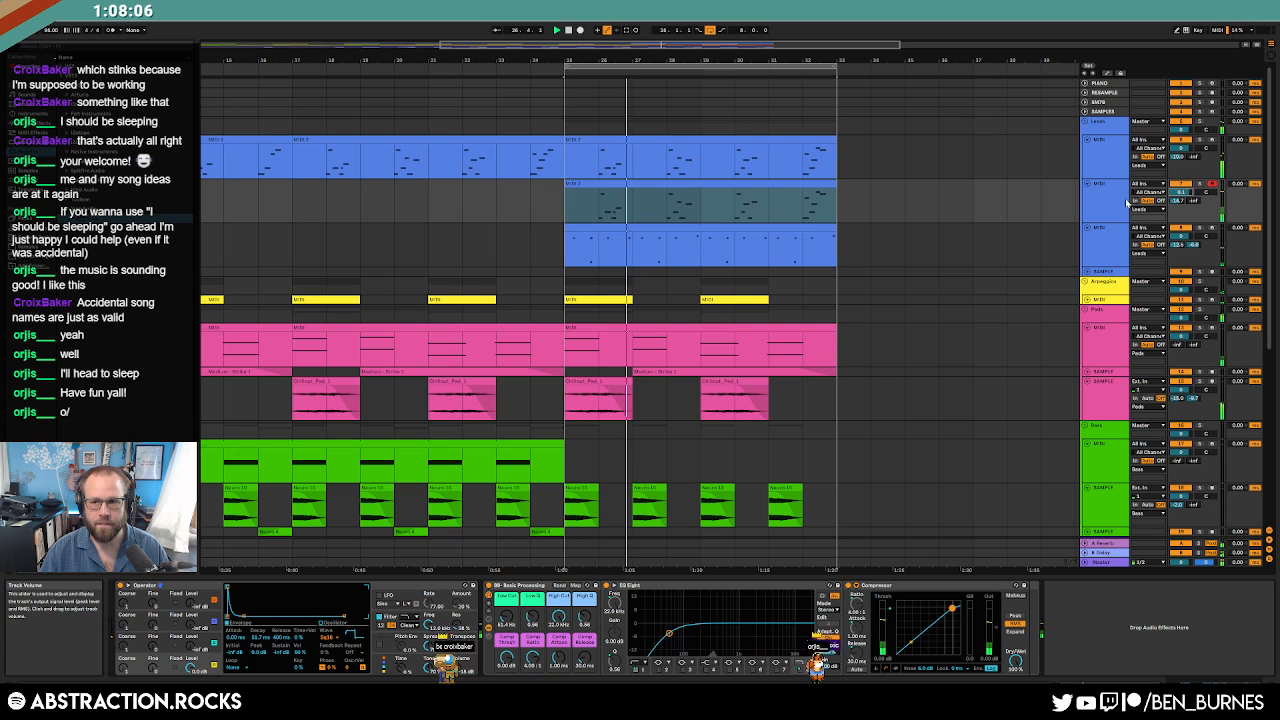
# Check the notes in the copied lead clip and balance the new lead track's reverb and delay sends.
pyautogui.doubleClick(786, 219)
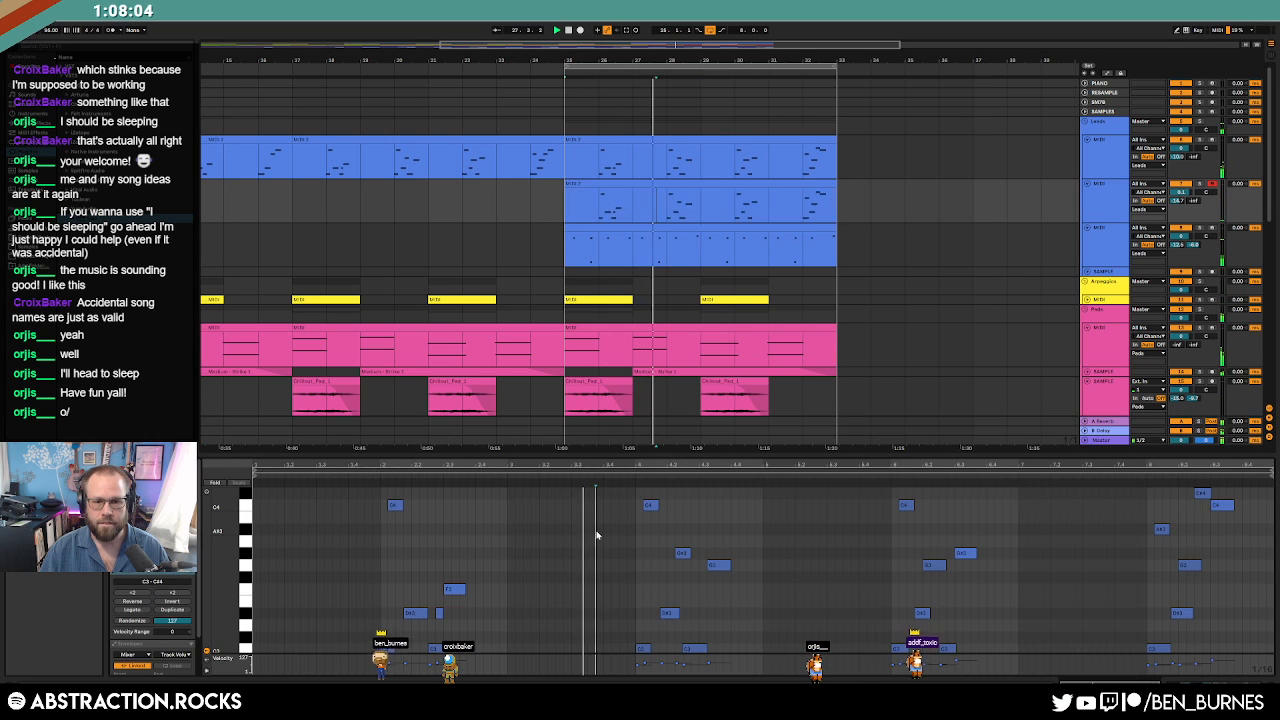
pyautogui.hotkey('shift', 'Tab')
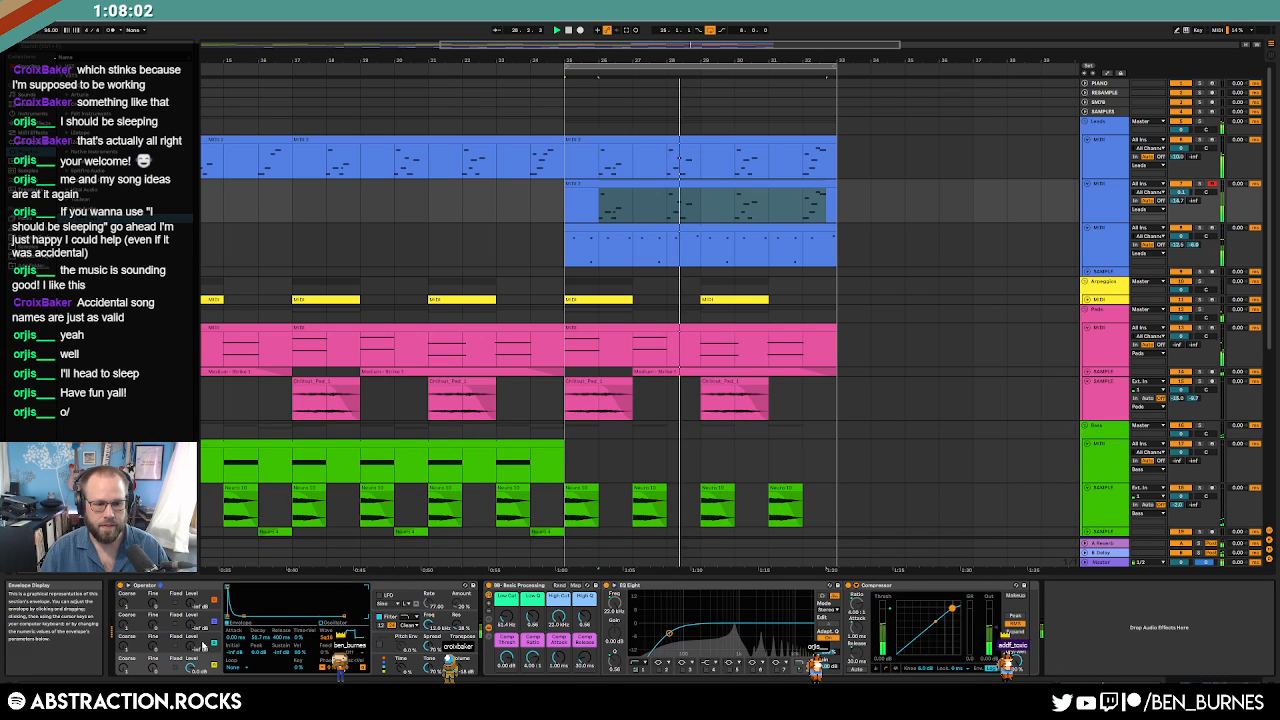
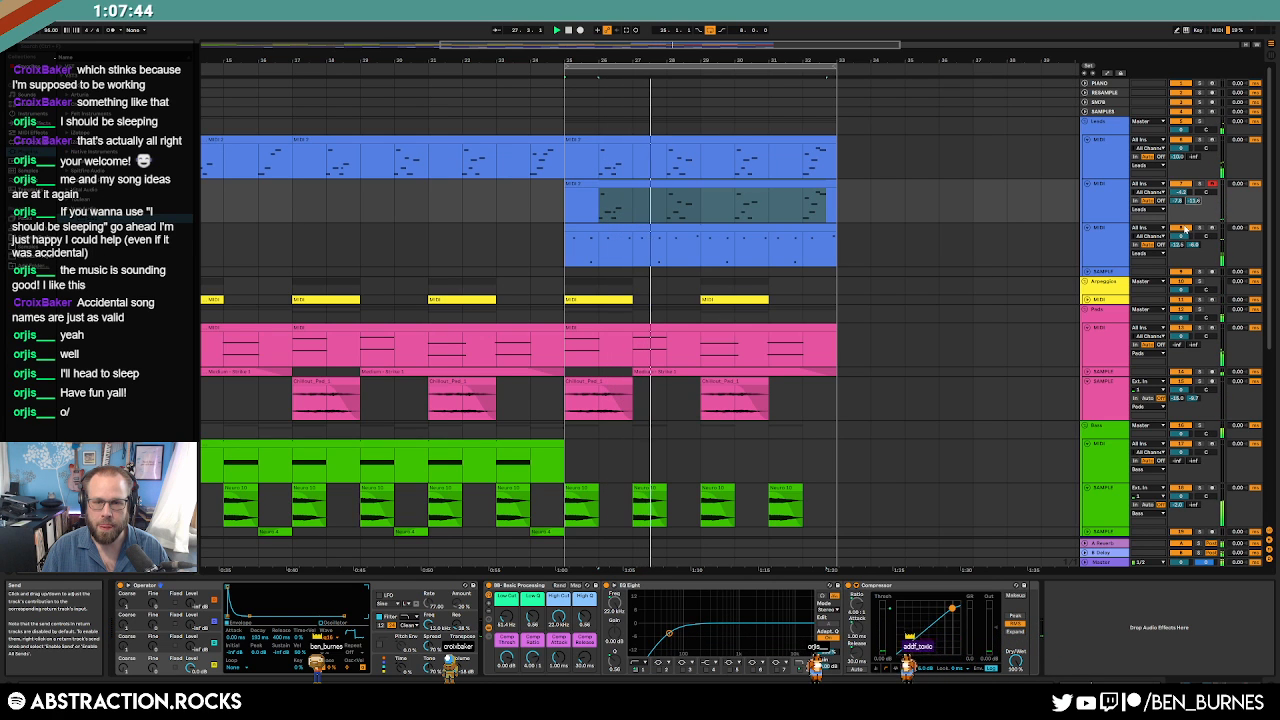
pyautogui.click(1101, 206)
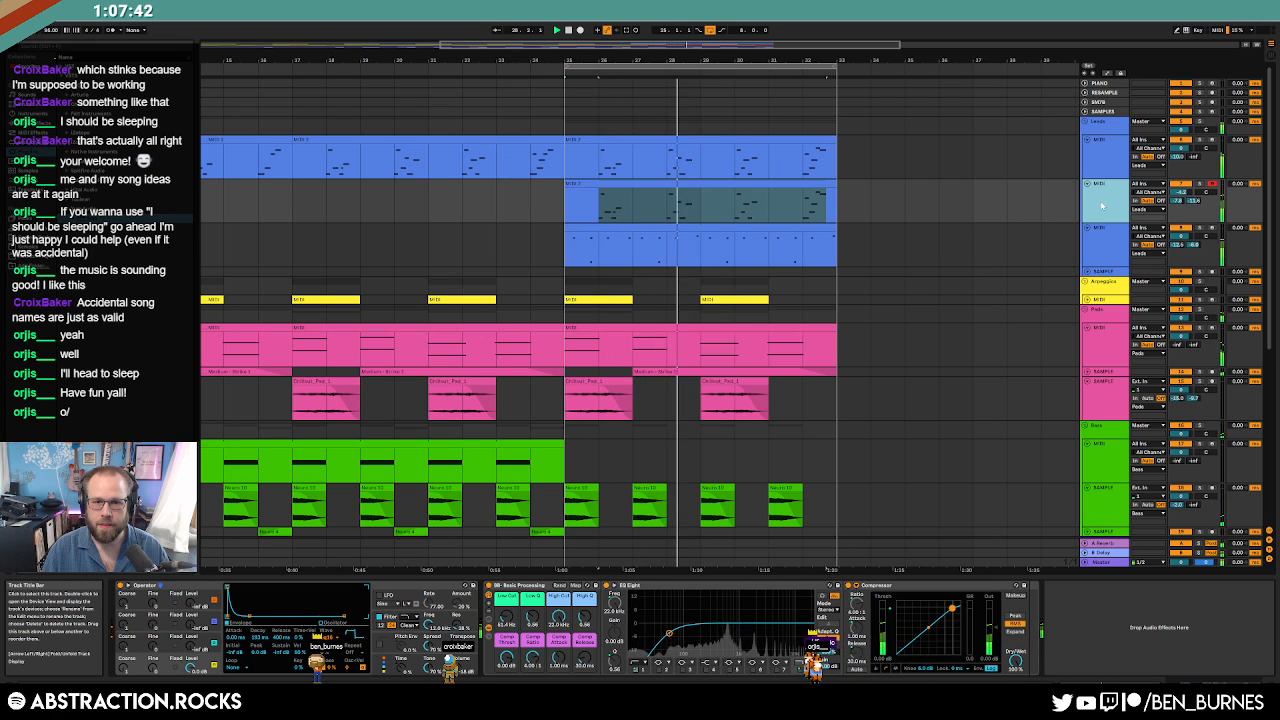
pyautogui.moveTo(1191, 201); pyautogui.dragTo(1178, 203)
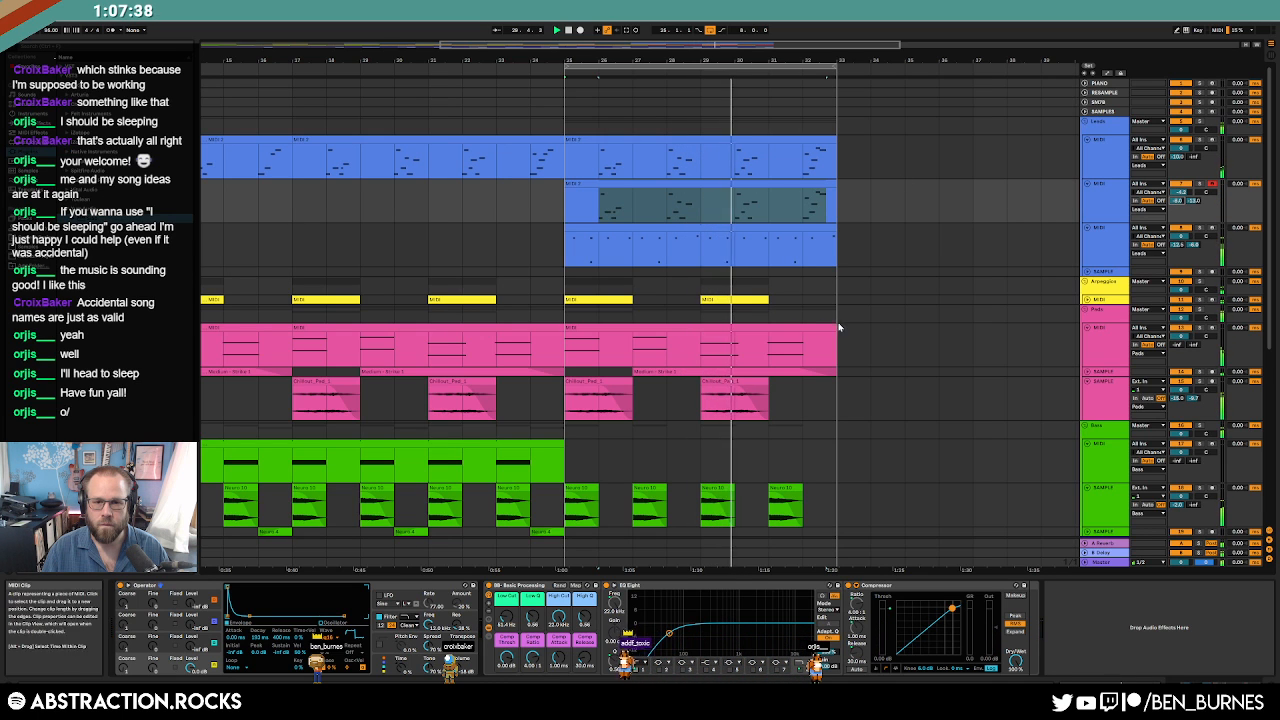
# Unfold the arpeggio MIDI track and extend the green bass MIDI part to the end of the looped section.
pyautogui.click(1086, 301)
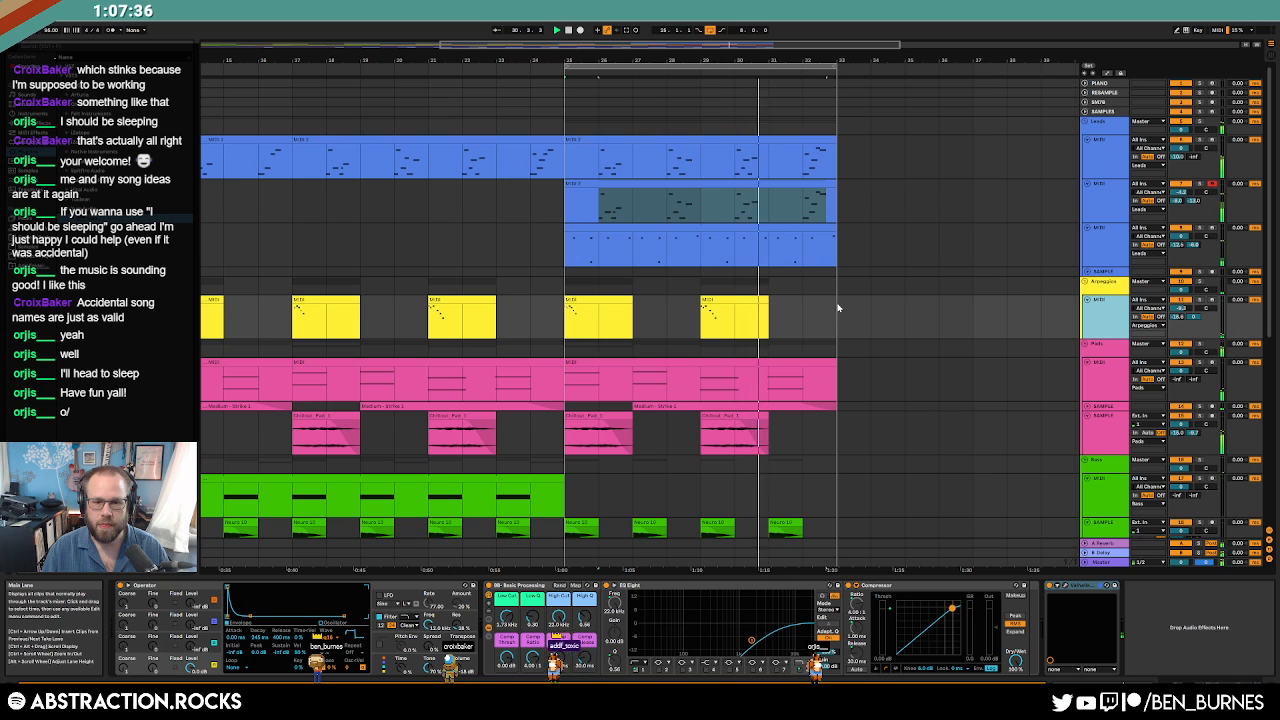
pyautogui.scroll(-5, 838, 308)
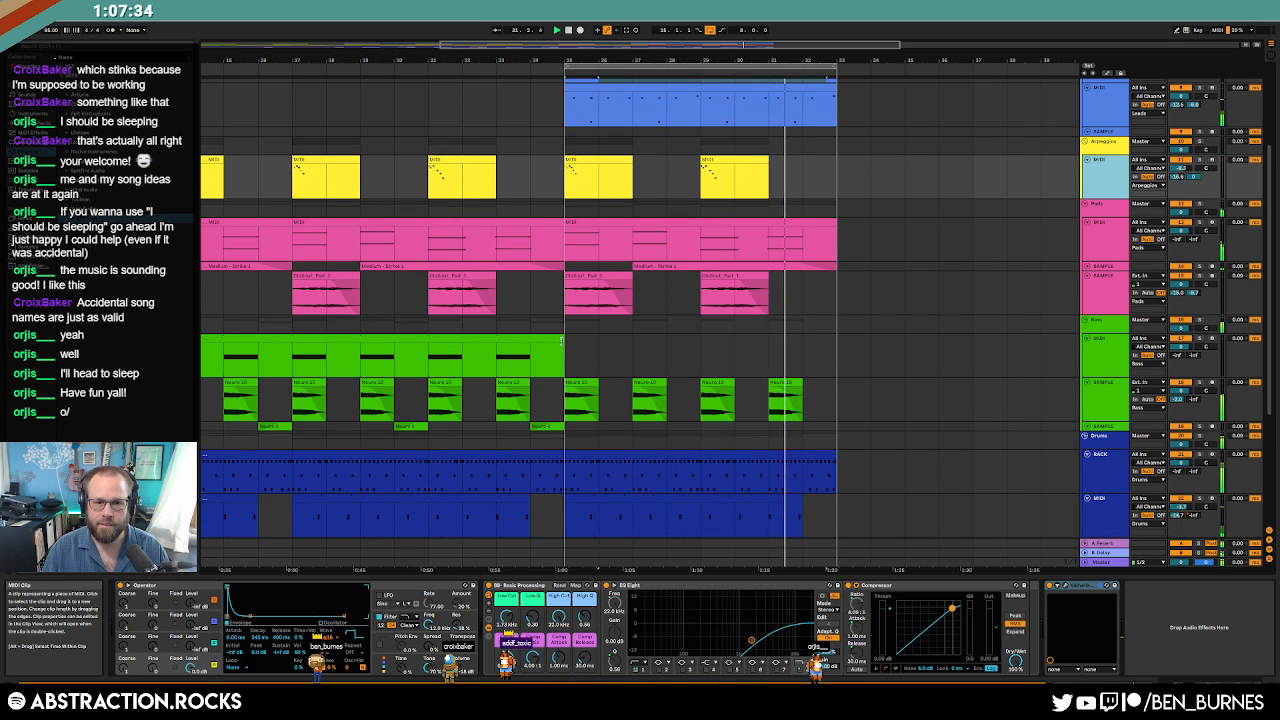
pyautogui.click(915, 352)
pyautogui.scroll(-2, 915, 352)
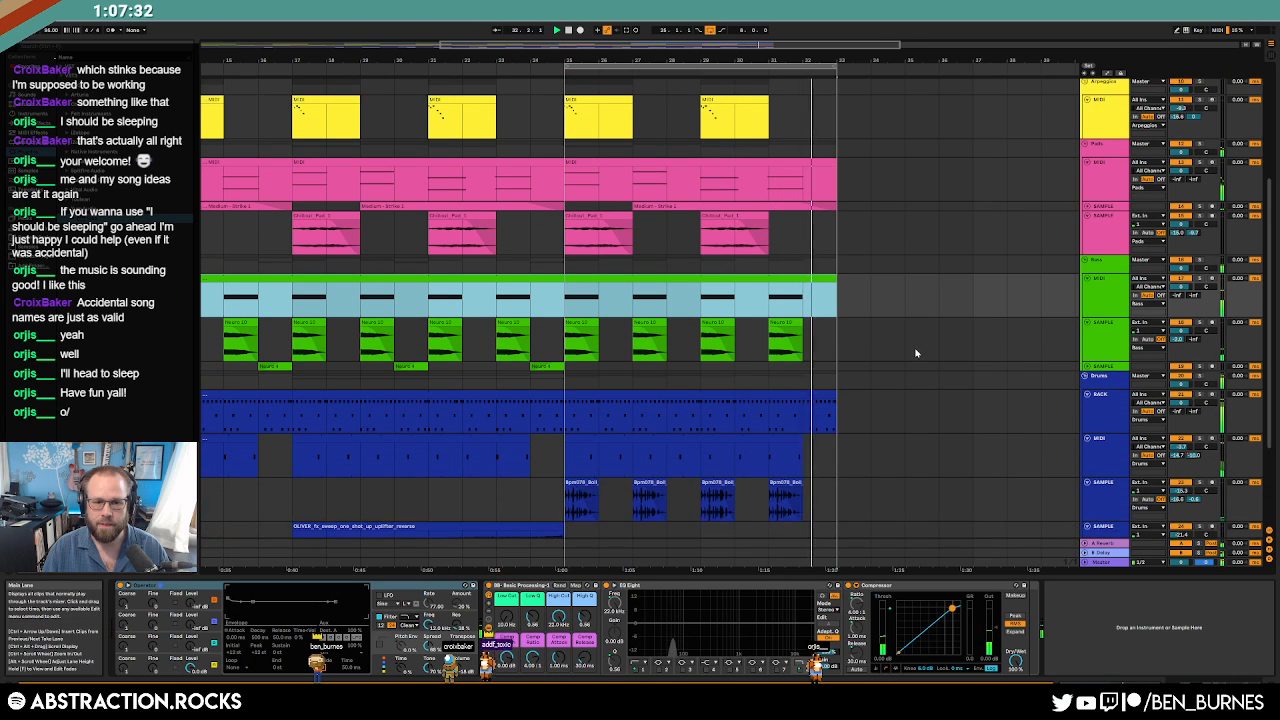
# Continue the short Neuro clips on the folded bass sample track through the looped section at the same spacing.
pyautogui.scroll(-2, 915, 352)
pyautogui.click(593, 320)
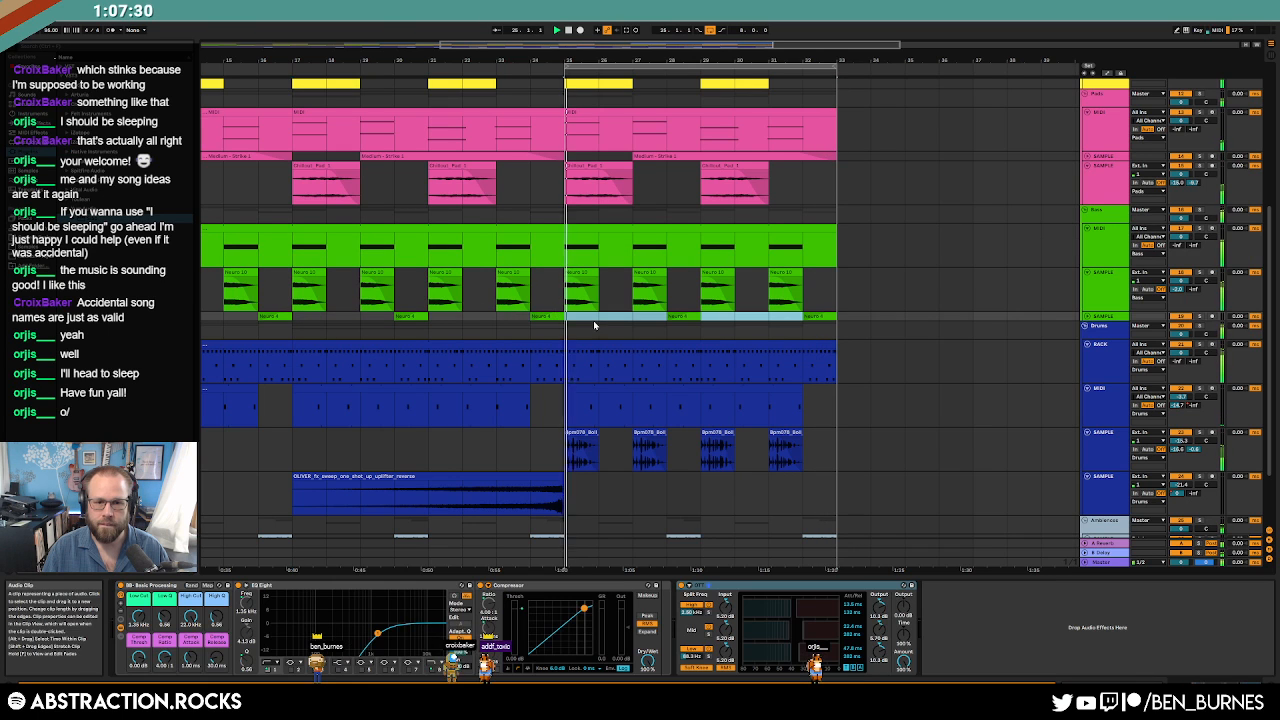
pyautogui.scroll(-3, 868, 362)
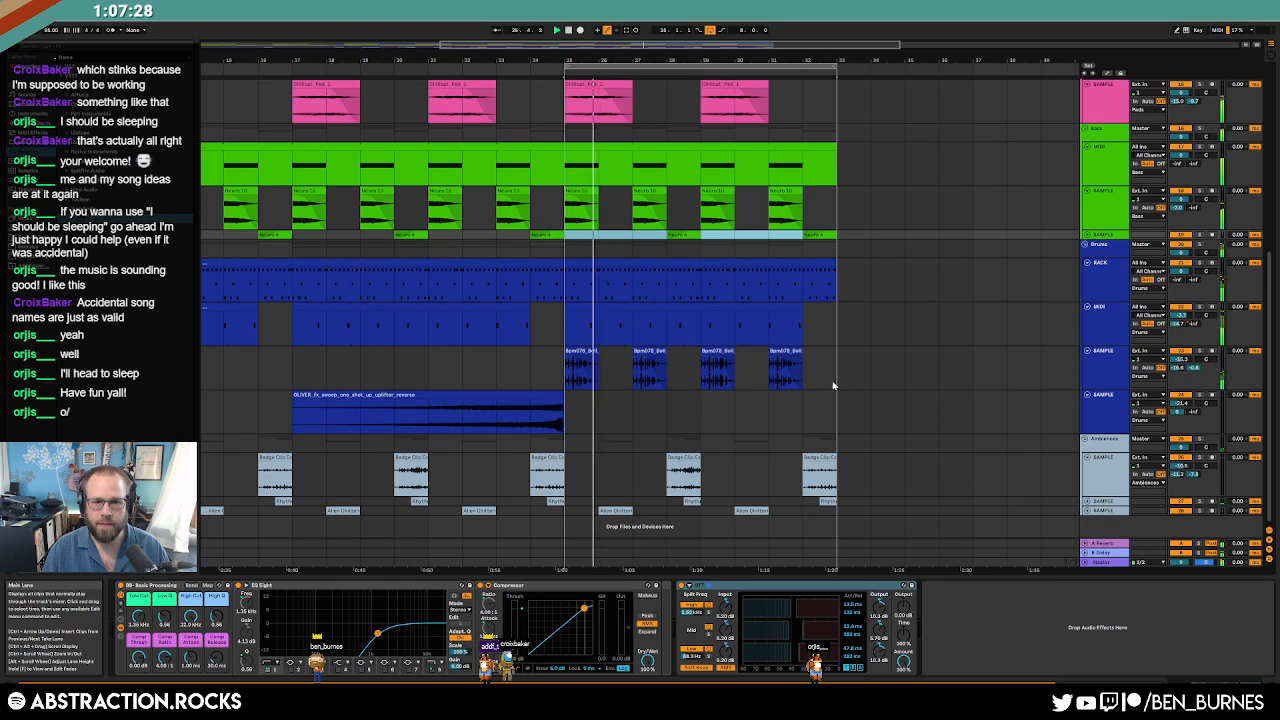
# Delete the closed hat notes after the first two in the looped section's fourth bar of the drum rack clip, and show the automation lanes.
pyautogui.press('space')
pyautogui.click(633, 405)
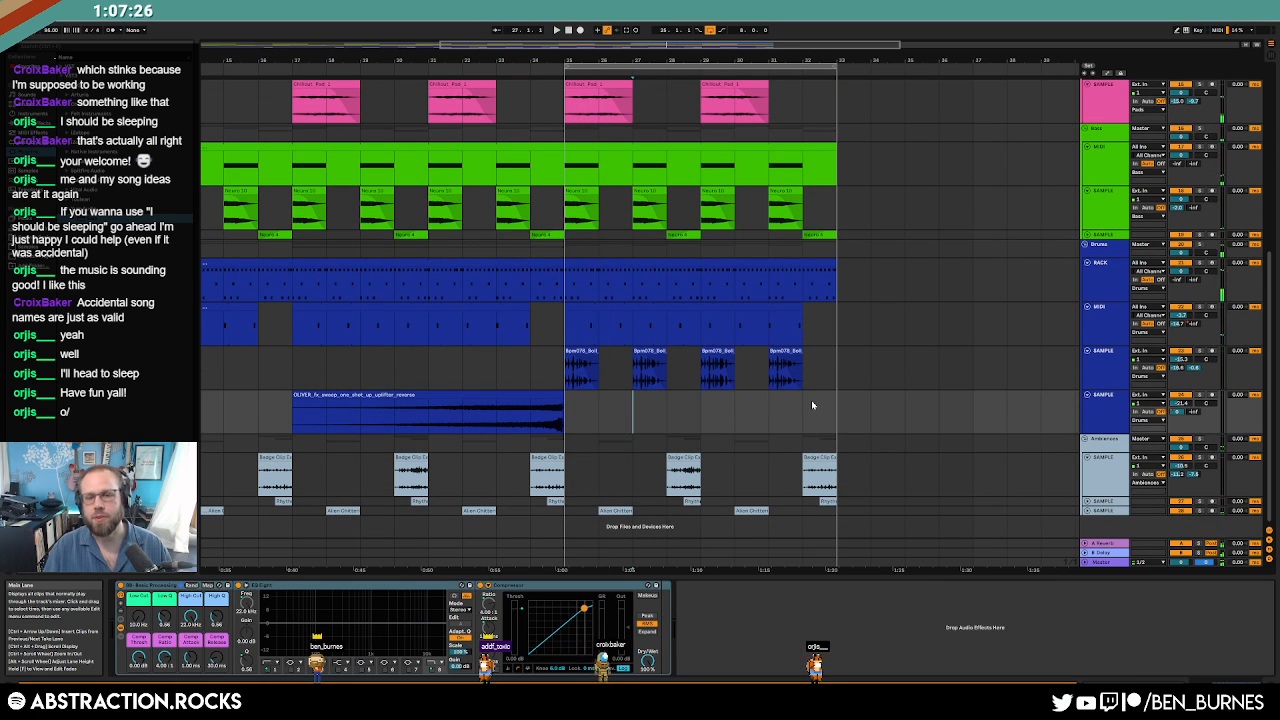
pyautogui.click(700, 289)
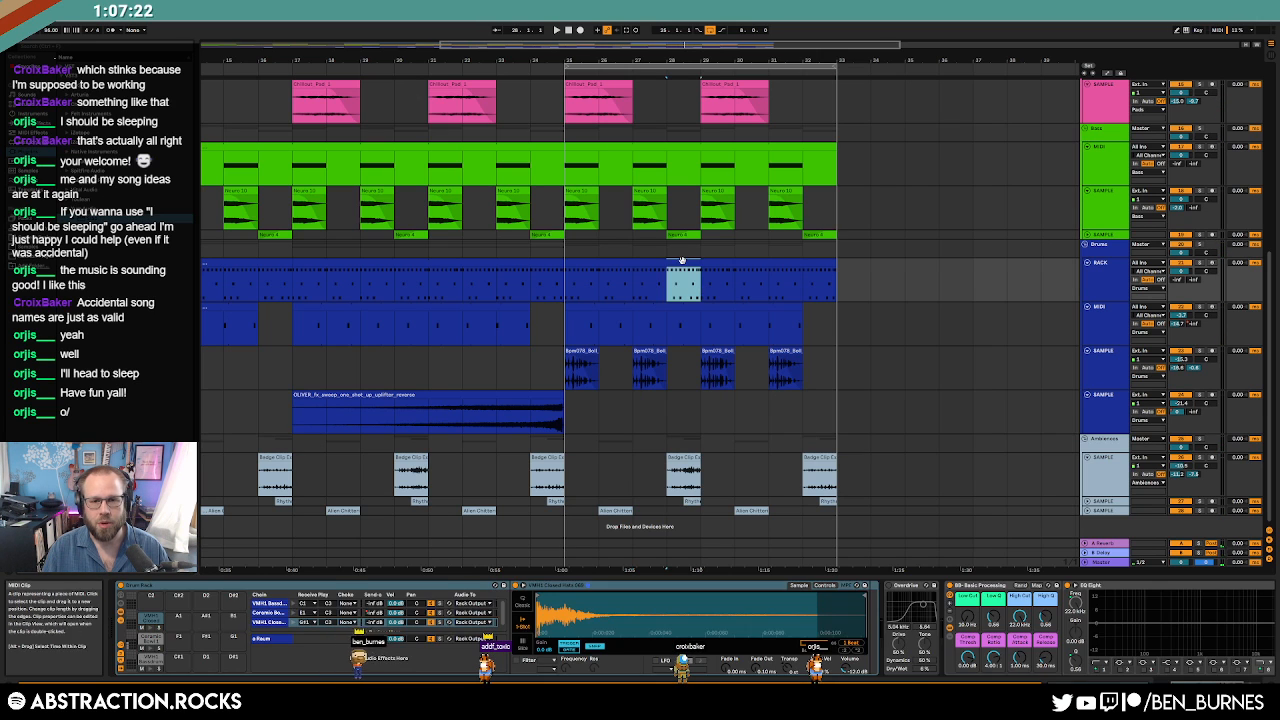
pyautogui.doubleClick(681, 263)
pyautogui.click(523, 493)
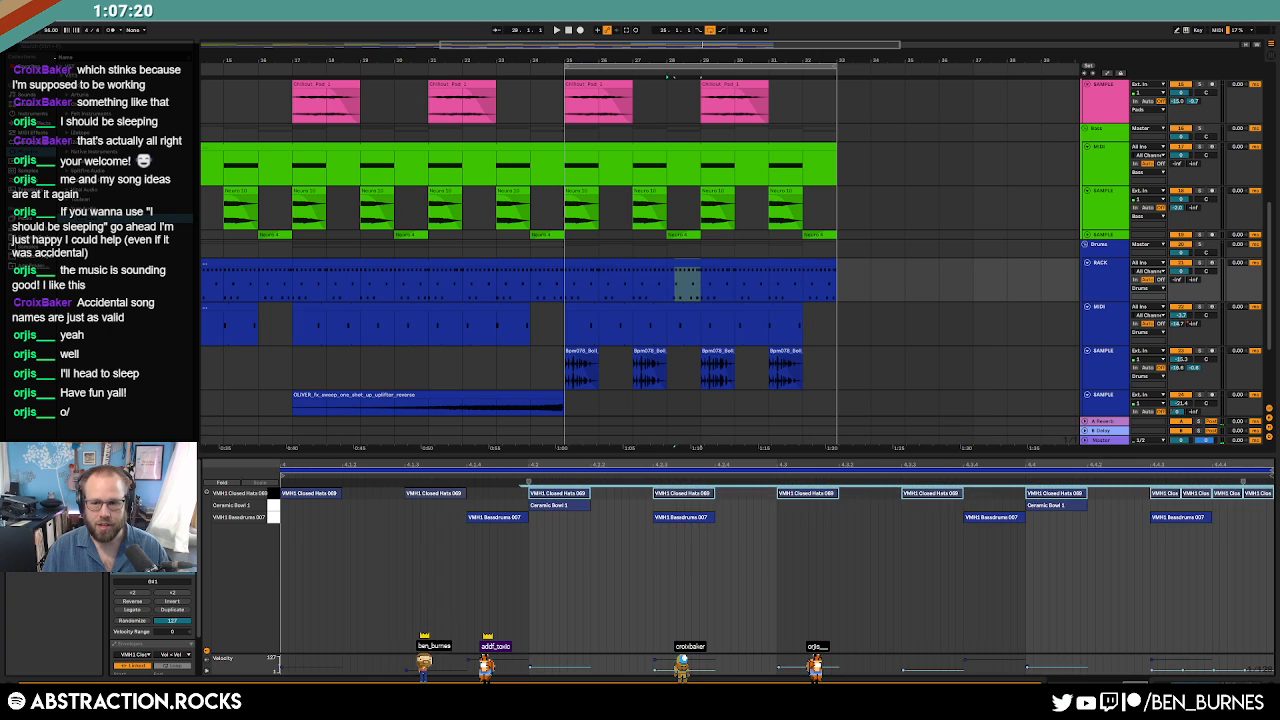
pyautogui.press('Delete')
pyautogui.press('a')
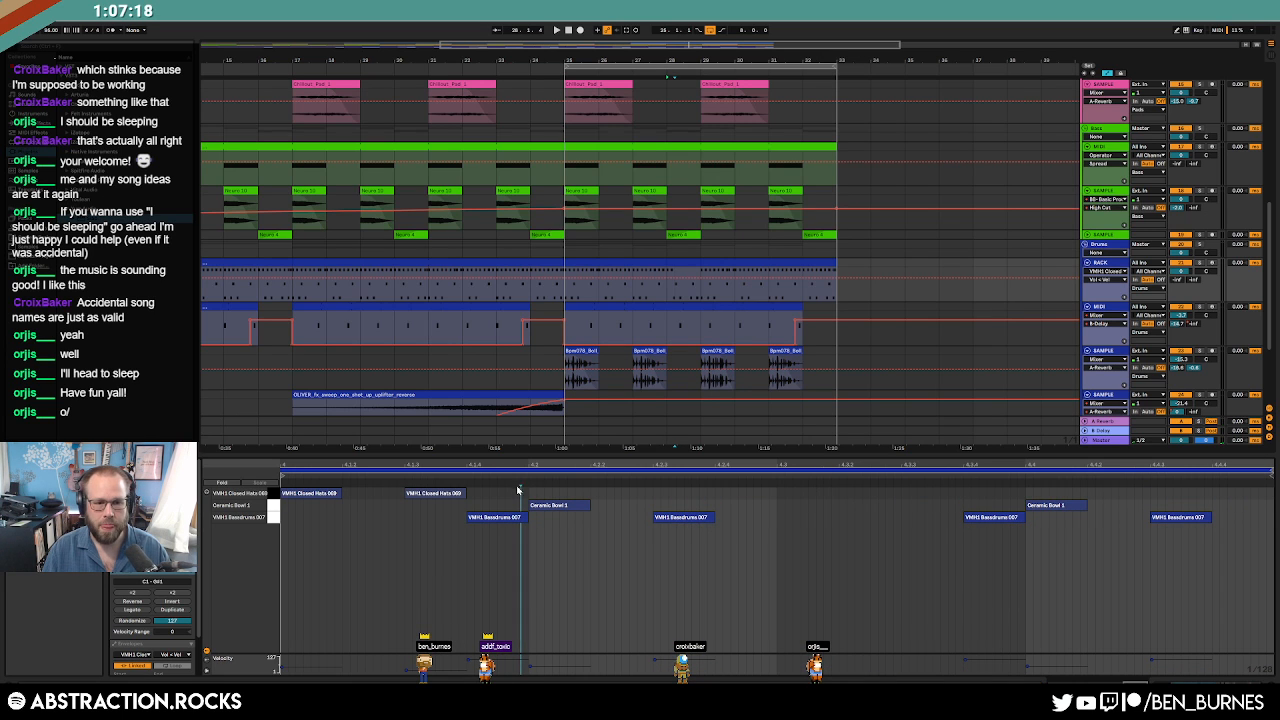
# Hide the automation lanes and split off the looped section's final bar of the drum rack clip.
pyautogui.hotkey('shift', 'Tab')
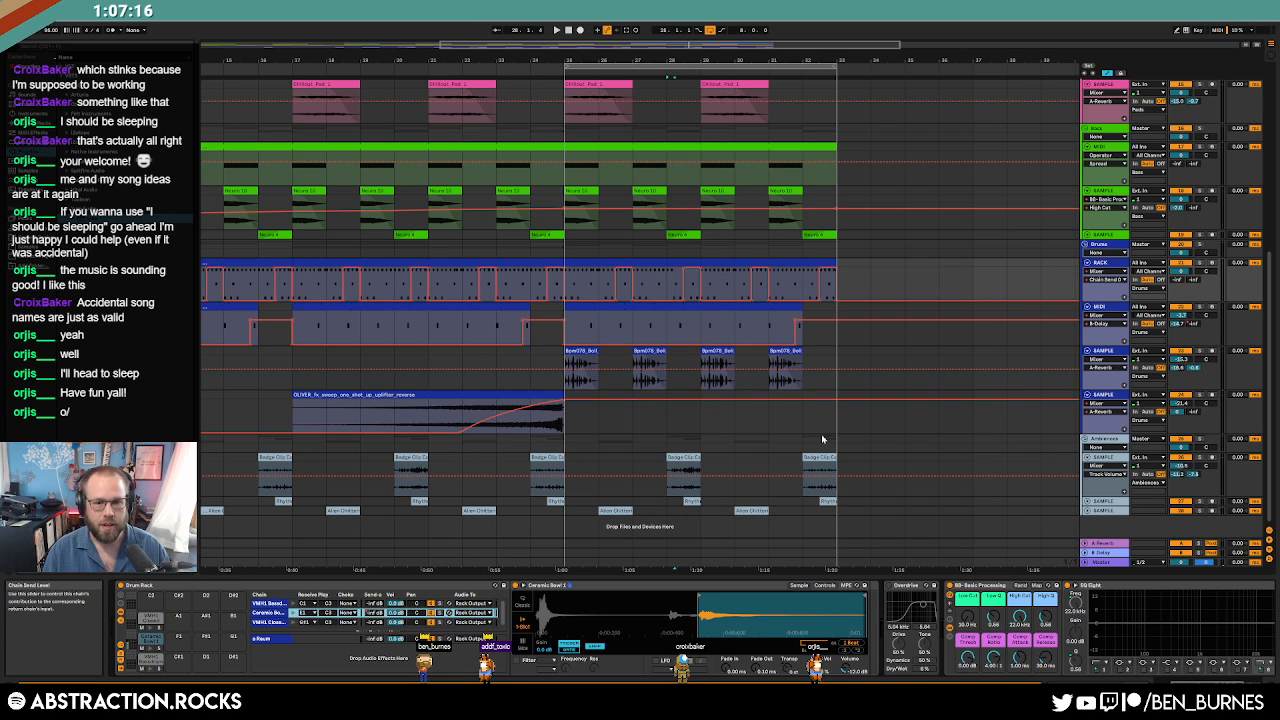
pyautogui.press('a')
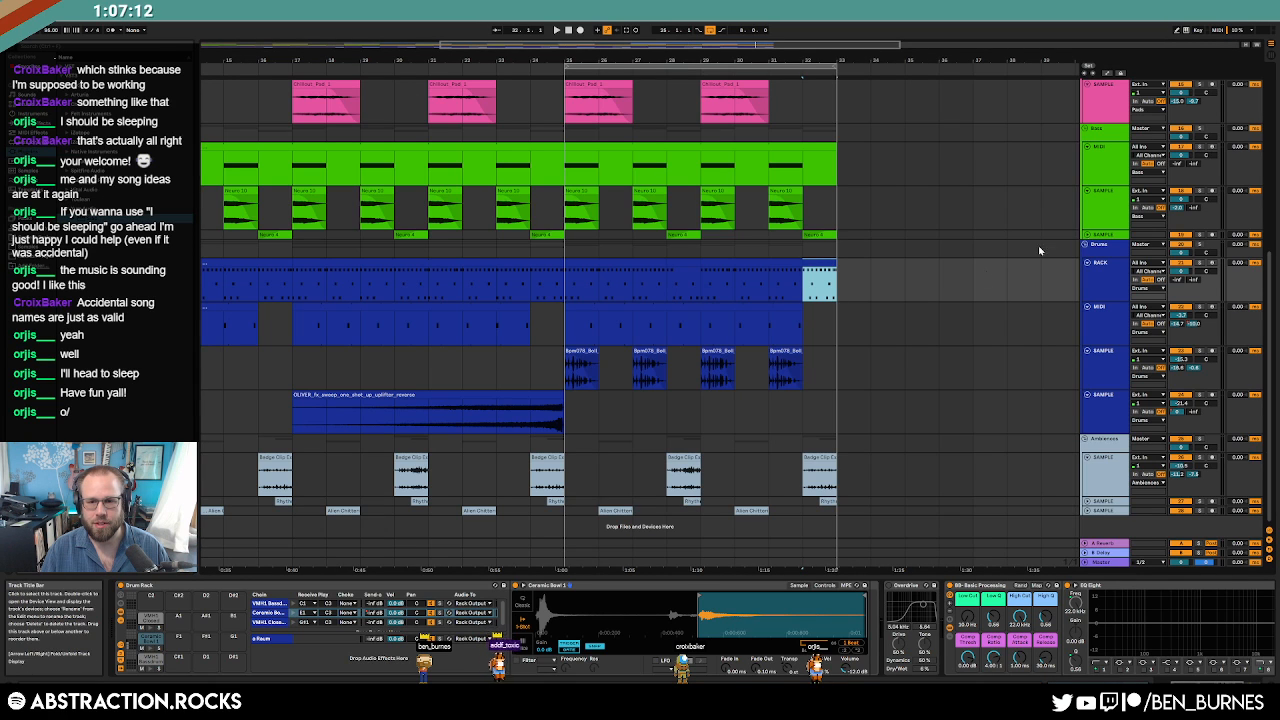
pyautogui.click(817, 460)
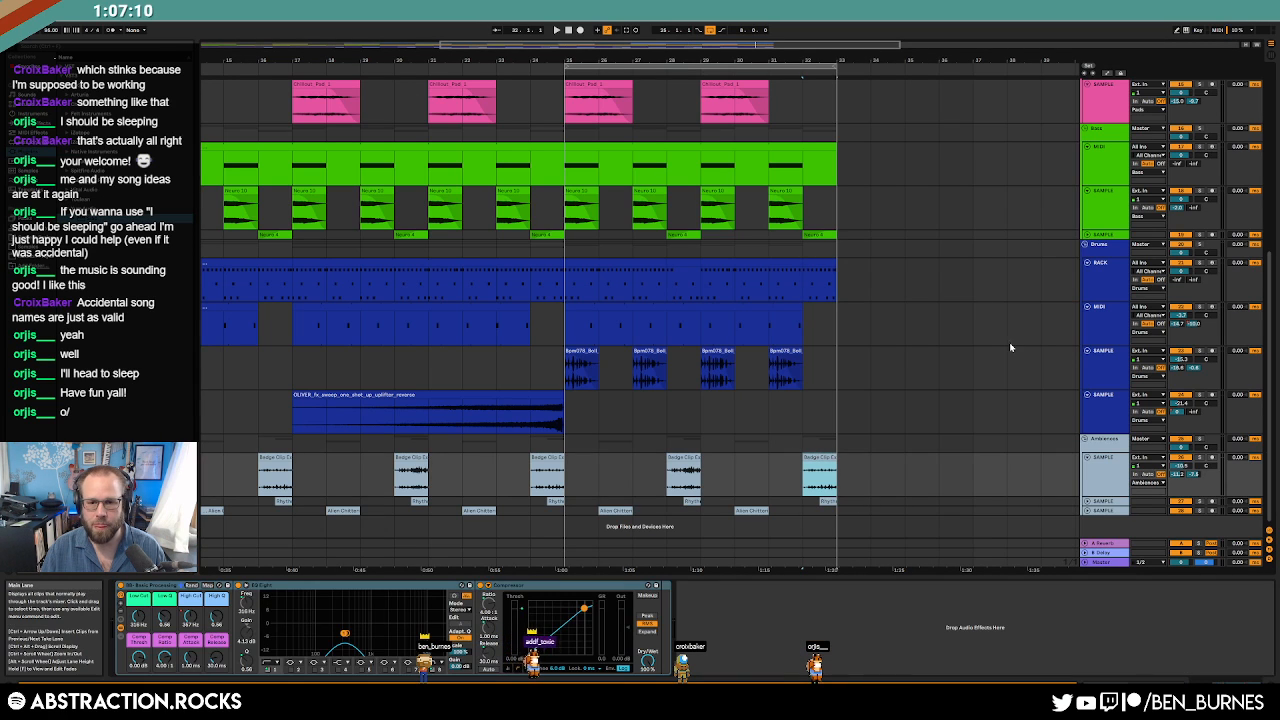
pyautogui.moveTo(808, 282); pyautogui.dragTo(829, 284)
pyautogui.hotkey('ctrl', 'e')
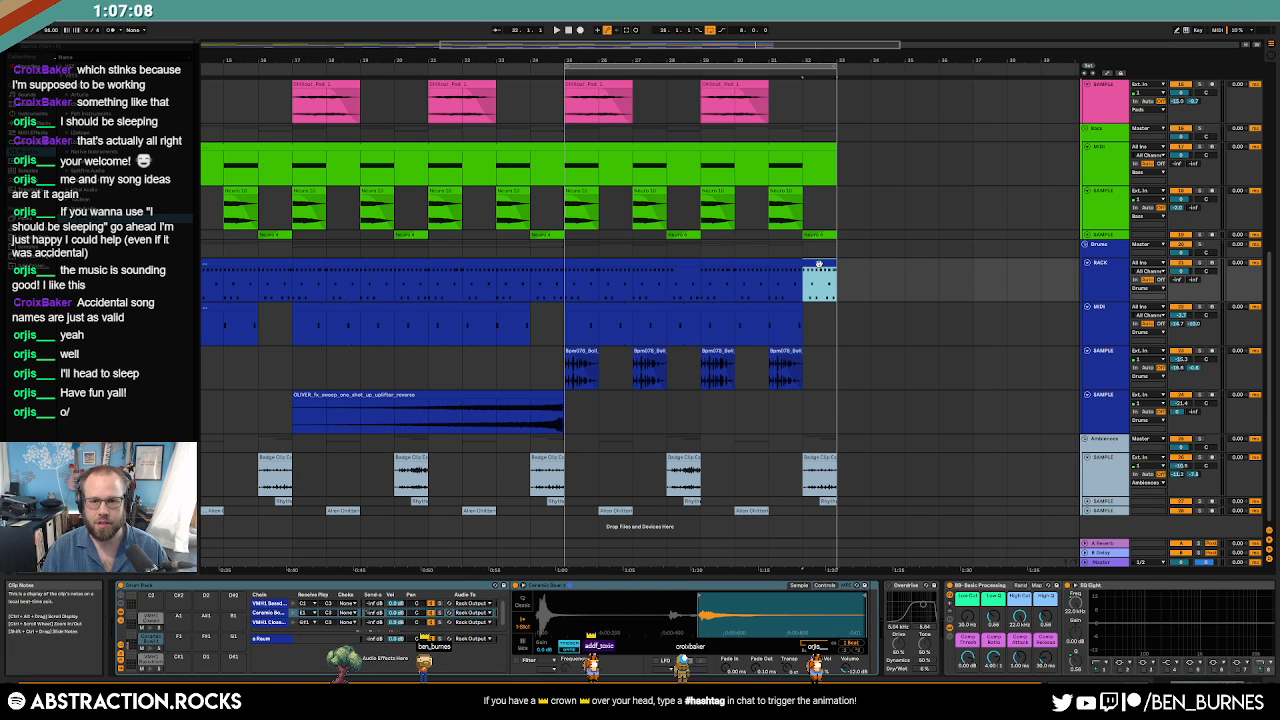
# In the drum rack clip's final bar, delete the closed hat notes after the first and the first two bass drum notes.
pyautogui.doubleClick(820, 264)
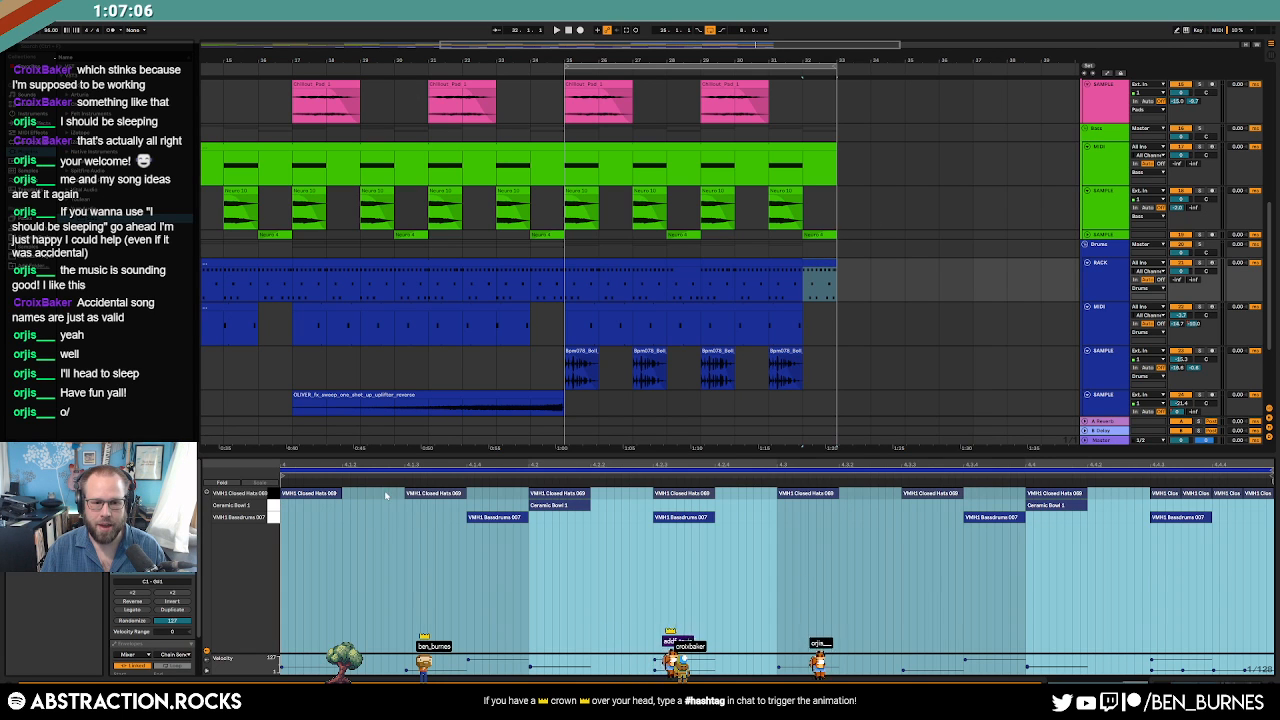
pyautogui.moveTo(387, 495); pyautogui.dragTo(1272, 494)
pyautogui.press('Delete')
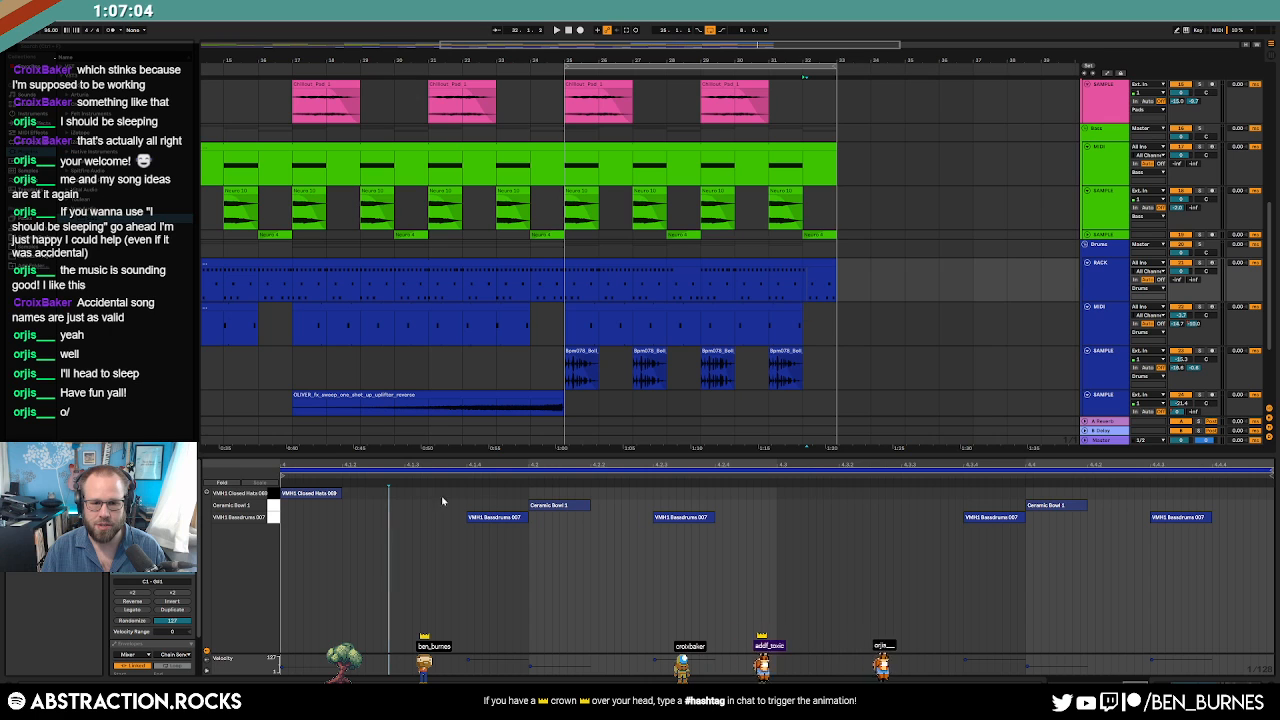
pyautogui.moveTo(430, 520); pyautogui.dragTo(888, 540)
pyautogui.press('Delete')
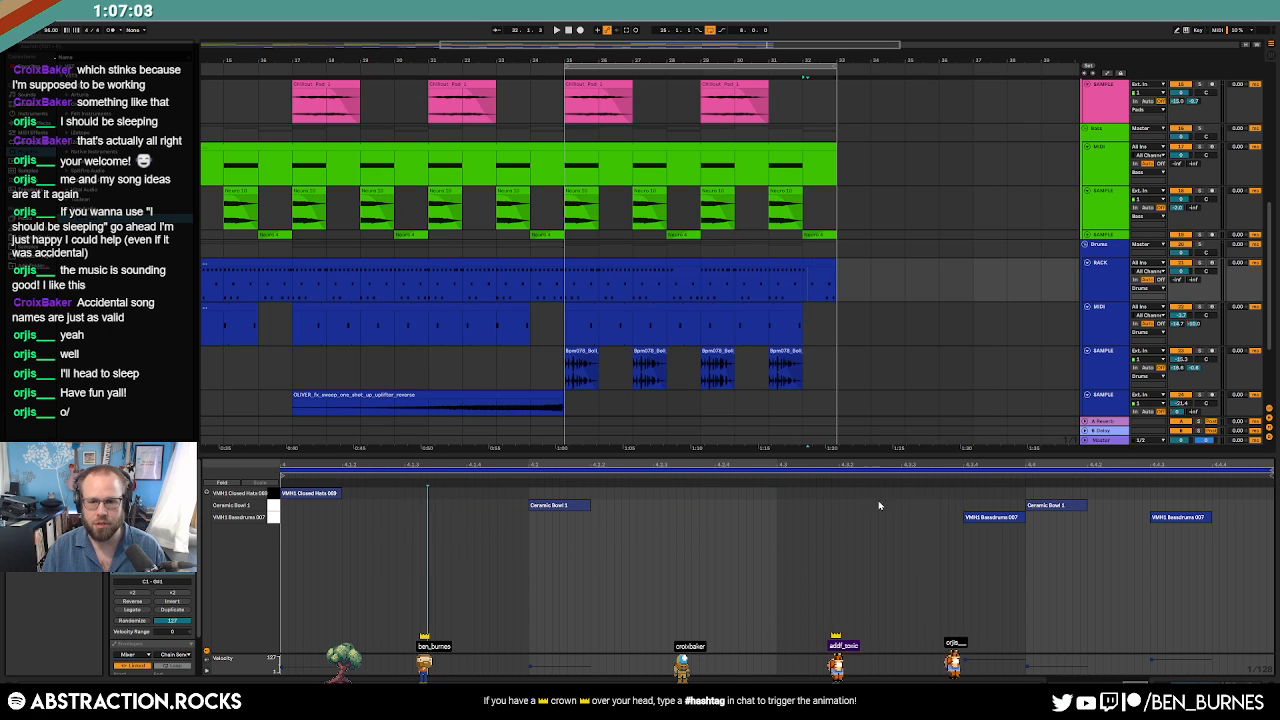
# Unfold the last bass sample track and deactivate its final Neuro 4 clip.
pyautogui.click(820, 233)
pyautogui.click(1088, 238)
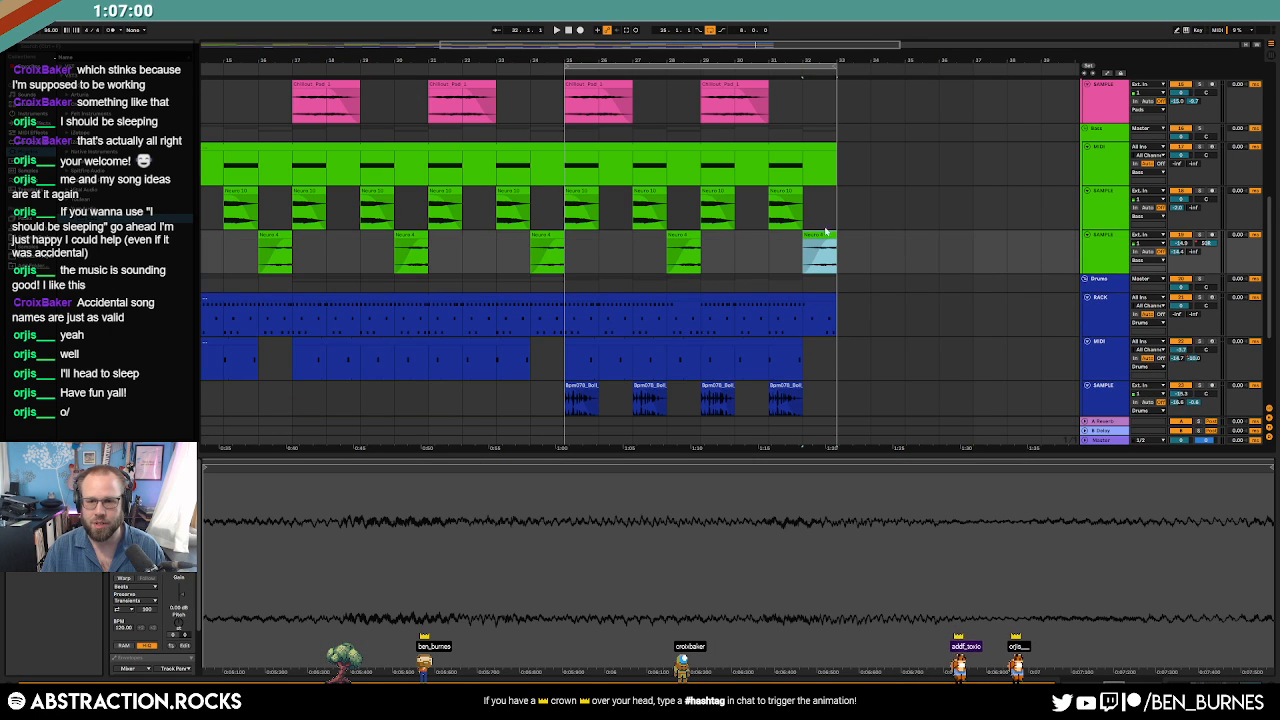
pyautogui.scroll(5, 912, 330)
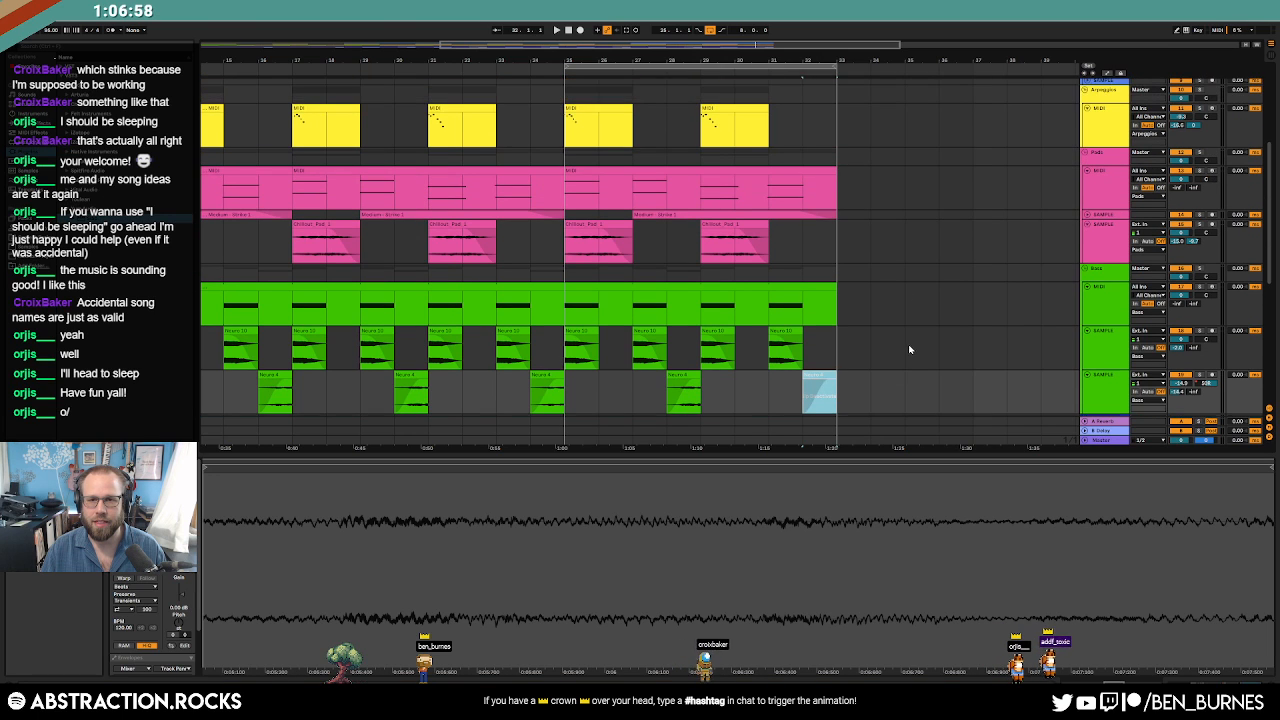
# Unfold the first pad sample track and shorten its last clip to end one bar before the loop ends.
pyautogui.click(1089, 254)
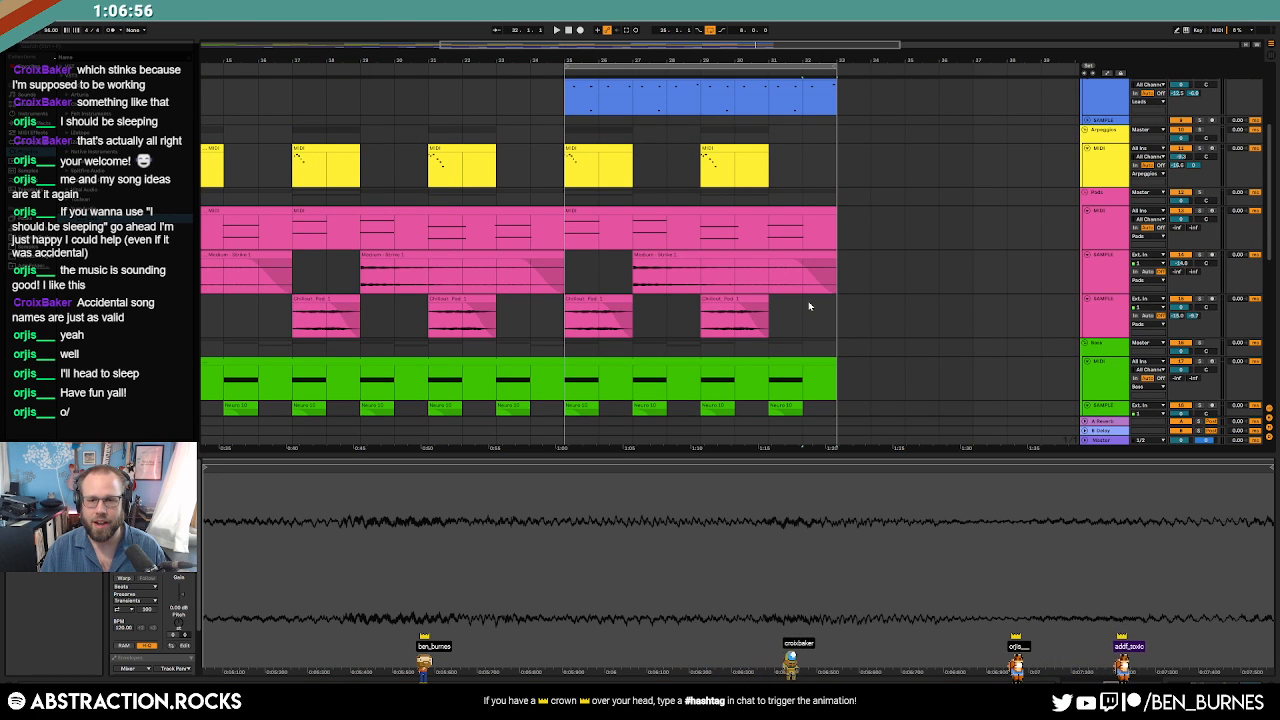
pyautogui.moveTo(834, 256); pyautogui.dragTo(802, 256)
pyautogui.scroll(3, 874, 287)
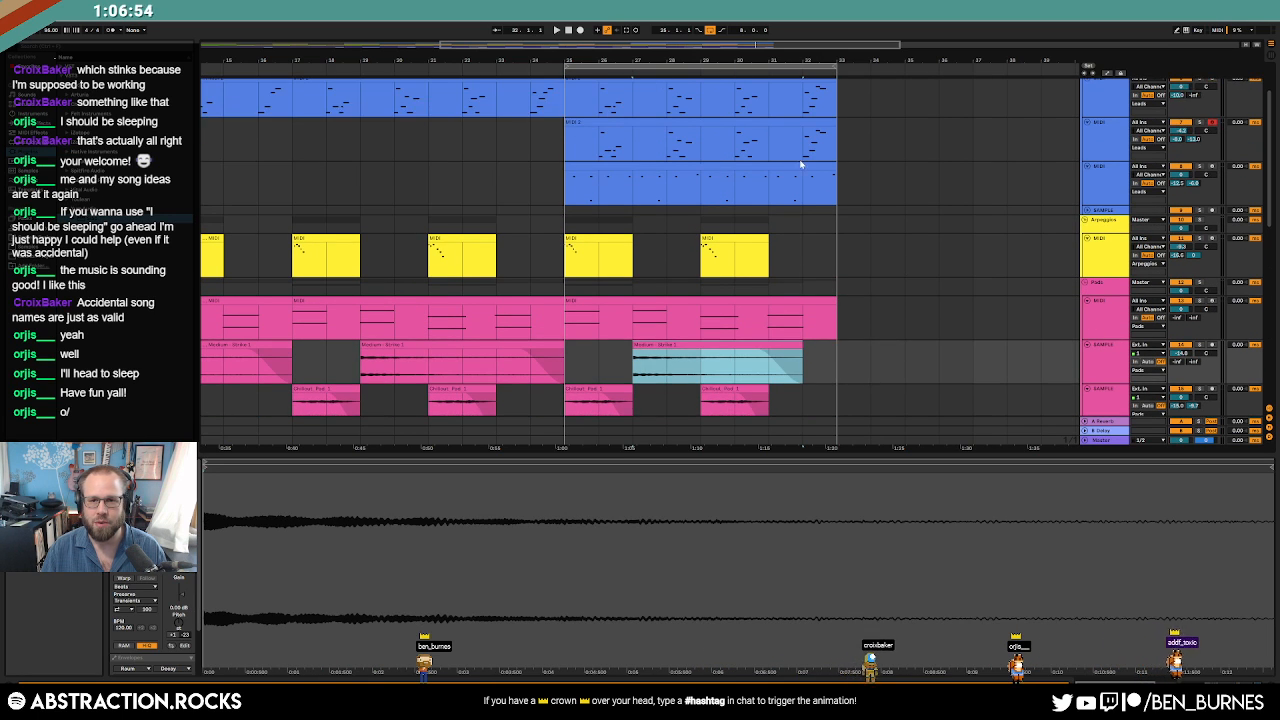
# Trim the first lead track's last MIDI clip to end two bars before the end of the looped section.
pyautogui.scroll(1, 866, 213)
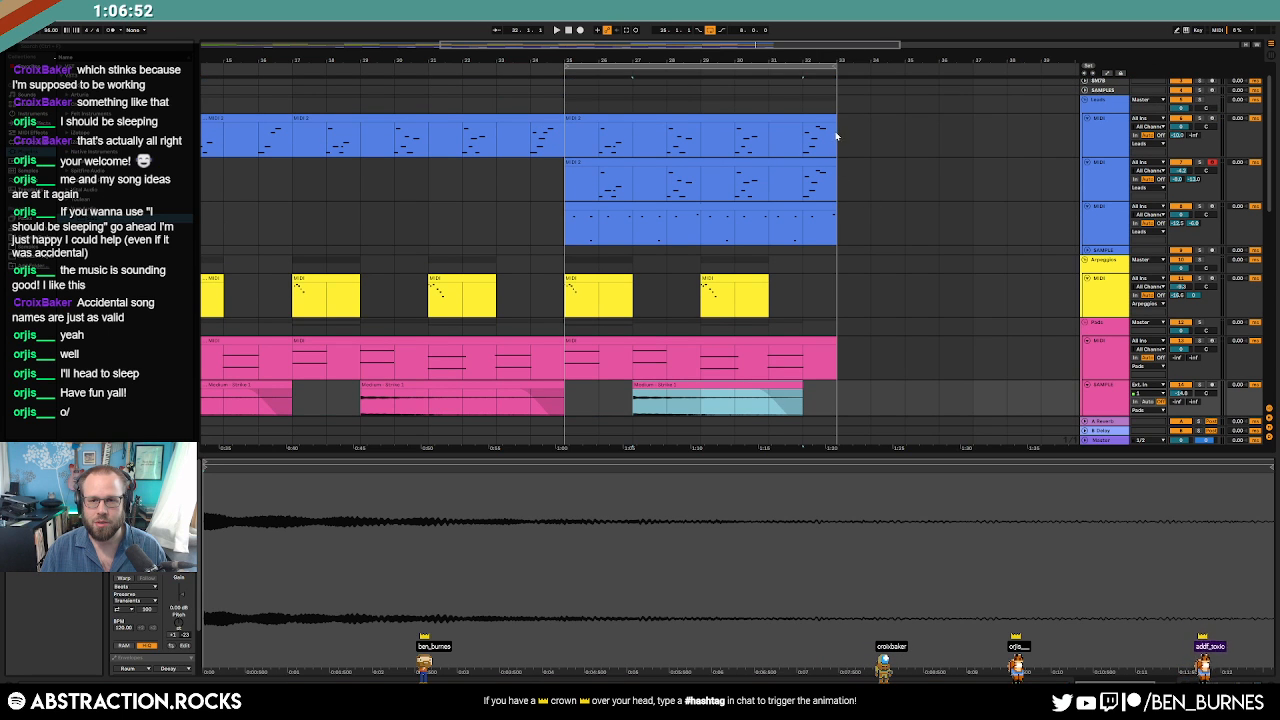
pyautogui.moveTo(836, 135); pyautogui.dragTo(803, 177)
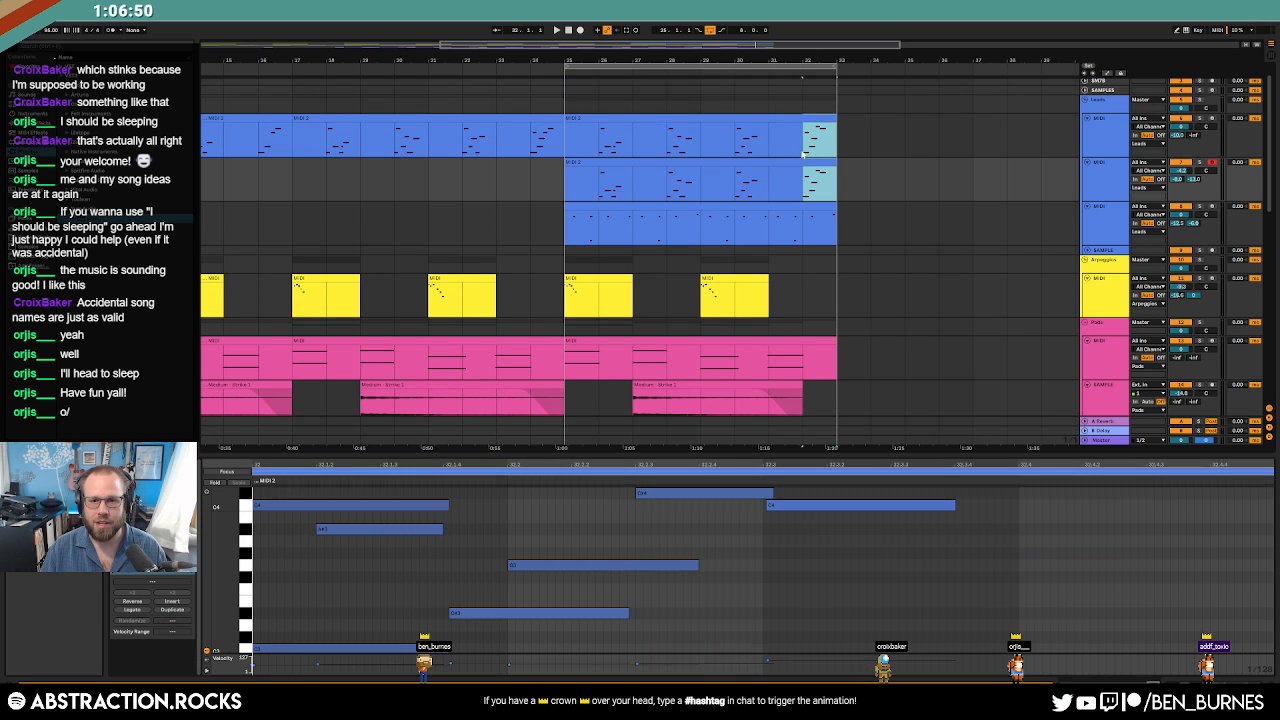
pyautogui.click(803, 155)
pyautogui.moveTo(836, 119); pyautogui.dragTo(770, 122)
pyautogui.click(843, 137)
pyautogui.scroll(-1, 915, 261)
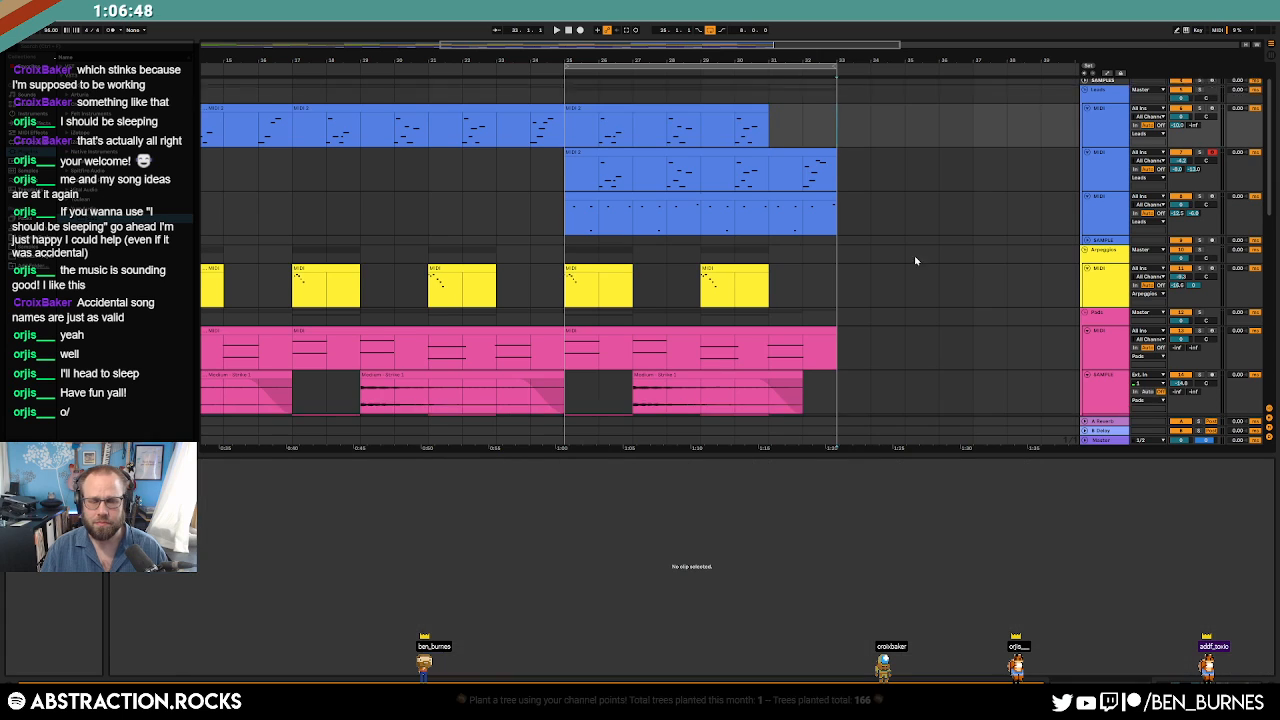
# Fit the whole arrangement in view, play back the looped section and show the ambience sample track's devices.
pyautogui.scroll(-6, 906, 357)
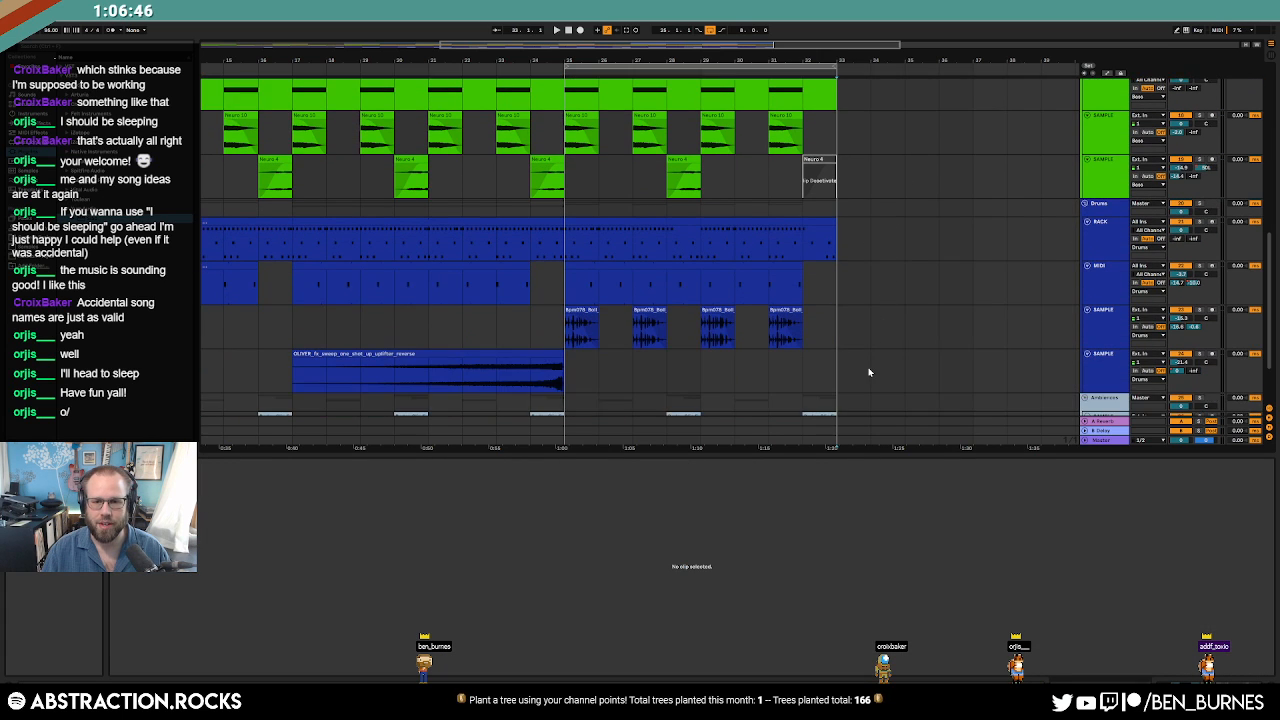
pyautogui.scroll(-4, 866, 371)
pyautogui.click(828, 381)
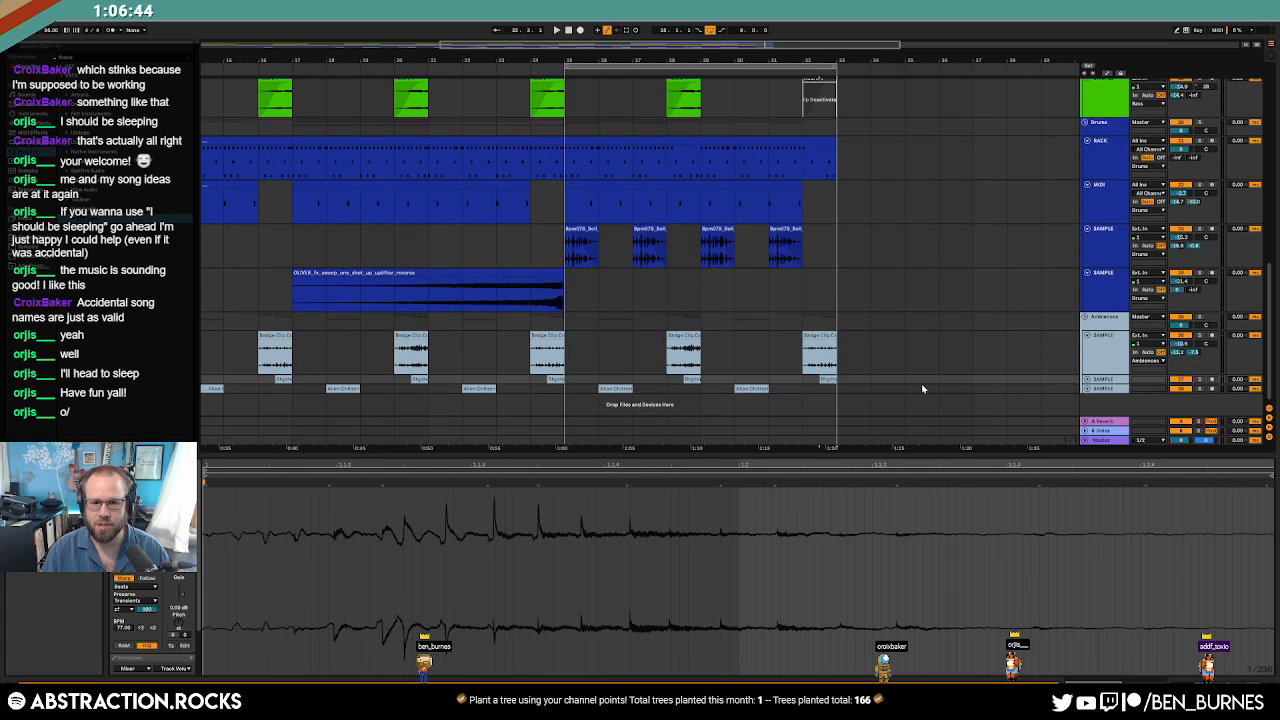
pyautogui.press('w')
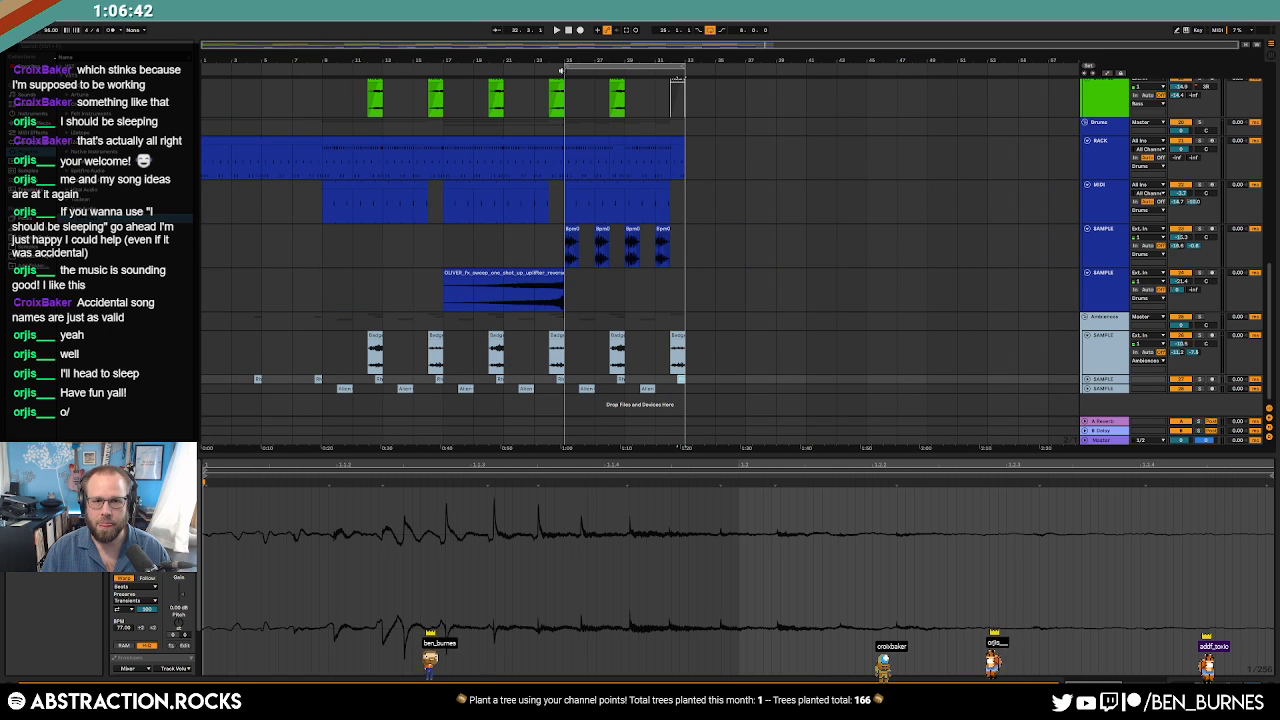
pyautogui.hotkey('shift', 'Tab')
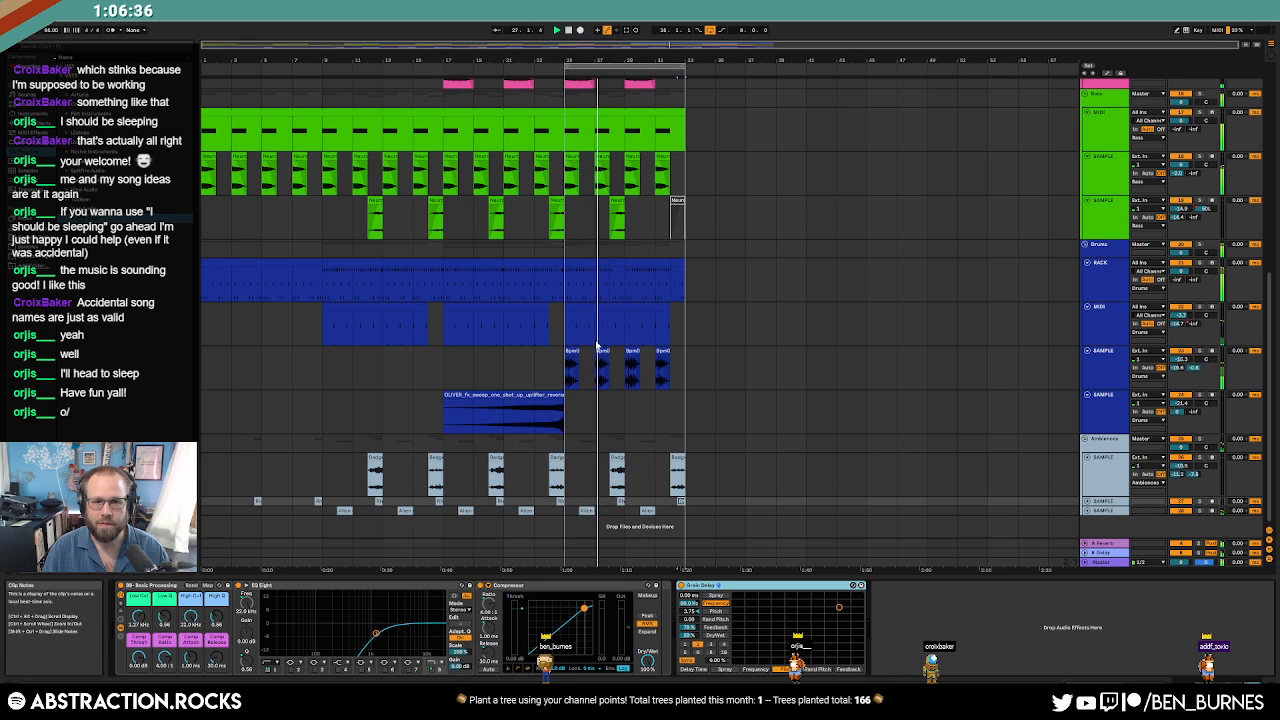
# Move the start marker of the second Bpm078 drum loop clip to bar 2 of the sample, and select the fourth loop clip.
pyautogui.click(1100, 372)
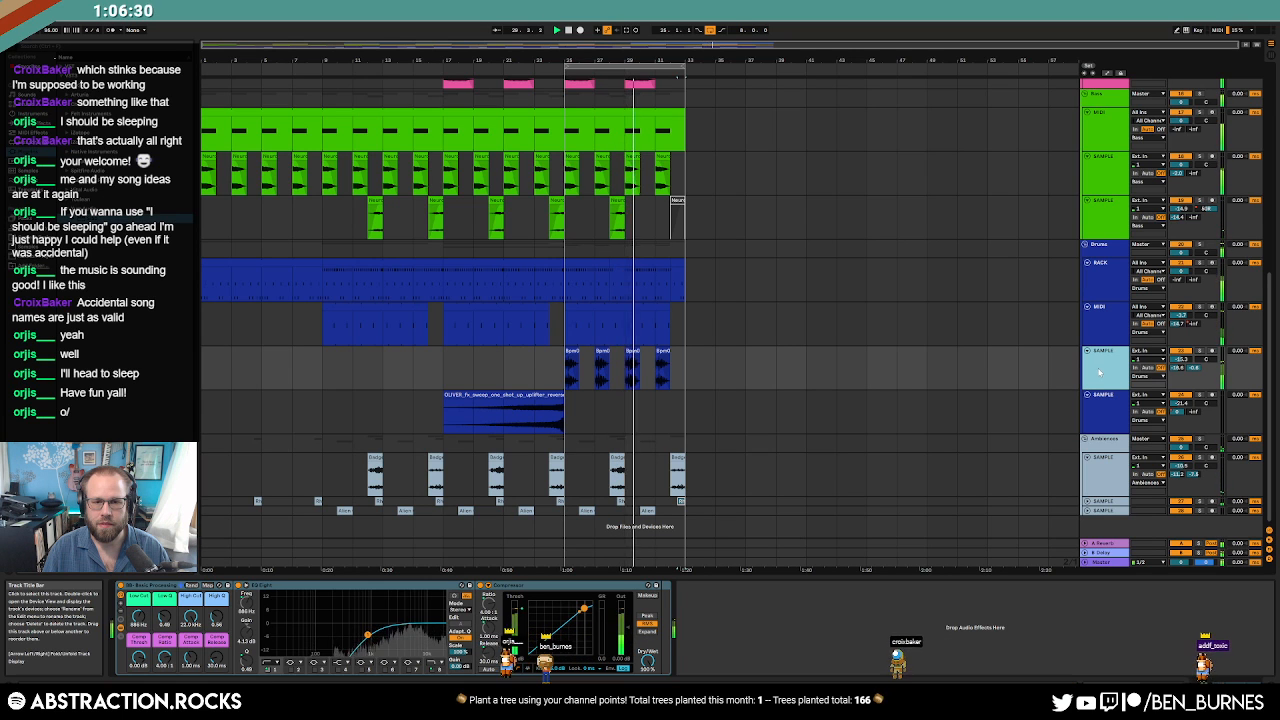
pyautogui.doubleClick(601, 368)
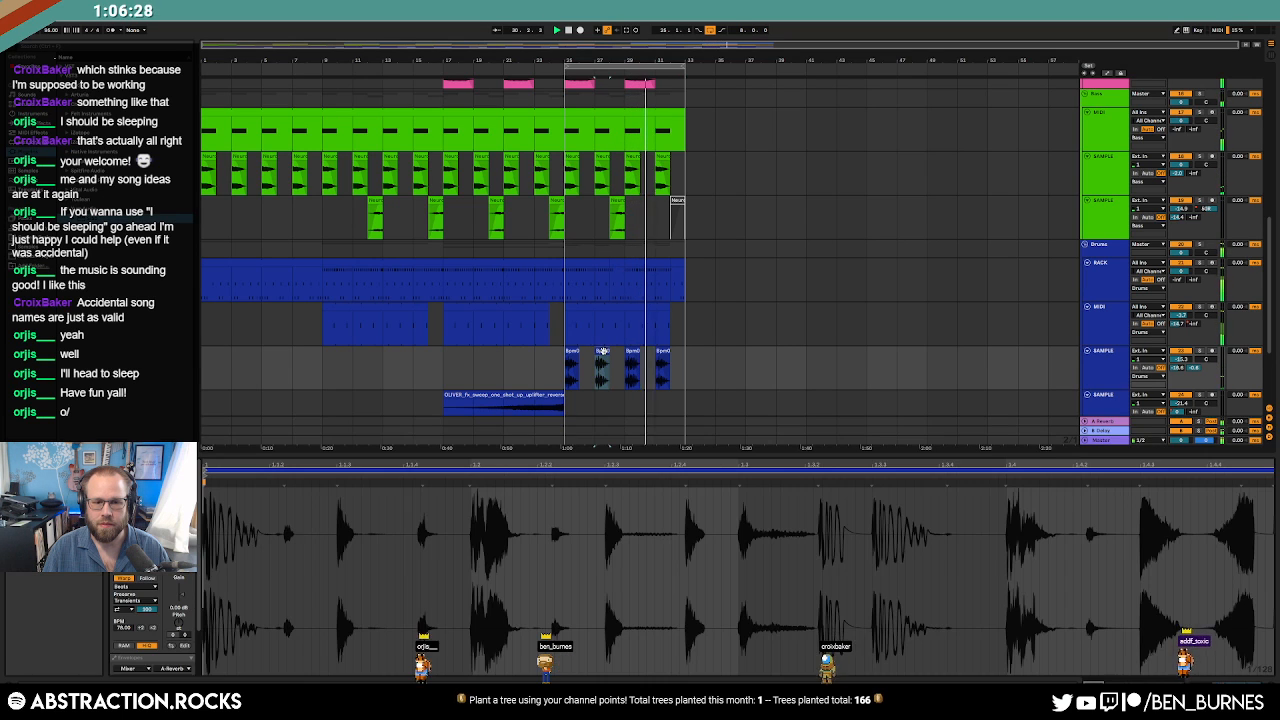
pyautogui.moveTo(539, 465); pyautogui.dragTo(539, 380)
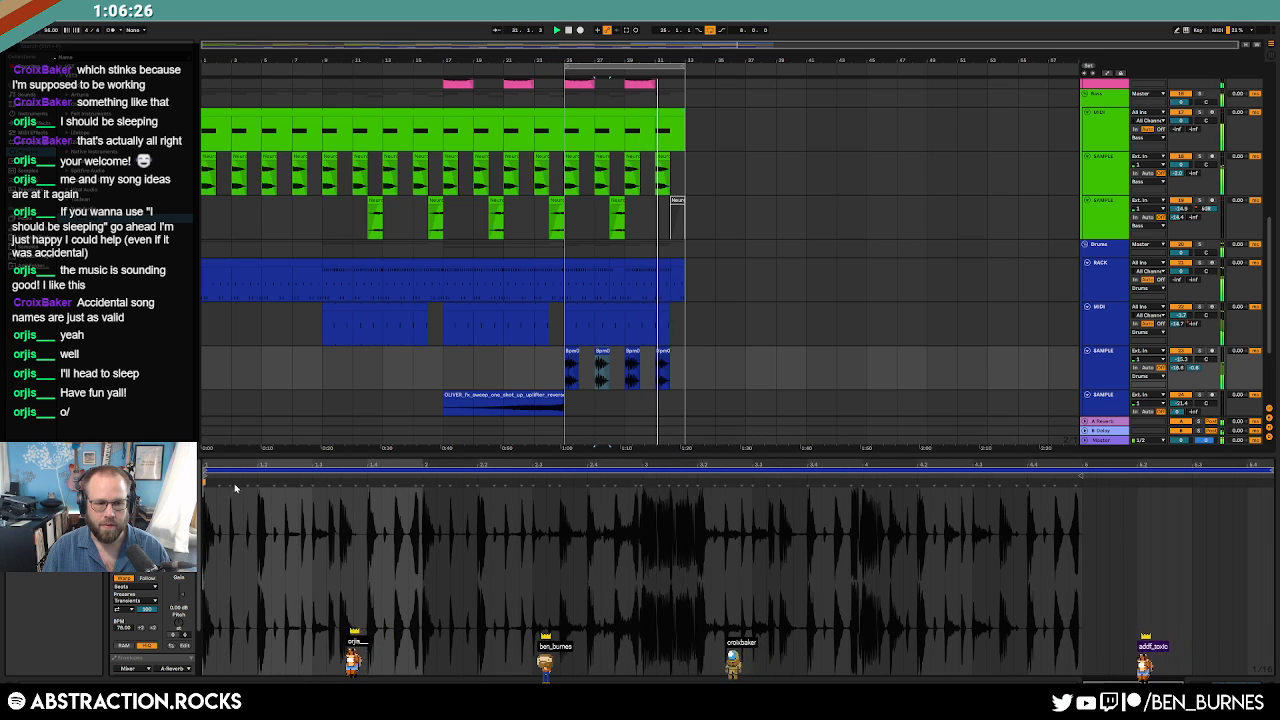
pyautogui.moveTo(206, 477); pyautogui.dragTo(428, 483)
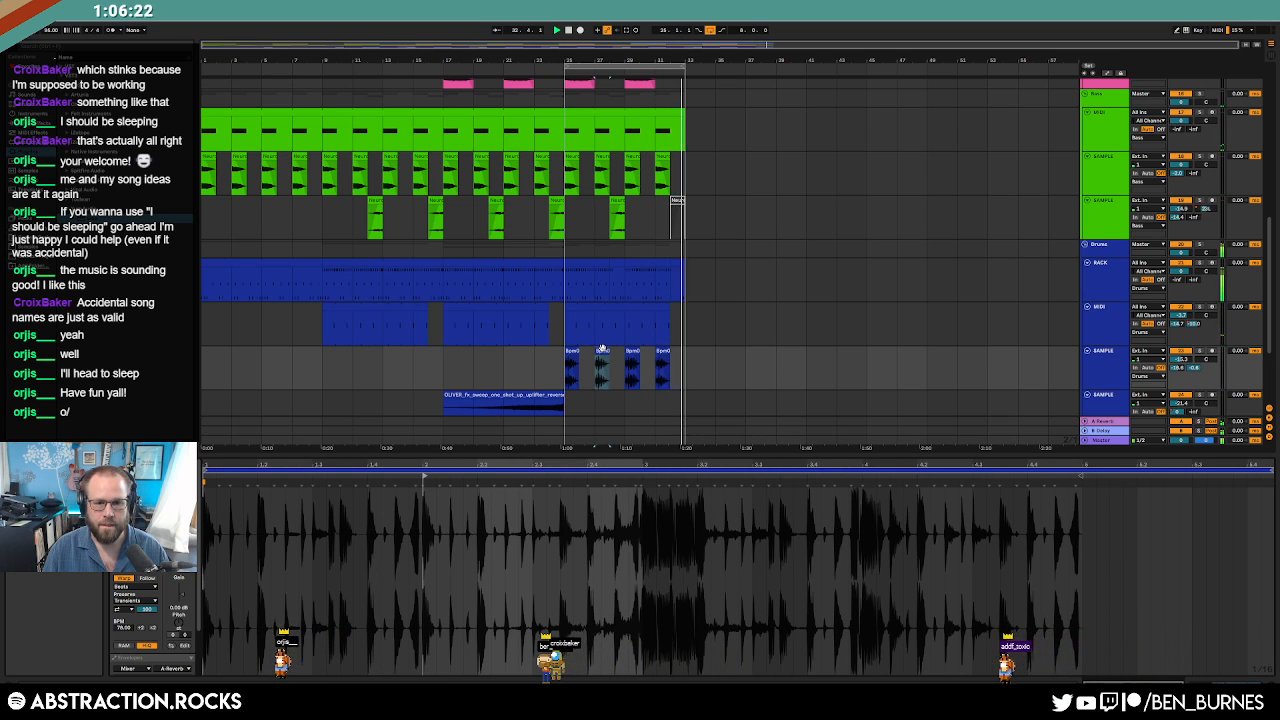
pyautogui.click(601, 351)
pyautogui.click(659, 351)
pyautogui.hotkey('shift', 'Tab')
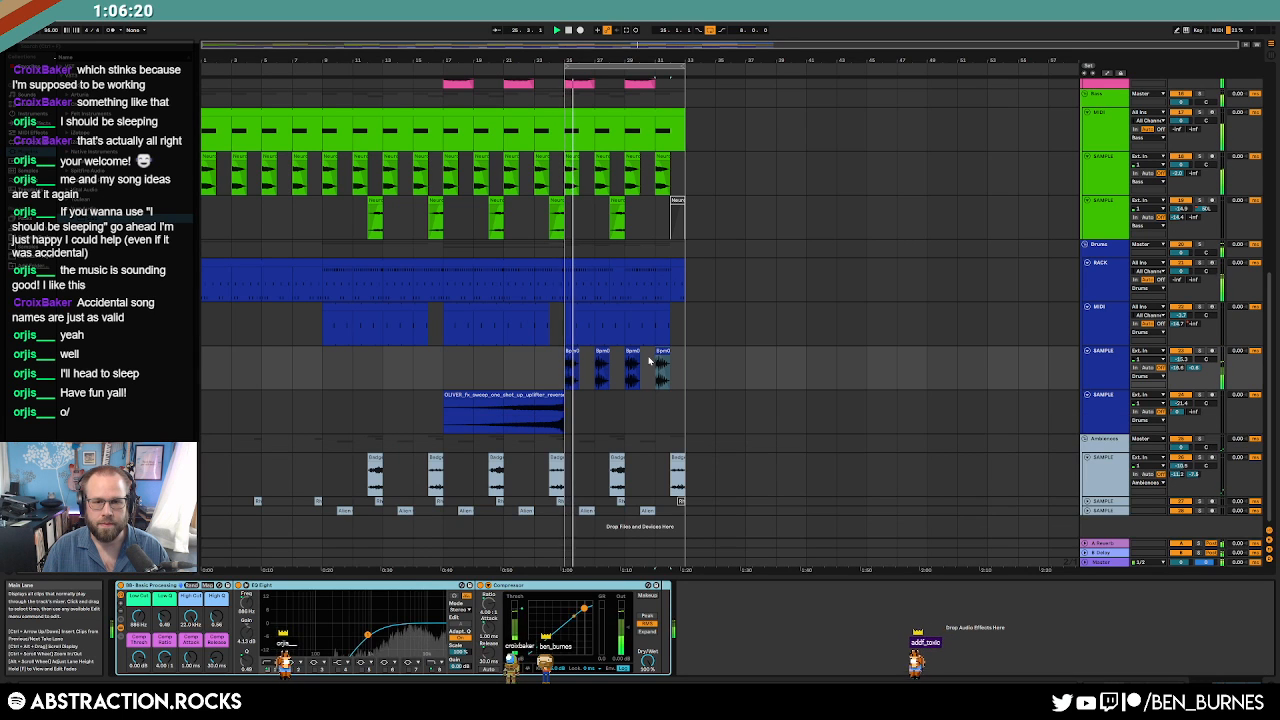
# Add a C5 note at the start of the third lead track's MIDI clip and extend the clip eight bars past the looped section.
pyautogui.scroll(1, 653, 370)
pyautogui.scroll(8, 653, 375)
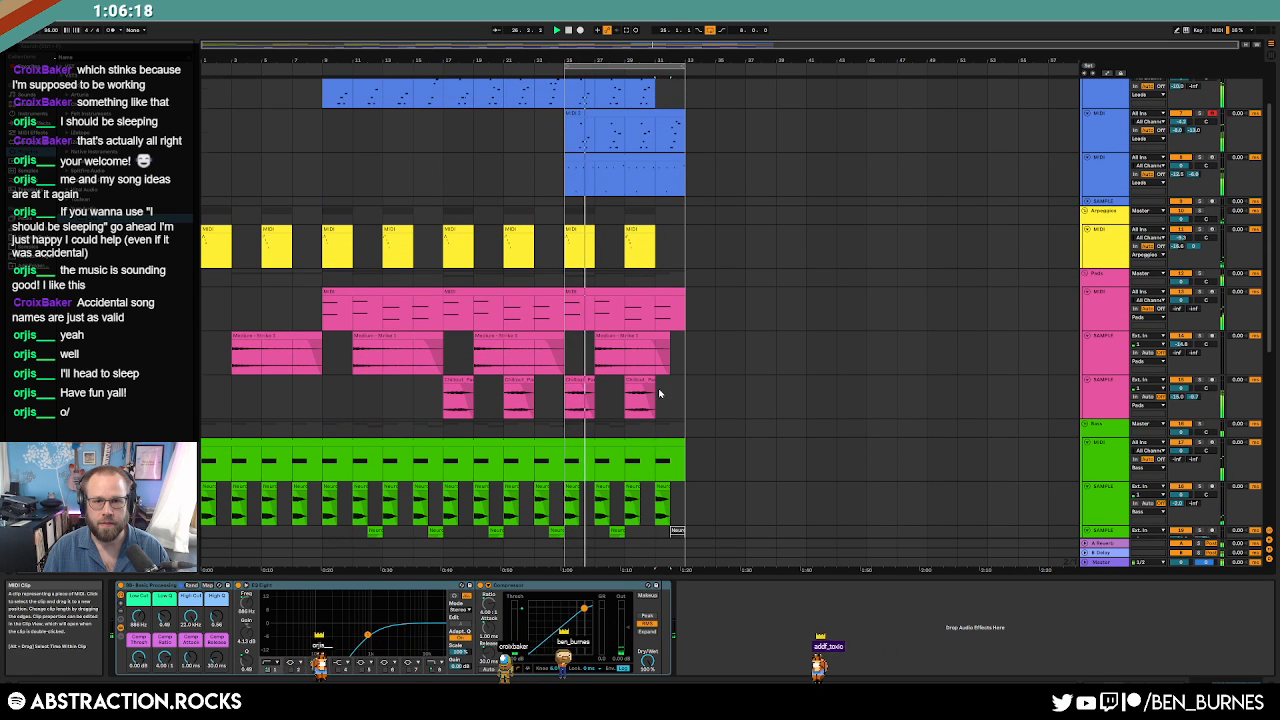
pyautogui.doubleClick(683, 158)
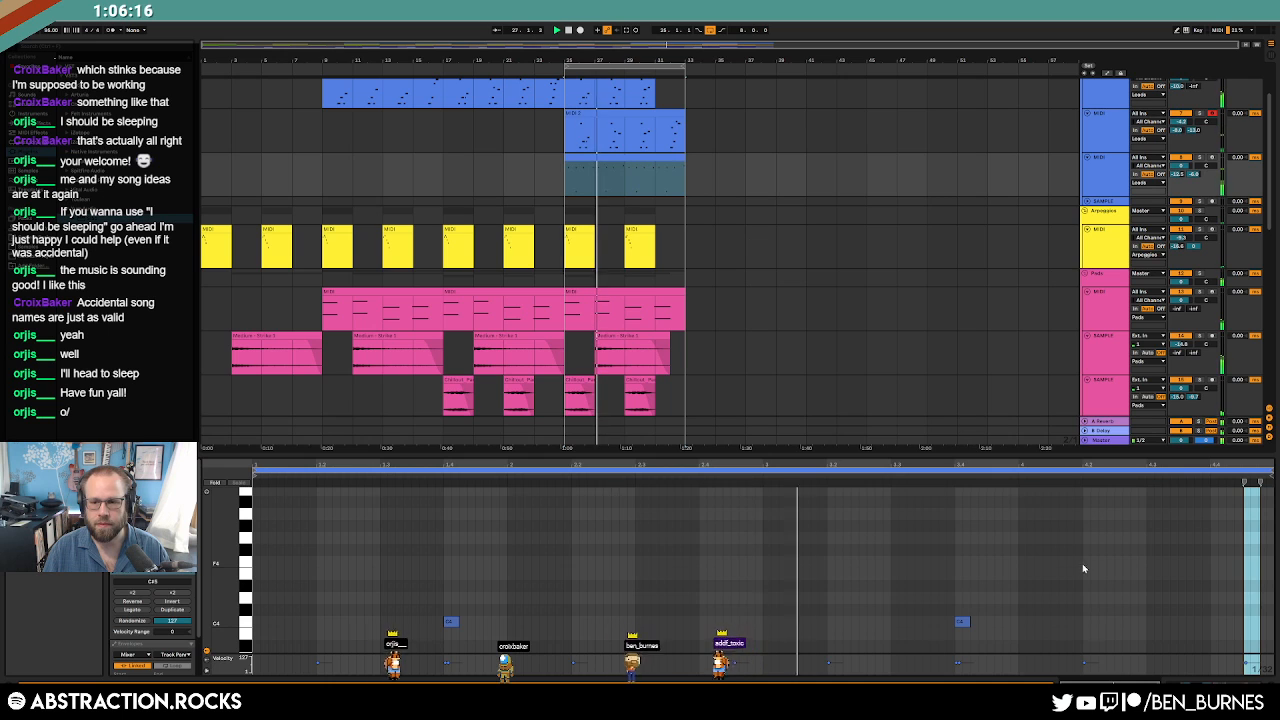
pyautogui.scroll(1, 1090, 571)
pyautogui.click(1256, 590)
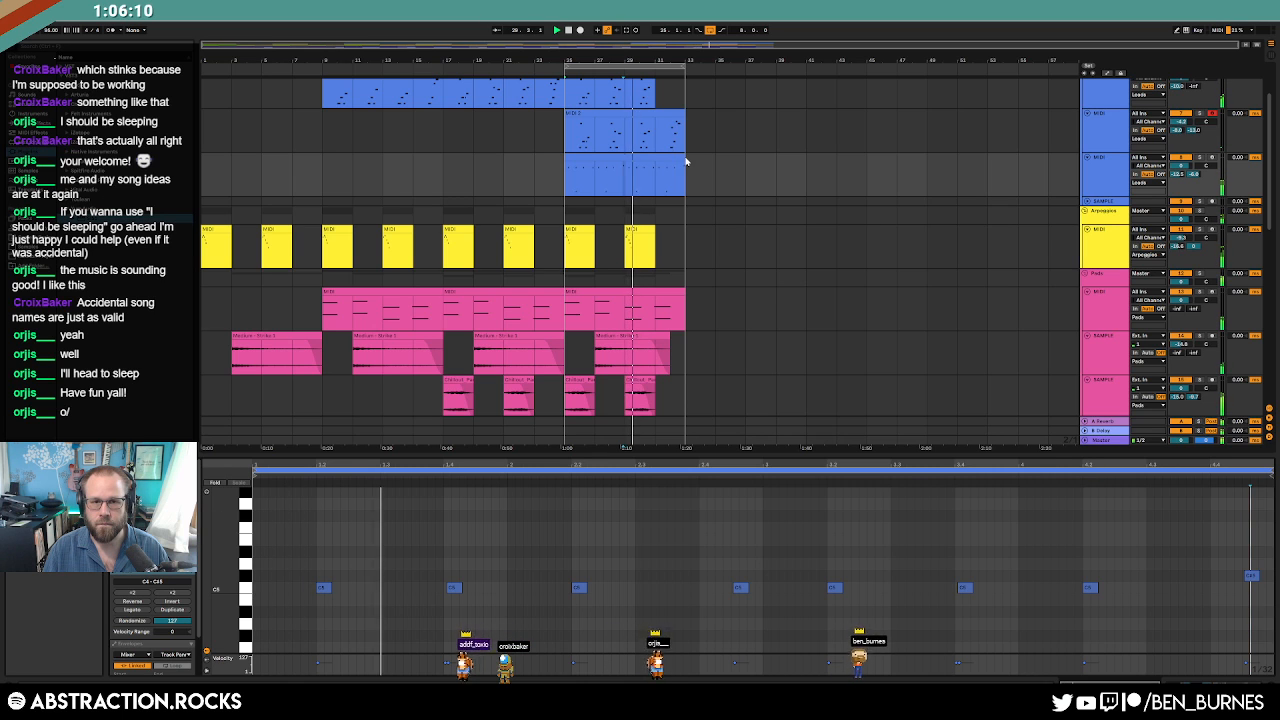
pyautogui.doubleClick(260, 587)
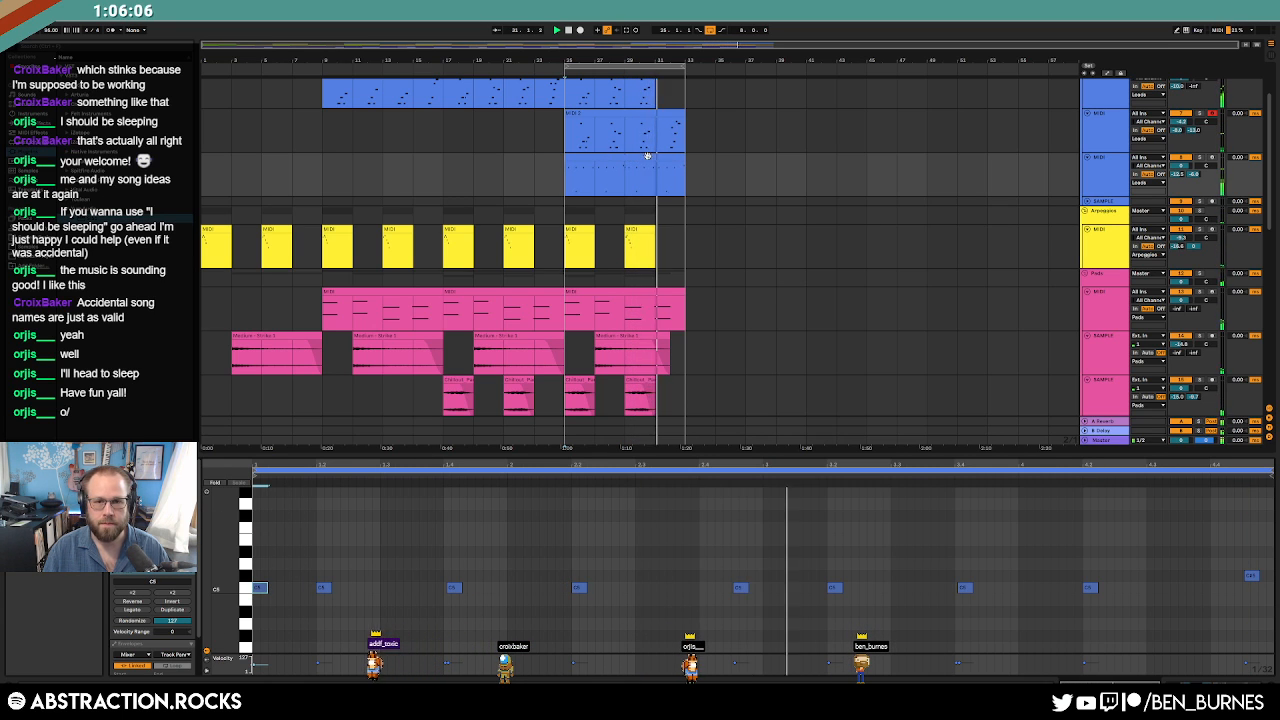
pyautogui.moveTo(680, 156); pyautogui.dragTo(804, 173)
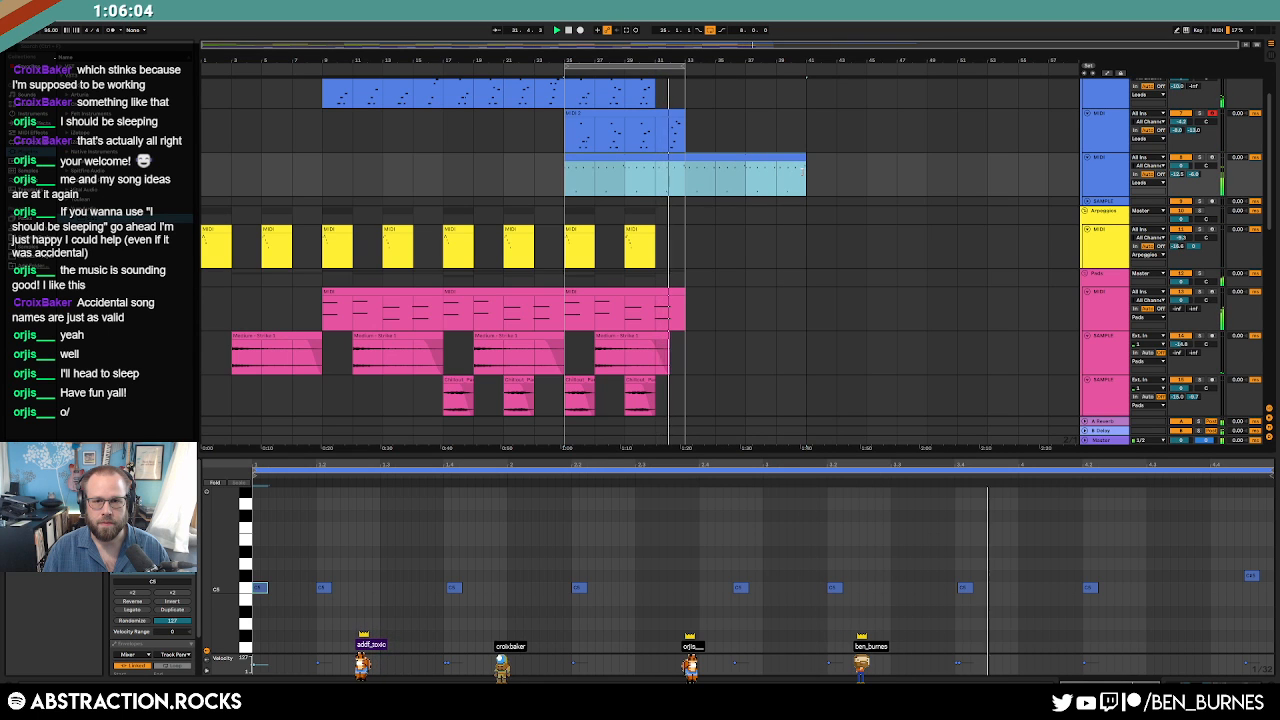
pyautogui.click(791, 206)
# Insert a new MIDI track below the last bass sample track and unfold it.
pyautogui.scroll(-5, 807, 325)
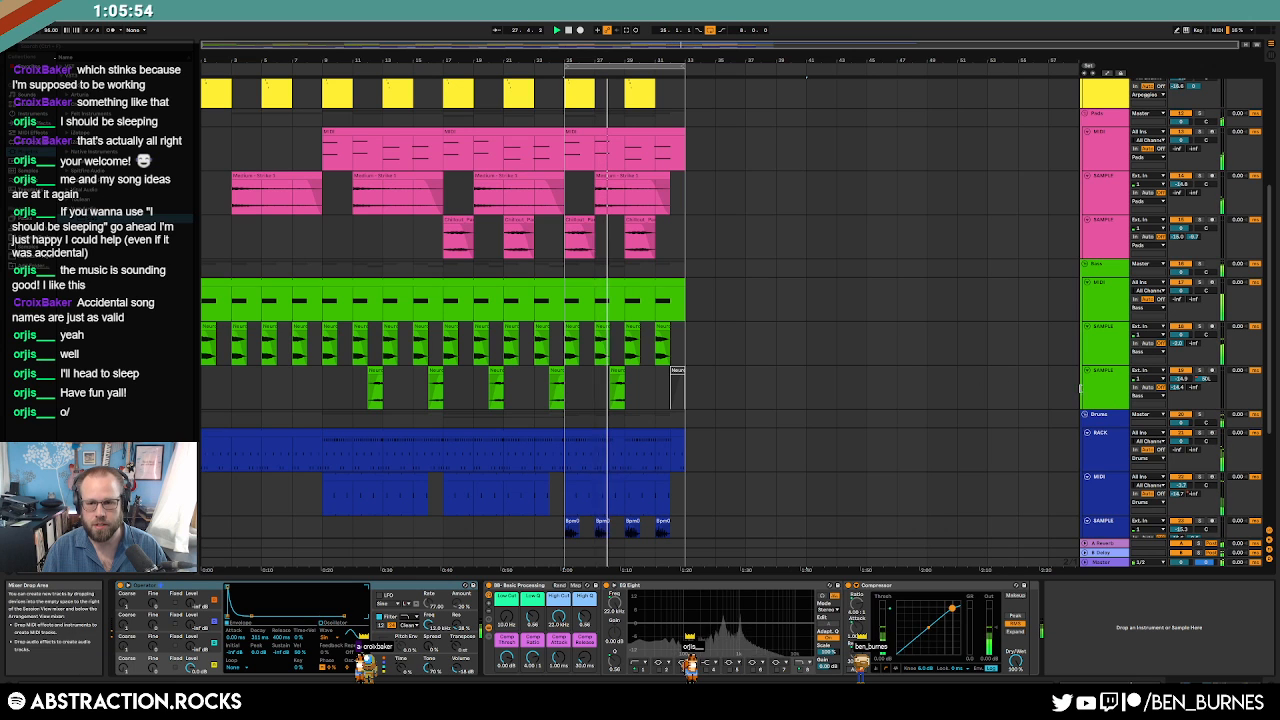
pyautogui.click(1104, 393)
pyautogui.hotkey('ctrl', 'shift', 't')
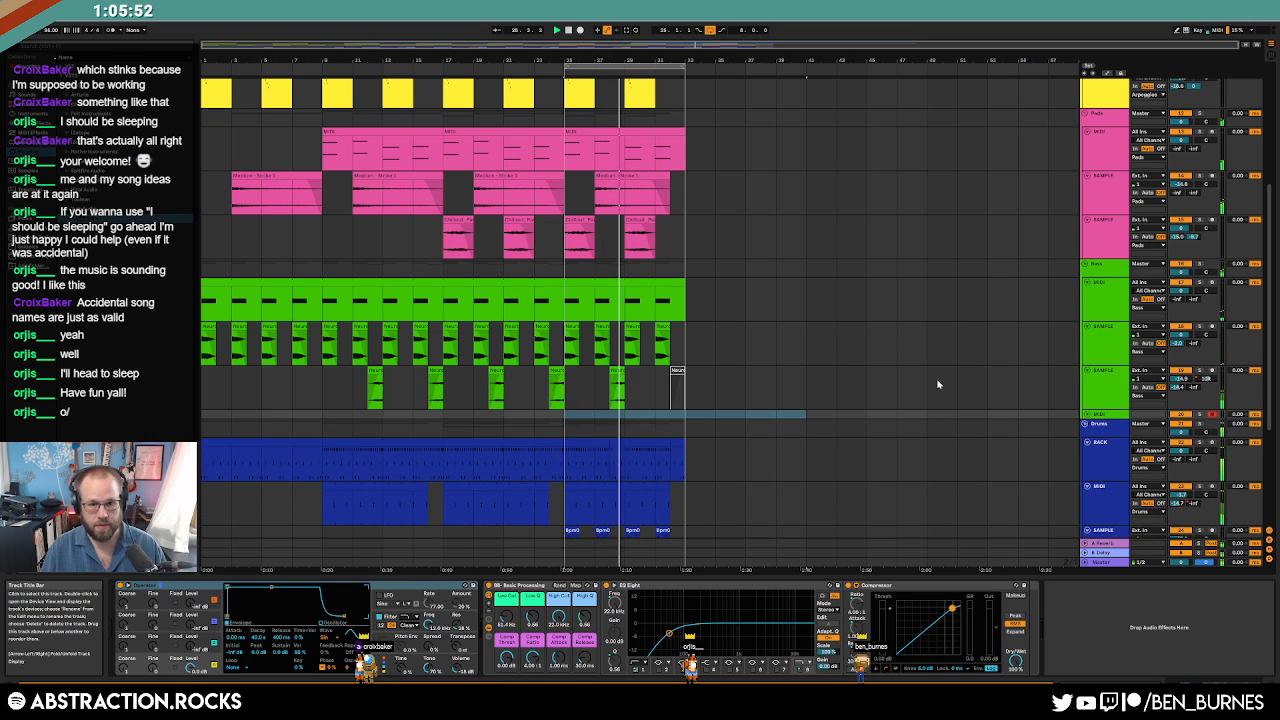
pyautogui.click(1087, 414)
pyautogui.click(1096, 418)
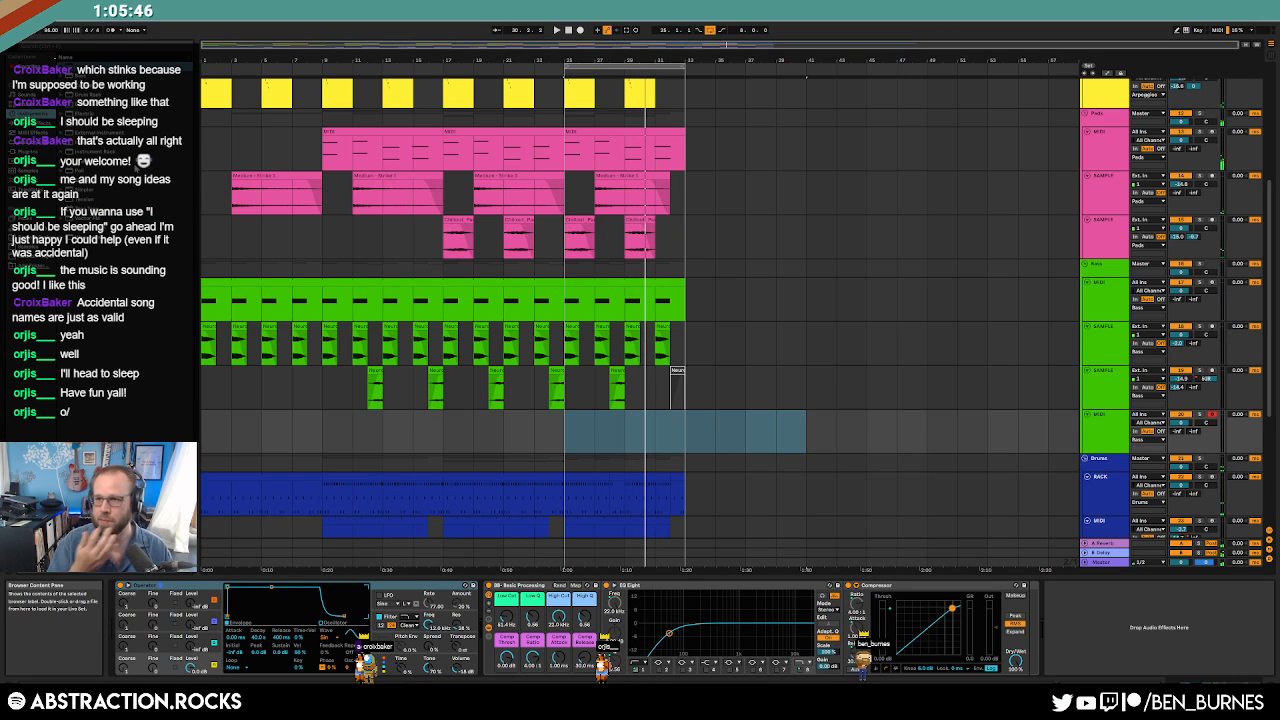
# Copy the eight-bar drum rack clip preceding the looped section to directly after the looped section.
pyautogui.scroll(-5, 463, 290)
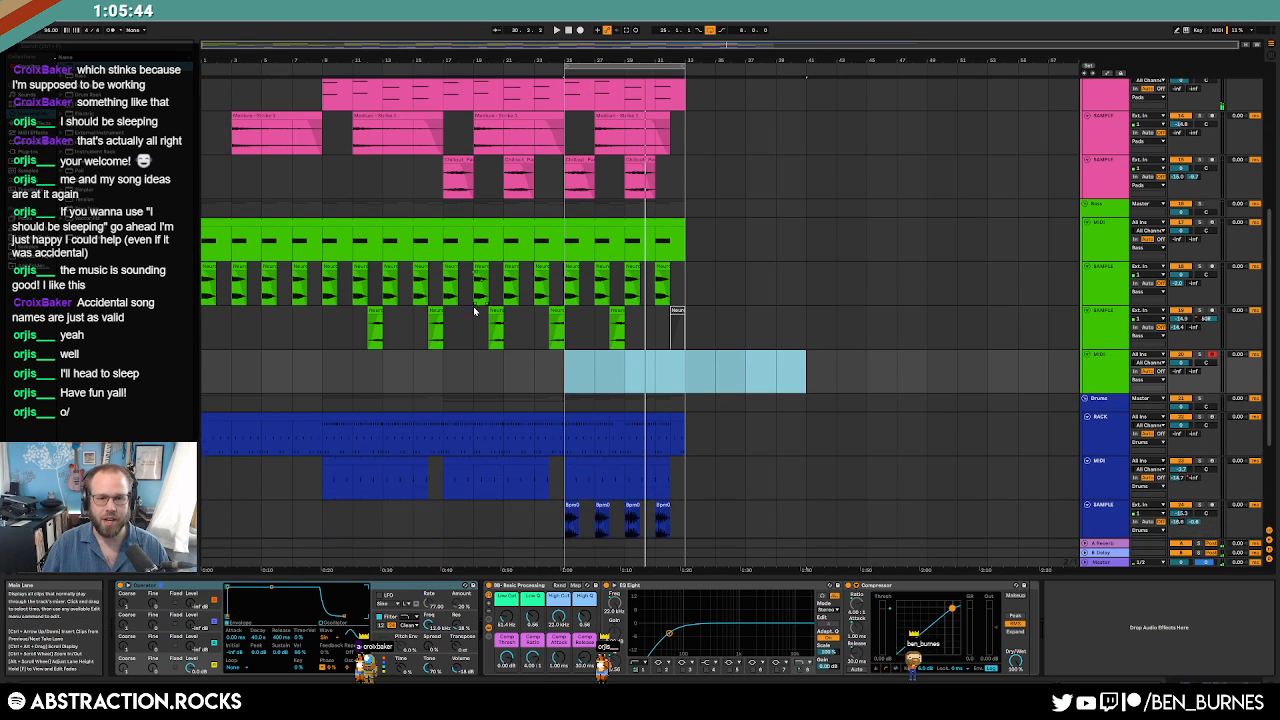
pyautogui.click(485, 355)
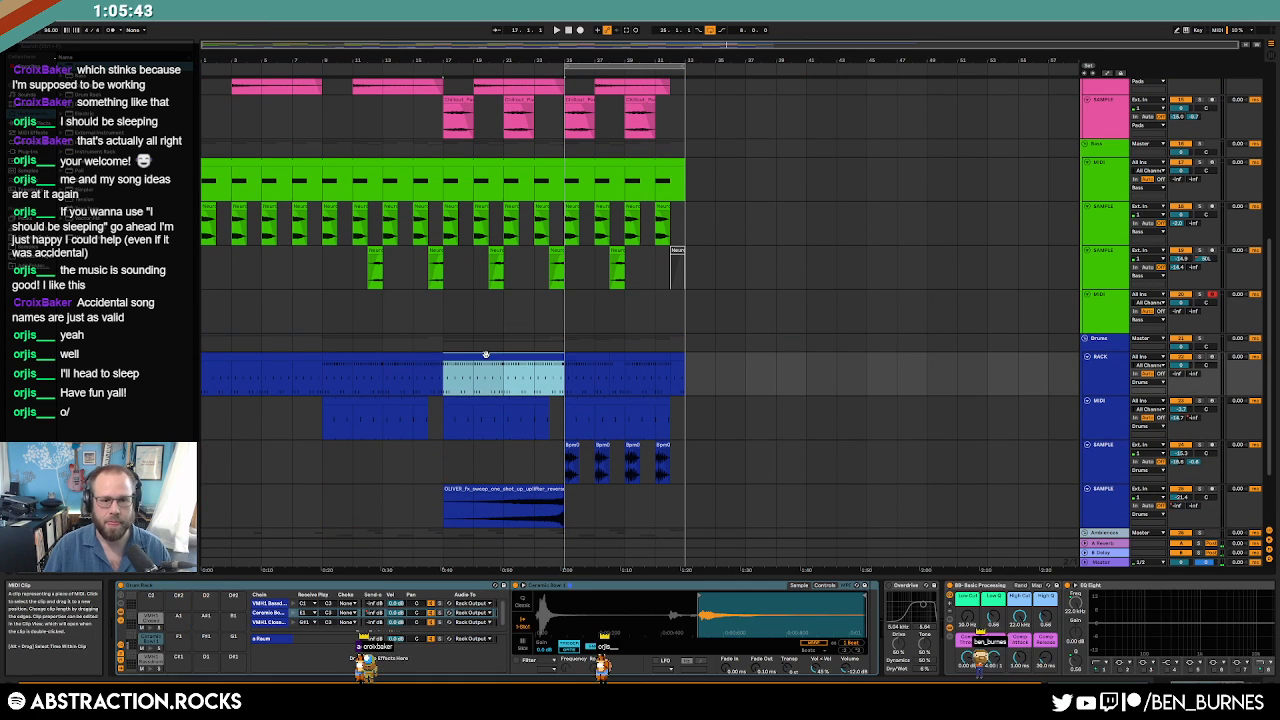
pyautogui.click(676, 375)
pyautogui.hotkey('ctrl', 'v')
# Copy the second drum track's MIDI clip and the four drum loop clips from the looped section into the following eight bars.
pyautogui.click(648, 411)
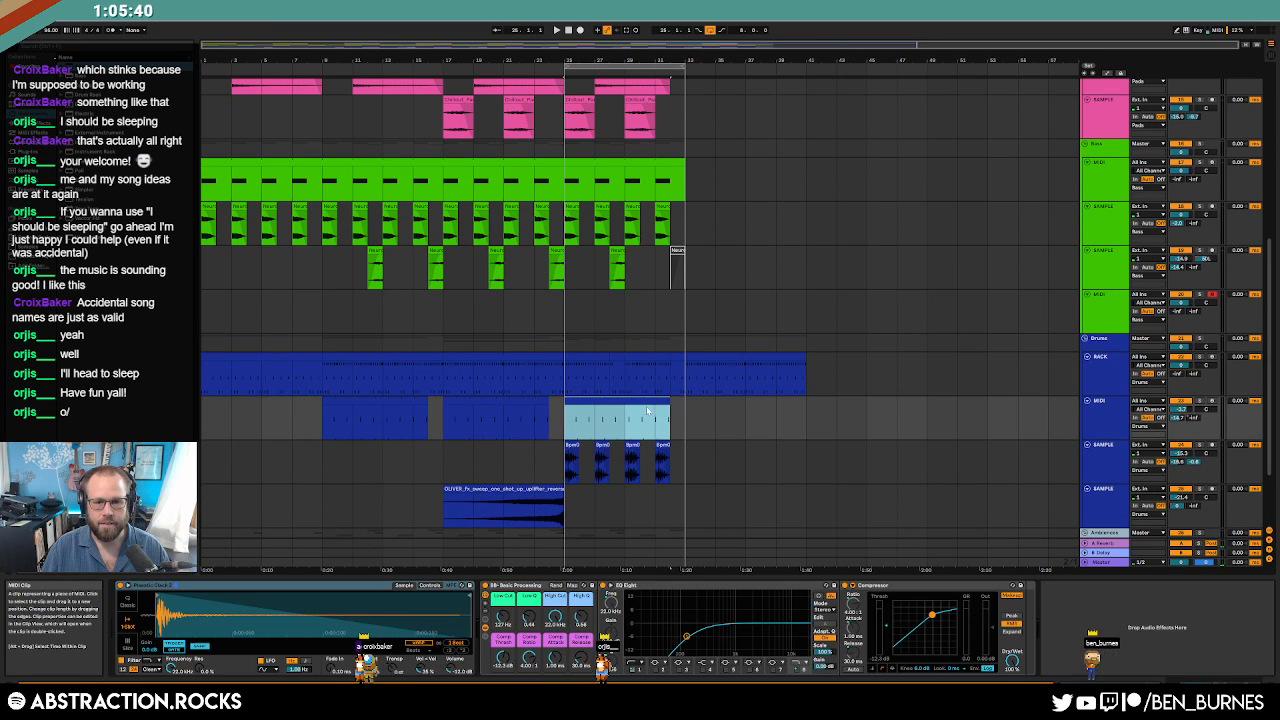
pyautogui.click(720, 425)
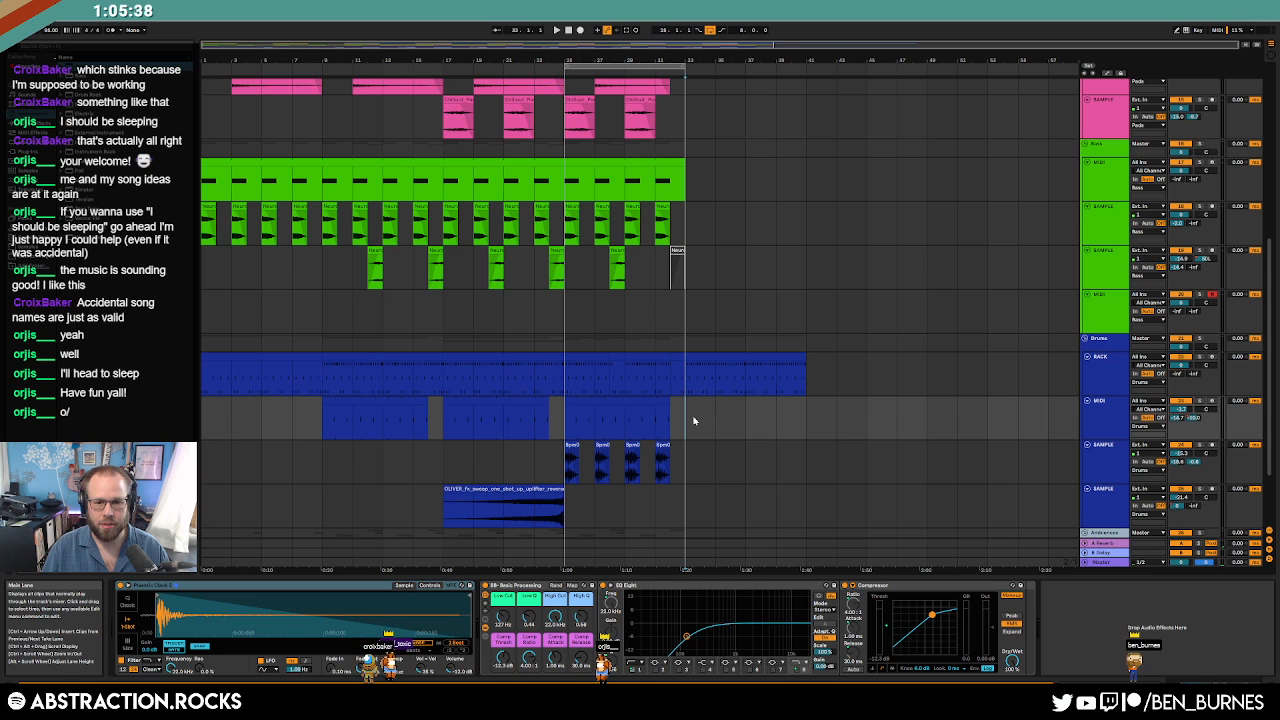
pyautogui.hotkey('ctrl', 'v')
pyautogui.moveTo(682, 460); pyautogui.dragTo(597, 462)
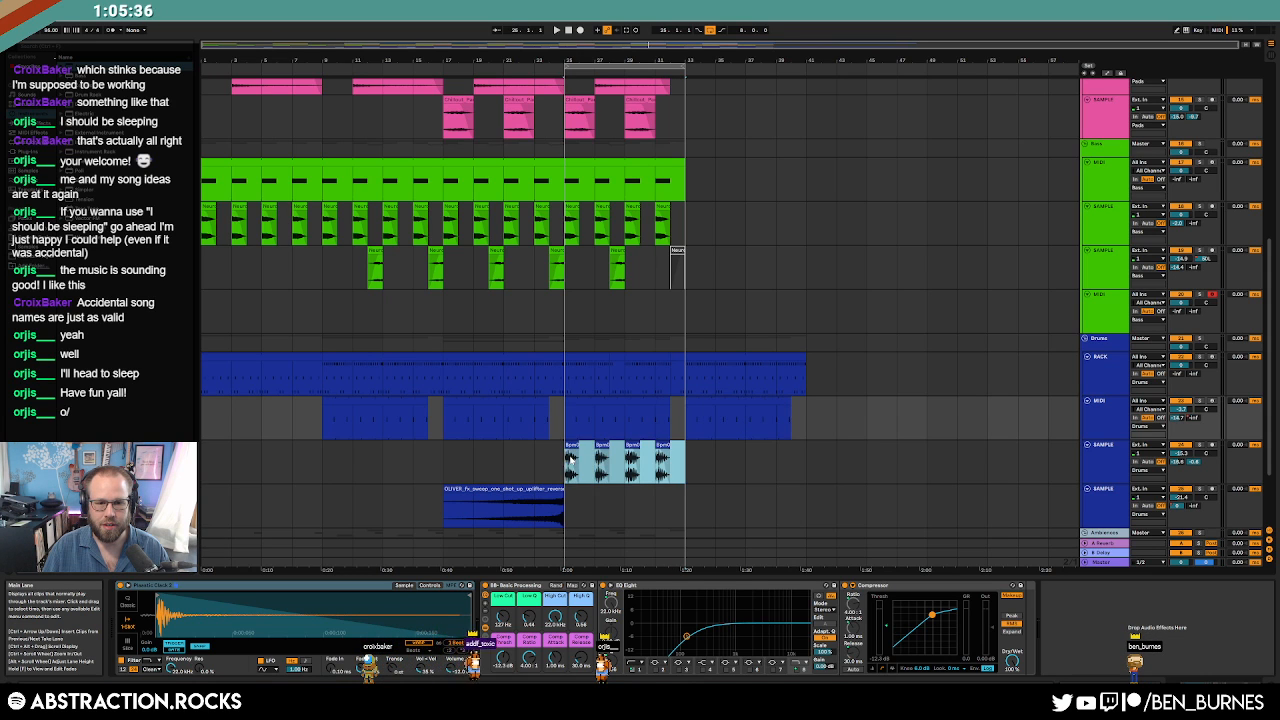
pyautogui.hotkey('ctrl', 'd')
# Duplicate the looped section's clips on the three ambience sample tracks into the following eight bars.
pyautogui.scroll(-3, 808, 457)
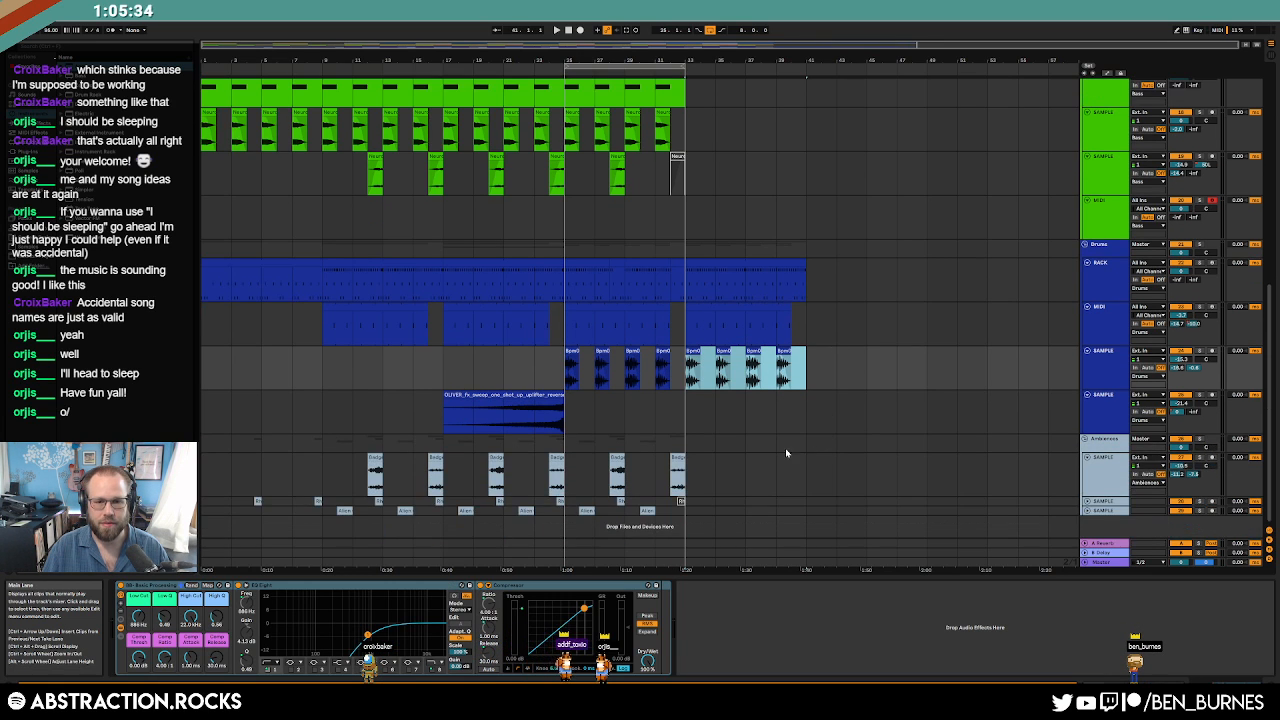
pyautogui.moveTo(684, 460); pyautogui.dragTo(578, 515)
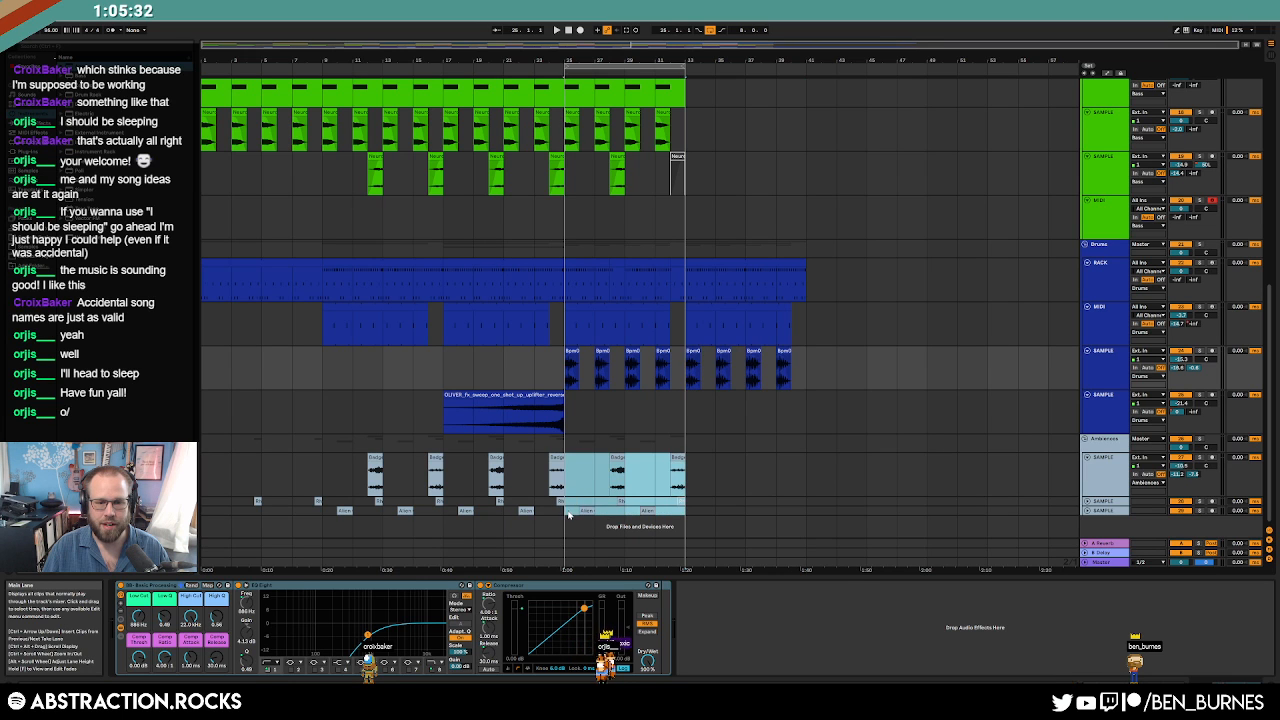
pyautogui.hotkey('ctrl', 'd')
# Move the loop to bars 33–41 and extend the bass MIDI clip to bar 41.
pyautogui.scroll(5, 840, 327)
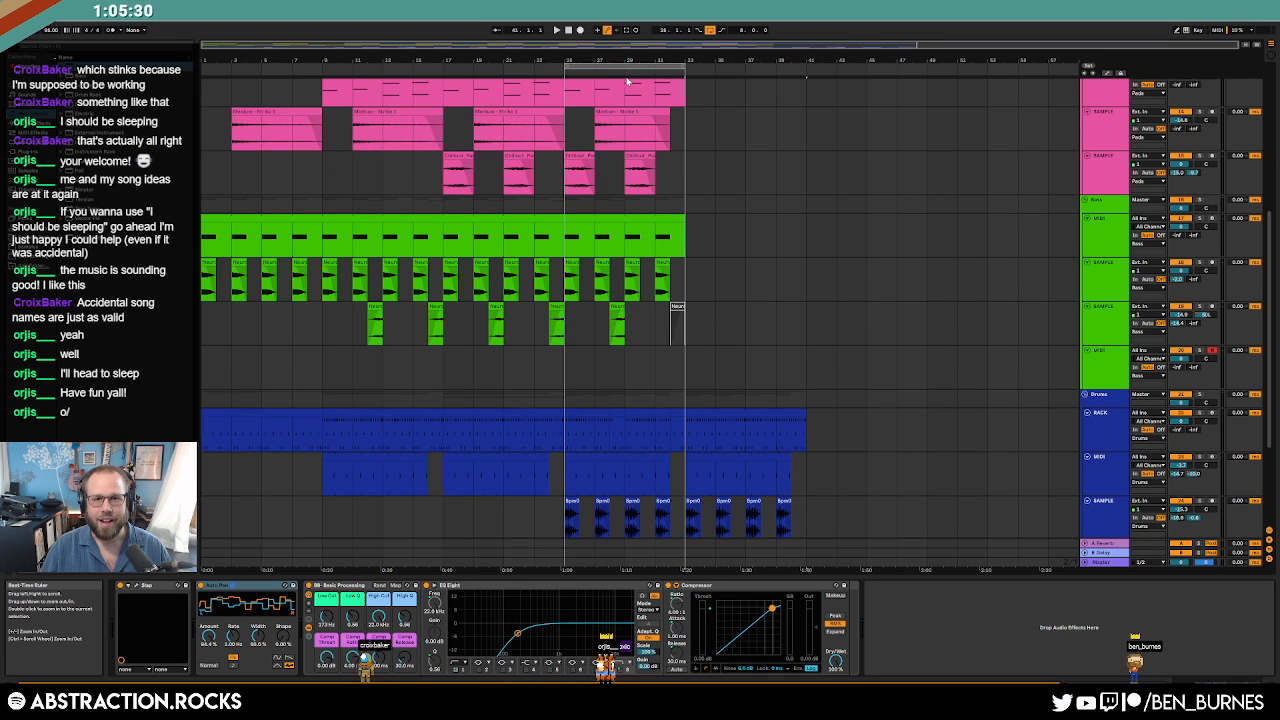
pyautogui.click(686, 224)
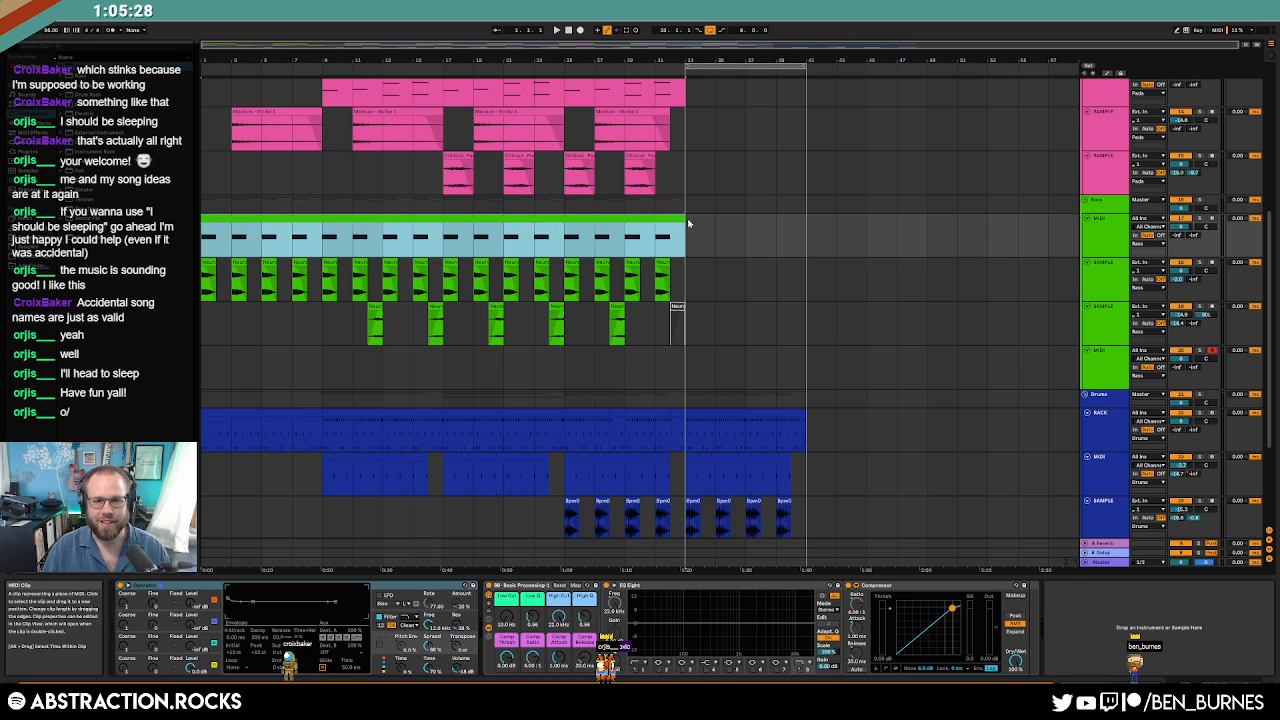
pyautogui.moveTo(687, 217); pyautogui.dragTo(806, 219)
# Copy the first four clips of the upper bass sample track, with their High Cut automation, to bar 33.
pyautogui.press('a')
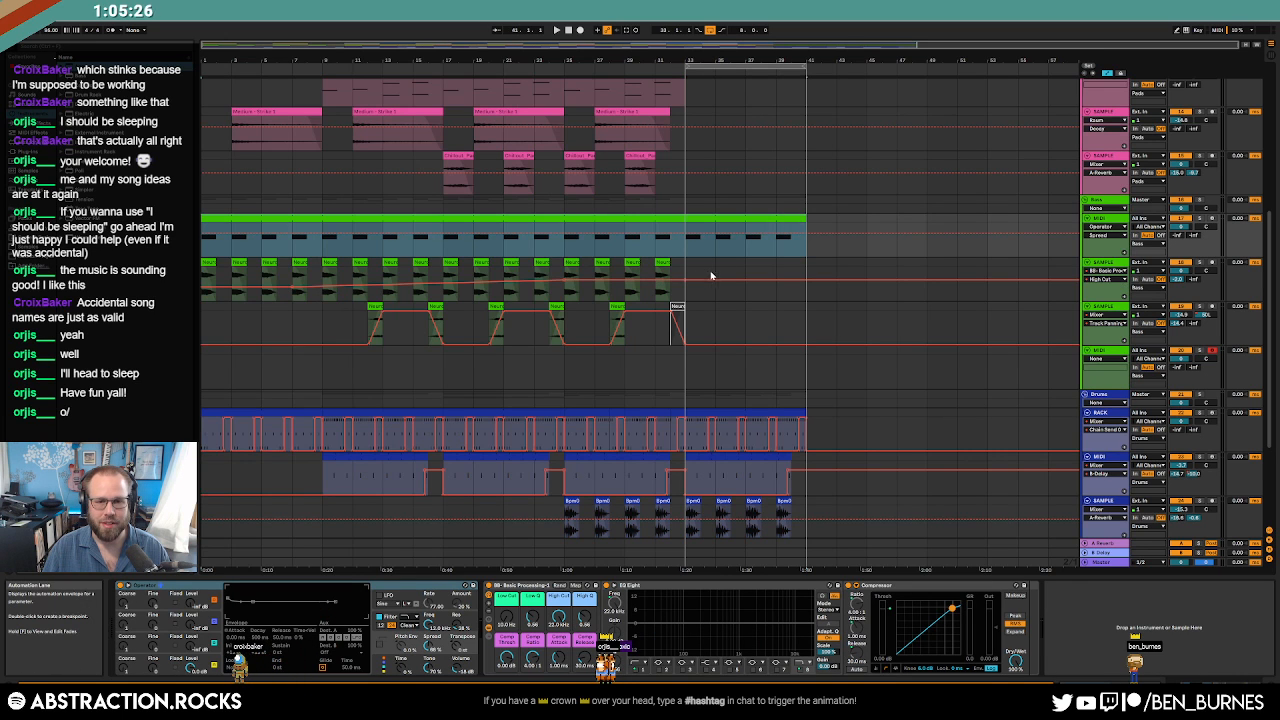
pyautogui.click(712, 278)
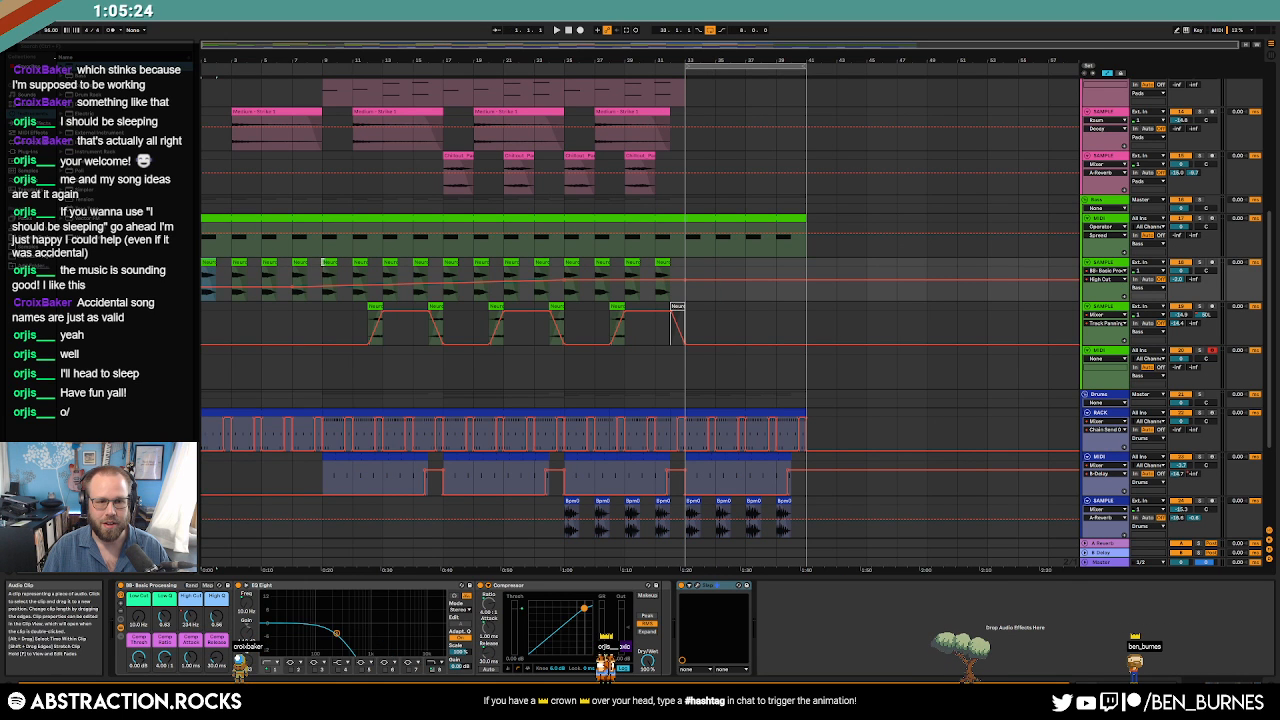
pyautogui.keyDown('shift'); pyautogui.click(316, 264); pyautogui.keyUp('shift')
pyautogui.click(692, 262)
pyautogui.hotkey('ctrl', 'v')
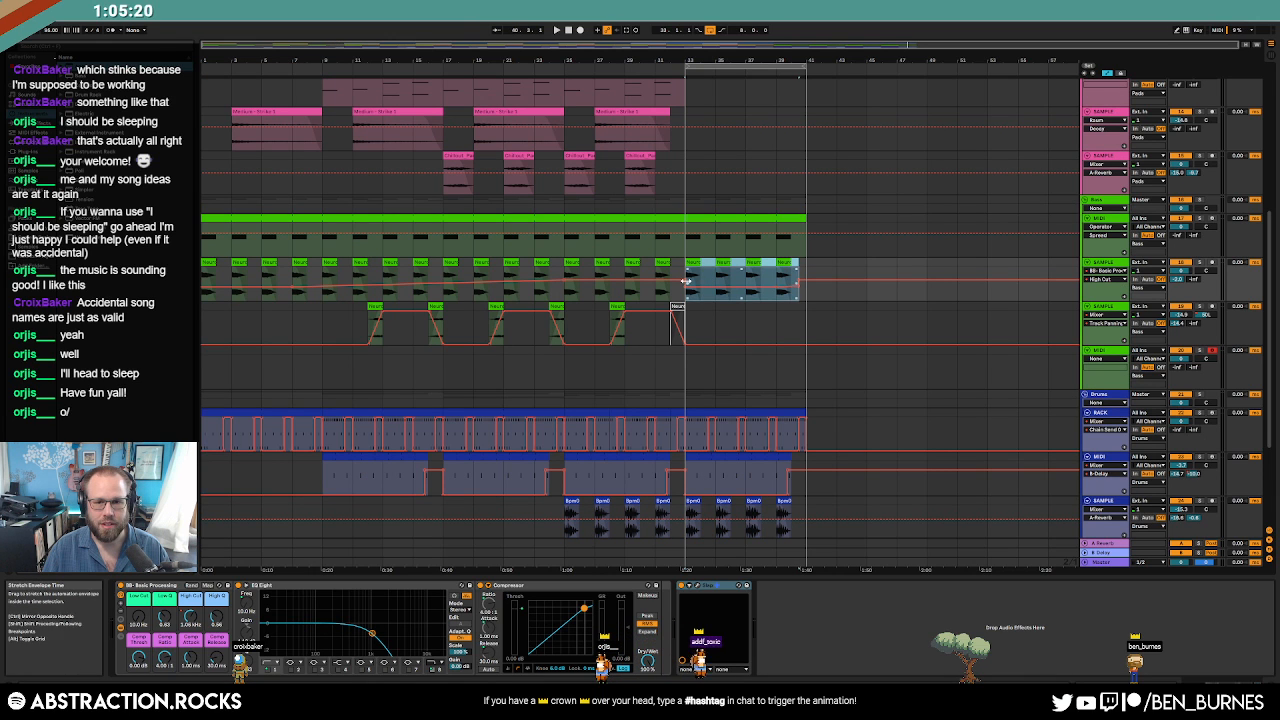
pyautogui.click(686, 281)
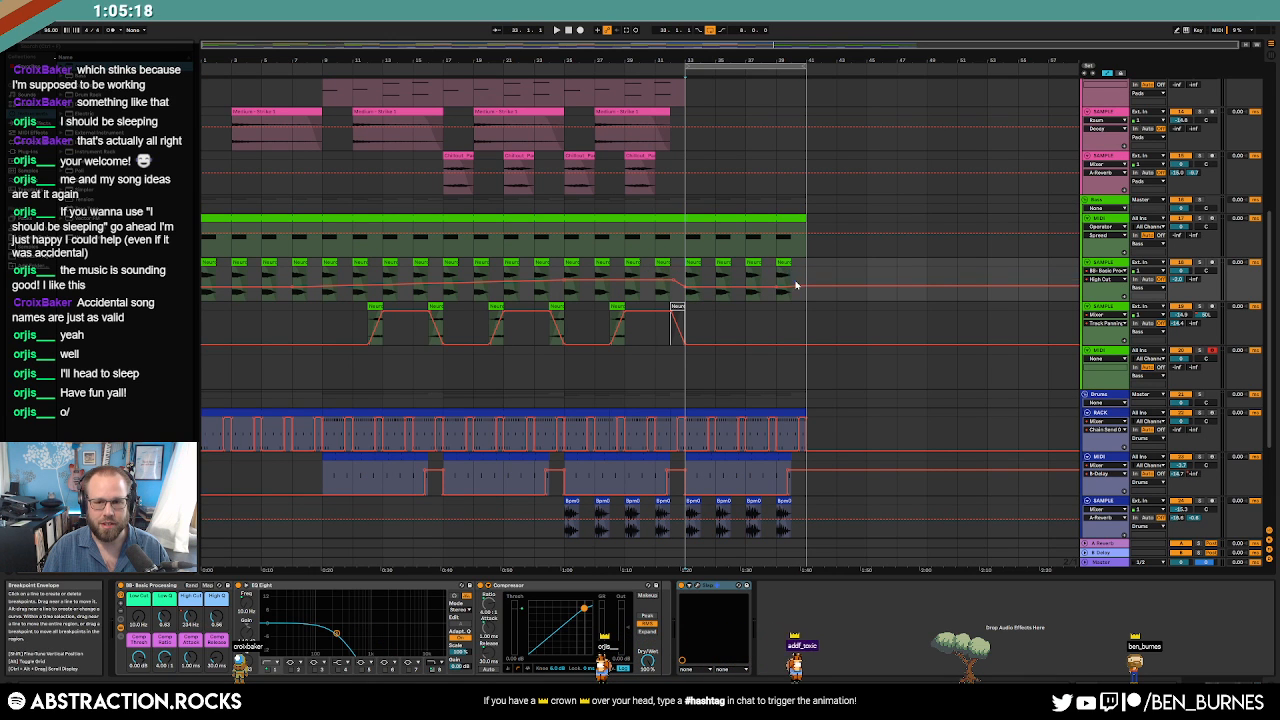
pyautogui.press('a')
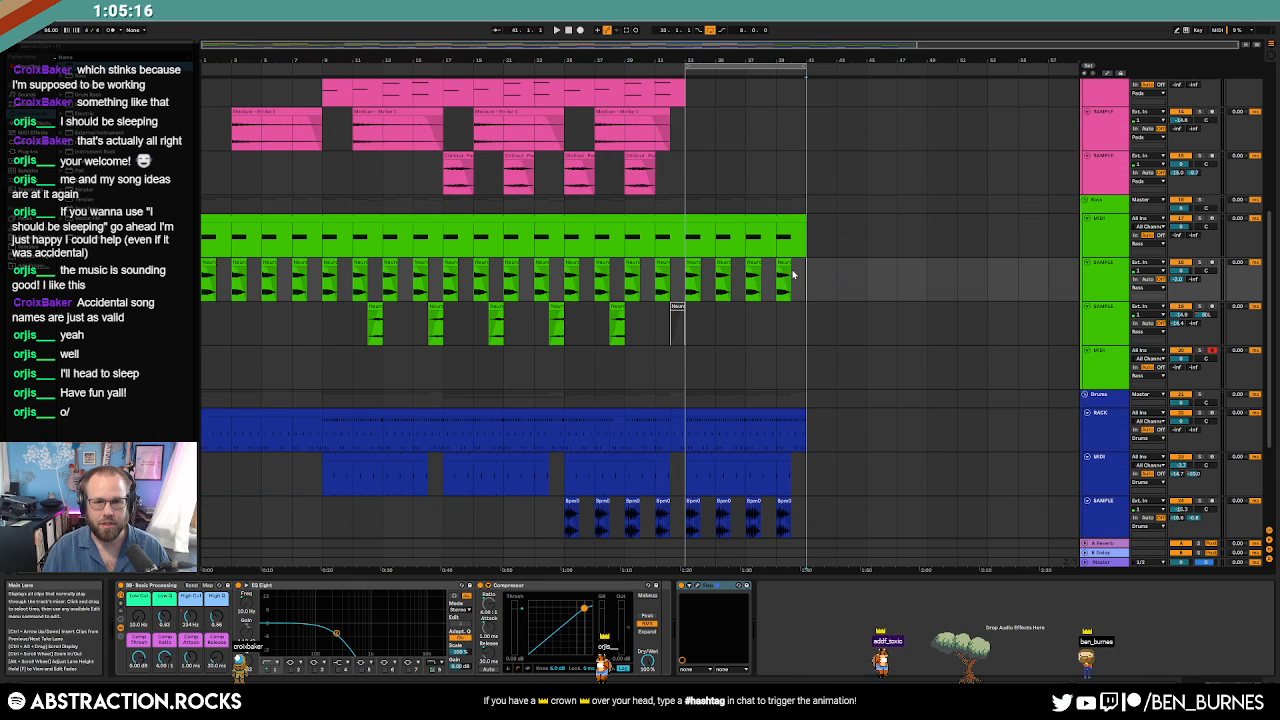
# Copy the first arpeggio MIDI clip to the start of bar 33 while playing the transition.
pyautogui.click(655, 174)
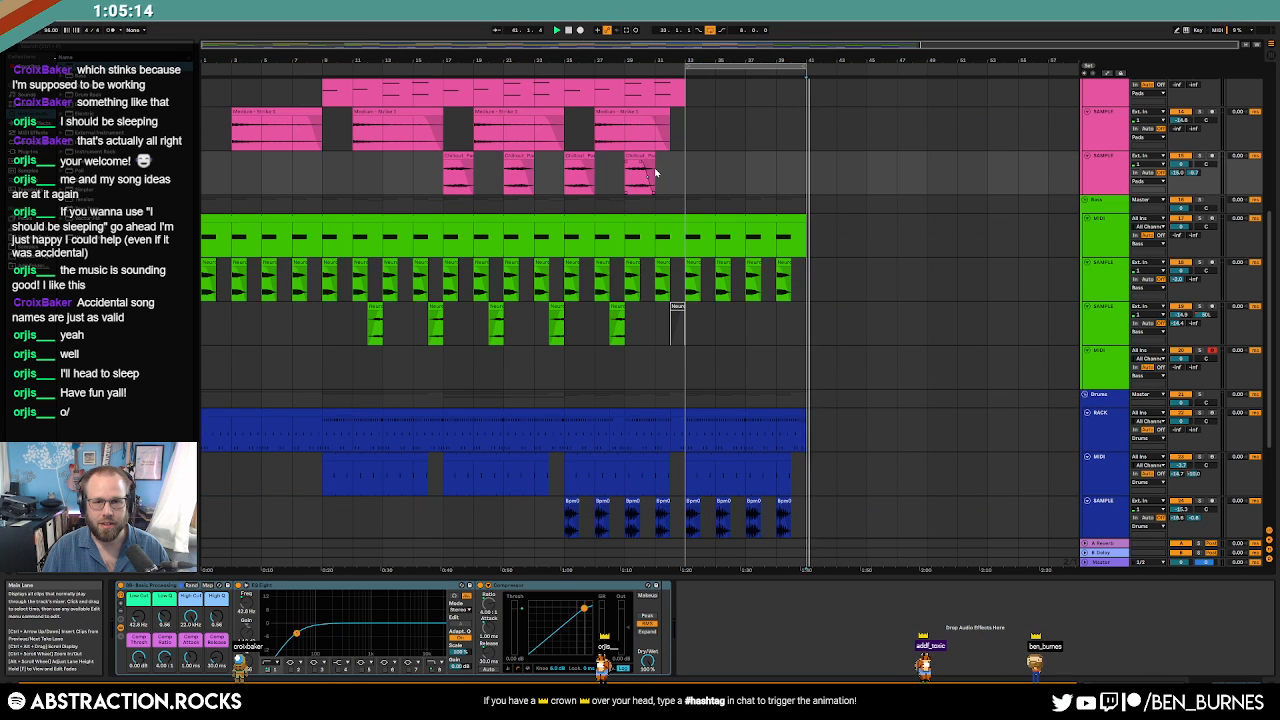
pyautogui.scroll(5, 712, 238)
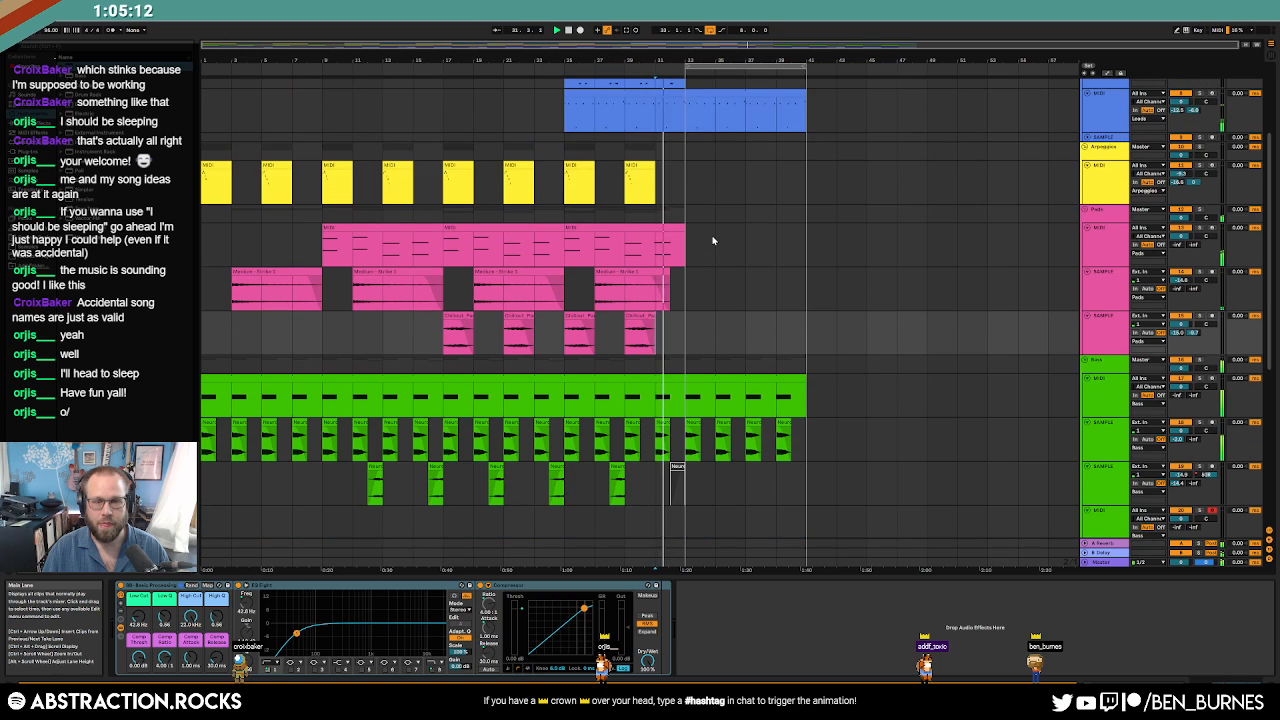
pyautogui.click(686, 208)
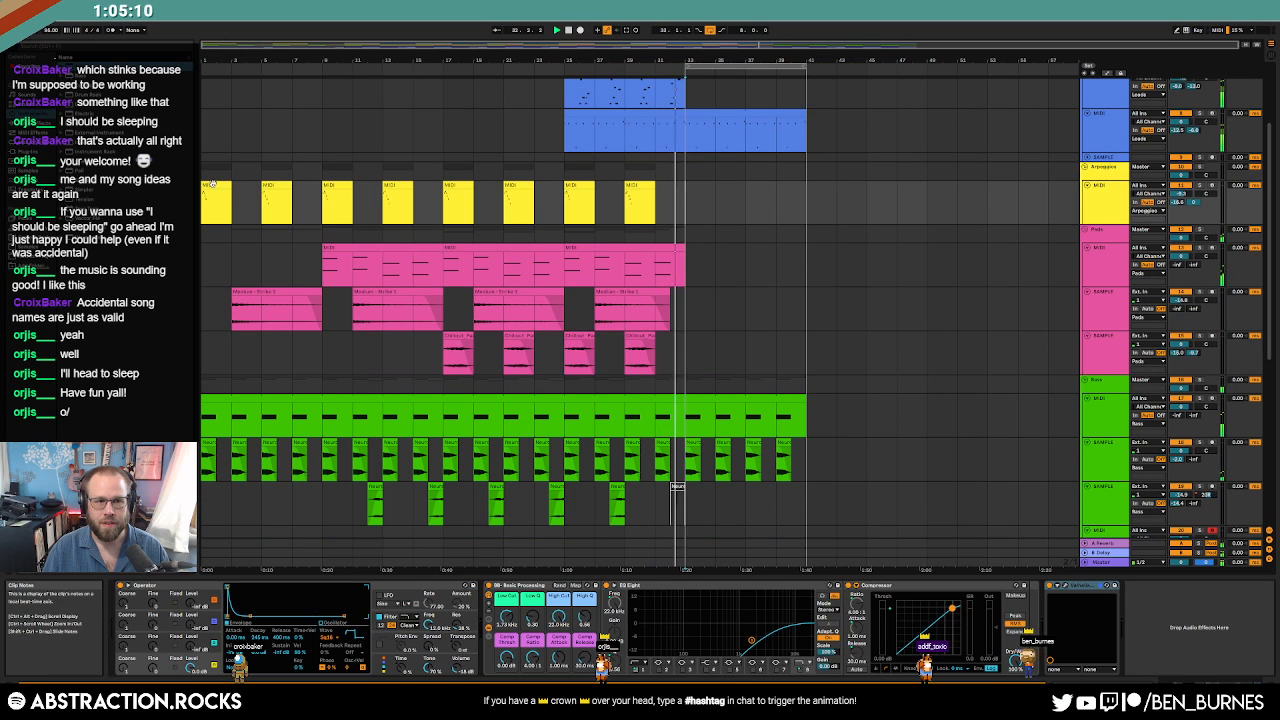
pyautogui.hotkey('ctrl', 'v')
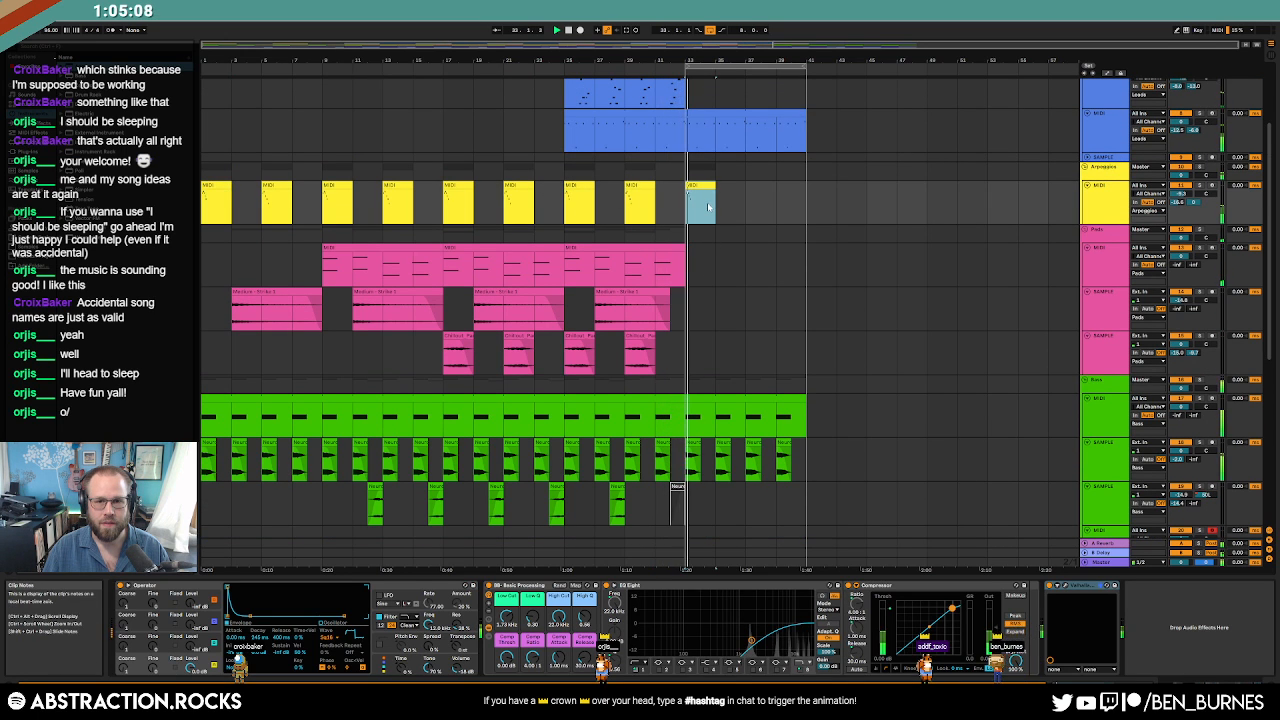
pyautogui.scroll(-8, 701, 366)
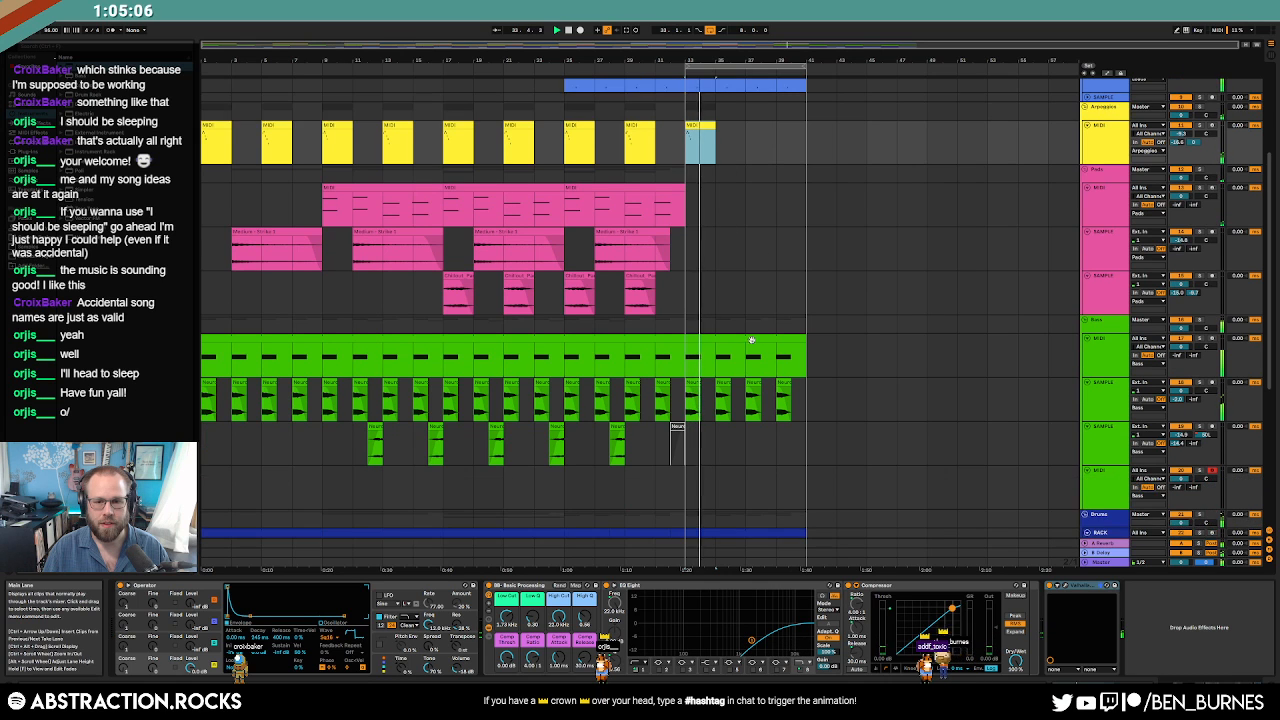
pyautogui.press('space')
# Automate the drum loop track's B-Delay send to drop to its minimum just before bar 33.
pyautogui.scroll(-1, 701, 368)
pyautogui.scroll(6, 706, 390)
pyautogui.press('a')
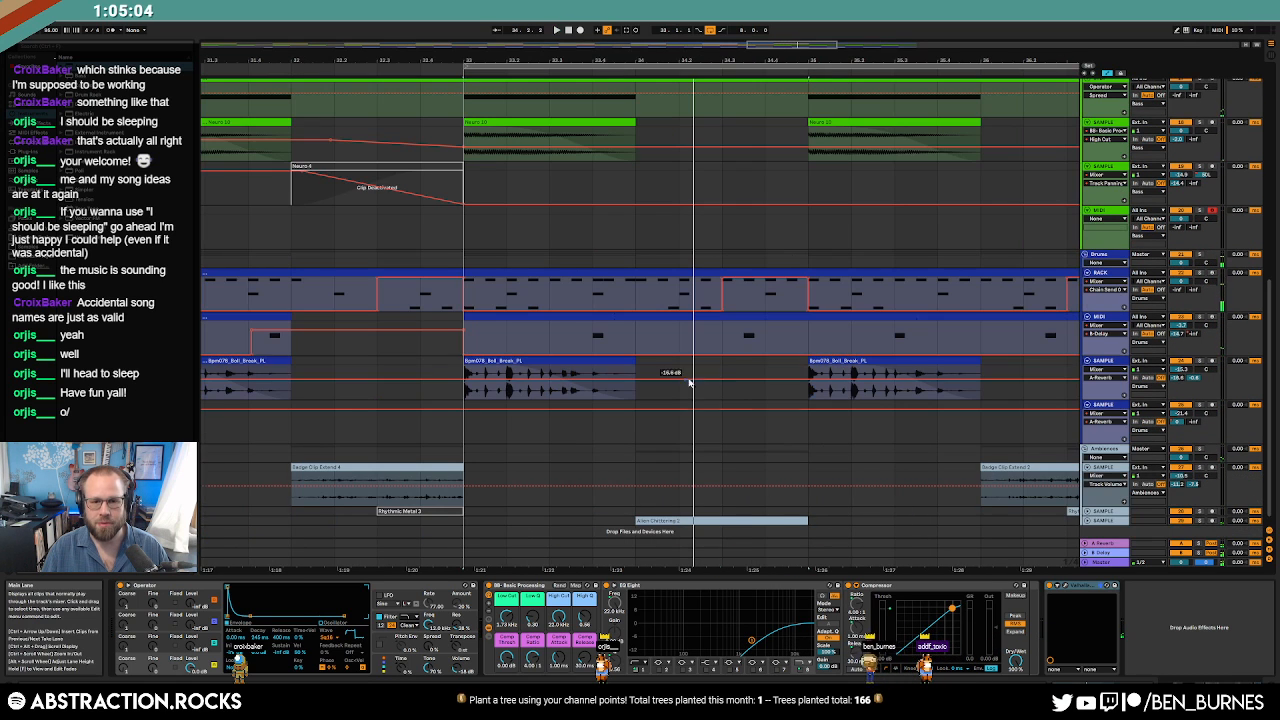
pyautogui.press('a')
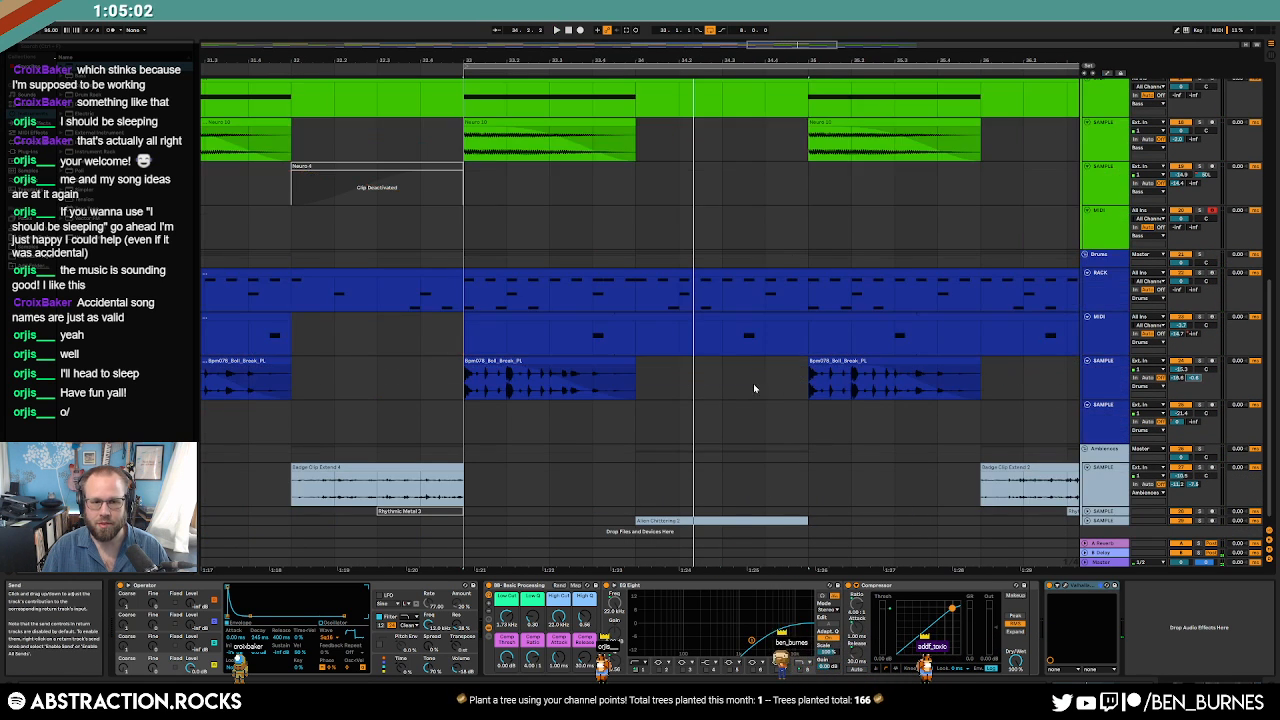
pyautogui.press('a')
pyautogui.click(434, 366)
pyautogui.moveTo(447, 366); pyautogui.dragTo(447, 397)
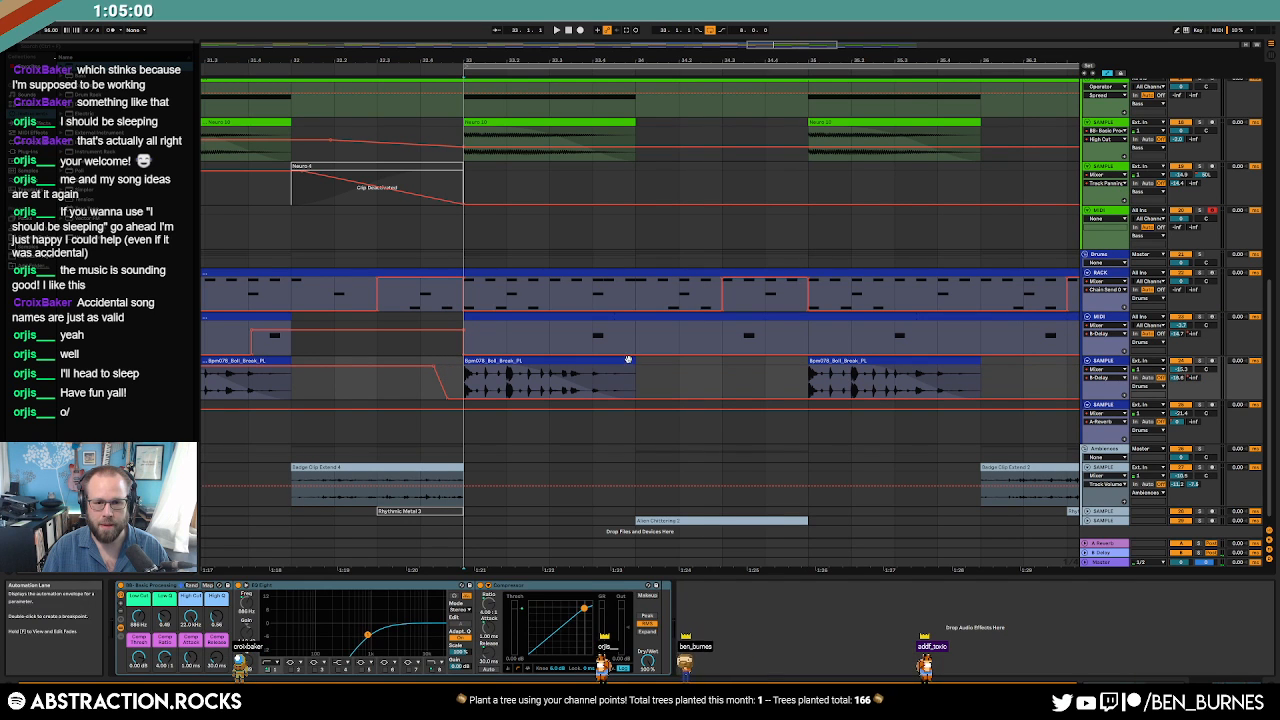
# Lengthen the drum loop clip at bar 33 to 34.4, shorten its fade-out, and play the result.
pyautogui.moveTo(635, 363); pyautogui.dragTo(718, 364)
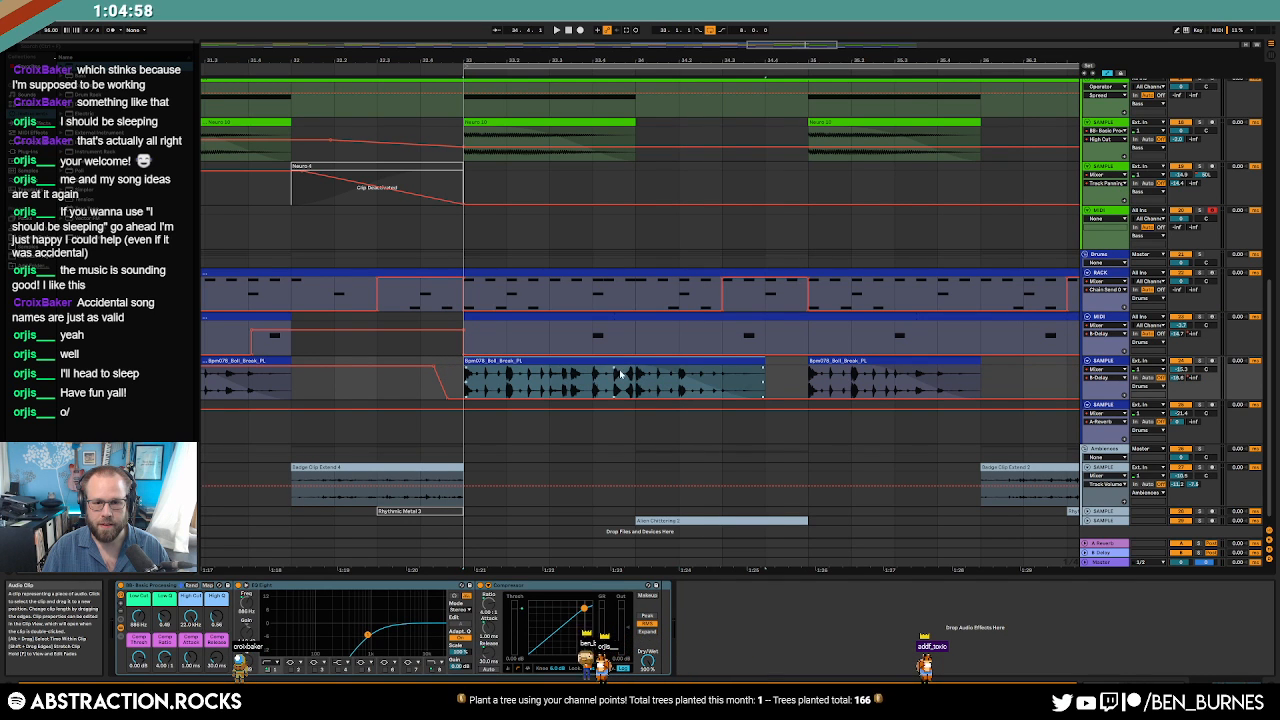
pyautogui.press('a')
pyautogui.moveTo(635, 367); pyautogui.dragTo(751, 365)
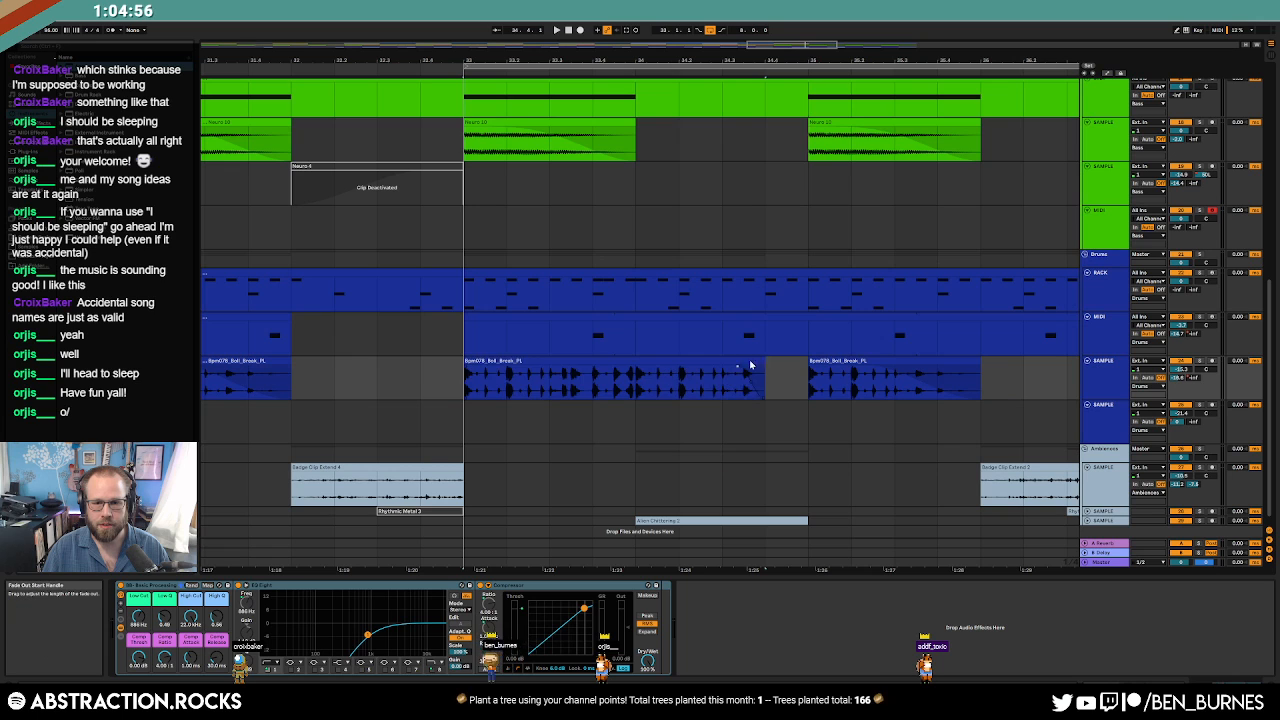
pyautogui.click(477, 381)
pyautogui.press('space')
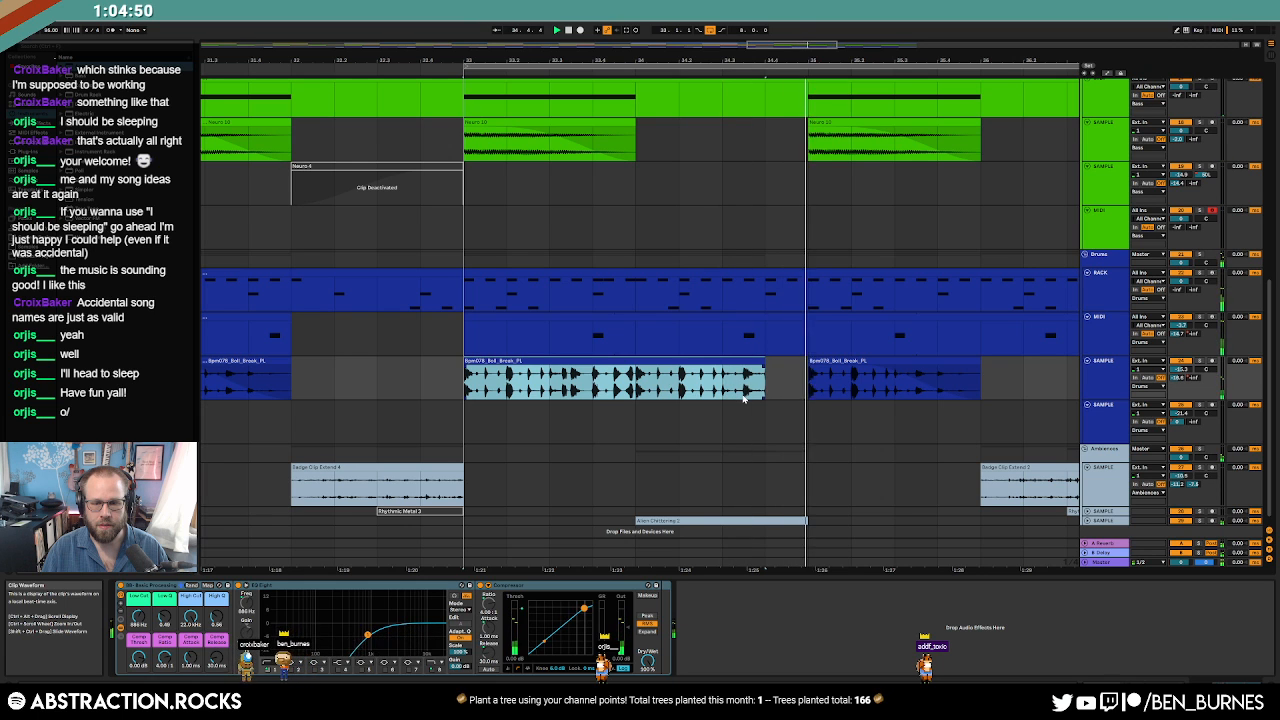
pyautogui.press('-')
pyautogui.press('-')
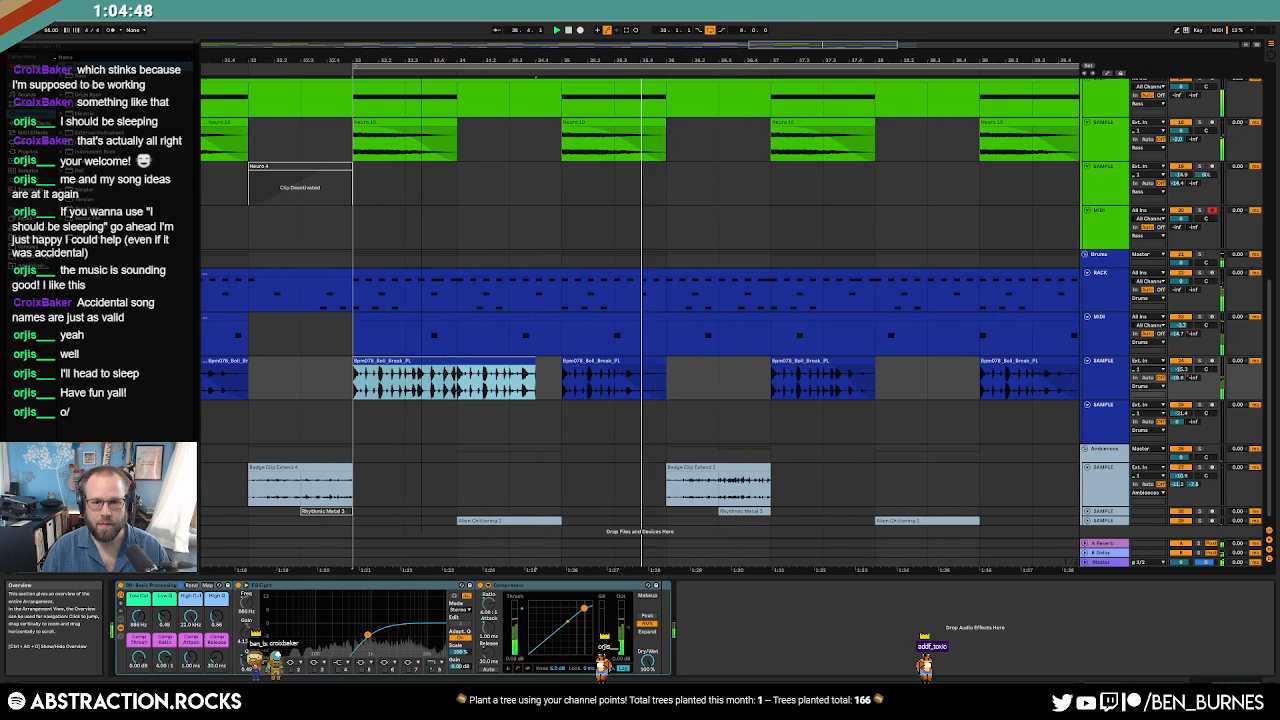
pyautogui.press('space')
# Delete the three shorter drum loop clips following the lengthened one.
pyautogui.click(645, 375)
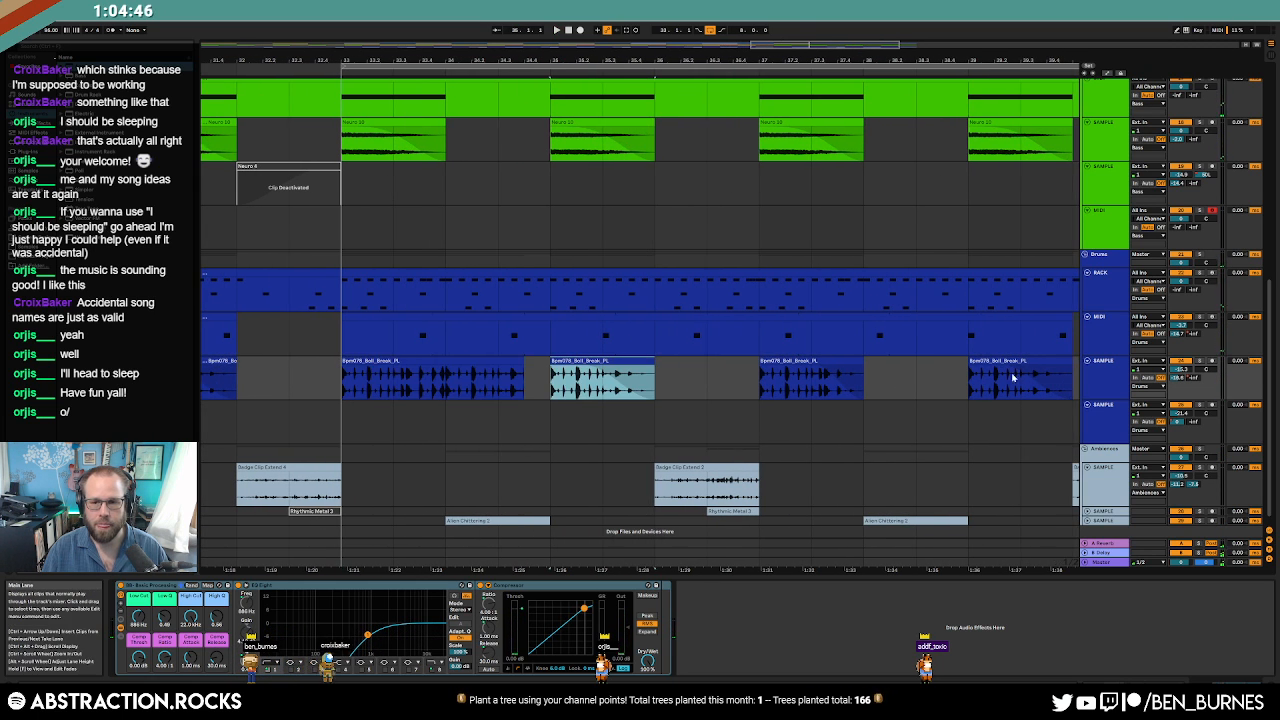
pyautogui.keyDown('shift'); pyautogui.click(1063, 363); pyautogui.keyUp('shift')
pyautogui.press('Delete')
# Try makeup gain and a lower compressor threshold macro on the drum loop track, and play the clip from bar 33.
pyautogui.click(517, 362)
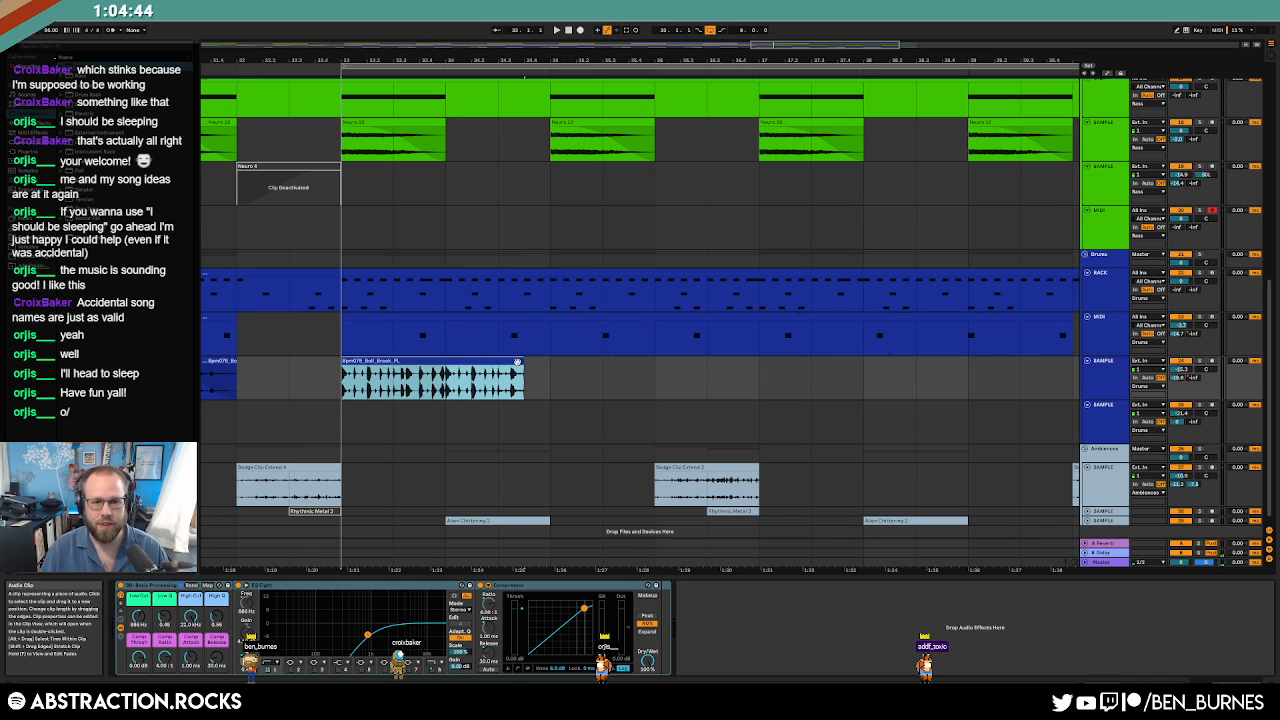
pyautogui.click(518, 370)
pyautogui.click(393, 362)
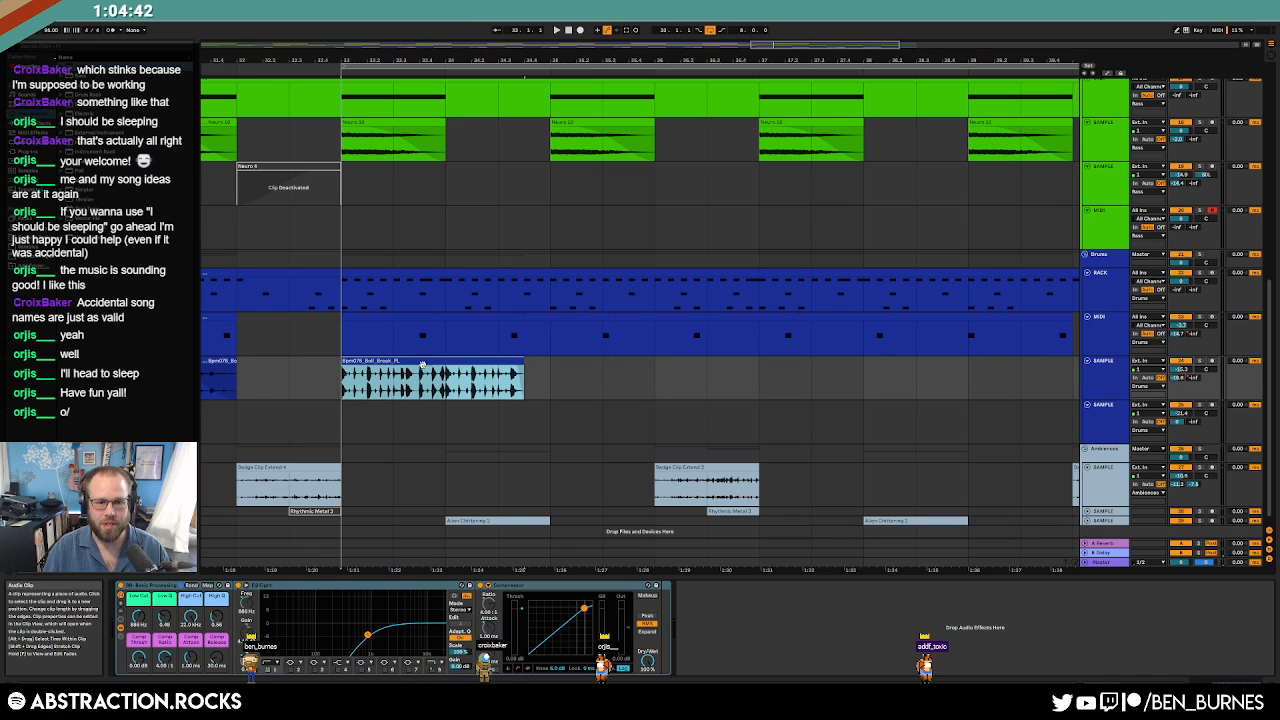
pyautogui.click(647, 598)
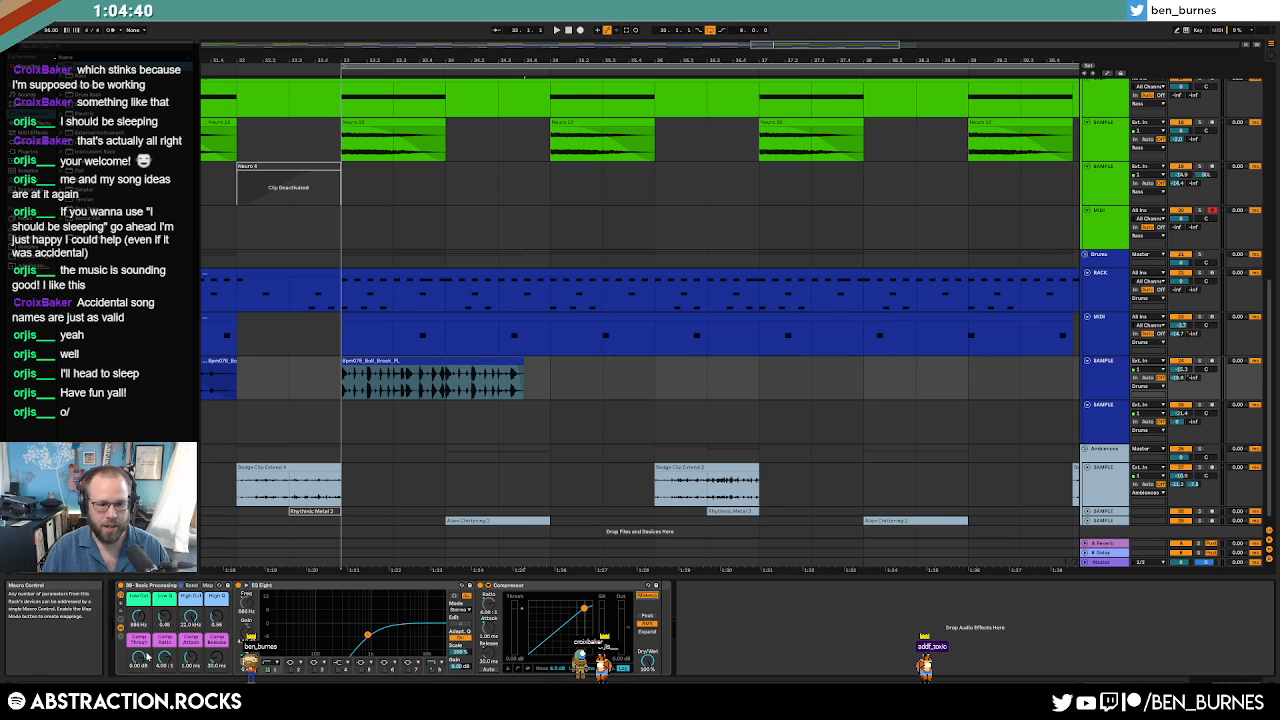
pyautogui.click(377, 361)
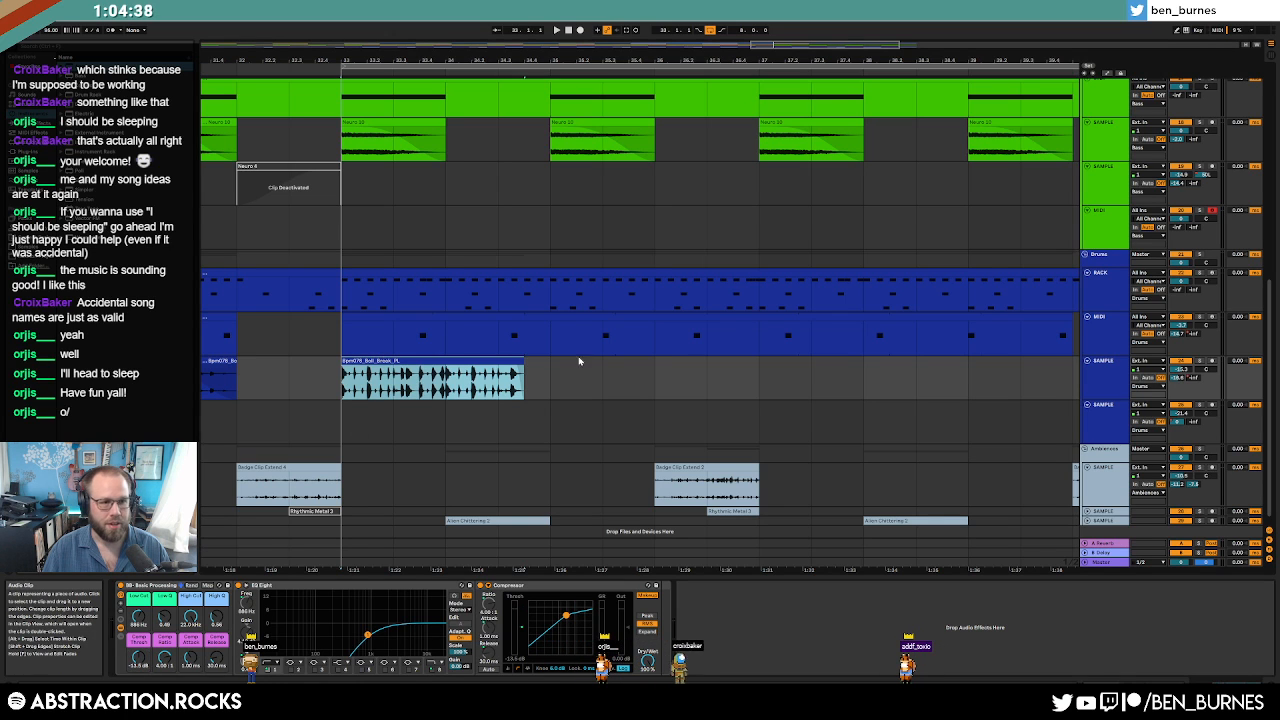
pyautogui.click(341, 380)
pyautogui.press('space')
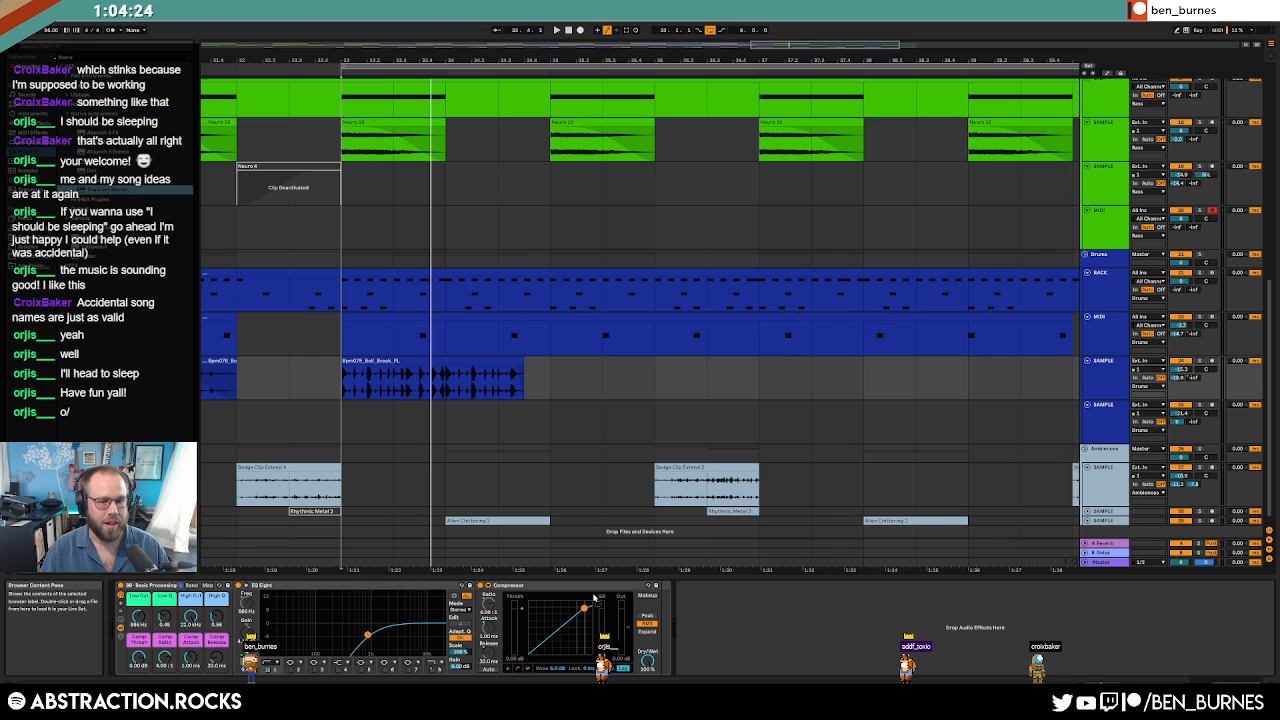
# Add Transient Master to the end of the drum loop track's effects, set its sustain to -54.0 %, and play the result.
pyautogui.moveTo(236, 41); pyautogui.dragTo(712, 371)
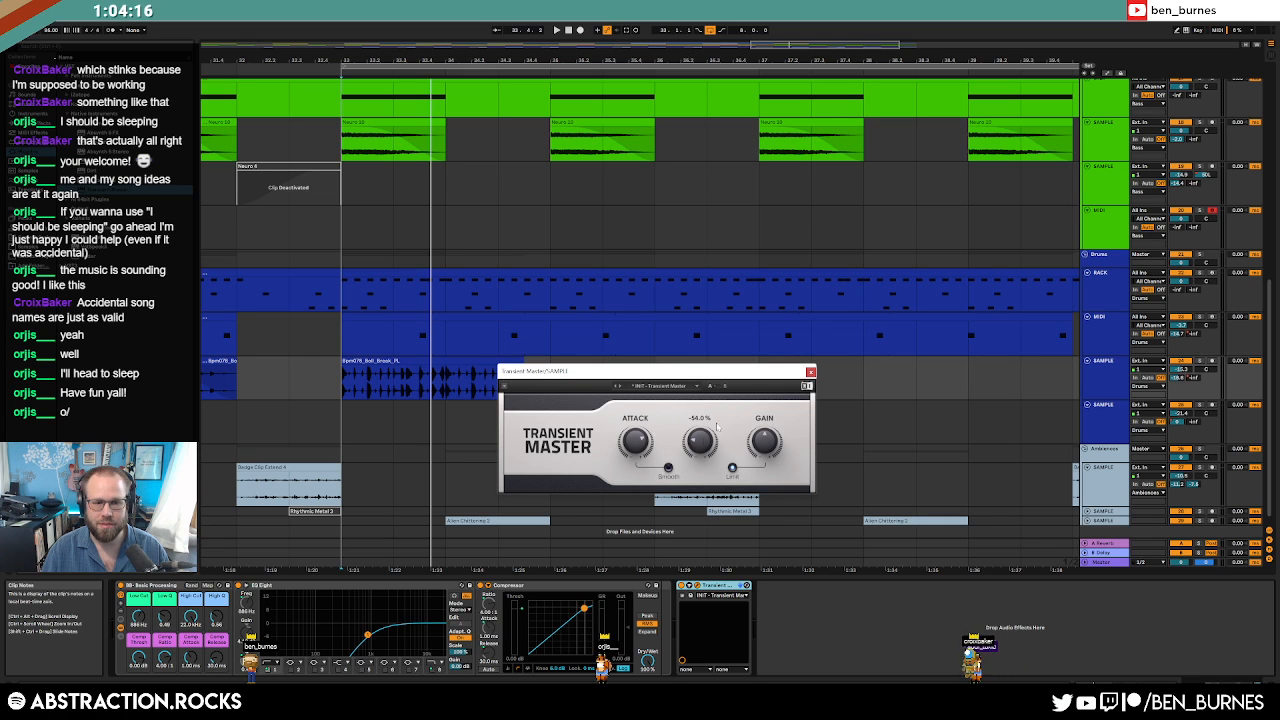
pyautogui.click(810, 372)
pyautogui.press('space')
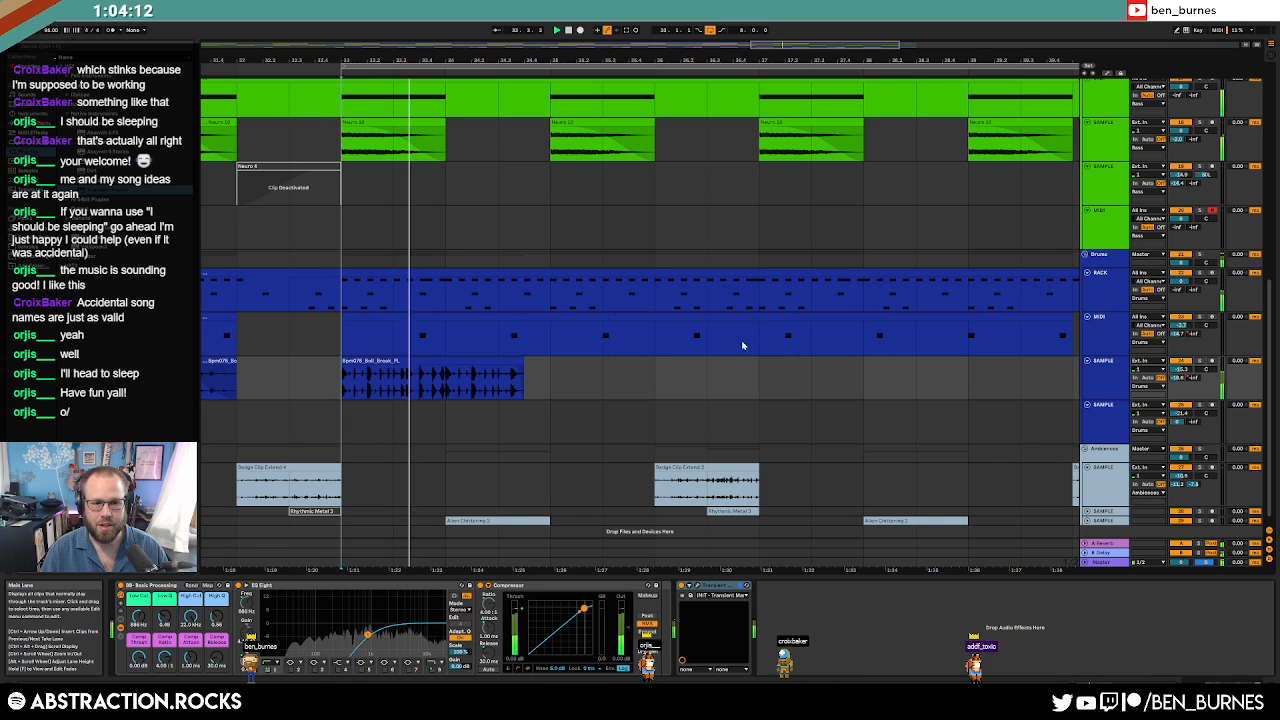
# Duplicate the two-bar span holding the lengthened drum loop clip from bar 33 to bar 35.
pyautogui.moveTo(802, 46); pyautogui.dragTo(828, 46)
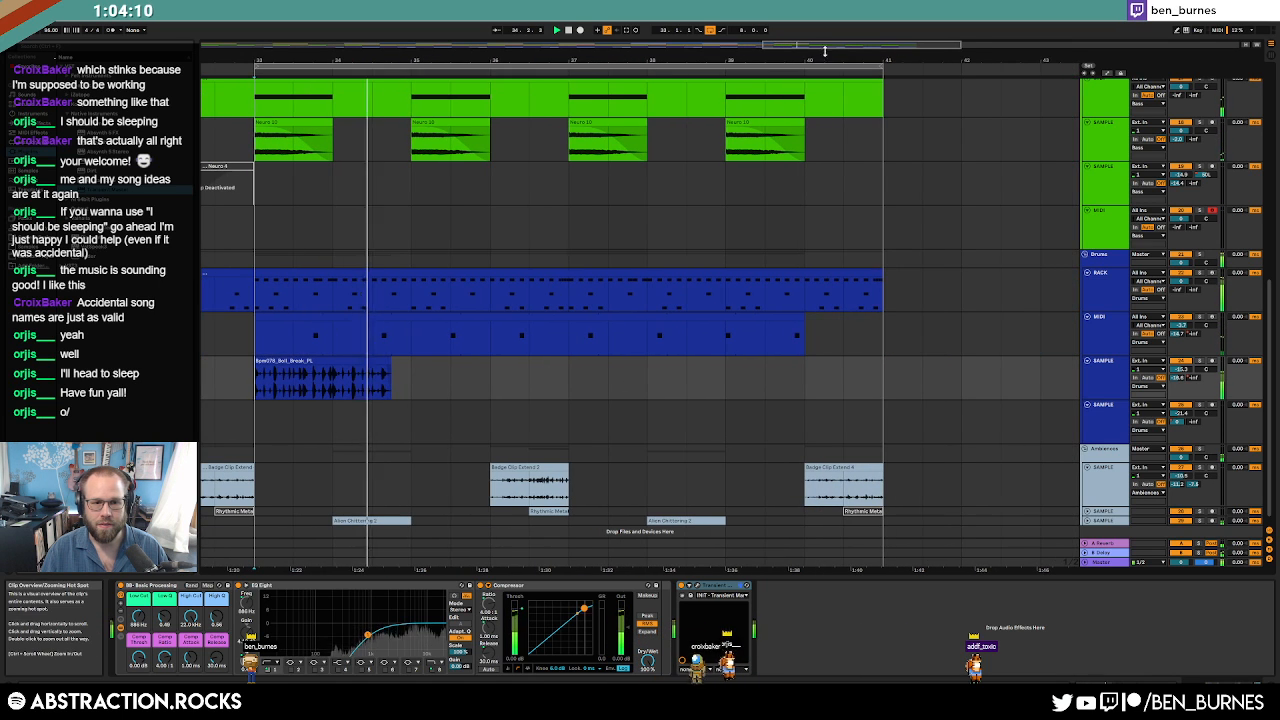
pyautogui.moveTo(403, 373); pyautogui.dragTo(271, 380)
pyautogui.hotkey('ctrl', 'd')
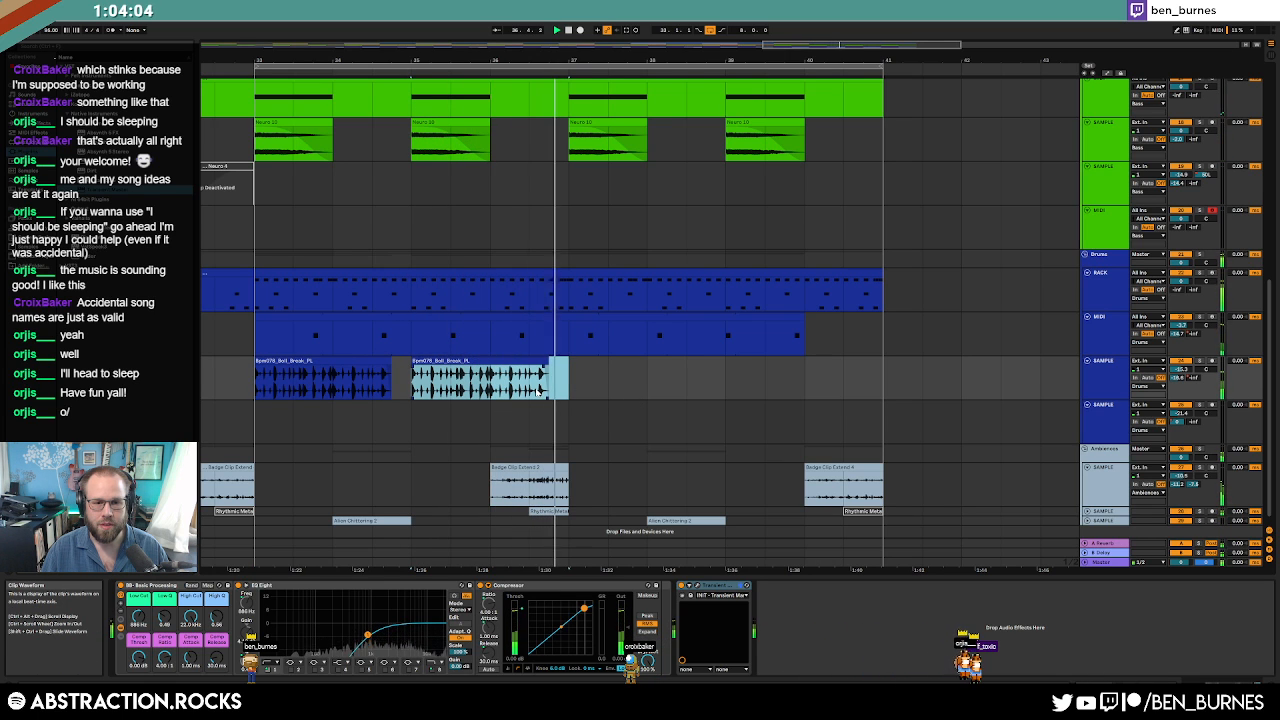
pyautogui.scroll(3, 518, 393)
pyautogui.scroll(2, 434, 390)
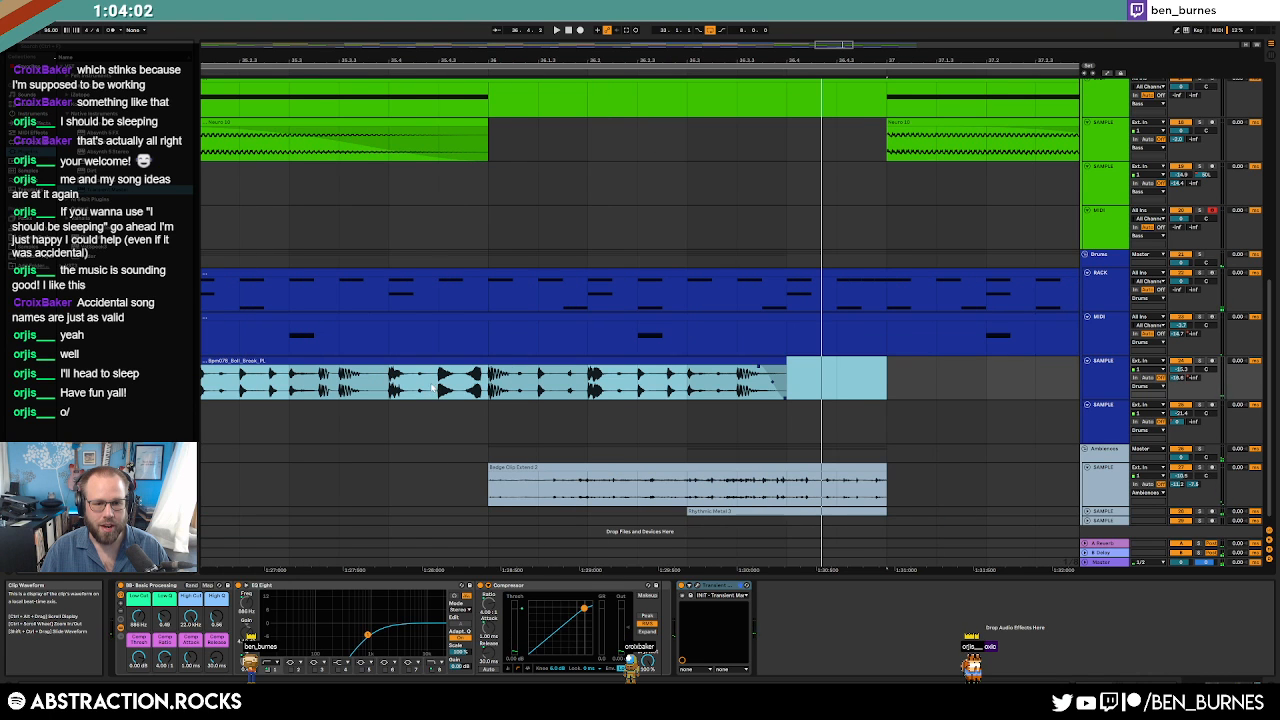
# Rearrange the drum loop hits at the end of bar 35, leaving a short gap just before bar 36, and play the passage.
pyautogui.click(439, 387)
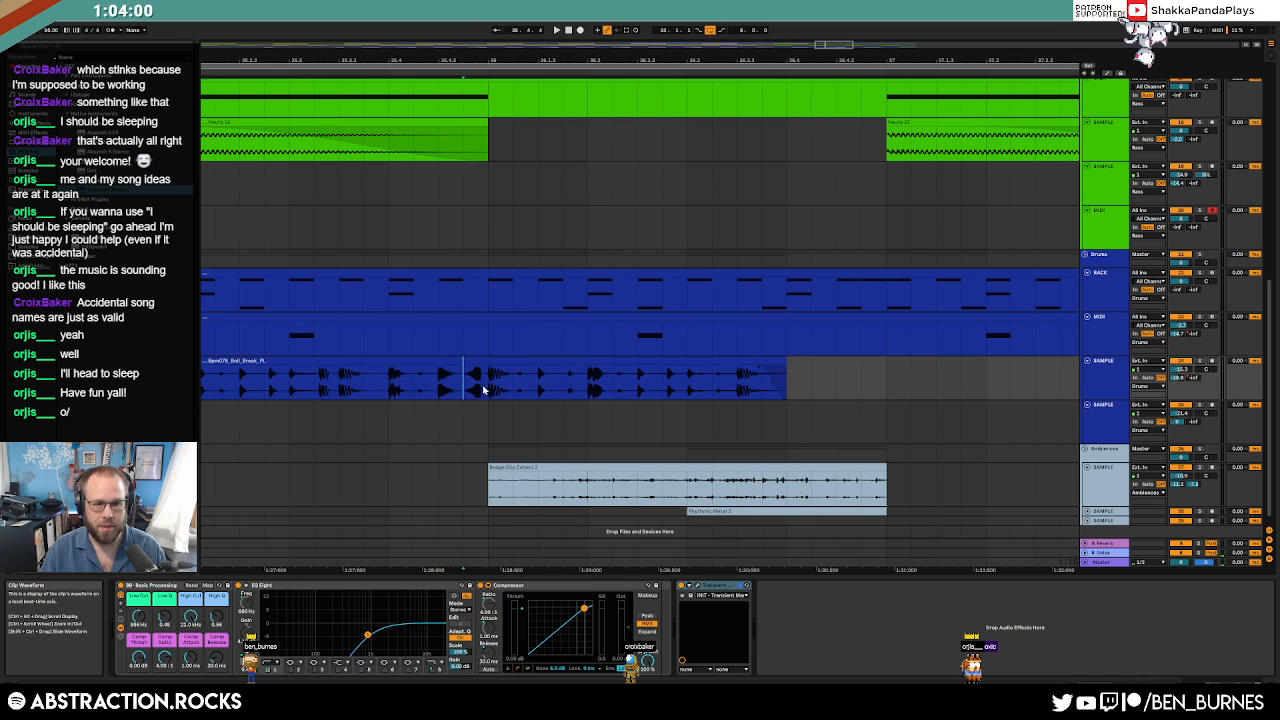
pyautogui.moveTo(484, 390); pyautogui.dragTo(475, 392)
pyautogui.press('Delete')
pyautogui.scroll(-2, 440, 391)
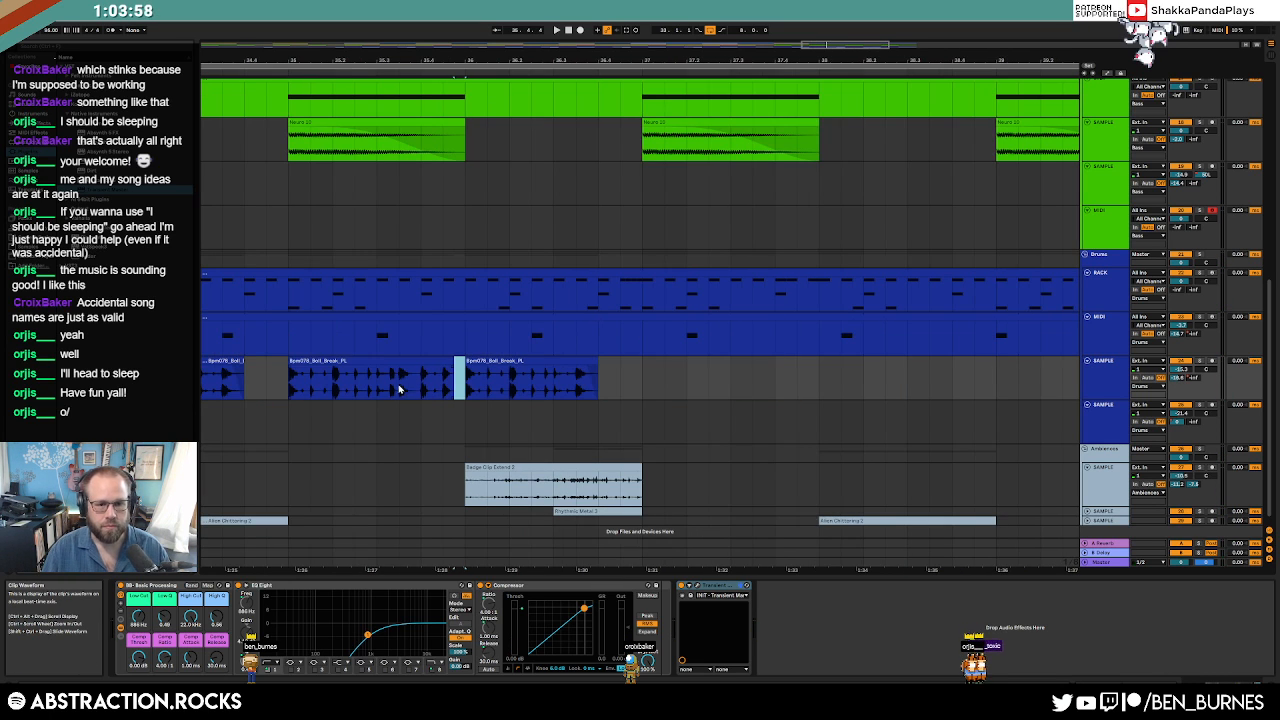
pyautogui.scroll(2, 398, 390)
pyautogui.click(288, 383)
pyautogui.press('space')
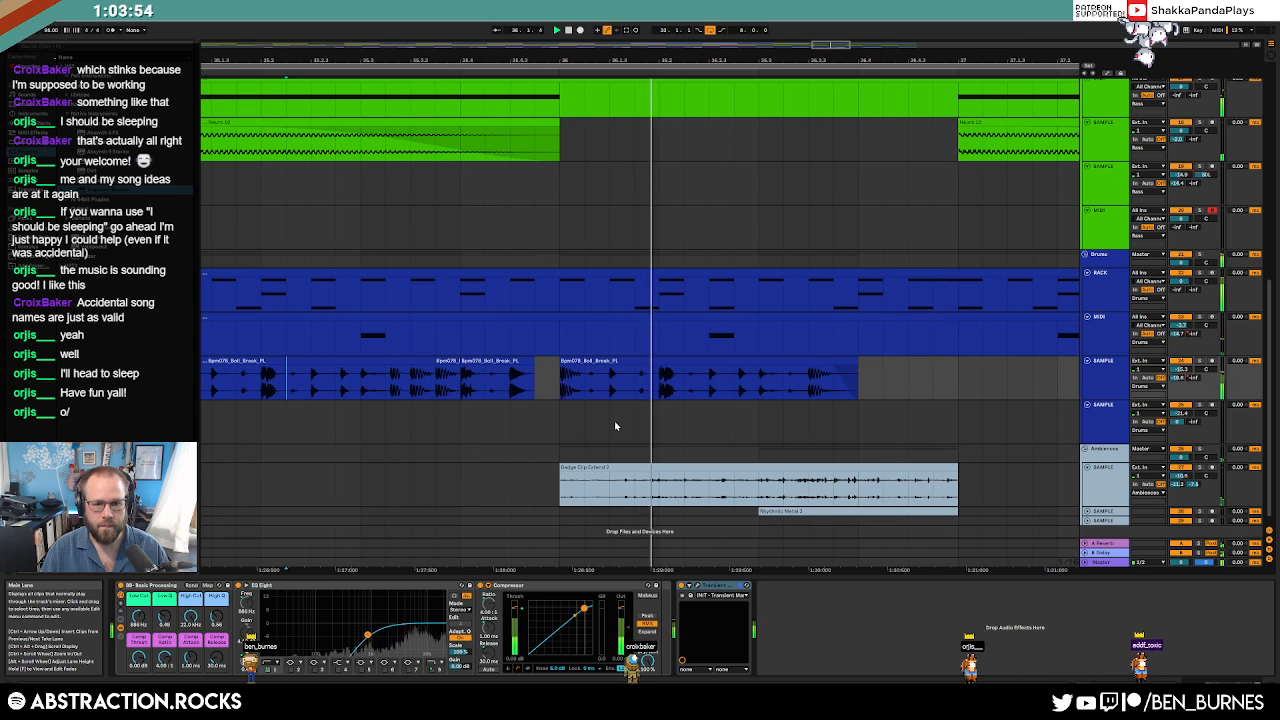
pyautogui.press('space')
# Copy the drum loop hit at 36.2 to half a beat later in bar 36 and play the passage.
pyautogui.moveTo(659, 388); pyautogui.dragTo(681, 388)
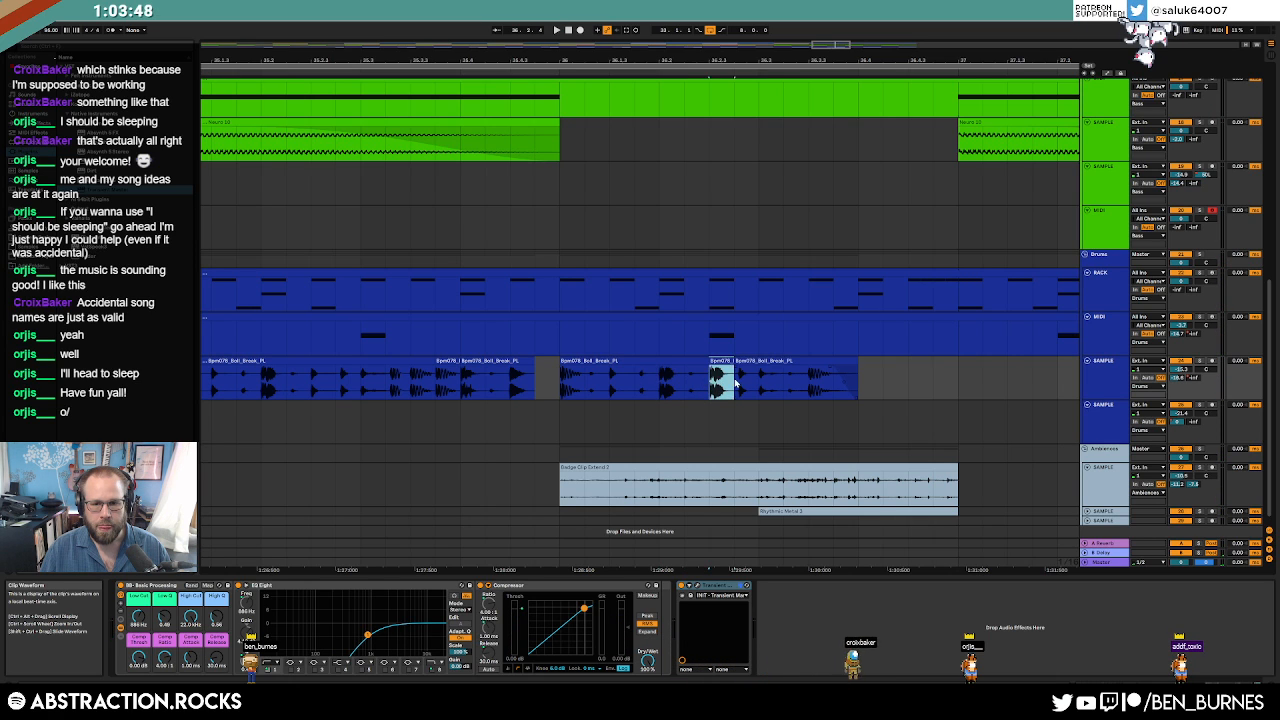
pyautogui.click(551, 388)
pyautogui.press('space')
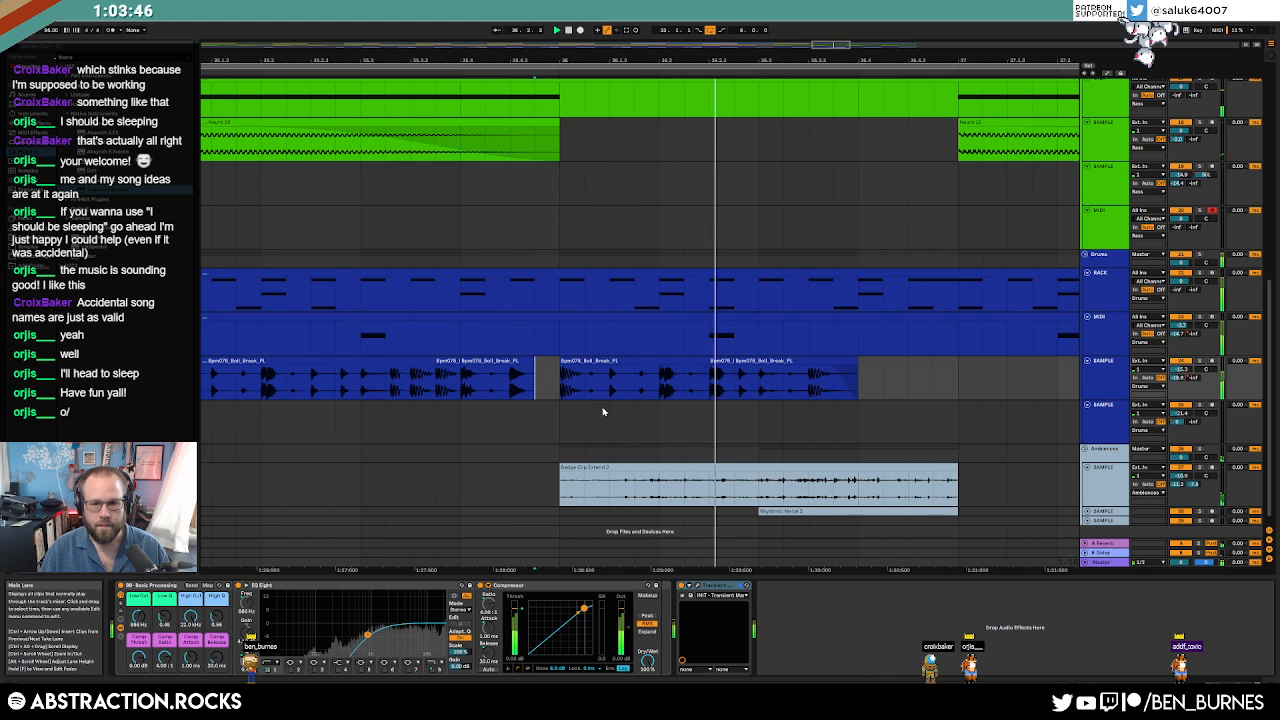
pyautogui.press('space')
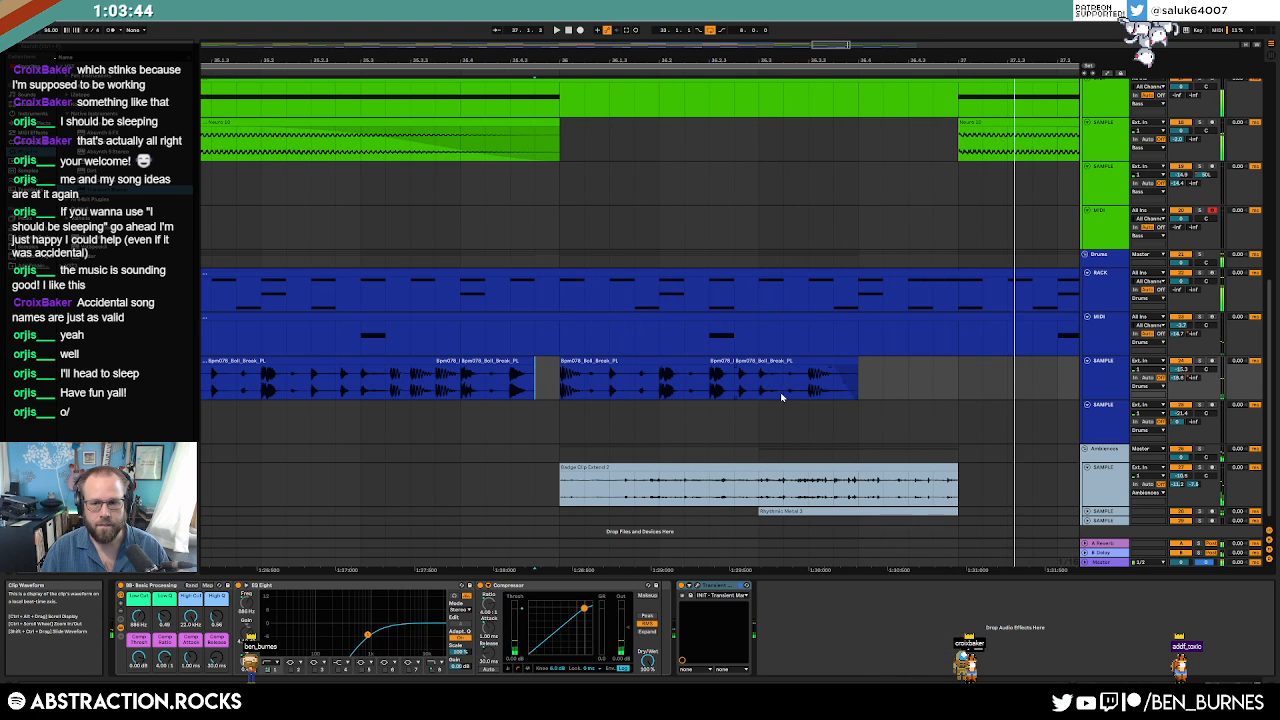
# Duplicate the edited four-bar drum loop span from bar 33 to bar 37 and play the section.
pyautogui.scroll(-5, 785, 395)
pyautogui.moveTo(816, 377); pyautogui.dragTo(501, 376)
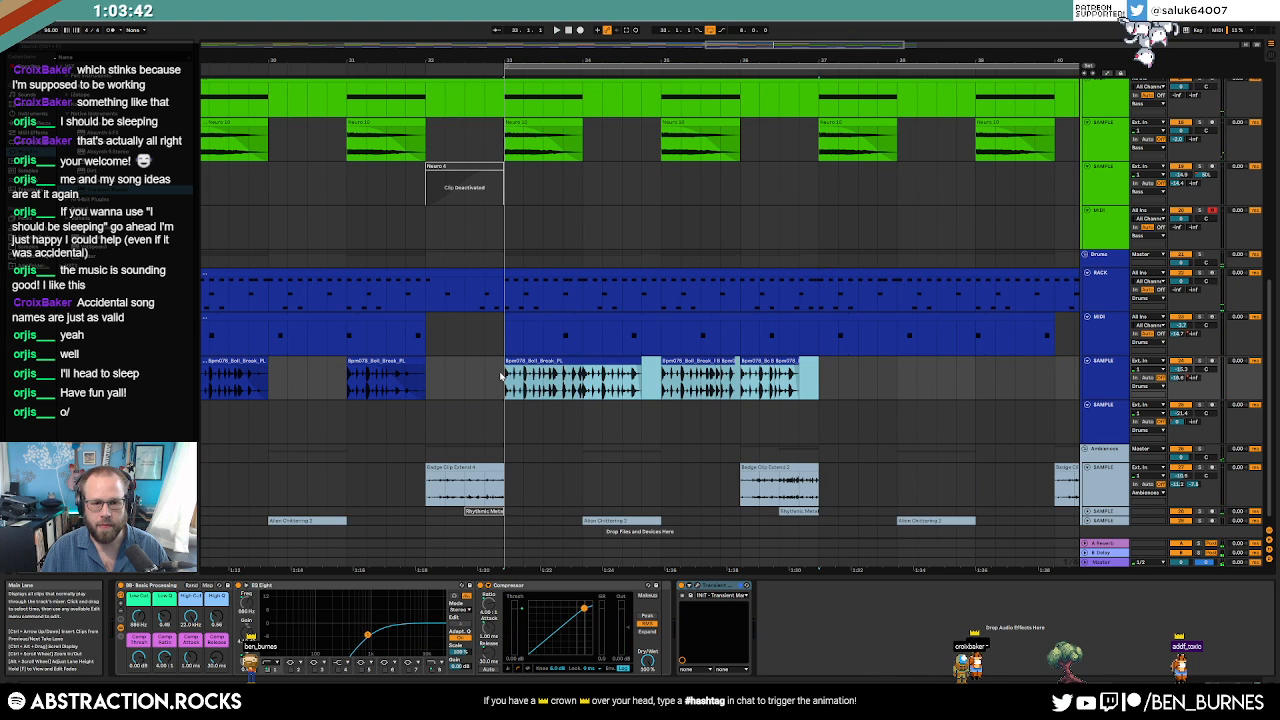
pyautogui.hotkey('ctrl', 'd')
pyautogui.click(392, 376)
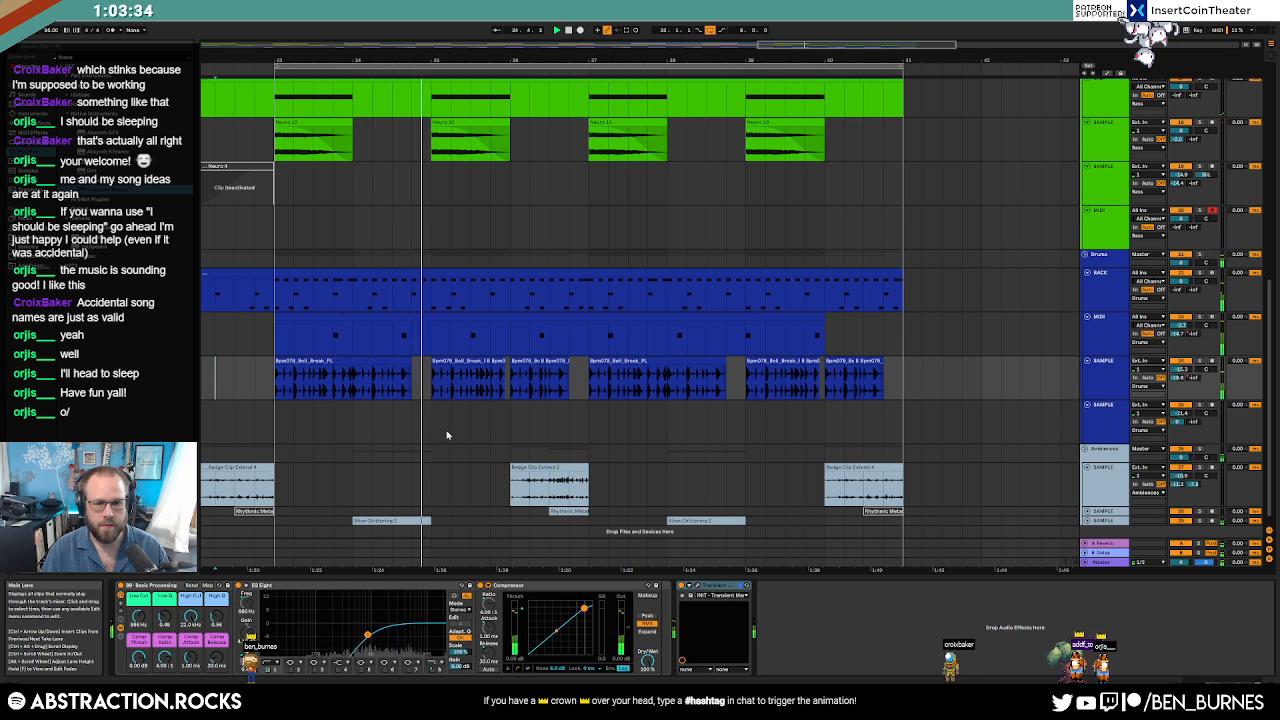
pyautogui.scroll(2, 494, 408)
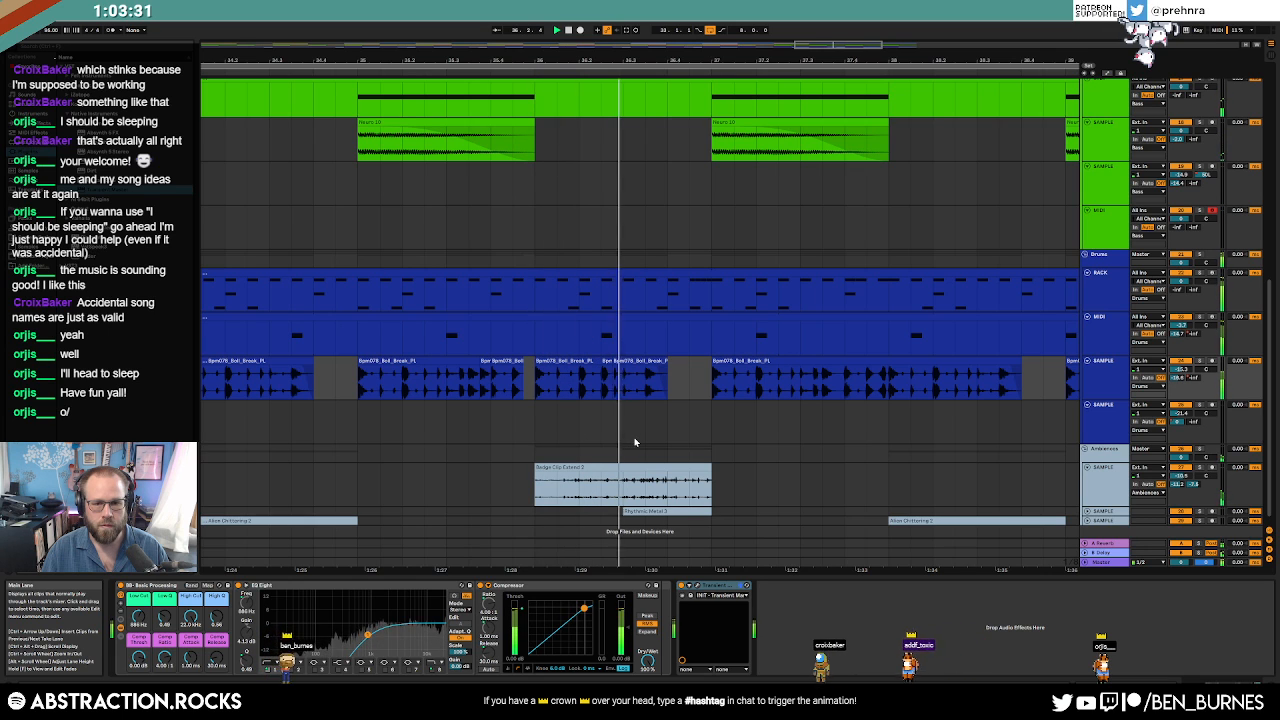
pyautogui.press('space')
# Copy the short drum slice from the middle of bar 36 into the gap before bar 37 and play the transition.
pyautogui.click(608, 360)
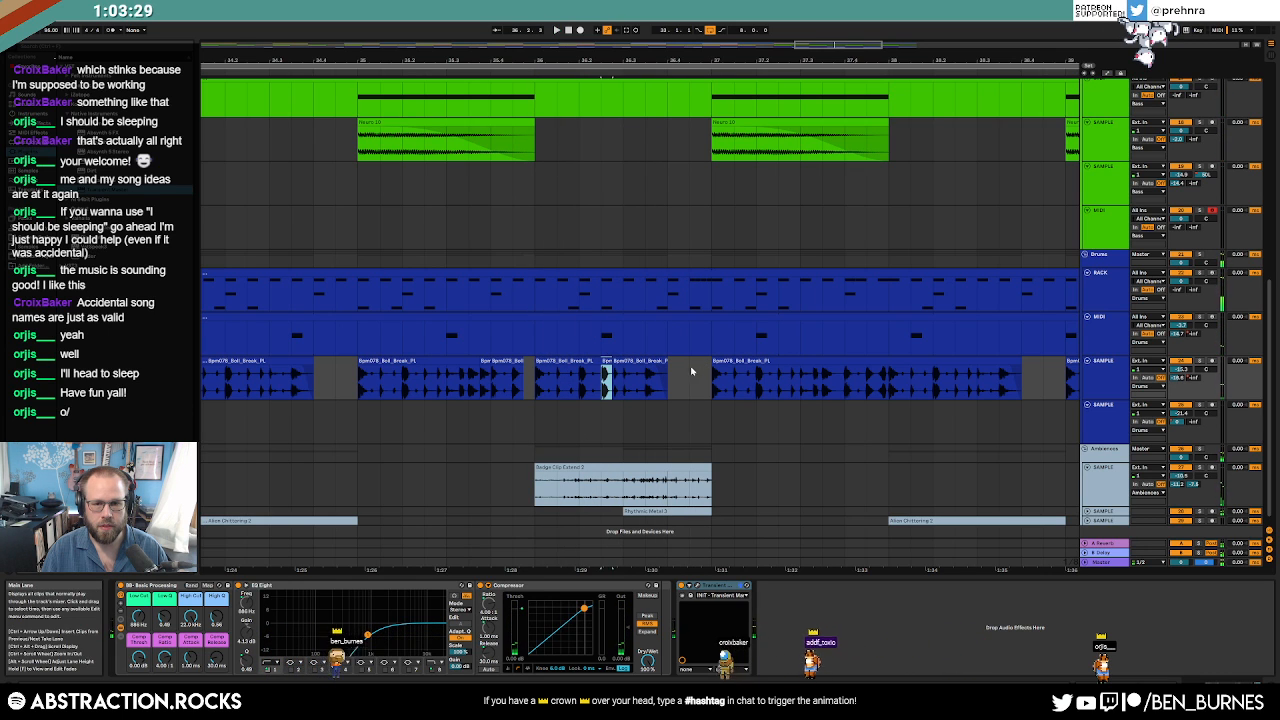
pyautogui.click(624, 382)
pyautogui.press('space')
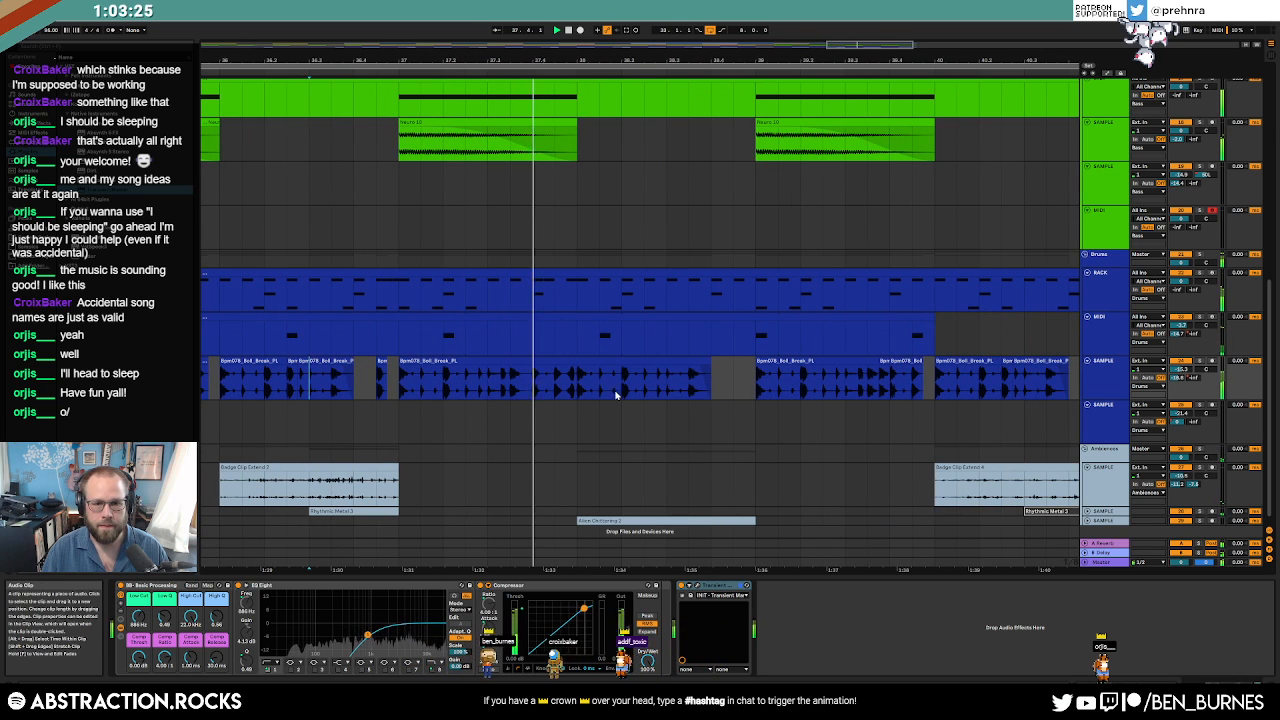
pyautogui.click(576, 386)
pyautogui.press('space')
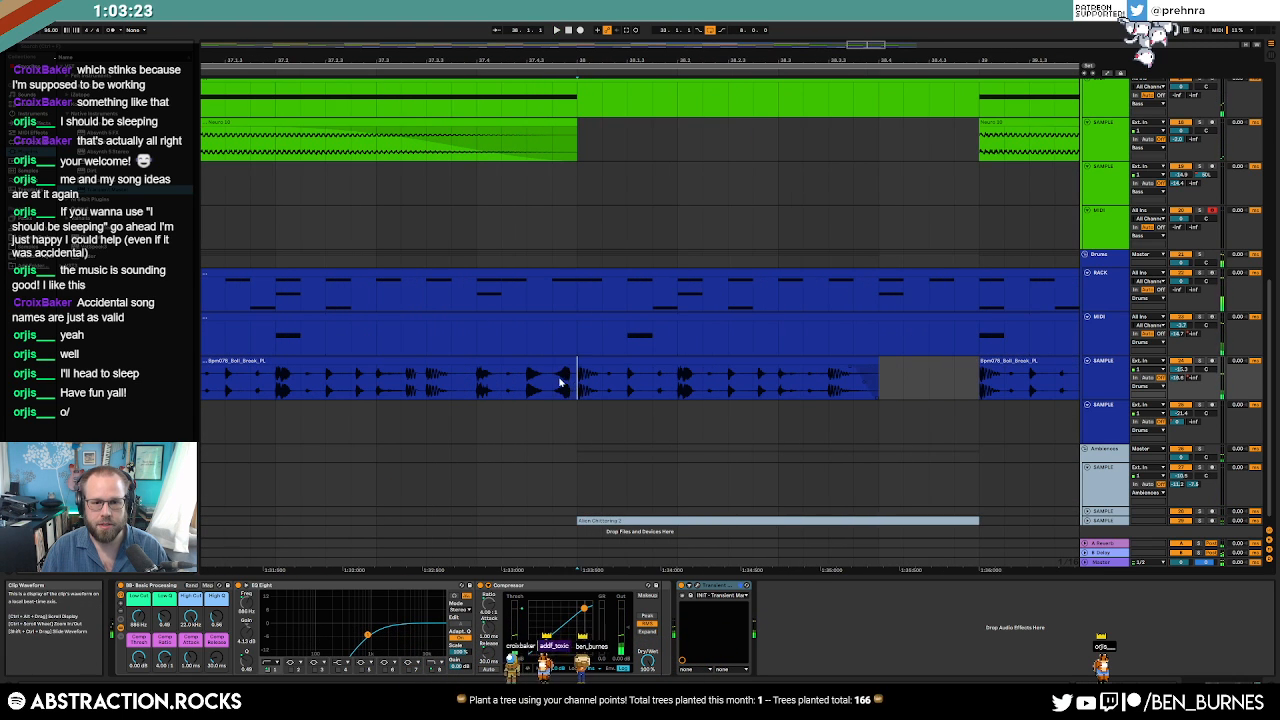
# Cut a short gap into the drum loop late in bar 39, rework the hits before bar 40, and play the passage.
pyautogui.moveTo(859, 46); pyautogui.dragTo(890, 38)
pyautogui.click(559, 361)
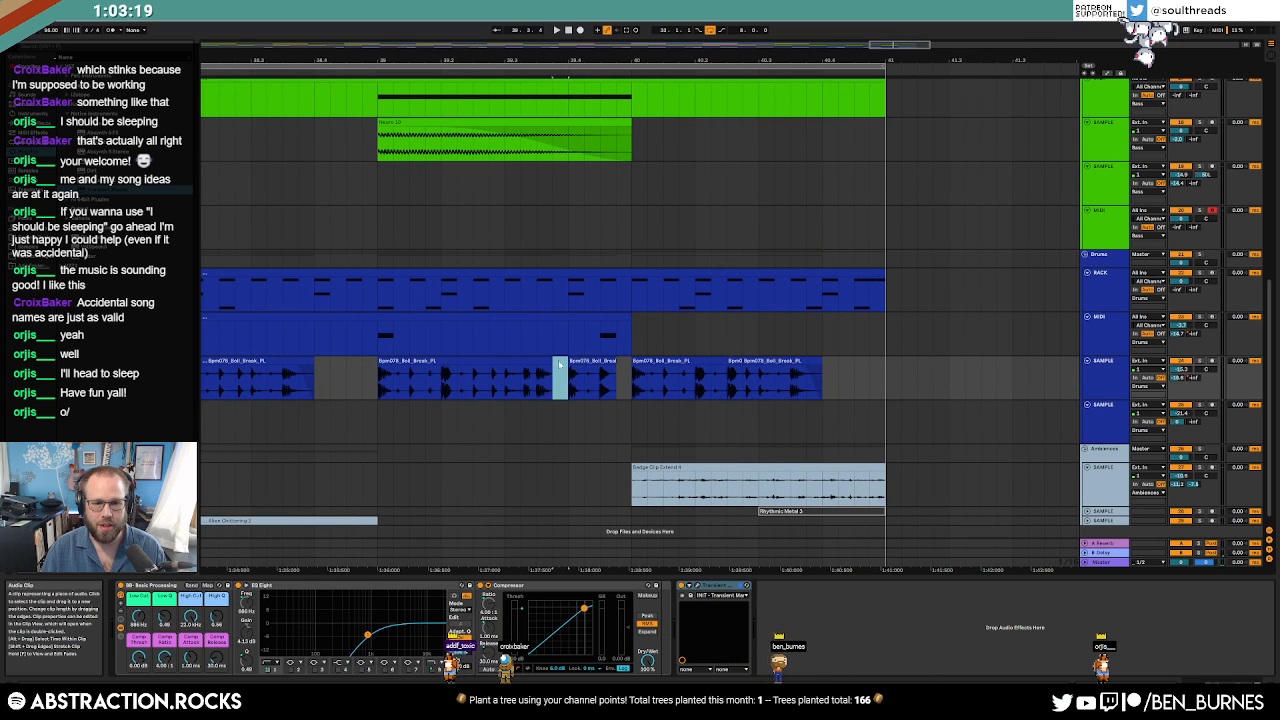
pyautogui.press('Delete')
pyautogui.click(573, 361)
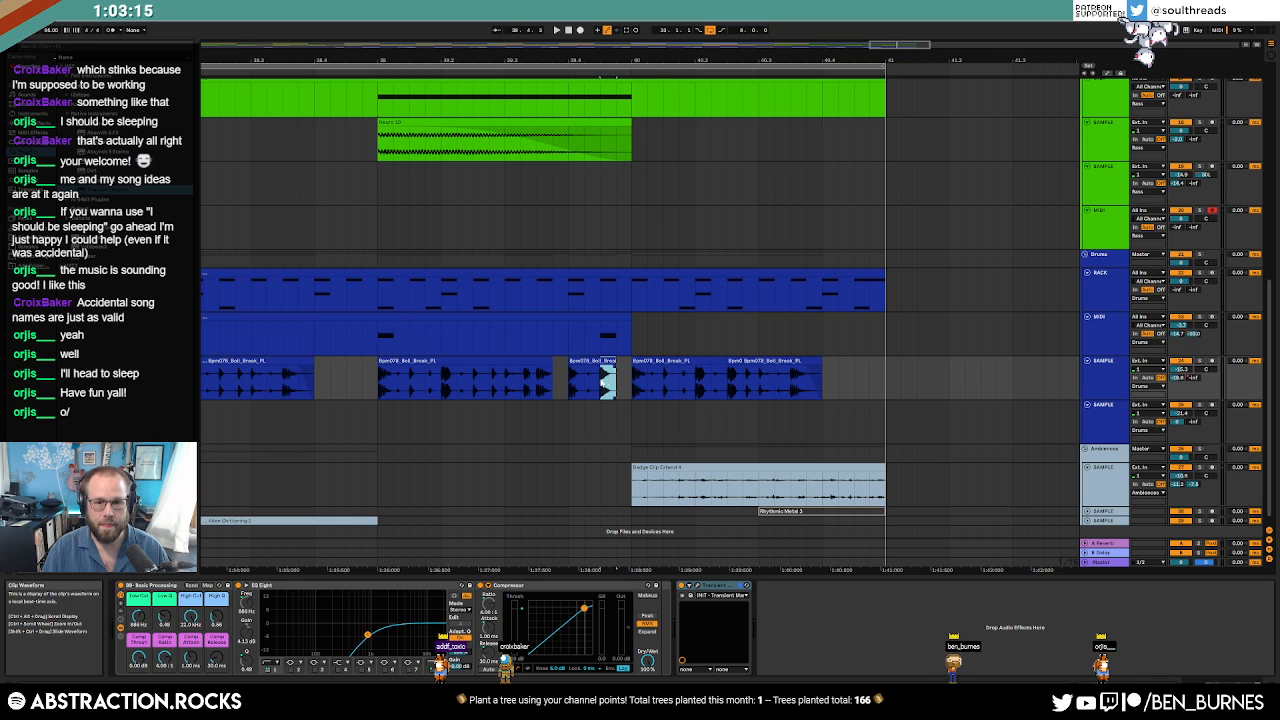
pyautogui.click(267, 380)
pyautogui.press('space')
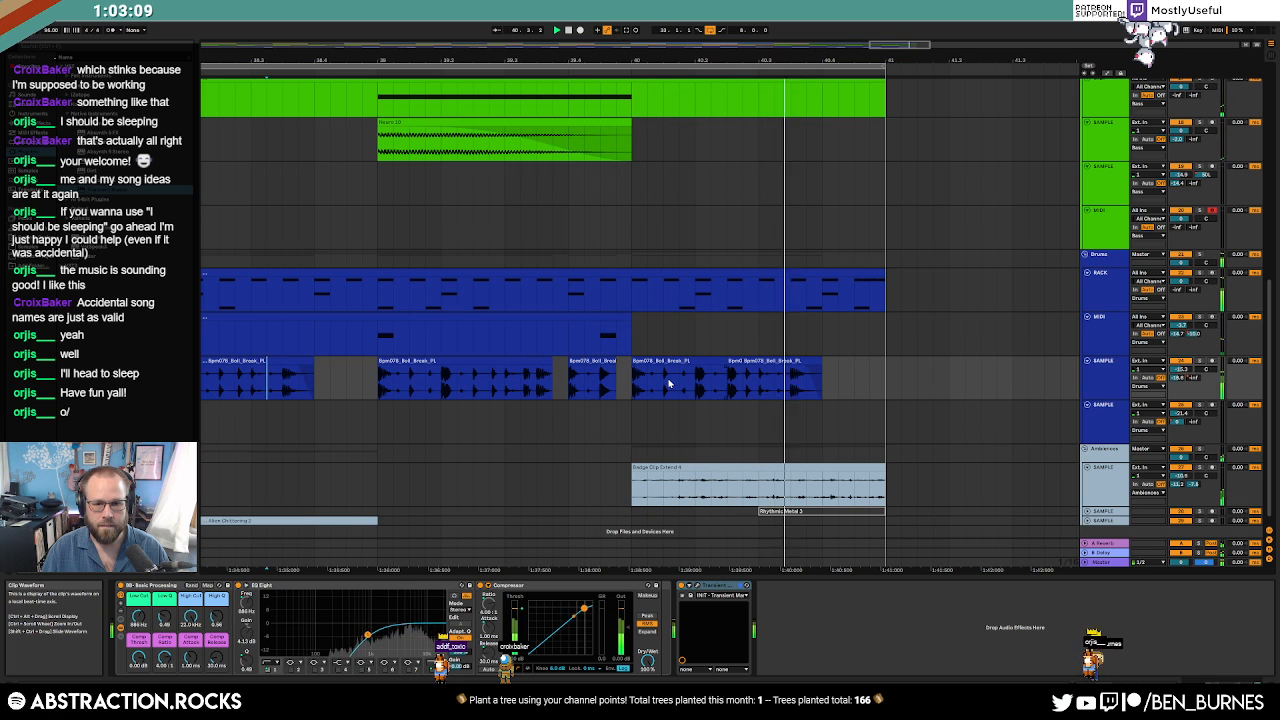
# Rearrange short drum loop slices in the first half of bar 40 and play the passage.
pyautogui.click(713, 362)
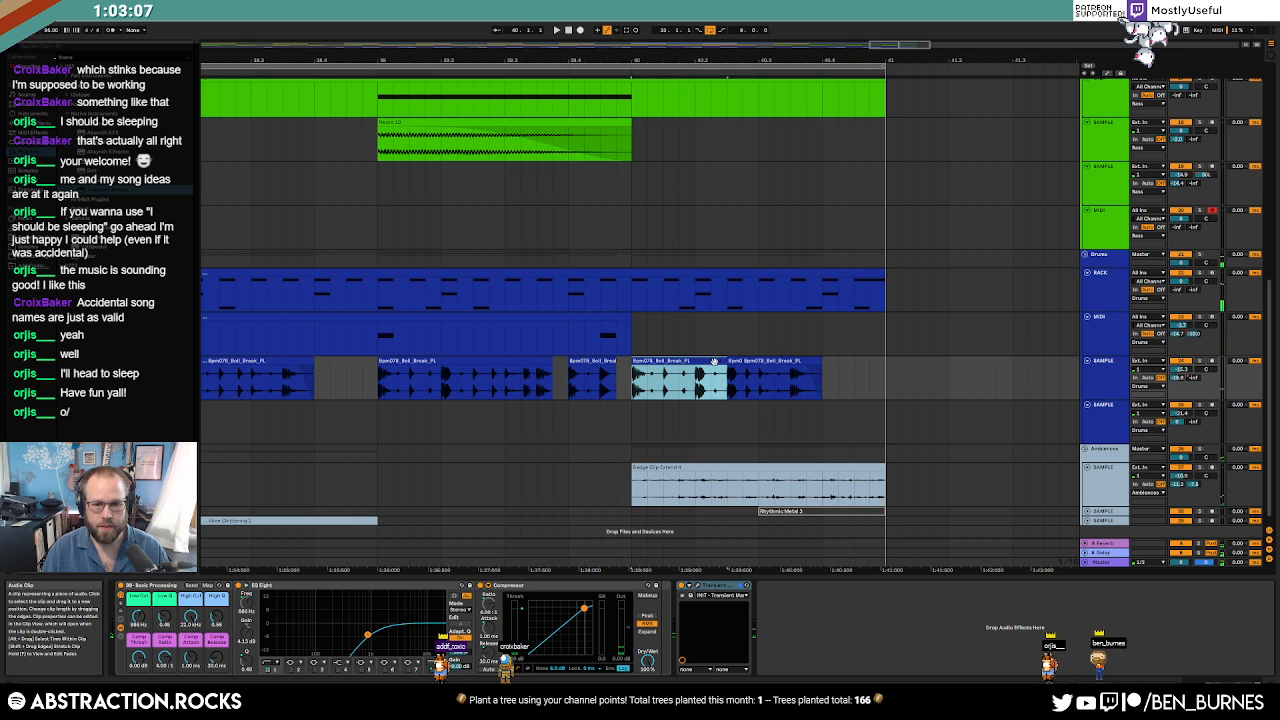
pyautogui.click(704, 376)
pyautogui.click(720, 362)
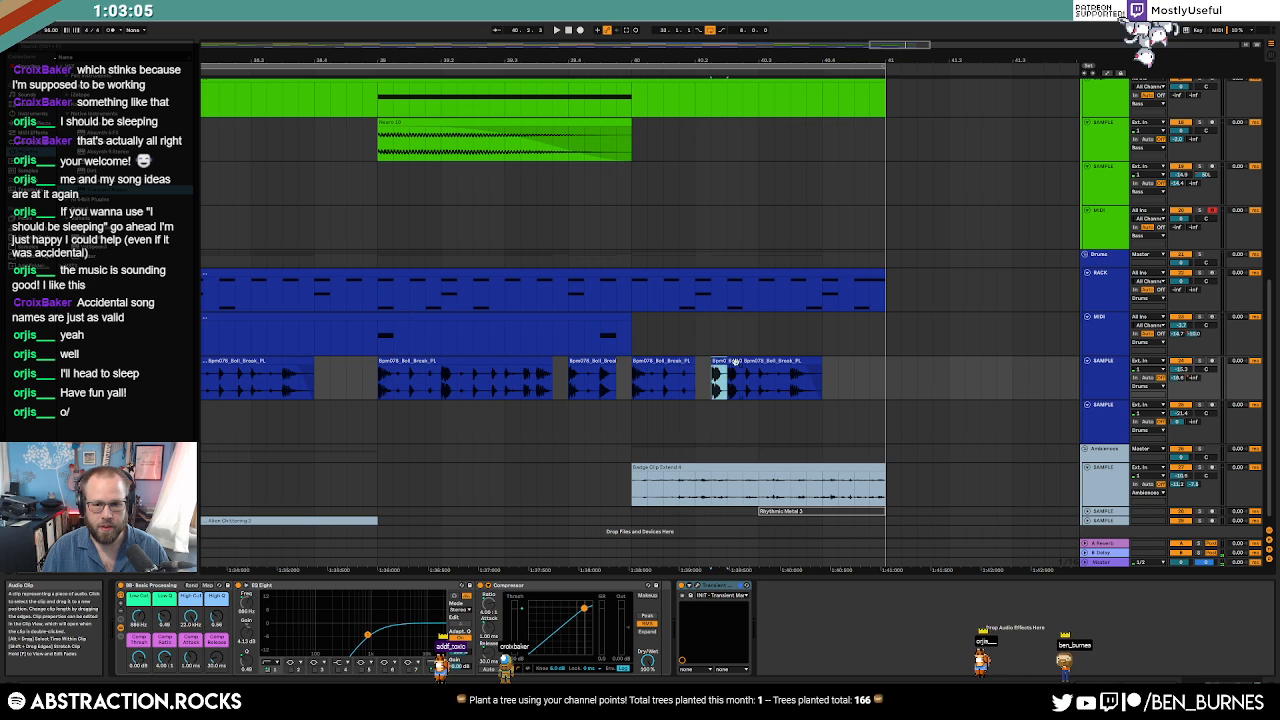
pyautogui.click(588, 385)
pyautogui.press('space')
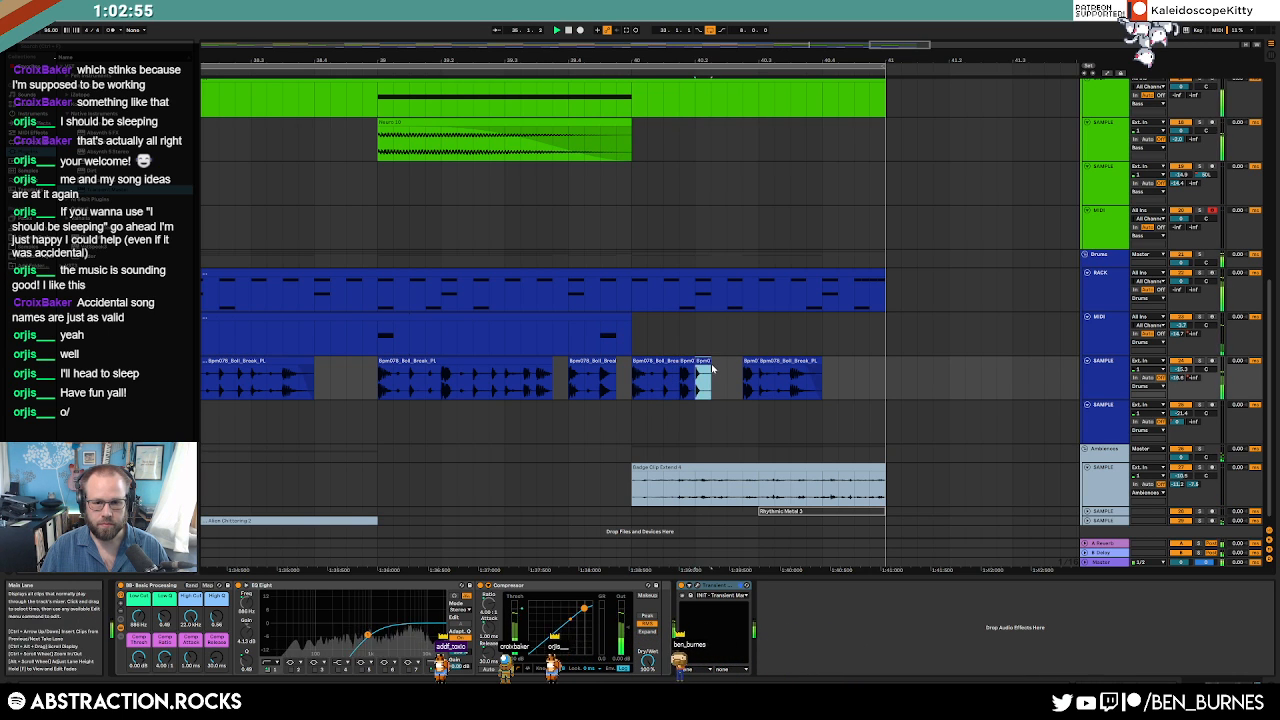
# Adjust the length of the drum slice starting at 40.2, leaving a gap before the next slice.
pyautogui.moveTo(712, 370); pyautogui.dragTo(716, 367)
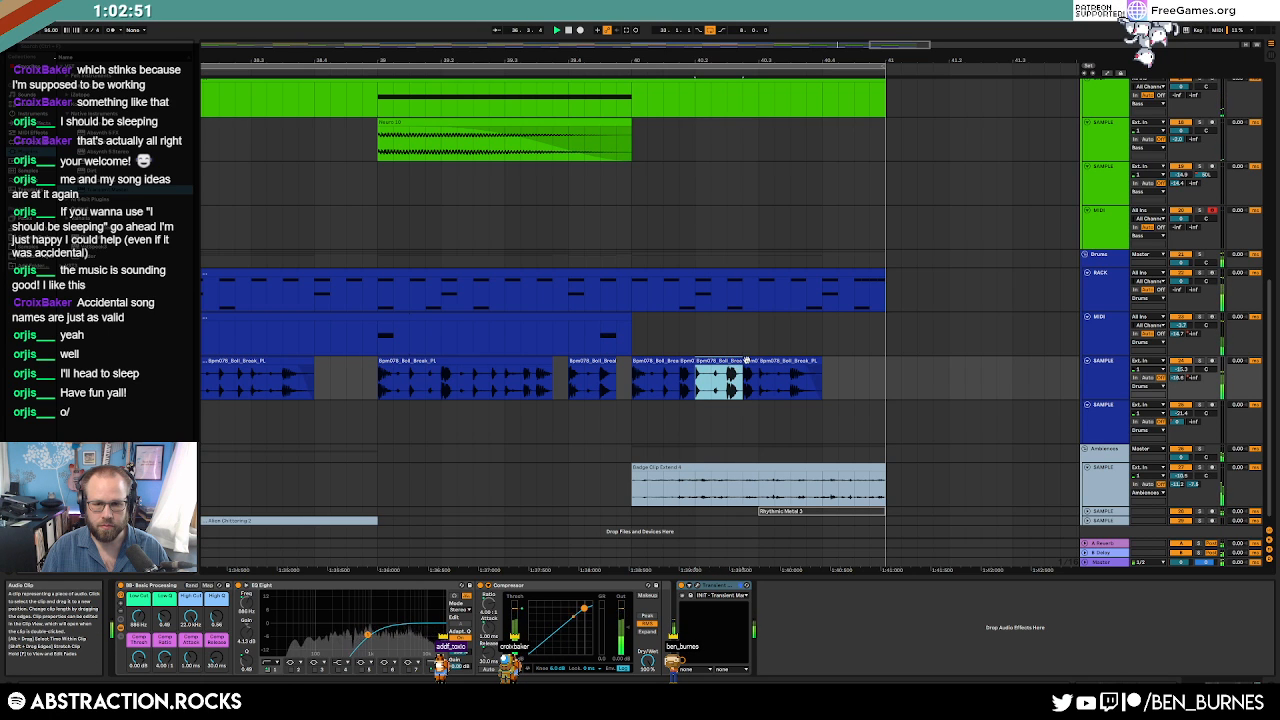
pyautogui.scroll(2, 726, 360)
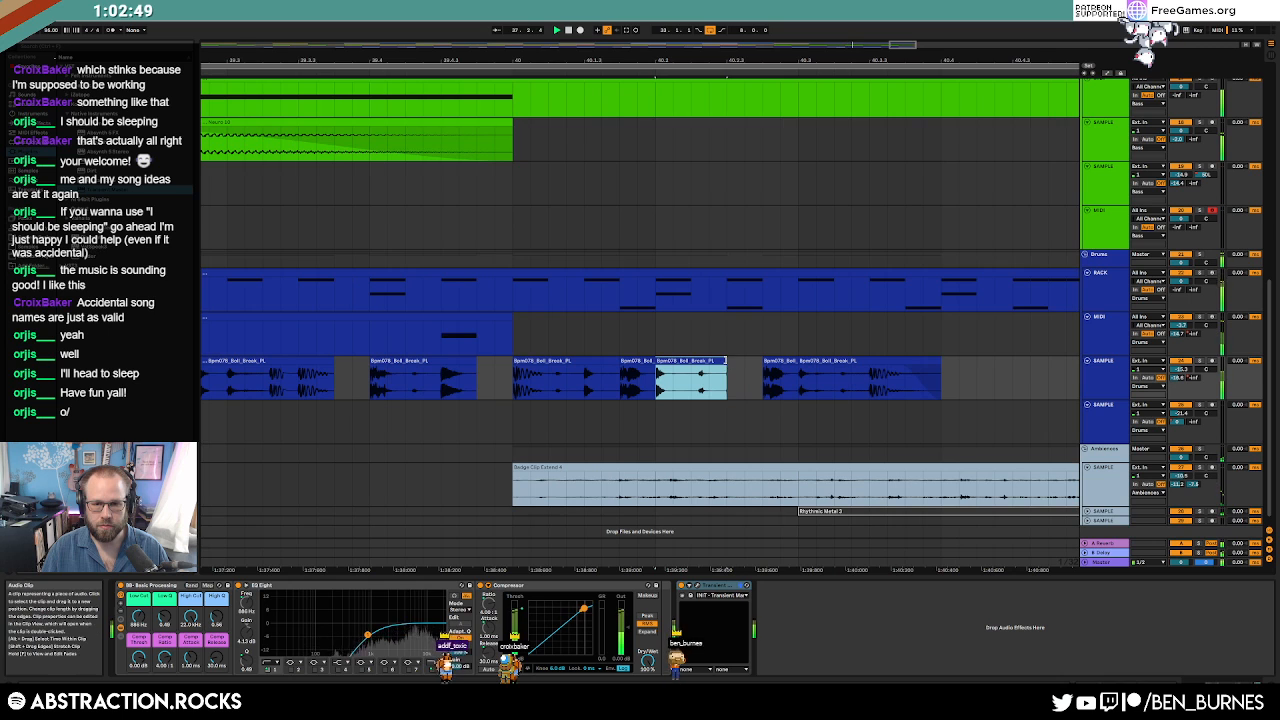
pyautogui.moveTo(726, 362); pyautogui.dragTo(785, 372)
# Paste copies of a short drum slice into the empty space at the end of bar 40.
pyautogui.scroll(-2, 715, 371)
pyautogui.hotkey('ctrl', 'c')
pyautogui.click(831, 372)
pyautogui.hotkey('ctrl', 'v')
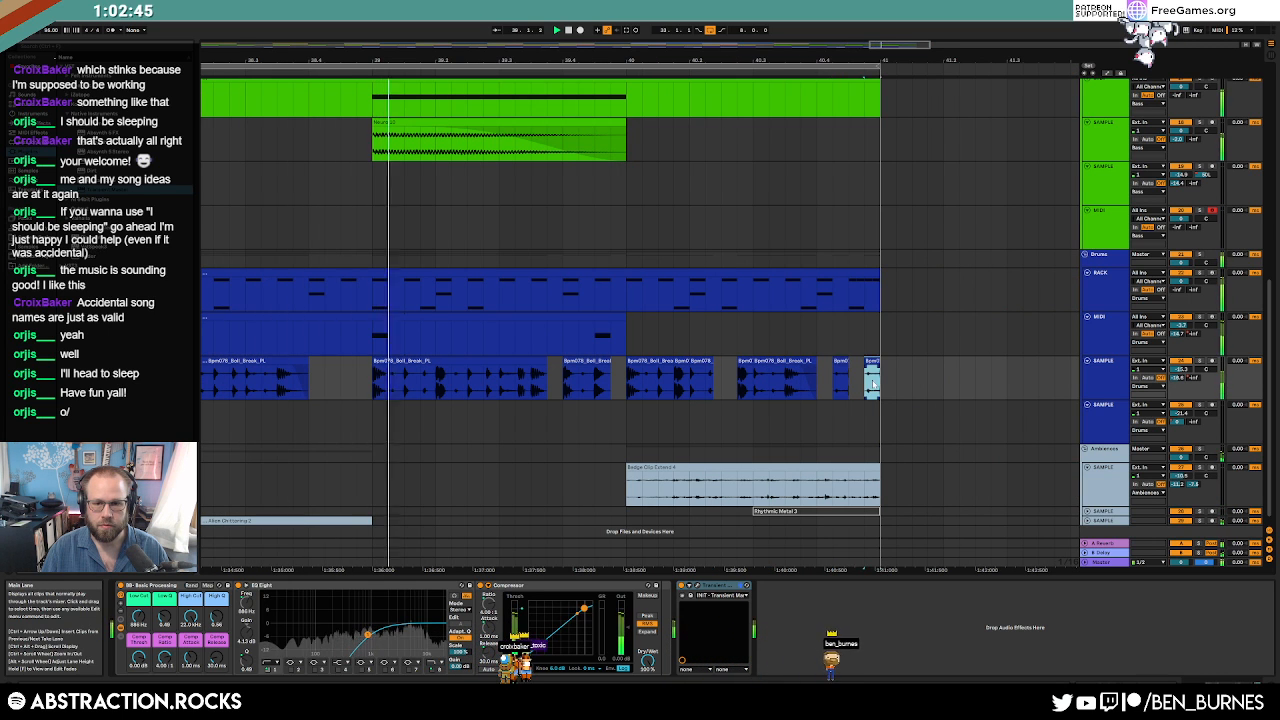
# Lengthen the short drum slices at the end of bar 40 and delete the selected piece just before bar 41.
pyautogui.scroll(2, 865, 378)
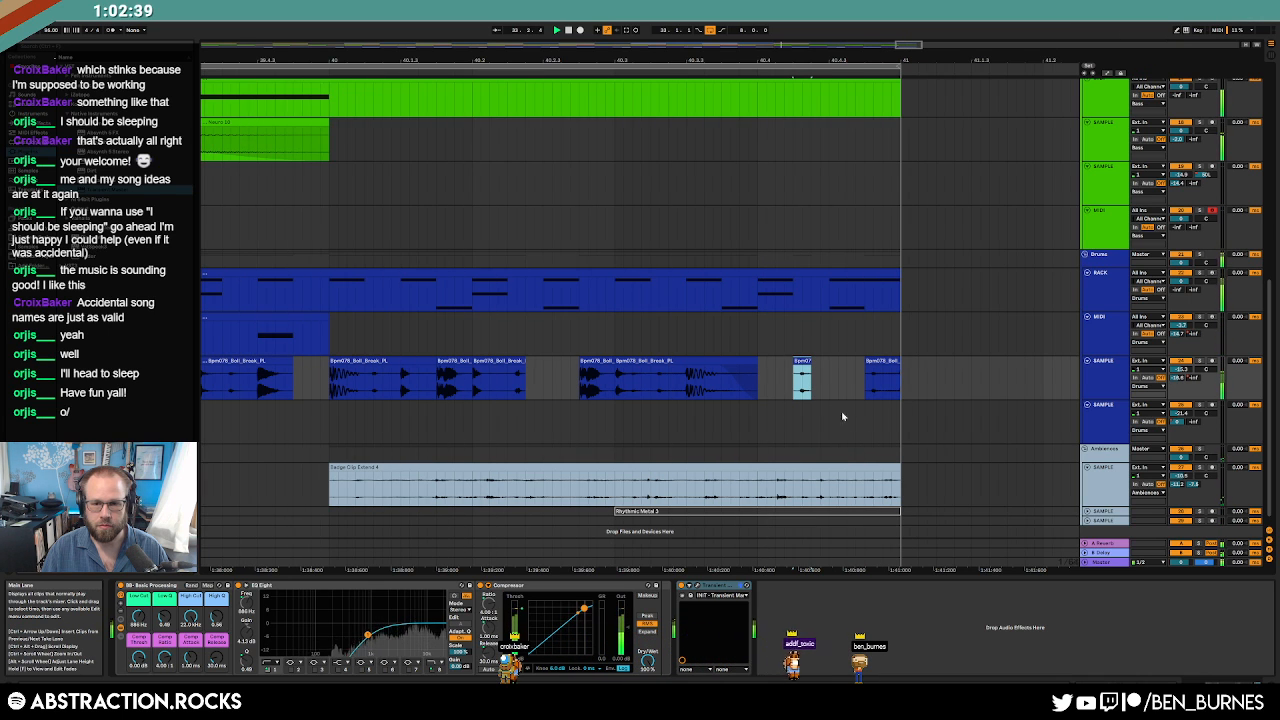
pyautogui.moveTo(811, 366); pyautogui.dragTo(891, 365)
pyautogui.click(879, 364)
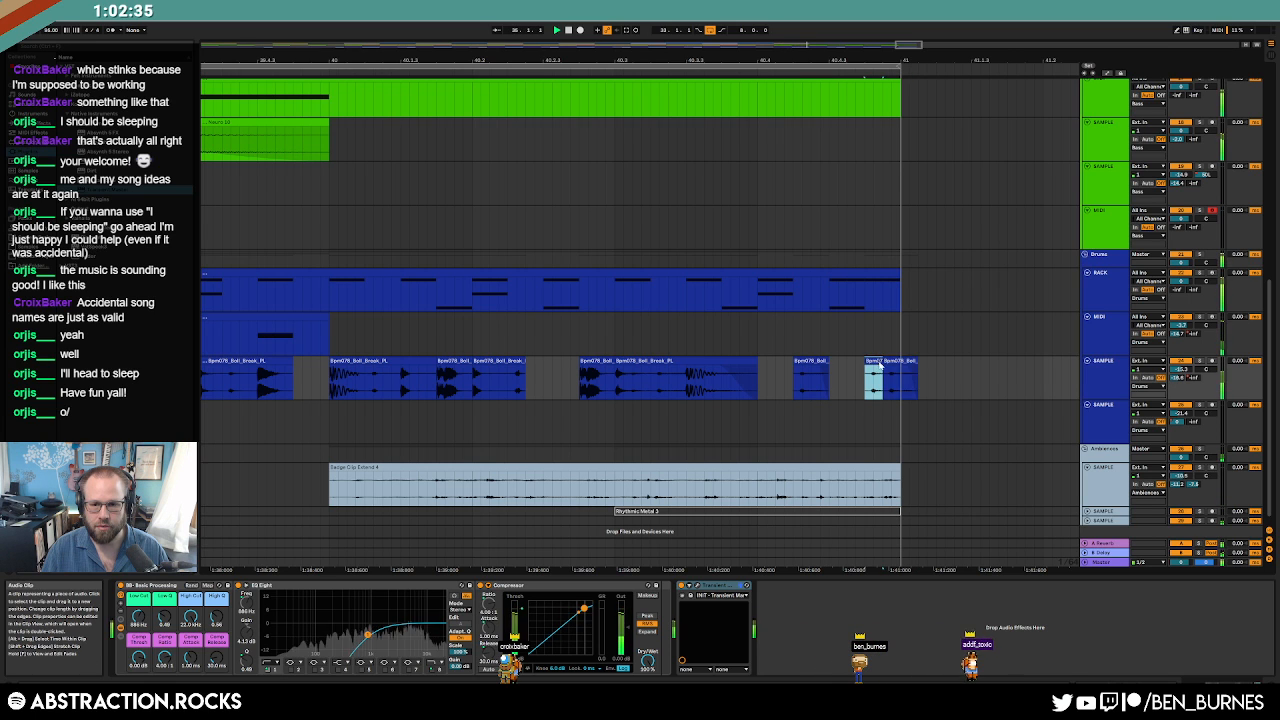
pyautogui.press('Delete')
# Move Transient Master to the start of the drum loop track's effects and set its attack to 67.0 %.
pyautogui.scroll(-8, 661, 350)
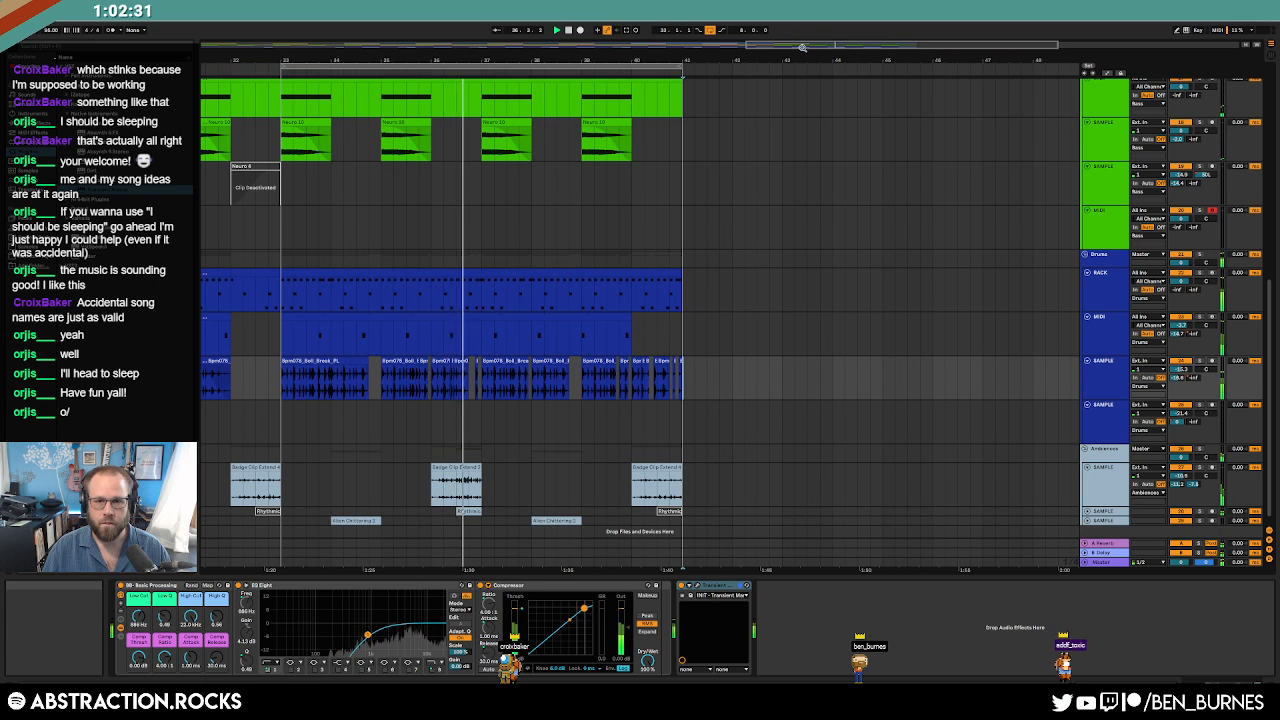
pyautogui.moveTo(802, 46); pyautogui.dragTo(721, 44)
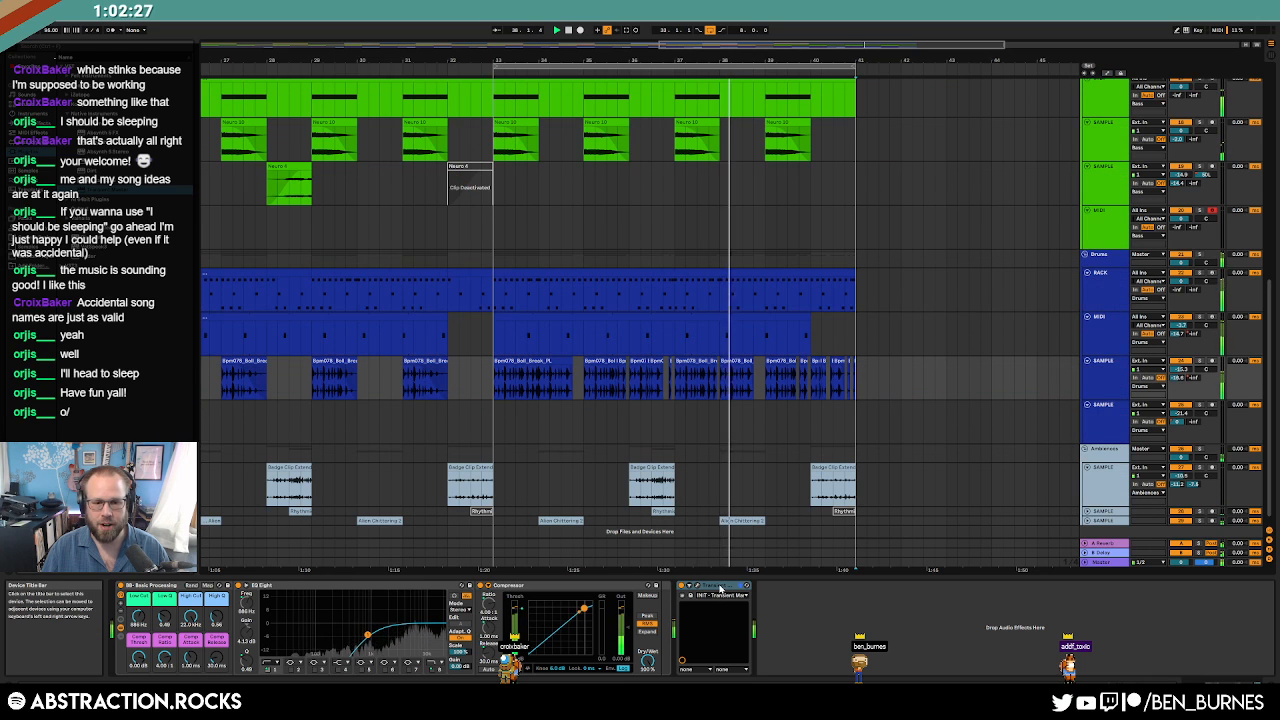
pyautogui.moveTo(165, 596); pyautogui.dragTo(171, 602)
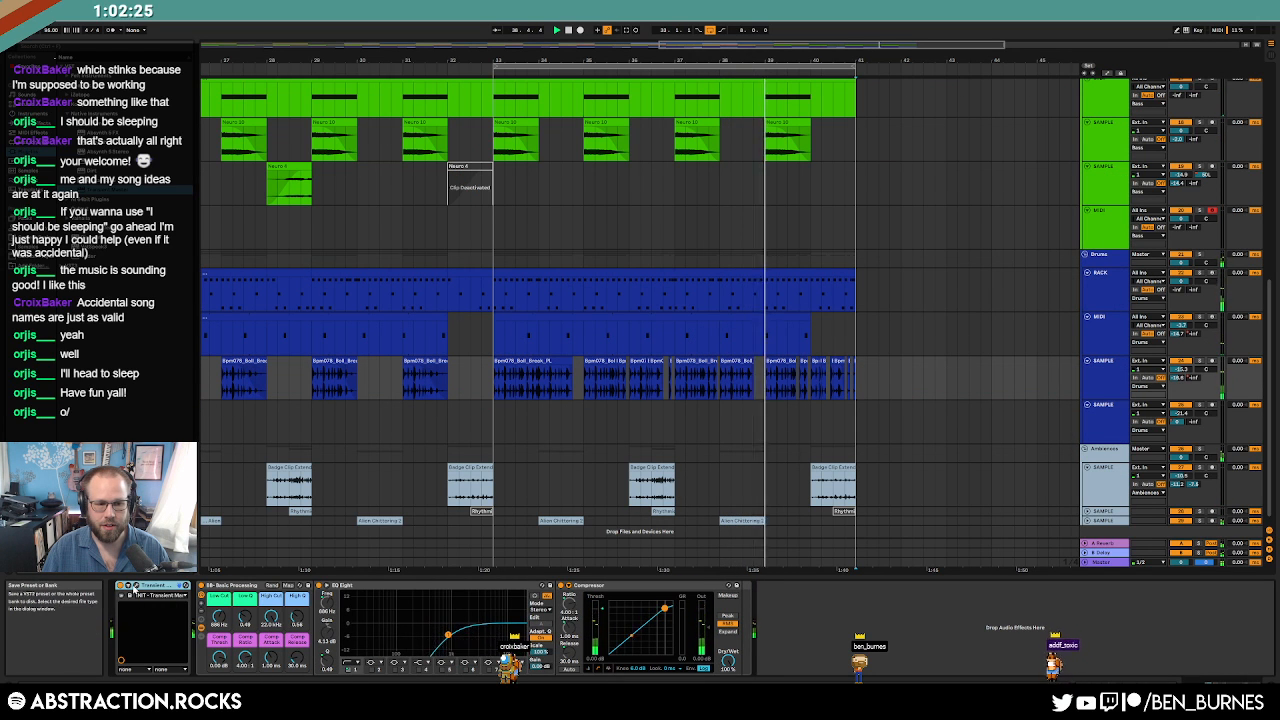
pyautogui.click(136, 586)
pyautogui.moveTo(628, 372); pyautogui.dragTo(516, 392)
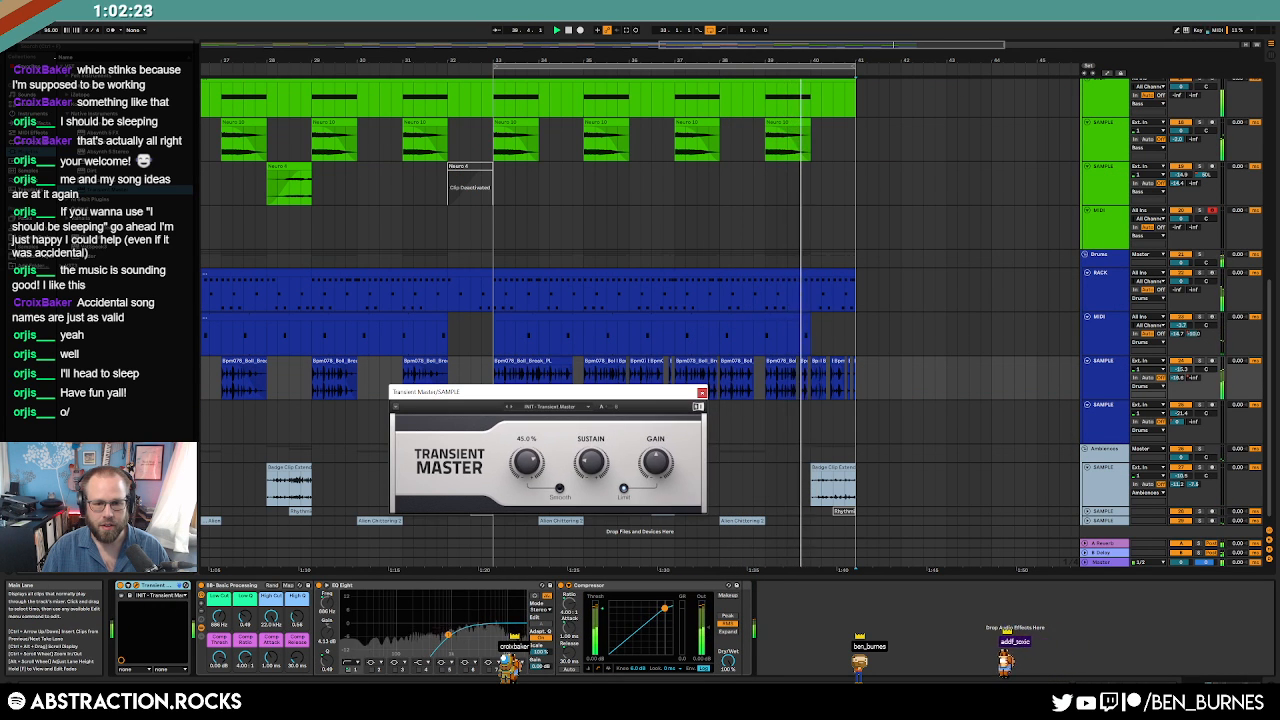
pyautogui.moveTo(591, 462); pyautogui.dragTo(591, 482)
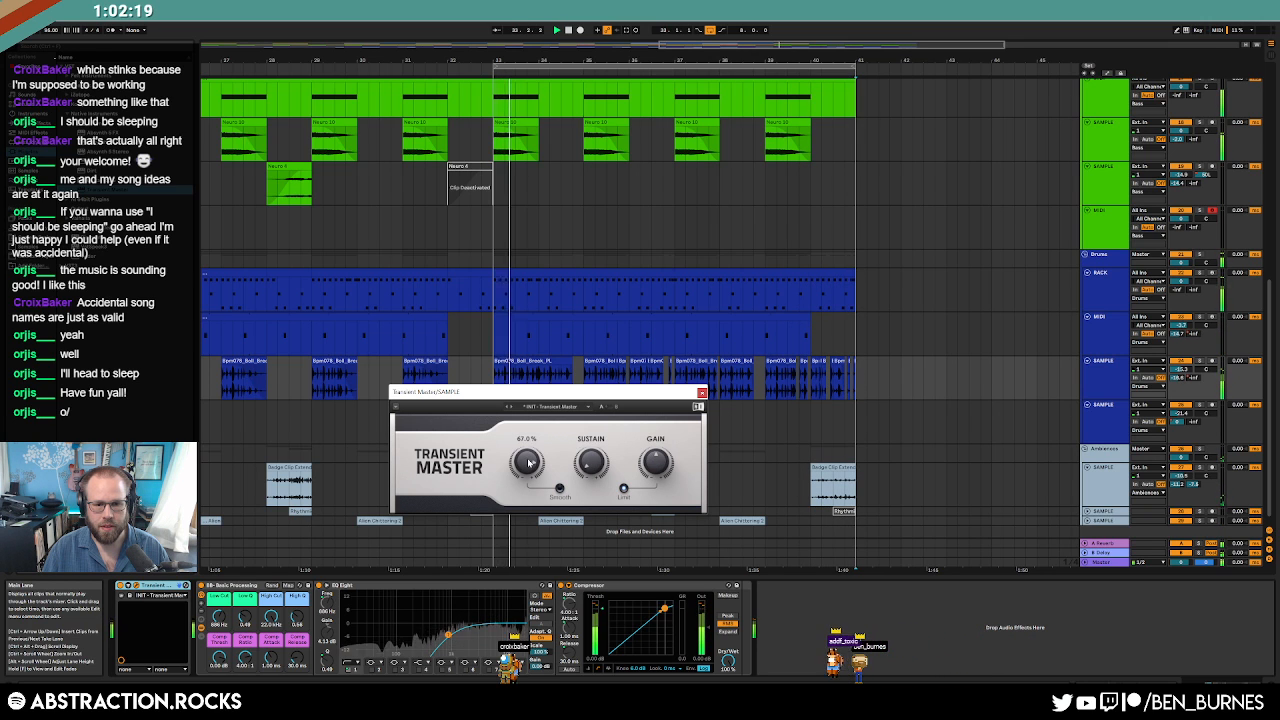
pyautogui.click(701, 392)
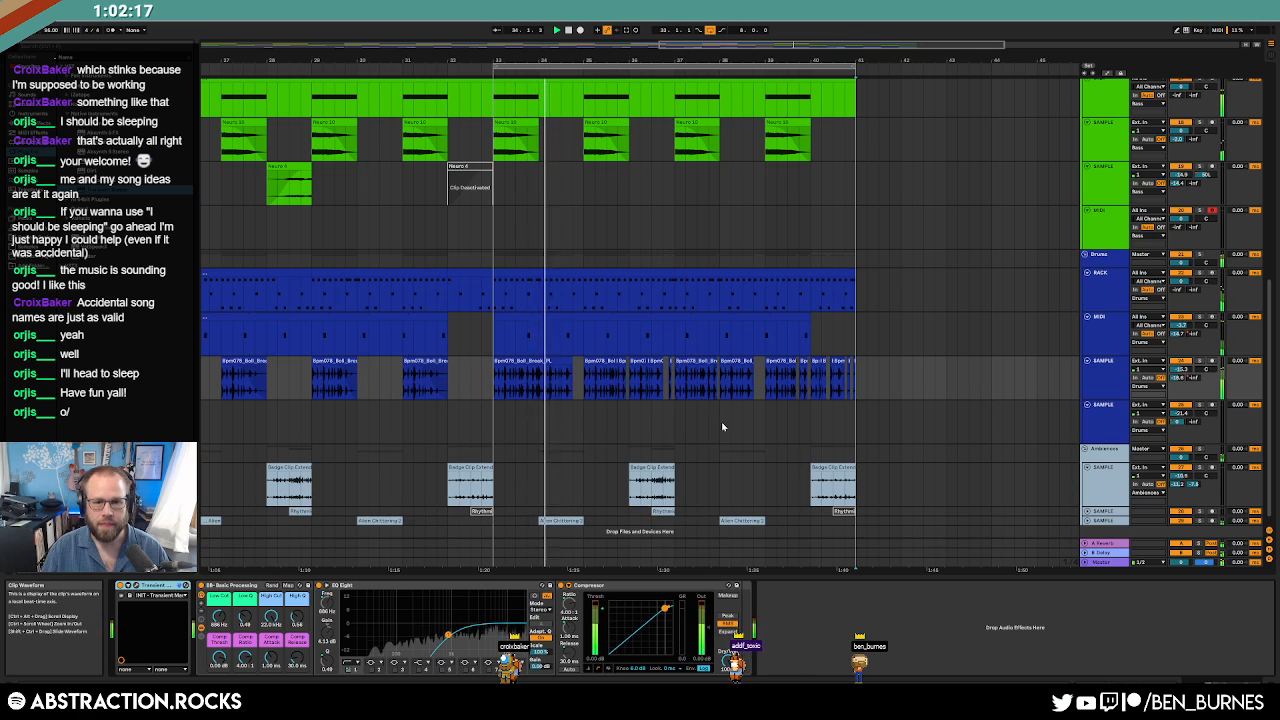
pyautogui.press('a')
pyautogui.press('a')
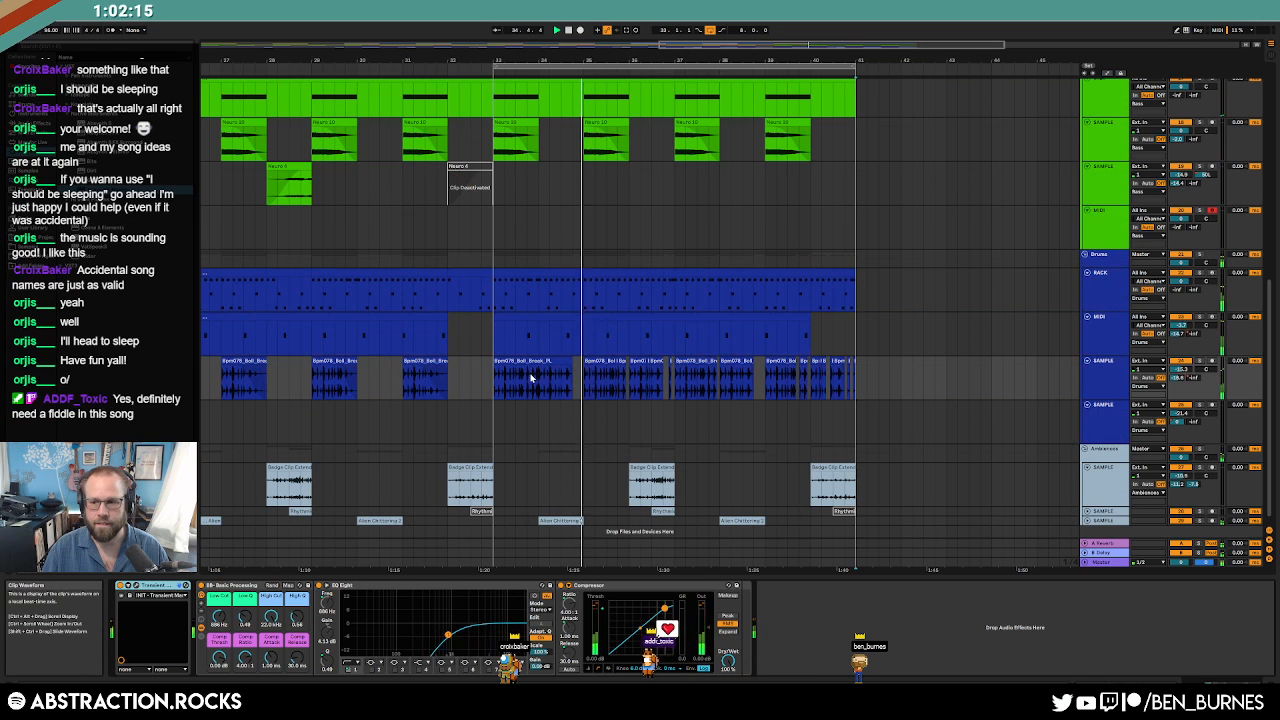
# Paste a short drum hit into the gap just before bar 34 so it leads into the next clip, and play it.
pyautogui.keyDown('ctrl'); pyautogui.scroll(5, 530, 378); pyautogui.keyUp('ctrl')
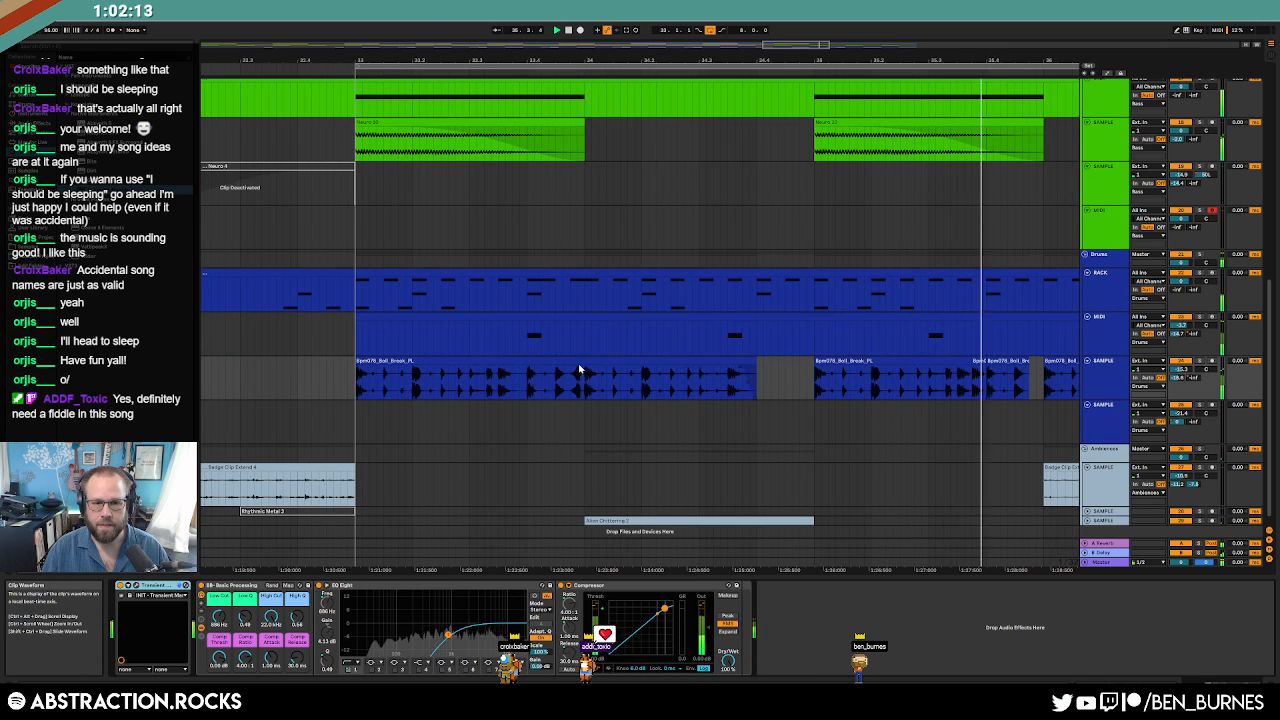
pyautogui.click(568, 382)
pyautogui.keyDown('ctrl'); pyautogui.scroll(3, 577, 384); pyautogui.keyUp('ctrl')
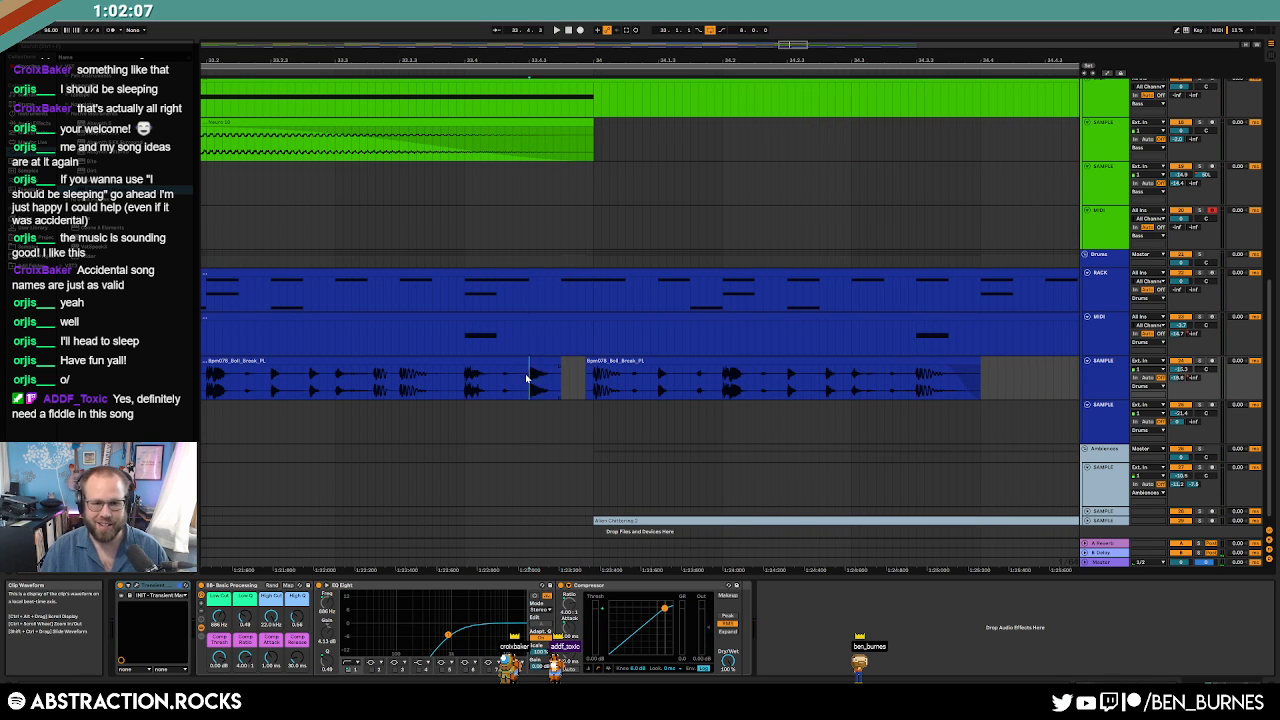
pyautogui.click(579, 381)
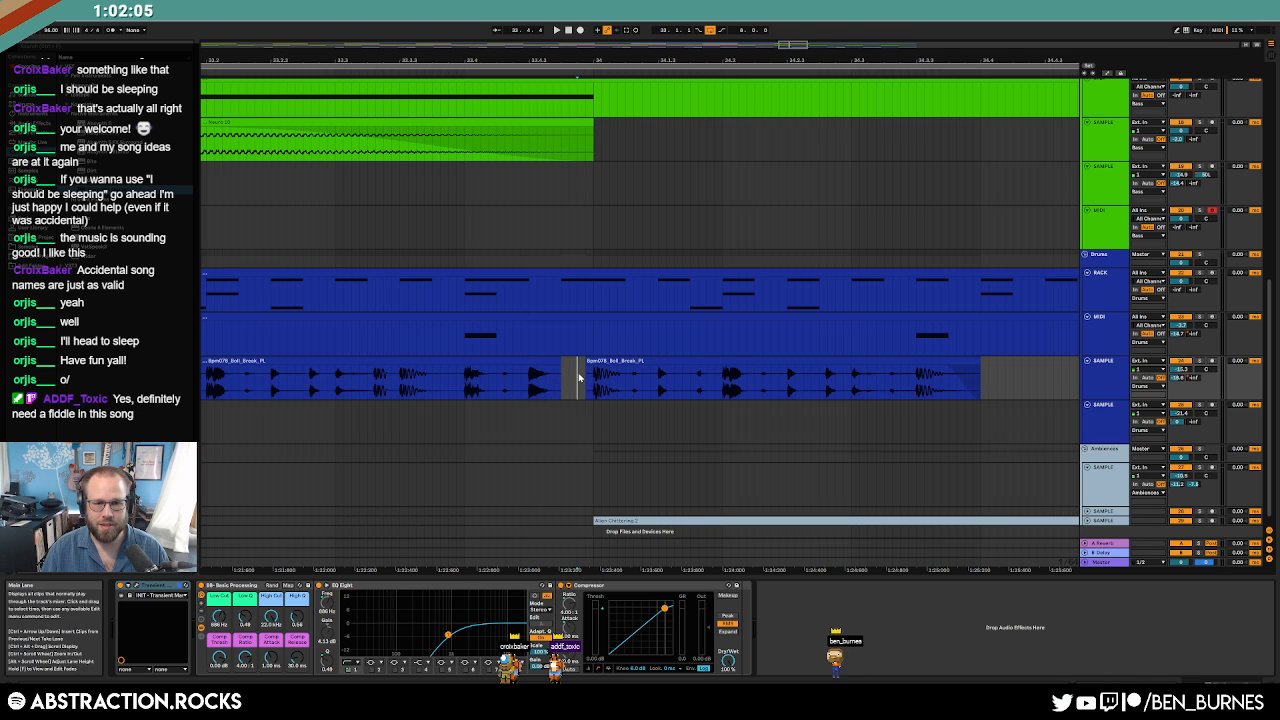
pyautogui.hotkey('ctrl', 'v')
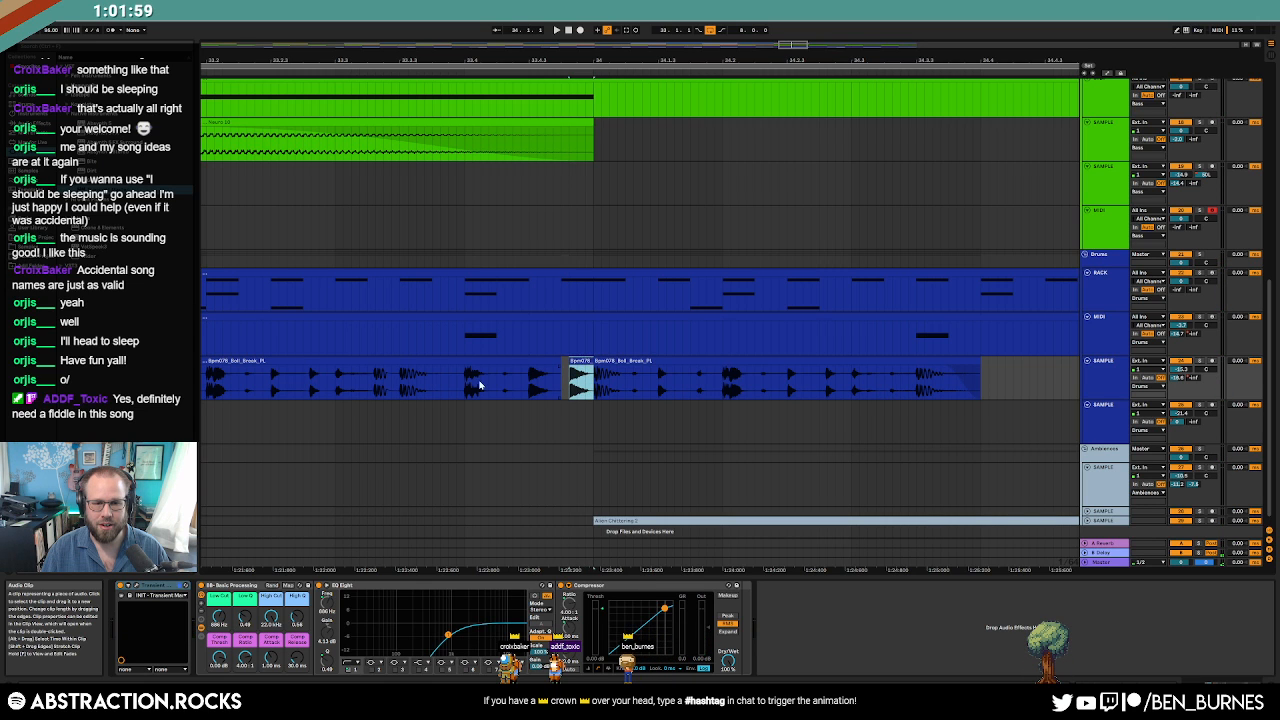
pyautogui.press('space')
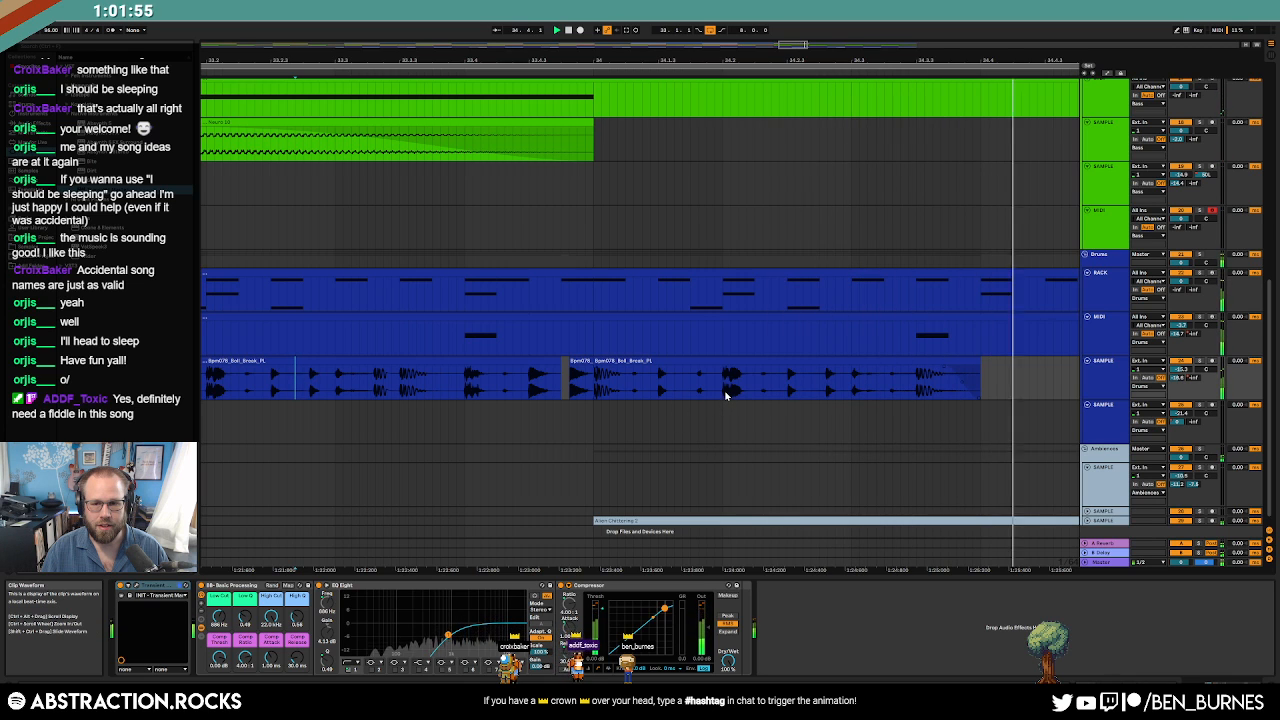
# Delete the old descending MIDI clip at bars 33–35 on the arpeggio track.
pyautogui.scroll(-3, 727, 393)
pyautogui.scroll(-5, 727, 394)
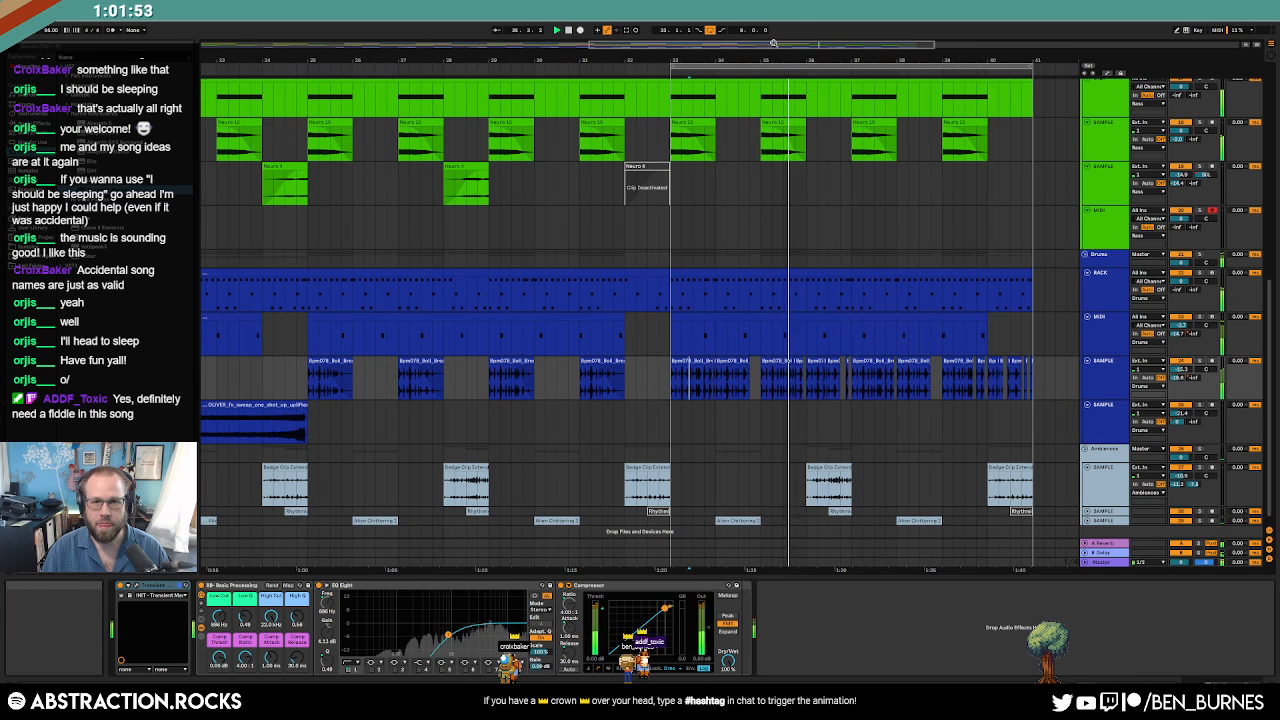
pyautogui.moveTo(890, 44); pyautogui.dragTo(976, 44)
pyautogui.scroll(3, 785, 358)
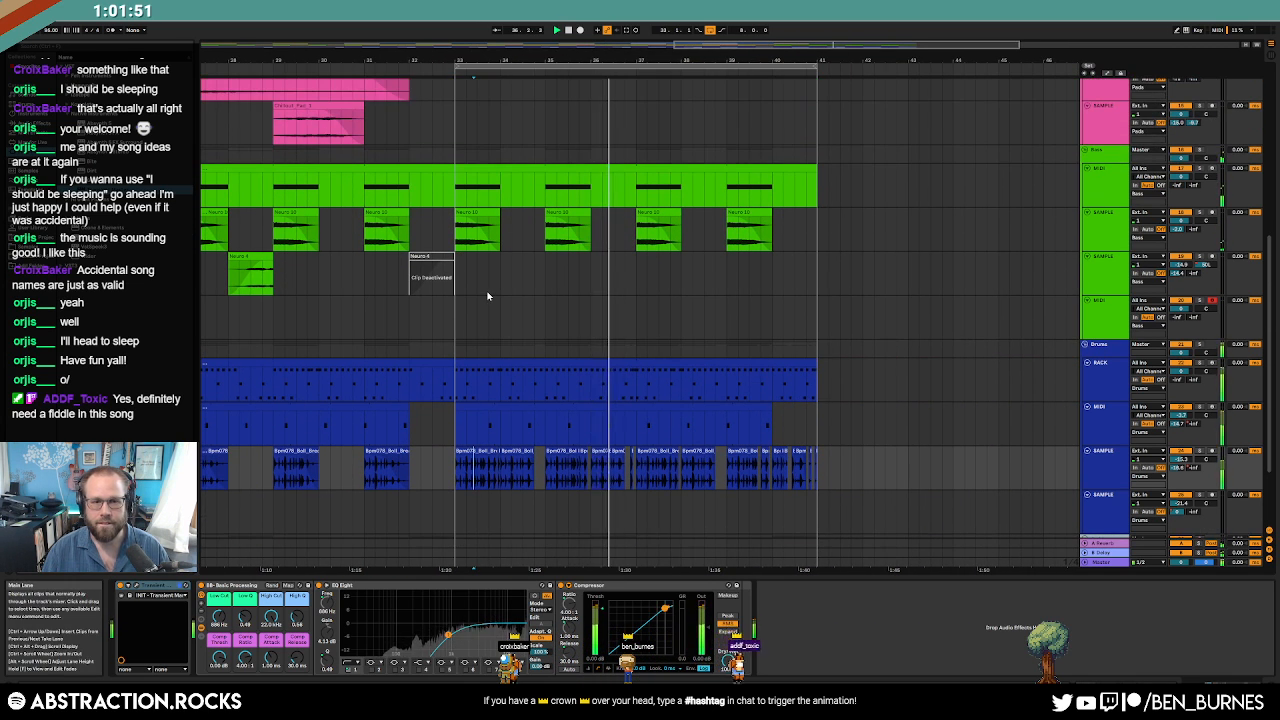
pyautogui.scroll(5, 487, 296)
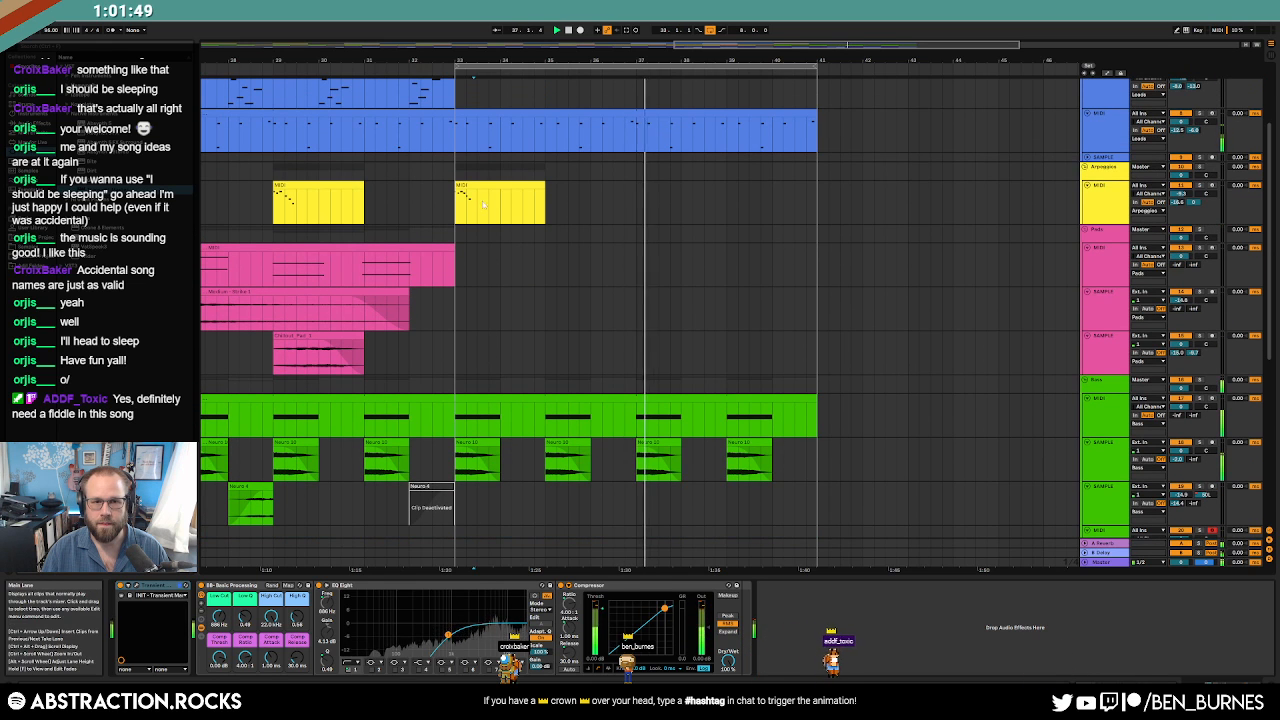
pyautogui.click(501, 184)
pyautogui.click(495, 188)
pyautogui.press('Delete')
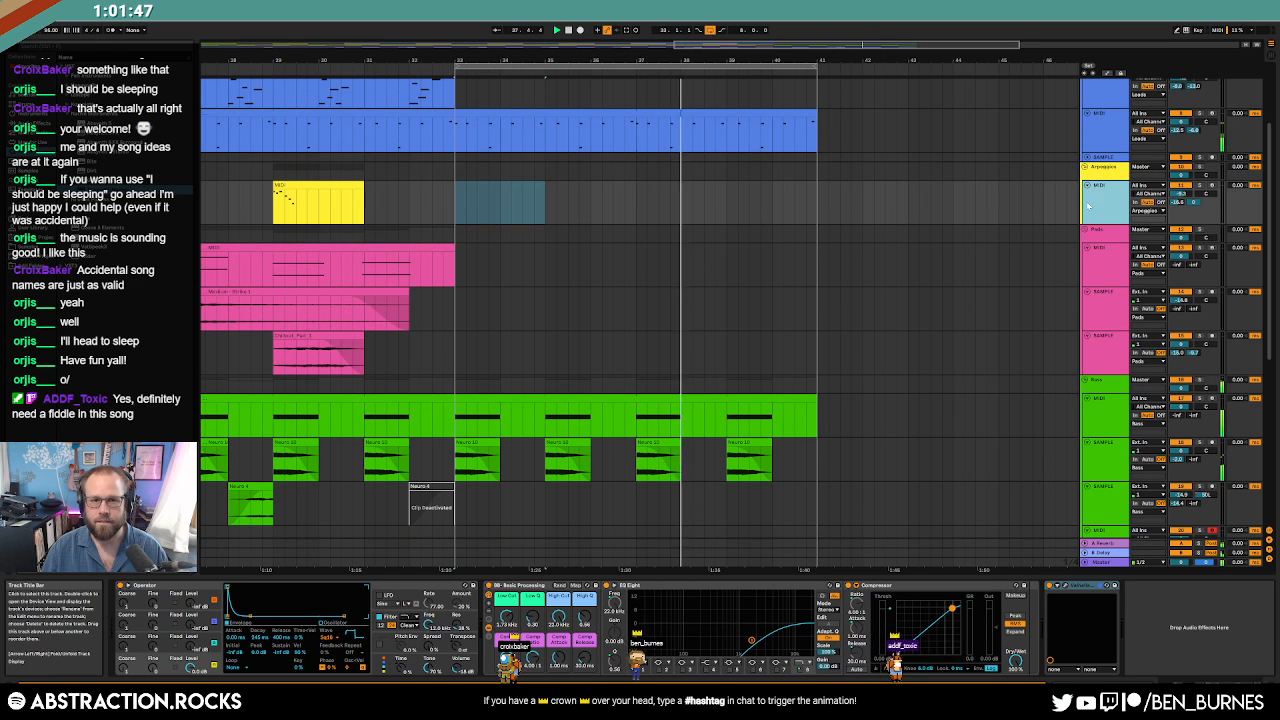
pyautogui.hotkey('ctrl', 'z')
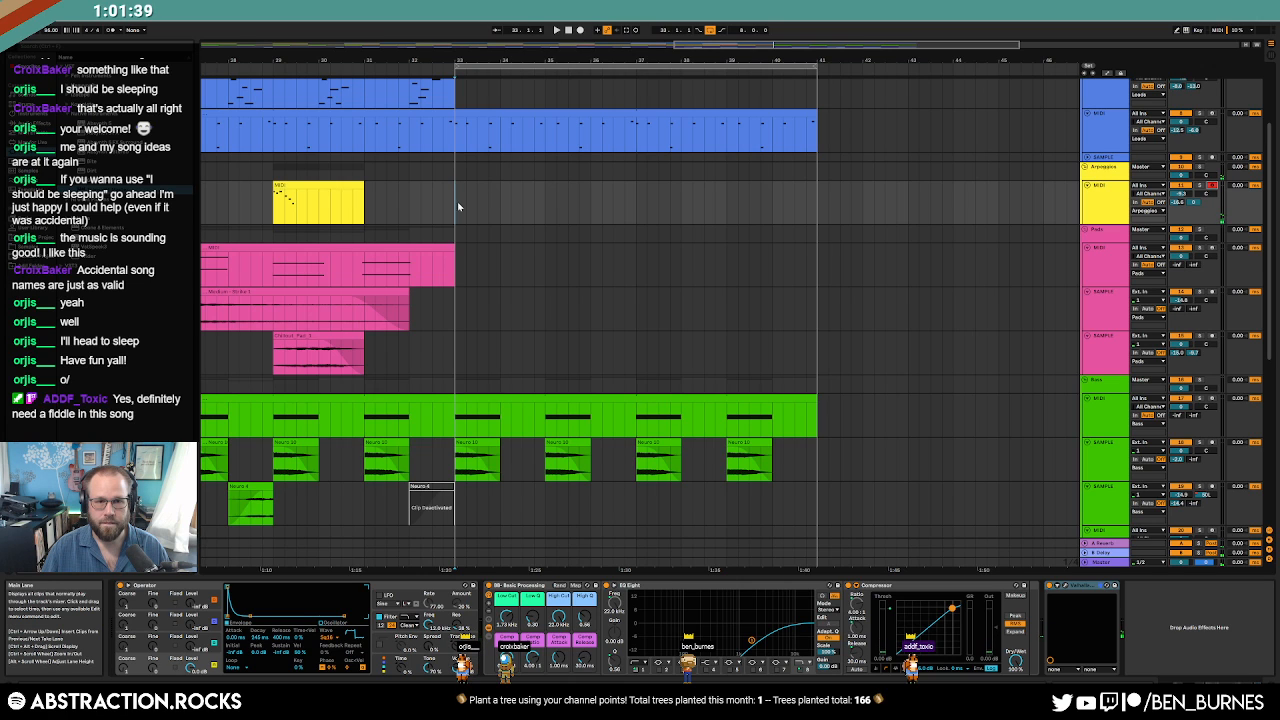
# Create a four-bar arpeggio clip at bar 33, draw a one-bar C4, D#4, G4, G#4, G4, D4 pattern and duplicate it three times.
pyautogui.click(566, 195)
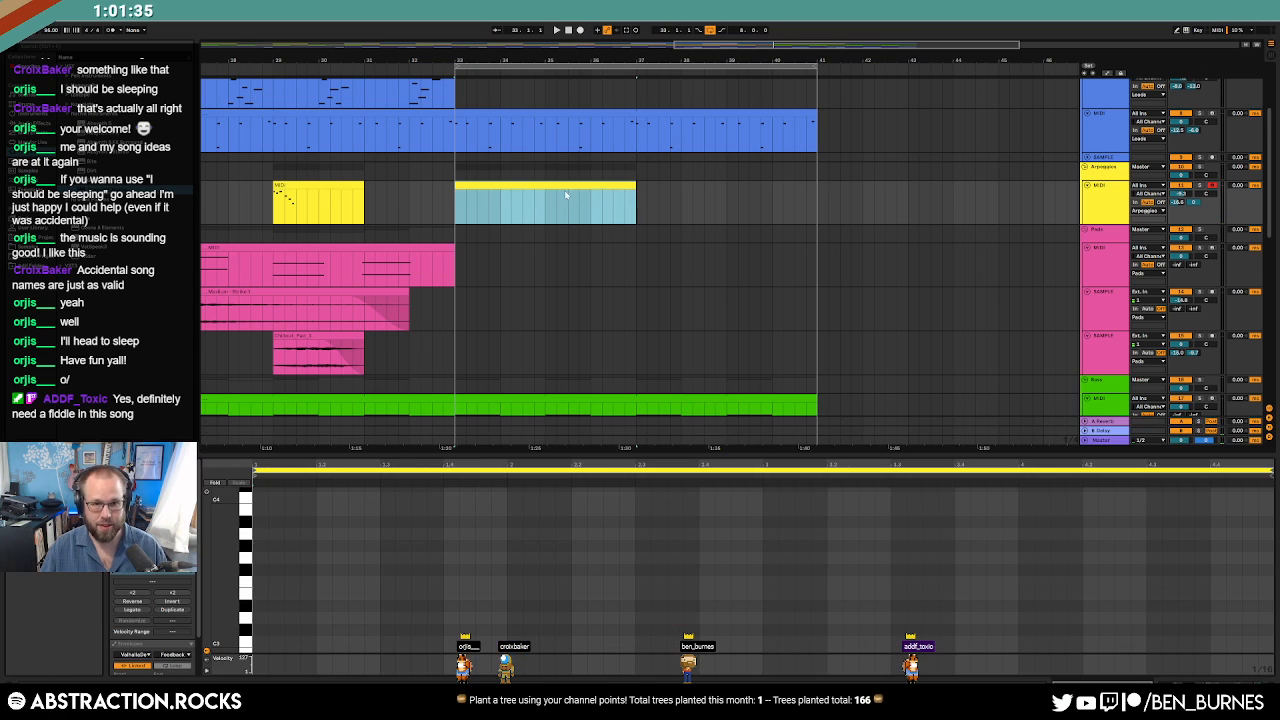
pyautogui.moveTo(229, 539); pyautogui.dragTo(205, 539)
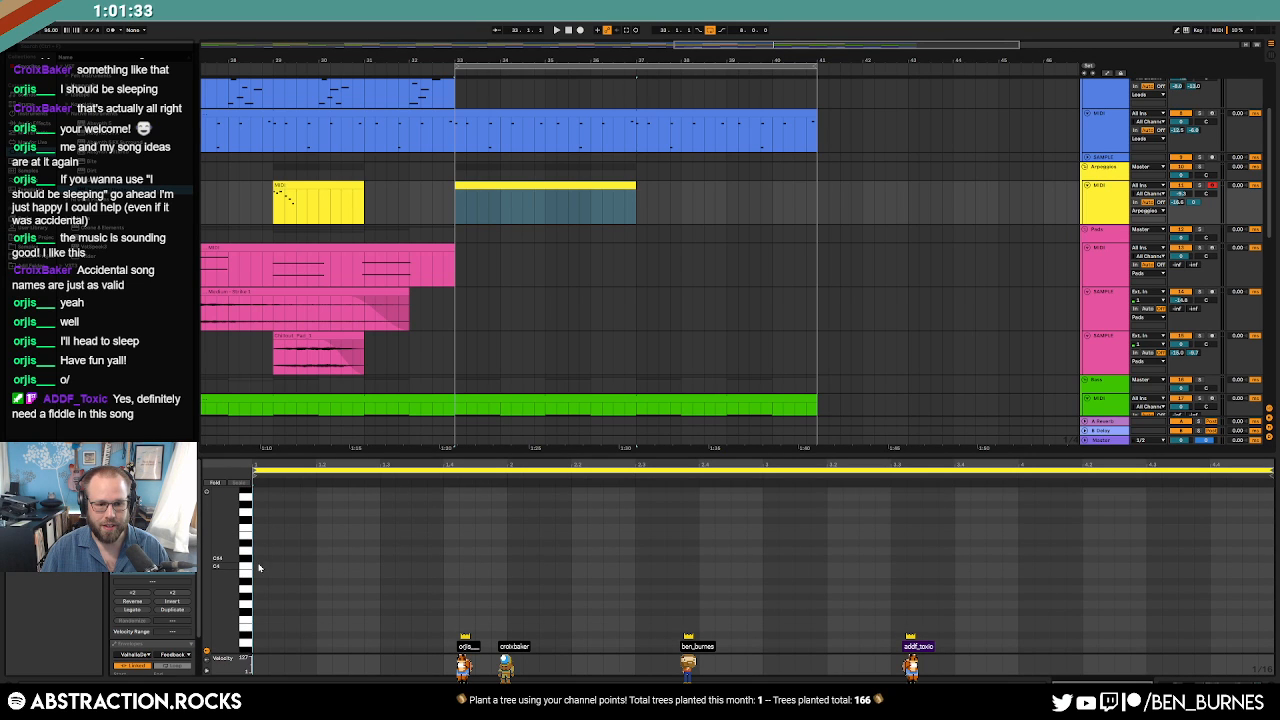
pyautogui.doubleClick(258, 567)
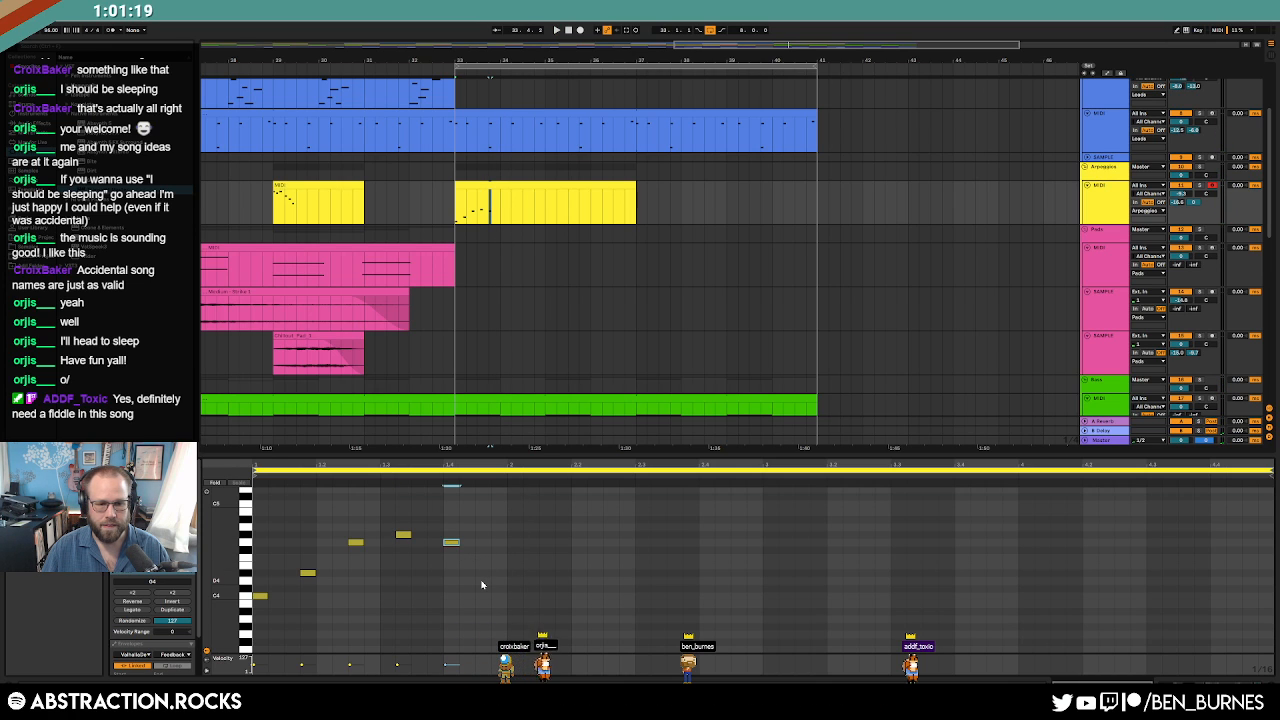
pyautogui.moveTo(404, 602); pyautogui.dragTo(258, 620)
pyautogui.hotkey('ctrl', 'd')
pyautogui.hotkey('ctrl', 'd')
pyautogui.hotkey('ctrl', 'd')
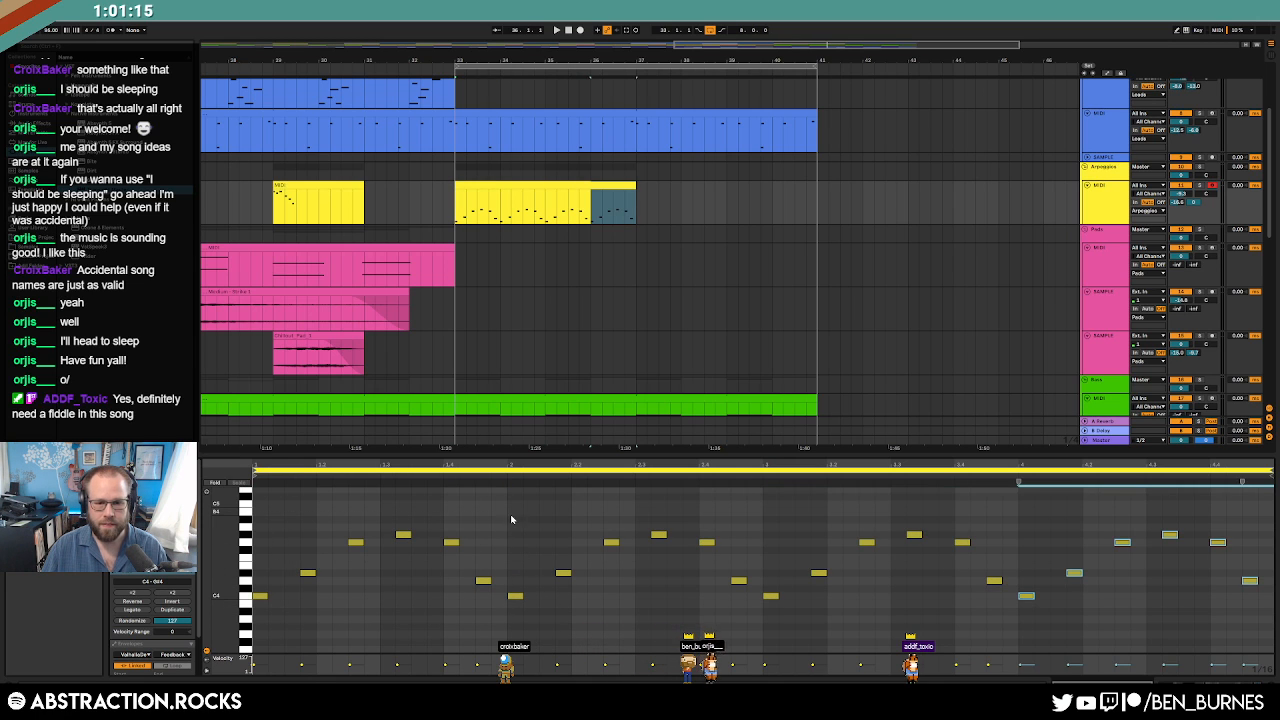
# Transpose the notes in the last two bars of the arpeggio clip up one octave and play the section.
pyautogui.click(508, 519)
pyautogui.moveTo(769, 514); pyautogui.dragTo(1258, 620)
pyautogui.hotkey('shift', 'Up')
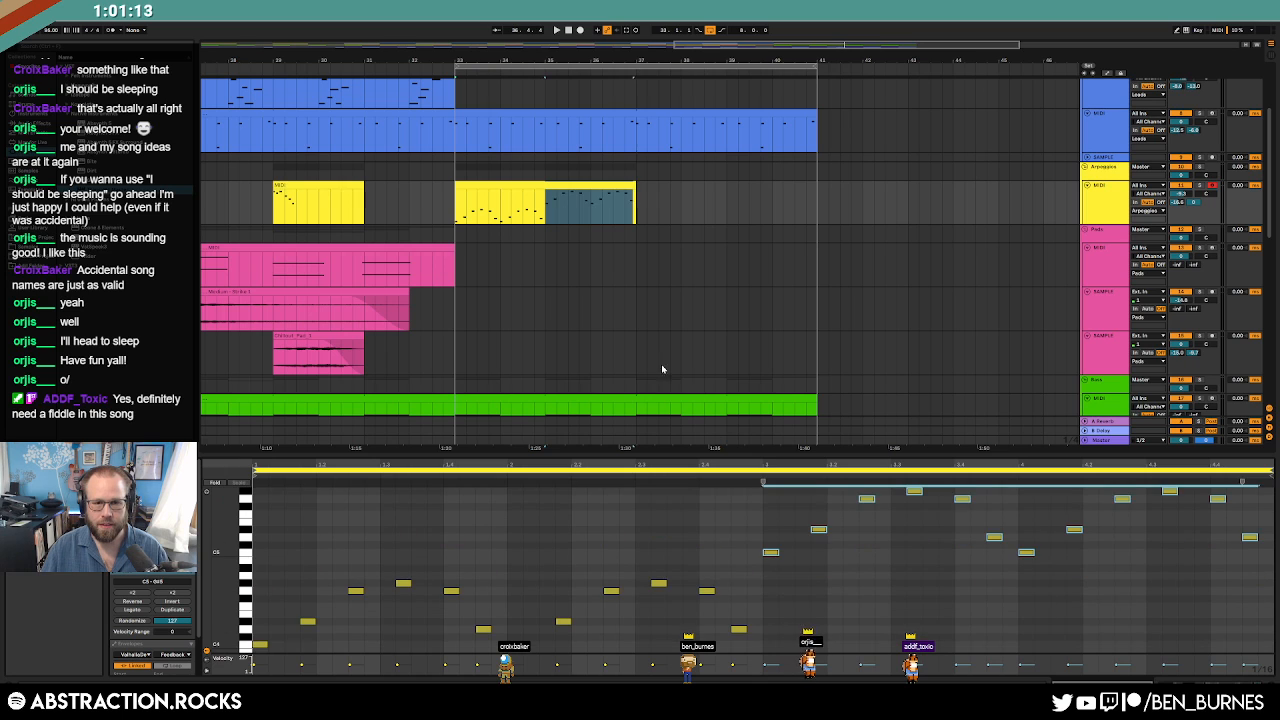
pyautogui.click(591, 185)
pyautogui.press('space')
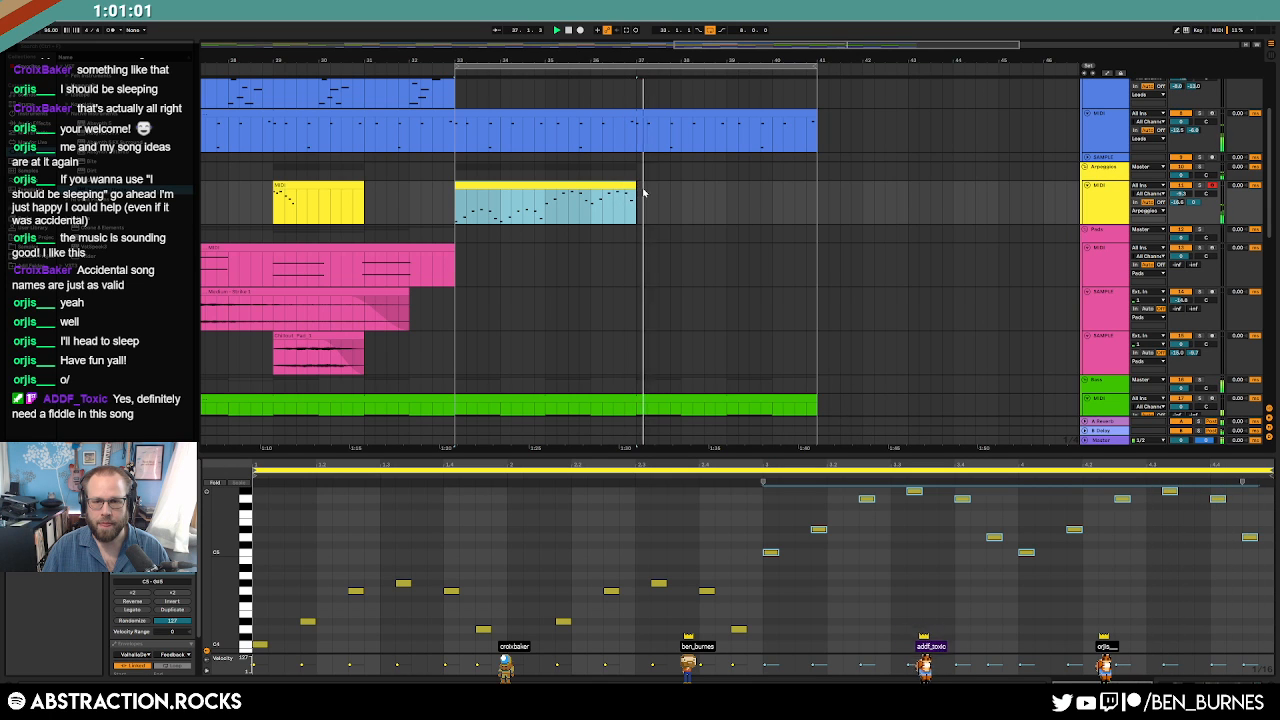
# Solo the arpeggio and lower the last note of the pattern by a semitone in the clip's first, second and fourth bars.
pyautogui.click(1201, 187)
pyautogui.click(610, 183)
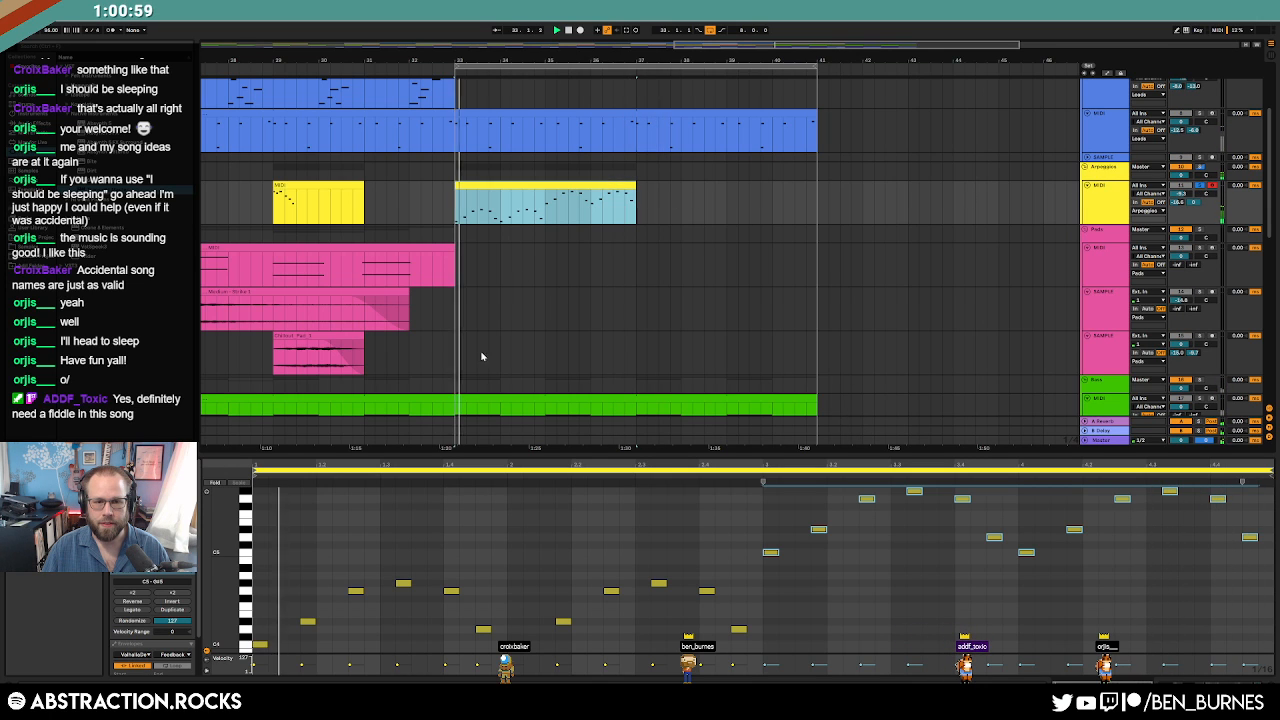
pyautogui.click(483, 629)
pyautogui.press('Down')
pyautogui.click(740, 630)
pyautogui.press('Down')
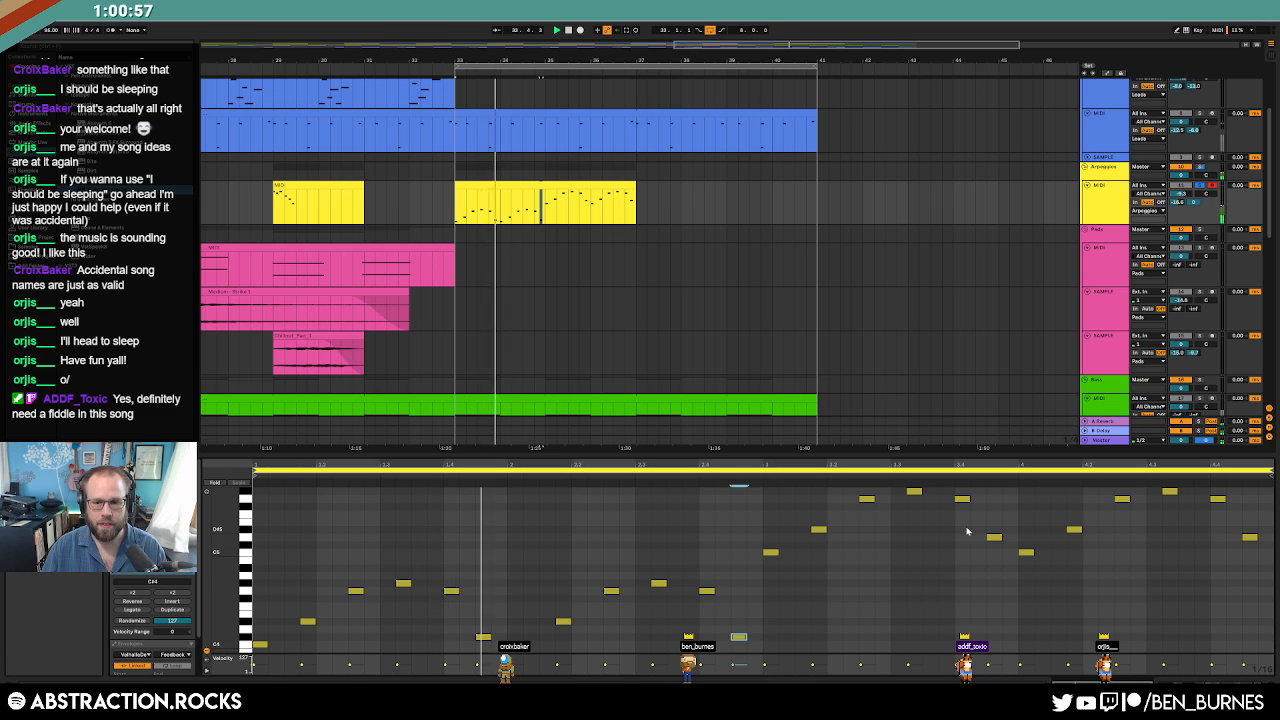
pyautogui.click(1250, 537)
pyautogui.press('Down')
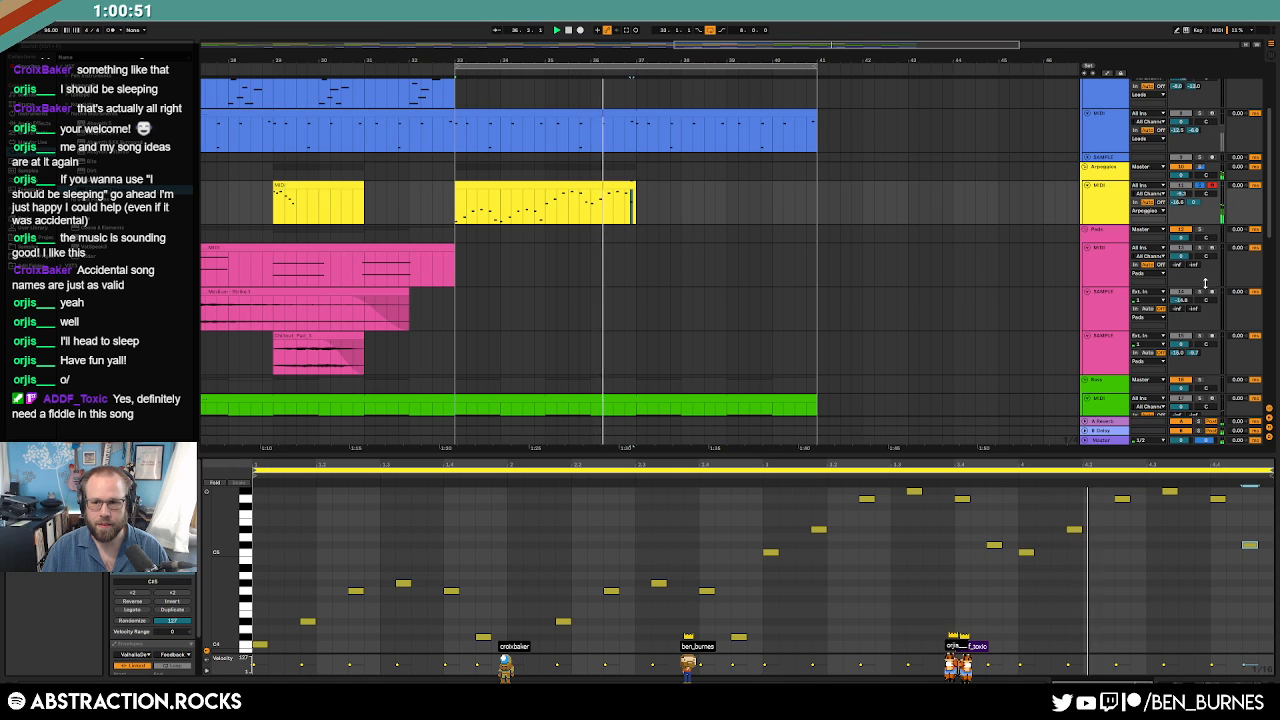
# Duplicate the four-bar arpeggio clip to fill bars 37–41, then close the note editor and stop playback.
pyautogui.click(604, 190)
pyautogui.hotkey('ctrl', 'd')
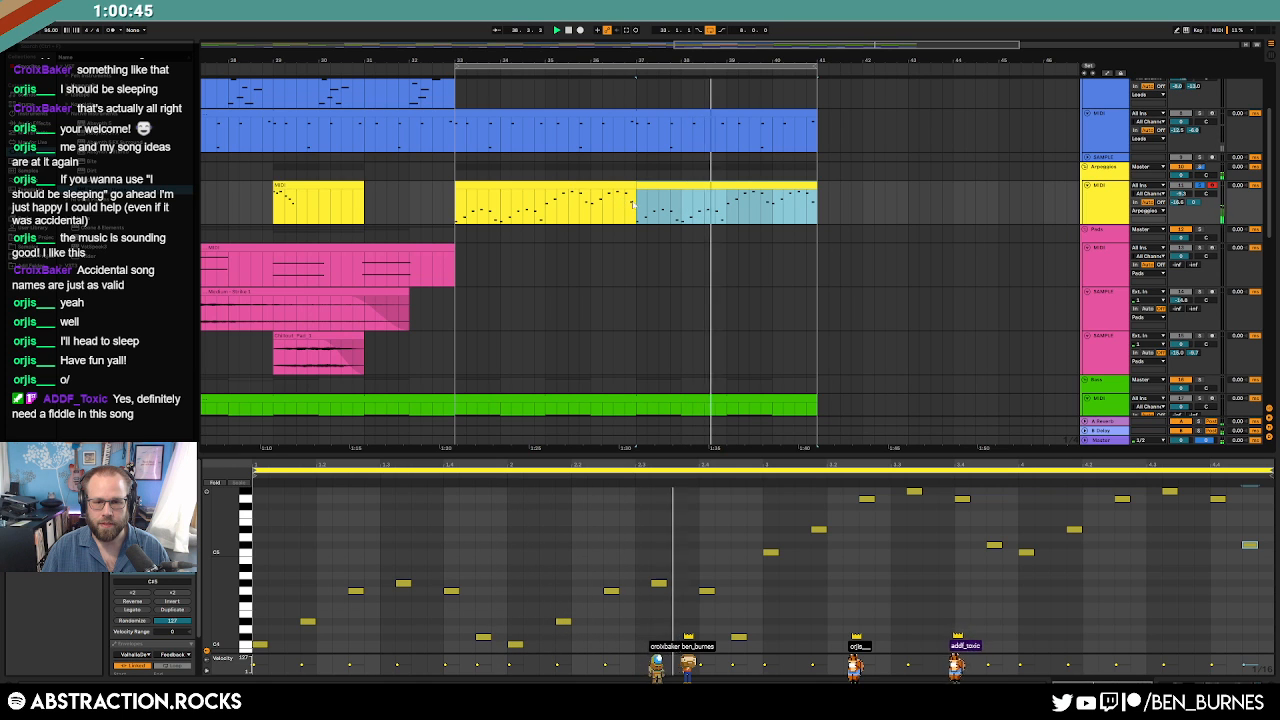
pyautogui.hotkey('shift', 'Tab')
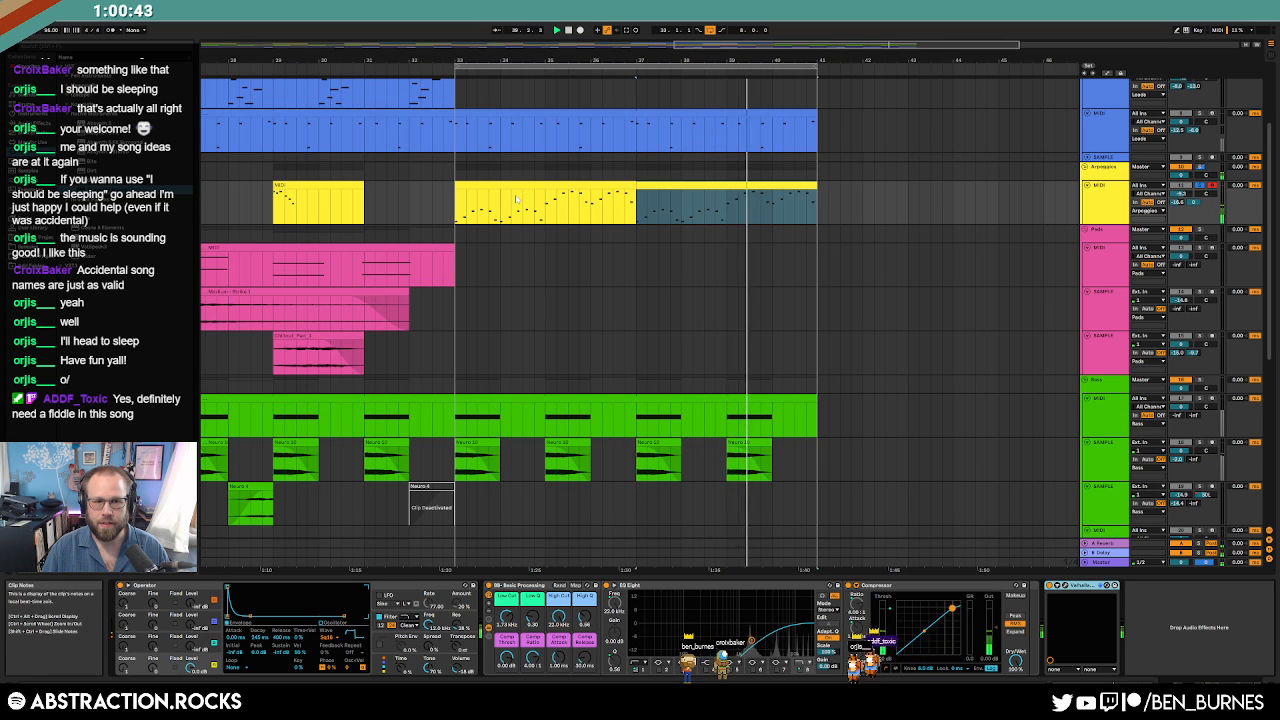
pyautogui.press('space')
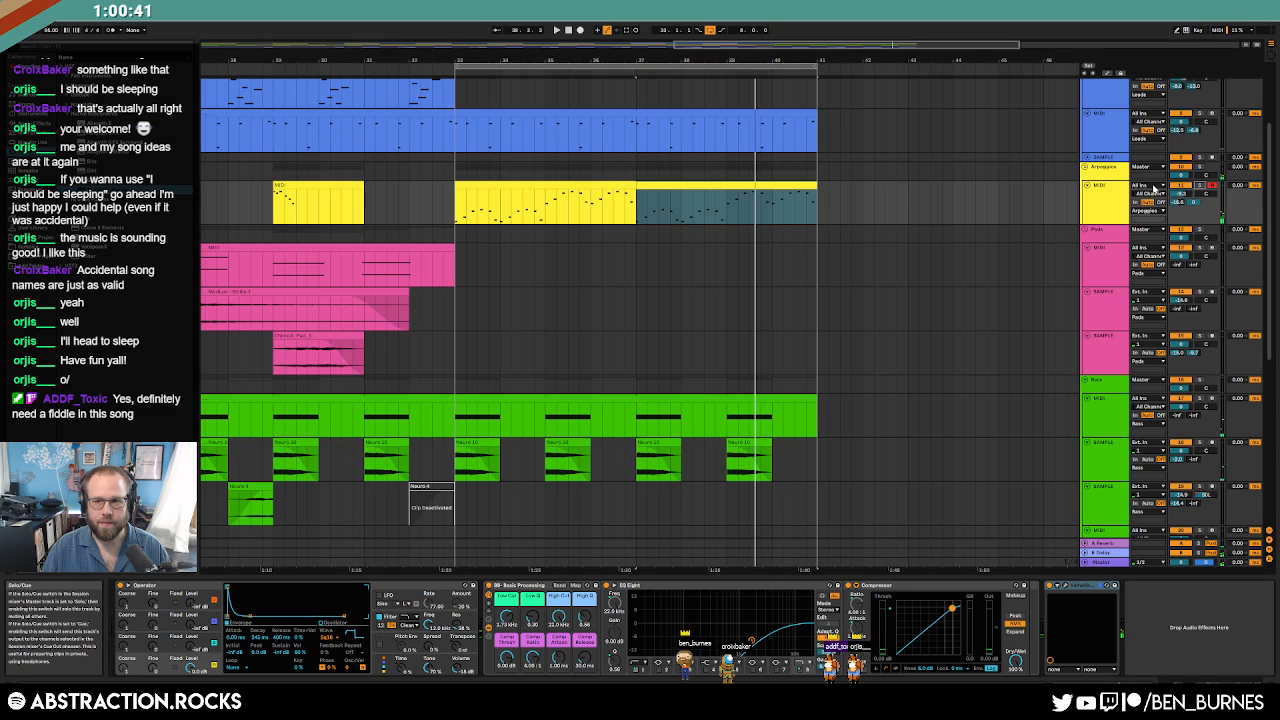
# Record a new MIDI part on the first pad track from bar 33 to bar 41 and select the recorded clip.
pyautogui.click(277, 200)
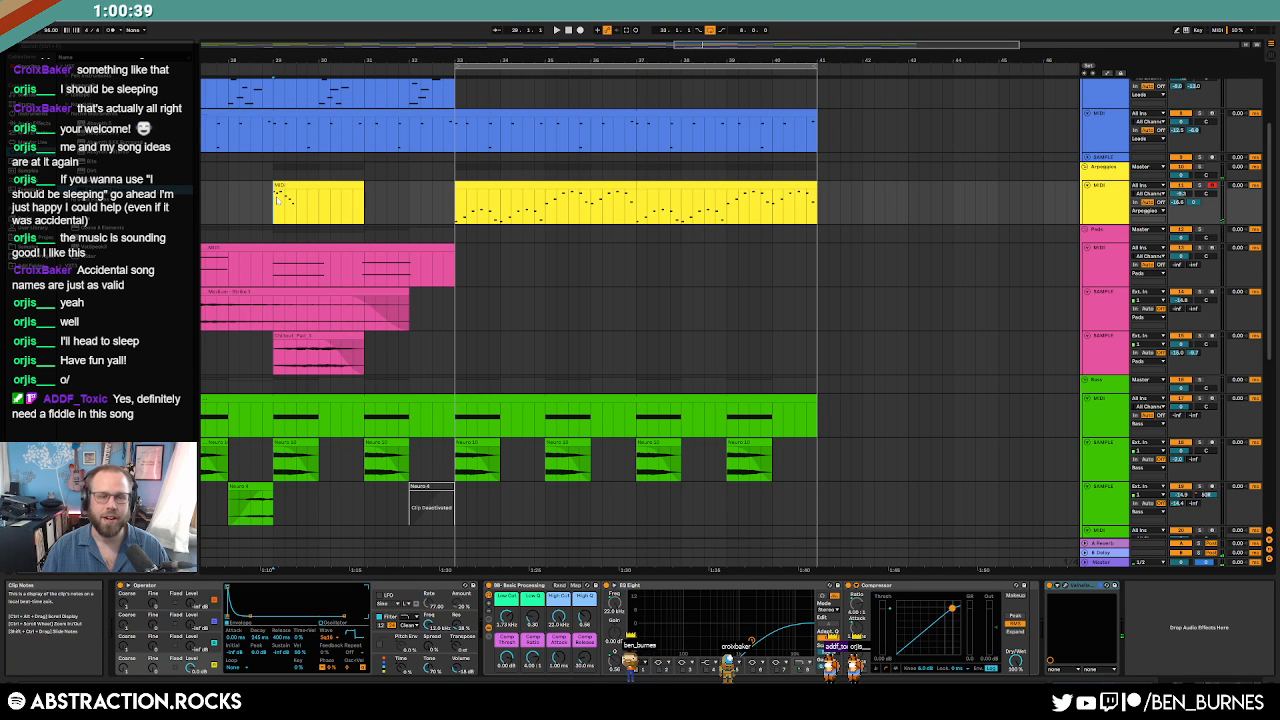
pyautogui.scroll(-2, 425, 260)
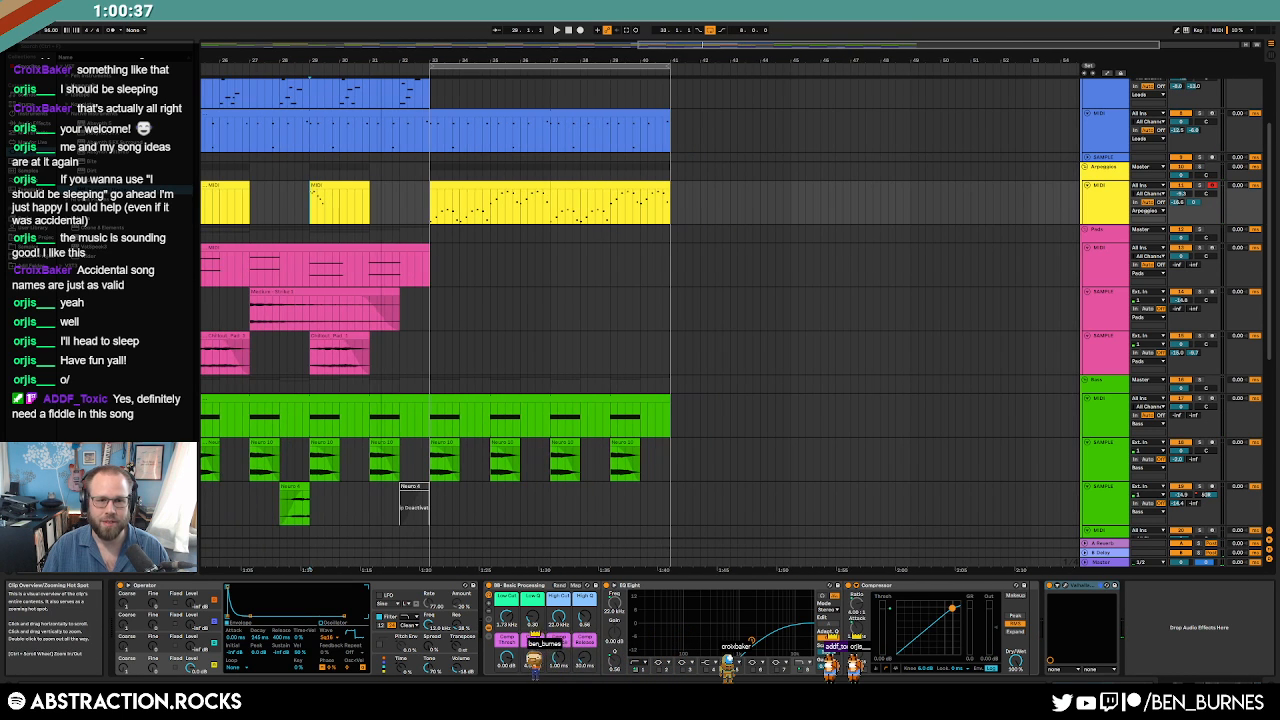
pyautogui.click(432, 272)
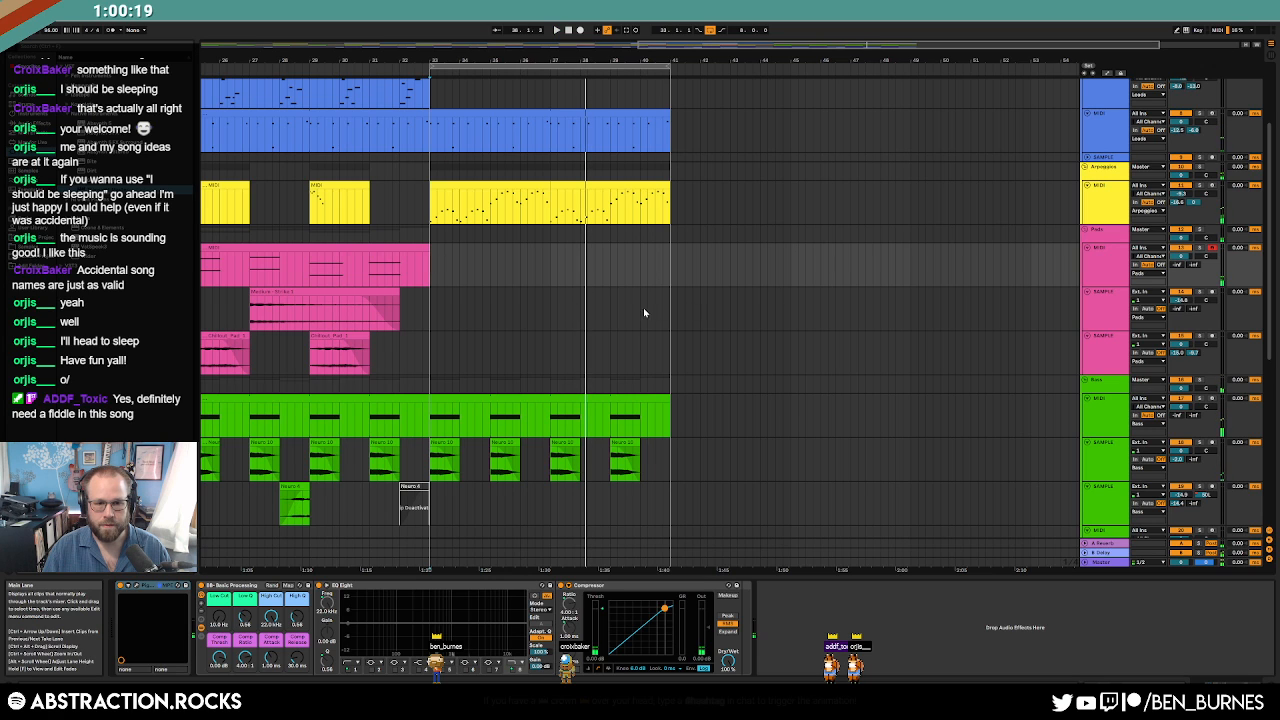
pyautogui.click(581, 30)
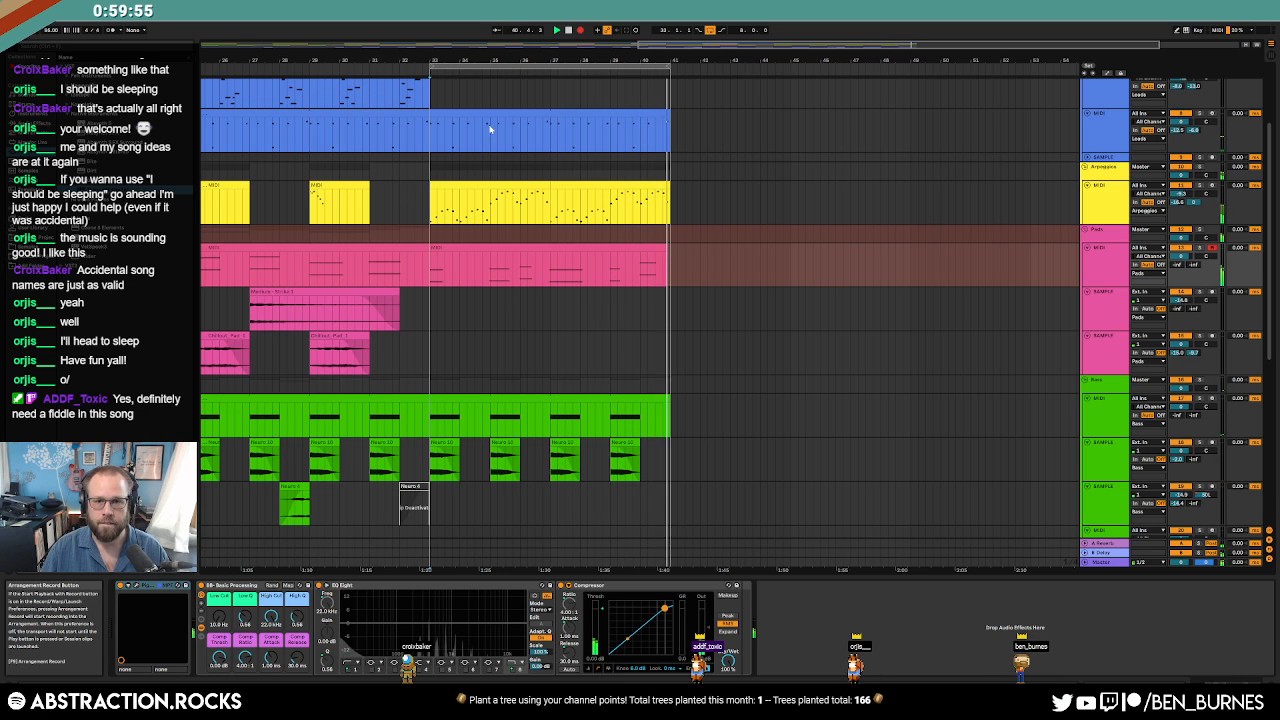
pyautogui.click(581, 30)
pyautogui.click(662, 247)
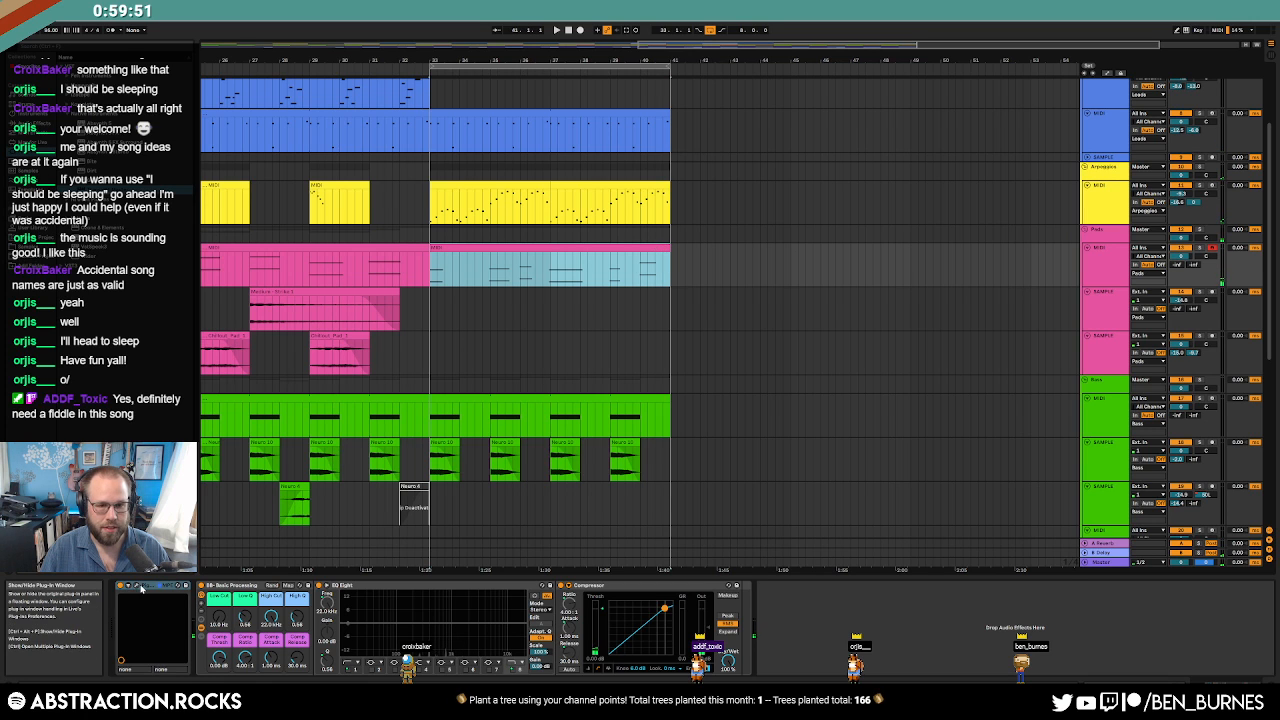
# Open Pigments on the pad track, check Env 2's attack among its envelopes and play the new section.
pyautogui.click(141, 587)
pyautogui.click(655, 392)
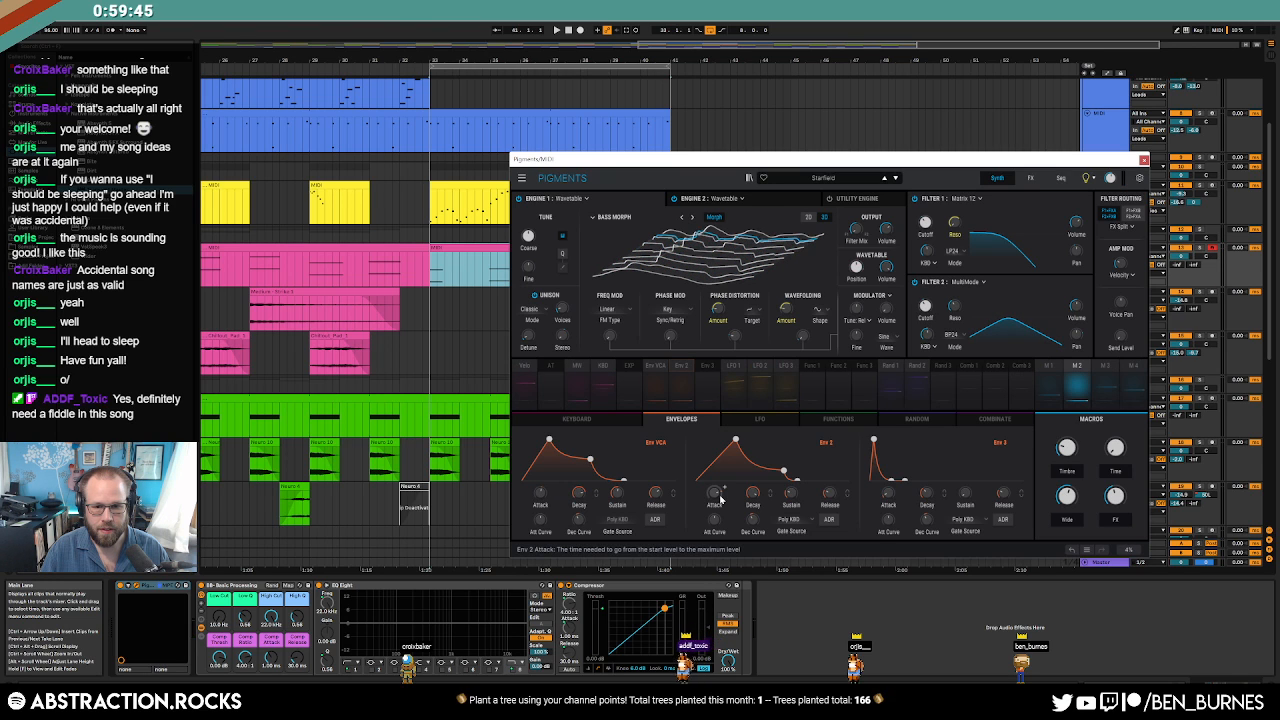
pyautogui.press('space')
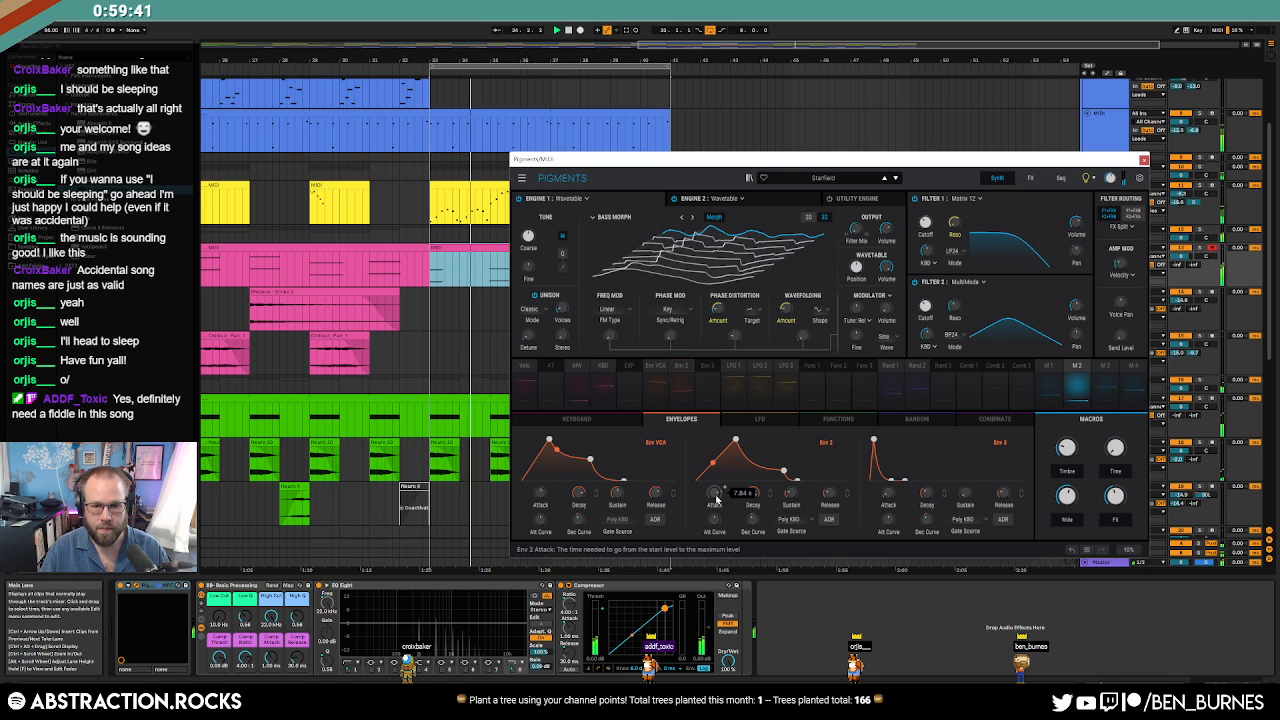
# Automate Pigments' Macro 2 on the pad track to rise at bar 33, then close the synth and hide the automation.
pyautogui.press('a')
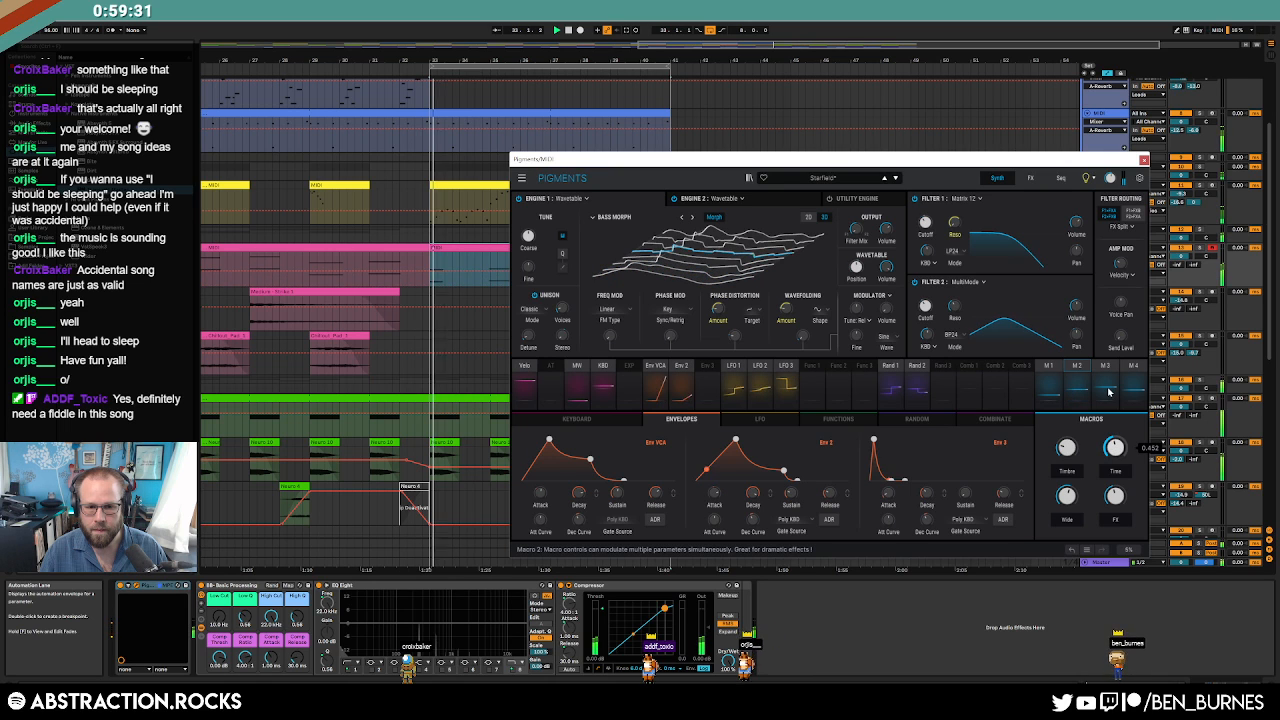
pyautogui.click(421, 287)
pyautogui.moveTo(430, 287); pyautogui.dragTo(430, 283)
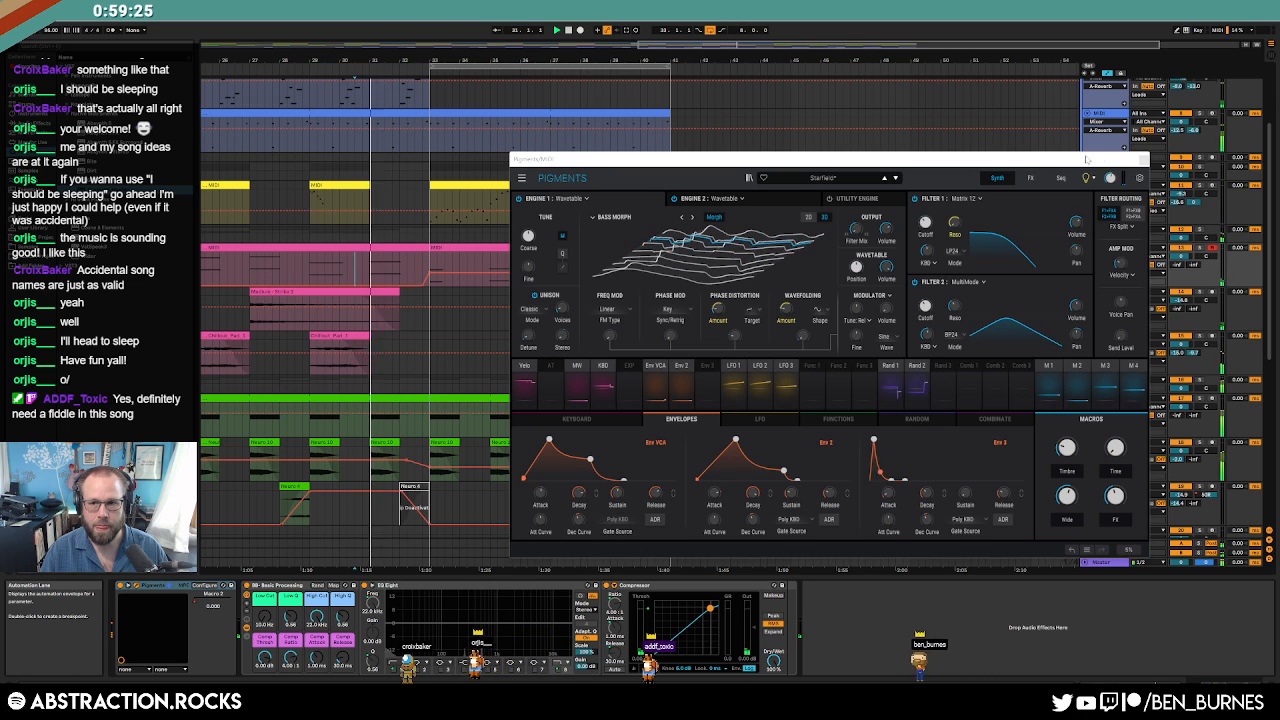
pyautogui.click(1143, 160)
pyautogui.click(481, 263)
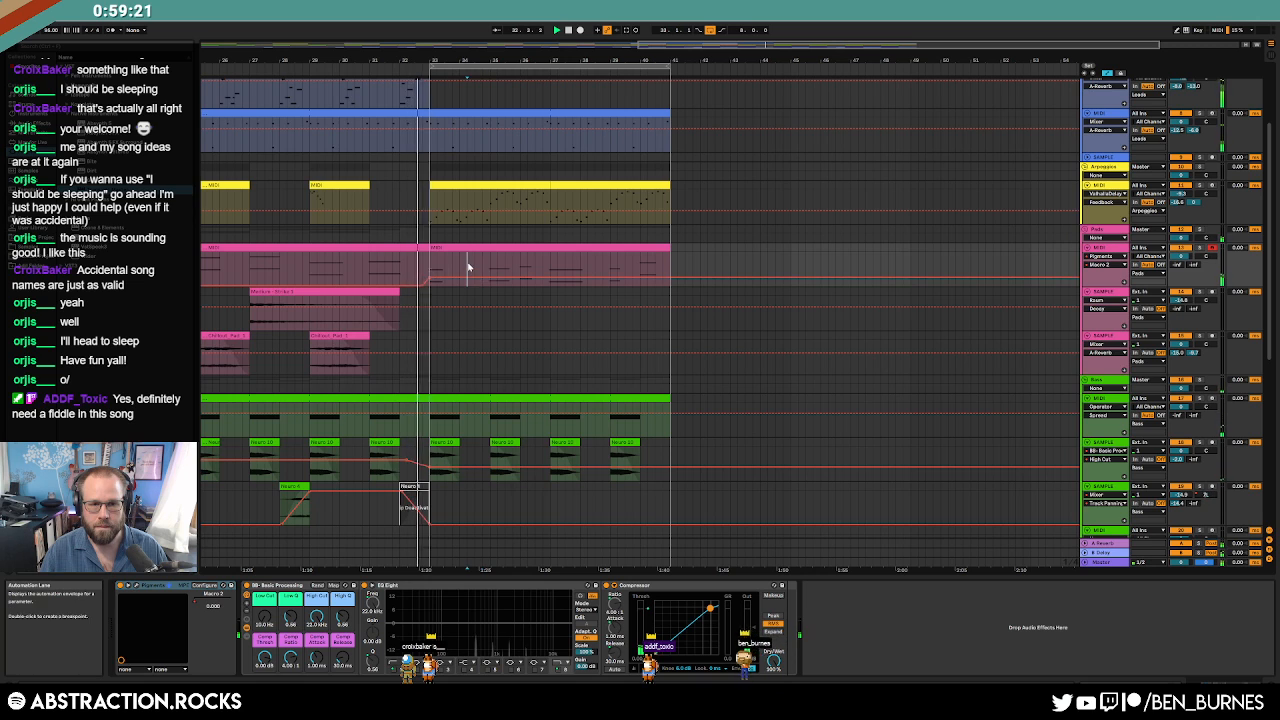
pyautogui.press('a')
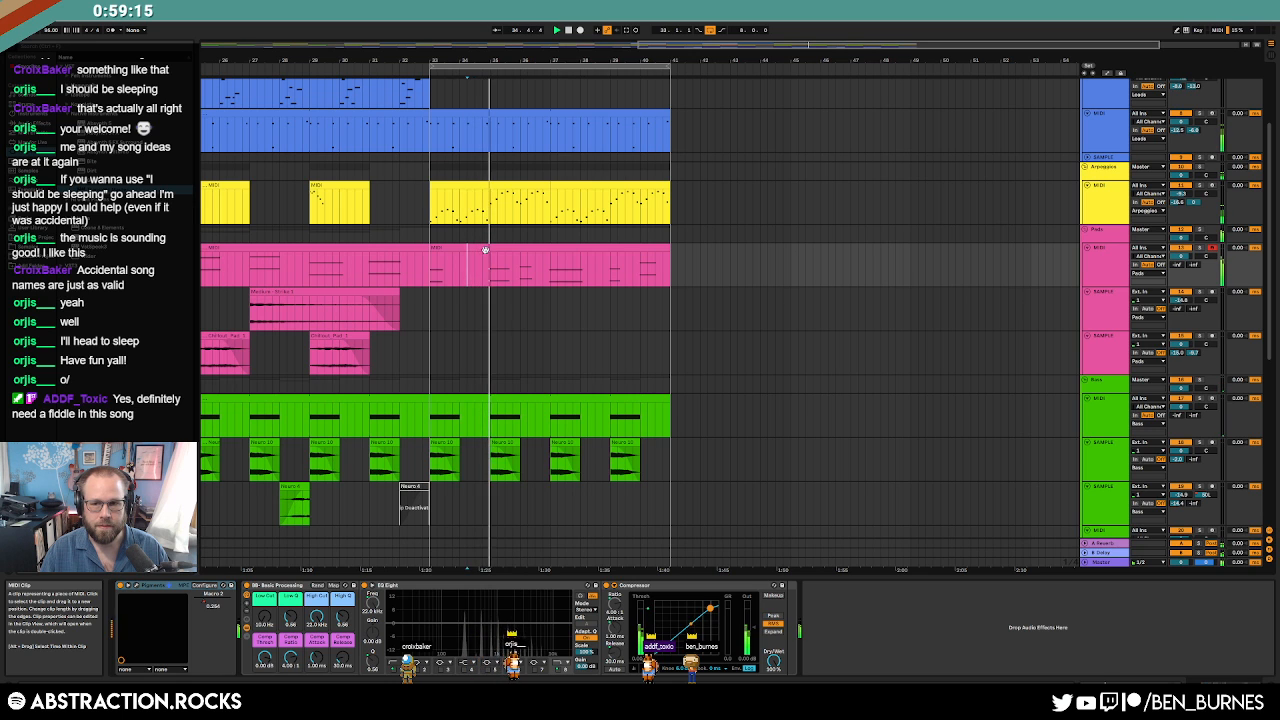
# Examine the notes of the new pad clip and of the bass MIDI clip at bars 33–41, then stop playback.
pyautogui.doubleClick(485, 249)
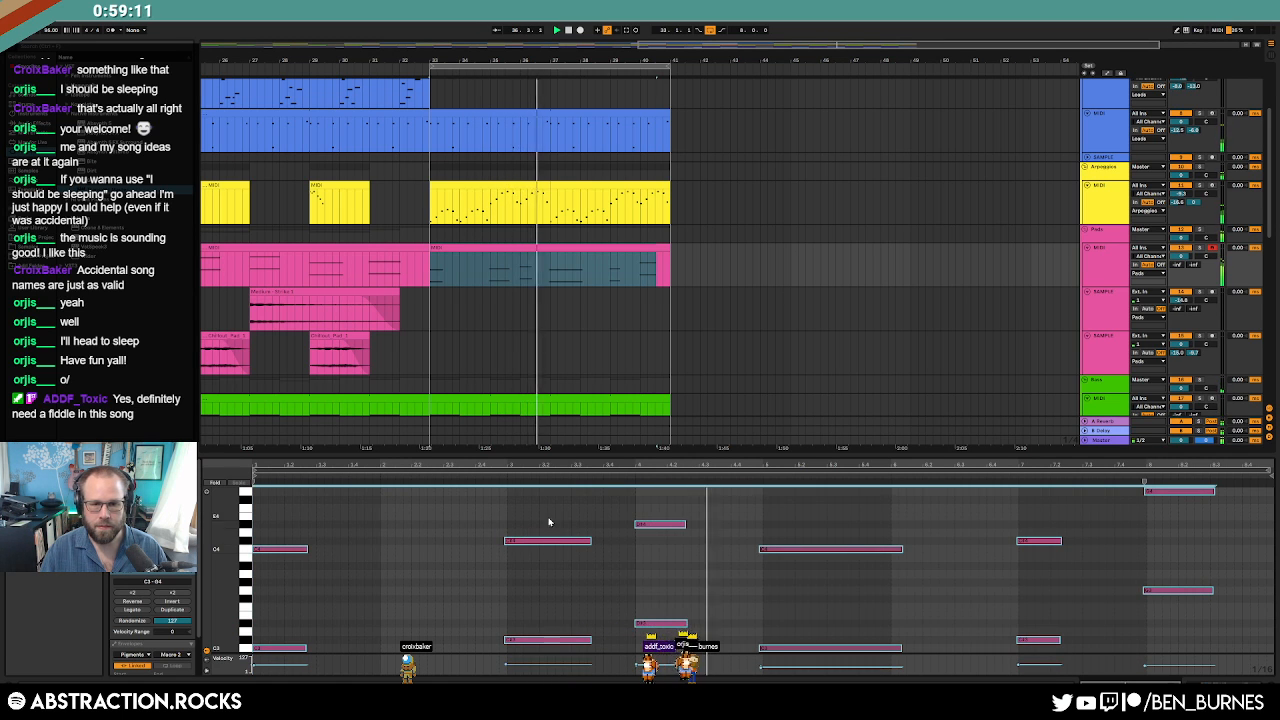
pyautogui.click(468, 399)
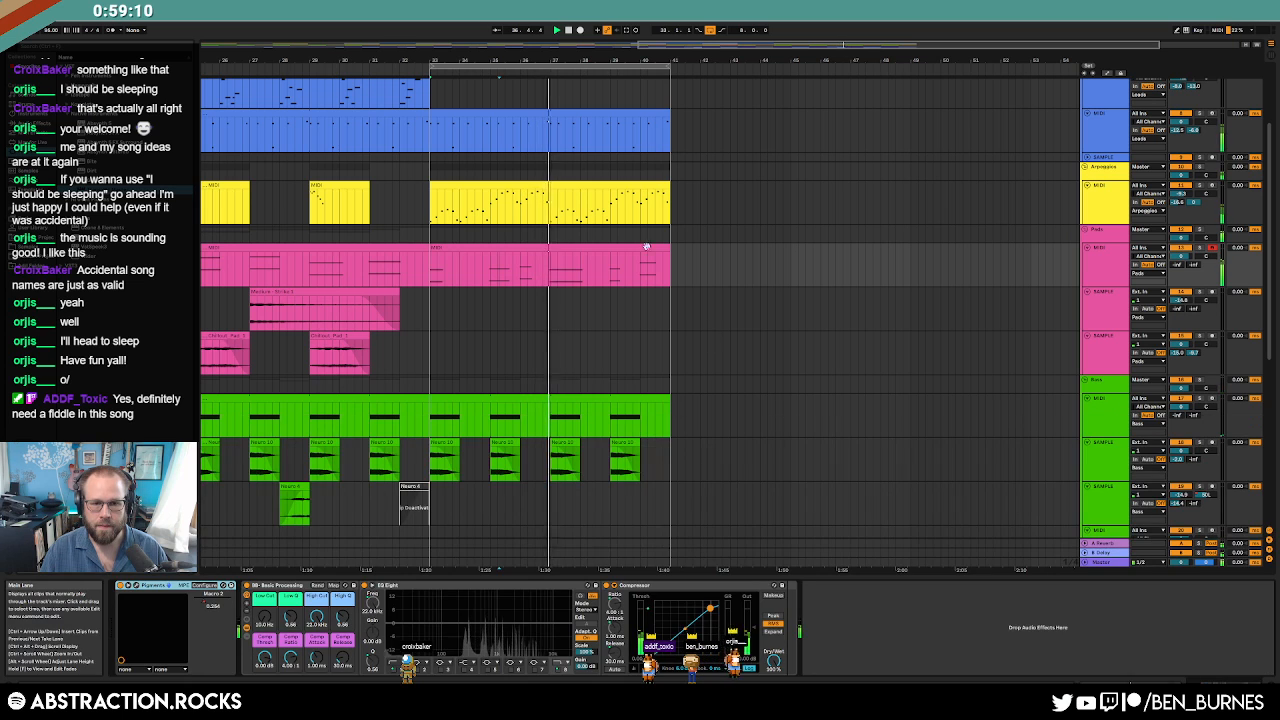
pyautogui.click(468, 399)
pyautogui.moveTo(434, 418); pyautogui.dragTo(671, 425)
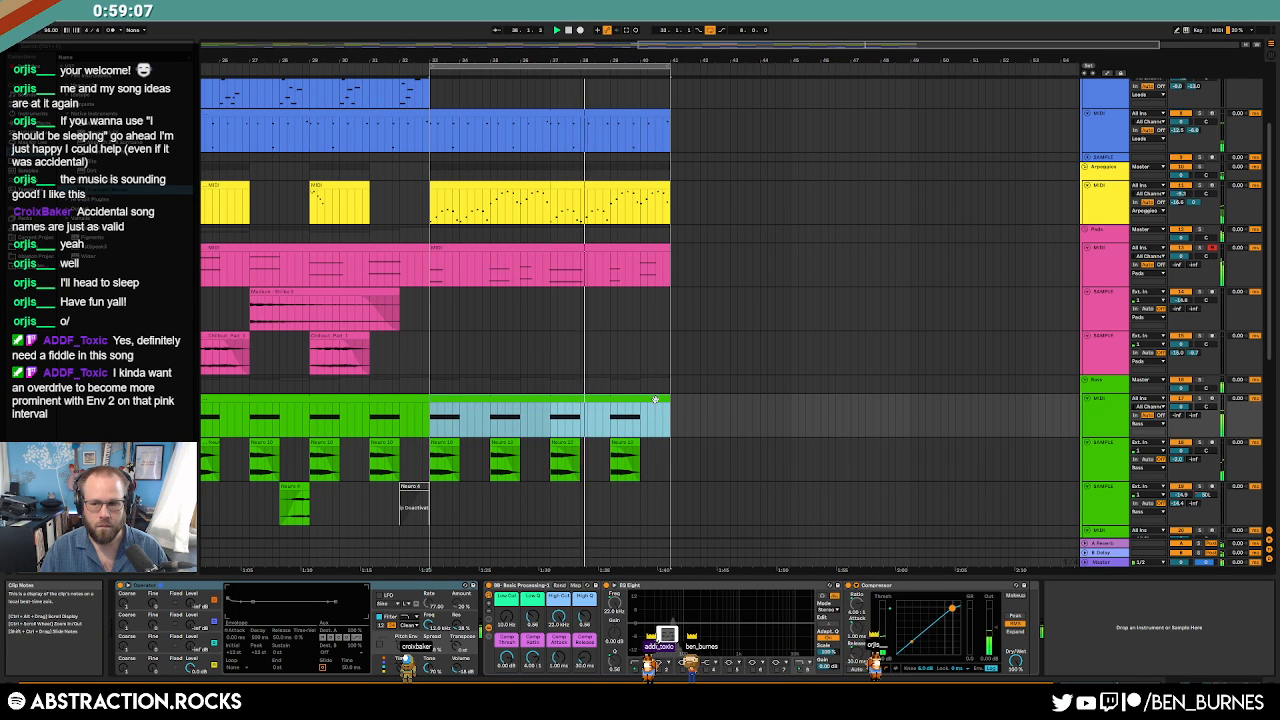
pyautogui.doubleClick(655, 400)
pyautogui.press('space')
pyautogui.hotkey('shift', 'Tab')
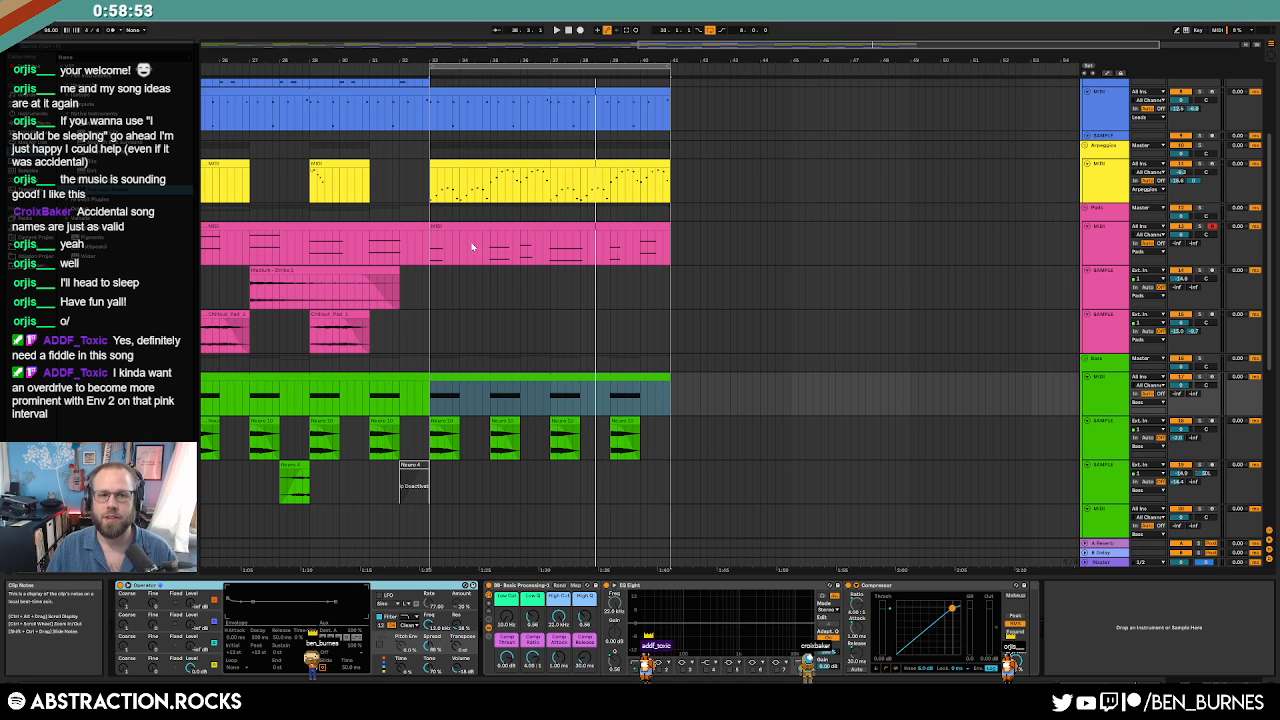
# Isolate bars 33–37 of the bass MIDI part as a four-bar clip and open its notes.
pyautogui.click(486, 375)
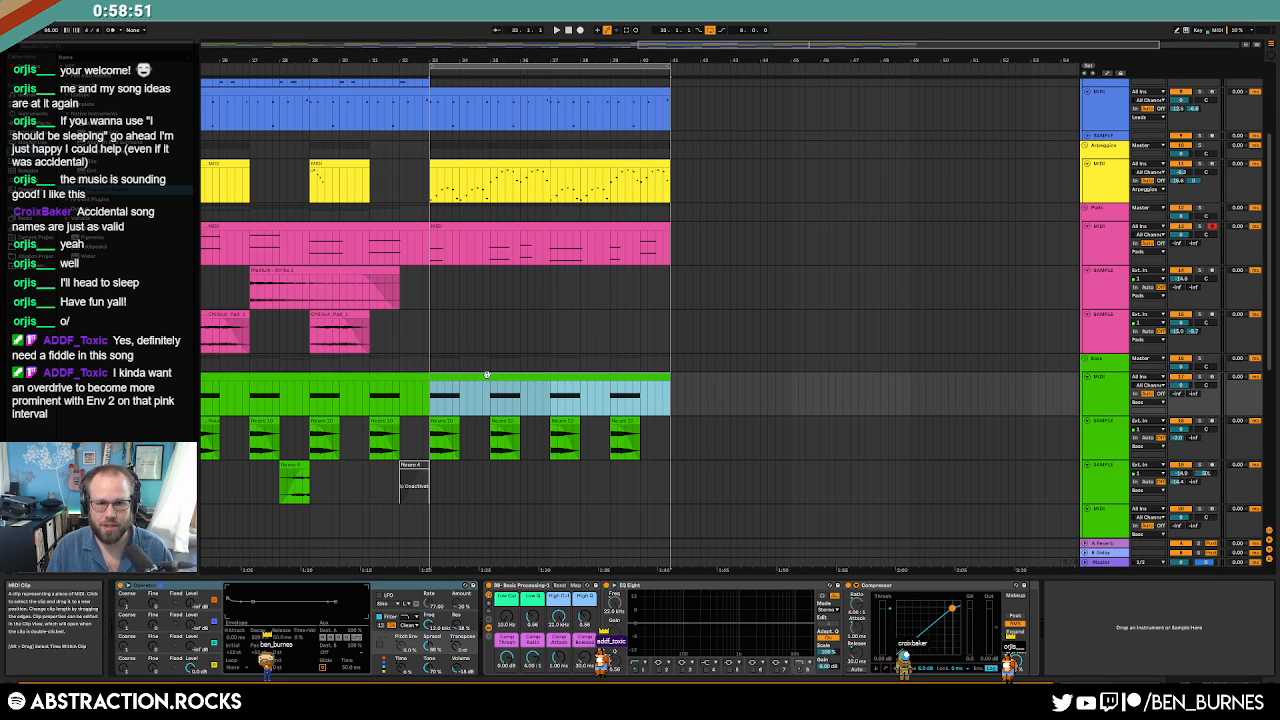
pyautogui.moveTo(443, 394); pyautogui.dragTo(545, 398)
pyautogui.moveTo(432, 187); pyautogui.dragTo(550, 187)
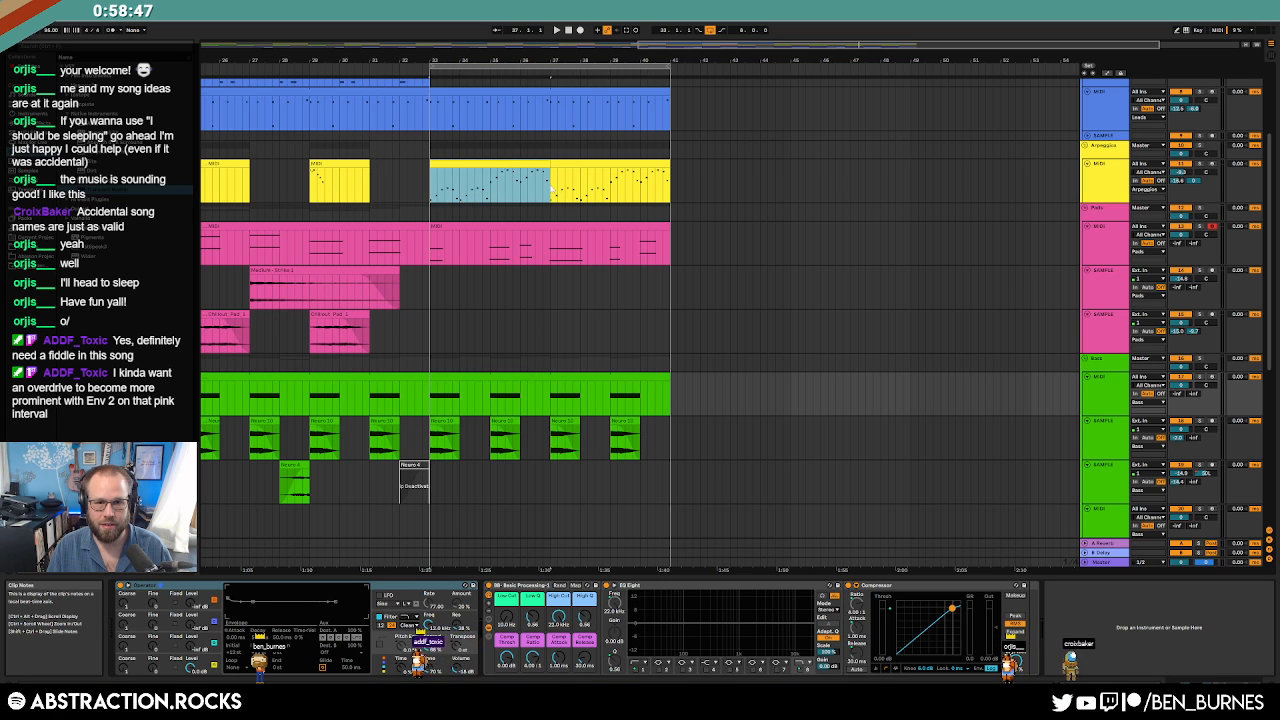
pyautogui.moveTo(546, 398); pyautogui.dragTo(430, 395)
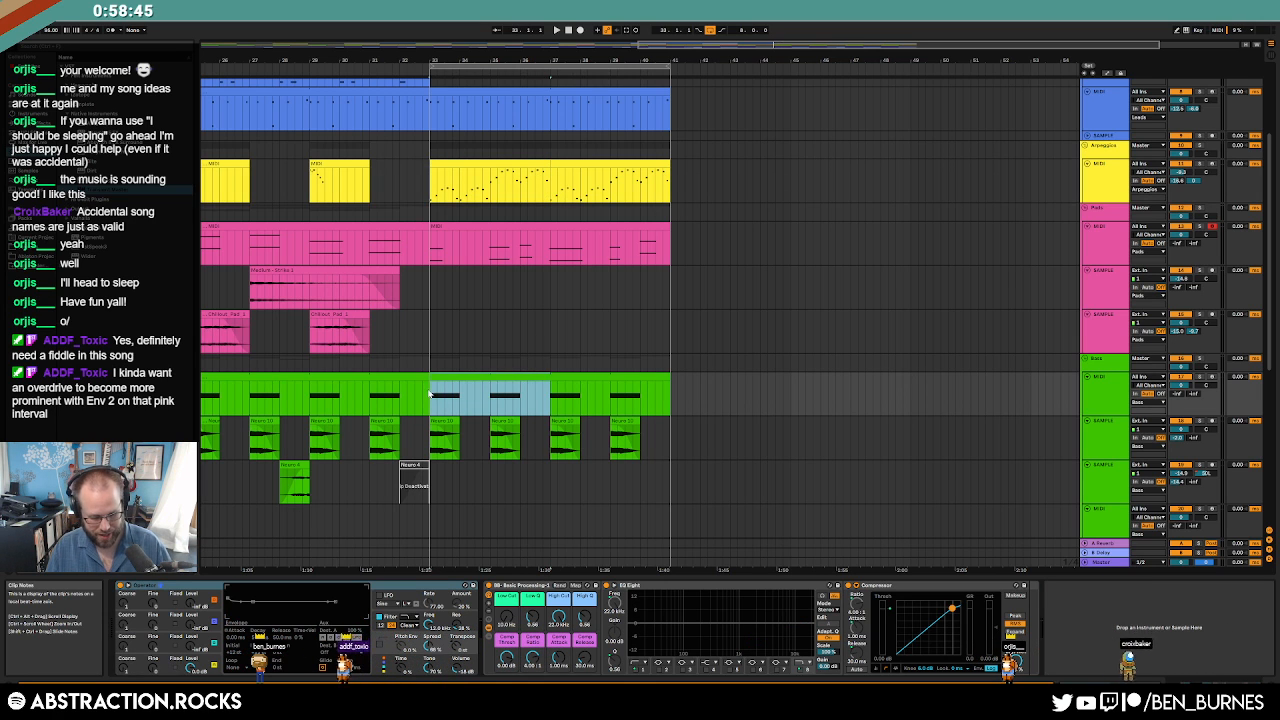
pyautogui.doubleClick(474, 376)
# Try a bass line with C#1 in the clip's second bar and the third-bar note raised to F1, then lowered.
pyautogui.moveTo(254, 545); pyautogui.dragTo(526, 603)
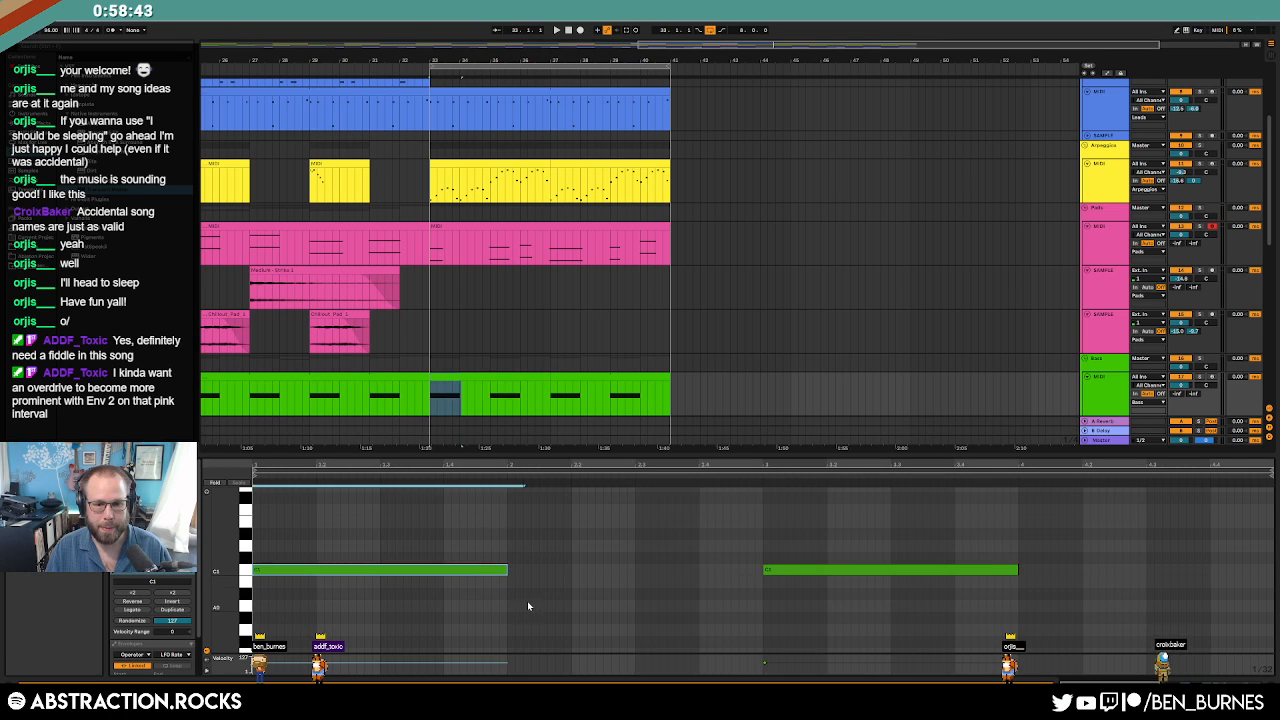
pyautogui.hotkey('ctrl', 'd')
pyautogui.press('Up')
pyautogui.hotkey('ctrl', 'd')
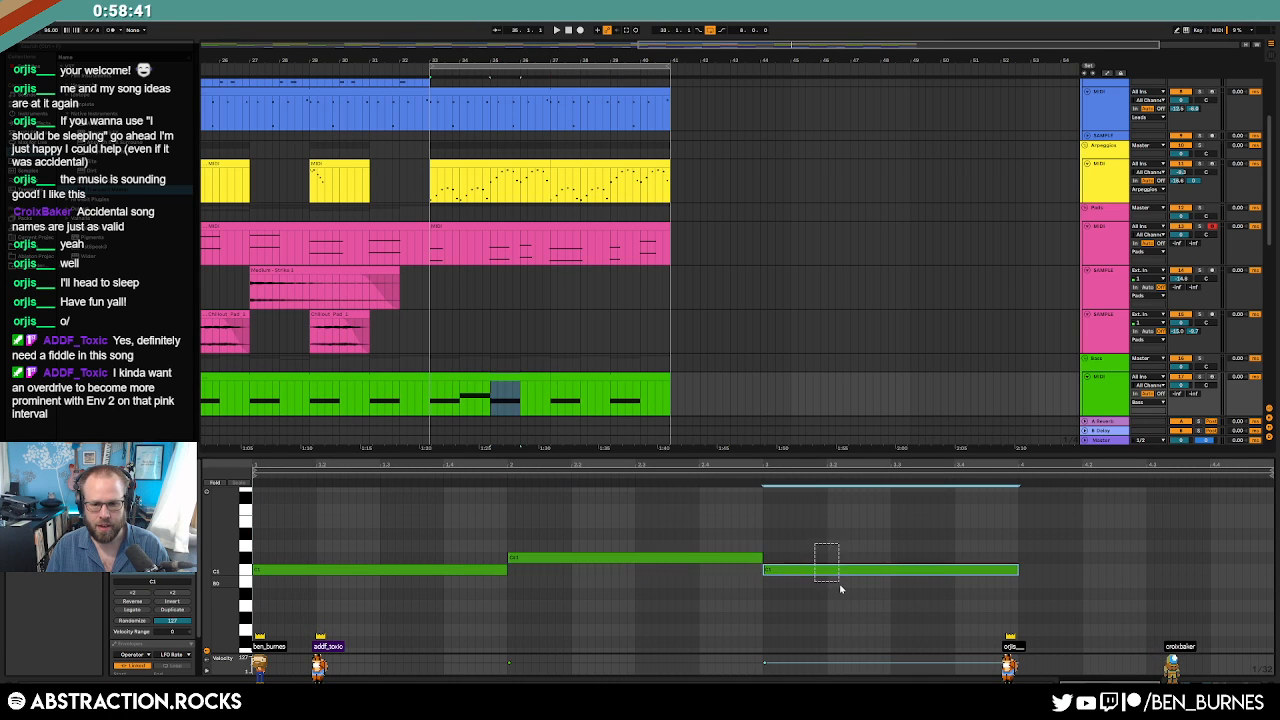
pyautogui.press('Up')
pyautogui.press('Up')
pyautogui.press('Up')
pyautogui.press('Up')
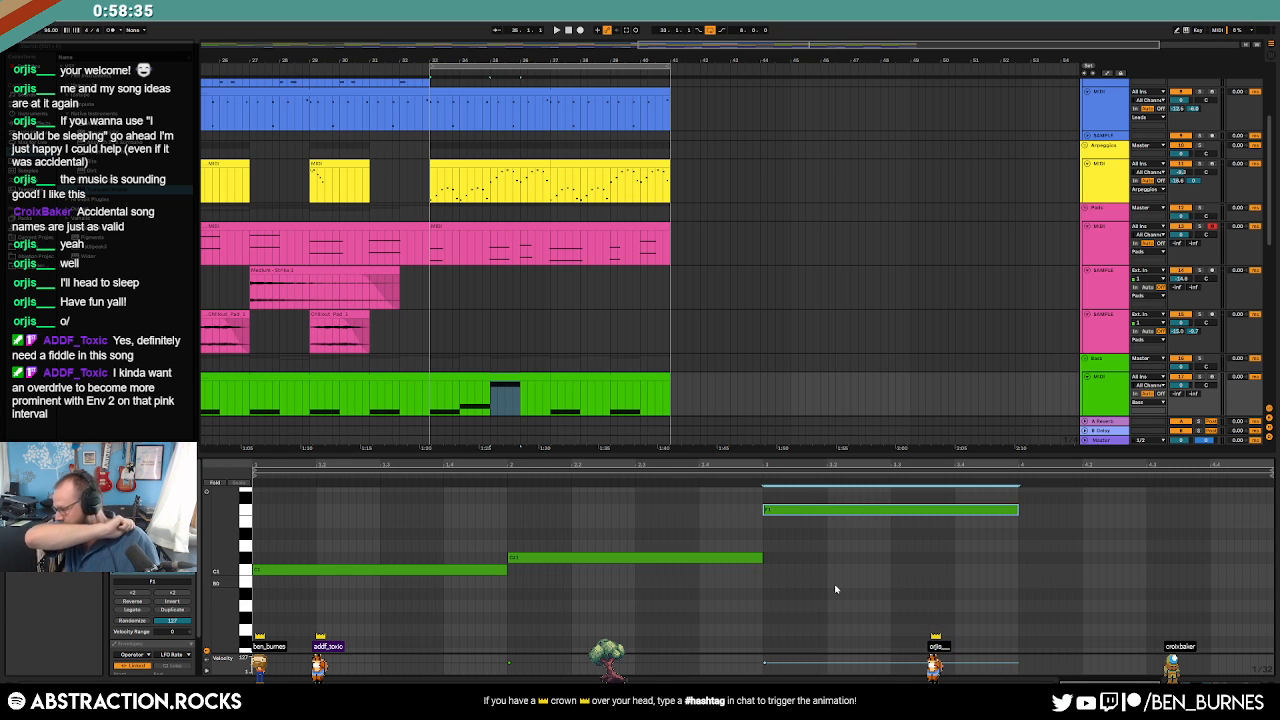
pyautogui.press('Down')
pyautogui.press('Down')
pyautogui.press('Down')
pyautogui.press('Down')
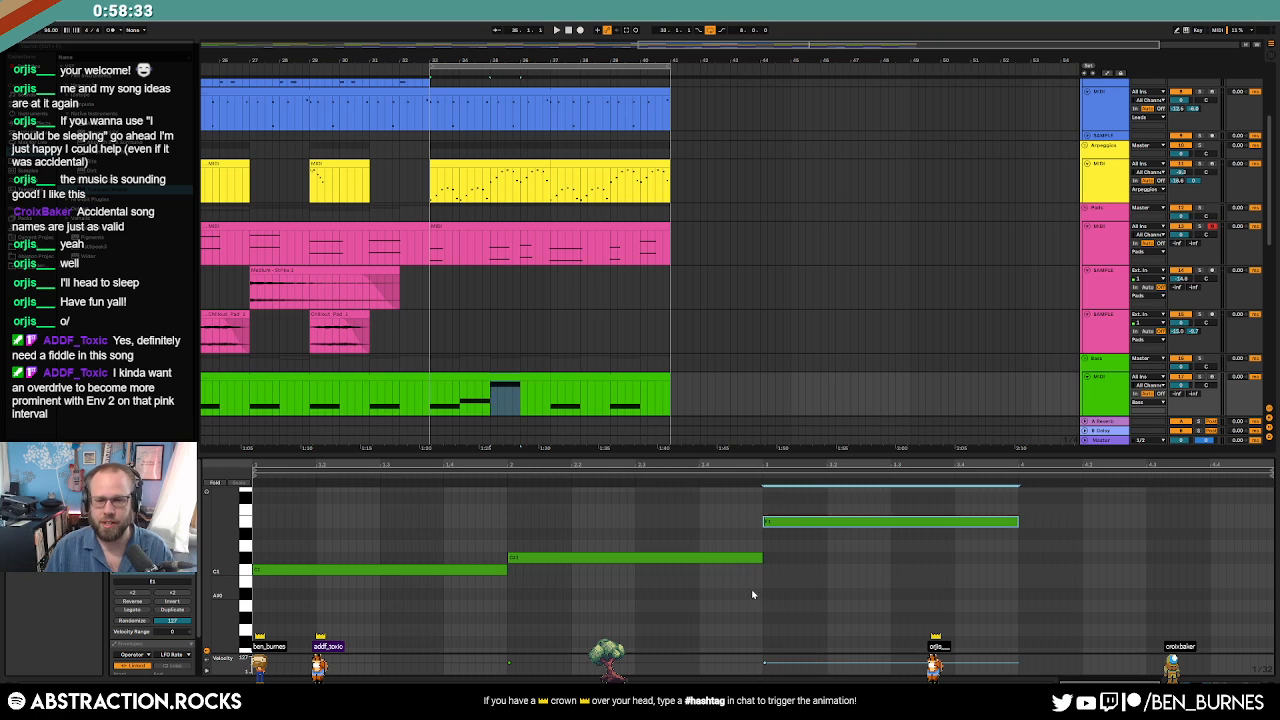
# Hold C1 through the clip's first two bars, follow it with C#1 and D#1 for one bar each, and play the section.
pyautogui.click(521, 578)
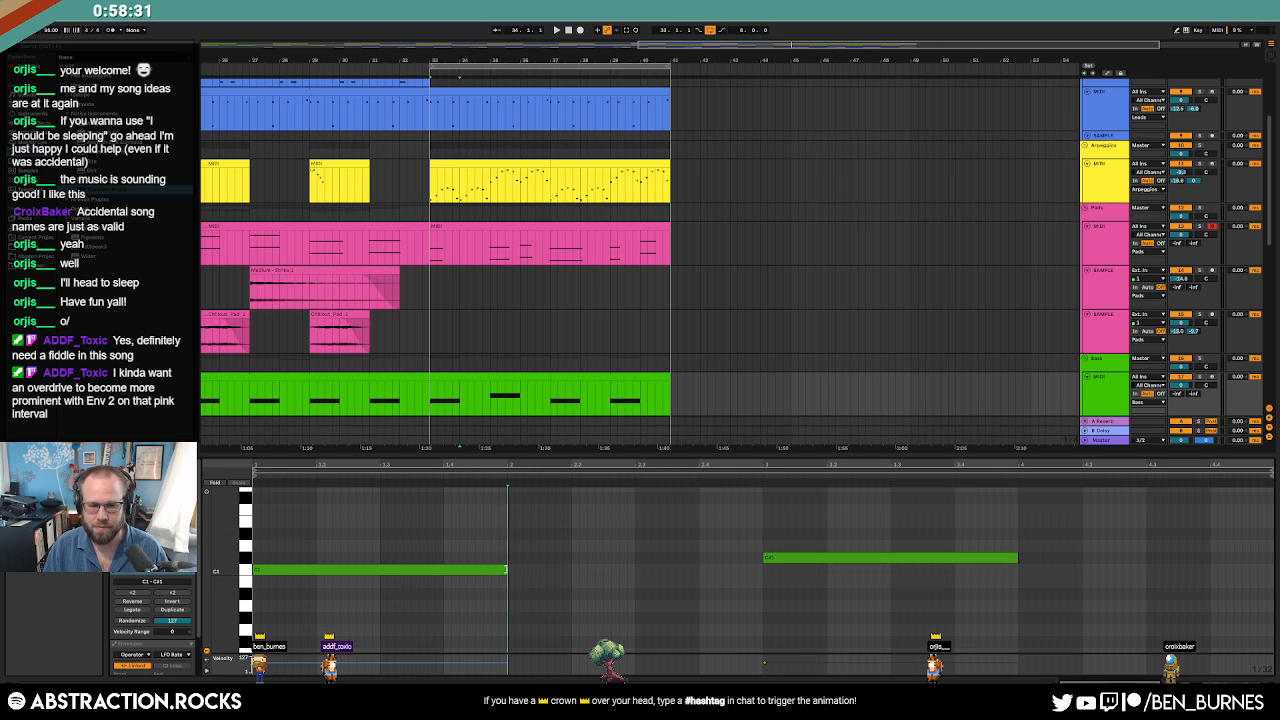
pyautogui.moveTo(507, 570); pyautogui.dragTo(1029, 539)
pyautogui.press('space')
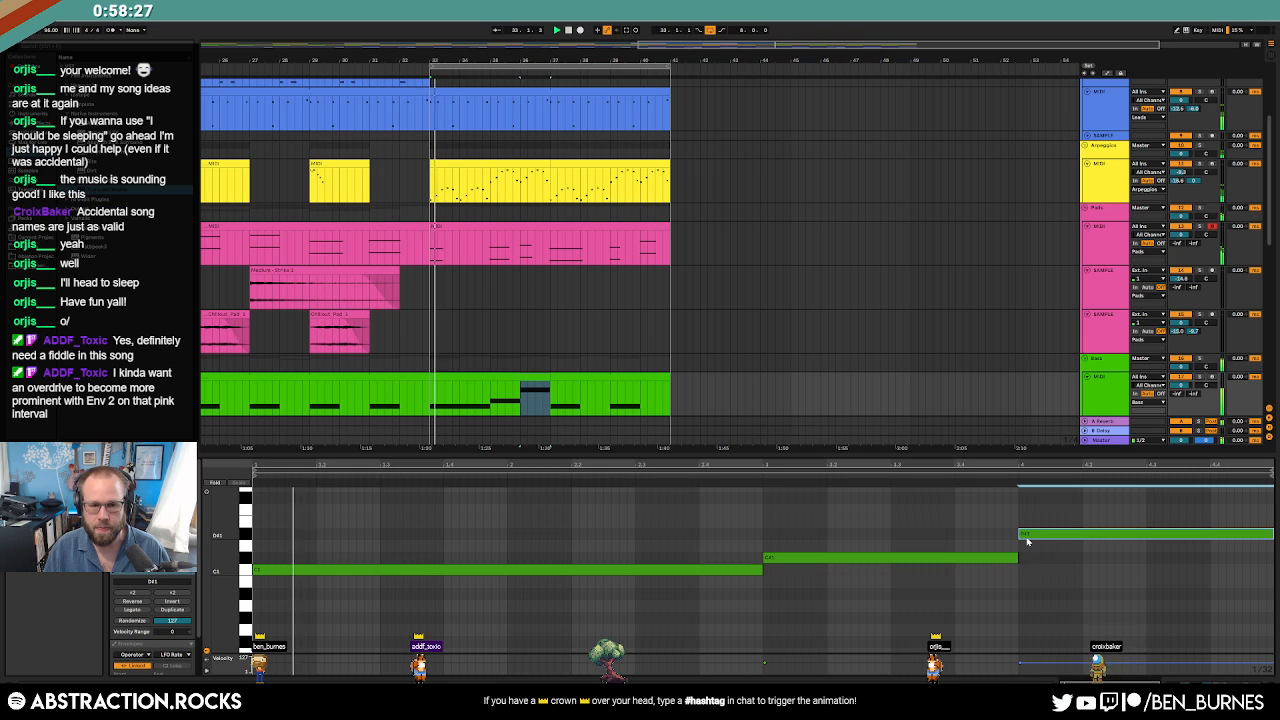
pyautogui.hotkey('shift', 'Tab')
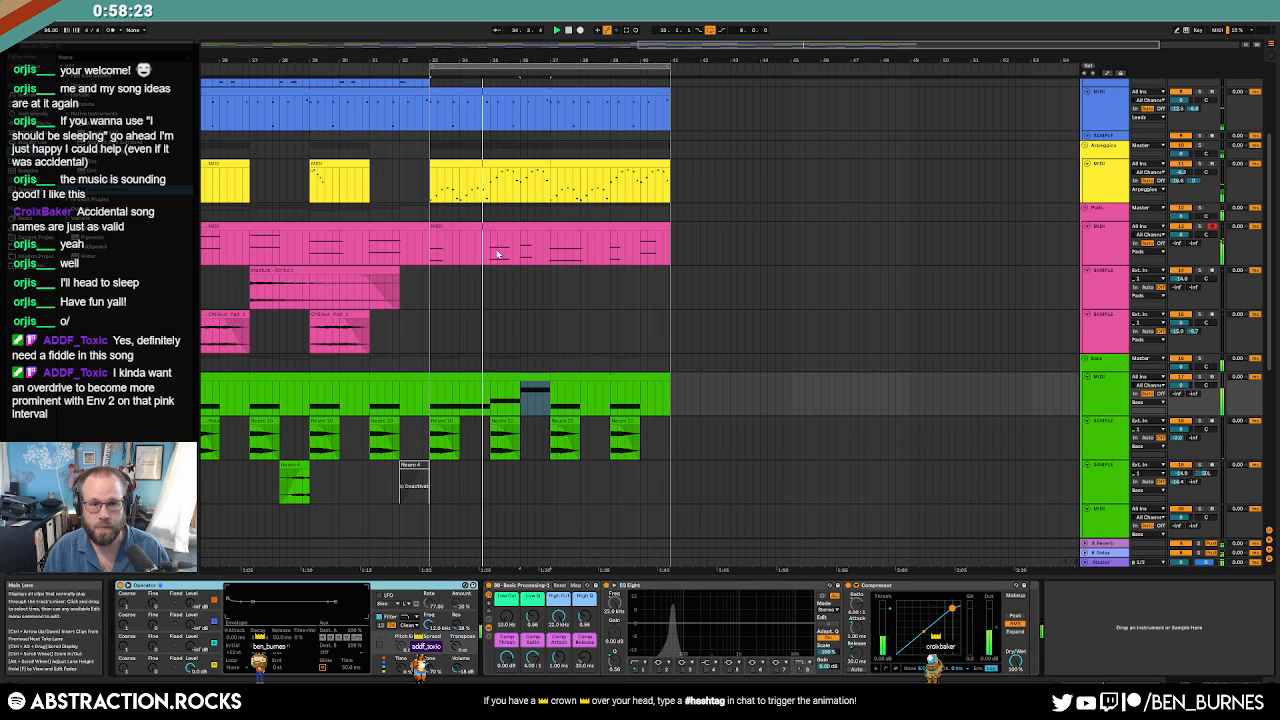
# Lower the Pigments Macro 2 automation level on the pad track from bar 33 onward.
pyautogui.click(465, 225)
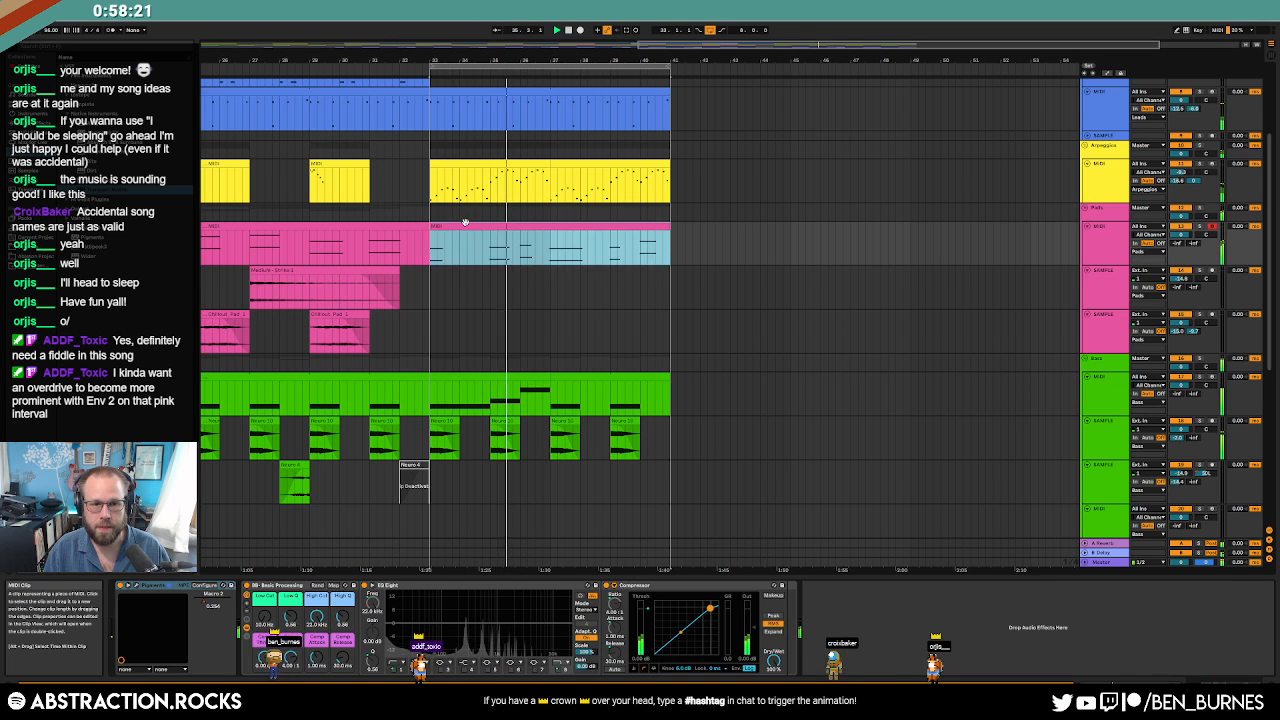
pyautogui.press('a')
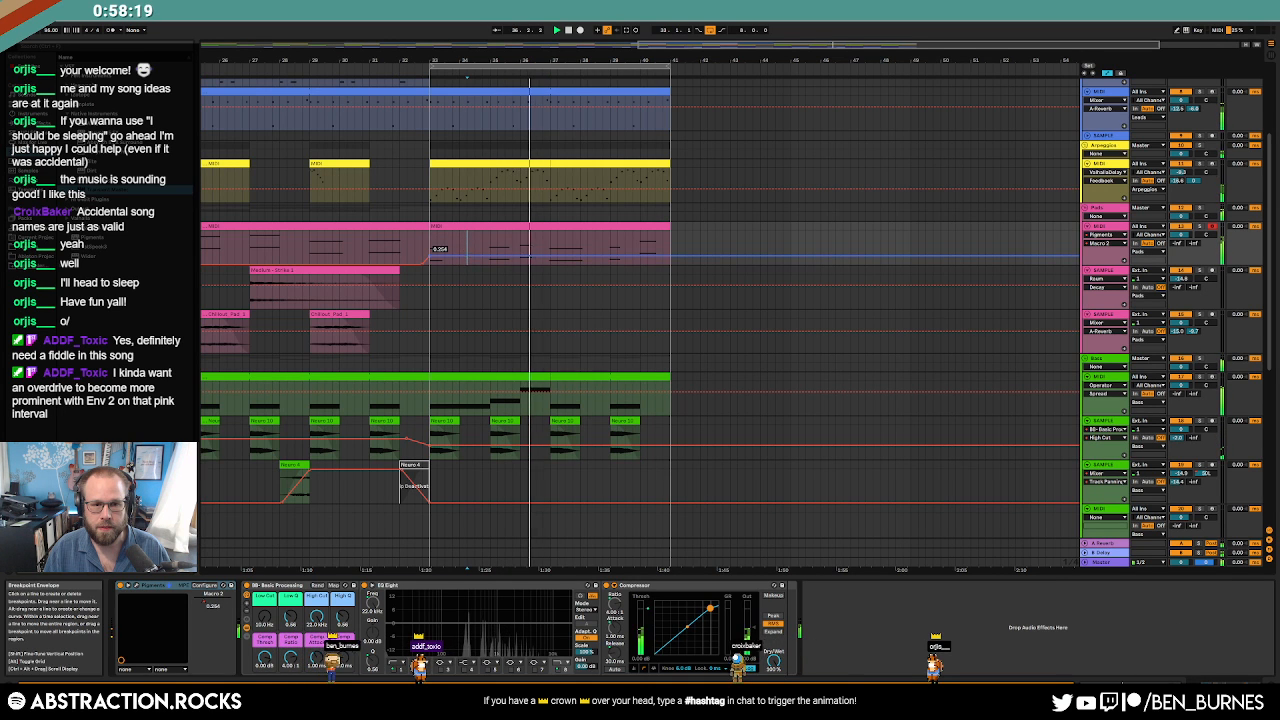
pyautogui.moveTo(465, 252); pyautogui.dragTo(464, 257)
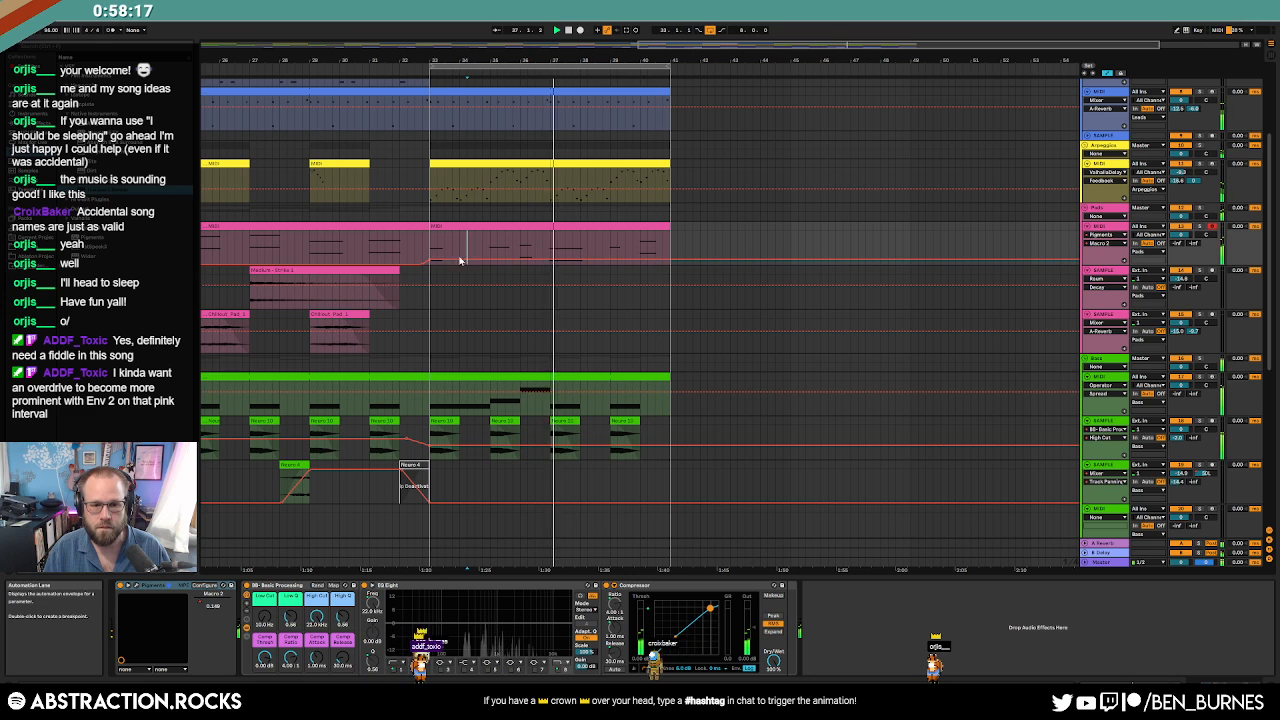
# Duplicate the four-bar bass clip to bars 37–41 and hide the automation.
pyautogui.click(541, 377)
pyautogui.hotkey('ctrl', 'd')
pyautogui.press('a')
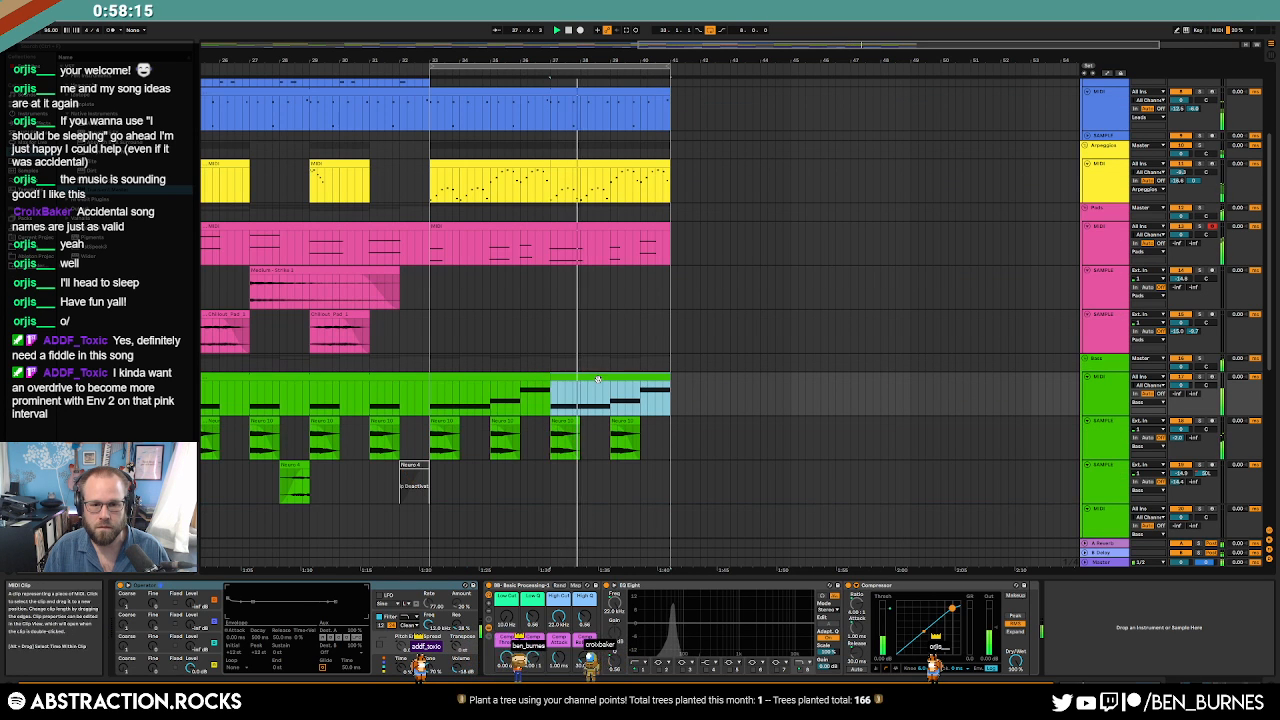
# Raise the last note of the bass clip at bars 37–41 to G1, then stop playback.
pyautogui.doubleClick(585, 377)
pyautogui.click(1137, 532)
pyautogui.press('Up')
pyautogui.press('Up')
pyautogui.press('Up')
pyautogui.press('Up')
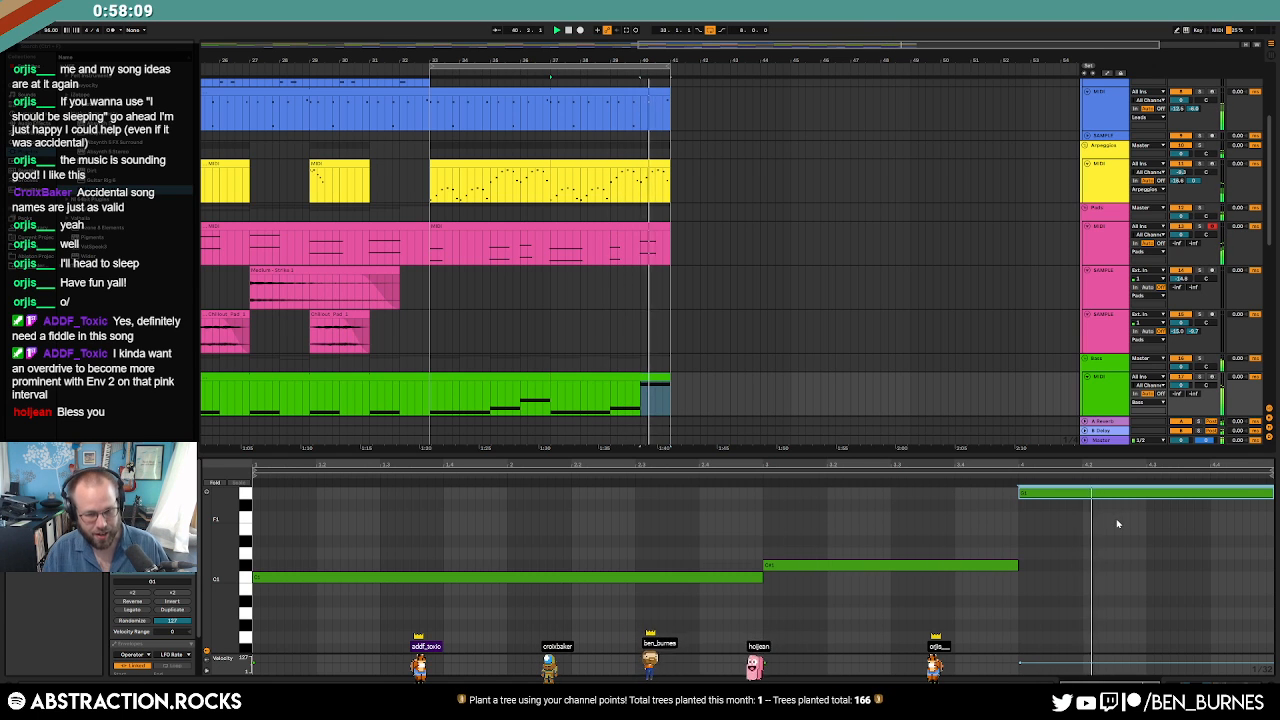
pyautogui.hotkey('shift', 'Tab')
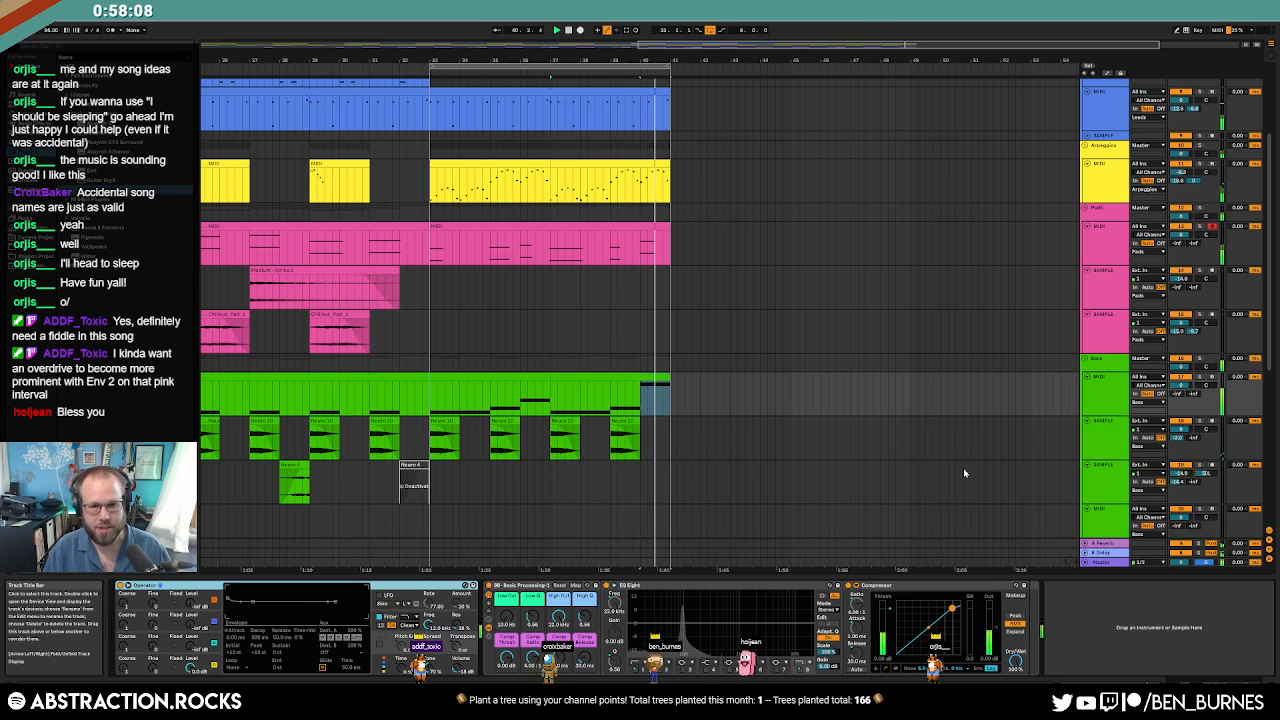
pyautogui.click(655, 377)
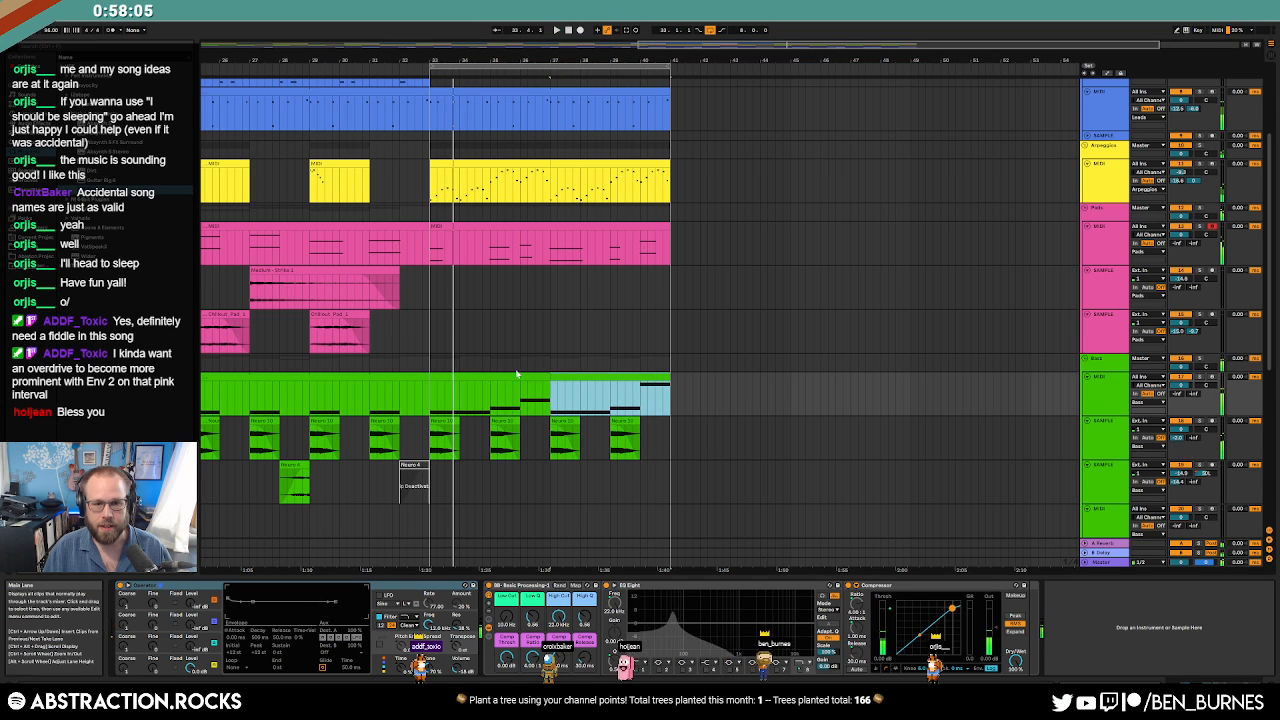
pyautogui.click(517, 375)
pyautogui.press('space')
# Deactivate the four Neuro clips at bars 33–41 on the first bass sample track.
pyautogui.click(1092, 404)
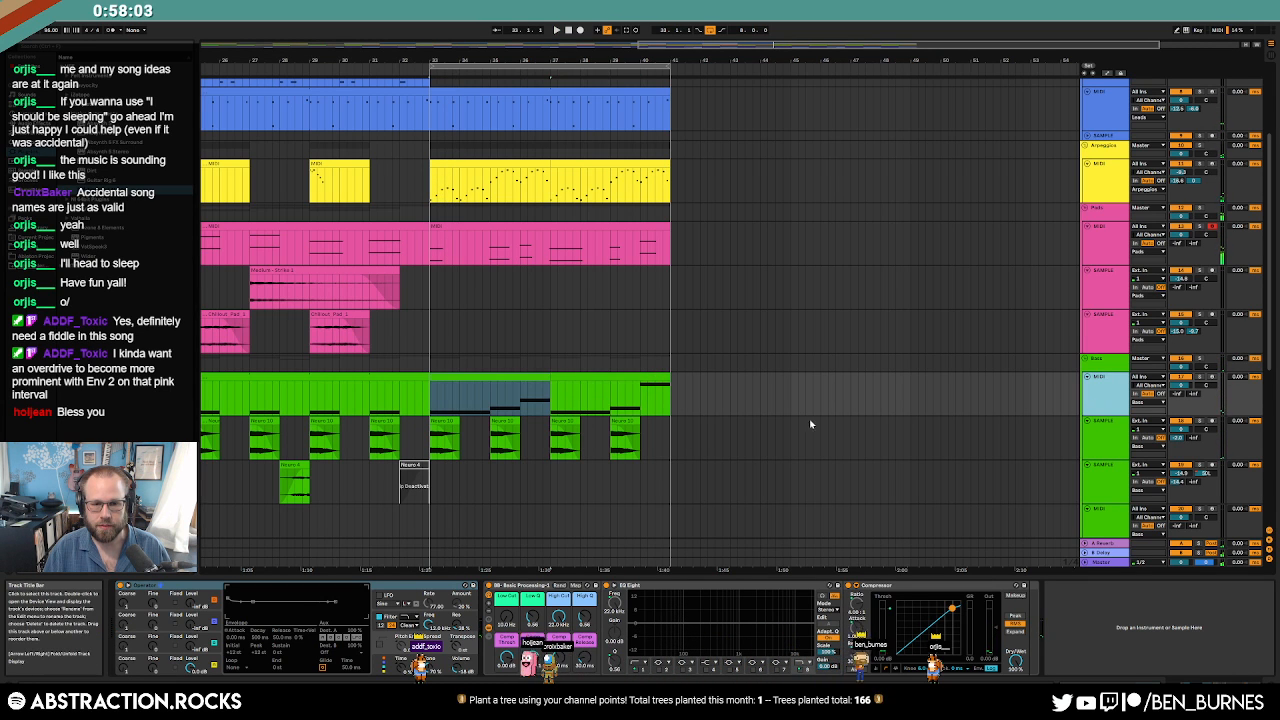
pyautogui.moveTo(670, 438); pyautogui.dragTo(433, 440)
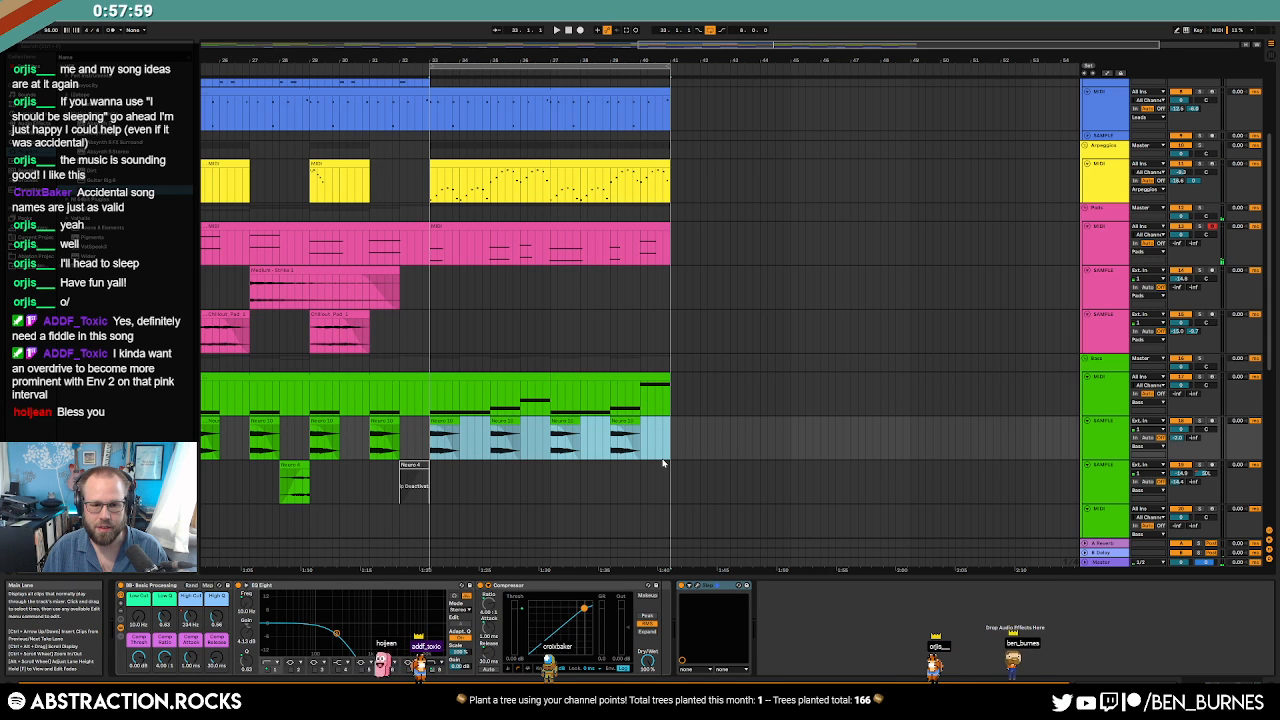
pyautogui.press('0')
# Insert a second bass MIDI track below the first and transfer the bass clips at bars 33–41 onto it.
pyautogui.click(1113, 404)
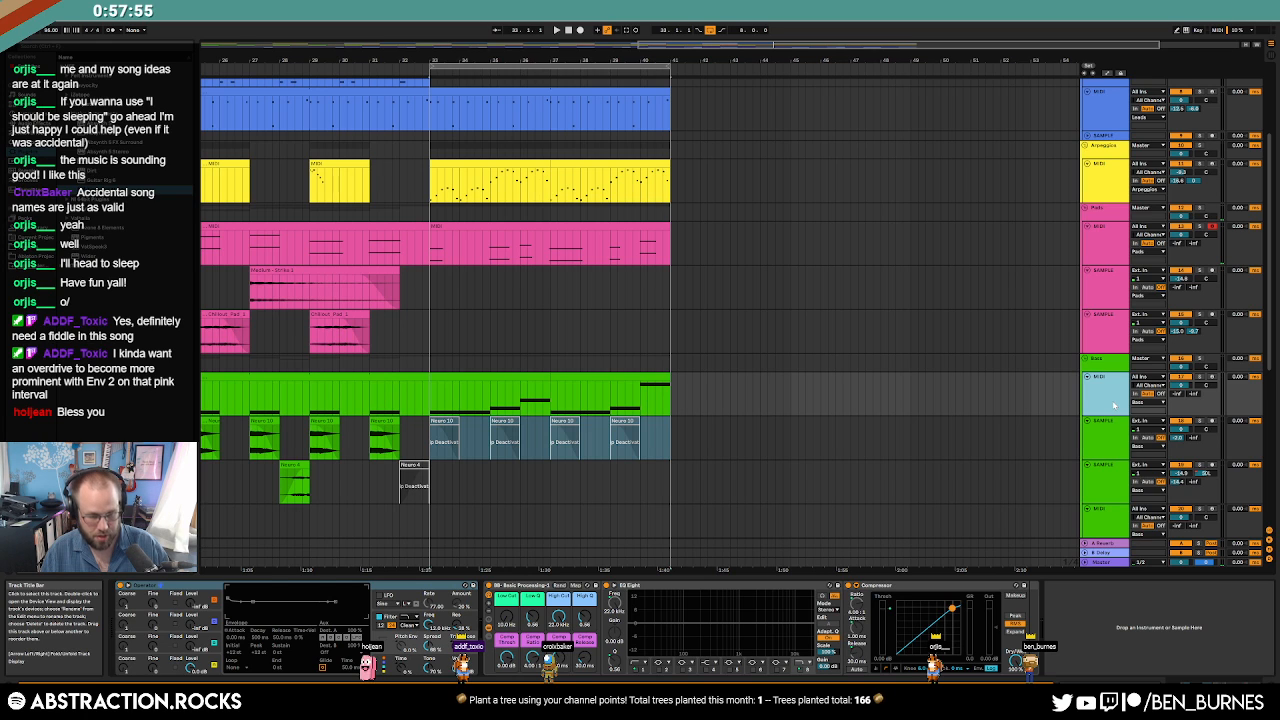
pyautogui.hotkey('ctrl', 'shift', 't')
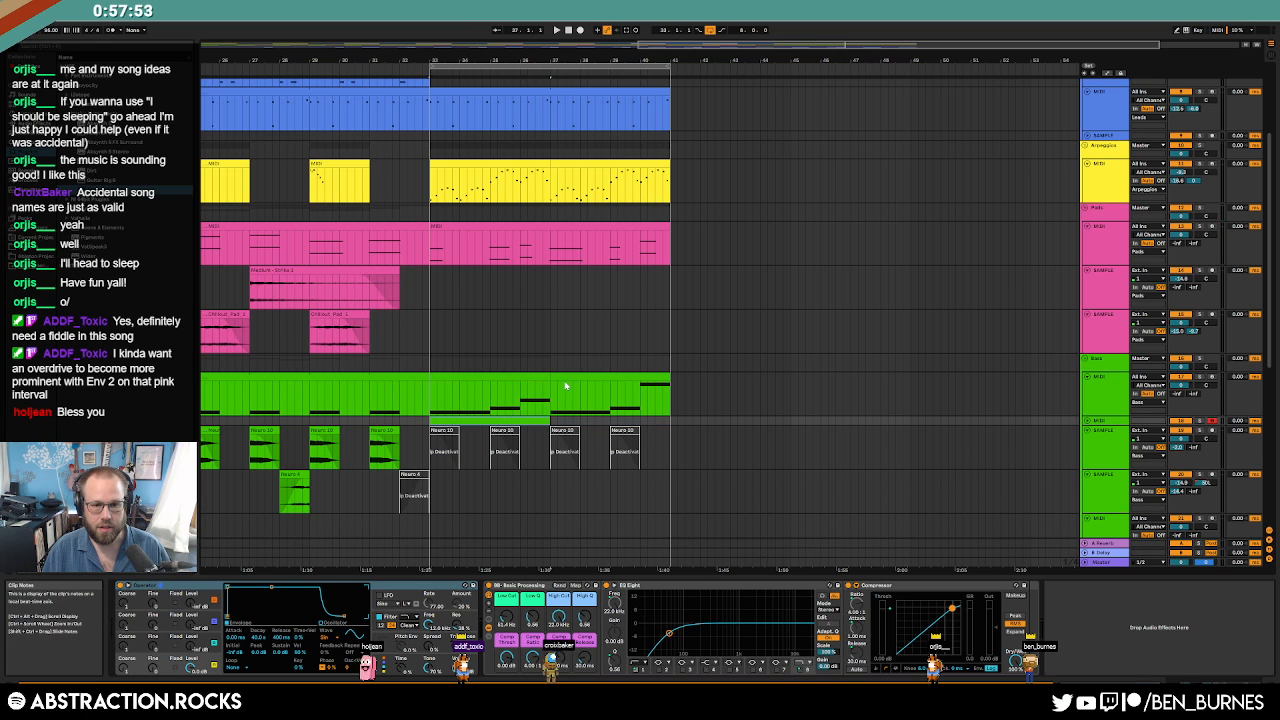
pyautogui.moveTo(566, 378); pyautogui.dragTo(567, 425)
# Clear bars 33–41 on the original bass MIDI track, then unfold the new bass track and select its first clip.
pyautogui.moveTo(693, 396); pyautogui.dragTo(431, 393)
pyautogui.press('Delete')
pyautogui.click(1087, 421)
pyautogui.click(1083, 434)
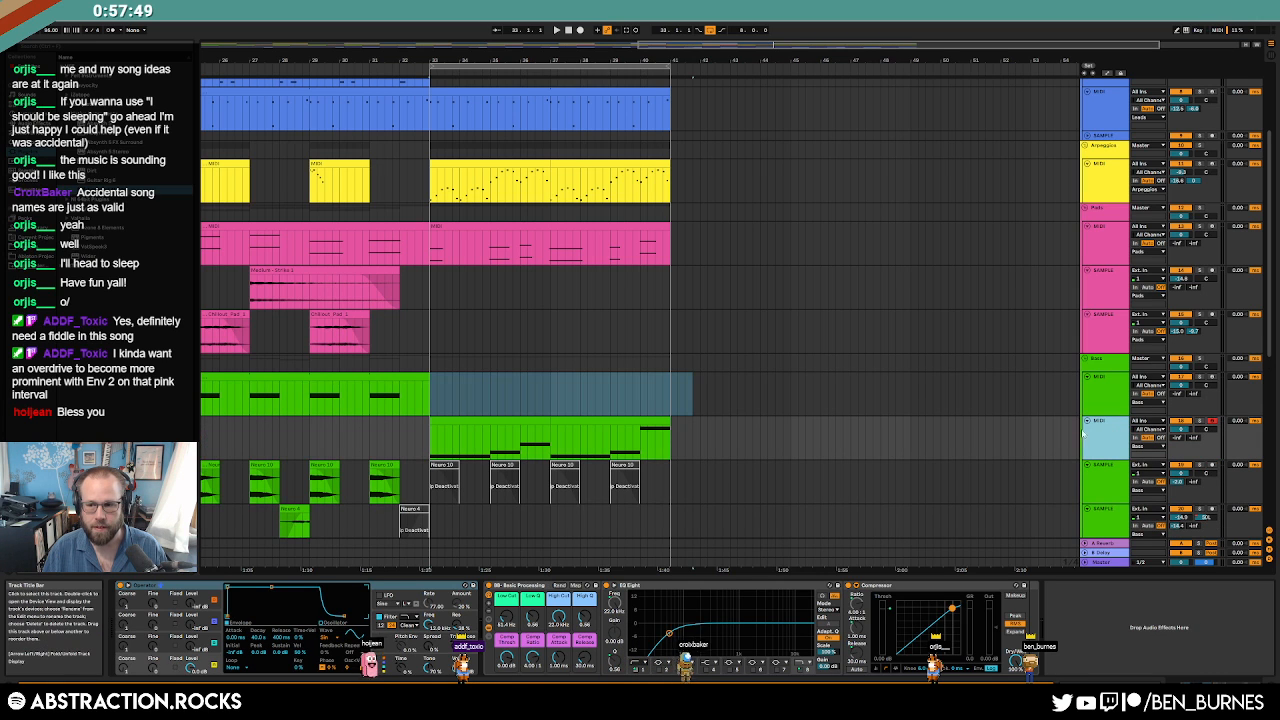
pyautogui.click(463, 430)
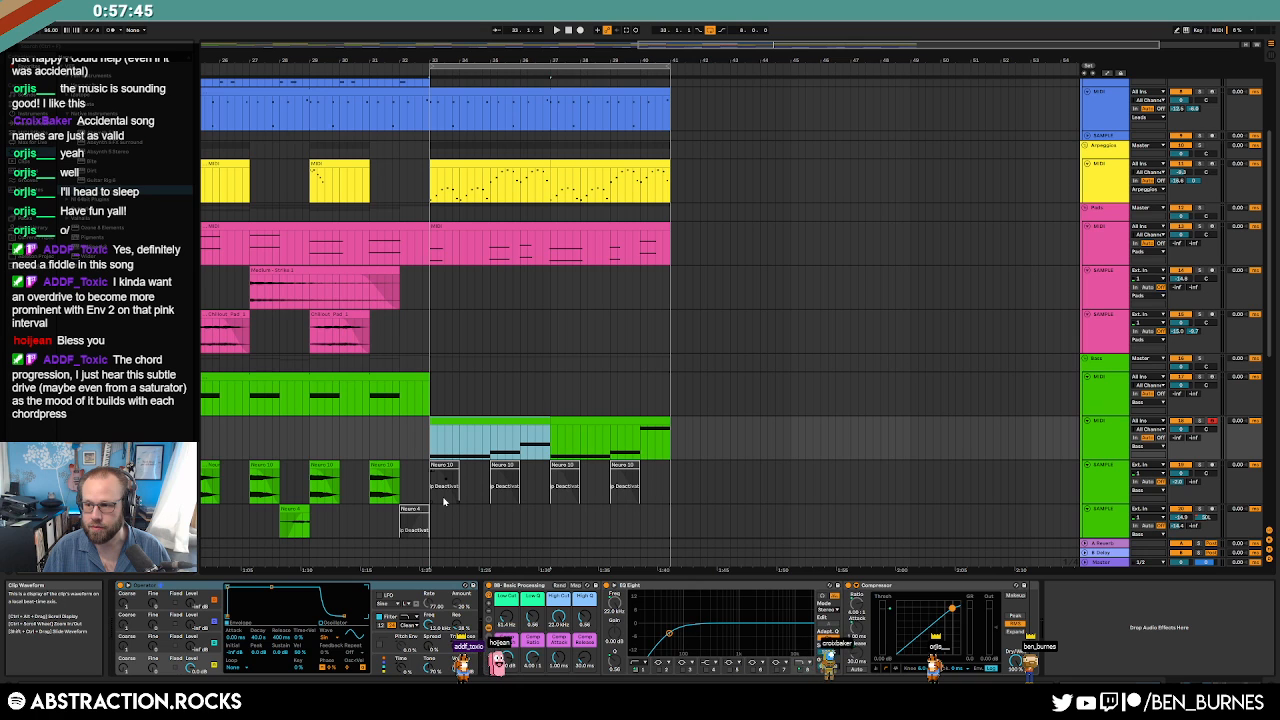
# Copy the reversed uplifter sweep clip on the drum sample track to bars 41–49.
pyautogui.scroll(-1, 476, 503)
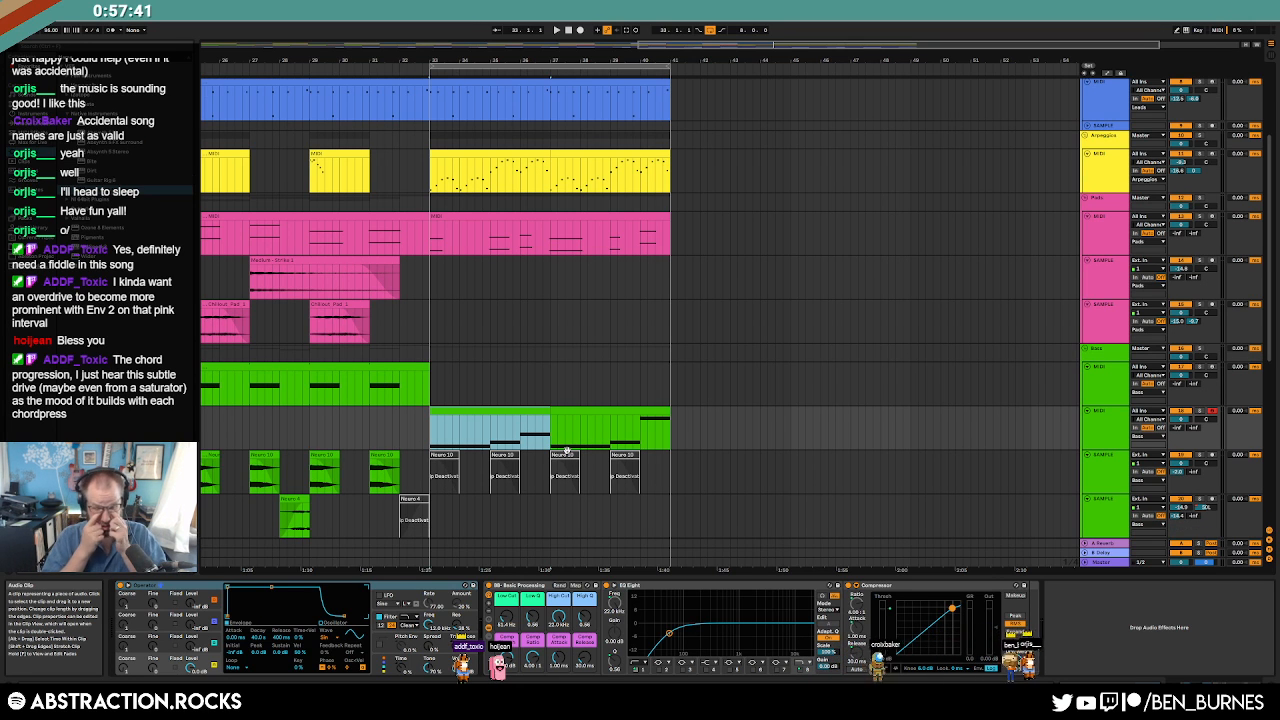
pyautogui.scroll(-3, 563, 455)
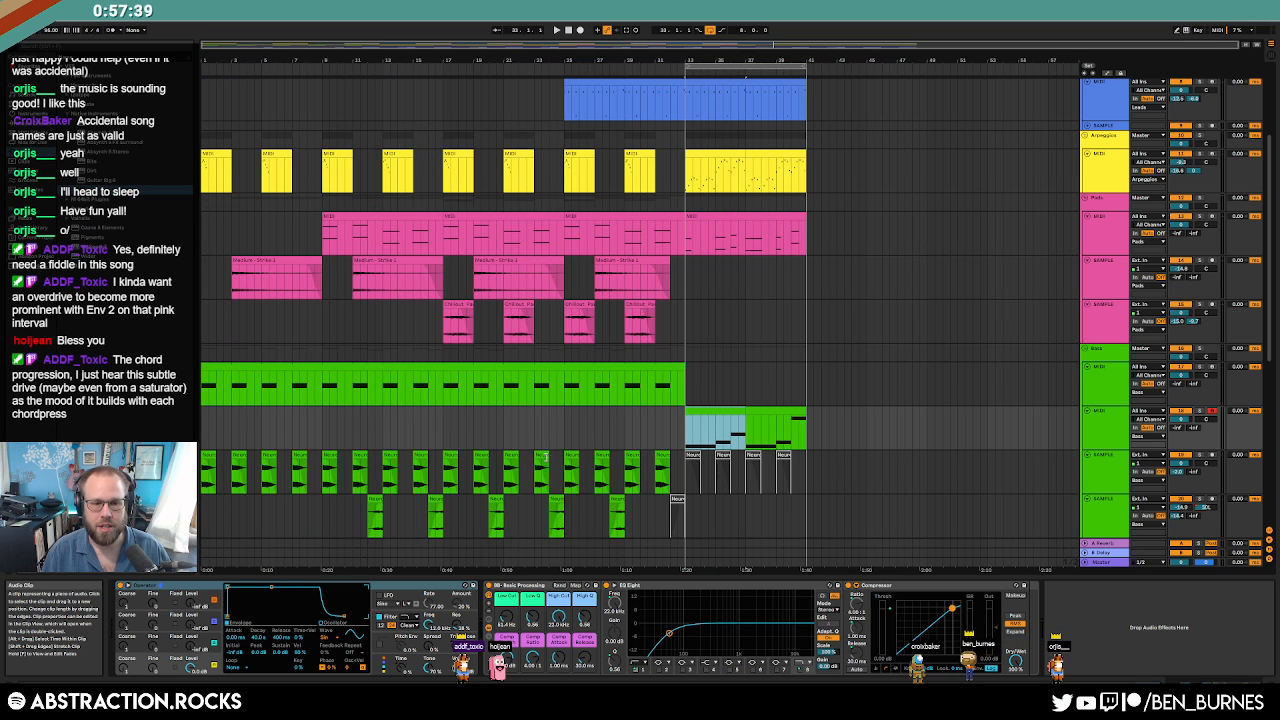
pyautogui.scroll(-5, 600, 456)
pyautogui.scroll(-4, 620, 465)
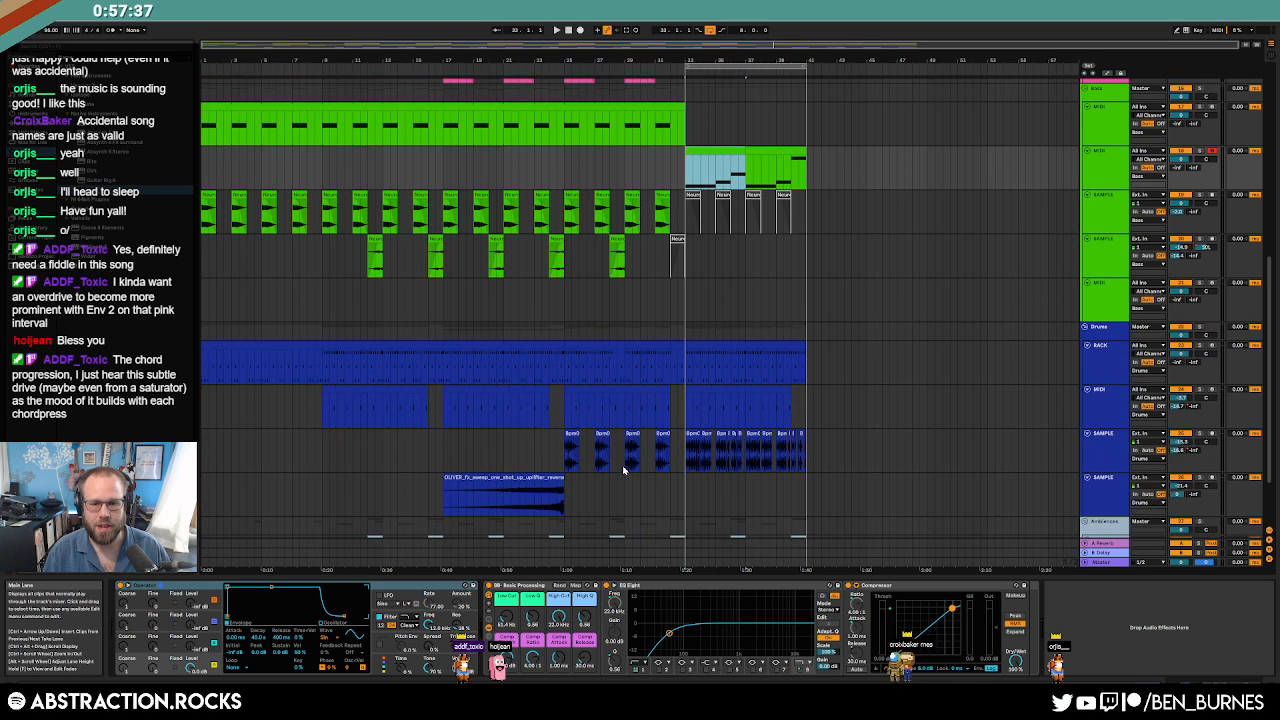
pyautogui.scroll(1, 632, 475)
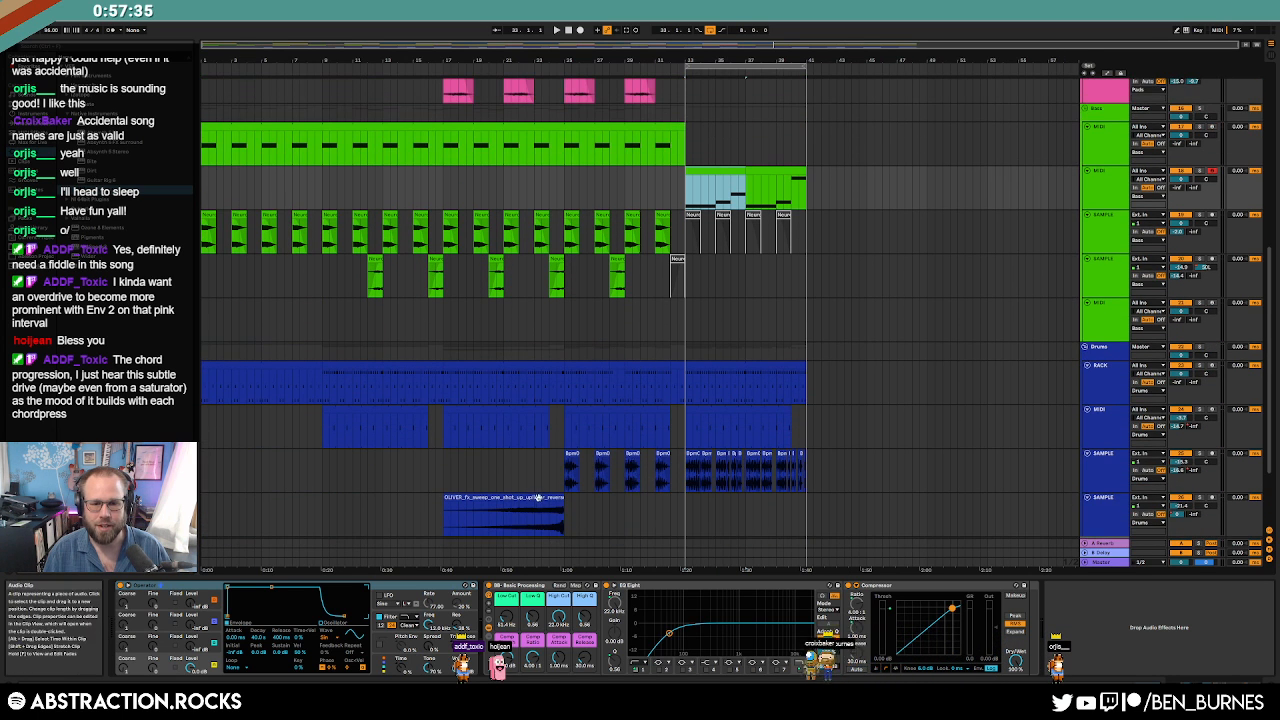
pyautogui.moveTo(540, 498); pyautogui.dragTo(863, 505)
pyautogui.hotkey('ctrl', 'z')
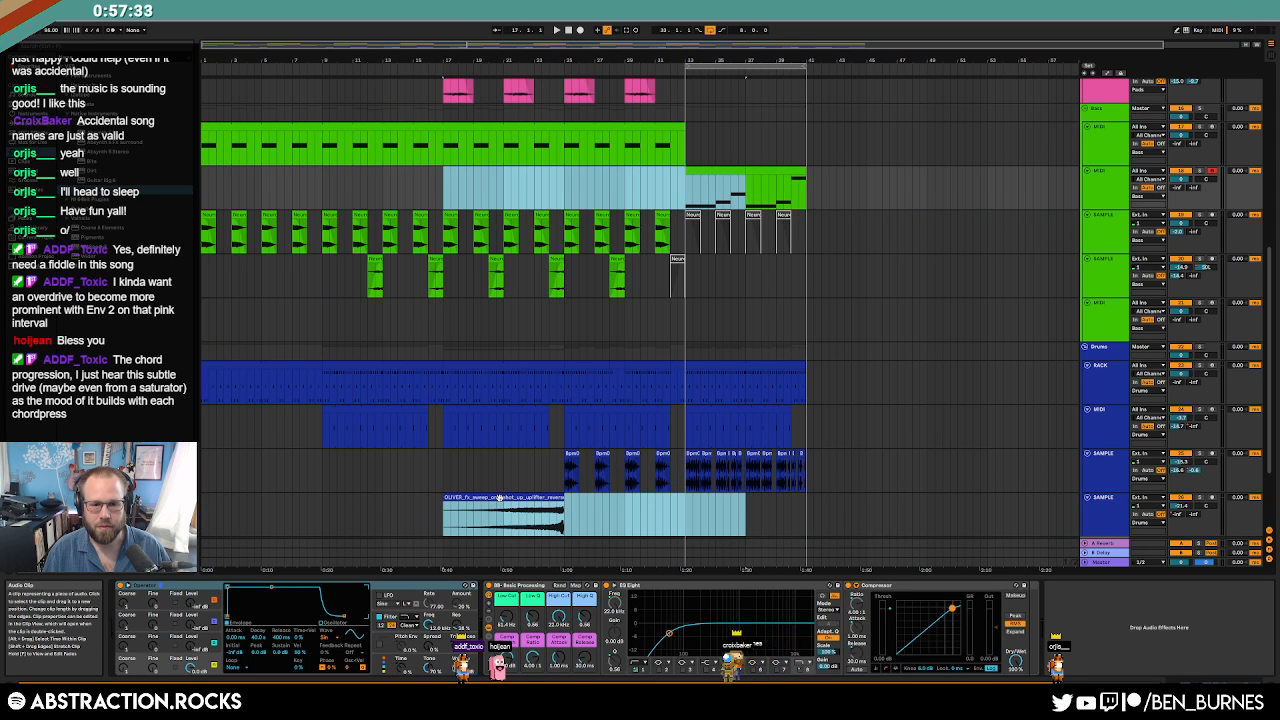
pyautogui.moveTo(545, 508); pyautogui.dragTo(851, 512)
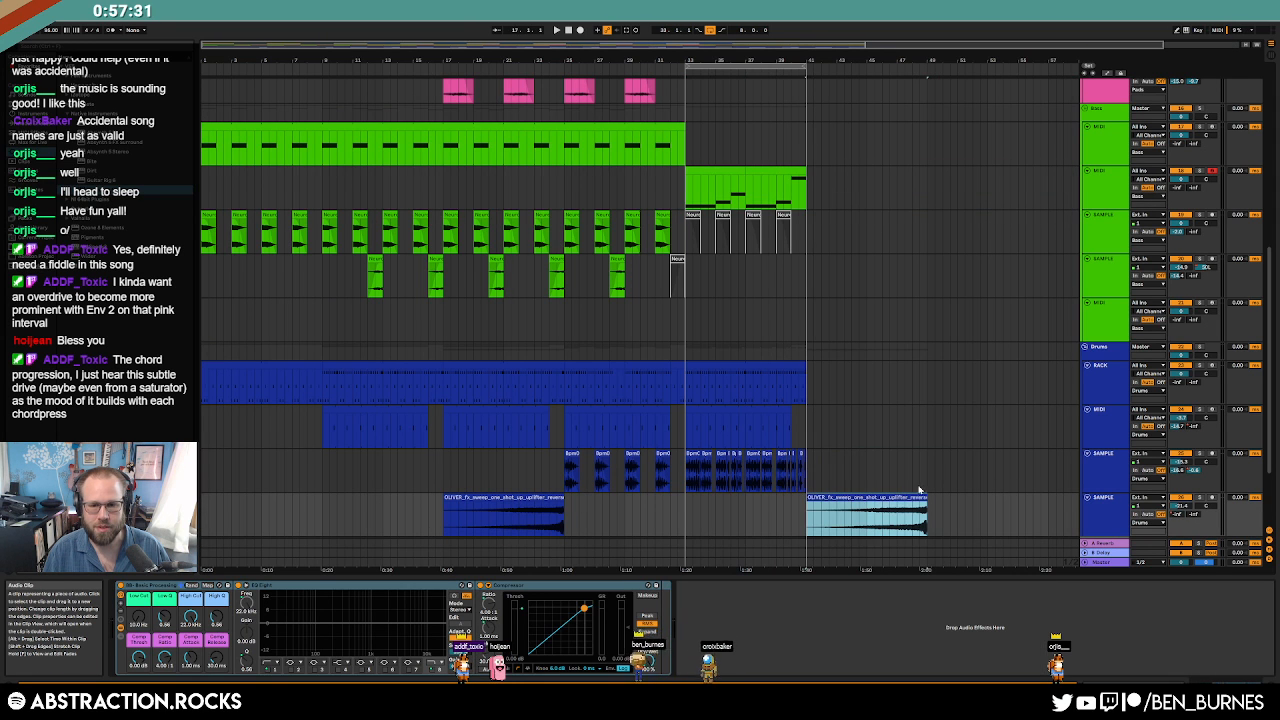
# Check the notes of the bass clip at bars 33–37 on the new bass track.
pyautogui.moveTo(747, 191); pyautogui.dragTo(688, 192)
pyautogui.scroll(2, 775, 235)
pyautogui.scroll(1, 775, 235)
pyautogui.hotkey('shift', 'Tab')
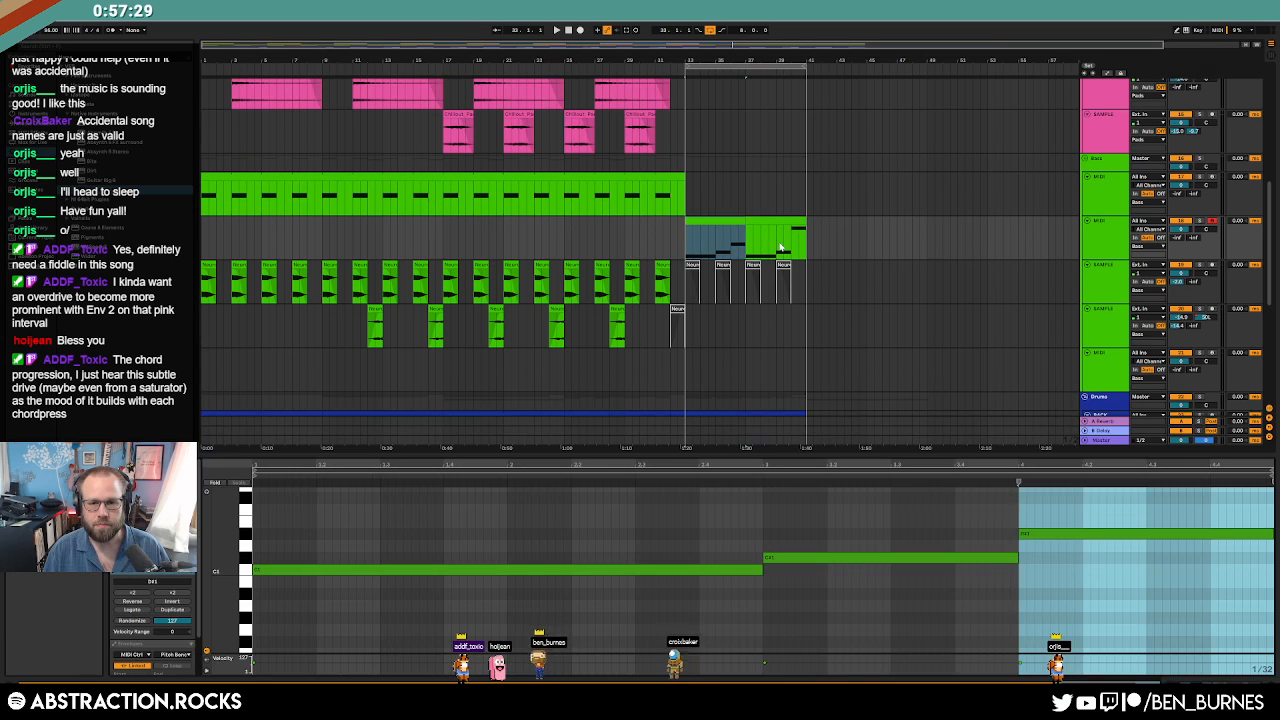
pyautogui.scroll(2, 750, 245)
pyautogui.hotkey('shift', 'Tab')
pyautogui.scroll(1, 728, 293)
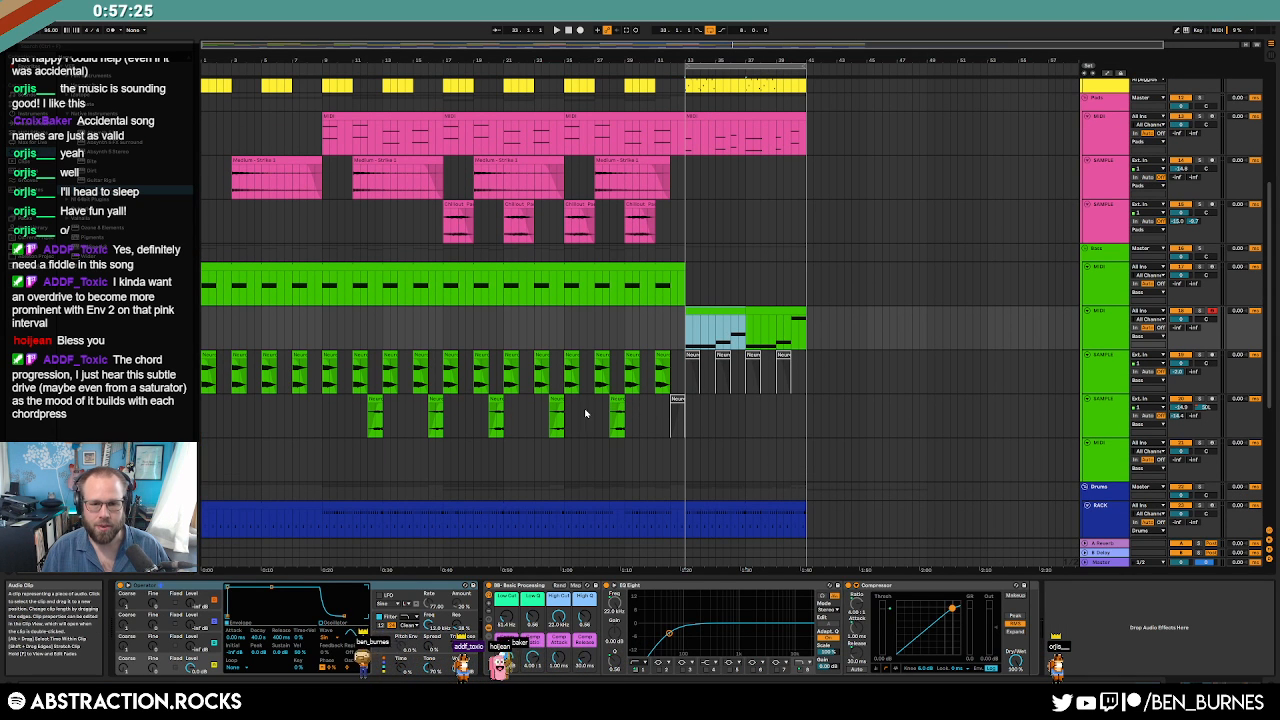
# Copy two Neuro clips on the second bass sample track into the new section so they end at bars 37 and 41.
pyautogui.moveTo(448, 415); pyautogui.dragTo(564, 416)
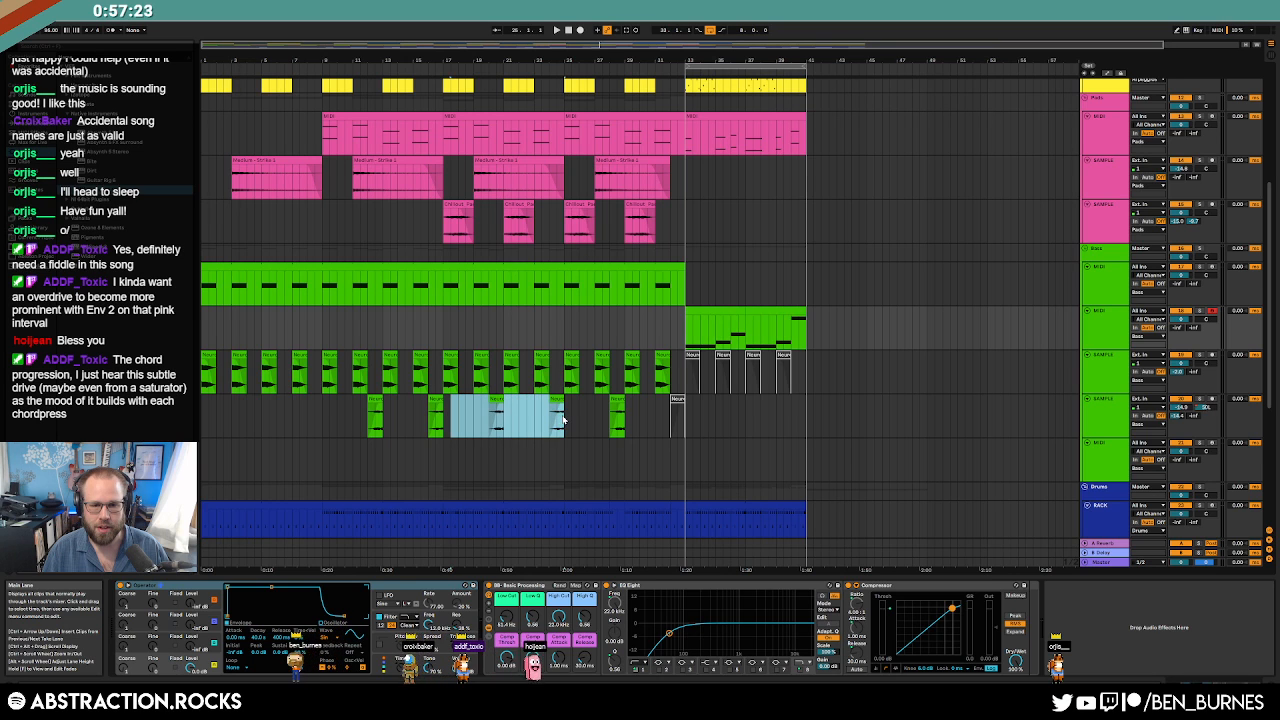
pyautogui.hotkey('ctrl', 'c')
pyautogui.click(688, 416)
pyautogui.hotkey('ctrl', 'v')
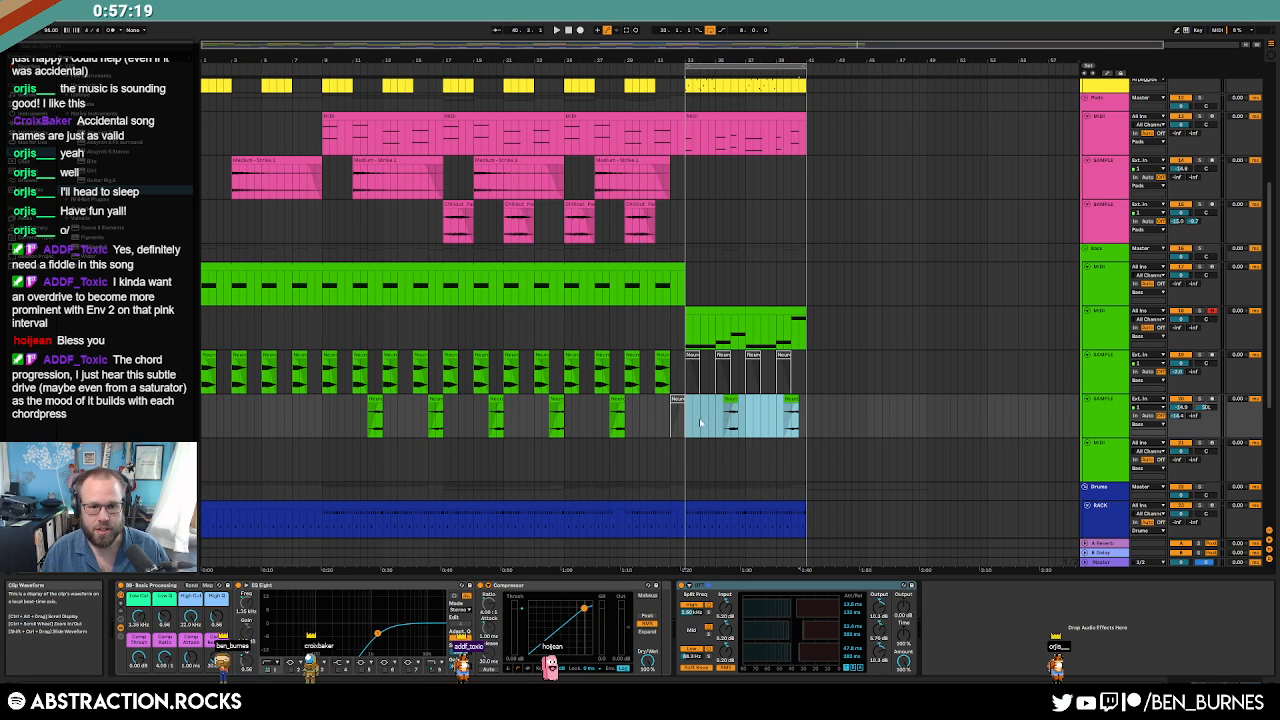
pyautogui.moveTo(700, 421); pyautogui.dragTo(707, 407)
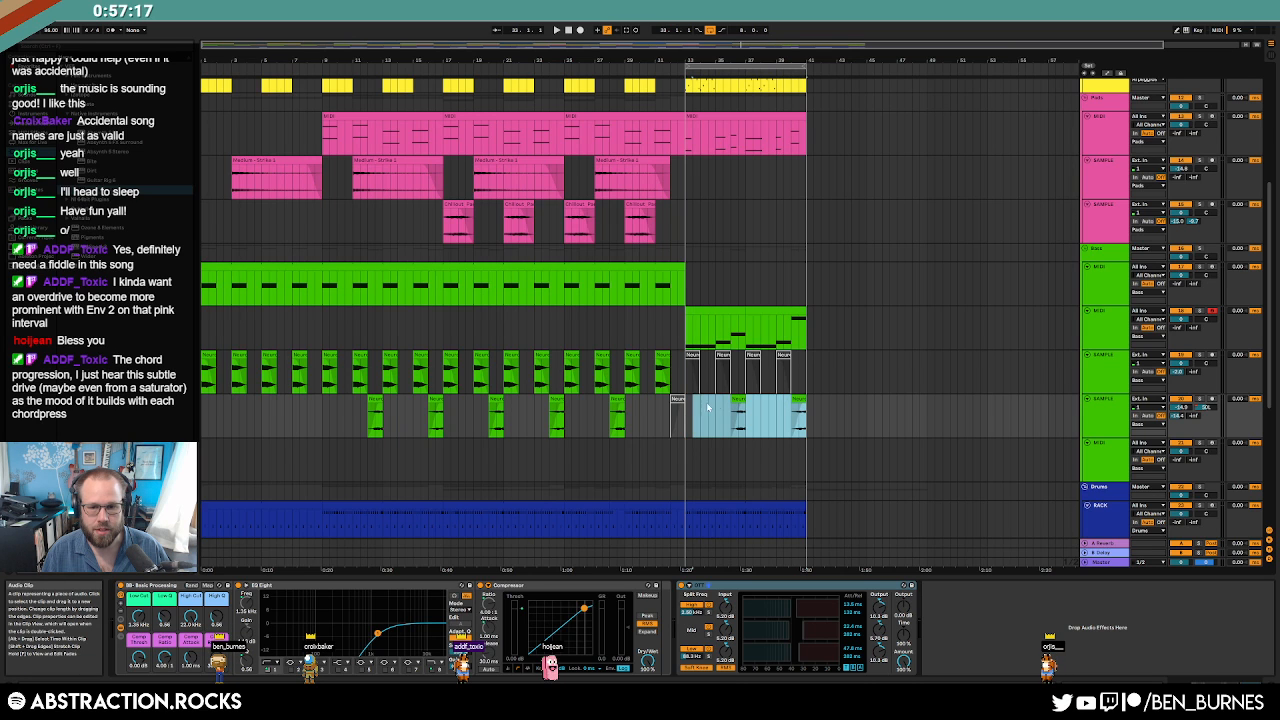
pyautogui.click(708, 313)
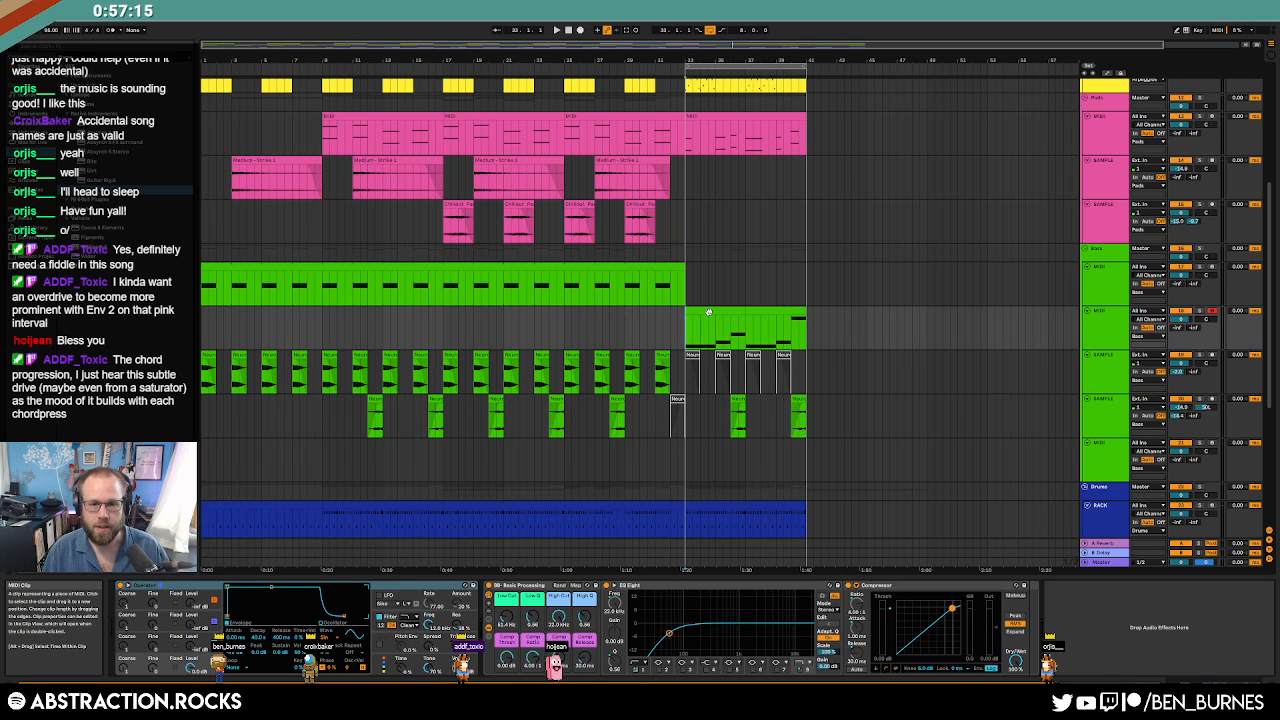
# Reshape the oscillator A envelope of the new bass track's Operator into a quick decay with low sustain during playback, then display the pitch envelope.
pyautogui.moveTo(708, 313); pyautogui.dragTo(746, 320)
pyautogui.click(385, 638)
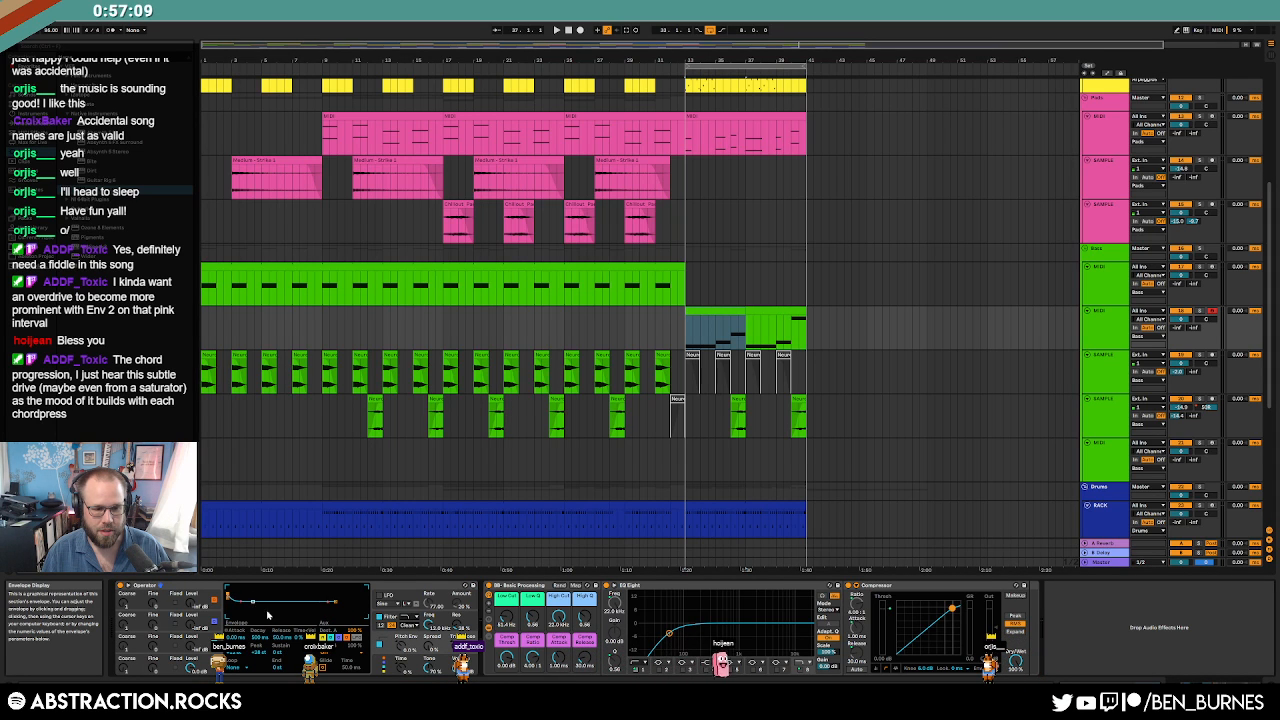
pyautogui.press('space')
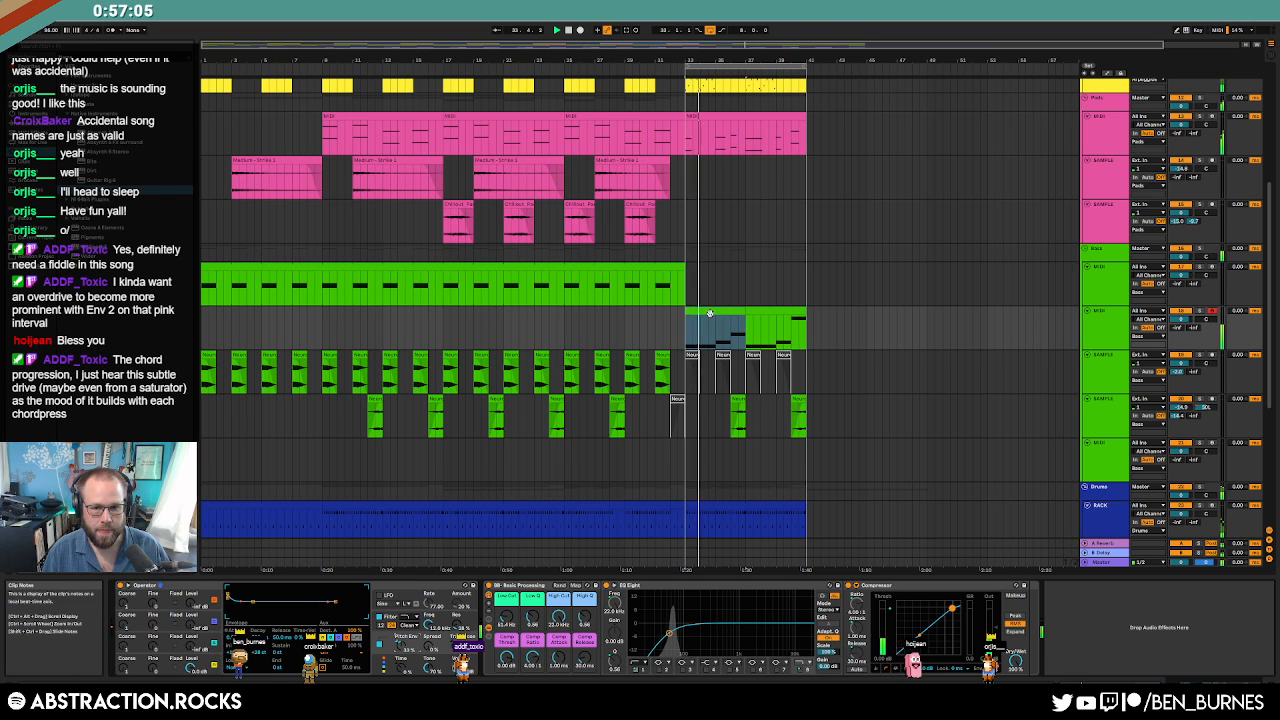
pyautogui.hotkey('shift', 'Tab')
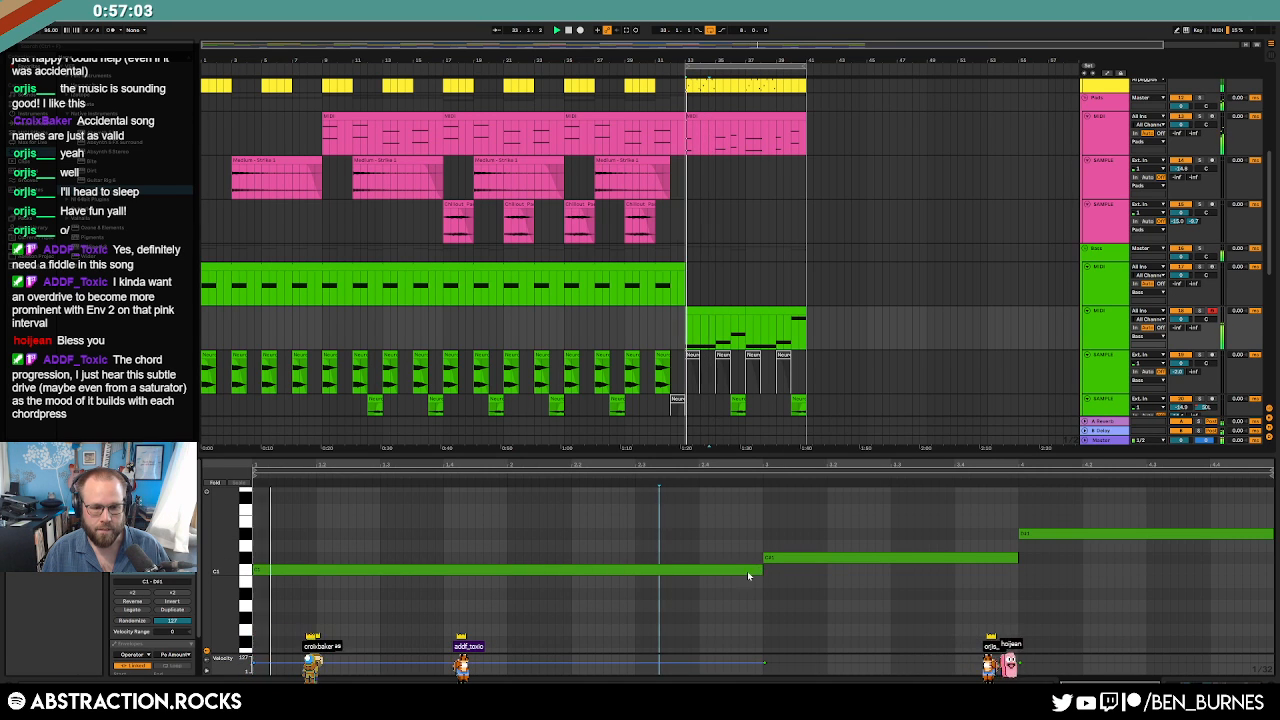
pyautogui.hotkey('shift', 'Tab')
pyautogui.click(152, 661)
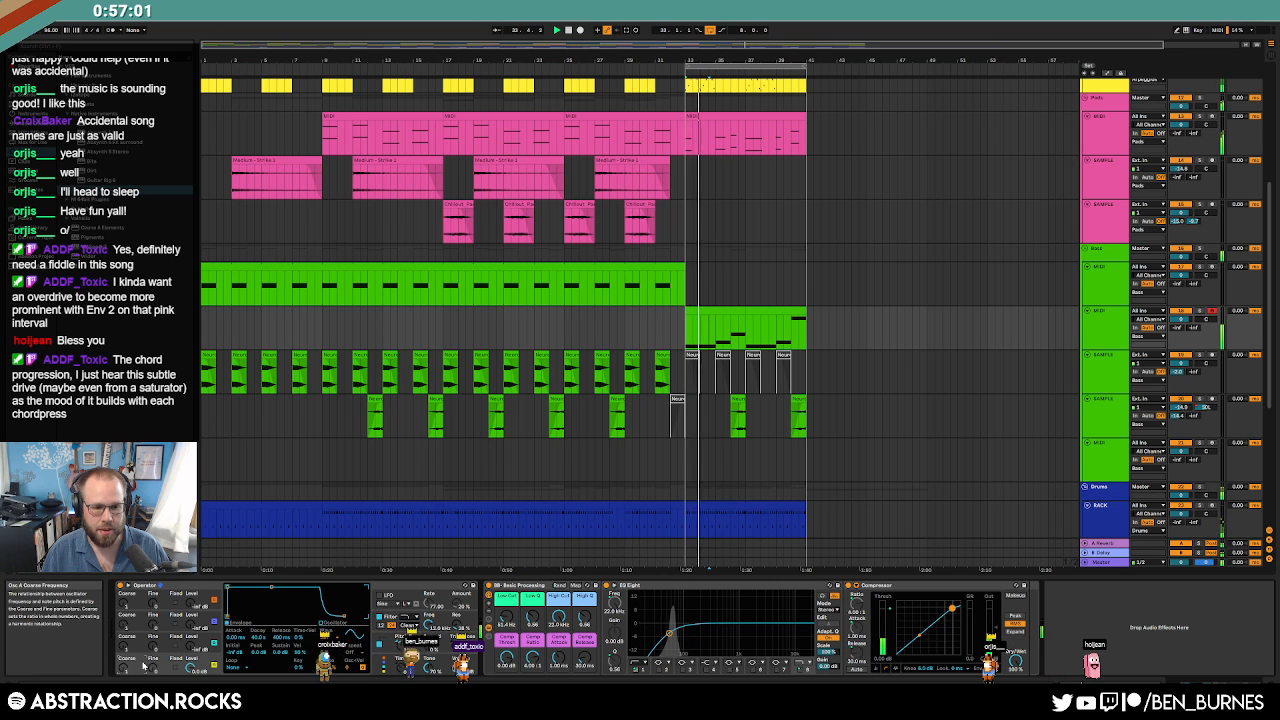
pyautogui.moveTo(270, 589); pyautogui.dragTo(270, 615)
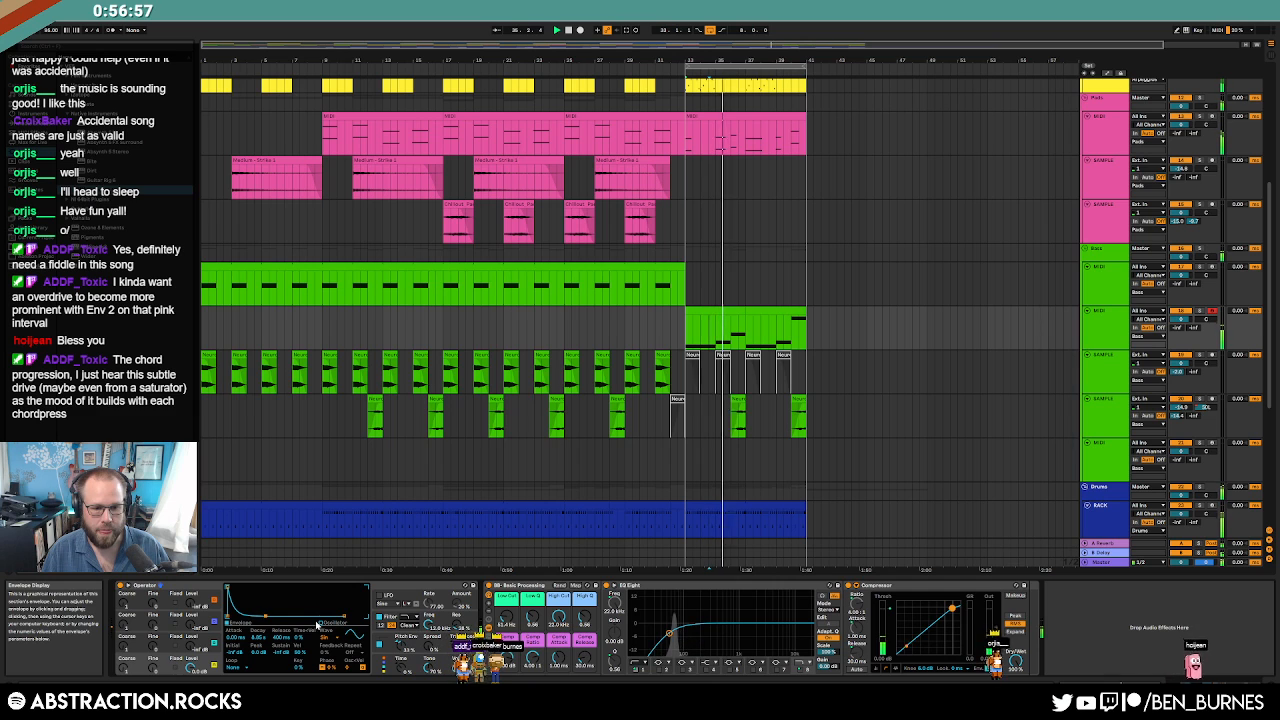
pyautogui.click(399, 645)
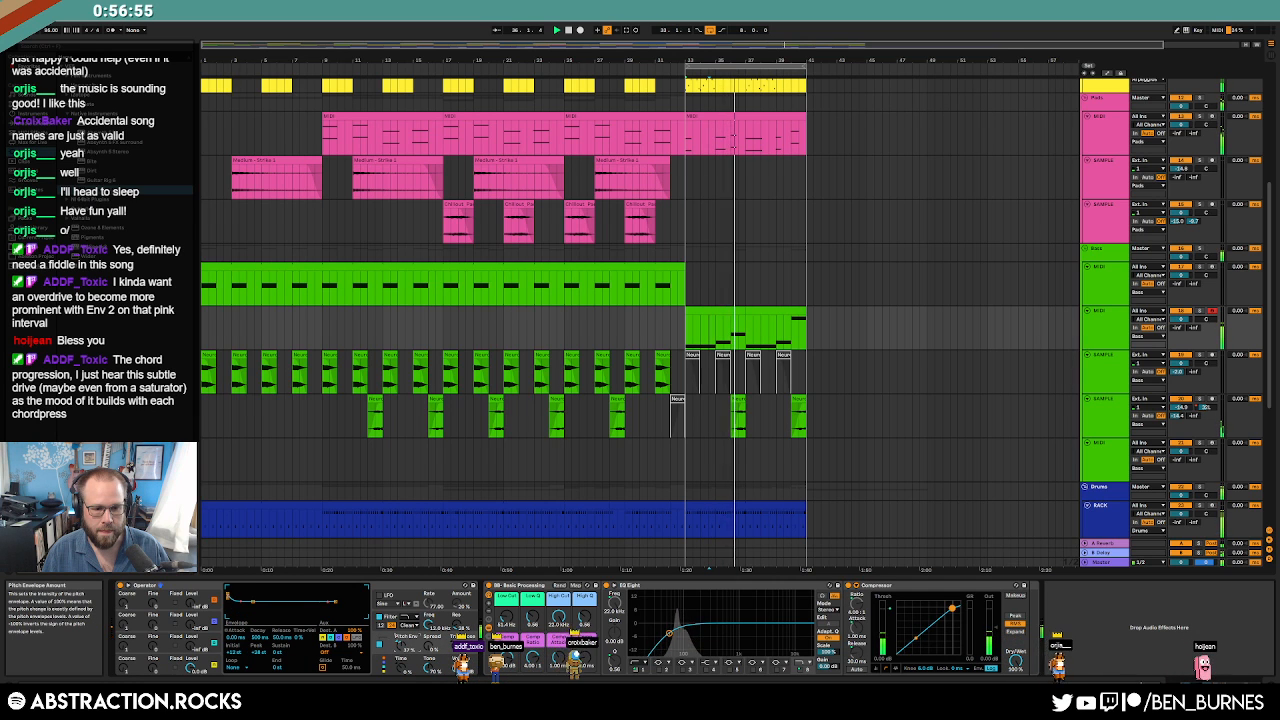
# In the first new bass clip, shorten the final D#1 note and add a short D#1 note at the clip's end.
pyautogui.doubleClick(740, 310)
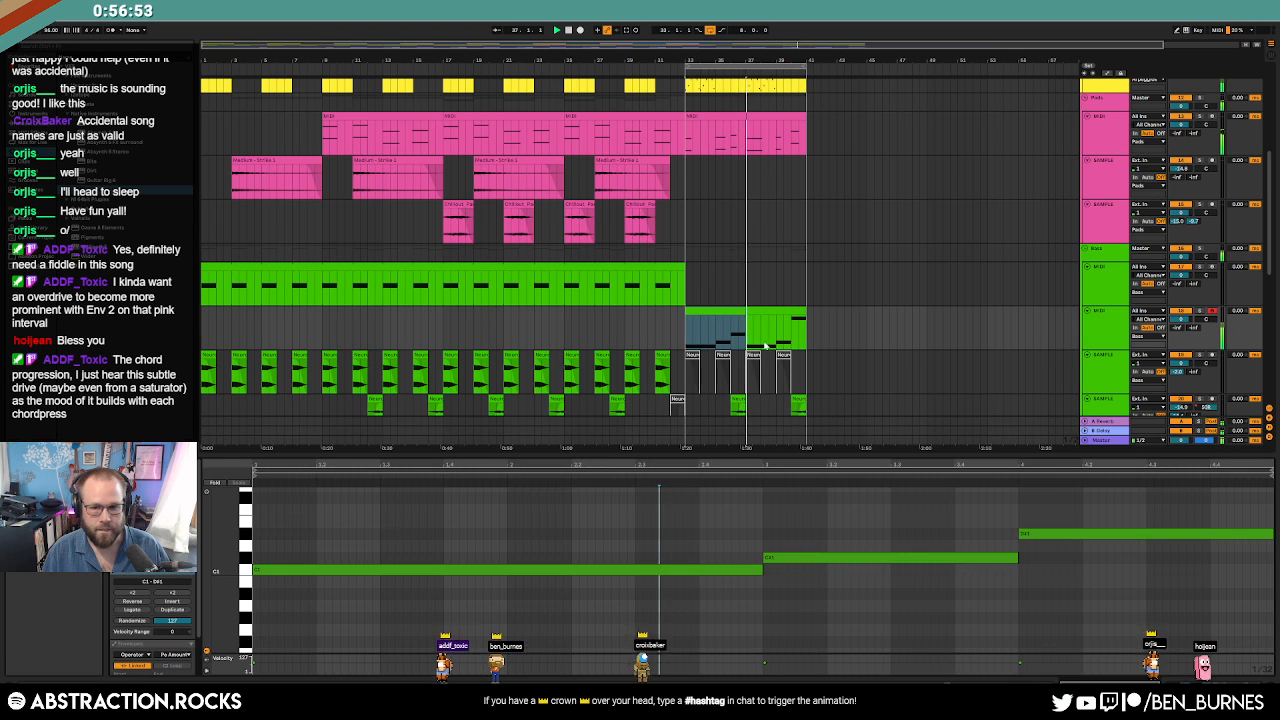
pyautogui.moveTo(1271, 536)
pyautogui.mouseDown()
pyautogui.moveTo(1243, 538)
pyautogui.moveTo(1271, 534)
pyautogui.mouseUp()
pyautogui.doubleClick(1243, 536)
pyautogui.click(729, 309)
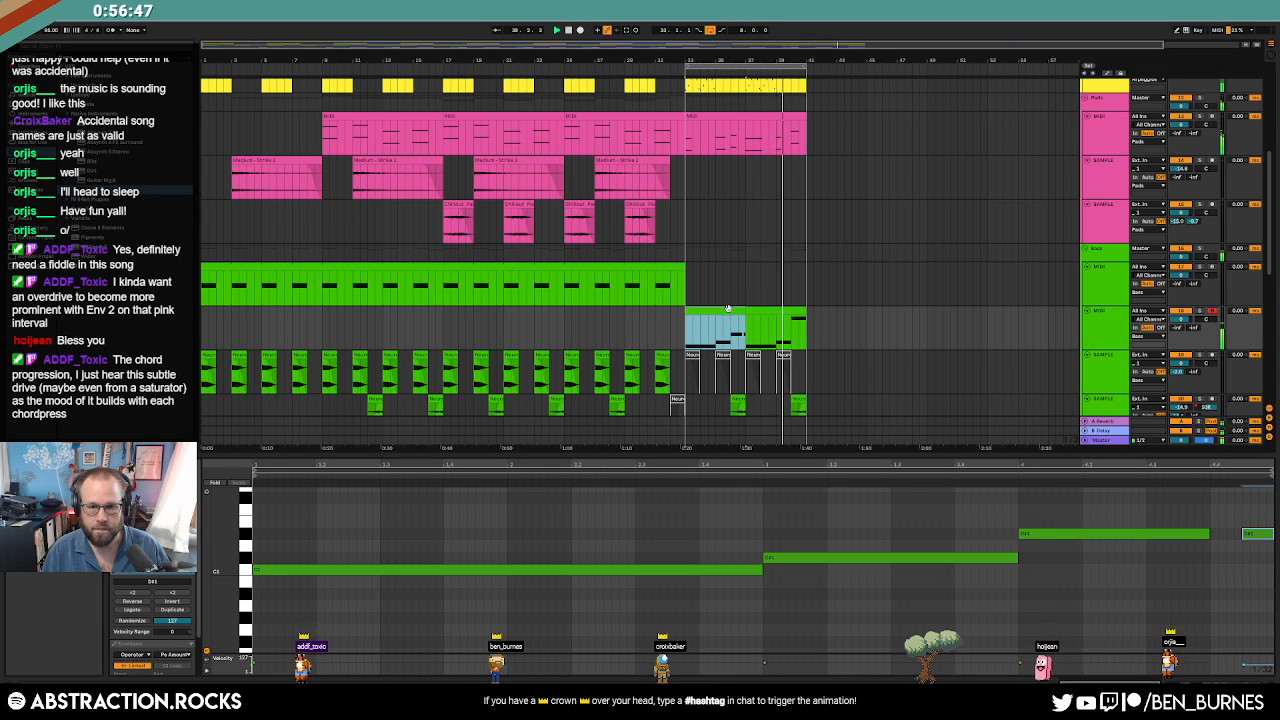
# In the second bass clip, replace the long G1 note with three separated notes and add a short C#1 note at the end.
pyautogui.doubleClick(763, 309)
pyautogui.click(1075, 545)
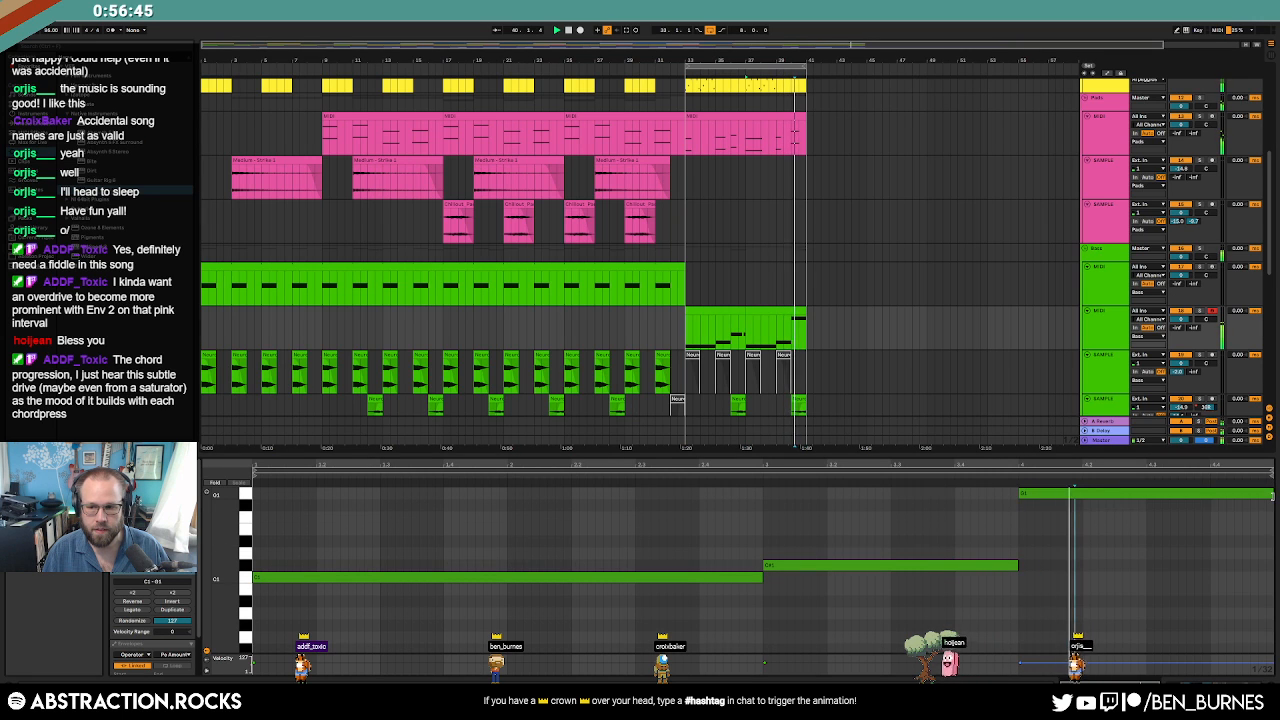
pyautogui.moveTo(1272, 494); pyautogui.dragTo(1034, 508)
pyautogui.press('space')
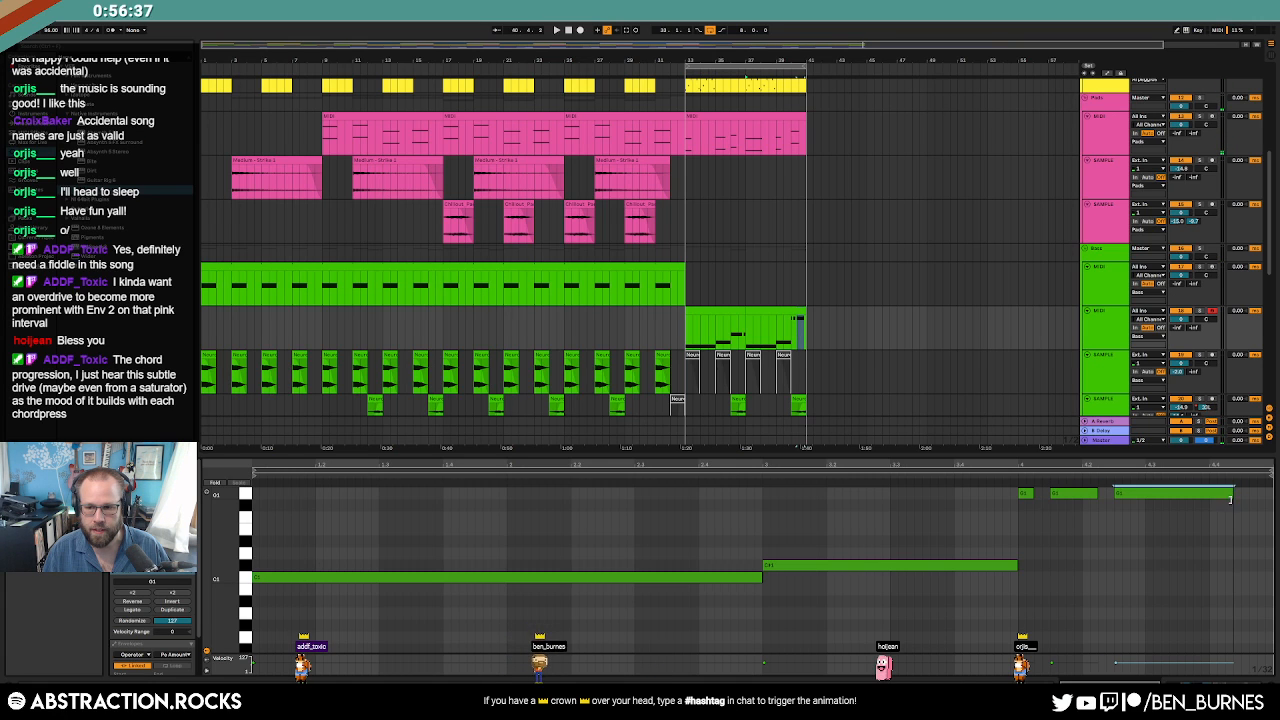
pyautogui.doubleClick(1243, 565)
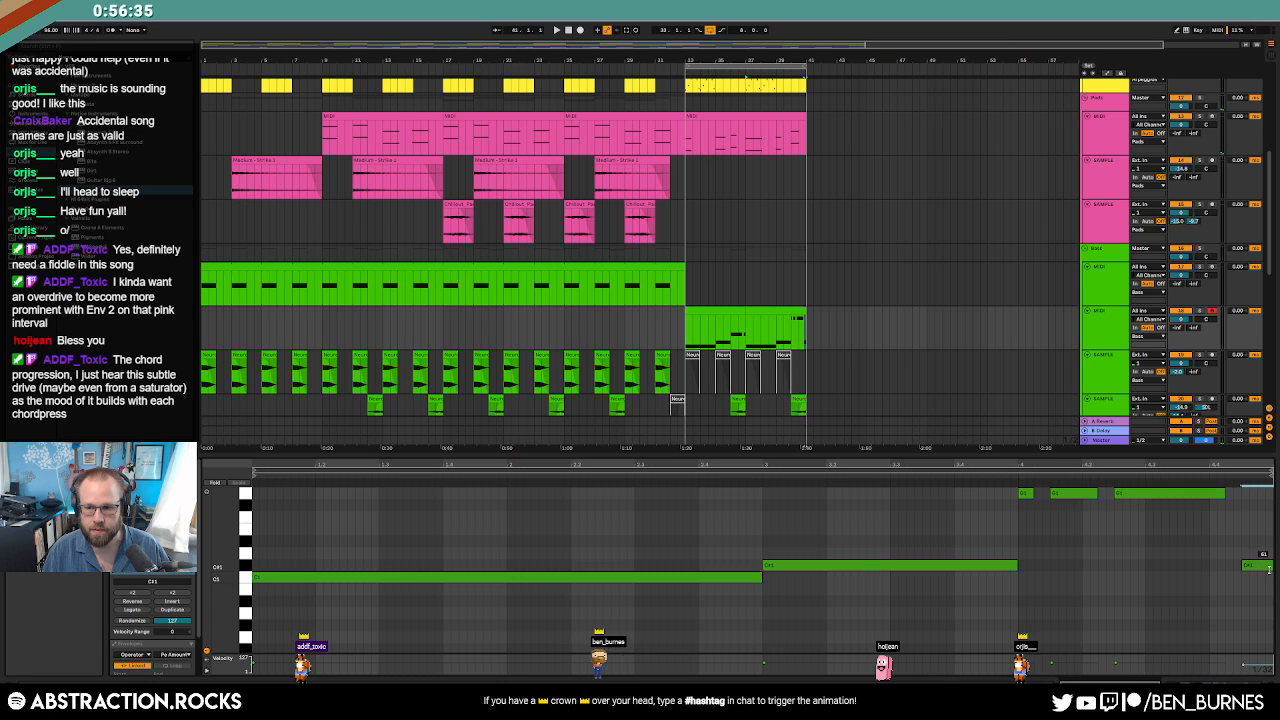
# Consolidate the two new bass clips into a single clip spanning bars 33–41 and play it.
pyautogui.click(756, 313)
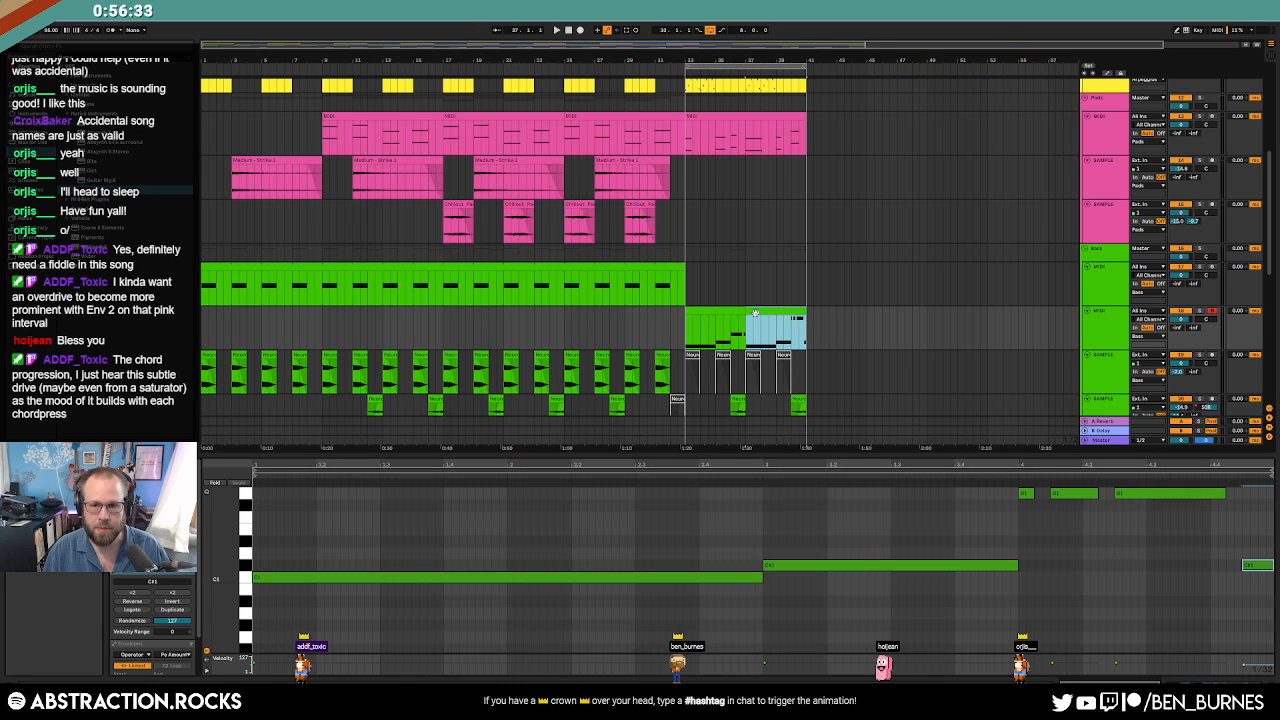
pyautogui.hotkey('ctrl', 'j')
pyautogui.press('space')
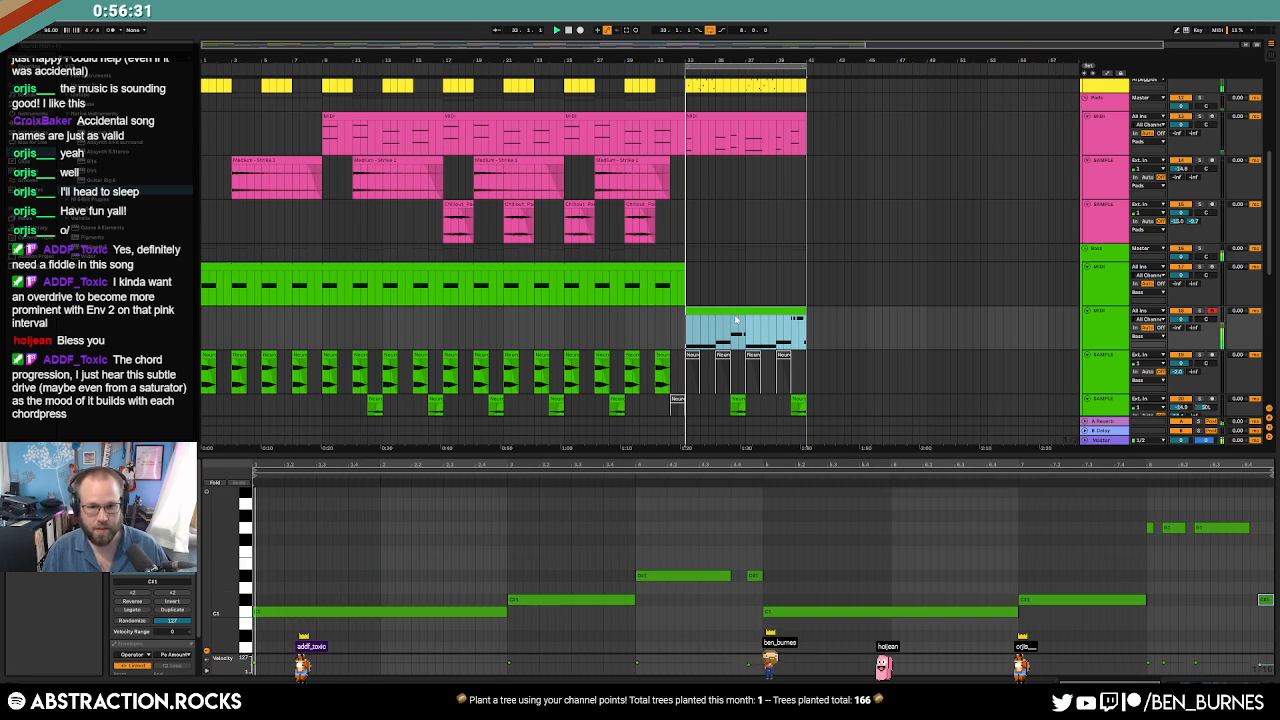
# Replace the opening long C1 note of the bass clip with three consecutive shorter C1 notes in bar 33 and audition them.
pyautogui.click(420, 555)
pyautogui.moveTo(505, 612); pyautogui.dragTo(291, 612)
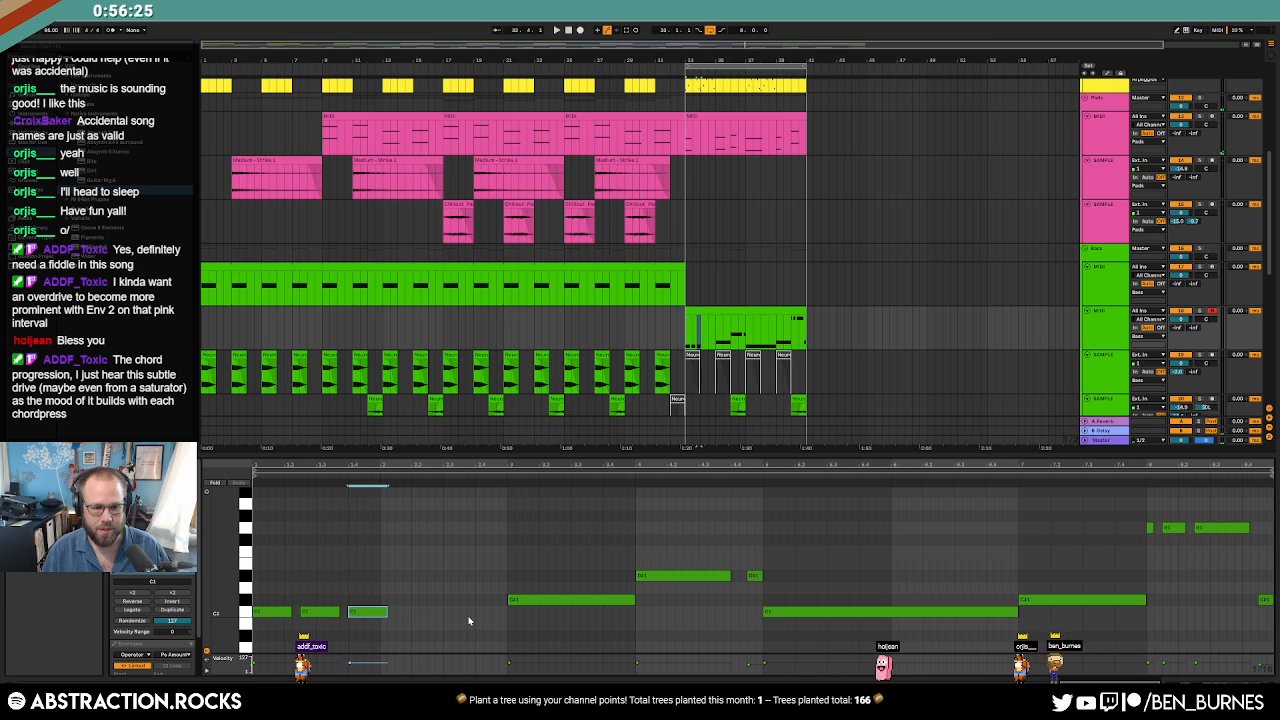
pyautogui.click(293, 612)
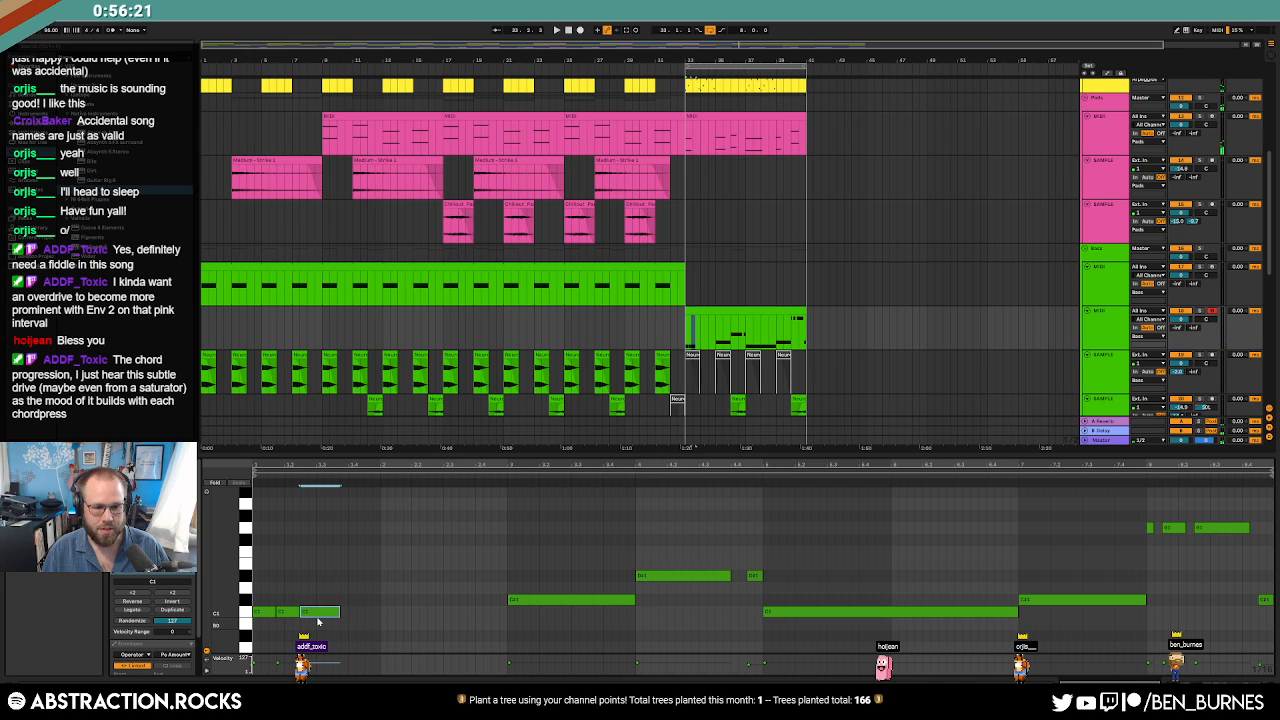
pyautogui.press('space')
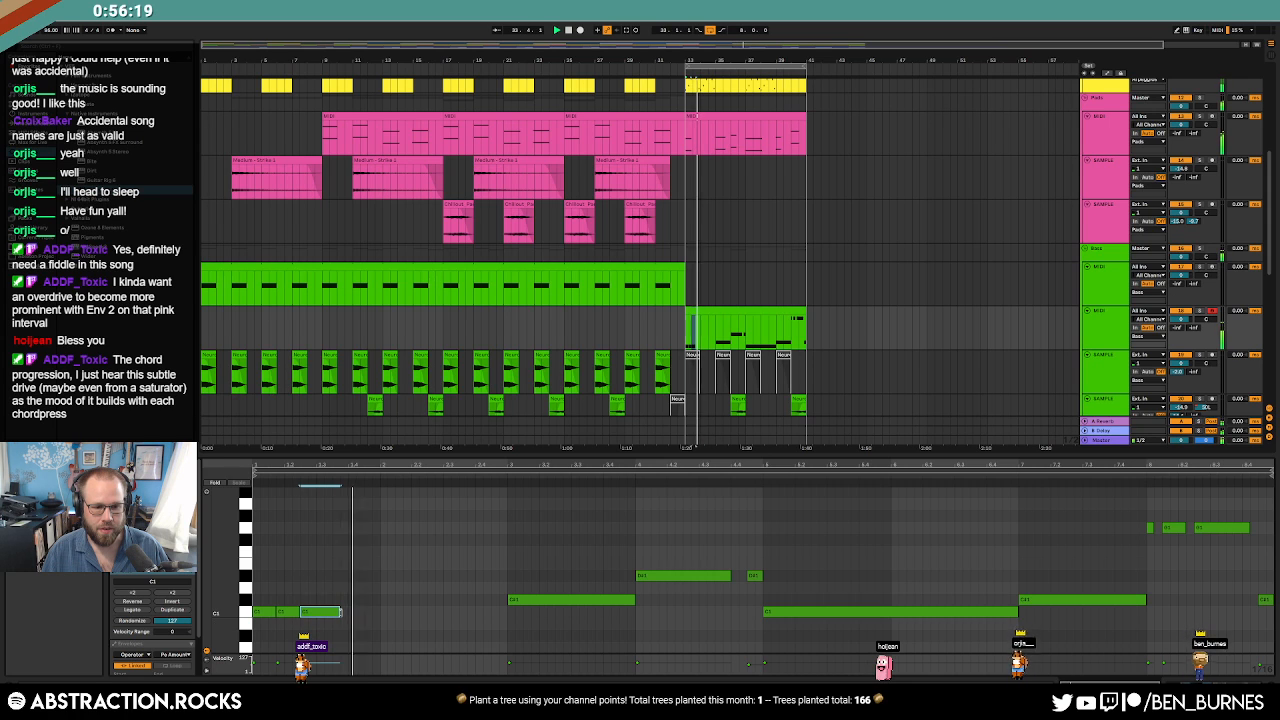
pyautogui.press('space')
# Add two very short C1 notes close together before bar 34 and two longer C1 notes inside bar 34.
pyautogui.doubleClick(370, 612)
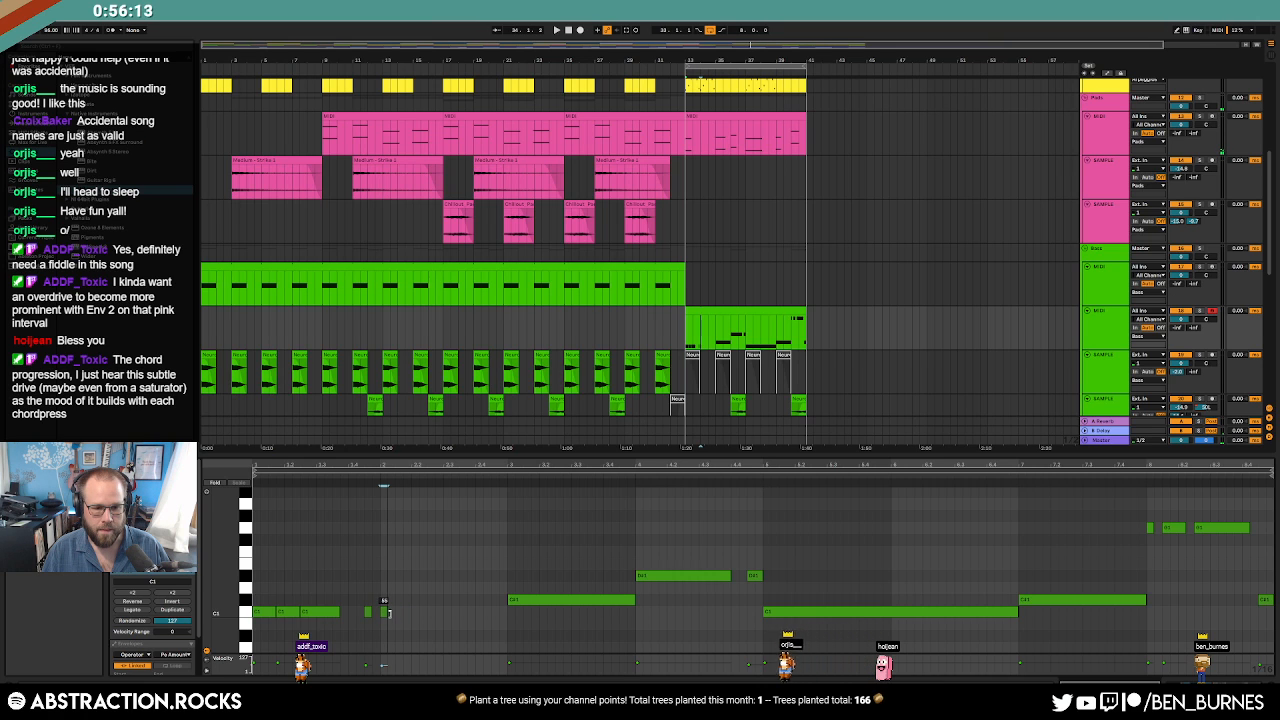
pyautogui.doubleClick(407, 612)
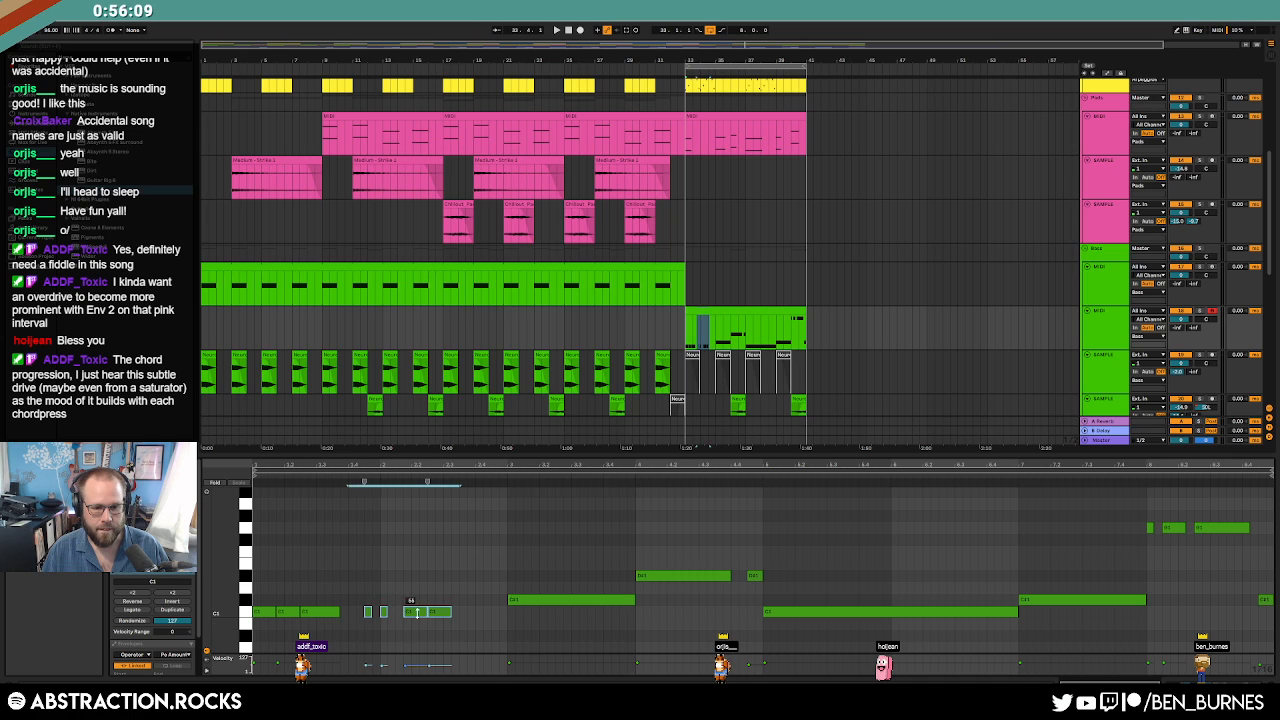
pyautogui.press('space')
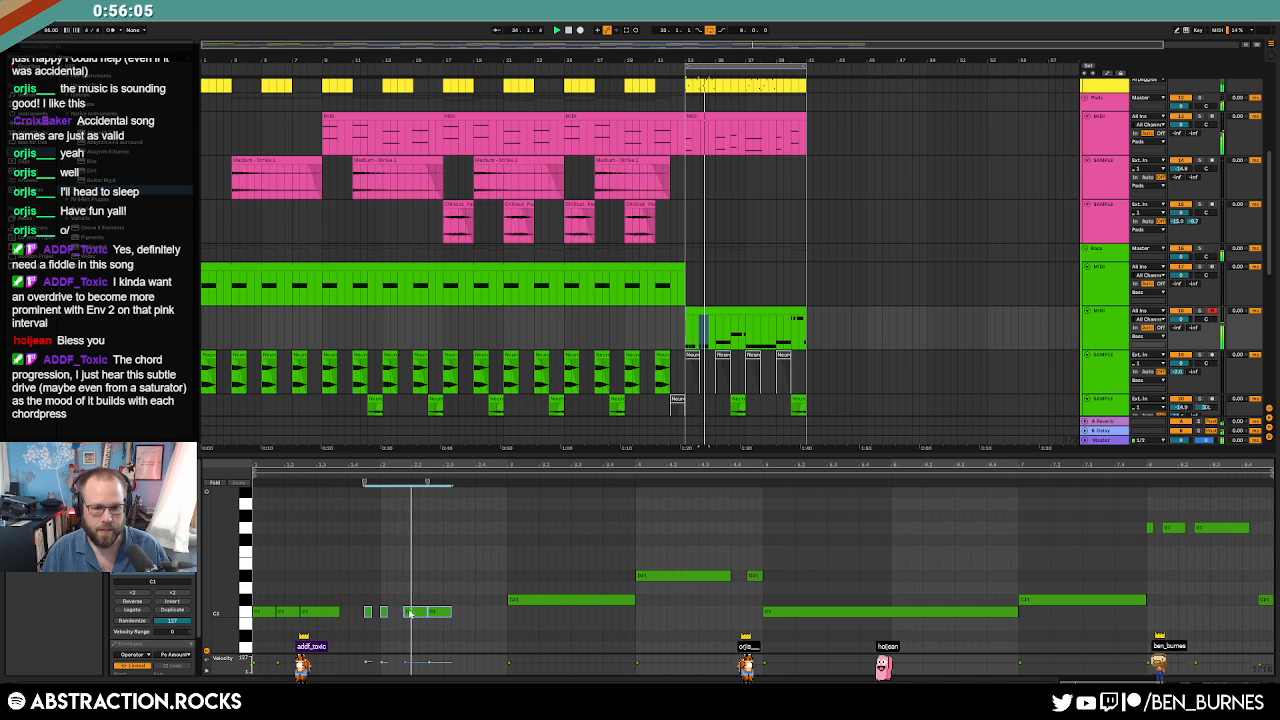
pyautogui.click(381, 611)
pyautogui.press('space')
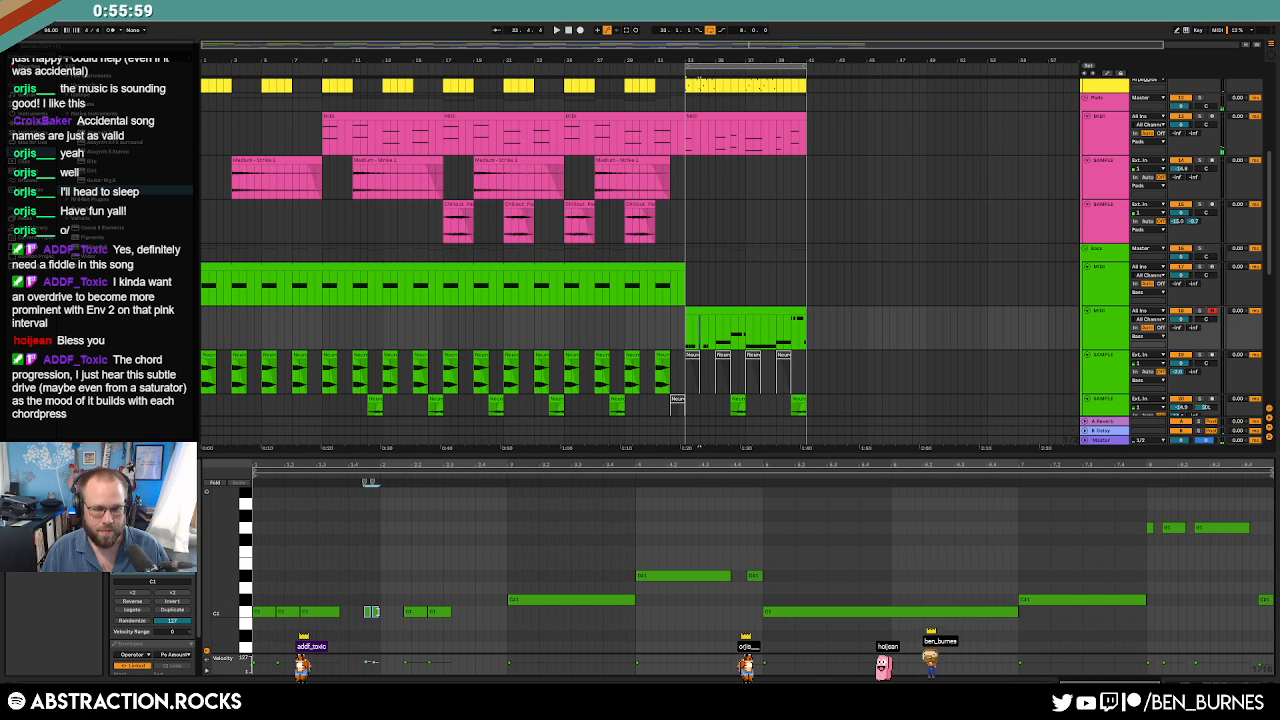
# Check the oscillator A and pitch envelopes of the bass Operator while playing the new section.
pyautogui.scroll(4, 707, 340)
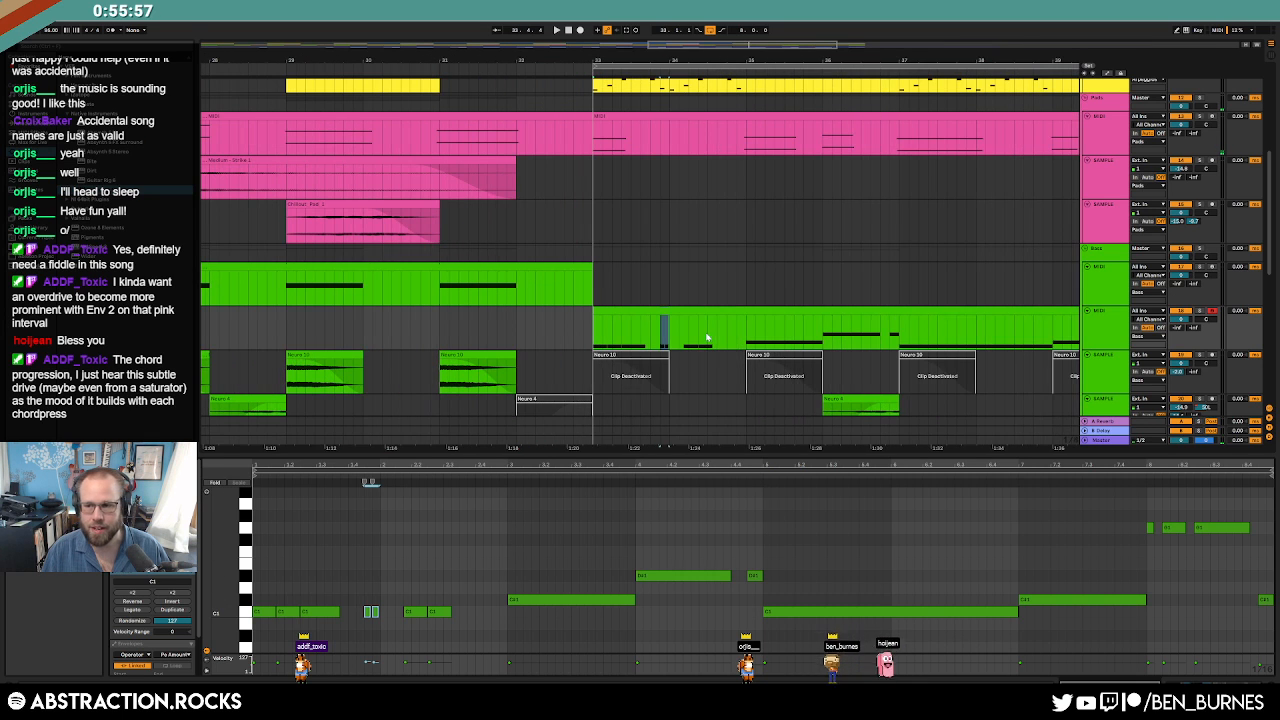
pyautogui.hotkey('shift', 'Tab')
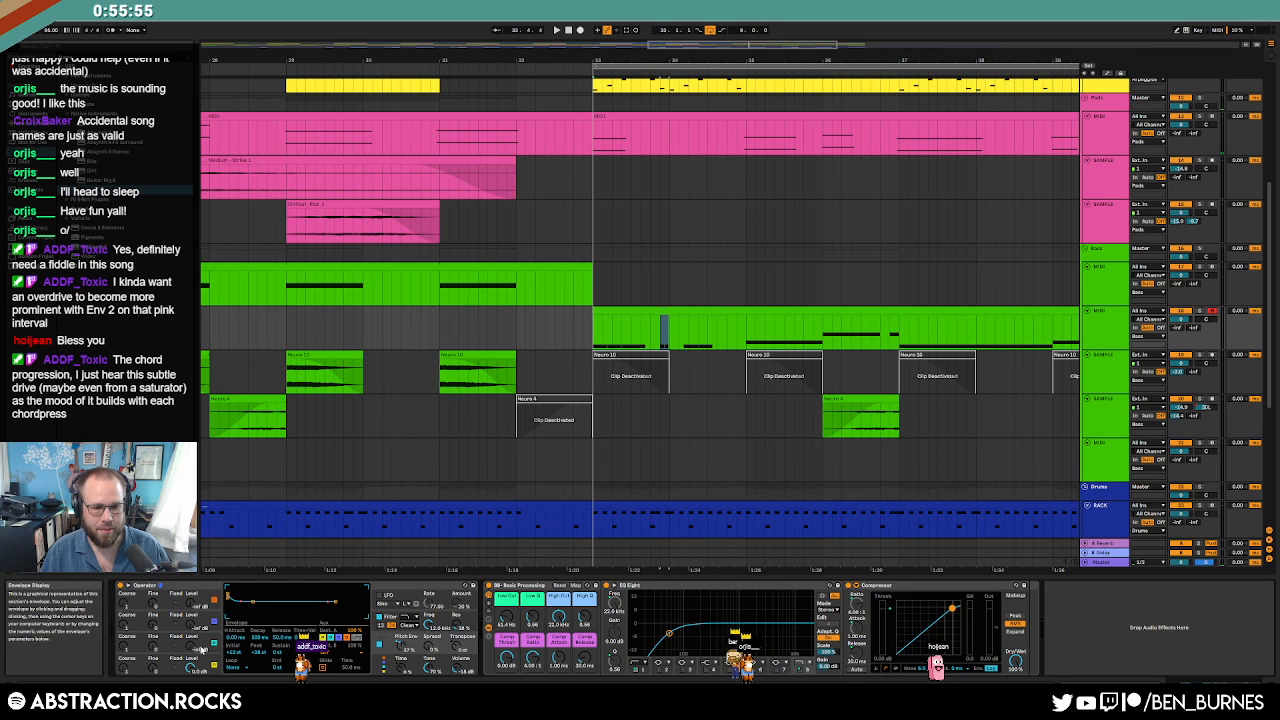
pyautogui.click(143, 662)
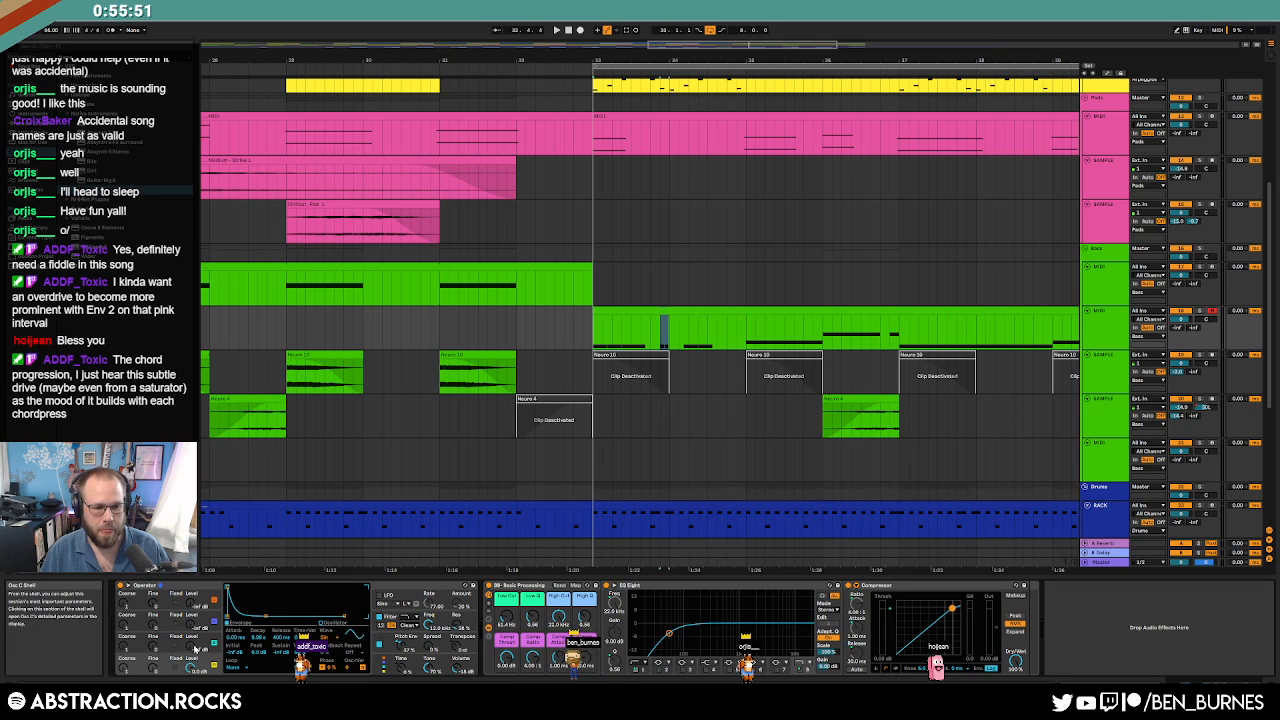
pyautogui.click(380, 643)
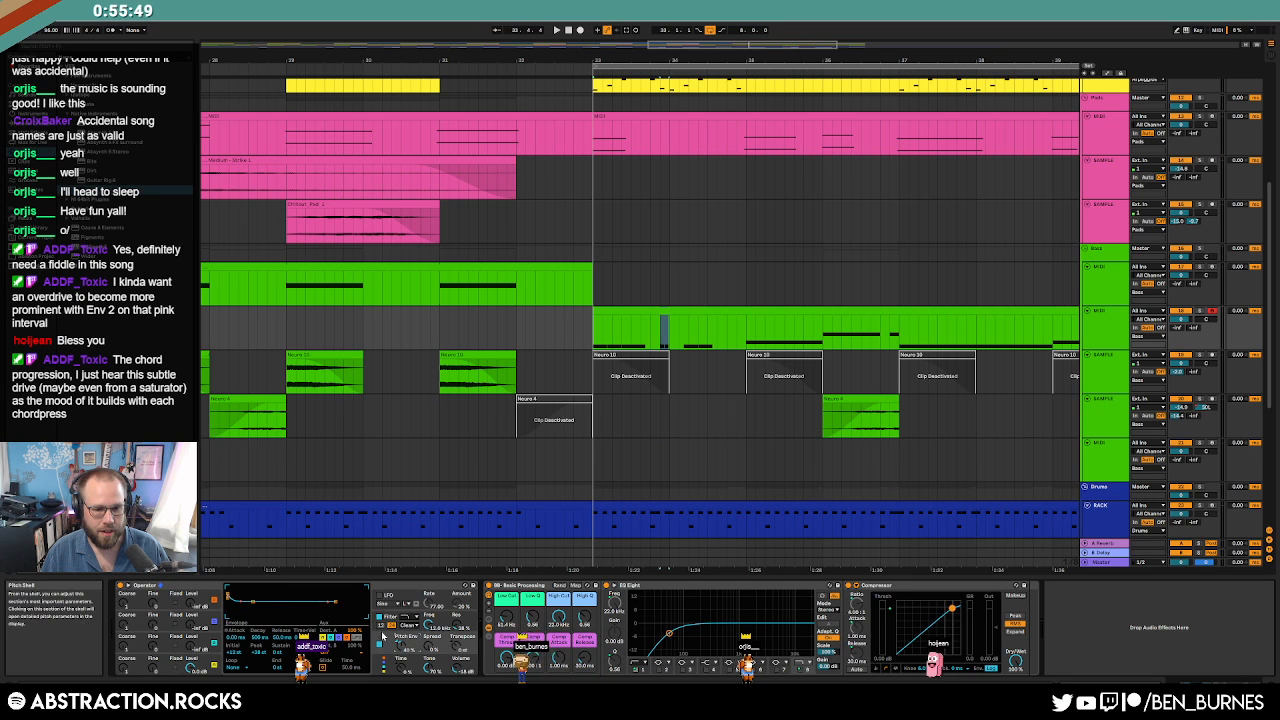
pyautogui.press('space')
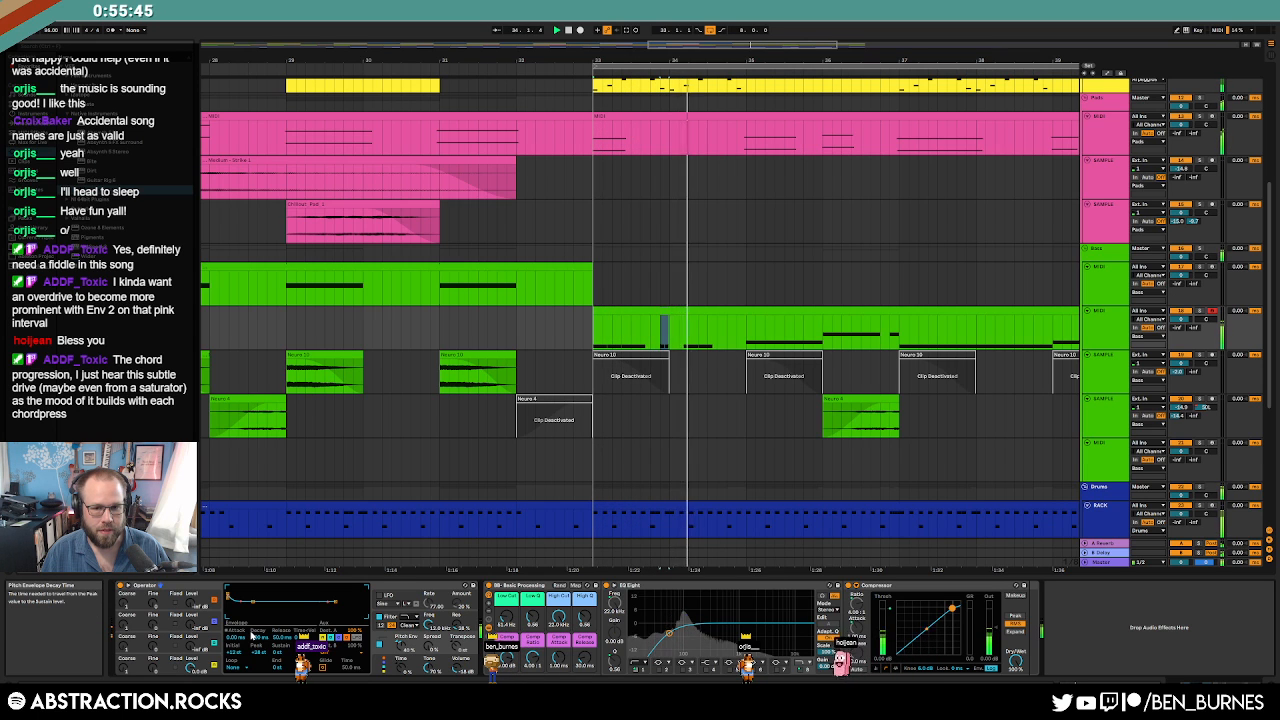
pyautogui.press('space')
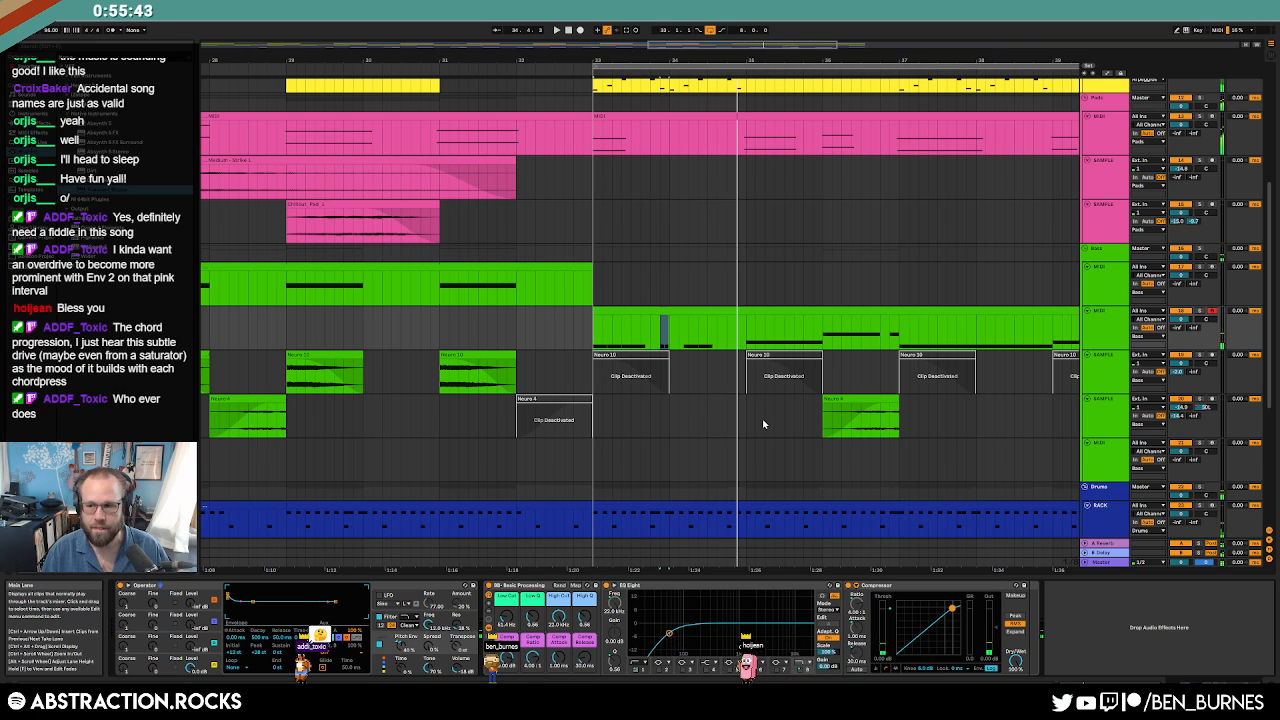
# Reopen the bass clip's notes and lengthen the last C1 note in bar 34.
pyautogui.click(780, 309)
pyautogui.doubleClick(780, 309)
pyautogui.click(452, 614)
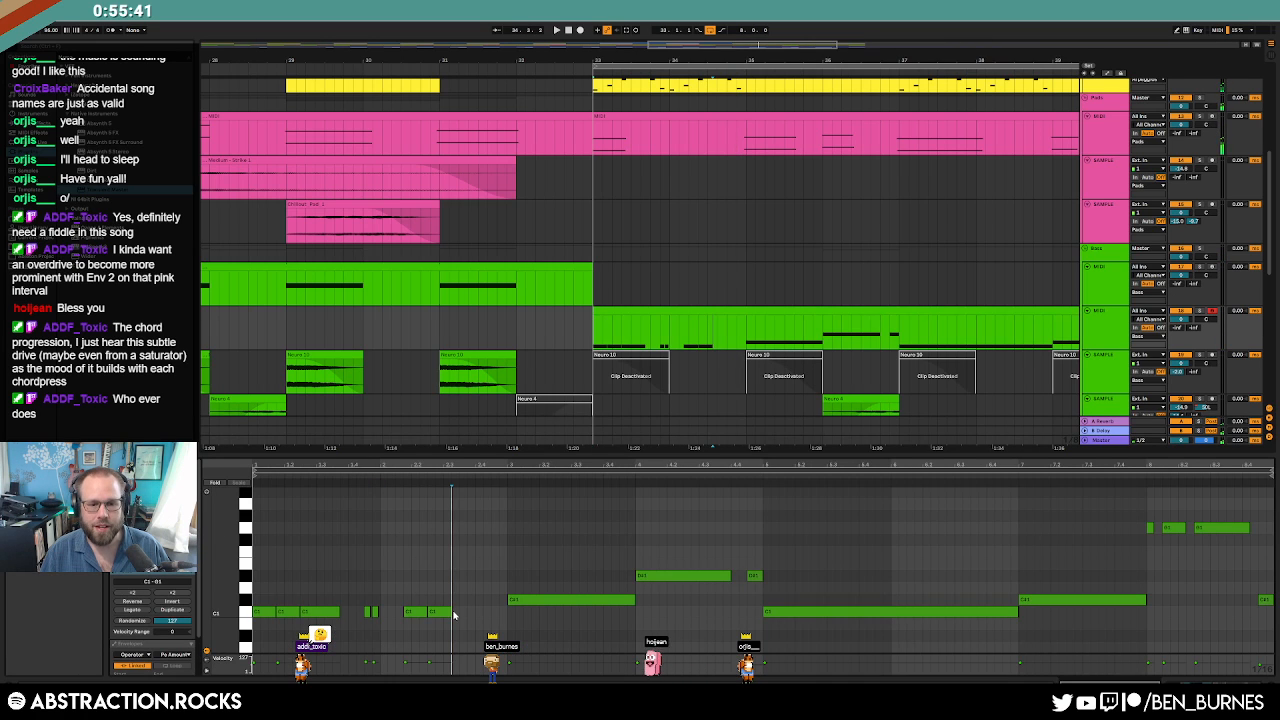
pyautogui.click(476, 576)
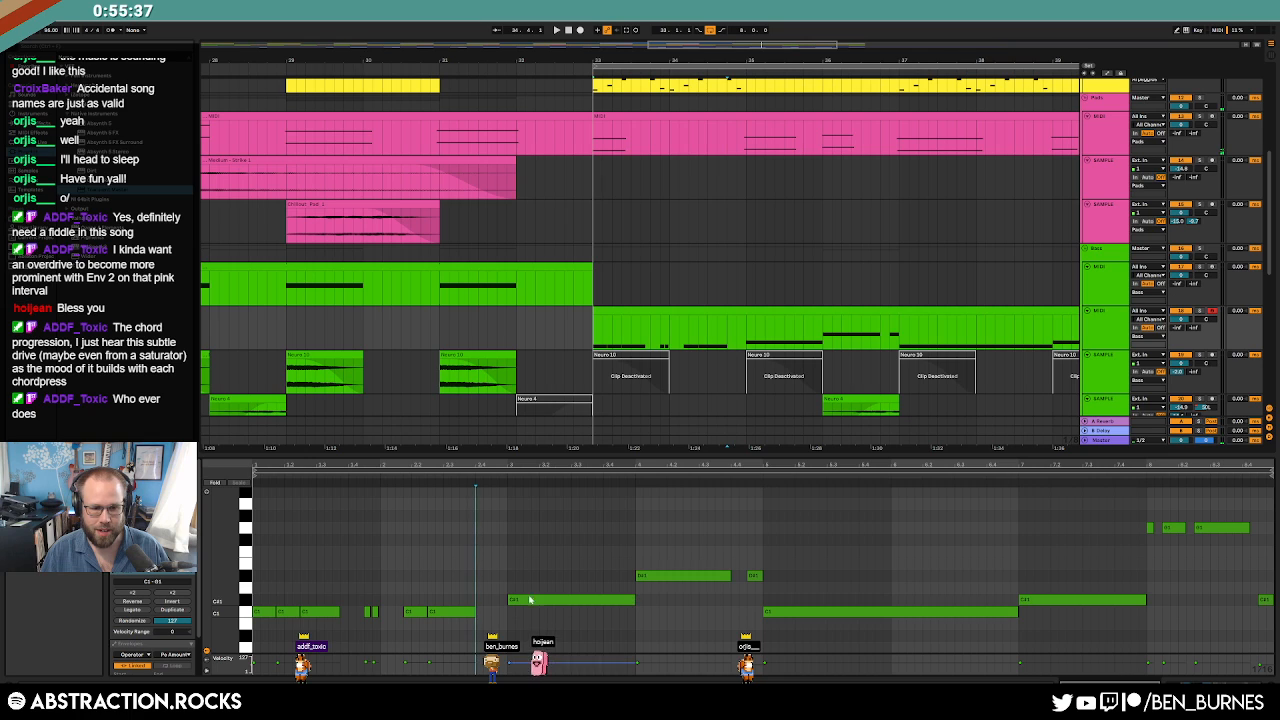
# Copy the opening three-note pattern to the clip's third bar at C#1 in place of the long C#1 note.
pyautogui.moveTo(343, 596); pyautogui.dragTo(259, 625)
pyautogui.click(504, 559)
pyautogui.hotkey('ctrl', 'v')
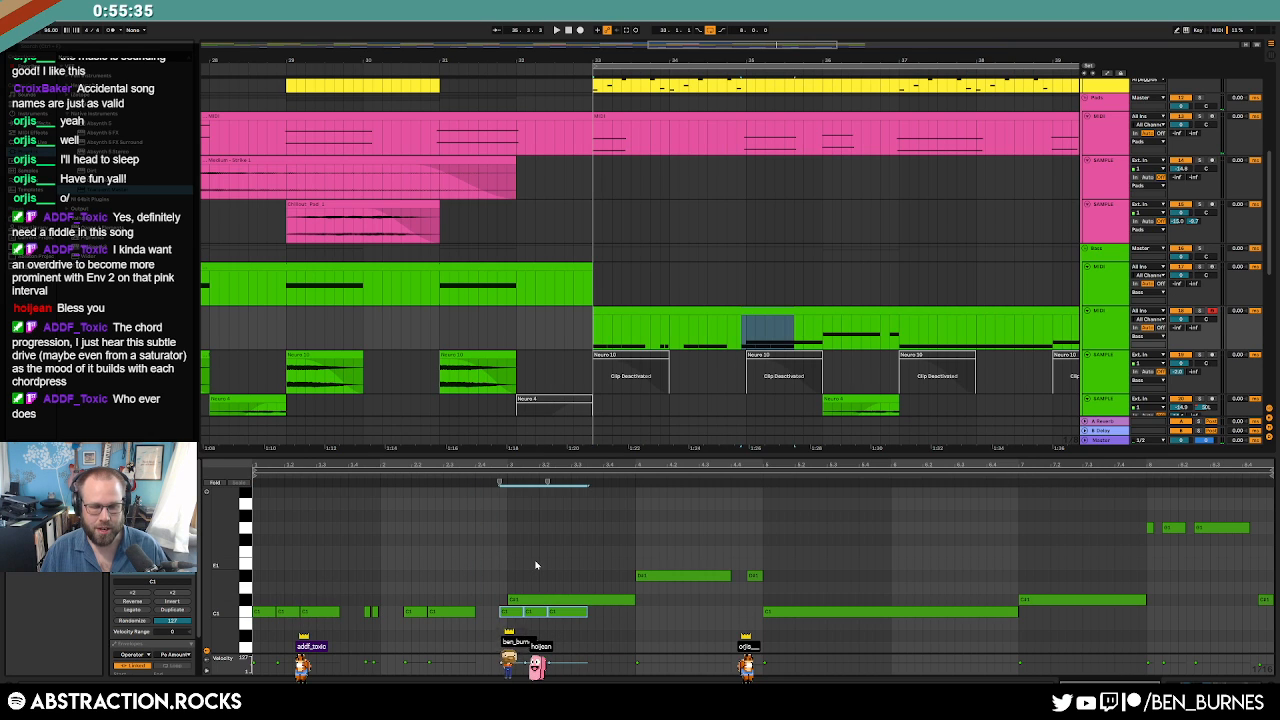
pyautogui.click(611, 588)
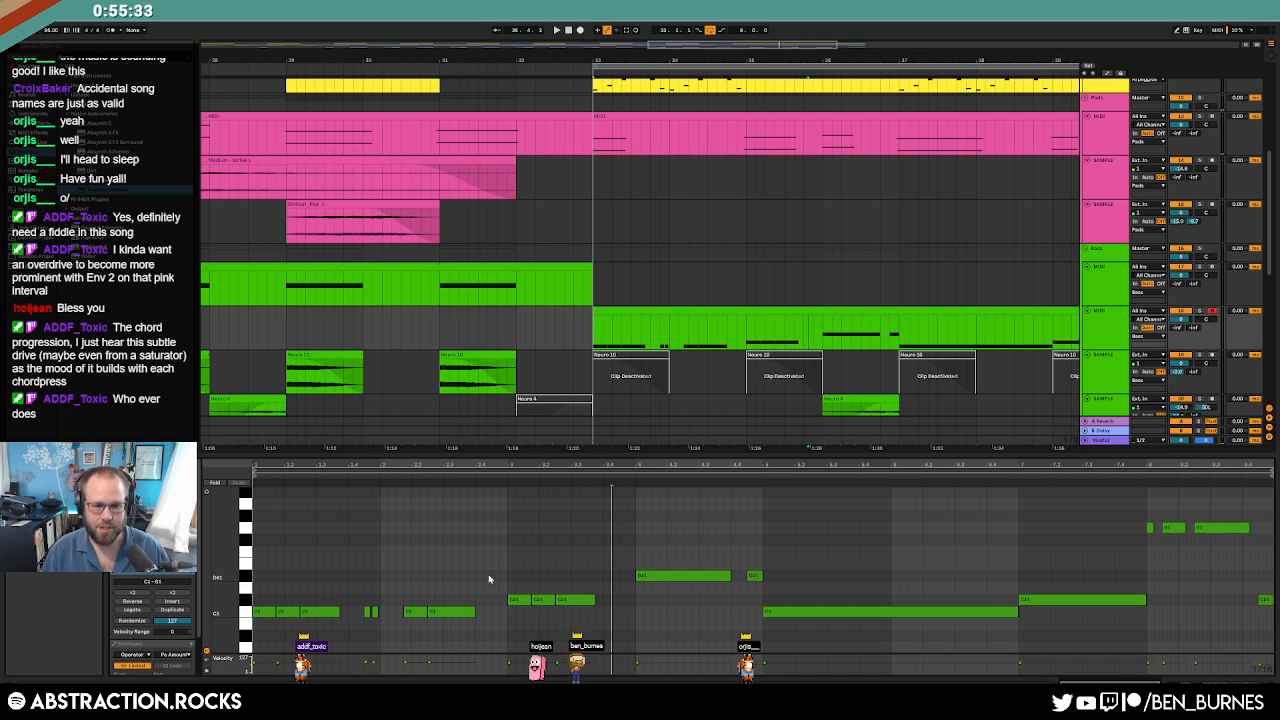
# Paste the pattern into the clip's fourth bar at D#1, drop its first note, and lead in with two short C#1 notes.
pyautogui.click(633, 531)
pyautogui.hotkey('ctrl', 'v')
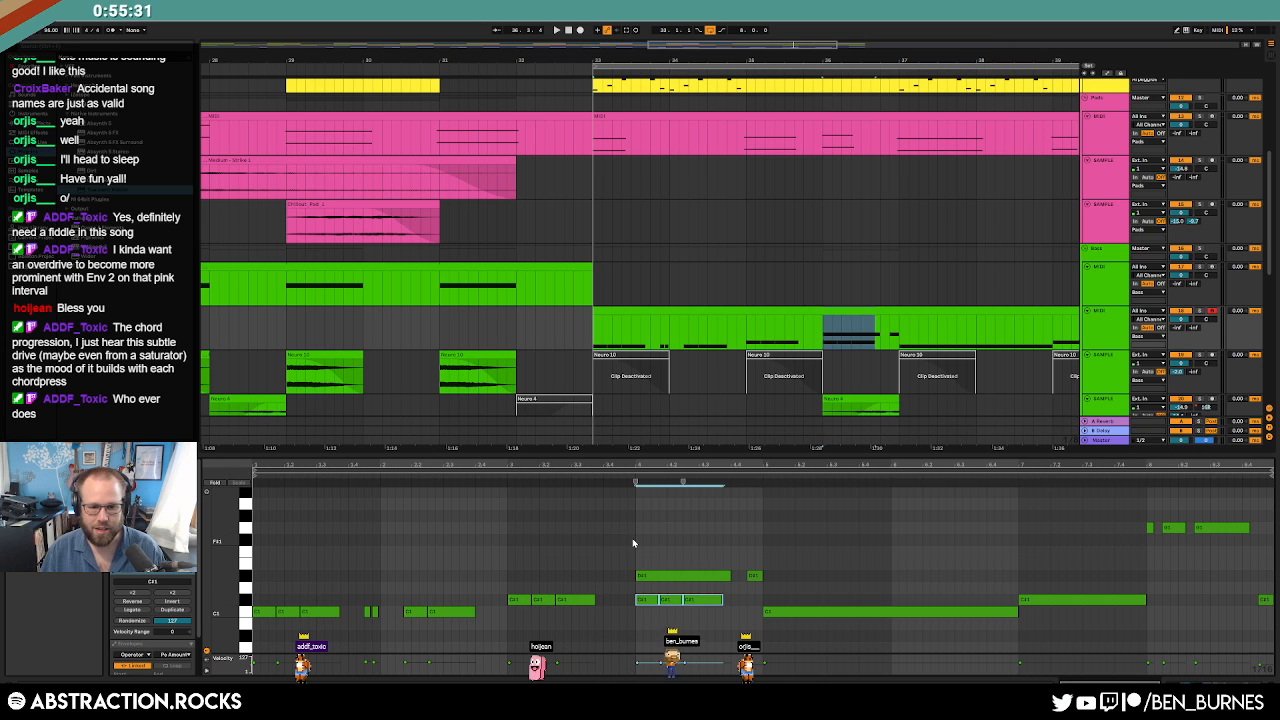
pyautogui.press('Up')
pyautogui.press('Up')
pyautogui.click(641, 562)
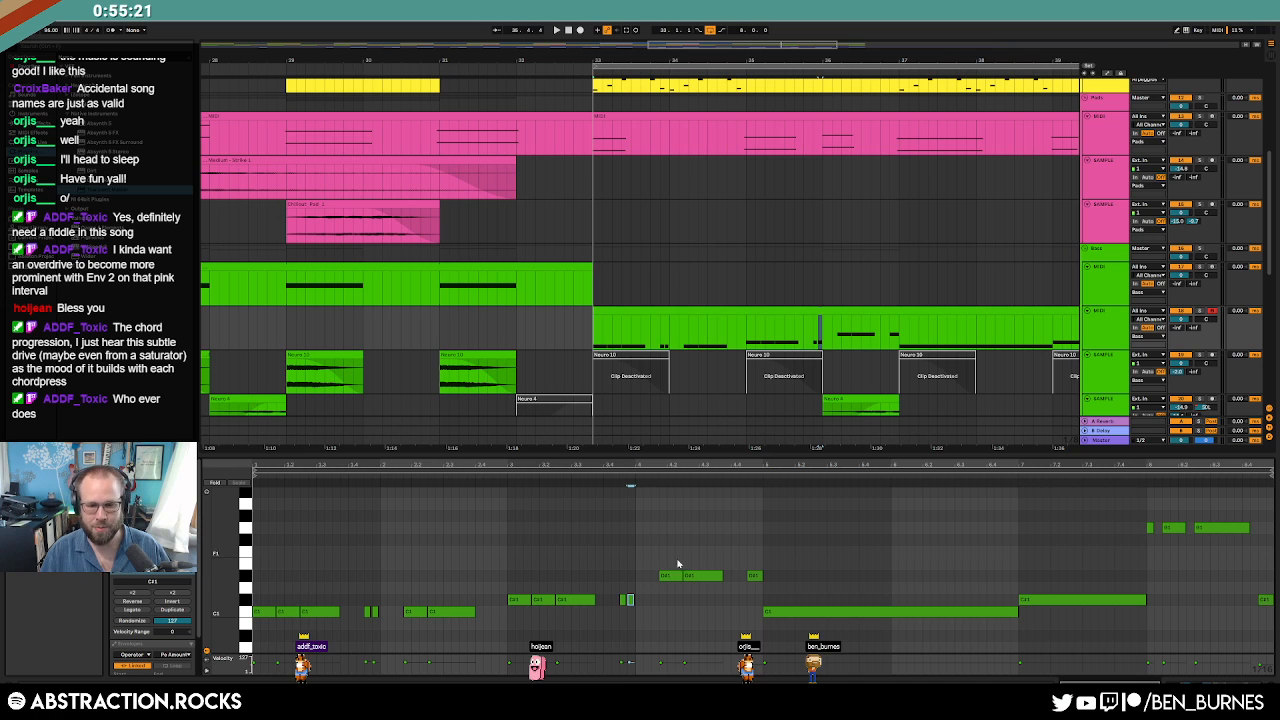
# Play the new section and check the oscillator A envelope of the bass Operator.
pyautogui.press('space')
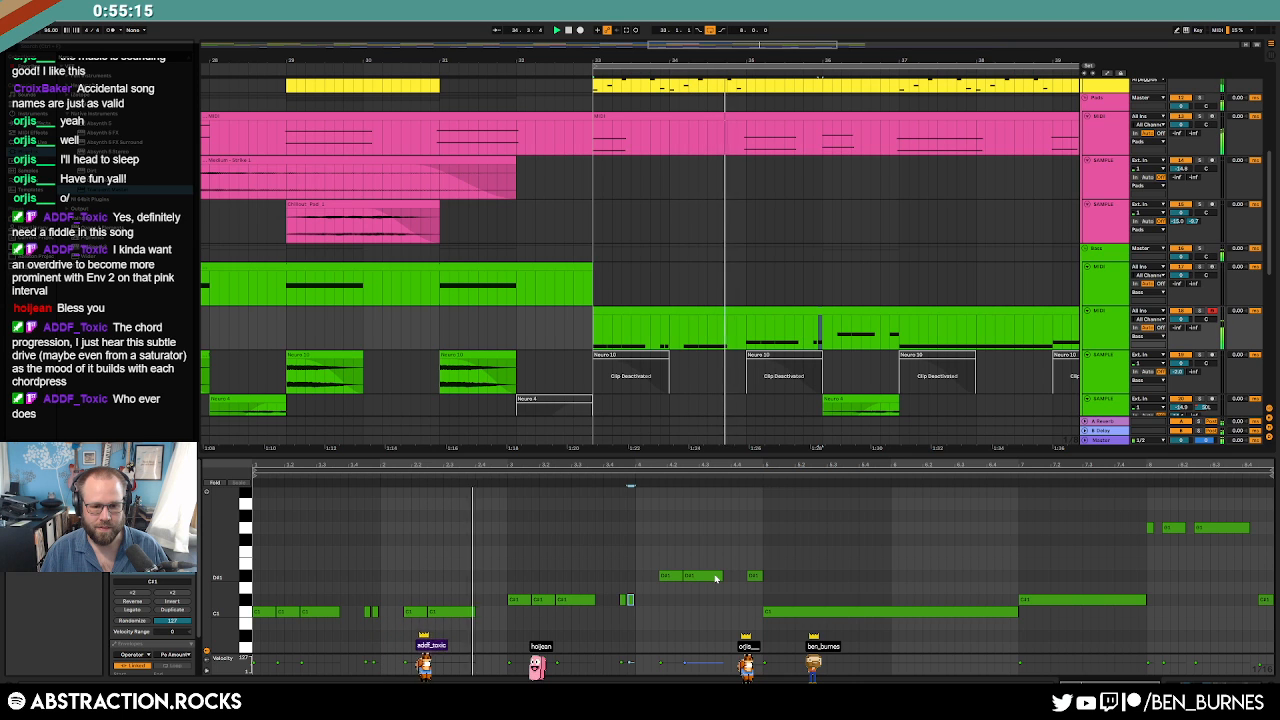
pyautogui.hotkey('shift', 'Tab')
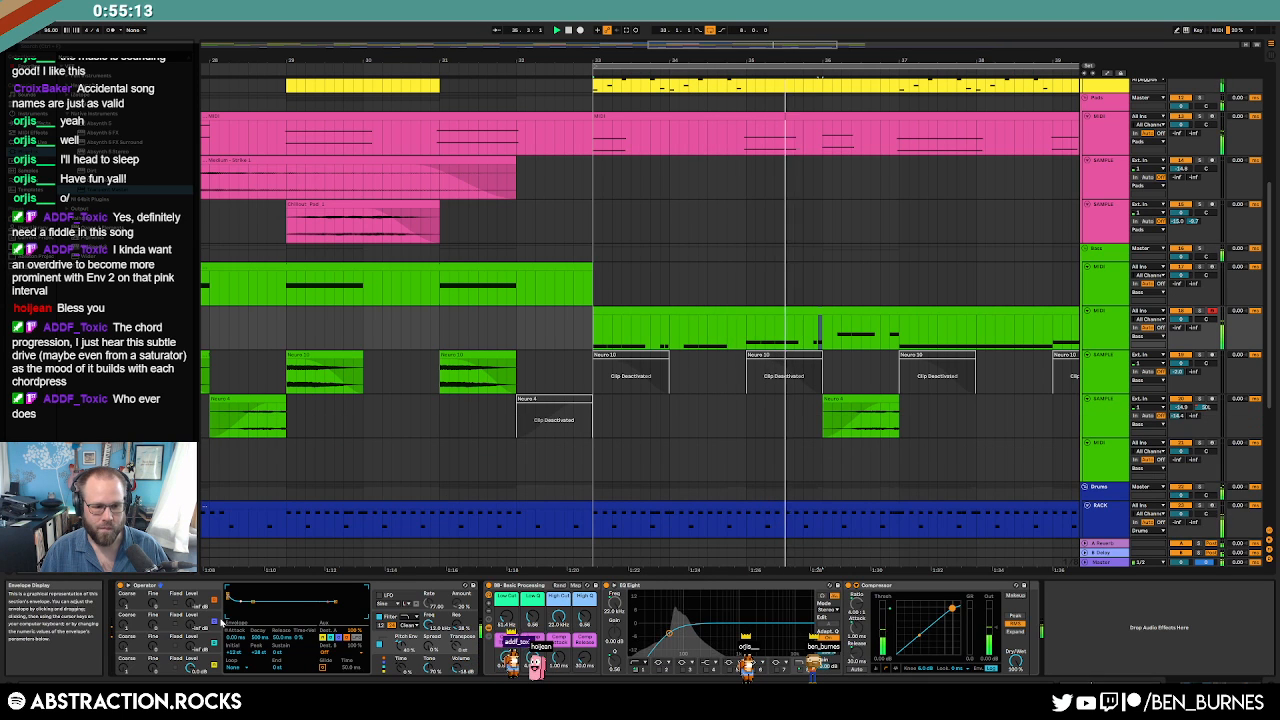
pyautogui.click(206, 664)
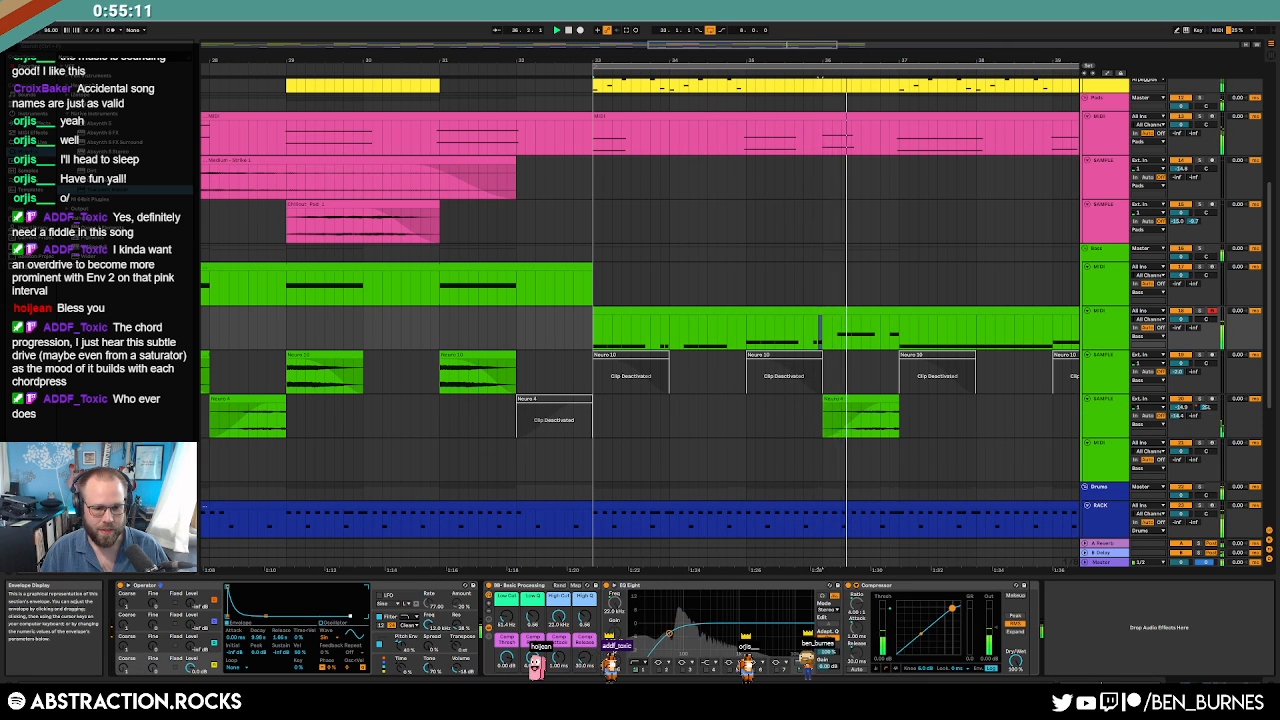
pyautogui.click(896, 313)
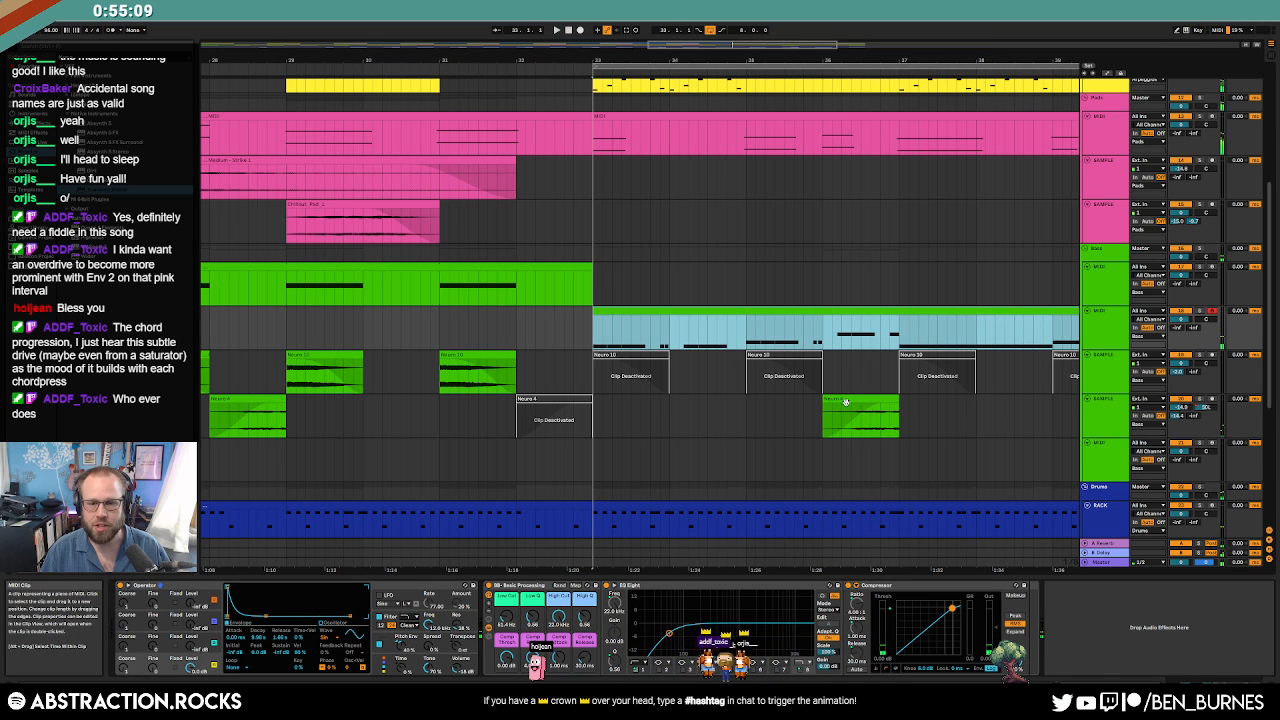
# Reopen the bass clip's notes, shorten the last D#1 note of the fourth bar, and add a short high note above its end.
pyautogui.doubleClick(876, 308)
pyautogui.click(748, 553)
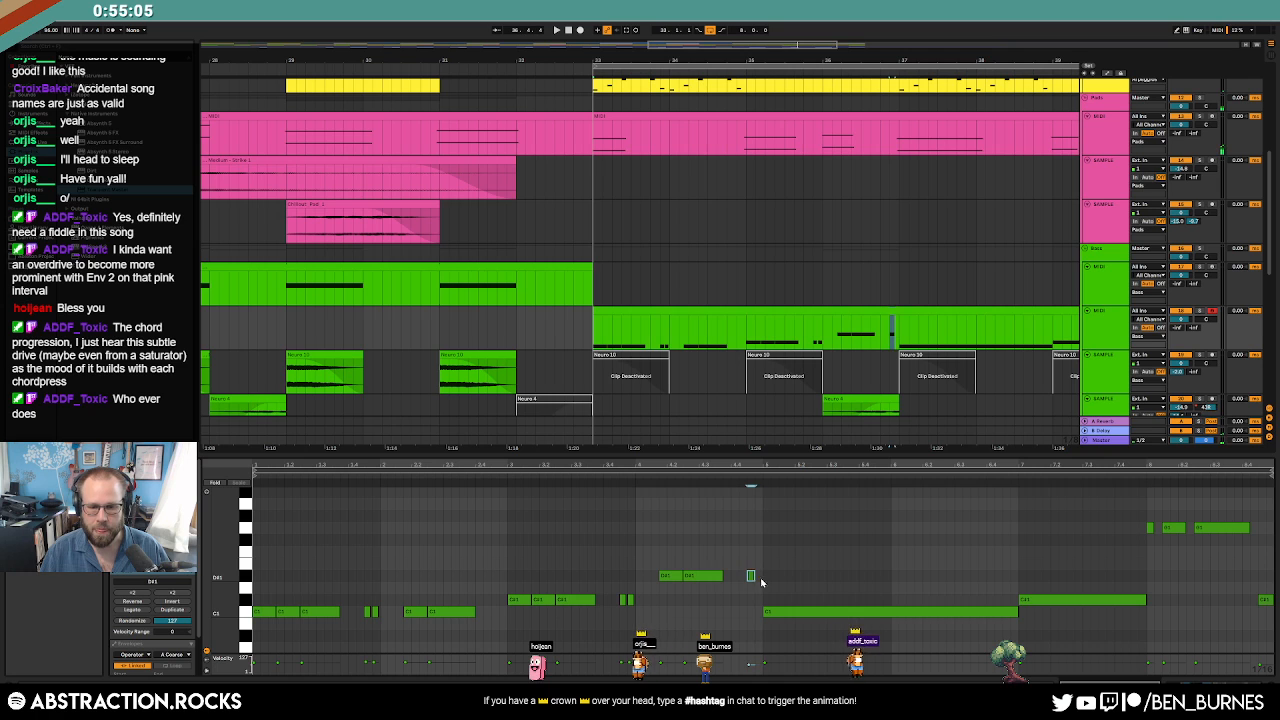
pyautogui.scroll(5, 758, 531)
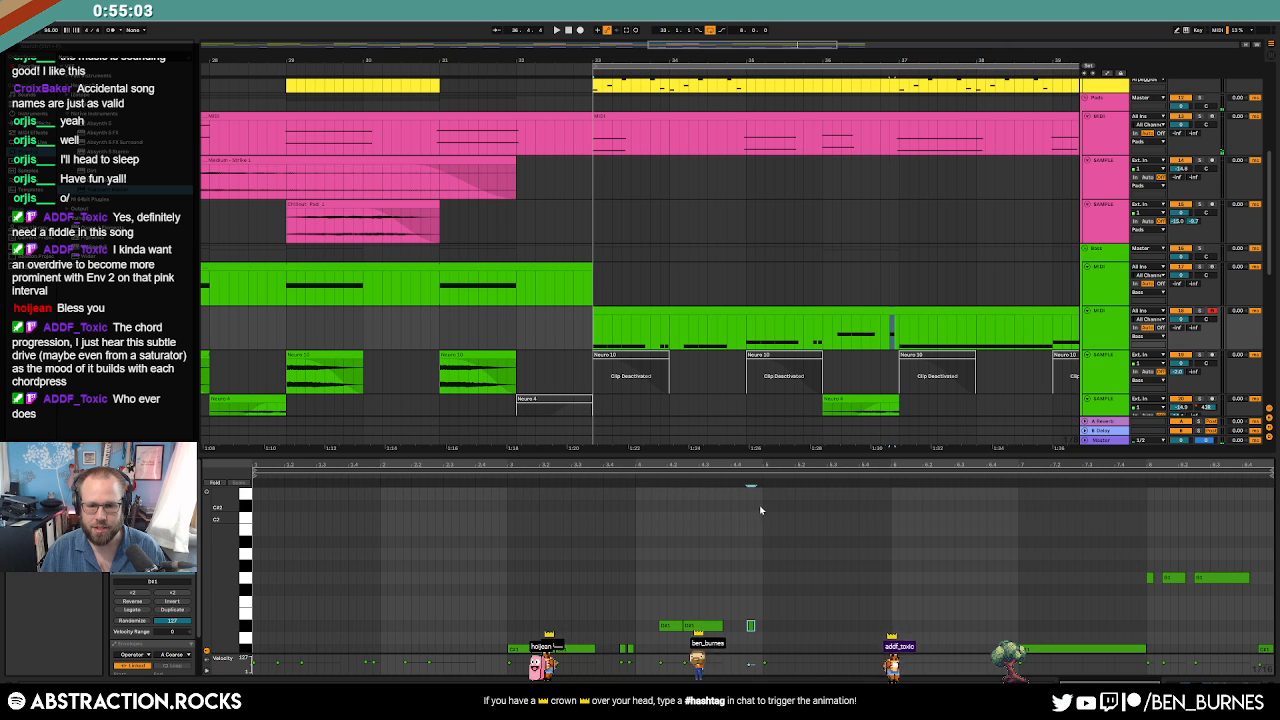
pyautogui.doubleClick(759, 506)
# Shorten the second D#1 note in the fourth bar, add a short D#1 after it, and play the section.
pyautogui.scroll(-3, 759, 530)
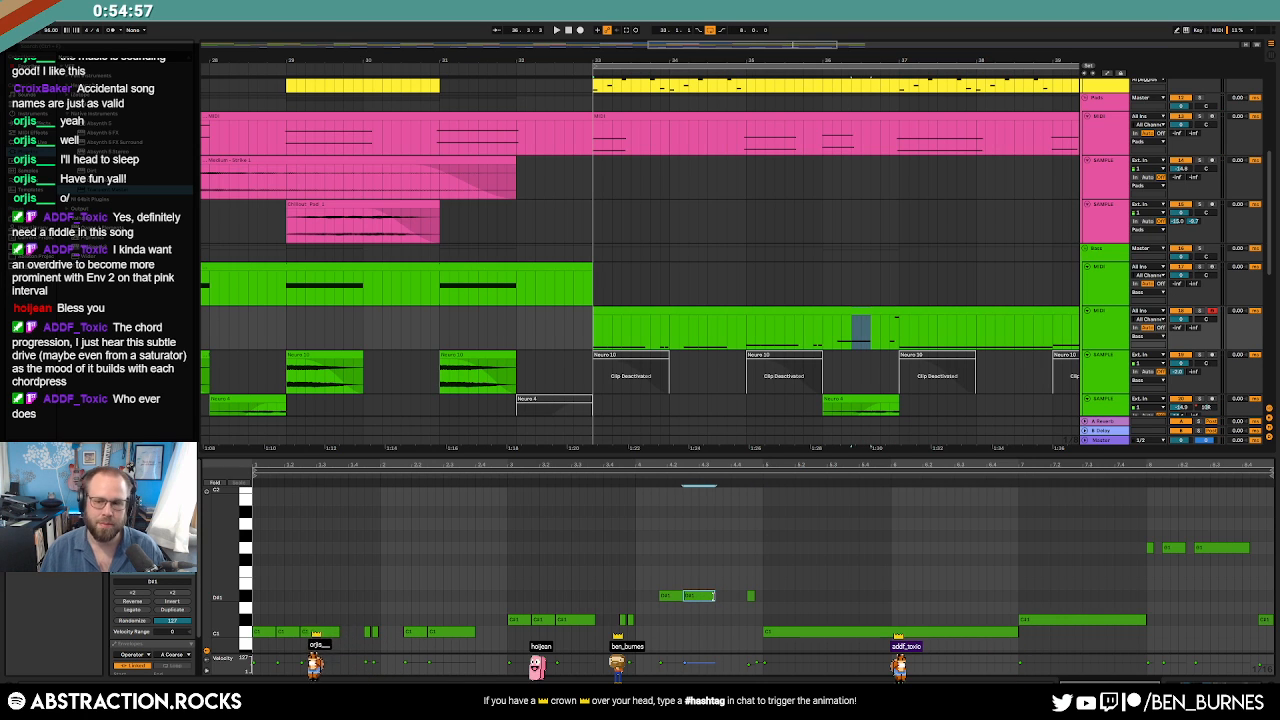
pyautogui.doubleClick(719, 597)
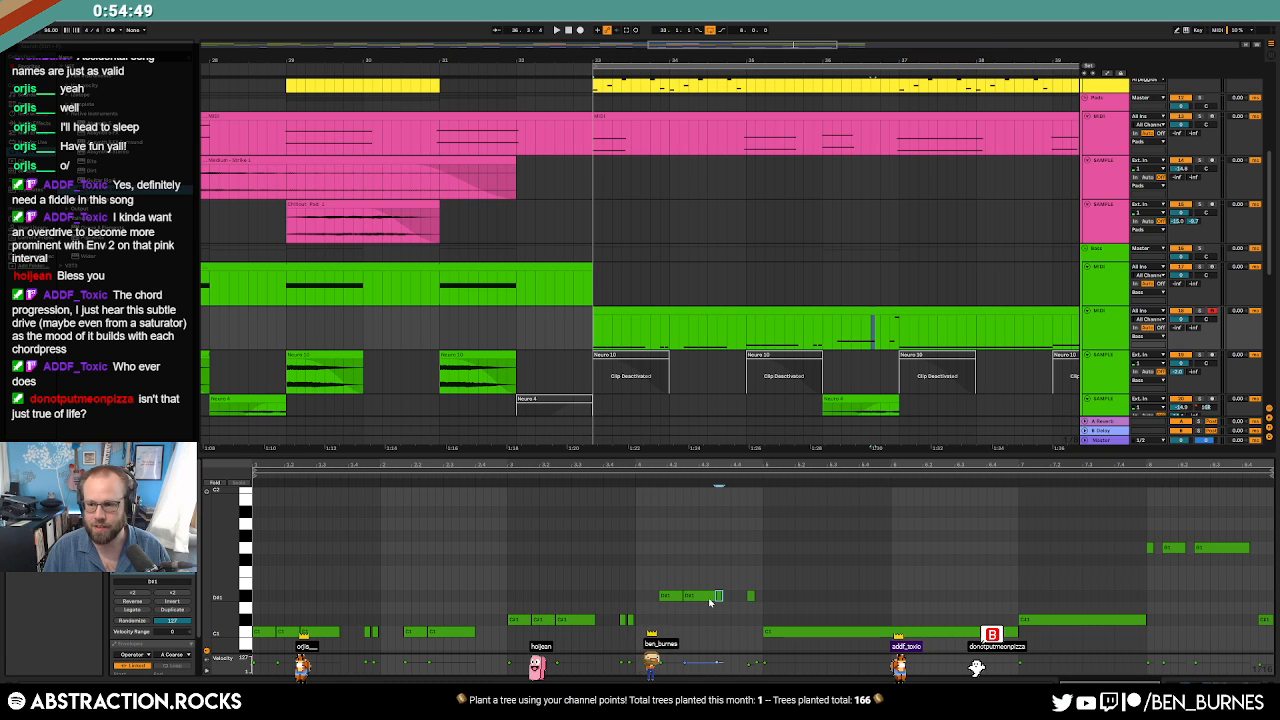
pyautogui.press('space')
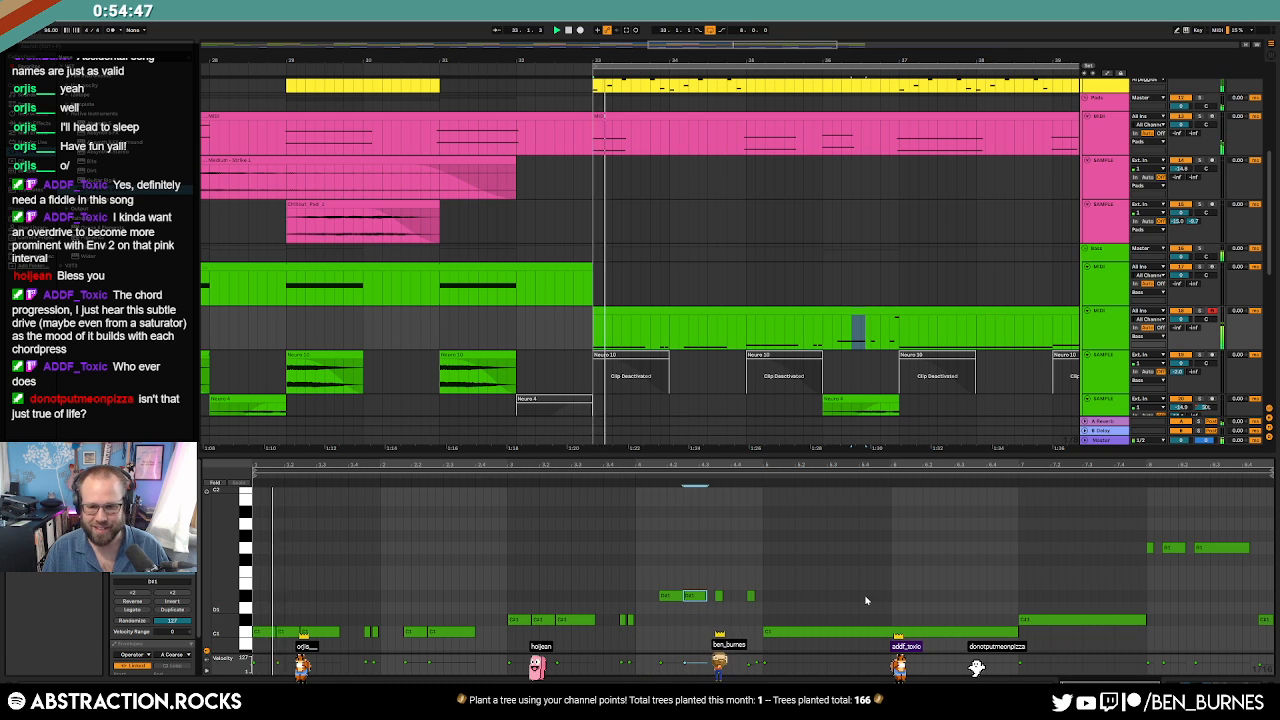
# Duplicate the bass notes of bars 1–3 to start at the clip's fifth bar, and move the third bar's first short C#1 note slightly earlier.
pyautogui.click(760, 574)
pyautogui.moveTo(762, 573); pyautogui.dragTo(308, 634)
pyautogui.moveTo(637, 600); pyautogui.dragTo(254, 638)
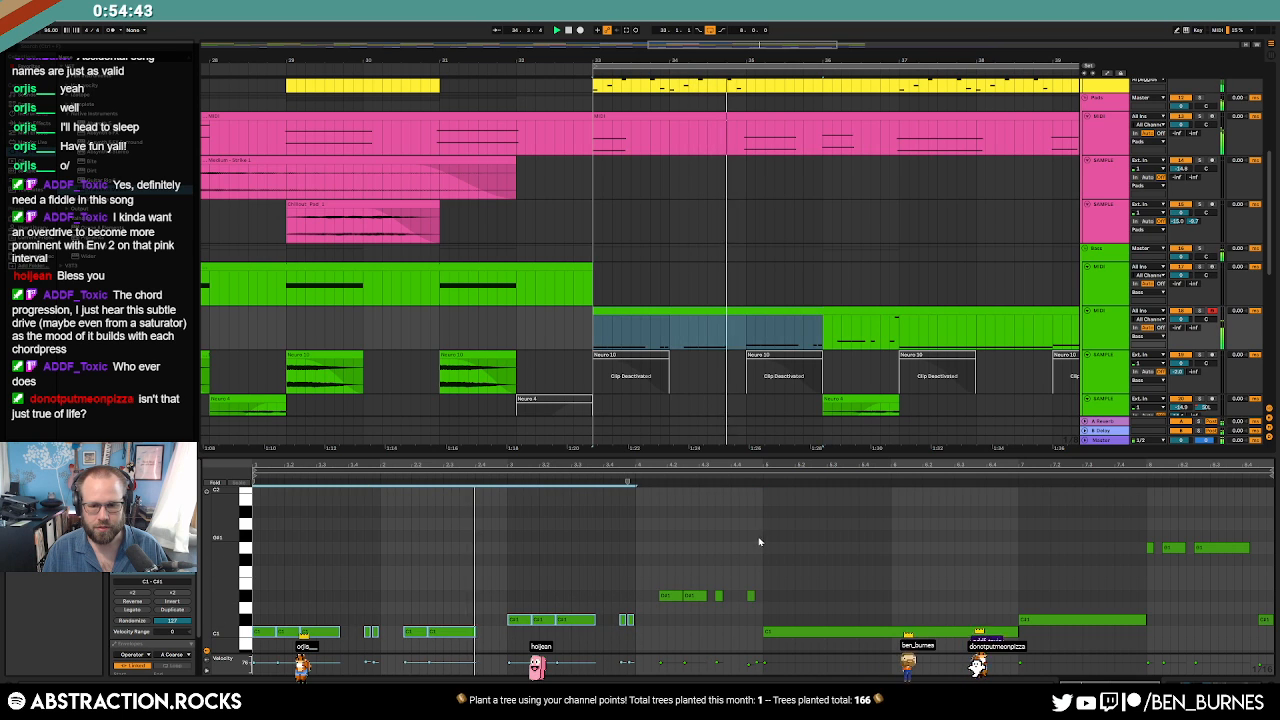
pyautogui.hotkey('ctrl', 'd')
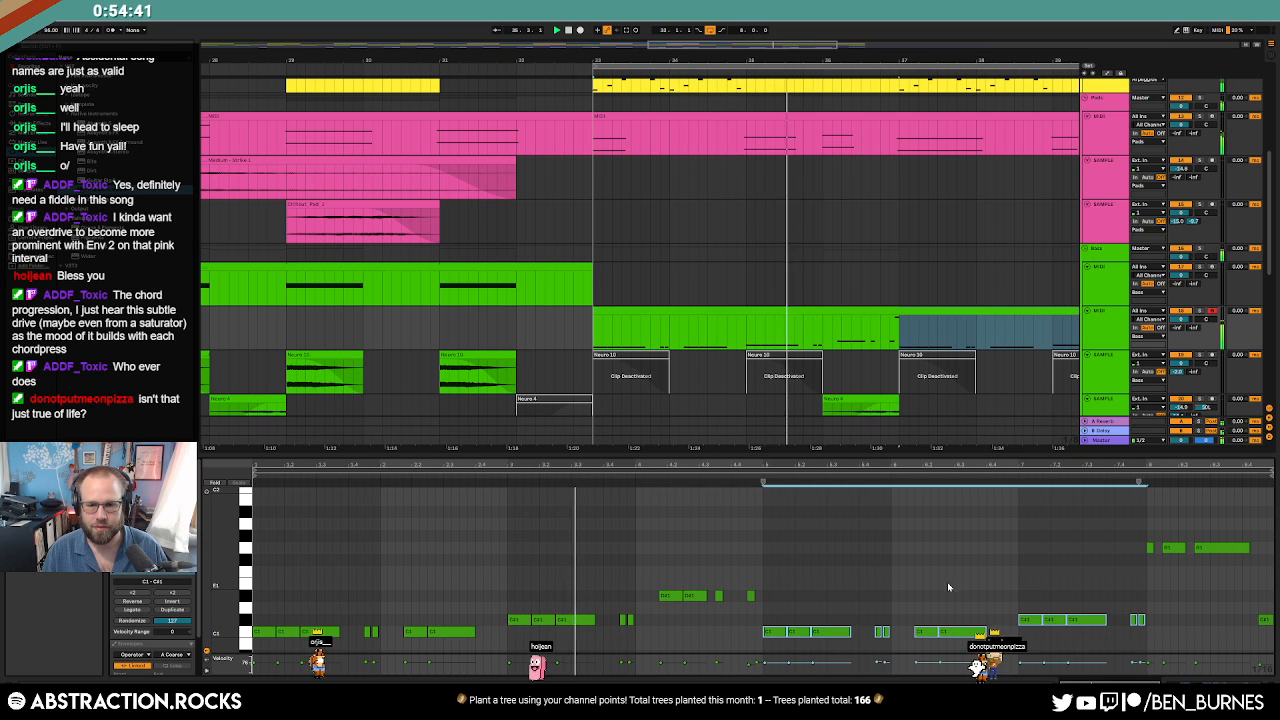
pyautogui.click(640, 635)
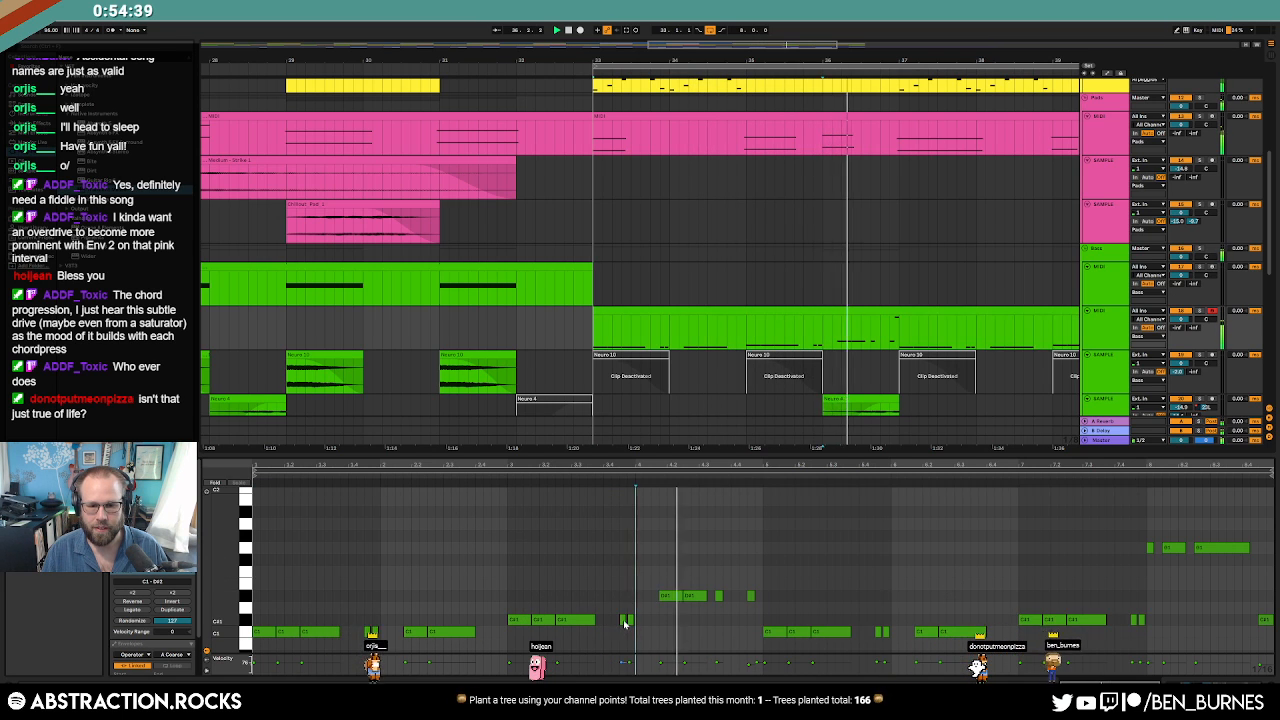
pyautogui.moveTo(624, 620); pyautogui.dragTo(616, 620)
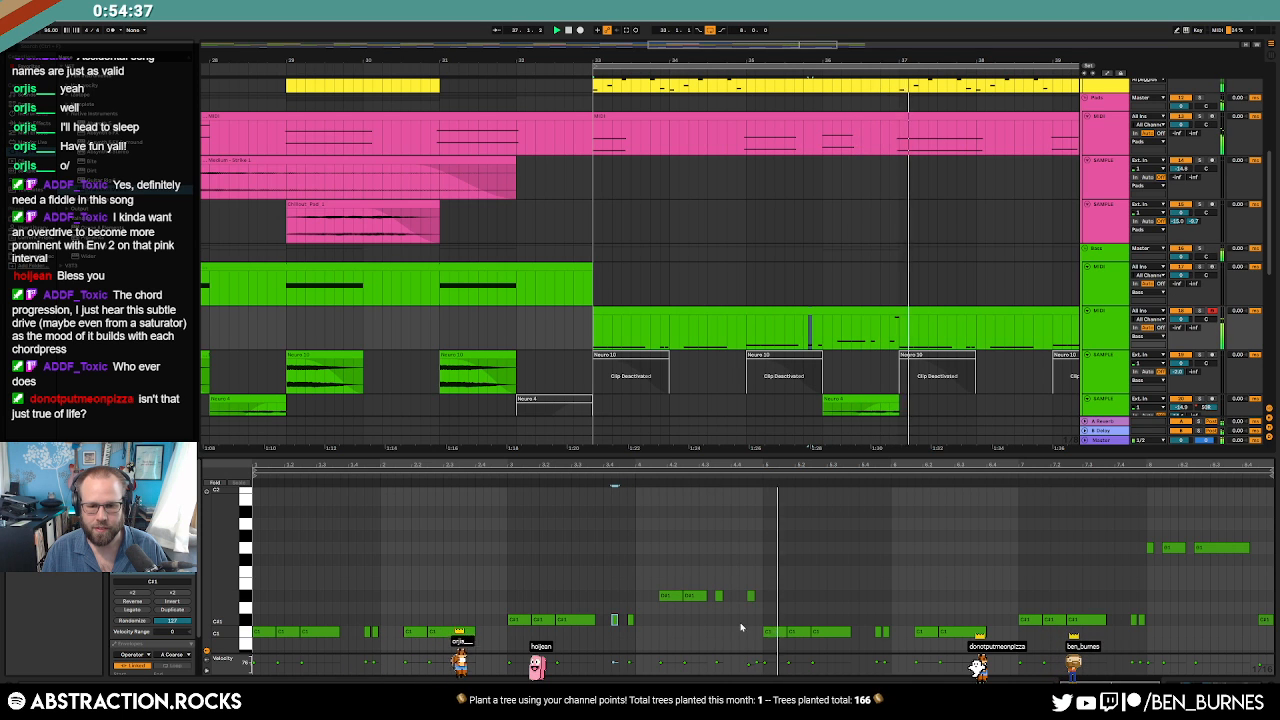
# Check the bass Operator's global modulation settings and its oscillator A envelope during playback.
pyautogui.hotkey('shift', 'Tab')
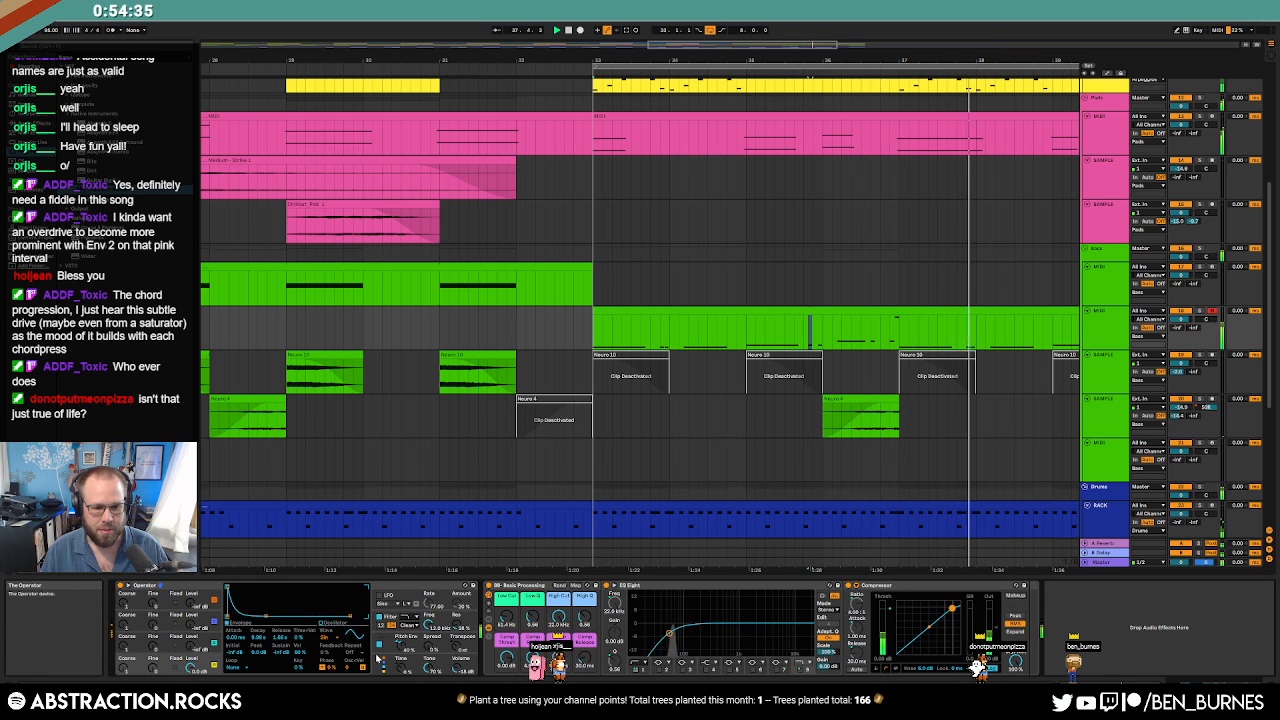
pyautogui.click(385, 655)
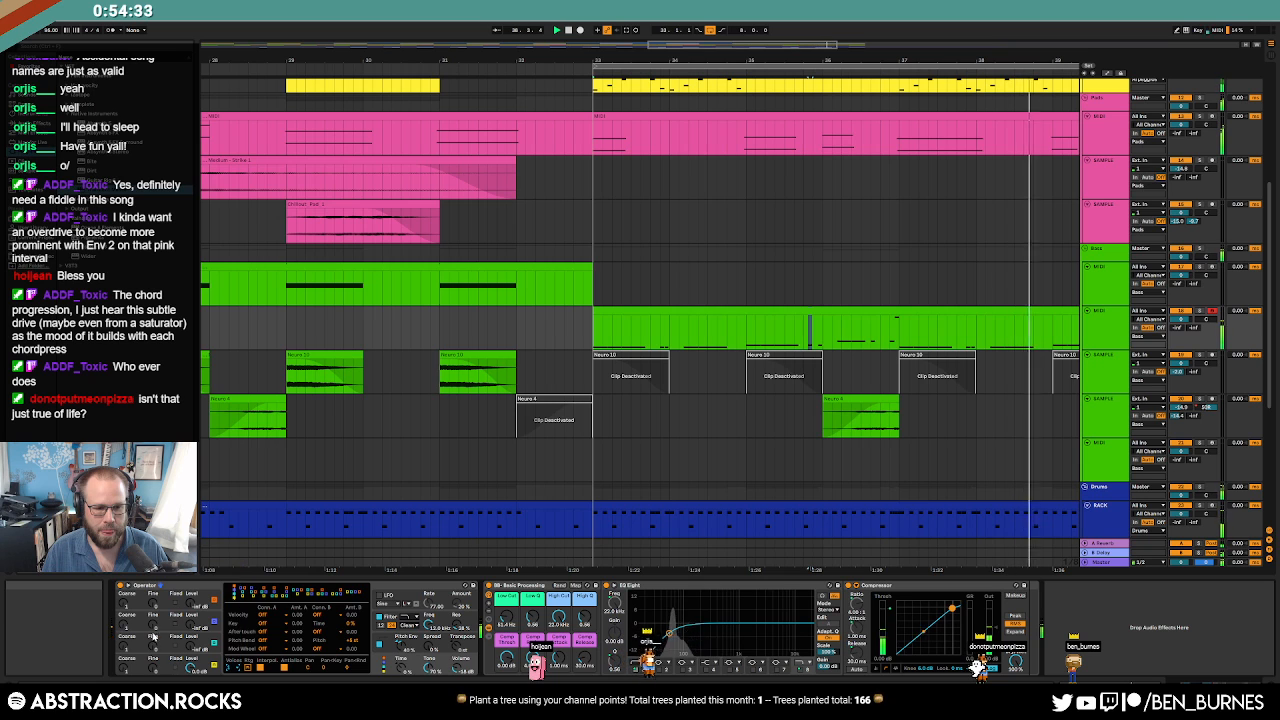
pyautogui.click(128, 603)
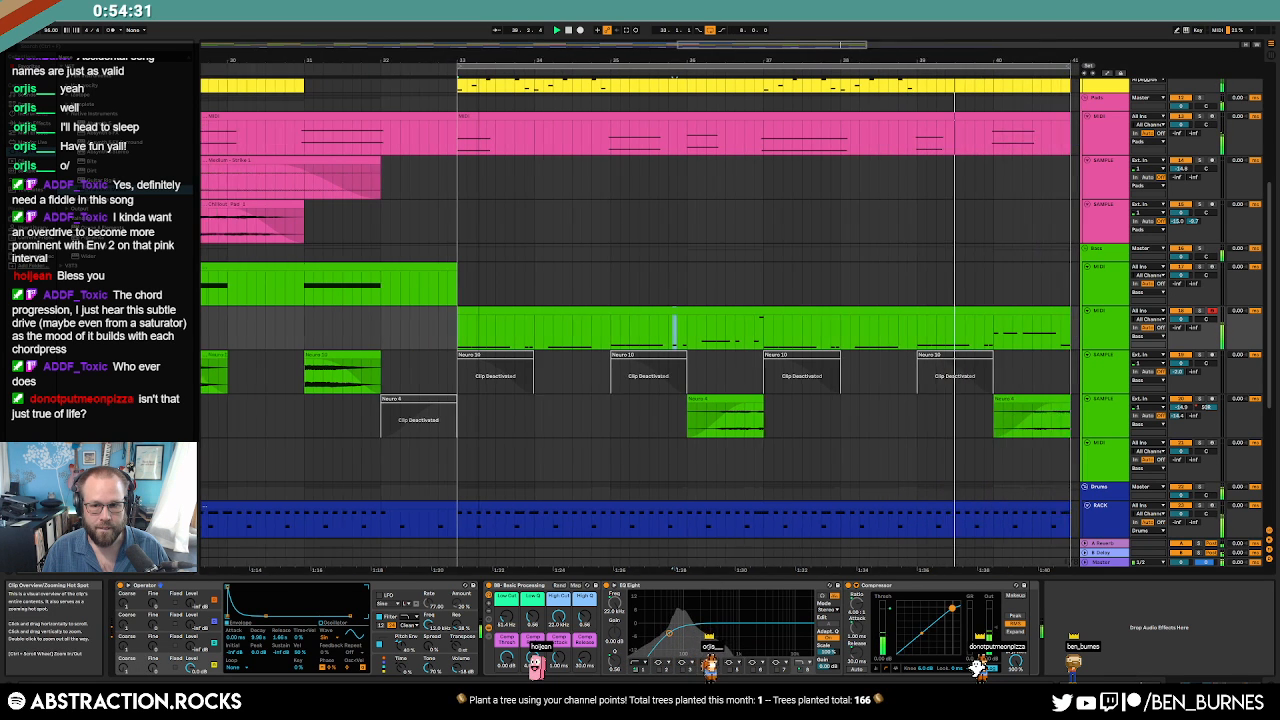
# Rework the bass clip's eighth bar into two joined G1 notes followed by two short G1 notes, removing the bar's opening short note.
pyautogui.doubleClick(893, 307)
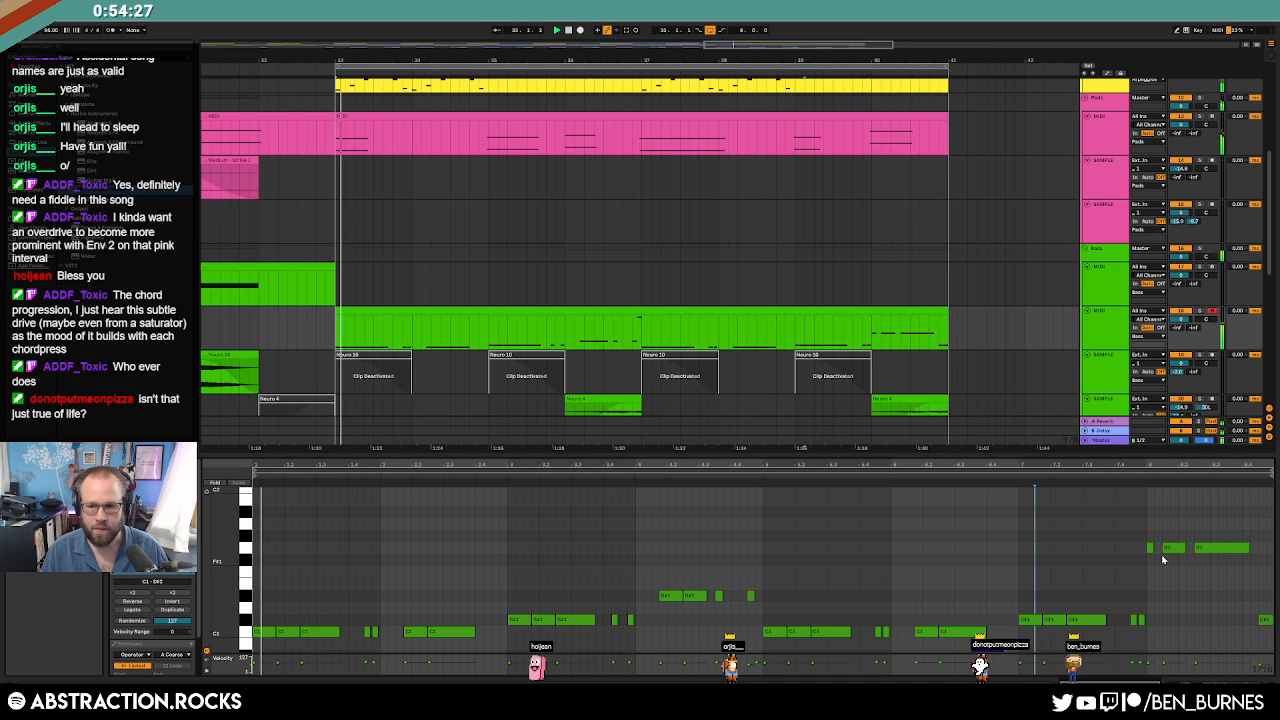
pyautogui.click(1175, 551)
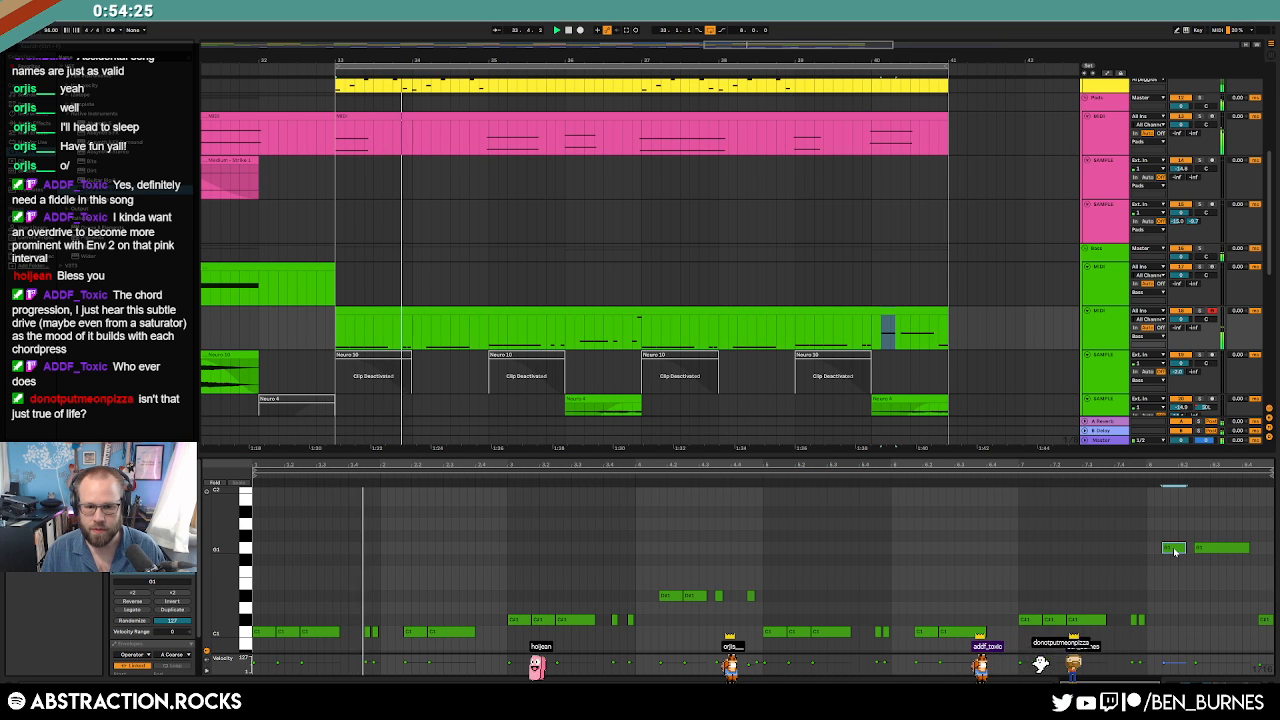
pyautogui.press('Right')
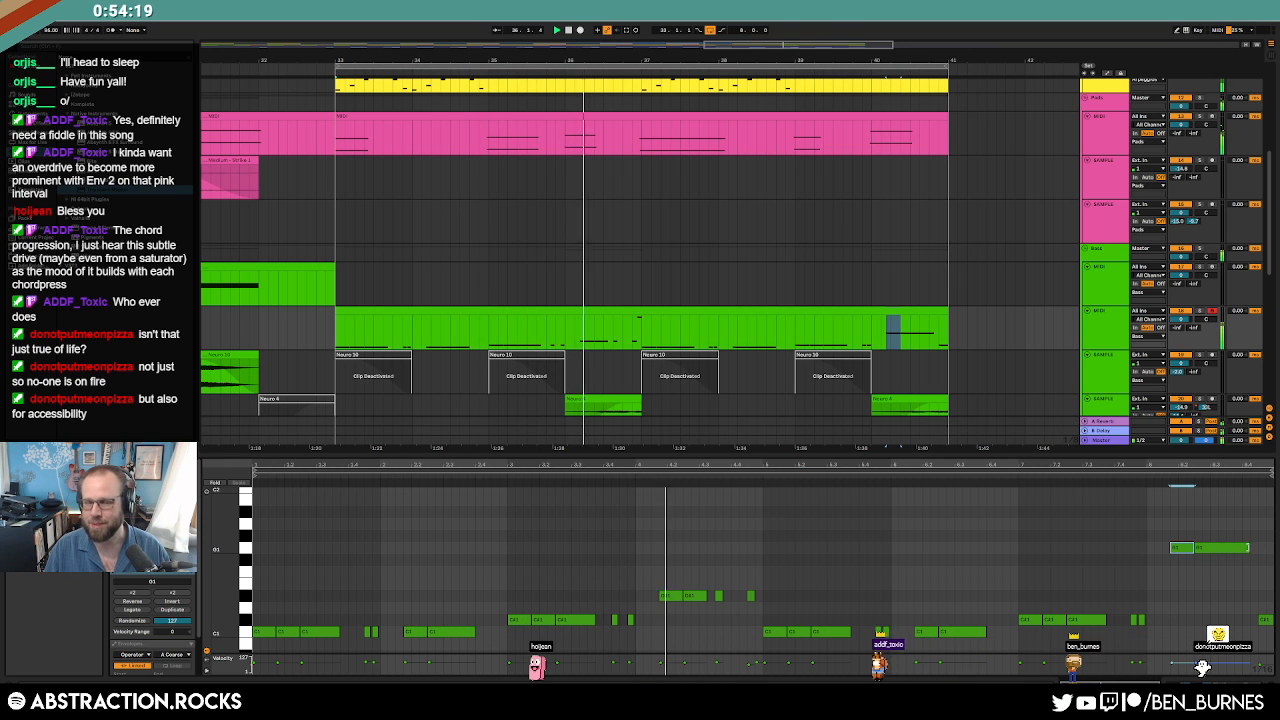
pyautogui.moveTo(1248, 548); pyautogui.dragTo(1210, 550)
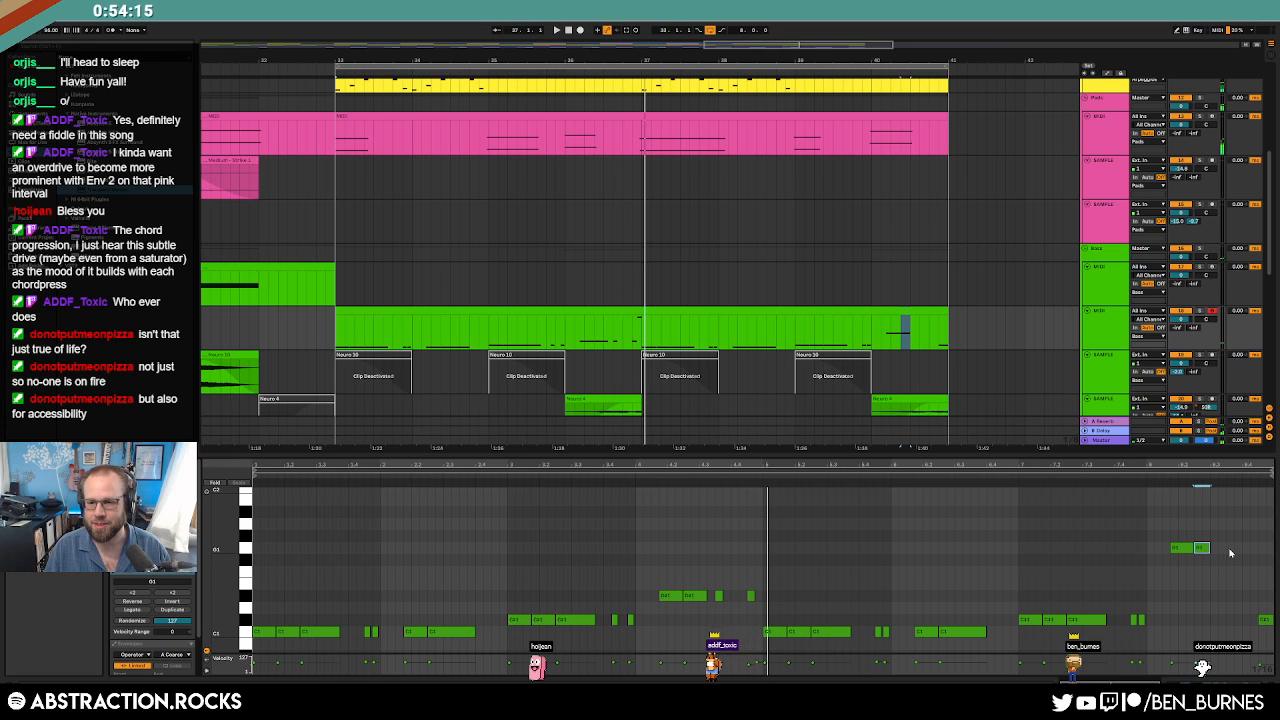
pyautogui.click(1231, 551)
pyautogui.moveTo(1231, 551); pyautogui.dragTo(1243, 549)
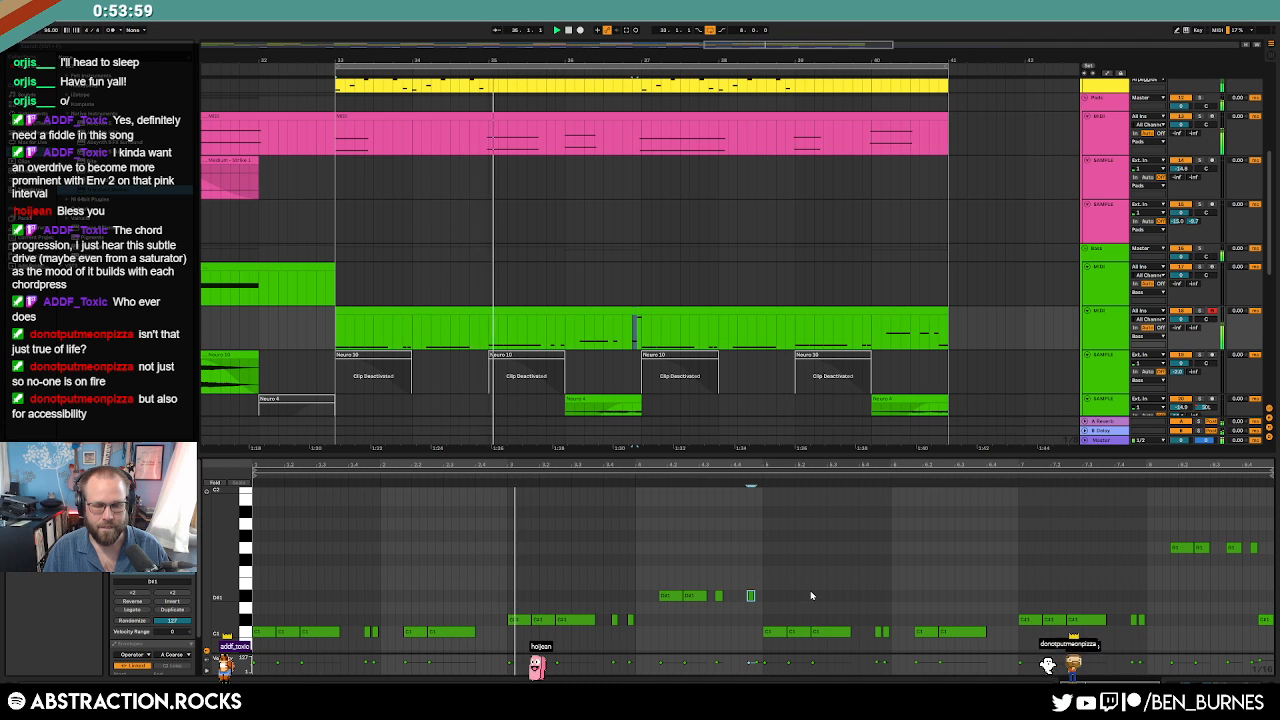
# Open the new section's drum clip and add two short, spaced bass drum hits at the end of its first bar.
pyautogui.hotkey('shift', 'Tab')
pyautogui.doubleClick(435, 520)
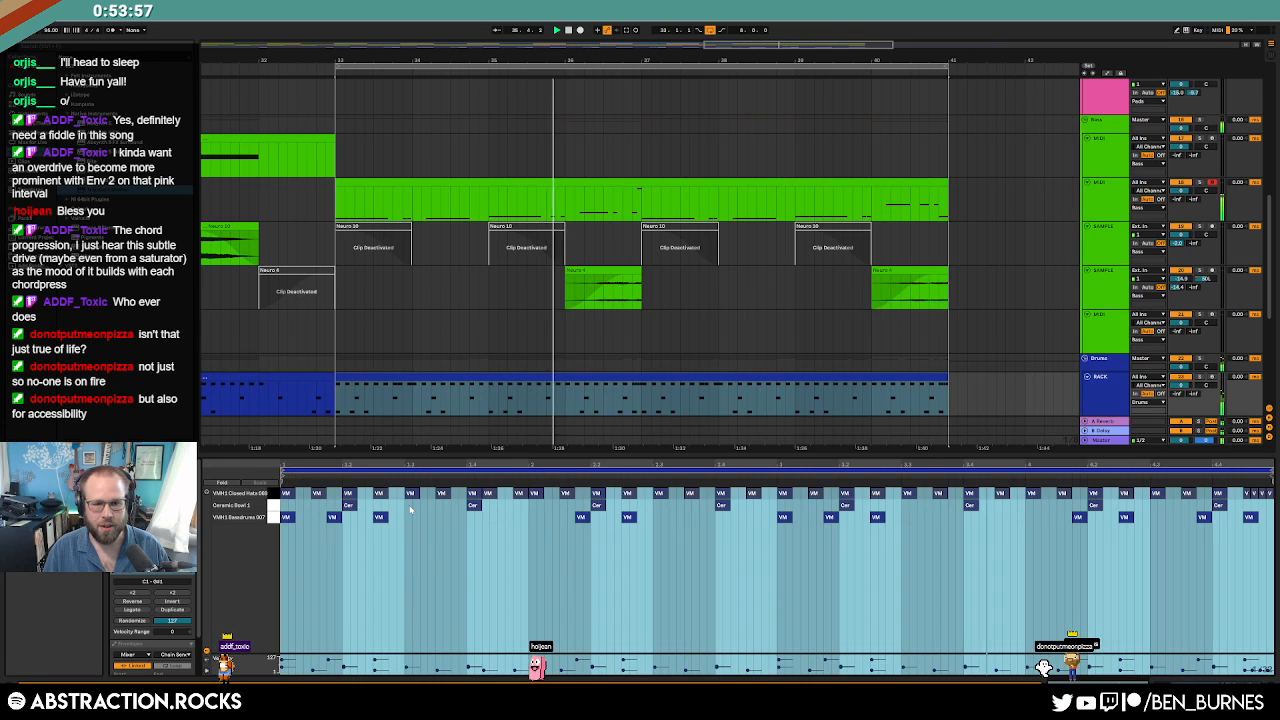
pyautogui.press('space')
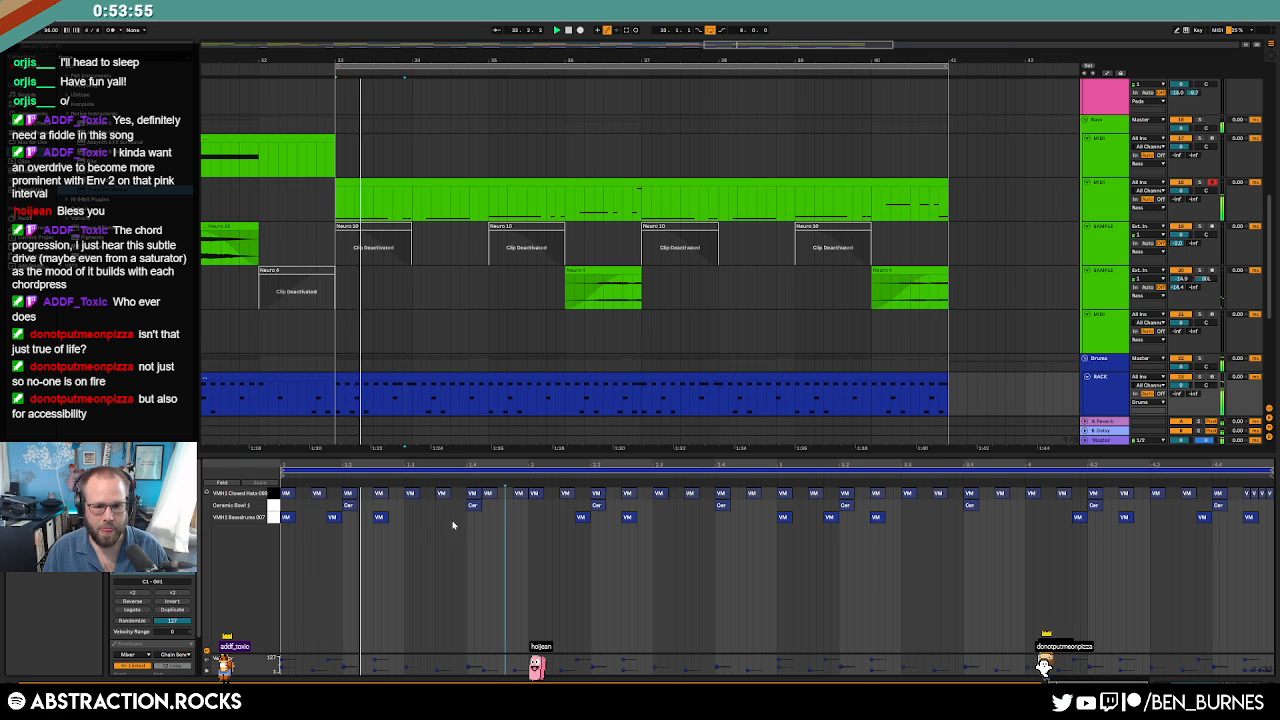
pyautogui.doubleClick(454, 518)
pyautogui.doubleClick(462, 518)
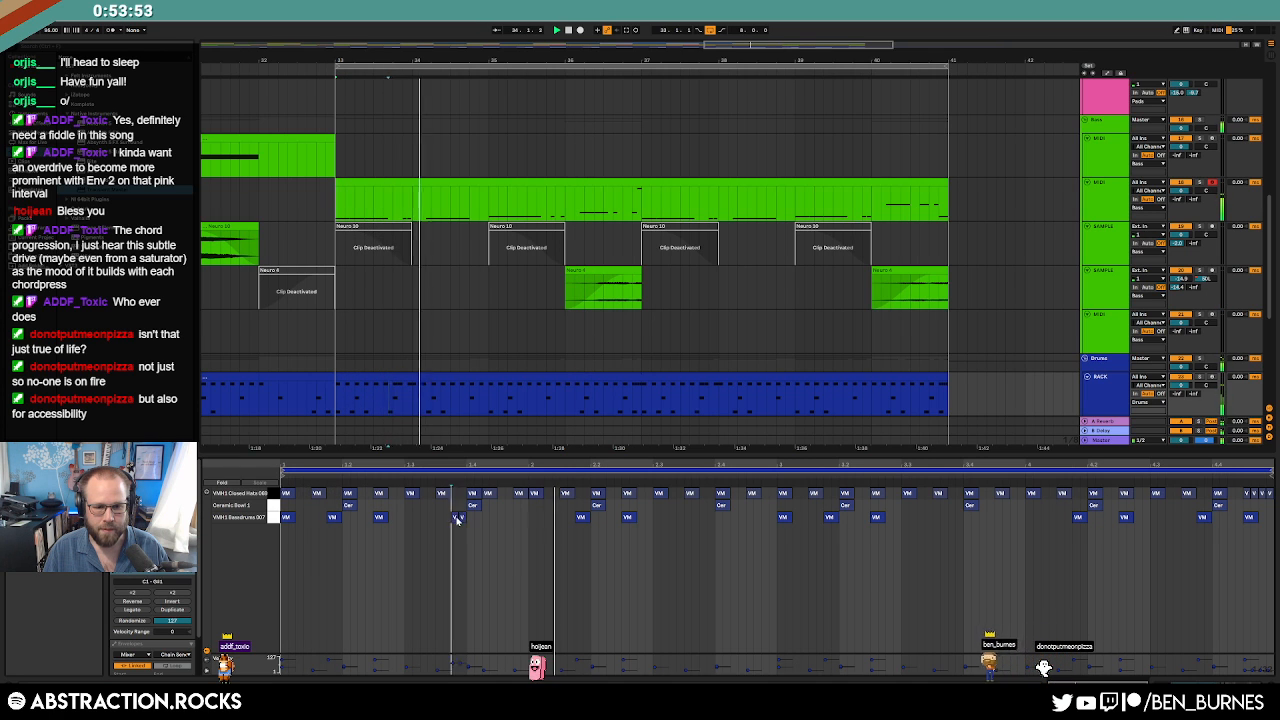
pyautogui.keyDown('shift'); pyautogui.click(456, 518); pyautogui.keyUp('shift')
pyautogui.press('Right')
pyautogui.press('space')
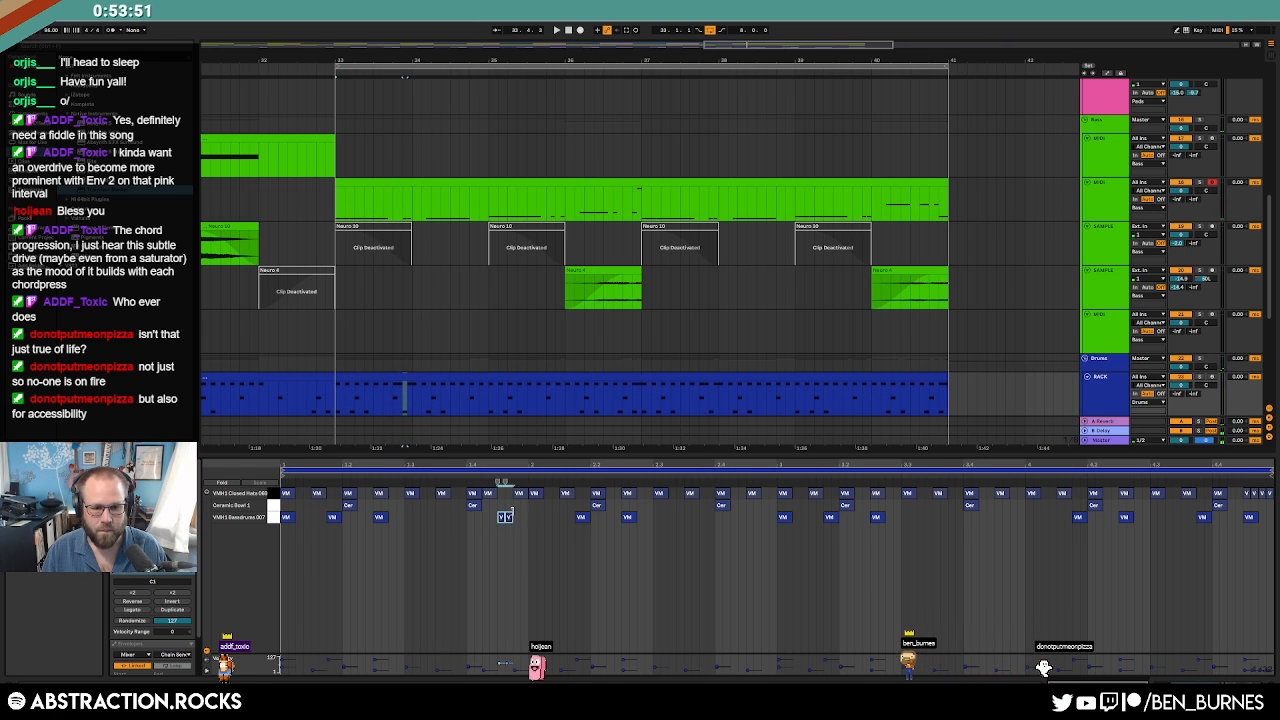
# Add two short bass drum hits at the end of the third bar and move the fourth bar's third-beat bass drum hit earlier.
pyautogui.press('space')
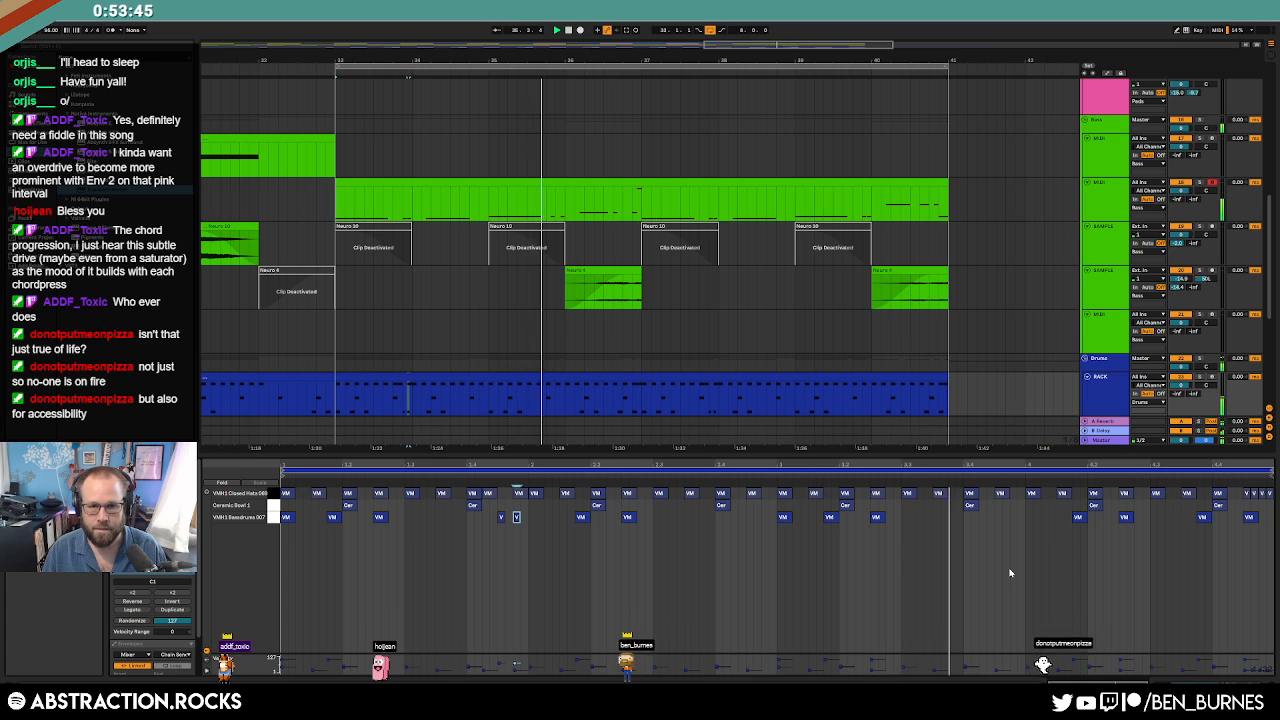
pyautogui.doubleClick(983, 517)
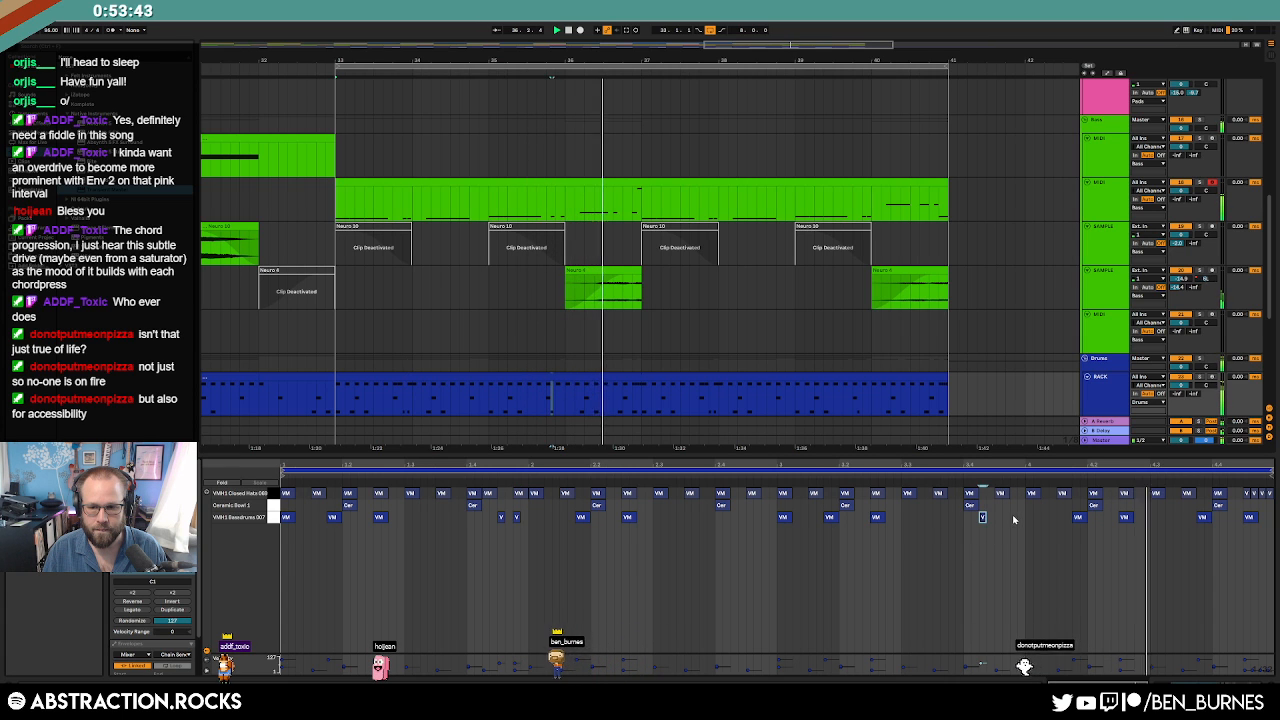
pyautogui.doubleClick(1014, 518)
pyautogui.moveTo(1206, 518); pyautogui.dragTo(1193, 520)
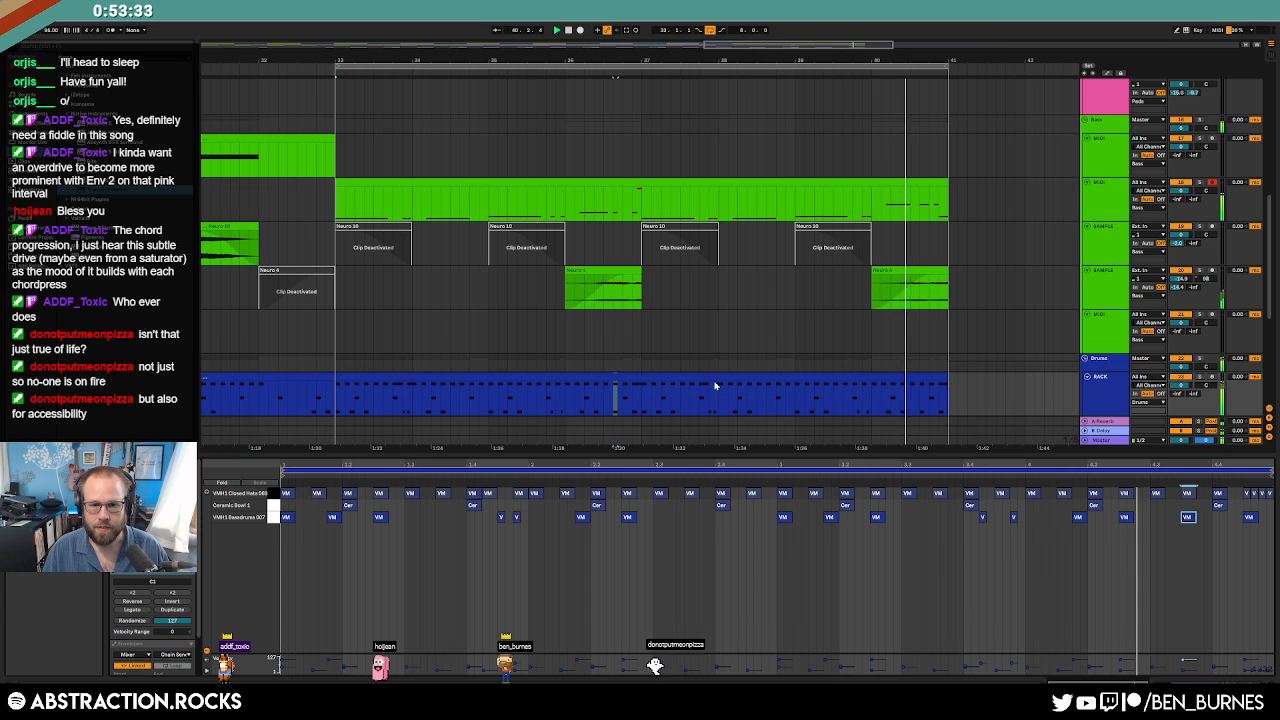
# Consolidate the looped drum clip into one eight-bar clip and split it at bar 37.
pyautogui.click(669, 377)
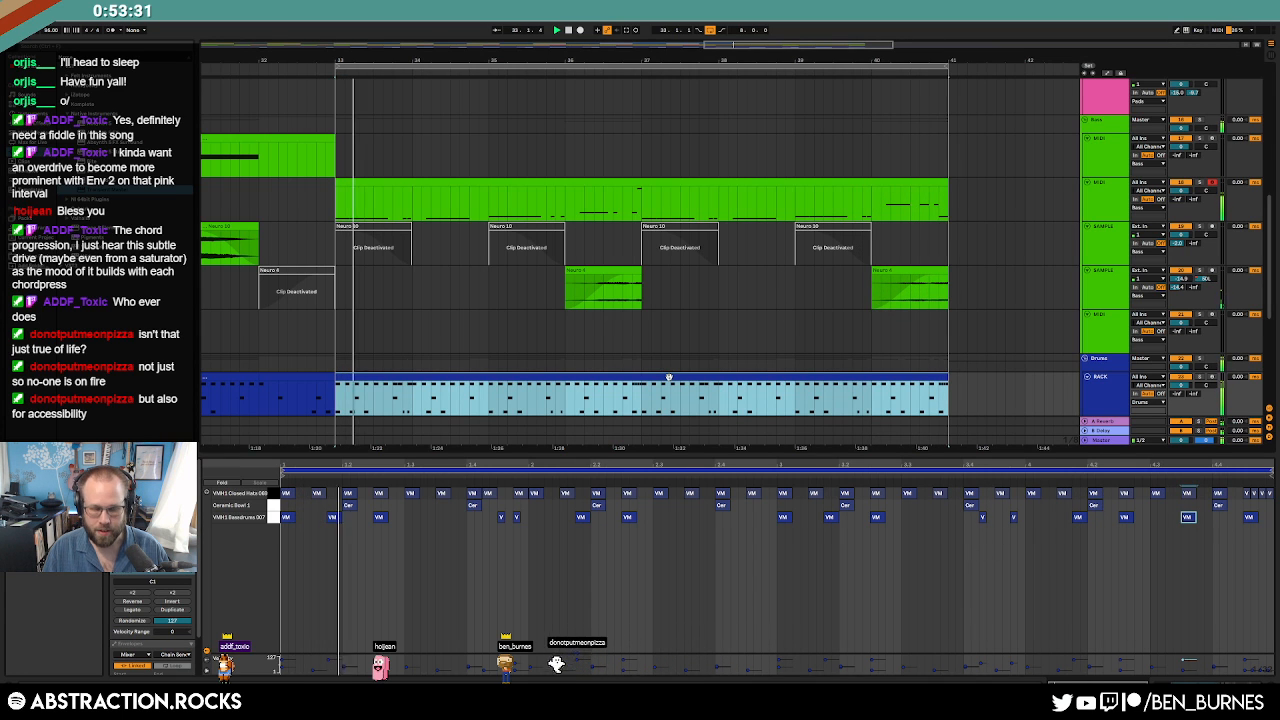
pyautogui.hotkey('ctrl', 'j')
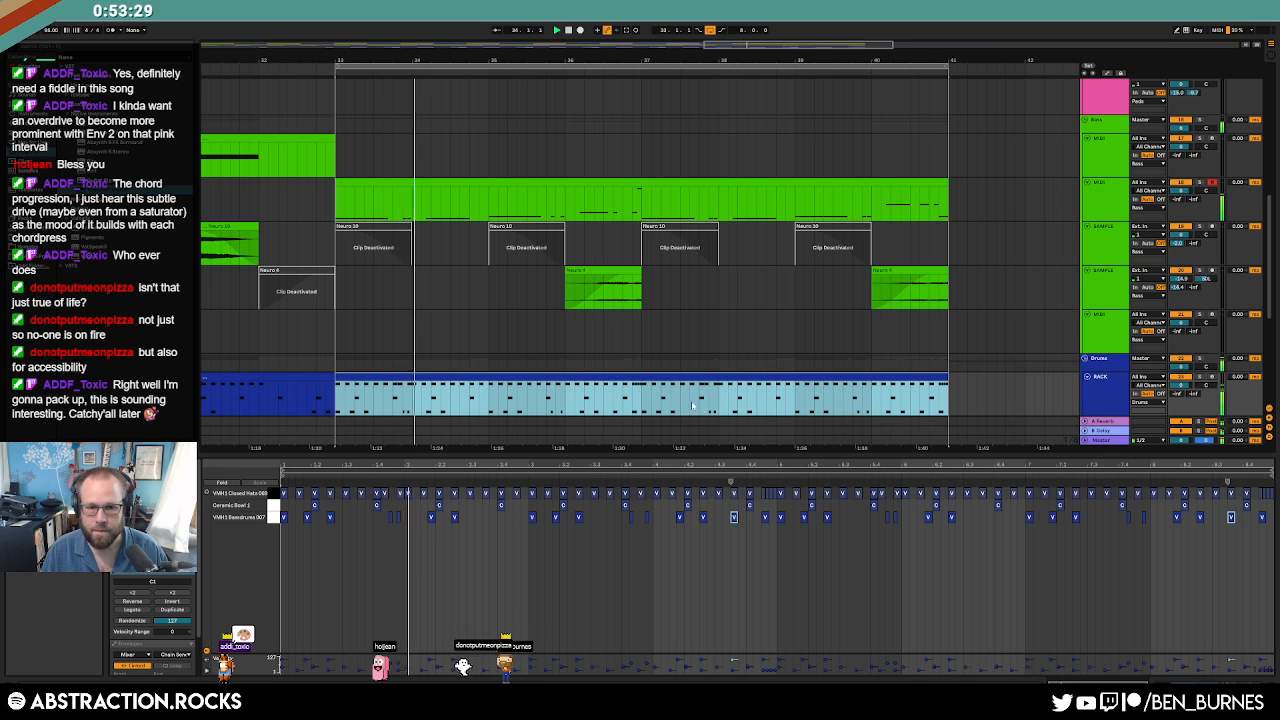
pyautogui.moveTo(645, 395); pyautogui.dragTo(947, 380)
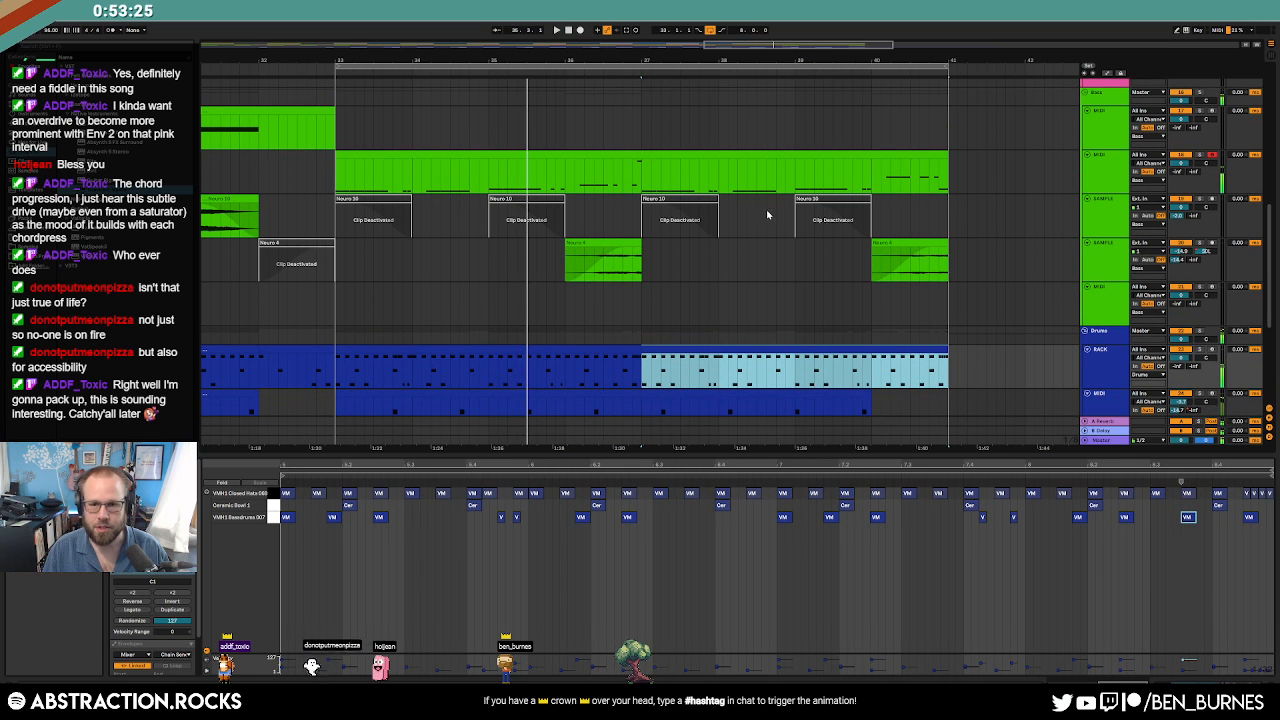
# In the second drum clip, move the seventh bar's first short bass drum hit later and add a short hit before the eighth bar's last one.
pyautogui.click(815, 190)
pyautogui.click(833, 349)
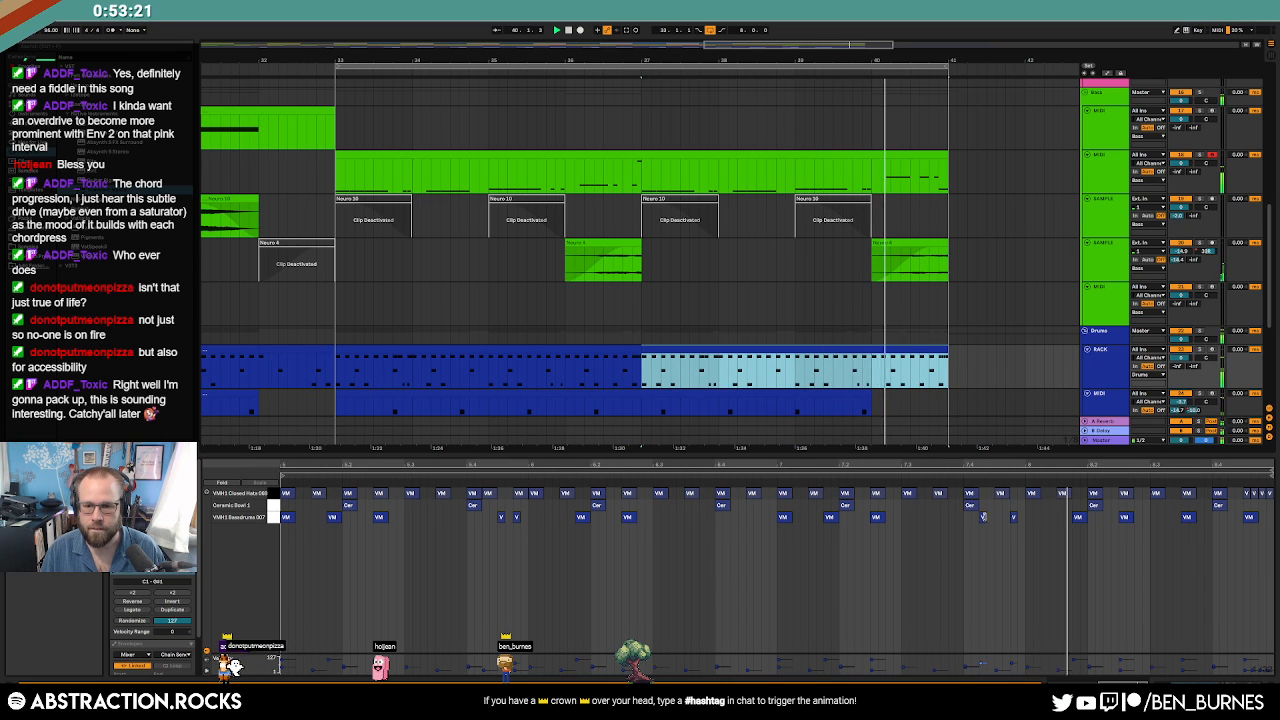
pyautogui.click(862, 370)
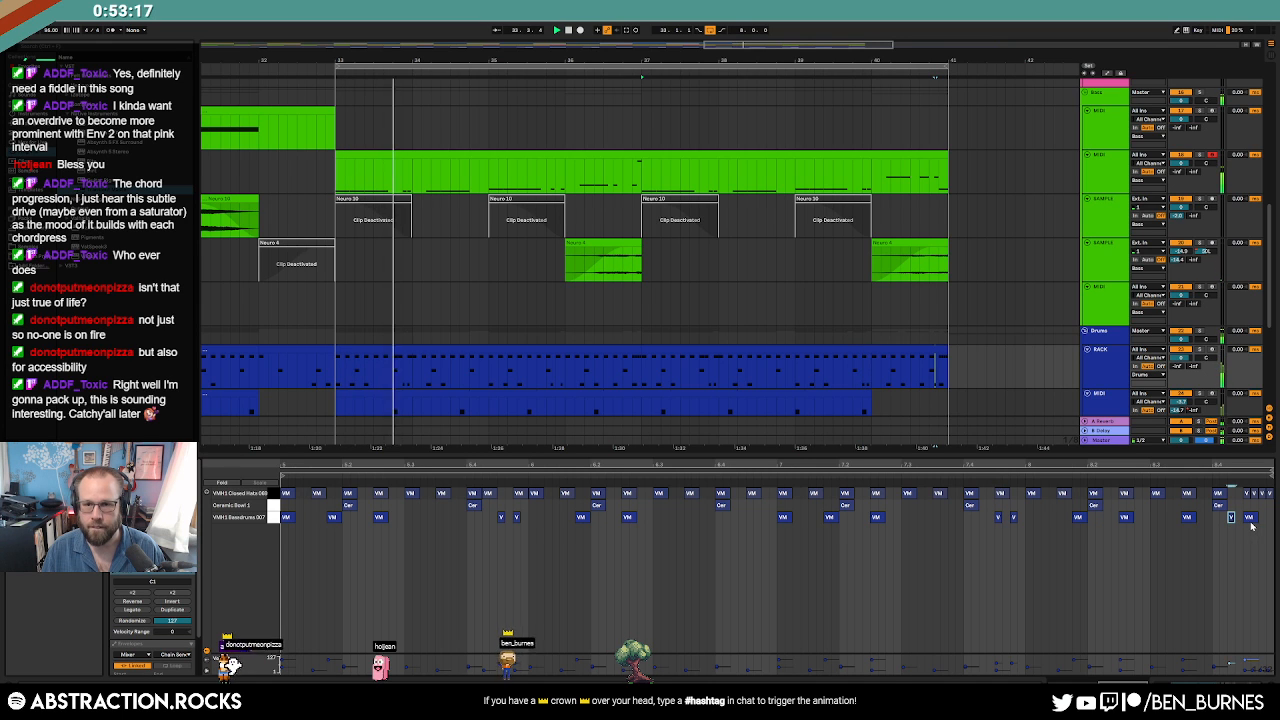
pyautogui.scroll(5, 951, 293)
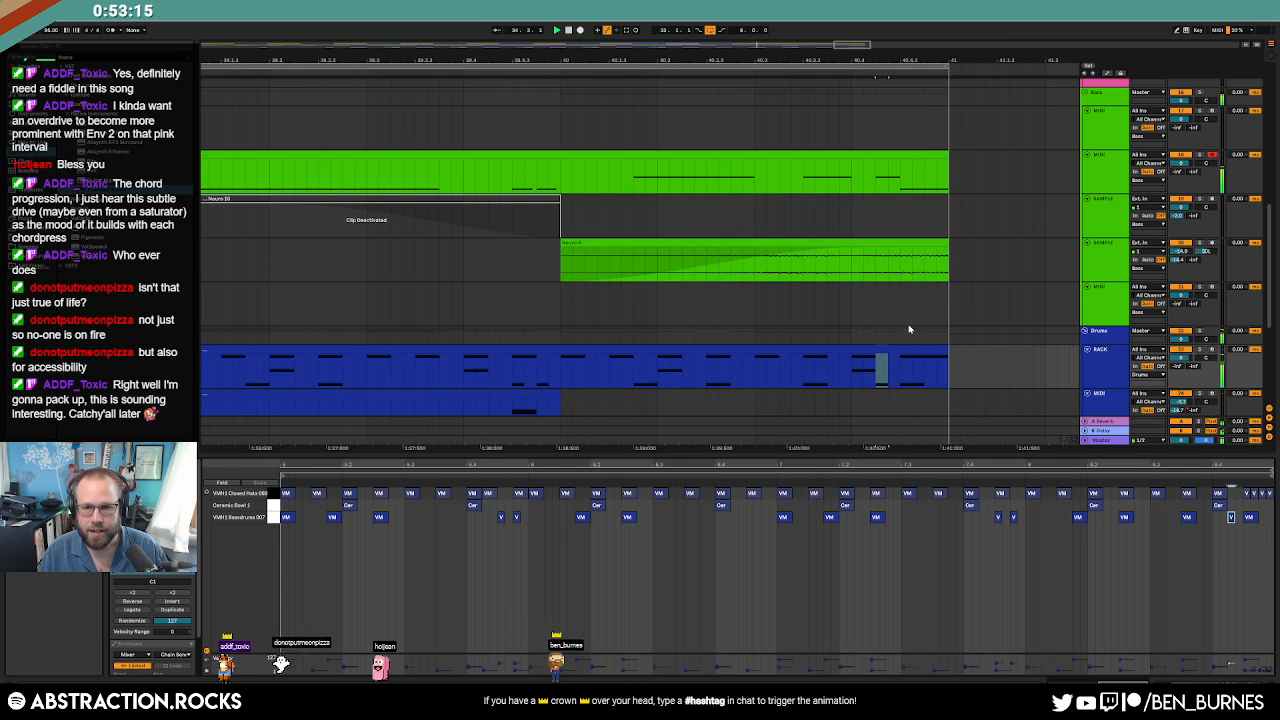
pyautogui.scroll(-5, 889, 337)
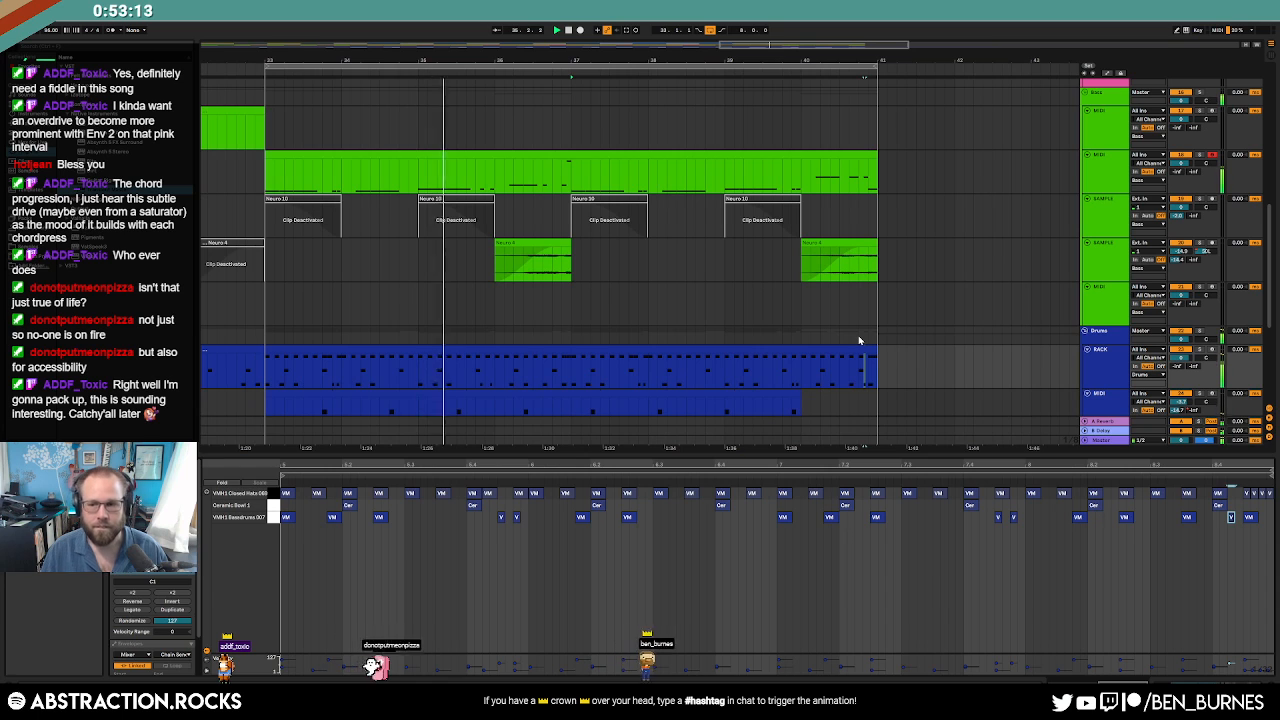
# Bring up the pitch envelope of the bass track's Operator and play the section from bar 33.
pyautogui.hotkey('shift', 'Tab')
pyautogui.click(494, 168)
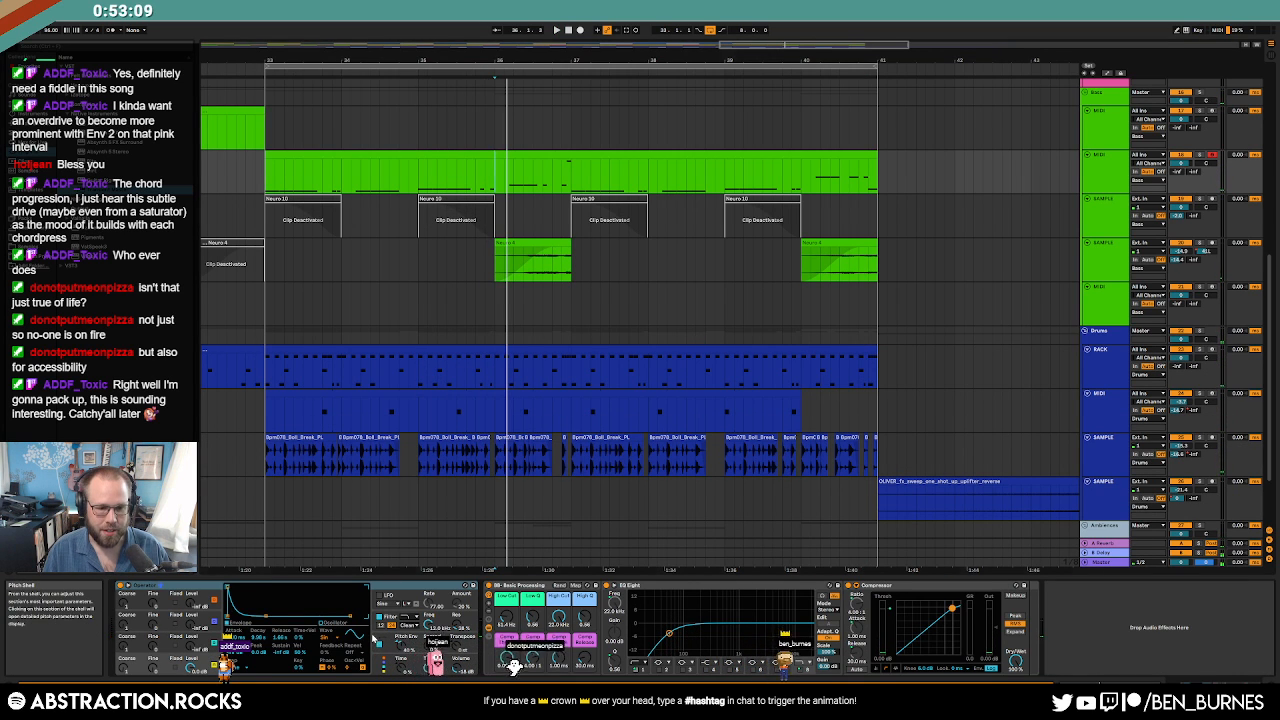
pyautogui.click(375, 637)
pyautogui.press('space')
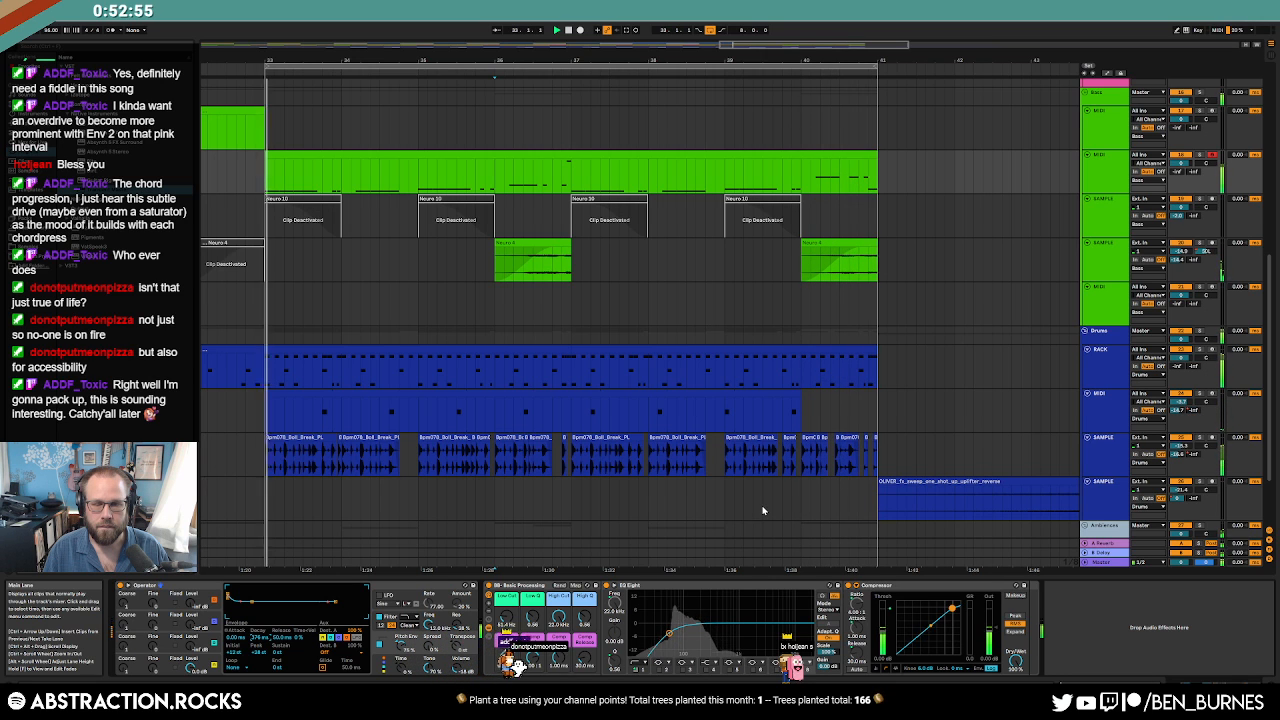
# Open the bass clip and lower the fourth bar's final high note towards the pitch of the eighth bar's closing notes.
pyautogui.doubleClick(577, 155)
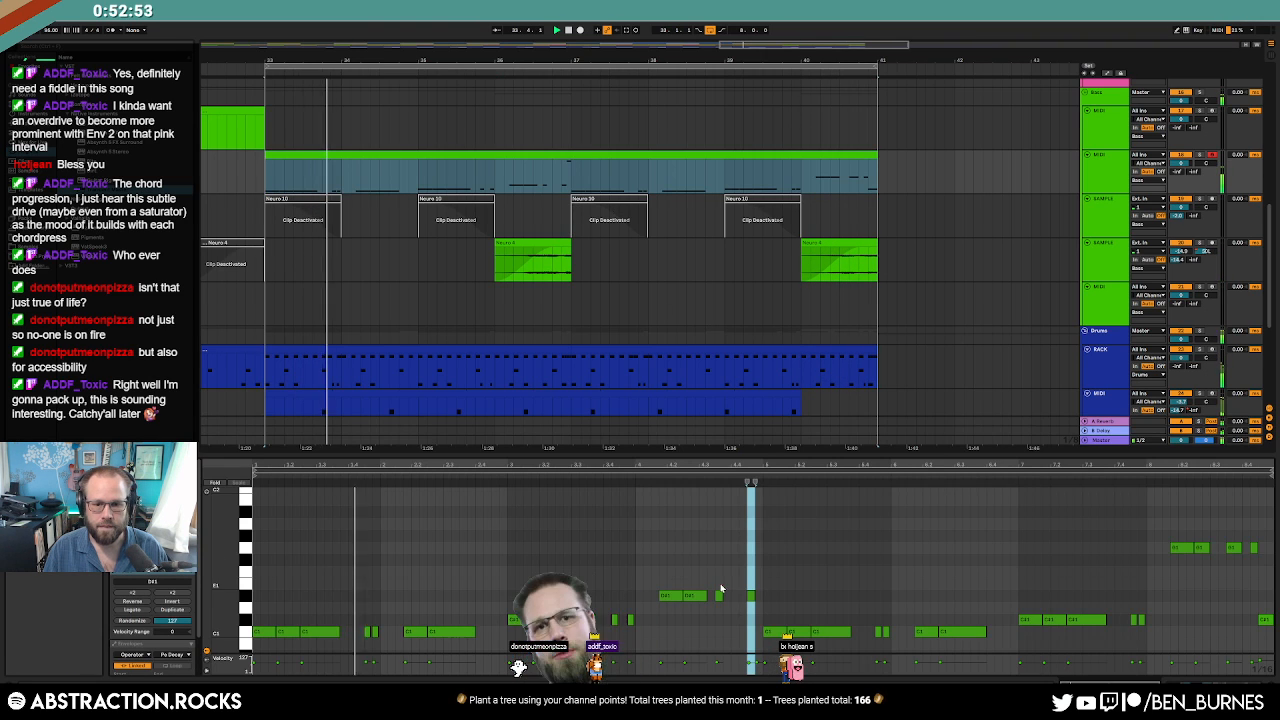
pyautogui.scroll(2, 738, 558)
pyautogui.click(738, 558)
pyautogui.click(759, 512)
pyautogui.press('Down')
pyautogui.press('Down')
pyautogui.press('Down')
pyautogui.press('Down')
pyautogui.press('Down')
pyautogui.press('Down')
pyautogui.press('Down')
pyautogui.press('Down')
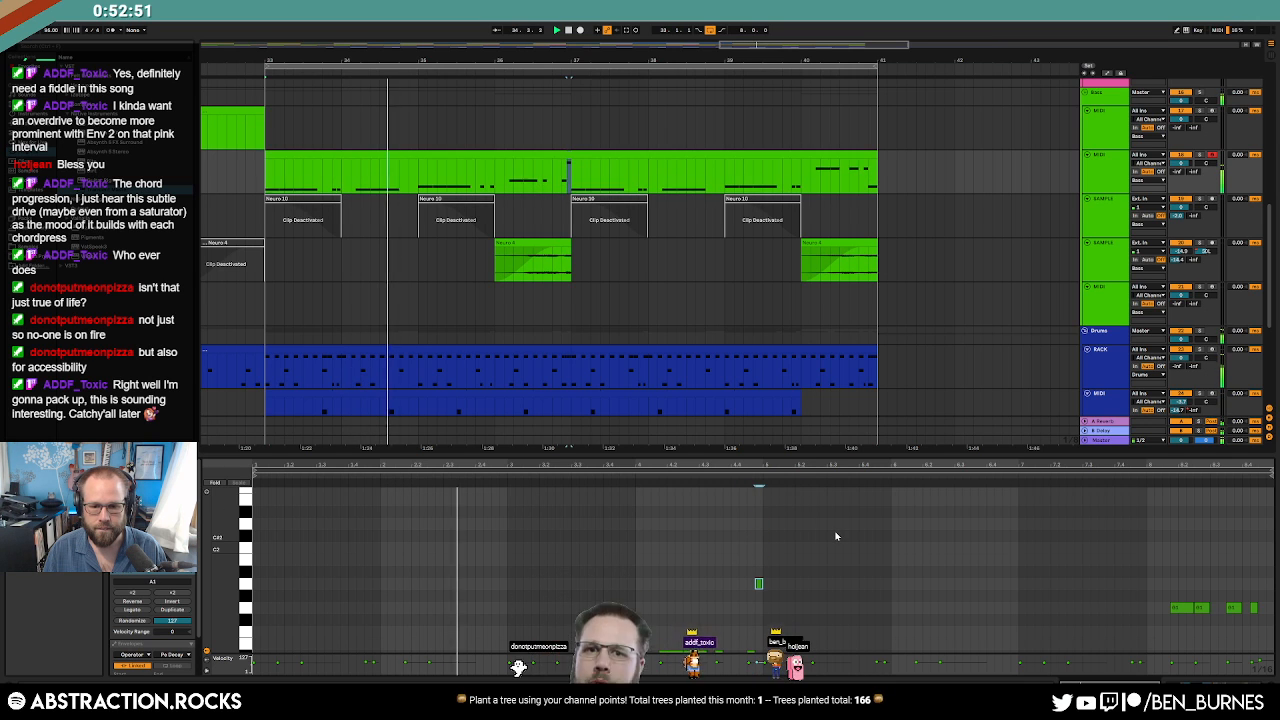
# Nudge the fourth bar's last two bass notes one grid step earlier and lengthen the final one to the bar's end.
pyautogui.scroll(-1, 762, 590)
pyautogui.keyDown('shift'); pyautogui.click(751, 605); pyautogui.keyUp('shift')
pyautogui.press('Left')
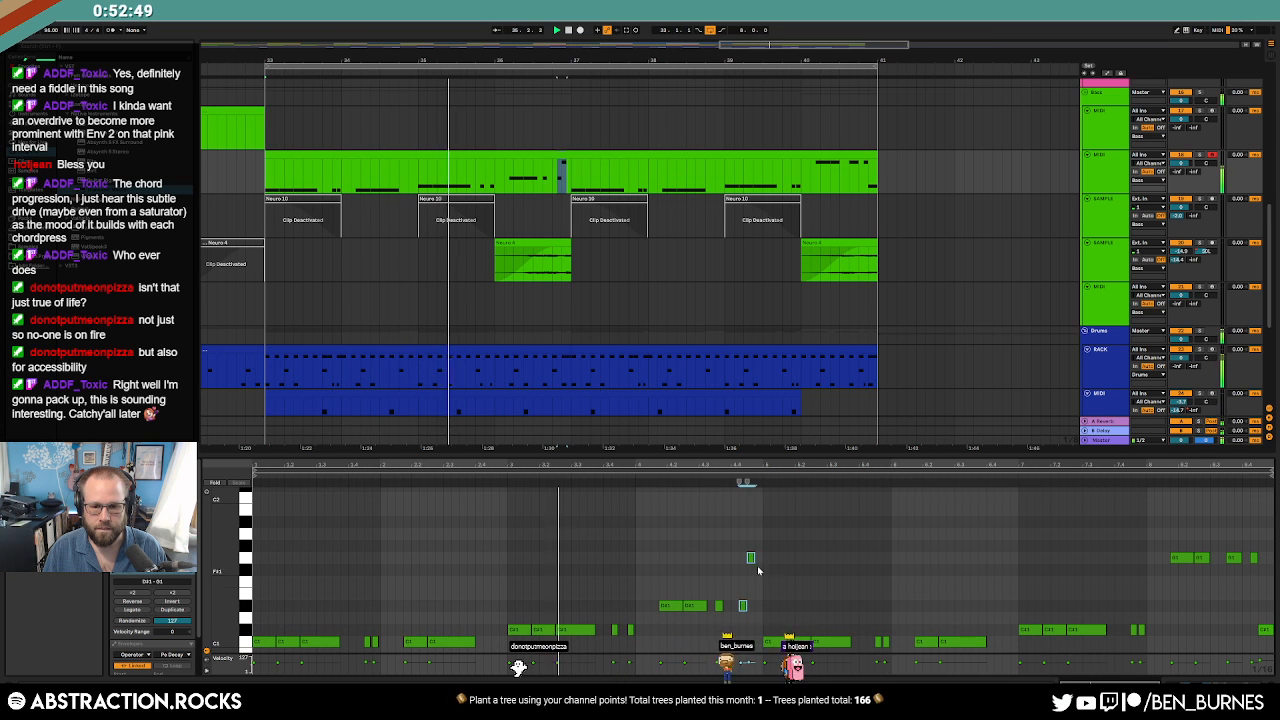
pyautogui.click(753, 558)
pyautogui.moveTo(753, 558); pyautogui.dragTo(762, 558)
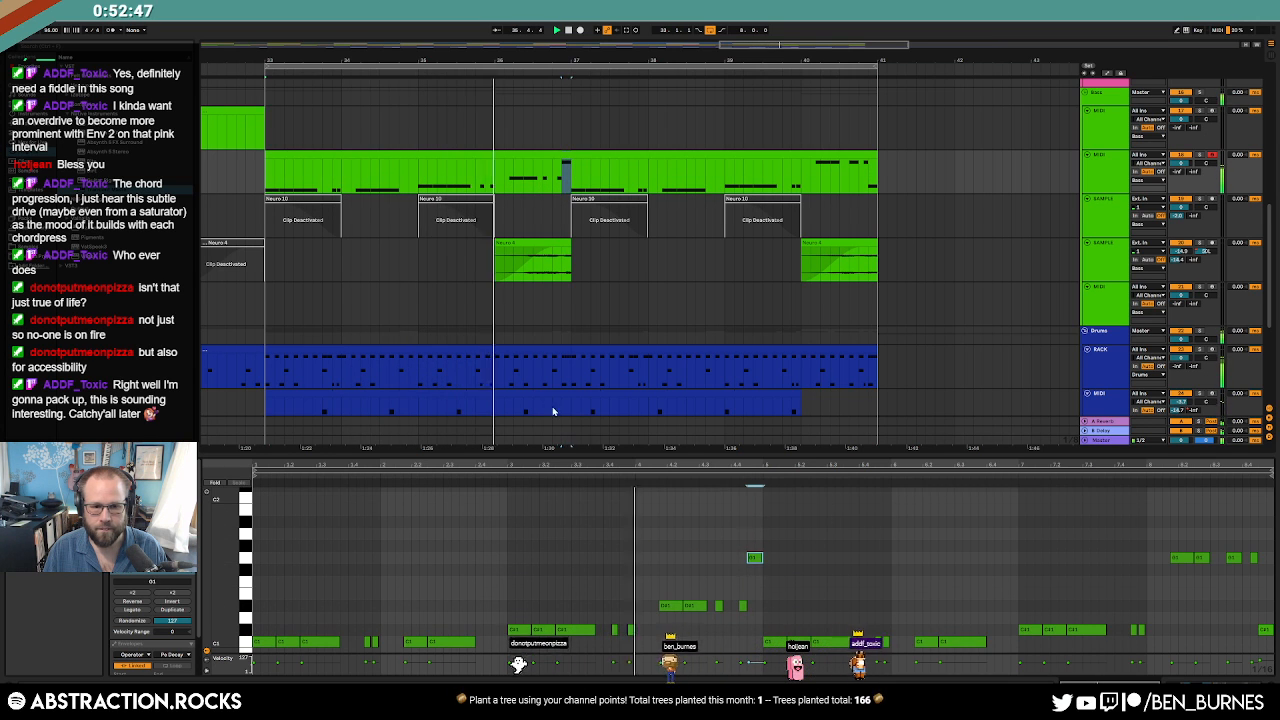
# Add a short bass drum hit before the last one in the first drum clip's fourth bar and audition it with the bass.
pyautogui.click(550, 352)
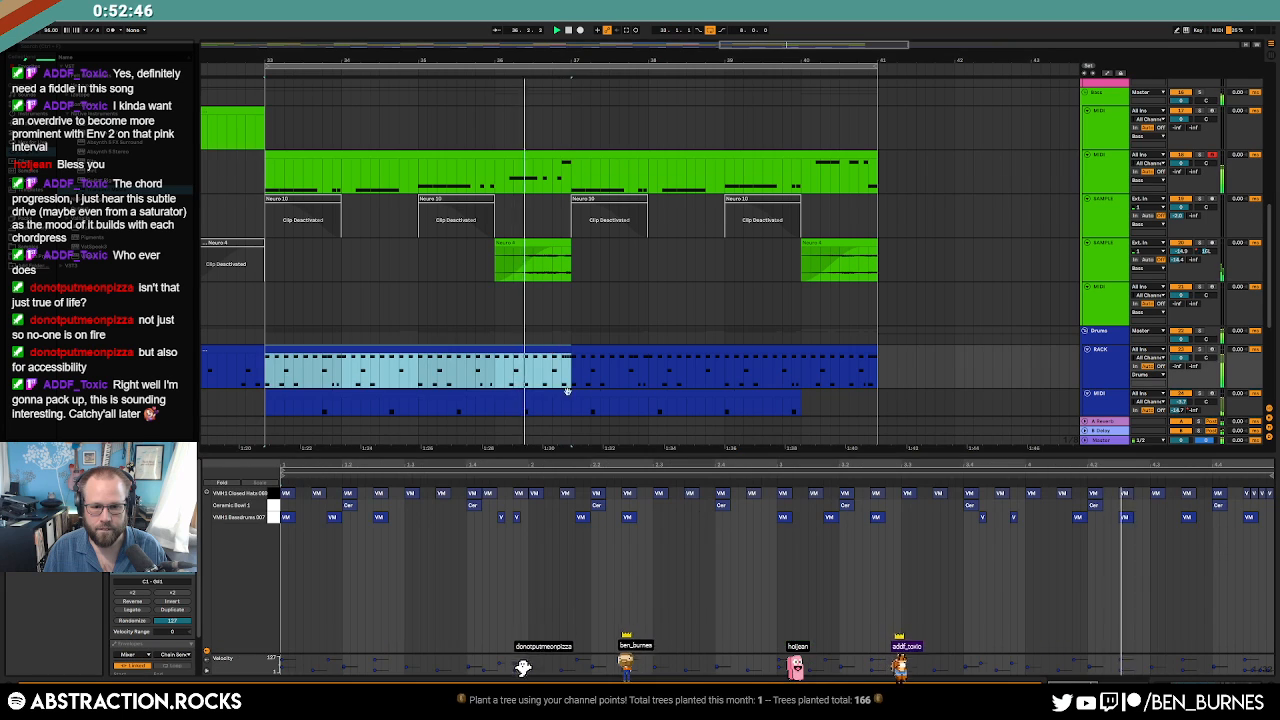
pyautogui.click(1230, 517)
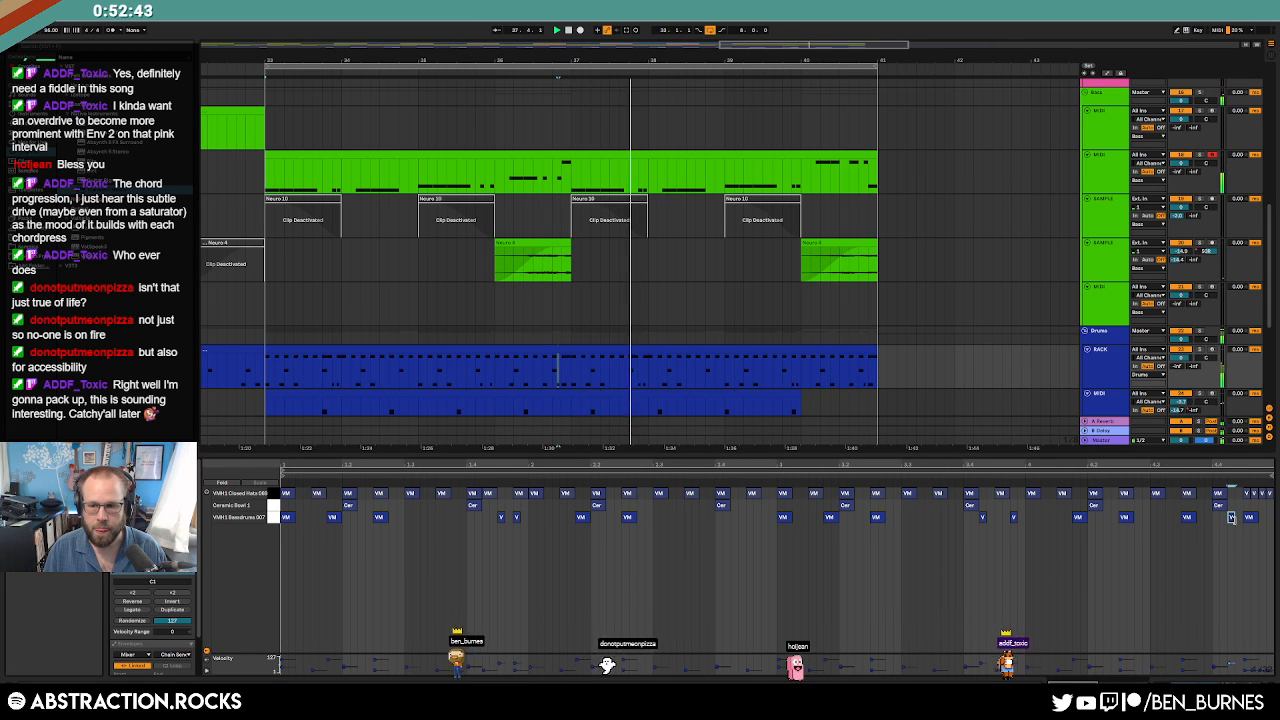
pyautogui.click(560, 171)
pyautogui.press('space')
pyautogui.press('space')
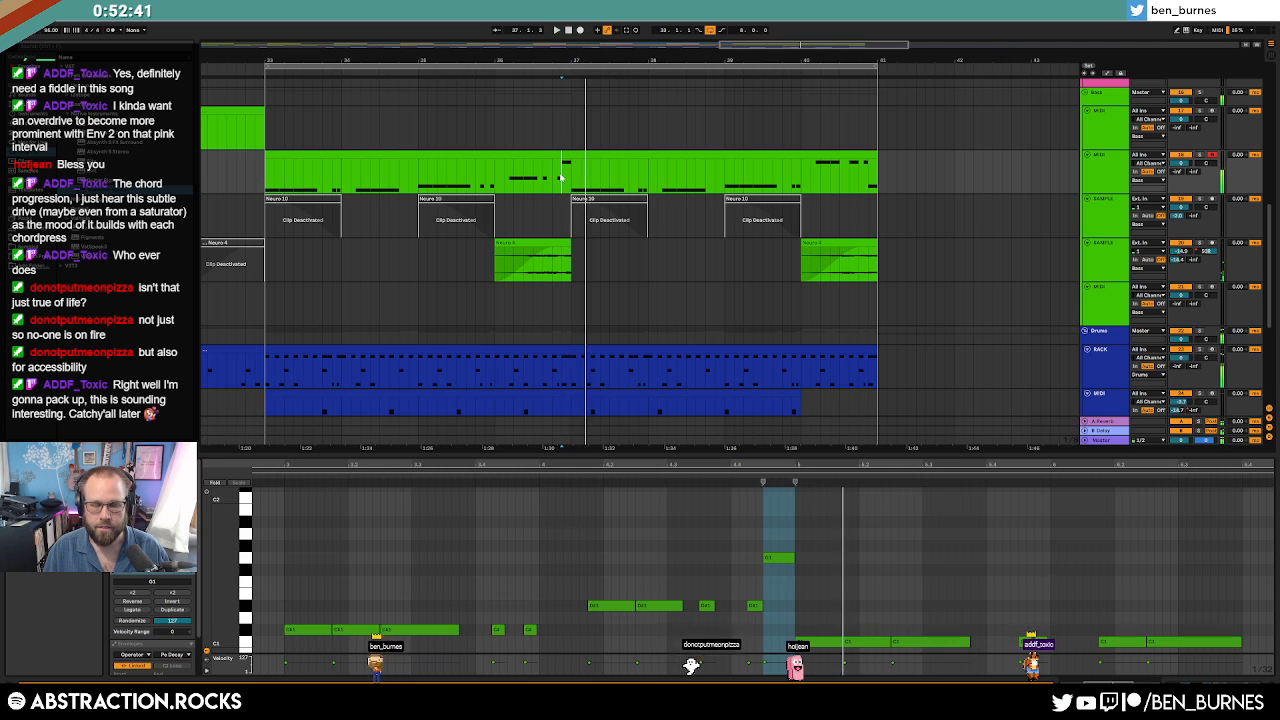
# With the section playing, raise oscillator B's output level in the bass Operator and lift its envelope's sustain.
pyautogui.hotkey('shift', 'Tab')
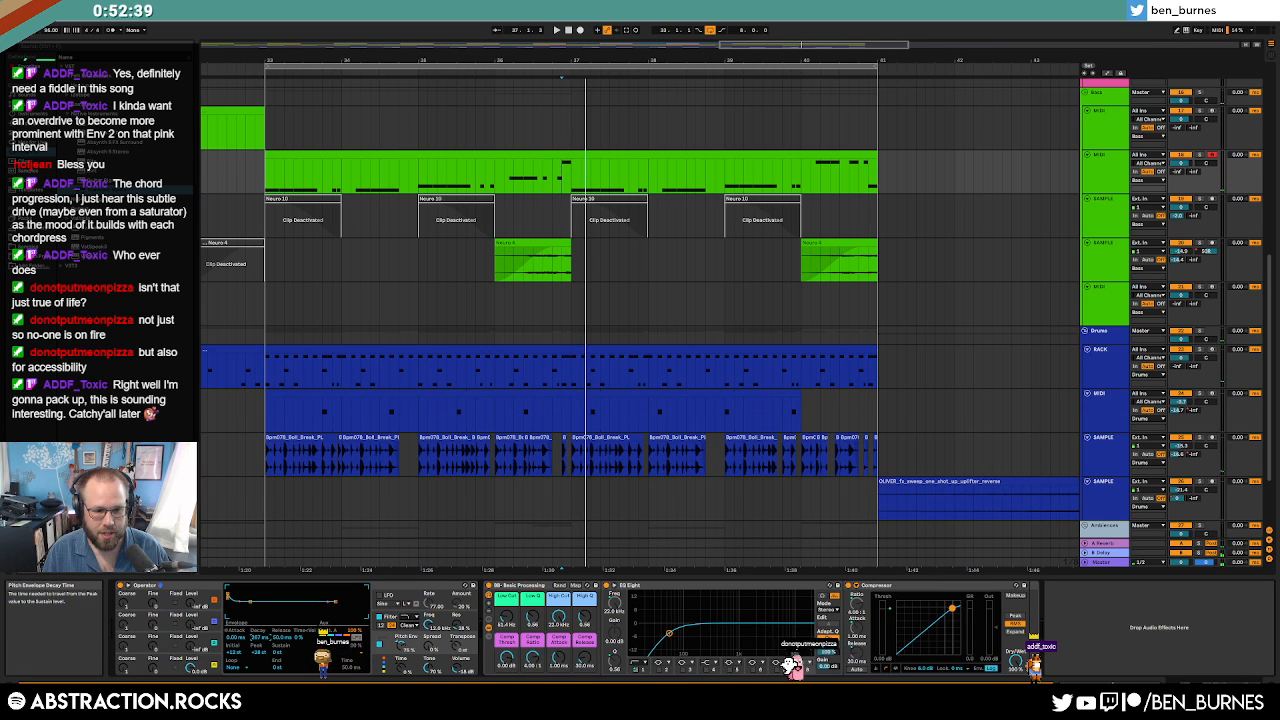
pyautogui.press('space')
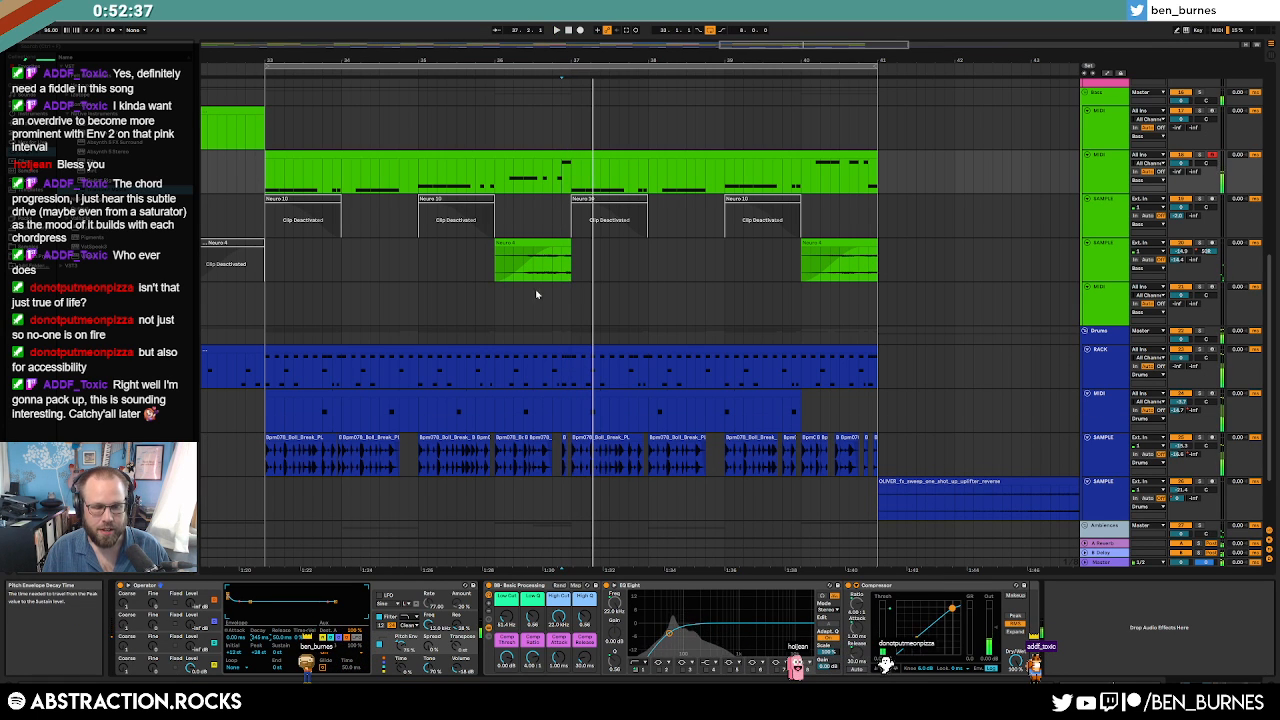
pyautogui.moveTo(191, 646); pyautogui.dragTo(191, 643)
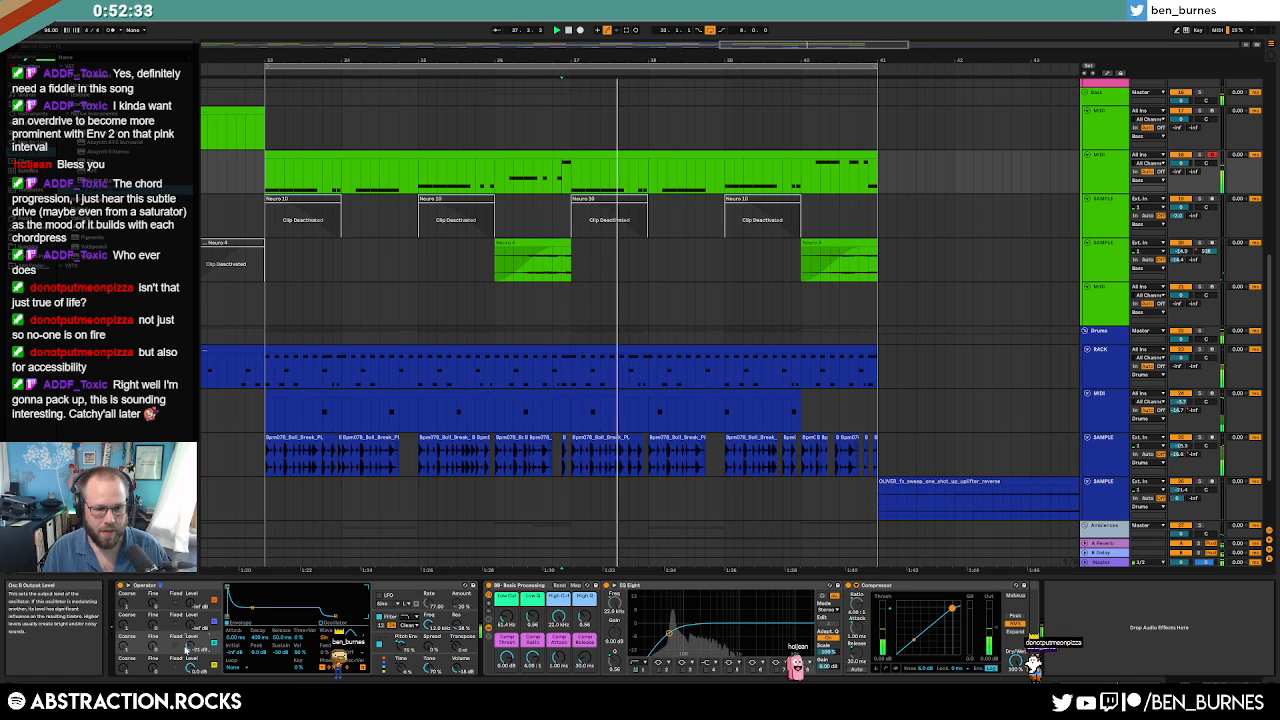
pyautogui.moveTo(252, 608); pyautogui.dragTo(248, 588)
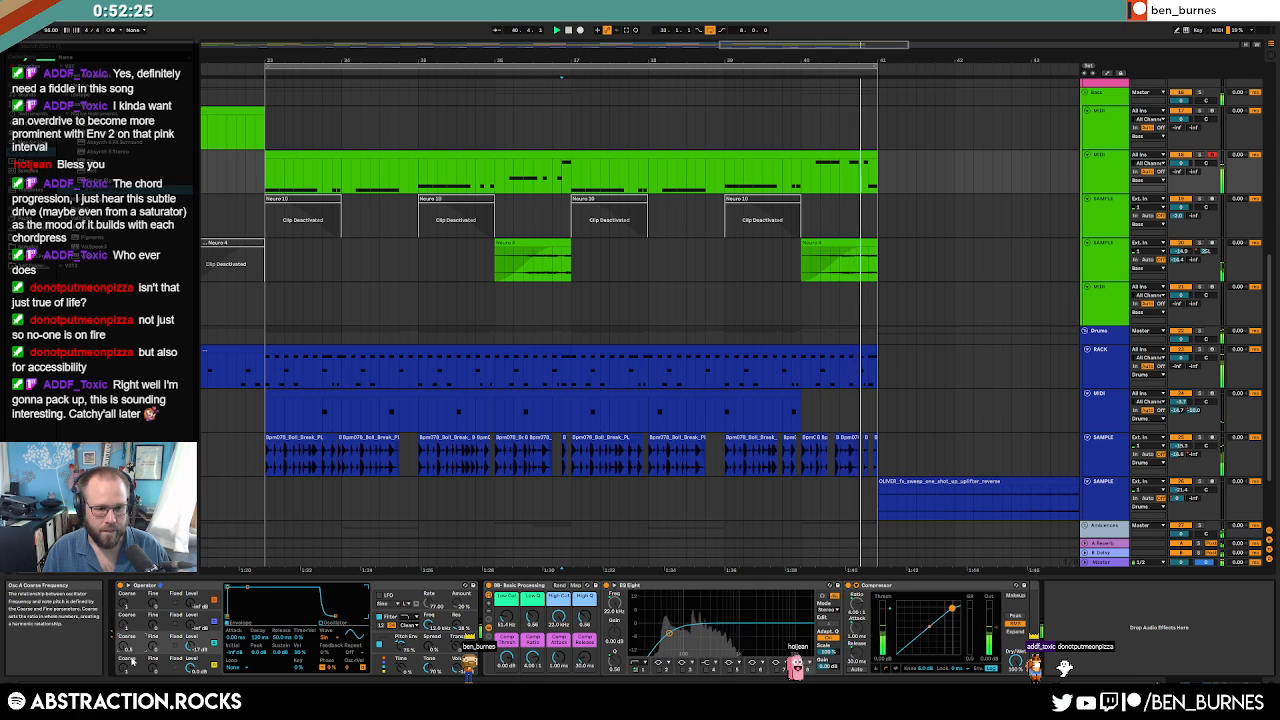
# Try different waveforms for oscillator B of the bass Operator, ending on Saw D.
pyautogui.click(335, 638)
pyautogui.click(343, 606)
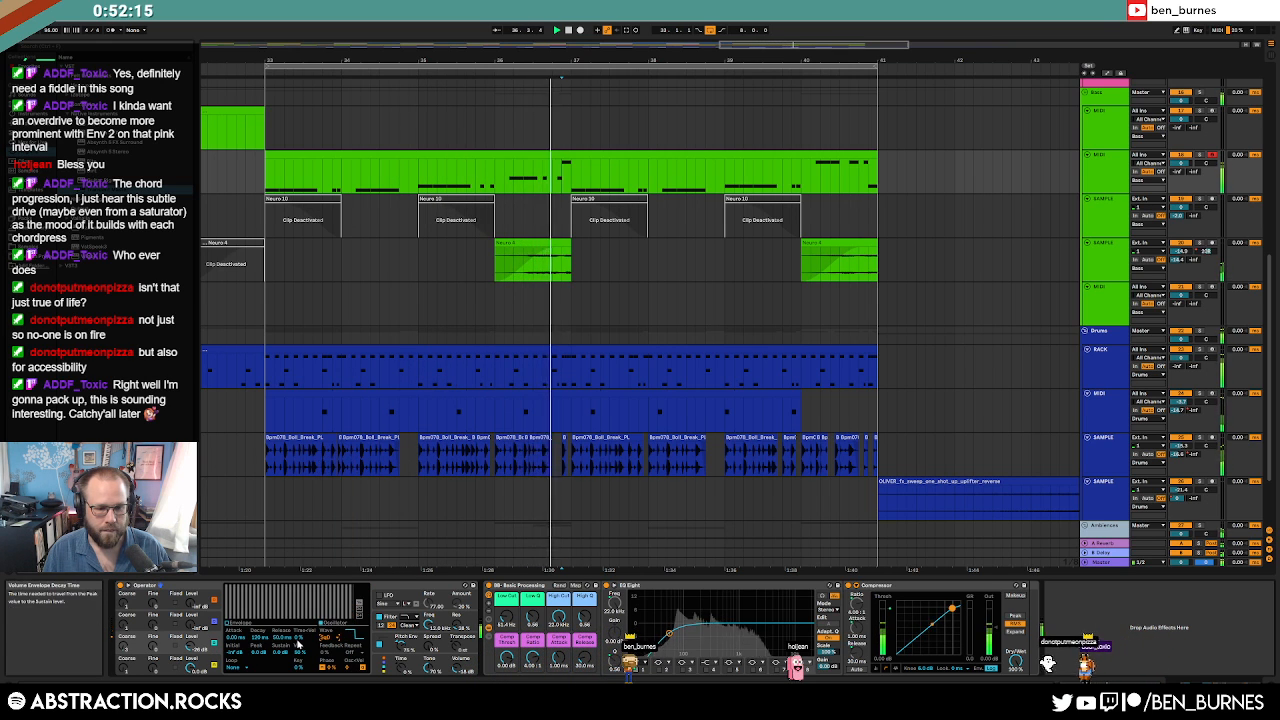
pyautogui.click(335, 638)
pyautogui.click(337, 543)
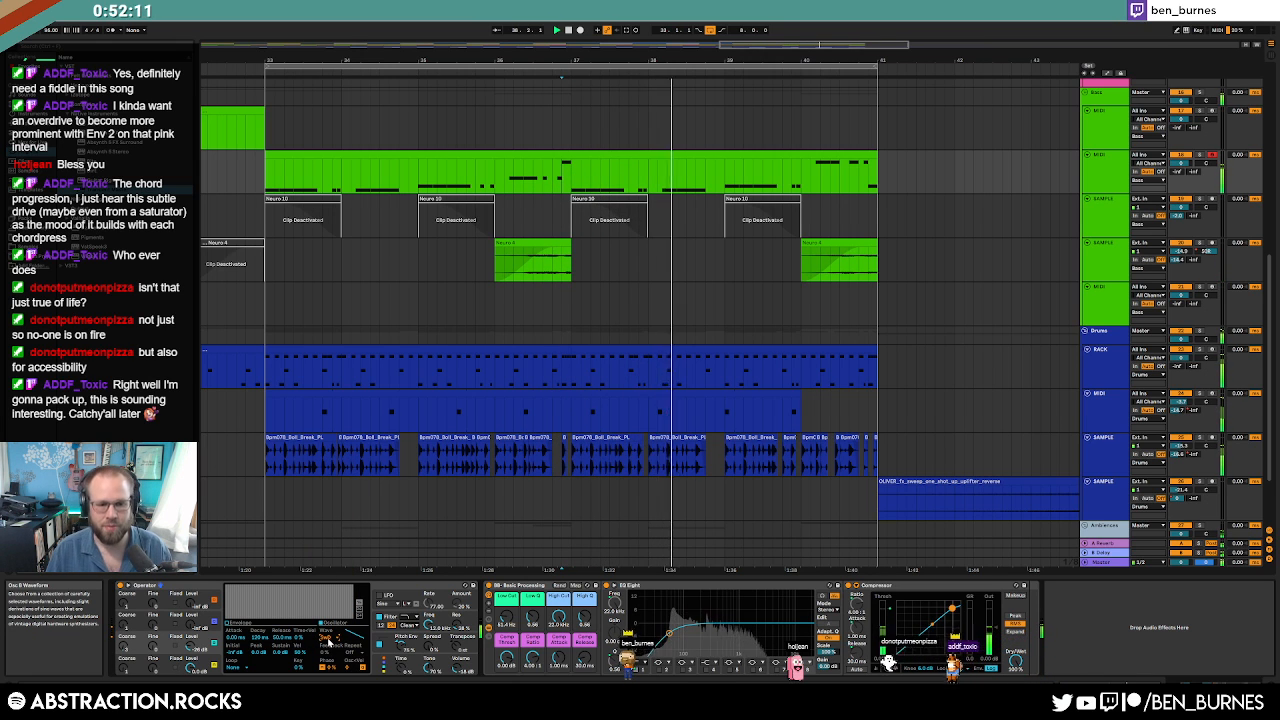
# Revisit the Operator's pitch envelope, then select oscillator B and raise the sustain of its envelope again.
pyautogui.click(430, 646)
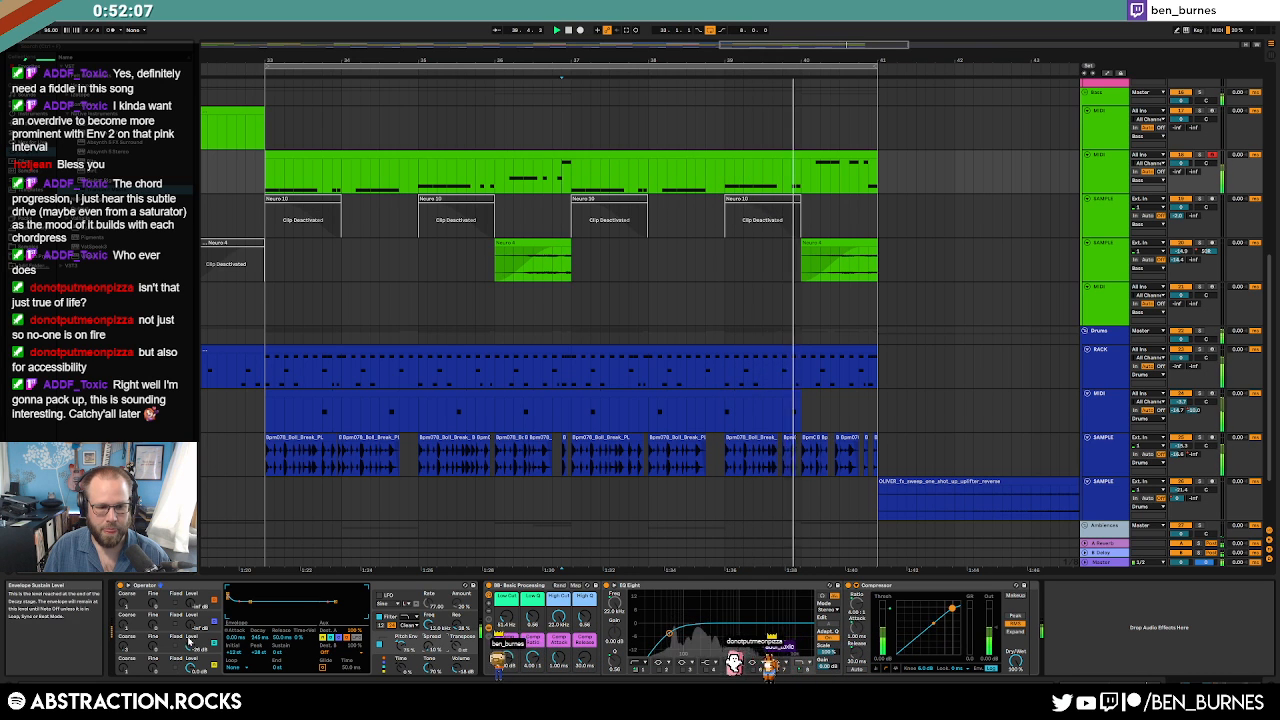
pyautogui.click(189, 641)
pyautogui.click(238, 623)
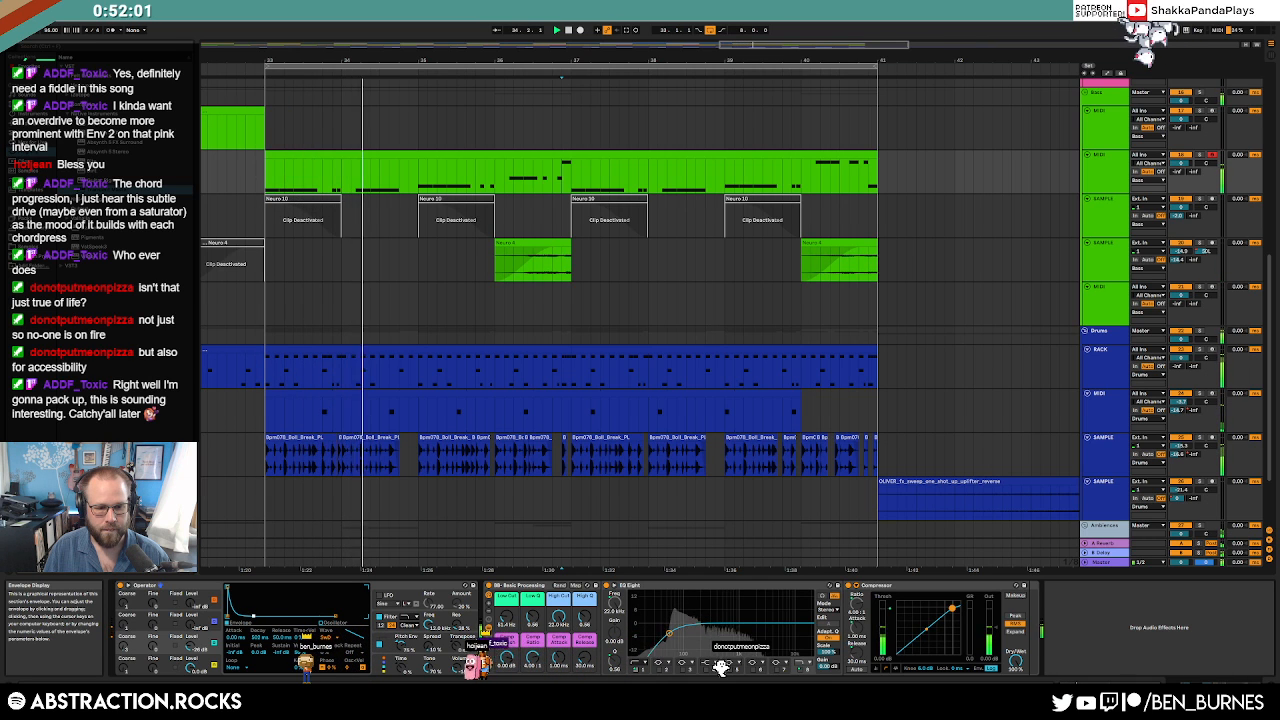
pyautogui.moveTo(253, 616); pyautogui.dragTo(247, 587)
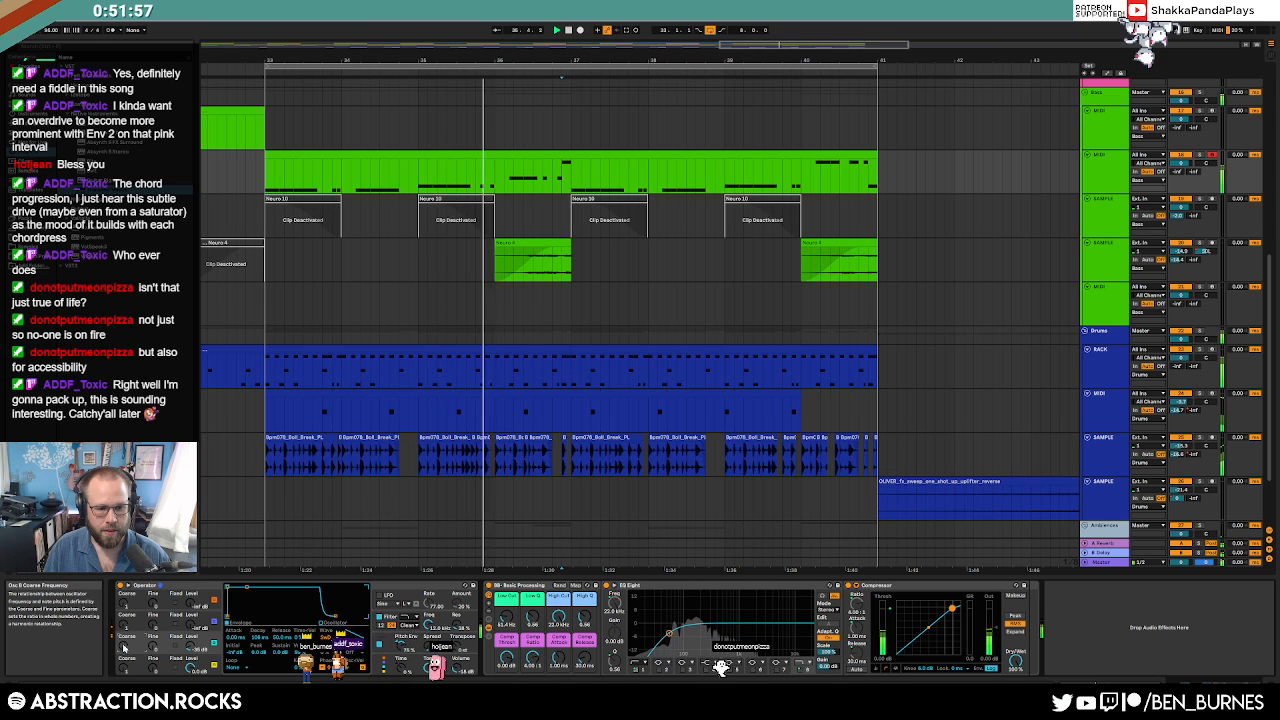
# Try the Sine waveform for oscillator B and settle on Sine 4 Bit.
pyautogui.click(328, 635)
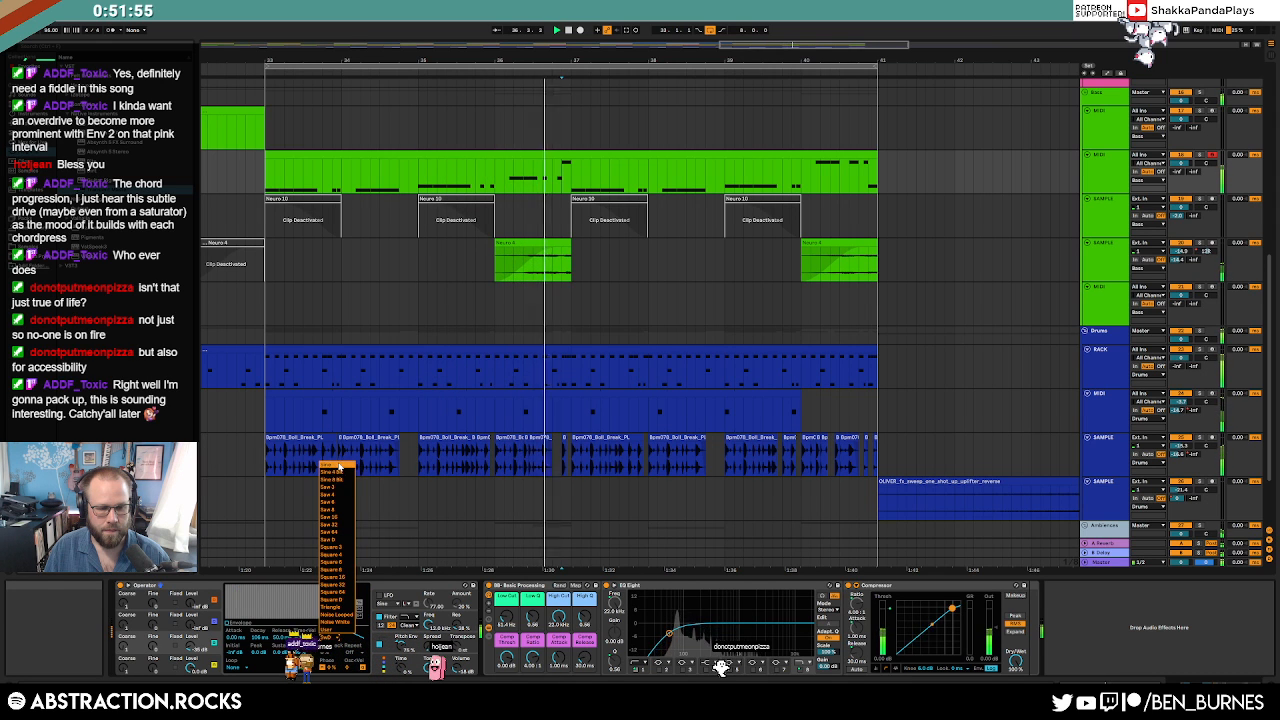
pyautogui.click(339, 465)
pyautogui.click(328, 636)
pyautogui.click(336, 473)
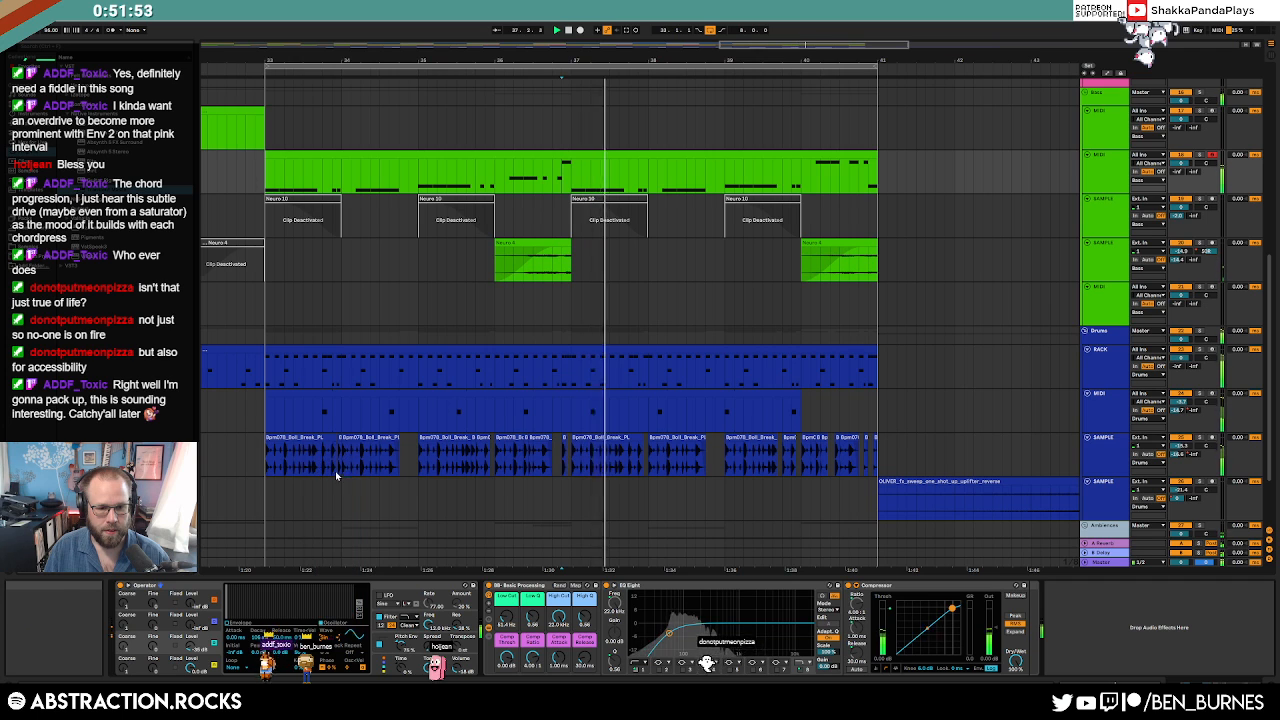
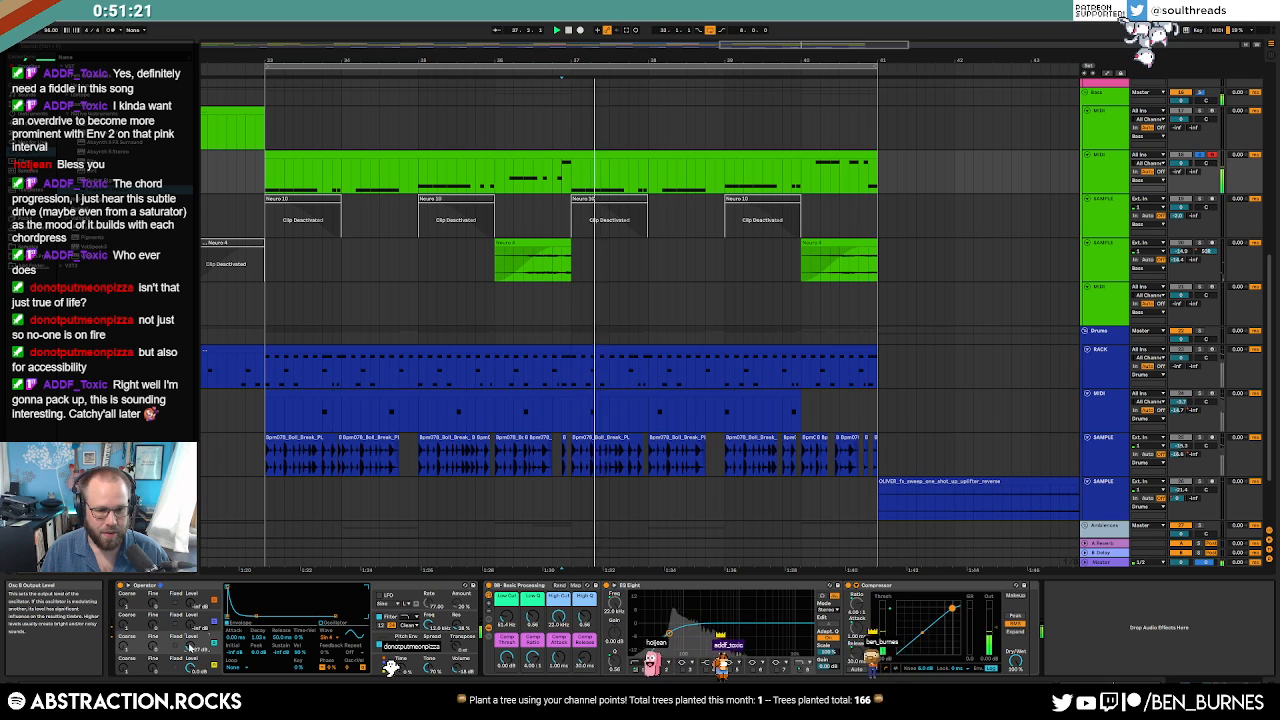
# Consolidate the two drum rack clips at bars 33–41 into one eight-bar clip.
pyautogui.click(538, 351)
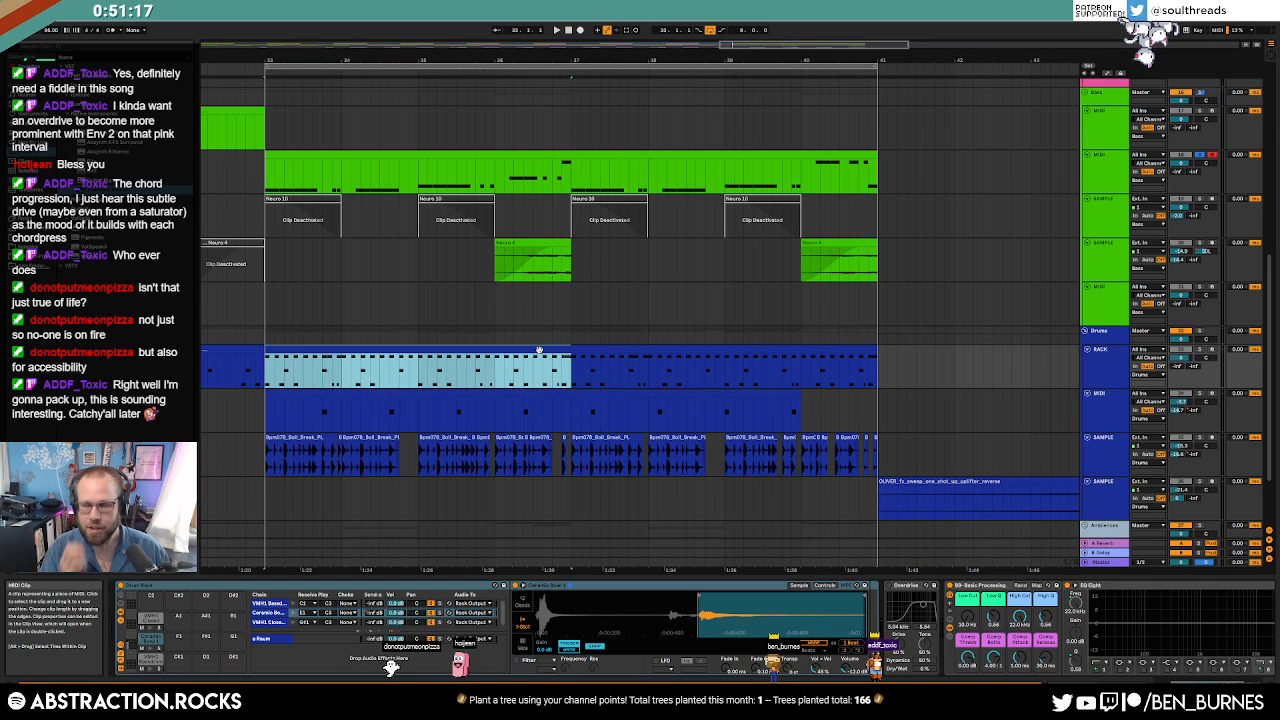
pyautogui.click(1111, 412)
pyautogui.doubleClick(549, 370)
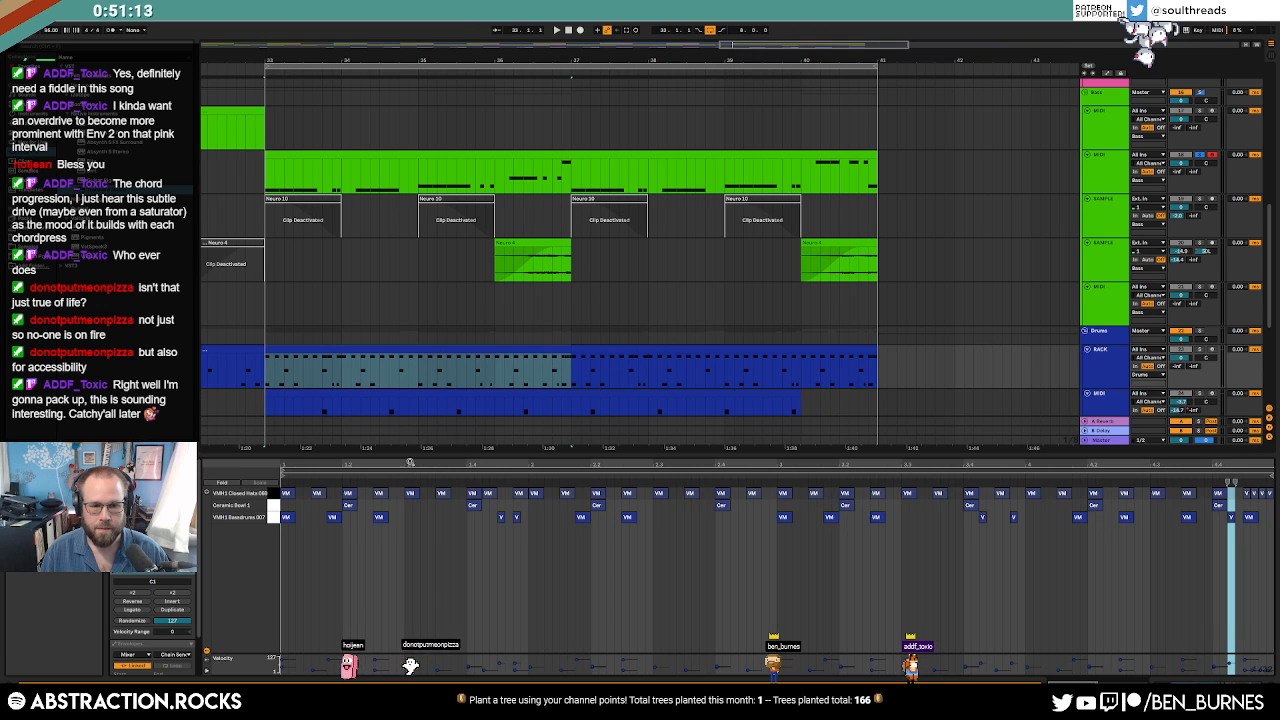
pyautogui.click(590, 350)
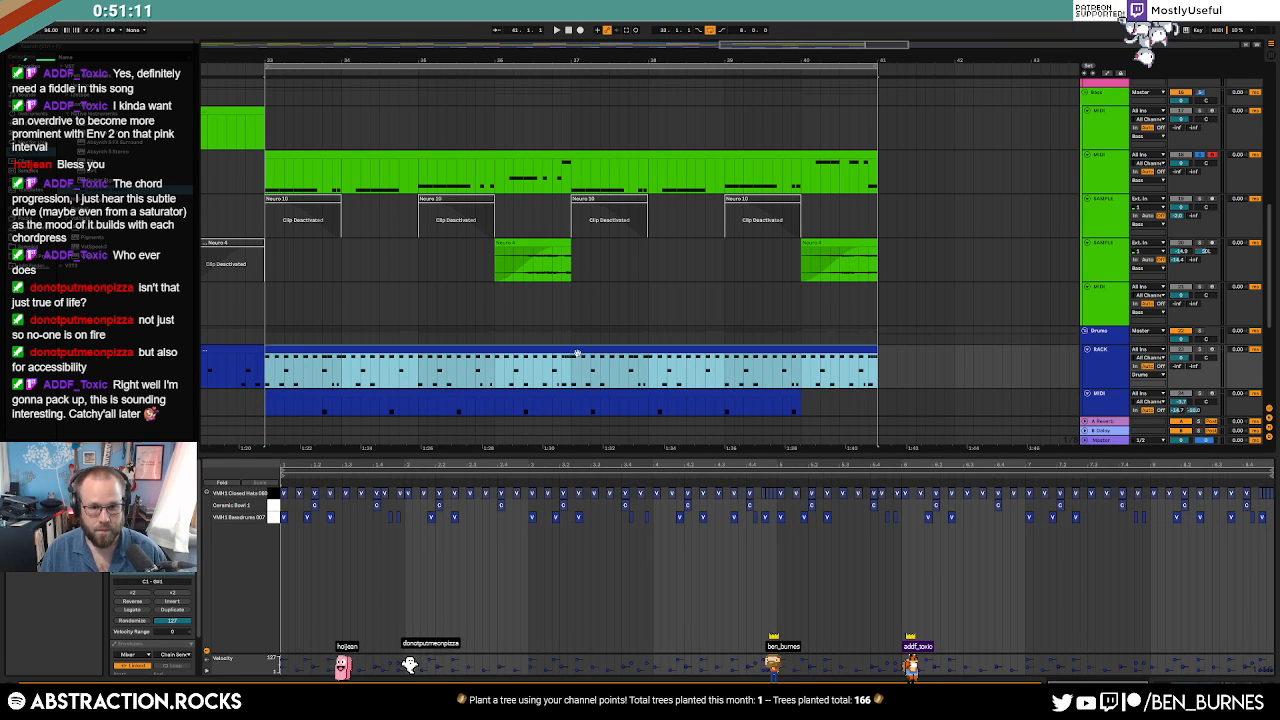
# Browse the sample pack folders for the Frog - Top 4 sample and add it to the drum rack as a new pad.
pyautogui.click(1023, 360)
pyautogui.scroll(-3, 939, 374)
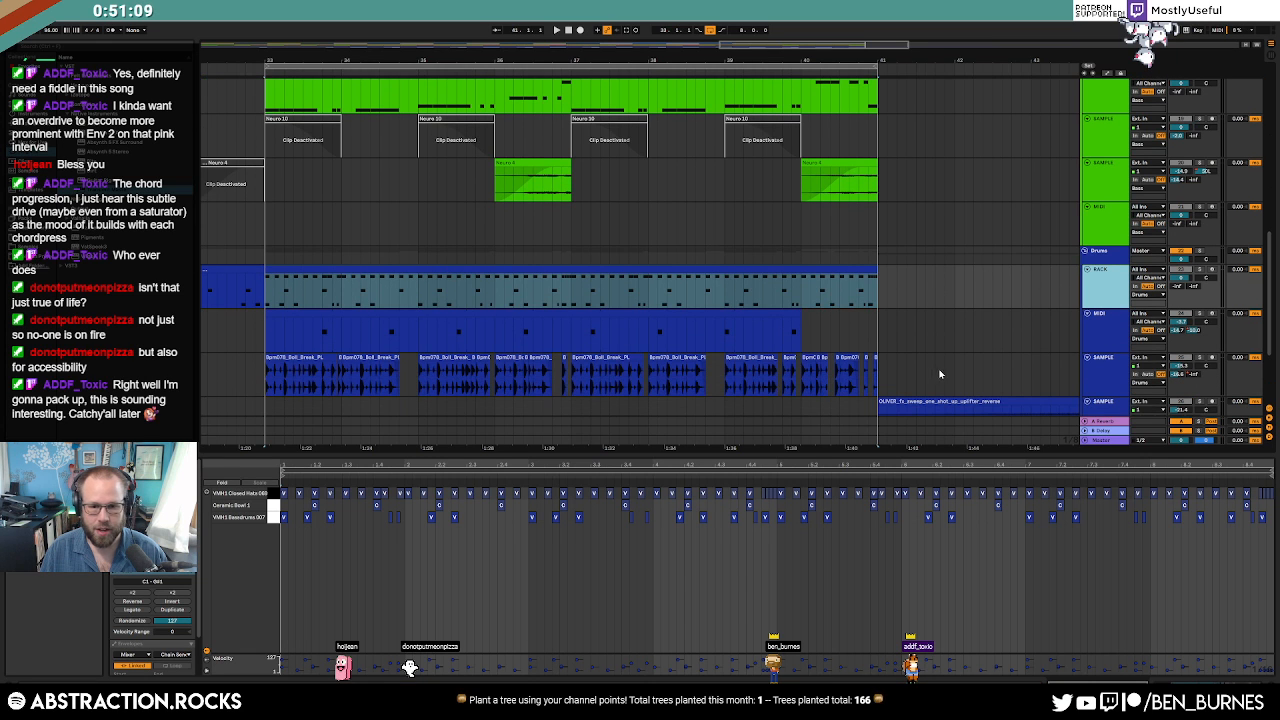
pyautogui.hotkey('shift', 'Tab')
pyautogui.click(30, 247)
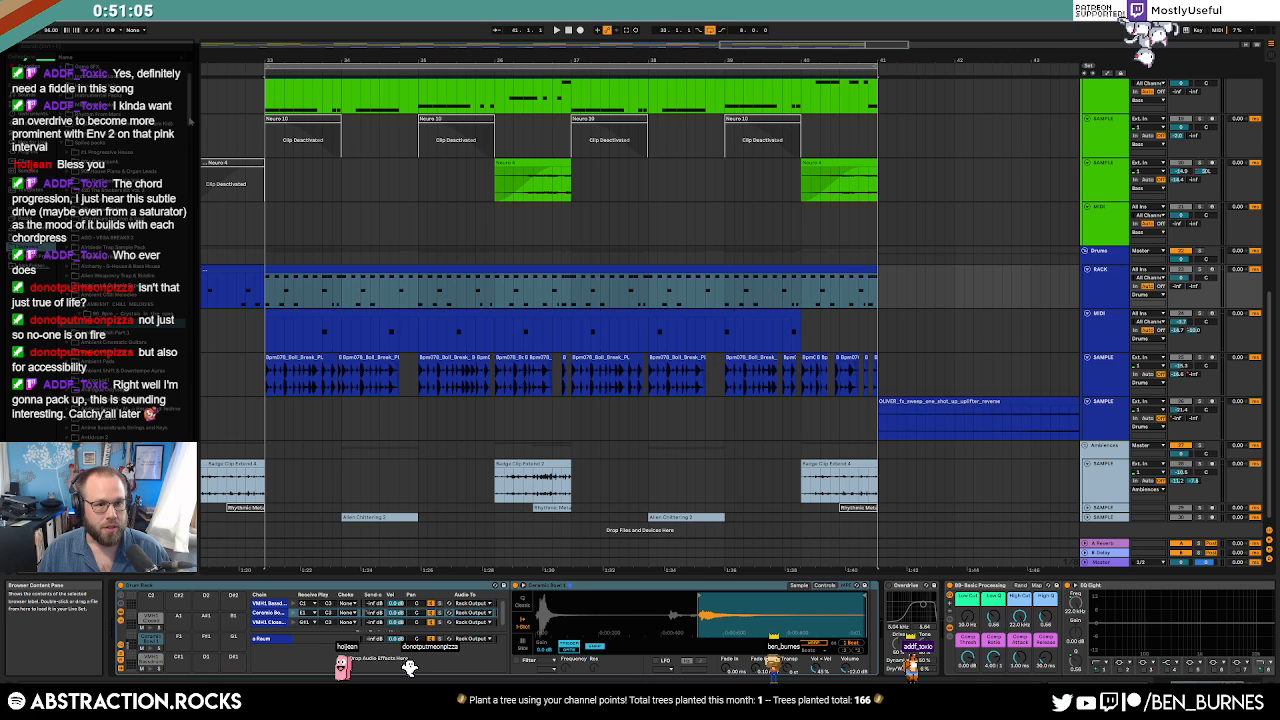
pyautogui.moveTo(190, 121); pyautogui.dragTo(189, 108)
pyautogui.click(62, 96)
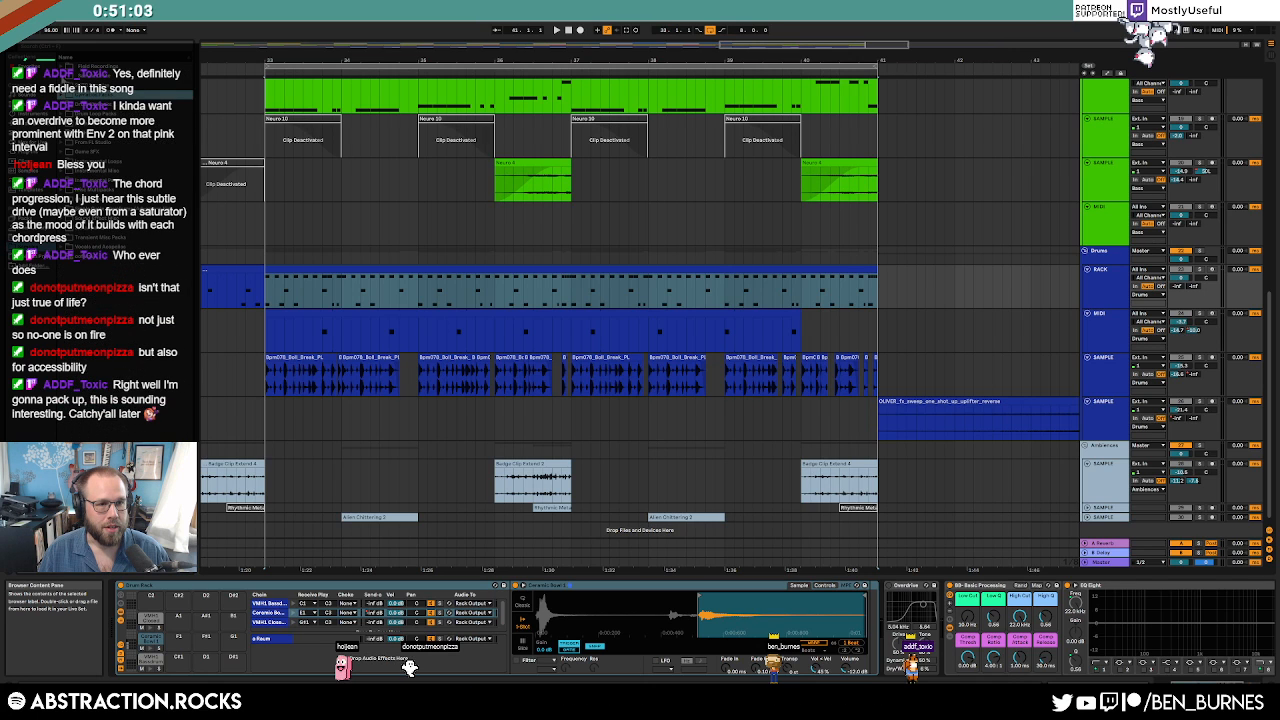
pyautogui.click(62, 77)
pyautogui.click(62, 67)
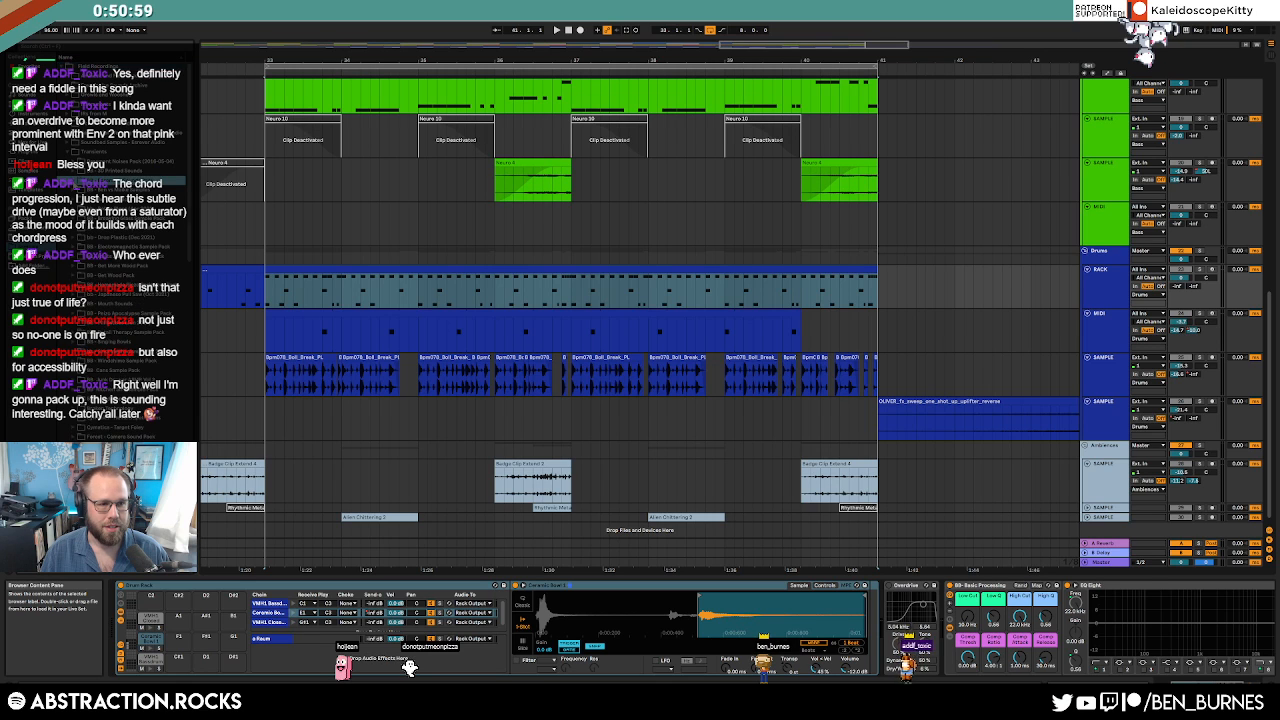
pyautogui.click(73, 171)
pyautogui.scroll(-5, 73, 172)
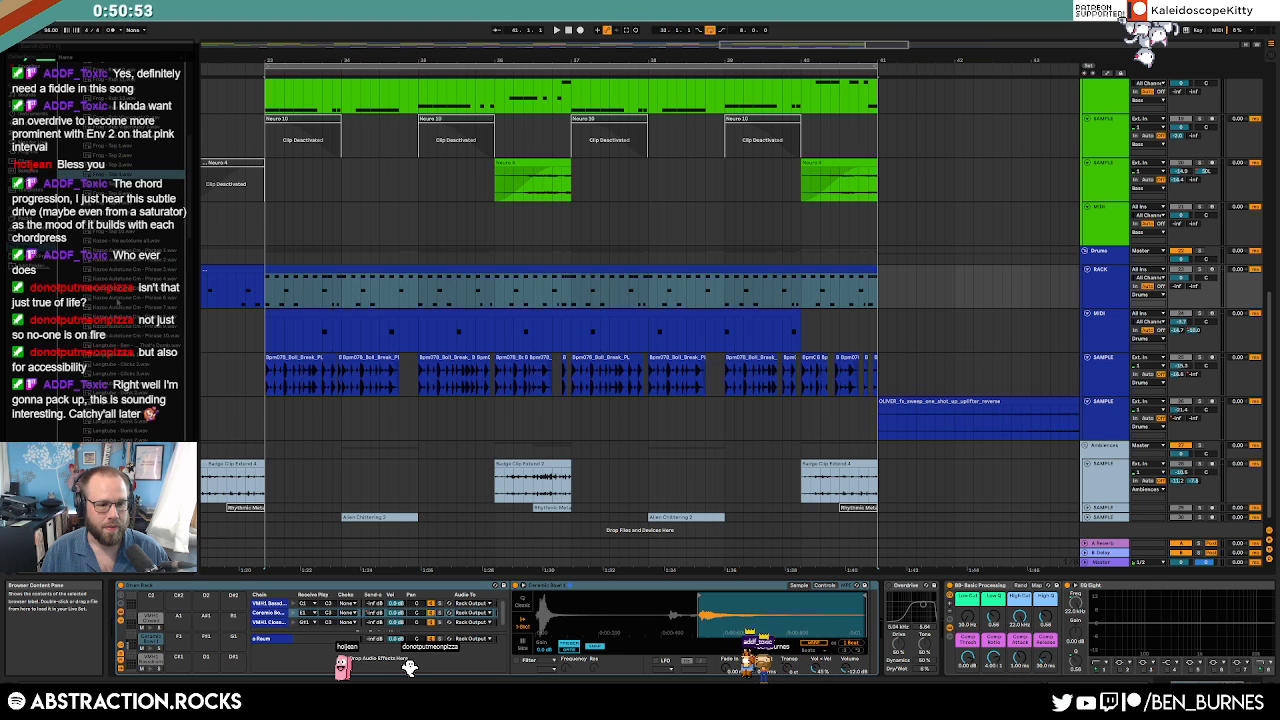
# Open the eight-bar drum clip and copy all bass drum hits onto the Frog - Top 4 row.
pyautogui.doubleClick(357, 271)
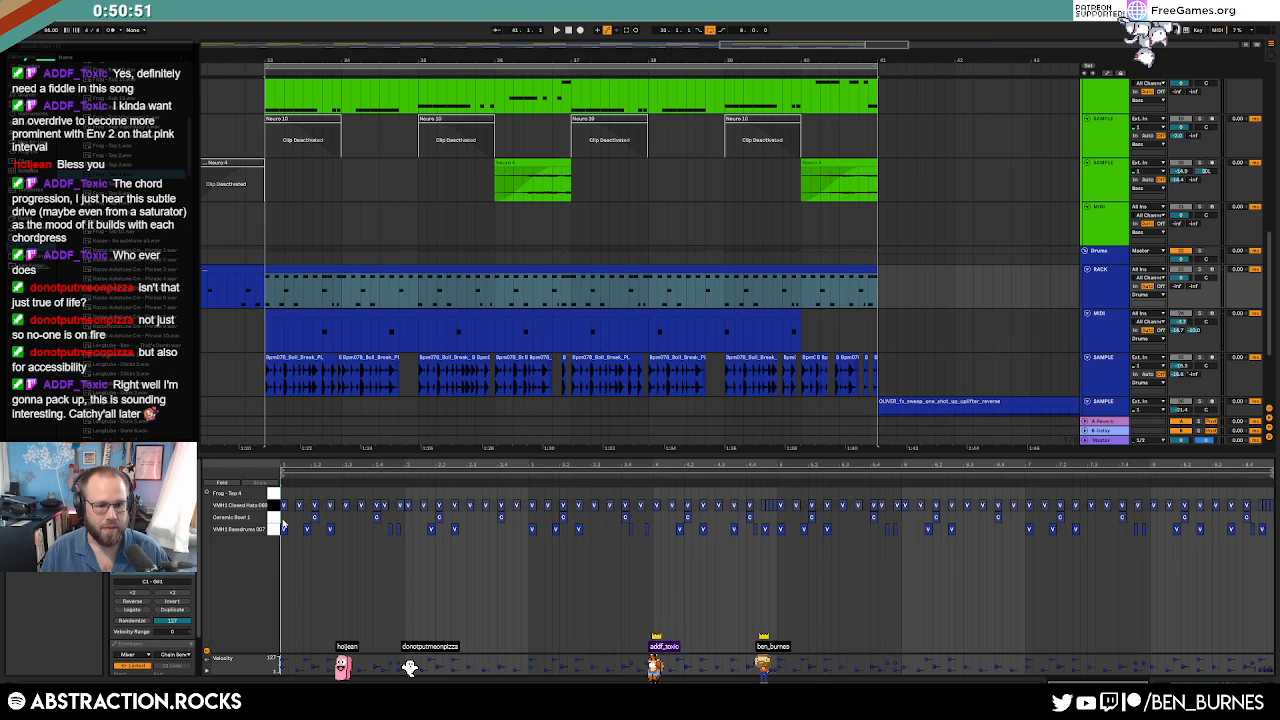
pyautogui.click(275, 533)
pyautogui.hotkey('ctrl', 'c')
pyautogui.hotkey('ctrl', 'v')
pyautogui.hotkey('shift', 'Up')
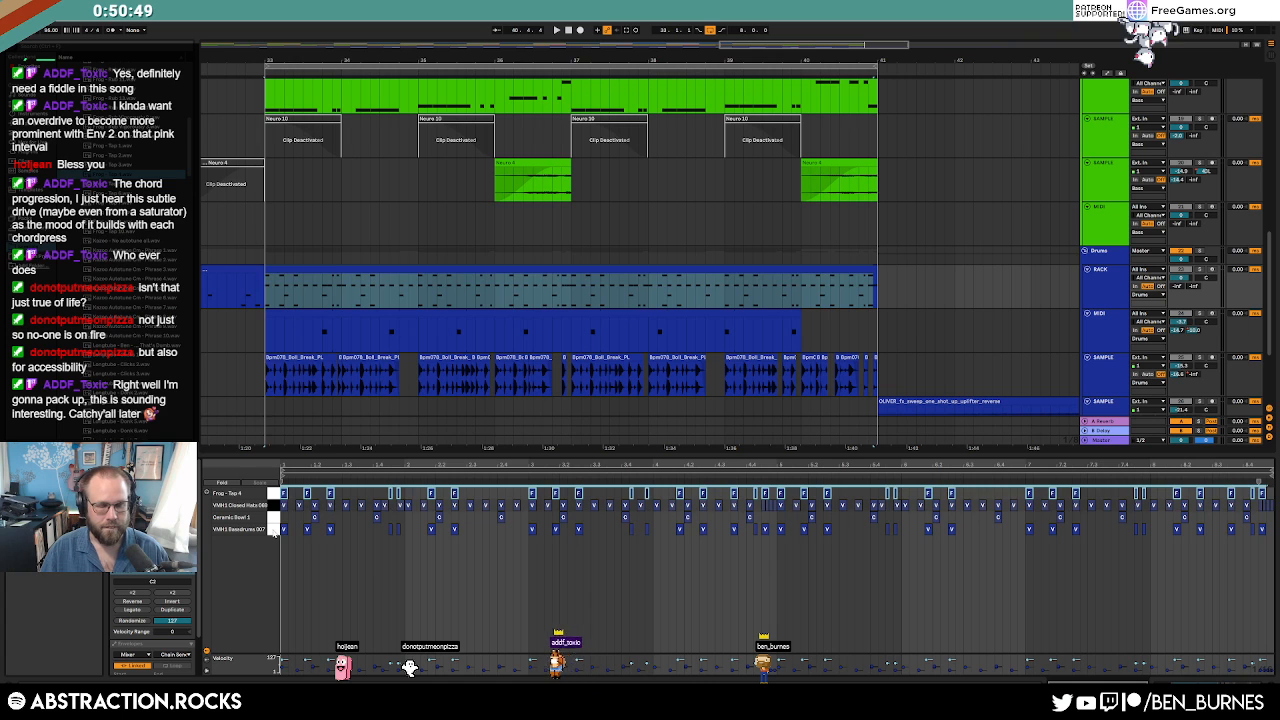
# Solo the drum rack track and lower the Frog - Top 4 sample's transposition and detune while listening.
pyautogui.click(1199, 269)
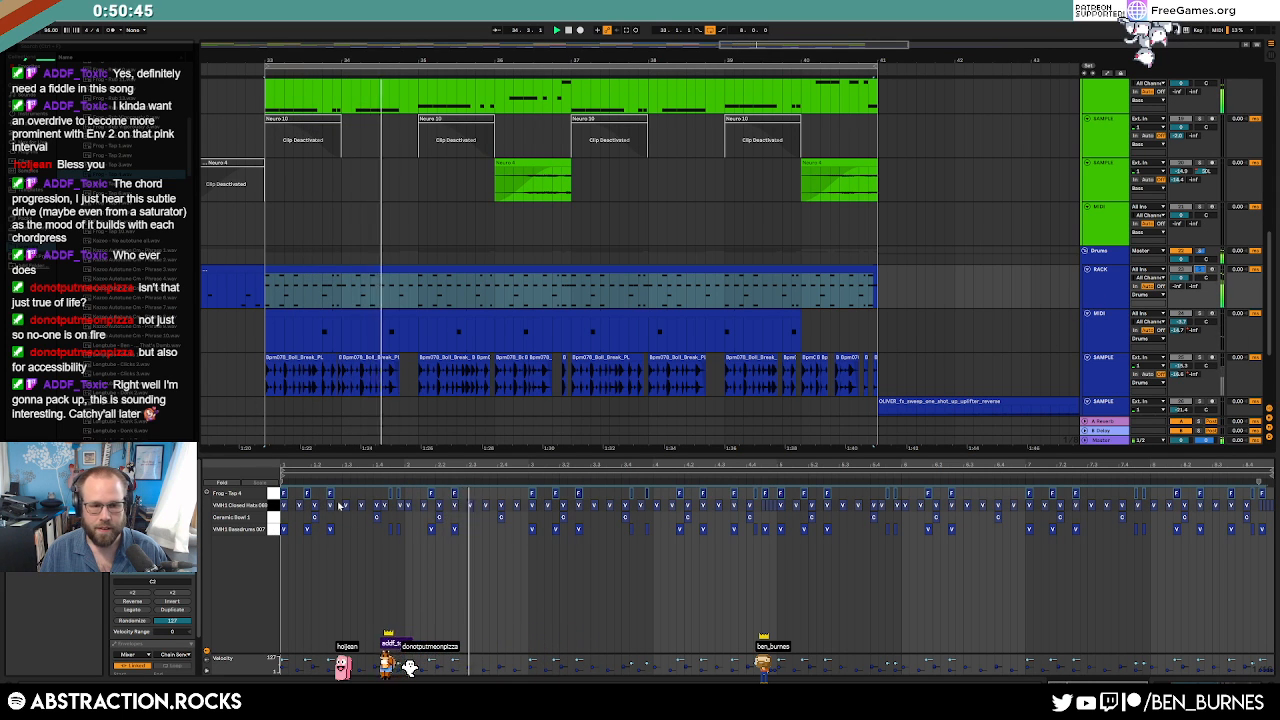
pyautogui.hotkey('shift', 'Tab')
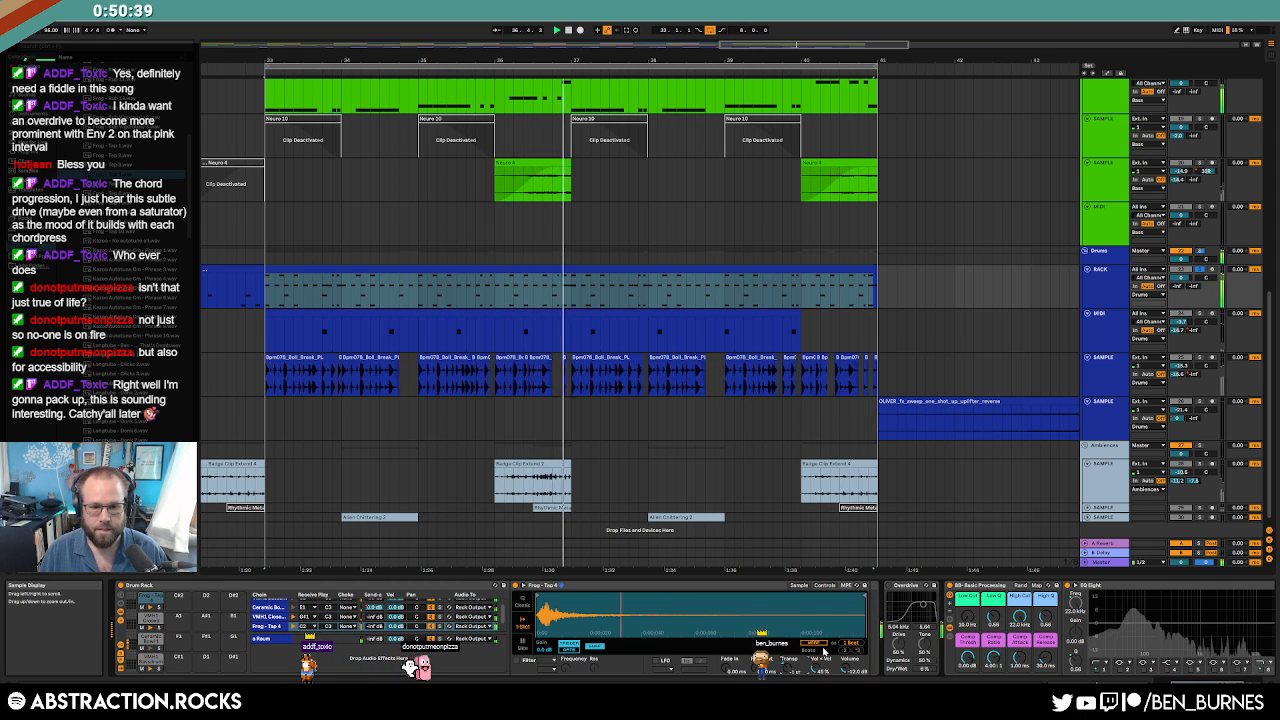
pyautogui.click(825, 586)
pyautogui.moveTo(816, 644); pyautogui.dragTo(816, 668)
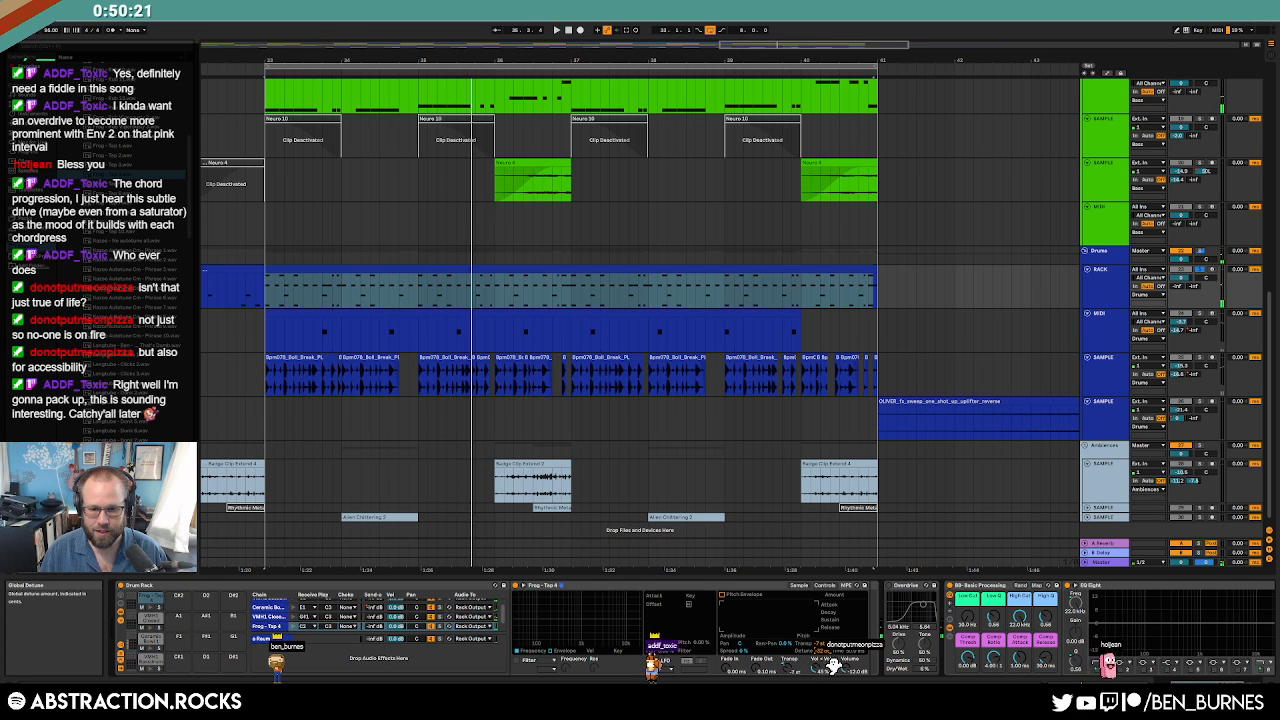
pyautogui.press('space')
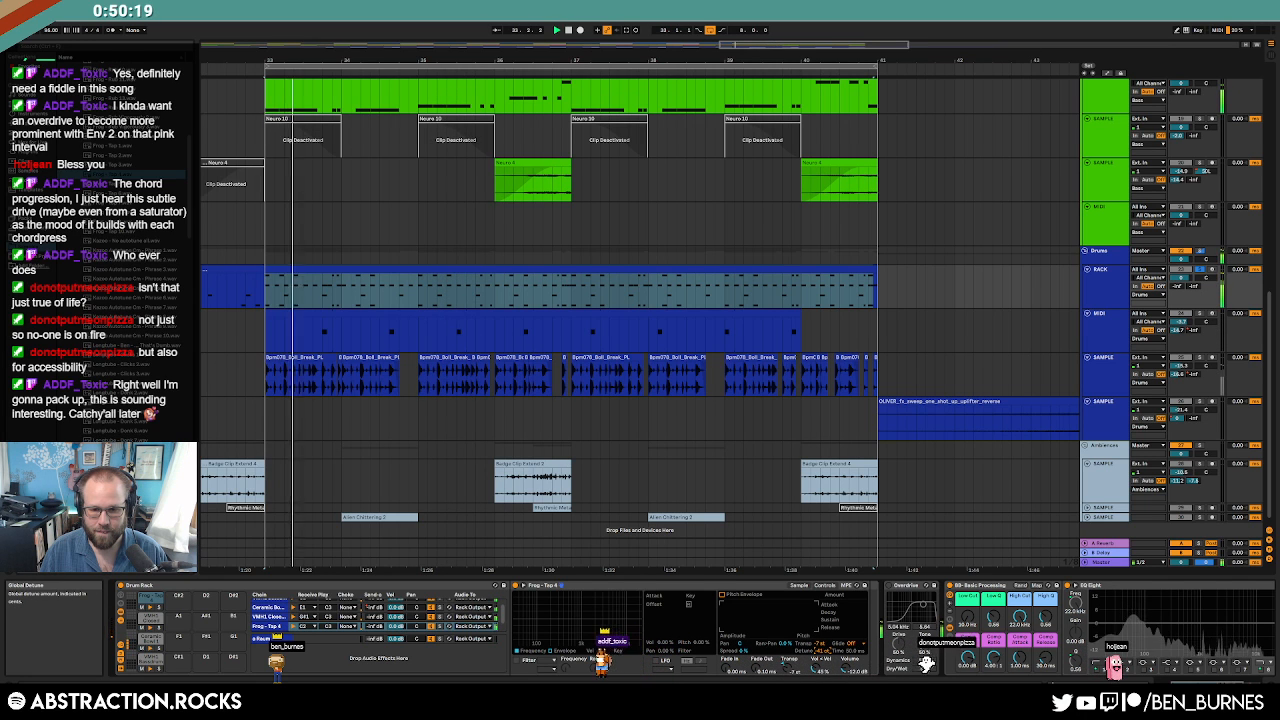
# Fine-tune the Frog - Top 4 sample's detune, check its hits in the eight-bar drum clip, and replay them with the other tracks.
pyautogui.moveTo(822, 651); pyautogui.dragTo(822, 632)
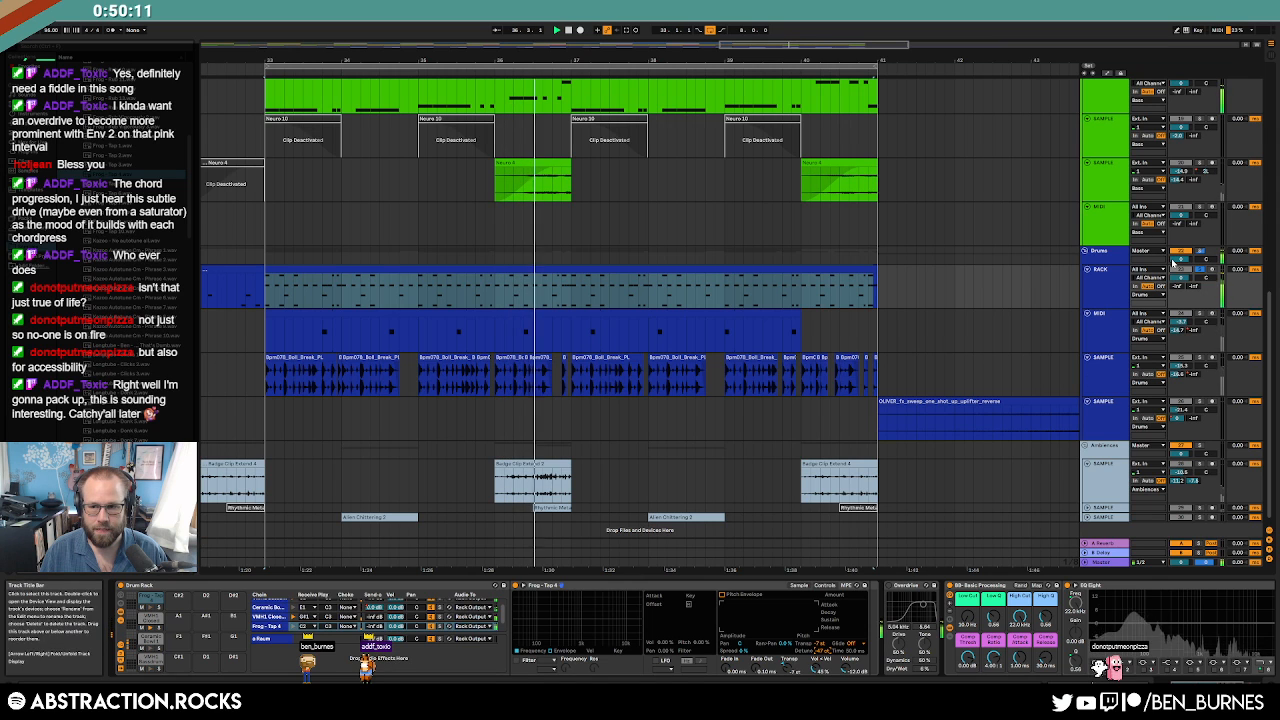
pyautogui.doubleClick(444, 283)
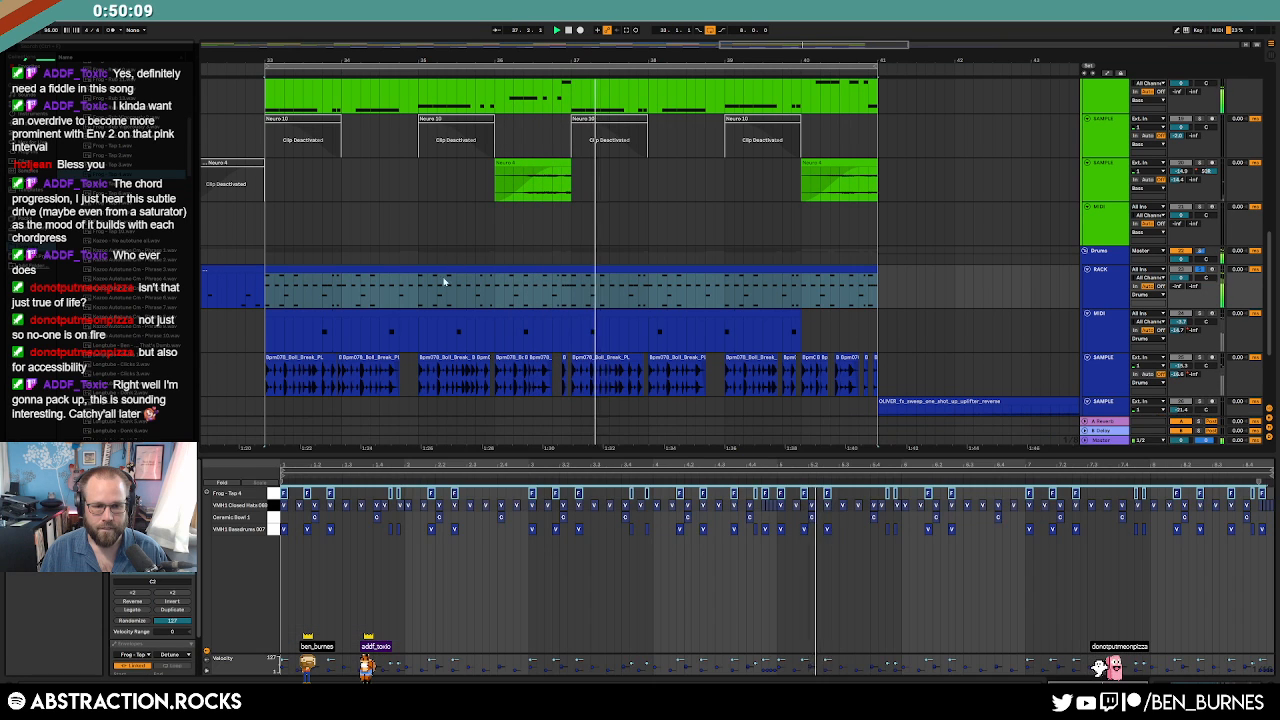
pyautogui.press('space')
pyautogui.moveTo(286, 497); pyautogui.dragTo(287, 500)
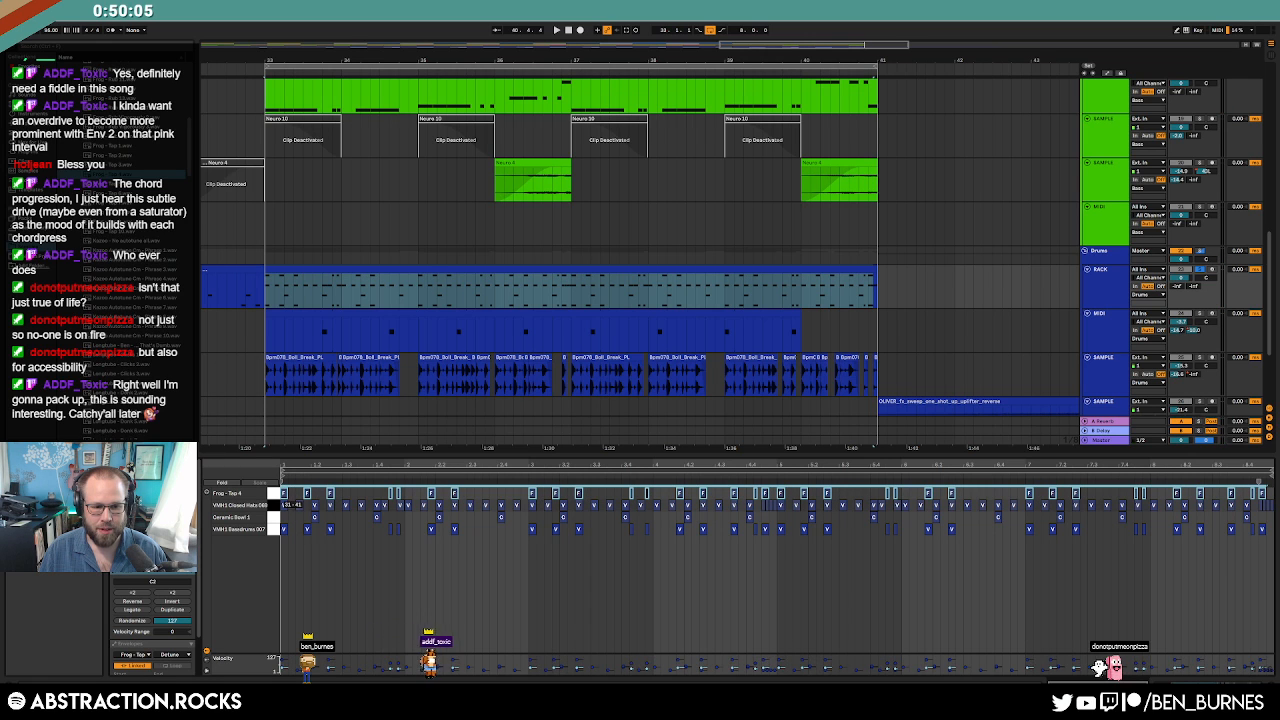
pyautogui.hotkey('shift', 'Tab')
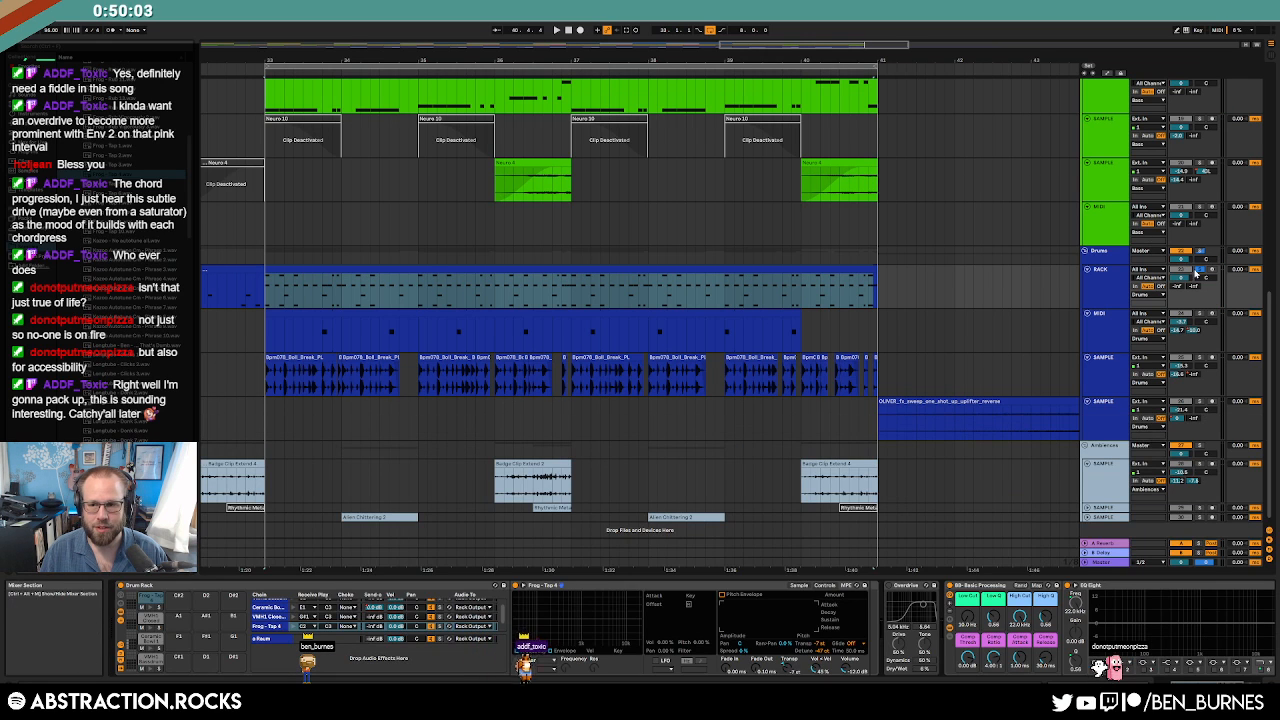
pyautogui.click(521, 272)
pyautogui.press('space')
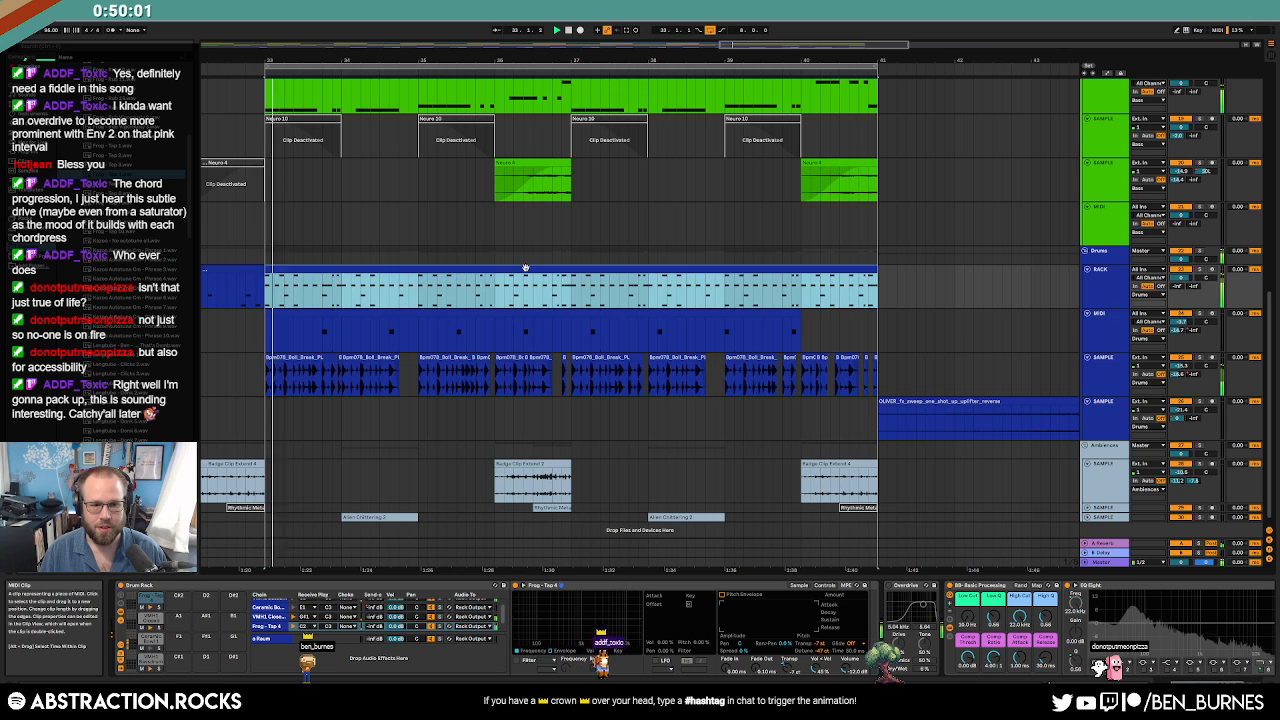
# Select the bass MIDI clip at bars 33–41 and add the Yum Audio Slap plug-in at the end of its track's device chain.
pyautogui.scroll(3, 543, 285)
pyautogui.scroll(2, 543, 285)
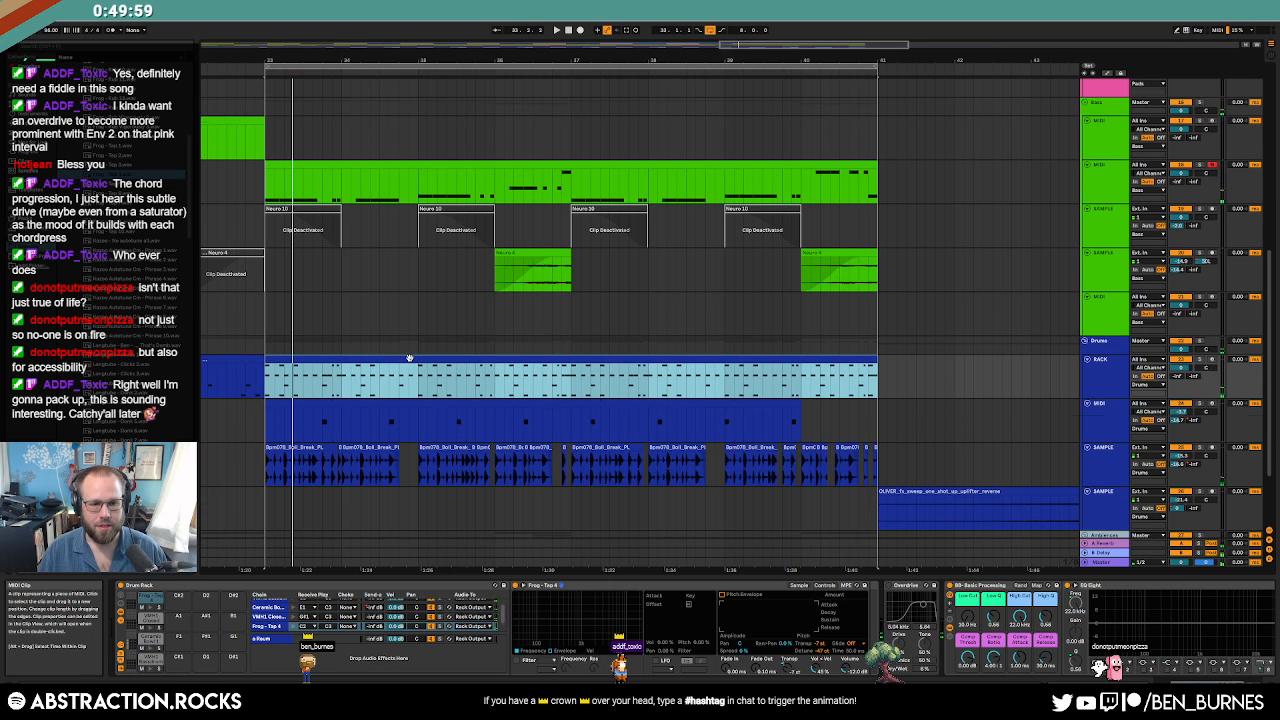
pyautogui.hotkey('shift', 'Tab')
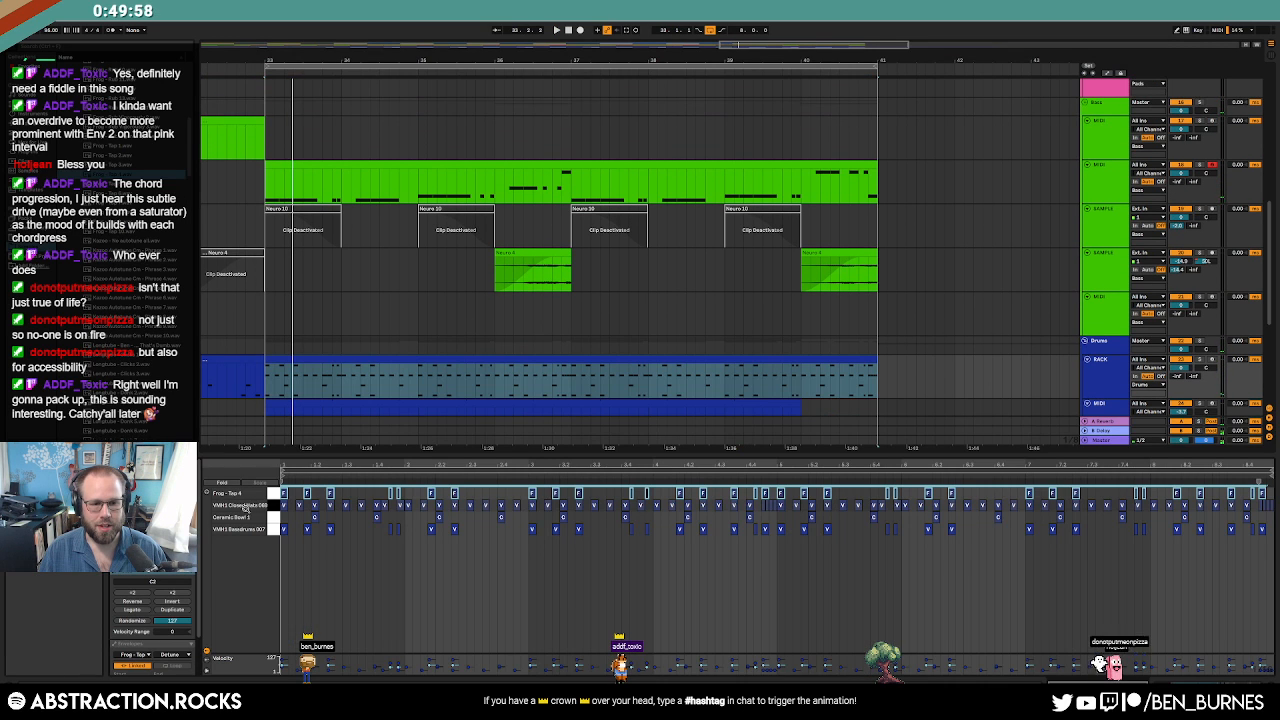
pyautogui.click(730, 165)
pyautogui.hotkey('shift', 'Tab')
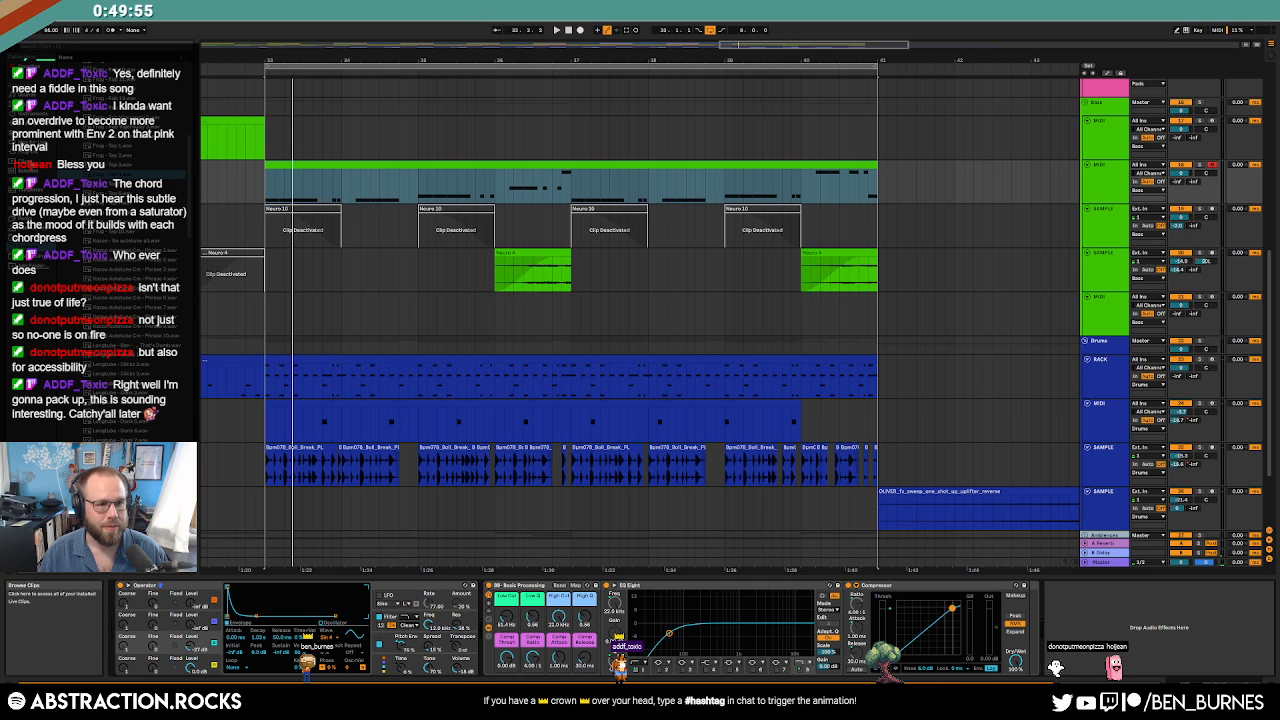
pyautogui.click(34, 153)
pyautogui.click(61, 268)
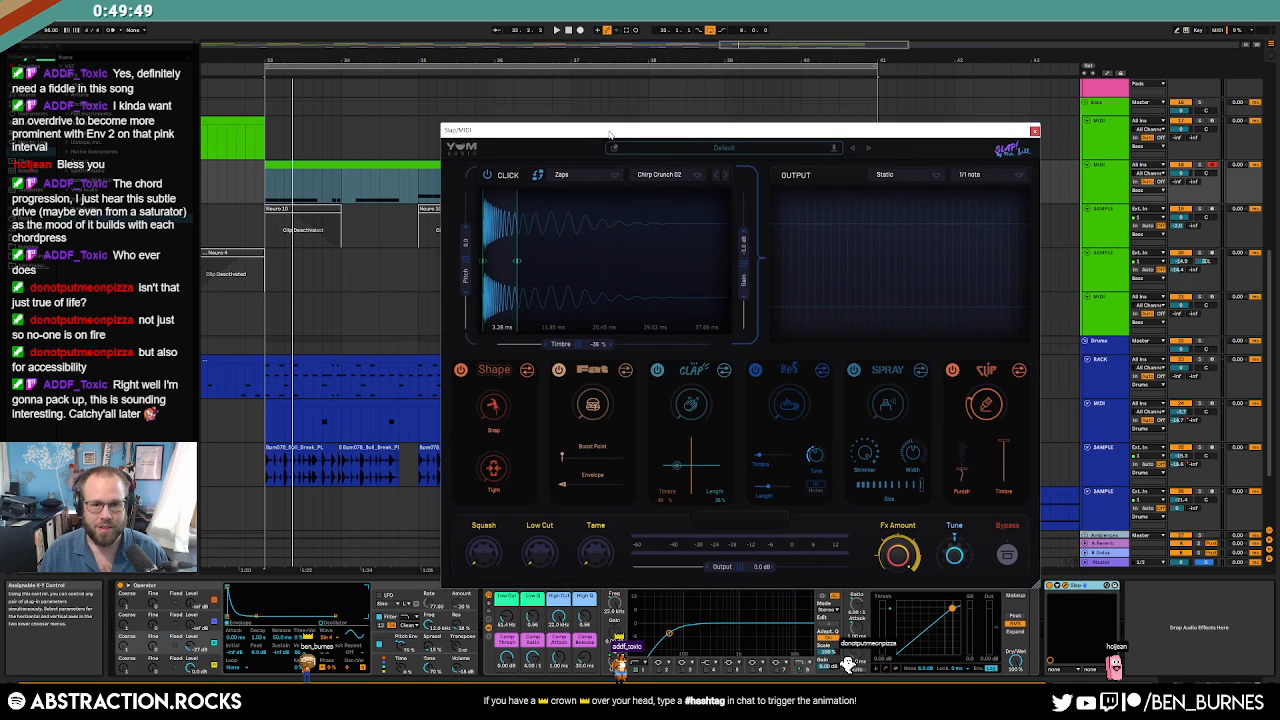
# Set Slap's click category to Stereo Extras with the Lil Clicker 04 sound, and play it back.
pyautogui.click(588, 177)
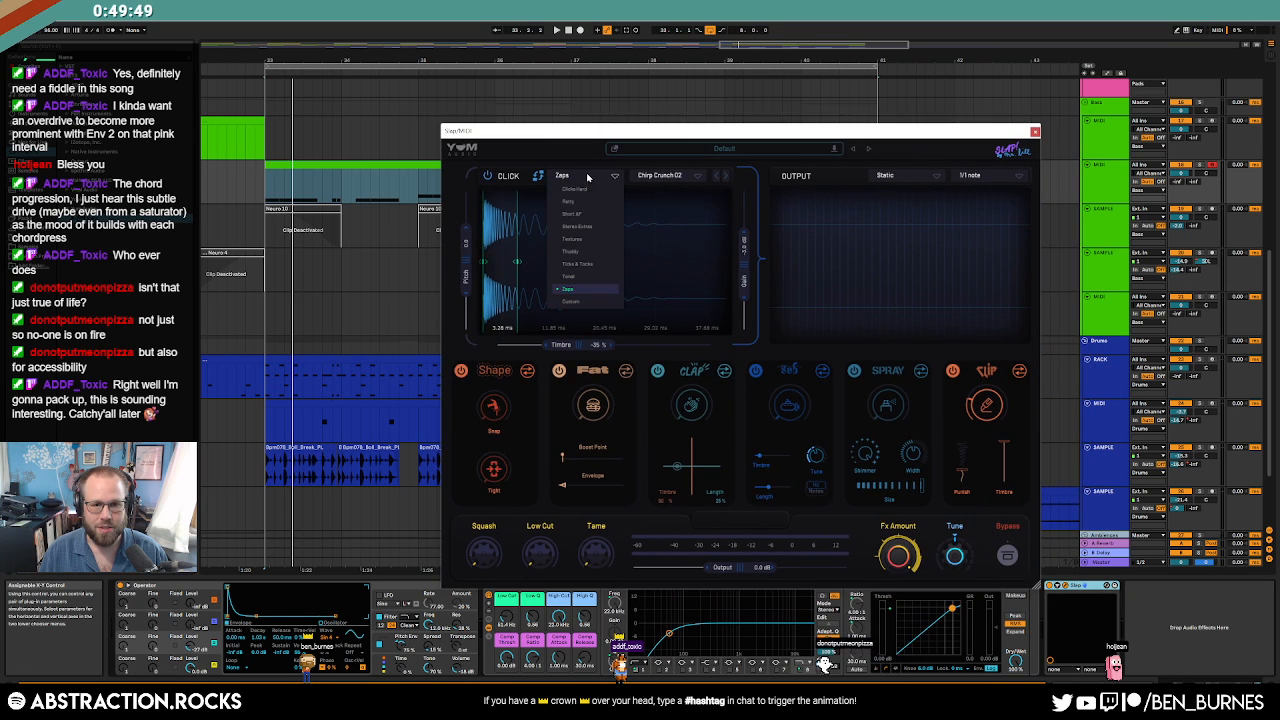
pyautogui.click(596, 227)
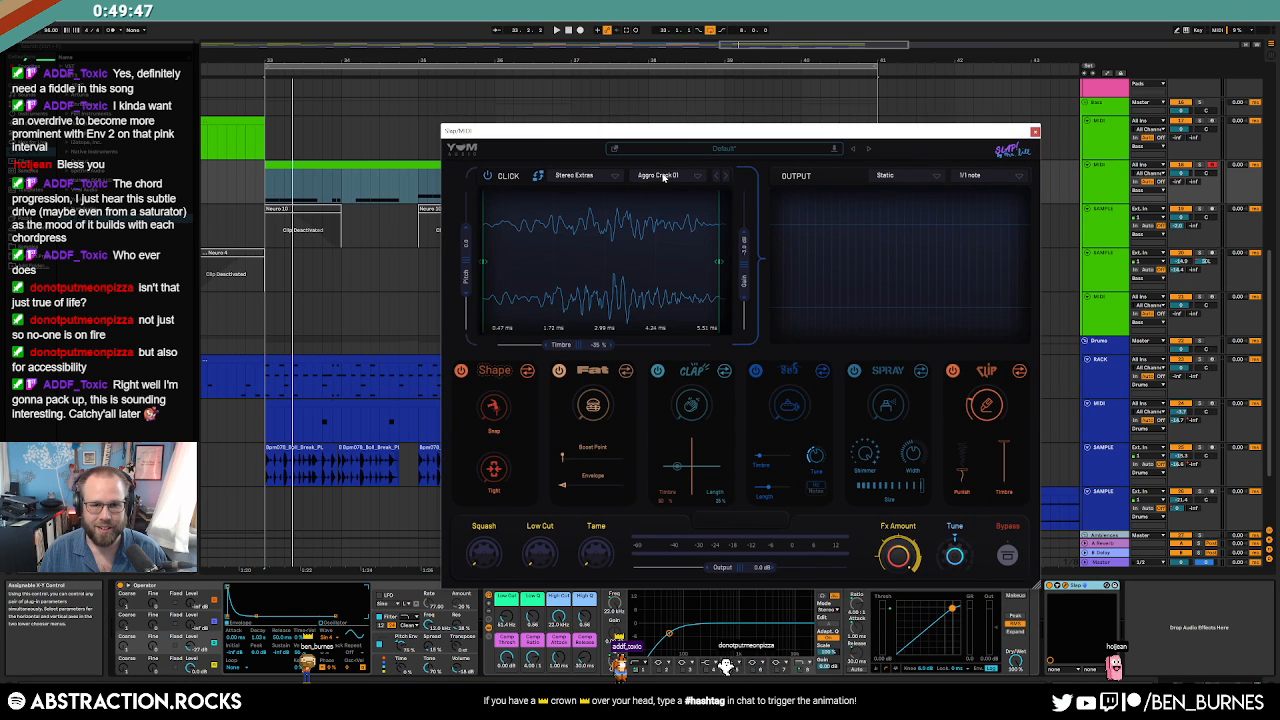
pyautogui.click(660, 176)
pyautogui.click(660, 251)
pyautogui.press('space')
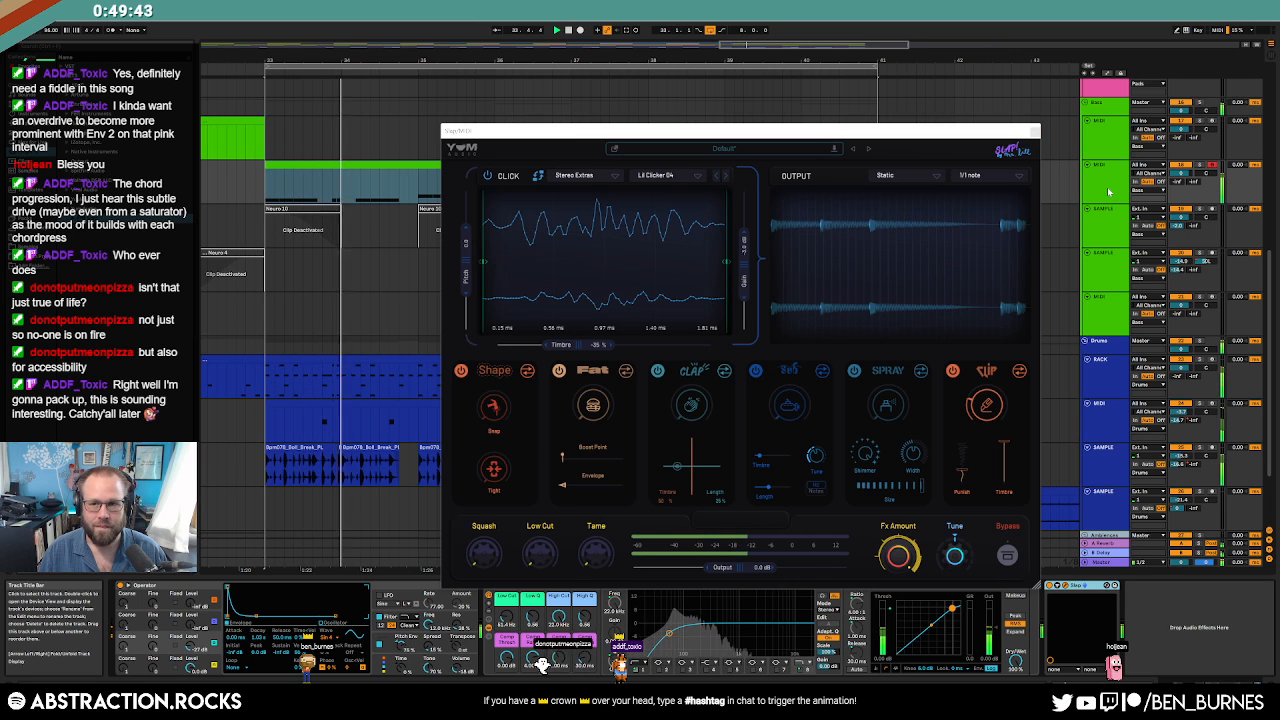
# Solo the bass track and audition other Slap click sounds, trying Pingy Grain 02 and settling on Stereo Grain 03.
pyautogui.click(1198, 165)
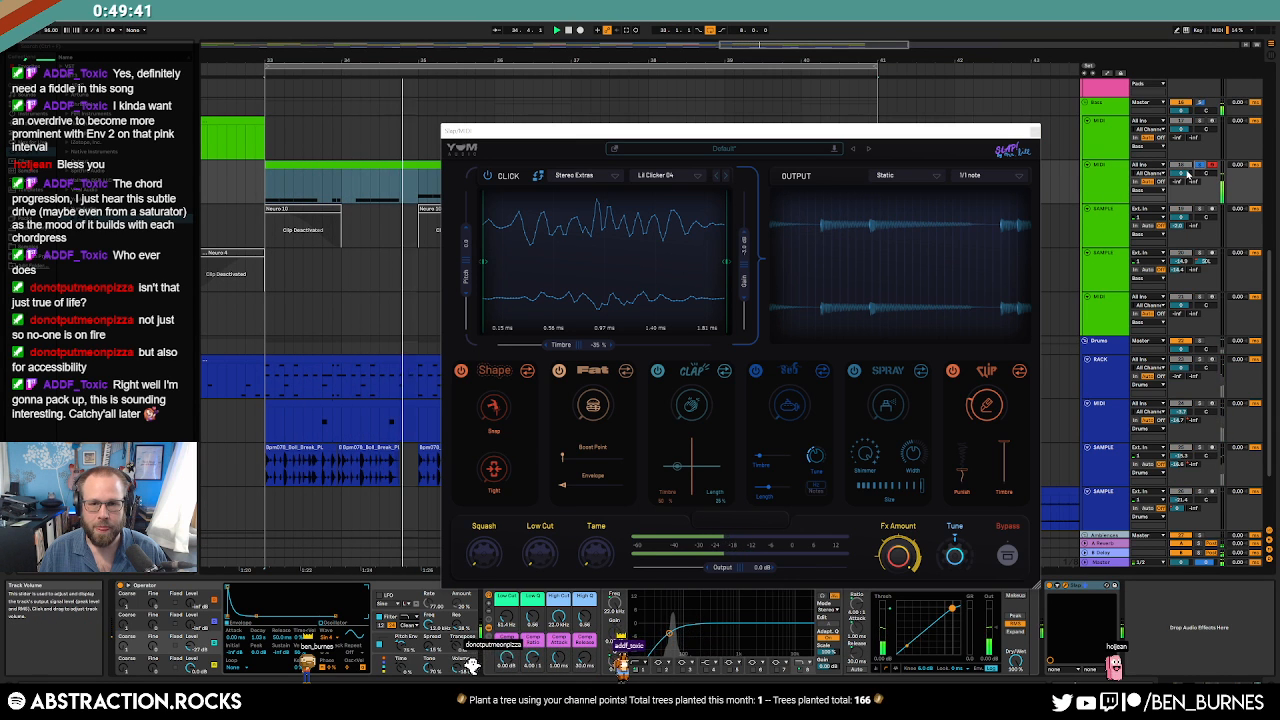
pyautogui.click(645, 177)
pyautogui.click(682, 328)
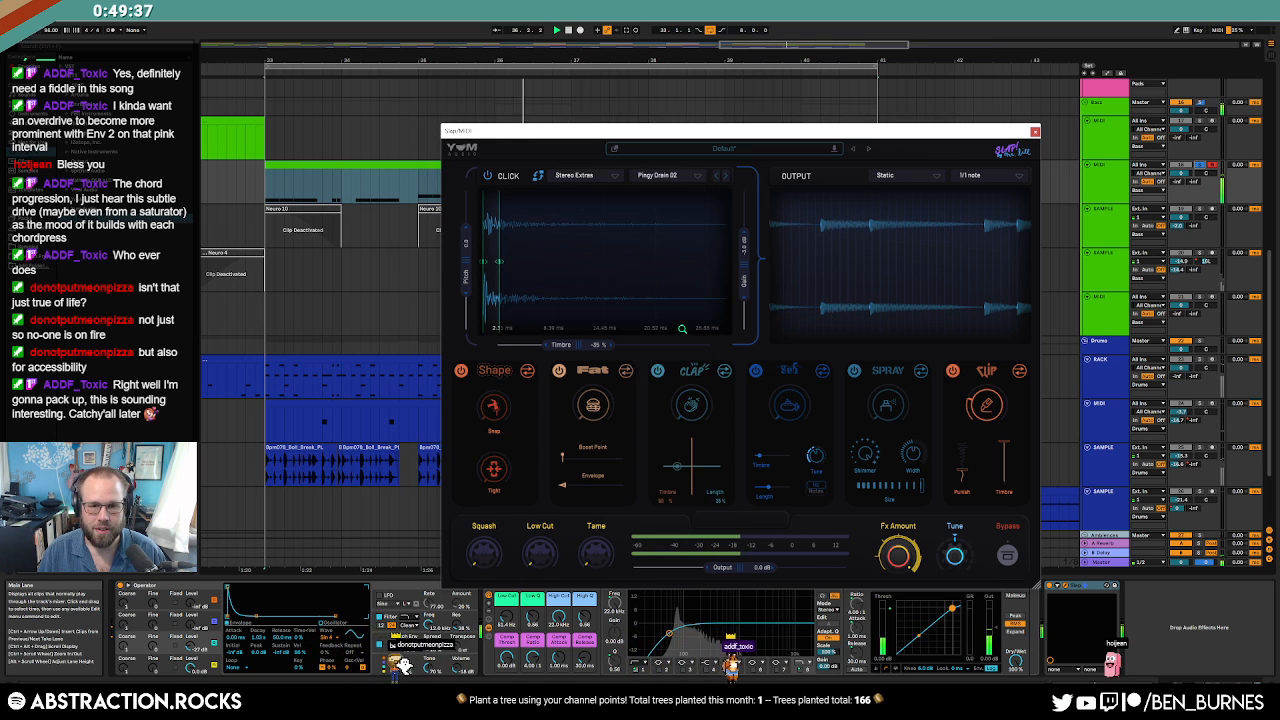
pyautogui.click(663, 190)
pyautogui.click(672, 427)
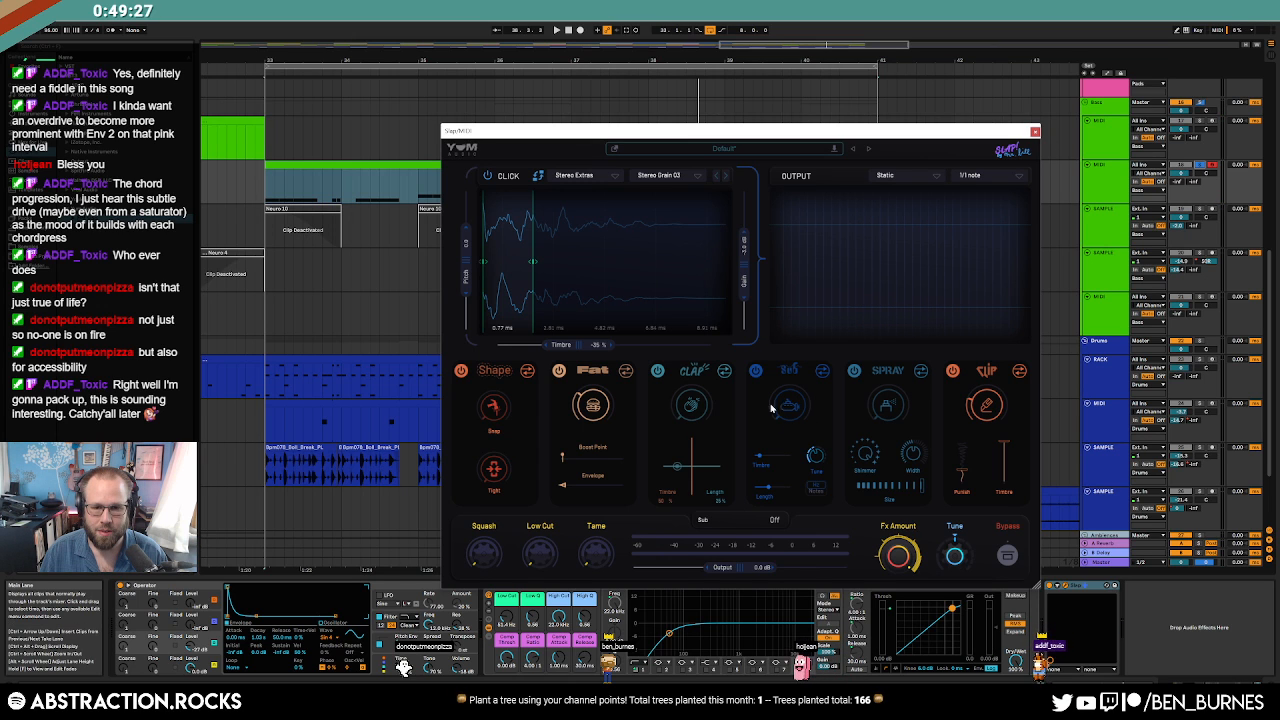
# Adjust Slap's Clap amount and its timbre and length balance while the soloed bass plays.
pyautogui.press('space')
pyautogui.moveTo(693, 377); pyautogui.dragTo(688, 326)
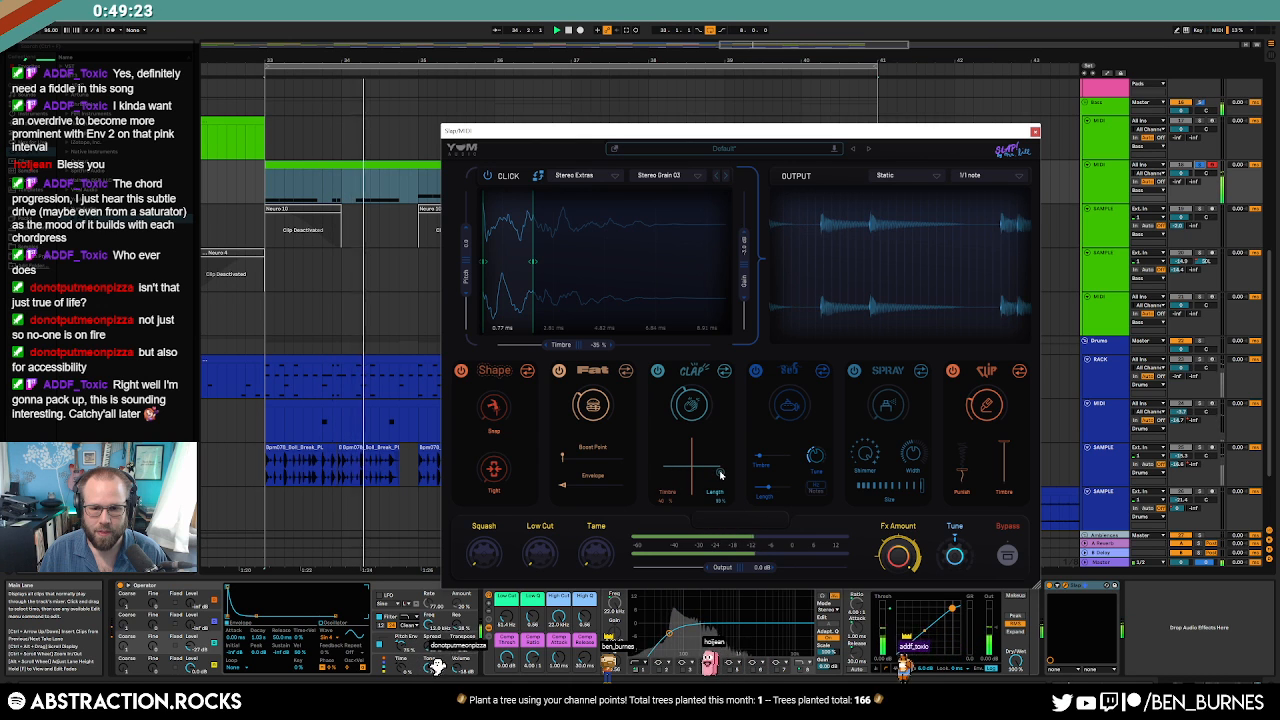
pyautogui.moveTo(678, 467); pyautogui.dragTo(665, 461)
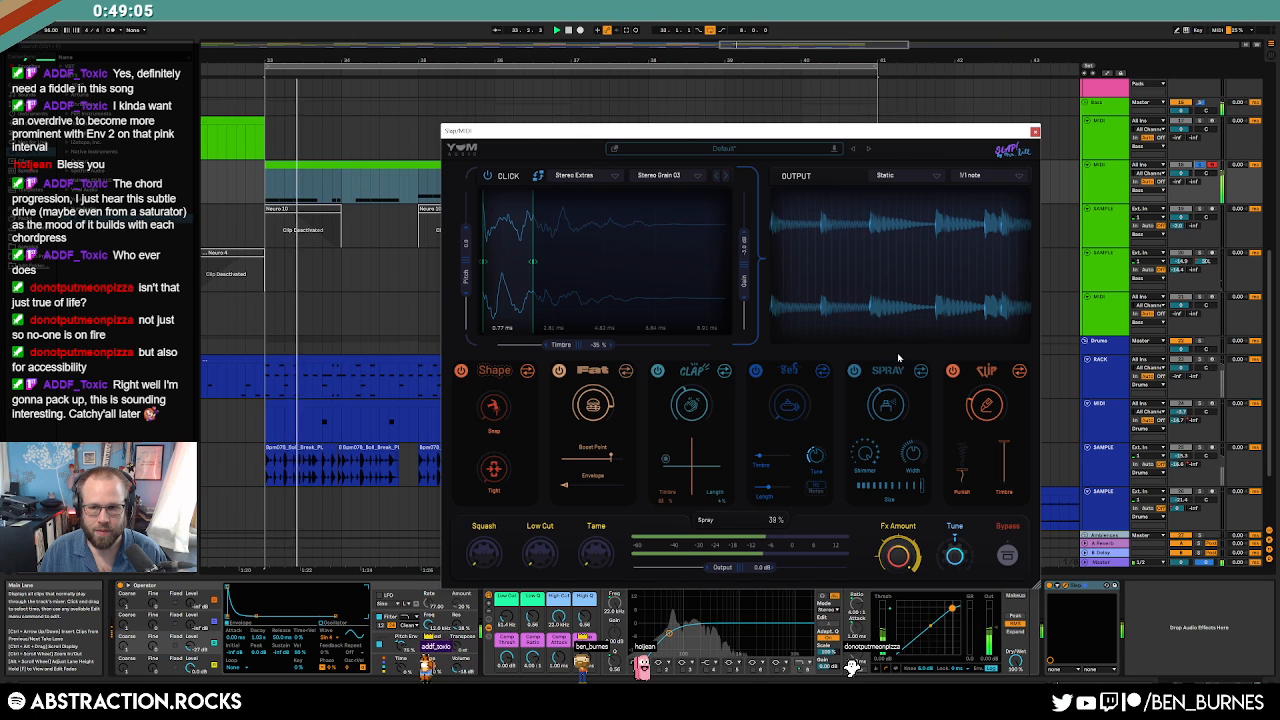
# Unsolo the bass track, lower its volume to about -4 dB in the full mix, and close the Slap window.
pyautogui.click(1201, 166)
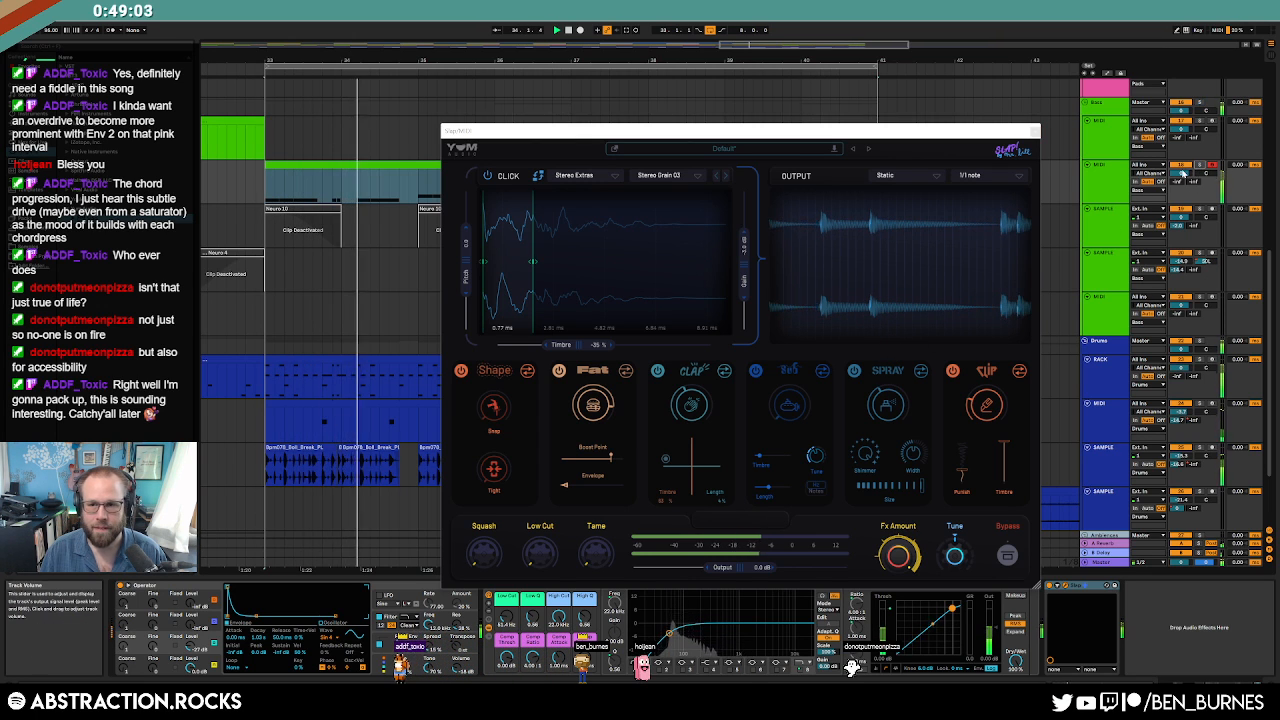
pyautogui.moveTo(1181, 173); pyautogui.dragTo(1181, 184)
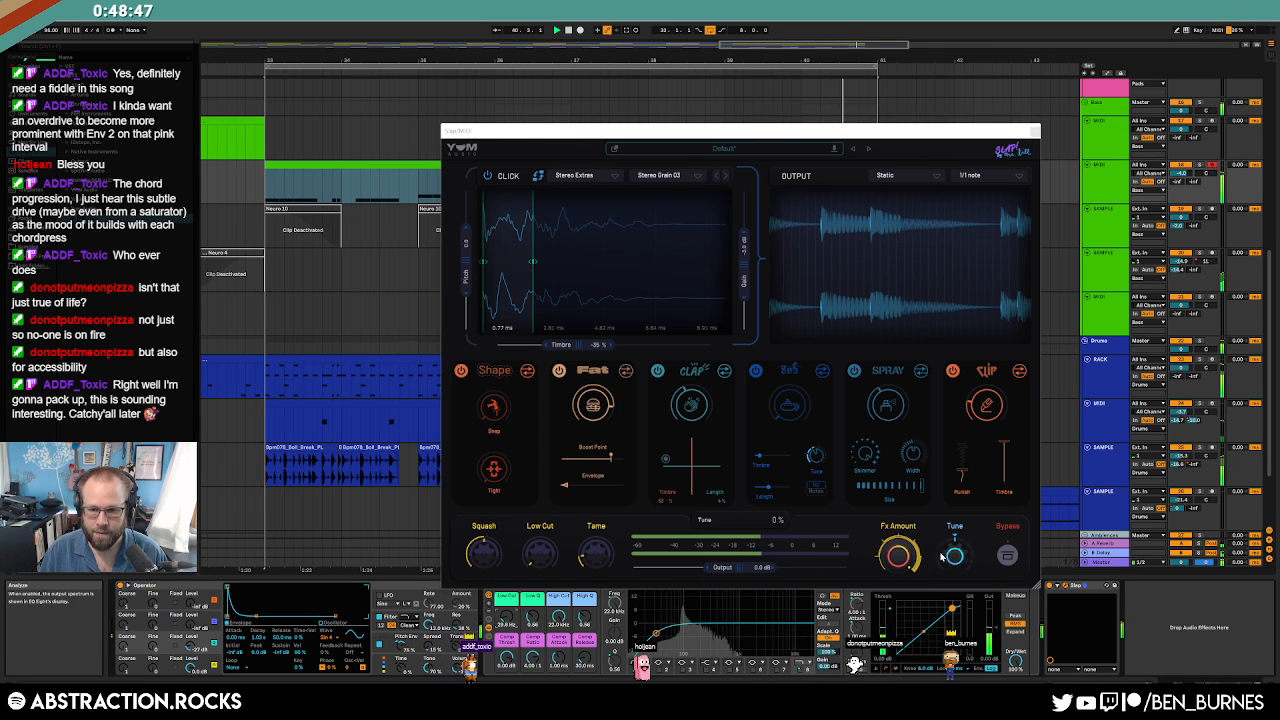
pyautogui.click(1035, 131)
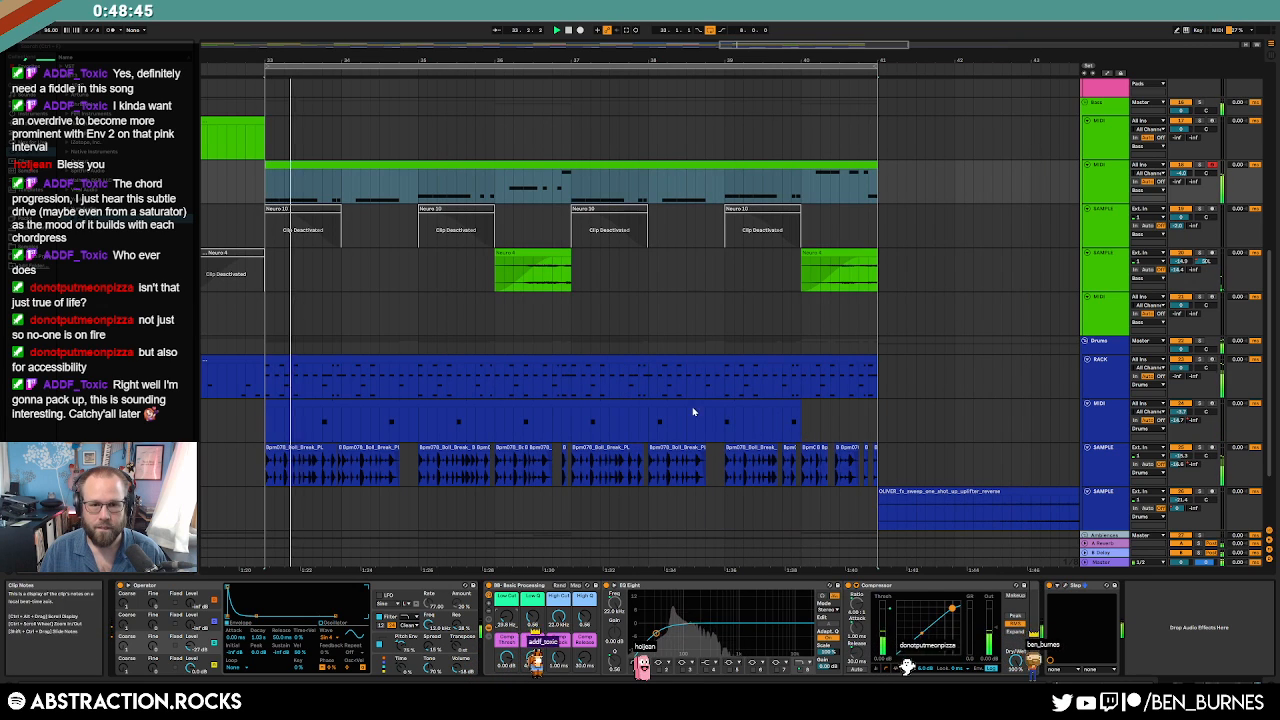
# Play the arrangement from bar 17 to review the lead-in to the new section and its pad tracks.
pyautogui.scroll(-3, 691, 408)
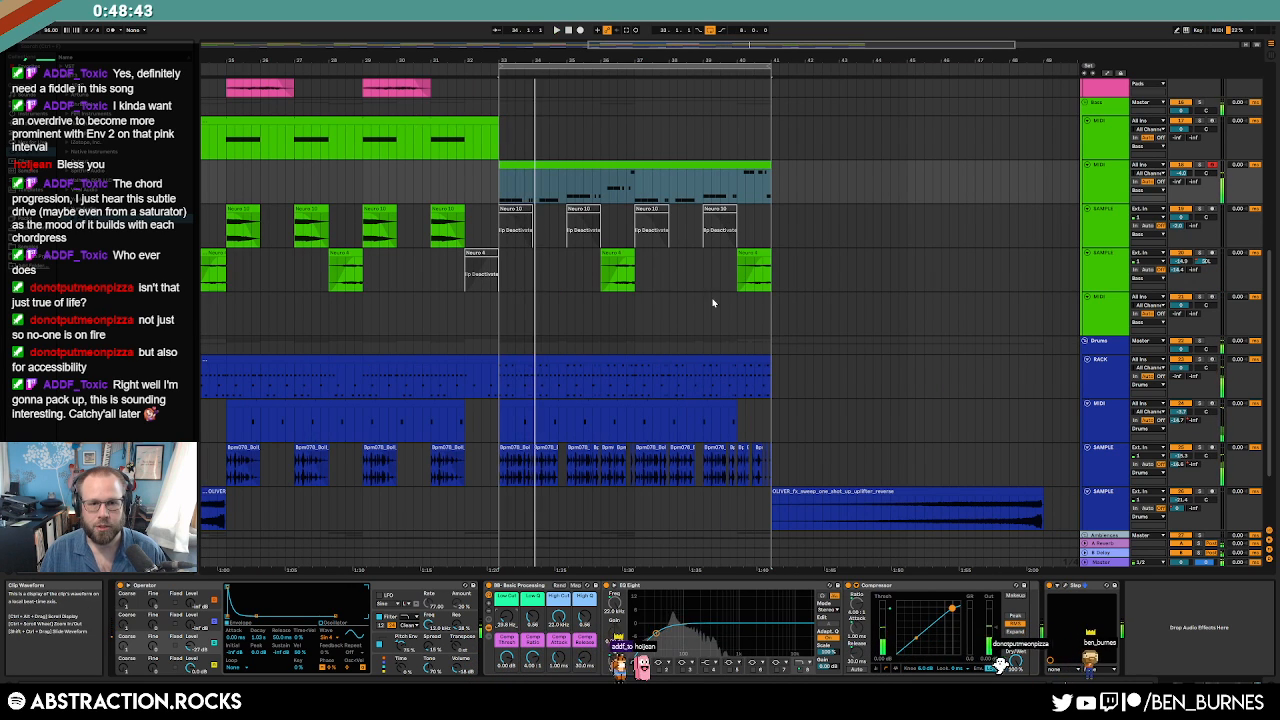
pyautogui.scroll(-3, 690, 380)
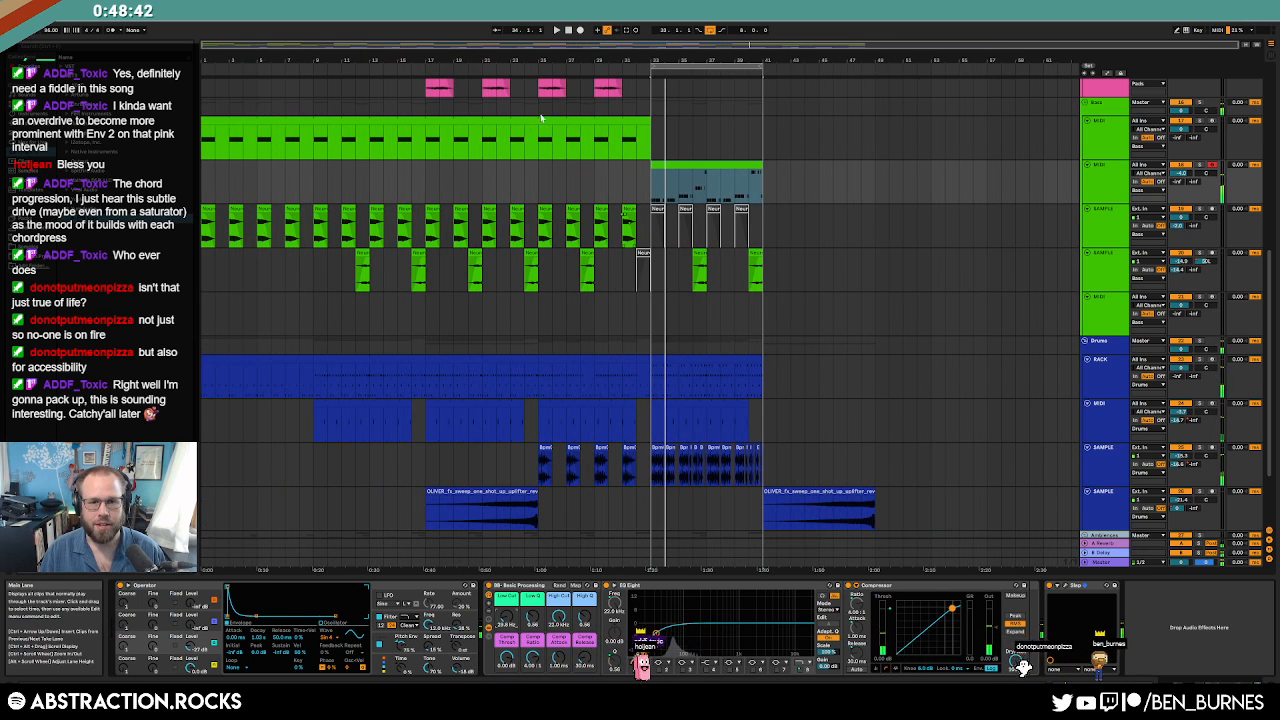
pyautogui.click(421, 67)
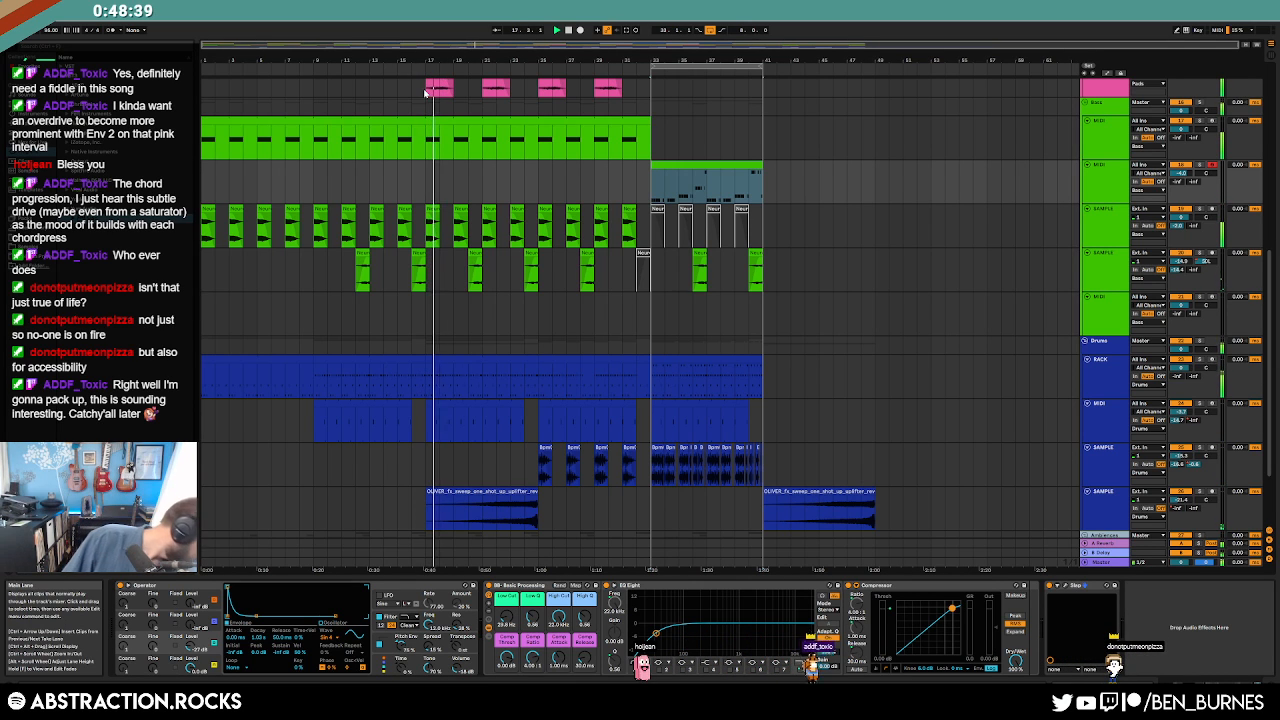
pyautogui.click(418, 91)
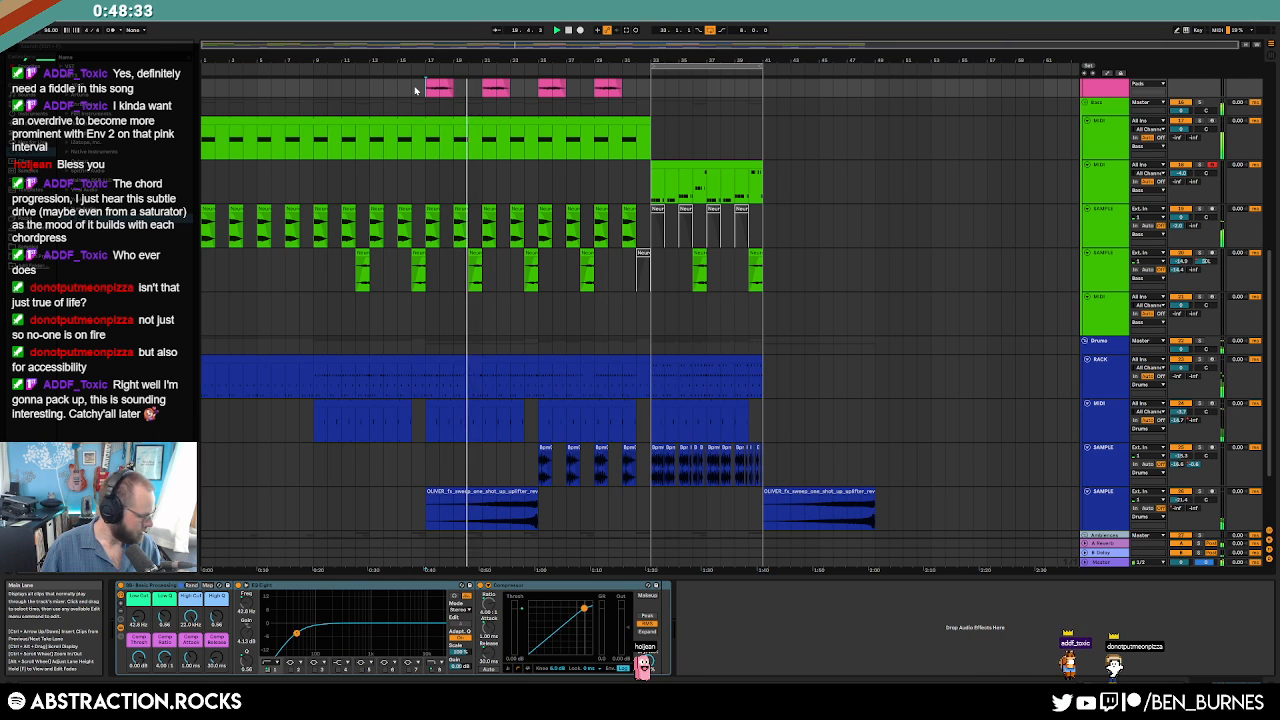
pyautogui.scroll(2, 706, 177)
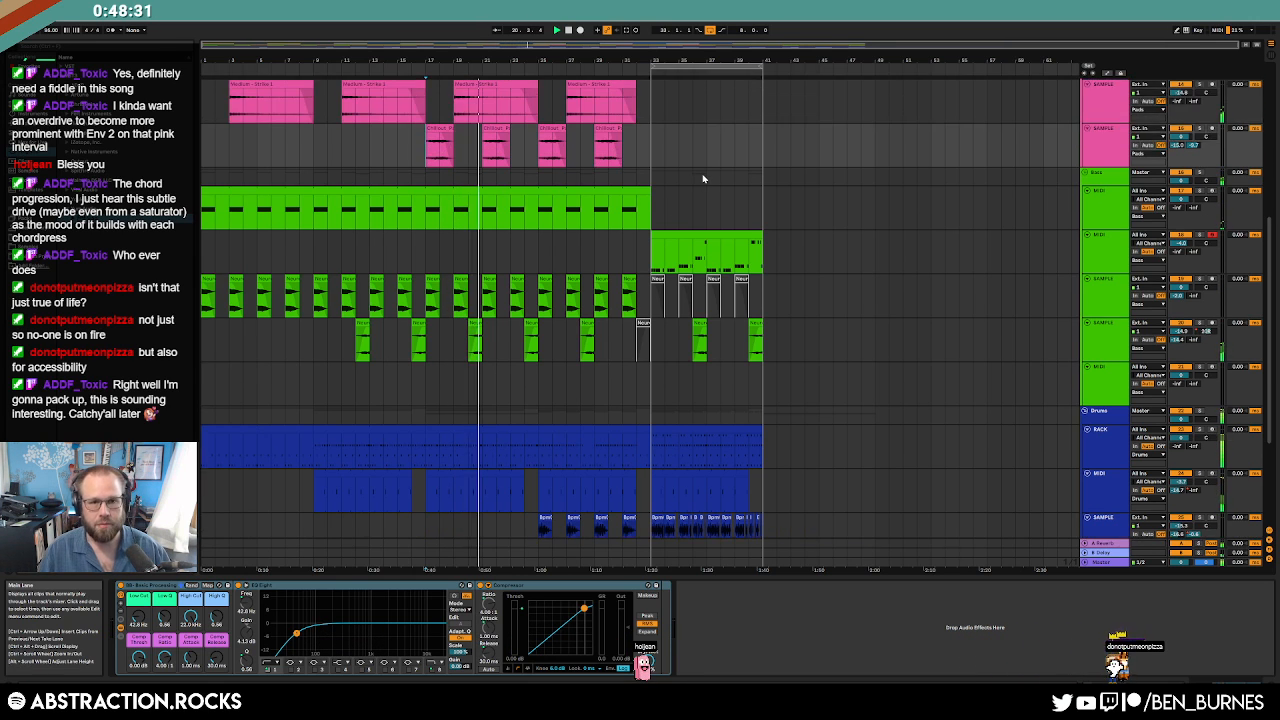
# Arm the pads MIDI track, open its clip at bars 33–41, and lengthen the first C3–C4 note pair up to the next chord.
pyautogui.click(1212, 100)
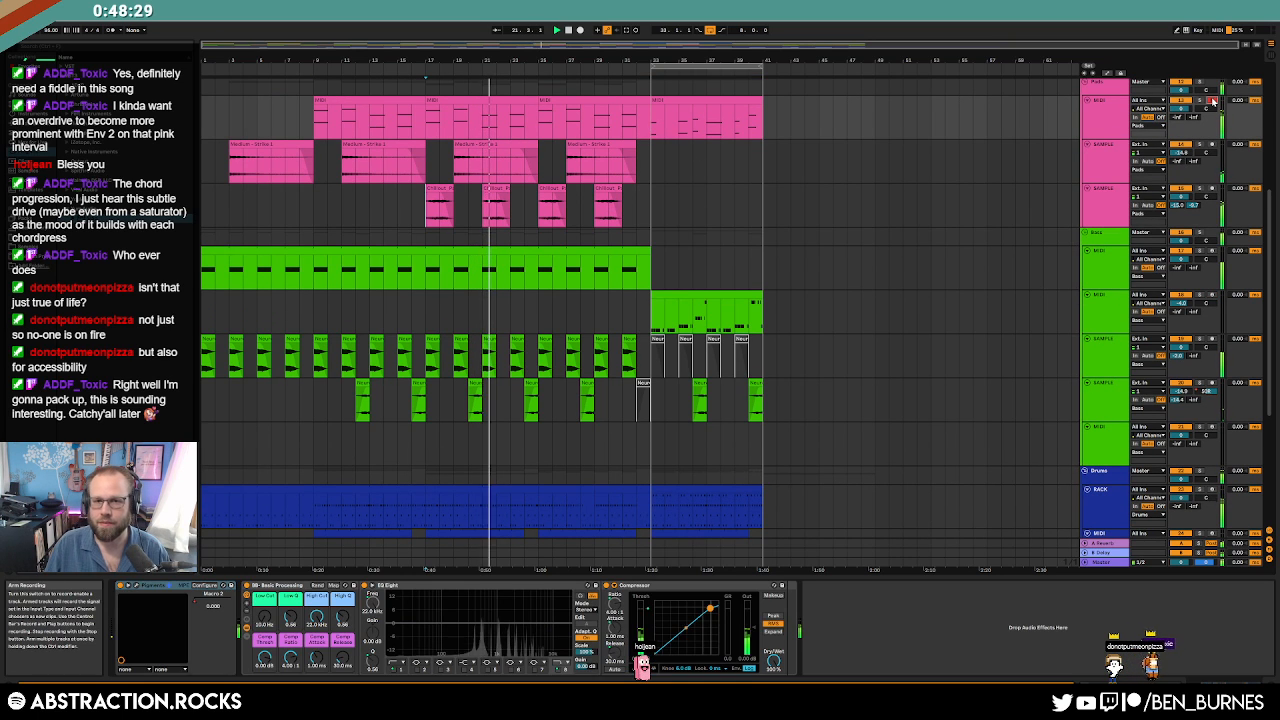
pyautogui.doubleClick(705, 100)
pyautogui.moveTo(281, 521); pyautogui.dragTo(325, 652)
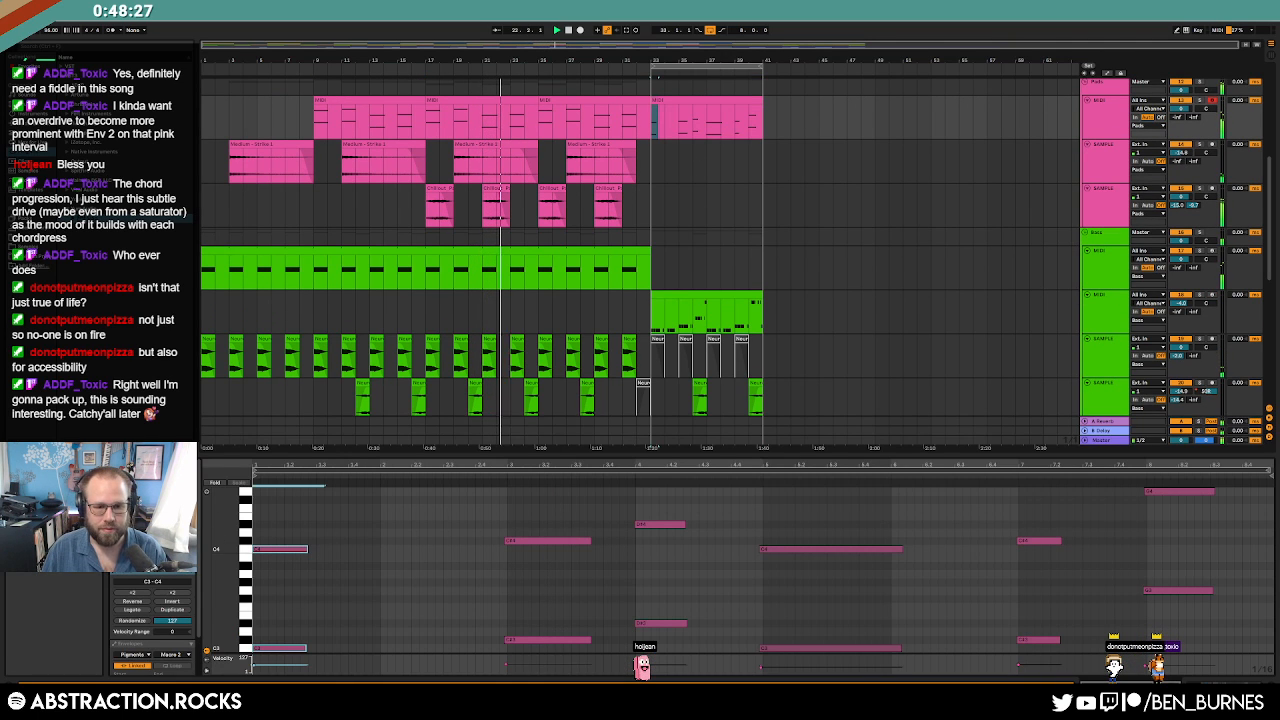
pyautogui.moveTo(307, 549); pyautogui.dragTo(508, 573)
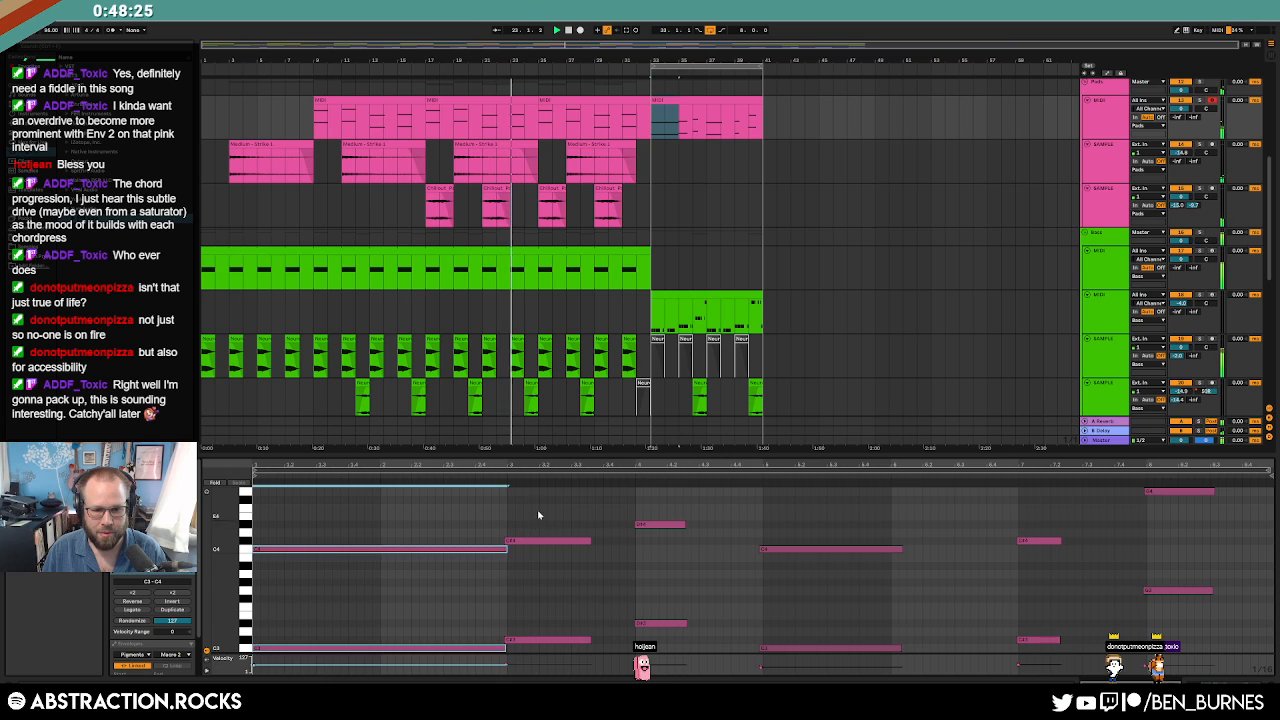
# Quantize the second and third octave note pairs in the pads clip and extend each to meet the following pair.
pyautogui.moveTo(537, 509); pyautogui.dragTo(596, 650)
pyautogui.hotkey('ctrl', 'u')
pyautogui.moveTo(672, 508); pyautogui.dragTo(652, 648)
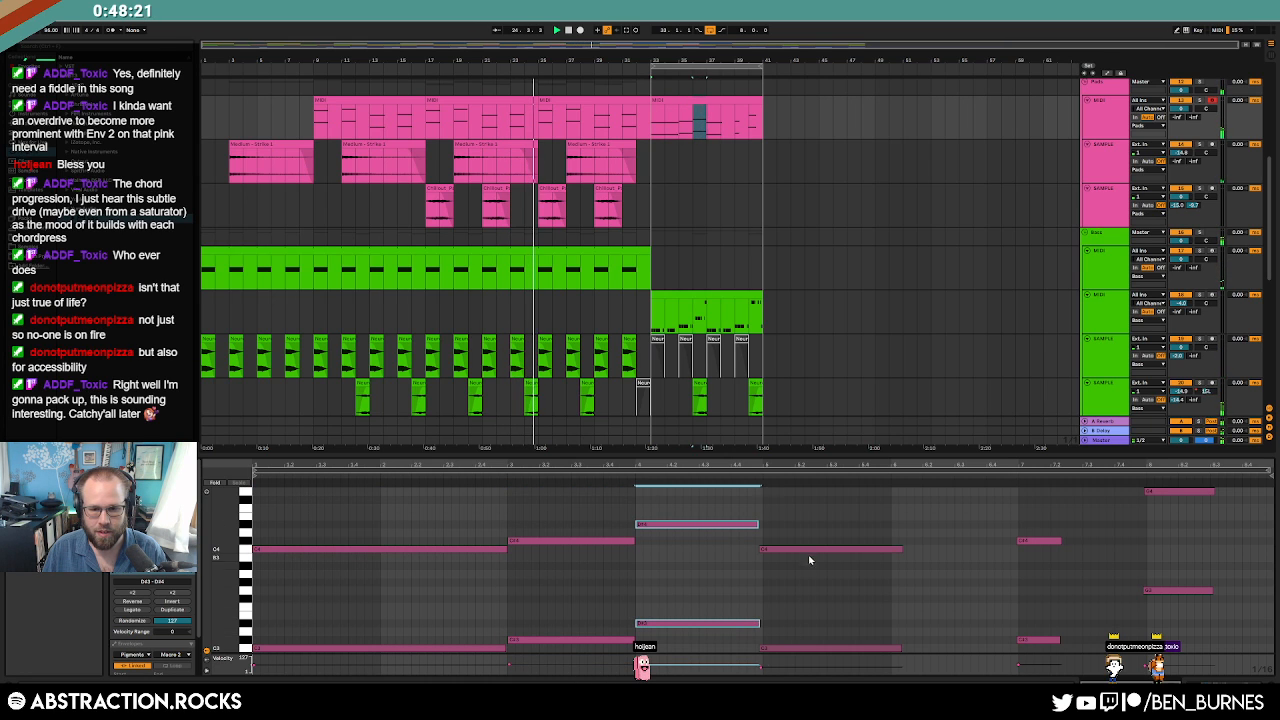
# Quantize and lengthen the last three octave note pairs so the sustained pads run almost to the clip's end.
pyautogui.moveTo(807, 523); pyautogui.dragTo(850, 682)
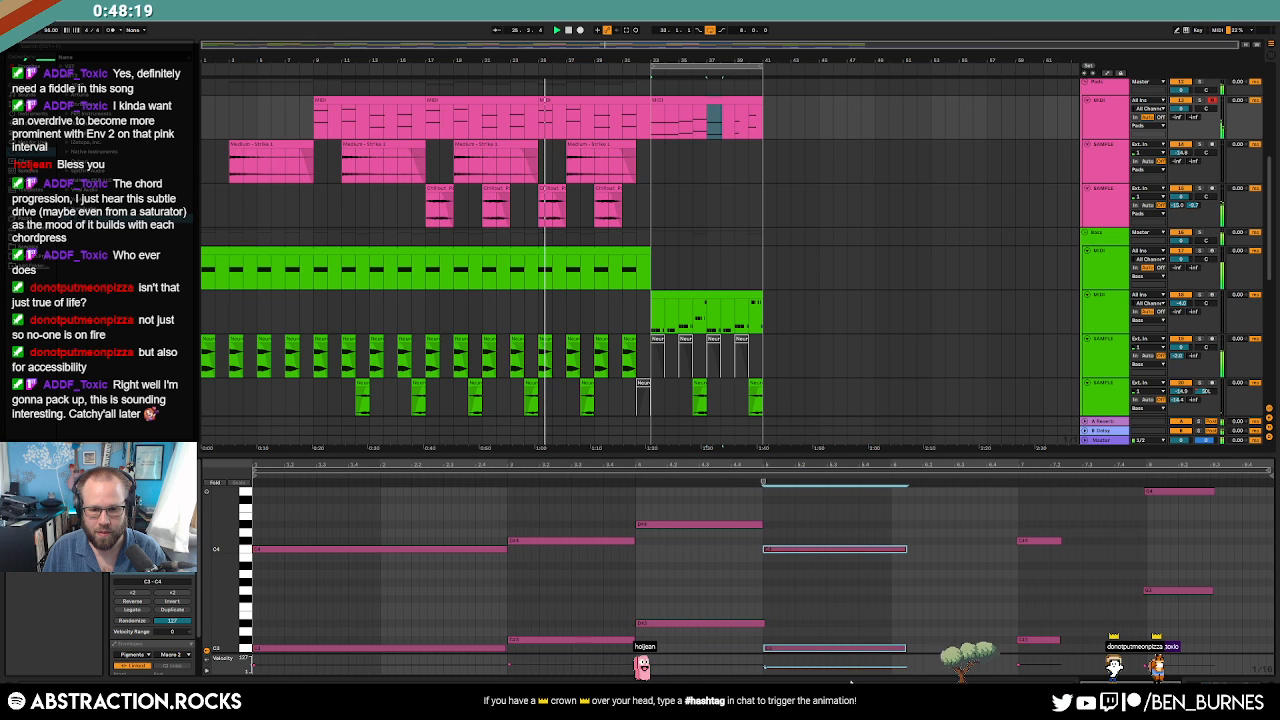
pyautogui.moveTo(906, 549); pyautogui.dragTo(1050, 682)
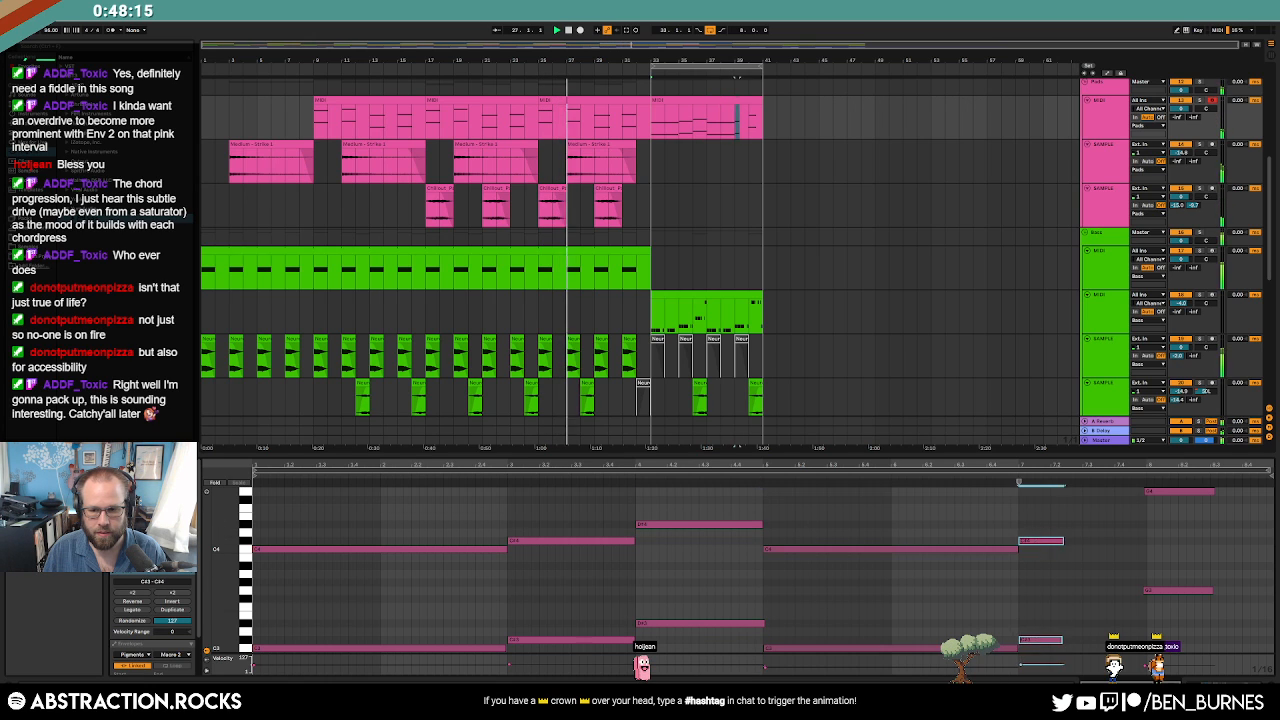
pyautogui.moveTo(1064, 541); pyautogui.dragTo(1147, 542)
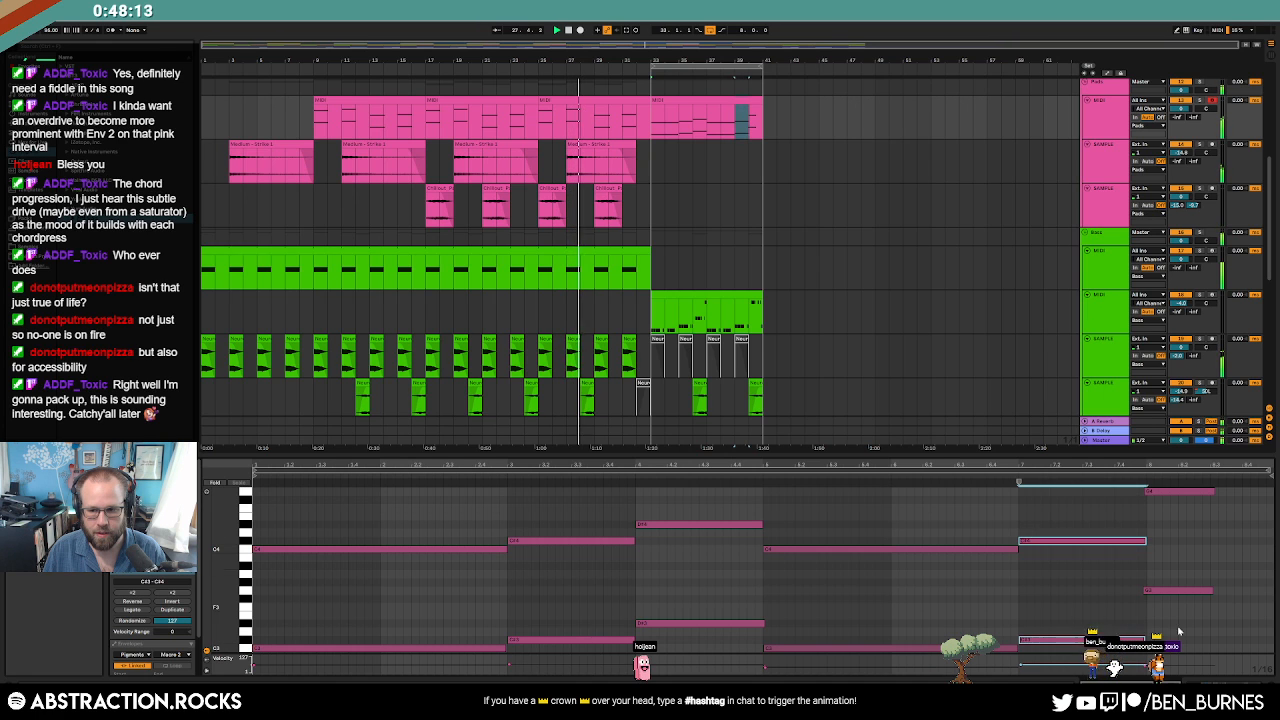
pyautogui.moveTo(1178, 632); pyautogui.dragTo(1157, 428)
pyautogui.moveTo(1218, 491); pyautogui.dragTo(1272, 491)
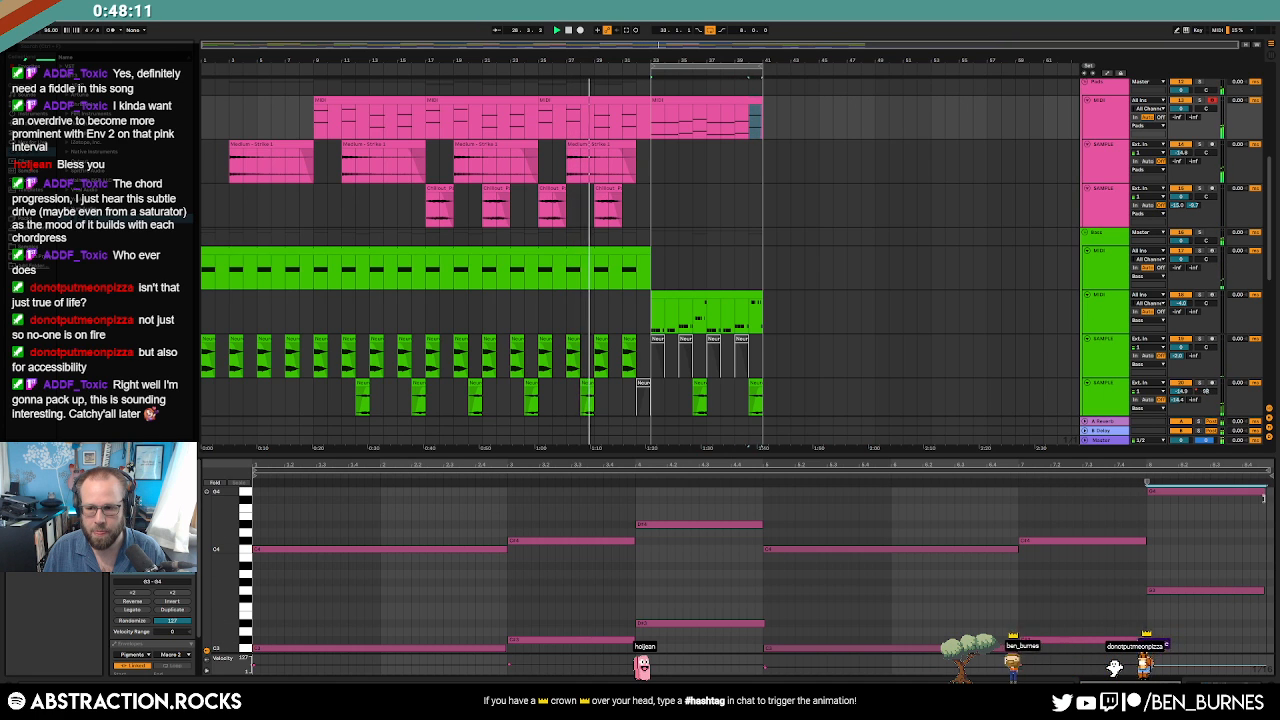
# Show the pads clip's MIDI controller envelope for sustain (controller 64).
pyautogui.click(133, 646)
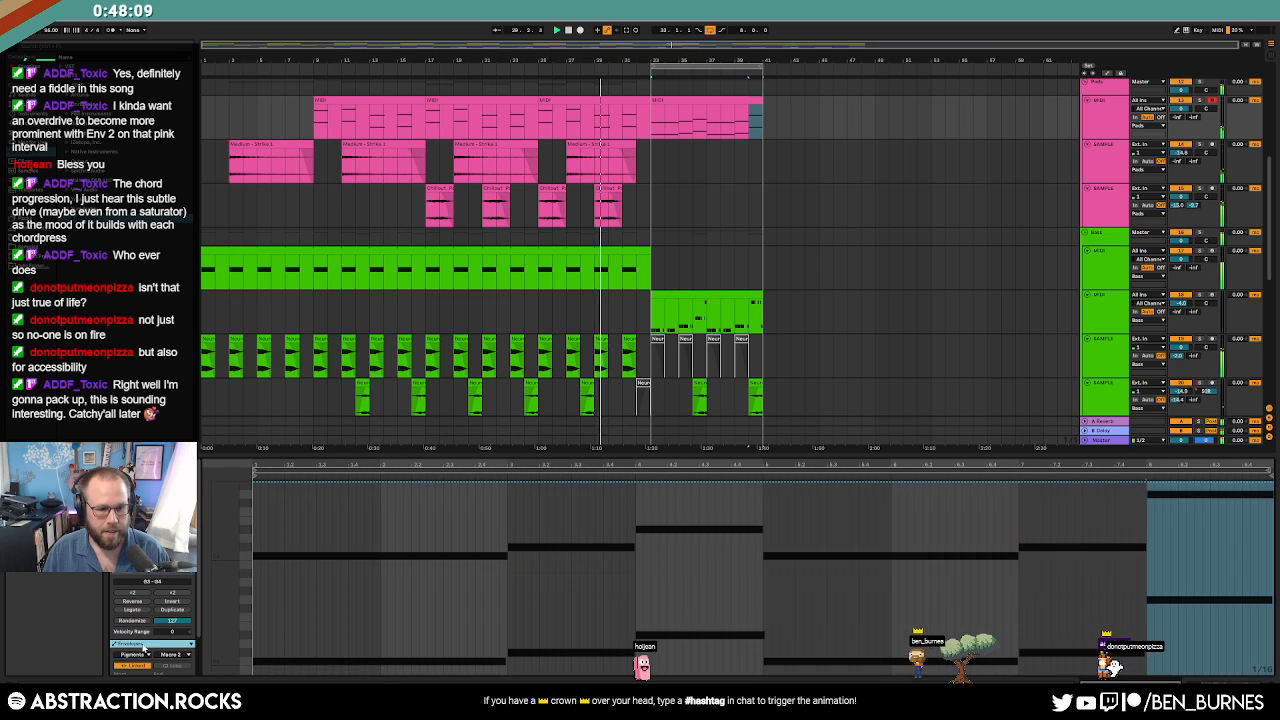
pyautogui.click(146, 653)
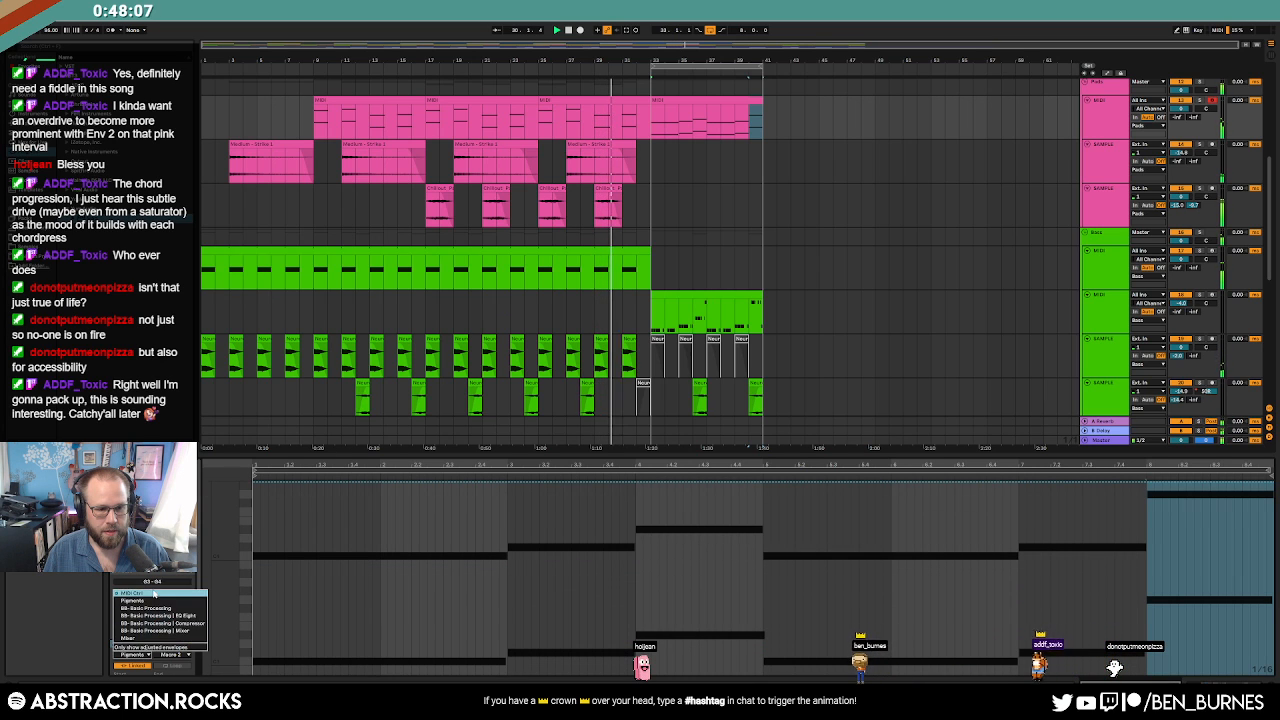
pyautogui.click(142, 594)
pyautogui.click(175, 655)
pyautogui.scroll(-4, 180, 594)
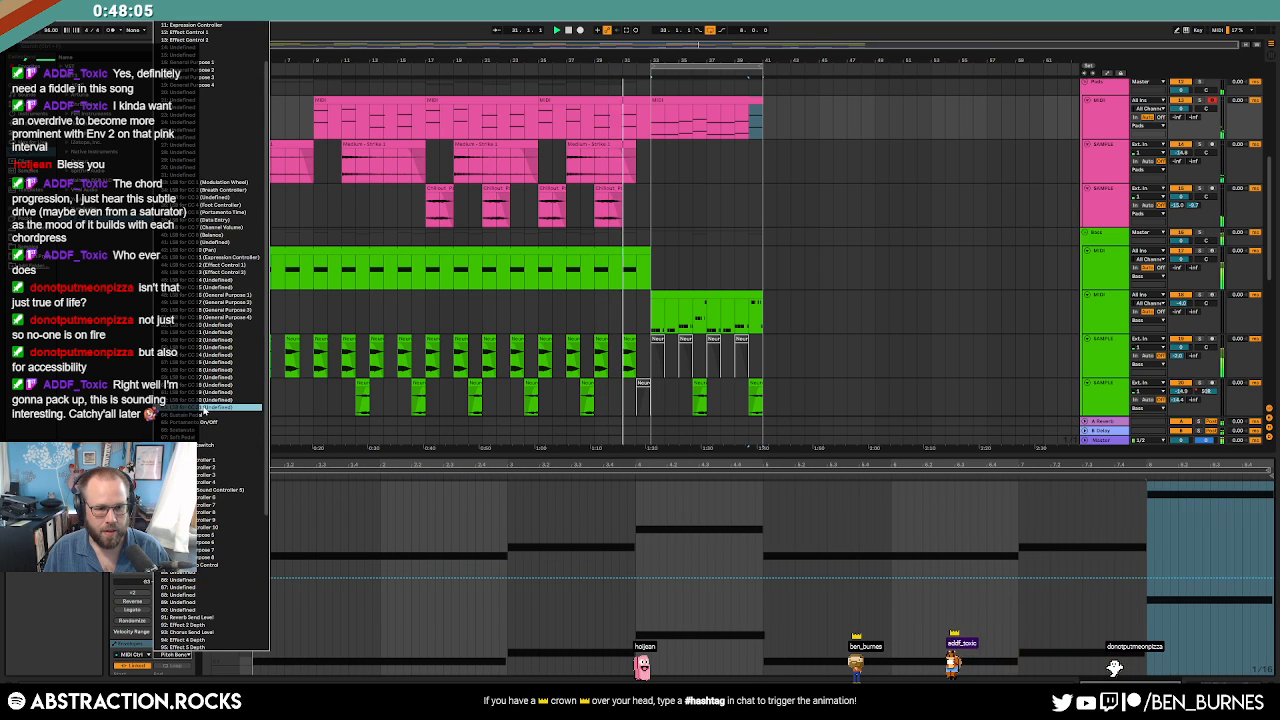
pyautogui.click(180, 594)
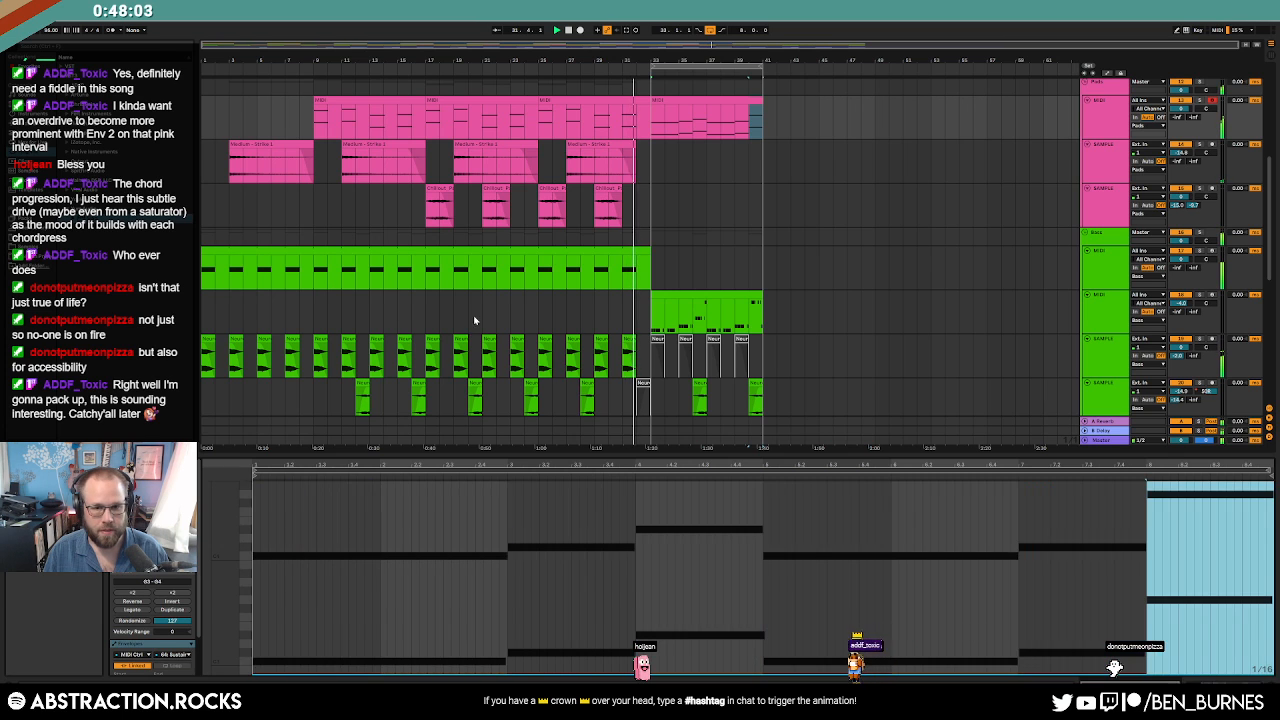
# Copy the first bar of the bass MIDI clip at bar 33 to bar 25 on the same track.
pyautogui.hotkey('shift', 'Tab')
pyautogui.scroll(-3, 688, 390)
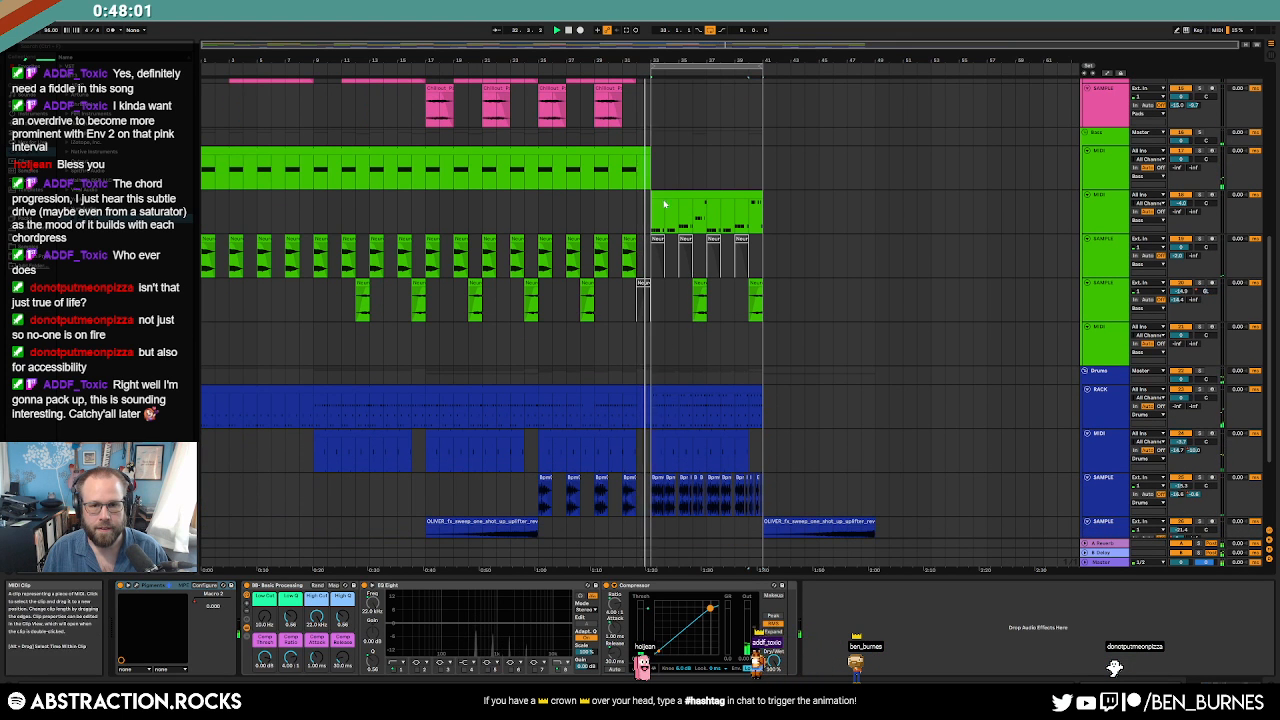
pyautogui.scroll(3, 660, 210)
pyautogui.moveTo(653, 217); pyautogui.dragTo(681, 218)
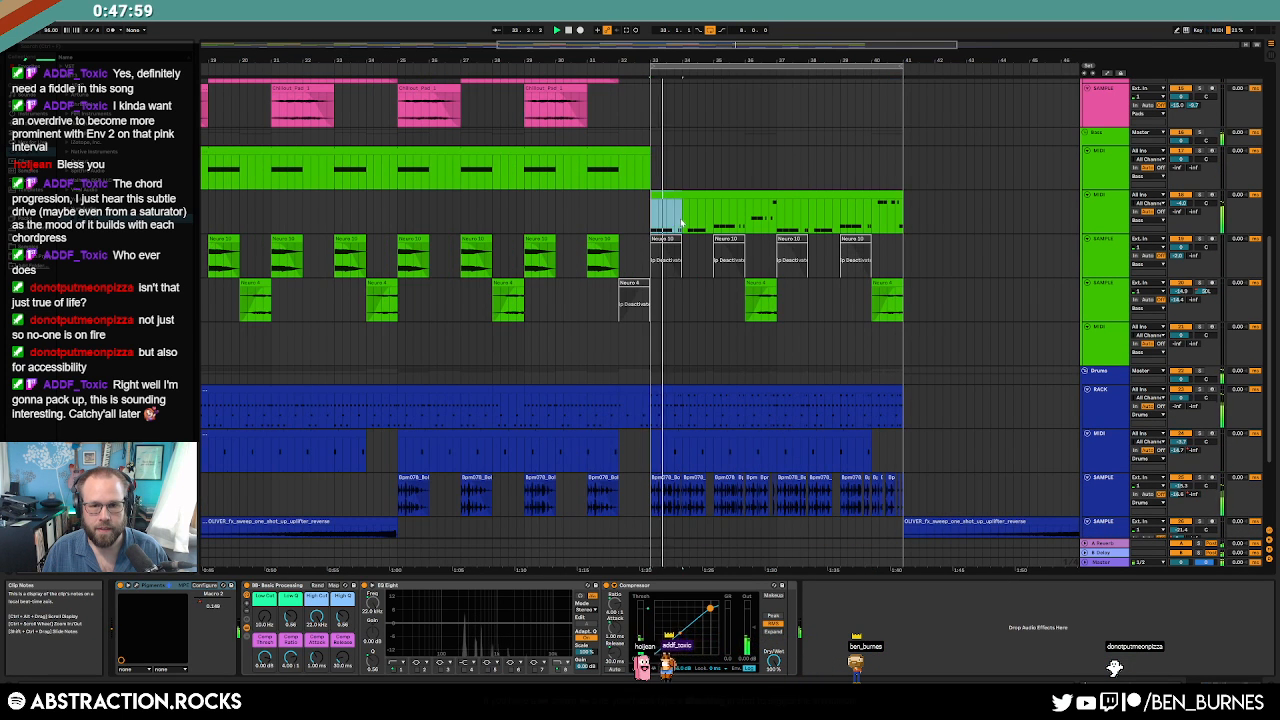
pyautogui.press('space')
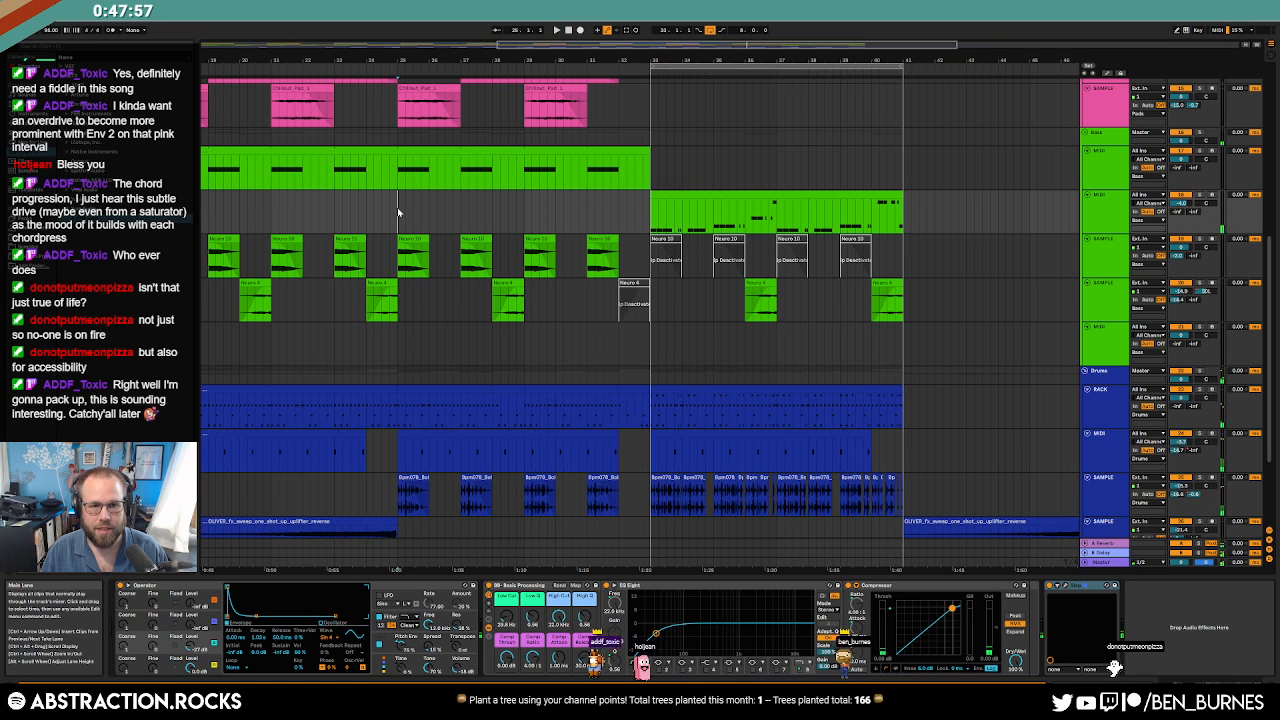
pyautogui.moveTo(397, 207); pyautogui.dragTo(428, 207)
pyautogui.hotkey('ctrl', 'shift', 'm')
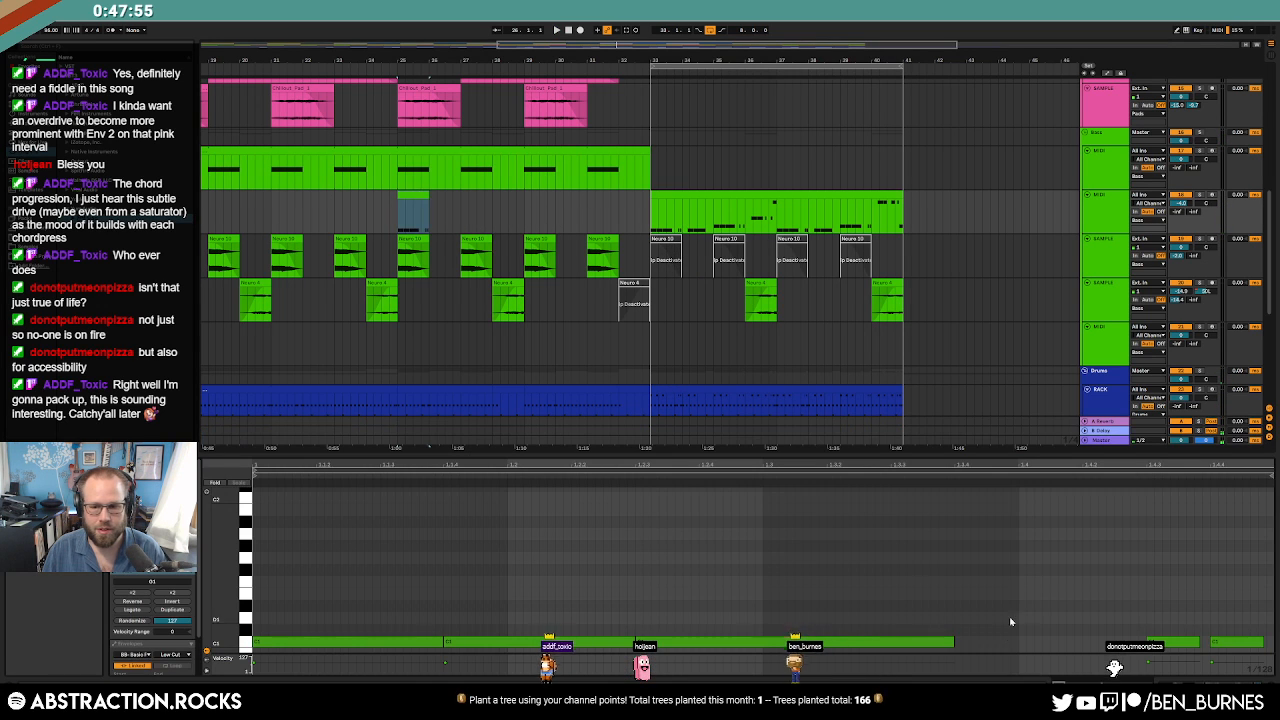
# Delete the short C1 notes at the end of the bar 25 bass clip and play it back.
pyautogui.moveTo(1042, 622); pyautogui.dragTo(1242, 652)
pyautogui.press('Delete')
pyautogui.press('space')
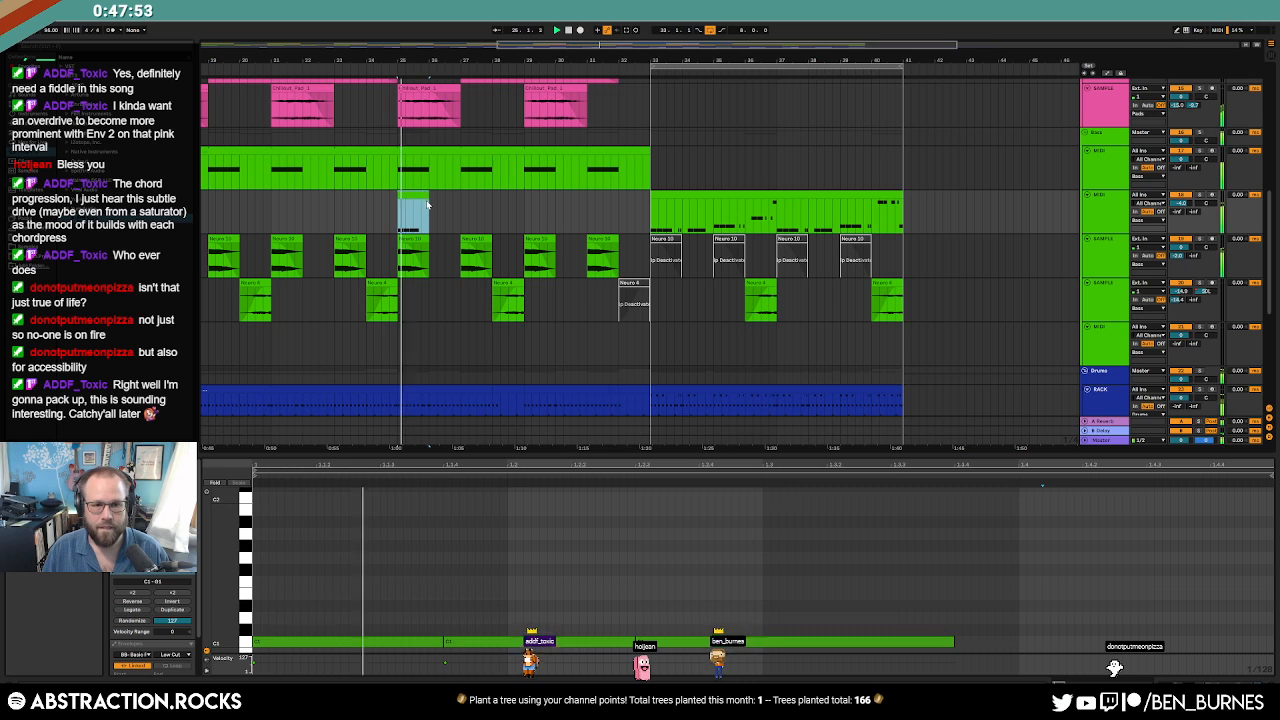
# Duplicate the bar 25 bass clip to bars 27, 29 and 31, and extend the bar 27 copy to two bars.
pyautogui.moveTo(464, 207); pyautogui.dragTo(403, 214)
pyautogui.hotkey('ctrl', 'd')
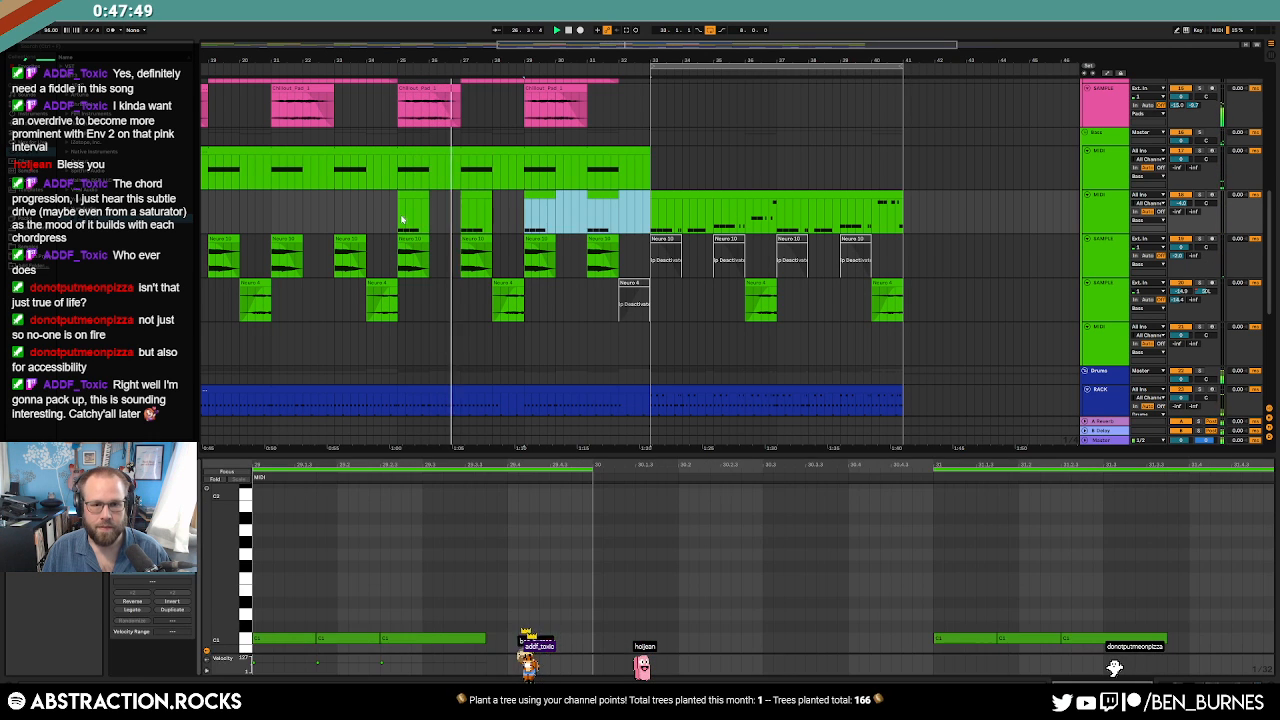
pyautogui.hotkey('shift', 'Tab')
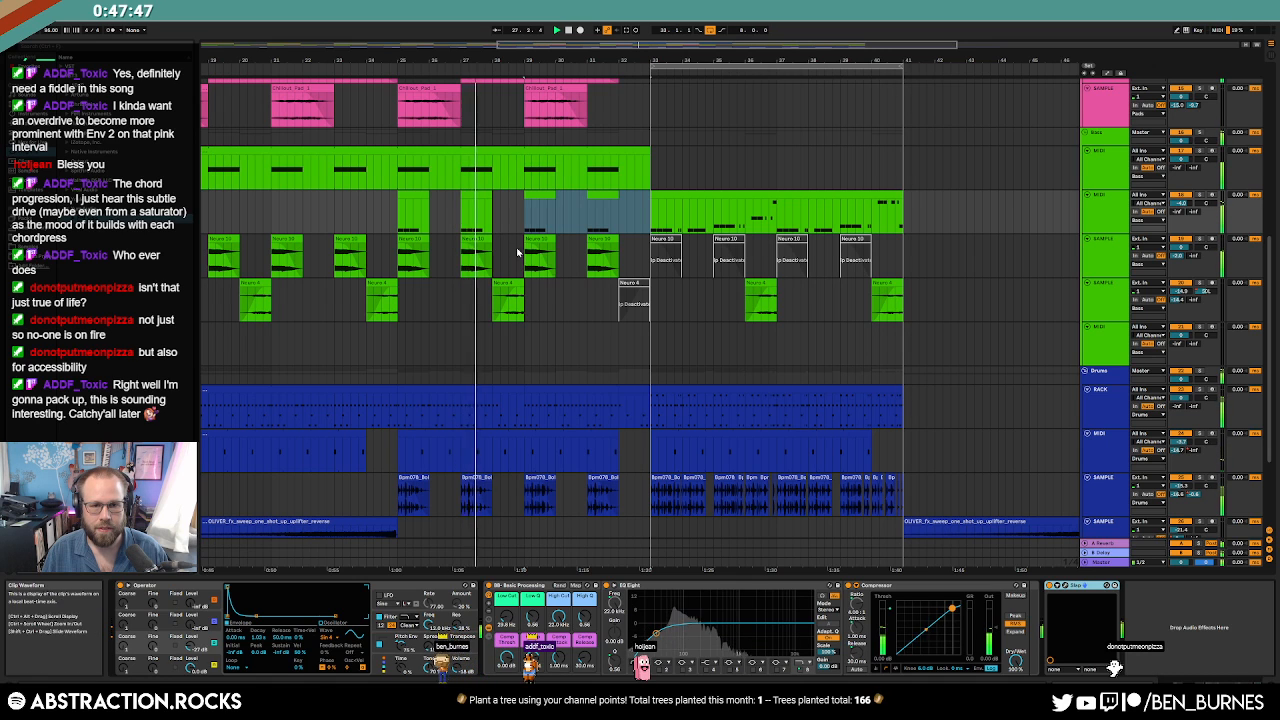
pyautogui.moveTo(490, 194); pyautogui.dragTo(523, 194)
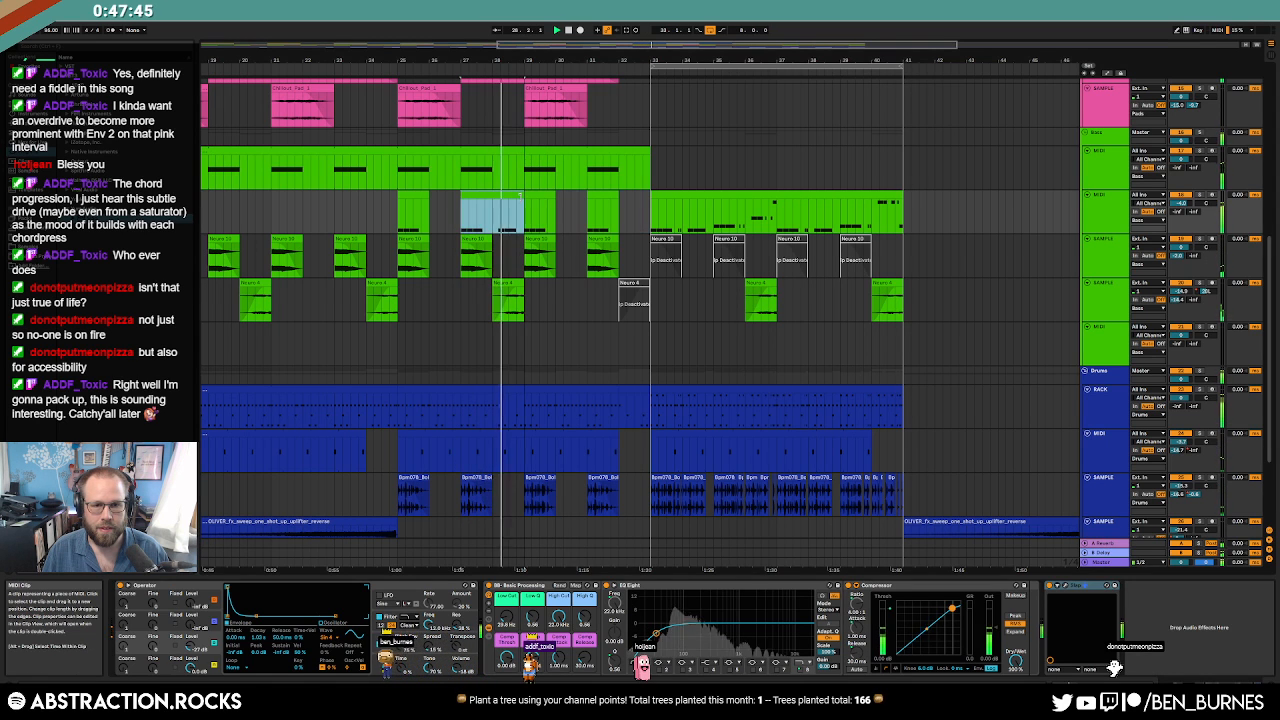
pyautogui.hotkey('shift', 'Tab')
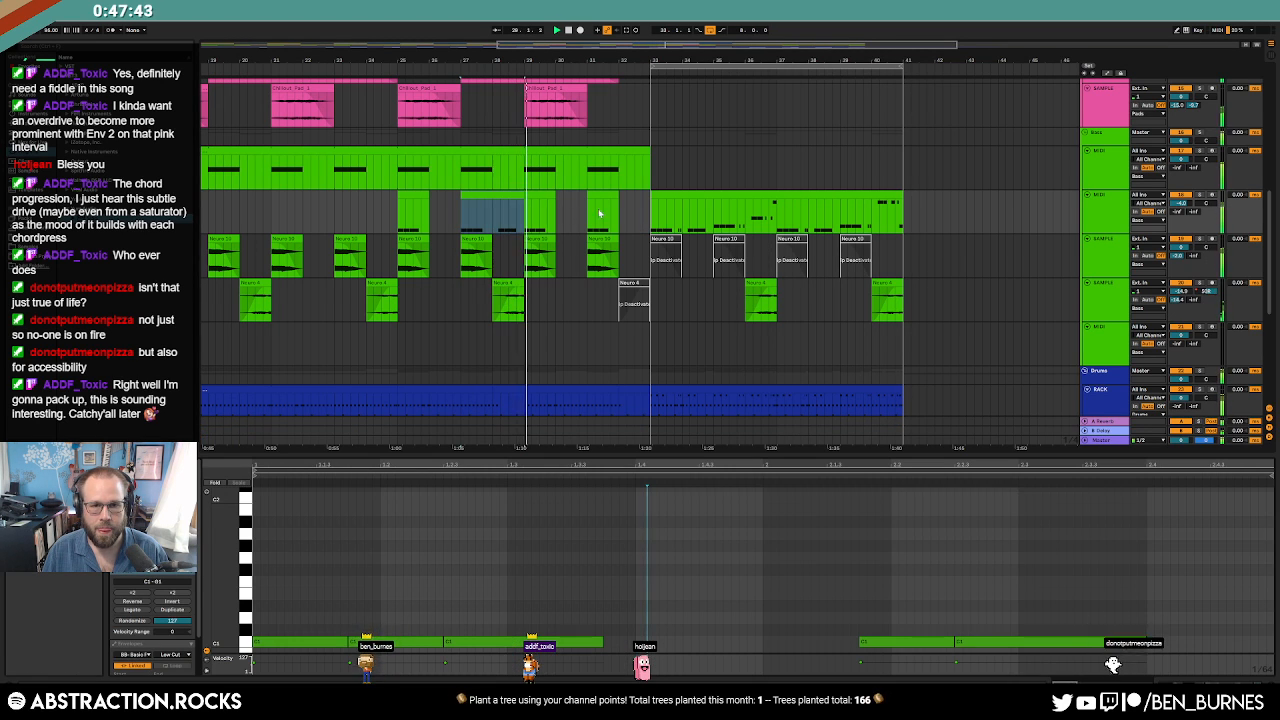
# Try extending the bar 31 bass clip through bar 32.
pyautogui.moveTo(617, 193); pyautogui.dragTo(649, 196)
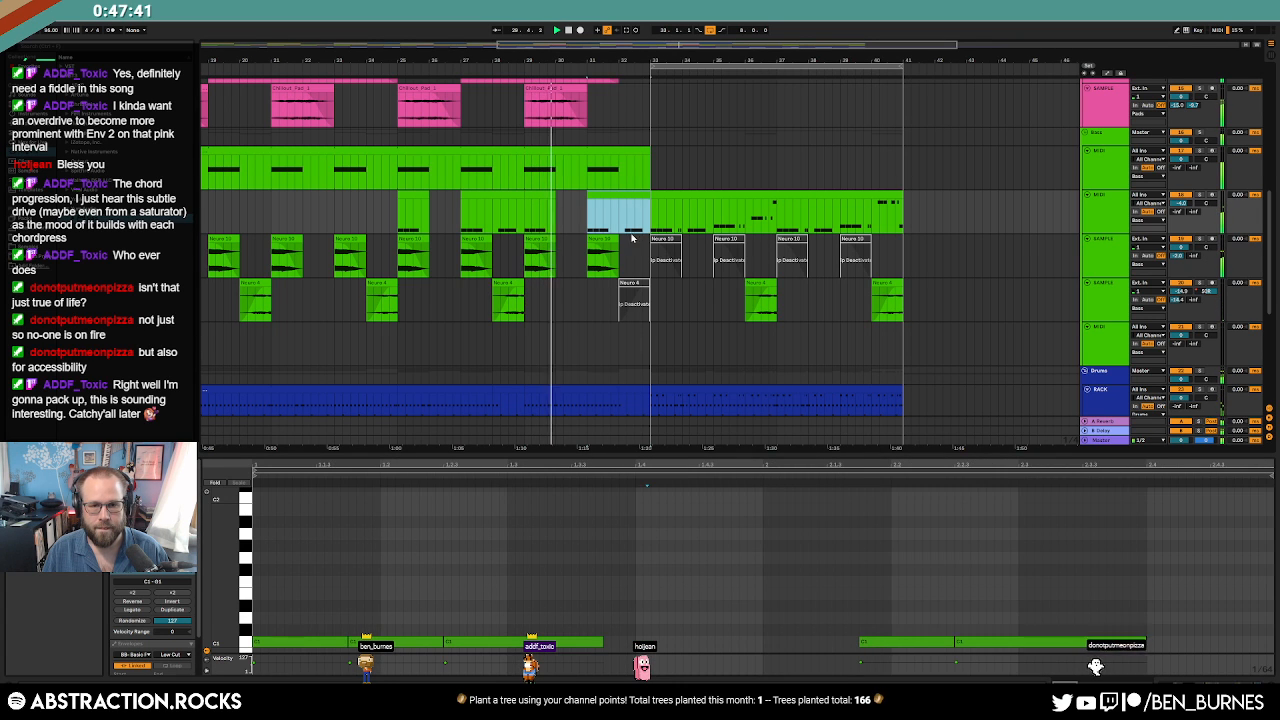
pyautogui.hotkey('shift', 'Tab')
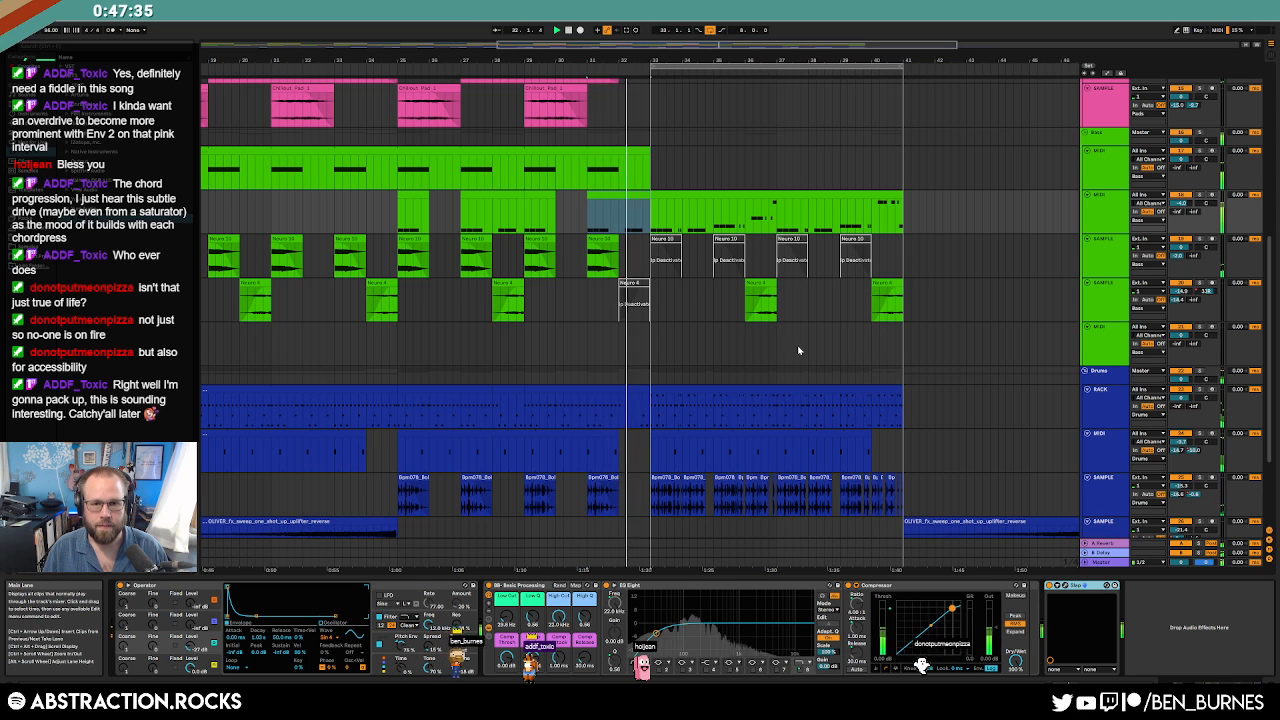
pyautogui.moveTo(649, 196); pyautogui.dragTo(626, 197)
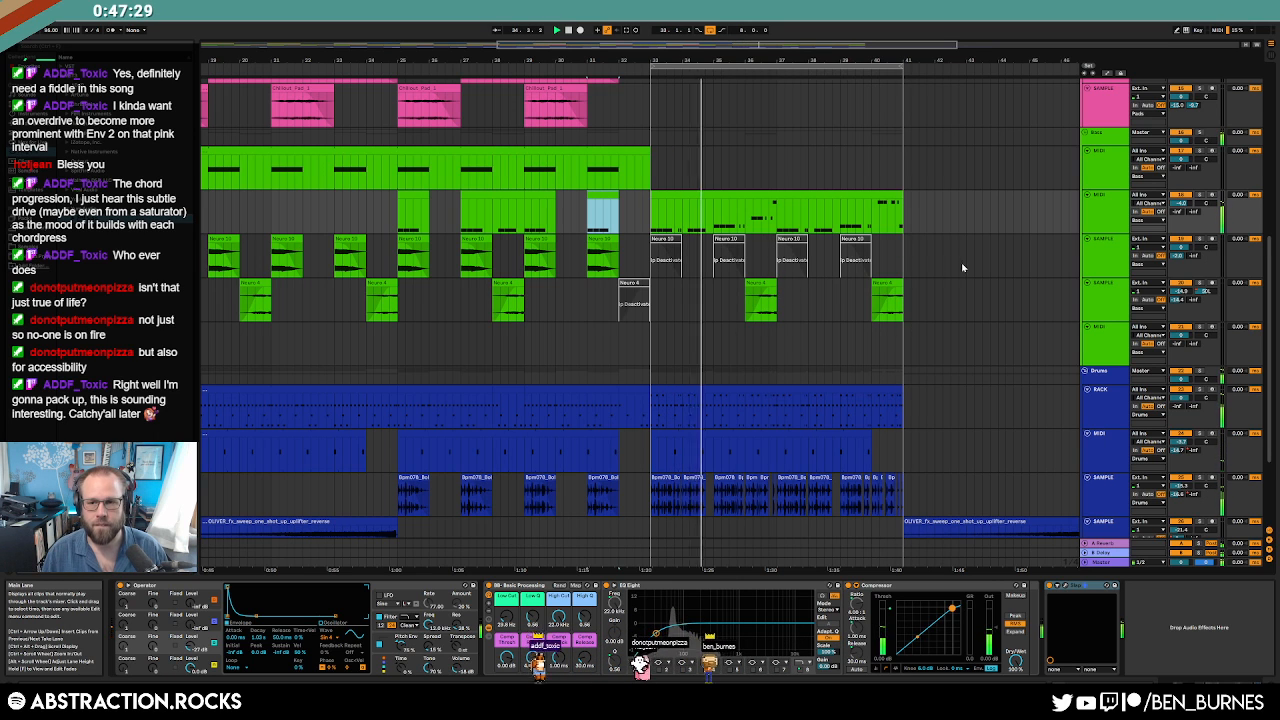
# Examine the drum rack's devices for the bar 33 section and unfold the leads sample track while listening to the section.
pyautogui.scroll(1, 985, 280)
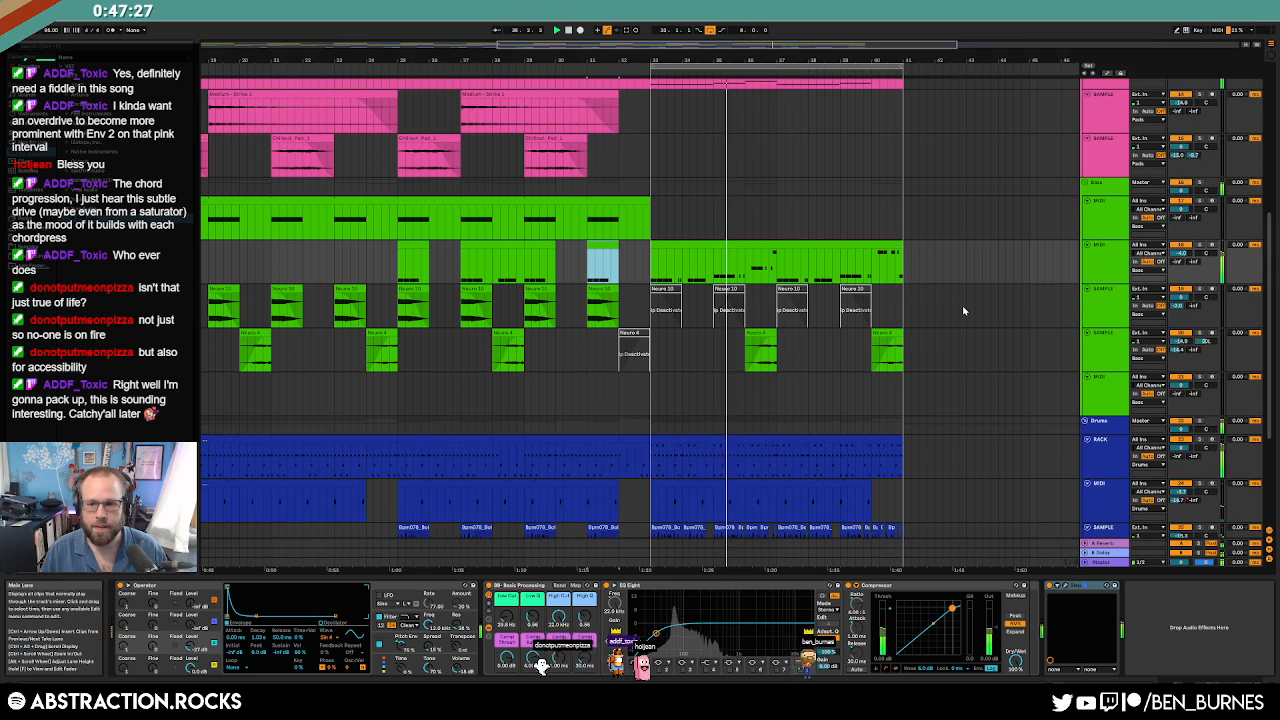
pyautogui.scroll(-1, 962, 305)
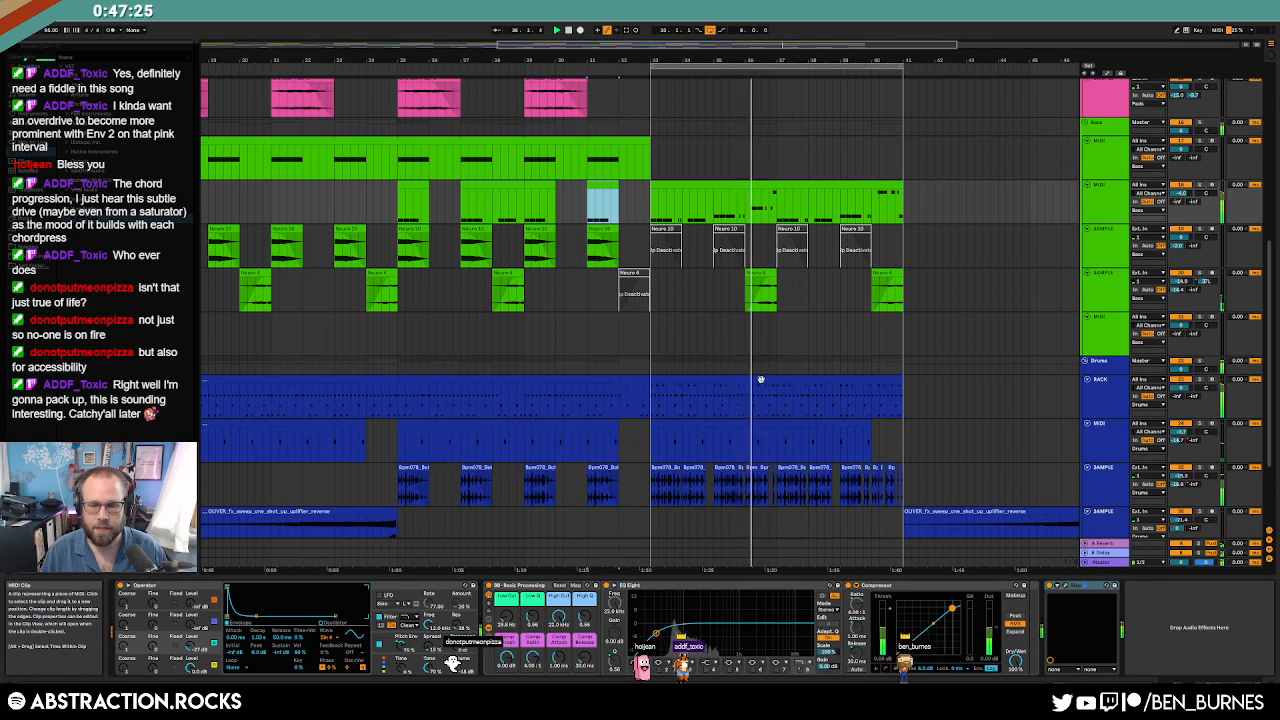
pyautogui.doubleClick(761, 380)
pyautogui.hotkey('shift', 'Tab')
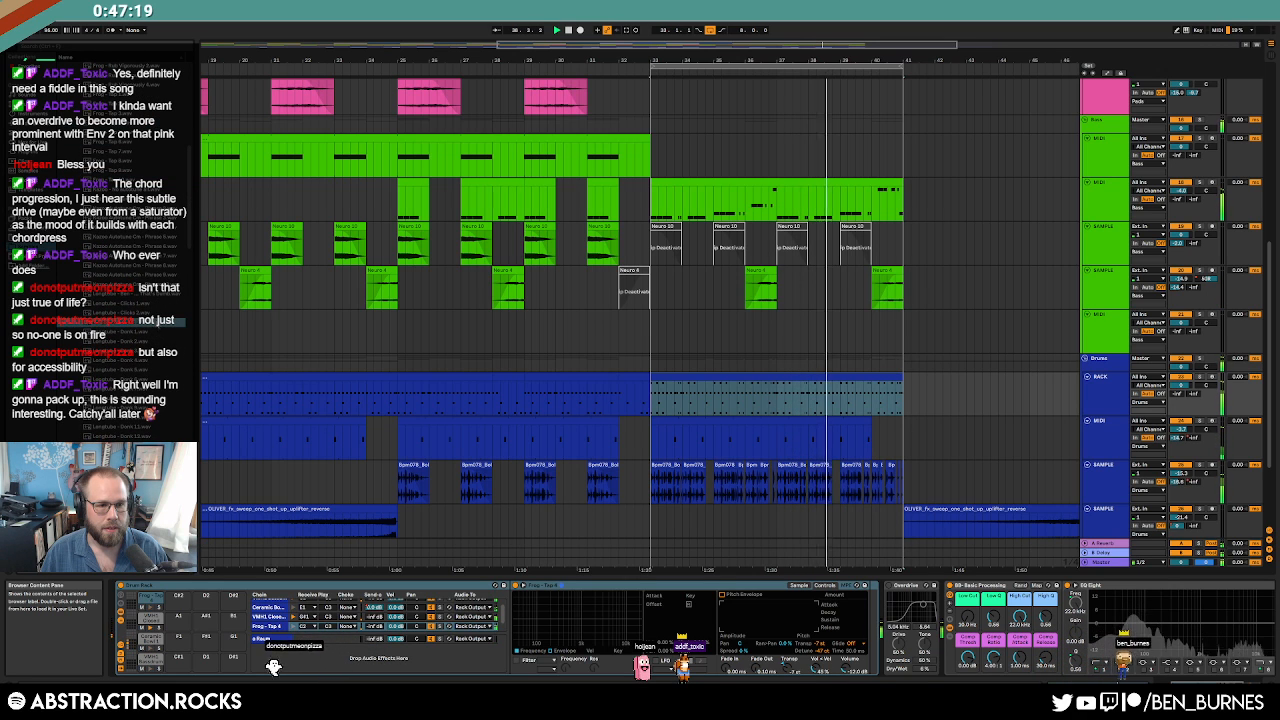
pyautogui.scroll(10, 694, 352)
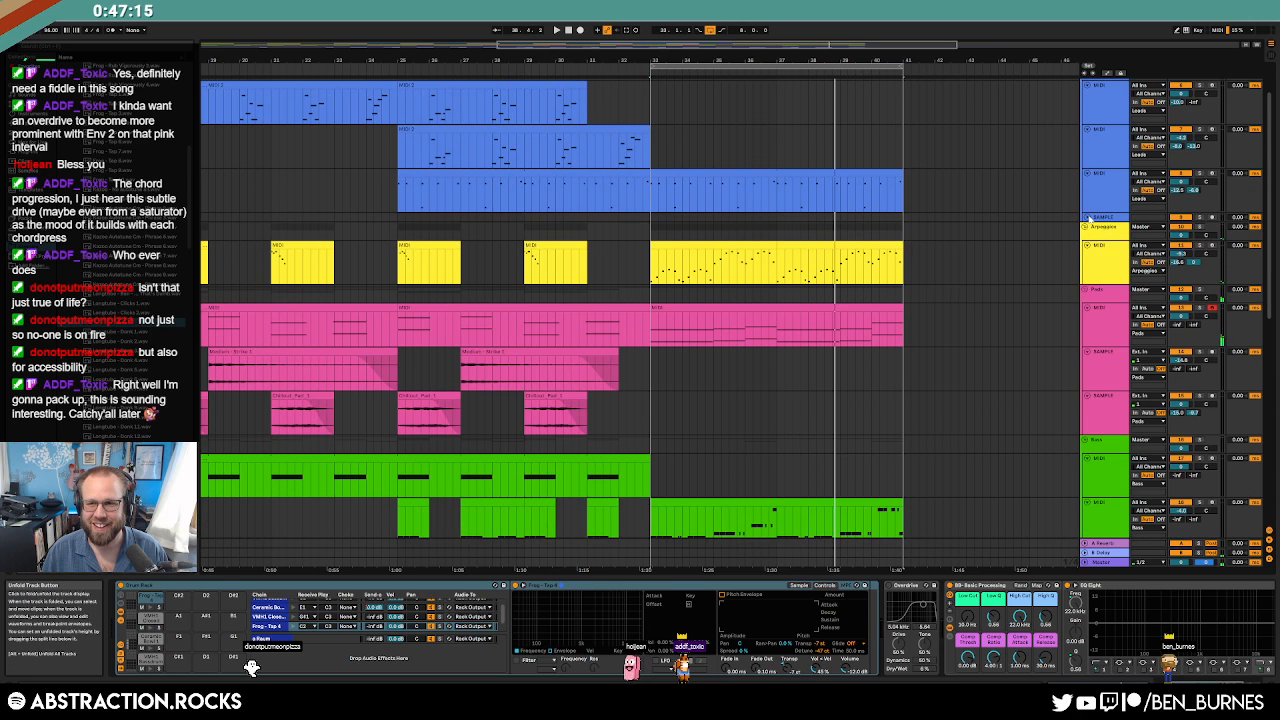
pyautogui.click(1089, 217)
pyautogui.click(614, 231)
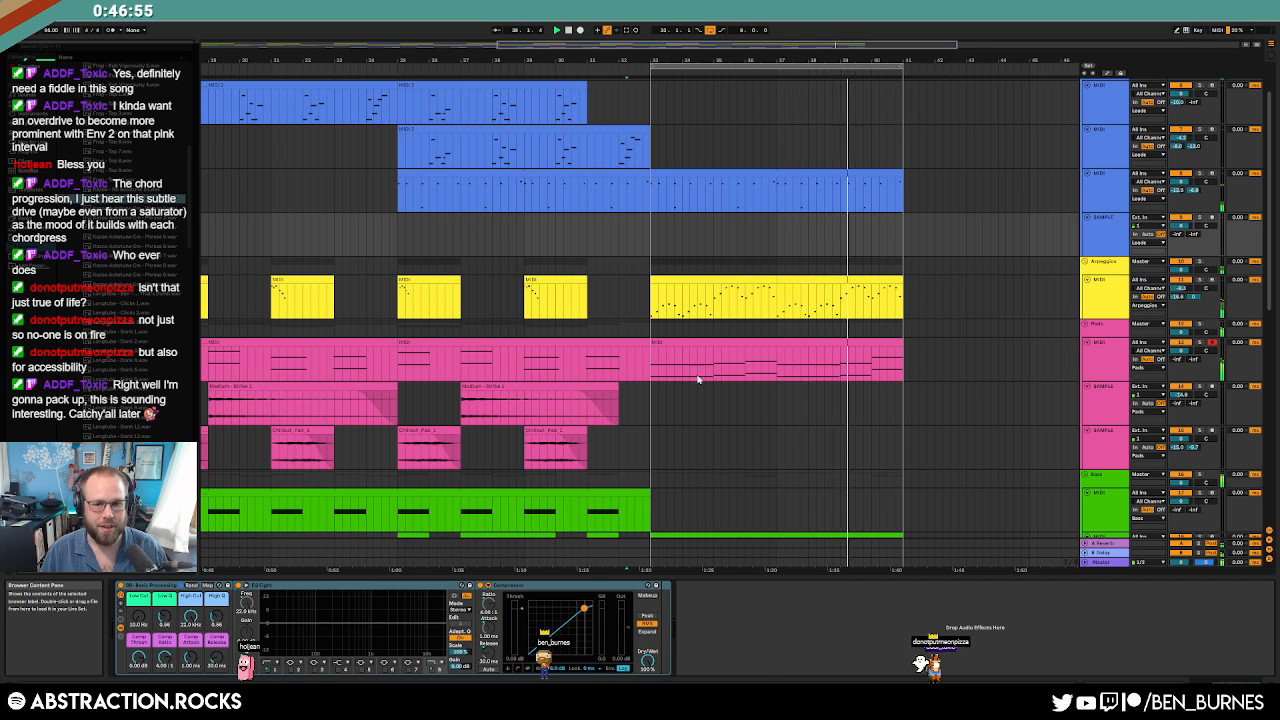
pyautogui.moveTo(651, 360); pyautogui.dragTo(910, 364)
pyautogui.click(906, 366)
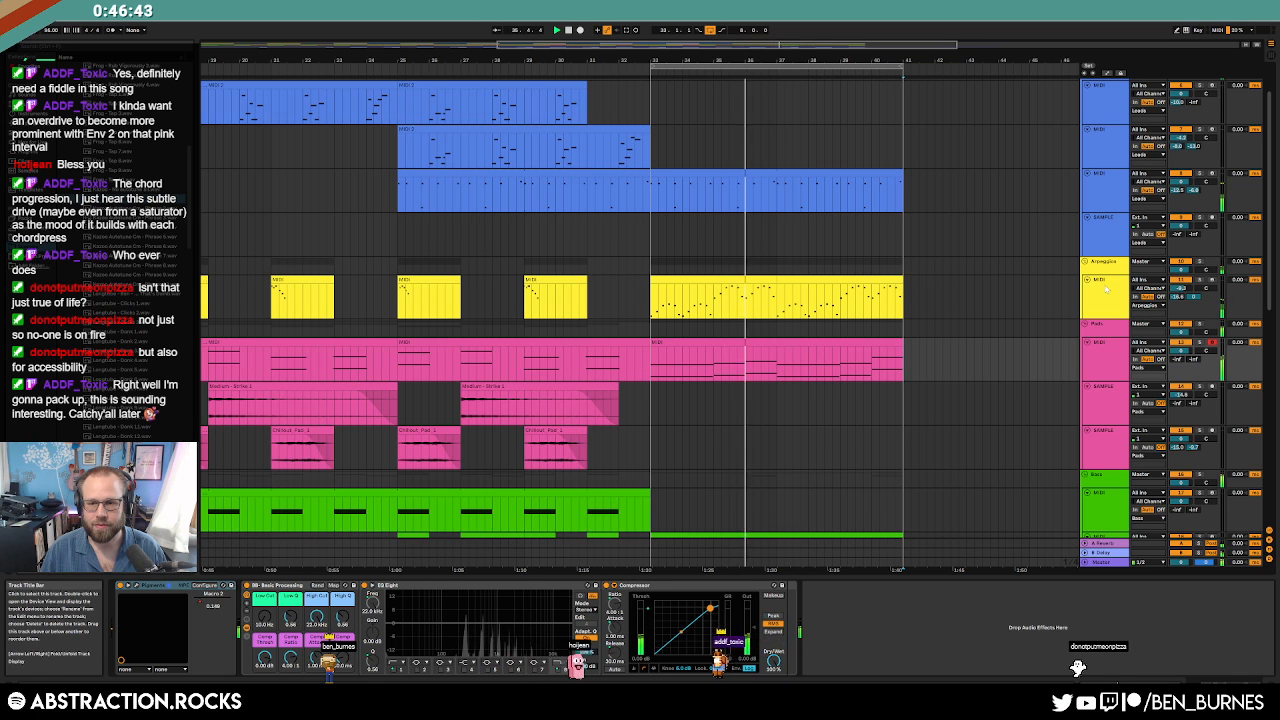
# Insert a MIDI track below the third leads MIDI track and copy the arpeggio clips from bars 33–41 onto it.
pyautogui.click(1101, 204)
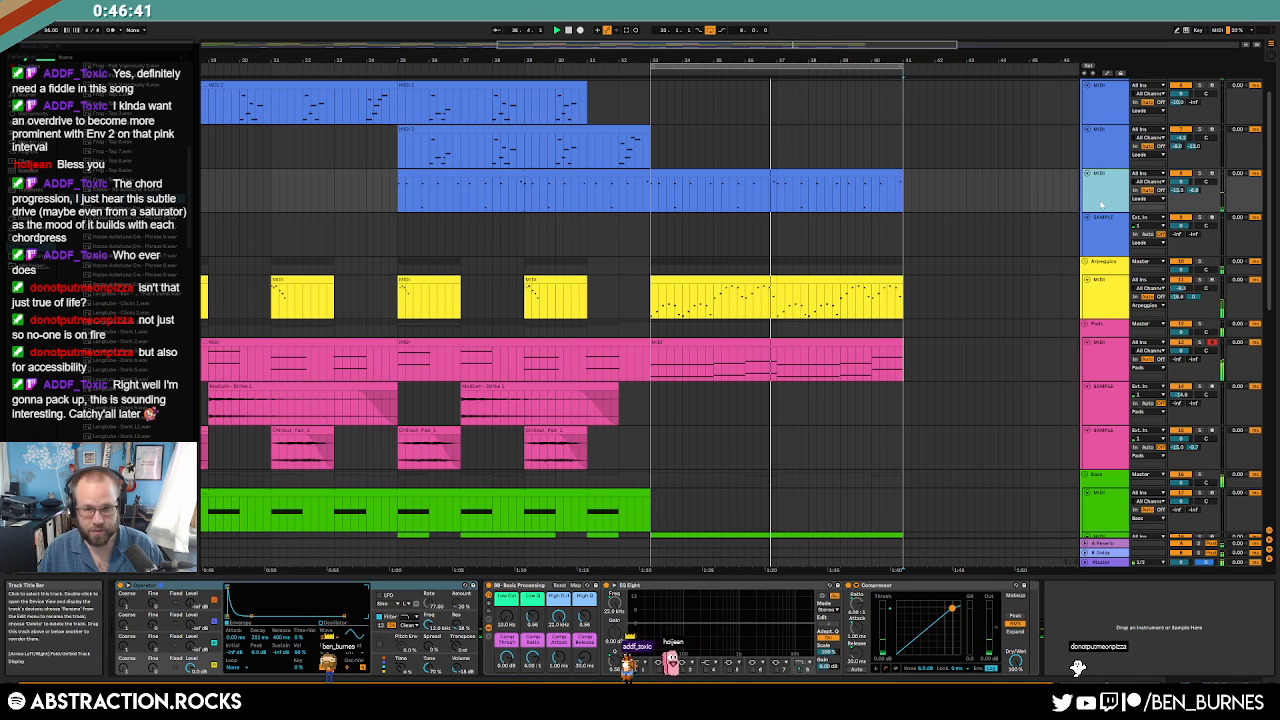
pyautogui.hotkey('ctrl', 'shift', 't')
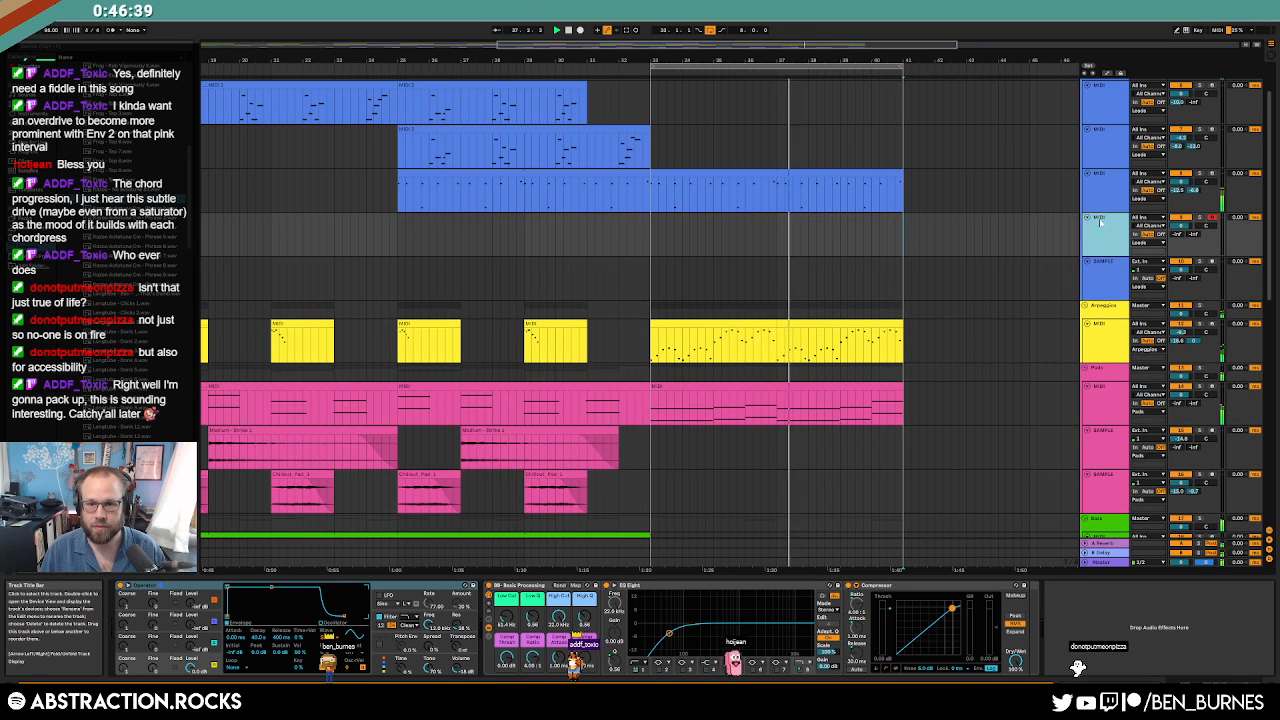
pyautogui.click(815, 324)
pyautogui.keyDown('shift'); pyautogui.click(748, 324); pyautogui.keyUp('shift')
pyautogui.moveTo(748, 324); pyautogui.dragTo(751, 237)
pyautogui.click(1104, 233)
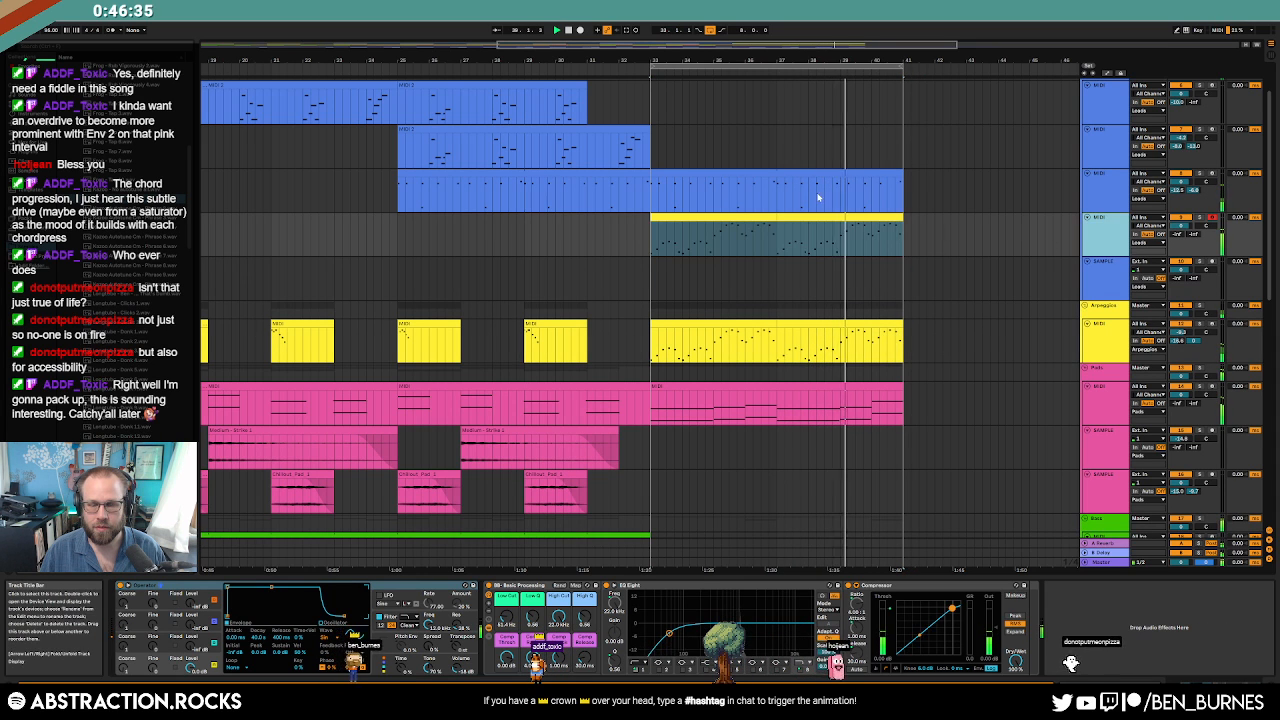
# Extend the first copied arpeggio clip from bar 37 to bar 41, replacing the second one.
pyautogui.click(779, 216)
pyautogui.click(778, 217)
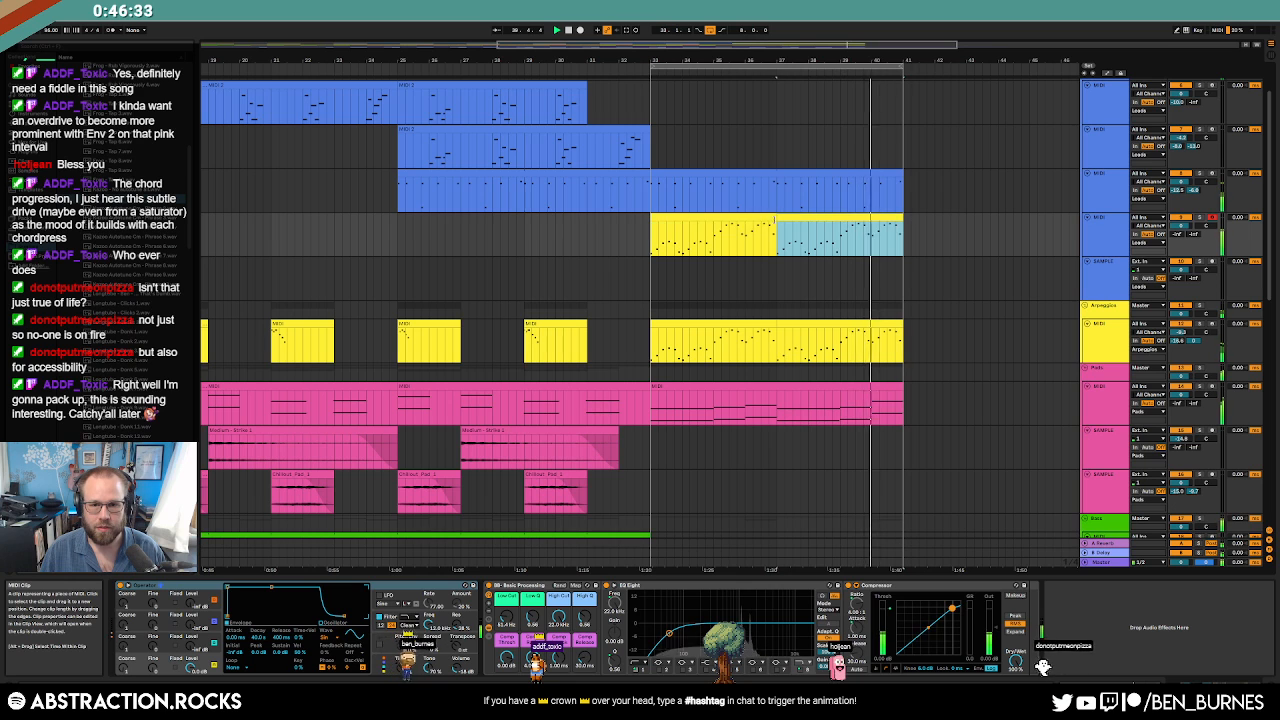
pyautogui.click(773, 219)
pyautogui.moveTo(774, 220); pyautogui.dragTo(902, 219)
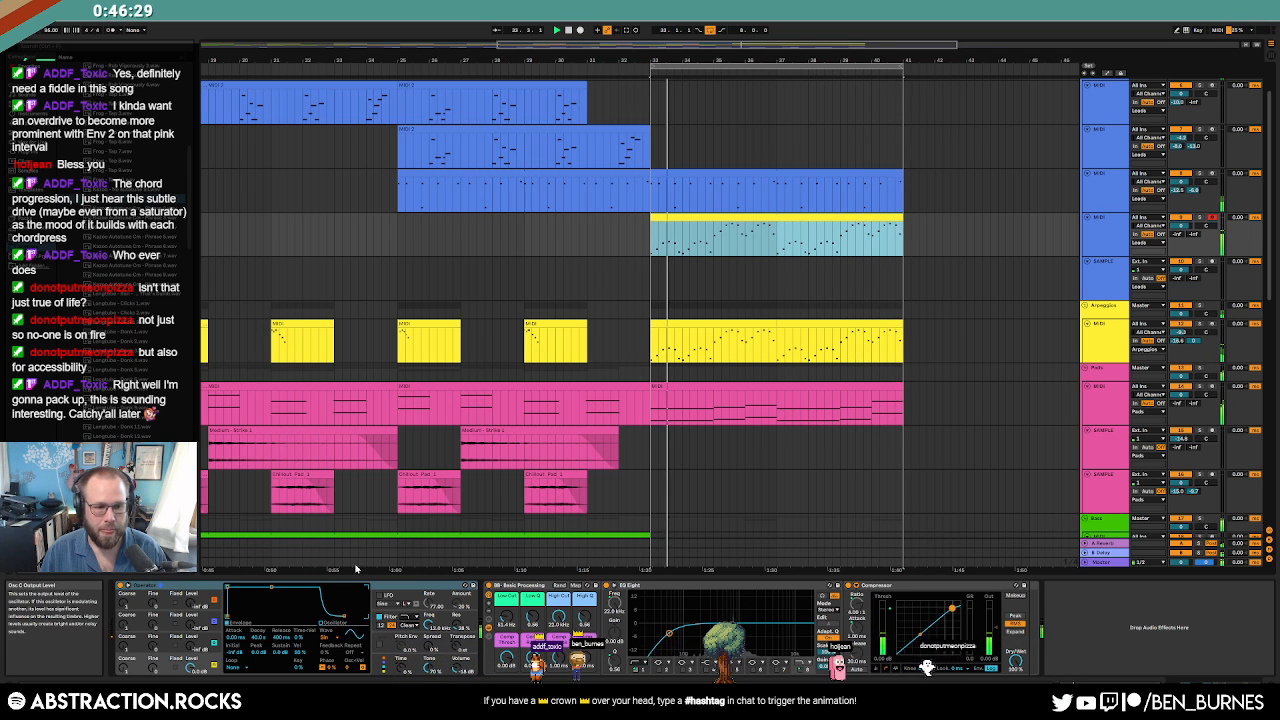
# Stop playback, load Analog as the new leads track's instrument and adjust its oscillator and filter controls.
pyautogui.press('space')
pyautogui.click(30, 123)
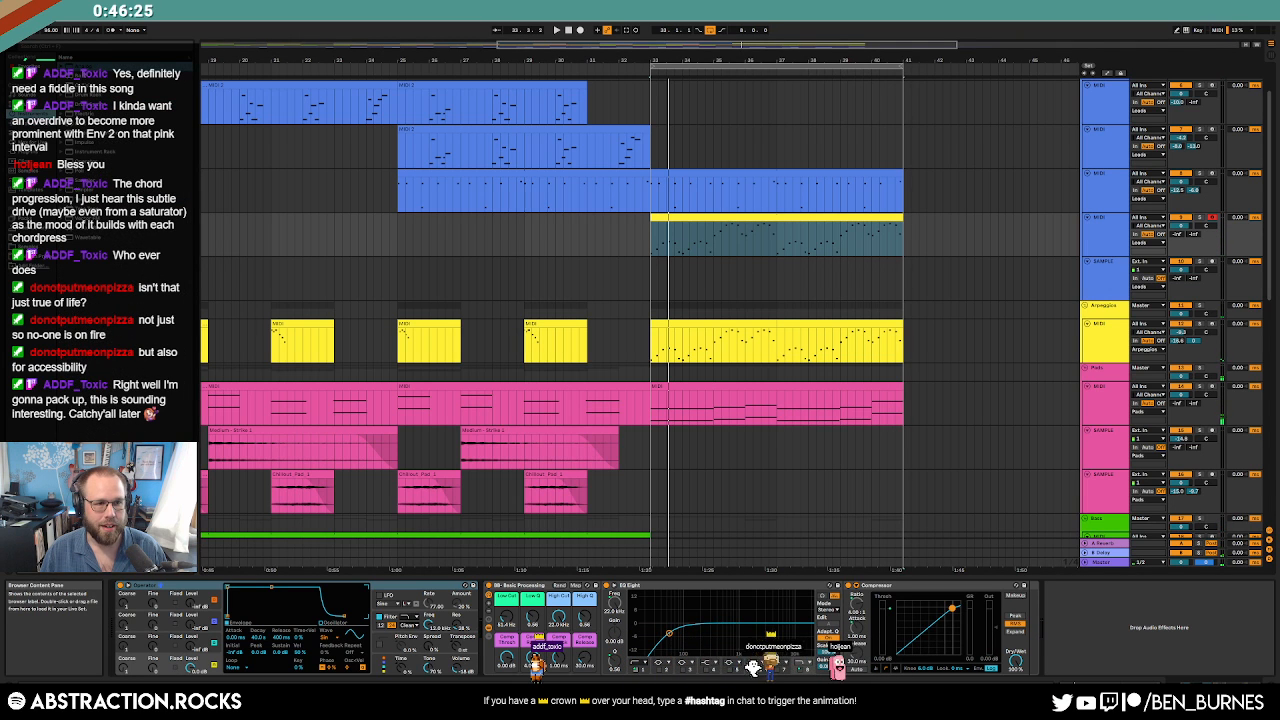
pyautogui.click(215, 605)
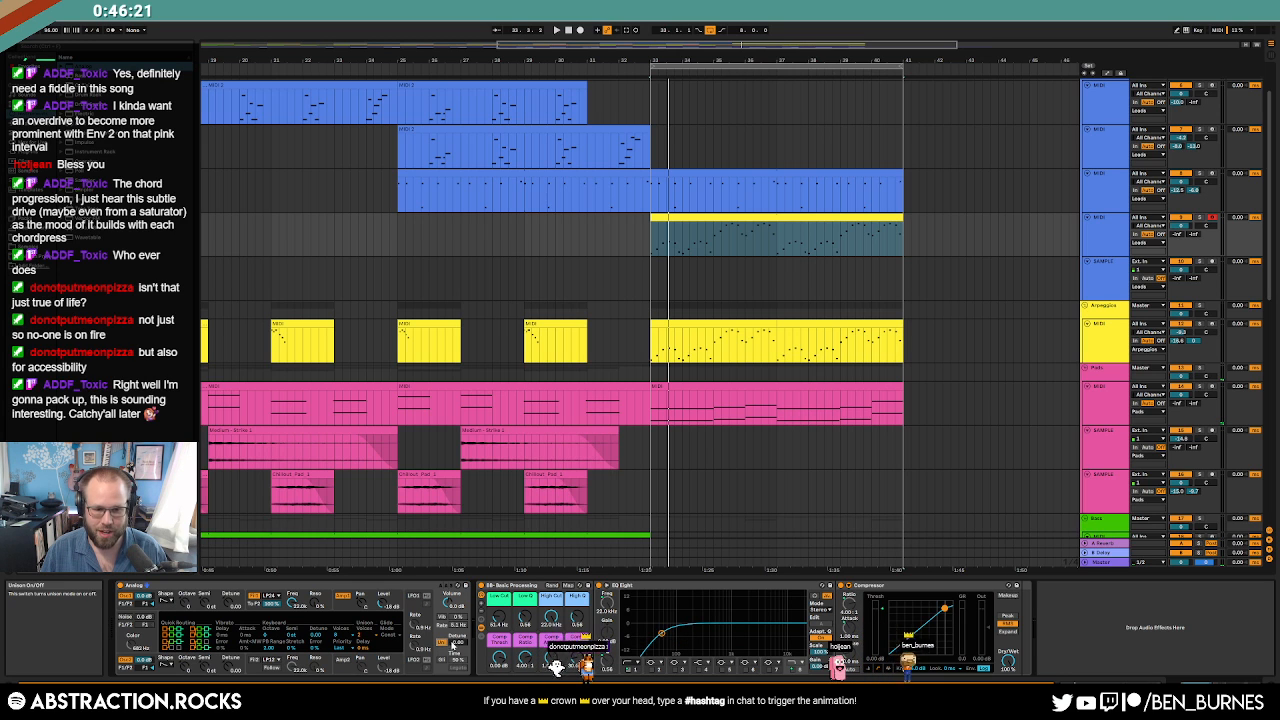
pyautogui.click(316, 603)
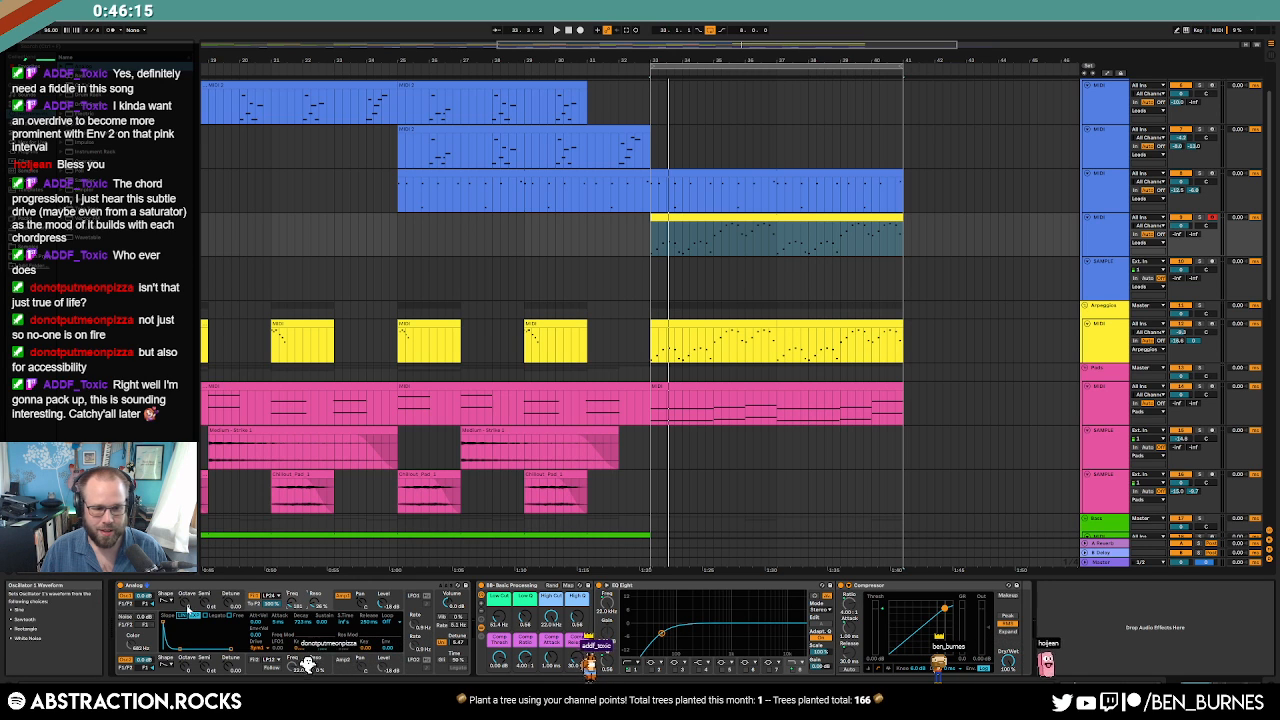
pyautogui.click(256, 666)
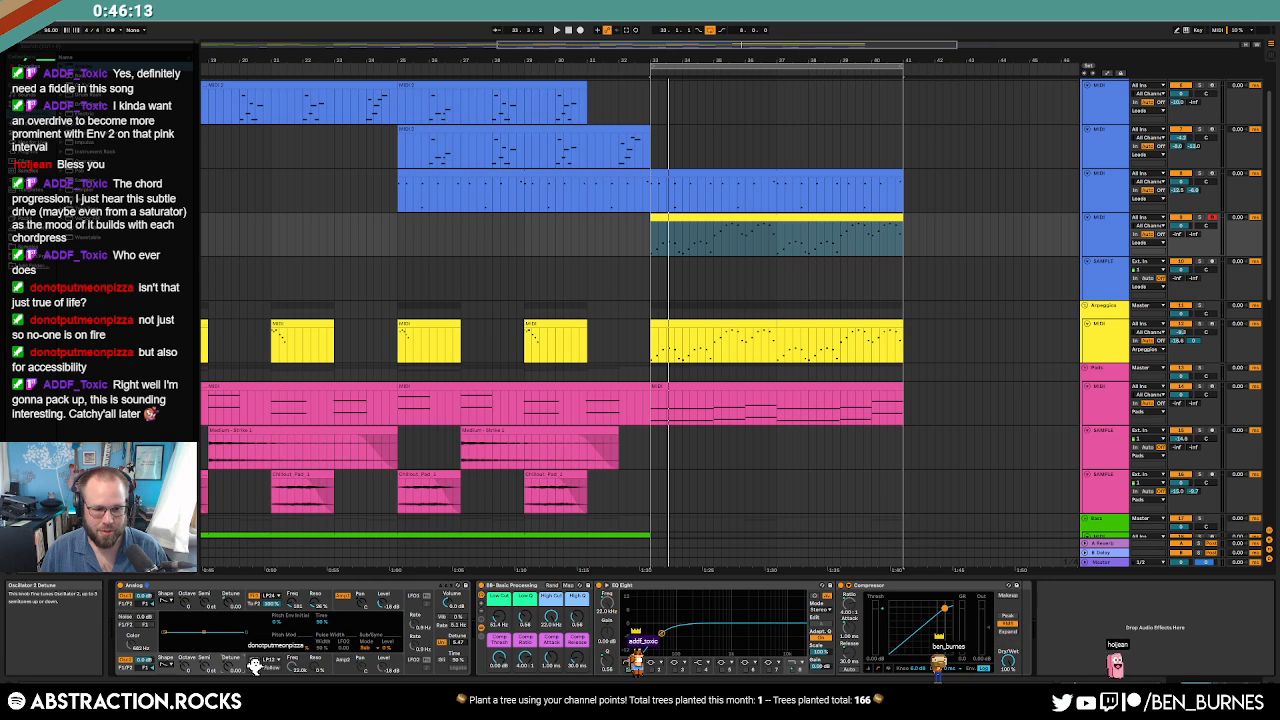
# Turn on Analog's unison, set its voices to Mono, play from bar 33 and adjust oscillator 2.
pyautogui.click(438, 643)
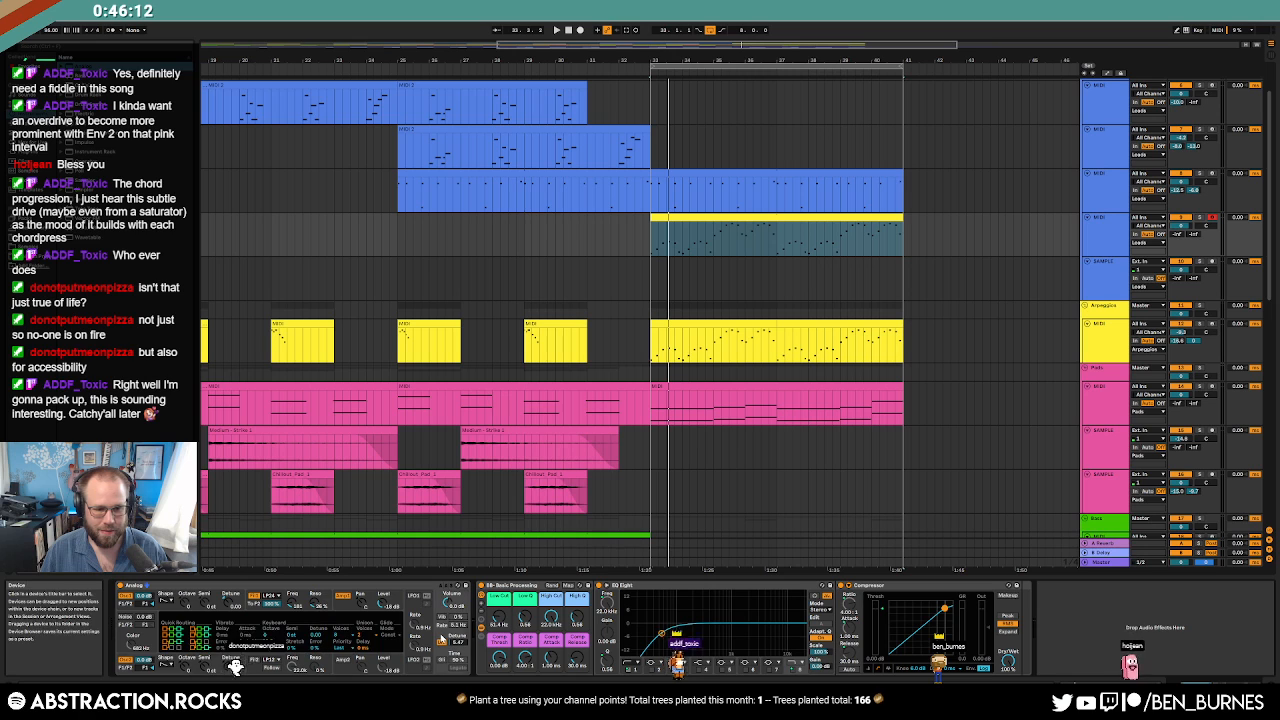
pyautogui.click(349, 640)
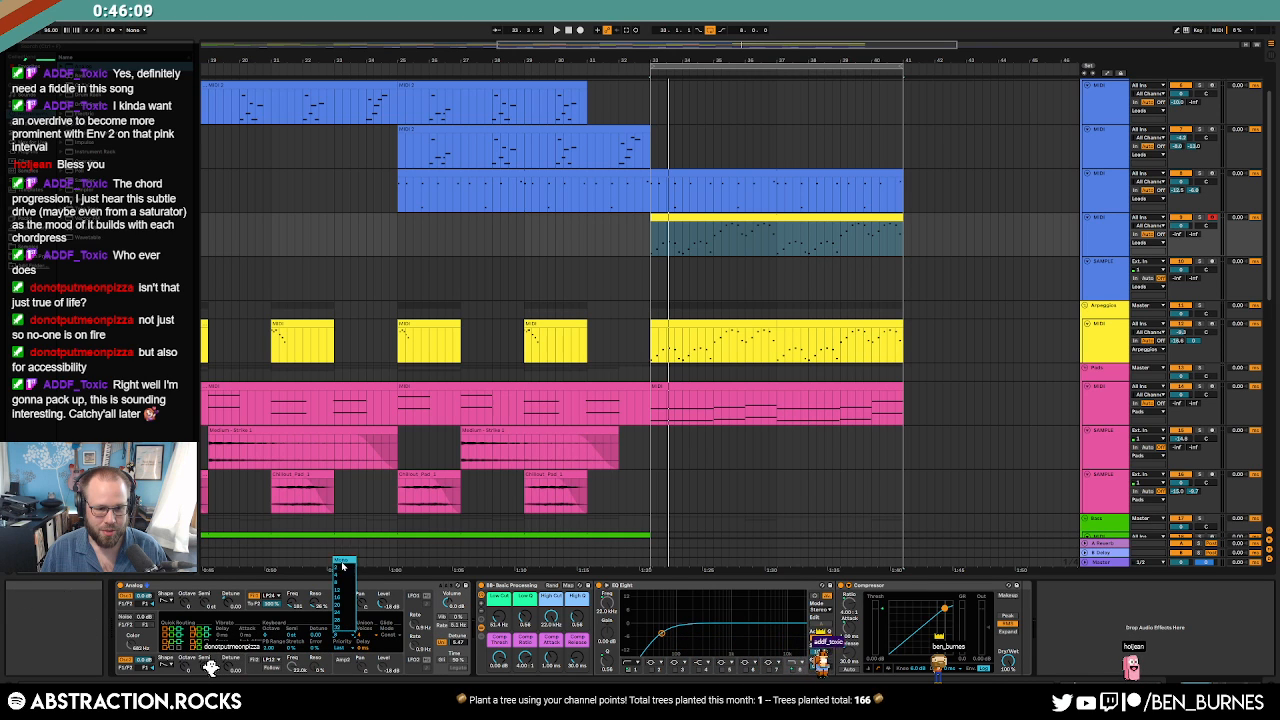
pyautogui.click(650, 234)
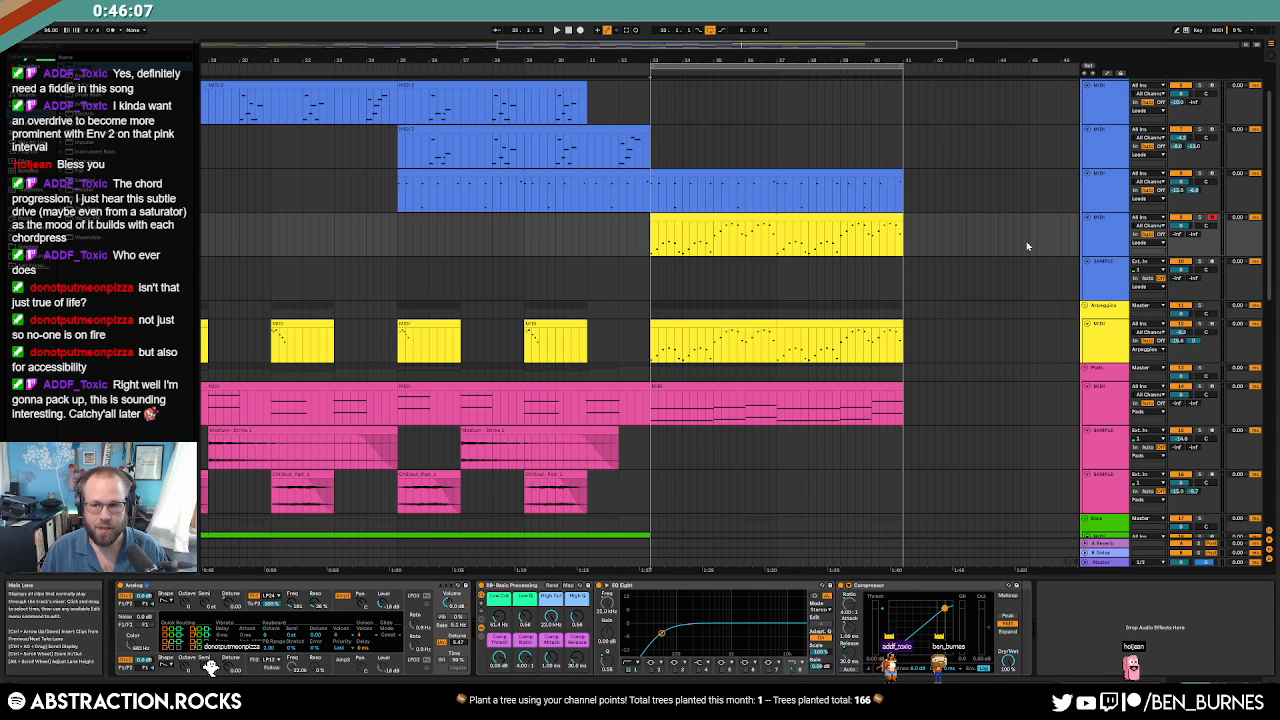
pyautogui.press('space')
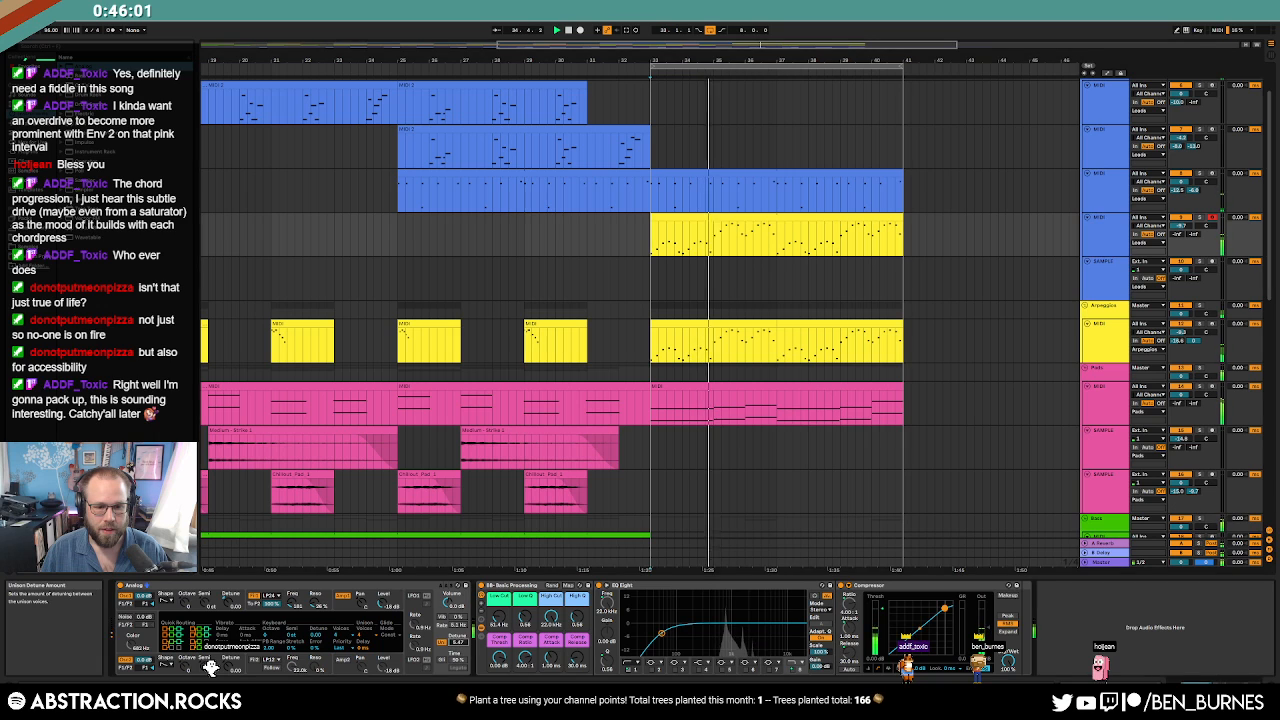
pyautogui.click(210, 668)
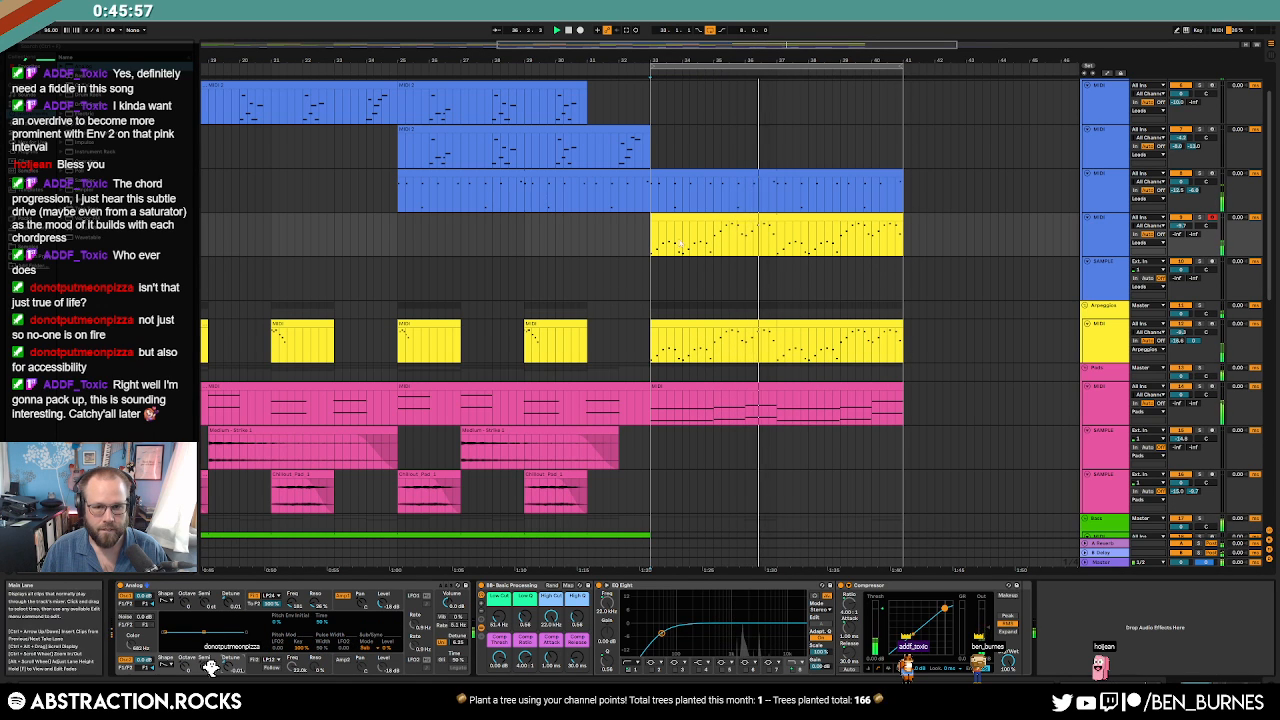
# Transpose the high notes in the second half of the new leads clip down one octave.
pyautogui.doubleClick(666, 217)
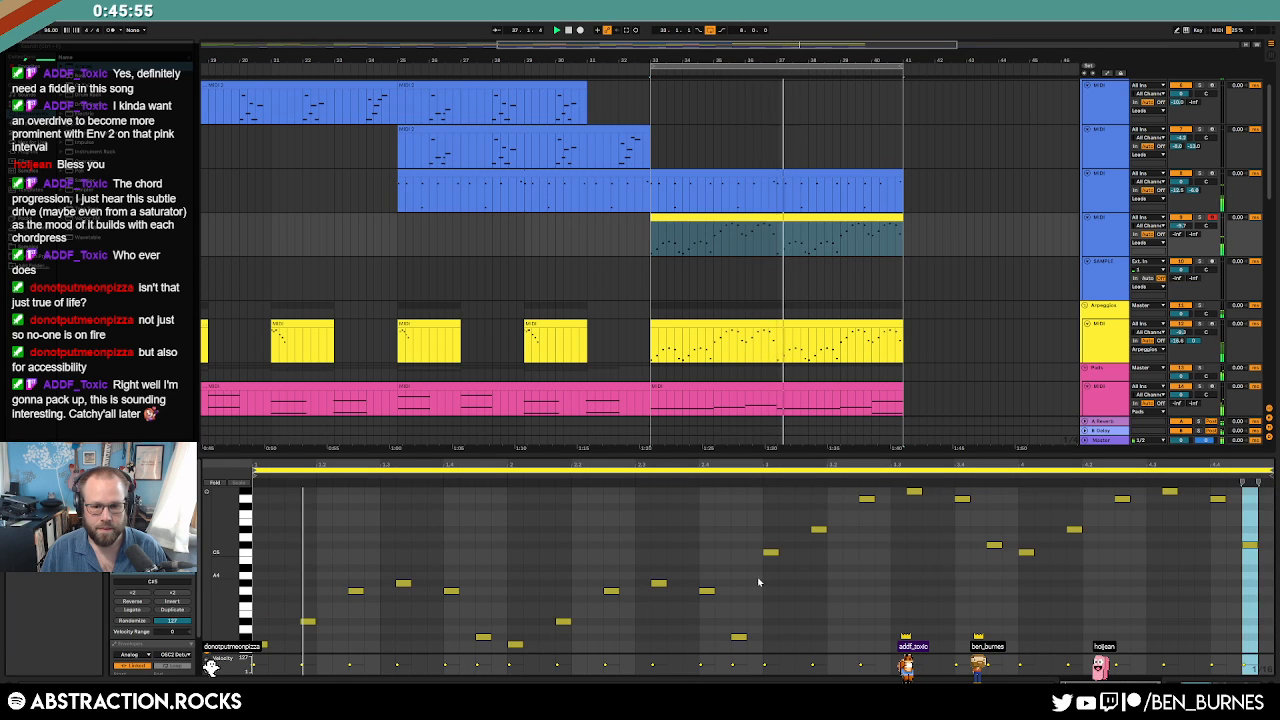
pyautogui.moveTo(760, 583); pyautogui.dragTo(1256, 482)
pyautogui.hotkey('shift', 'Down')
pyautogui.hotkey('shift', 'Tab')
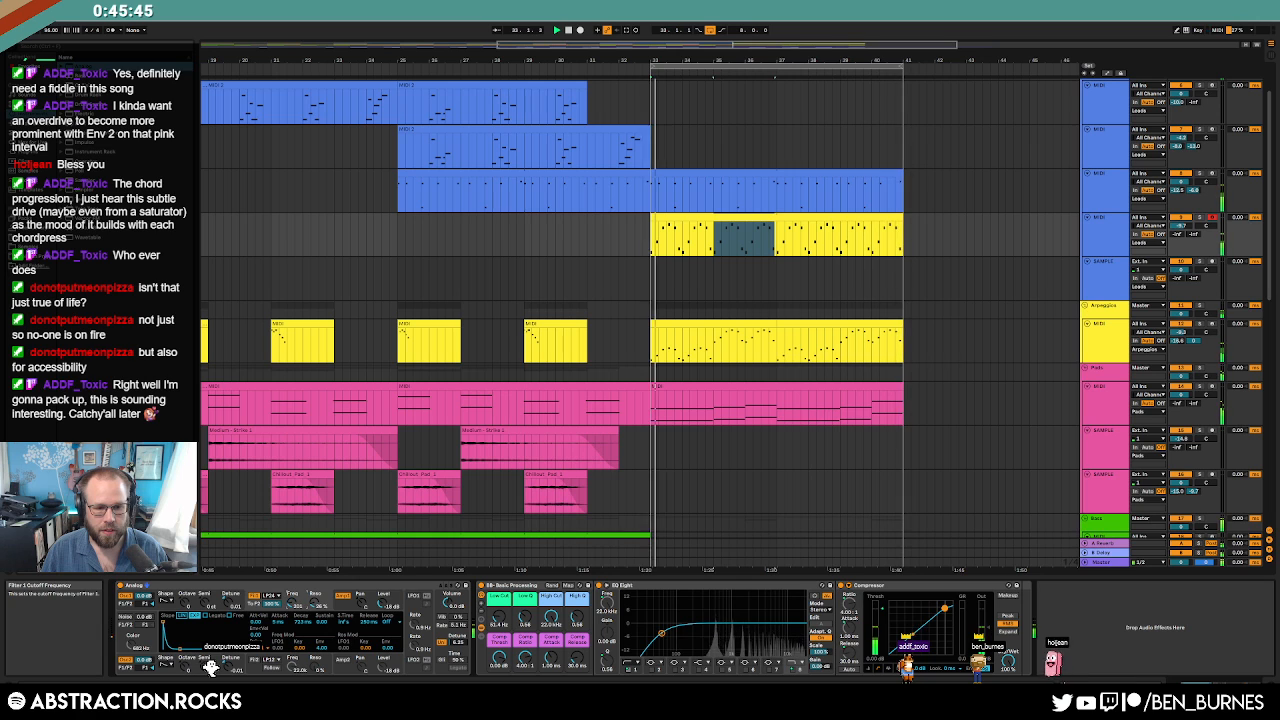
# Transpose all notes of the new leads clip down one octave and play the section.
pyautogui.doubleClick(722, 218)
pyautogui.press('space')
pyautogui.click(571, 531)
pyautogui.hotkey('ctrl', 'a')
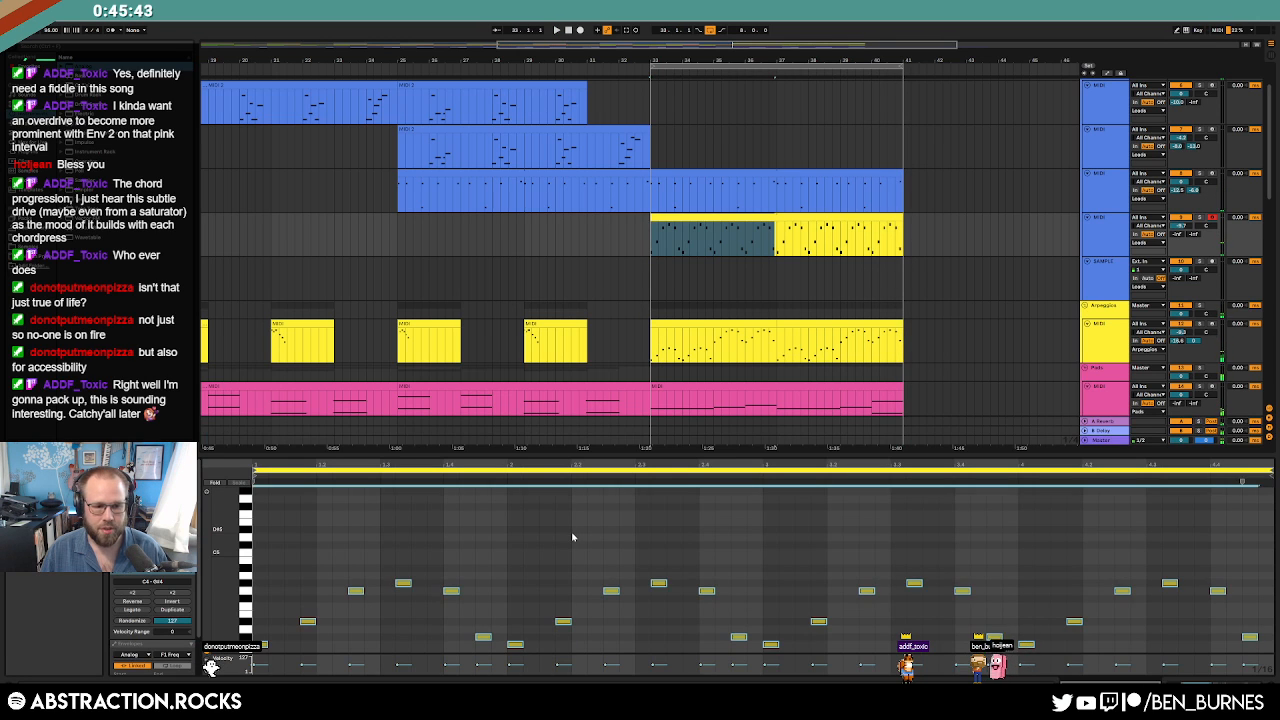
pyautogui.press('Down')
pyautogui.press('space')
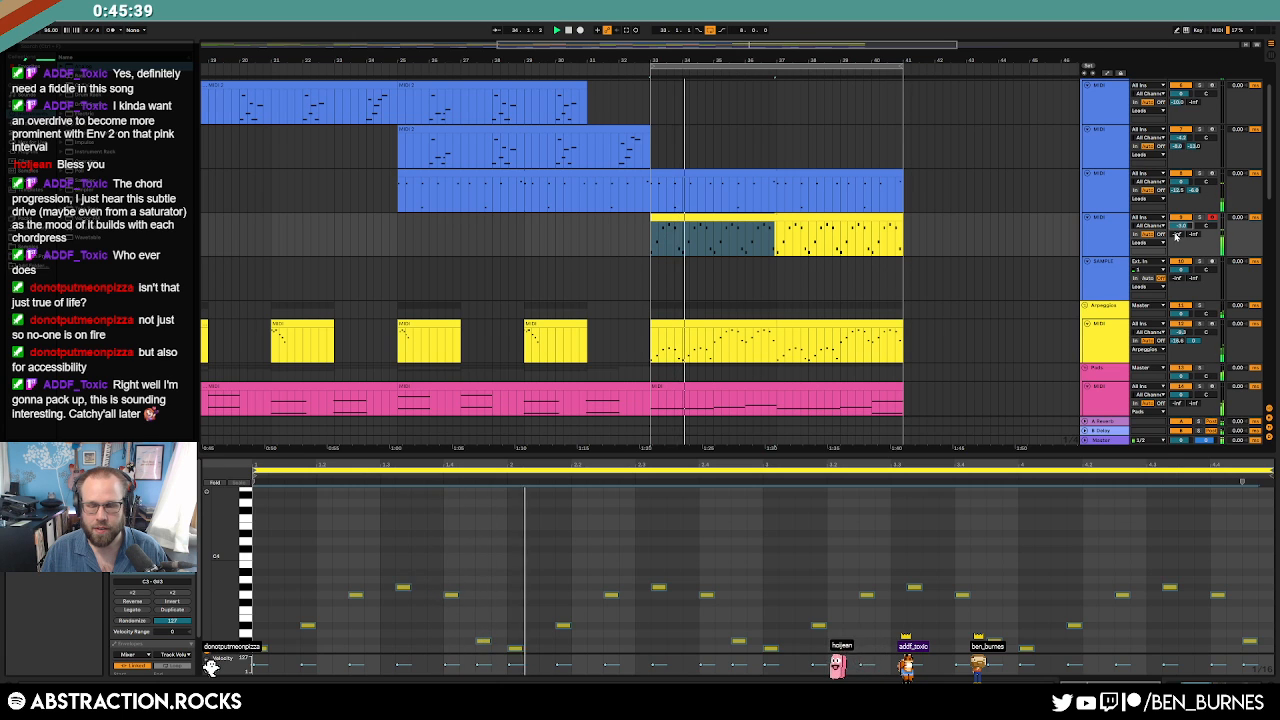
# Replace Analog with the Pigments synth on the lead track and start from its Default preset.
pyautogui.hotkey('shift', 'Tab')
pyautogui.click(28, 153)
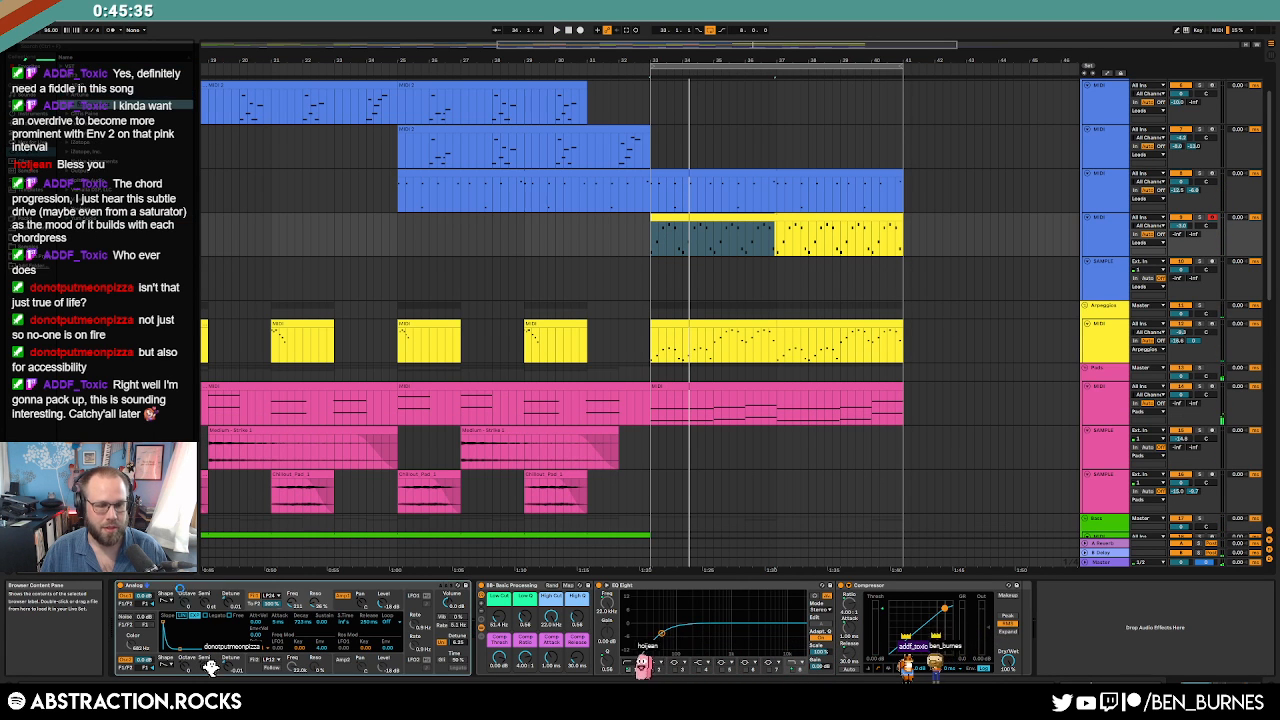
pyautogui.click(640, 148)
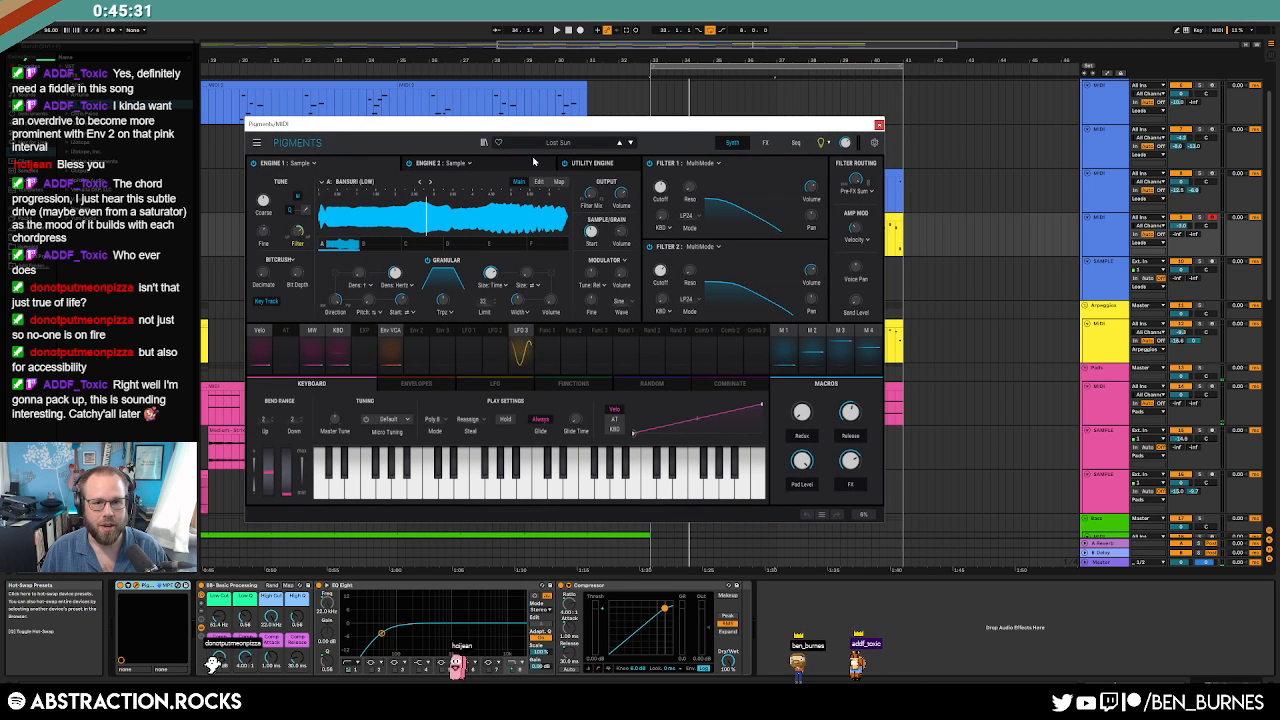
pyautogui.click(257, 143)
pyautogui.click(280, 155)
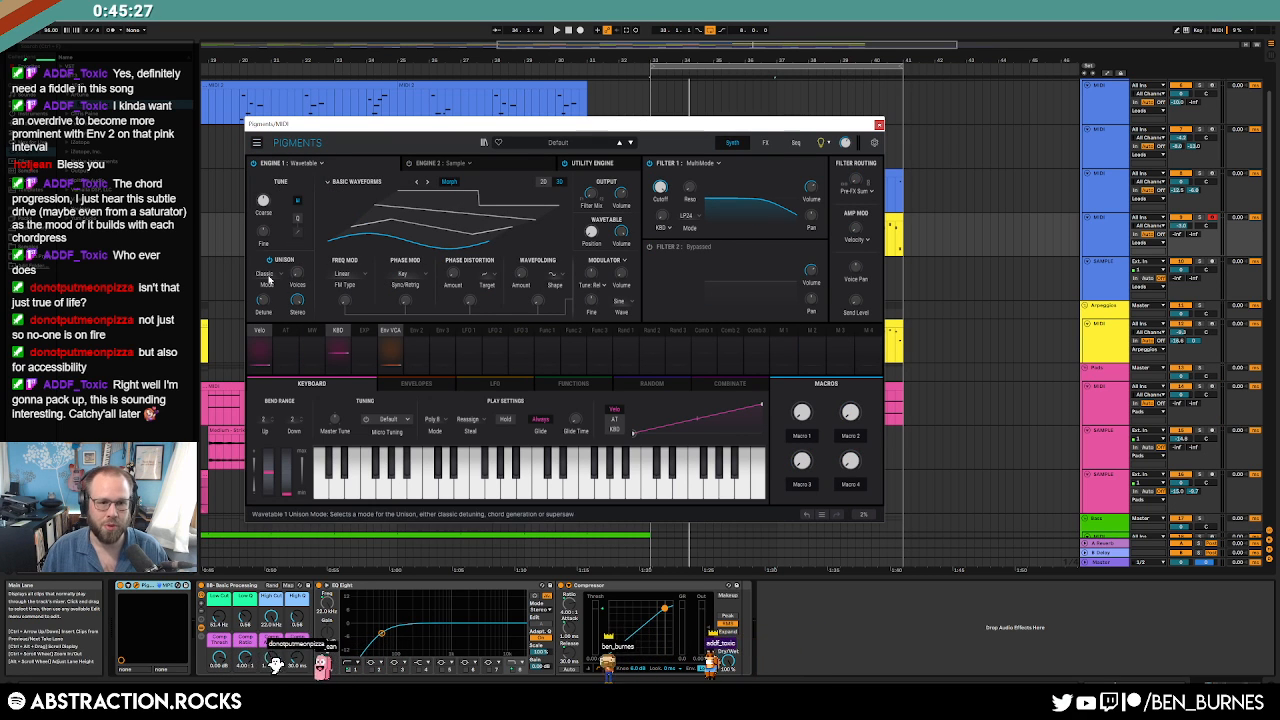
# Set the unison mode of Pigments' Engine 1 to Super and close the plugin window.
pyautogui.click(268, 275)
pyautogui.click(363, 312)
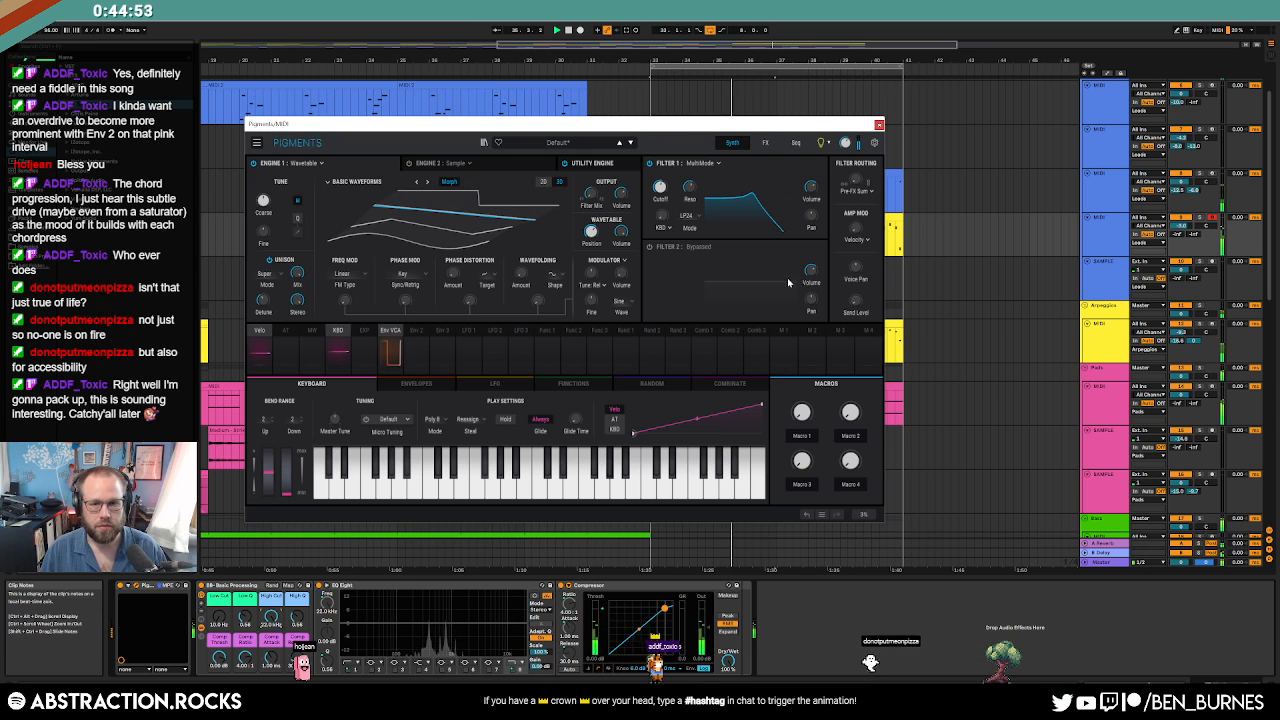
pyautogui.click(879, 125)
# Apply the blue track colour to all clips on the Pigments lead track.
pyautogui.rightClick(1103, 229)
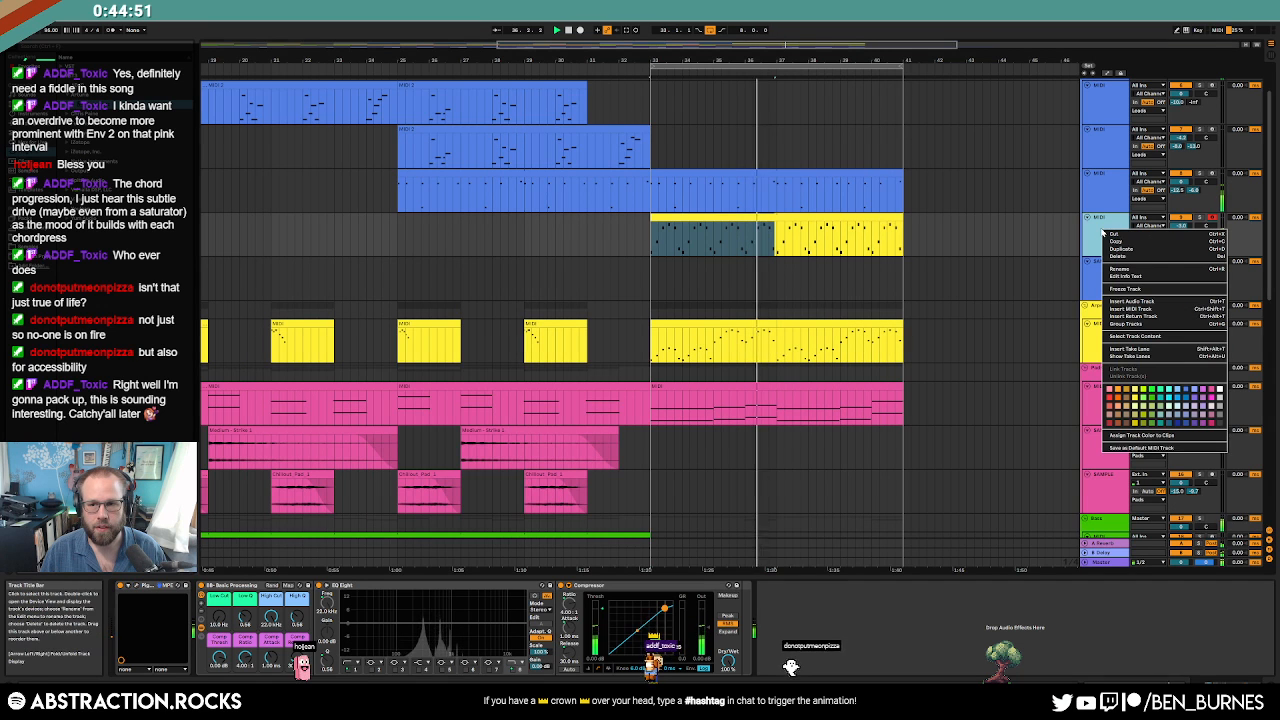
pyautogui.click(1131, 436)
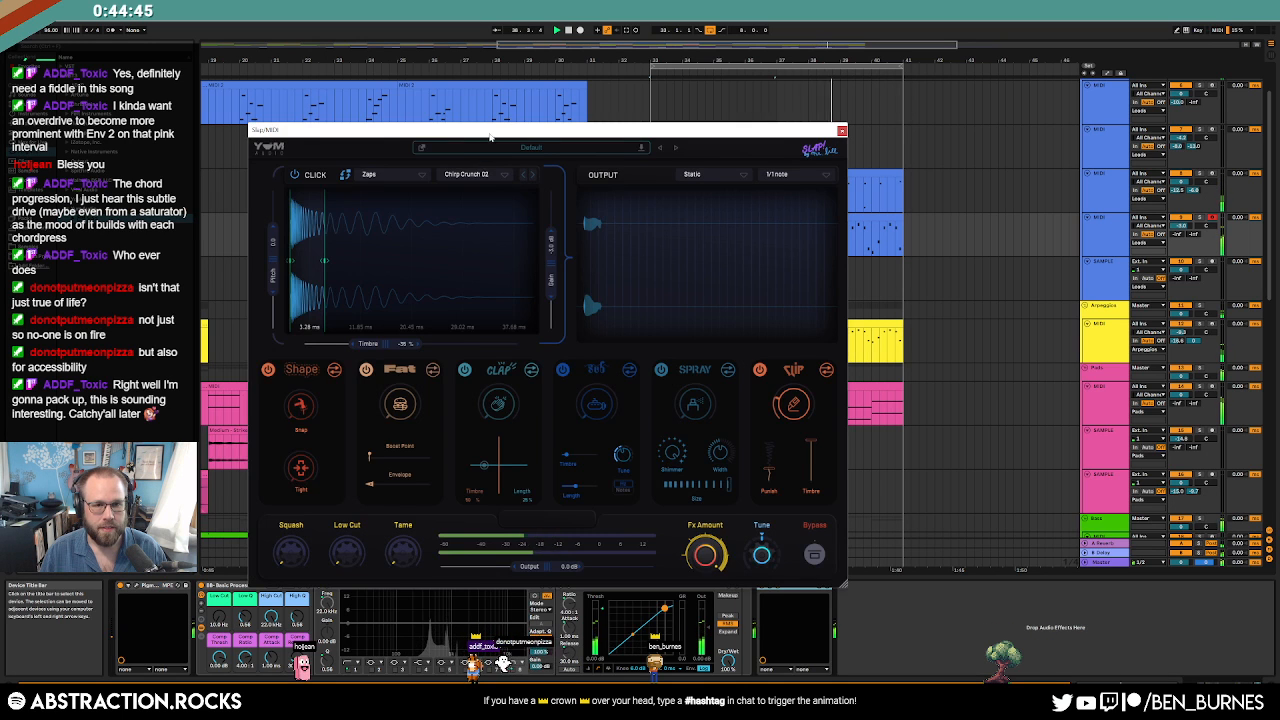
# Move the Slap plugin window aside and set its click category to Clicks Hard.
pyautogui.moveTo(491, 132); pyautogui.dragTo(416, 155)
pyautogui.click(320, 199)
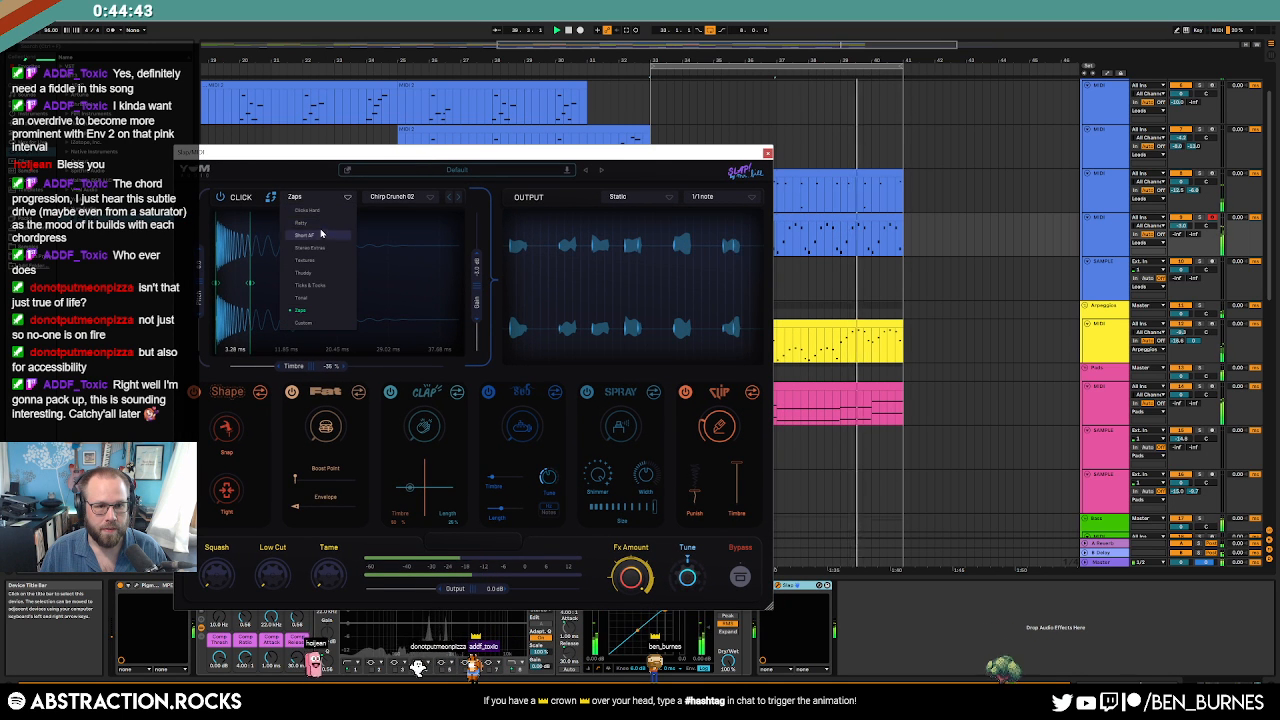
pyautogui.click(307, 211)
# Audition the Bright Punch 02, Kick Extra, Knock 04 and Precise Cut 02 click samples in Slap.
pyautogui.click(390, 196)
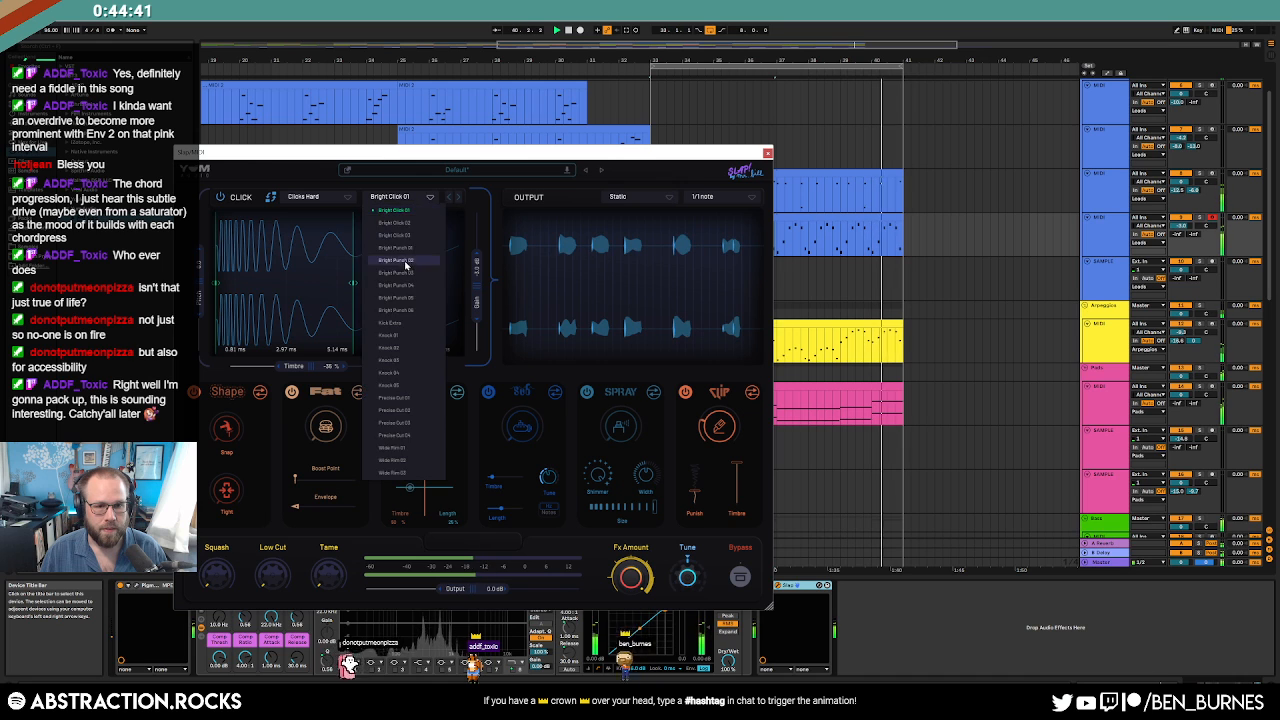
pyautogui.click(410, 250)
pyautogui.click(392, 196)
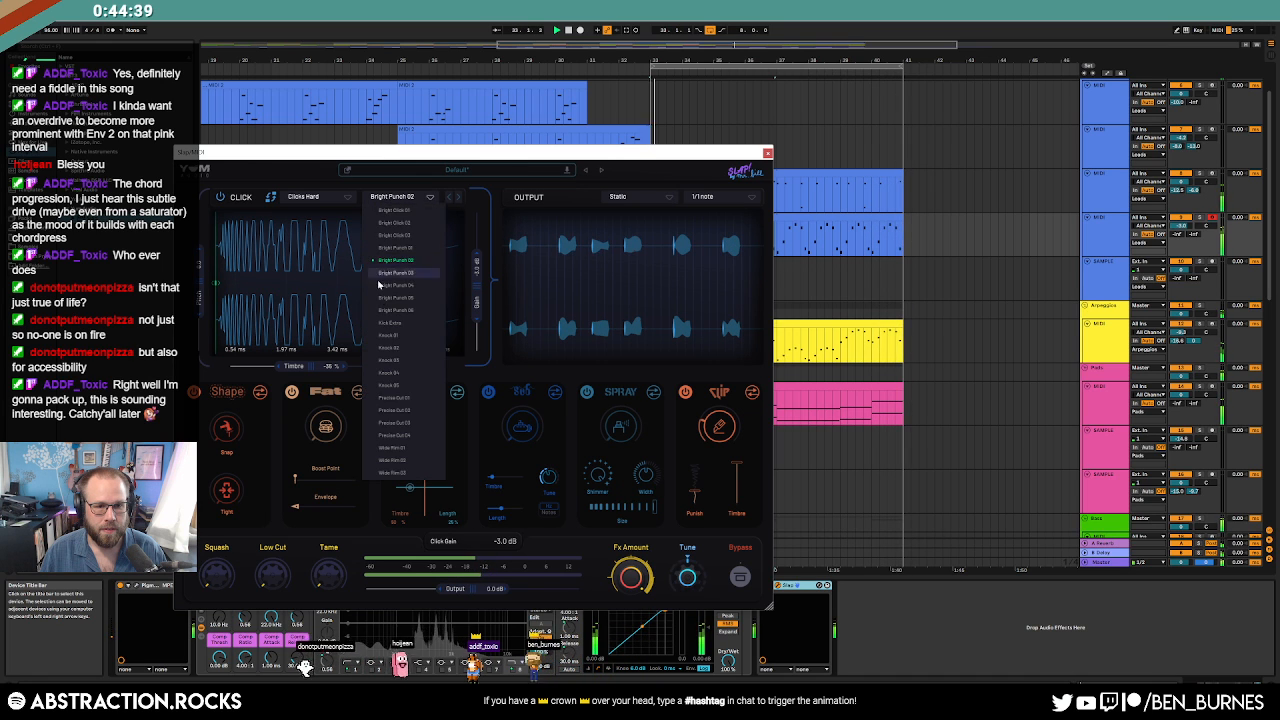
pyautogui.click(399, 333)
pyautogui.click(399, 199)
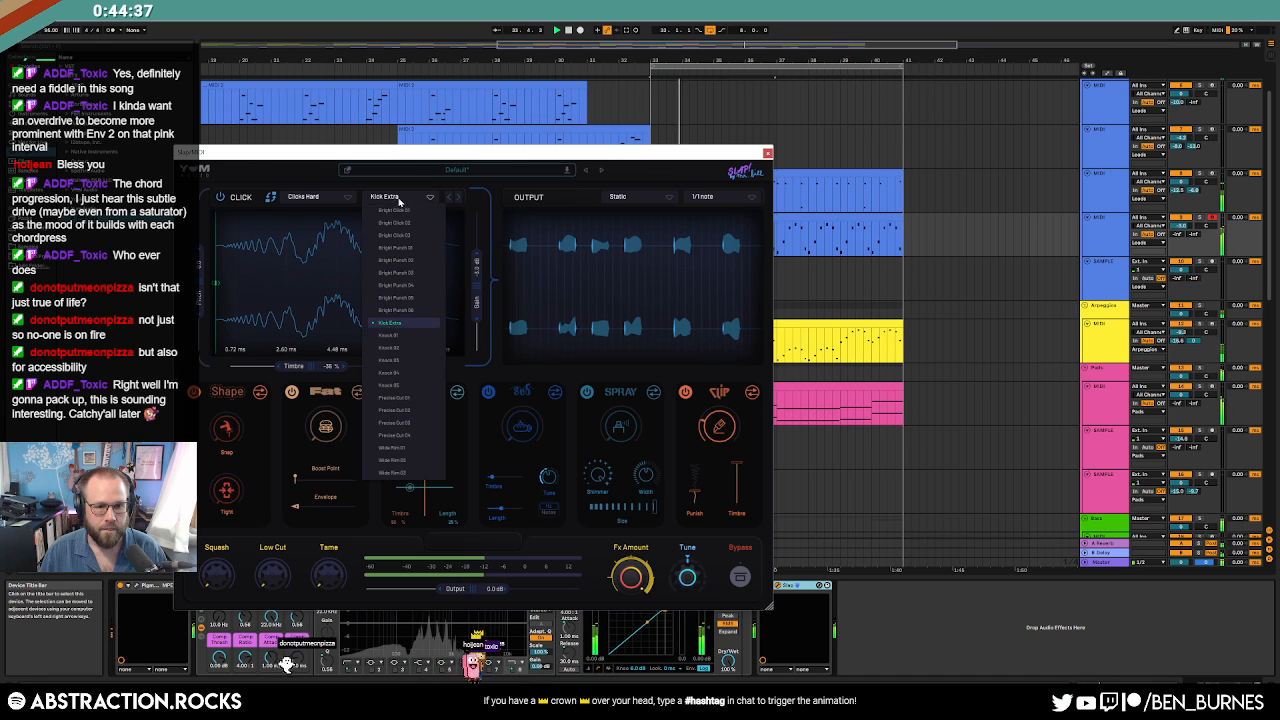
pyautogui.click(390, 372)
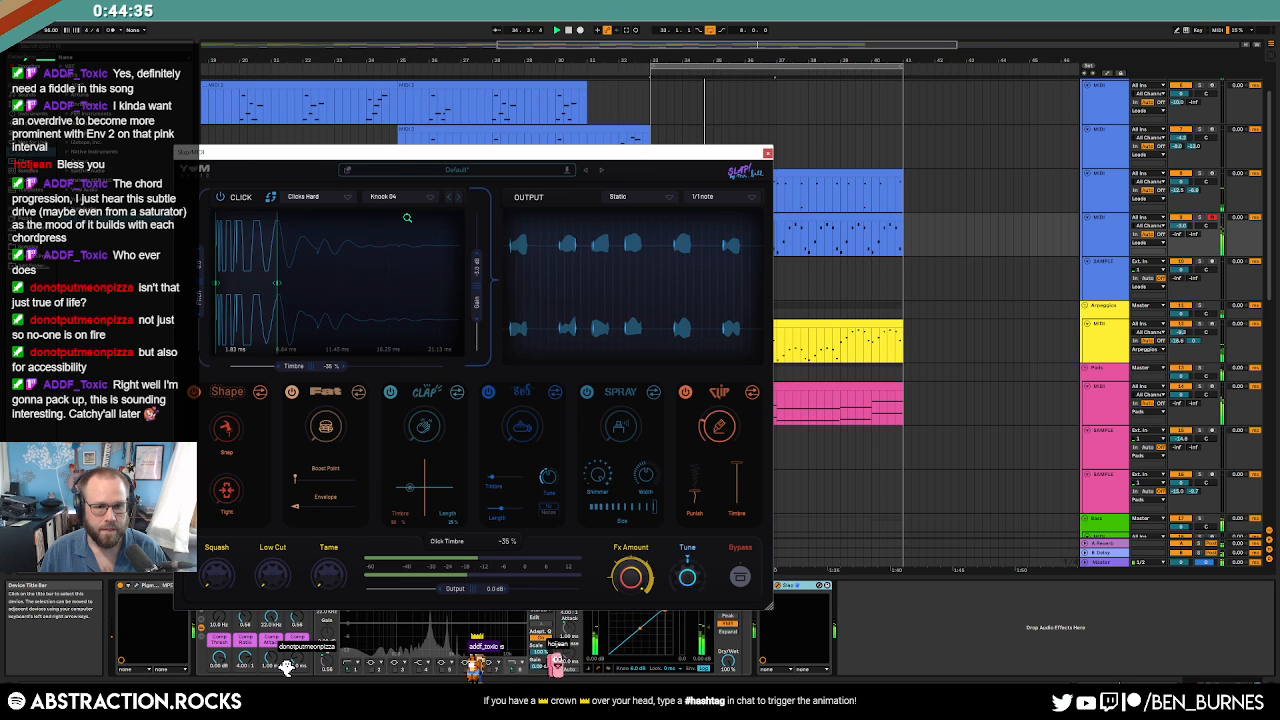
pyautogui.click(397, 199)
pyautogui.click(406, 411)
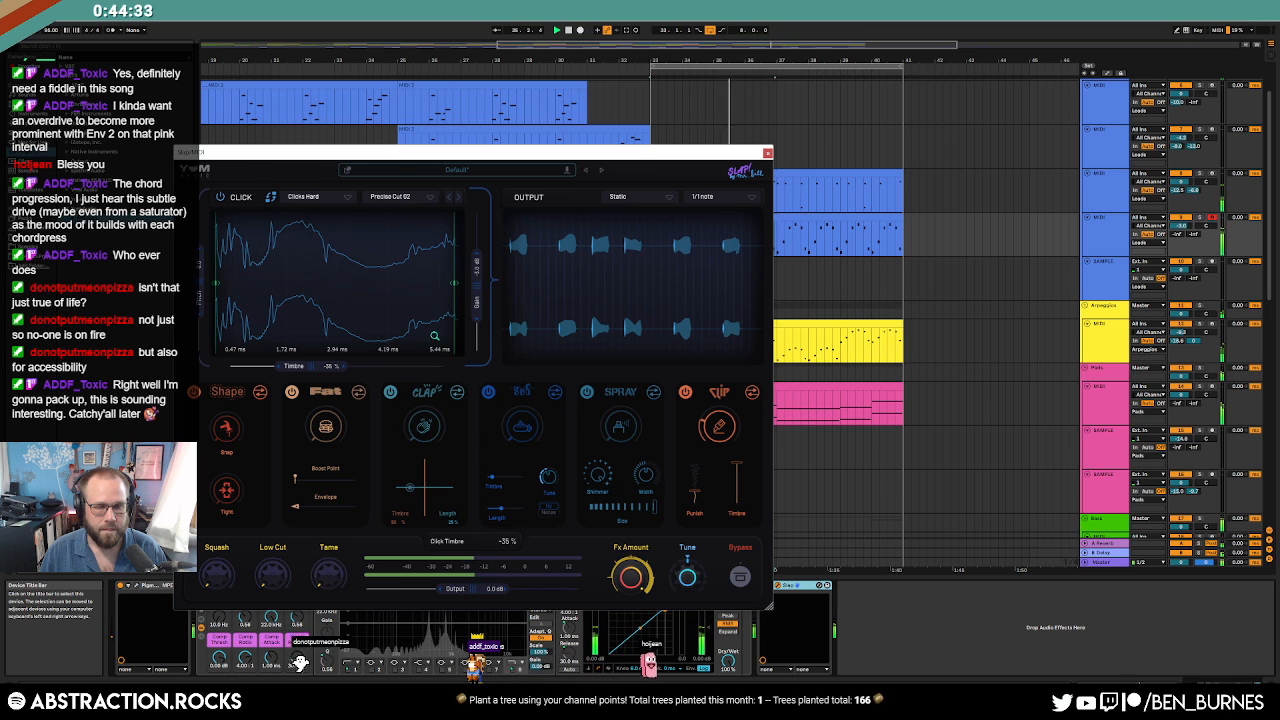
# Set Slap's click sample to Wide Rim 01, shorten its click region slightly, and close the plugin window.
pyautogui.click(393, 198)
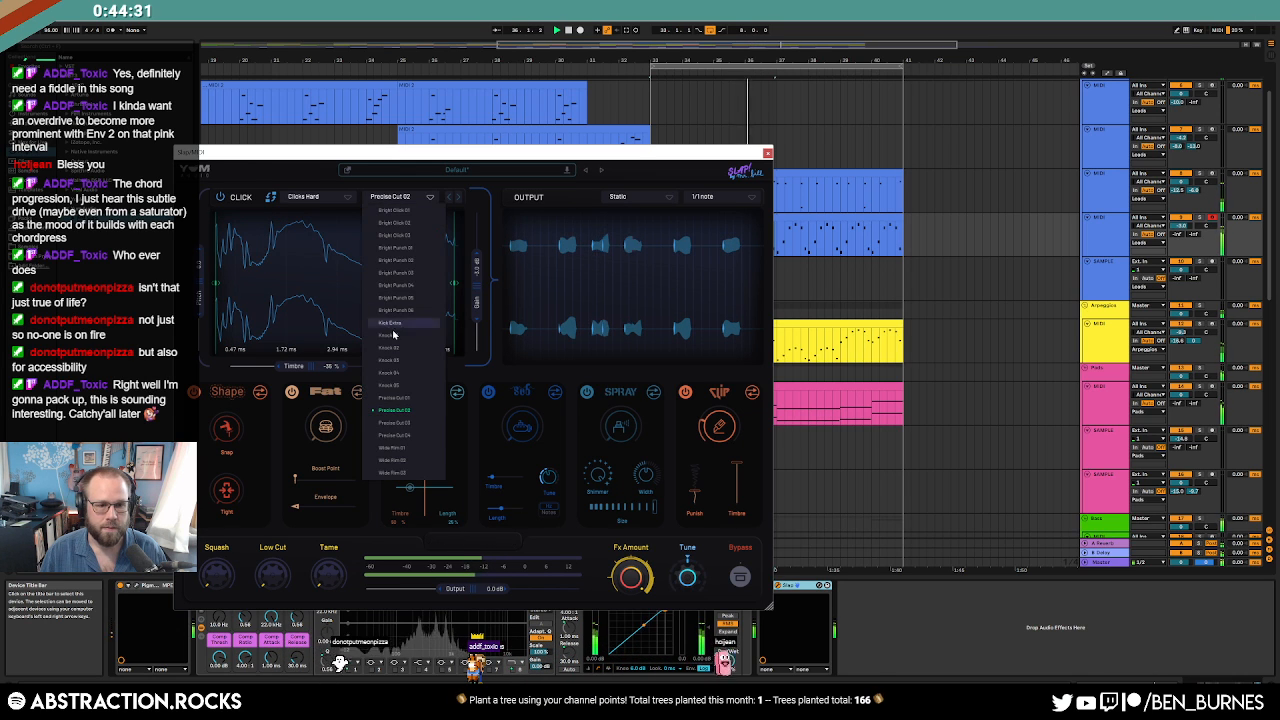
pyautogui.click(393, 448)
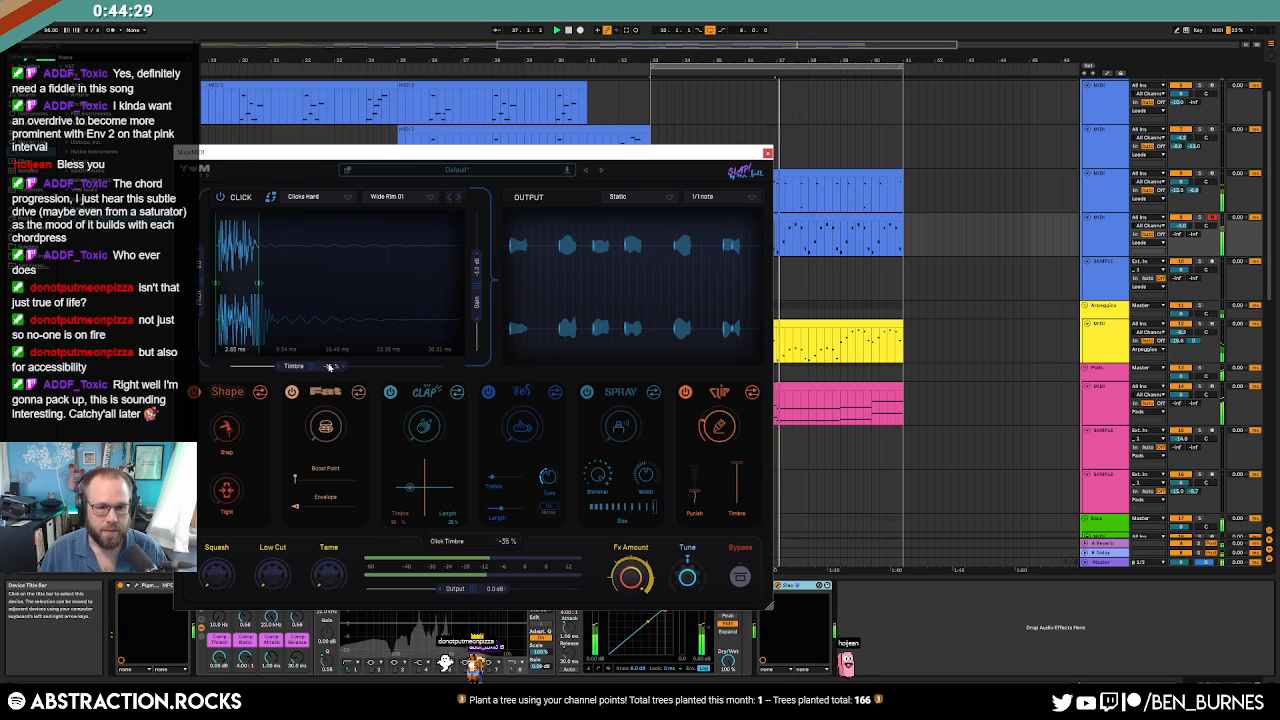
pyautogui.moveTo(258, 283)
pyautogui.mouseDown()
pyautogui.moveTo(432, 293)
pyautogui.moveTo(256, 290)
pyautogui.mouseUp()
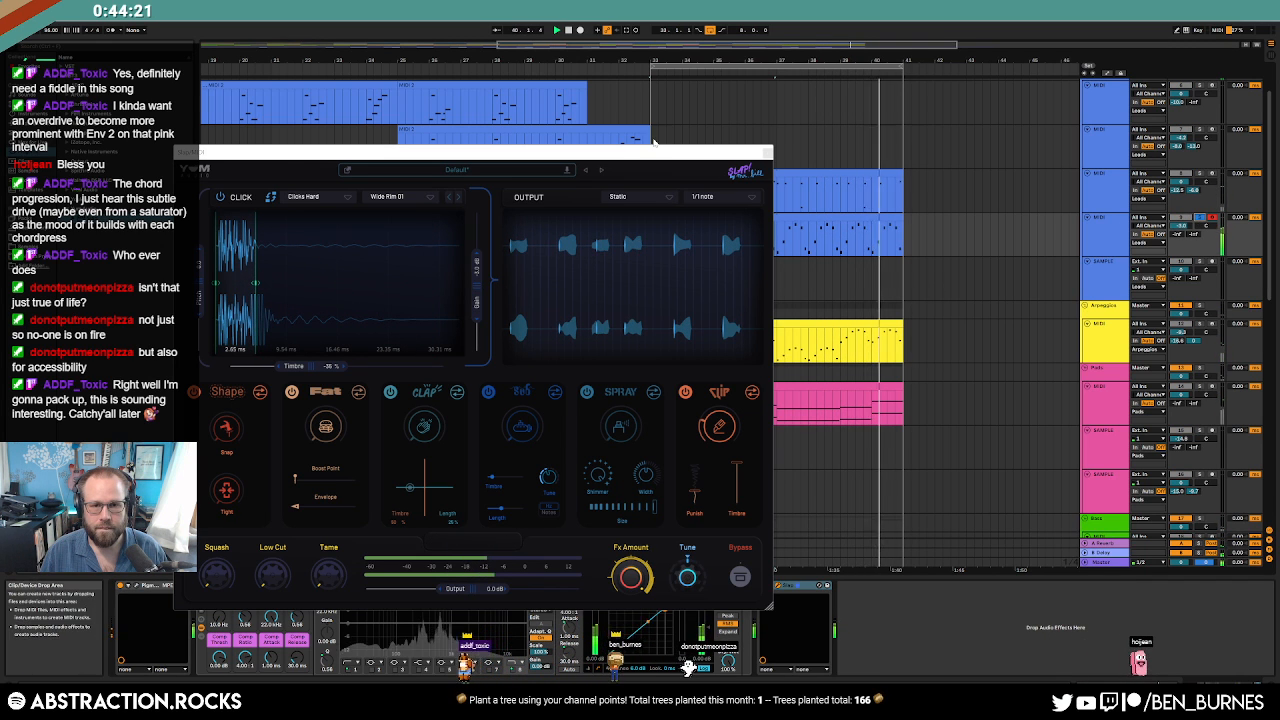
pyautogui.moveTo(764, 152); pyautogui.dragTo(758, 102)
pyautogui.press('space')
pyautogui.click(765, 105)
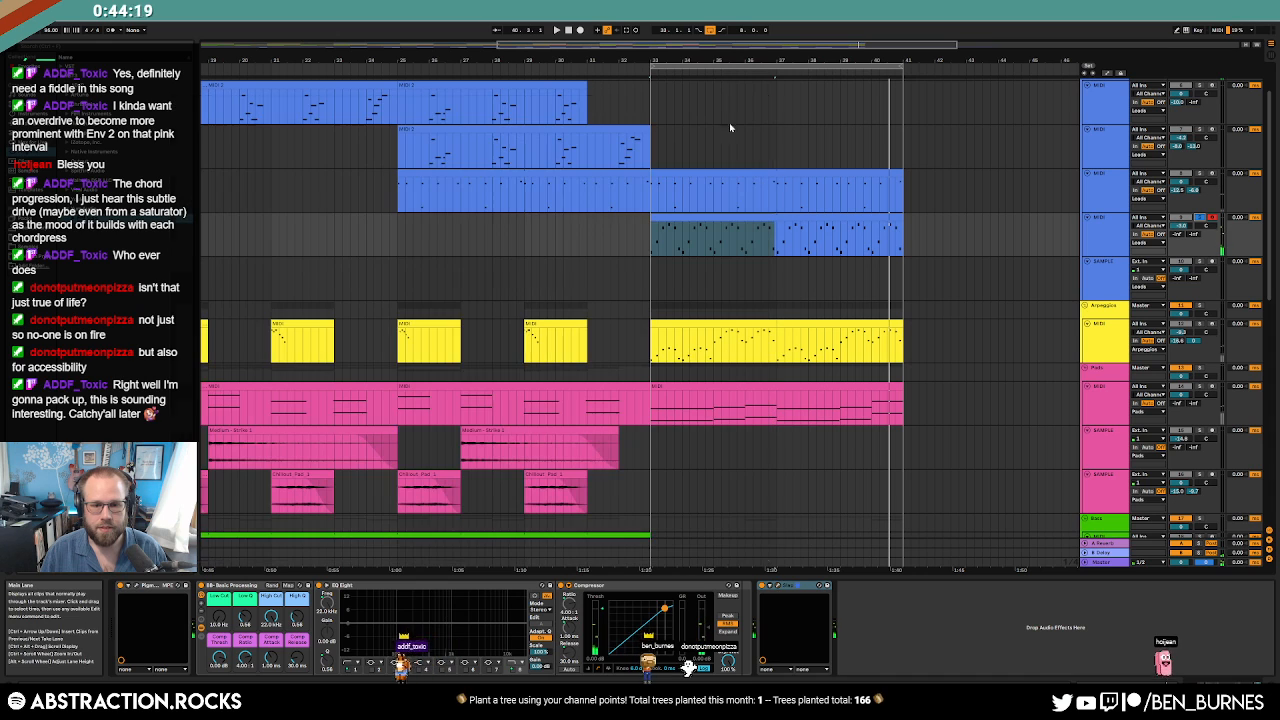
# Reopen Pigments on the lead track and adjust the Filter 1 cutoff to about 8062 Hz while auditioning the loop.
pyautogui.click(136, 587)
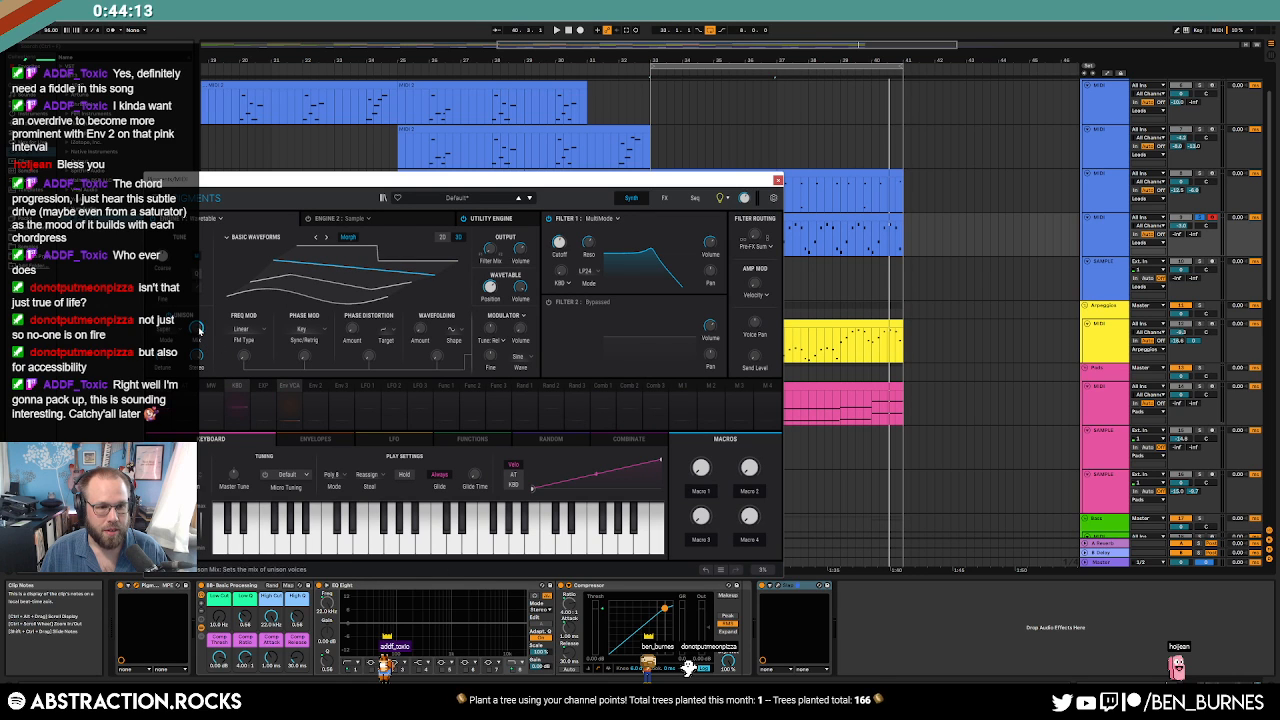
pyautogui.press('space')
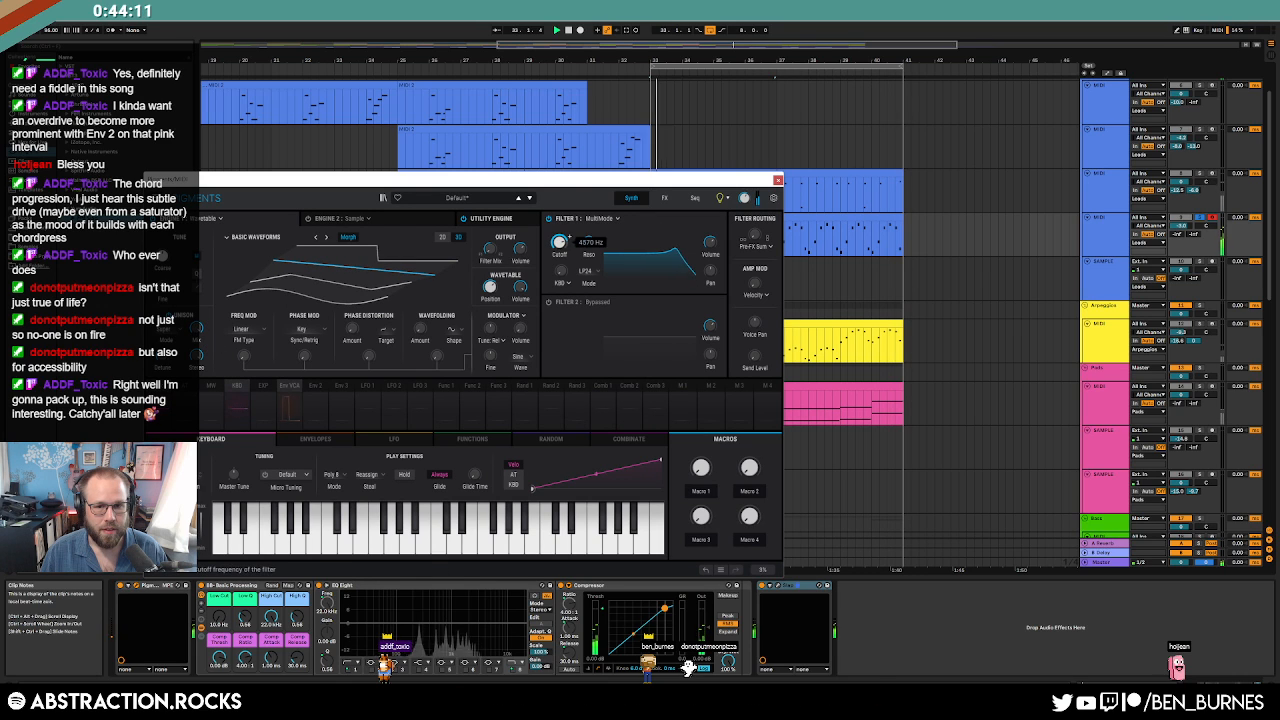
pyautogui.moveTo(558, 243); pyautogui.dragTo(552, 198)
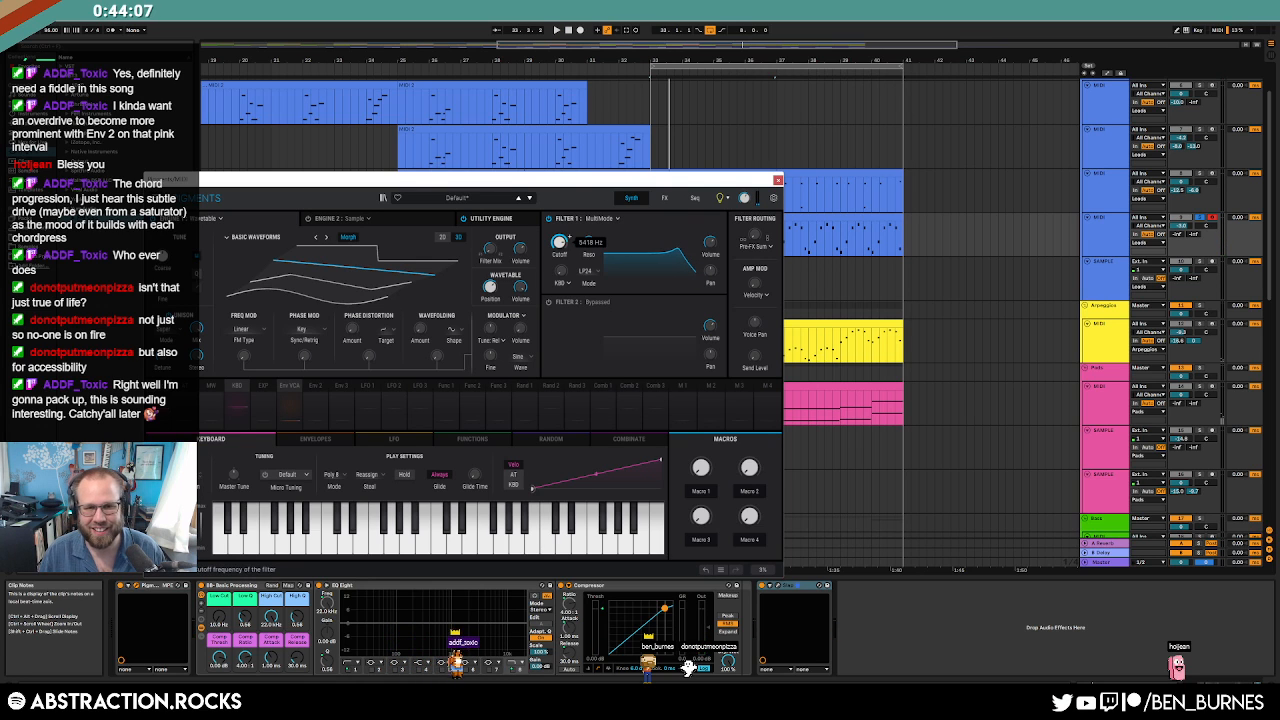
pyautogui.press('space')
pyautogui.moveTo(559, 243); pyautogui.dragTo(559, 292)
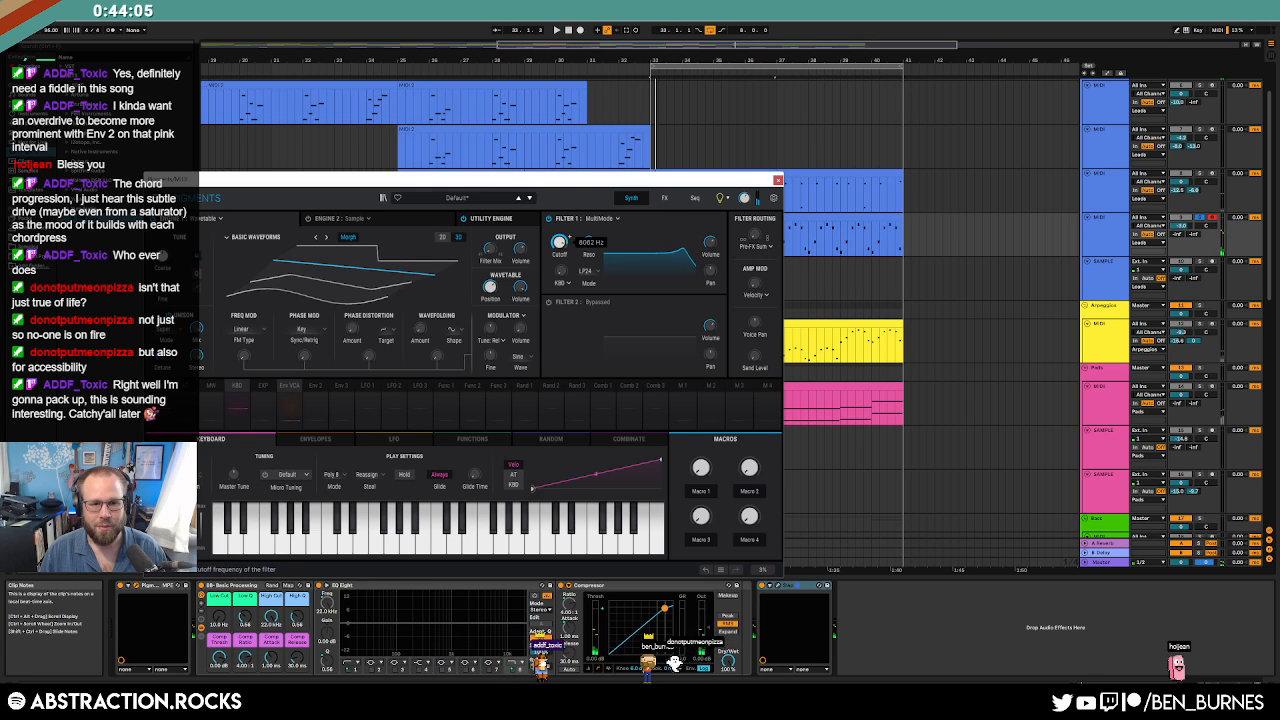
# Modulate Pigments' Filter 1 cutoff with Env 2 at an amount of 0.73.
pyautogui.click(313, 440)
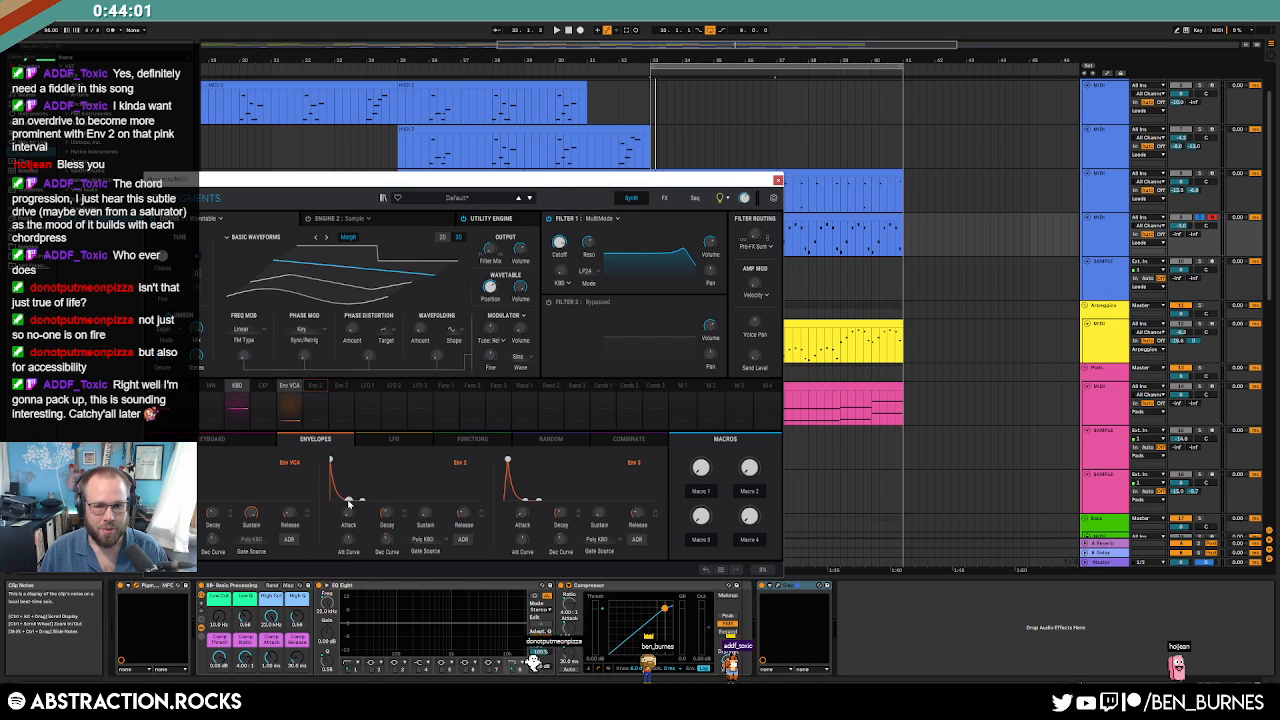
pyautogui.click(566, 241)
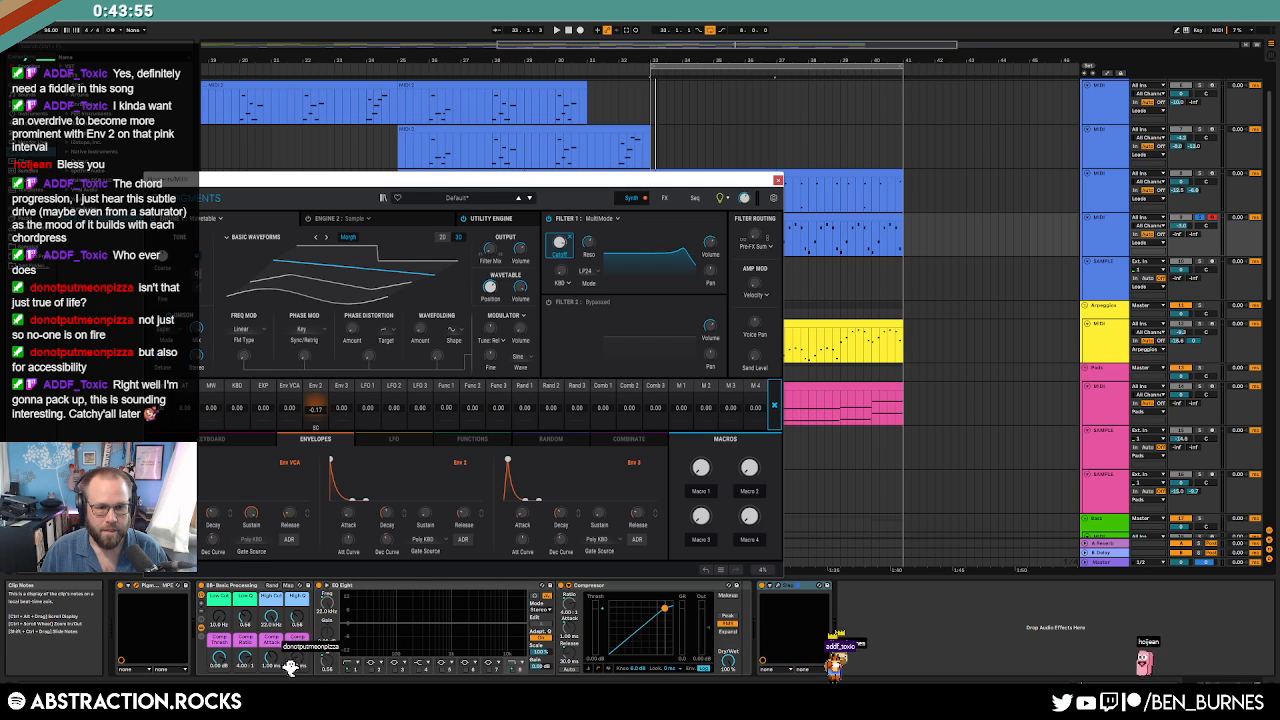
pyautogui.press('space')
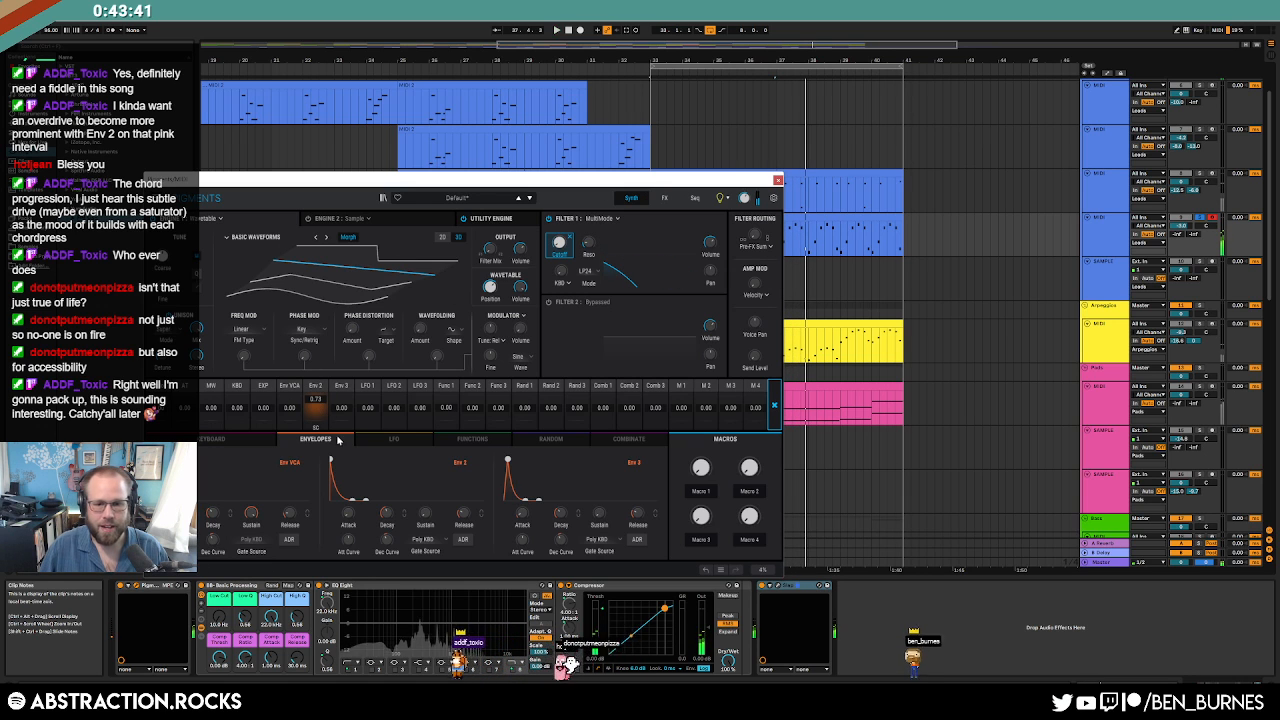
# Audition the lead through Slap during loop playback, then close both plugin windows.
pyautogui.click(778, 586)
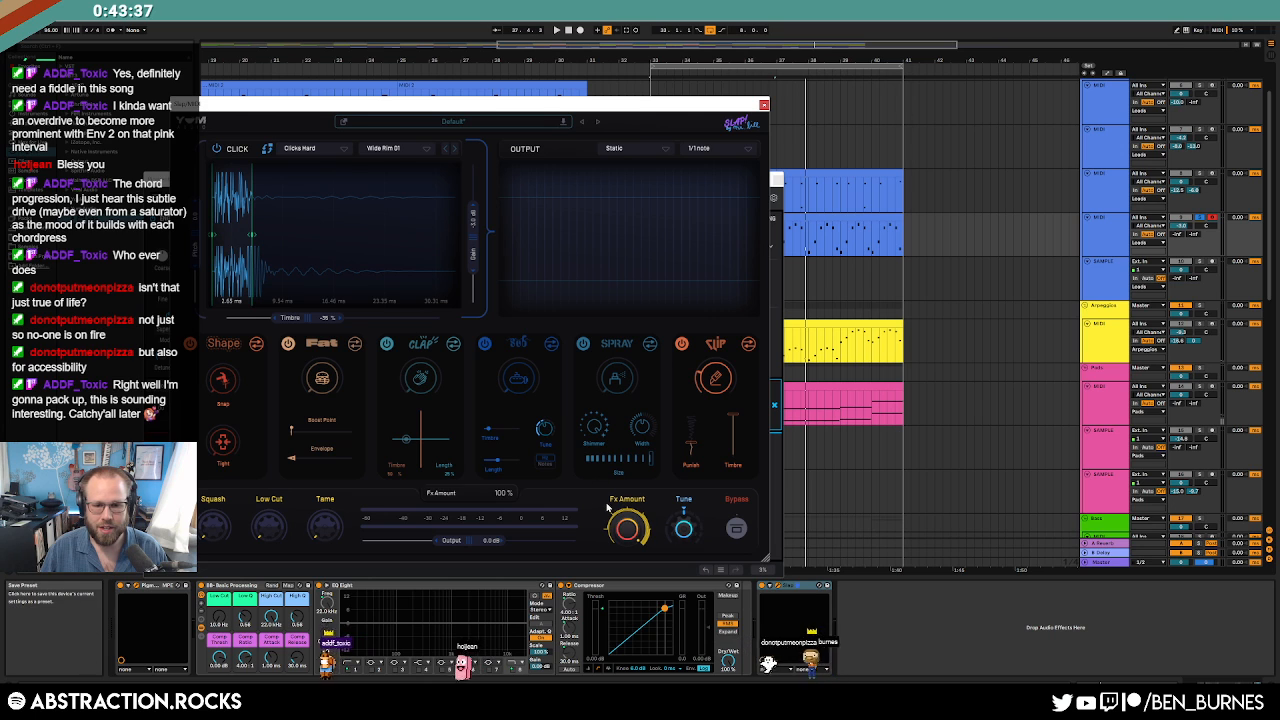
pyautogui.press('space')
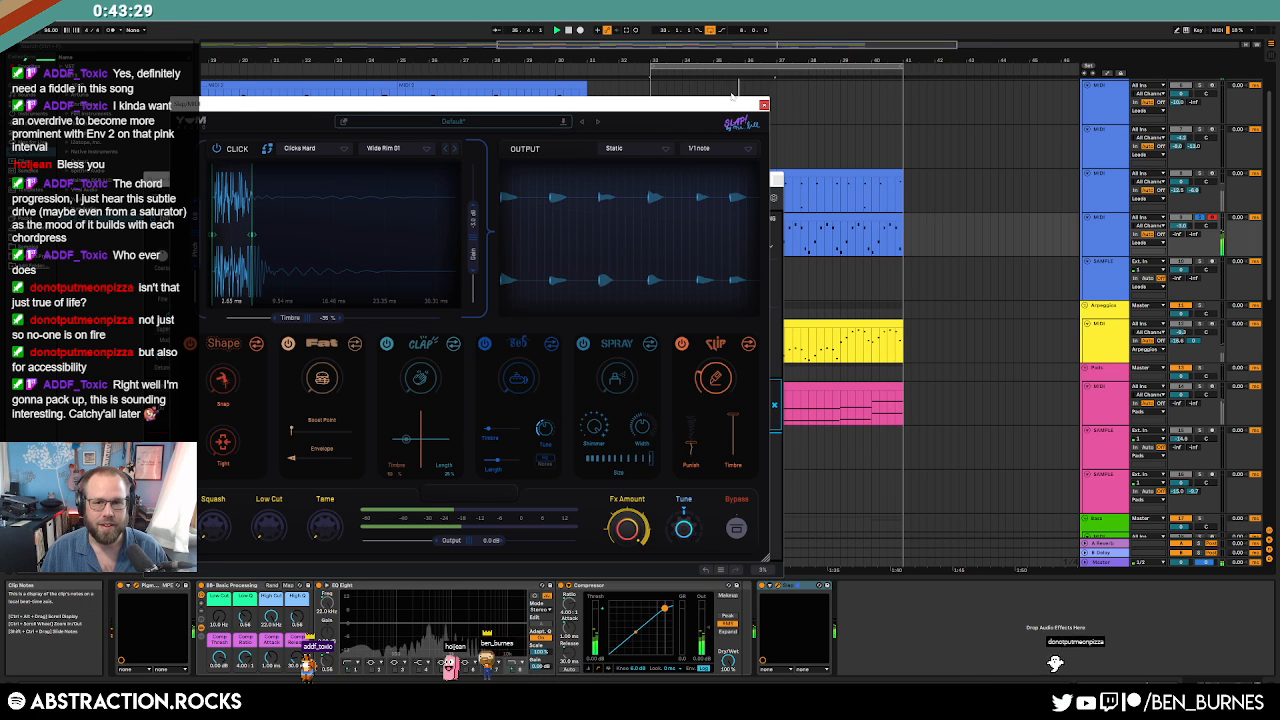
pyautogui.click(763, 104)
pyautogui.click(778, 181)
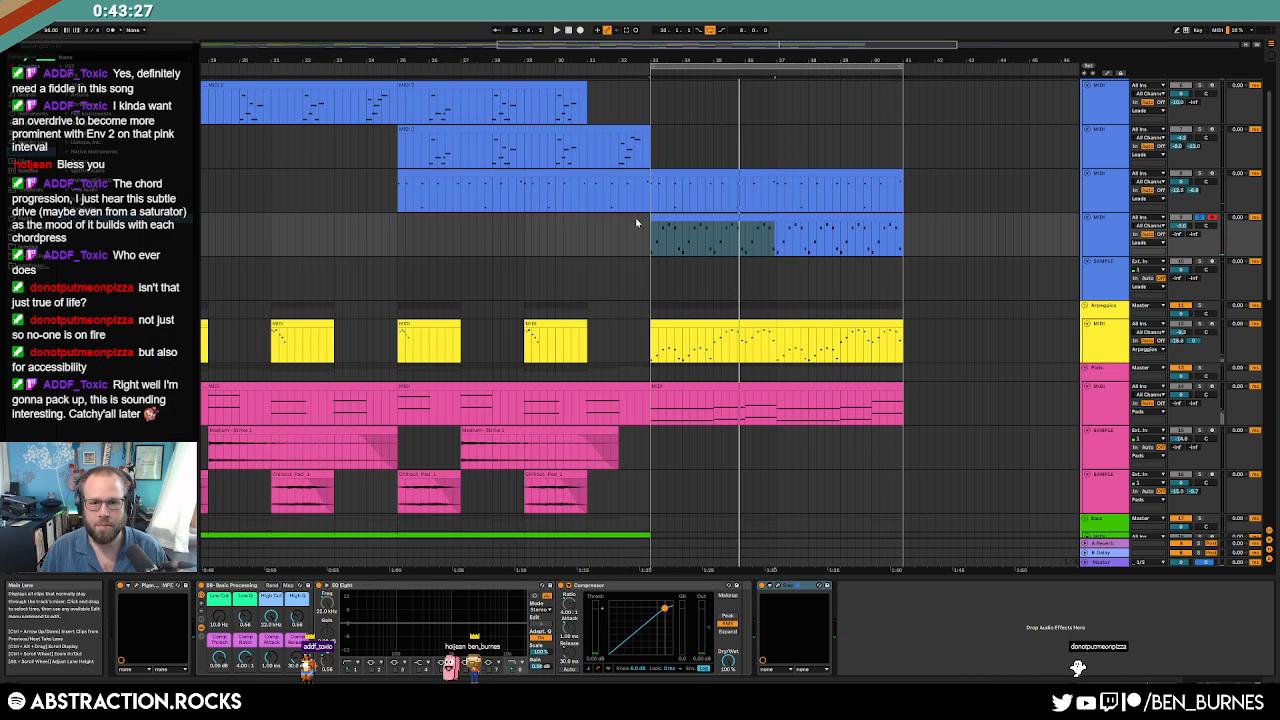
# Play the loop and delete bars 33–35 and 37–39 from the long yellow arpeggio clip.
pyautogui.press('space')
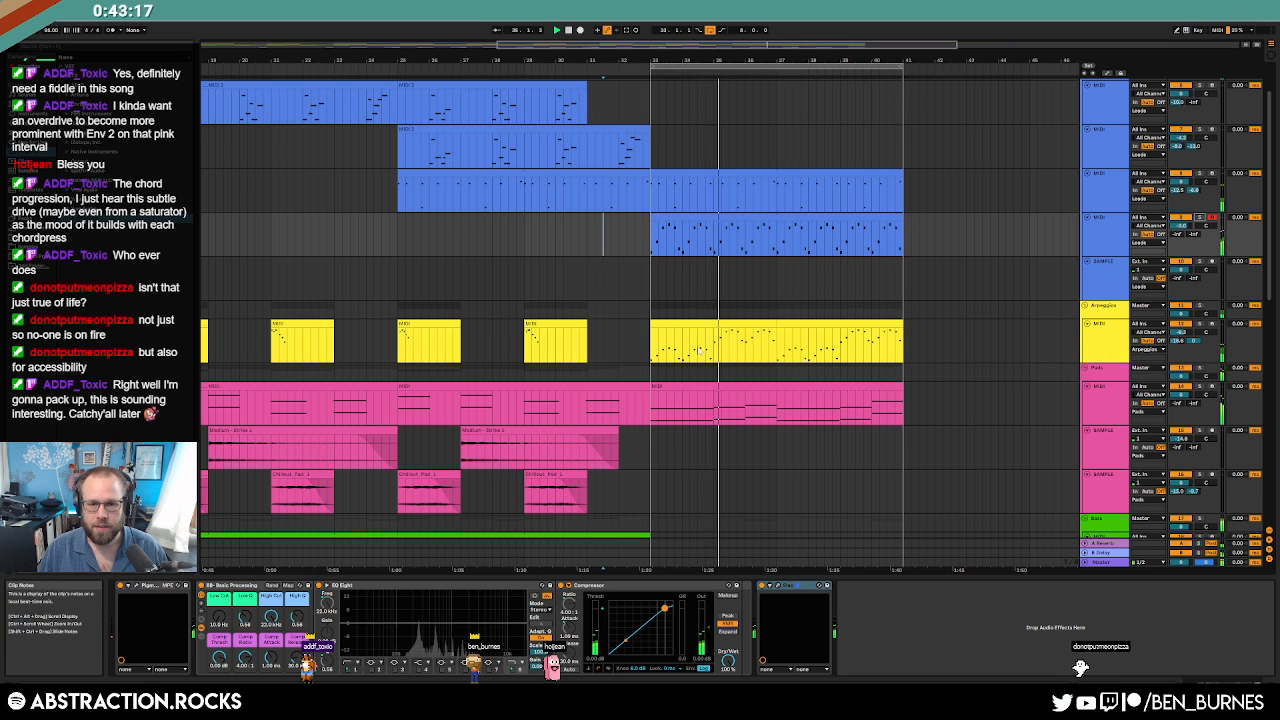
pyautogui.moveTo(776, 350); pyautogui.dragTo(652, 355)
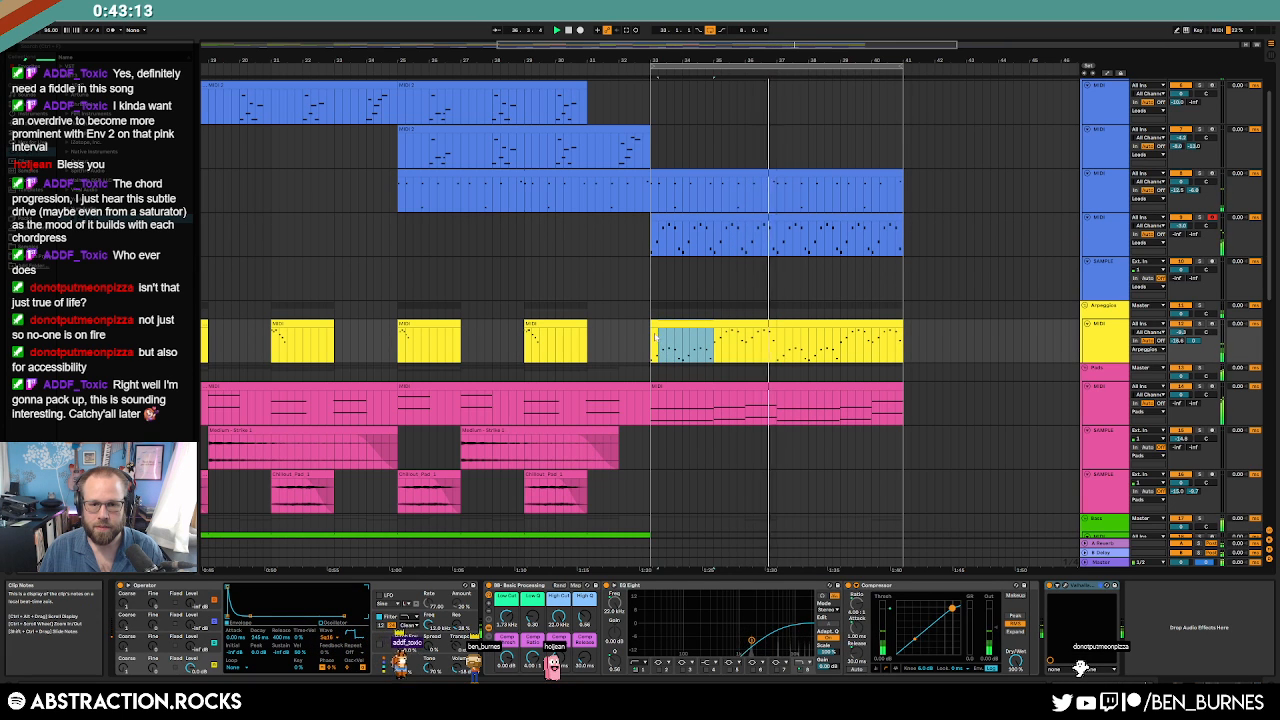
pyautogui.moveTo(778, 325); pyautogui.dragTo(843, 341)
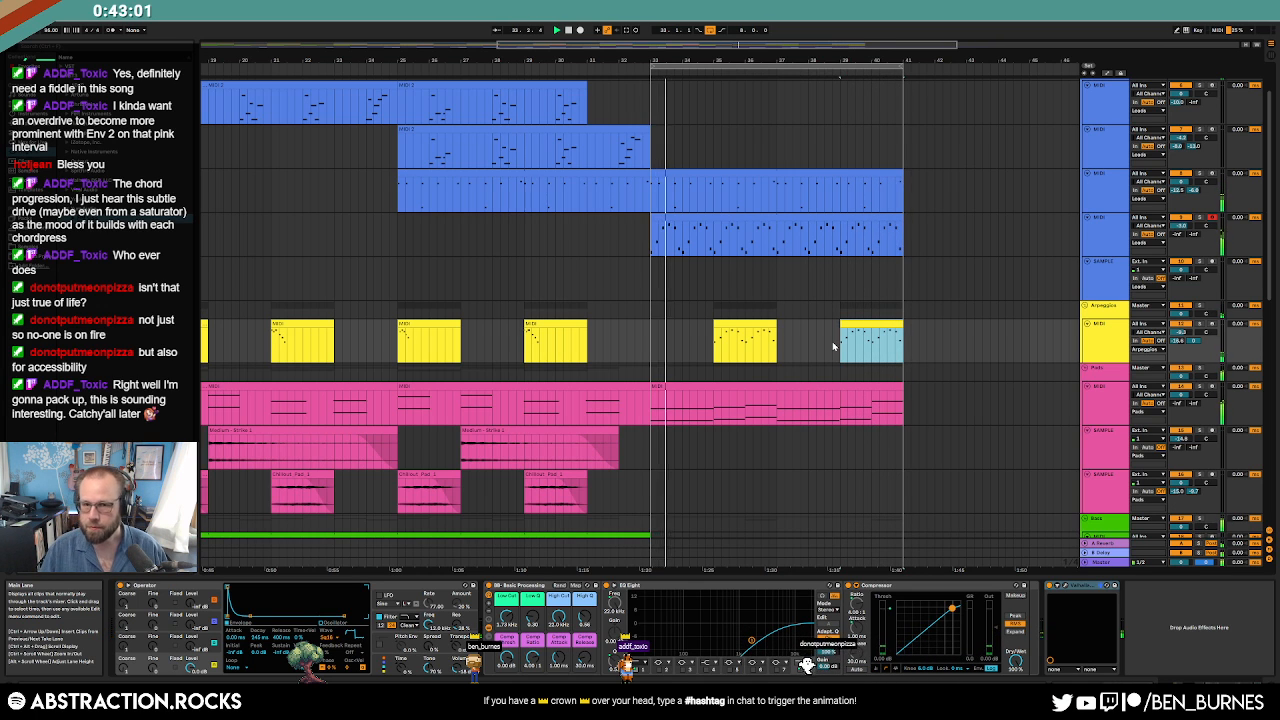
# Arm the uppermost MIDI track in the Leads group and record a new part over bars 35 to 41.
pyautogui.scroll(2, 725, 275)
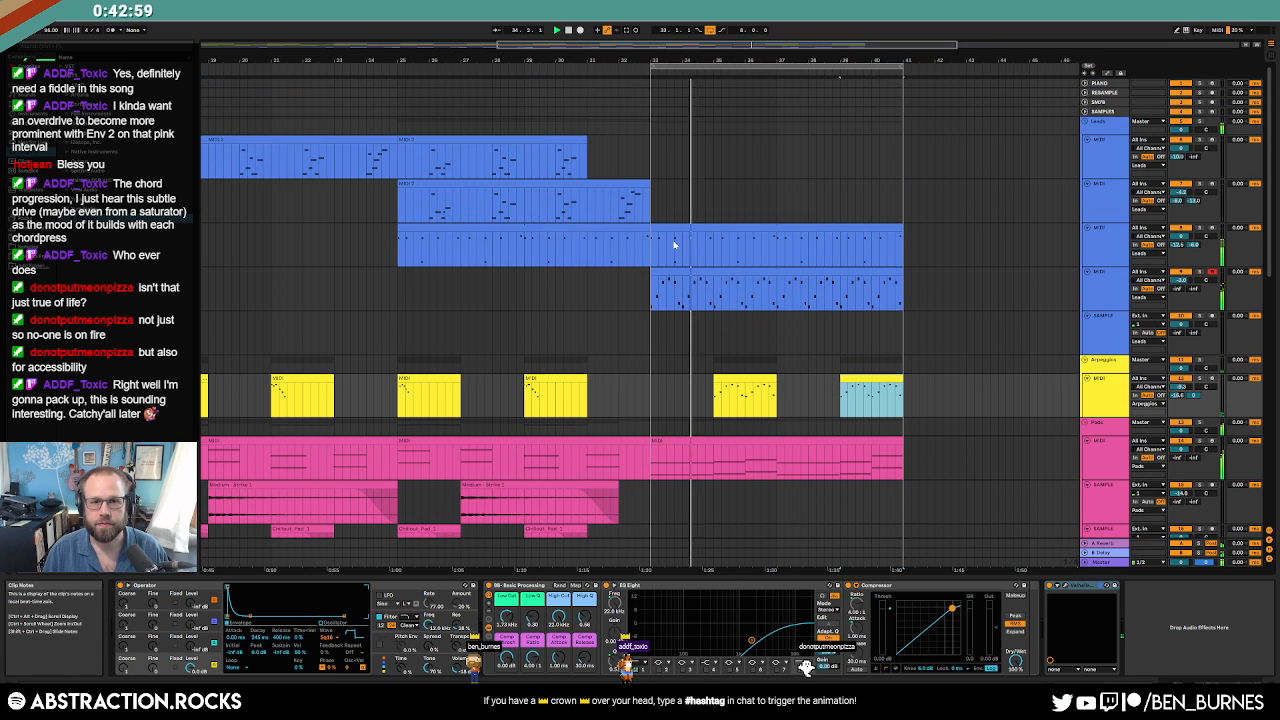
pyautogui.click(1214, 141)
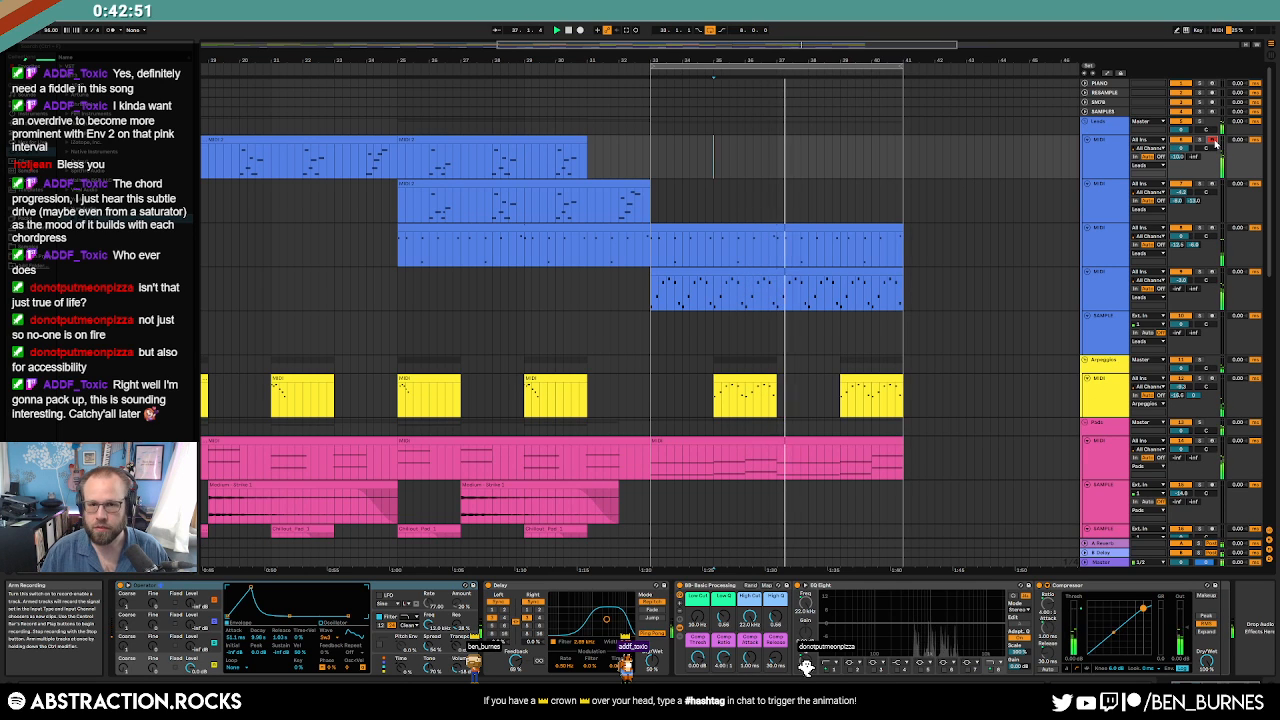
pyautogui.click(580, 30)
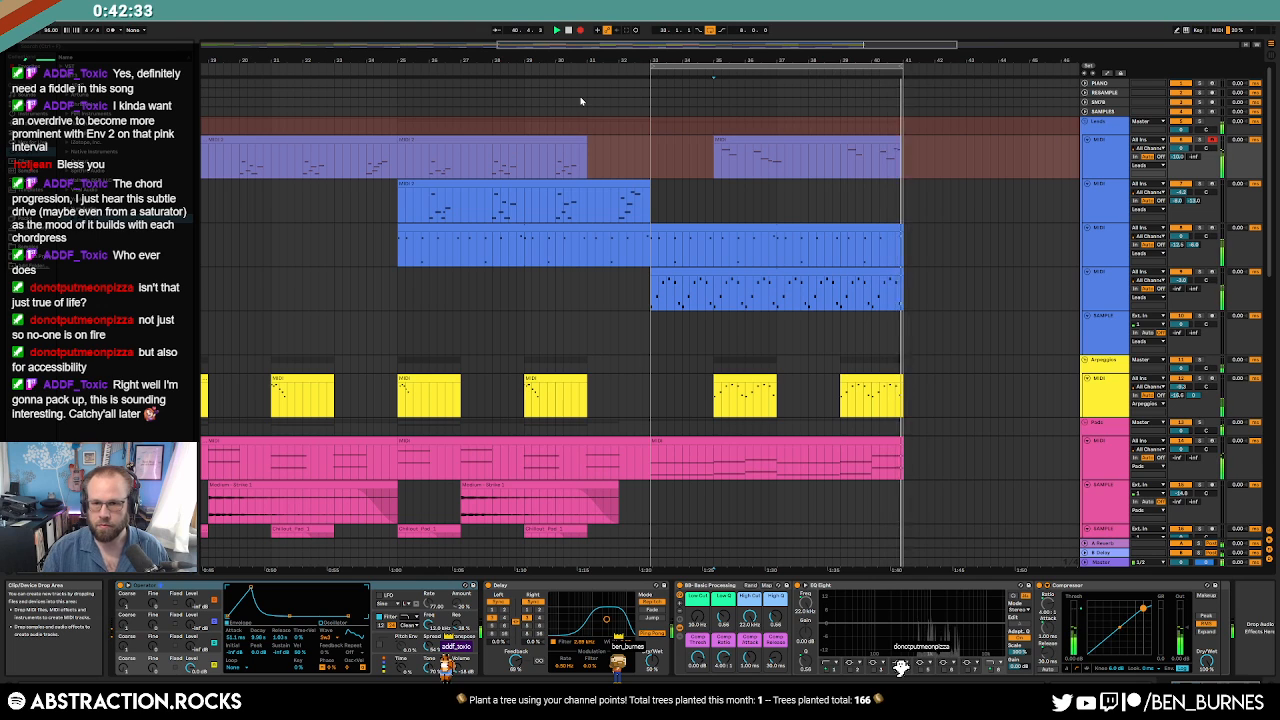
pyautogui.click(581, 31)
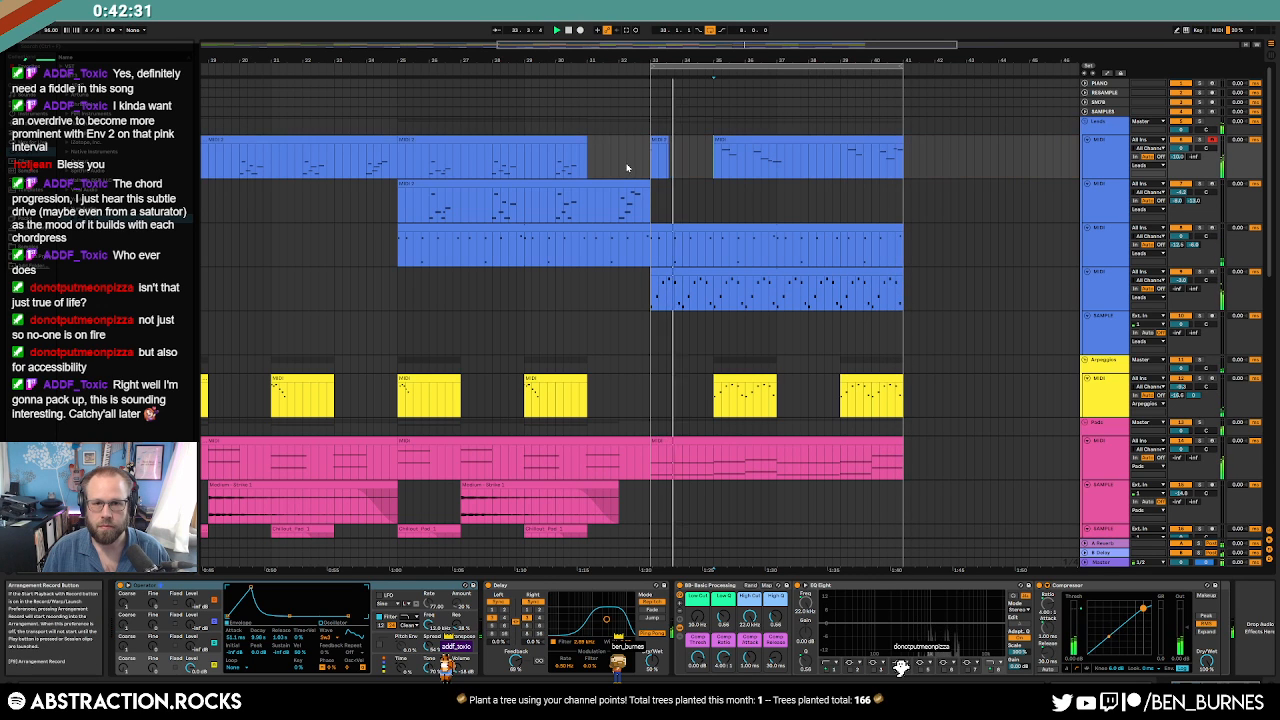
# Delete the short stray clip at bar 33 and open the newly recorded lead clip in the note editor.
pyautogui.click(659, 157)
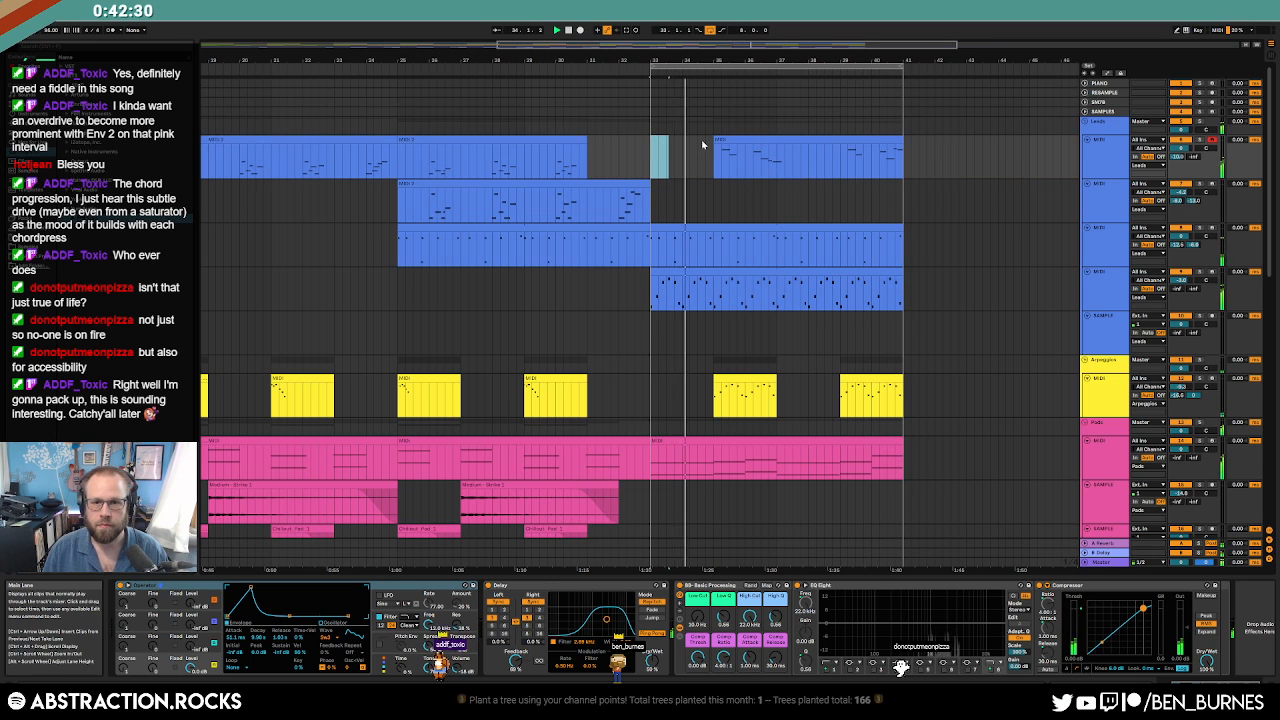
pyautogui.doubleClick(830, 177)
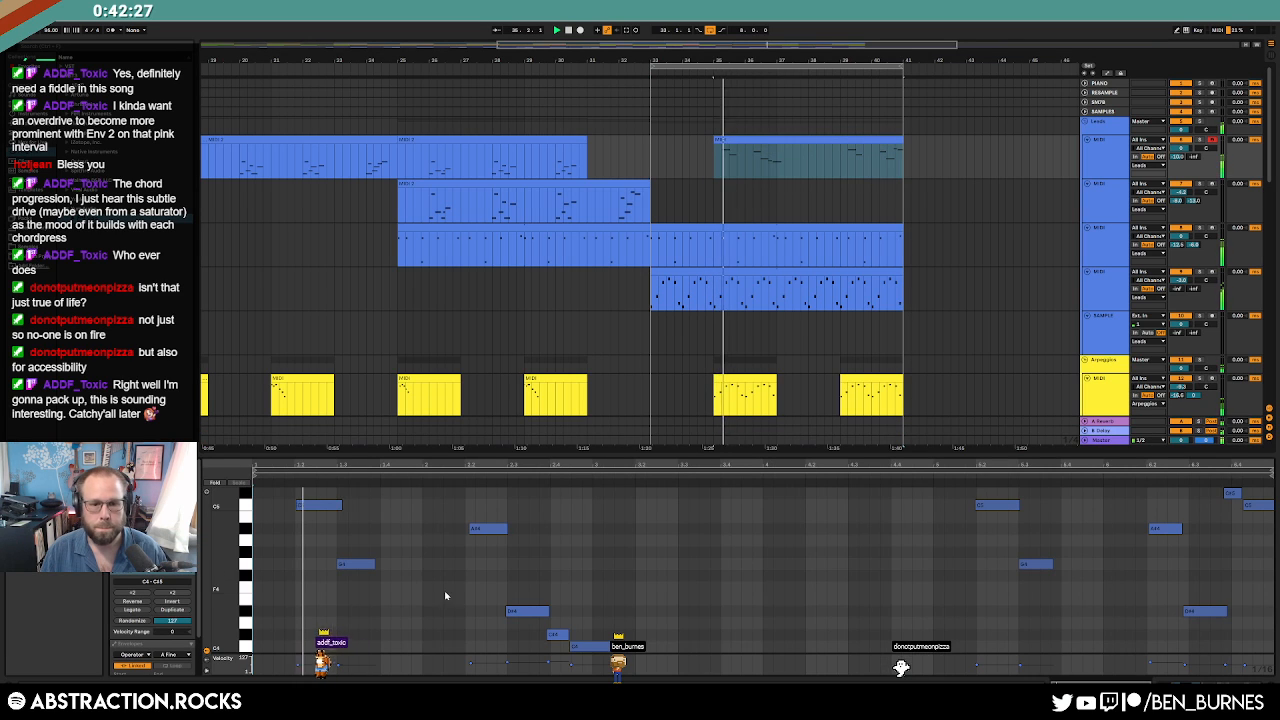
# Nudge the recorded lead notes into time in the note editor and shorten the low C4 note.
pyautogui.click(330, 505)
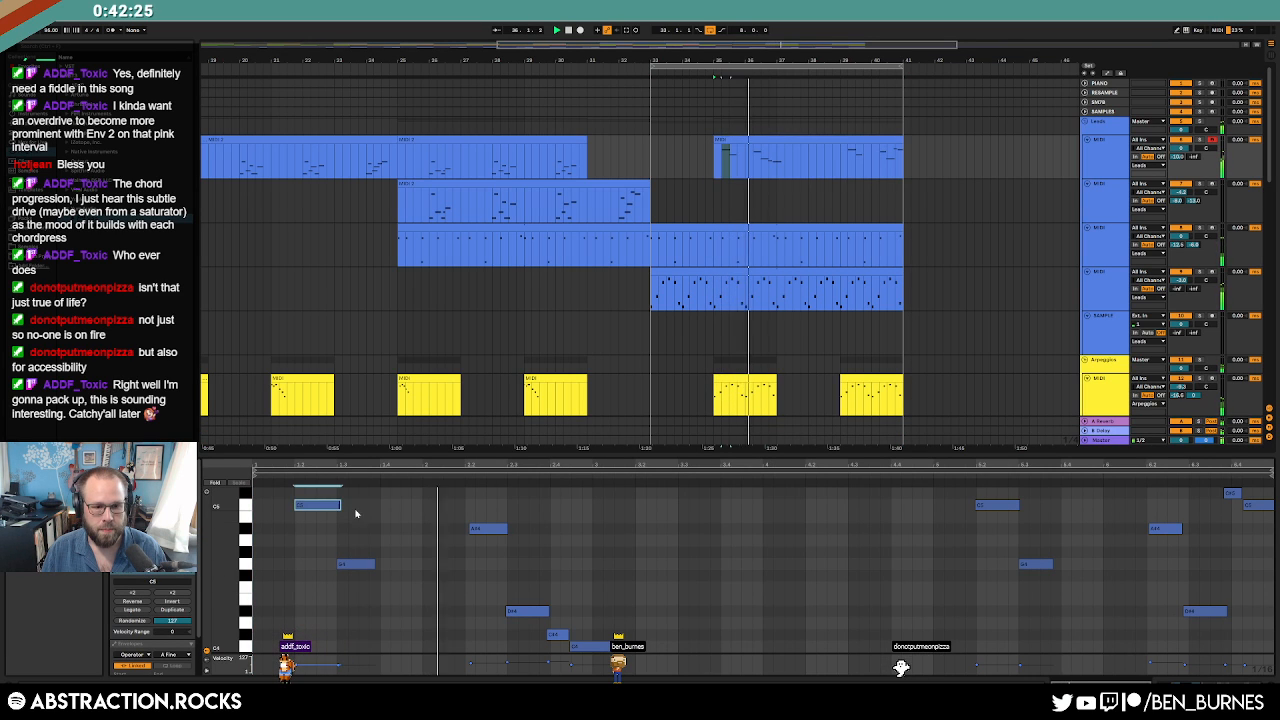
pyautogui.click(530, 610)
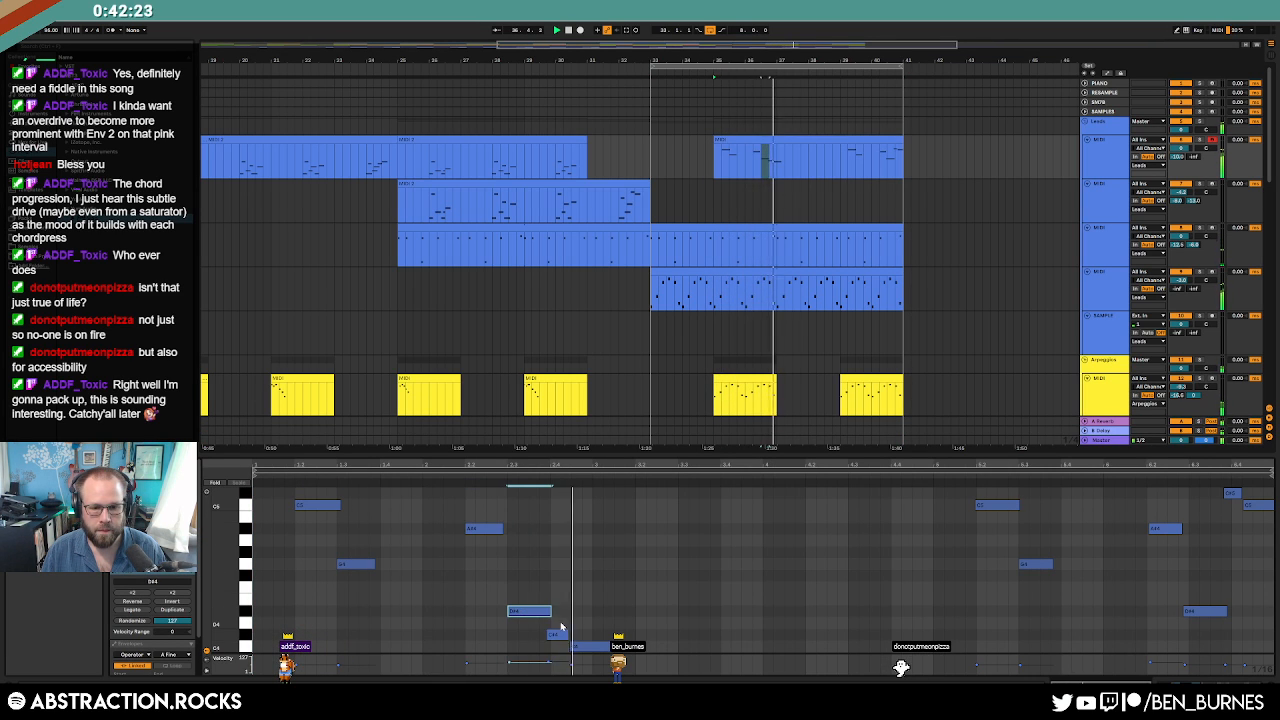
pyautogui.click(1041, 573)
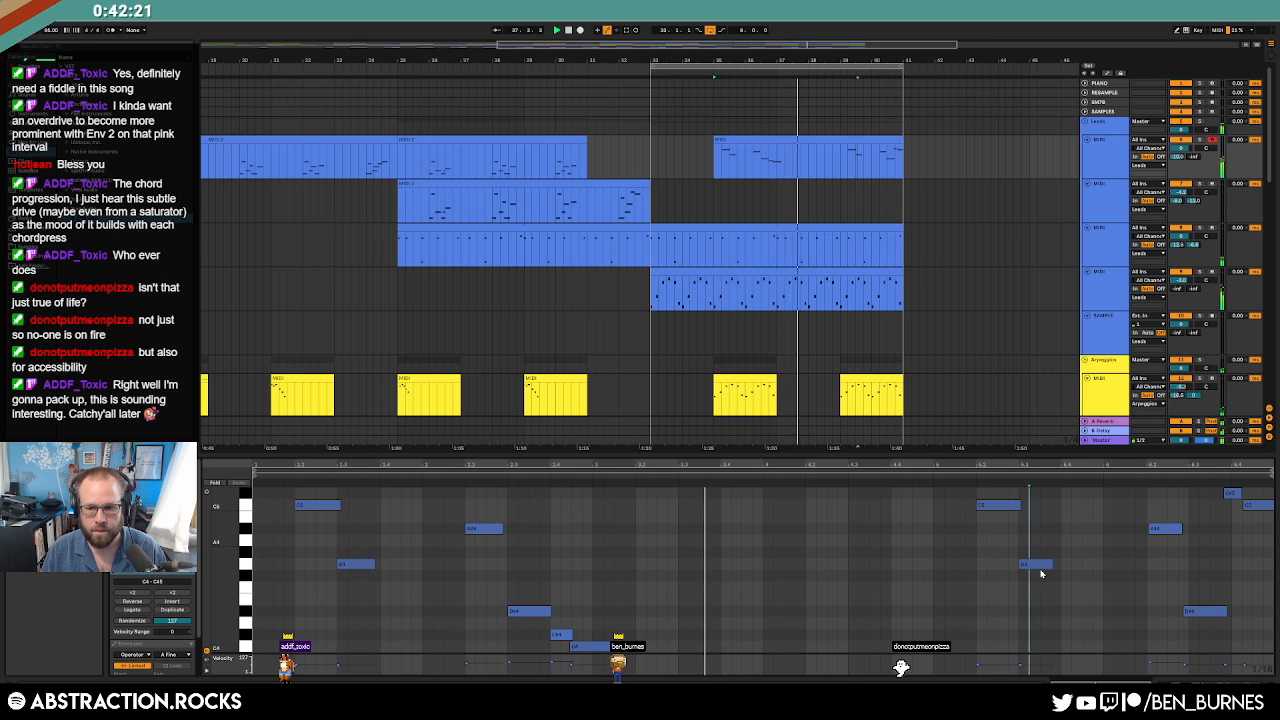
pyautogui.click(1040, 566)
pyautogui.moveTo(609, 647); pyautogui.dragTo(592, 647)
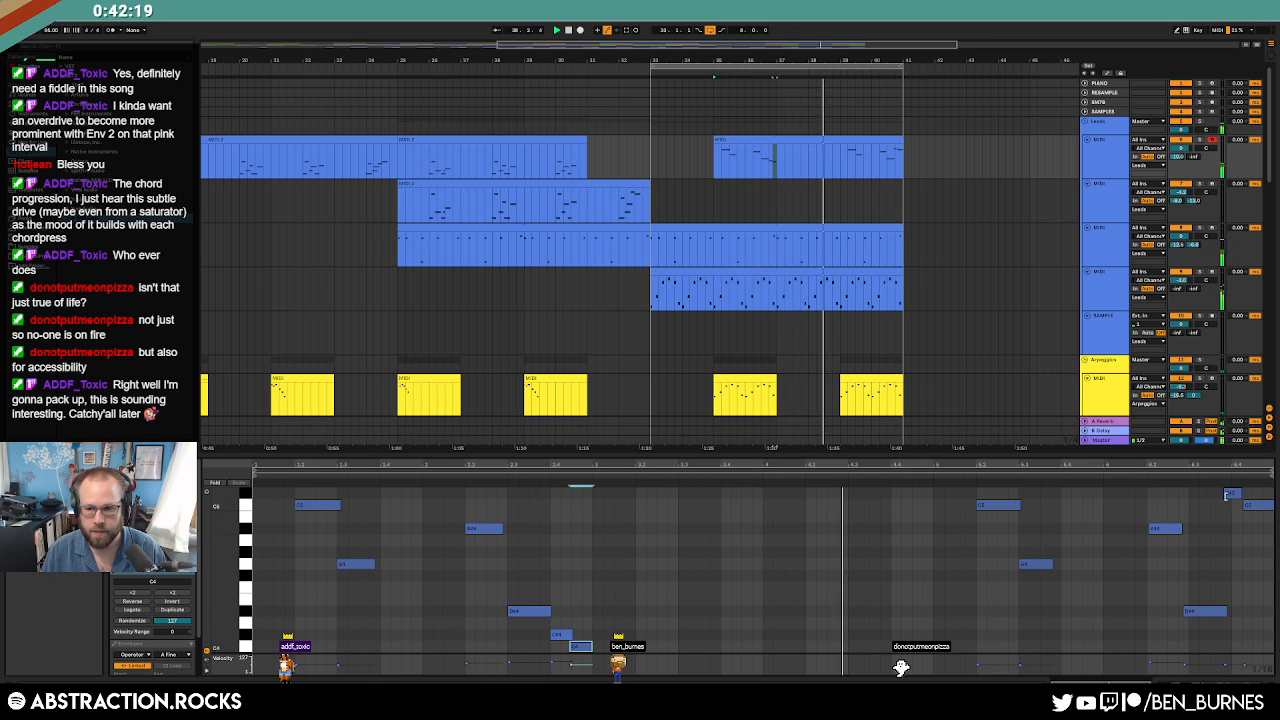
pyautogui.click(1256, 495)
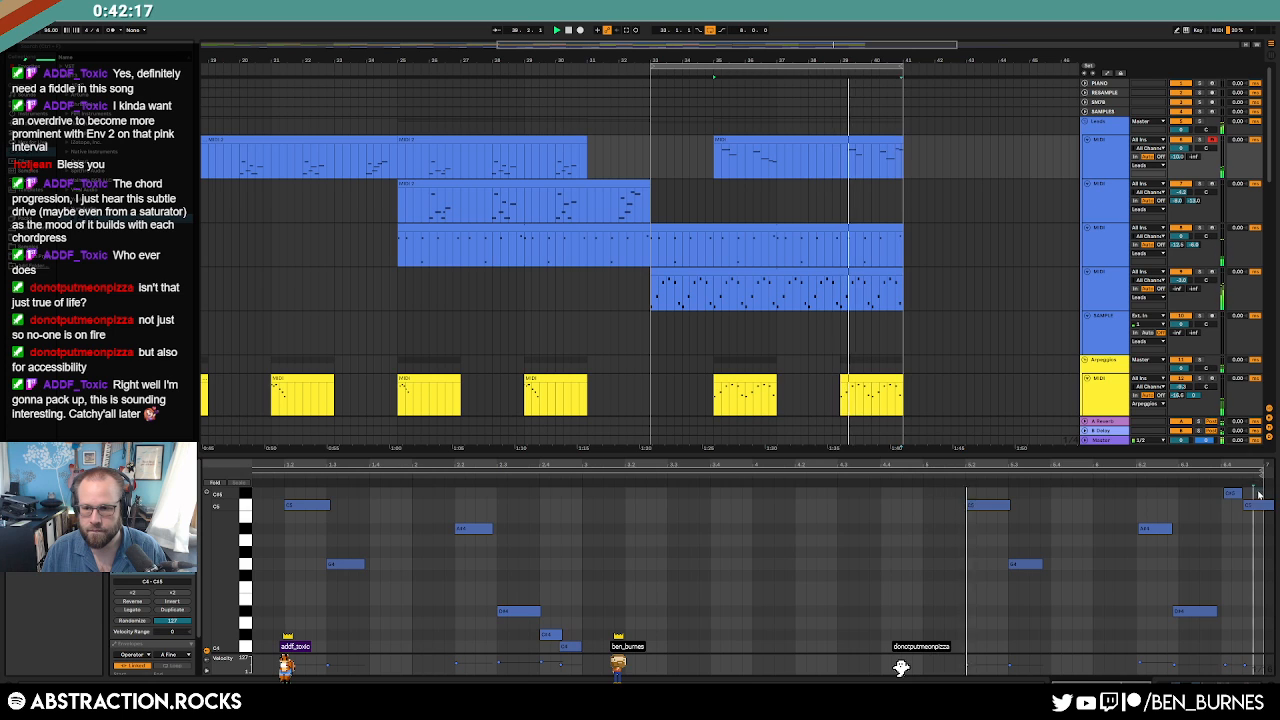
pyautogui.click(1165, 510)
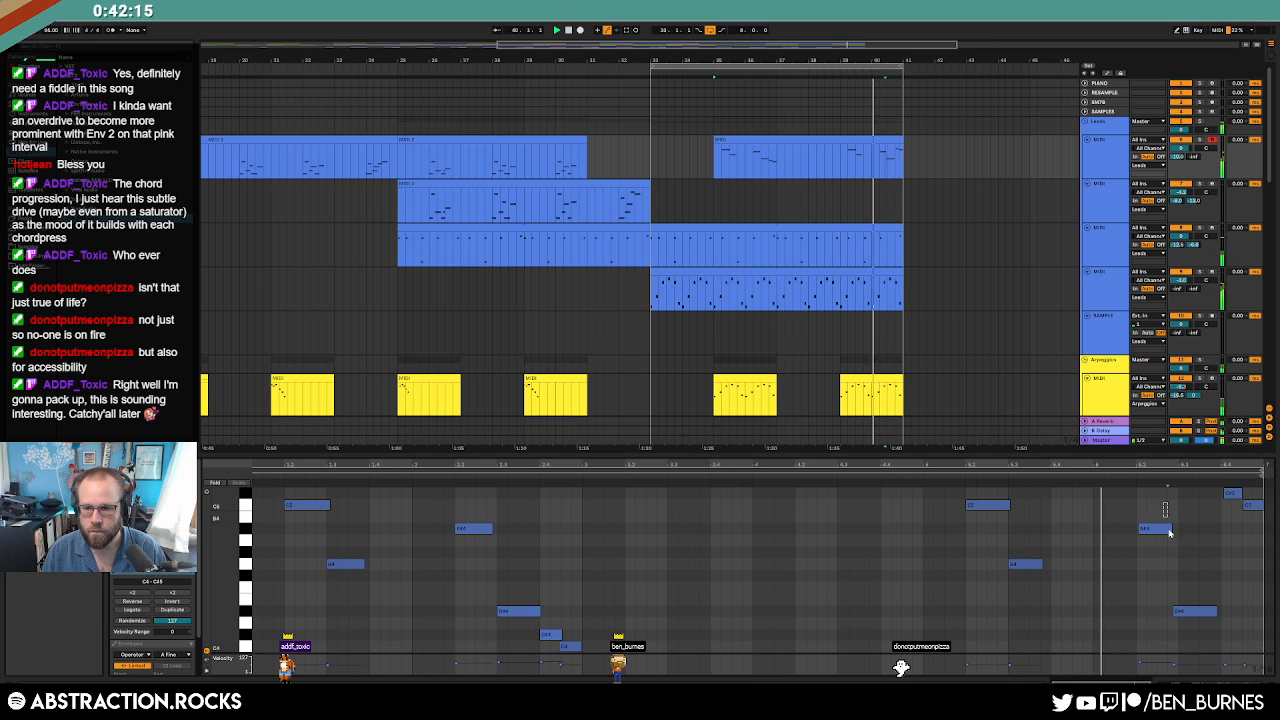
# Extend the start of the recorded lead clip back to bar 33 and open the clip in the note editor.
pyautogui.click(651, 158)
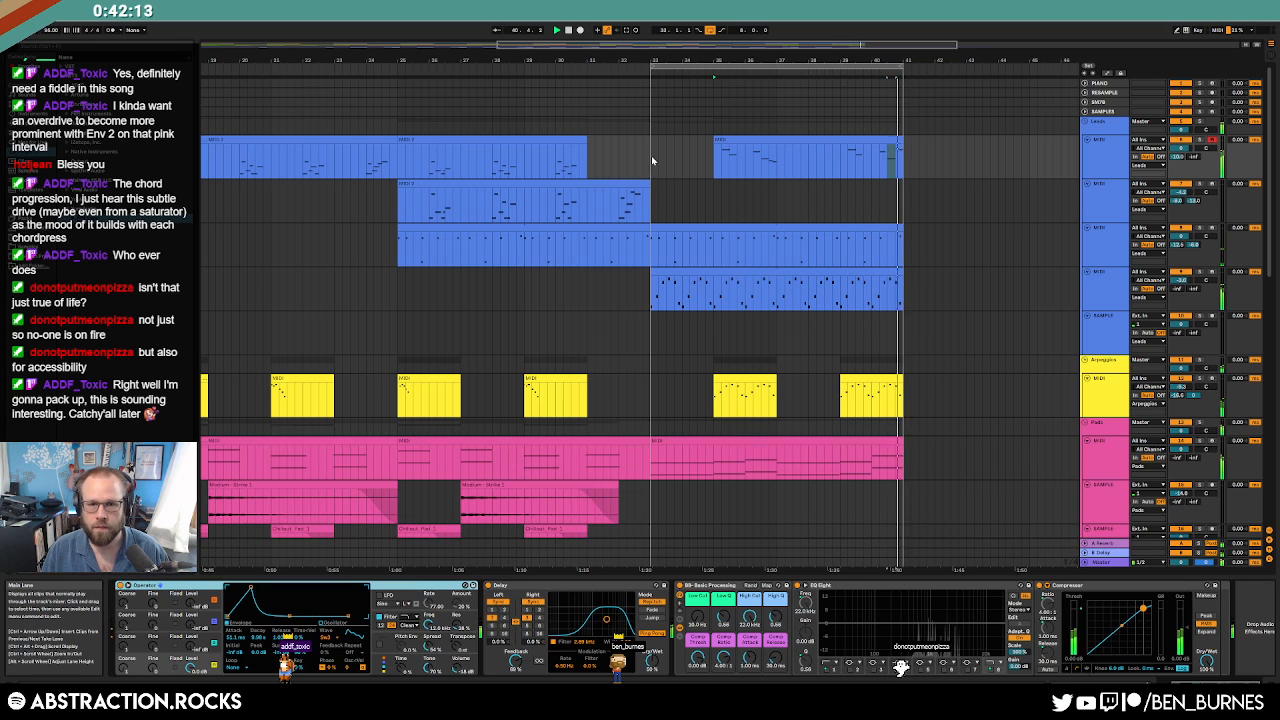
pyautogui.moveTo(715, 140); pyautogui.dragTo(652, 141)
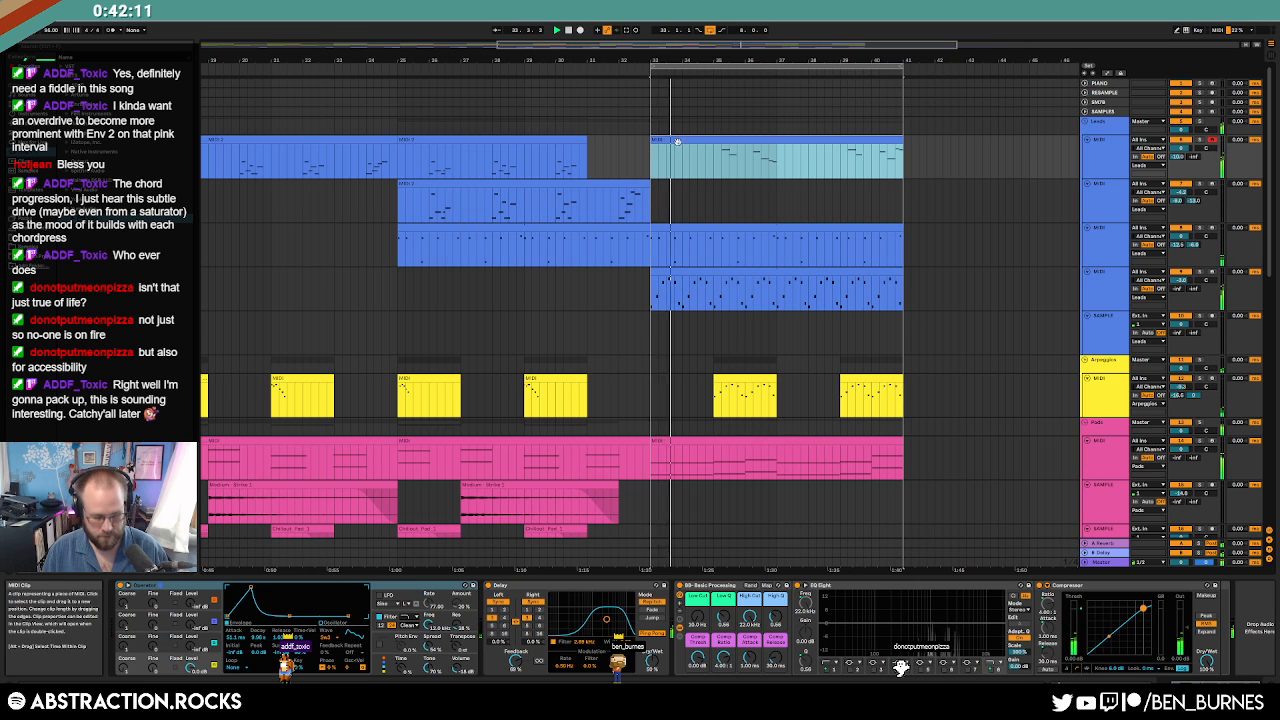
pyautogui.doubleClick(680, 150)
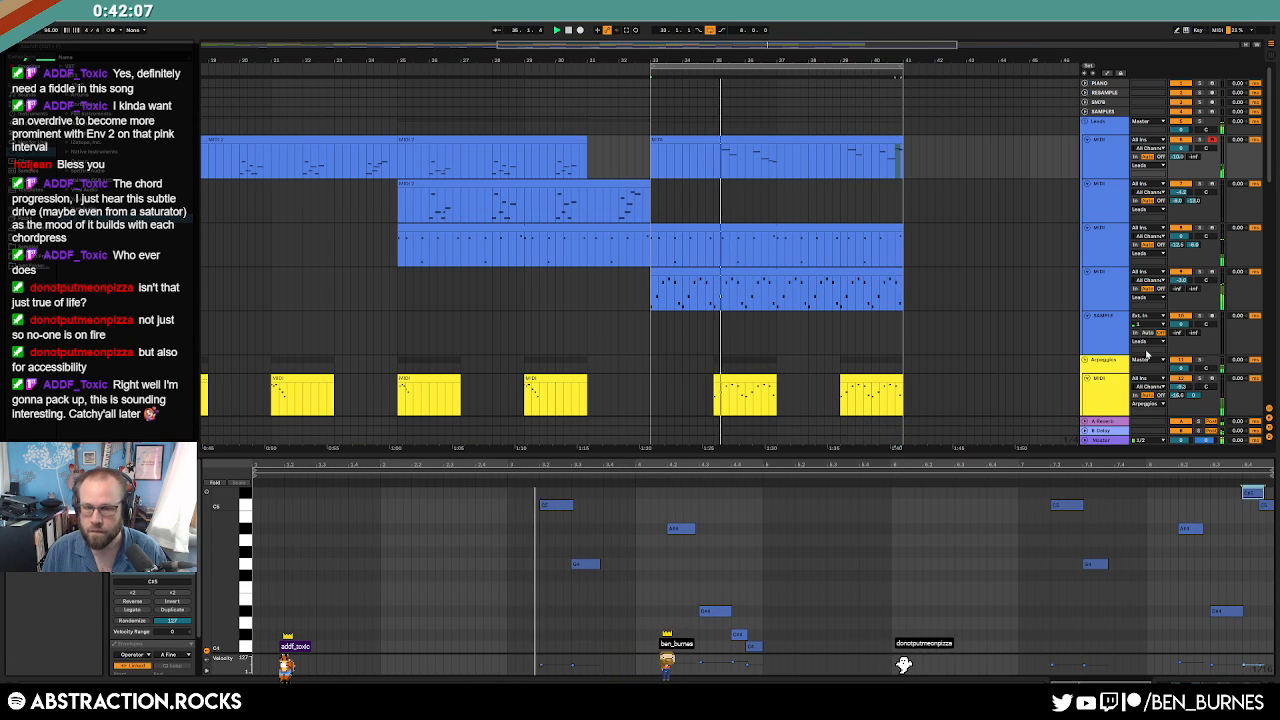
# Copy the recorded lead clip to bars 41–49 and delete the original at bars 33–41.
pyautogui.moveTo(813, 143); pyautogui.dragTo(1055, 154)
pyautogui.click(864, 140)
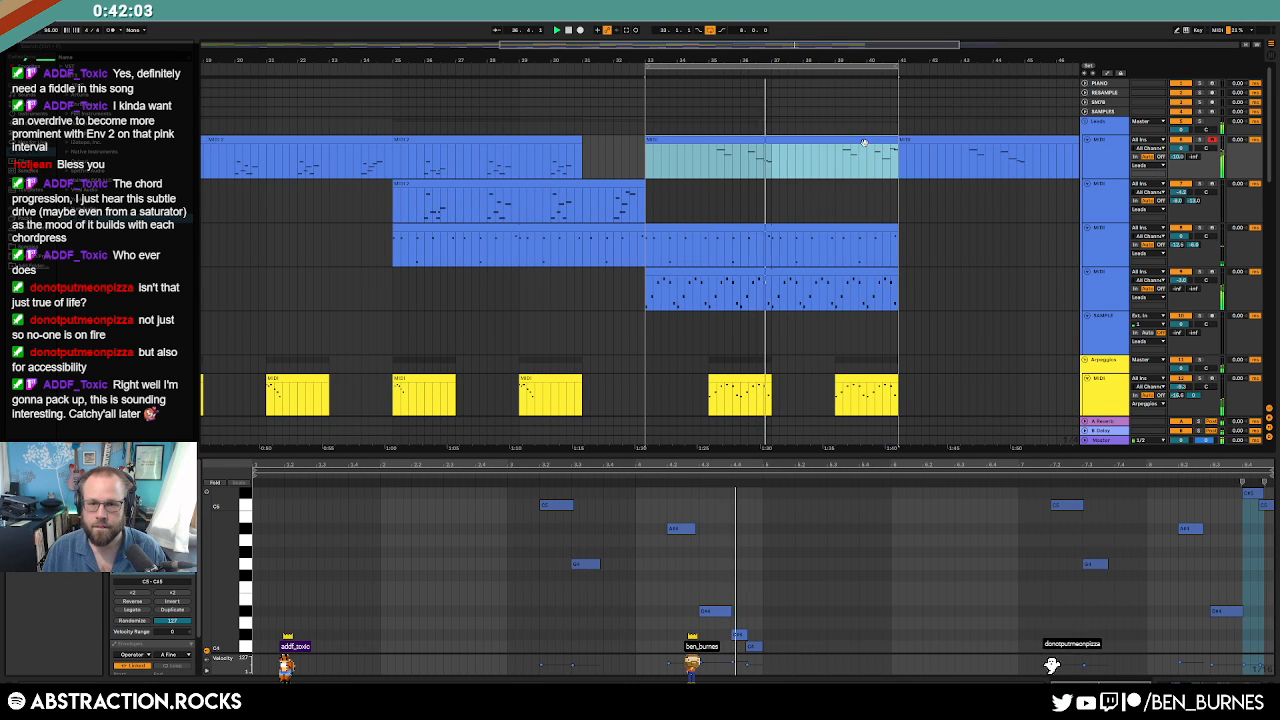
pyautogui.press('Delete')
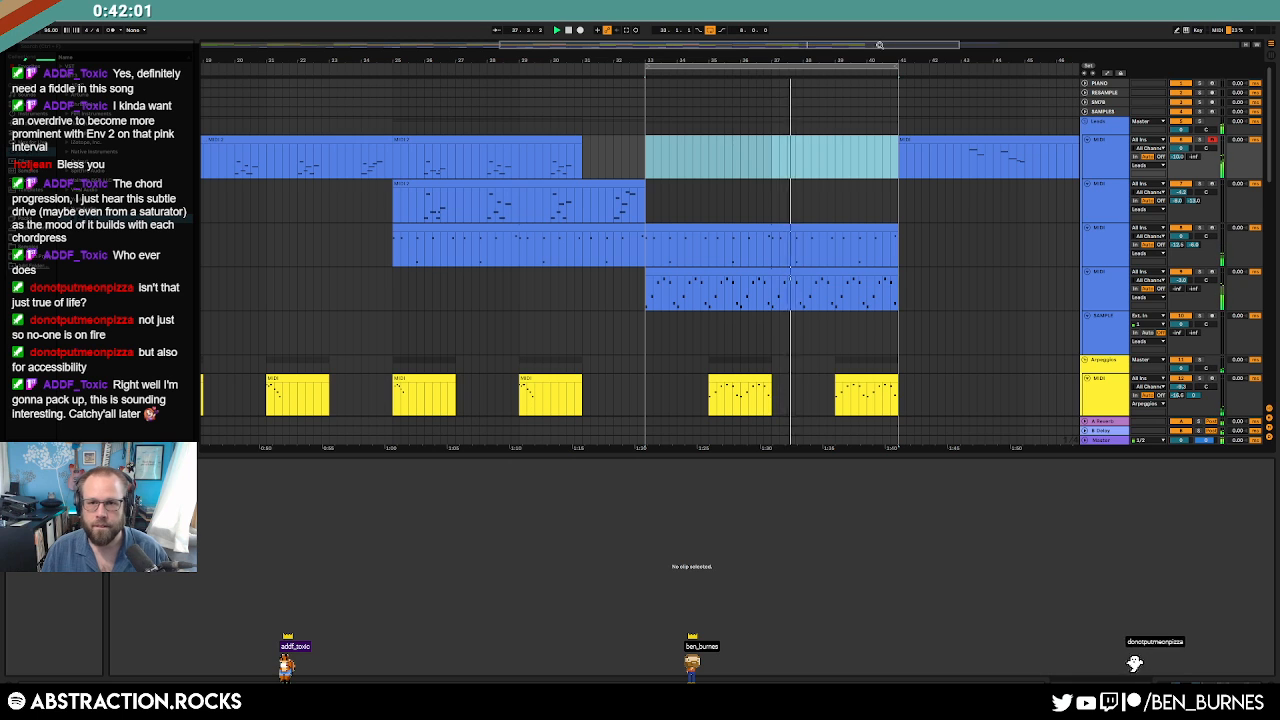
# Stop playback and extend the third and fourth Leads tracks' clips to bar 49.
pyautogui.moveTo(880, 45); pyautogui.dragTo(1095, 25)
pyautogui.press('space')
pyautogui.click(589, 230)
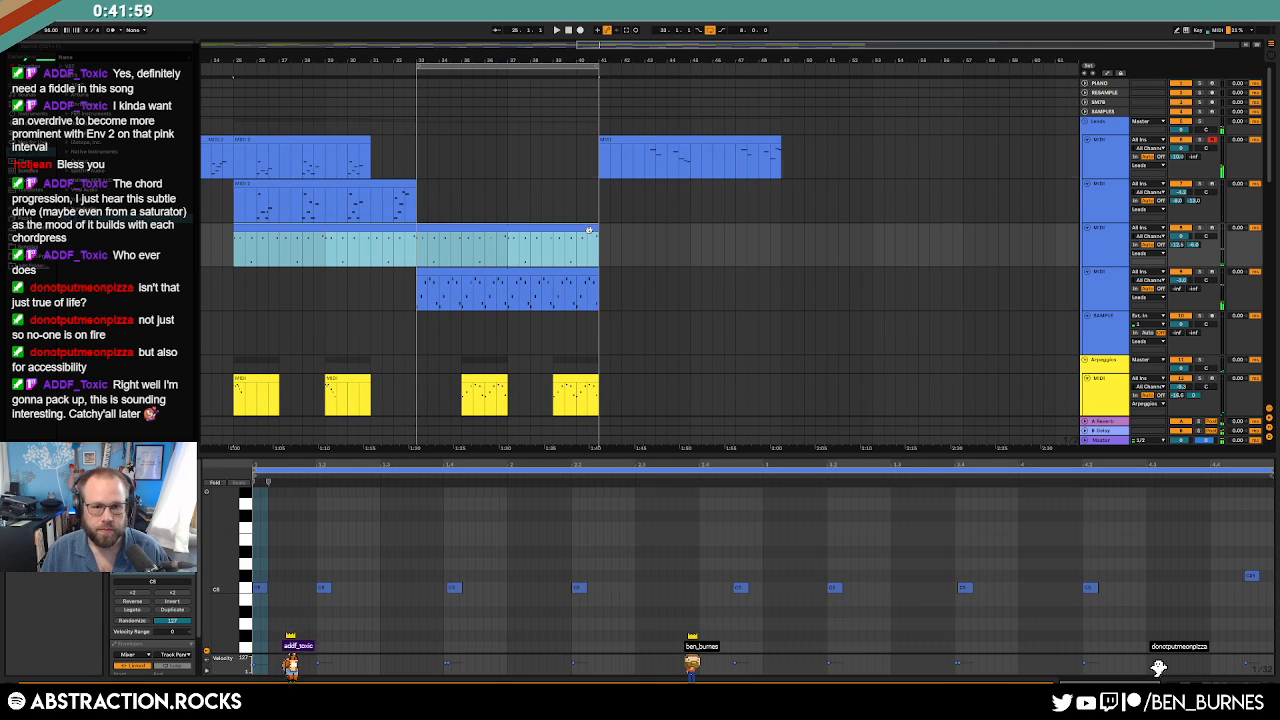
pyautogui.moveTo(598, 231); pyautogui.dragTo(772, 236)
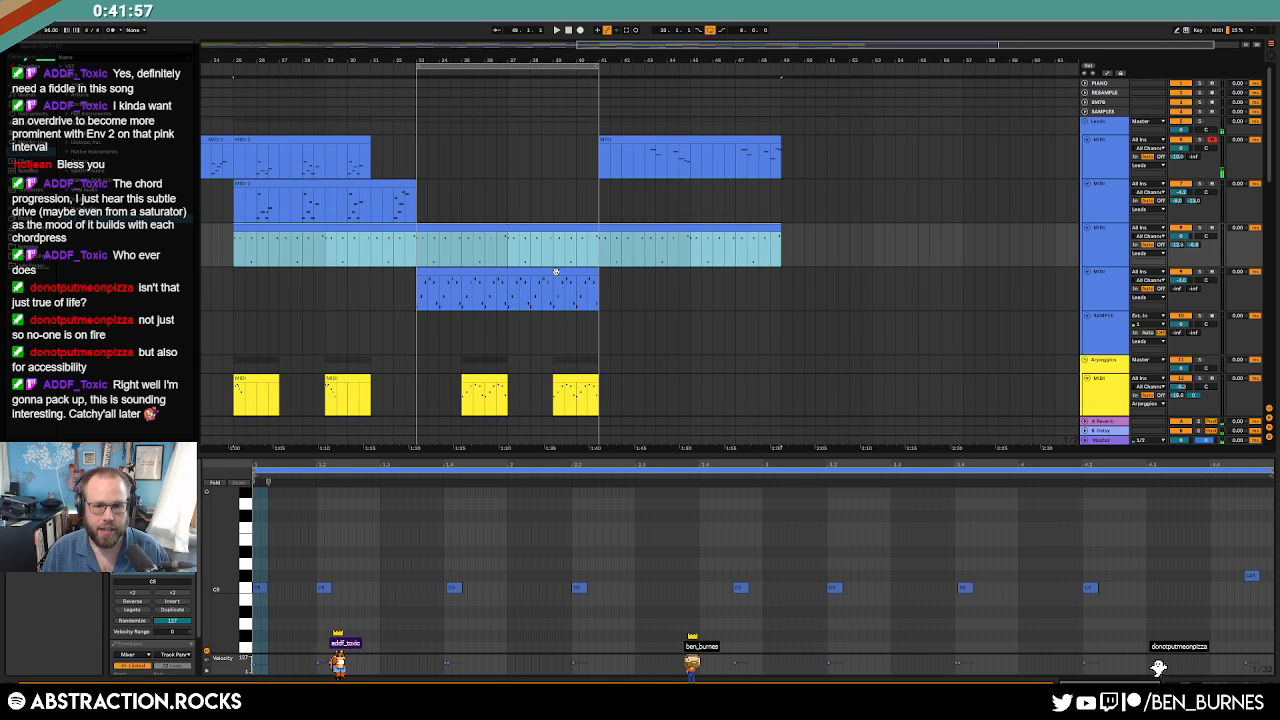
pyautogui.click(556, 271)
pyautogui.moveTo(597, 273); pyautogui.dragTo(757, 278)
# Automate the Pigments Filter 1 cutoff on the fourth Leads track with a curved rise from bar 37 to bar 49.
pyautogui.scroll(-1, 740, 308)
pyautogui.press('a')
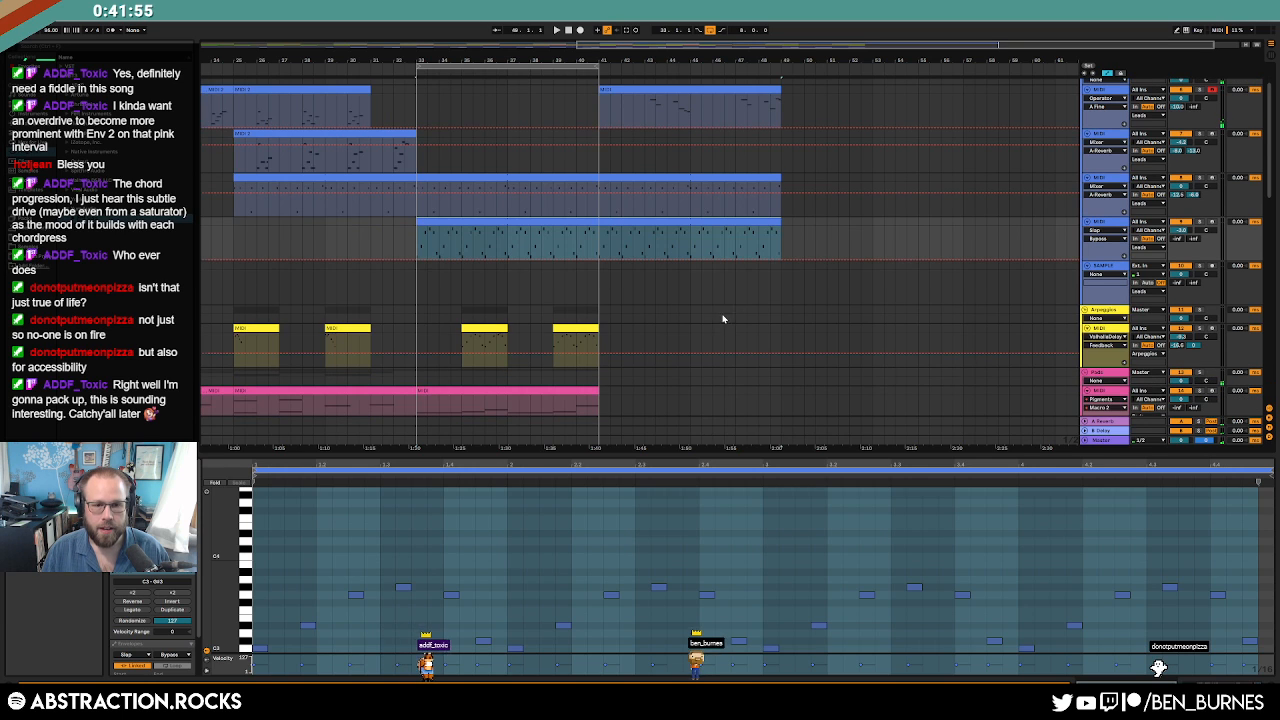
pyautogui.hotkey('shift', 'Tab')
pyautogui.click(136, 586)
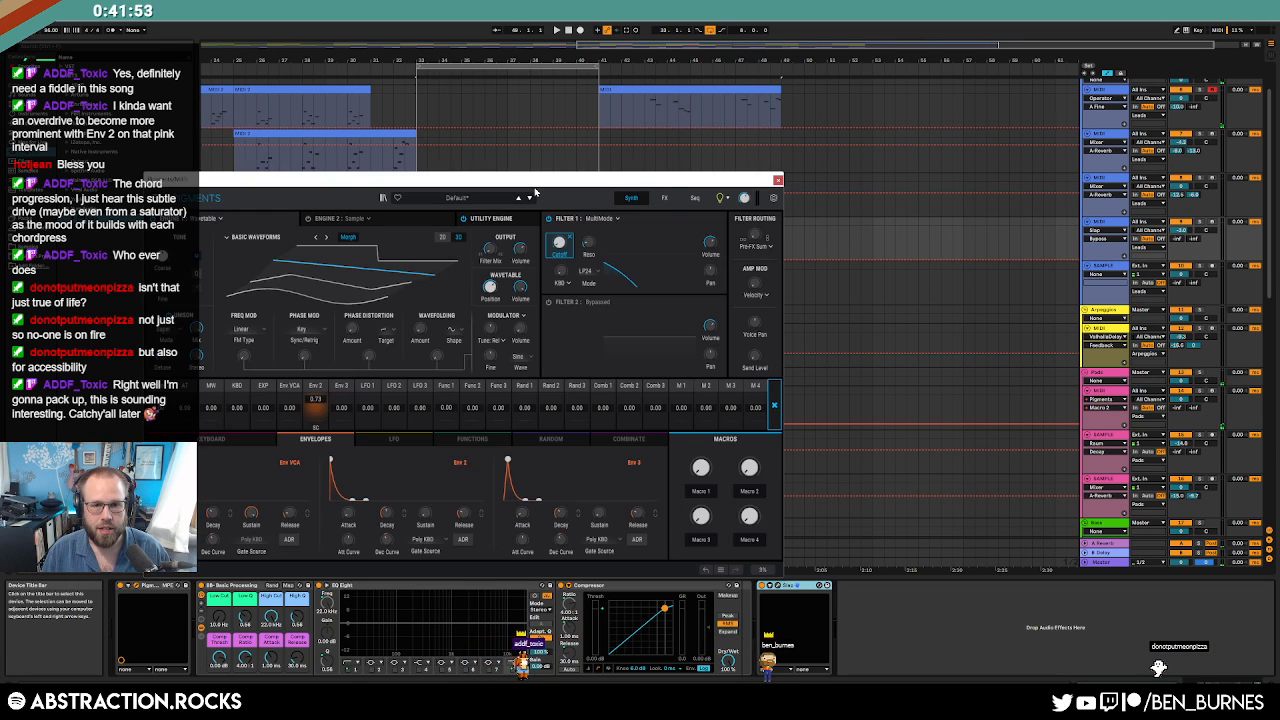
pyautogui.moveTo(548, 180); pyautogui.dragTo(640, 321)
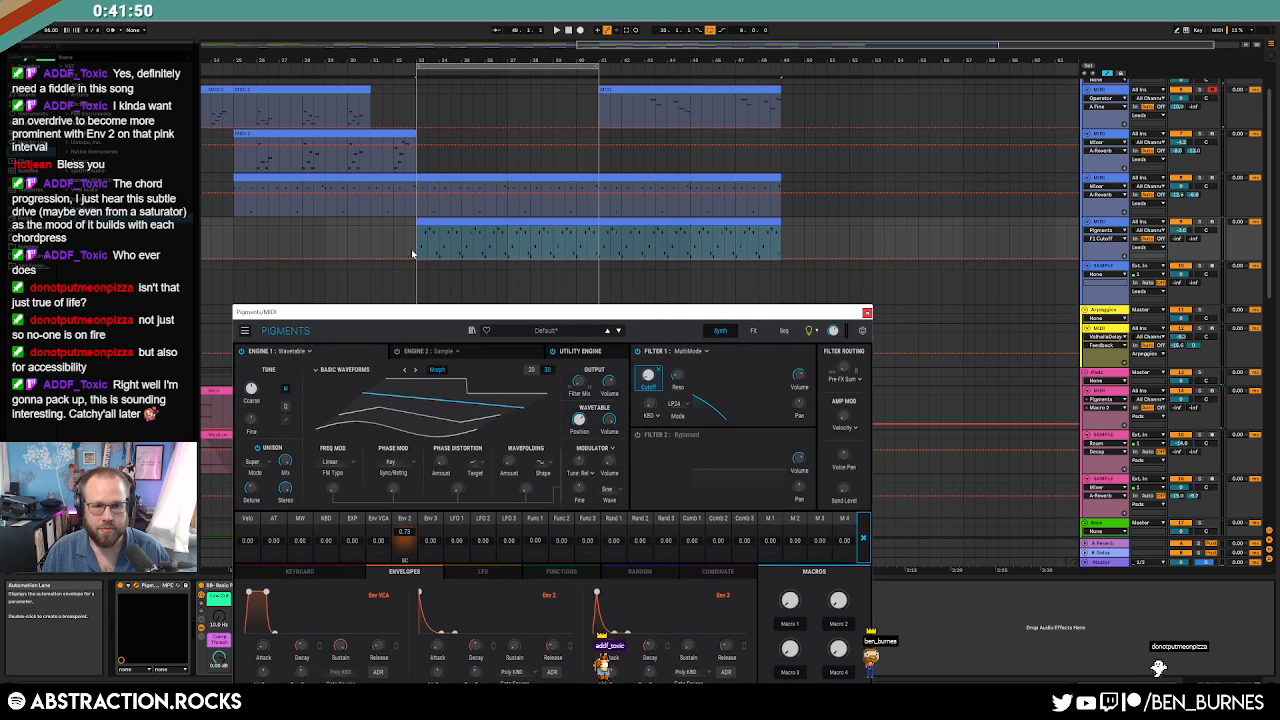
pyautogui.click(510, 260)
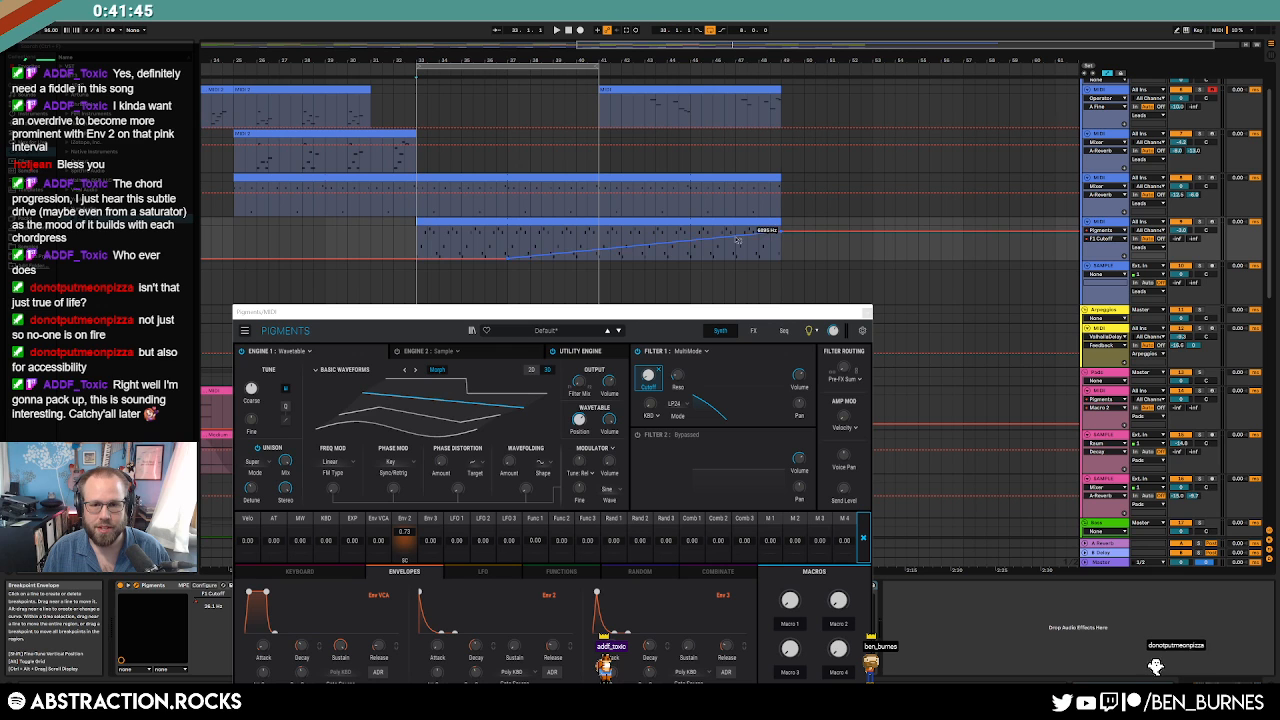
pyautogui.click(765, 248)
pyautogui.click(866, 311)
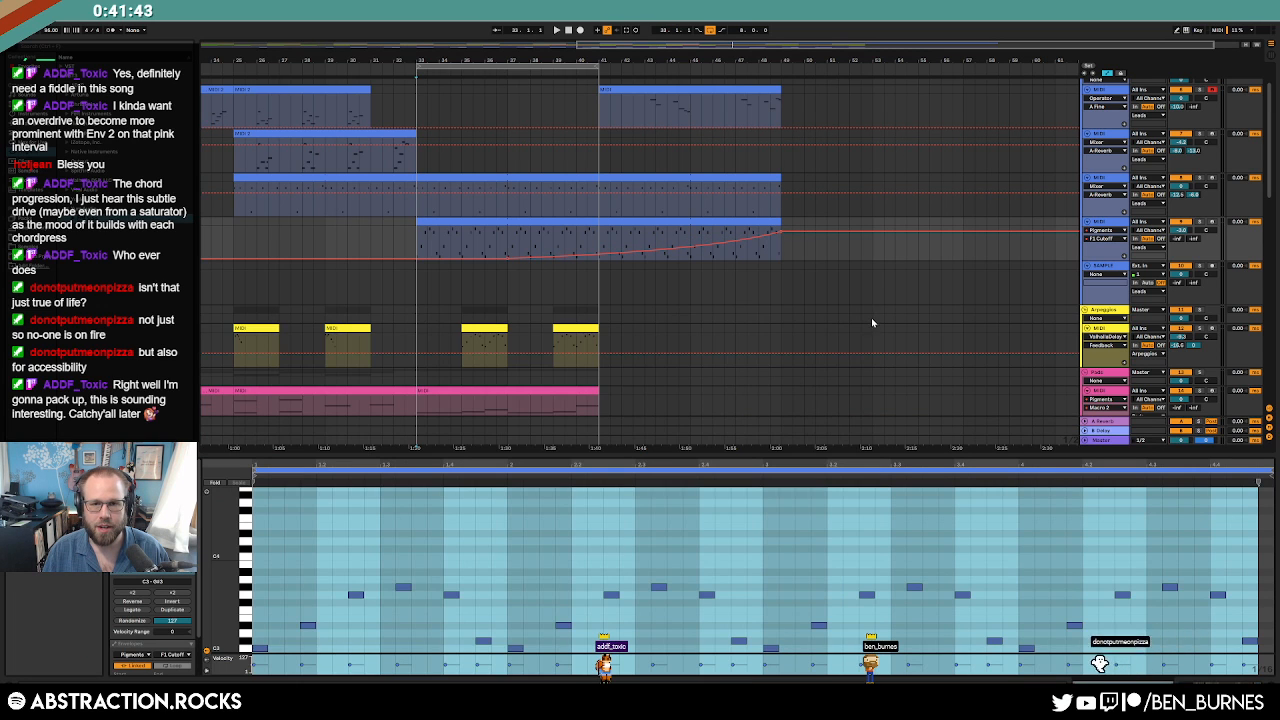
pyautogui.press('a')
# Duplicate bars 33–41 of the yellow arpeggio track into bars 41–49.
pyautogui.scroll(-1, 680, 321)
pyautogui.moveTo(417, 300); pyautogui.dragTo(599, 300)
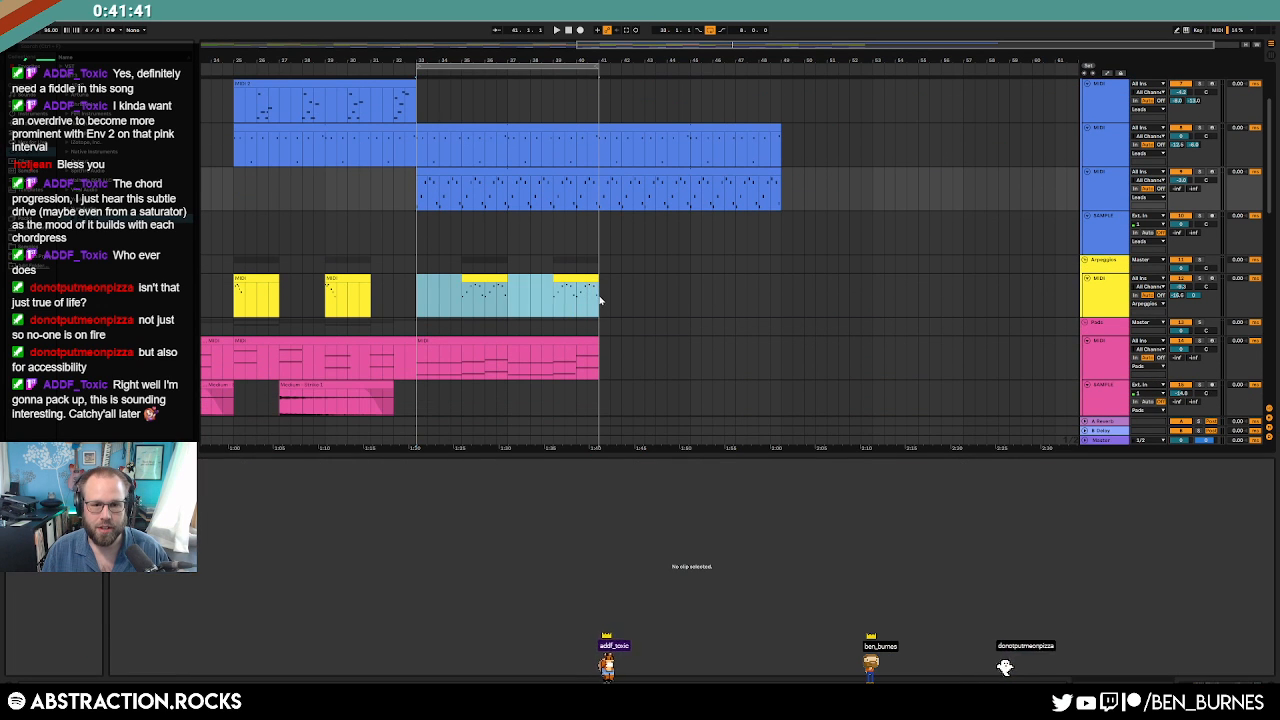
pyautogui.hotkey('ctrl', 'd')
pyautogui.scroll(-1, 703, 298)
# Extend the last arpeggio clip, starting at bar 47, so it ends at bar 53.
pyautogui.click(755, 229)
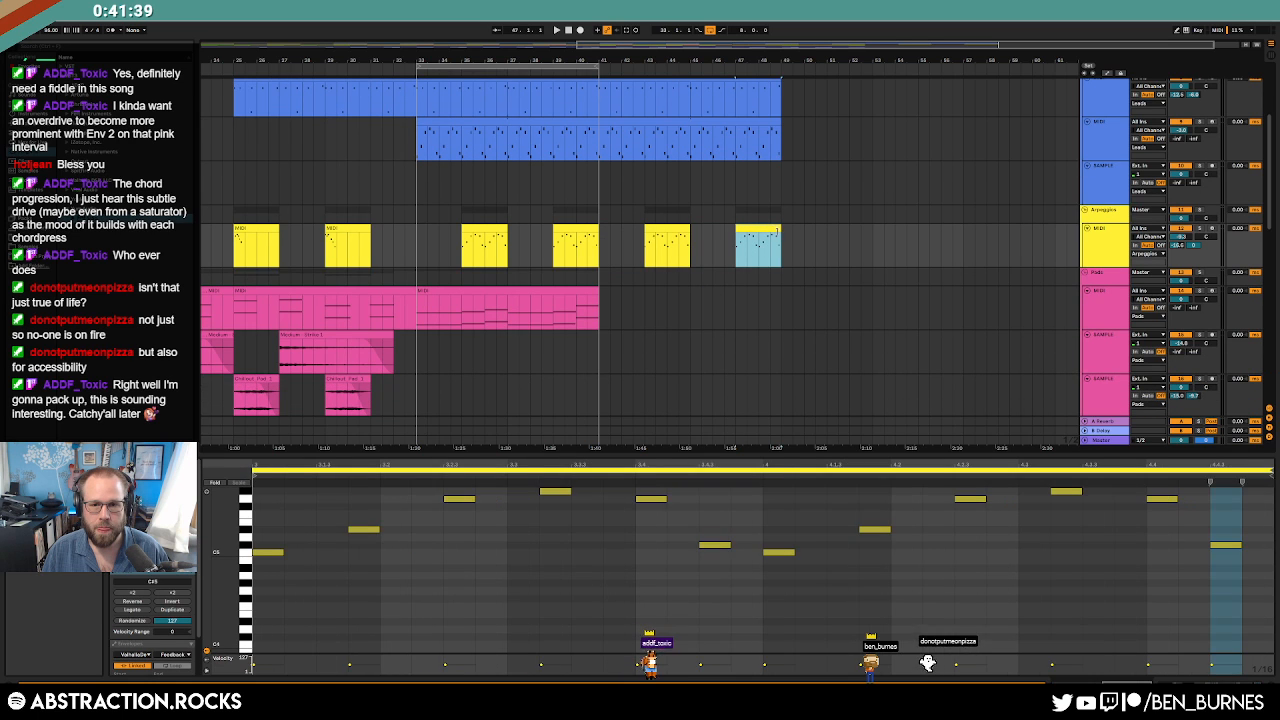
pyautogui.moveTo(780, 237)
pyautogui.mouseDown()
pyautogui.moveTo(918, 239)
pyautogui.moveTo(783, 236)
pyautogui.mouseUp()
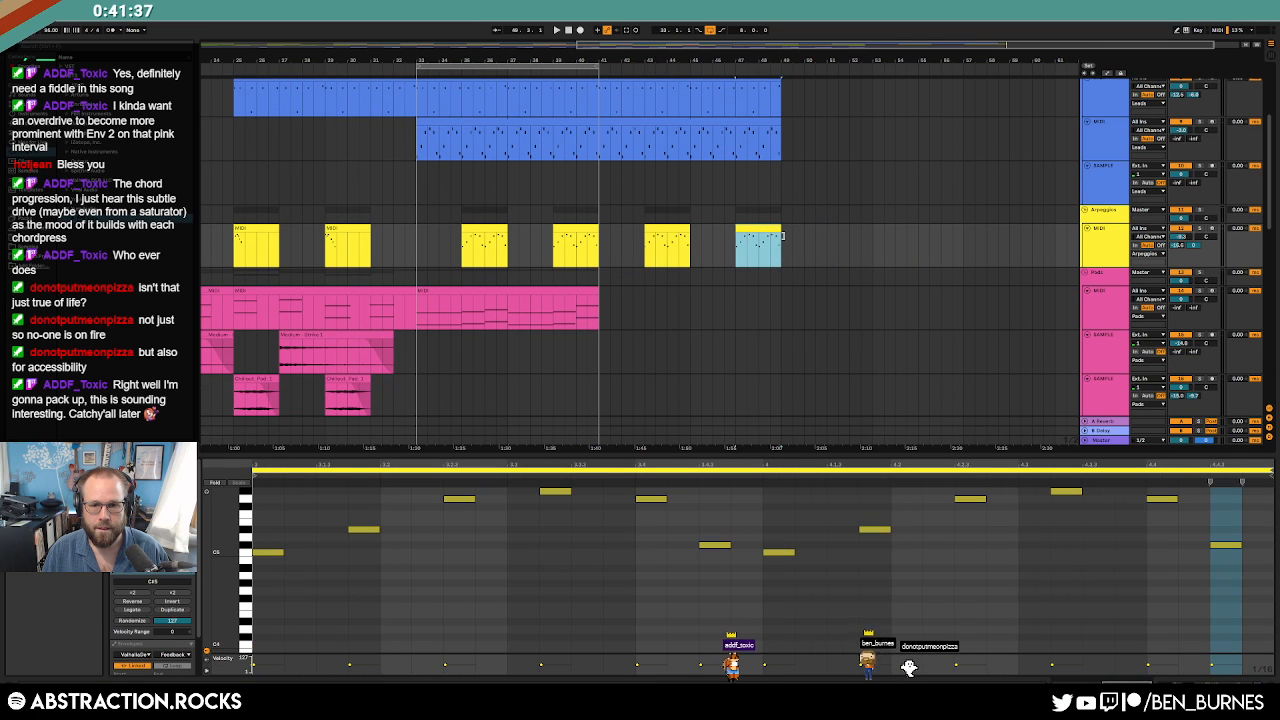
pyautogui.click(762, 238)
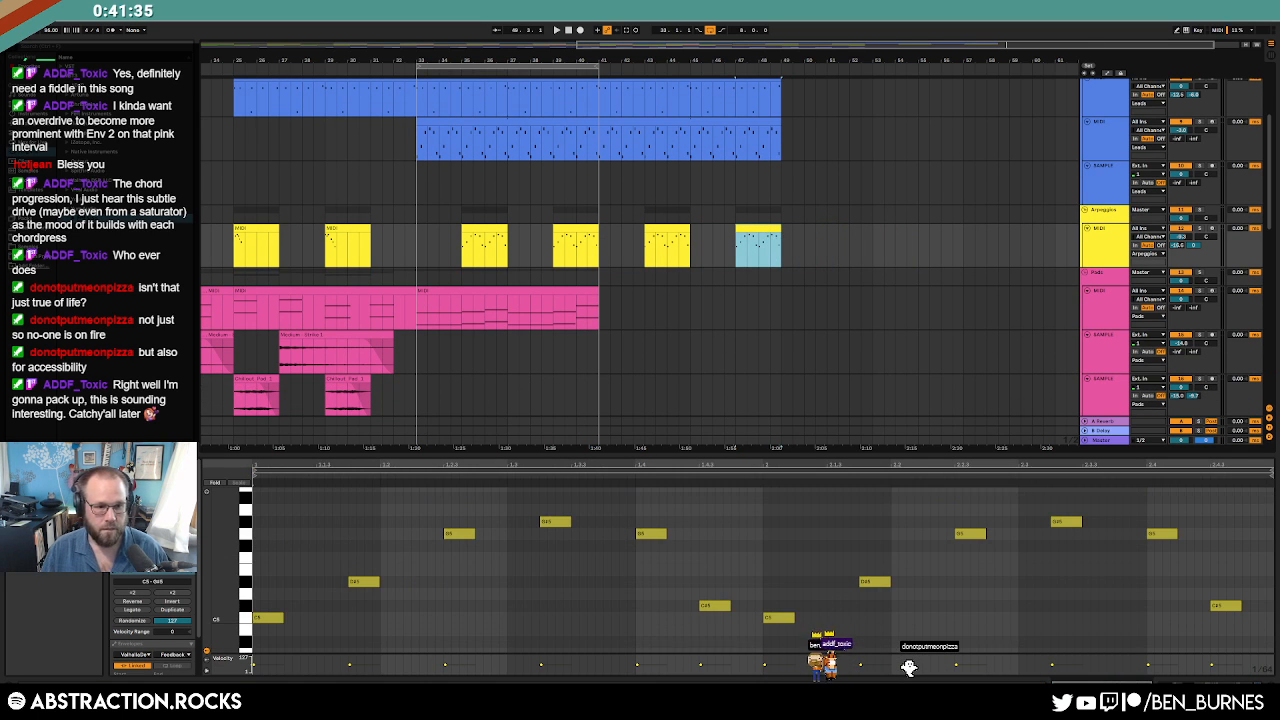
pyautogui.moveTo(776, 228); pyautogui.dragTo(872, 230)
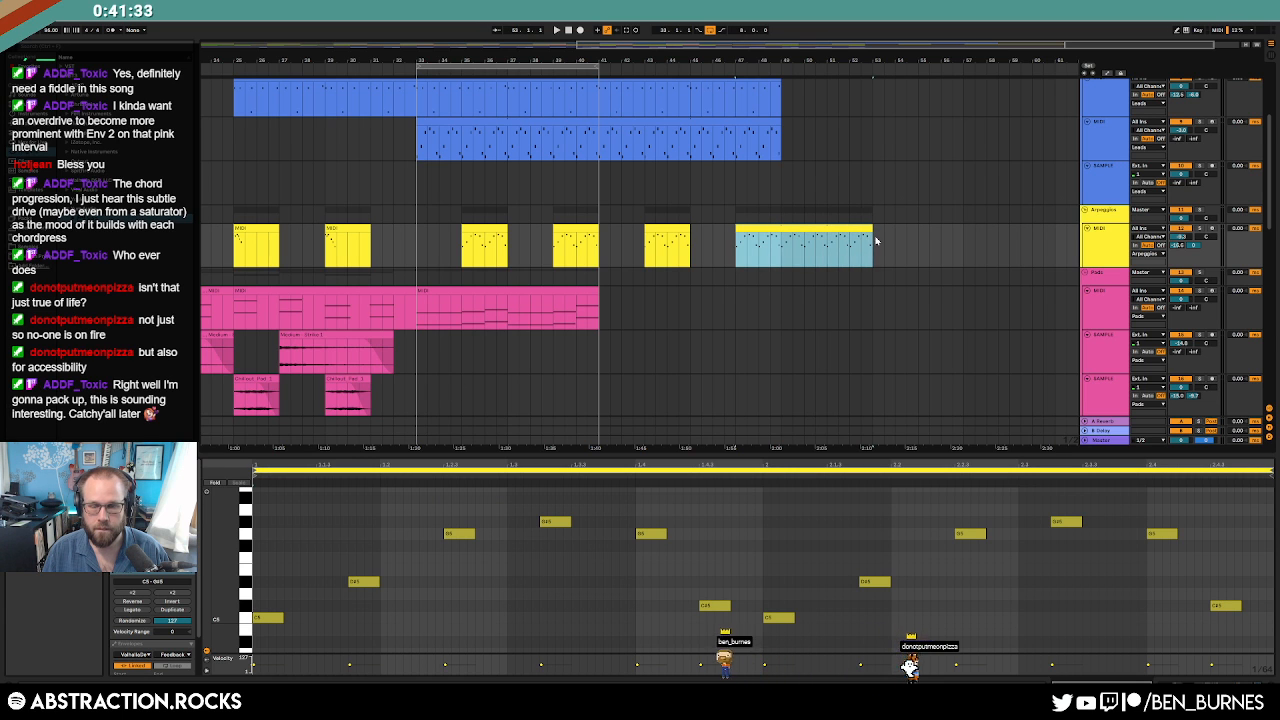
# Duplicate the pink pad MIDI clip from bars 33–41 into bars 41–49.
pyautogui.click(737, 280)
pyautogui.click(523, 289)
pyautogui.hotkey('ctrl', 'd')
pyautogui.scroll(-3, 537, 400)
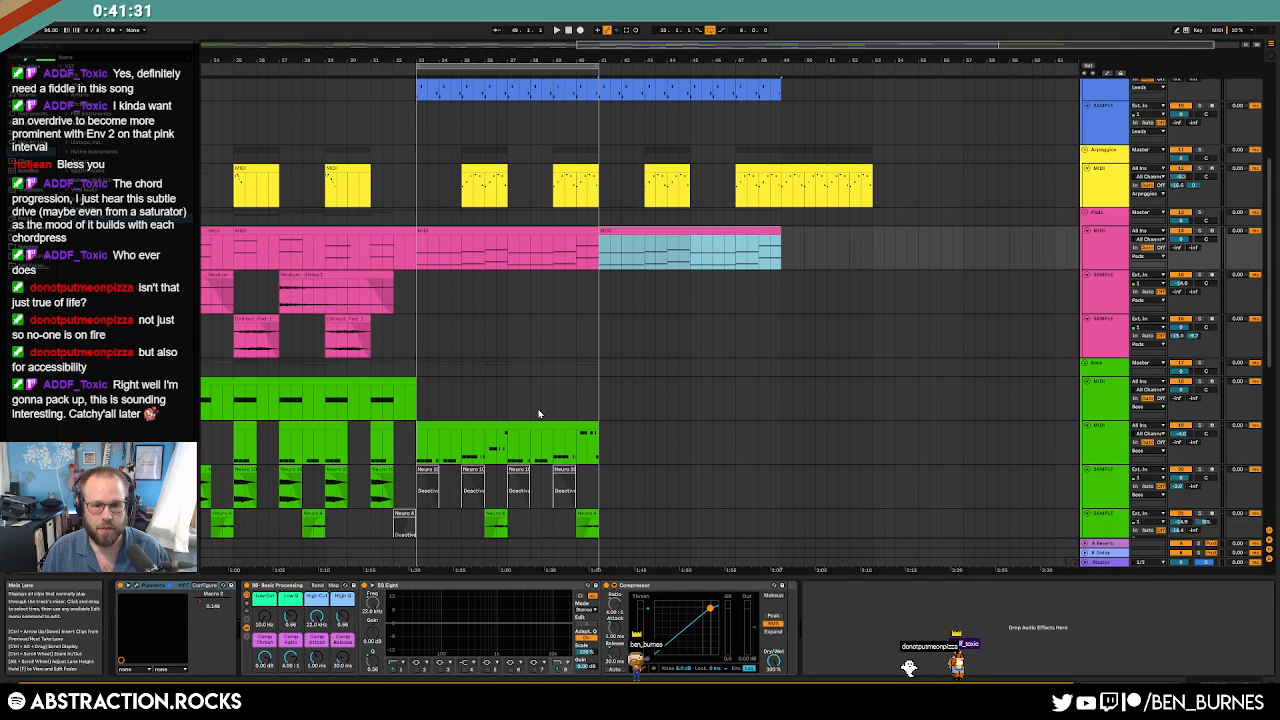
# Duplicate the lower green bass MIDI clip twice so the bass part runs on from bar 41 to bar 57.
pyautogui.click(574, 428)
pyautogui.hotkey('ctrl', 'd')
pyautogui.hotkey('ctrl', 'd')
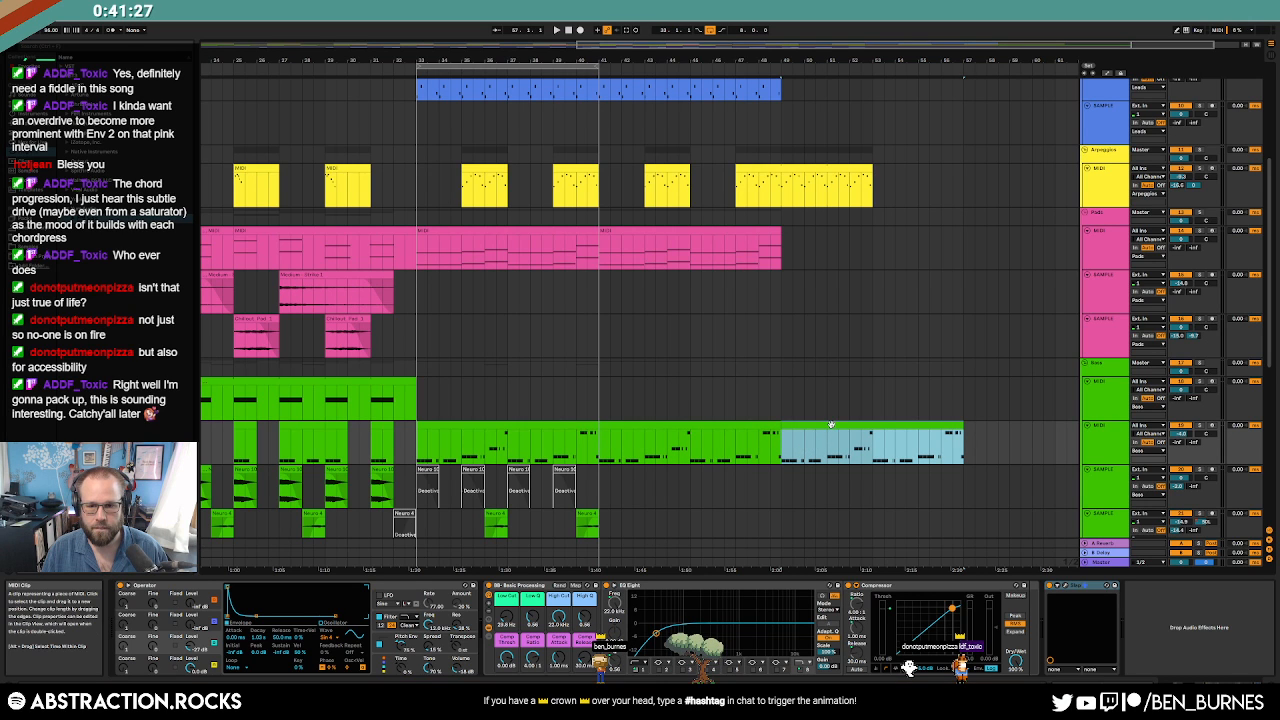
# Trim the last bass clip to end at bar 53, deleting its higher notes and the short notes after the C#1 group.
pyautogui.doubleClick(830, 425)
pyautogui.moveTo(366, 607); pyautogui.dragTo(378, 652)
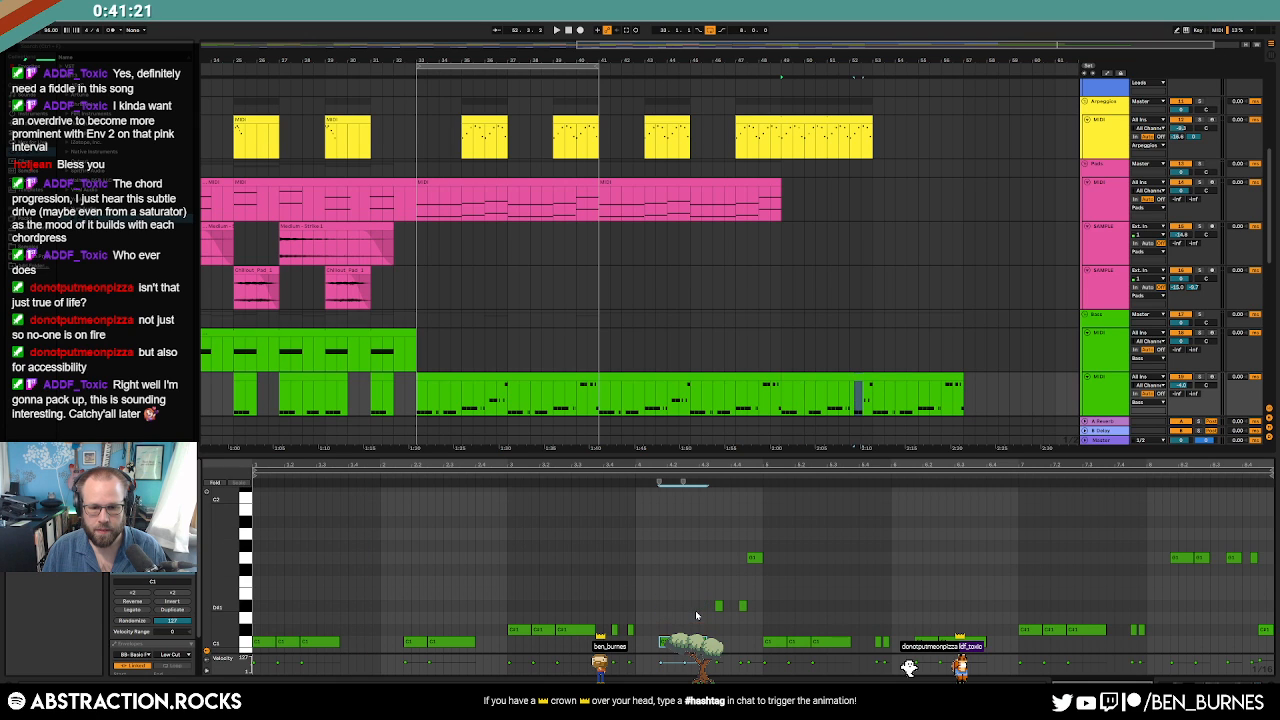
pyautogui.click(643, 405)
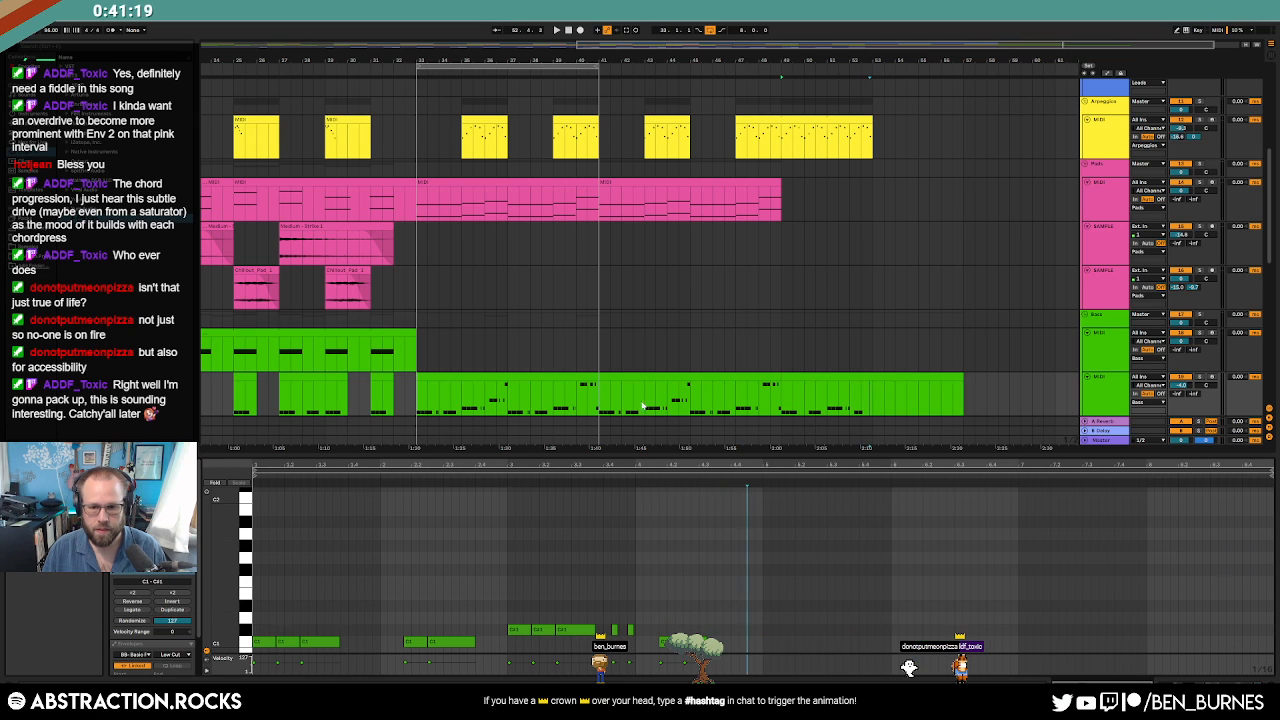
pyautogui.moveTo(960, 376); pyautogui.dragTo(873, 378)
pyautogui.moveTo(958, 591); pyautogui.dragTo(991, 627)
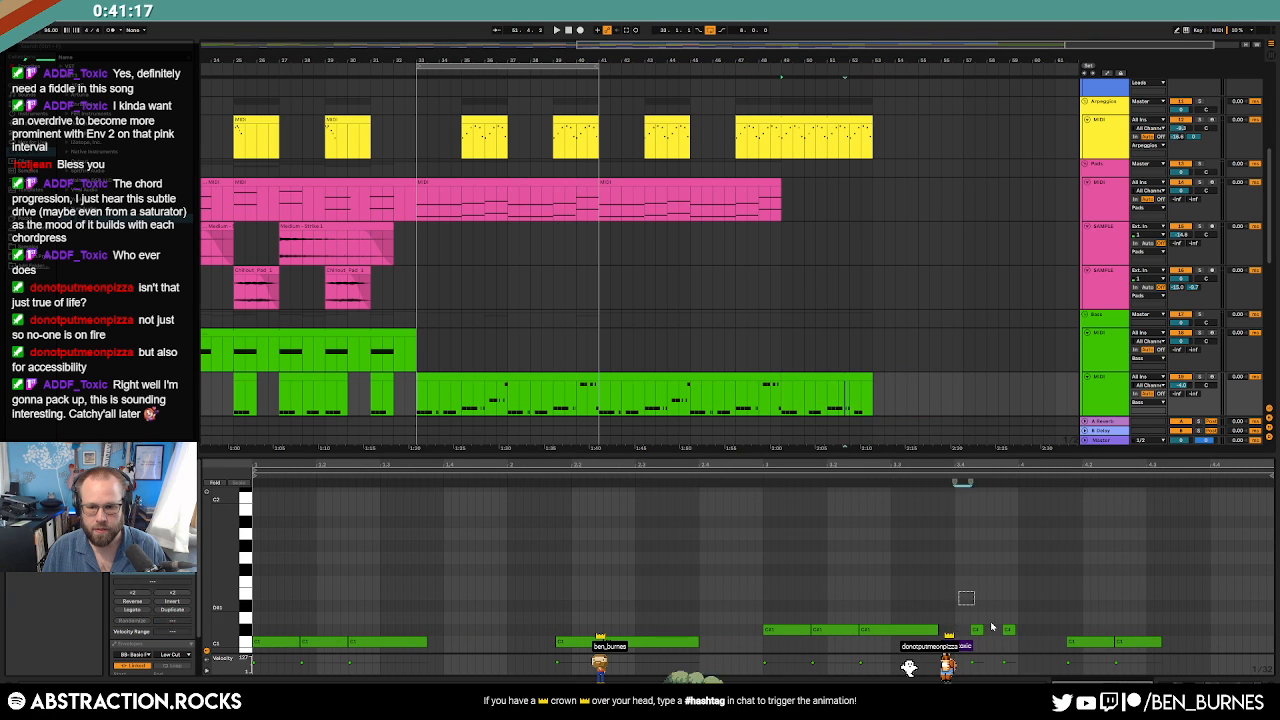
pyautogui.click(856, 379)
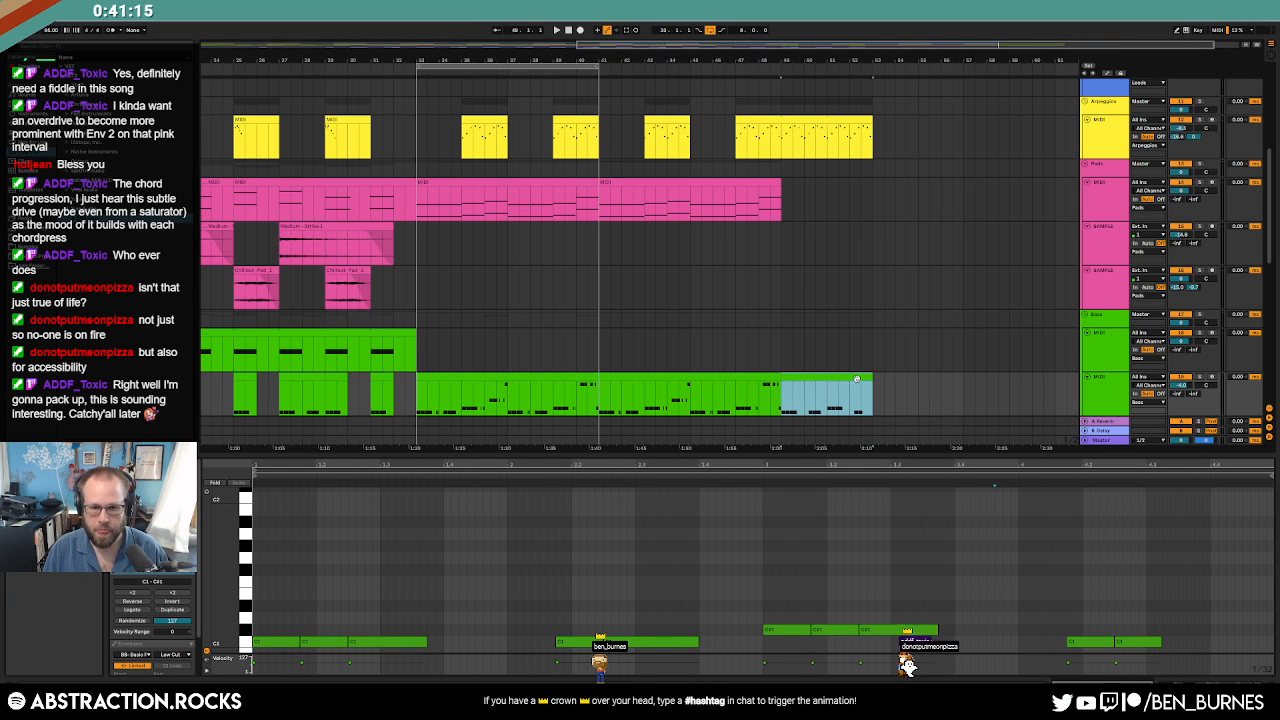
pyautogui.doubleClick(856, 379)
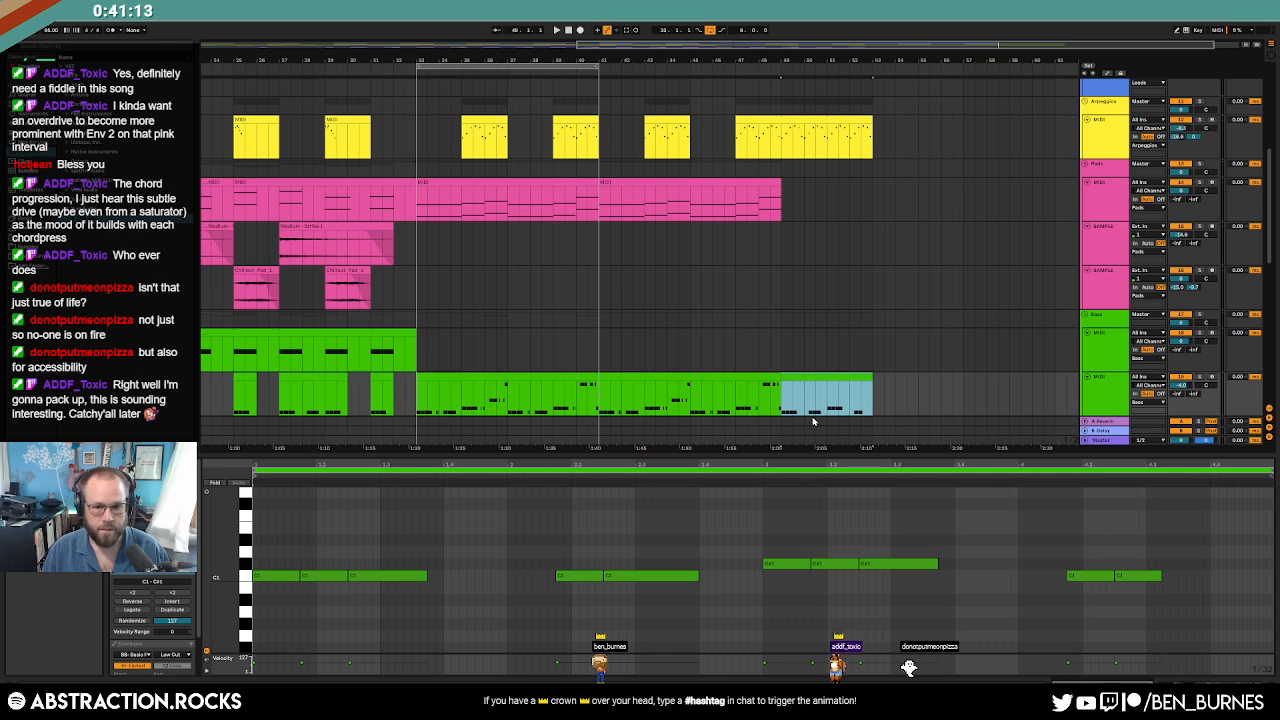
# Shorten the first three C1 notes and the following pair of C1 notes in the last bass clip.
pyautogui.moveTo(281, 543); pyautogui.dragTo(403, 628)
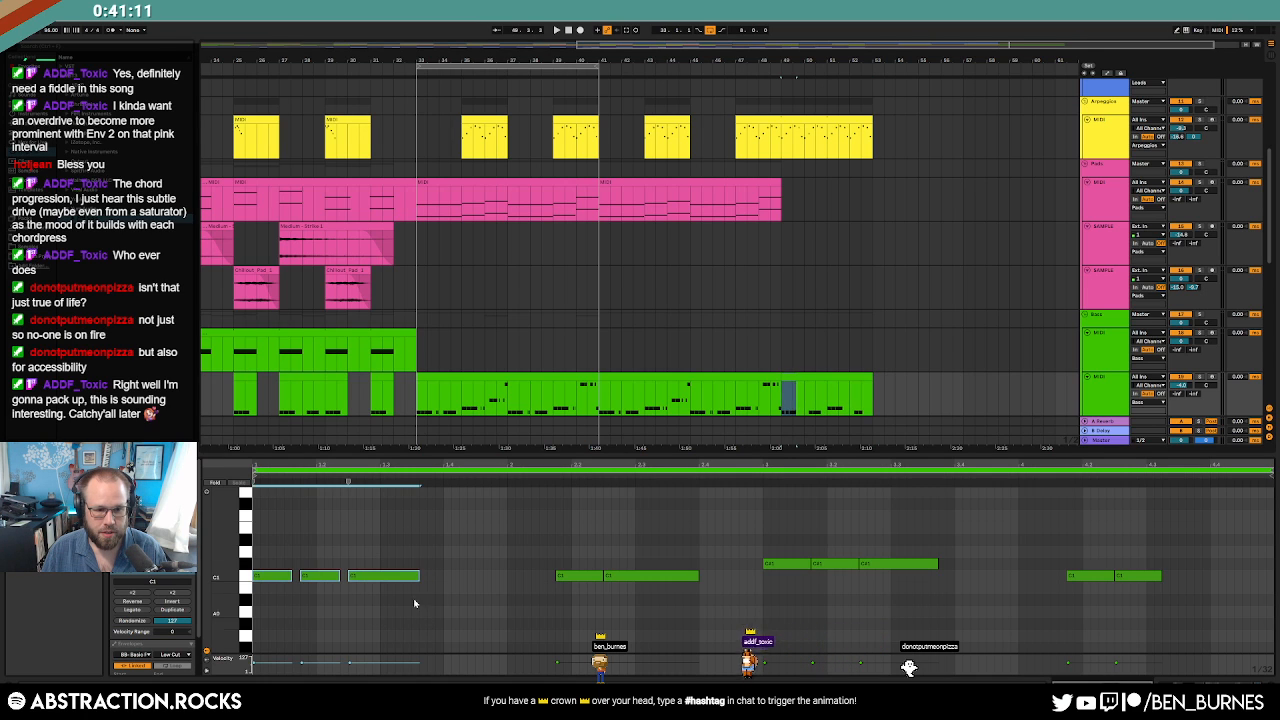
pyautogui.click(672, 573)
pyautogui.moveTo(690, 575); pyautogui.dragTo(668, 575)
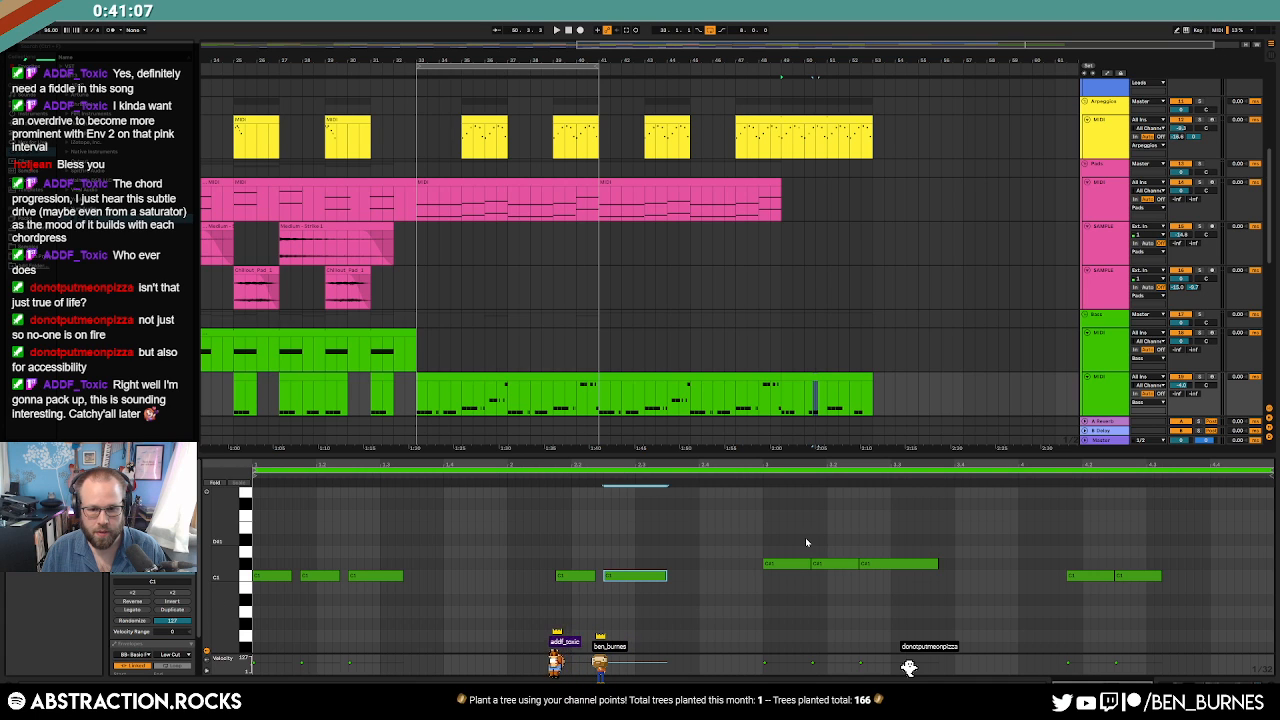
# Shorten the three C#1 notes in the last bass clip, trimming the third one further.
pyautogui.moveTo(806, 541); pyautogui.dragTo(972, 615)
pyautogui.hotkey('shift', 'Left')
pyautogui.moveTo(910, 547); pyautogui.dragTo(942, 590)
pyautogui.hotkey('shift', 'Left')
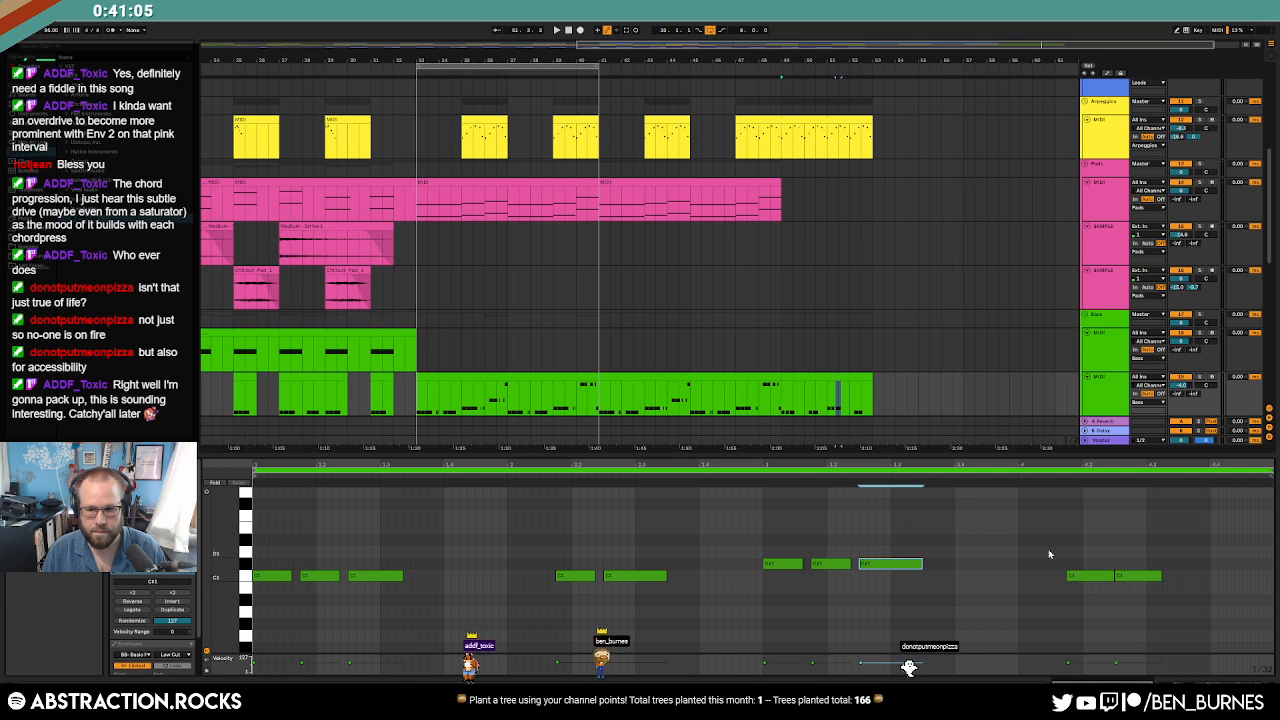
# Shorten the final pair of C1 bass notes and slightly lengthen the third note of the opening group.
pyautogui.moveTo(1049, 554); pyautogui.dragTo(1196, 632)
pyautogui.hotkey('shift', 'Left')
pyautogui.moveTo(1140, 565); pyautogui.dragTo(1162, 602)
pyautogui.hotkey('shift', 'Left')
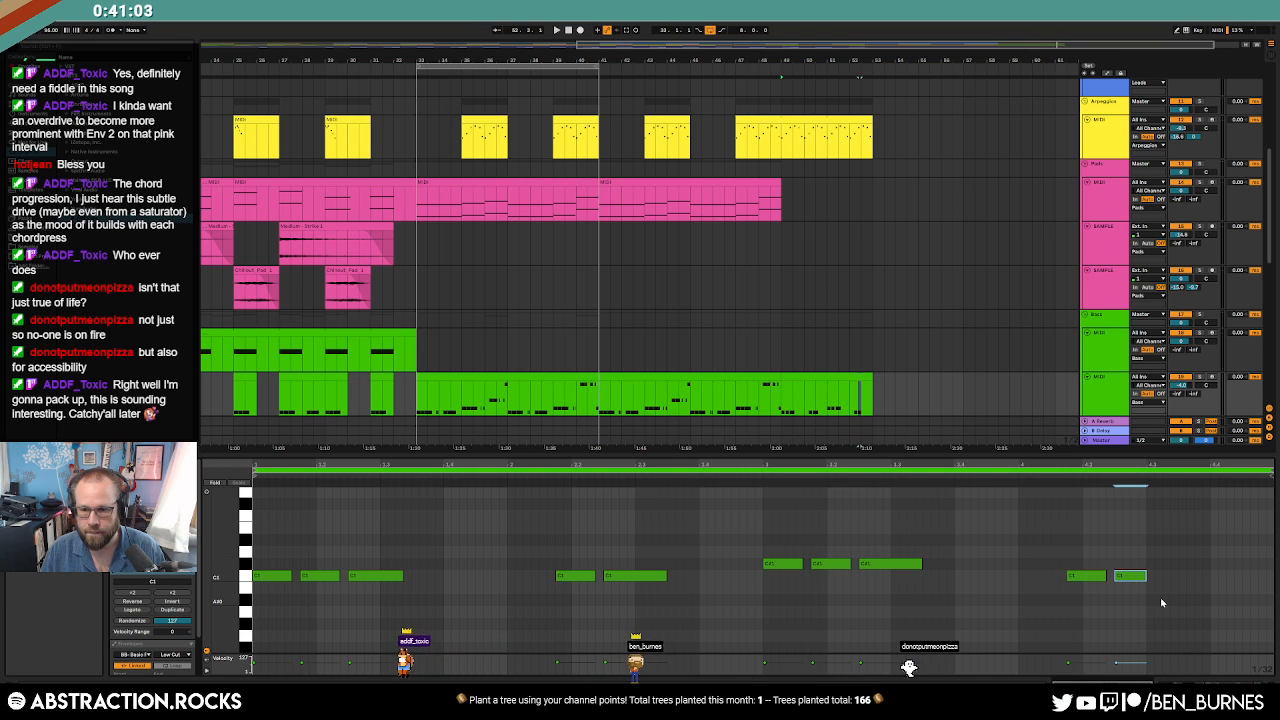
pyautogui.moveTo(391, 557); pyautogui.dragTo(429, 629)
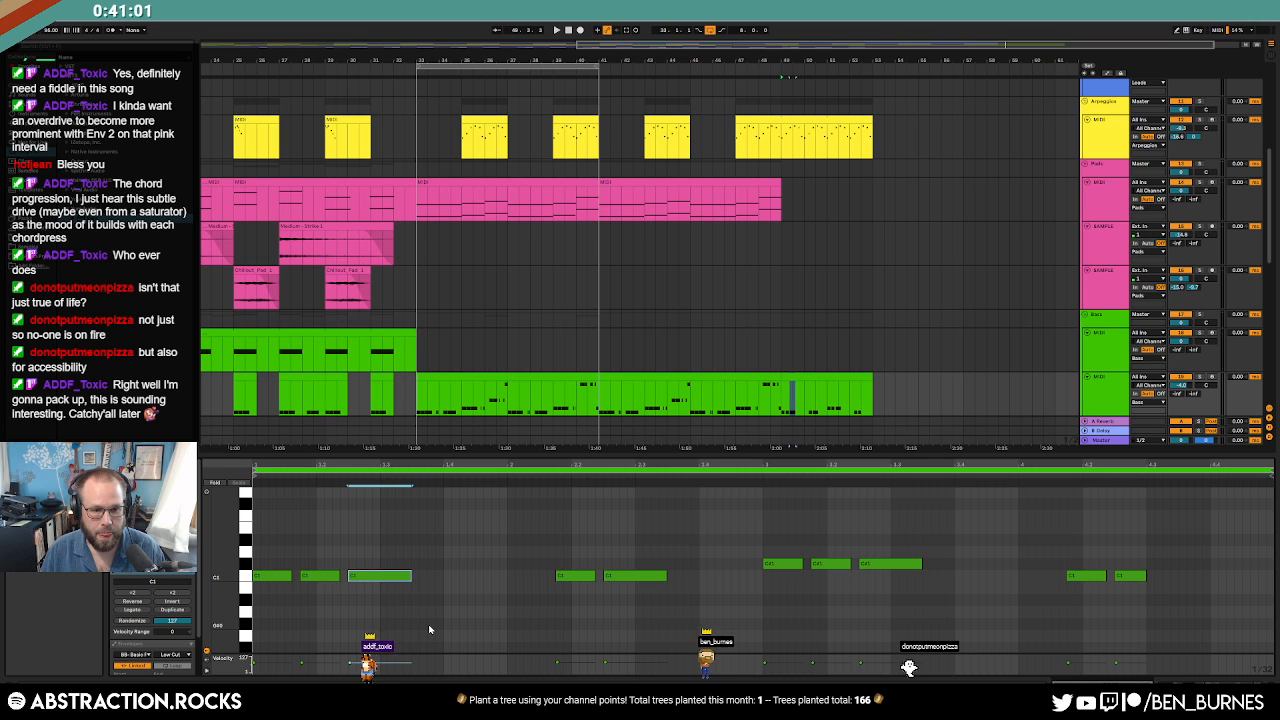
# Loop bars 49 to 53 around the last bass clip and copy the earlier two-chord pad clip into that range.
pyautogui.hotkey('shift', 'Tab')
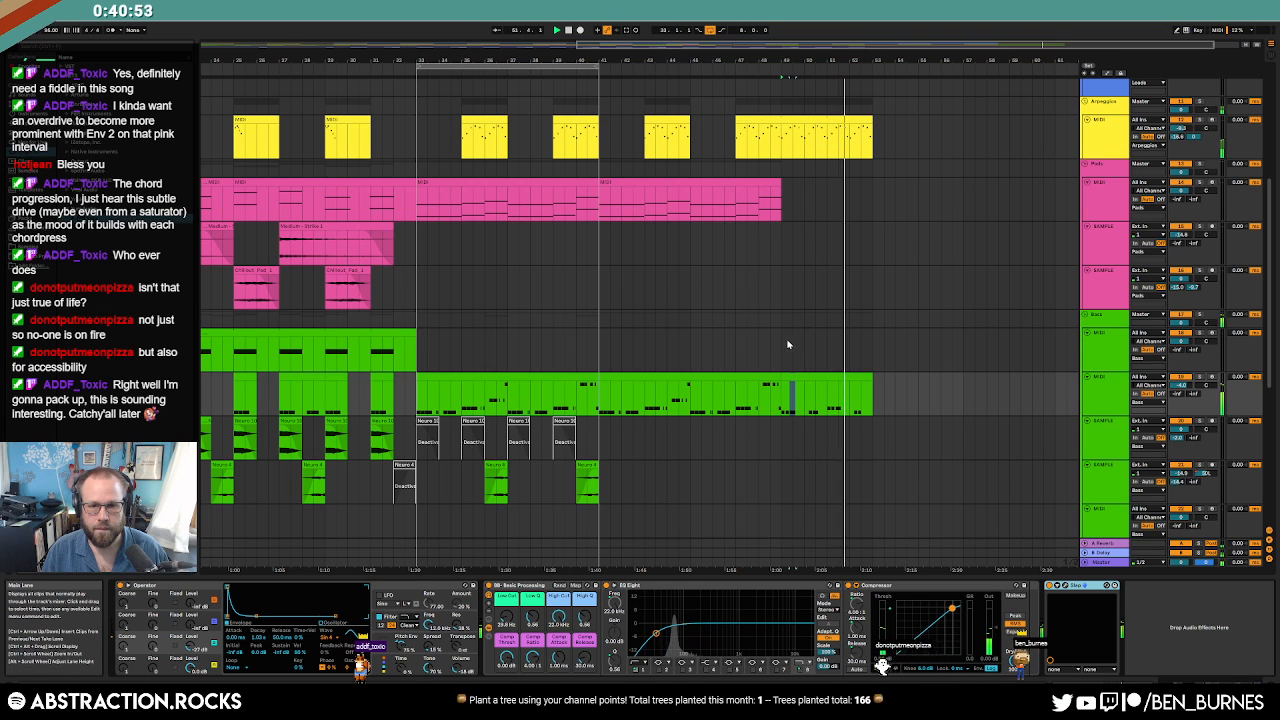
pyautogui.click(836, 375)
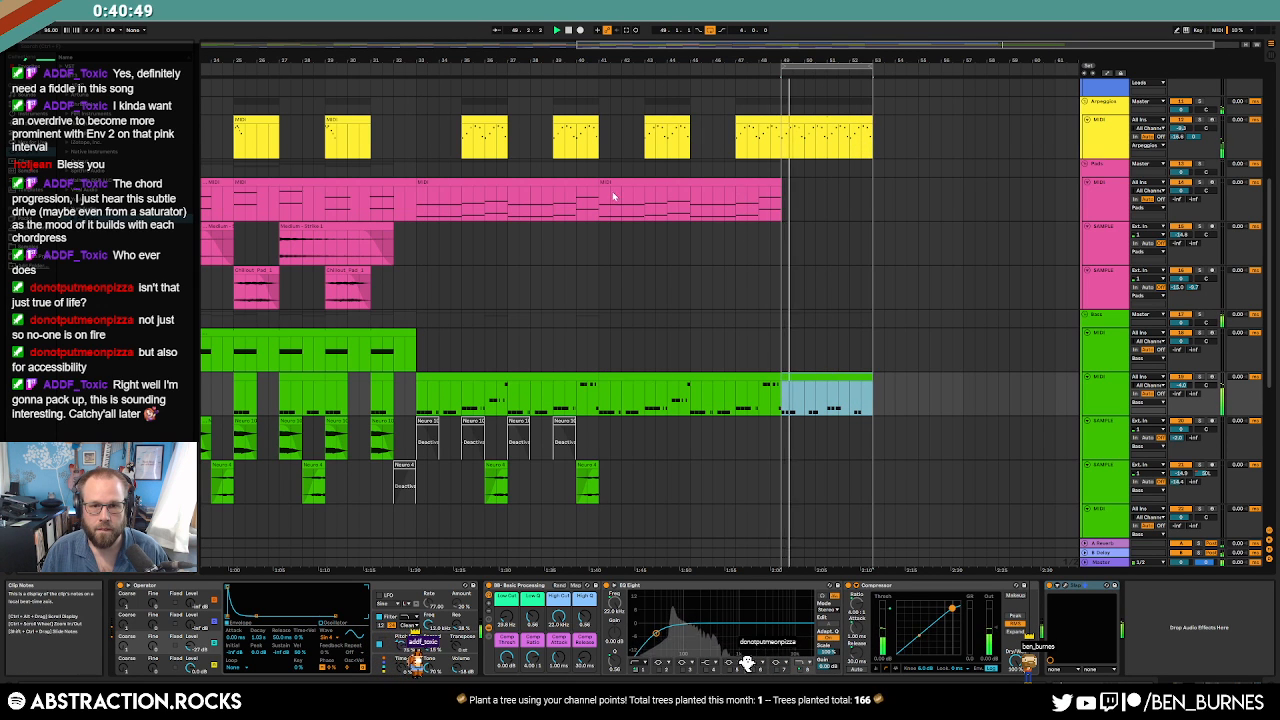
pyautogui.moveTo(365, 182); pyautogui.dragTo(872, 184)
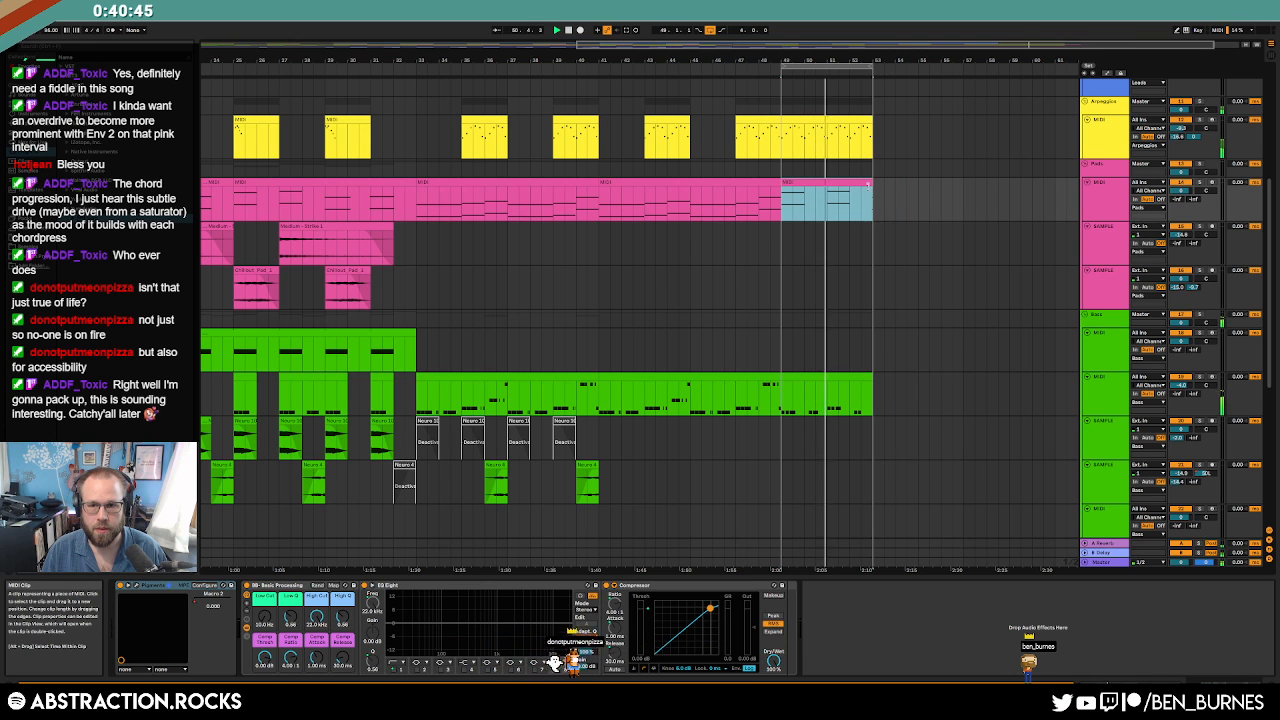
# Open the pad clip at bar 49 and examine its notes.
pyautogui.doubleClick(860, 183)
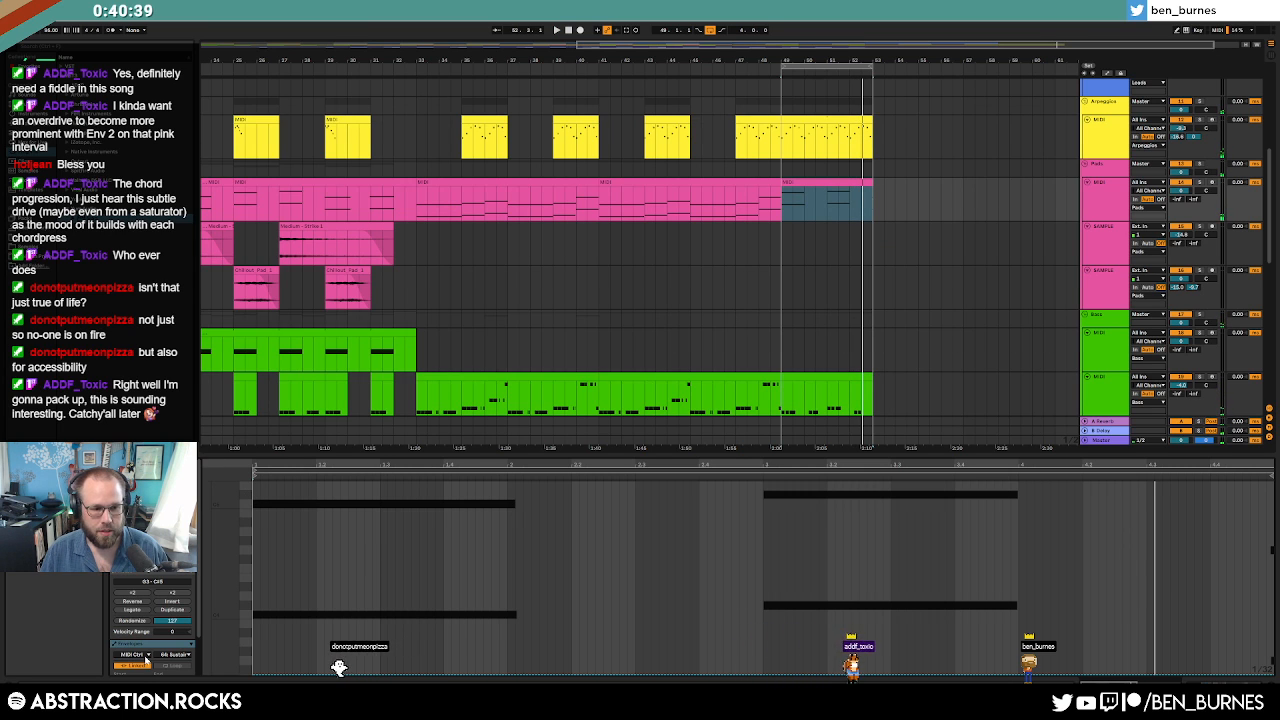
pyautogui.click(151, 573)
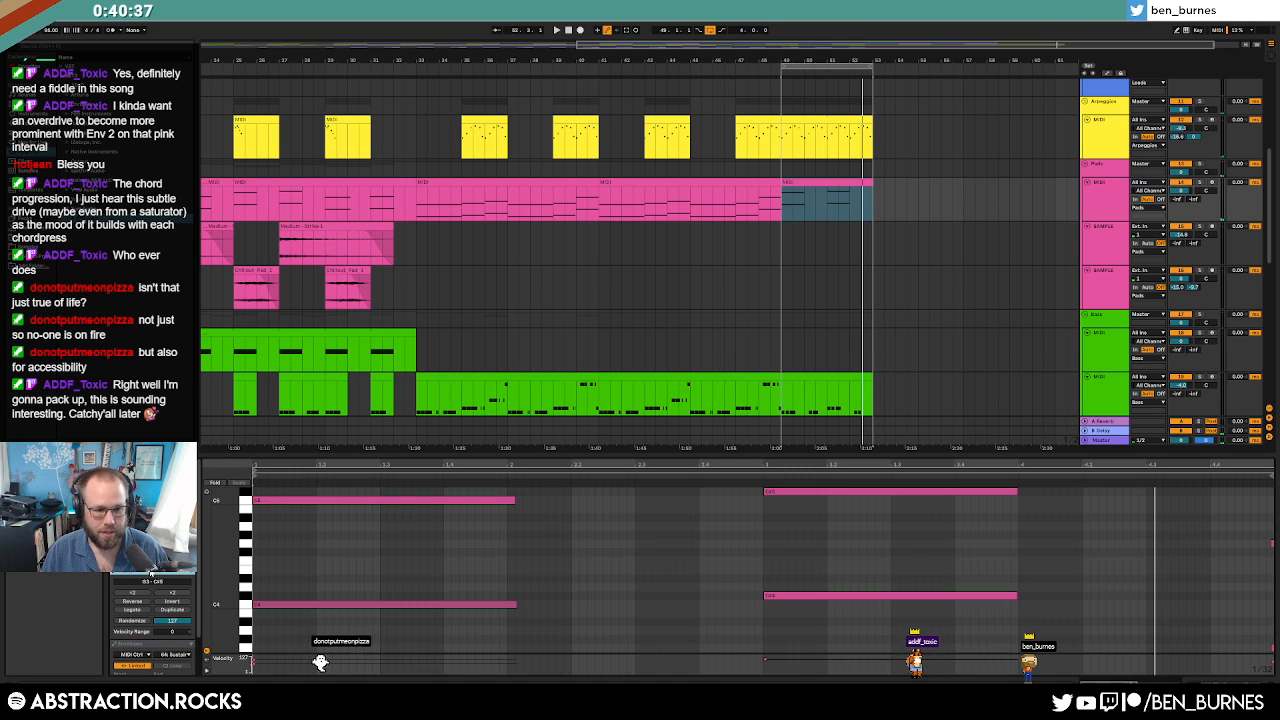
pyautogui.moveTo(1273, 530); pyautogui.dragTo(1201, 652)
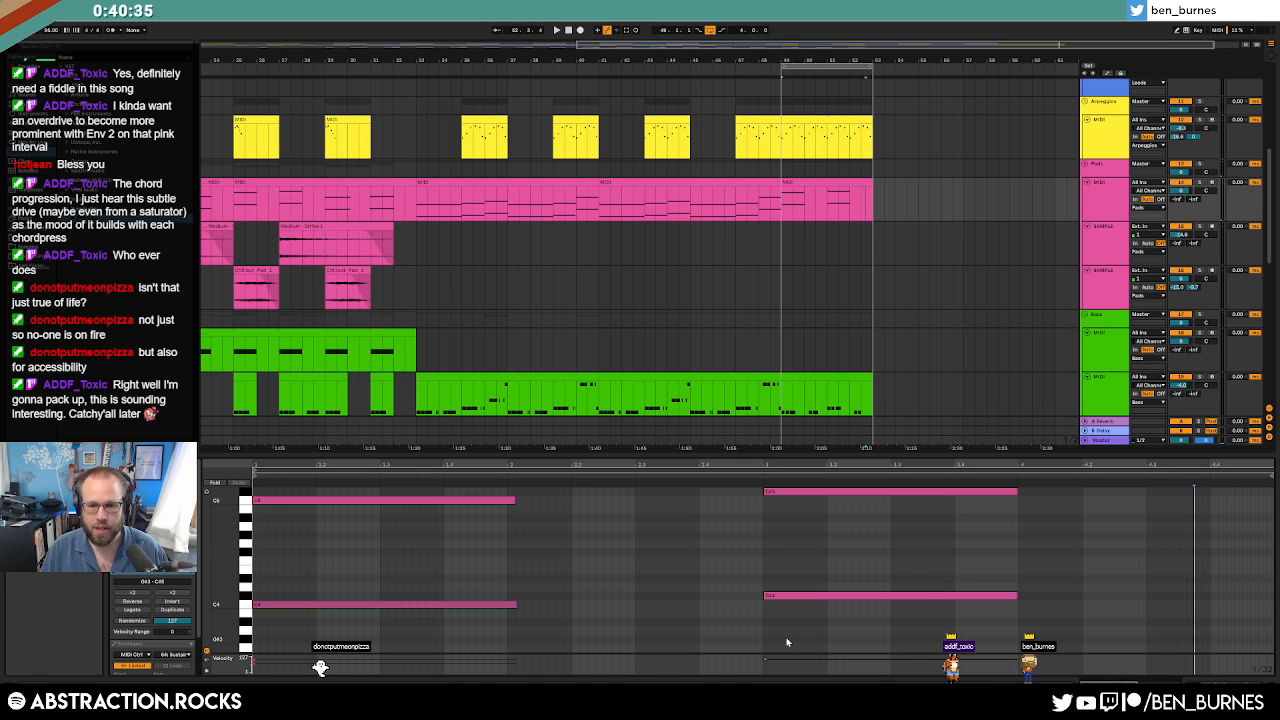
pyautogui.click(824, 235)
# Extend the drum rack part to bar 49 and duplicate the drum MIDI and chopped drum sample clips from bar 33 to bar 41.
pyautogui.scroll(-4, 834, 329)
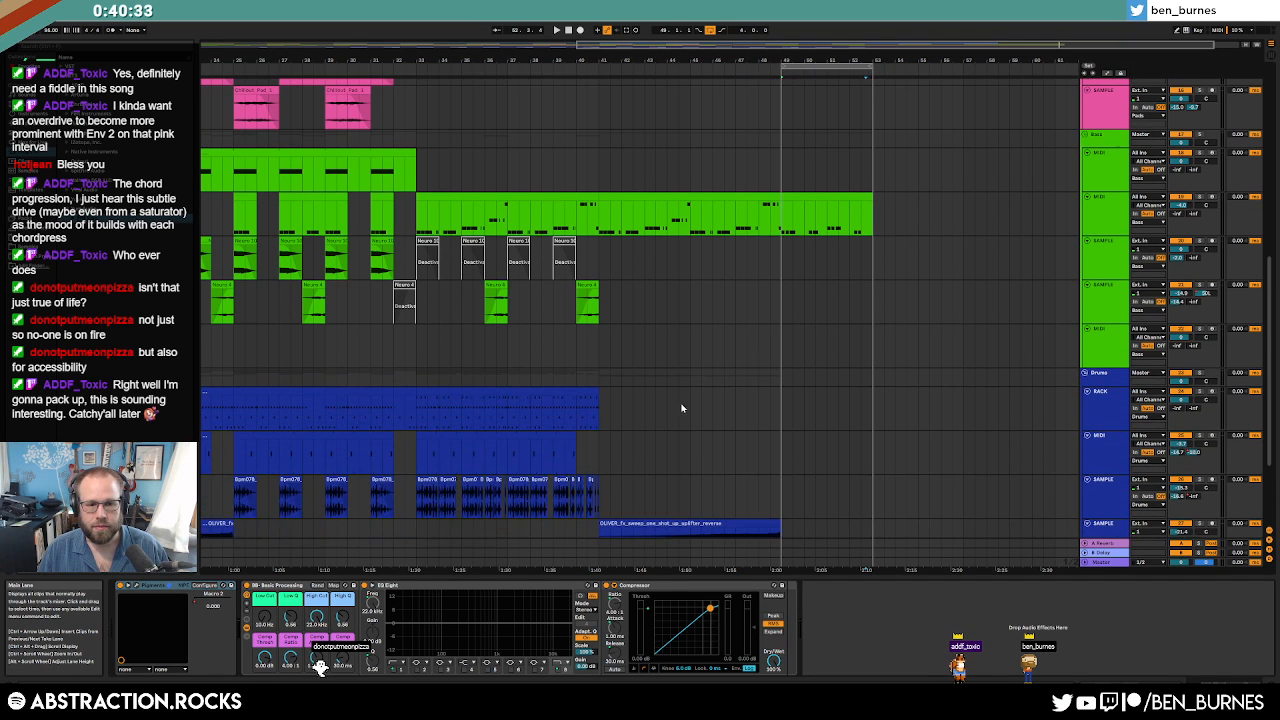
pyautogui.scroll(-3, 698, 408)
pyautogui.moveTo(650, 405); pyautogui.dragTo(772, 391)
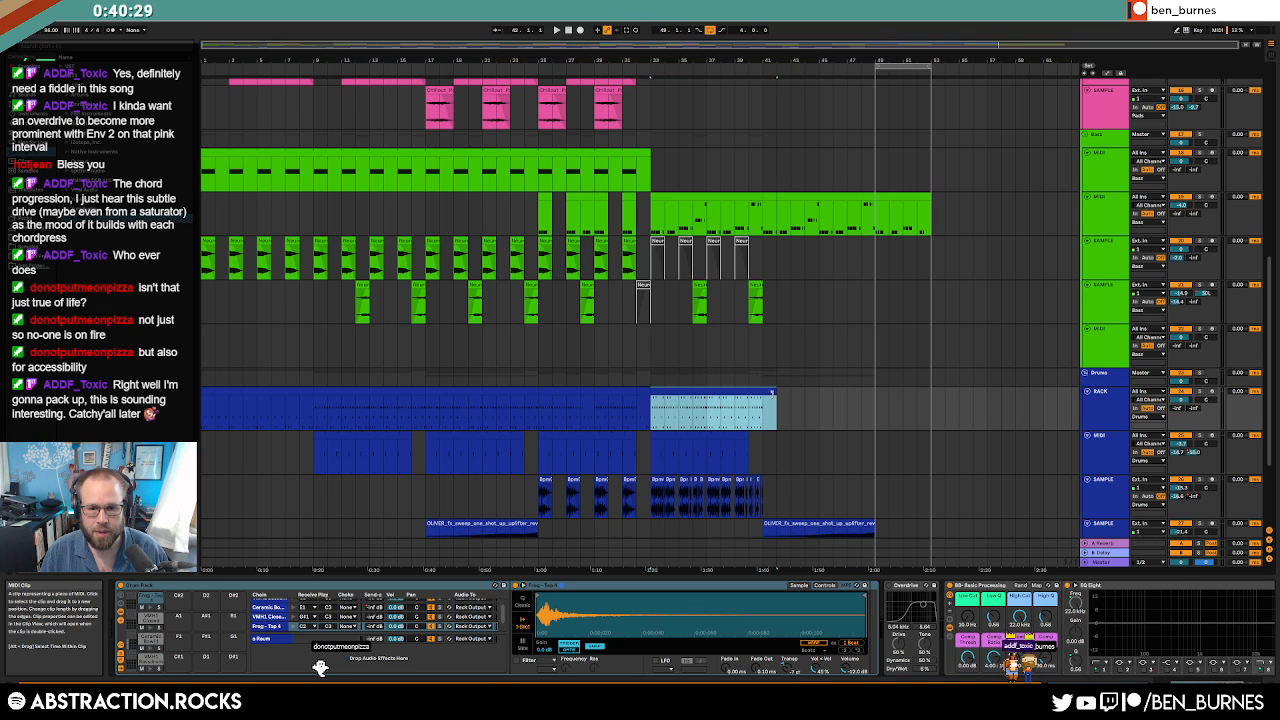
pyautogui.hotkey('ctrl', 'd')
pyautogui.click(745, 450)
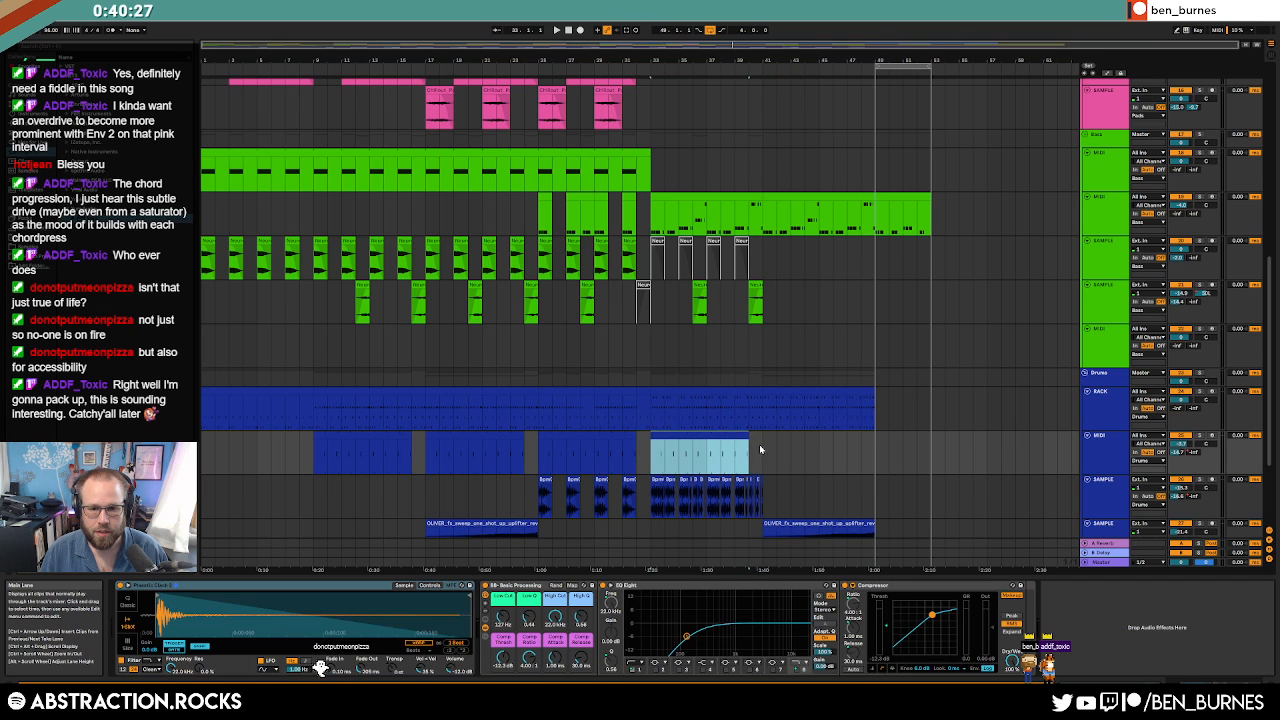
pyautogui.hotkey('ctrl', 'd')
pyautogui.click(763, 507)
pyautogui.hotkey('ctrl', 'd')
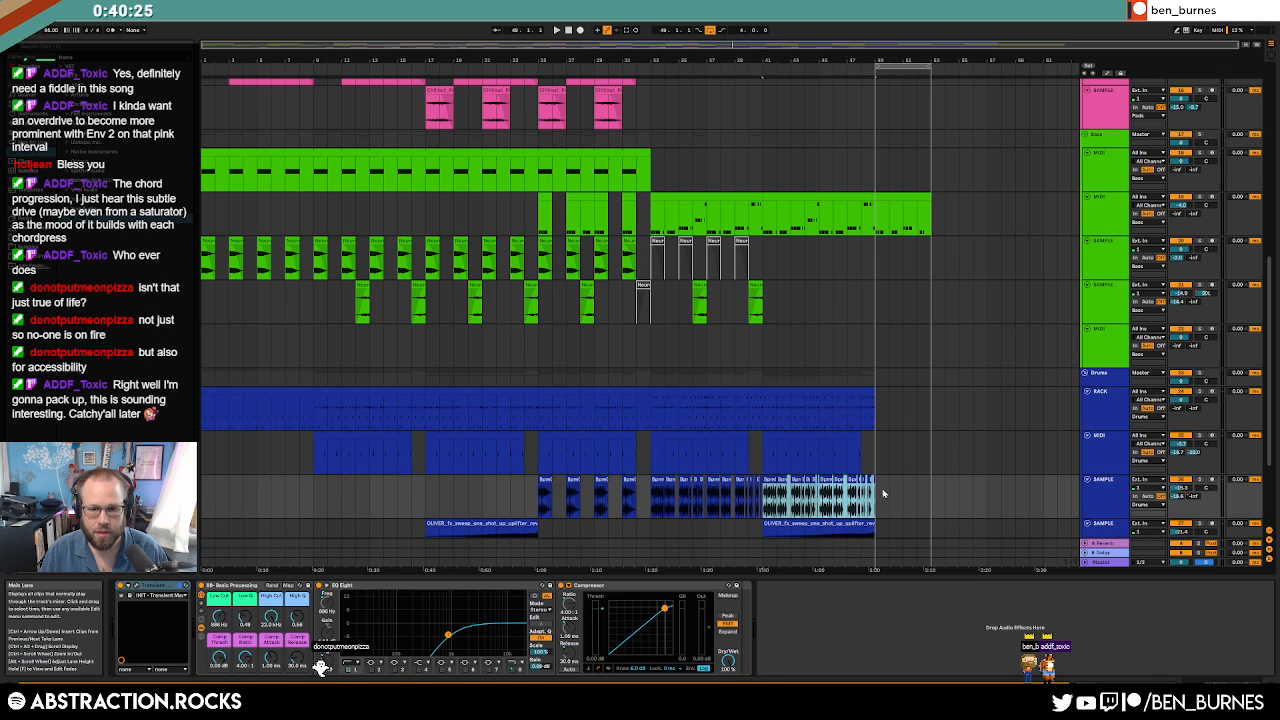
# Copy the first chopped drum sample clip and a four-bar drum rack clip from early in the song to bar 49.
pyautogui.click(542, 482)
pyautogui.click(879, 503)
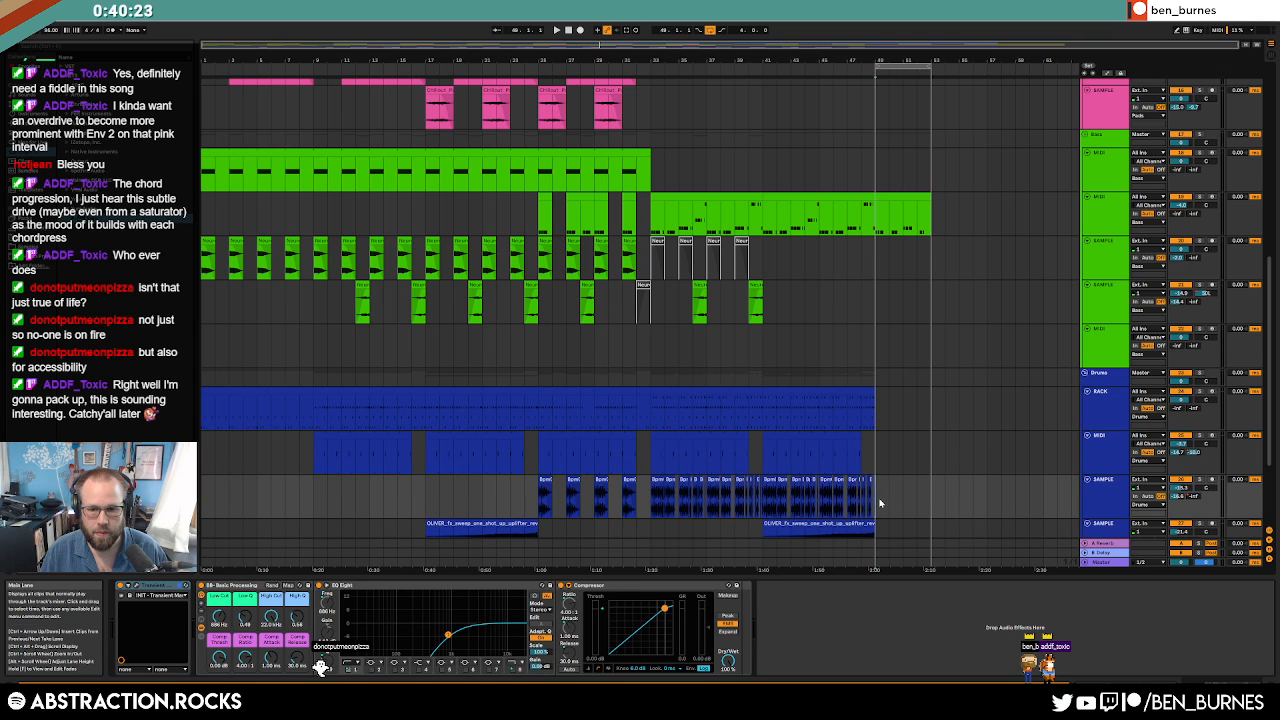
pyautogui.click(292, 391)
pyautogui.hotkey('ctrl', 'c')
pyautogui.click(878, 409)
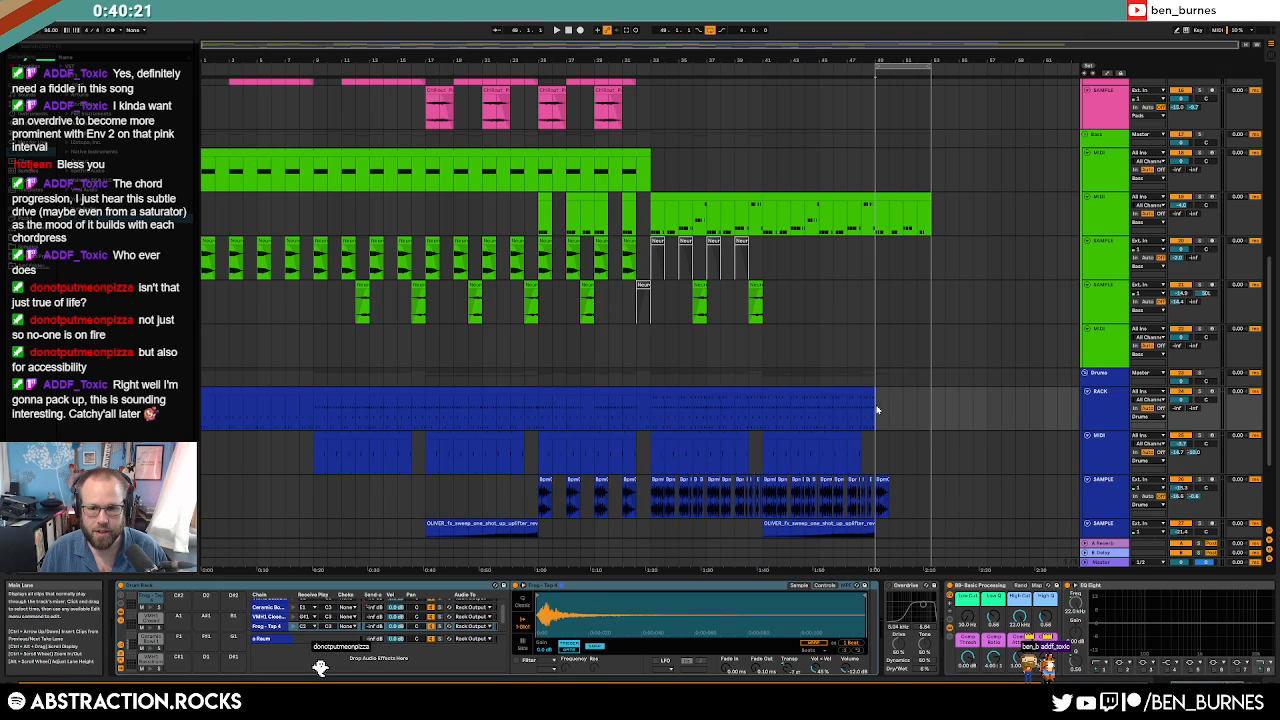
pyautogui.hotkey('ctrl', 'v')
# Copy the opening four-bar ambience clip to bar 49 and duplicate the ambience clips of bars 33 to 41 into bars 41 to 49.
pyautogui.scroll(-5, 930, 420)
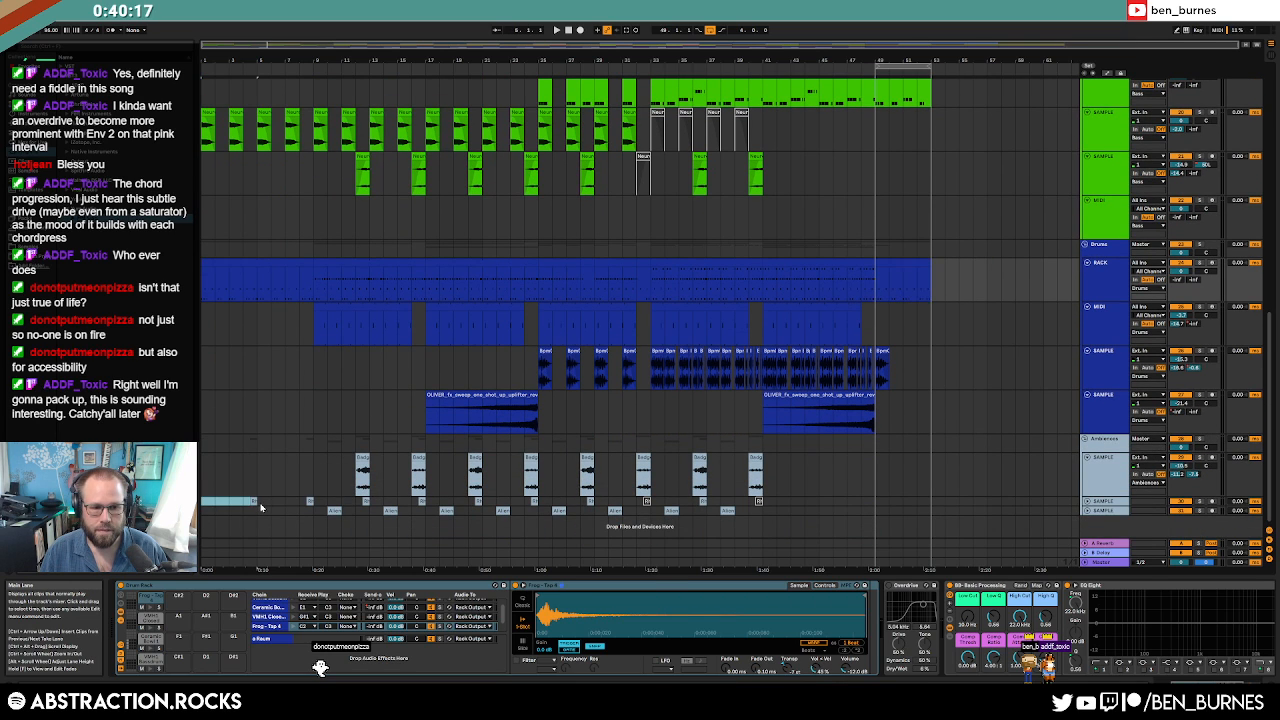
pyautogui.click(895, 499)
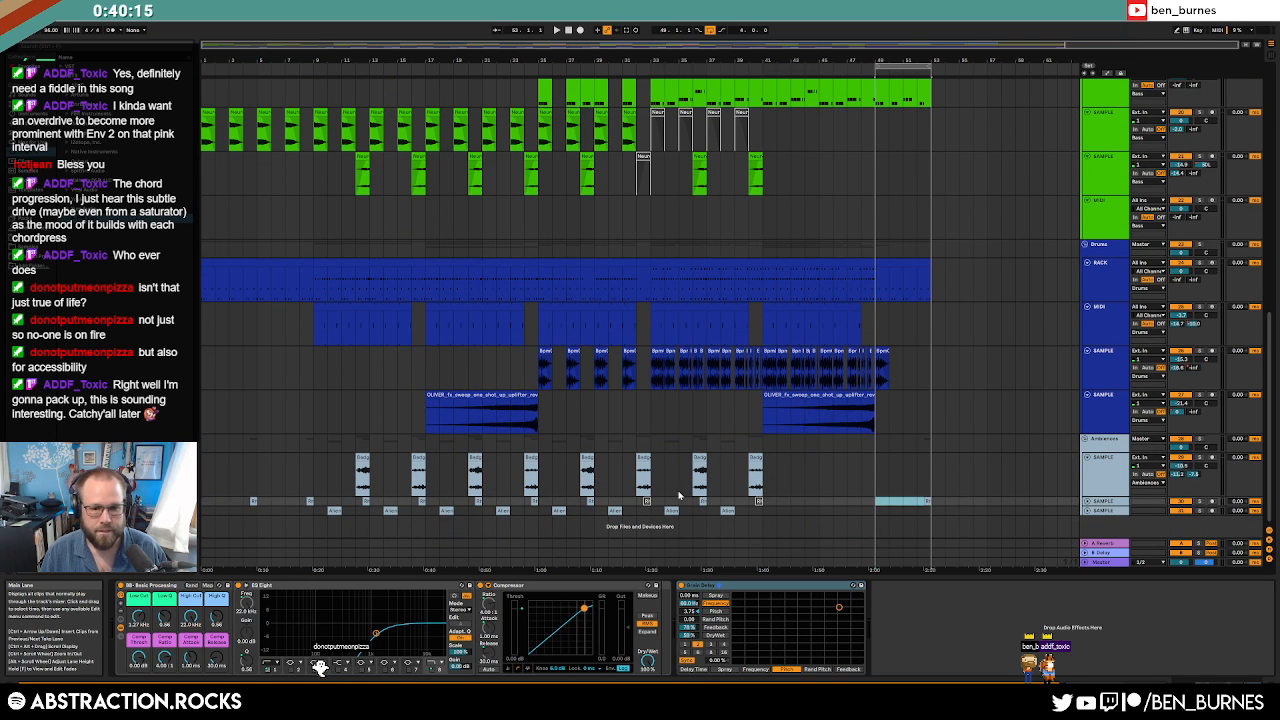
pyautogui.moveTo(663, 471)
pyautogui.mouseDown()
pyautogui.moveTo(758, 511)
pyautogui.moveTo(655, 475)
pyautogui.mouseUp()
pyautogui.hotkey('ctrl', 'd')
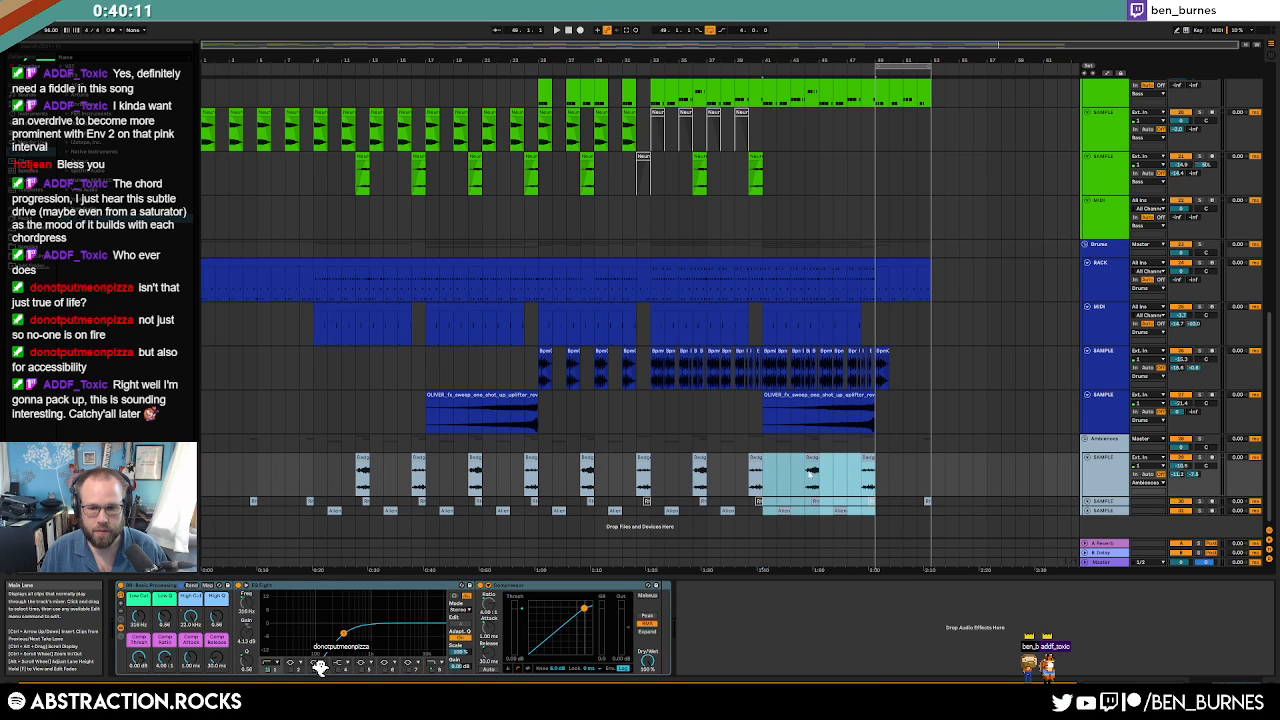
# Duplicate the lower bass sample track's bars 33 to 41 into bars 41 to 49 and check its panning automation.
pyautogui.click(788, 445)
pyautogui.scroll(5, 806, 458)
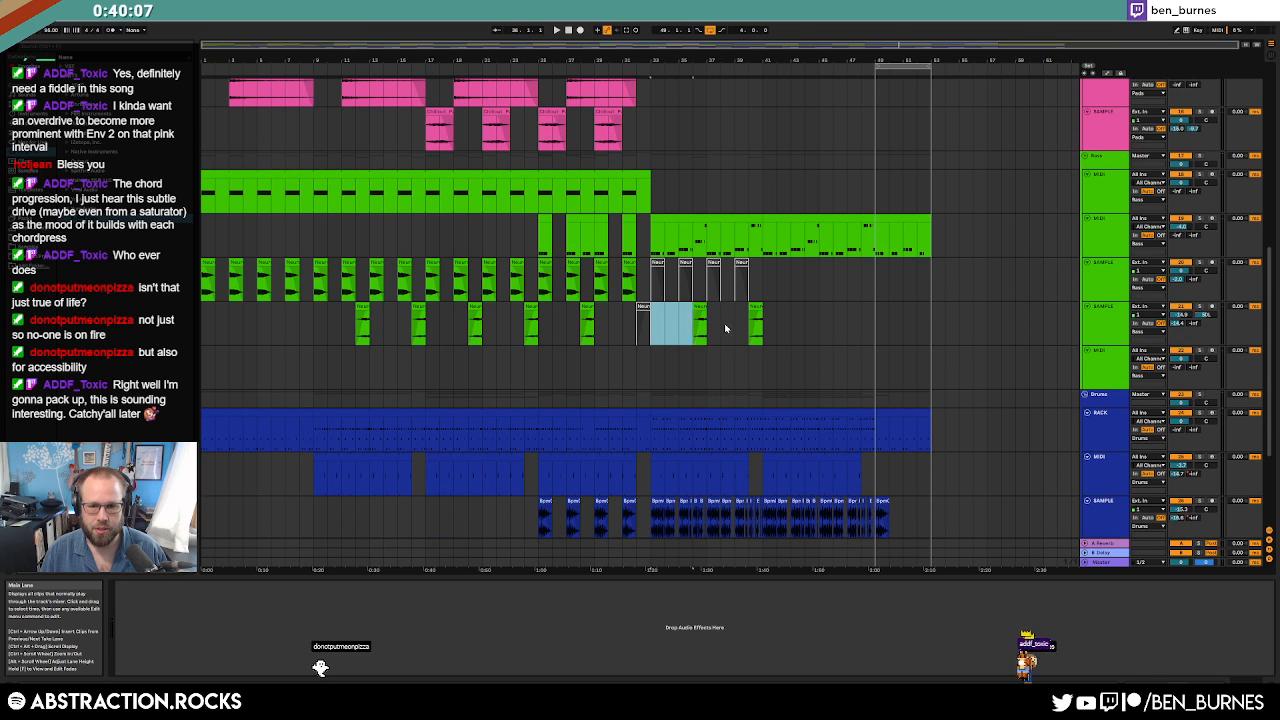
pyautogui.hotkey('ctrl', 'd')
pyautogui.click(776, 286)
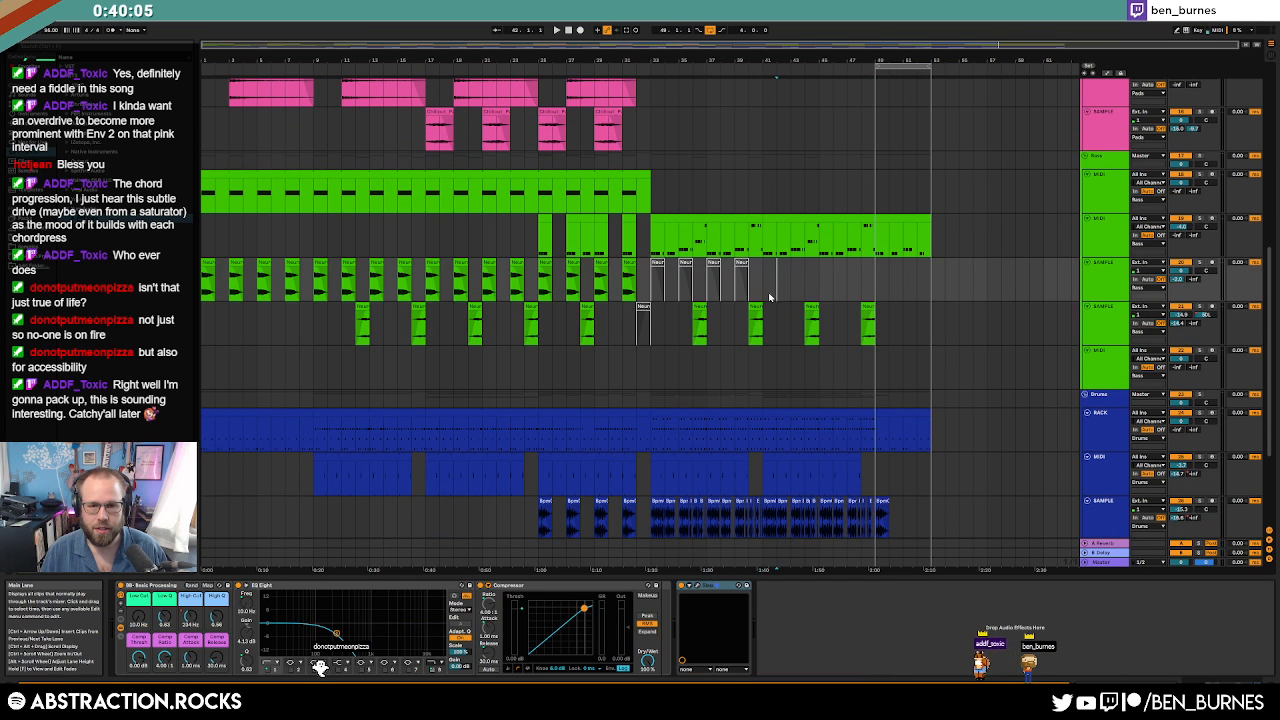
pyautogui.scroll(1, 769, 325)
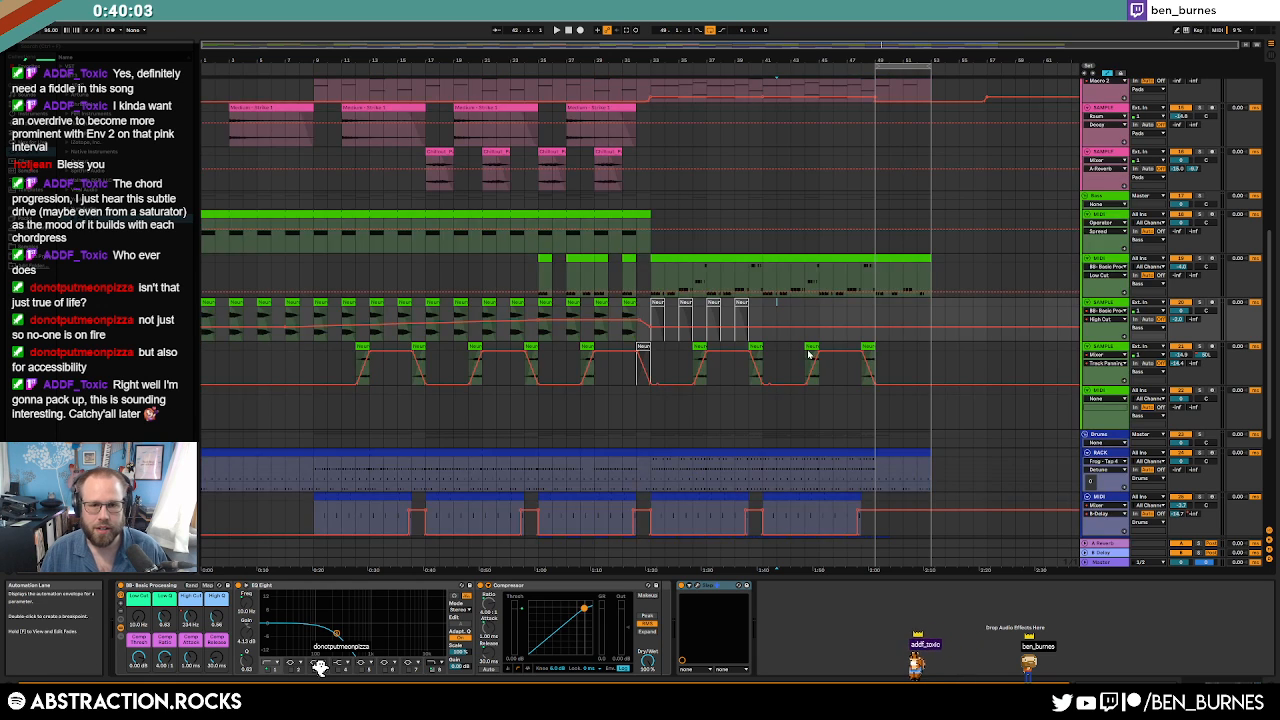
# Copy one of the short pad sample clips to bar 49.
pyautogui.scroll(5, 806, 377)
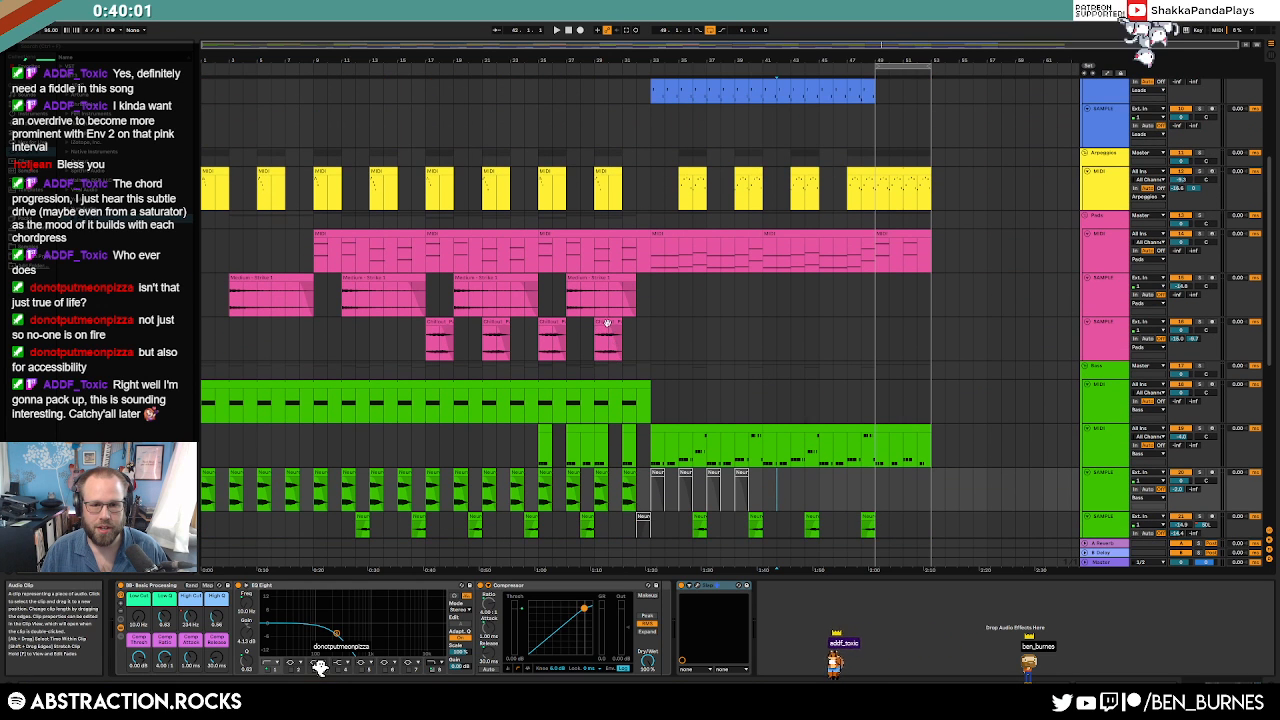
pyautogui.click(881, 336)
pyautogui.hotkey('ctrl', 'v')
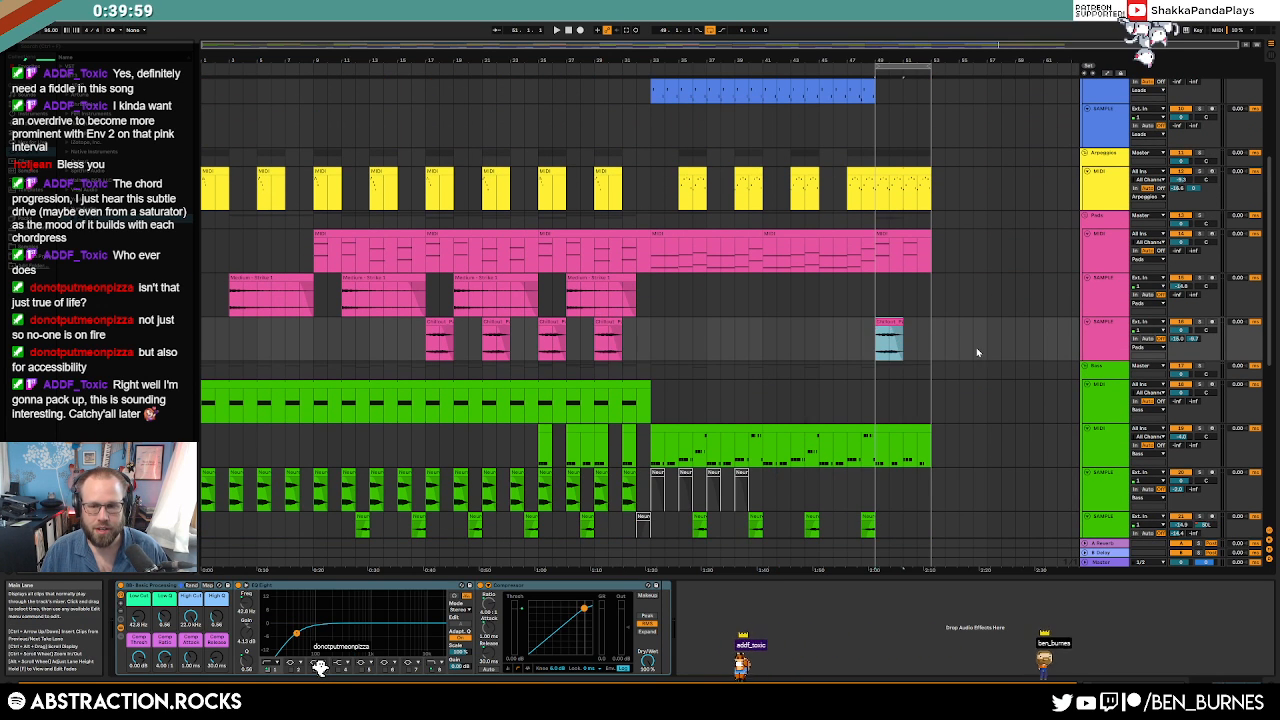
# Duplicate the lead melody clip at bar 41 into bars 49 to 57.
pyautogui.scroll(5, 979, 350)
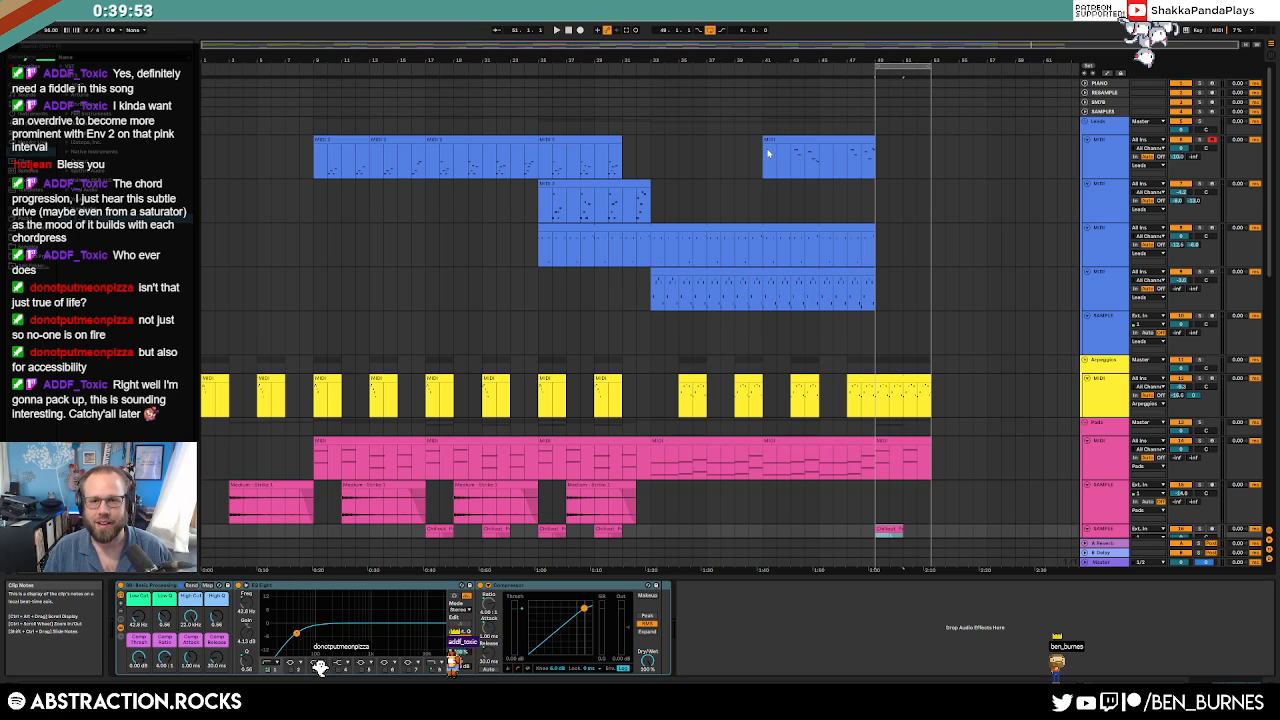
pyautogui.click(812, 139)
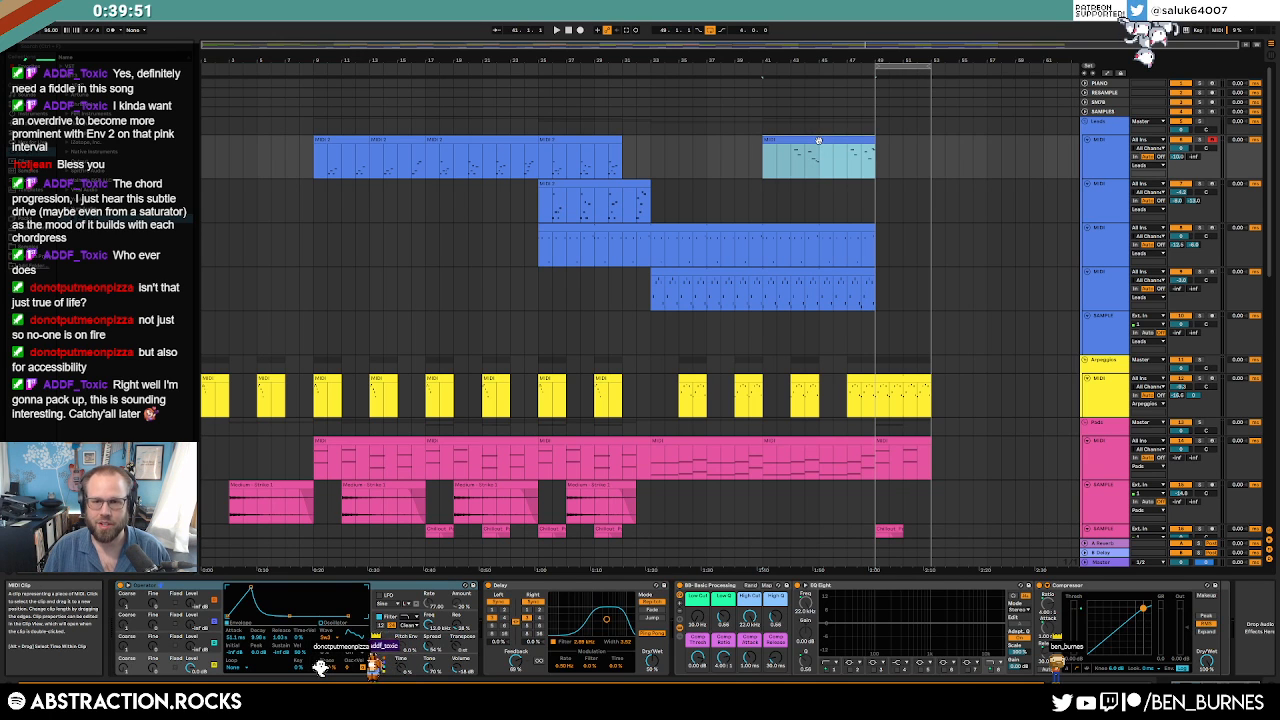
pyautogui.hotkey('ctrl', 'd')
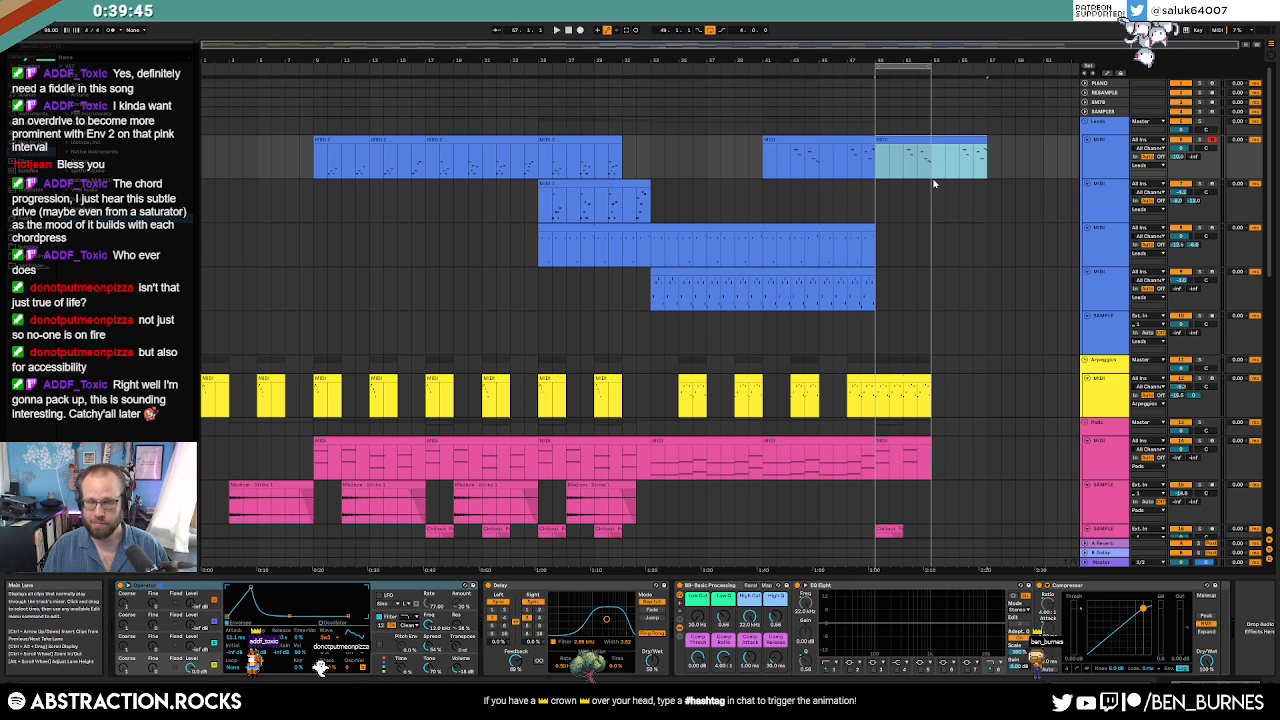
# Examine the F1 Cutoff automation on the lead track whose clip starts at bar 33.
pyautogui.click(855, 271)
pyautogui.press('a')
pyautogui.click(897, 306)
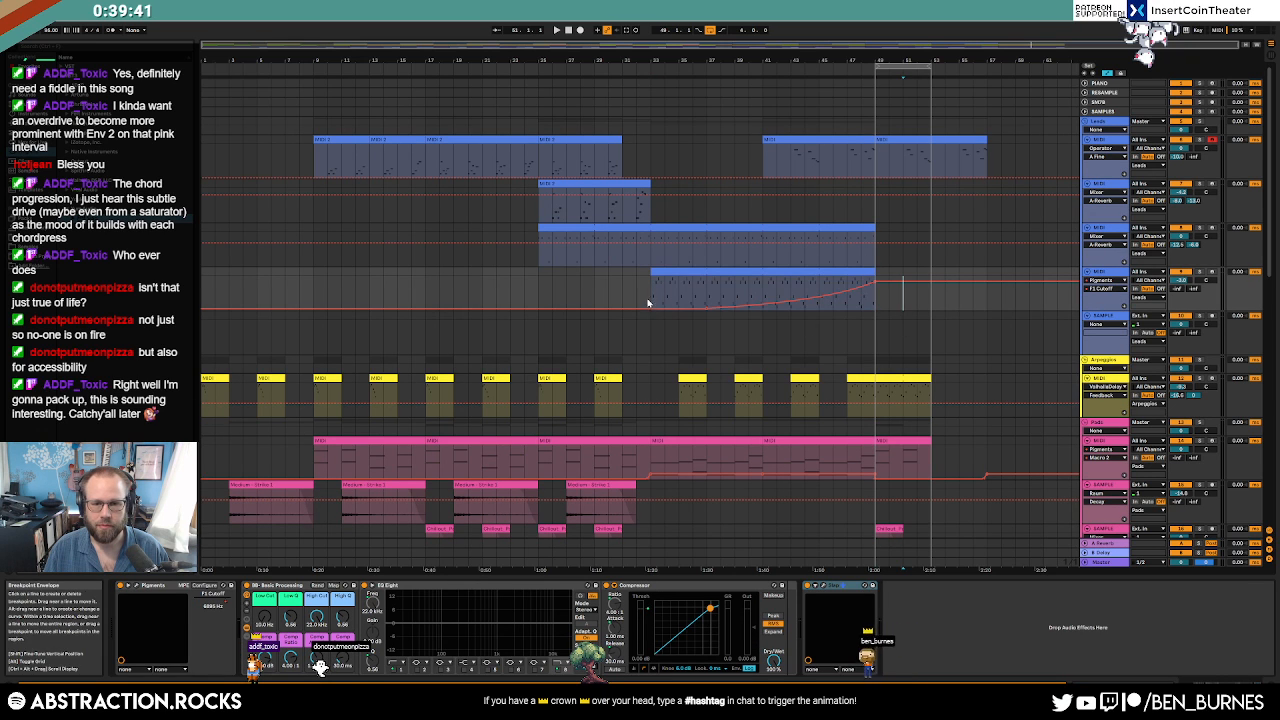
pyautogui.press('a')
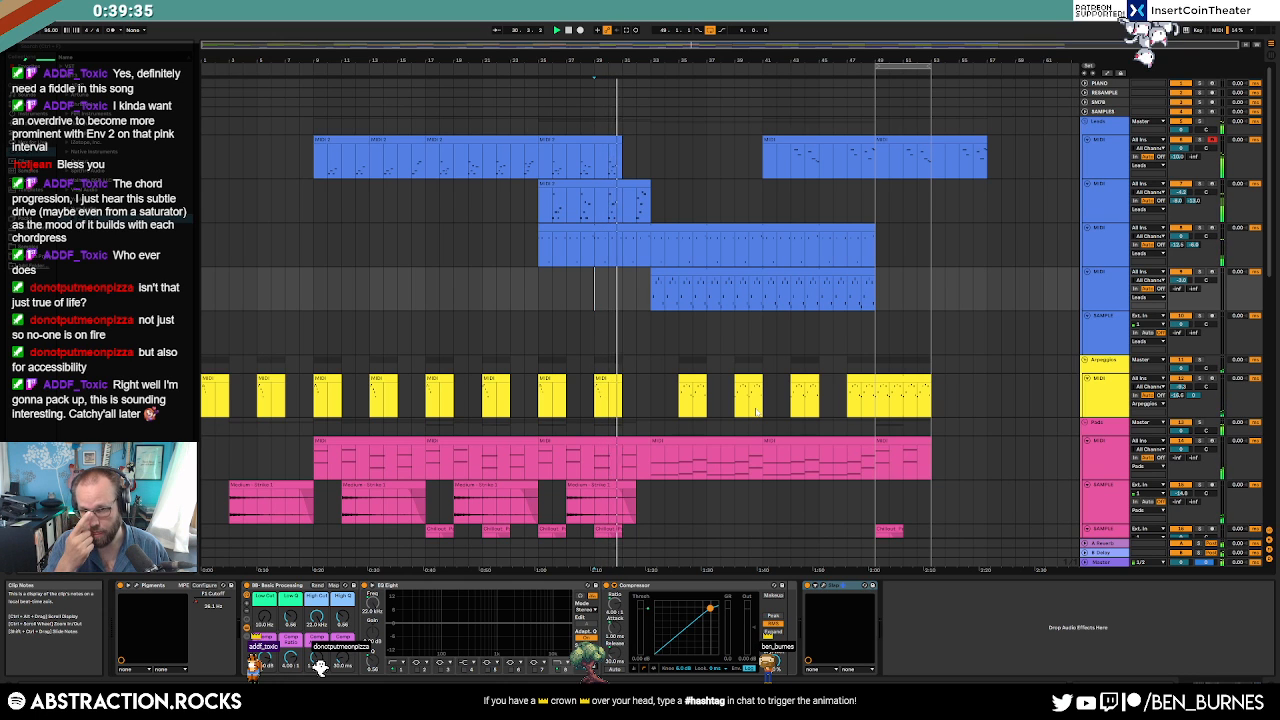
# Examine the drum rack's automation, including the send envelope of the Ceramic Bowl chain.
pyautogui.scroll(-8, 763, 411)
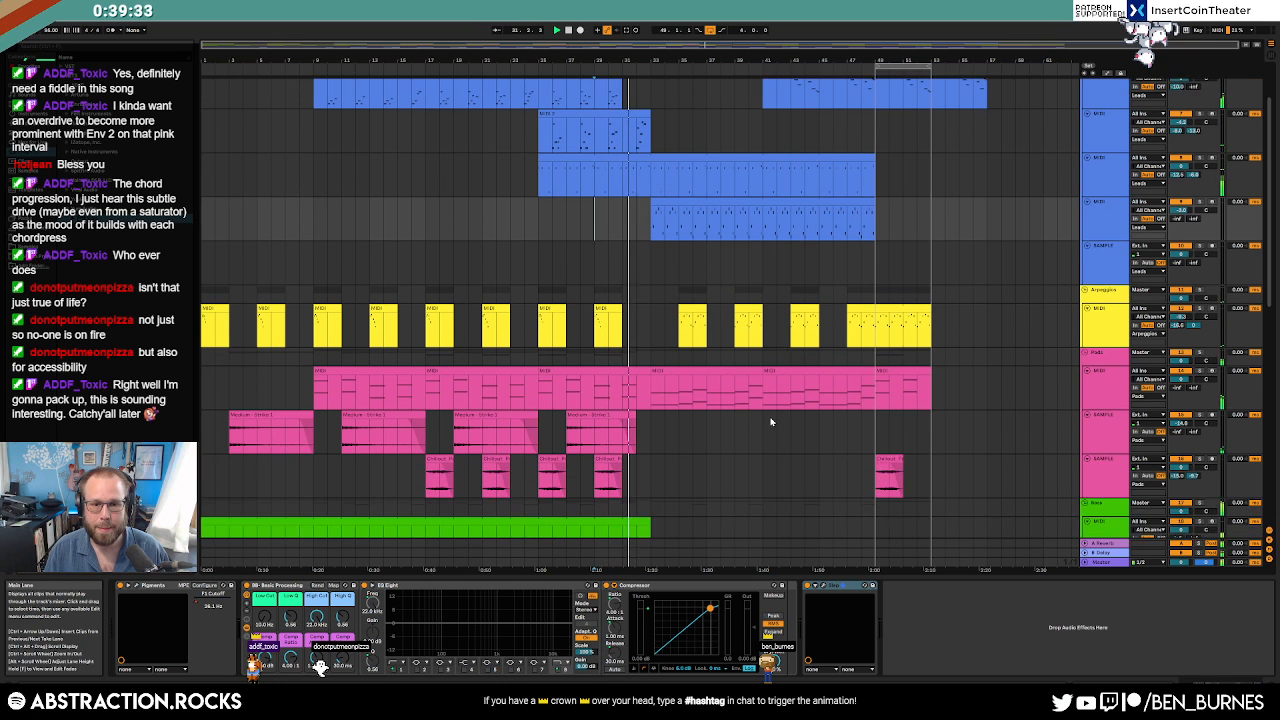
pyautogui.press('a')
pyautogui.scroll(-4, 773, 439)
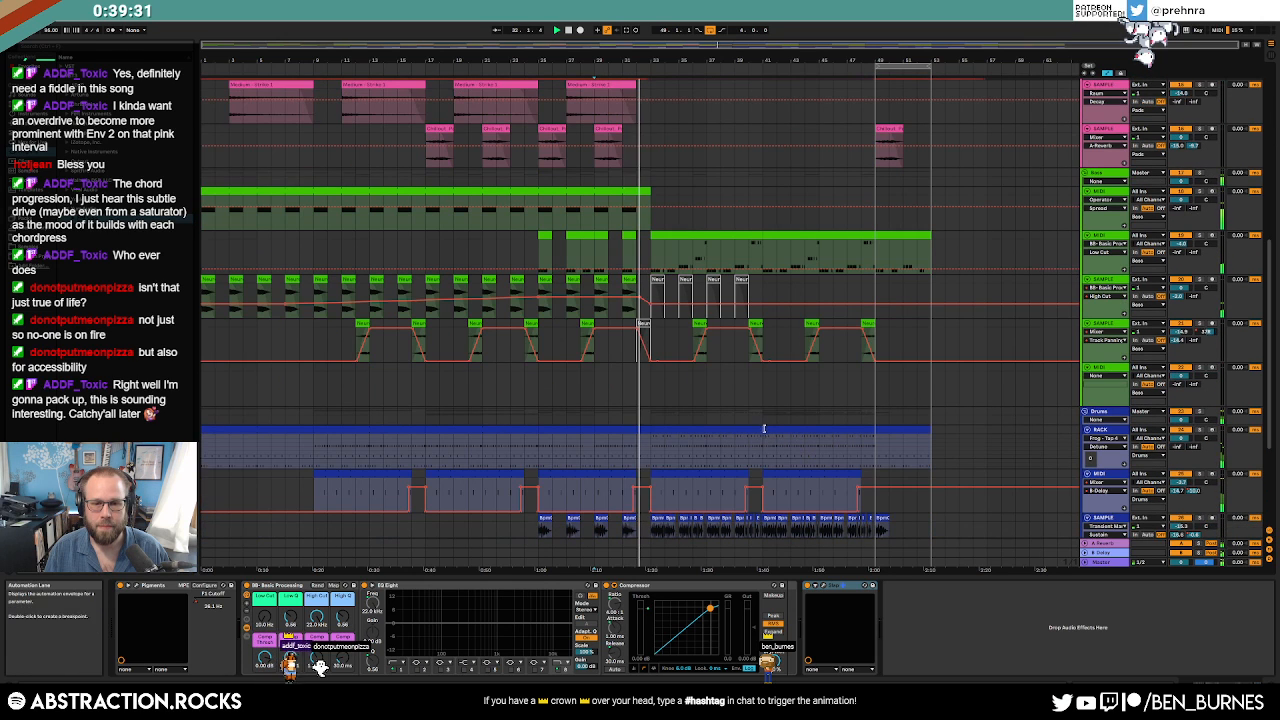
pyautogui.click(495, 411)
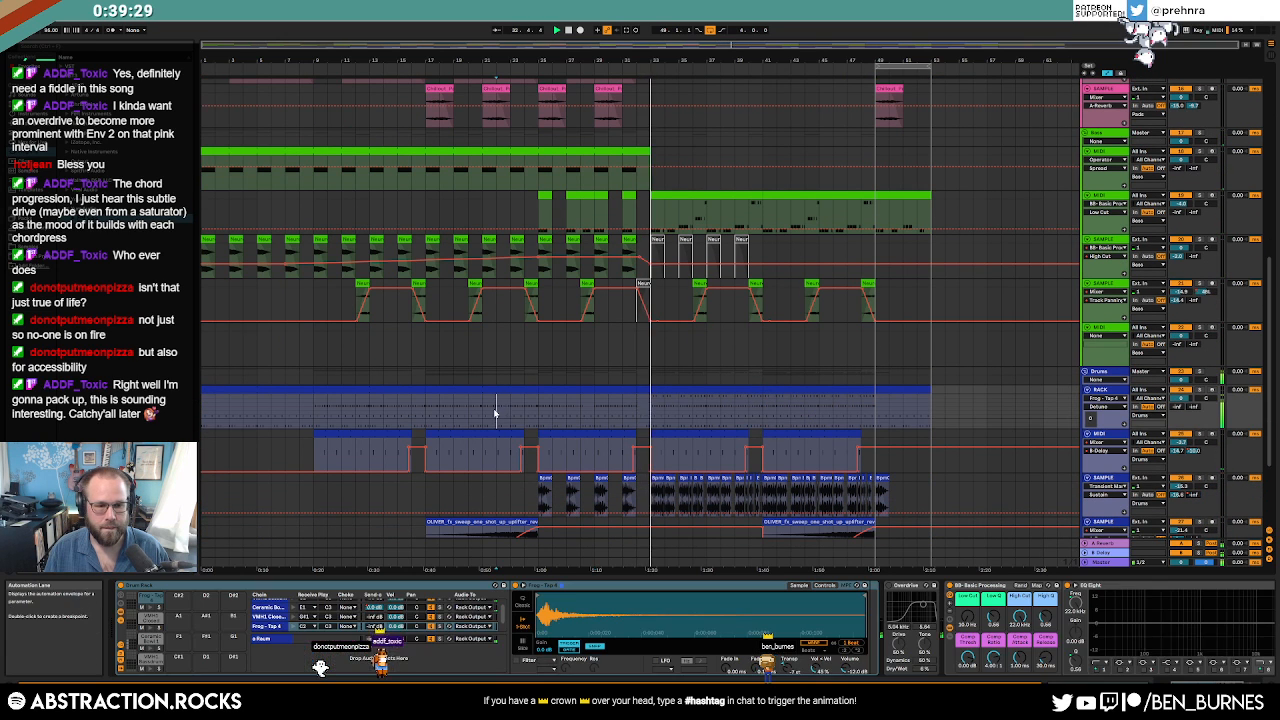
pyautogui.click(374, 607)
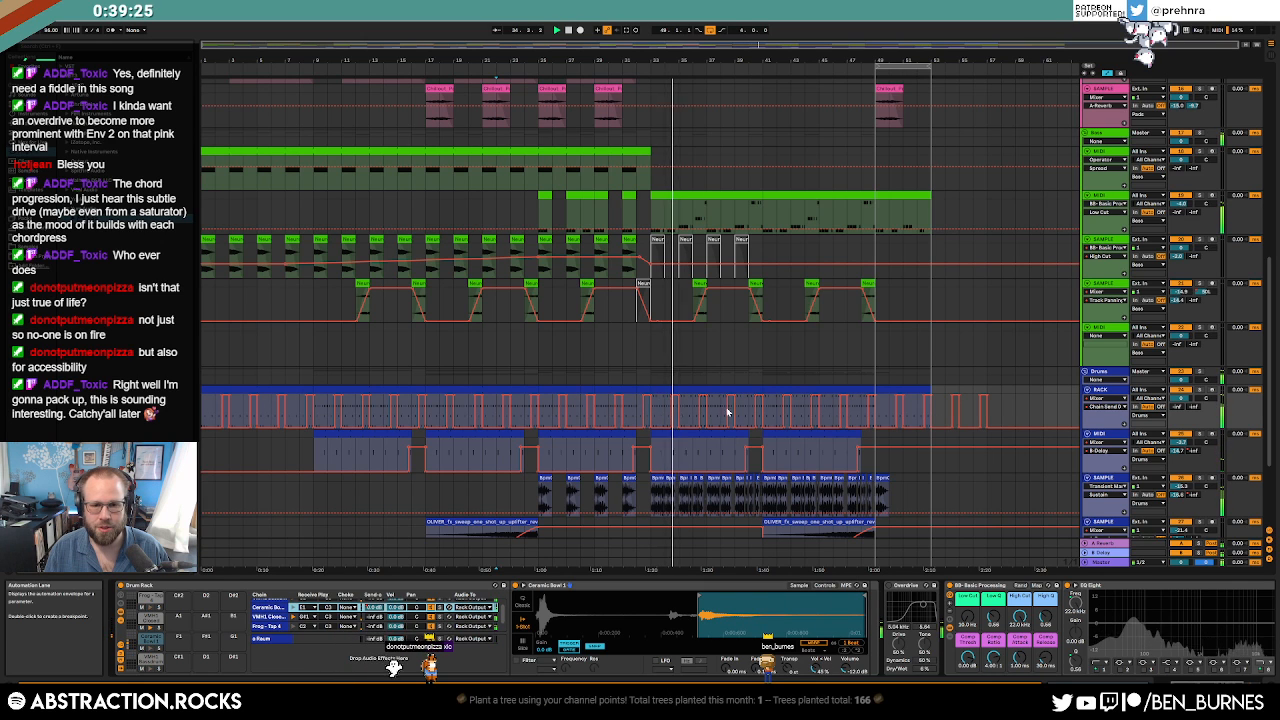
pyautogui.press('a')
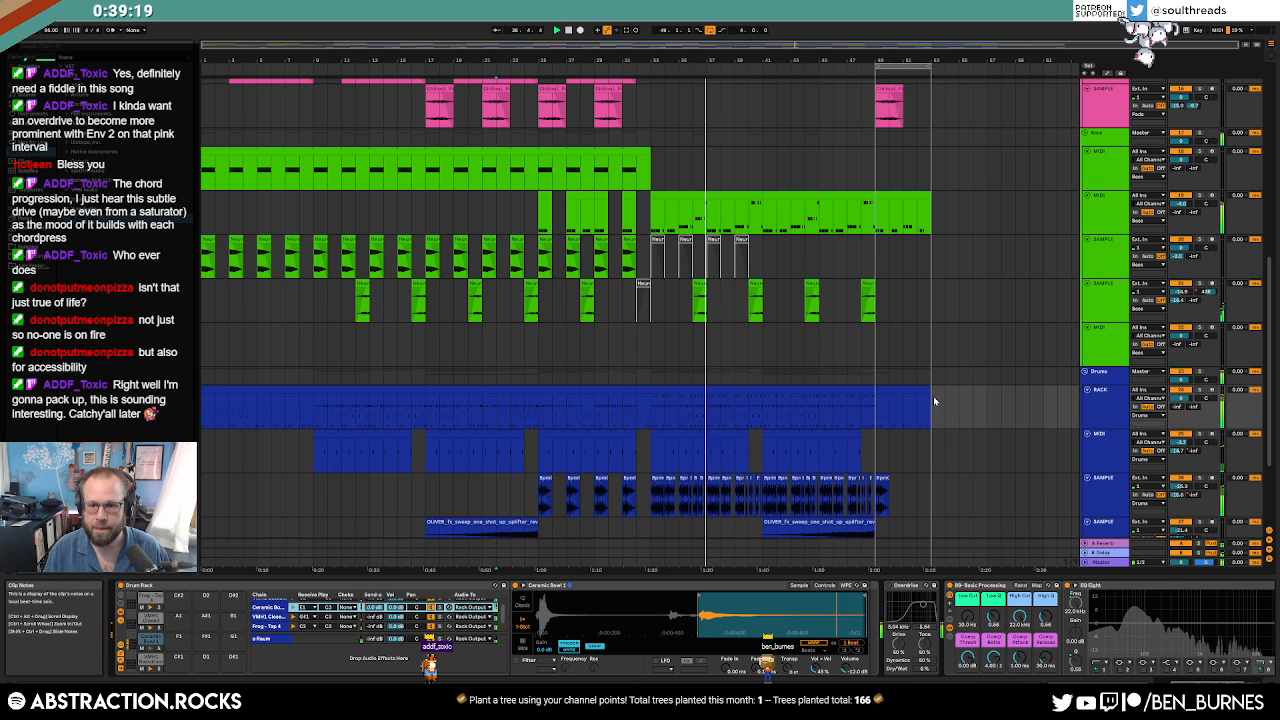
# Extend the last drum rack clip and the last bass clip to bar 57.
pyautogui.moveTo(931, 398); pyautogui.dragTo(991, 399)
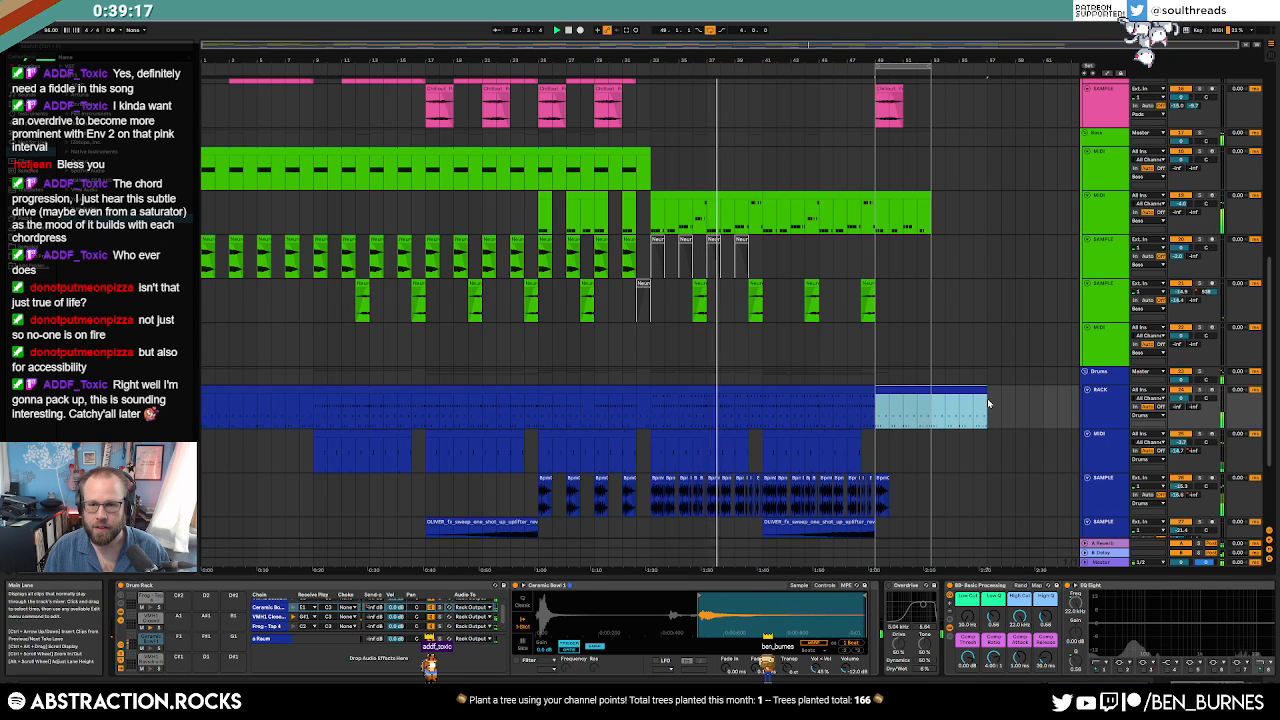
pyautogui.scroll(5, 918, 287)
pyautogui.click(918, 287)
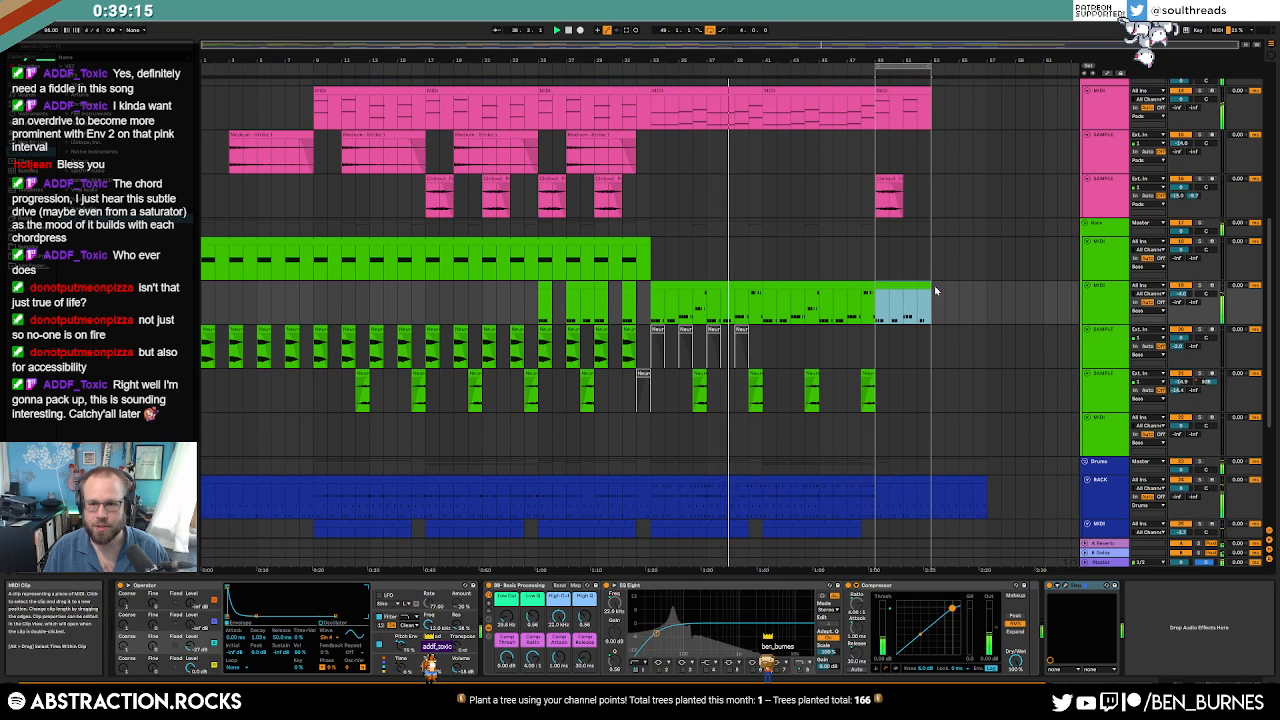
pyautogui.moveTo(928, 287); pyautogui.dragTo(988, 287)
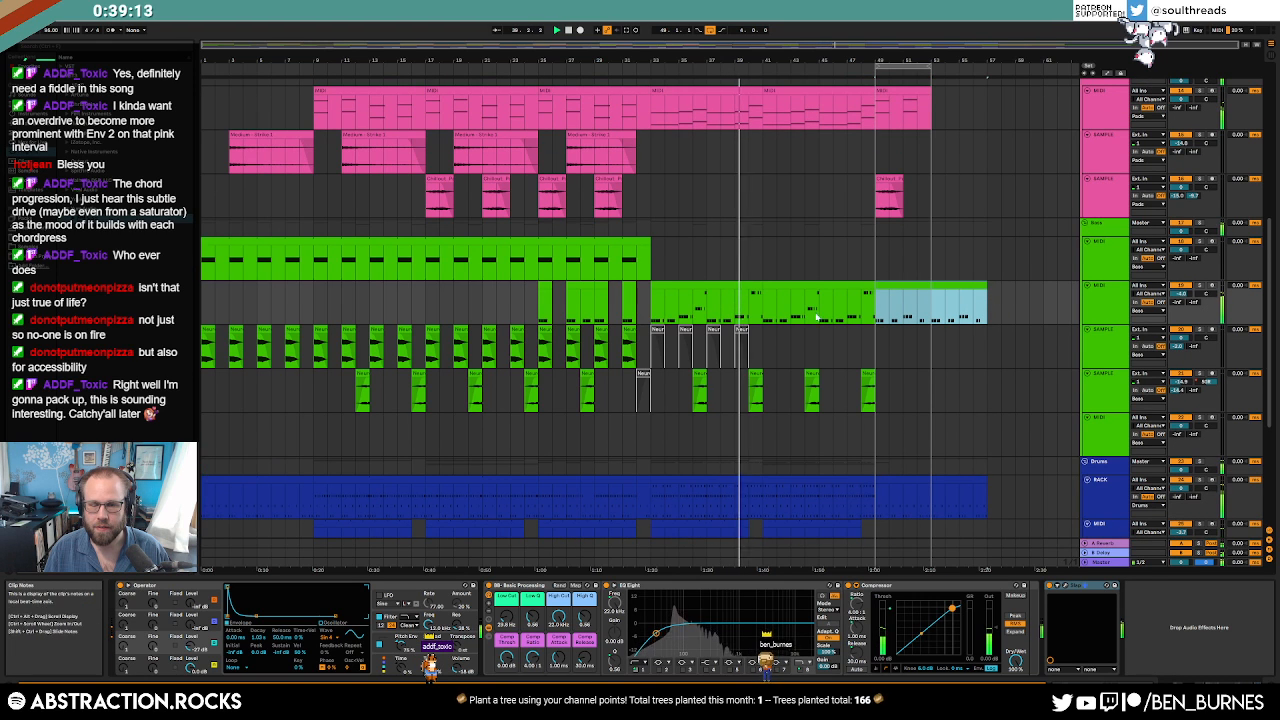
# Paste eight bars of earlier bass sample clips at bar 49, replacing the first four bars with the clips from bars 1 to 5.
pyautogui.moveTo(366, 343); pyautogui.dragTo(484, 345)
pyautogui.click(873, 337)
pyautogui.hotkey('ctrl', 'v')
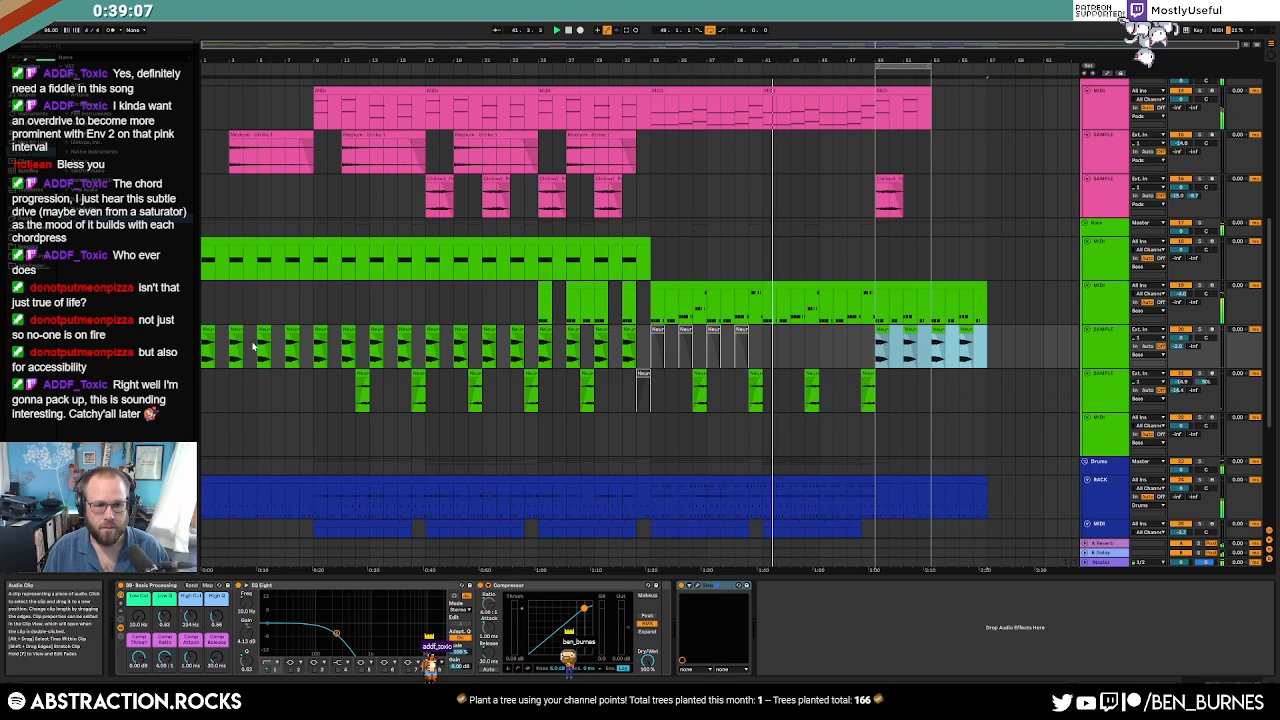
pyautogui.moveTo(256, 348); pyautogui.dragTo(202, 348)
pyautogui.click(879, 343)
pyautogui.hotkey('ctrl', 'v')
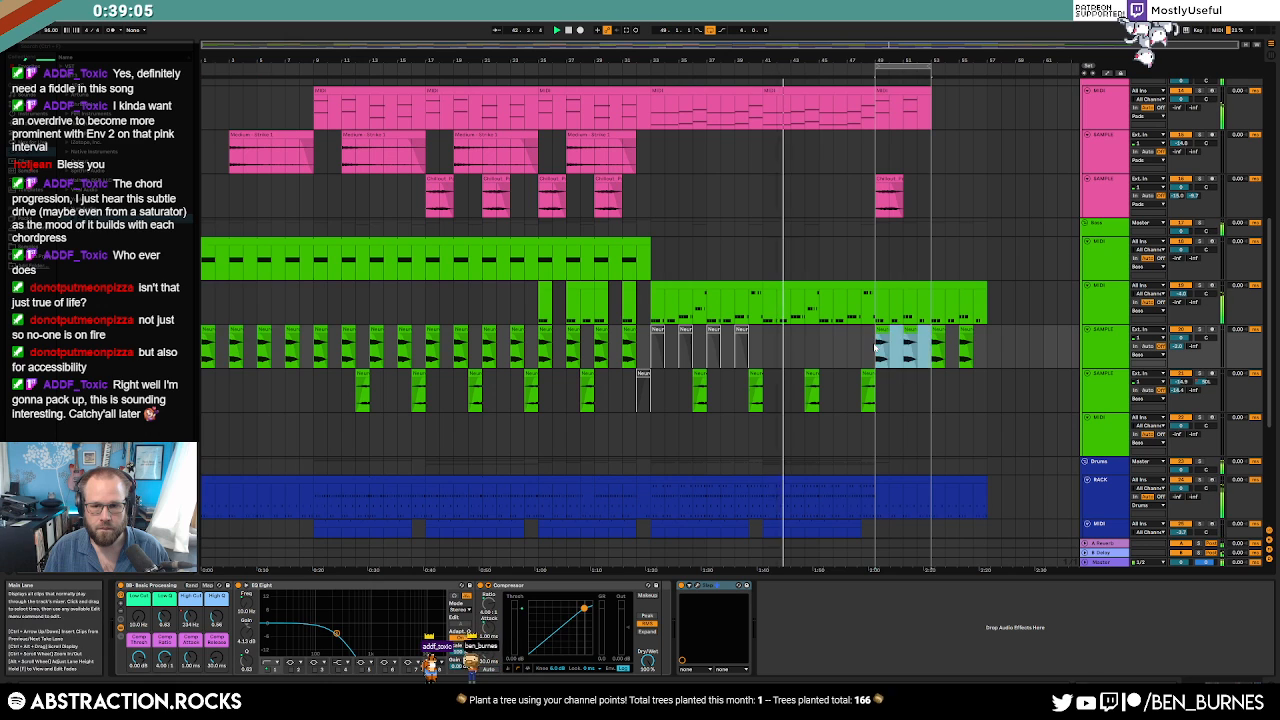
# Extend the loop region to bar 57 and duplicate the last four-bar pad clip so it fills bars 53 to 57.
pyautogui.hotkey('ctrl', 'v')
pyautogui.moveTo(930, 69); pyautogui.dragTo(986, 70)
pyautogui.scroll(3, 920, 190)
pyautogui.moveTo(929, 174)
pyautogui.mouseDown()
pyautogui.moveTo(1002, 177)
pyautogui.moveTo(931, 175)
pyautogui.mouseUp()
pyautogui.hotkey('ctrl', 'd')
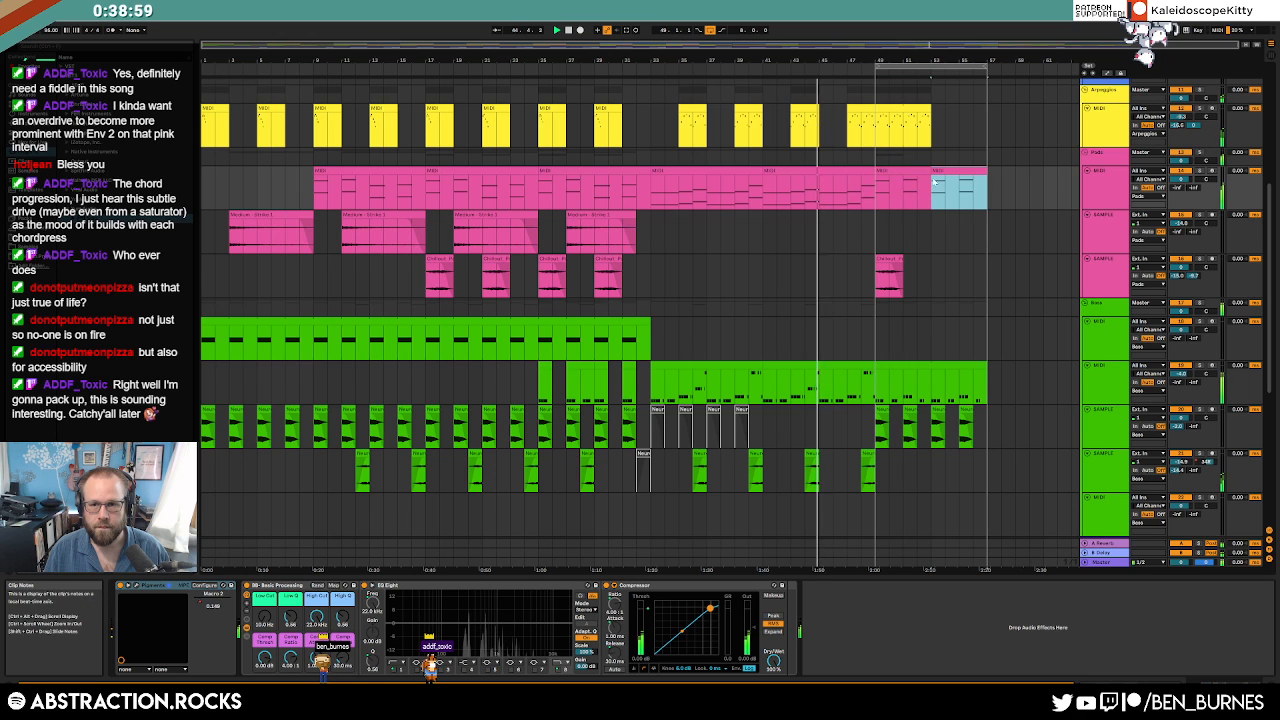
# Extend the last arpeggio clip to bar 57.
pyautogui.scroll(7, 898, 397)
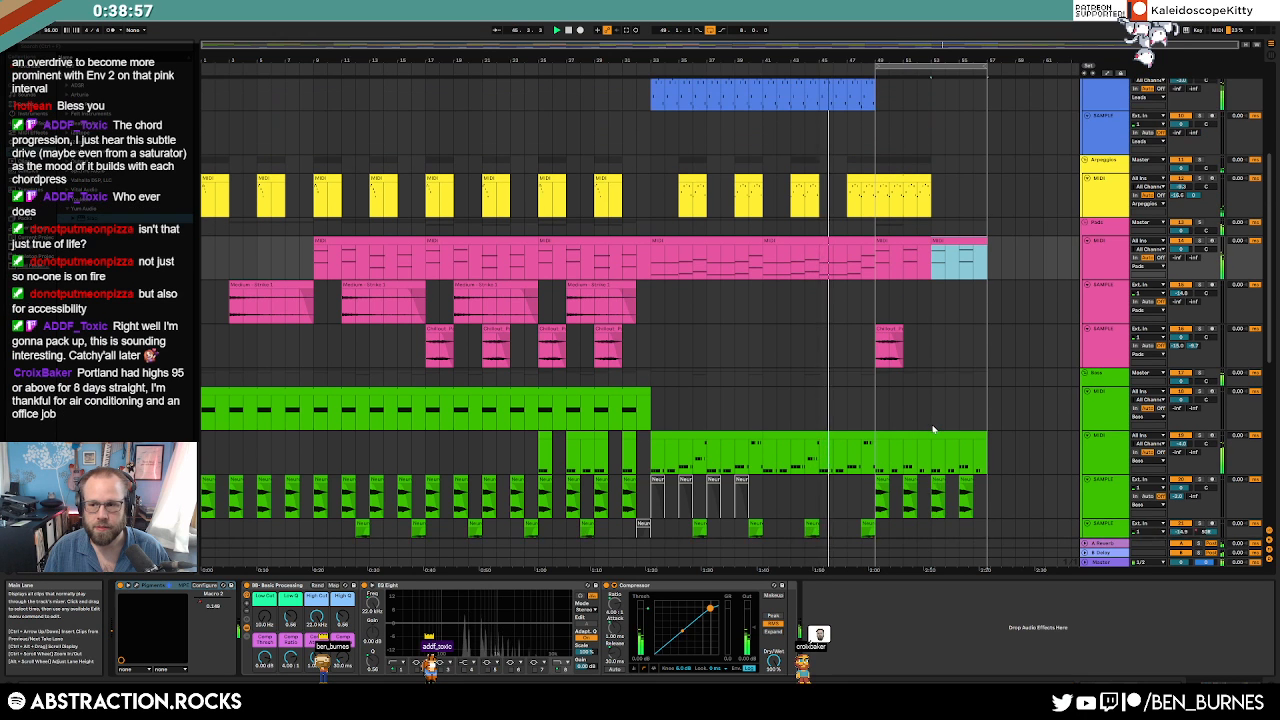
pyautogui.scroll(1, 933, 429)
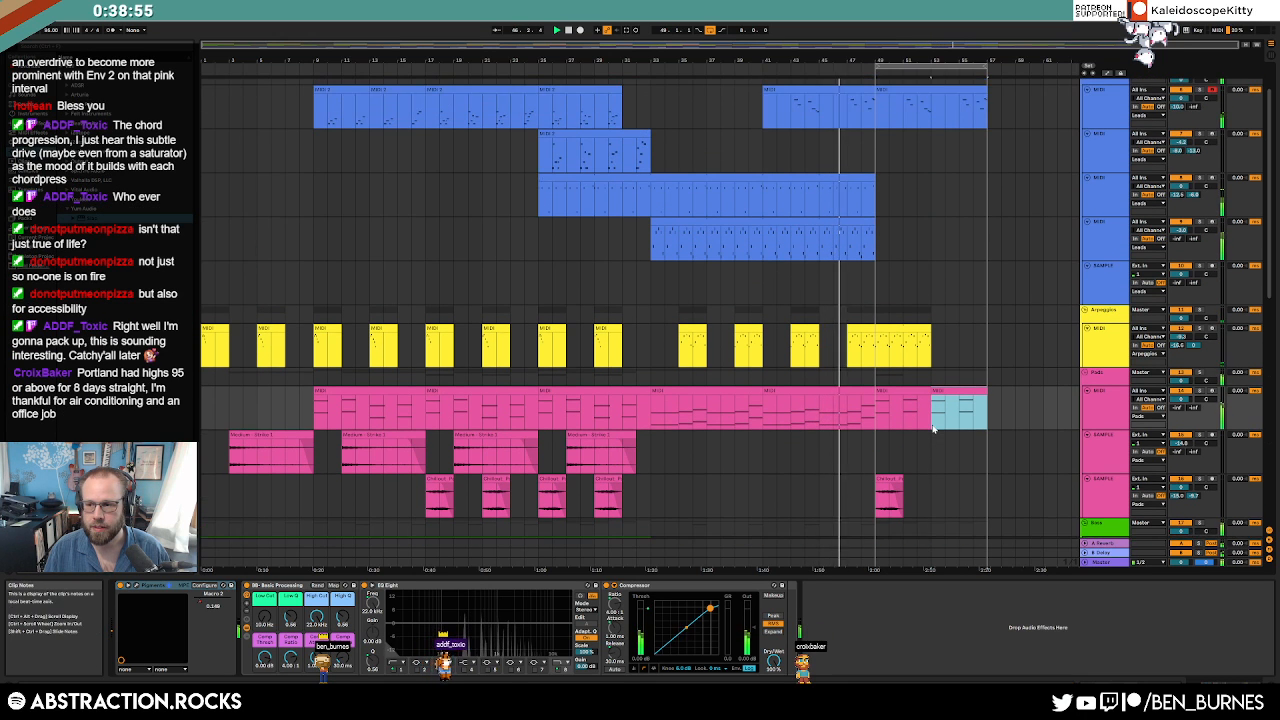
pyautogui.moveTo(925, 334); pyautogui.dragTo(978, 346)
# Move the lead clip at bar 49 down from the first lead track to the second lead track.
pyautogui.scroll(-8, 887, 381)
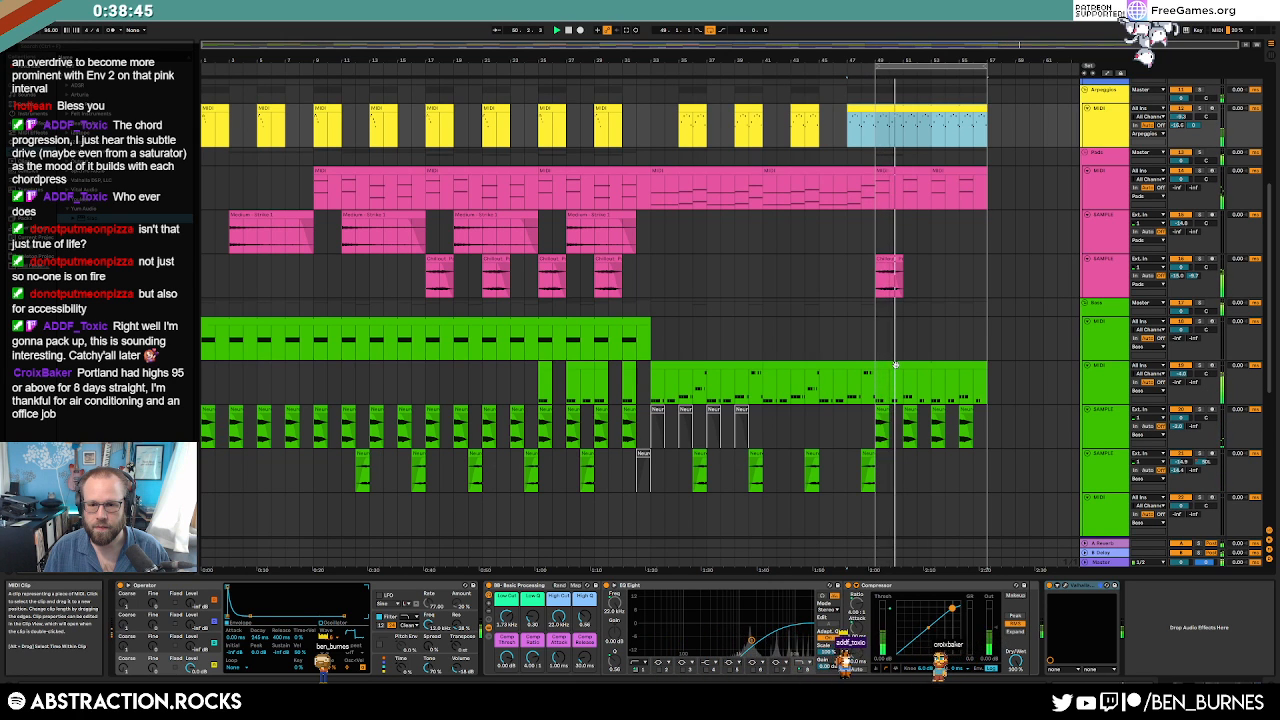
pyautogui.scroll(2, 924, 376)
pyautogui.scroll(7, 924, 376)
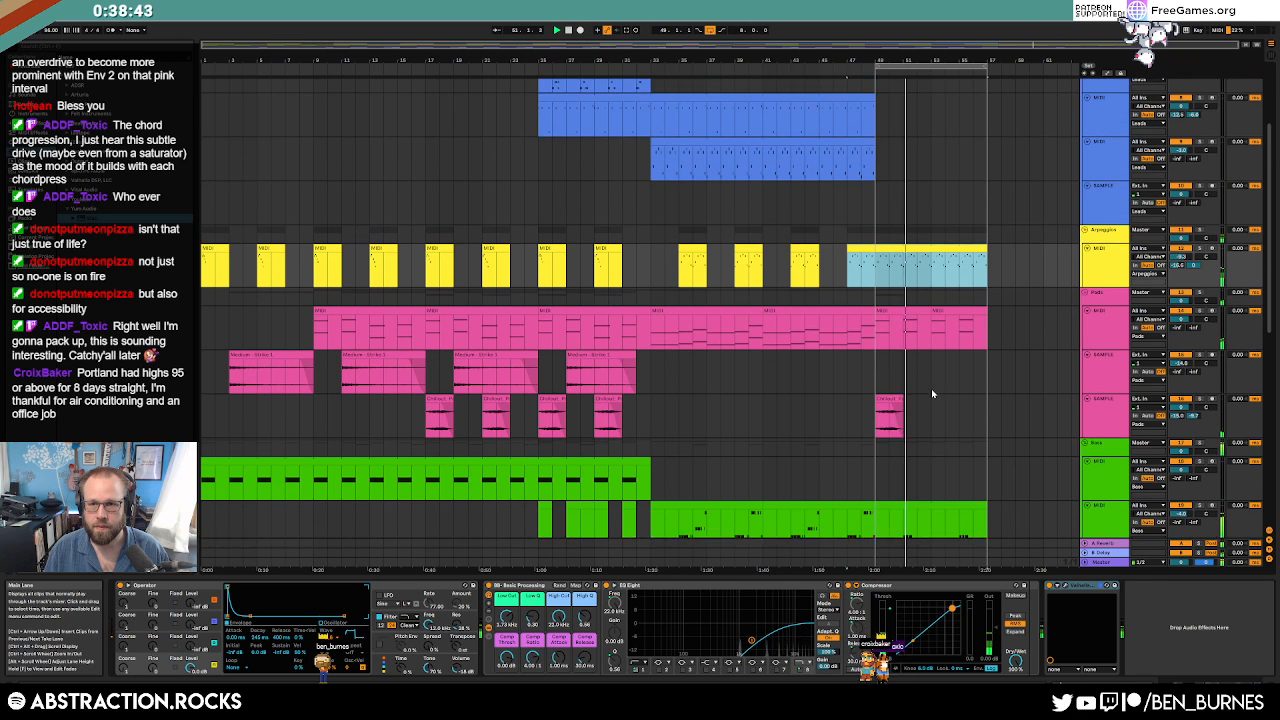
pyautogui.moveTo(882, 157); pyautogui.dragTo(900, 210)
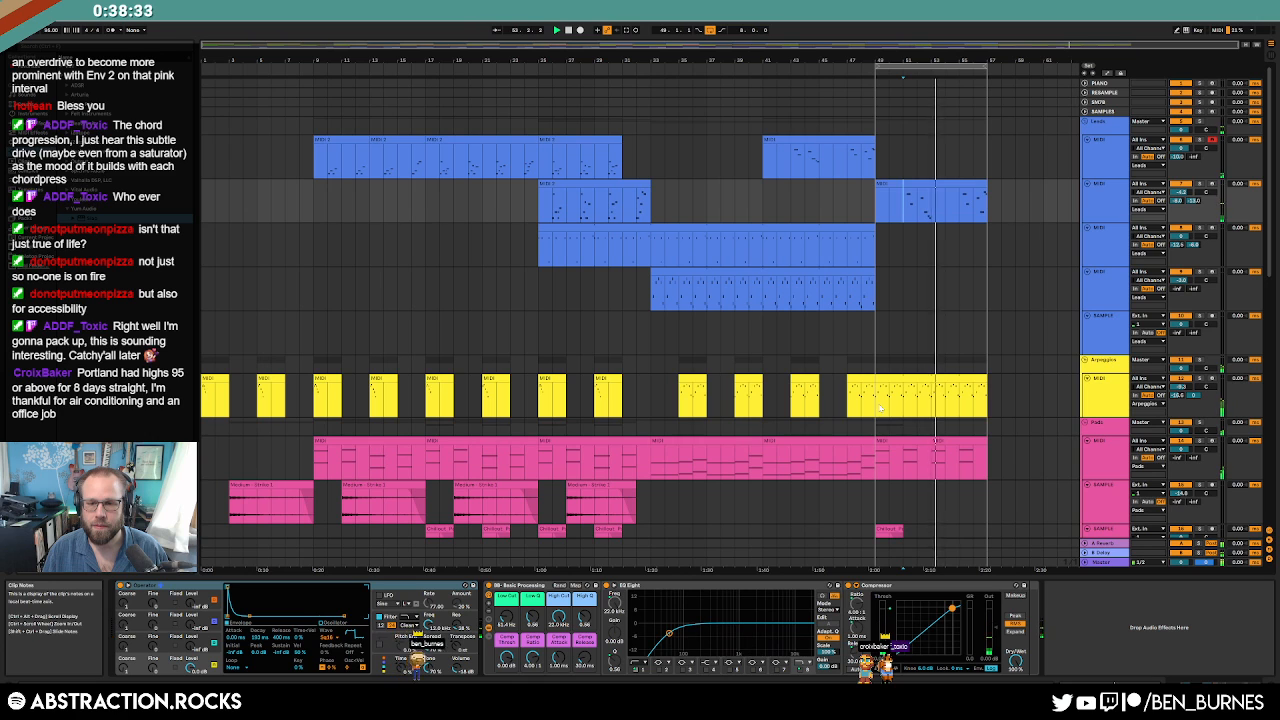
# Cut one-bar gaps into the extended arpeggio clip by deleting bars 50, 52, 54 and 56.
pyautogui.moveTo(904, 404); pyautogui.dragTo(988, 398)
pyautogui.press('Delete')
pyautogui.press('Delete')
pyautogui.press('Delete')
pyautogui.press('Delete')
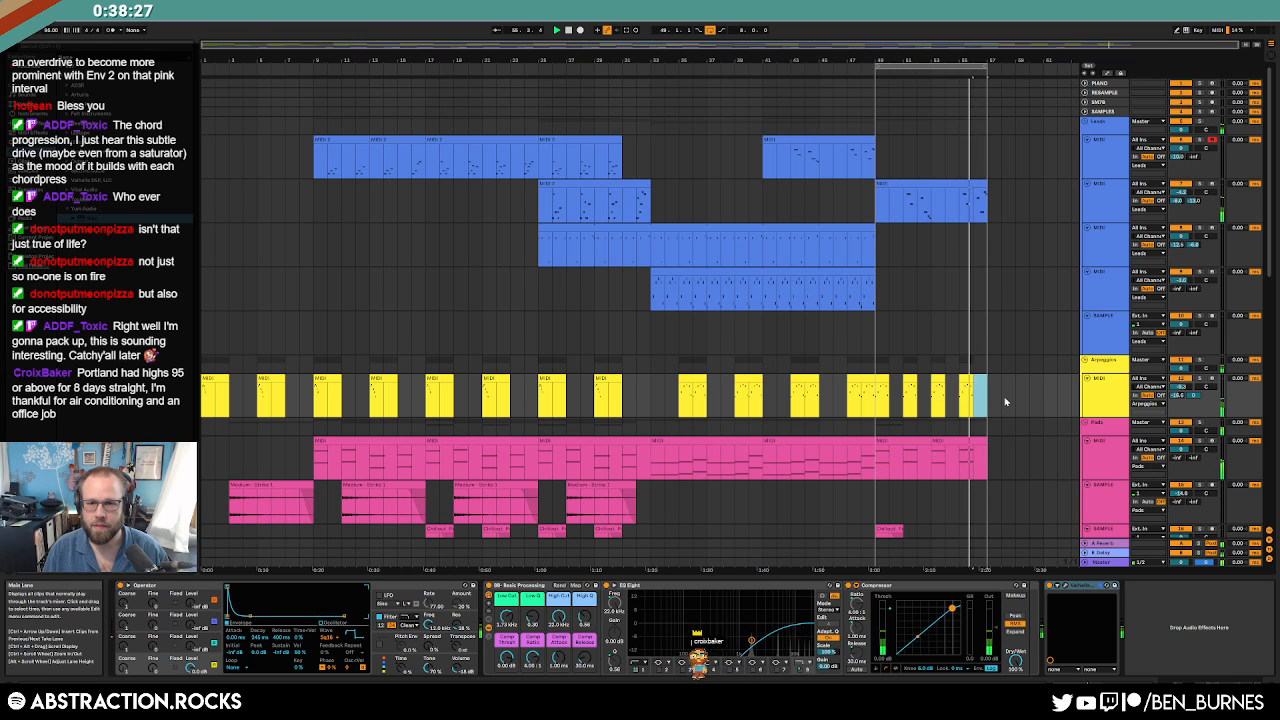
# Copy the last notes of the final pad clip into the clip's fourth bar, ending at bar 57.
pyautogui.scroll(-1, 970, 432)
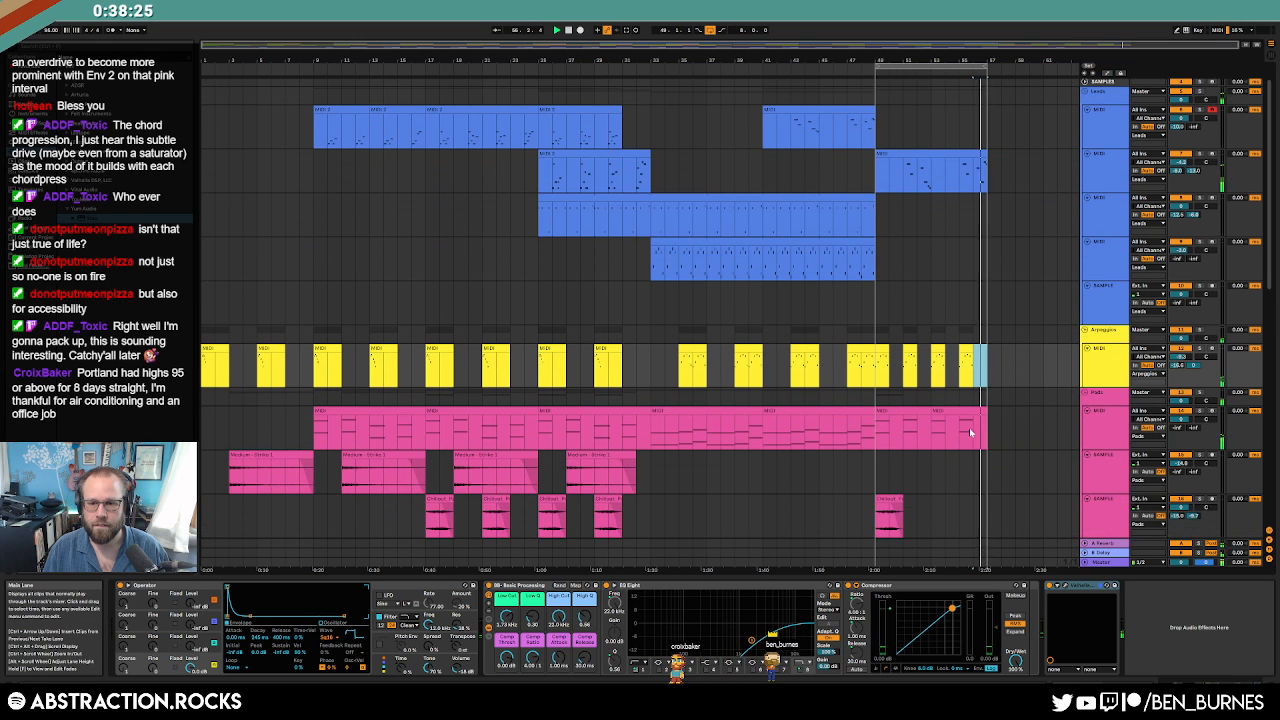
pyautogui.doubleClick(970, 432)
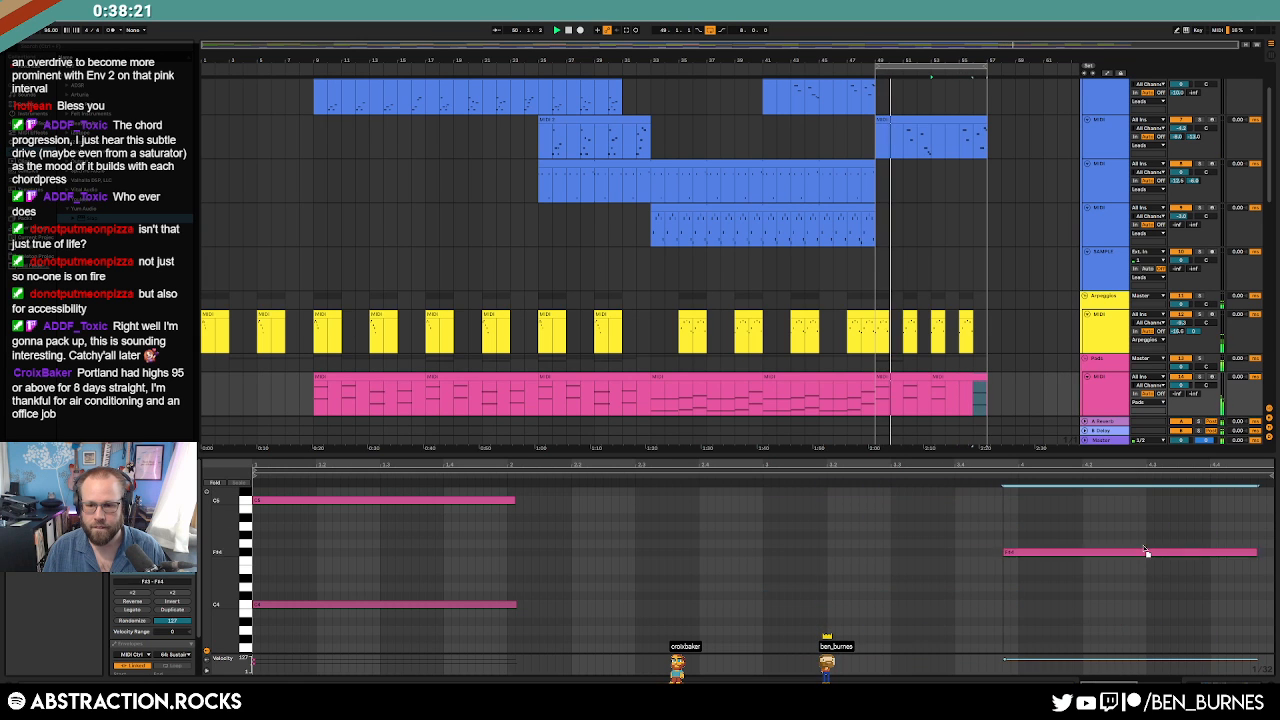
pyautogui.moveTo(876, 492); pyautogui.dragTo(1140, 520)
pyautogui.hotkey('shift', 'Tab')
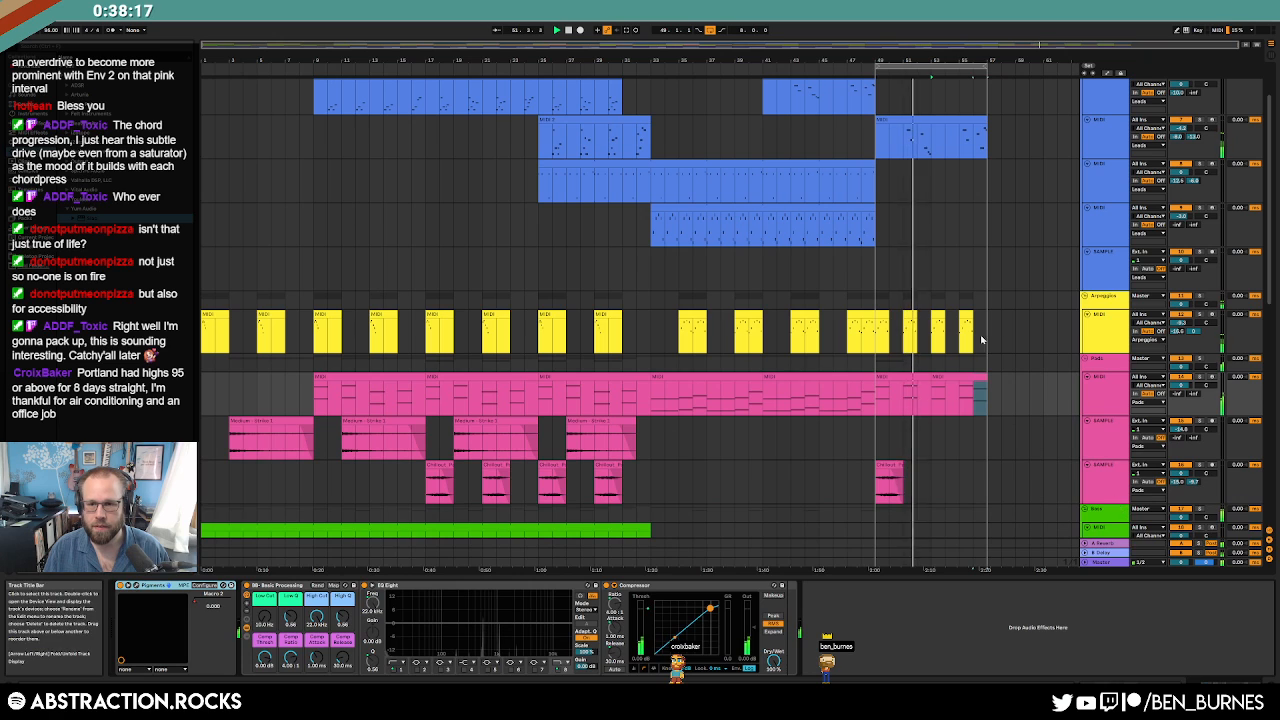
pyautogui.doubleClick(968, 376)
pyautogui.hotkey('shift', 'Tab')
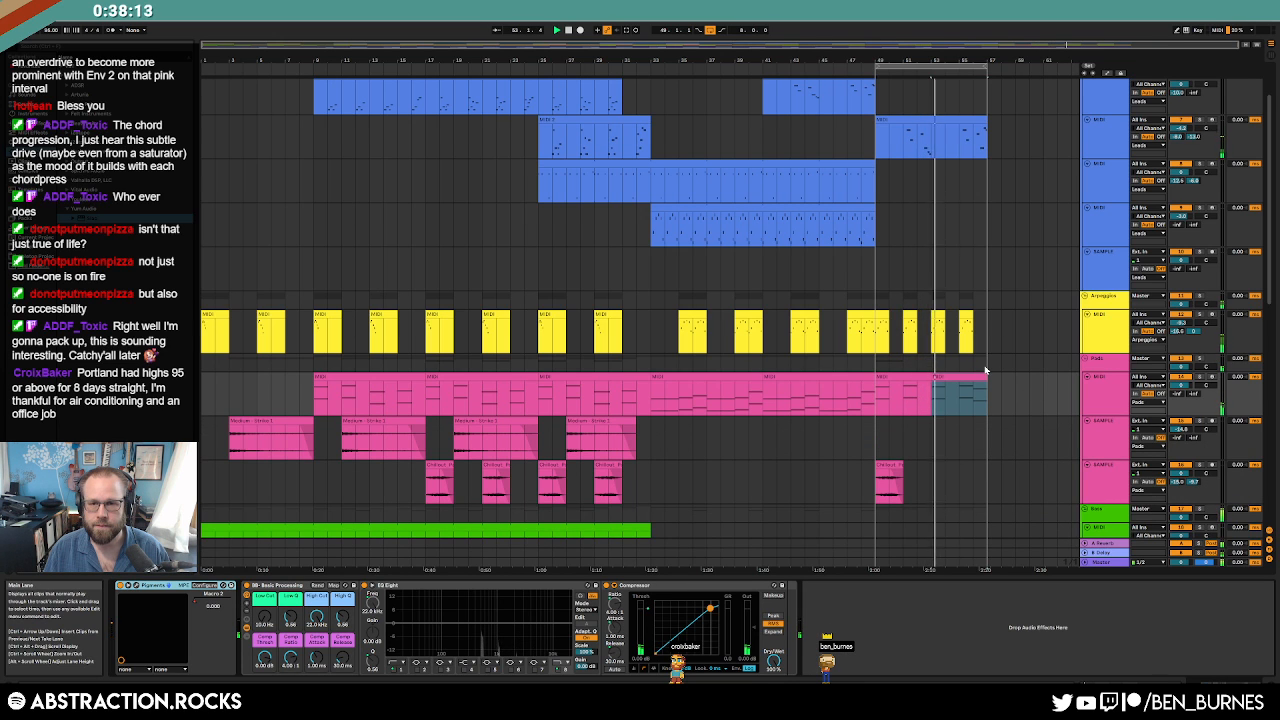
# Try to extend the third lead track's clip from bar 49 to bar 57.
pyautogui.click(1092, 233)
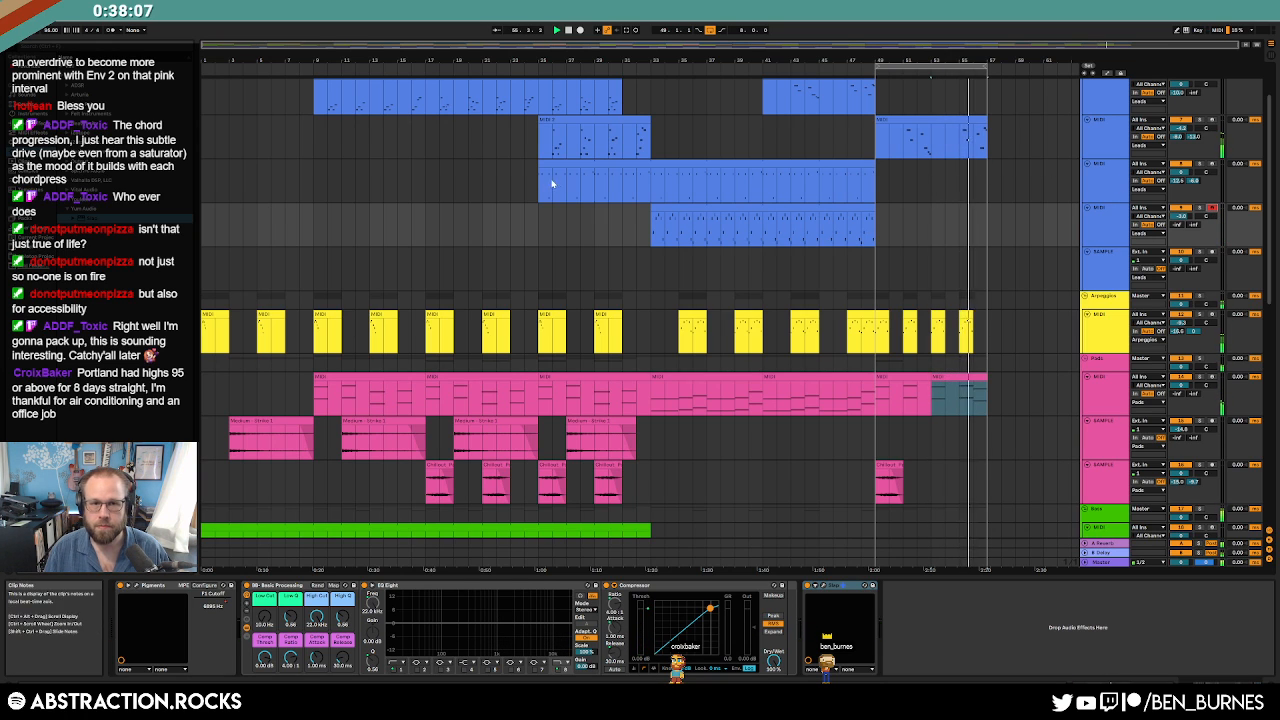
pyautogui.moveTo(549, 186); pyautogui.dragTo(594, 186)
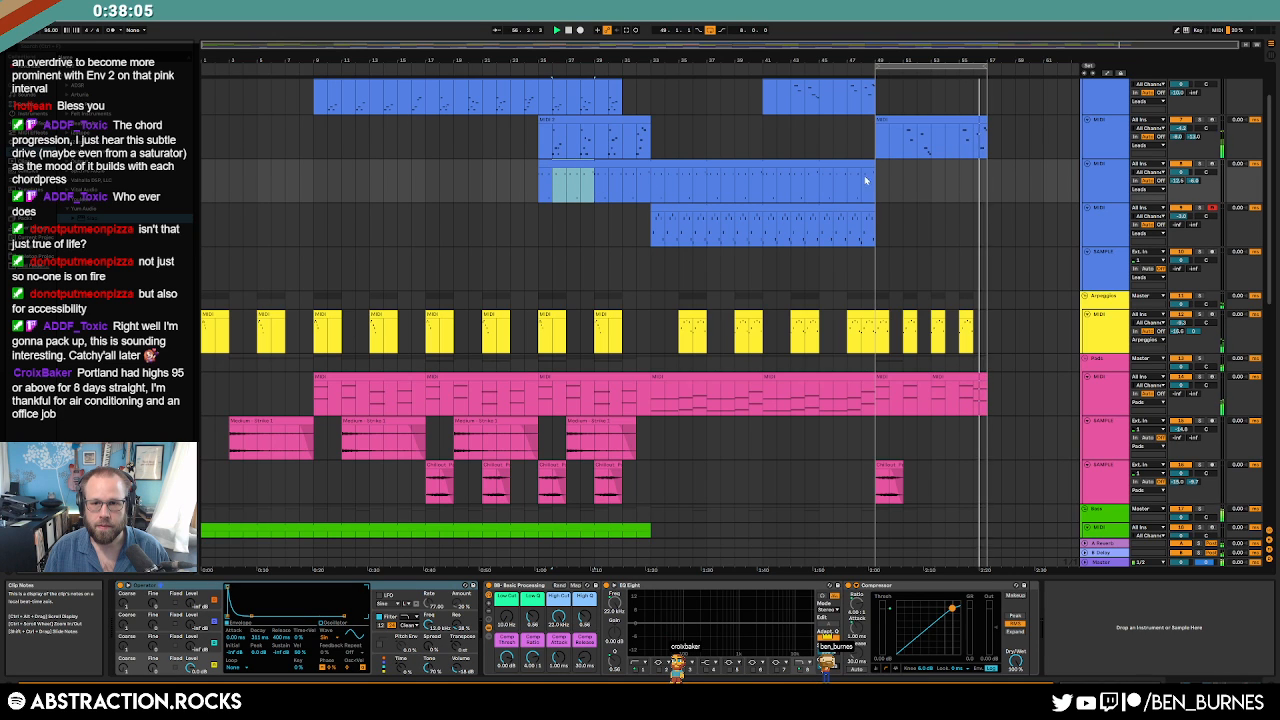
pyautogui.moveTo(873, 166); pyautogui.dragTo(986, 170)
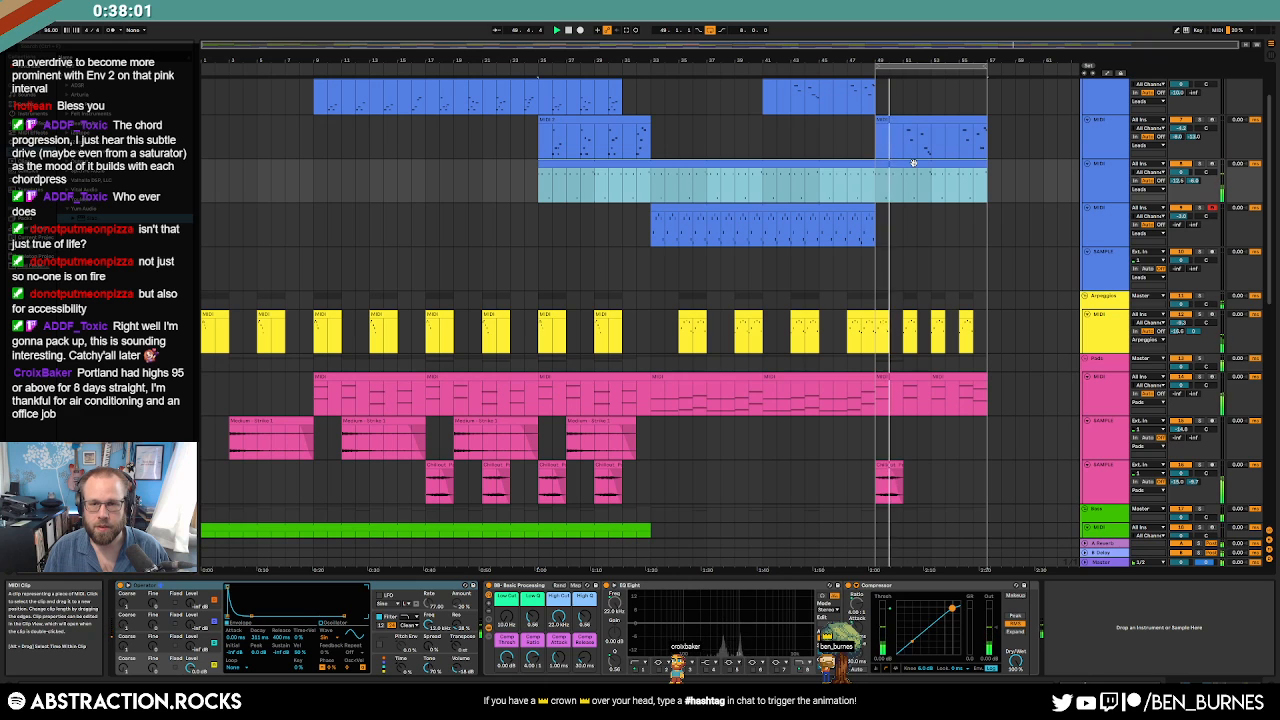
pyautogui.hotkey('ctrl', 'z')
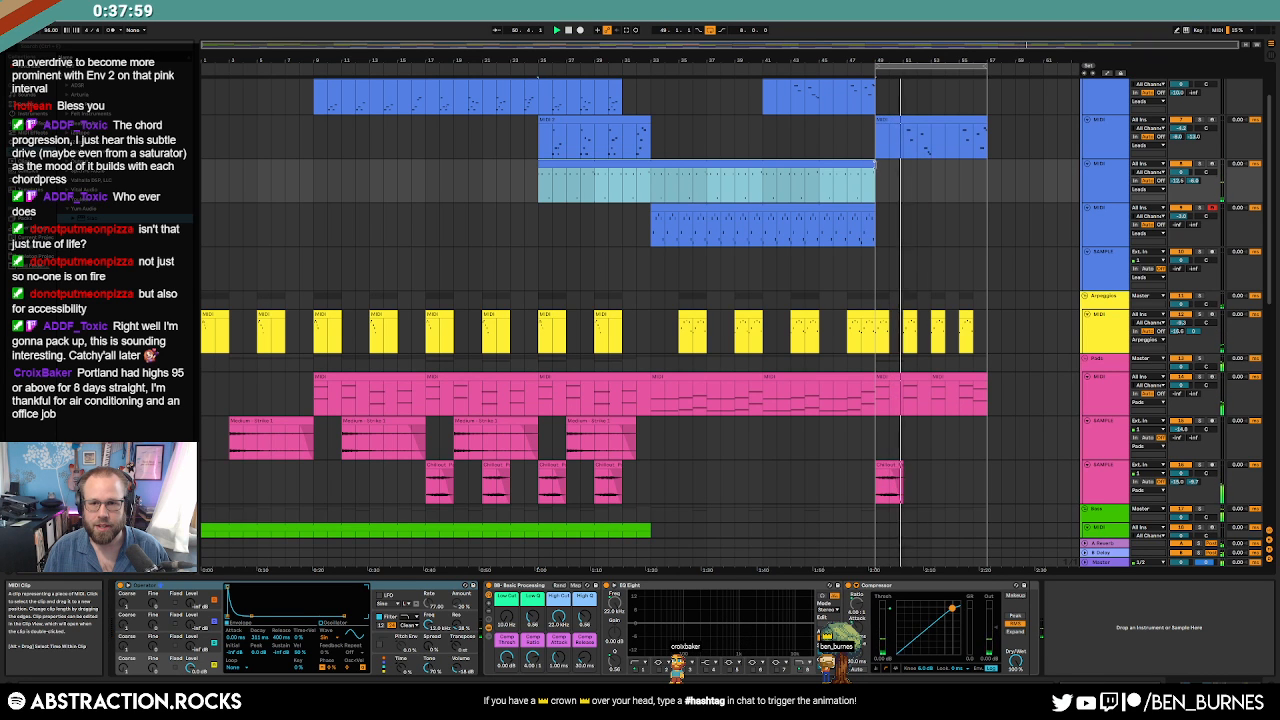
# Solo the bass group and play it from bar 25 to check the second bass track's clips.
pyautogui.scroll(-5, 957, 219)
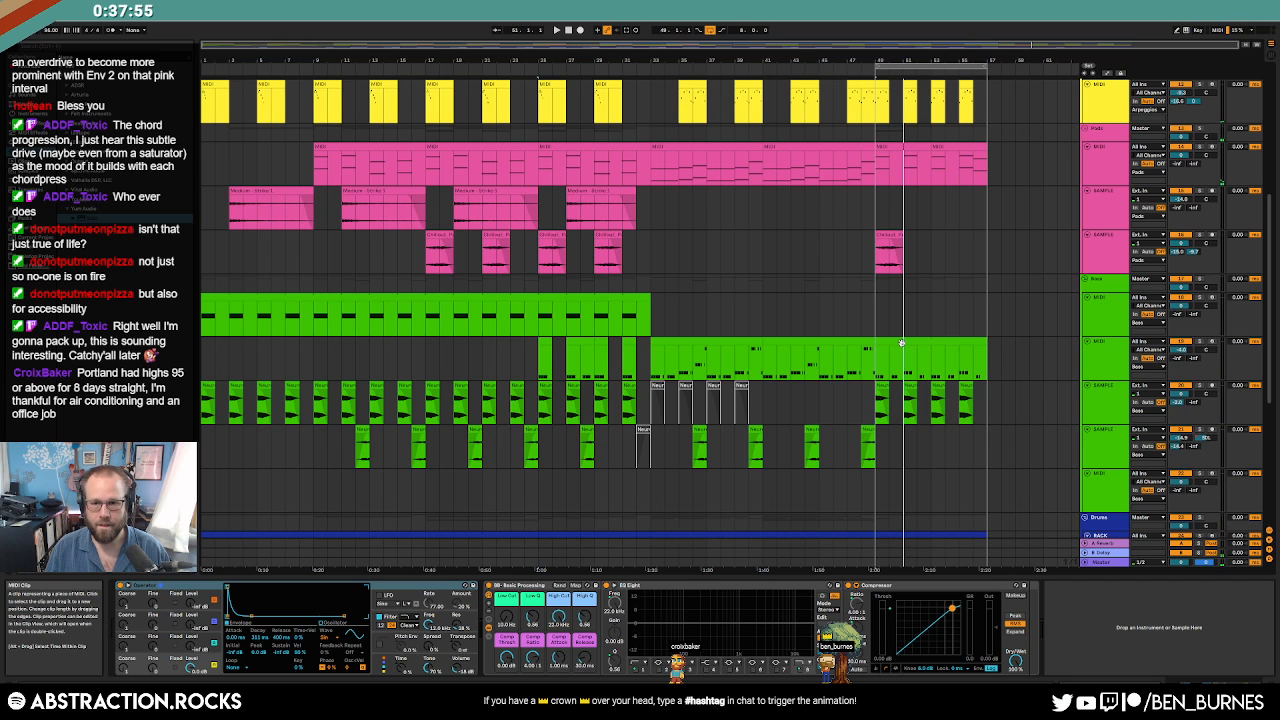
pyautogui.press('space')
pyautogui.moveTo(545, 352); pyautogui.dragTo(651, 364)
pyautogui.click(540, 363)
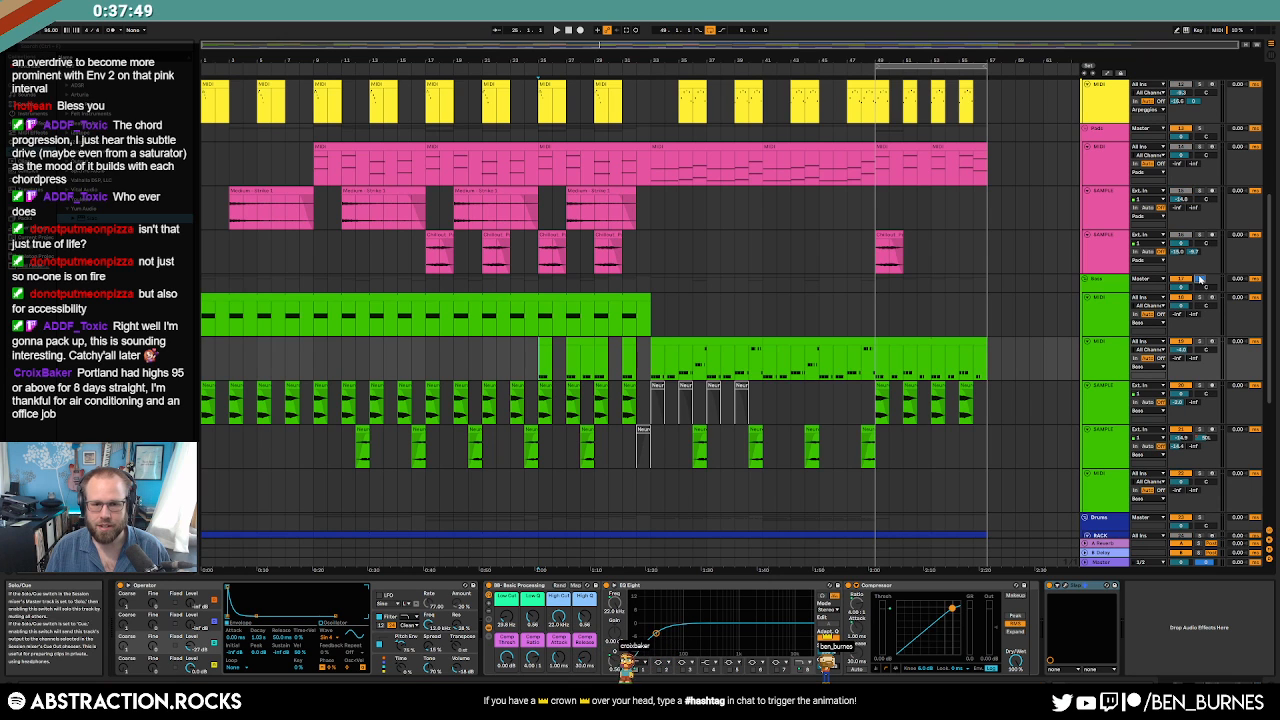
pyautogui.press('space')
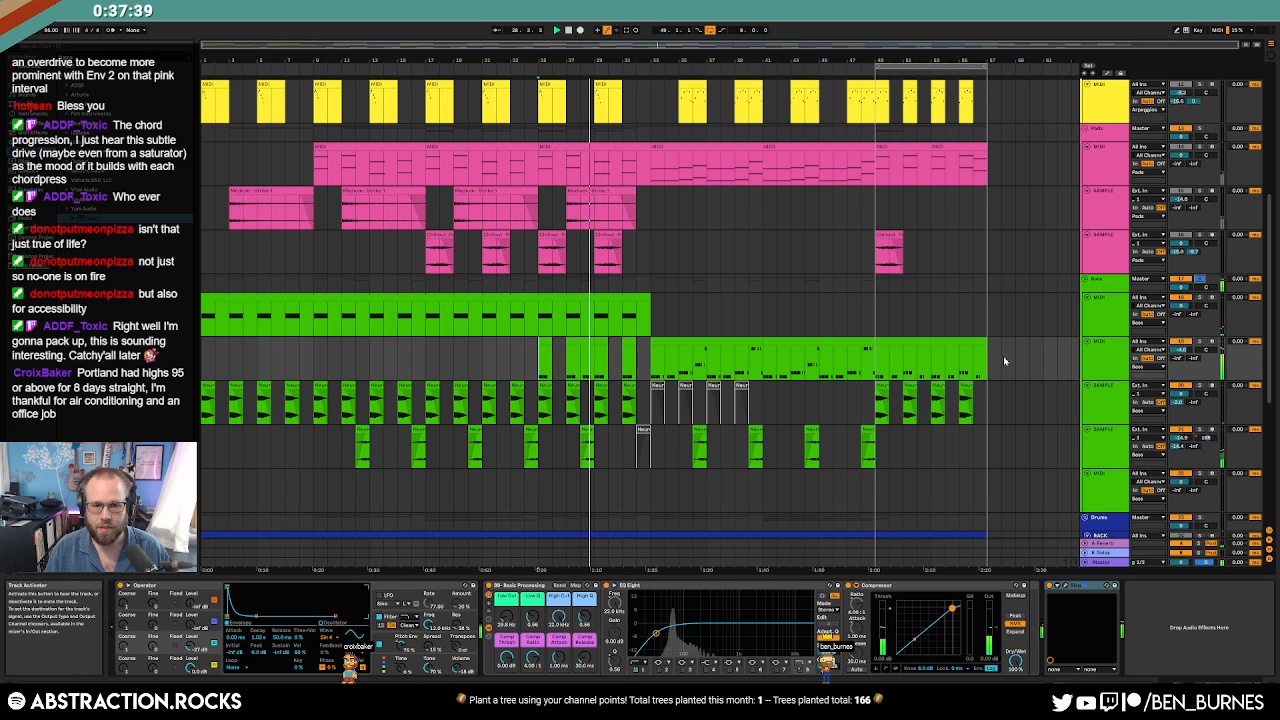
# Shorten the low notes in the second bass track's clip at bar 25.
pyautogui.doubleClick(545, 358)
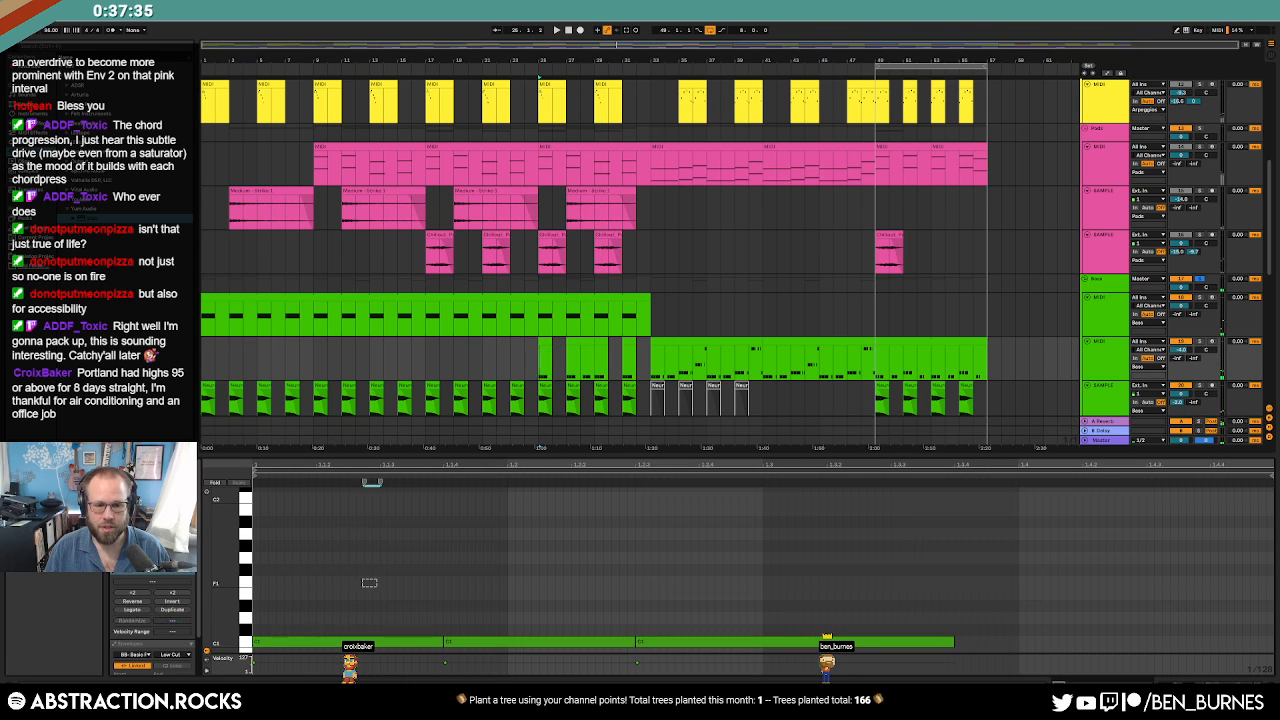
pyautogui.hotkey('ctrl', 'a')
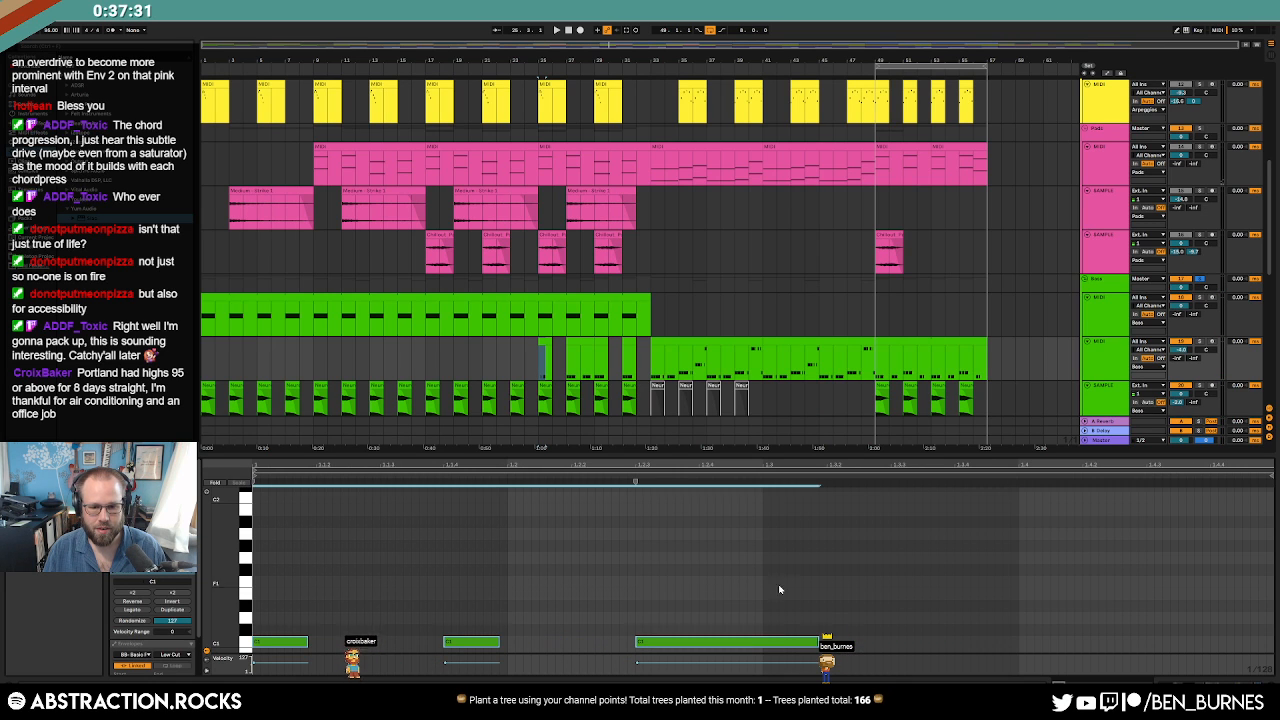
pyautogui.moveTo(817, 641); pyautogui.dragTo(802, 641)
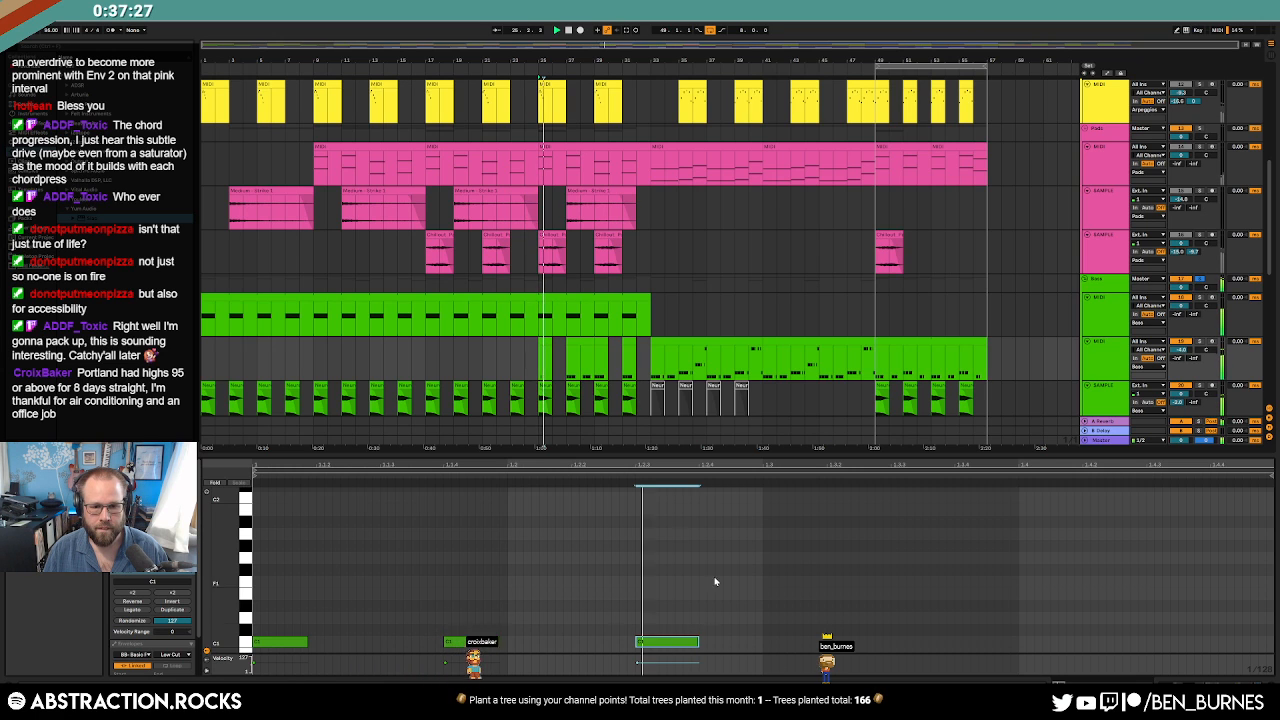
# Copy the shortened bass clip over the matching clips from bar 27 onward and play the bass from bar 25.
pyautogui.click(544, 342)
pyautogui.click(579, 342)
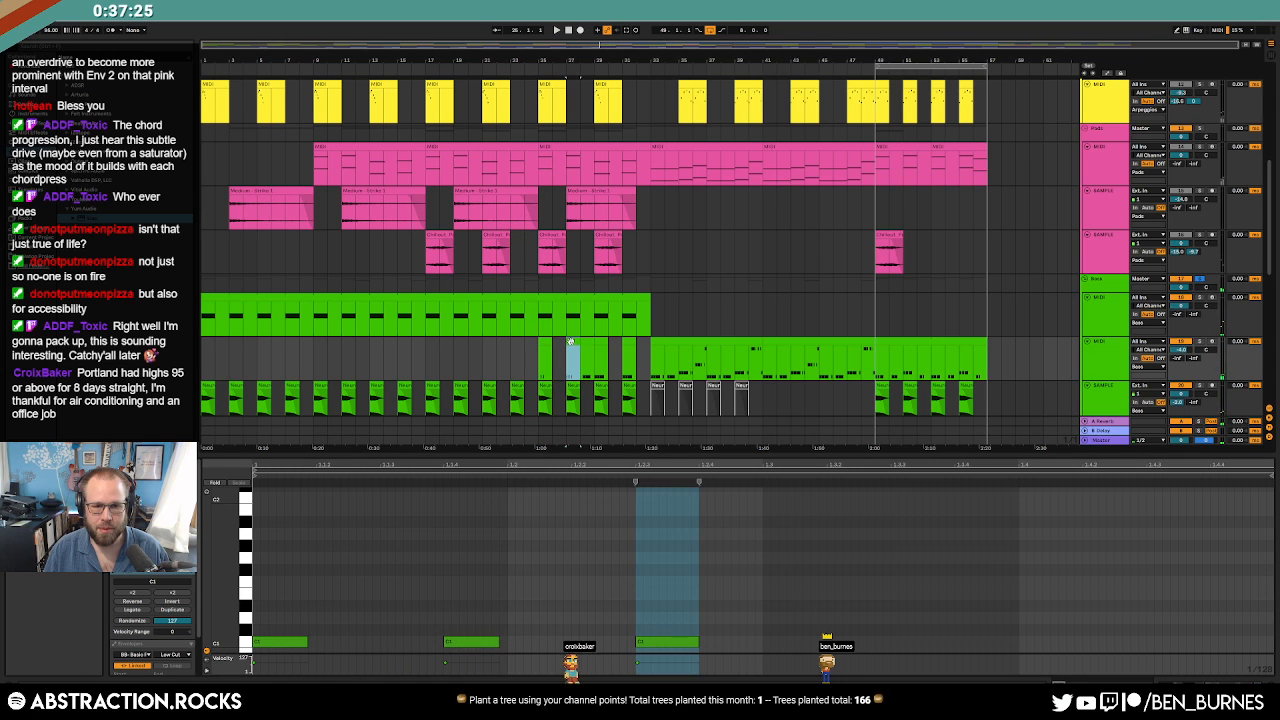
pyautogui.click(603, 350)
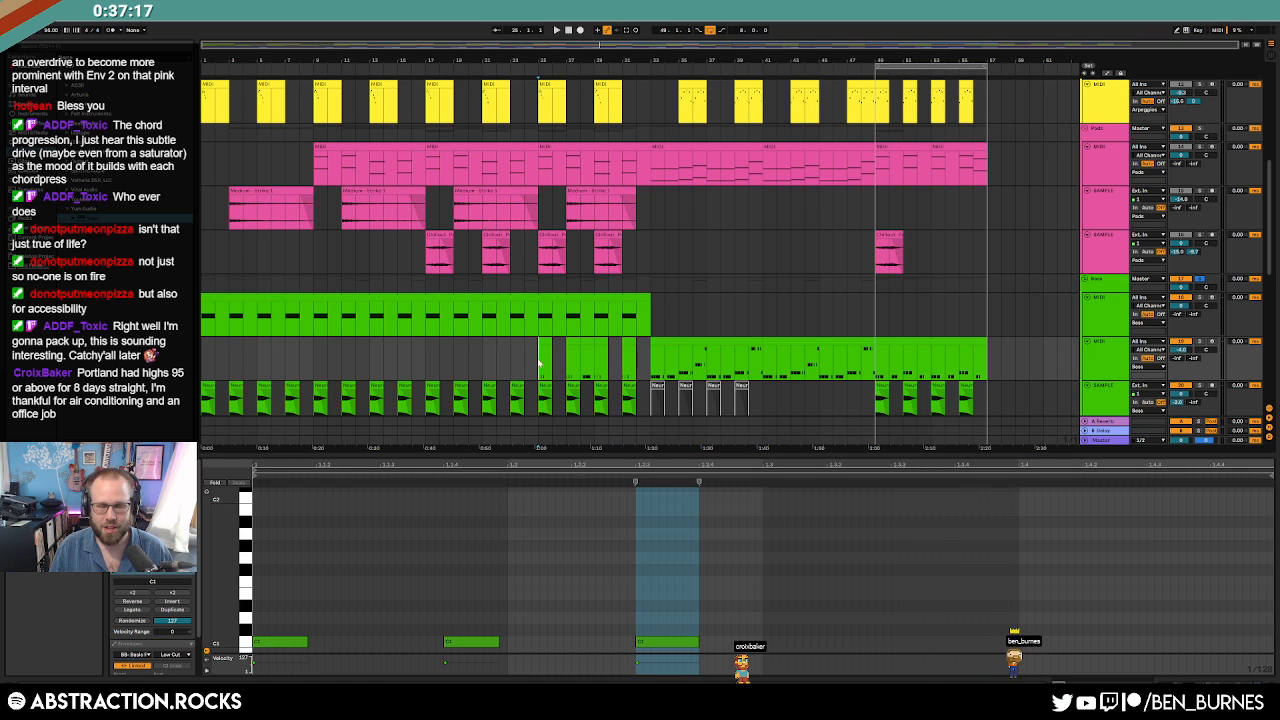
pyautogui.press('space')
pyautogui.hotkey('shift', 'Tab')
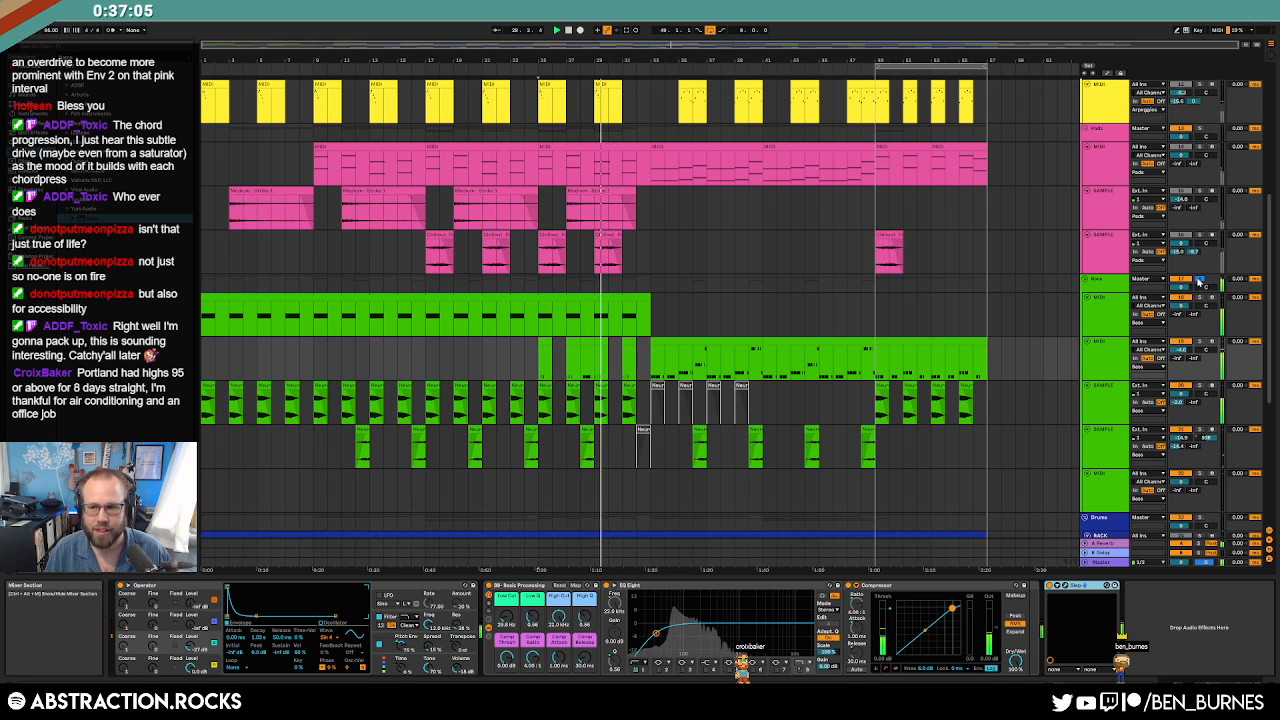
# Copy the drum sample clip at bar 49 to bar 53.
pyautogui.scroll(-5, 765, 415)
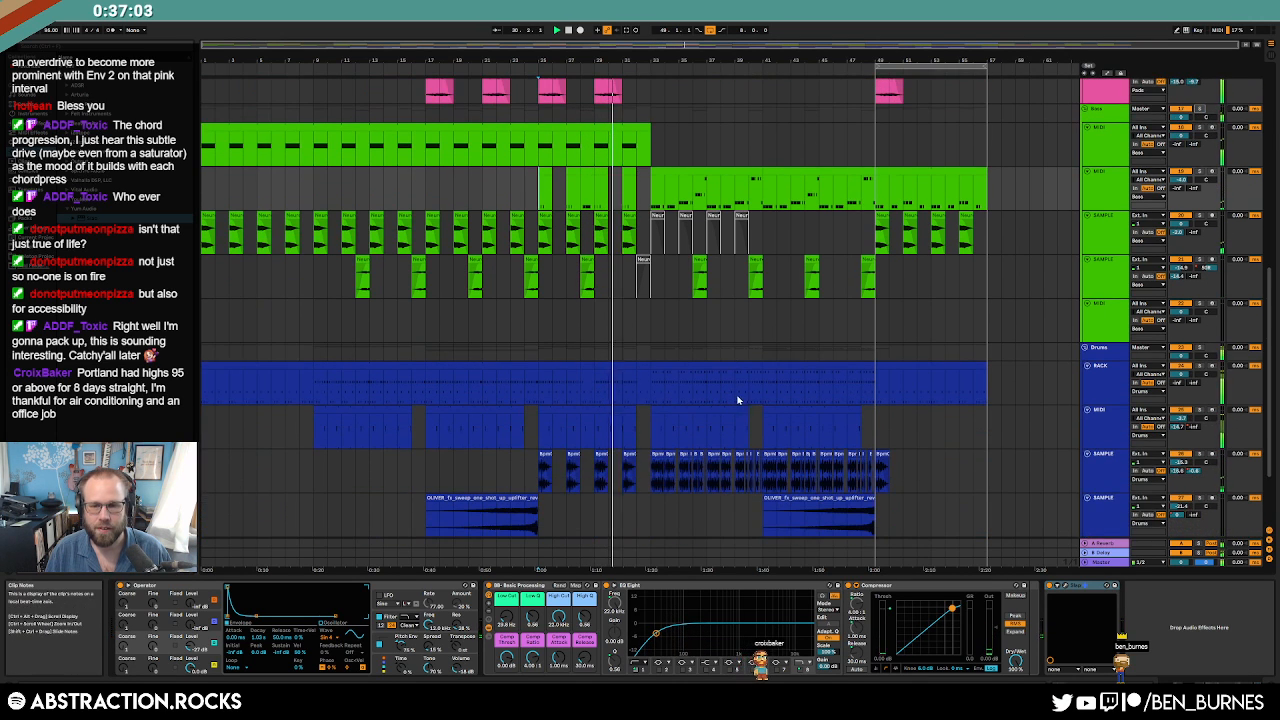
pyautogui.moveTo(883, 456); pyautogui.dragTo(937, 462)
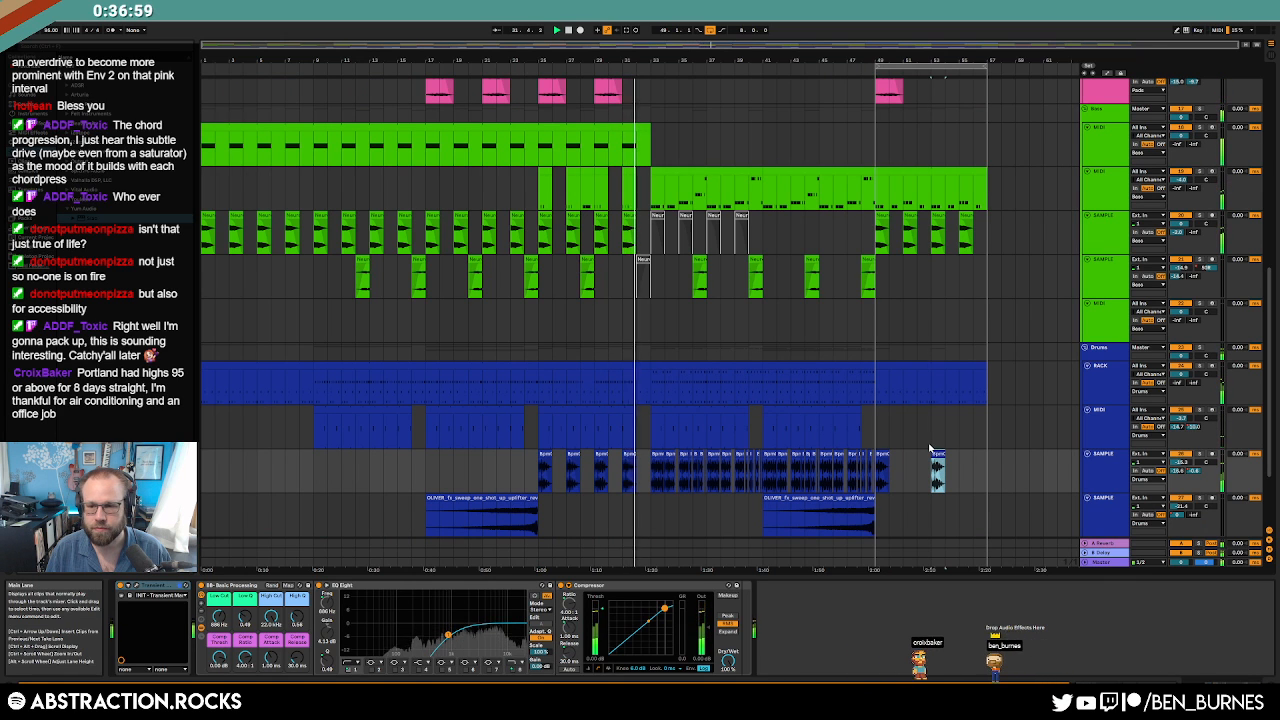
pyautogui.doubleClick(624, 452)
pyautogui.hotkey('shift', 'Tab')
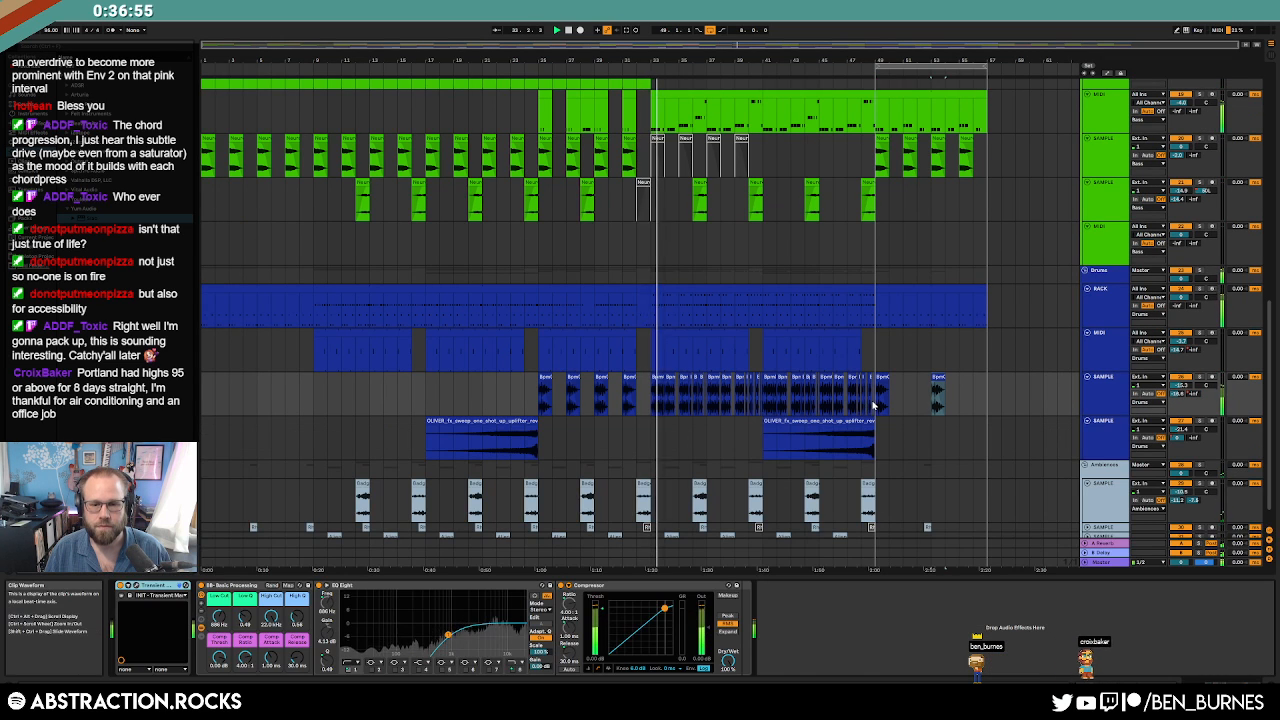
# Copy the last short clip on the second ambience sample track four bars later, just before bar 57.
pyautogui.scroll(-1, 874, 405)
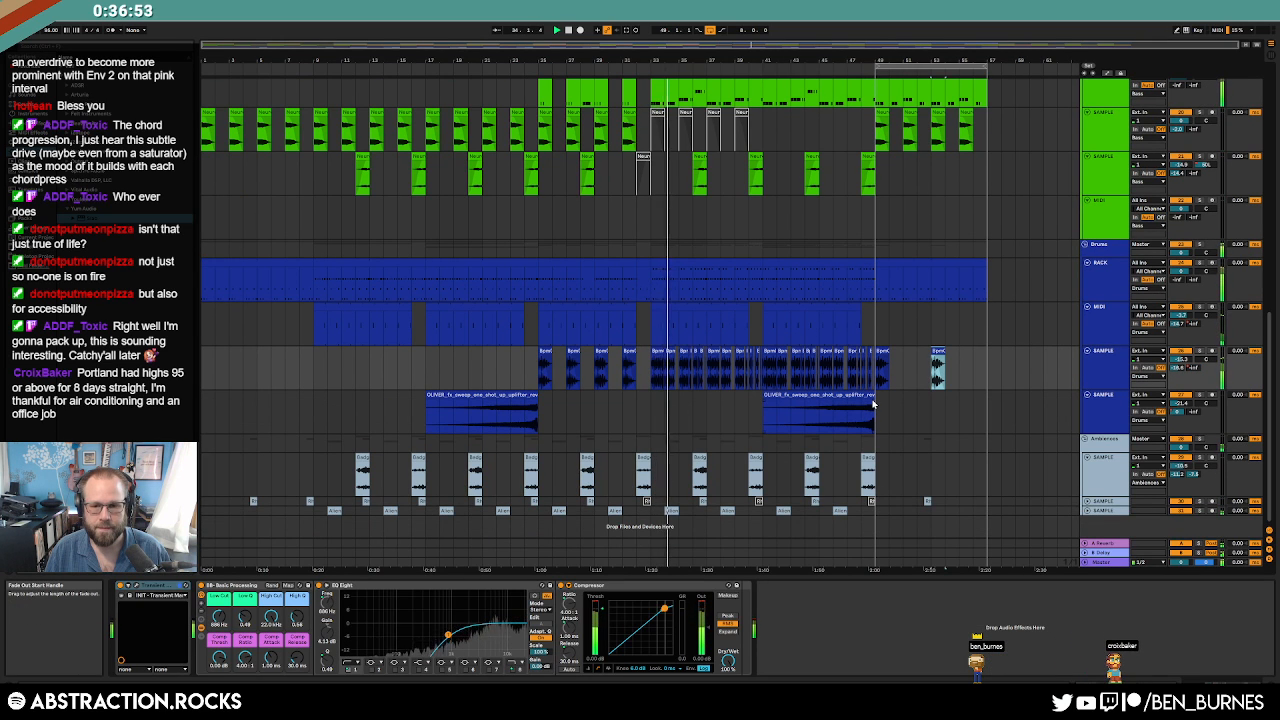
pyautogui.moveTo(929, 504); pyautogui.dragTo(986, 503)
pyautogui.hotkey('shift', 'Tab')
pyautogui.hotkey('shift', 'Tab')
# Review the pad part in bars 17 to 33 and the fourth lead track's clip at bar 33 during playback.
pyautogui.scroll(6, 941, 444)
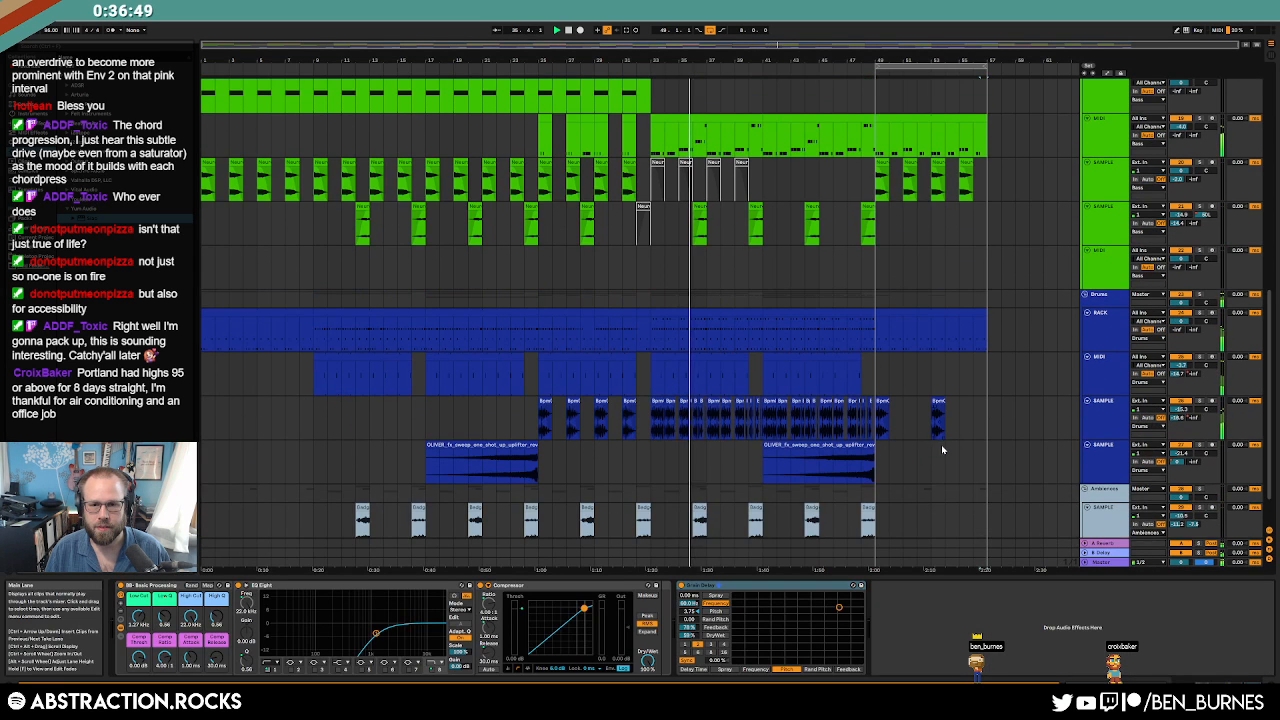
pyautogui.scroll(2, 940, 452)
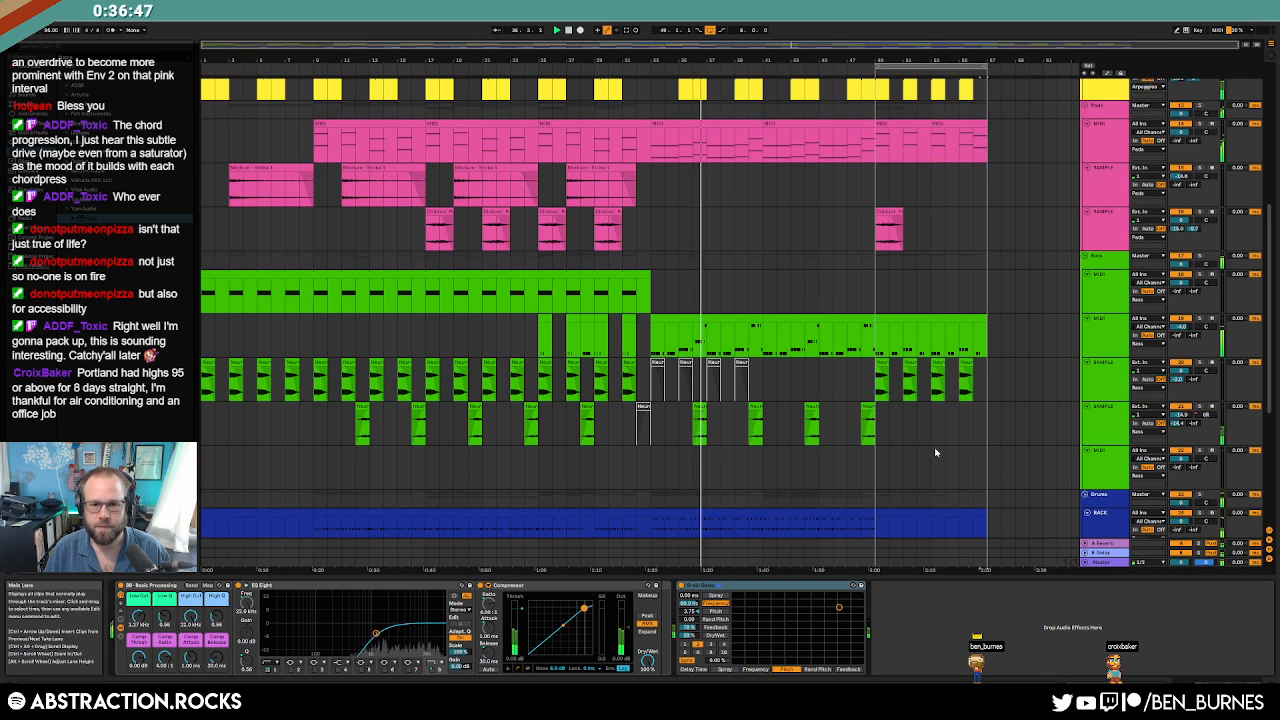
pyautogui.scroll(3, 935, 452)
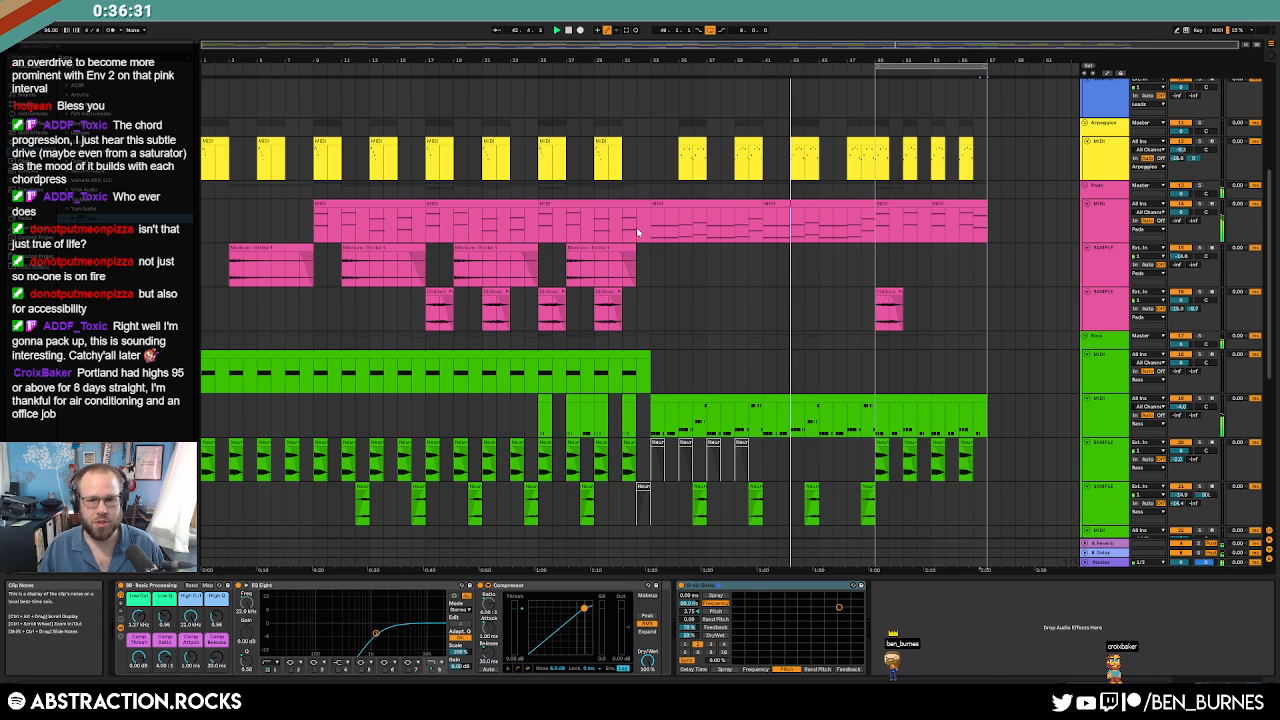
pyautogui.moveTo(640, 226); pyautogui.dragTo(426, 226)
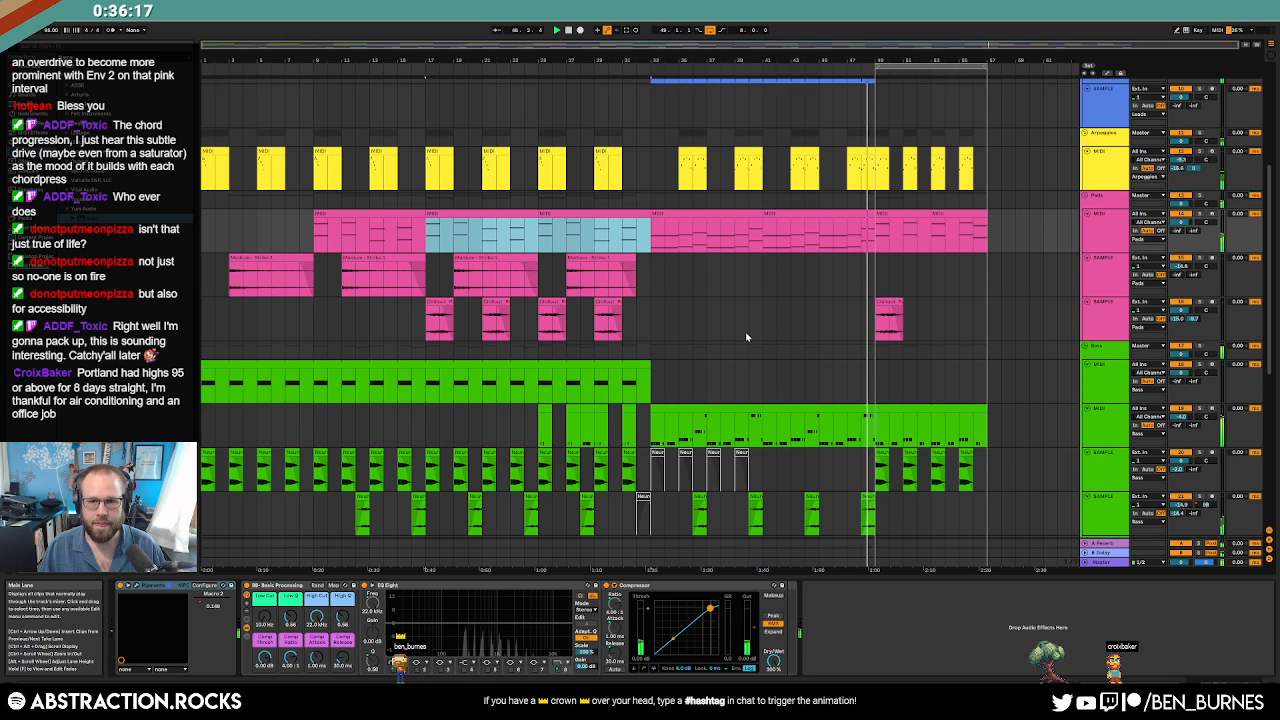
pyautogui.scroll(6, 745, 331)
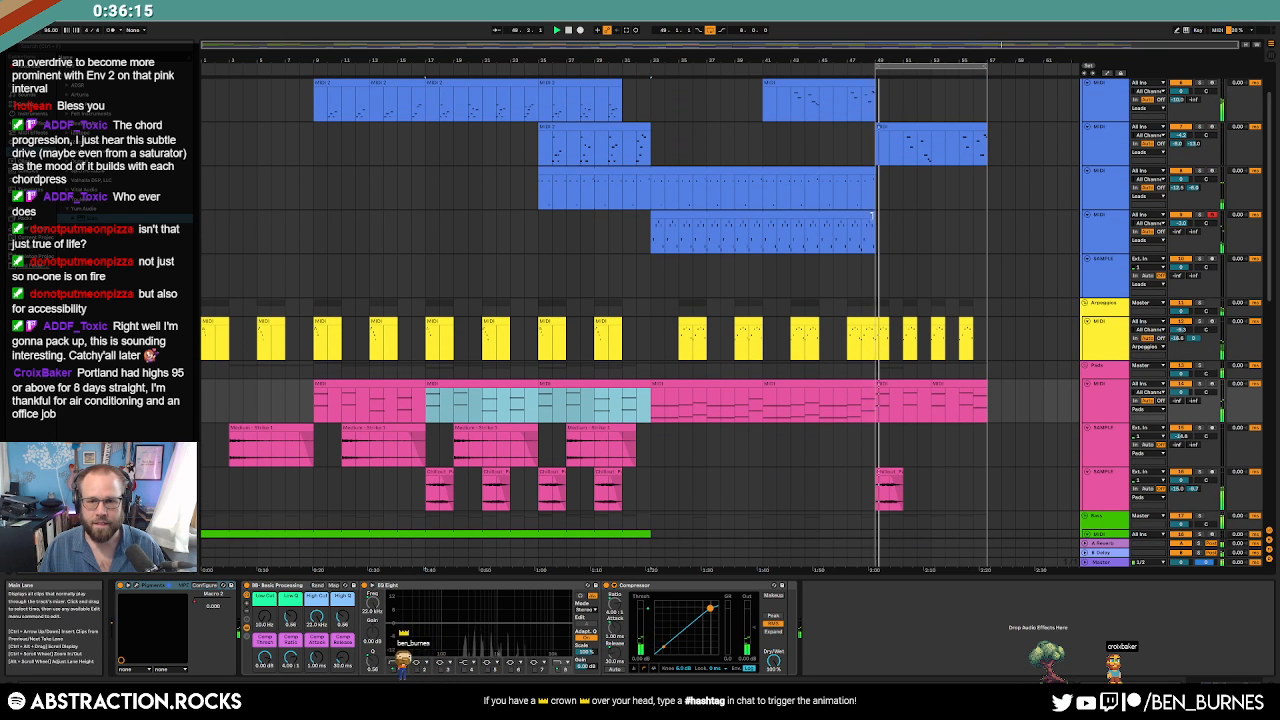
pyautogui.click(866, 215)
pyautogui.click(1193, 233)
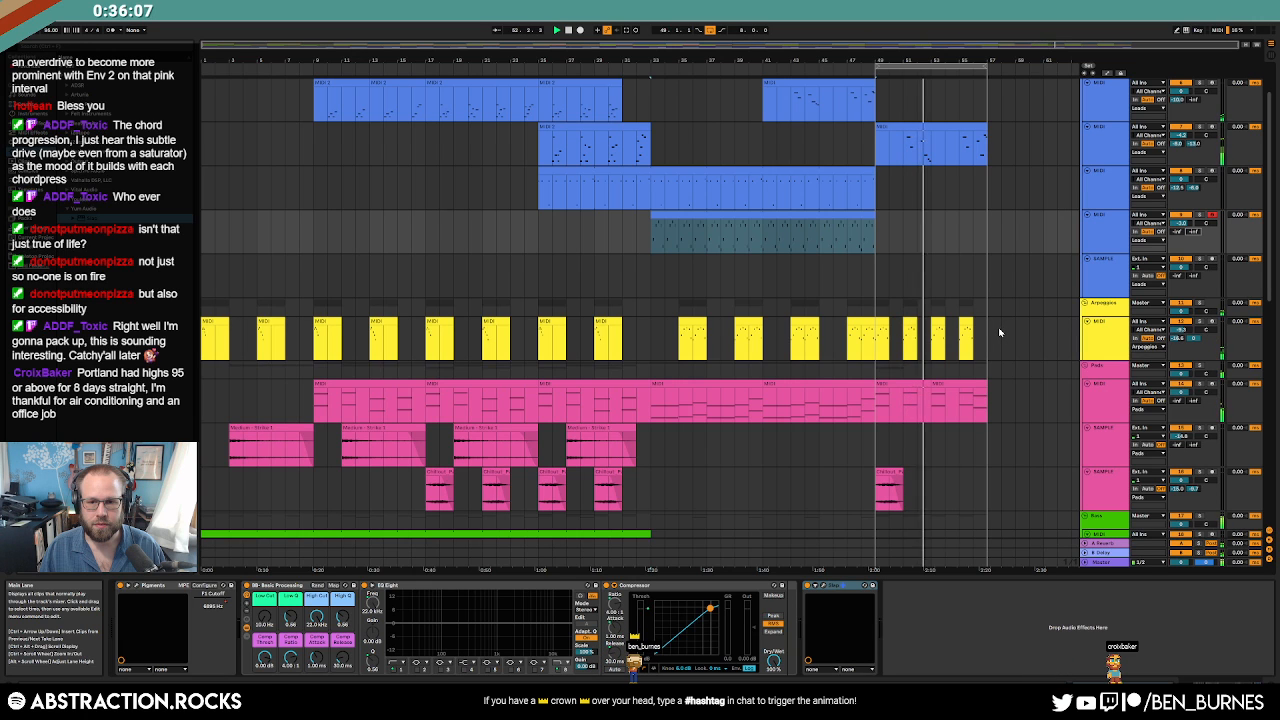
pyautogui.scroll(-5, 998, 327)
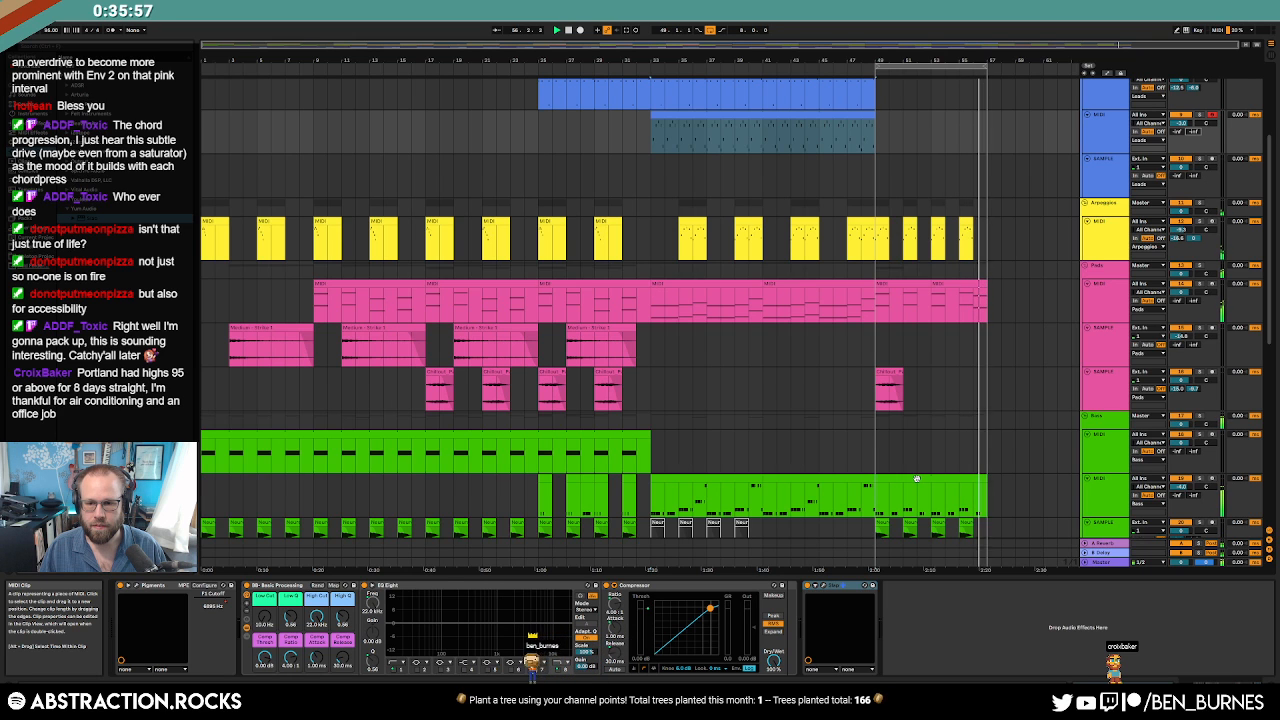
# Examine the notes of the bass clip starting at bar 49 and the surrounding lead, pad and bass tracks.
pyautogui.doubleClick(916, 479)
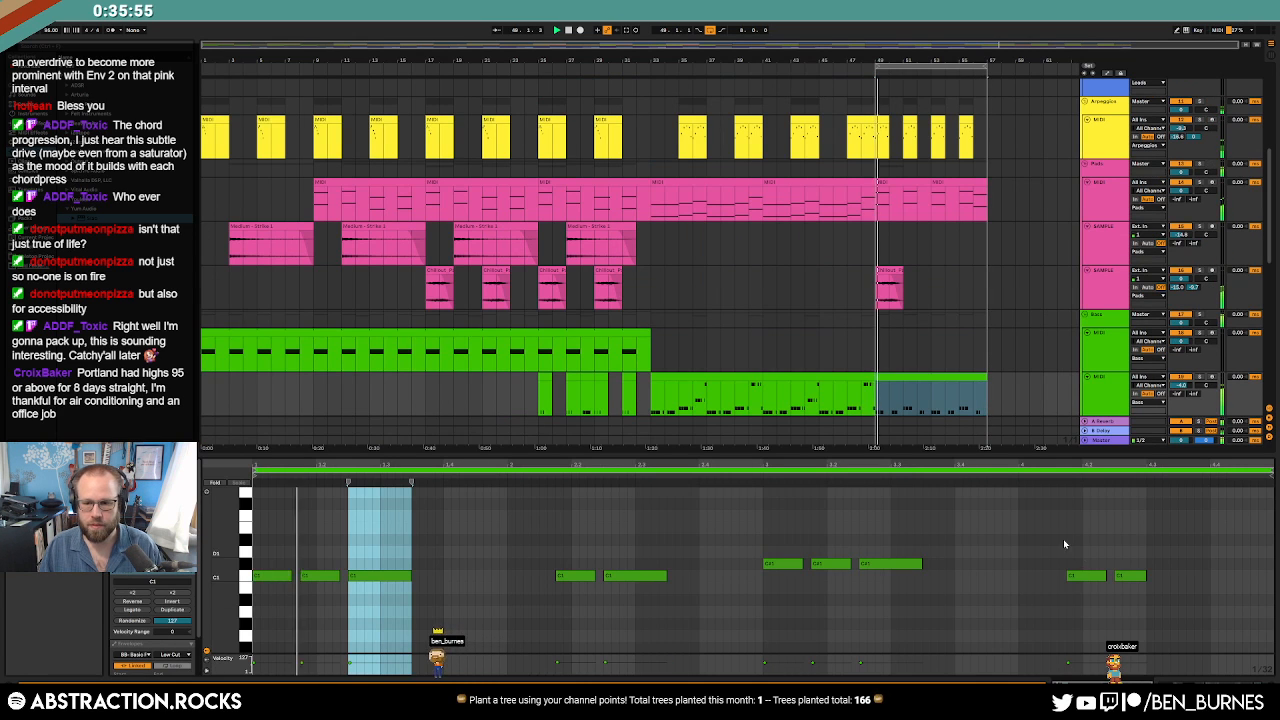
pyautogui.moveTo(1063, 540); pyautogui.dragTo(1224, 613)
pyautogui.hotkey('shift', 'Tab')
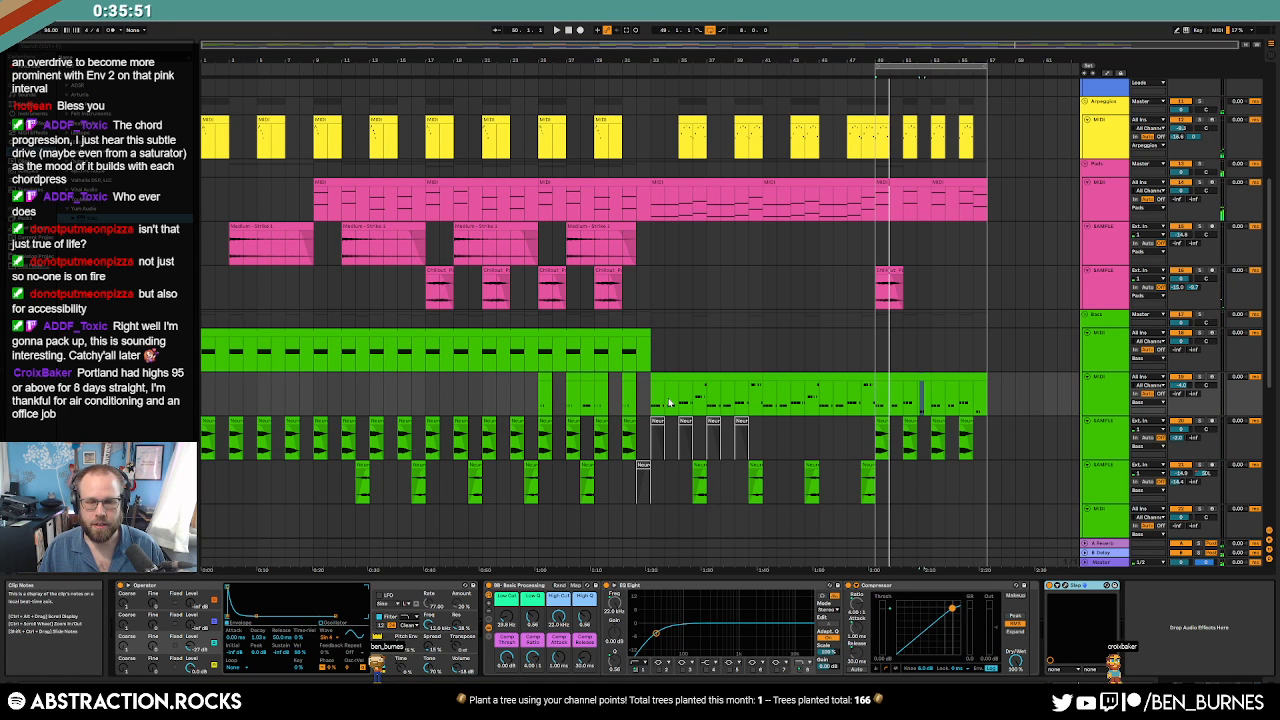
pyautogui.scroll(10, 666, 400)
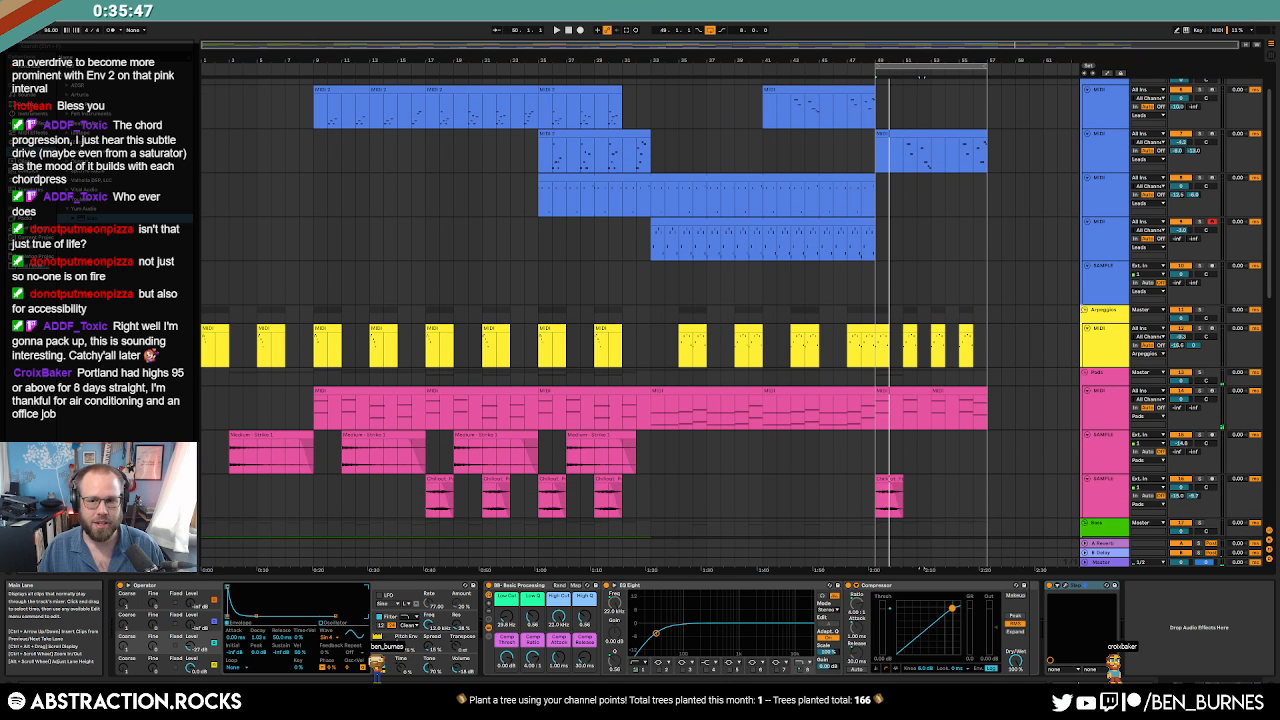
pyautogui.scroll(-8, 900, 400)
pyautogui.scroll(-4, 880, 437)
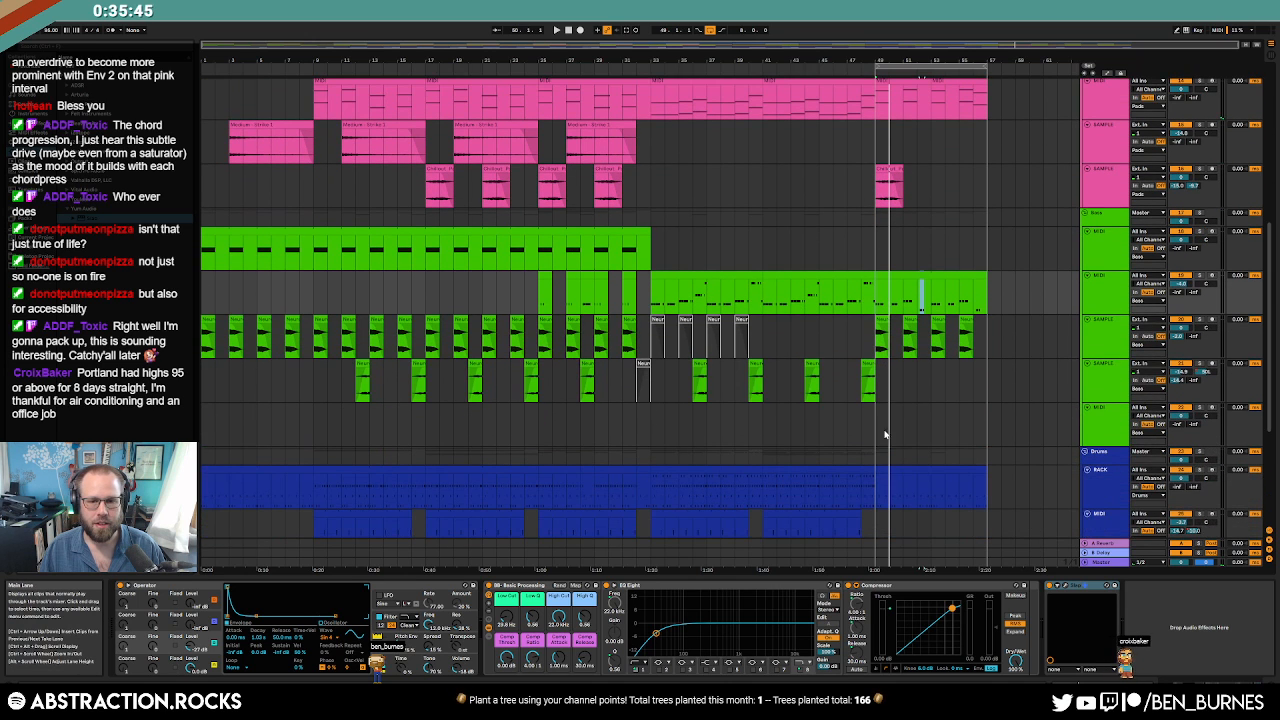
# Delete the empty MIDI track at the end of the bass group and collapse the remaining bass tracks.
pyautogui.click(1096, 421)
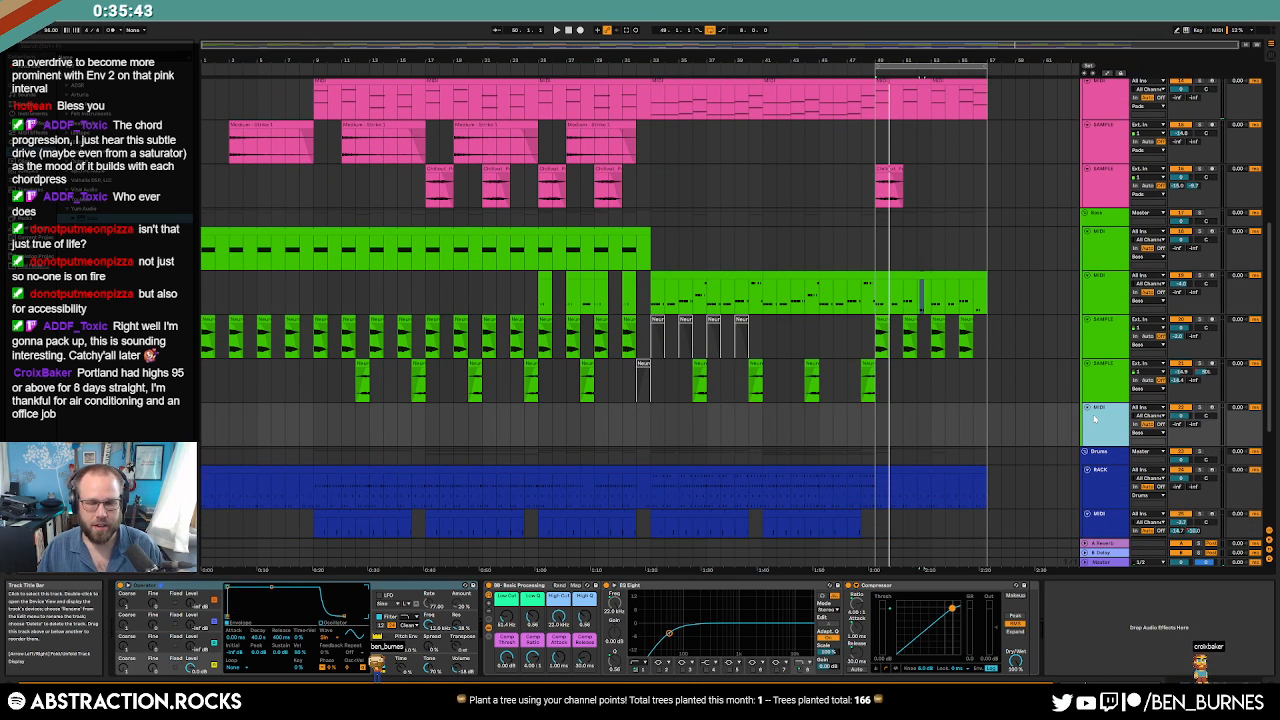
pyautogui.press('Delete')
pyautogui.click(1100, 382)
pyautogui.keyDown('shift'); pyautogui.click(1108, 250); pyautogui.keyUp('shift')
pyautogui.click(1087, 231)
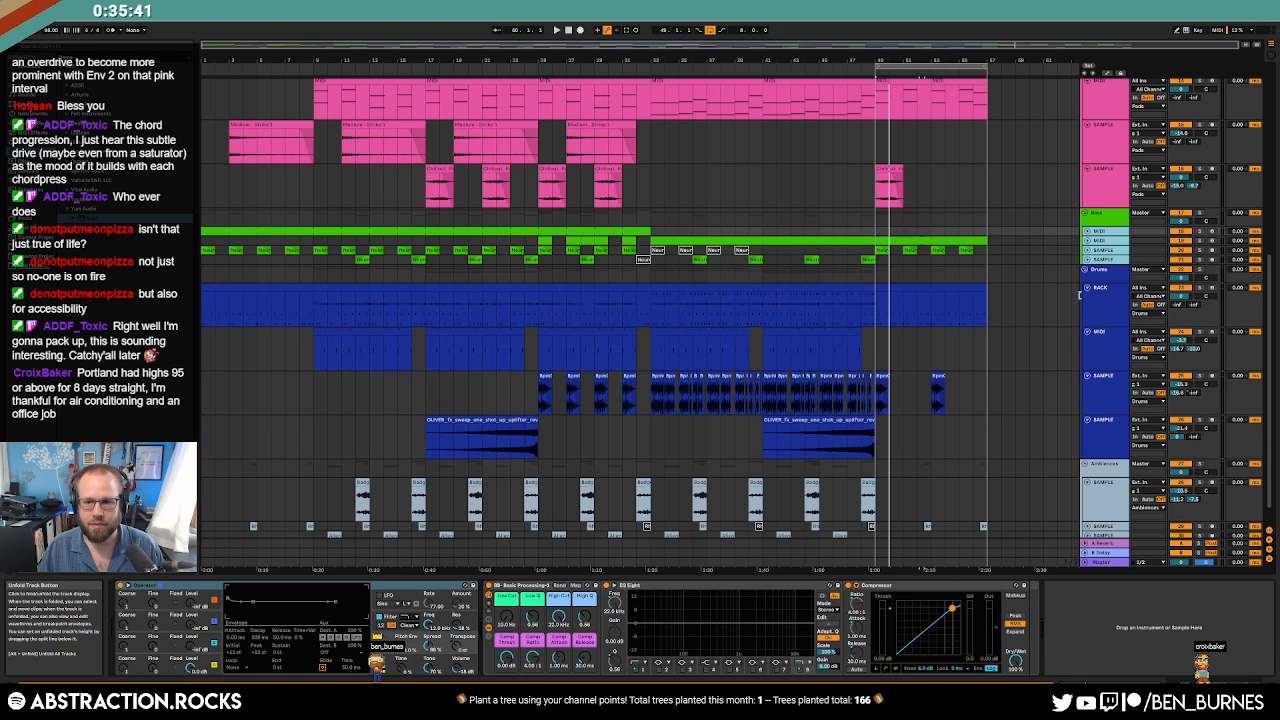
# Collapse all tracks in the drum group and the ambience sample tracks.
pyautogui.click(1112, 312)
pyautogui.keyDown('shift'); pyautogui.click(1108, 430); pyautogui.keyUp('shift')
pyautogui.click(1088, 289)
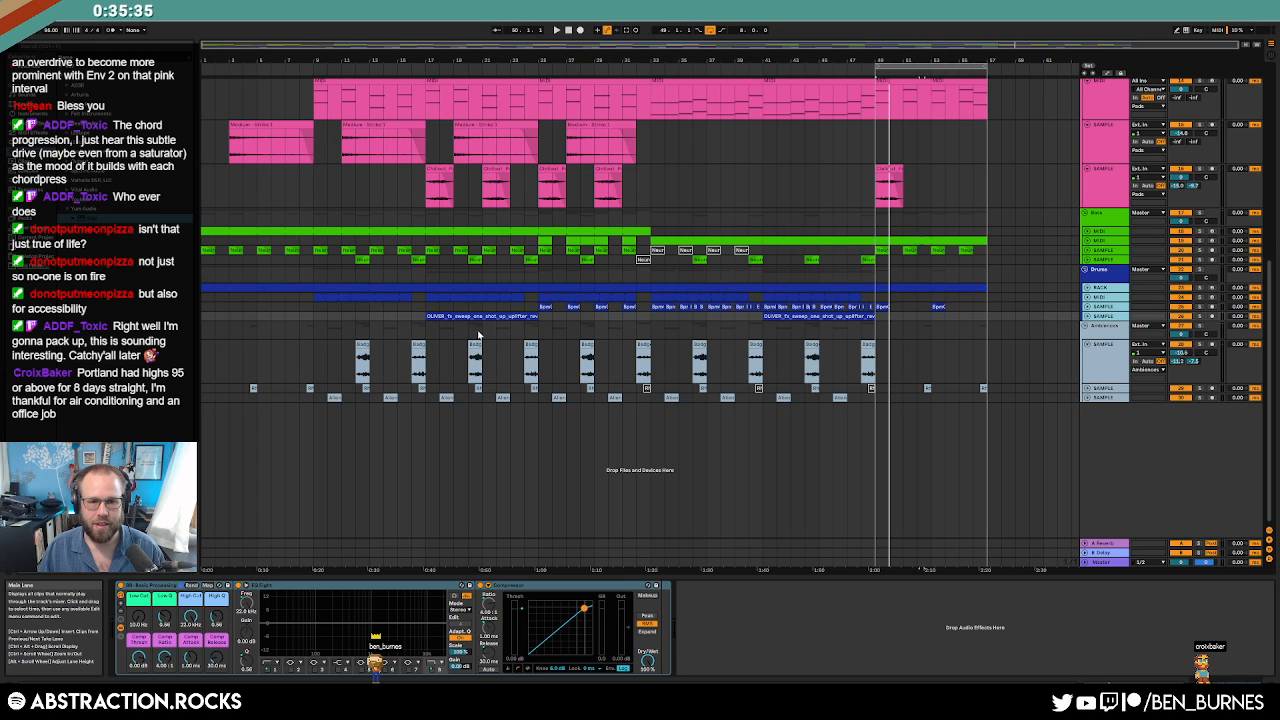
pyautogui.moveTo(314, 318); pyautogui.dragTo(538, 318)
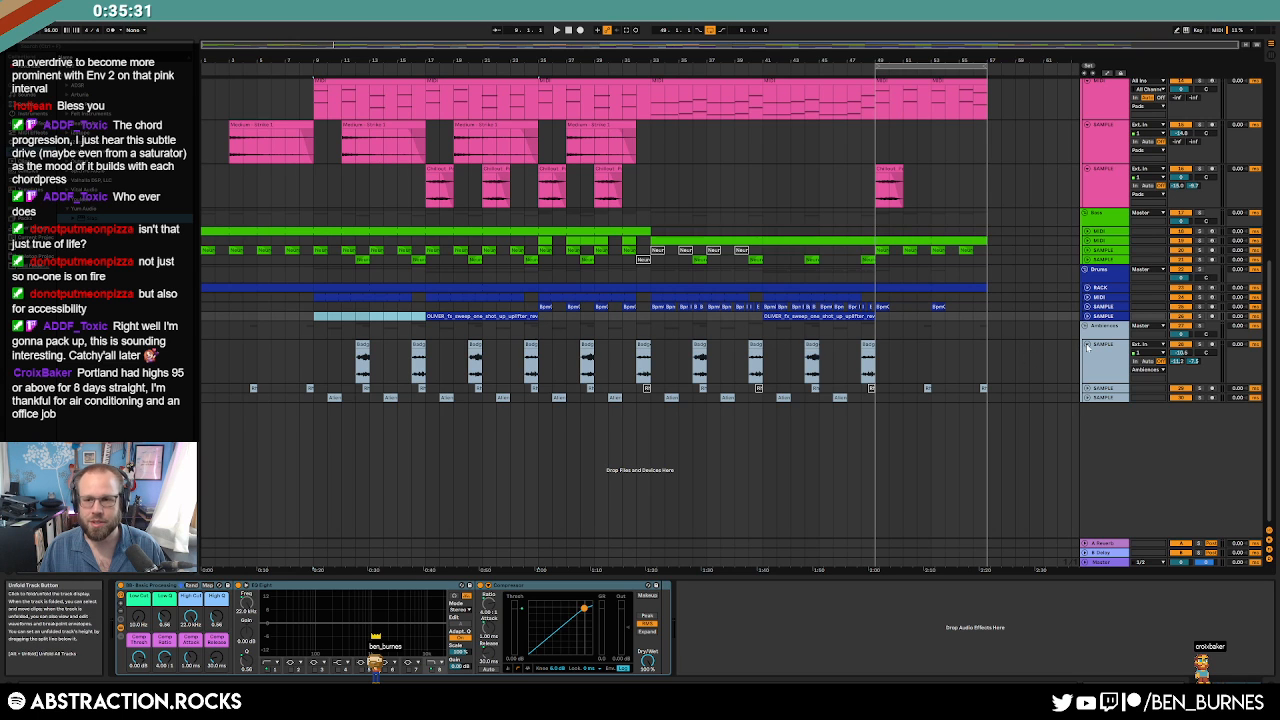
pyautogui.click(1082, 350)
# Collapse the three pad tracks and the arpeggio track.
pyautogui.scroll(4, 1030, 360)
pyautogui.click(1112, 321)
pyautogui.keyDown('shift'); pyautogui.click(1106, 221); pyautogui.keyUp('shift')
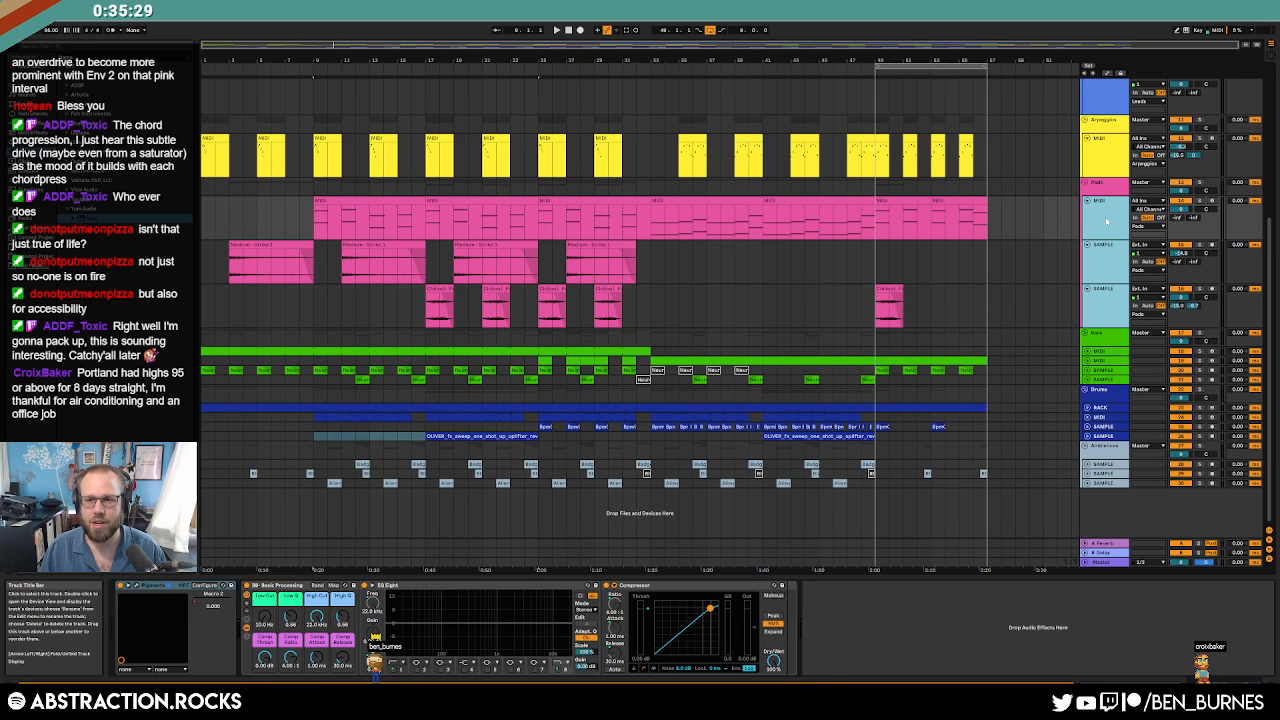
pyautogui.click(1087, 201)
pyautogui.click(1088, 139)
# Collapse all MIDI and sample tracks in the lead group.
pyautogui.scroll(3, 1117, 318)
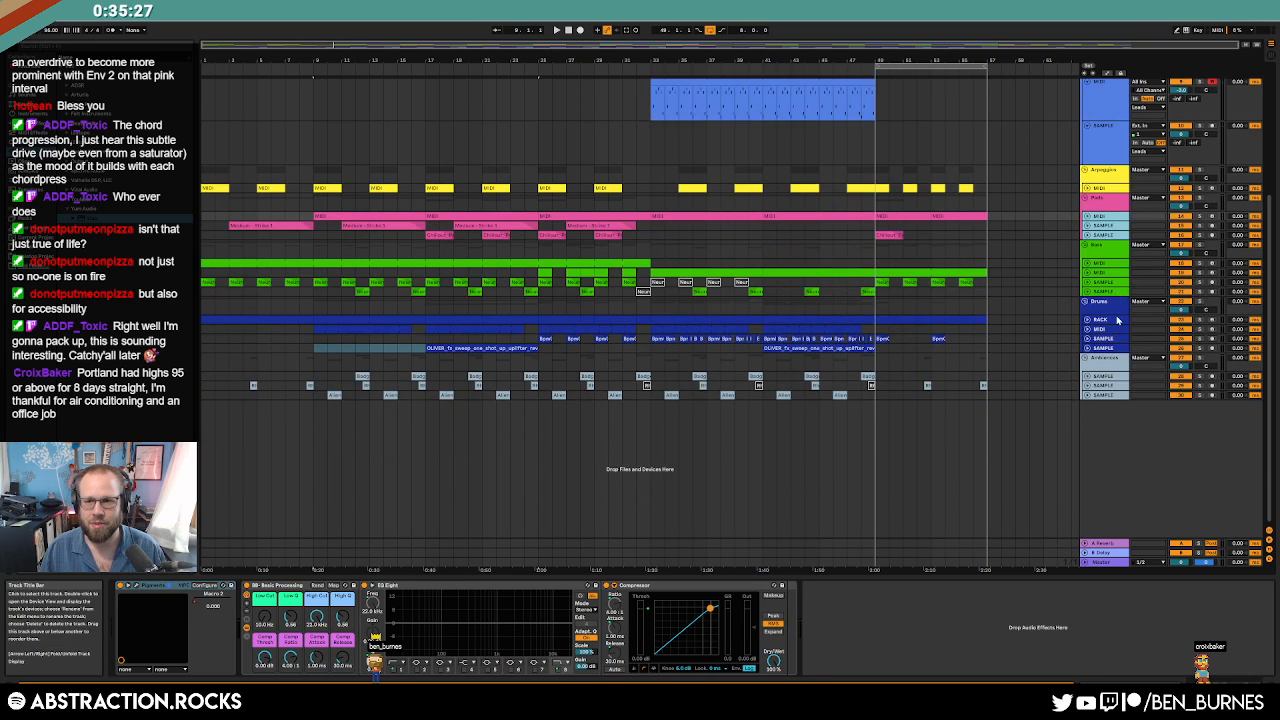
pyautogui.click(1095, 218)
pyautogui.scroll(2, 1096, 300)
pyautogui.scroll(2, 1096, 309)
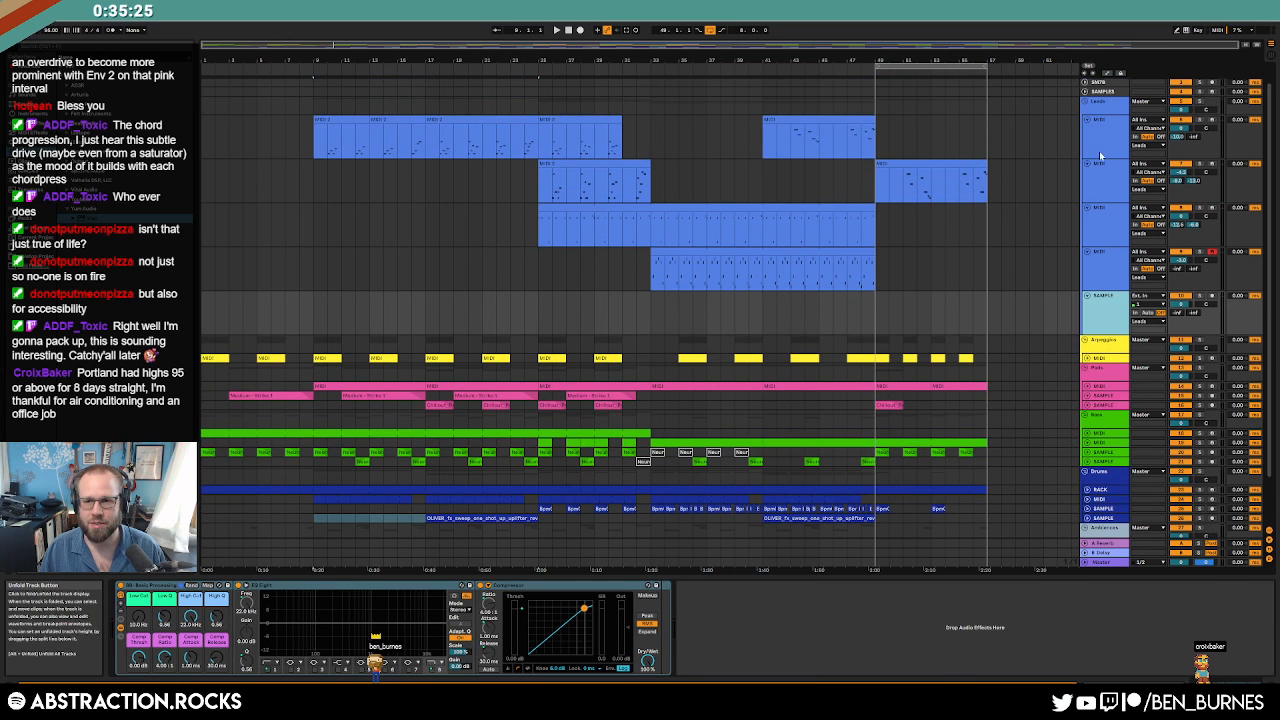
pyautogui.keyDown('shift'); pyautogui.click(1100, 152); pyautogui.keyUp('shift')
pyautogui.click(1088, 165)
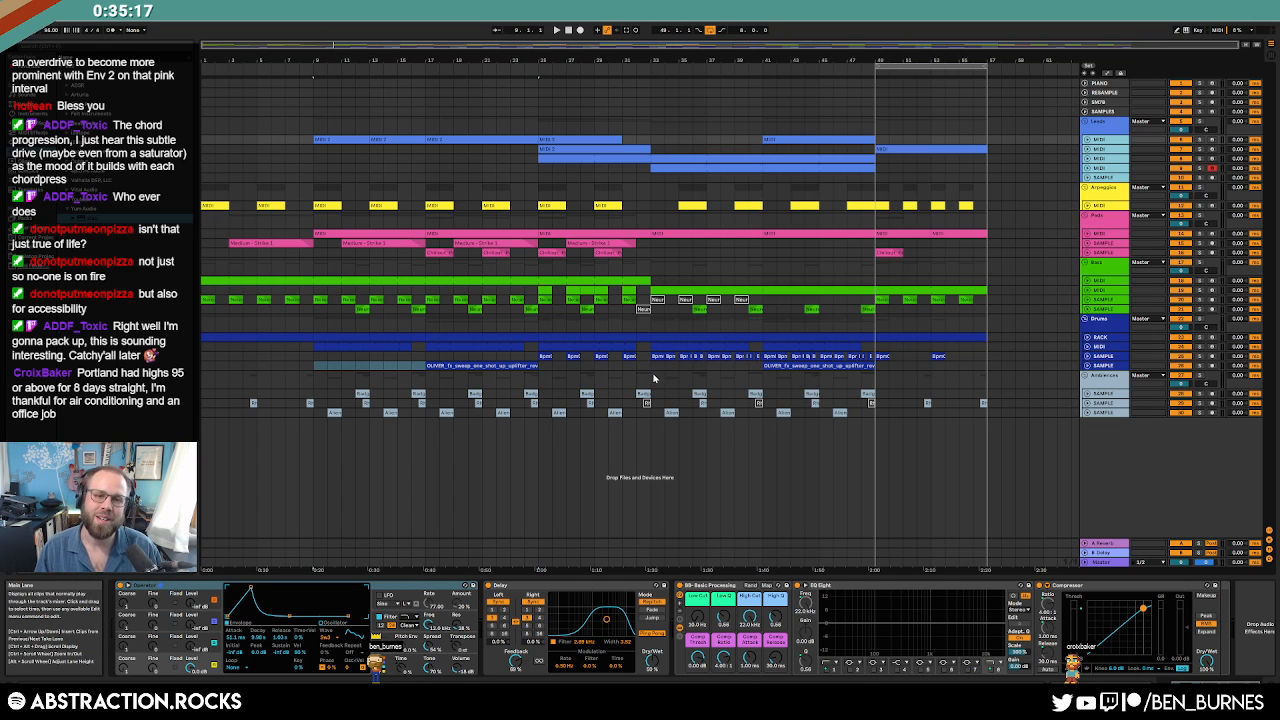
# Duplicate the time from bar 33 to bar 49 across all tracks and delete the uplifter sweep at bar 41.
pyautogui.moveTo(652, 378); pyautogui.dragTo(874, 378)
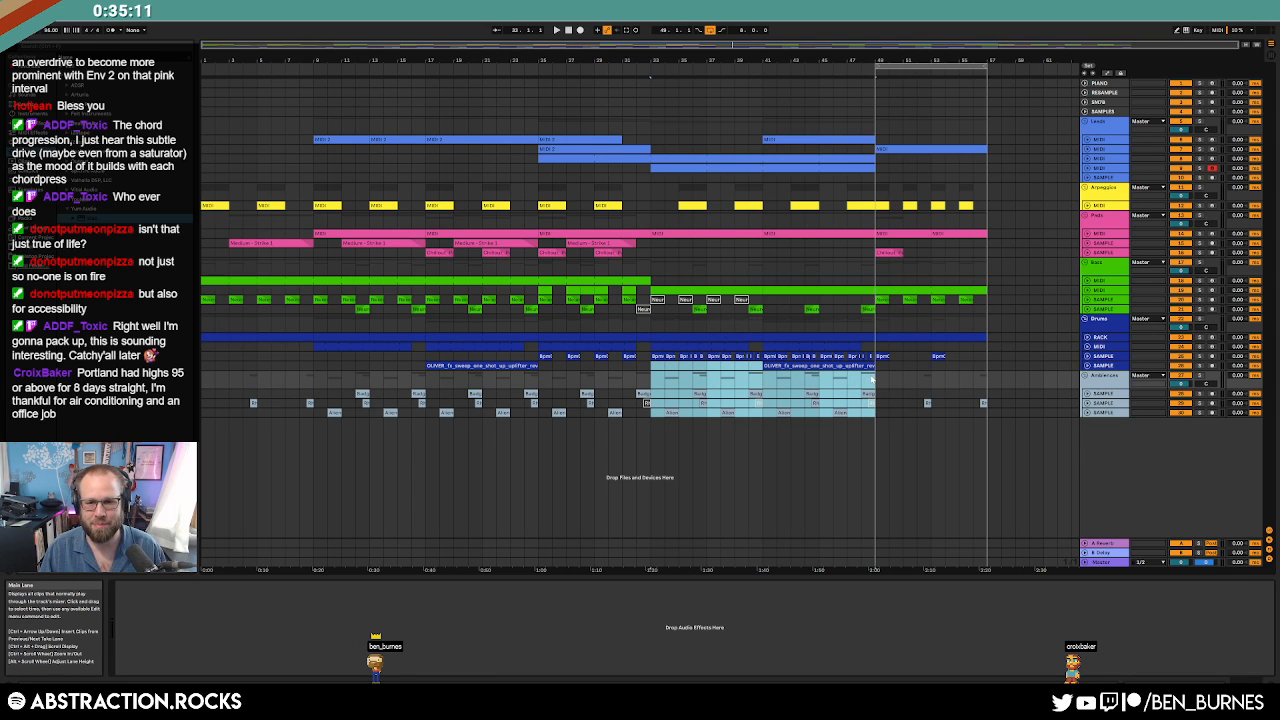
pyautogui.hotkey('ctrl', 'shift', 'd')
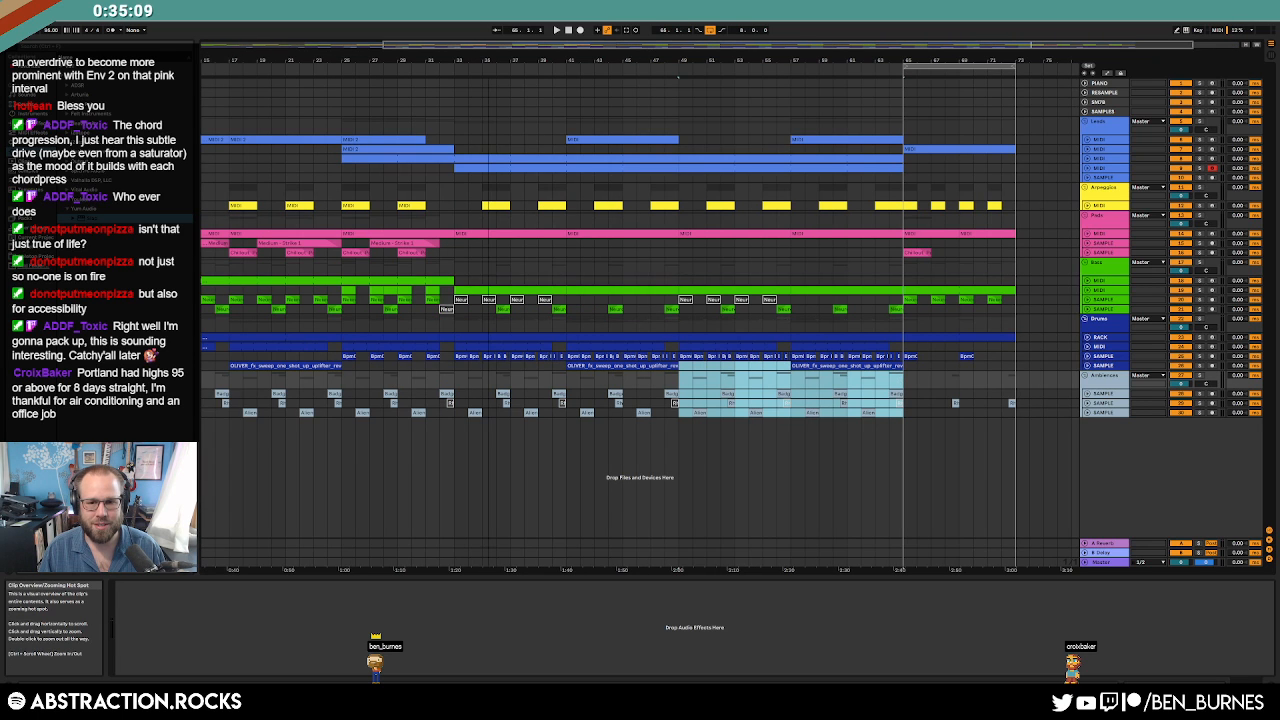
pyautogui.press('-')
pyautogui.click(668, 362)
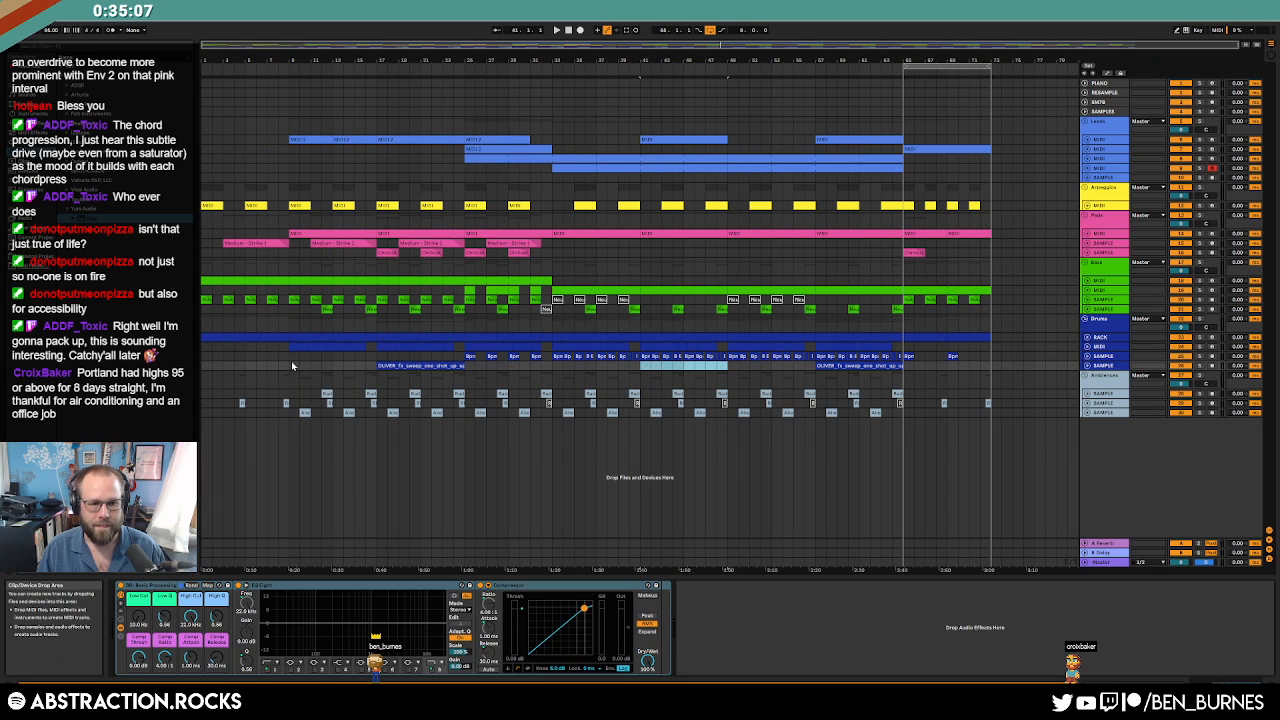
# Duplicate the time from bar 9 to bar 25 across all tracks and delete the uplifter sweep at bar 17.
pyautogui.moveTo(292, 366); pyautogui.dragTo(378, 367)
pyautogui.hotkey('ctrl', 'd')
pyautogui.hotkey('ctrl', 'd')
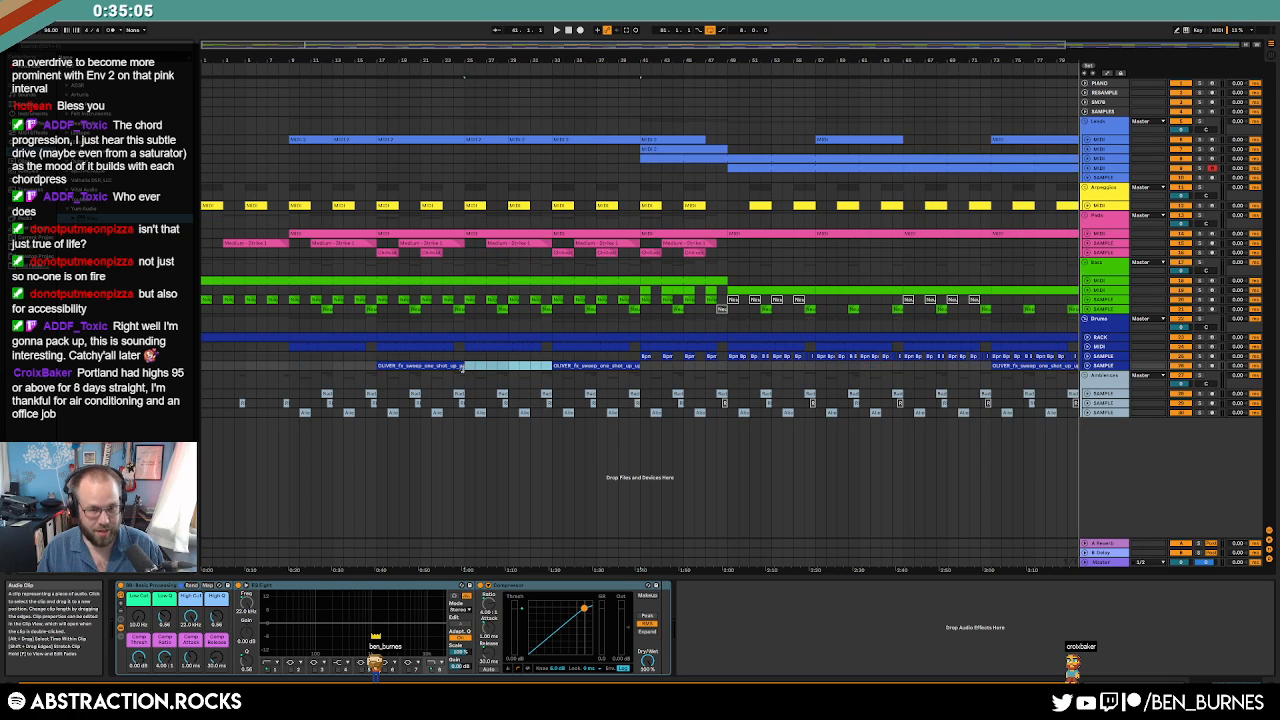
pyautogui.press('Delete')
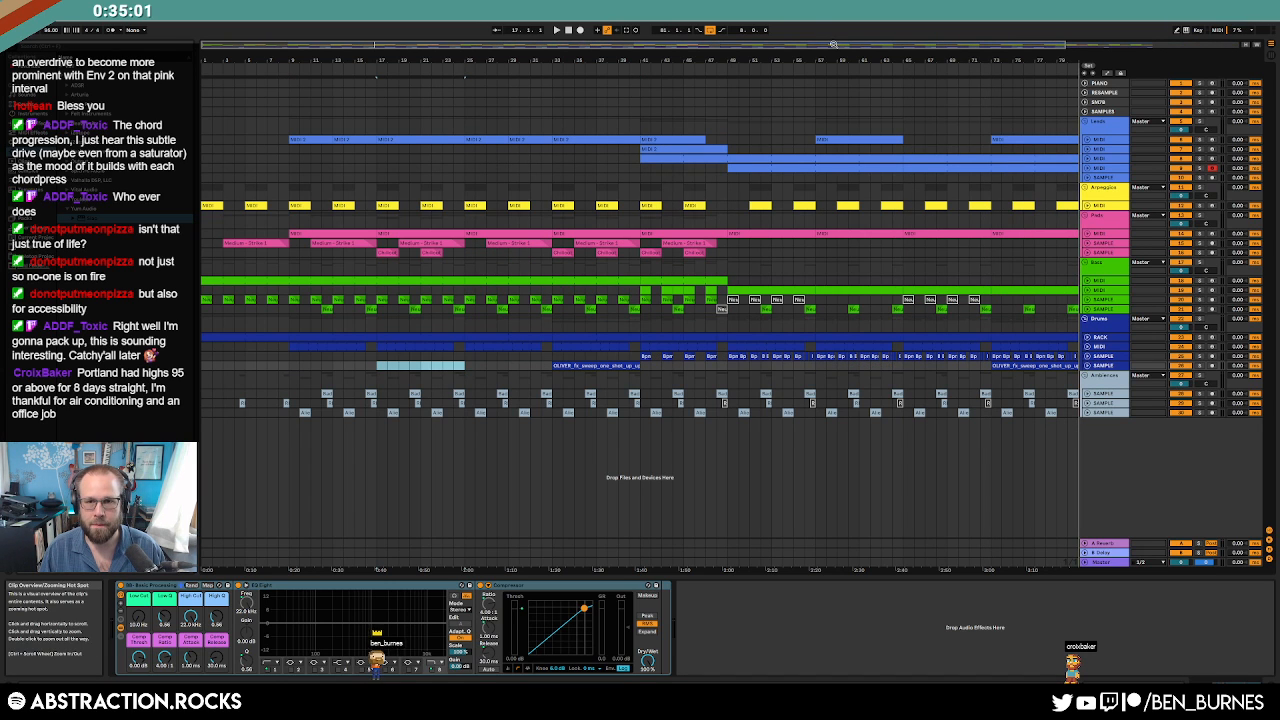
pyautogui.doubleClick(961, 48)
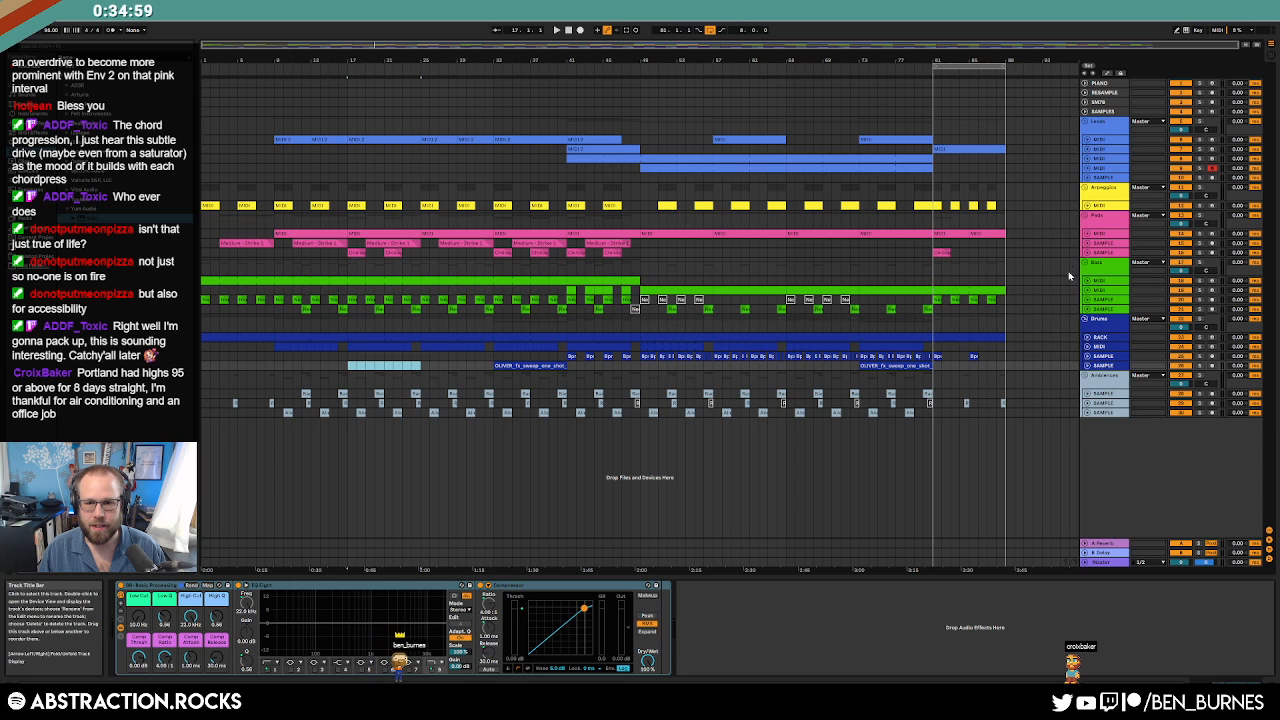
# Show the fourth lead track's F1 Cutoff automation and make its rise toward bar 81 begin earlier and more gradually.
pyautogui.click(1087, 168)
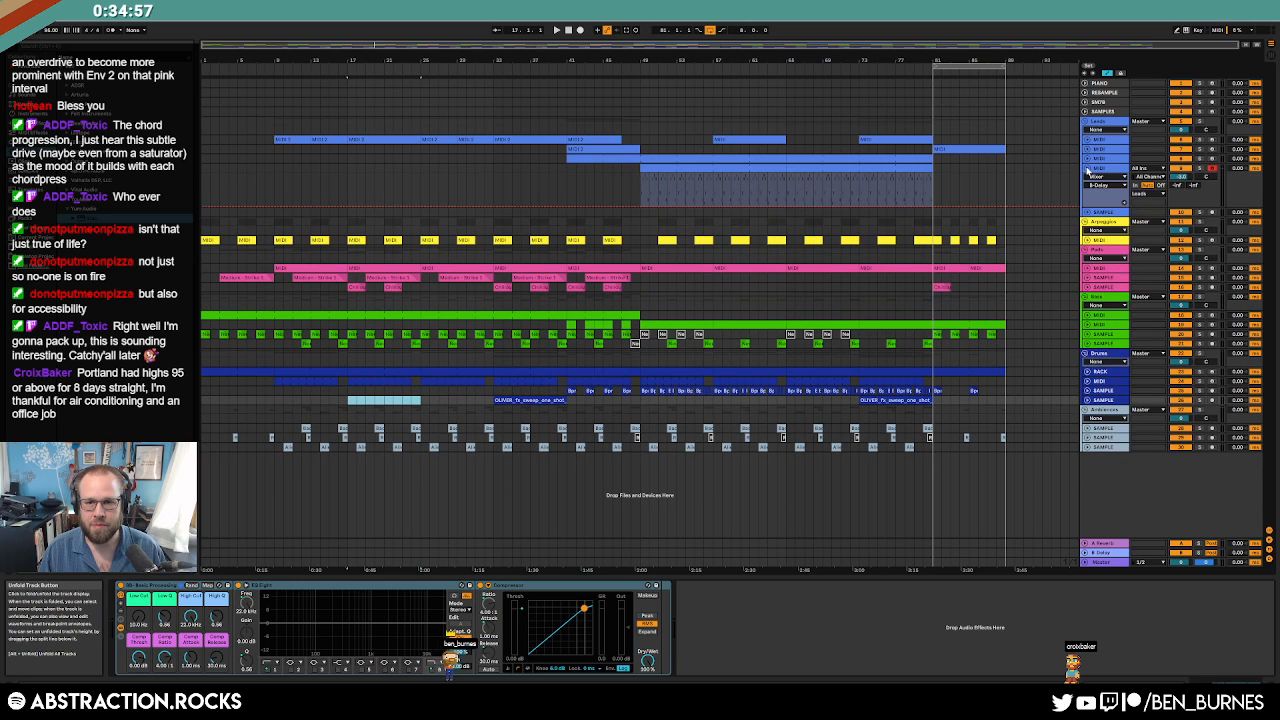
pyautogui.click(1087, 159)
pyautogui.click(1106, 166)
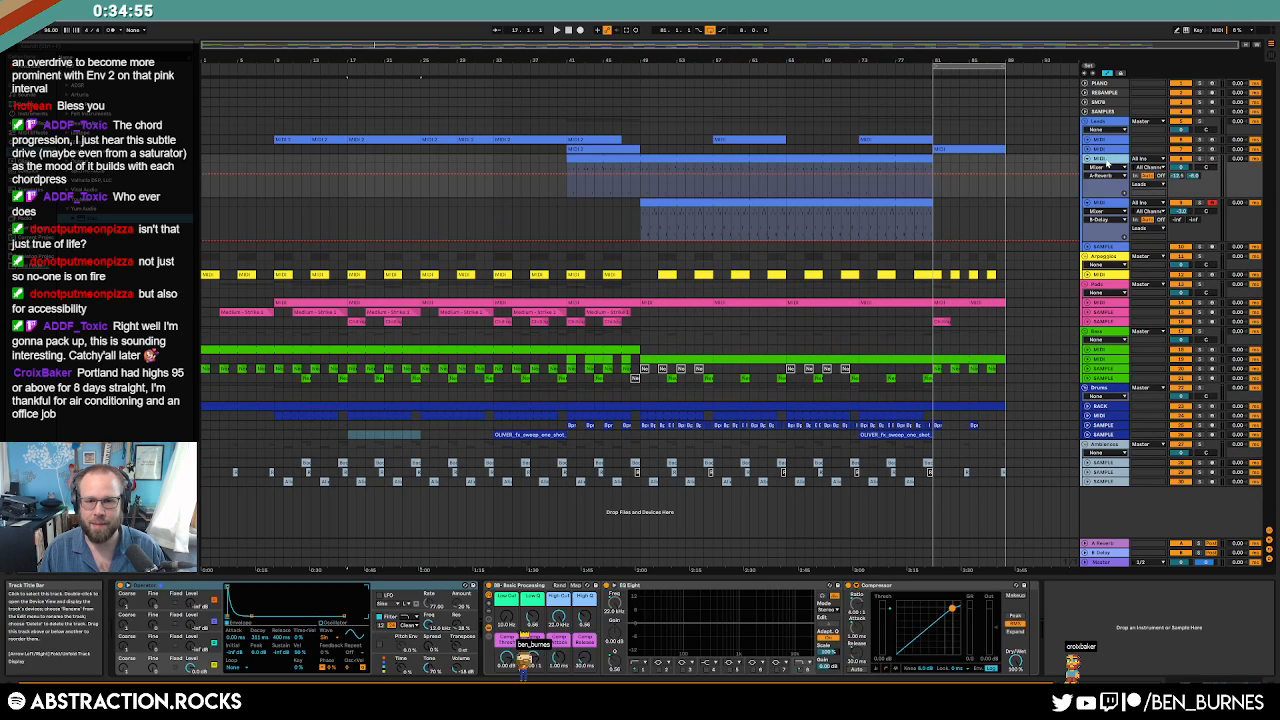
pyautogui.click(1102, 204)
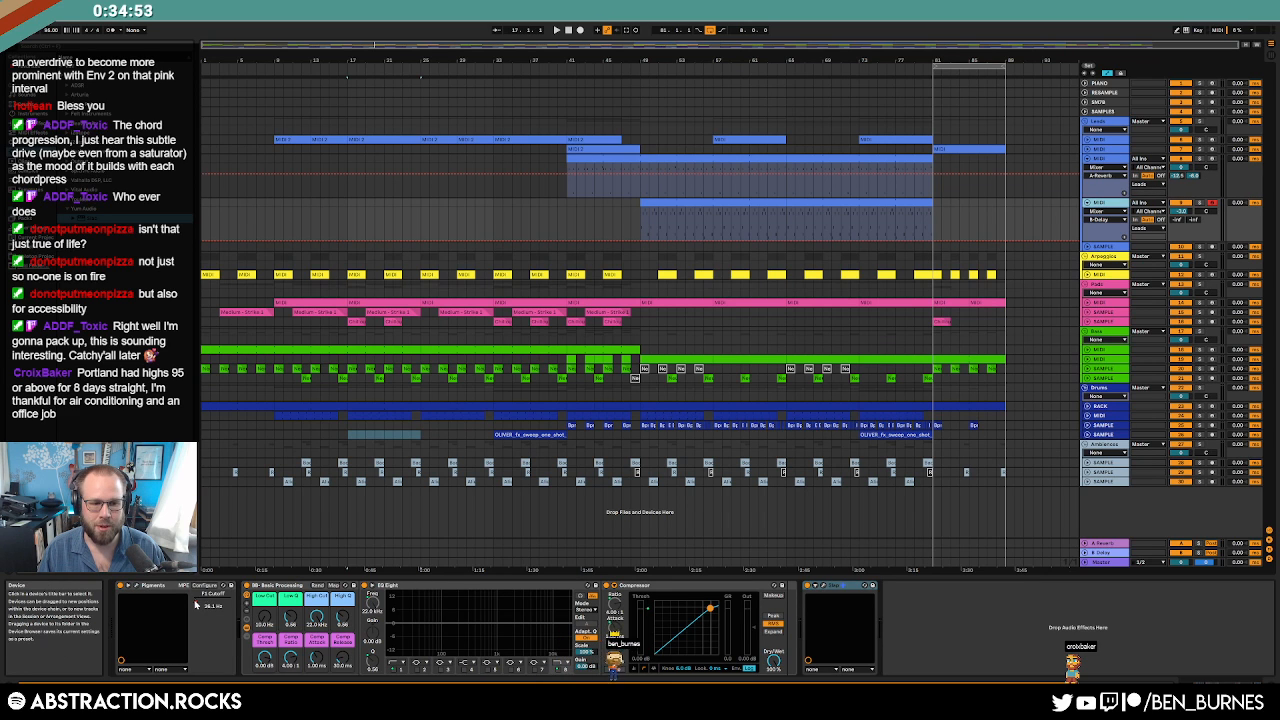
pyautogui.click(695, 209)
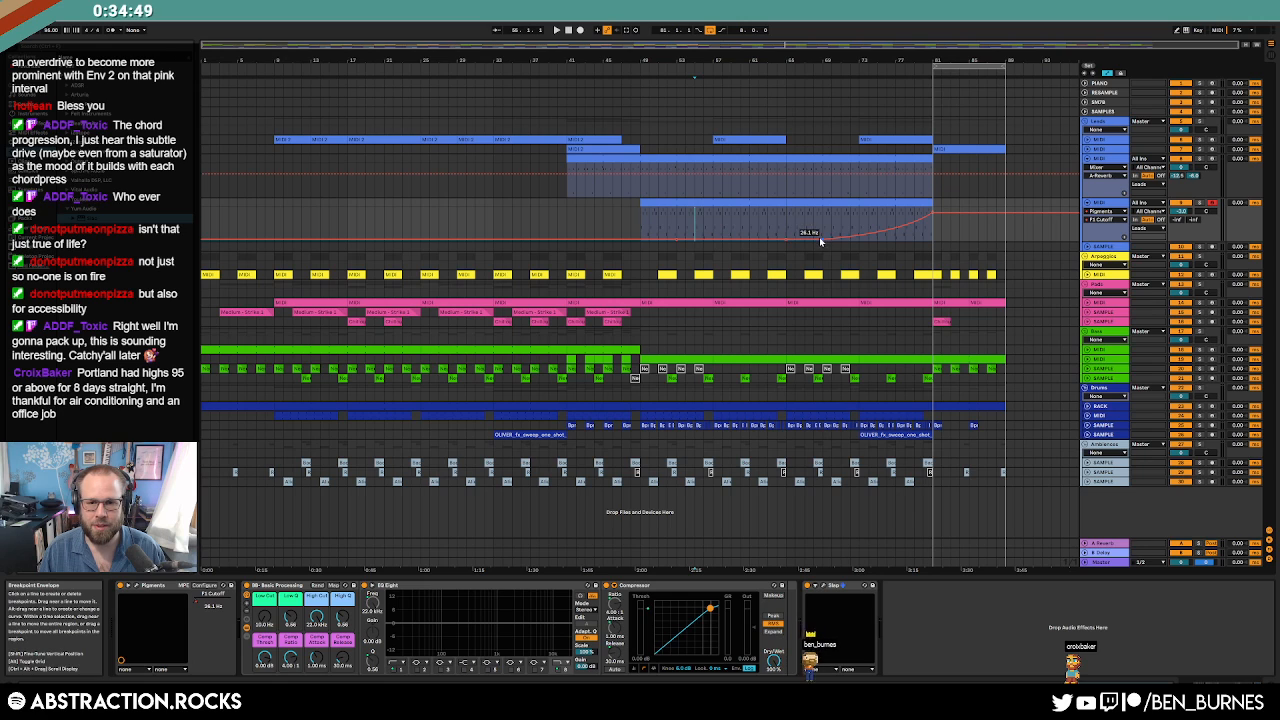
pyautogui.moveTo(788, 215); pyautogui.dragTo(759, 240)
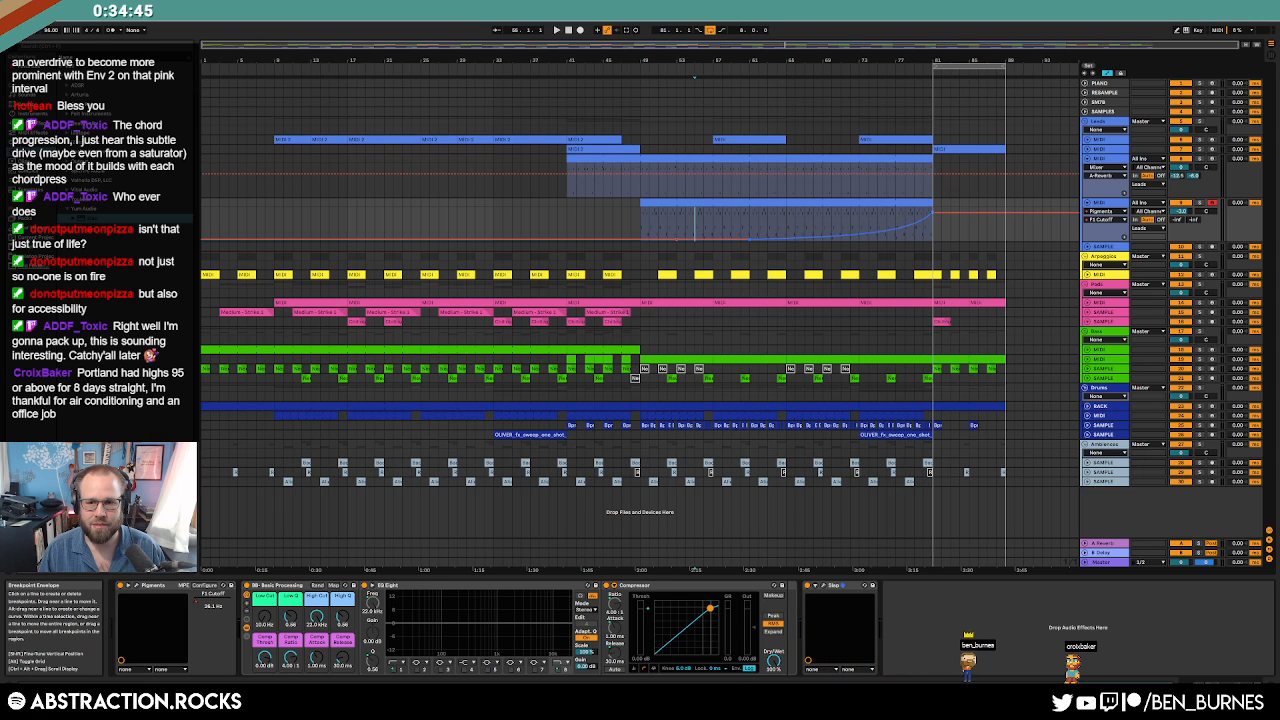
pyautogui.click(678, 228)
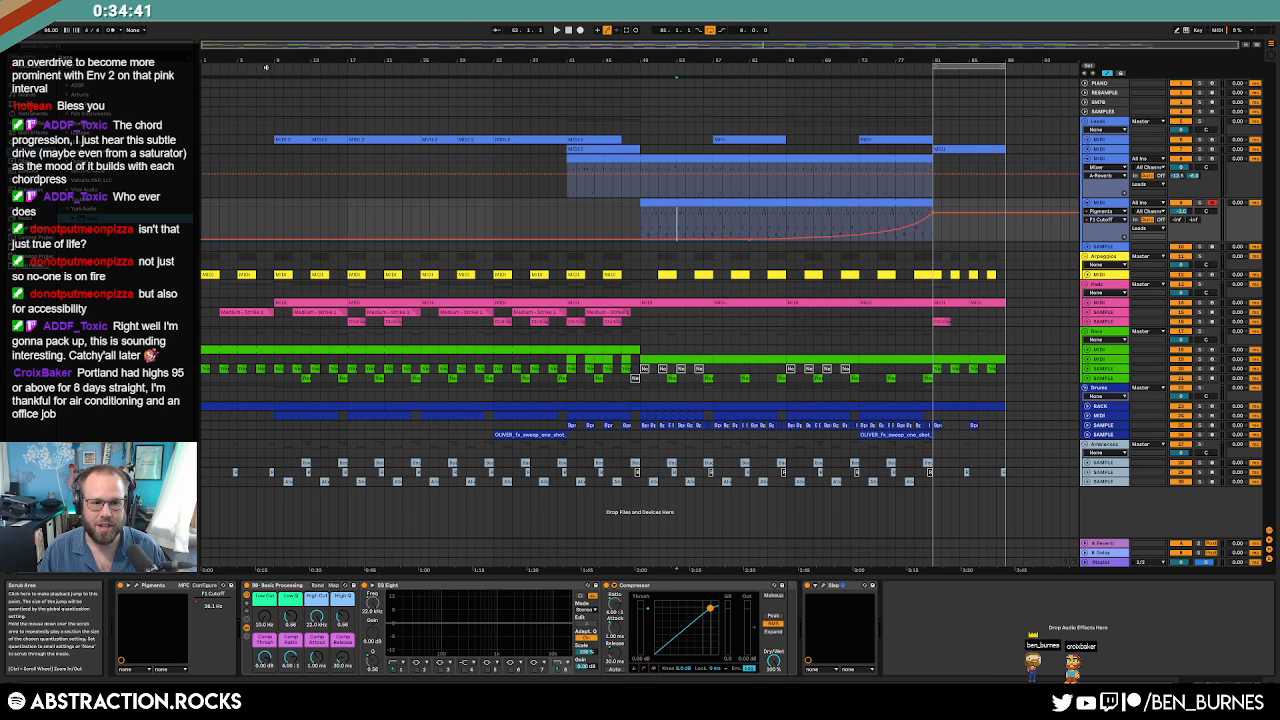
# Smooth the High Cut automation on the first bass sample track by removing the jump at bar 25, and play from shortly before bar 9.
pyautogui.click(1085, 350)
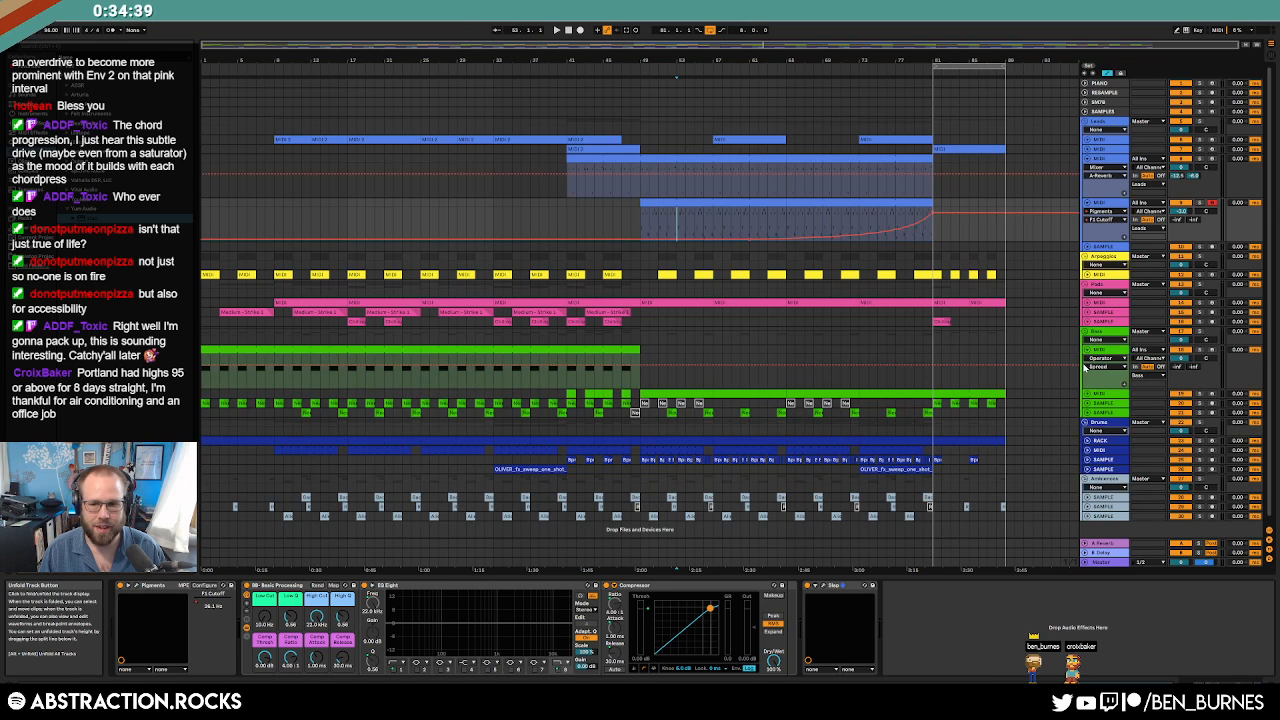
pyautogui.click(1095, 396)
pyautogui.click(1086, 394)
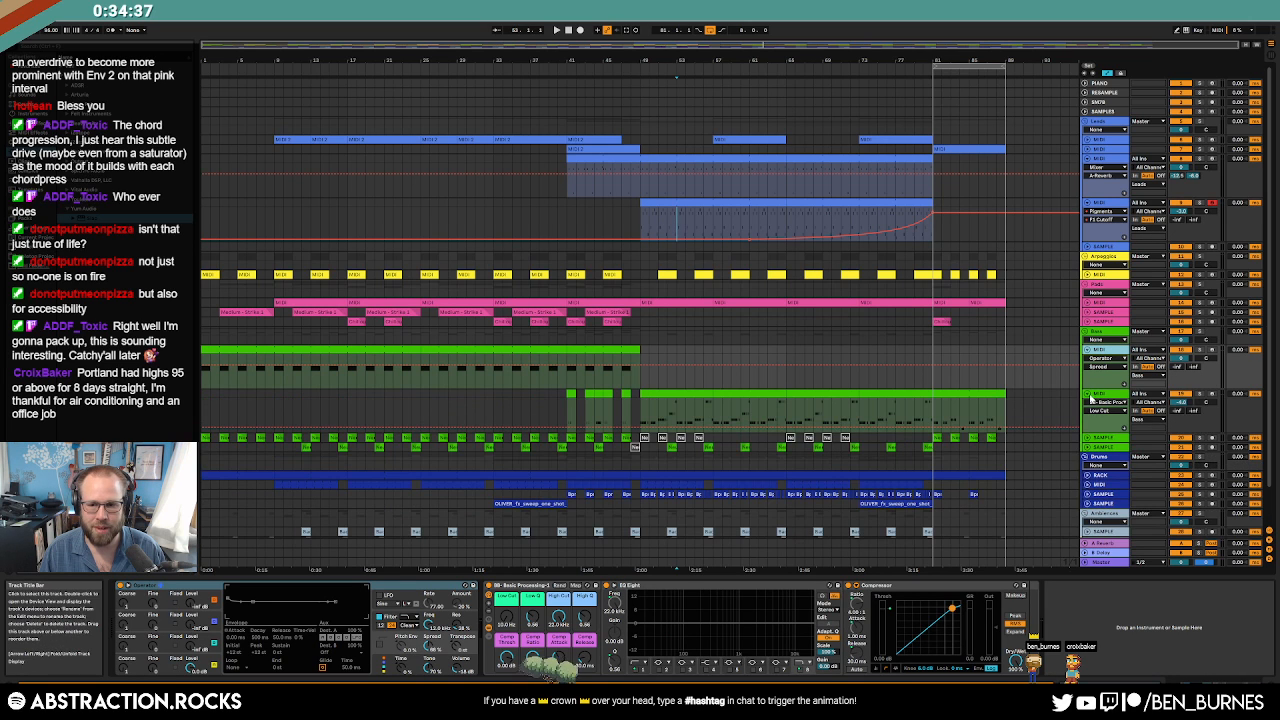
pyautogui.click(1087, 394)
pyautogui.click(1087, 403)
pyautogui.click(1106, 411)
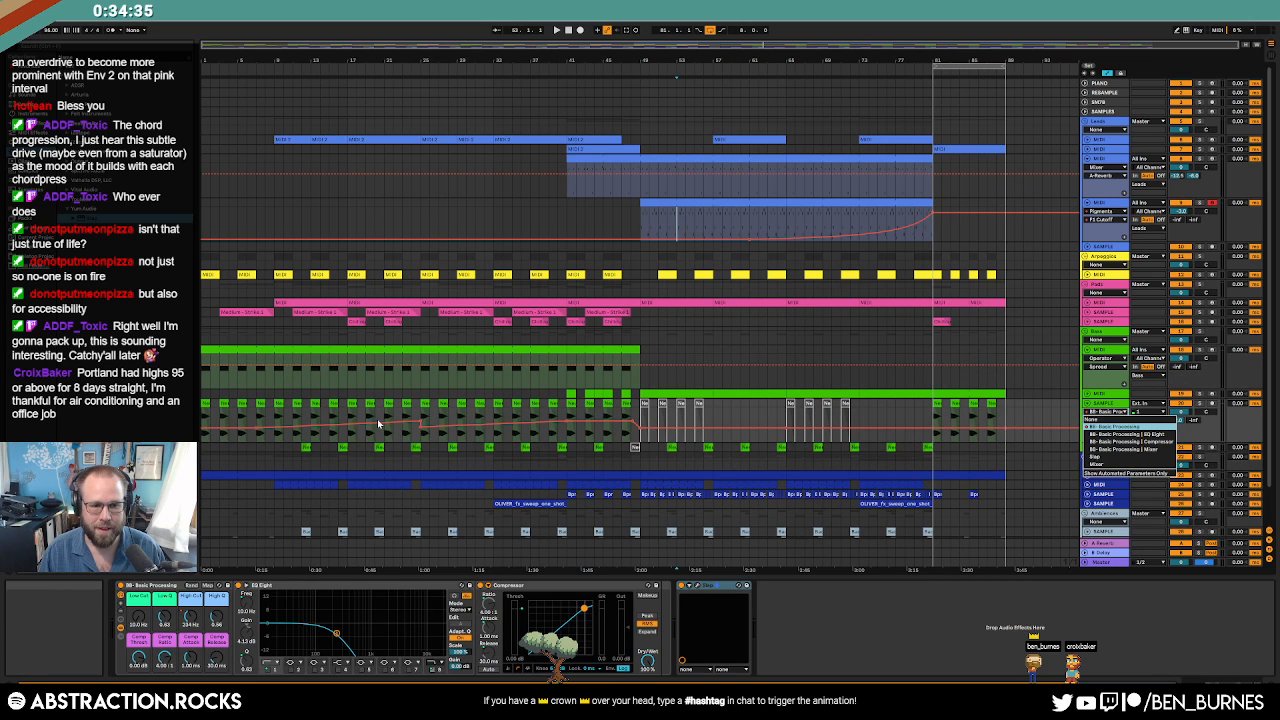
pyautogui.click(417, 430)
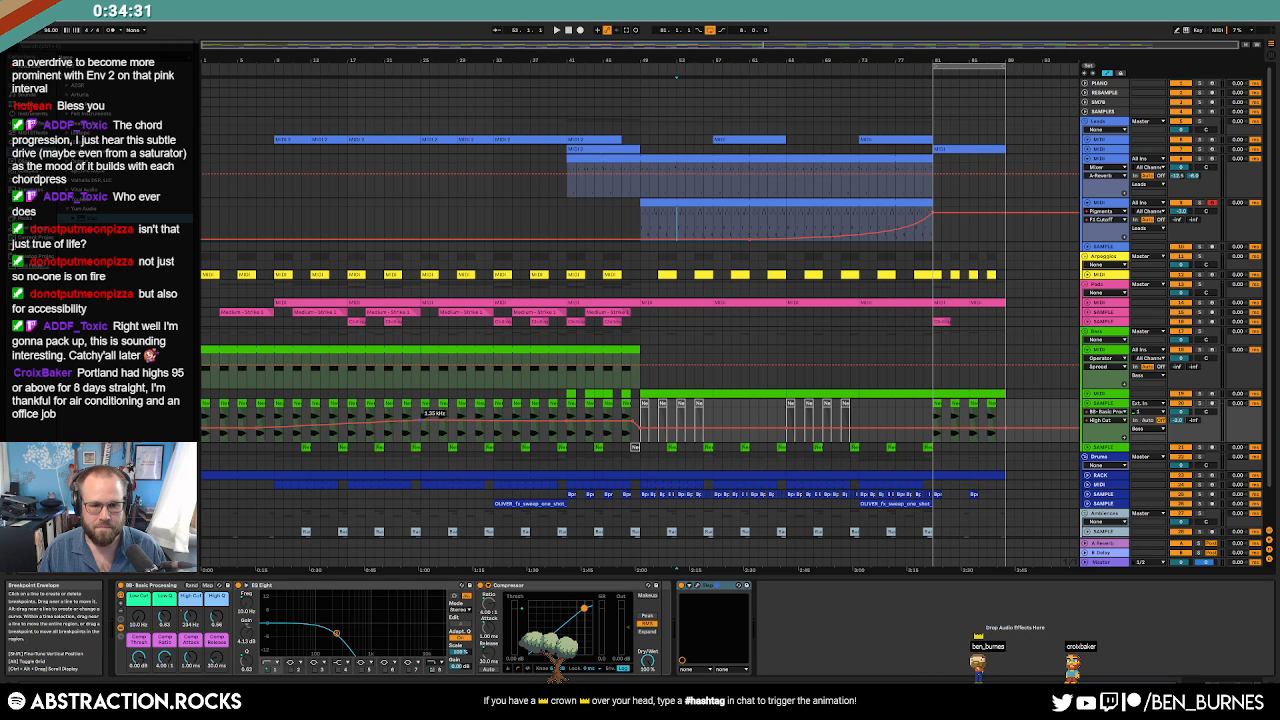
pyautogui.click(264, 64)
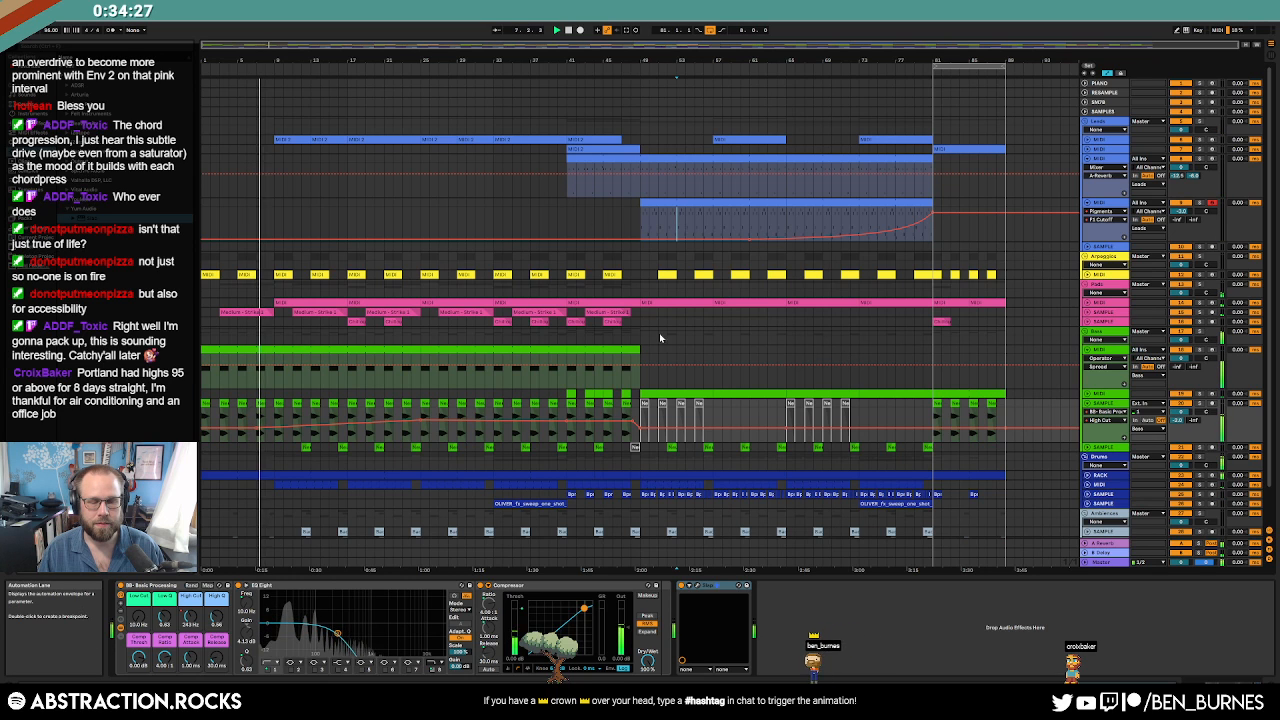
# Arm the second lead track, record a new part from bar 17 to bar 25 with automation hidden, and move the recorded clip to bar 25.
pyautogui.scroll(-2, 659, 333)
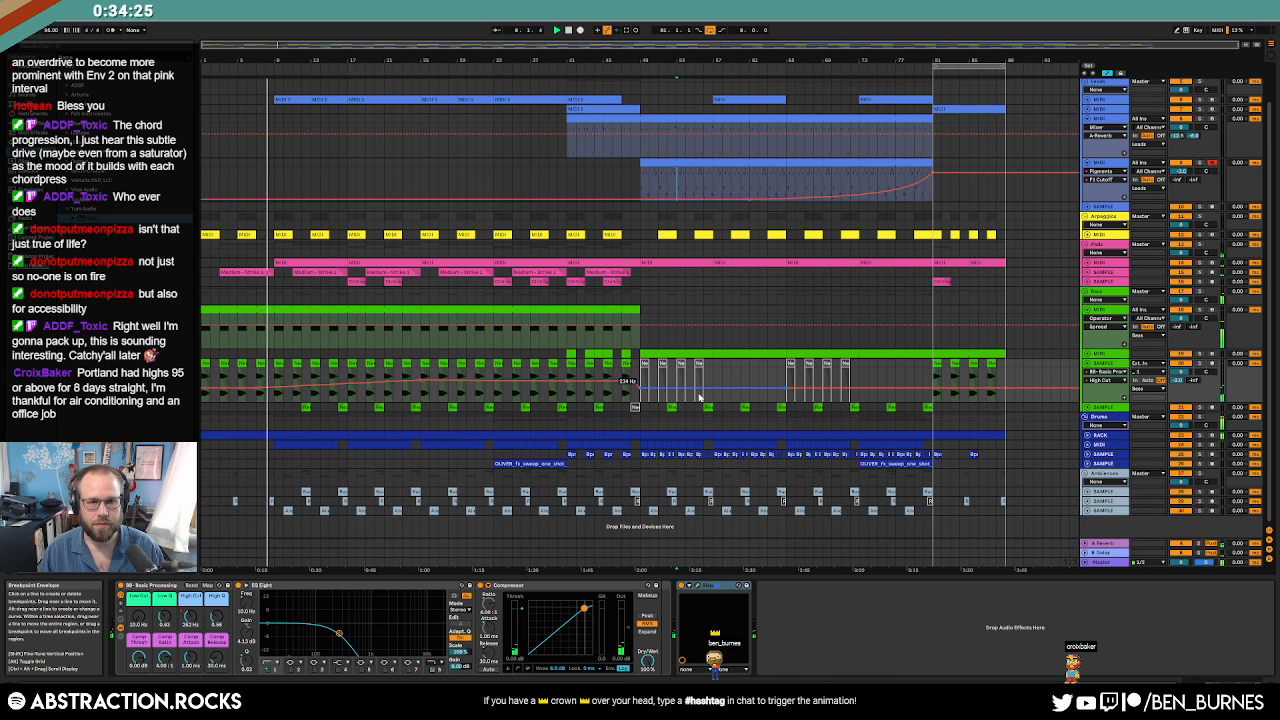
pyautogui.scroll(2, 865, 245)
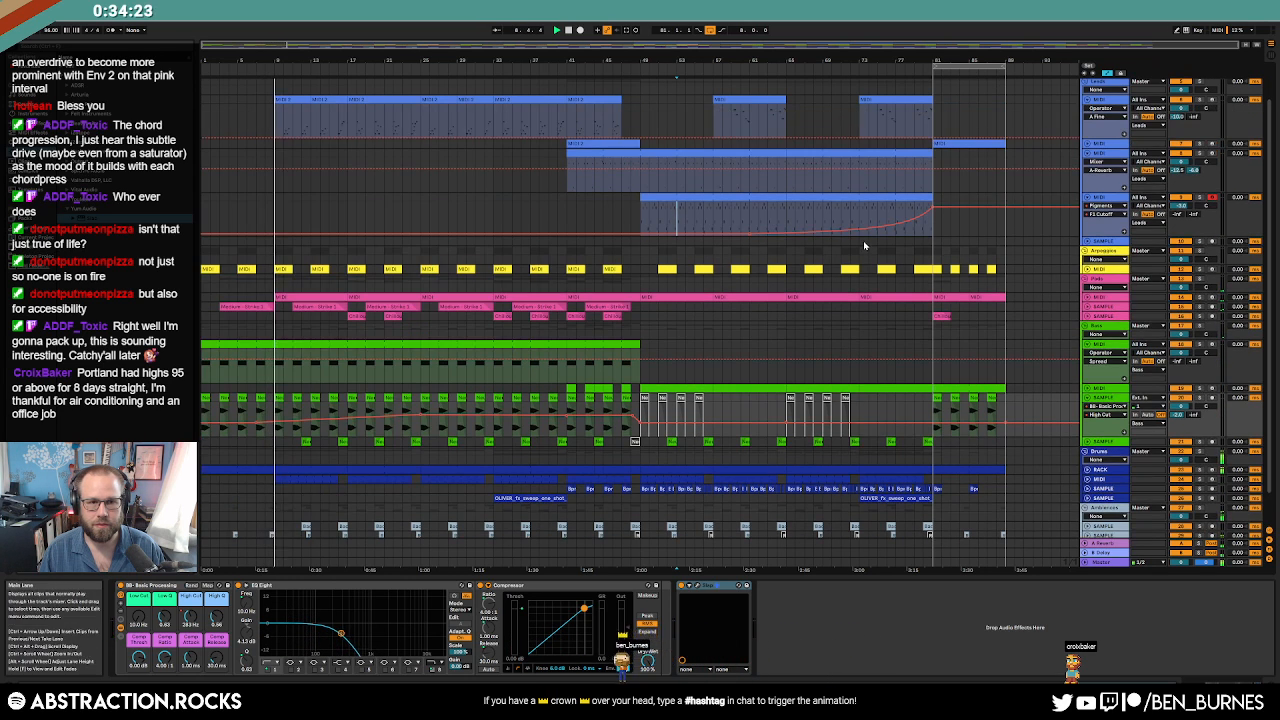
pyautogui.press('a')
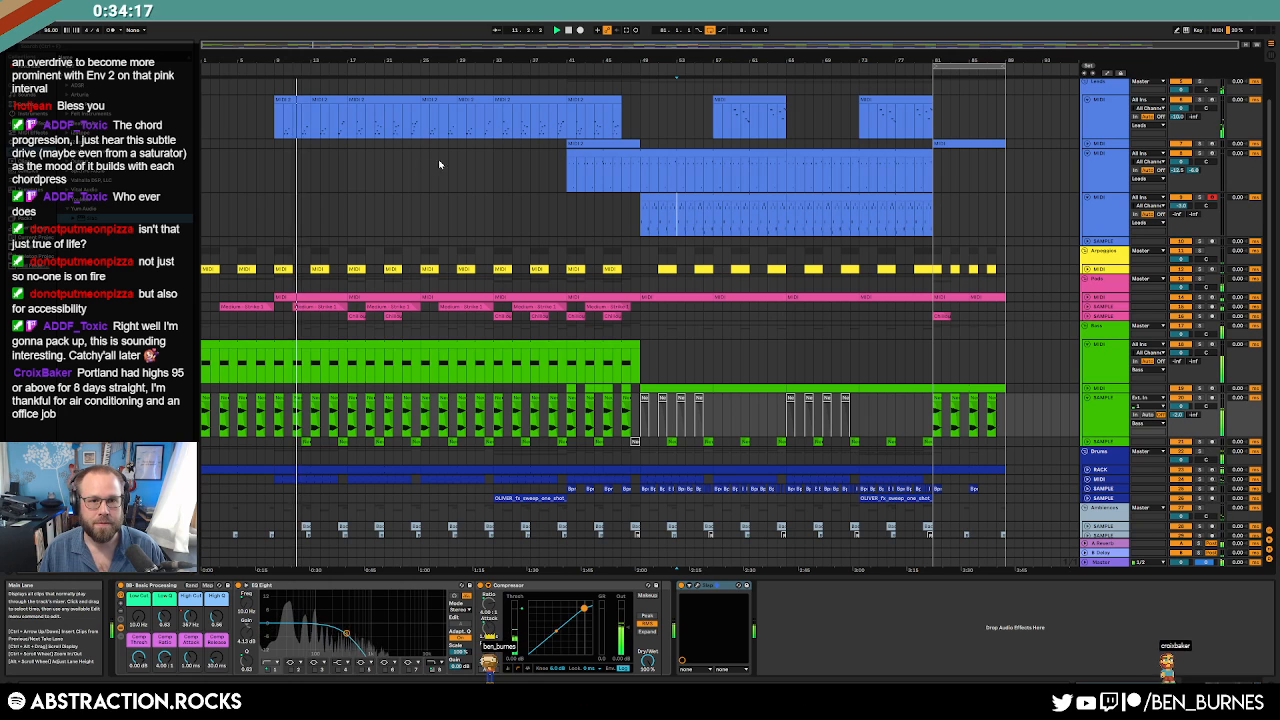
pyautogui.click(1107, 148)
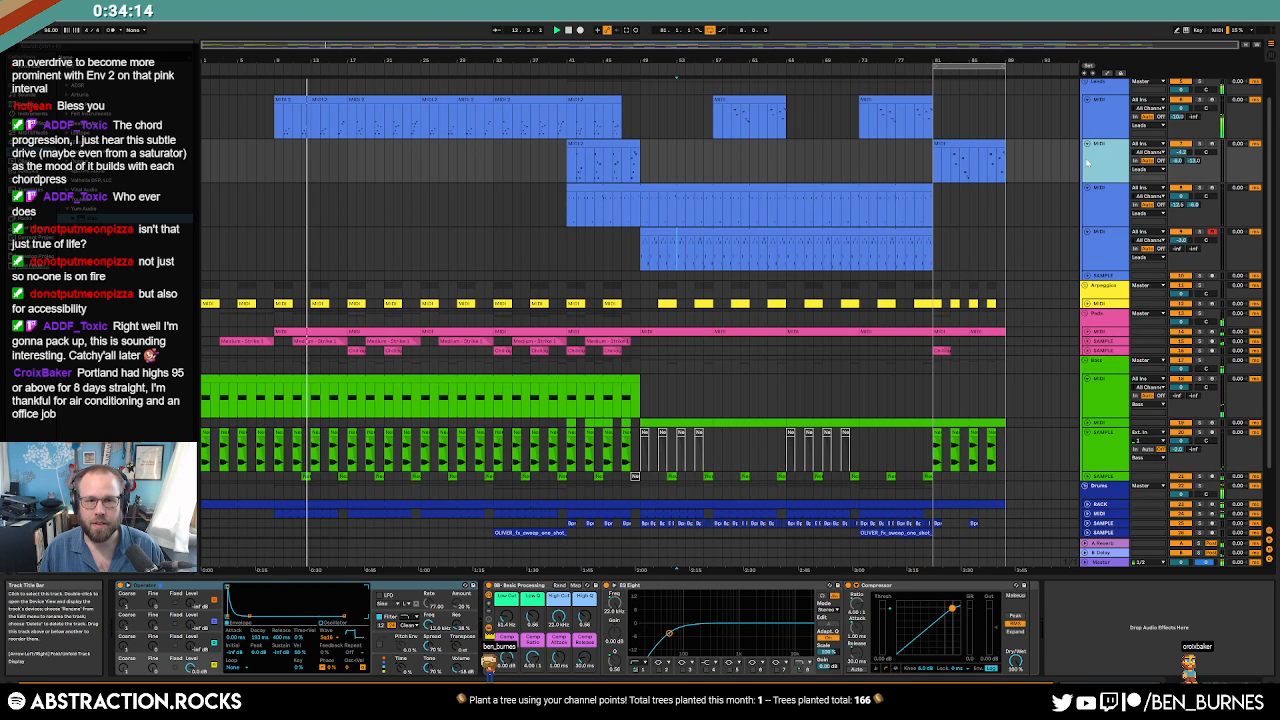
pyautogui.click(1198, 145)
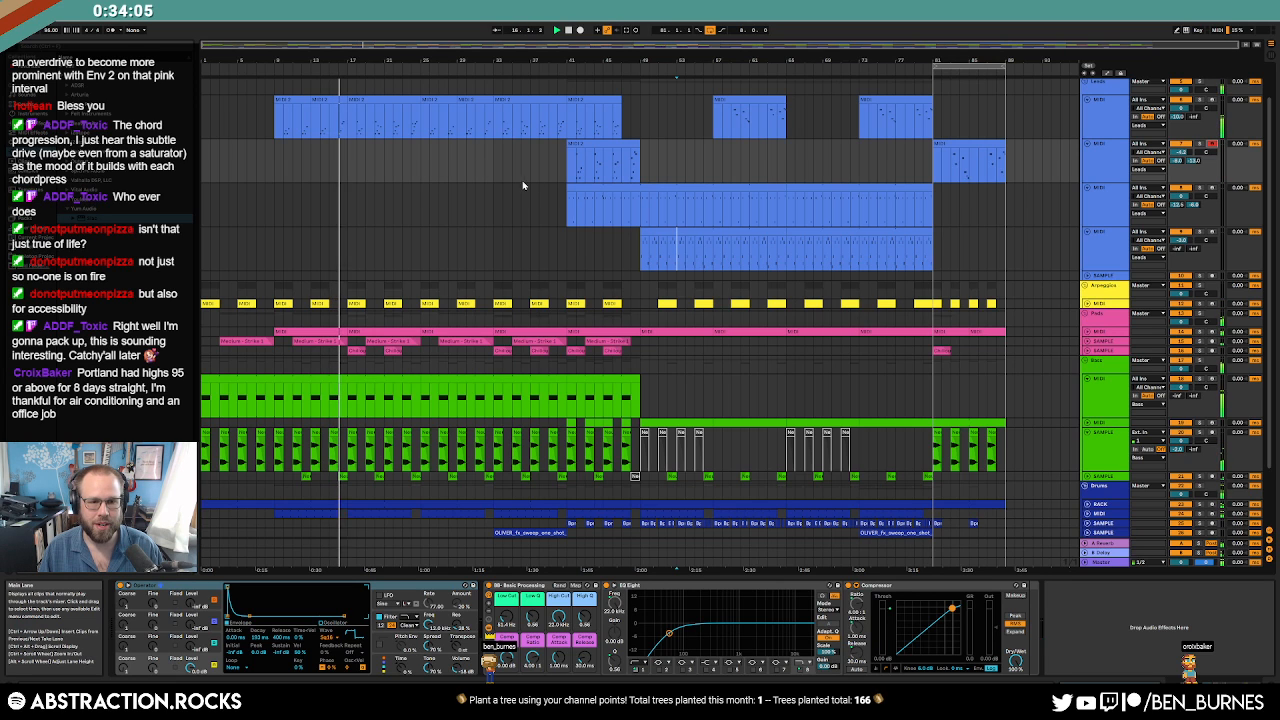
pyautogui.click(349, 159)
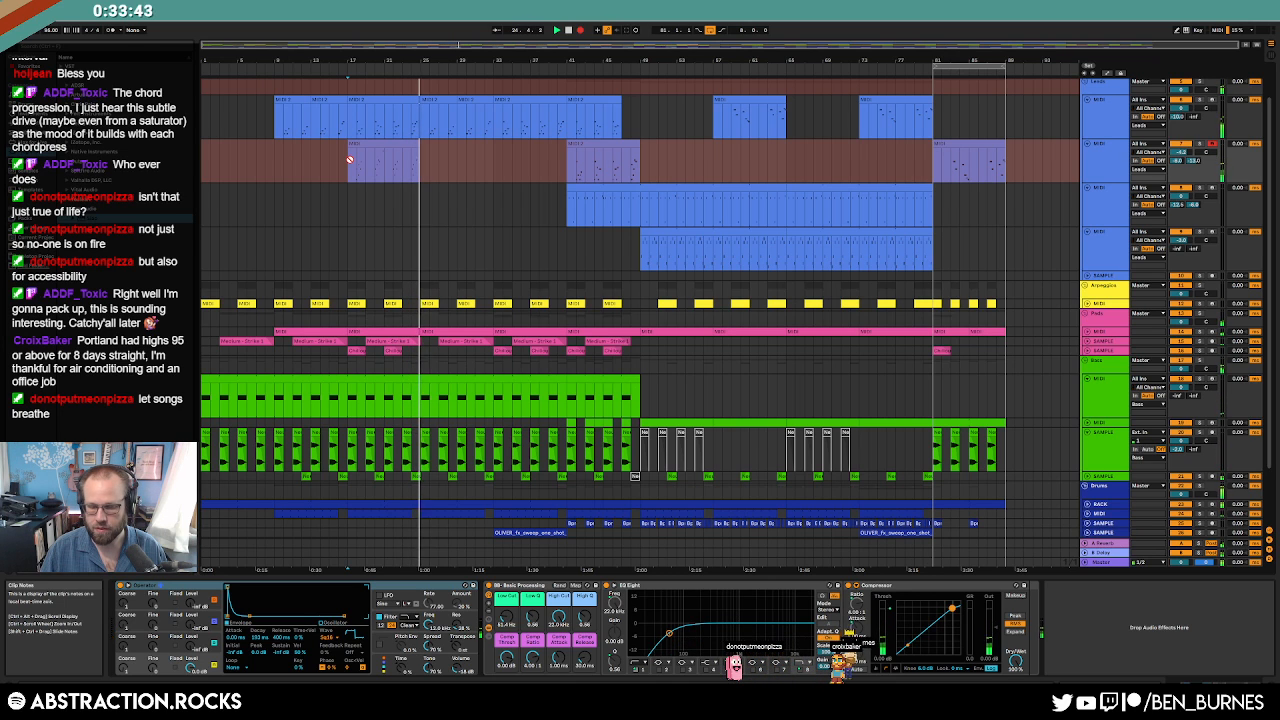
pyautogui.press('space')
pyautogui.moveTo(396, 145); pyautogui.dragTo(467, 143)
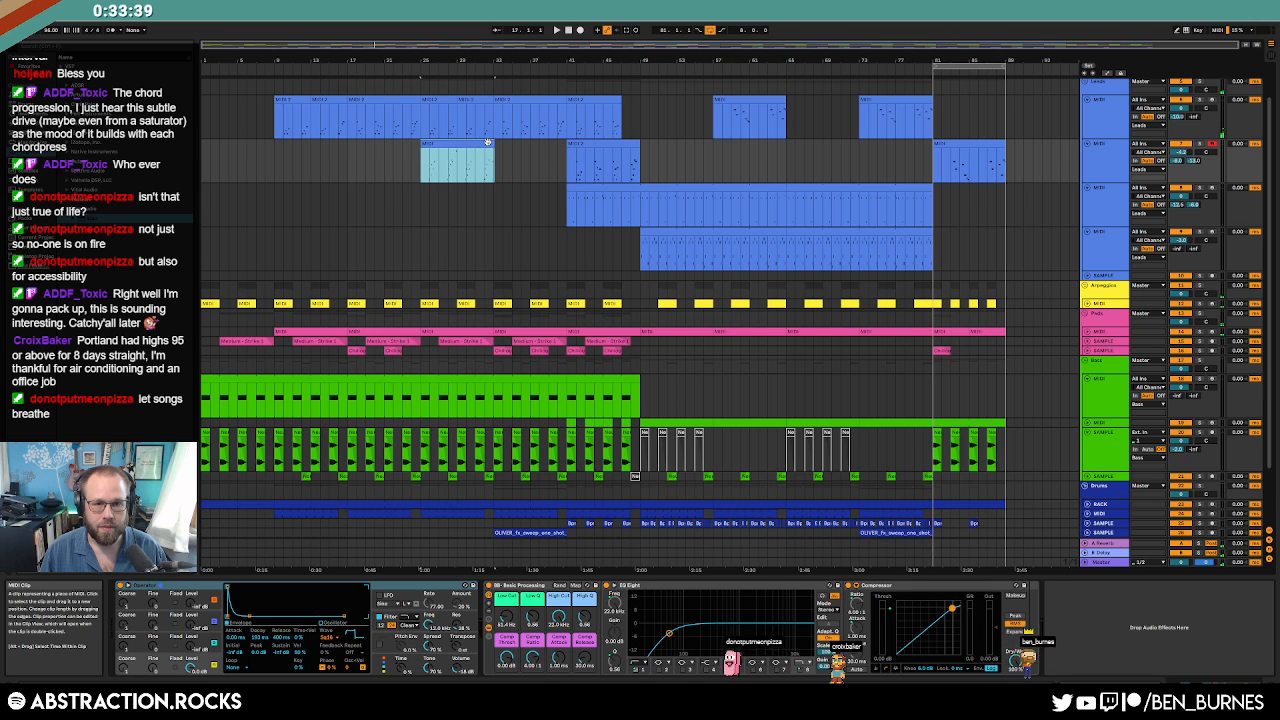
# Open the new lead clip's notes and nudge its last notes and the highest note near its middle slightly earlier.
pyautogui.doubleClick(487, 143)
pyautogui.moveTo(1190, 519); pyautogui.dragTo(1274, 582)
pyautogui.press('Left')
pyautogui.press('Left')
pyautogui.press('Left')
pyautogui.press('Left')
pyautogui.press('Left')
pyautogui.press('Left')
pyautogui.press('Left')
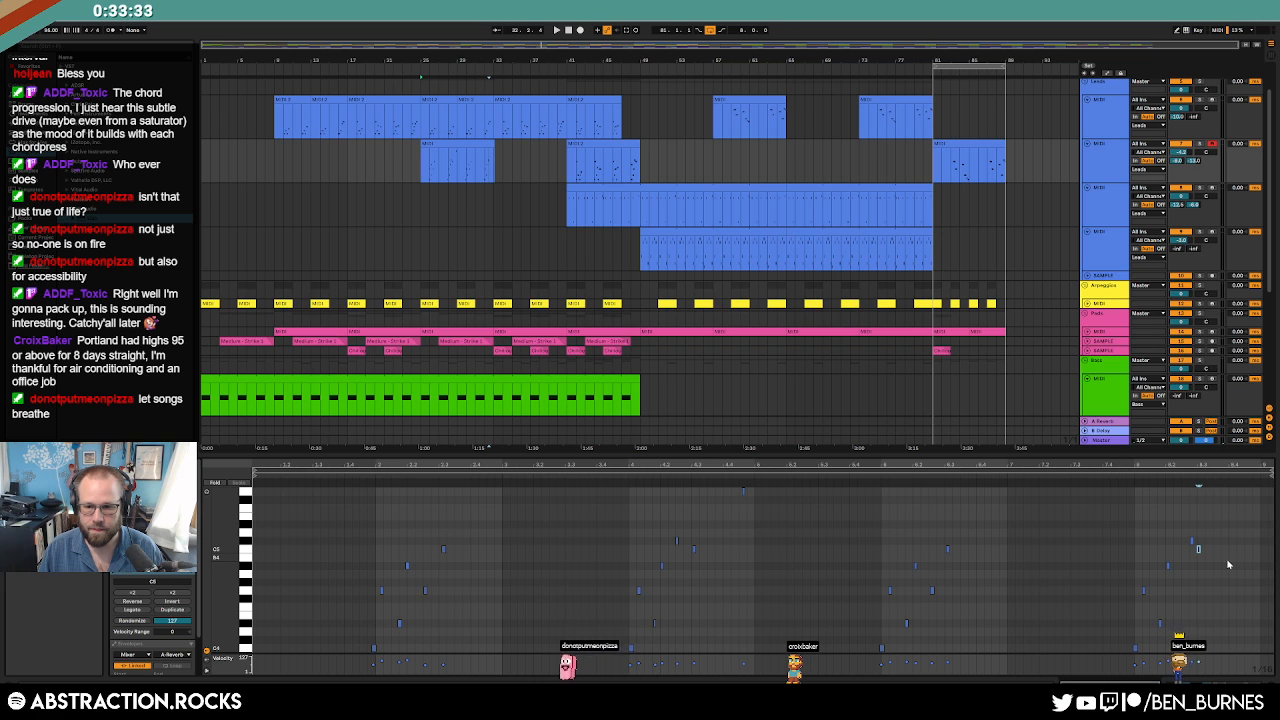
pyautogui.moveTo(1183, 527); pyautogui.dragTo(1199, 541)
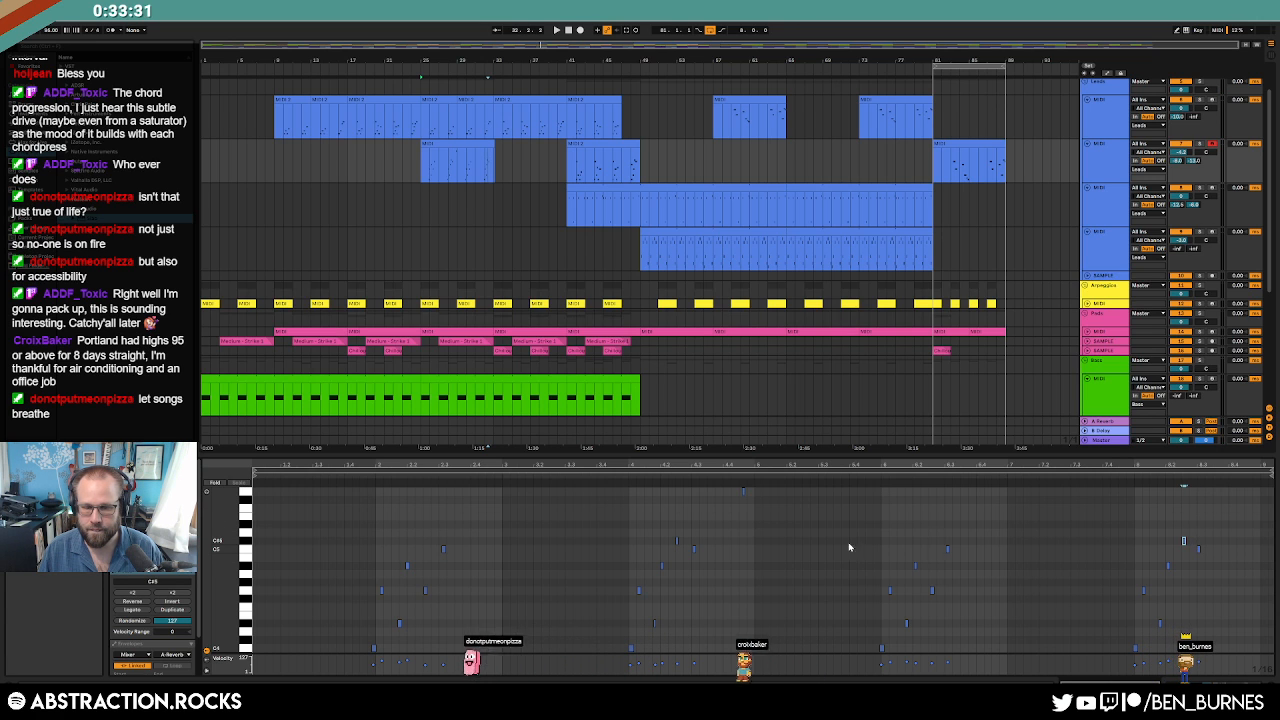
pyautogui.click(740, 490)
pyautogui.scroll(2, 730, 538)
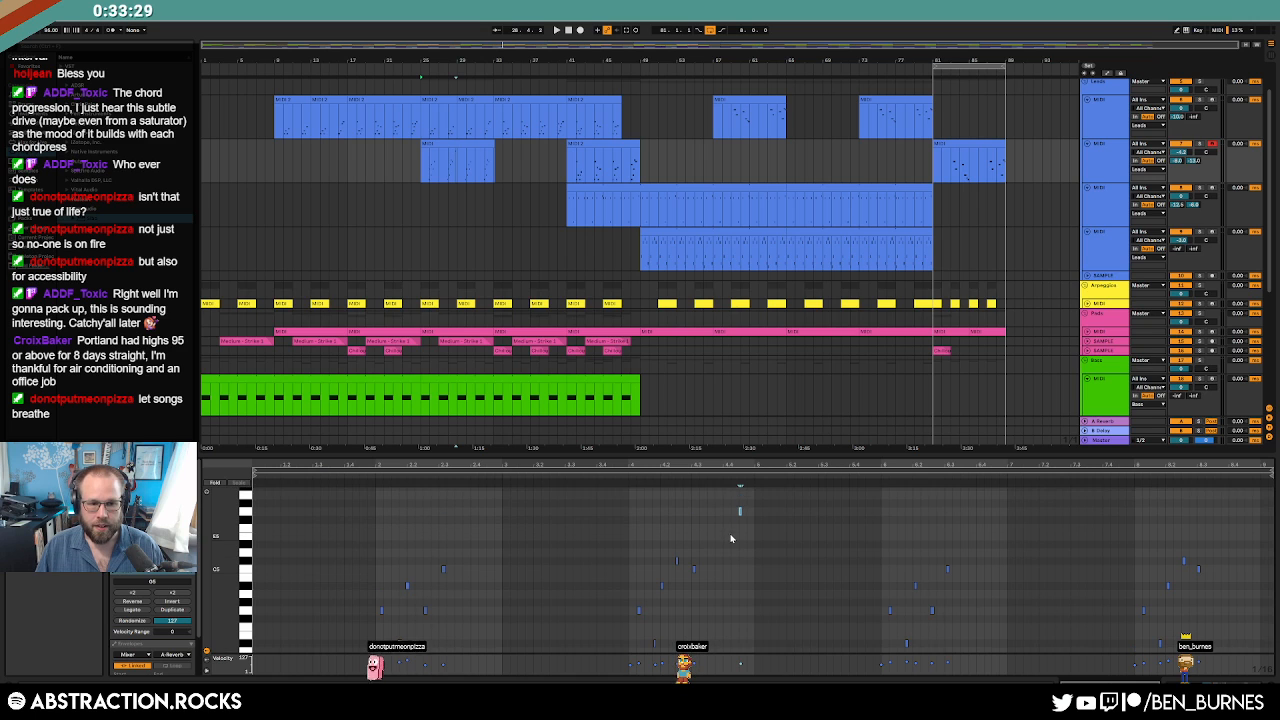
# Trim the end of the new lead clip to bar 33 and duplicate it to fill bars 33 to 41.
pyautogui.moveTo(495, 144); pyautogui.dragTo(492, 144)
pyautogui.click(467, 155)
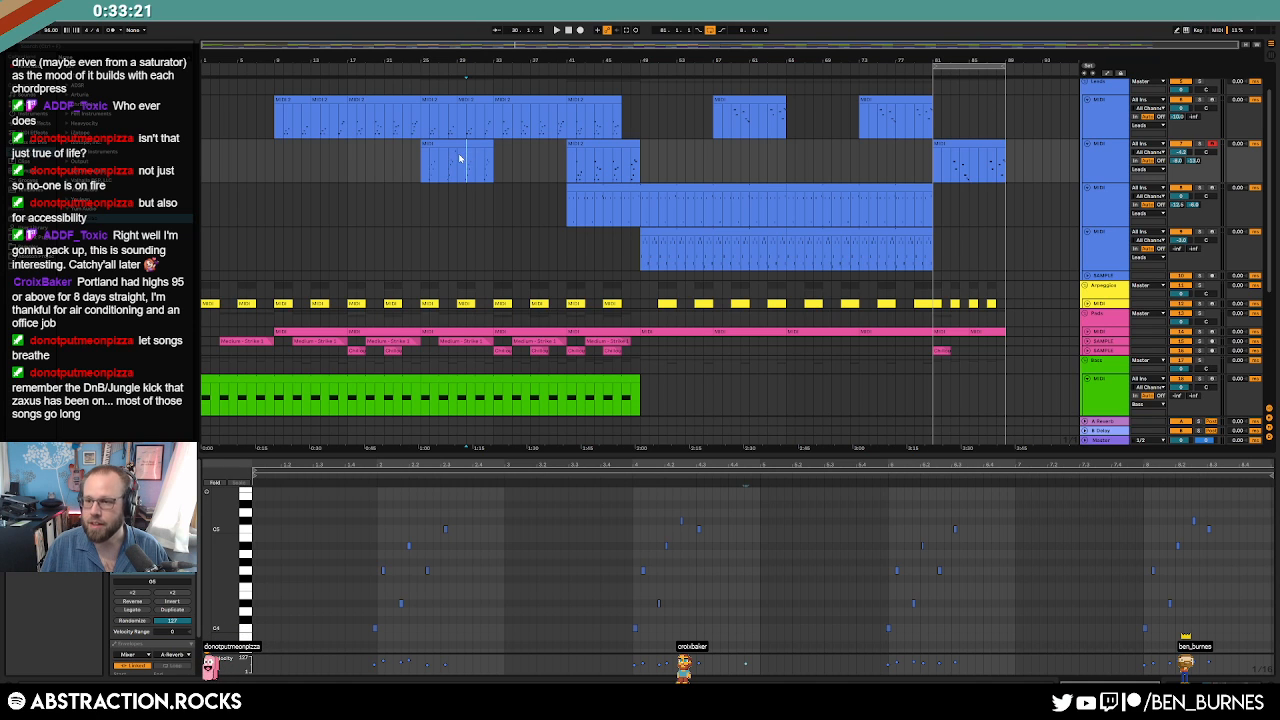
pyautogui.click(462, 147)
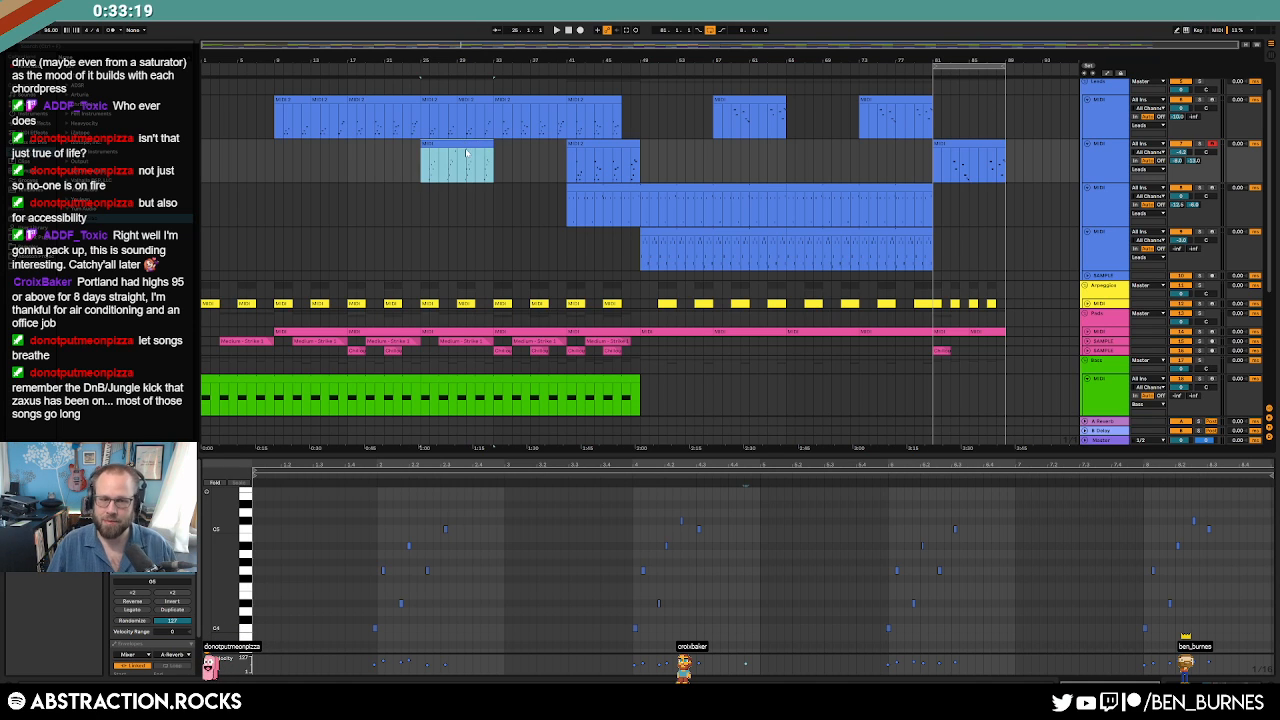
pyautogui.hotkey('ctrl', 'd')
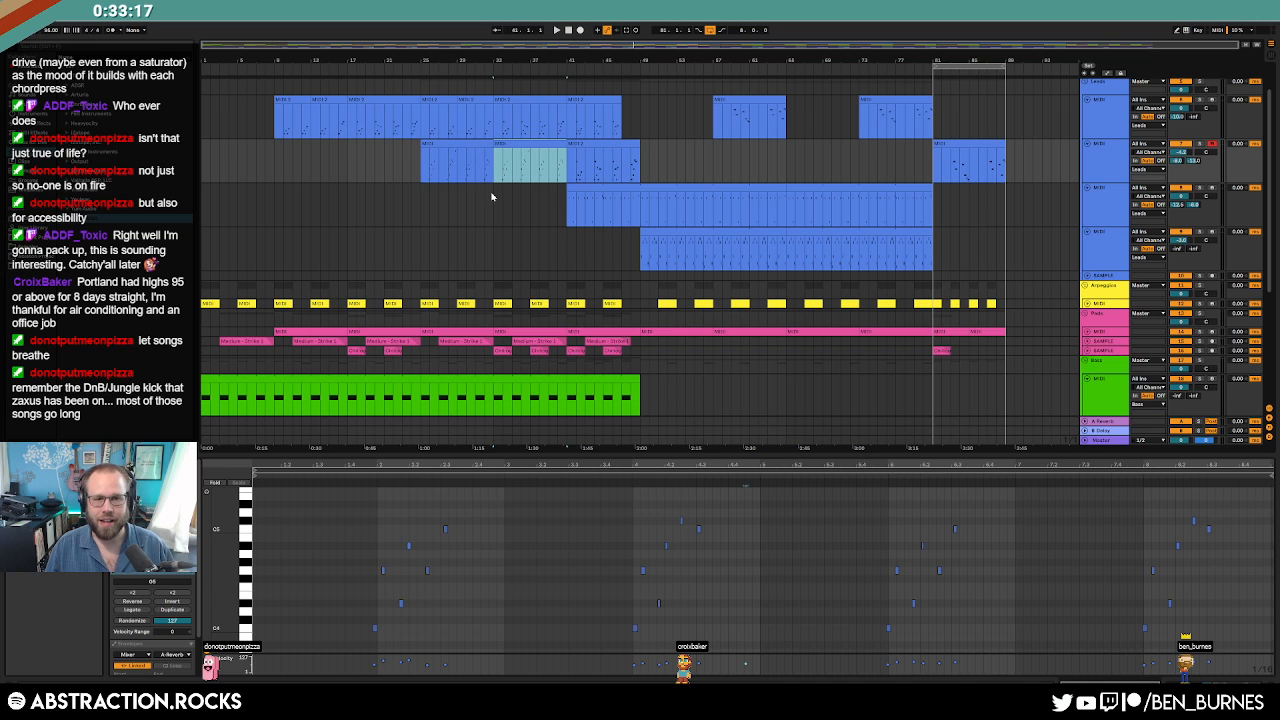
# Switch to Spotify, look through the tracks and their durations in the Spotifinds playlist, and close the window.
pyautogui.press('super')
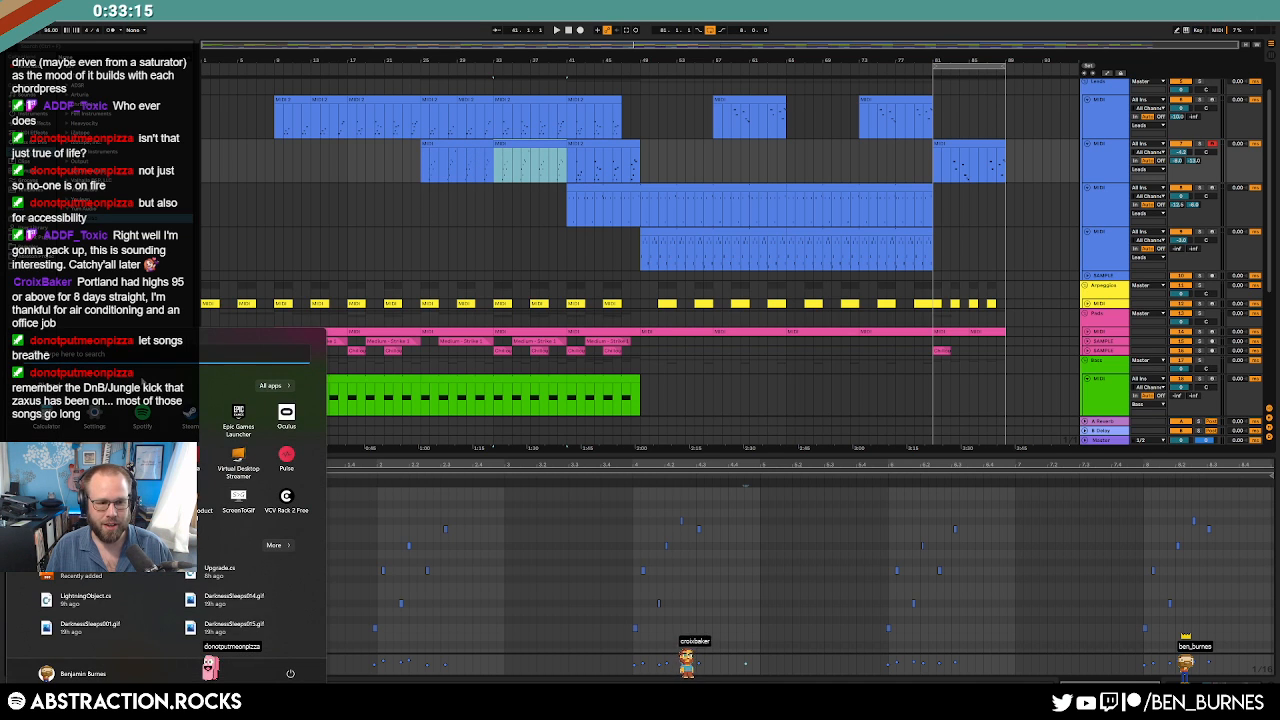
pyautogui.click(150, 420)
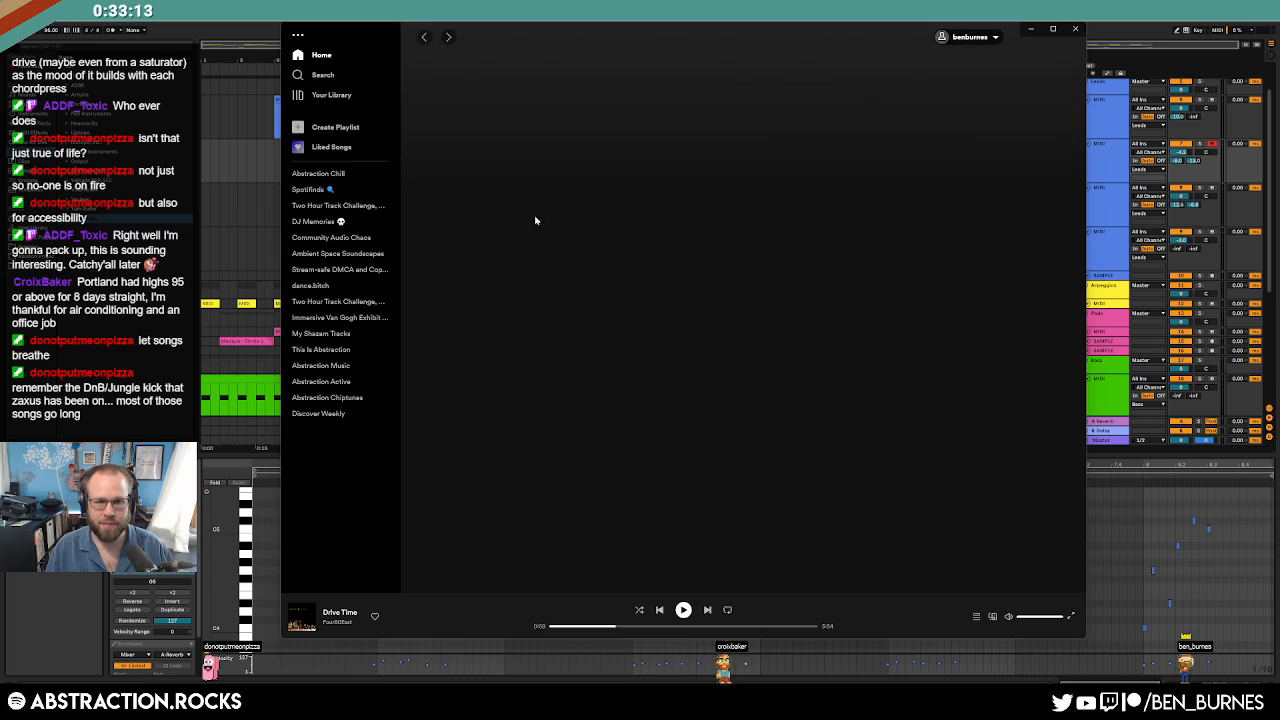
pyautogui.click(303, 191)
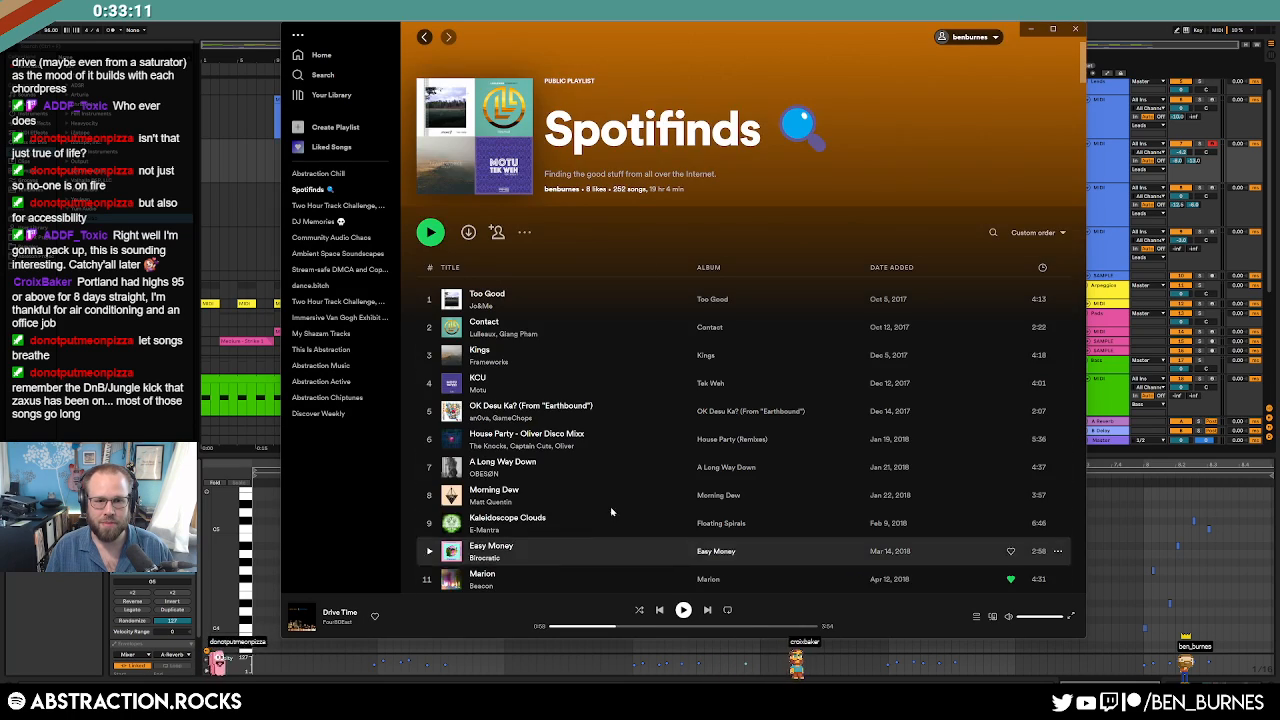
pyautogui.scroll(-10, 591, 467)
pyautogui.scroll(12, 590, 490)
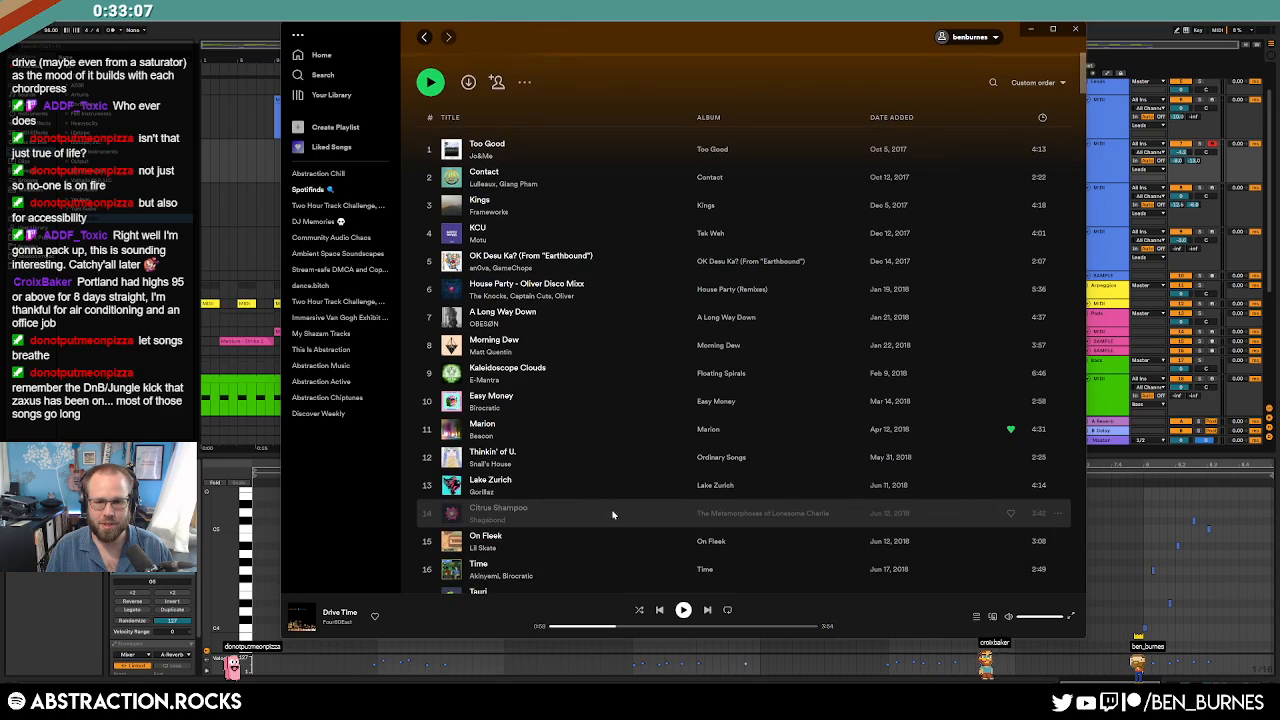
pyautogui.scroll(-10, 610, 515)
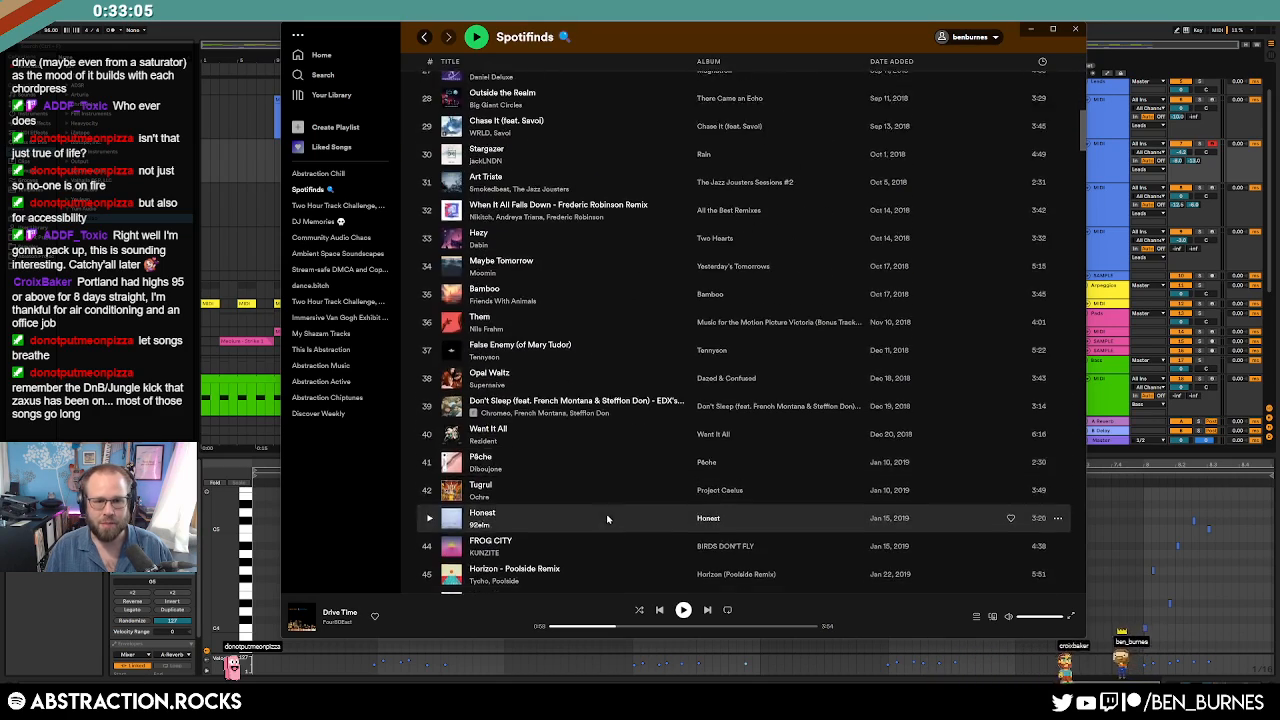
pyautogui.scroll(-10, 608, 516)
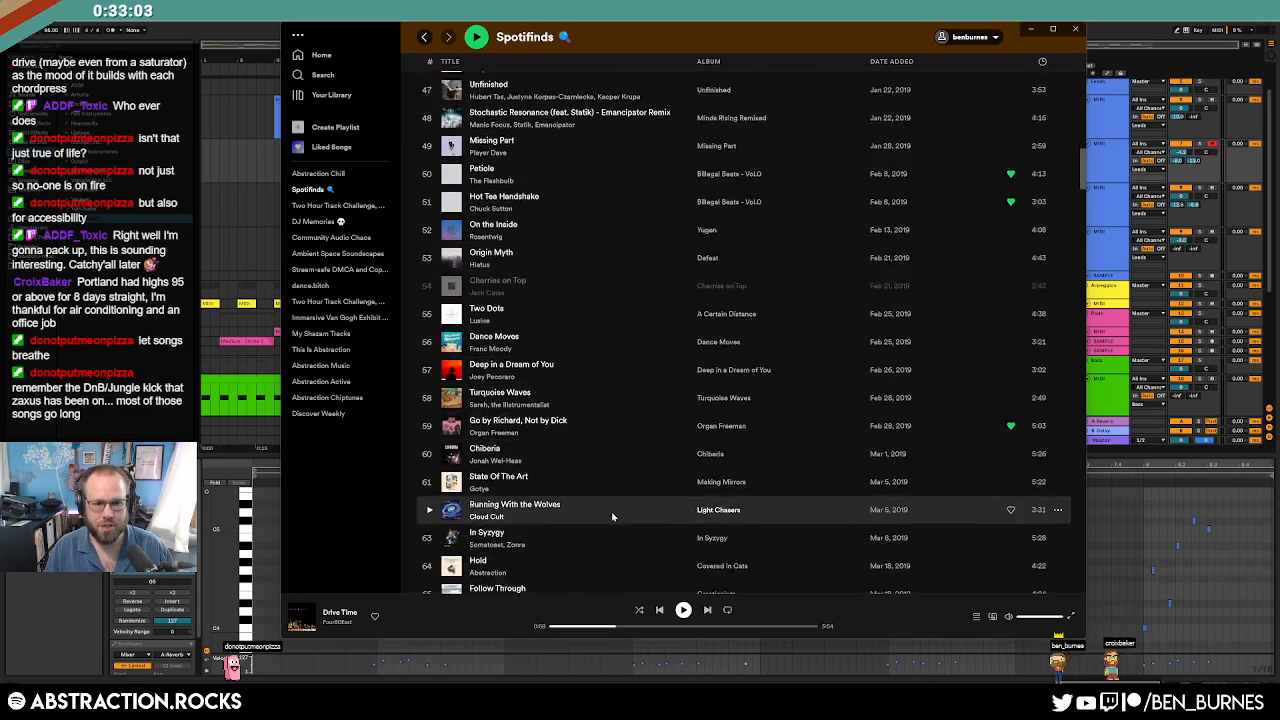
pyautogui.scroll(-12, 611, 511)
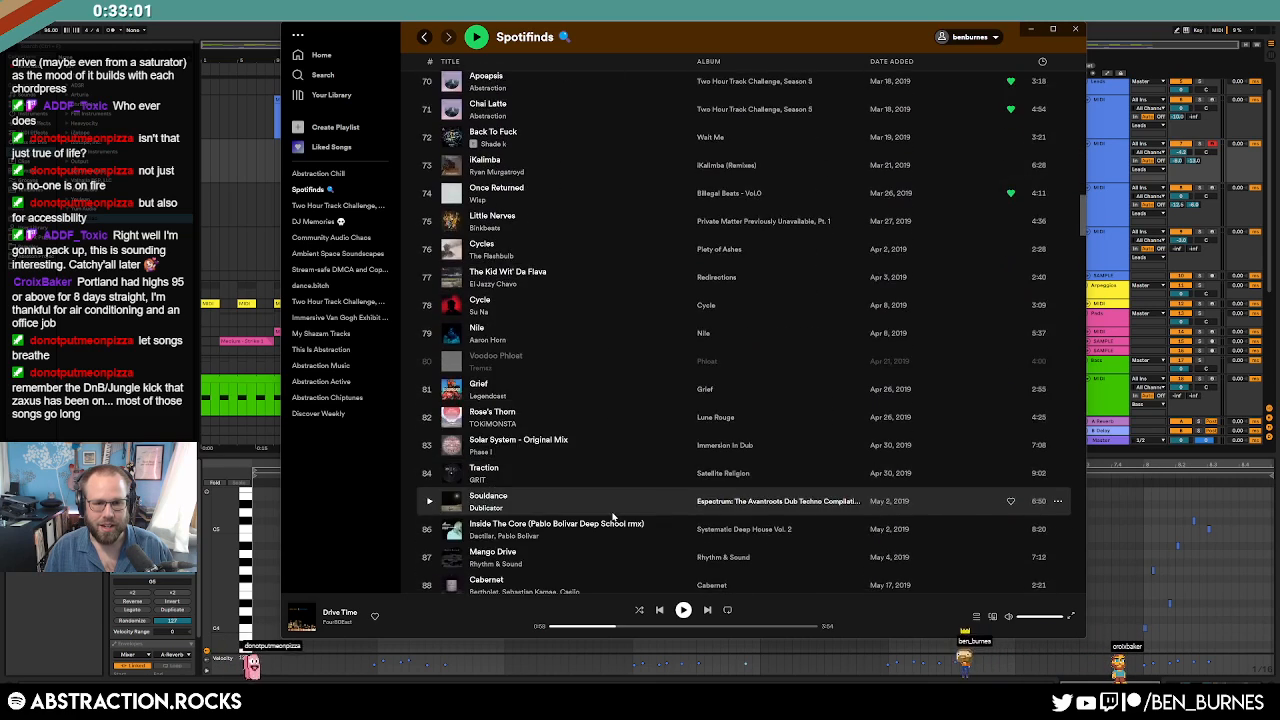
pyautogui.scroll(-5, 613, 515)
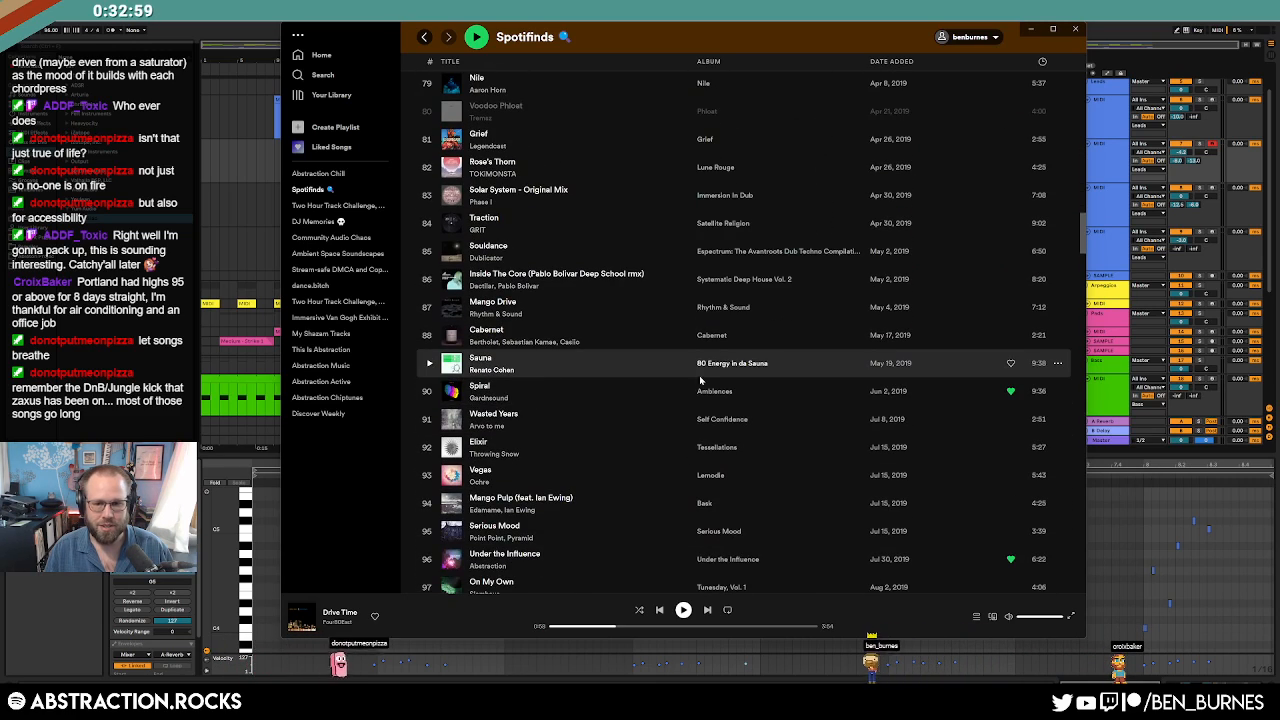
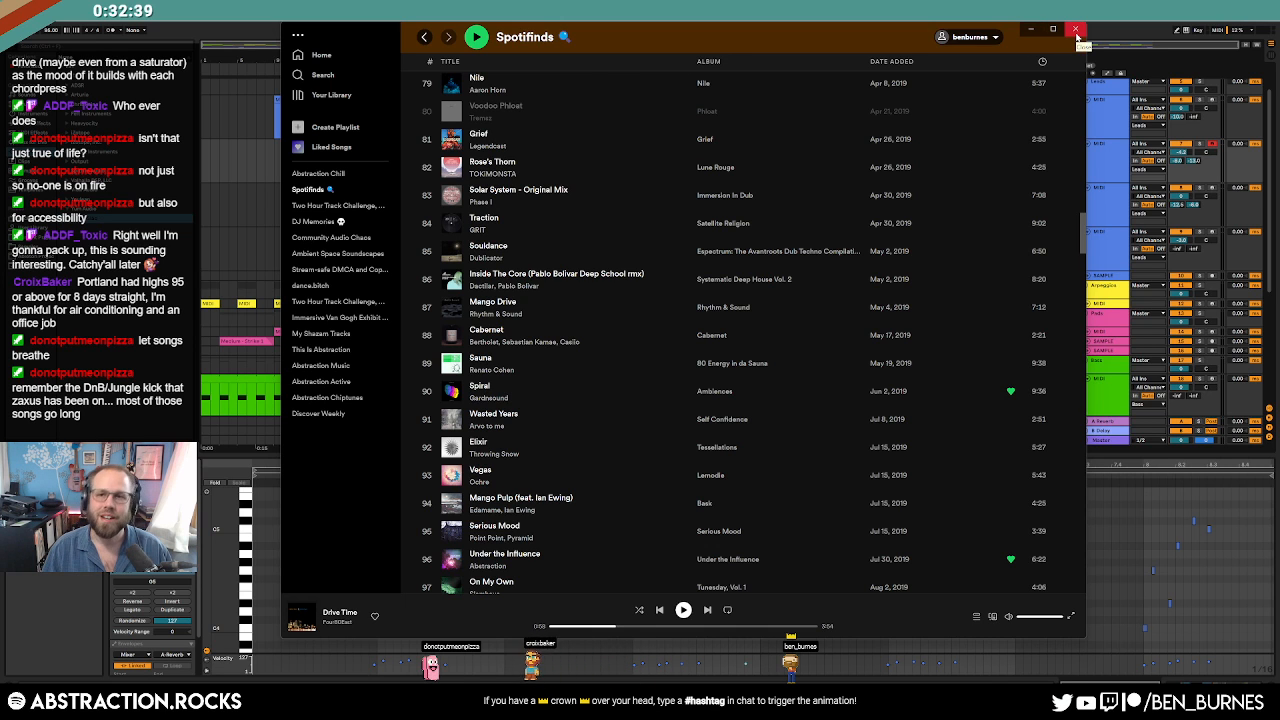
pyautogui.click(1076, 33)
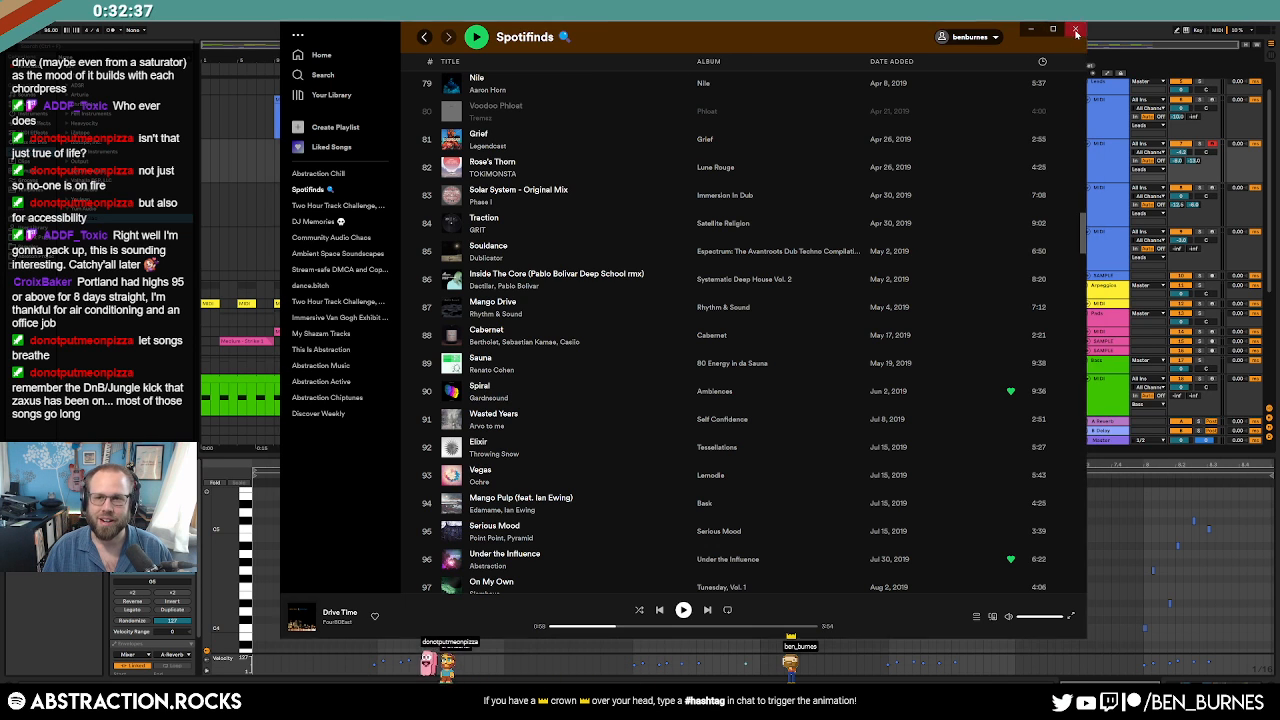
# Play from bar 9 with the track devices shown and select the second lead track's part from bar 25 to bar 41.
pyautogui.click(268, 63)
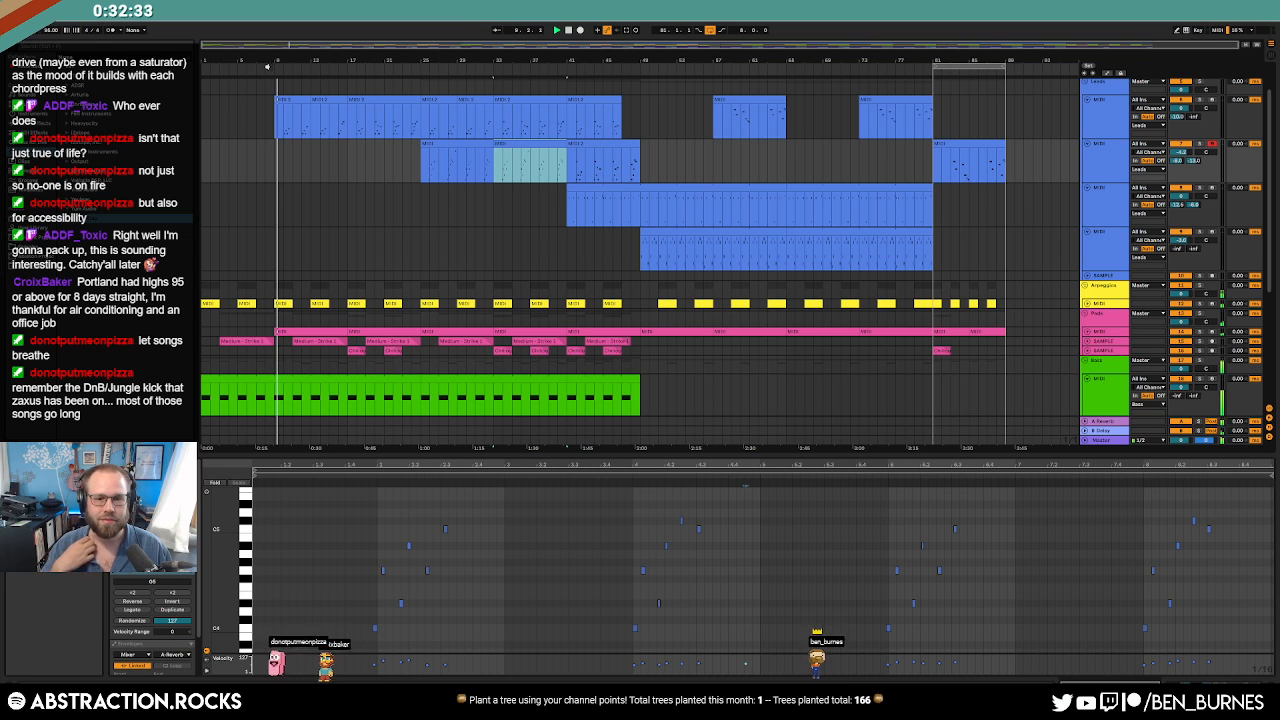
pyautogui.scroll(-2, 574, 323)
pyautogui.hotkey('shift', 'Tab')
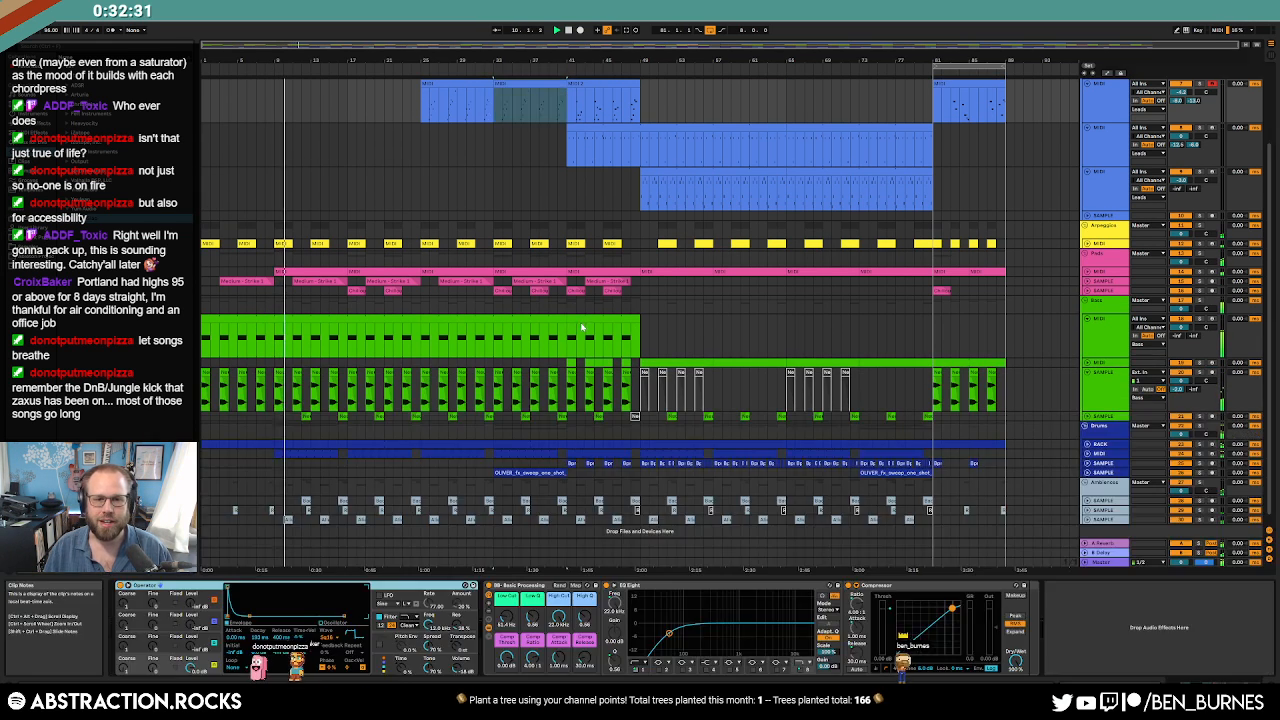
pyautogui.hotkey('shift', 'Tab')
pyautogui.hotkey('shift', 'Tab')
pyautogui.scroll(3, 501, 266)
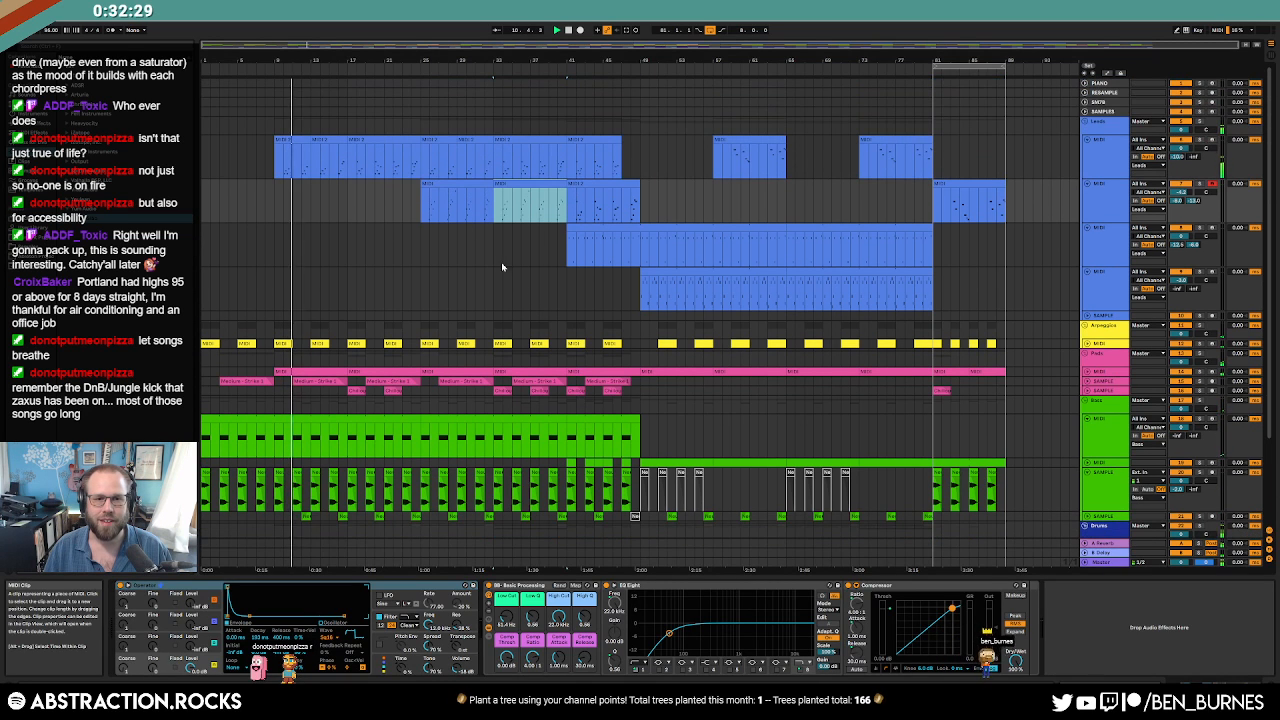
pyautogui.moveTo(420, 205); pyautogui.dragTo(565, 210)
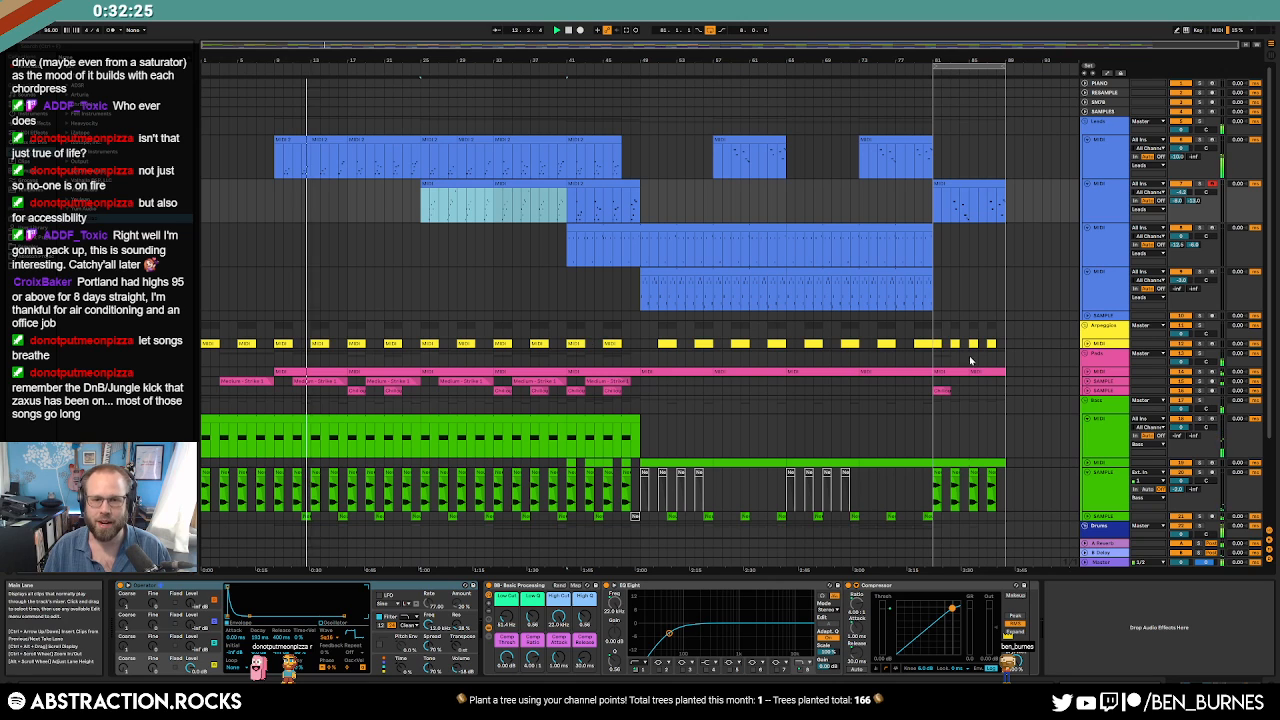
# Expand the drum rack track and select its section from bar 25 to bar 33.
pyautogui.scroll(-4, 497, 318)
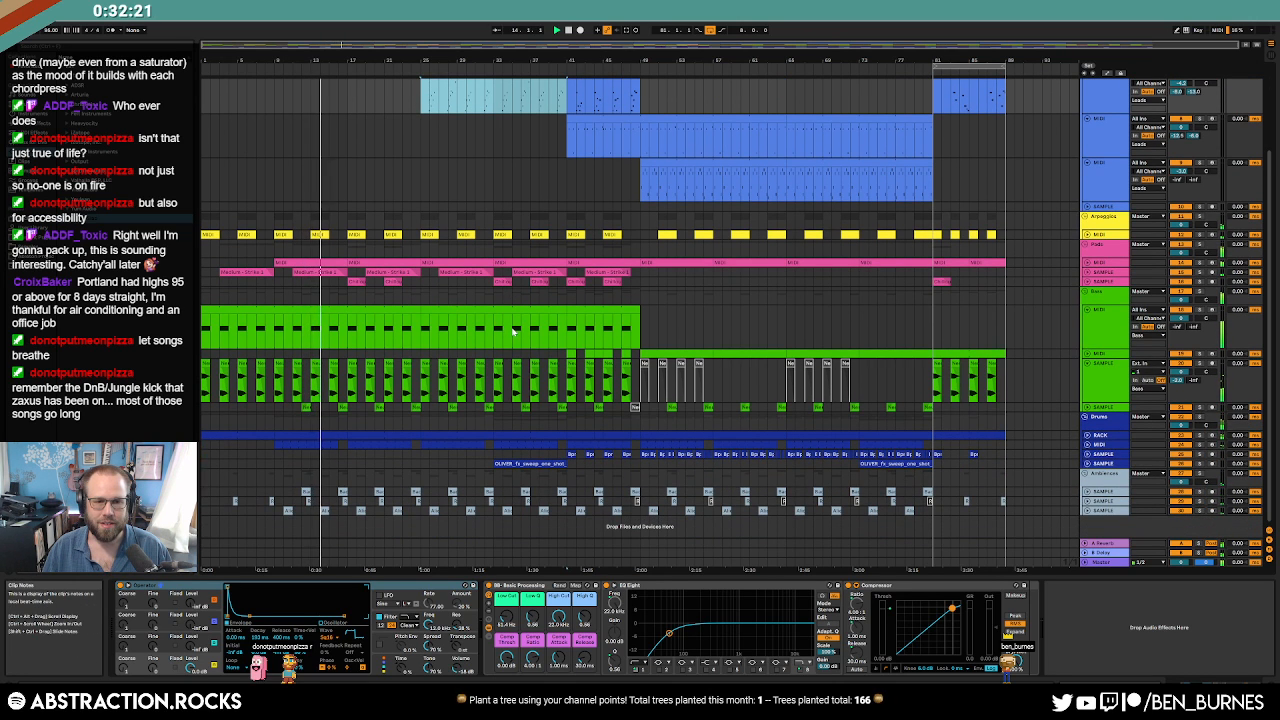
pyautogui.click(1080, 437)
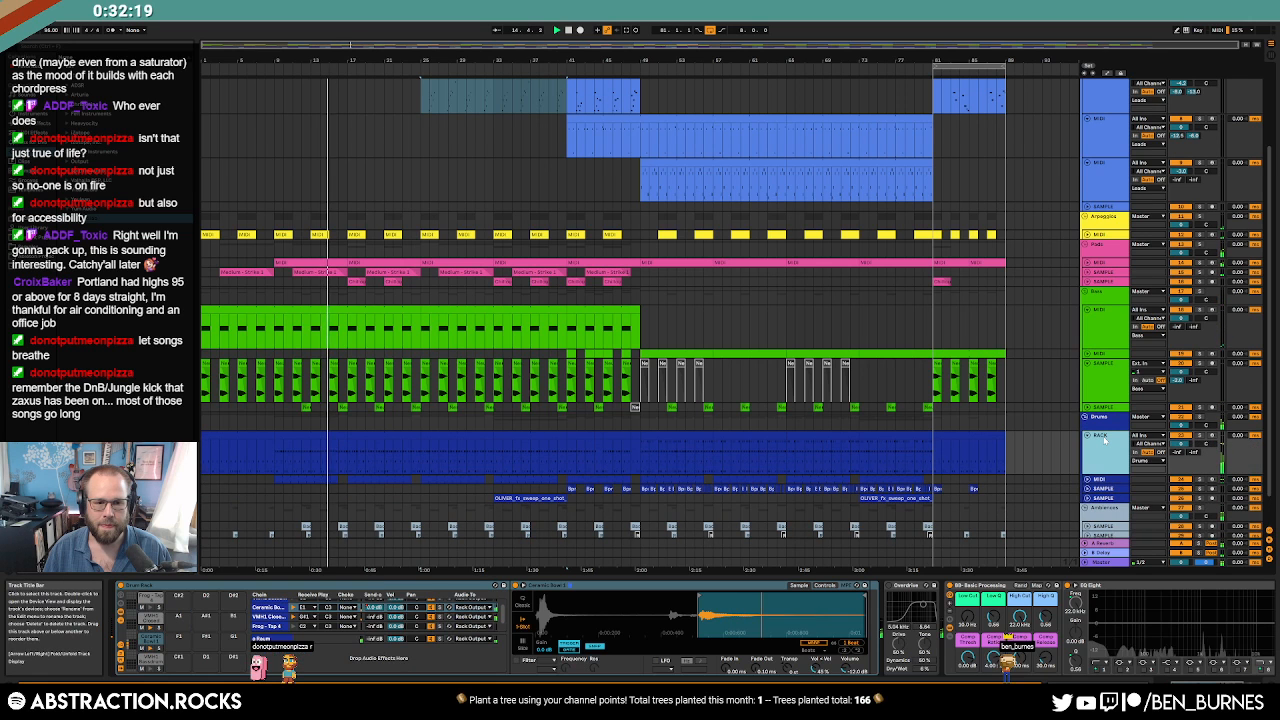
pyautogui.click(381, 434)
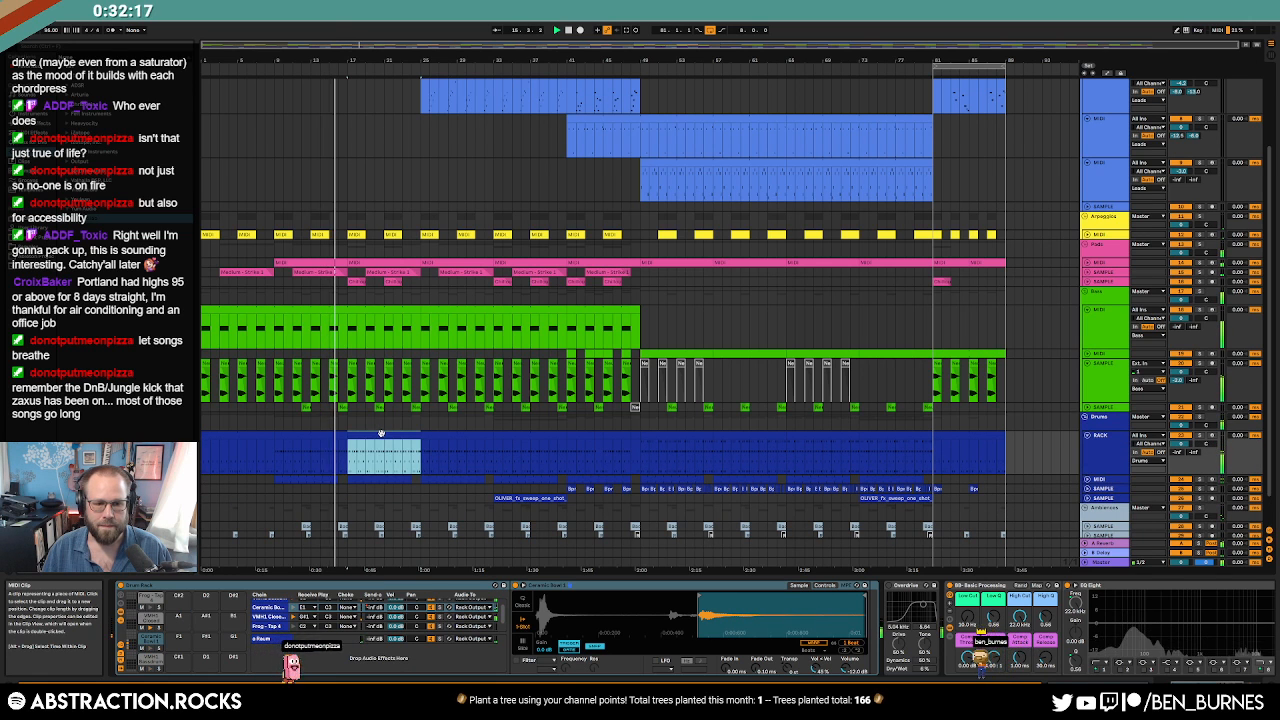
pyautogui.moveTo(381, 434); pyautogui.dragTo(455, 434)
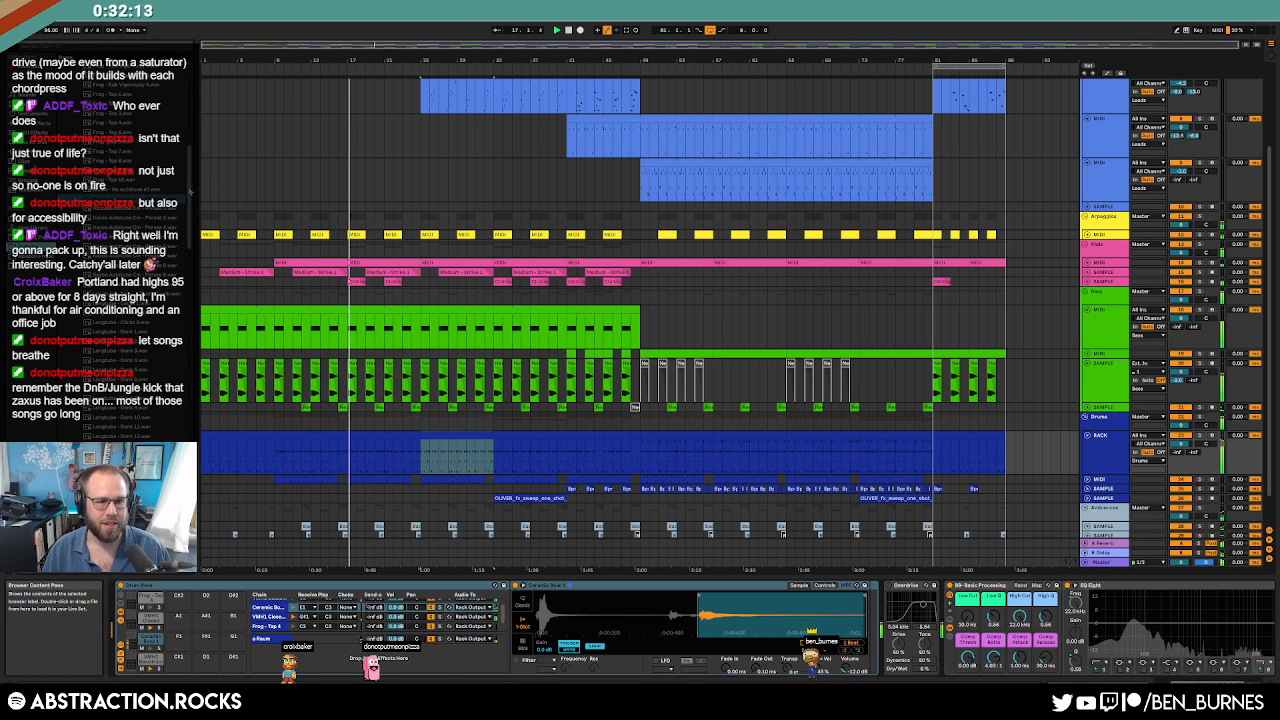
# Search the sample browser for ride cymbals and look through the ride samples in the drum kit folders.
pyautogui.scroll(5, 125, 155)
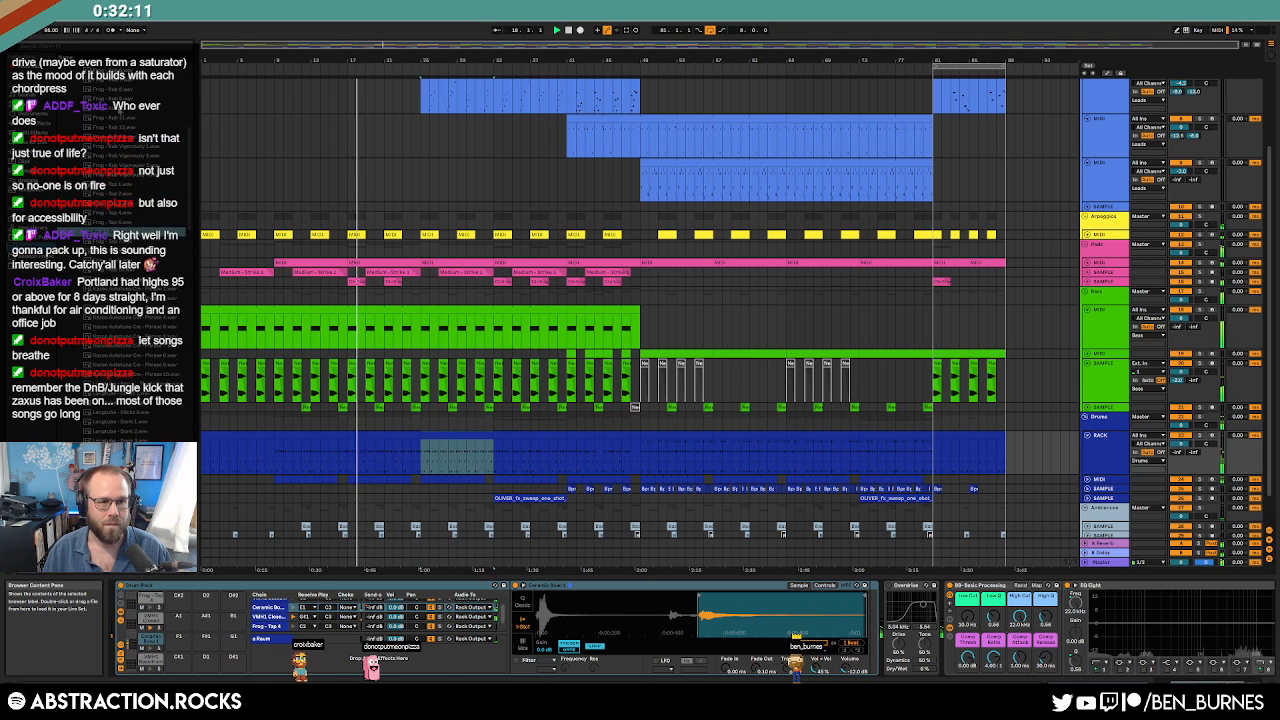
pyautogui.scroll(5, 125, 300)
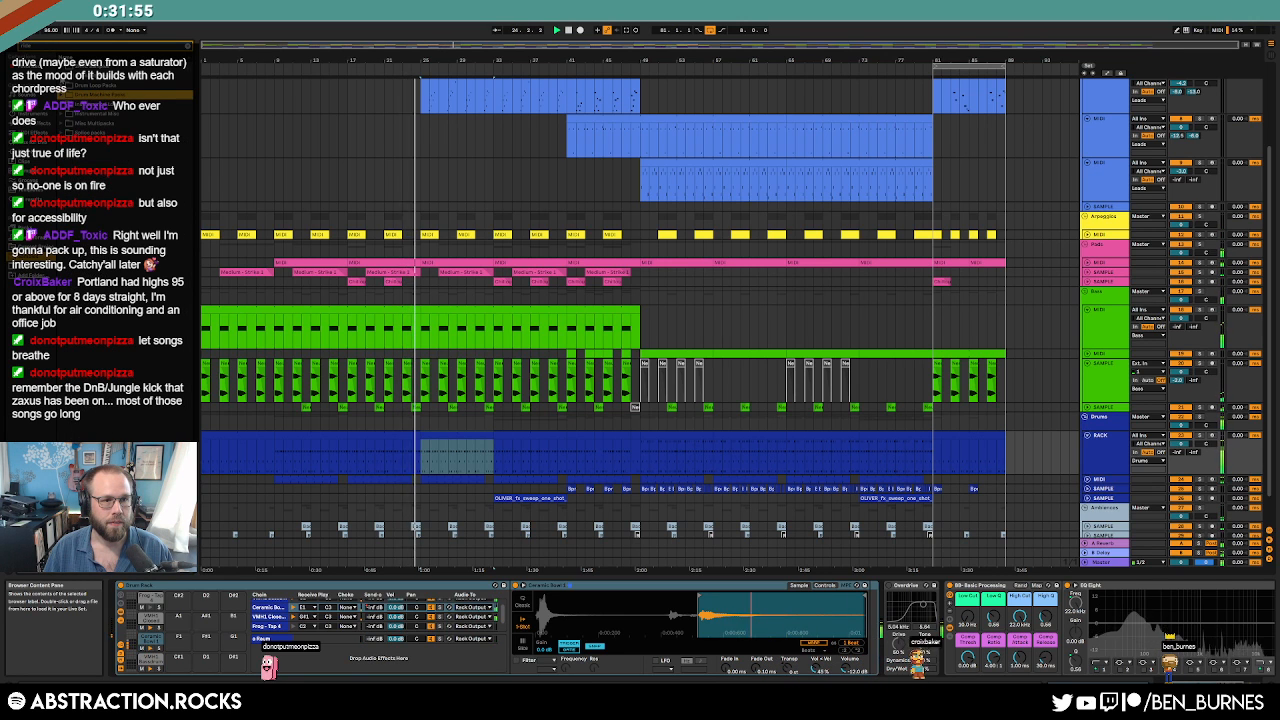
pyautogui.click(100, 152)
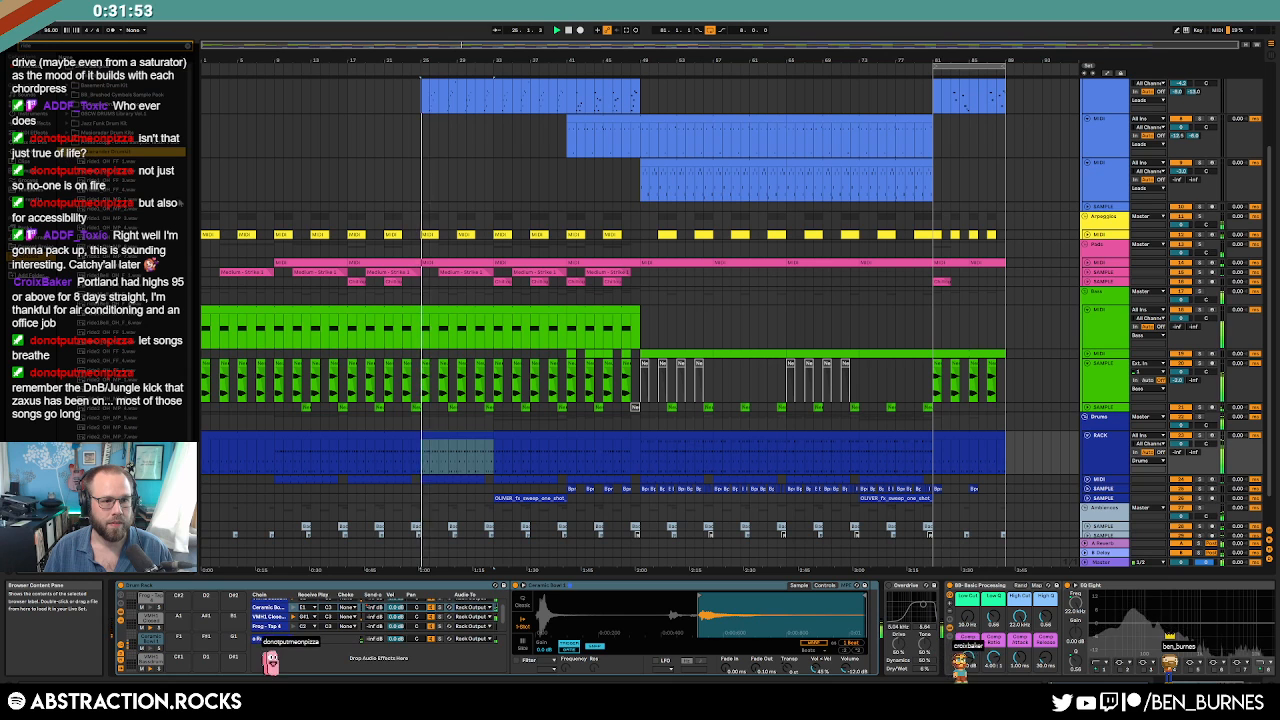
pyautogui.scroll(-5, 158, 356)
pyautogui.scroll(3, 158, 356)
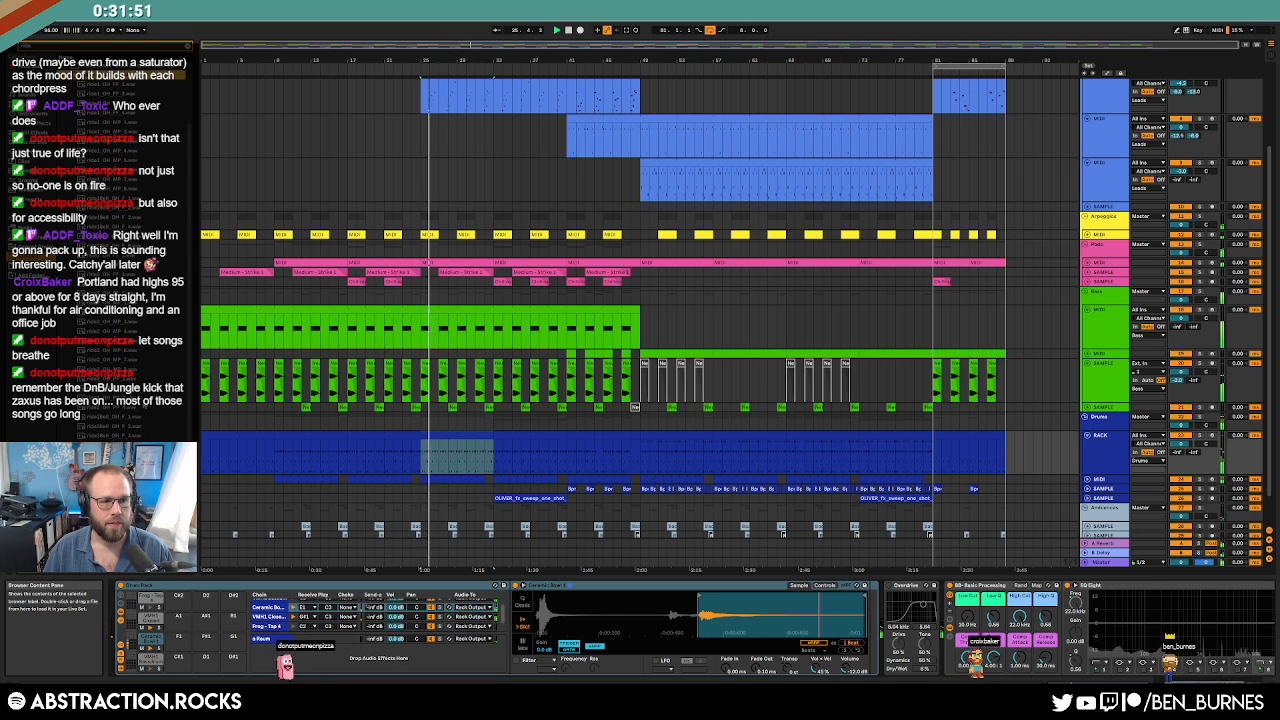
pyautogui.scroll(2, 436, 103)
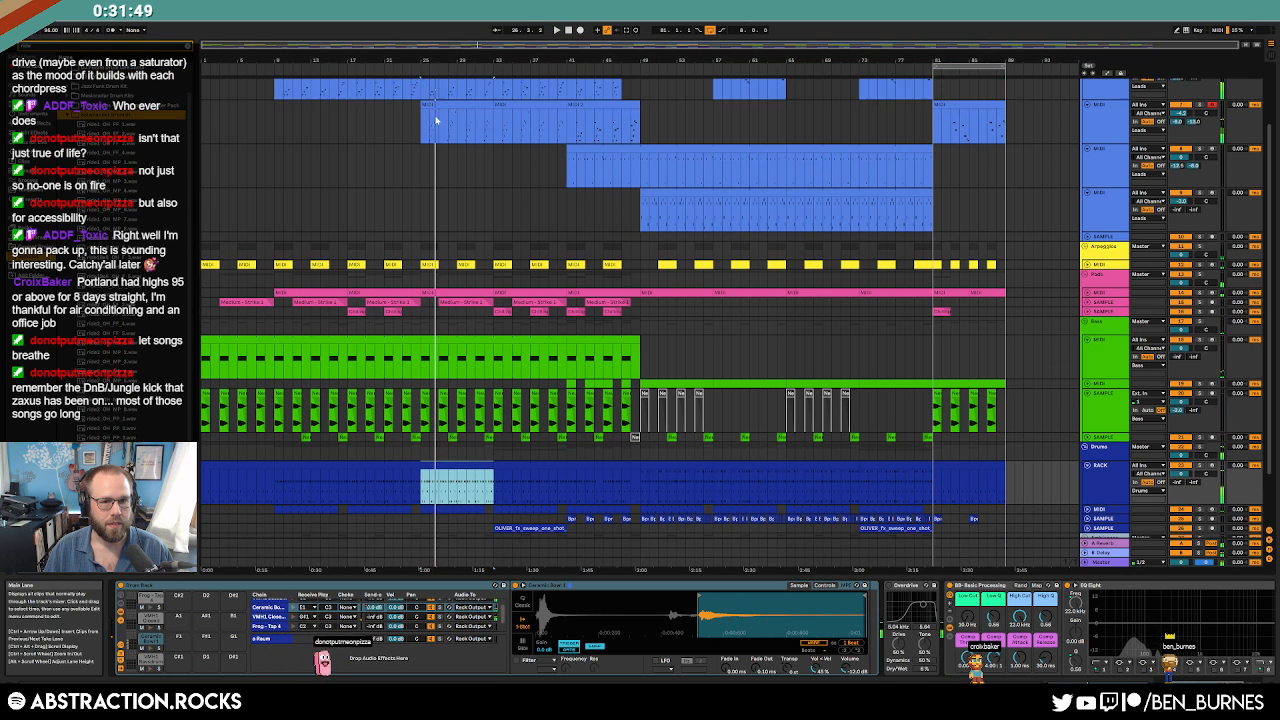
# Select all notes in the second lead track's clip at bar 25 and audition the section with its devices shown.
pyautogui.click(436, 103)
pyautogui.hotkey('ctrl', 'a')
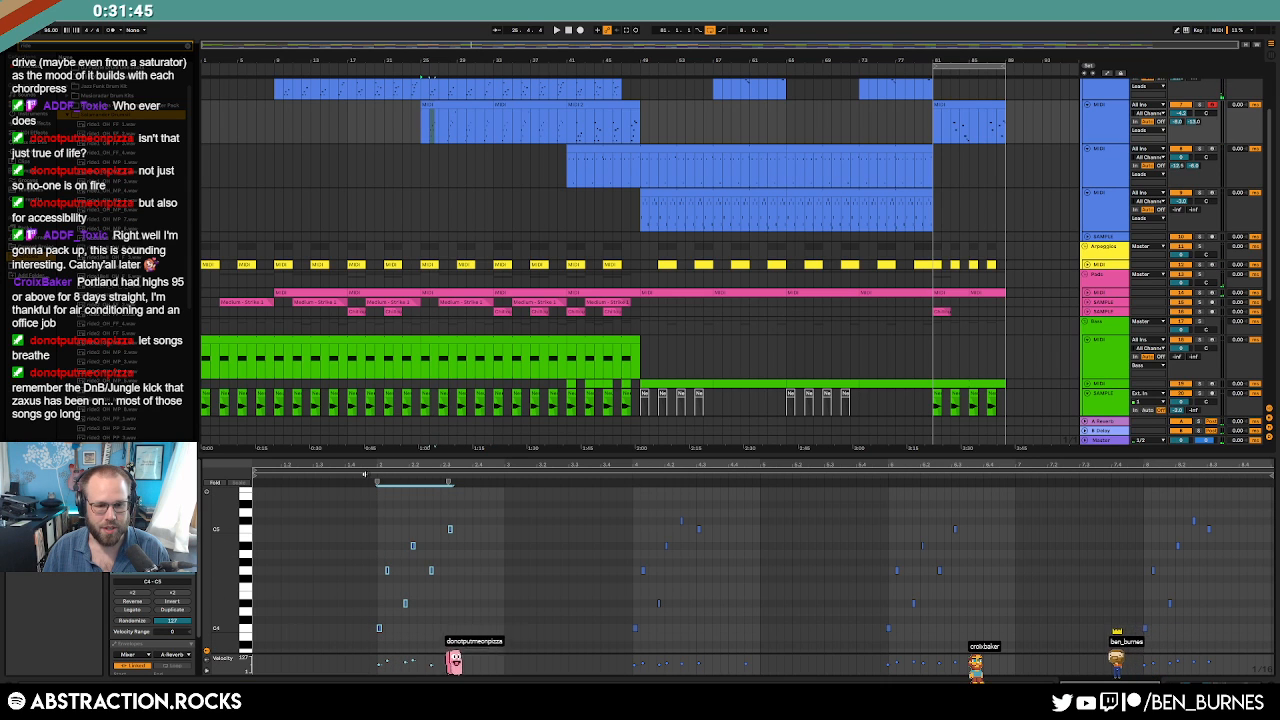
pyautogui.click(514, 594)
pyautogui.hotkey('ctrl', 'a')
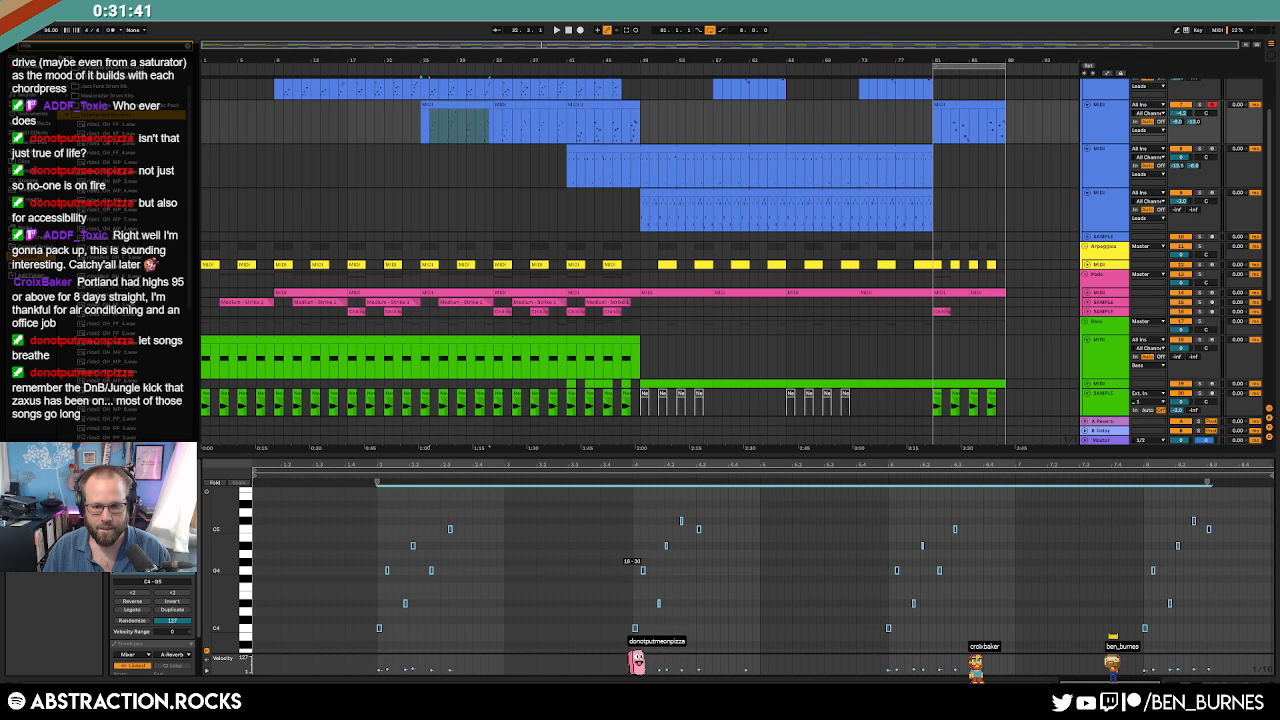
pyautogui.press('space')
pyautogui.hotkey('shift', 'Tab')
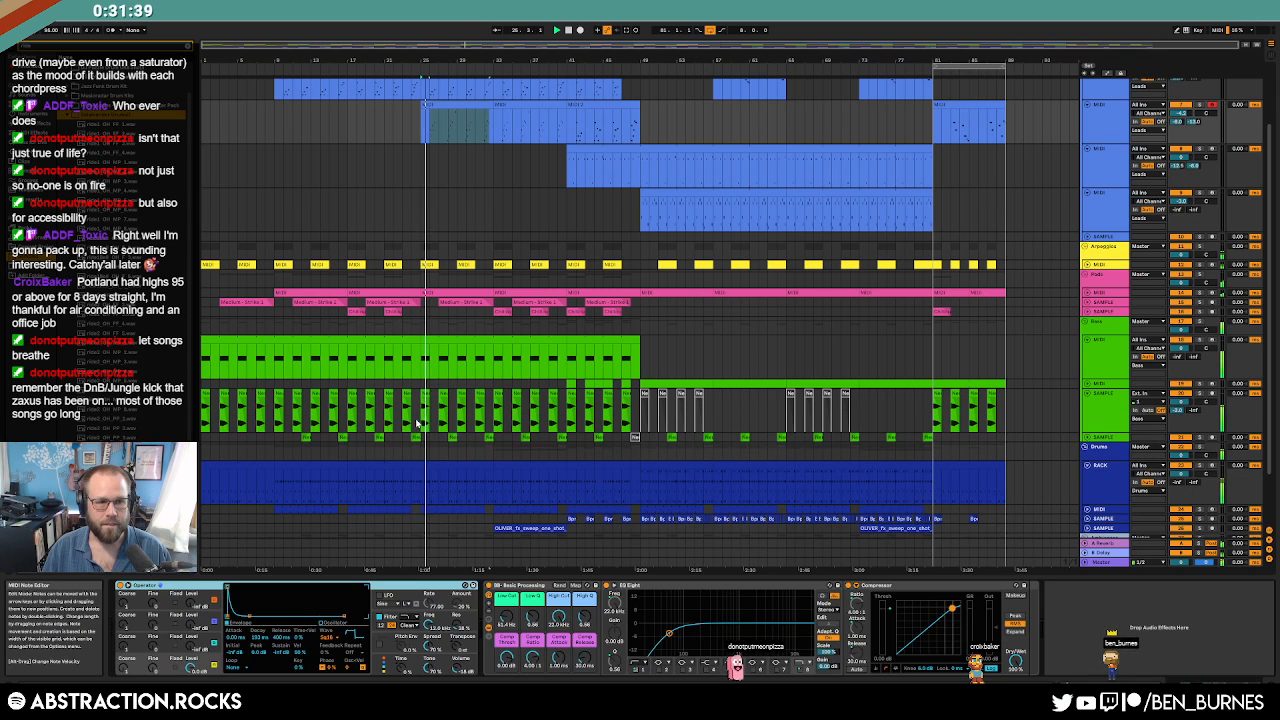
pyautogui.press('space')
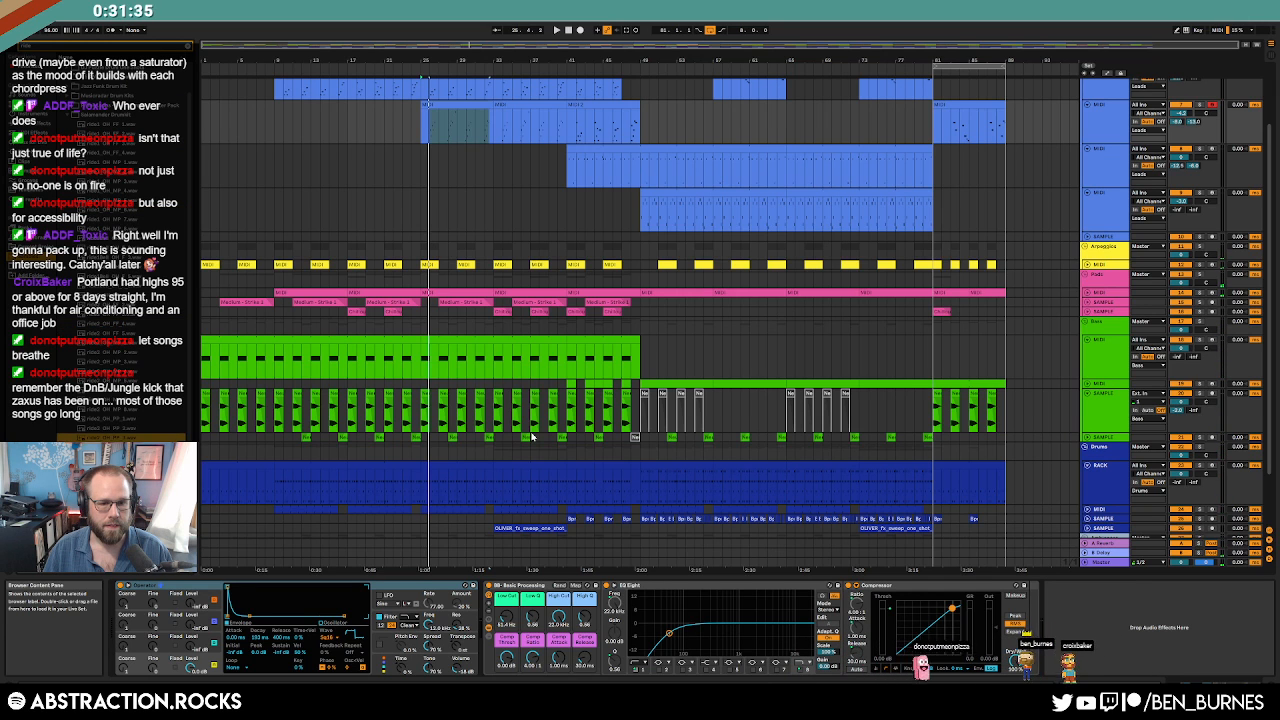
# Load the ride2_OH_PP_4 sample onto an empty pad of the drum rack and trim the sample's start to its attack.
pyautogui.click(504, 464)
pyautogui.click(450, 464)
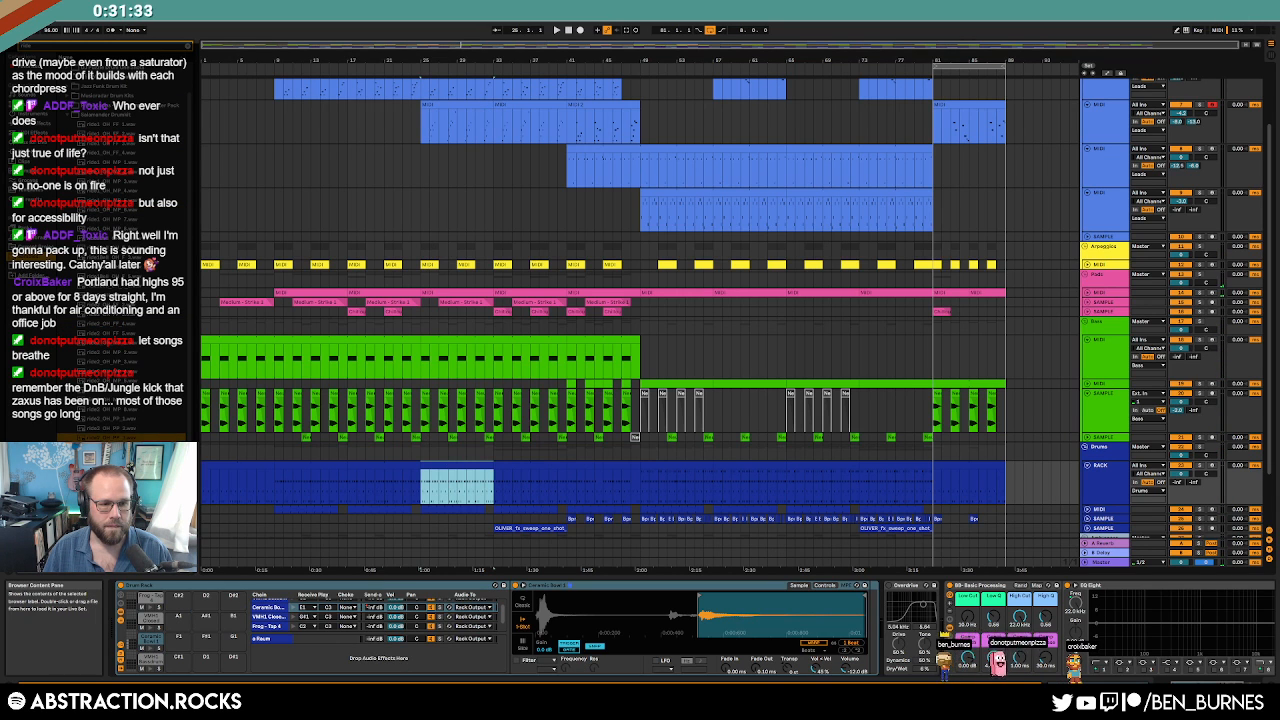
pyautogui.moveTo(110, 460); pyautogui.dragTo(178, 621)
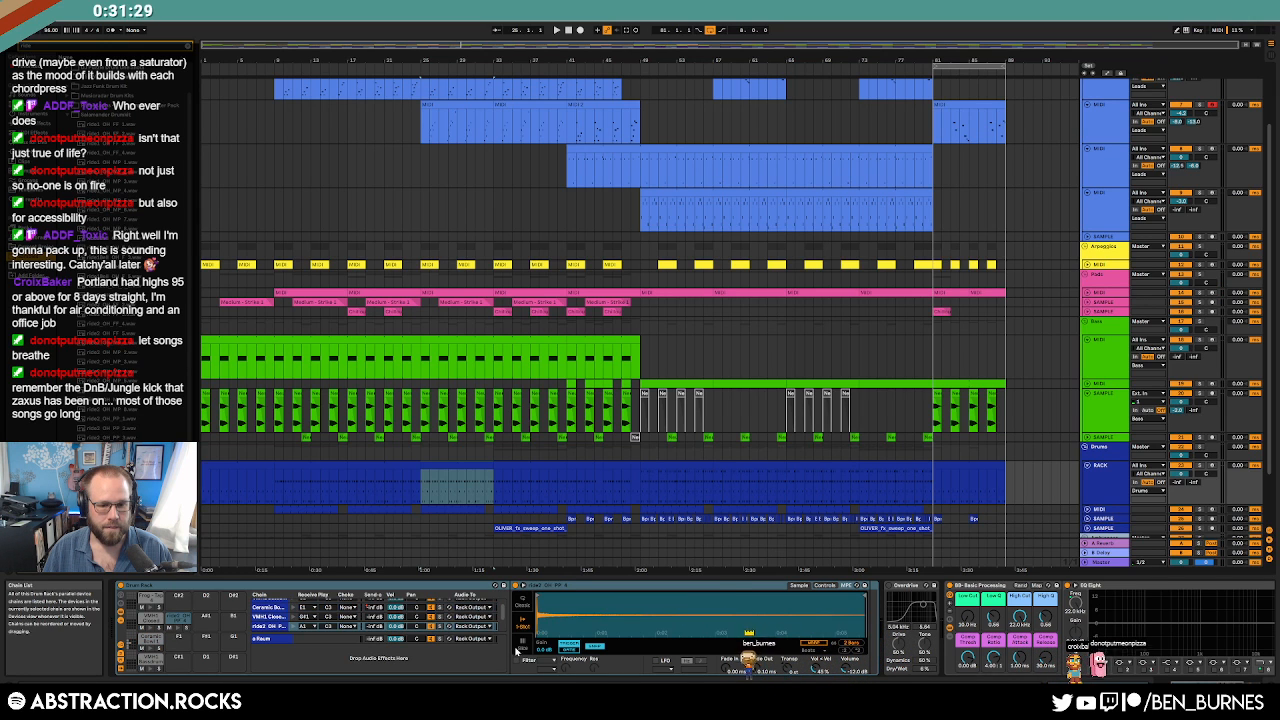
pyautogui.moveTo(543, 602)
pyautogui.mouseDown()
pyautogui.moveTo(528, 608)
pyautogui.moveTo(565, 599)
pyautogui.mouseUp()
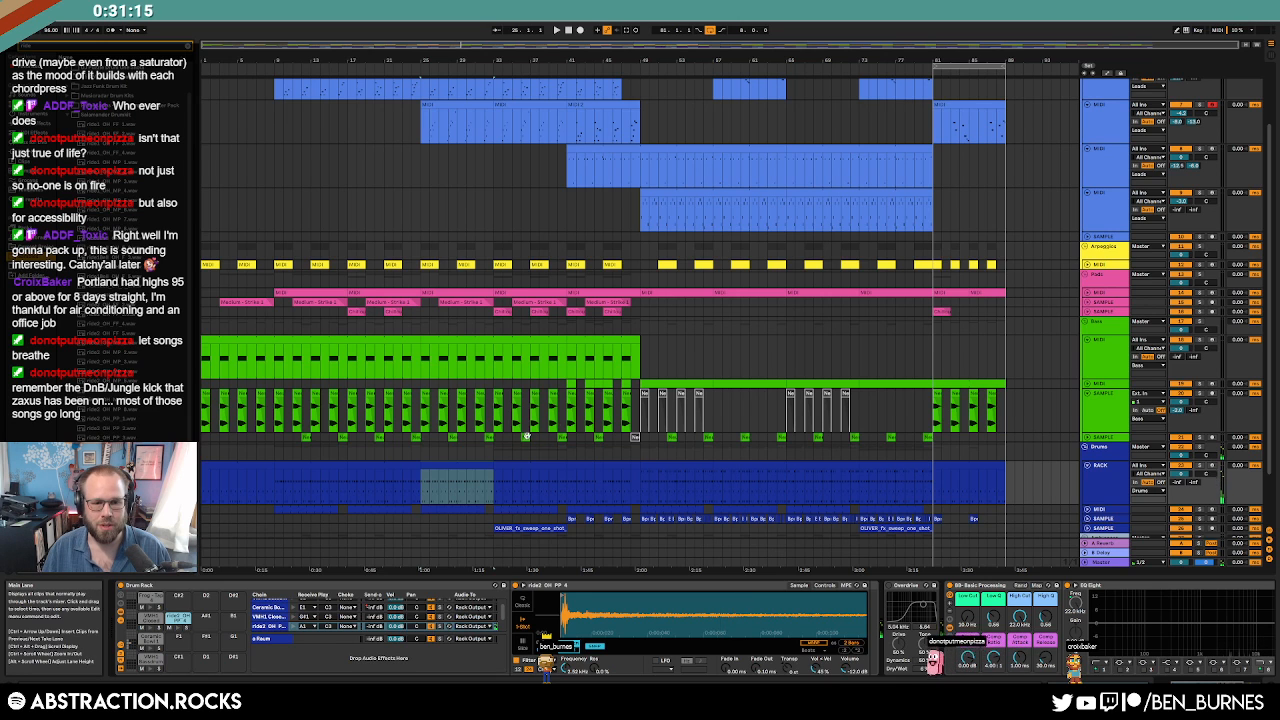
# Draw ride2_OH_PP_4 hits in the first bar of the drum rack clip at bar 25, matching its kick rhythm, and audition them.
pyautogui.doubleClick(443, 466)
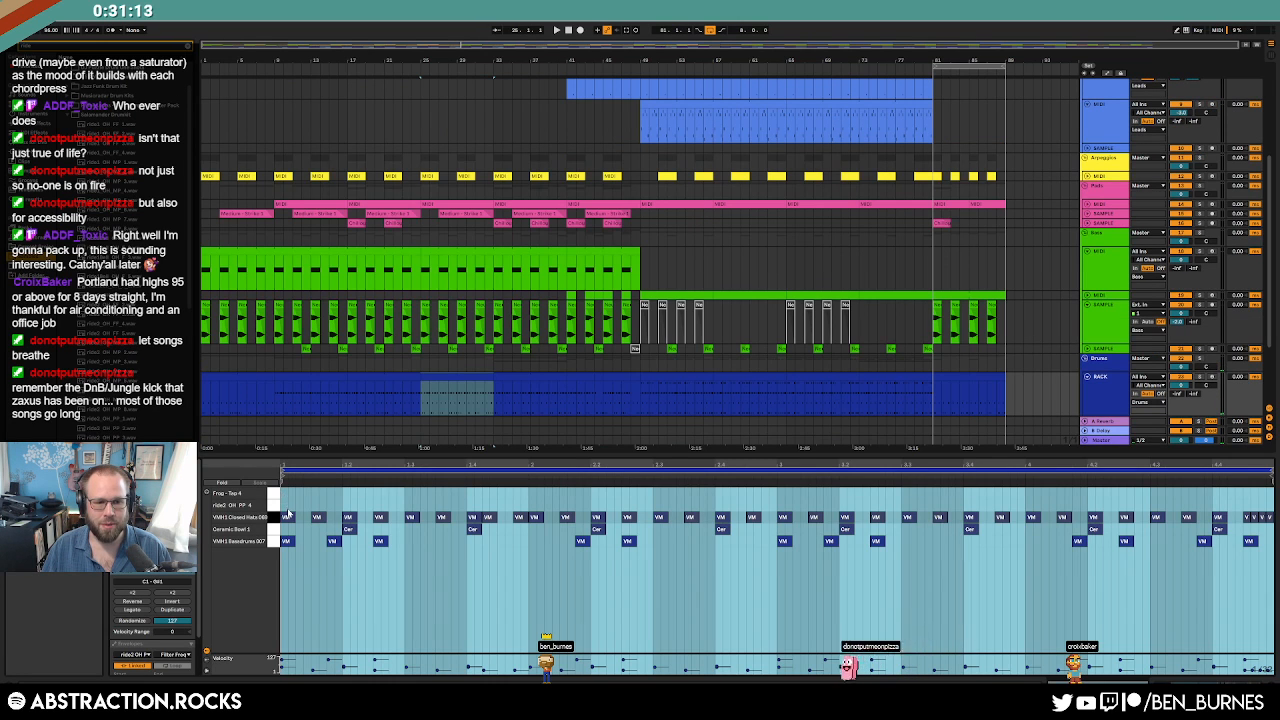
pyautogui.click(287, 506)
pyautogui.moveTo(287, 506); pyautogui.dragTo(420, 507)
pyautogui.press('space')
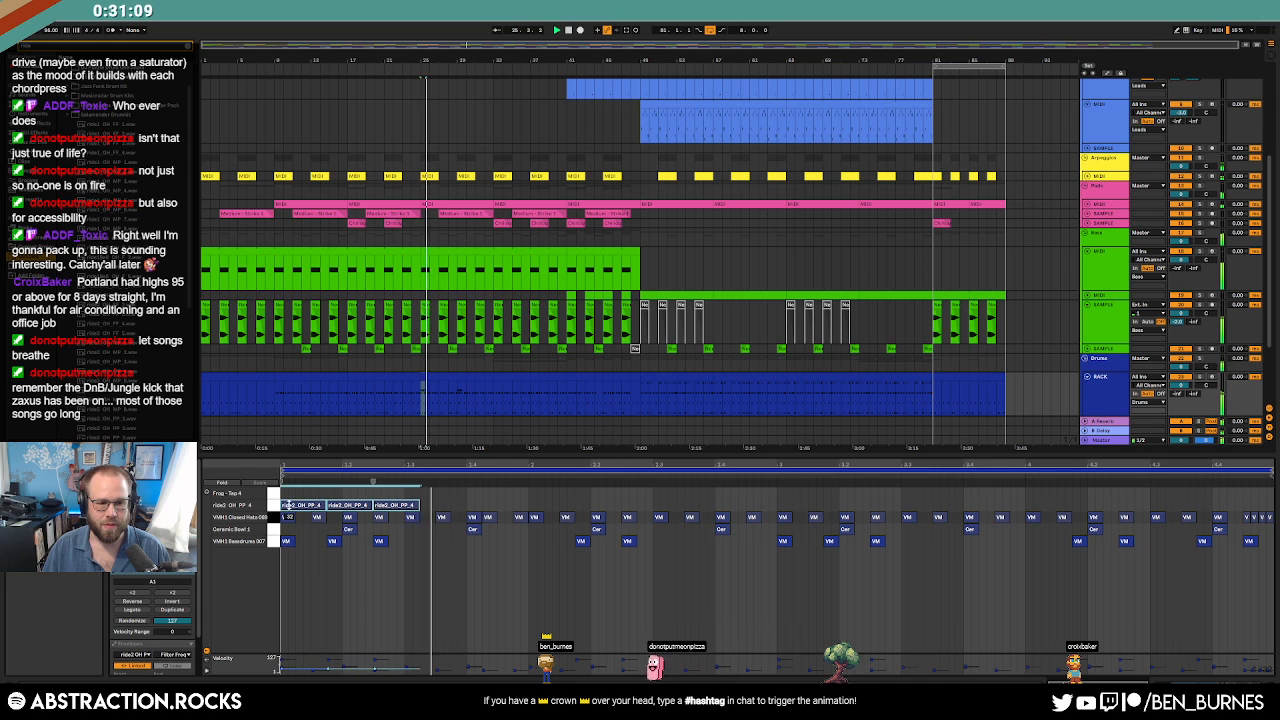
pyautogui.click(414, 508)
pyautogui.press('space')
# Duplicate the ride hits into the clip's second bar without its first hit, and repeat the two-bar pattern over the following two bars.
pyautogui.moveTo(414, 508)
pyautogui.mouseDown()
pyautogui.moveTo(506, 504)
pyautogui.moveTo(295, 506)
pyautogui.mouseUp()
pyautogui.hotkey('ctrl', 'd')
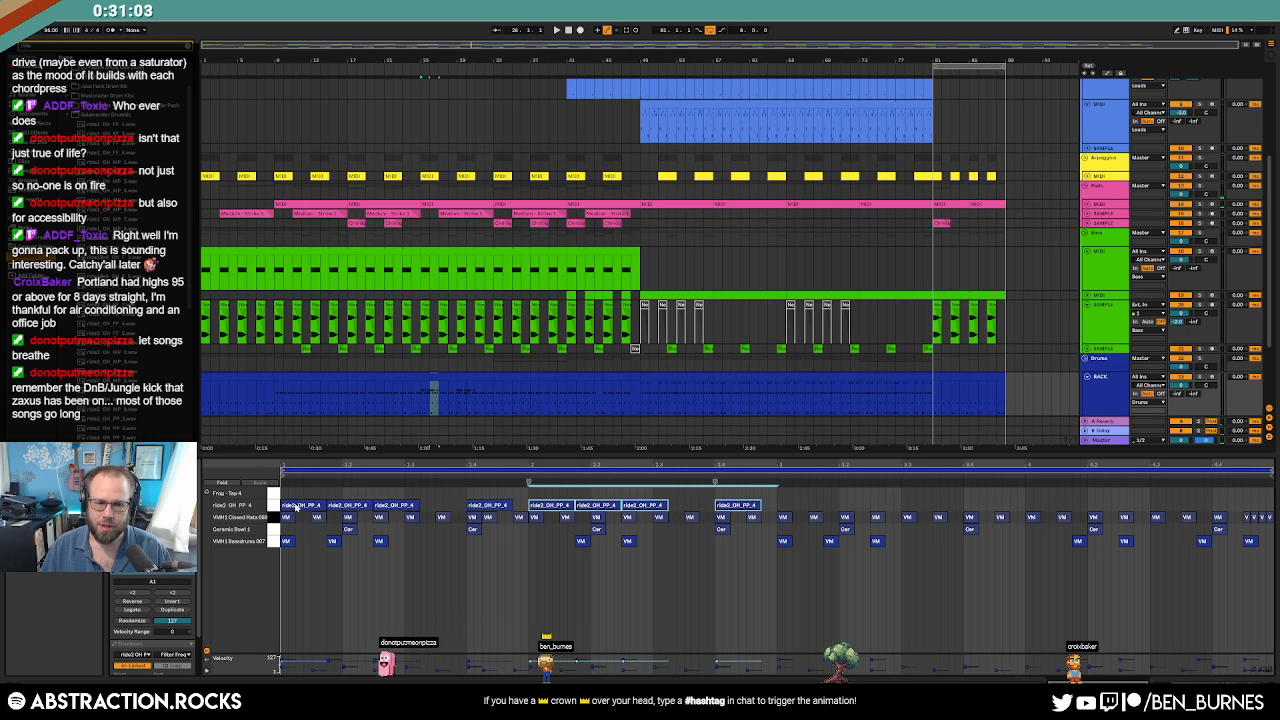
pyautogui.click(580, 571)
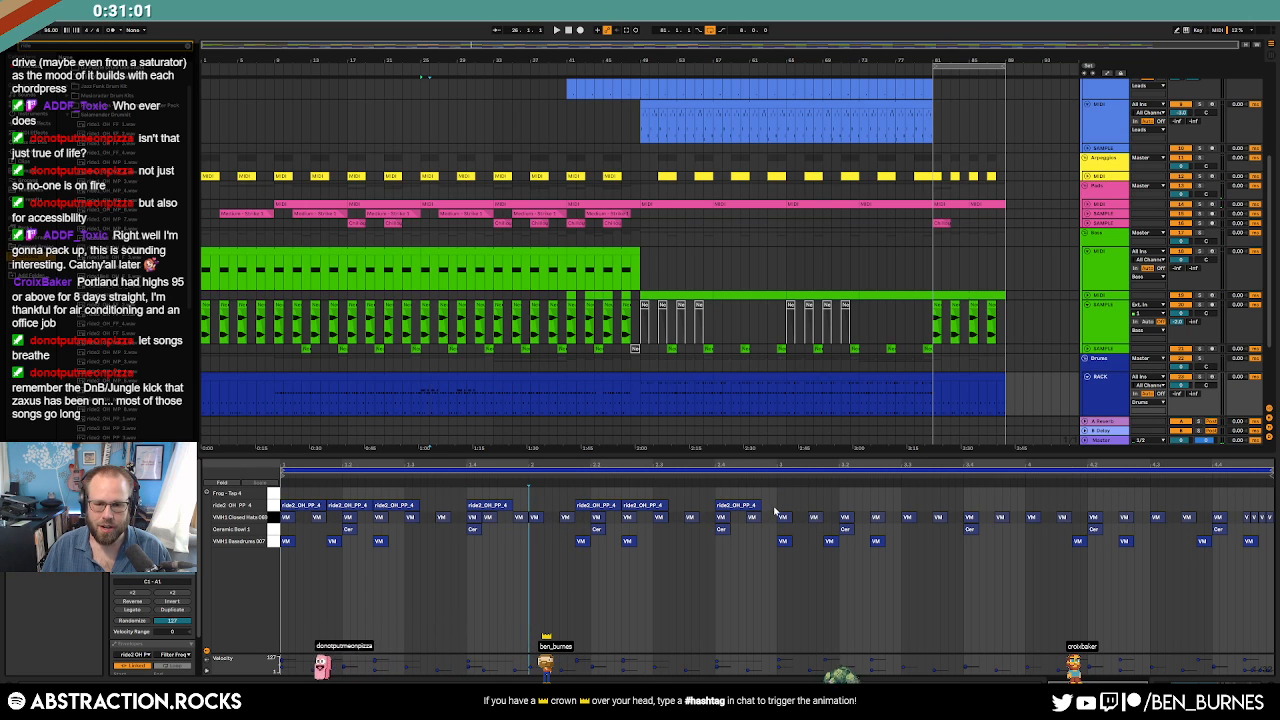
pyautogui.moveTo(737, 508); pyautogui.dragTo(305, 507)
pyautogui.hotkey('ctrl', 'd')
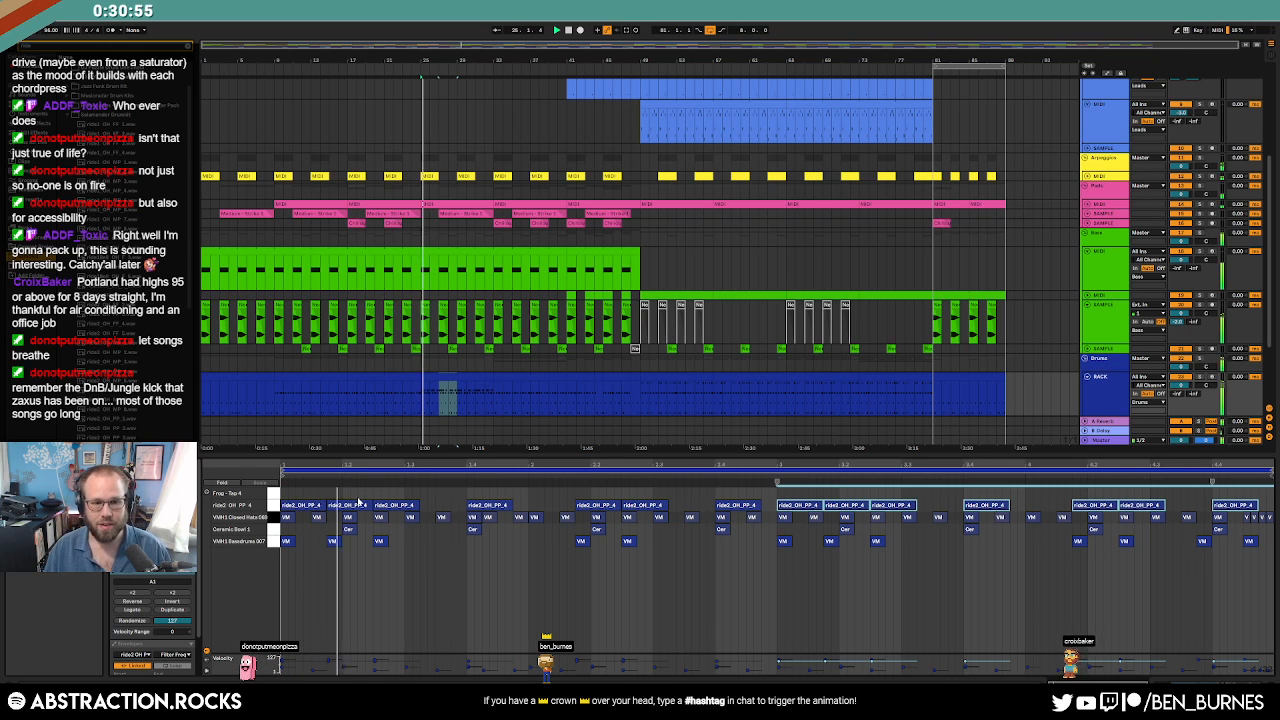
# Remove the fourth-beat ride hits from the first and third bars of the drum clip and stop playback.
pyautogui.hotkey('ctrl', 'a')
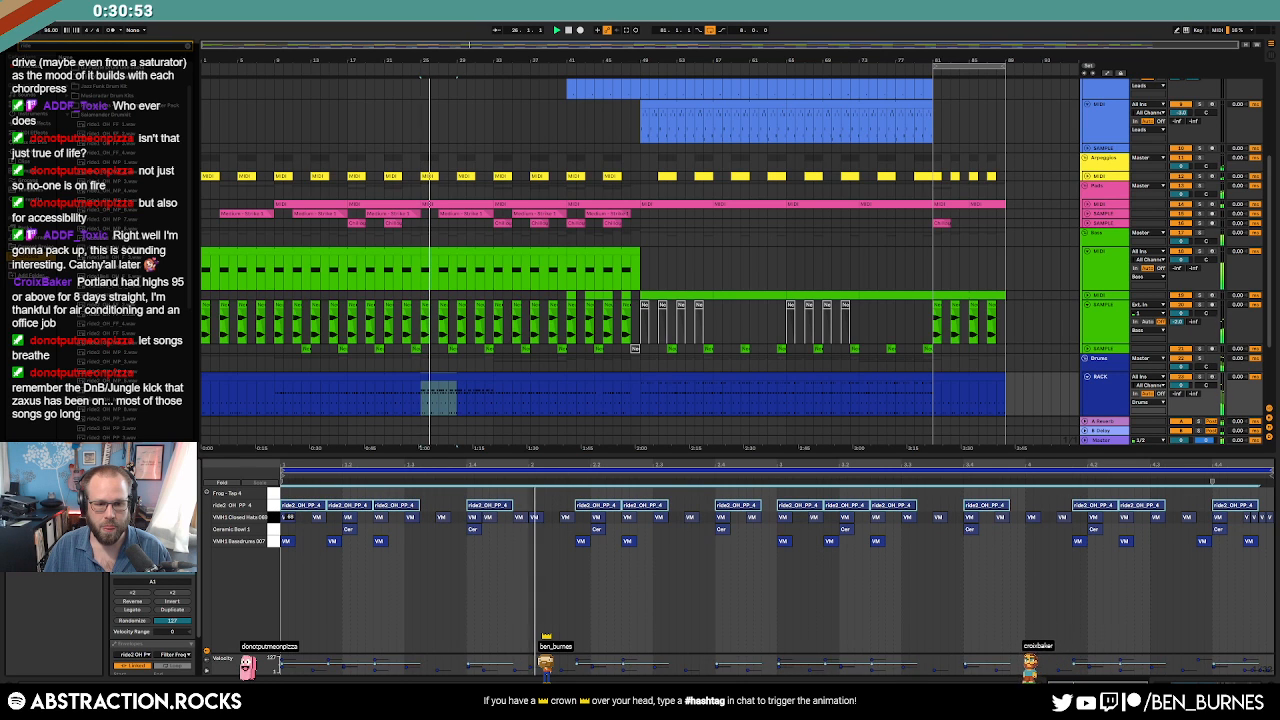
pyautogui.click(548, 563)
pyautogui.doubleClick(506, 506)
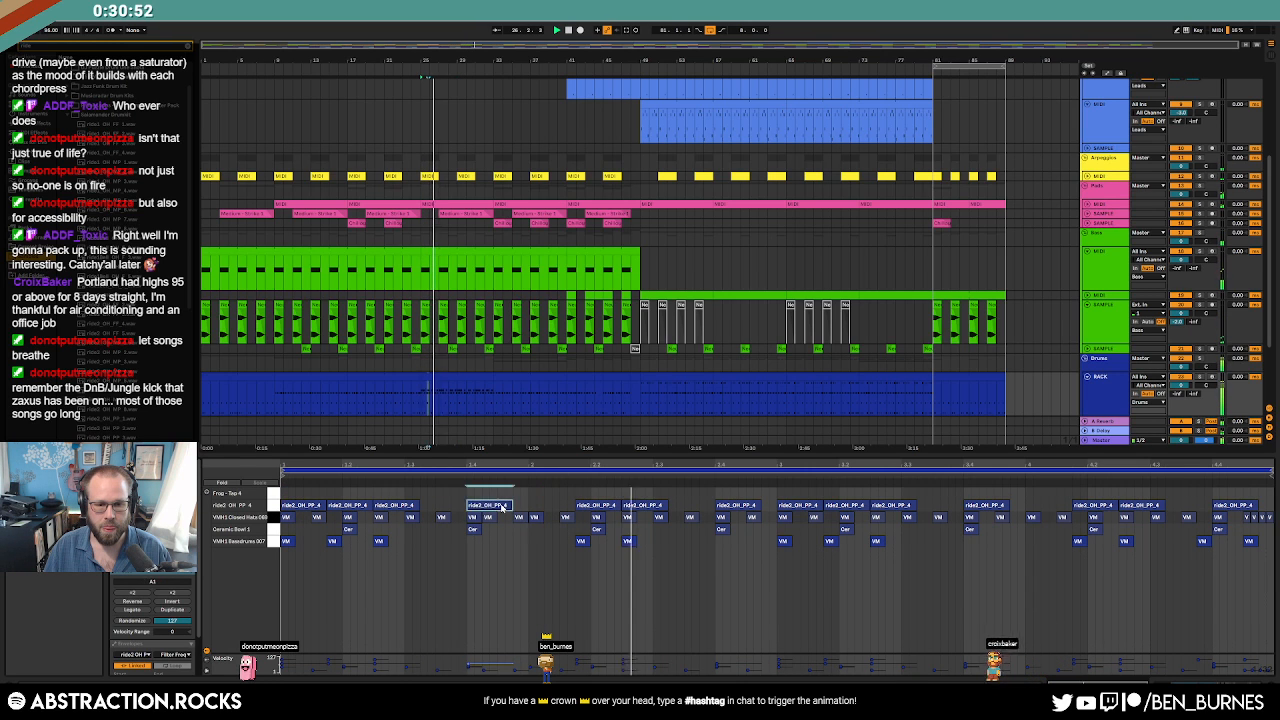
pyautogui.doubleClick(990, 506)
pyautogui.hotkey('shift', 'Tab')
pyautogui.press('space')
pyautogui.scroll(5, 490, 393)
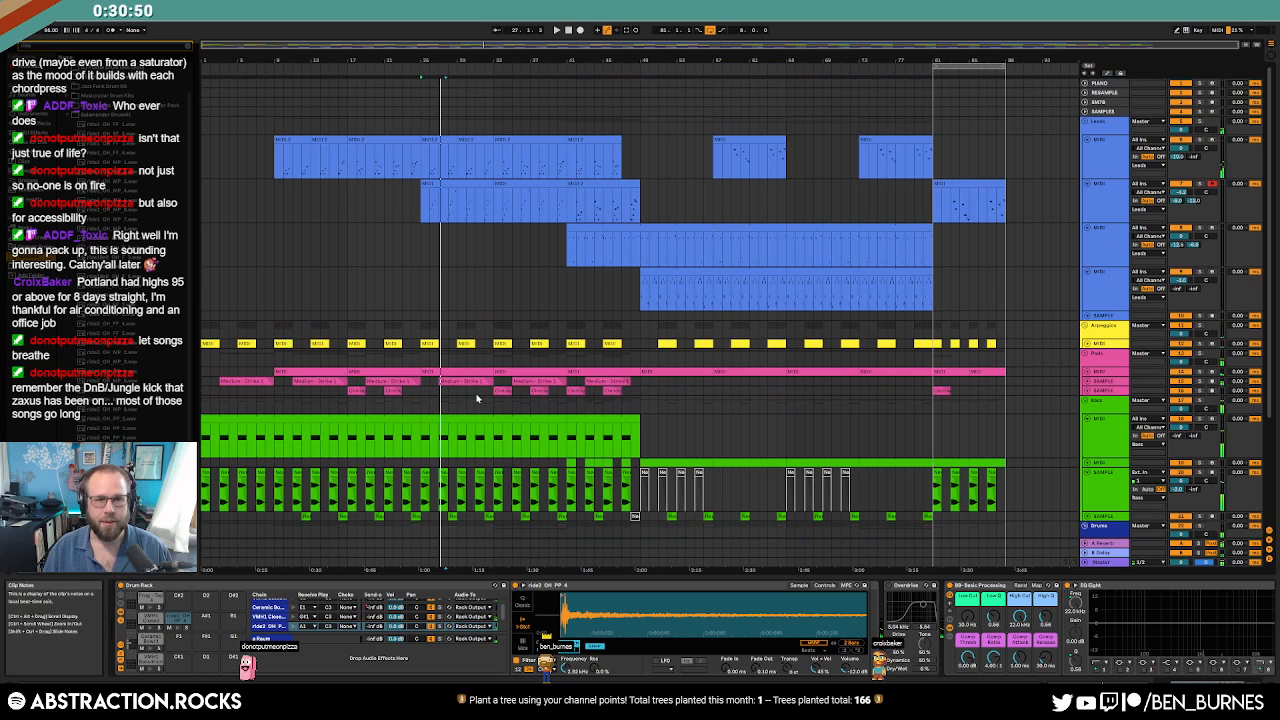
# Quantize all notes in the second lead clip at bar 25 and move the first phrase's last two notes one grid step earlier.
pyautogui.doubleClick(430, 212)
pyautogui.hotkey('ctrl', 'a')
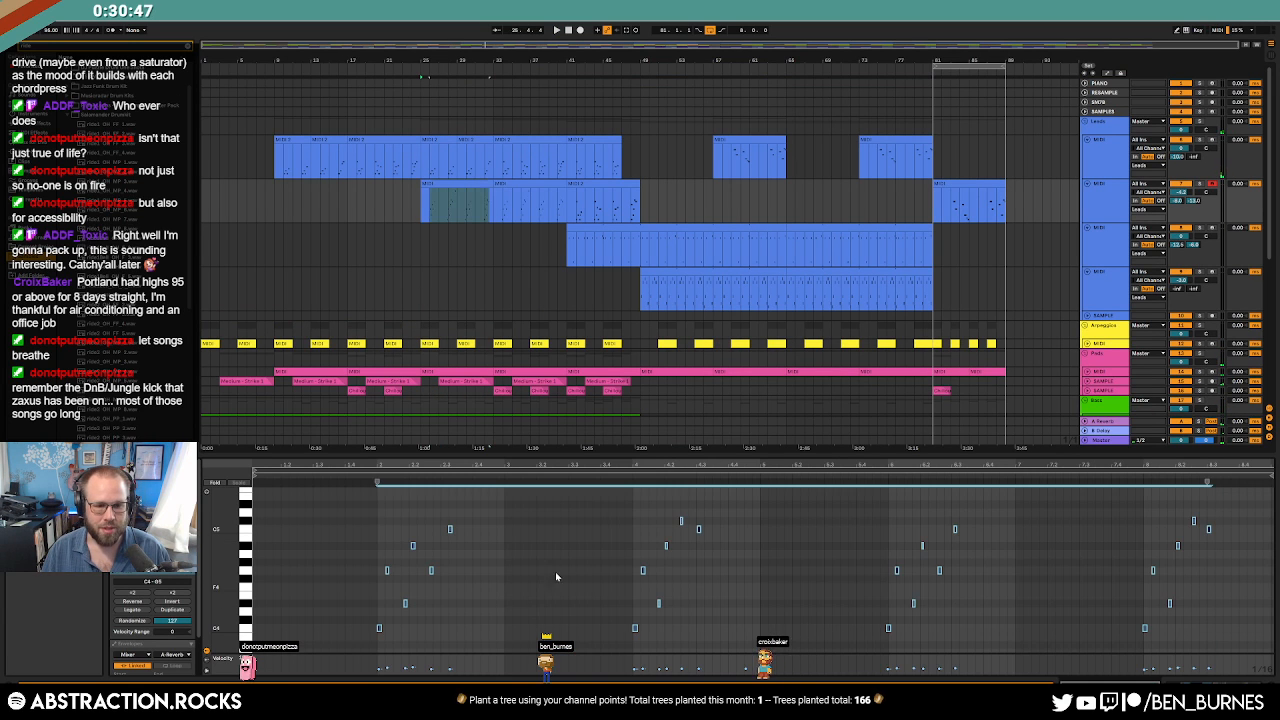
pyautogui.press('space')
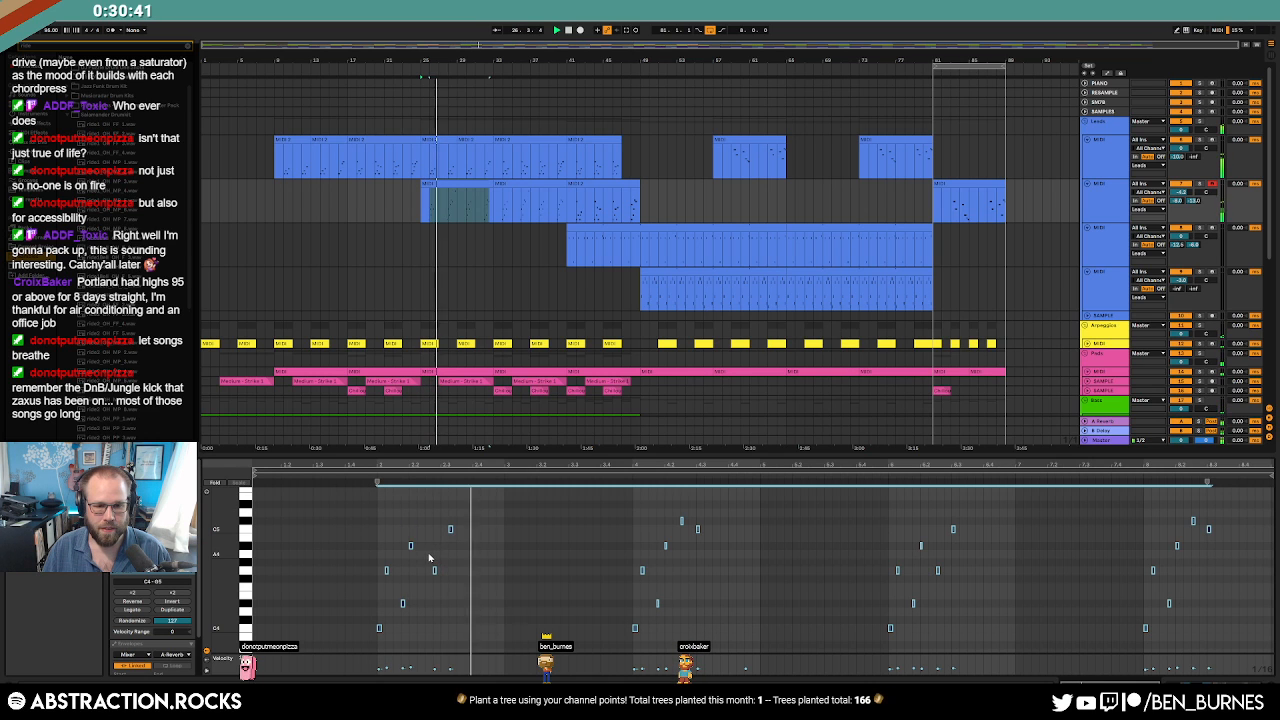
pyautogui.moveTo(423, 524); pyautogui.dragTo(480, 608)
pyautogui.press('Left')
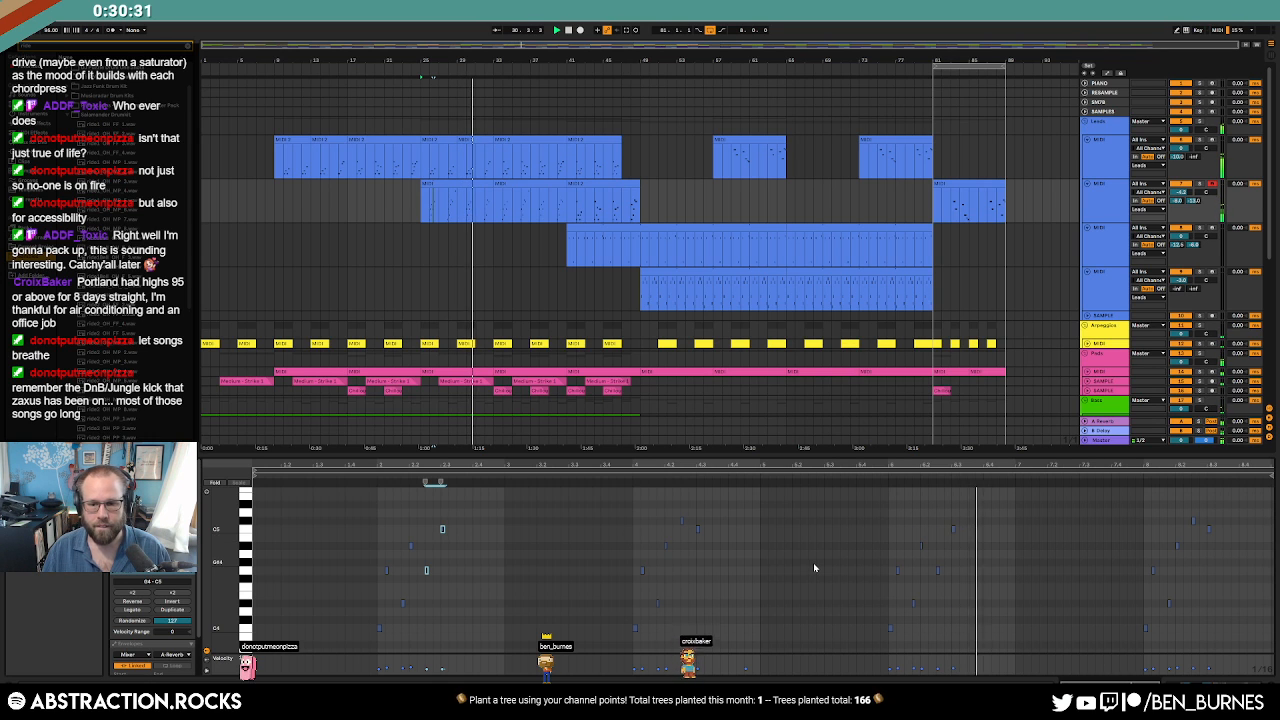
# Select all notes in the second lead clip and open the quantization settings.
pyautogui.click(785, 571)
pyautogui.hotkey('ctrl', 'a')
pyautogui.hotkey('ctrl', 'shift', 'u')
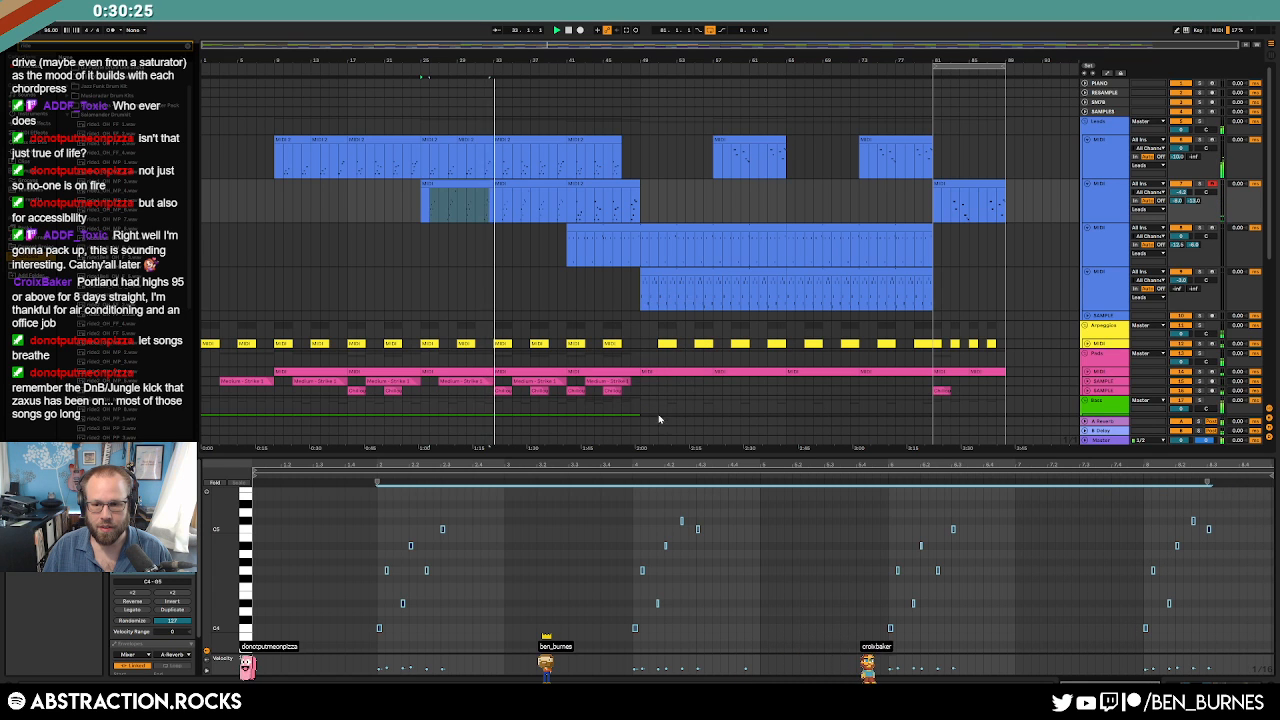
# Compare the notes and timing of the first two lead tracks' clips between bars 25 and 41, closing in on bars 25 to 29.
pyautogui.click(477, 139)
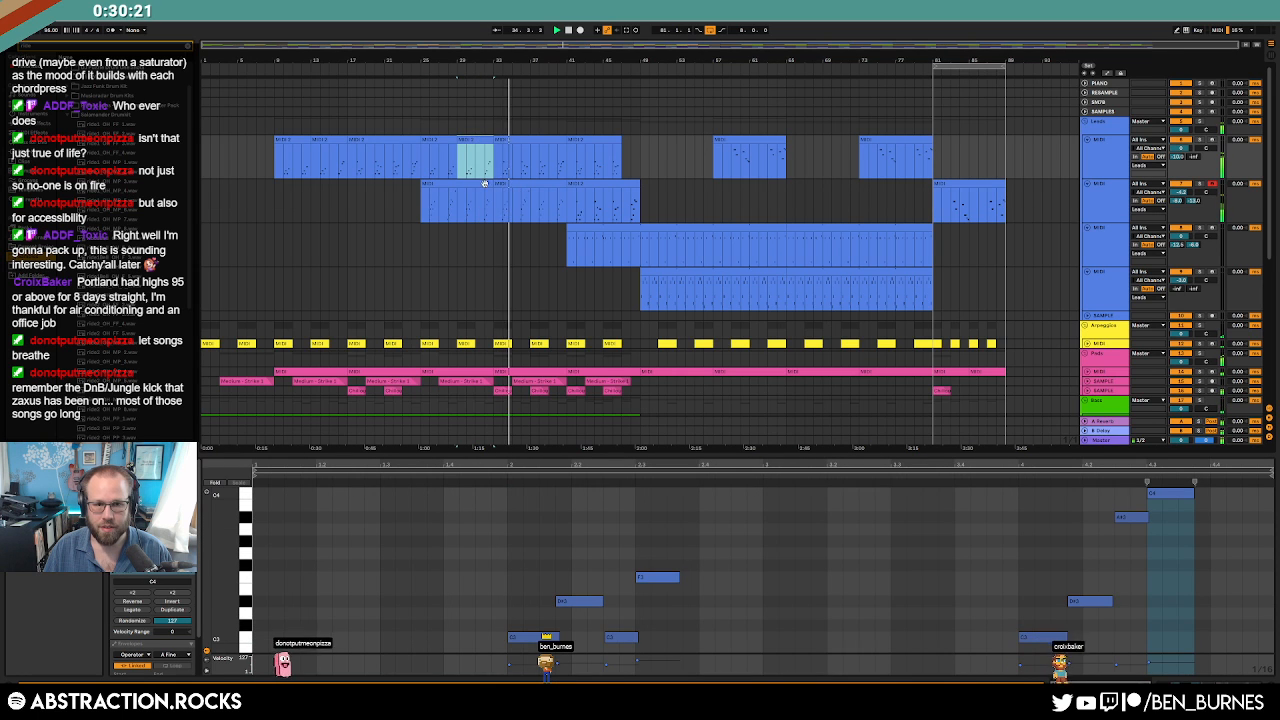
pyautogui.click(477, 182)
pyautogui.click(502, 183)
pyautogui.click(483, 139)
pyautogui.click(510, 138)
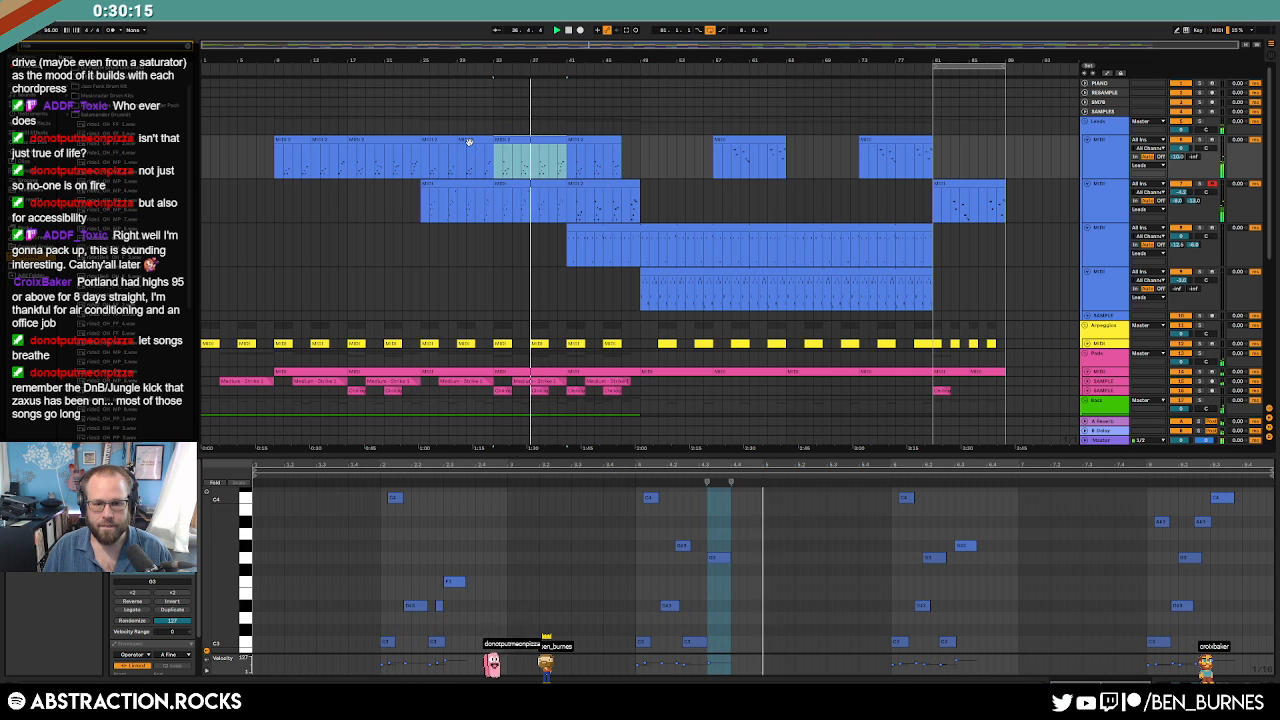
pyautogui.scroll(5, 471, 206)
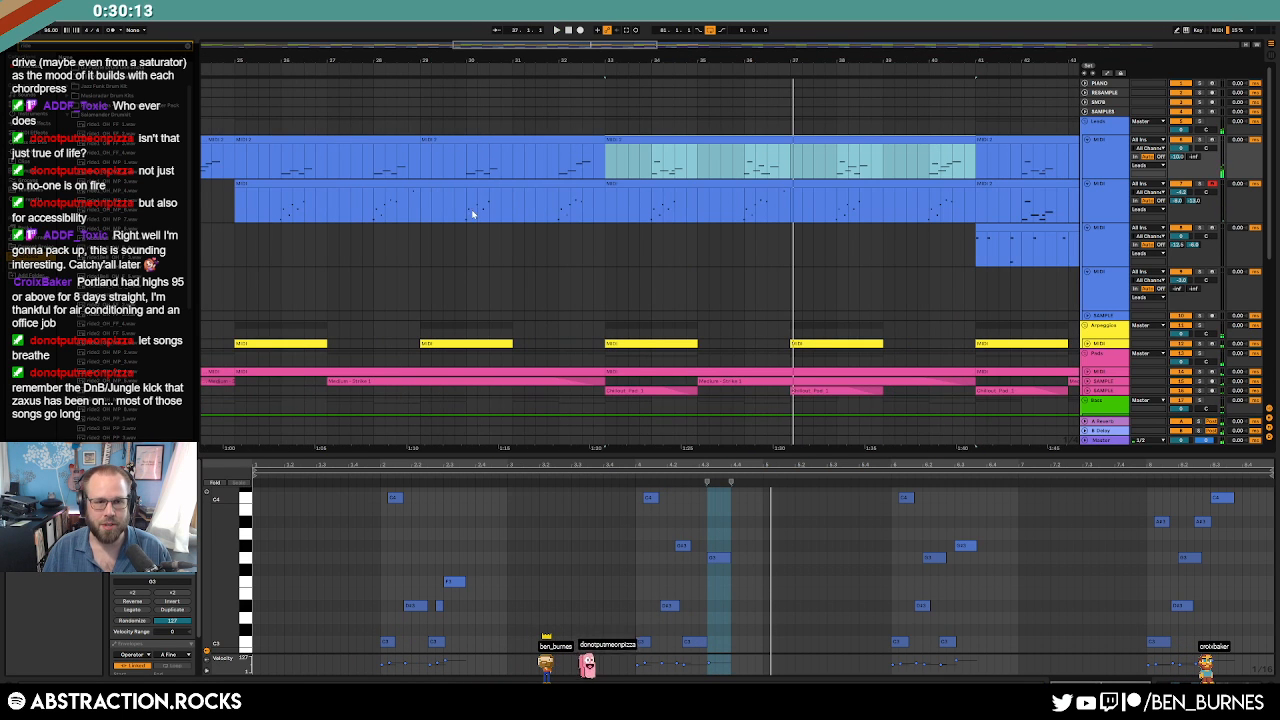
pyautogui.moveTo(330, 61); pyautogui.dragTo(556, 138)
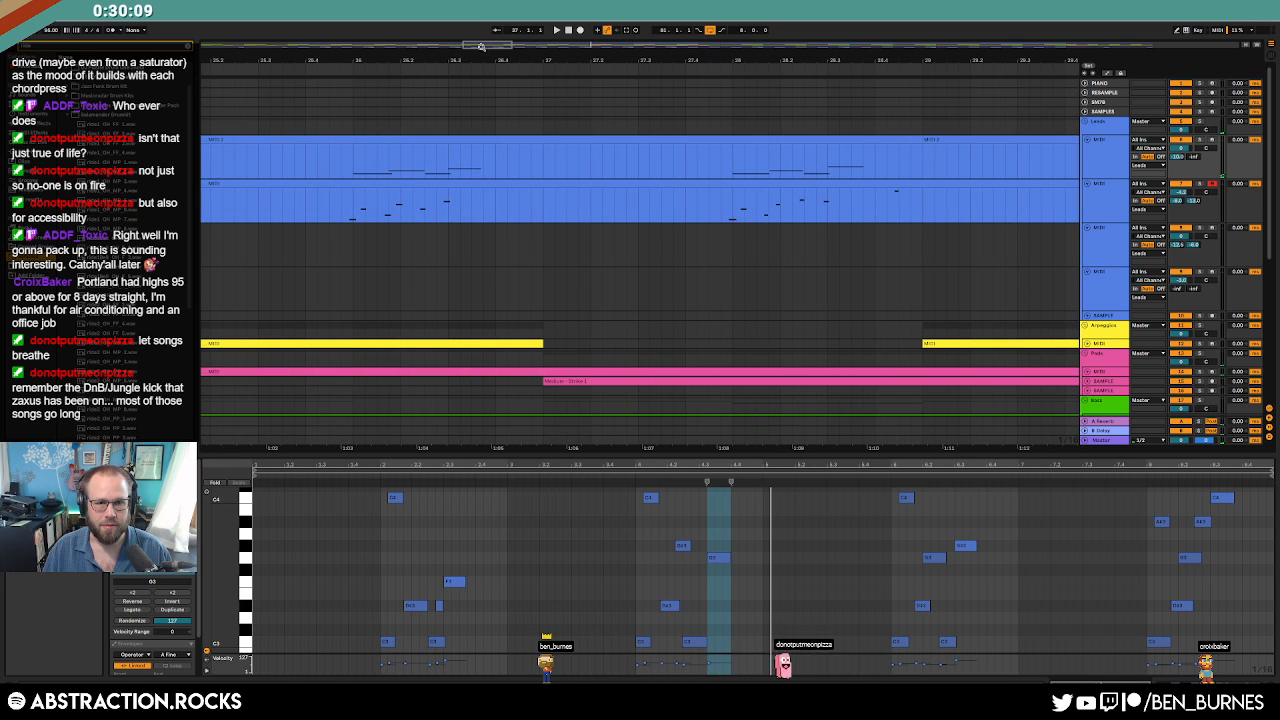
pyautogui.moveTo(481, 47); pyautogui.dragTo(473, 47)
pyautogui.moveTo(559, 61); pyautogui.dragTo(487, 61)
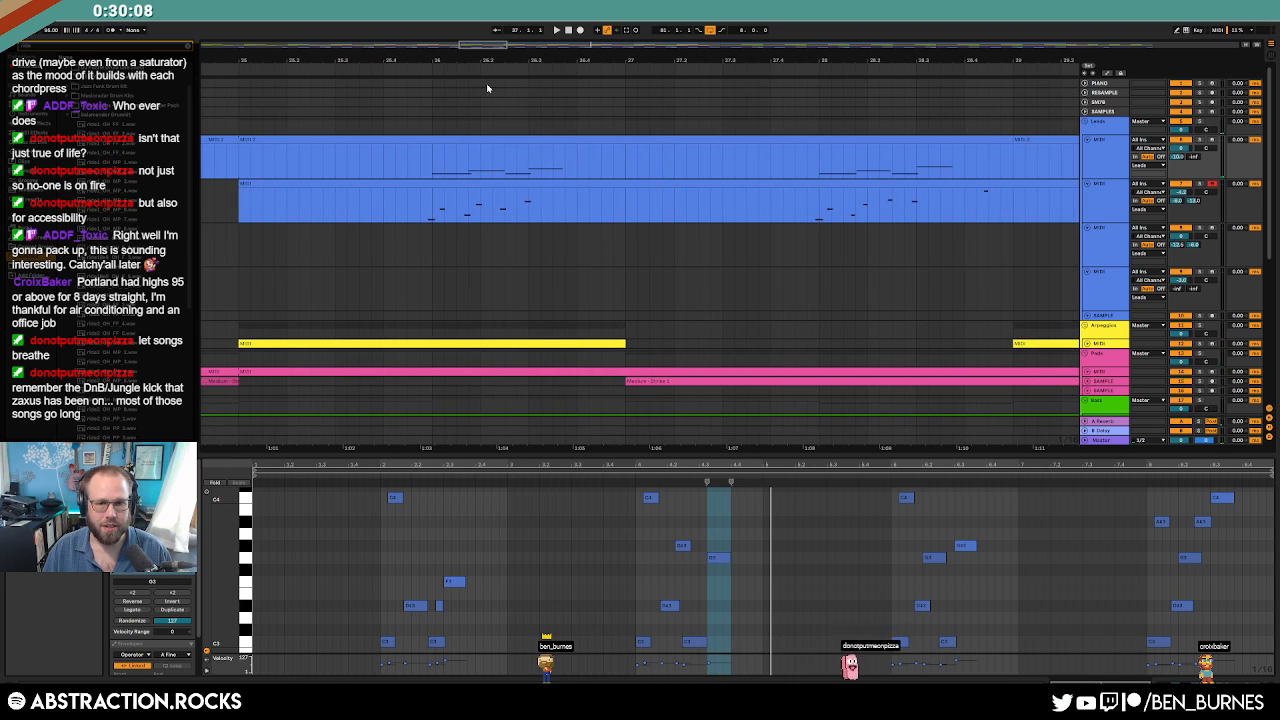
# Try shifting the second lead clip slightly ahead of bar 25 and return it to start at bar 25.
pyautogui.click(548, 192)
pyautogui.moveTo(364, 460); pyautogui.dragTo(370, 463)
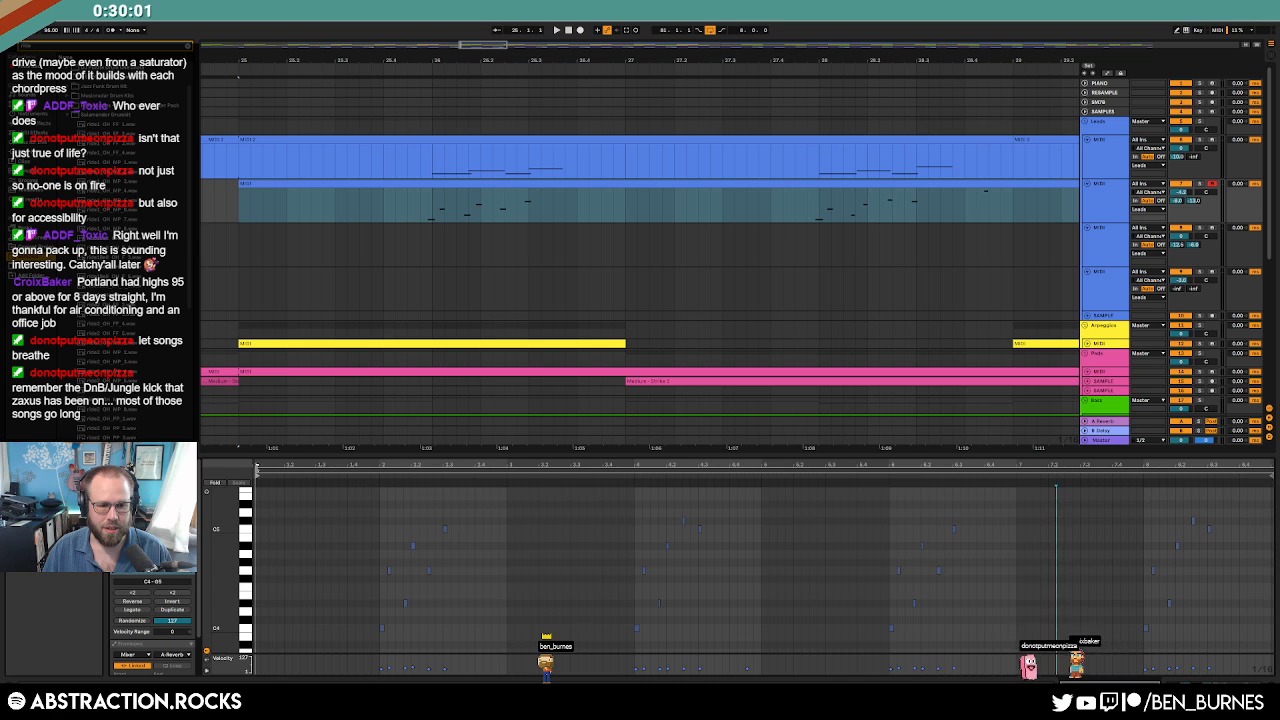
pyautogui.hotkey('ctrl', 'a')
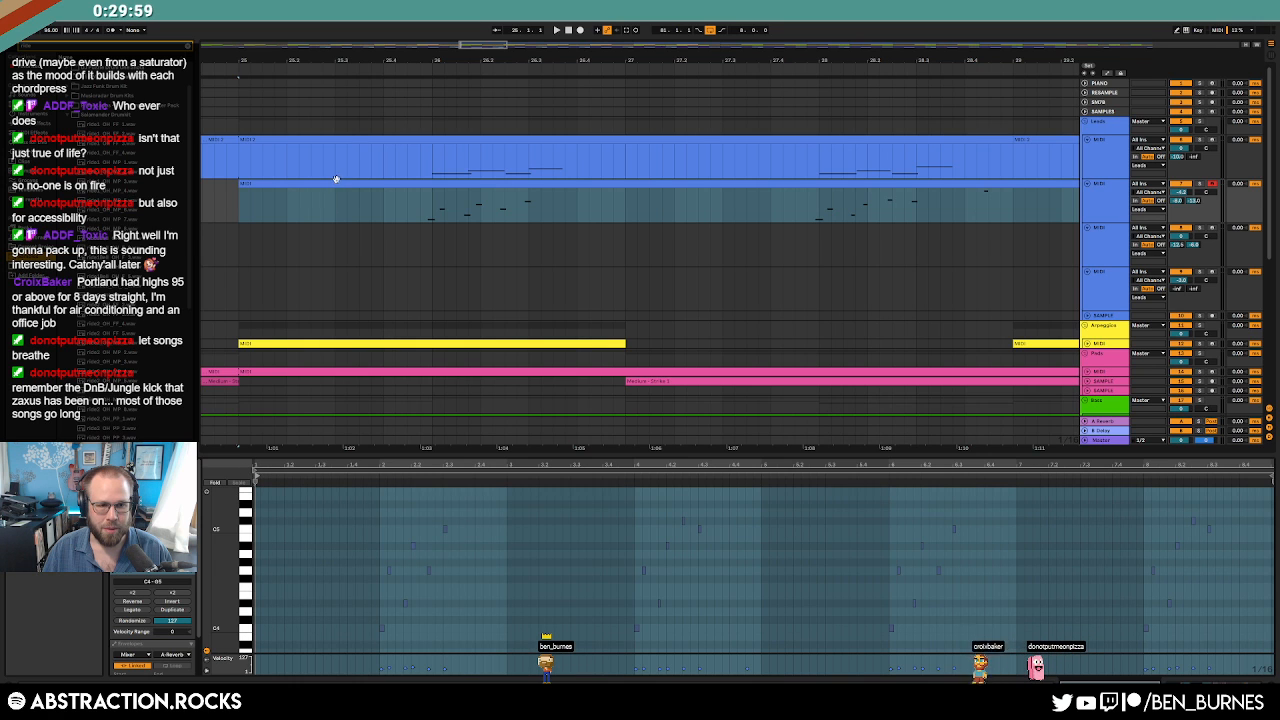
pyautogui.moveTo(336, 179); pyautogui.dragTo(322, 183)
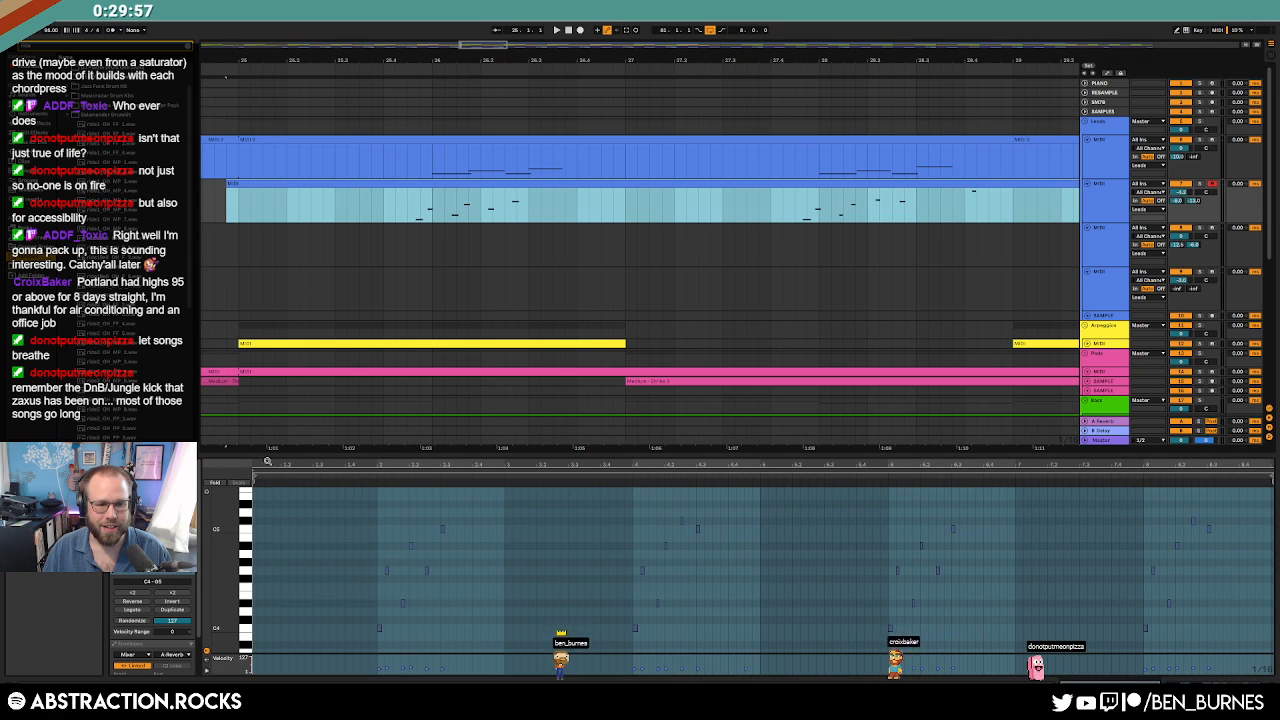
pyautogui.moveTo(267, 461); pyautogui.dragTo(270, 462)
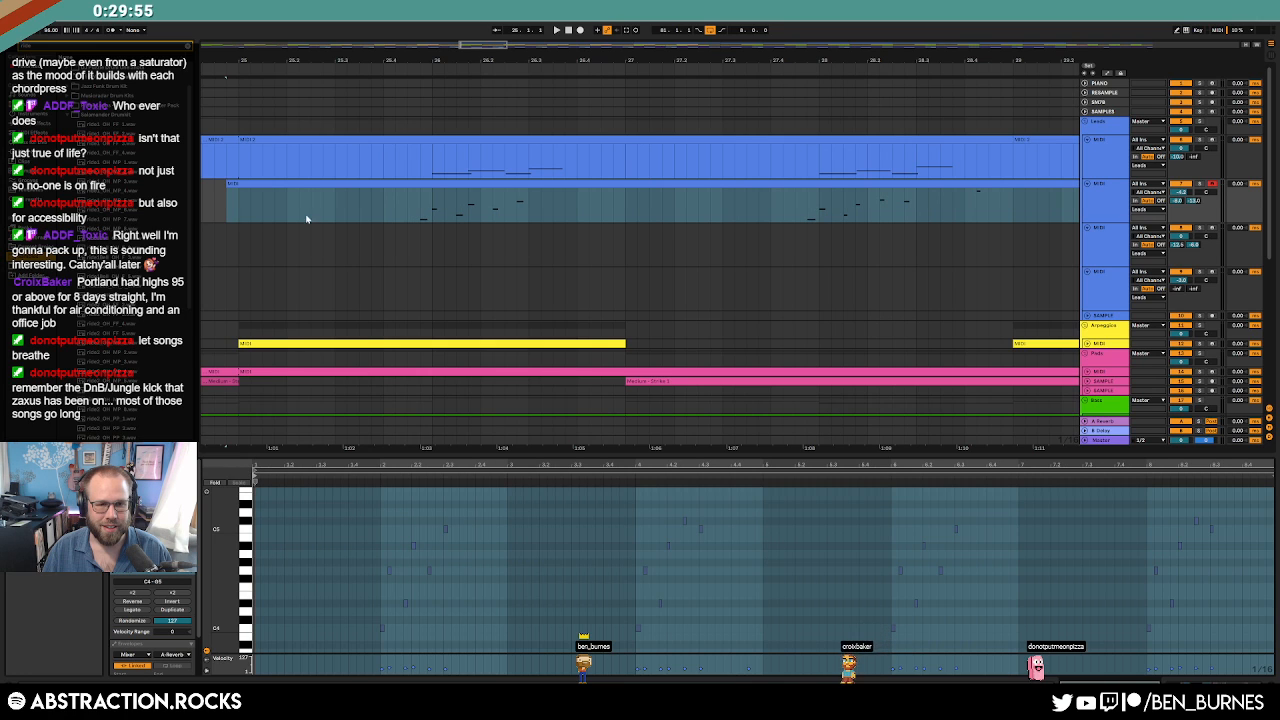
pyautogui.hotkey('ctrl', 'a')
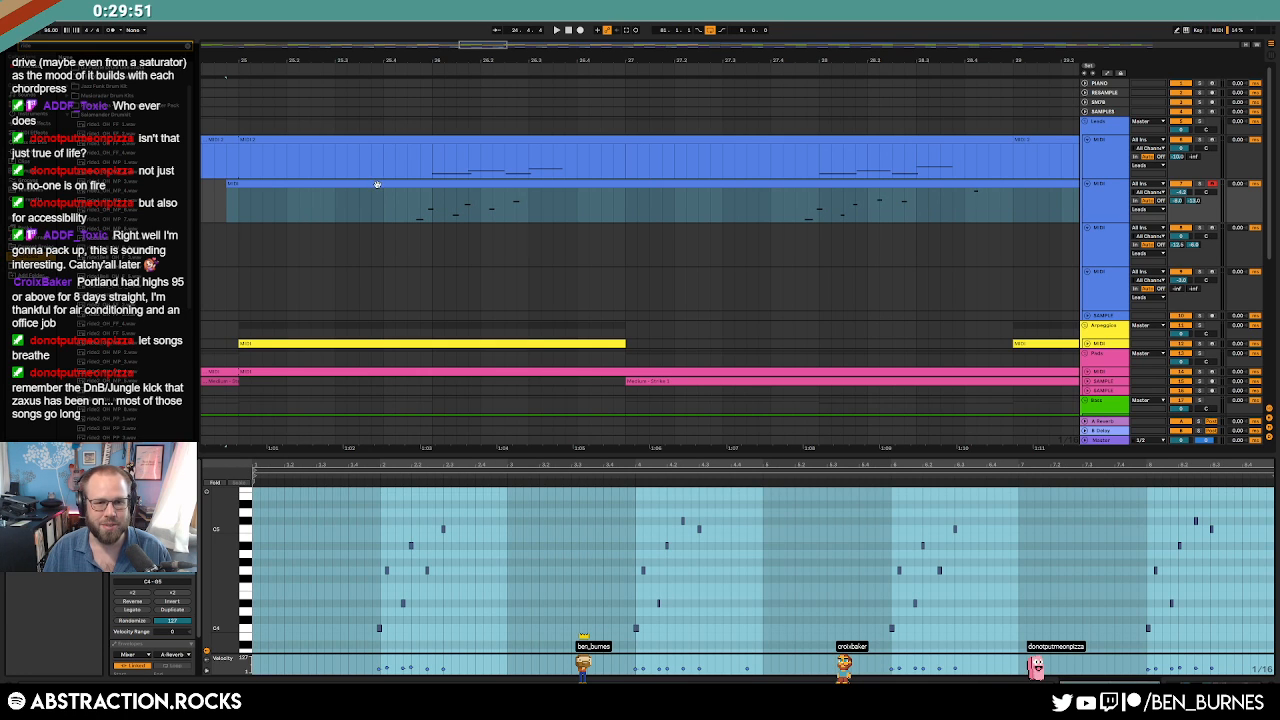
pyautogui.moveTo(377, 184); pyautogui.dragTo(392, 194)
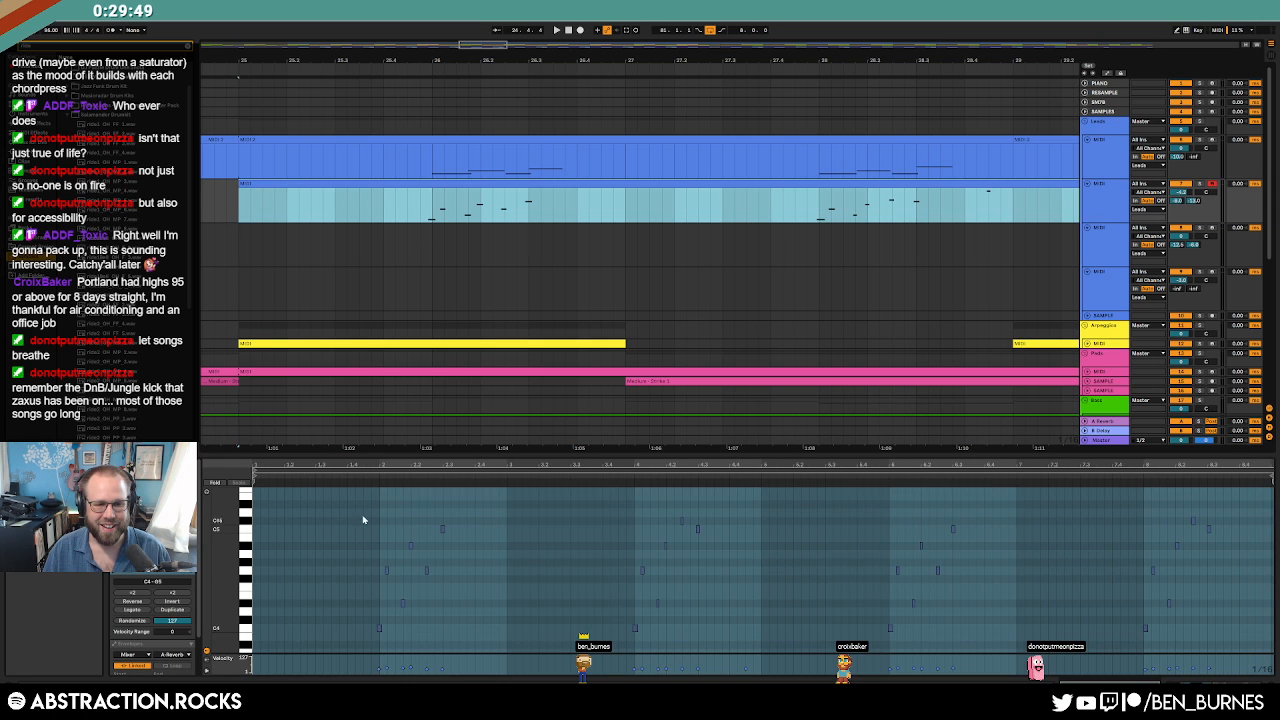
# Quantize all notes in the second lead clip at bar 25, nudge them slightly later onto the grid and play the result.
pyautogui.click(364, 520)
pyautogui.hotkey('ctrl', 'a')
pyautogui.hotkey('ctrl', 'q')
pyautogui.click(699, 372)
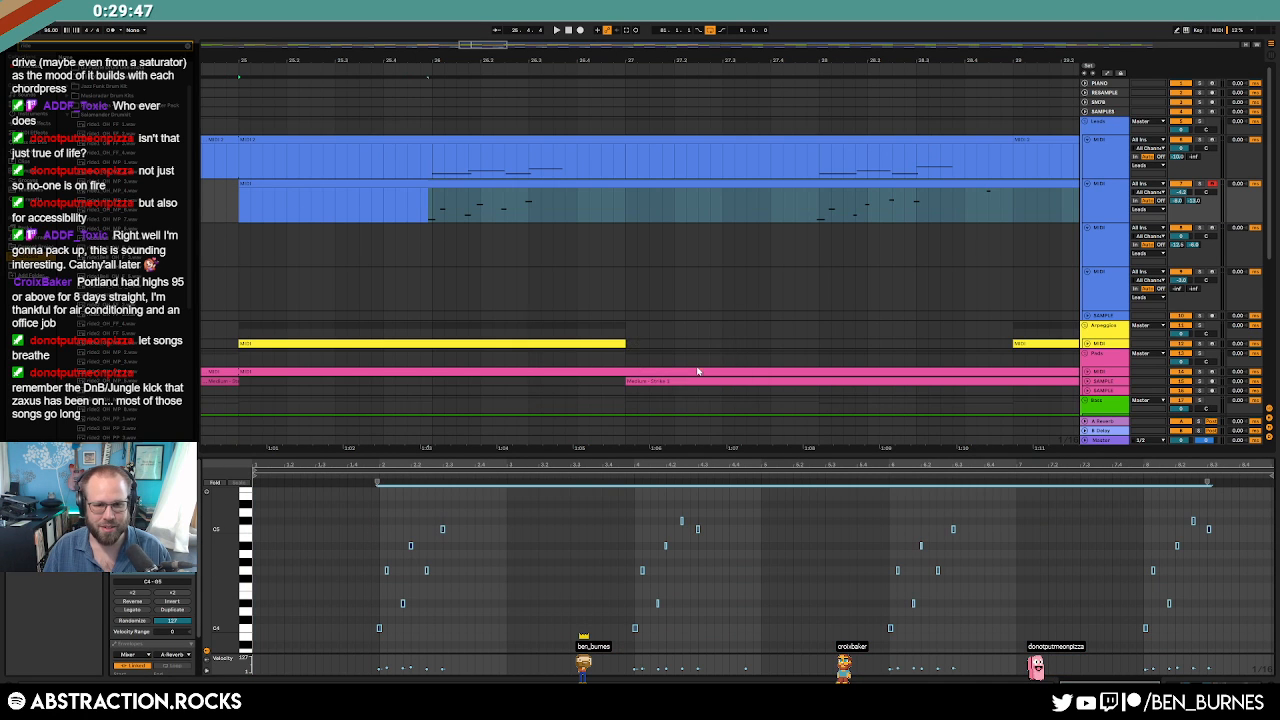
pyautogui.press('Right')
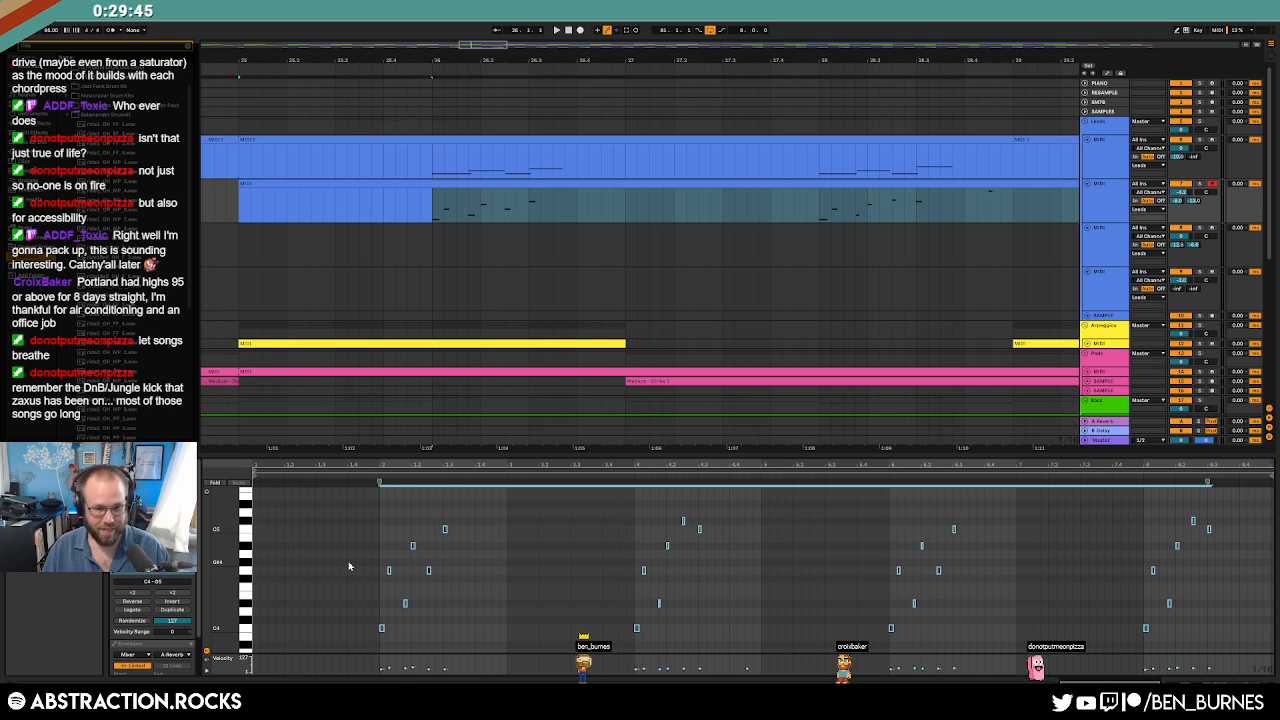
pyautogui.press('space')
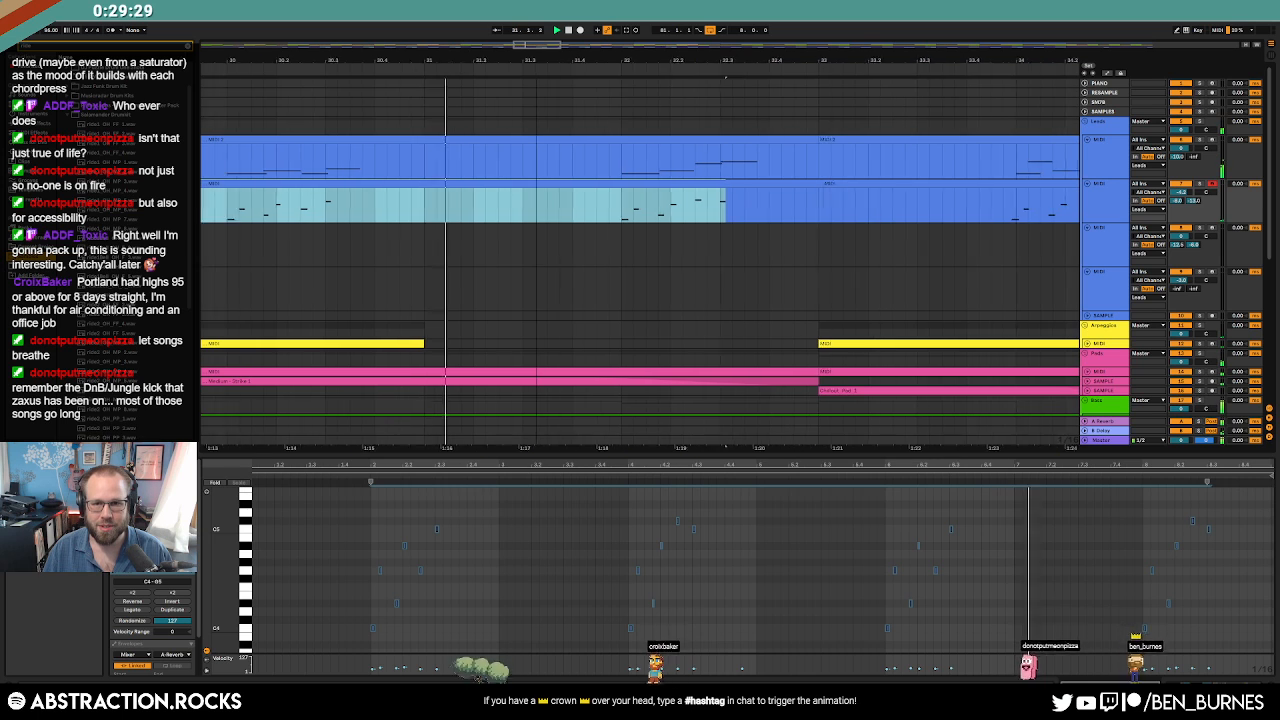
pyautogui.press('space')
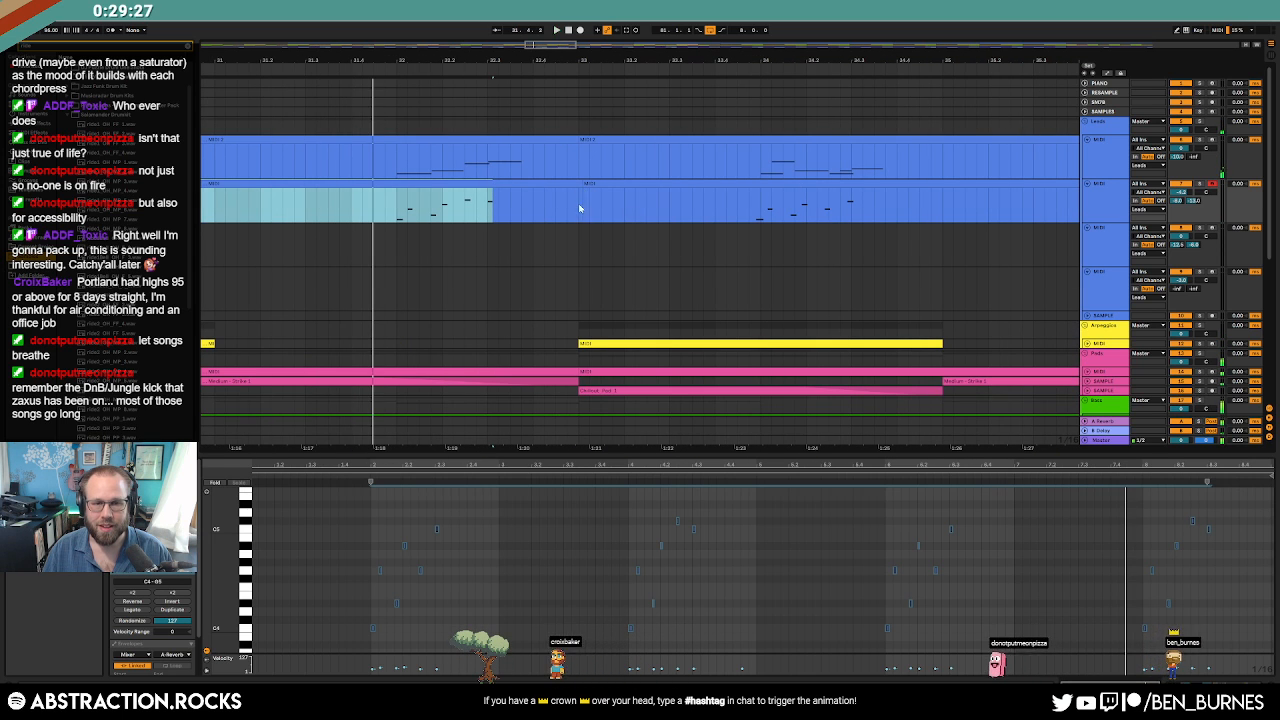
# Replace the second lead track's misaligned clip at bar 33 with a duplicate of its bar 25 clip, filling up to bar 41.
pyautogui.scroll(5, 583, 200)
pyautogui.click(591, 200)
pyautogui.scroll(2, 591, 200)
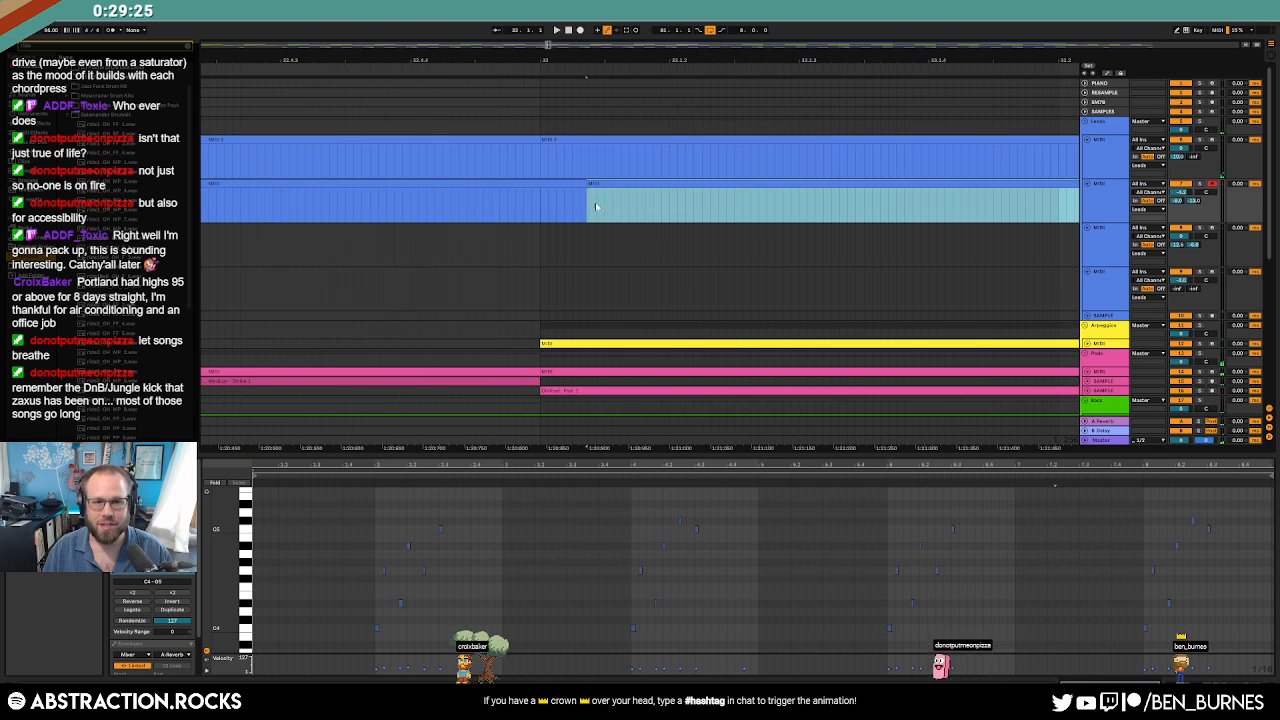
pyautogui.keyDown('shift'); pyautogui.click(555, 139); pyautogui.keyUp('shift')
pyautogui.click(548, 137)
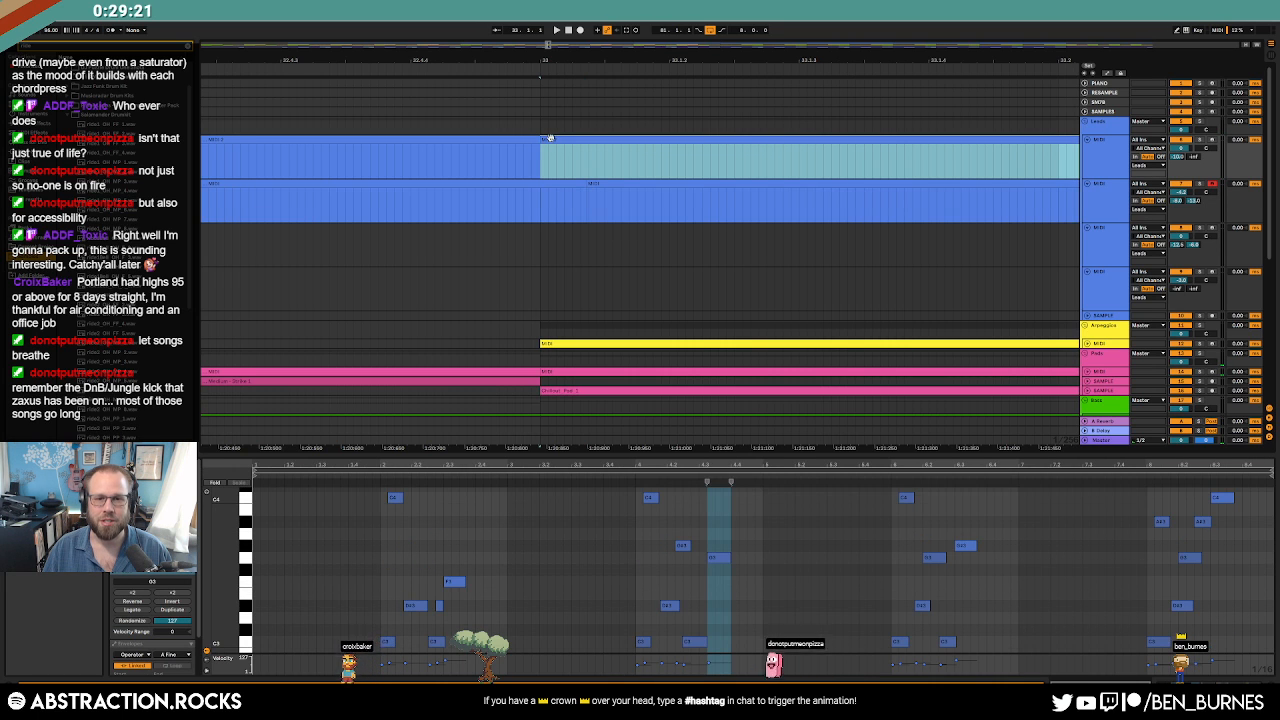
pyautogui.click(603, 184)
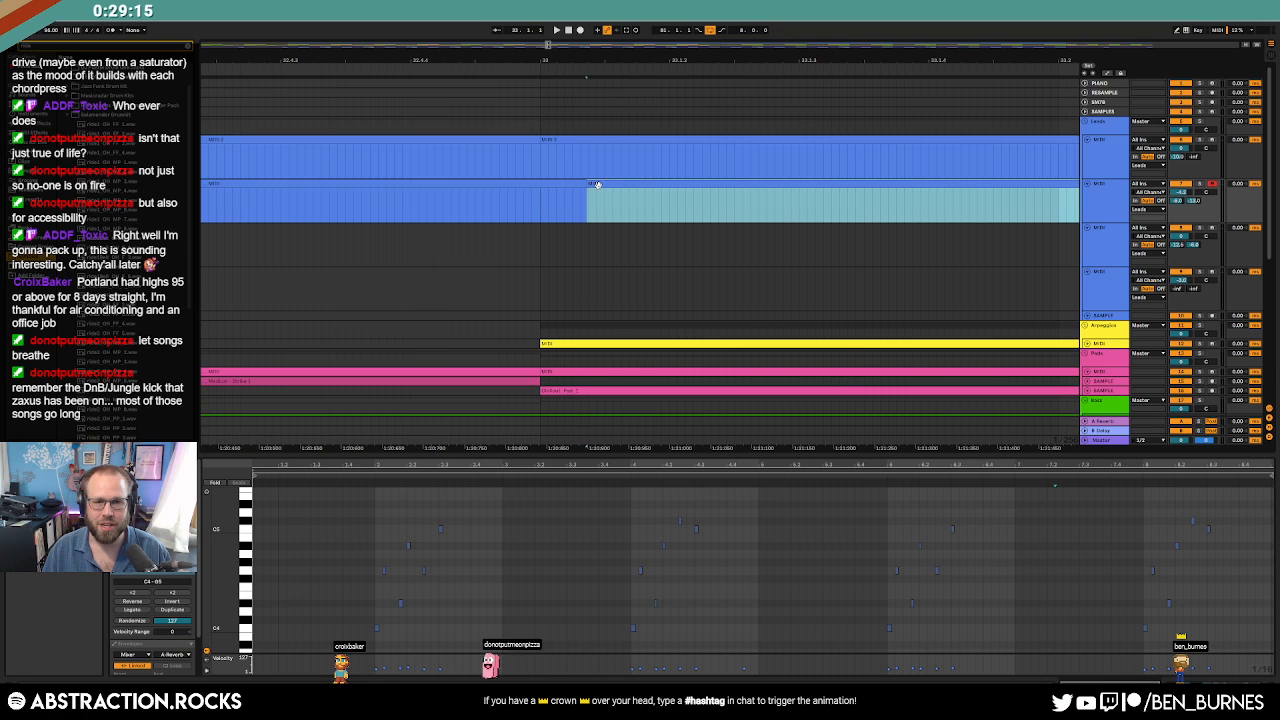
pyautogui.scroll(-5, 595, 184)
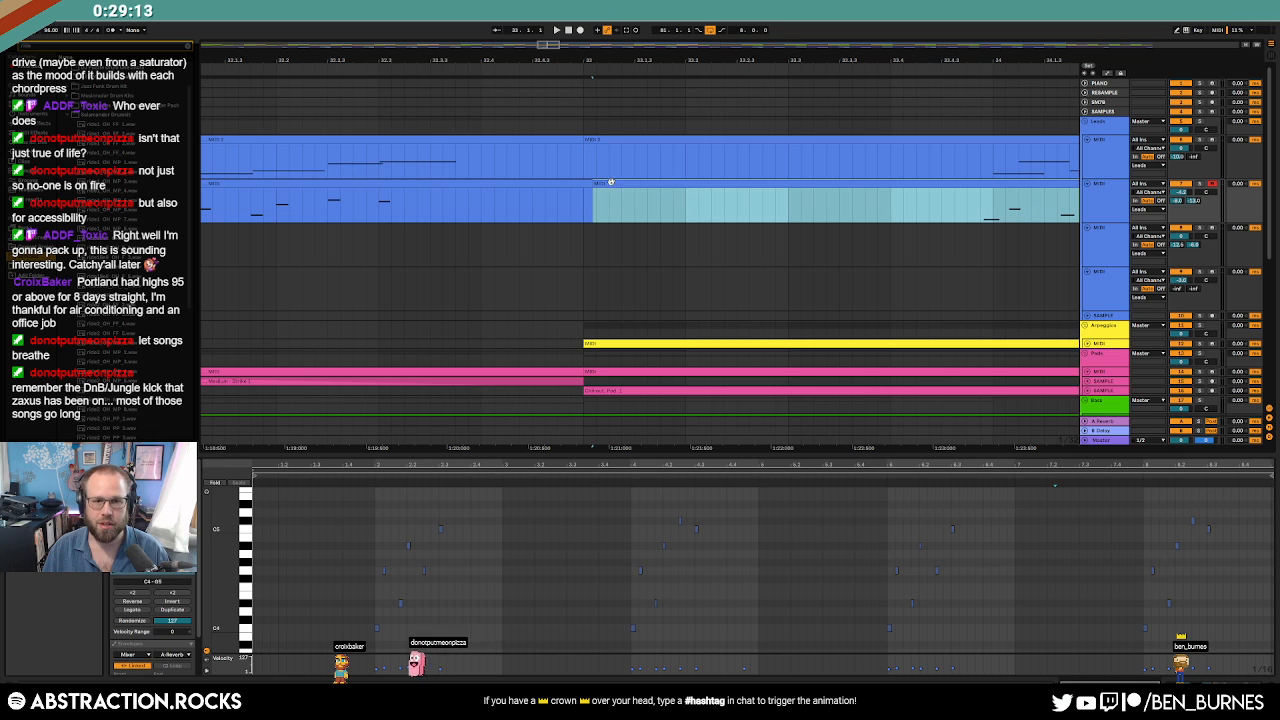
pyautogui.press('Delete')
pyautogui.click(565, 184)
pyautogui.press('Delete')
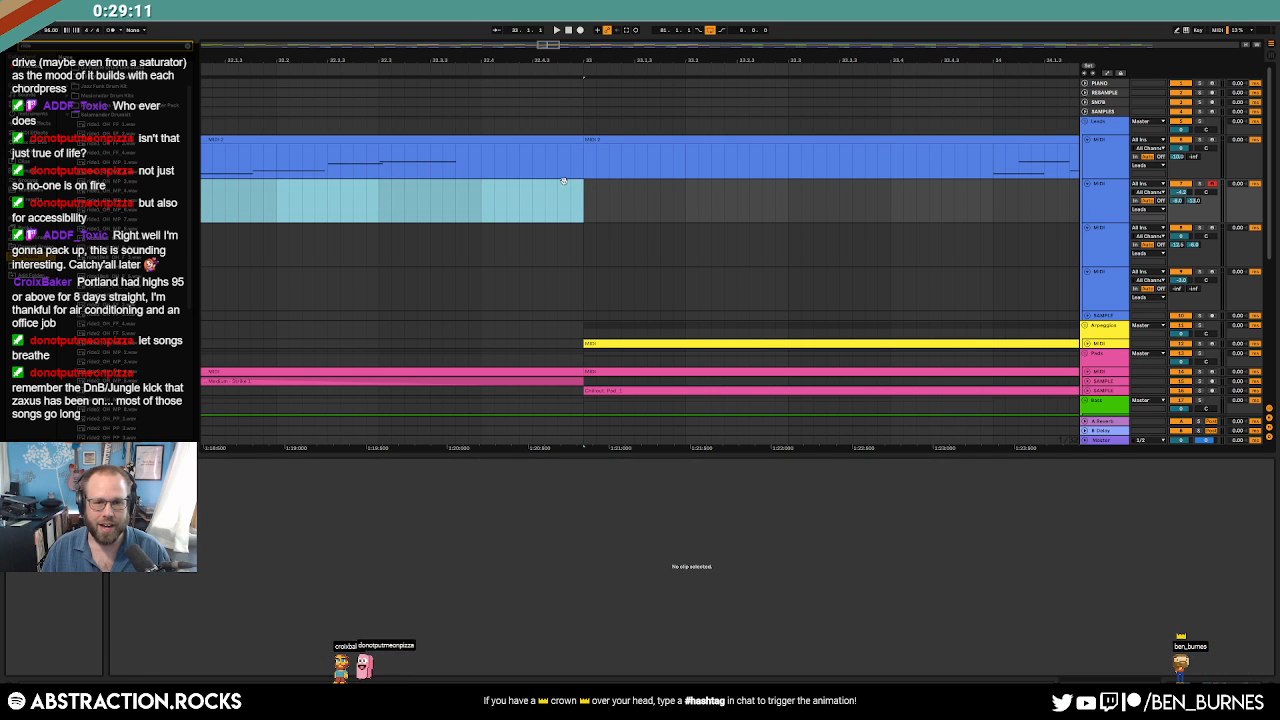
pyautogui.hotkey('ctrl', 'z')
pyautogui.click(563, 184)
pyautogui.hotkey('ctrl', 'd')
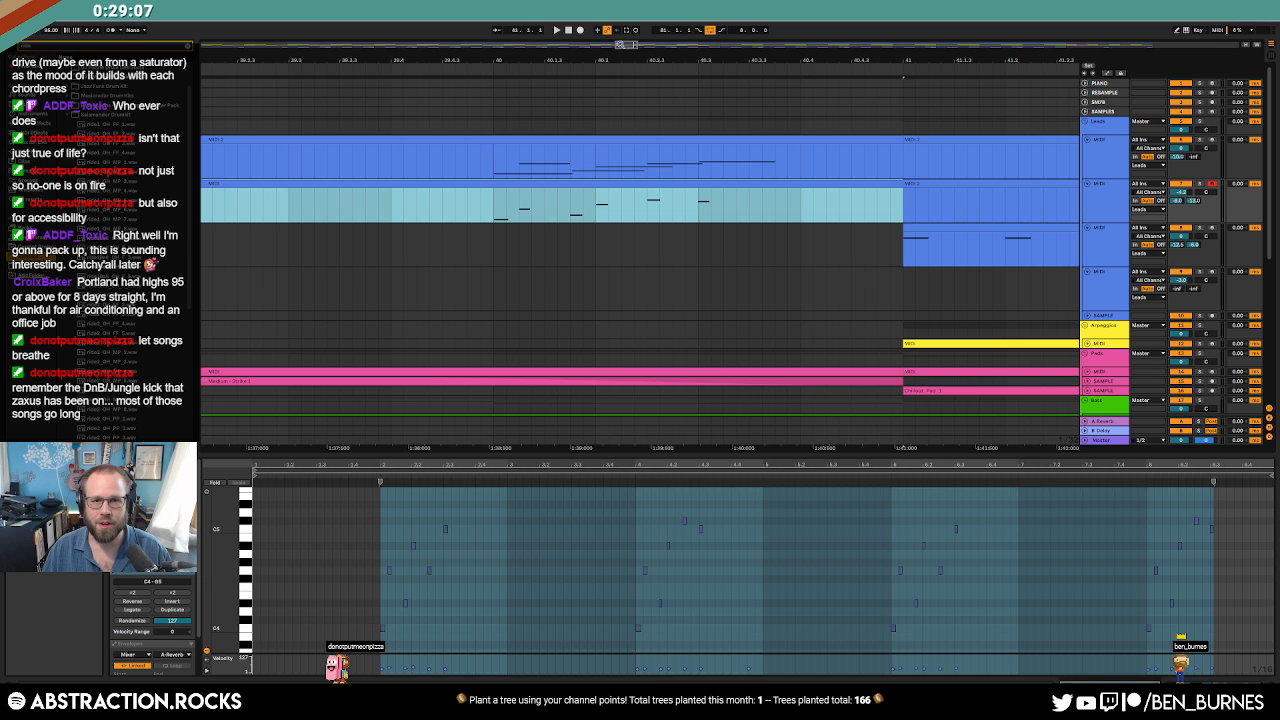
# Look over all tracks of the arrangement between bars 20 and 45, from the leads down to the drums and ambience.
pyautogui.moveTo(619, 44); pyautogui.dragTo(575, 38)
pyautogui.scroll(-2, 600, 193)
pyautogui.scroll(2, 590, 188)
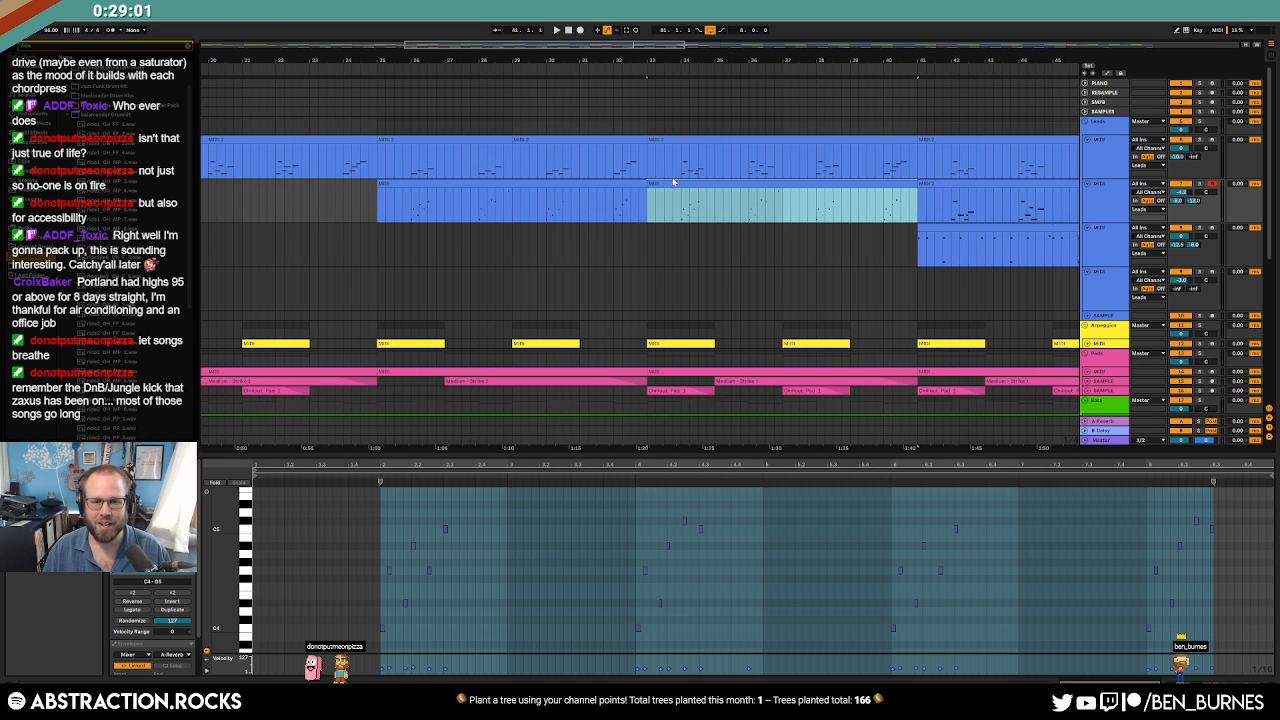
pyautogui.hotkey('shift', 'Tab')
pyautogui.scroll(-3, 668, 218)
pyautogui.scroll(1, 700, 308)
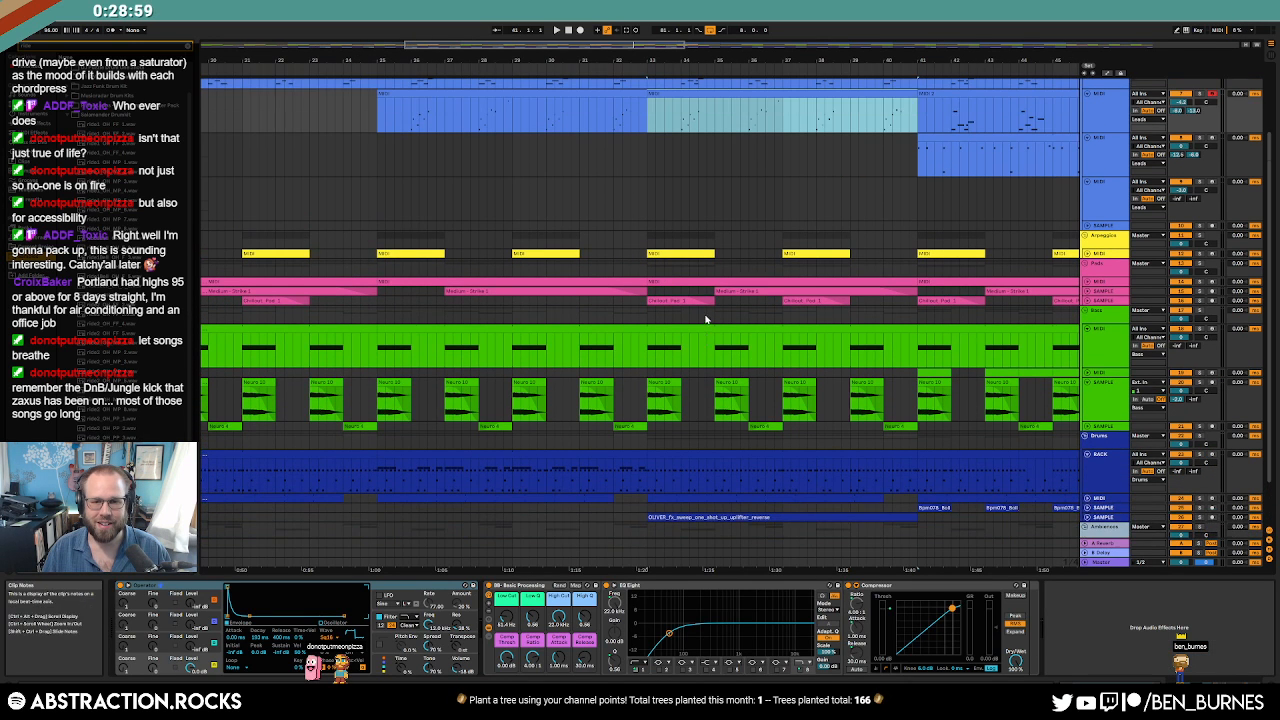
pyautogui.scroll(-2, 704, 304)
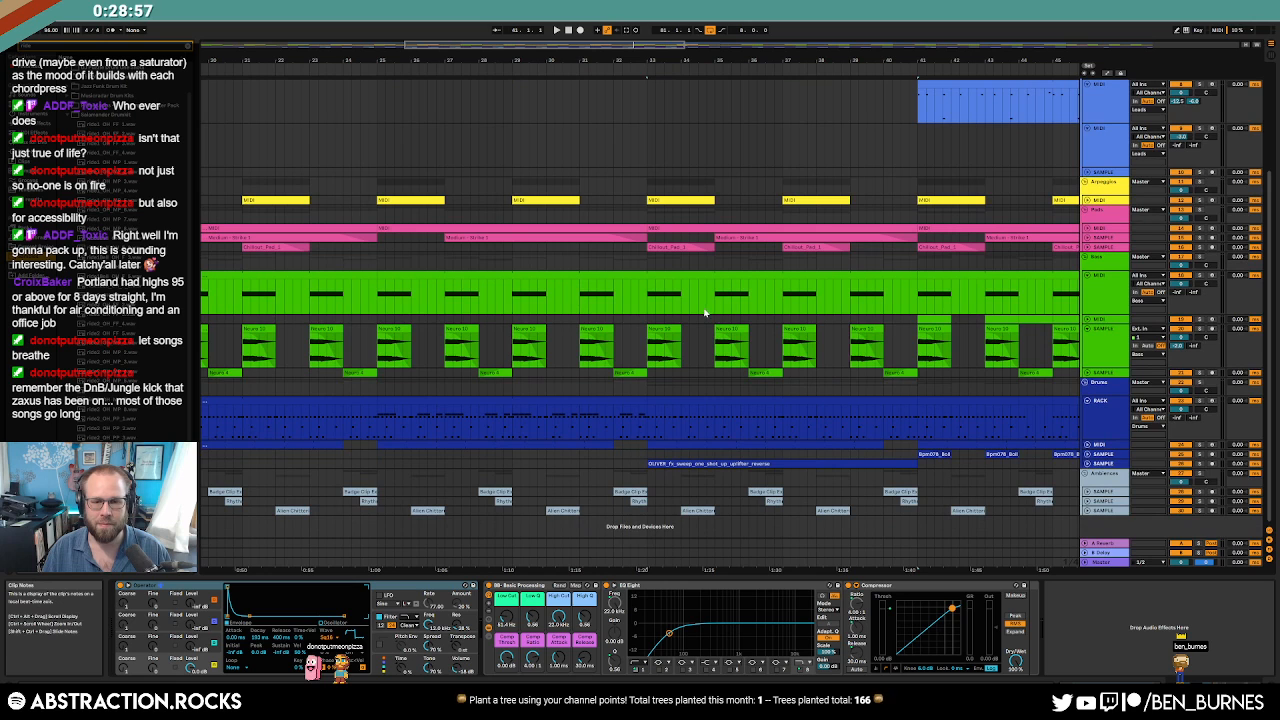
pyautogui.scroll(5, 704, 326)
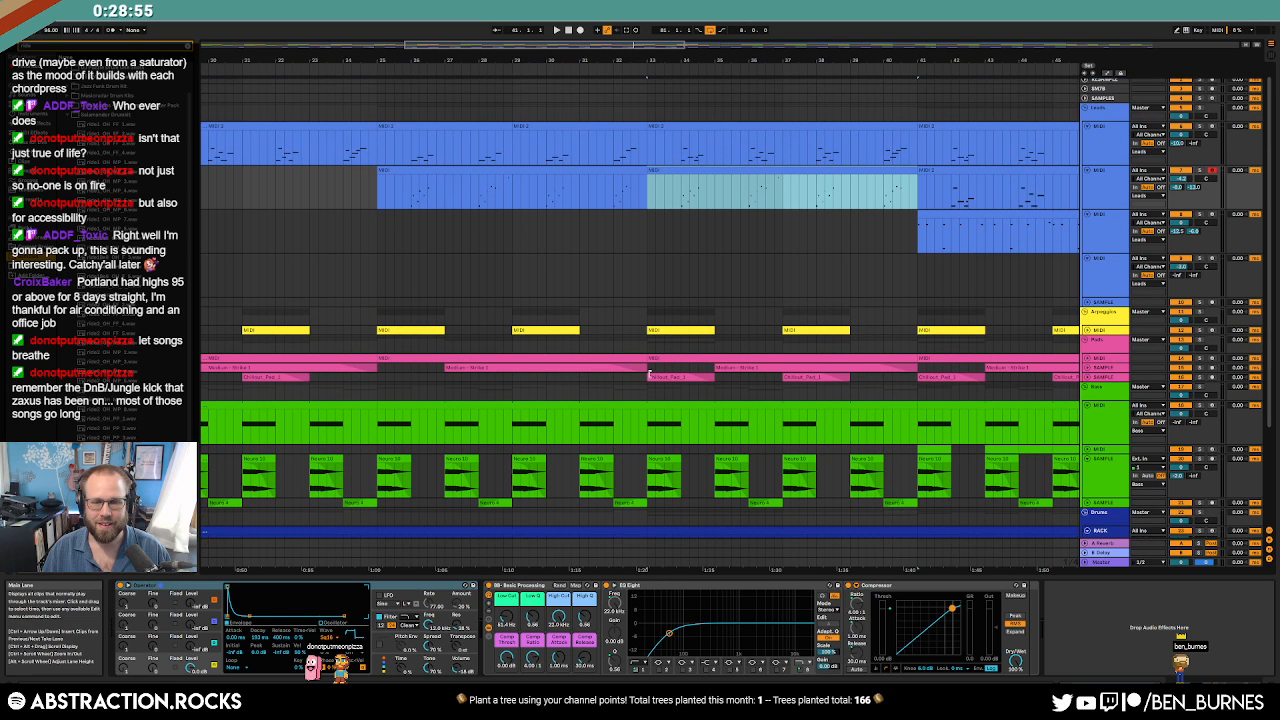
# Show the automation lanes, examine the bass sample track's high cut curve and play the song from around bar 7 with the whole arrangement in view.
pyautogui.press('a')
pyautogui.scroll(-2, 606, 453)
pyautogui.scroll(-3, 605, 453)
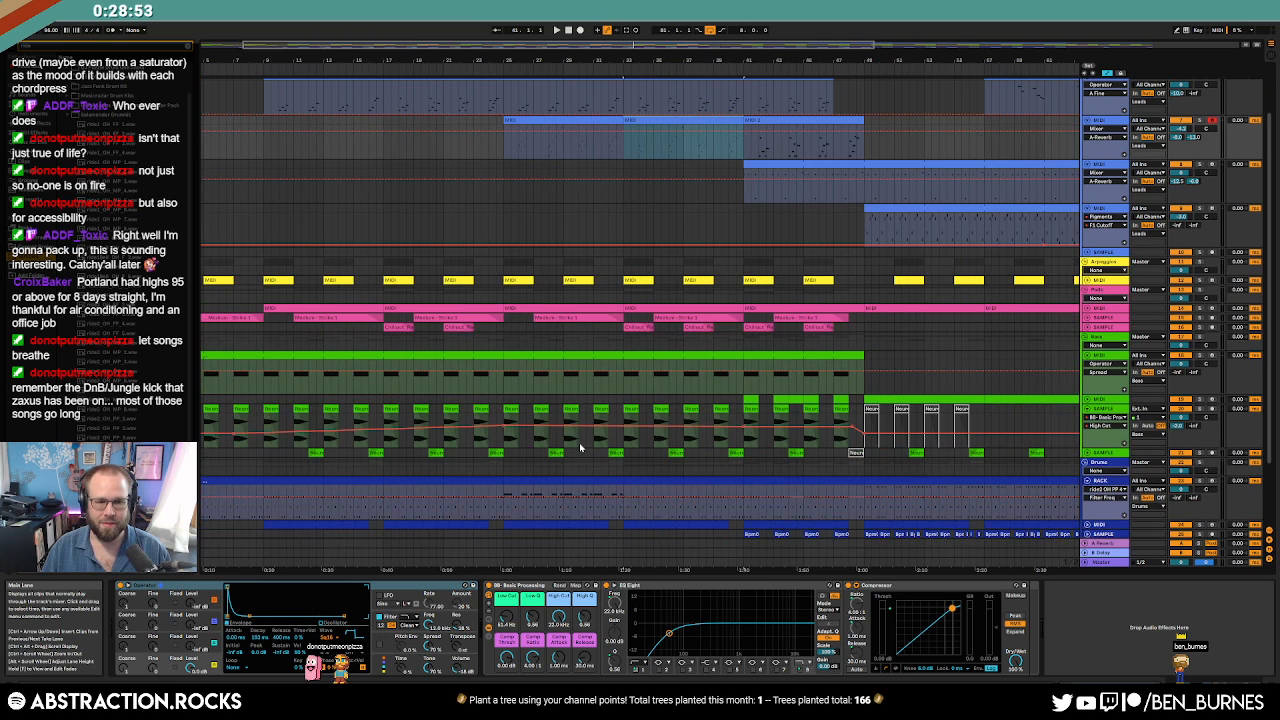
pyautogui.click(505, 428)
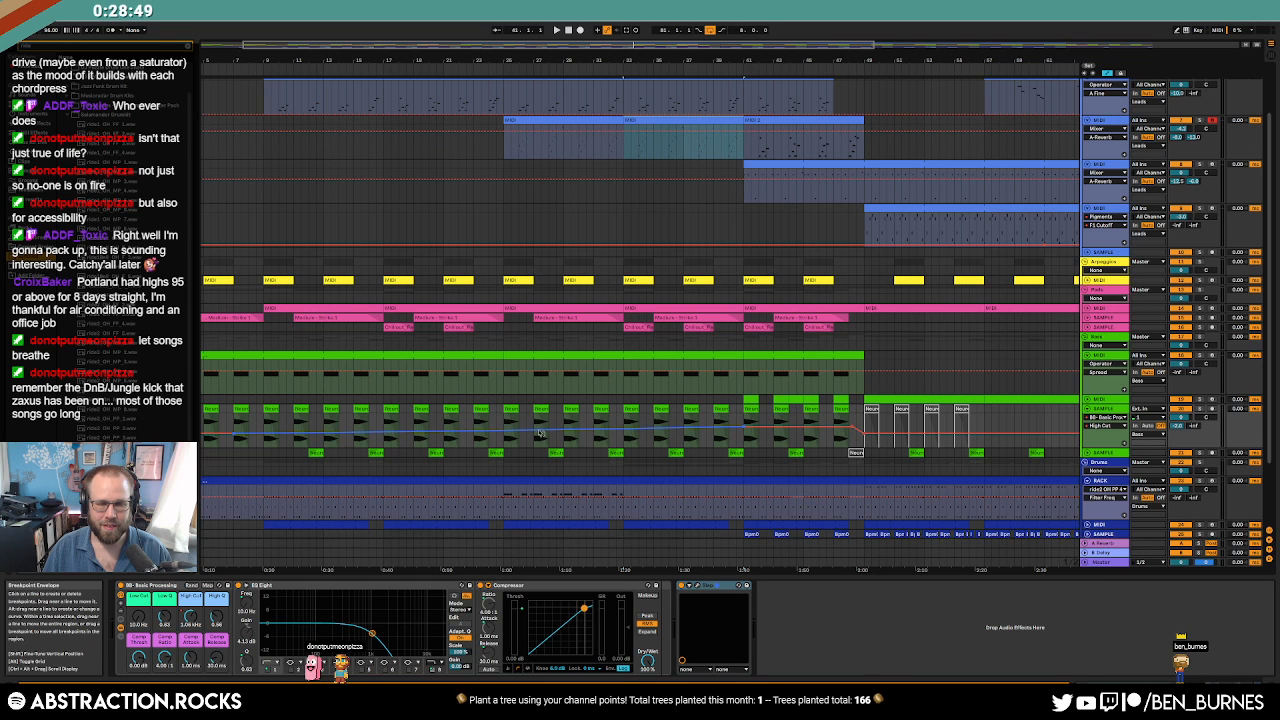
pyautogui.press('space')
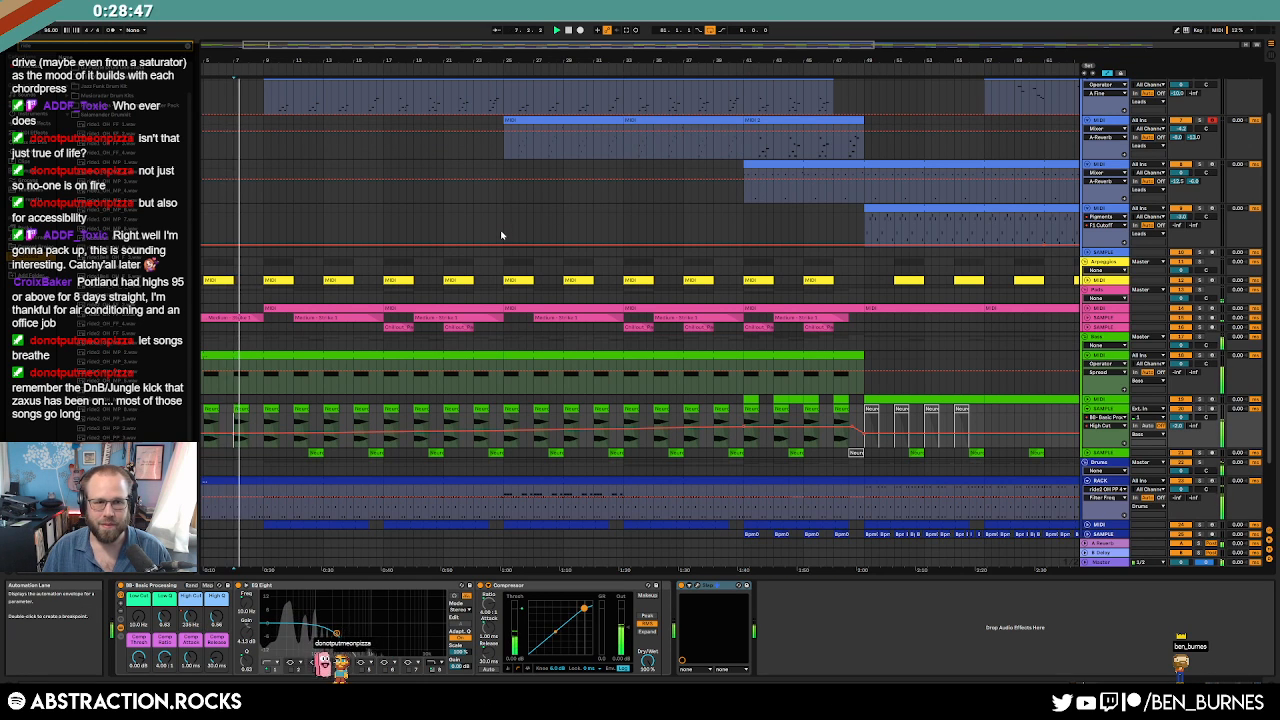
pyautogui.scroll(2, 508, 248)
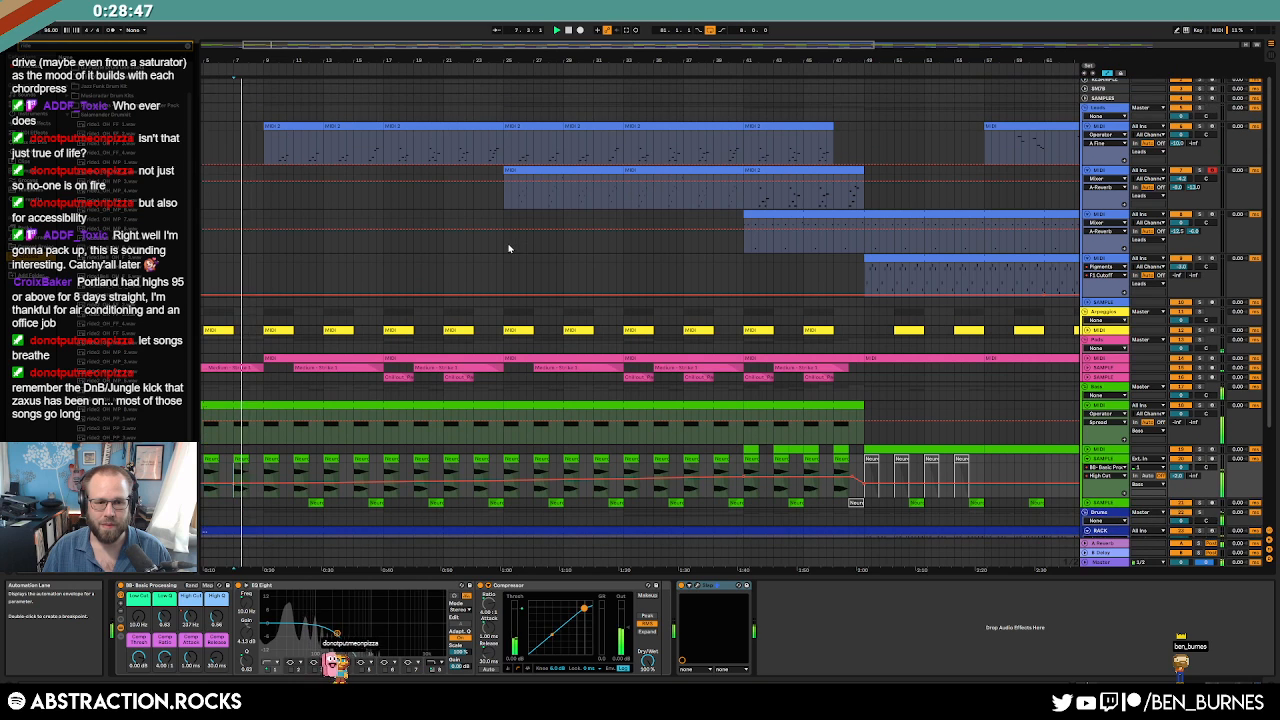
pyautogui.doubleClick(406, 43)
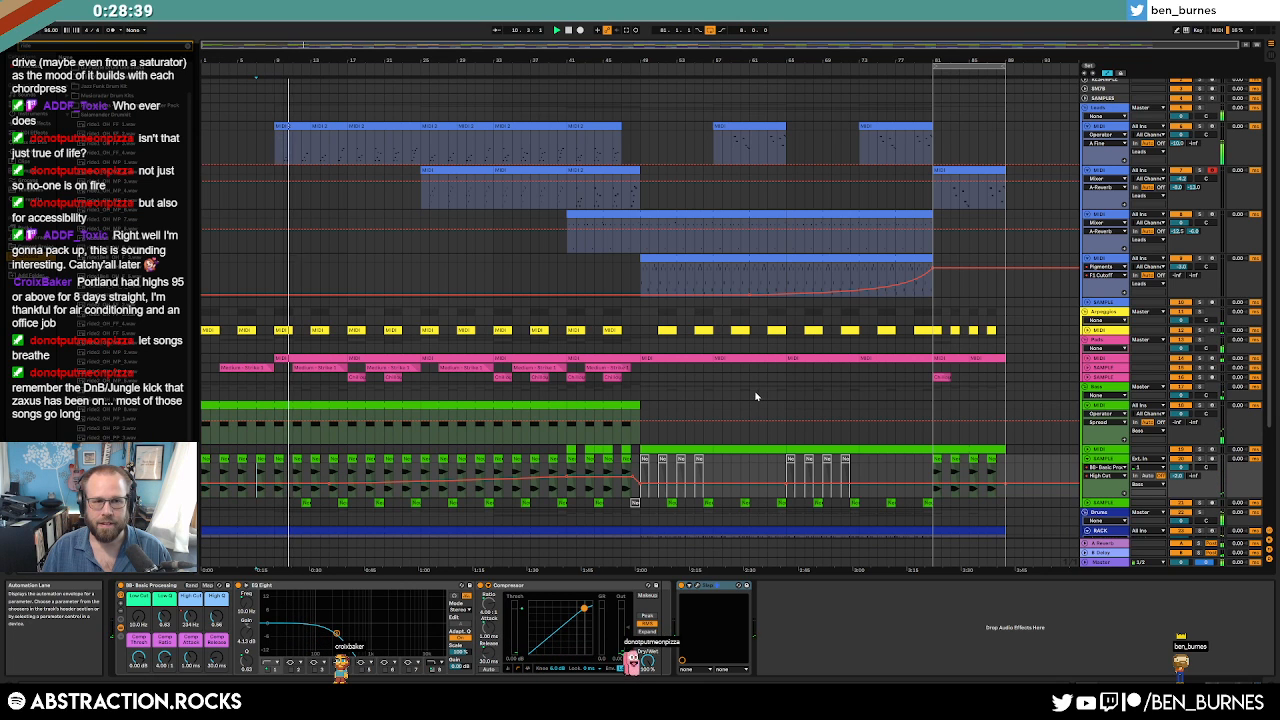
pyautogui.click(1102, 331)
pyautogui.hotkey('ctrl', 'shift', 't')
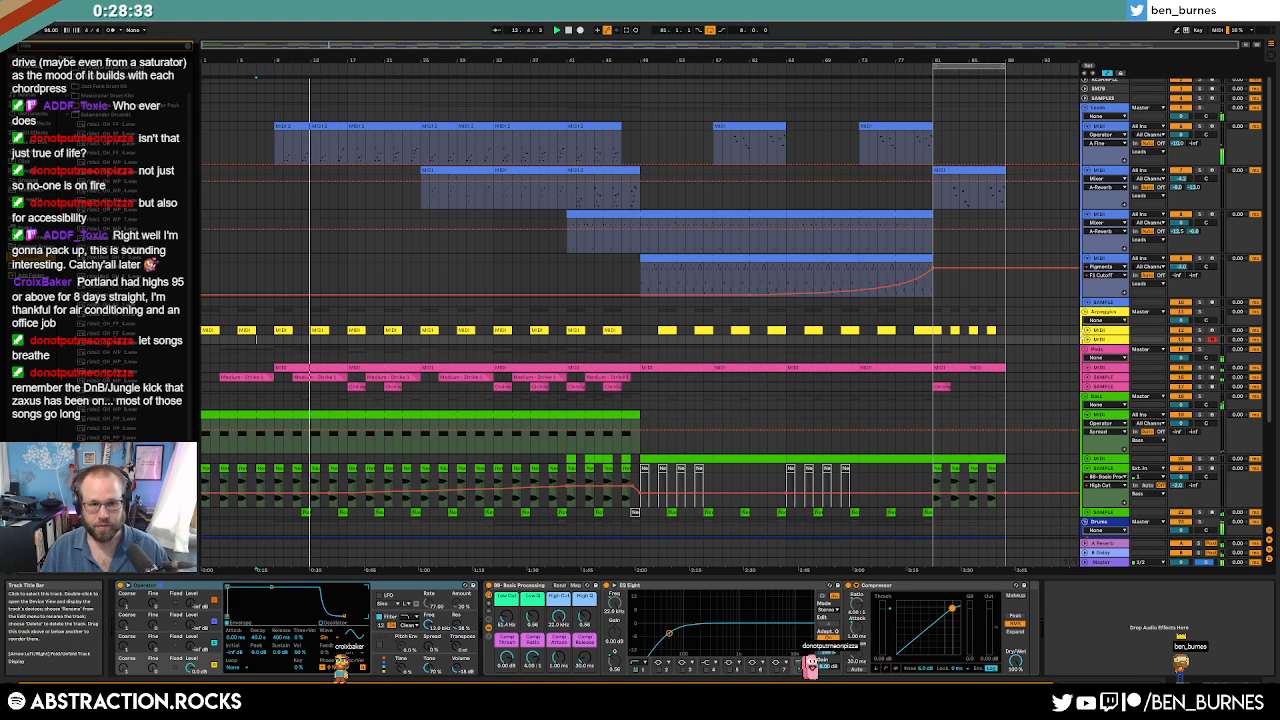
pyautogui.press('Right')
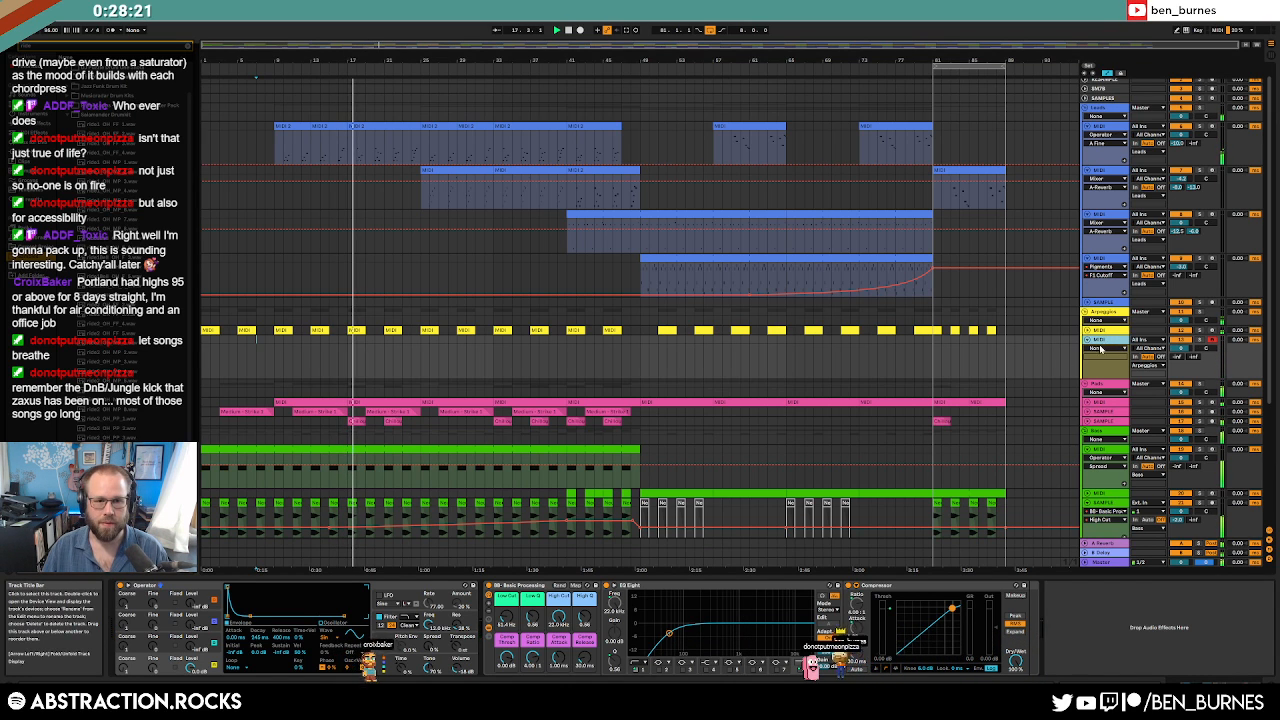
pyautogui.press('Delete')
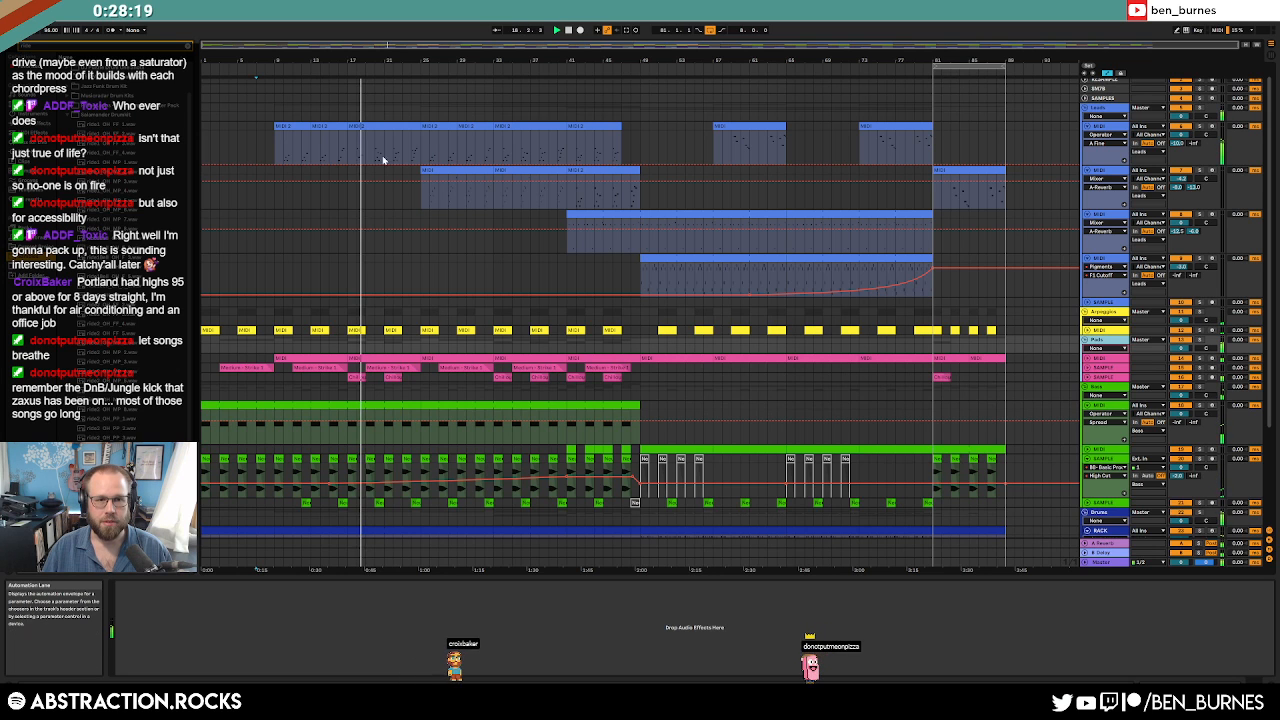
# Hide the automation lanes, select the first lead track's clips from bar 9 to 41 and review the arrangement during playback.
pyautogui.moveTo(281, 146); pyautogui.dragTo(606, 150)
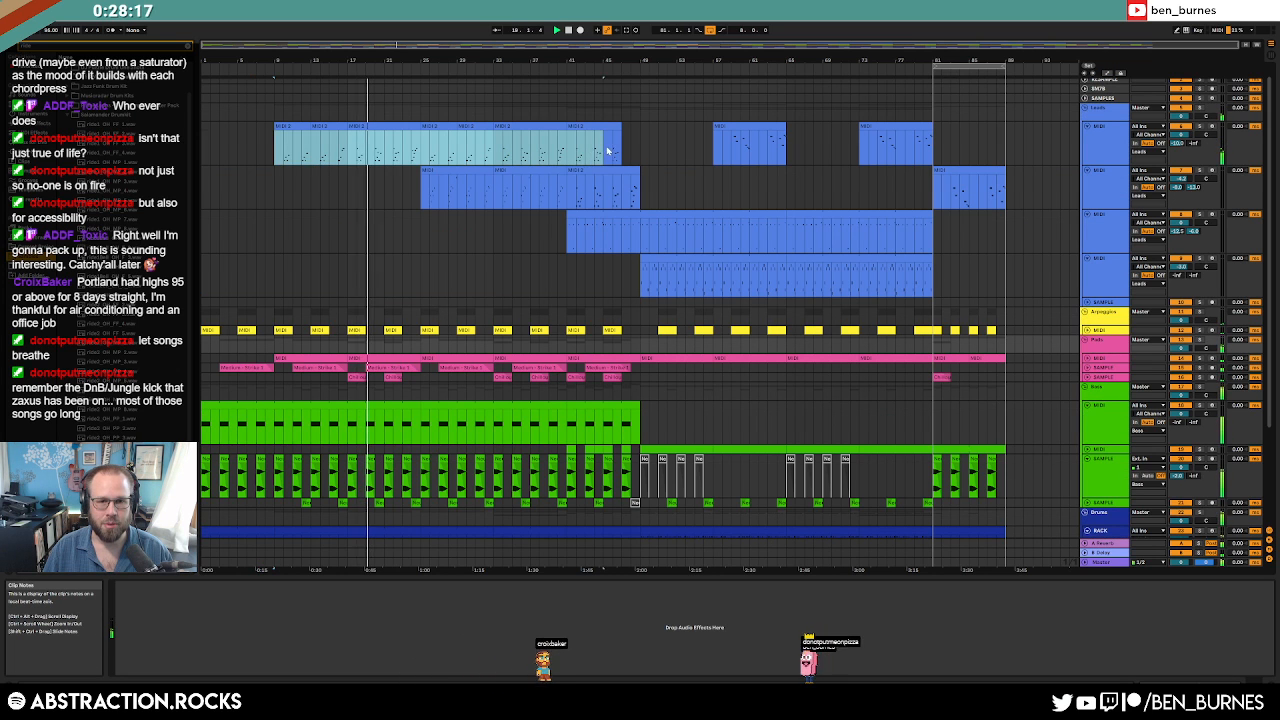
pyautogui.scroll(-3, 684, 215)
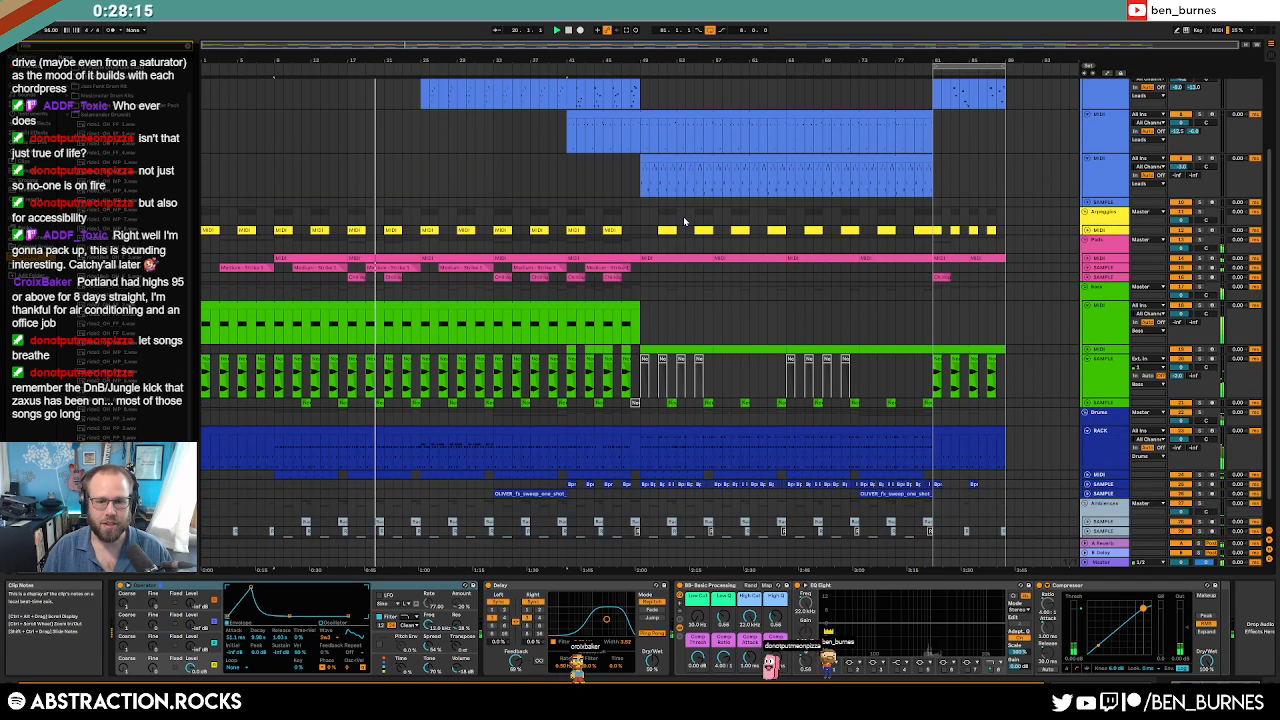
pyautogui.scroll(3, 684, 222)
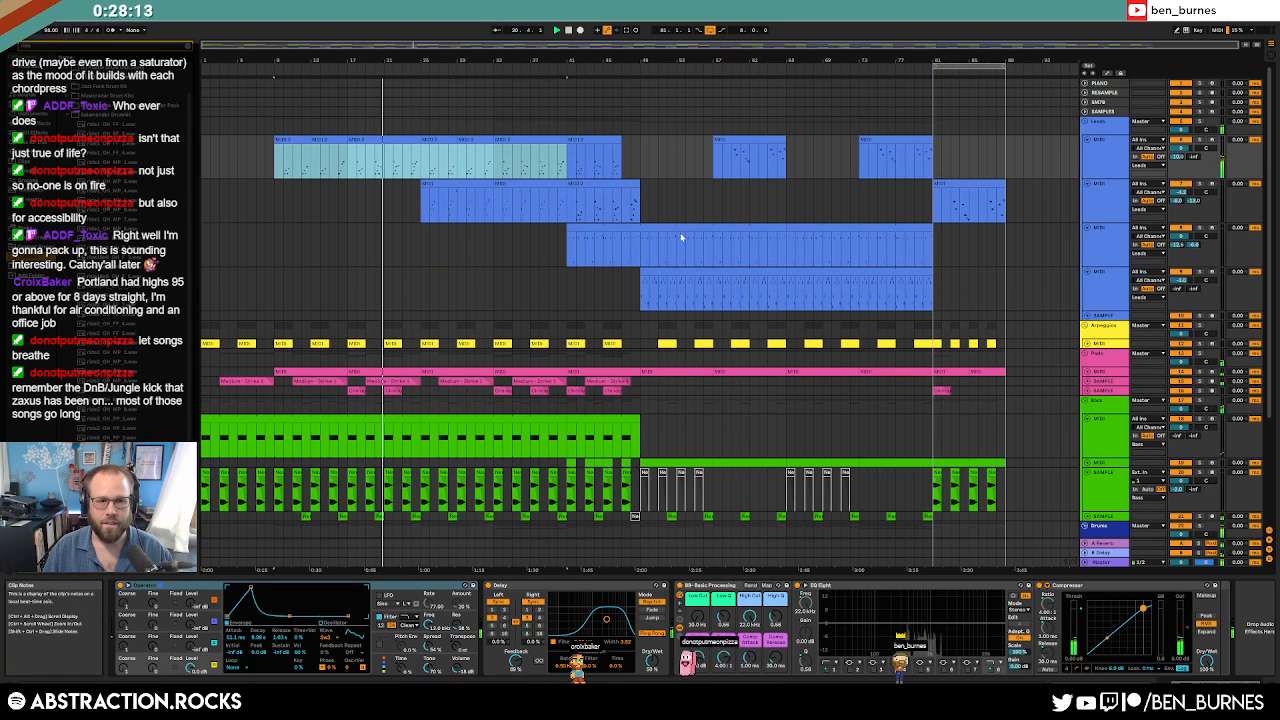
pyautogui.scroll(-1, 621, 280)
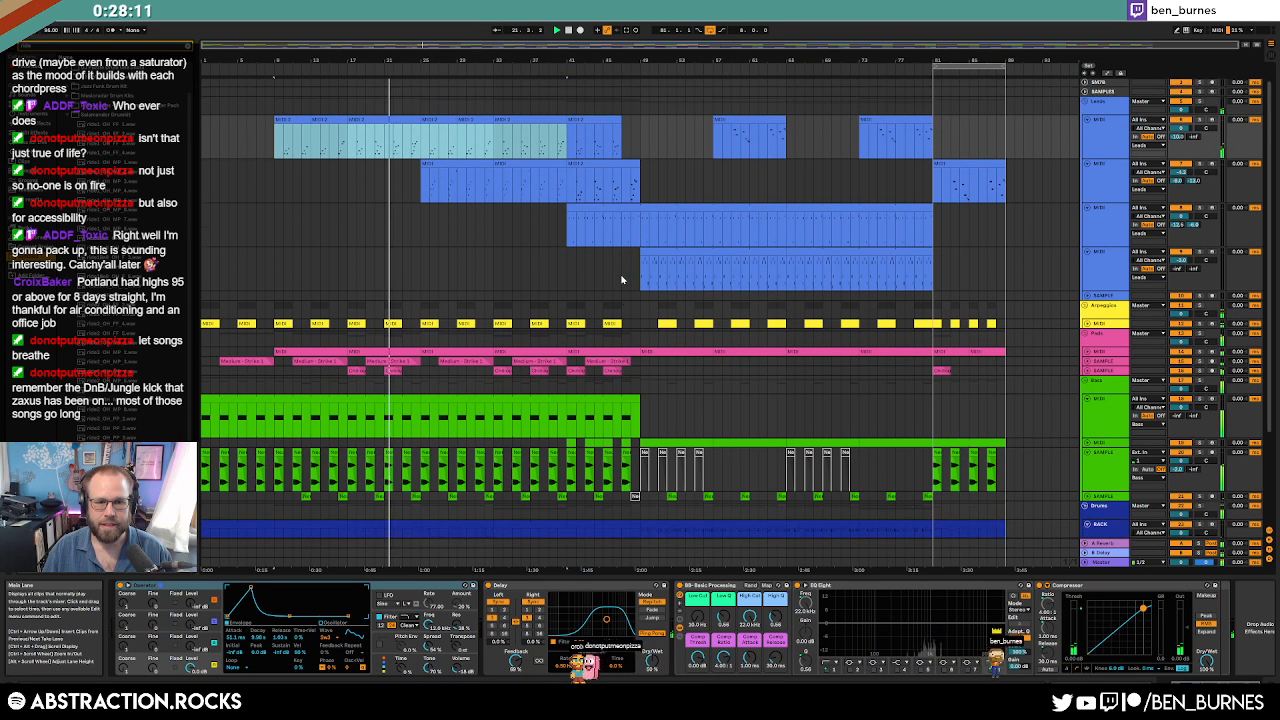
pyautogui.scroll(-1, 621, 280)
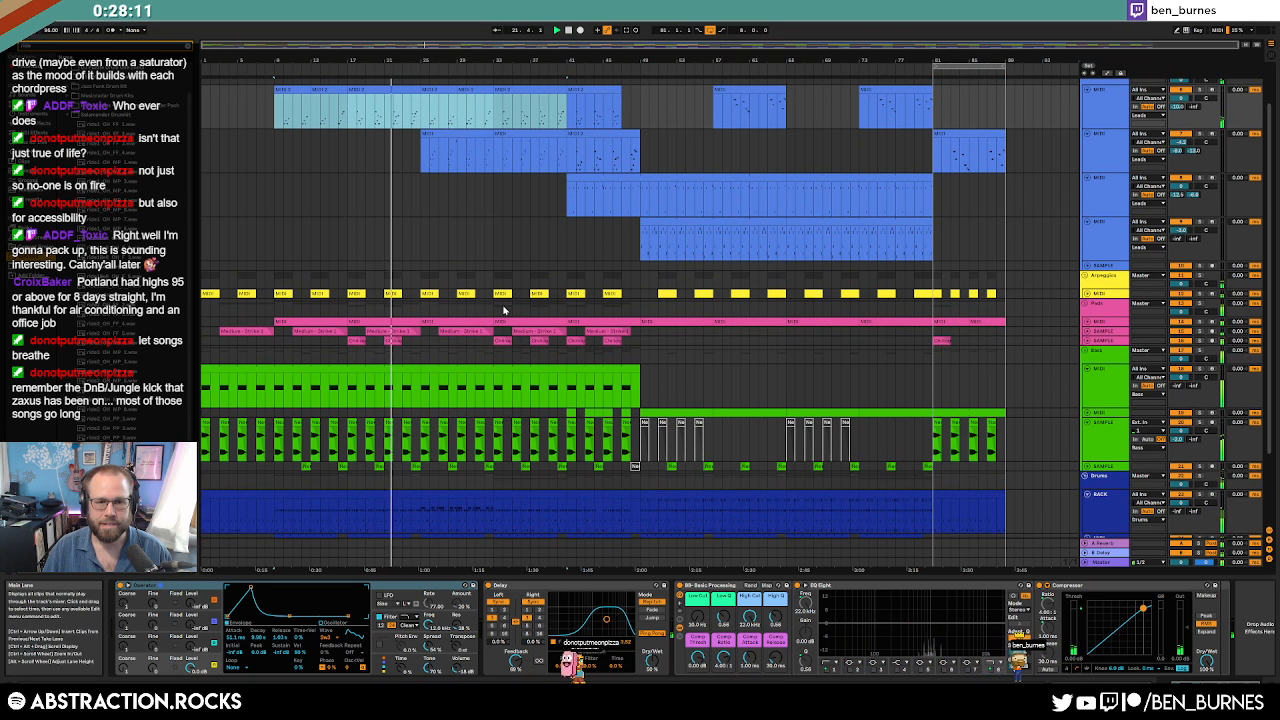
# Unfold the lower pad sample track, copy its clips at bars 33 and 37 to bars 25 and 29, and delete those at bars 17 and 21.
pyautogui.click(1086, 341)
pyautogui.click(520, 357)
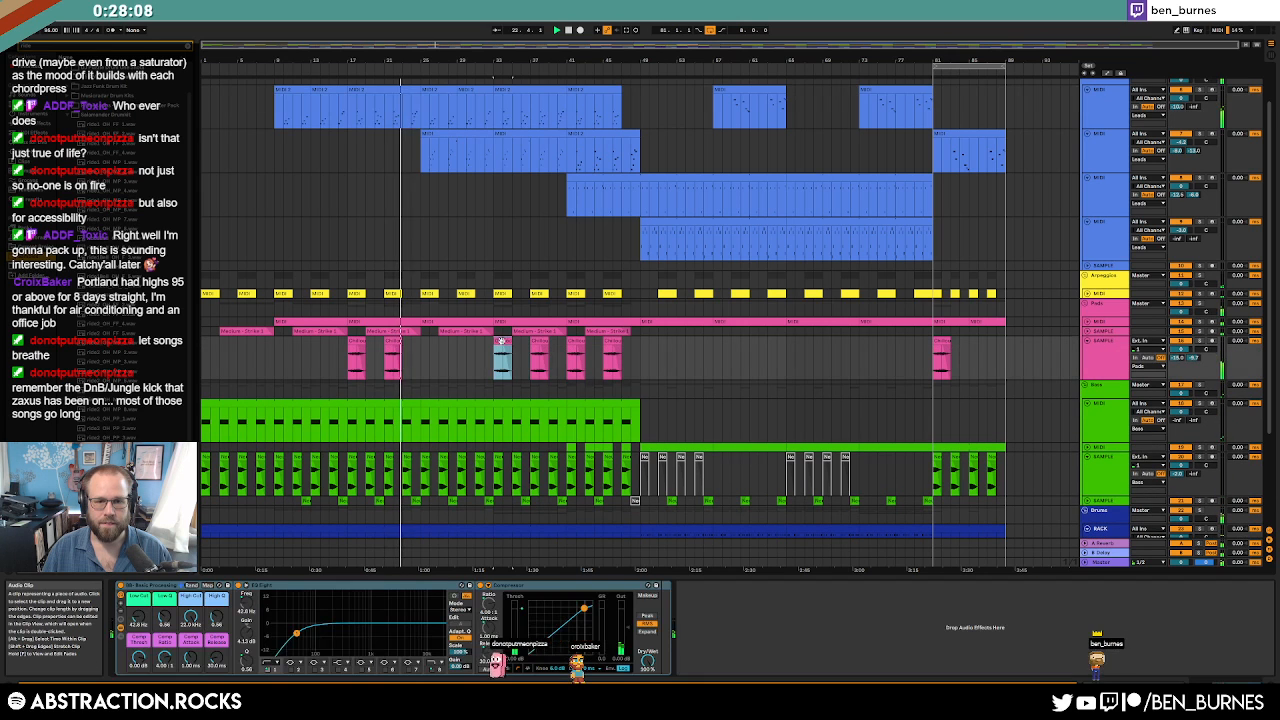
pyautogui.click(417, 355)
pyautogui.hotkey('ctrl', 'v')
pyautogui.click(353, 346)
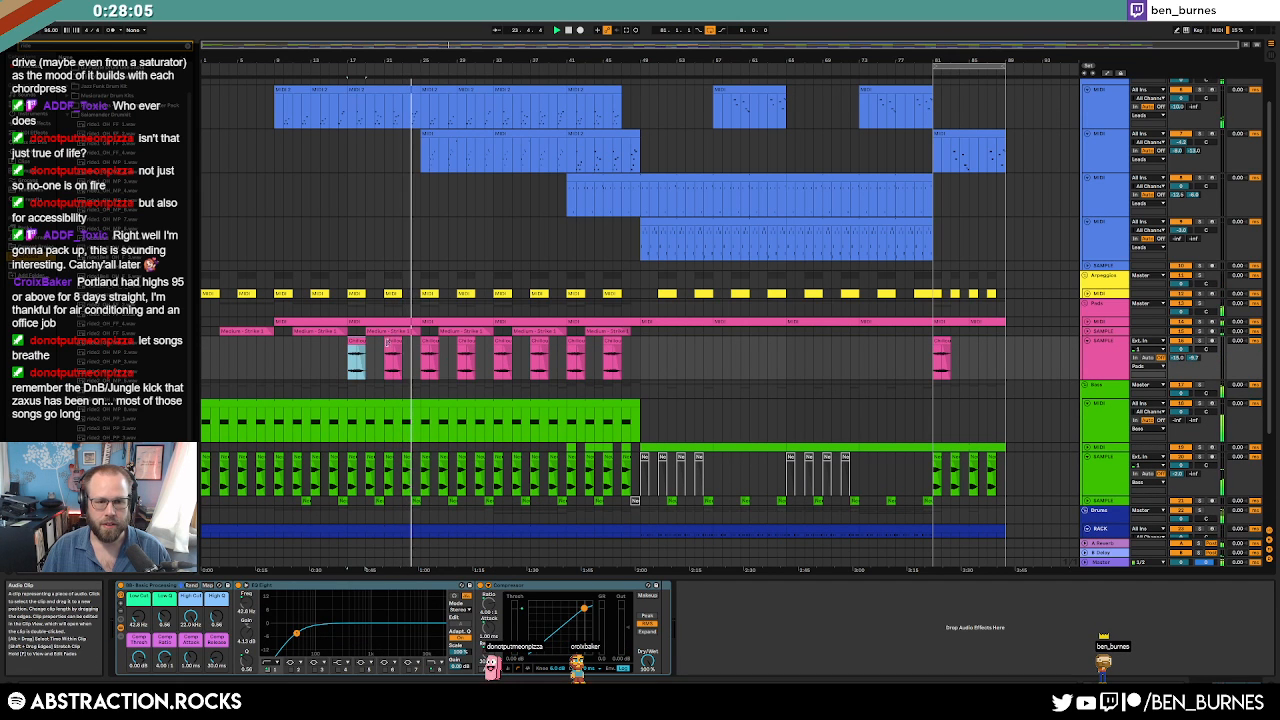
pyautogui.press('Delete')
pyautogui.press('space')
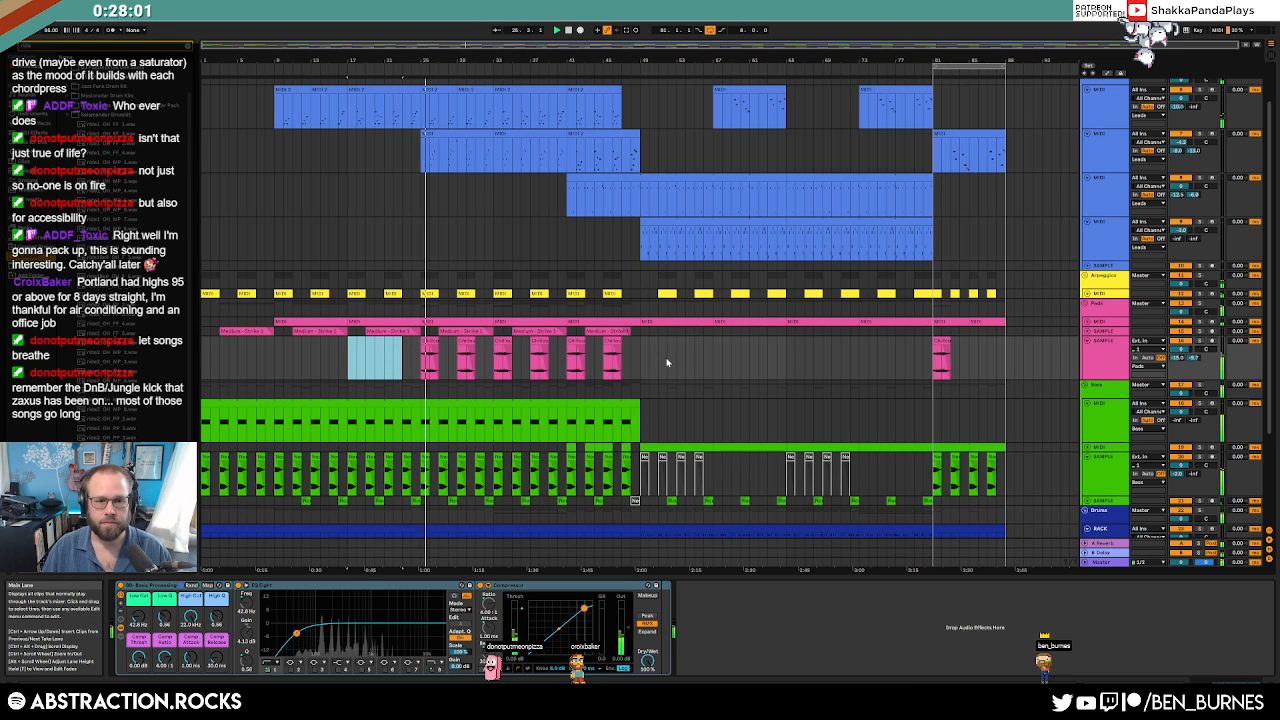
# Check the notes of the second lead track's clips at bars 25 and 33, and show the track's device chain.
pyautogui.click(1112, 150)
pyautogui.click(531, 133)
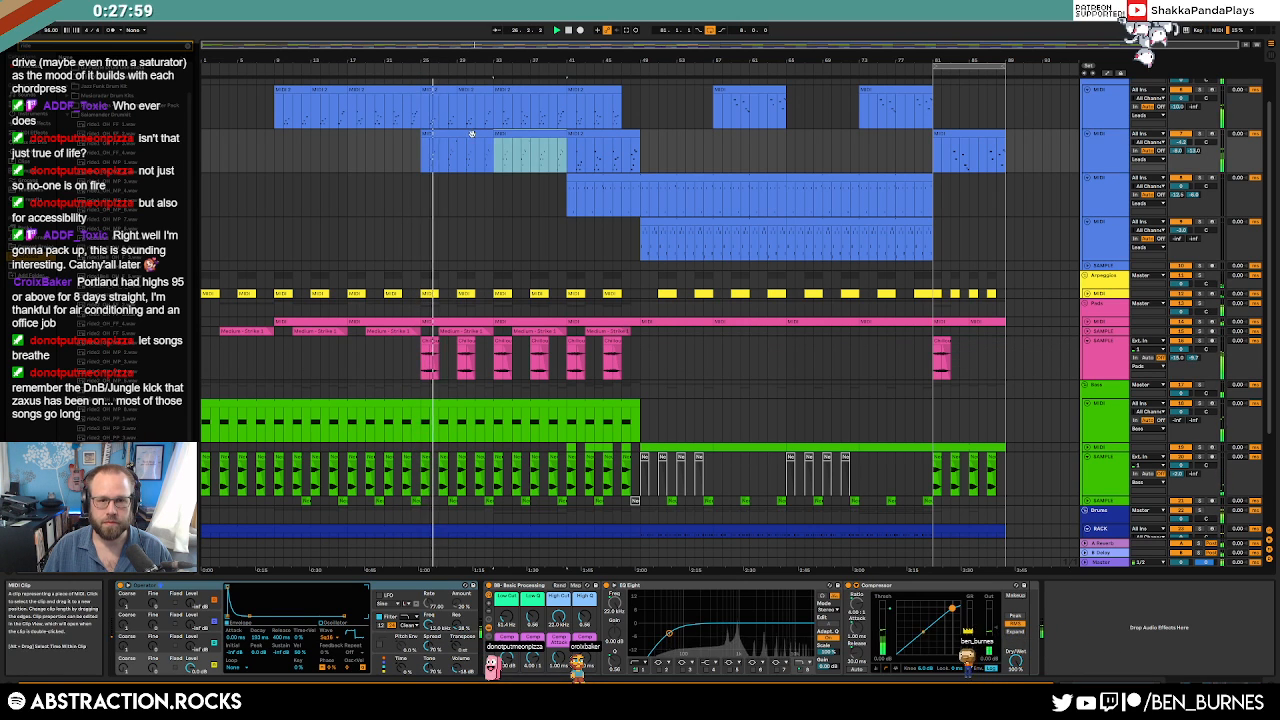
pyautogui.keyDown('shift'); pyautogui.click(472, 134); pyautogui.keyUp('shift')
pyautogui.doubleClick(472, 134)
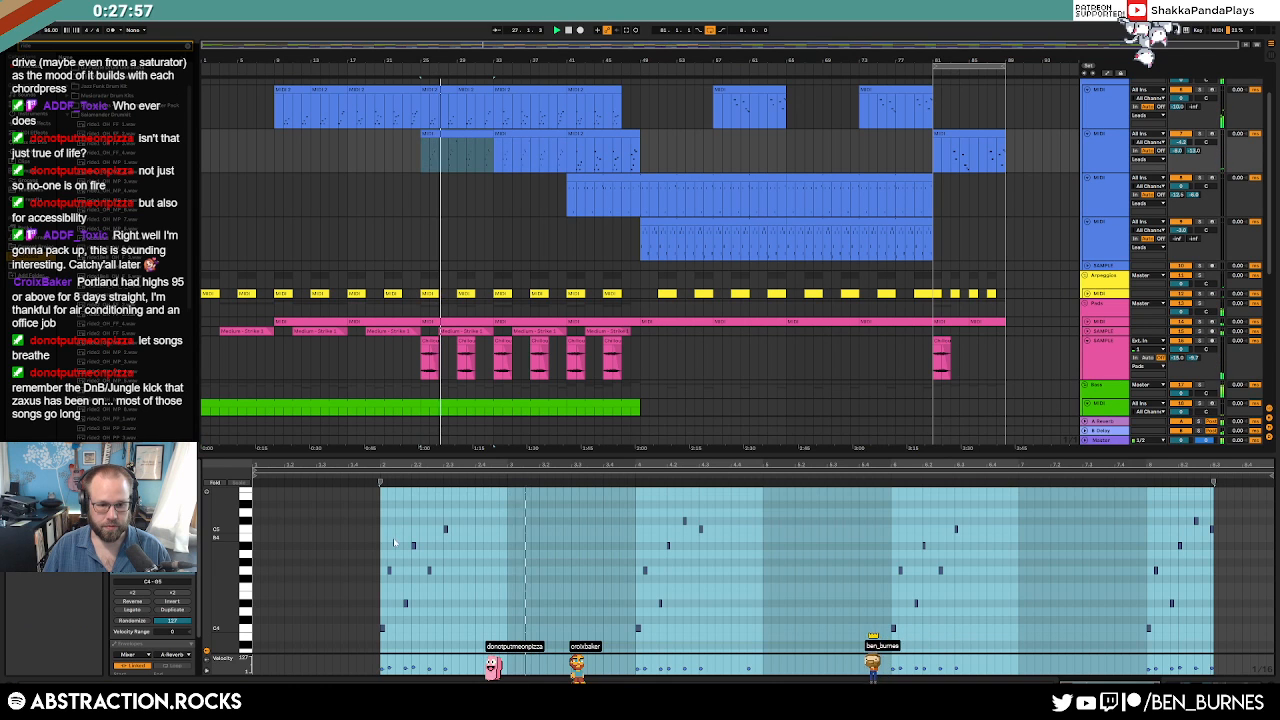
pyautogui.click(520, 133)
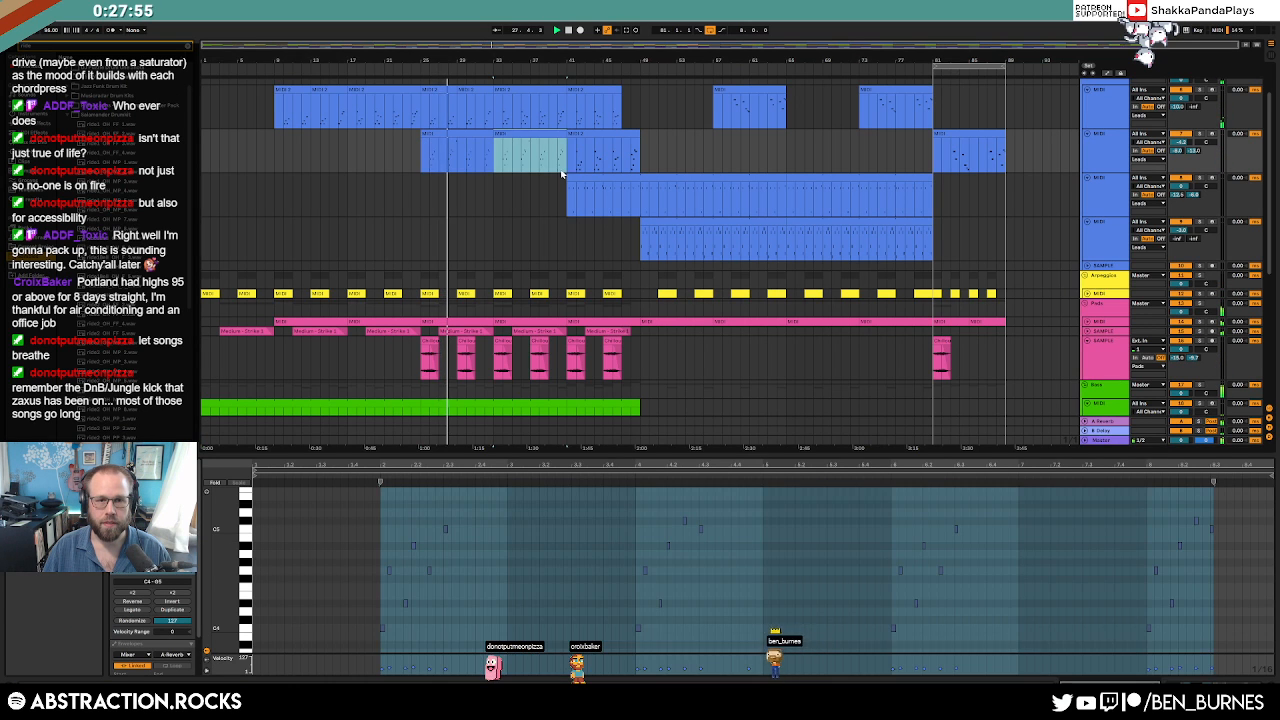
pyautogui.click(1093, 230)
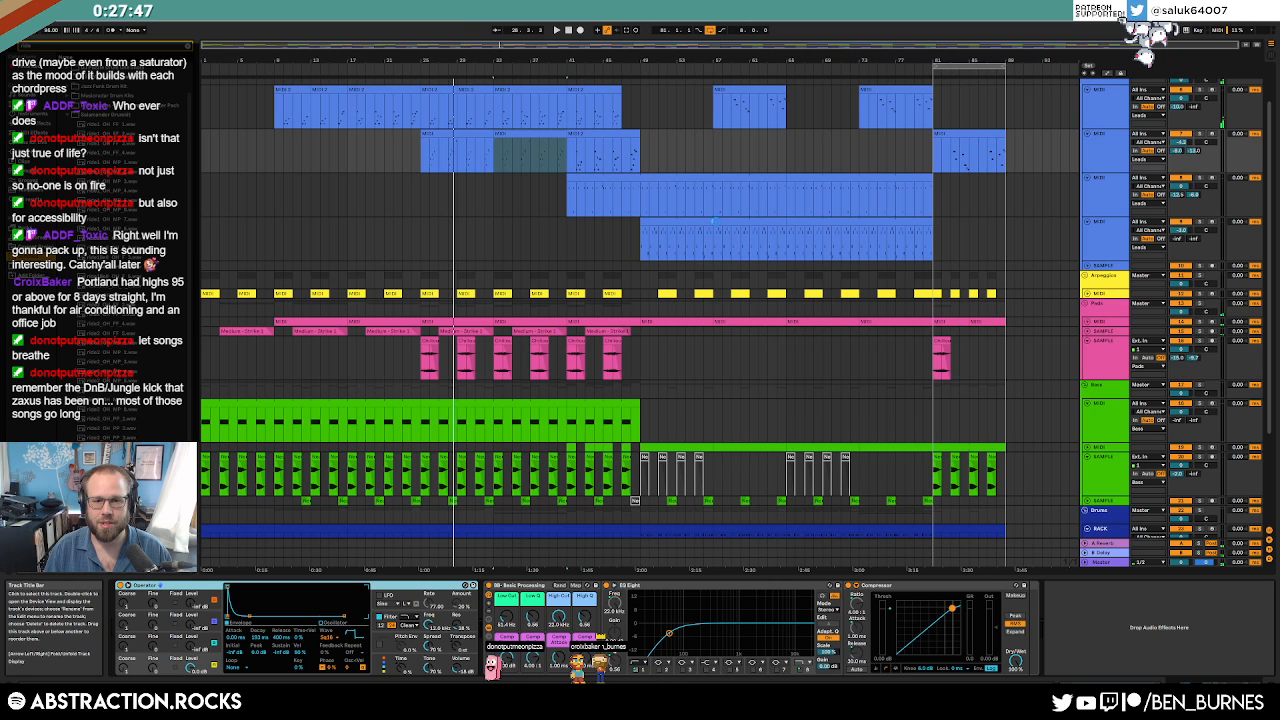
pyautogui.scroll(1, 764, 249)
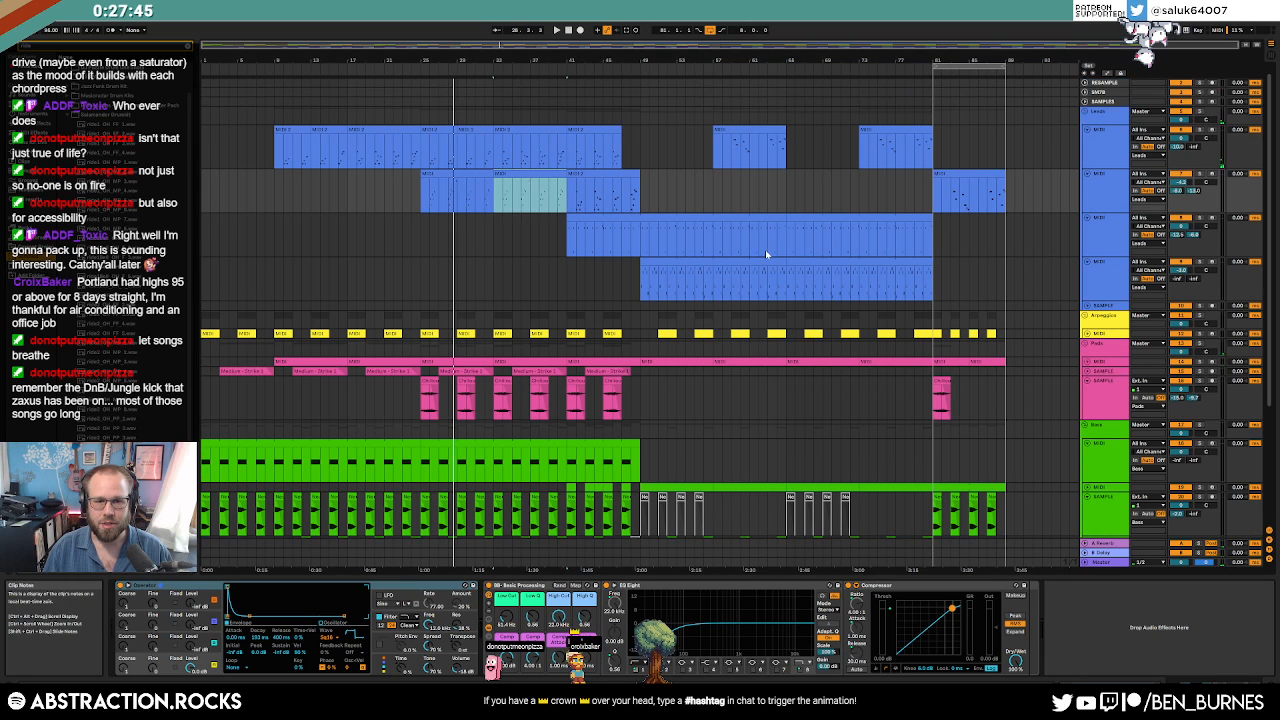
# Insert a new MIDI track below the fourth lead track, unfold it and lengthen the attack of its Operator envelope.
pyautogui.click(1099, 281)
pyautogui.hotkey('ctrl', 'shift', 't')
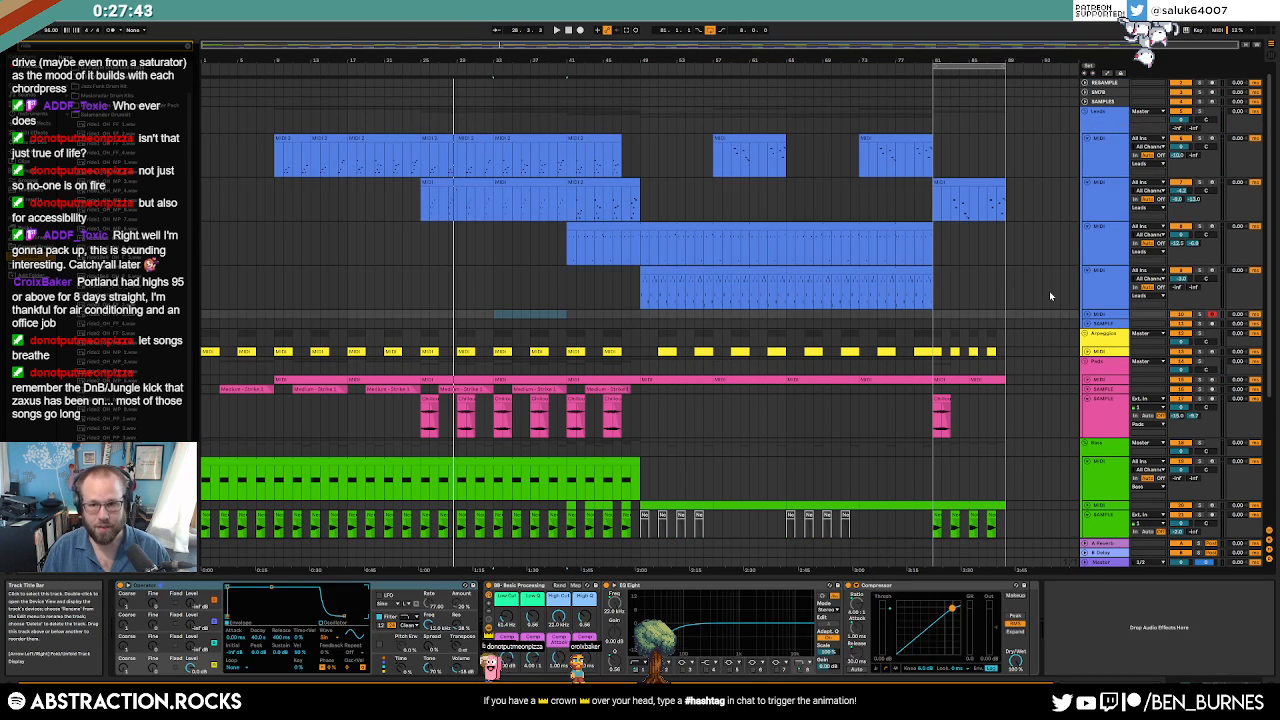
pyautogui.click(1088, 314)
pyautogui.moveTo(271, 587); pyautogui.dragTo(267, 601)
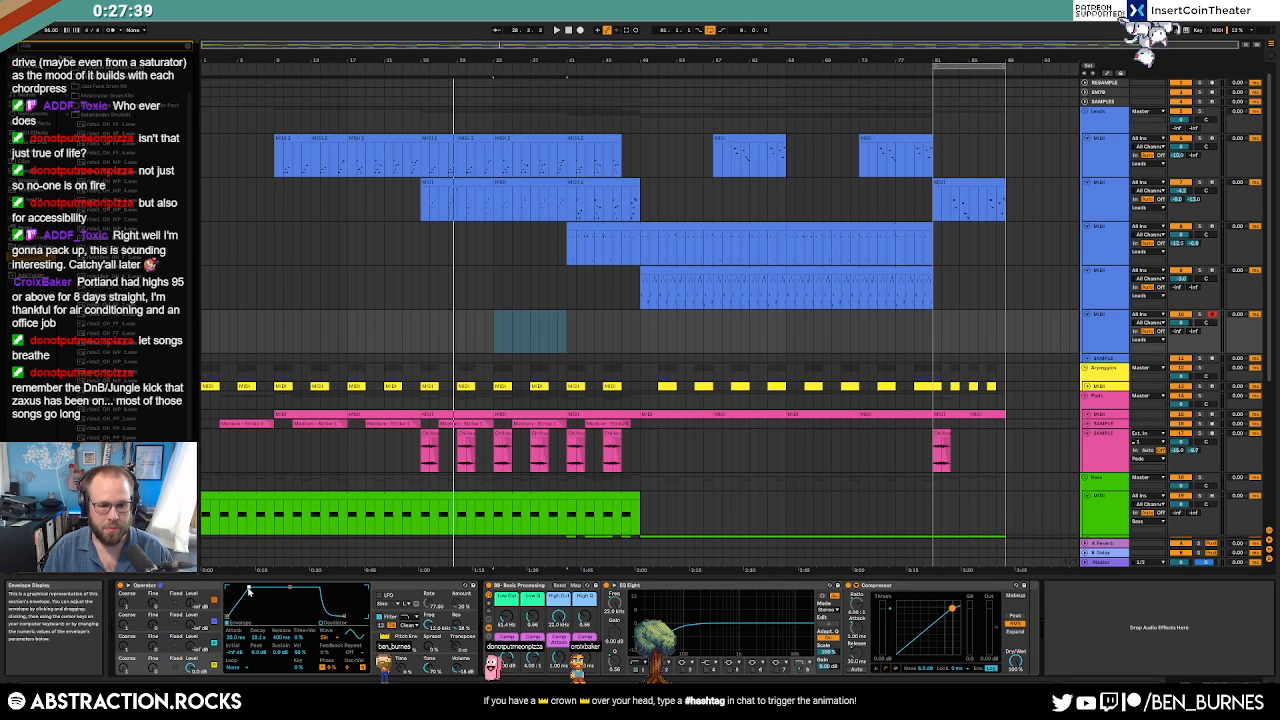
# Check Operator's pitch envelope and global settings, lower the new lead track's volume and audition its sound during playback.
pyautogui.click(428, 646)
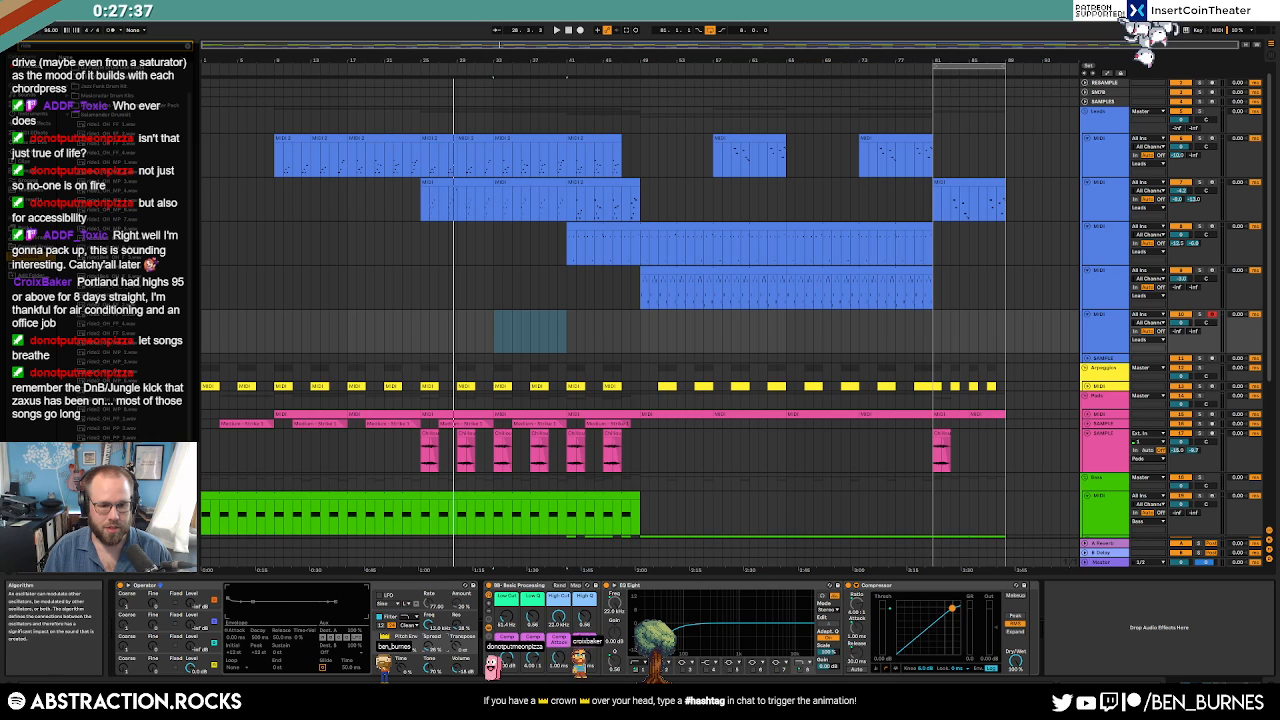
pyautogui.click(387, 665)
pyautogui.click(232, 667)
pyautogui.click(228, 572)
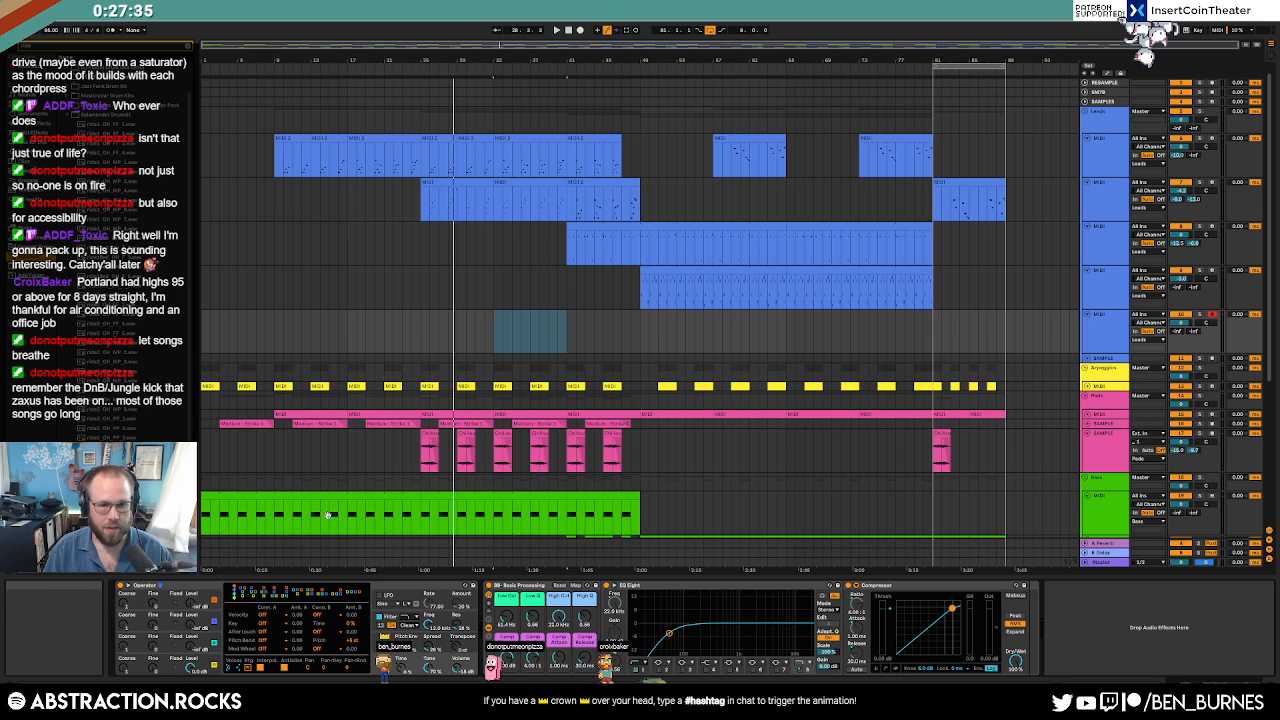
pyautogui.moveTo(1178, 354)
pyautogui.mouseDown()
pyautogui.moveTo(1178, 326)
pyautogui.moveTo(1178, 354)
pyautogui.mouseUp()
pyautogui.click(1125, 344)
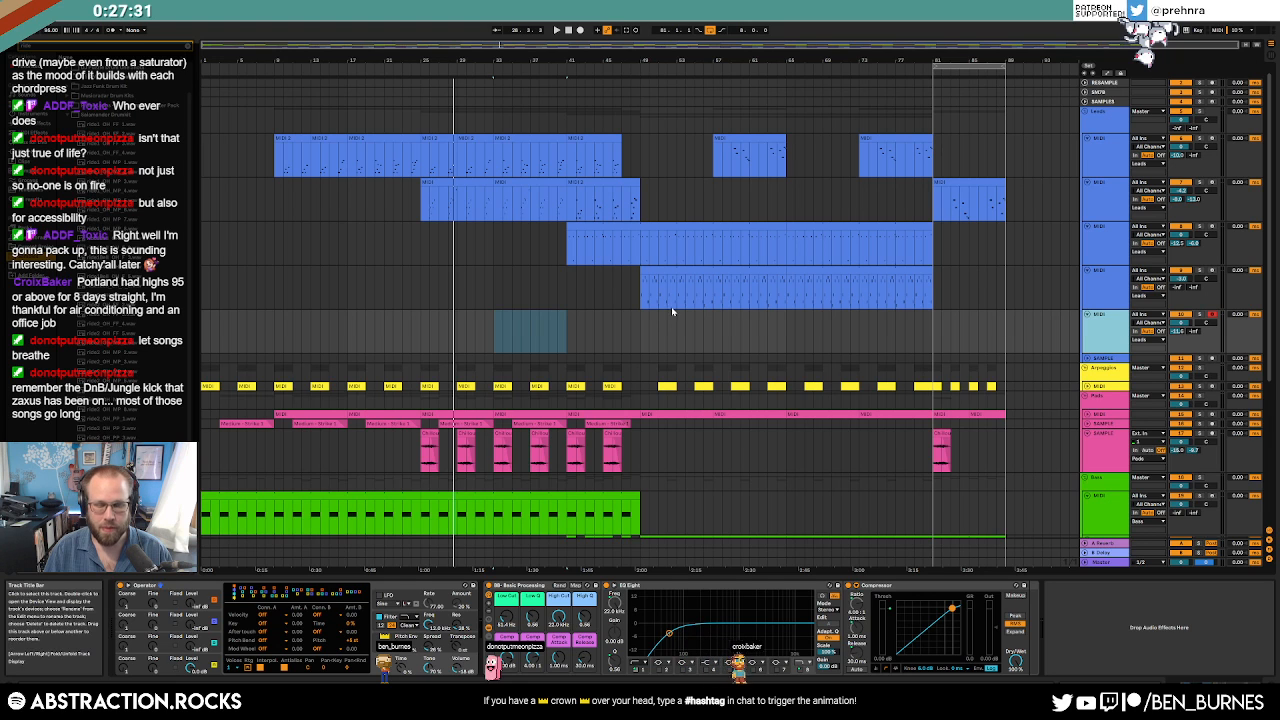
pyautogui.press('space')
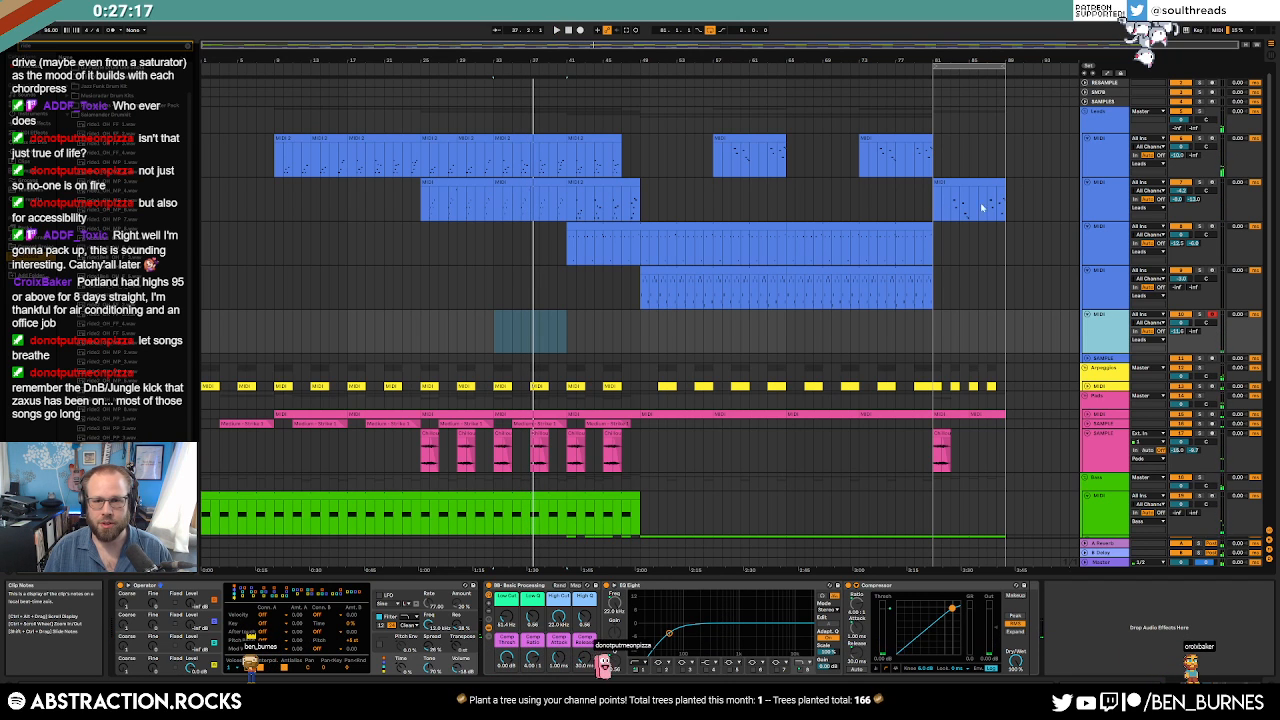
# Adjust Operator's spread, set its glide time to 74.1 ms and rebalance the new lead track's volume.
pyautogui.click(421, 330)
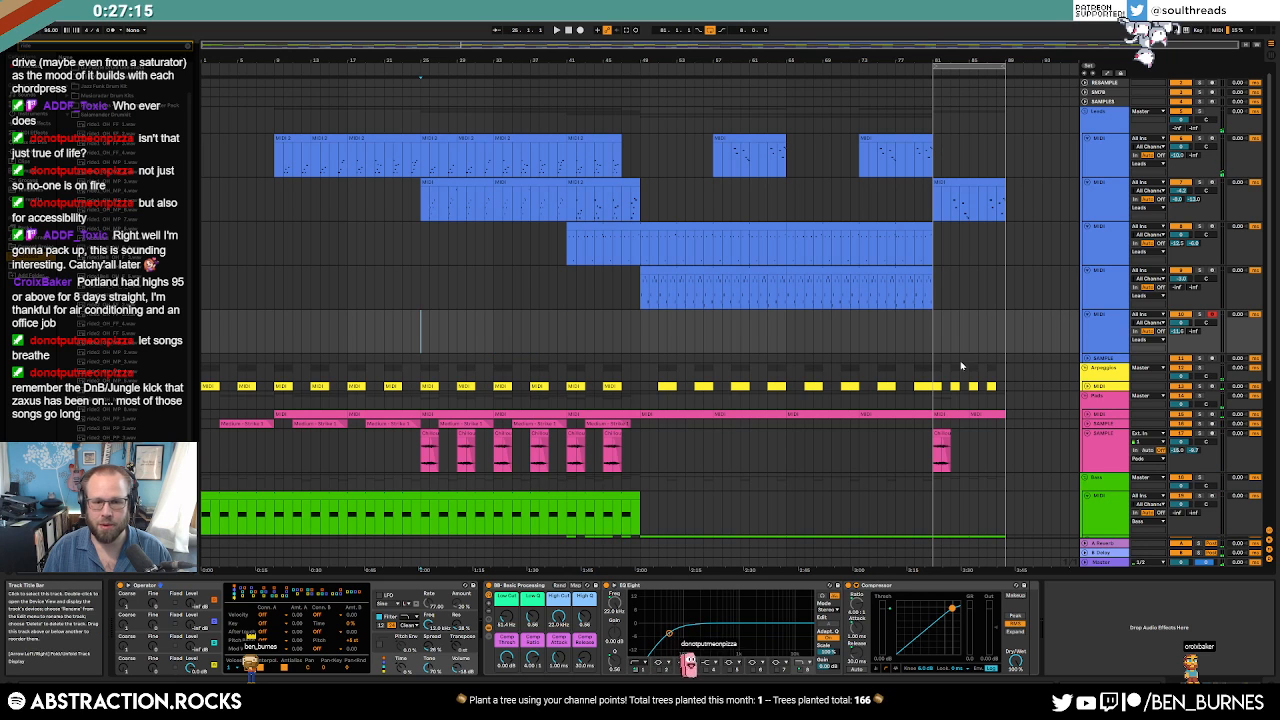
pyautogui.click(147, 657)
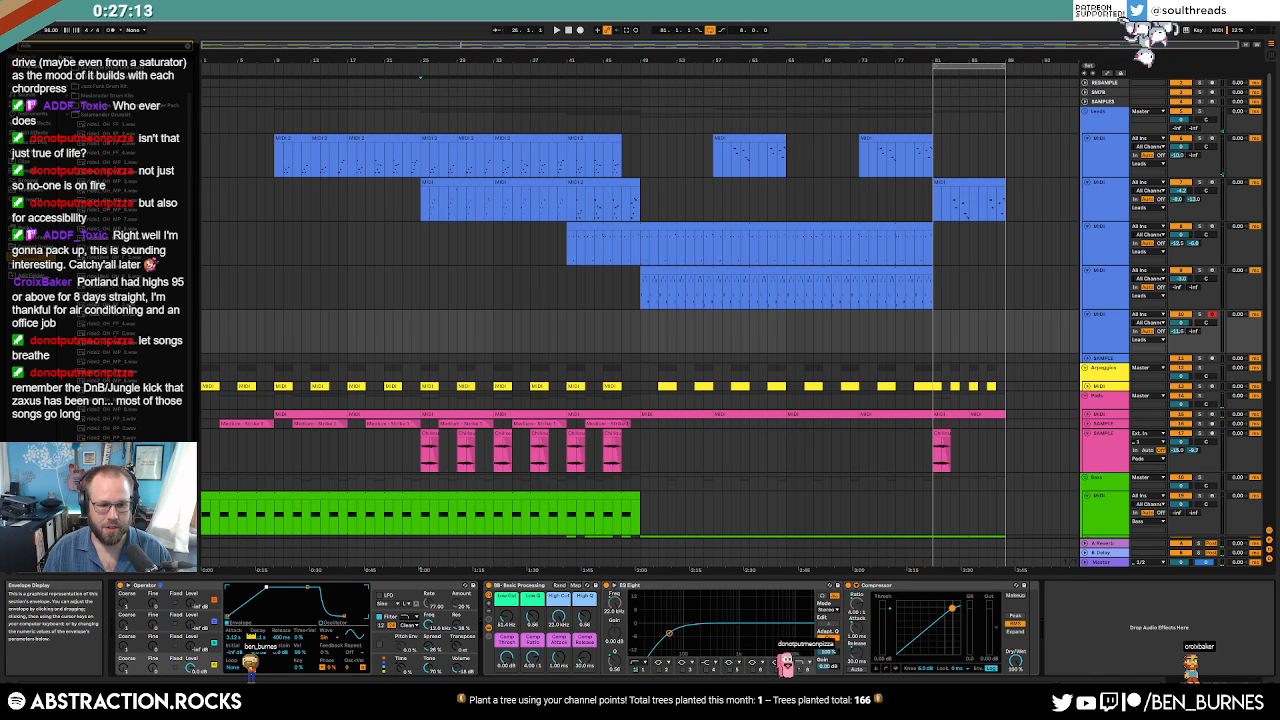
pyautogui.moveTo(430, 647); pyautogui.dragTo(430, 636)
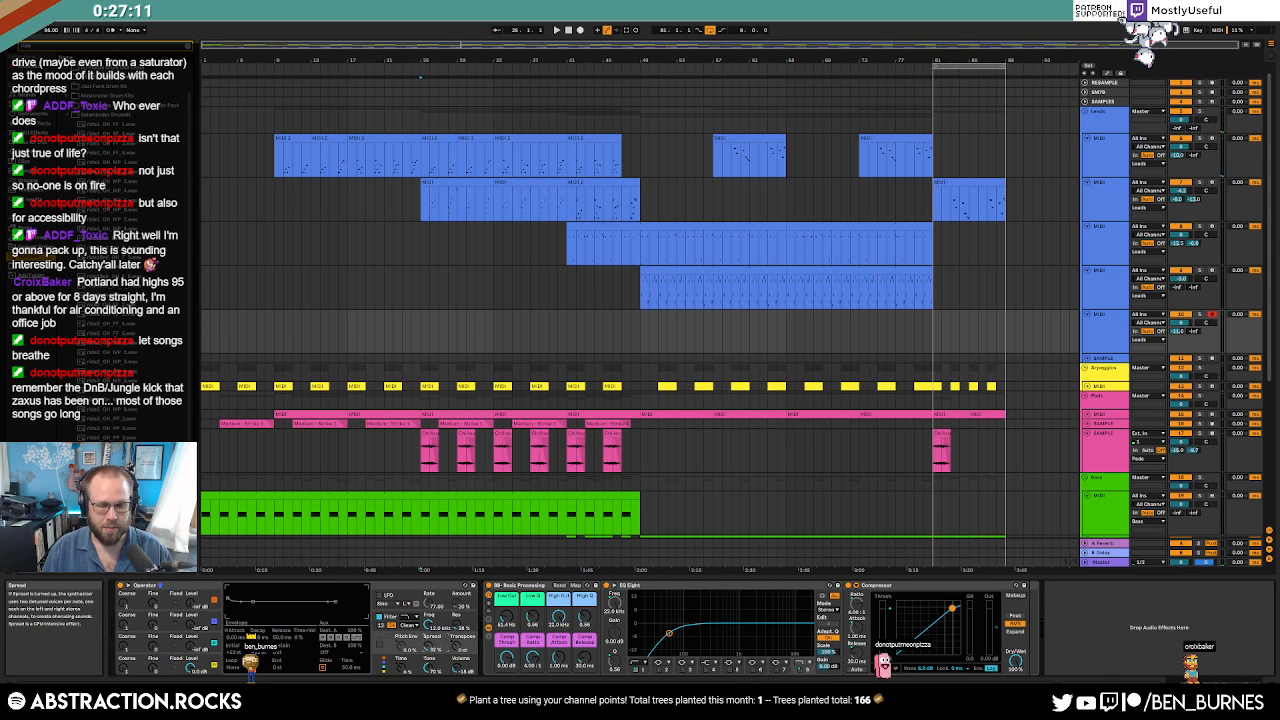
pyautogui.click(1181, 323)
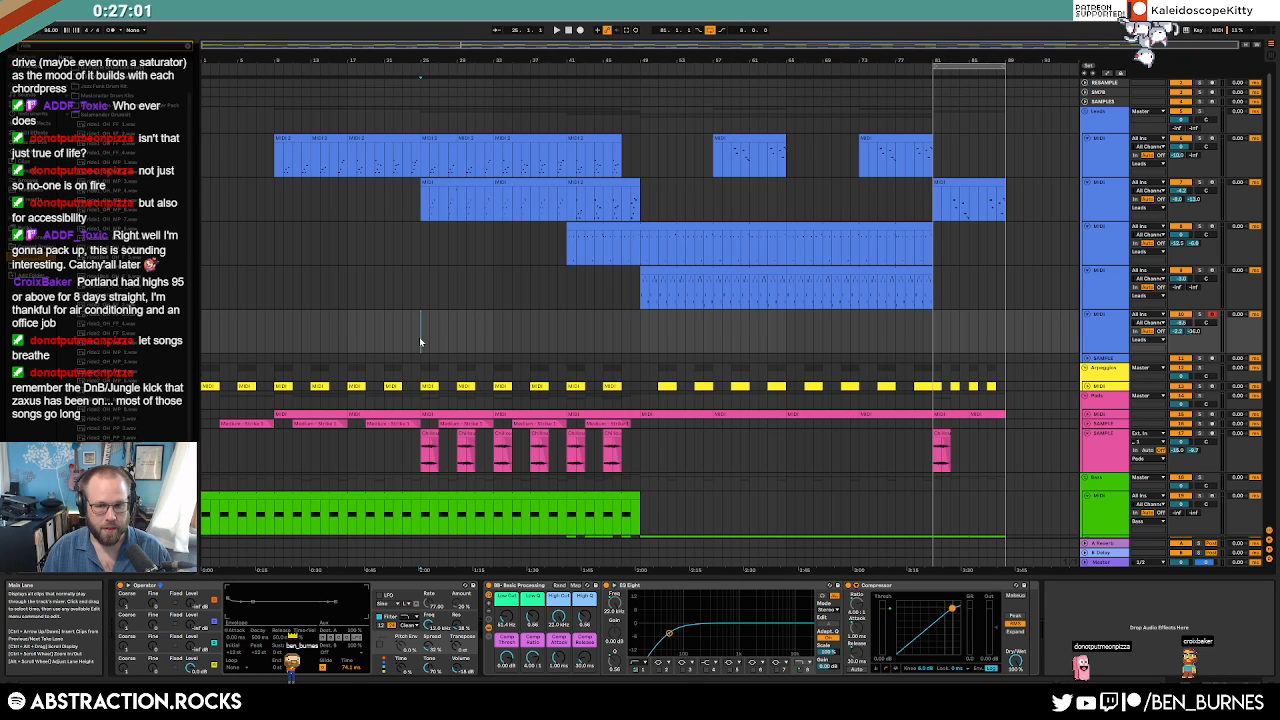
# Record a slow descending melody on the new lead track, starting from bar 25.
pyautogui.press('space')
pyautogui.press('F9')
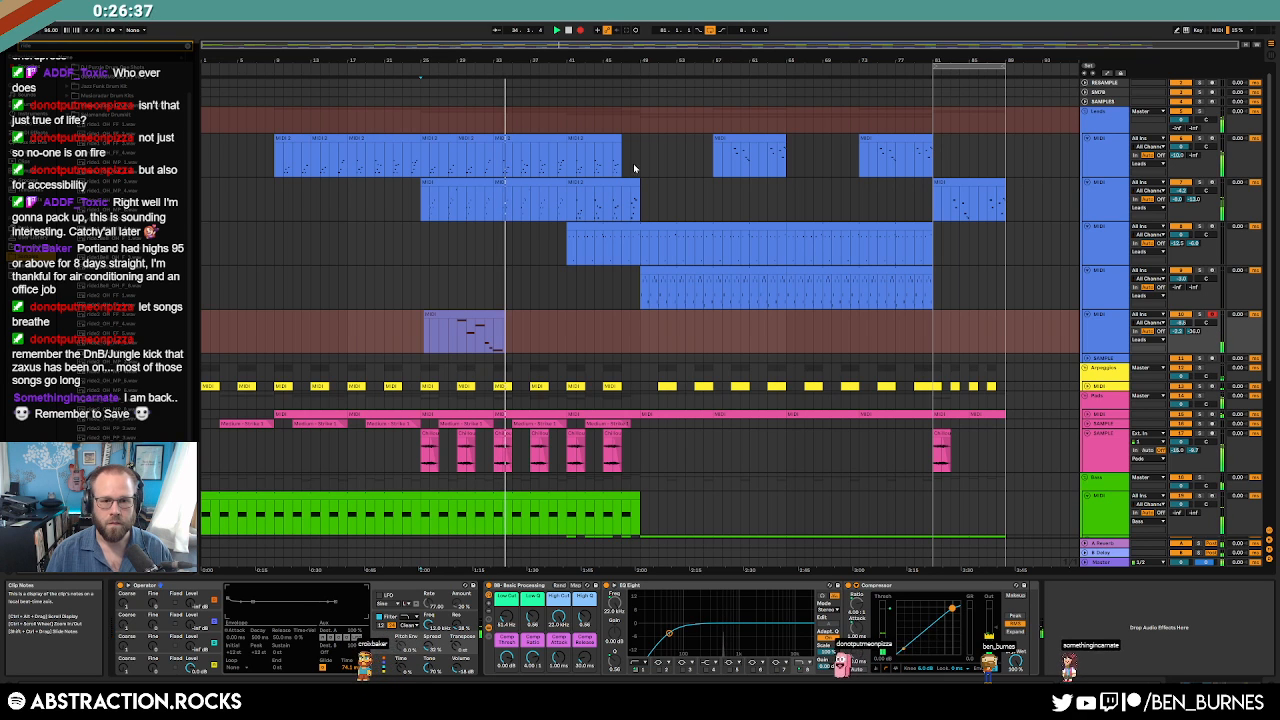
pyautogui.press('space')
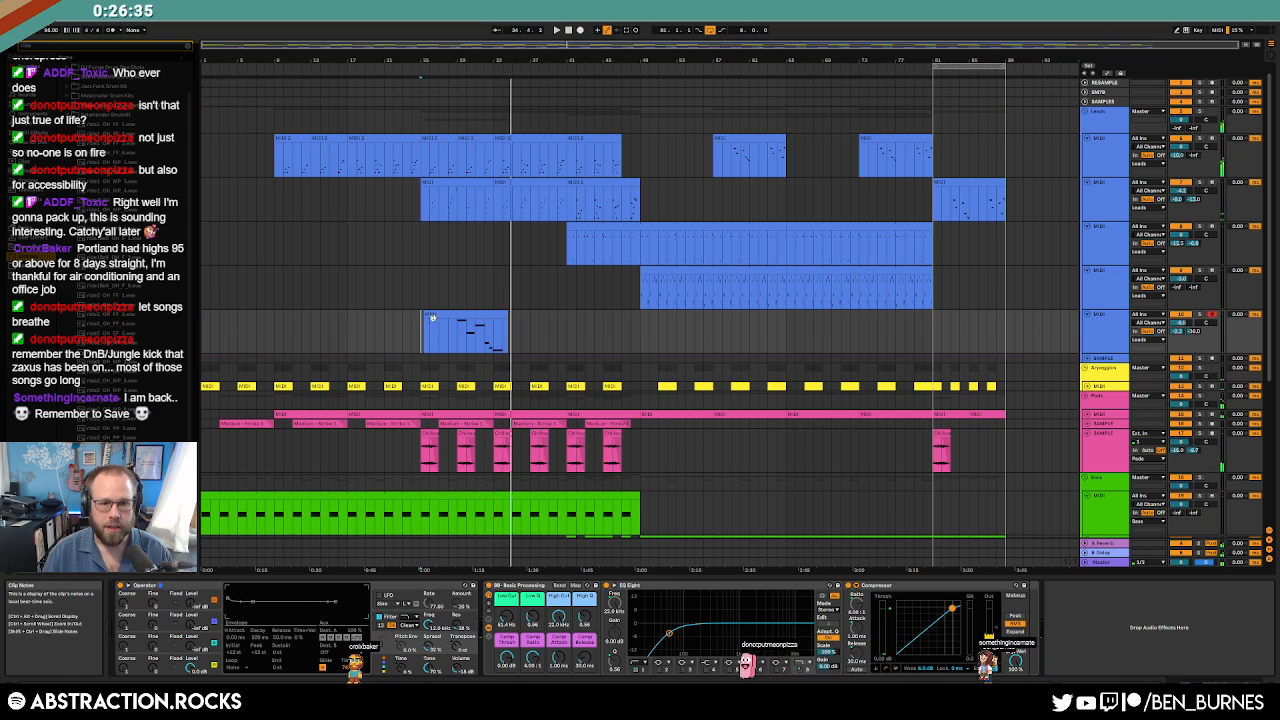
# Trim the recorded clip to start at bar 29, repeat its melody out to bar 44 and switch on Operator's LFO.
pyautogui.moveTo(429, 316); pyautogui.dragTo(458, 320)
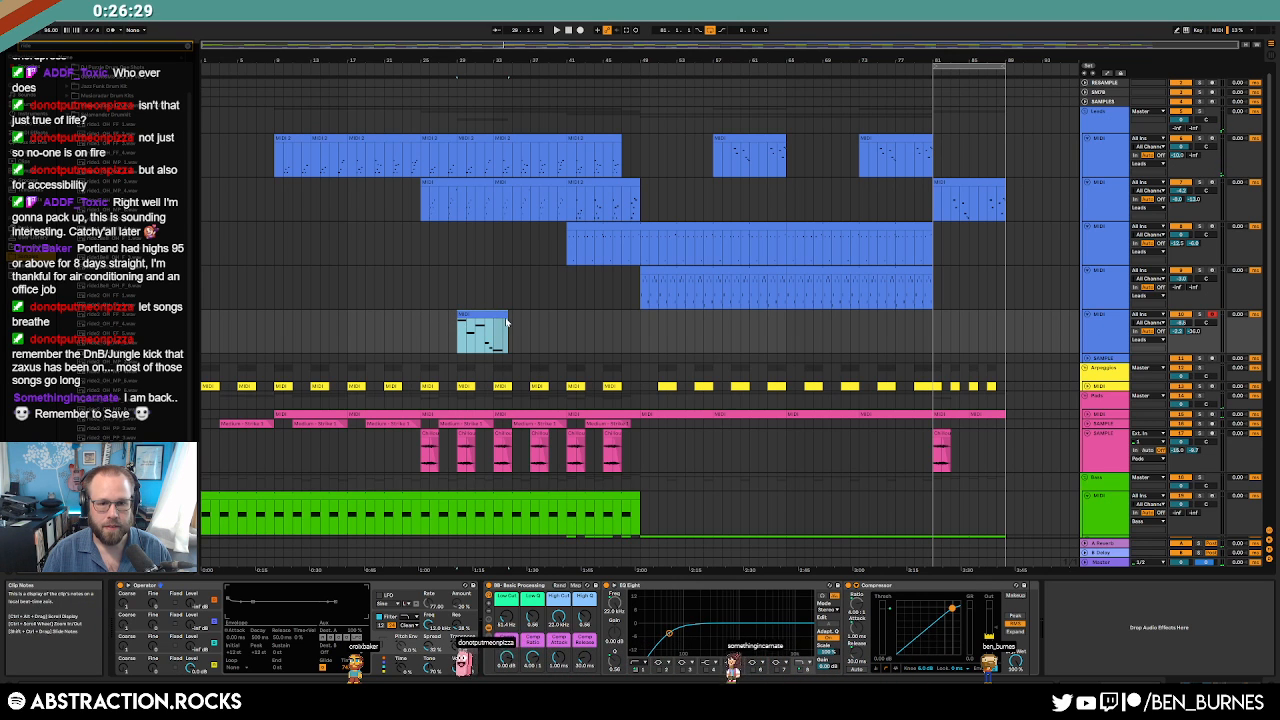
pyautogui.moveTo(507, 321); pyautogui.dragTo(519, 316)
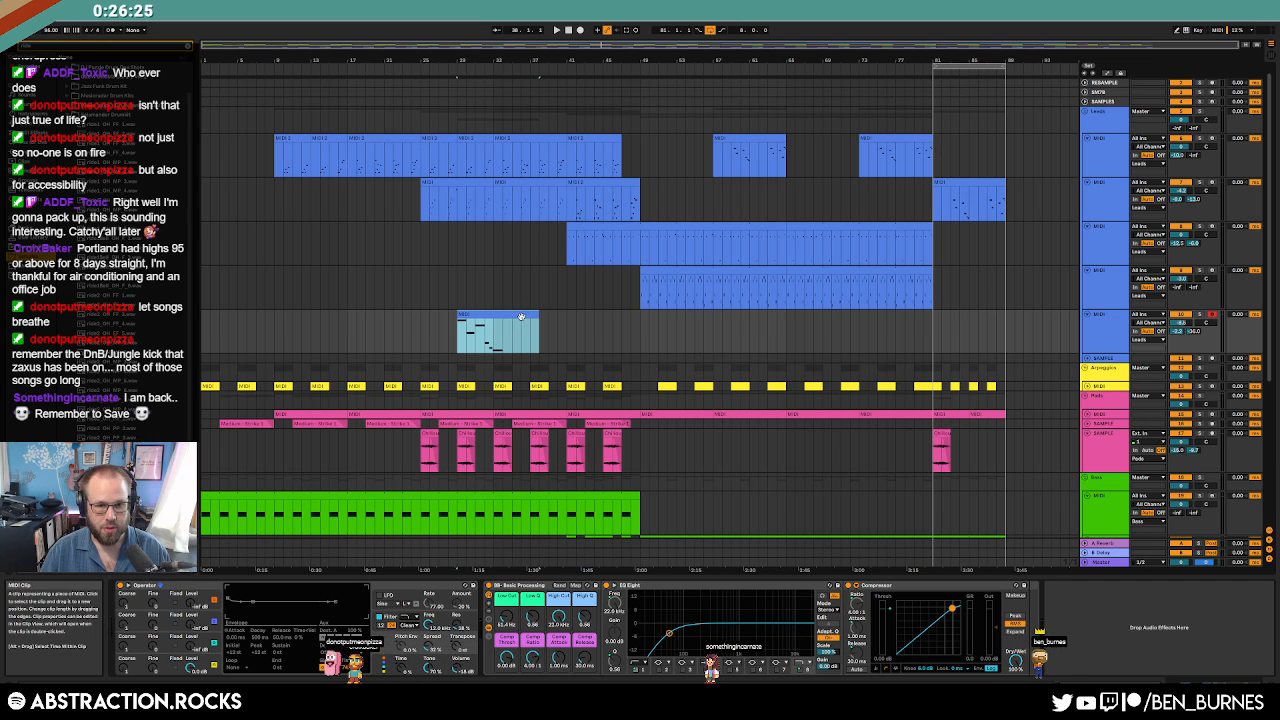
pyautogui.doubleClick(530, 320)
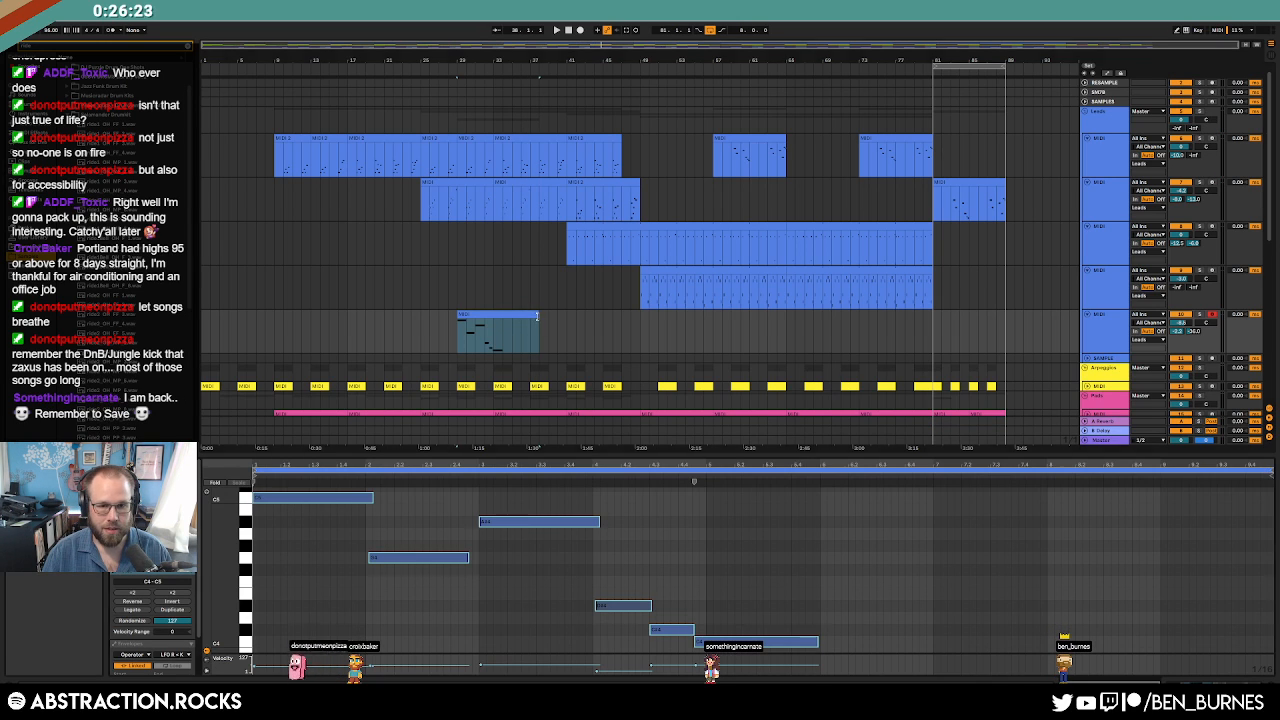
pyautogui.moveTo(537, 316); pyautogui.dragTo(638, 316)
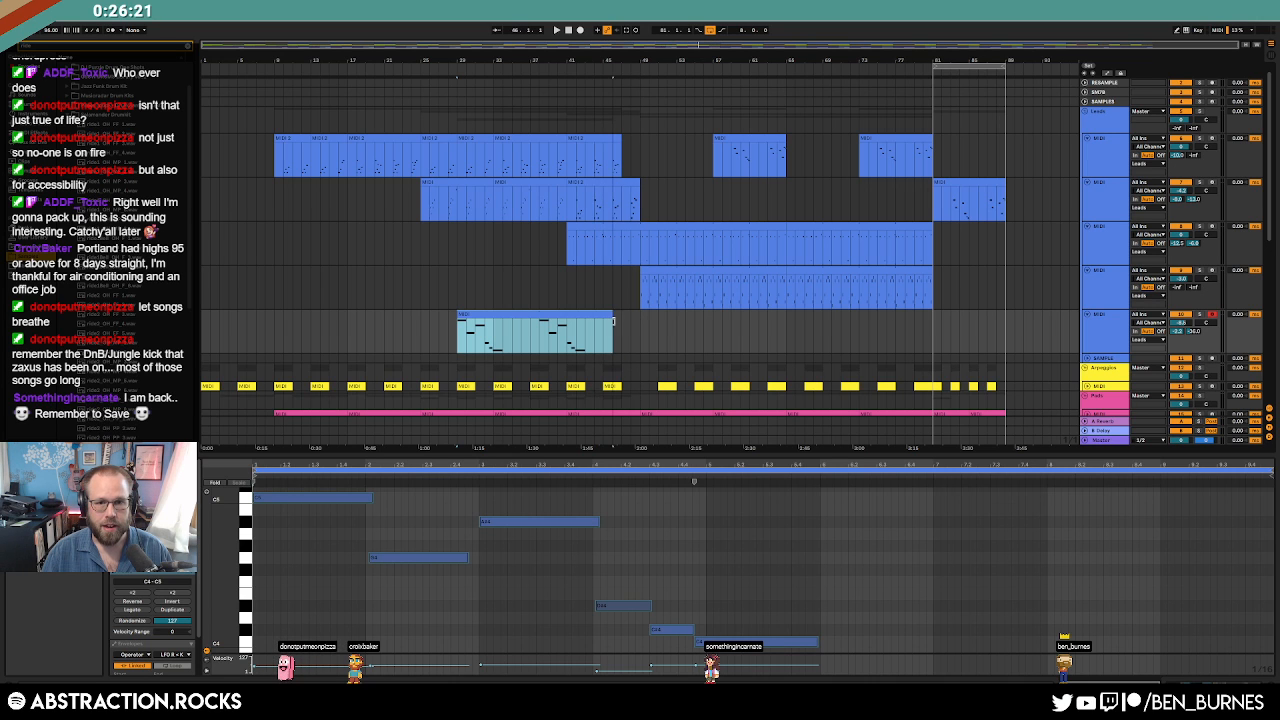
pyautogui.click(598, 341)
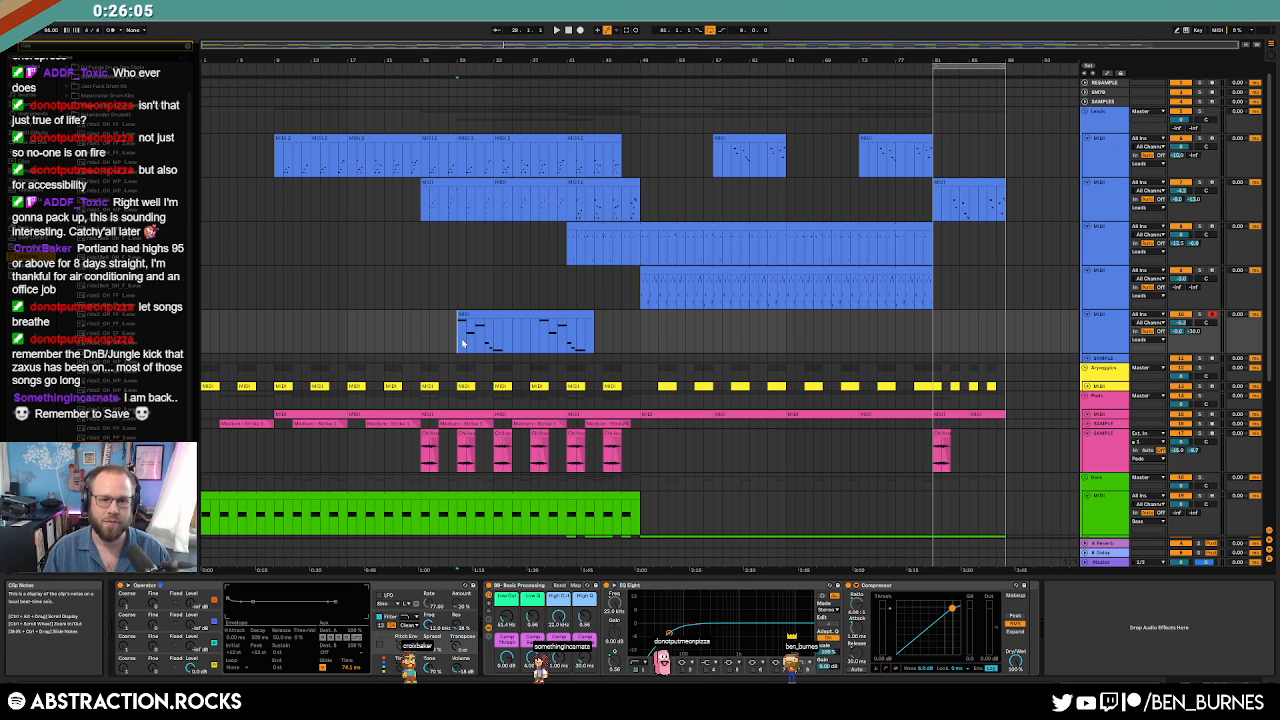
pyautogui.click(383, 596)
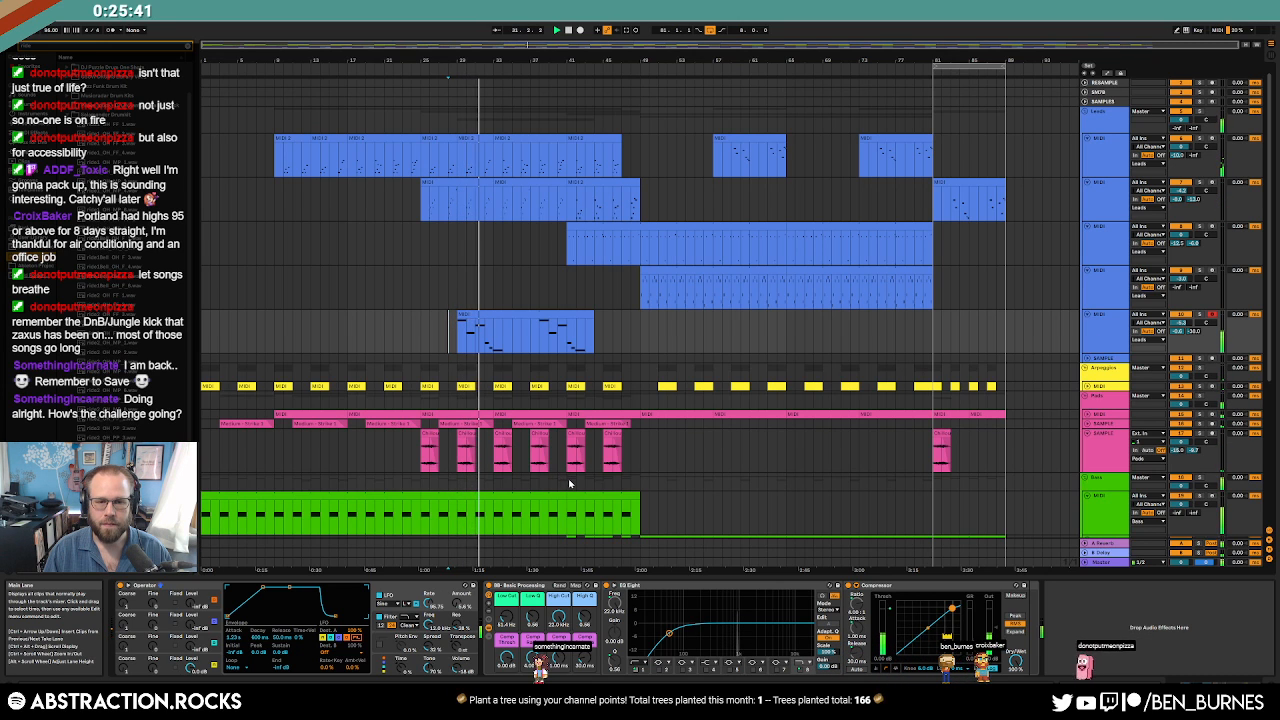
# Tighten the timing of the G4, D#4 and C4 notes in the new clip, trim the C5 and lengthen the final C4.
pyautogui.doubleClick(522, 315)
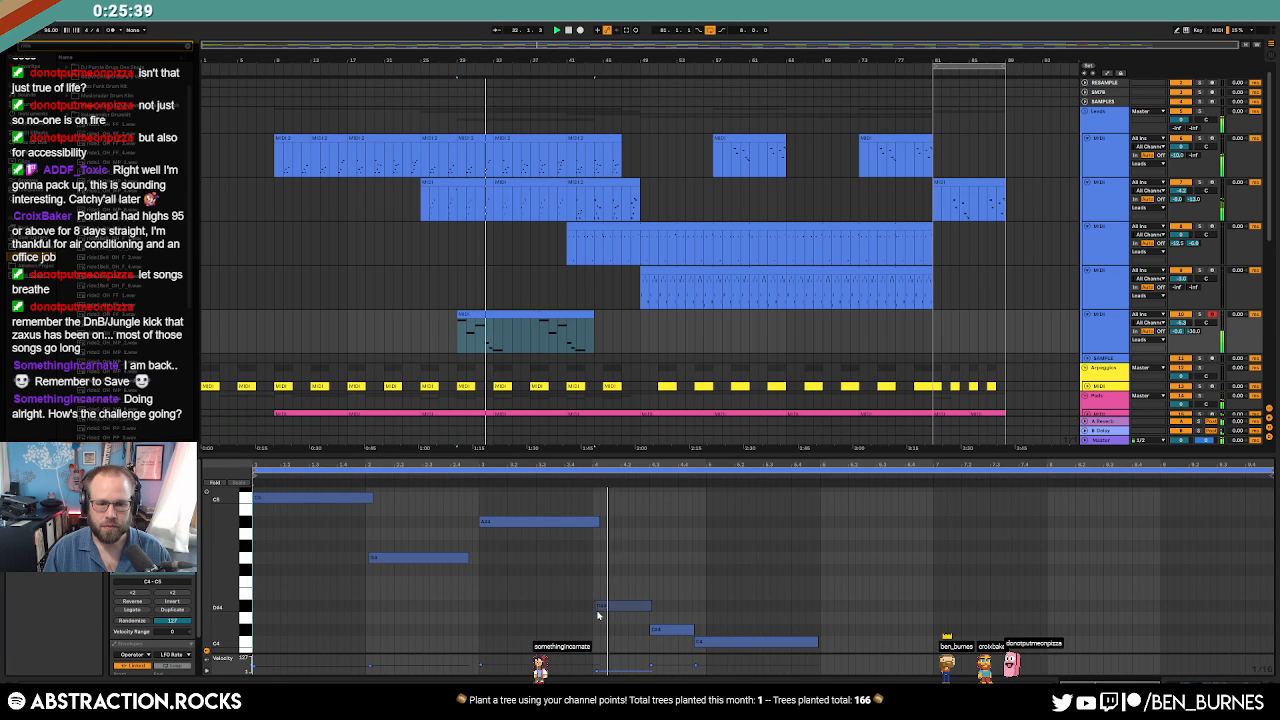
pyautogui.click(603, 608)
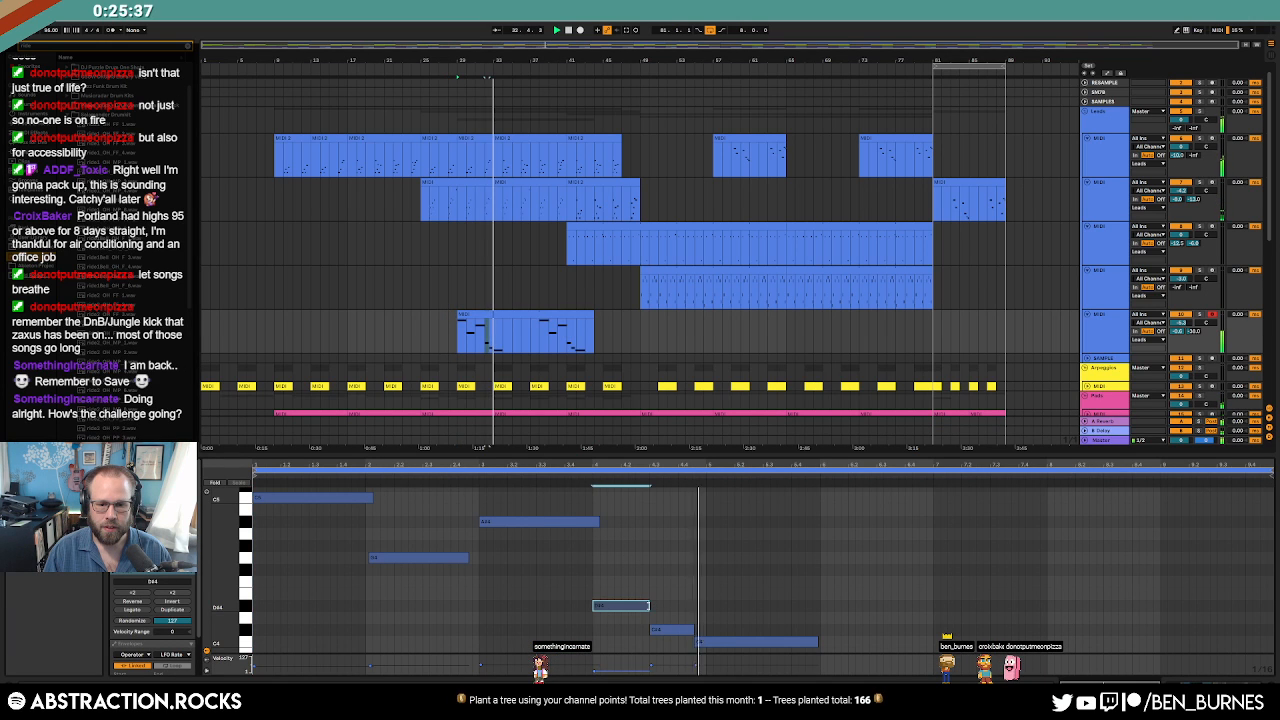
pyautogui.click(708, 642)
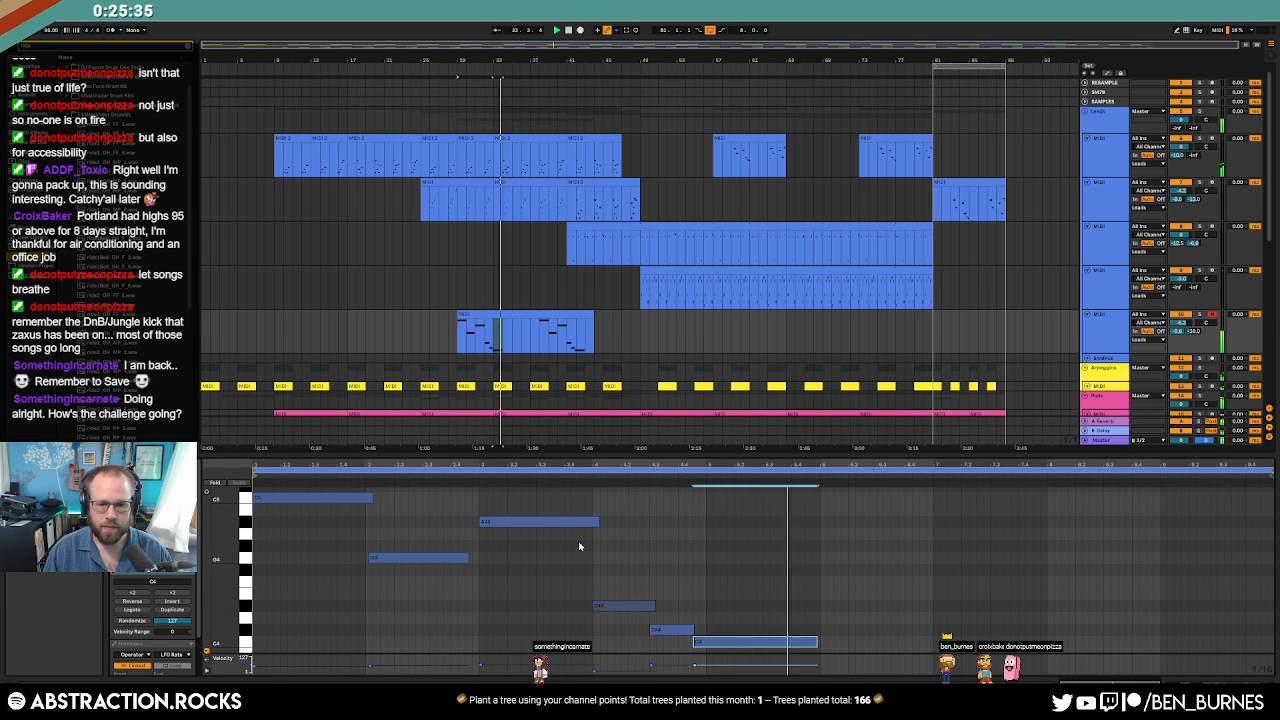
pyautogui.click(411, 558)
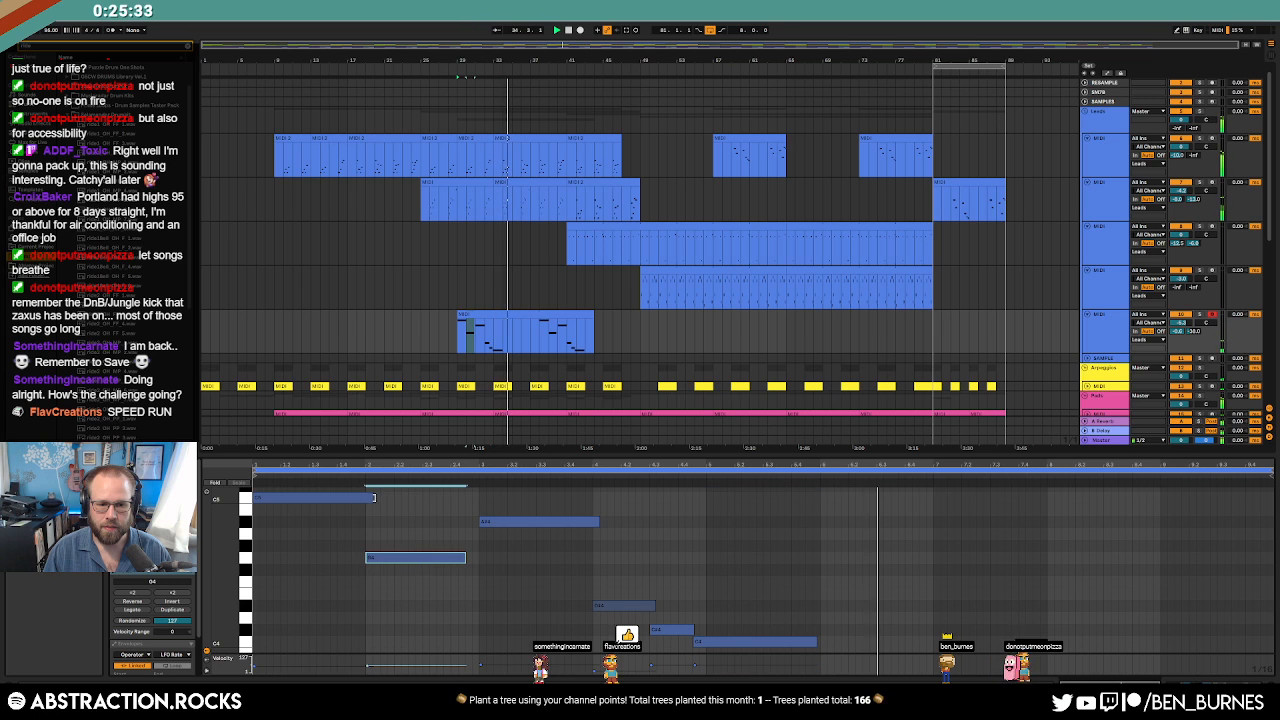
pyautogui.click(372, 497)
pyautogui.moveTo(818, 644); pyautogui.dragTo(931, 650)
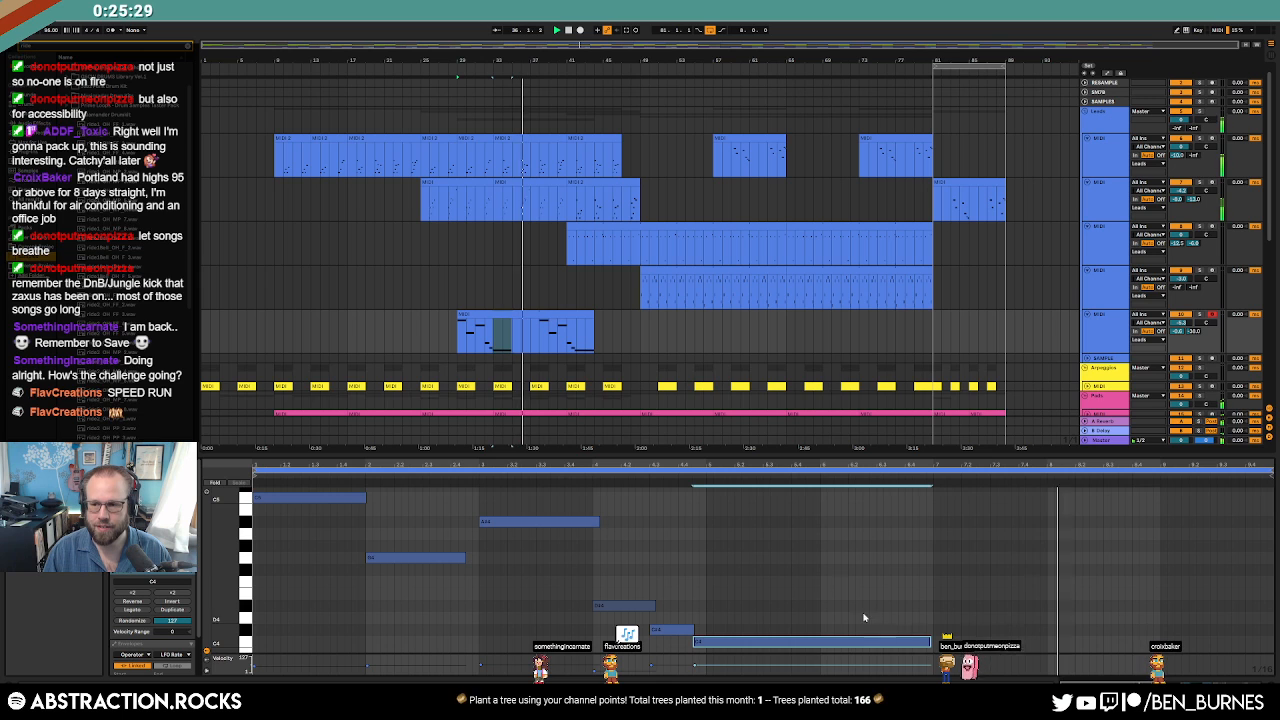
# Keep the new clip's end at bar 44 and shorten its loop to eight bars.
pyautogui.moveTo(593, 316); pyautogui.dragTo(601, 316)
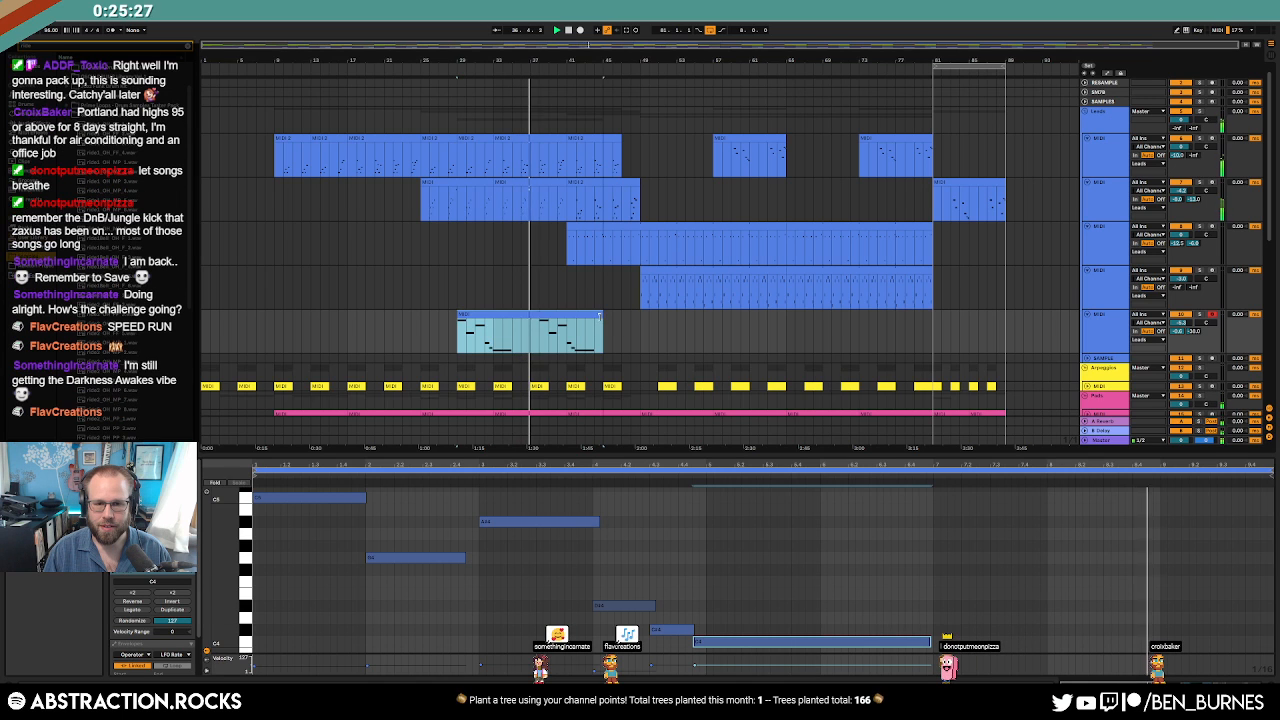
pyautogui.click(596, 320)
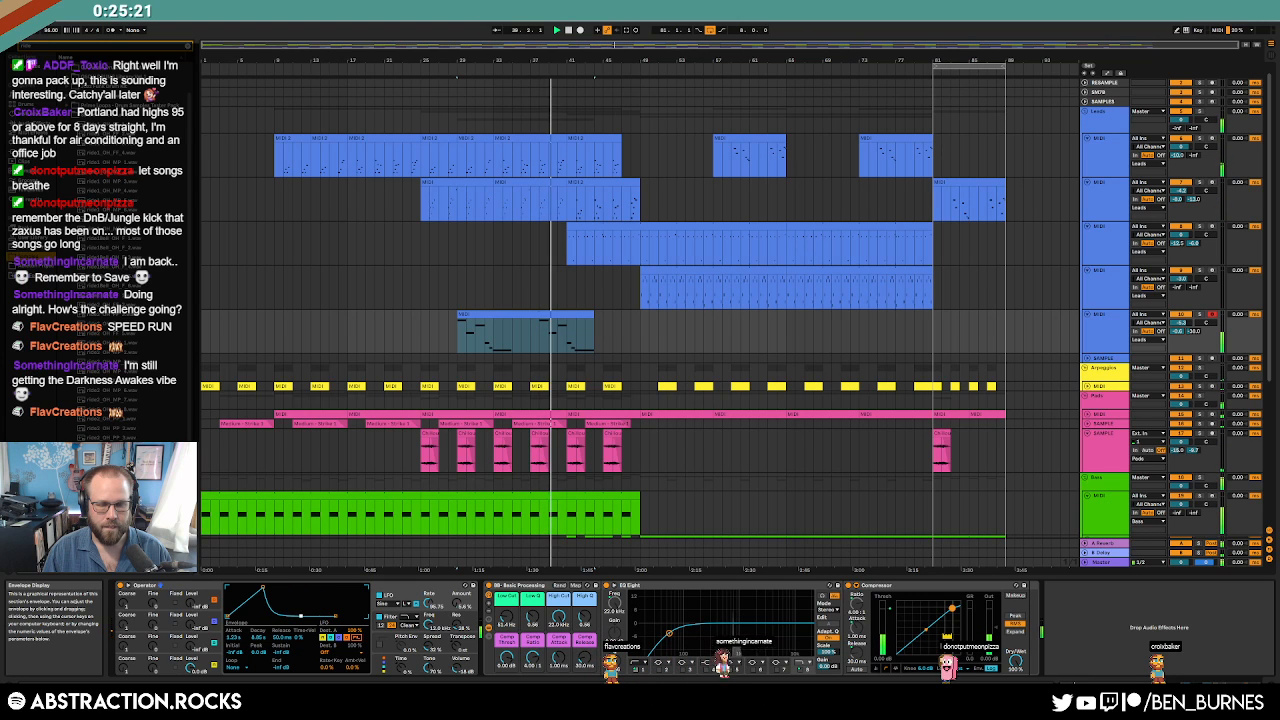
pyautogui.doubleClick(530, 316)
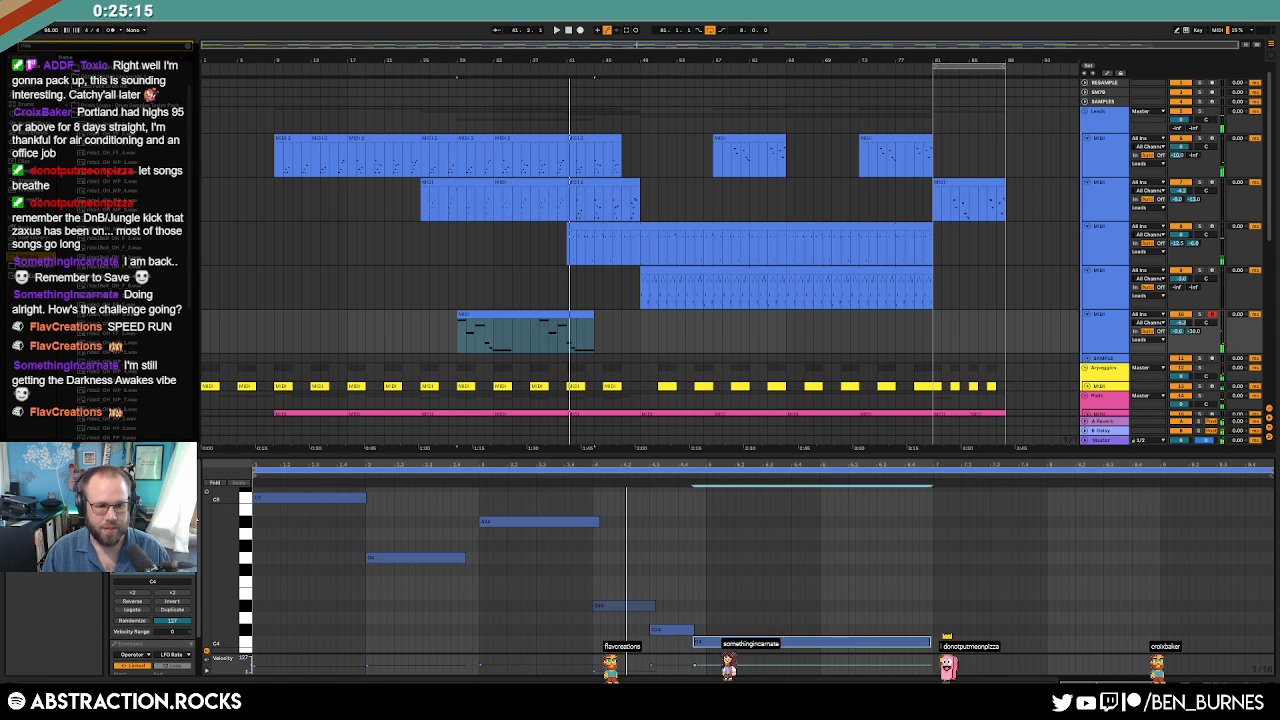
pyautogui.moveTo(1273, 470); pyautogui.dragTo(1166, 470)
pyautogui.click(531, 344)
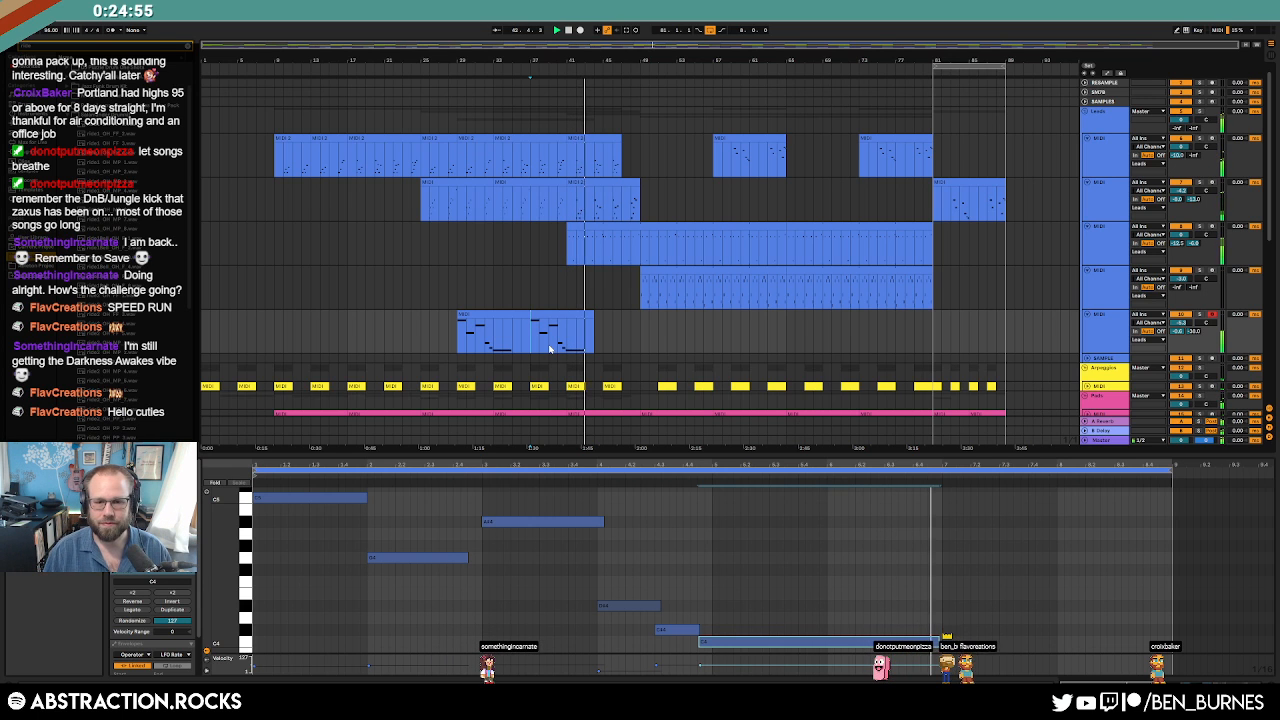
# Show the new lead track's device chain and review the lower tracks of the arrangement during playback.
pyautogui.hotkey('shift', 'Tab')
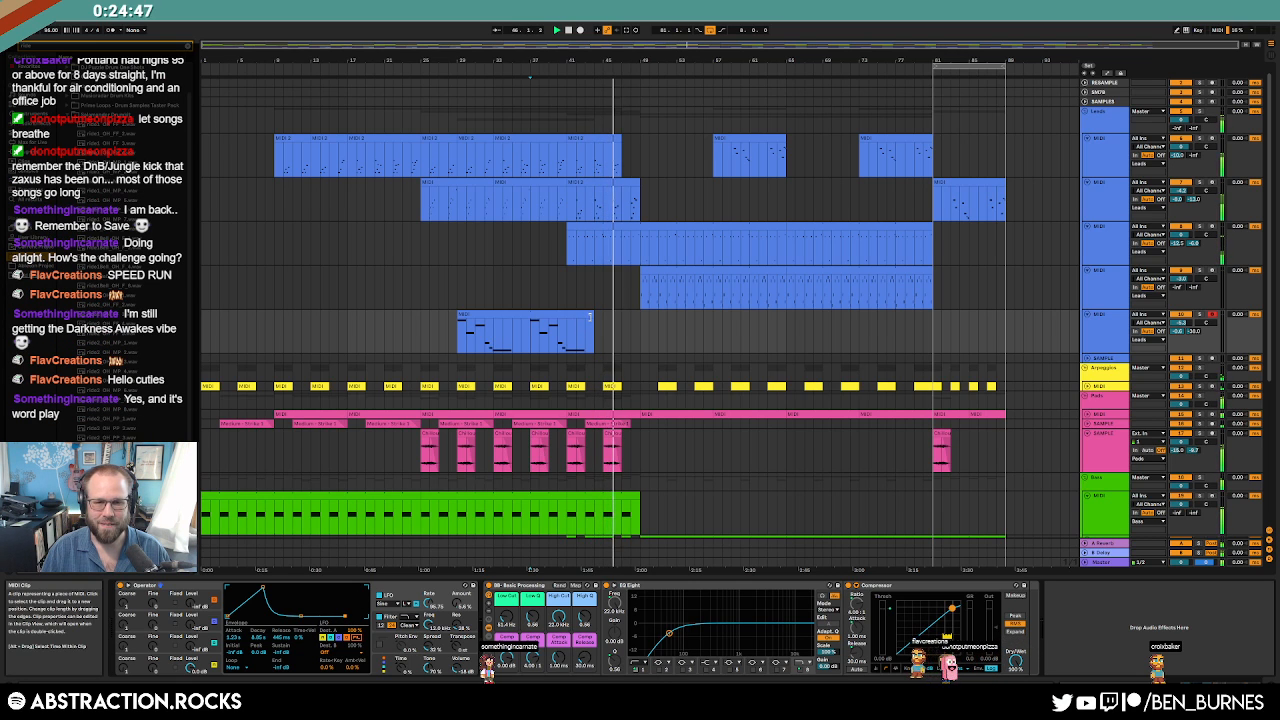
pyautogui.hotkey('shift', 'Tab')
pyautogui.hotkey('shift', 'Tab')
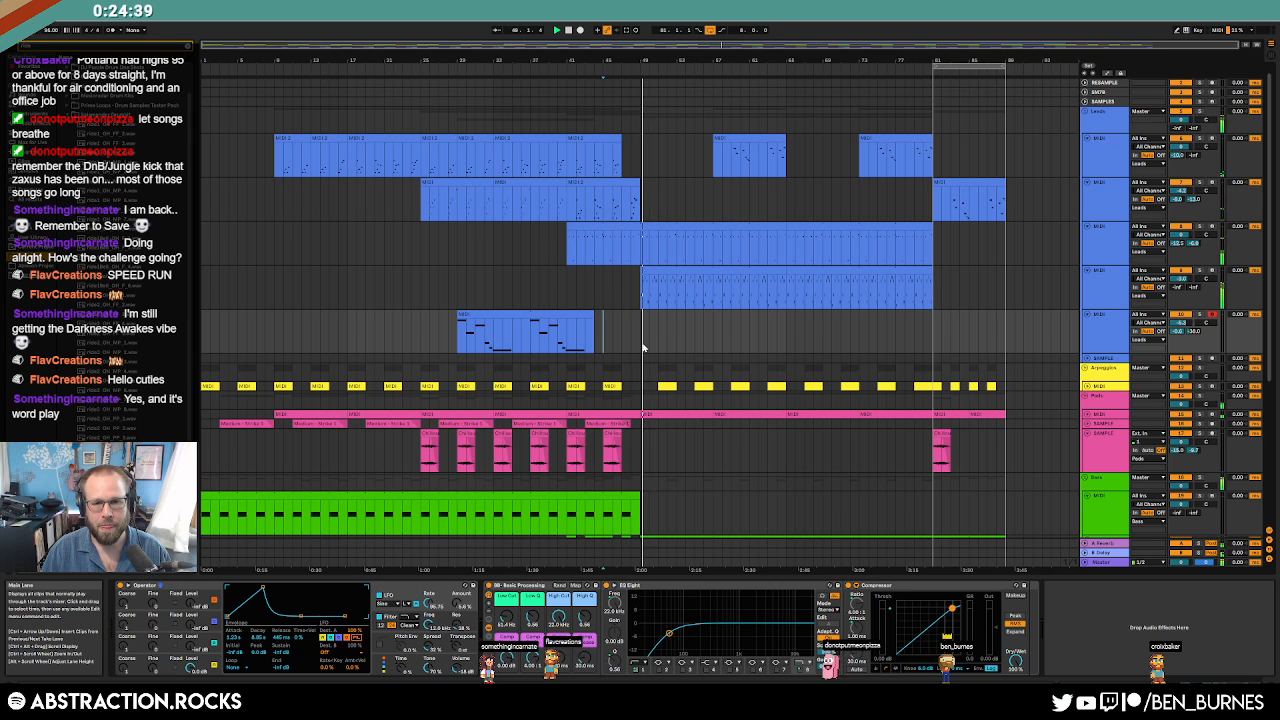
pyautogui.scroll(-4, 665, 358)
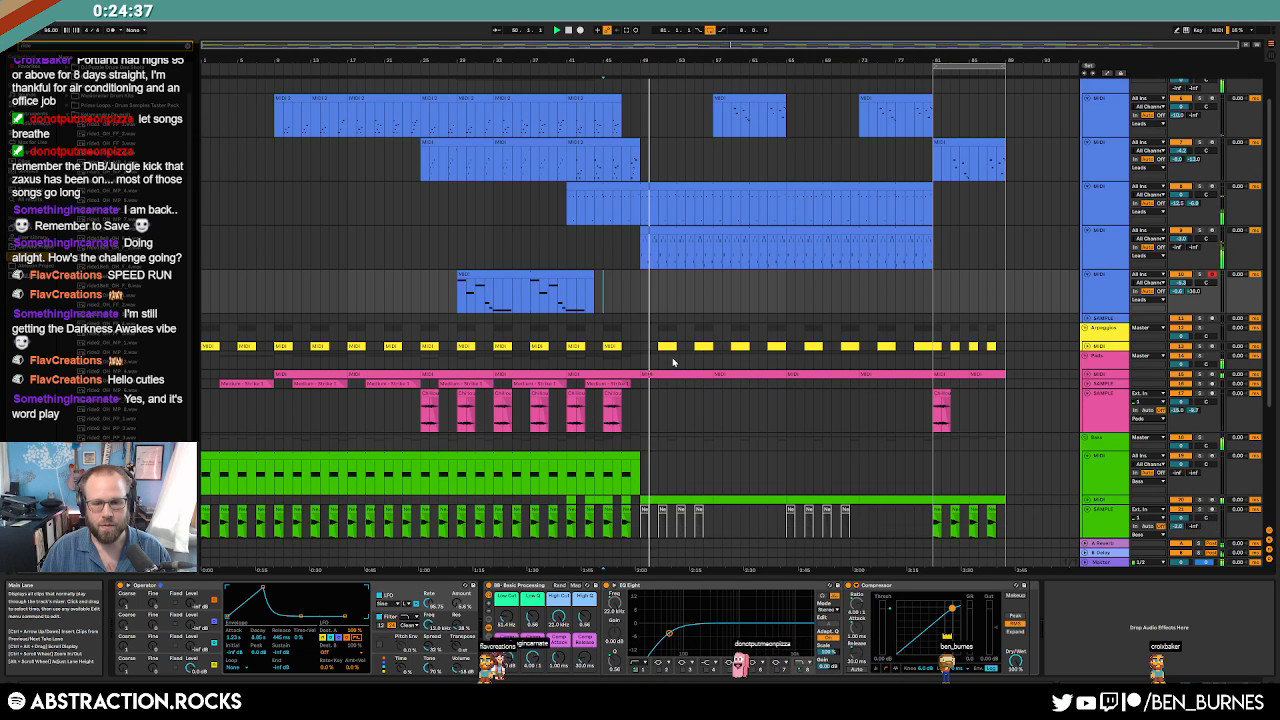
pyautogui.scroll(-3, 675, 377)
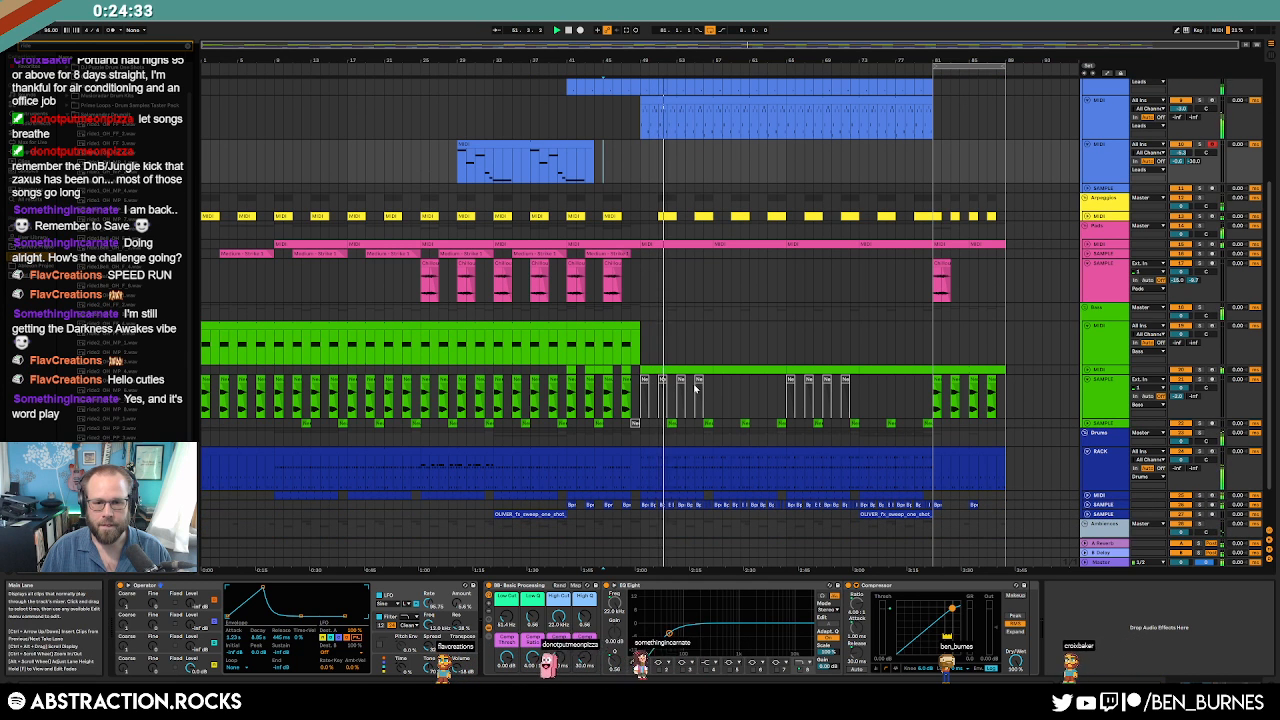
pyautogui.scroll(1, 822, 412)
pyautogui.scroll(2, 823, 412)
# Select all notes in the Pigments lead clip starting at bar 49 and shorten them slightly.
pyautogui.click(851, 202)
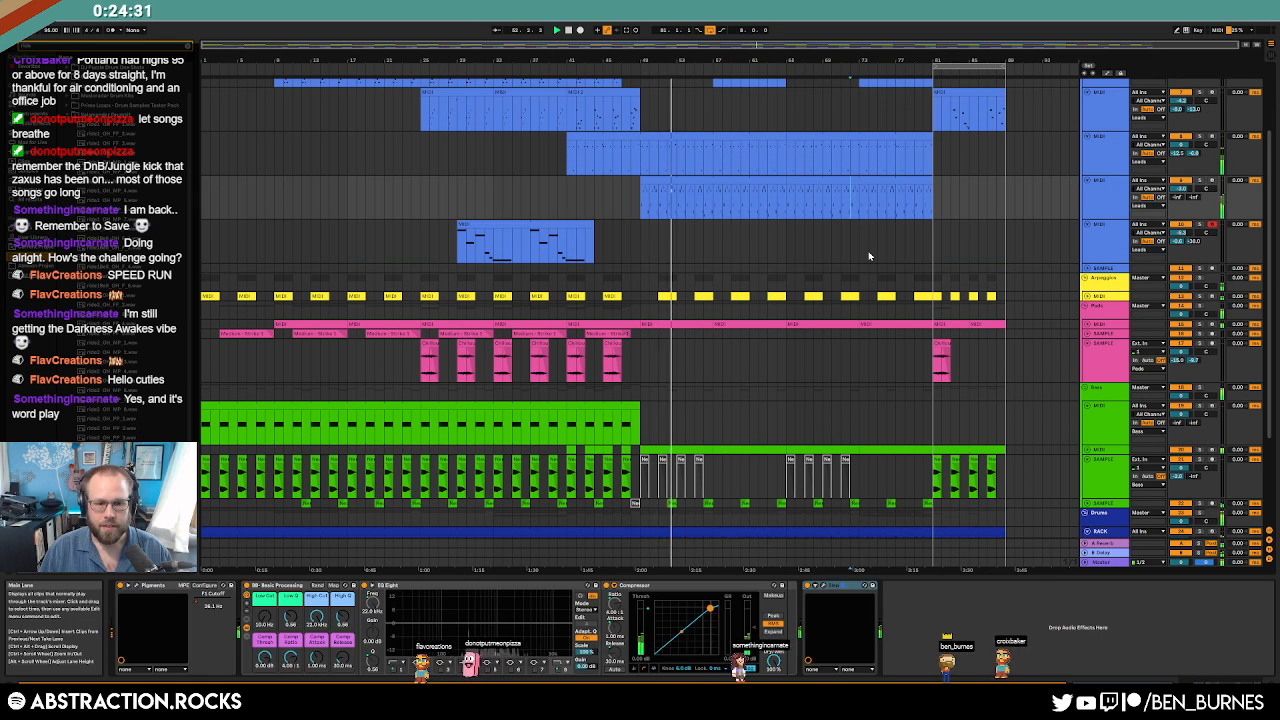
pyautogui.click(136, 585)
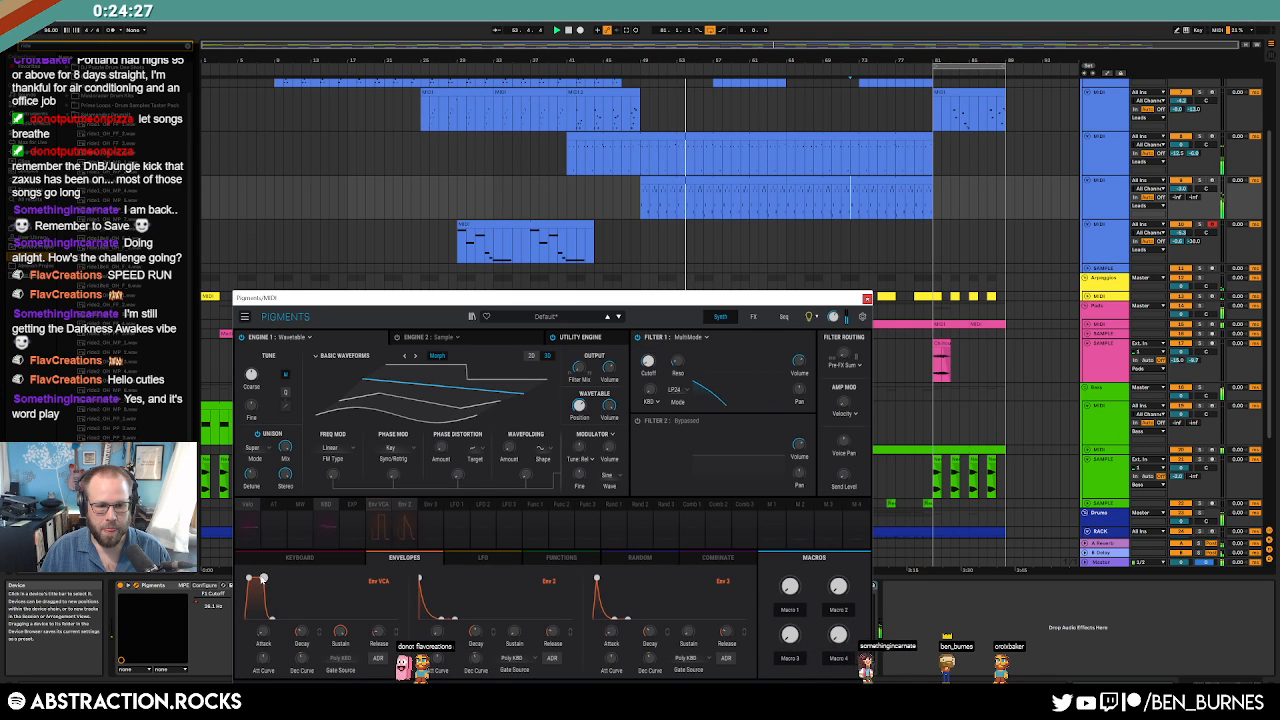
pyautogui.doubleClick(700, 200)
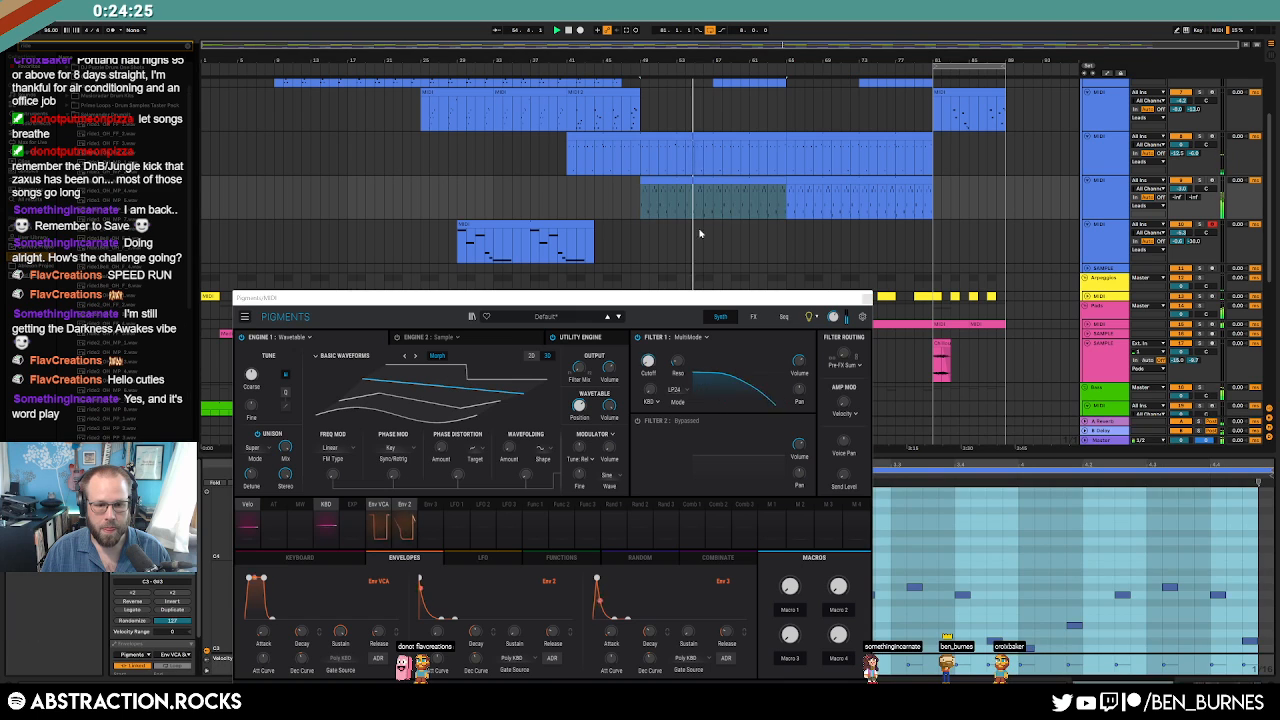
pyautogui.click(865, 298)
pyautogui.click(751, 554)
pyautogui.hotkey('ctrl', 'a')
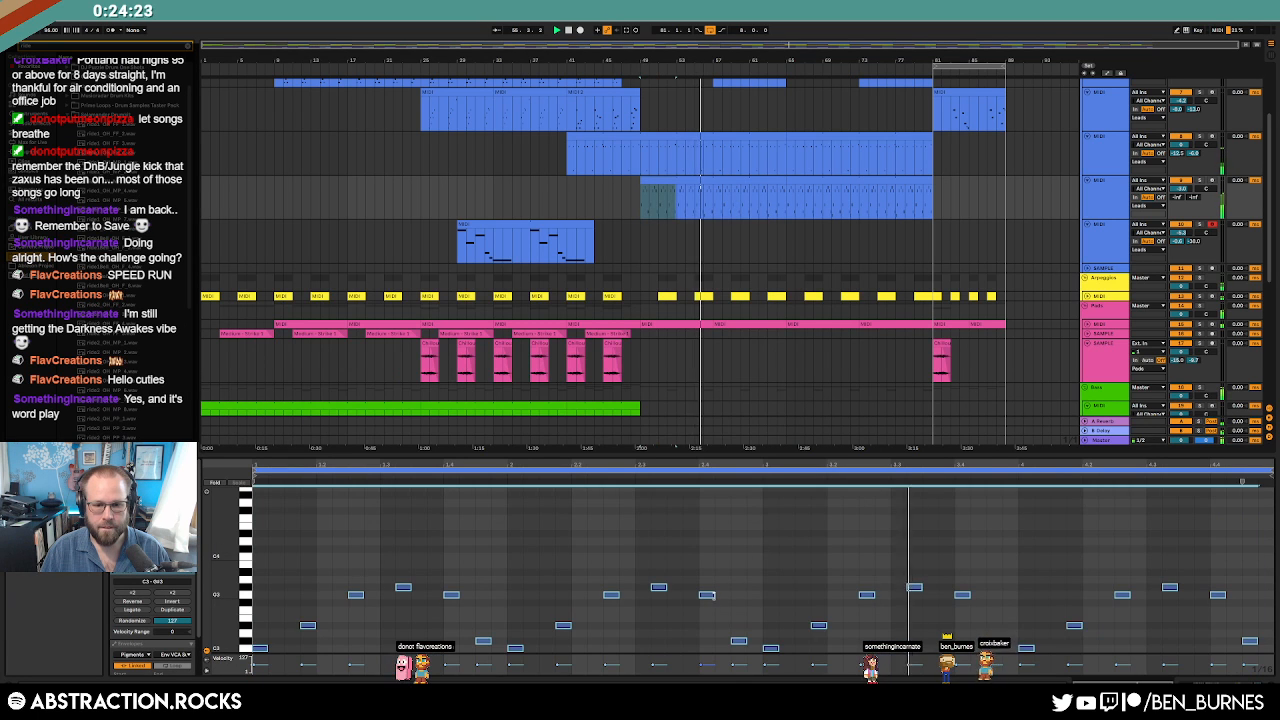
pyautogui.moveTo(714, 596); pyautogui.dragTo(710, 596)
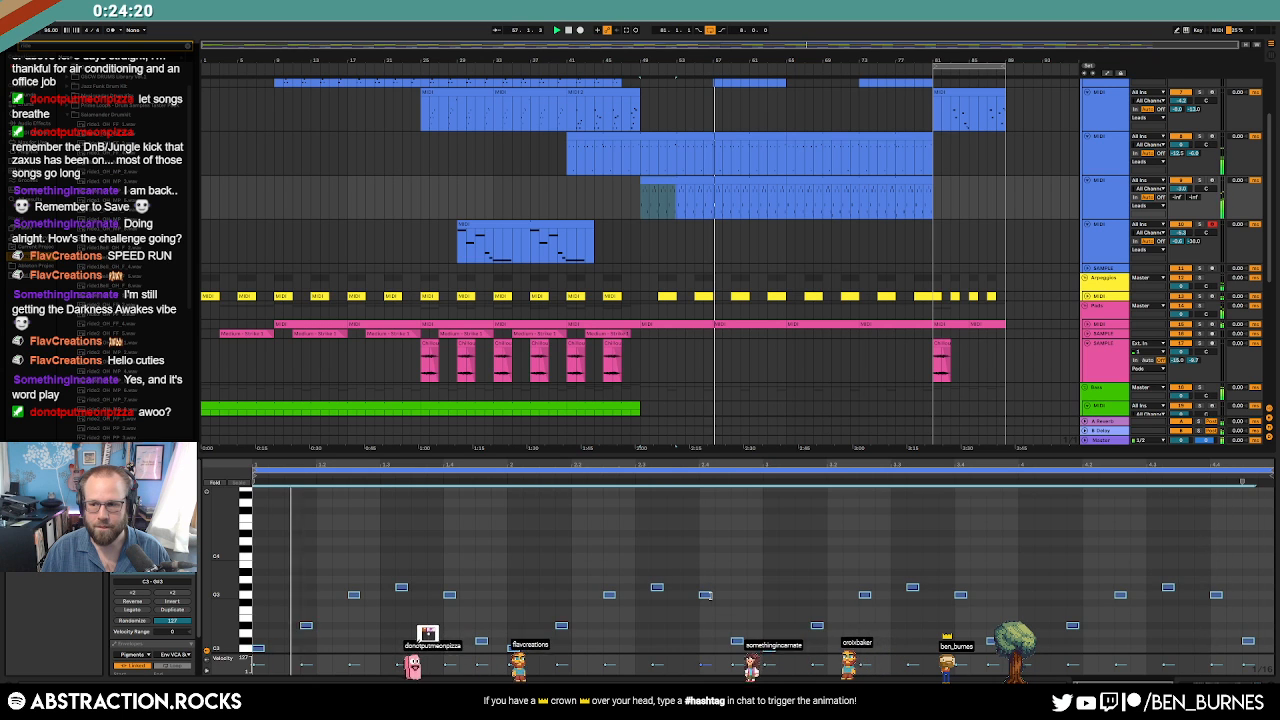
pyautogui.hotkey('shift', 'Tab')
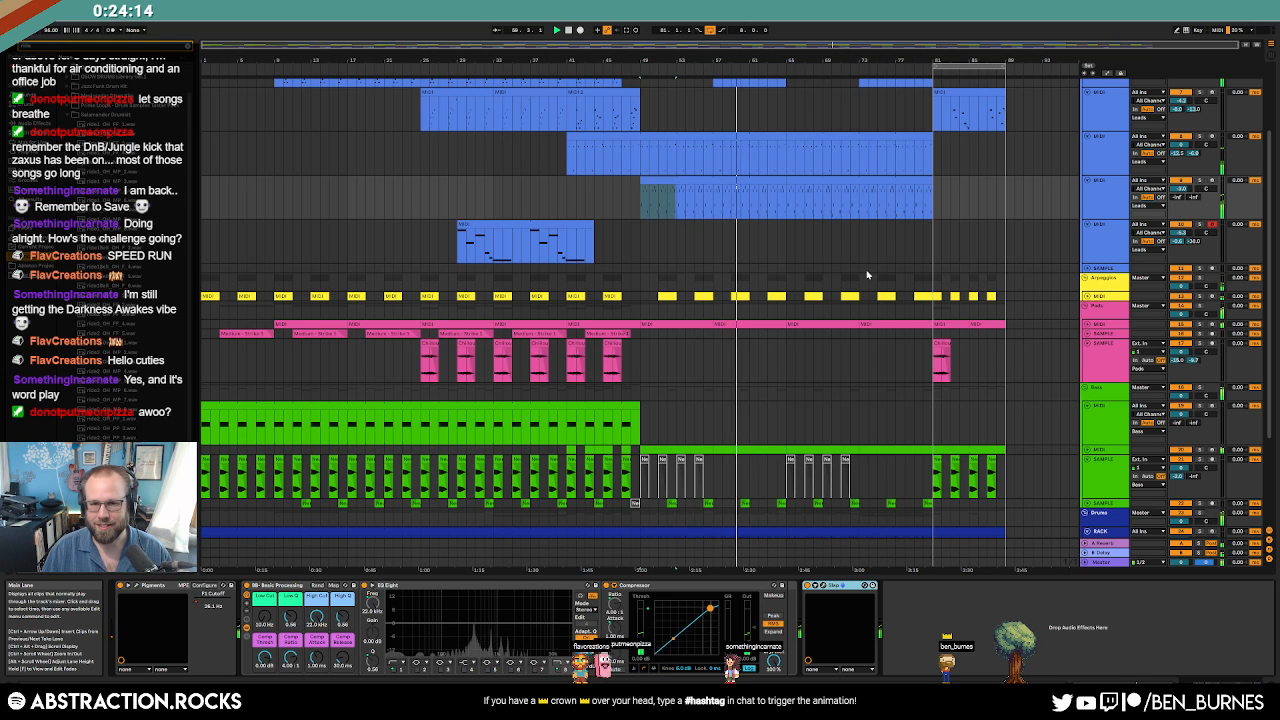
pyautogui.scroll(3, 872, 275)
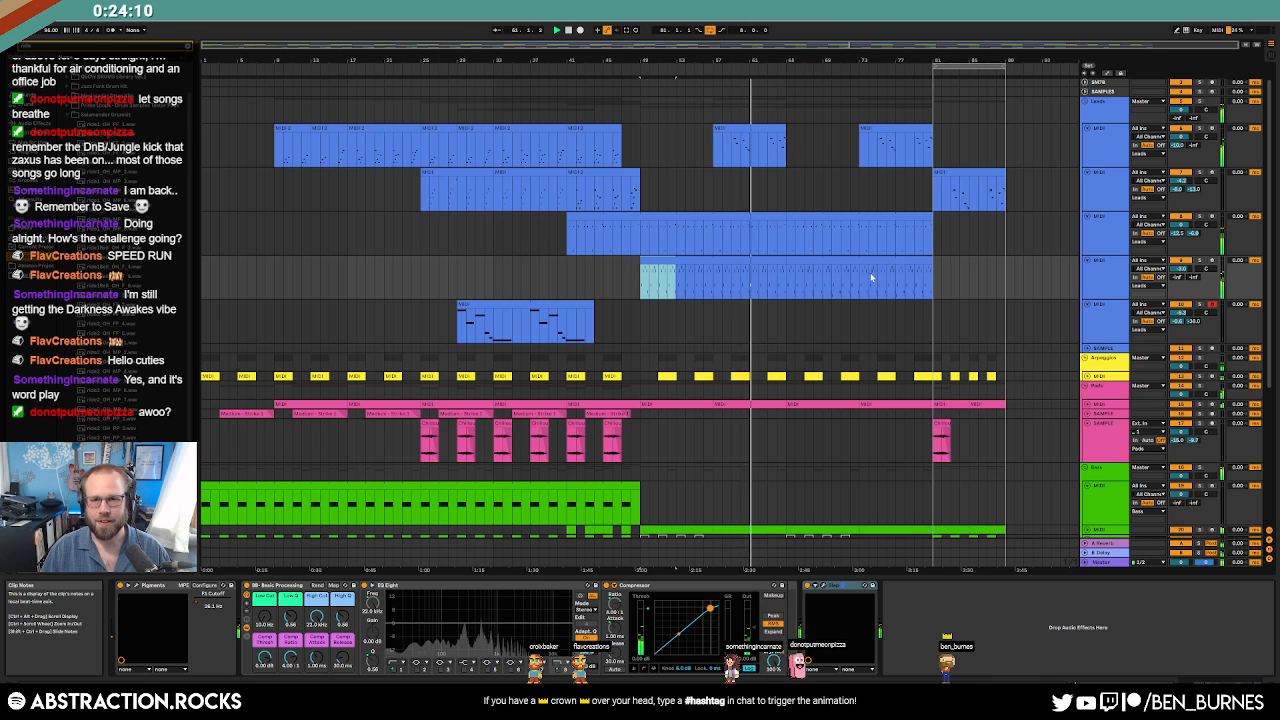
pyautogui.moveTo(543, 331); pyautogui.dragTo(600, 323)
pyautogui.moveTo(496, 329); pyautogui.dragTo(605, 332)
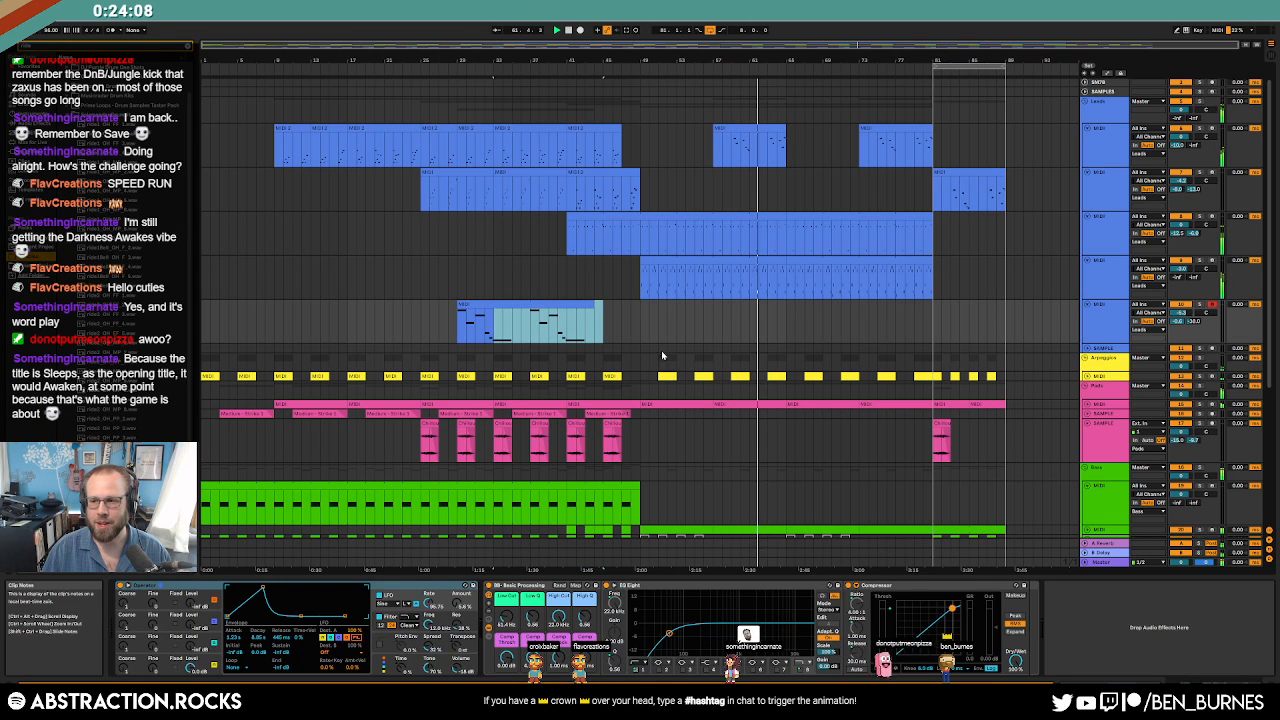
pyautogui.click(703, 334)
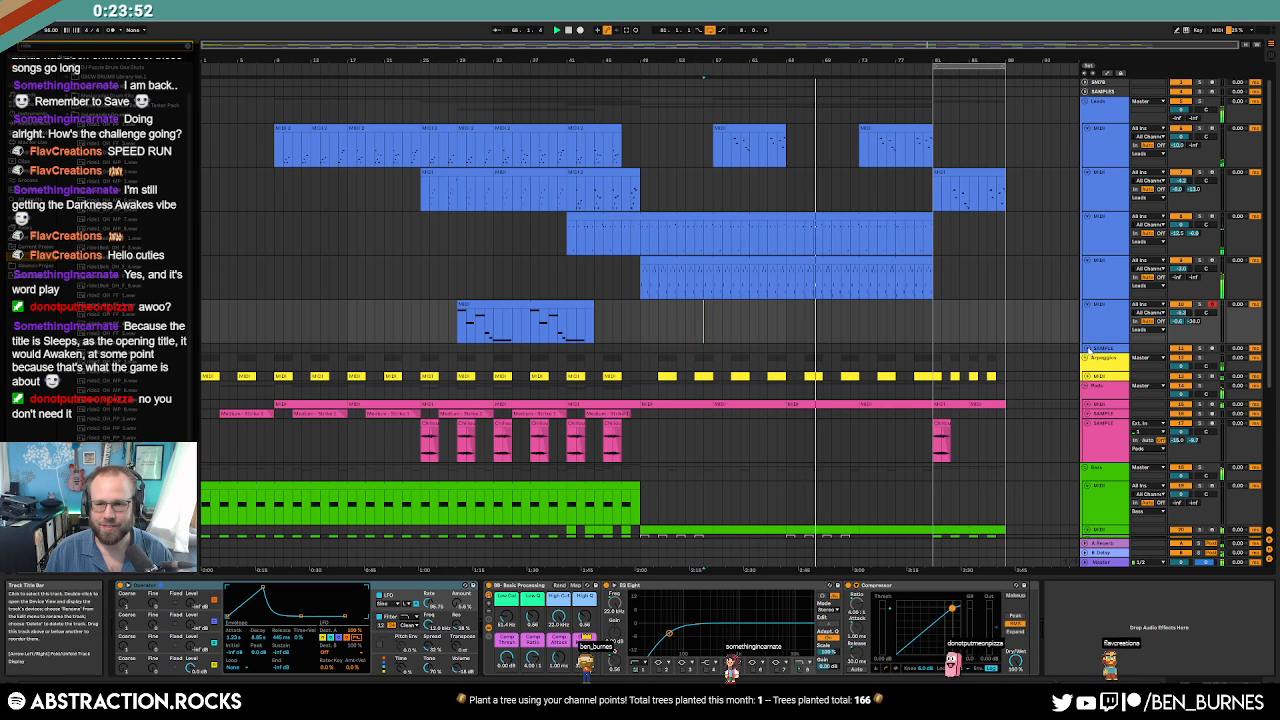
# Unfold and arm the sample track in the Leads group and record a short audio take around bar 65.
pyautogui.hotkey('ctrl', 't')
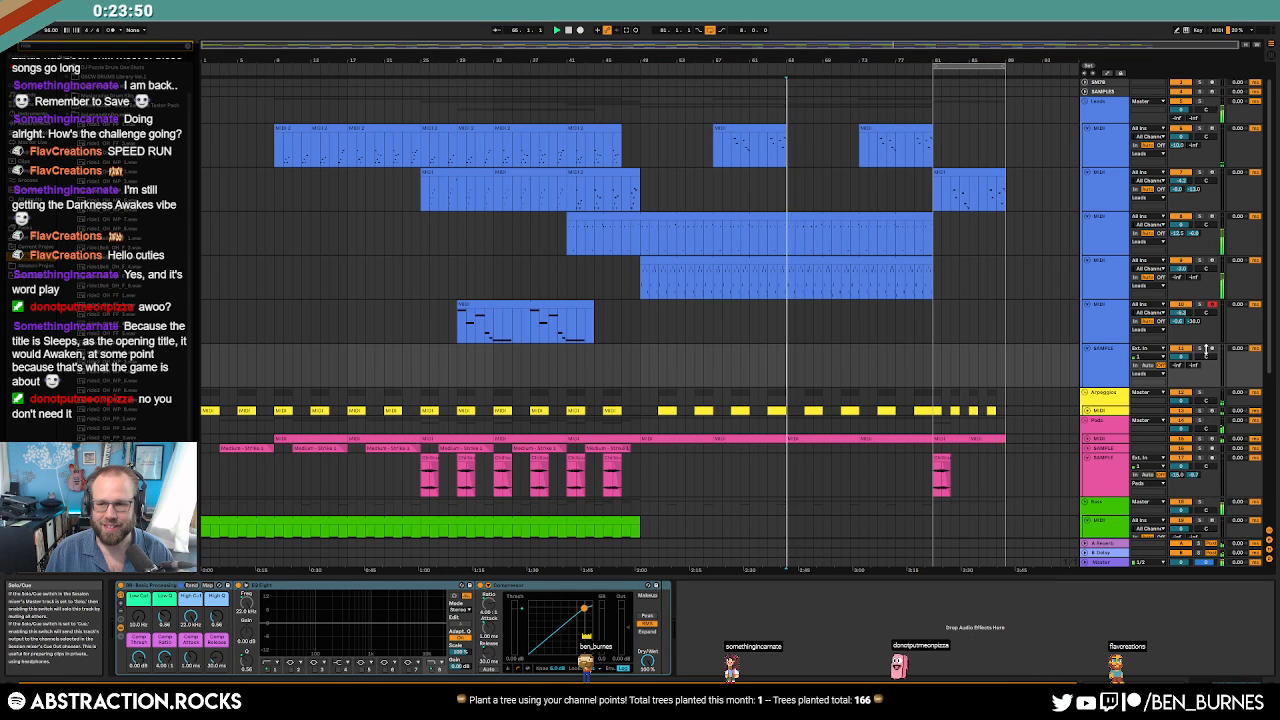
pyautogui.click(580, 31)
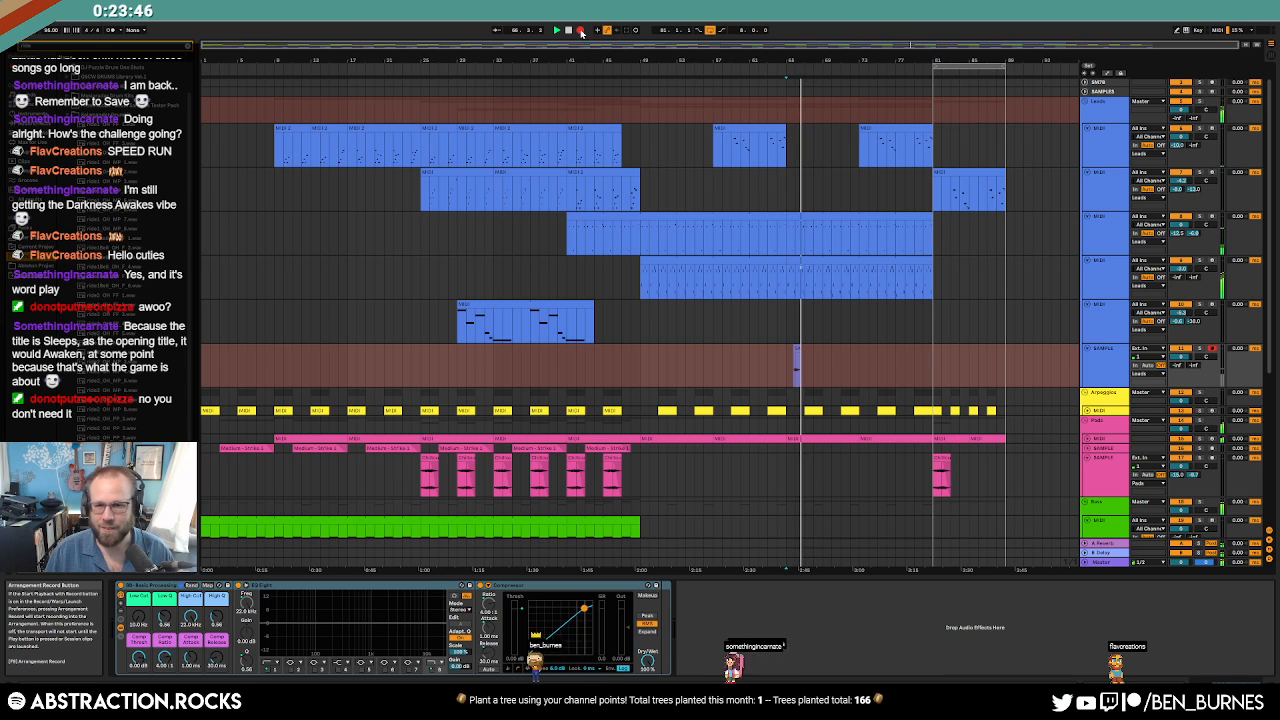
pyautogui.click(581, 31)
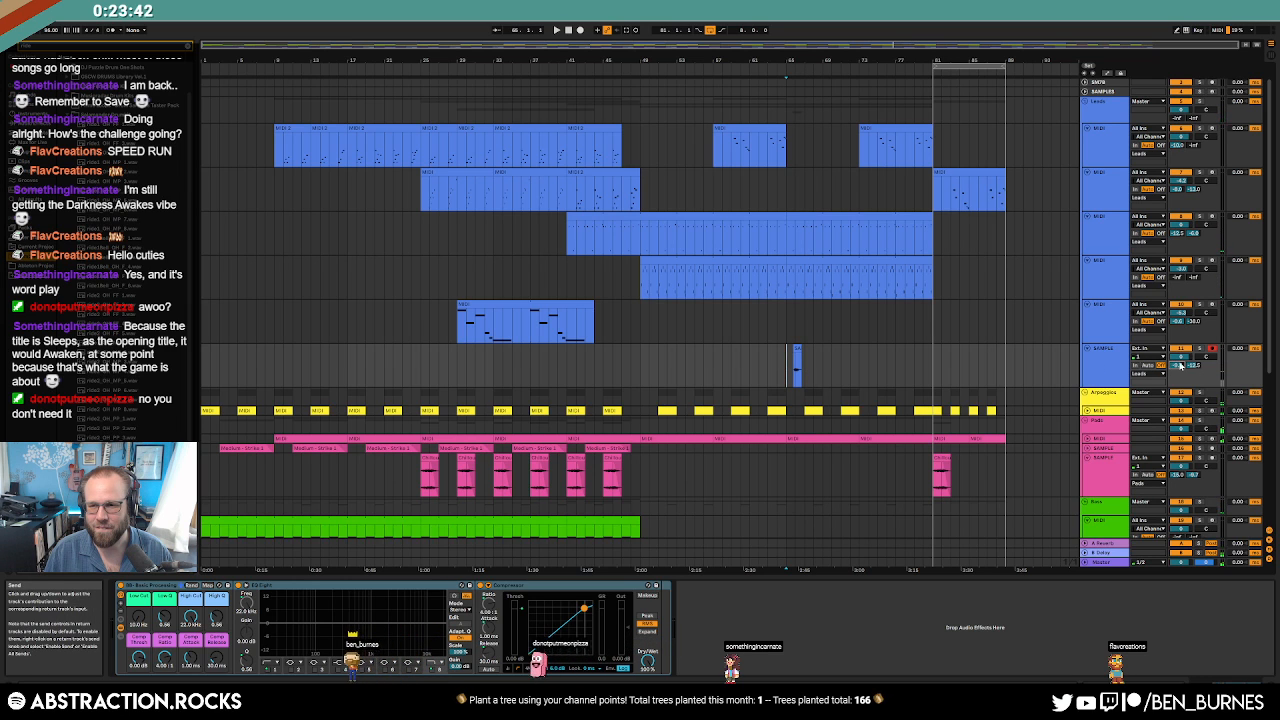
# Raise the Leads sample track's two sends, lower its volume and play back the recorded take.
pyautogui.press('space')
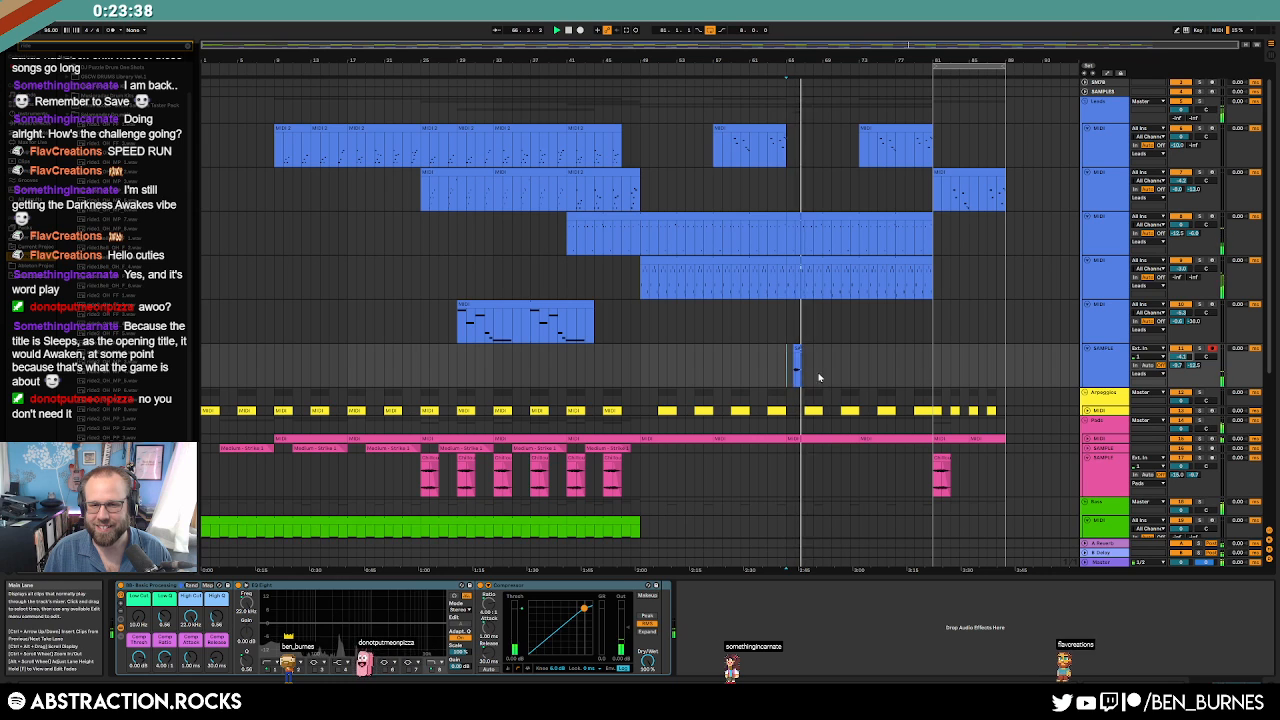
pyautogui.moveTo(778, 374); pyautogui.dragTo(862, 367)
pyautogui.click(1183, 364)
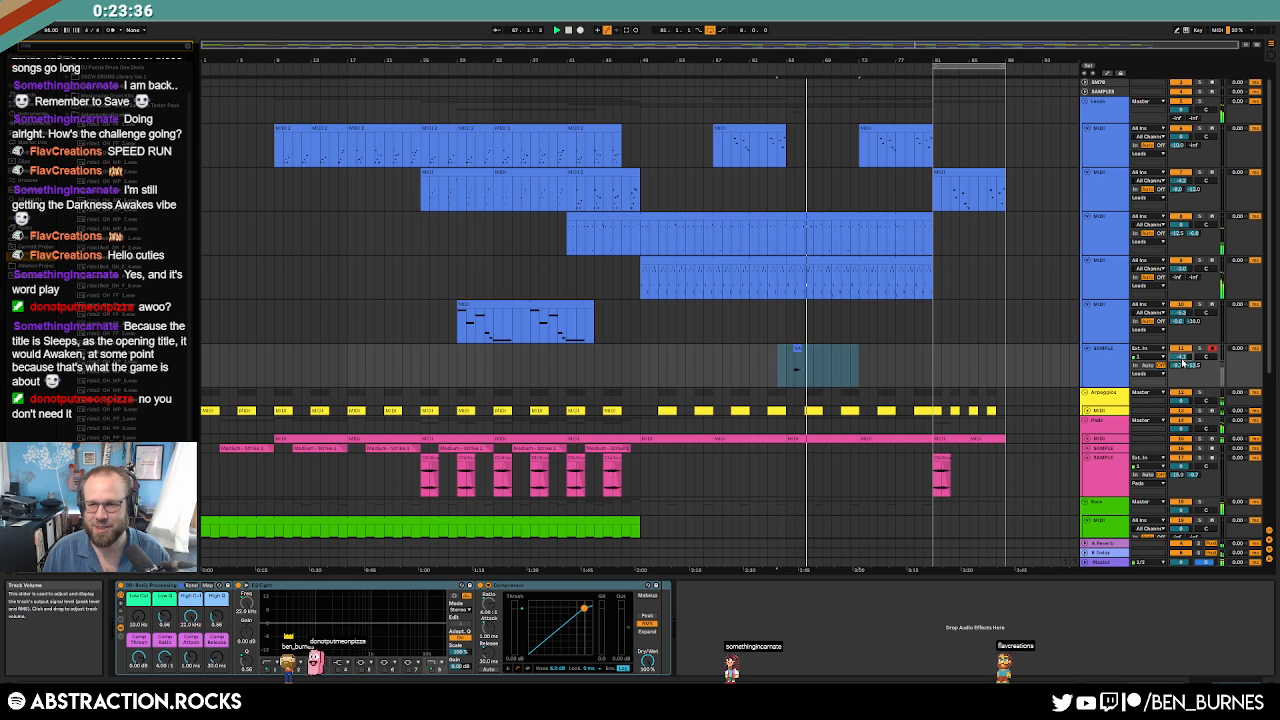
pyautogui.press('space')
pyautogui.click(786, 367)
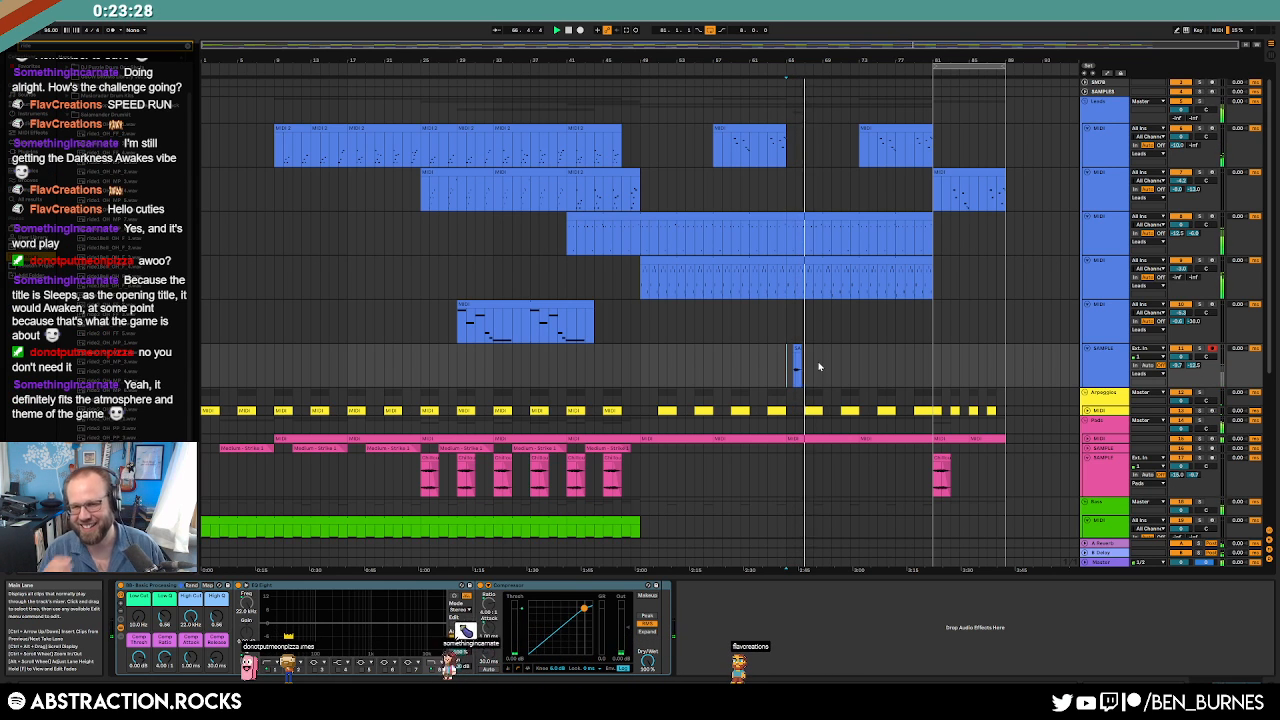
# Delete the short recorded take from the Leads sample track.
pyautogui.moveTo(778, 365); pyautogui.dragTo(813, 367)
pyautogui.press('Delete')
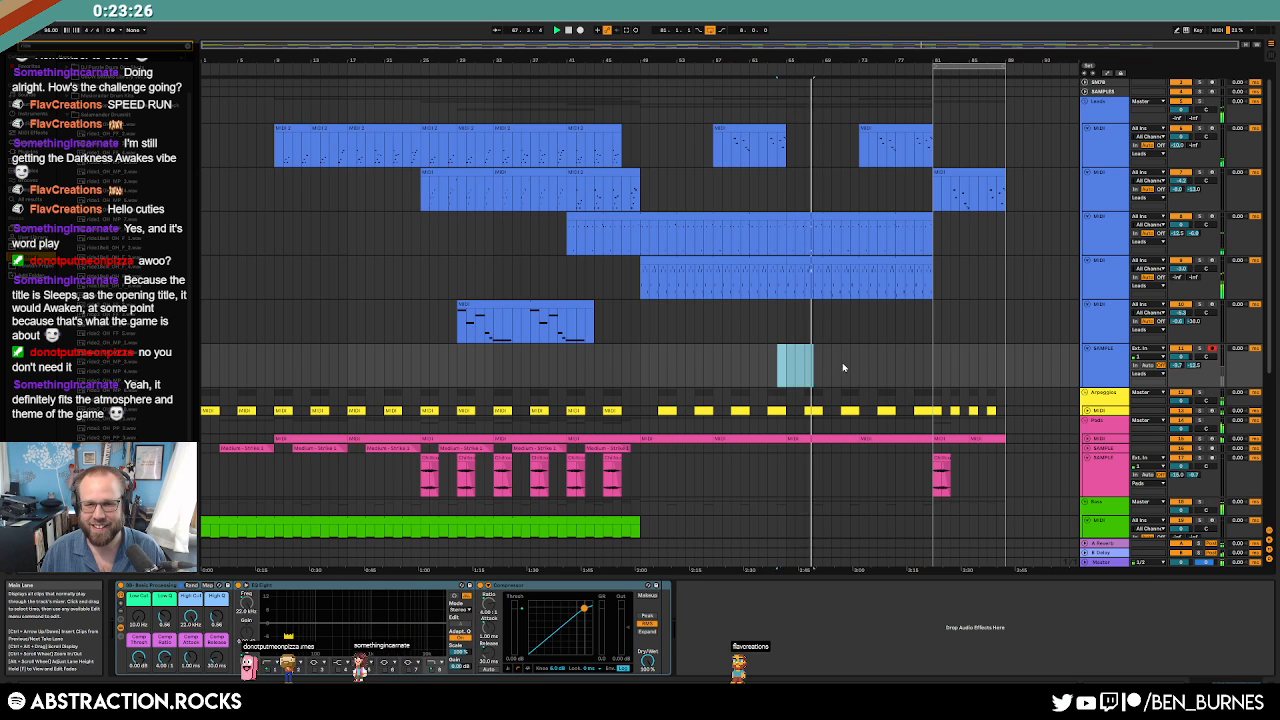
pyautogui.click(859, 365)
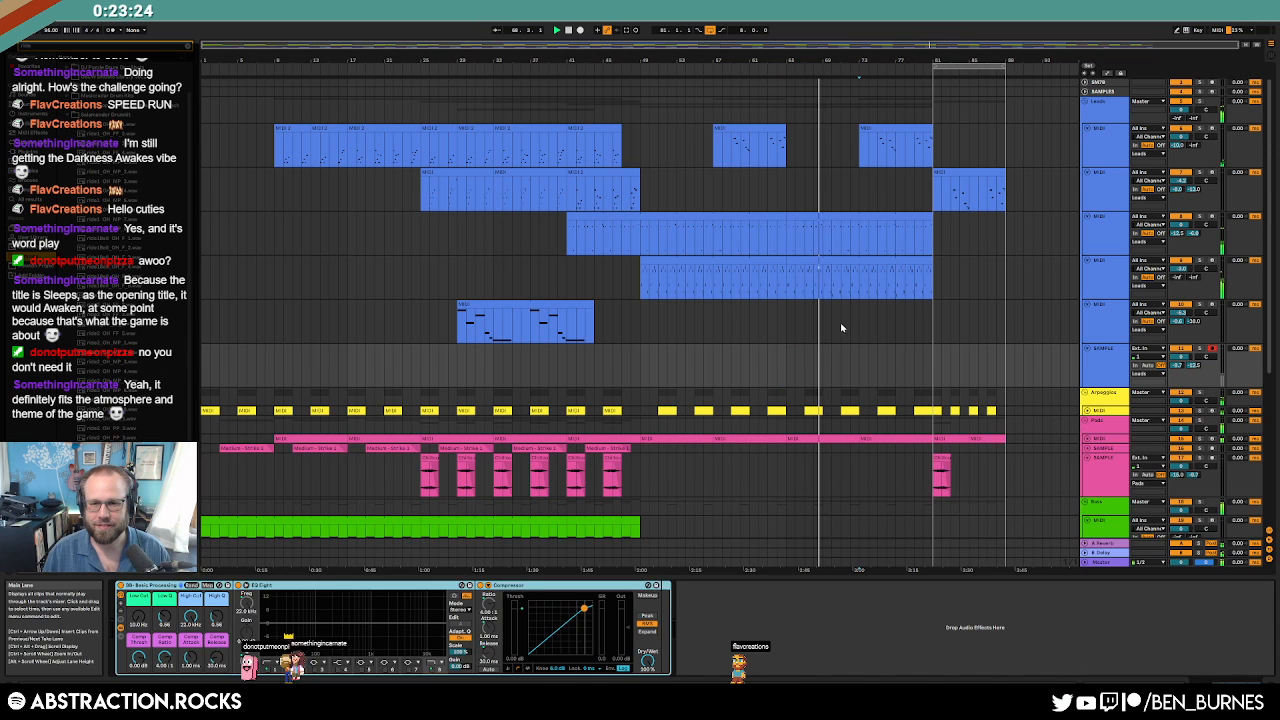
# Open the bass clip that plays around bar 69 and adjust its short notes.
pyautogui.scroll(-5, 831, 361)
pyautogui.doubleClick(827, 455)
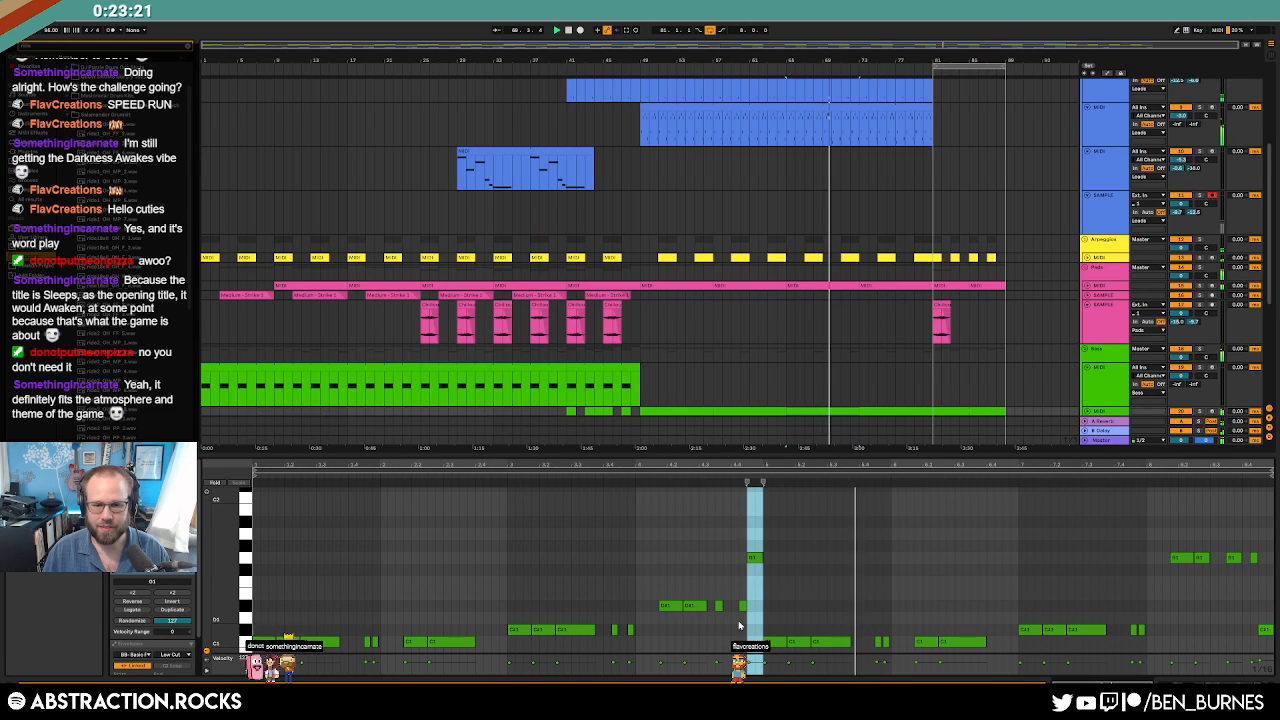
pyautogui.click(712, 612)
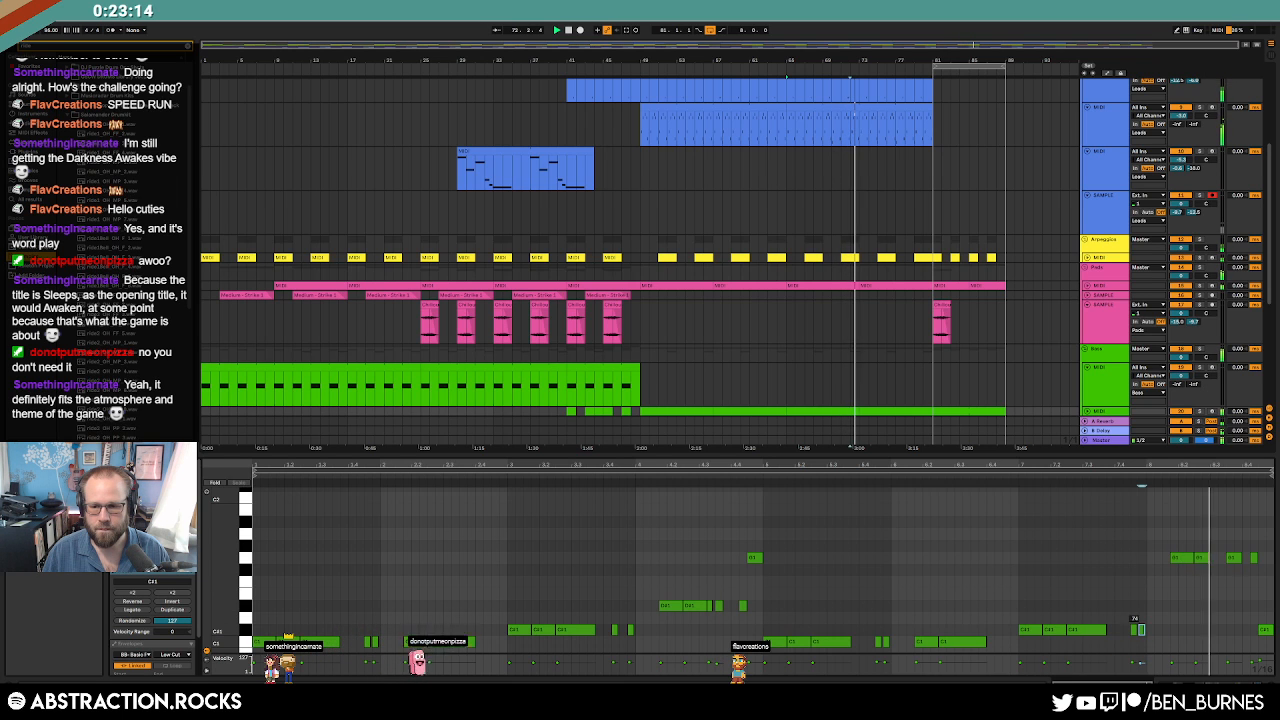
pyautogui.hotkey('shift', 'Tab')
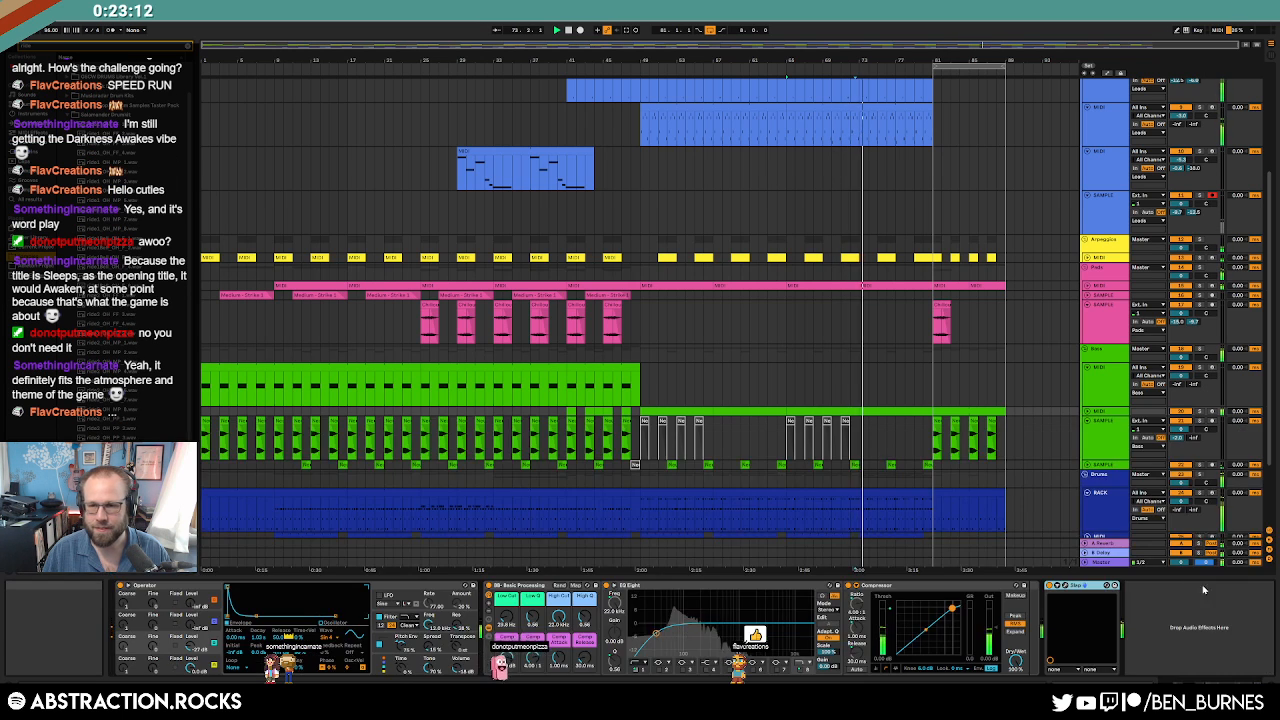
# Show the automation lanes and examine the Pigments lead's F1 Cutoff curve and the pad's Macro 2 automation.
pyautogui.scroll(2, 912, 385)
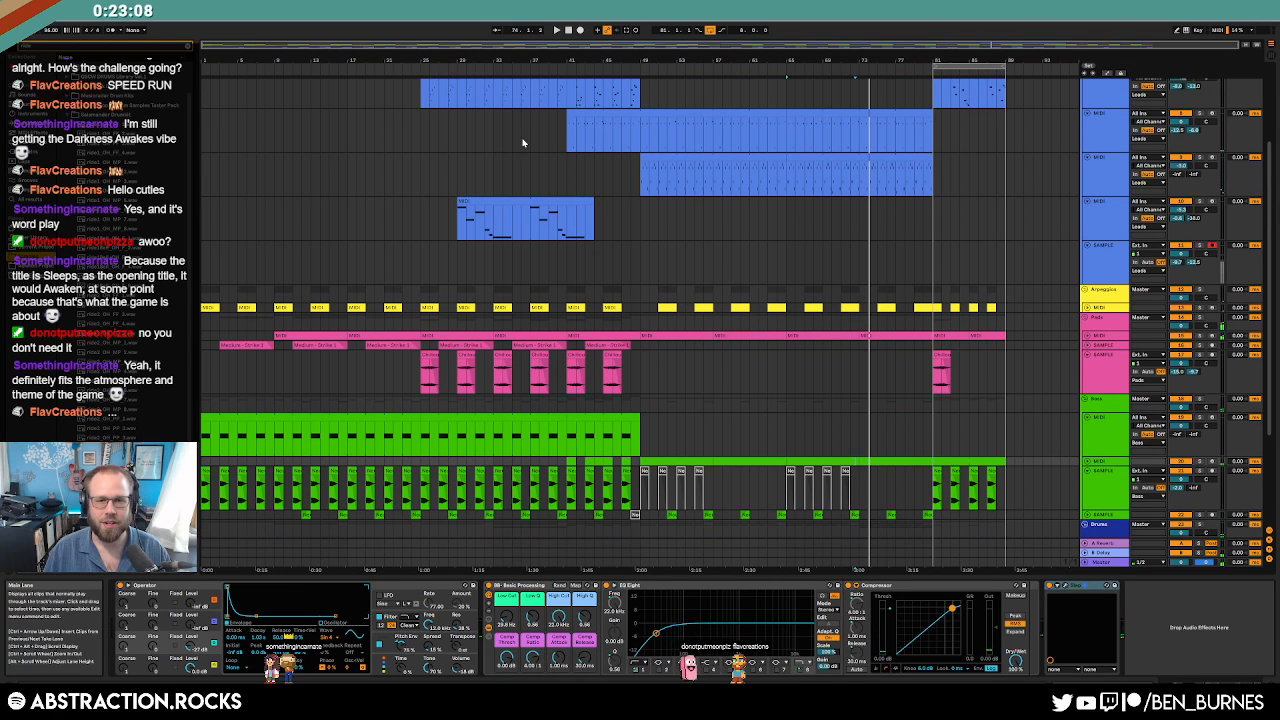
pyautogui.moveTo(586, 143); pyautogui.dragTo(301, 143)
pyautogui.moveTo(650, 145); pyautogui.dragTo(952, 139)
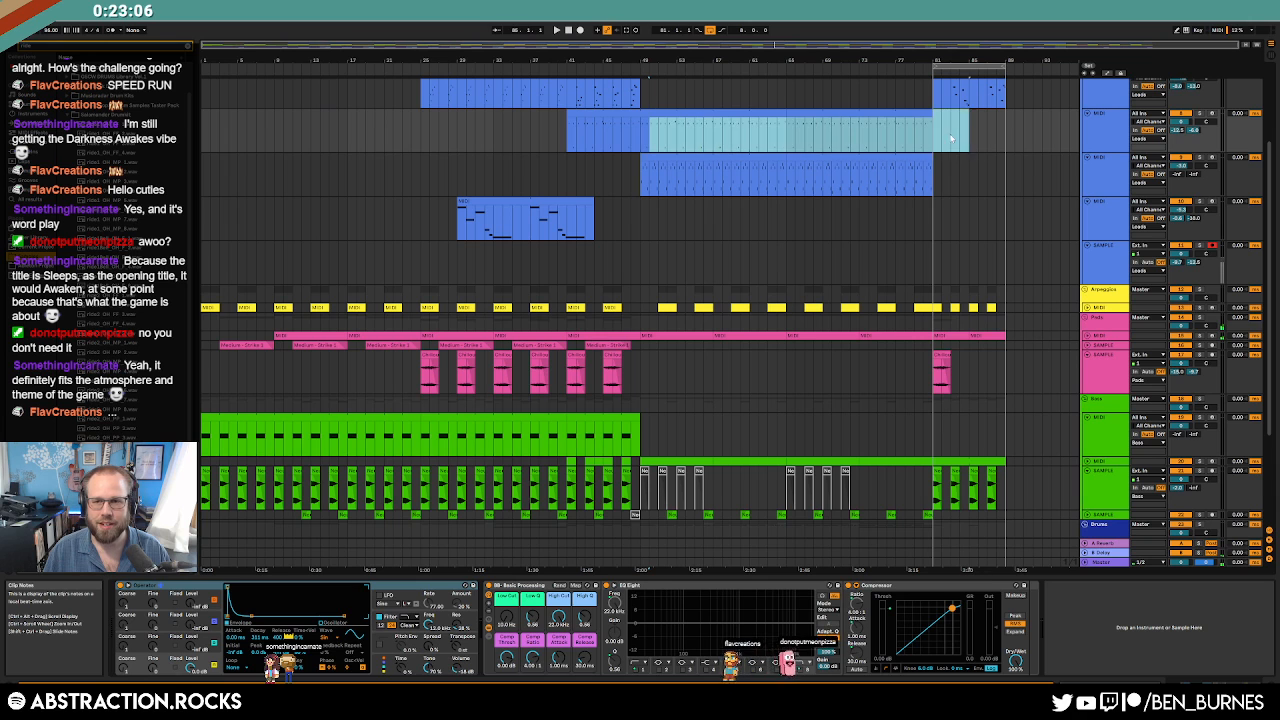
pyautogui.click(858, 177)
pyautogui.press('a')
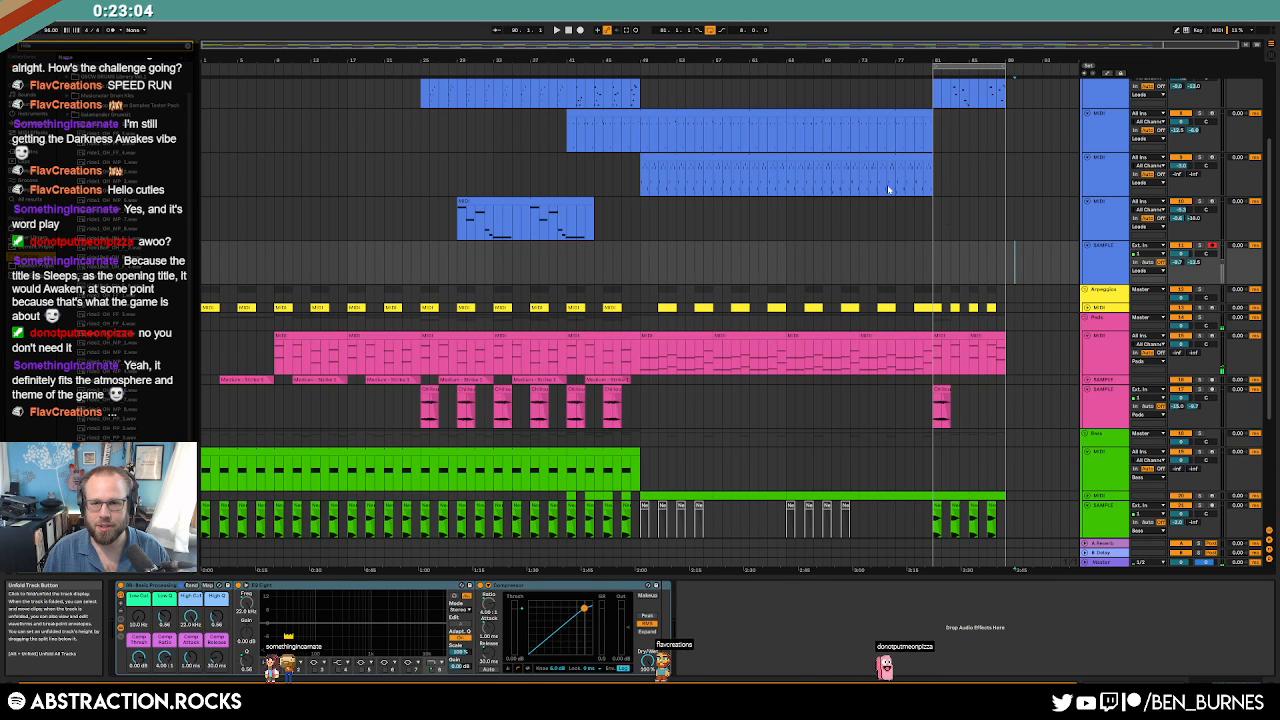
pyautogui.click(203, 606)
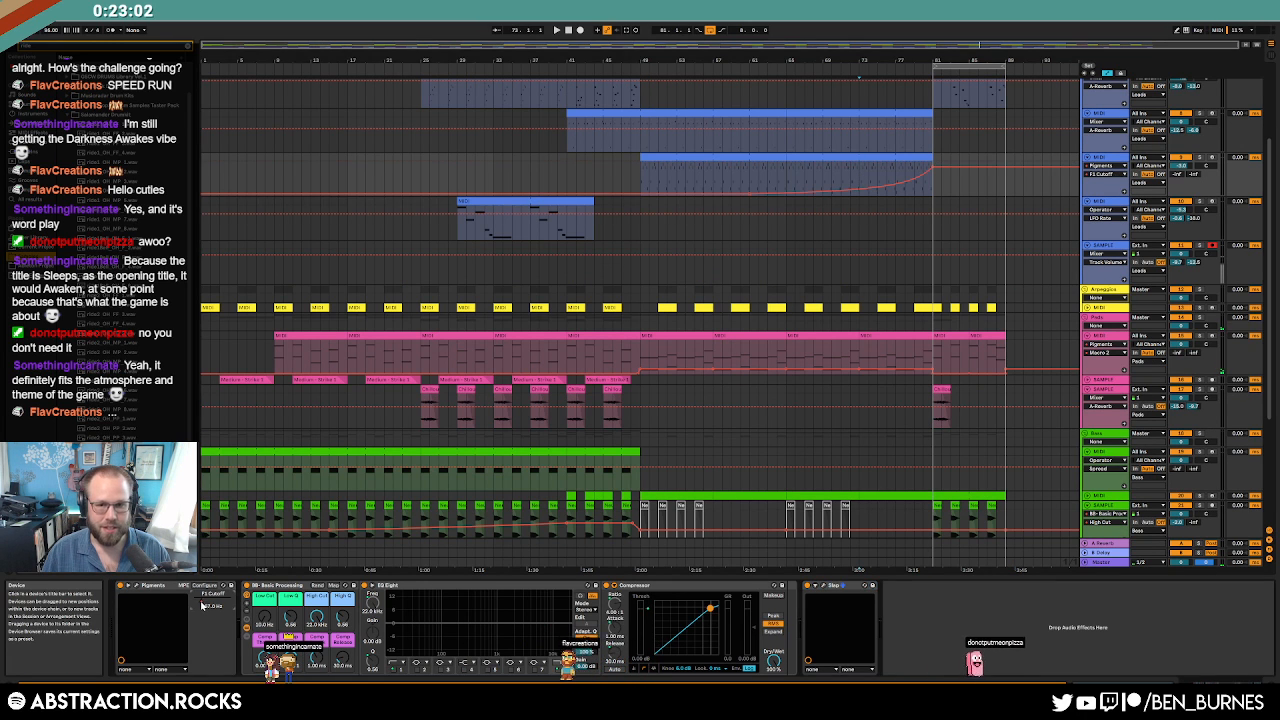
pyautogui.click(767, 166)
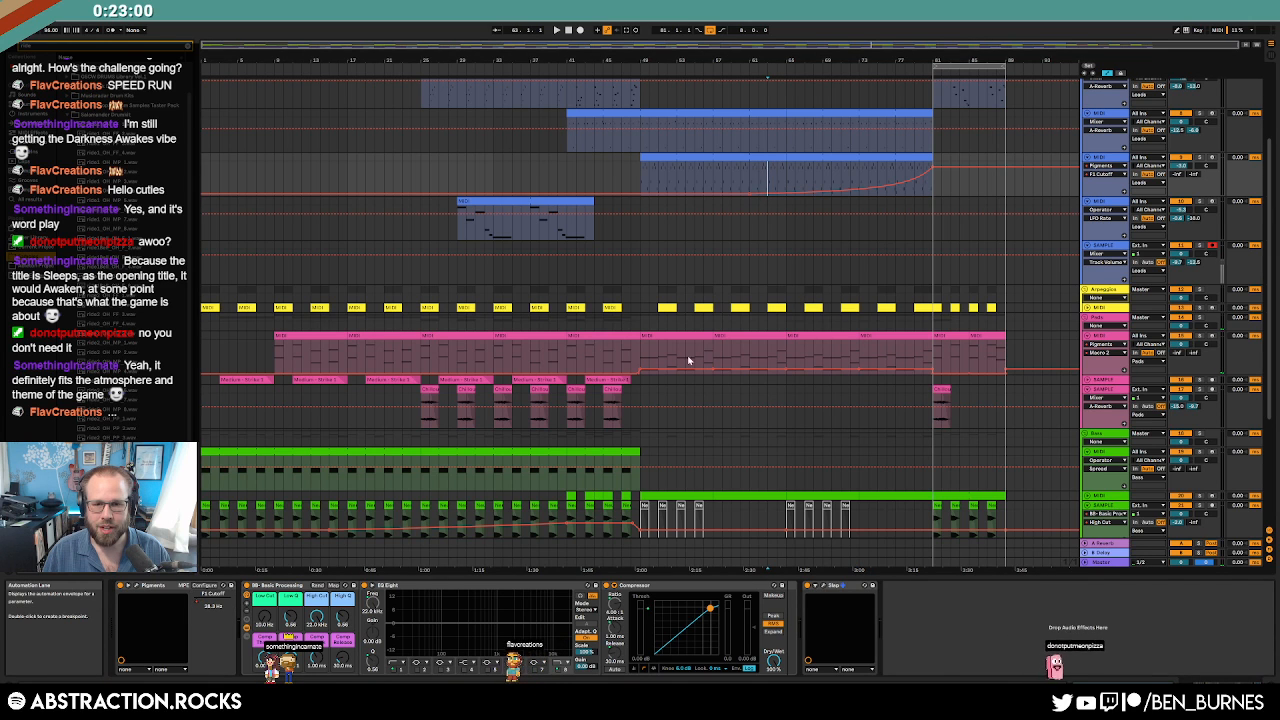
pyautogui.scroll(-2, 893, 385)
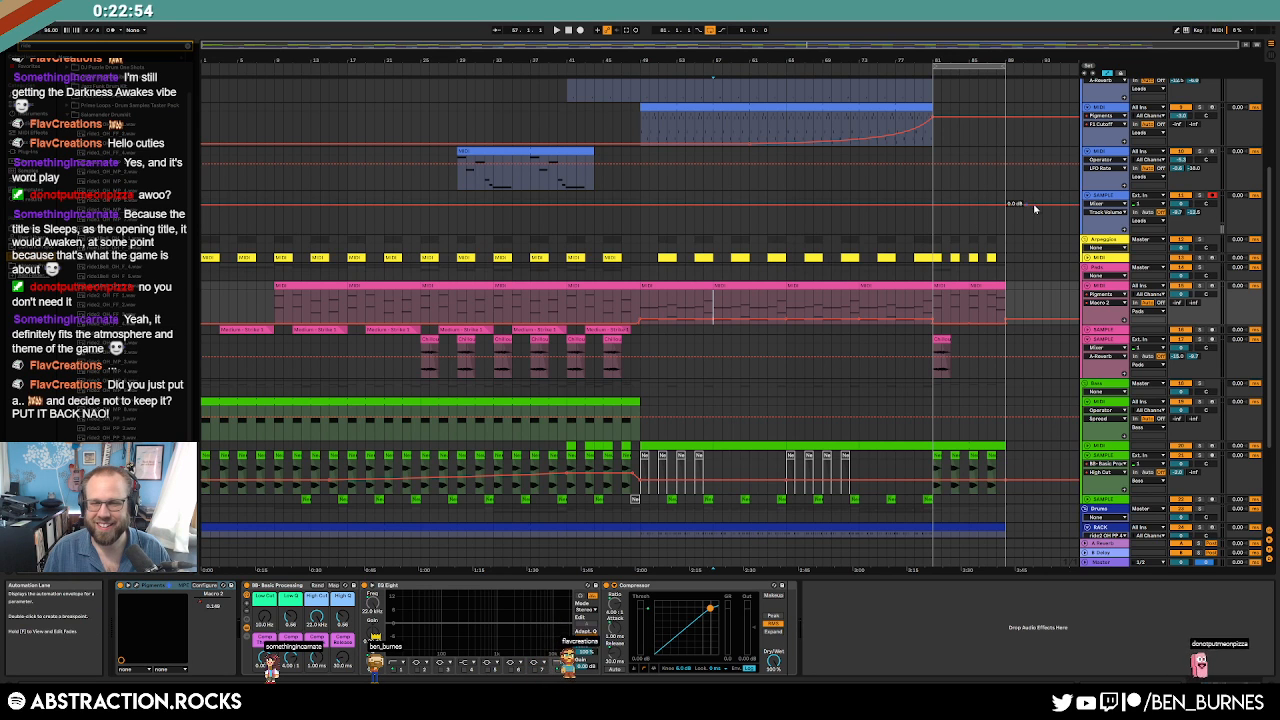
# Play the arrangement from bar 48, hide the automation lanes and review the lead tracks.
pyautogui.click(632, 194)
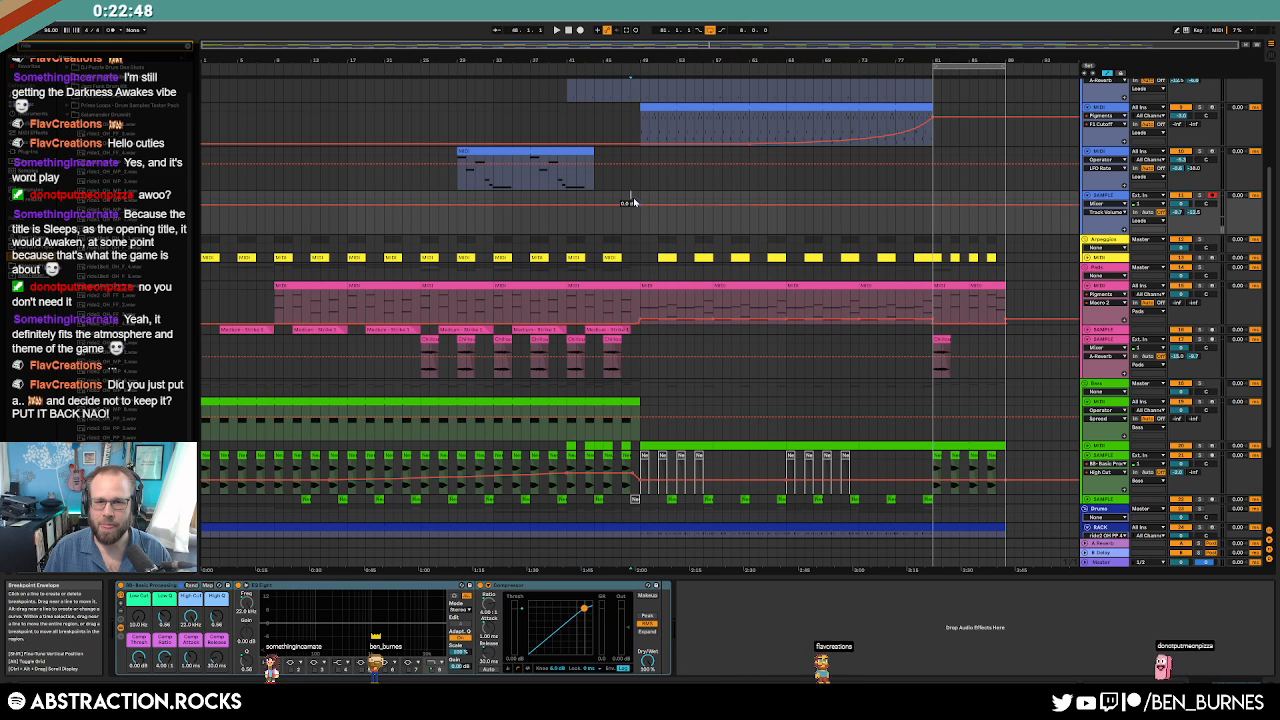
pyautogui.press('space')
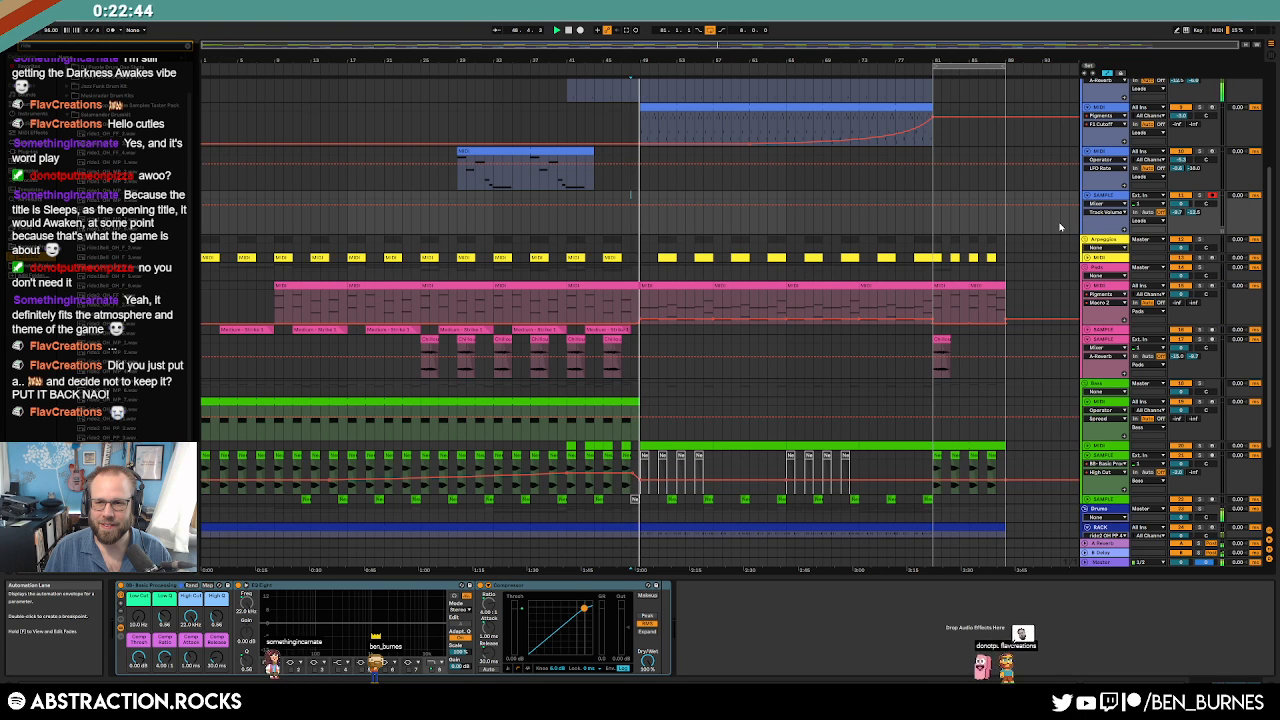
pyautogui.press('a')
pyautogui.scroll(3, 856, 307)
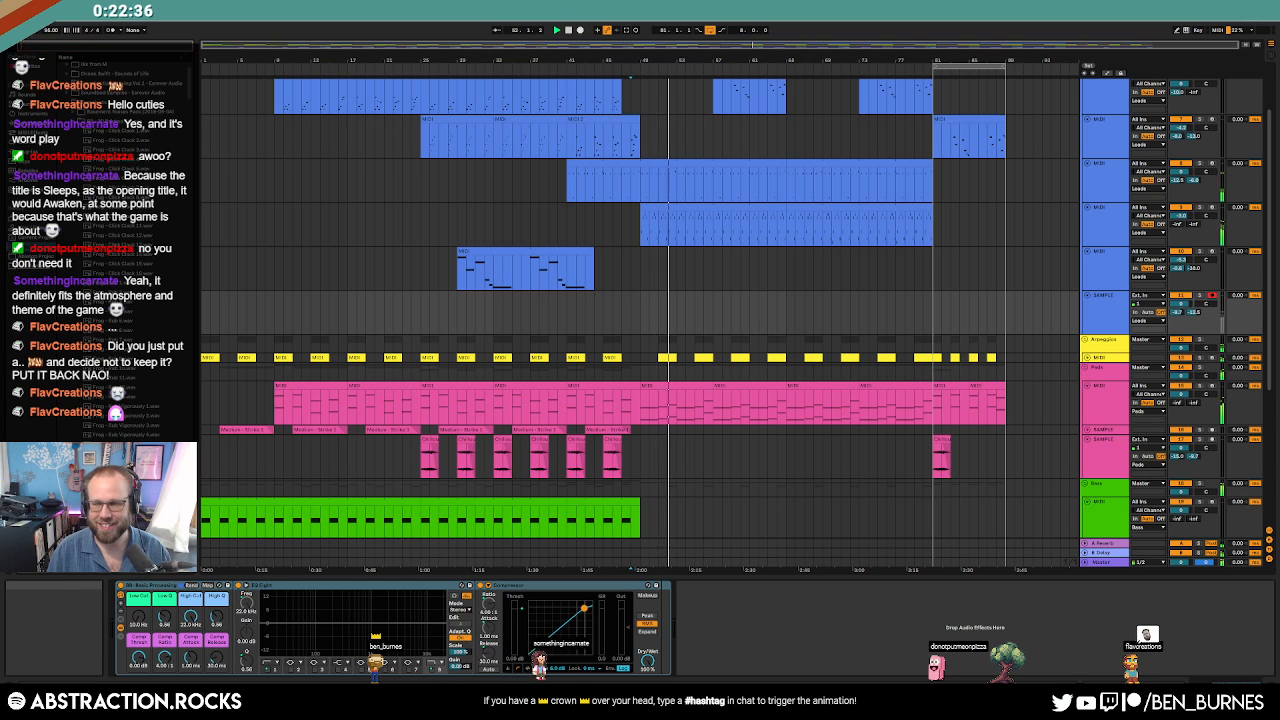
# Stop playback, browse the sample folders and search the library for "wolf".
pyautogui.press('space')
pyautogui.click(68, 102)
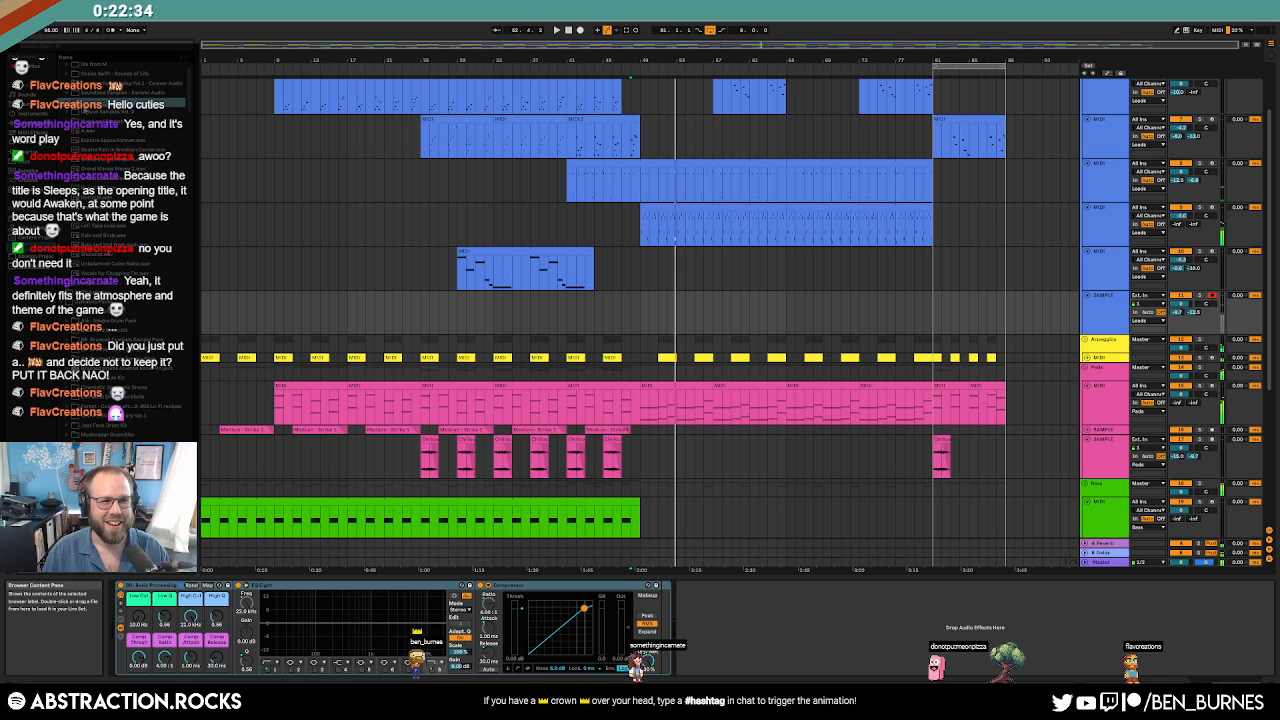
pyautogui.scroll(2, 115, 118)
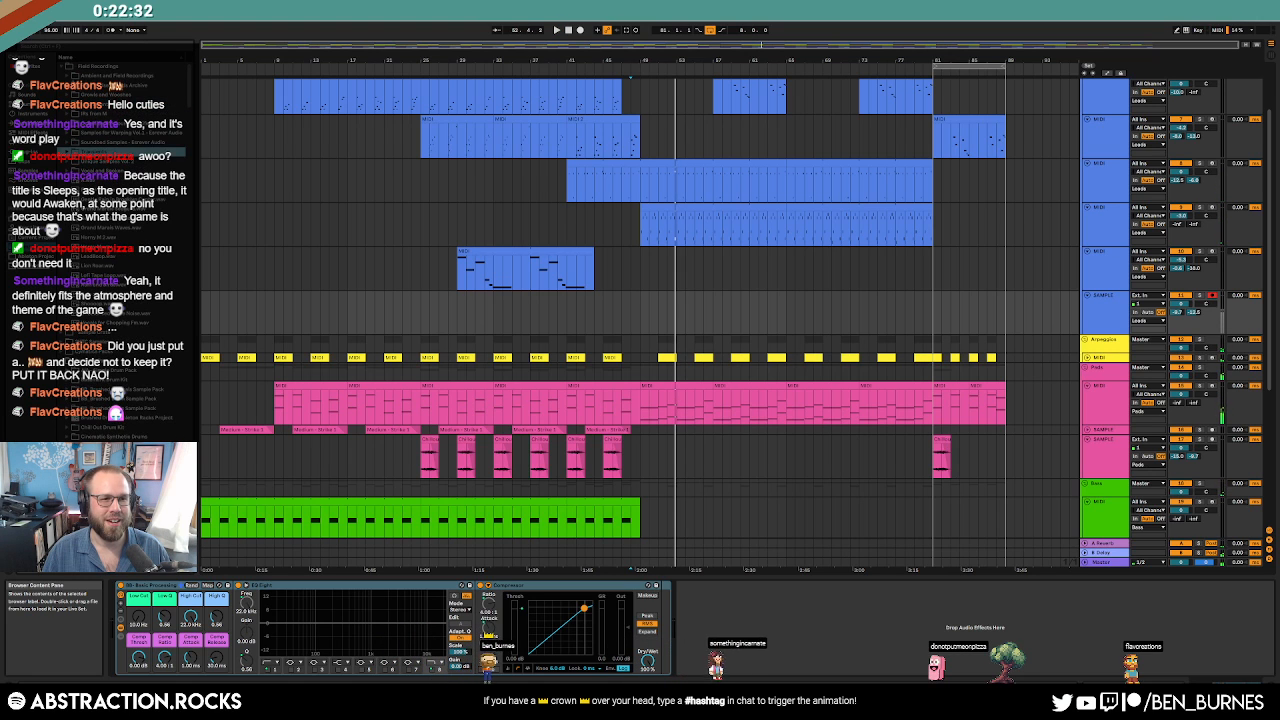
pyautogui.click(61, 67)
pyautogui.click(62, 105)
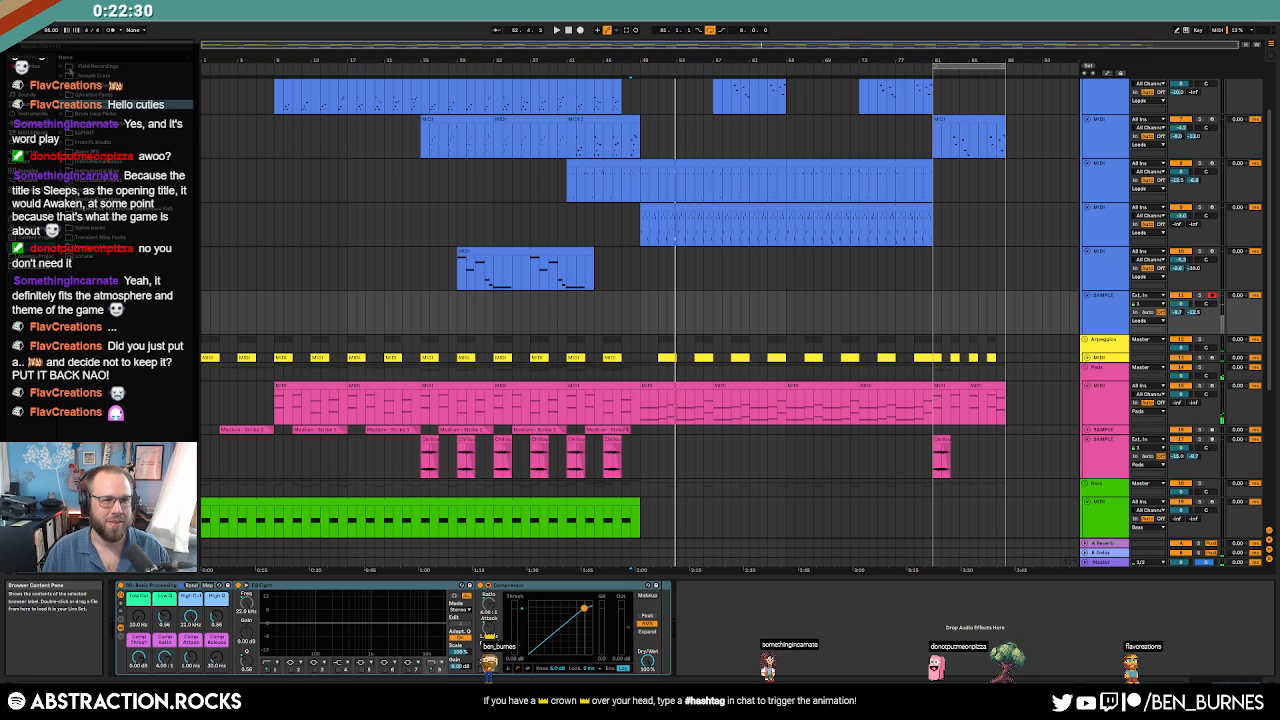
pyautogui.click(67, 48)
pyautogui.write('w')
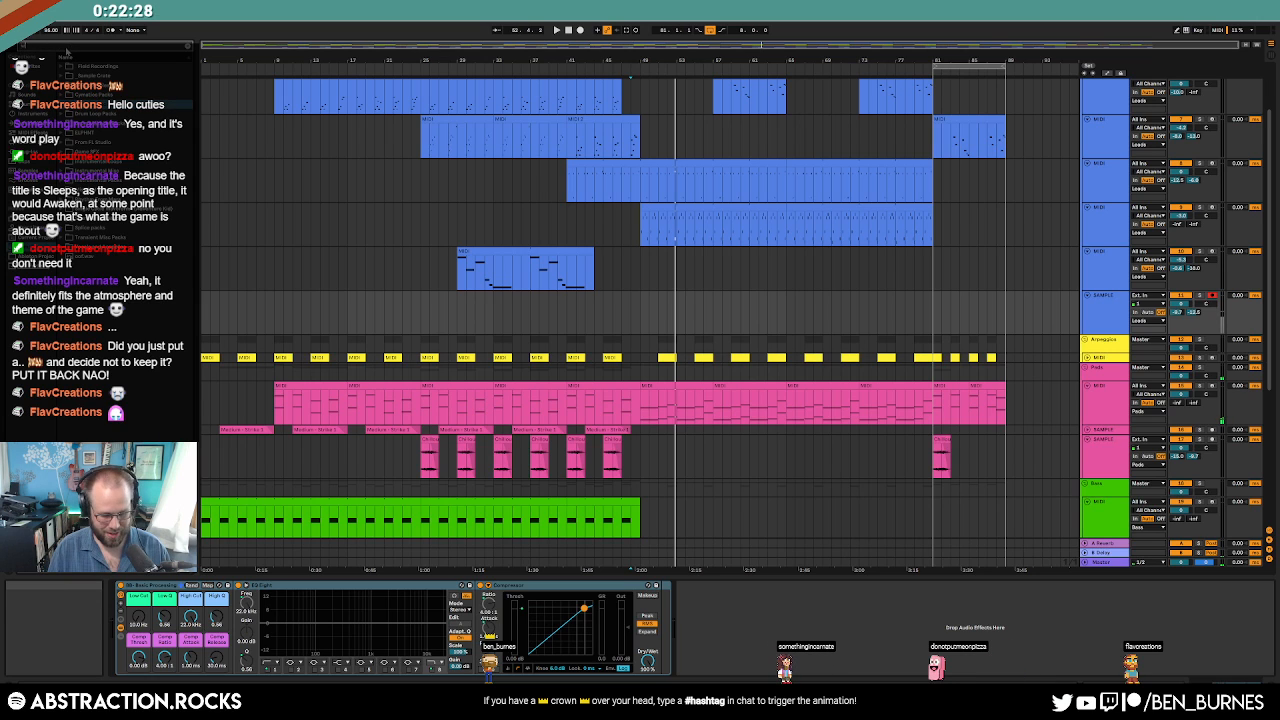
pyautogui.write('in')
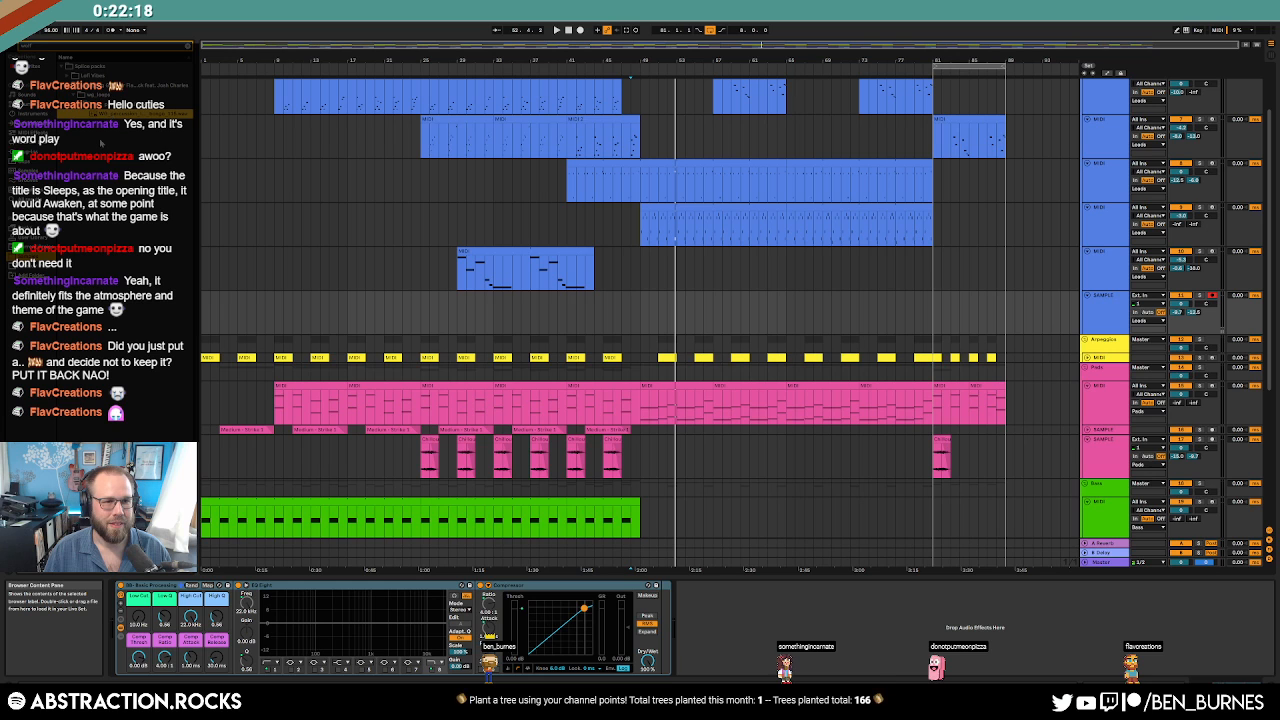
pyautogui.moveTo(196, 117); pyautogui.dragTo(188, 68)
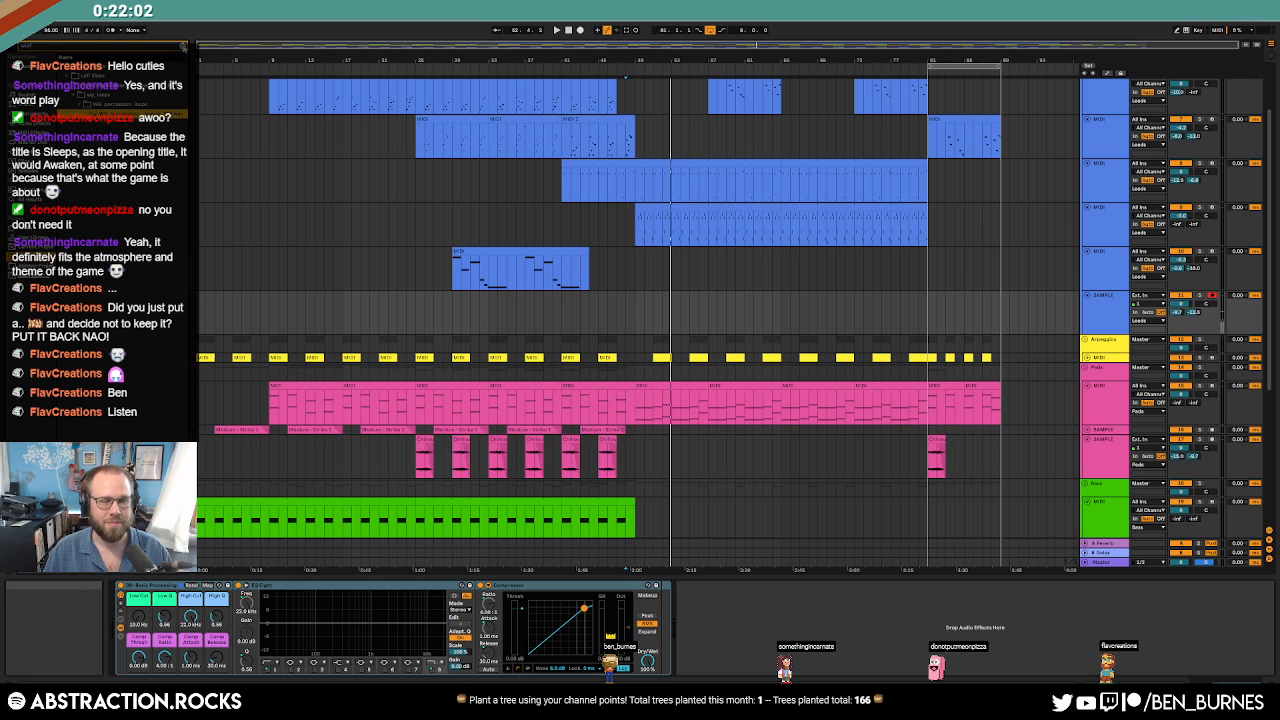
# Clear the "wolf" search, look up "cat" in the library and audition several "Cat Meows - Food Time" samples.
pyautogui.click(184, 47)
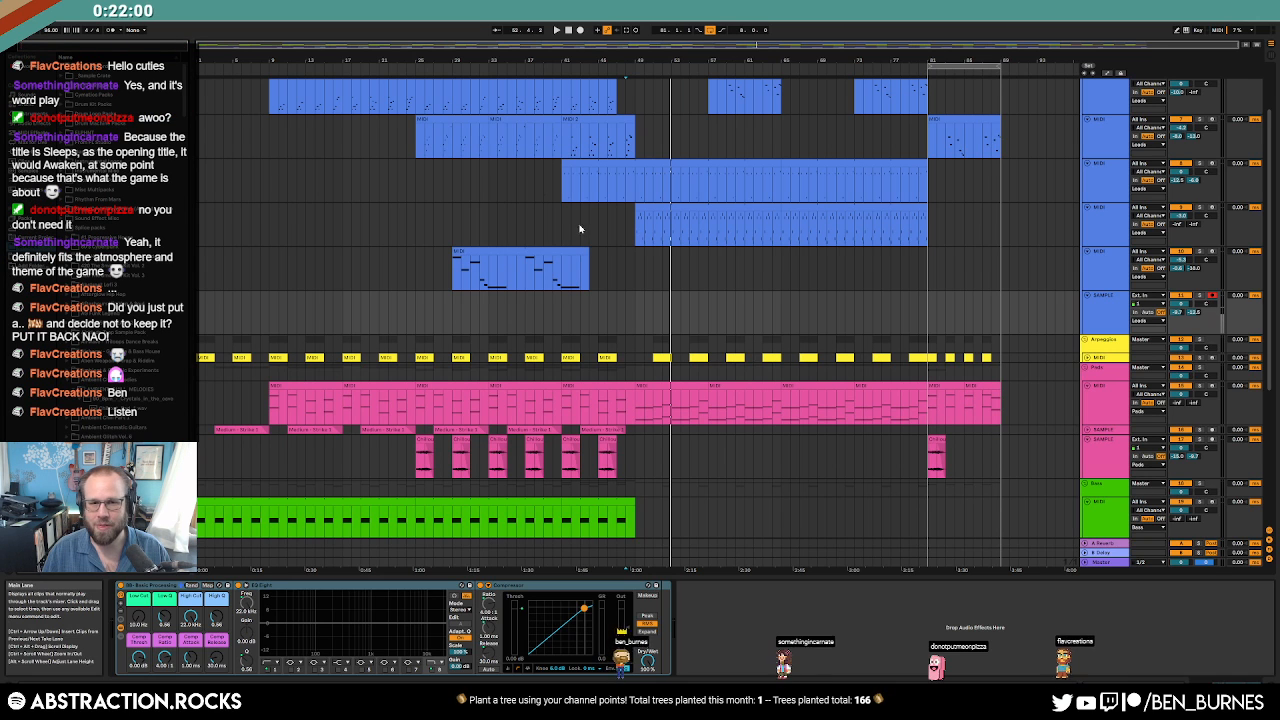
pyautogui.click(615, 306)
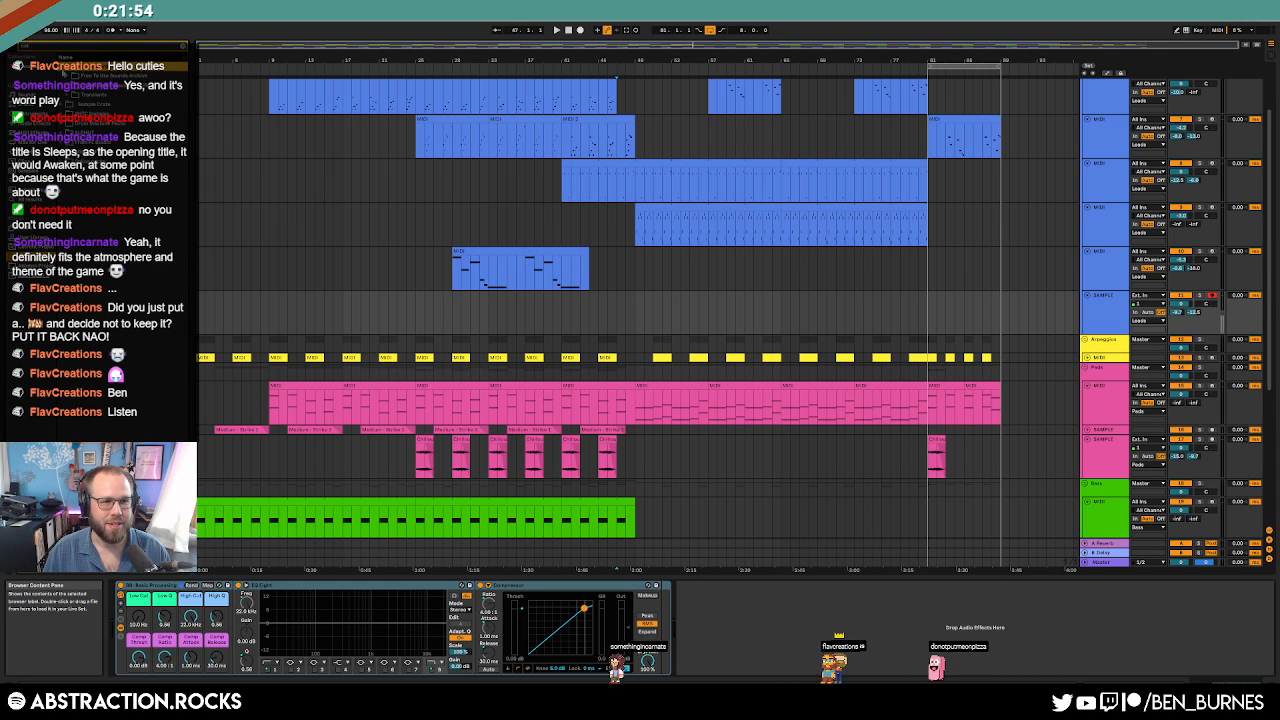
pyautogui.click(67, 104)
pyautogui.click(75, 123)
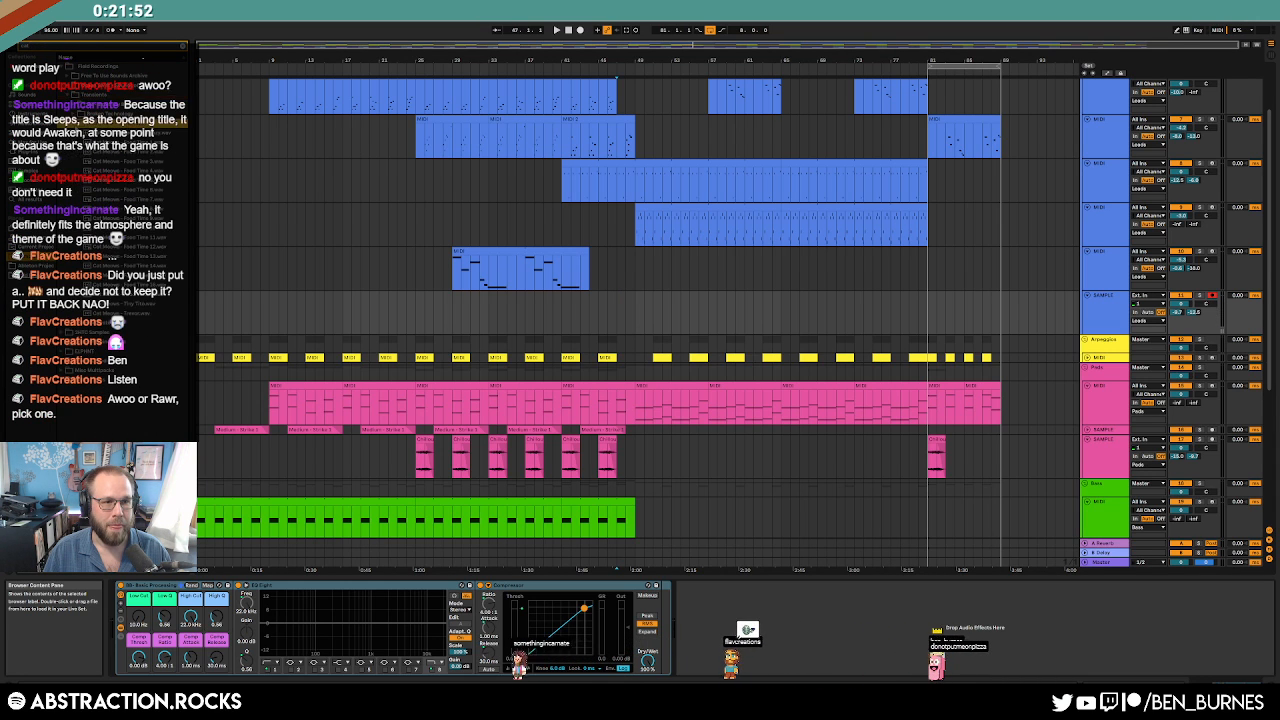
pyautogui.click(138, 153)
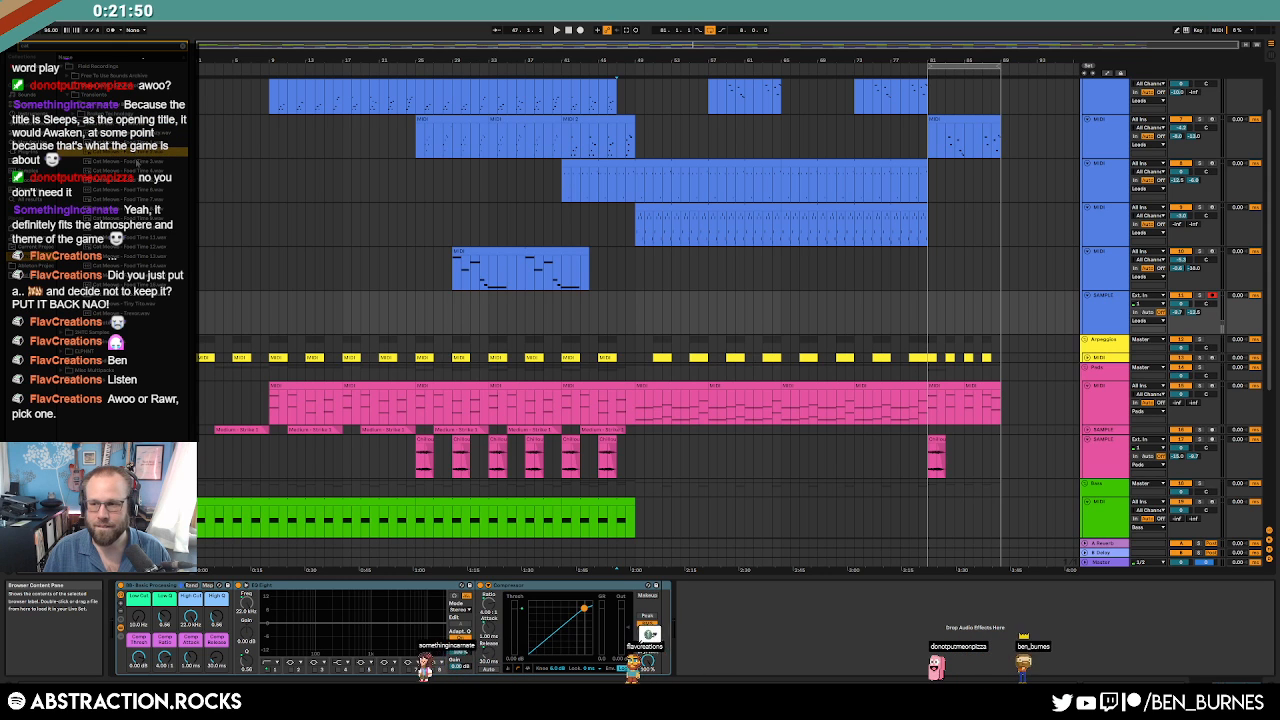
pyautogui.click(138, 161)
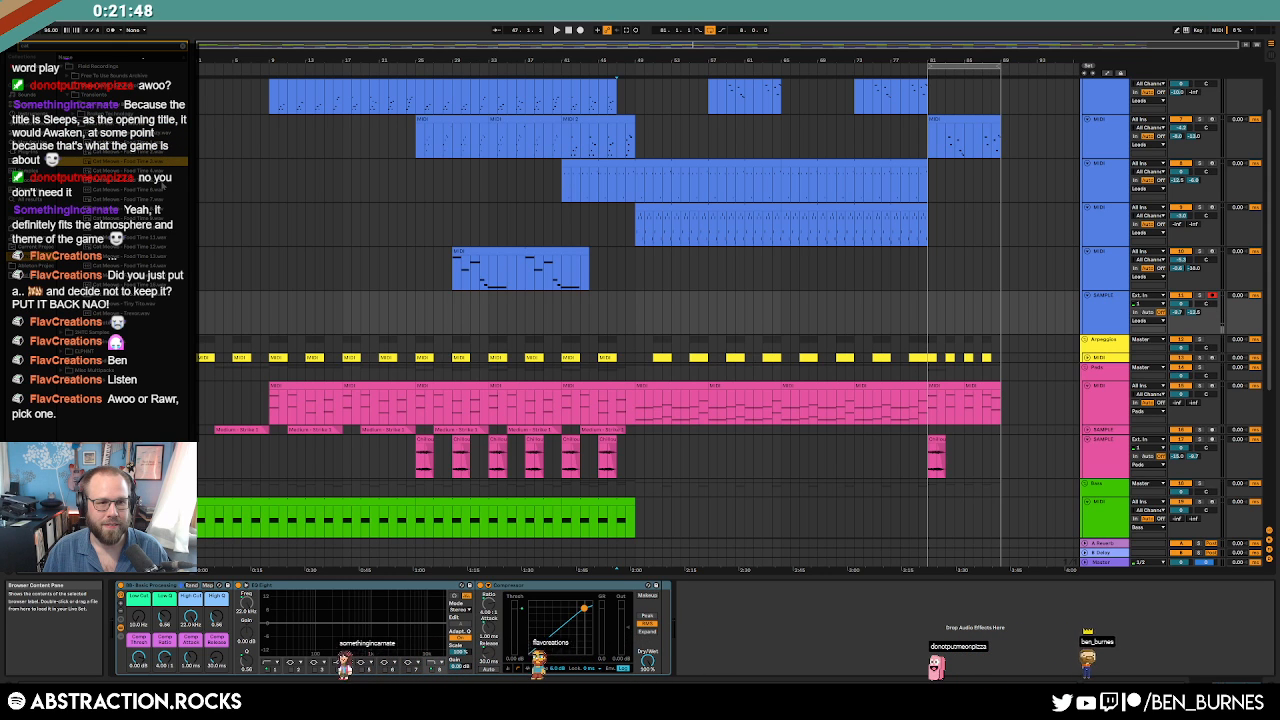
pyautogui.press('Down')
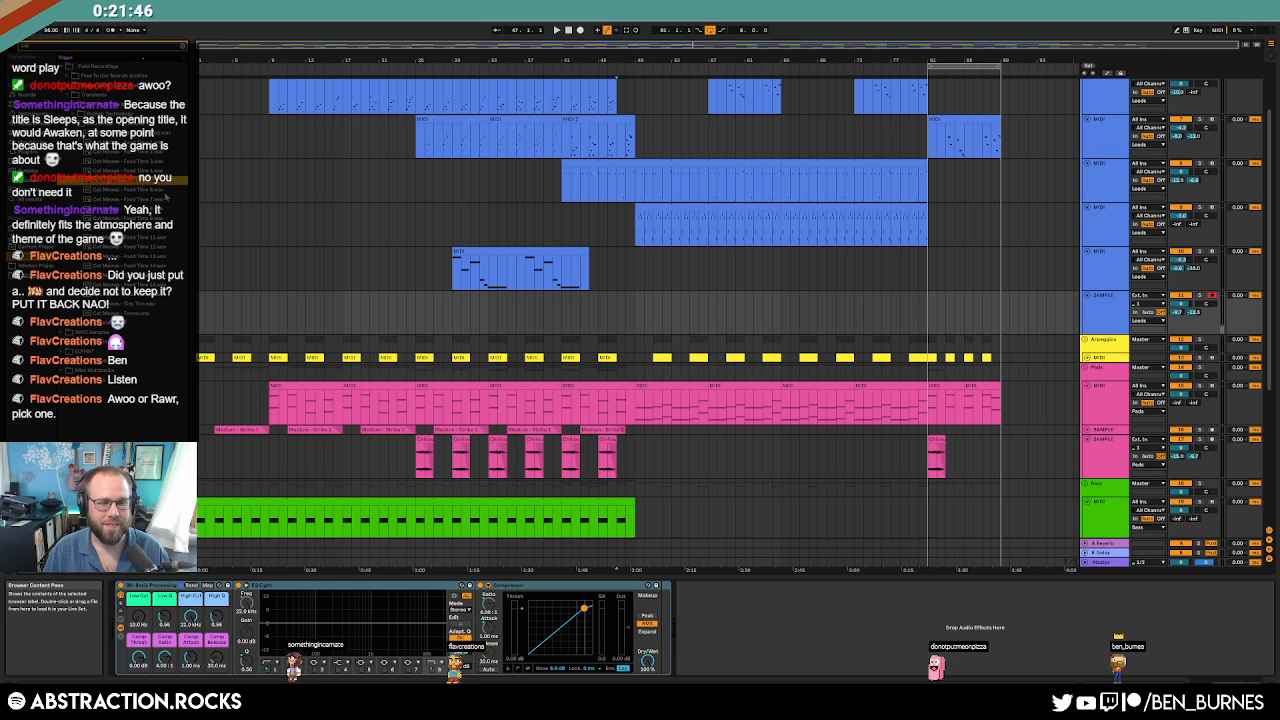
pyautogui.click(164, 190)
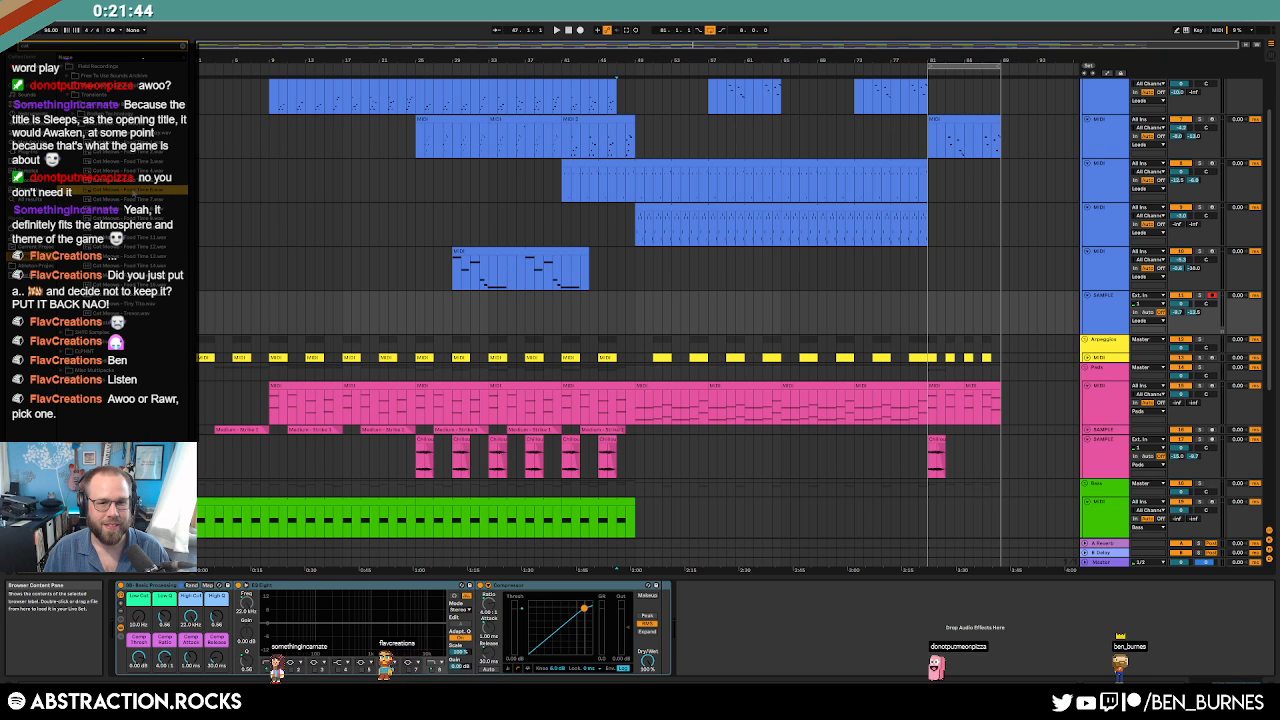
# Place the chosen cat meow sample on the lead SAMPLE track just before bar 49 and play the transition.
pyautogui.moveTo(630, 307); pyautogui.dragTo(628, 308)
pyautogui.scroll(4, 628, 308)
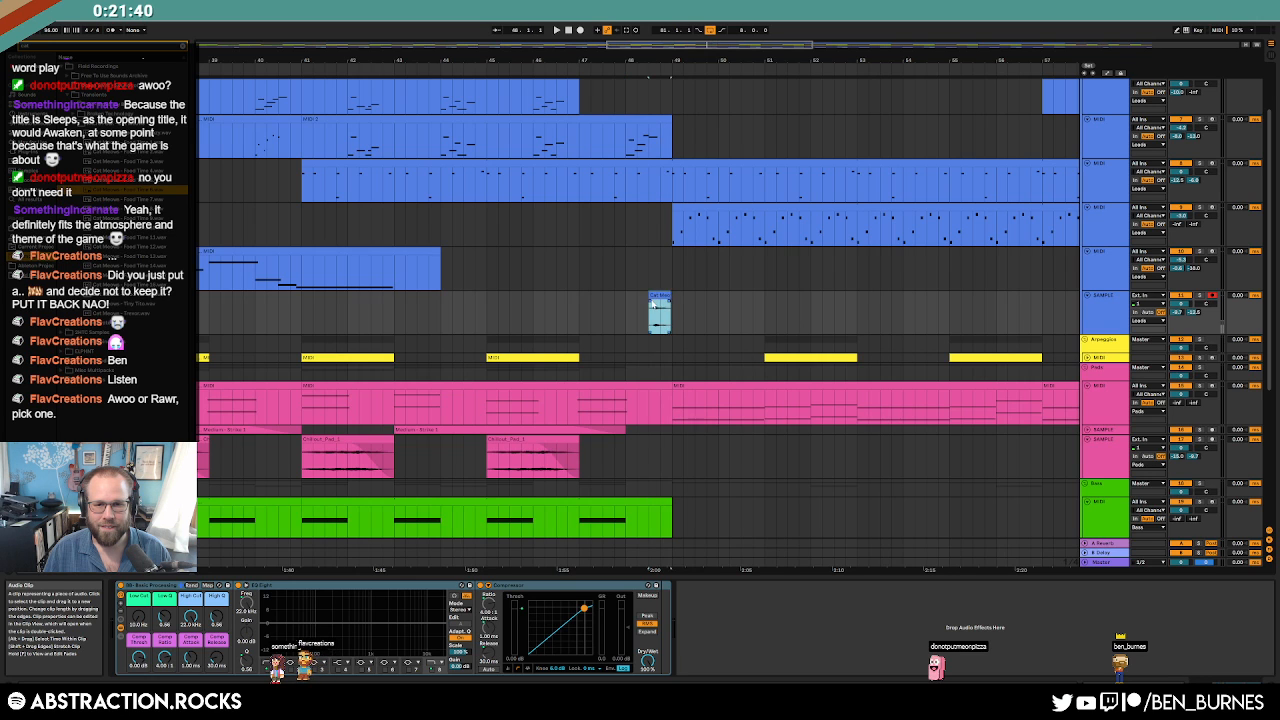
pyautogui.scroll(5, 659, 310)
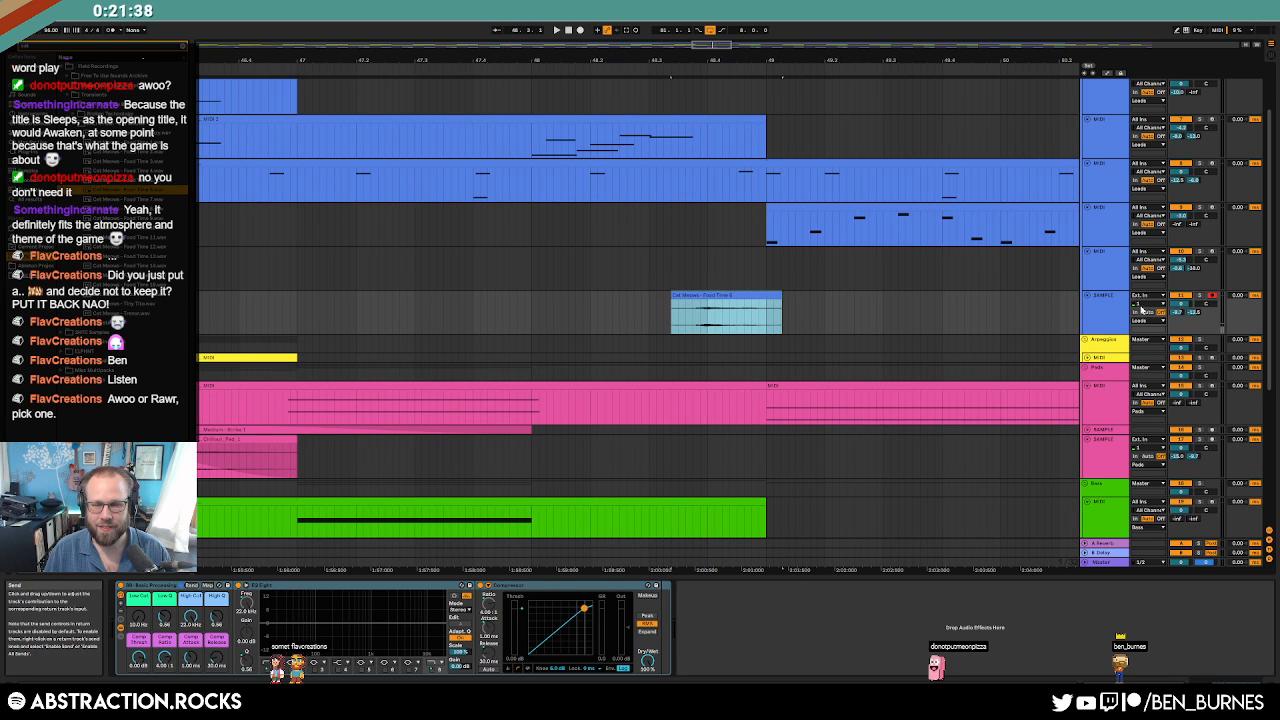
pyautogui.click(503, 318)
pyautogui.press('space')
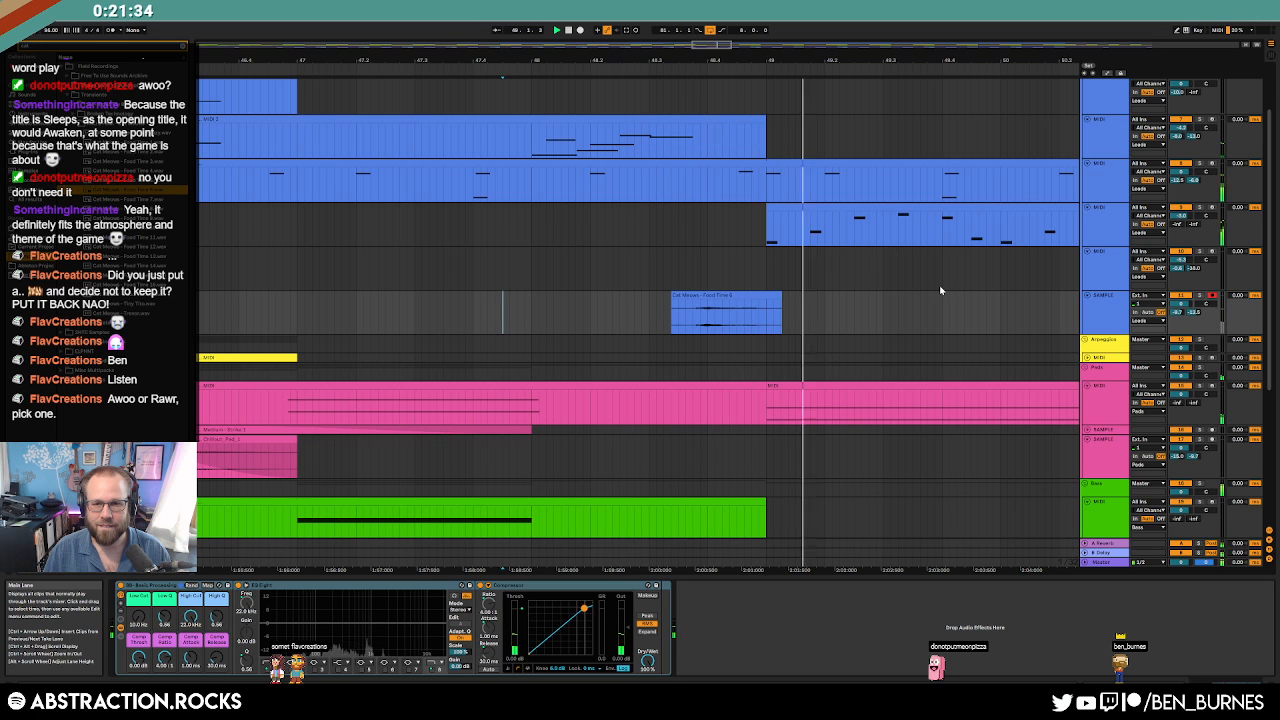
pyautogui.scroll(-8, 959, 301)
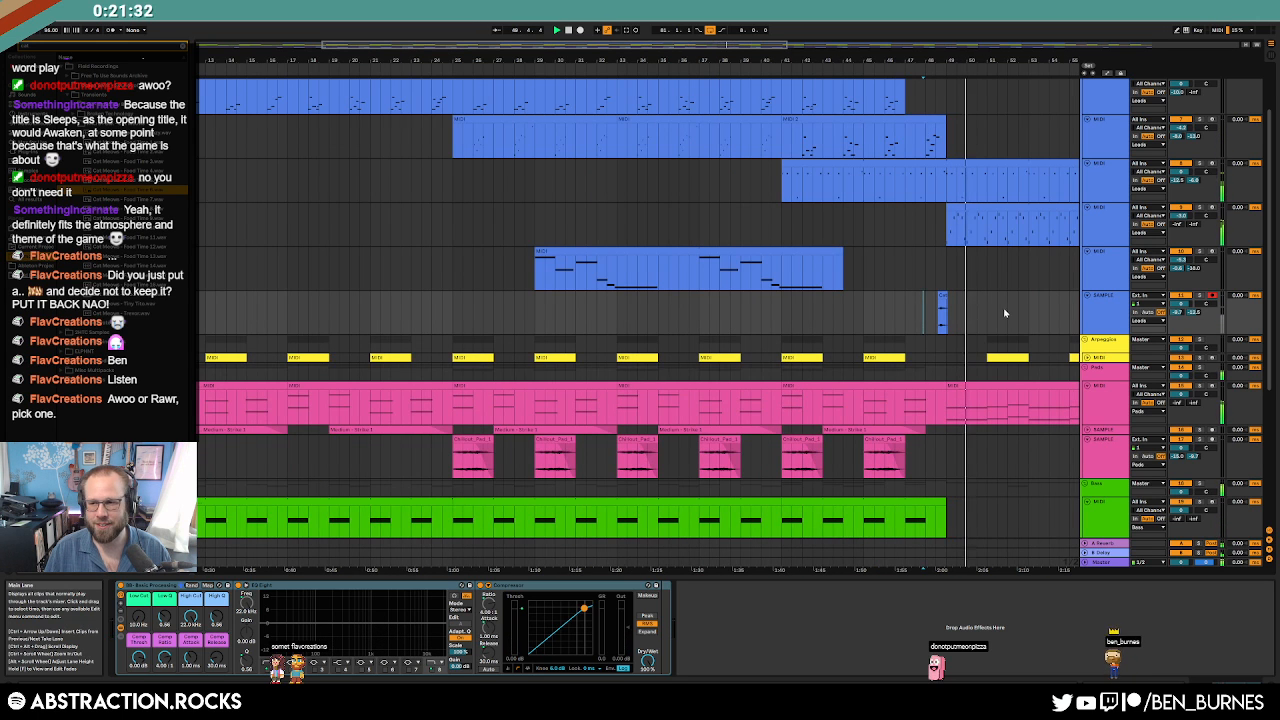
pyautogui.scroll(-6, 901, 60)
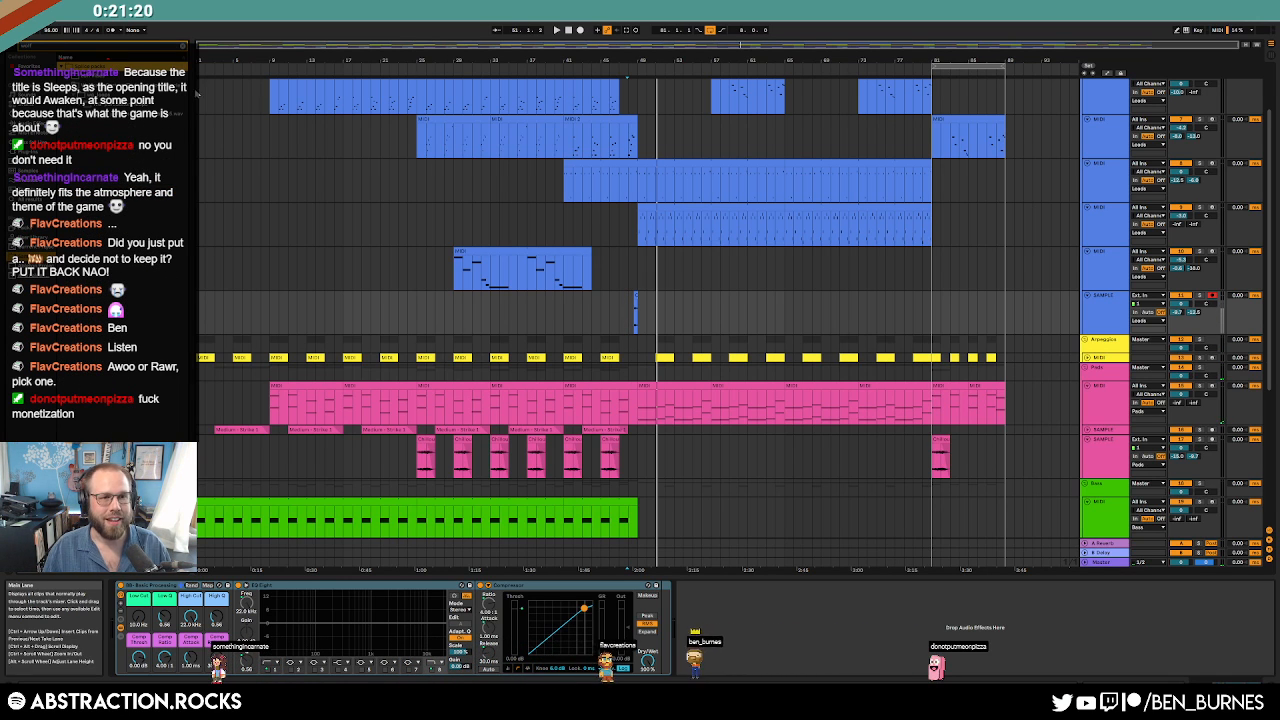
# Widen the browser to read the "wolf" search results, narrow it again and dismiss the Windows Security notification.
pyautogui.moveTo(196, 100); pyautogui.dragTo(255, 100)
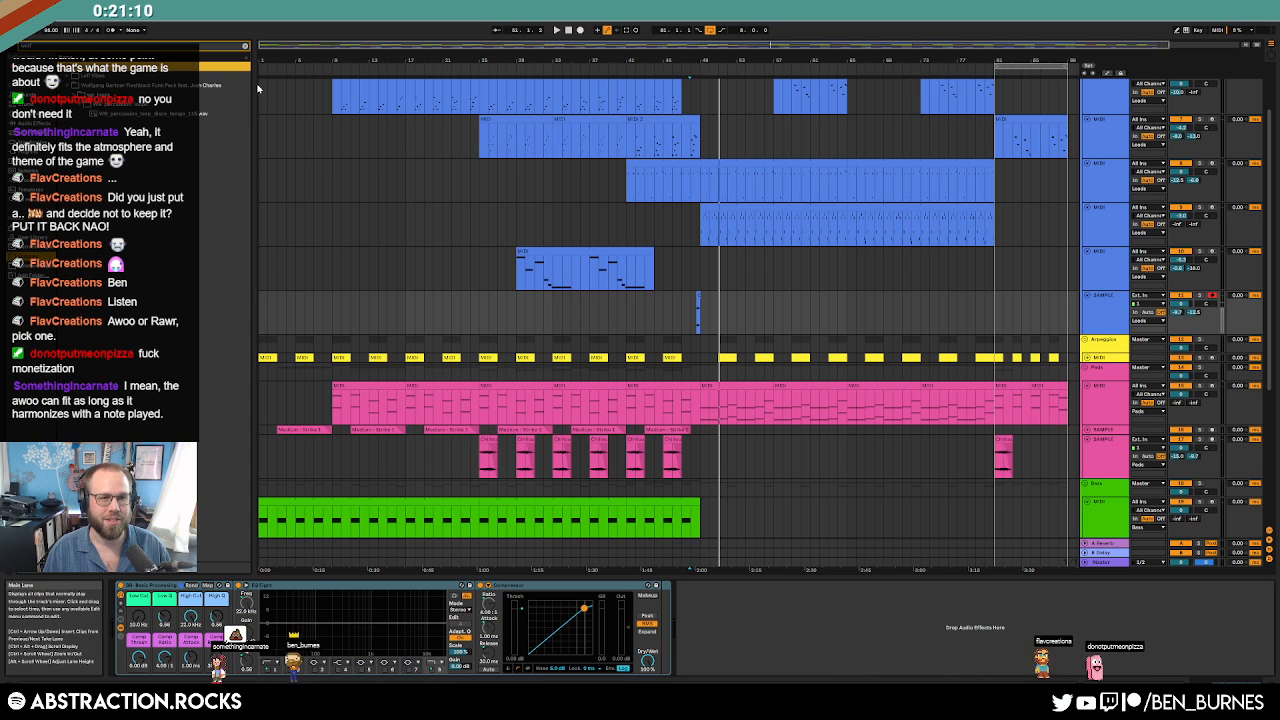
pyautogui.moveTo(254, 85); pyautogui.dragTo(201, 77)
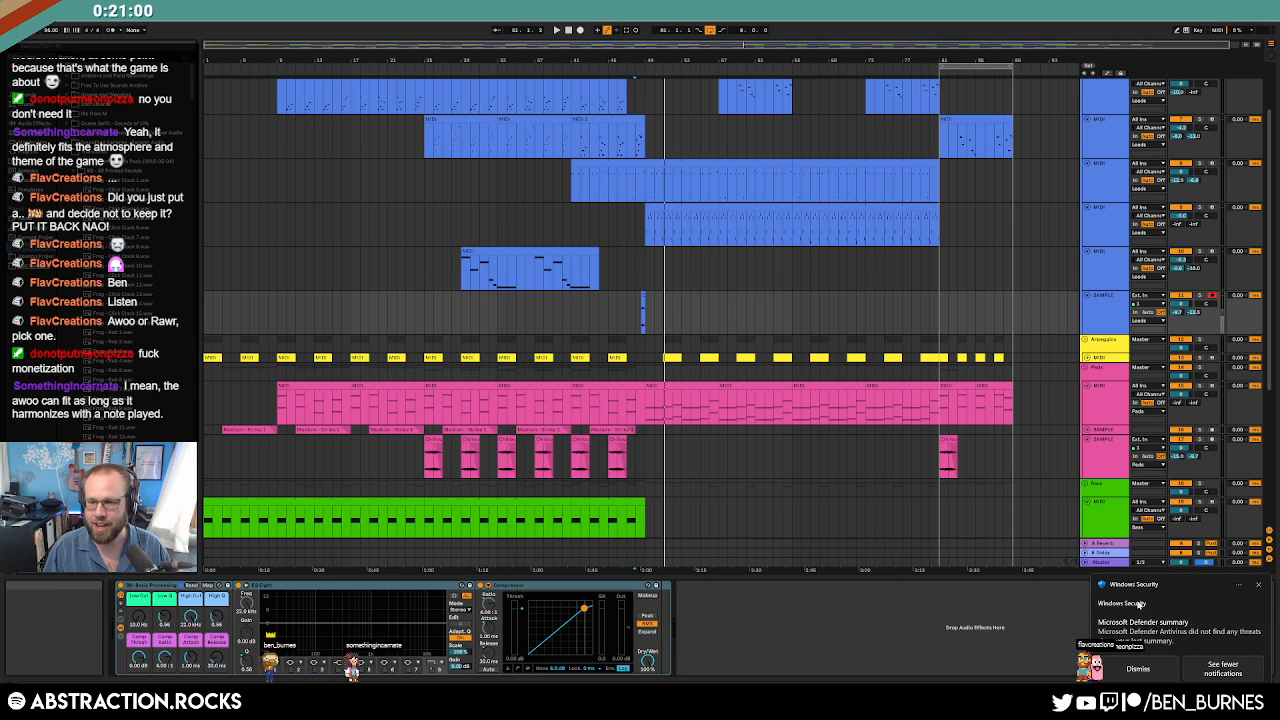
pyautogui.click(1259, 586)
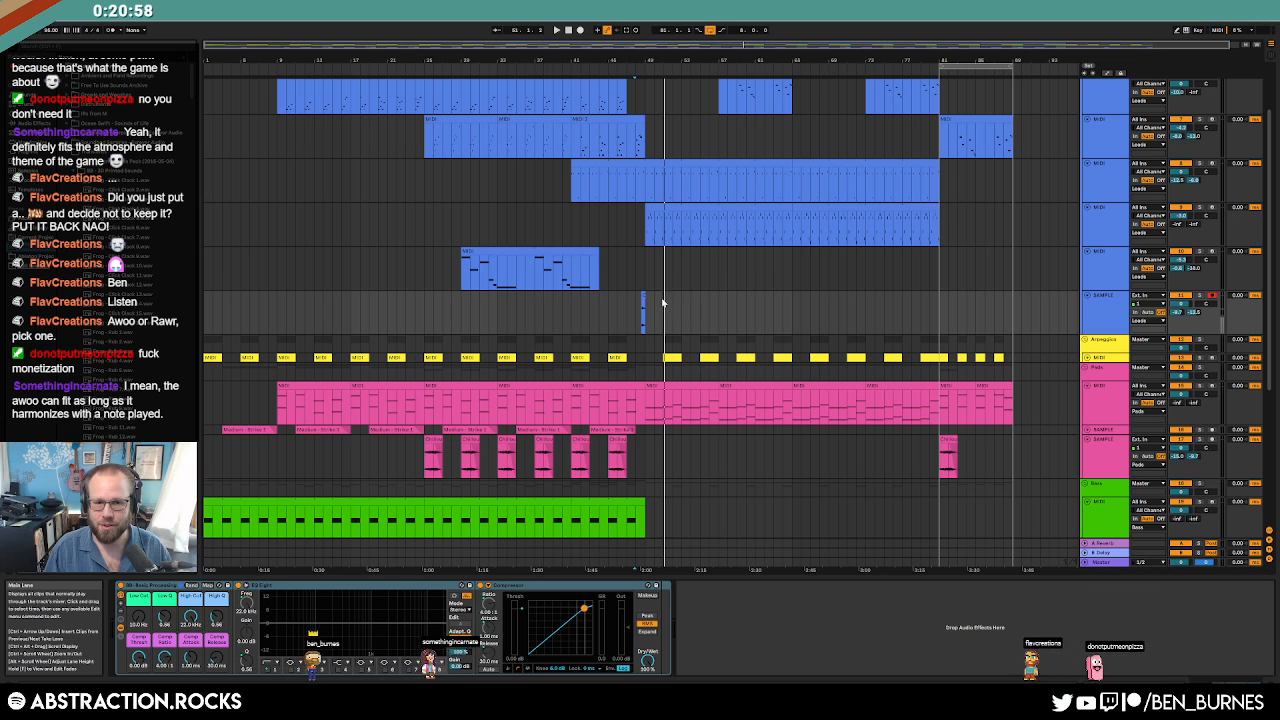
# Play from just before the cat meow clip, open it, adjust its transposition and replay it.
pyautogui.click(638, 305)
pyautogui.scroll(2, 640, 304)
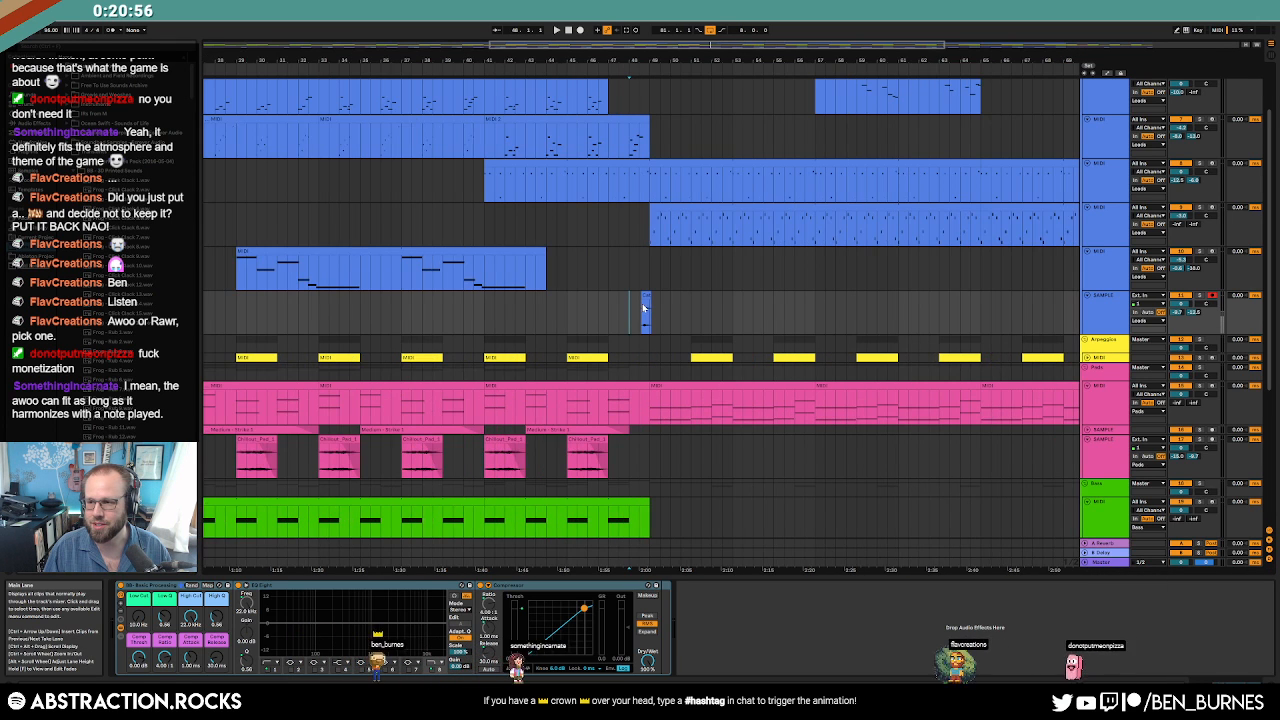
pyautogui.scroll(2, 643, 305)
pyautogui.press('space')
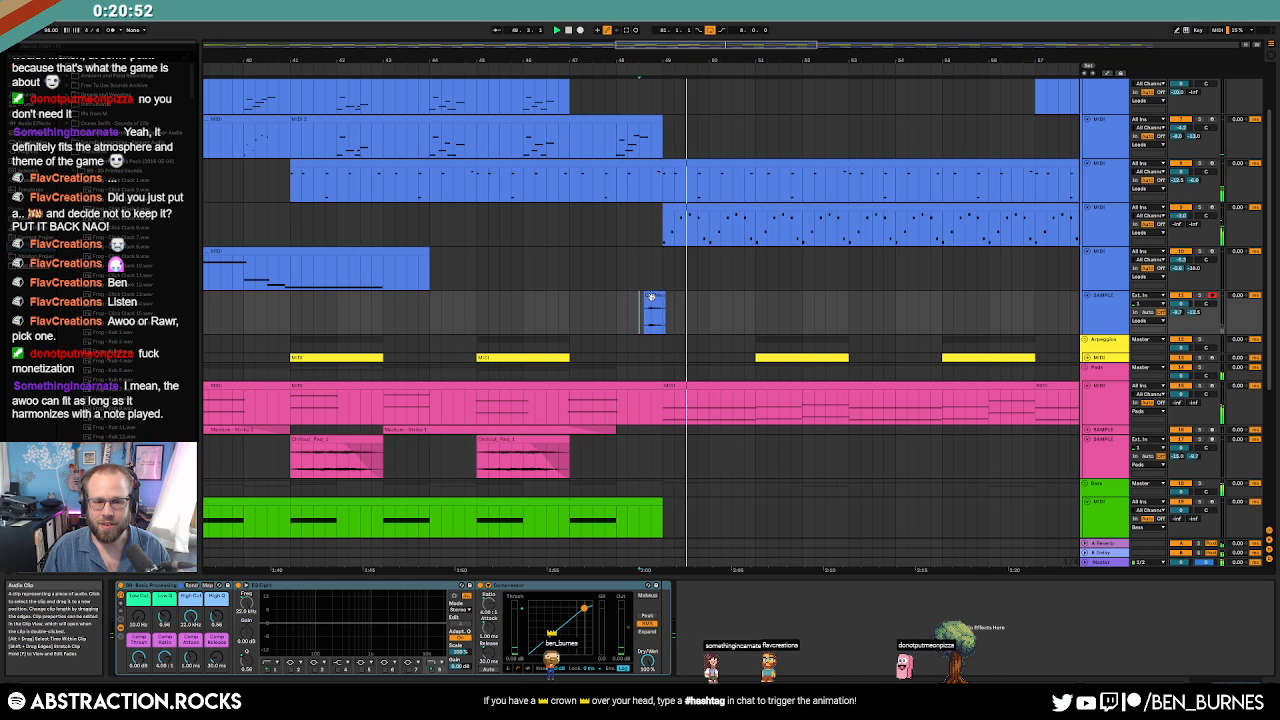
pyautogui.doubleClick(651, 297)
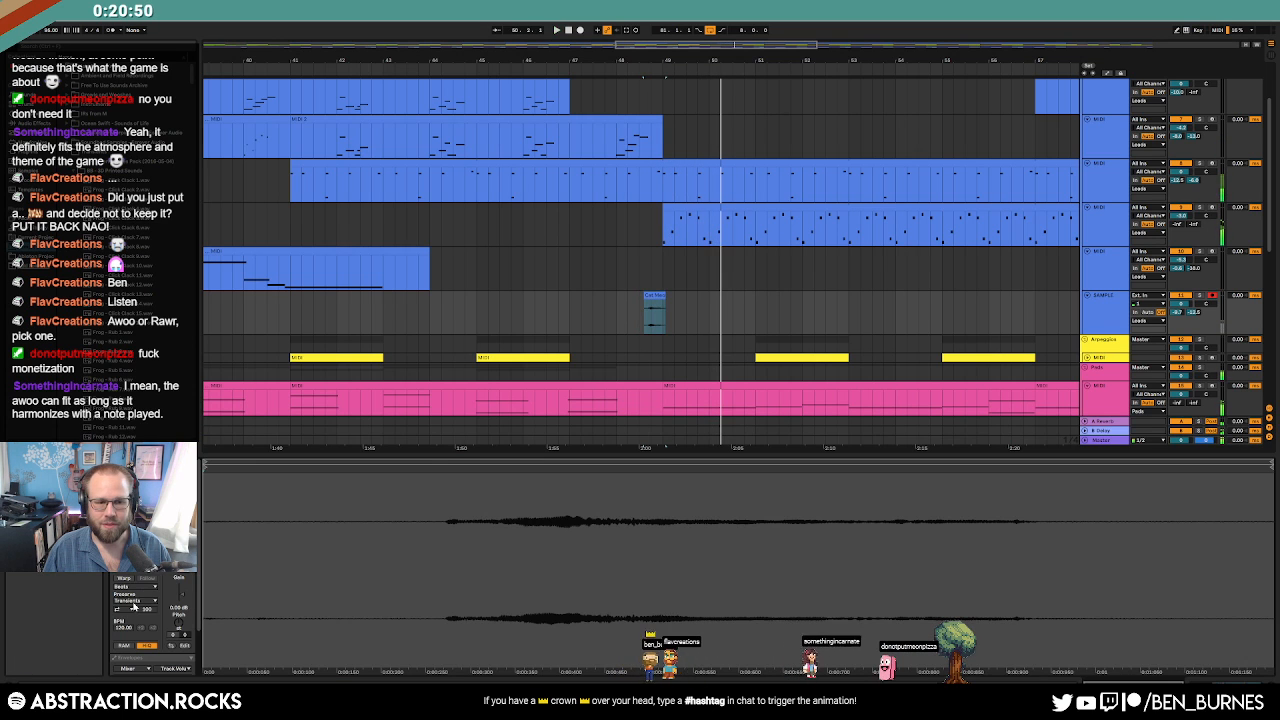
pyautogui.click(179, 626)
pyautogui.press('space')
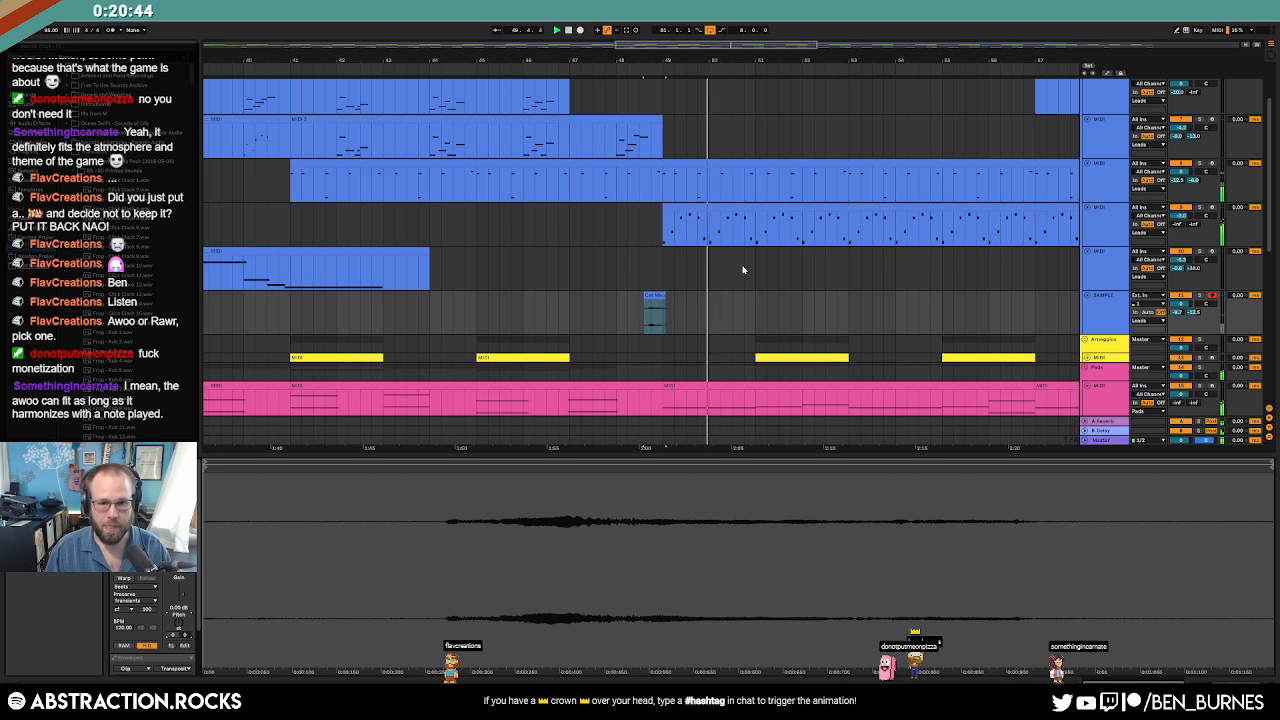
# Lower the volume of the SAMPLE track holding the cat meow clip while the arrangement plays.
pyautogui.scroll(-5, 741, 330)
pyautogui.moveTo(1183, 304)
pyautogui.mouseDown()
pyautogui.moveTo(1183, 327)
pyautogui.moveTo(1183, 316)
pyautogui.mouseUp()
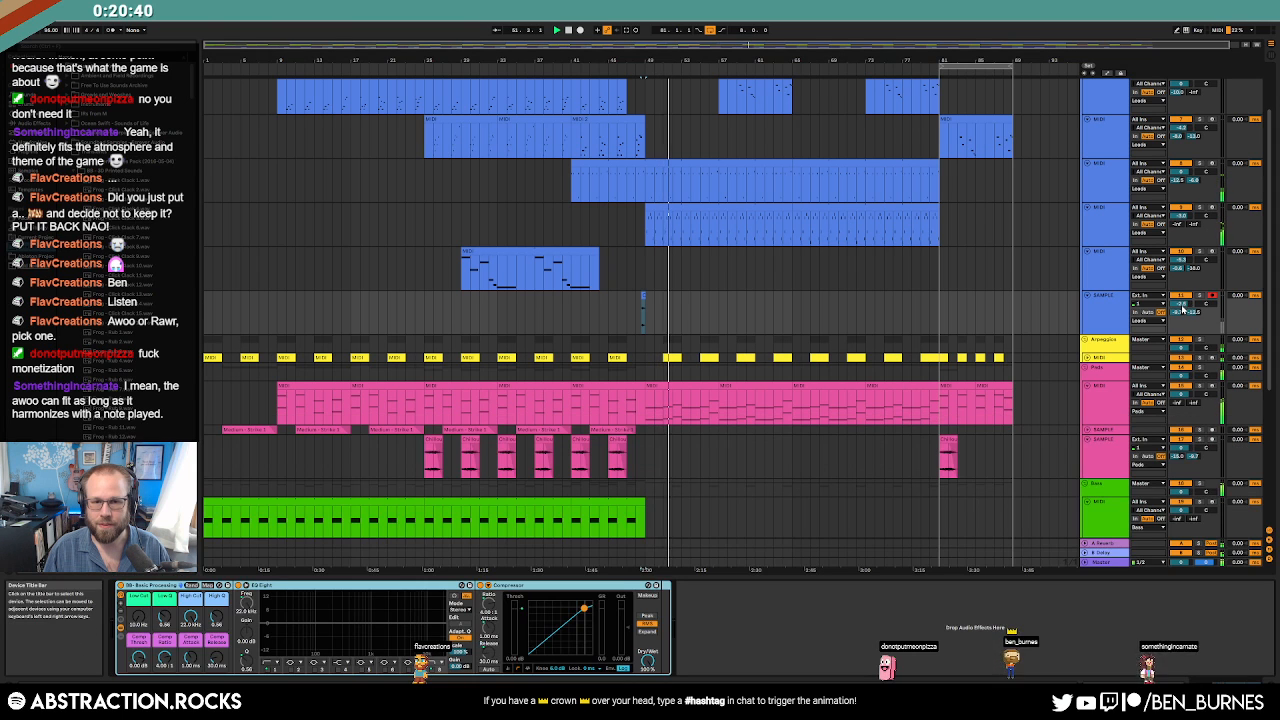
pyautogui.scroll(1, 773, 334)
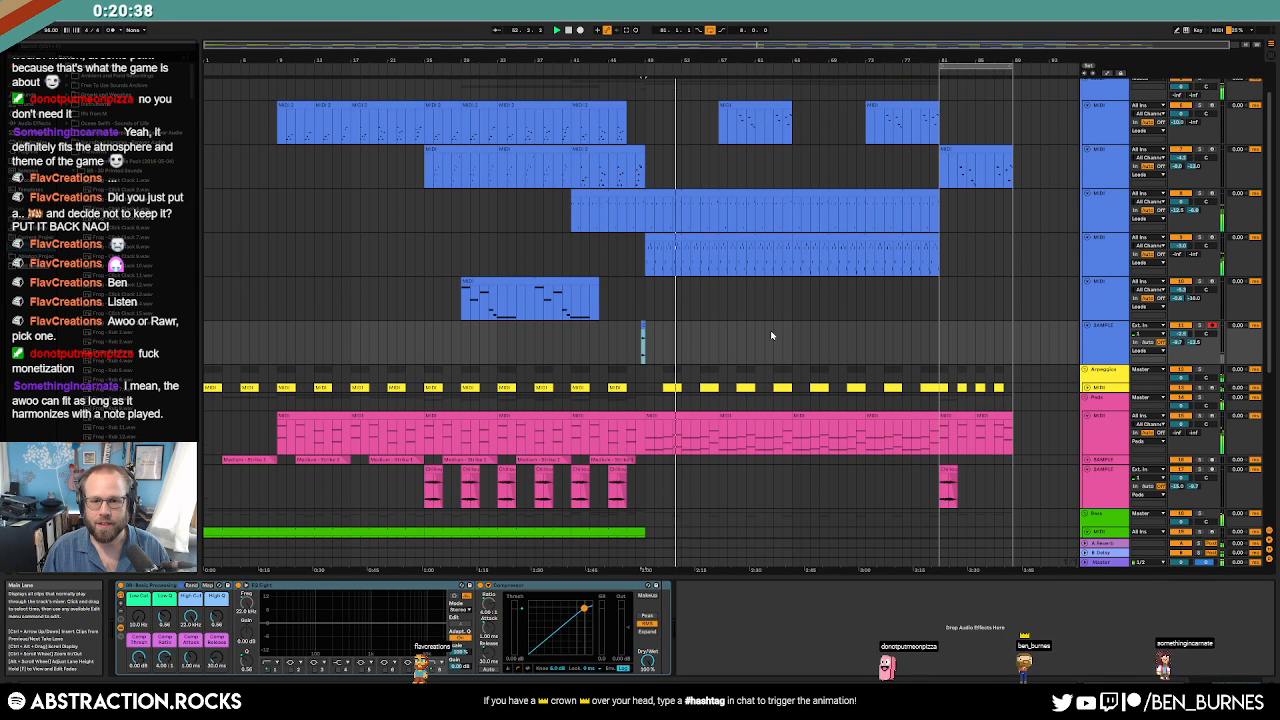
# Rearrange the bass sample clips to play every four bars from bar 65 to 81, and delete the muted clips from bars 49 to 57.
pyautogui.scroll(-4, 771, 335)
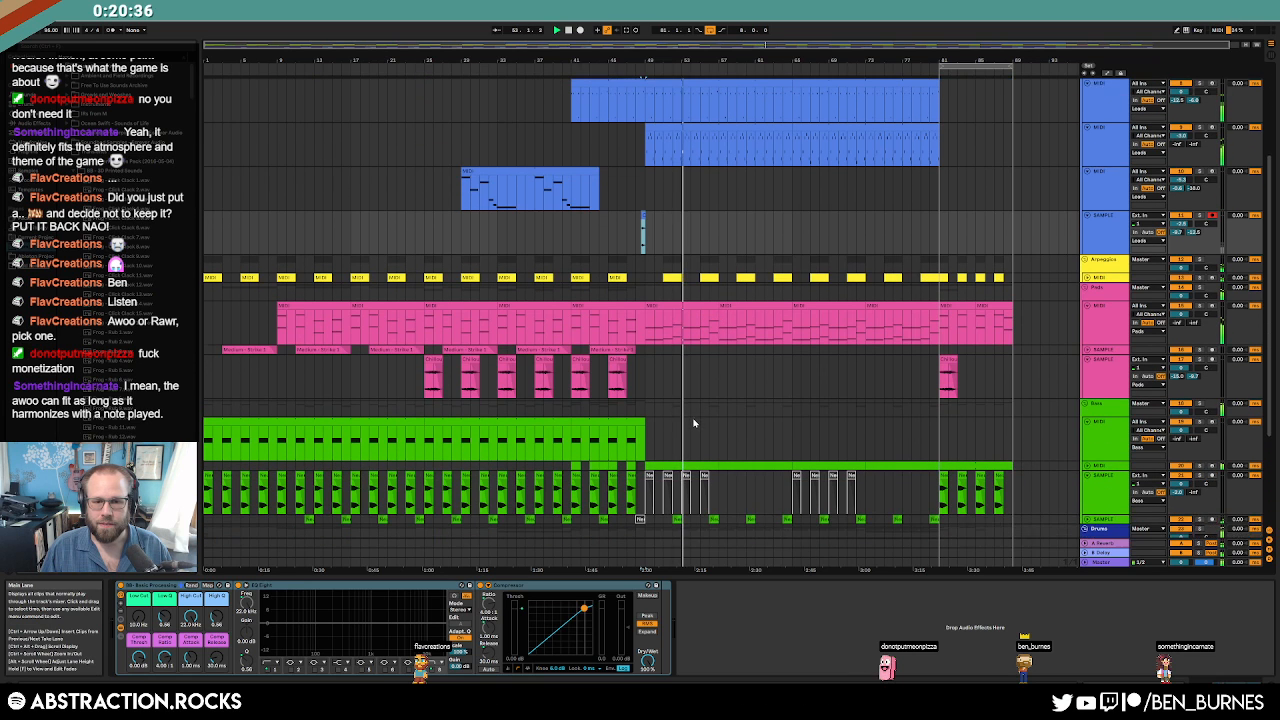
pyautogui.scroll(-1, 694, 421)
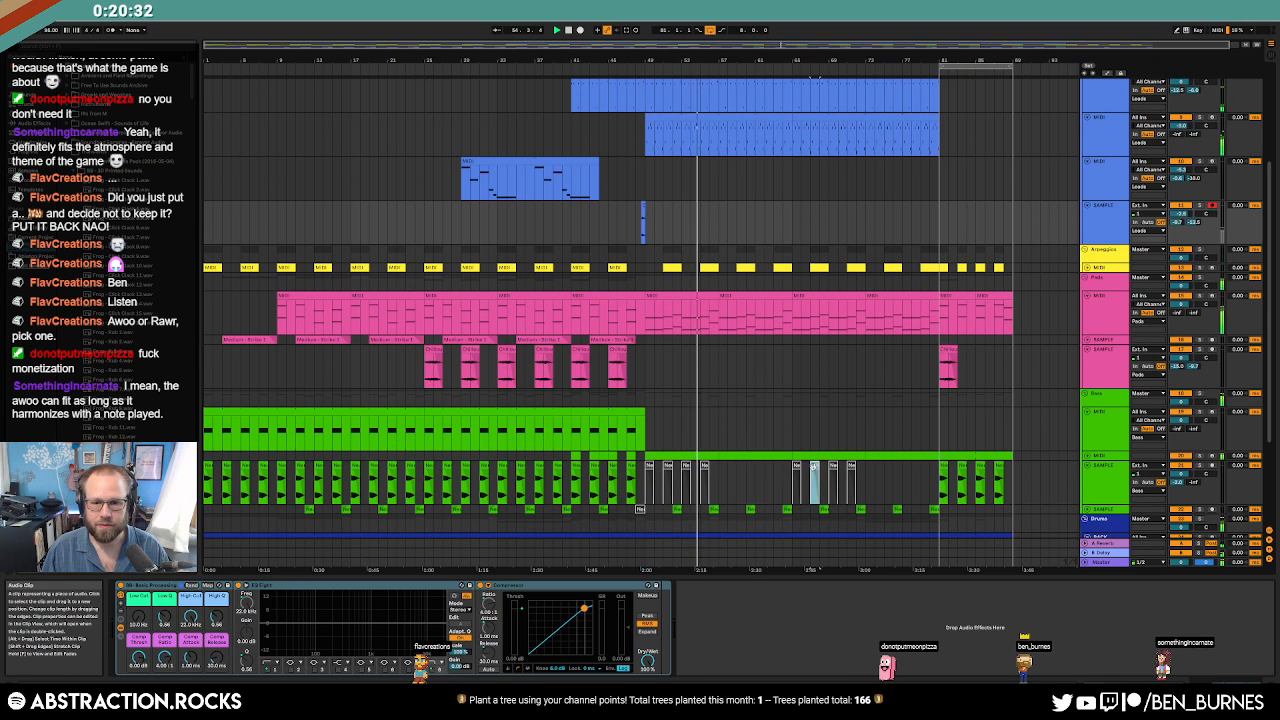
pyautogui.click(846, 475)
pyautogui.click(856, 478)
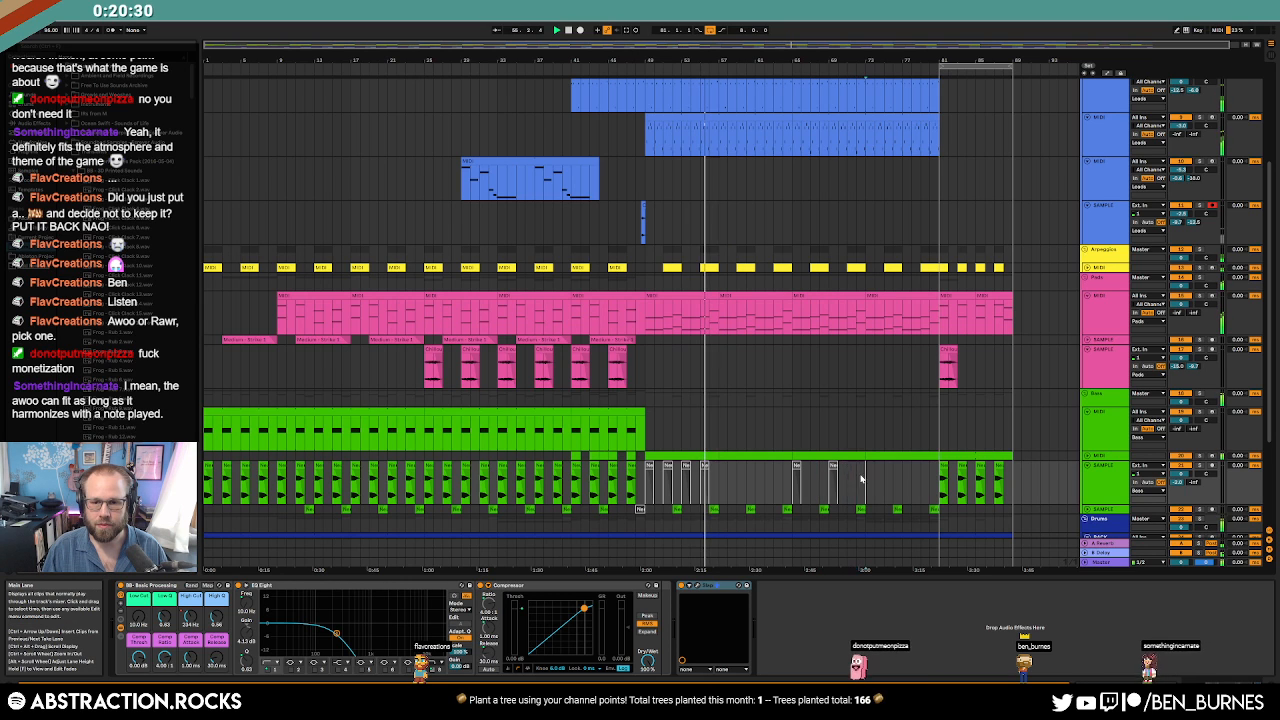
pyautogui.moveTo(862, 478); pyautogui.dragTo(934, 484)
pyautogui.hotkey('ctrl', 'd')
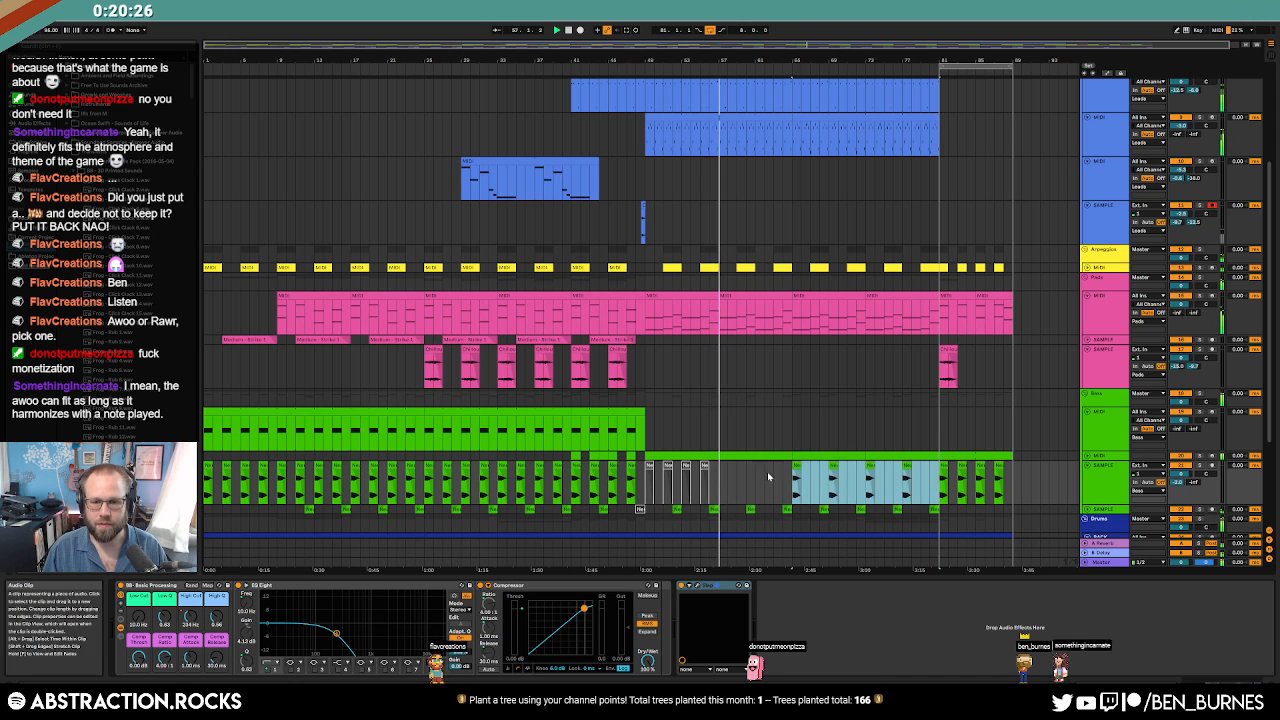
pyautogui.moveTo(765, 479); pyautogui.dragTo(646, 487)
pyautogui.press('Delete')
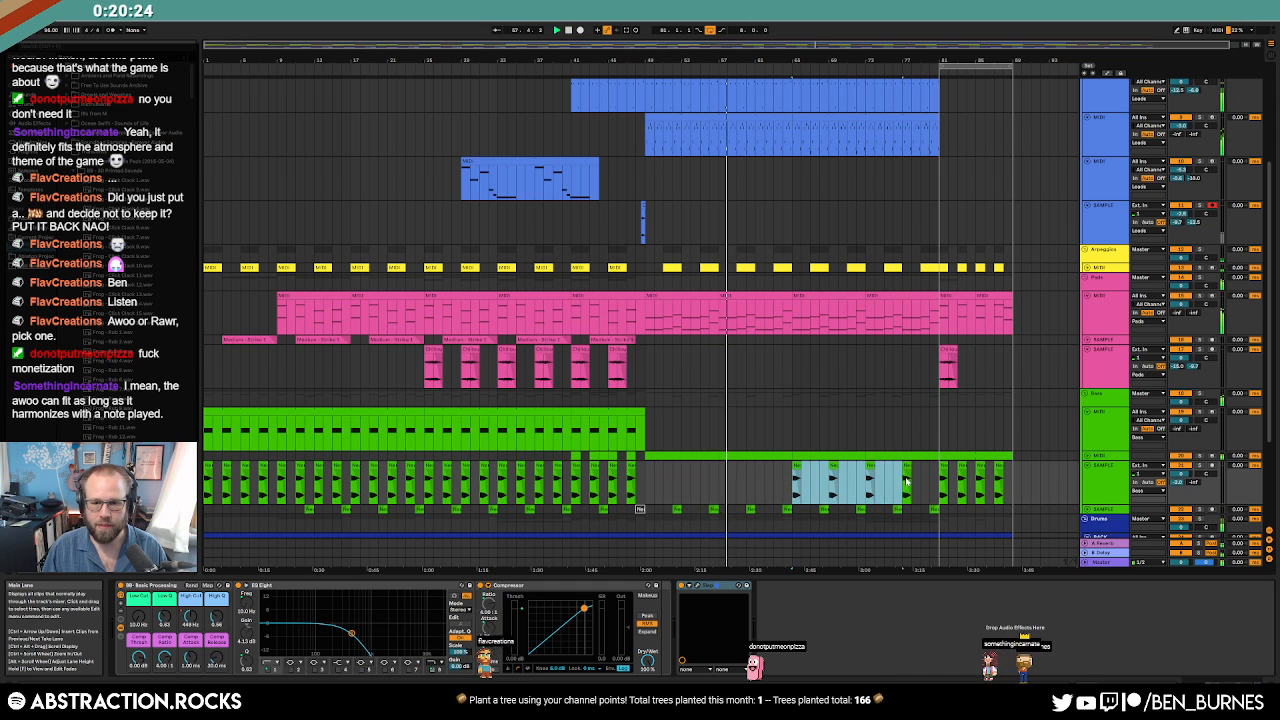
# Raise the bass sample track's High Cut automation so it climbs from around bar 65 to a peak near bar 79.
pyautogui.press('a')
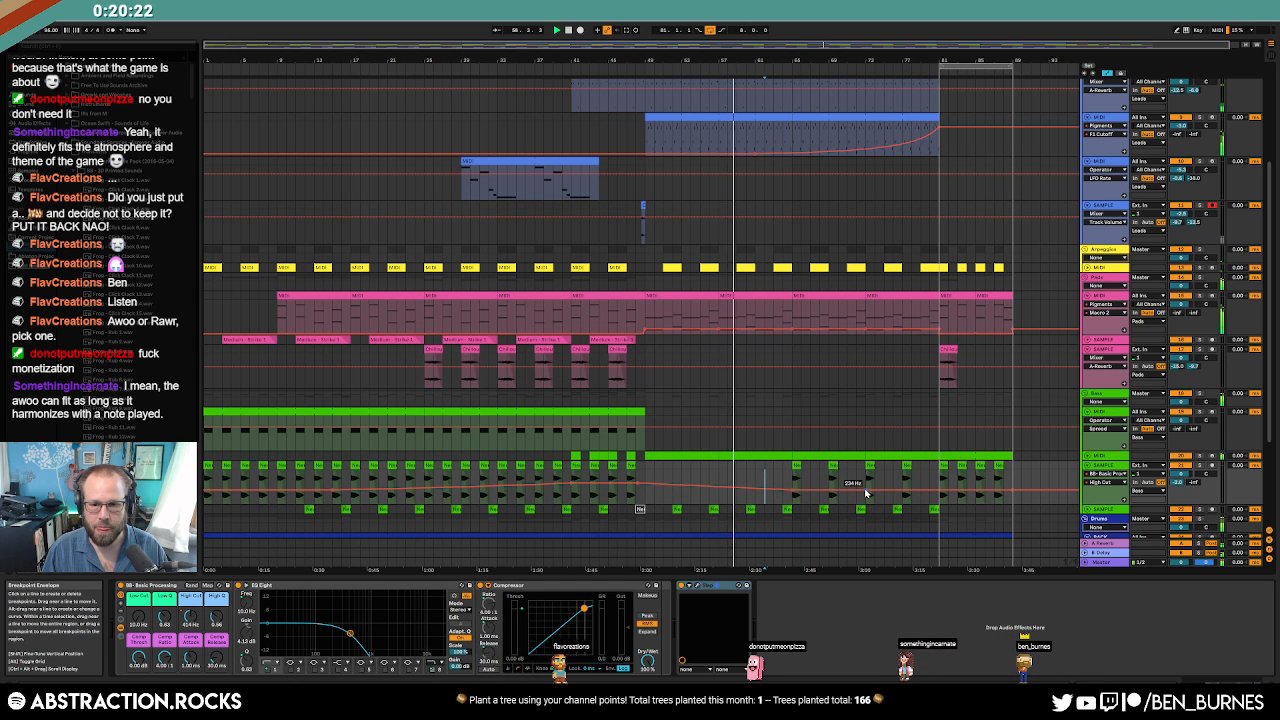
pyautogui.moveTo(868, 490); pyautogui.dragTo(924, 481)
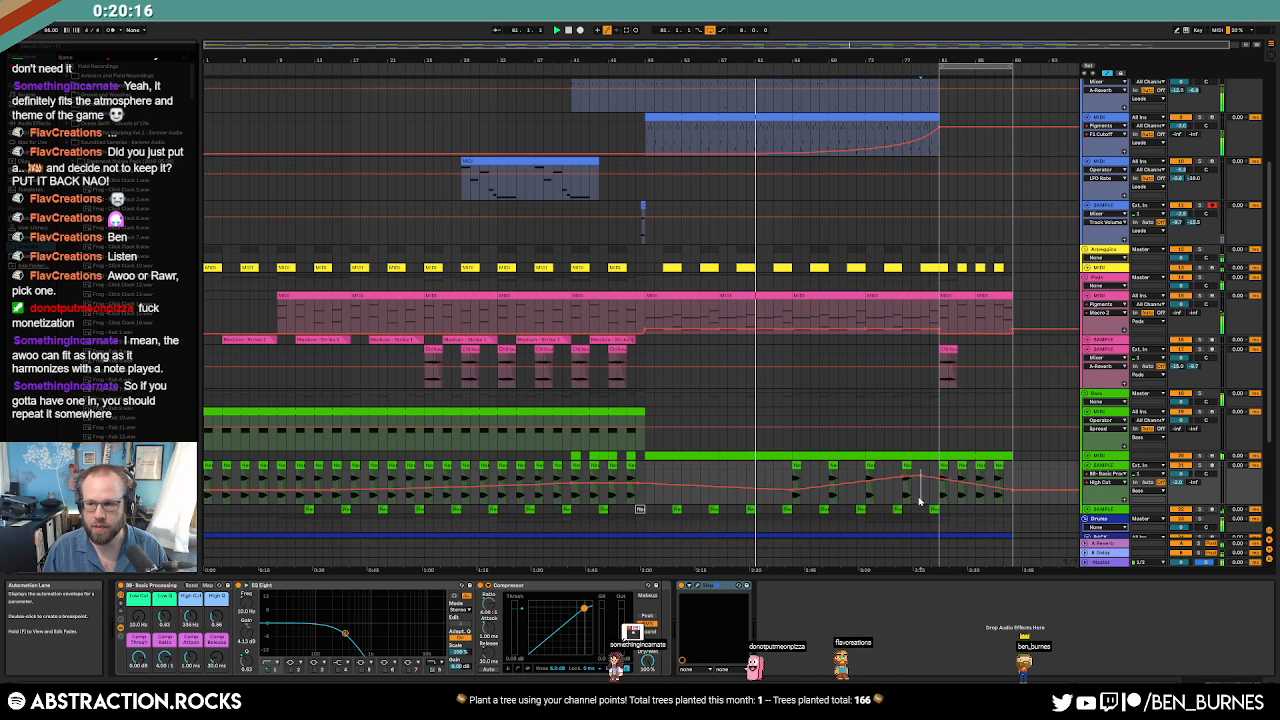
pyautogui.press('a')
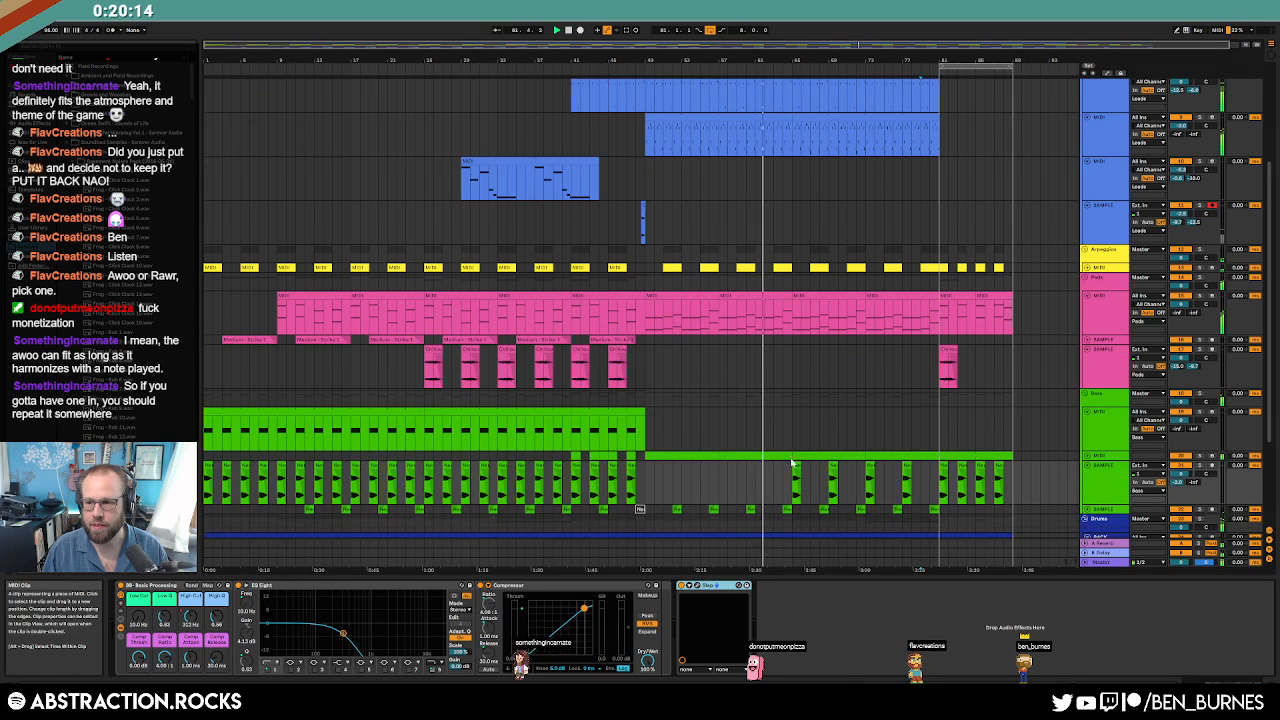
# Move the upper lead track's MIDI clip from bar 57 to bar 65, directly before the bar 73 clip.
pyautogui.scroll(5, 955, 282)
pyautogui.moveTo(753, 146); pyautogui.dragTo(816, 157)
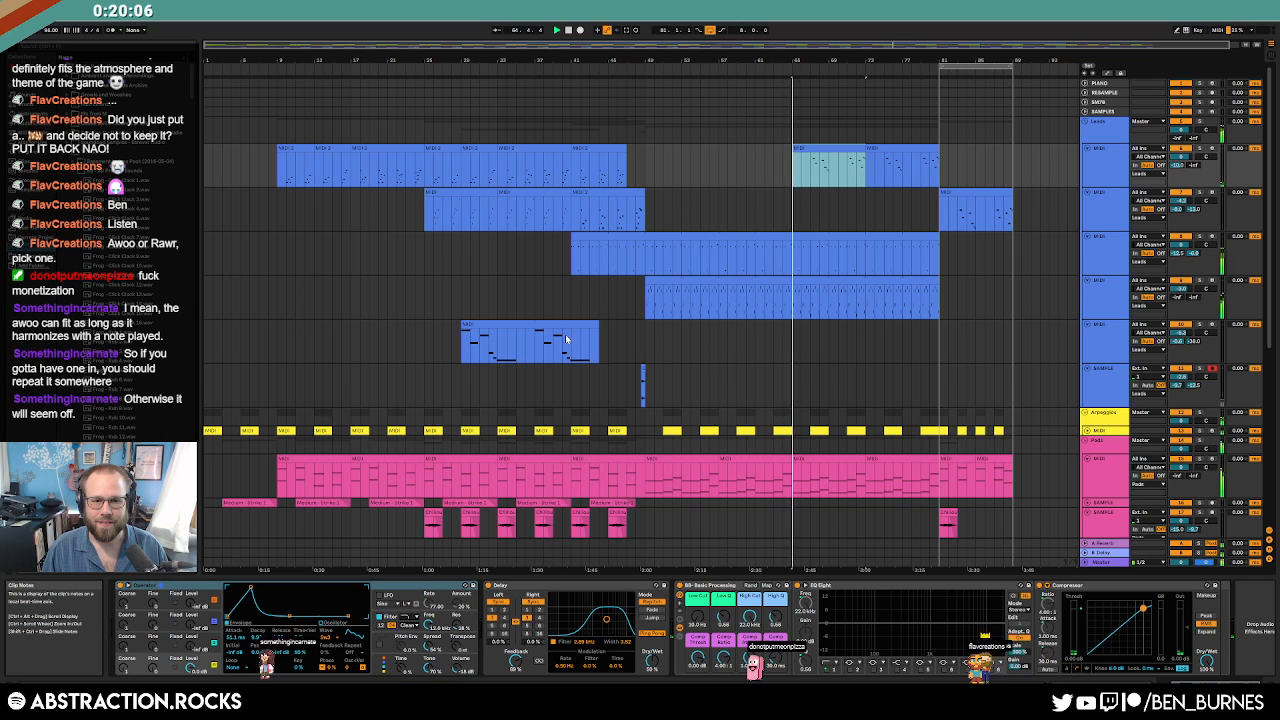
# Copy the bass sample clip into the gaps so it plays every two bars from bar 65 to 81.
pyautogui.scroll(-6, 824, 352)
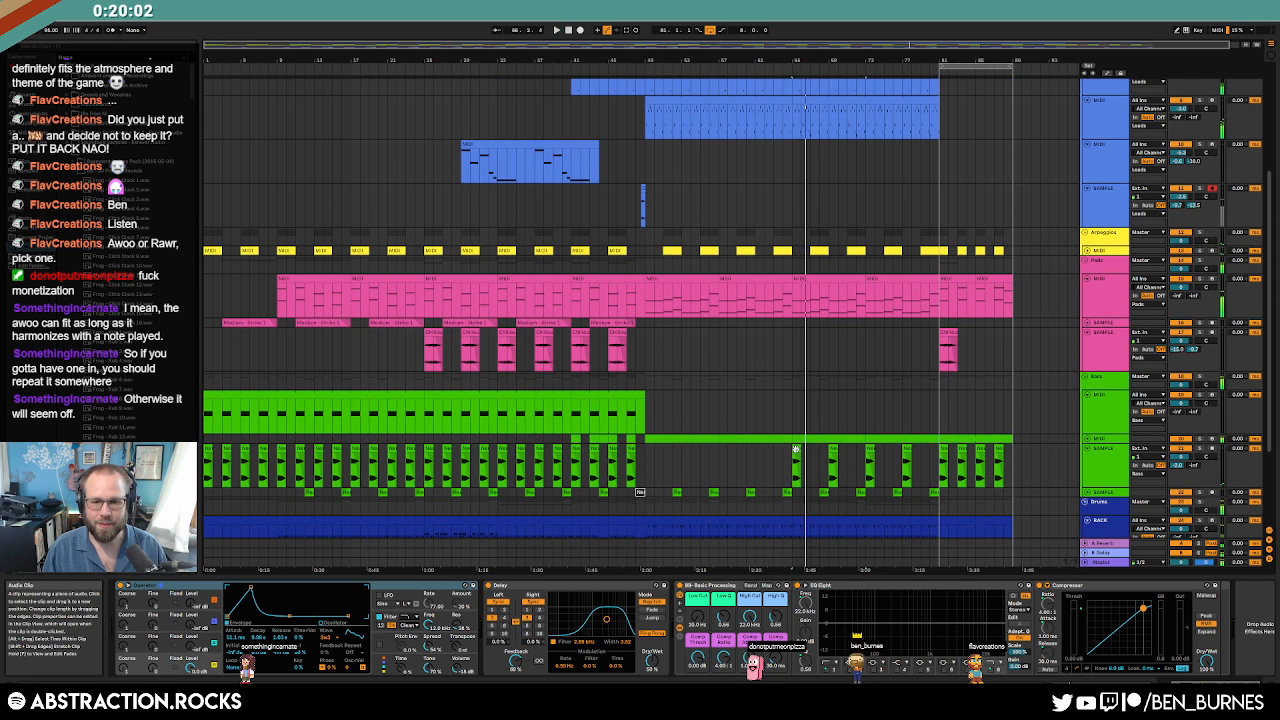
pyautogui.click(797, 455)
pyautogui.moveTo(815, 455); pyautogui.dragTo(817, 455)
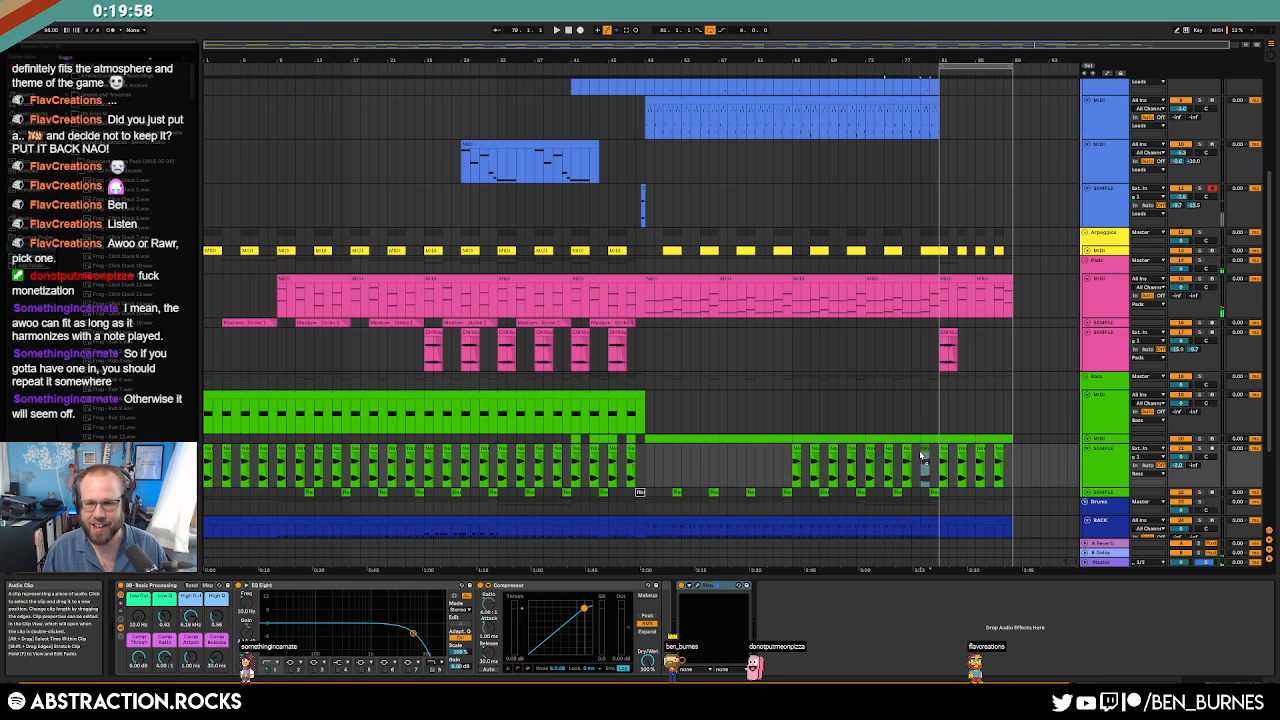
# Smooth the High Cut automation across the copied bass sample clips into one continuous rise from bar 65 to 80.
pyautogui.press('a')
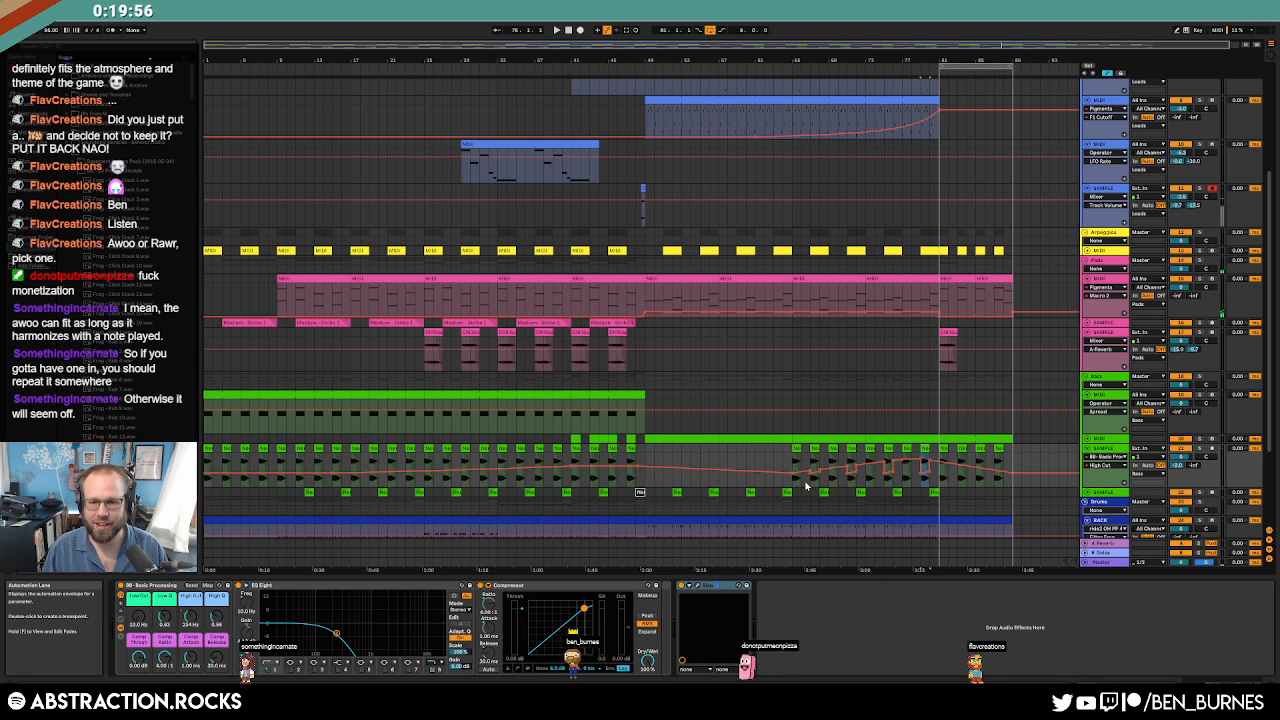
pyautogui.moveTo(802, 472); pyautogui.dragTo(922, 484)
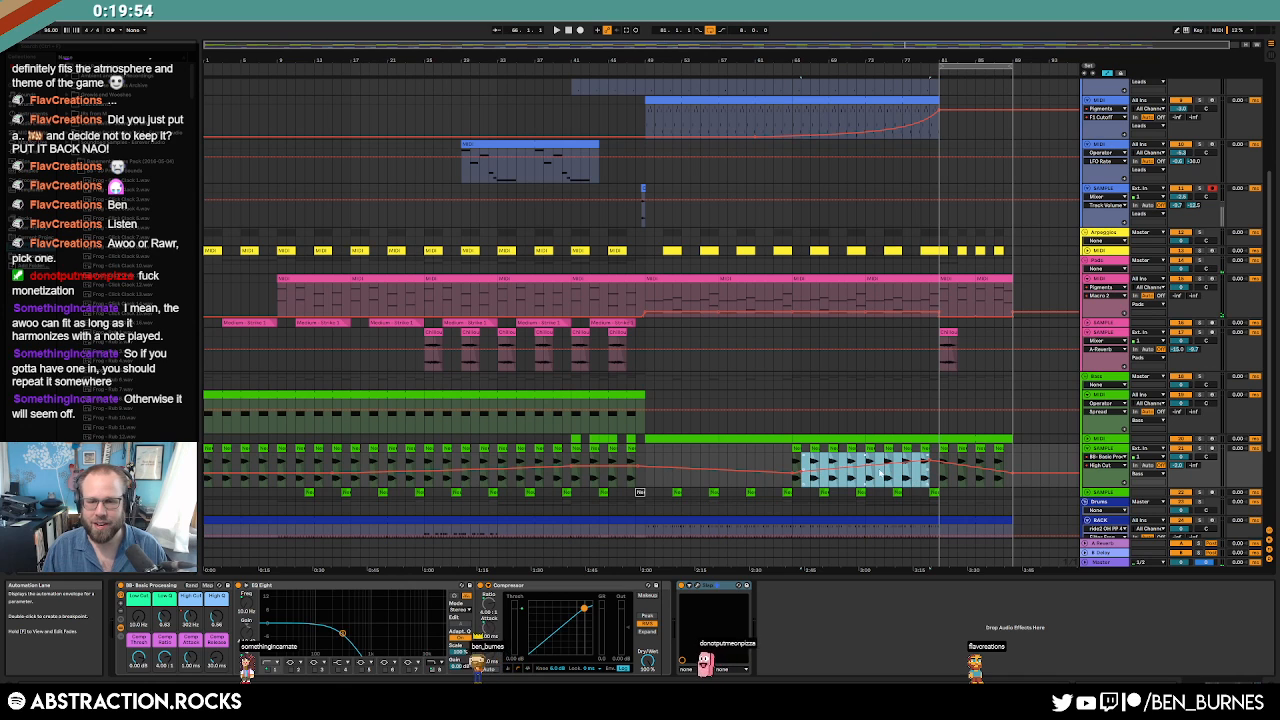
pyautogui.click(799, 474)
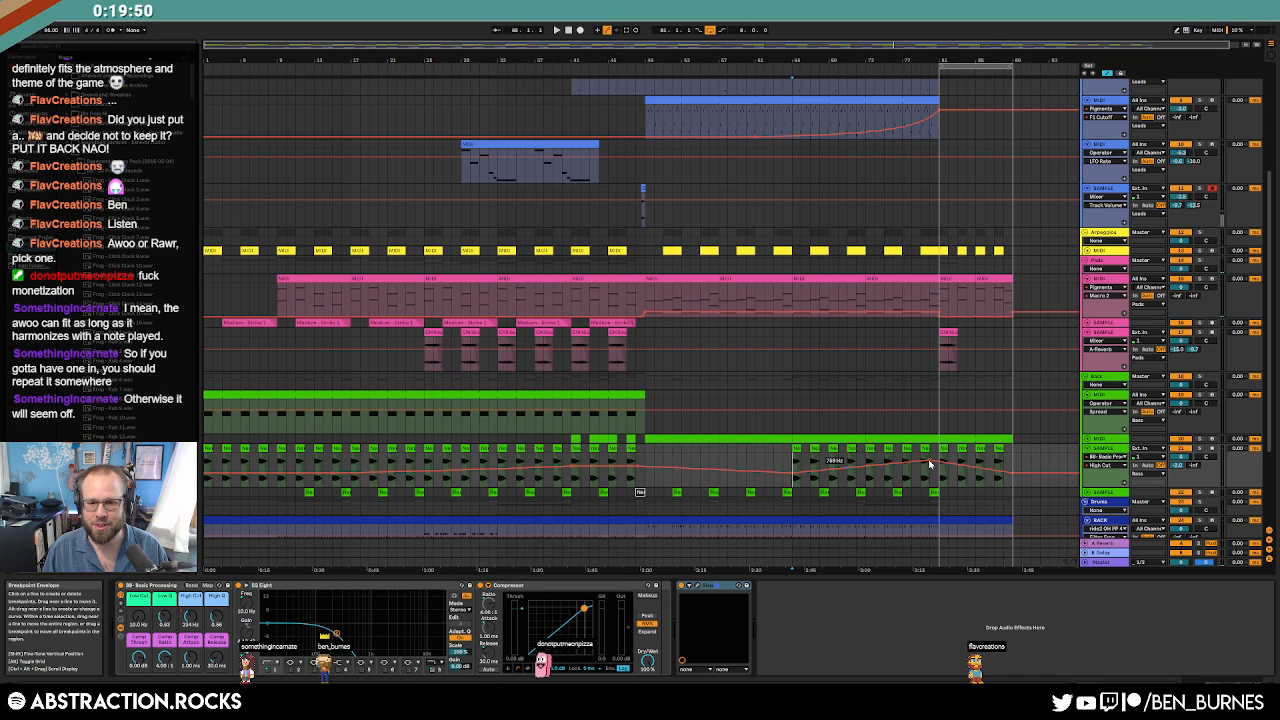
# Add a MIDI track below the Pigments lead, copy that lead's clip section from bar 65 to 81 into it, and unfold the new track.
pyautogui.scroll(4, 1086, 219)
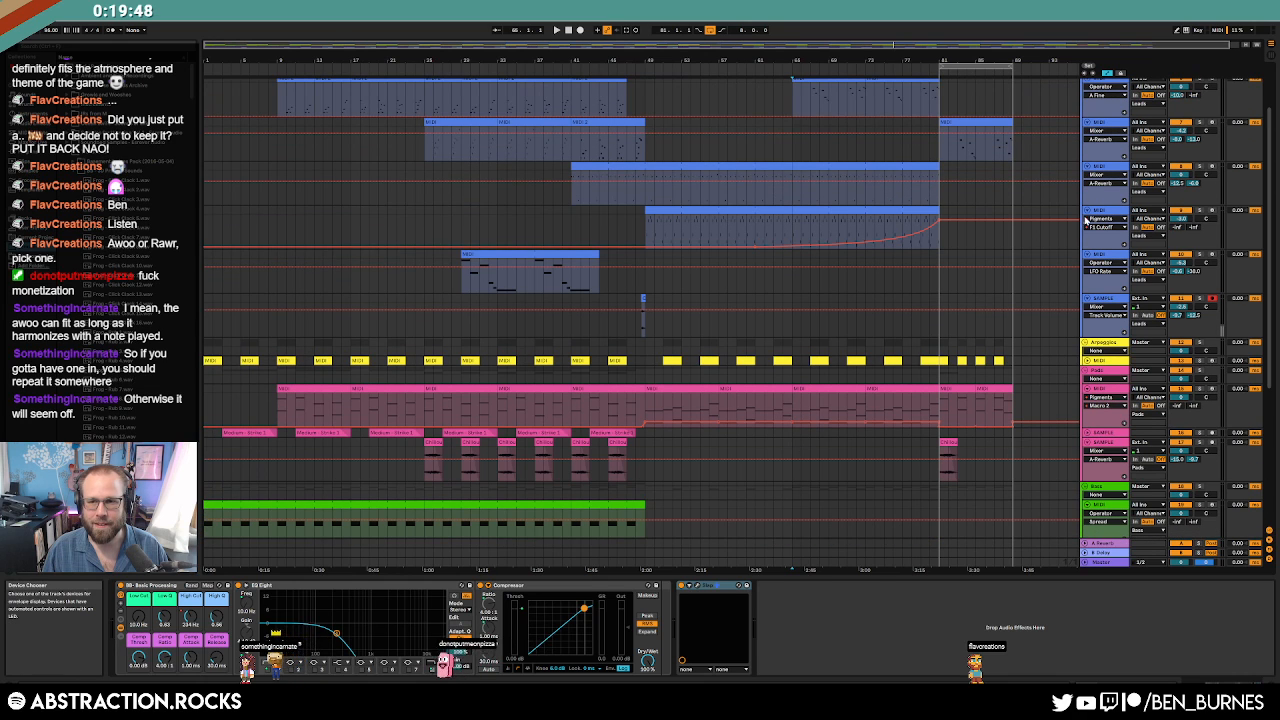
pyautogui.click(1097, 213)
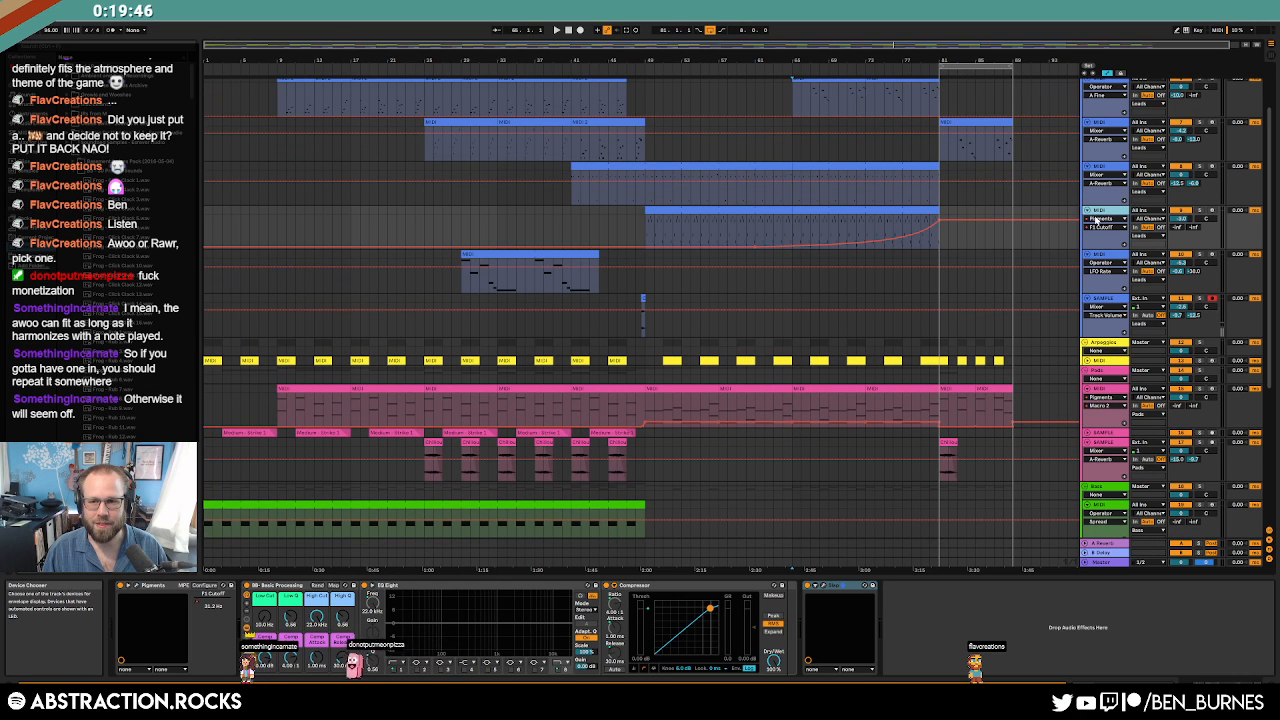
pyautogui.hotkey('ctrl', 'shift', 't')
pyautogui.moveTo(771, 215); pyautogui.dragTo(775, 257)
pyautogui.moveTo(922, 263); pyautogui.dragTo(920, 265)
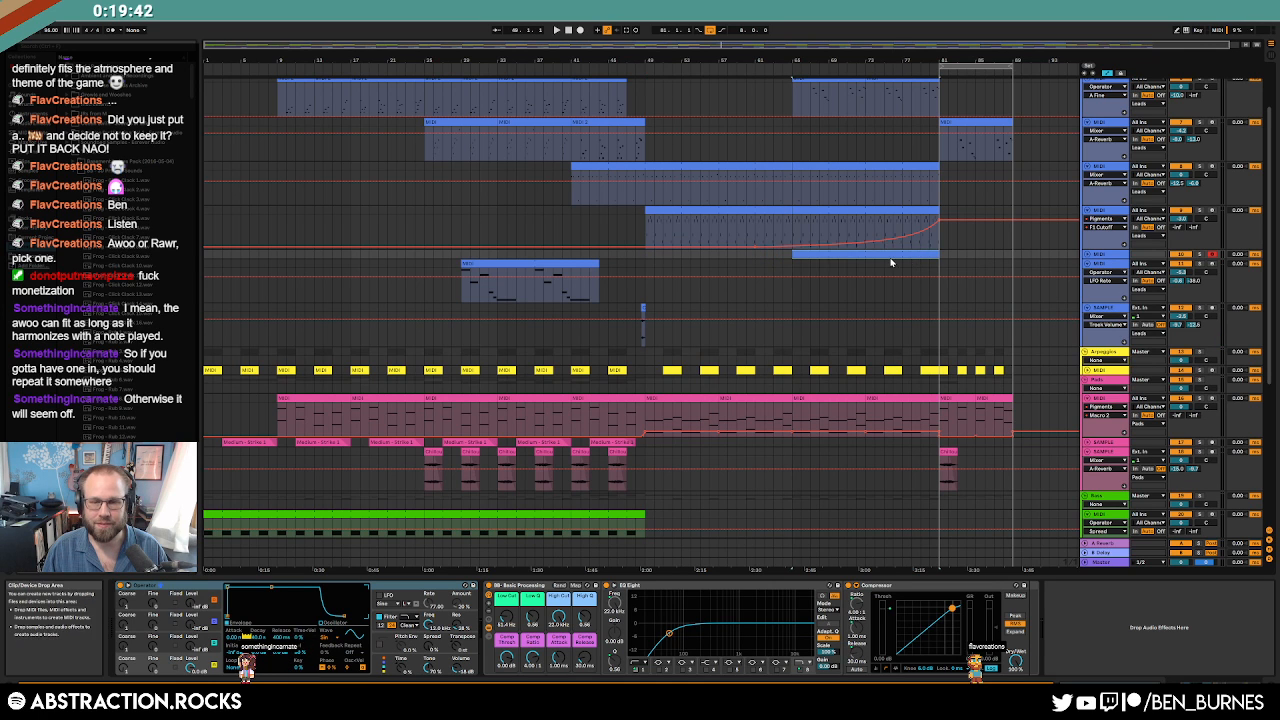
pyautogui.click(1086, 256)
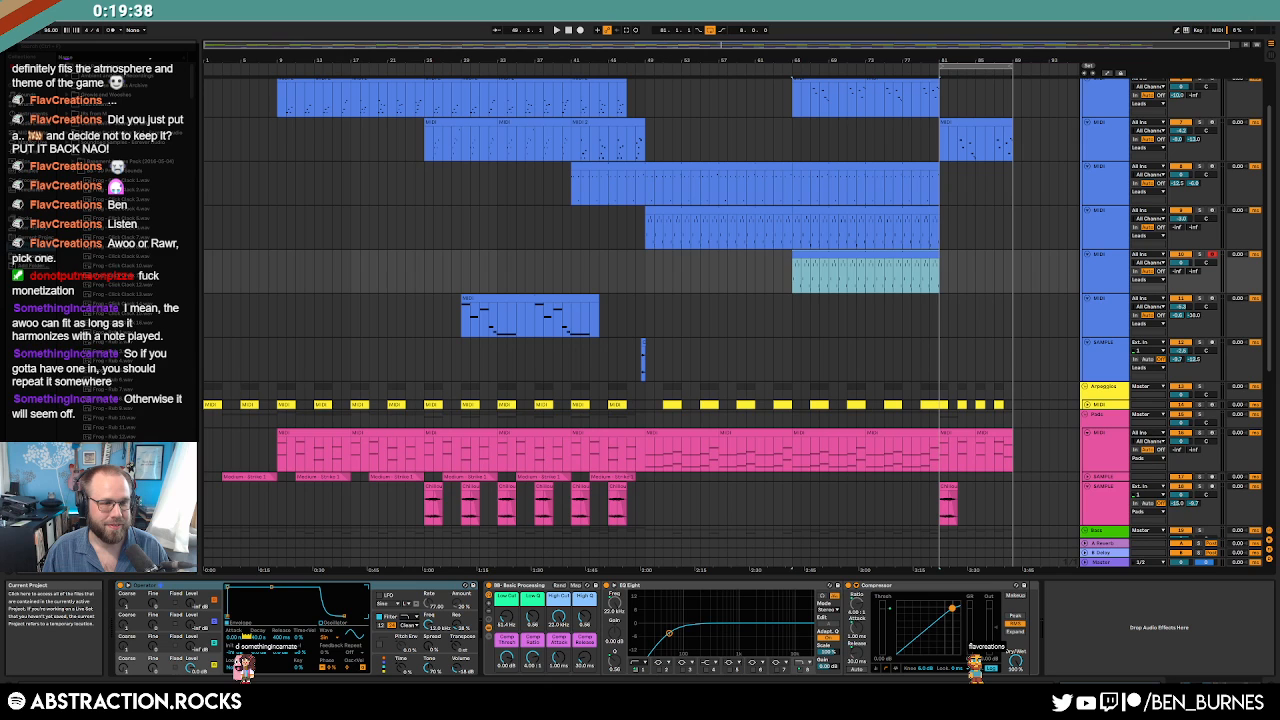
# Browse the dated song project folders in the browser, closing the first opened folder and expanding the next one.
pyautogui.click(32, 239)
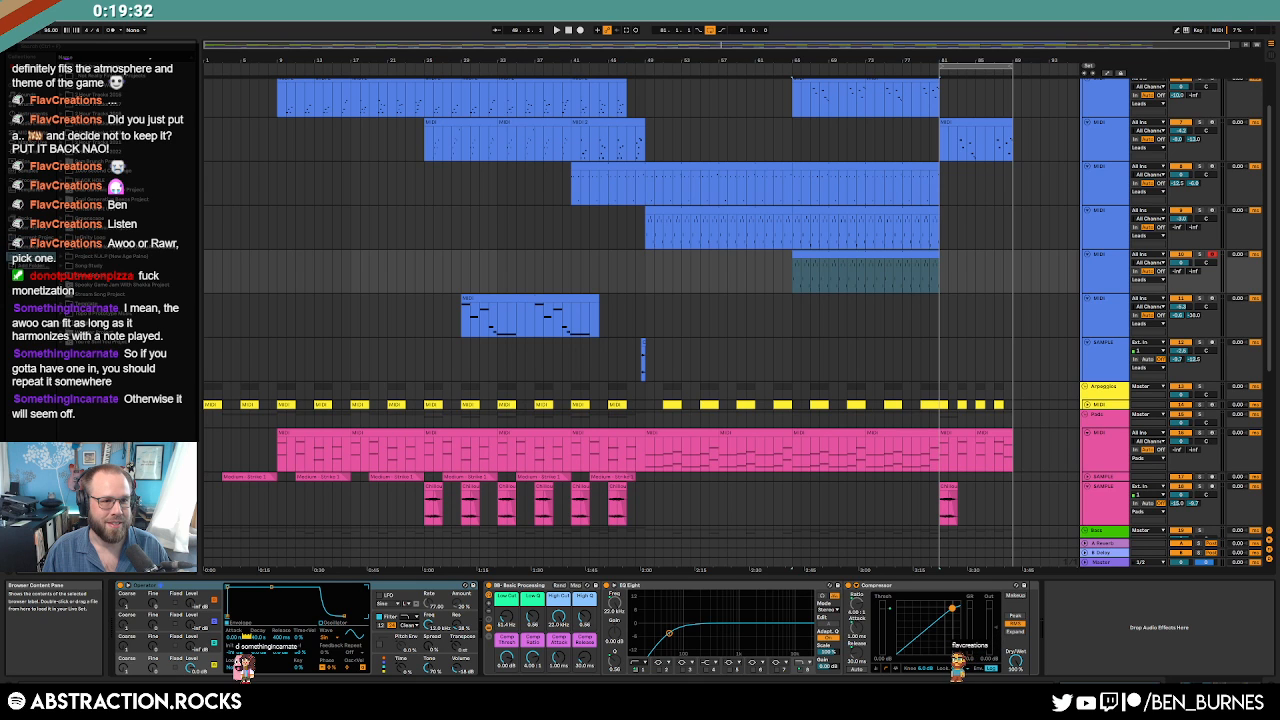
pyautogui.click(61, 142)
pyautogui.scroll(-8, 195, 310)
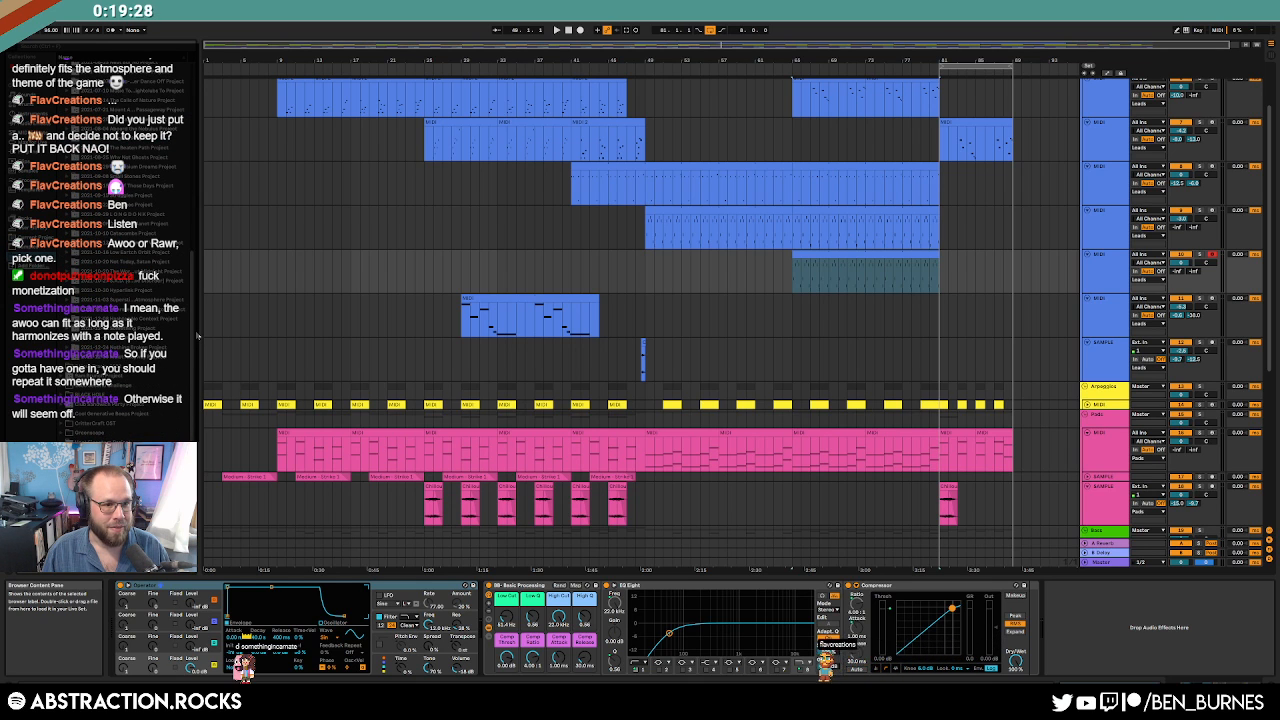
pyautogui.scroll(8, 196, 311)
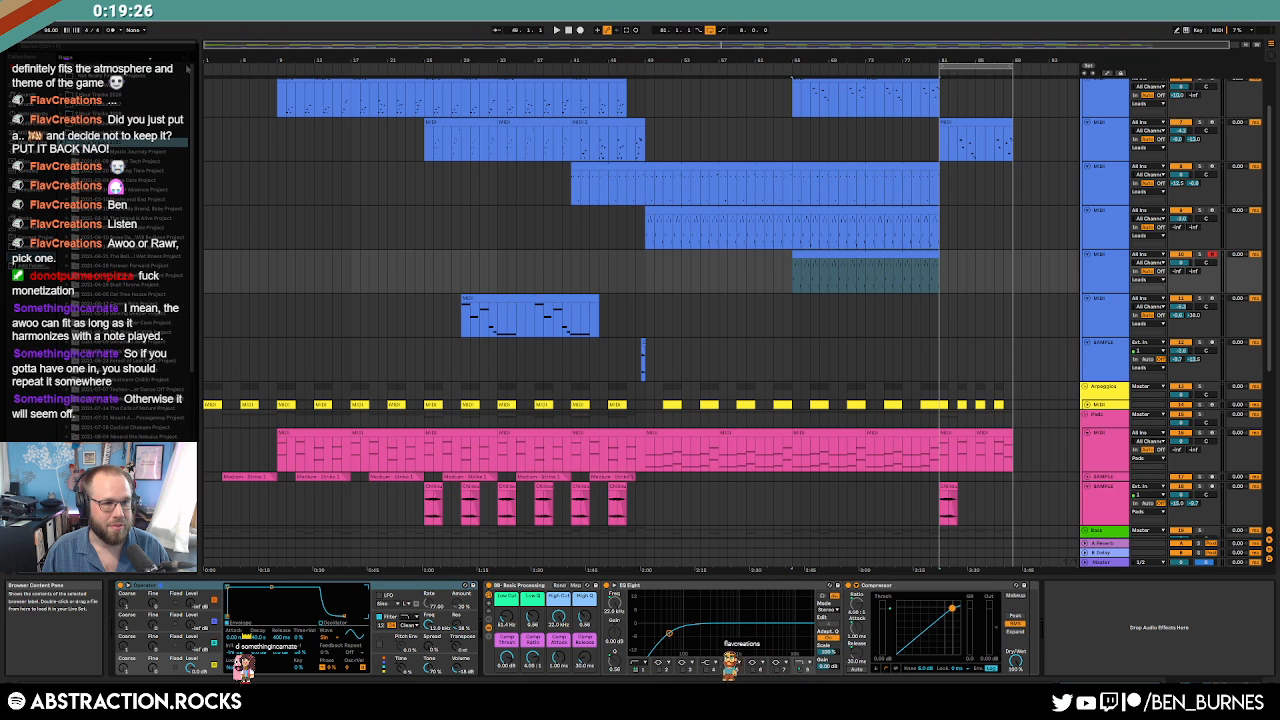
pyautogui.click(61, 142)
pyautogui.click(61, 152)
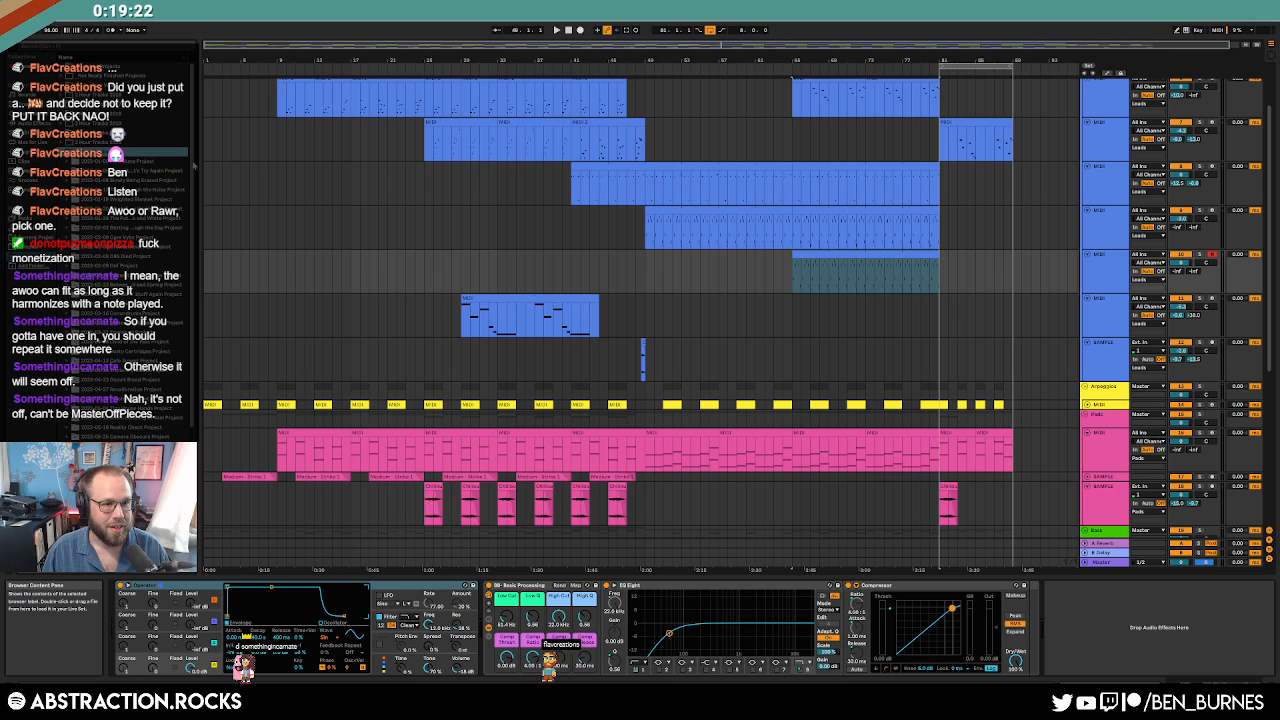
pyautogui.moveTo(195, 166); pyautogui.dragTo(197, 171)
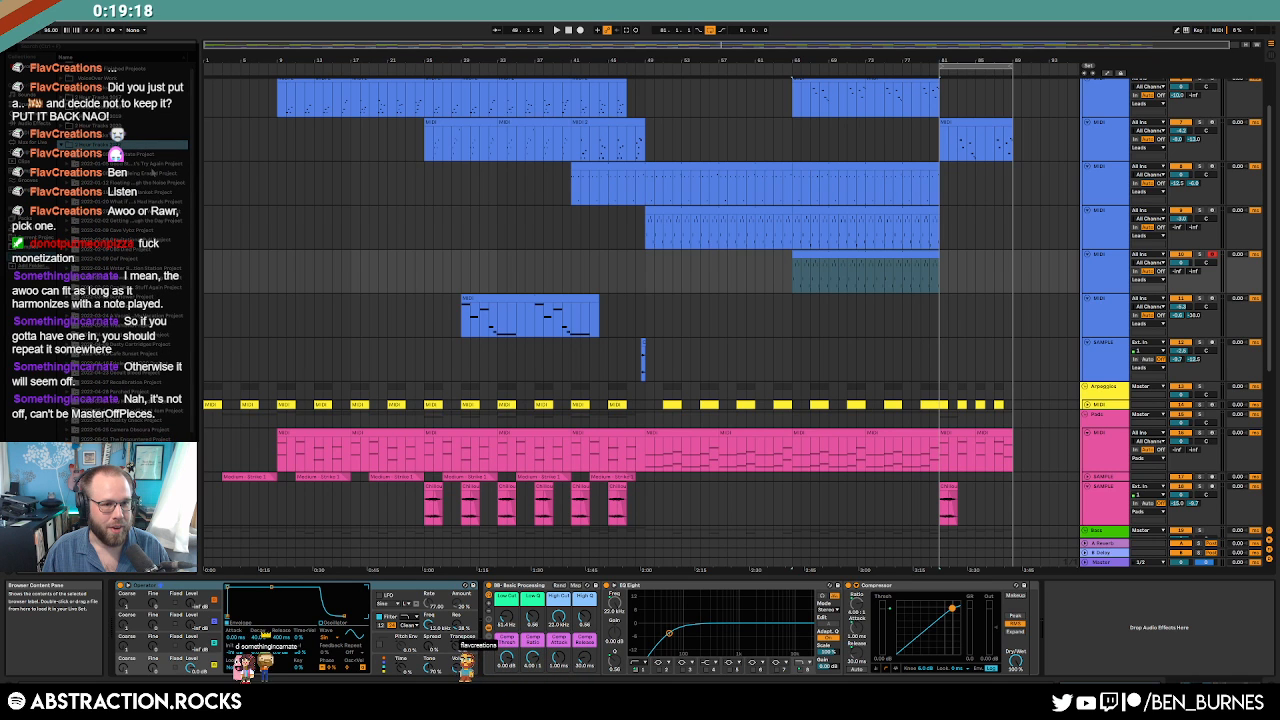
# Search the browser for "cata" and import the arpeggio track from the found project above the fifth lead track.
pyautogui.click(72, 47)
pyautogui.write('cata')
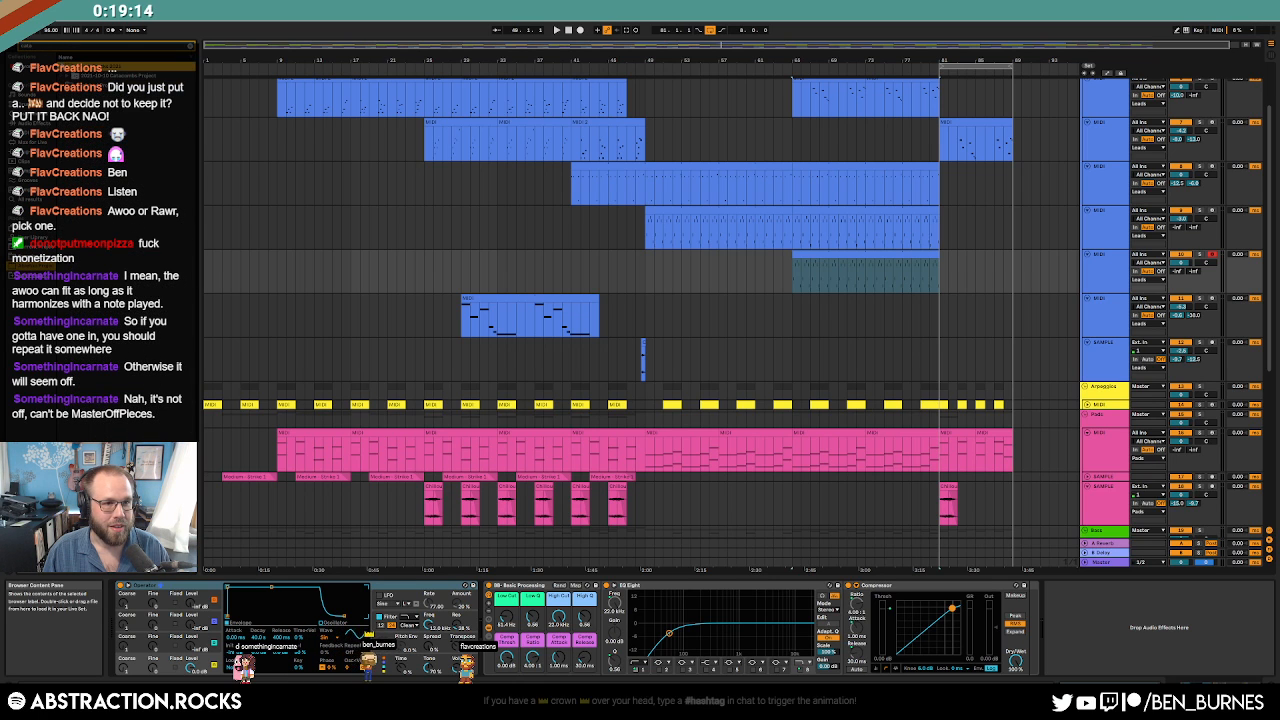
pyautogui.click(67, 76)
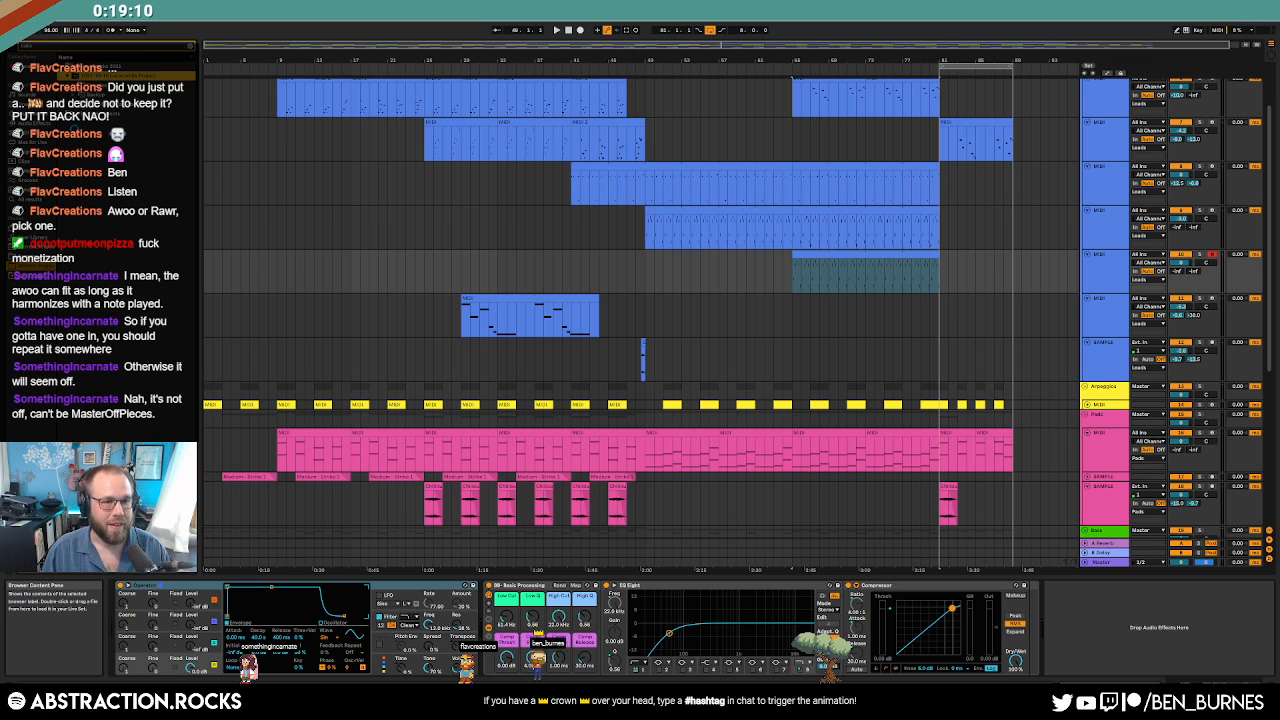
pyautogui.click(73, 104)
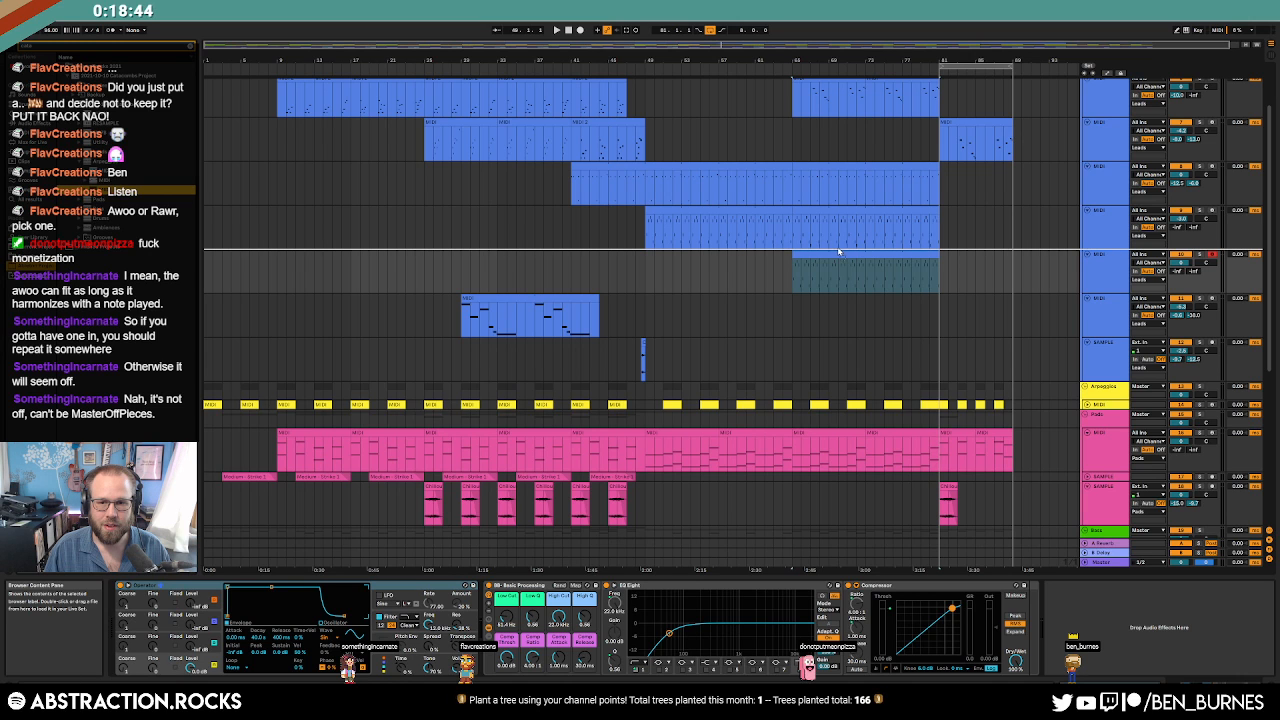
pyautogui.moveTo(836, 247); pyautogui.dragTo(840, 252)
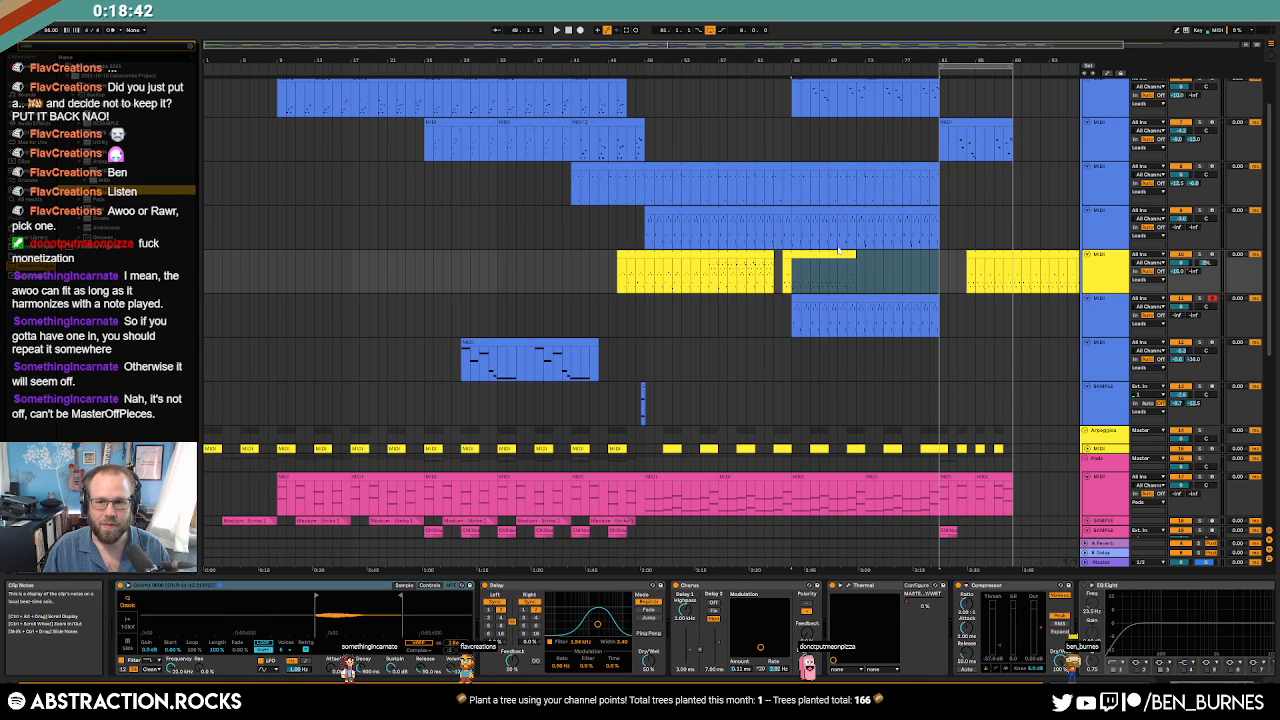
# Move the blue clip from the track below onto the imported track at bar 65 and delete the yellow clips before it.
pyautogui.moveTo(757, 251); pyautogui.dragTo(728, 255)
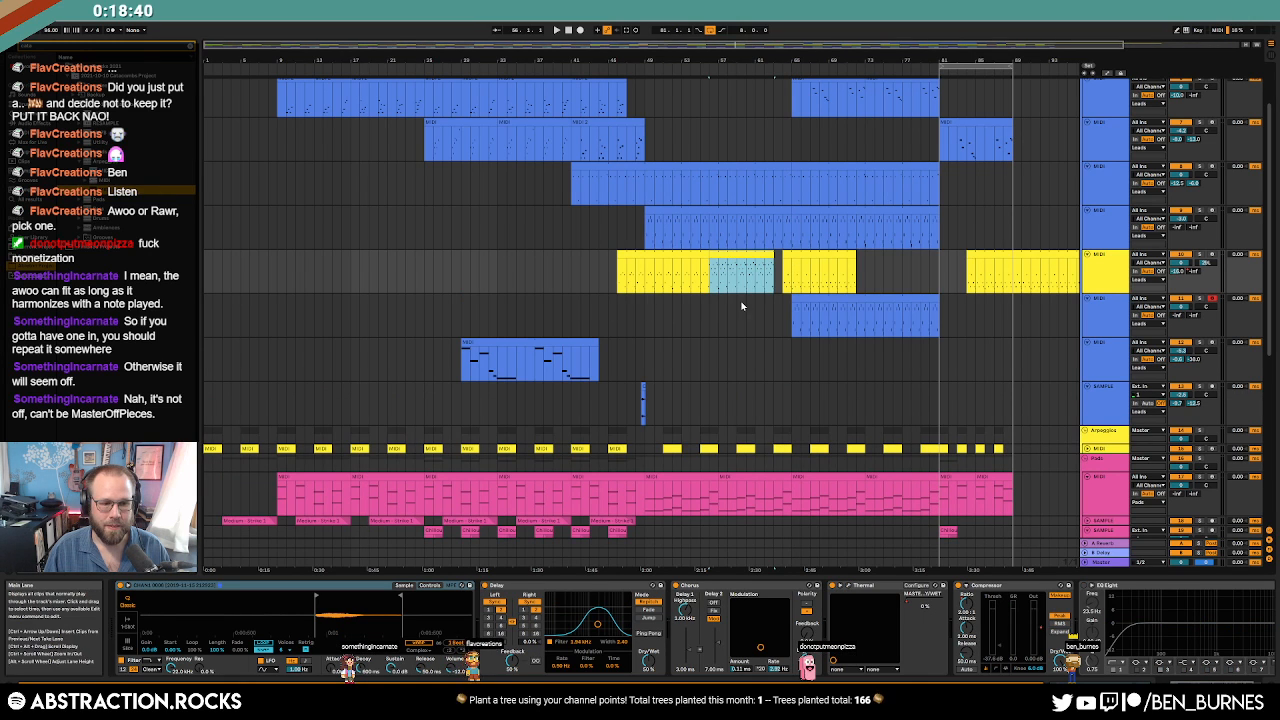
pyautogui.moveTo(792, 300); pyautogui.dragTo(617, 260)
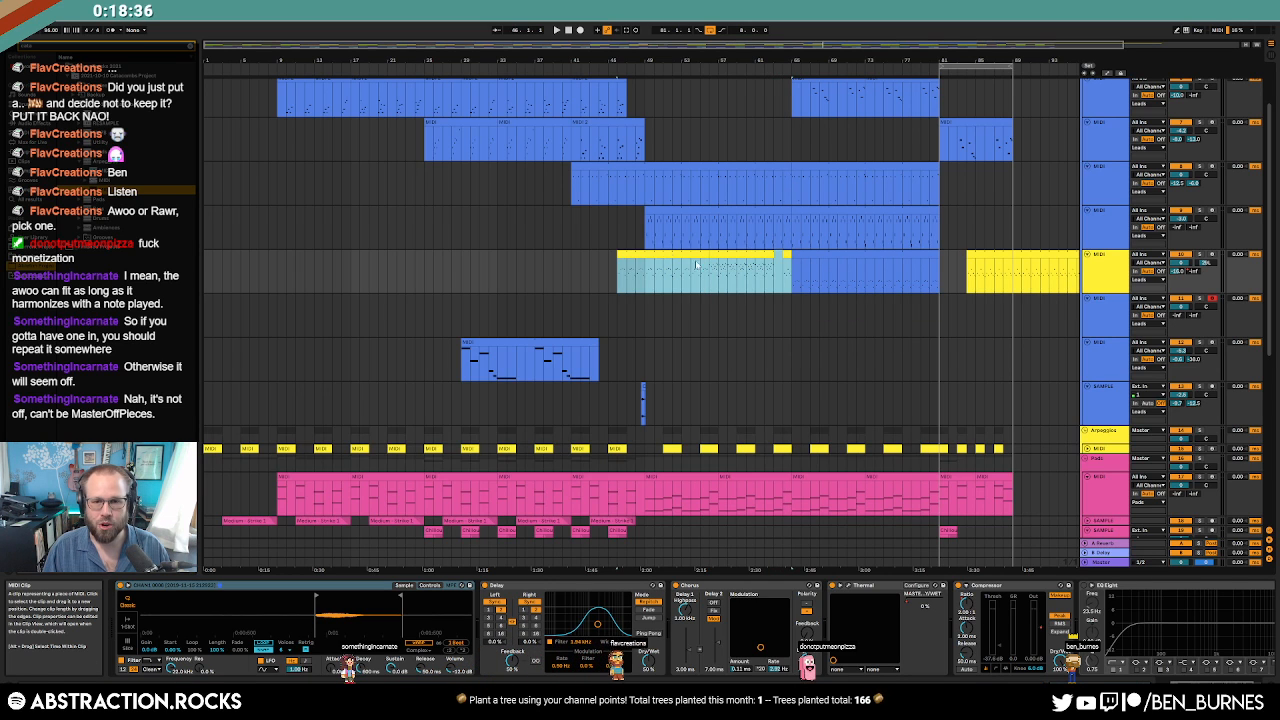
pyautogui.press('Delete')
pyautogui.press('space')
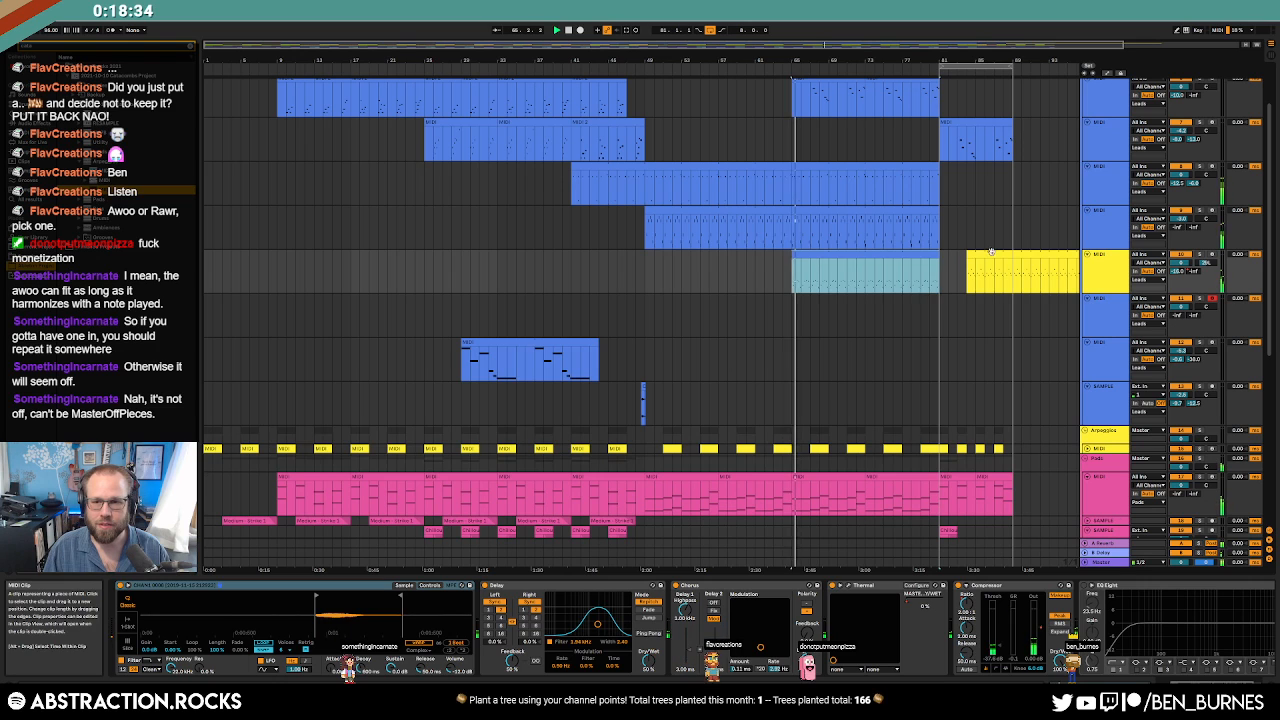
# Delete the yellow clips after the moved blue clip and arm the imported track for recording.
pyautogui.click(1057, 256)
pyautogui.doubleClick(1064, 45)
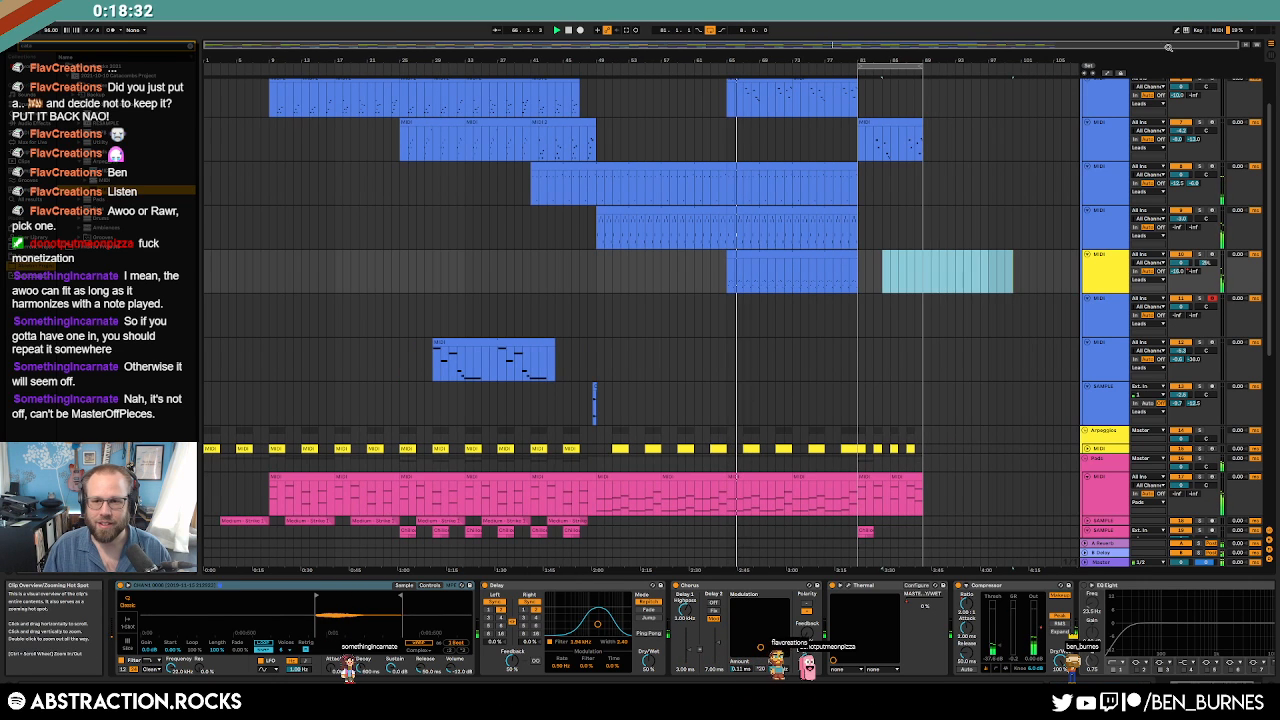
pyautogui.press('Delete')
pyautogui.press('space')
pyautogui.click(1210, 256)
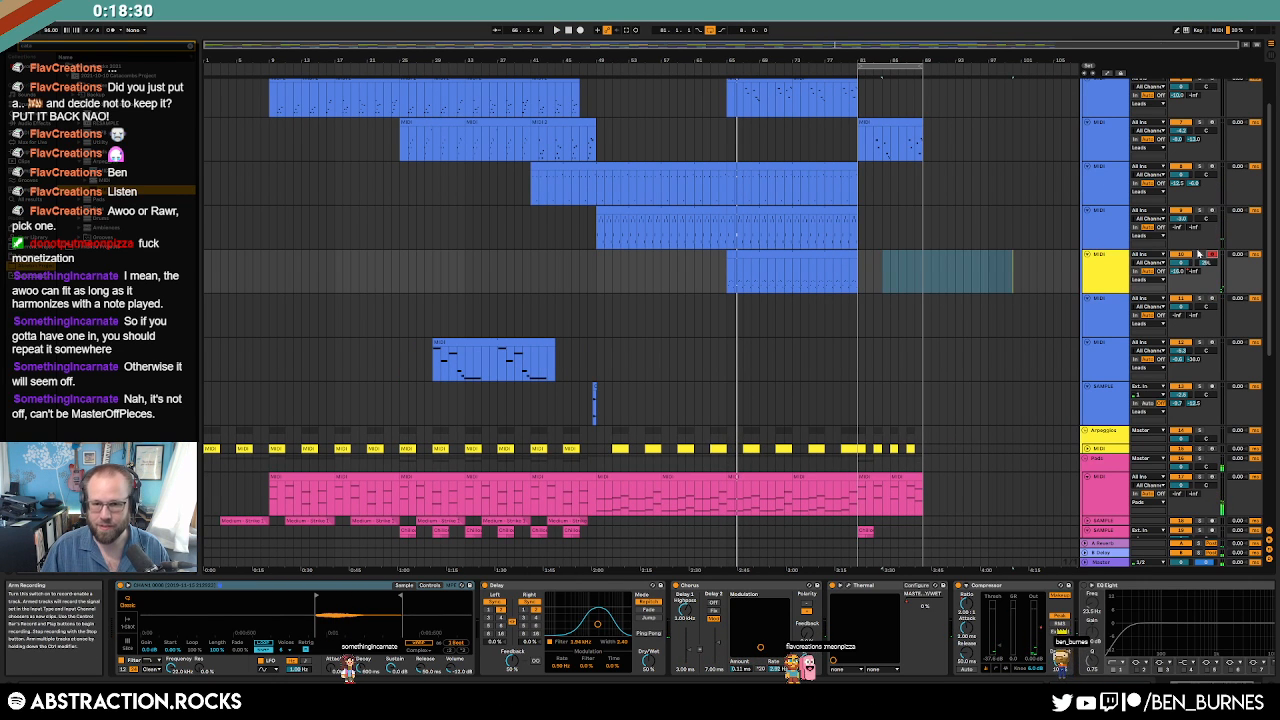
# Transpose all notes of the moved blue clip up one octave and play the result.
pyautogui.doubleClick(834, 254)
pyautogui.click(685, 546)
pyautogui.hotkey('ctrl', 'a')
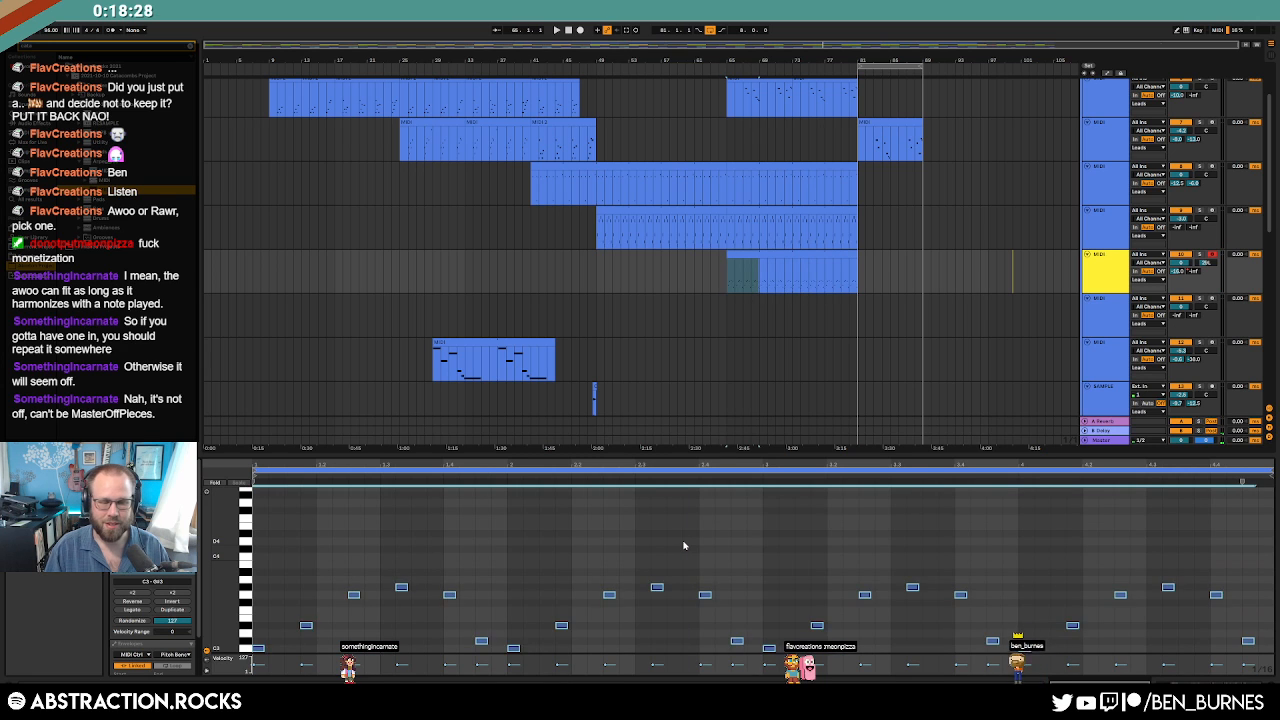
pyautogui.hotkey('shift', 'Up')
pyautogui.press('space')
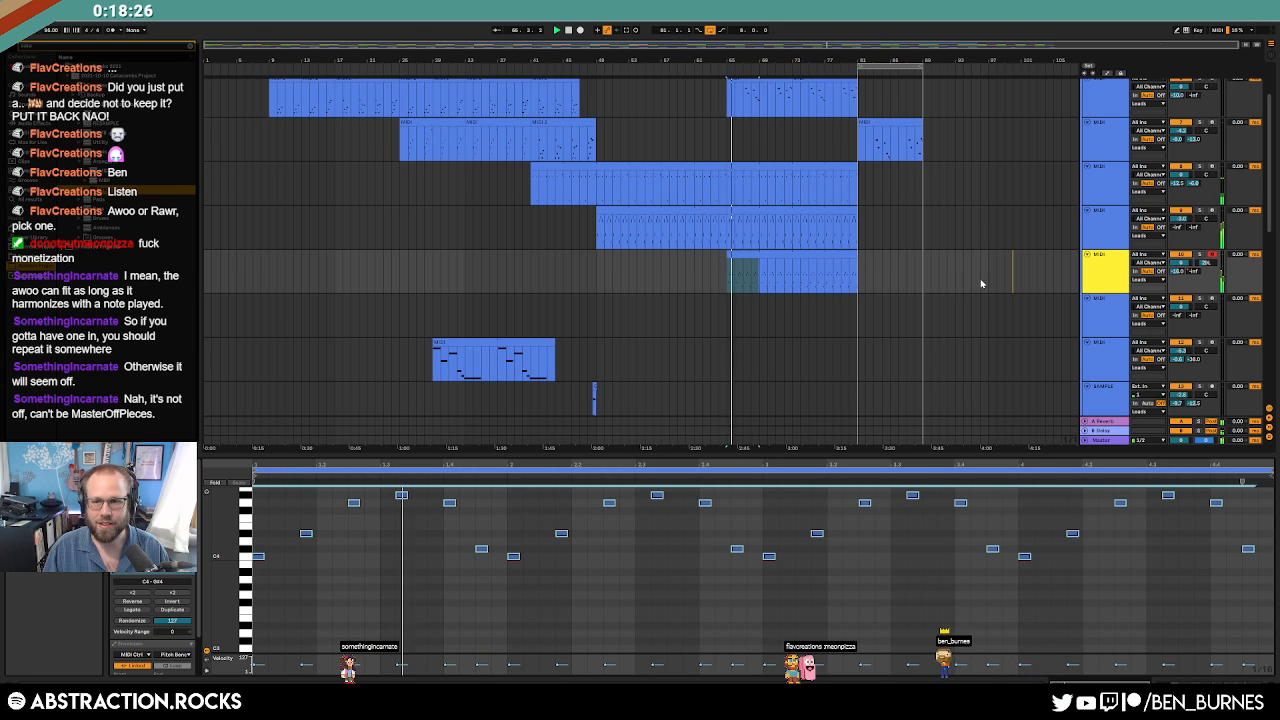
# Remove the leftover yellow sliver from the imported track, solo the track and play its blue clip.
pyautogui.moveTo(981, 284); pyautogui.dragTo(1054, 272)
pyautogui.press('Delete')
pyautogui.click(906, 271)
pyautogui.hotkey('shift', 'Tab')
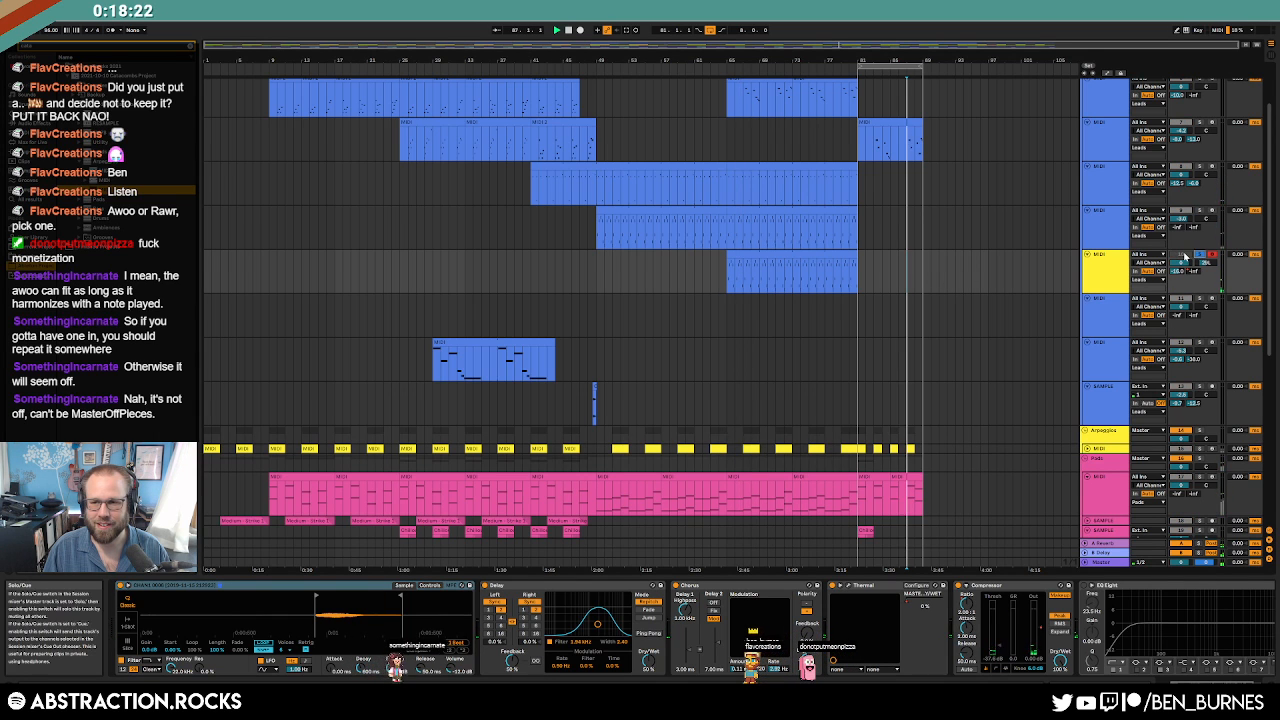
pyautogui.click(820, 254)
pyautogui.press('space')
pyautogui.press('space')
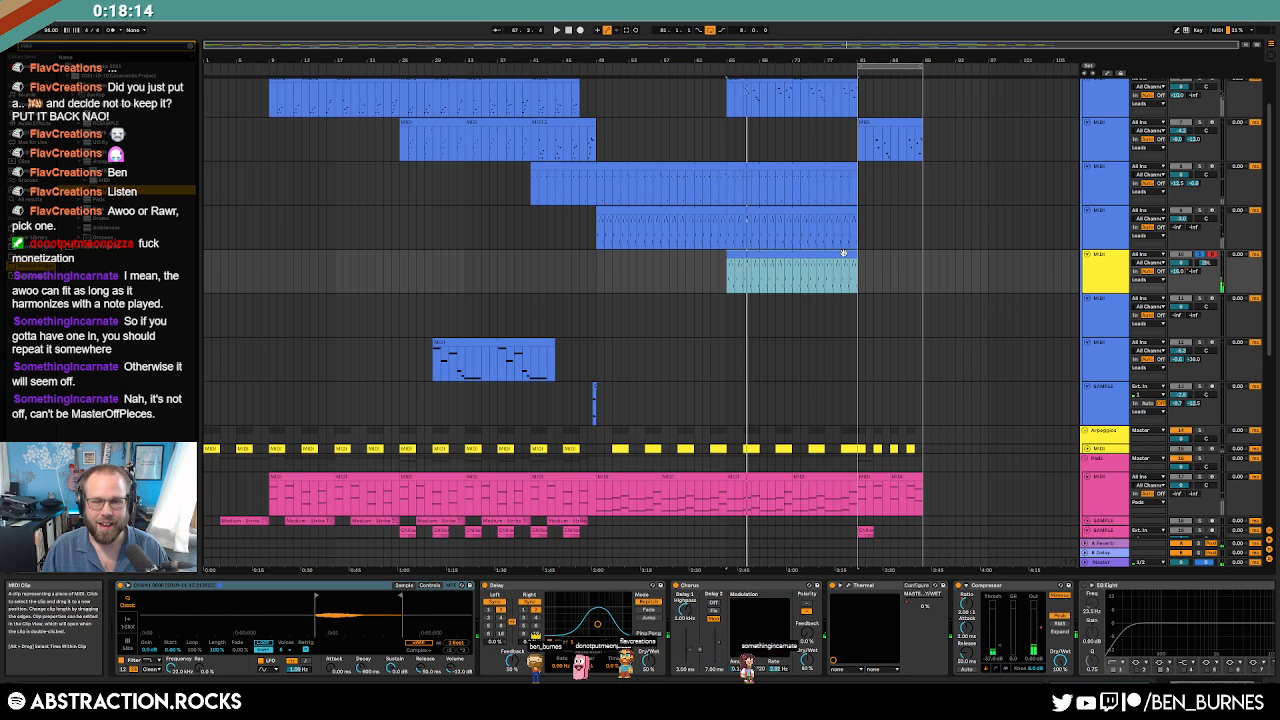
# Undo the octave transposition and clip deletions on the imported track, and open the notes of its first yellow clip.
pyautogui.hotkey('ctrl', 'z')
pyautogui.hotkey('ctrl', 'z')
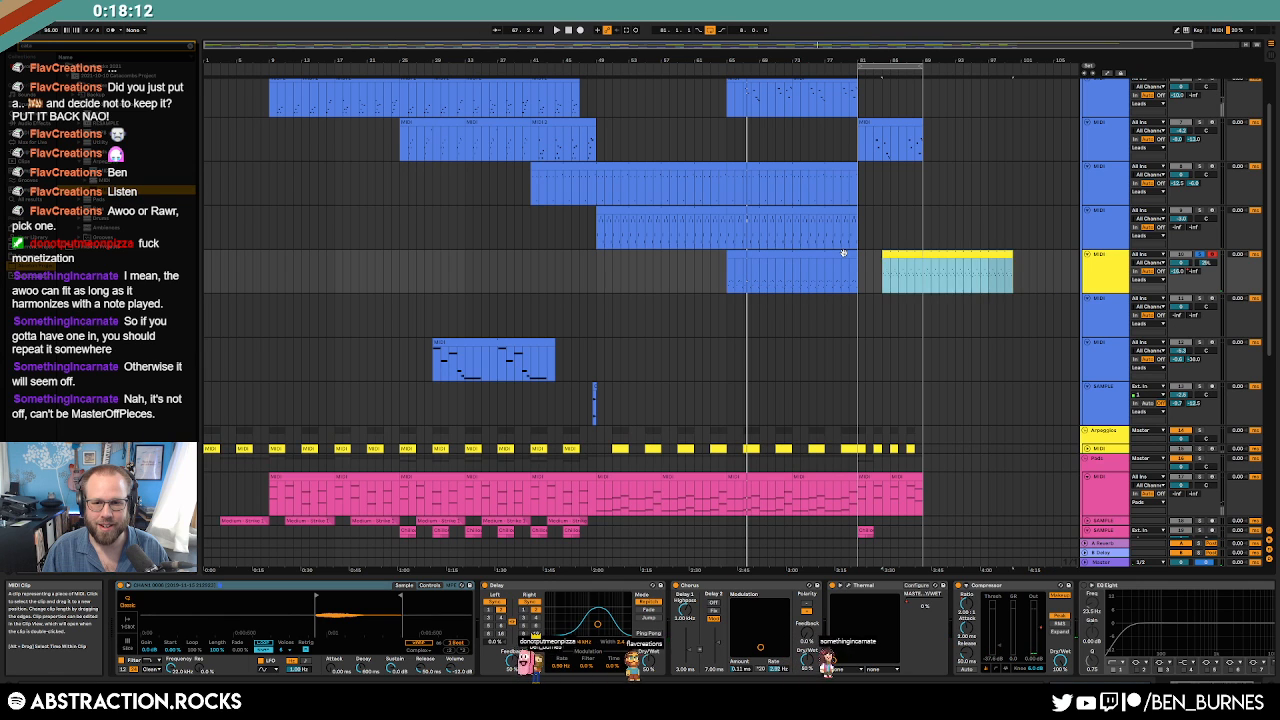
pyautogui.hotkey('ctrl', 'z')
pyautogui.click(579, 254)
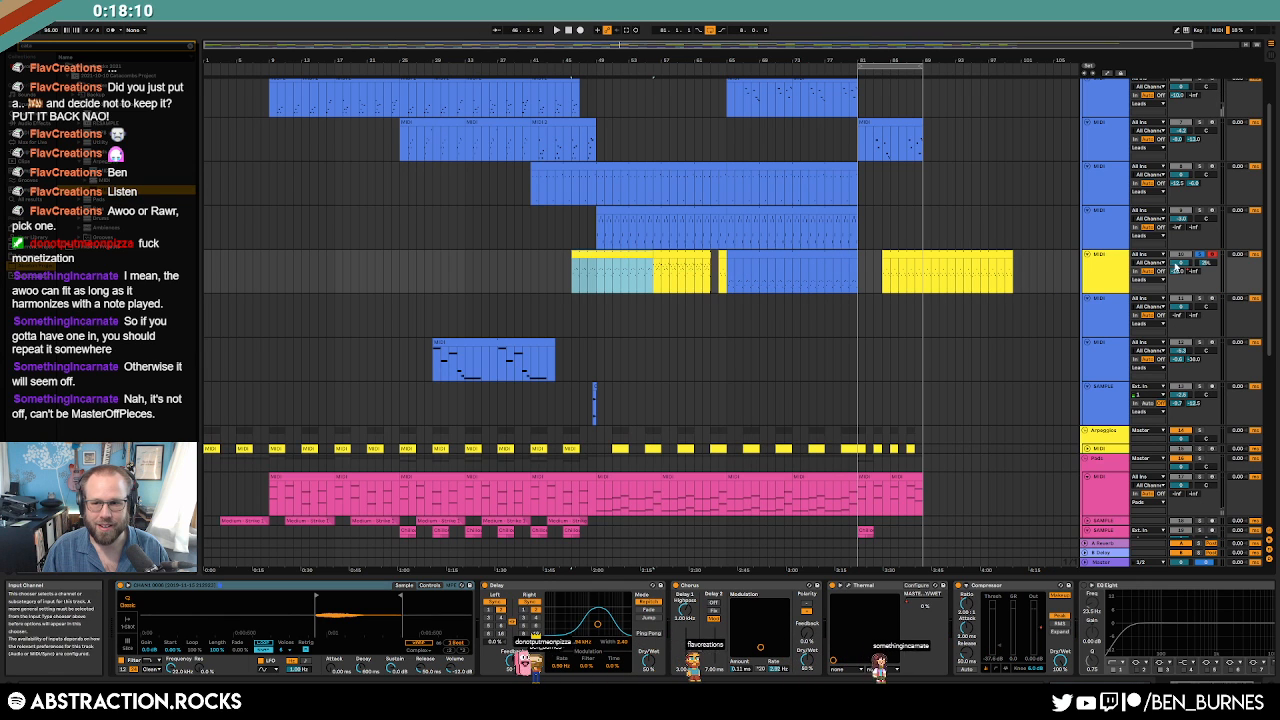
pyautogui.doubleClick(582, 254)
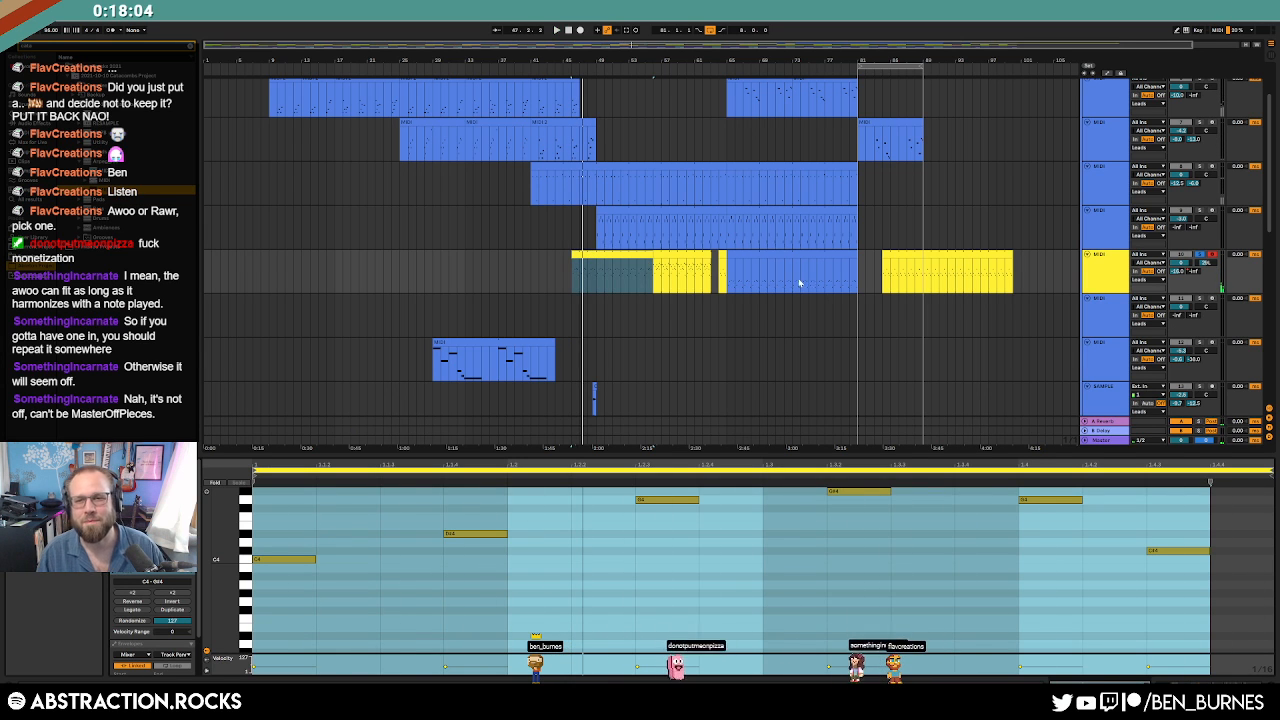
# Delete the imported yellow track together with all of its clips.
pyautogui.click(1193, 288)
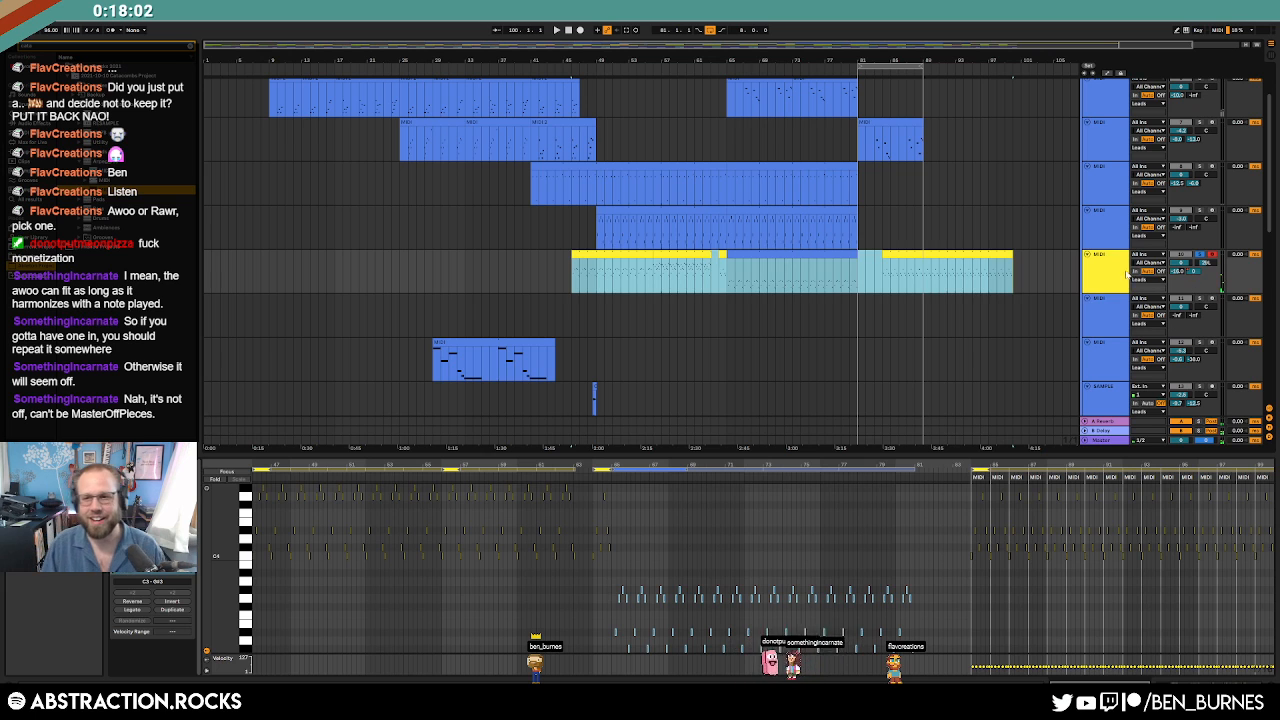
pyautogui.click(1072, 287)
pyautogui.press('Delete')
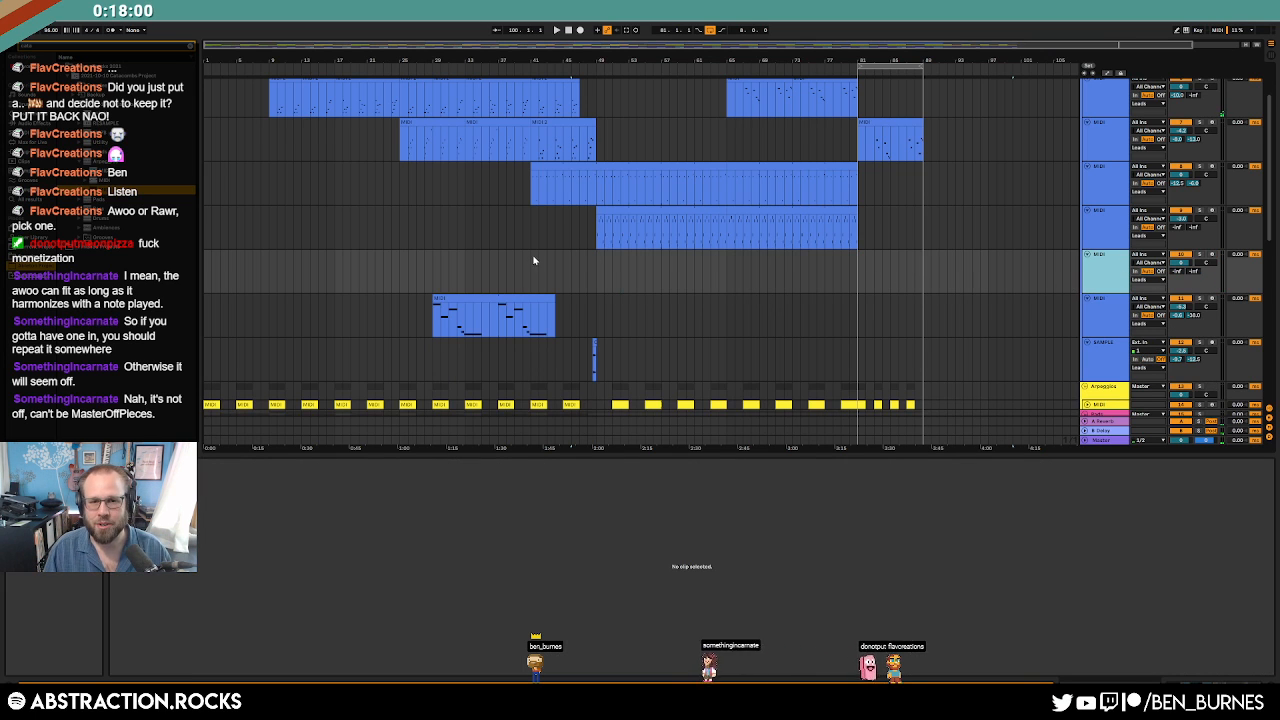
# Play the arrangement from bar 41 with the device chain shown instead of the note editor.
pyautogui.click(531, 259)
pyautogui.press('space')
pyautogui.hotkey('shift', 'Tab')
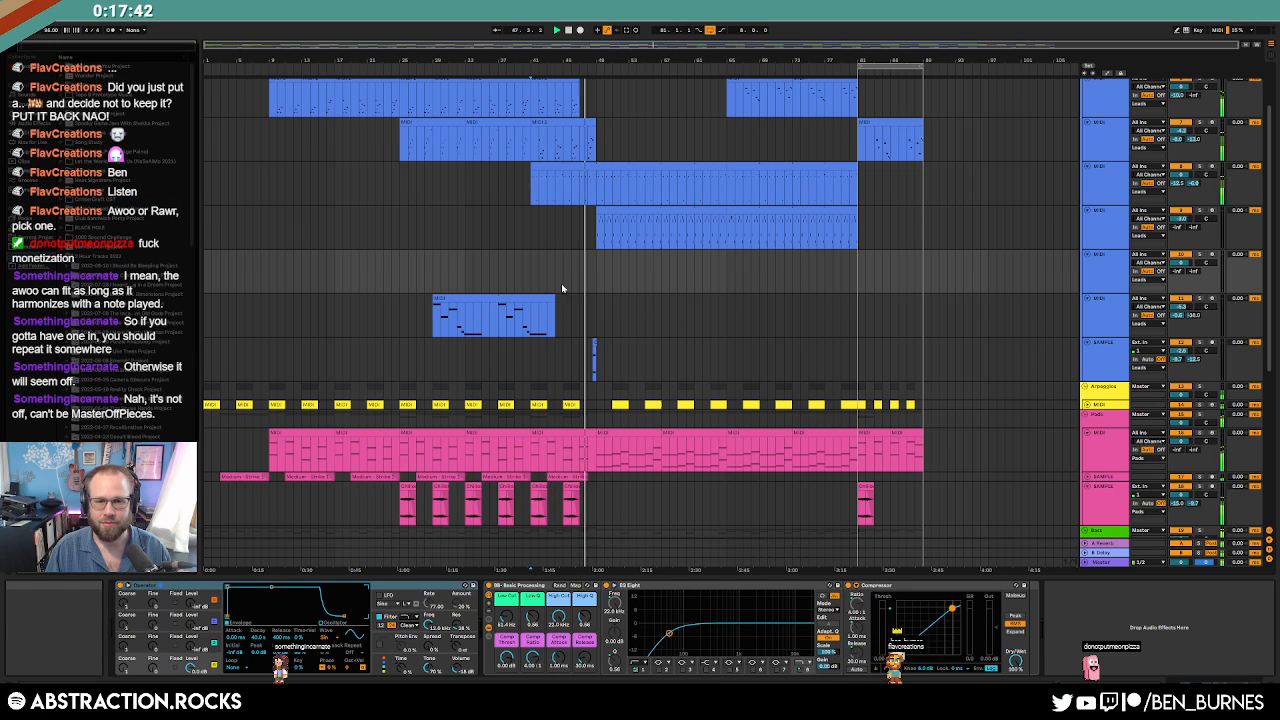
pyautogui.click(974, 366)
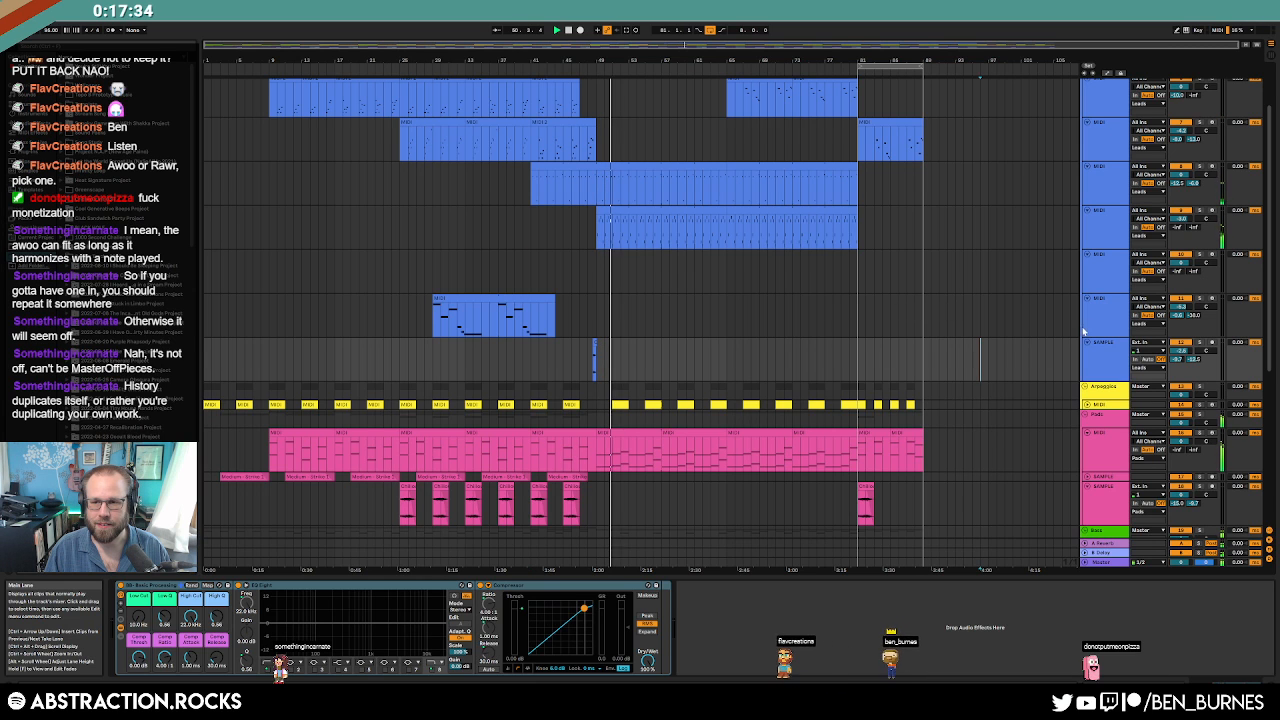
pyautogui.click(1104, 351)
pyautogui.scroll(3, 1097, 320)
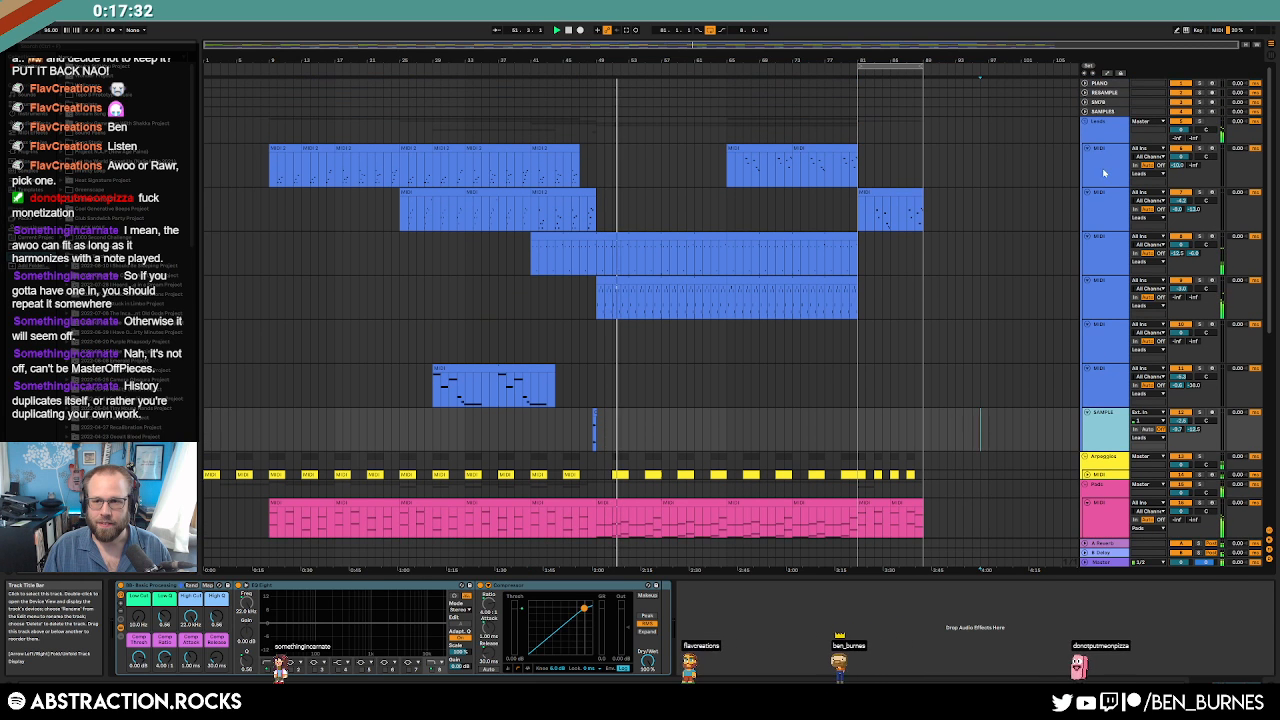
pyautogui.keyDown('shift'); pyautogui.click(1105, 171); pyautogui.keyUp('shift')
pyautogui.click(760, 385)
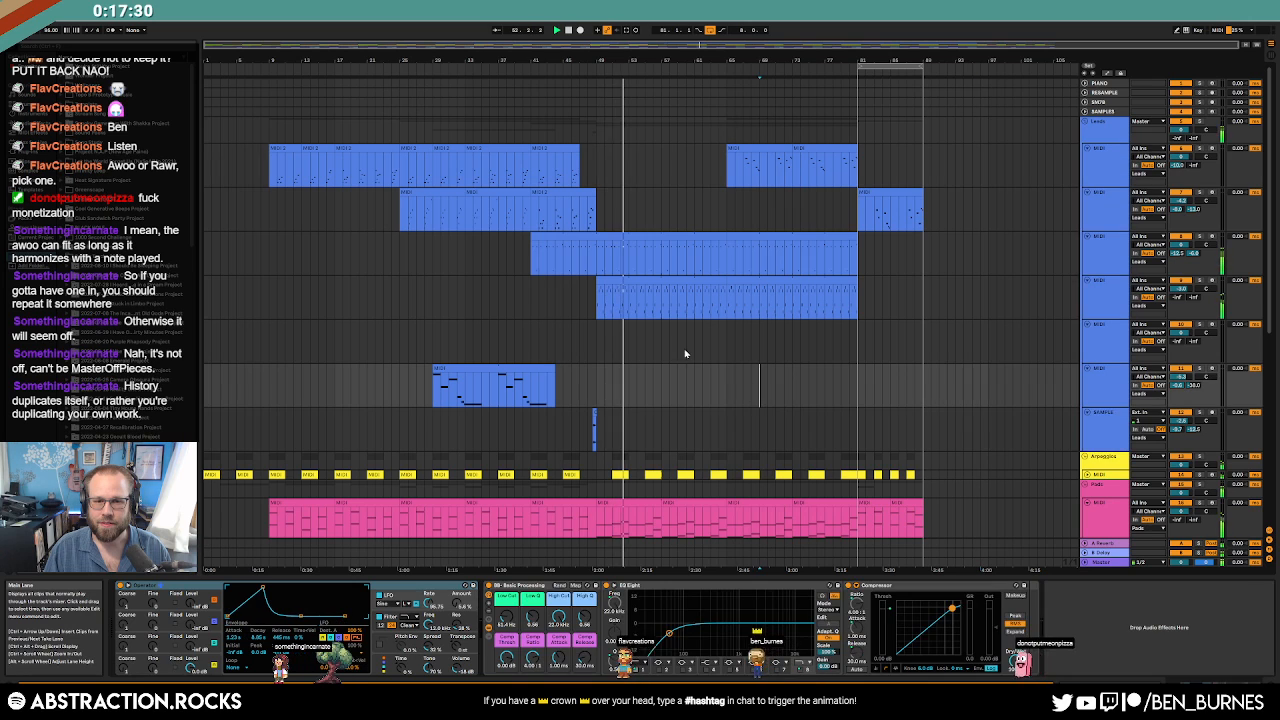
# Examine the notes of the fourth lead track's long clip and review the surrounding tracks while the arrangement plays.
pyautogui.scroll(3, 628, 306)
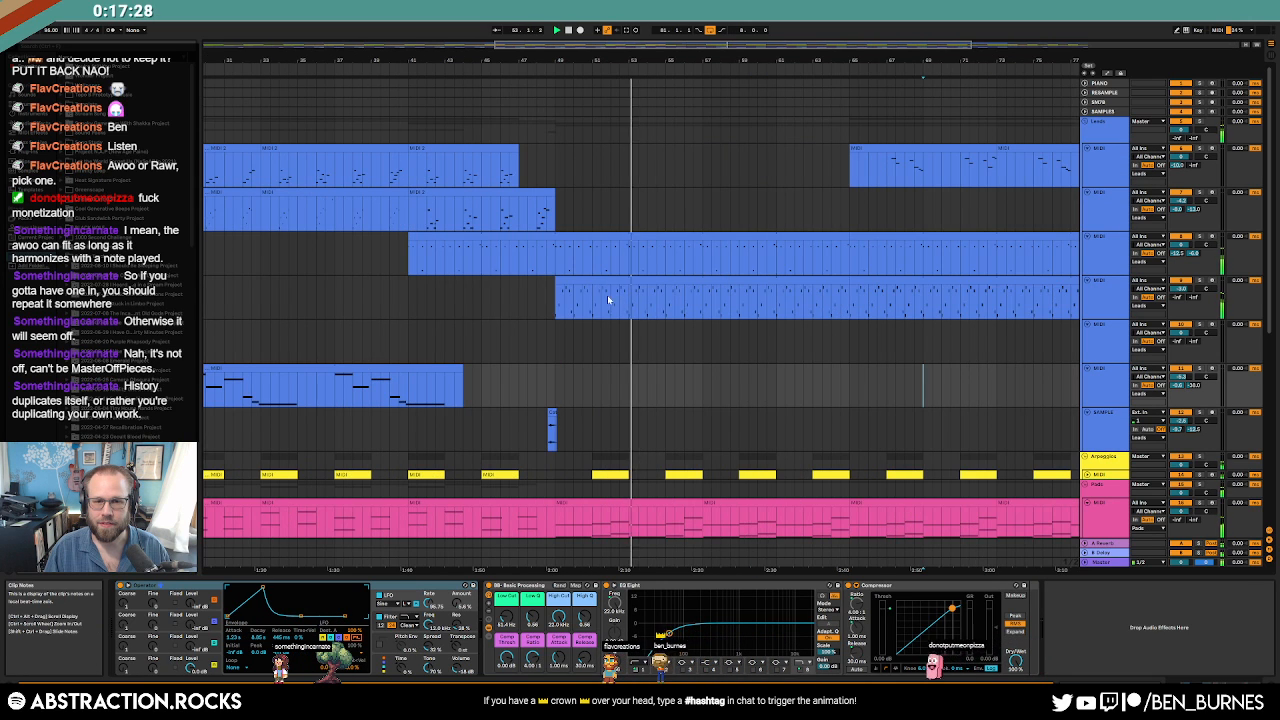
pyautogui.click(610, 282)
pyautogui.doubleClick(610, 282)
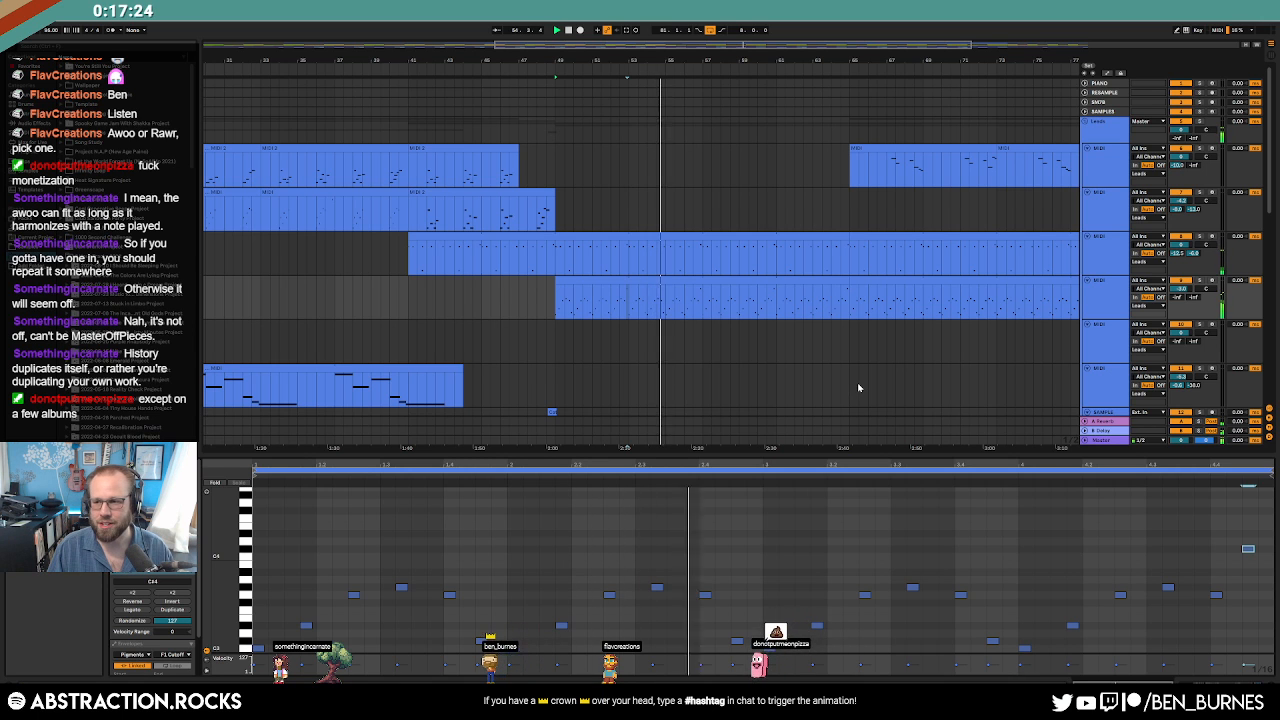
pyautogui.scroll(-1, 856, 387)
pyautogui.moveTo(816, 60); pyautogui.dragTo(662, 42)
pyautogui.scroll(-10, 820, 338)
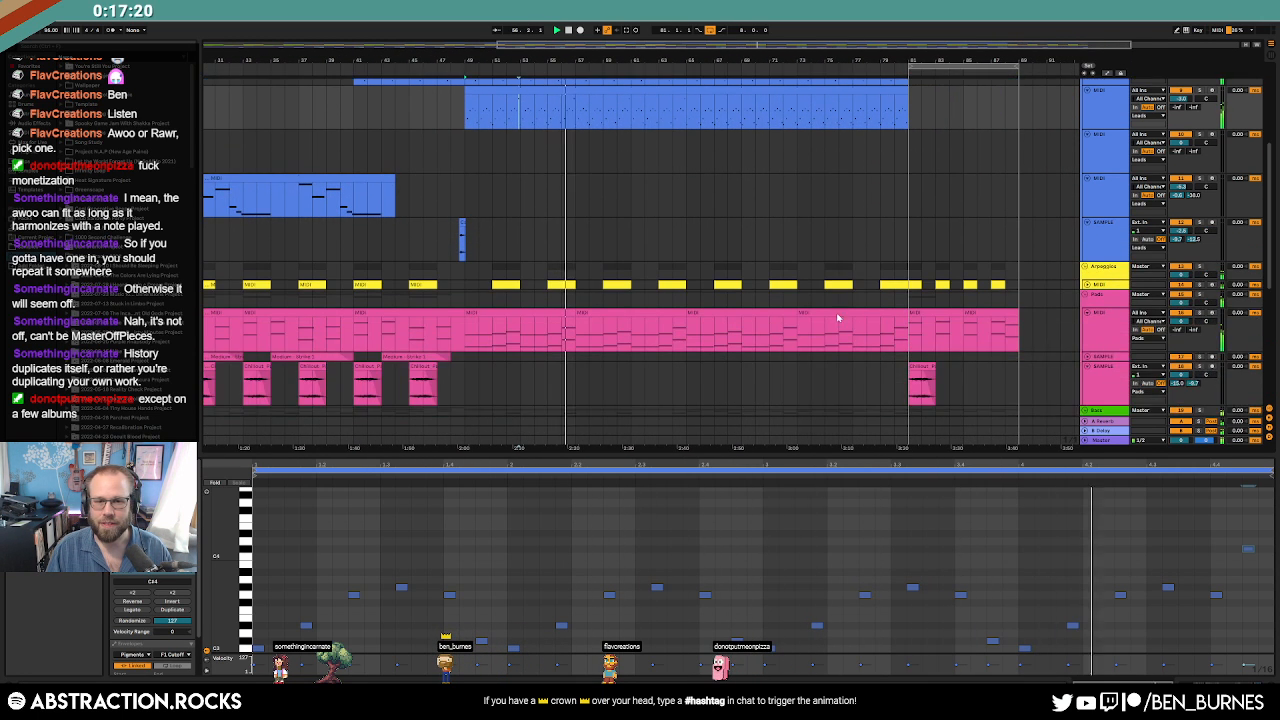
pyautogui.scroll(-2, 820, 338)
pyautogui.scroll(7, 800, 340)
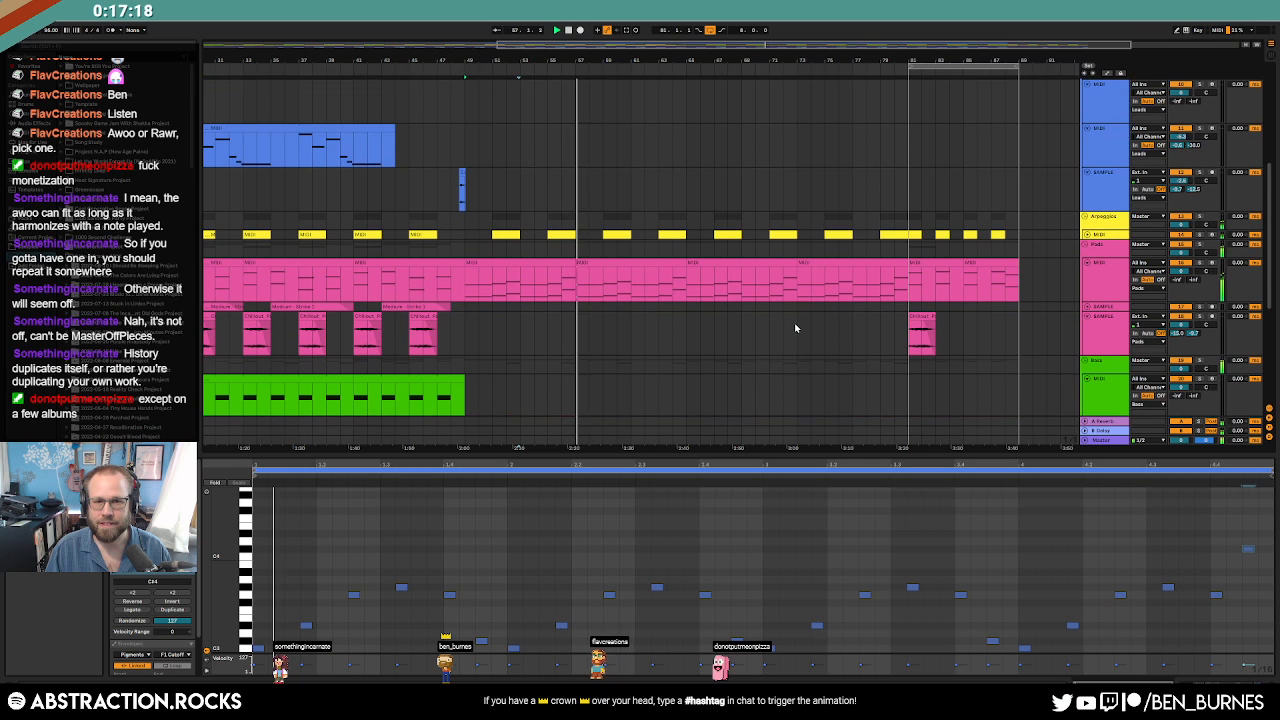
pyautogui.scroll(1, 770, 330)
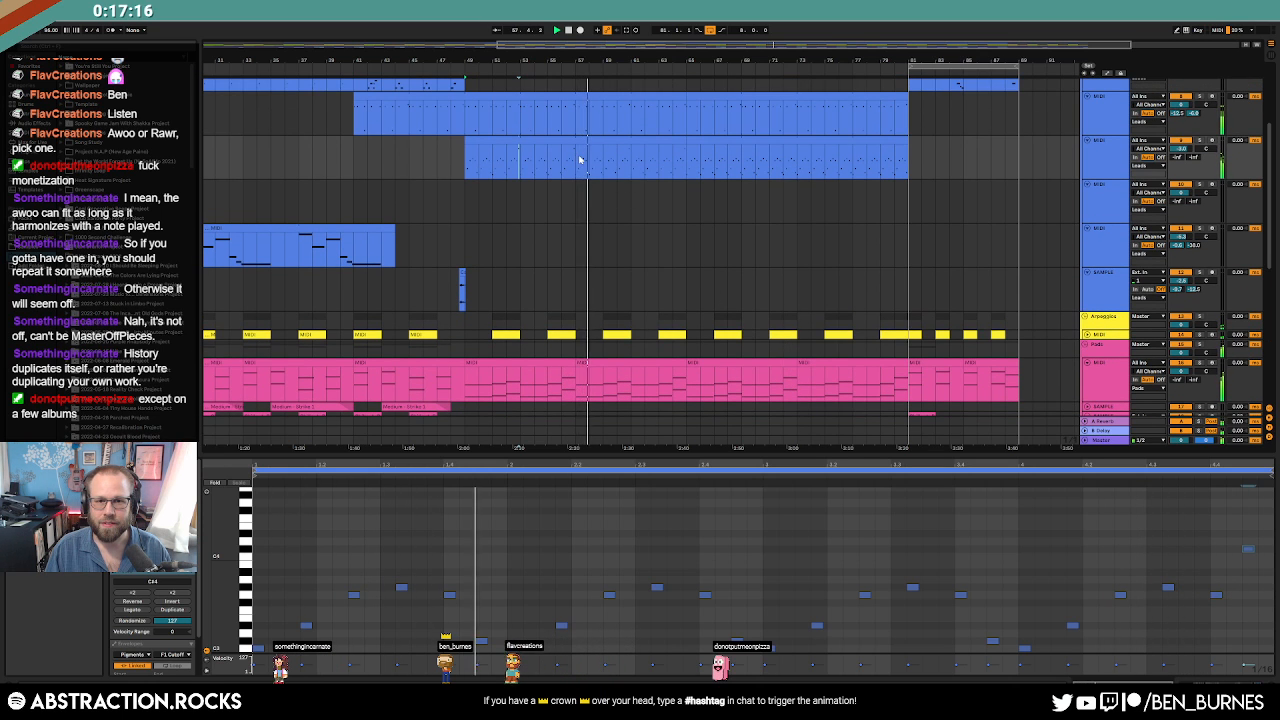
pyautogui.hotkey('shift', 'Tab')
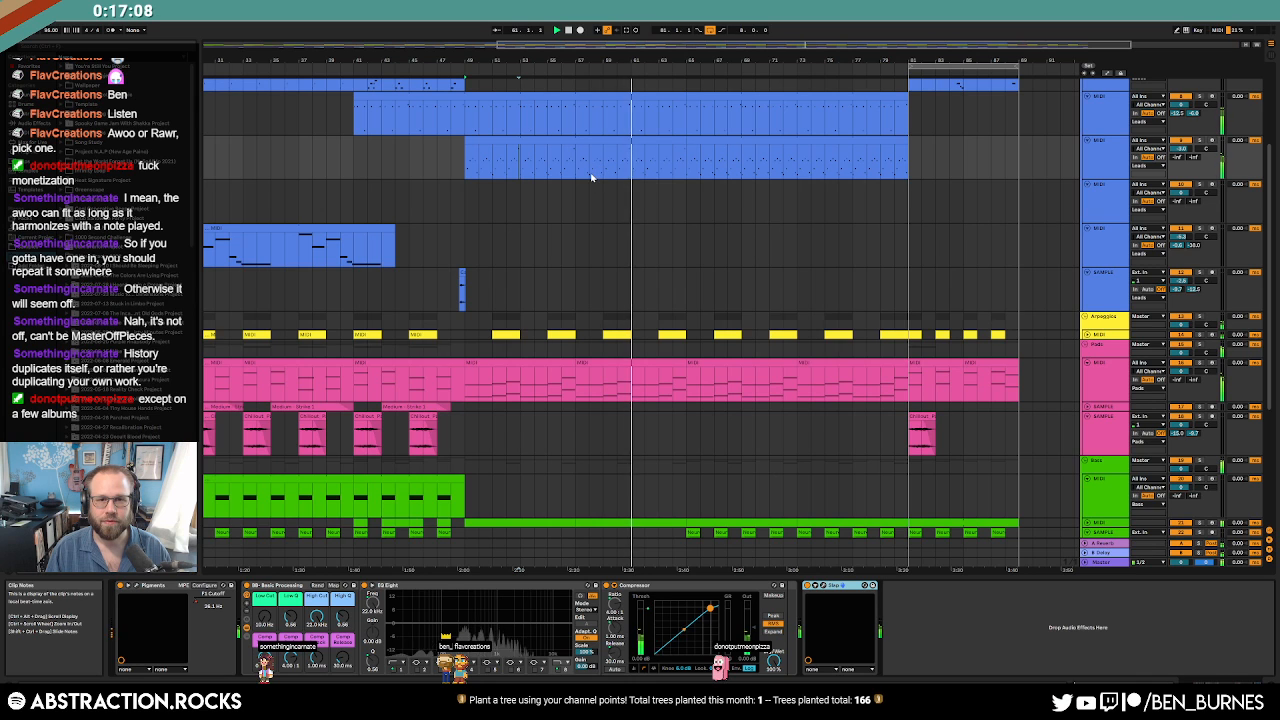
# Duplicate the rising four-note group (C3 to G#3) near the pattern's end in the fourth lead clip, slightly after the originals.
pyautogui.moveTo(577, 167); pyautogui.dragTo(686, 163)
pyautogui.click(668, 150)
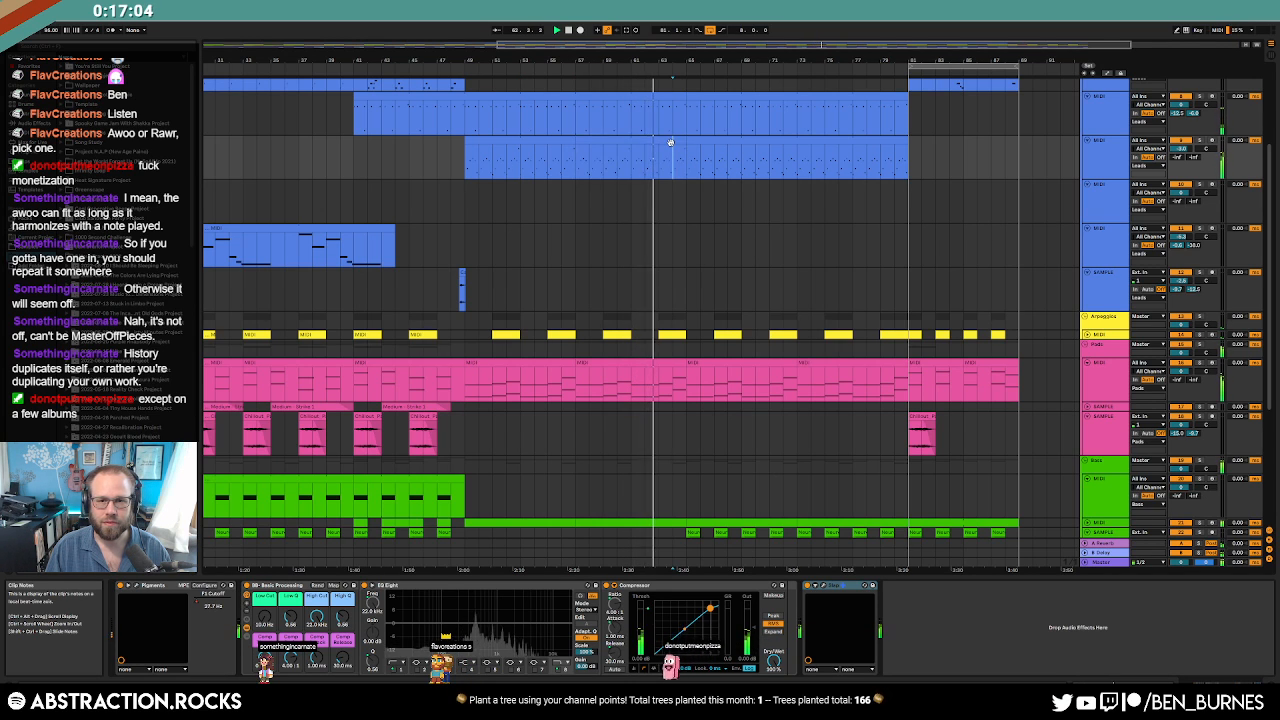
pyautogui.doubleClick(672, 160)
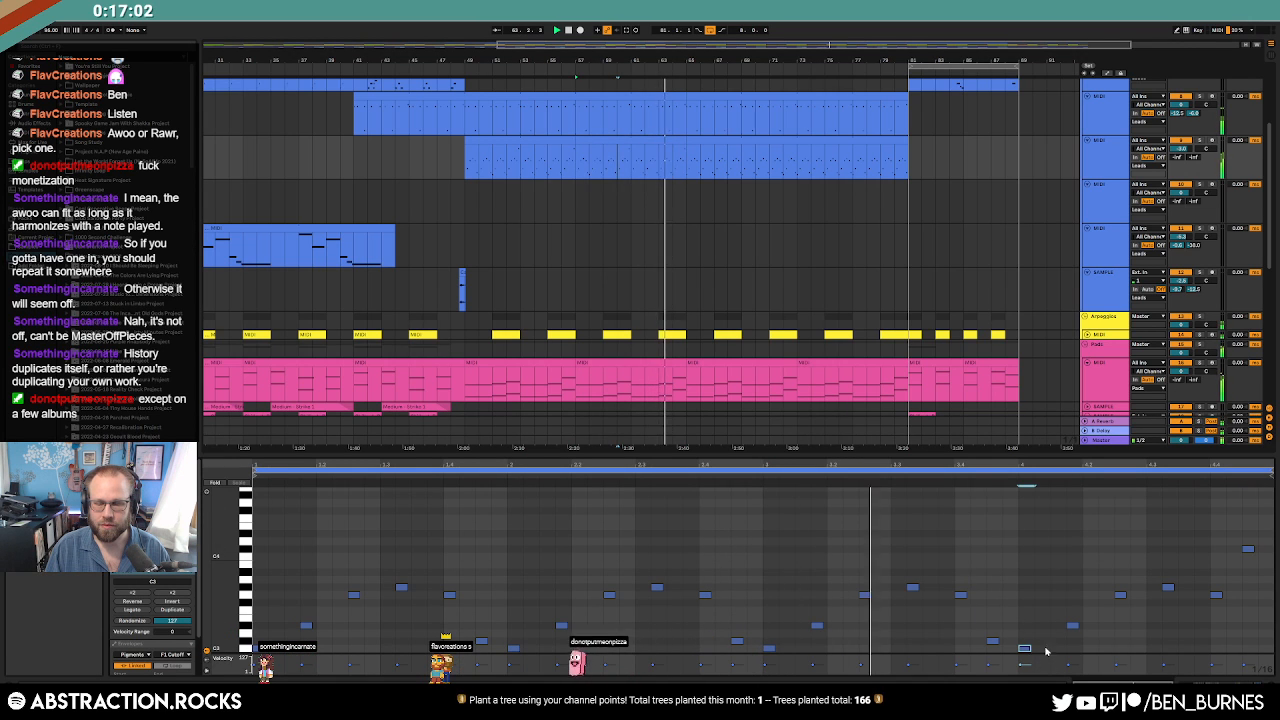
pyautogui.moveTo(1040, 666); pyautogui.dragTo(1207, 666)
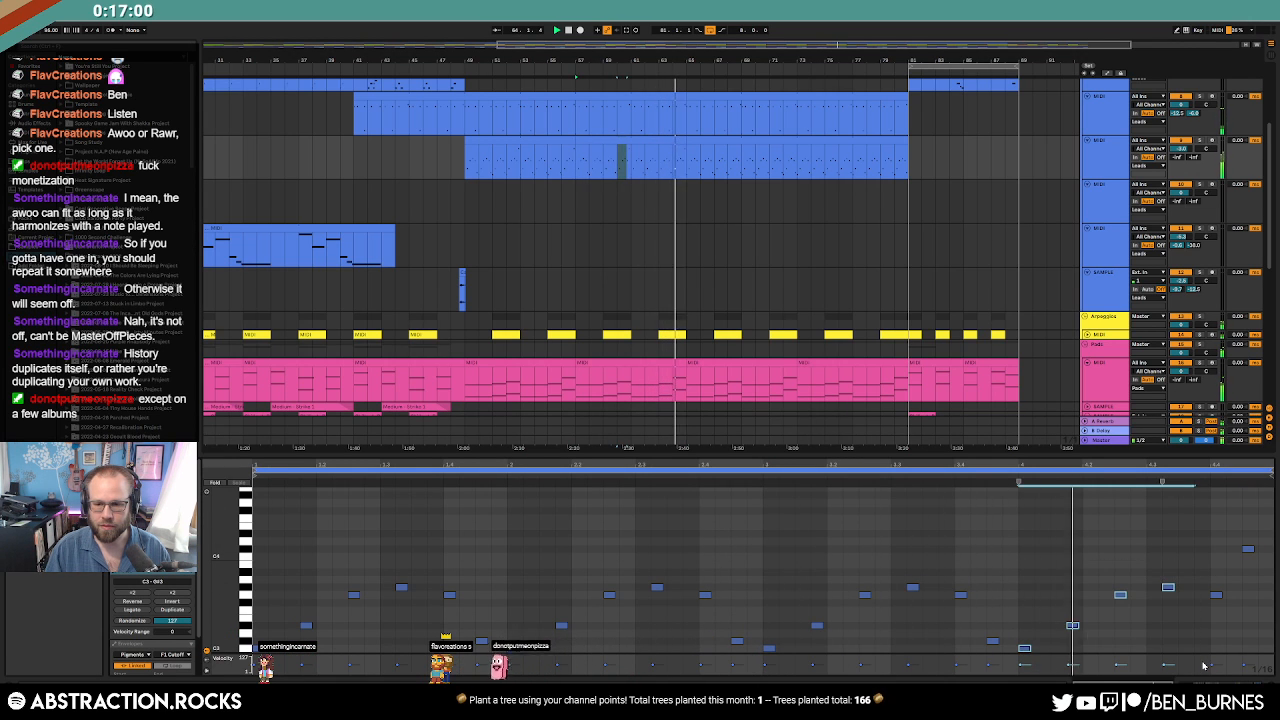
pyautogui.hotkey('ctrl', 'd')
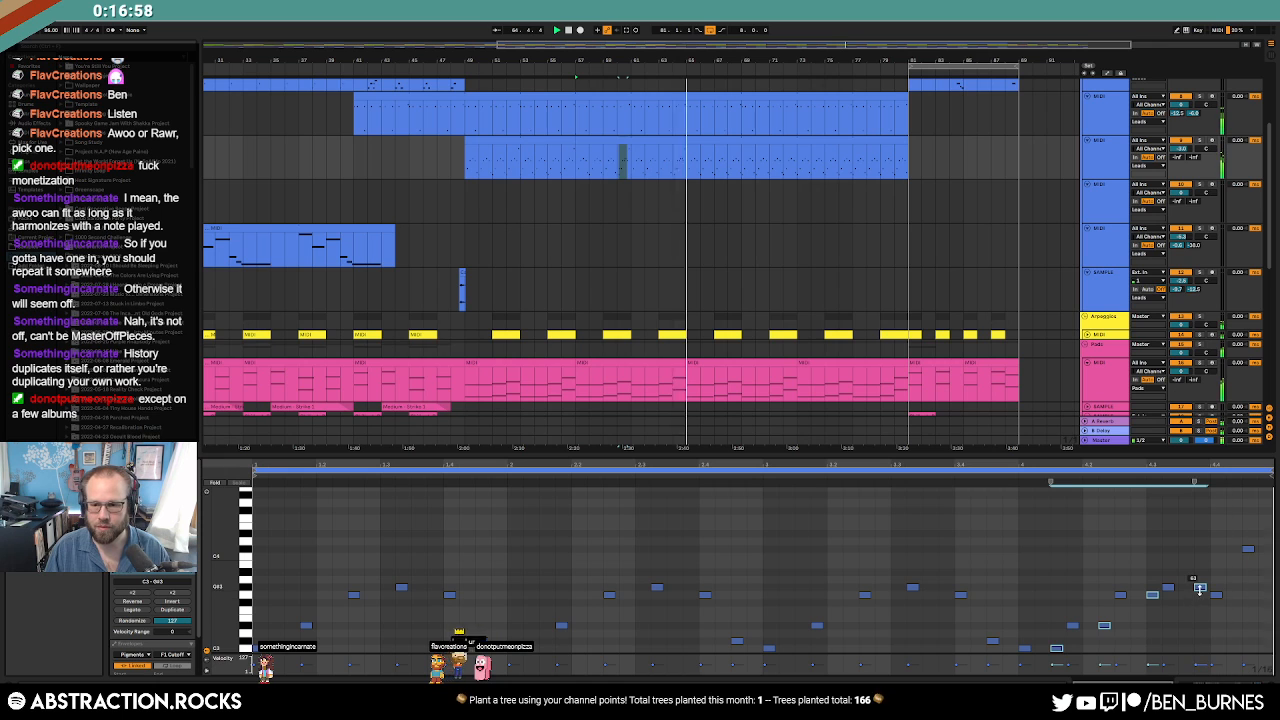
# Stop playback and select bars 65 to 81 of the fourth lead track's clip, with the device chain shown.
pyautogui.click(685, 200)
pyautogui.press('space')
pyautogui.scroll(-1, 769, 238)
pyautogui.hotkey('shift', 'Tab')
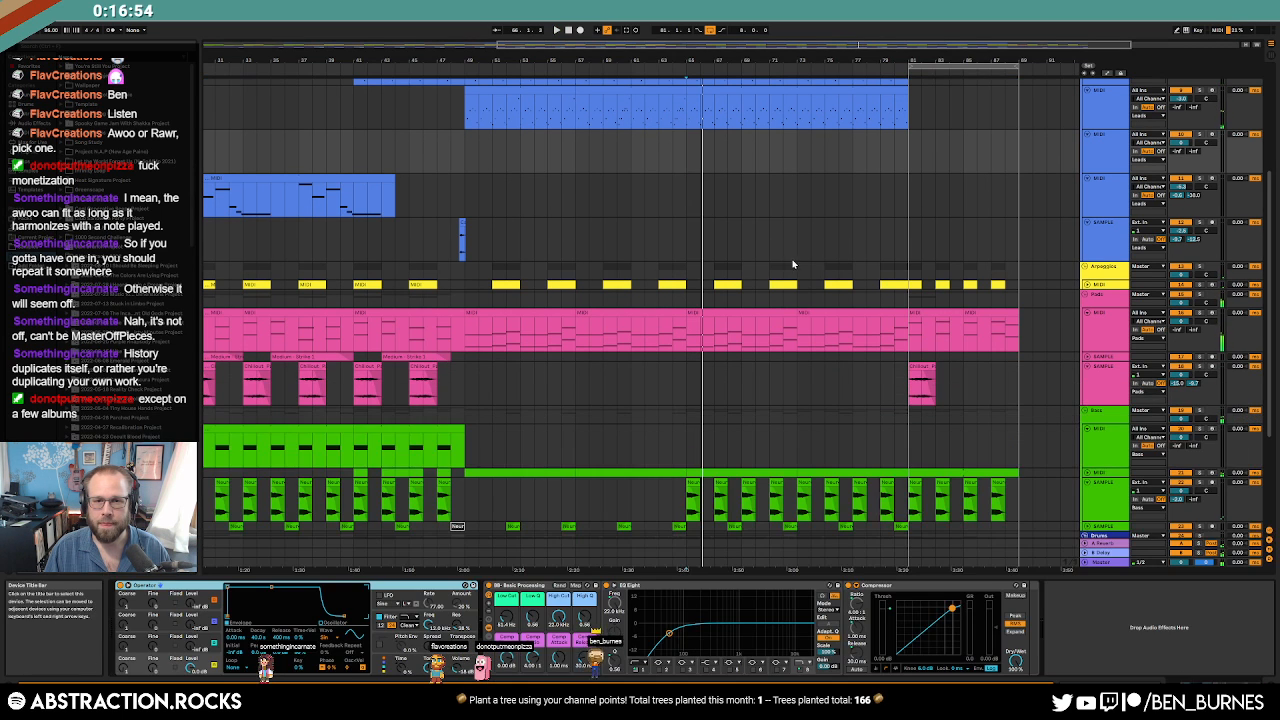
pyautogui.scroll(2, 757, 275)
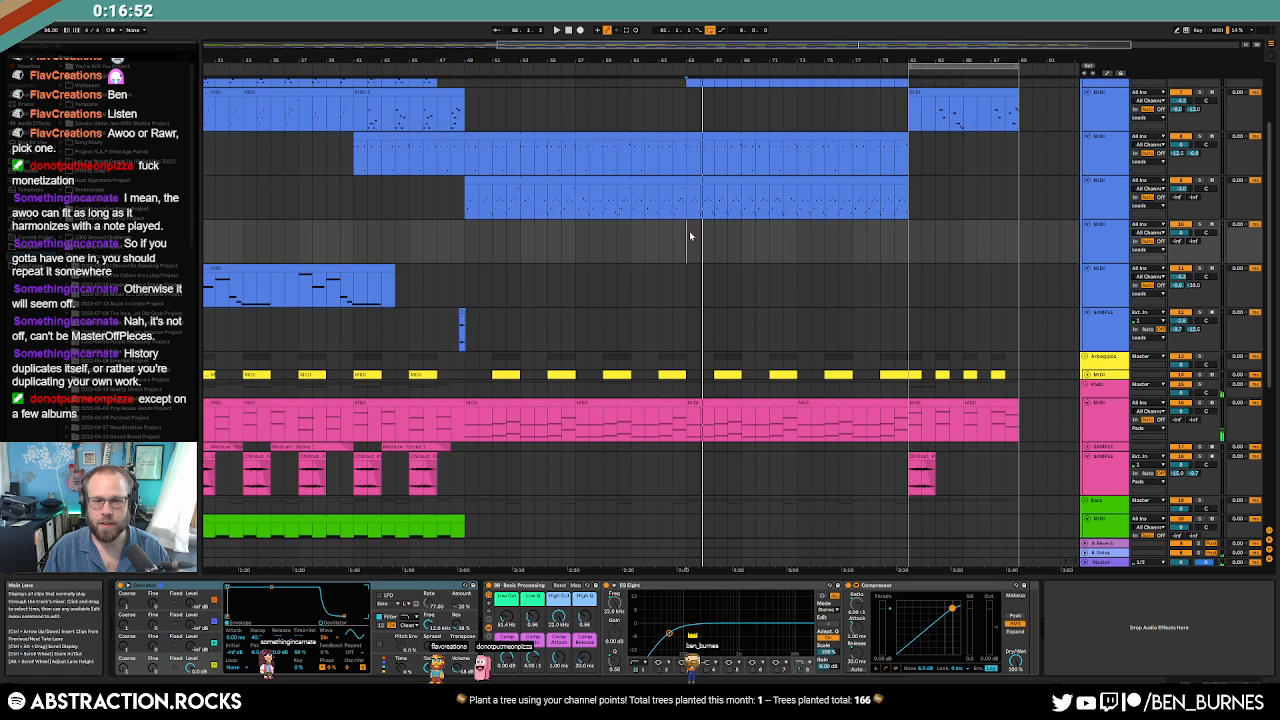
pyautogui.moveTo(689, 205); pyautogui.dragTo(908, 205)
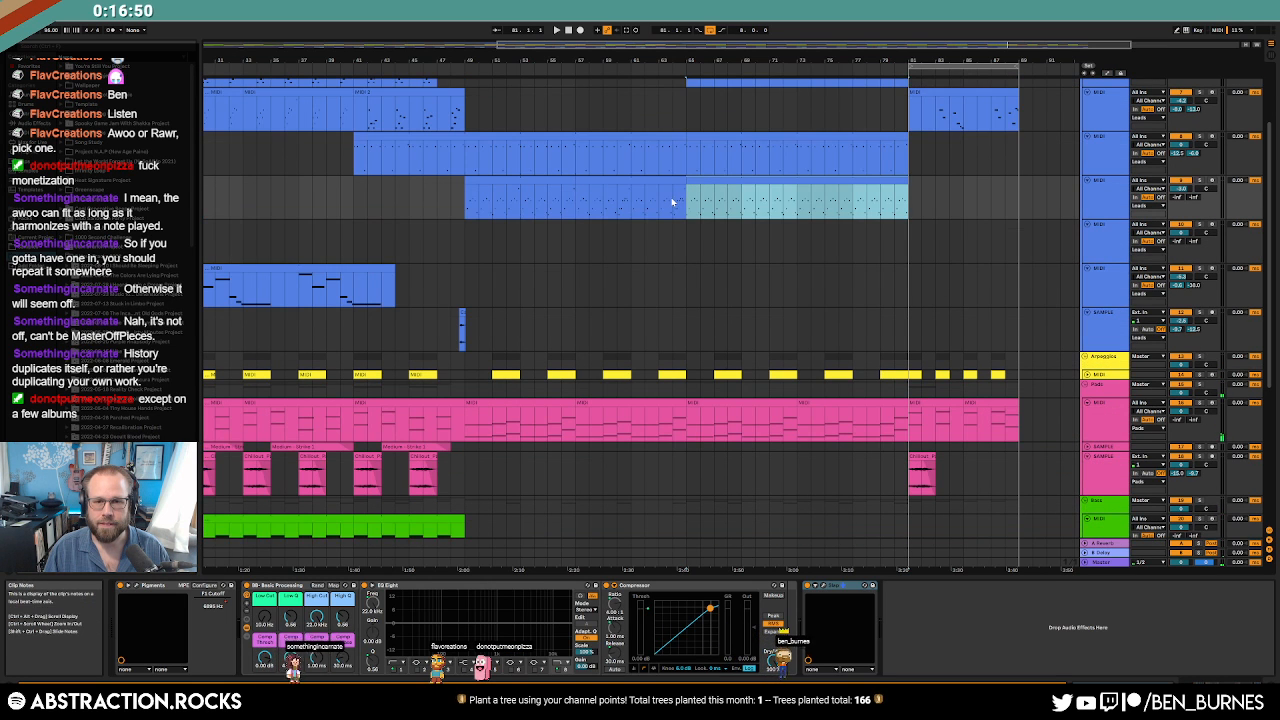
pyautogui.scroll(2, 680, 270)
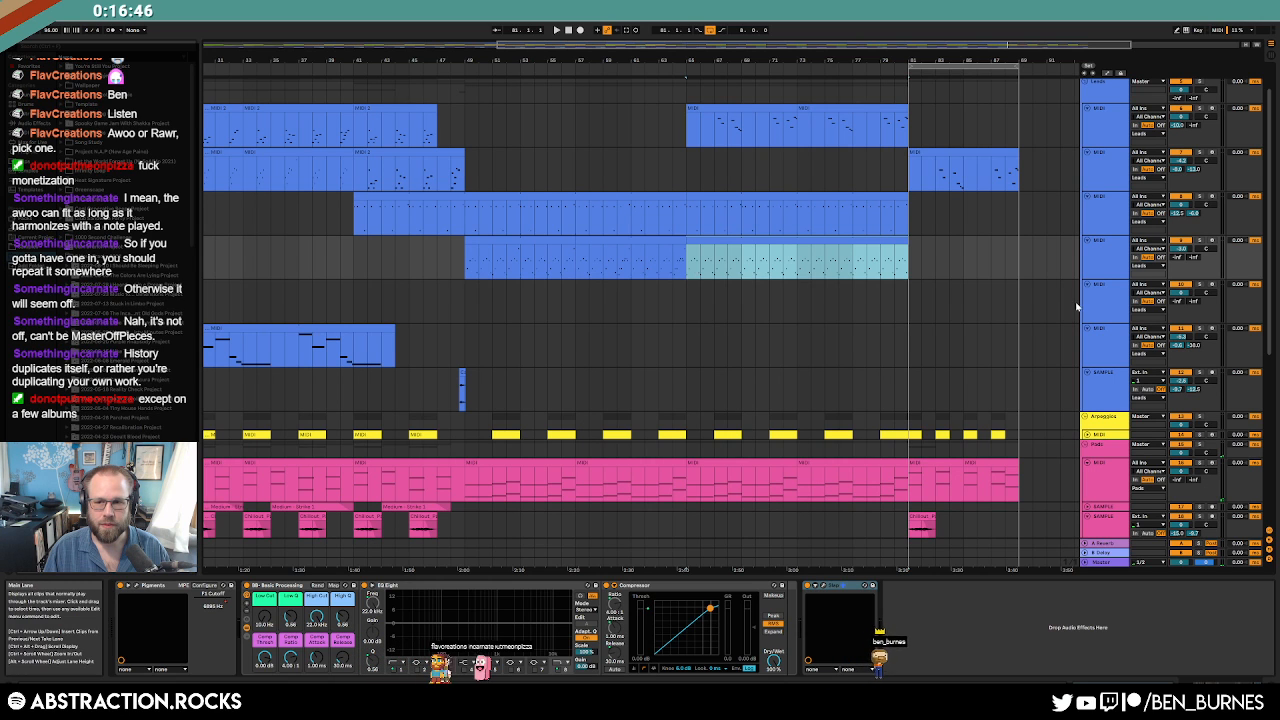
# Try the sixth lead track's instrument, and arm the empty fifth lead track for recording.
pyautogui.click(1212, 285)
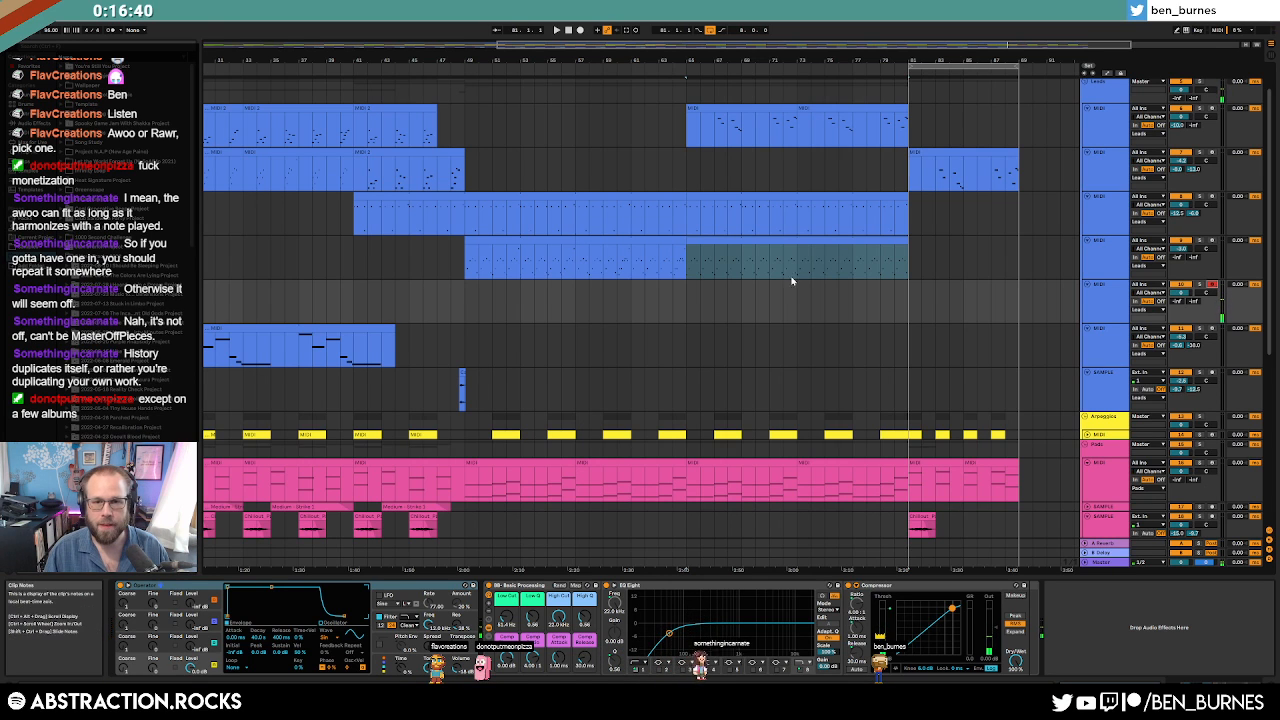
pyautogui.click(688, 302)
pyautogui.click(1092, 358)
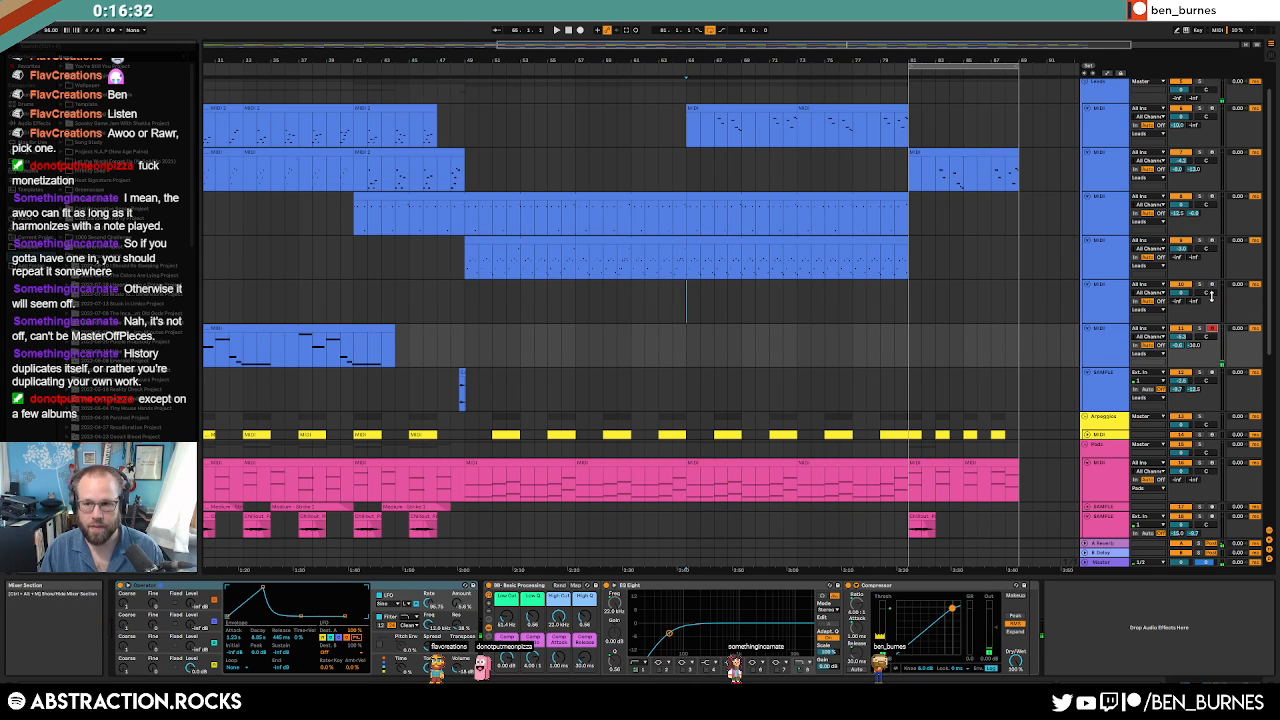
pyautogui.click(1210, 285)
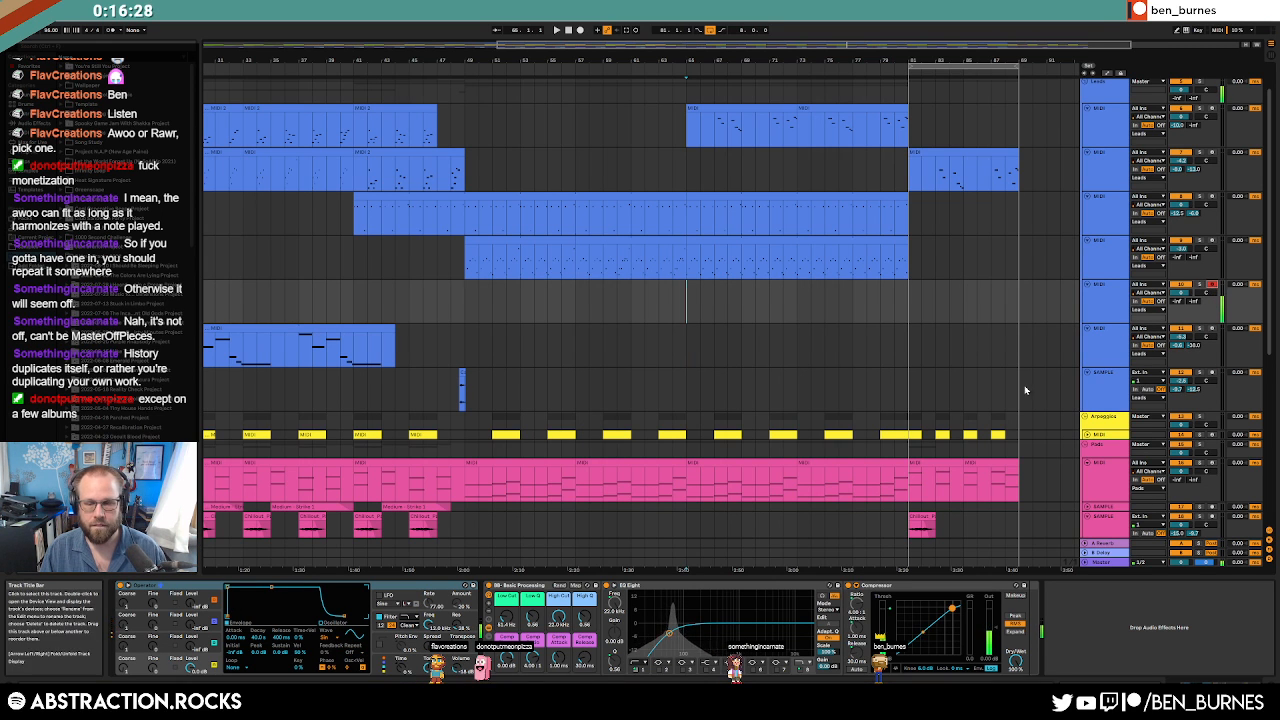
pyautogui.scroll(-2, 1000, 330)
pyautogui.click(1001, 328)
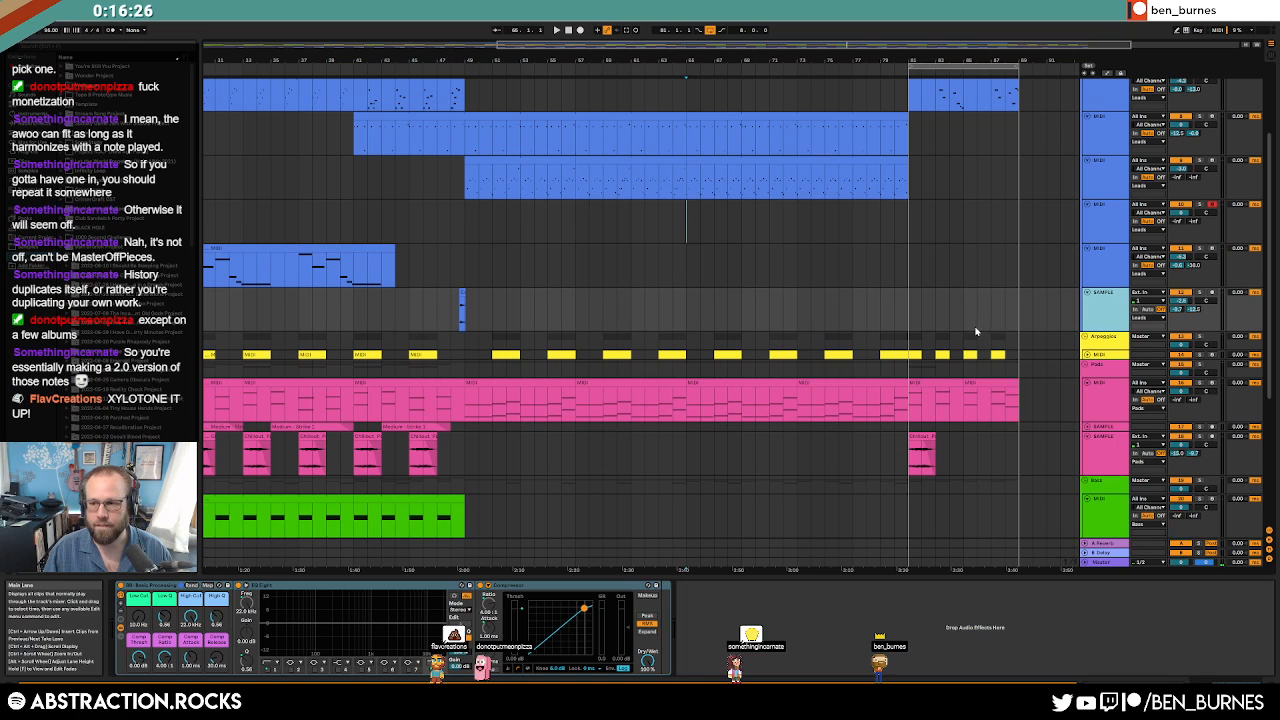
# Play the arrangement from bar 49, where the fourth lead track's long clip begins.
pyautogui.scroll(3, 809, 333)
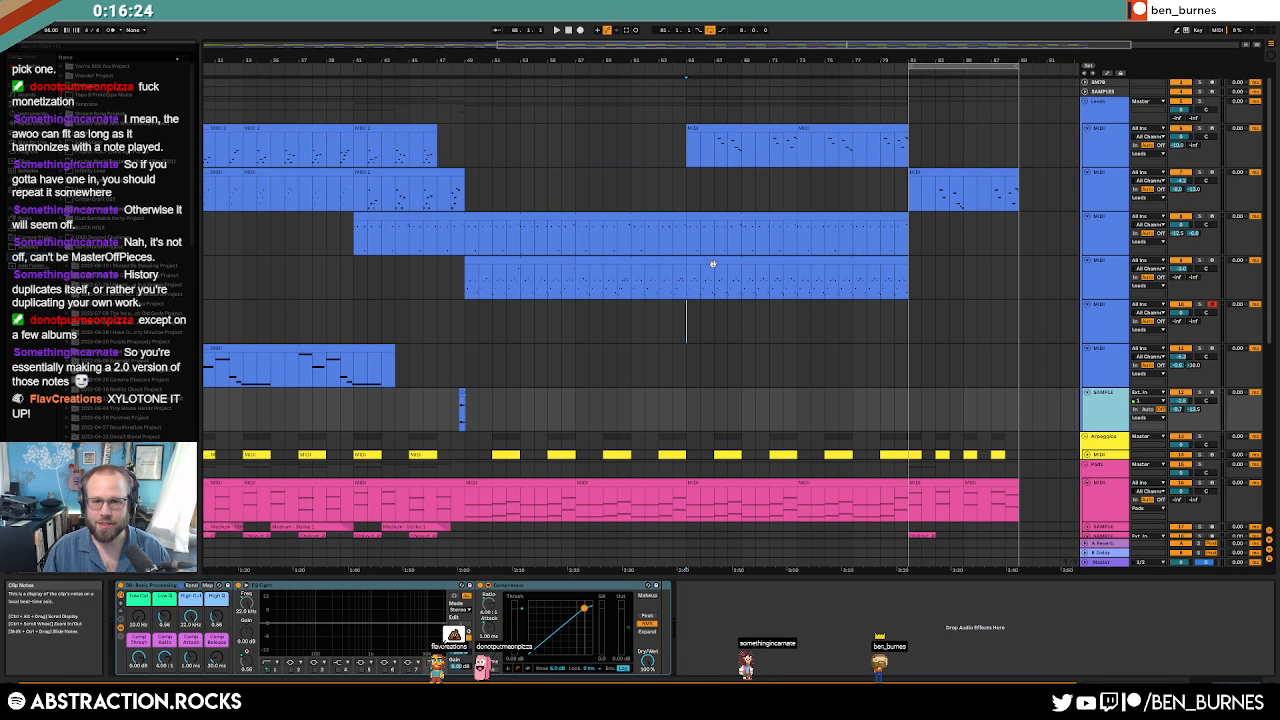
pyautogui.click(712, 262)
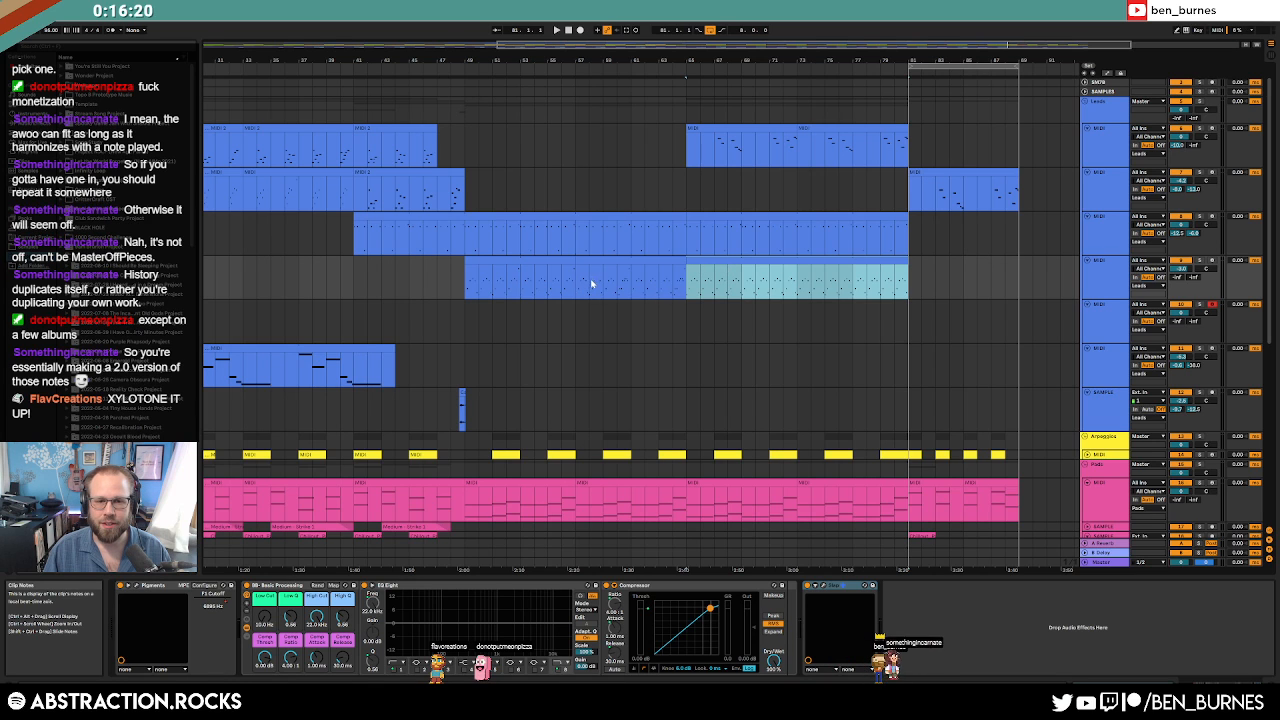
pyautogui.click(651, 261)
pyautogui.moveTo(685, 262); pyautogui.dragTo(899, 280)
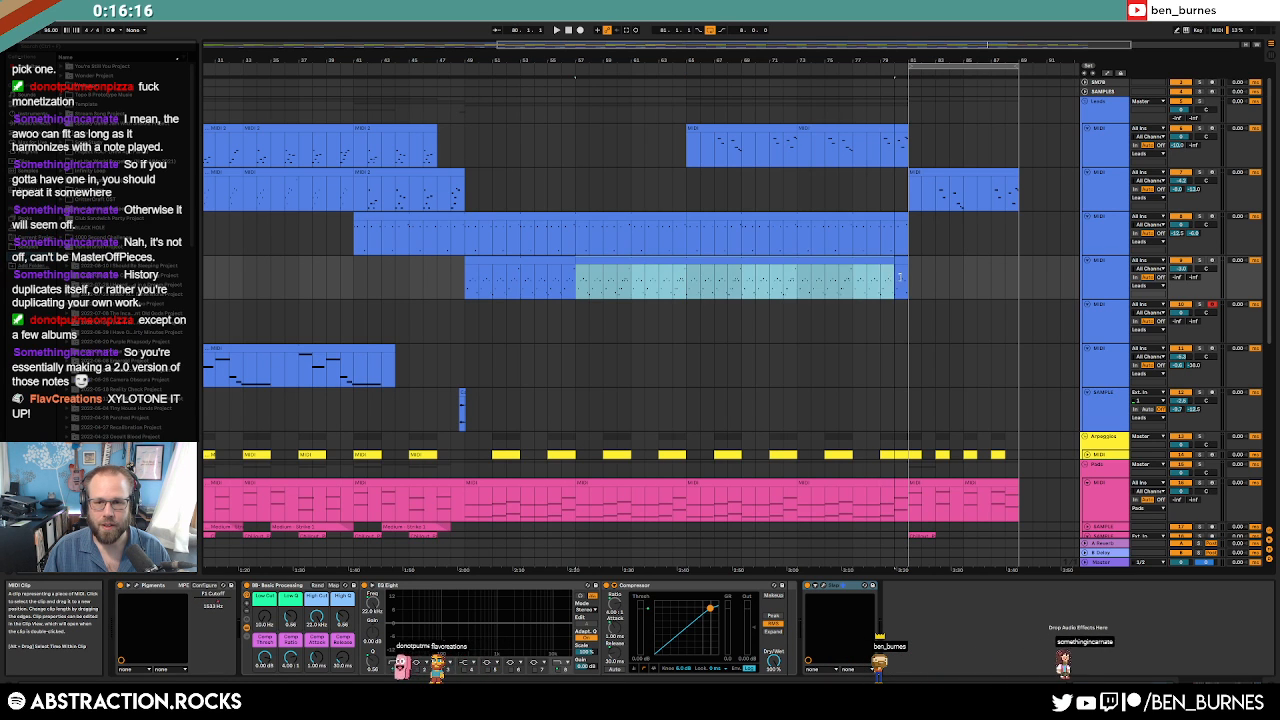
pyautogui.click(465, 283)
pyautogui.press('space')
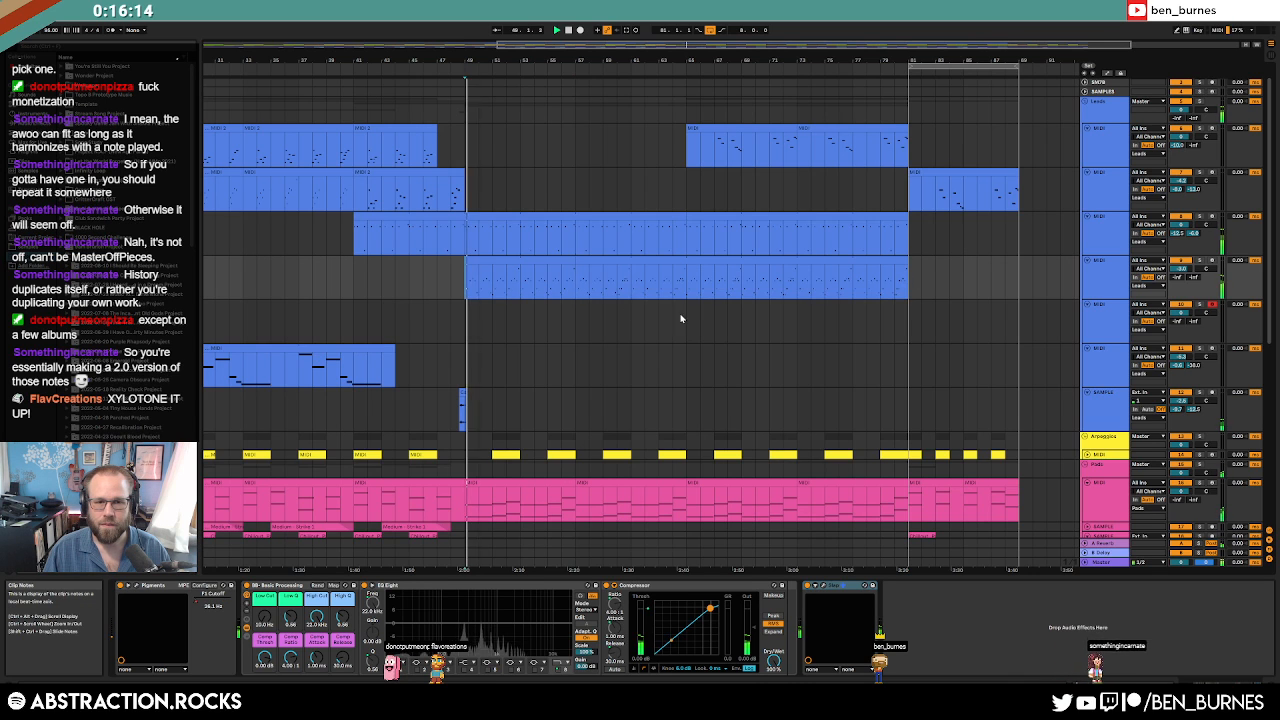
# Automate the Slap plug-in's Fat amount on the fourth lead track, rising gradually from bar 49 to bar 81.
pyautogui.click(1096, 280)
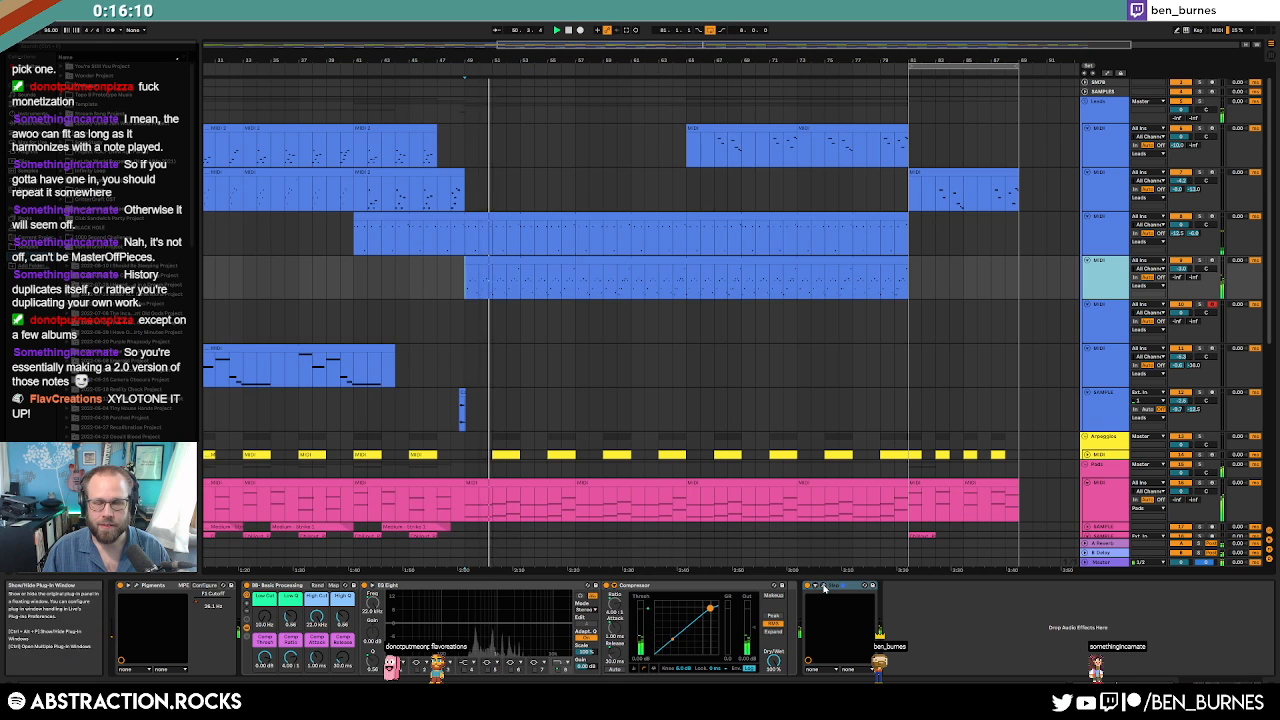
pyautogui.click(816, 585)
pyautogui.moveTo(598, 110); pyautogui.dragTo(538, 212)
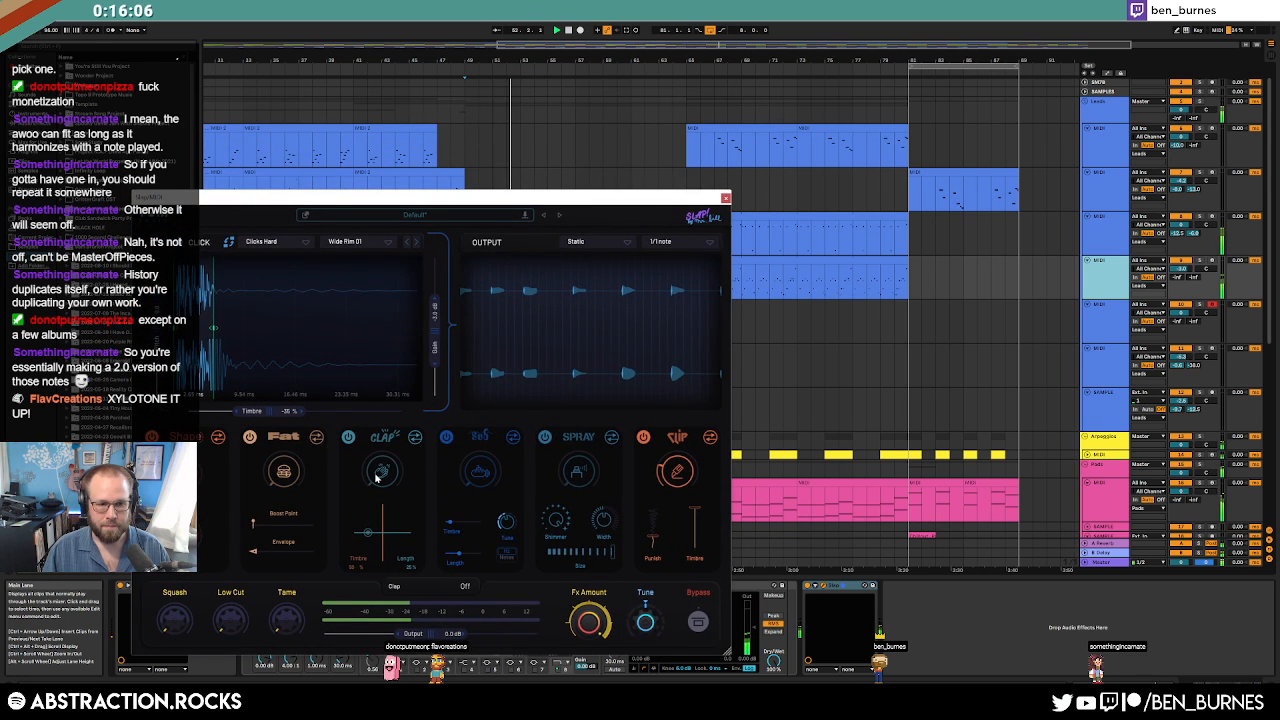
pyautogui.press('a')
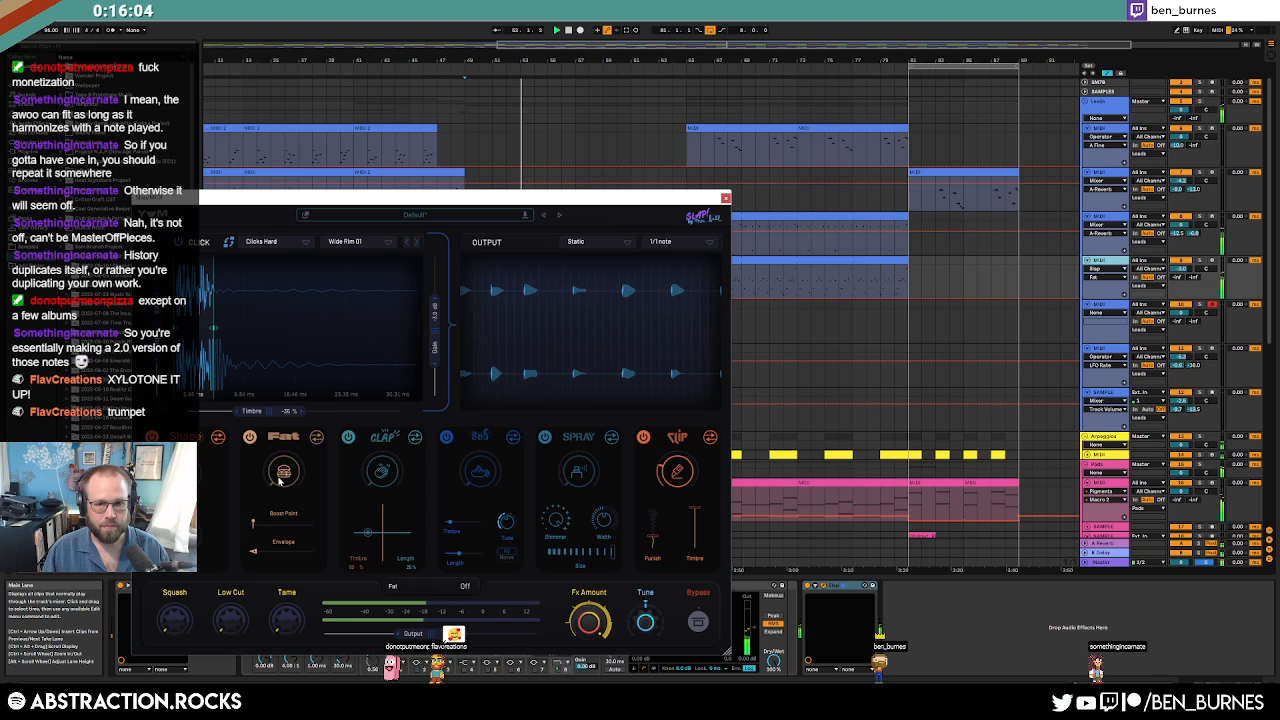
pyautogui.moveTo(555, 199); pyautogui.dragTo(782, 336)
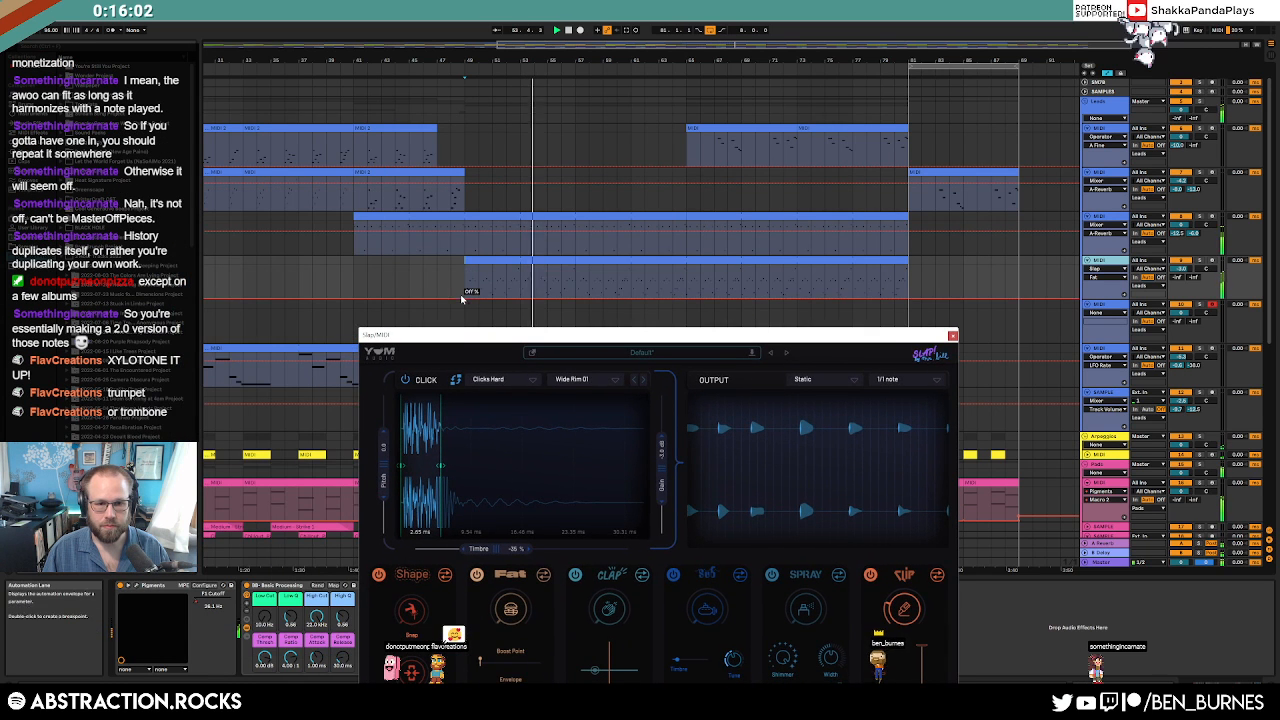
pyautogui.moveTo(907, 298); pyautogui.dragTo(906, 268)
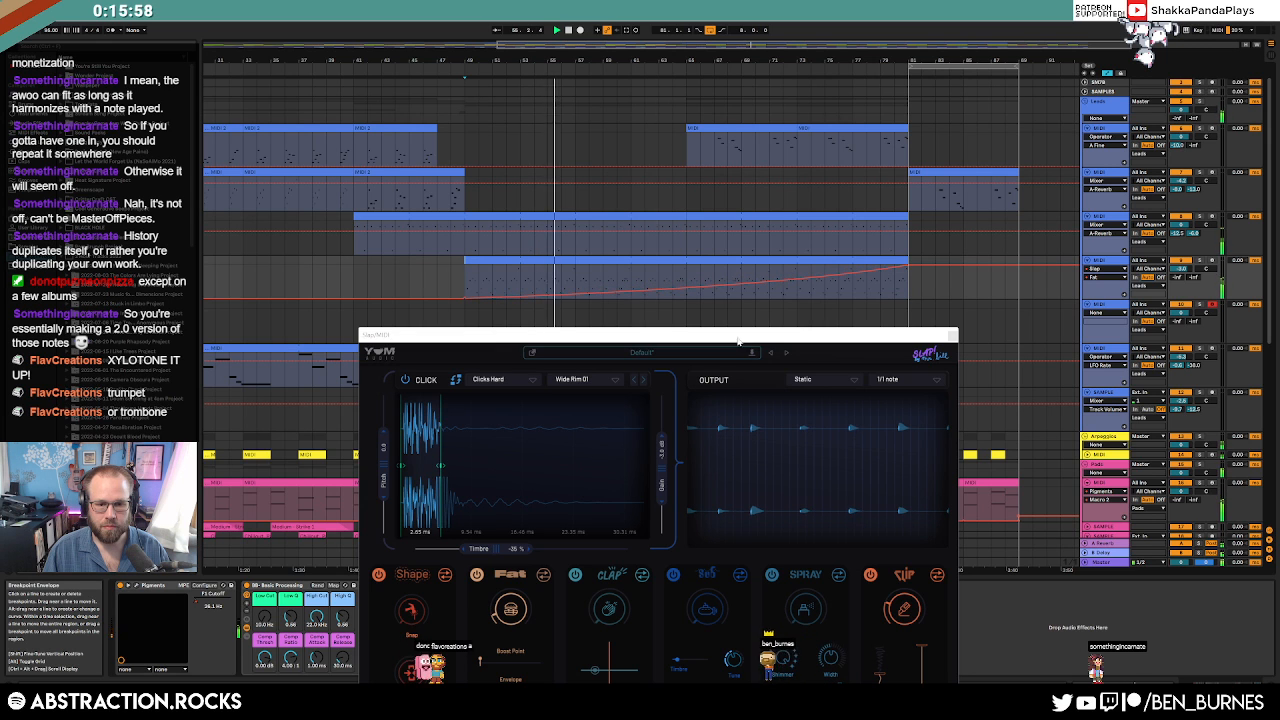
# Raise the Slap plug-in's Fat boost point and envelope, and automate its Snap amount up to 14% at bar 81.
pyautogui.moveTo(738, 341); pyautogui.dragTo(462, 163)
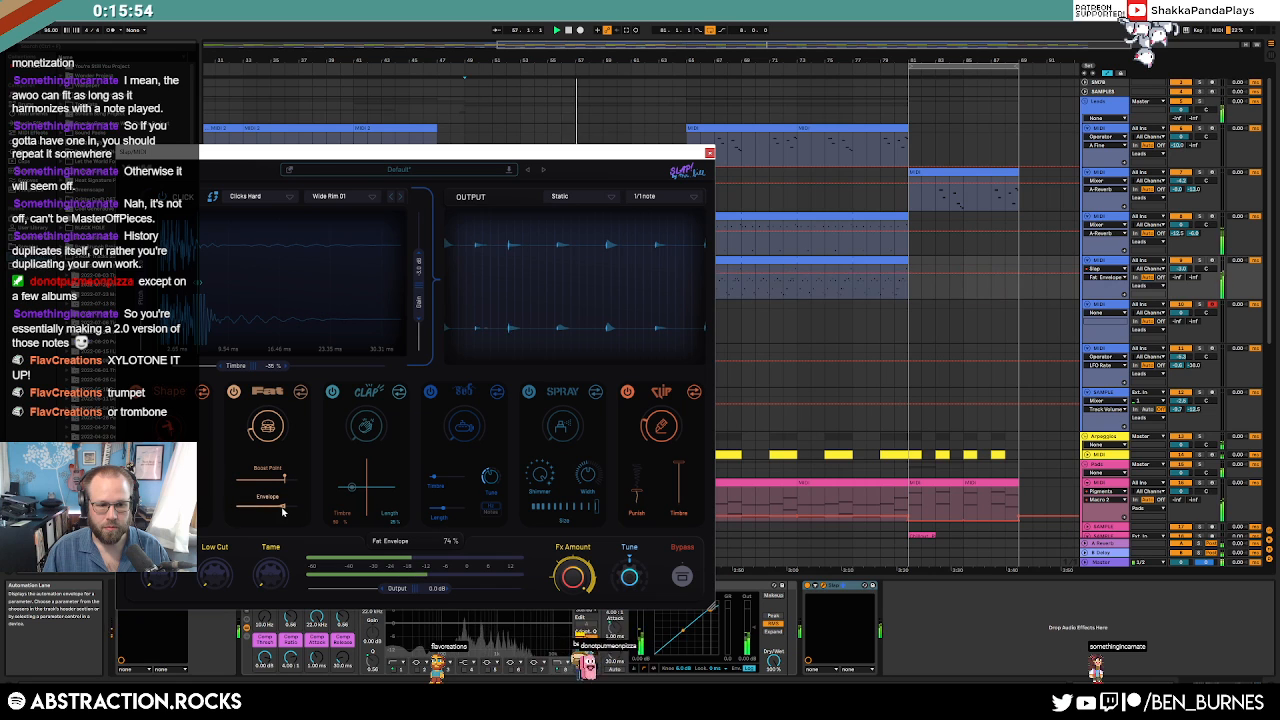
pyautogui.moveTo(283, 510); pyautogui.dragTo(282, 484)
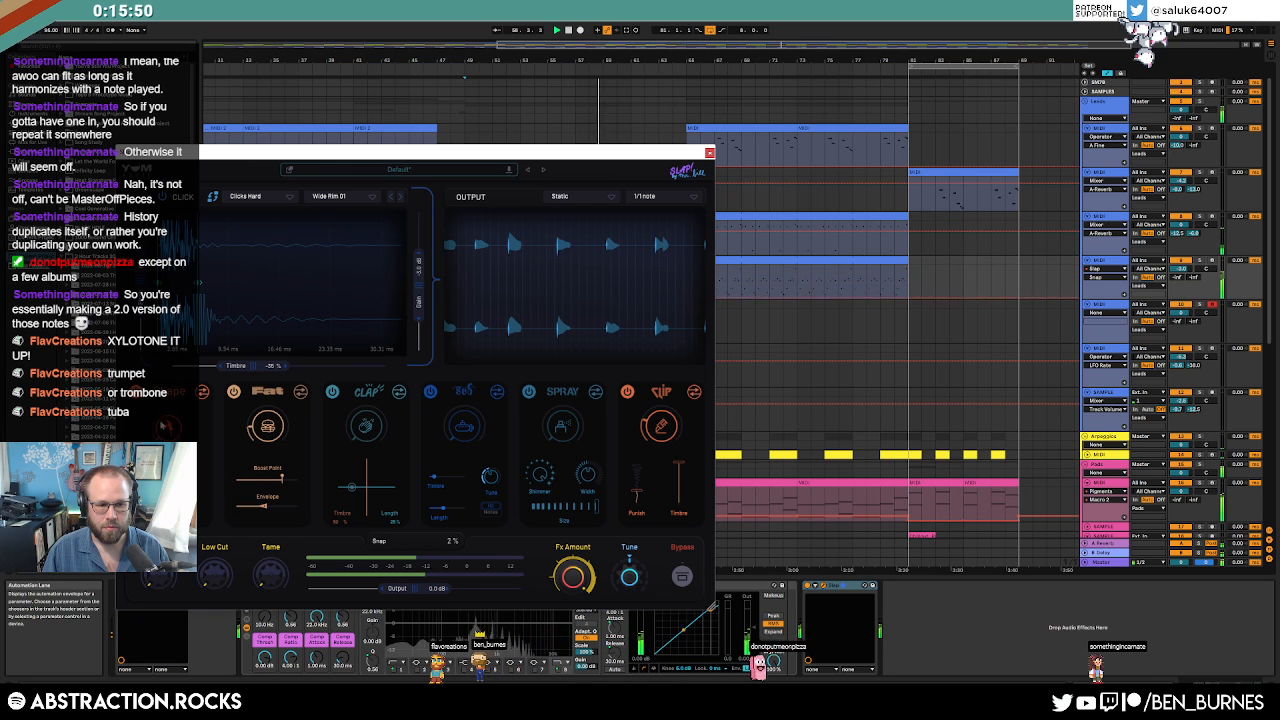
pyautogui.moveTo(163, 362); pyautogui.dragTo(167, 426)
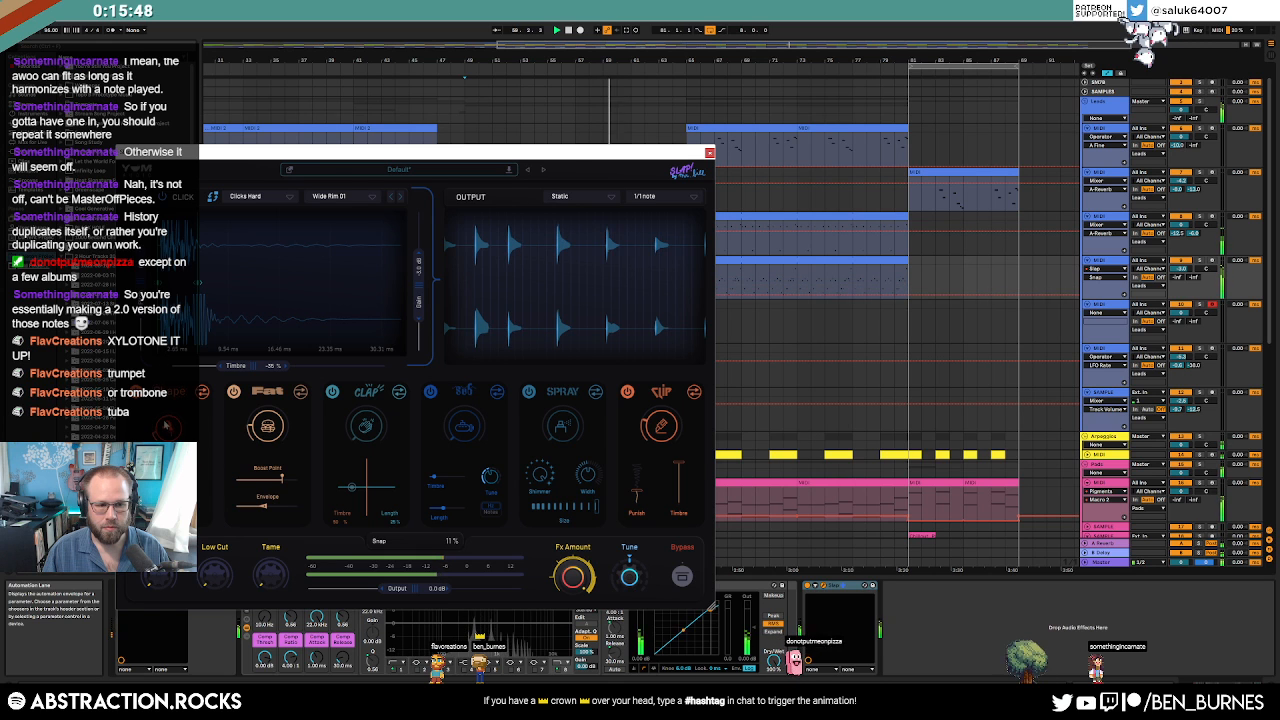
pyautogui.moveTo(576, 157); pyautogui.dragTo(525, 315)
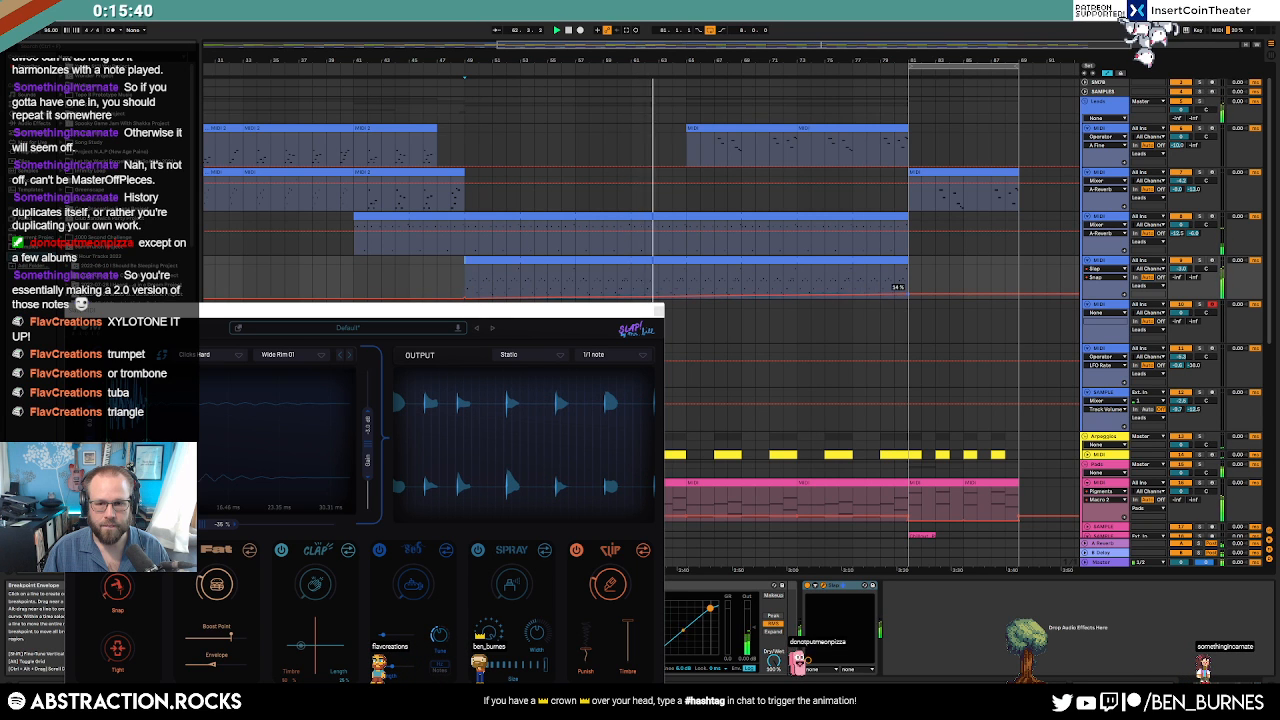
pyautogui.hotkey('shift', 'Tab')
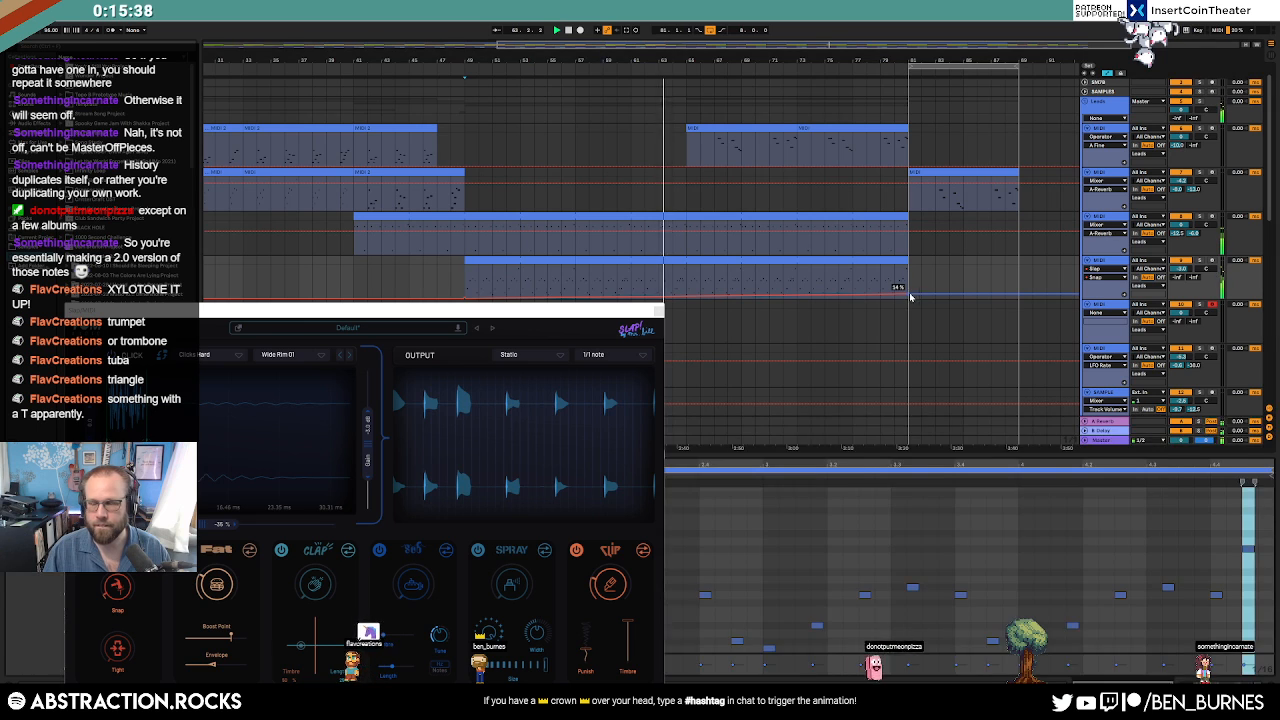
pyautogui.hotkey('shift', 'Tab')
pyautogui.click(659, 311)
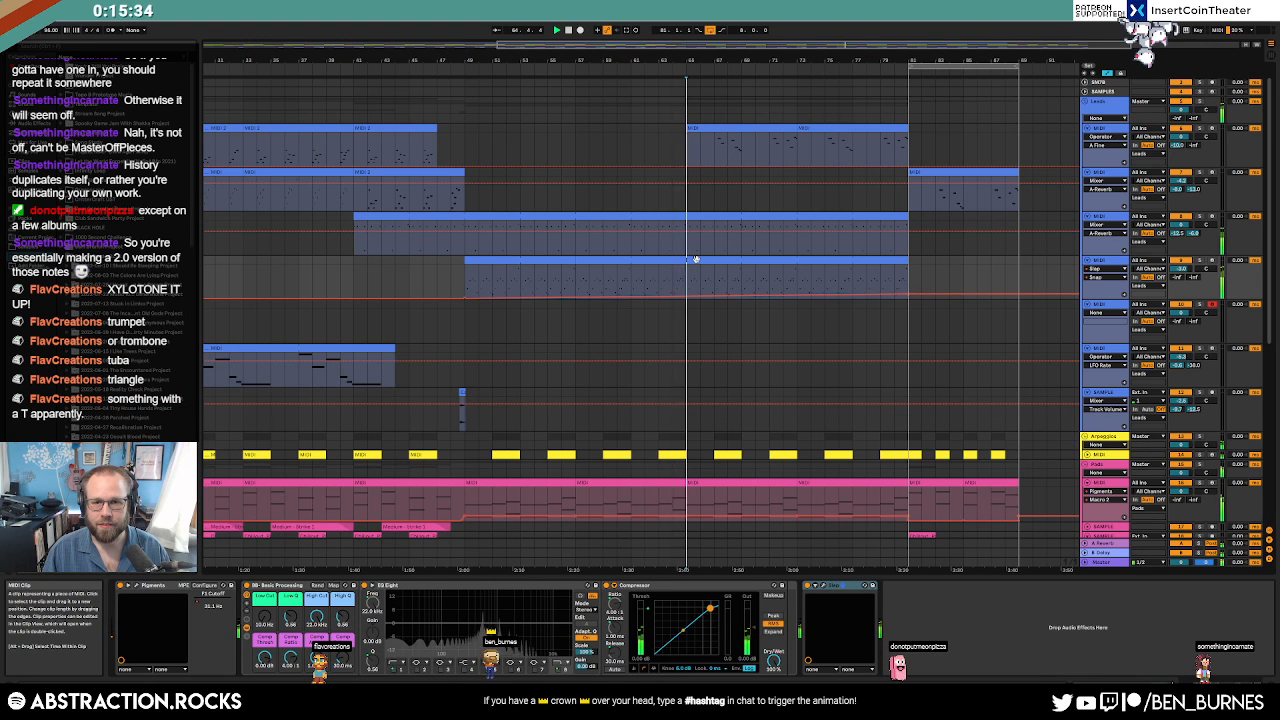
# In the fourth lead track's clip at bar 65, duplicate the opening C3 to G3 notes slightly after the originals and raise the copies an octave.
pyautogui.moveTo(689, 281); pyautogui.dragTo(903, 280)
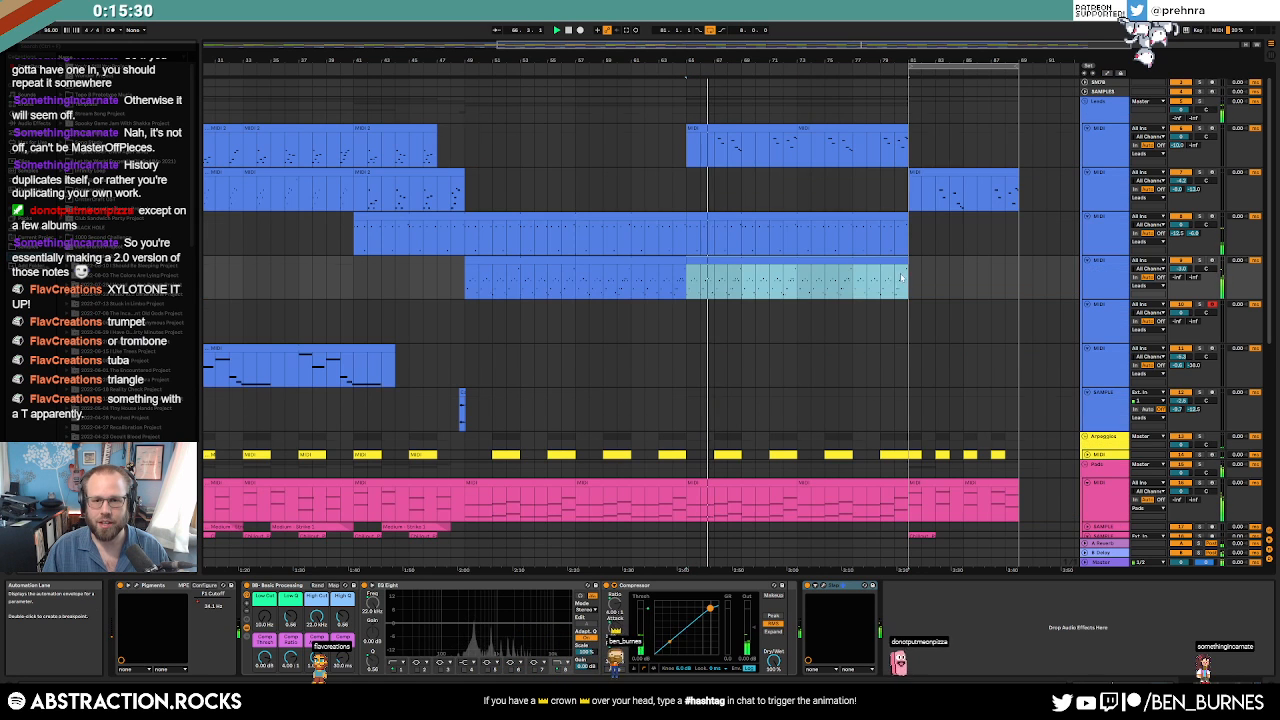
pyautogui.press('space')
pyautogui.doubleClick(751, 260)
pyautogui.click(283, 588)
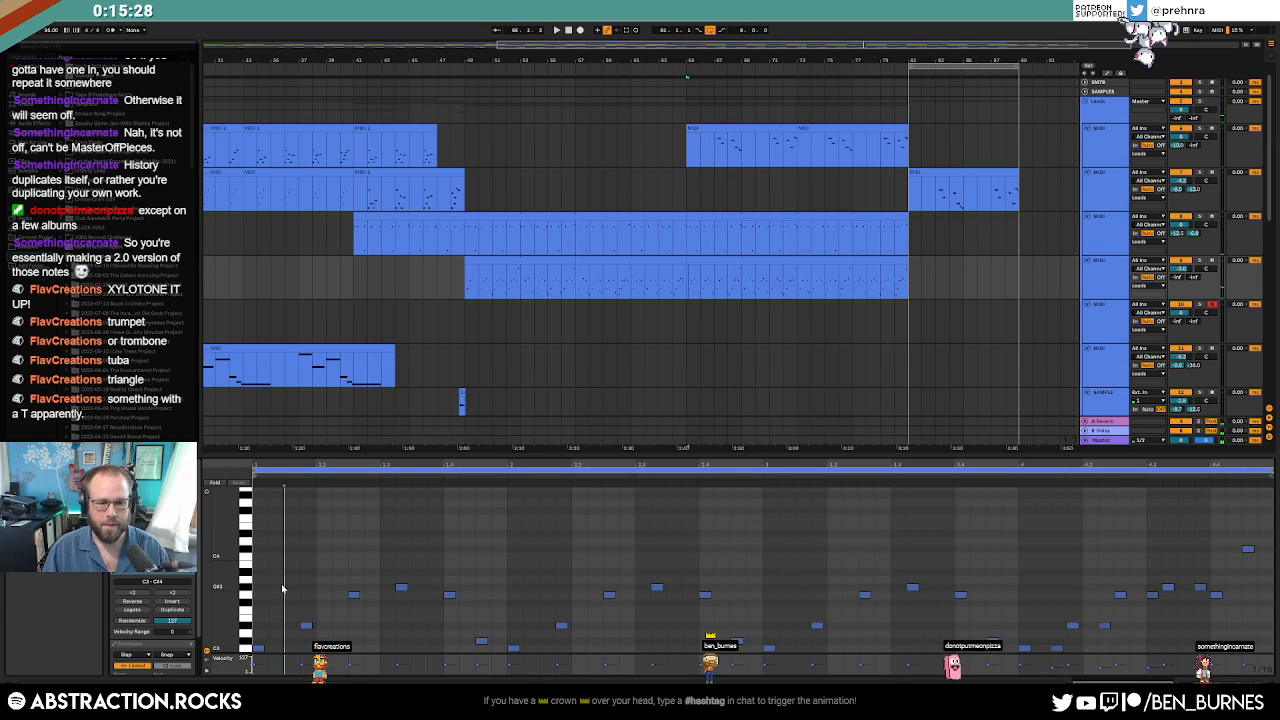
pyautogui.moveTo(259, 563); pyautogui.dragTo(382, 668)
pyautogui.hotkey('ctrl', 'd')
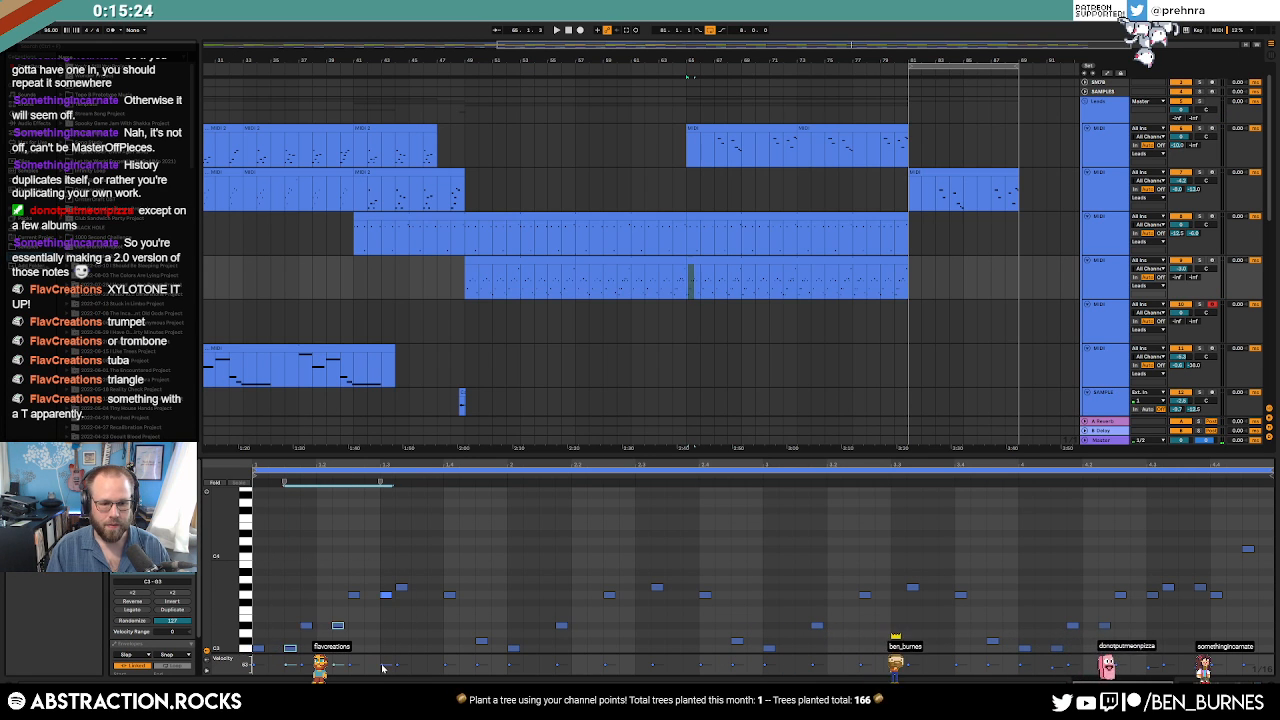
pyautogui.press('space')
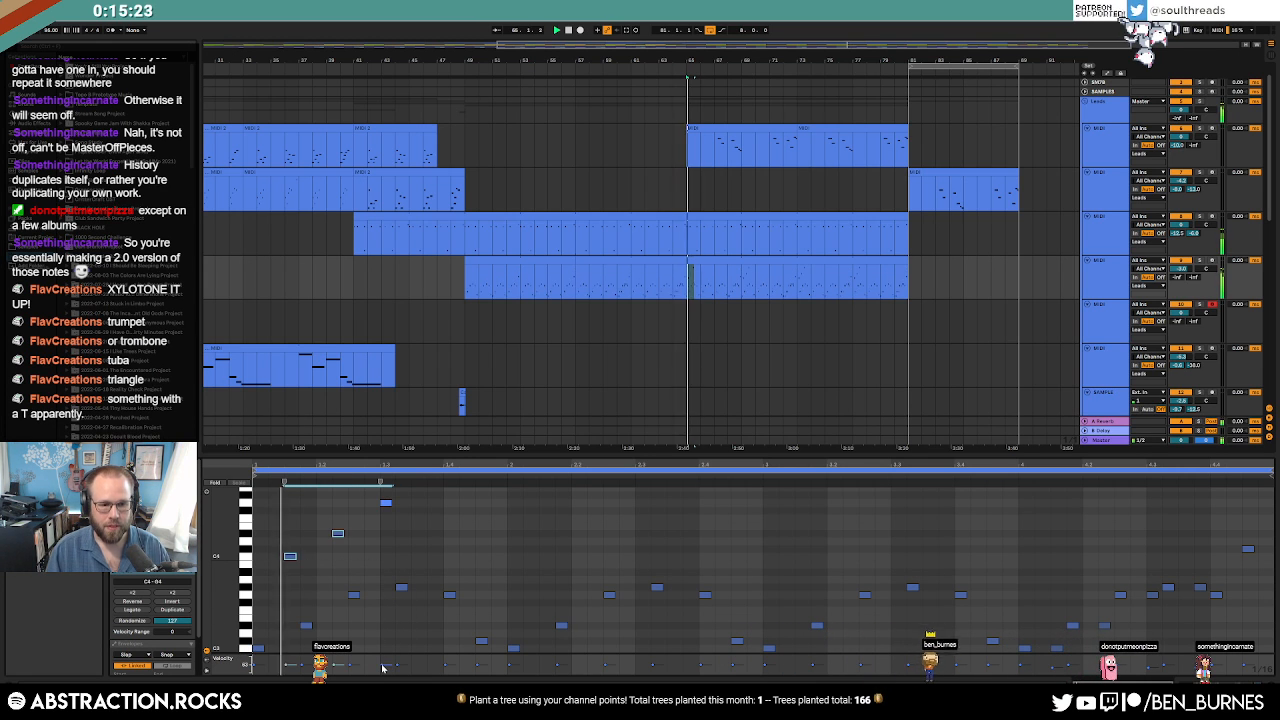
# Repeat the high C4, D#4 and G4 figure in the clip's second bar, and add an F#4 near its end and an F4 at the third bar.
pyautogui.click(512, 649)
pyautogui.press('space')
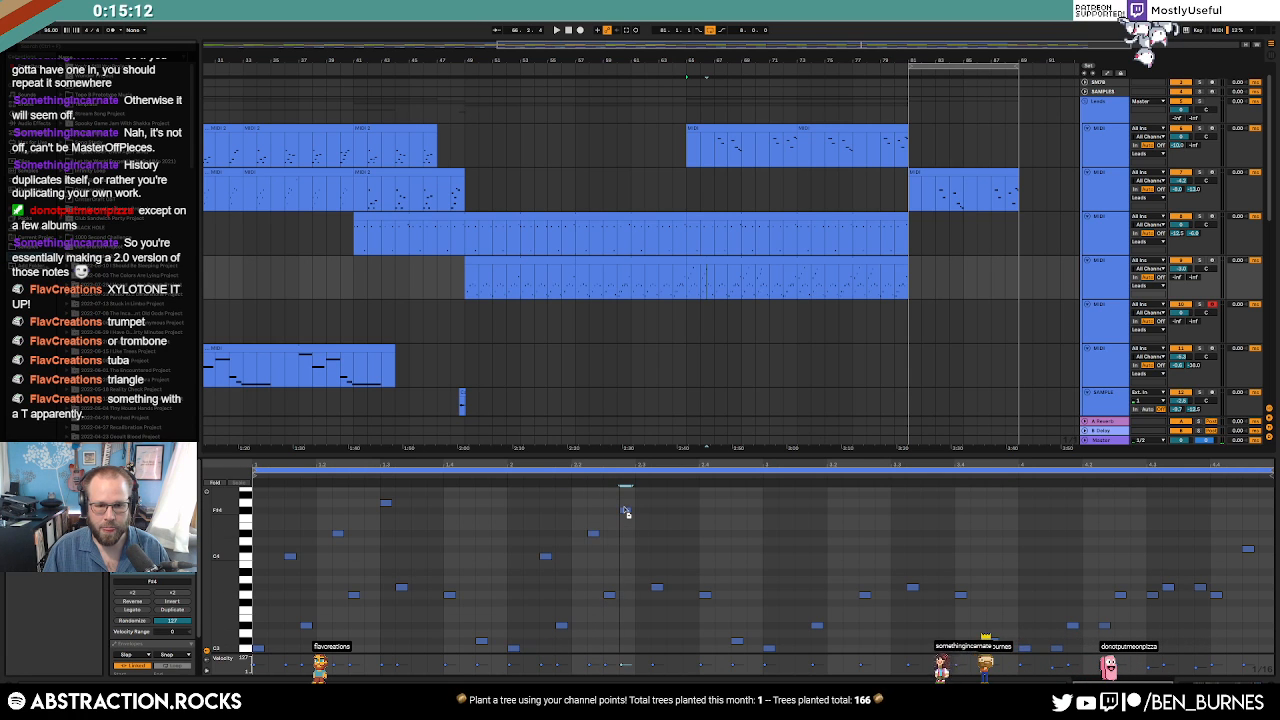
pyautogui.press('space')
pyautogui.moveTo(625, 505); pyautogui.dragTo(737, 512)
pyautogui.press('space')
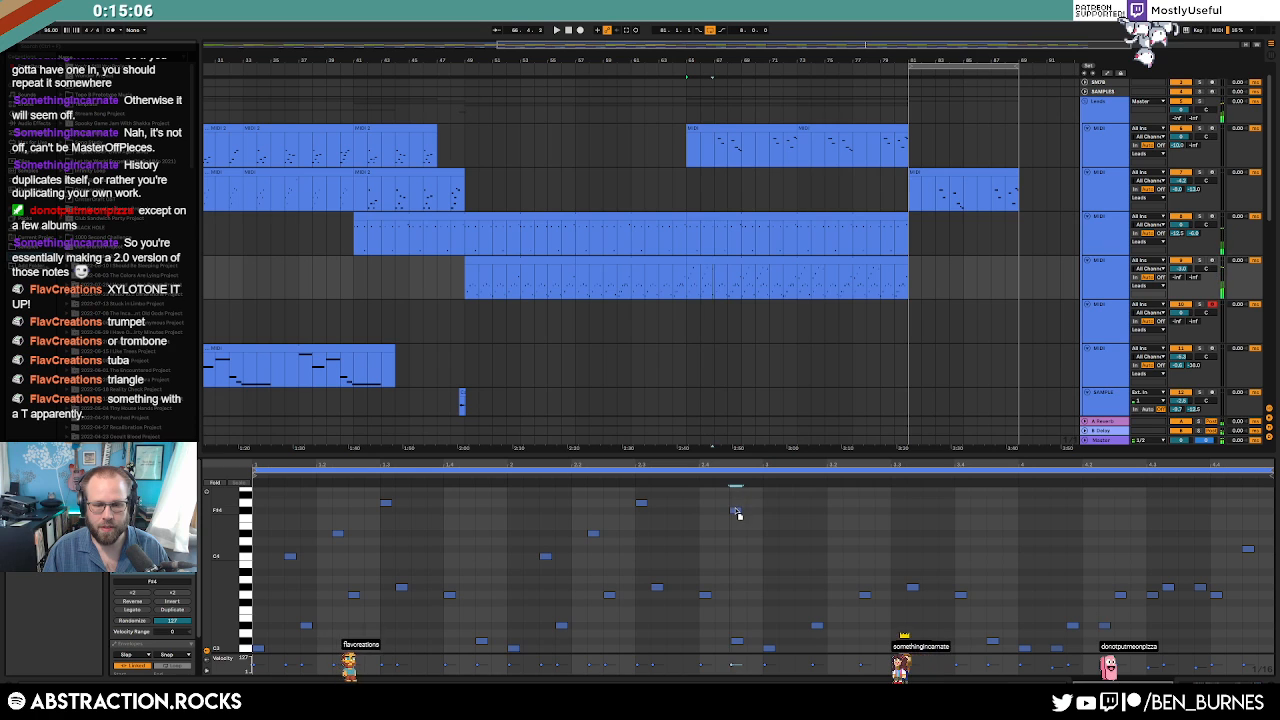
pyautogui.click(764, 522)
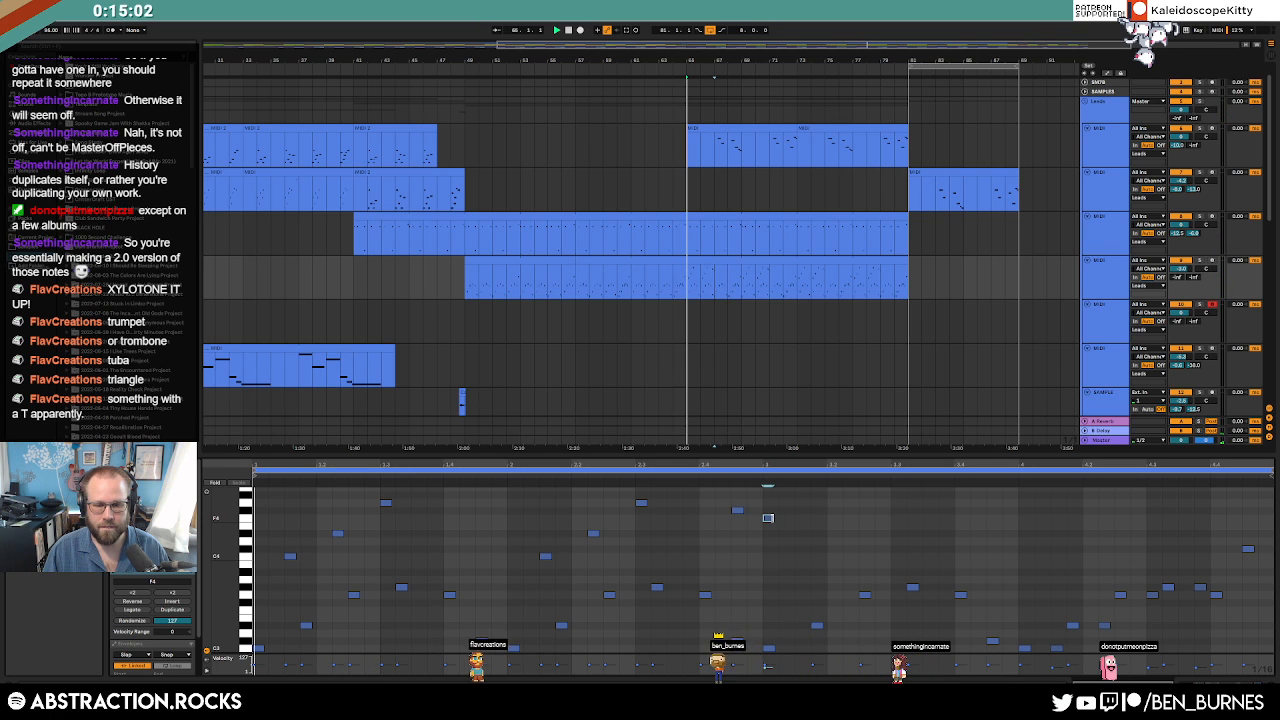
pyautogui.press('space')
# Duplicate the high notes of the clip's first two bars into bars three and four, and add a G4 at 2.4.
pyautogui.moveTo(794, 497); pyautogui.dragTo(283, 500)
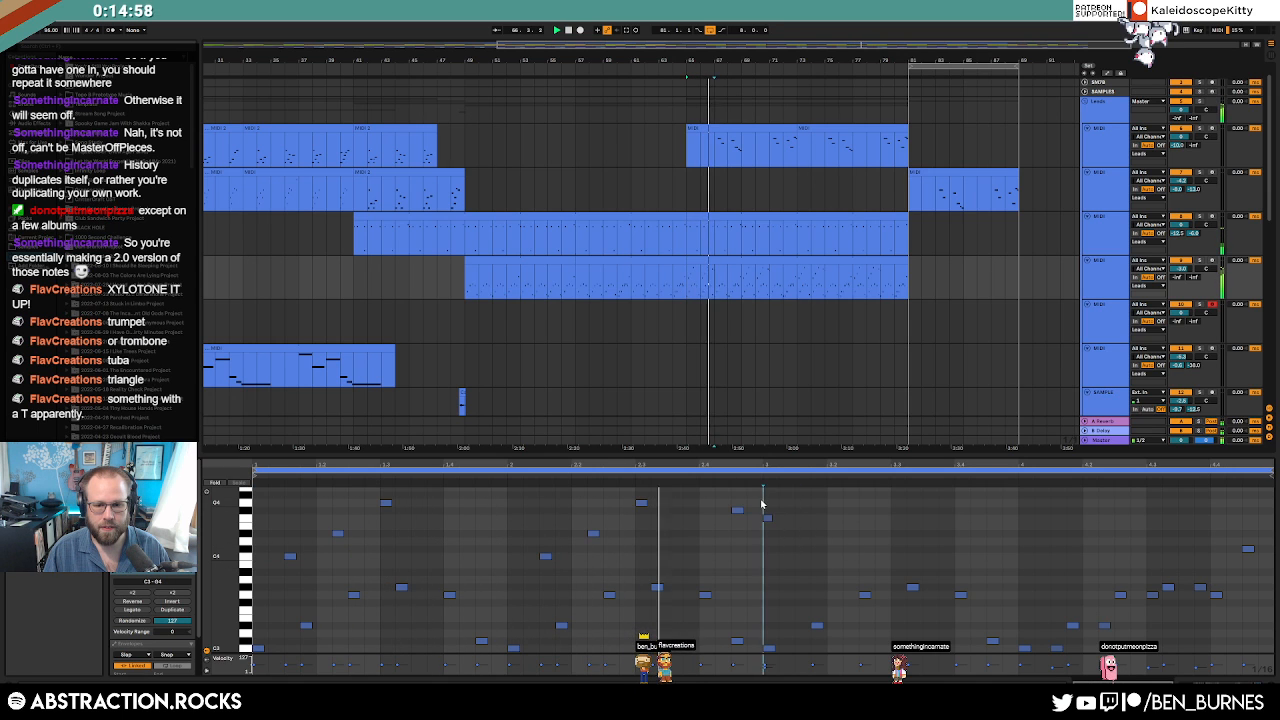
pyautogui.hotkey('ctrl', 'd')
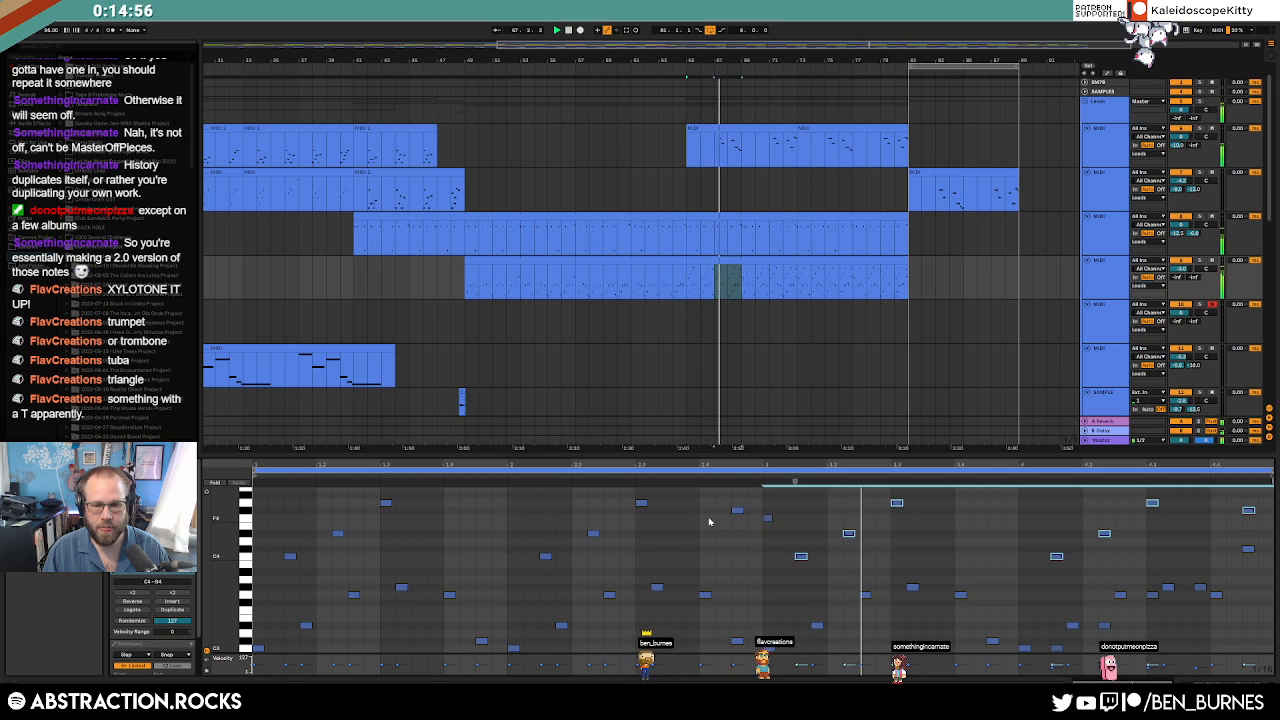
pyautogui.click(741, 541)
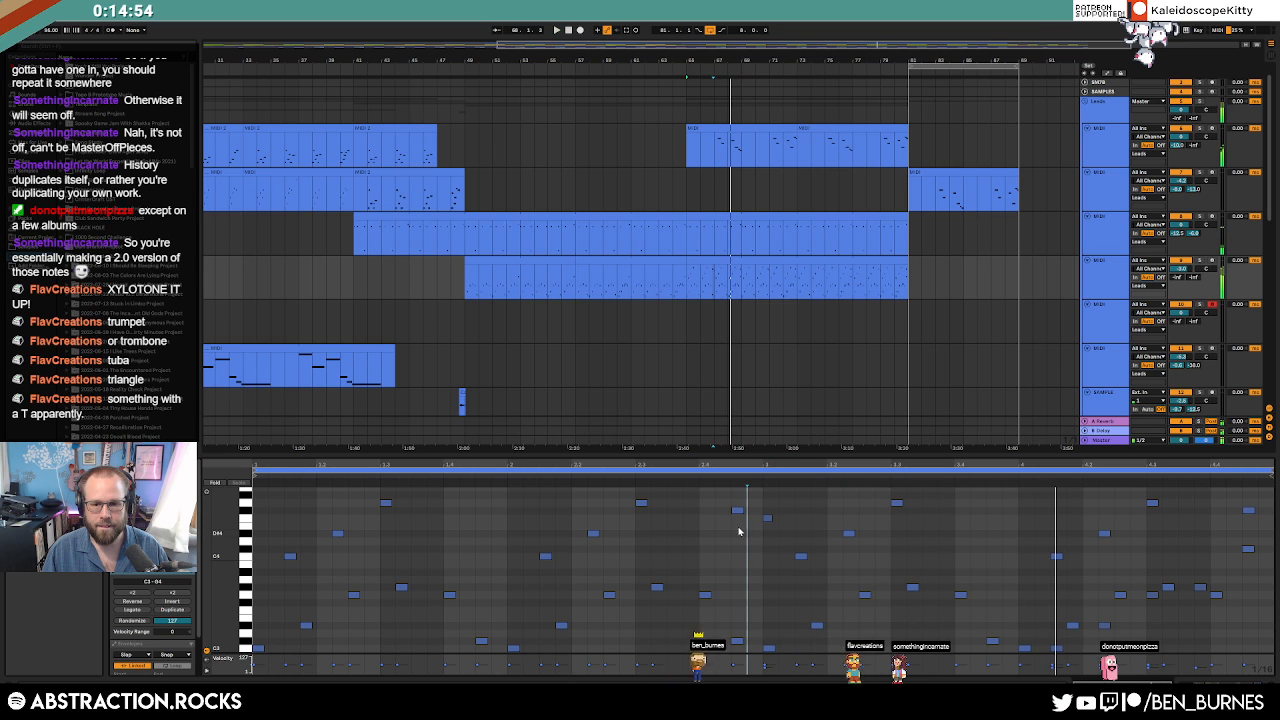
pyautogui.doubleClick(706, 505)
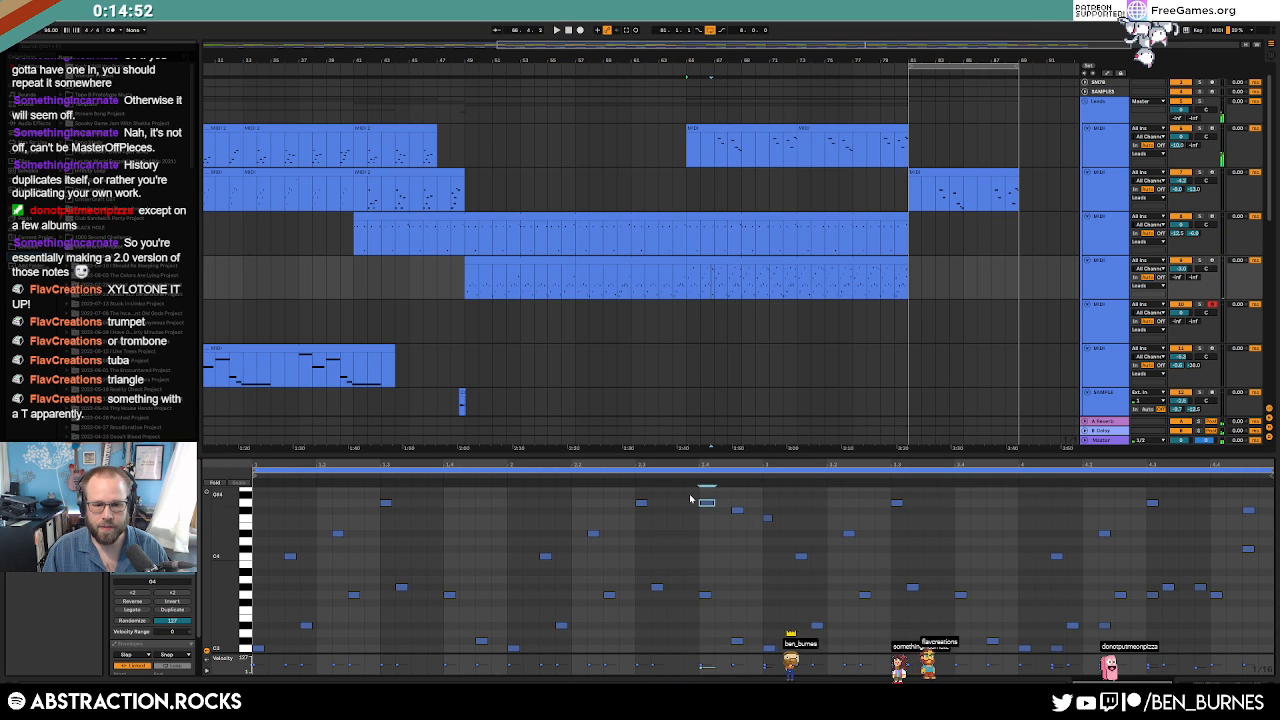
pyautogui.click(595, 483)
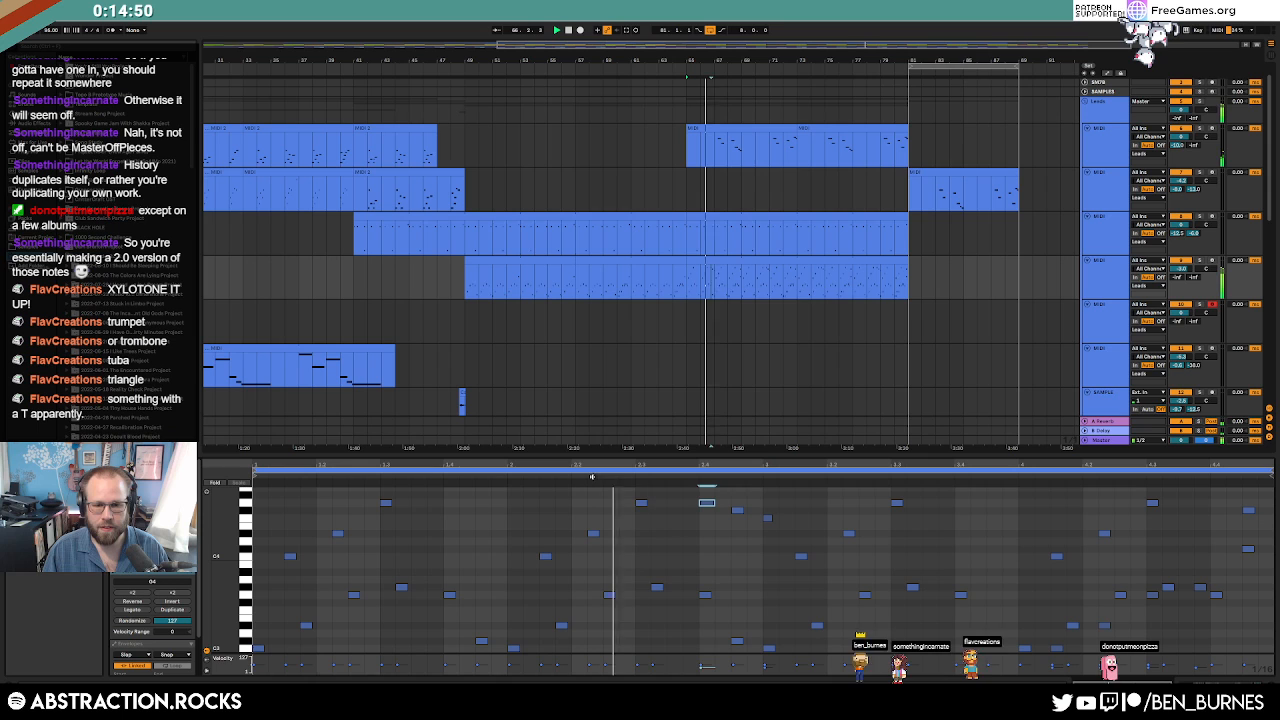
# Replace the high G4, F#4 and F4 ending the lead clip's second bar with D4 at 2.4, C#4, and C4 at bar 3.
pyautogui.click(741, 564)
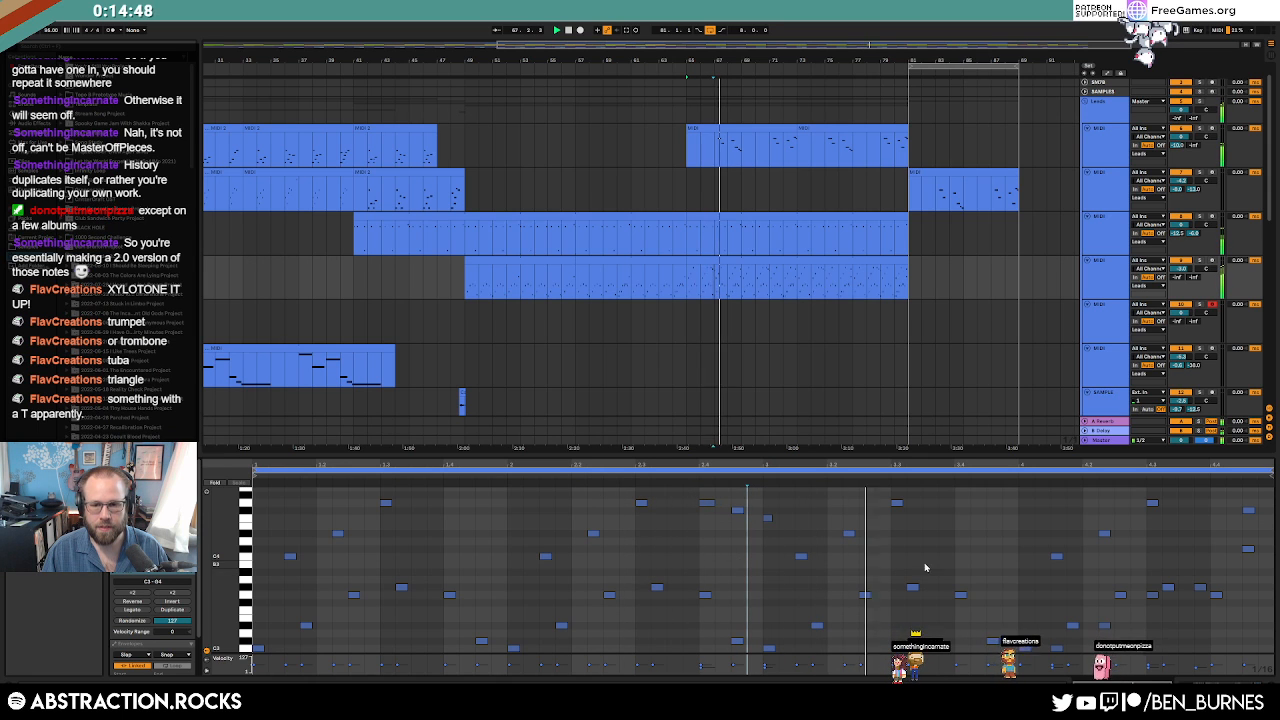
pyautogui.press('space')
pyautogui.doubleClick(737, 511)
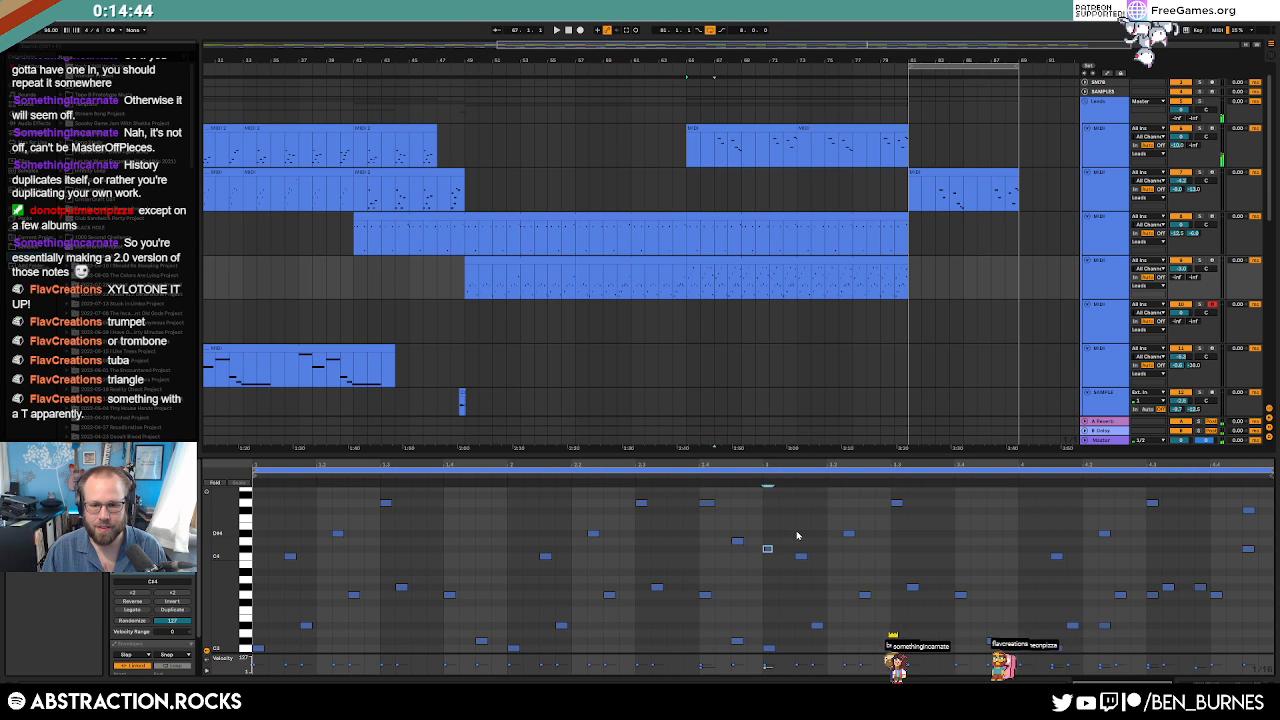
pyautogui.moveTo(736, 545); pyautogui.dragTo(729, 538)
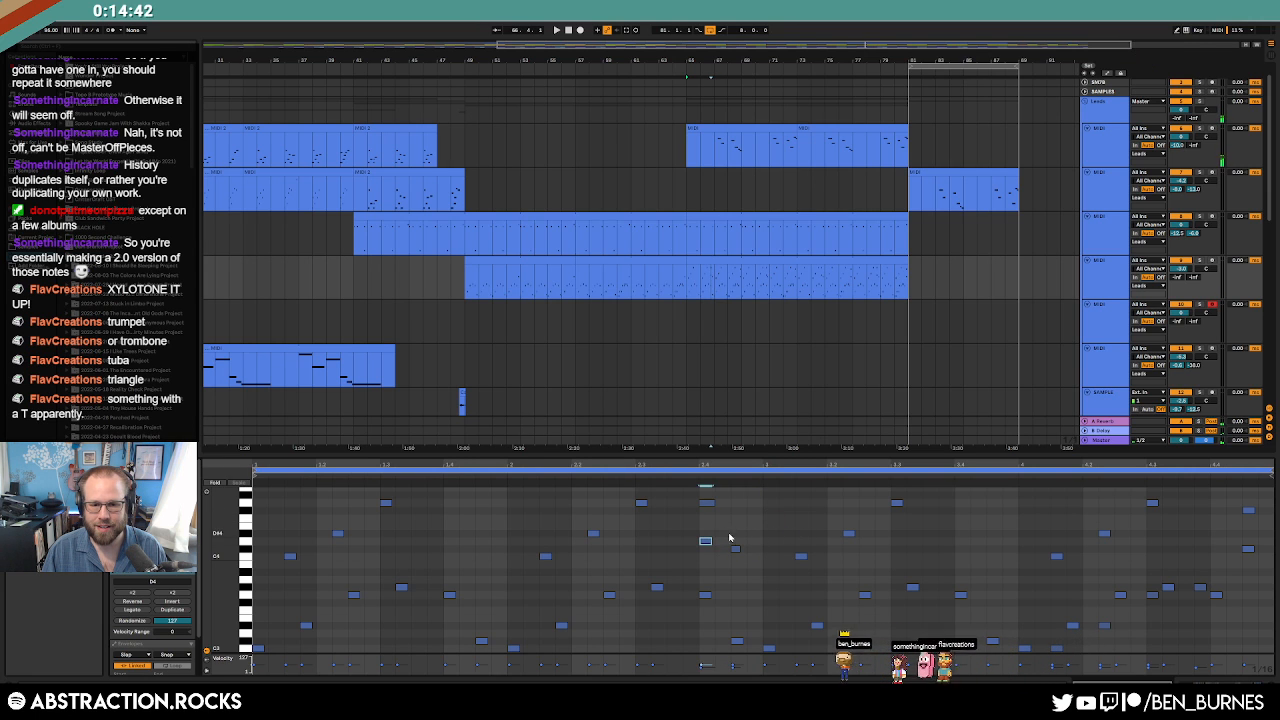
pyautogui.press('space')
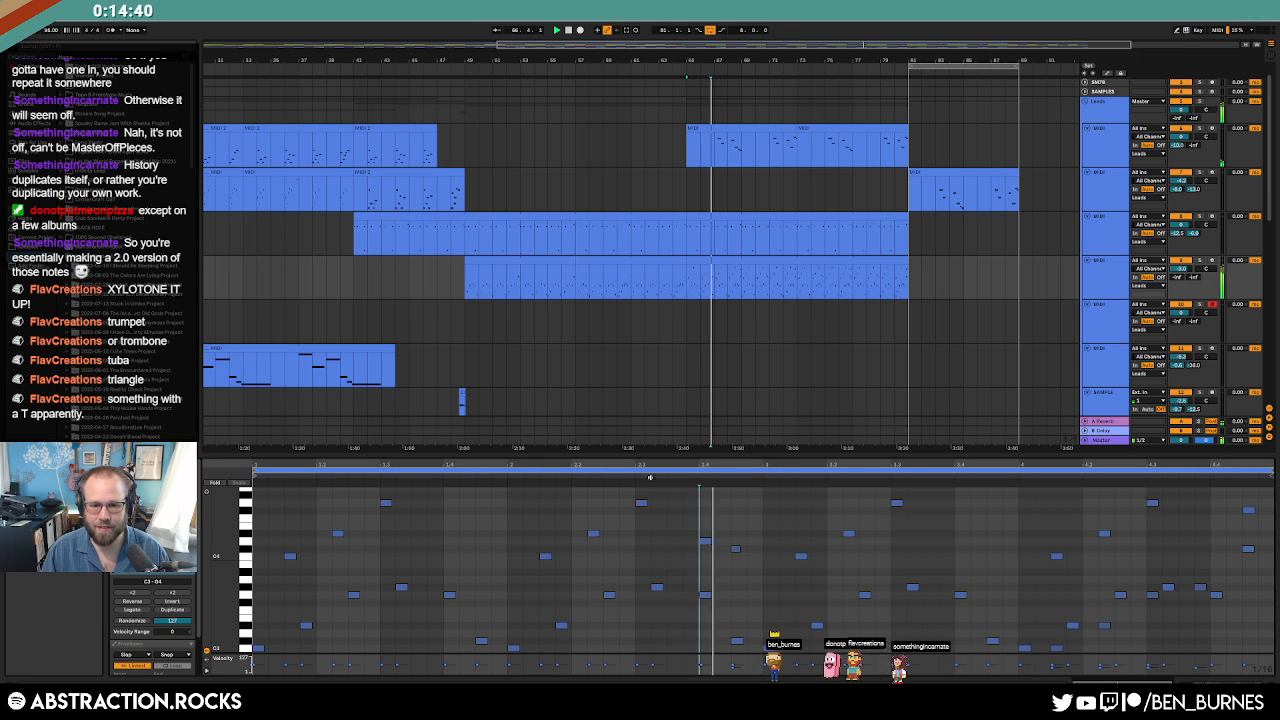
pyautogui.doubleClick(771, 556)
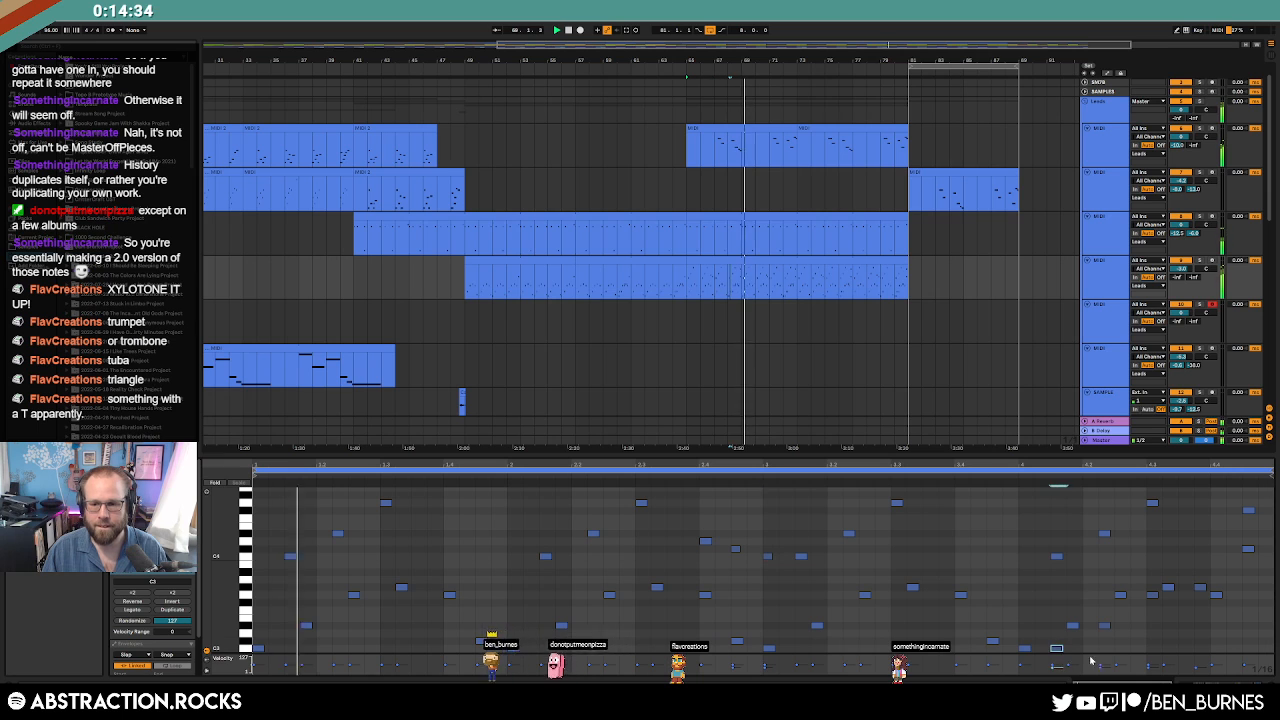
# In the lead clip's fourth bar, delete the extra low C3, D#3 and G3 and the final F#4, and add a G4 at 4.4.
pyautogui.click(1104, 625)
pyautogui.press('Delete')
pyautogui.click(1150, 592)
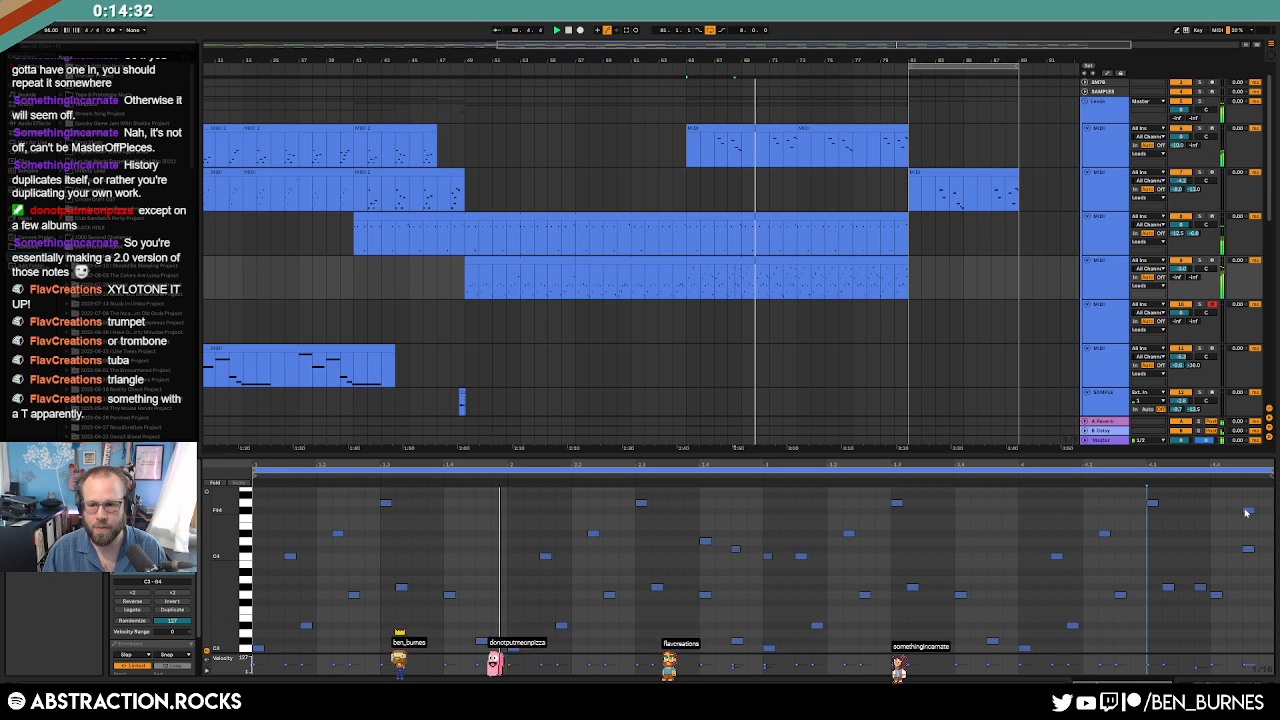
pyautogui.doubleClick(1219, 504)
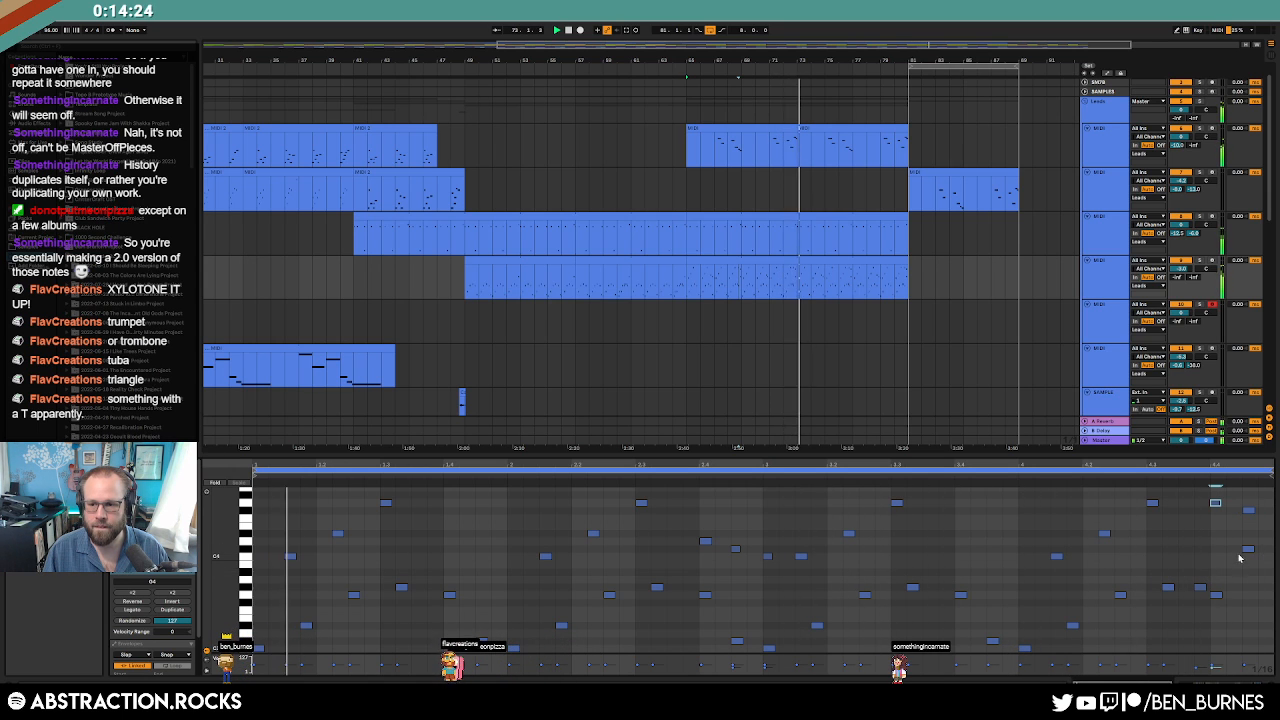
pyautogui.click(1247, 512)
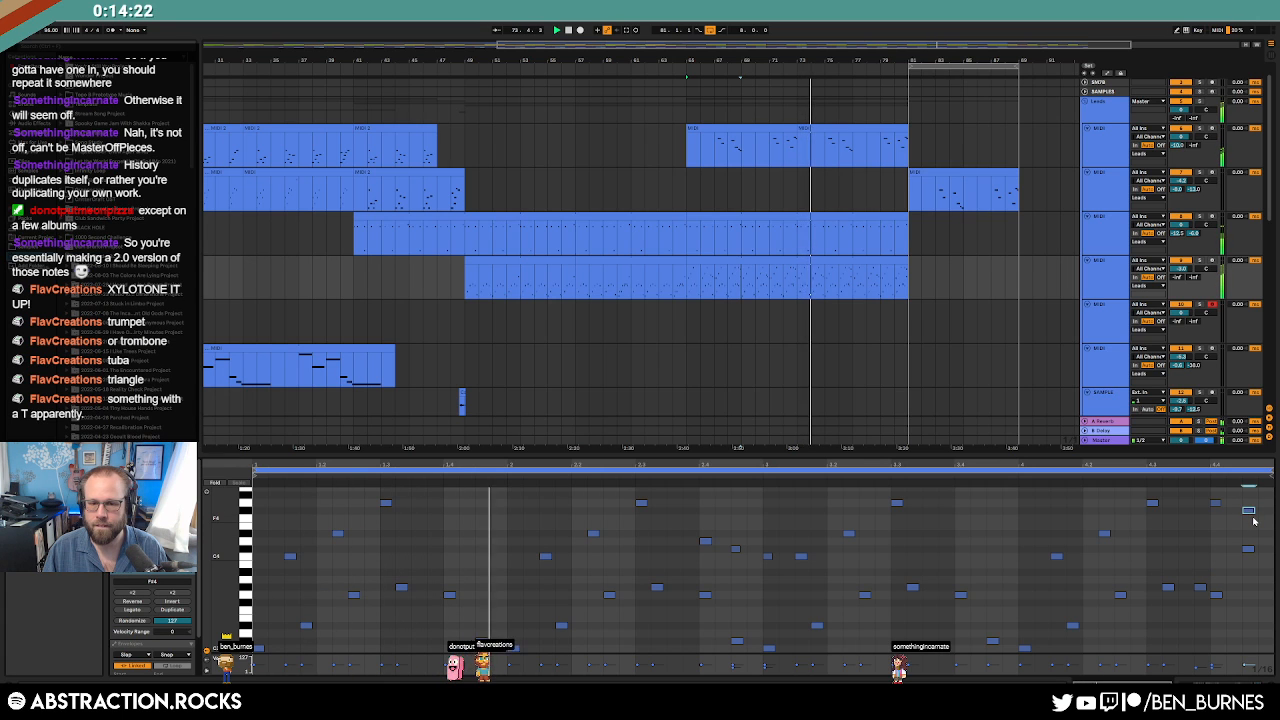
pyautogui.press('Delete')
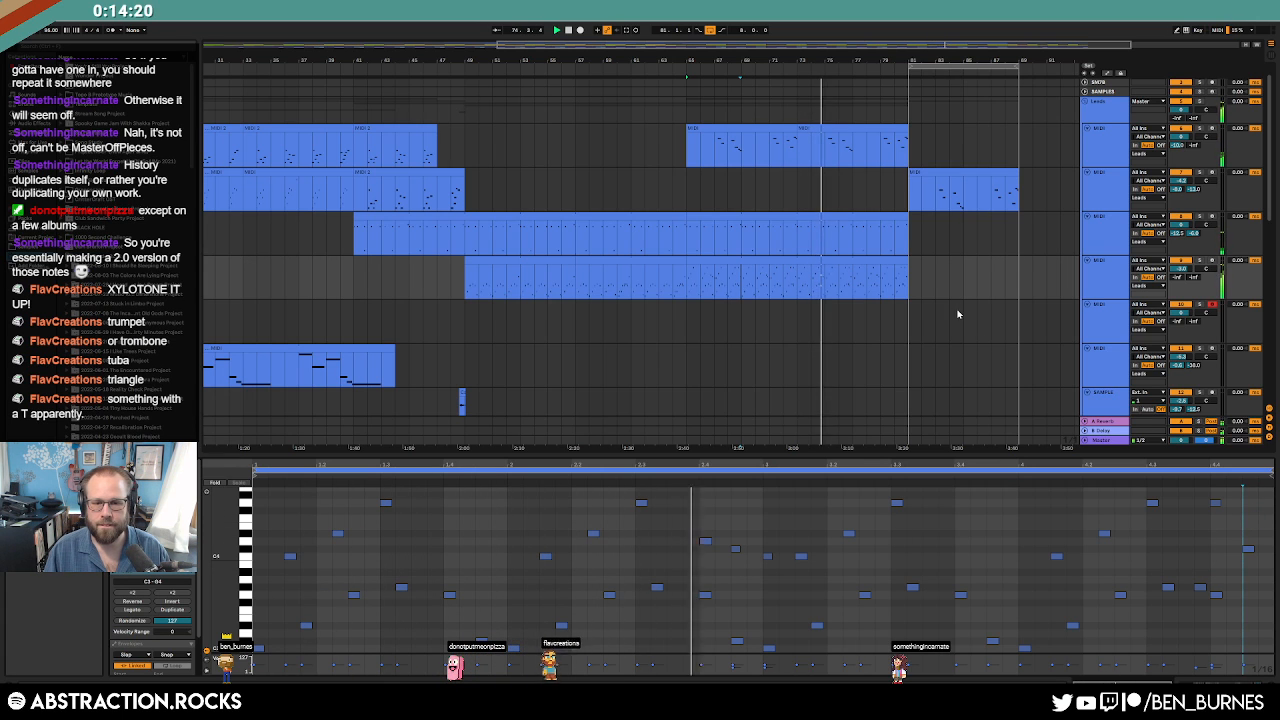
# Fold the last three lead tracks, the pads MIDI track and the first bass MIDI track, and unfold the second bass MIDI track.
pyautogui.scroll(-5, 940, 345)
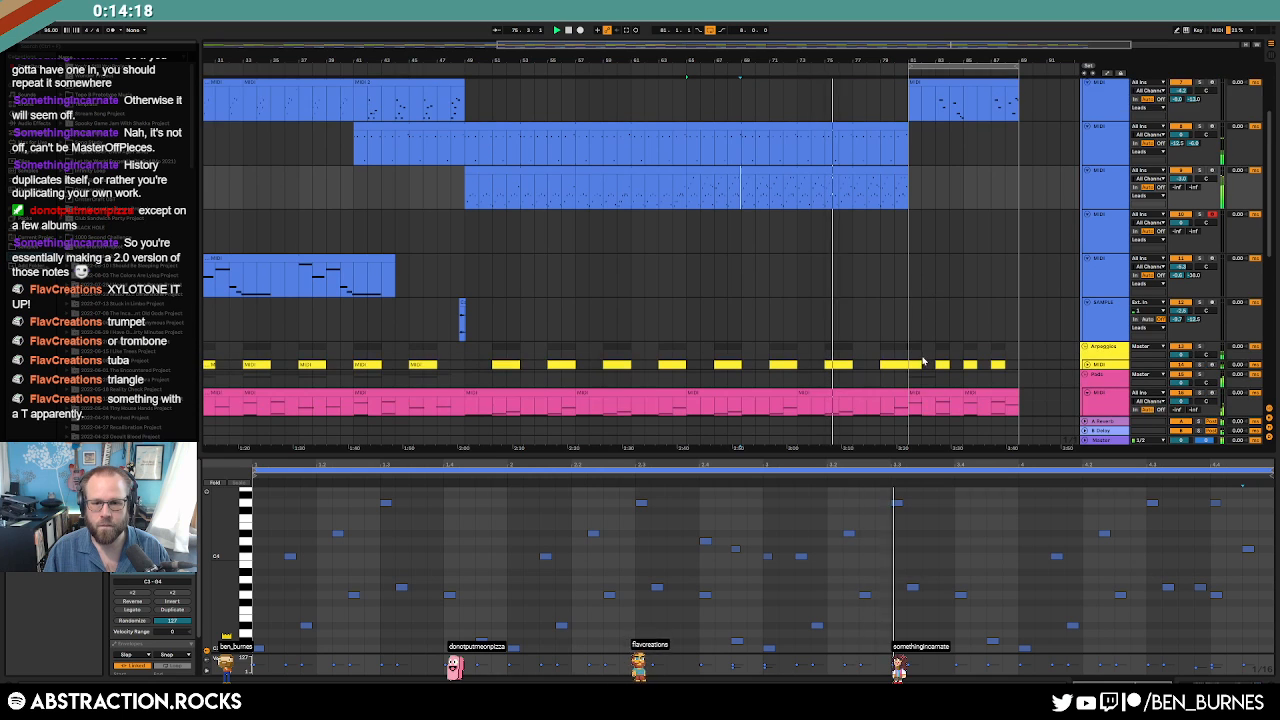
pyautogui.hotkey('shift', 'Tab')
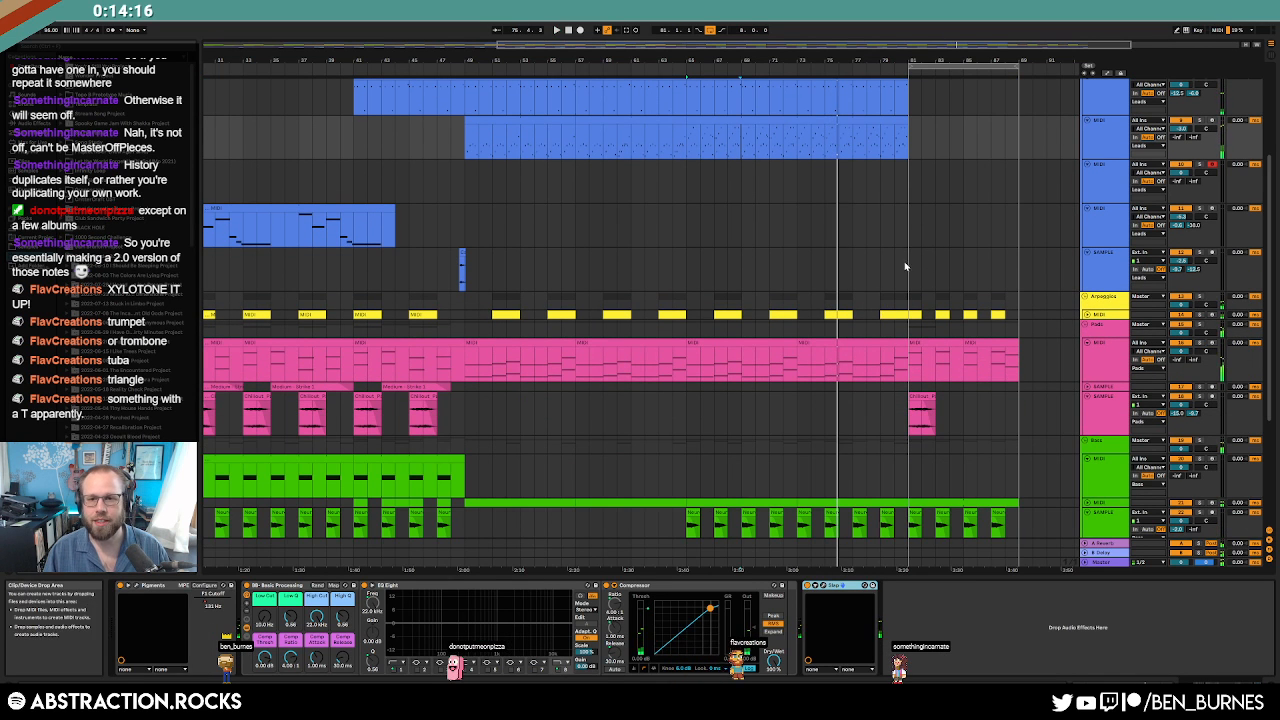
pyautogui.click(1106, 165)
pyautogui.keyDown('shift'); pyautogui.click(1108, 253); pyautogui.keyUp('shift')
pyautogui.click(1087, 252)
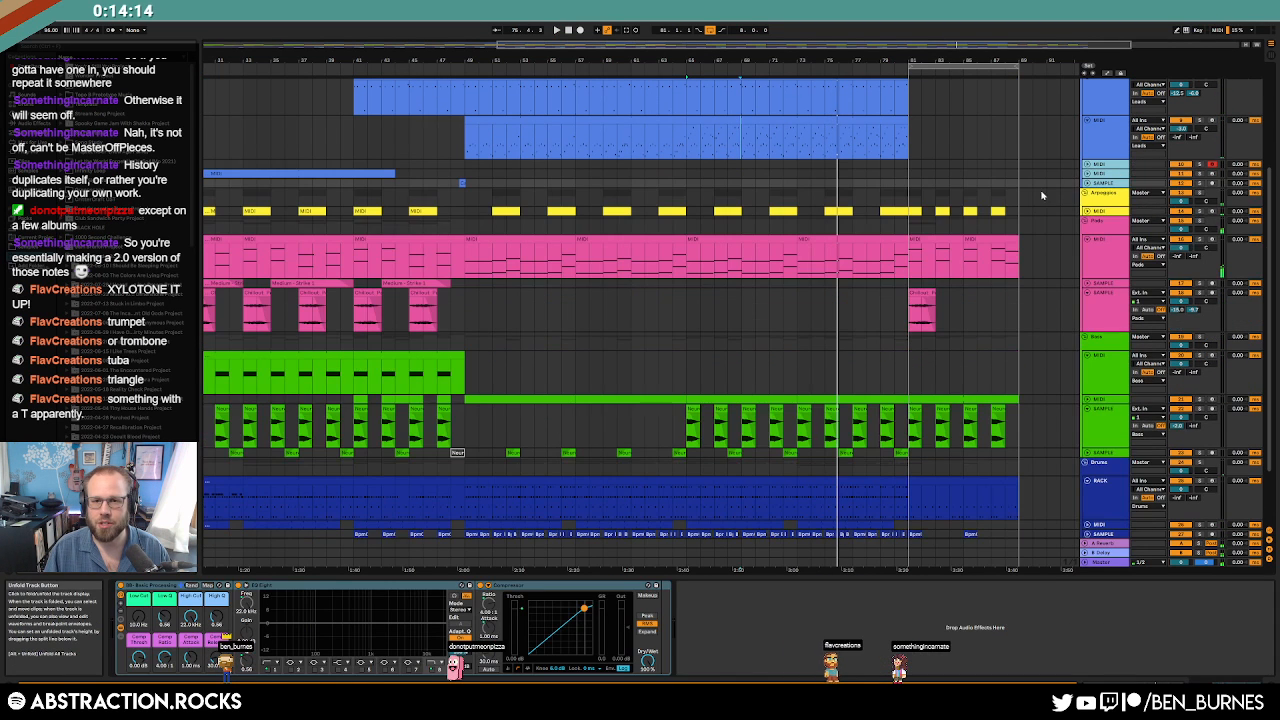
pyautogui.click(1088, 242)
pyautogui.click(1095, 355)
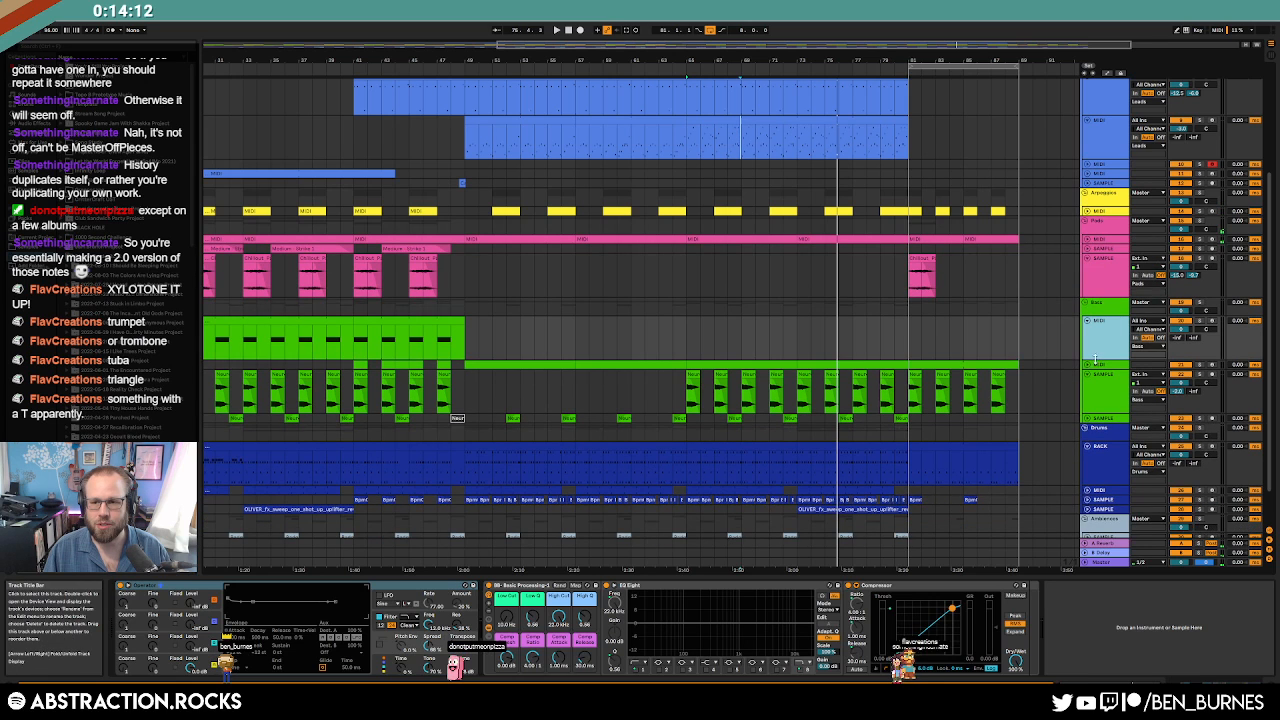
pyautogui.click(1088, 322)
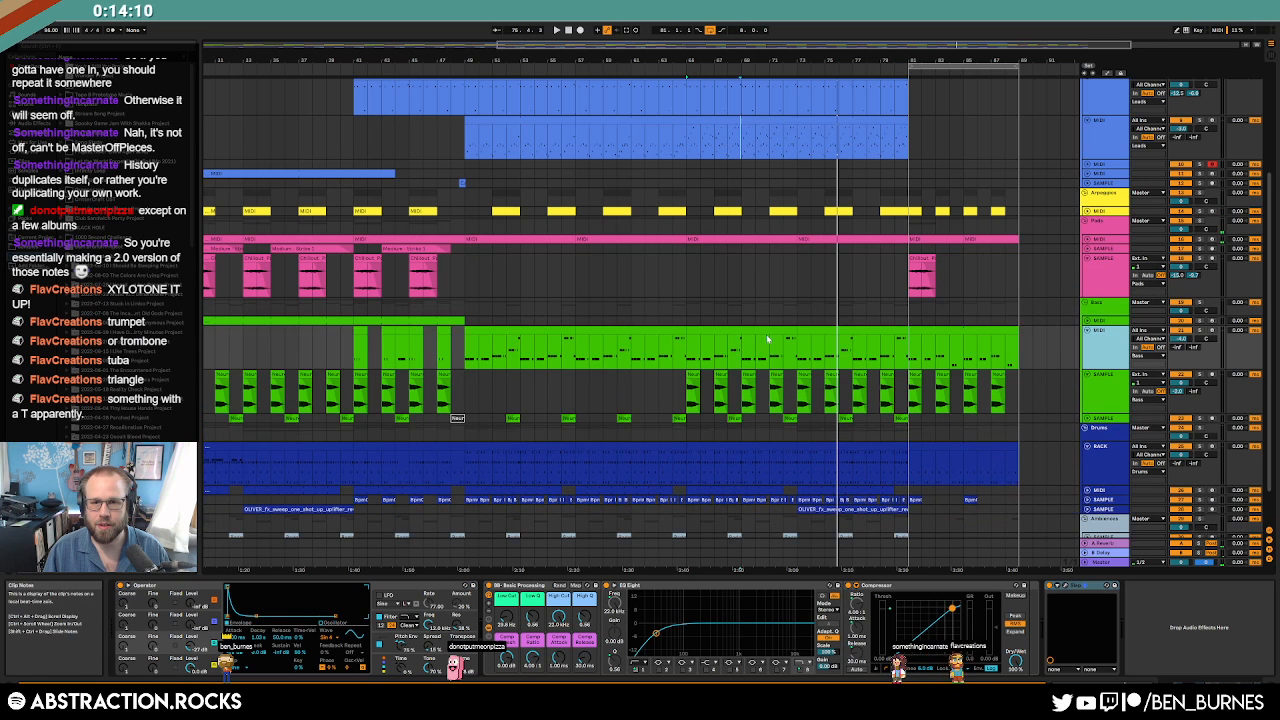
# In the second bass track's clip at bar 65, add a D1 at 2.4 and a C#1 just before the third bar.
pyautogui.scroll(5, 768, 340)
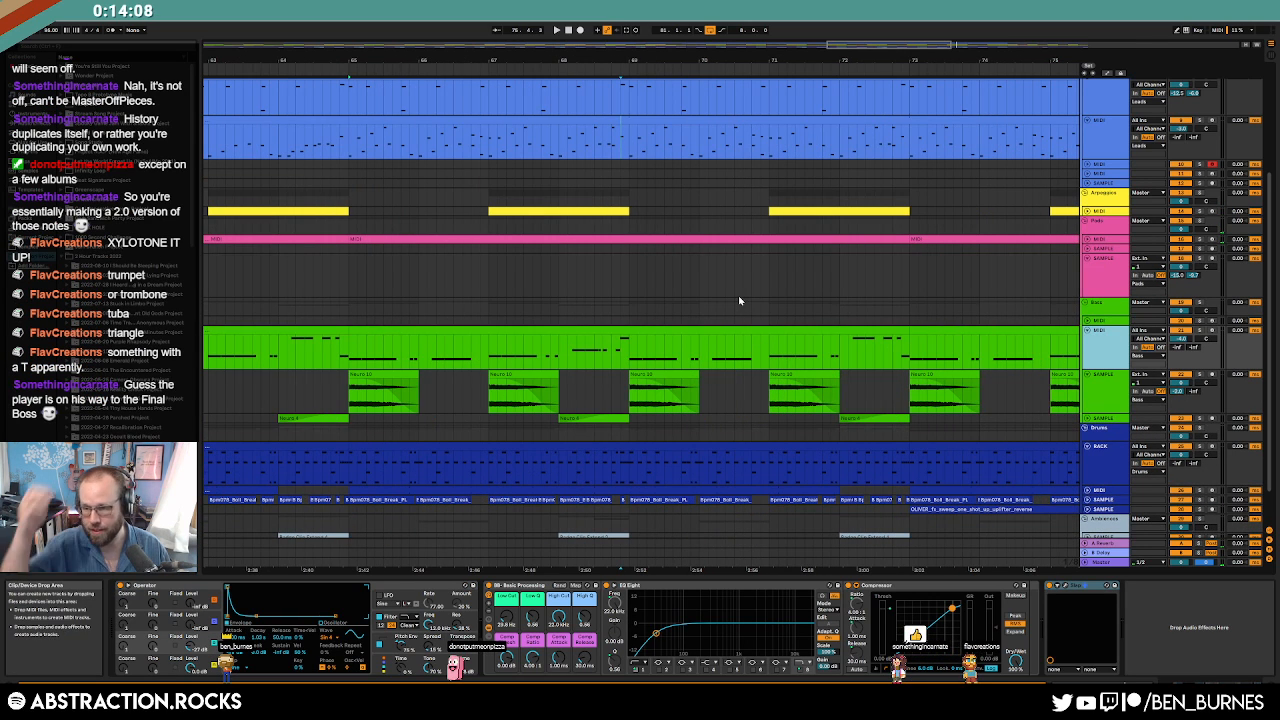
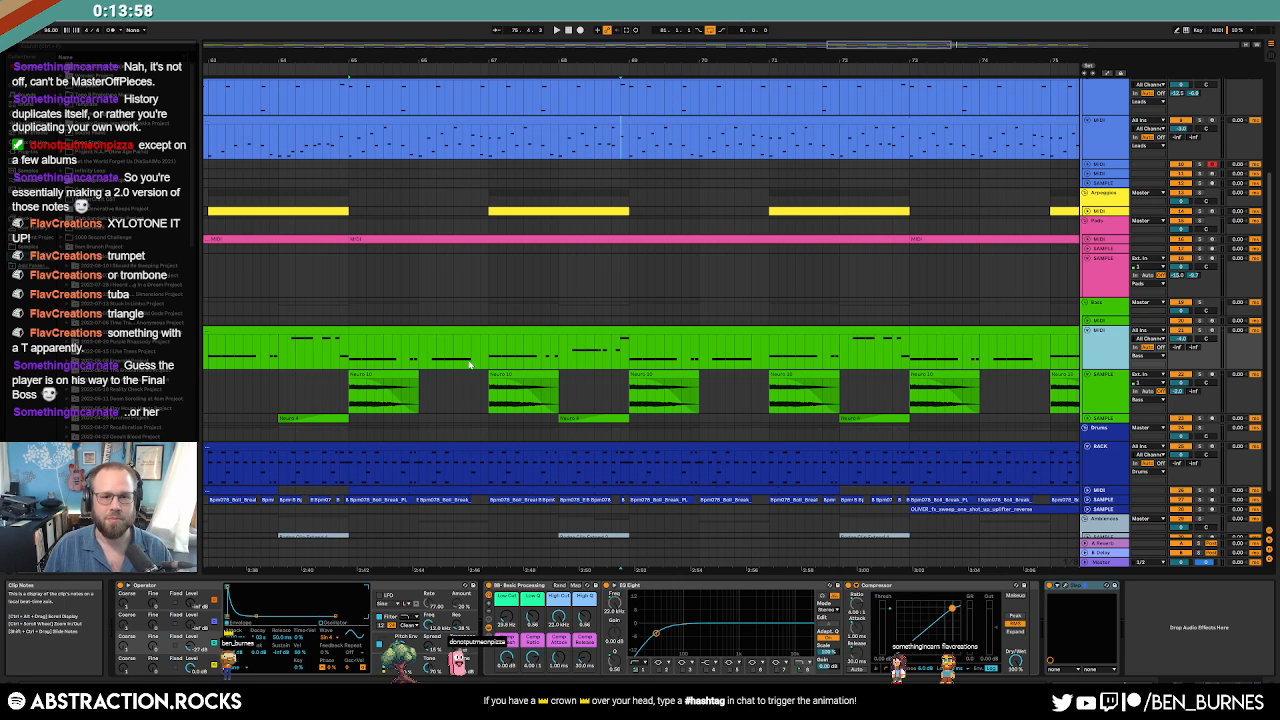
pyautogui.click(361, 334)
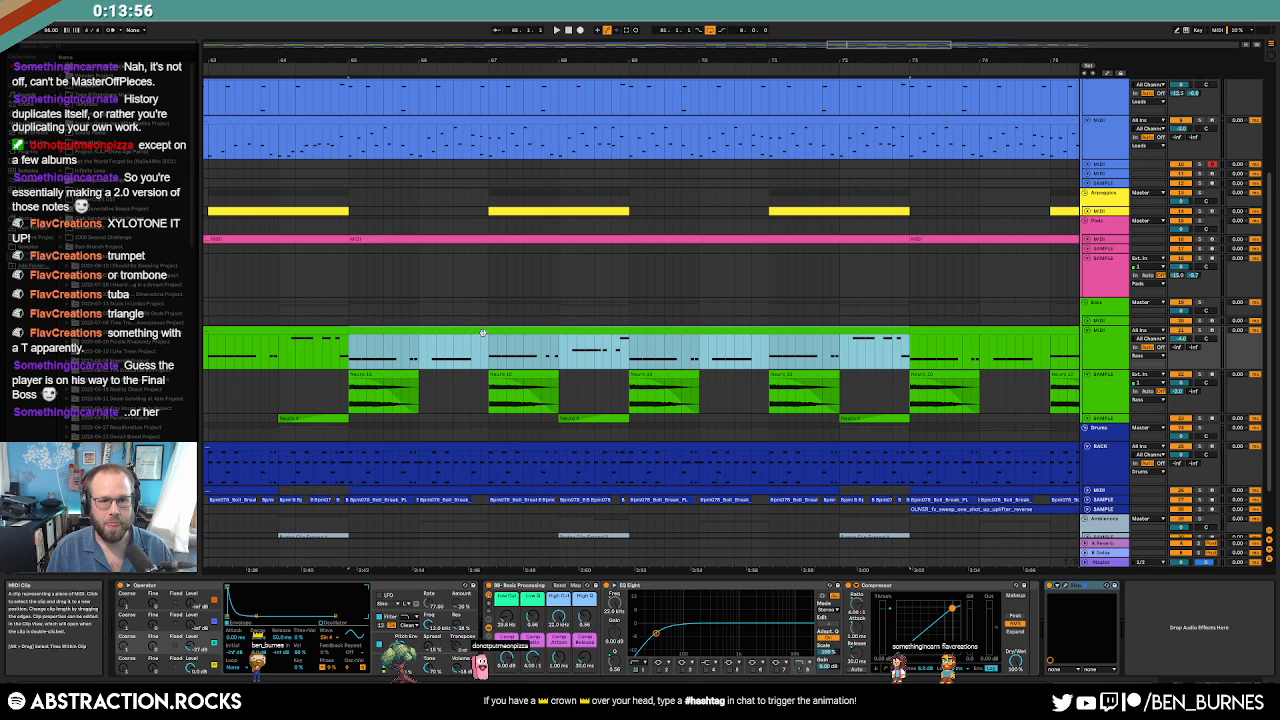
pyautogui.press('space')
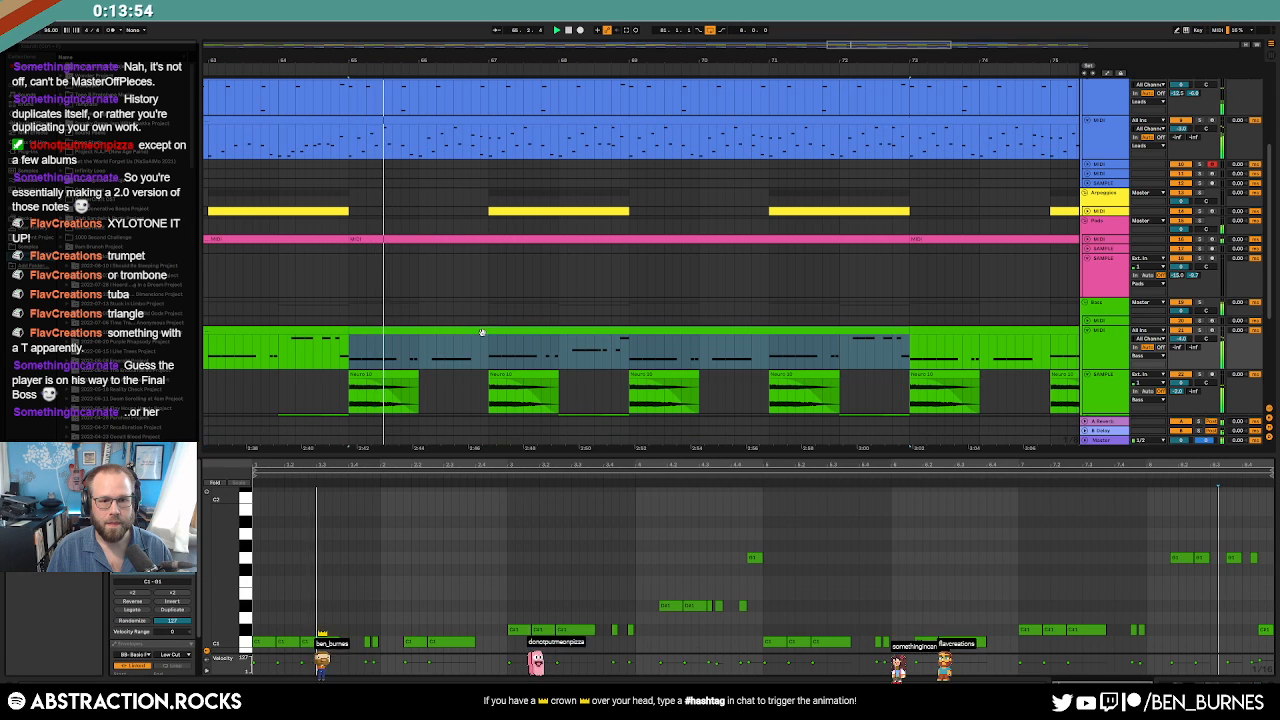
pyautogui.doubleClick(483, 333)
pyautogui.click(586, 571)
pyautogui.scroll(-1, 560, 580)
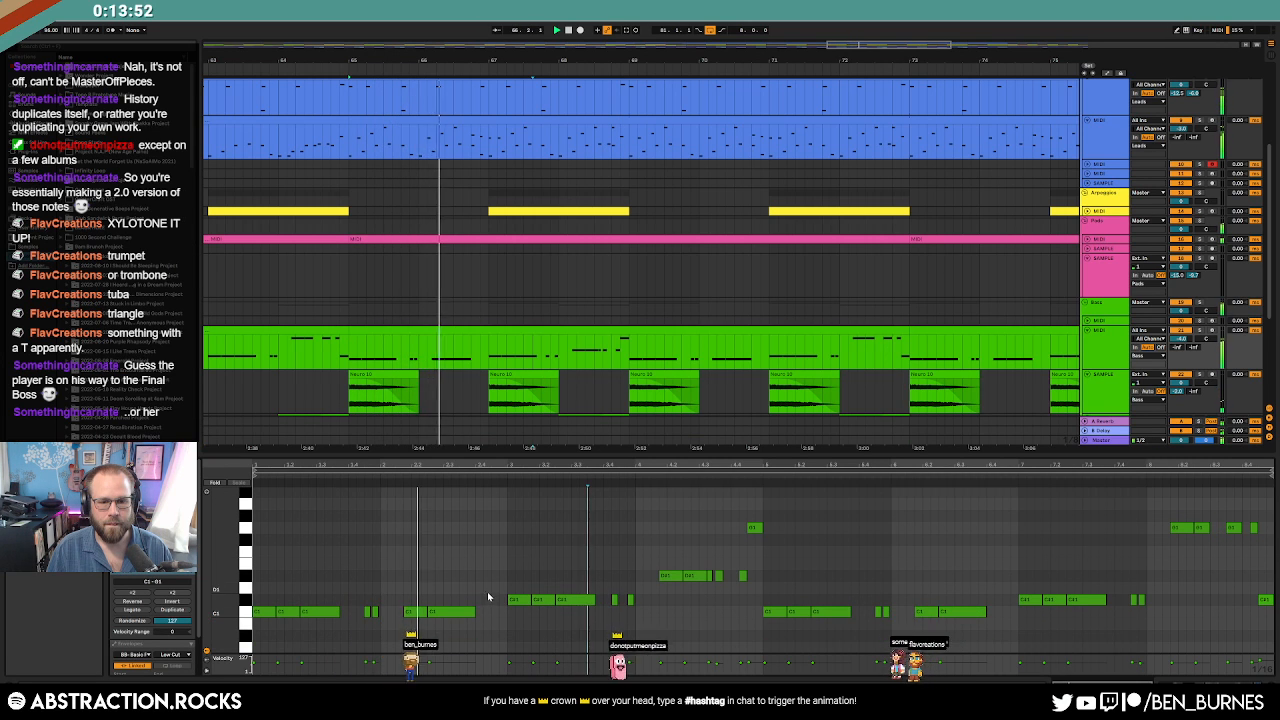
pyautogui.doubleClick(479, 591)
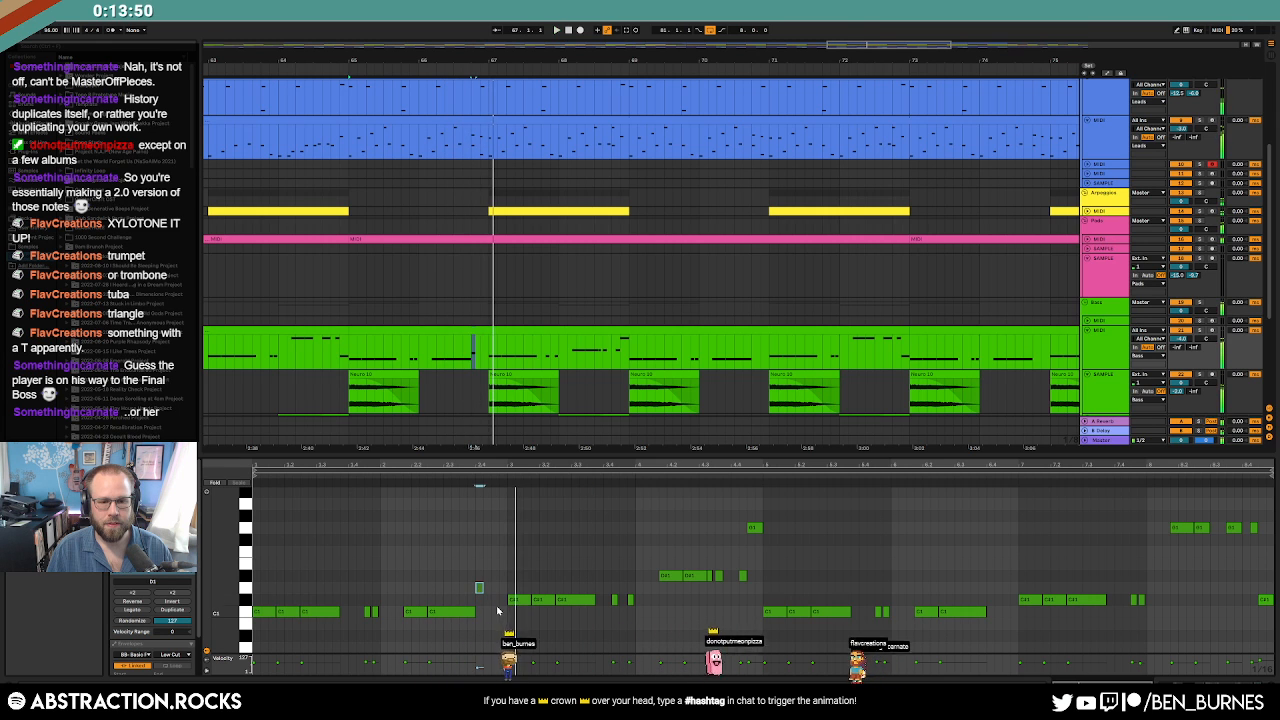
pyautogui.doubleClick(496, 603)
pyautogui.press('space')
pyautogui.moveTo(479, 575); pyautogui.dragTo(498, 602)
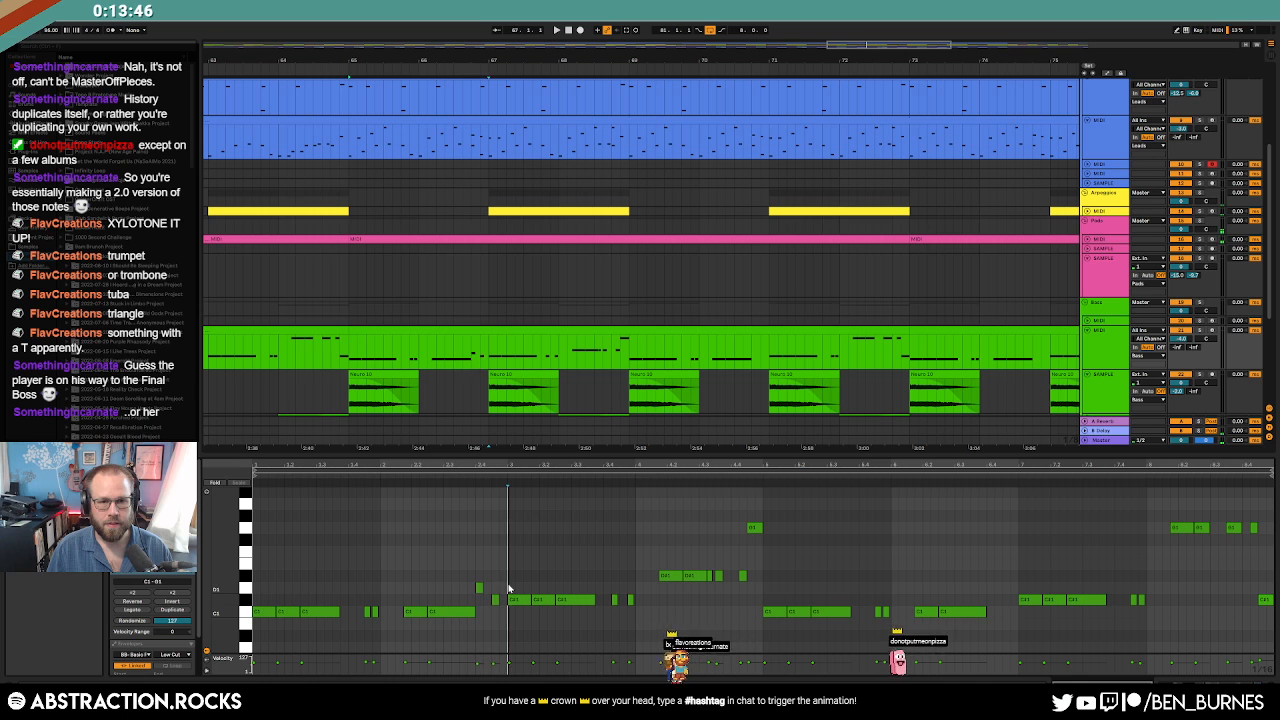
pyautogui.press('space')
# In the drum rack clip at bar 65, add paired Frag - Top 4 hits at the ends of the second and sixth bars.
pyautogui.scroll(-2, 471, 377)
pyautogui.scroll(-1, 471, 377)
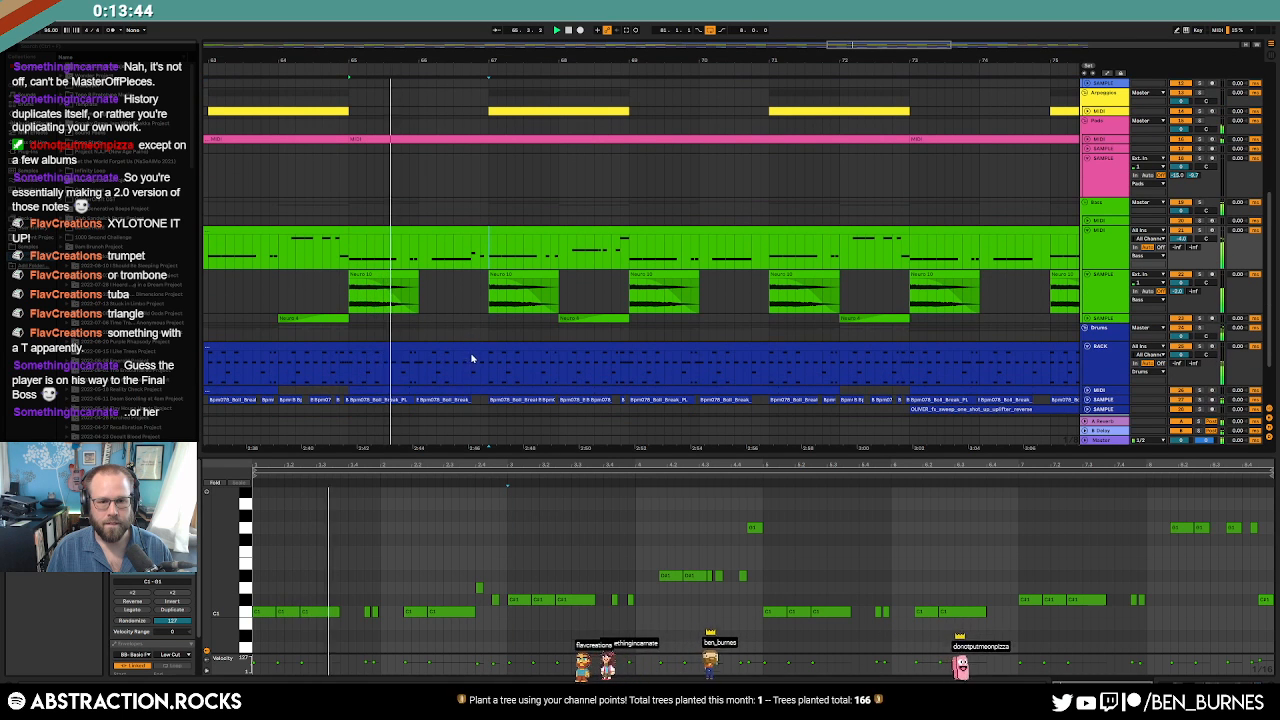
pyautogui.click(471, 357)
pyautogui.click(494, 498)
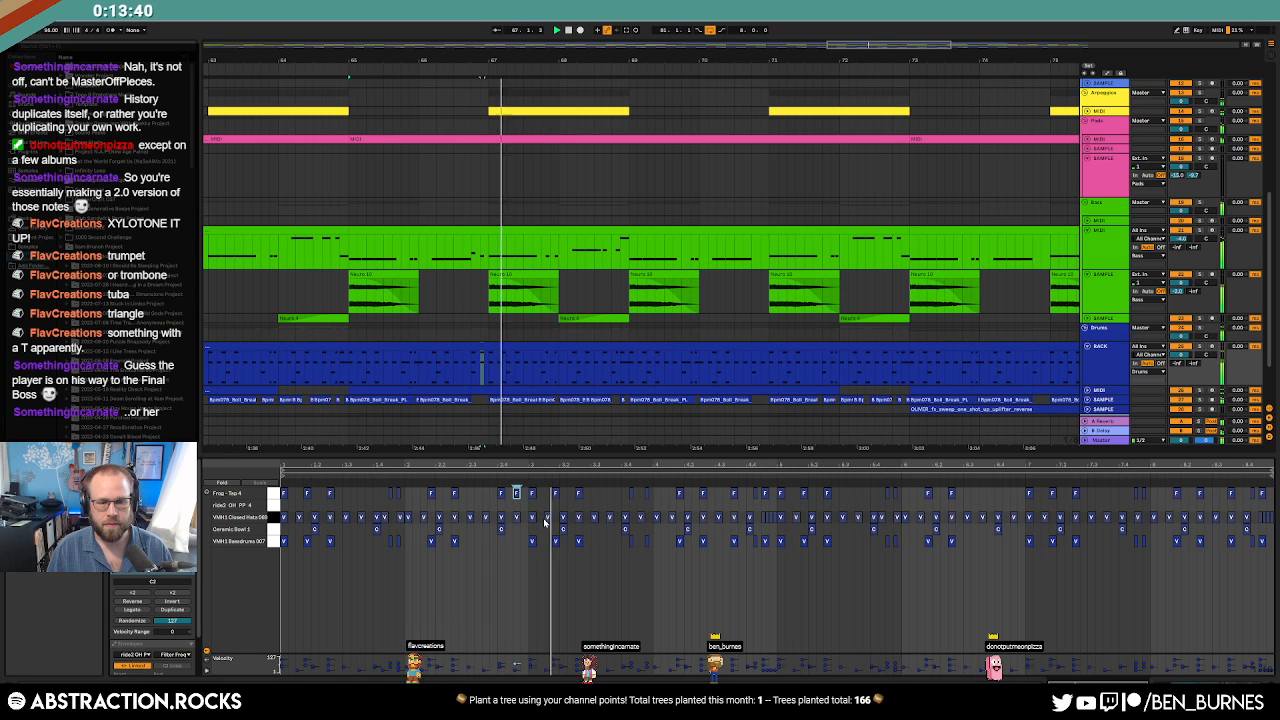
pyautogui.doubleClick(516, 493)
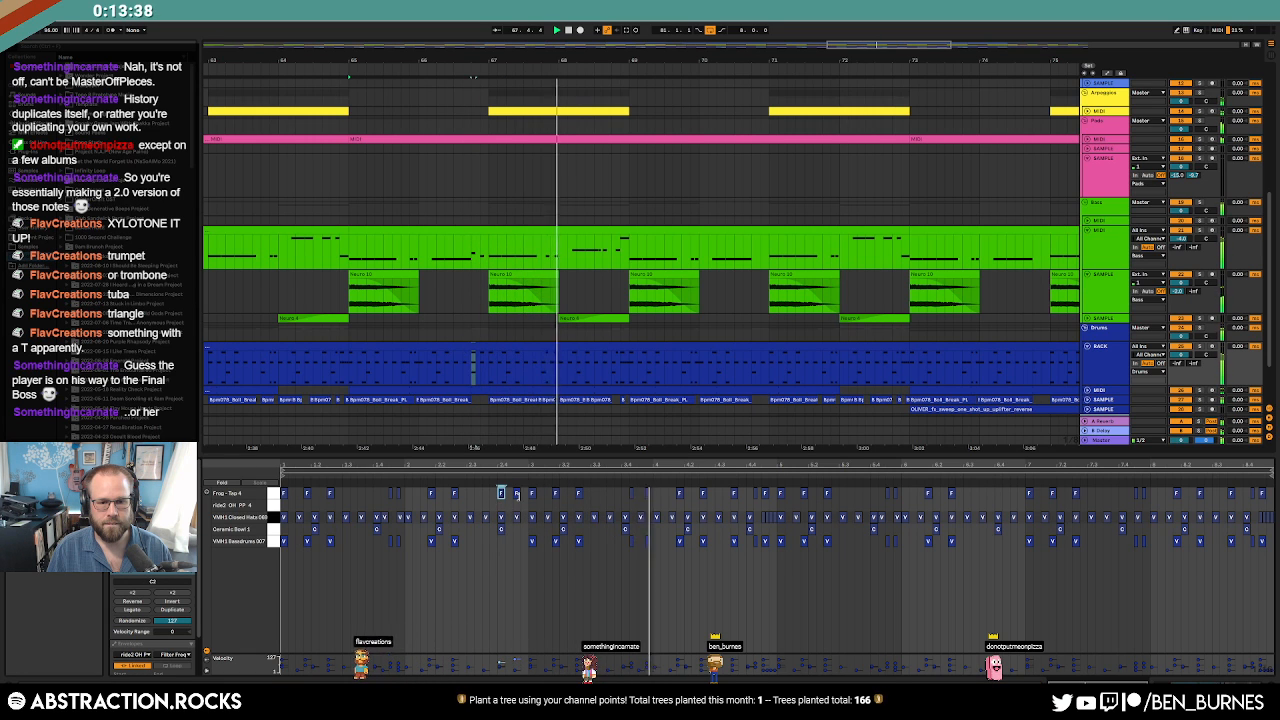
pyautogui.doubleClick(999, 494)
pyautogui.doubleClick(1016, 496)
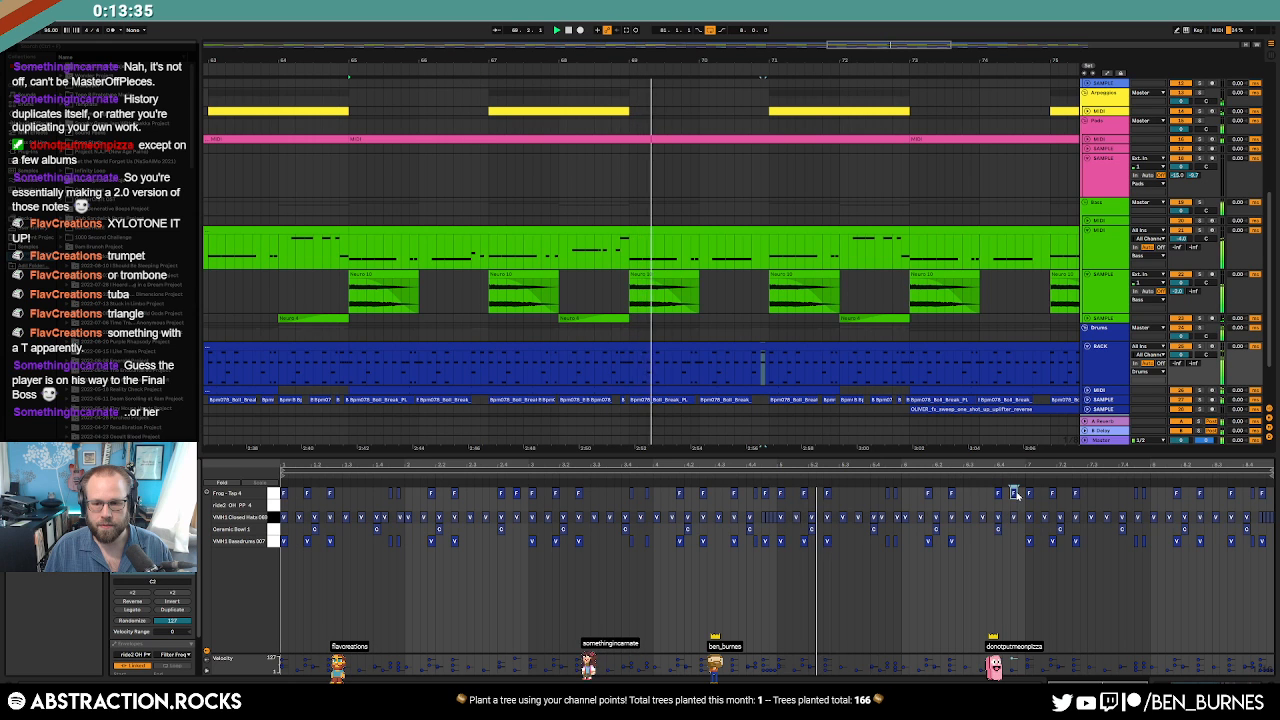
# In the bass clip at bar 65, add a G1 at 6.4 and a C#1 just before the seventh bar.
pyautogui.click(812, 231)
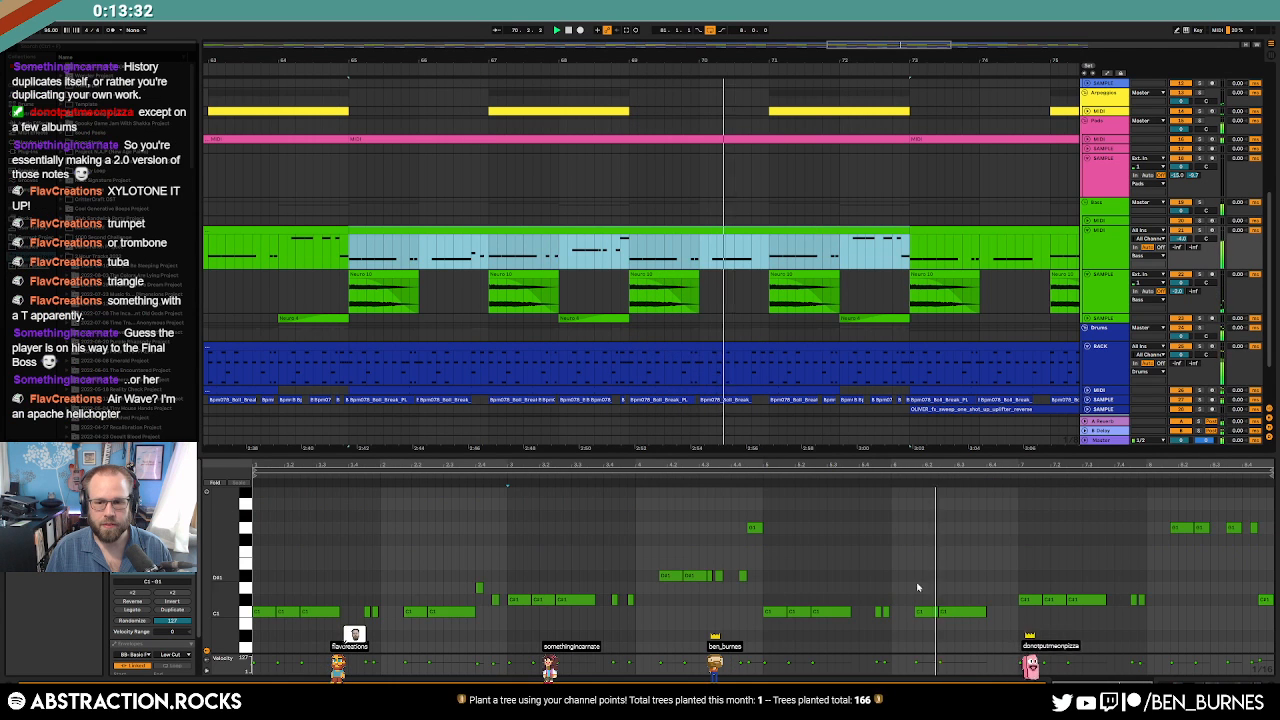
pyautogui.doubleClick(990, 528)
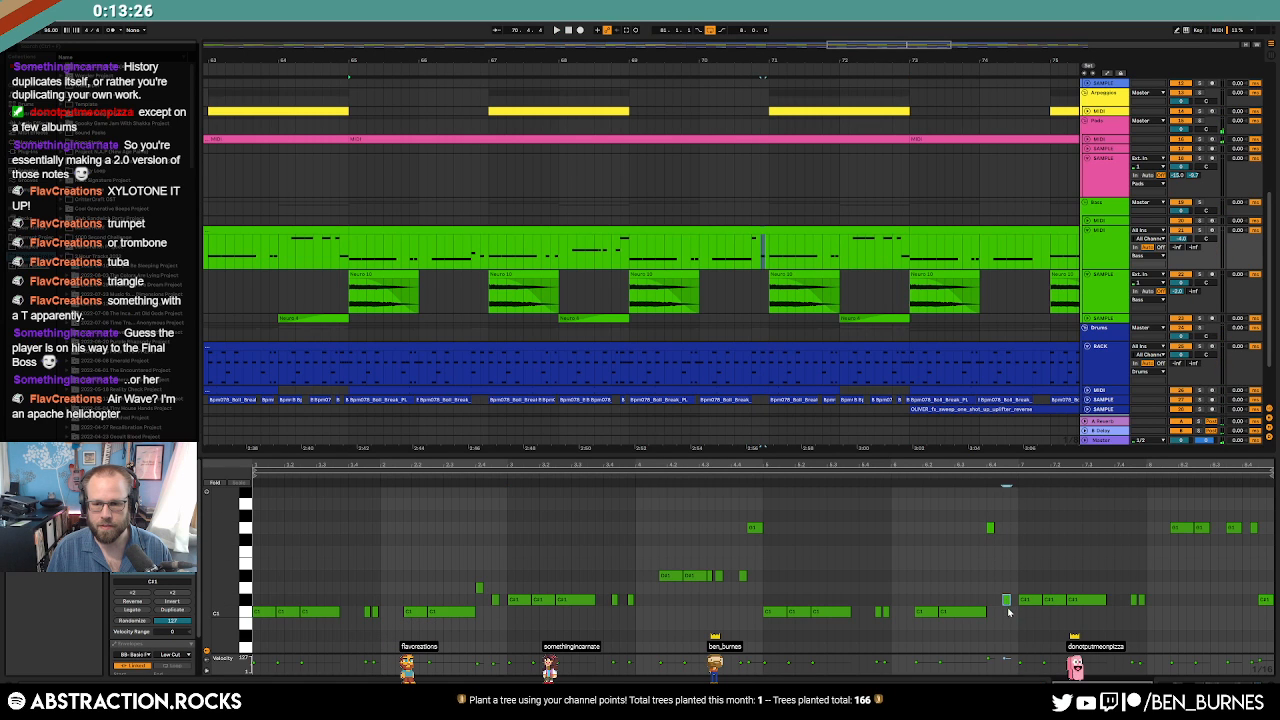
pyautogui.press('space')
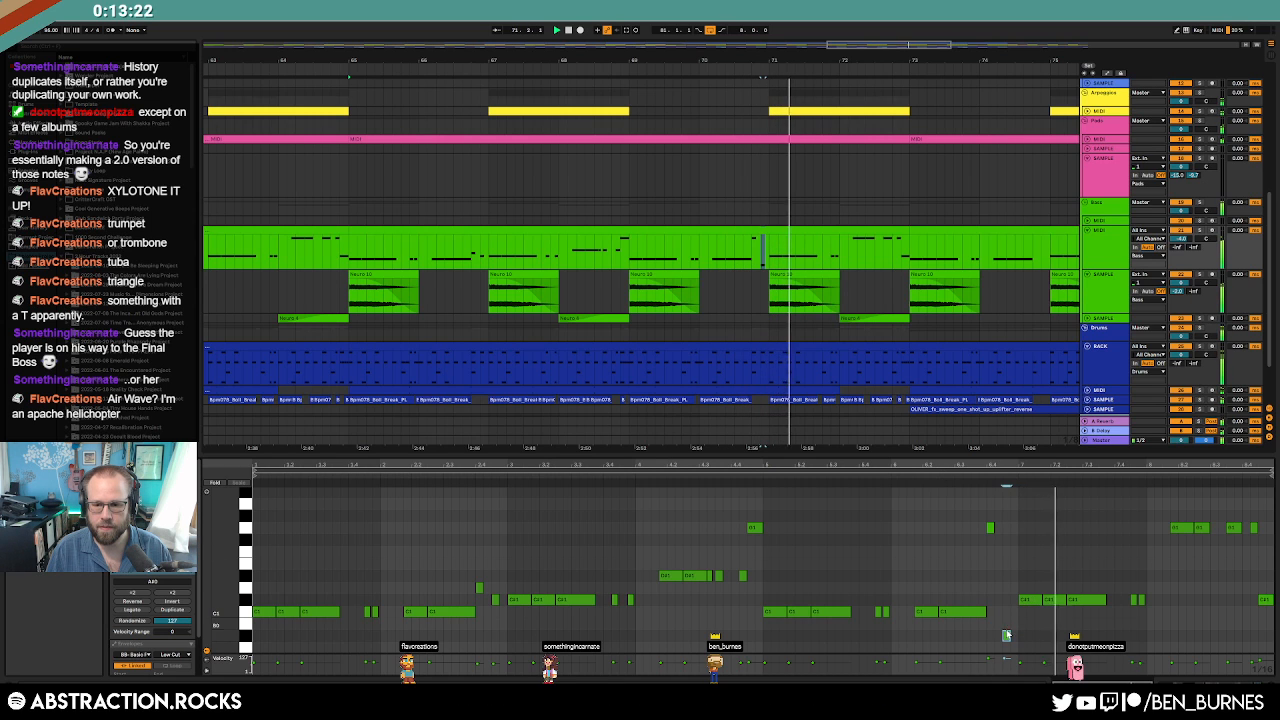
pyautogui.moveTo(1008, 635); pyautogui.dragTo(1009, 603)
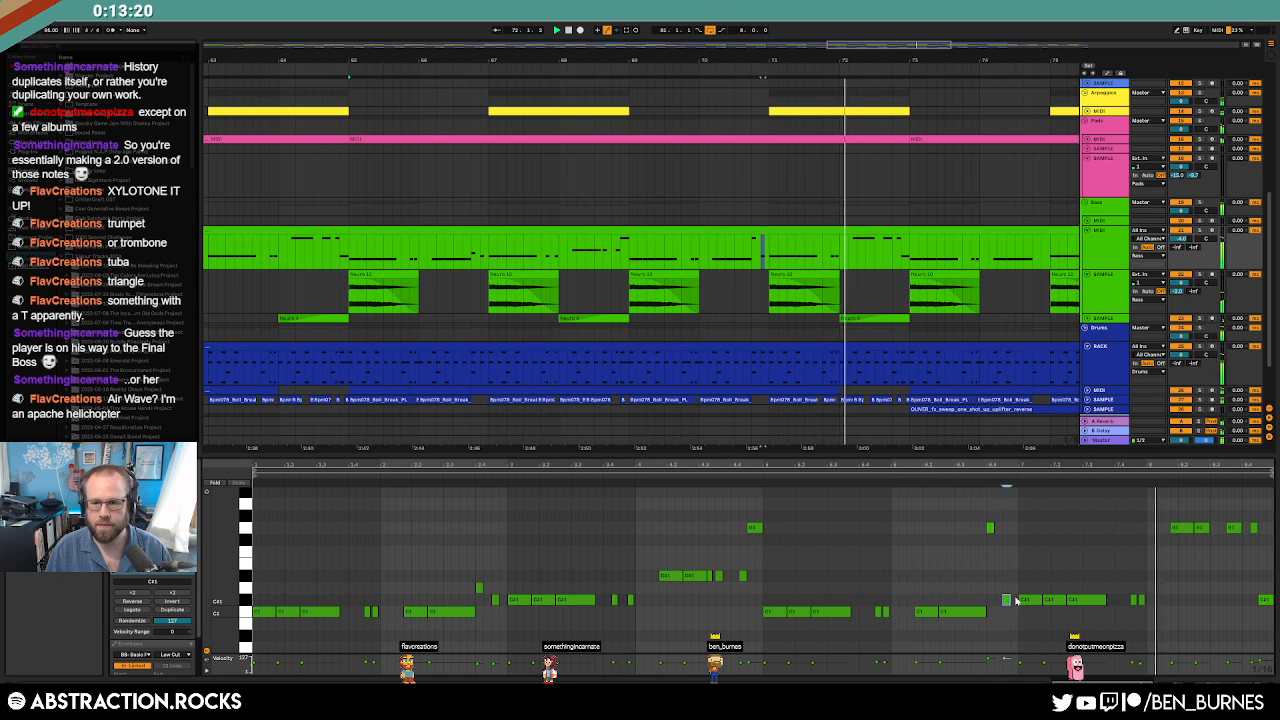
# Duplicate the edited bass clip from bar 65 so the copy replaces the bass part from bar 73 to bar 81.
pyautogui.hotkey('shift', 'Tab')
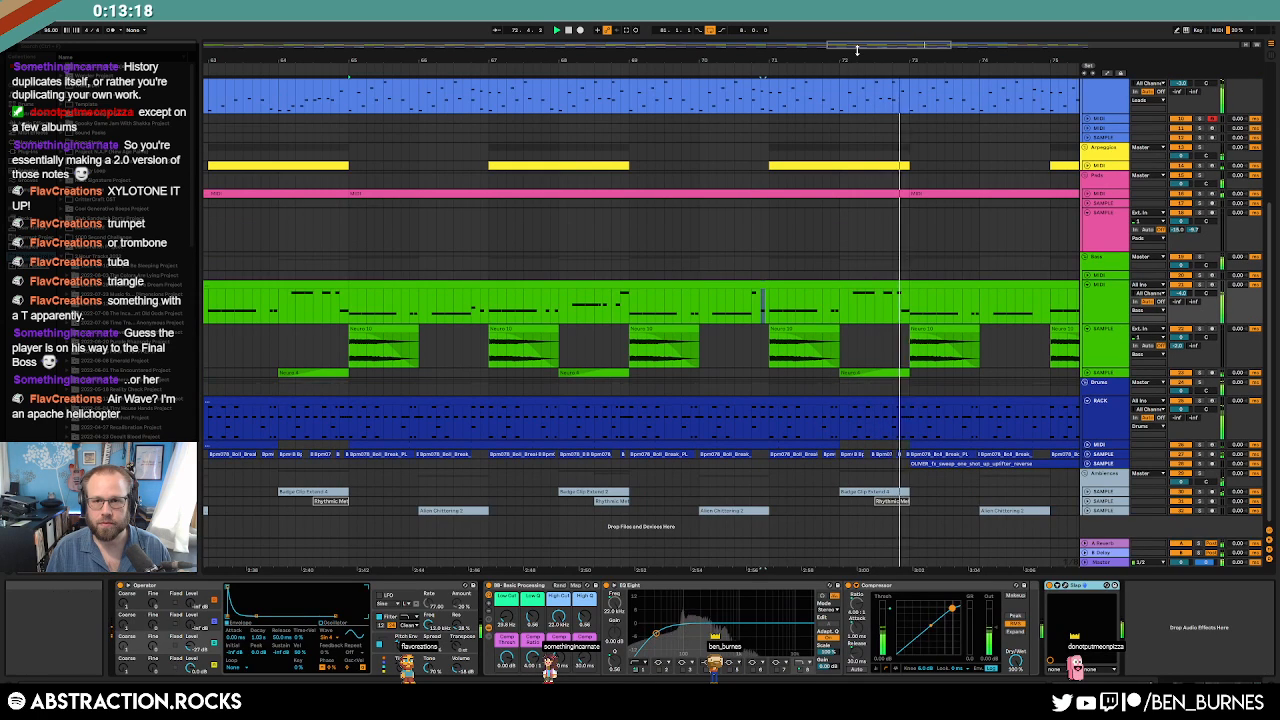
pyautogui.moveTo(857, 48); pyautogui.dragTo(893, 44)
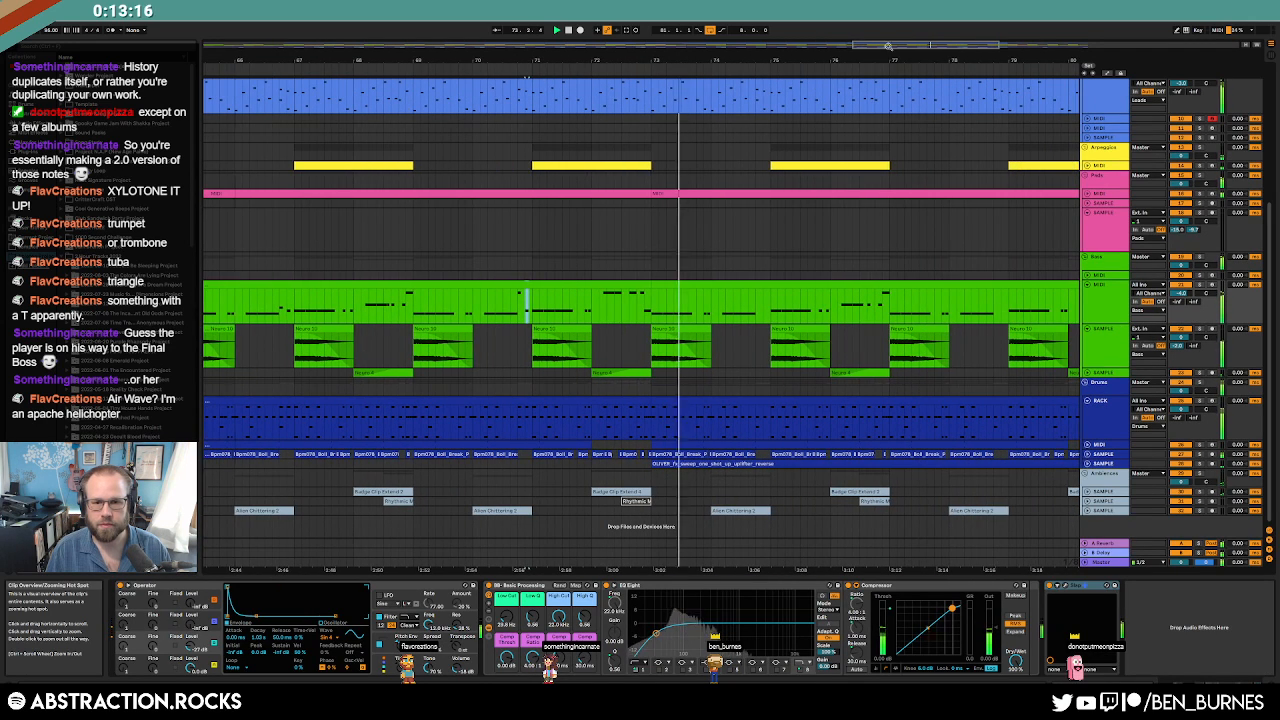
pyautogui.click(625, 285)
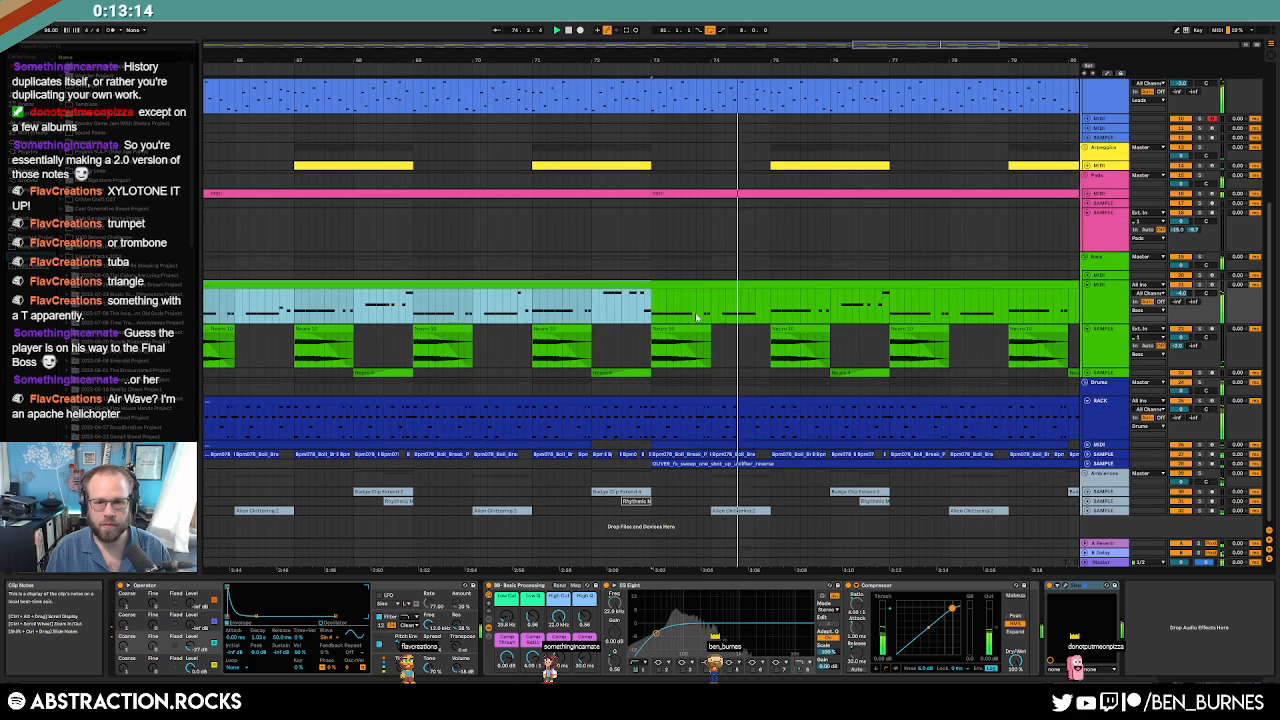
pyautogui.hotkey('ctrl', 'd')
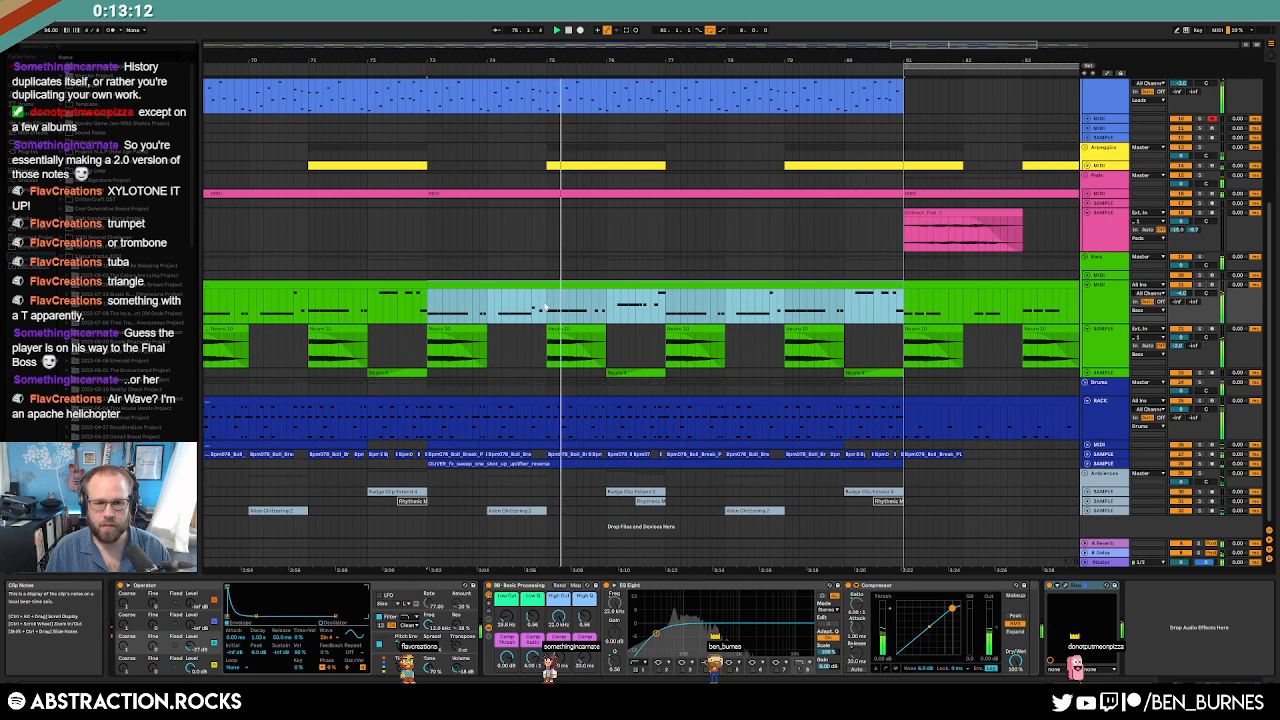
pyautogui.scroll(-3, 705, 318)
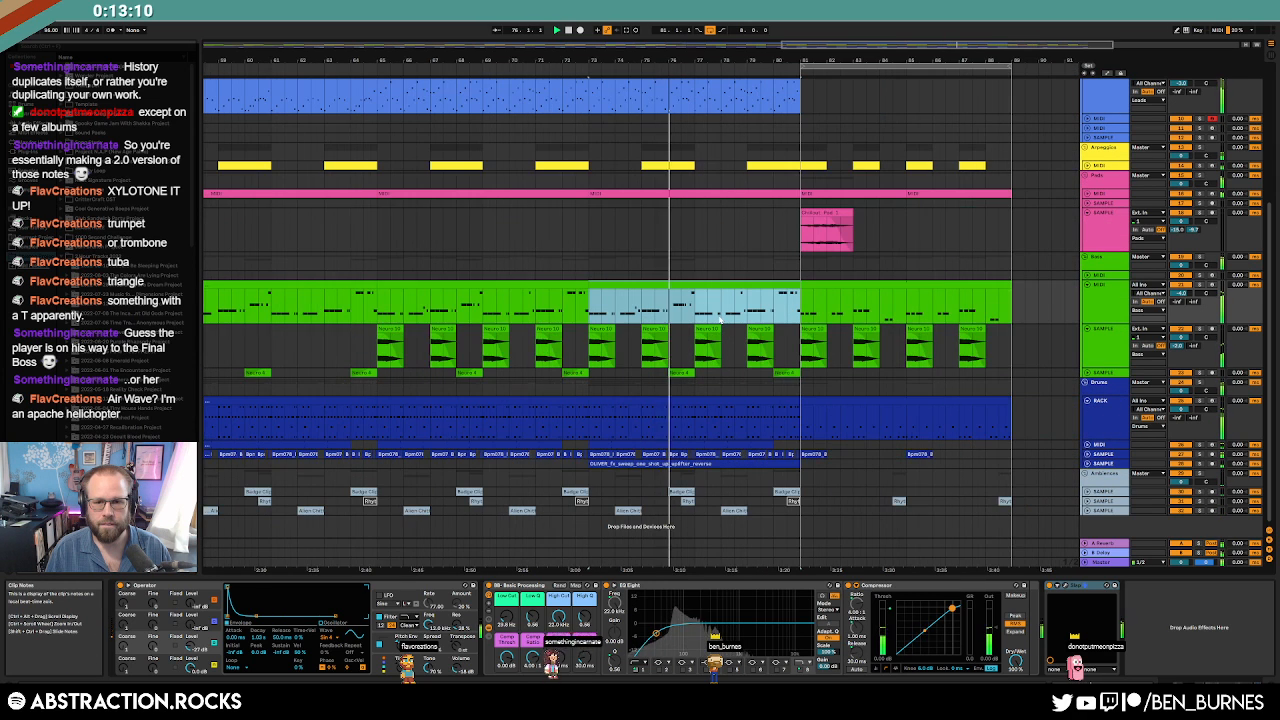
pyautogui.scroll(3, 1035, 135)
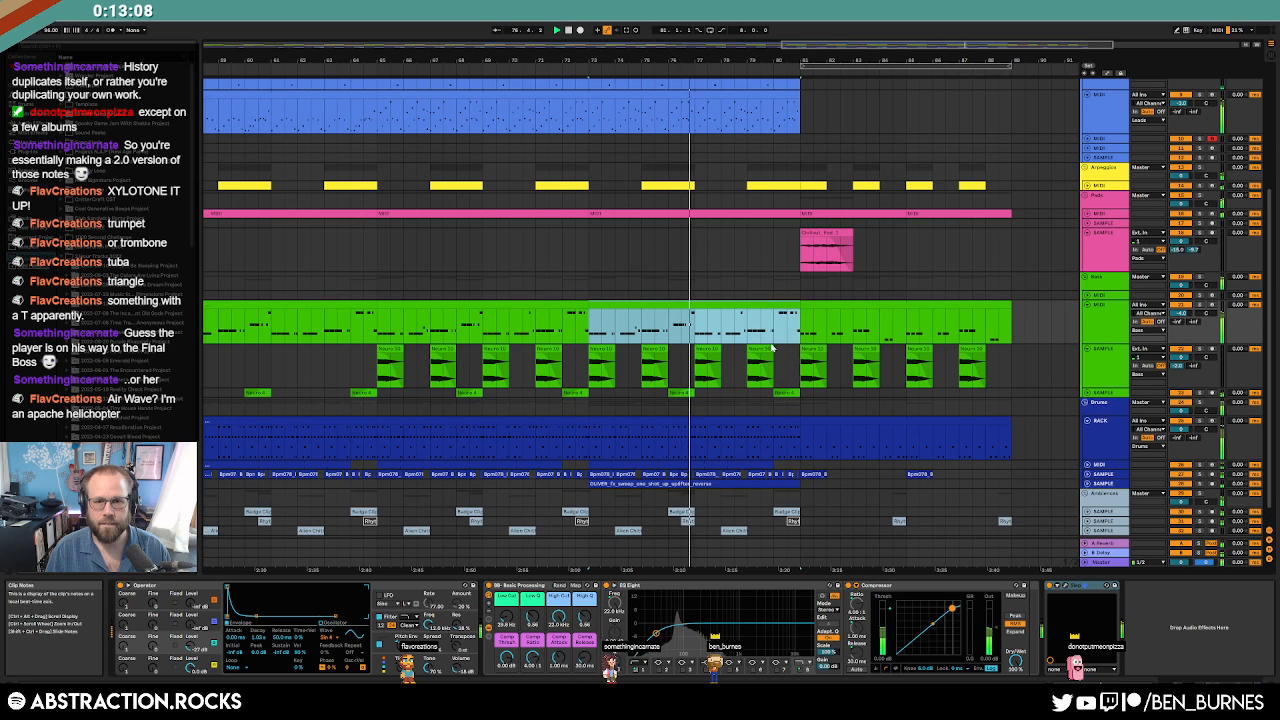
# Set the A-Reverb send of the lead track playing Pigments to -12.0 dB.
pyautogui.moveTo(1178, 152); pyautogui.dragTo(1178, 127)
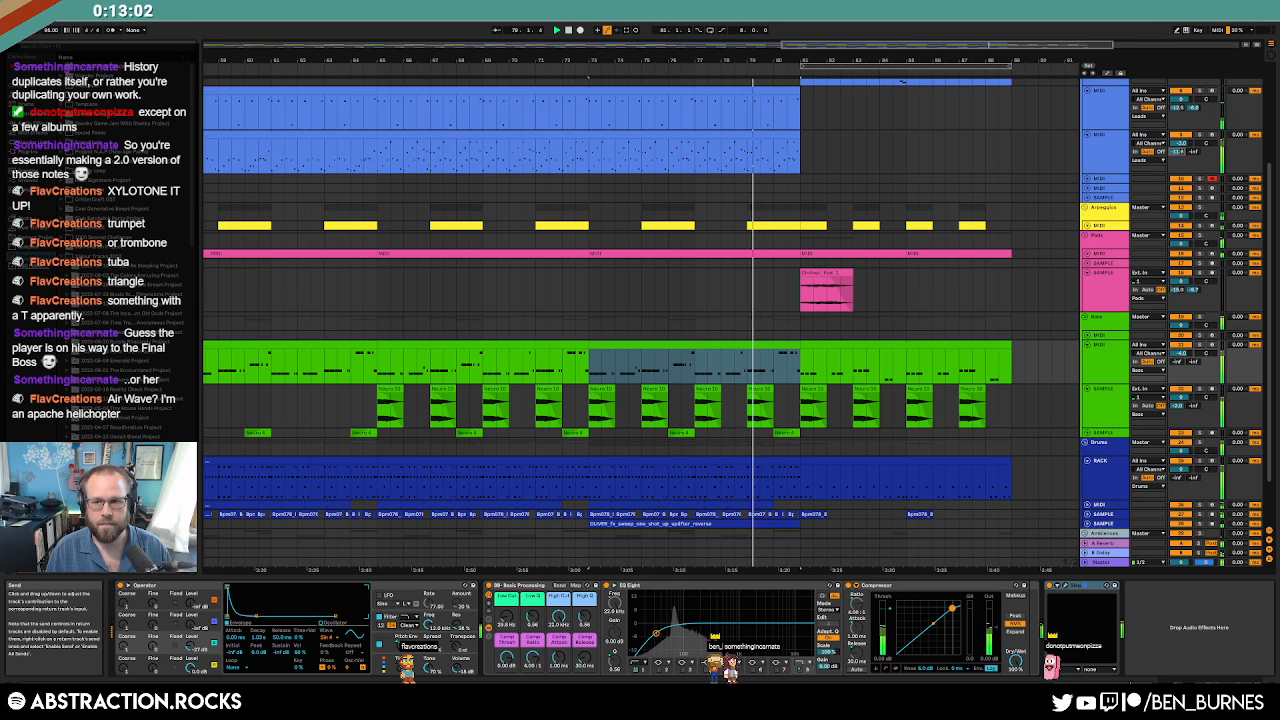
pyautogui.moveTo(1178, 152); pyautogui.dragTo(1178, 154)
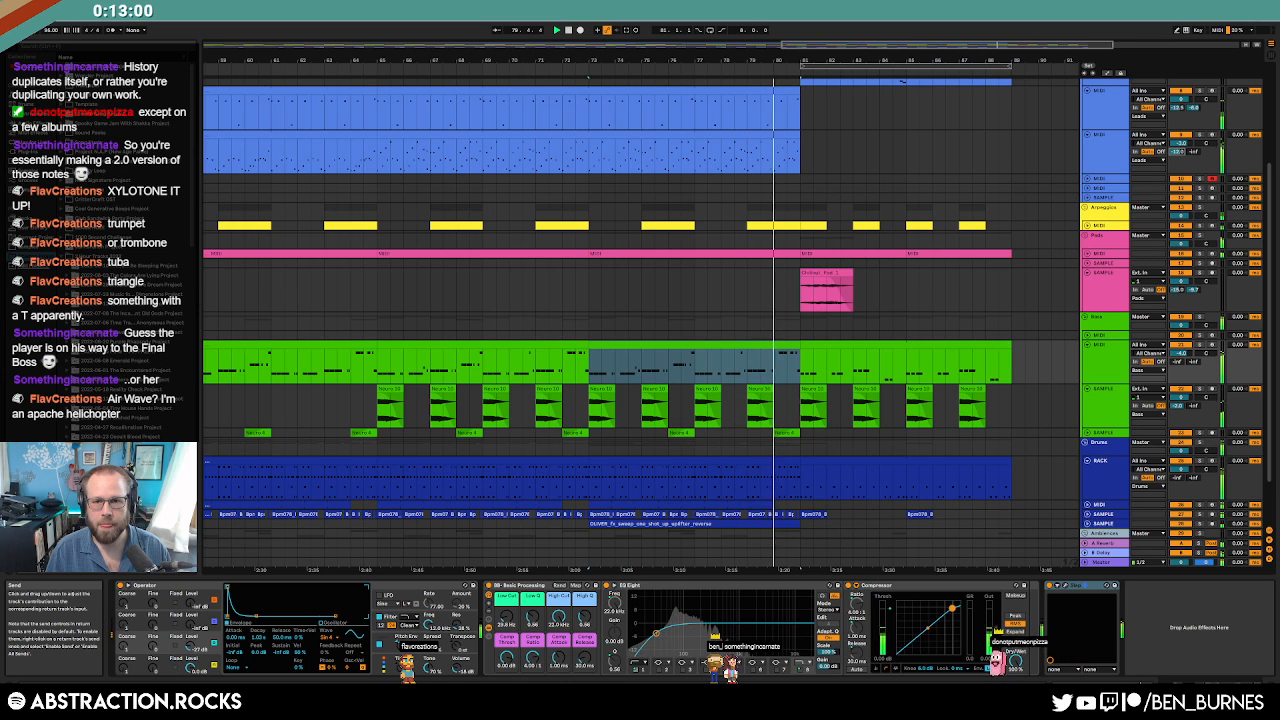
# Duplicate the Pigments lead track's section from bar 81 to bar 83 so that the copy starts at bar 83.
pyautogui.scroll(3, 799, 133)
pyautogui.moveTo(799, 133); pyautogui.dragTo(875, 151)
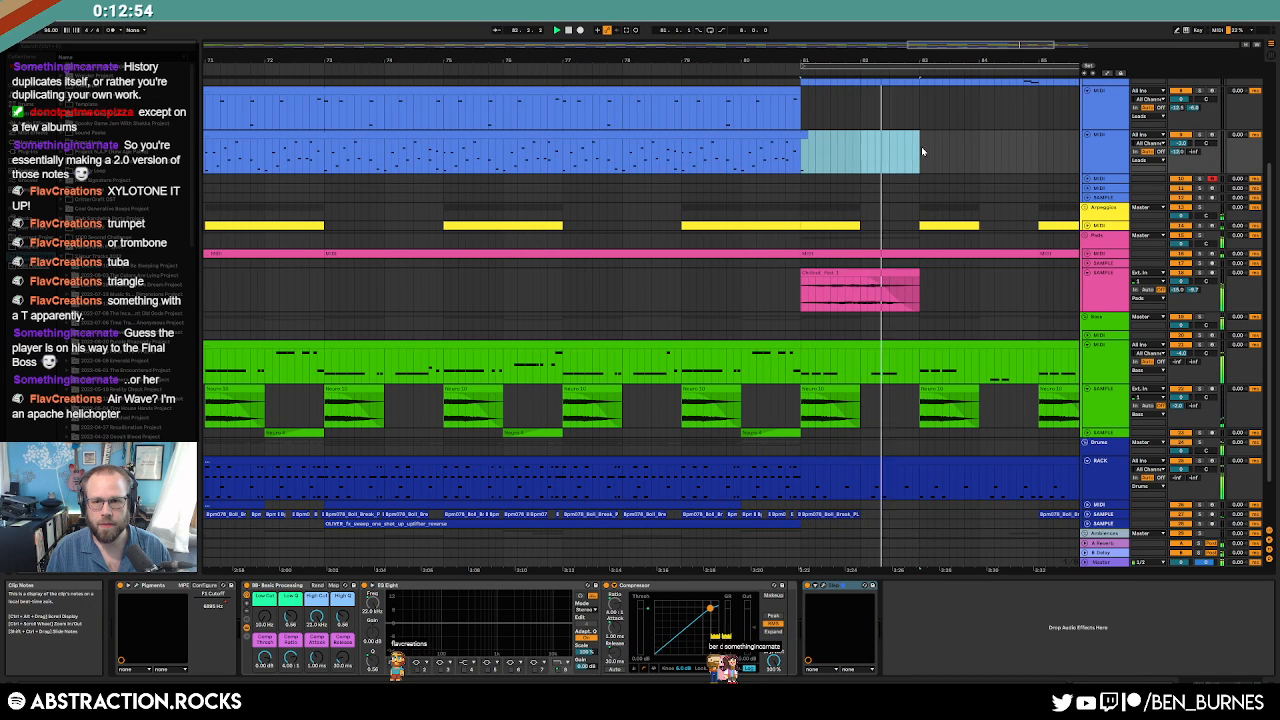
pyautogui.hotkey('ctrl', 'd')
pyautogui.press('-')
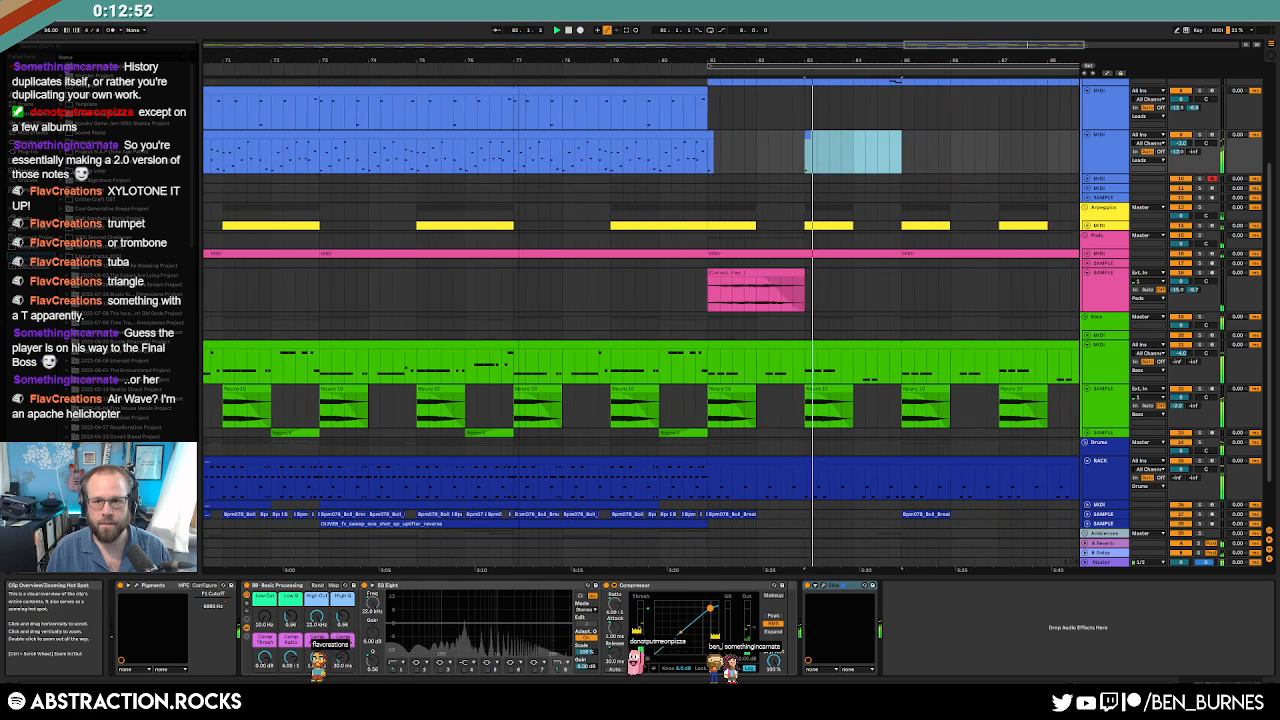
# Add a sharp drop just after bar 81 to the lead track's Pigments F1 Cutoff automation and remove the return to the high cutoff.
pyautogui.press('a')
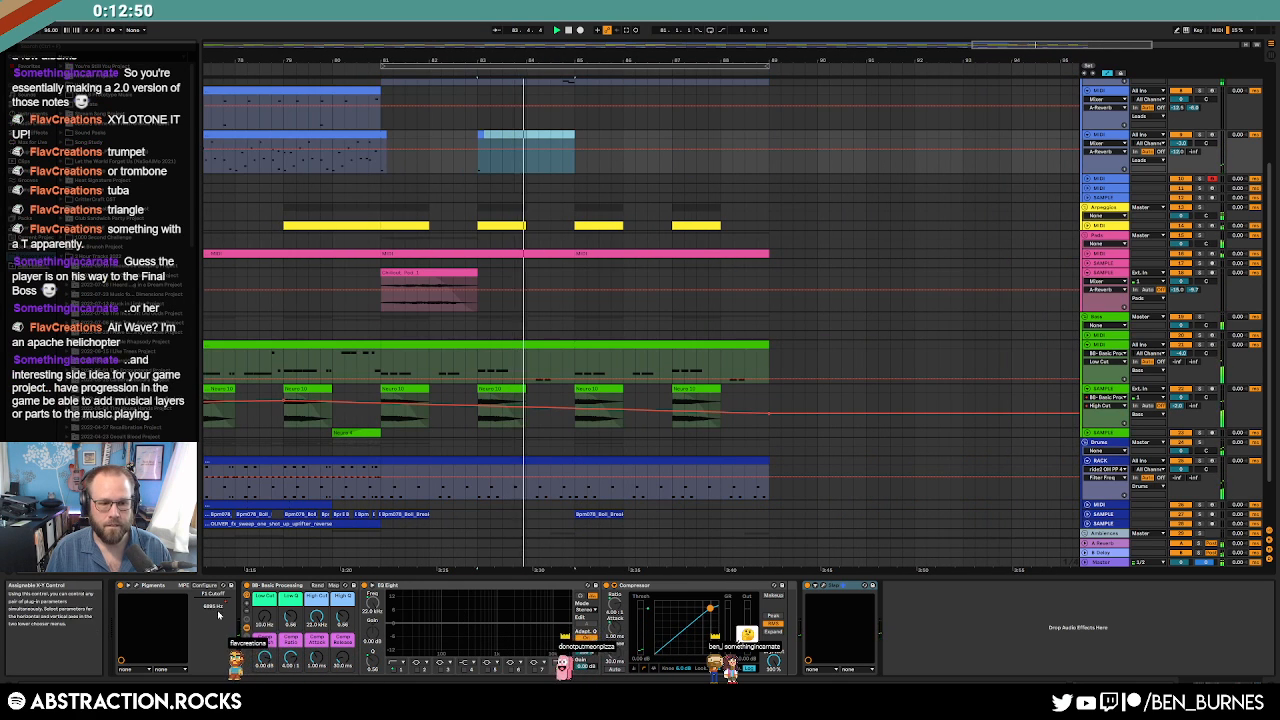
pyautogui.click(218, 612)
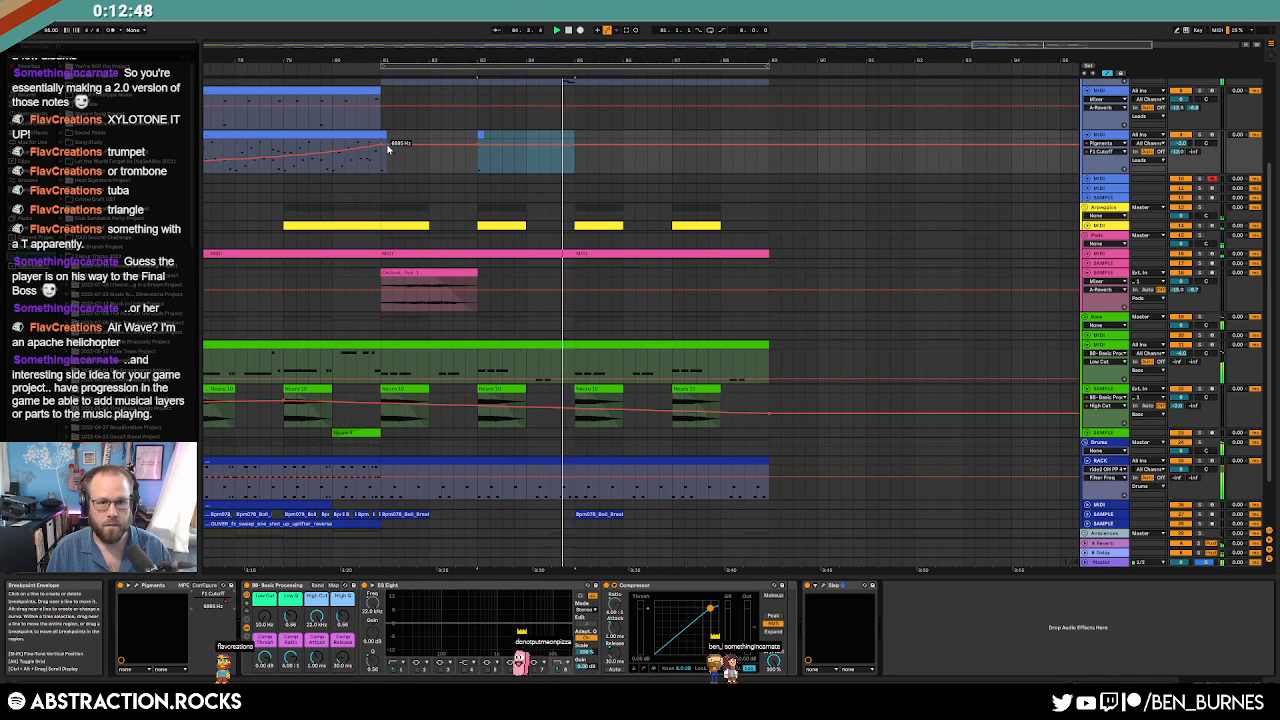
pyautogui.click(480, 143)
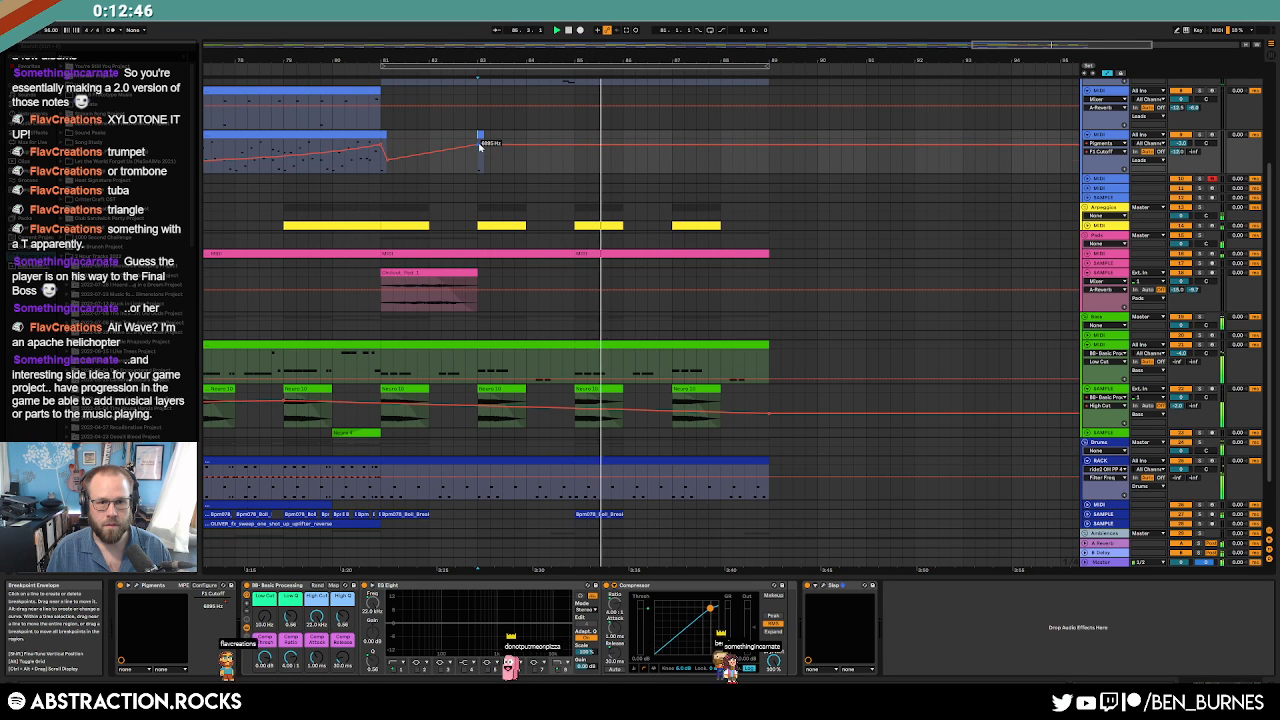
pyautogui.press('a')
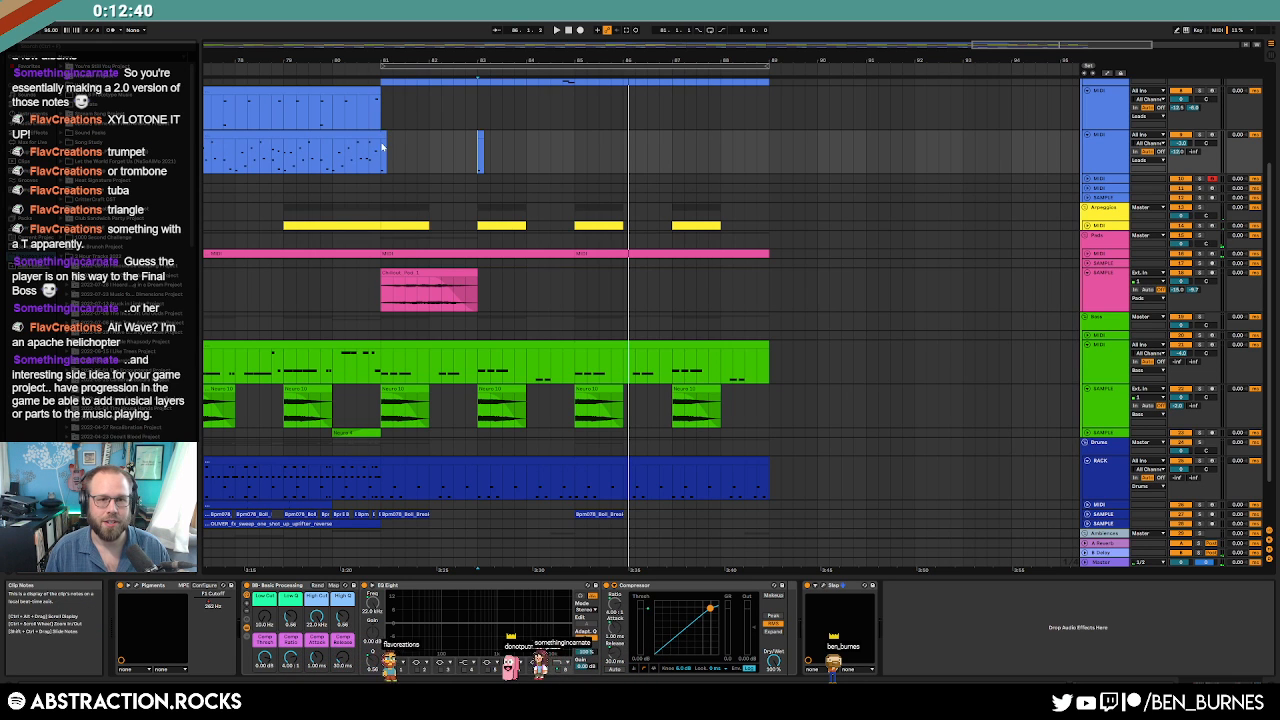
# Unfold the MIDI track below the drum rack and examine its clip from bar 81 against the other parts.
pyautogui.moveTo(383, 147); pyautogui.dragTo(393, 148)
pyautogui.press('-')
pyautogui.press('-')
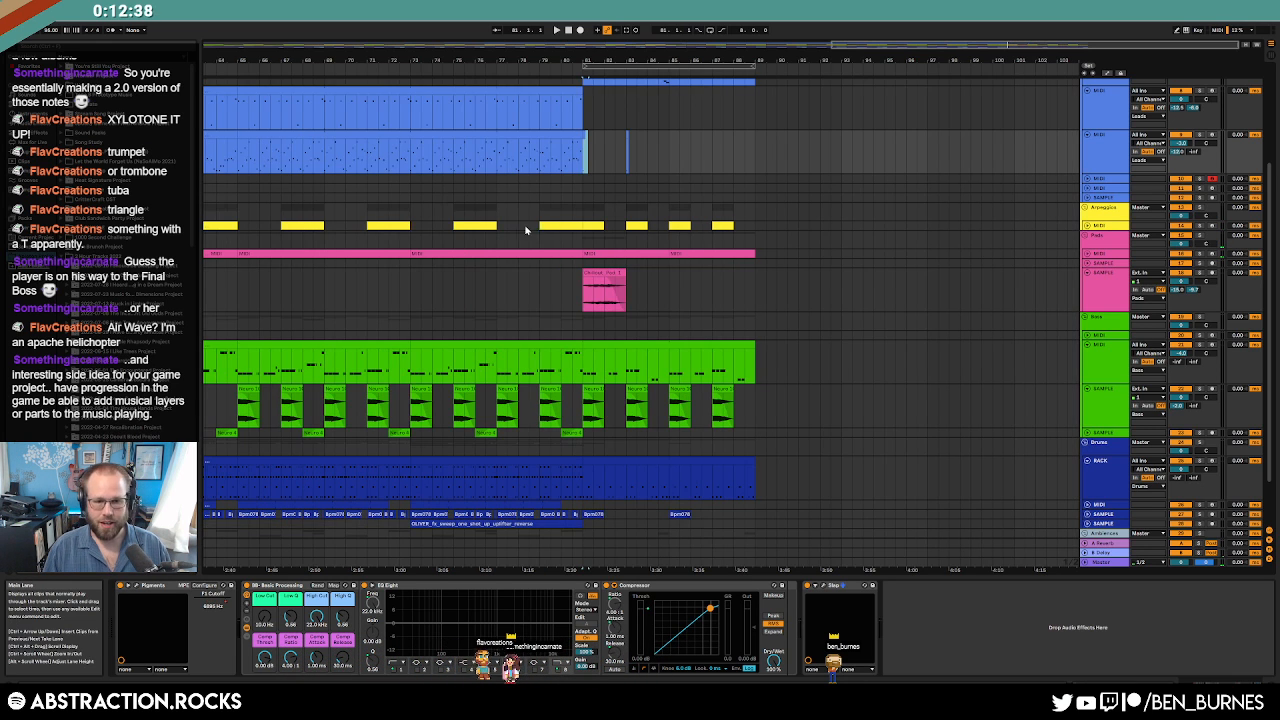
pyautogui.scroll(-3, 527, 230)
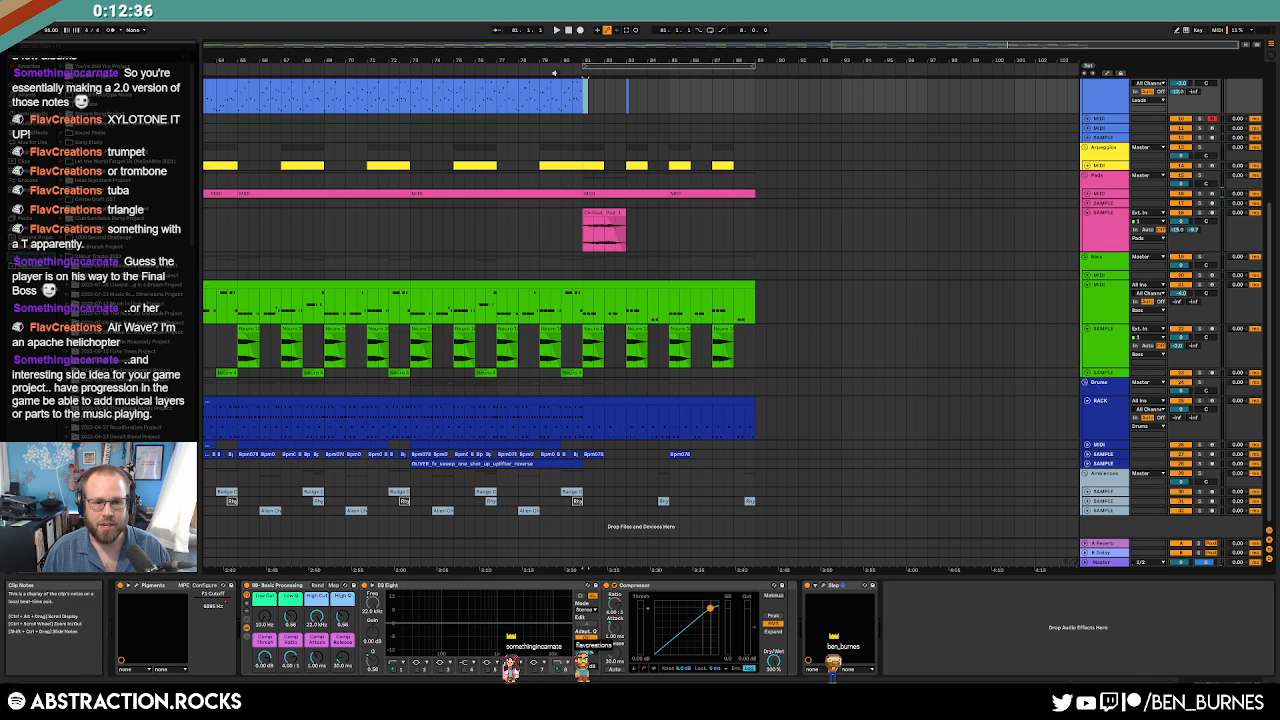
pyautogui.click(510, 442)
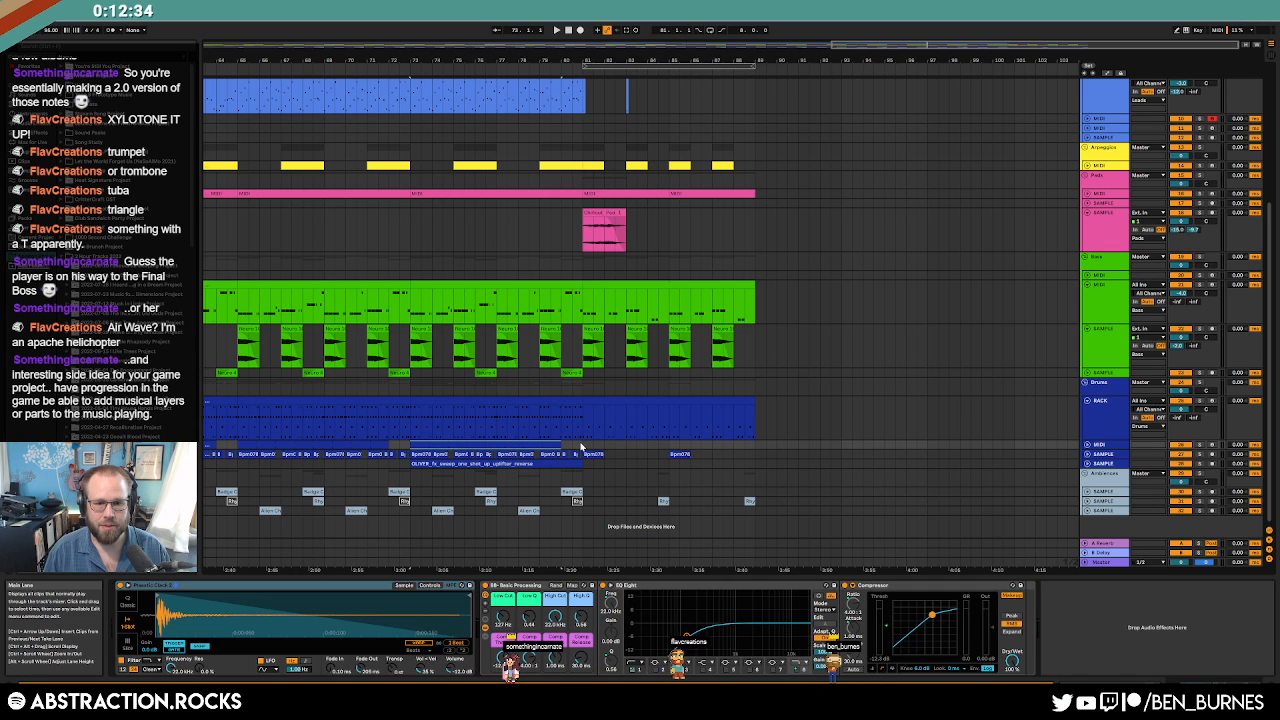
pyautogui.click(1087, 445)
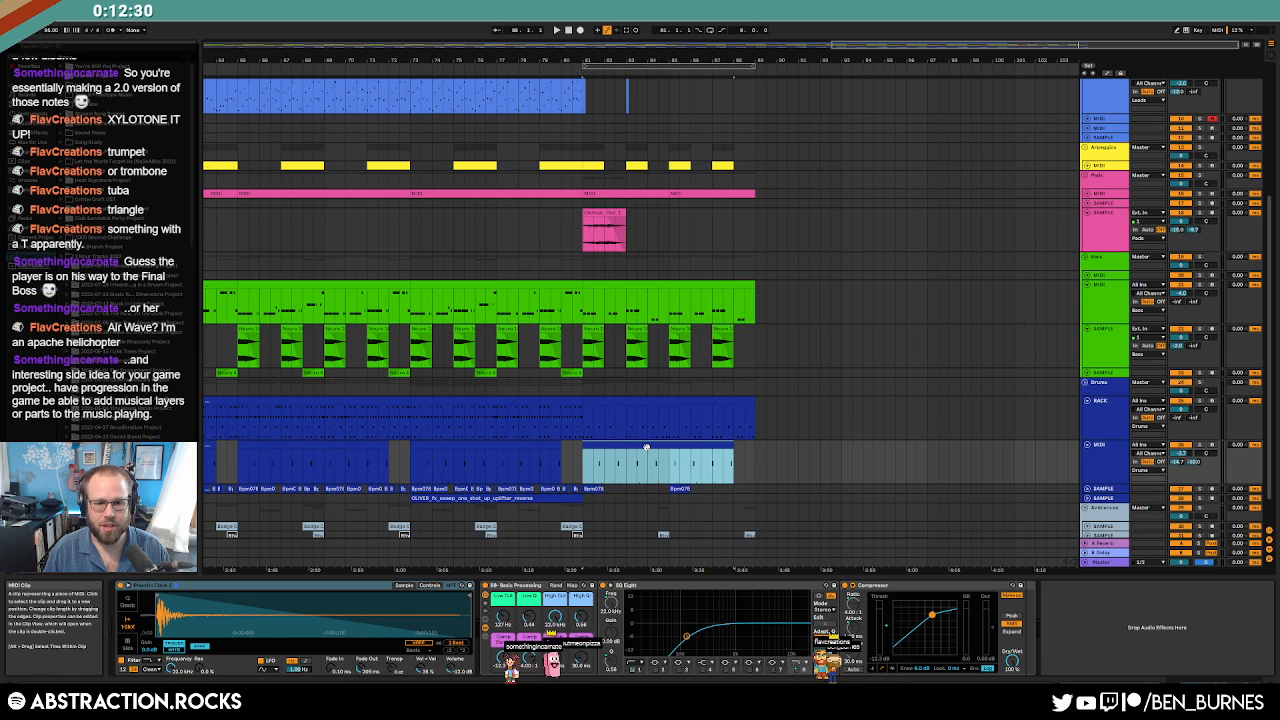
pyautogui.scroll(3, 650, 442)
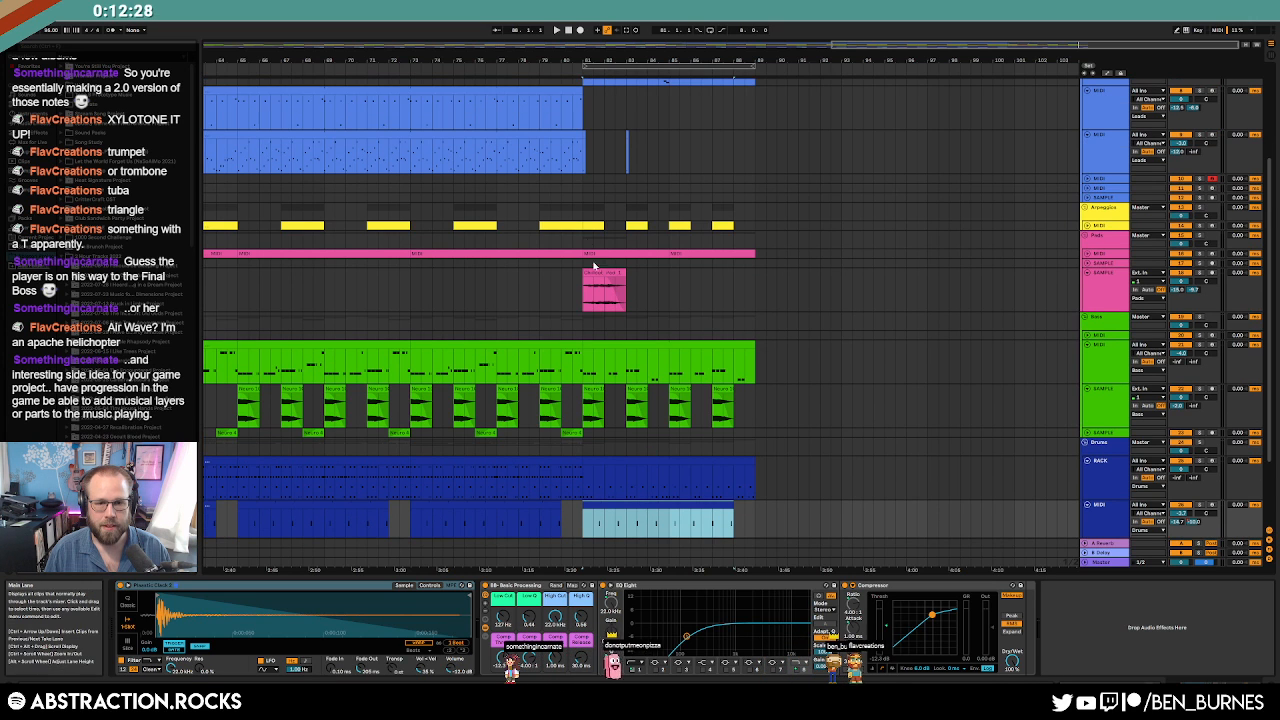
# Open the short Pigments lead clip at bar 81, extend it to bar 83 and limit its loop to one bar.
pyautogui.click(584, 140)
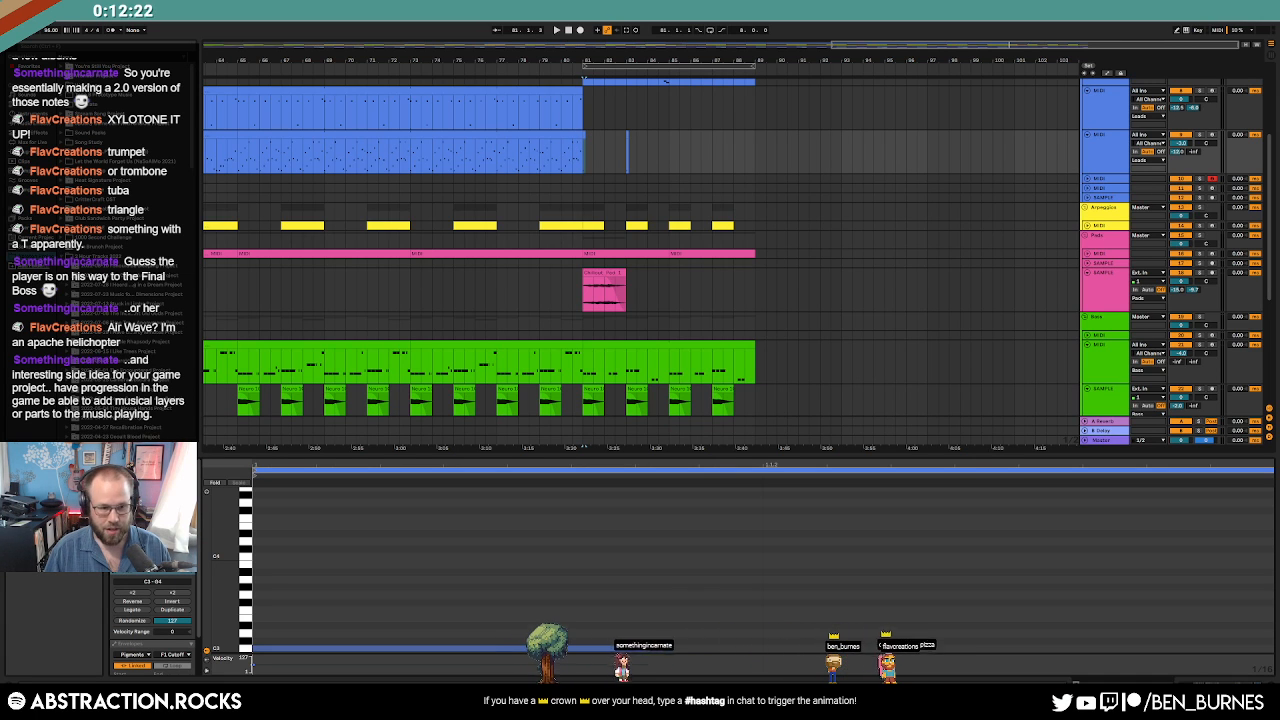
pyautogui.press('Tab')
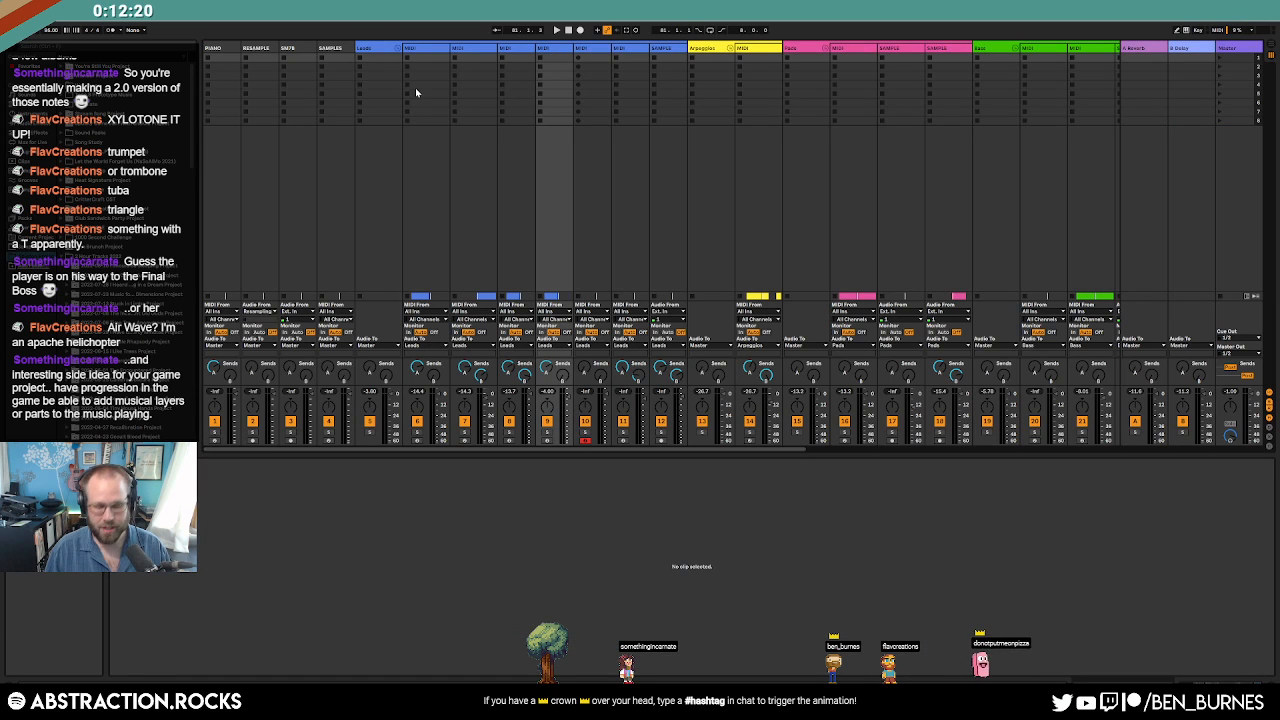
pyautogui.press('Tab')
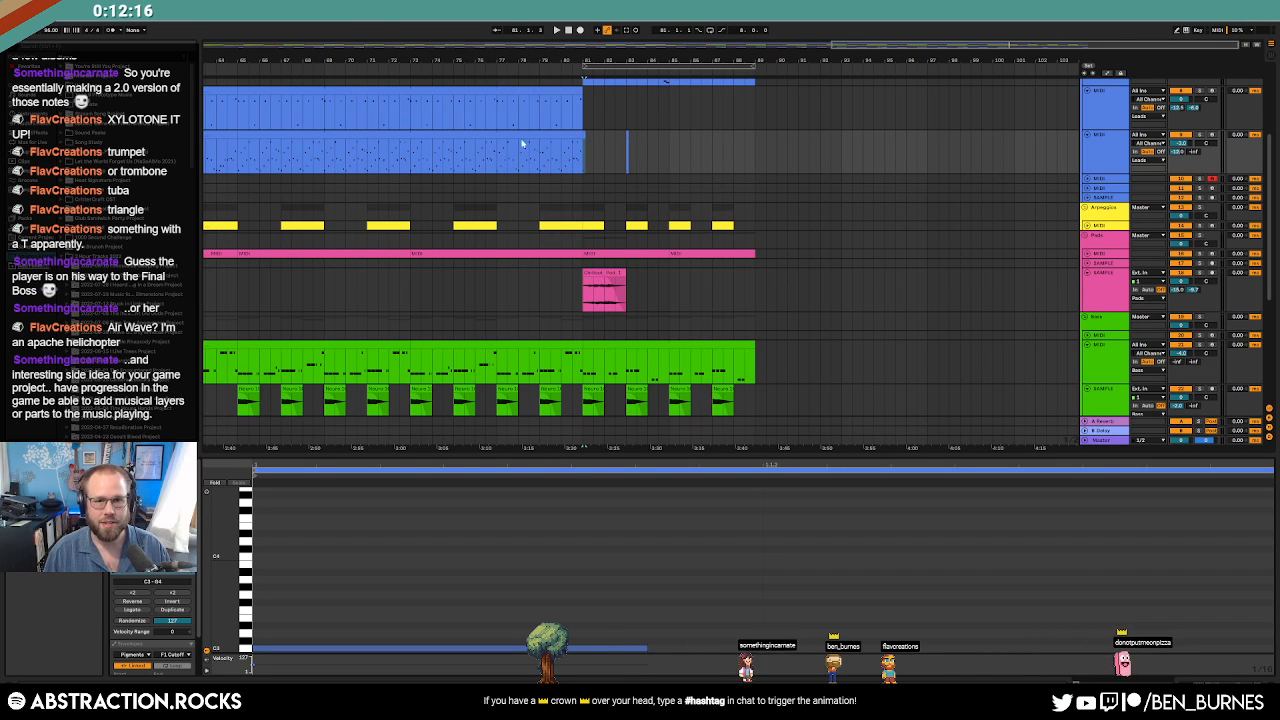
pyautogui.scroll(3, 586, 141)
pyautogui.moveTo(574, 136); pyautogui.dragTo(667, 137)
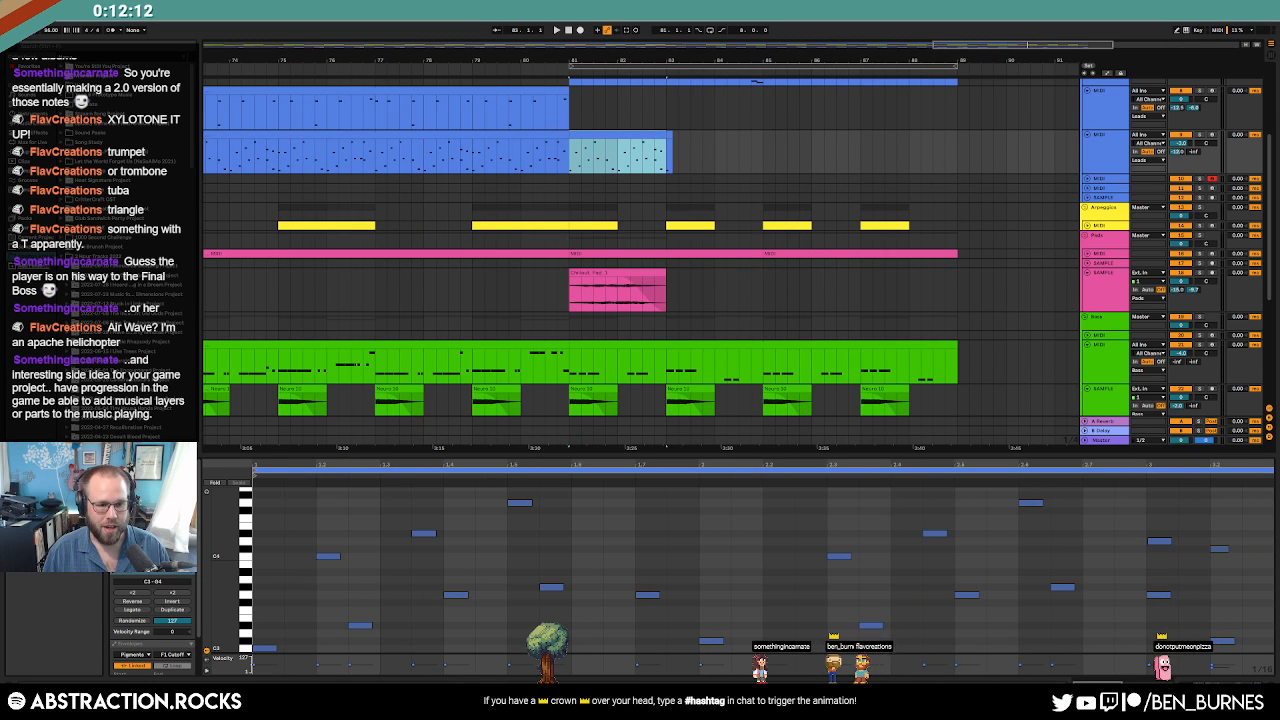
pyautogui.click(152, 498)
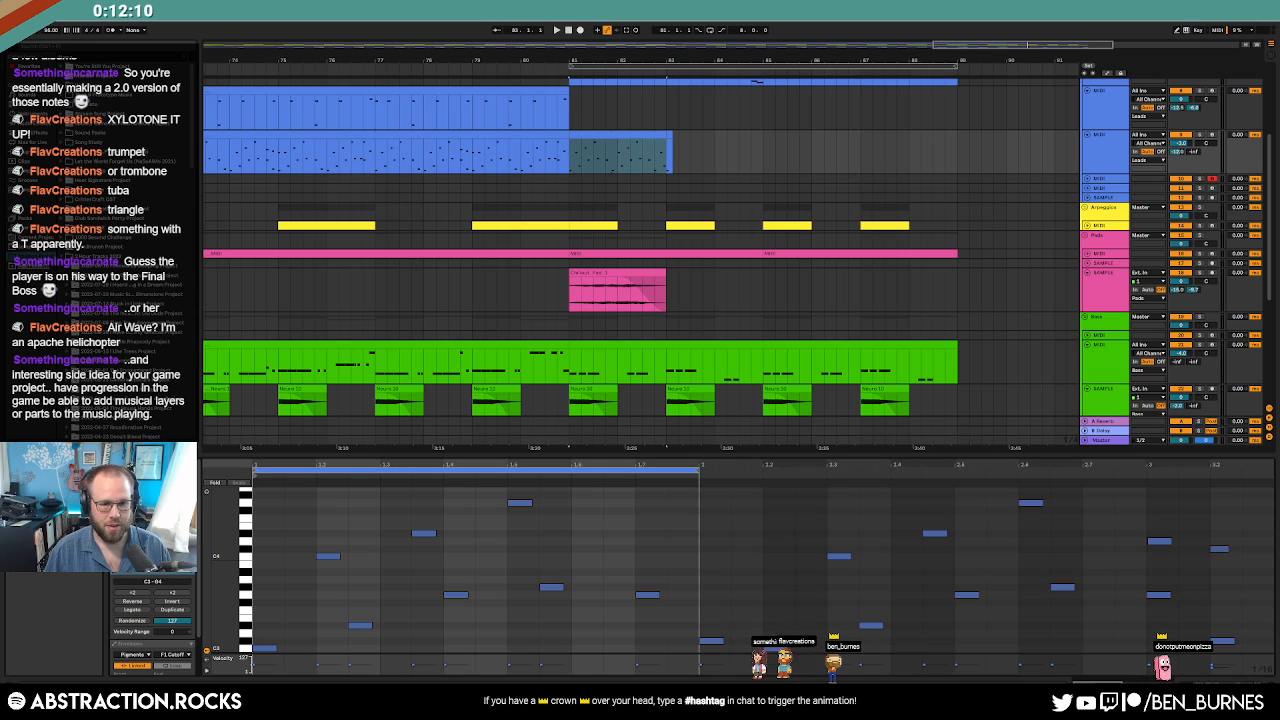
# Delete all notes except the opening C3 from the lead clip at bar 81, and extend the looped clip to about bar 89.
pyautogui.moveTo(300, 498); pyautogui.dragTo(845, 646)
pyautogui.press('Delete')
pyautogui.moveTo(737, 514); pyautogui.dragTo(1228, 647)
pyautogui.press('Delete')
pyautogui.click(645, 132)
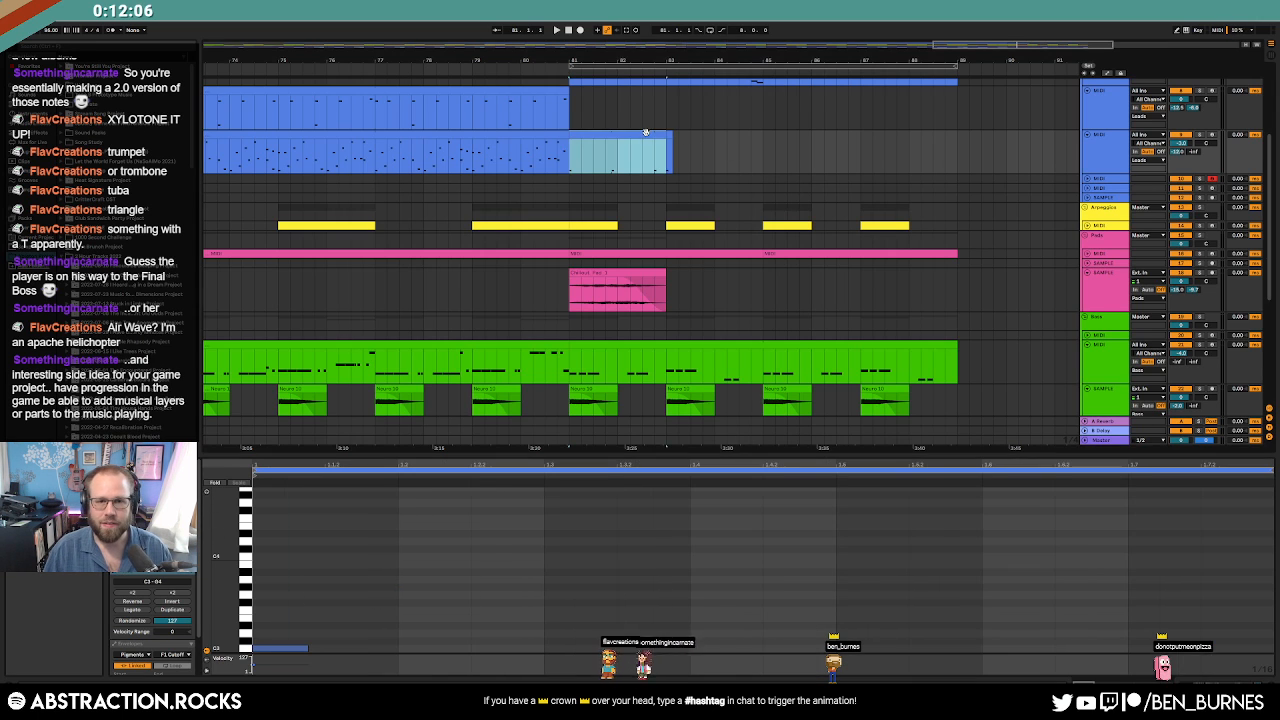
pyautogui.moveTo(662, 134); pyautogui.dragTo(957, 160)
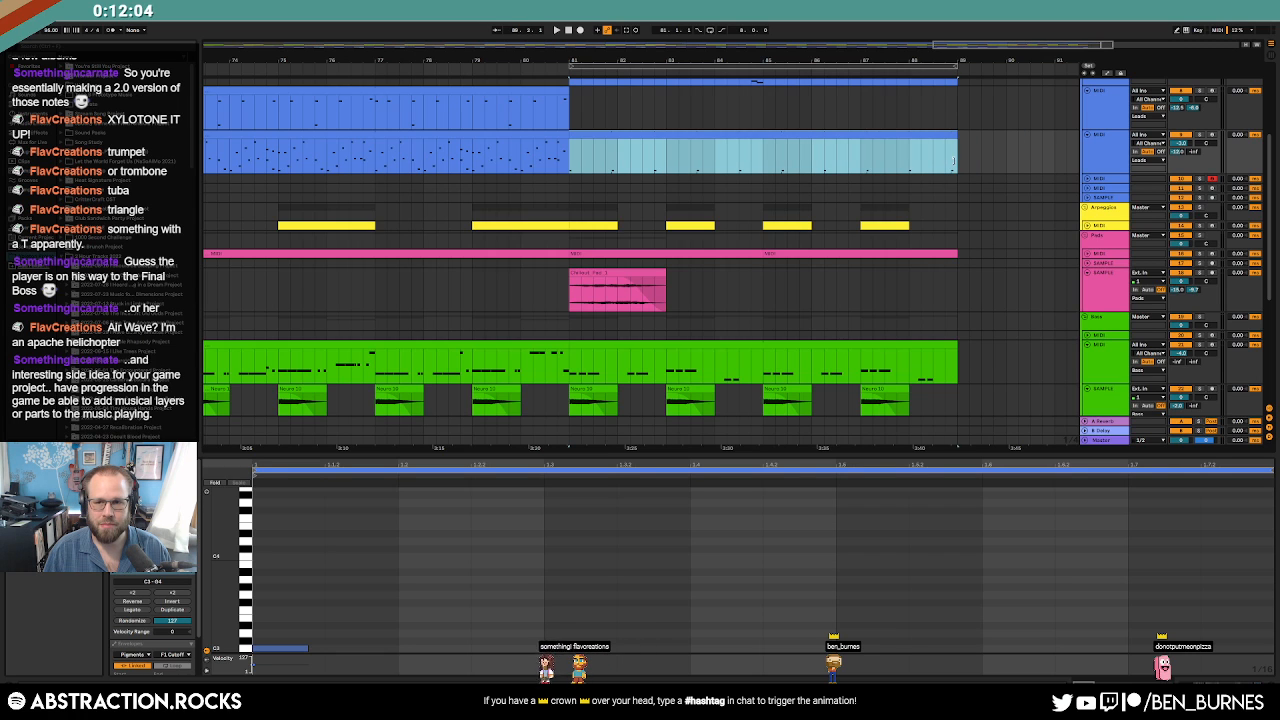
# Play the transition into bar 81 and lower the F1 Cutoff breakpoint just after it to about 63 Hz.
pyautogui.click(549, 149)
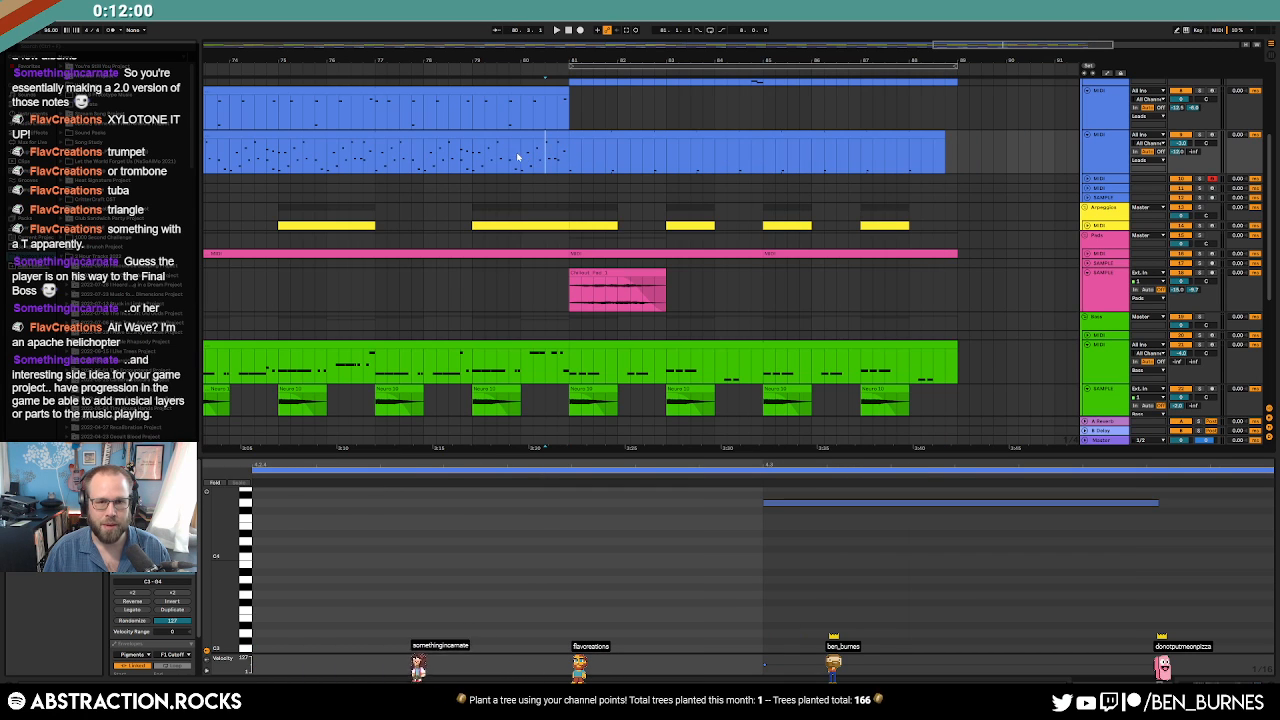
pyautogui.press('space')
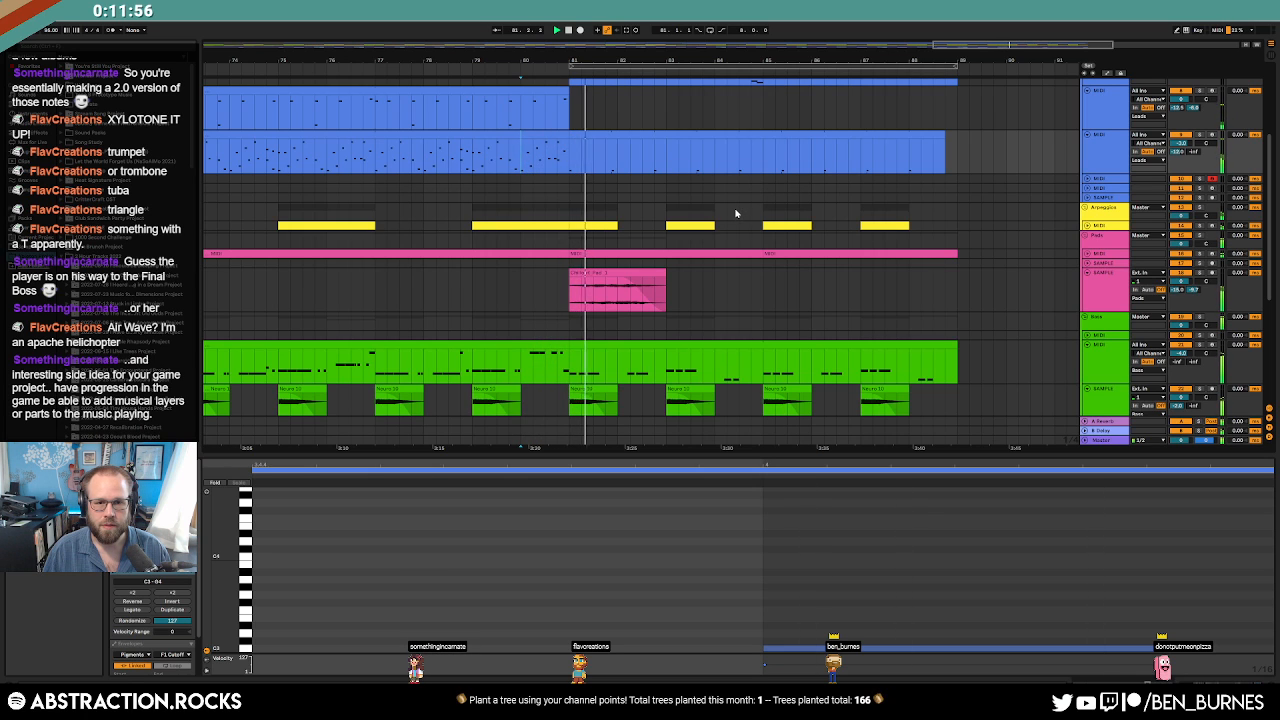
pyautogui.press('a')
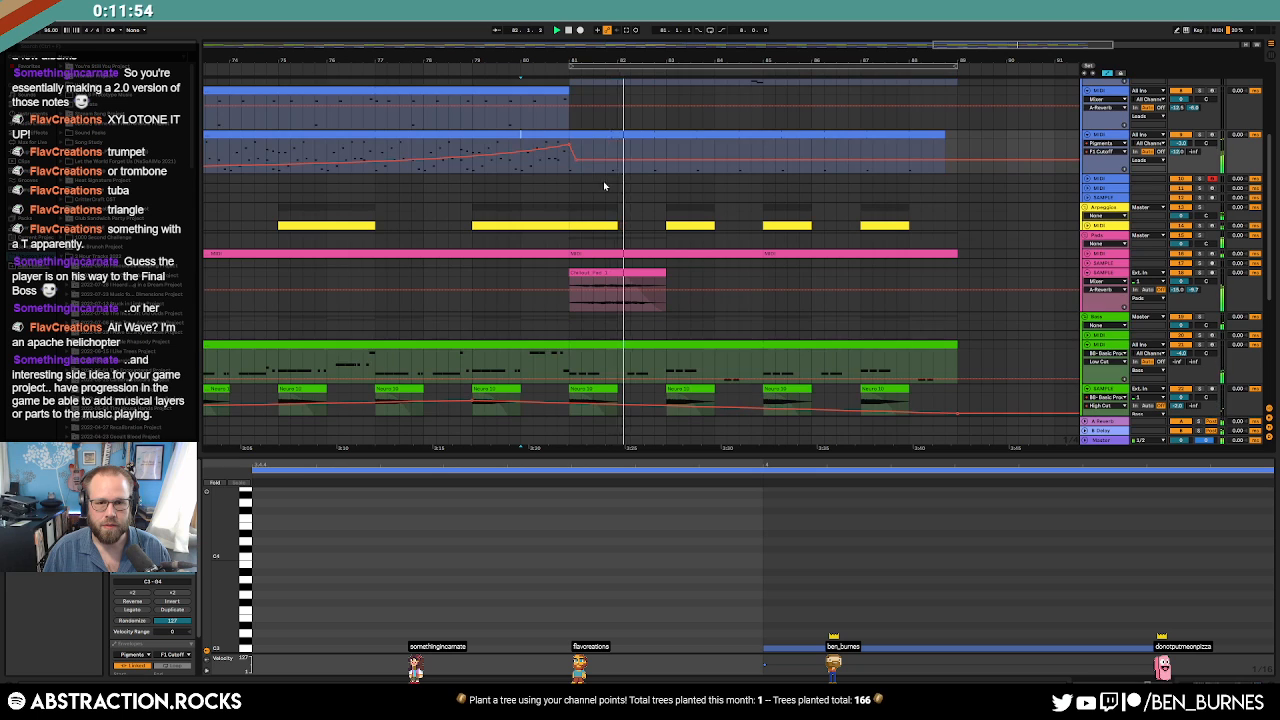
pyautogui.click(589, 154)
pyautogui.moveTo(576, 163); pyautogui.dragTo(576, 168)
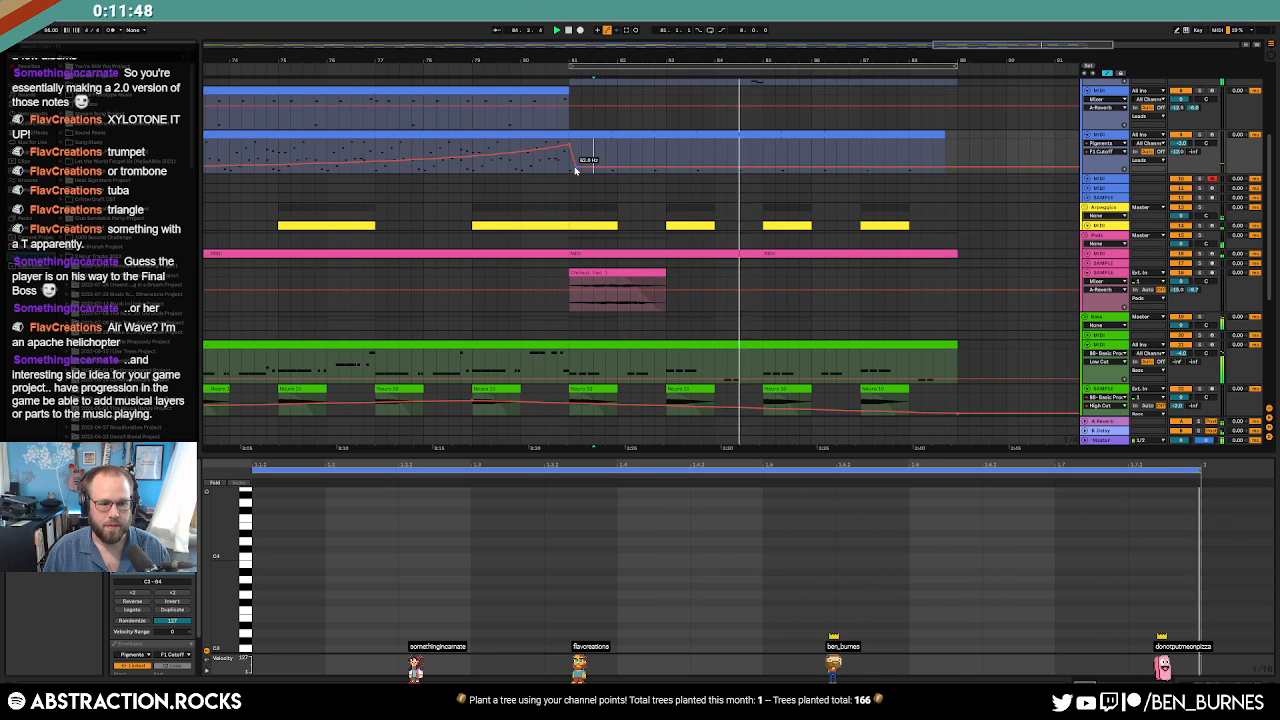
# Open the lead track's Pigments synth and play from bar 80 to check its filter cutoff through the transition.
pyautogui.hotkey('shift', 'Tab')
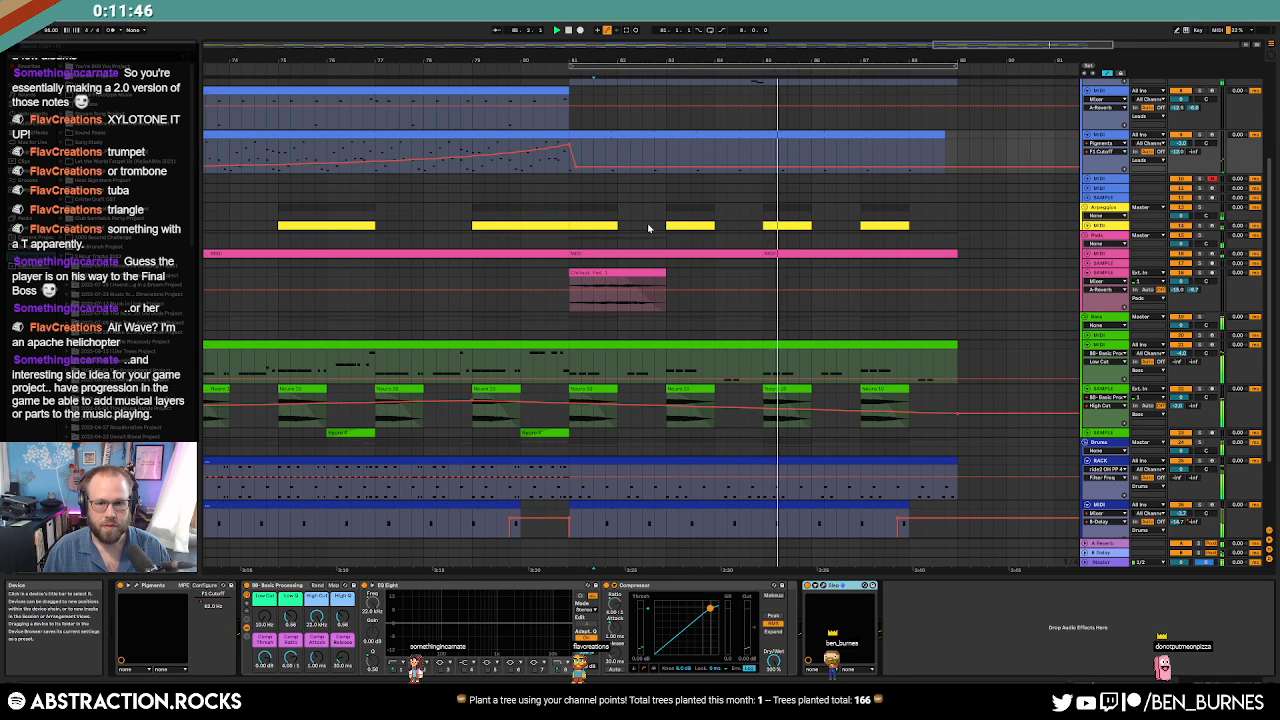
pyautogui.click(667, 157)
pyautogui.press('space')
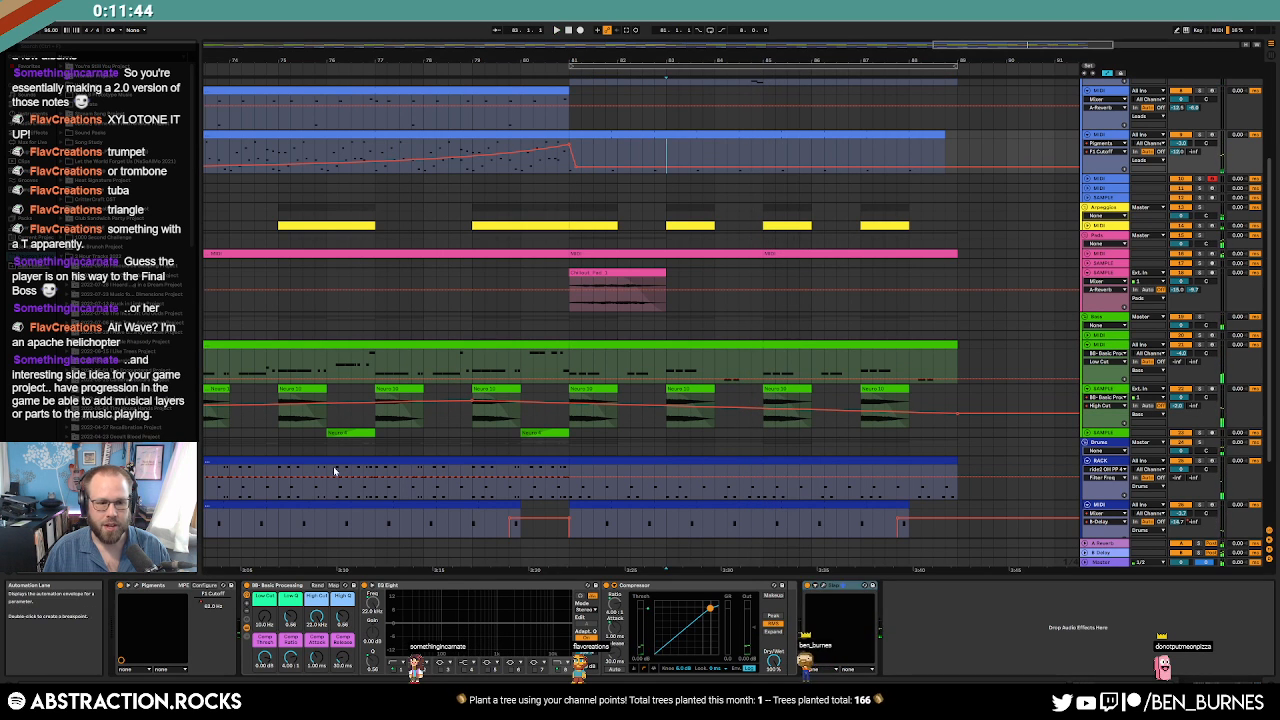
pyautogui.click(136, 586)
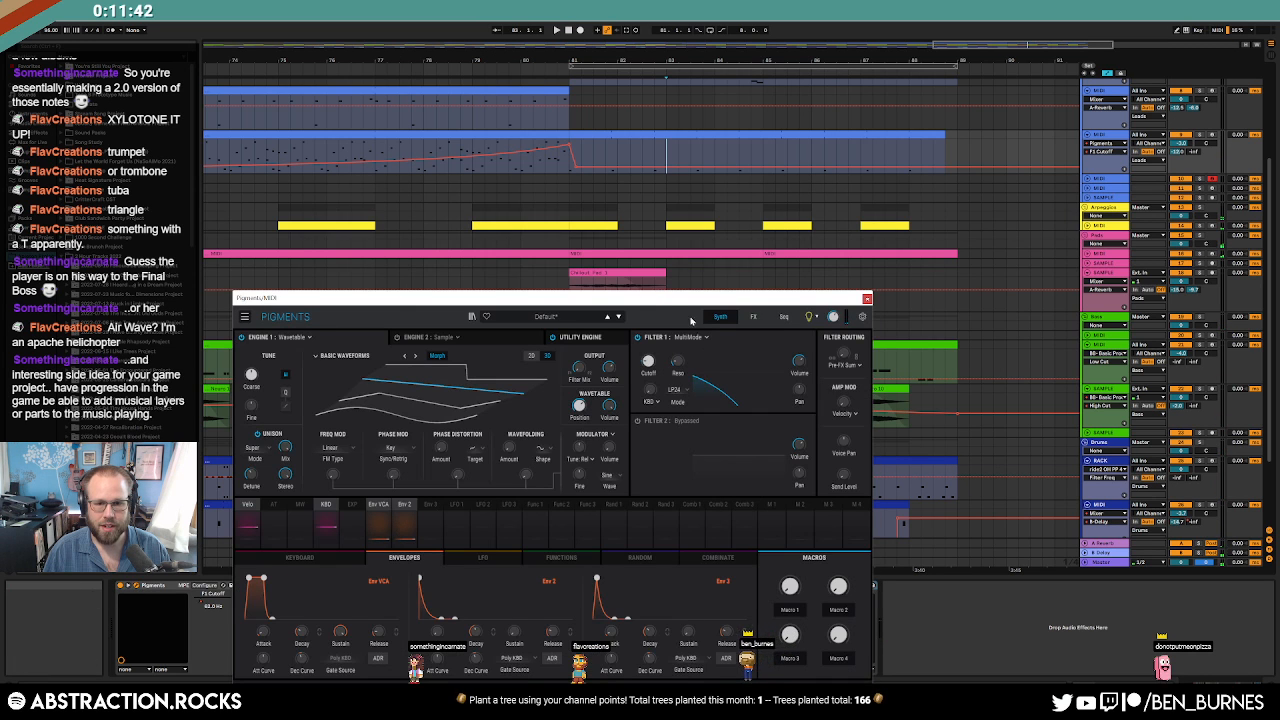
pyautogui.moveTo(660, 305); pyautogui.dragTo(557, 221)
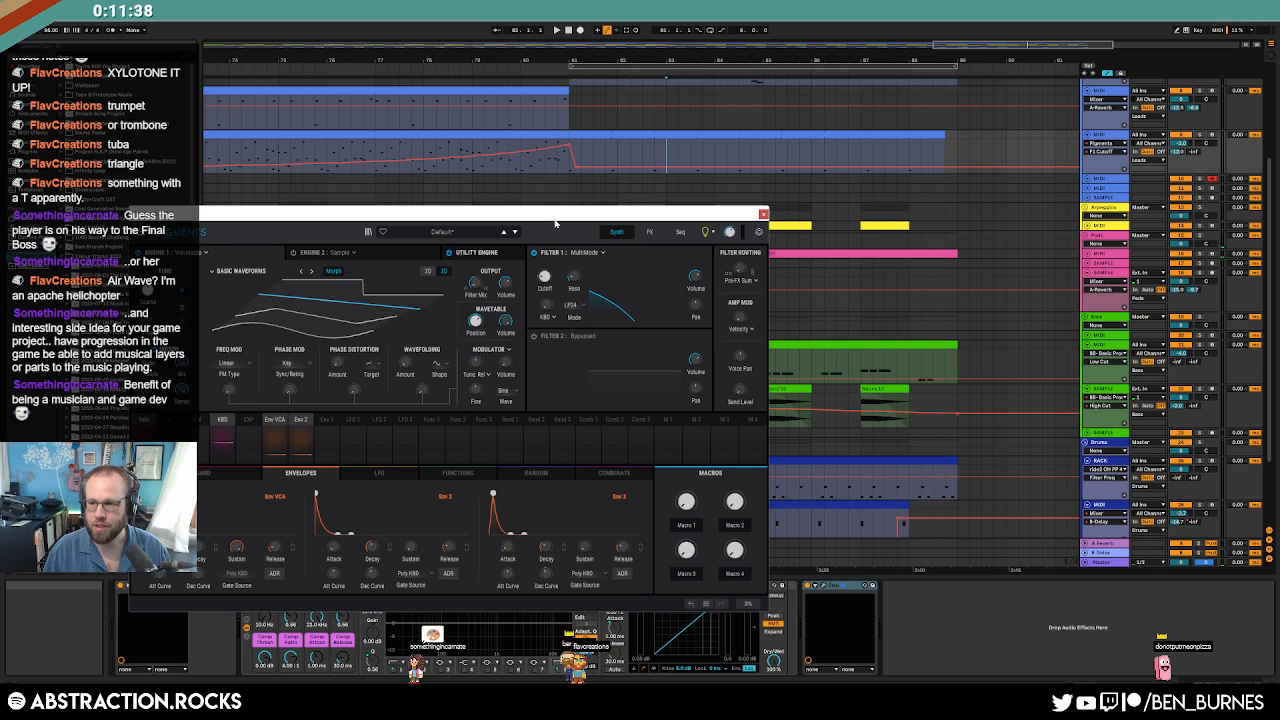
pyautogui.click(518, 170)
pyautogui.press('space')
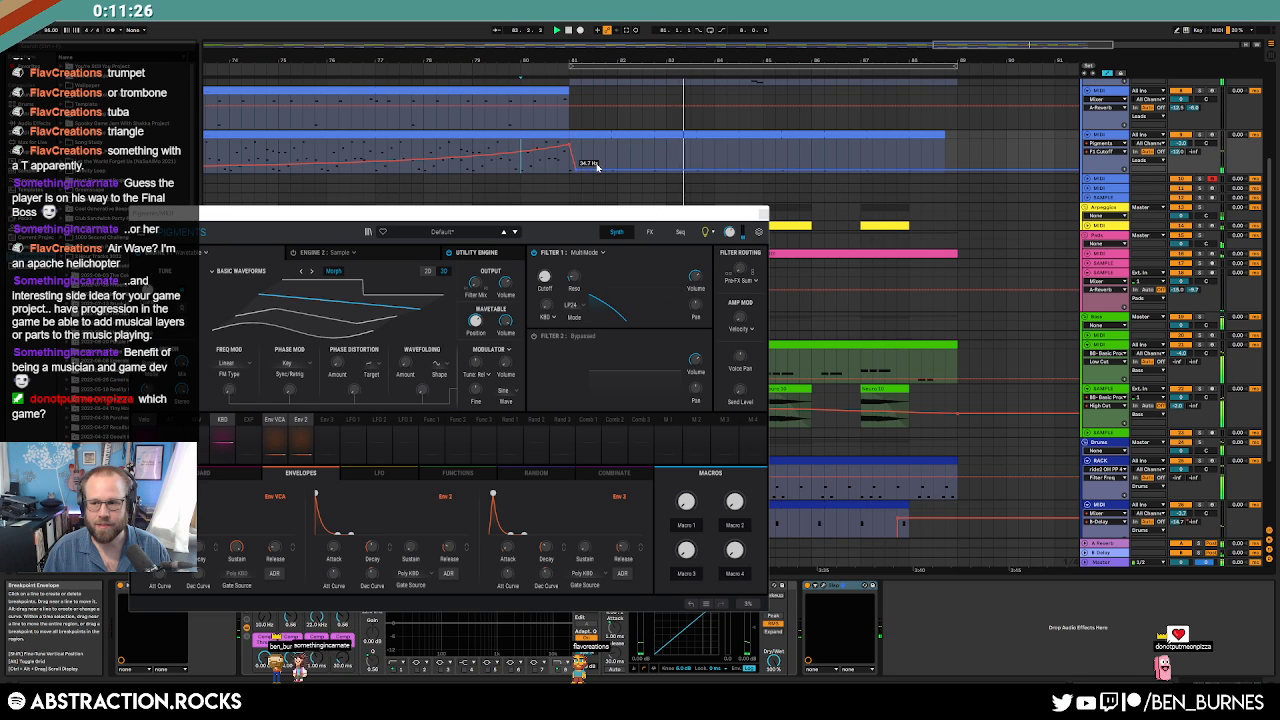
# Close Pigments and resize the C3 note in the lead clip at bar 81 so that it ends at 1.1.2.
pyautogui.press('a')
pyautogui.moveTo(607, 157)
pyautogui.mouseDown()
pyautogui.moveTo(958, 158)
pyautogui.moveTo(616, 147)
pyautogui.mouseUp()
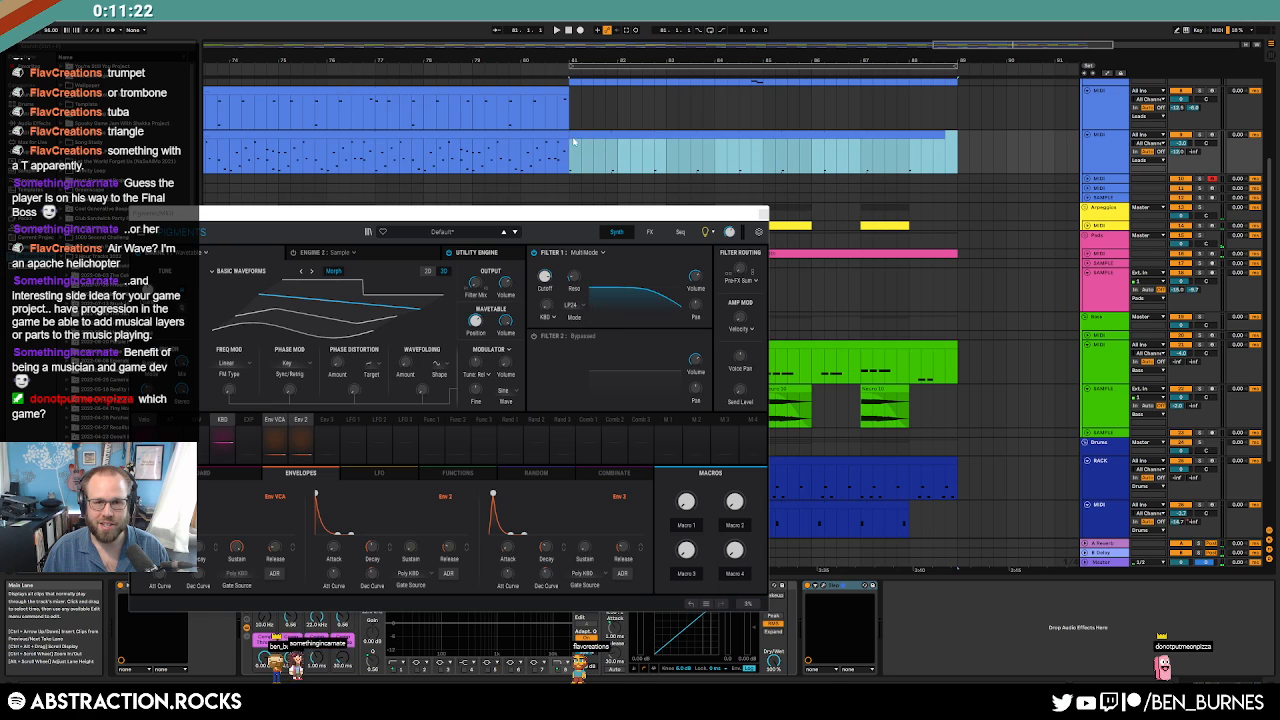
pyautogui.doubleClick(576, 135)
pyautogui.click(763, 216)
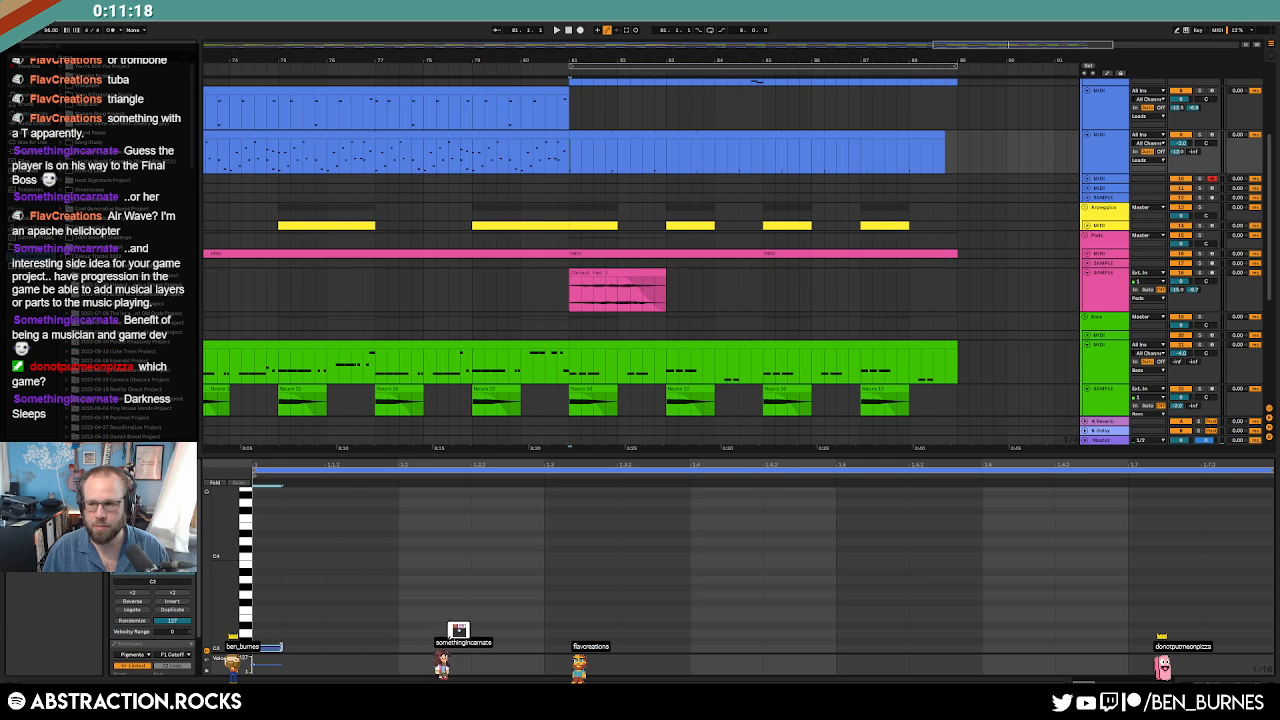
pyautogui.click(544, 158)
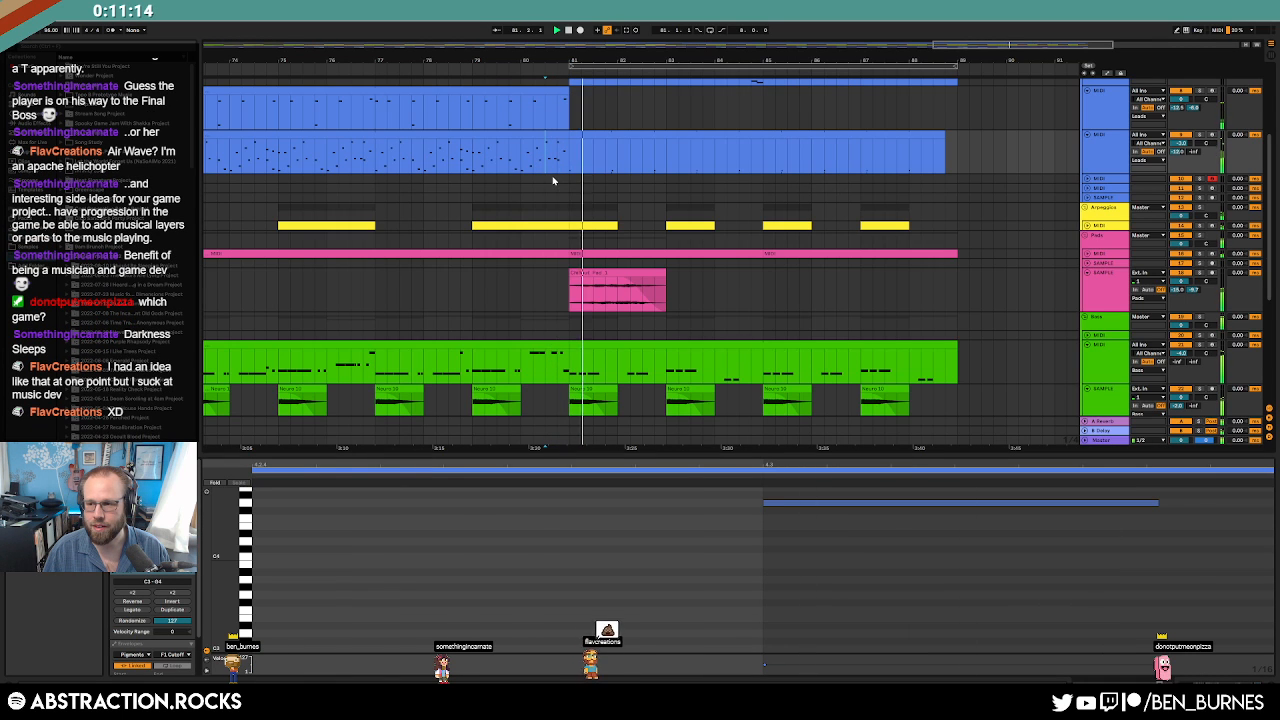
pyautogui.click(587, 133)
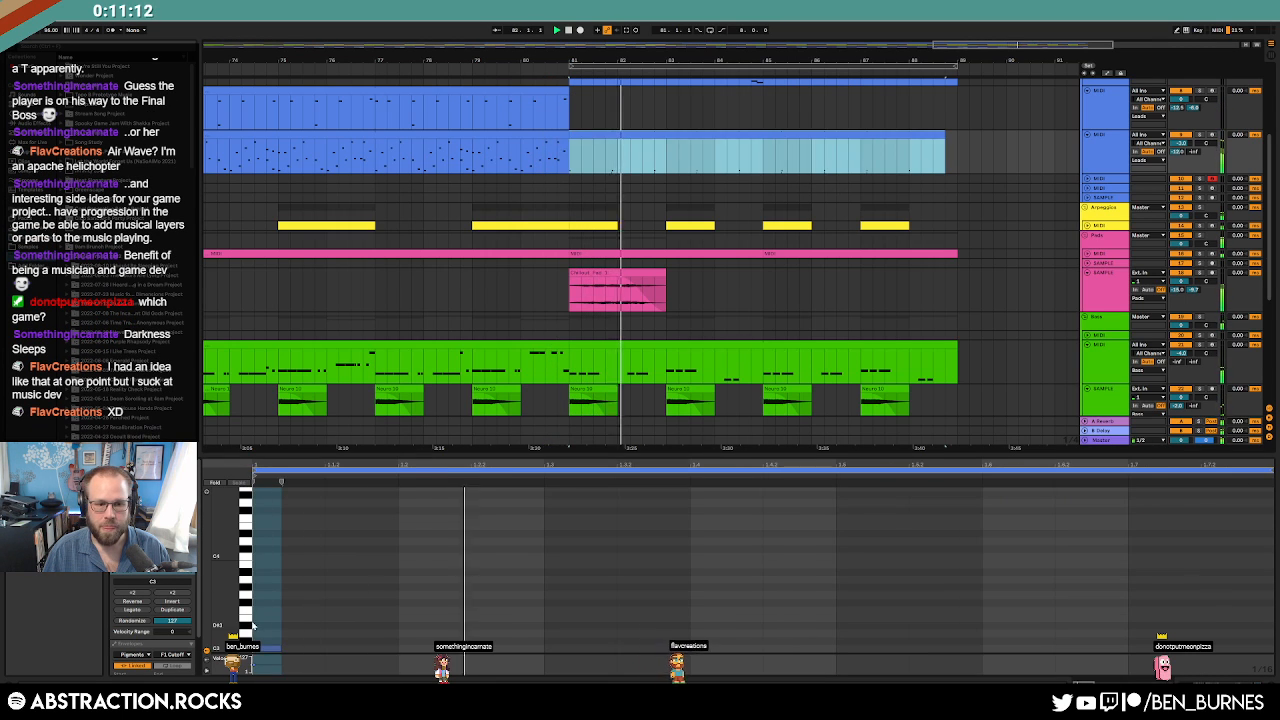
pyautogui.moveTo(280, 648); pyautogui.dragTo(332, 649)
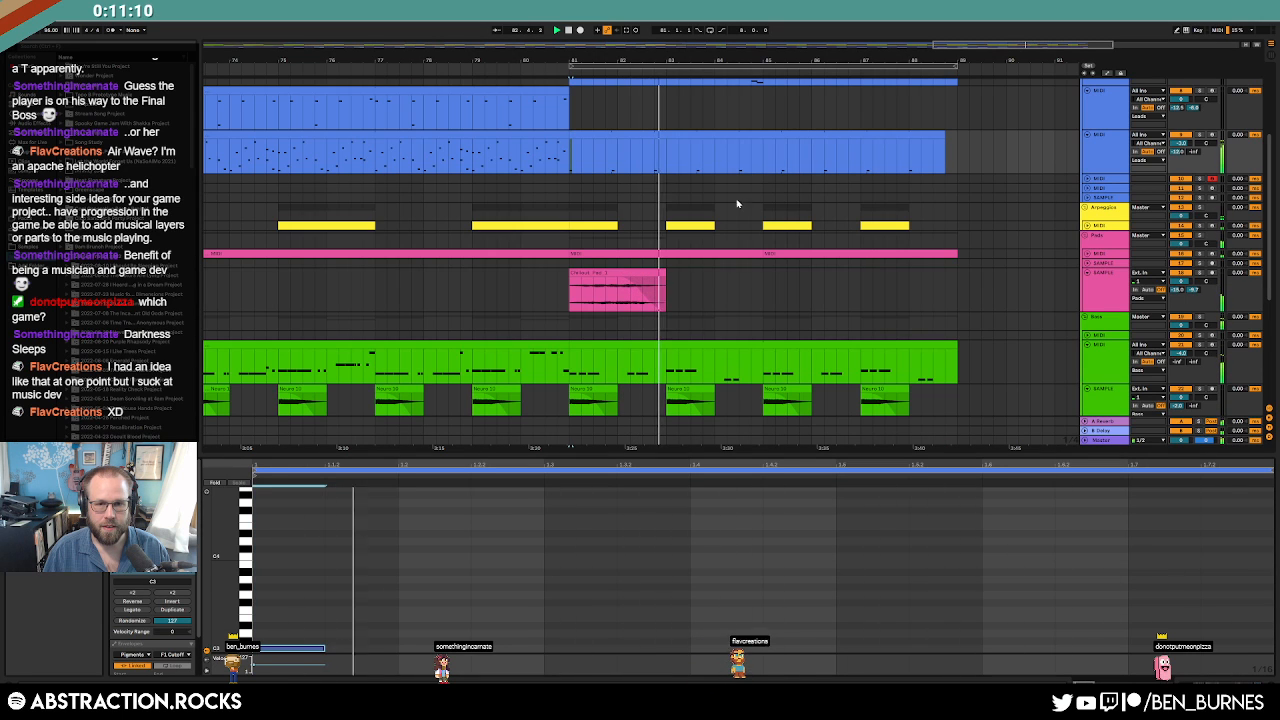
# Shorten the C3 note in the looped lead clip just after bar 81 to about half its length.
pyautogui.click(616, 133)
pyautogui.moveTo(613, 155); pyautogui.dragTo(967, 158)
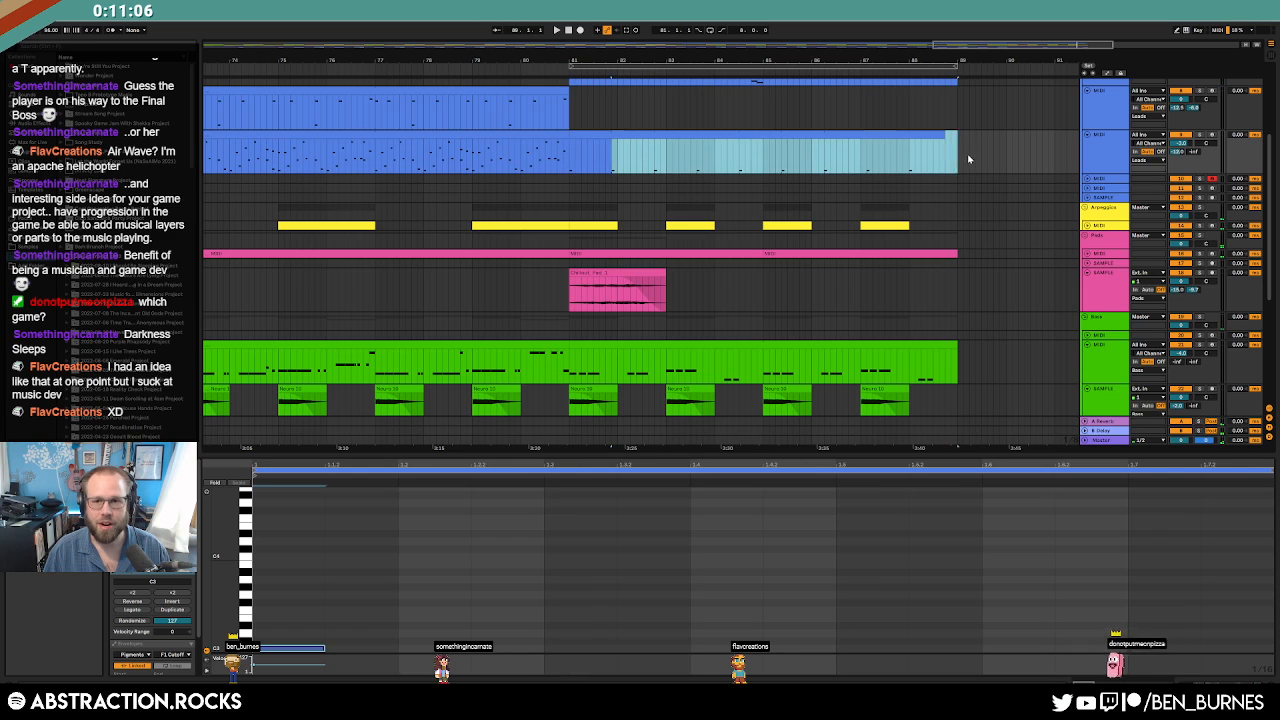
pyautogui.click(805, 134)
pyautogui.click(364, 667)
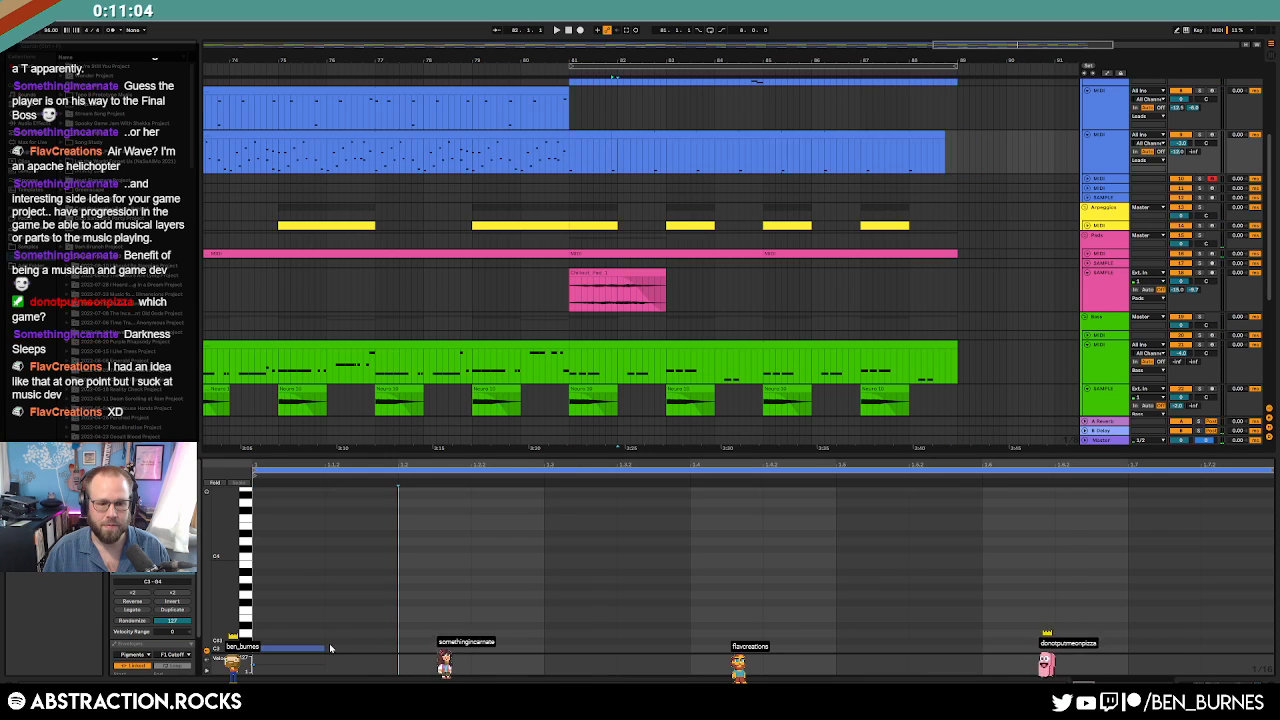
pyautogui.moveTo(325, 647); pyautogui.dragTo(284, 647)
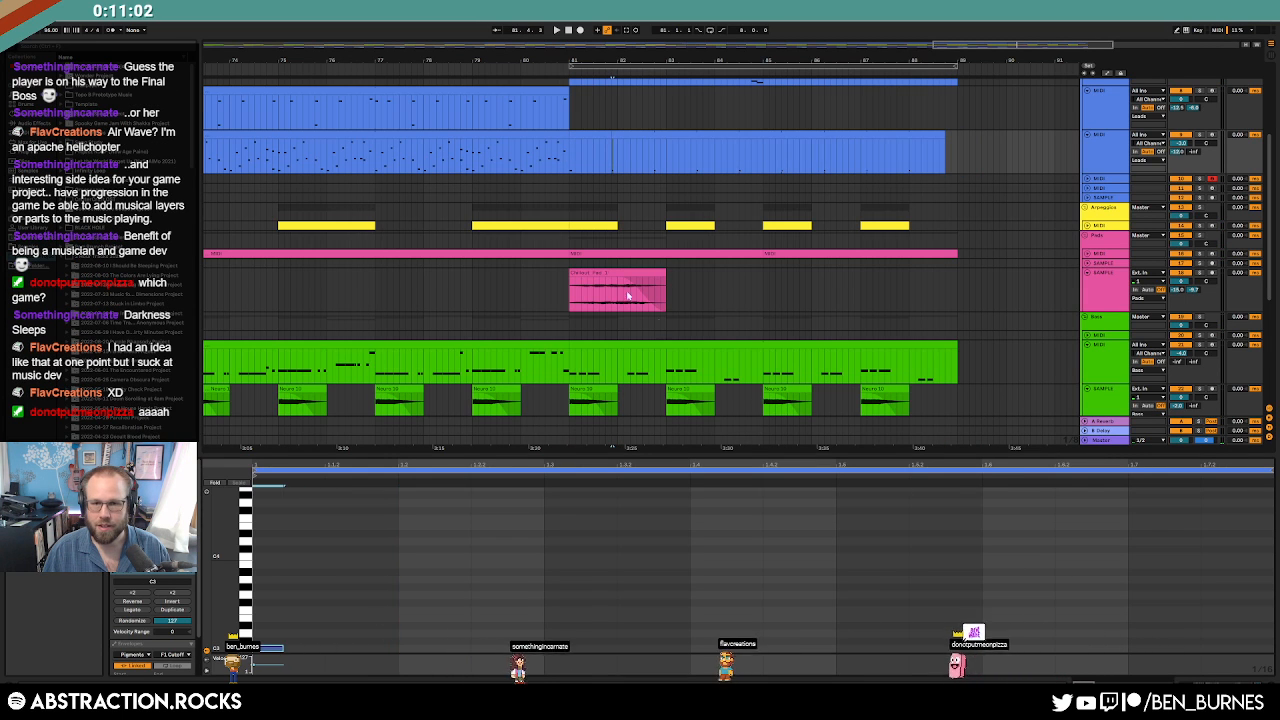
# Play from just before bar 81 with automation shown to check the shortened lead note in the transition.
pyautogui.click(566, 165)
pyautogui.press('a')
pyautogui.press('space')
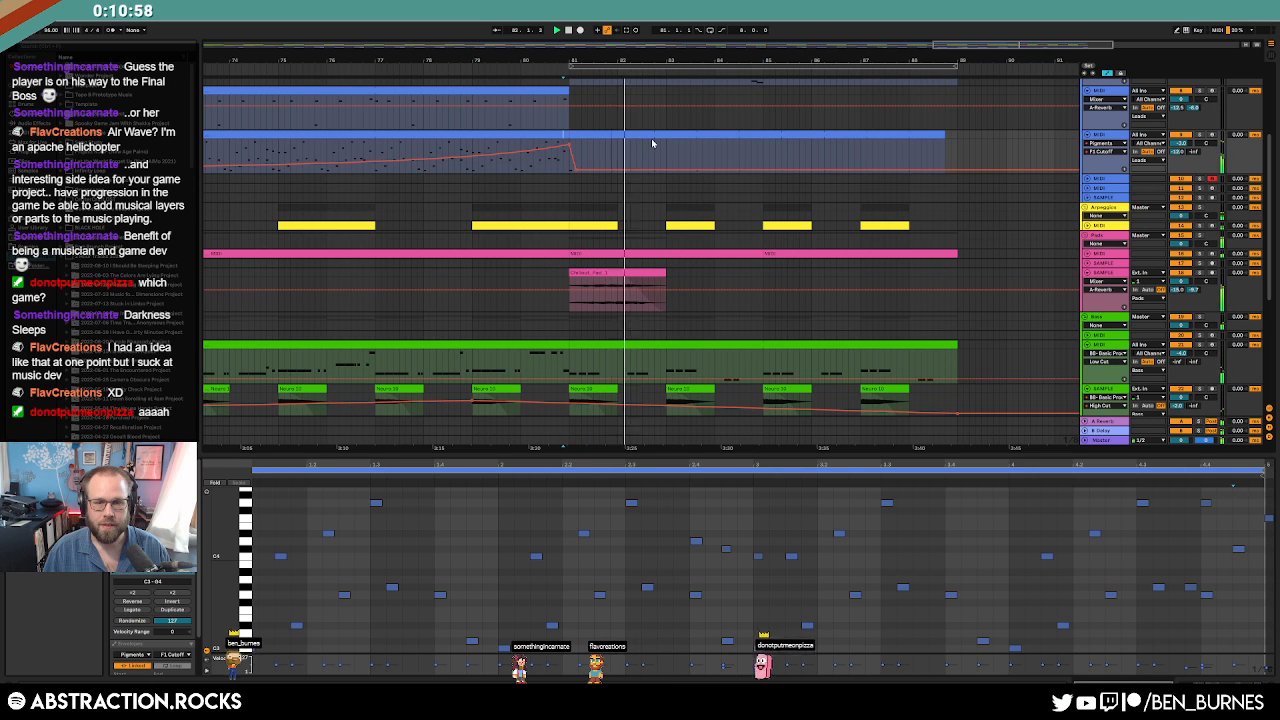
pyautogui.click(656, 140)
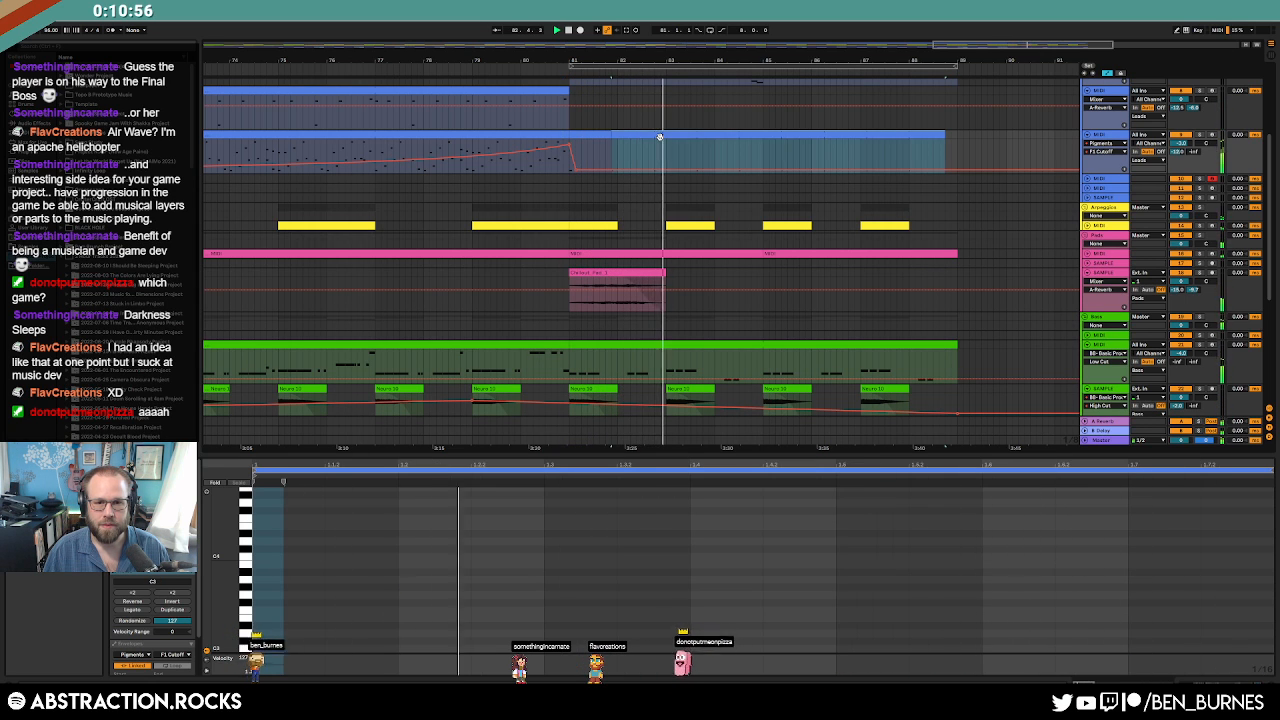
pyautogui.press('a')
# Add a breakpoint at bar 81 in the bass sample track's High Cut automation, lowered to about 106 Hz.
pyautogui.click(735, 158)
pyautogui.hotkey('shift', 'Tab')
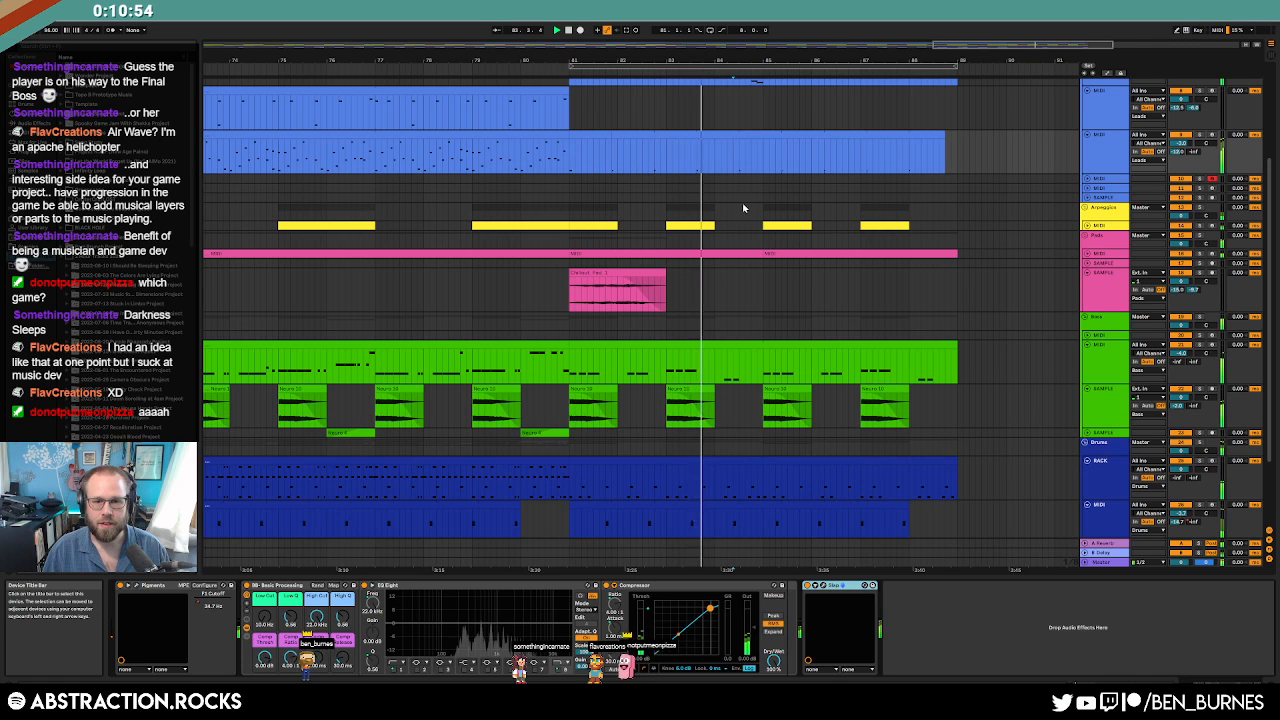
pyautogui.press('a')
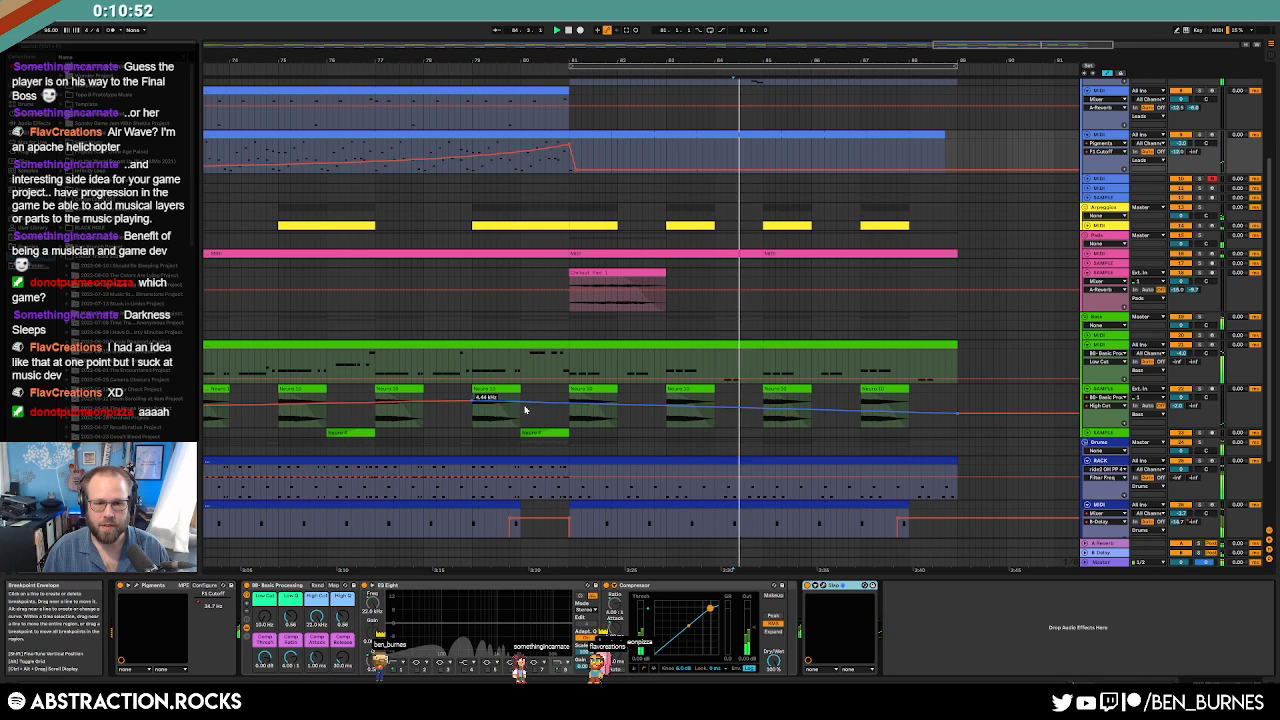
pyautogui.moveTo(565, 403); pyautogui.dragTo(567, 416)
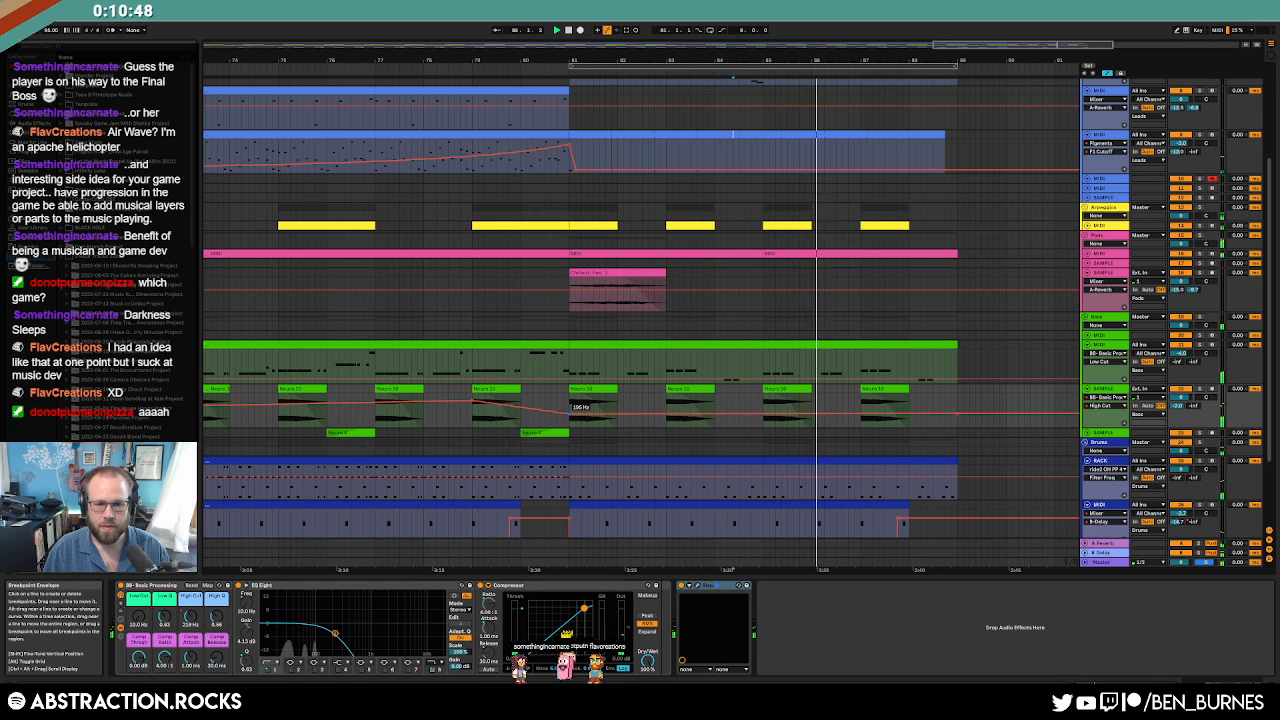
pyautogui.press('a')
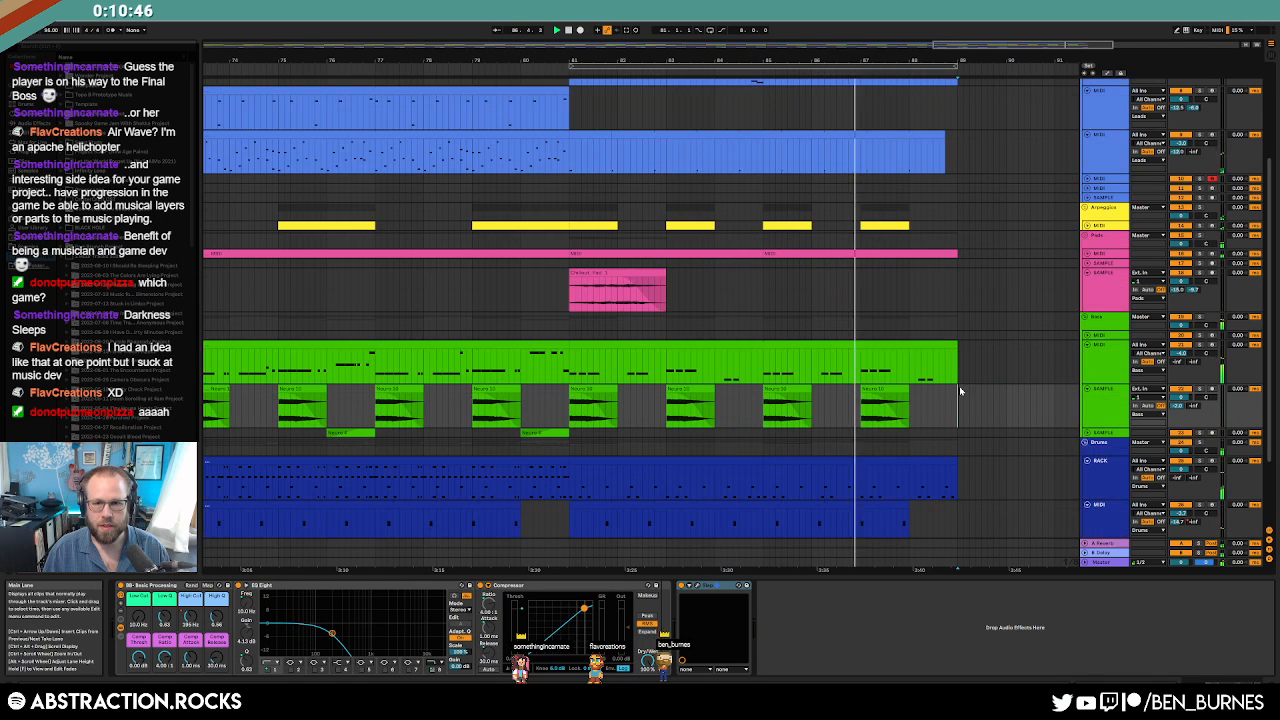
# Add a Utility device to the lead track directly after Pigments.
pyautogui.click(887, 135)
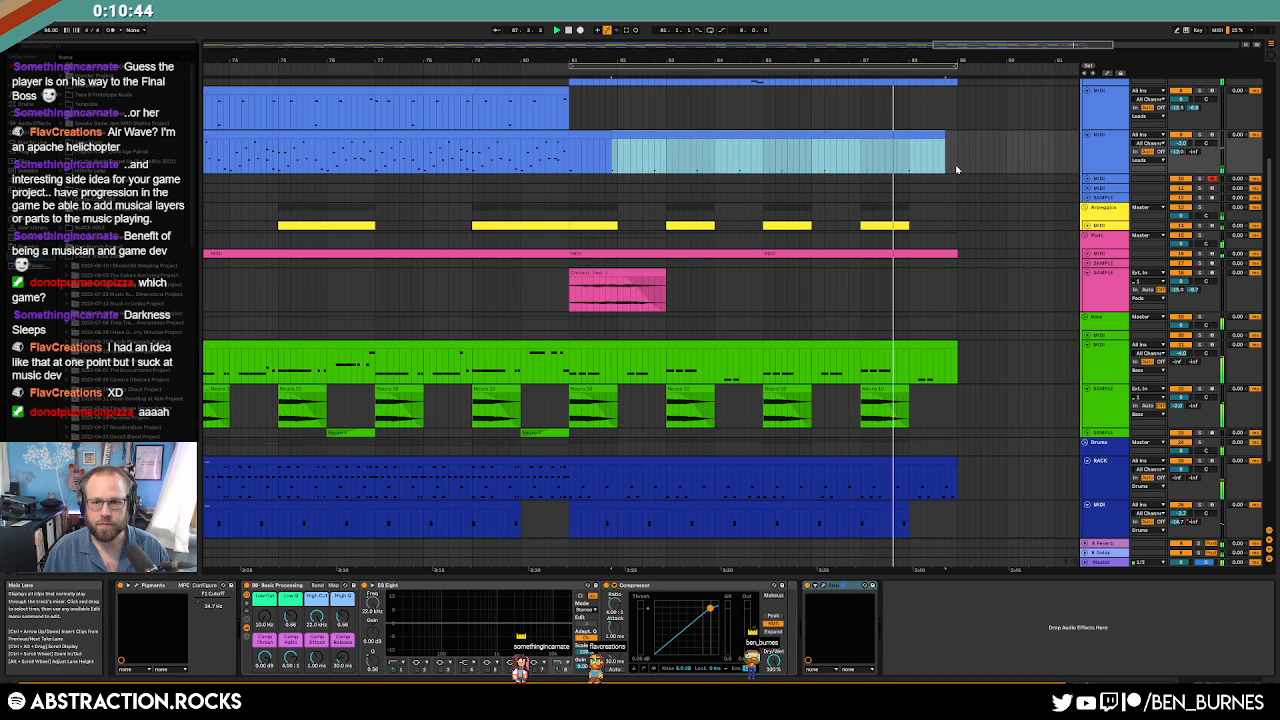
pyautogui.scroll(-3, 957, 169)
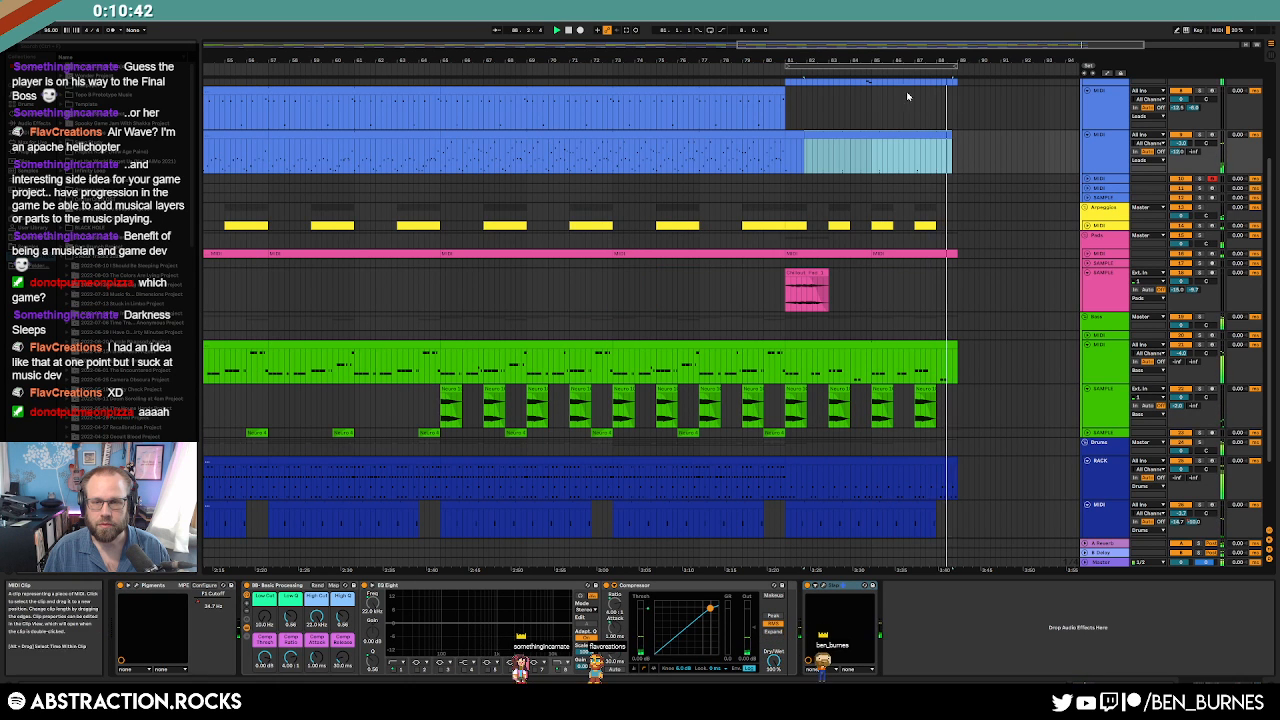
pyautogui.moveTo(865, 43); pyautogui.dragTo(927, 44)
pyautogui.scroll(3, 780, 190)
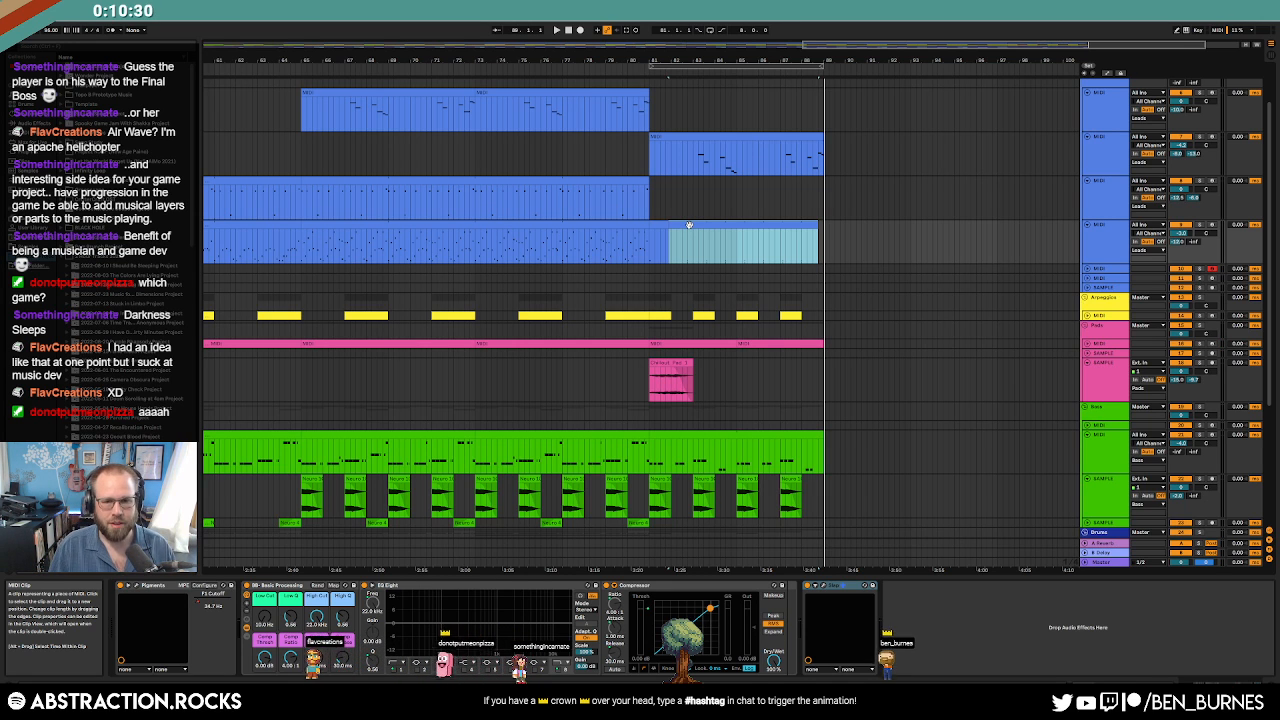
pyautogui.scroll(2, 692, 246)
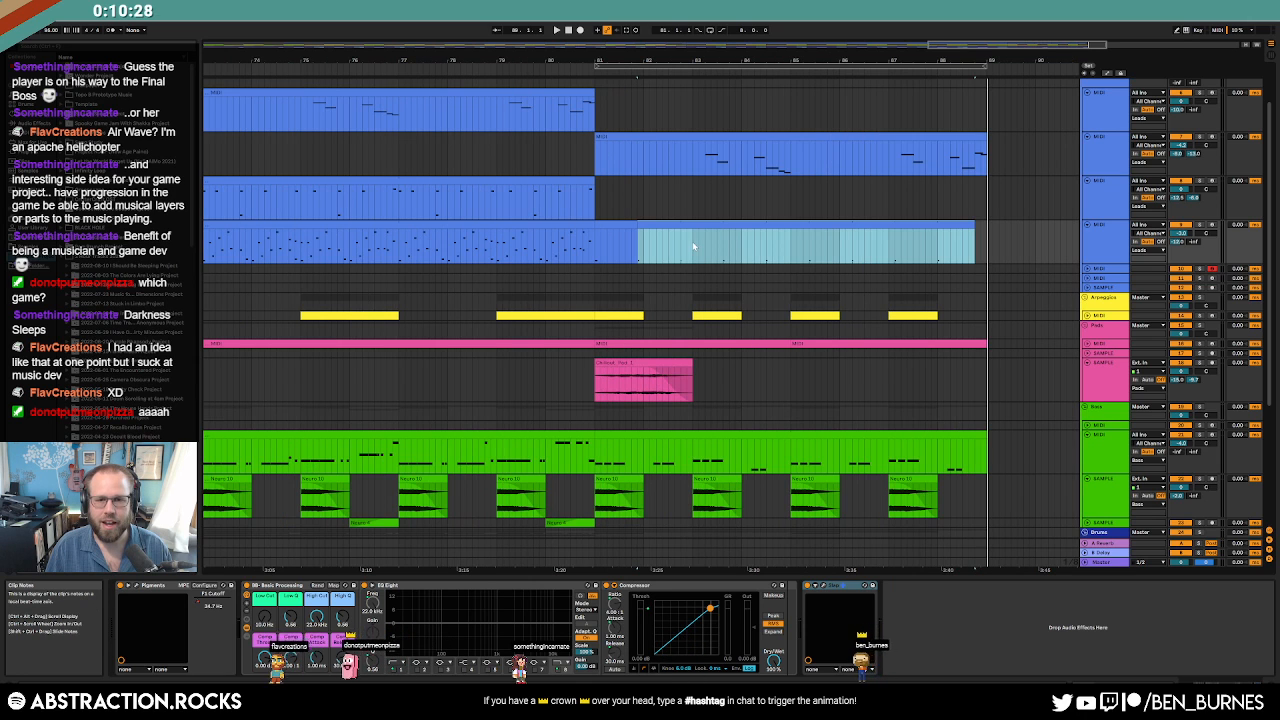
pyautogui.click(336, 578)
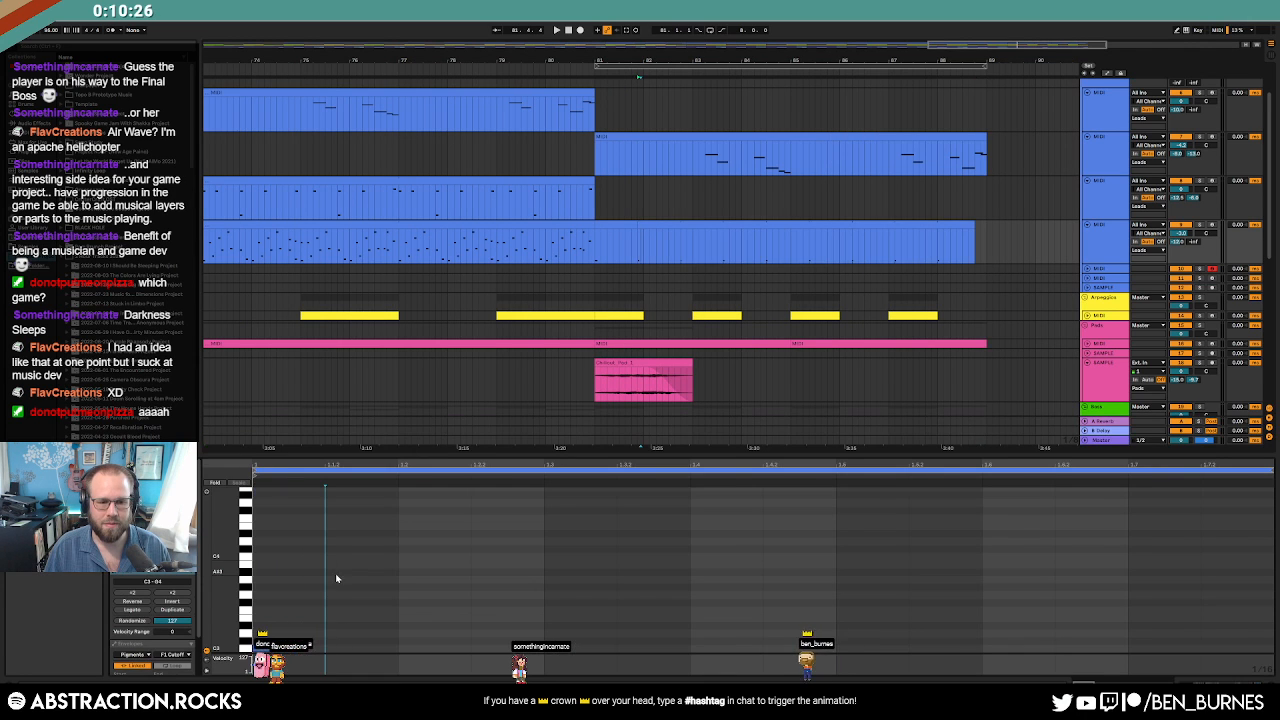
pyautogui.hotkey('shift', 'Tab')
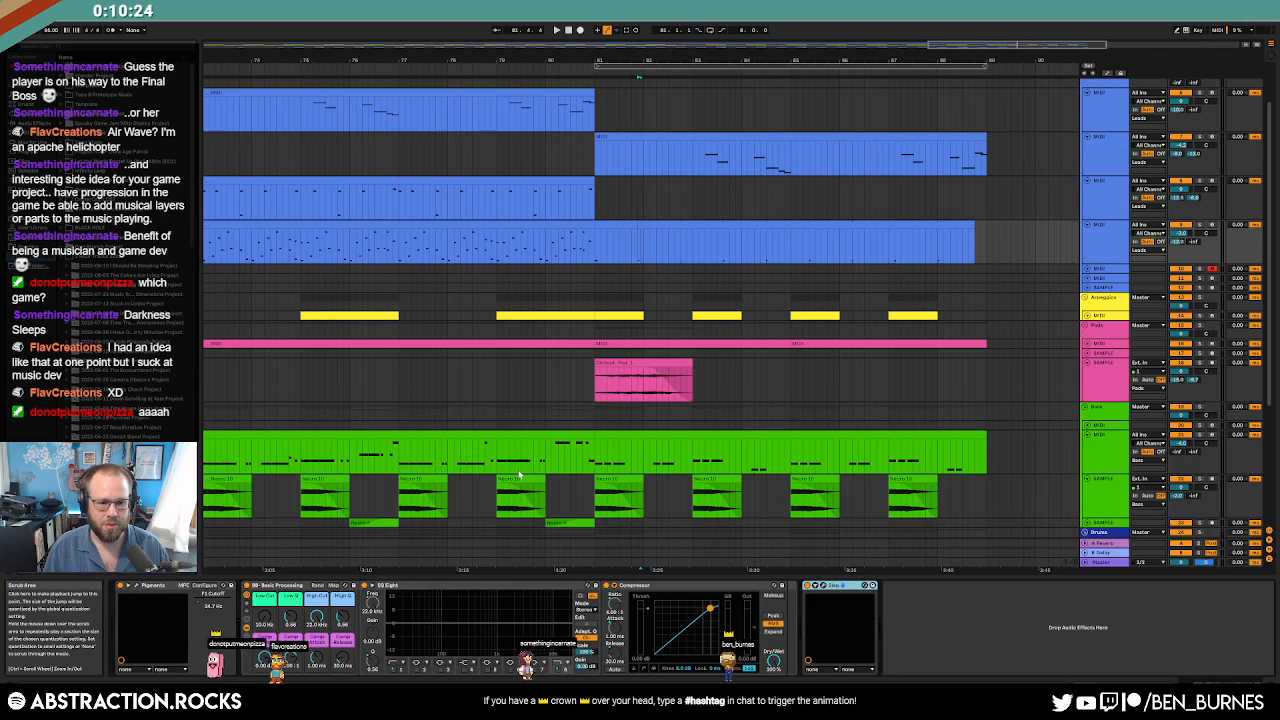
pyautogui.click(34, 124)
pyautogui.scroll(-5, 110, 260)
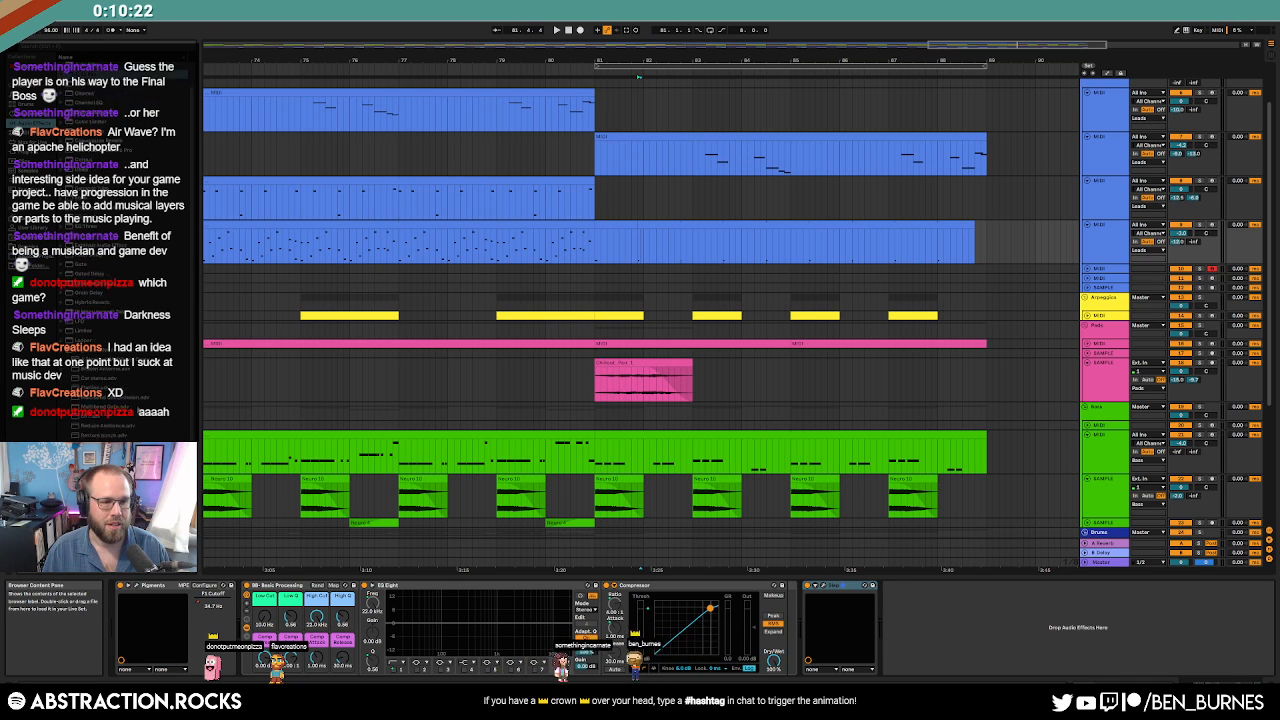
pyautogui.moveTo(86, 515); pyautogui.dragTo(246, 628)
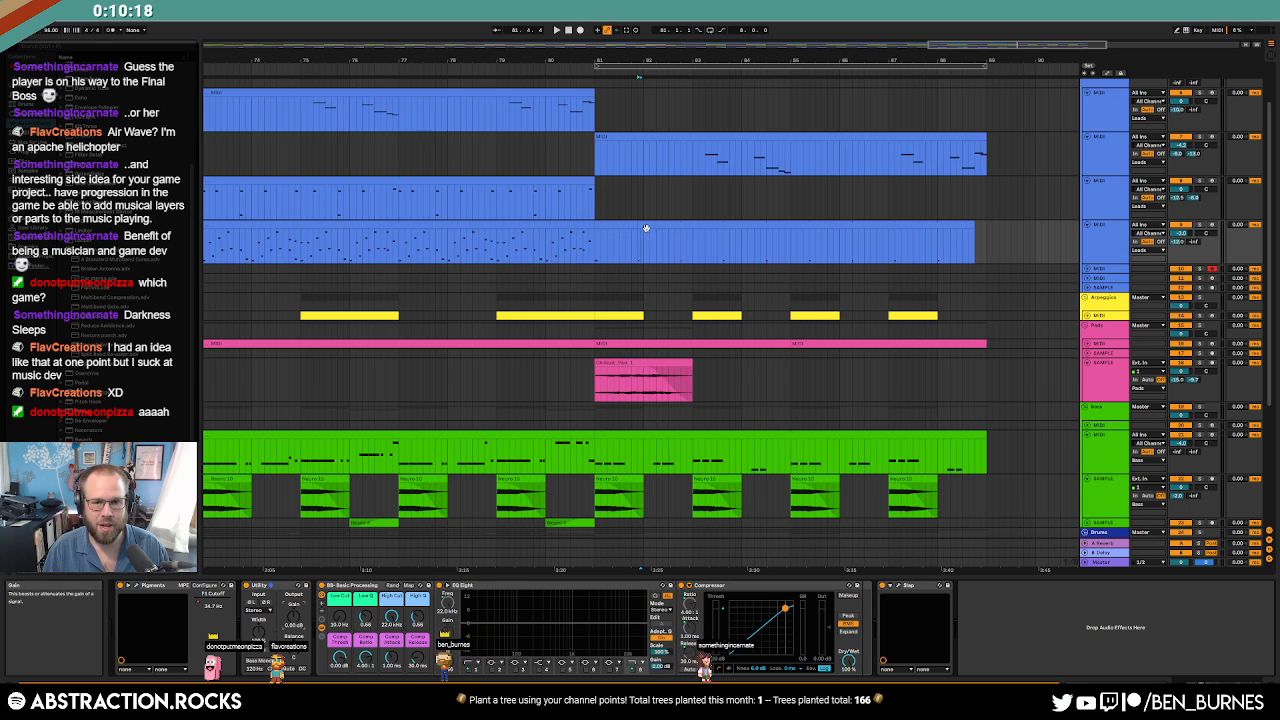
# Automate the lead track's Utility Gain to fade down from about bar 81 to bar 88, and play the transition.
pyautogui.press('a')
pyautogui.moveTo(944, 246); pyautogui.dragTo(944, 254)
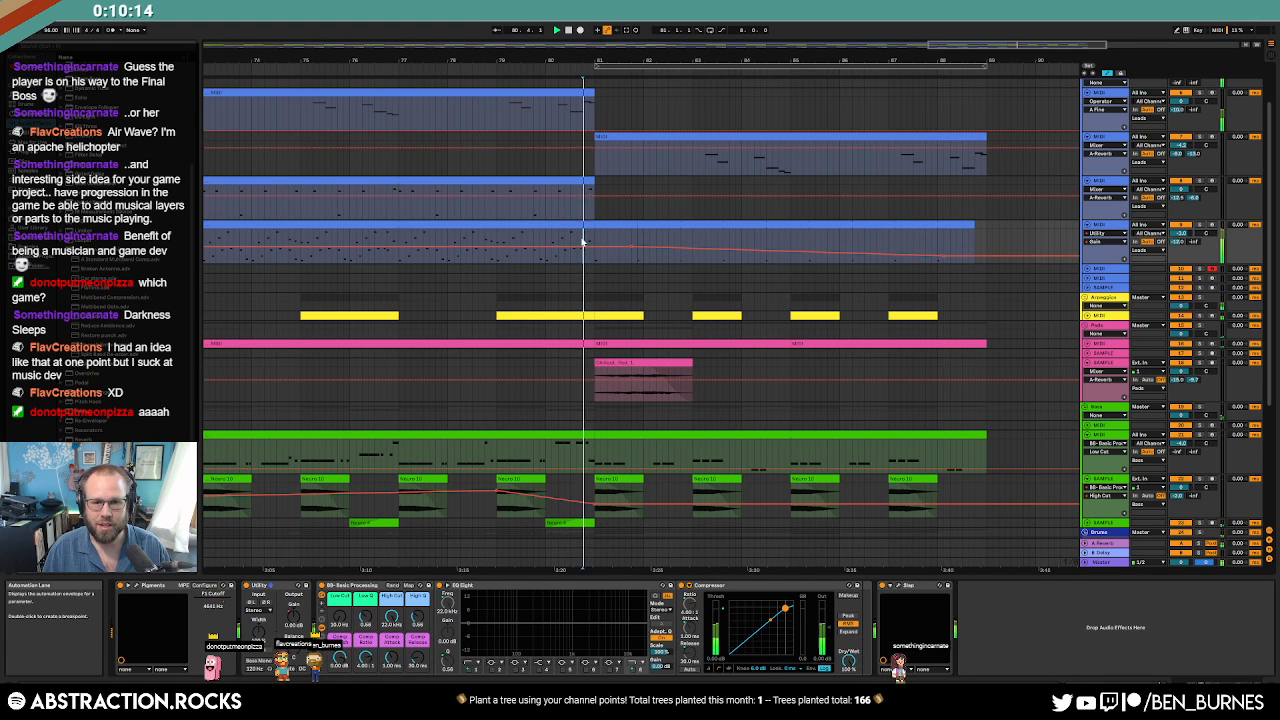
pyautogui.press('space')
pyautogui.press('a')
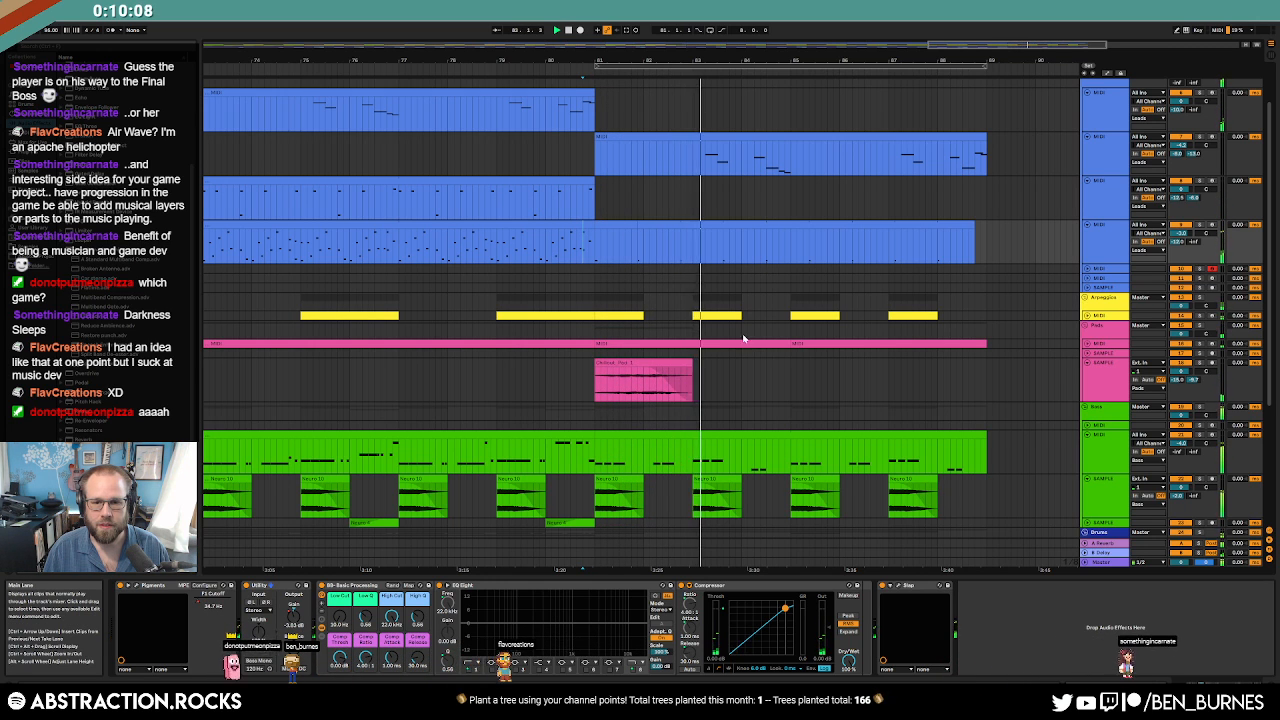
# Automate the lead track's Slap Fx Amount to ramp down from bar 81 to about bar 88.
pyautogui.click(898, 586)
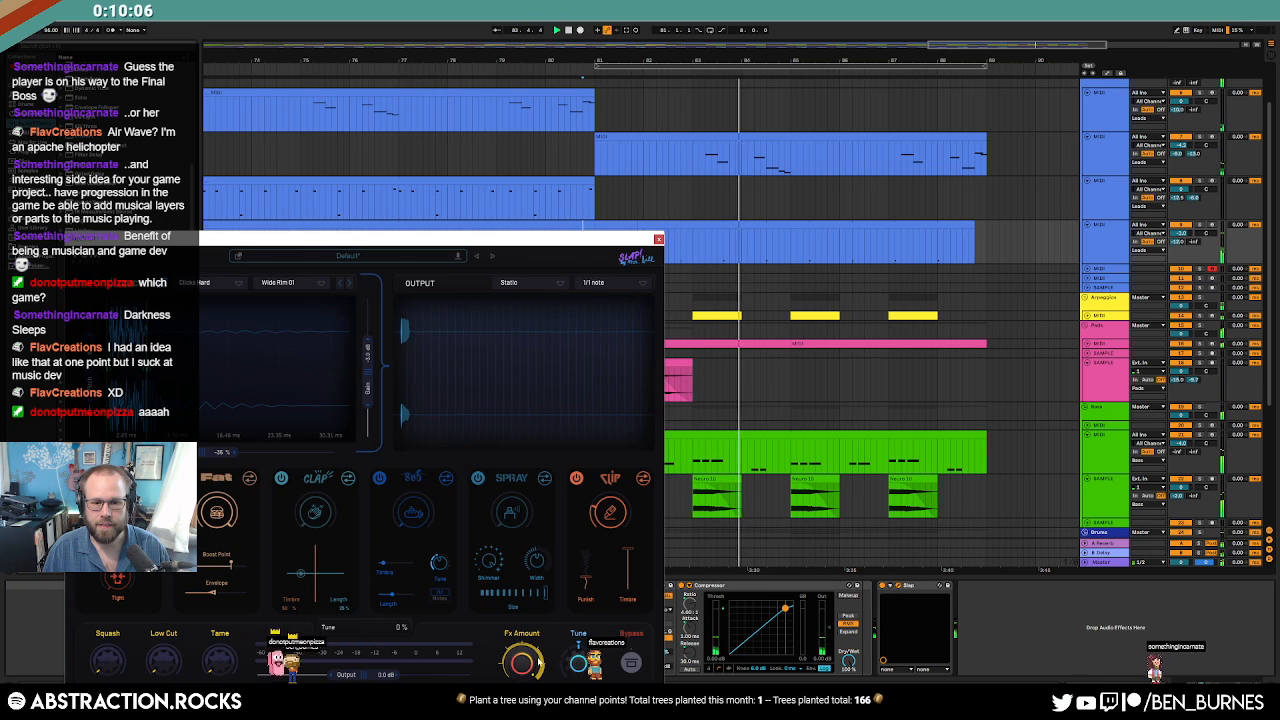
pyautogui.moveTo(592, 254); pyautogui.dragTo(579, 294)
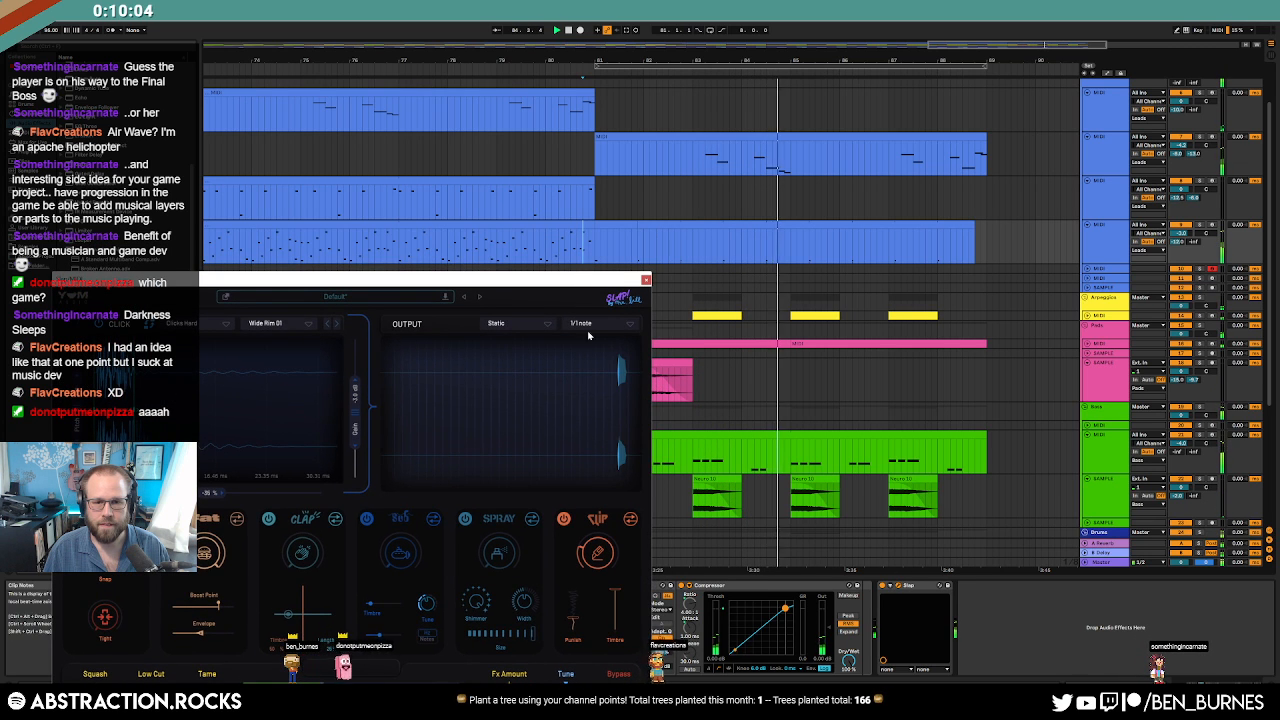
pyautogui.press('a')
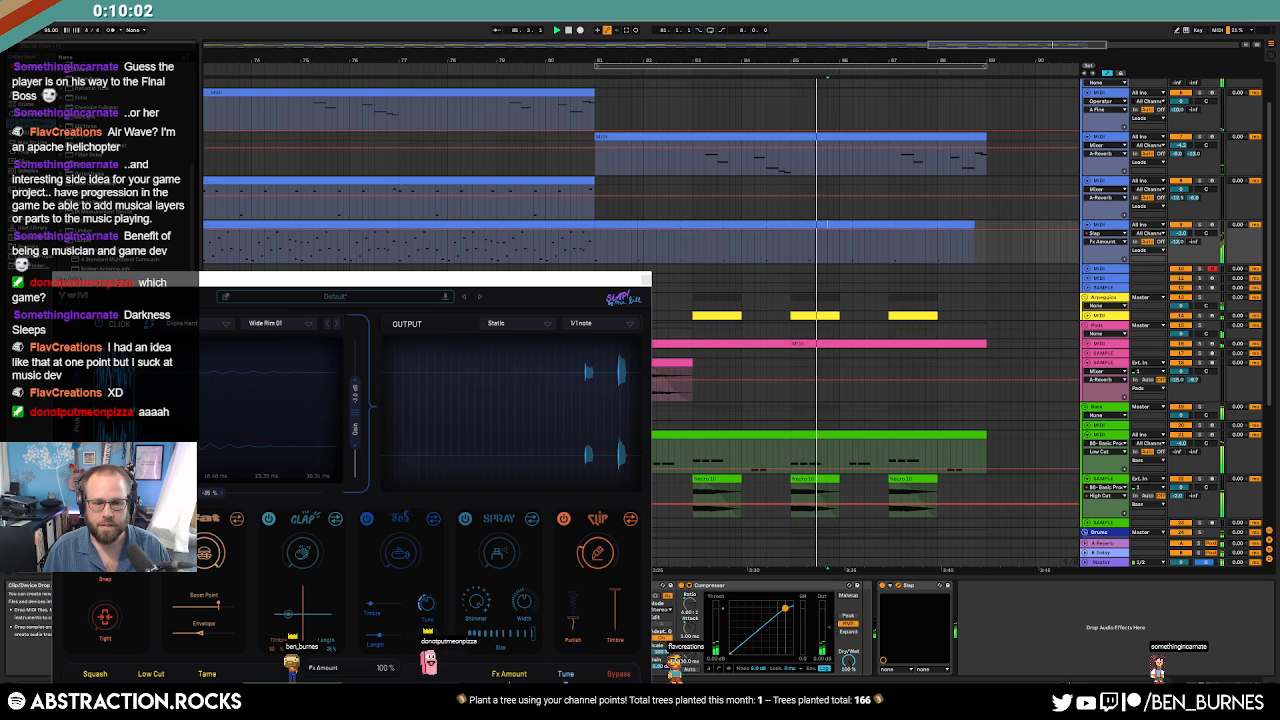
pyautogui.click(598, 230)
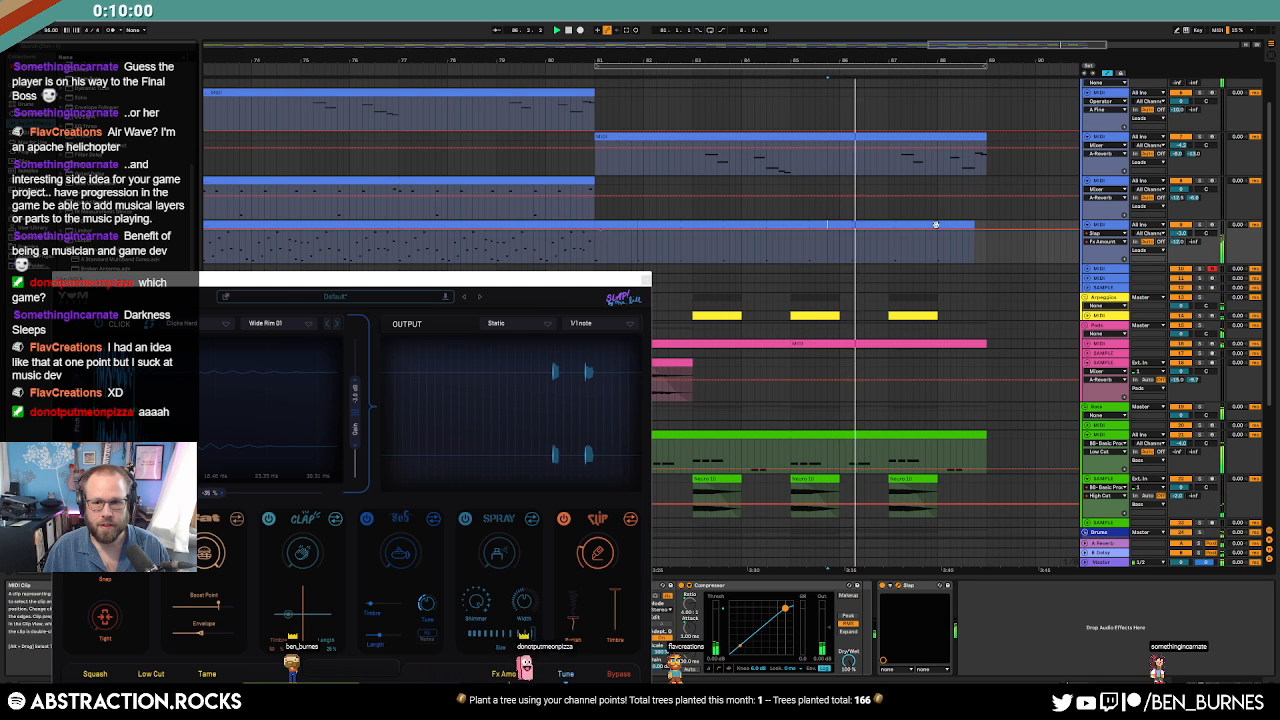
pyautogui.moveTo(938, 230); pyautogui.dragTo(938, 252)
pyautogui.press('a')
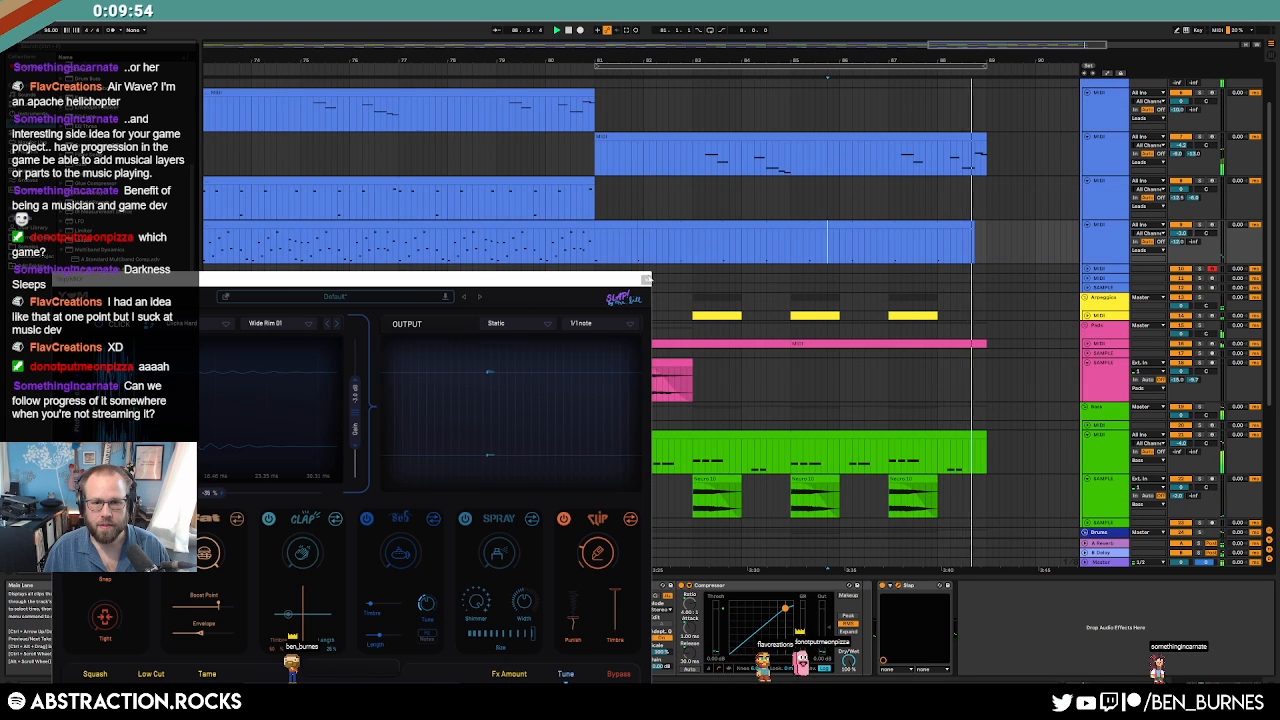
pyautogui.click(646, 280)
# Extend the bass MIDI clip that starts at bar 81 so that it ends at bar 97.
pyautogui.scroll(-4, 860, 279)
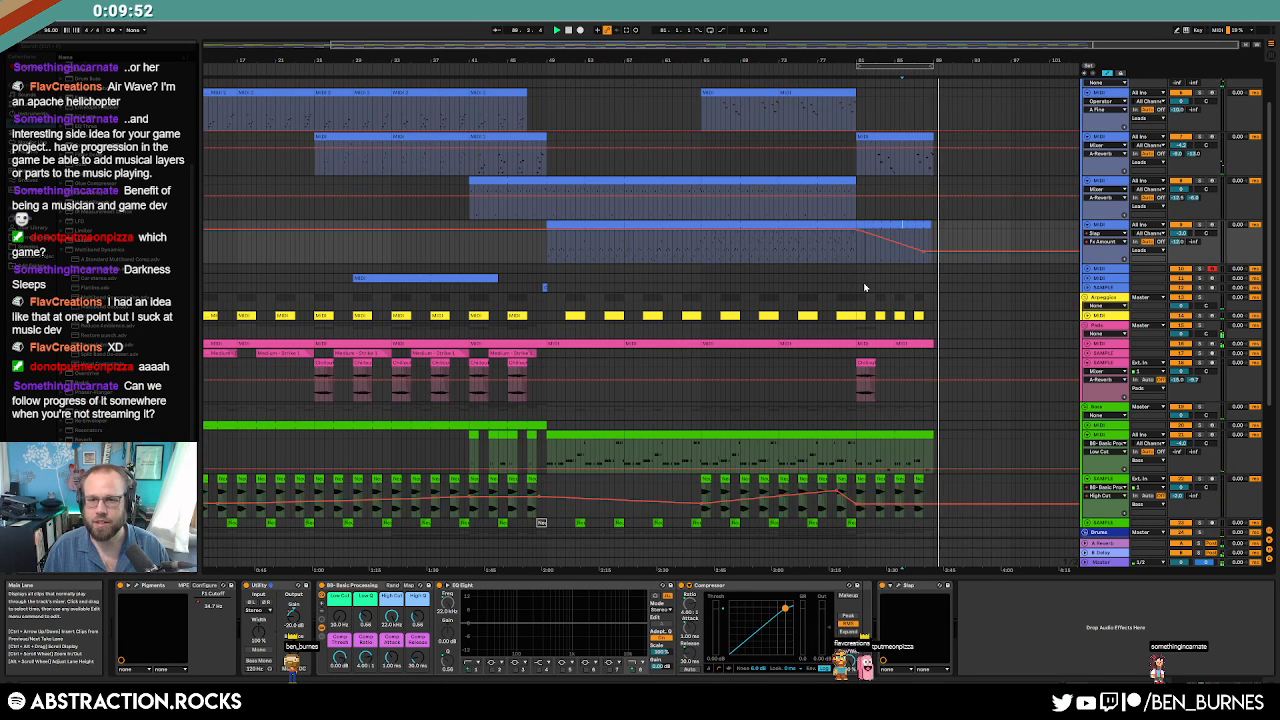
pyautogui.scroll(-3, 944, 321)
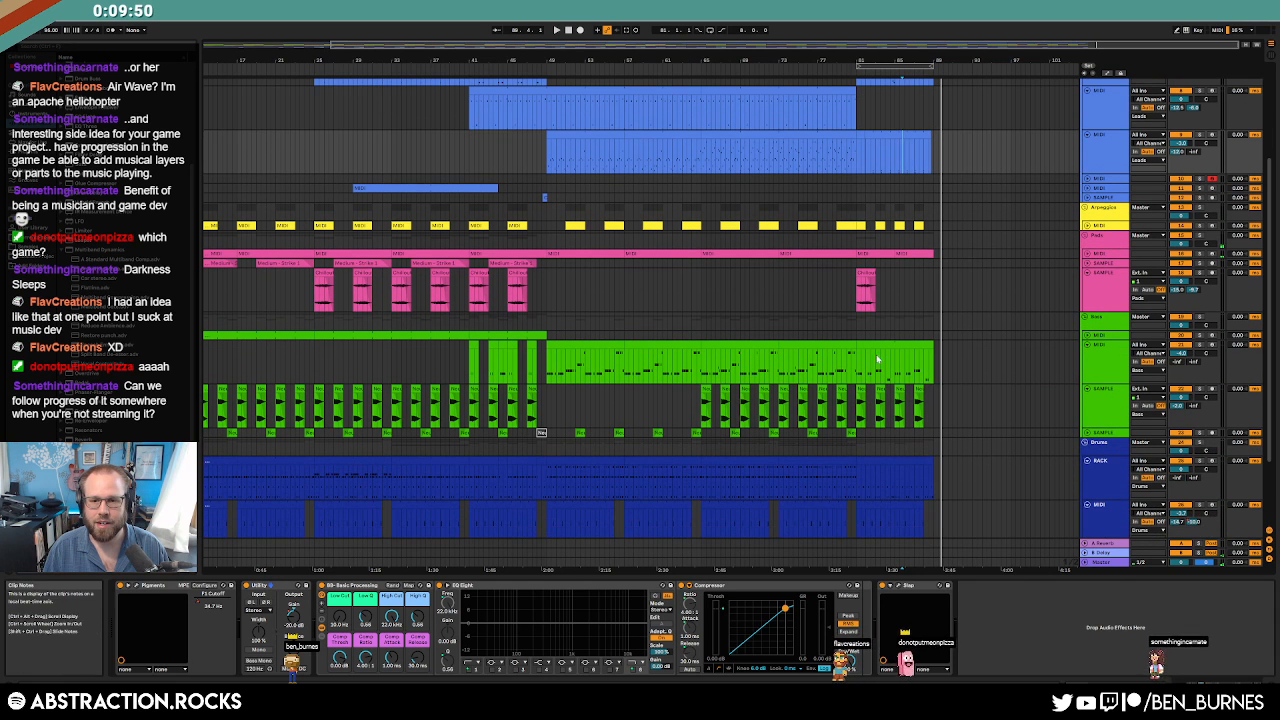
pyautogui.click(919, 345)
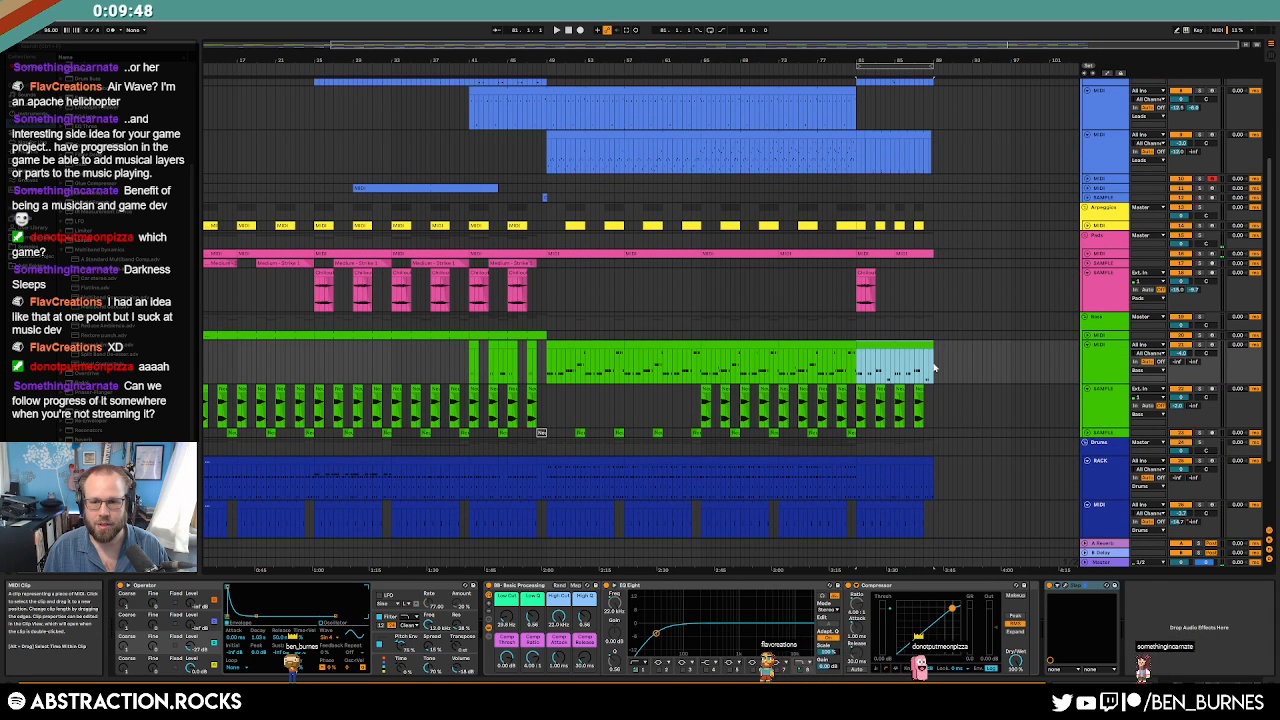
pyautogui.click(963, 362)
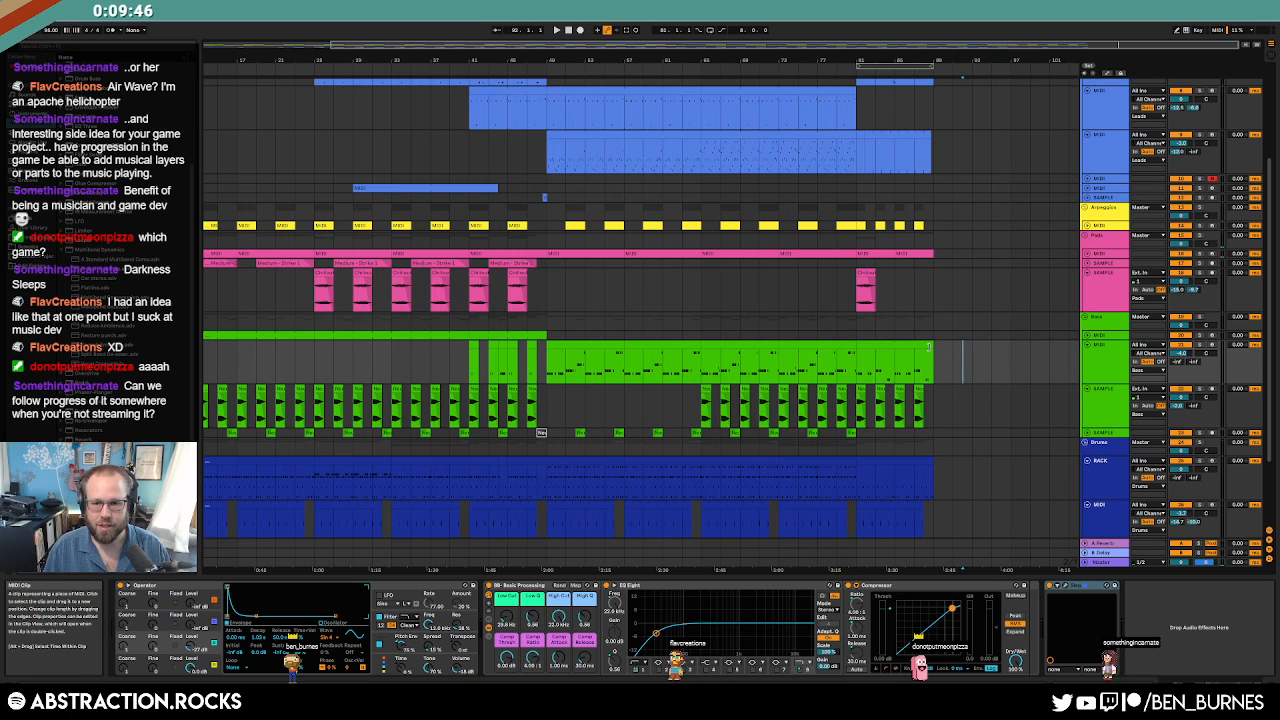
pyautogui.moveTo(929, 347); pyautogui.dragTo(997, 356)
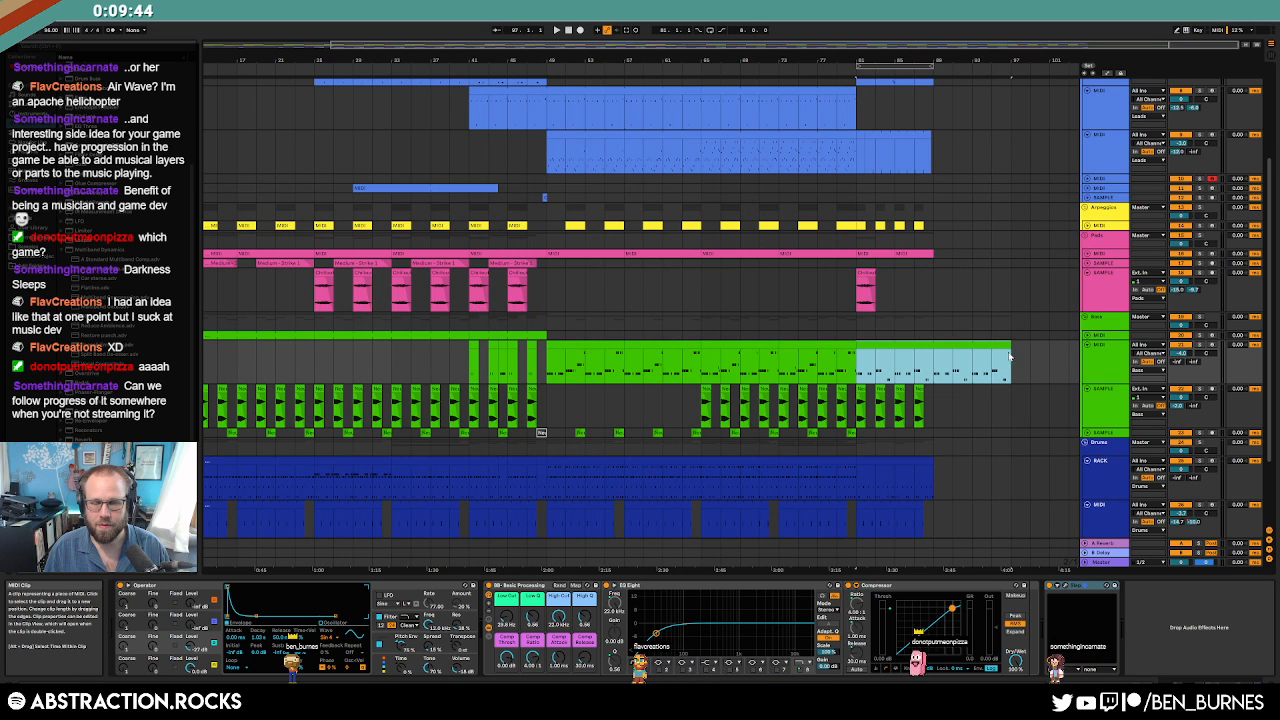
pyautogui.click(1010, 355)
# Duplicate the lead melody clip at bars 81 to 89 so that it continues up to bar 97.
pyautogui.scroll(3, 990, 370)
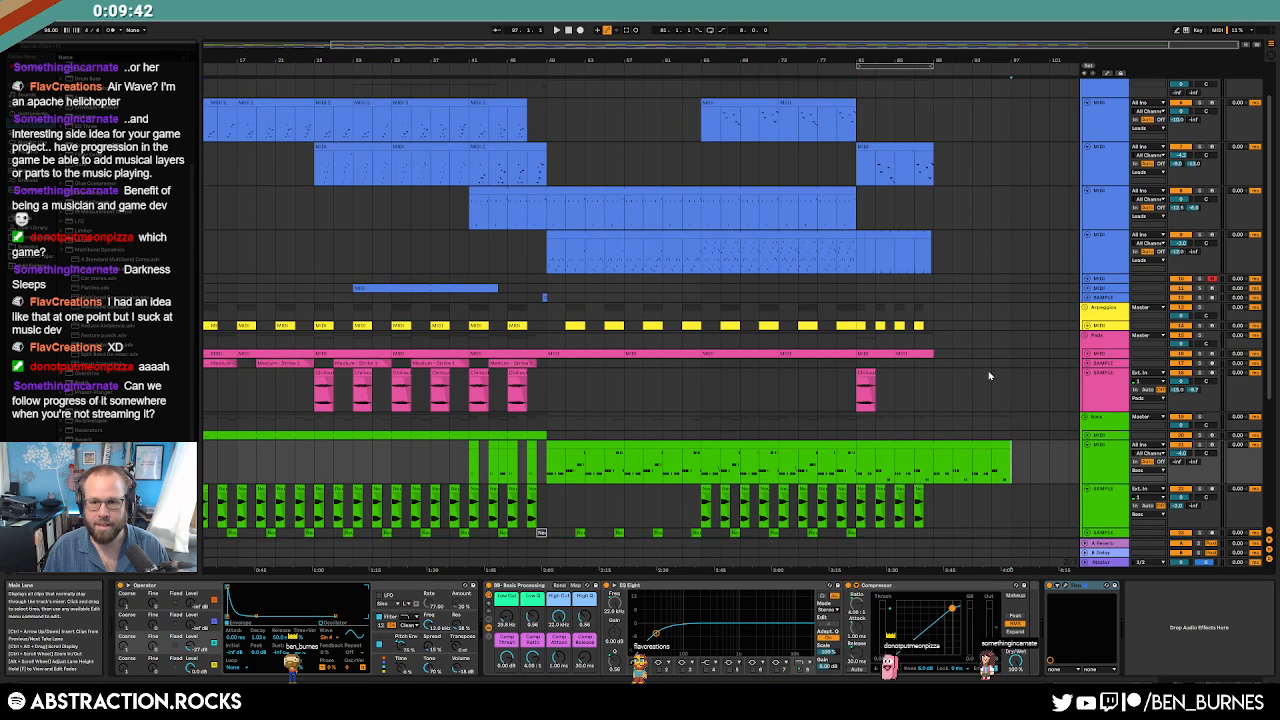
pyautogui.scroll(2, 988, 376)
pyautogui.moveTo(931, 197)
pyautogui.mouseDown()
pyautogui.moveTo(1014, 198)
pyautogui.moveTo(935, 198)
pyautogui.mouseUp()
pyautogui.hotkey('ctrl', 'd')
pyautogui.click(949, 310)
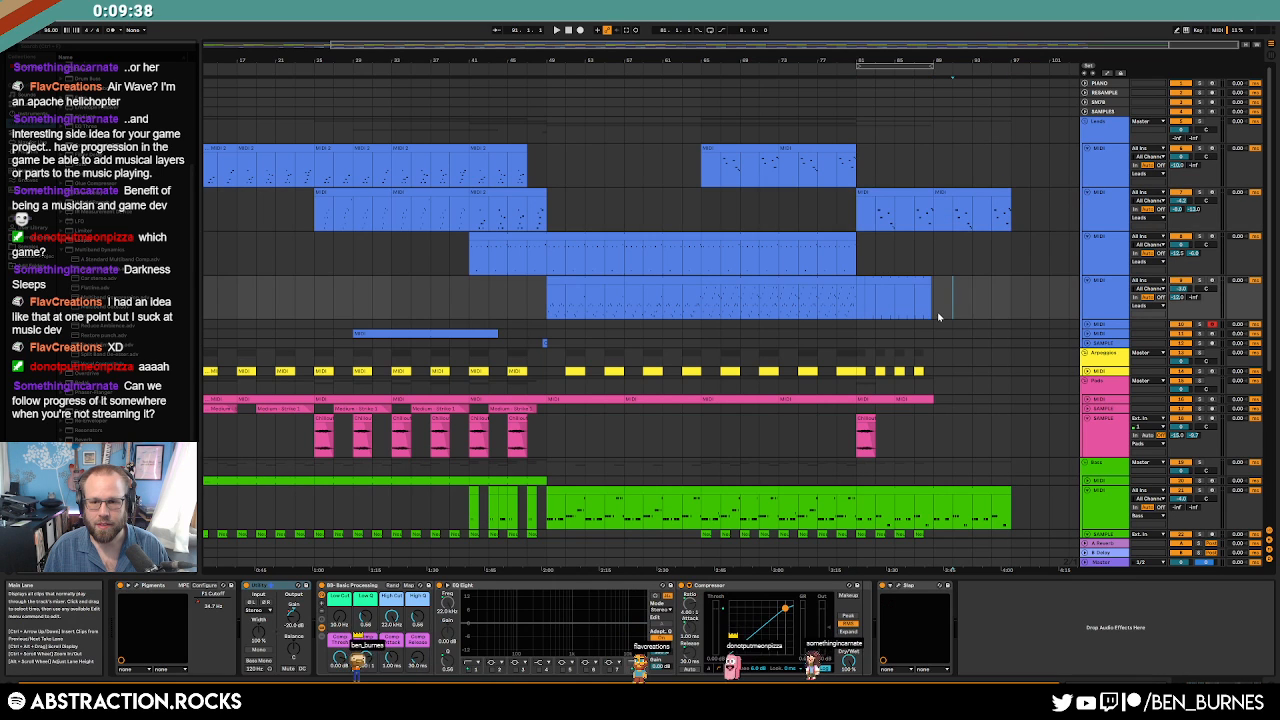
# Unfold the arpeggio MIDI track and duplicate its bars 81 to 89 into bars 89 to 97.
pyautogui.scroll(-3, 942, 317)
pyautogui.click(1087, 311)
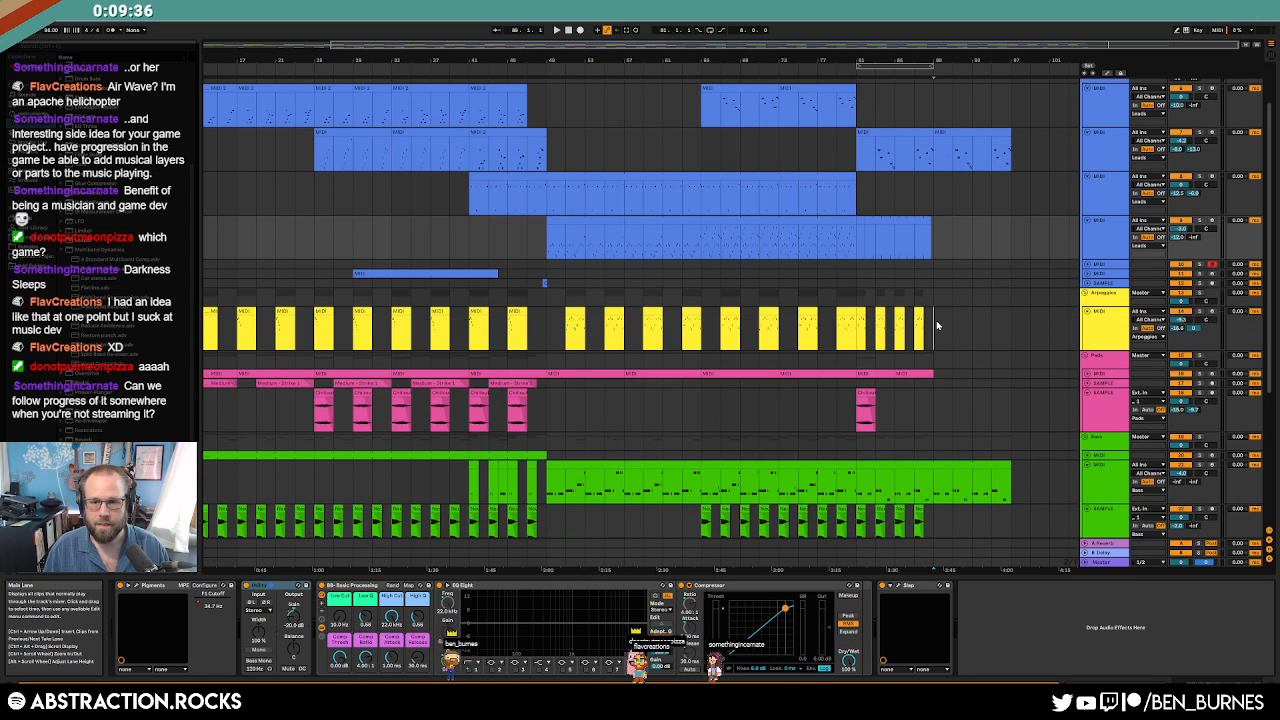
pyautogui.moveTo(936, 322); pyautogui.dragTo(858, 328)
pyautogui.hotkey('ctrl', 'd')
# Unfold the pads MIDI track and duplicate its bars 81 to 89 into bars 89 to 97.
pyautogui.click(1087, 376)
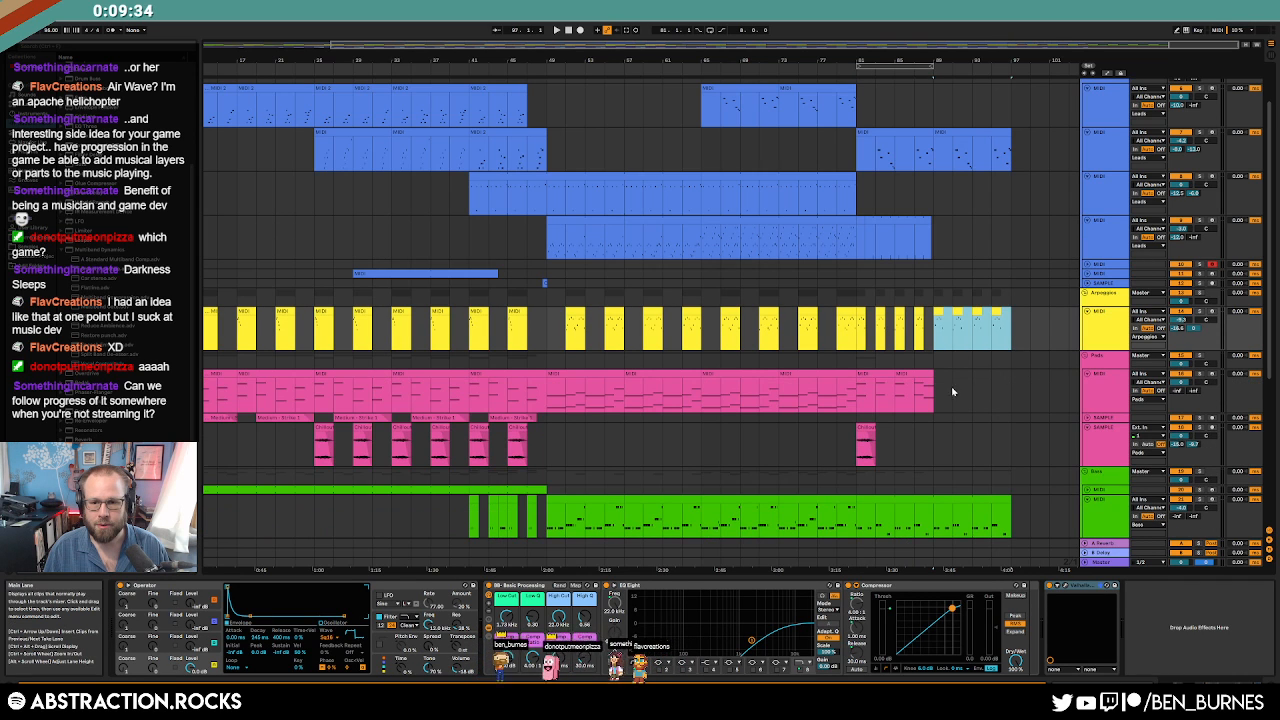
pyautogui.moveTo(939, 385); pyautogui.dragTo(858, 388)
pyautogui.hotkey('ctrl', 'd')
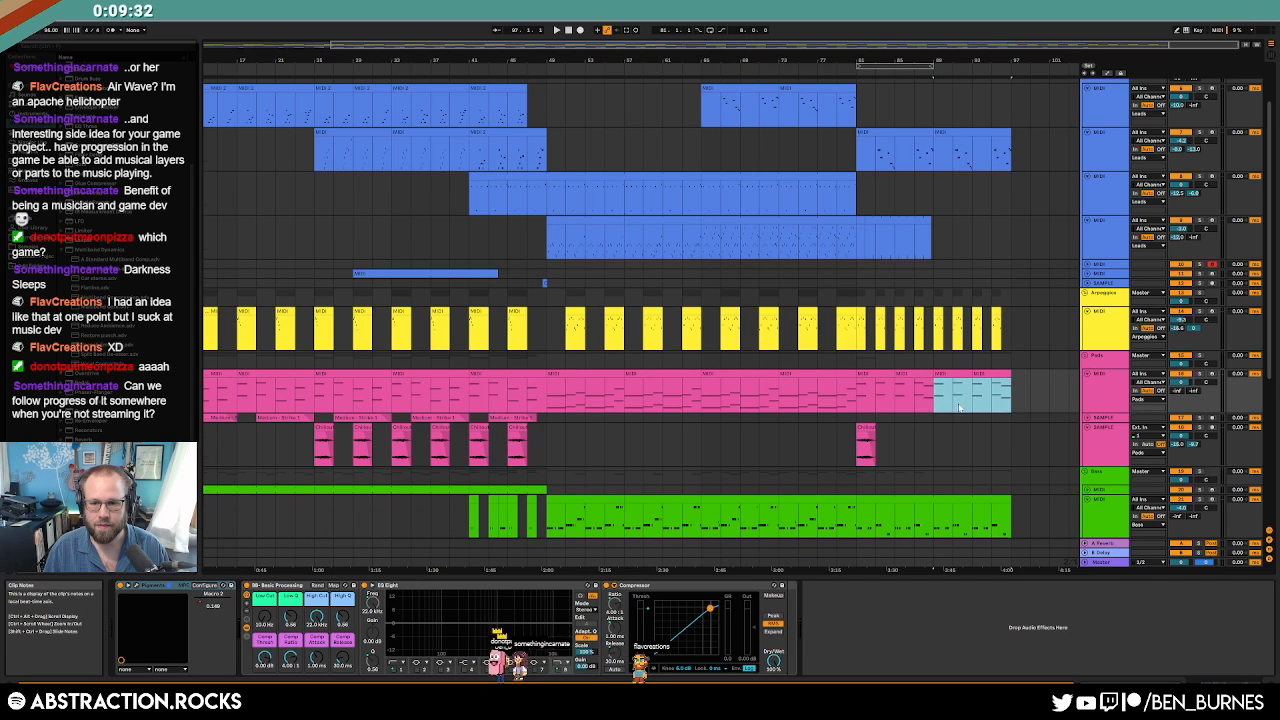
pyautogui.scroll(-1, 960, 407)
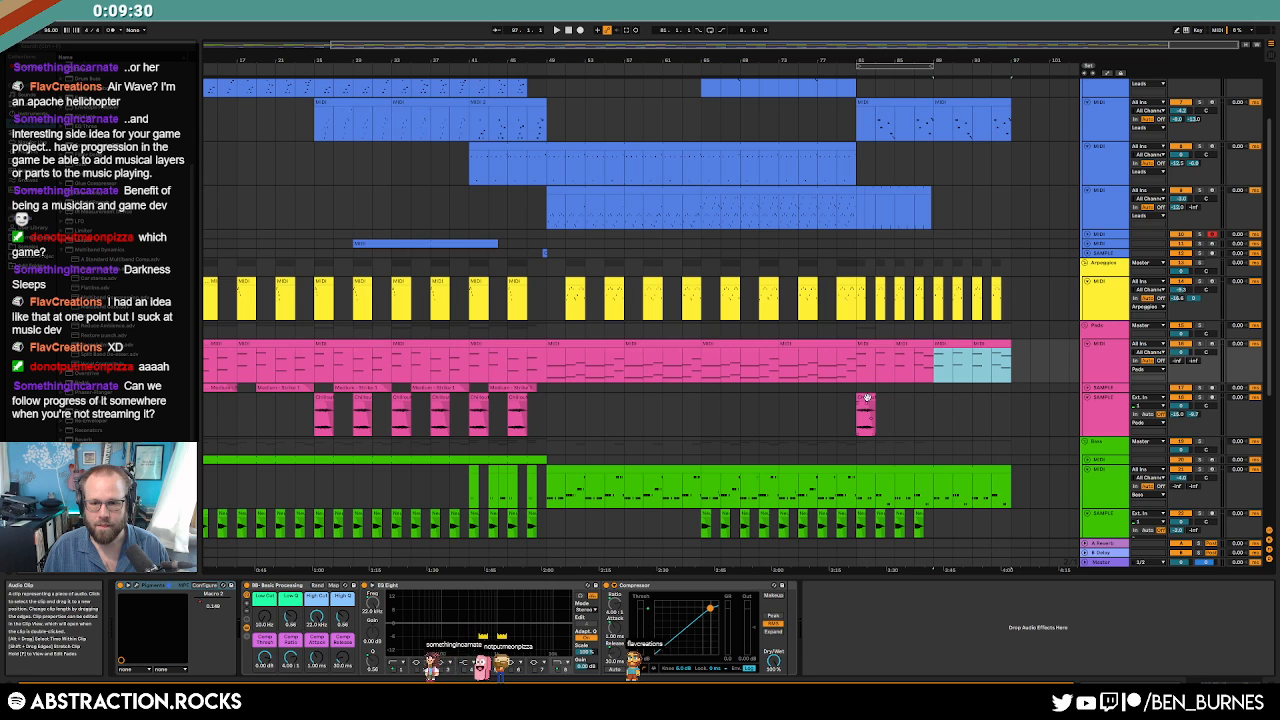
# Copy the pad sample clip at bar 81 to bar 89 and duplicate the bass sample clips of bars 81 to 89 up to bar 97.
pyautogui.moveTo(866, 410); pyautogui.dragTo(942, 406)
pyautogui.scroll(-3, 935, 420)
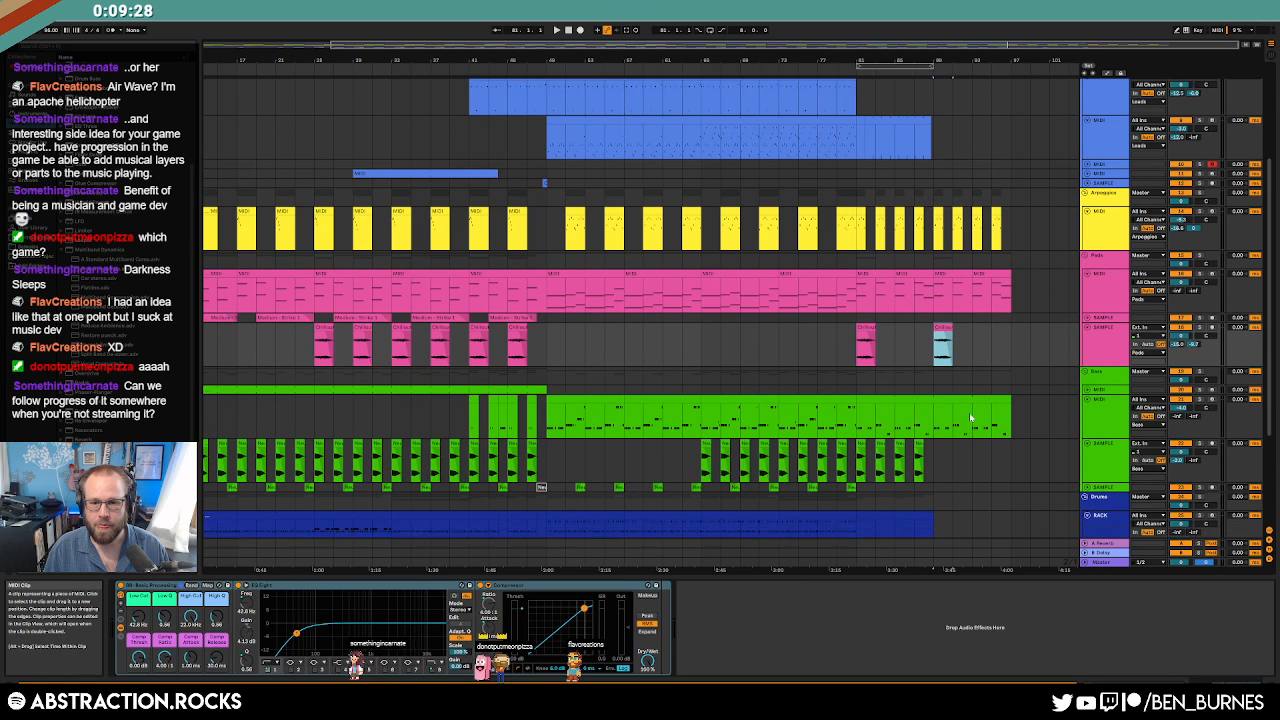
pyautogui.hotkey('ctrl', 'd')
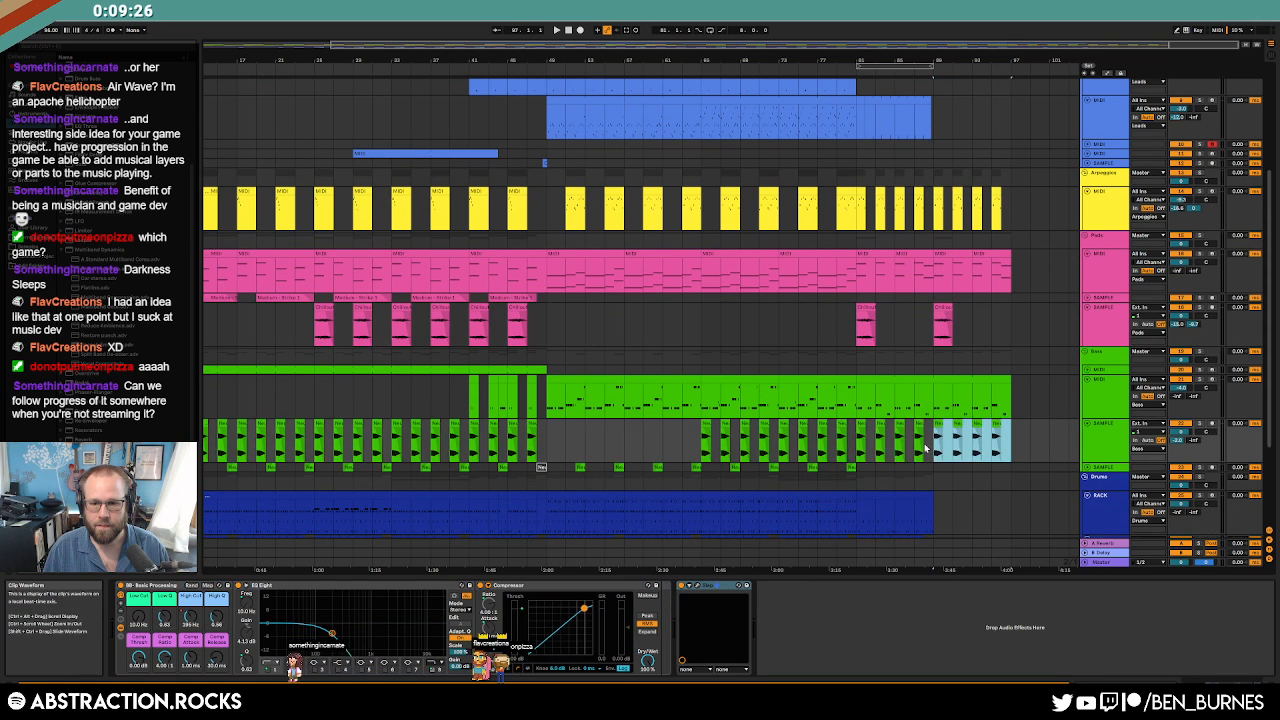
pyautogui.scroll(-2, 972, 458)
pyautogui.scroll(-1, 965, 450)
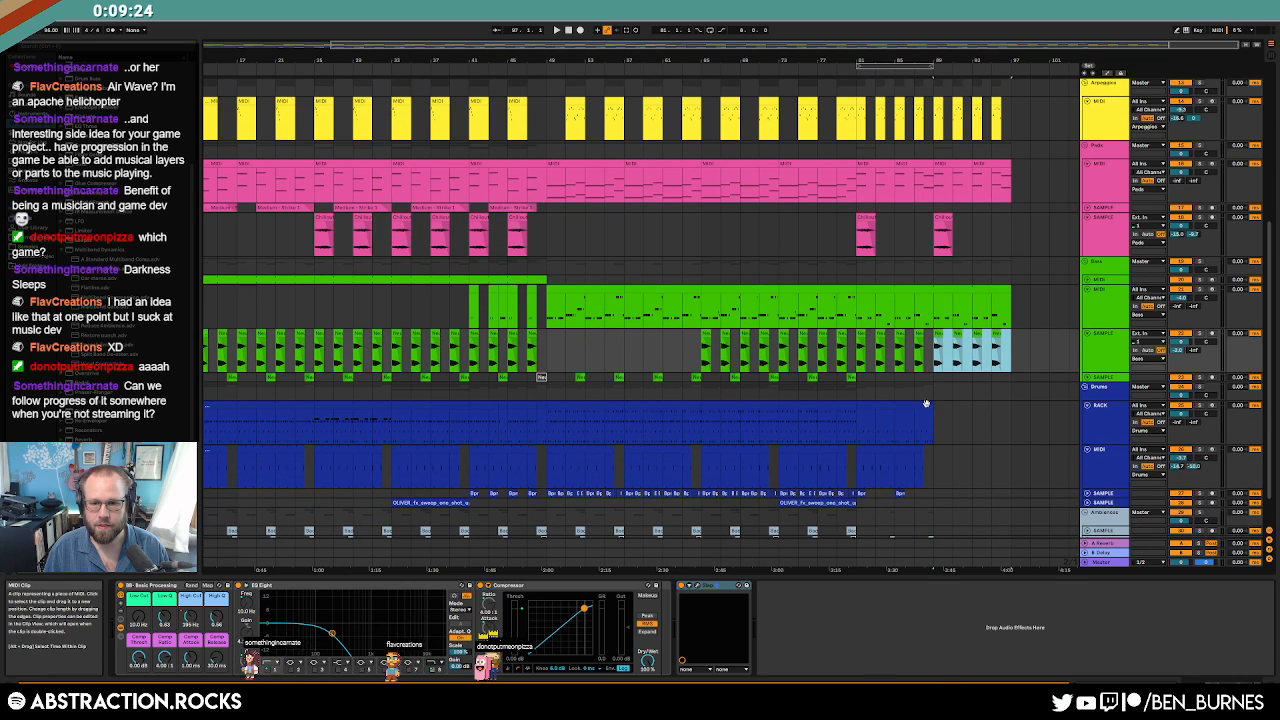
# Extend the drum rack clip to bar 97 and duplicate the other drum clips of bars 81 to 89 into bars 89 to 97.
pyautogui.moveTo(931, 403); pyautogui.dragTo(1010, 405)
pyautogui.scroll(-1, 946, 443)
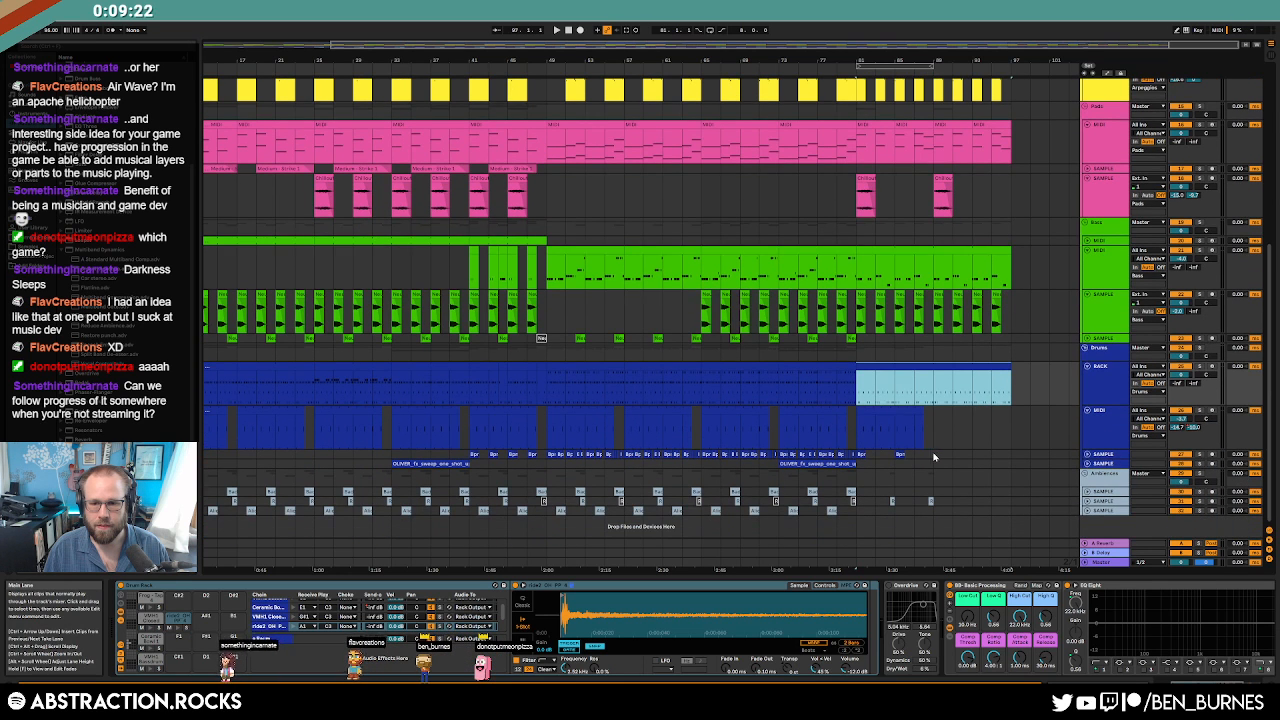
pyautogui.click(897, 456)
pyautogui.click(888, 425)
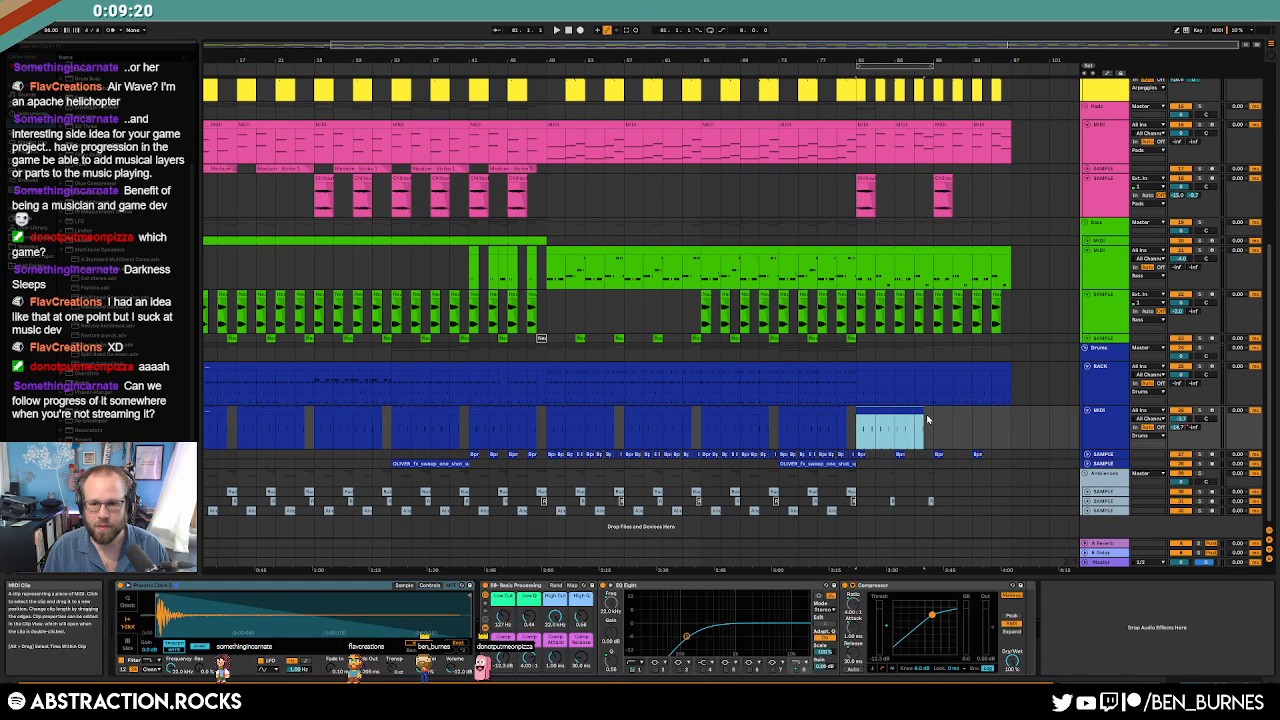
pyautogui.hotkey('ctrl', 'd')
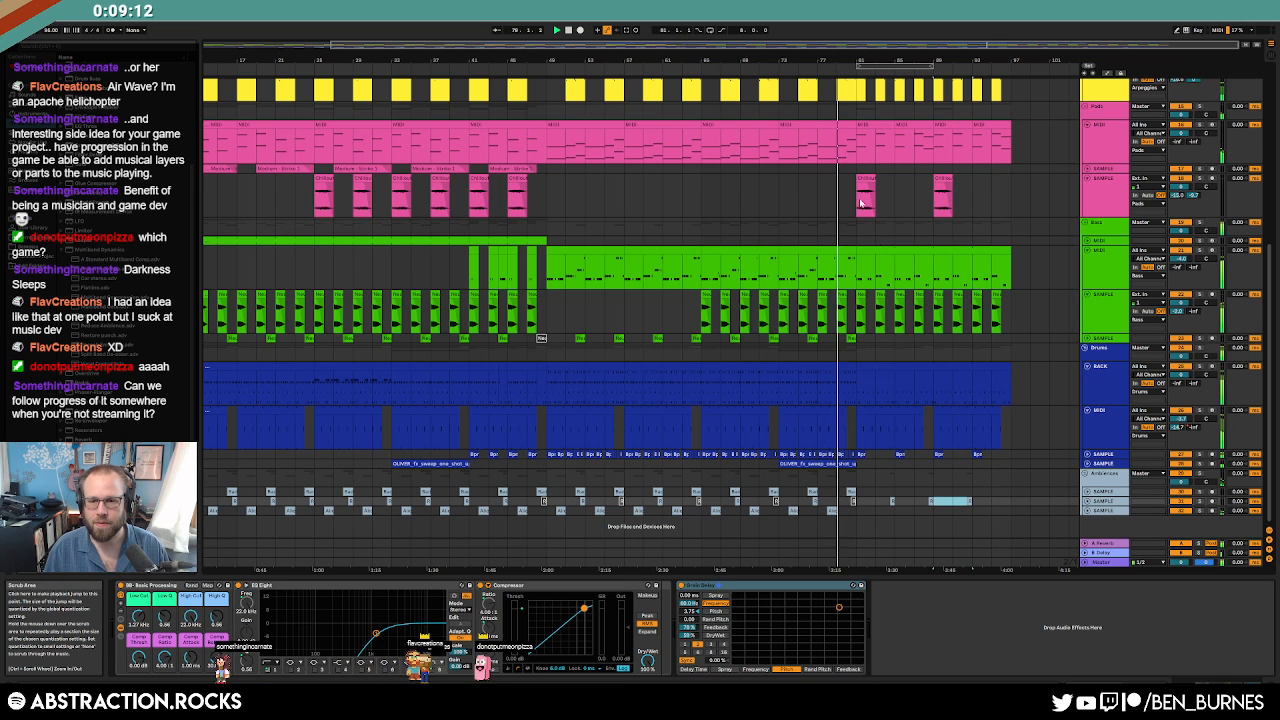
# Show the automation and make the bass sample track's High Cut envelope fall towards bar 97.
pyautogui.scroll(2, 969, 346)
pyautogui.scroll(3, 969, 346)
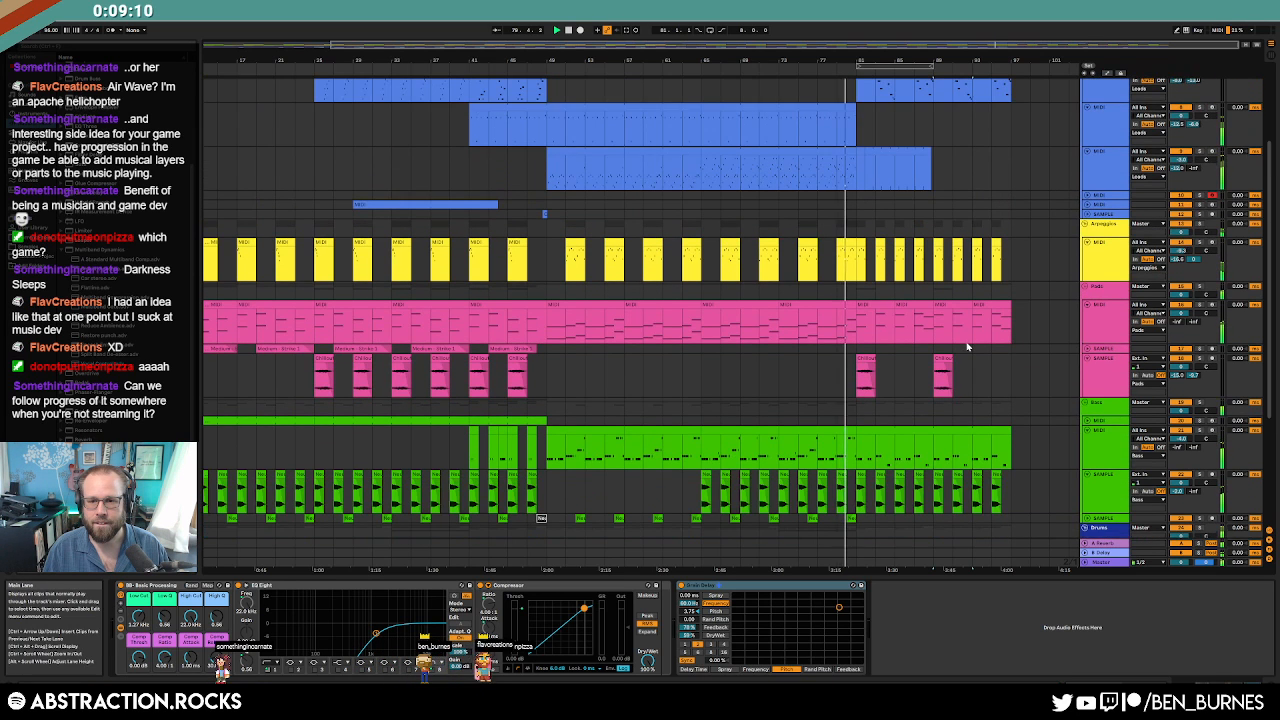
pyautogui.press('a')
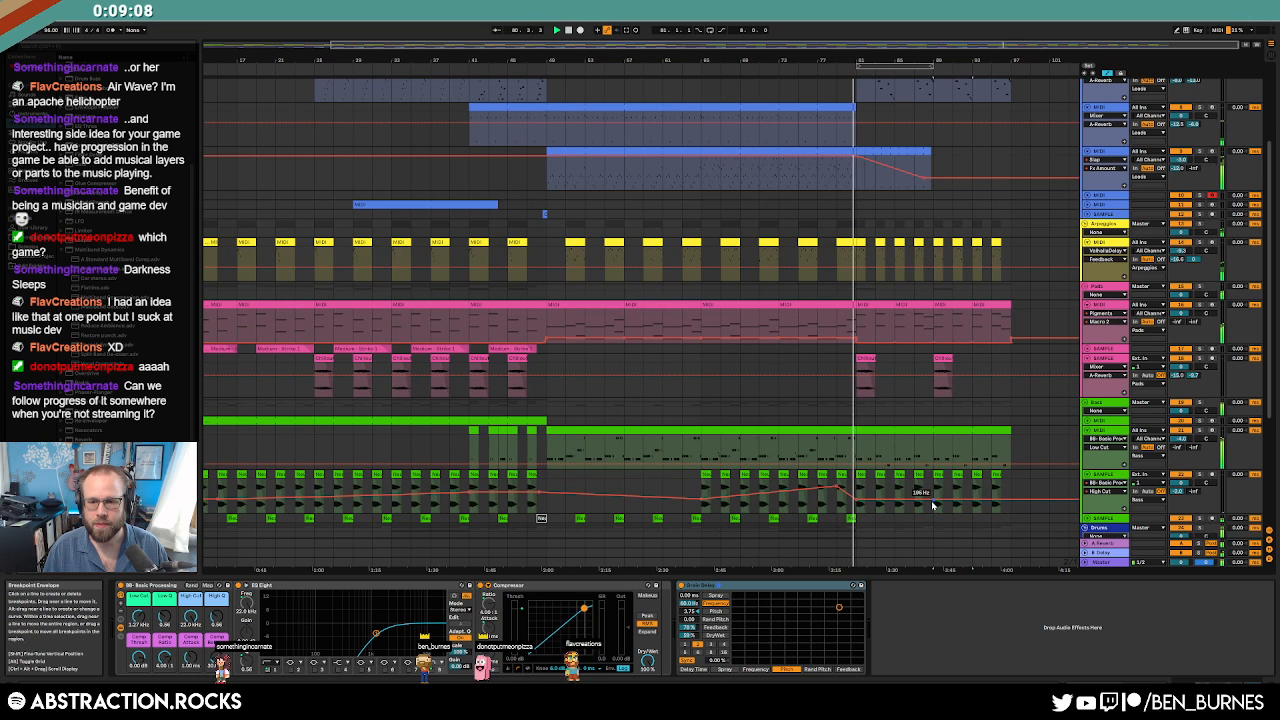
pyautogui.moveTo(1002, 501); pyautogui.dragTo(1003, 509)
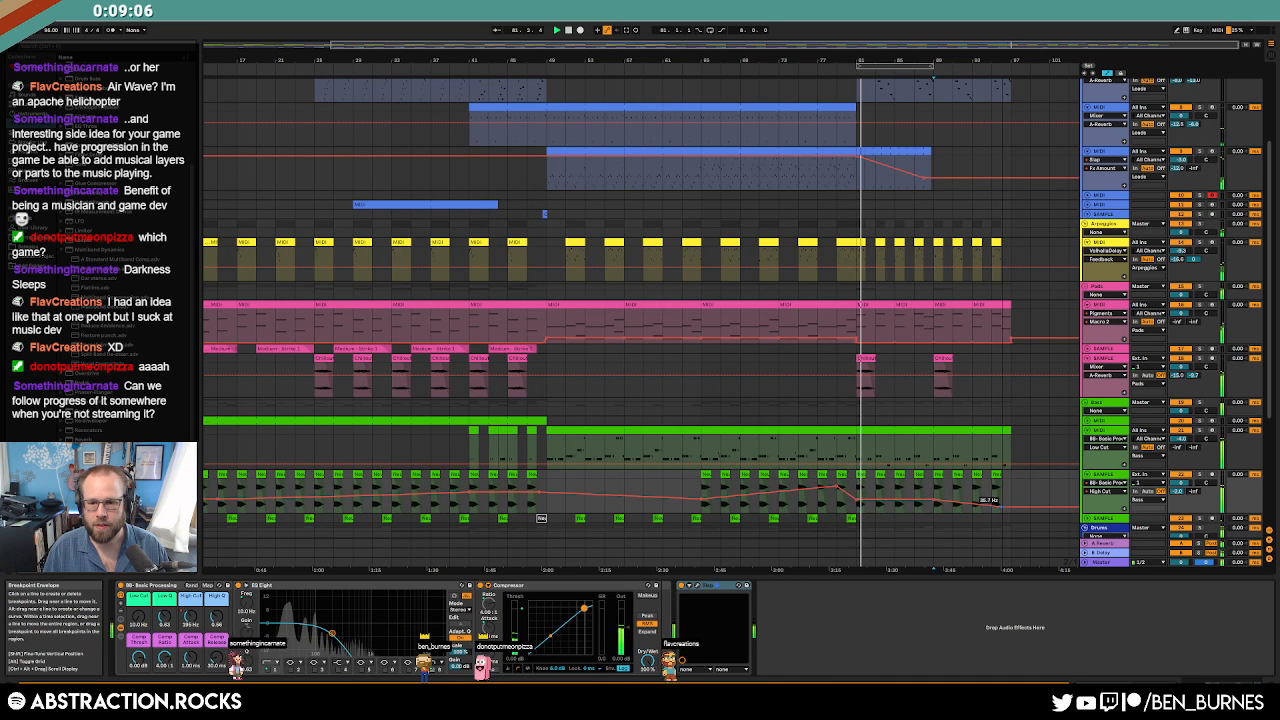
# Give the bass MIDI clip from bar 85 two short A#0 notes at the end of its four-bar pattern.
pyautogui.click(931, 430)
pyautogui.doubleClick(931, 430)
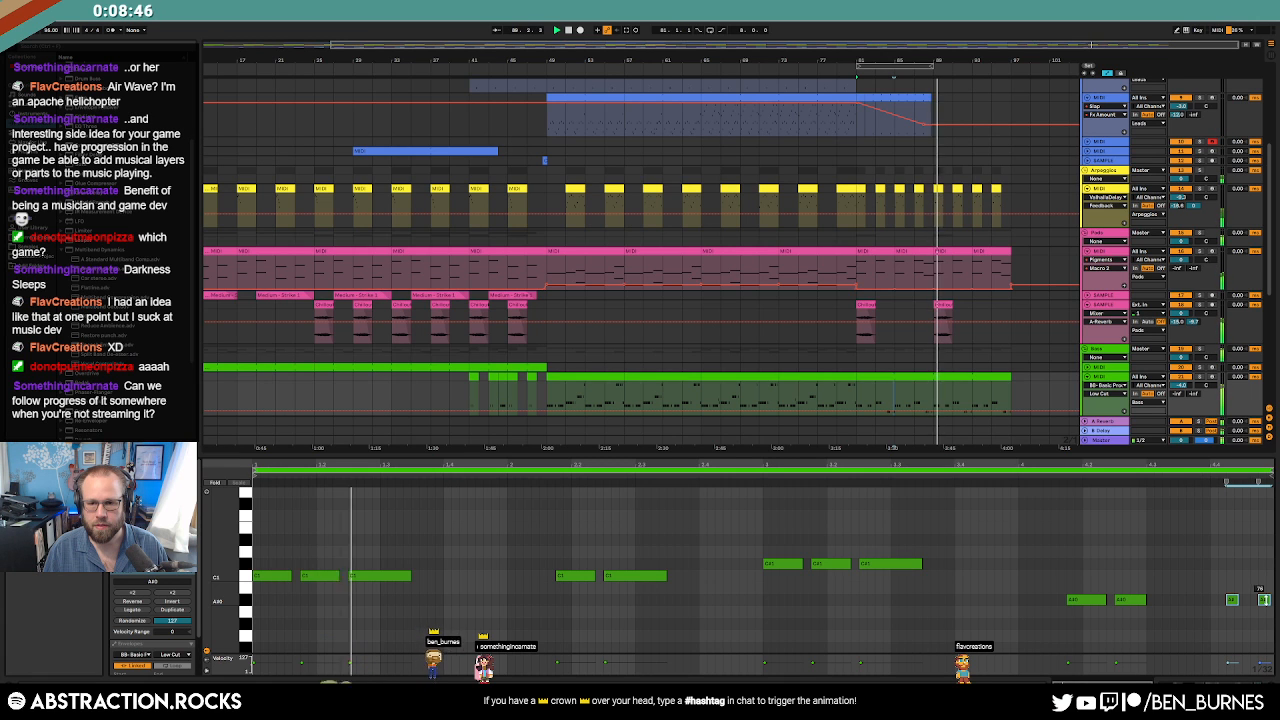
pyautogui.moveTo(893, 391); pyautogui.dragTo(864, 393)
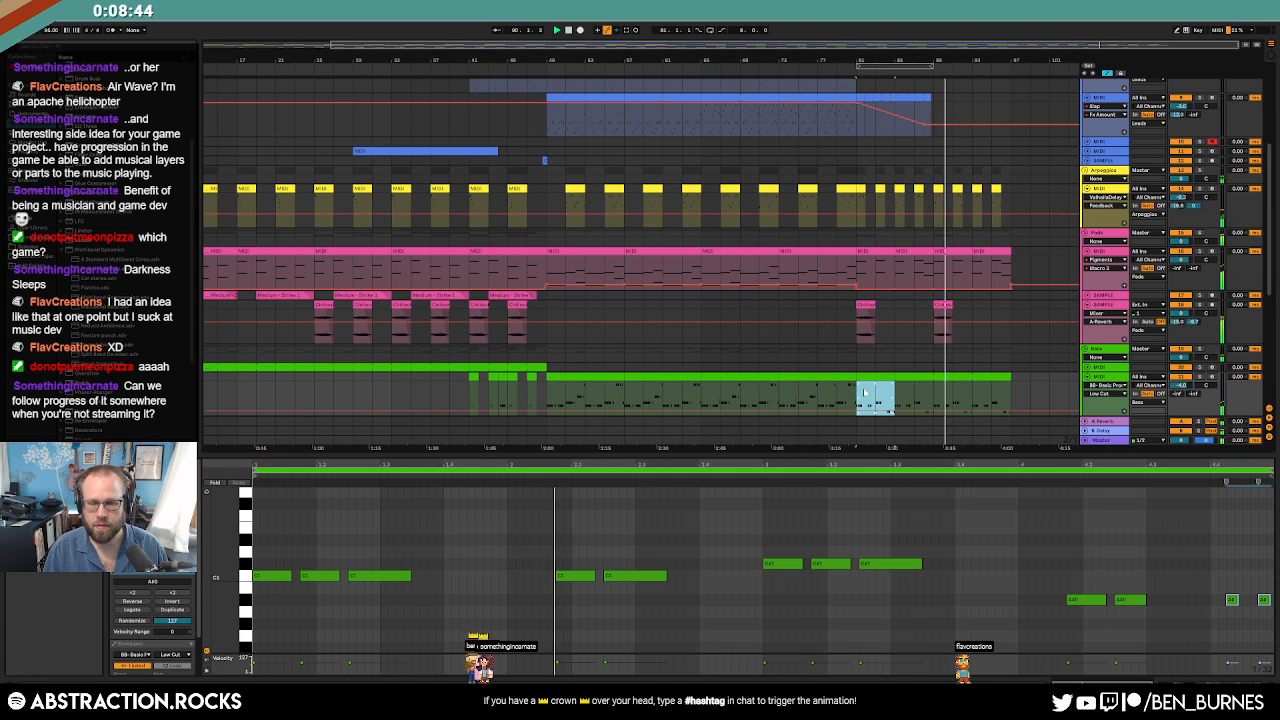
pyautogui.press('a')
pyautogui.click(908, 413)
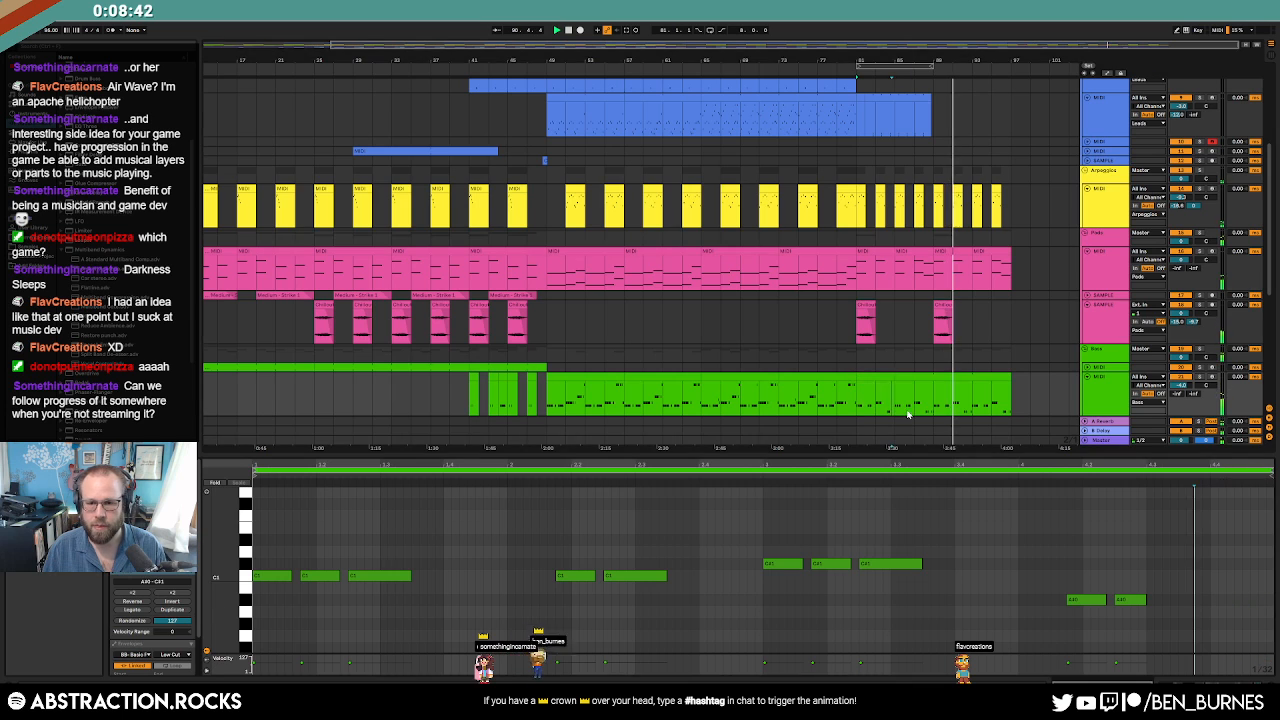
pyautogui.click(910, 379)
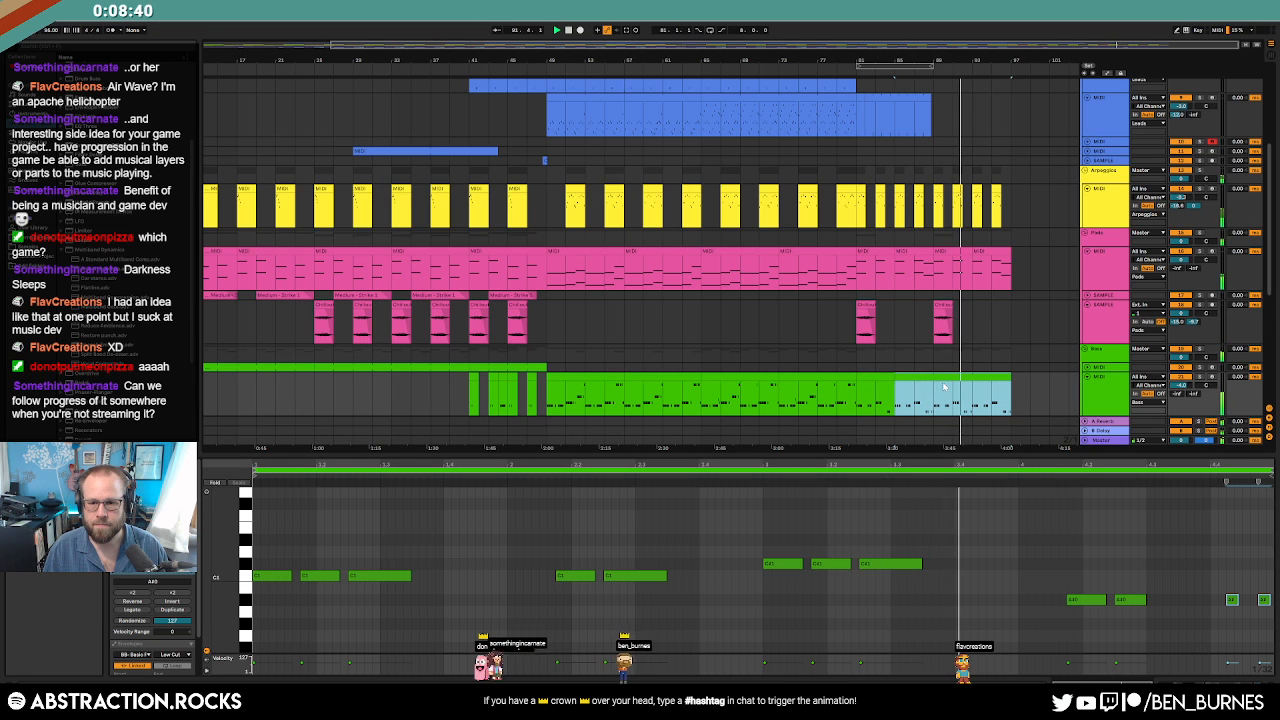
# Copy the four-bar bass MIDI clip at bars 81 to 85 over bars 93 to 97.
pyautogui.click(879, 376)
pyautogui.hotkey('ctrl', 'c')
pyautogui.click(973, 394)
pyautogui.hotkey('ctrl', 'v')
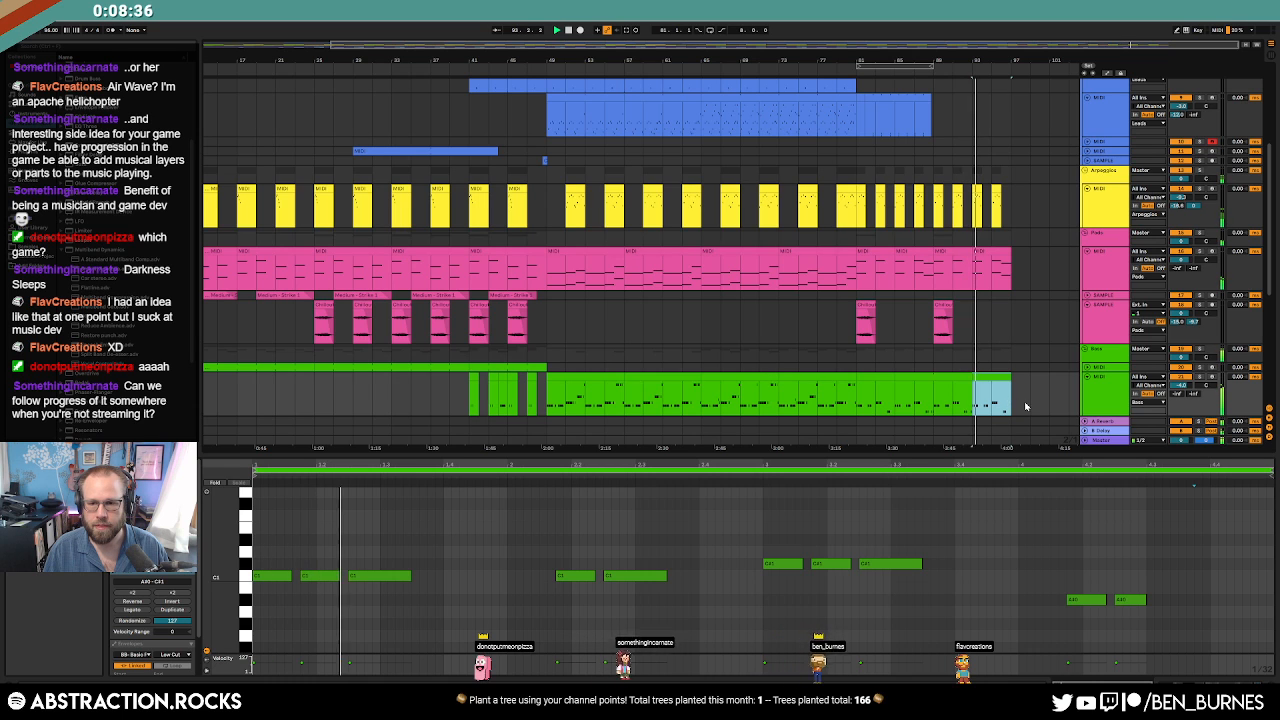
# Show the automation again and remove the step in the pads' Pigments Macro 2 envelope at bar 97.
pyautogui.scroll(-1, 1021, 387)
pyautogui.scroll(-3, 1021, 387)
pyautogui.press('a')
pyautogui.hotkey('shift', 'Tab')
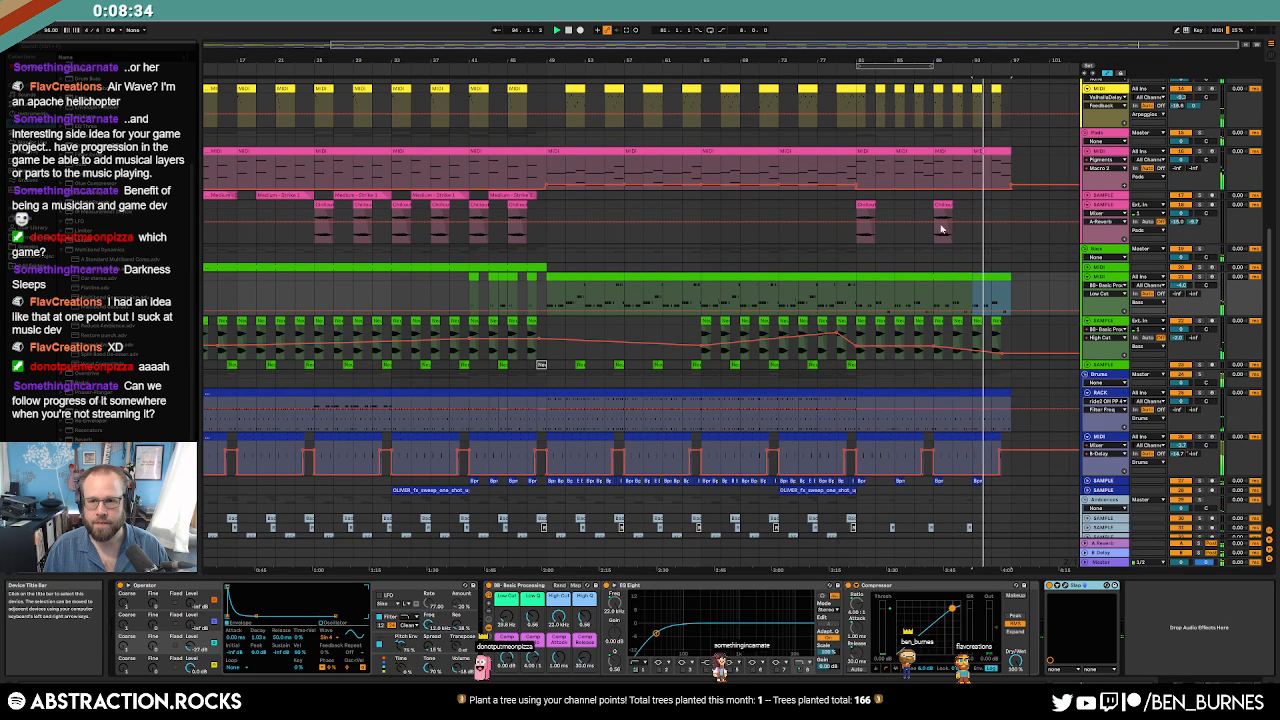
pyautogui.click(1010, 183)
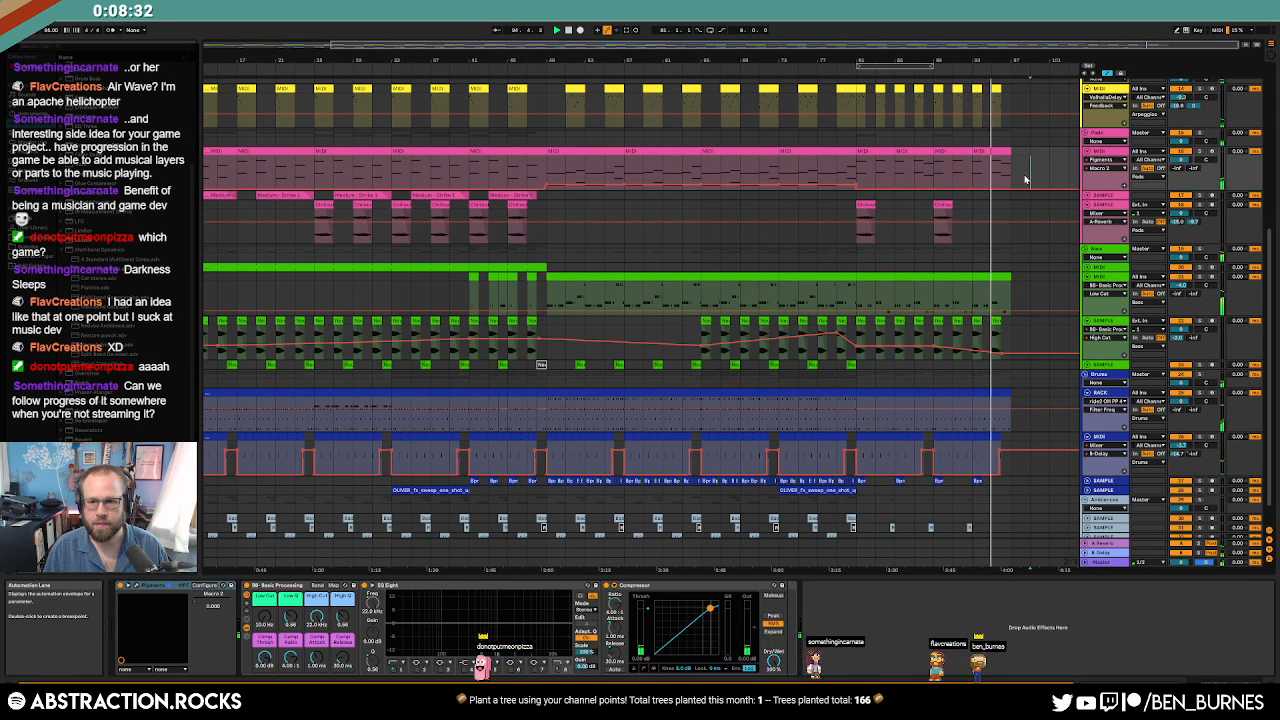
# Automate the bass Operator's Osc-B Level to fall gradually from around bar 85 to around bar 95.
pyautogui.click(1003, 279)
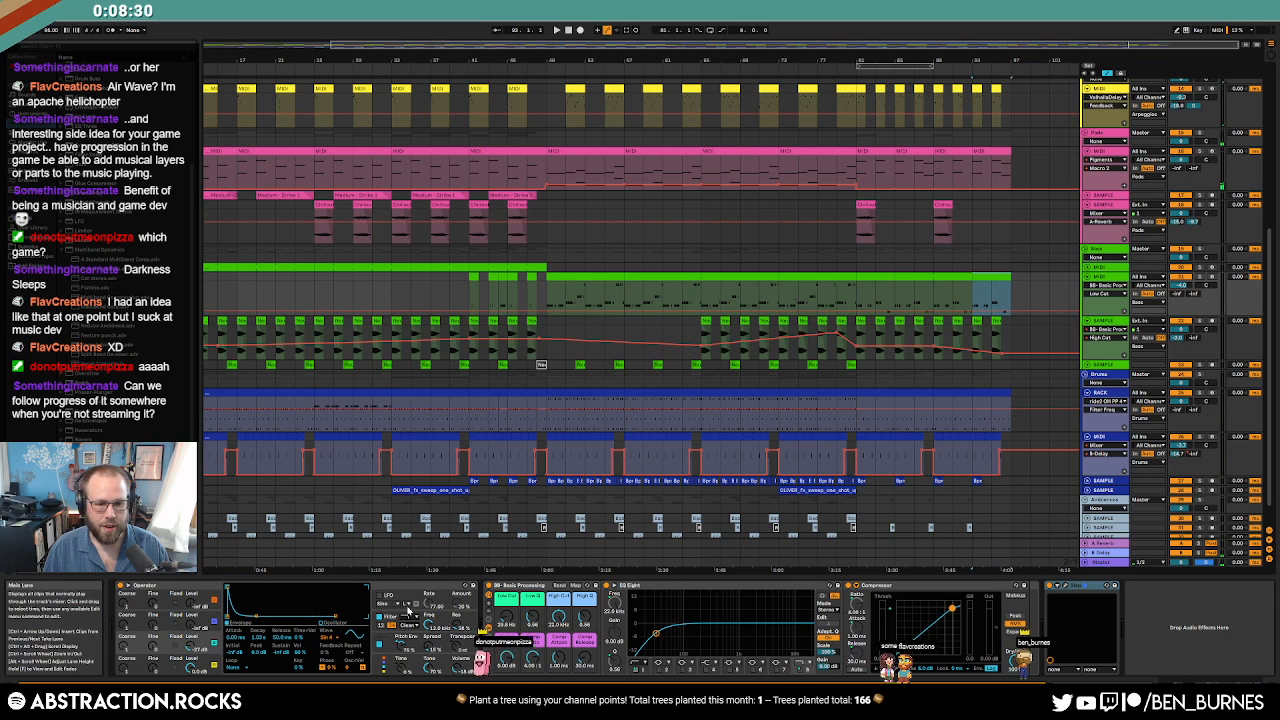
pyautogui.click(192, 650)
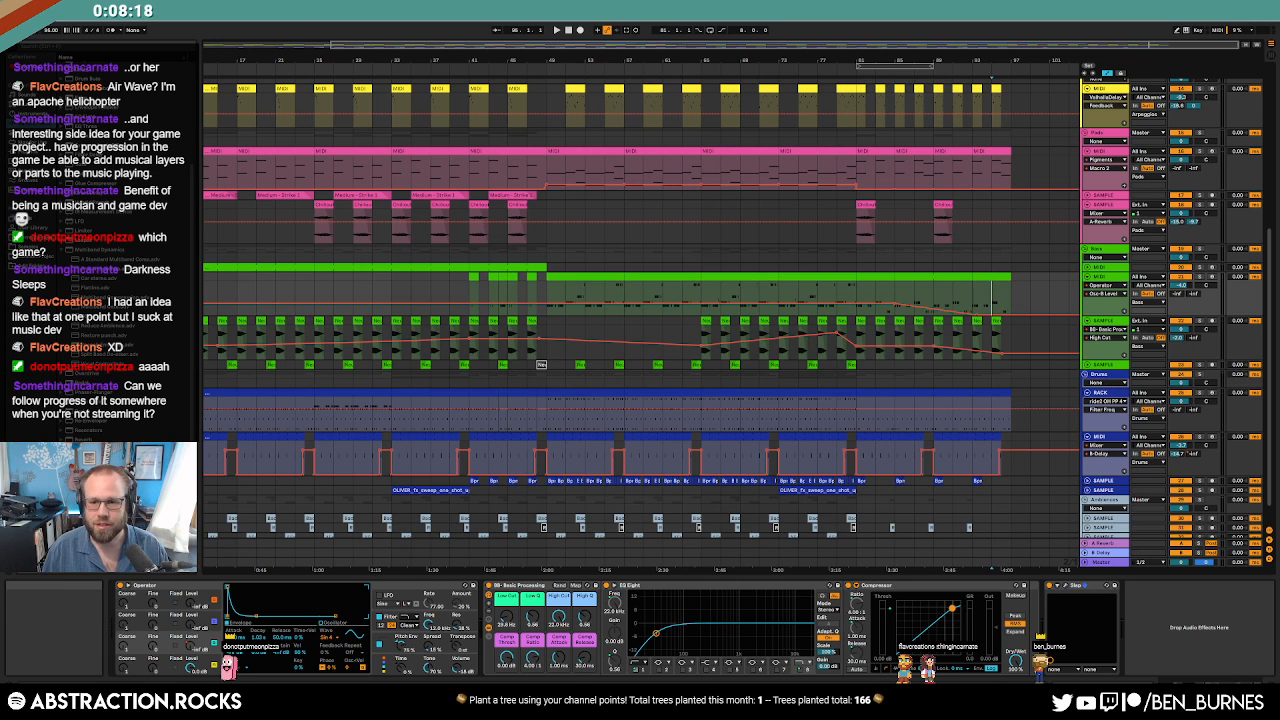
# Open the drum rack's bars 93 to 97 in the note editor and select the last two bass drum notes before bar 97.
pyautogui.scroll(3, 1030, 400)
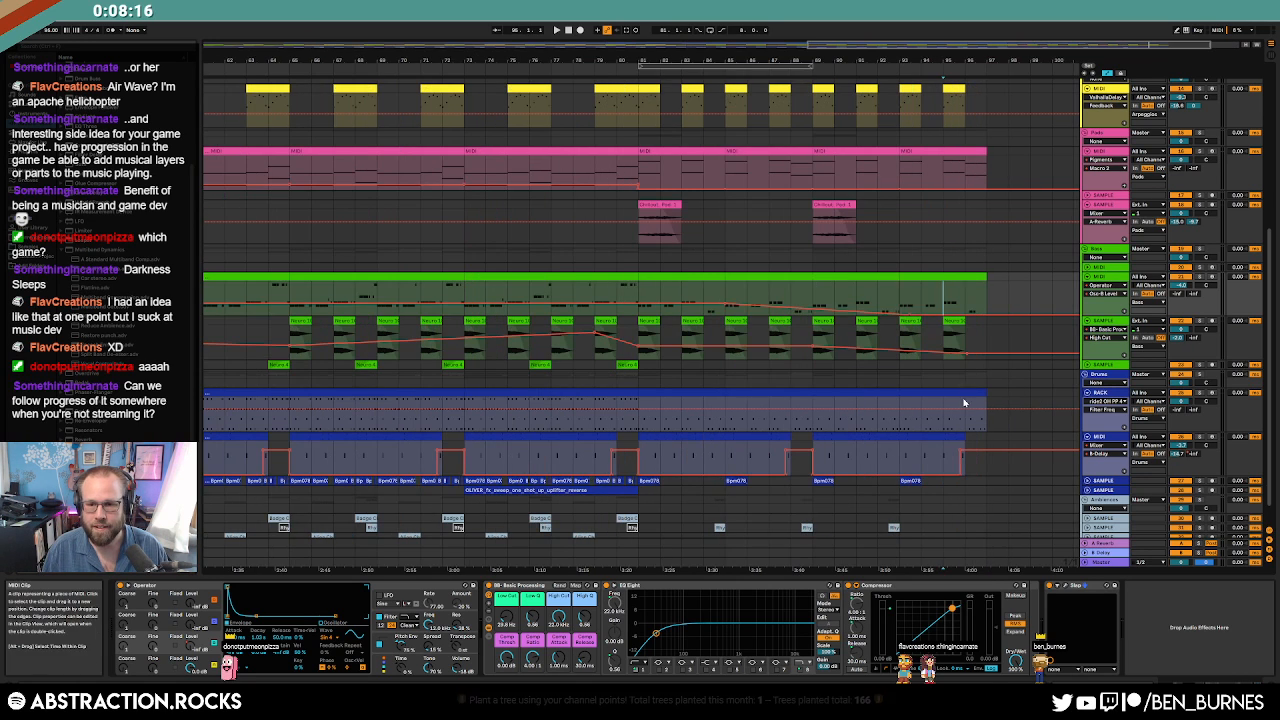
pyautogui.press('a')
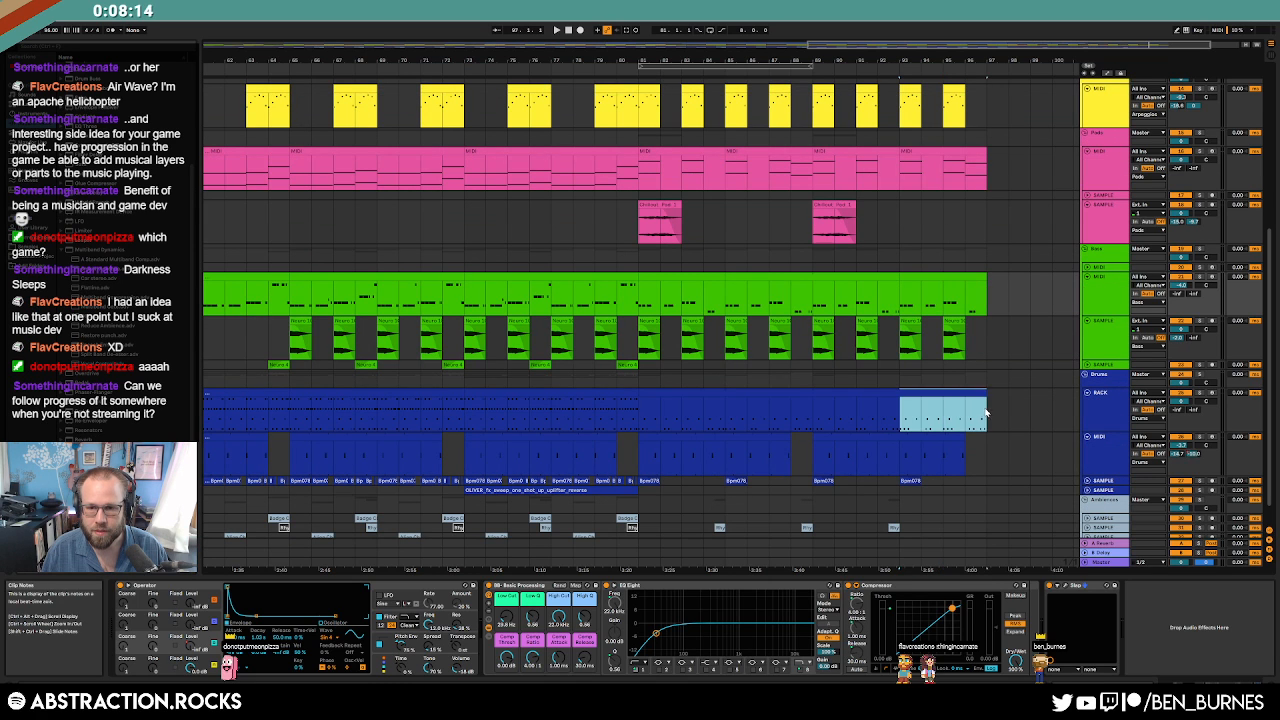
pyautogui.doubleClick(970, 392)
pyautogui.click(1184, 545)
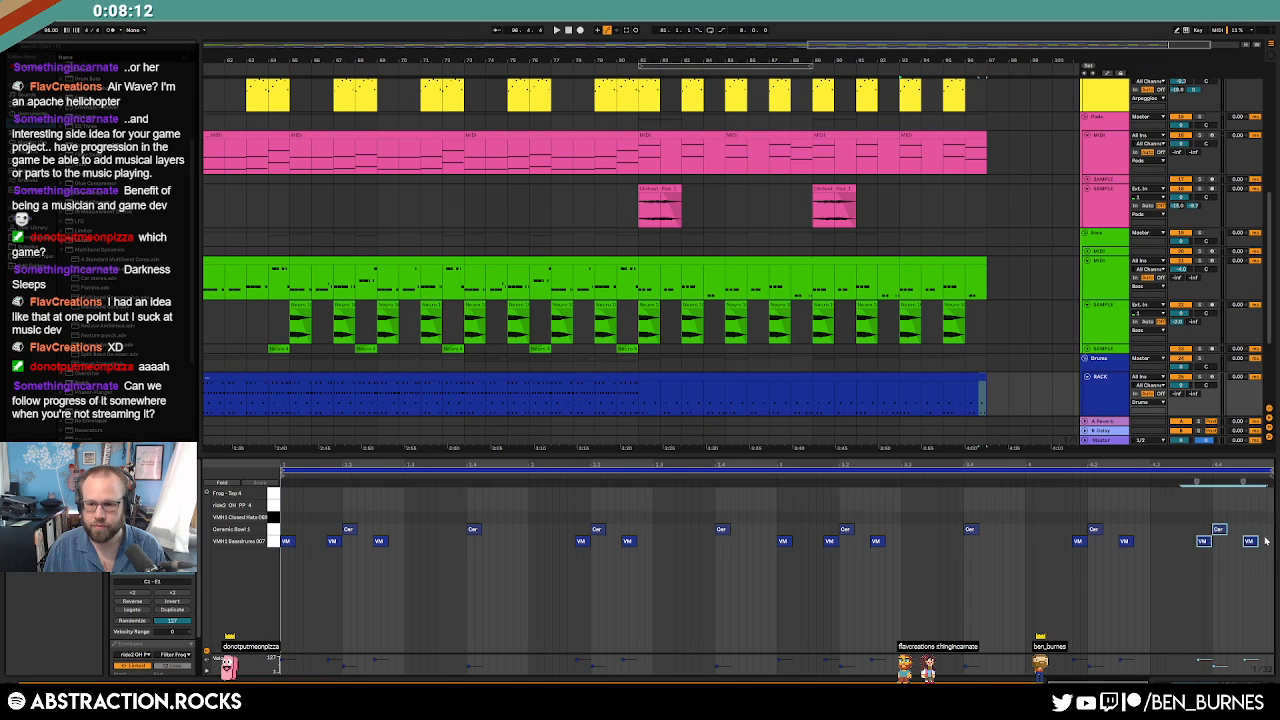
pyautogui.hotkey('ctrl', 'v')
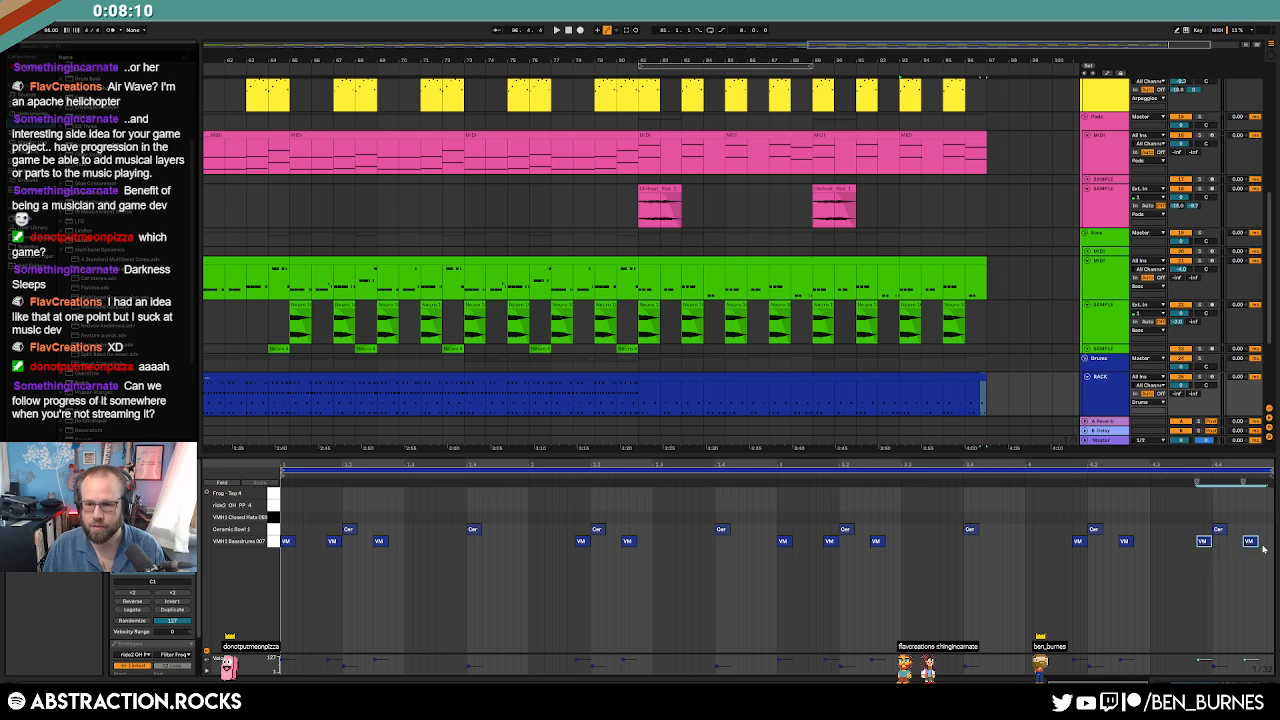
pyautogui.hotkey('shift', 'Tab')
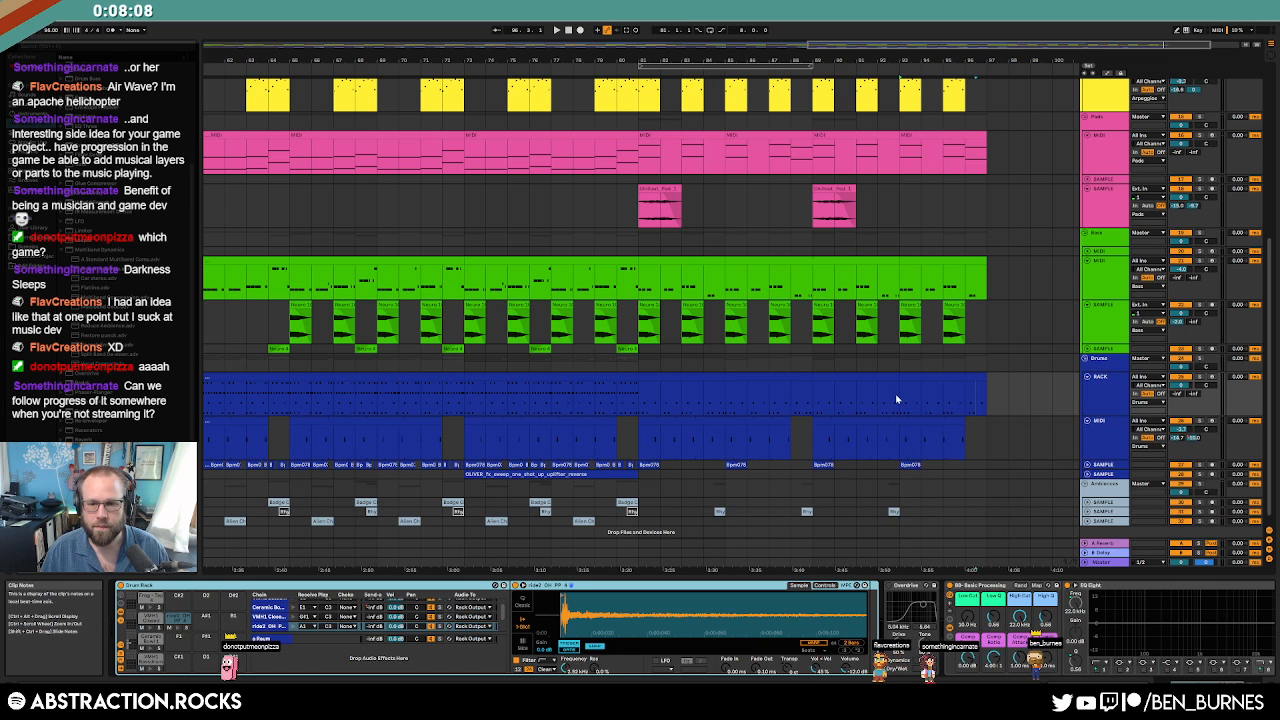
# Play the arrangement from bar 93 to check the end of the section.
pyautogui.click(898, 399)
pyautogui.press('space')
pyautogui.scroll(5, 1000, 441)
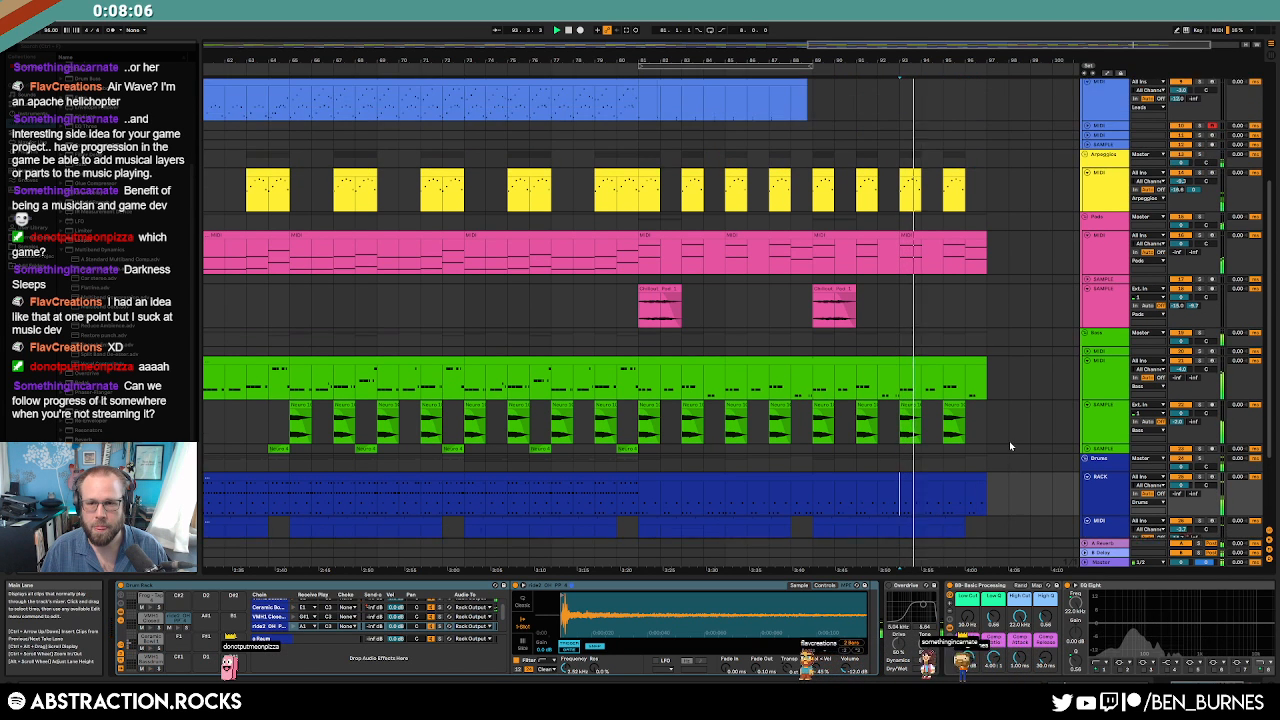
# Extend the second lead melody clip to bar 98 and lengthen its final C5 note.
pyautogui.scroll(2, 1005, 300)
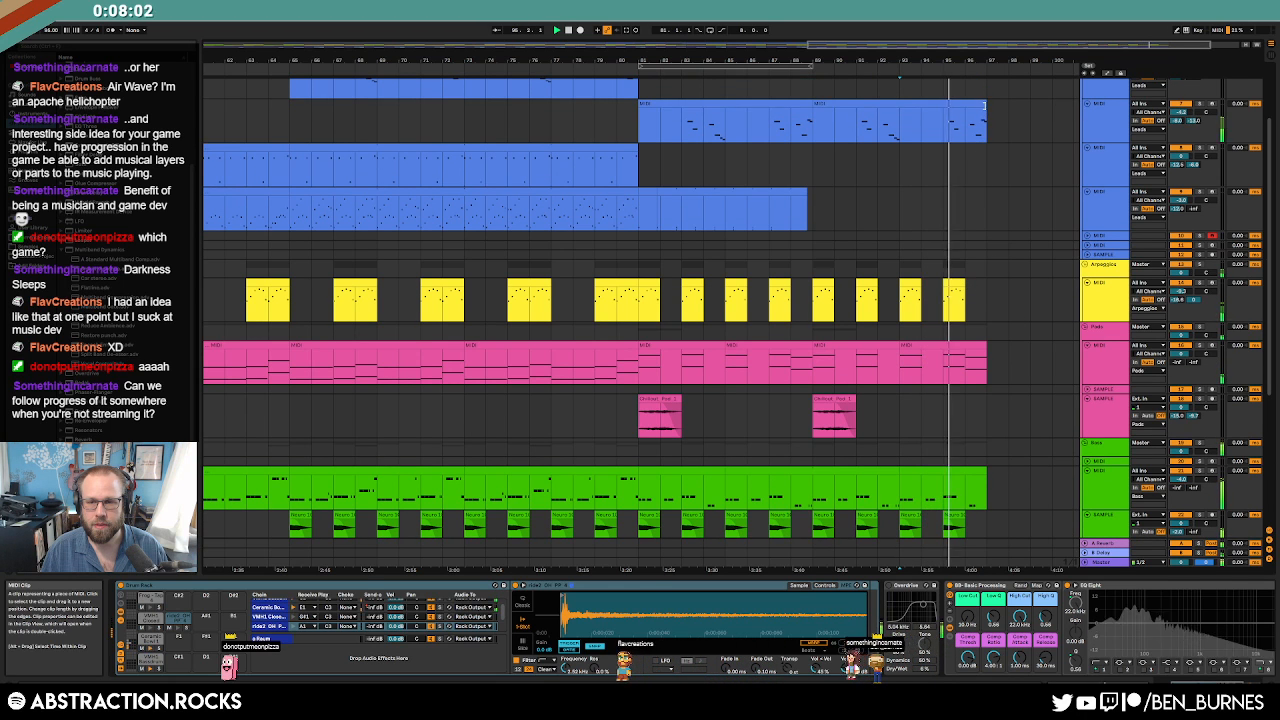
pyautogui.moveTo(985, 123); pyautogui.dragTo(1010, 108)
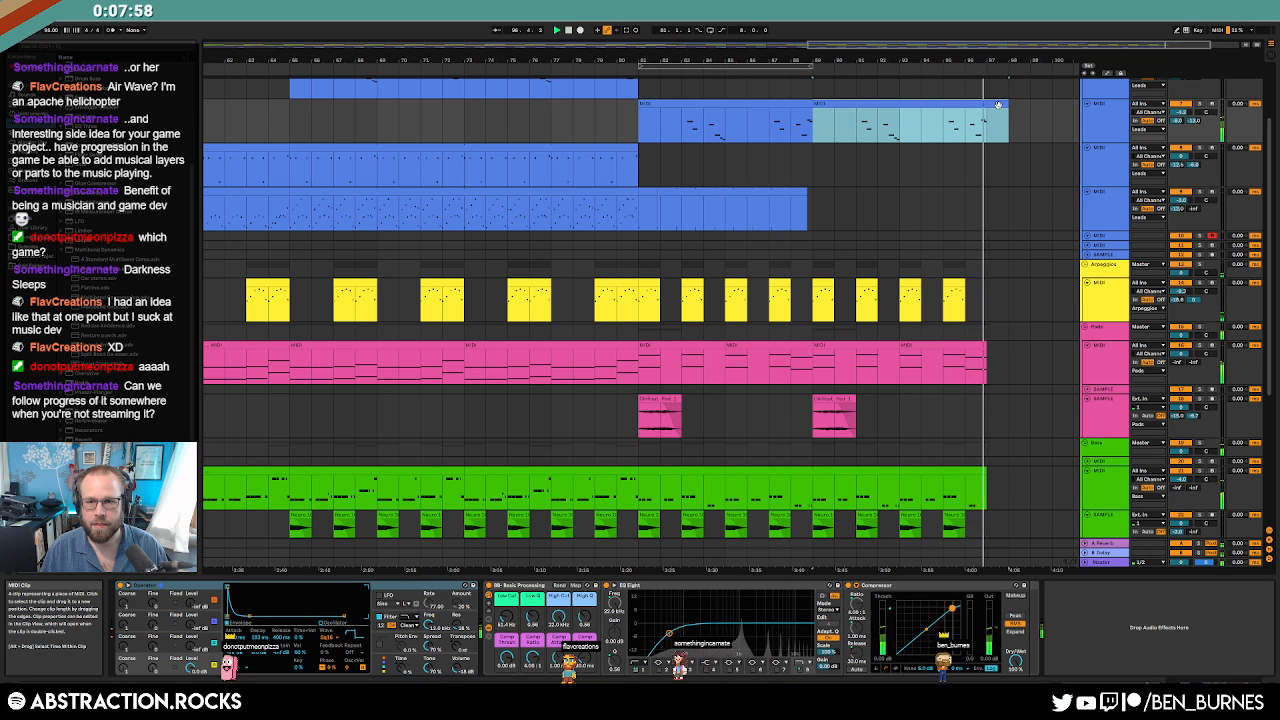
pyautogui.doubleClick(997, 104)
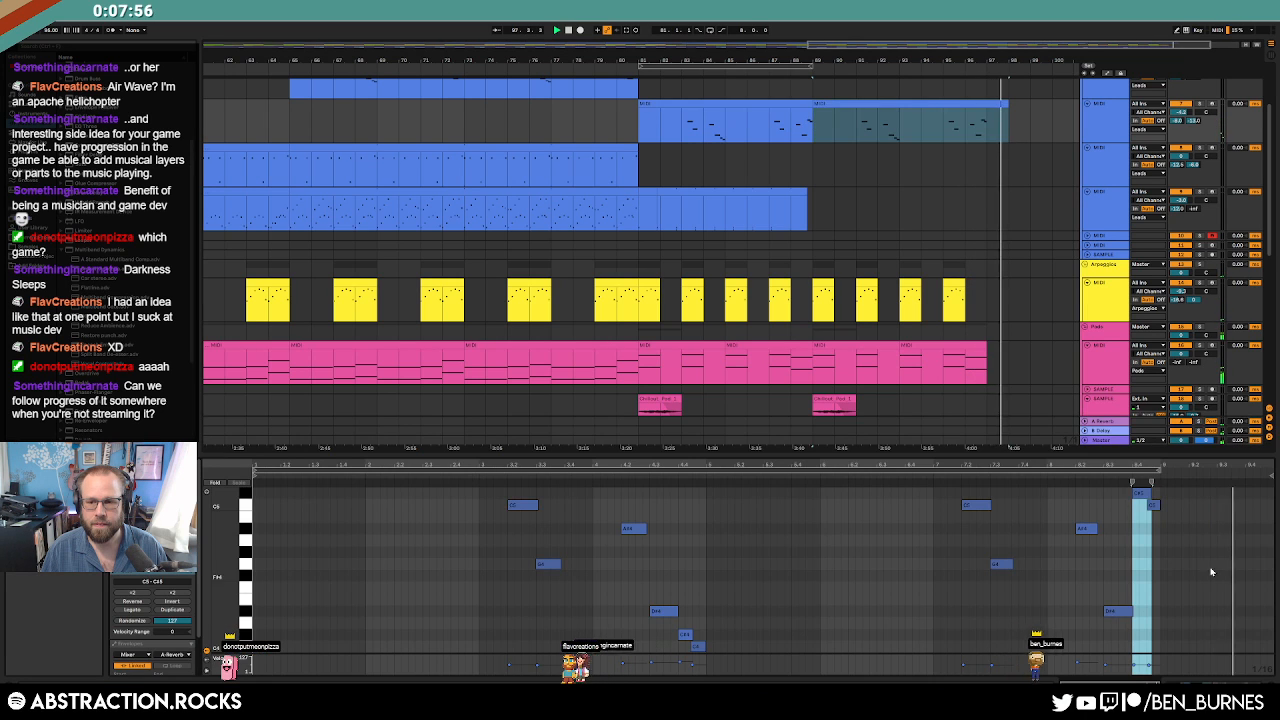
pyautogui.moveTo(1160, 506); pyautogui.dragTo(1188, 504)
# Examine the pads' MIDI notes in the final bars before bar 97 and in the section before bar 81.
pyautogui.scroll(-2, 1020, 309)
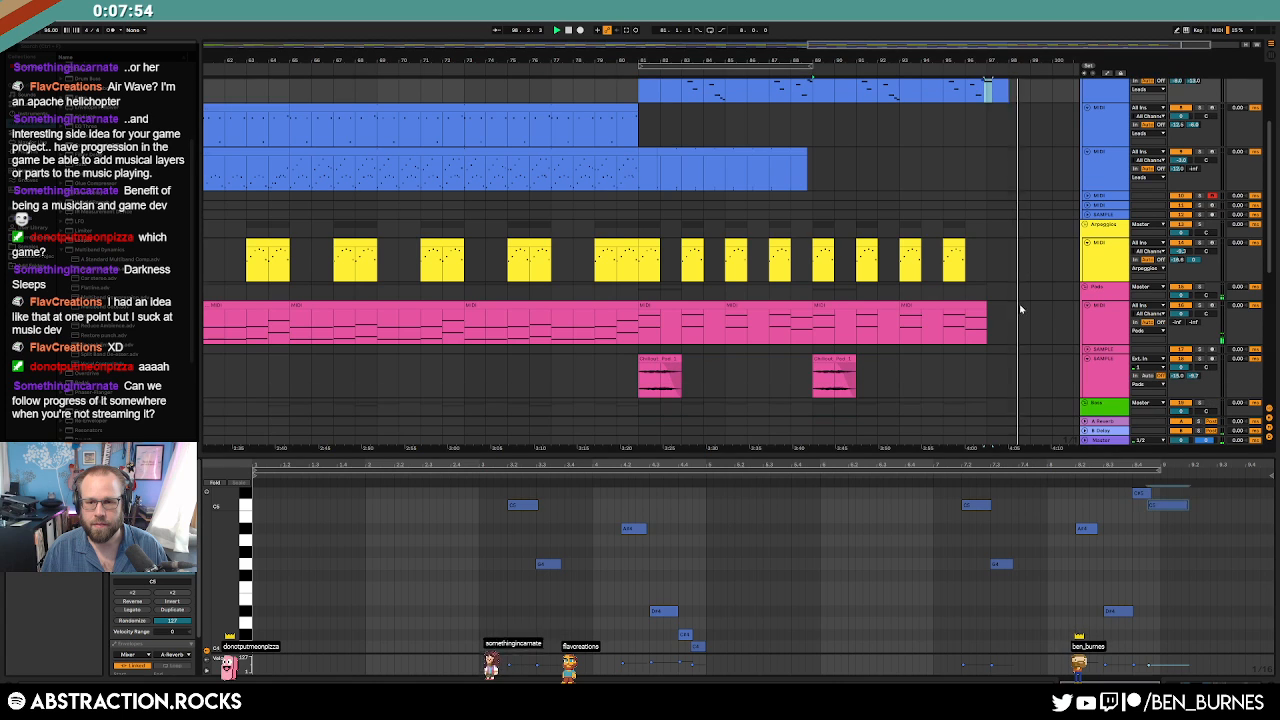
pyautogui.click(976, 304)
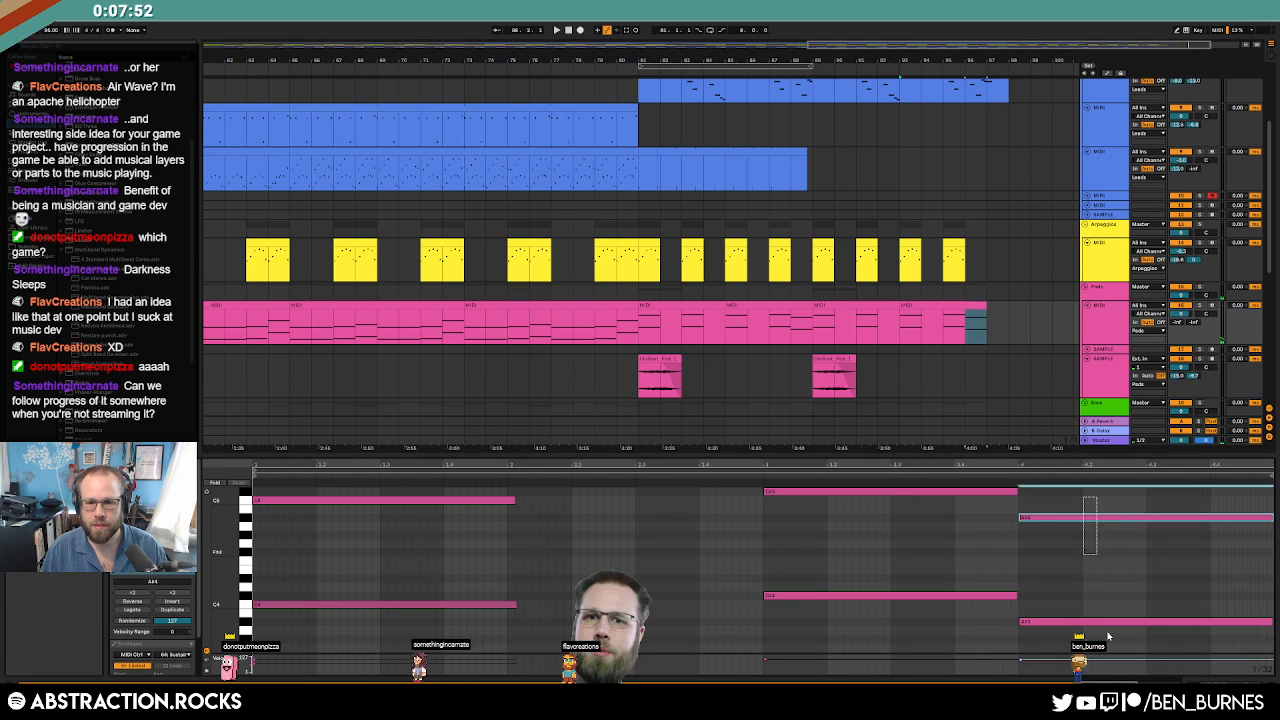
pyautogui.hotkey('shift', 'Tab')
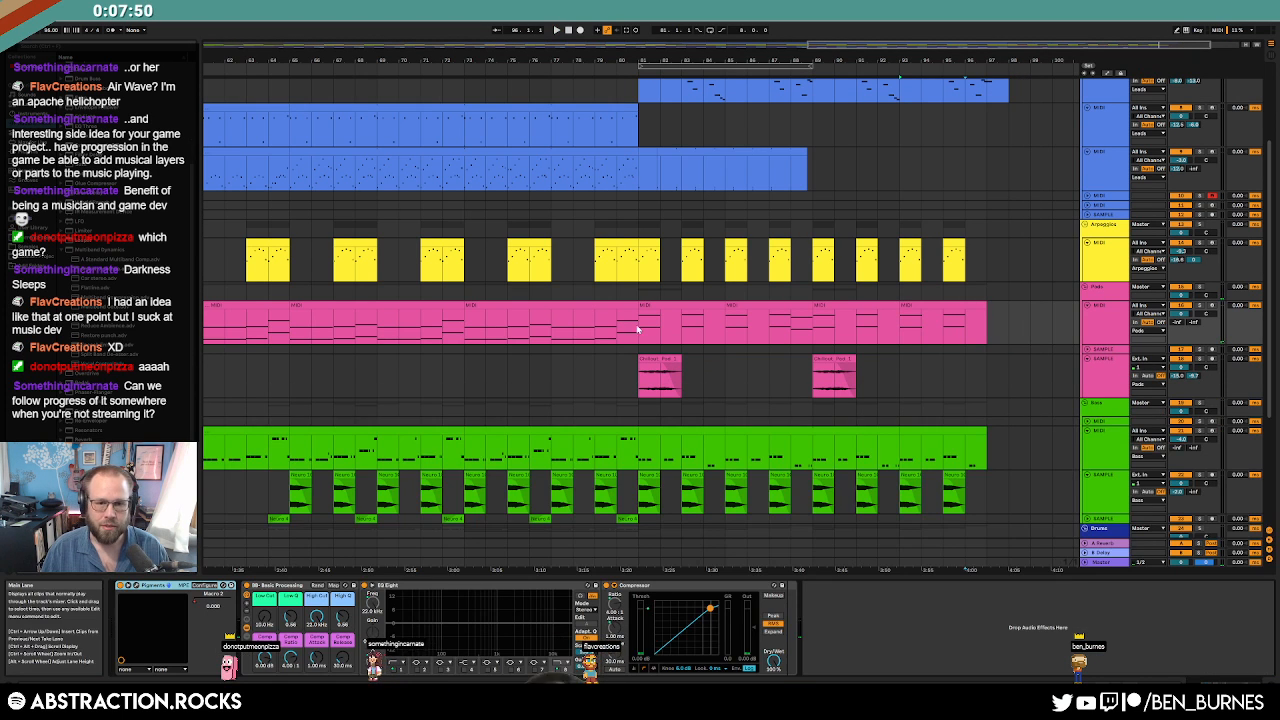
pyautogui.scroll(-4, 765, 341)
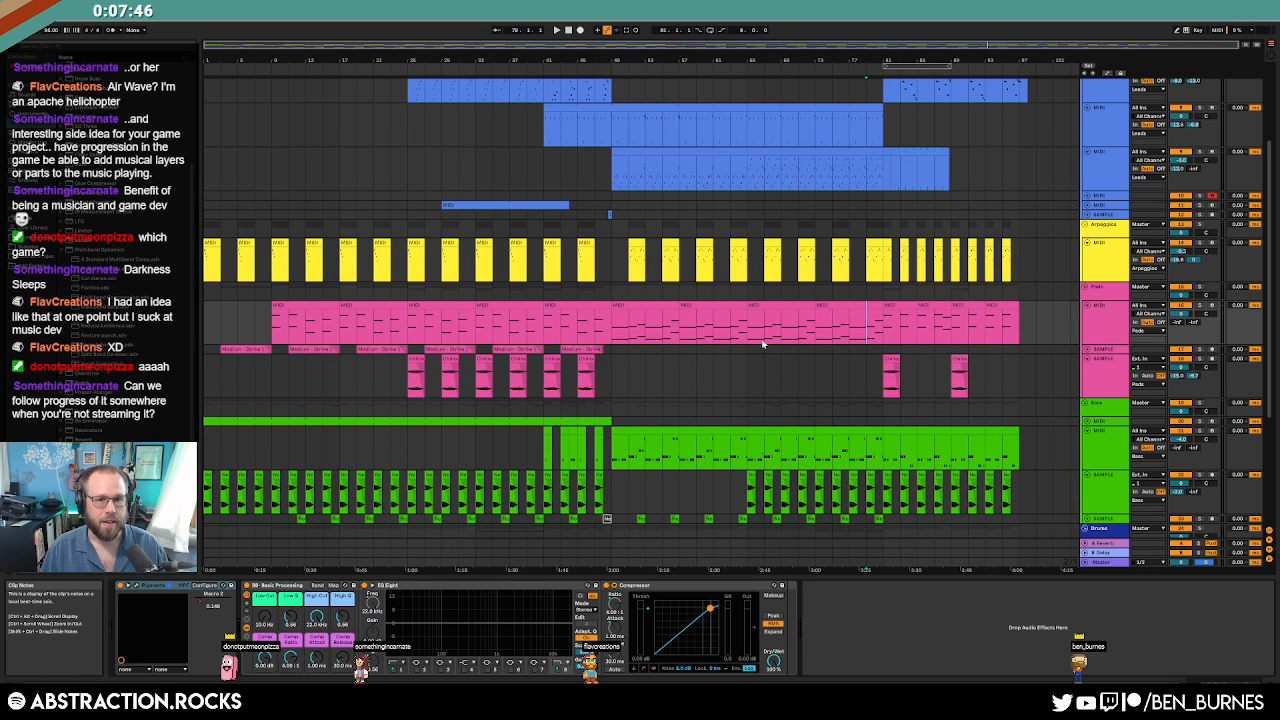
pyautogui.hotkey('shift', 'Tab')
pyautogui.hotkey('shift', 'Tab')
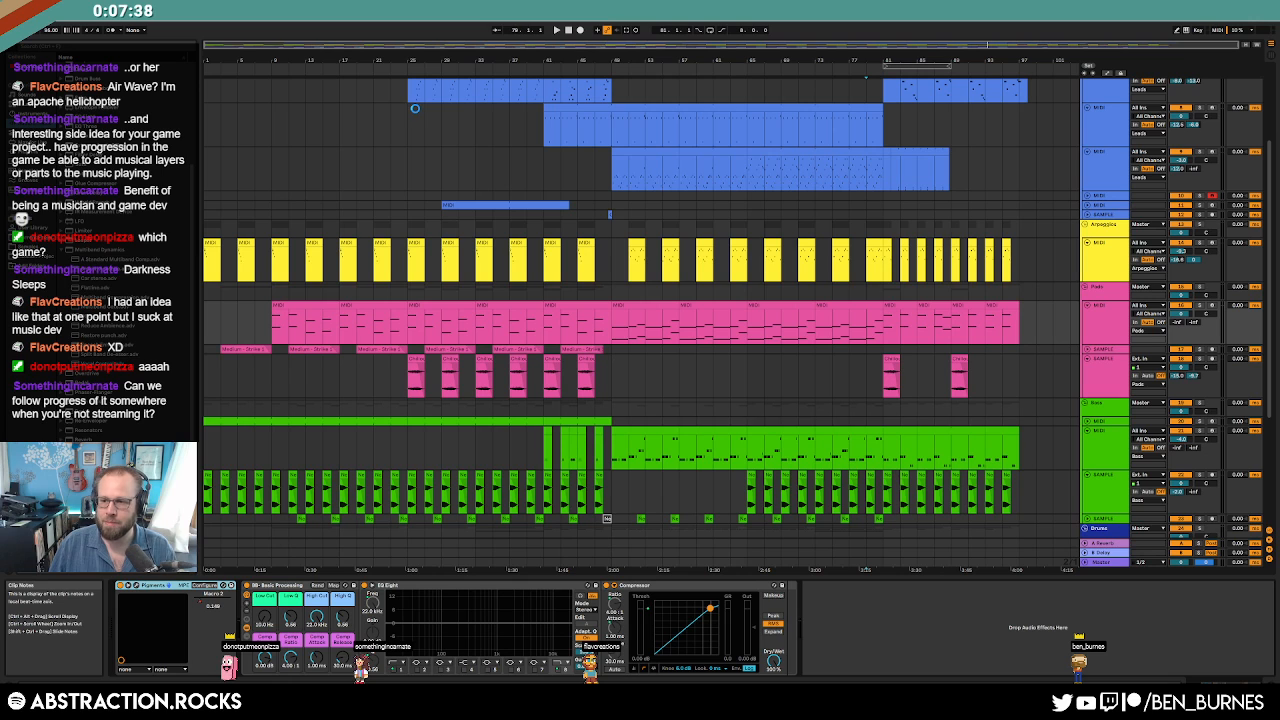
# Switch to Discord and look through the cool_links and art_zone channels for the posts about the game.
pyautogui.hotkey('alt', 'Tab')
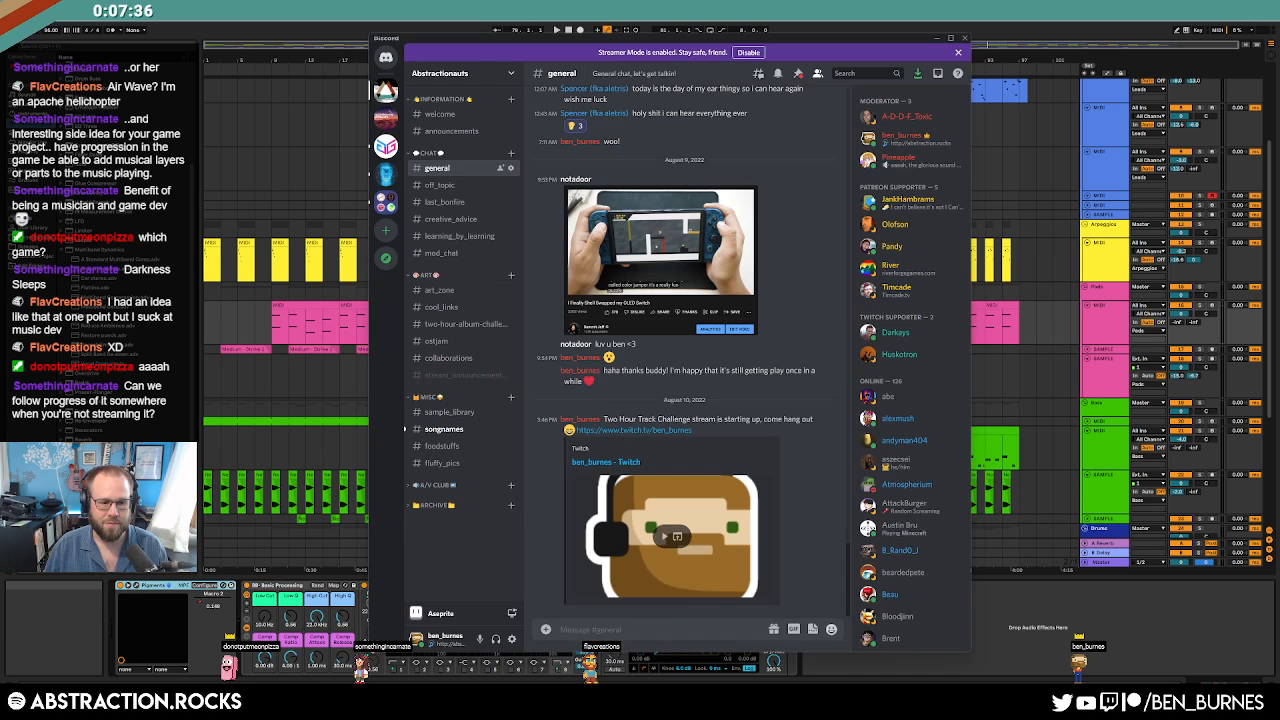
pyautogui.click(462, 307)
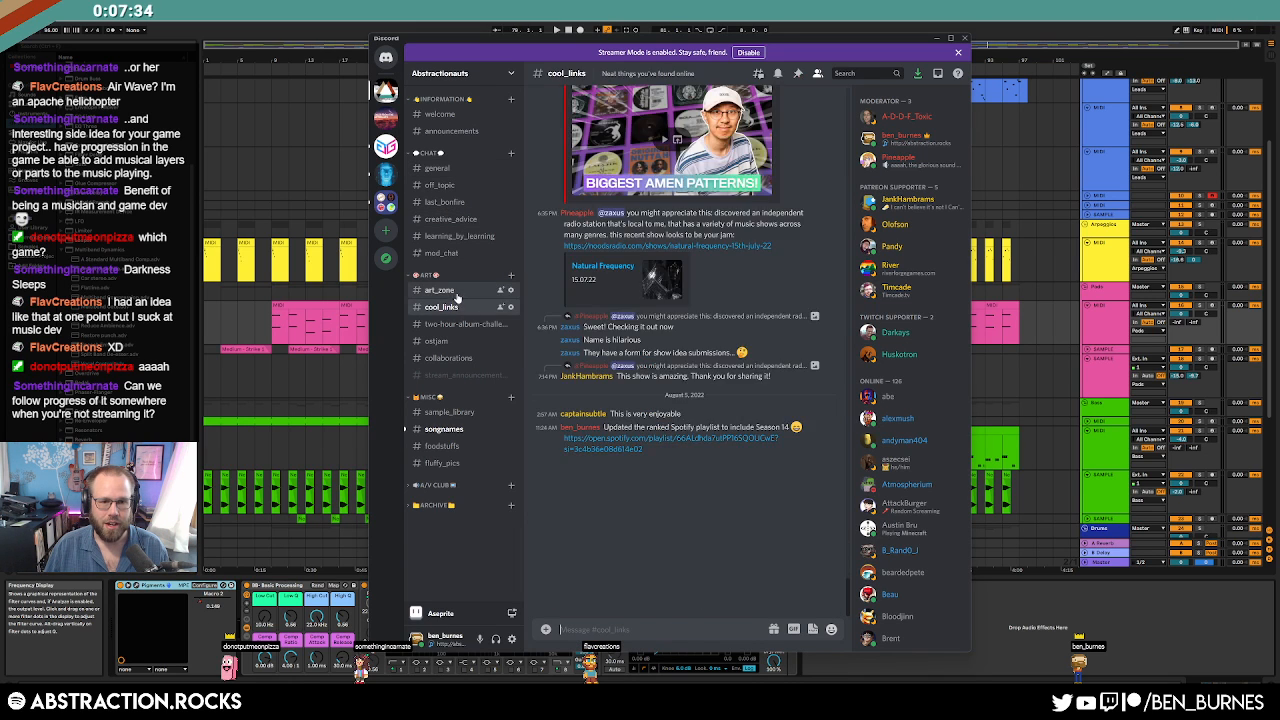
pyautogui.click(440, 290)
pyautogui.scroll(5, 716, 438)
pyautogui.scroll(5, 716, 438)
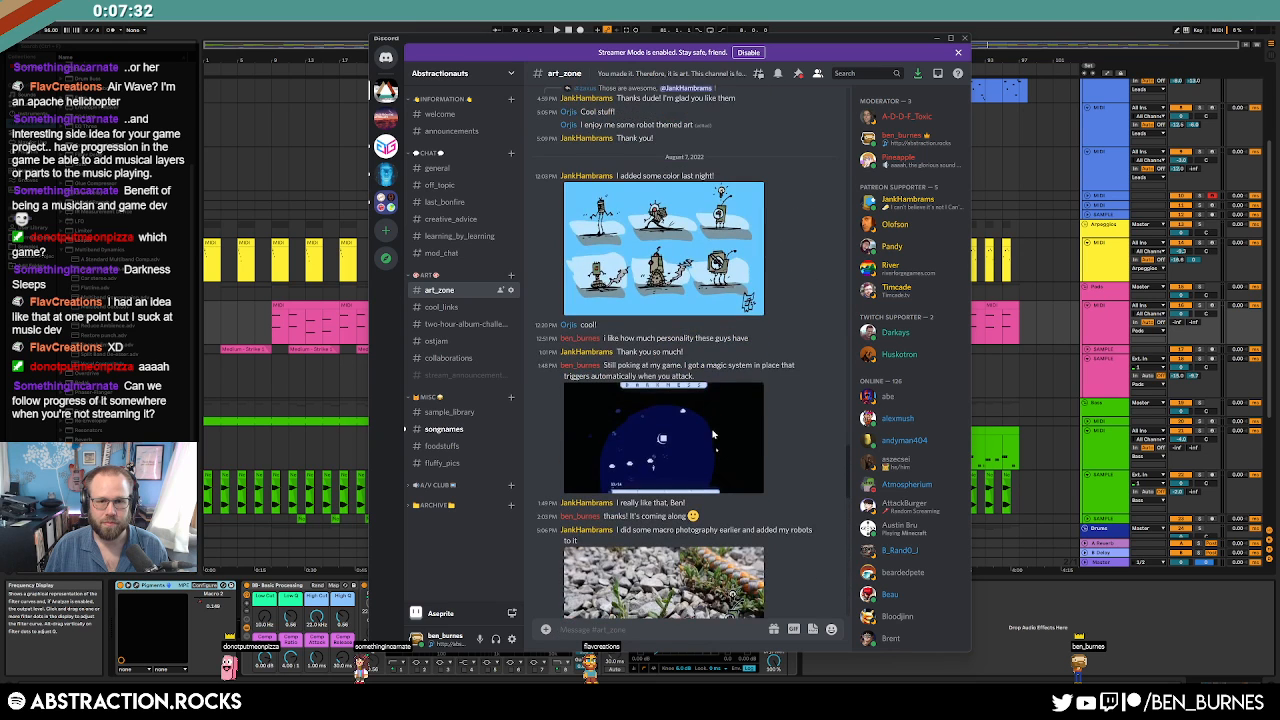
# View the game clip in art_zone enlarged, skim the channel's newest posts and the general channel, and return to the song arrangement.
pyautogui.click(730, 436)
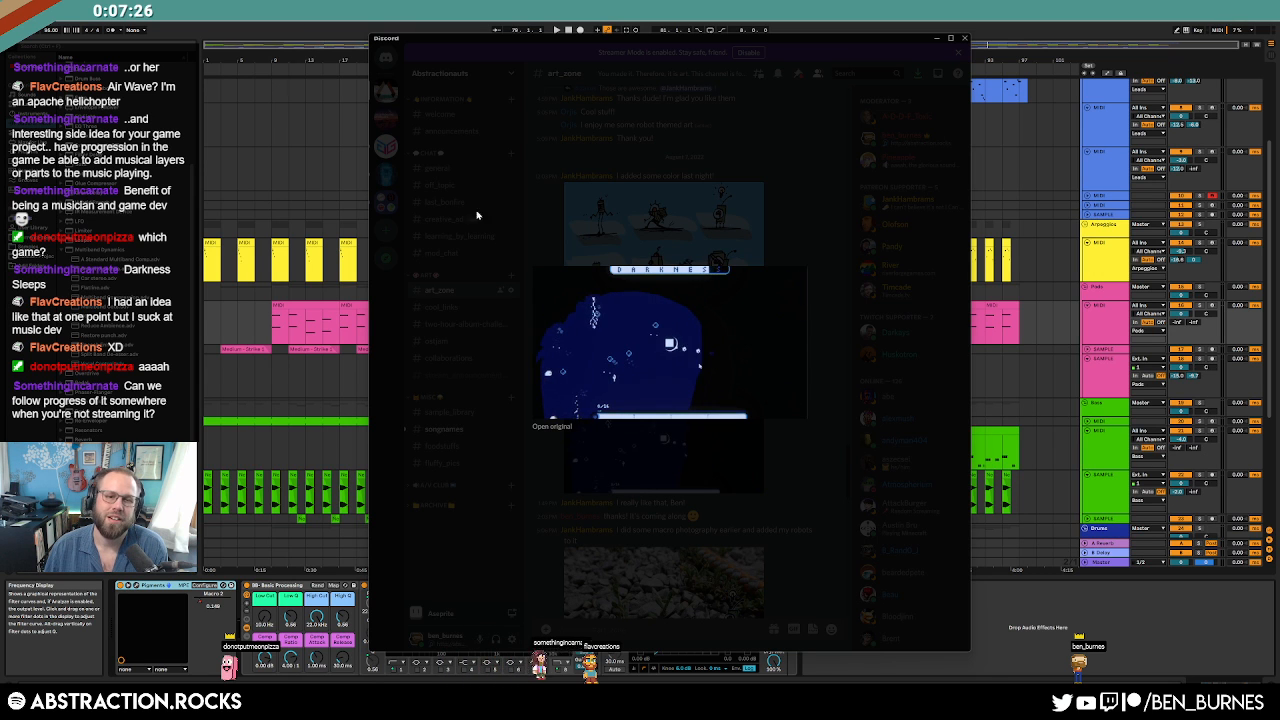
pyautogui.click(775, 519)
pyautogui.scroll(-10, 768, 512)
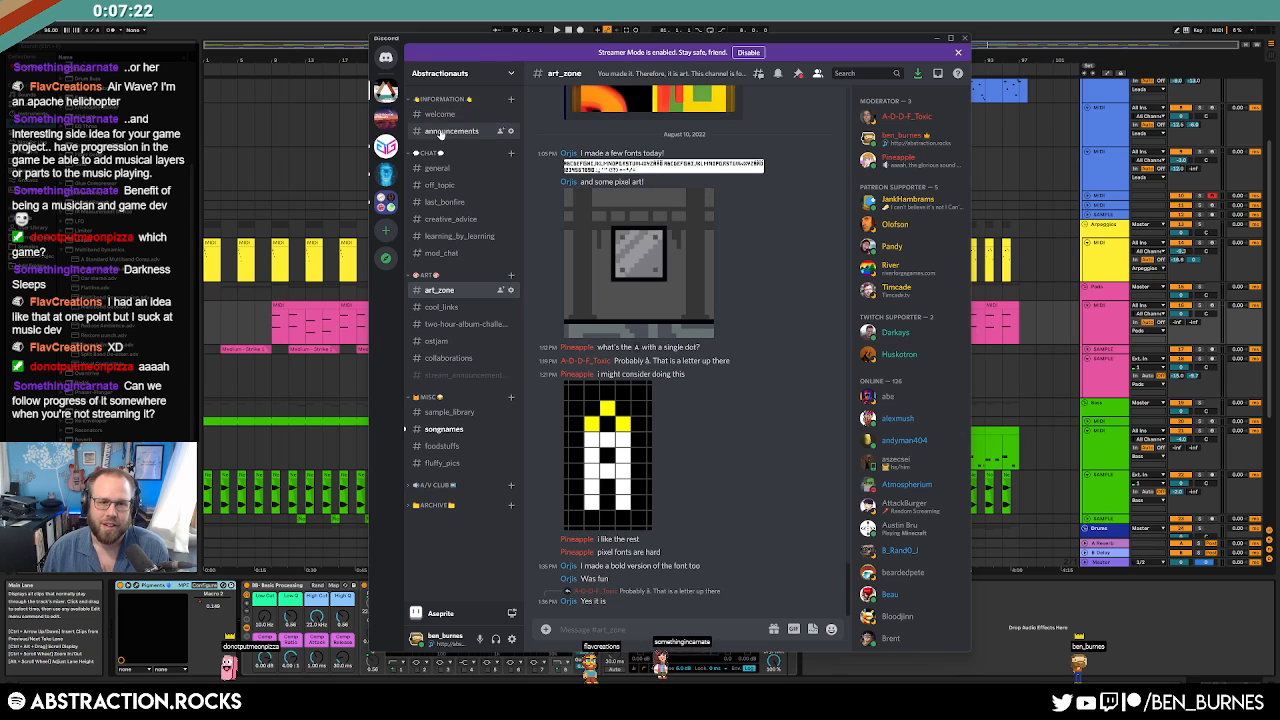
pyautogui.click(437, 167)
pyautogui.click(934, 36)
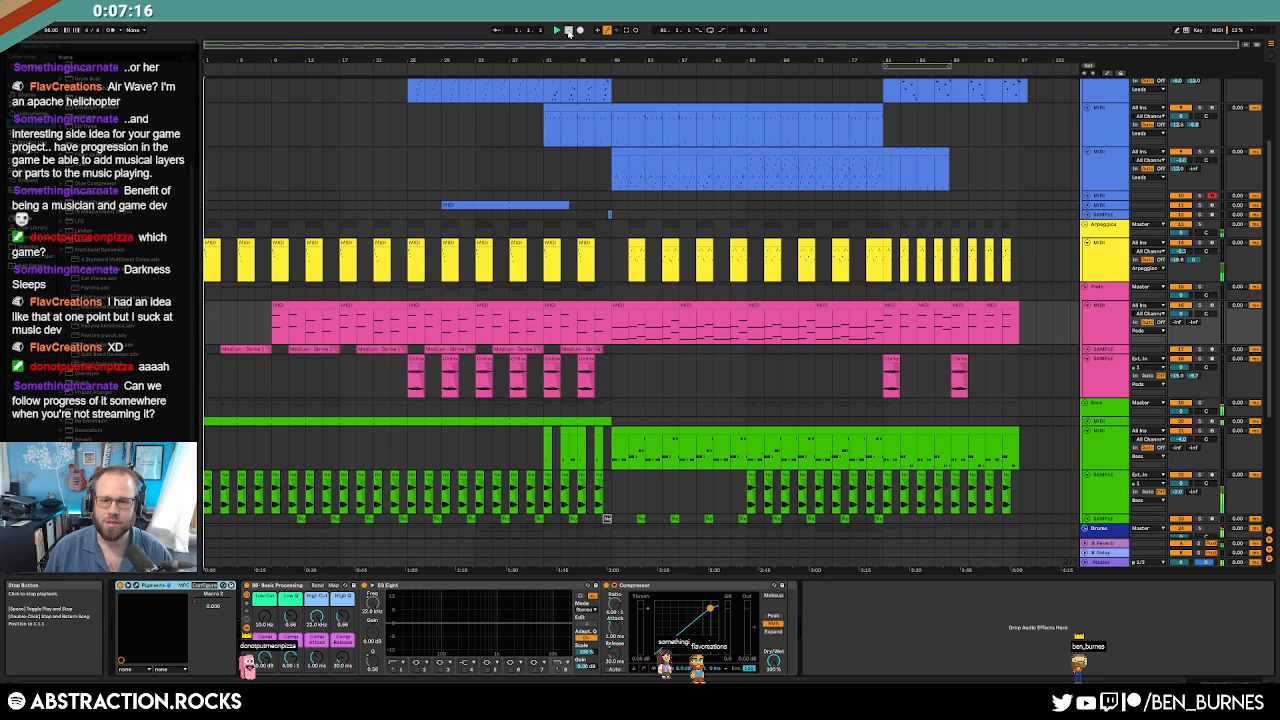
# Play the song from the start and collapse the expanded bass, drum, pads, arpeggio and lead tracks for a full overview.
pyautogui.click(1087, 432)
pyautogui.click(1087, 488)
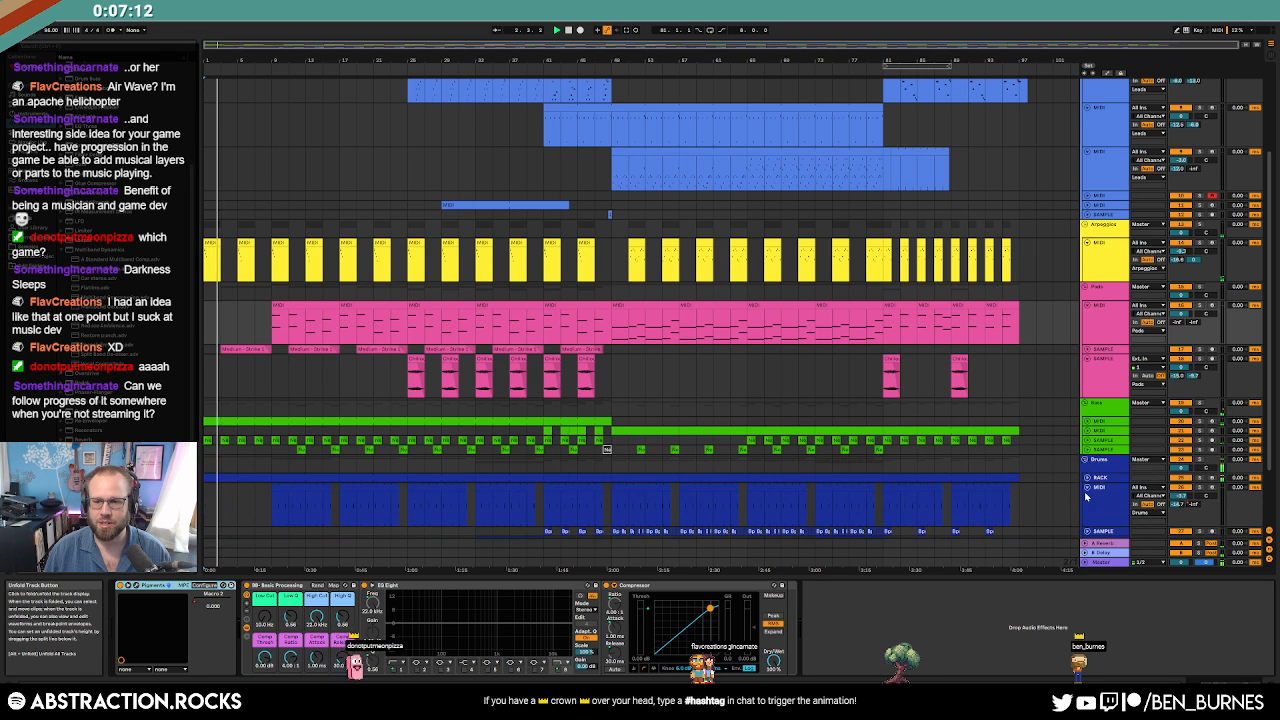
pyautogui.click(1087, 488)
pyautogui.scroll(-2, 1062, 492)
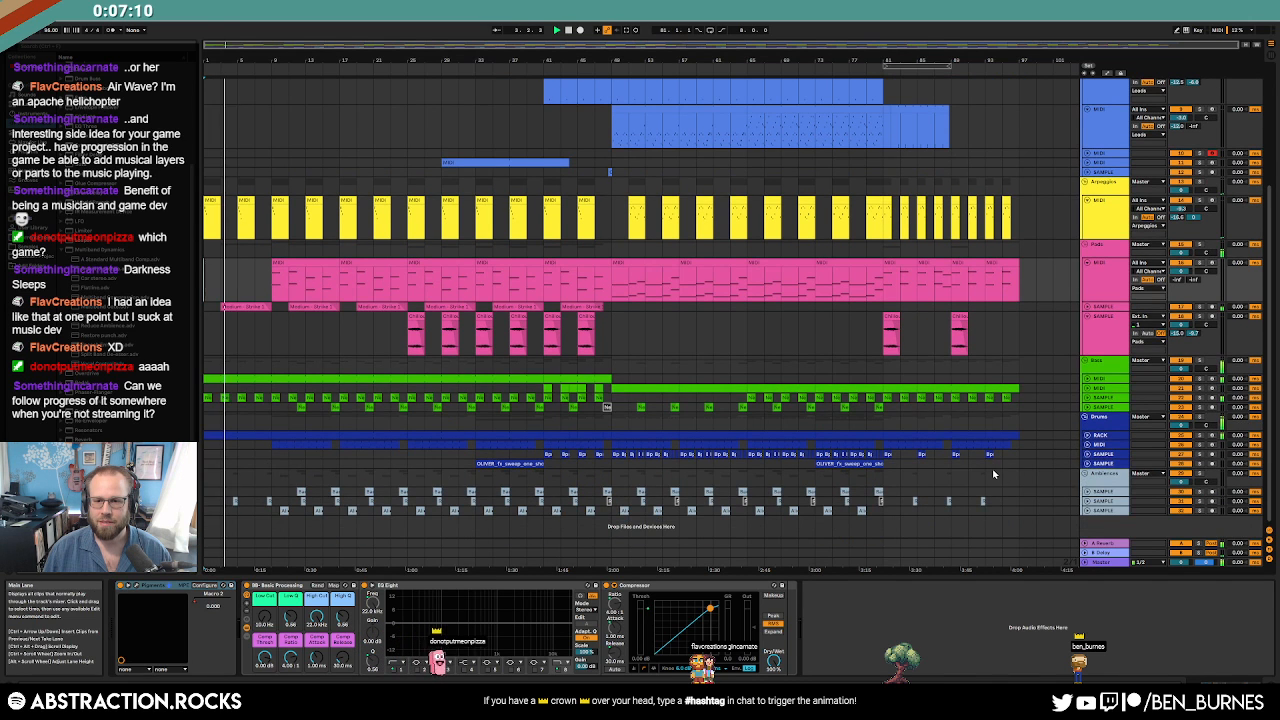
pyautogui.scroll(2, 1020, 468)
pyautogui.click(1088, 377)
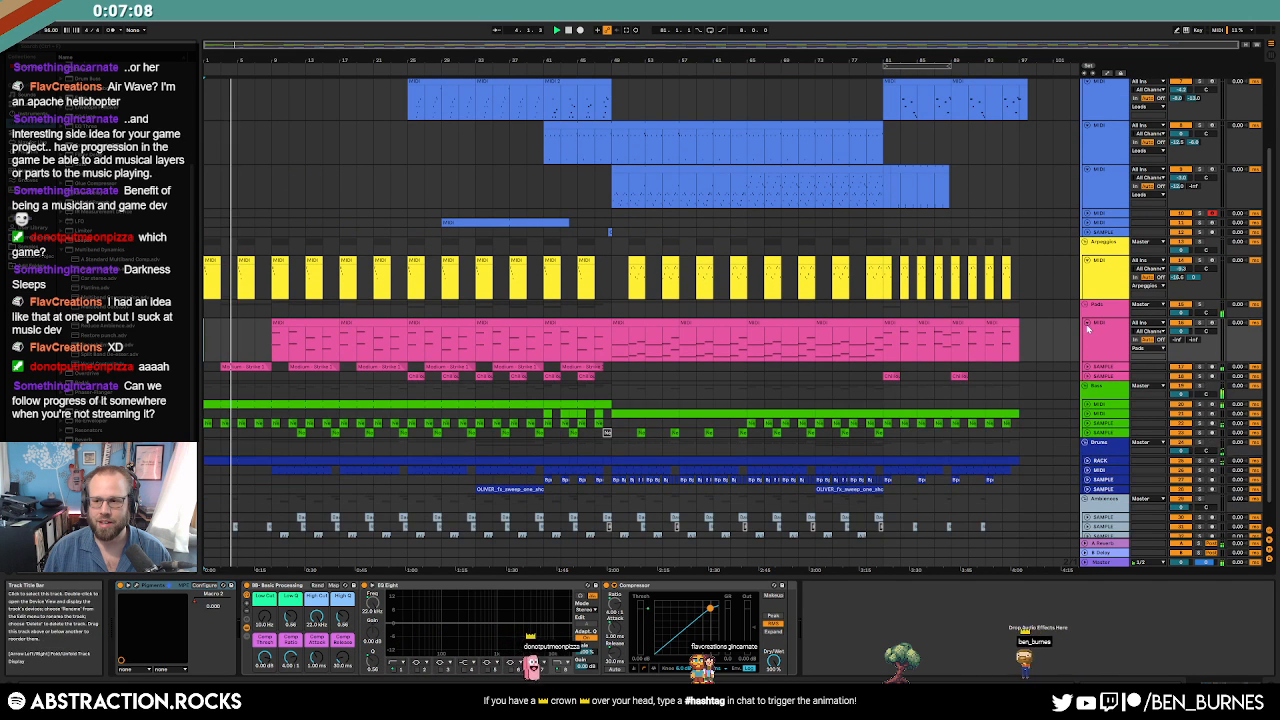
pyautogui.click(1087, 323)
pyautogui.scroll(1, 1087, 302)
pyautogui.scroll(3, 1090, 260)
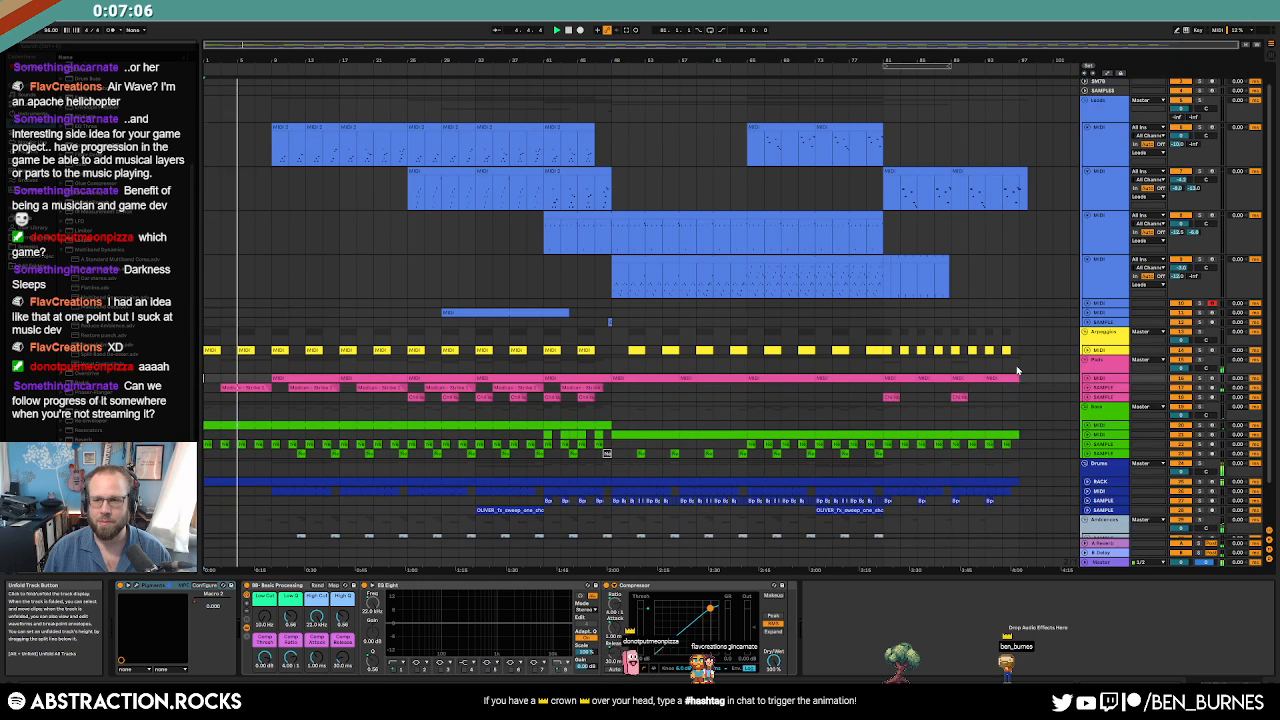
pyautogui.click(1093, 178)
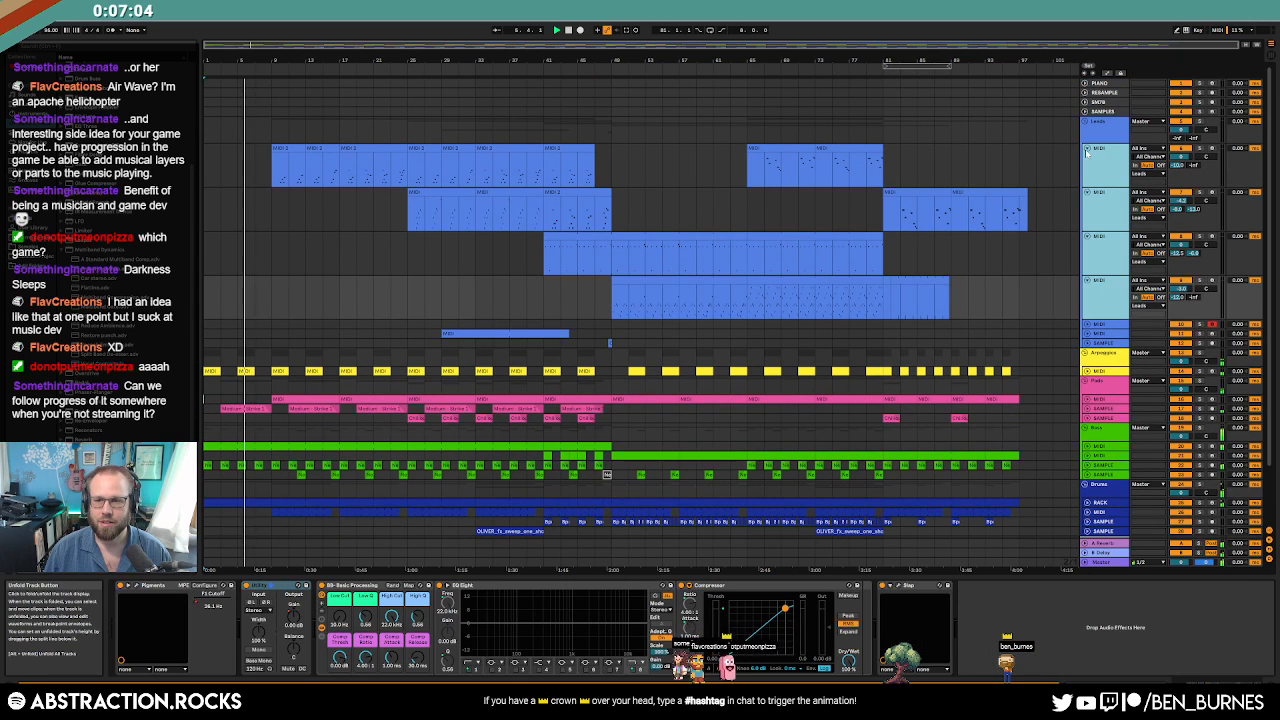
pyautogui.click(1087, 149)
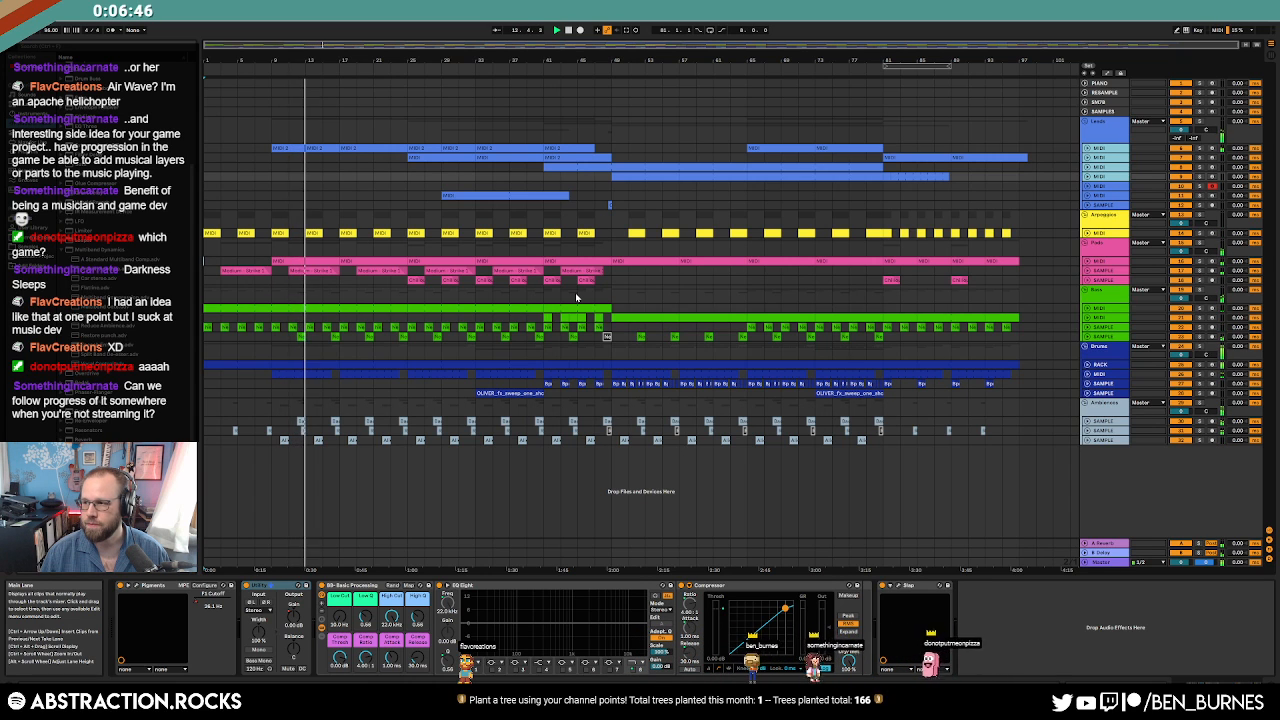
# Check the song's loudness in Youlean Loudness Meter on the Master track and reveal the devices inside the Global Effects rack.
pyautogui.click(1112, 562)
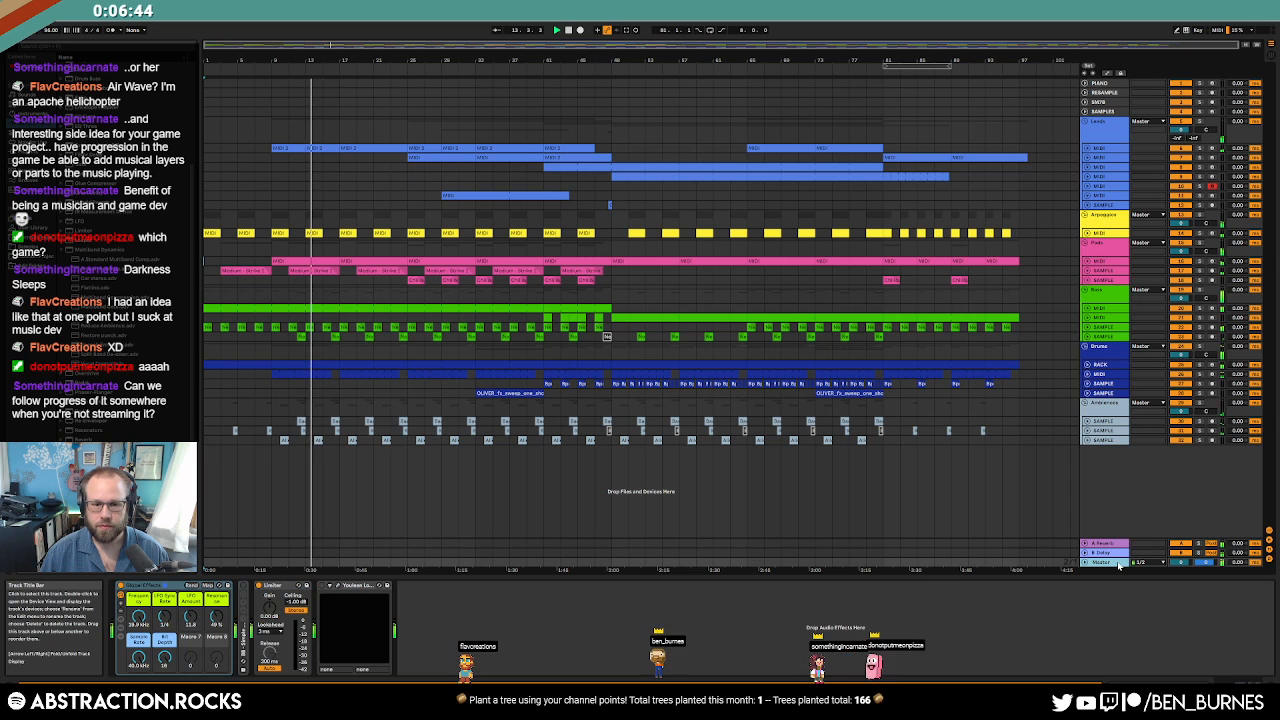
pyautogui.click(334, 588)
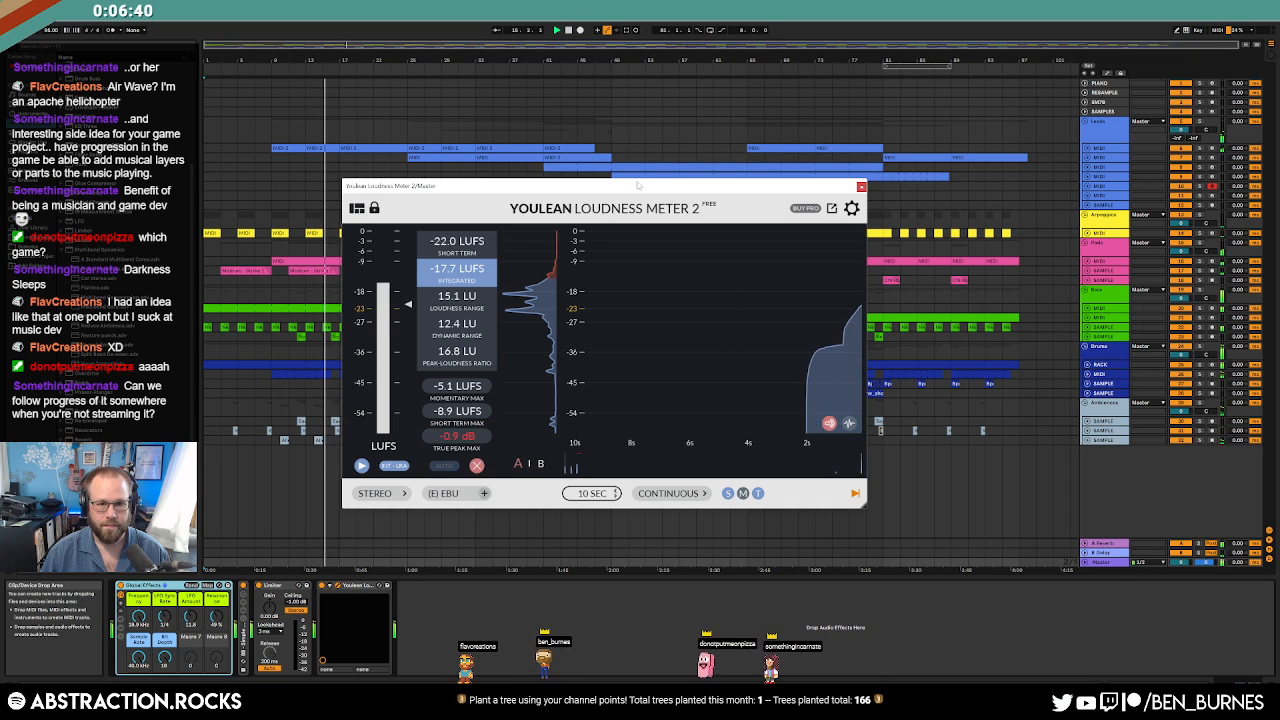
pyautogui.moveTo(636, 193); pyautogui.dragTo(729, 202)
pyautogui.press('Tab')
pyautogui.press('Tab')
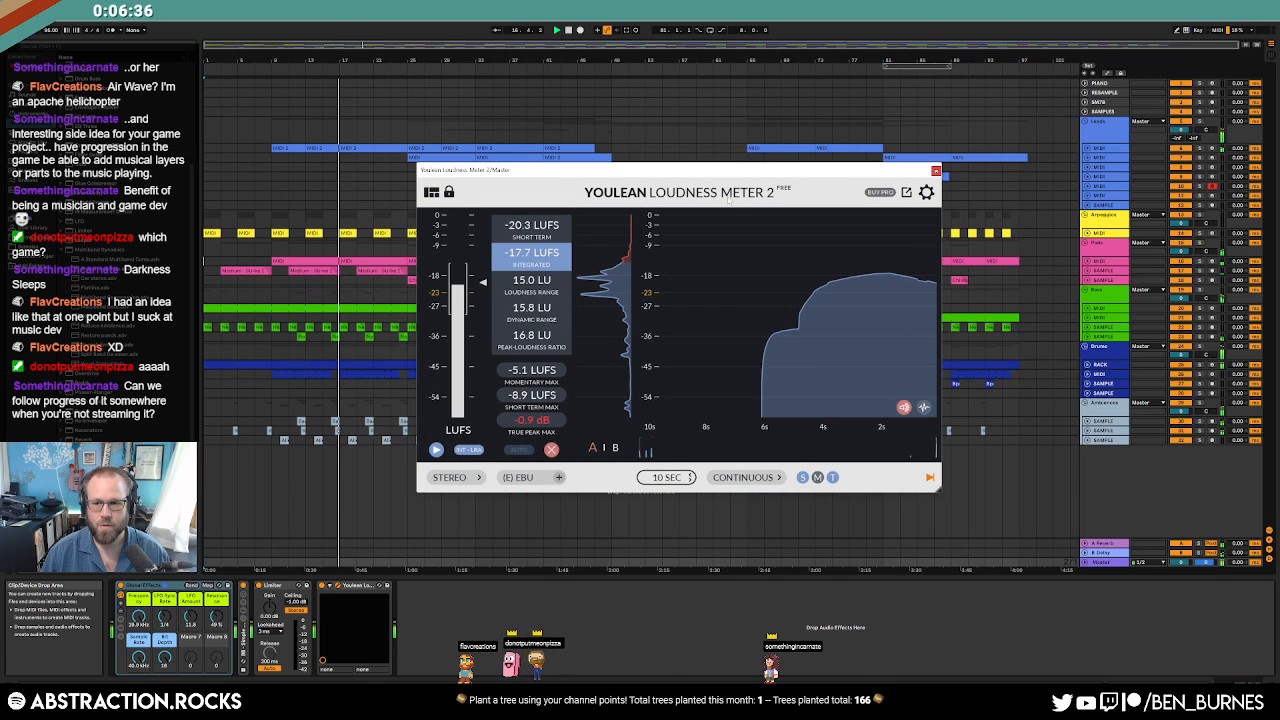
pyautogui.click(243, 613)
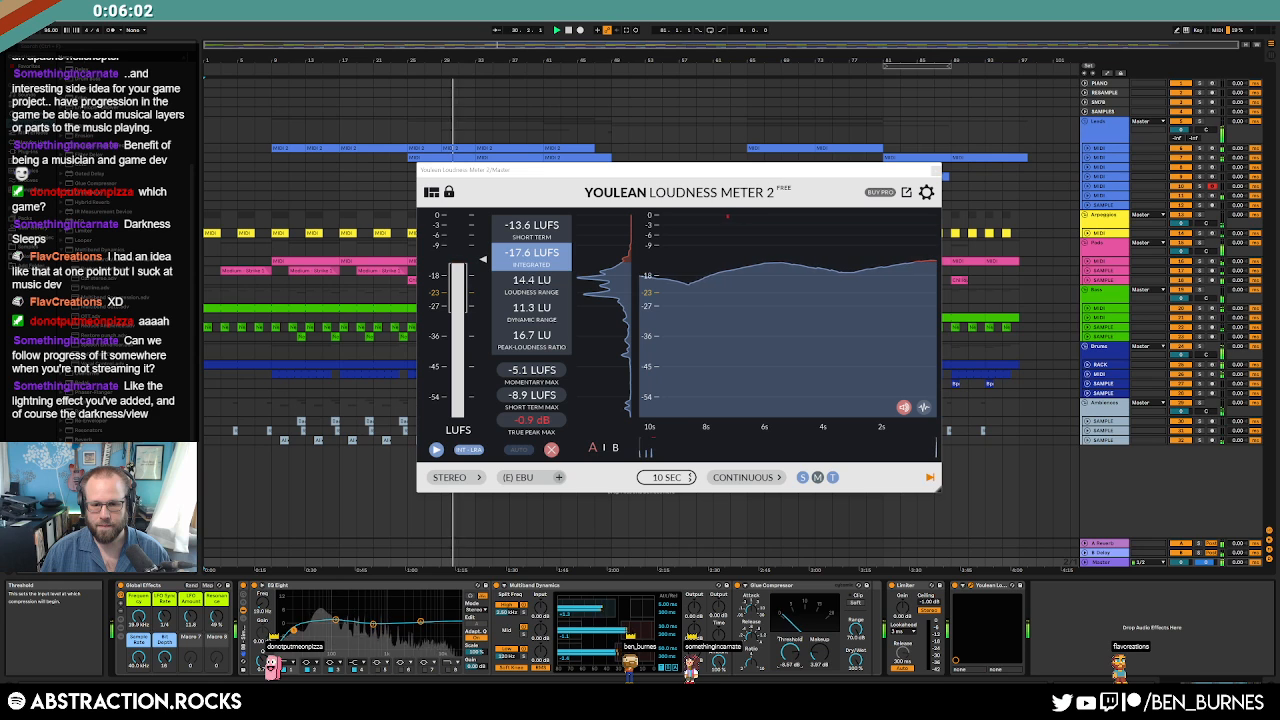
pyautogui.click(934, 171)
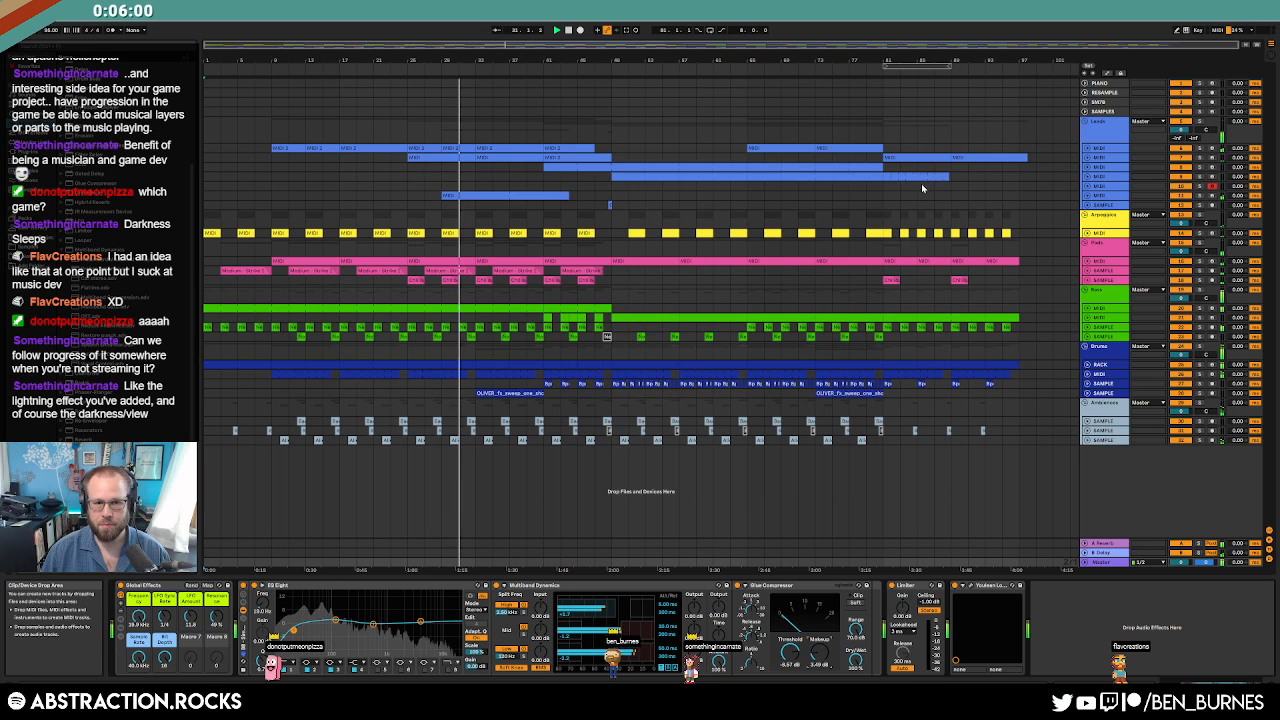
# Copy the last three Medium clips on the first Pads sample track to bar 65 and duplicate the final copy at bar 89.
pyautogui.click(1087, 271)
pyautogui.click(582, 272)
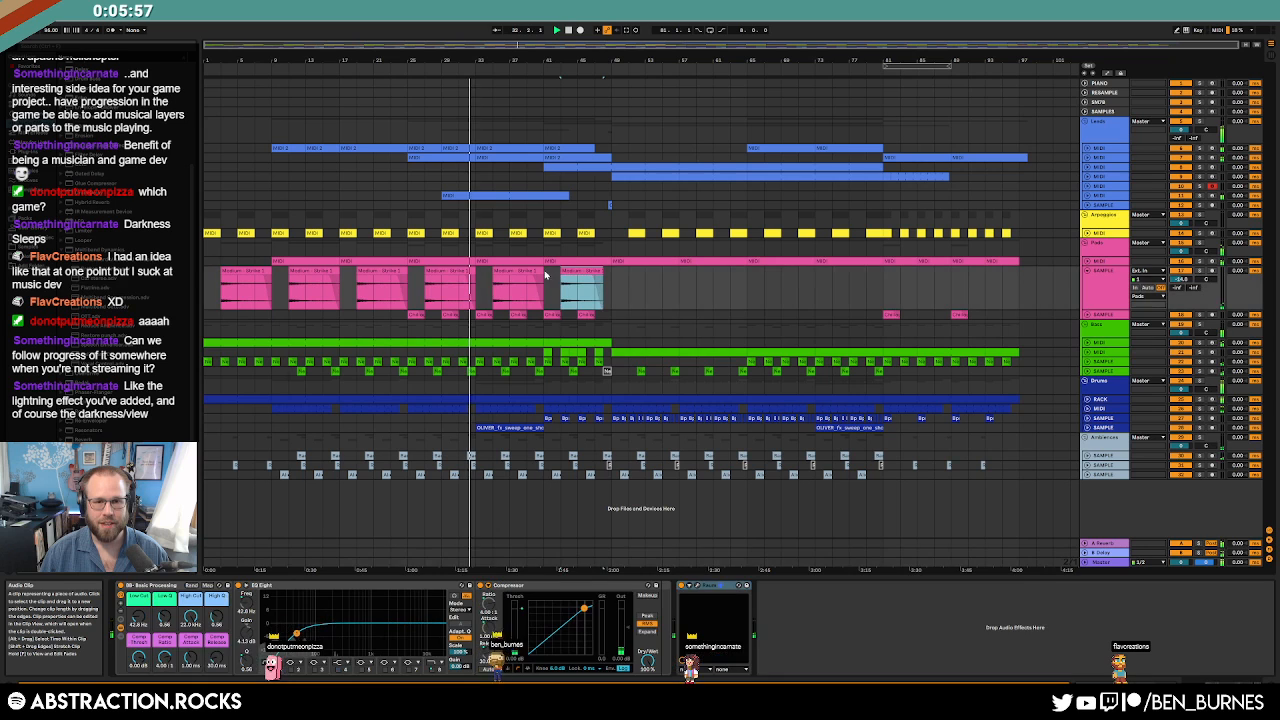
pyautogui.keyDown('shift'); pyautogui.click(437, 271); pyautogui.keyUp('shift')
pyautogui.click(752, 284)
pyautogui.hotkey('ctrl', 'v')
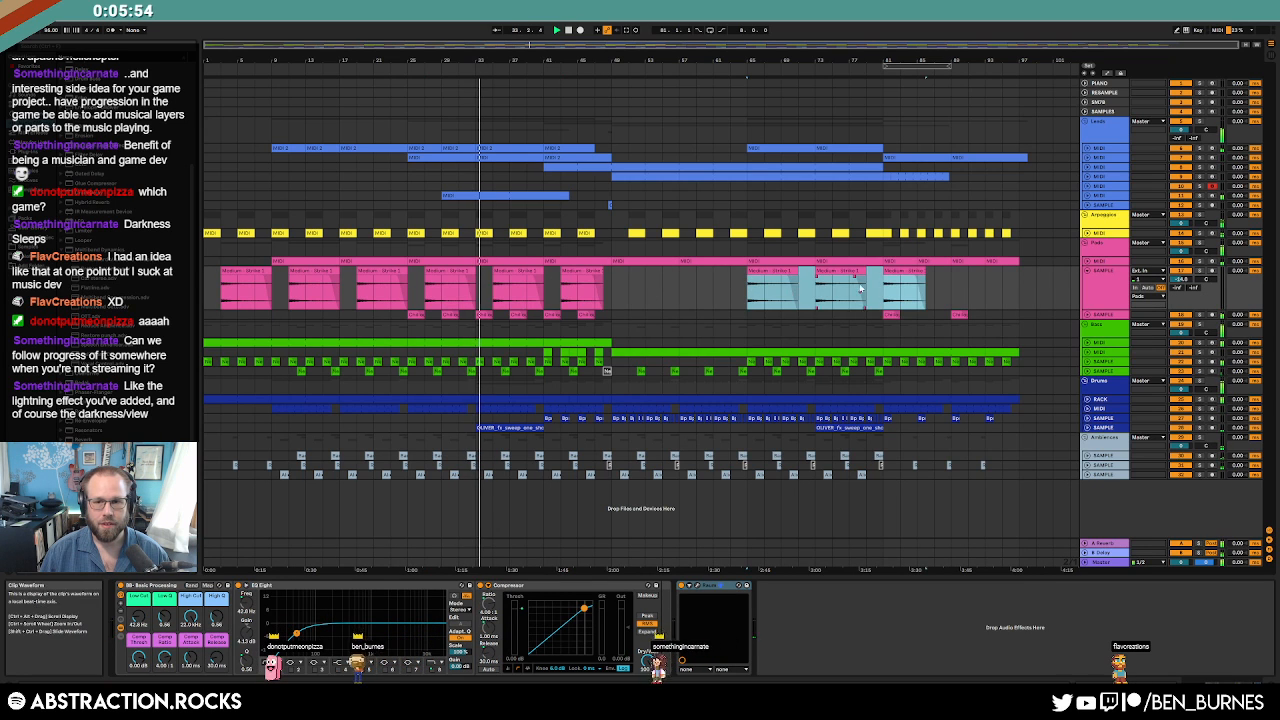
pyautogui.click(900, 272)
pyautogui.hotkey('ctrl', 'c')
pyautogui.click(951, 284)
pyautogui.hotkey('ctrl', 'v')
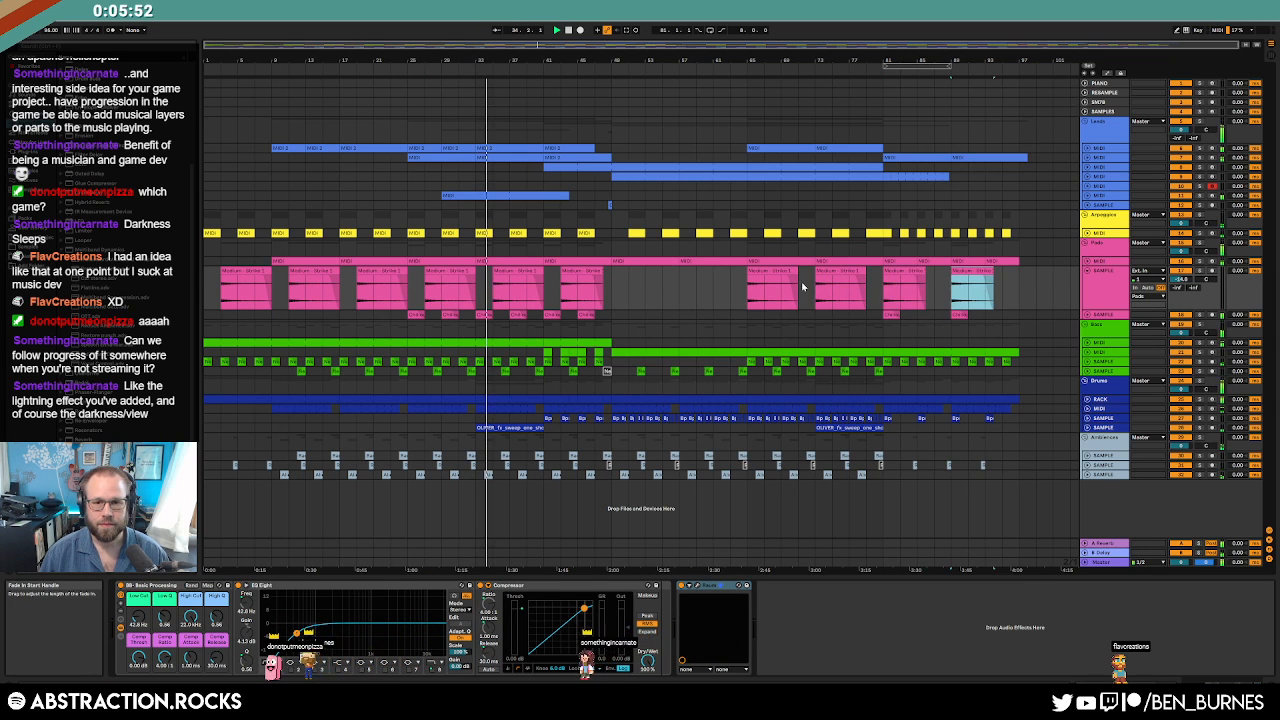
# Extend the Medium clip before bar 49 up to bar 49 and move the four copied clips two bars later, starting at bar 67.
pyautogui.click(767, 271)
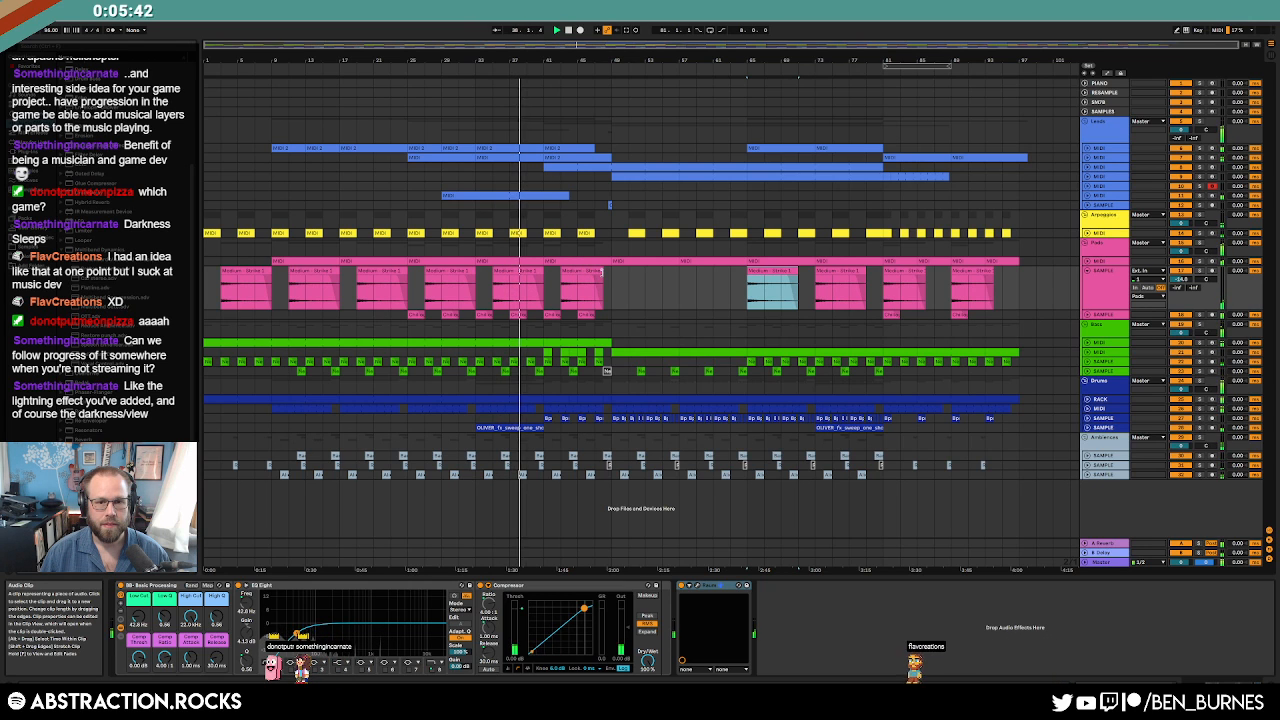
pyautogui.click(600, 273)
pyautogui.click(757, 283)
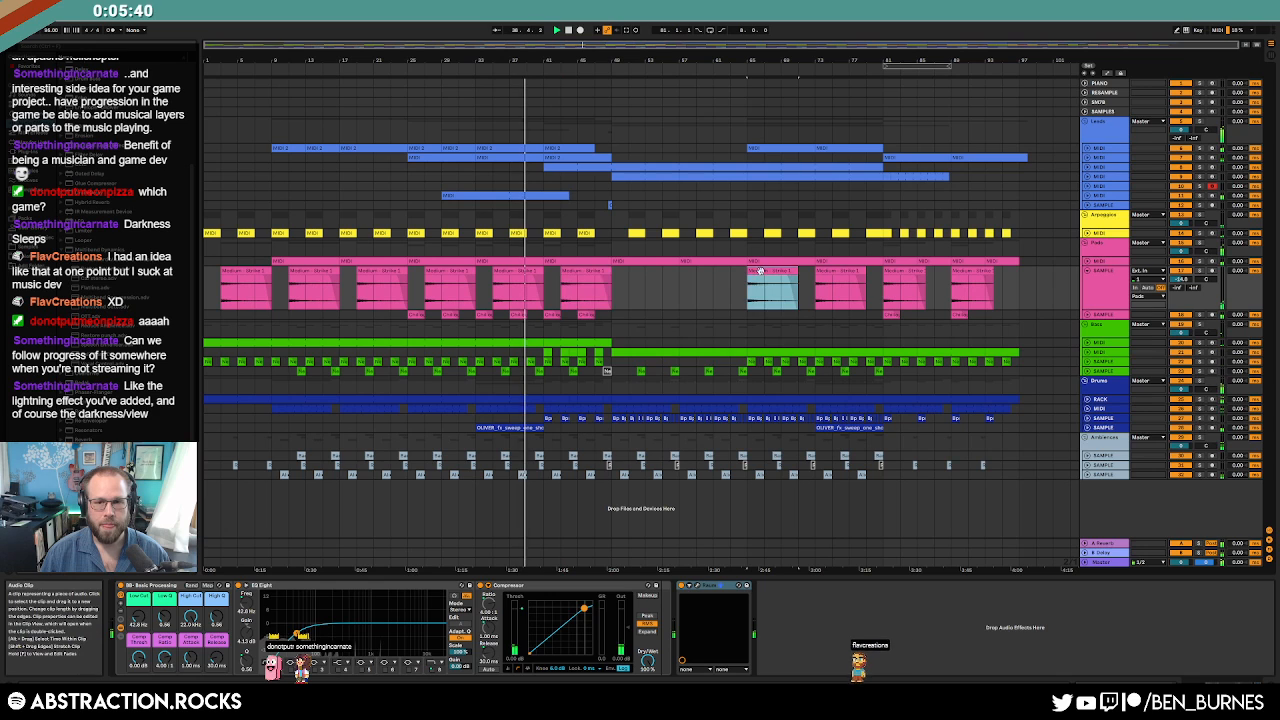
pyautogui.keyDown('shift'); pyautogui.click(965, 280); pyautogui.keyUp('shift')
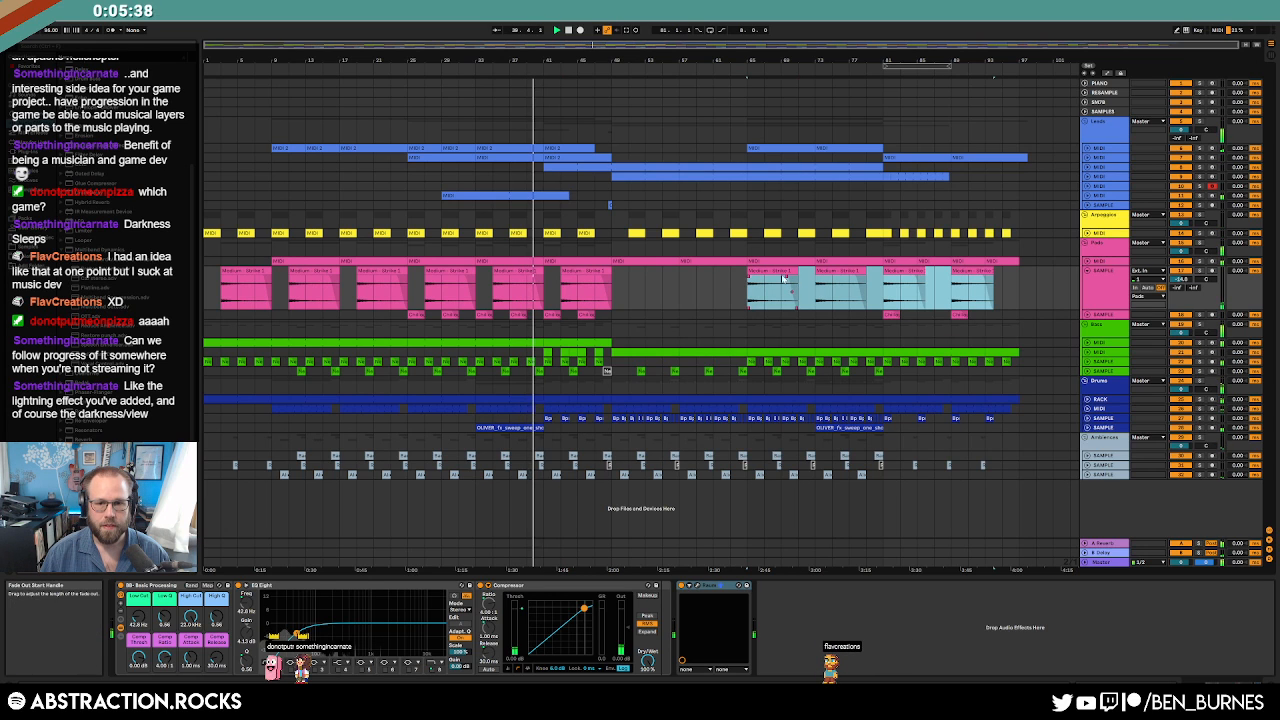
pyautogui.moveTo(771, 271); pyautogui.dragTo(788, 271)
pyautogui.click(712, 289)
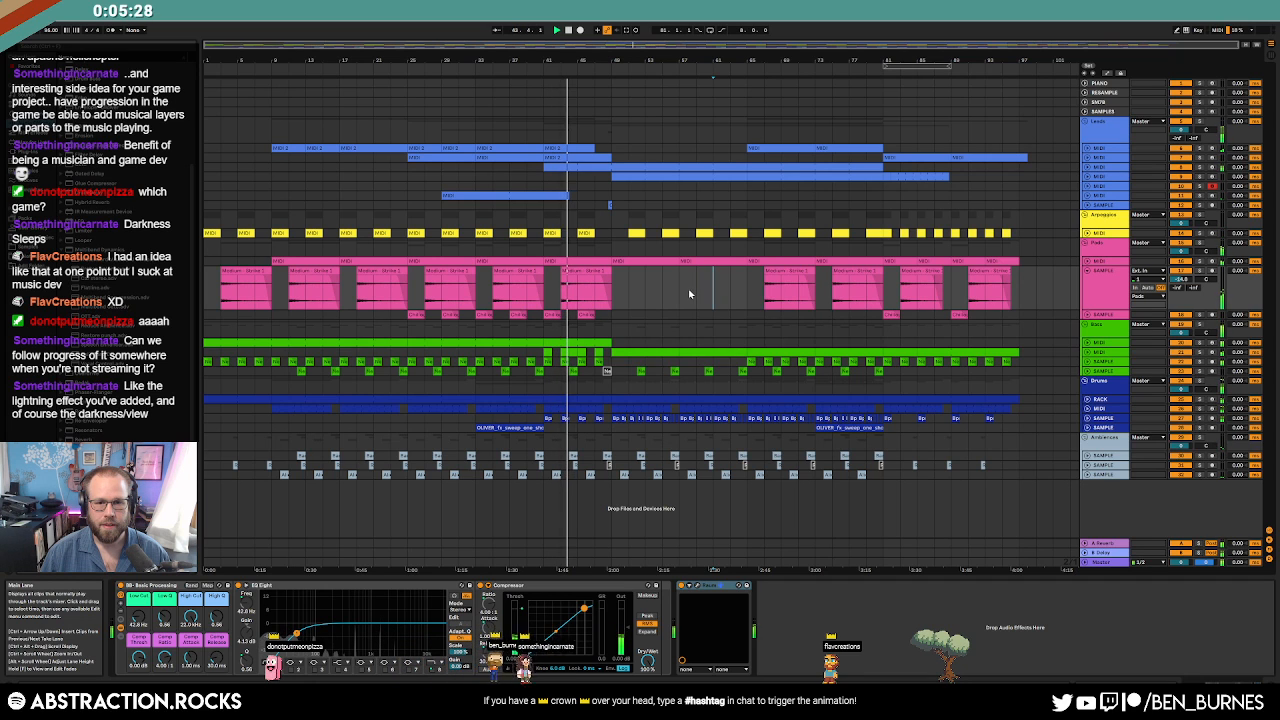
# Place copies of the Medium pads sample clip at bars 51 and 59, and select the clips at bars 67 and 75.
pyautogui.moveTo(785, 272); pyautogui.dragTo(647, 280)
pyautogui.moveTo(647, 280); pyautogui.dragTo(716, 280)
pyautogui.click(799, 272)
pyautogui.keyDown('shift'); pyautogui.click(852, 272); pyautogui.keyUp('shift')
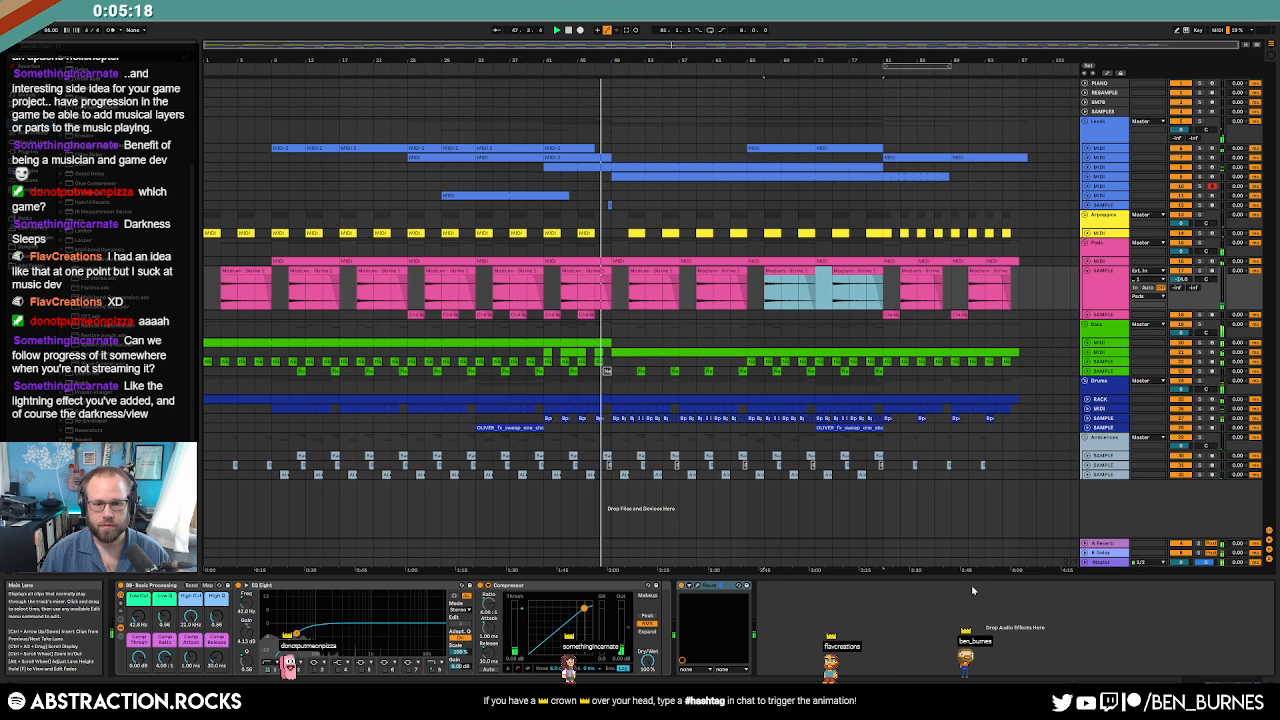
# Recheck the loudness around bar 49 in the Master track's Youlean Loudness Meter, moving its window aside and closing it when done.
pyautogui.click(1105, 563)
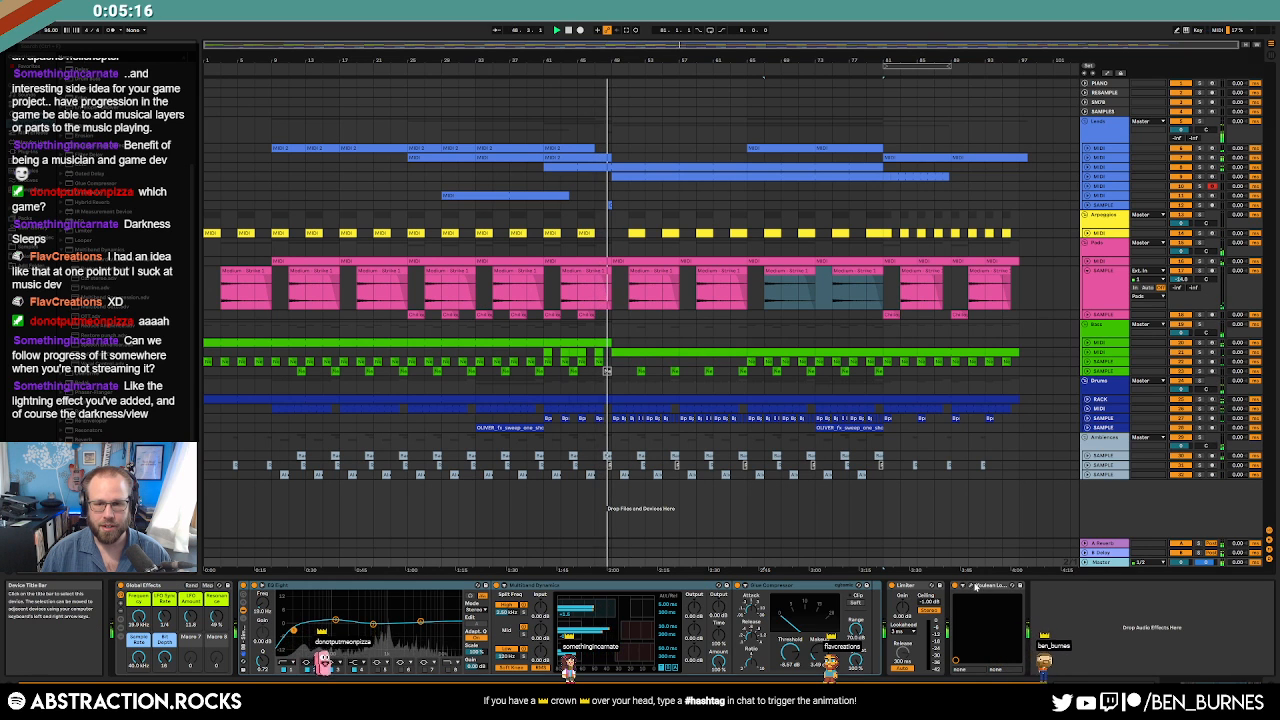
pyautogui.click(993, 587)
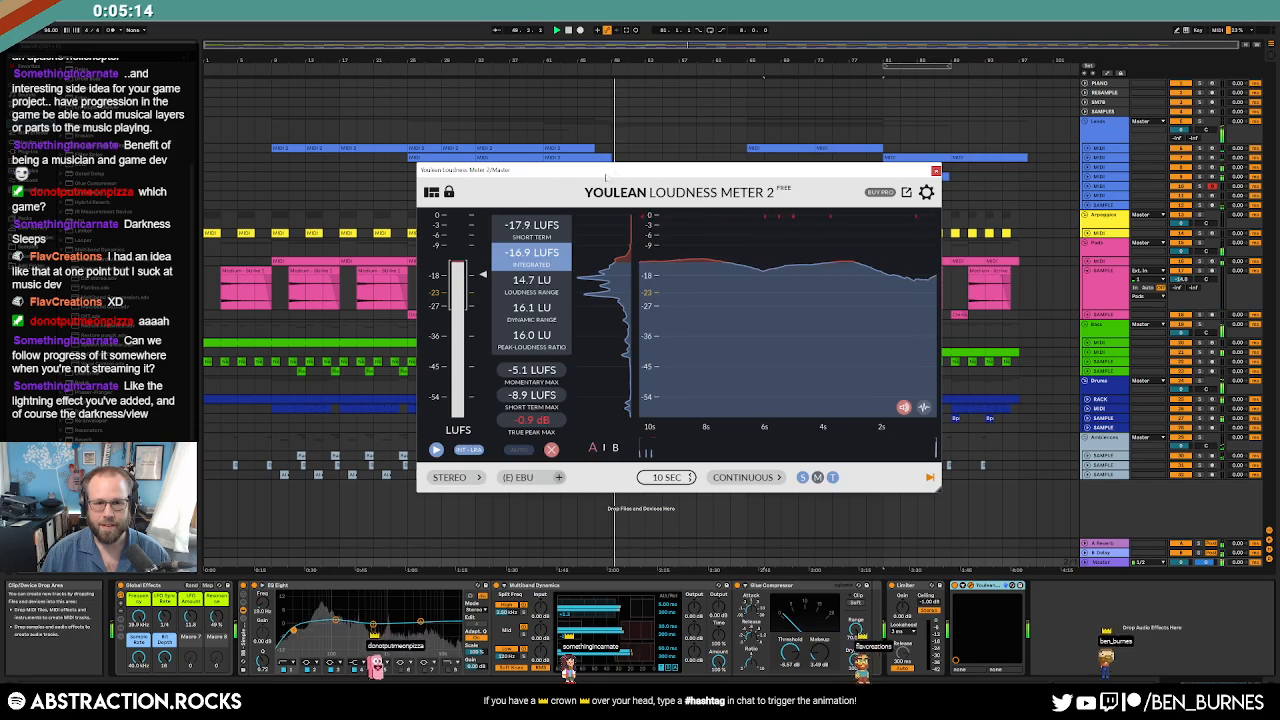
pyautogui.moveTo(614, 176); pyautogui.dragTo(816, 229)
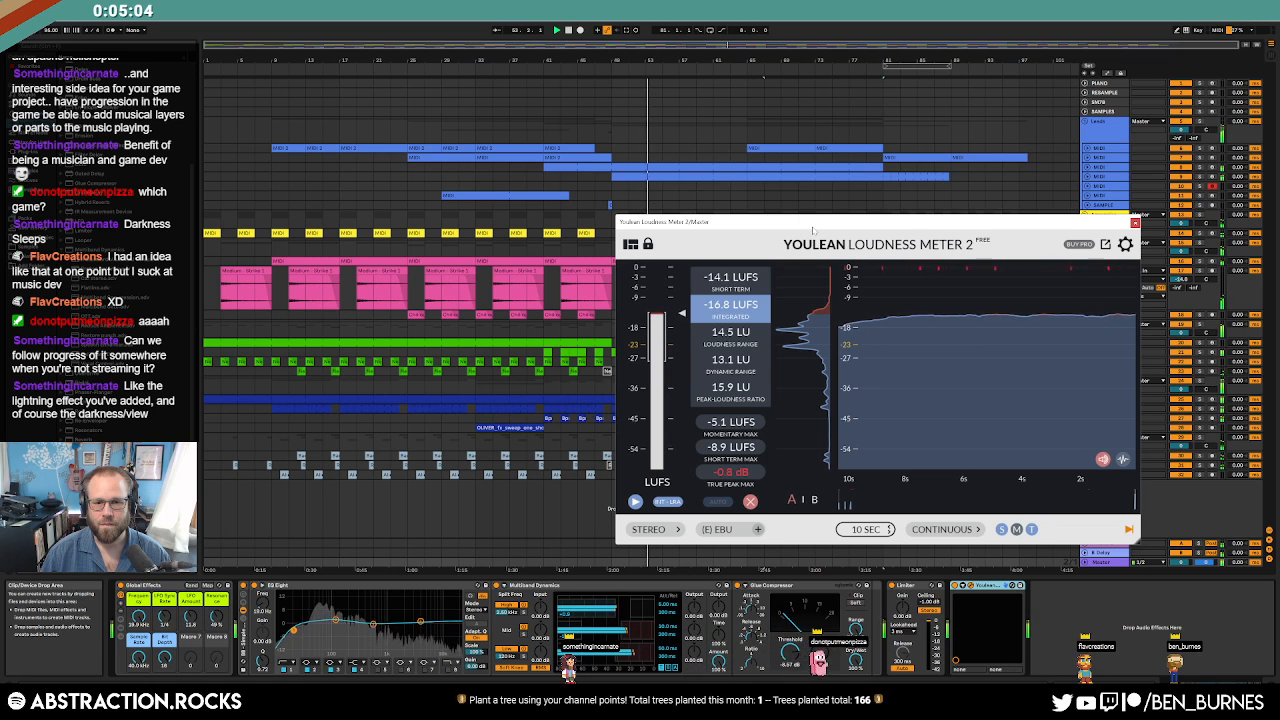
pyautogui.click(1135, 223)
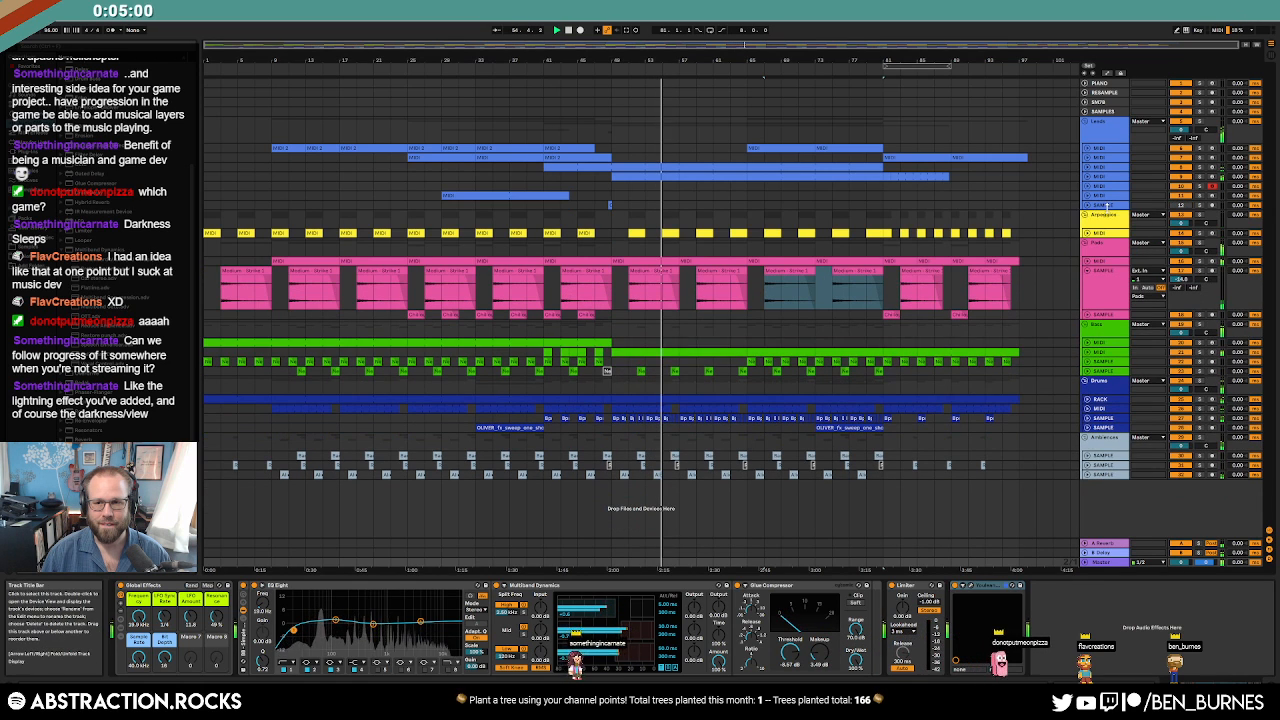
# Expand the second bass MIDI track and adjust its track volume.
pyautogui.click(1105, 372)
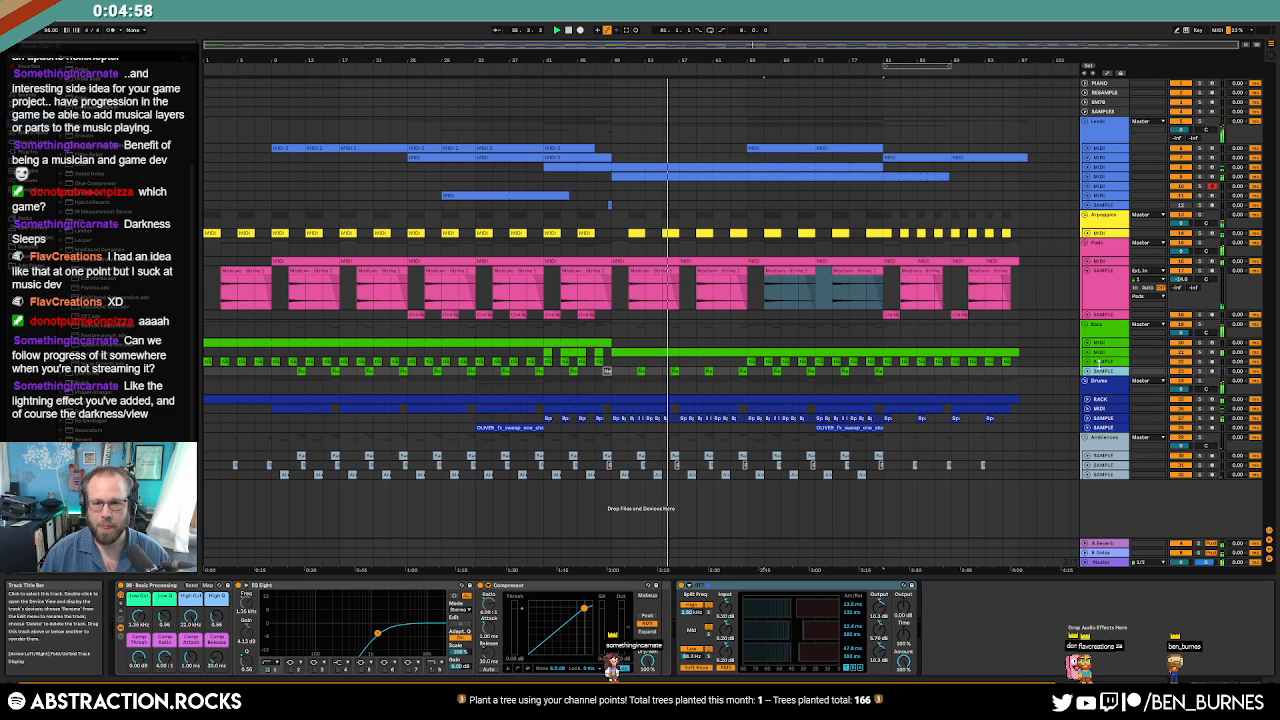
pyautogui.click(1103, 354)
pyautogui.click(1087, 352)
pyautogui.click(1181, 361)
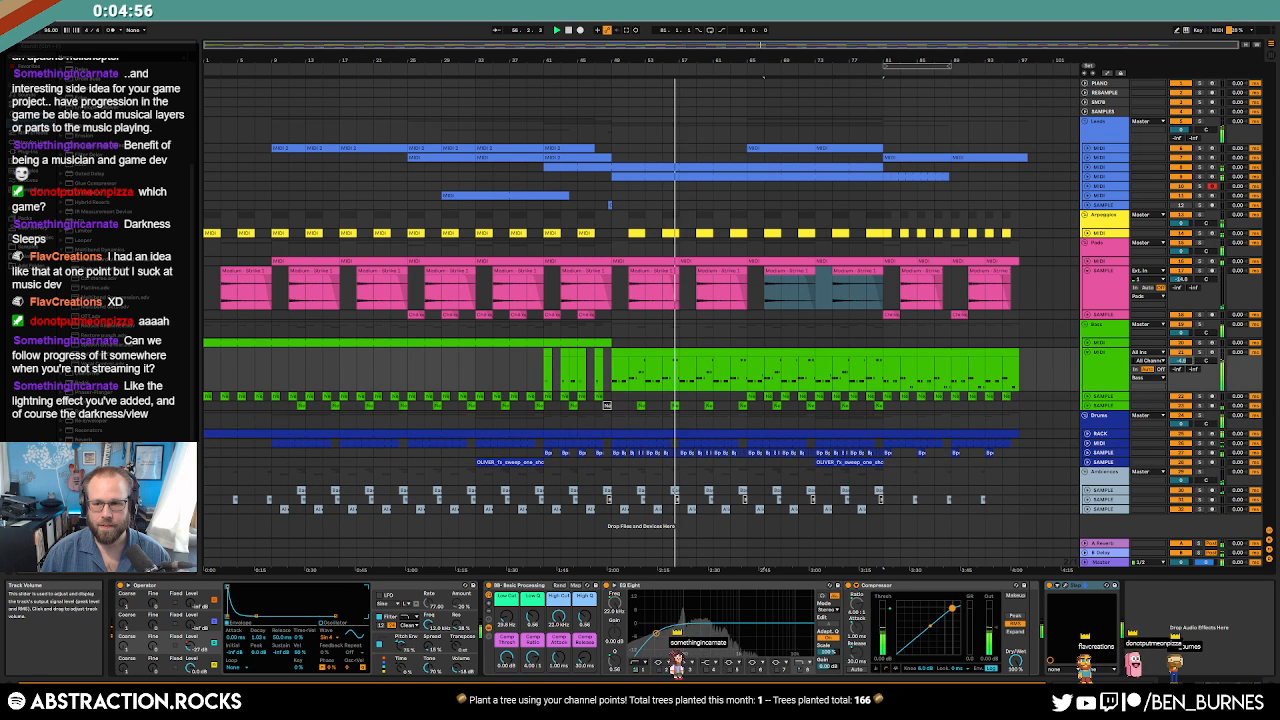
# Shorten the second and third G1 notes in the last bar of the bass MIDI clip at bar 57 and close the note editor.
pyautogui.click(712, 370)
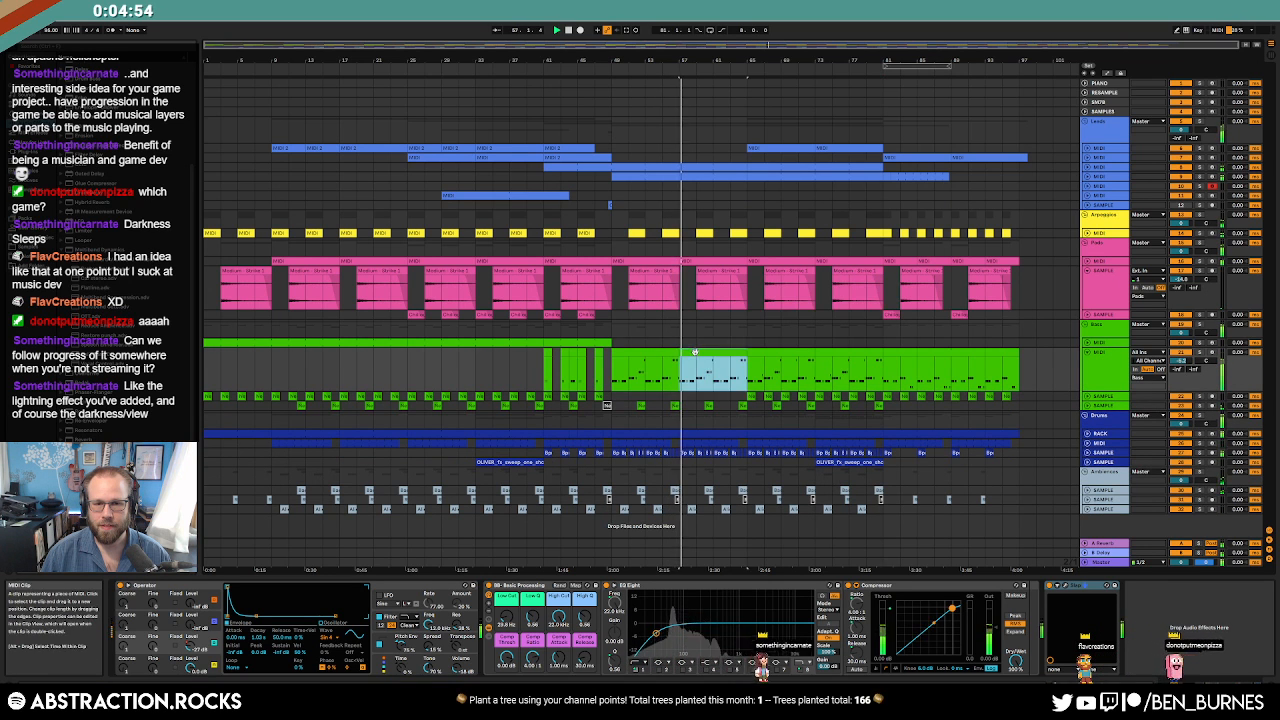
pyautogui.click(898, 532)
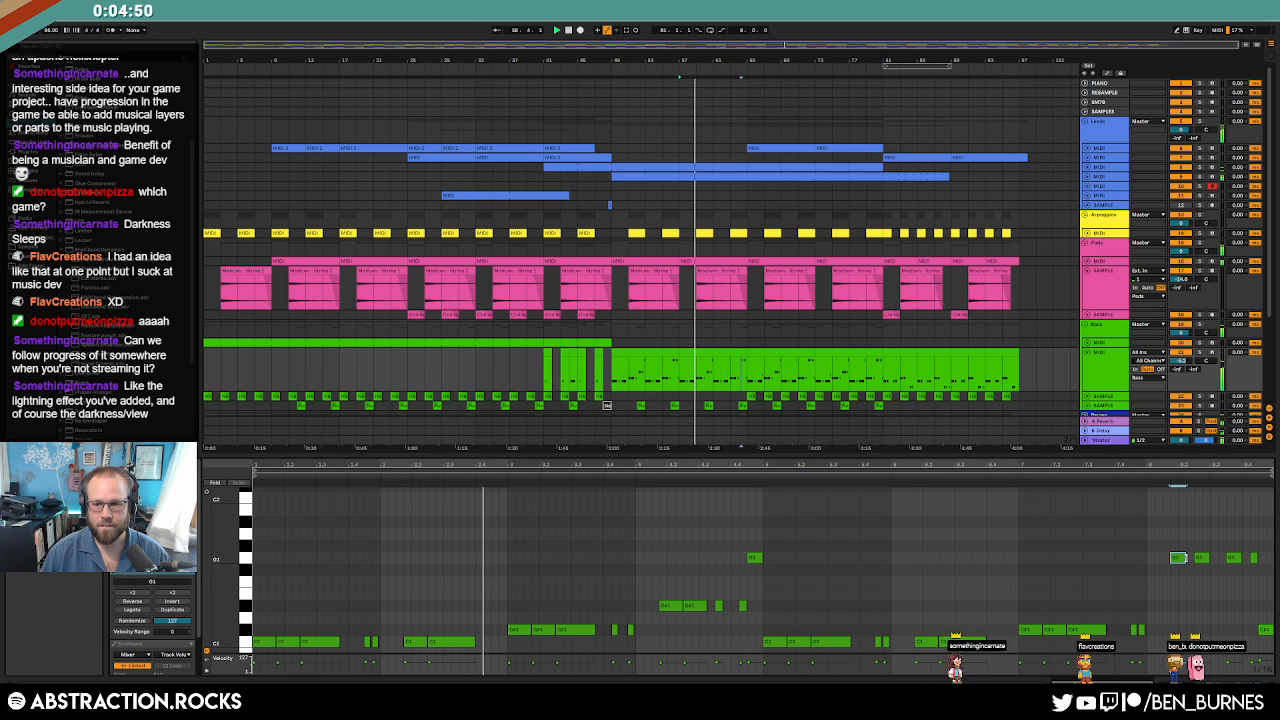
pyautogui.click(1185, 558)
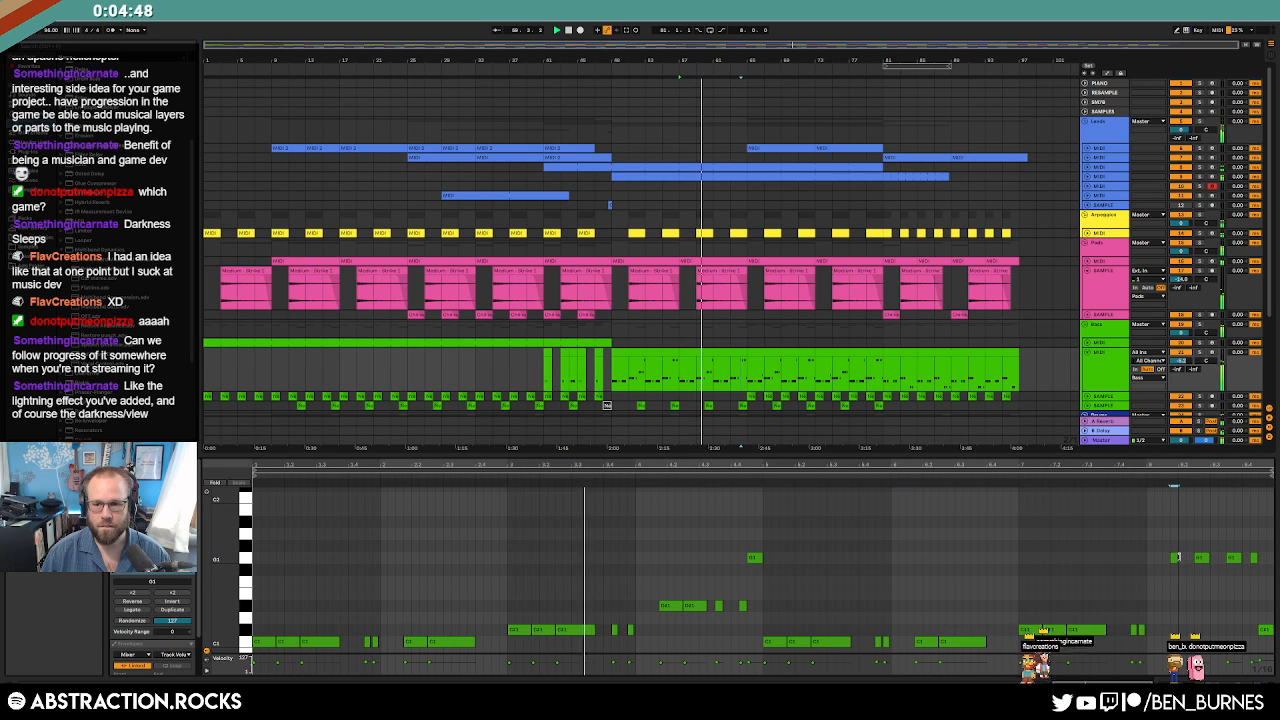
pyautogui.hotkey('ctrl', 'z')
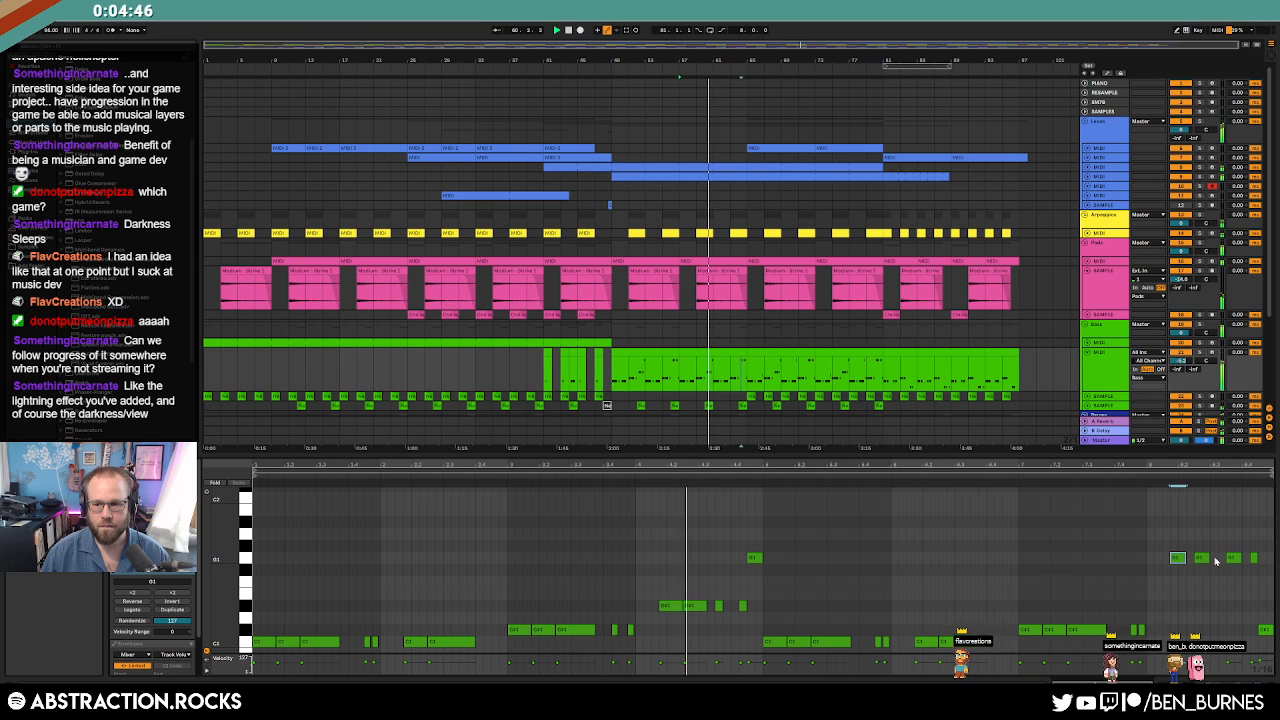
pyautogui.moveTo(1208, 558); pyautogui.dragTo(1233, 558)
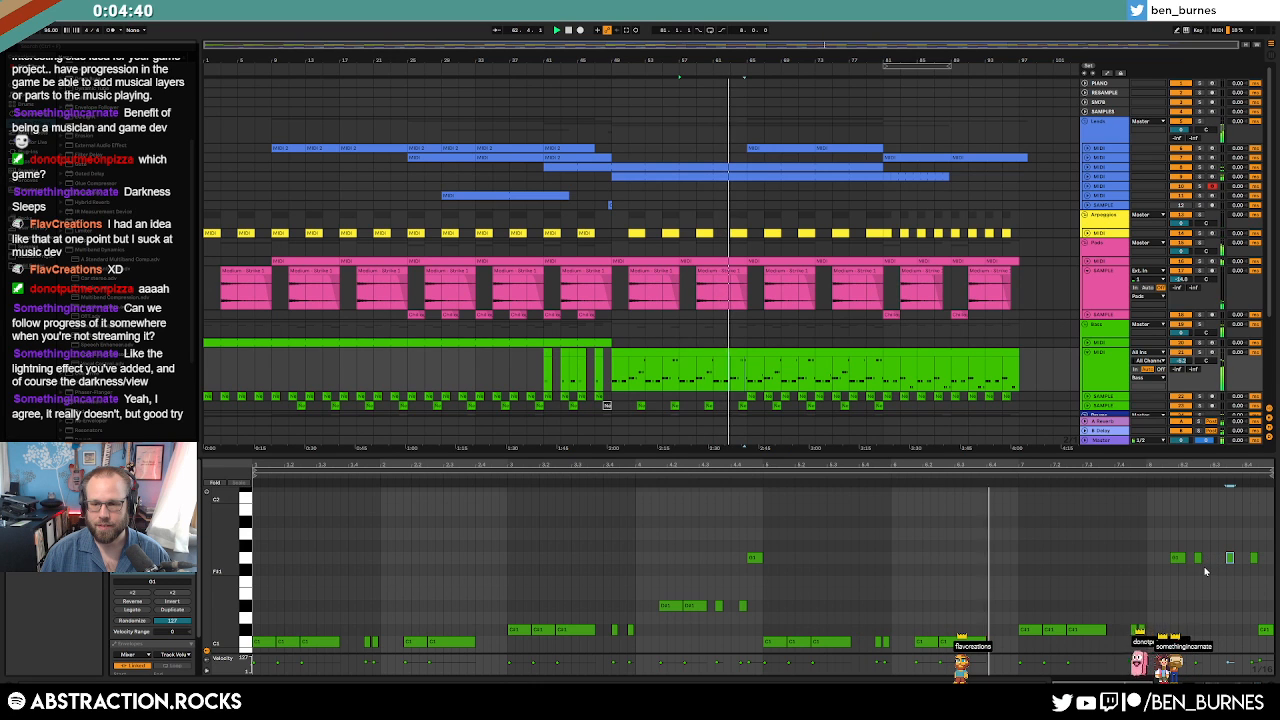
pyautogui.moveTo(1198, 547); pyautogui.dragTo(1255, 561)
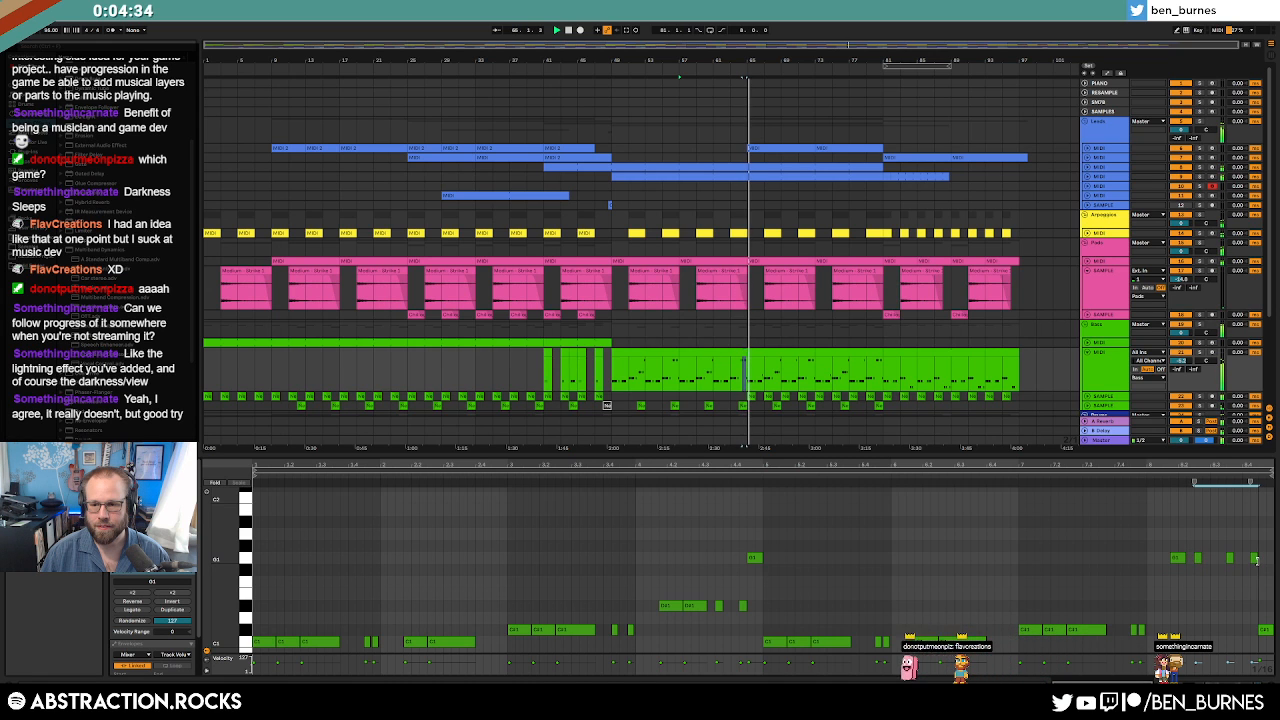
pyautogui.hotkey('shift', 'Tab')
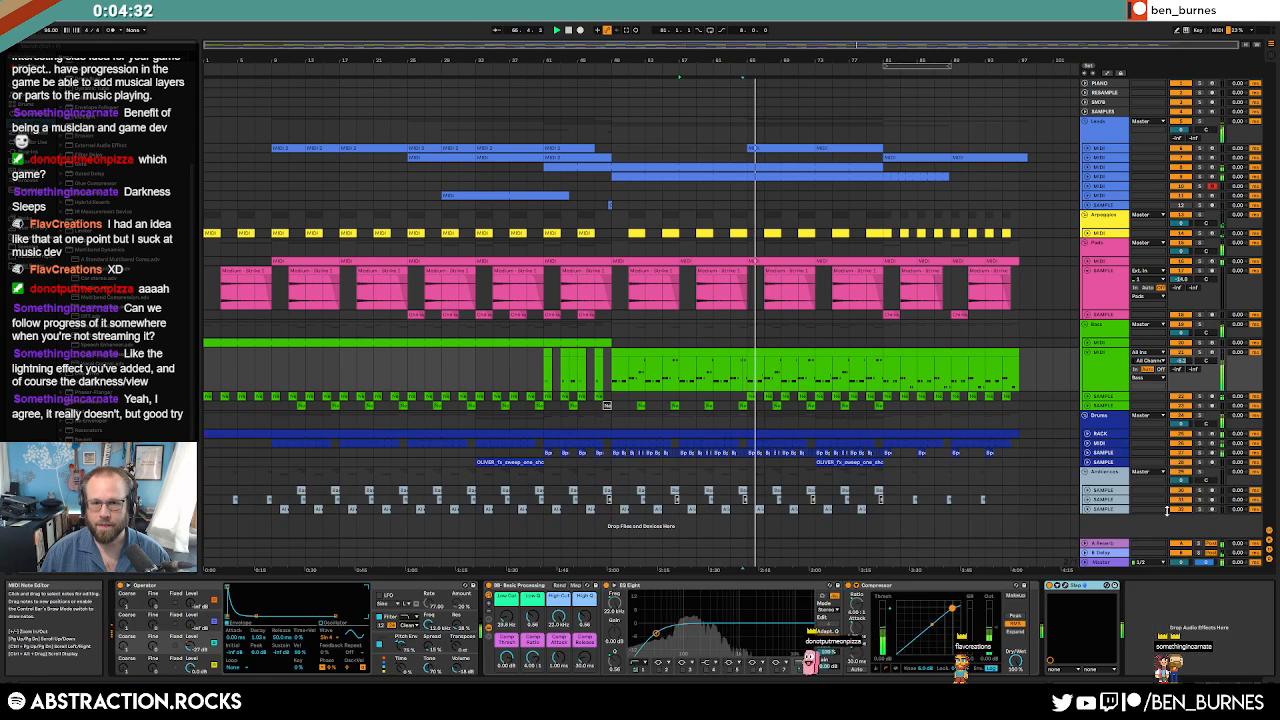
# Expand the fourth lead MIDI track, open its clip at bar 65 and add a G#4 note just before beat 2.4.
pyautogui.click(1087, 168)
pyautogui.click(1100, 170)
pyautogui.click(1087, 168)
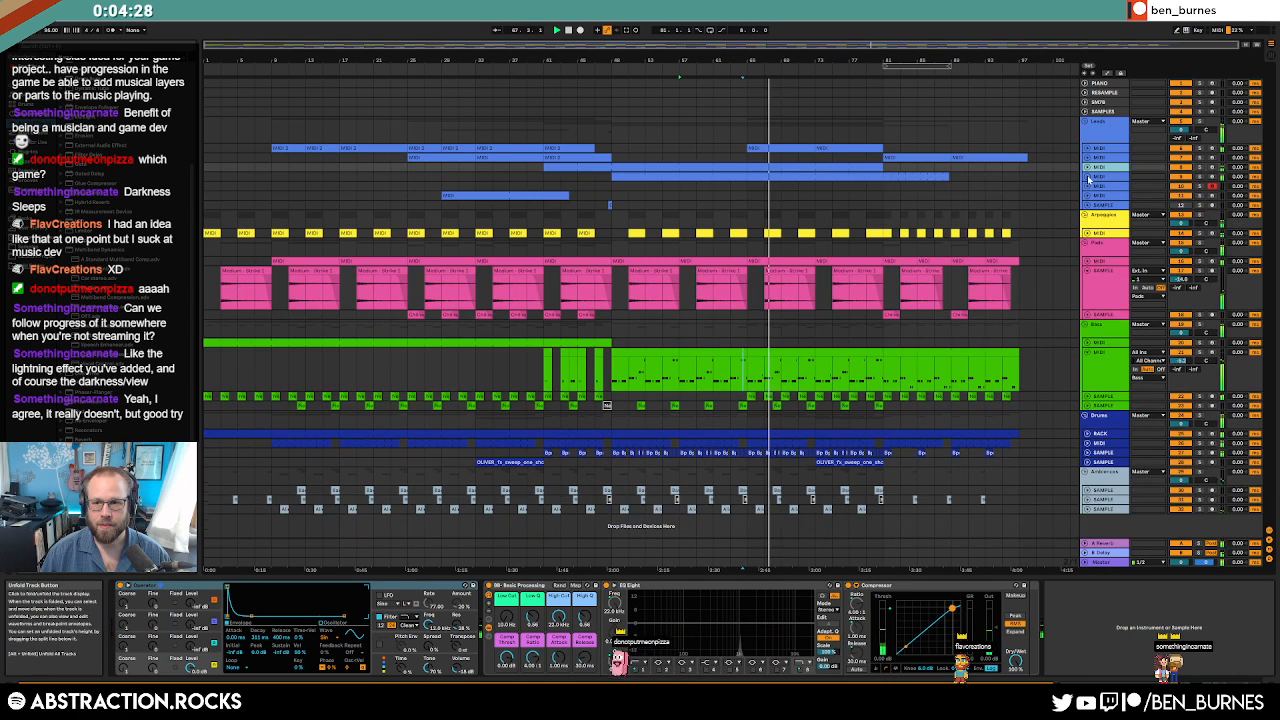
pyautogui.click(1088, 178)
pyautogui.click(773, 178)
pyautogui.doubleClick(795, 180)
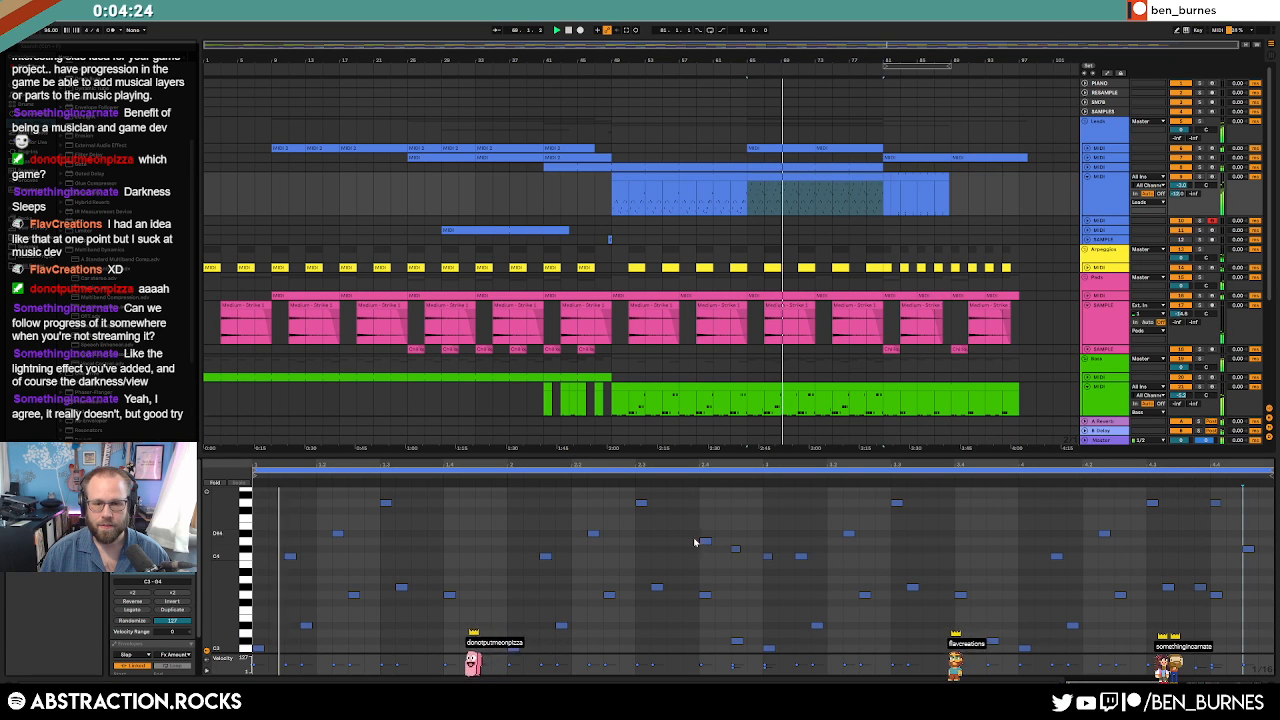
pyautogui.scroll(2, 780, 543)
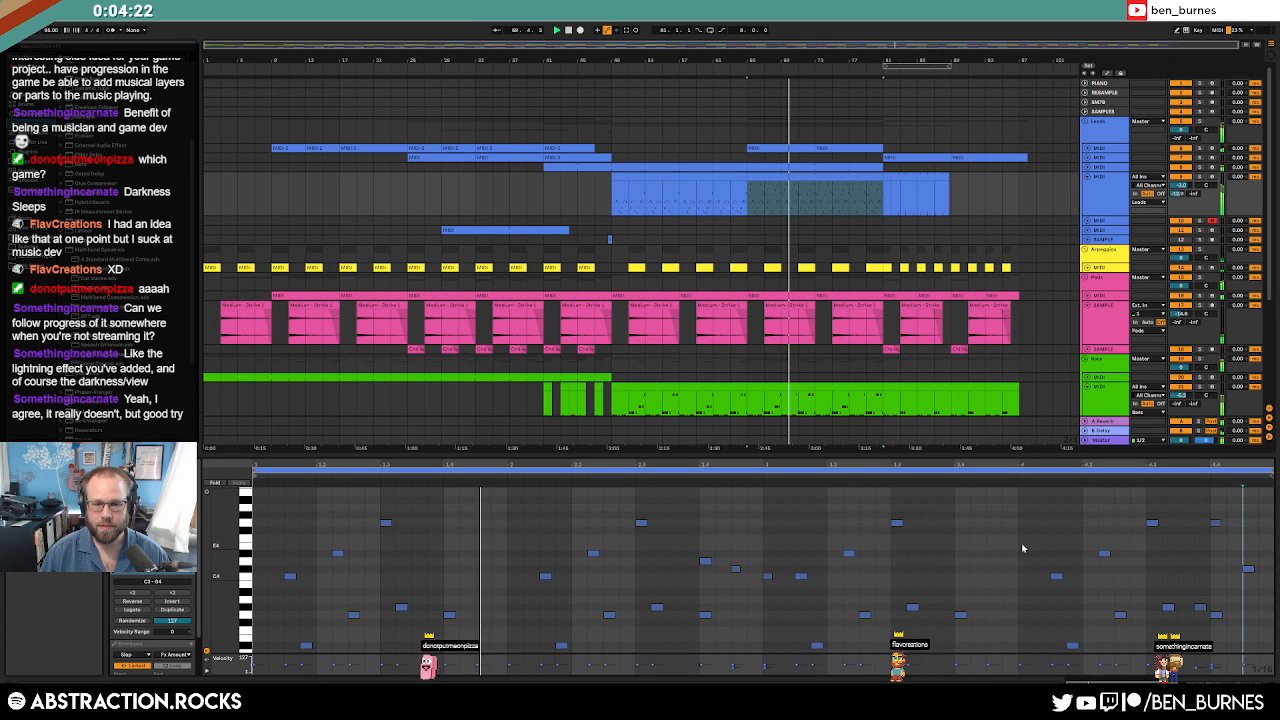
pyautogui.doubleClick(688, 515)
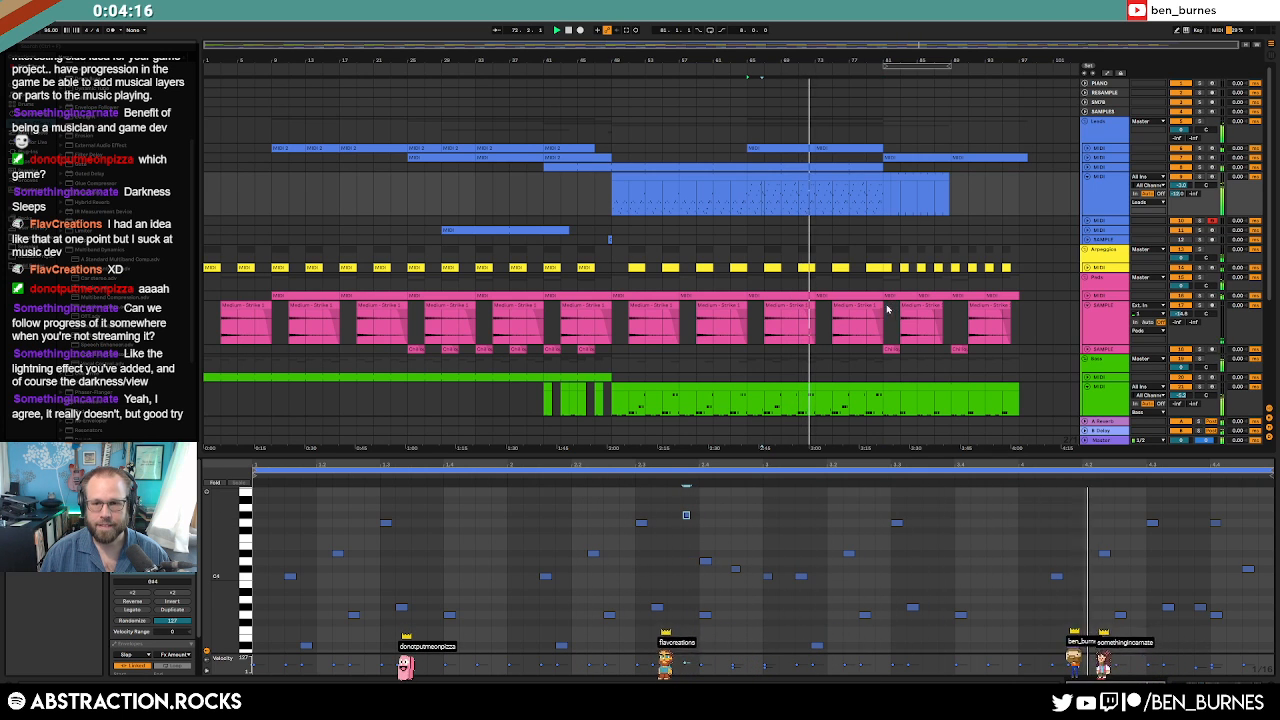
# Add another G#4 note at the very end of the lead clip that starts at bar 65.
pyautogui.scroll(-3, 875, 280)
pyautogui.scroll(2, 845, 200)
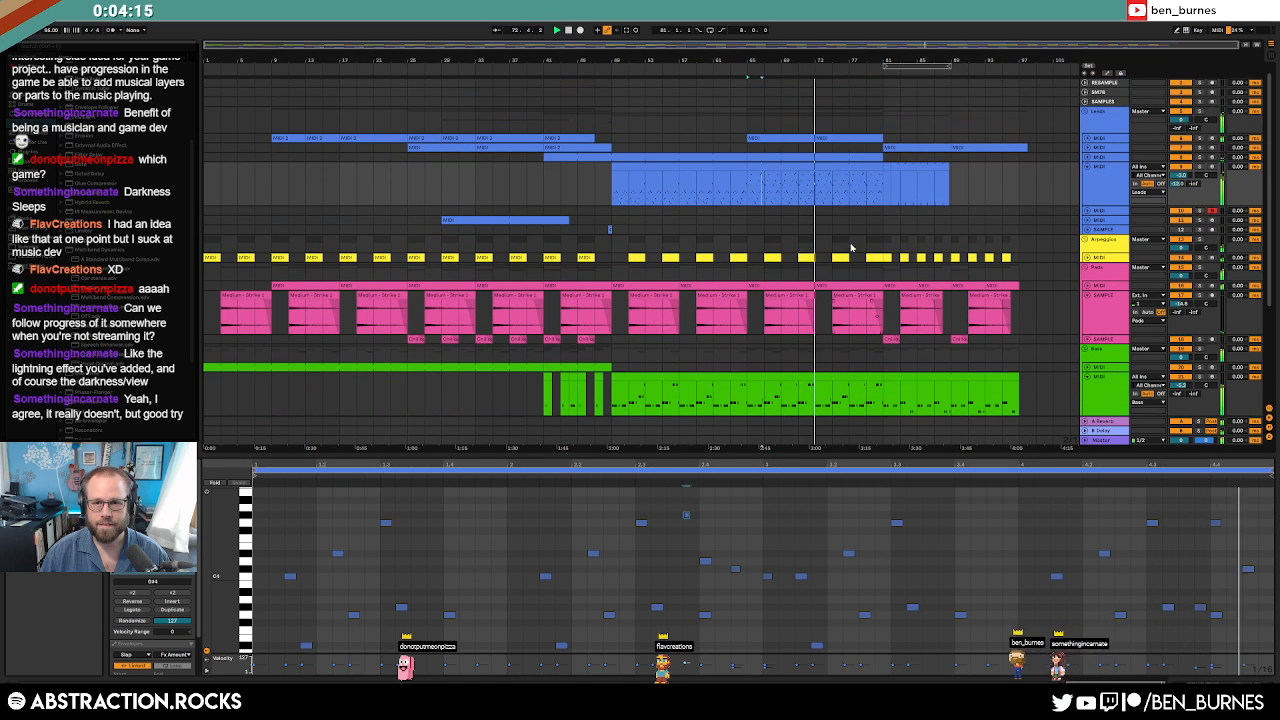
pyautogui.click(835, 166)
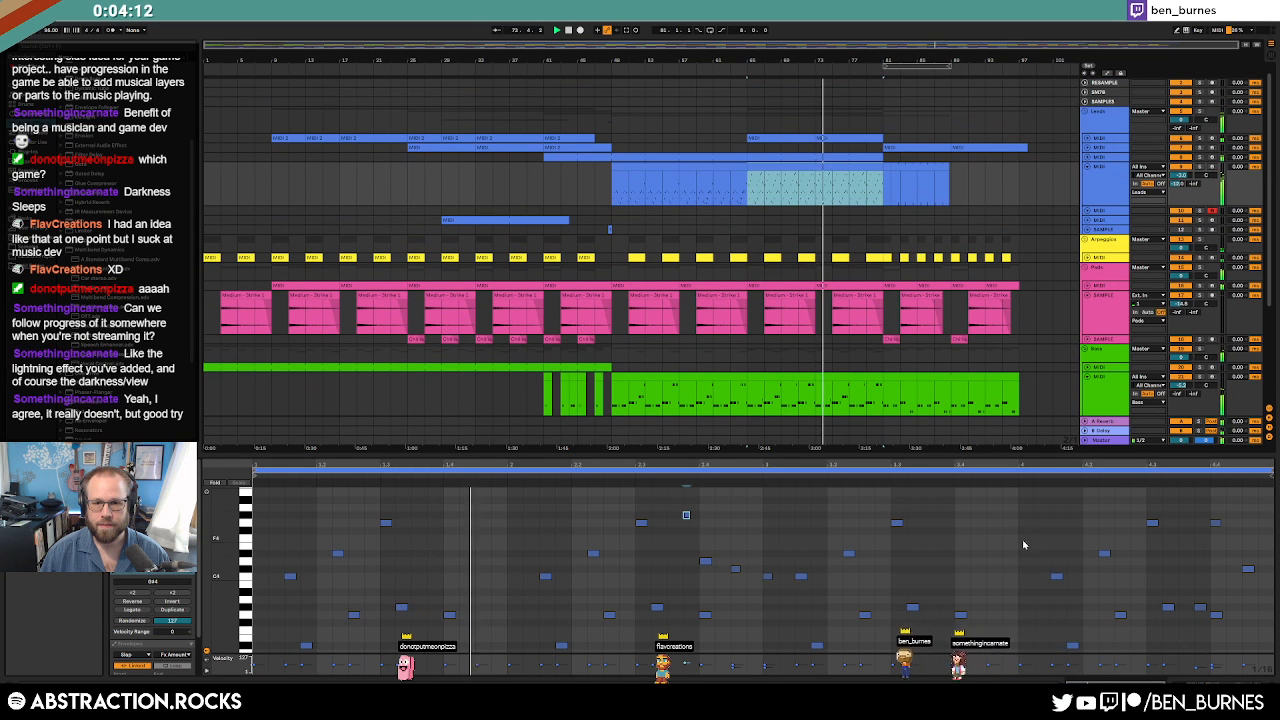
pyautogui.scroll(-3, 1025, 545)
pyautogui.scroll(1, 1247, 533)
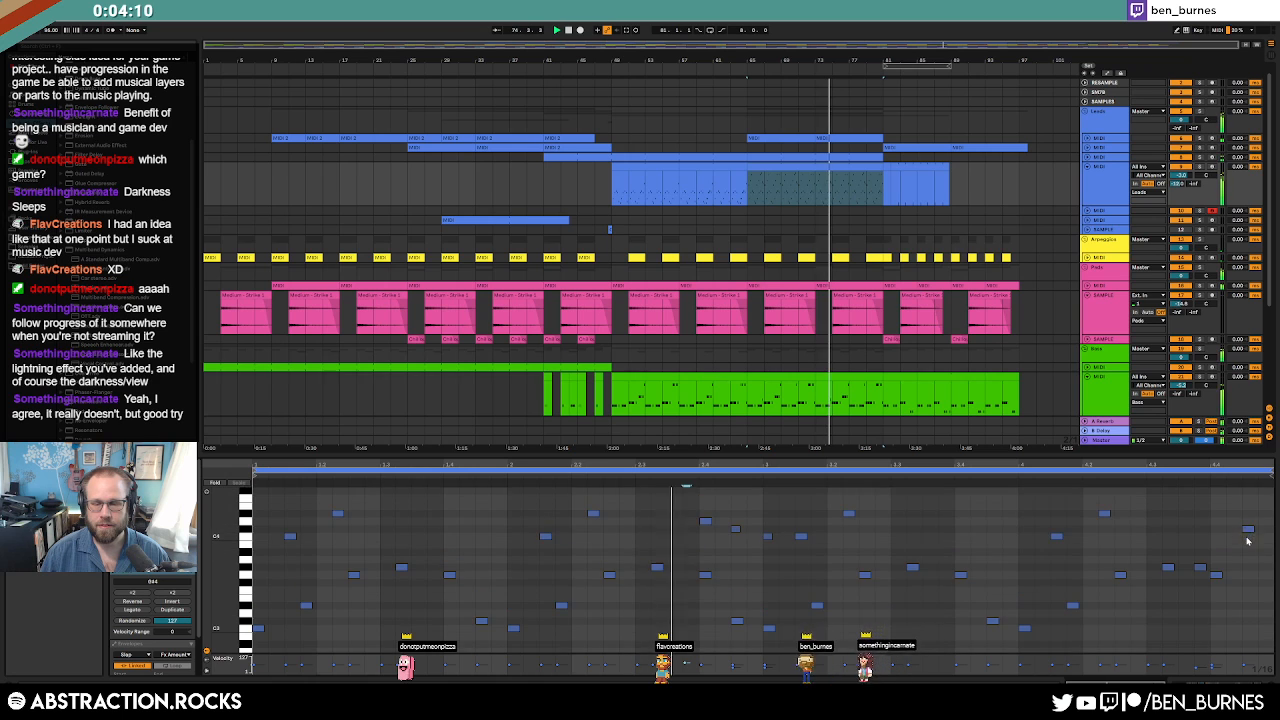
pyautogui.scroll(2, 1150, 545)
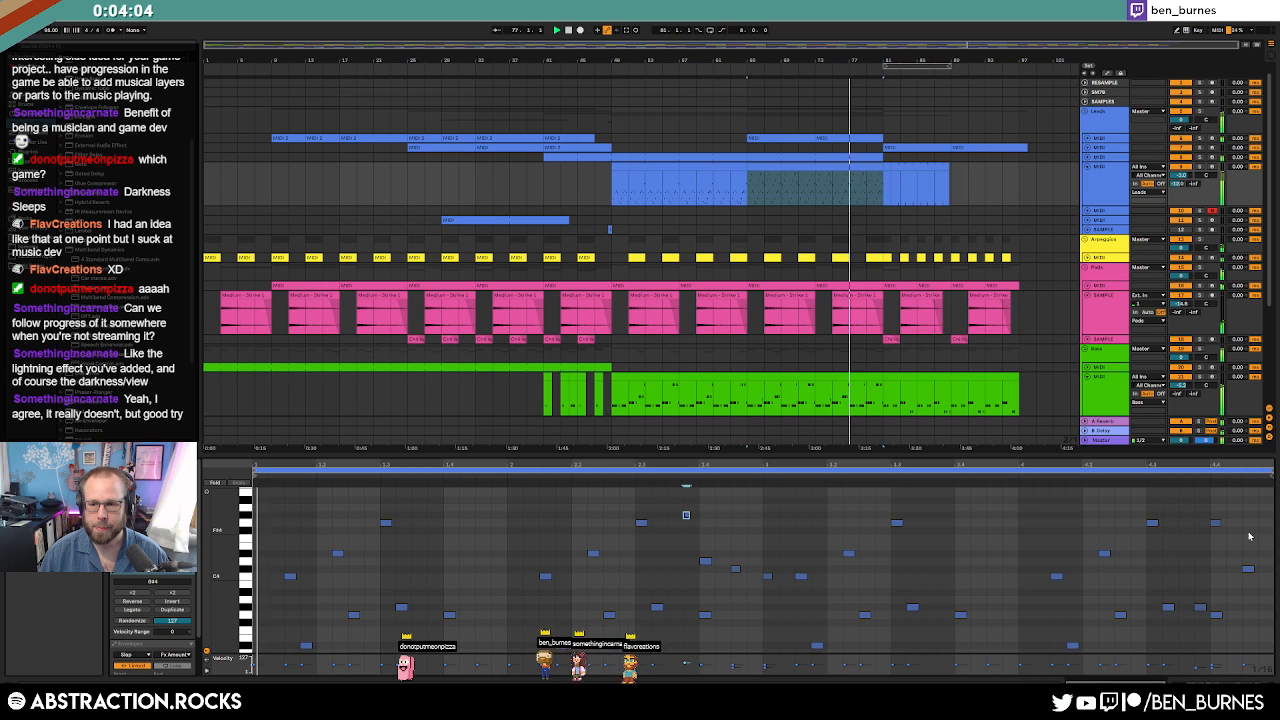
pyautogui.doubleClick(1249, 516)
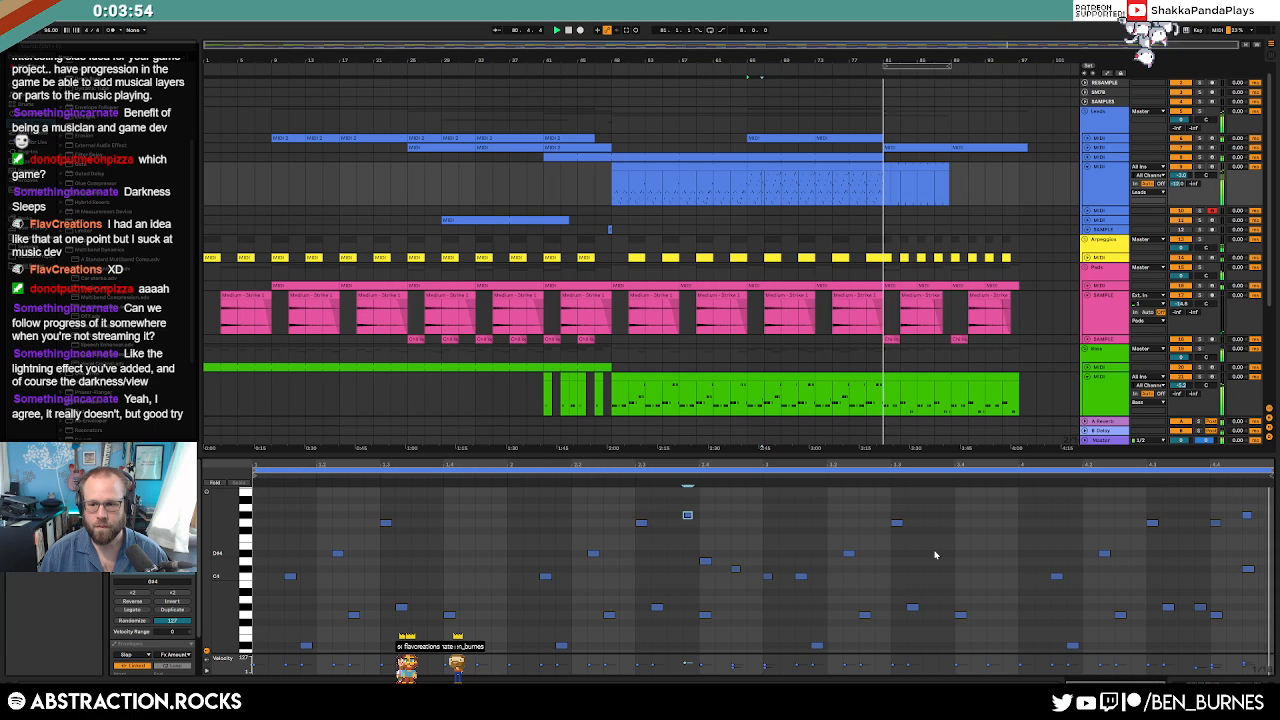
# Open the short lead clip at bar 81 and add a G4 note at its start.
pyautogui.click(885, 172)
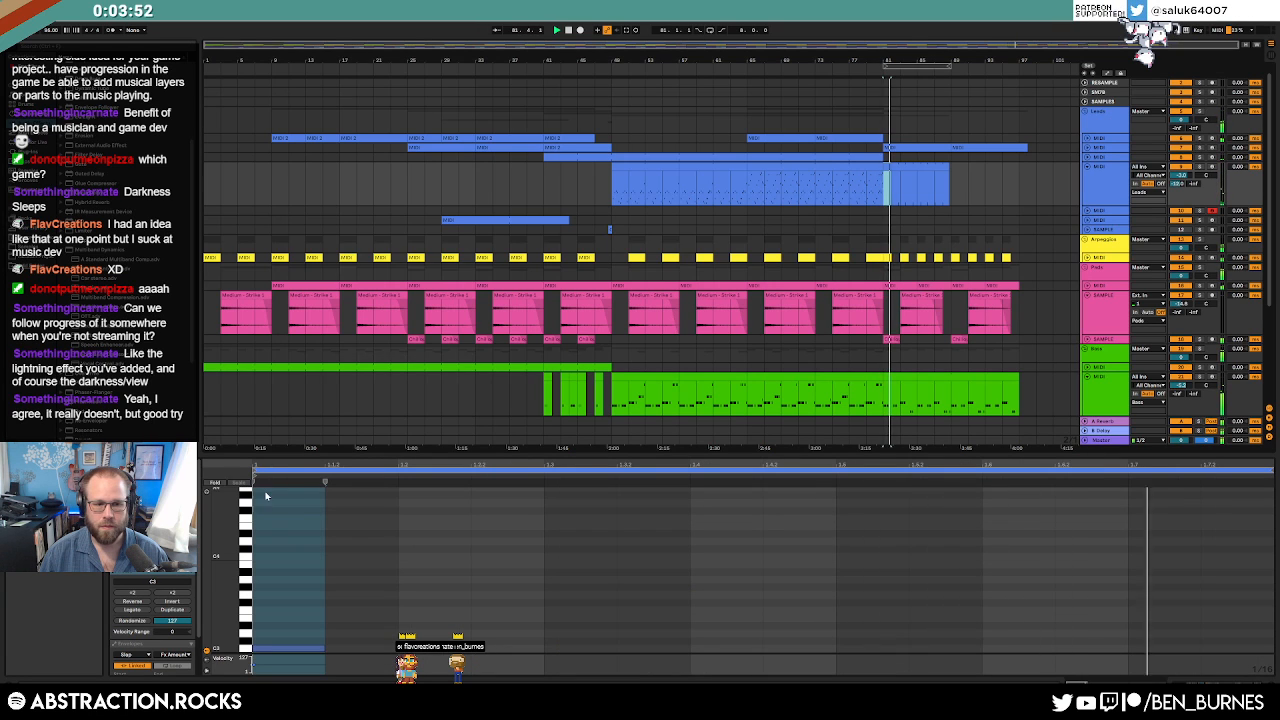
pyautogui.click(274, 532)
pyautogui.scroll(1, 274, 532)
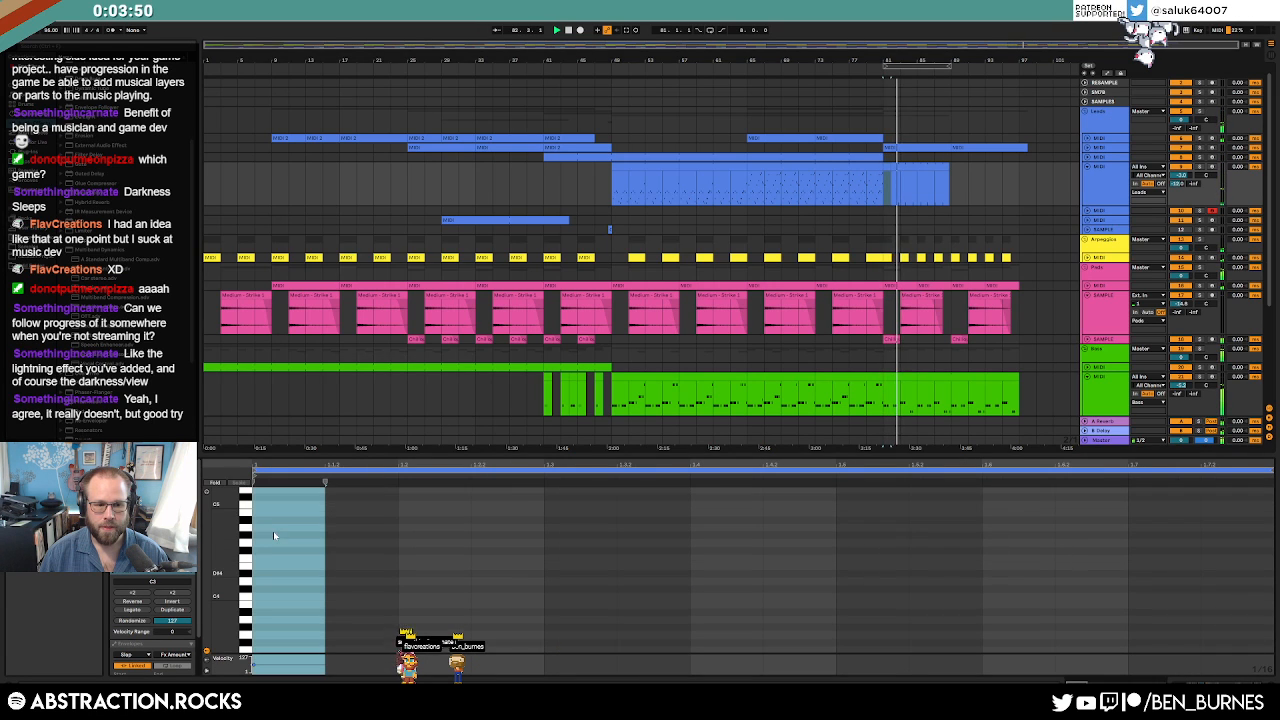
pyautogui.doubleClick(263, 542)
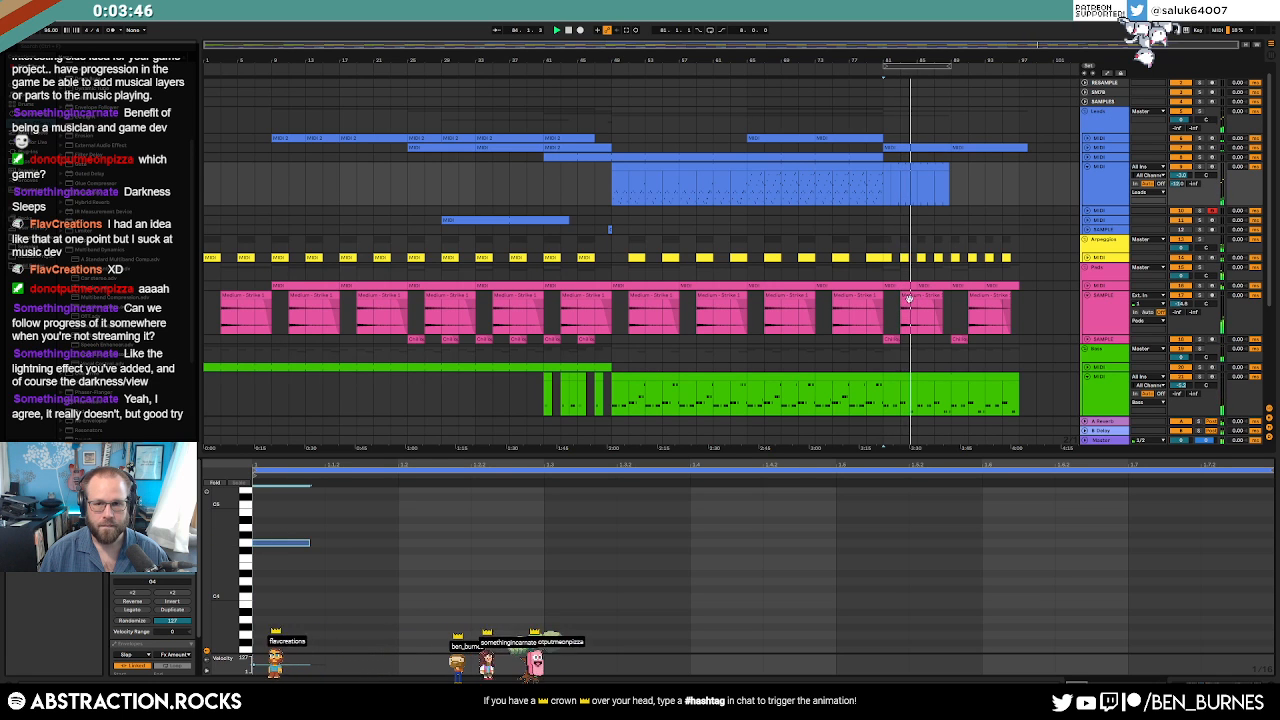
# Reopen the lead clip that starts at bar 65 and add a G4 note on its first beat.
pyautogui.click(871, 190)
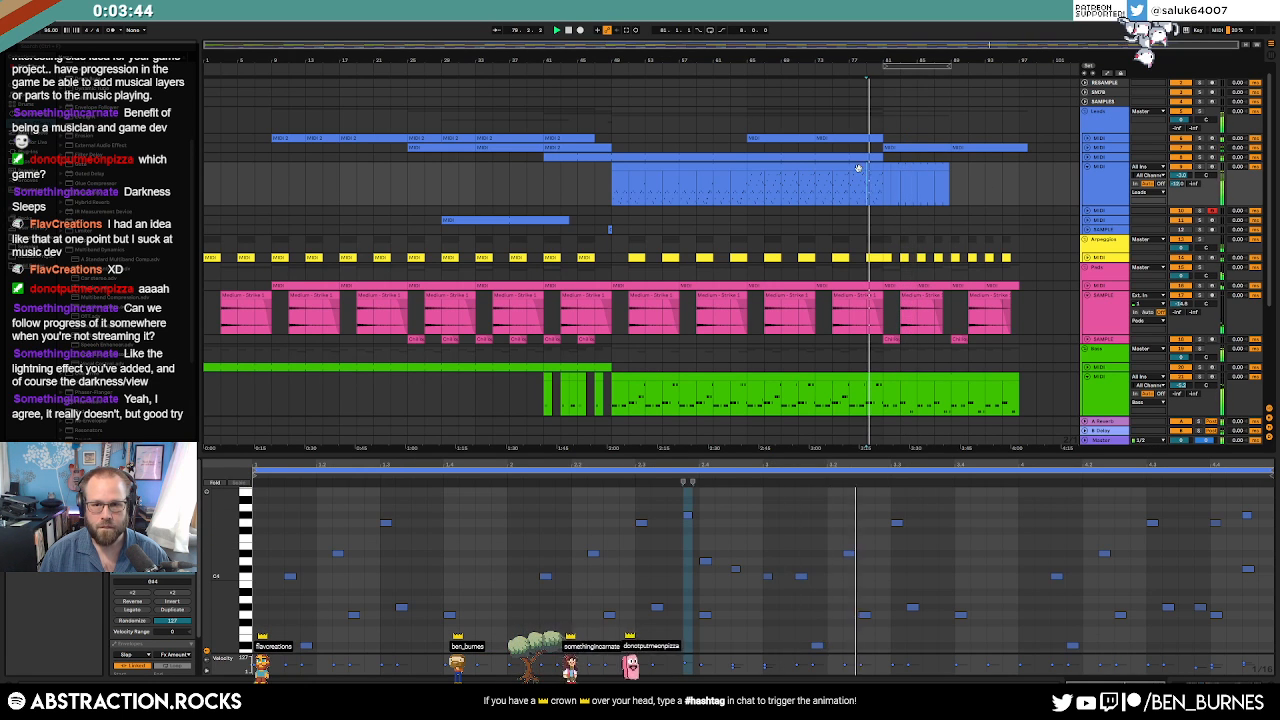
pyautogui.click(857, 167)
pyautogui.click(258, 524)
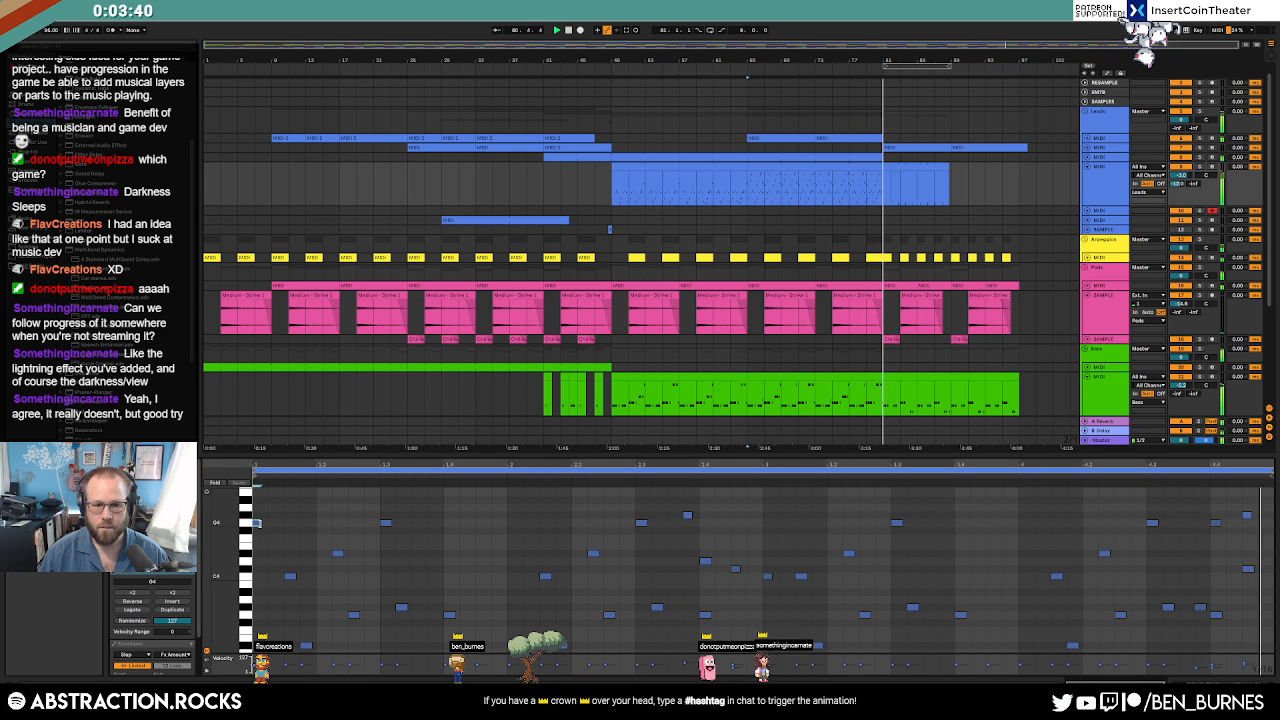
# Reshape the lead track's Fx Amount automation from bar 81 into a curved fall to a lower level, and hide the automation.
pyautogui.click(902, 168)
pyautogui.hotkey('shift', 'Tab')
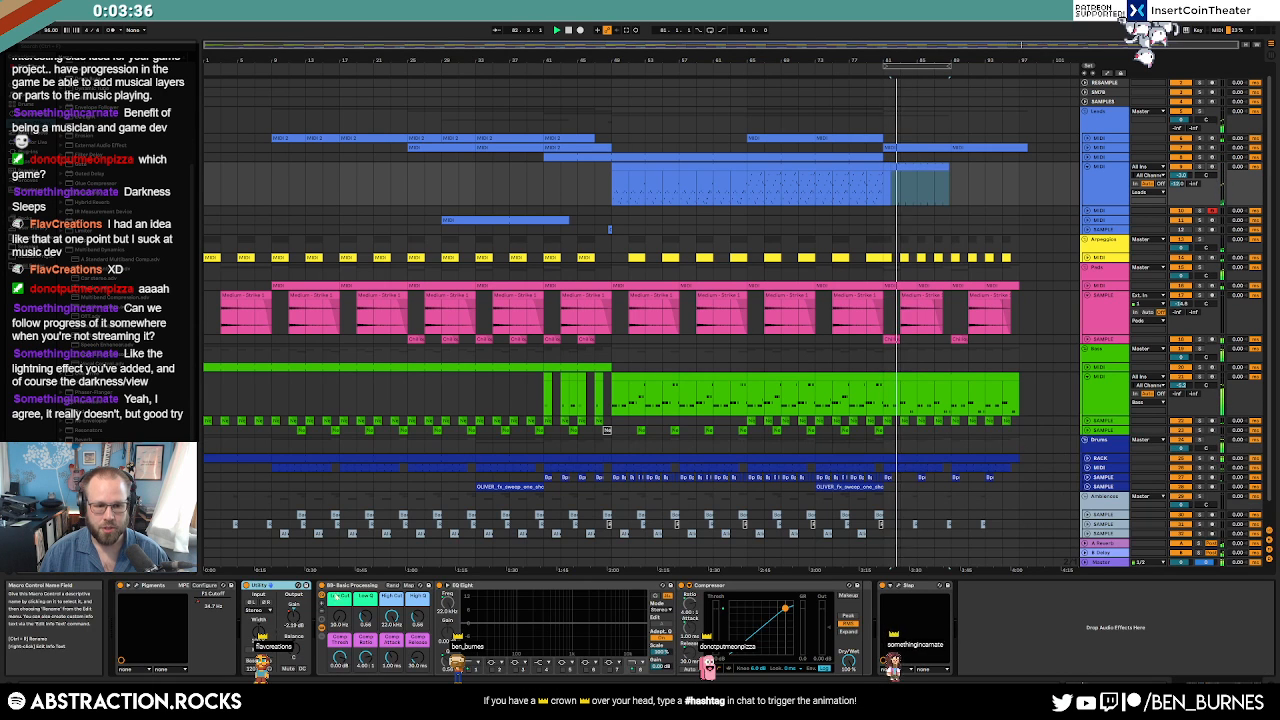
pyautogui.click(898, 586)
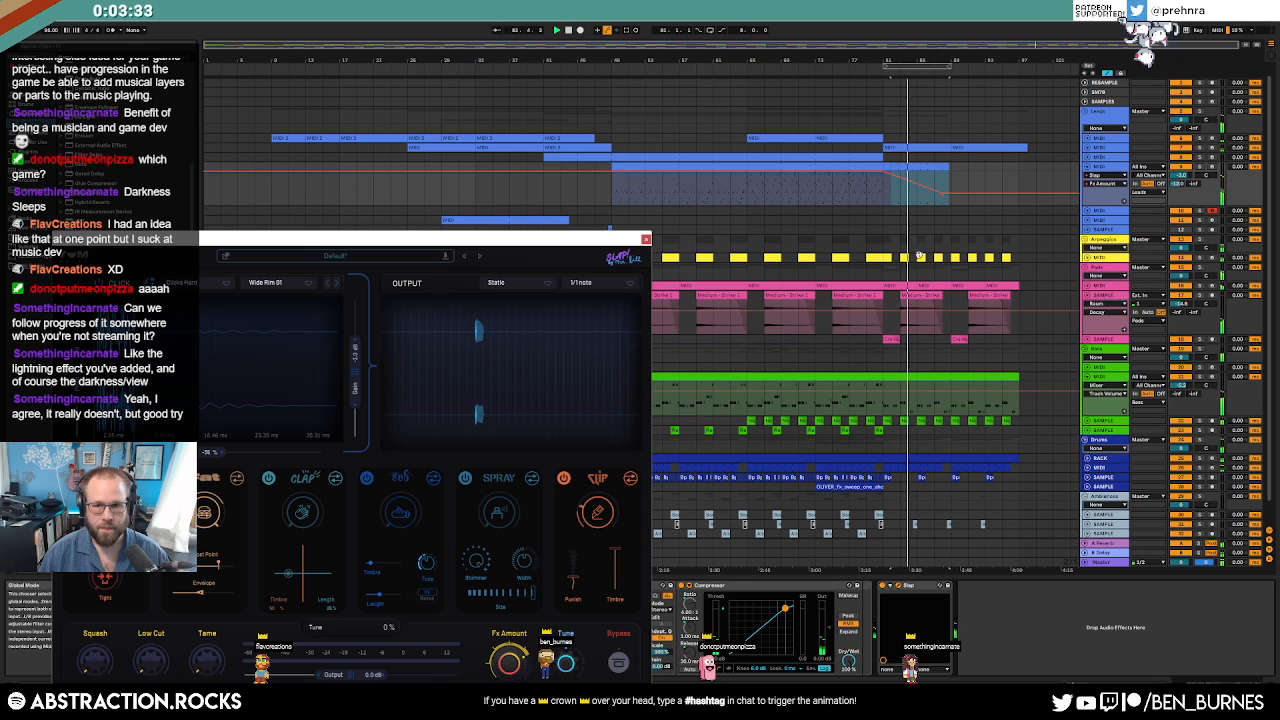
pyautogui.click(967, 194)
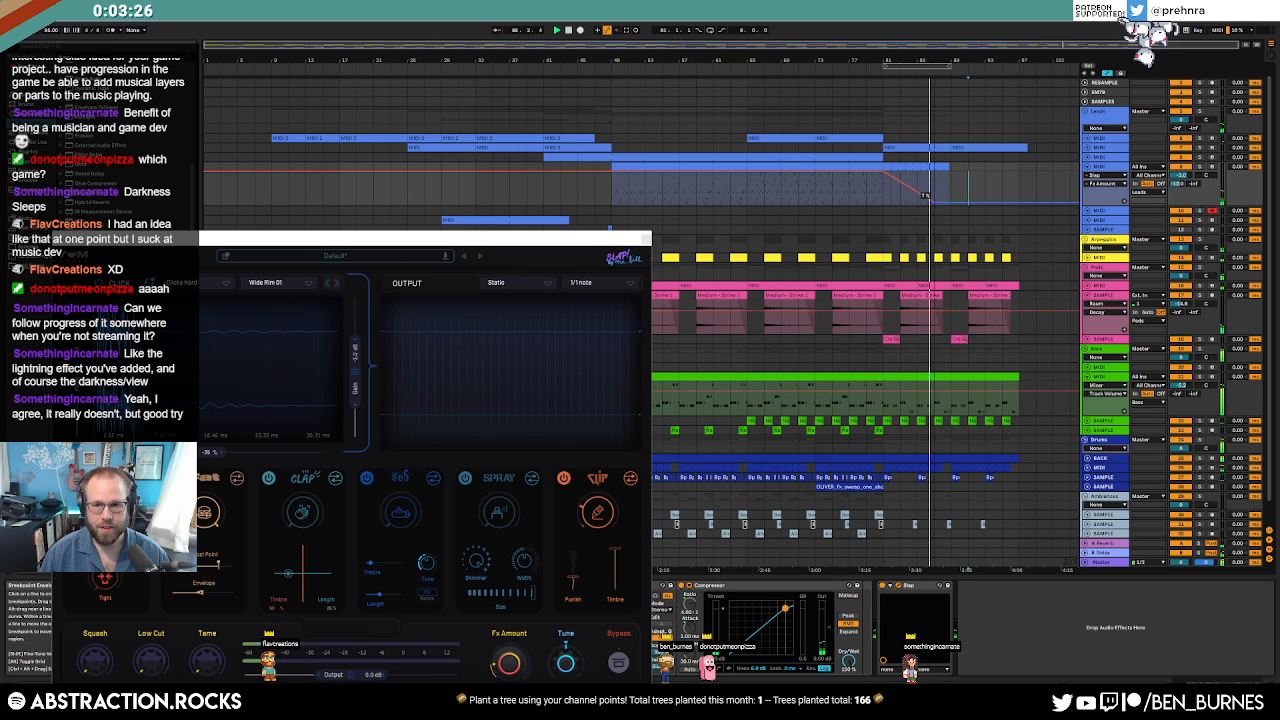
pyautogui.click(877, 195)
pyautogui.press('space')
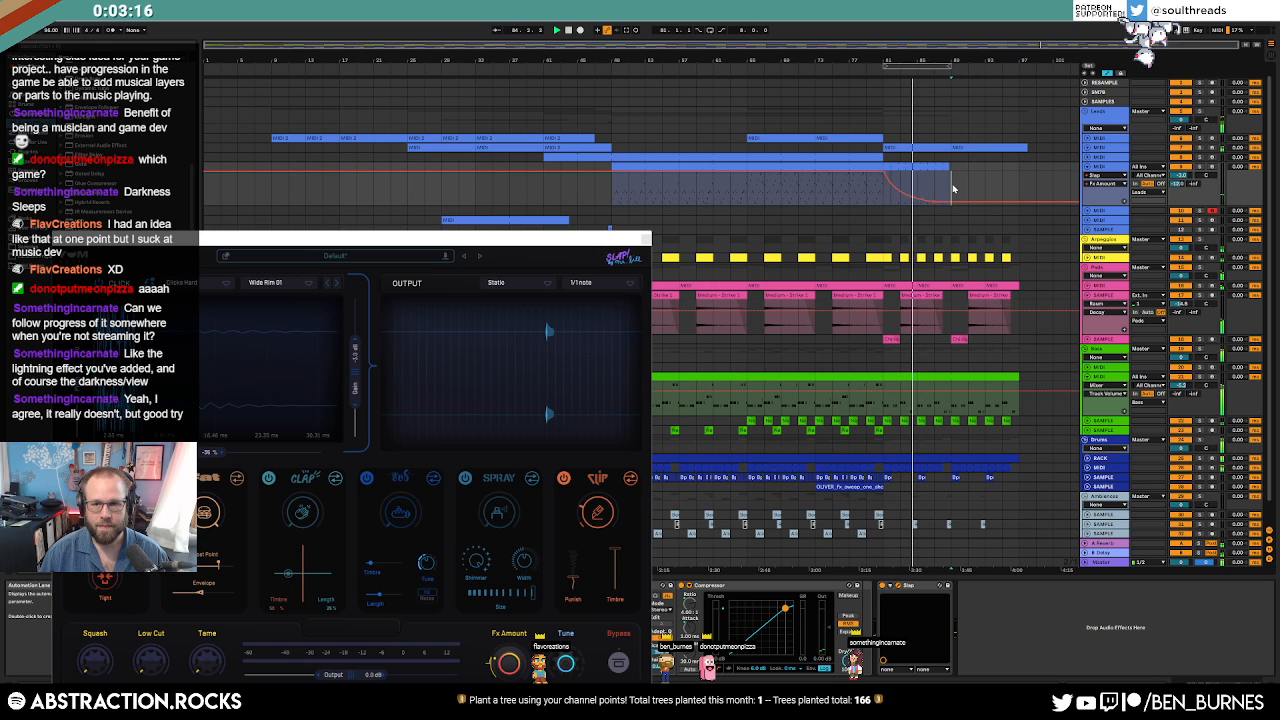
pyautogui.press('a')
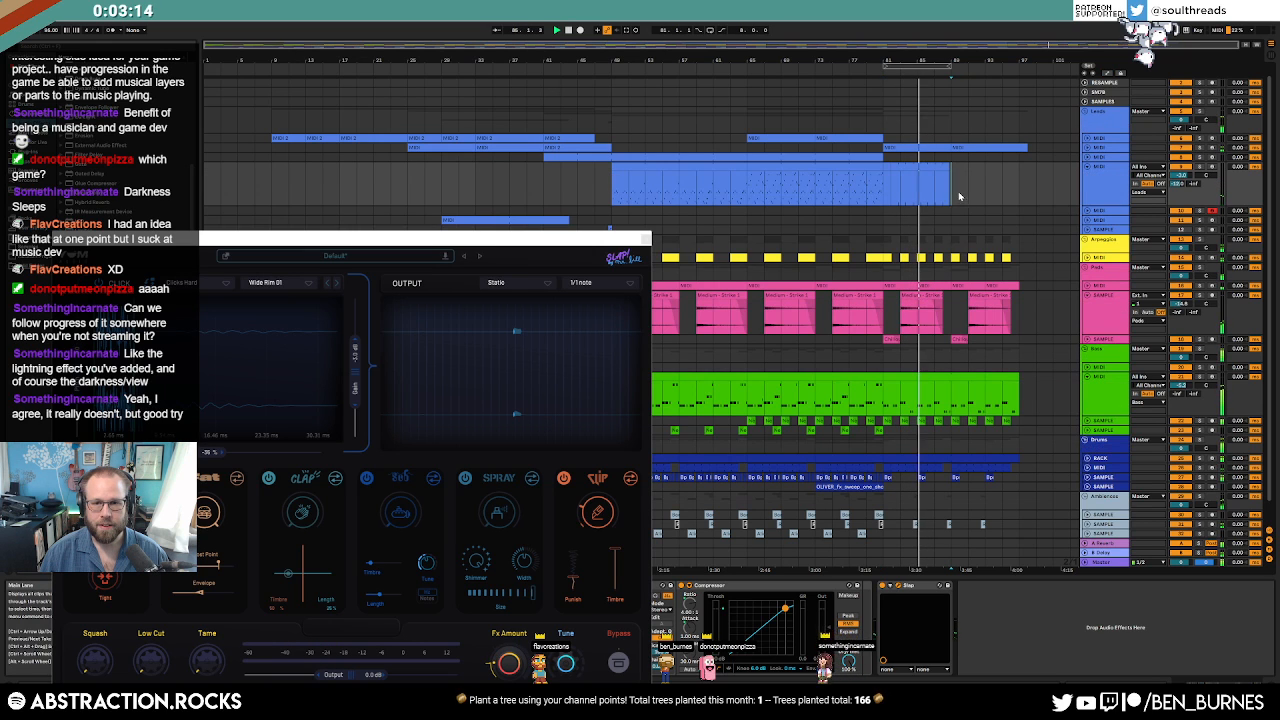
# Replay the lead part from bar 65, close the effect plugin window and collapse the lead track.
pyautogui.click(752, 167)
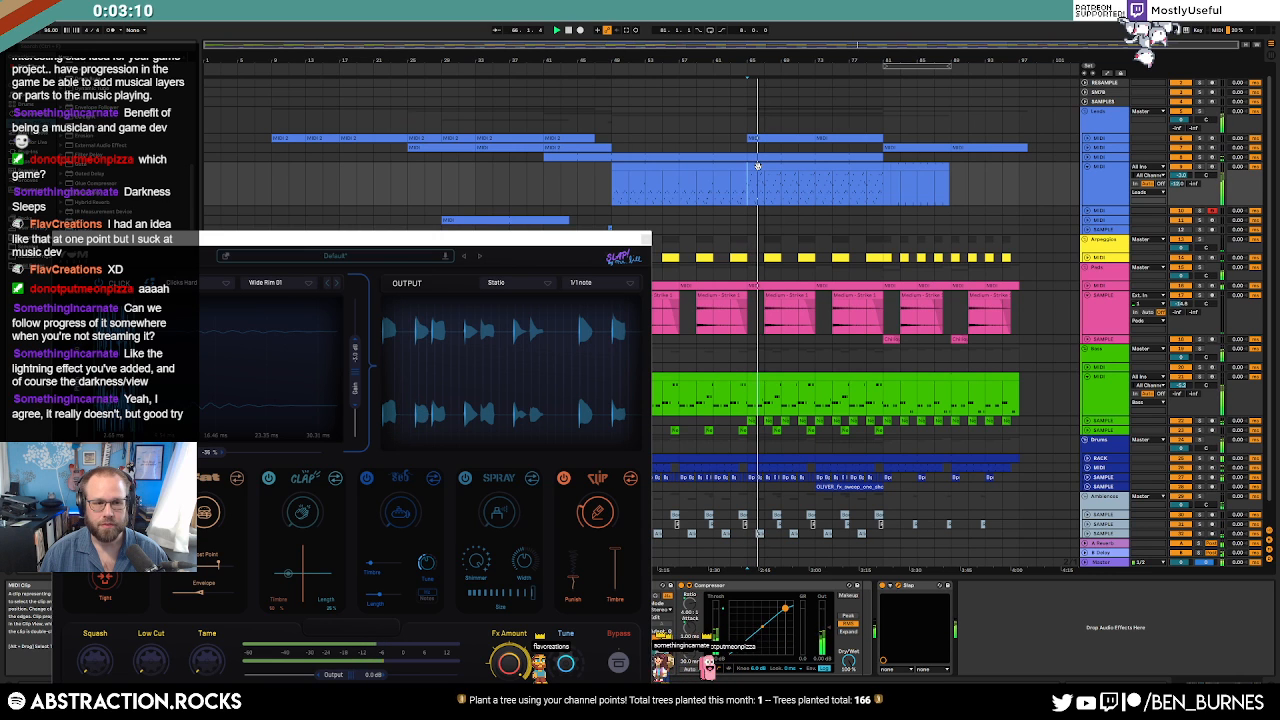
pyautogui.click(895, 255)
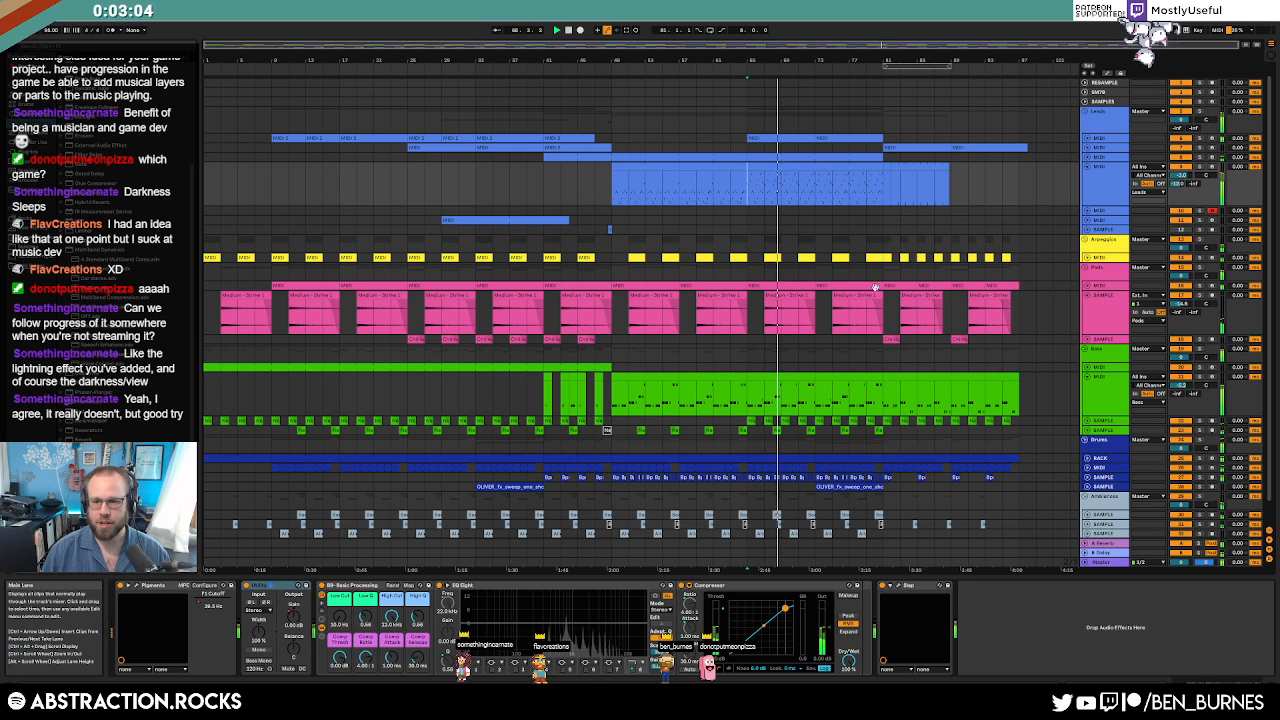
pyautogui.click(1087, 167)
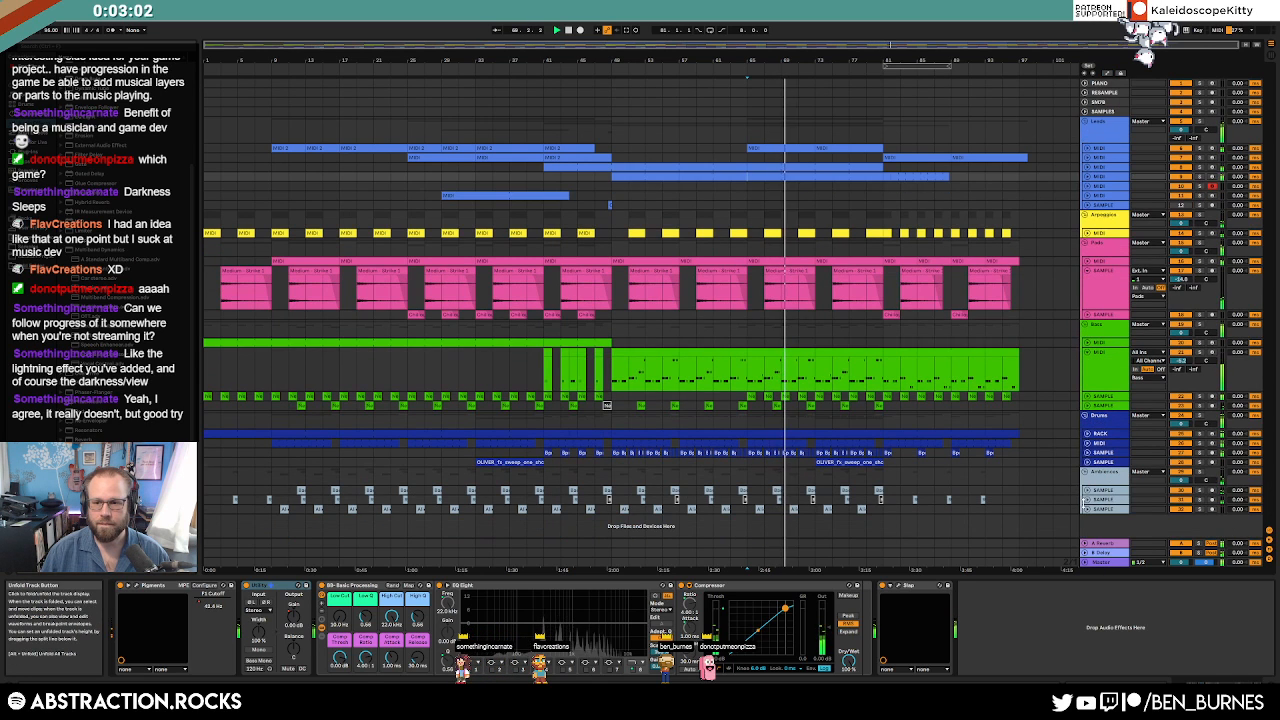
# Check the loudness in the Master track's Youlean Loudness Meter, moving its window aside.
pyautogui.click(1102, 563)
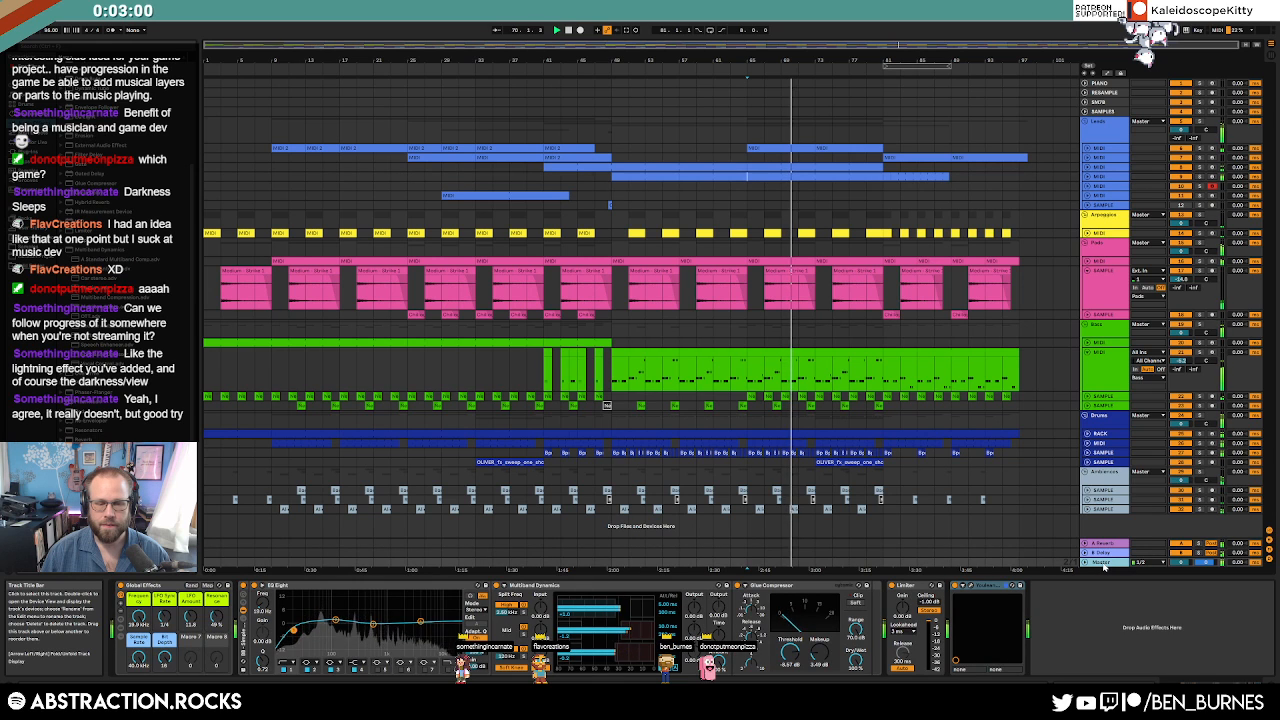
pyautogui.click(961, 585)
pyautogui.moveTo(740, 221); pyautogui.dragTo(318, 130)
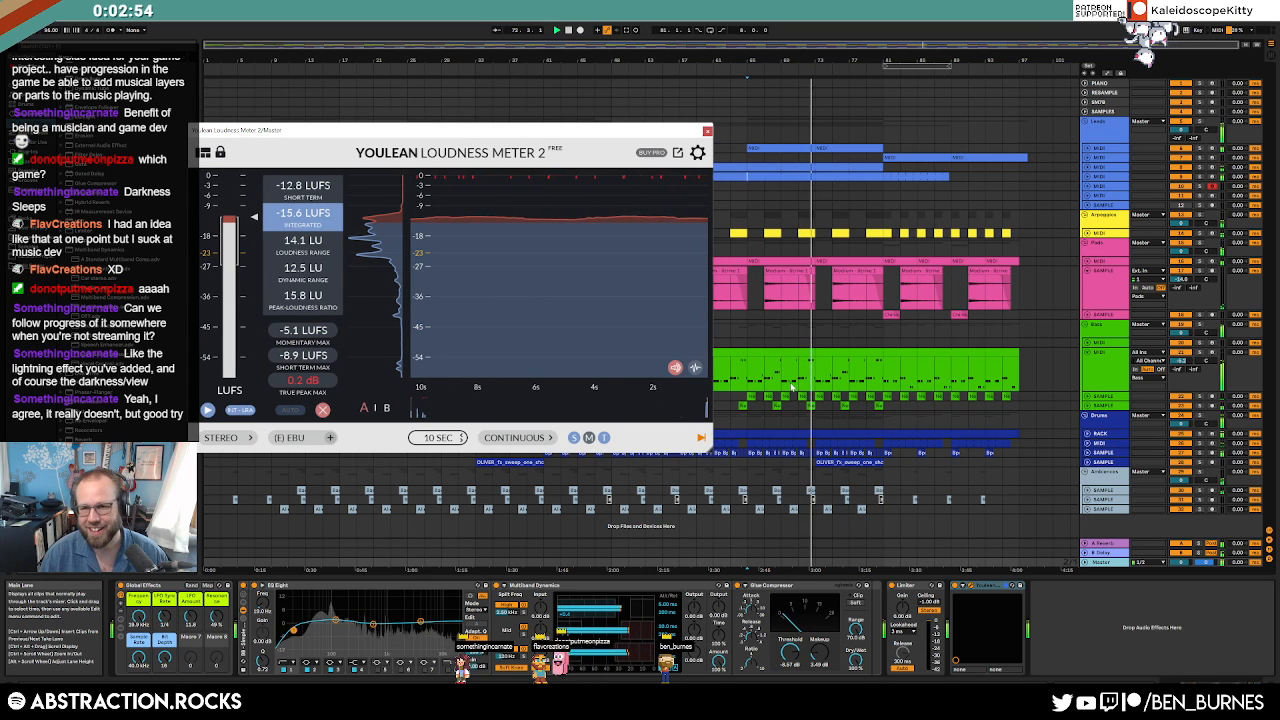
# Adjust the fourth lead MIDI track's volume while rechecking the Master loudness, and collapse the track.
pyautogui.click(1097, 177)
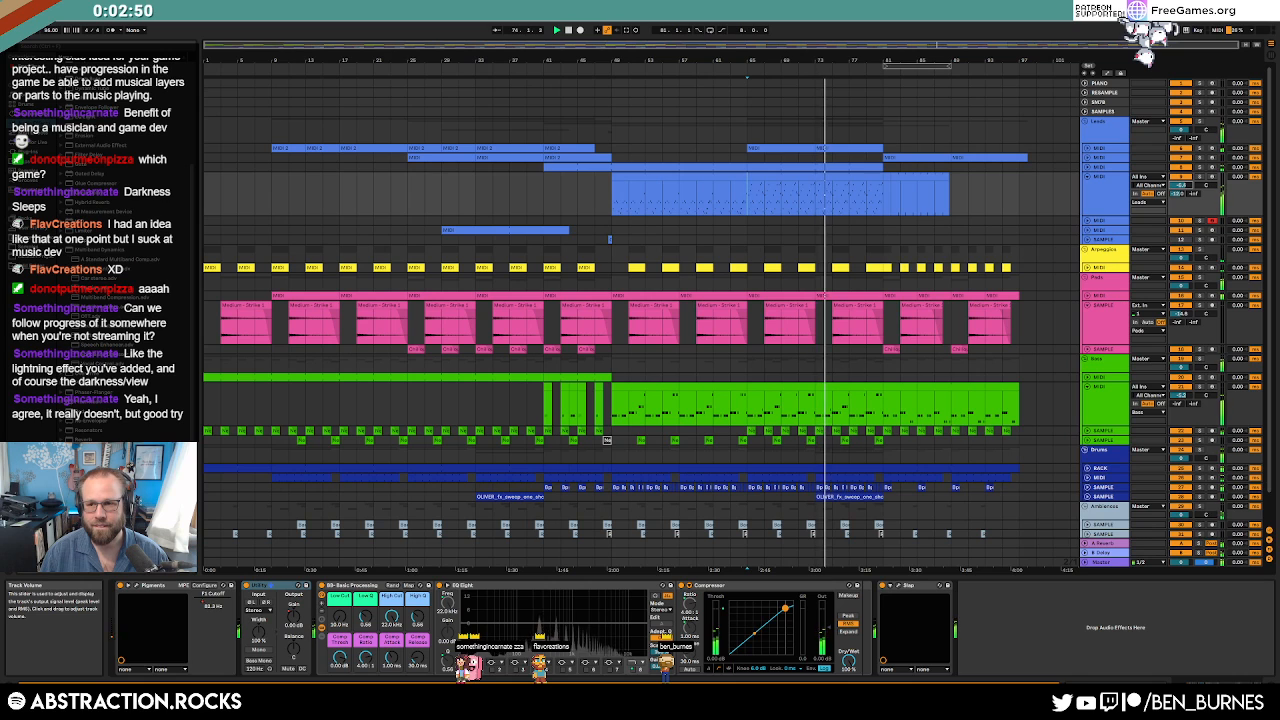
pyautogui.click(1103, 562)
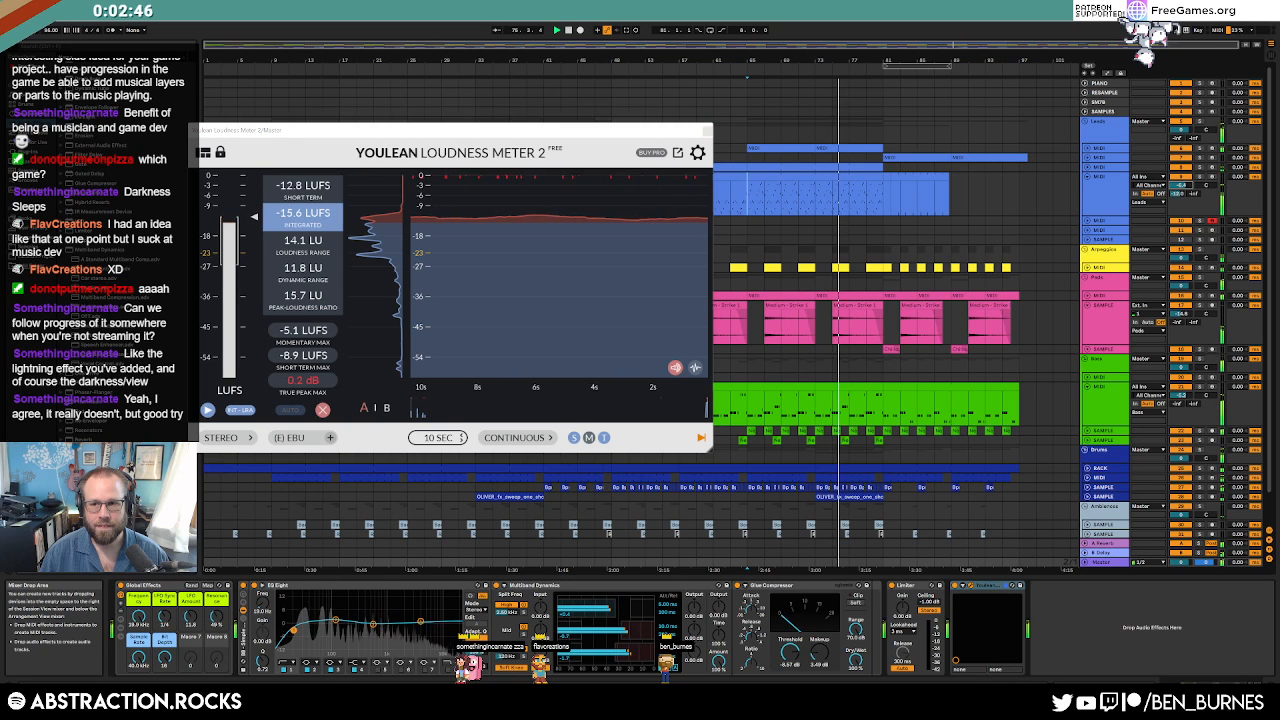
pyautogui.click(1107, 195)
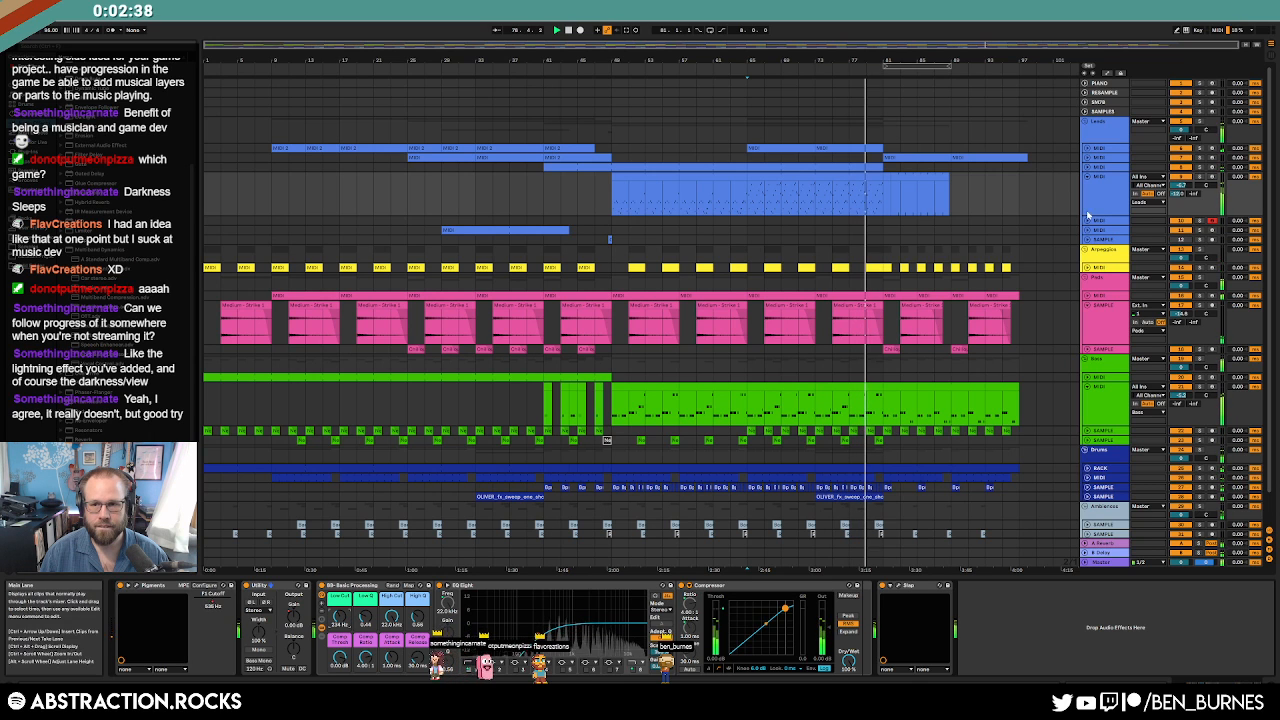
pyautogui.click(1087, 177)
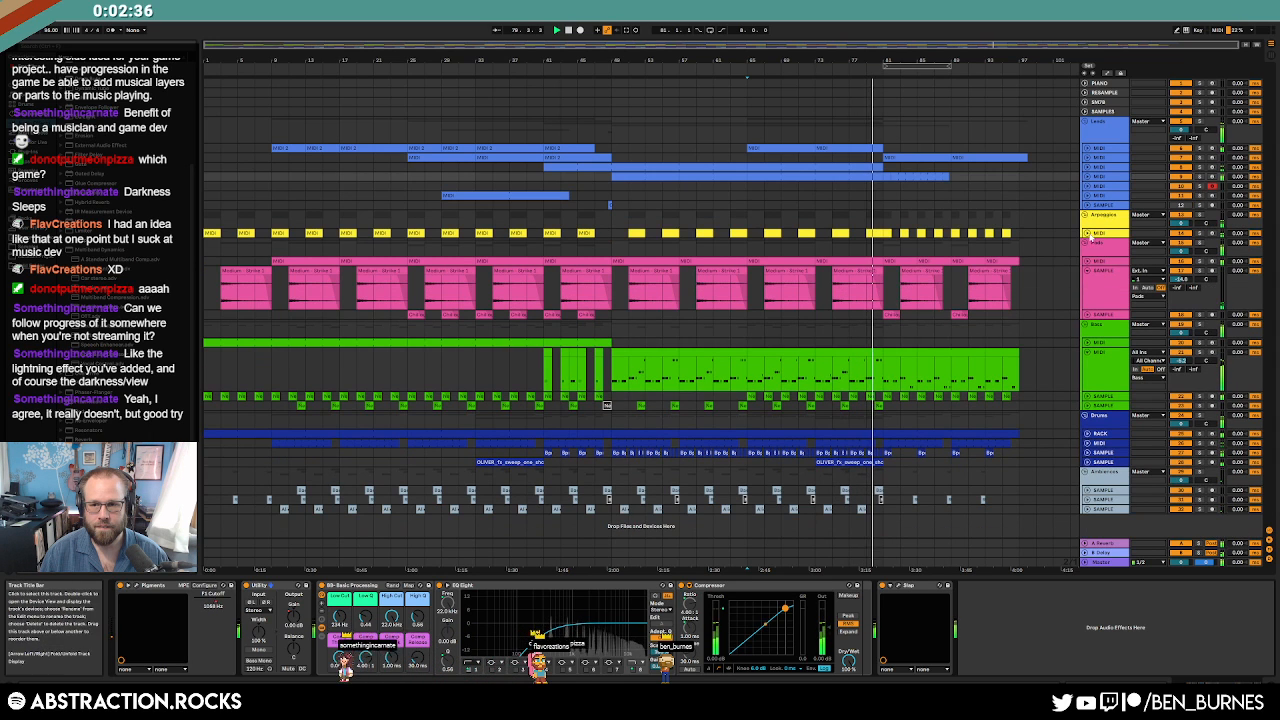
# Raise the low cut on the pads MIDI track and add an EQ Eight band dipping at about 2.2 kHz.
pyautogui.click(1102, 263)
pyautogui.press('Right')
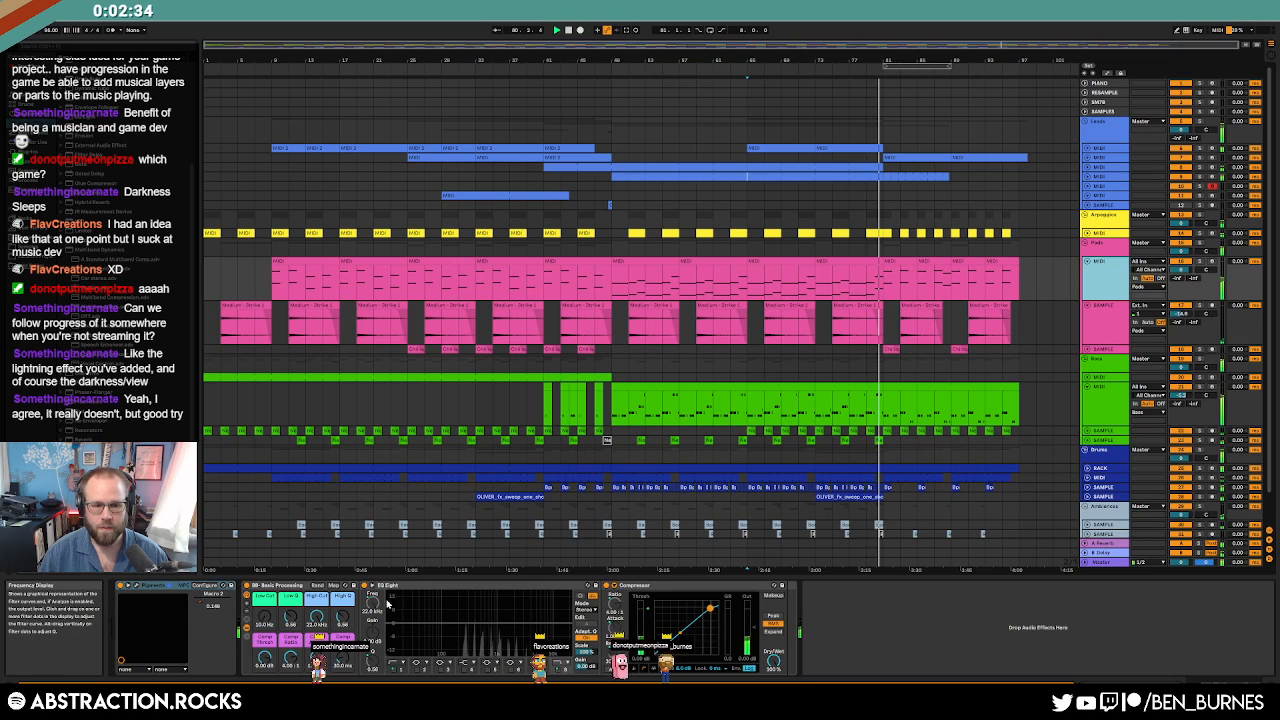
pyautogui.moveTo(265, 618); pyautogui.dragTo(265, 582)
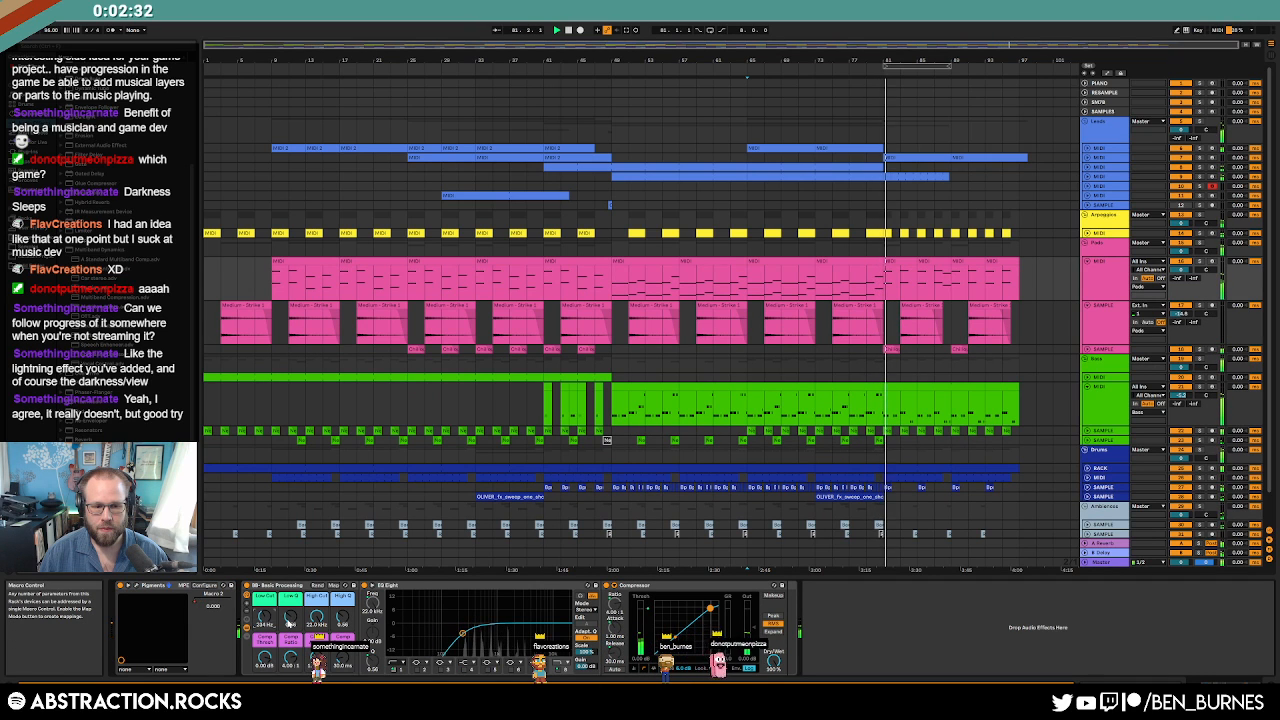
pyautogui.click(487, 664)
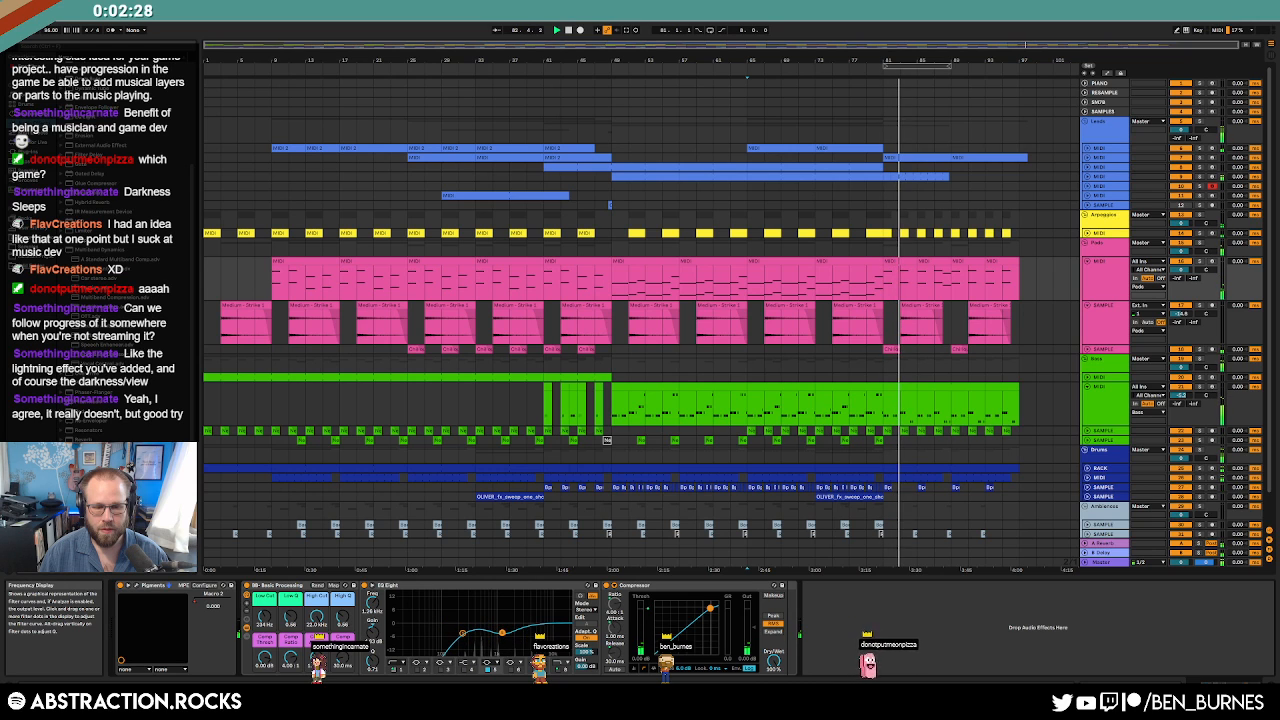
pyautogui.moveTo(502, 632); pyautogui.dragTo(515, 631)
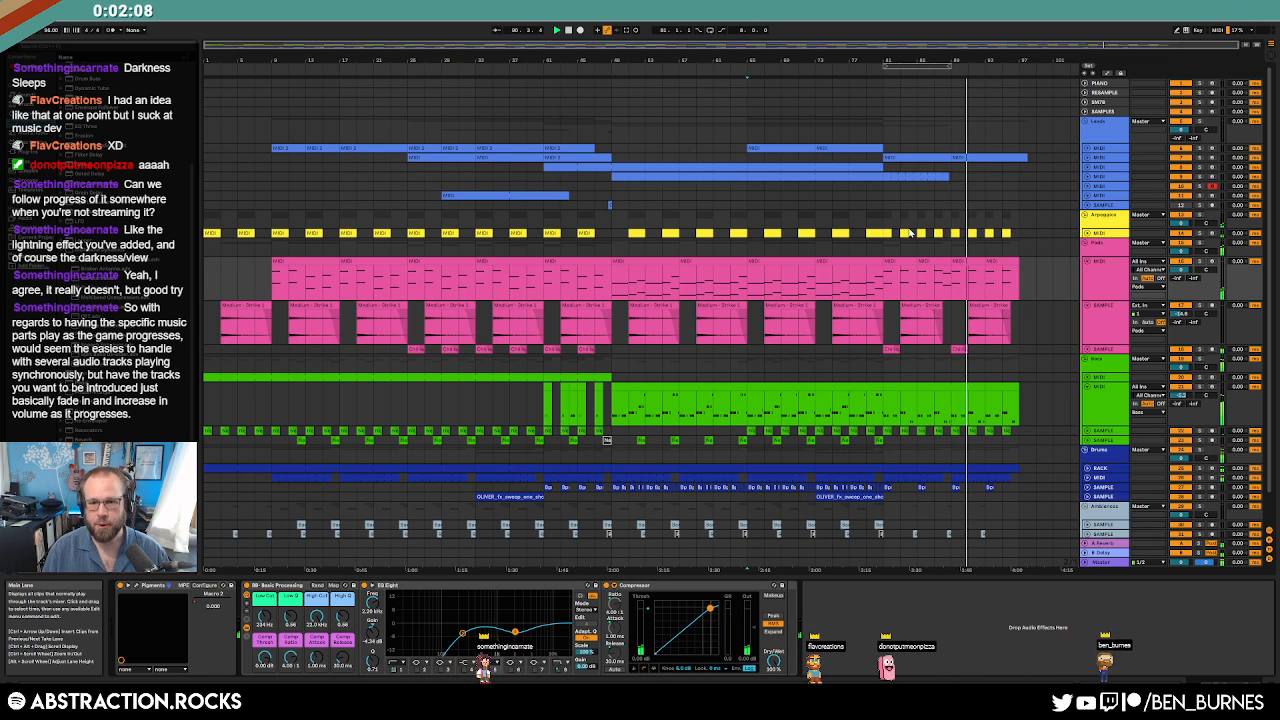
# Replay from bar 81, then open the last bass MIDI clip, move its final A#0 note slightly later and play the clip.
pyautogui.click(885, 170)
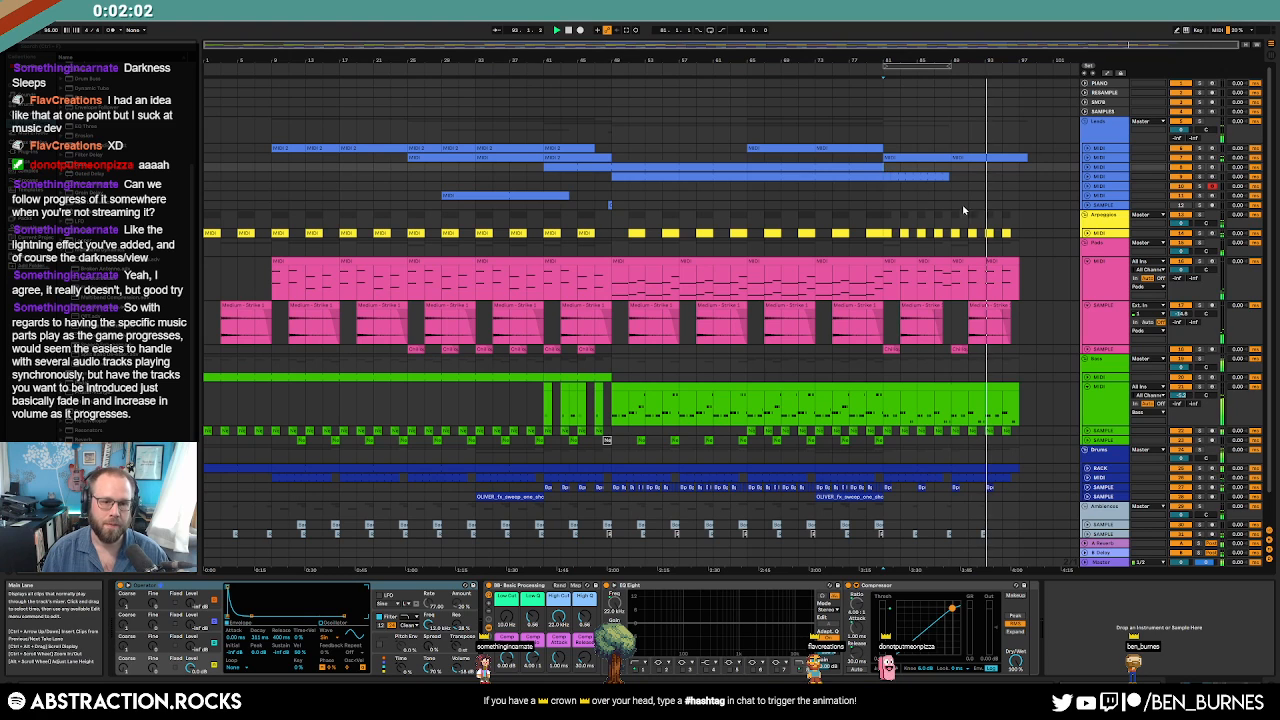
pyautogui.scroll(-2, 972, 381)
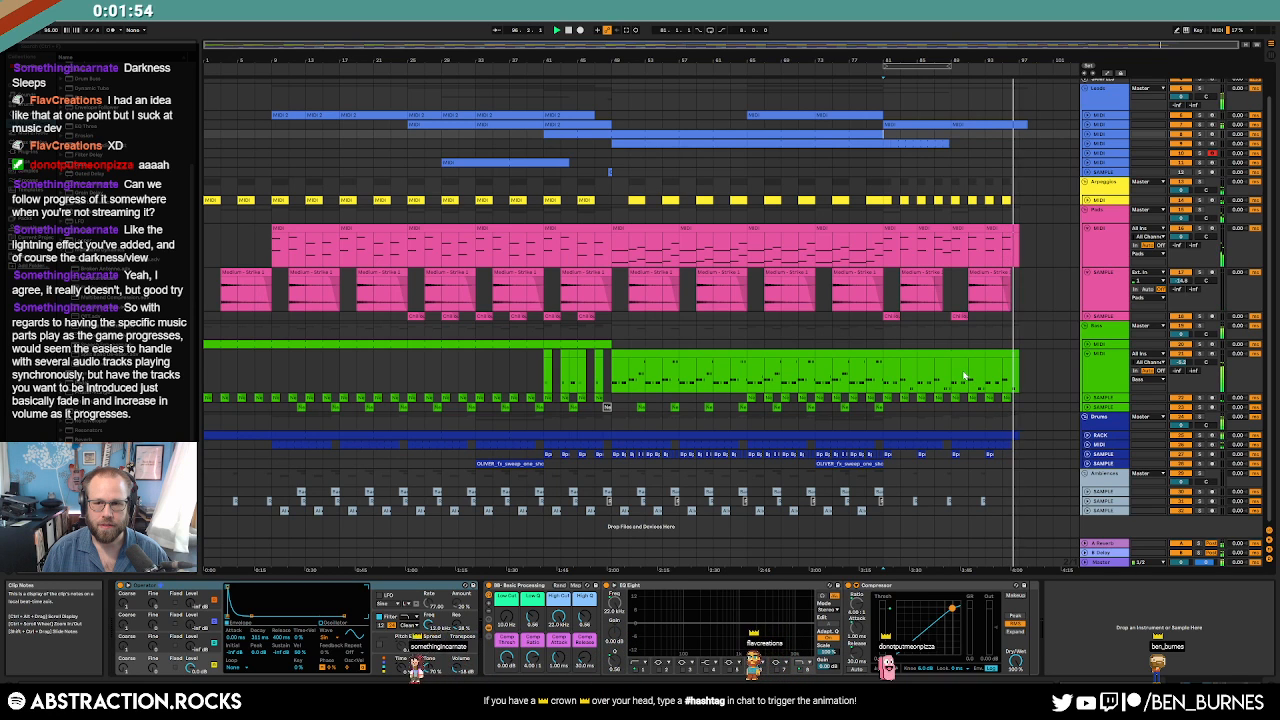
pyautogui.click(1012, 357)
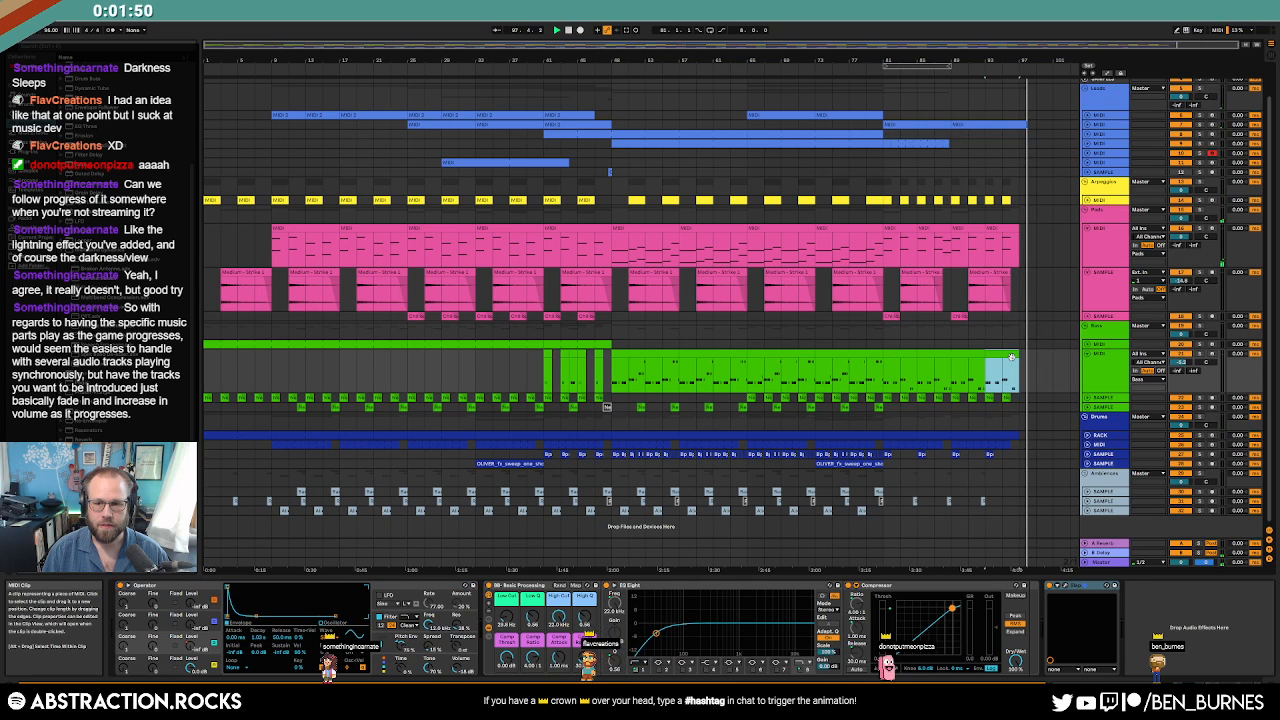
pyautogui.doubleClick(1012, 357)
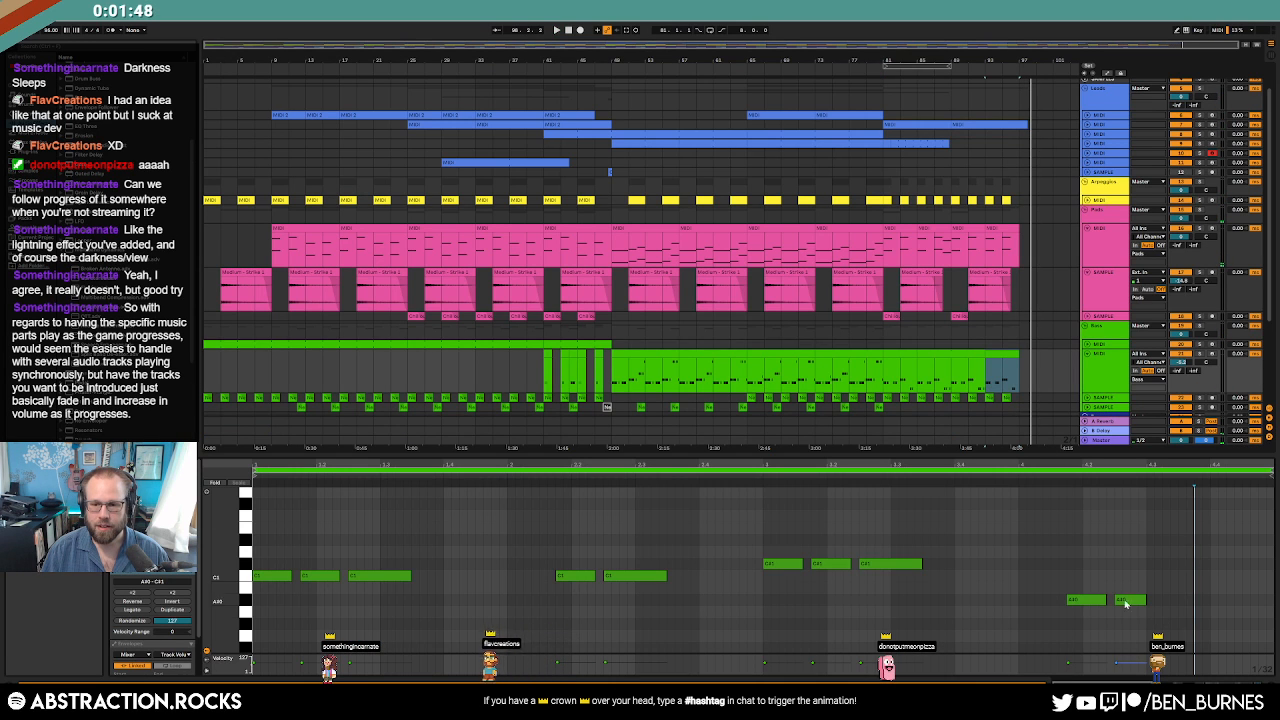
pyautogui.moveTo(1126, 602); pyautogui.dragTo(1154, 606)
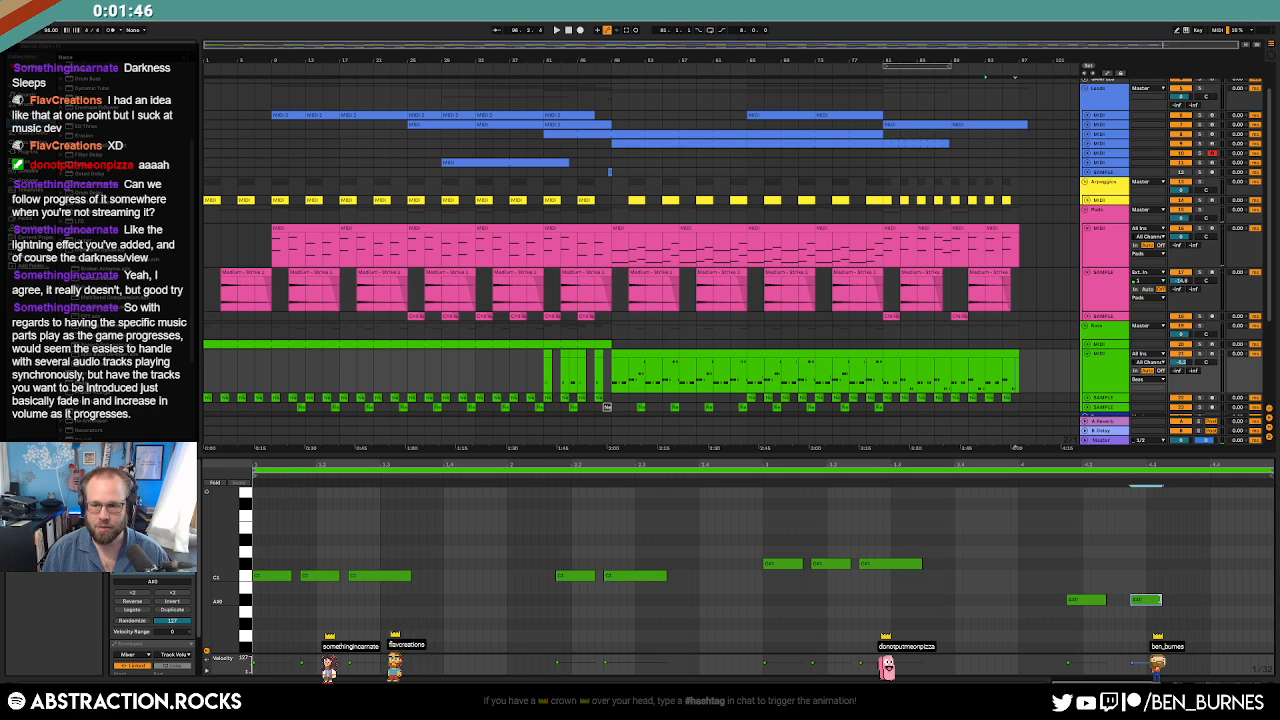
pyautogui.press('space')
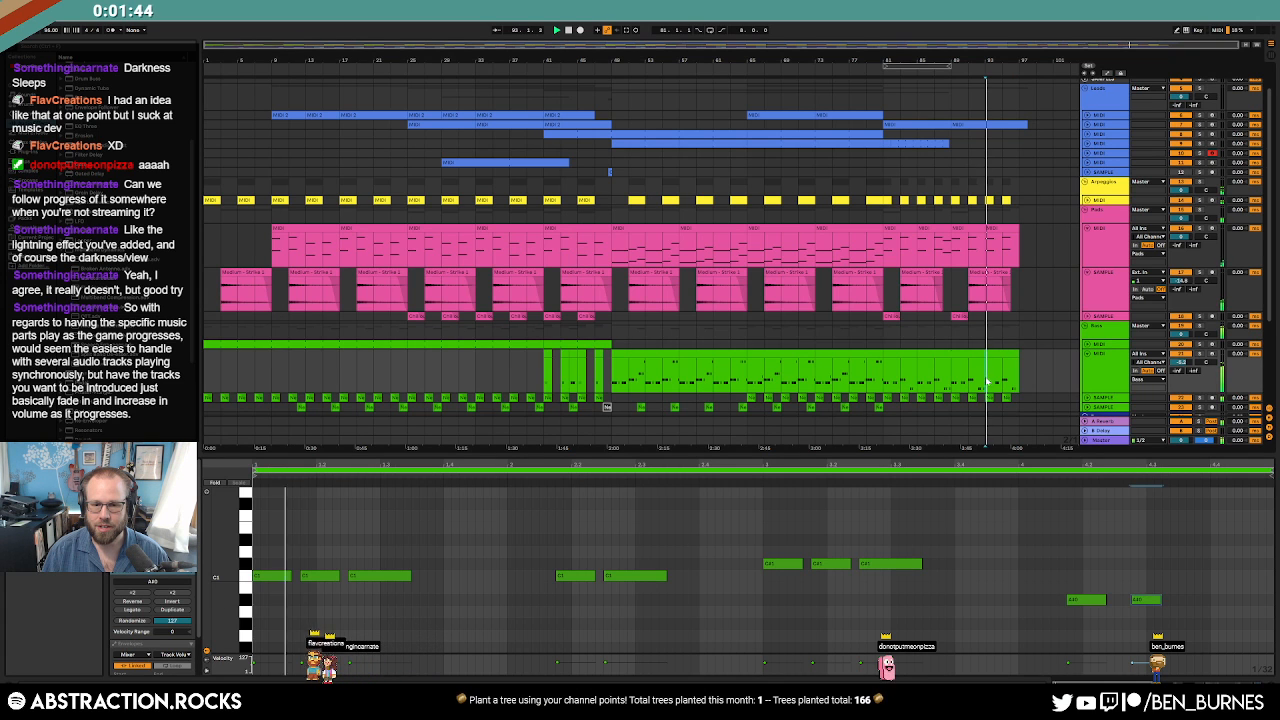
# Duplicate the bass clip's last A#0 note shortly after itself, replacing a first copy placed further out, and close the note editor.
pyautogui.scroll(5, 1024, 390)
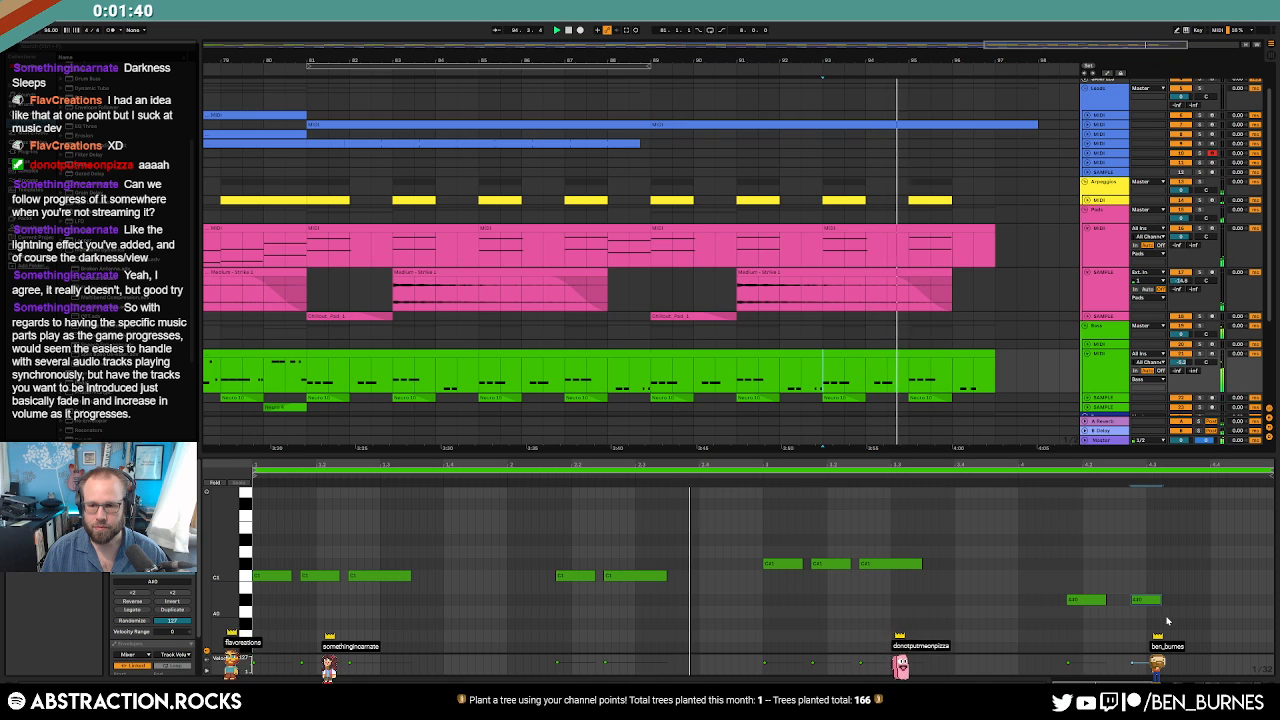
pyautogui.moveTo(1155, 603); pyautogui.dragTo(1213, 604)
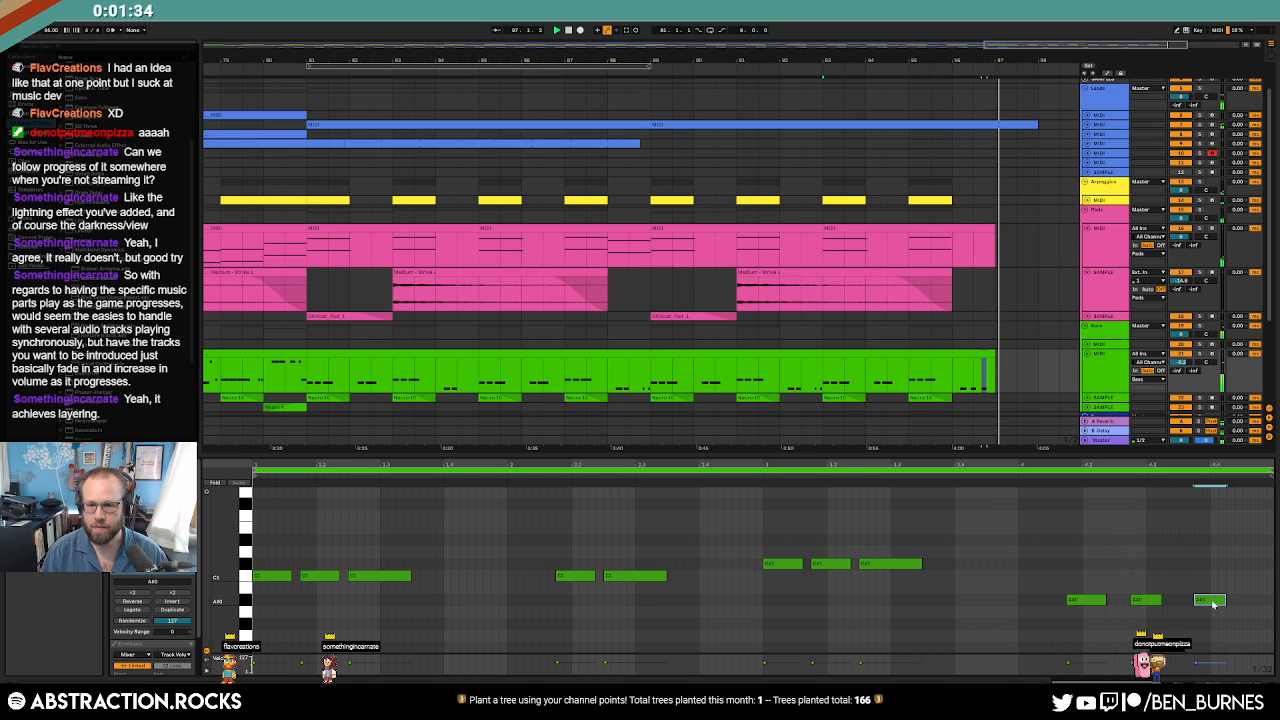
pyautogui.press('Delete')
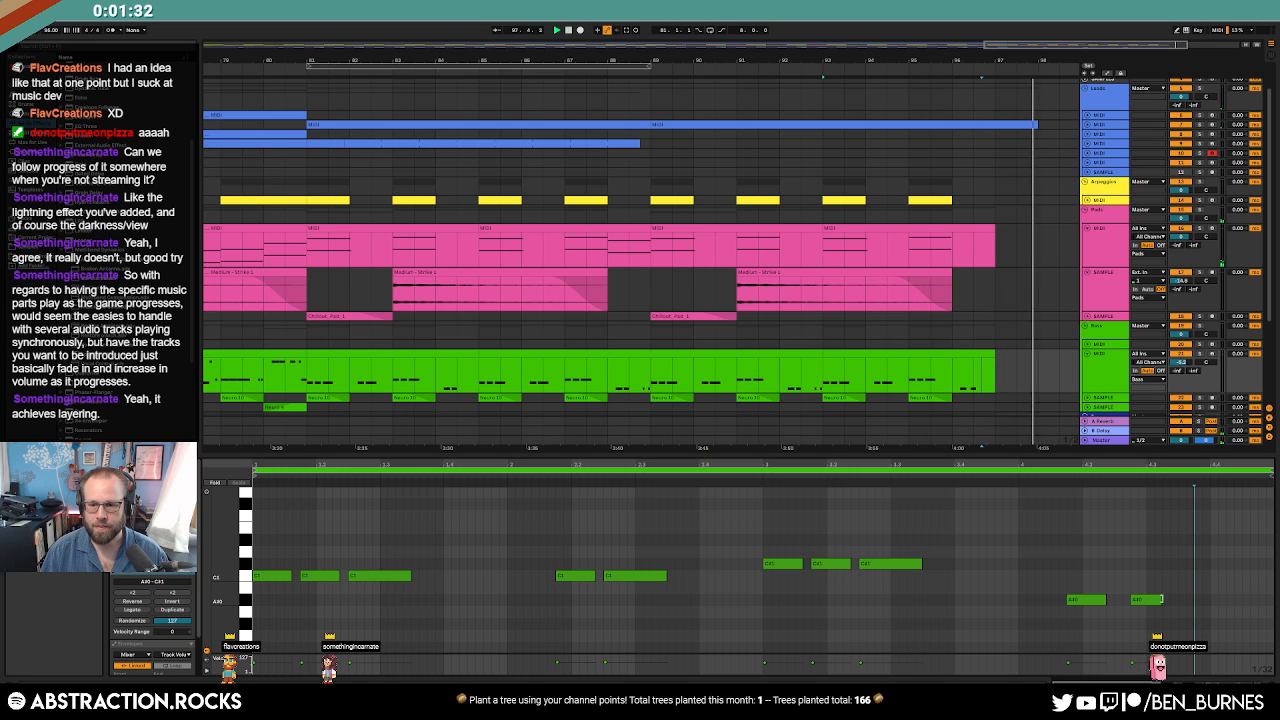
pyautogui.moveTo(1149, 603); pyautogui.dragTo(1203, 604)
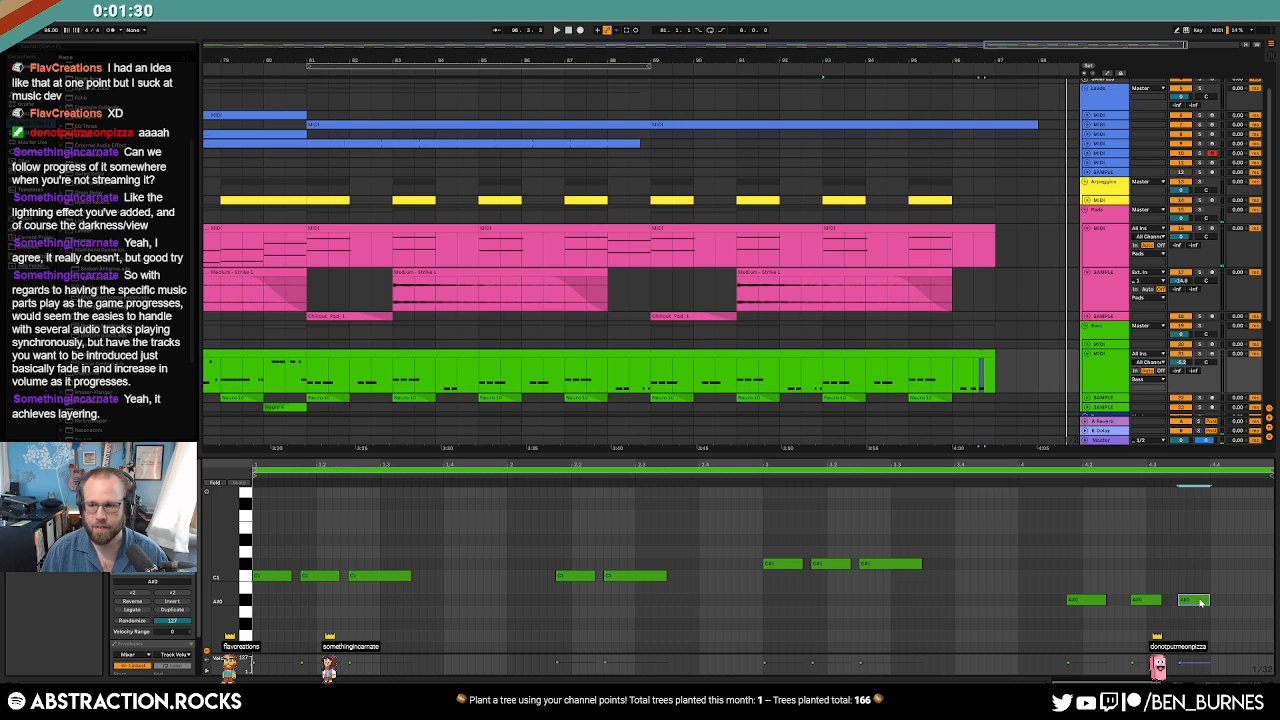
pyautogui.hotkey('shift', 'Tab')
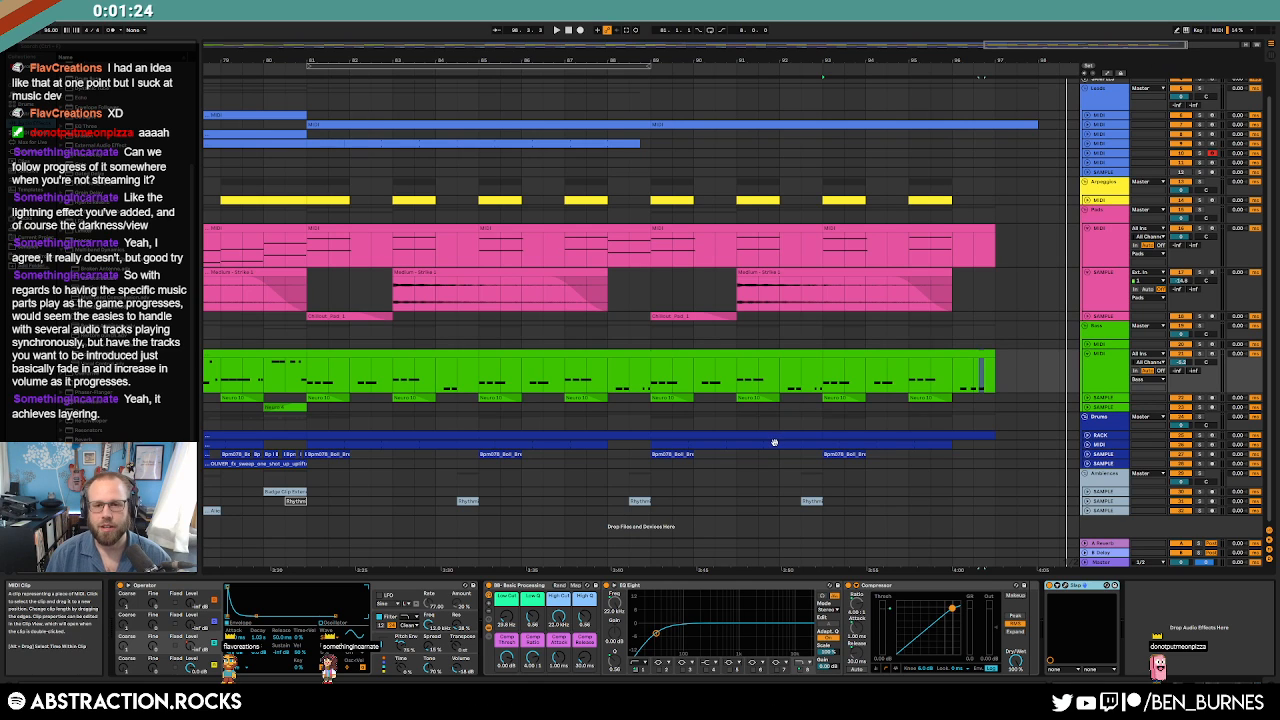
# Open the Slap plugin on the bass MIDI track, show the automation lanes and move the plugin window clear of the ending.
pyautogui.click(921, 352)
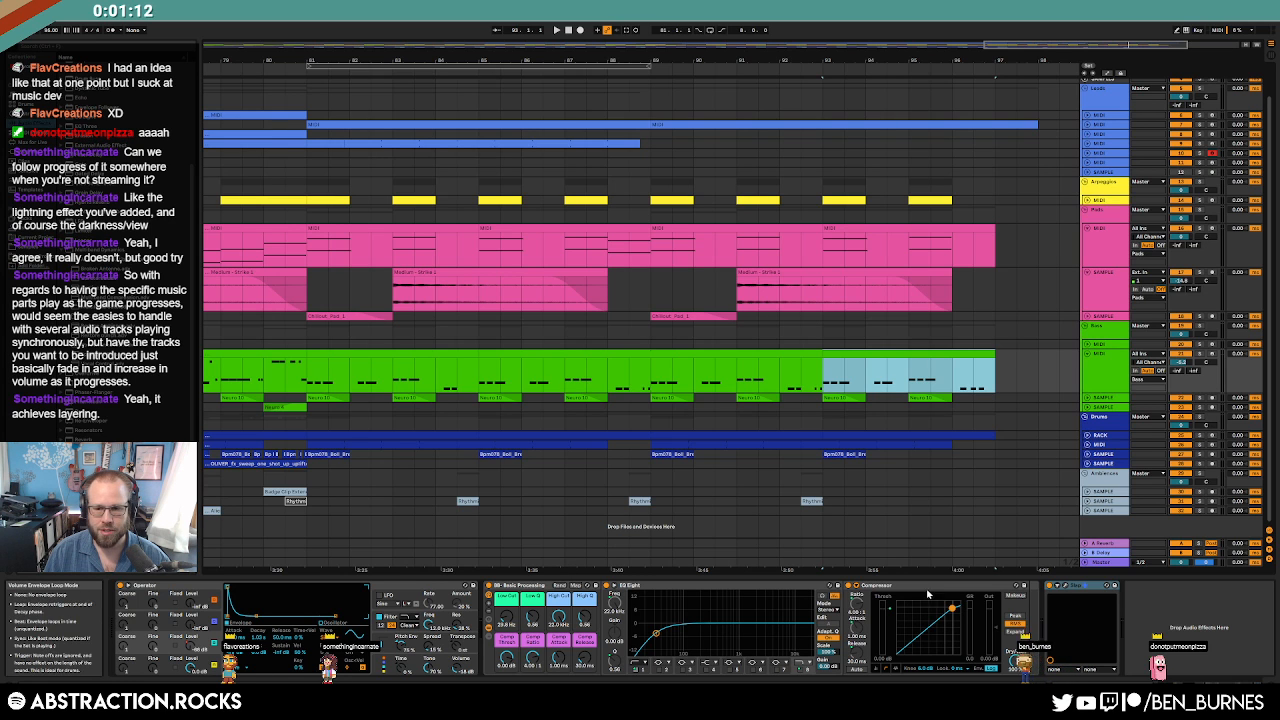
pyautogui.click(1064, 586)
pyautogui.moveTo(878, 136); pyautogui.dragTo(510, 110)
pyautogui.press('a')
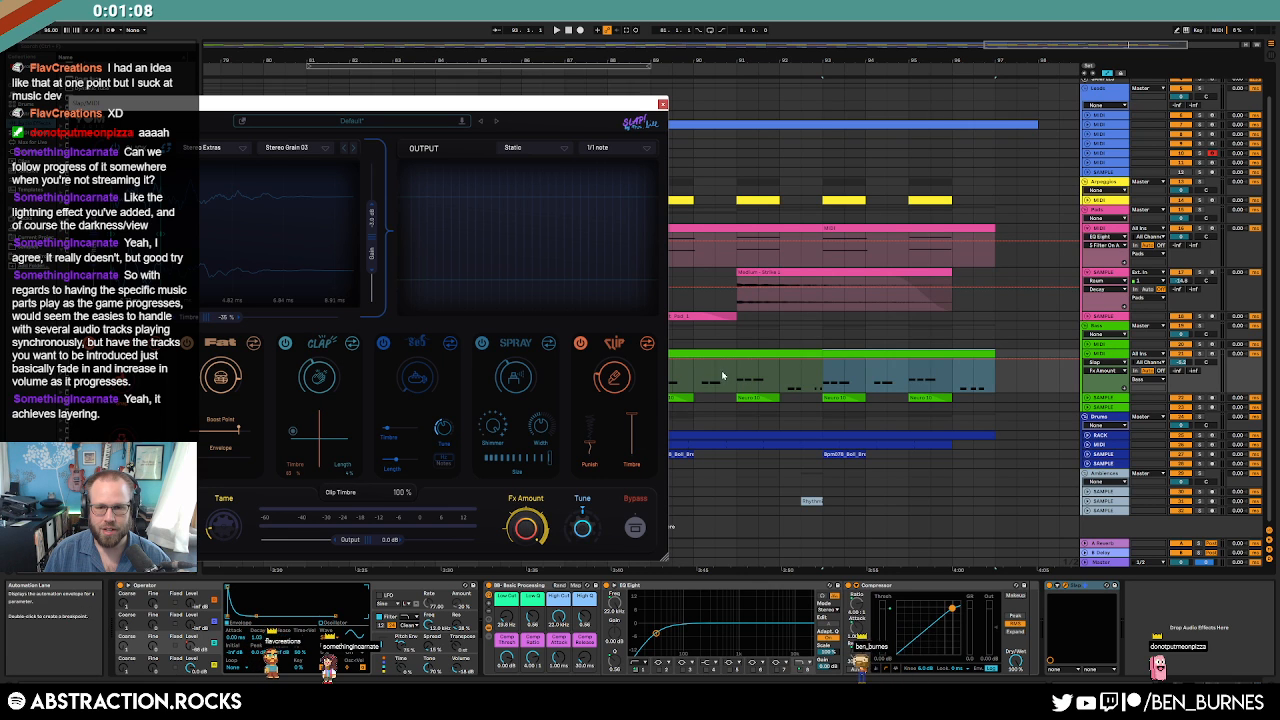
pyautogui.moveTo(594, 106); pyautogui.dragTo(526, 109)
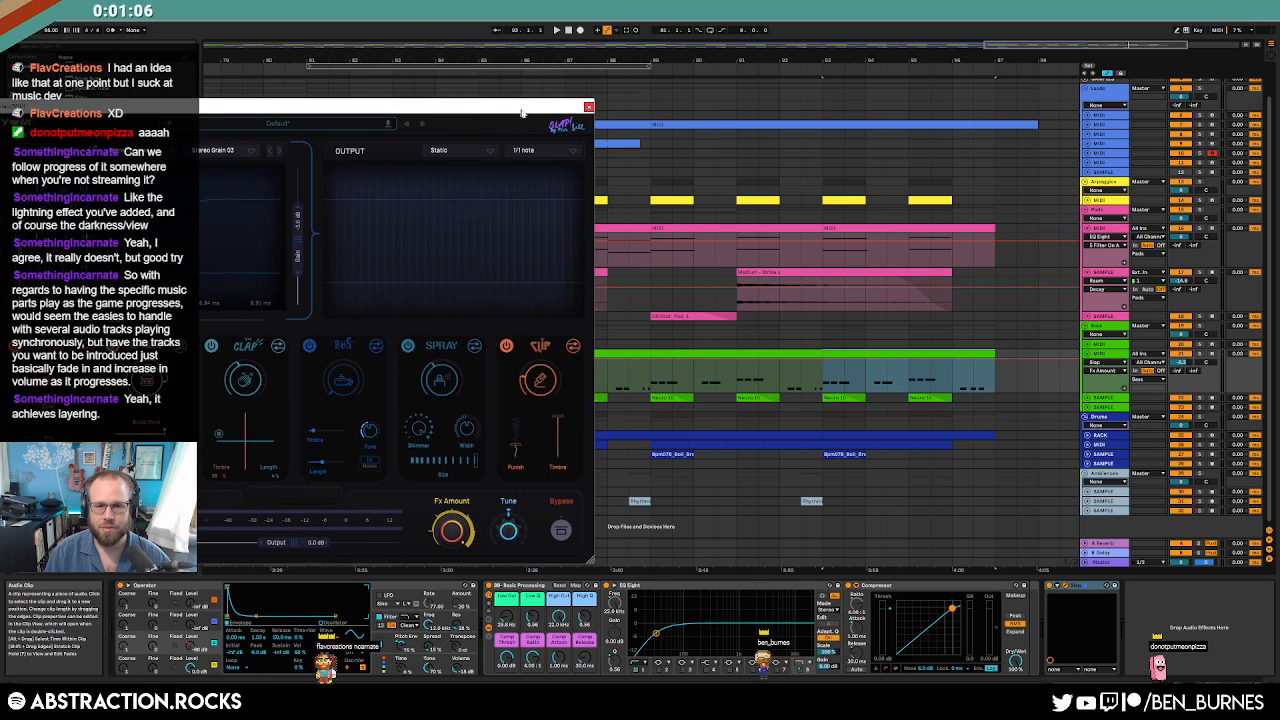
# Automate the bass track's Slap Fx Amount to ramp down from 100 % at bar 89 to minimum at bar 97, play it back and close the plugin.
pyautogui.click(651, 363)
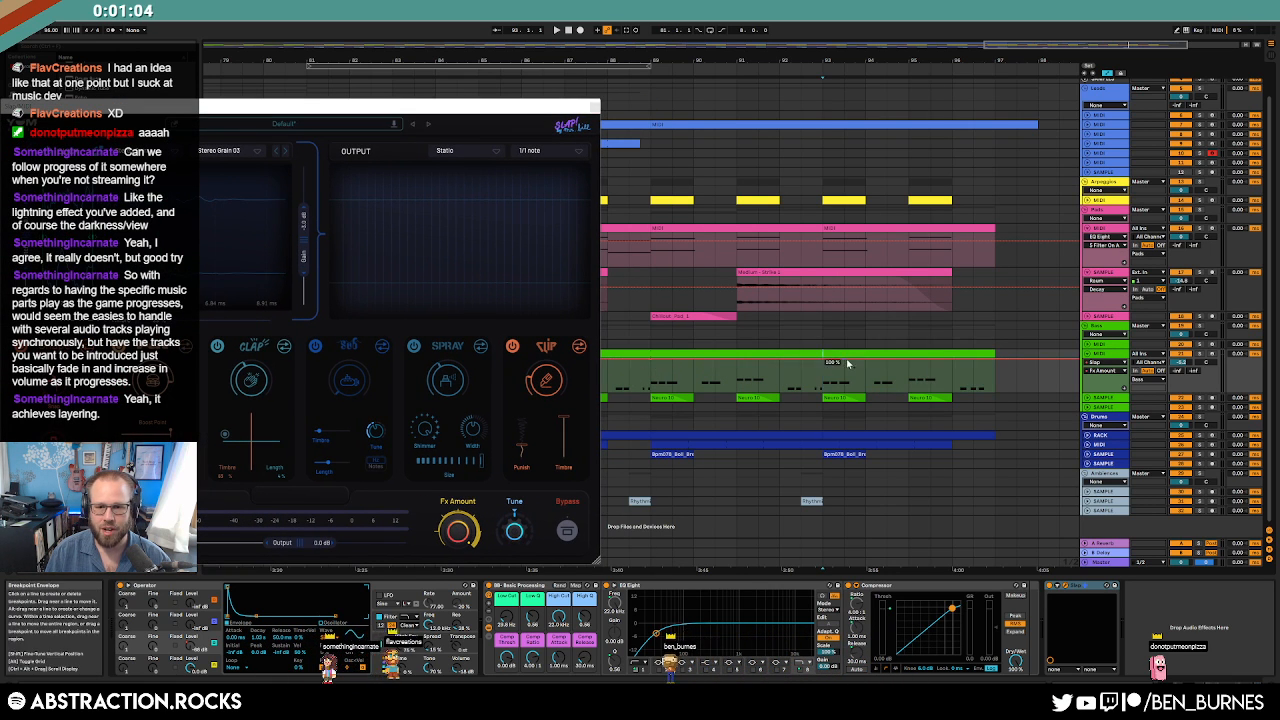
pyautogui.moveTo(823, 360); pyautogui.dragTo(969, 393)
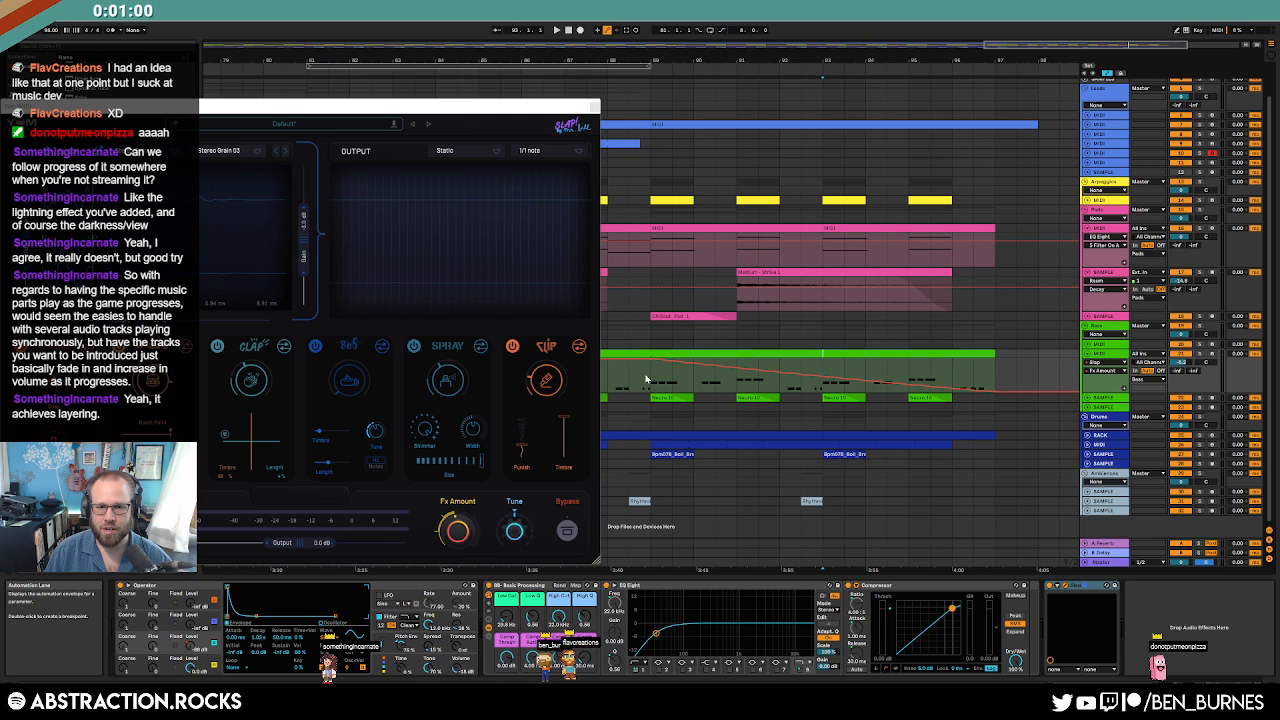
pyautogui.press('space')
pyautogui.moveTo(541, 108); pyautogui.dragTo(624, 106)
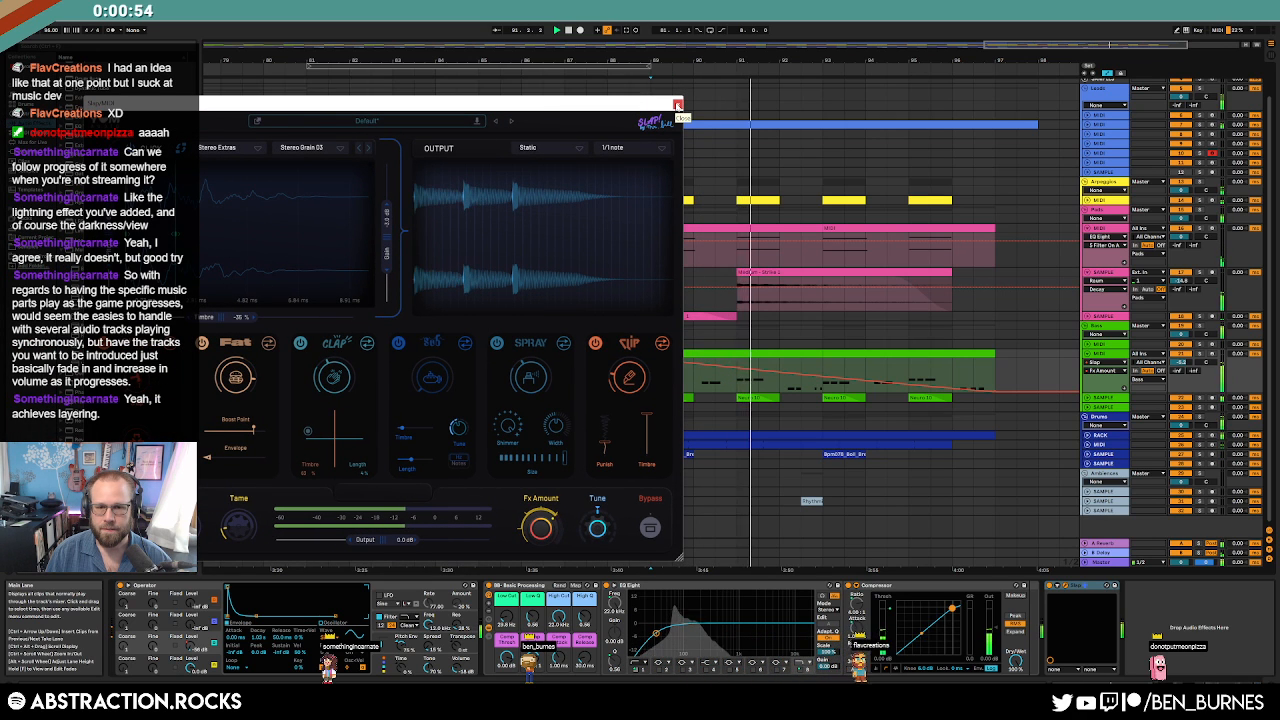
pyautogui.click(677, 104)
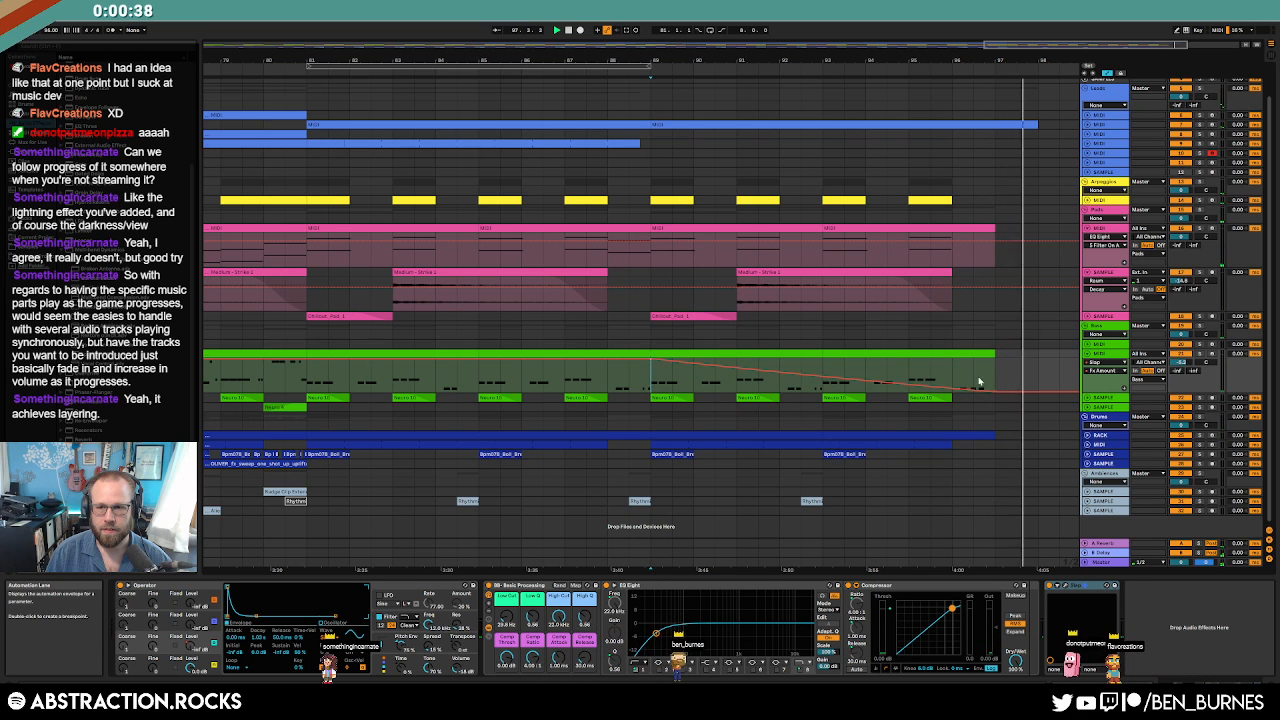
# Select the full song length on the PIANO track, from just after the ending back to bar 1.
pyautogui.scroll(-5, 994, 372)
pyautogui.scroll(1, 1005, 362)
pyautogui.scroll(1, 1005, 362)
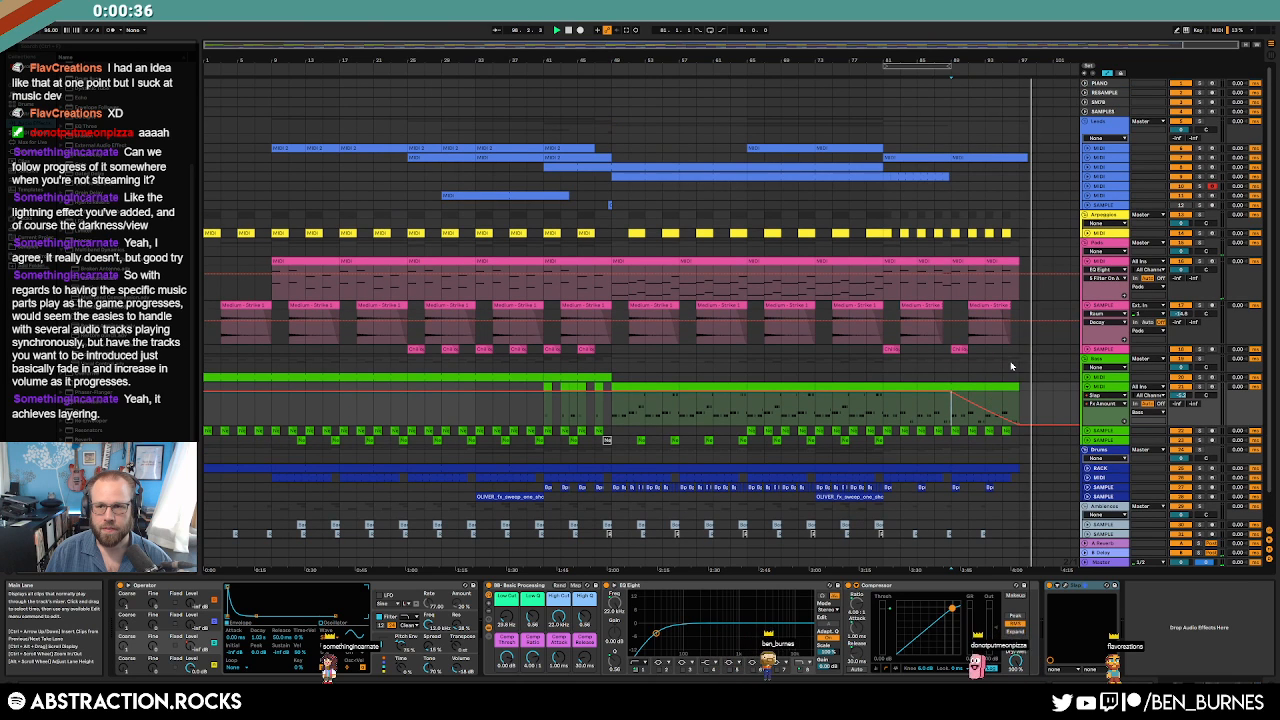
pyautogui.click(1060, 98)
pyautogui.hotkey('shift', 'Home')
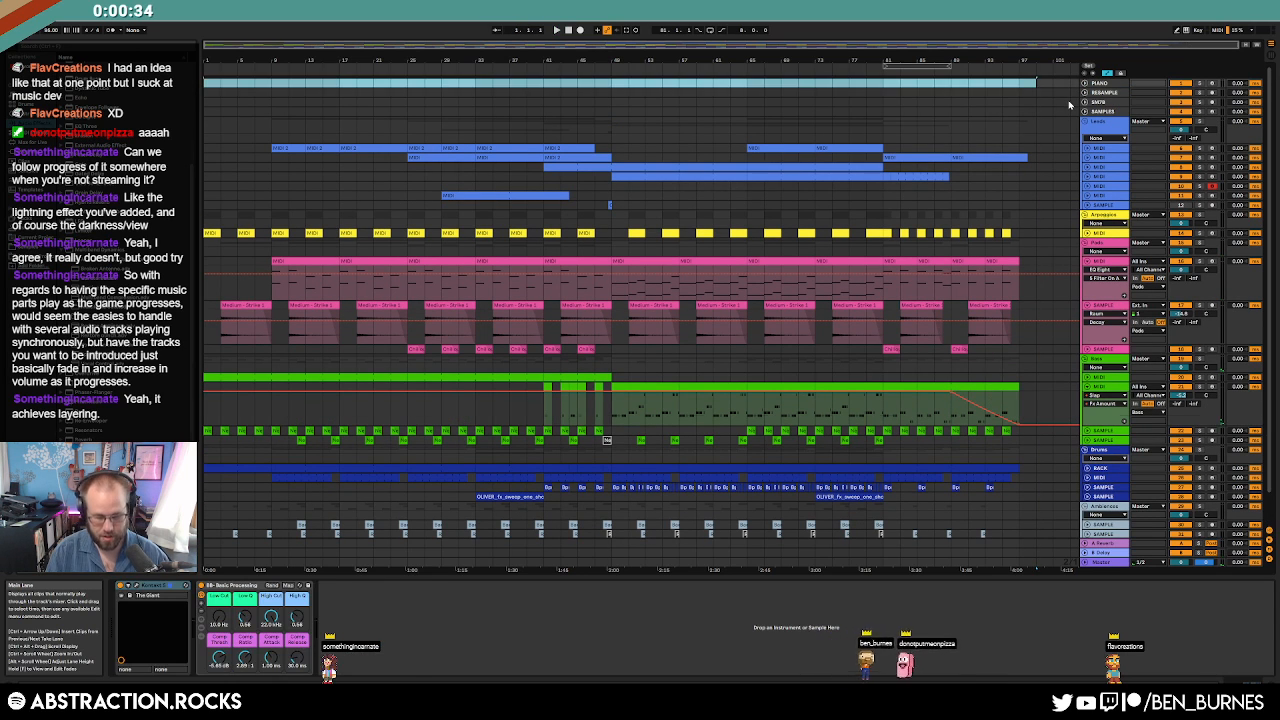
pyautogui.hotkey('shift', 'Tab')
pyautogui.hotkey('shift', 'Tab')
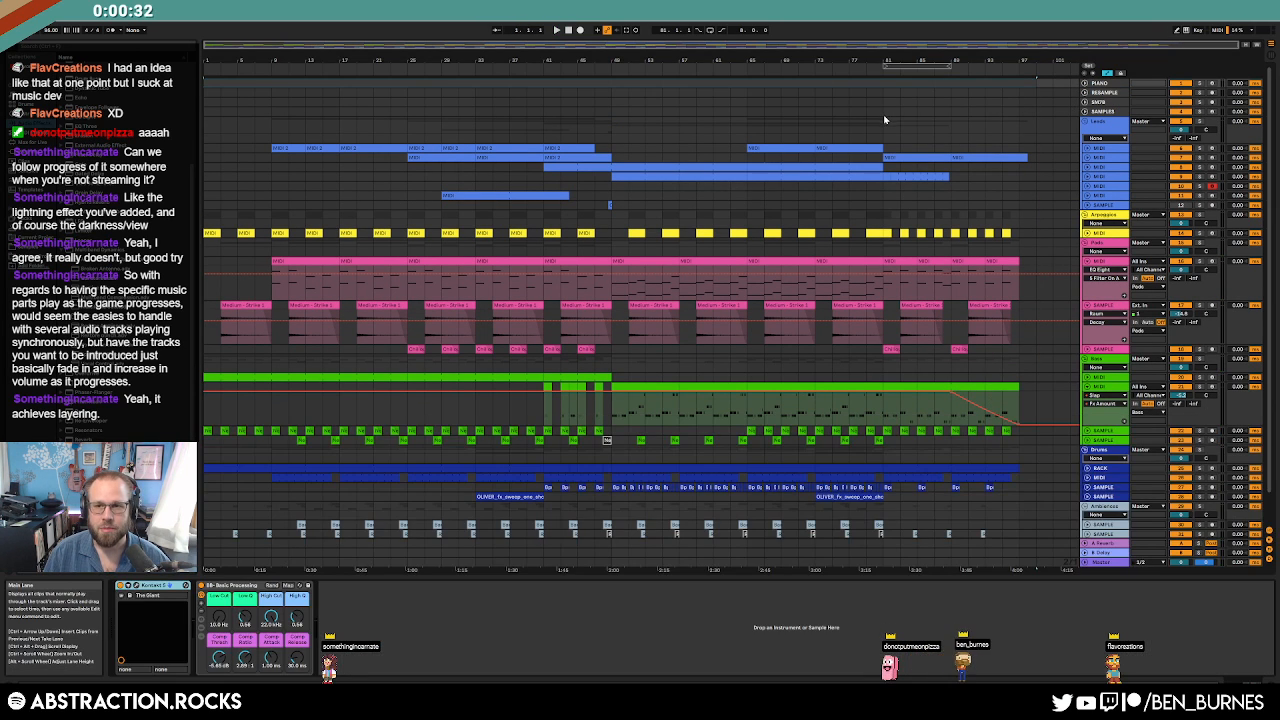
# Loop bars 9 to 81 using a selection on the RESAMPLE track, play across the loop point and stop playback.
pyautogui.moveTo(881, 96); pyautogui.dragTo(272, 96)
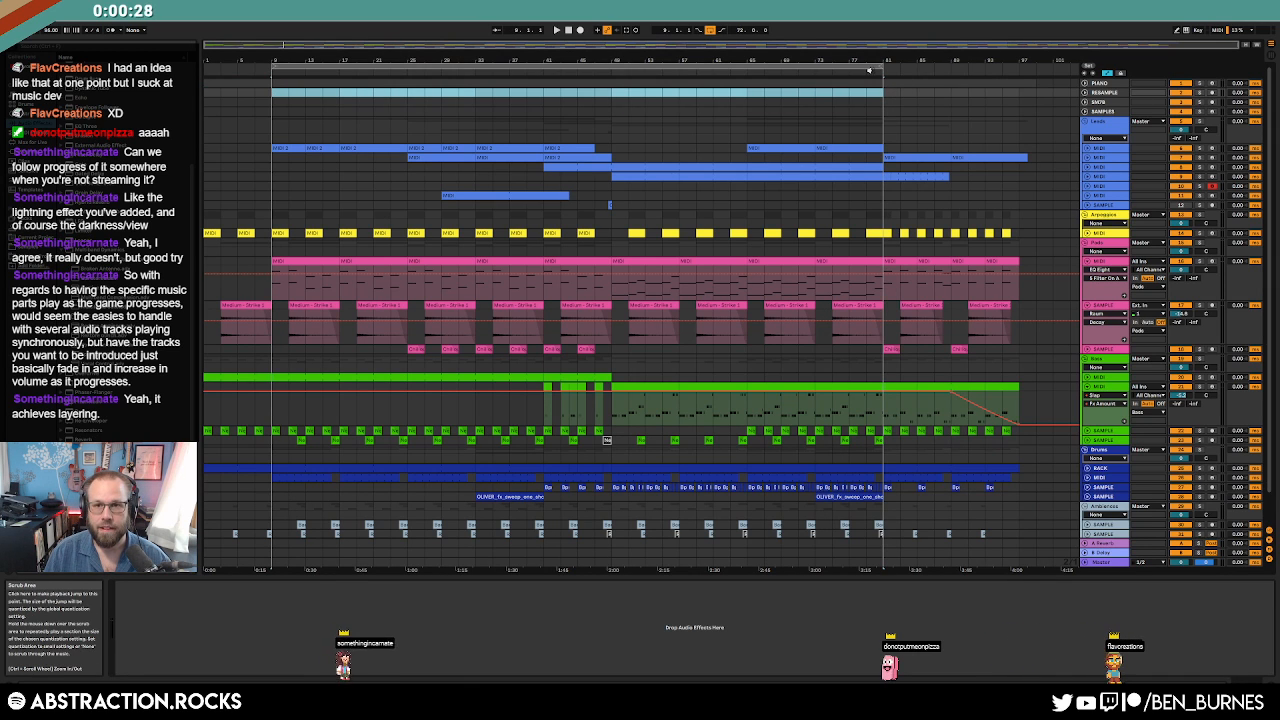
pyautogui.click(869, 70)
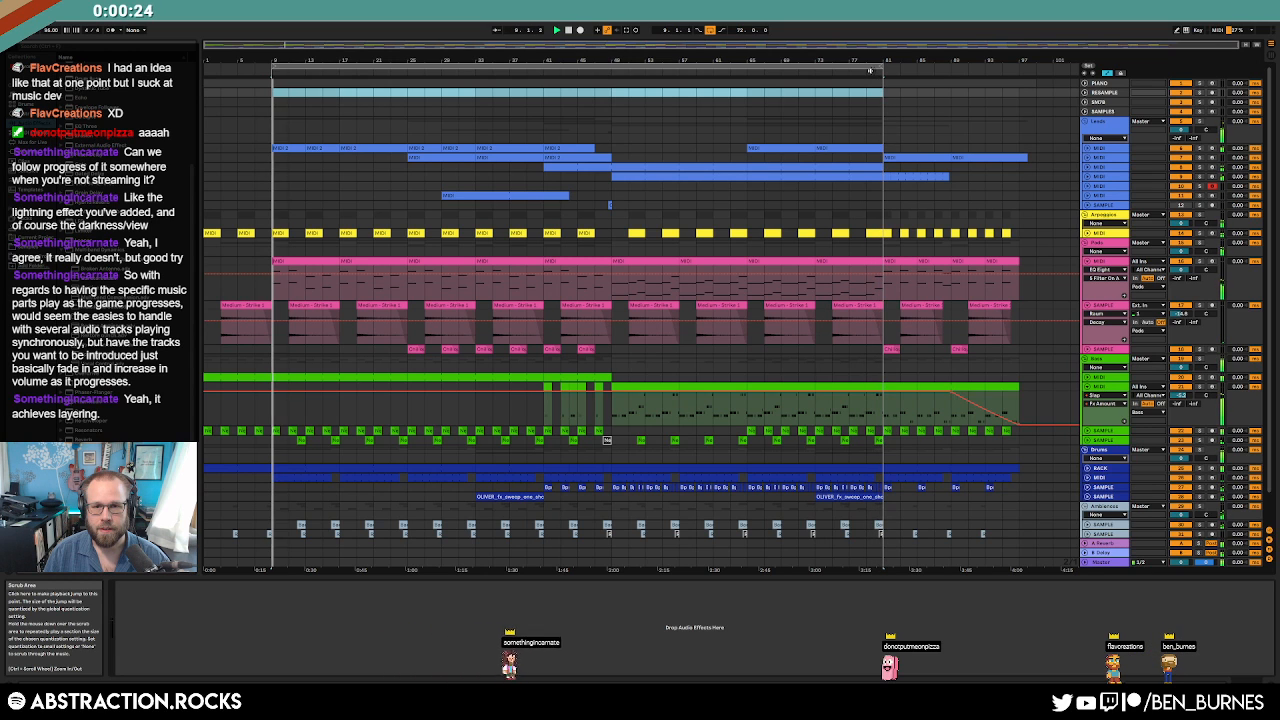
pyautogui.click(901, 94)
pyautogui.press('space')
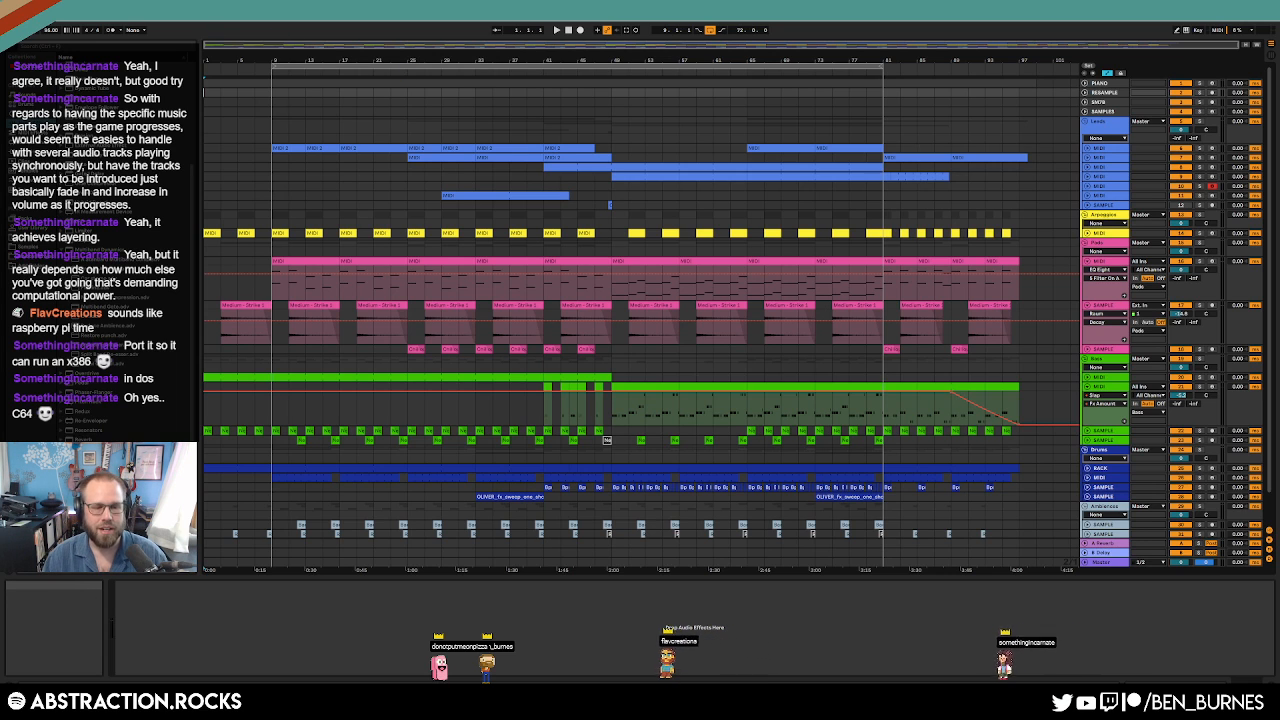
# Switch to File Explorer and open the Media folder on the Storage (D:) drive.
pyautogui.press('super+e')
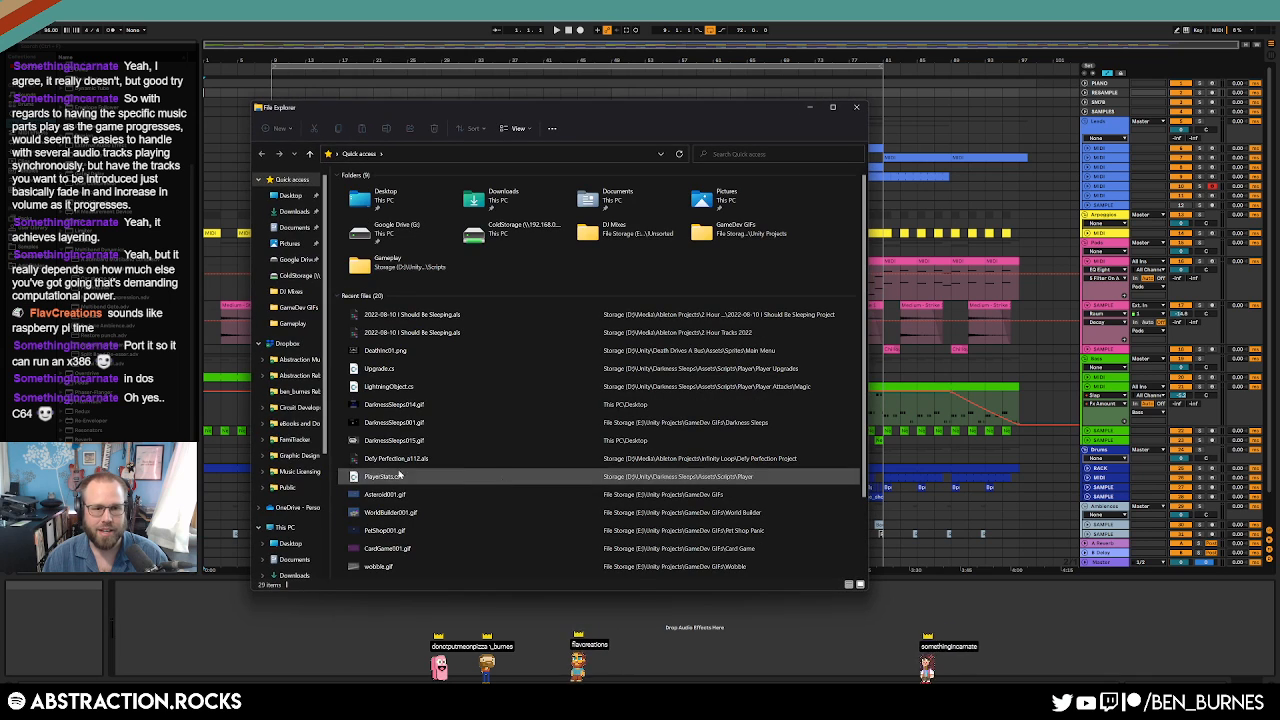
pyautogui.scroll(-4, 290, 440)
pyautogui.click(294, 471)
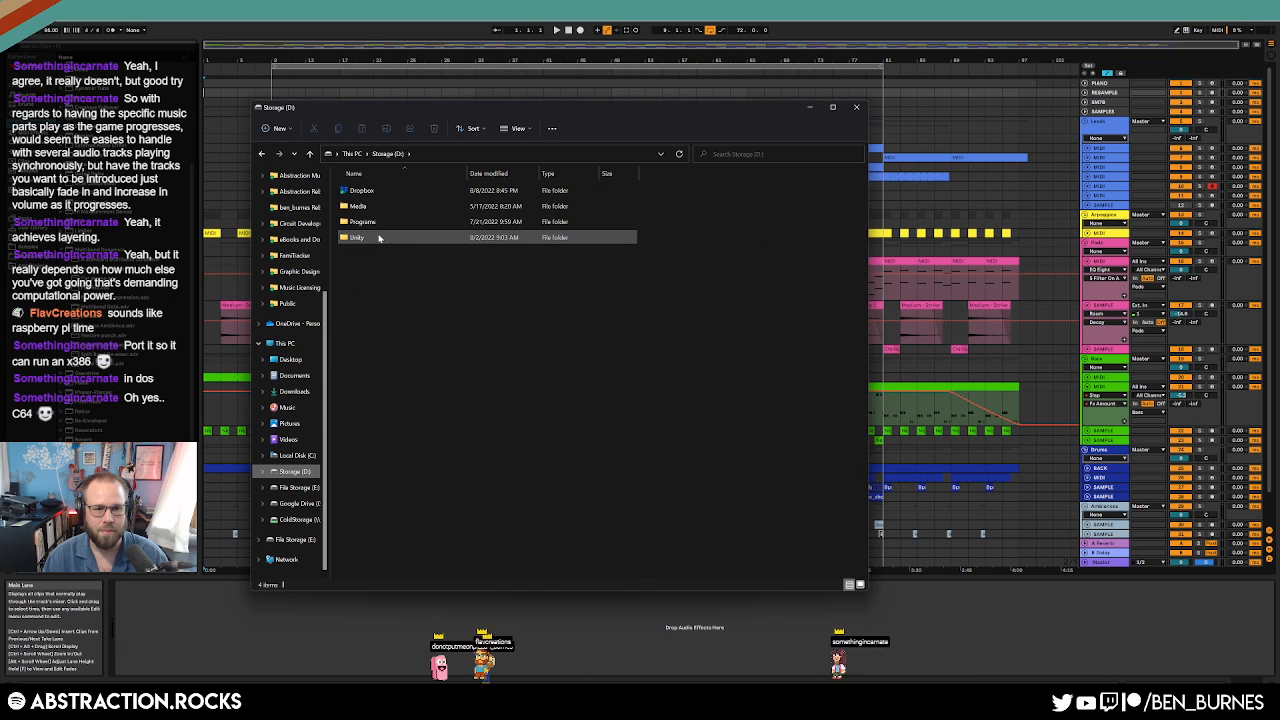
pyautogui.doubleClick(365, 207)
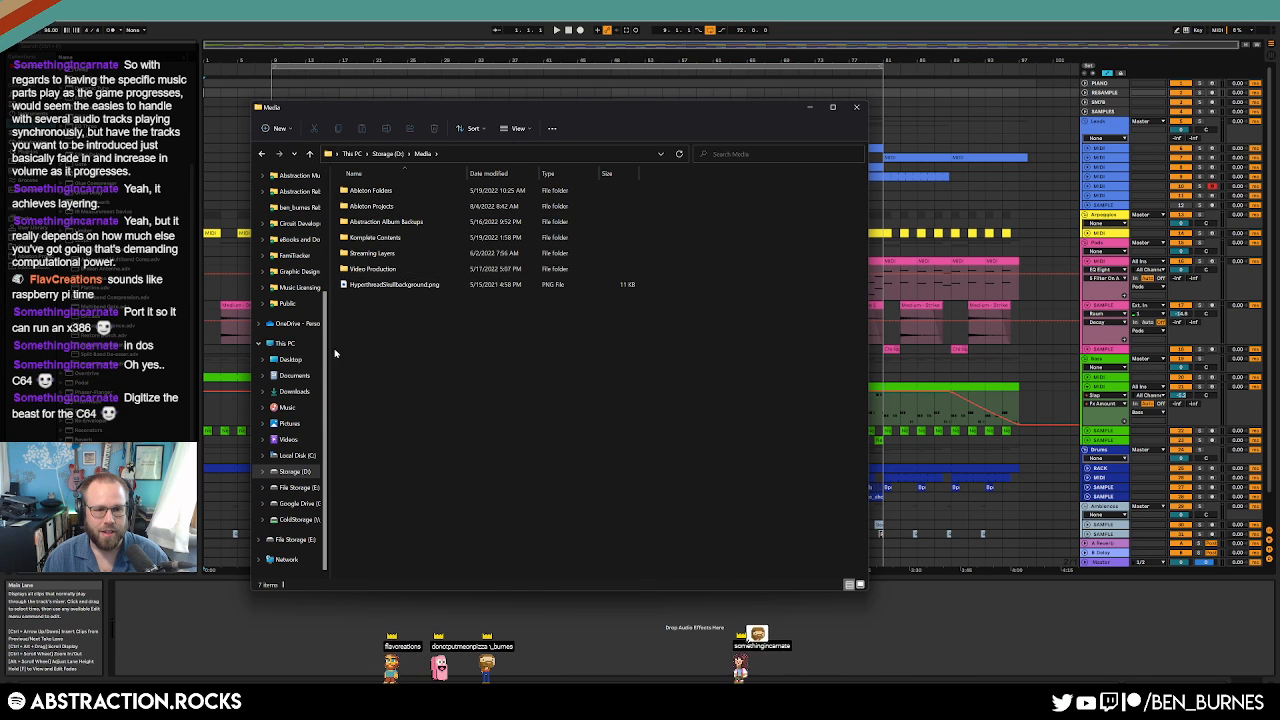
# Browse the File Storage (E:) drive to Media, Music and Audio, MP3s, Abstraction, 2021 Two Hour Challenges and look through its tracks.
pyautogui.click(292, 487)
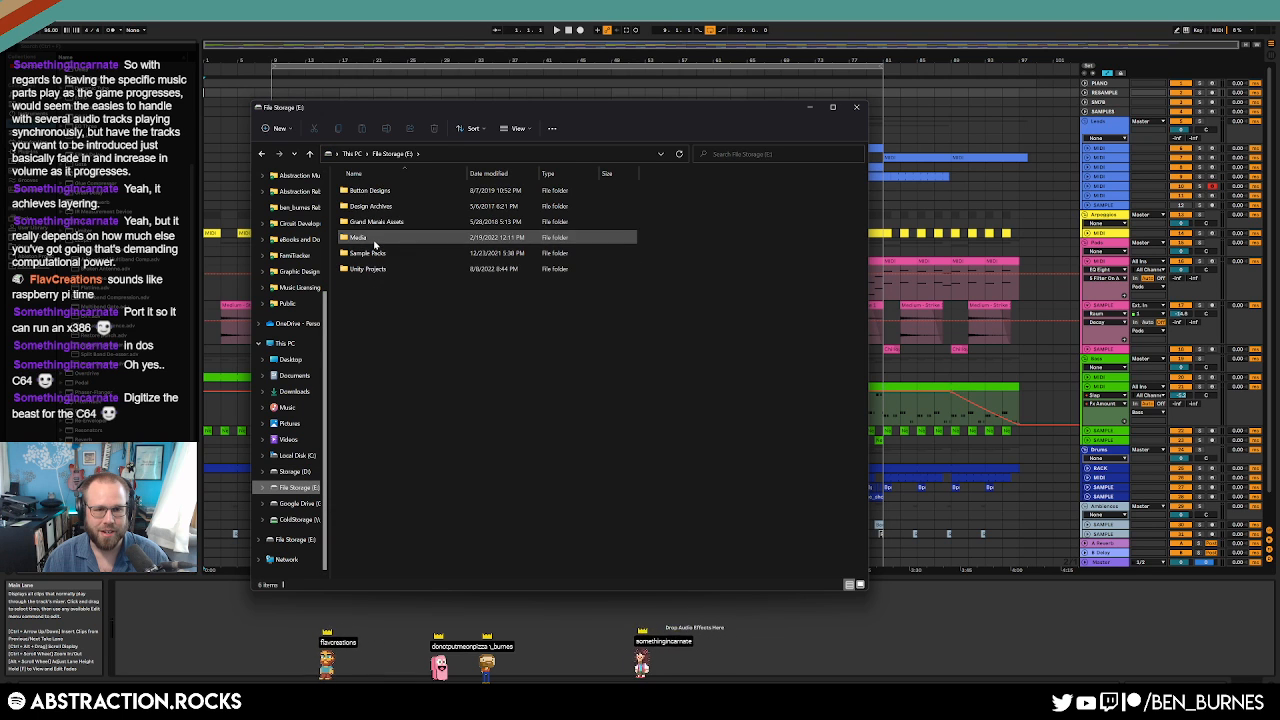
pyautogui.doubleClick(376, 240)
pyautogui.doubleClick(391, 222)
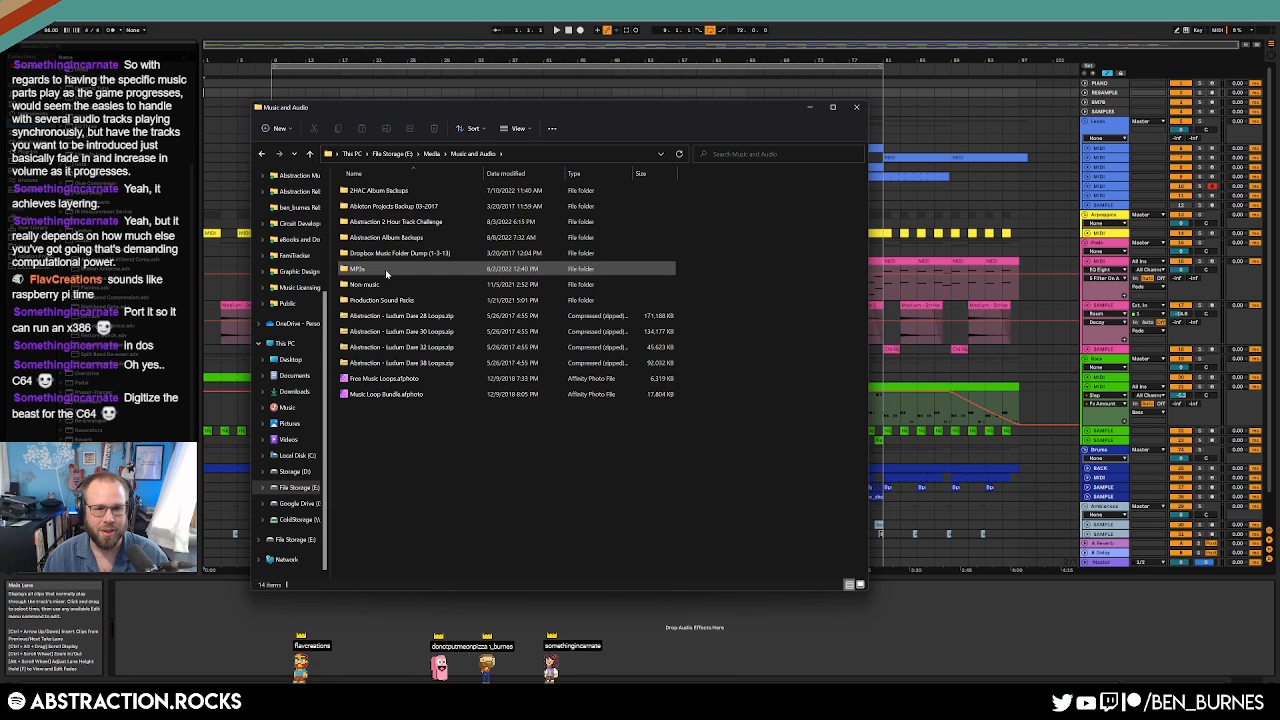
pyautogui.doubleClick(385, 269)
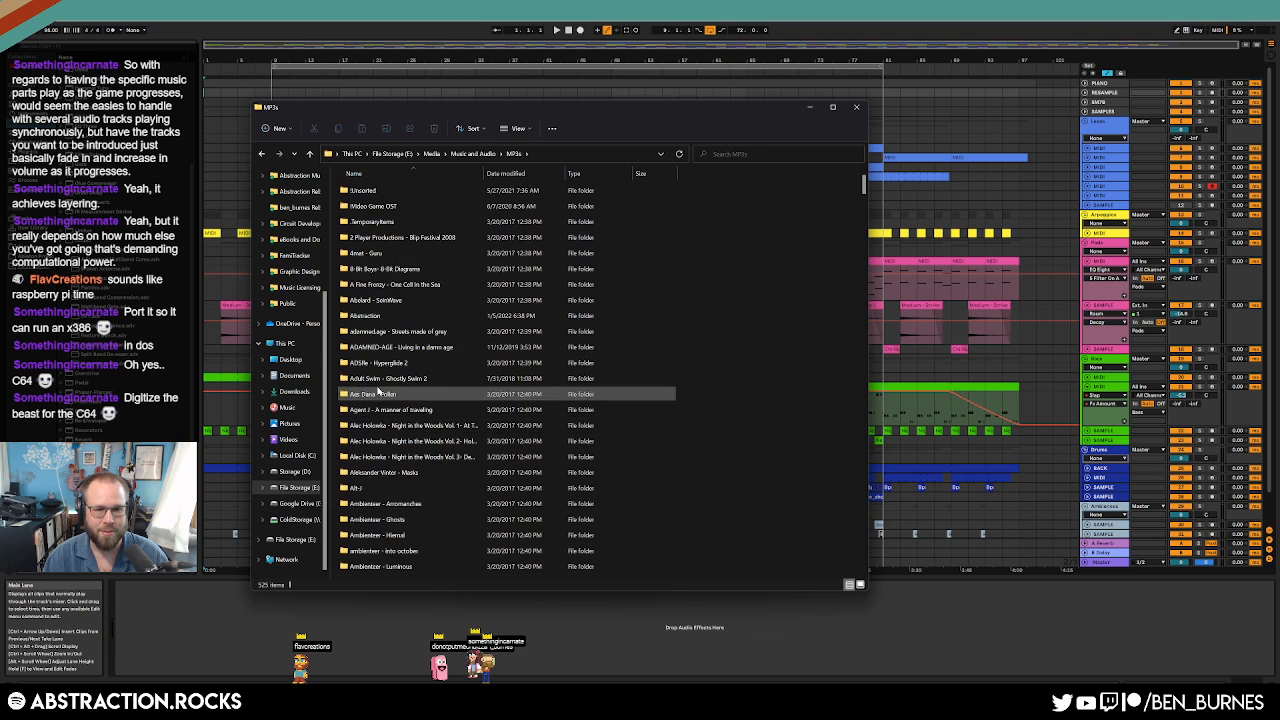
pyautogui.doubleClick(371, 314)
pyautogui.doubleClick(427, 268)
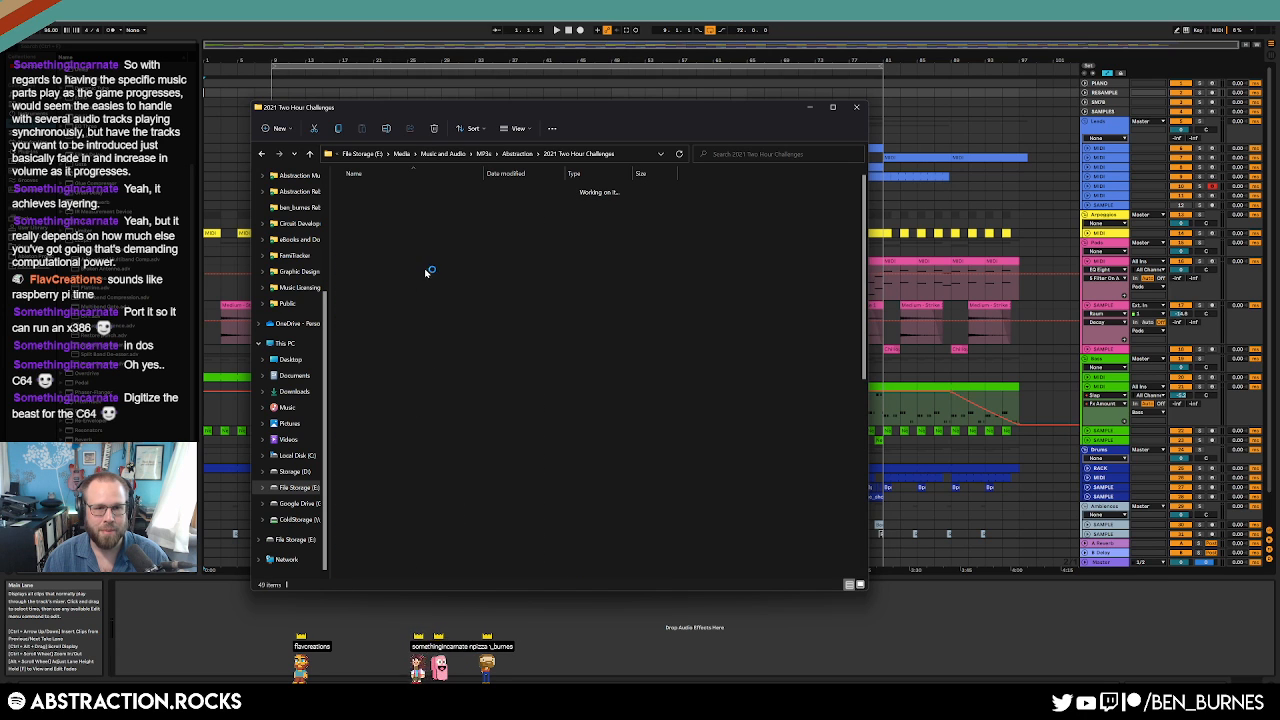
pyautogui.scroll(-1, 501, 399)
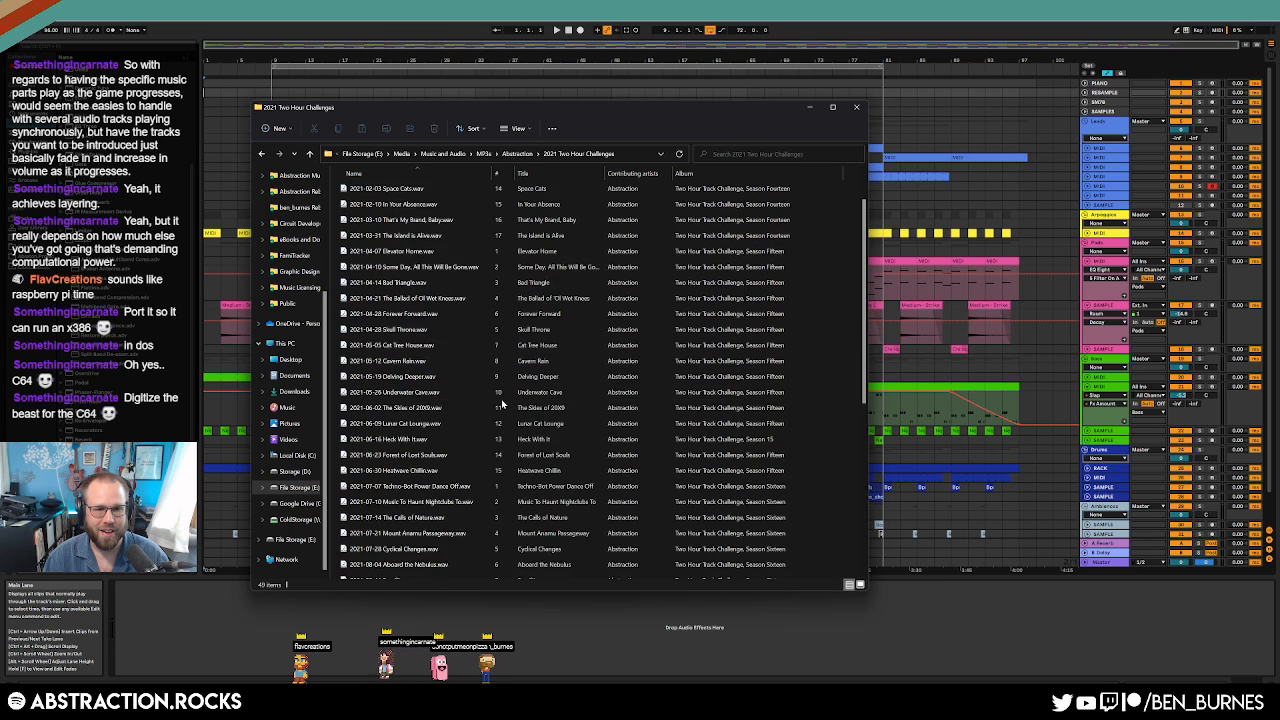
# Play 2021-10-10 Catacombs.wav in the media player and skip ahead to listen to further parts of it.
pyautogui.doubleClick(547, 430)
pyautogui.doubleClick(540, 446)
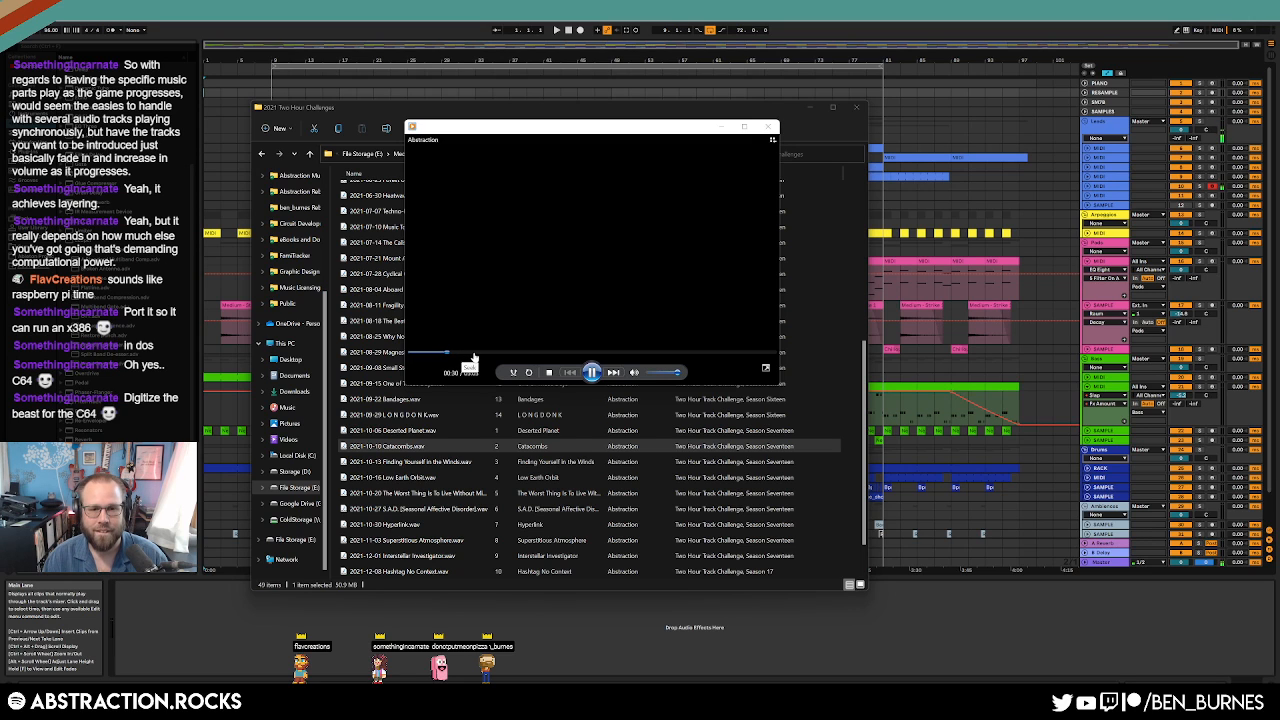
pyautogui.click(592, 372)
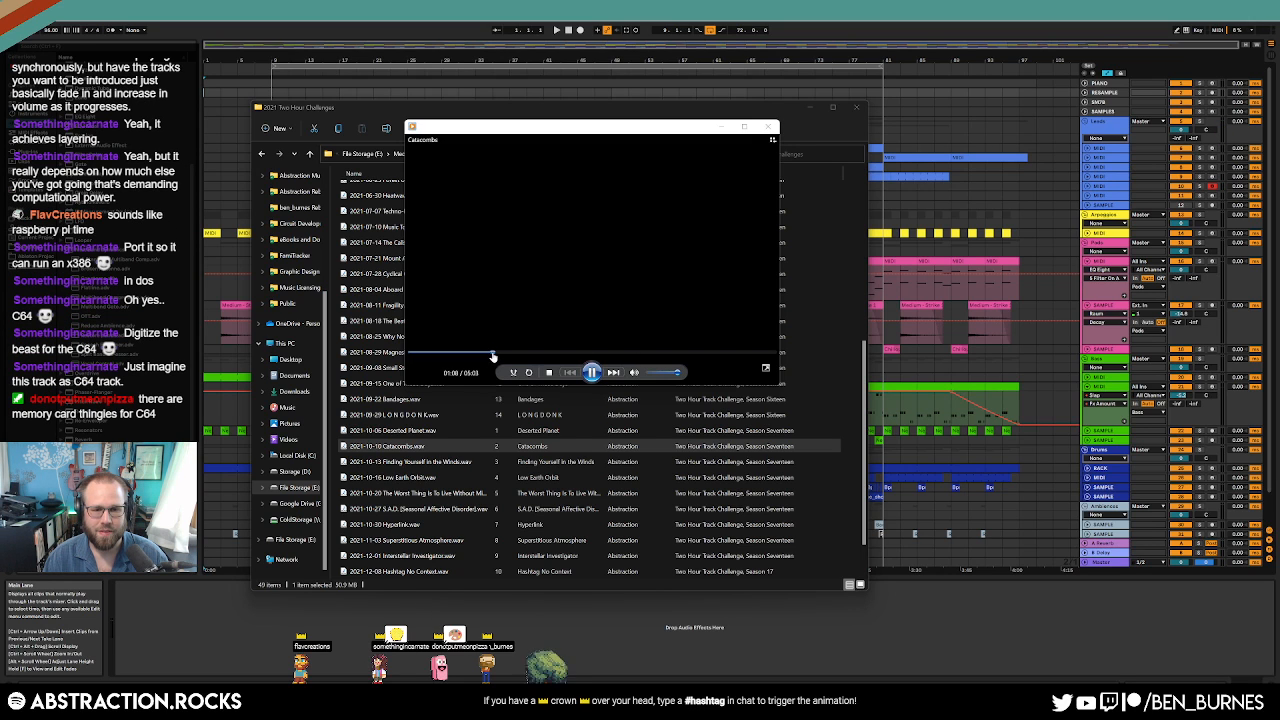
pyautogui.click(492, 353)
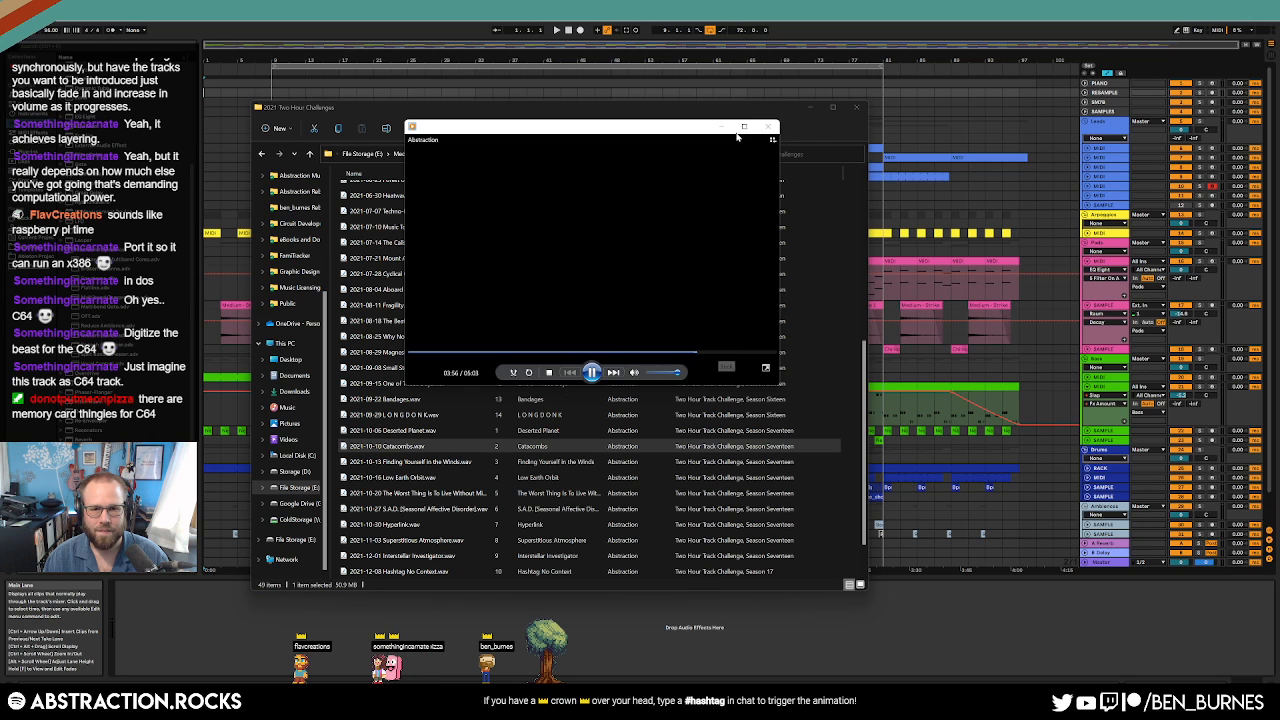
# Close the media player and File Explorer, then export the full song to the Desktop as 2022-08-10 I Should Be Sleeping.wav.
pyautogui.click(768, 126)
pyautogui.click(856, 108)
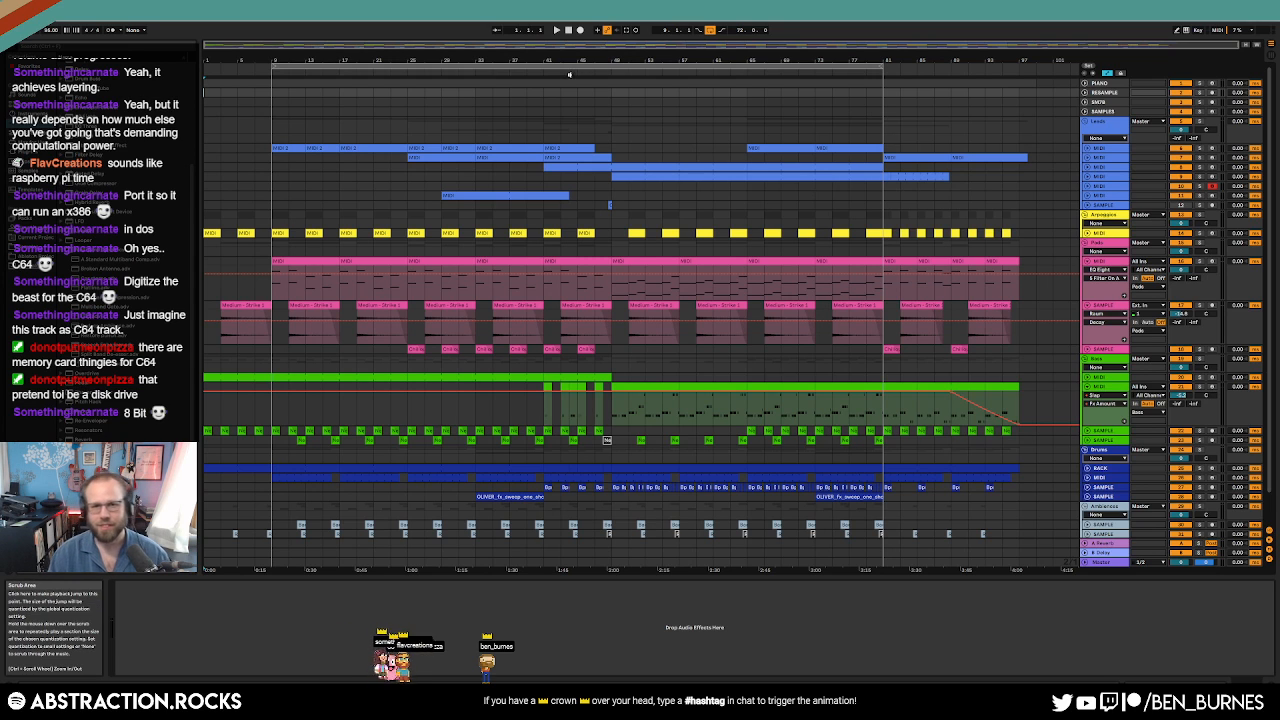
pyautogui.click(657, 90)
pyautogui.hotkey('ctrl', 'shift', 'r')
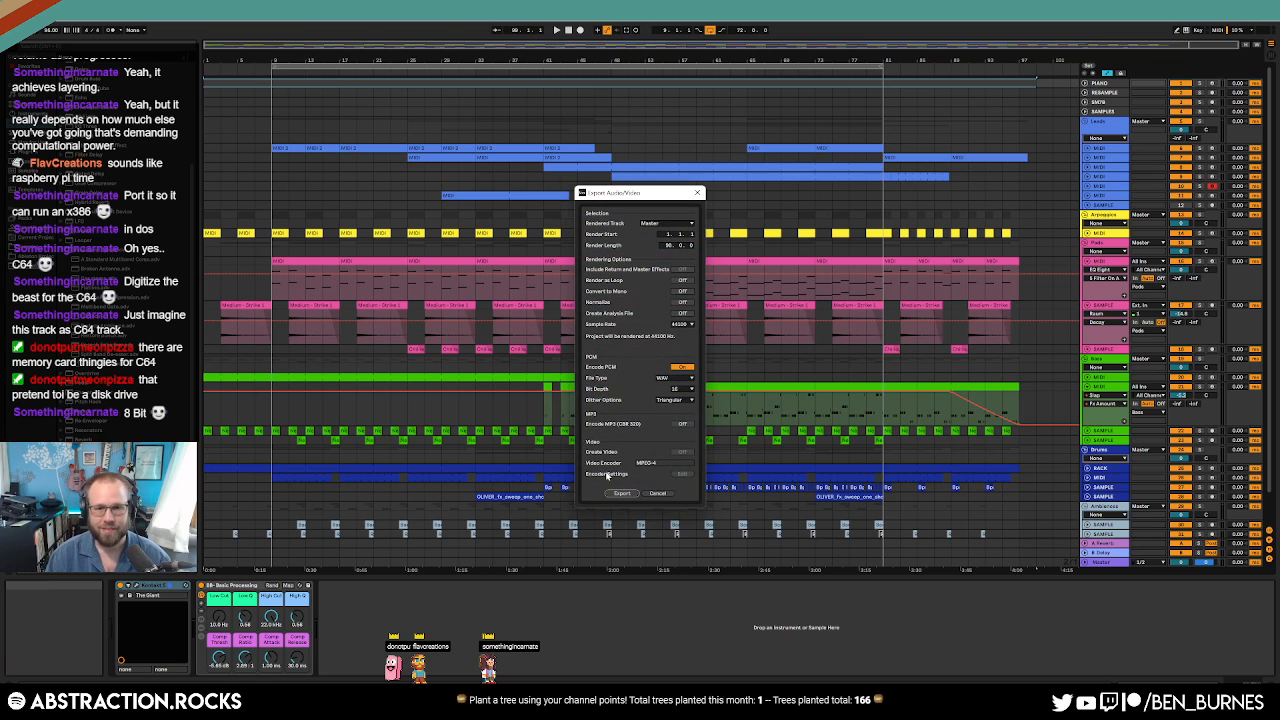
pyautogui.click(621, 494)
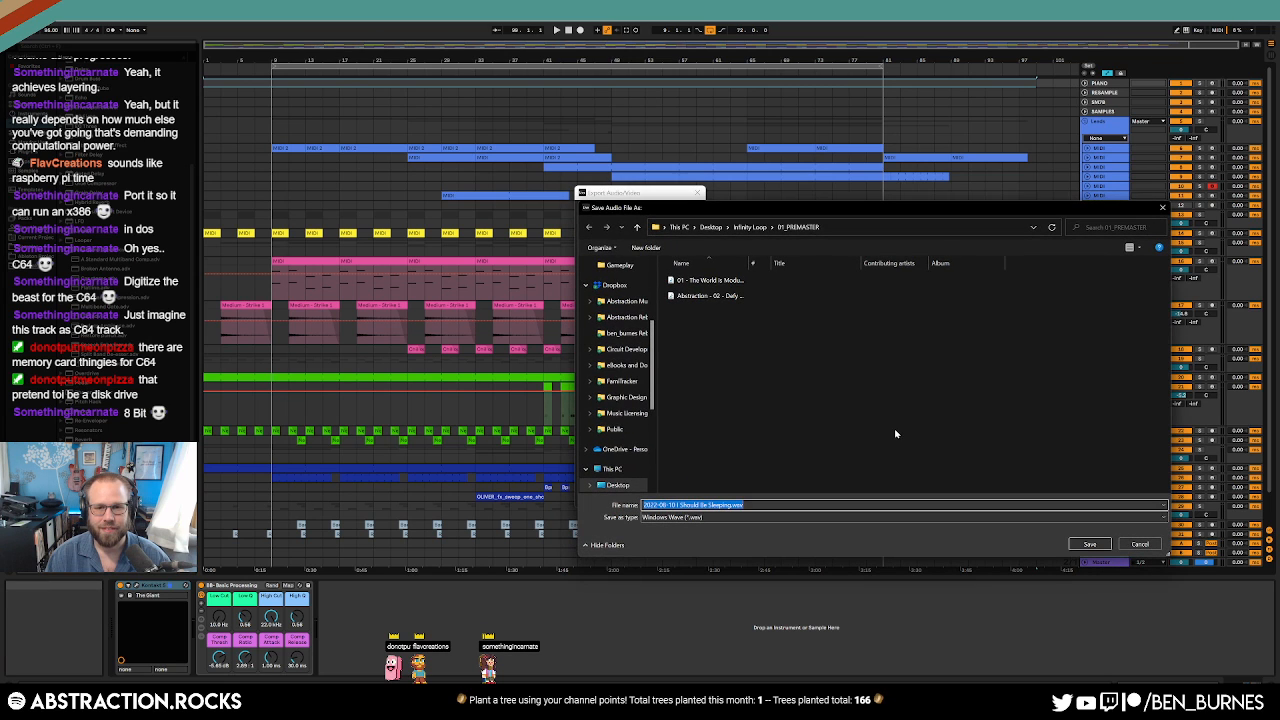
pyautogui.click(622, 485)
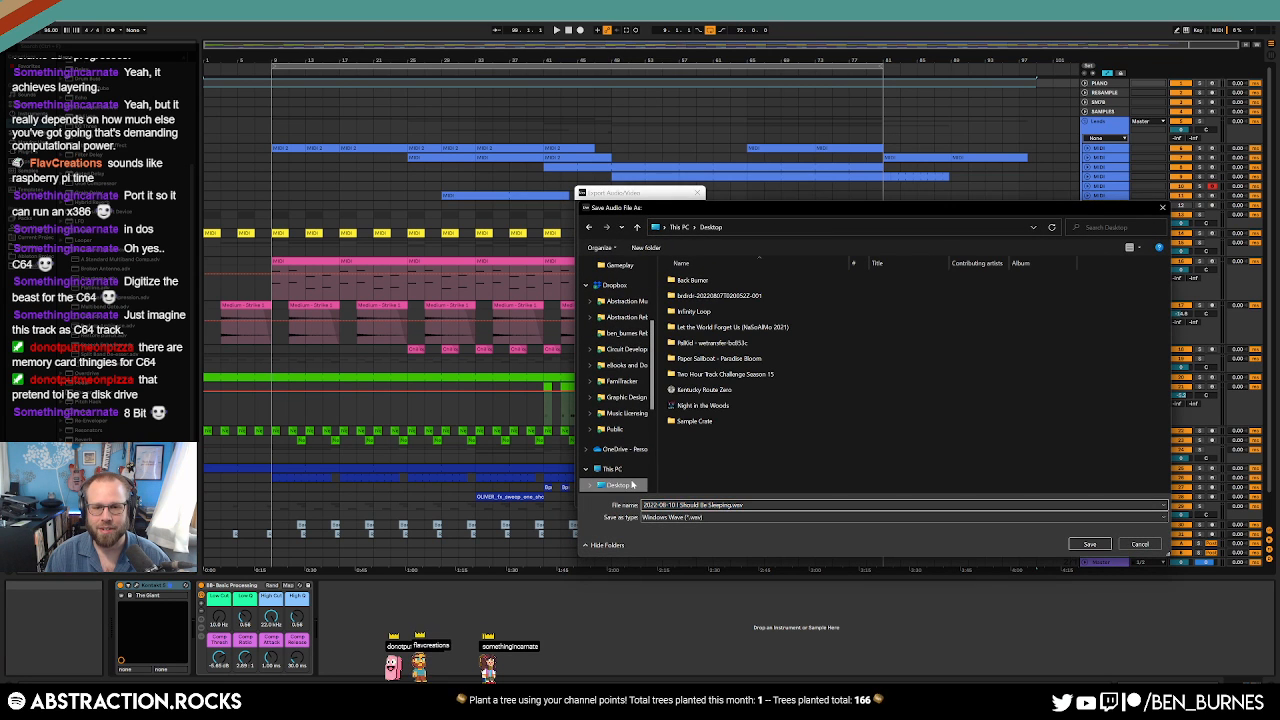
pyautogui.click(1089, 545)
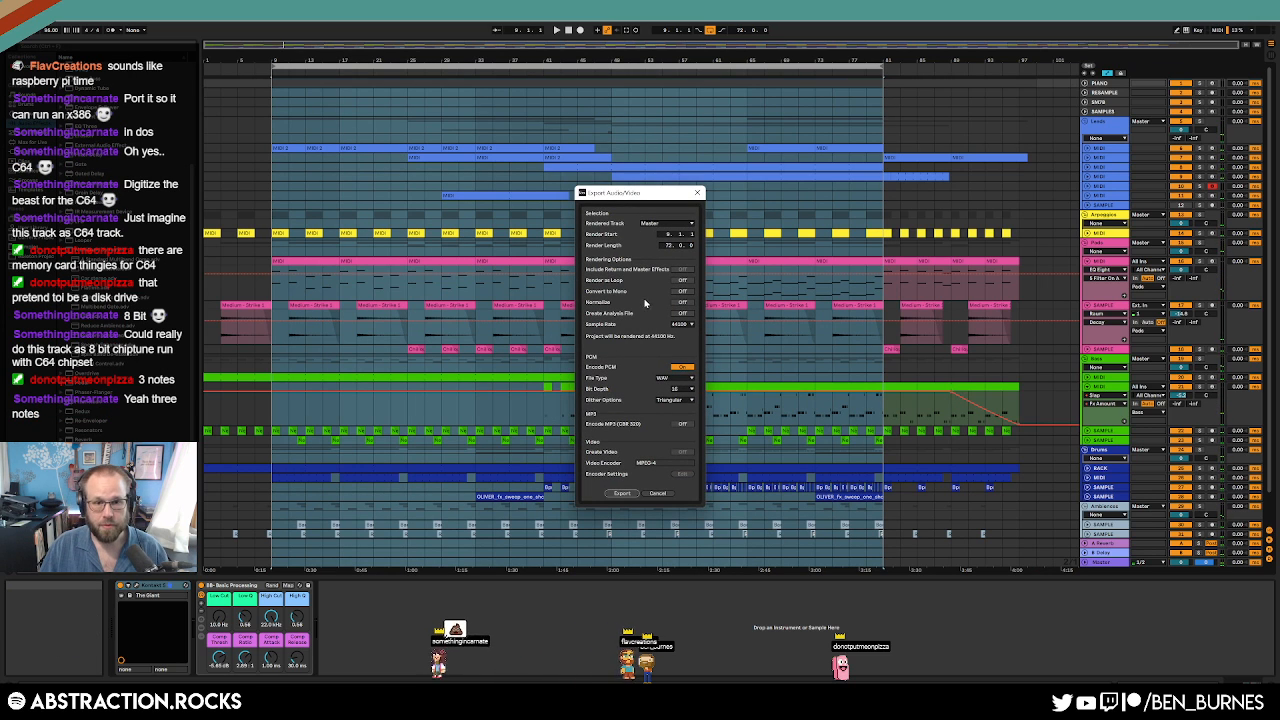
# Export the 72-bar section starting at bar 9 to the Desktop as 2022-08-10 I Should Be Sleeping LOOP.wav.
pyautogui.click(621, 490)
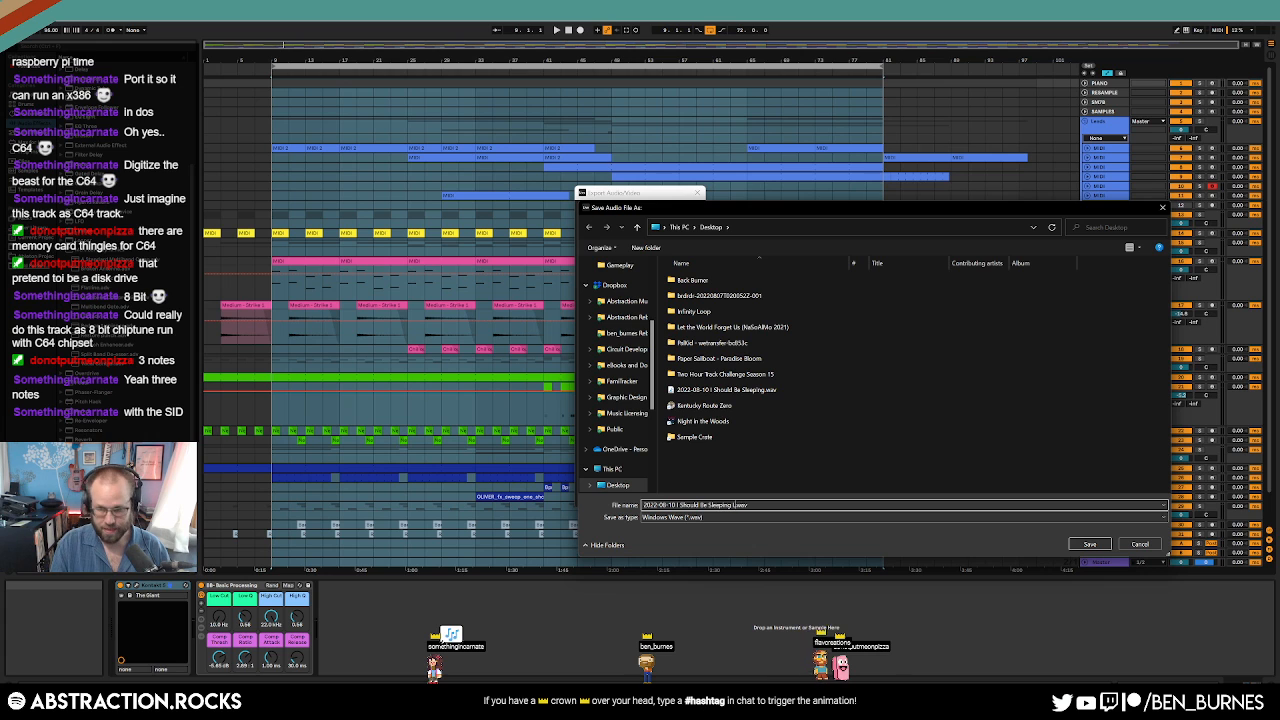
pyautogui.press('Return')
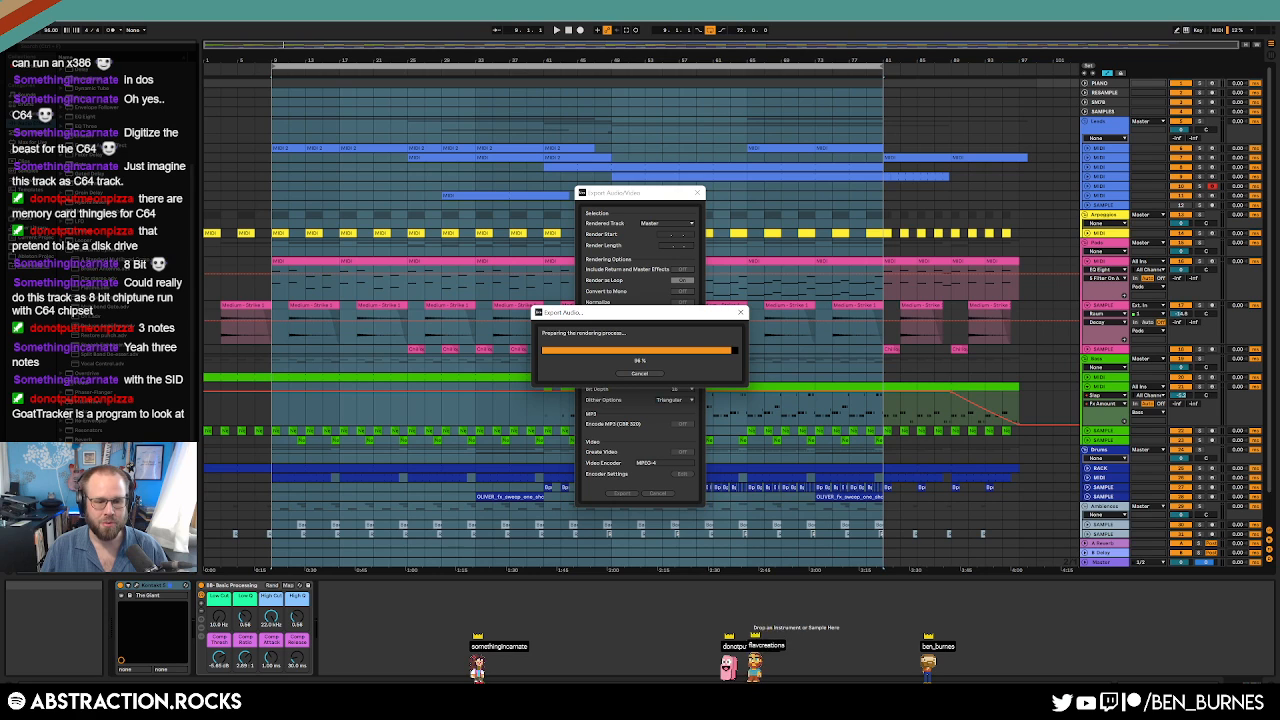
# Switch to Aseprite and doodle with the pencil, adding a pointed extension to the light grey pixel circle and scribbling over its interior.
pyautogui.hotkey('alt', 'Tab')
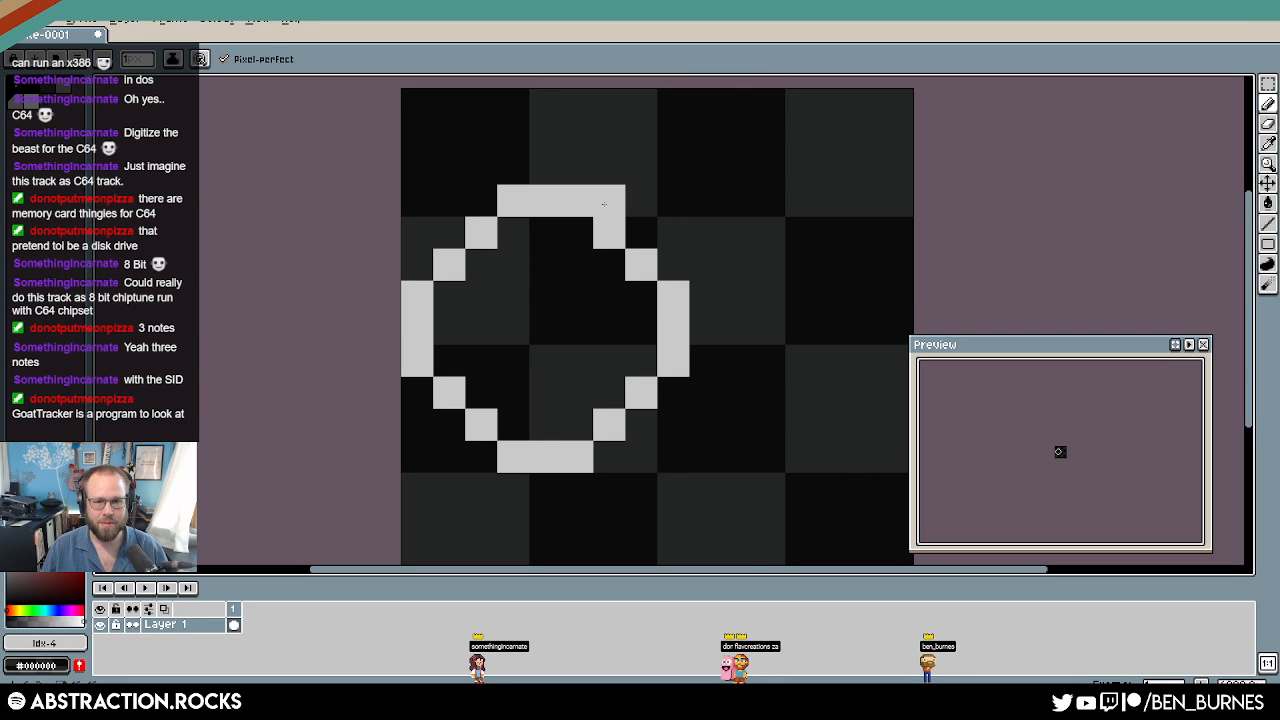
pyautogui.moveTo(603, 204); pyautogui.dragTo(810, 297)
pyautogui.moveTo(608, 455)
pyautogui.mouseDown()
pyautogui.moveTo(899, 342)
pyautogui.moveTo(897, 329)
pyautogui.mouseUp()
pyautogui.click(769, 329)
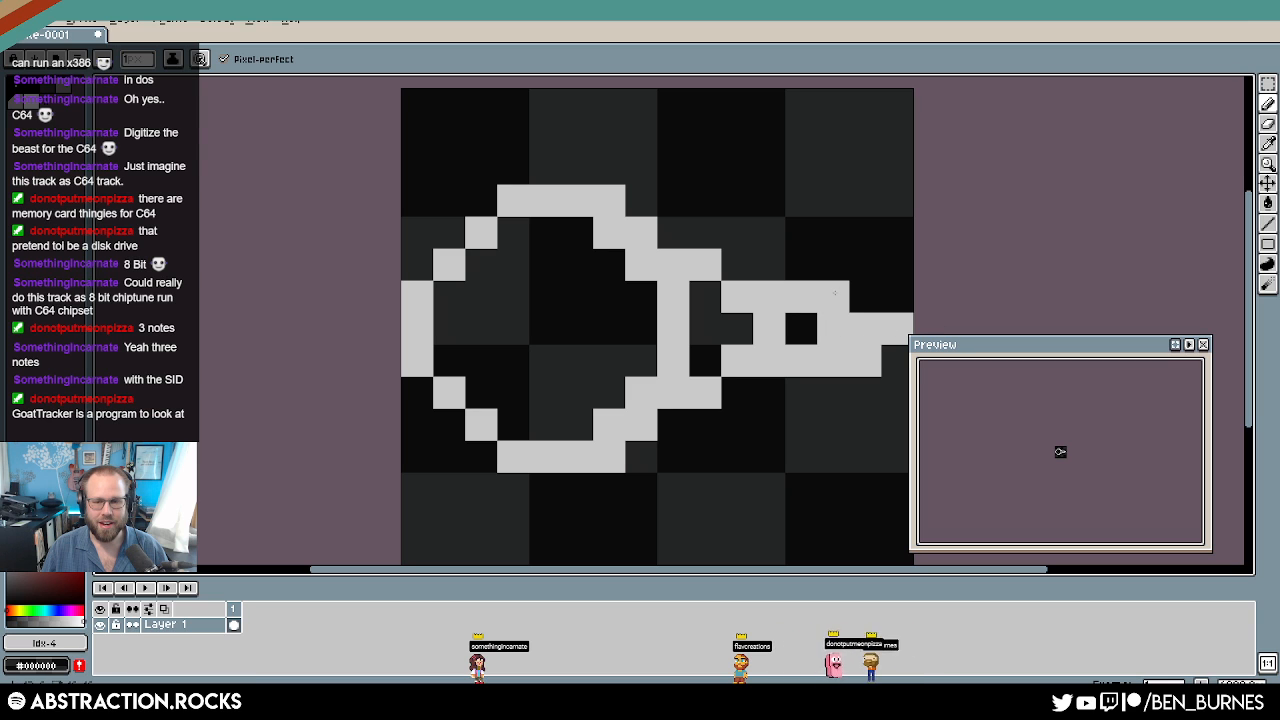
pyautogui.moveTo(535, 220)
pyautogui.mouseDown()
pyautogui.moveTo(557, 404)
pyautogui.moveTo(470, 330)
pyautogui.moveTo(625, 280)
pyautogui.mouseUp()
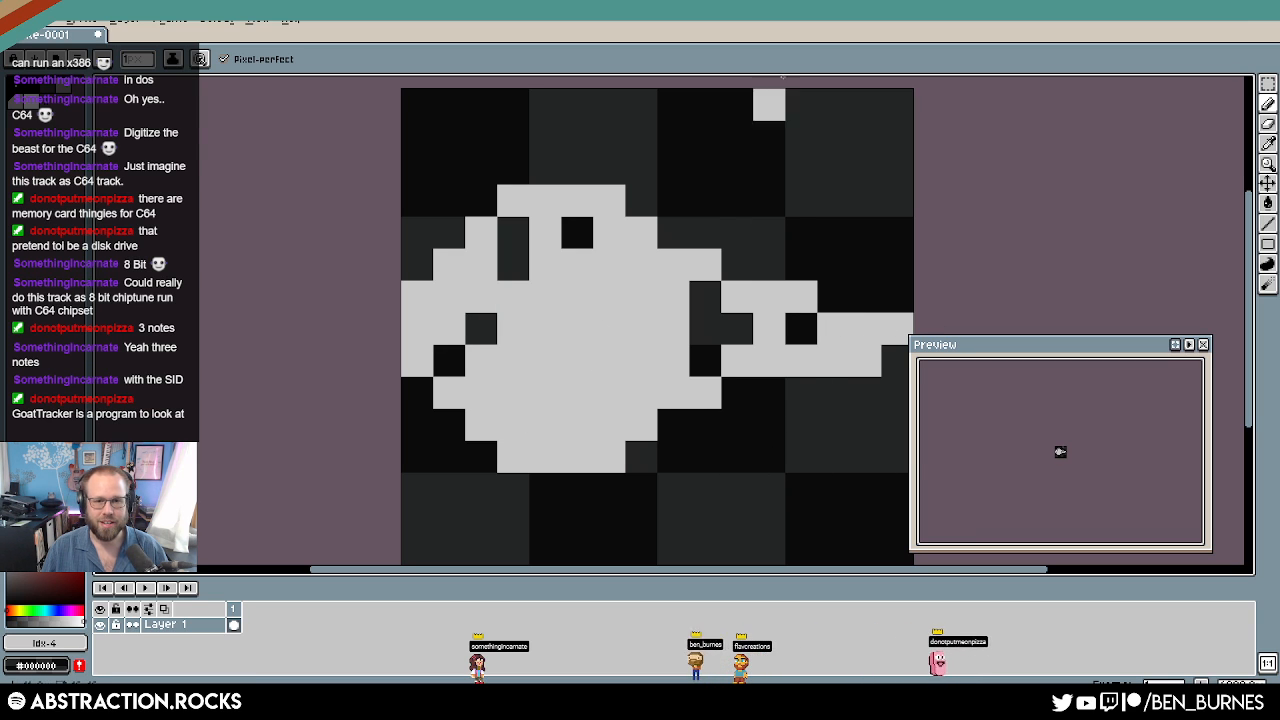
pyautogui.click(1138, 16)
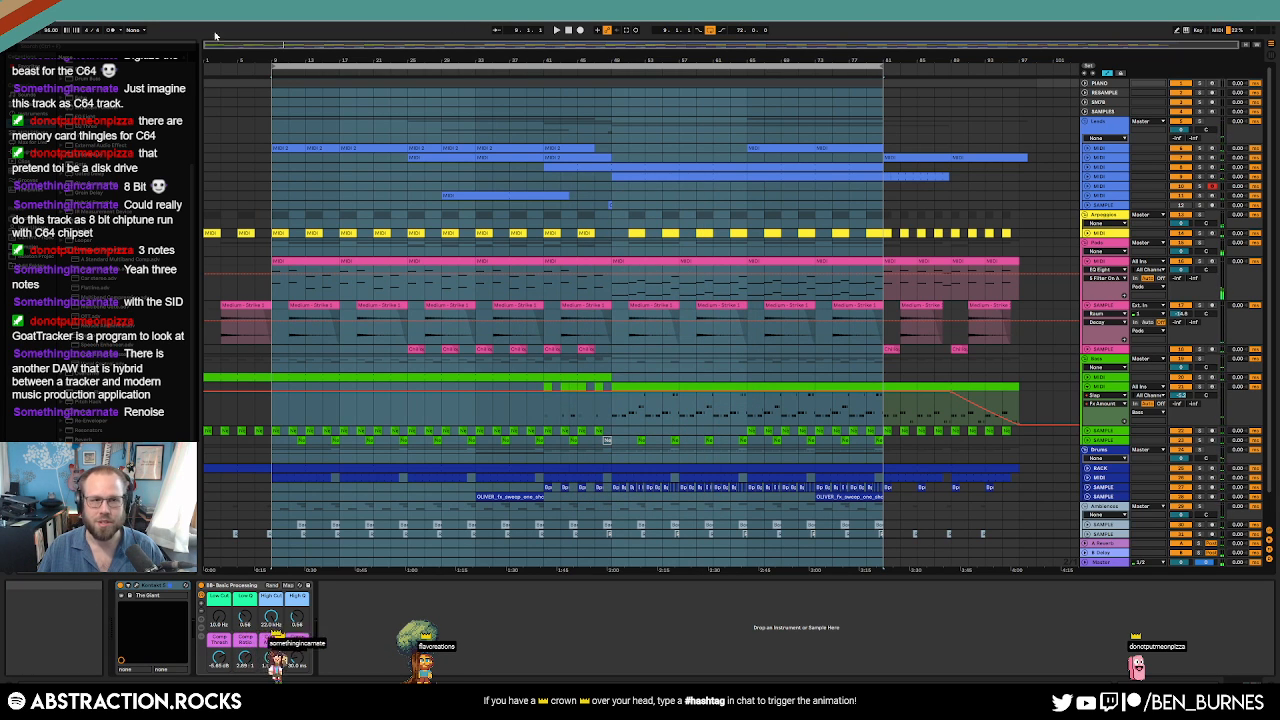
# Collect all external files and save the Live set.
pyautogui.click(9, 17)
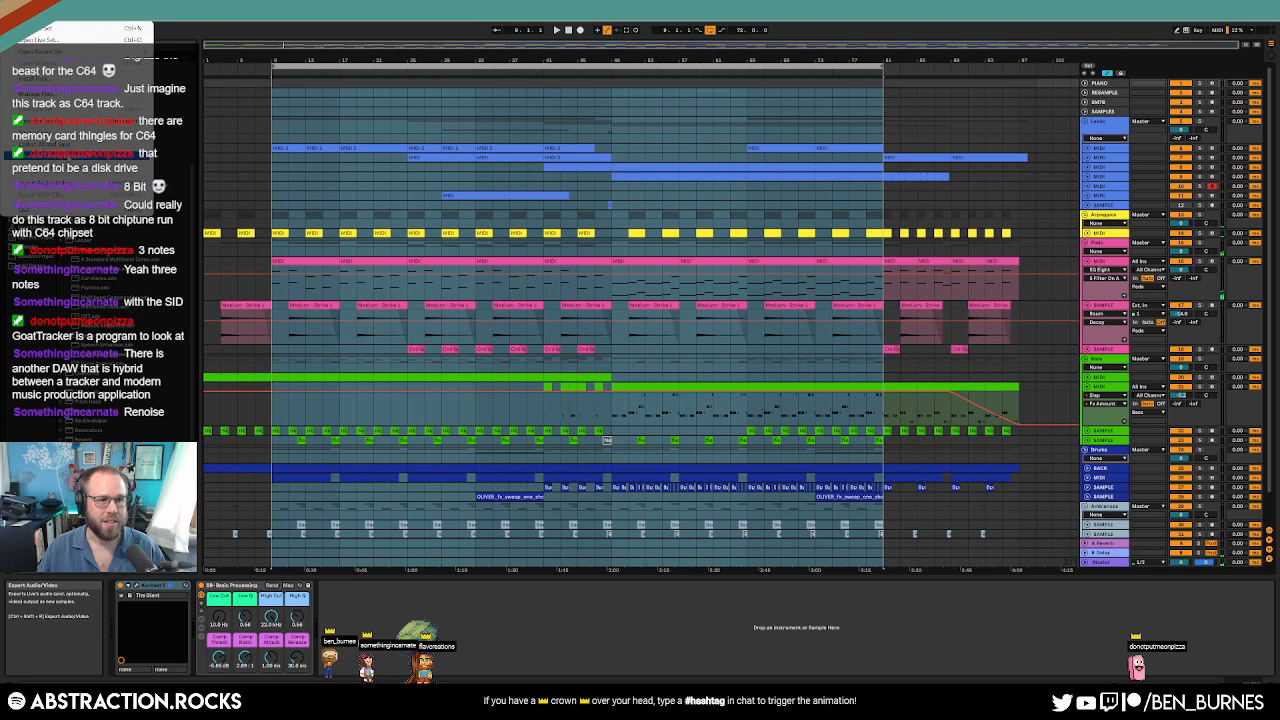
pyautogui.click(68, 145)
pyautogui.click(563, 398)
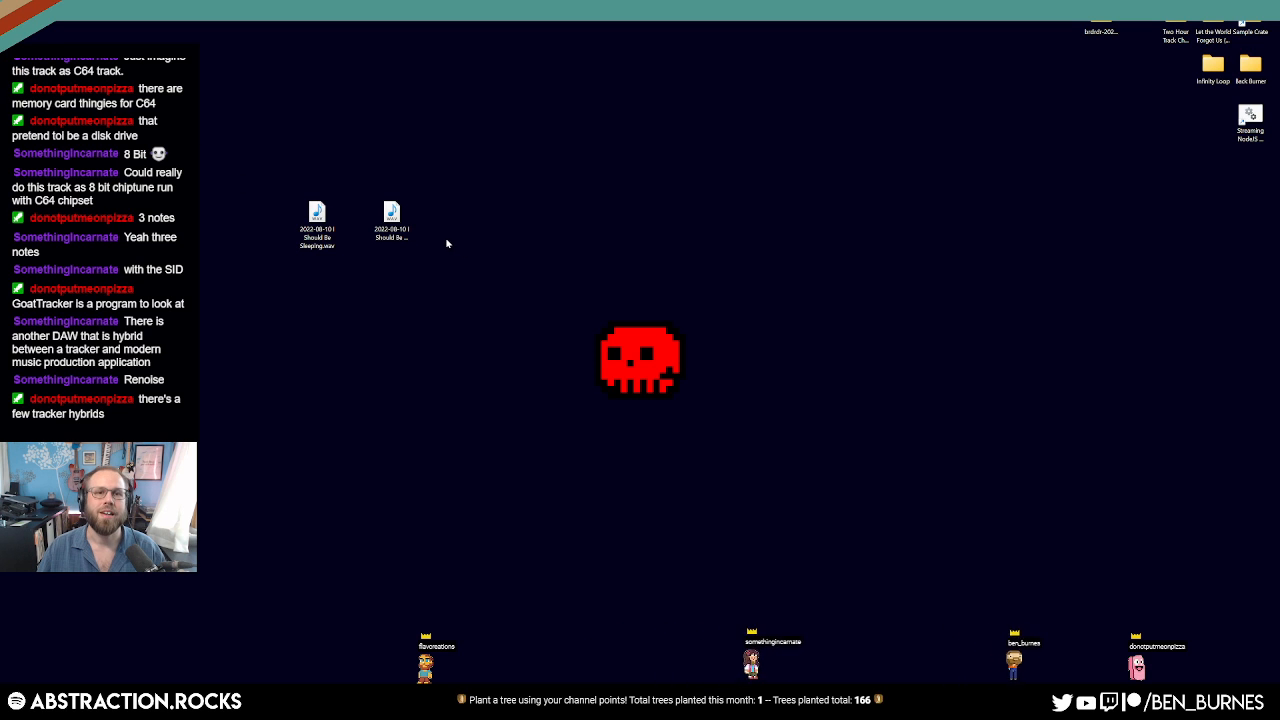
# Open File Explorer and browse the File Storage (E:) drive to Media, Music and Audio, MP3s, Abstraction, 2022 Two Hour Challenges.
pyautogui.press('super+e')
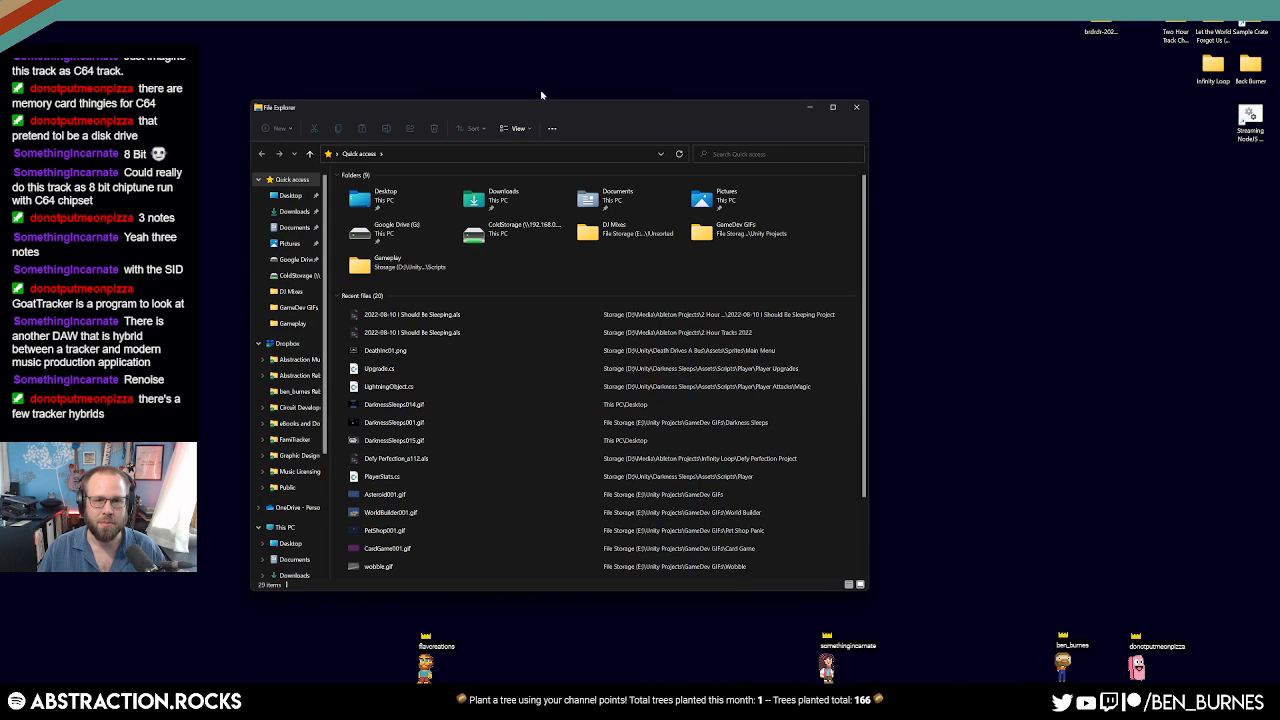
pyautogui.moveTo(551, 108); pyautogui.dragTo(818, 105)
pyautogui.scroll(-3, 570, 545)
pyautogui.scroll(-1, 569, 533)
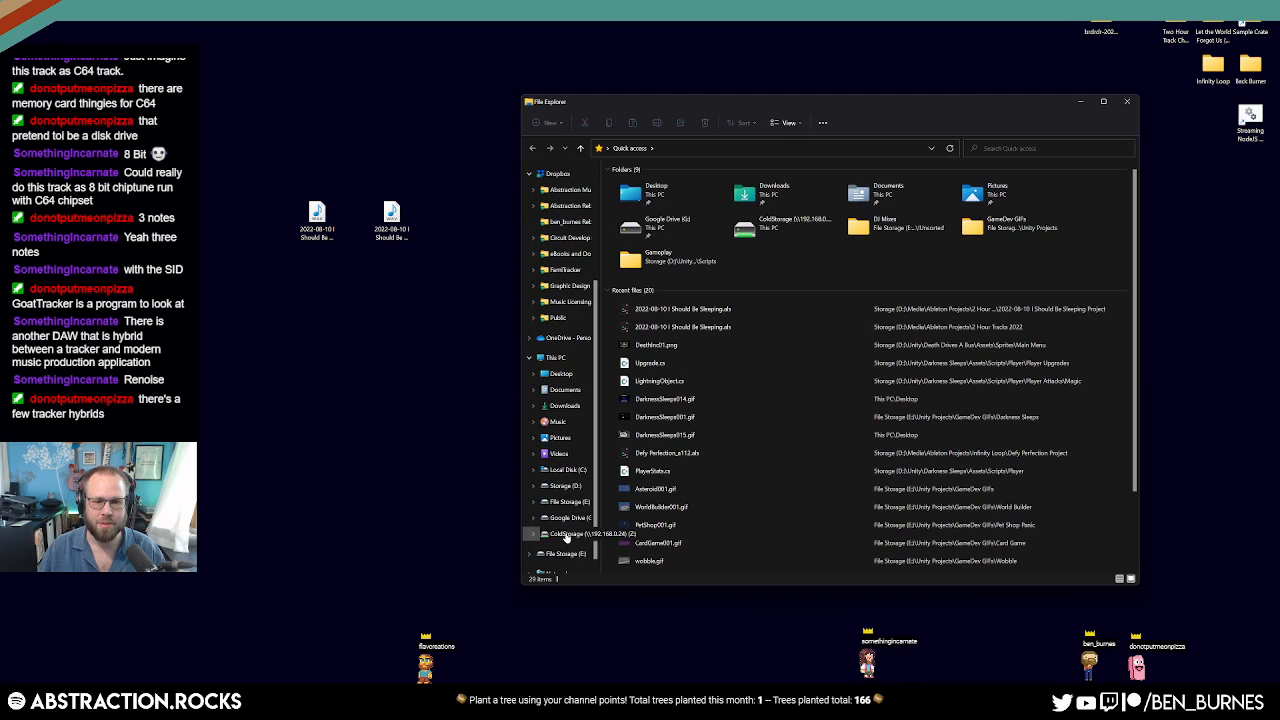
pyautogui.click(565, 485)
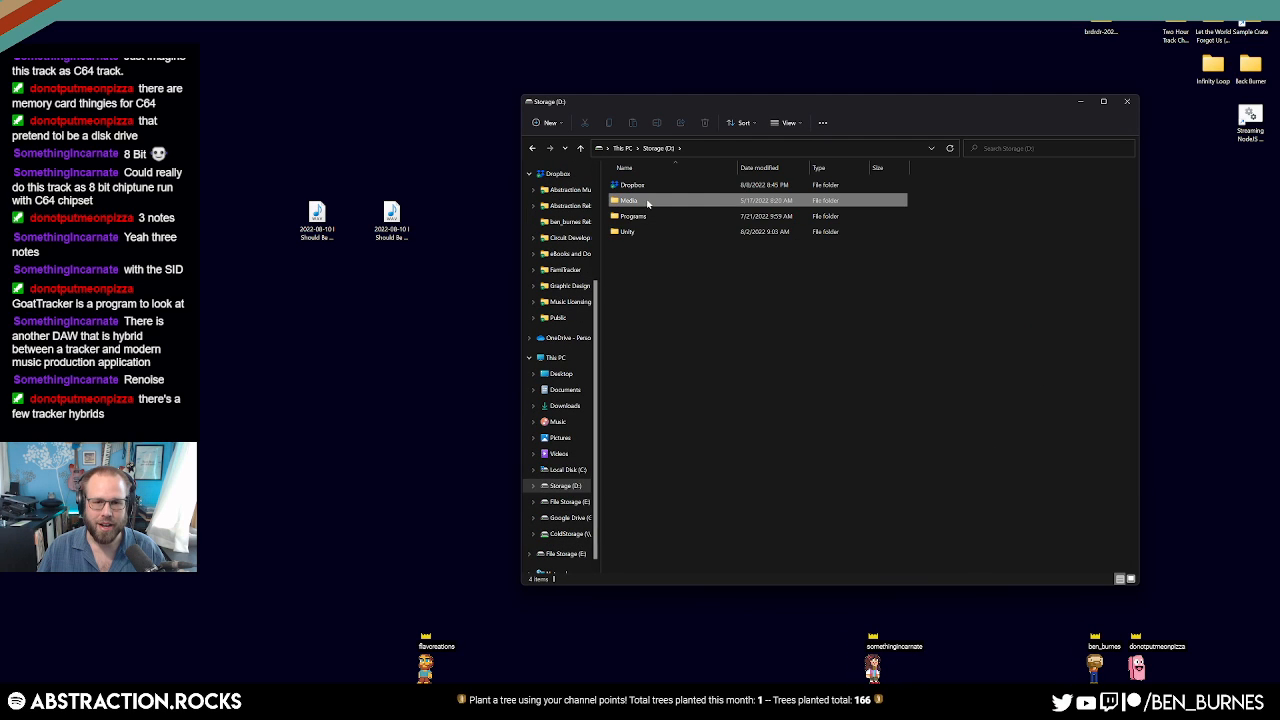
pyautogui.click(565, 501)
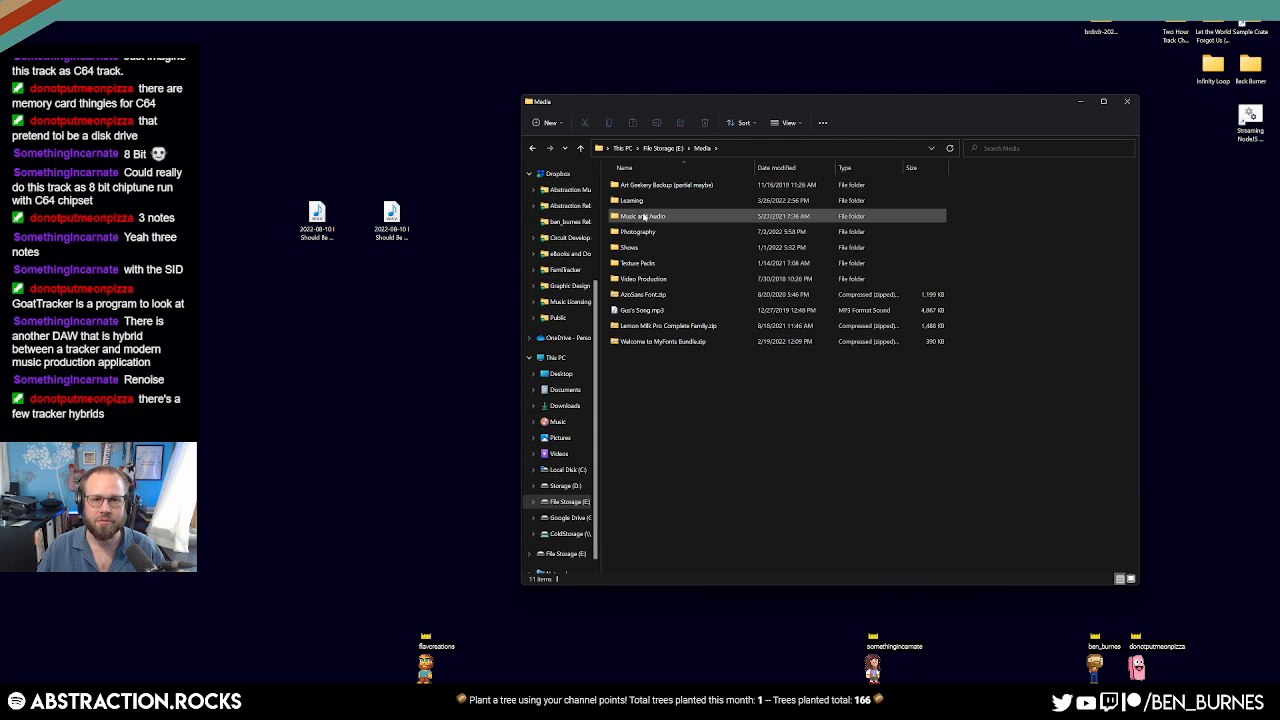
pyautogui.doubleClick(646, 216)
pyautogui.doubleClick(641, 264)
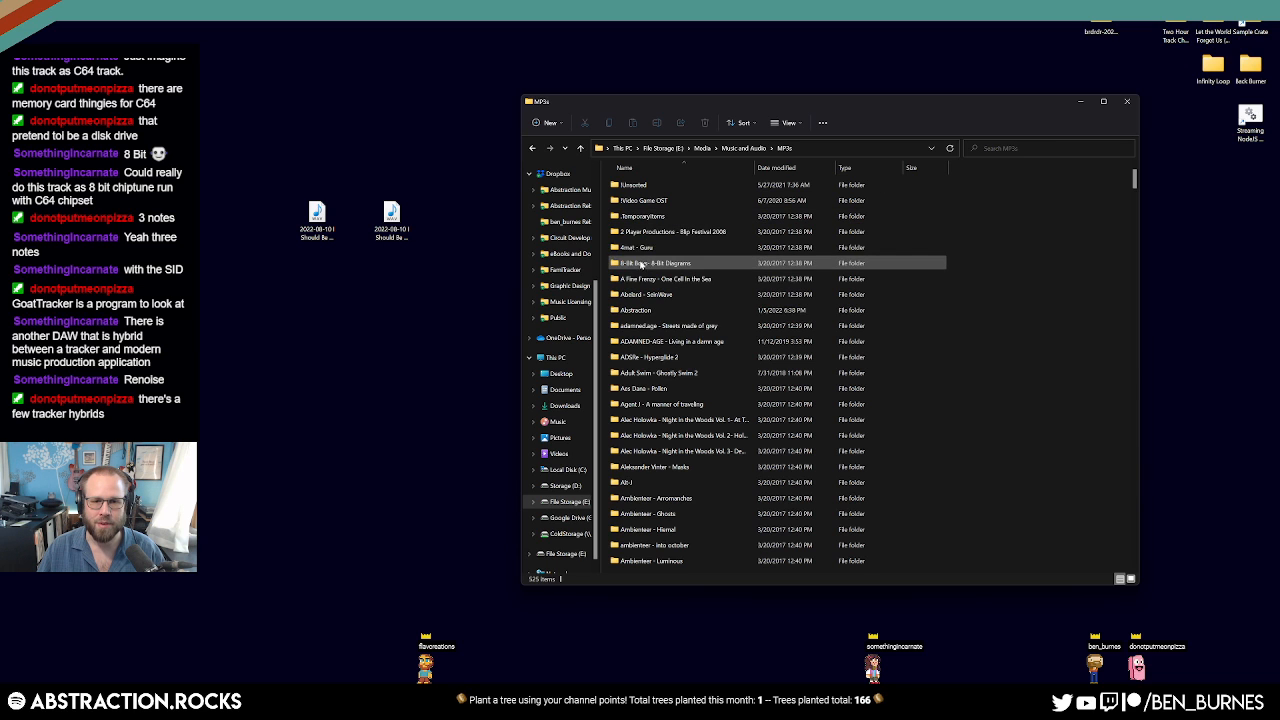
pyautogui.doubleClick(650, 310)
pyautogui.doubleClick(655, 279)
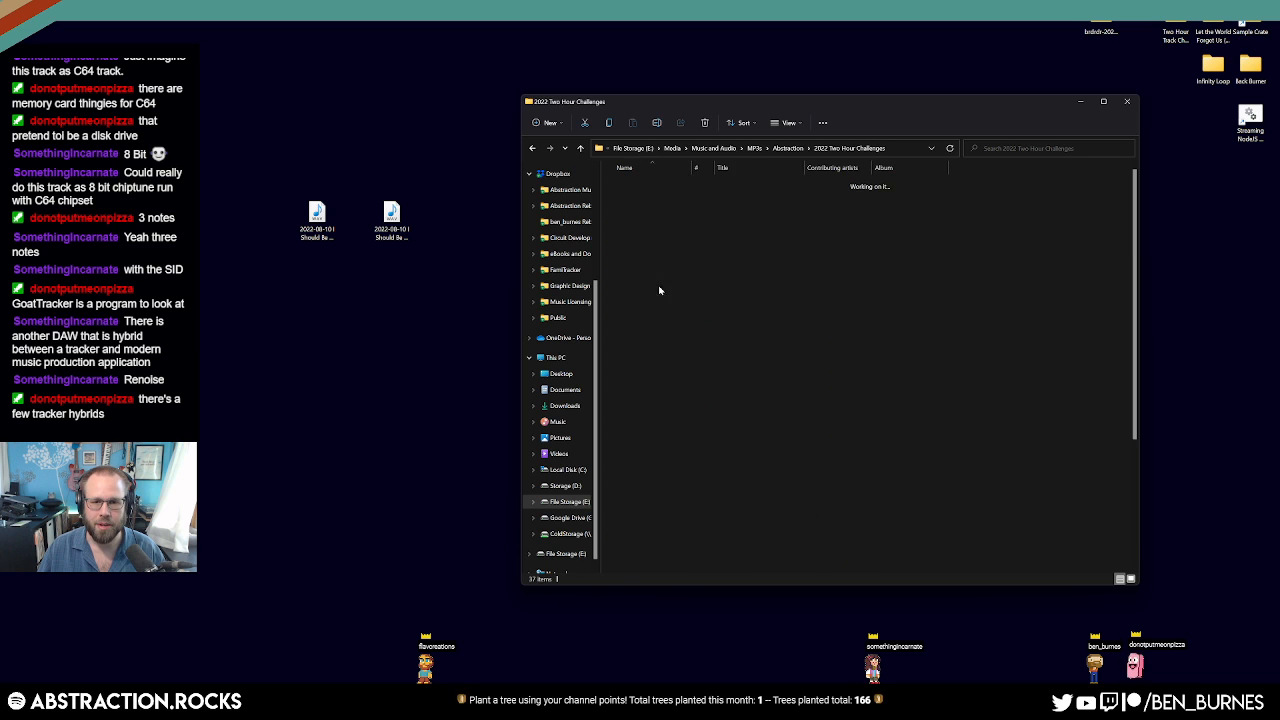
pyautogui.scroll(-4, 720, 420)
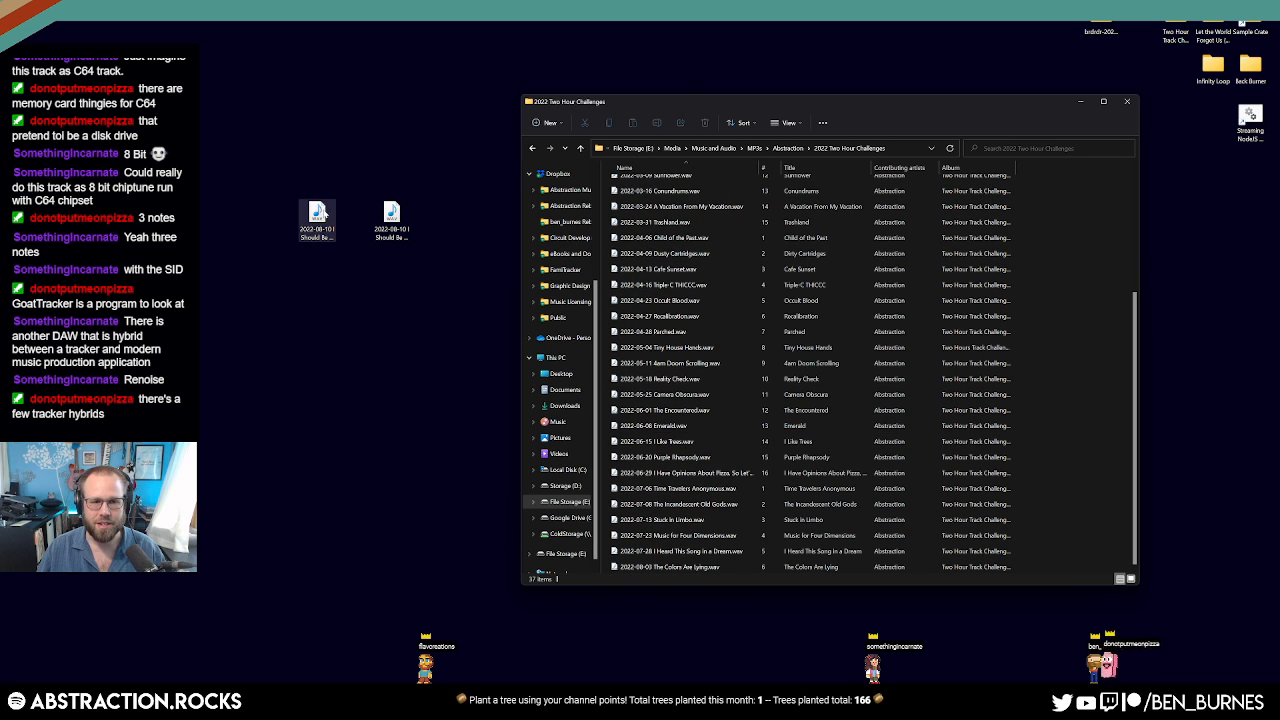
# Launch Audacity and load 2022-08-10 I Should Be Sleeping.wav from the desktop into it.
pyautogui.press('super')
pyautogui.click(194, 461)
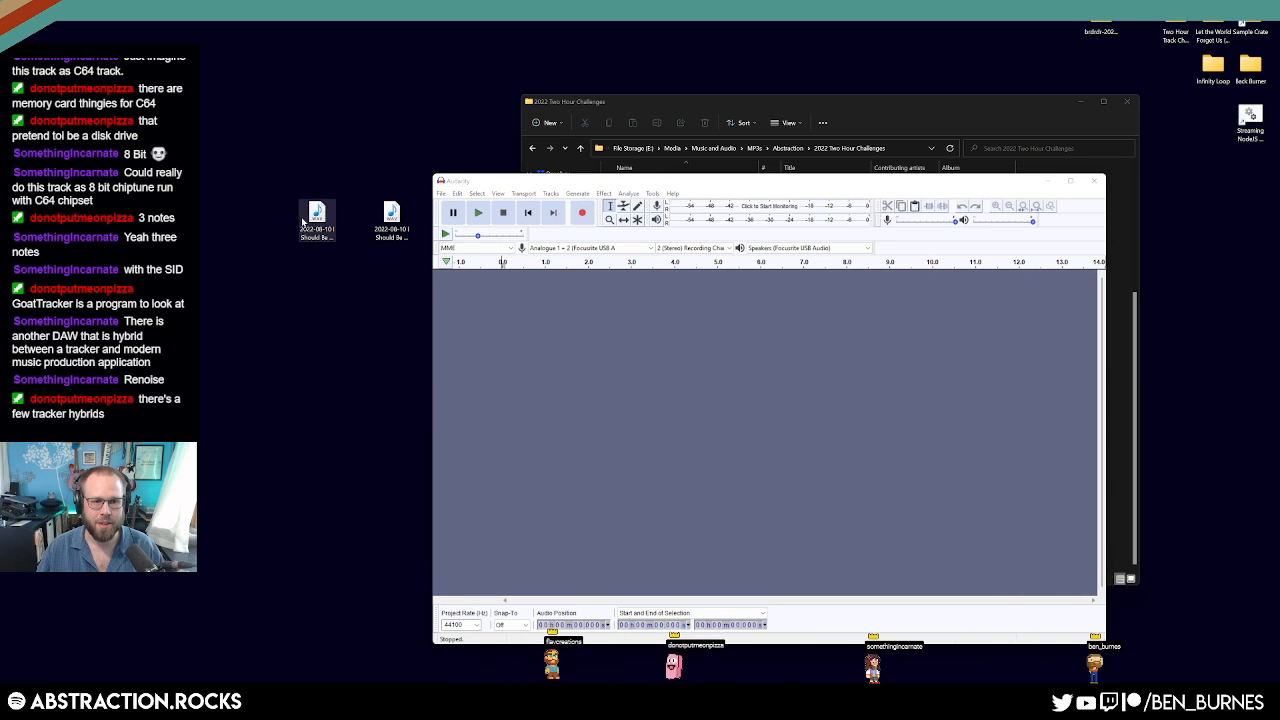
pyautogui.moveTo(304, 222); pyautogui.dragTo(575, 385)
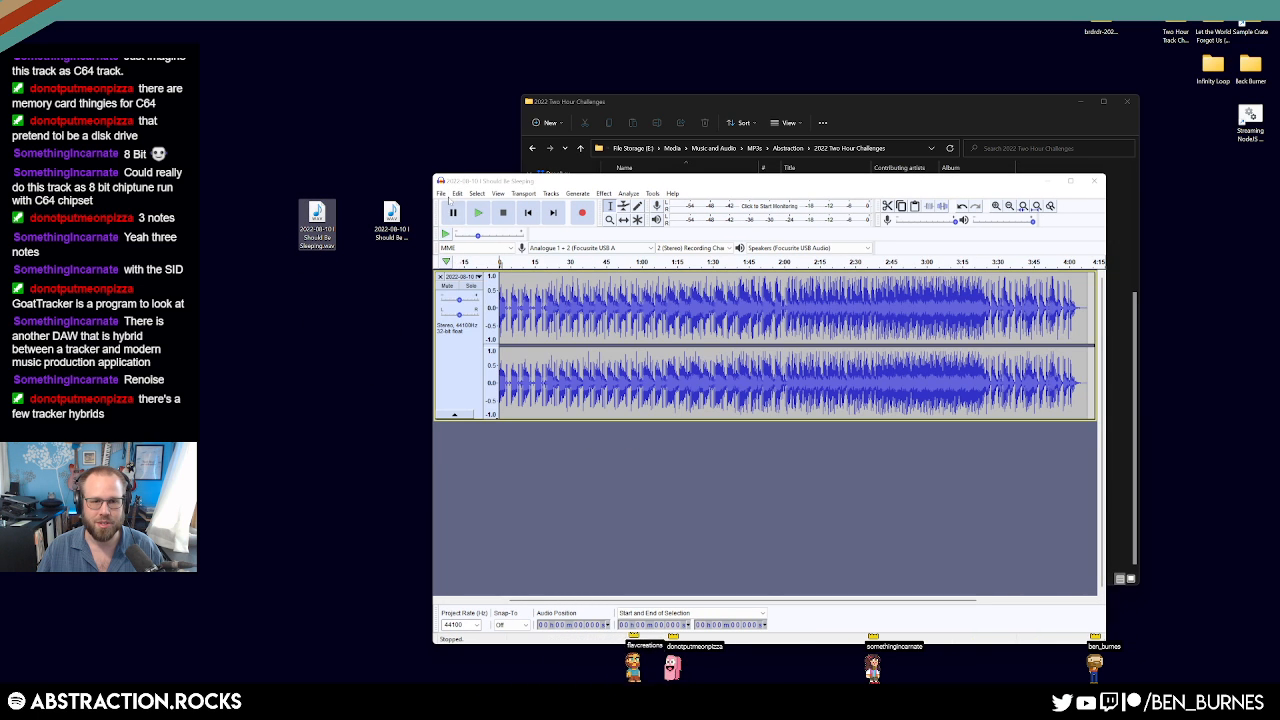
# Export the song as a WAV under the same name on the Desktop, replacing the existing file.
pyautogui.click(441, 194)
pyautogui.moveTo(466, 269)
pyautogui.click(570, 281)
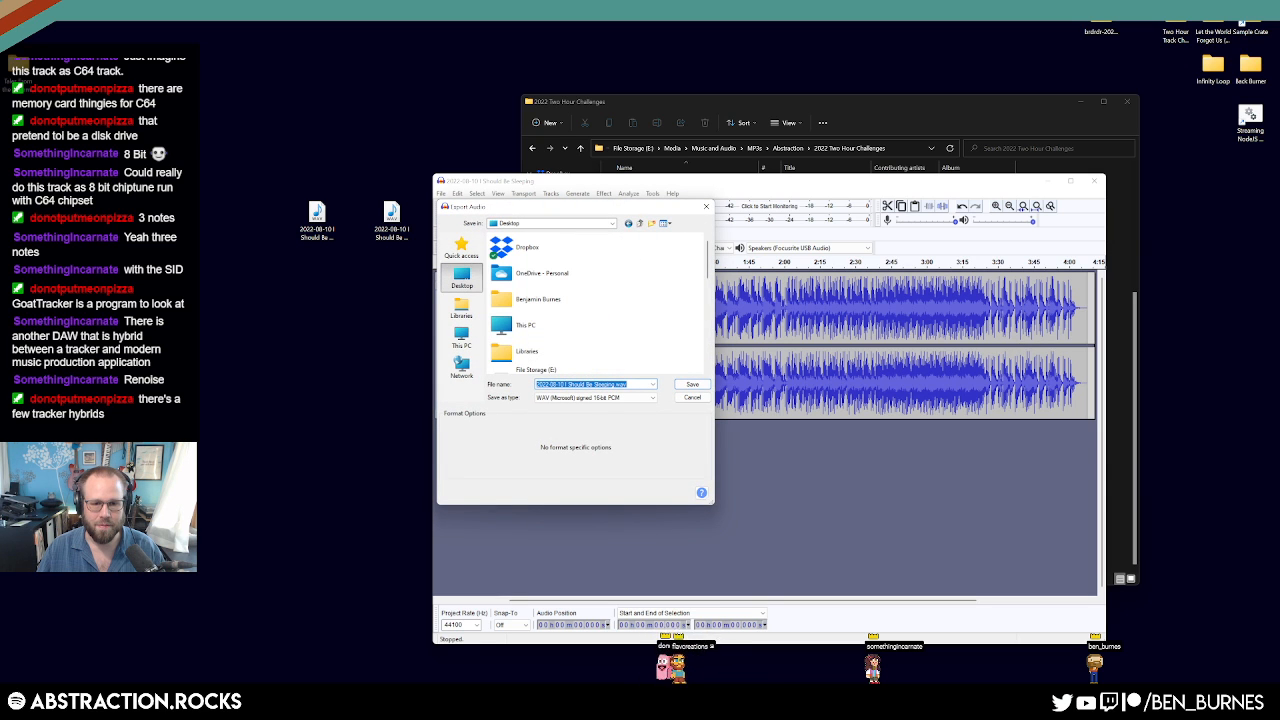
pyautogui.press('Return')
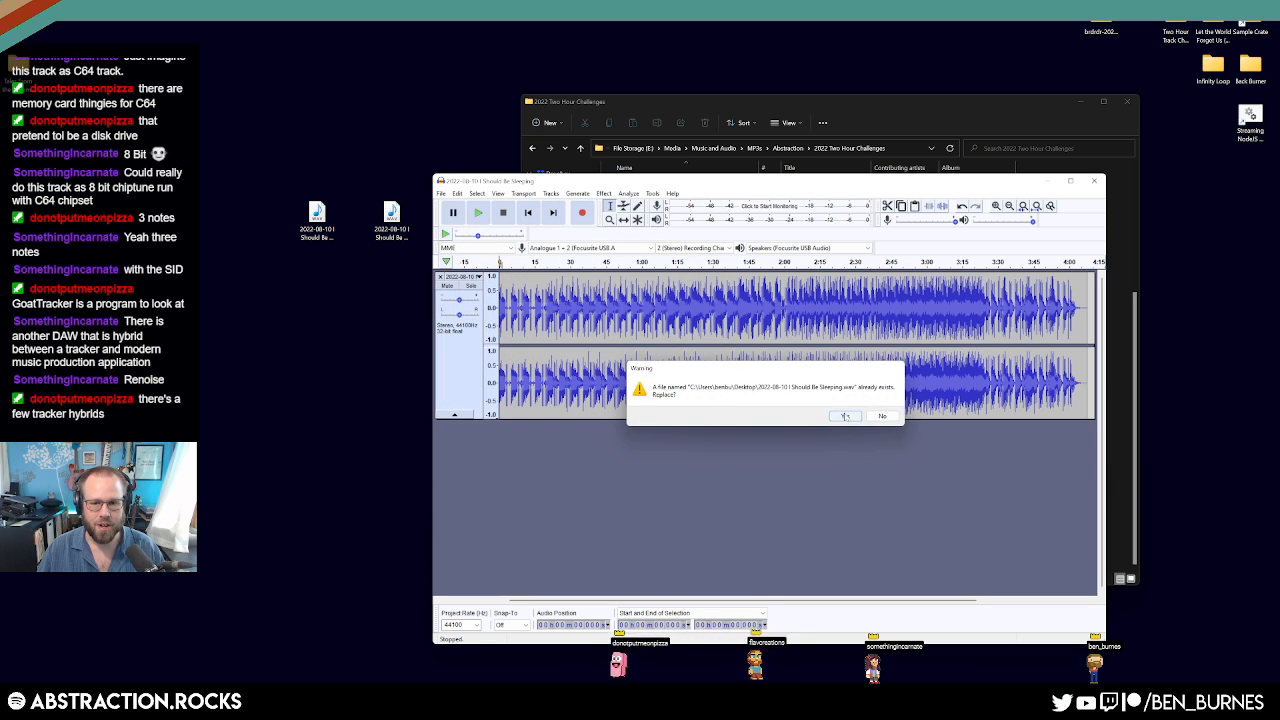
pyautogui.click(845, 416)
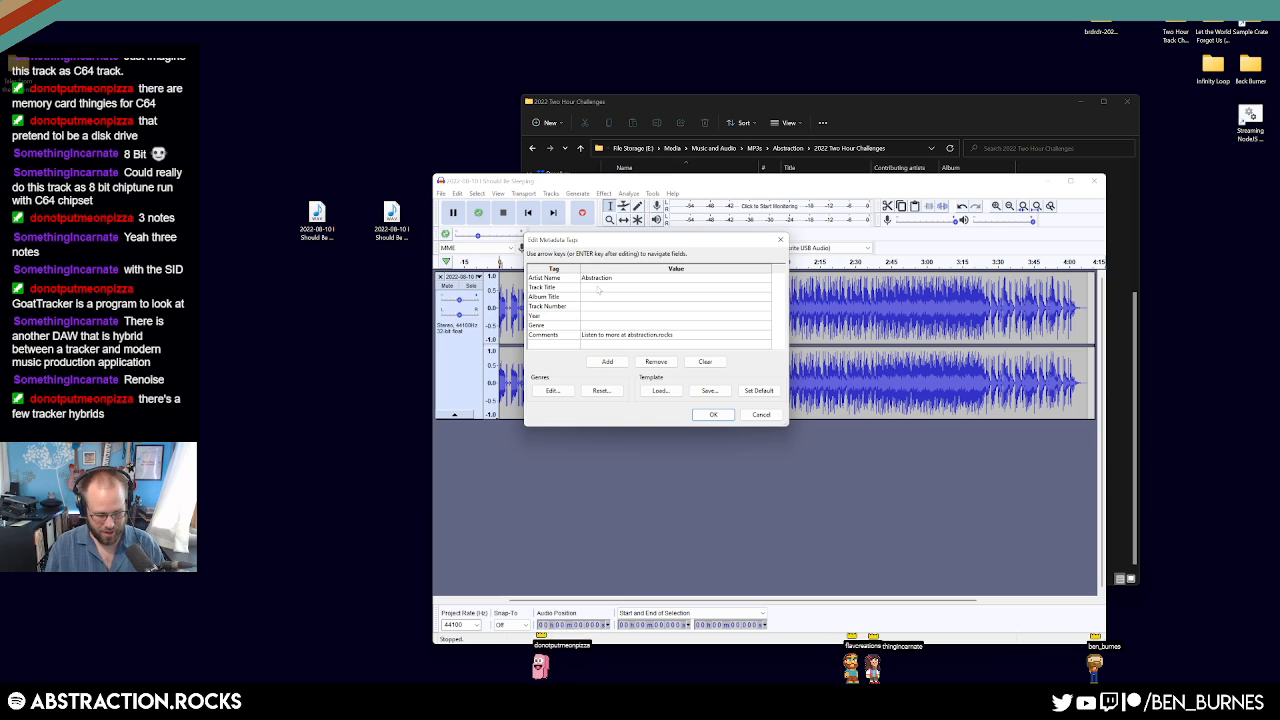
# Tag the WAV with title I Should Be Sleeping, album Two Hour Track Challenge, Season Twenty, track 07, year 2022 and genre Chillout.
pyautogui.click(597, 289)
pyautogui.write('I Should Be Sleep')
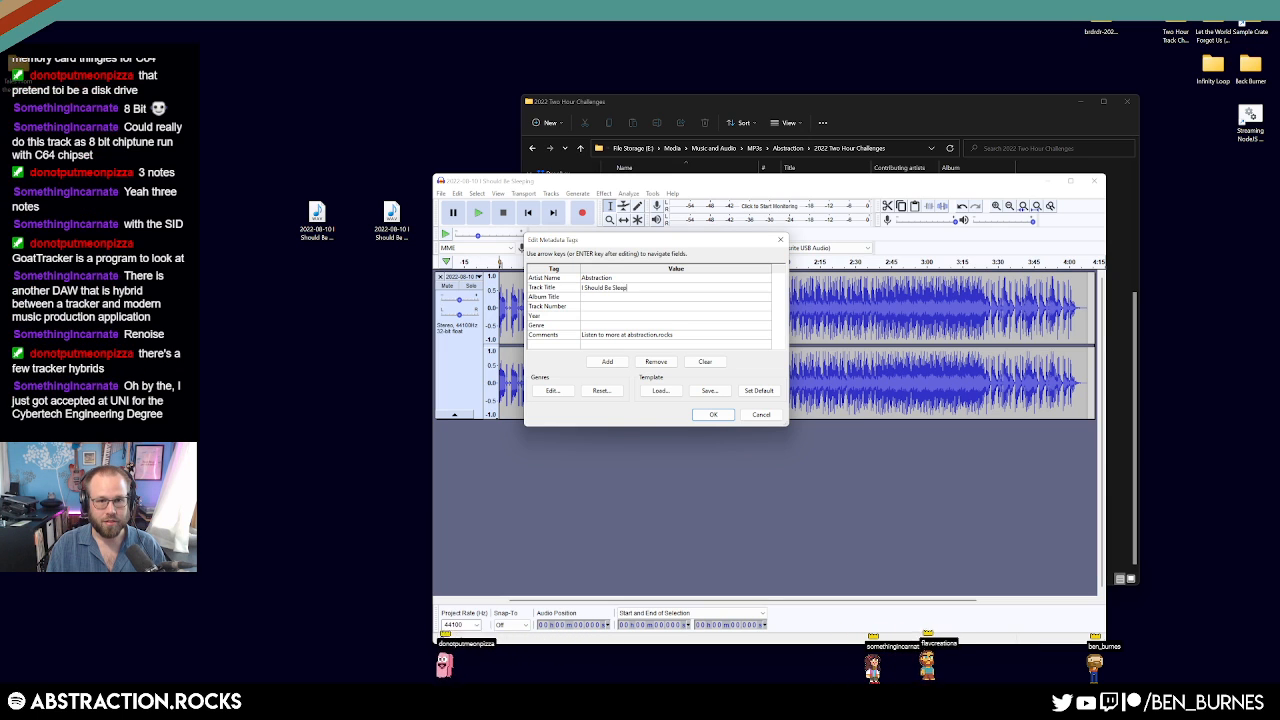
pyautogui.write('ing')
pyautogui.press('Return')
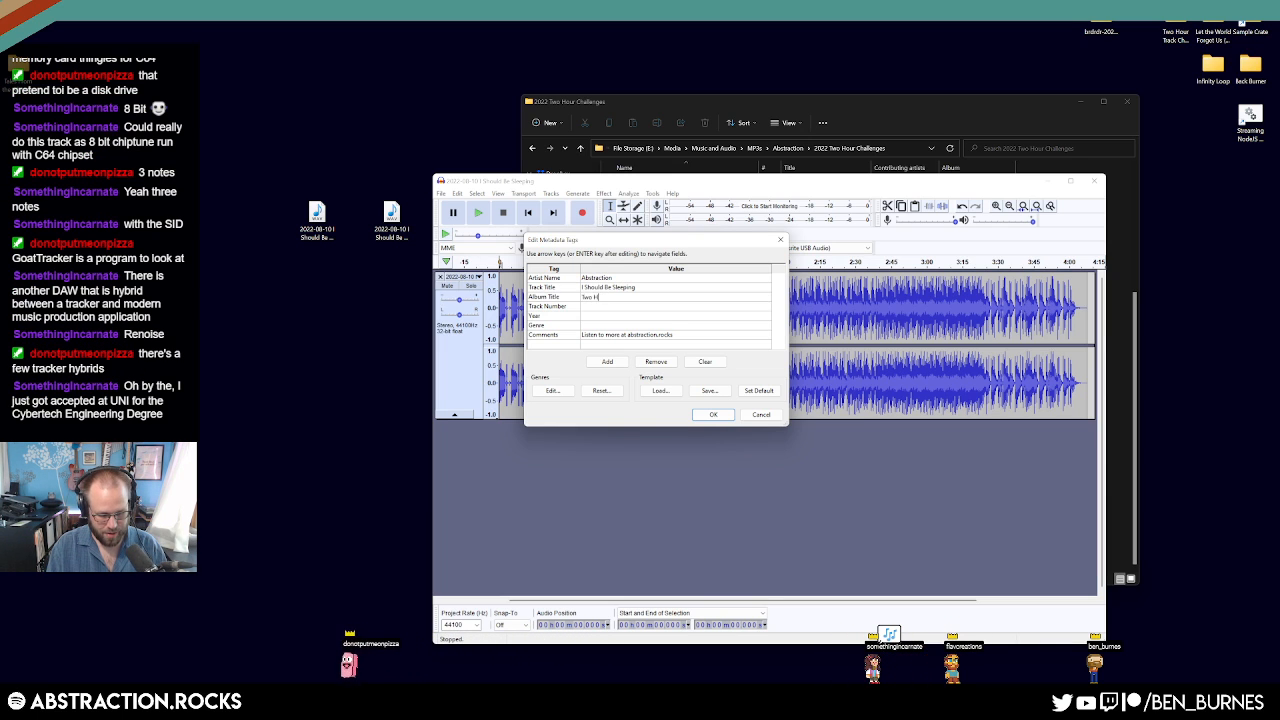
pyautogui.write('Two Hour Track Challenge, Season Twenty')
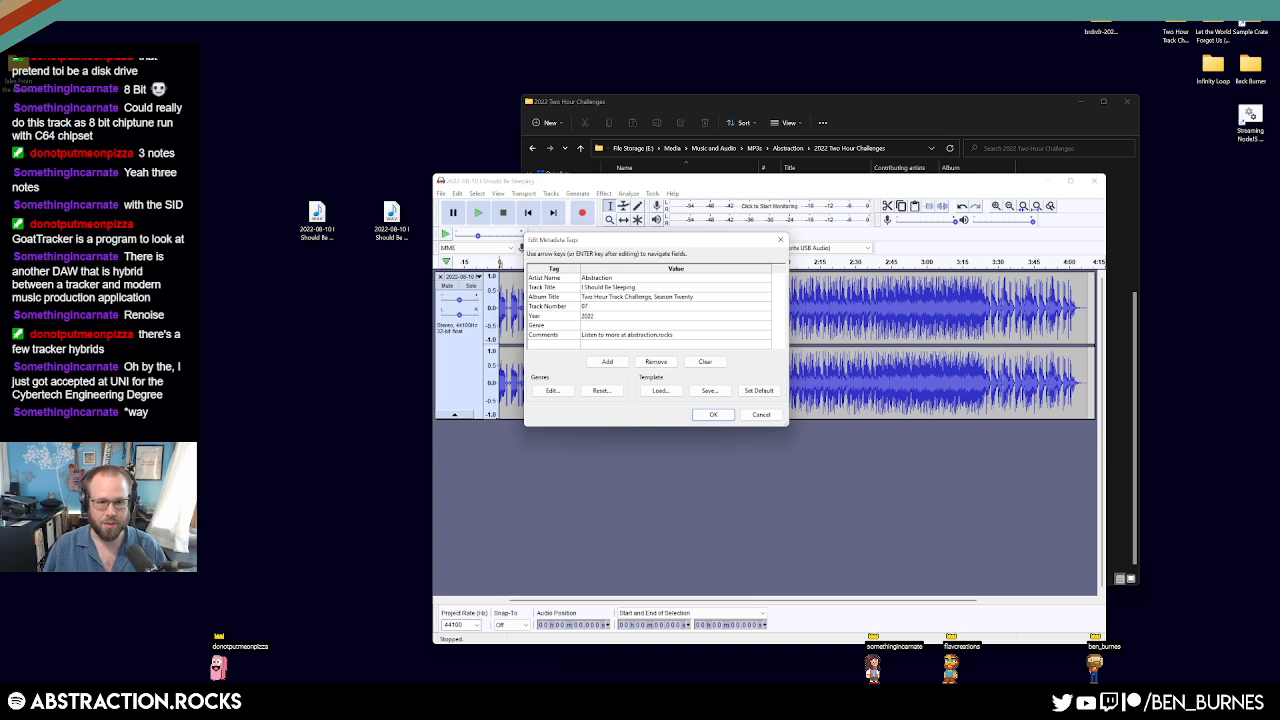
pyautogui.write('Chillout')
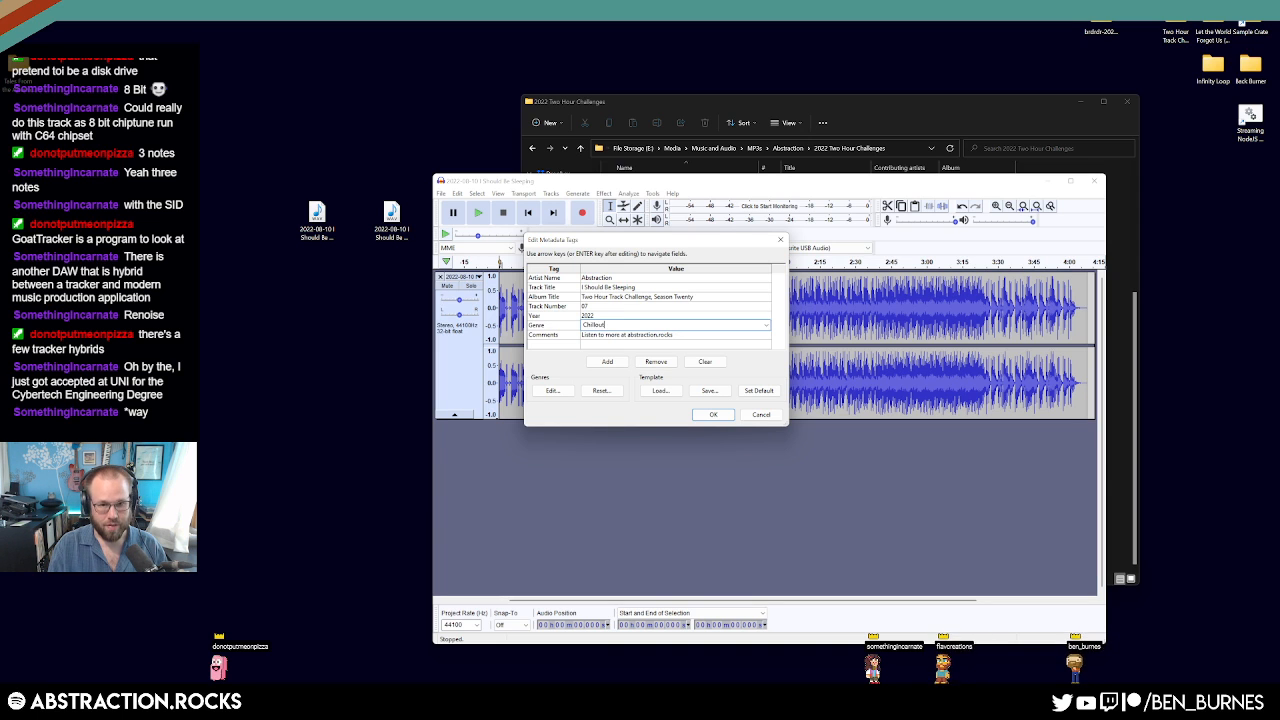
pyautogui.press('Return')
pyautogui.press('Return')
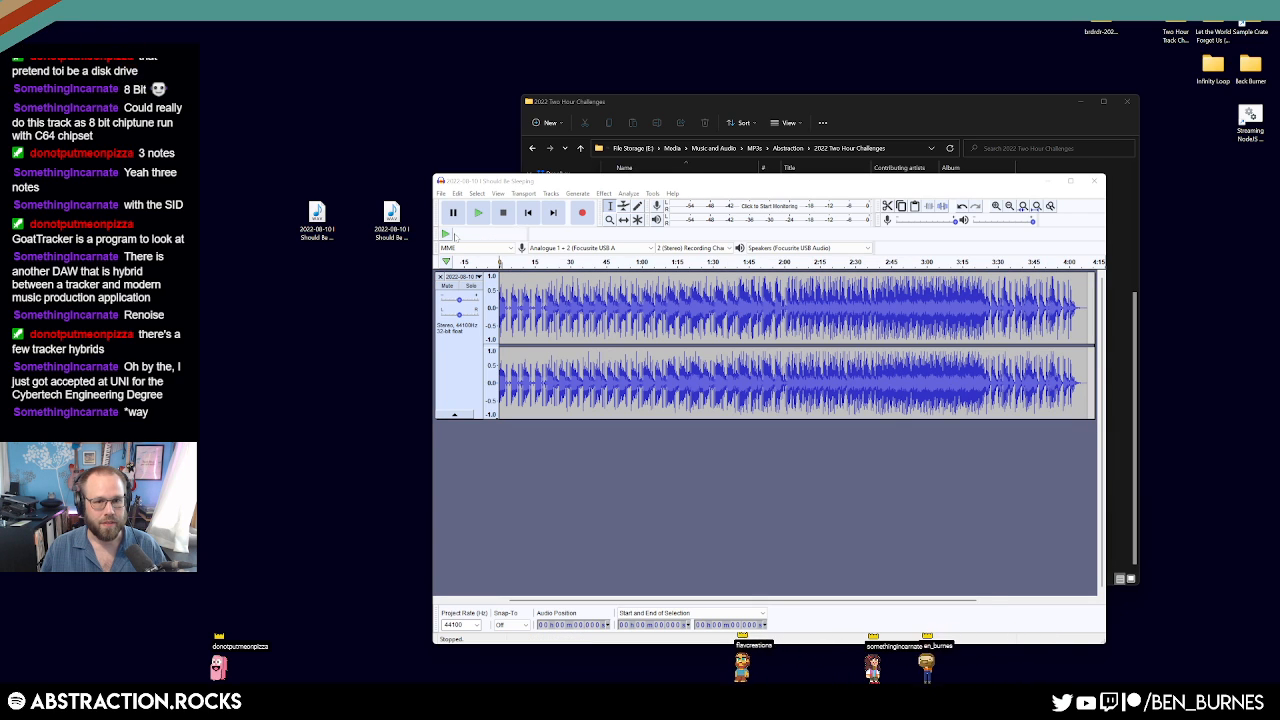
# Export the song as 2022-08-10 I Should Be Sleeping.mp3 on the Desktop with the Standard preset and the same metadata tags.
pyautogui.click(441, 193)
pyautogui.moveTo(476, 268)
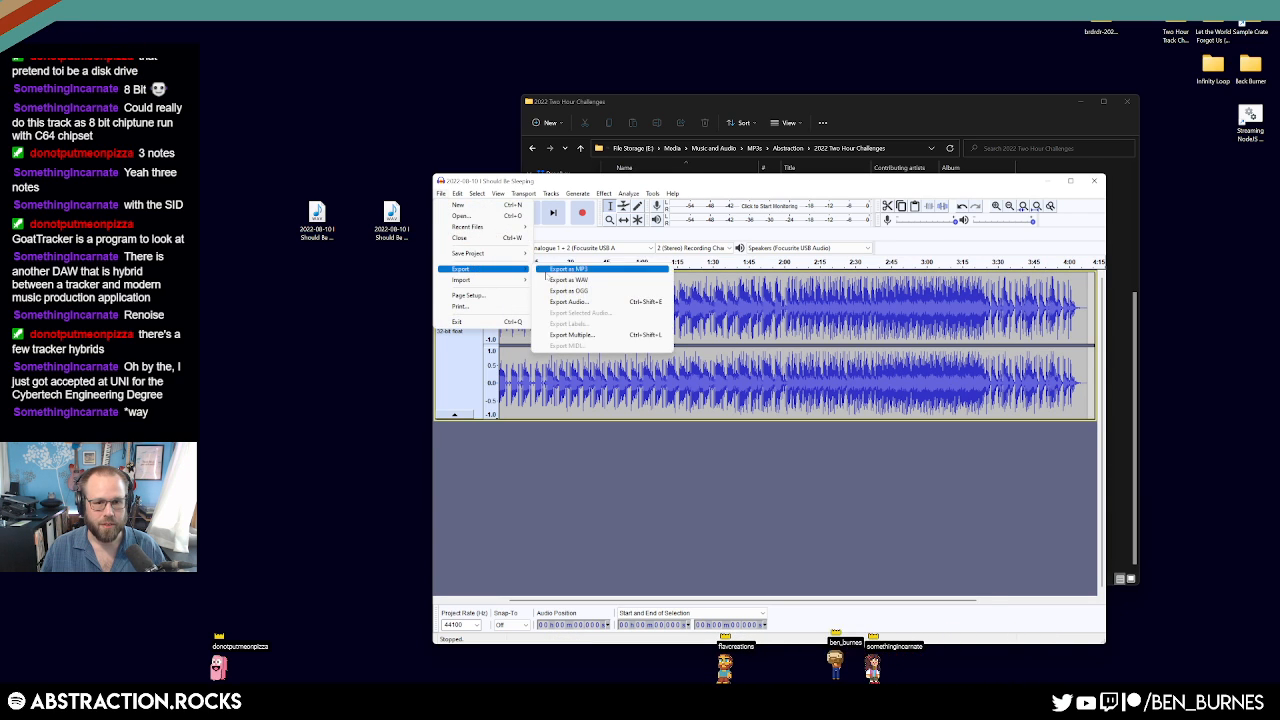
pyautogui.click(665, 292)
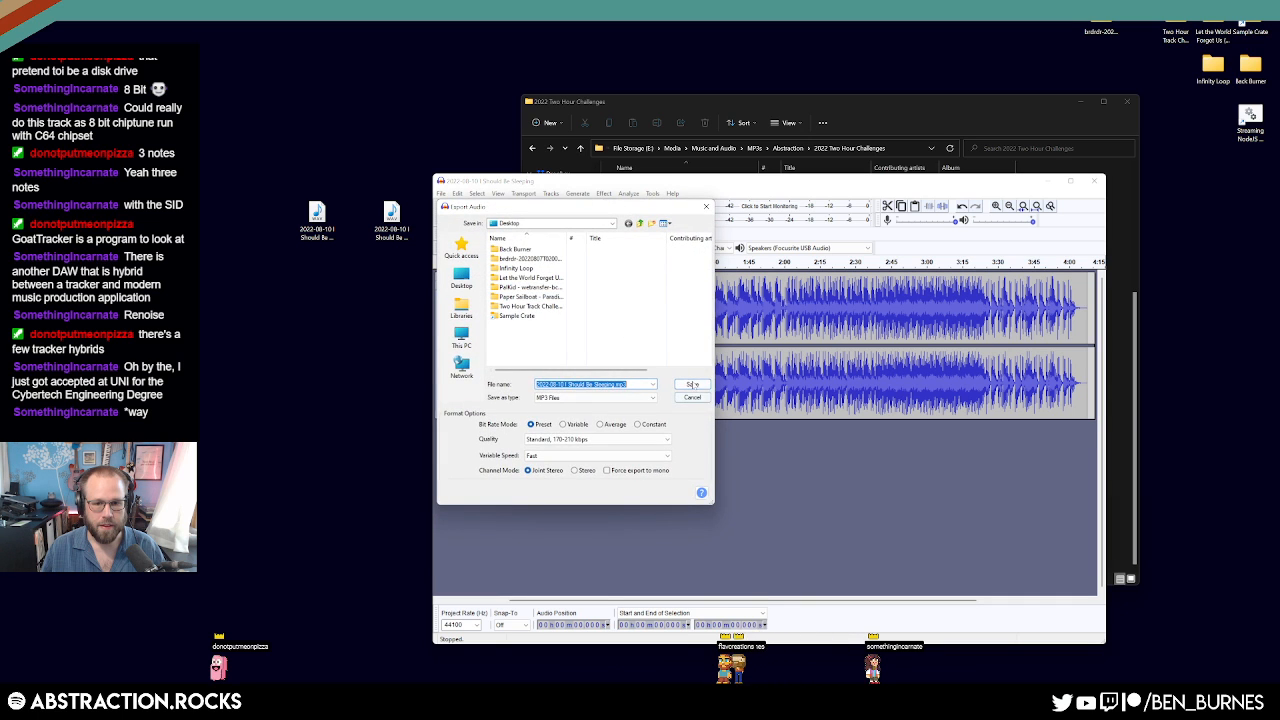
pyautogui.click(690, 383)
pyautogui.click(706, 413)
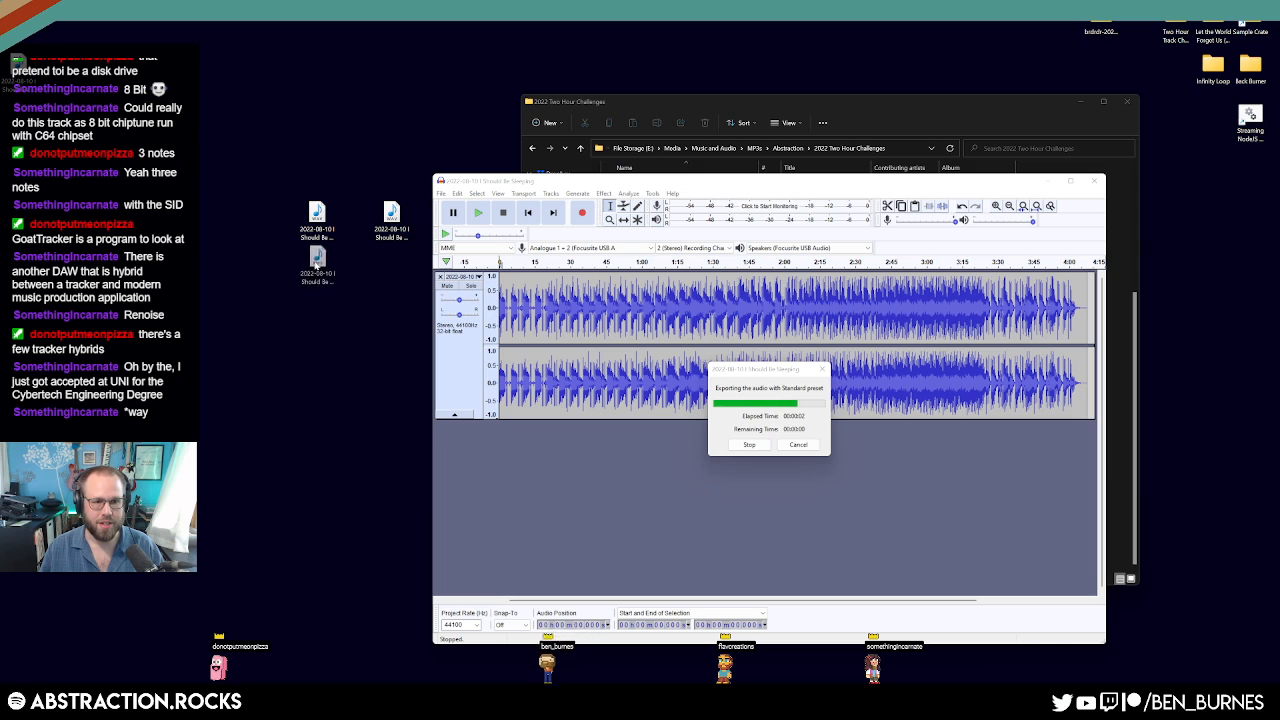
# Remove the song's track and load 2022-08-10 I Should Be Sleeping LOOP.wav from the desktop into the empty project.
pyautogui.click(440, 277)
pyautogui.moveTo(392, 213); pyautogui.dragTo(520, 304)
pyautogui.click(1072, 261)
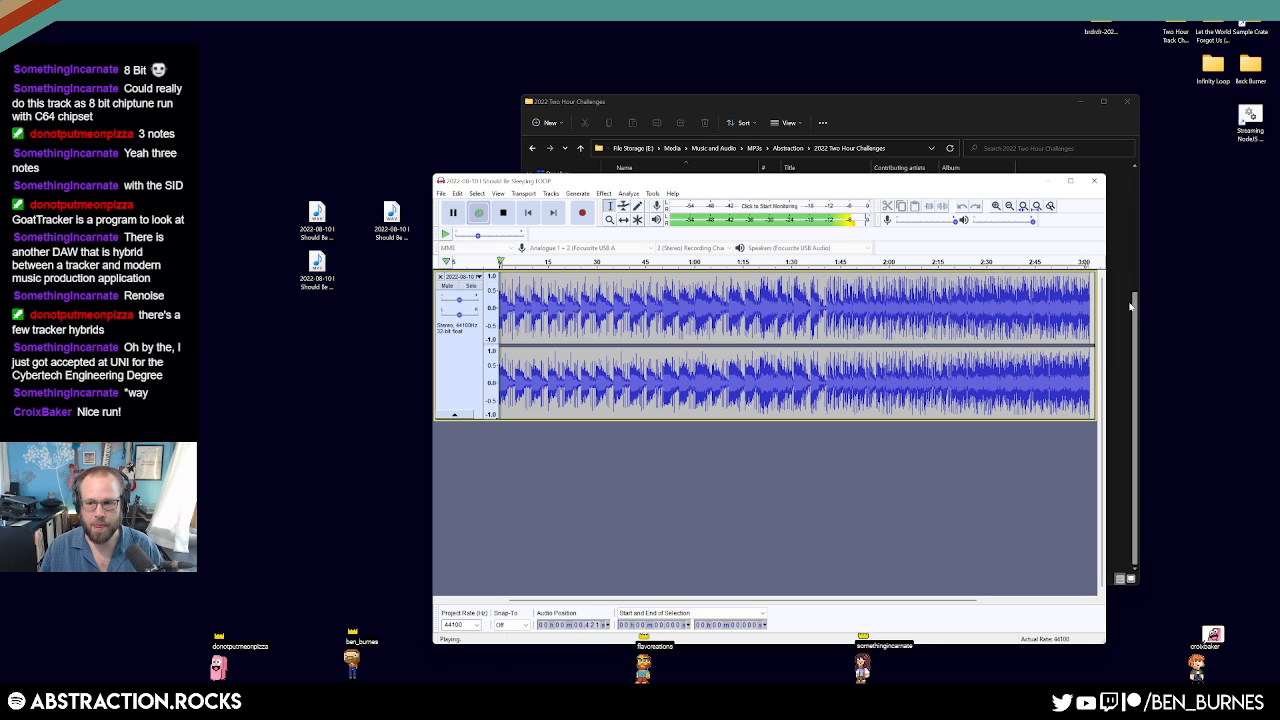
# Export the loop version as a WAV under the same name on the Desktop, replacing the existing file.
pyautogui.click(441, 193)
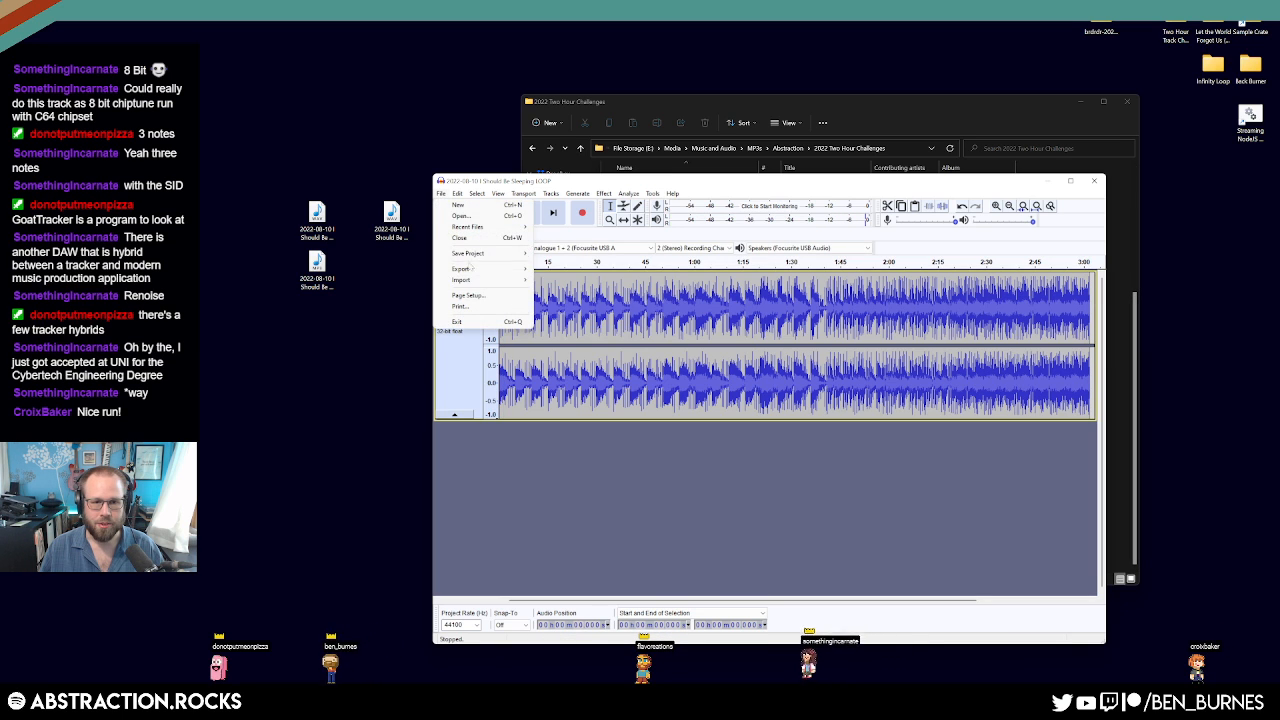
pyautogui.click(566, 282)
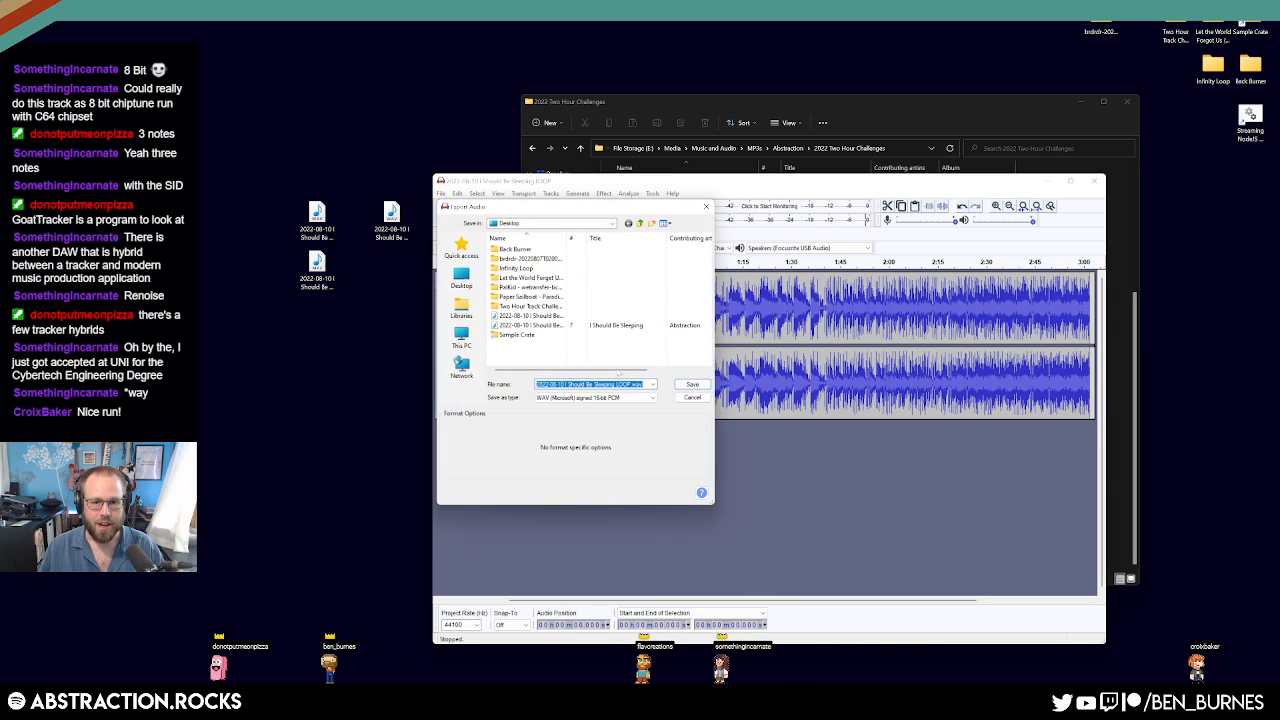
pyautogui.click(692, 384)
pyautogui.click(844, 416)
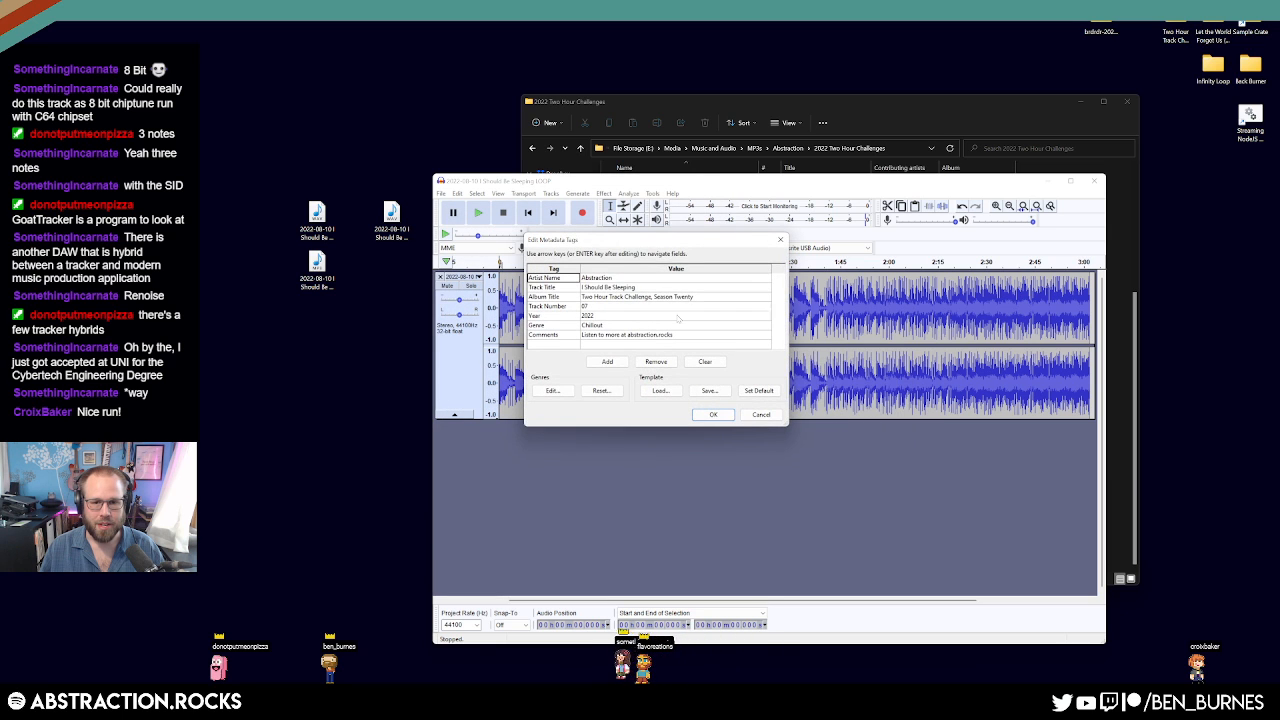
# Change the loop WAV's track title tag to I Should Be Sleeping LOOP and finish the export with the other tags kept.
pyautogui.doubleClick(652, 288)
pyautogui.press('End')
pyautogui.write('LOO')
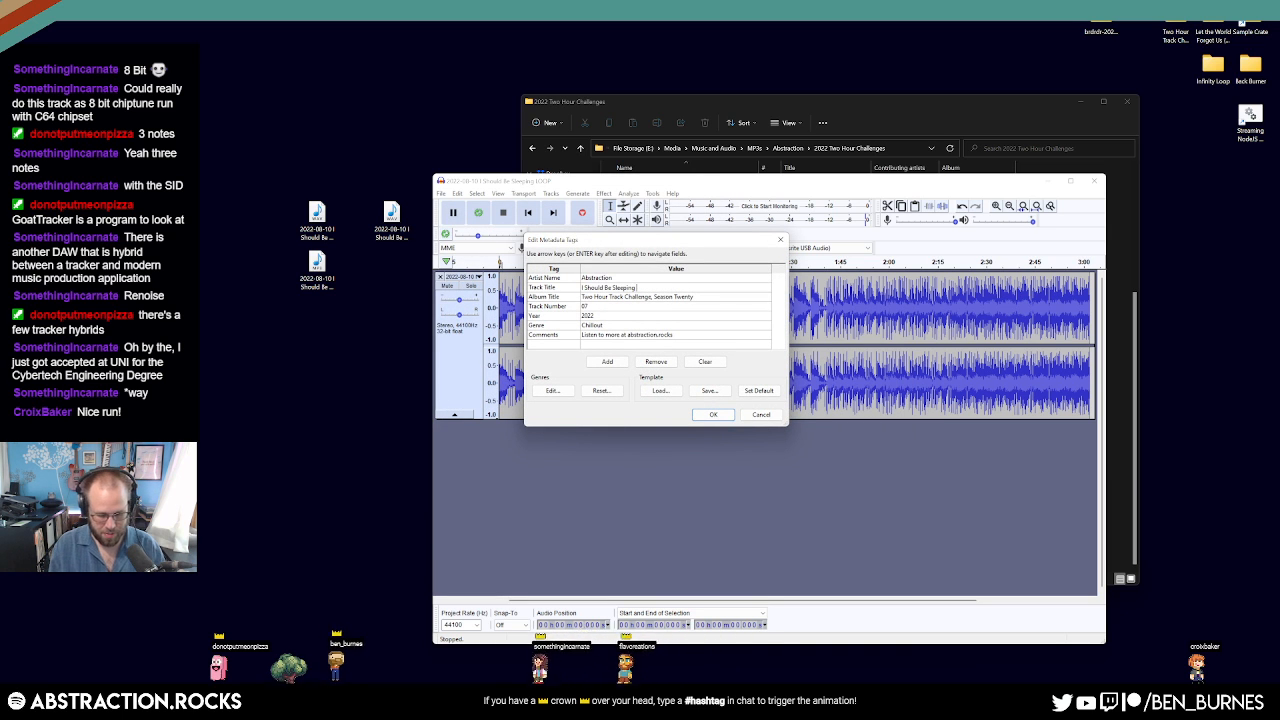
pyautogui.write('P')
pyautogui.press('Return')
pyautogui.press('Return')
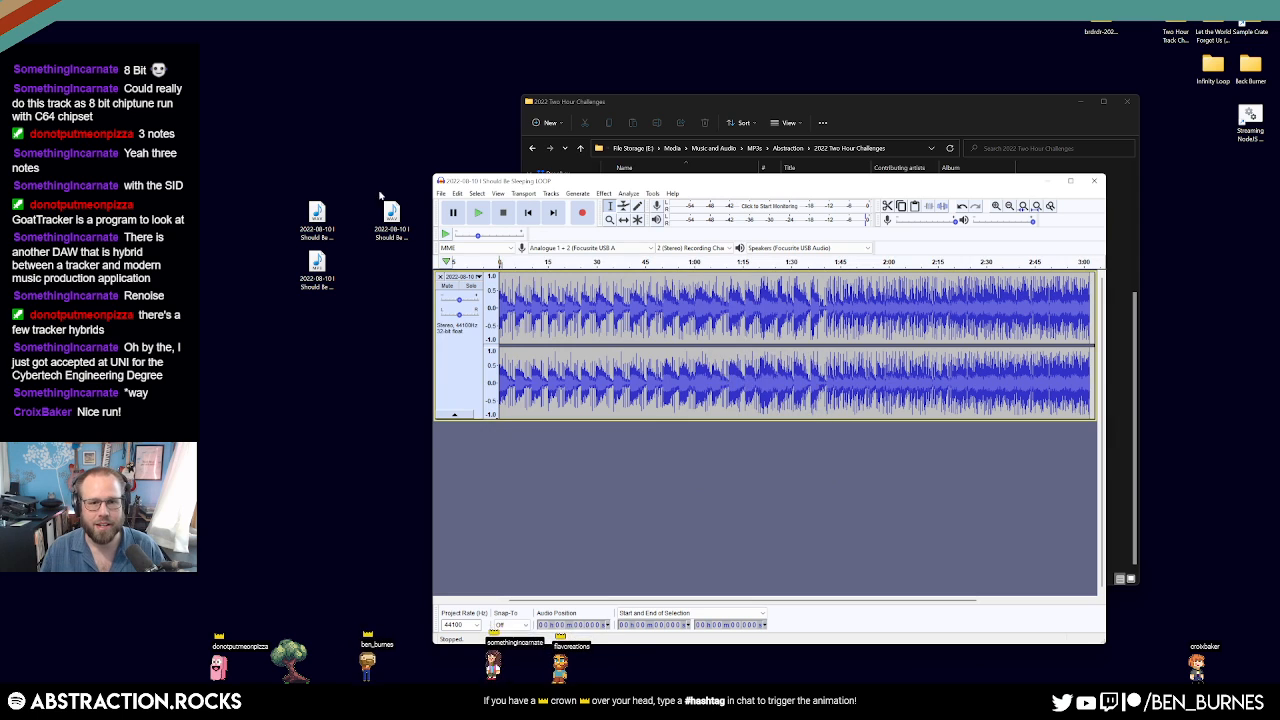
# Export the loop as 2022-08-10 I Should Be Sleeping LOOP.ogg on the Desktop with the same tags, then close Audacity without saving the project.
pyautogui.click(441, 194)
pyautogui.moveTo(485, 270)
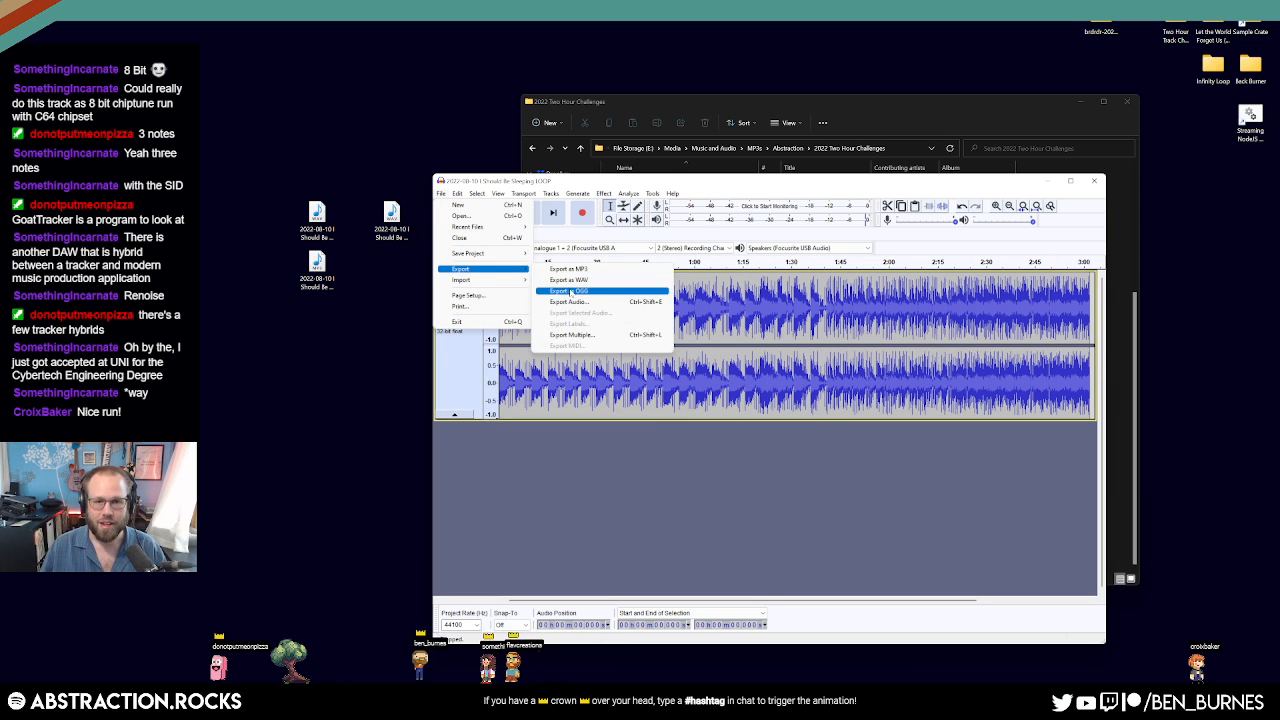
pyautogui.click(590, 292)
pyautogui.click(689, 384)
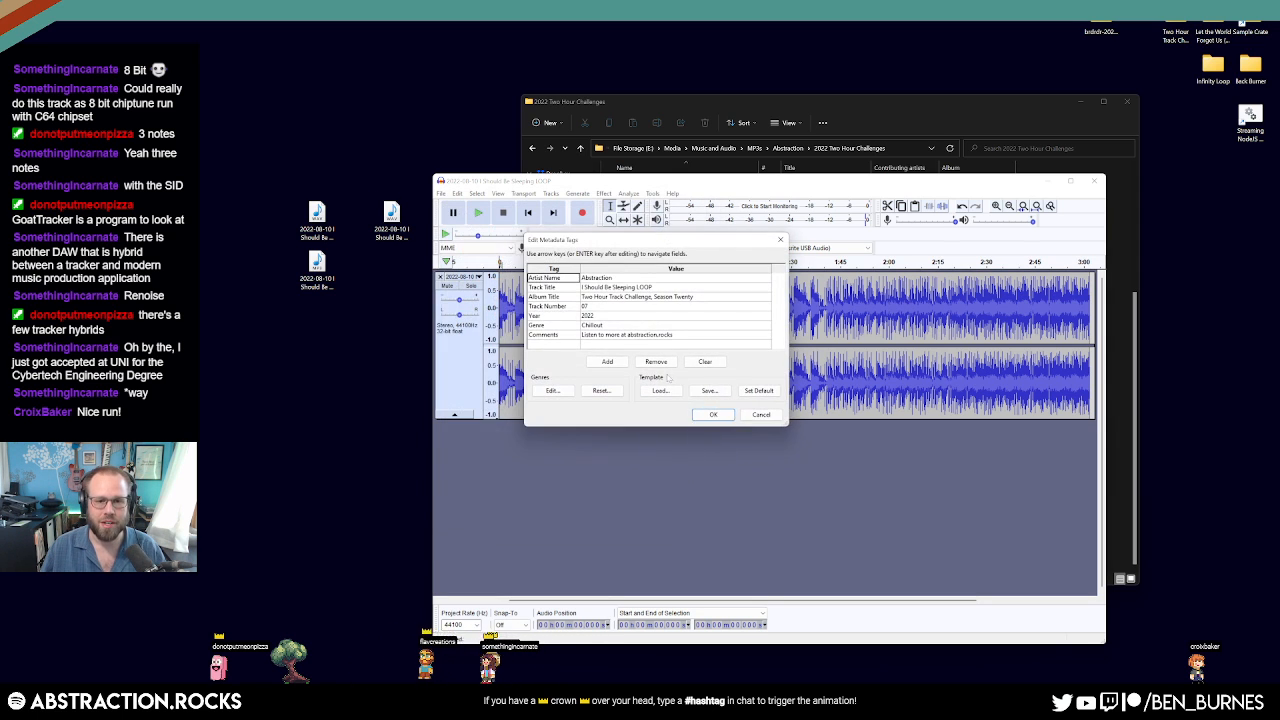
pyautogui.press('Return')
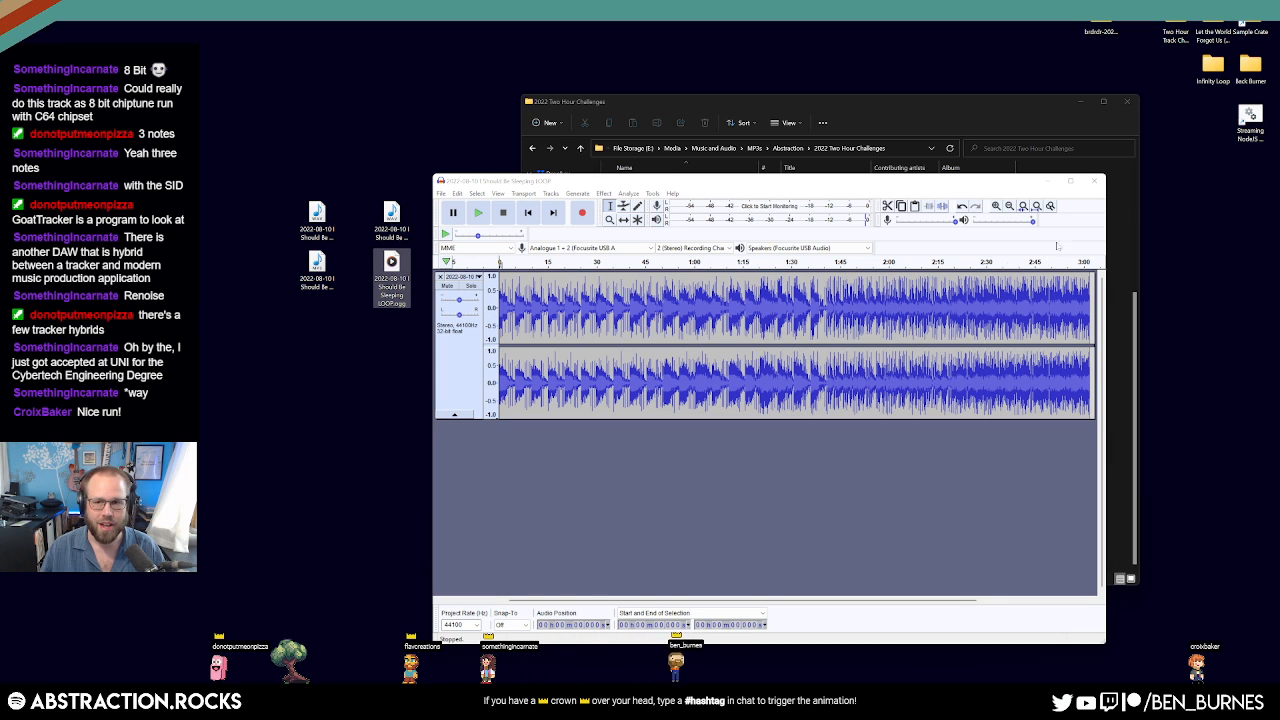
pyautogui.click(1094, 182)
pyautogui.click(789, 411)
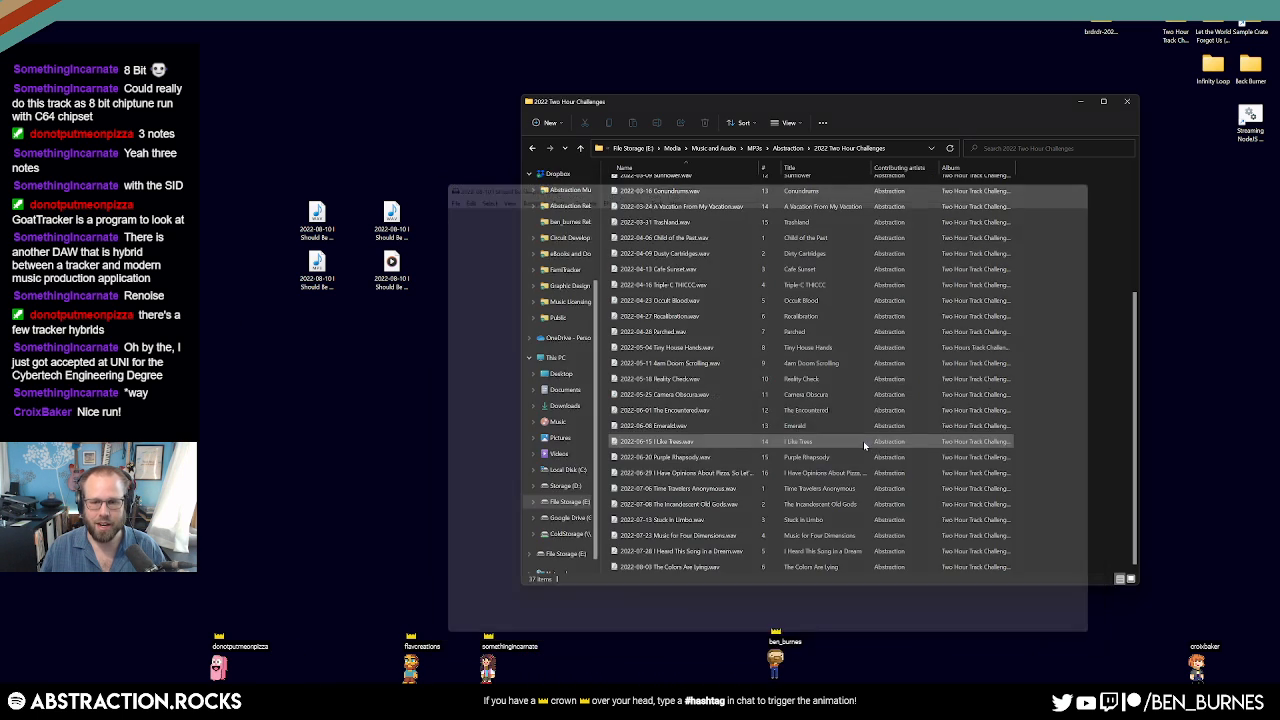
# Copy 2022-08-10 I Should Be Sleeping.wav from the desktop into the 2022 Two Hour Challenges folder.
pyautogui.click(317, 215)
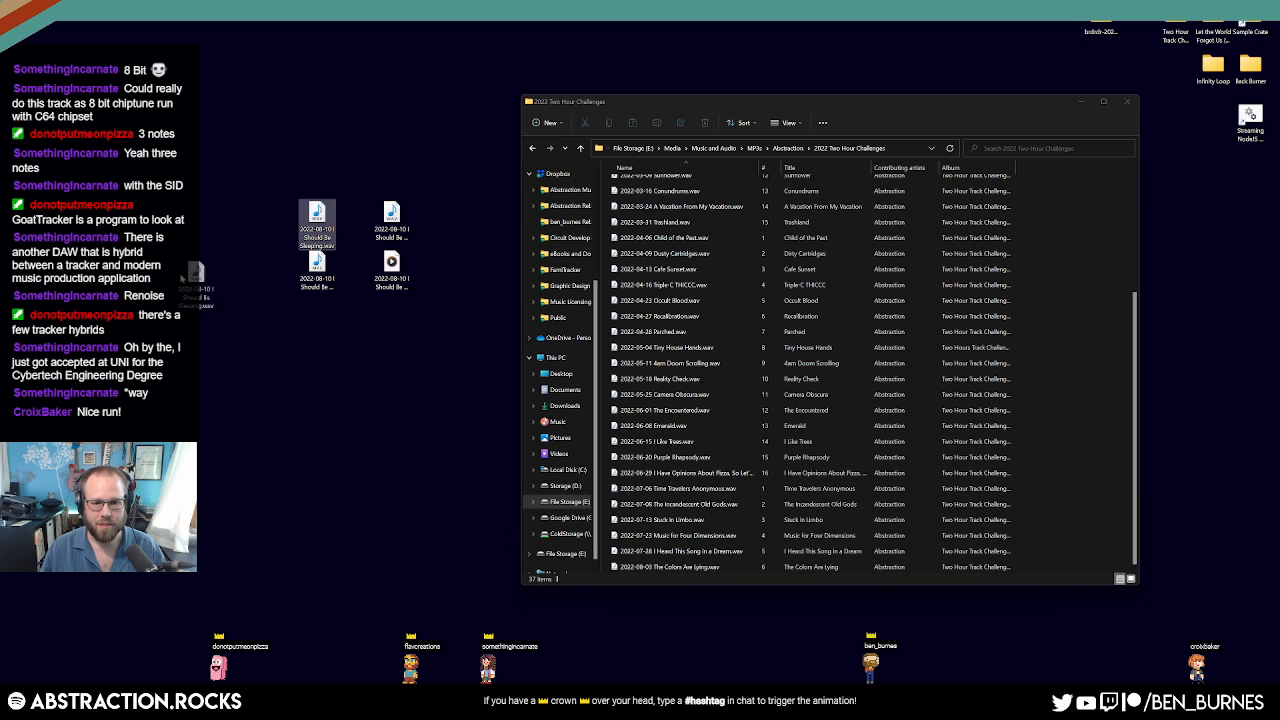
pyautogui.moveTo(317, 215); pyautogui.dragTo(876, 413)
pyautogui.click(906, 419)
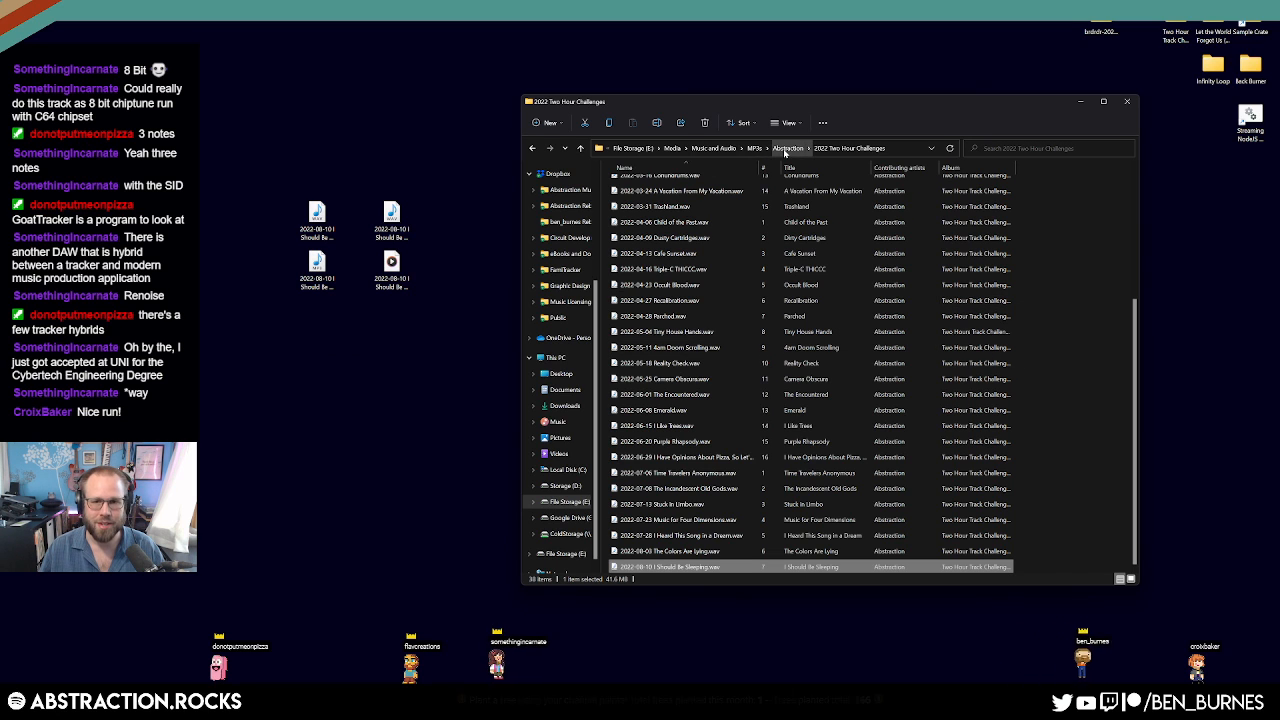
# Copy all four exported song and loop files into Music and Audio's Abstraction 2 Hour Track Challenge folder and close the file window.
pyautogui.click(716, 148)
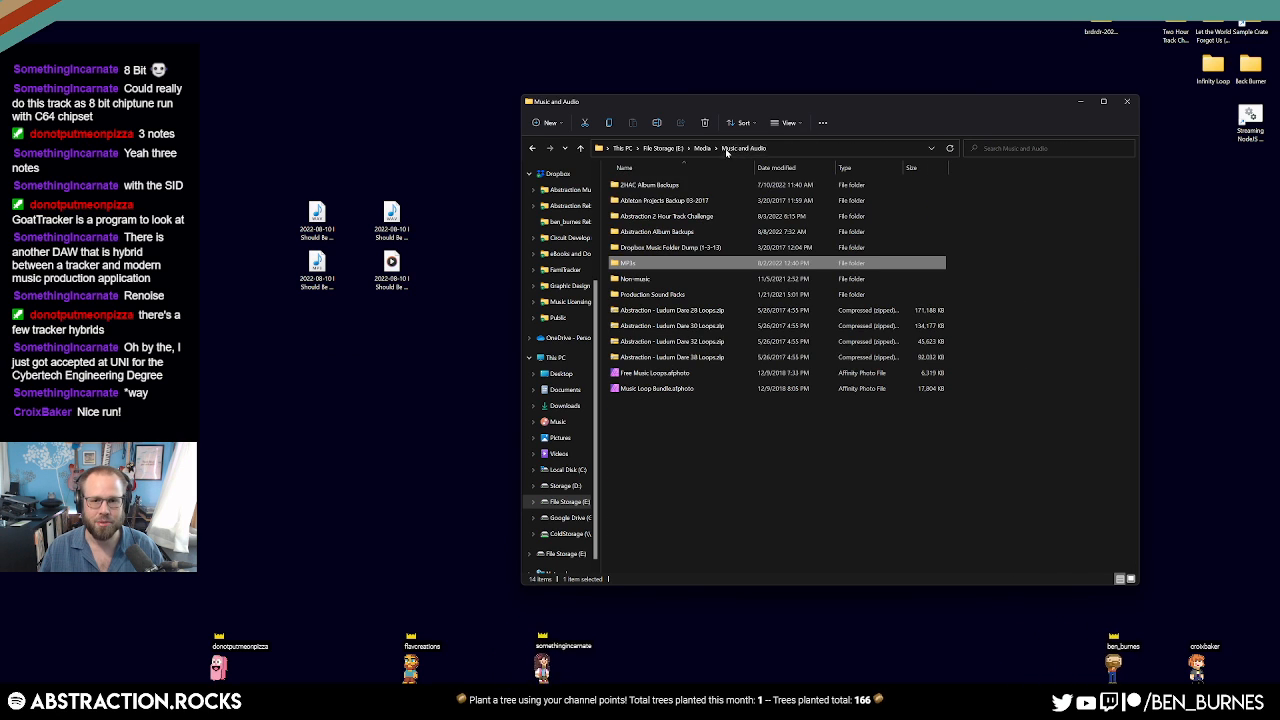
pyautogui.doubleClick(707, 218)
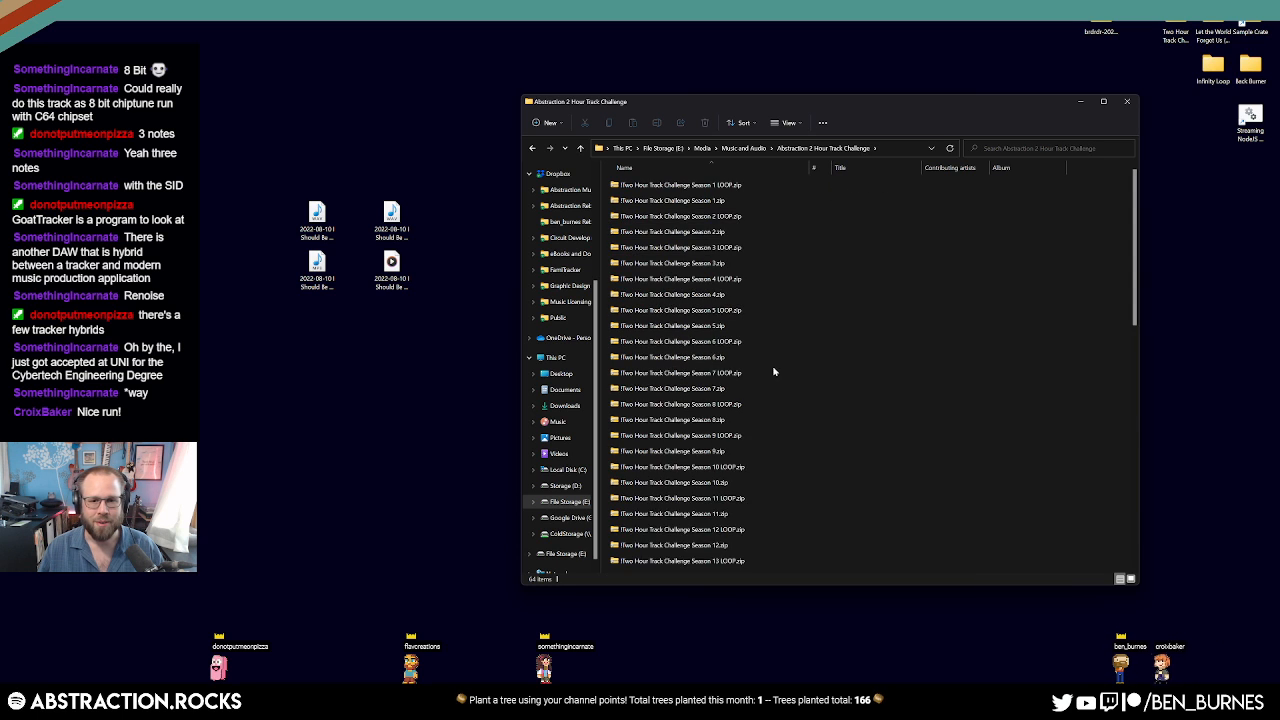
pyautogui.scroll(-10, 830, 405)
pyautogui.moveTo(439, 347); pyautogui.dragTo(197, 163)
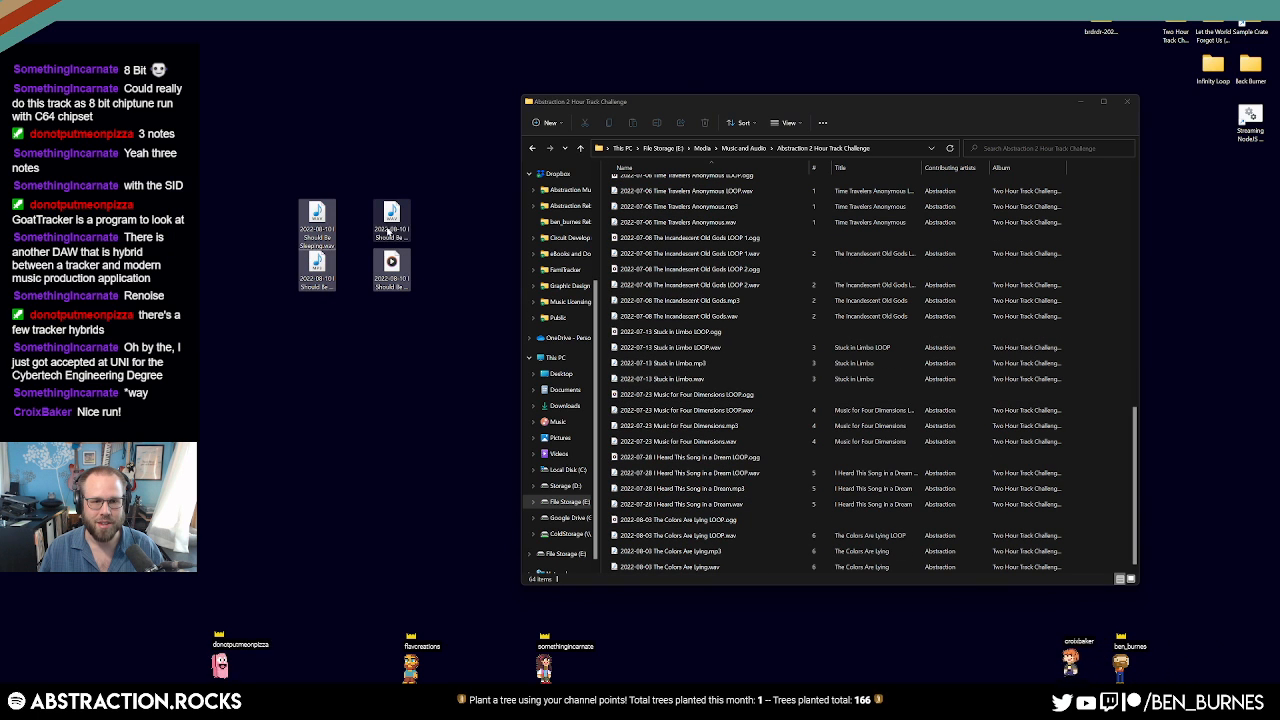
pyautogui.moveTo(392, 262); pyautogui.dragTo(760, 476)
pyautogui.click(781, 483)
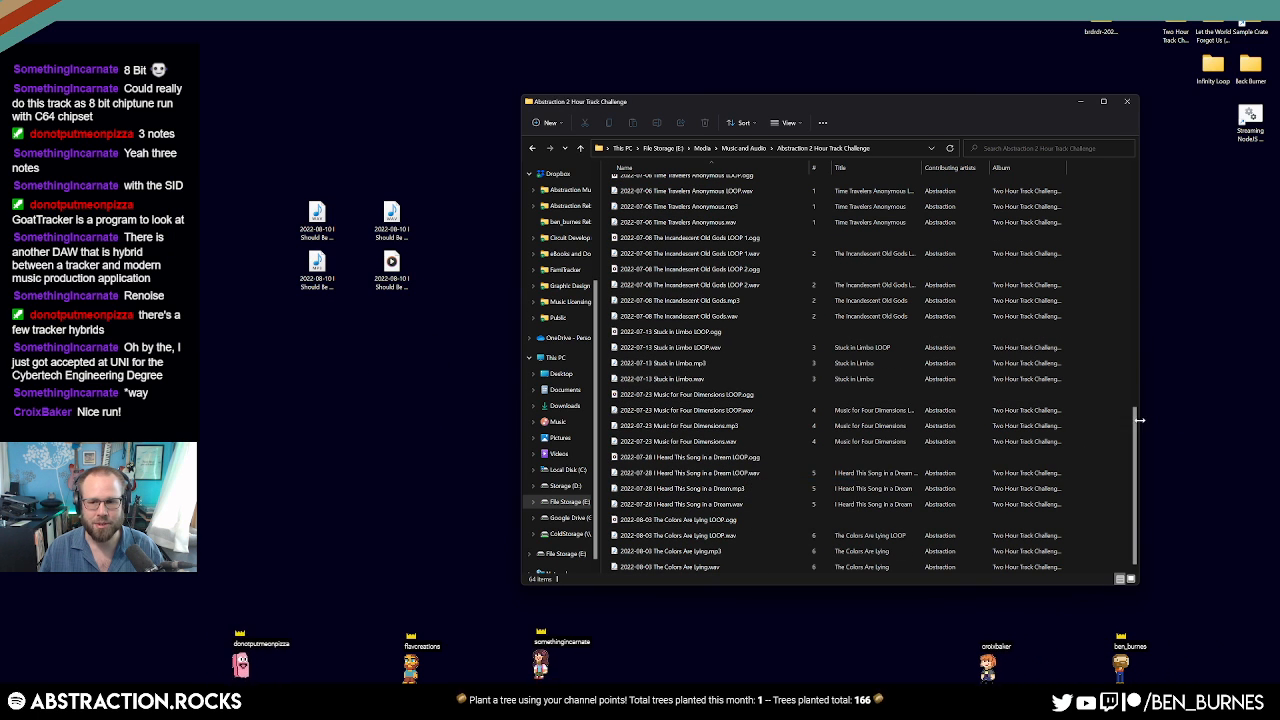
pyautogui.click(1078, 432)
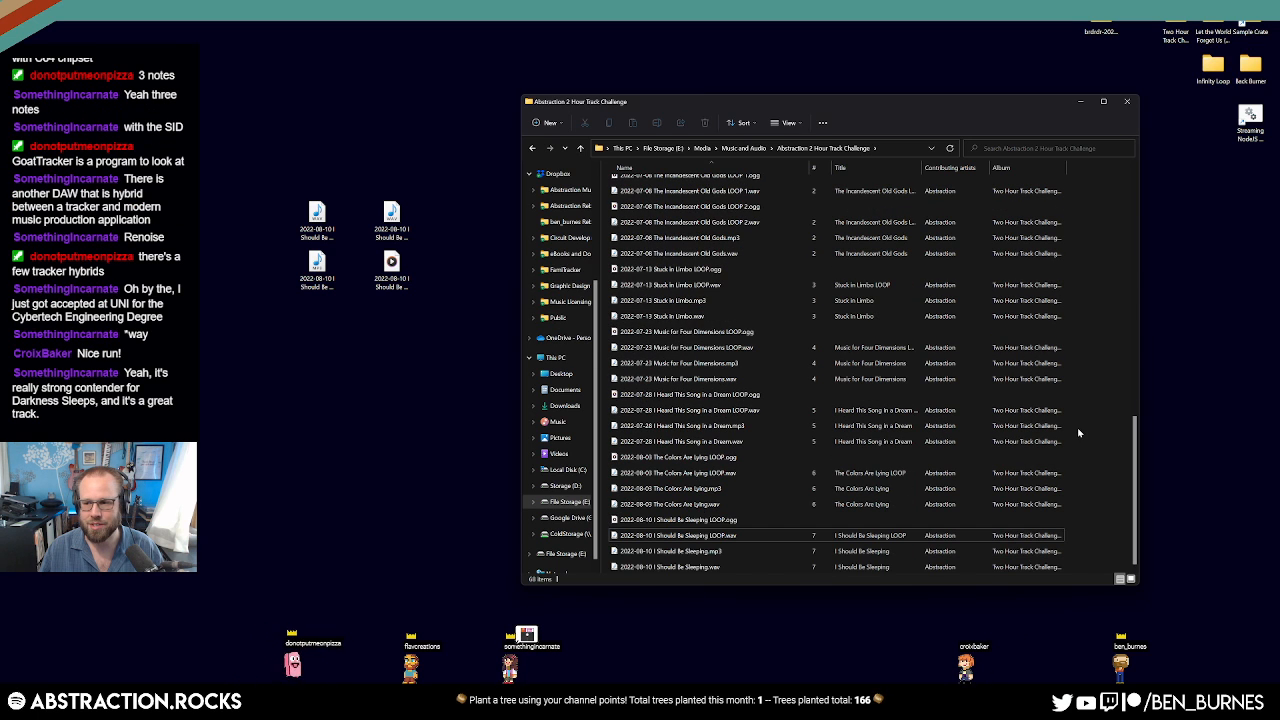
pyautogui.click(1126, 102)
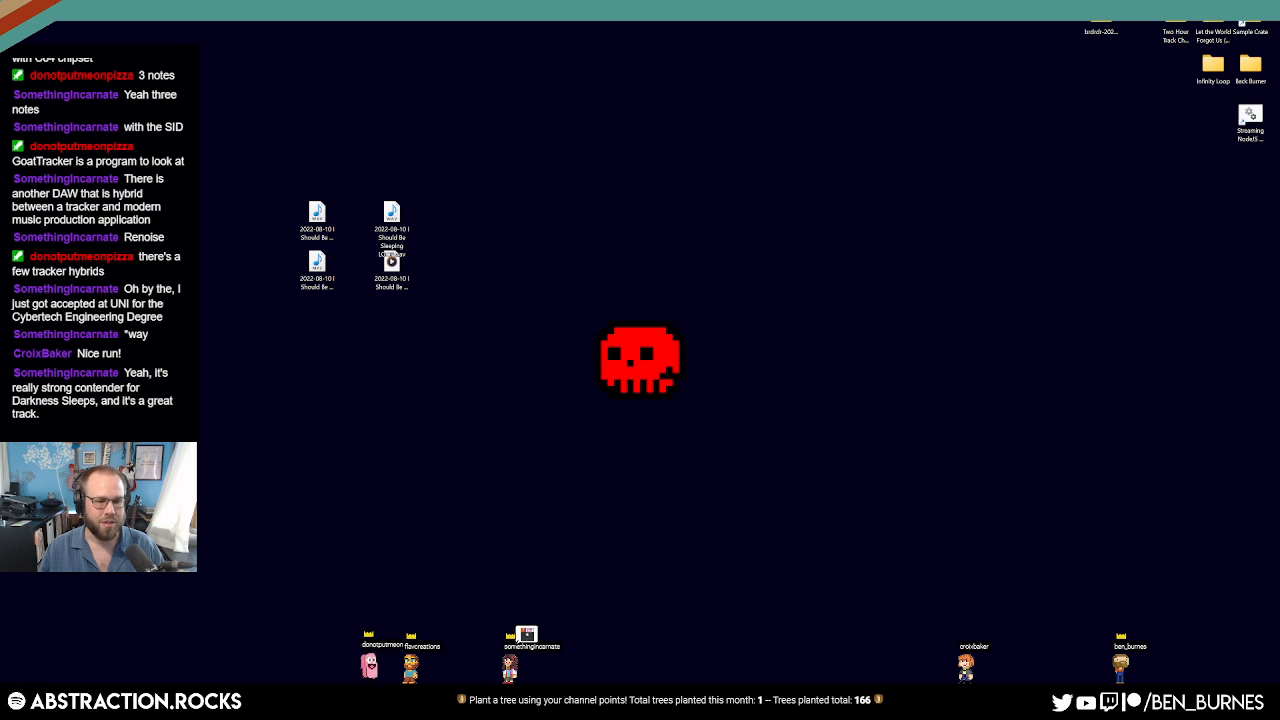
# Create a compressed folder on the desktop named 2022-08-10 I Should Be Sleeping.zip, reusing the song file's name.
pyautogui.press('super')
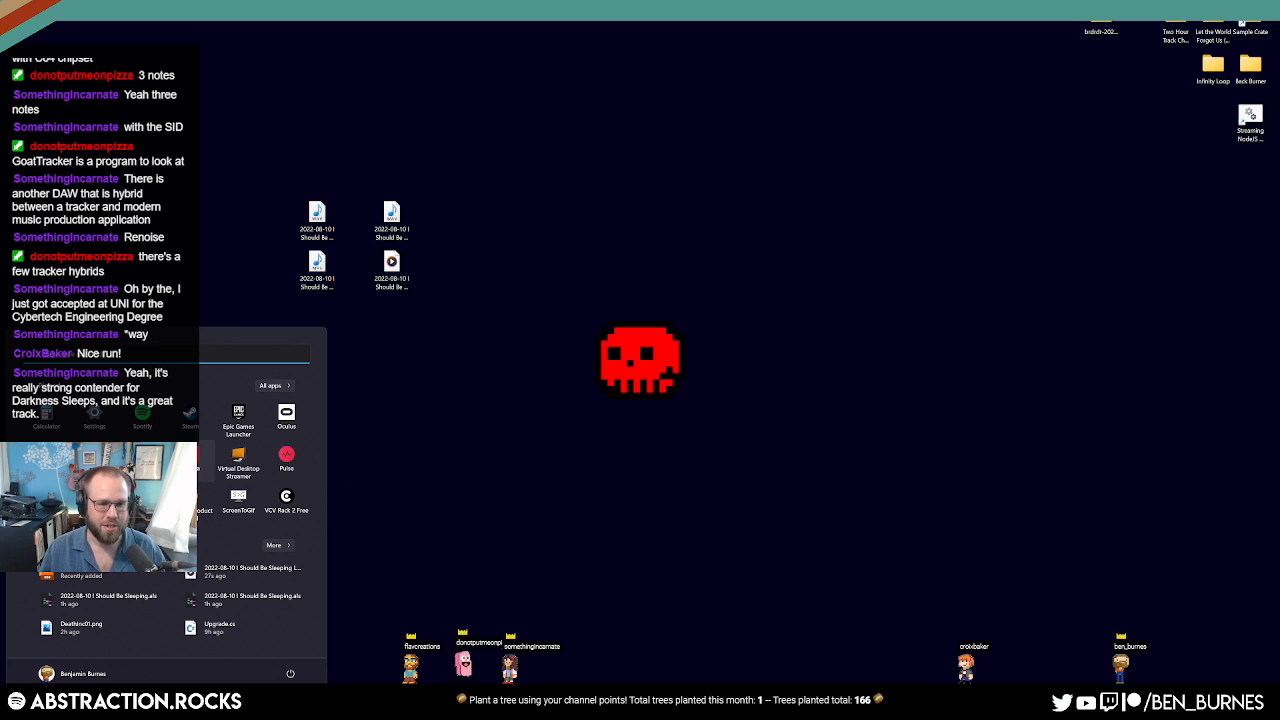
pyautogui.click(514, 383)
pyautogui.click(318, 228)
pyautogui.press('F2')
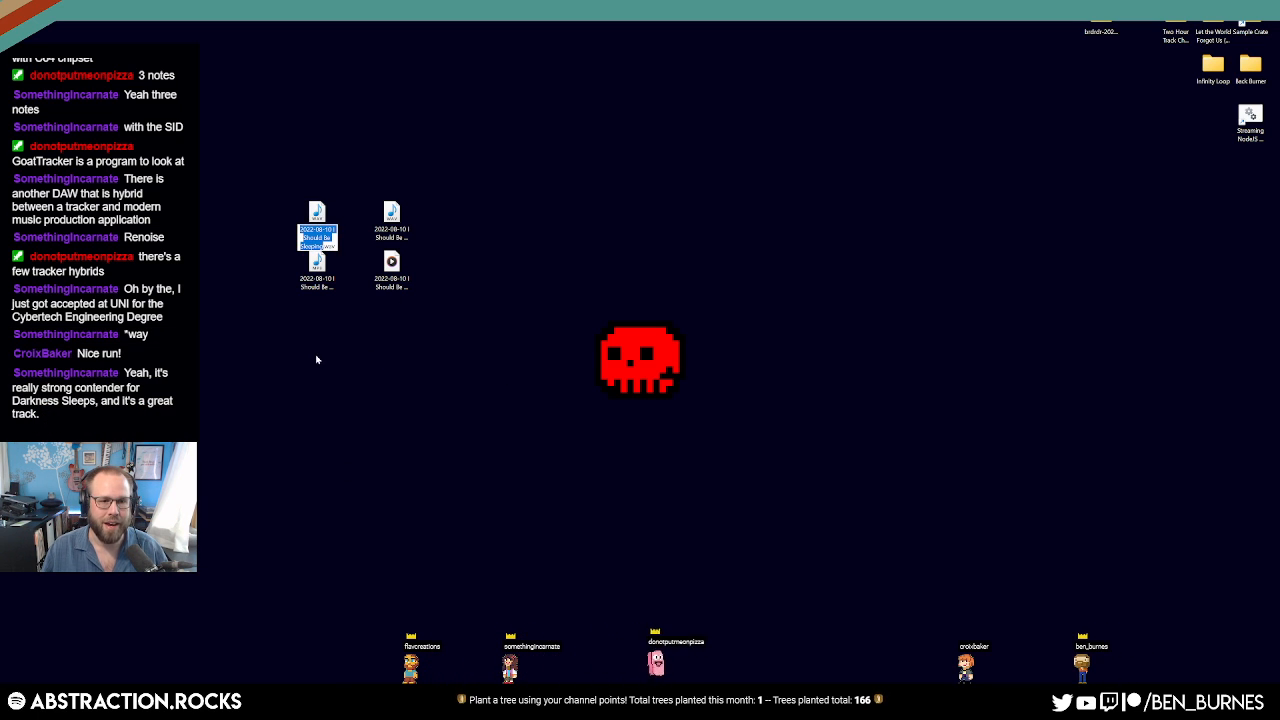
pyautogui.rightClick(283, 340)
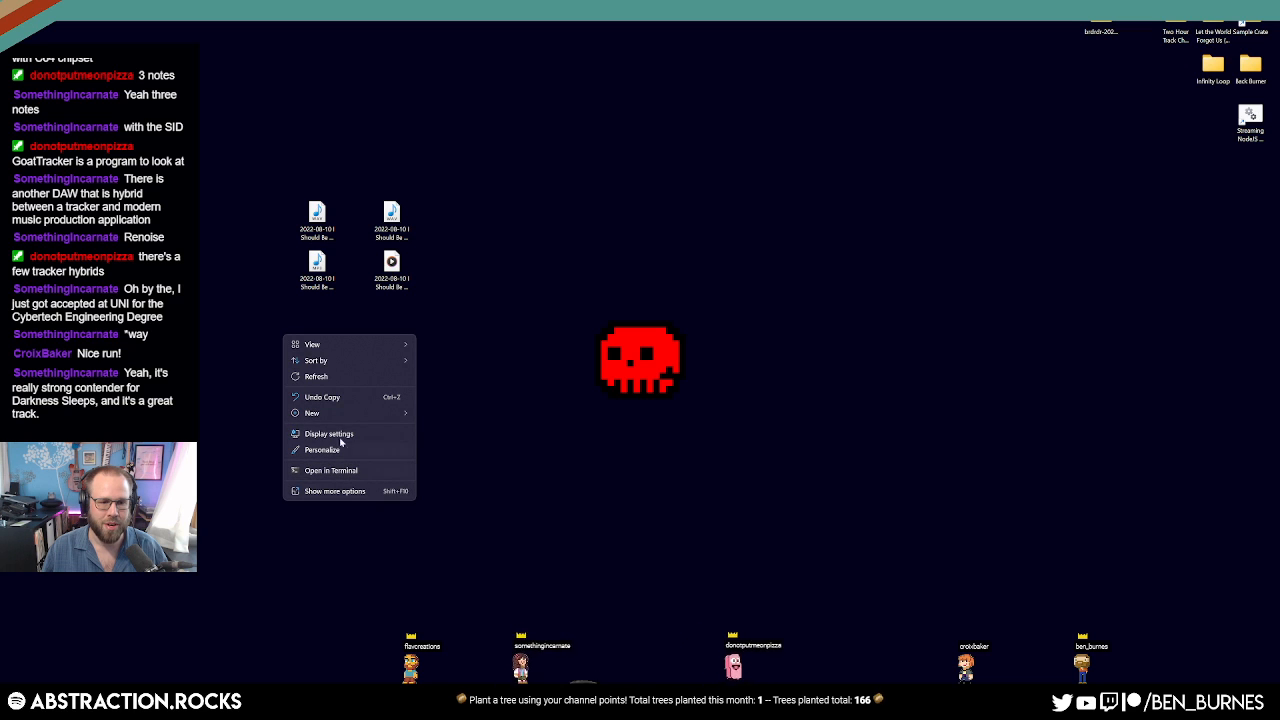
pyautogui.click(462, 574)
pyautogui.hotkey('ctrl', 'v')
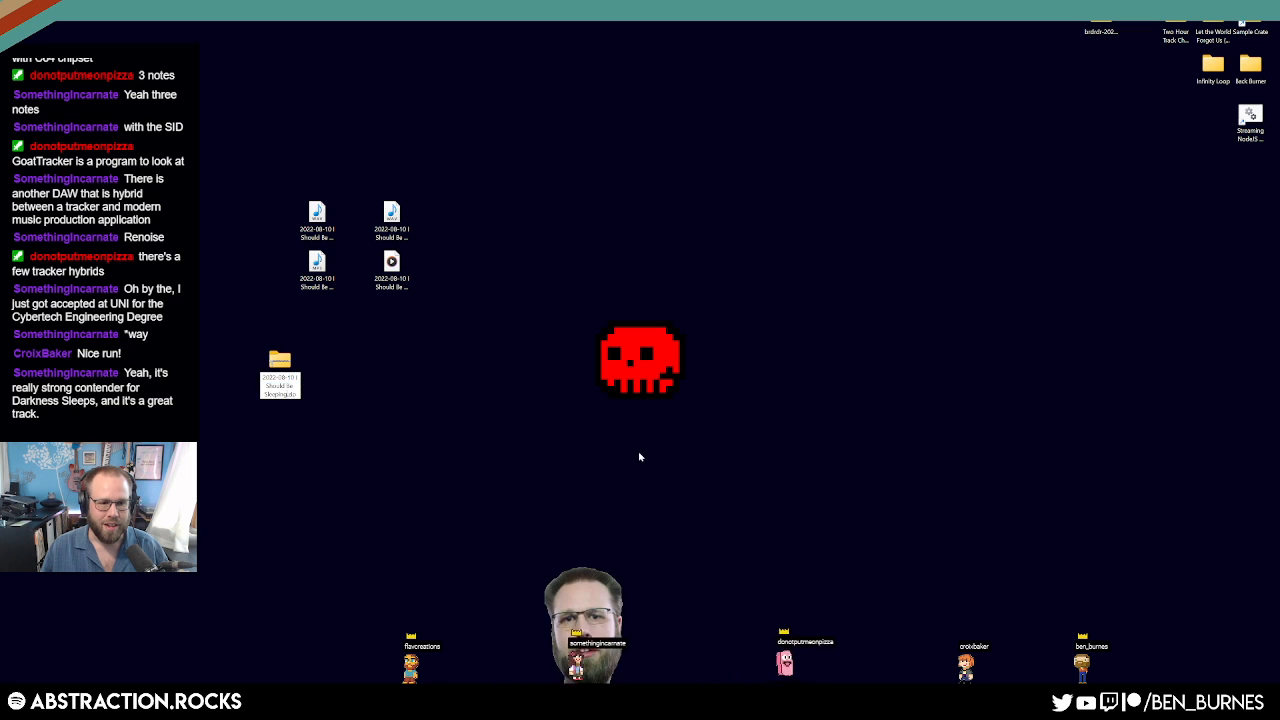
pyautogui.press('Return')
# Place the song's zip below the song files and add the full song's WAV and MP3 to it.
pyautogui.moveTo(287, 366); pyautogui.dragTo(334, 329)
pyautogui.moveTo(277, 183); pyautogui.dragTo(313, 266)
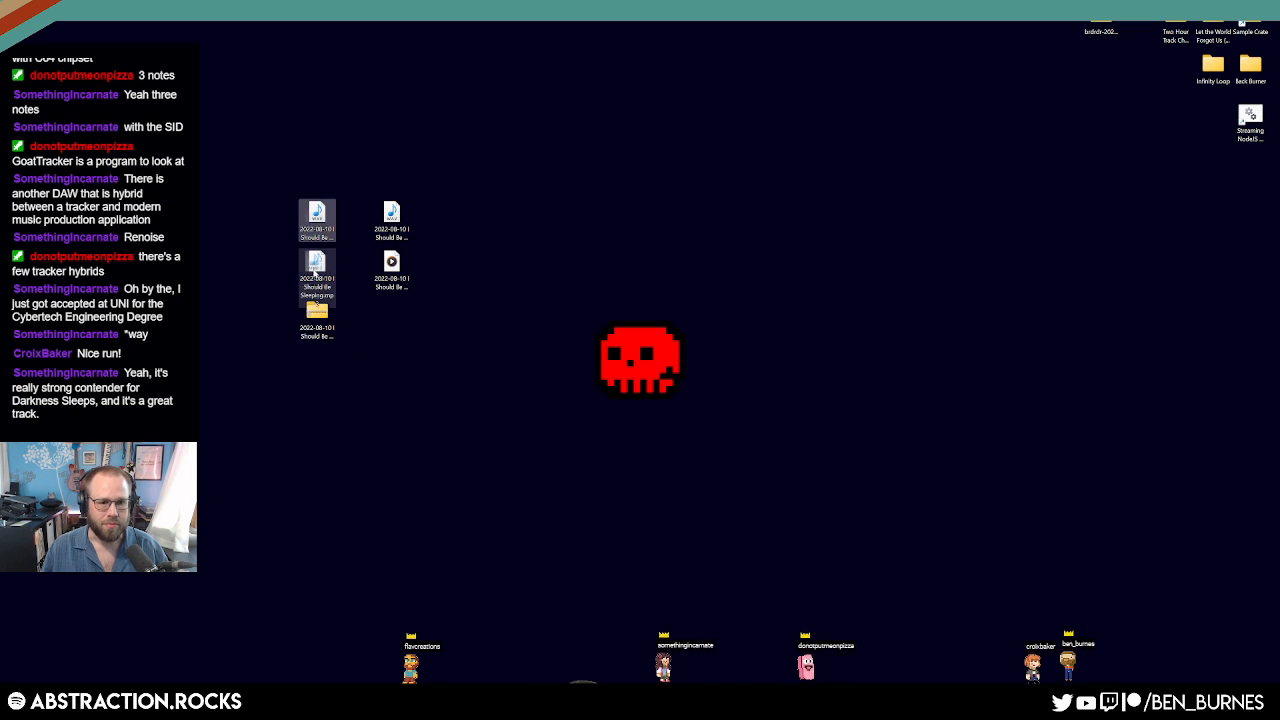
pyautogui.moveTo(334, 203); pyautogui.dragTo(317, 312)
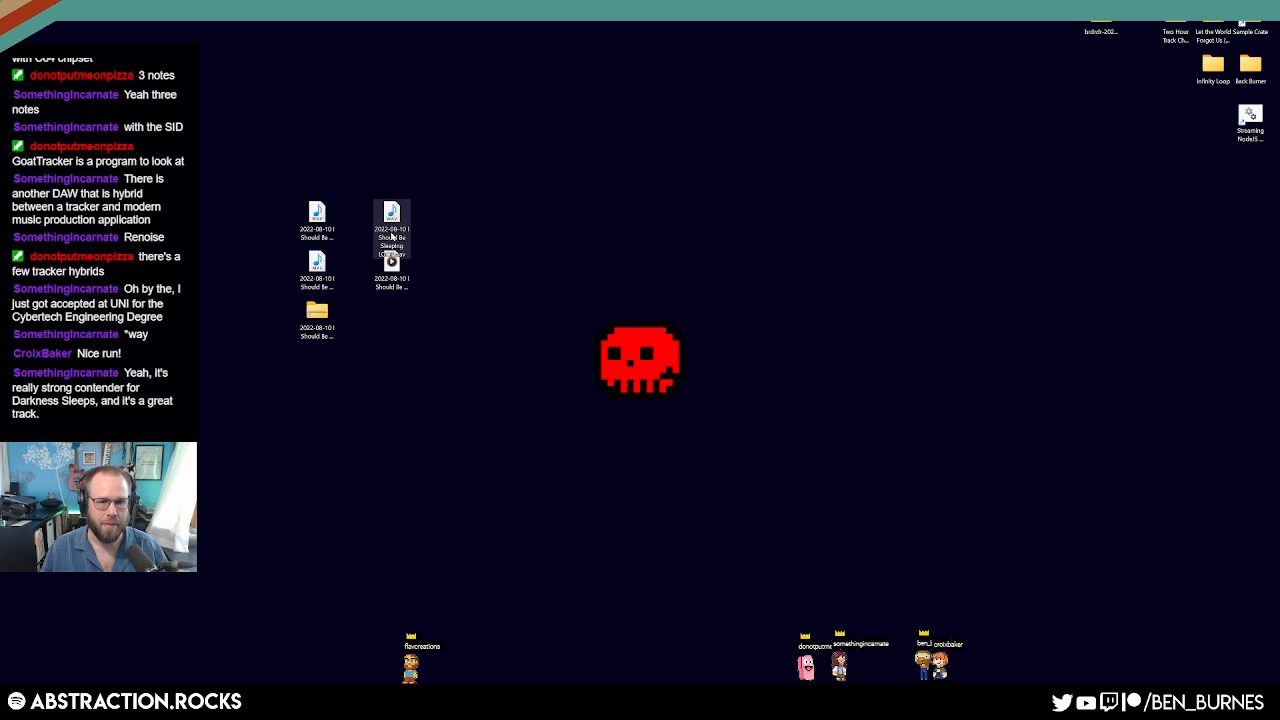
# Create a second compressed folder on the desktop named 2022-08-10 I Should Be Sleeping LOOP.zip.
pyautogui.rightClick(446, 310)
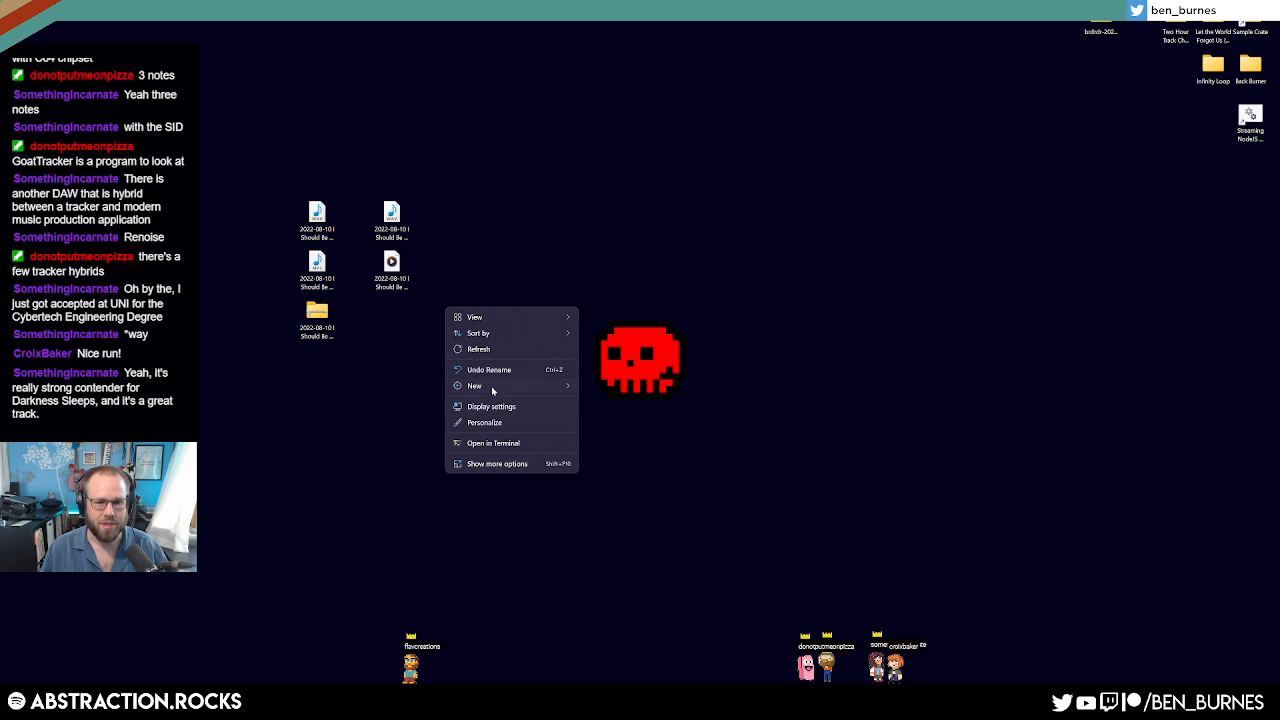
pyautogui.moveTo(492, 388)
pyautogui.click(640, 533)
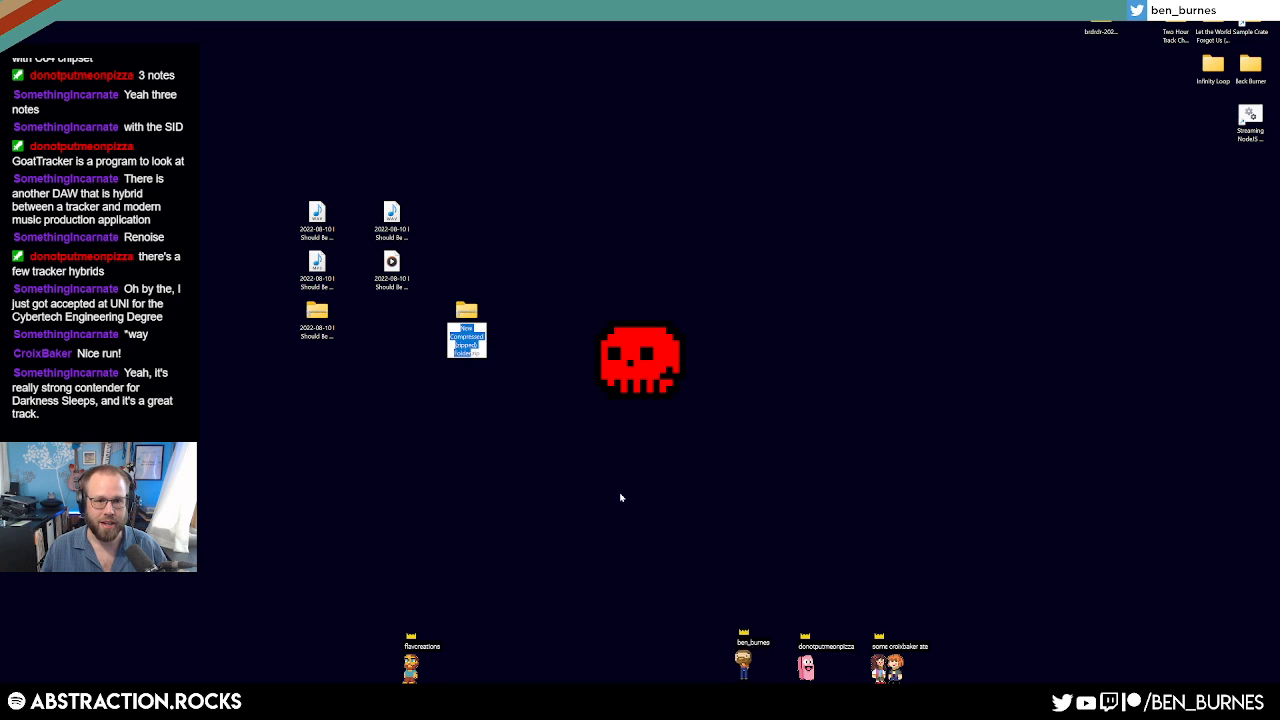
pyautogui.hotkey('ctrl', 'v')
pyautogui.press('Return')
# Place the LOOP zip below the loop files and add the loop's WAV and OGG to it.
pyautogui.moveTo(469, 316); pyautogui.dragTo(396, 316)
pyautogui.moveTo(443, 289); pyautogui.dragTo(387, 204)
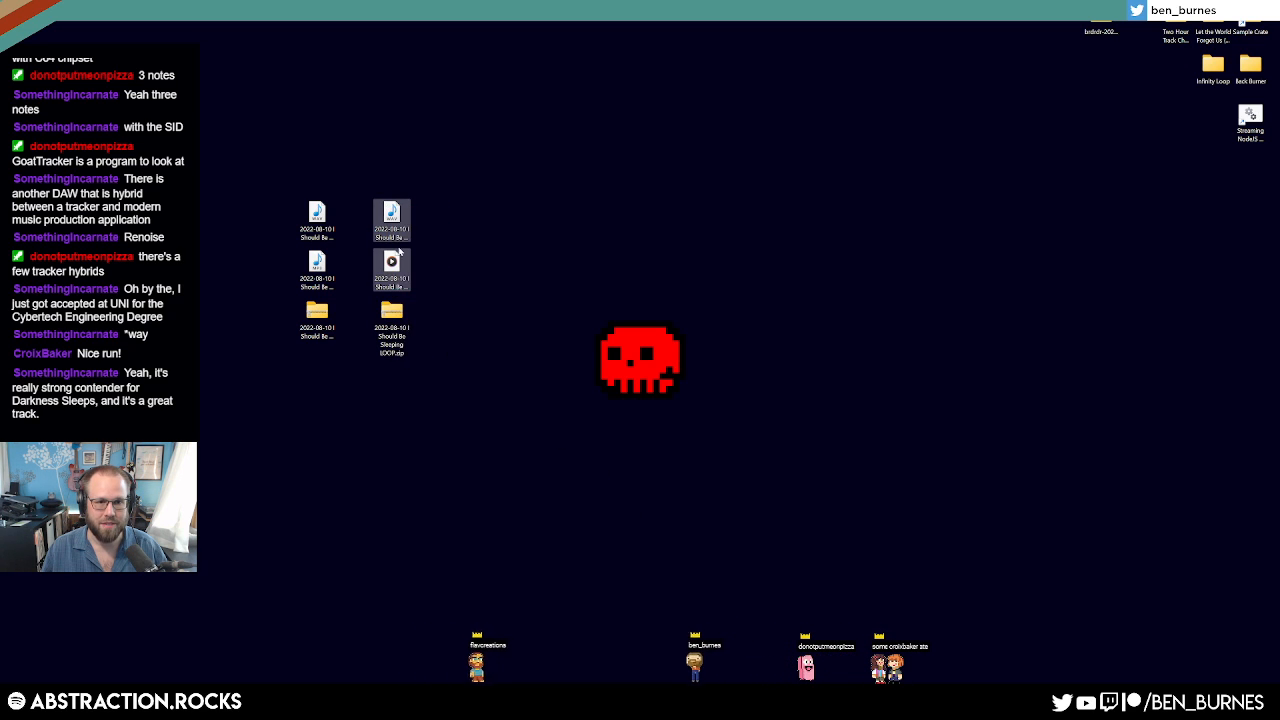
pyautogui.moveTo(397, 258); pyautogui.dragTo(396, 320)
# Launch FileZilla and connect to the saved Abstraction FTP site.
pyautogui.press('super')
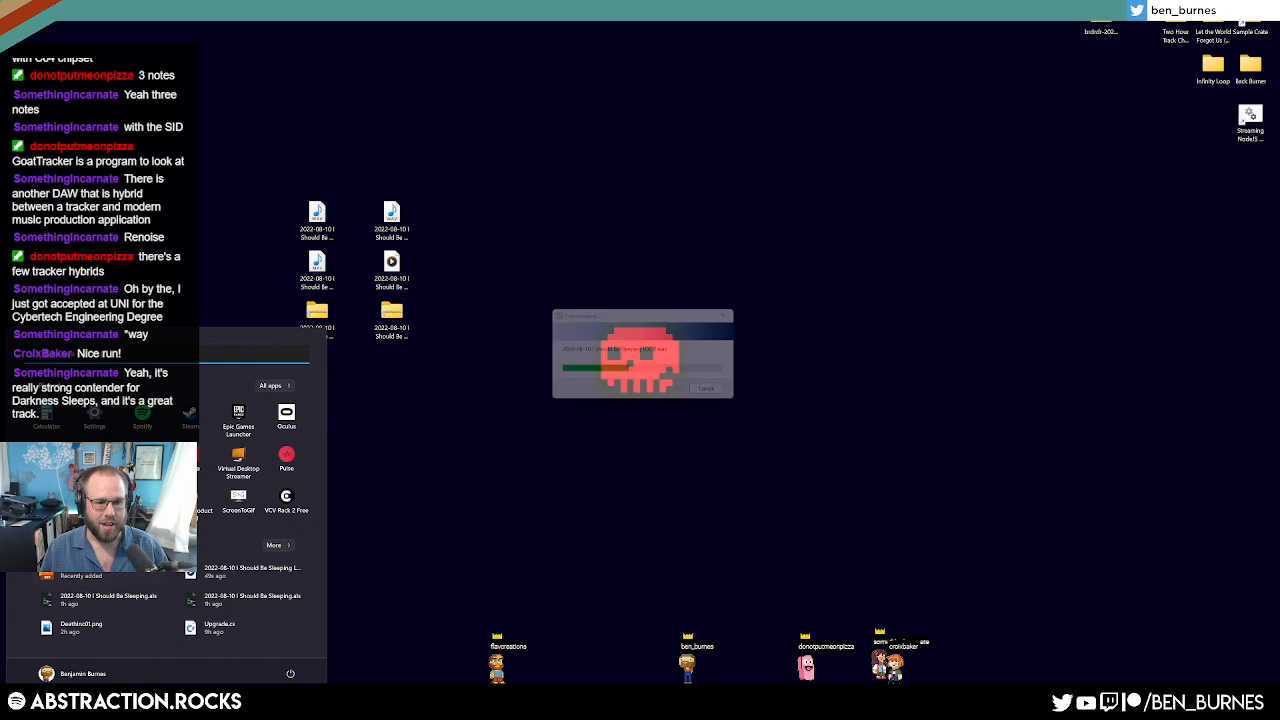
pyautogui.click(190, 456)
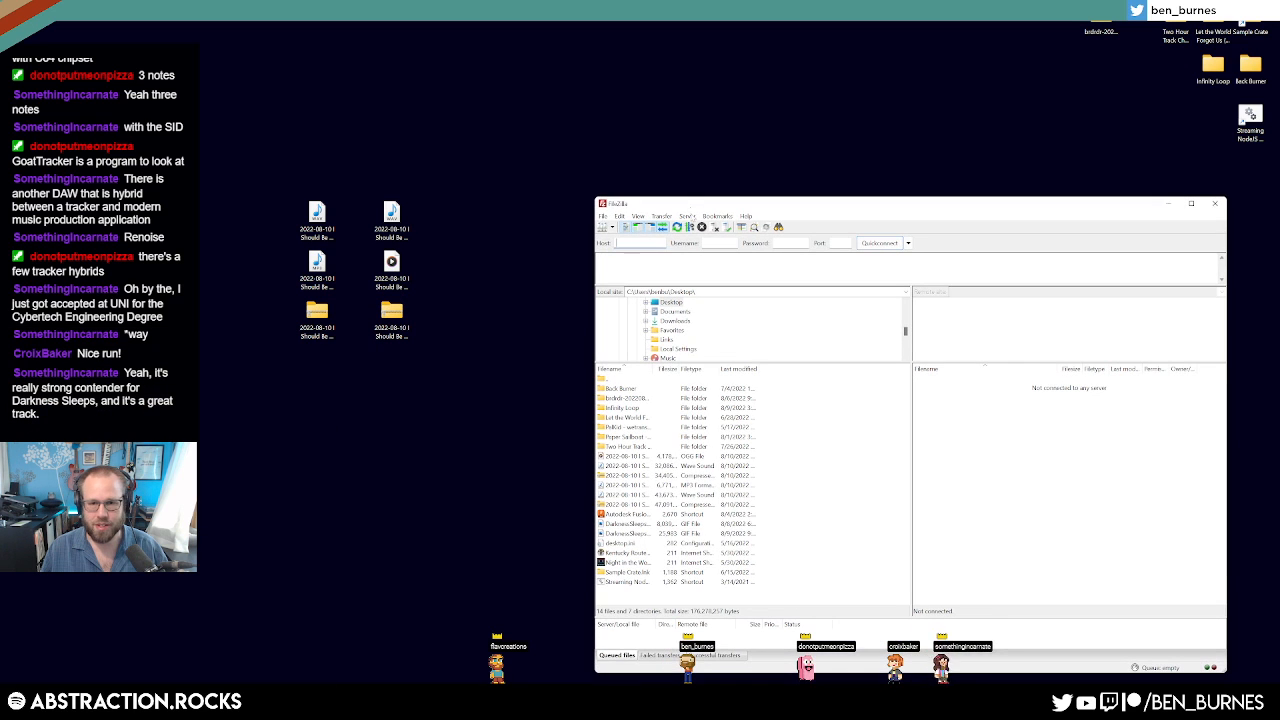
pyautogui.click(613, 228)
pyautogui.click(630, 239)
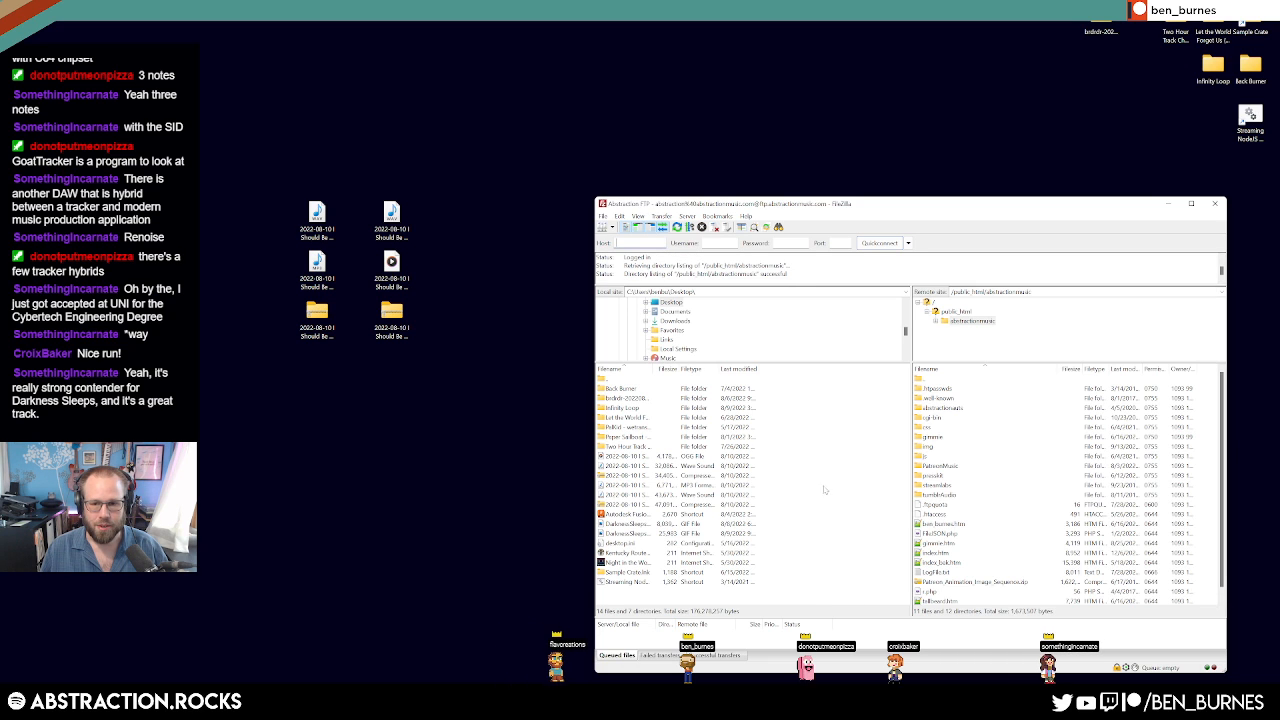
# Upload 2022-08-10 I Should Be Sleeping.zip from the desktop to the server's PatreonMusic folder.
pyautogui.doubleClick(953, 469)
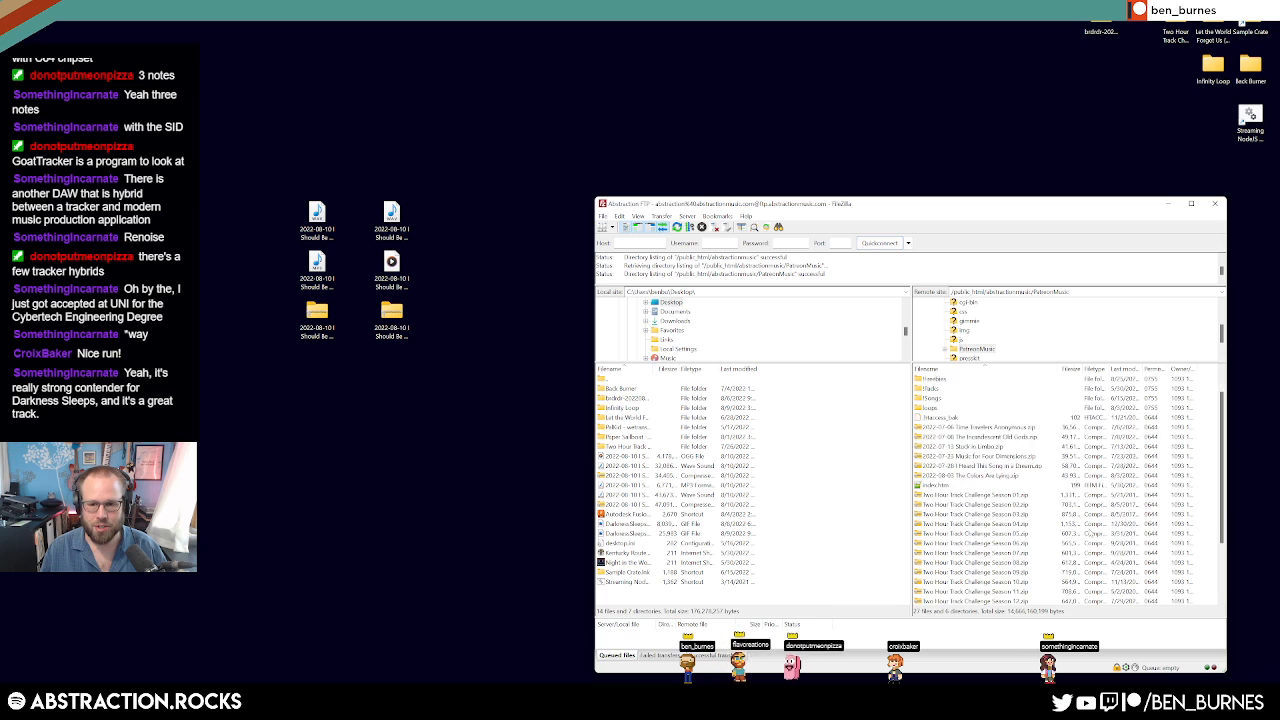
pyautogui.scroll(-3, 1075, 524)
pyautogui.moveTo(335, 336); pyautogui.dragTo(1037, 517)
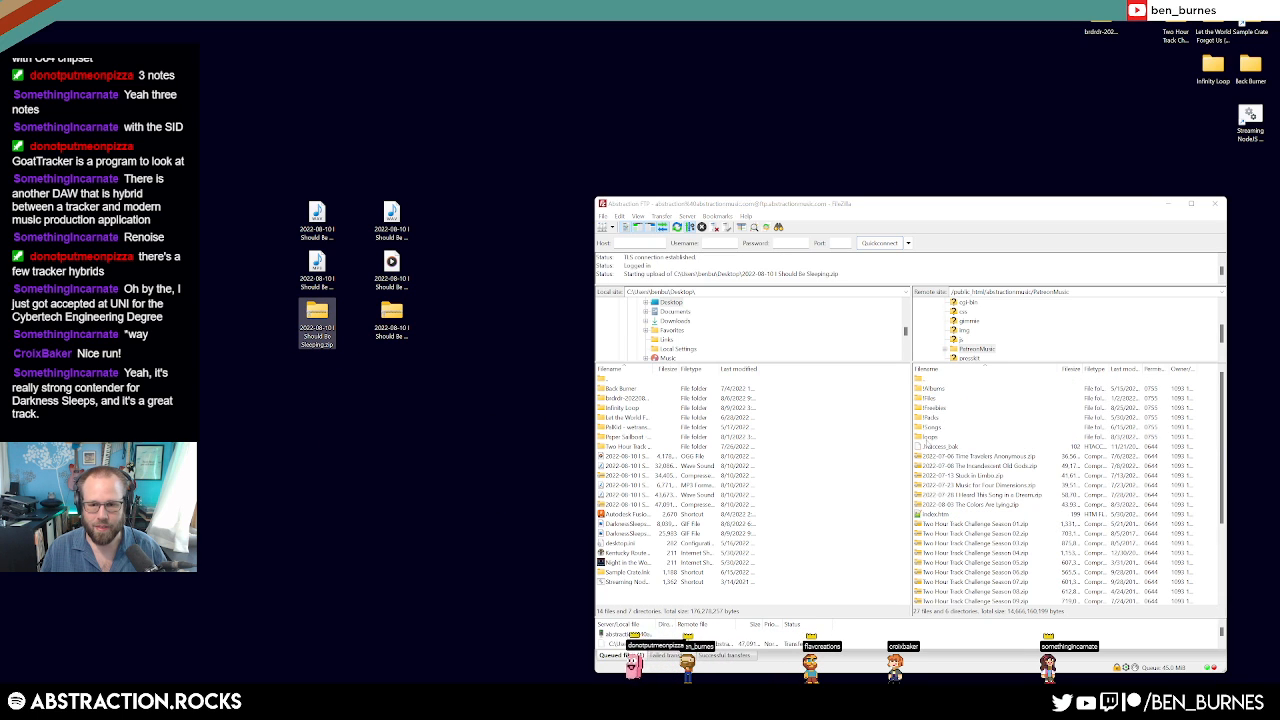
# Upload 2022-08-10 I Should Be Sleeping LOOP.zip to the loops folder inside PatreonMusic and close FileZilla.
pyautogui.doubleClick(935, 436)
pyautogui.moveTo(396, 318); pyautogui.dragTo(1009, 537)
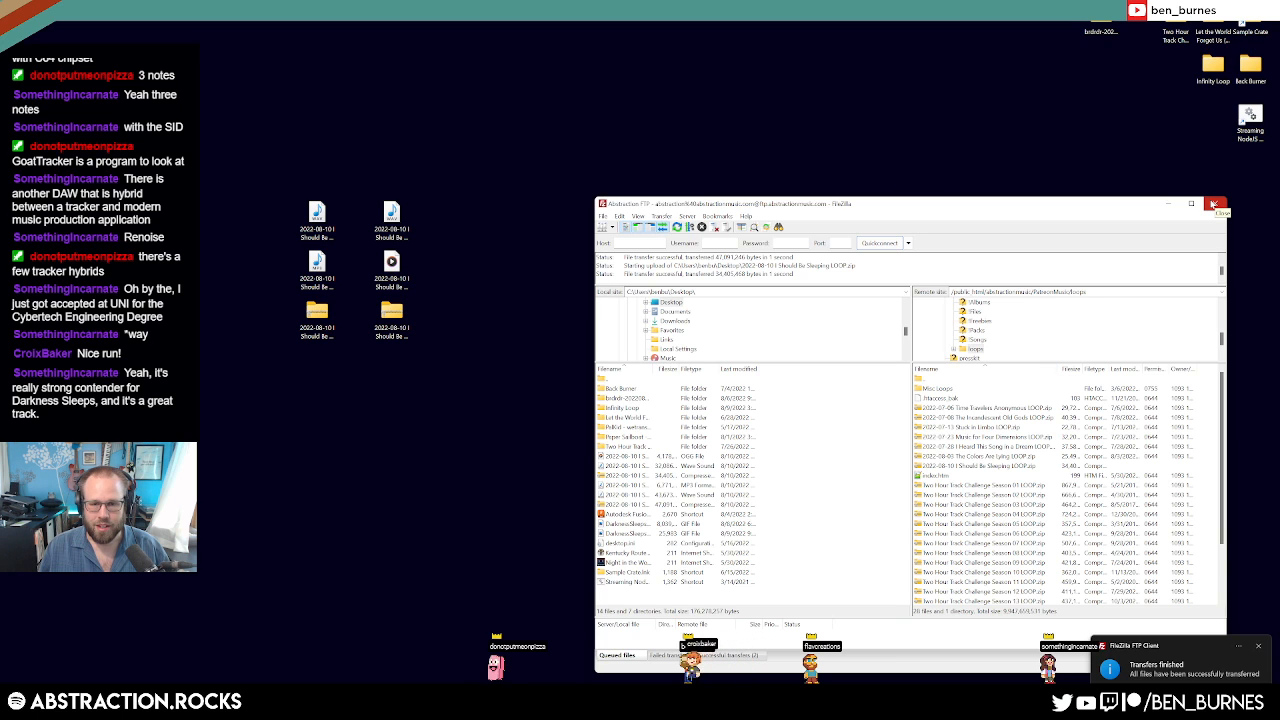
pyautogui.click(1213, 204)
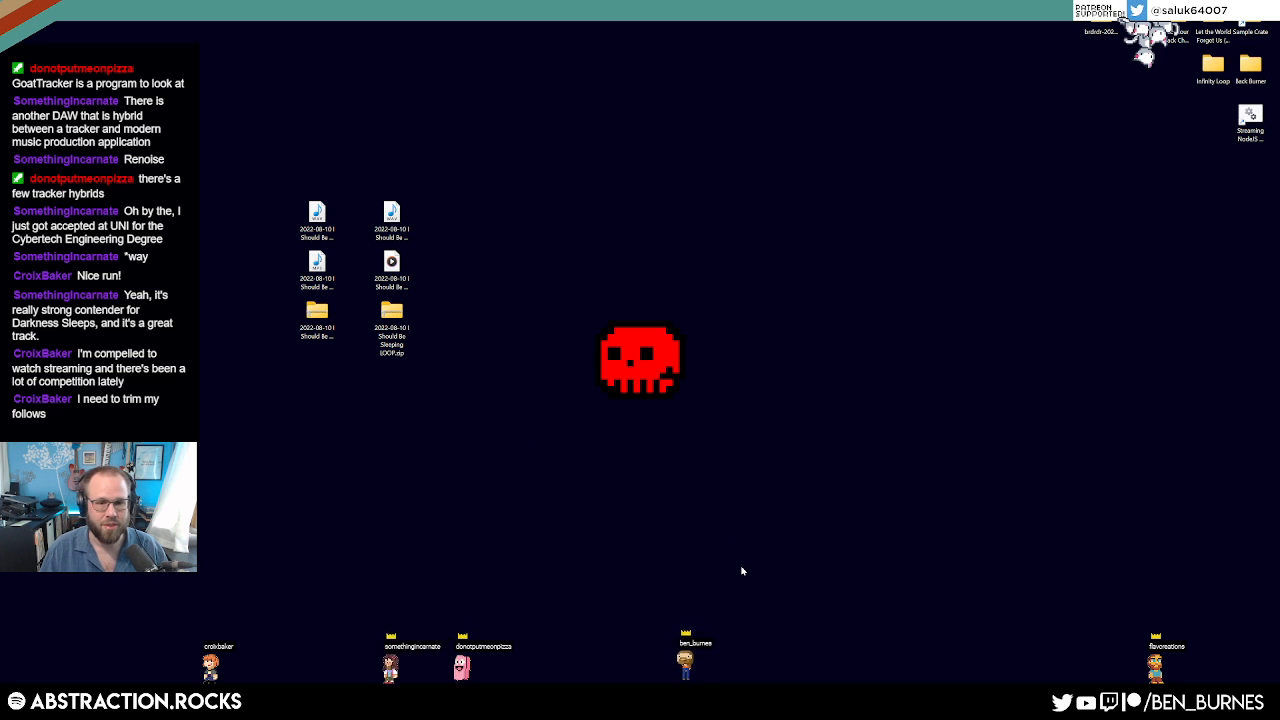
pyautogui.moveTo(576, 305); pyautogui.dragTo(706, 426)
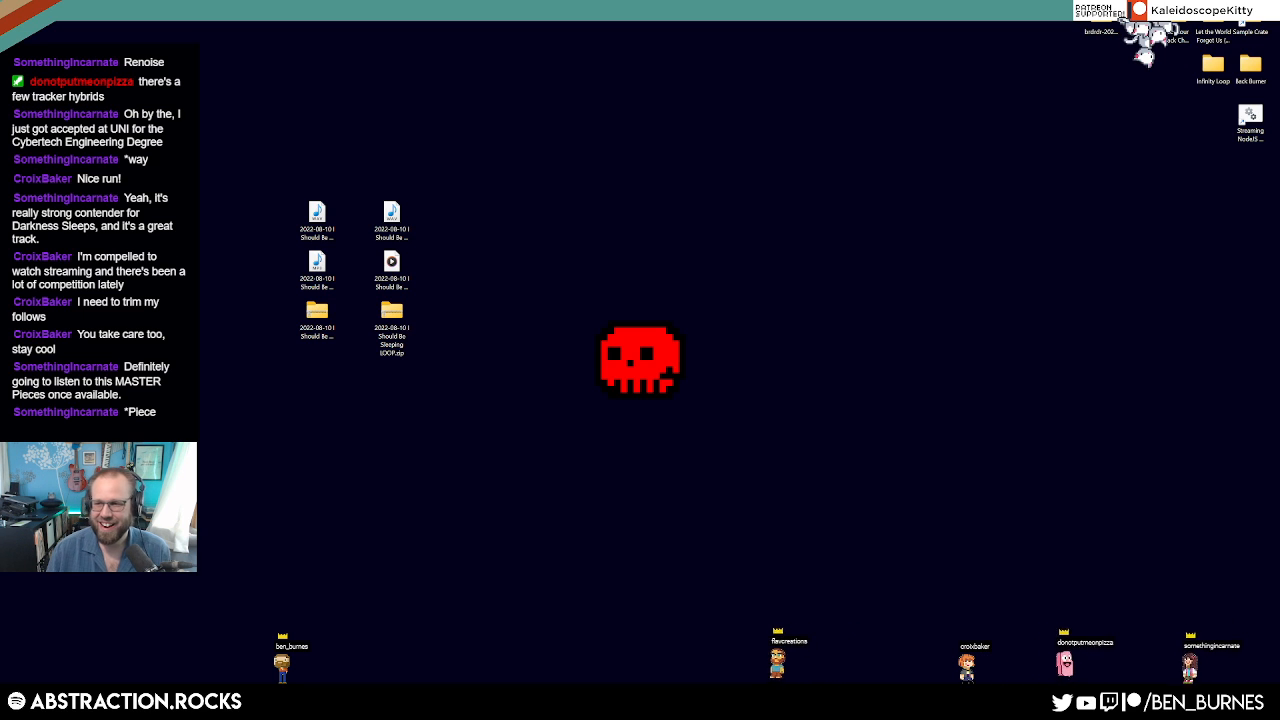
pyautogui.moveTo(573, 308)
pyautogui.mouseDown()
pyautogui.moveTo(697, 414)
pyautogui.moveTo(583, 312)
pyautogui.mouseUp()
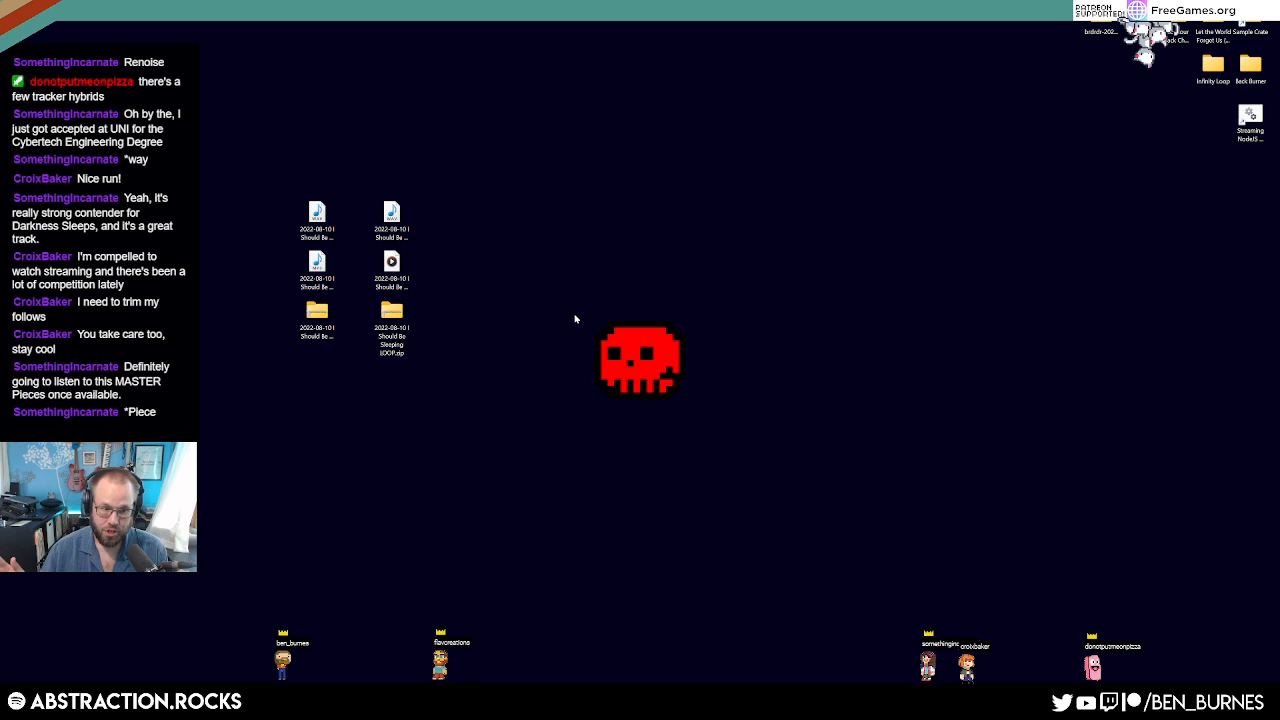
pyautogui.moveTo(583, 311); pyautogui.dragTo(691, 408)
pyautogui.moveTo(691, 408)
pyautogui.mouseDown()
pyautogui.moveTo(587, 312)
pyautogui.moveTo(666, 417)
pyautogui.moveTo(688, 409)
pyautogui.mouseUp()
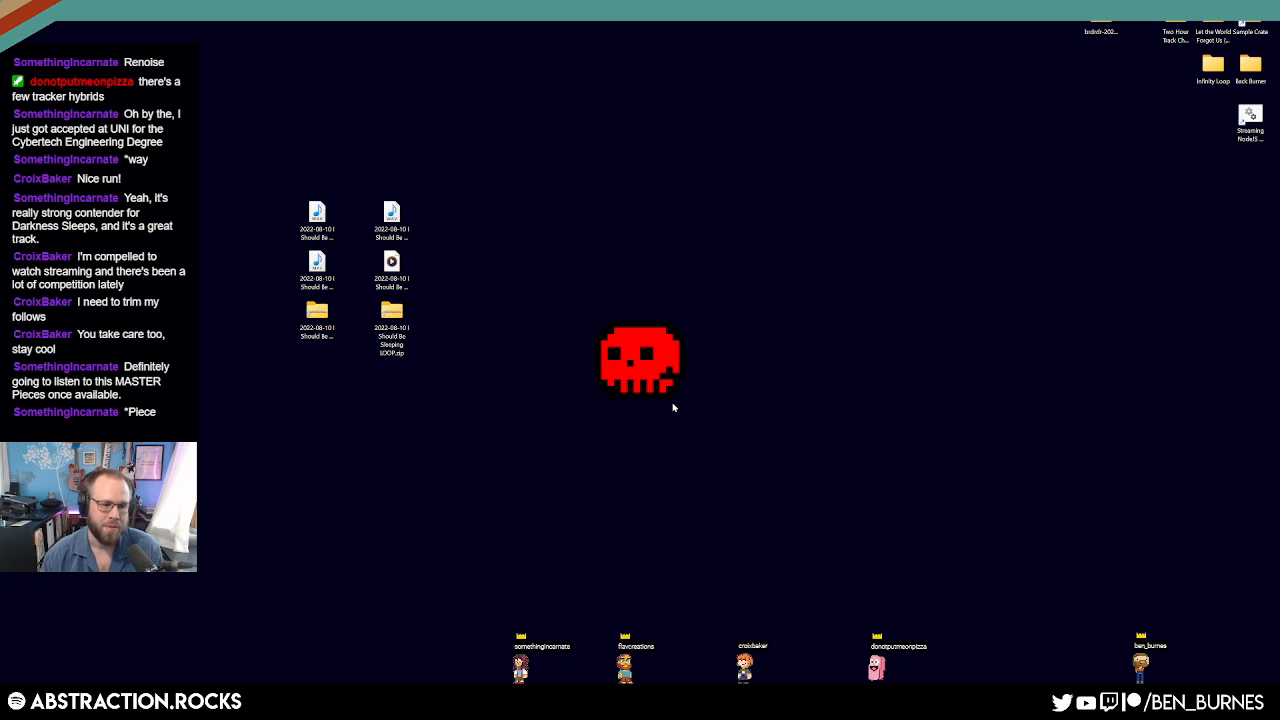
pyautogui.moveTo(581, 306); pyautogui.dragTo(699, 422)
pyautogui.moveTo(703, 419); pyautogui.dragTo(556, 294)
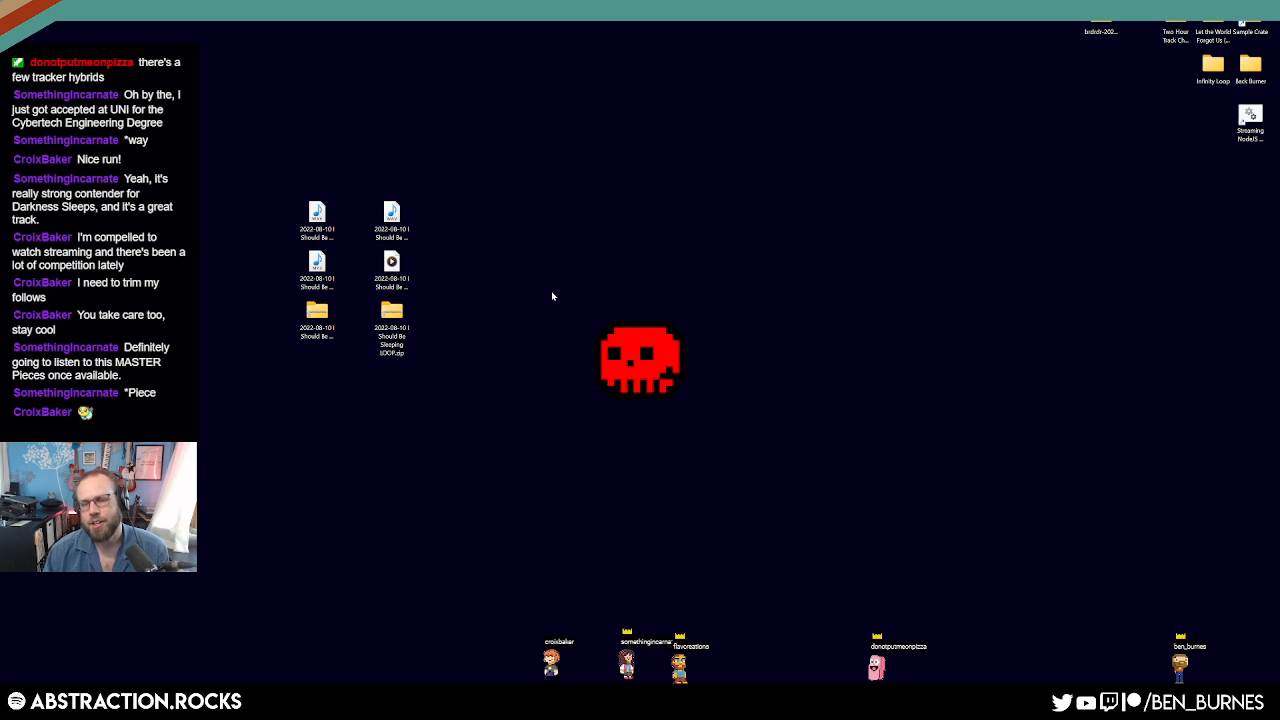
pyautogui.moveTo(548, 292); pyautogui.dragTo(720, 434)
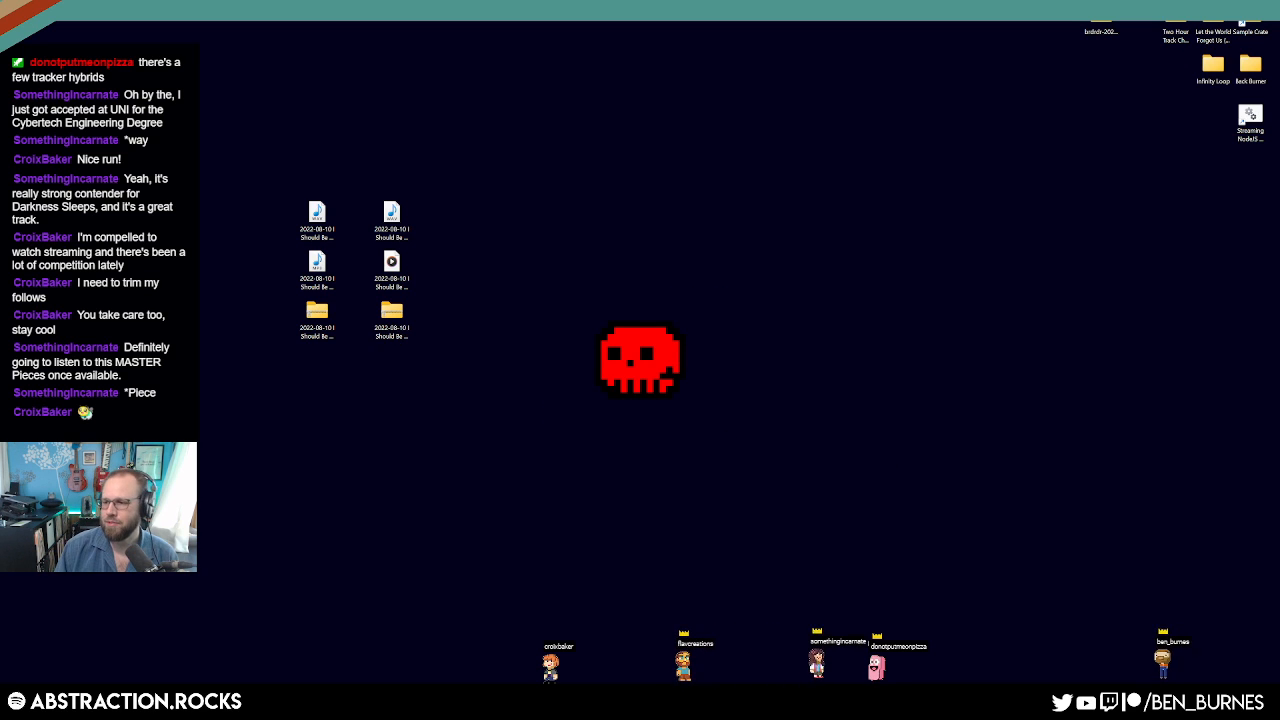